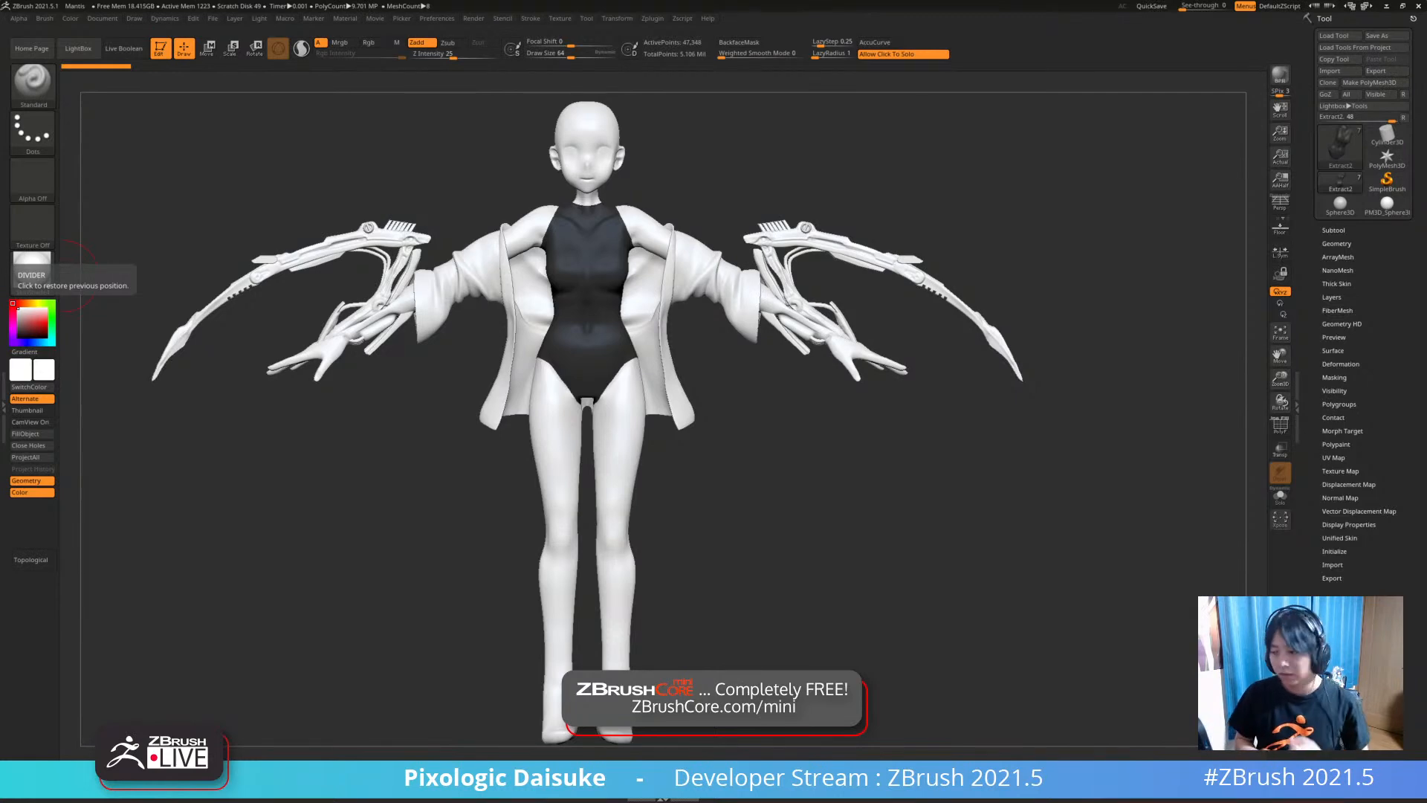
drag(772, 401, 758, 321)
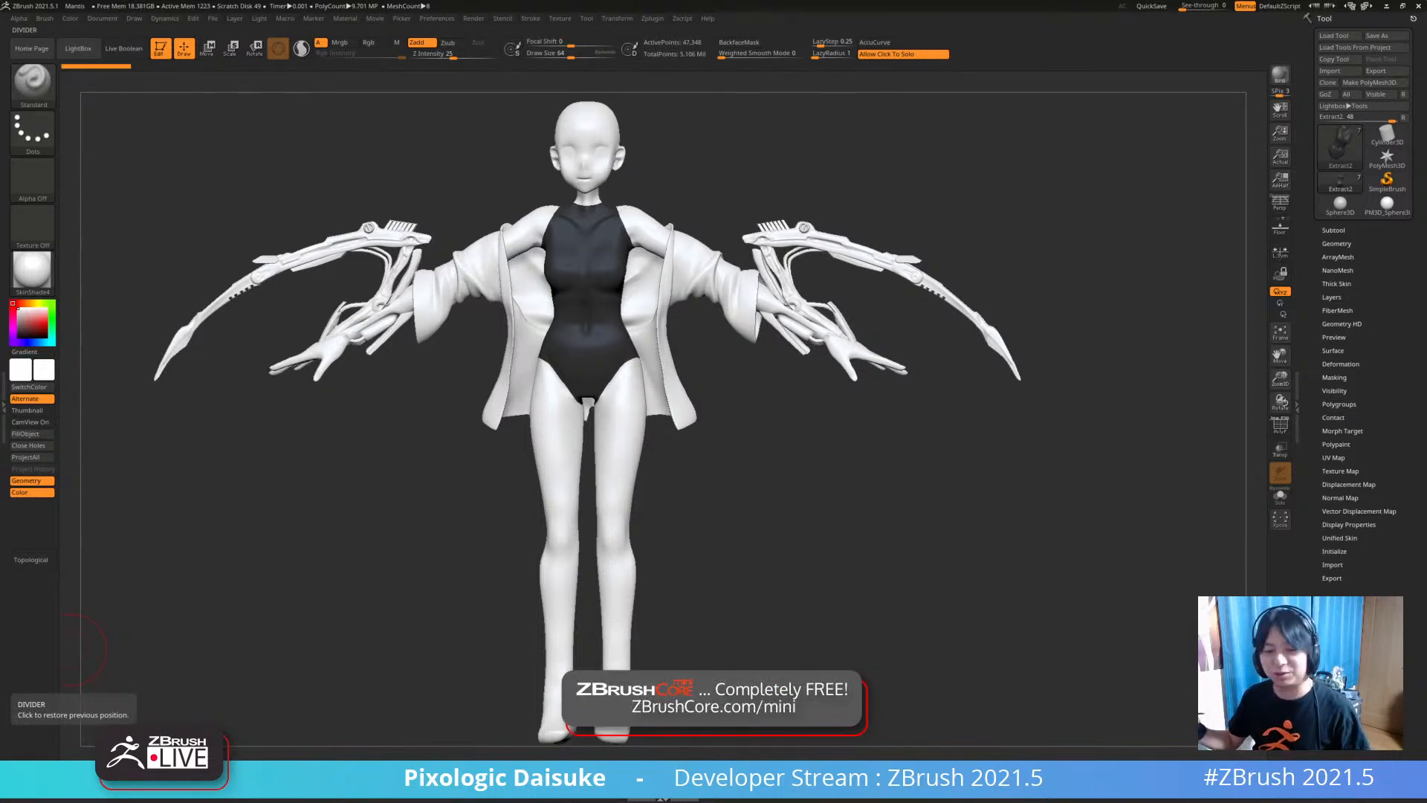
mouse_move(691, 210)
mouse_down()
mouse_move(1189, 217)
mouse_move(710, 321)
mouse_move(738, 368)
mouse_up()
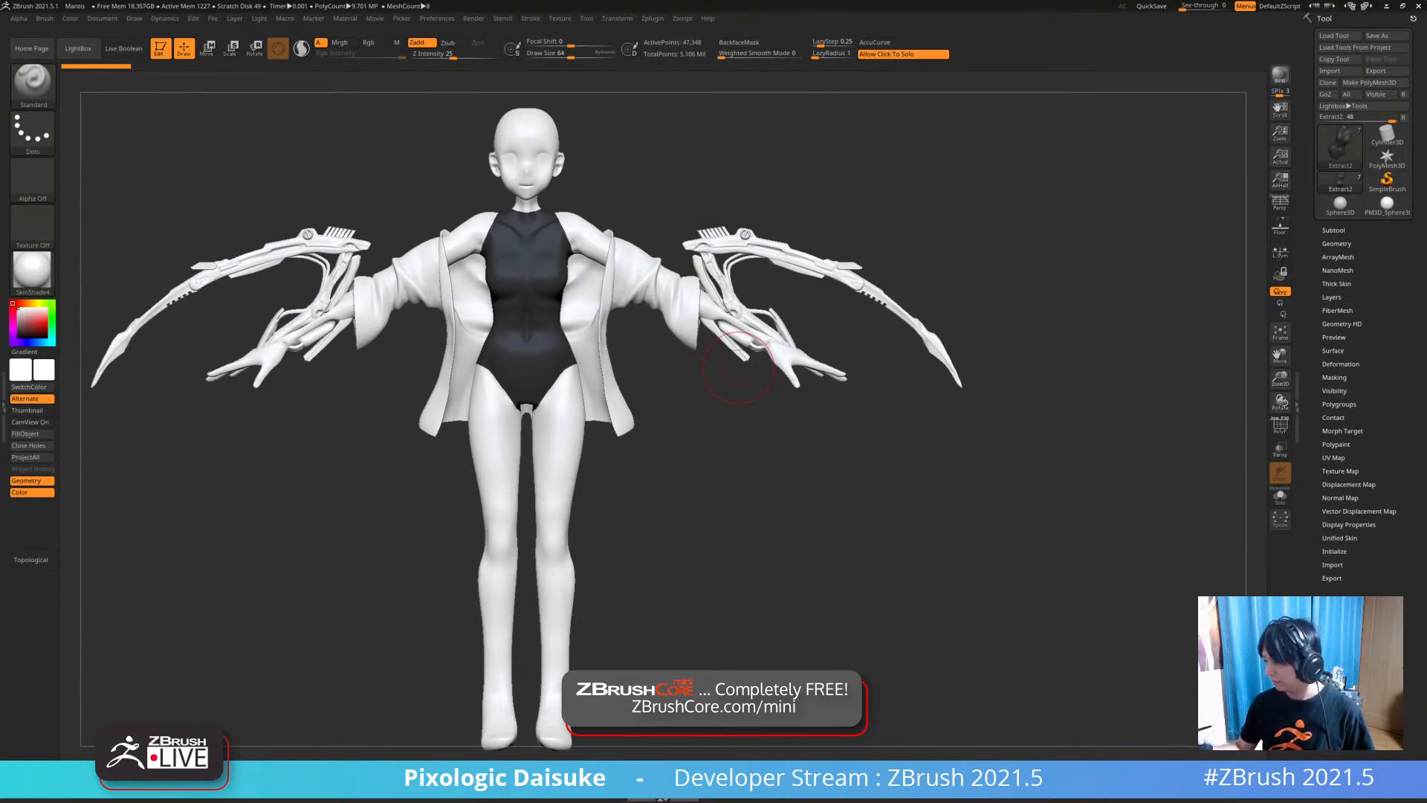
mouse_move(690, 429)
mouse_down()
mouse_move(885, 429)
mouse_move(689, 429)
mouse_move(686, 442)
mouse_up()
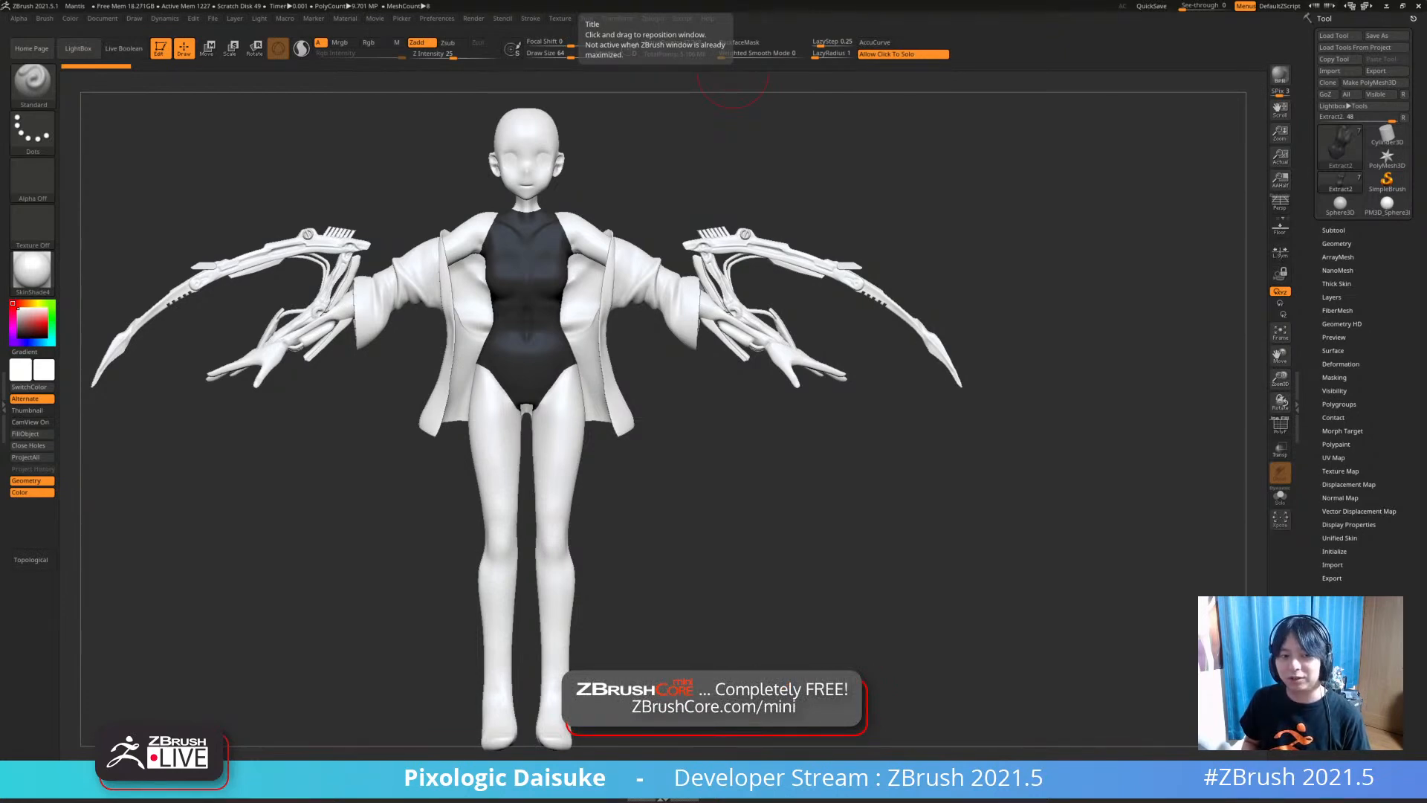
mouse_move(750, 461)
mouse_down()
mouse_move(906, 479)
mouse_move(751, 453)
mouse_up()
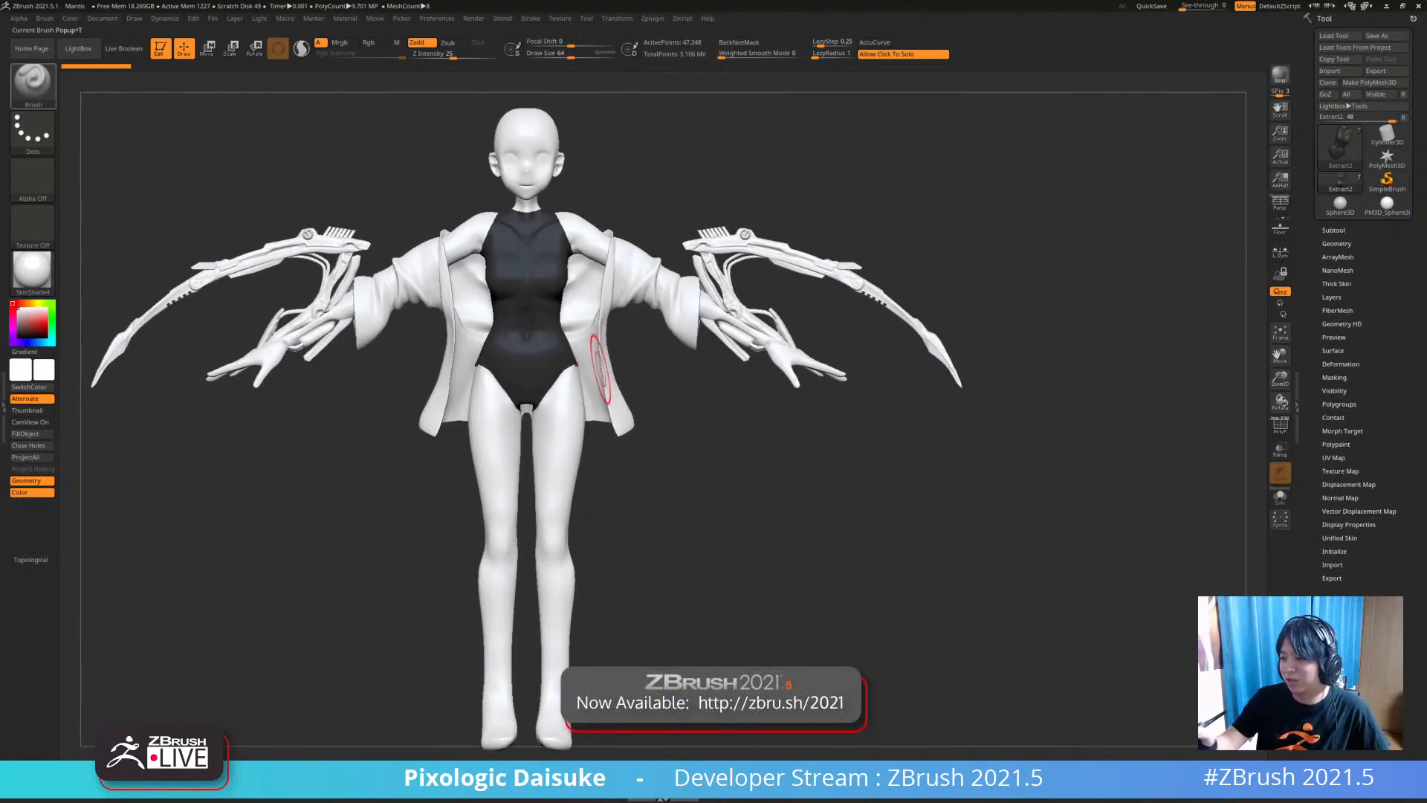
Choose the SnakeHook brush and make the jacket the active subtool
click(32, 82)
key(s)
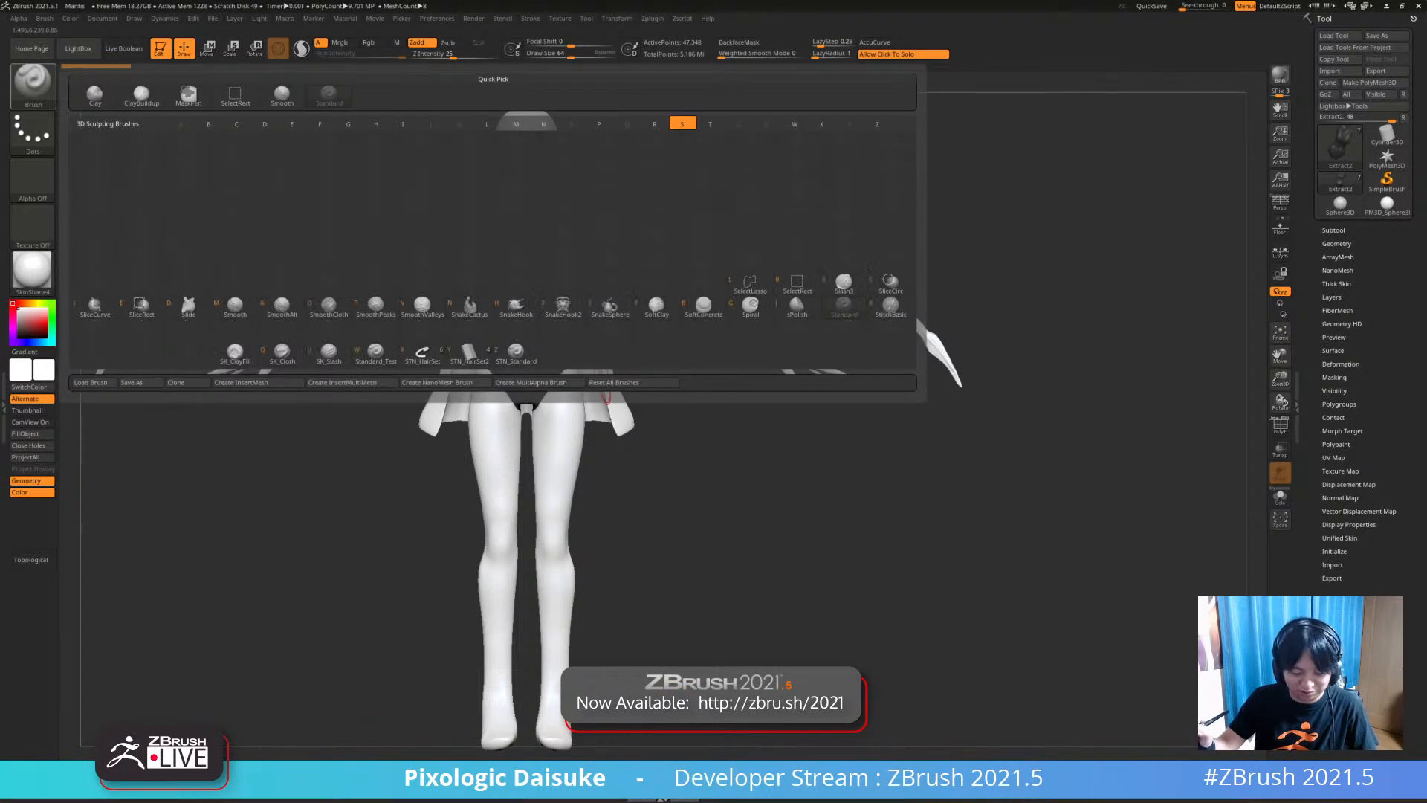
key(h)
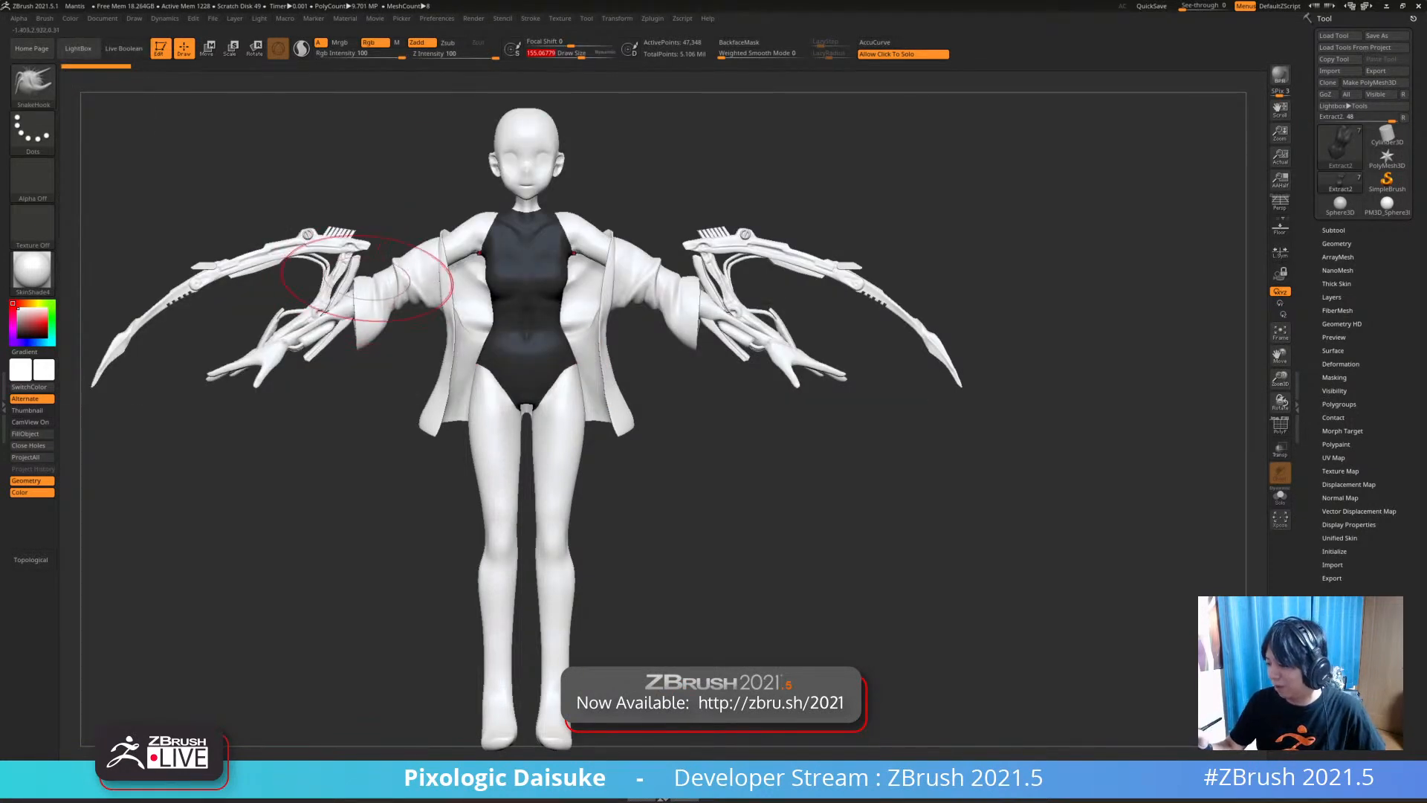
mouse_move(387, 292)
ctrl+right_down()
mouse_move(453, 364)
mouse_move(729, 386)
mouse_move(510, 457)
ctrl+right_up()
alt+click(453, 364)
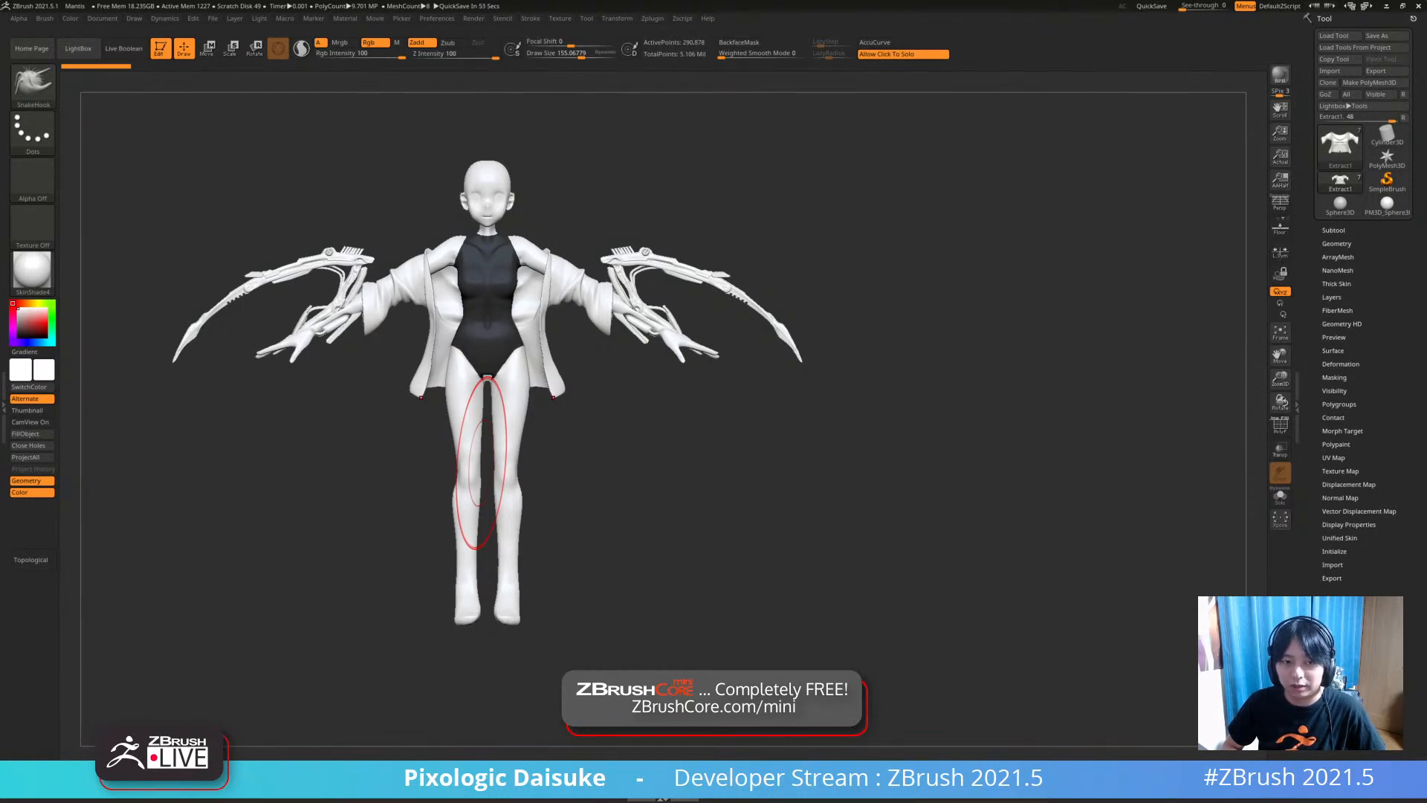
mouse_move(654, 461)
mouse_down()
mouse_move(602, 466)
mouse_move(654, 463)
mouse_up()
ctrl+right_drag(550, 378, 557, 394)
mouse_move(554, 387)
mouse_down()
mouse_move(562, 398)
mouse_move(614, 372)
mouse_move(556, 392)
mouse_up()
mouse_move(624, 438)
mouse_down()
mouse_move(959, 446)
mouse_move(996, 476)
mouse_up()
drag(648, 377, 673, 401)
mouse_move(818, 469)
mouse_down()
mouse_move(434, 450)
mouse_move(461, 464)
mouse_up()
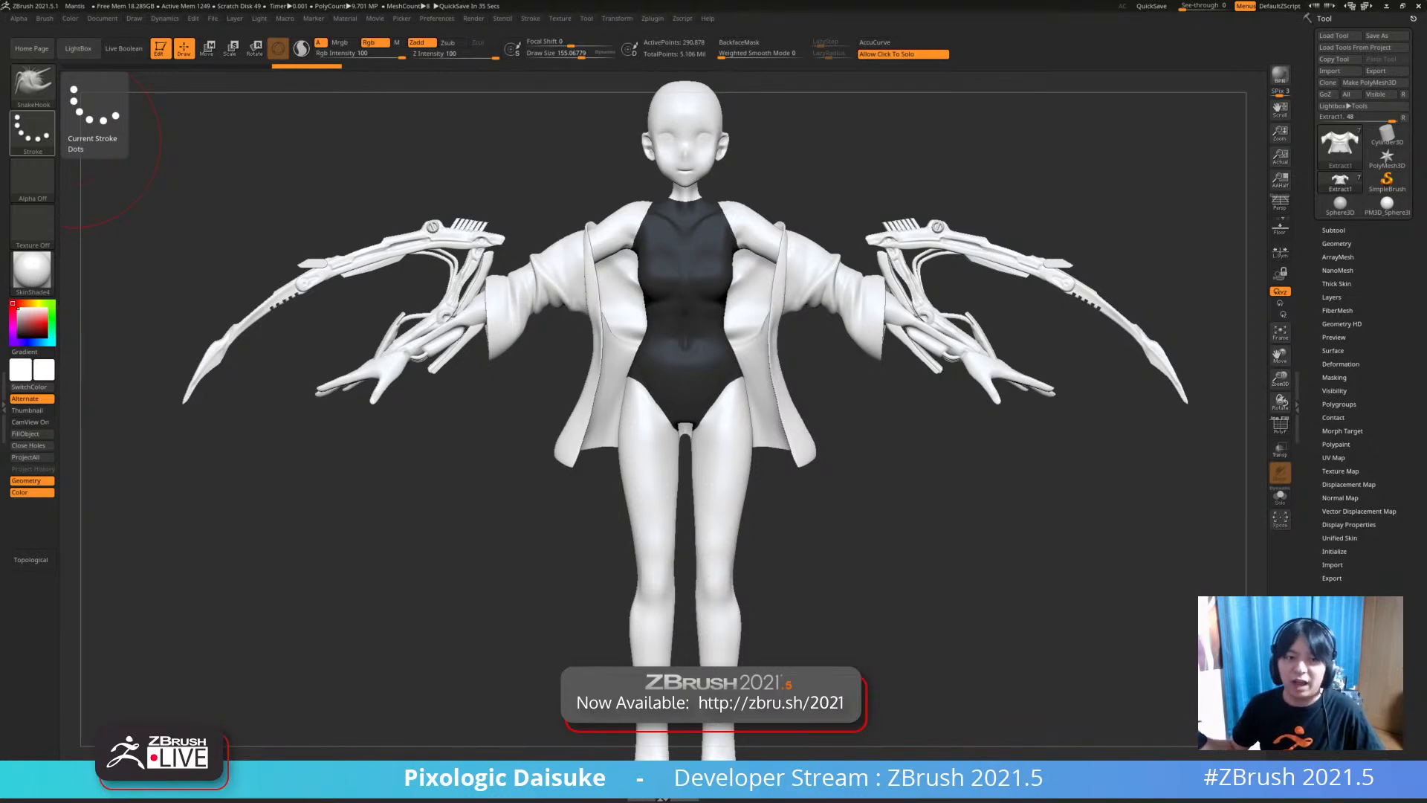
mouse_move(688, 321)
right_down()
mouse_move(844, 331)
mouse_move(680, 330)
right_up()
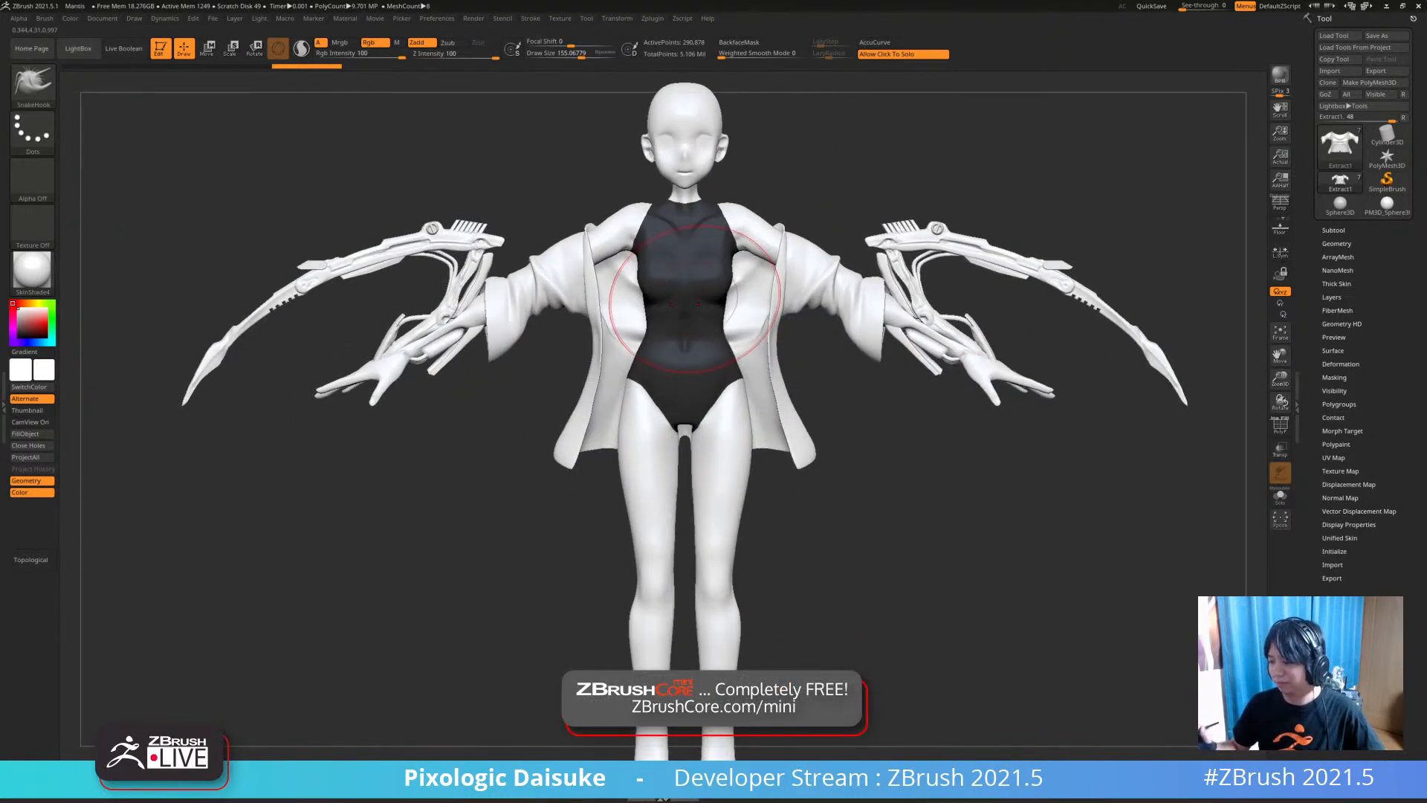
mouse_move(591, 455)
right_down()
mouse_move(657, 458)
mouse_move(586, 466)
mouse_move(691, 460)
mouse_move(636, 461)
mouse_move(597, 437)
mouse_move(710, 414)
right_up()
alt+click(673, 422)
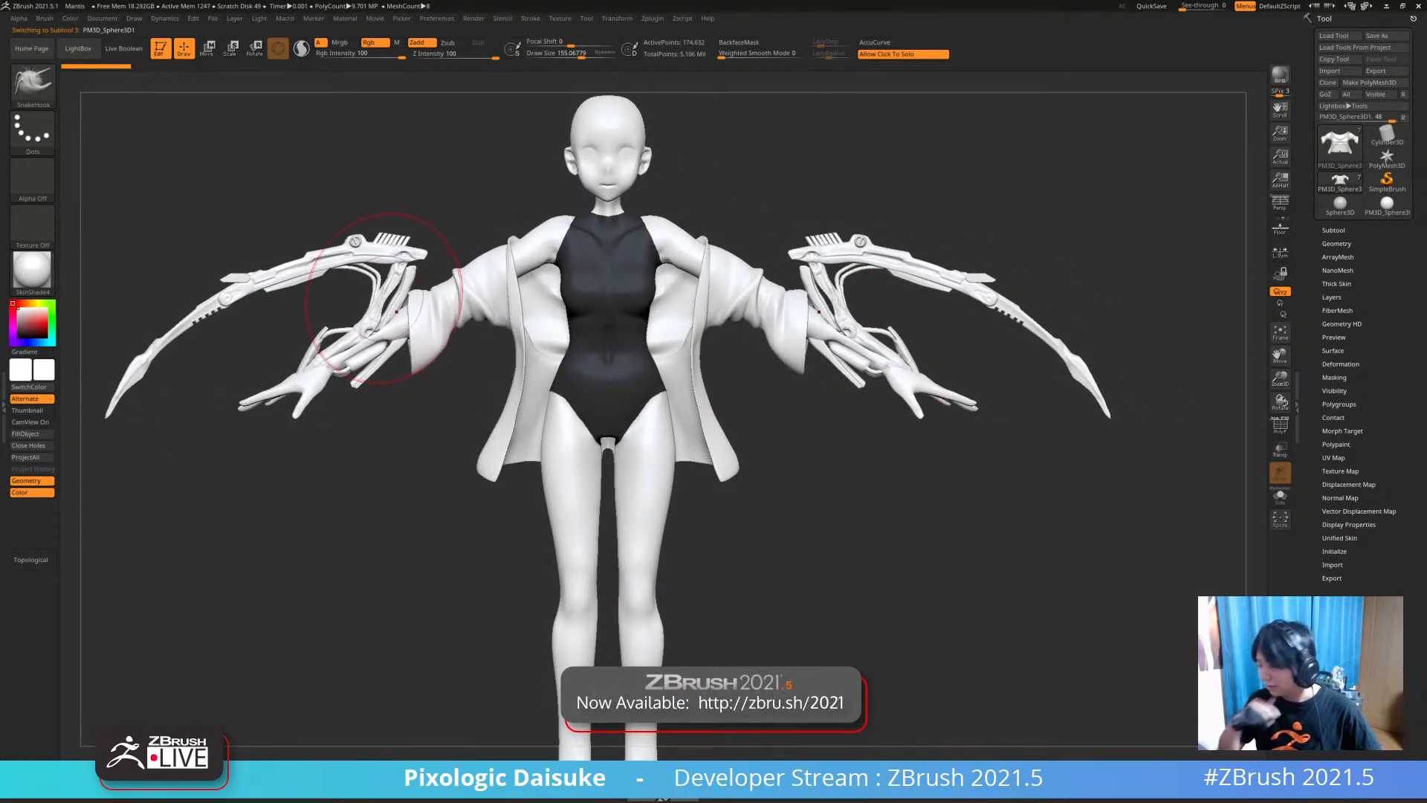
Choose the STN_HairSet2 insert brush, make the head the active subtool and reduce the draw size
key(b)
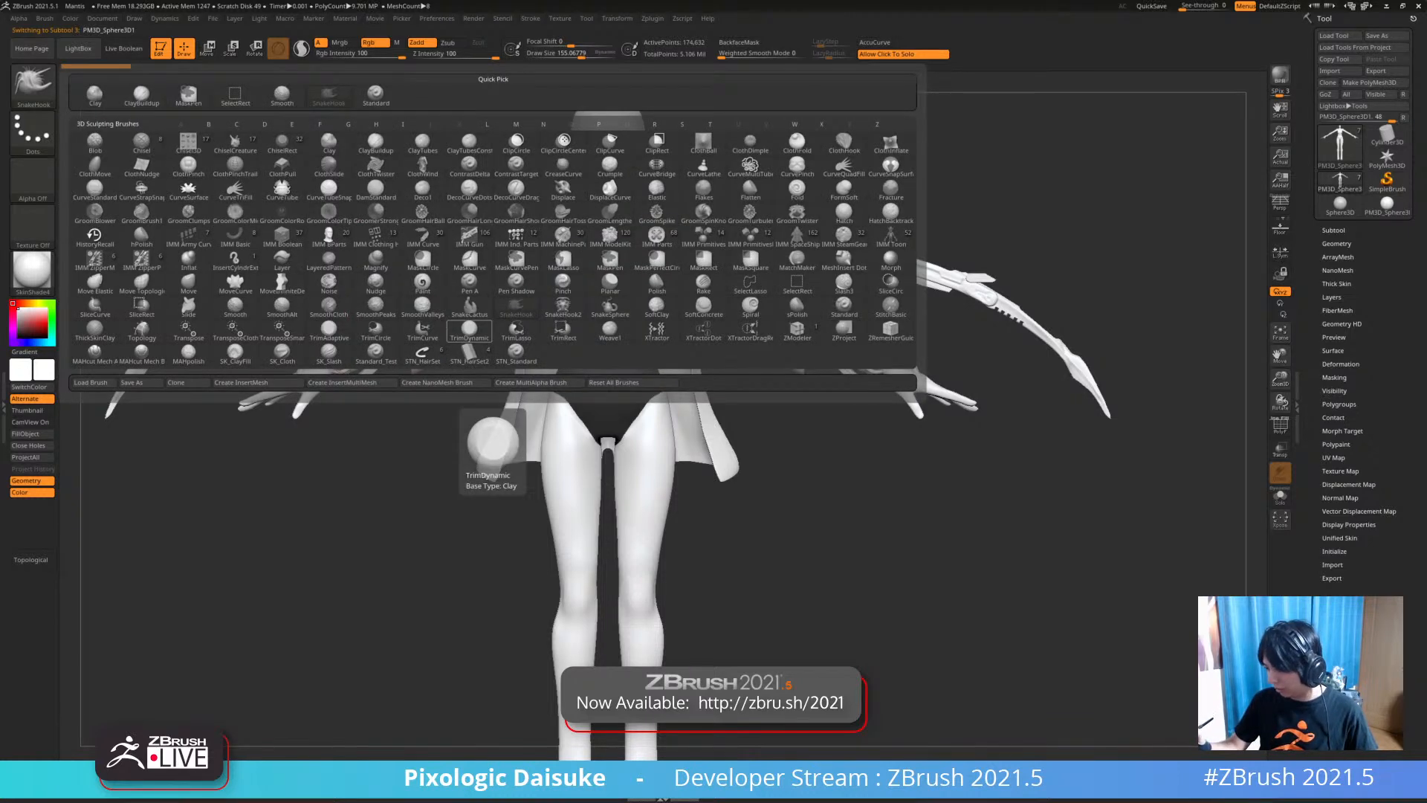
click(469, 353)
click(573, 54)
alt+right_drag(622, 172, 612, 318)
alt+click(612, 318)
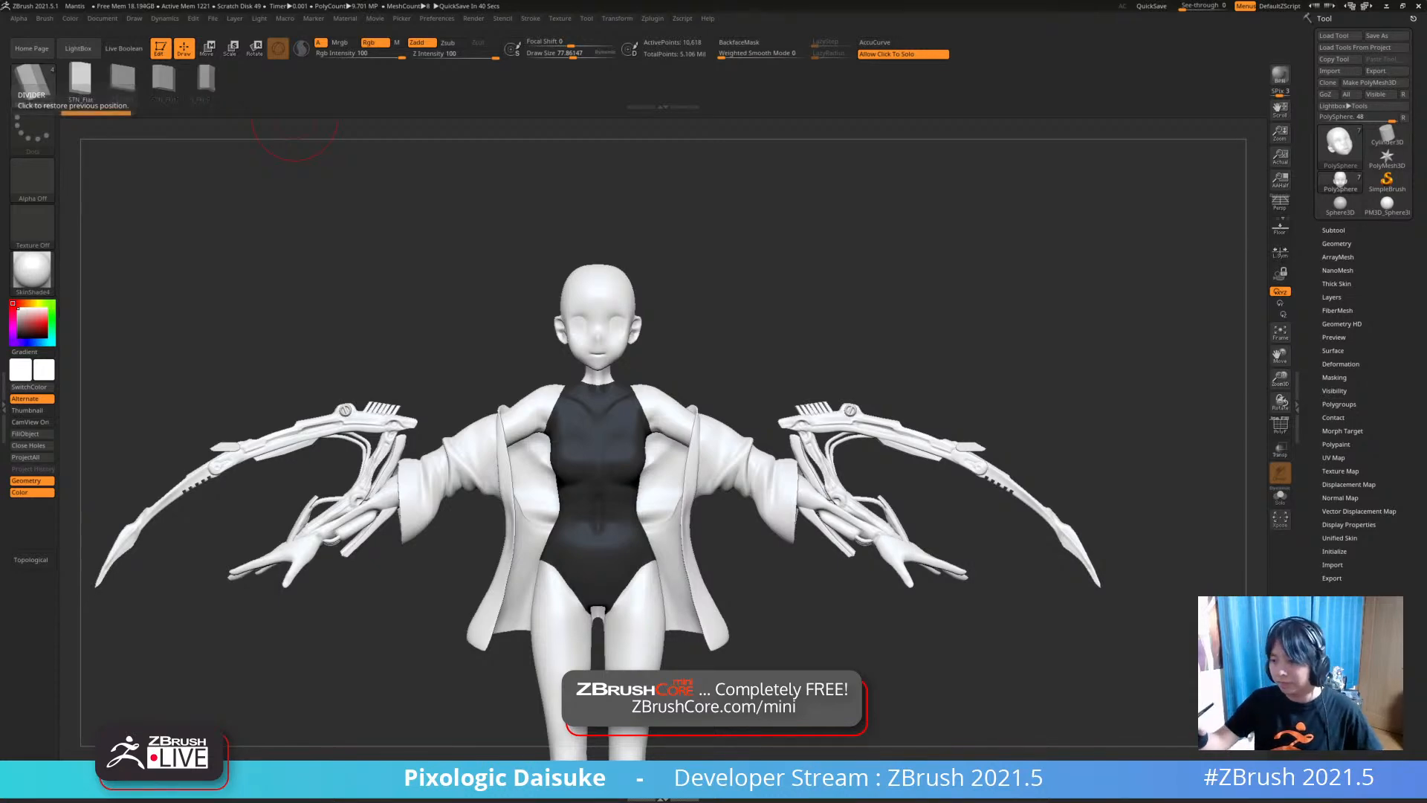
click(546, 54)
mouse_move(615, 281)
ctrl+right_down()
mouse_move(627, 291)
mouse_move(619, 321)
ctrl+right_up()
Switch the material to MatCap Gray, set the draw size to about 46 and duplicate the head subtool
click(32, 272)
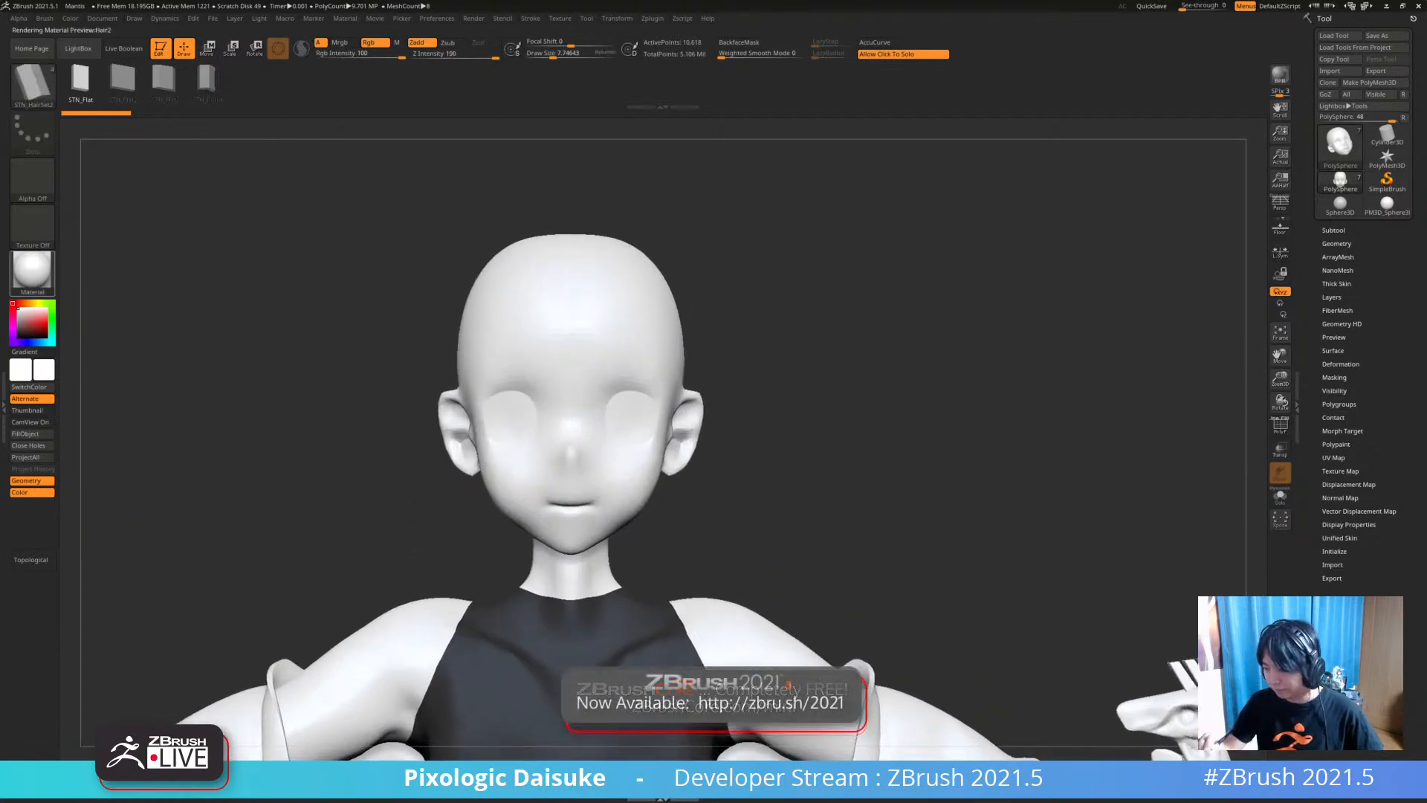
click(234, 283)
click(567, 54)
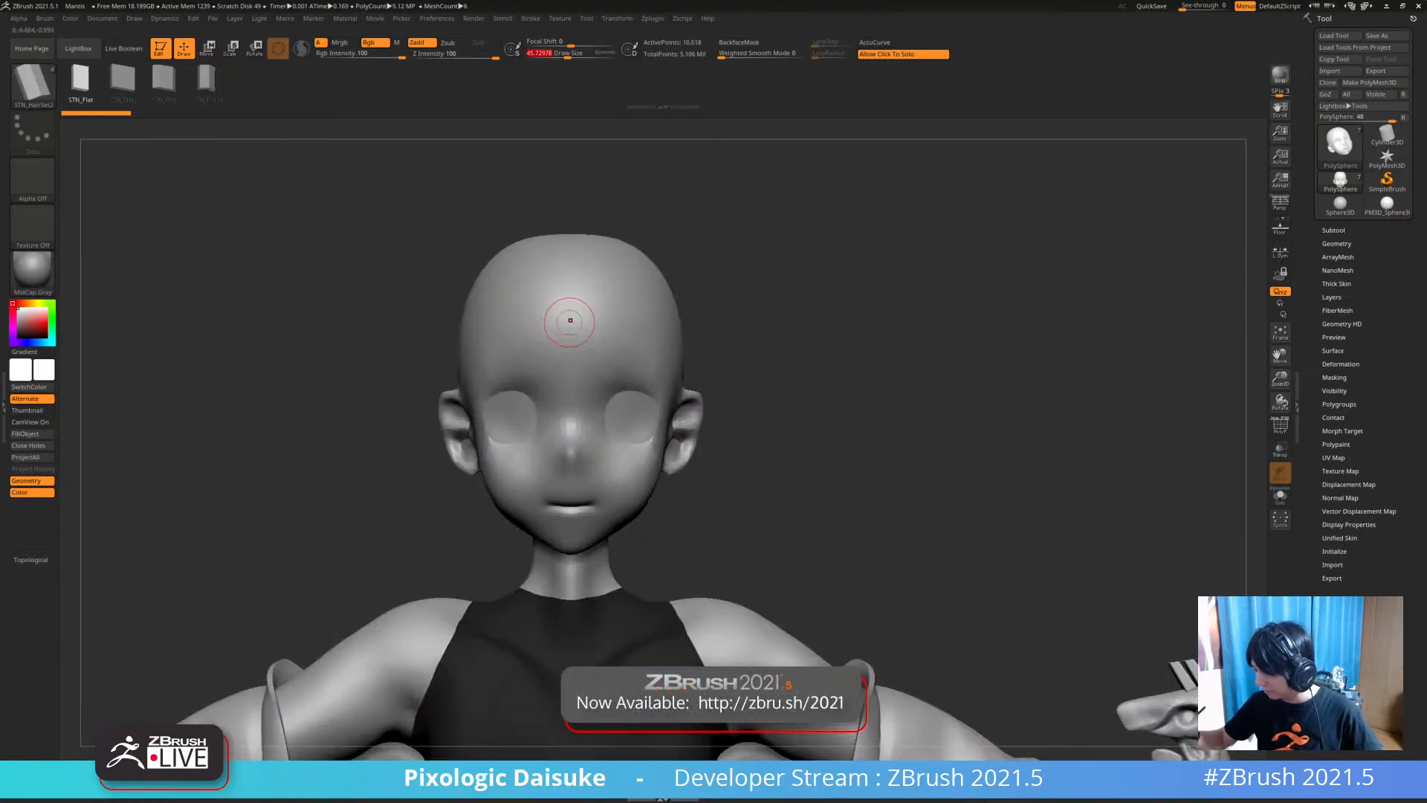
click(1334, 231)
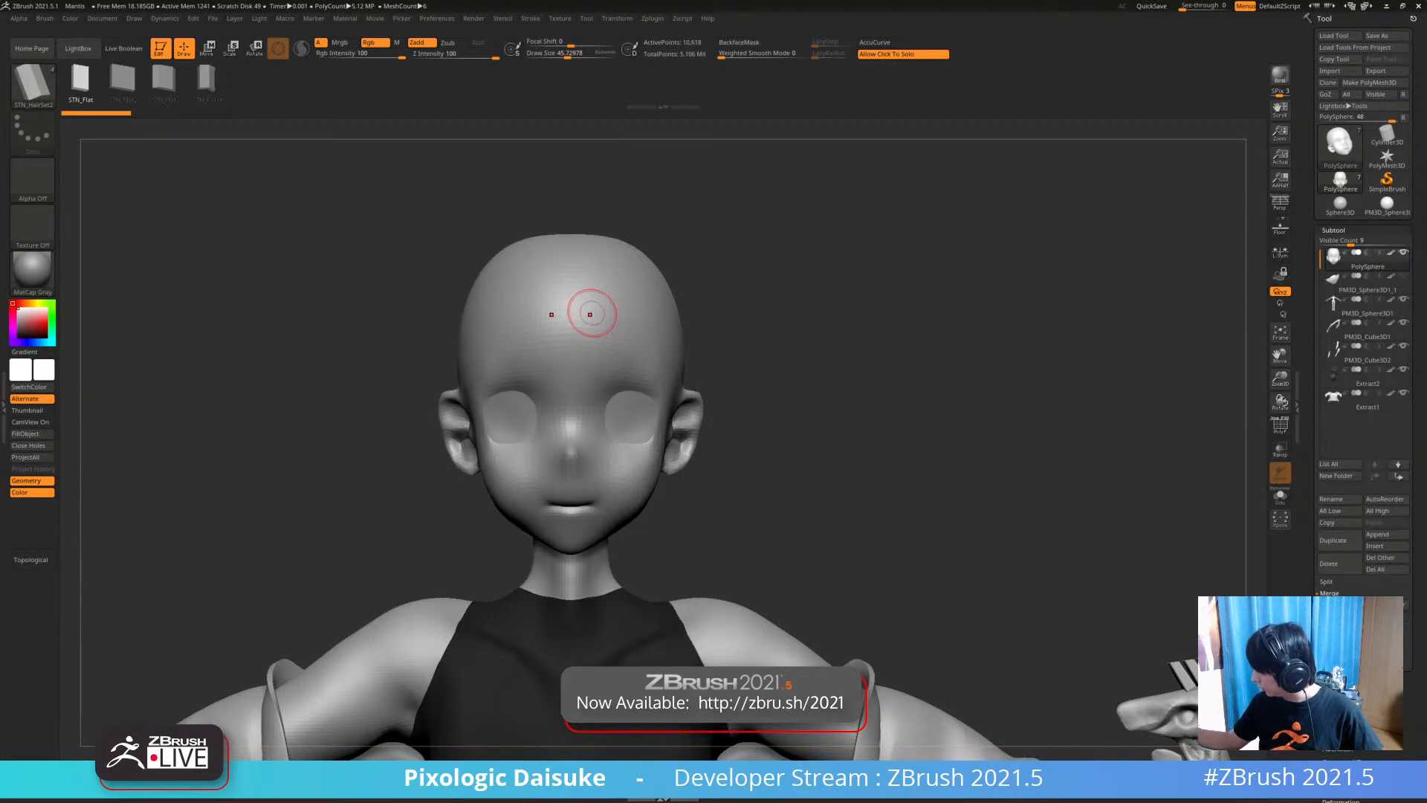
click(1333, 540)
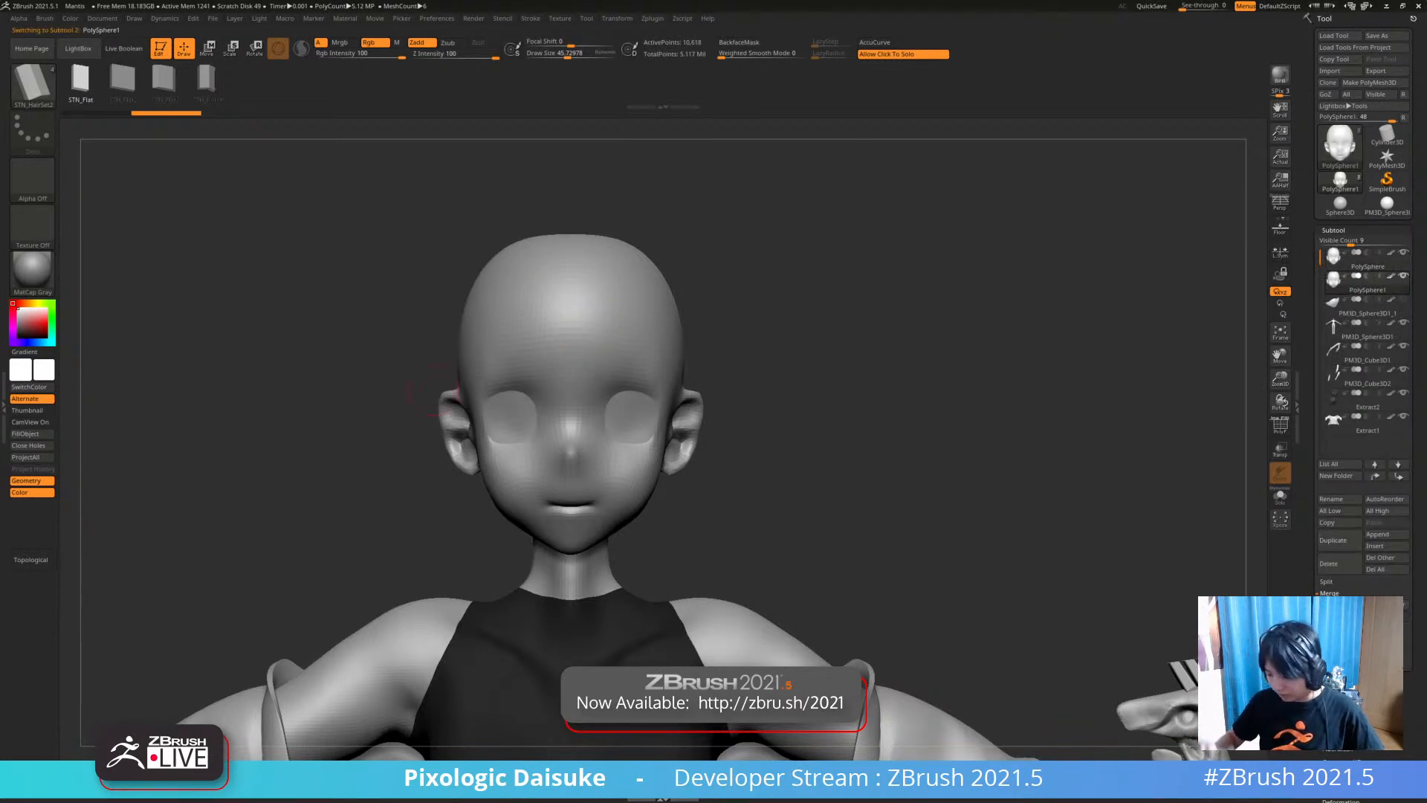
Try several hair strand strokes down the forehead of the duplicated head and undo them
drag(608, 471, 609, 472)
key(ctrl+z)
mouse_move(535, 266)
mouse_down()
mouse_move(542, 347)
mouse_move(604, 466)
mouse_up()
key(ctrl+z)
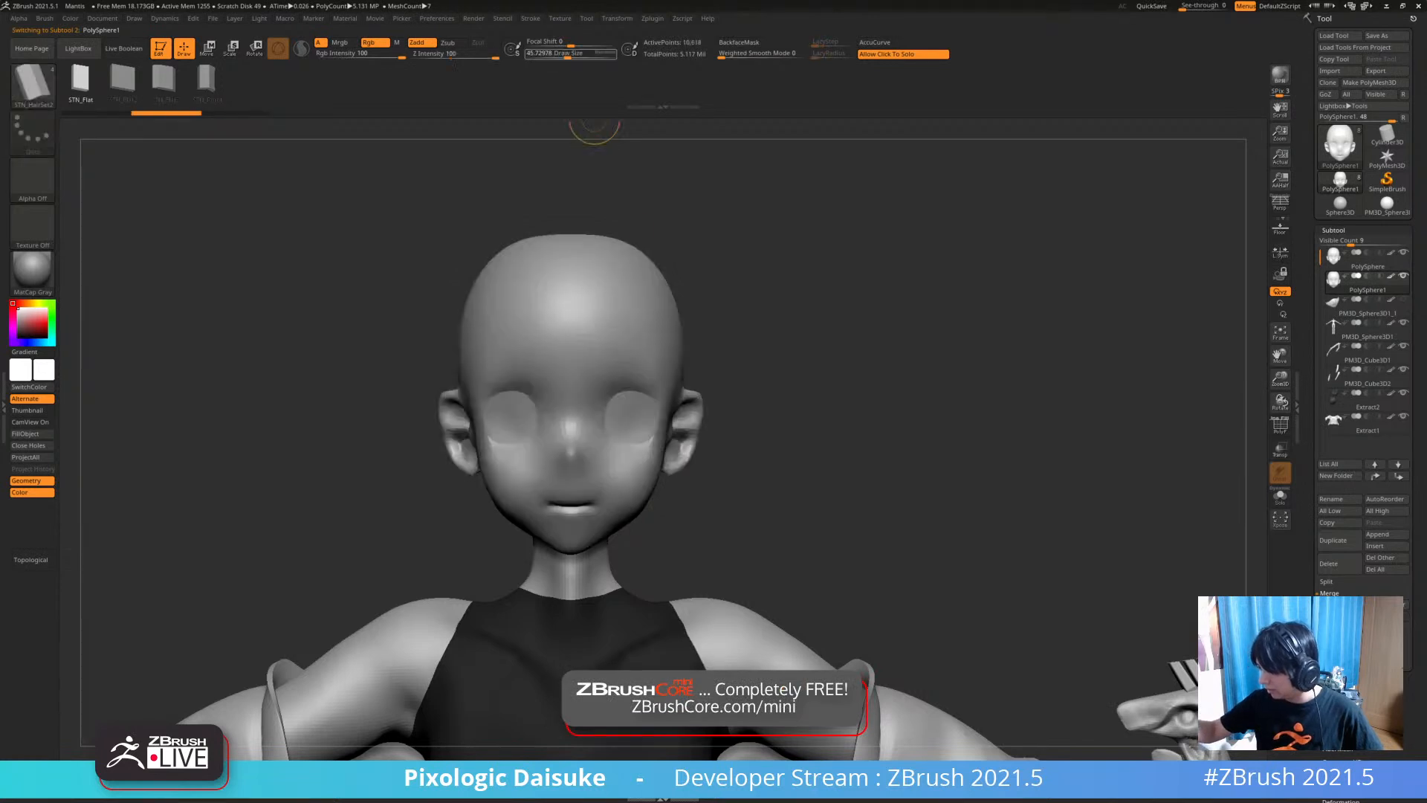
drag(568, 369, 556, 434)
mouse_move(596, 247)
mouse_down()
mouse_move(581, 362)
mouse_move(528, 466)
mouse_move(592, 289)
mouse_move(543, 448)
mouse_up()
key(ctrl+z)
right_drag(589, 268, 594, 257)
drag(803, 446, 661, 450)
drag(535, 394, 680, 377)
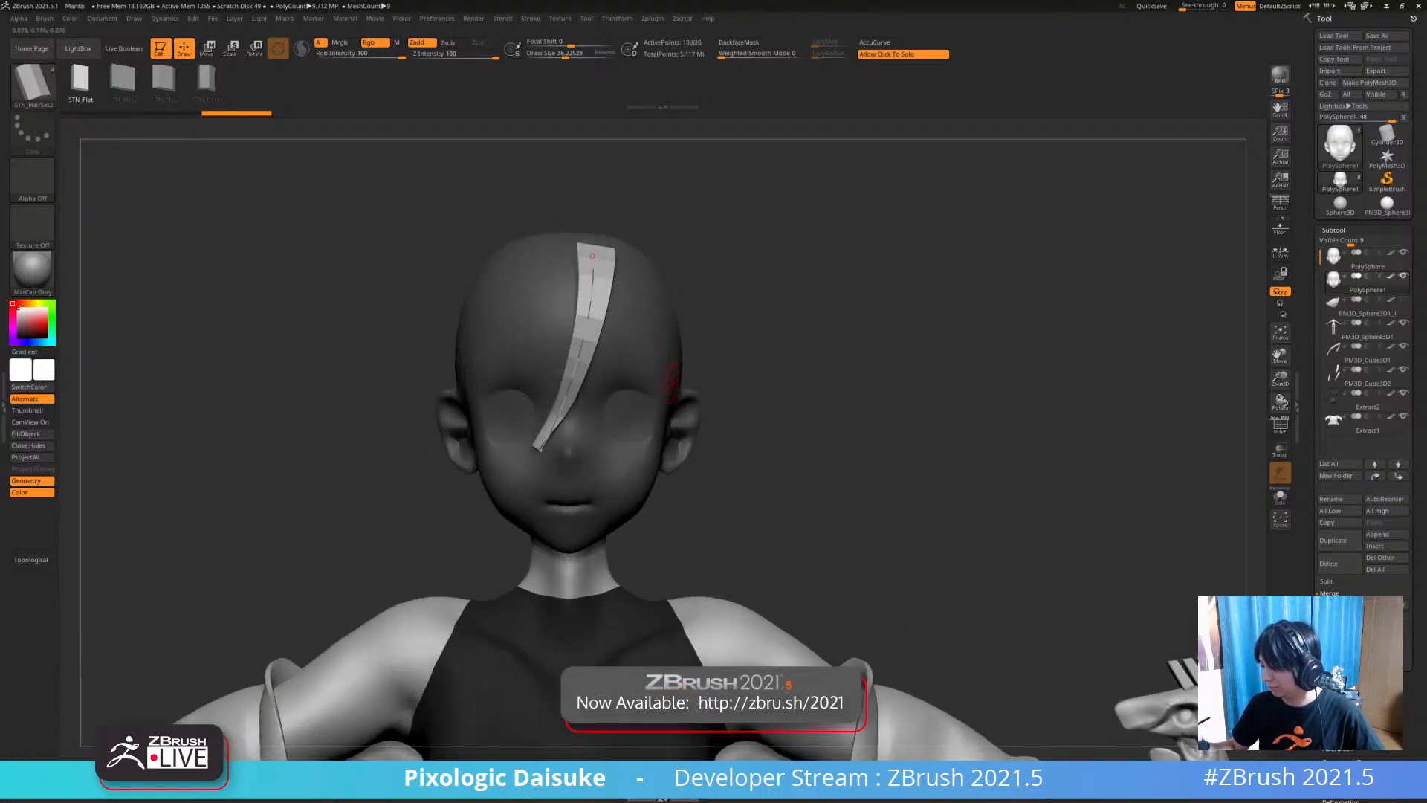
key(ctrl+z)
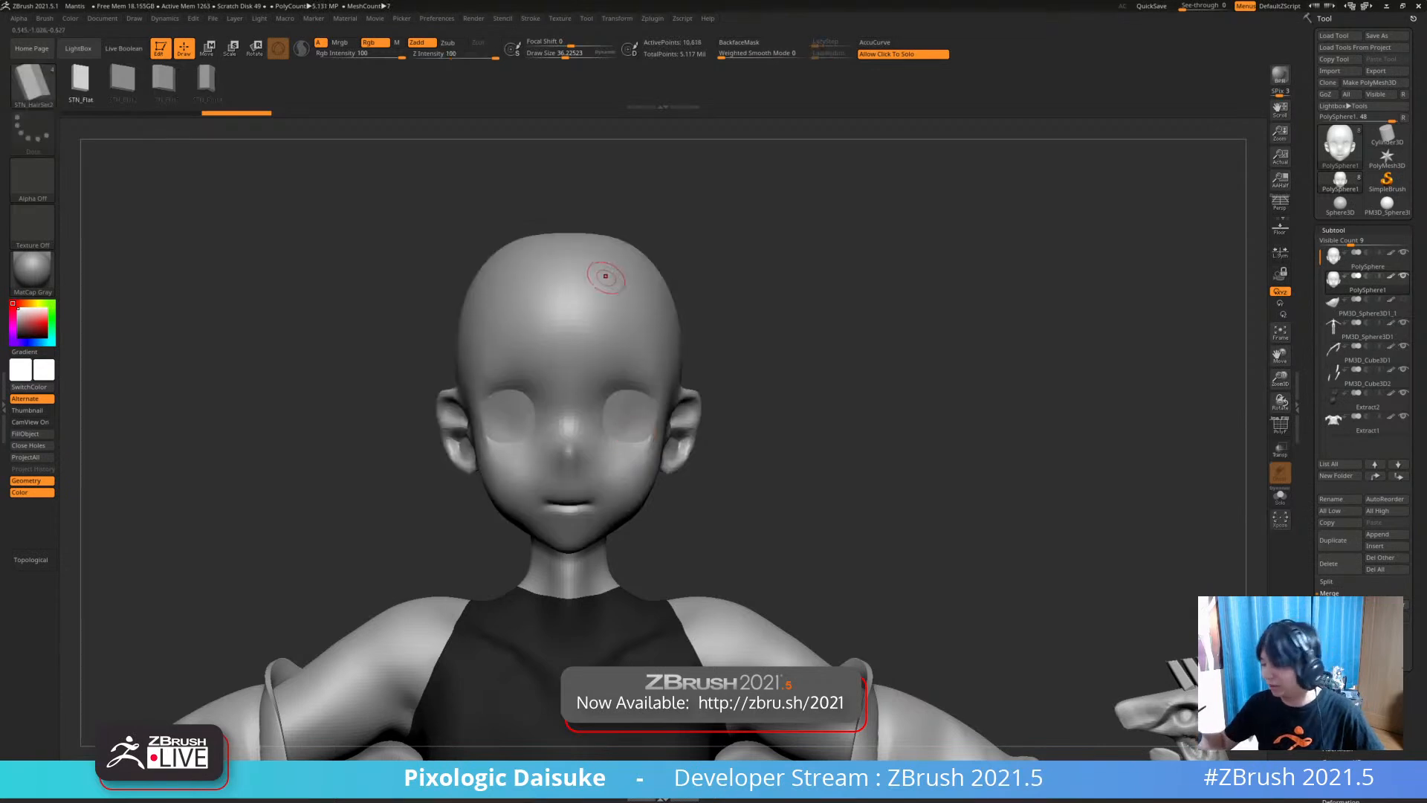
Draw a curved hair strand from the upper forehead toward the nose and split it into its own subtool
drag(529, 448, 528, 449)
mouse_move(743, 387)
mouse_down()
mouse_move(833, 387)
mouse_move(710, 376)
mouse_up()
click(732, 375)
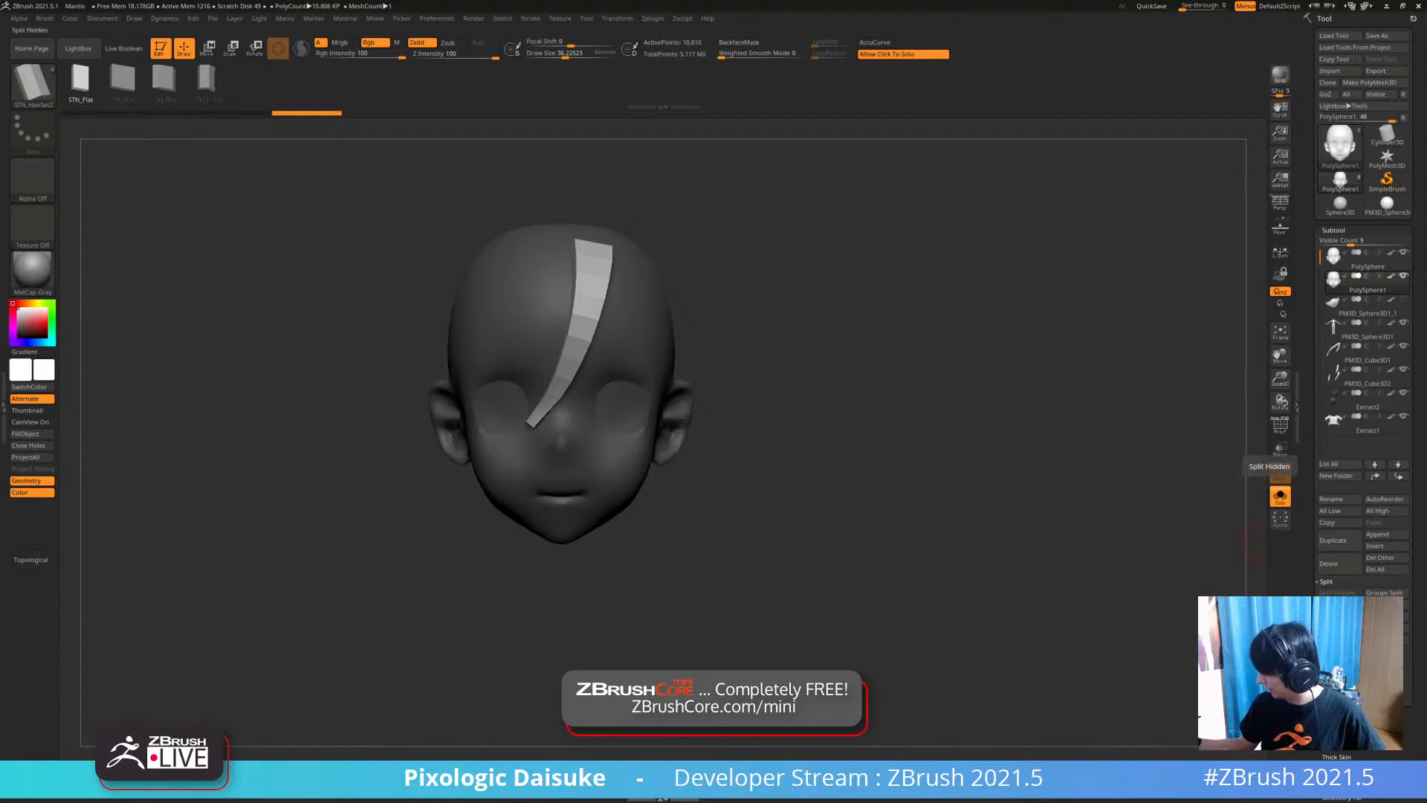
click(1280, 464)
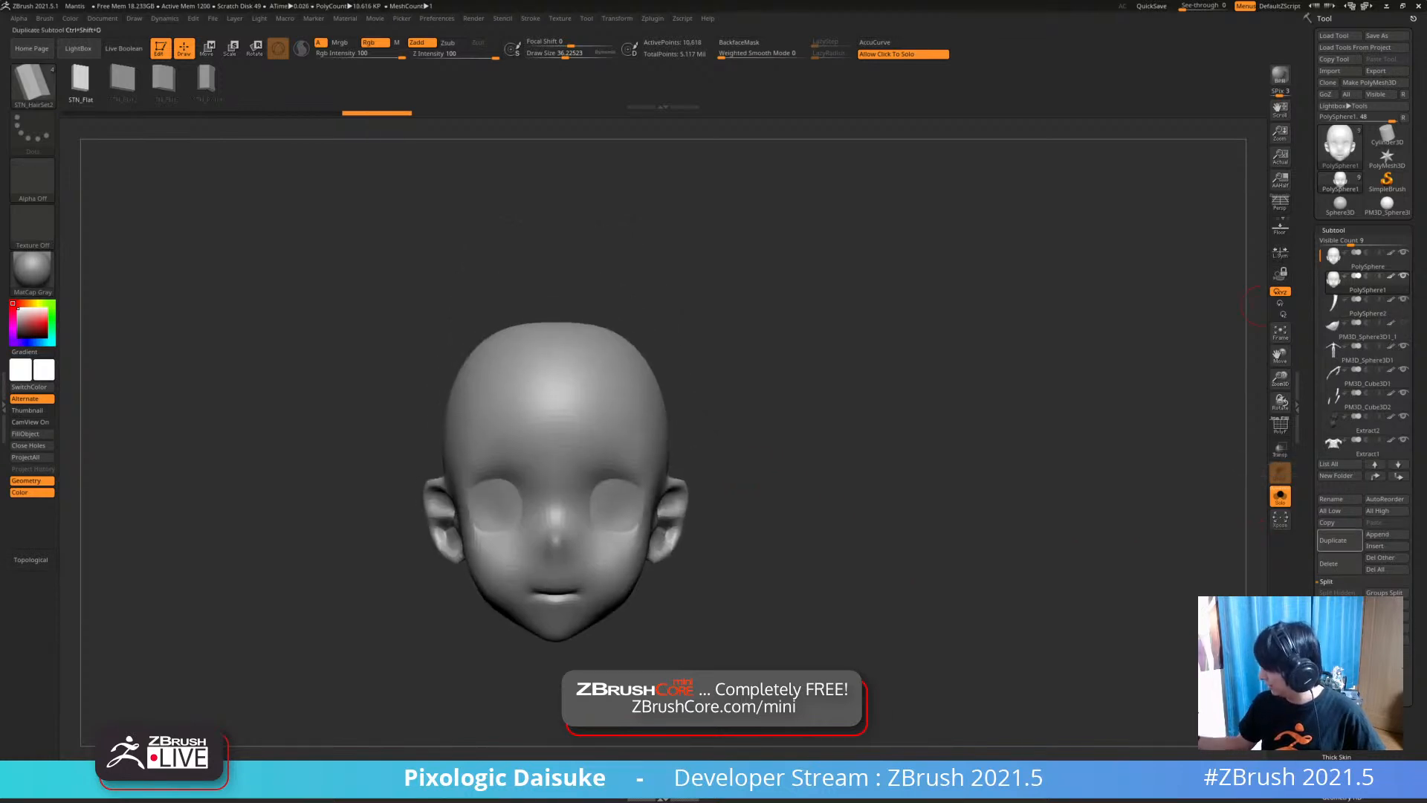
Delete the leftover duplicated head subtool and show the strand together with the full character
click(1280, 473)
click(1237, 586)
alt+drag(755, 496, 727, 471)
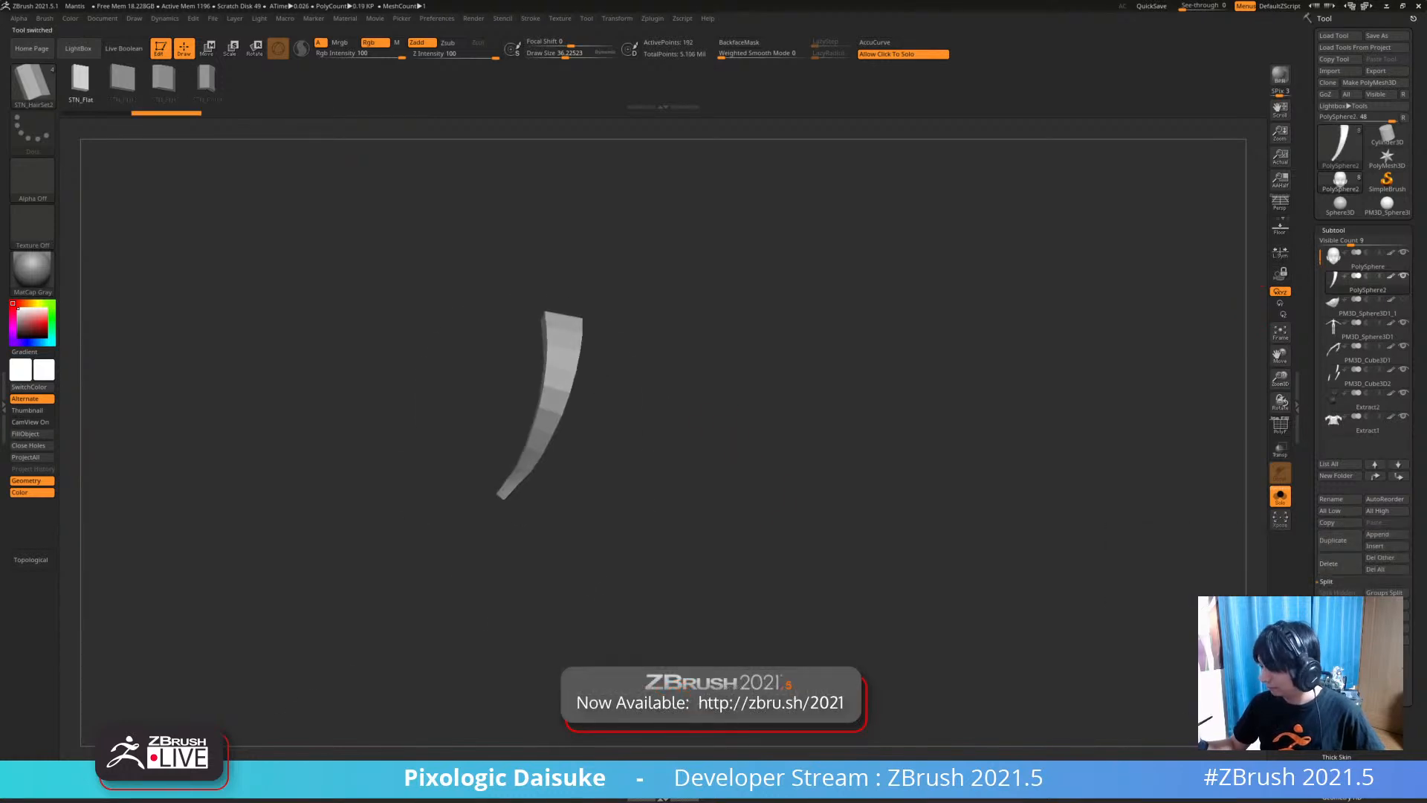
click(818, 476)
drag(818, 475, 1078, 491)
shift+drag(1040, 416, 877, 416)
Choose the SnakeHook brush, turn on BackfaceMask and start bending the strand to follow the forehead
click(32, 84)
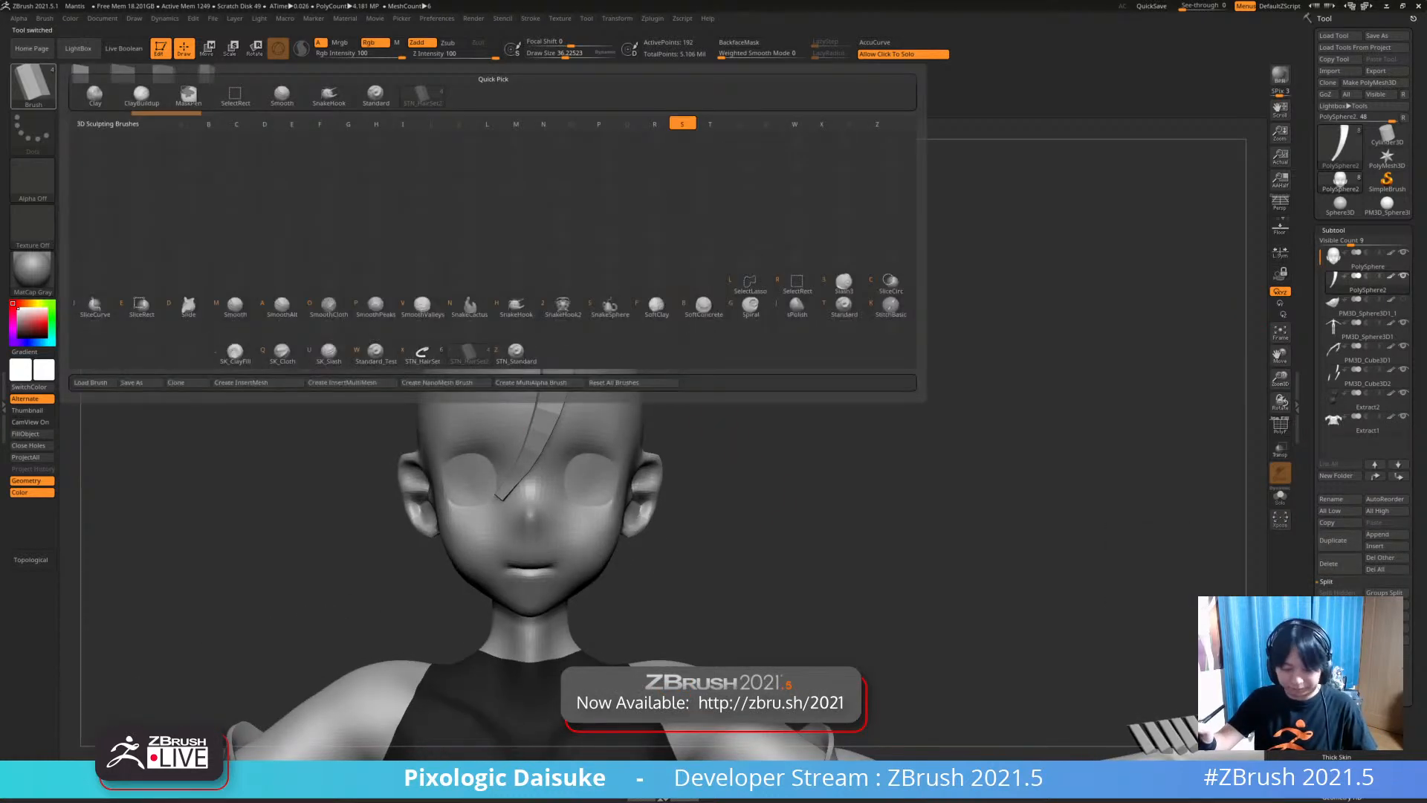
click(236, 88)
mouse_move(628, 496)
mouse_down()
mouse_move(502, 461)
mouse_move(528, 439)
mouse_move(567, 326)
mouse_up()
right_drag(567, 326, 563, 320)
drag(929, 297, 773, 319)
click(739, 43)
drag(823, 83, 1048, 126)
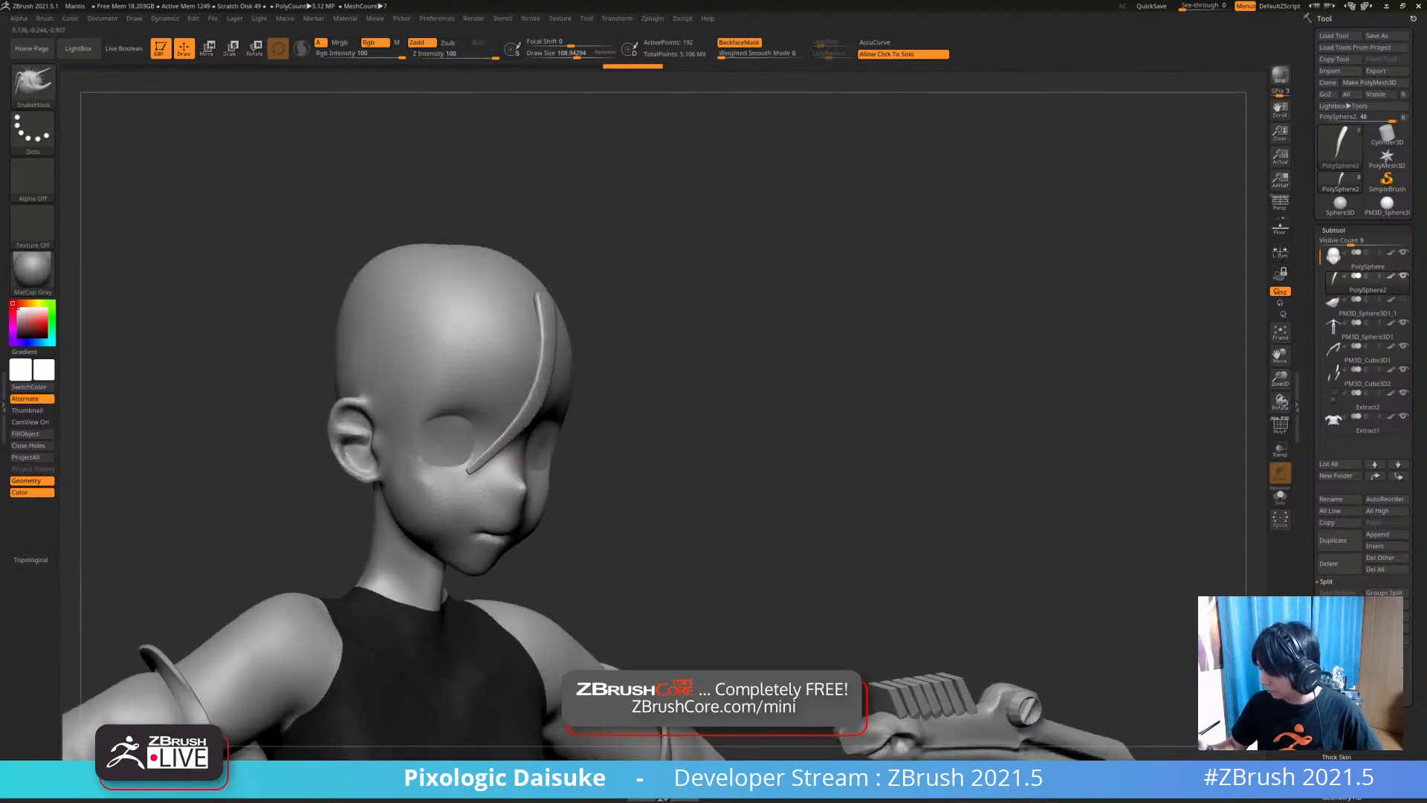
Reshape the strand with SnakeHook at a draw size of about 109 so it curves over the head
right_drag(542, 407, 510, 335)
drag(538, 332, 567, 334)
right_drag(567, 334, 548, 291)
mouse_move(551, 385)
ctrl+right_down()
mouse_move(551, 327)
mouse_move(520, 372)
ctrl+right_up()
key(ctrl+shift+z)
mouse_move(424, 459)
right_down()
mouse_move(507, 436)
mouse_move(504, 476)
right_up()
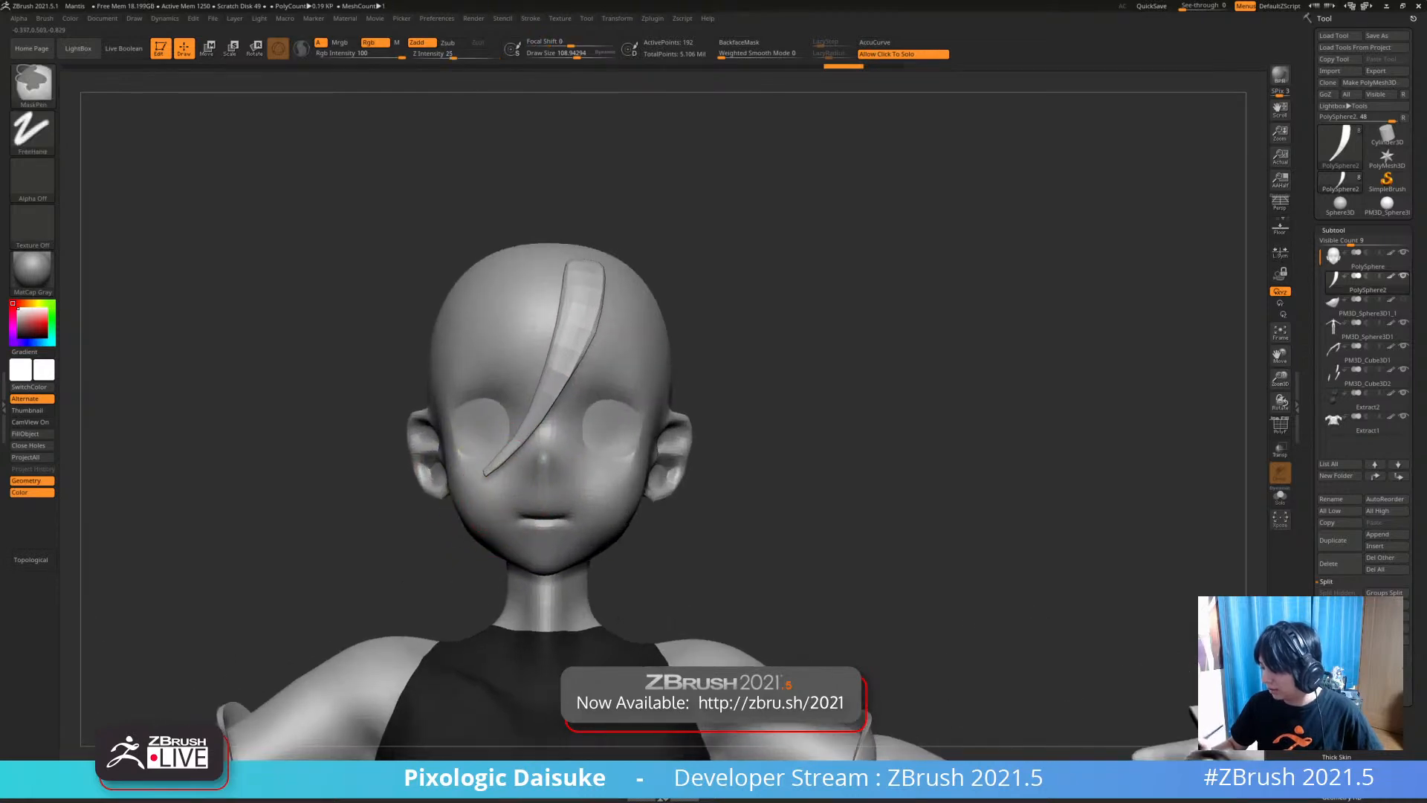
key(ctrl+shift+z)
key(ctrl+shift+z)
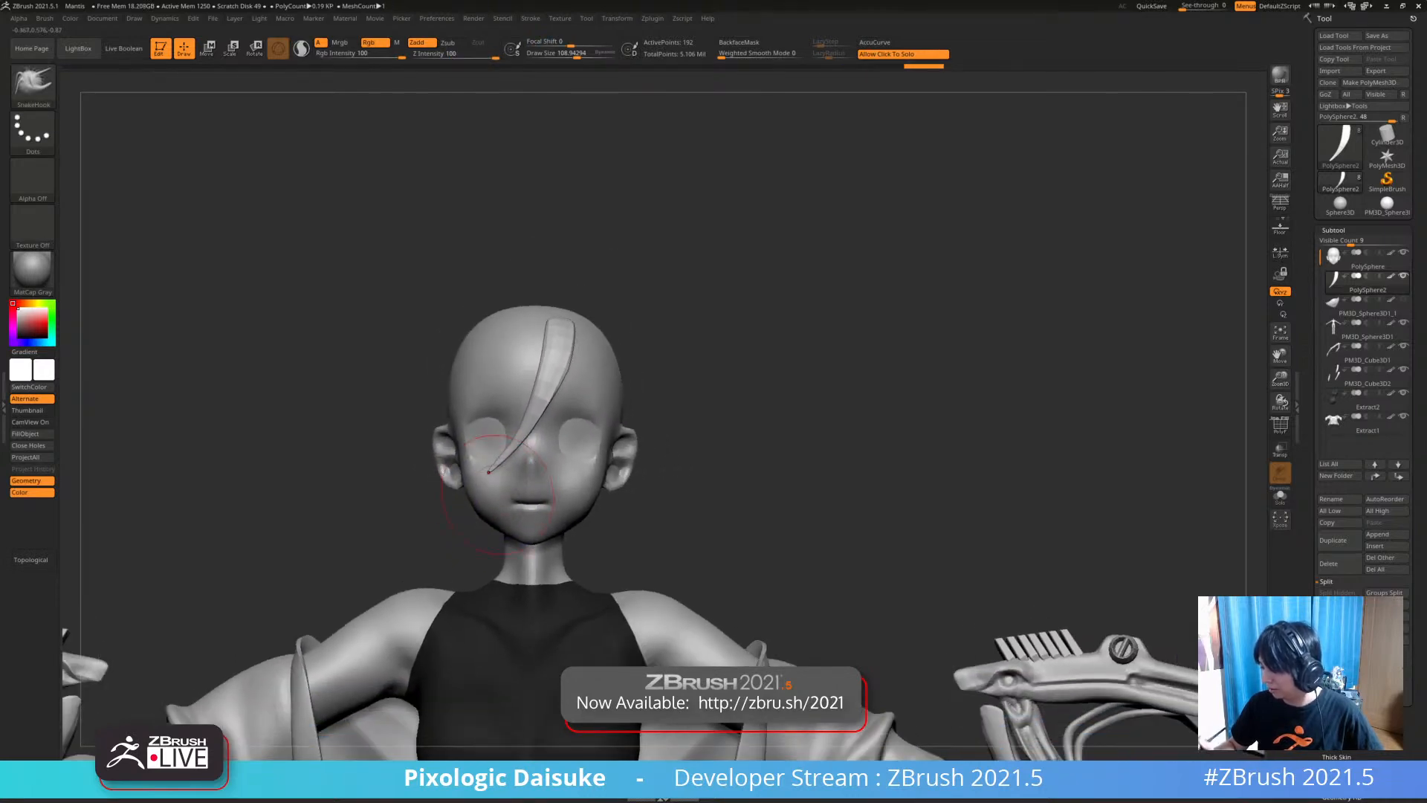
Adjust the strand's tip and middle curve with SnakeHook, switching BackfaceMask on and off again
right_drag(489, 472, 492, 470)
click(739, 43)
mouse_move(520, 423)
right_down()
mouse_move(564, 413)
mouse_move(554, 383)
mouse_move(541, 401)
mouse_move(475, 402)
mouse_move(583, 398)
right_up()
click(739, 42)
mouse_move(492, 417)
right_down()
mouse_move(496, 441)
mouse_move(513, 438)
mouse_move(498, 459)
mouse_move(464, 451)
mouse_move(515, 438)
mouse_move(465, 412)
right_up()
Draw a second strand from the crown down in front of the ear using STN_HairSet2 at draw size about 36
click(33, 84)
click(92, 95)
click(571, 54)
ctrl+right_drag(484, 277, 507, 253)
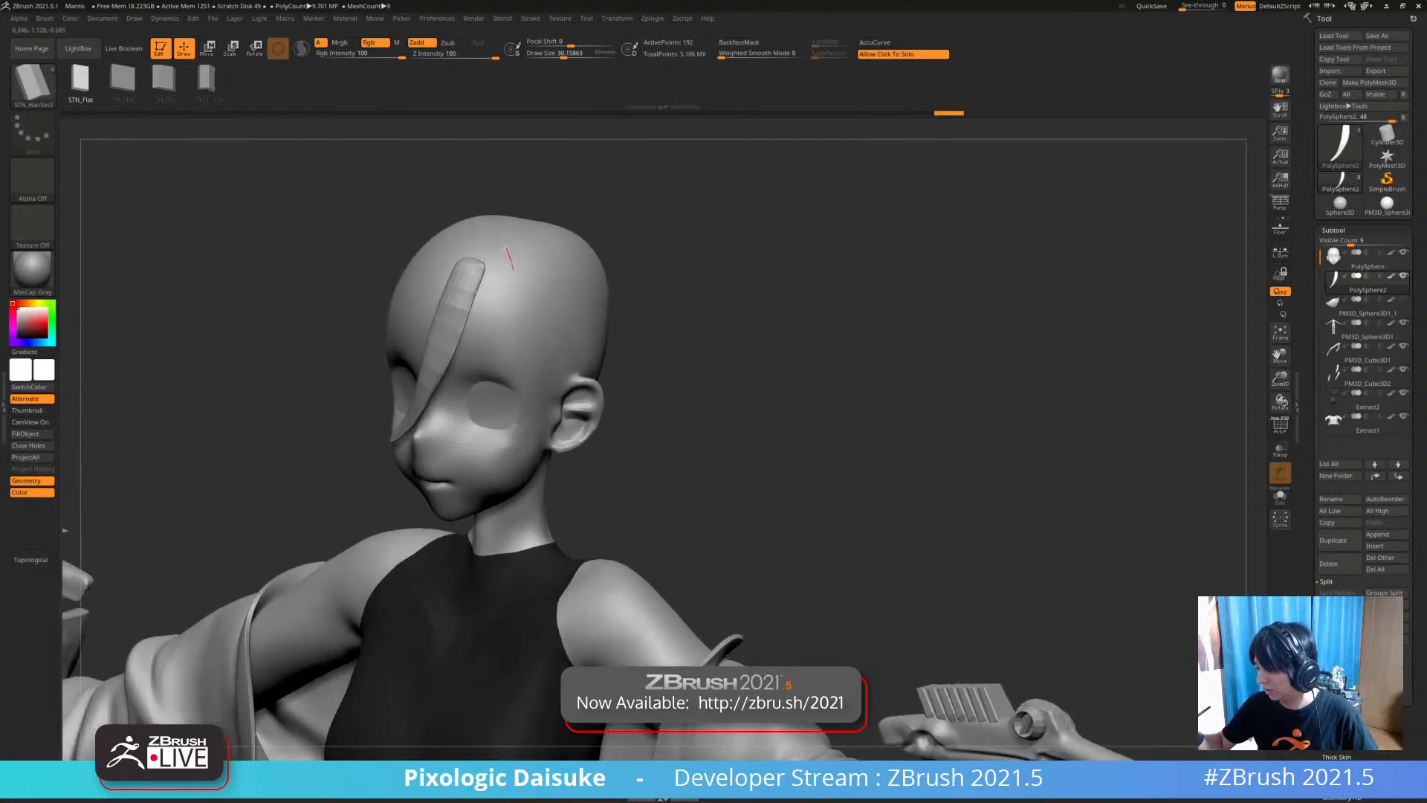
key(ctrl+z)
drag(511, 470, 513, 472)
mouse_move(513, 472)
right_down()
mouse_move(561, 462)
mouse_move(531, 459)
right_up()
right_drag(499, 254, 608, 389)
Bend the second strand along the side of the head with SnakeHook at a draw size of about 99
key(b)
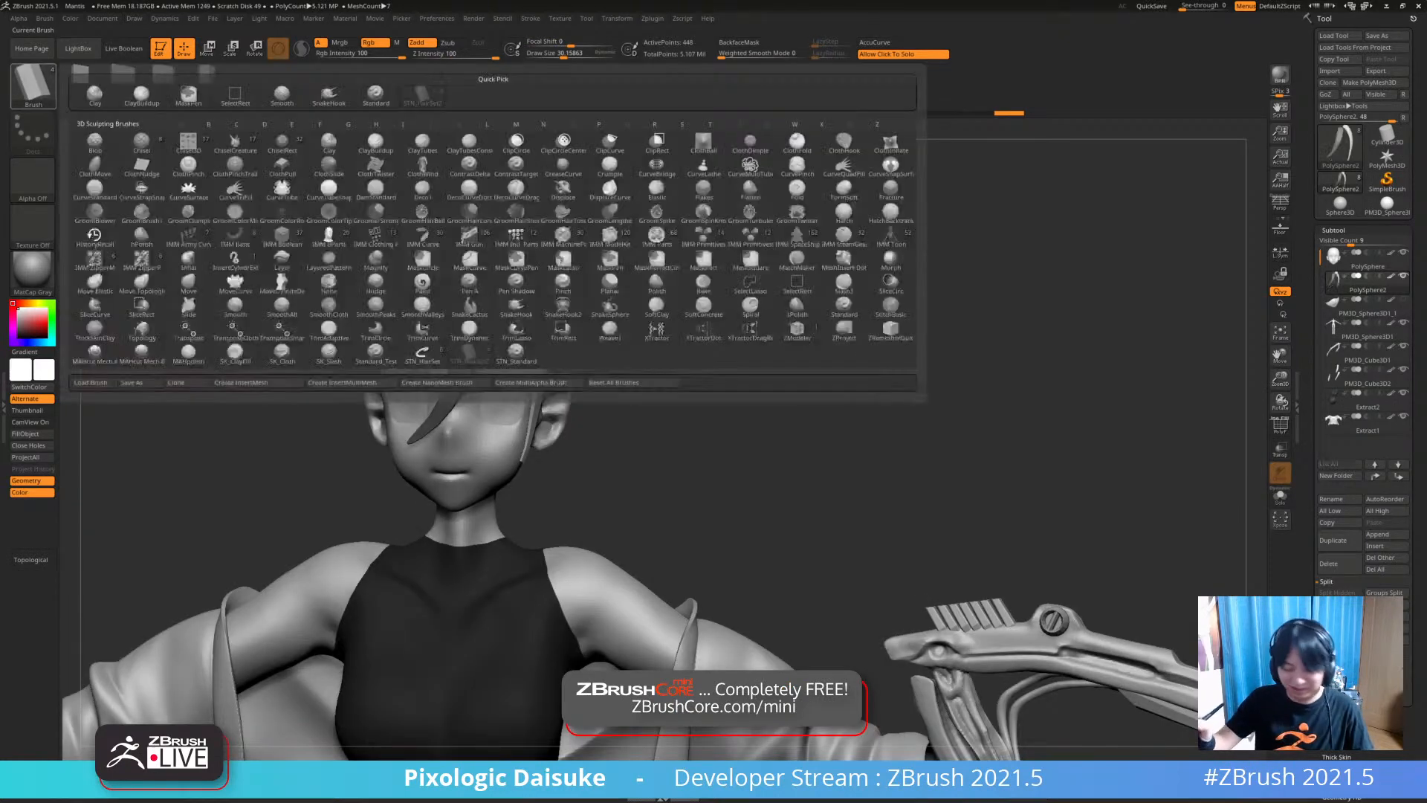
key(s)
key(h)
mouse_move(550, 435)
right_down()
mouse_move(496, 432)
mouse_move(546, 405)
right_up()
drag(530, 416, 546, 320)
right_drag(546, 319, 554, 329)
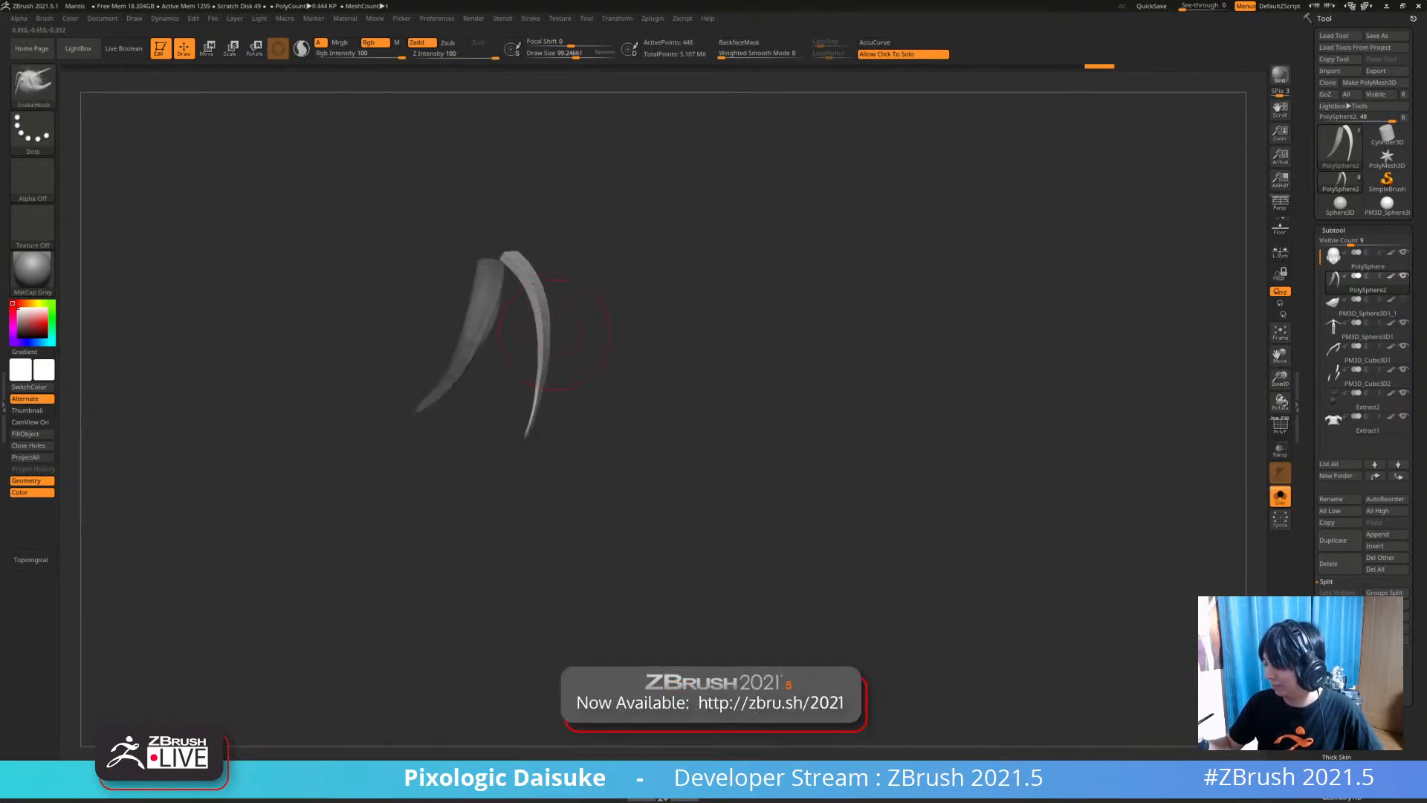
click(596, 263)
mouse_move(631, 275)
mouse_down()
mouse_move(568, 249)
mouse_move(595, 223)
mouse_move(617, 230)
mouse_up()
Set the draw size to about 183 and reshape the side strand's lower part, using BackfaceMask and smoothing
click(583, 55)
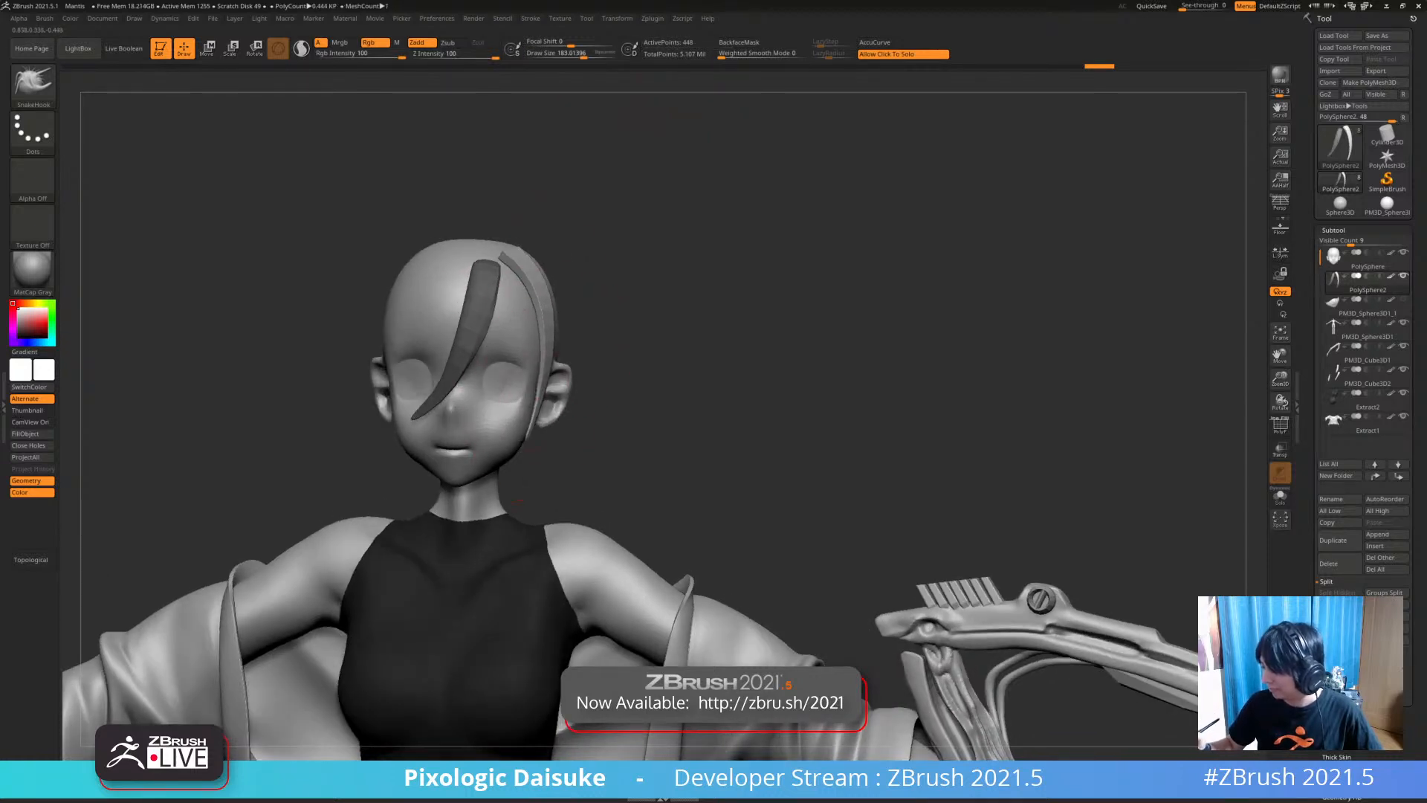
right_drag(545, 385, 483, 393)
shift+drag(546, 394, 535, 424)
right_drag(524, 431, 564, 441)
click(739, 42)
drag(668, 269, 602, 297)
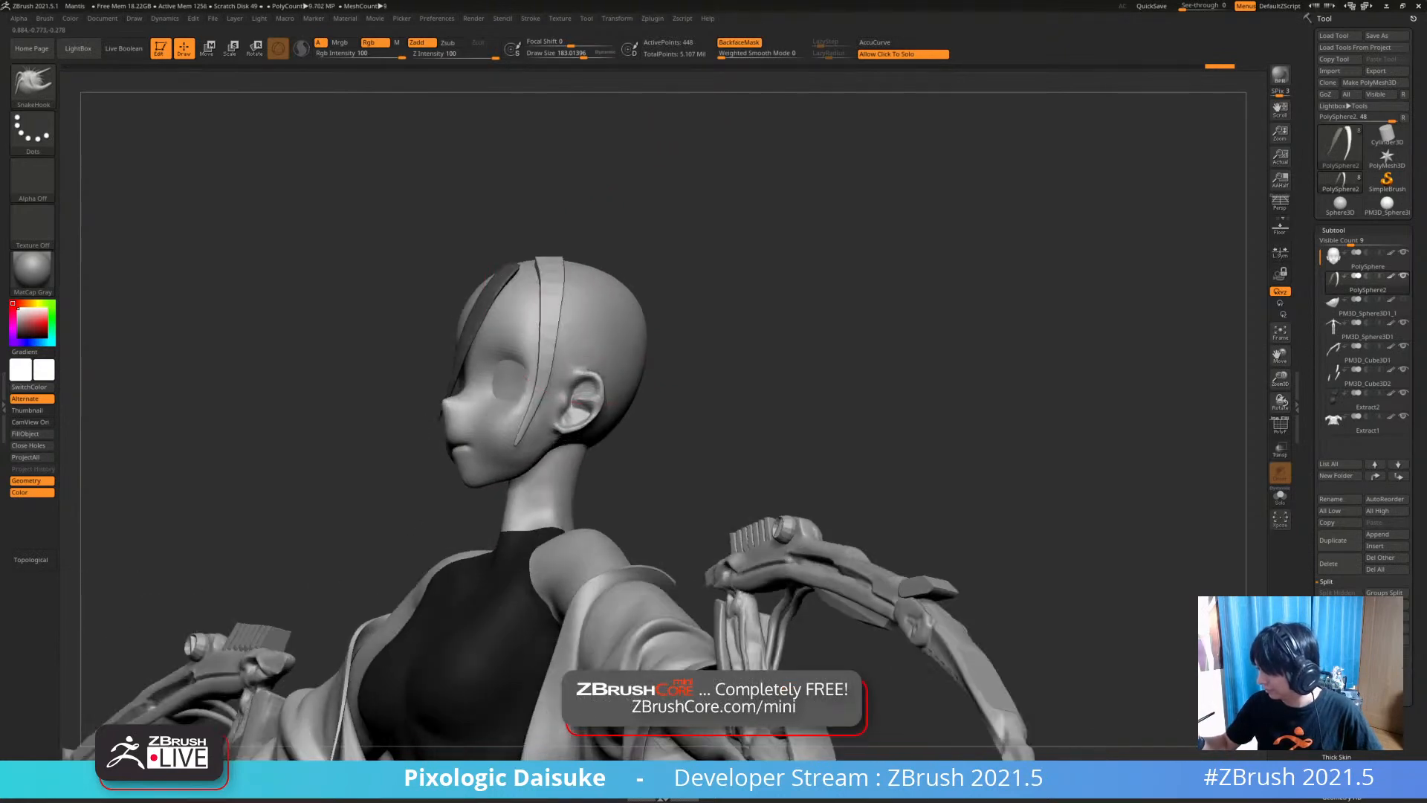
mouse_move(605, 403)
right_down()
mouse_move(520, 383)
mouse_move(624, 290)
mouse_move(606, 319)
mouse_move(630, 405)
right_up()
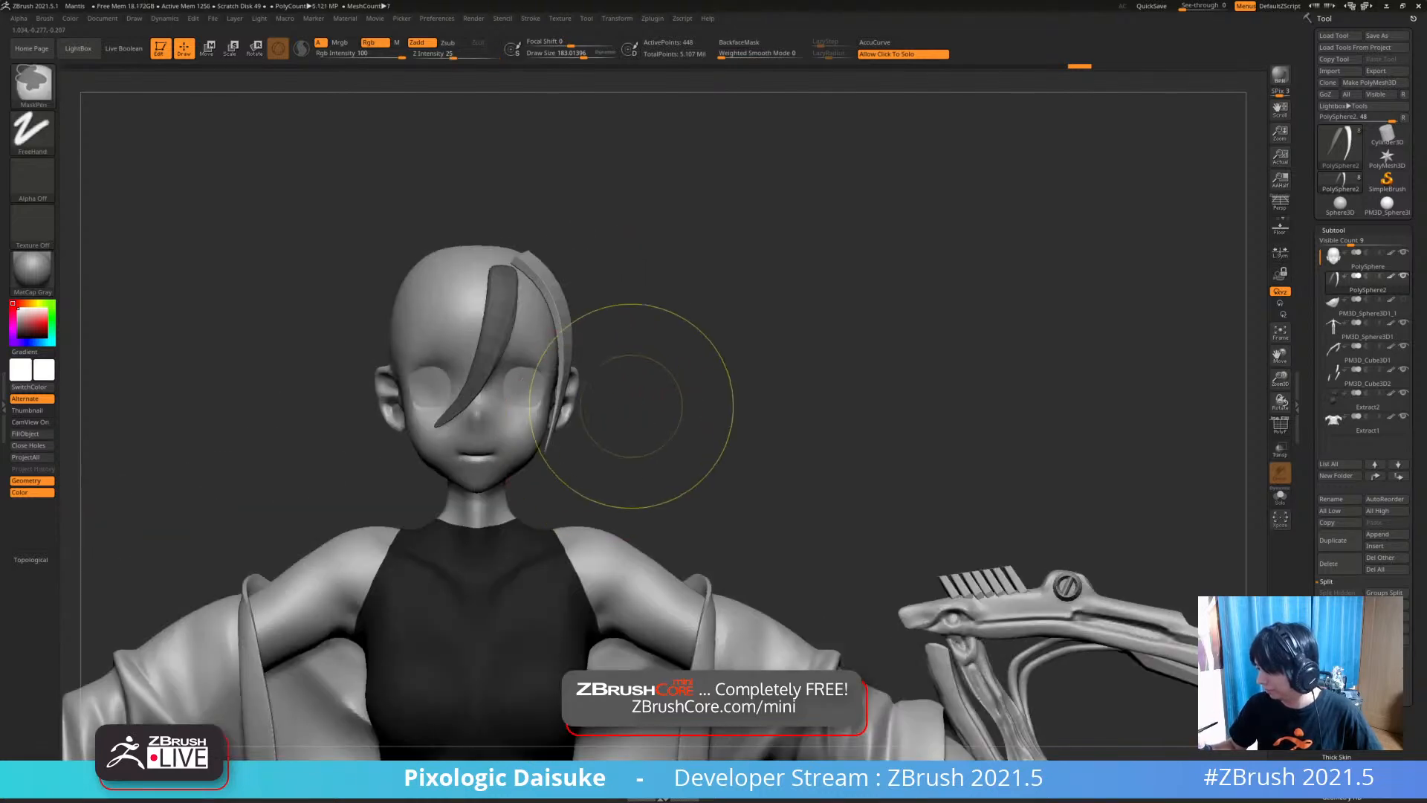
Draw a shorter, narrower third strand between the two existing ones with the STN_HairSet2 brush
key(b)
click(423, 96)
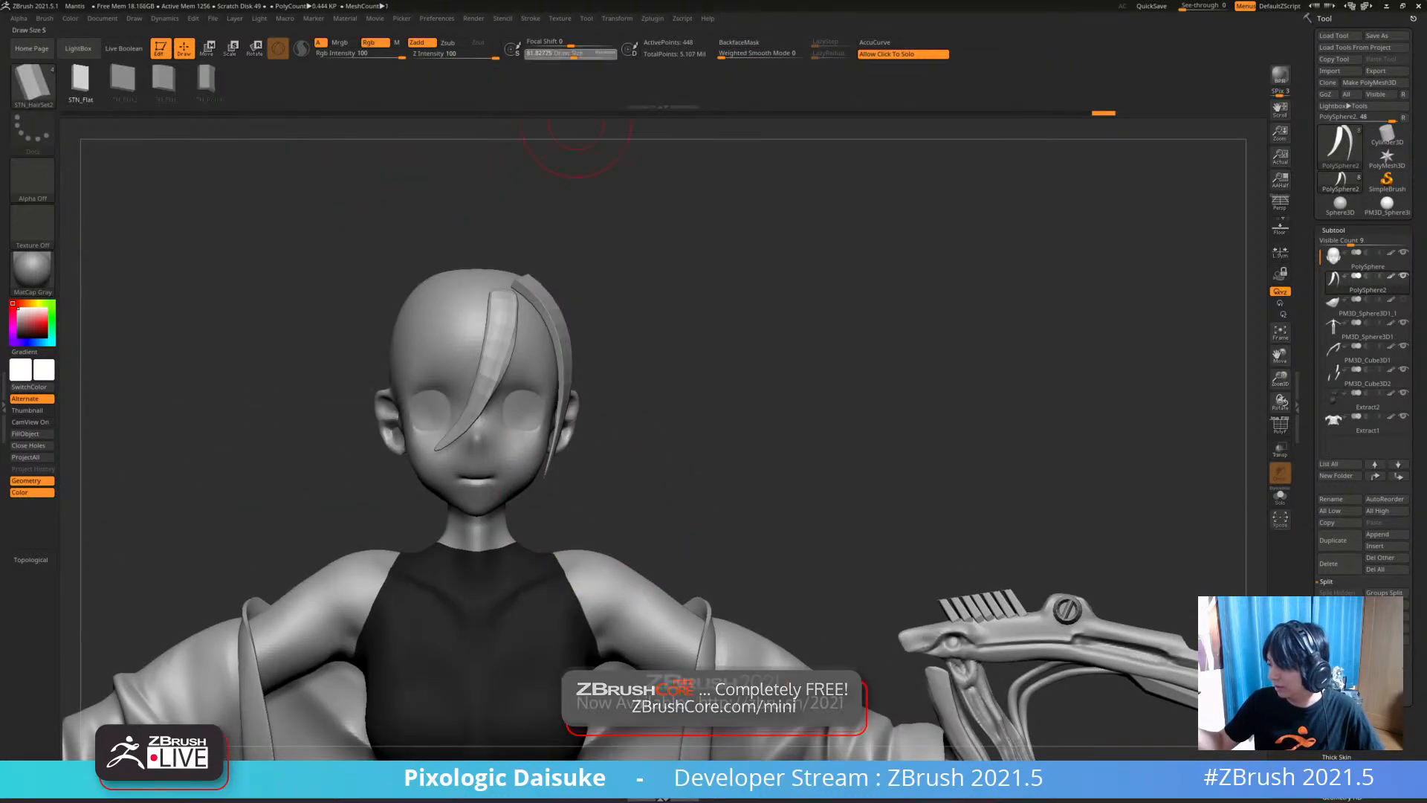
drag(584, 53, 566, 53)
right_drag(595, 192, 552, 192)
drag(565, 53, 561, 53)
right_drag(594, 191, 561, 192)
mouse_move(535, 407)
right_down()
mouse_move(537, 450)
mouse_move(572, 405)
right_up()
click(534, 405)
key(ctrl+z)
mouse_move(518, 283)
right_down()
mouse_move(548, 468)
mouse_move(533, 408)
right_up()
Bend the third strand over the forehead with SnakeHook at a draw size of about 51
key(b)
key(s)
key(h)
click(739, 42)
mouse_move(572, 357)
right_down()
mouse_move(513, 357)
mouse_move(584, 370)
right_up()
mouse_move(541, 310)
shift+mouse_down()
mouse_move(547, 327)
mouse_move(541, 303)
shift+mouse_up()
right_drag(542, 303, 544, 335)
Smooth the third strand's root and pull its root and tip into place between the neighbouring strands
shift+drag(536, 283, 538, 269)
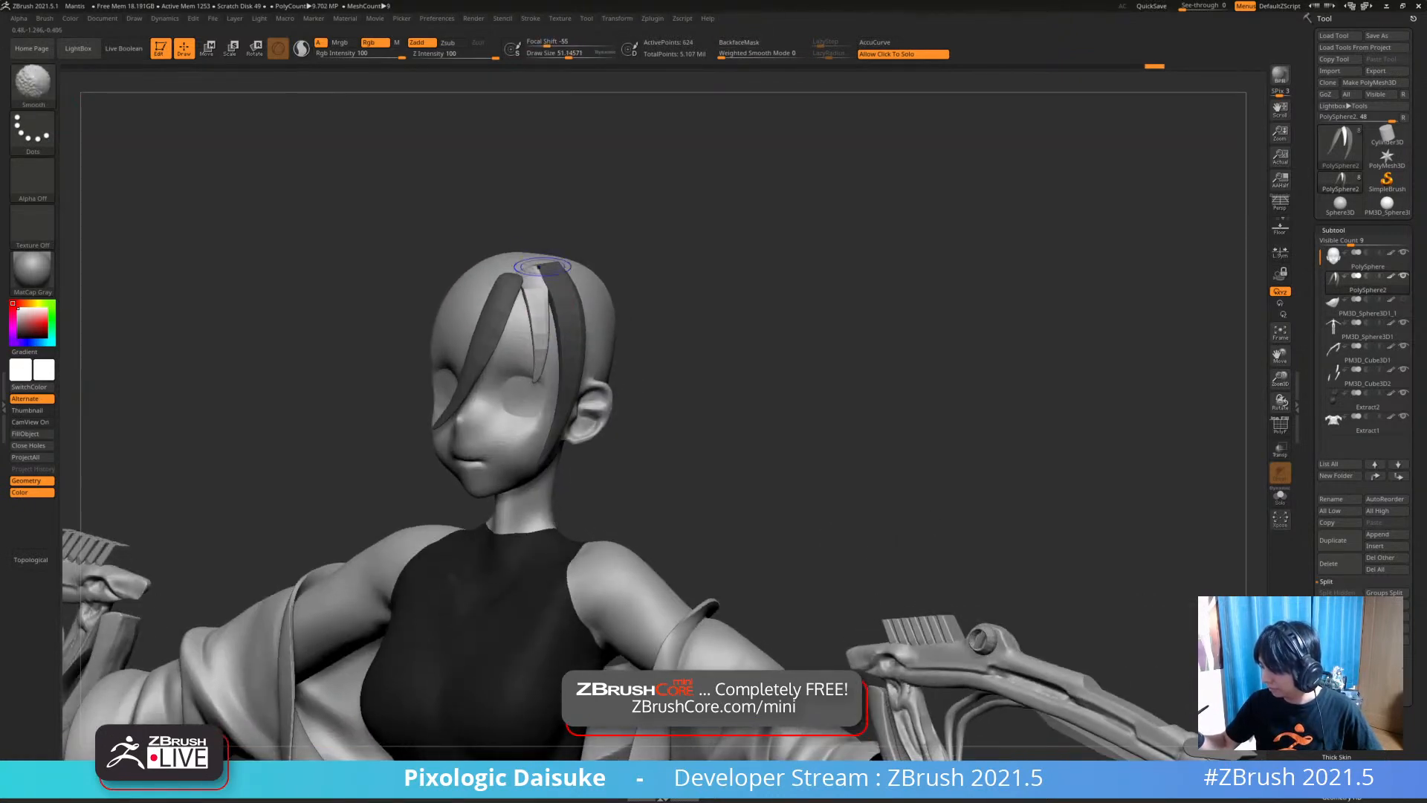
shift+drag(559, 357, 551, 336)
right_drag(550, 327, 548, 358)
drag(537, 286, 528, 275)
mouse_move(531, 312)
right_down()
mouse_move(533, 284)
mouse_move(513, 271)
mouse_move(548, 283)
right_up()
shift+drag(548, 280, 541, 272)
mouse_move(543, 275)
right_down()
mouse_move(559, 279)
mouse_move(545, 291)
mouse_move(560, 377)
right_up()
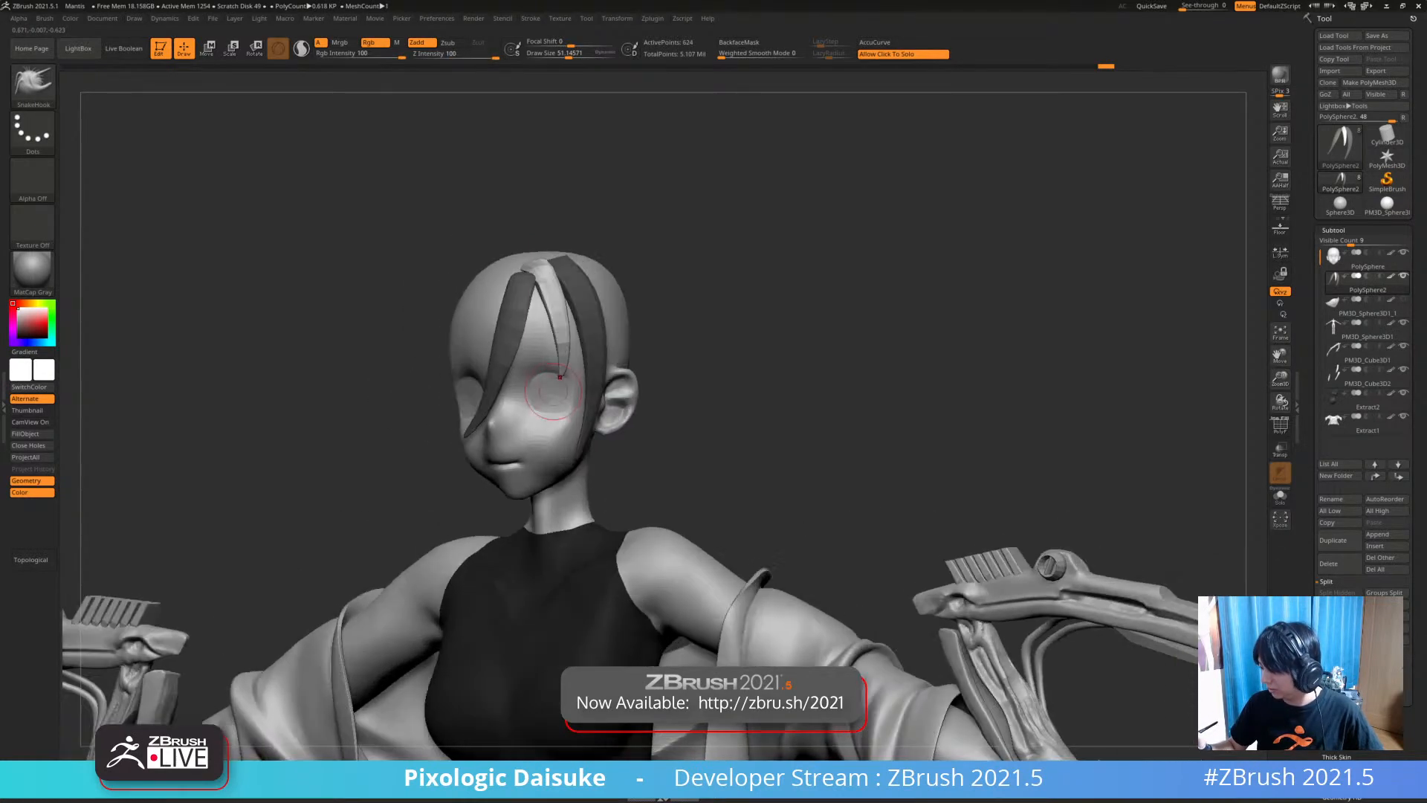
Draw a new strand down the character's right temple, in front of the ear, with the STN_HairSet2 brush
key(b)
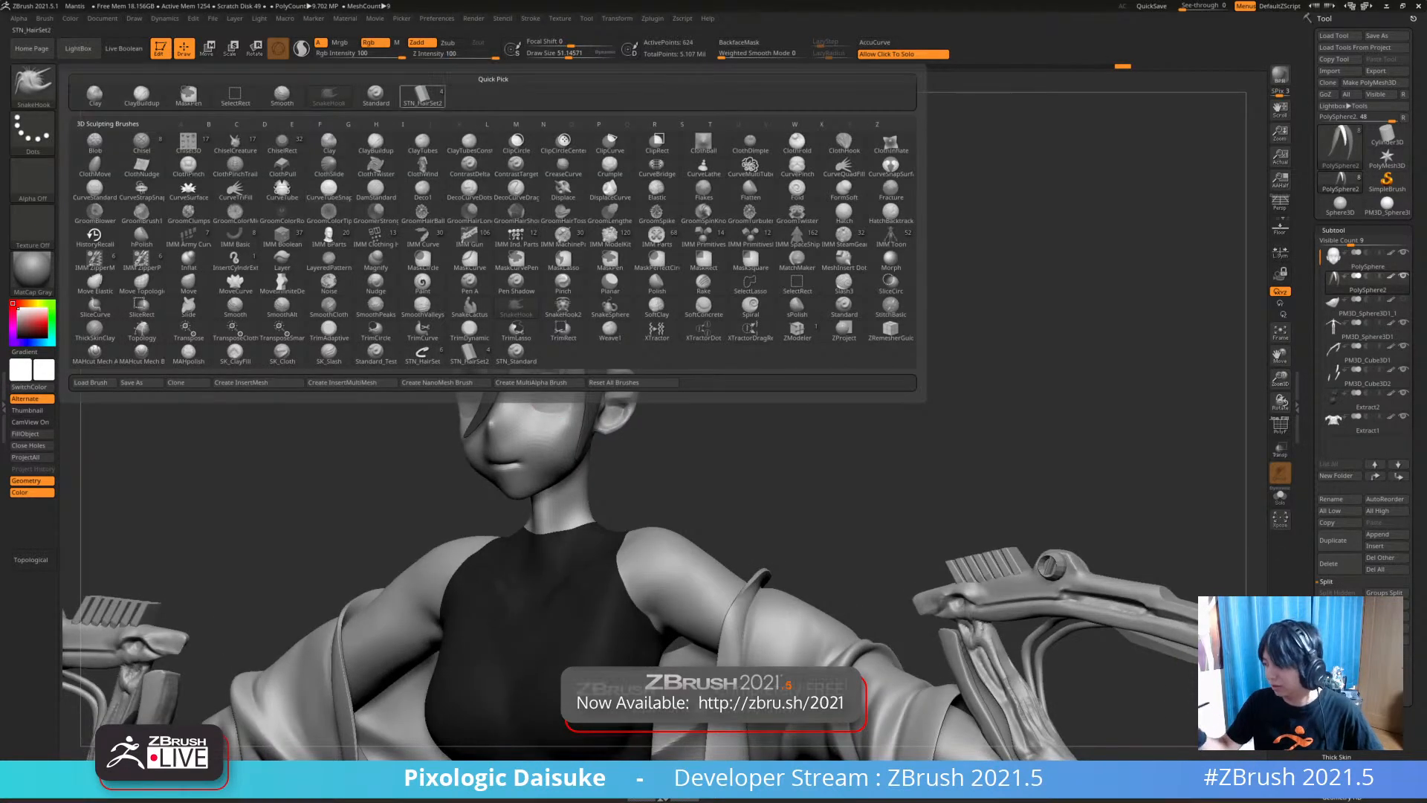
click(469, 354)
mouse_move(550, 375)
right_down()
mouse_move(620, 379)
mouse_move(624, 394)
mouse_move(600, 405)
right_up()
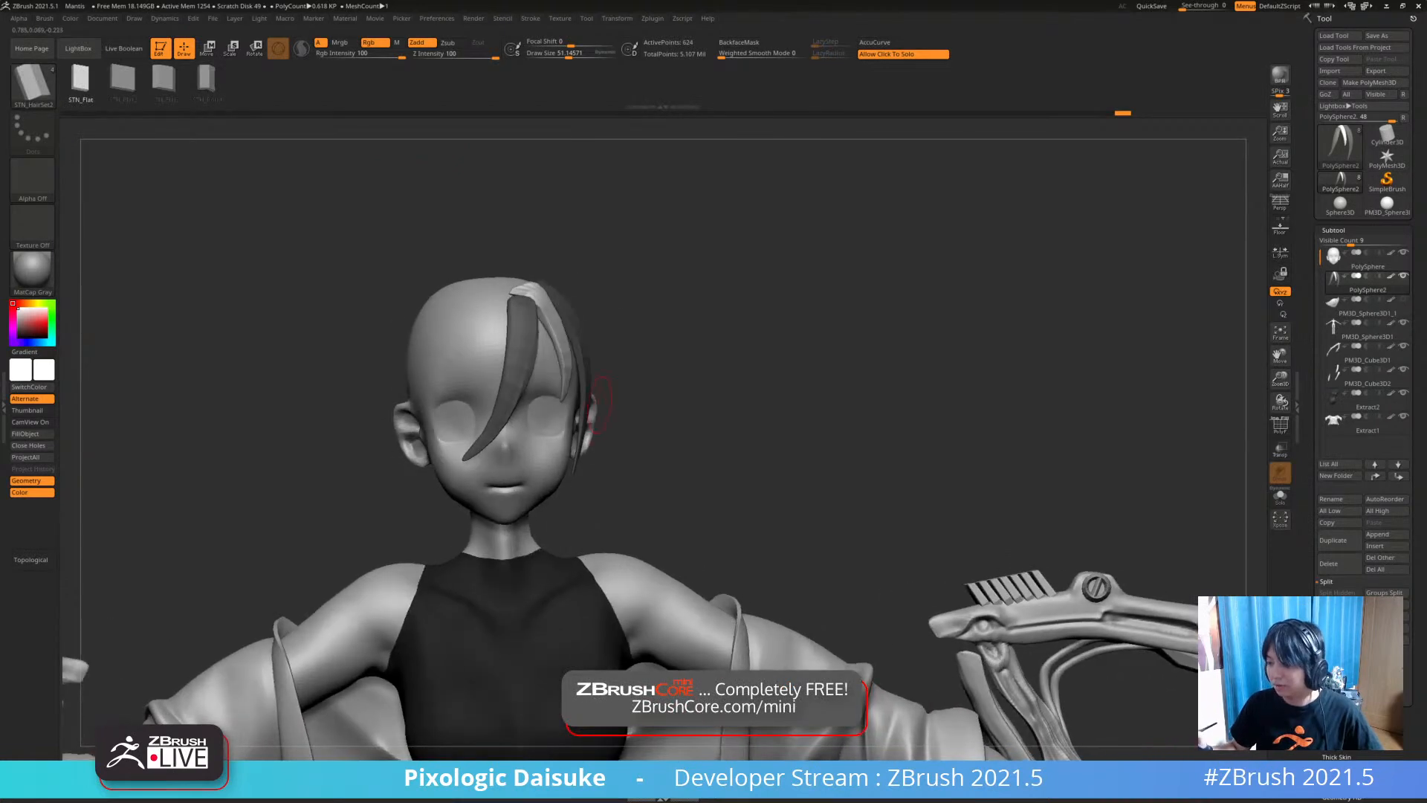
shift+drag(541, 312, 550, 321)
mouse_move(583, 398)
right_down()
mouse_move(453, 405)
mouse_move(559, 430)
mouse_move(507, 494)
right_up()
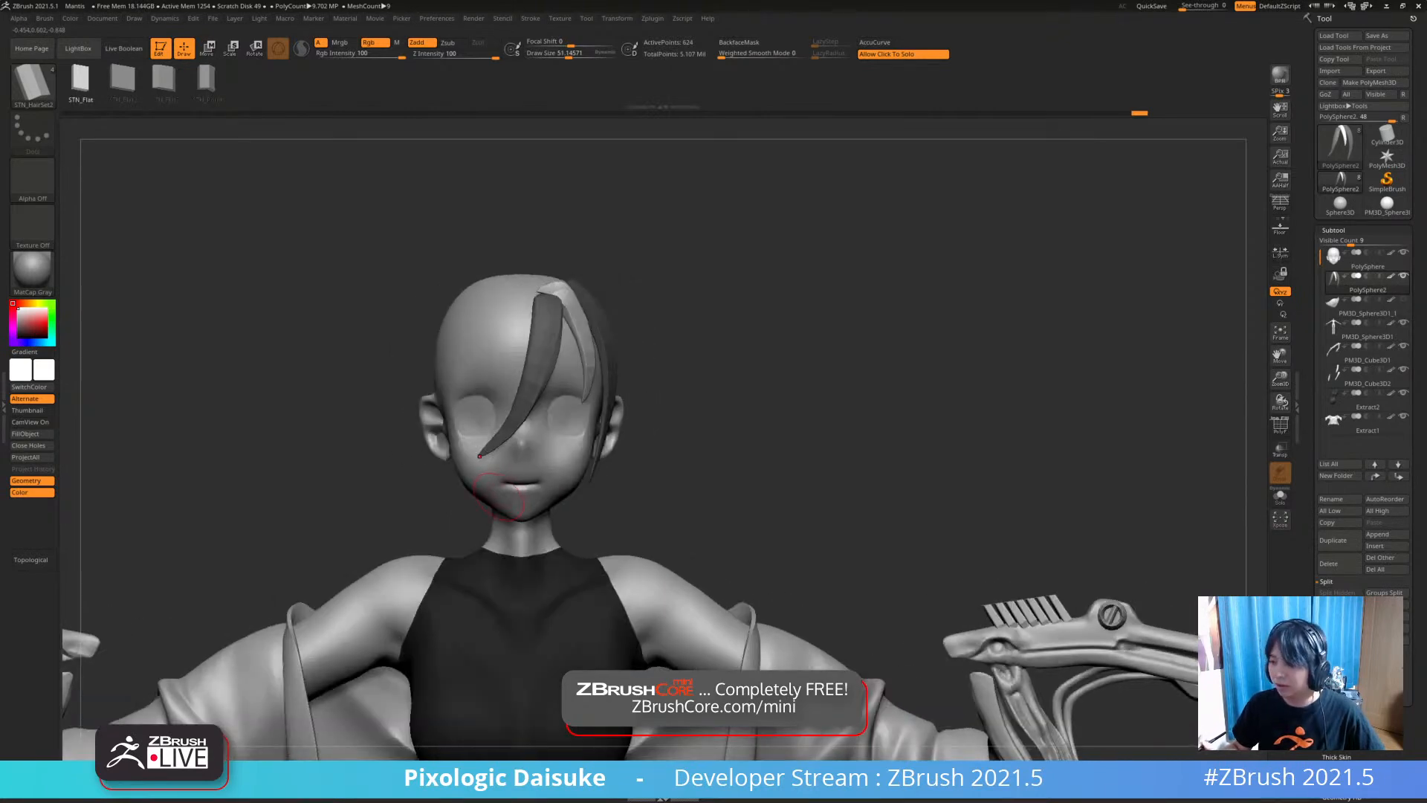
right_drag(497, 496, 446, 327)
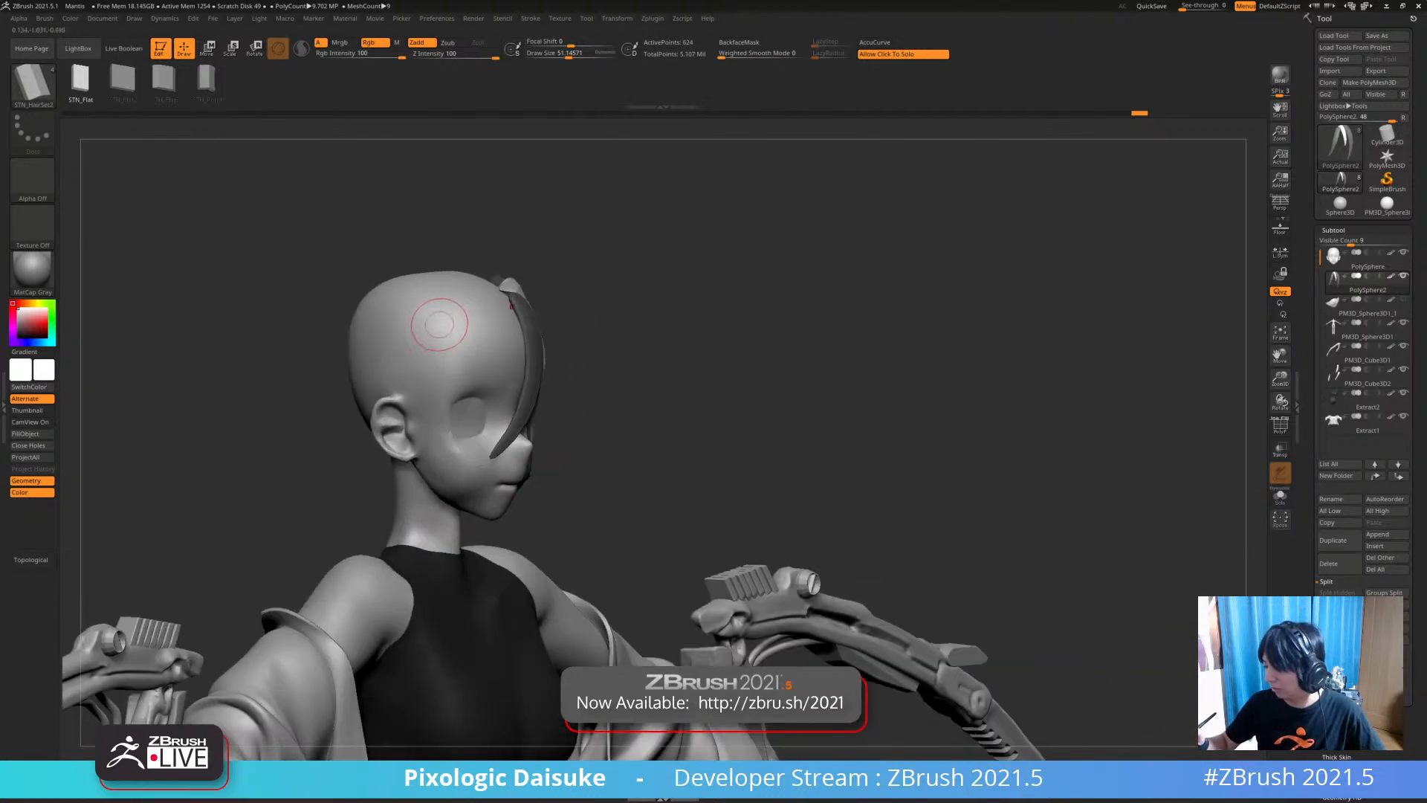
key(ctrl+z)
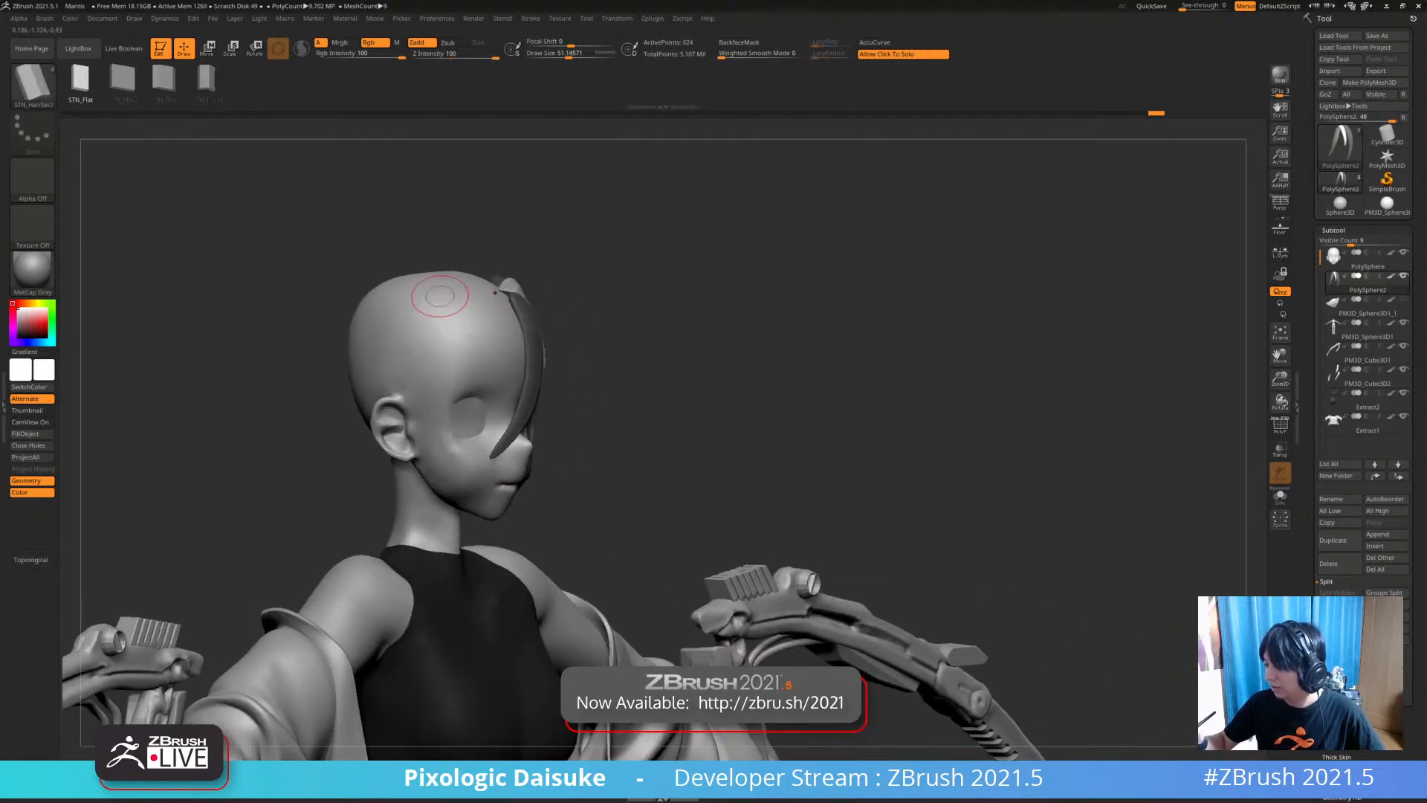
drag(443, 455, 449, 470)
click(556, 54)
right_drag(587, 246, 528, 245)
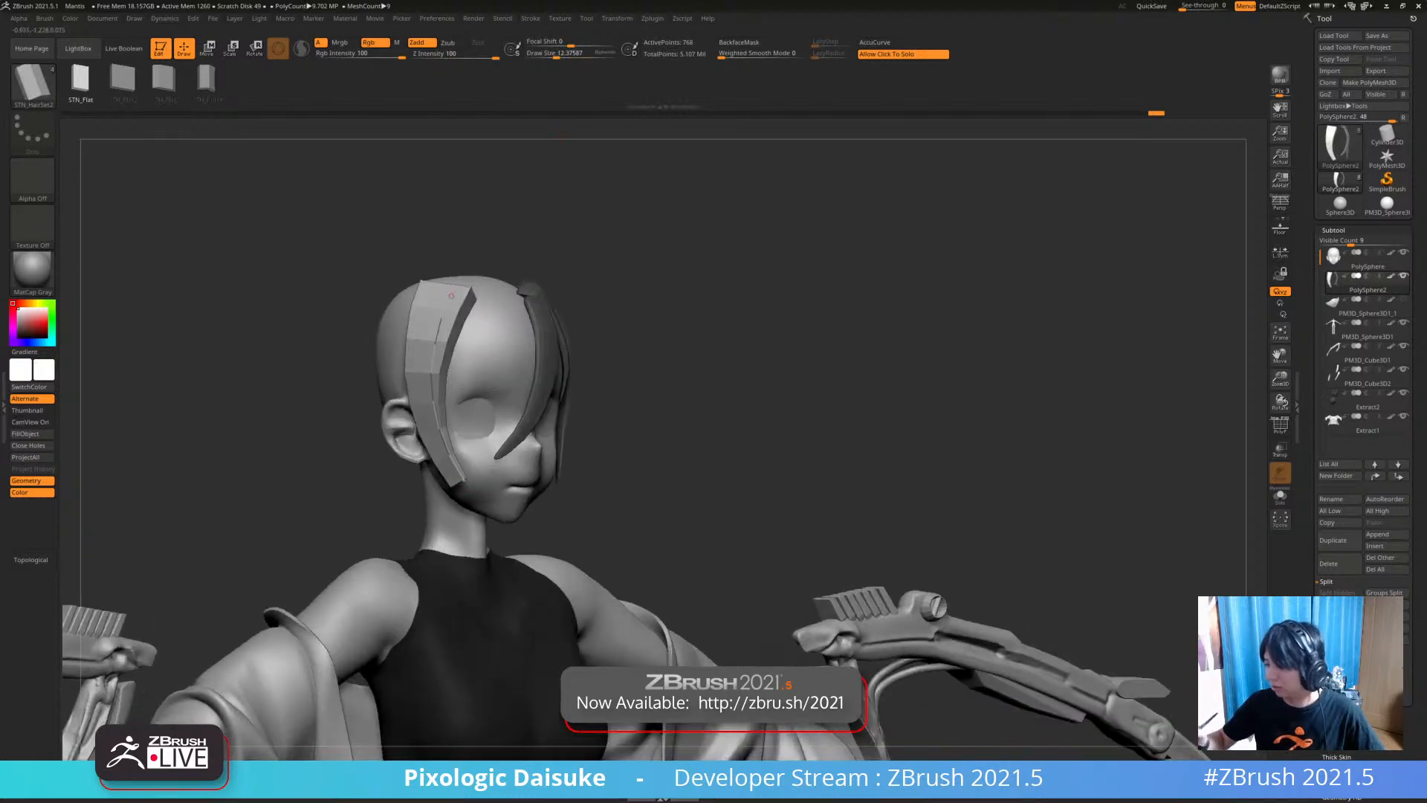
Rework the new right side strand along its curve with the STN_HairSet2 brush at a draw size of about 32
click(33, 83)
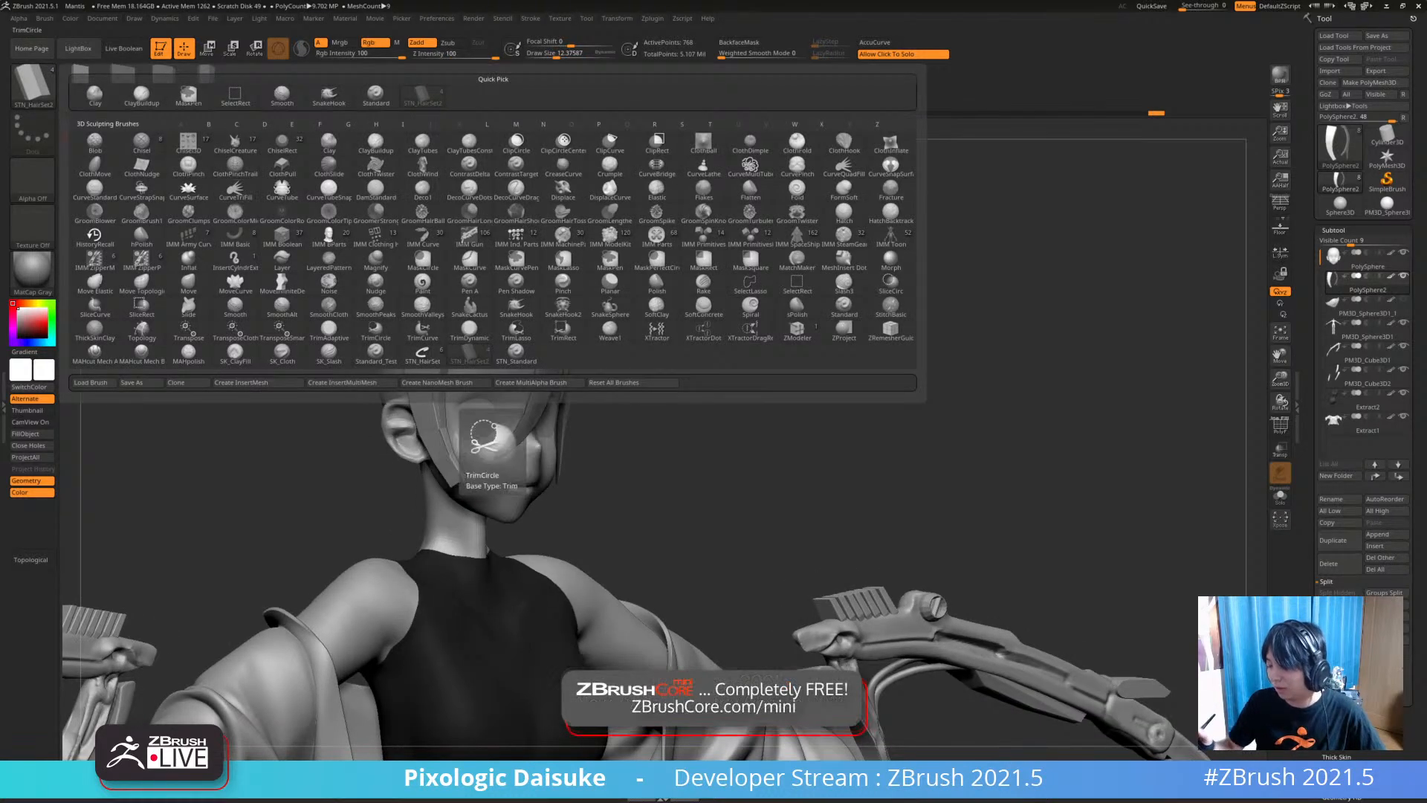
mouse_move(456, 297)
right_down()
mouse_move(416, 297)
mouse_move(510, 299)
mouse_move(446, 296)
mouse_move(476, 296)
right_up()
click(459, 297)
click(469, 298)
click(520, 344)
mouse_move(621, 350)
right_down()
mouse_move(594, 364)
mouse_move(751, 384)
mouse_move(698, 385)
right_up()
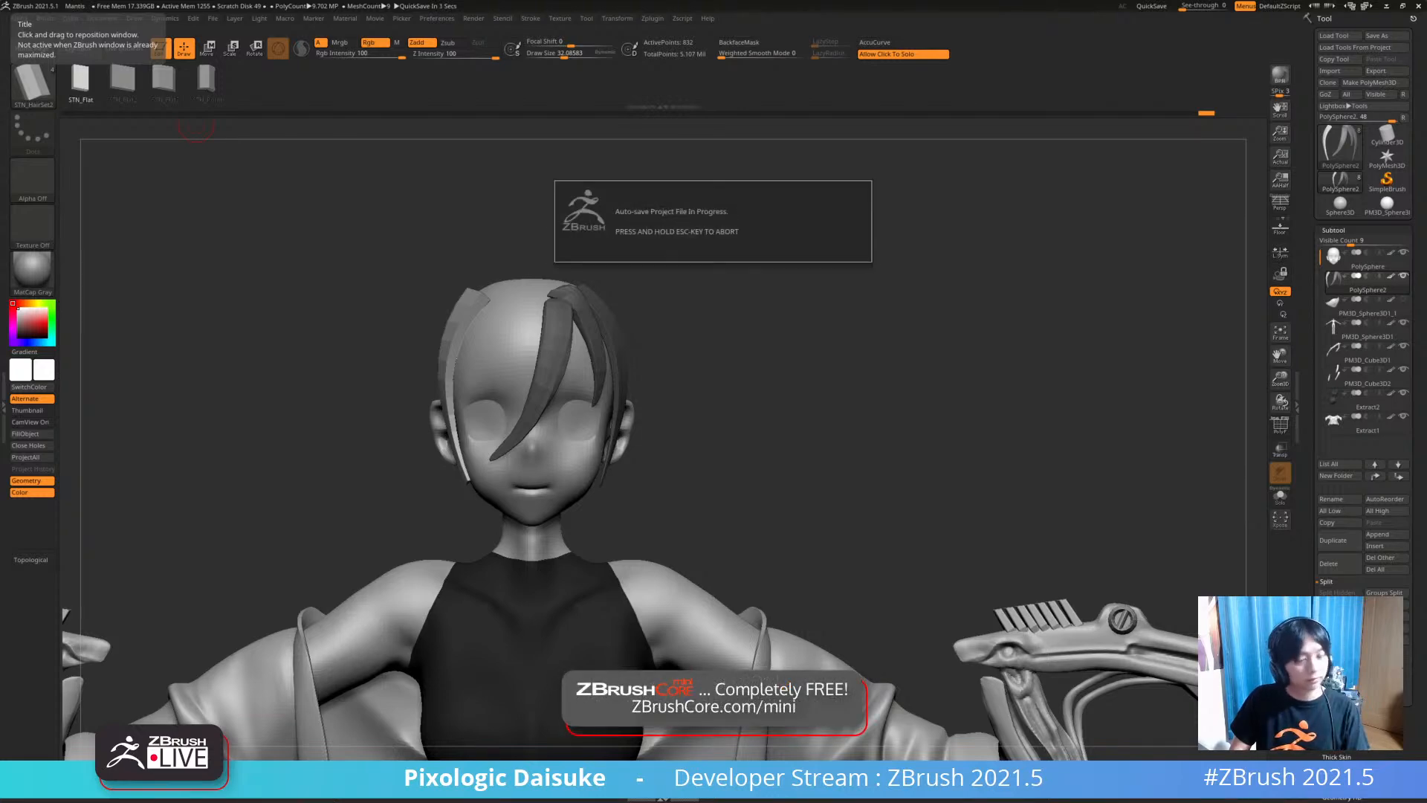
drag(372, 312, 654, 360)
Fit the right side strand's tip and root to the head with SnakeHook at a draw size of about 74
key(b)
key(s)
key(h)
shift+drag(744, 446, 527, 455)
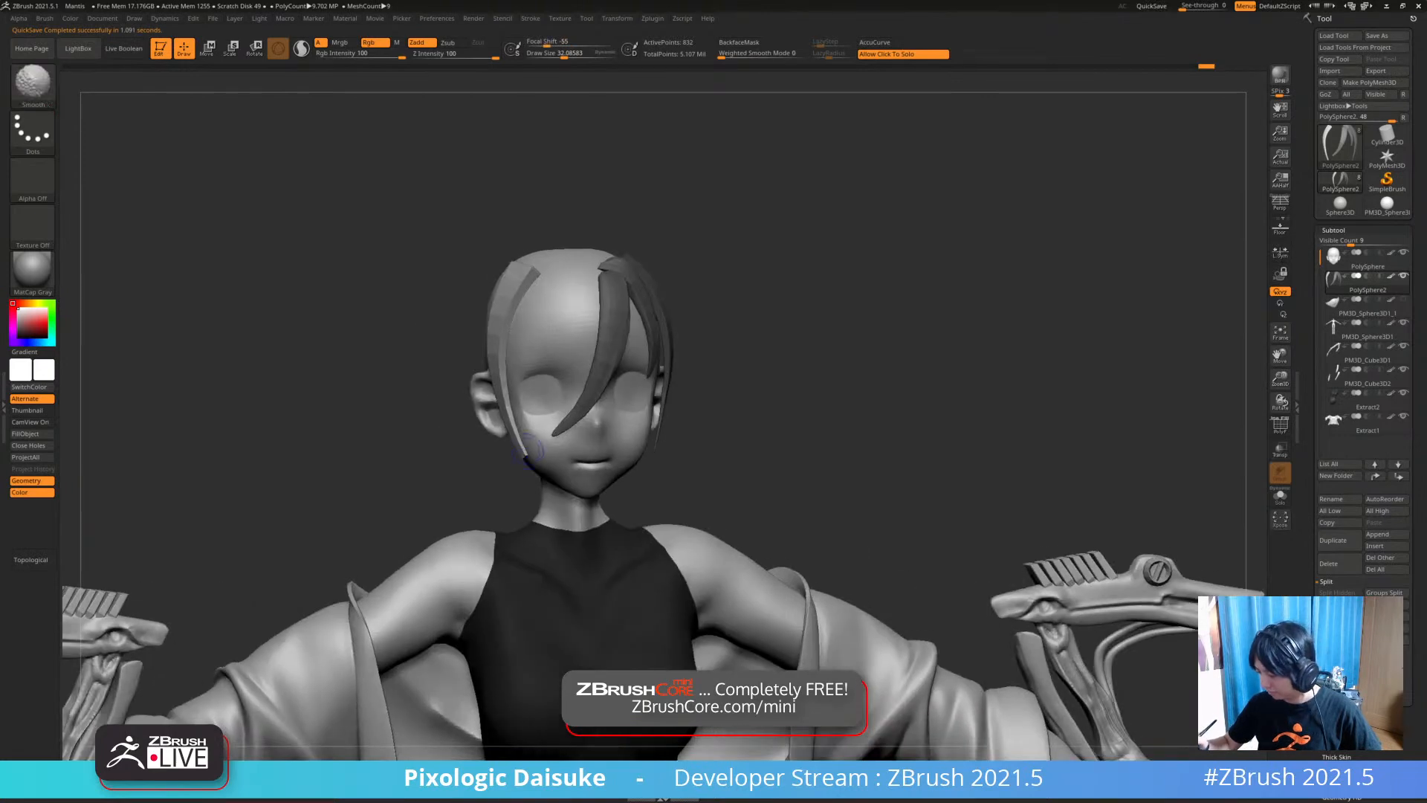
right_drag(534, 454, 669, 453)
key(ctrl+z)
drag(564, 53, 572, 53)
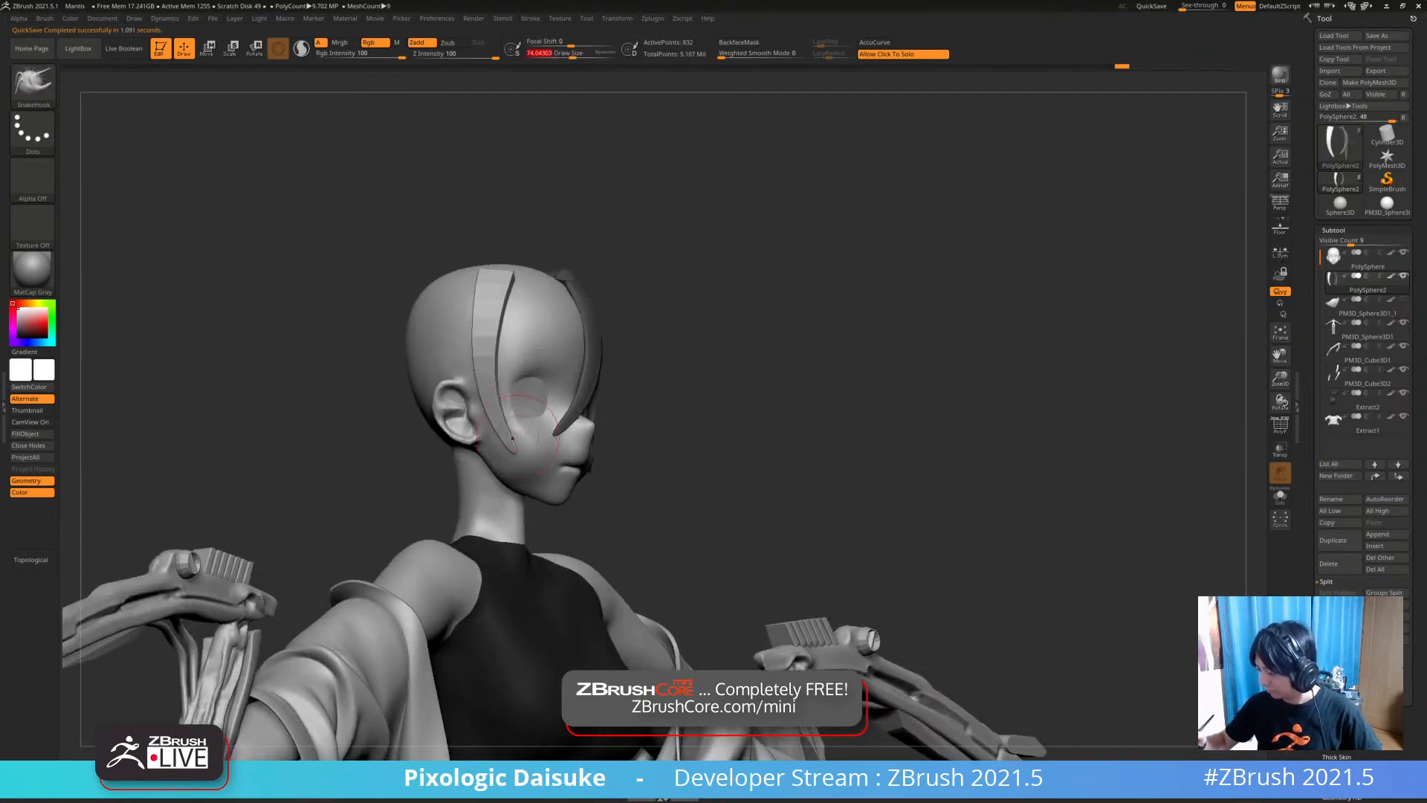
right_drag(572, 446, 517, 452)
drag(515, 450, 519, 456)
mouse_move(518, 456)
right_down()
mouse_move(505, 521)
mouse_move(513, 483)
mouse_move(516, 513)
mouse_move(518, 496)
right_up()
right_drag(520, 295, 521, 387)
mouse_move(513, 285)
mouse_down()
mouse_move(531, 301)
mouse_move(520, 319)
mouse_move(492, 320)
mouse_up()
Smooth the right side strand along its length and at its tip, and clear the mask from the other strands
right_drag(500, 506, 501, 453)
shift+drag(497, 327, 504, 446)
right_drag(504, 513, 516, 482)
shift+drag(514, 476, 520, 462)
right_drag(587, 476, 521, 452)
right_drag(610, 505, 663, 504)
ctrl+drag(688, 394, 706, 416)
right_drag(698, 416, 632, 410)
key(b)
key(s)
key(h)
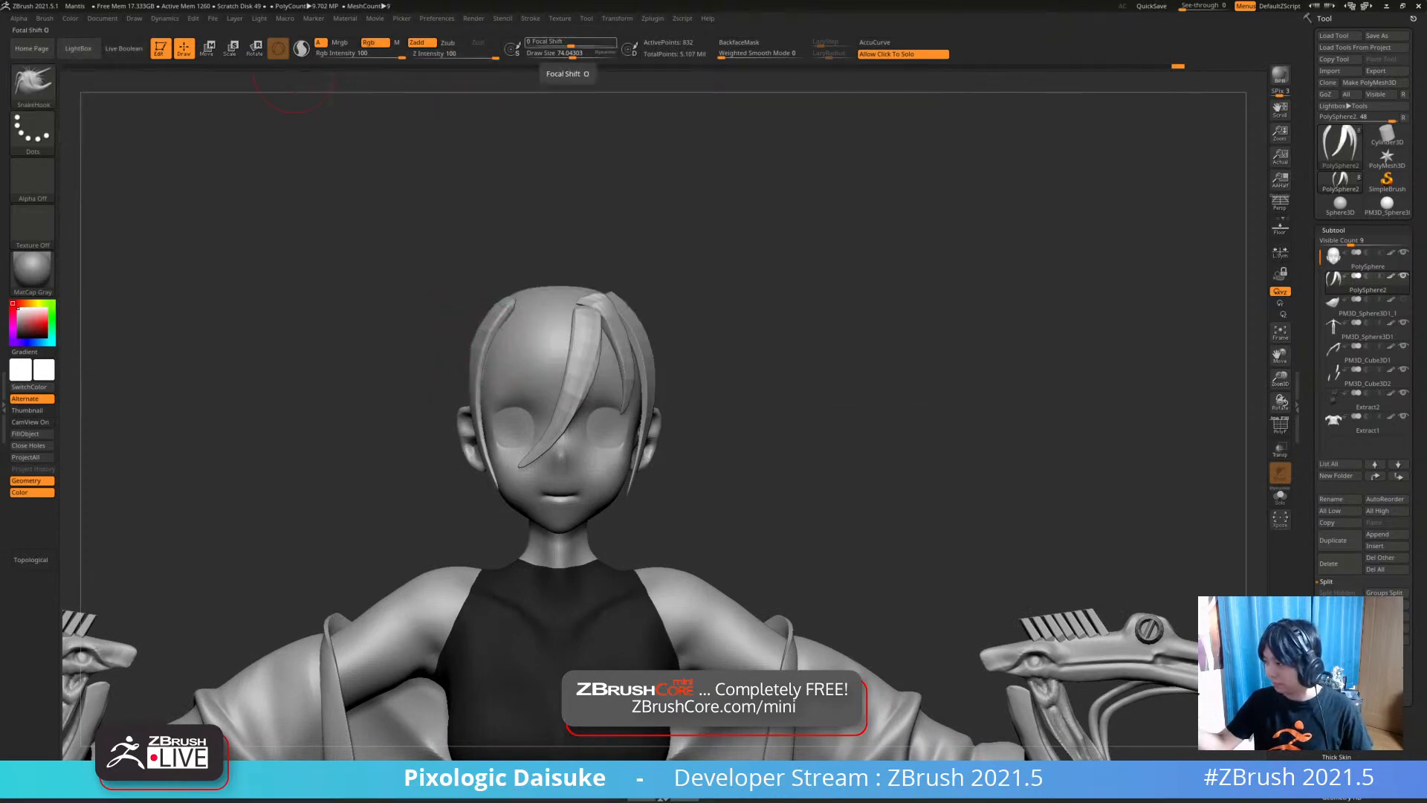
right_drag(550, 349, 567, 310)
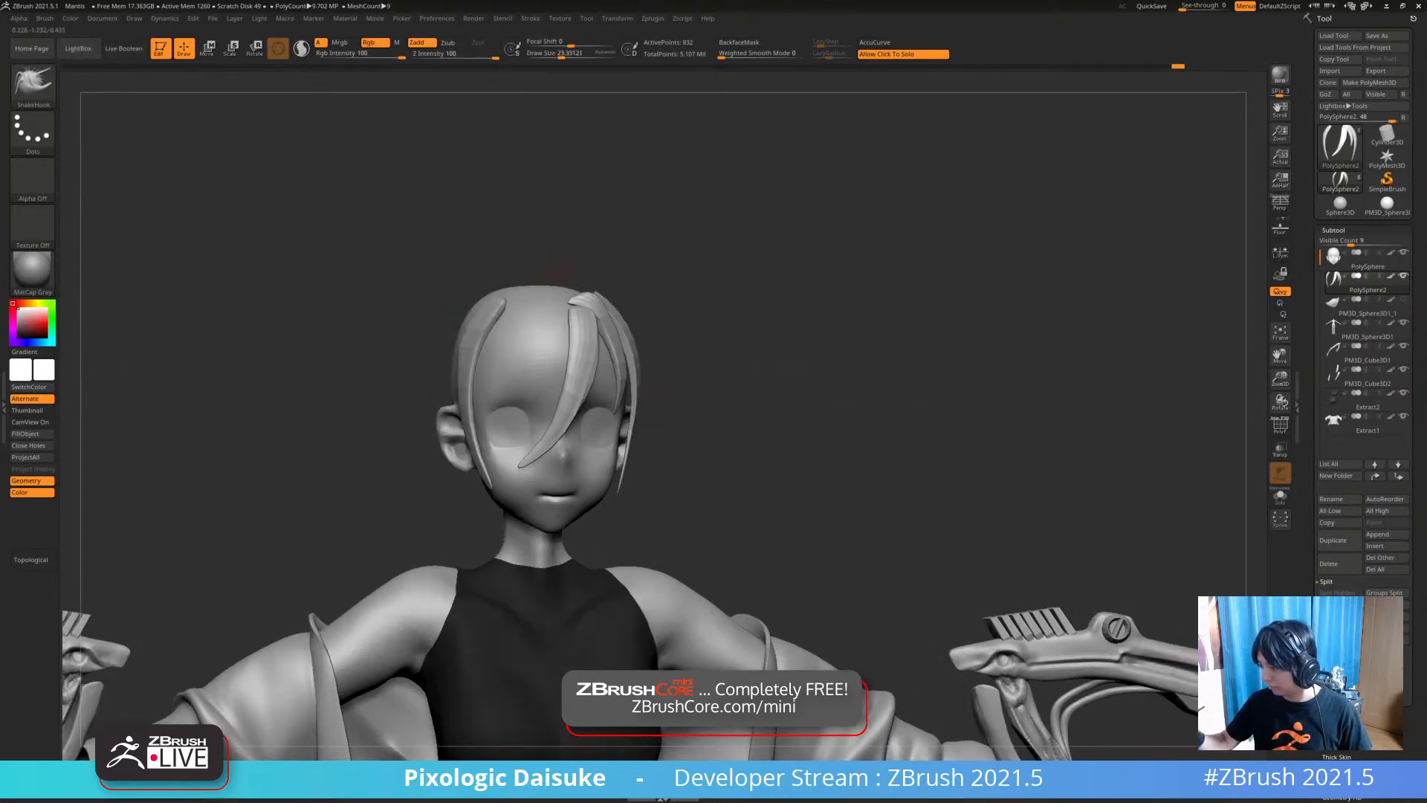
right_drag(563, 252, 545, 319)
key(b)
key(s)
key(h)
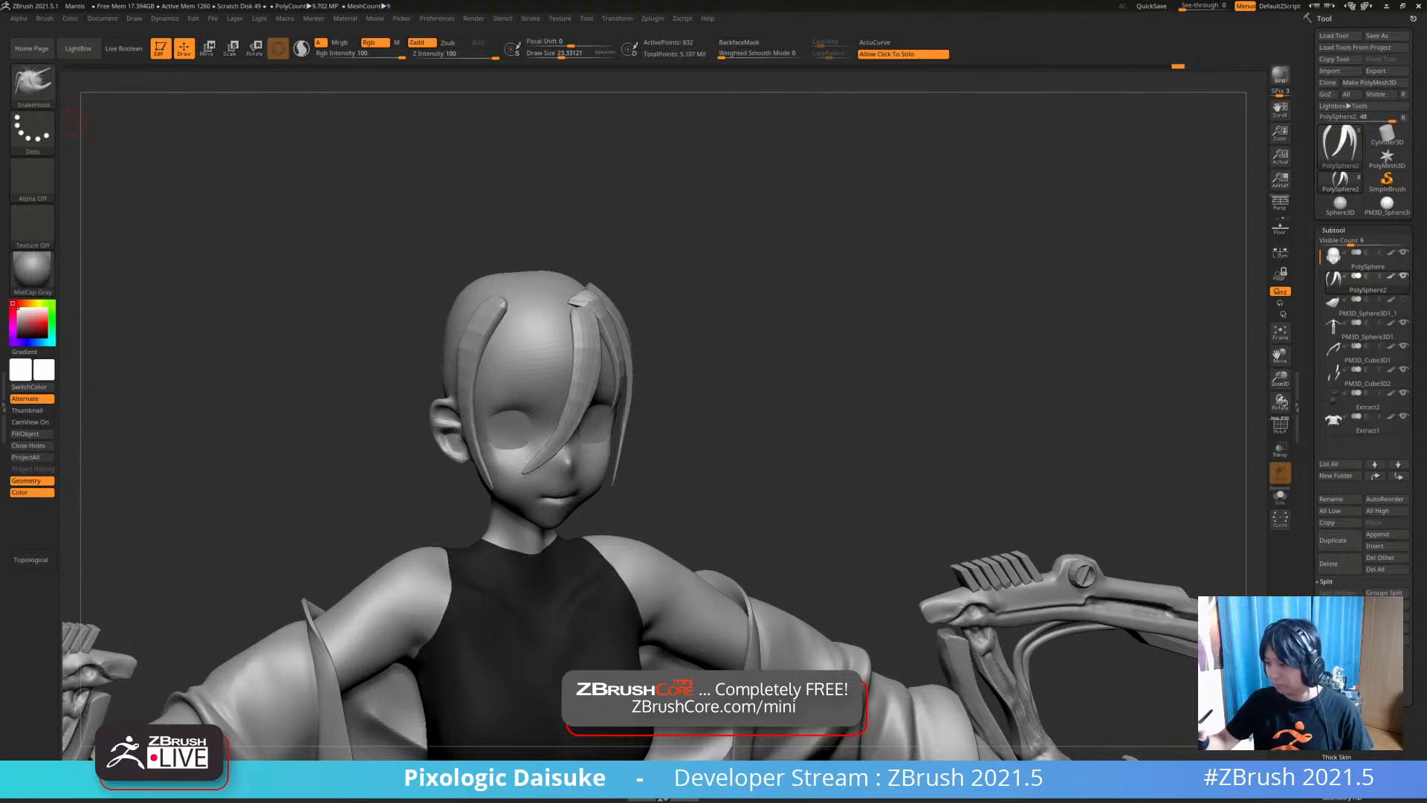
key(b)
key(s)
key(t)
Draw a shorter strand over the forehead beside the right side strand with STN_HairSet2 at a draw size of about 38
key(b)
click(422, 95)
ctrl+right_drag(577, 328, 530, 328)
drag(489, 492, 489, 493)
mouse_move(513, 461)
ctrl+right_down()
mouse_move(547, 446)
mouse_move(548, 488)
ctrl+right_up()
click(571, 55)
mouse_move(536, 354)
right_down()
mouse_move(541, 309)
mouse_move(422, 381)
right_up()
click(539, 327)
click(566, 55)
click(533, 333)
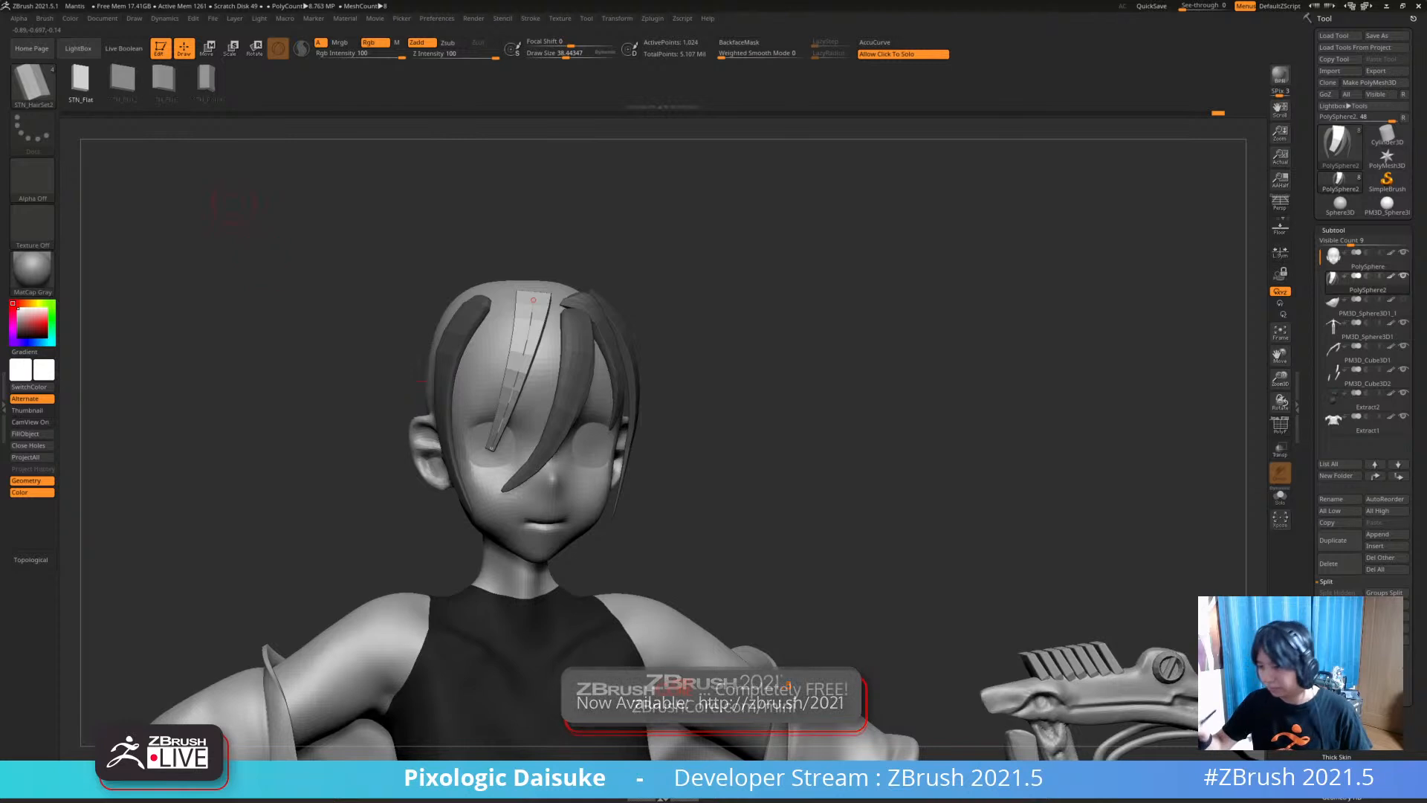
Bend the new forehead strand with SnakeHook at a draw size of about 95 and smooth its tip and middle
key(b)
key(s)
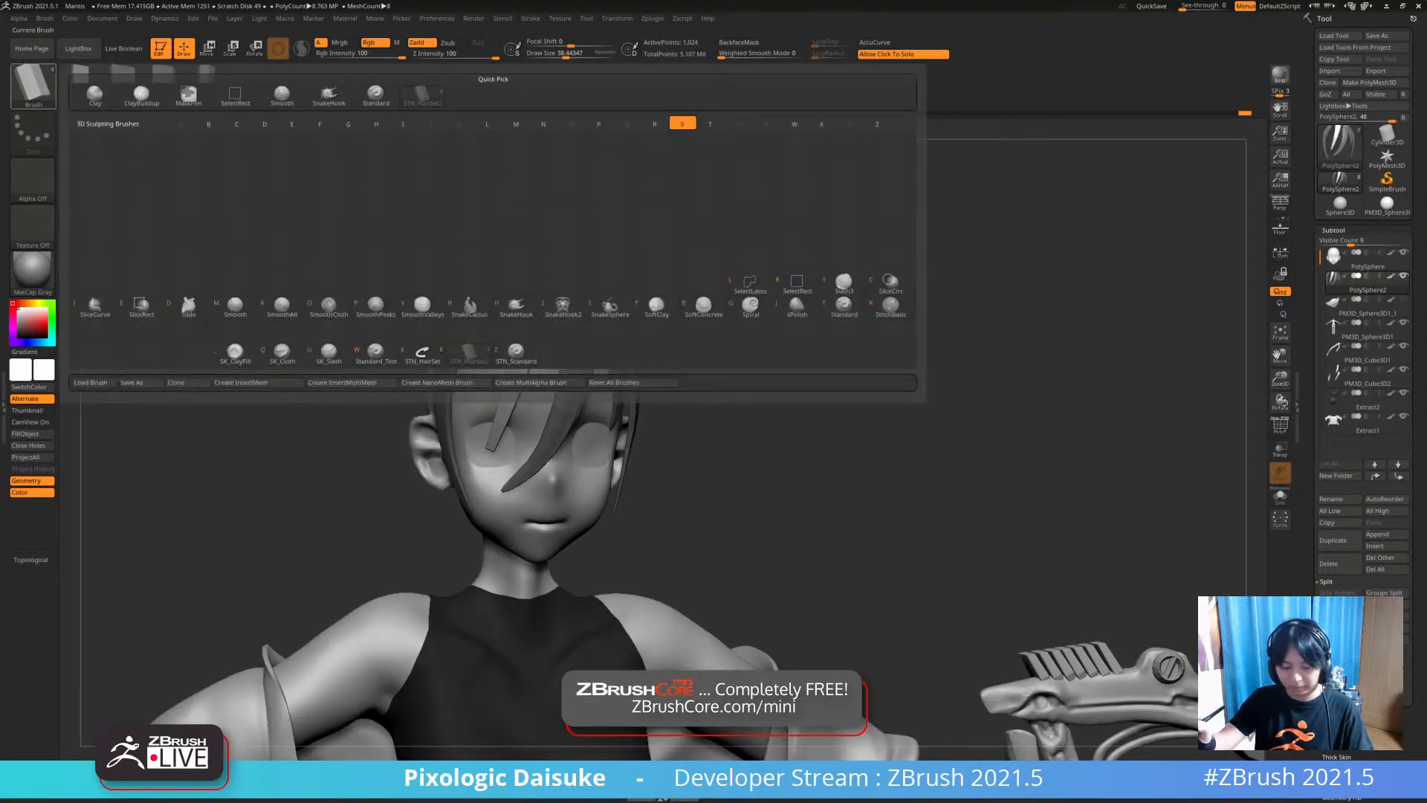
key(h)
click(575, 55)
right_drag(486, 418, 488, 403)
shift+drag(493, 413, 492, 420)
right_drag(492, 422, 572, 405)
right_drag(531, 347, 531, 361)
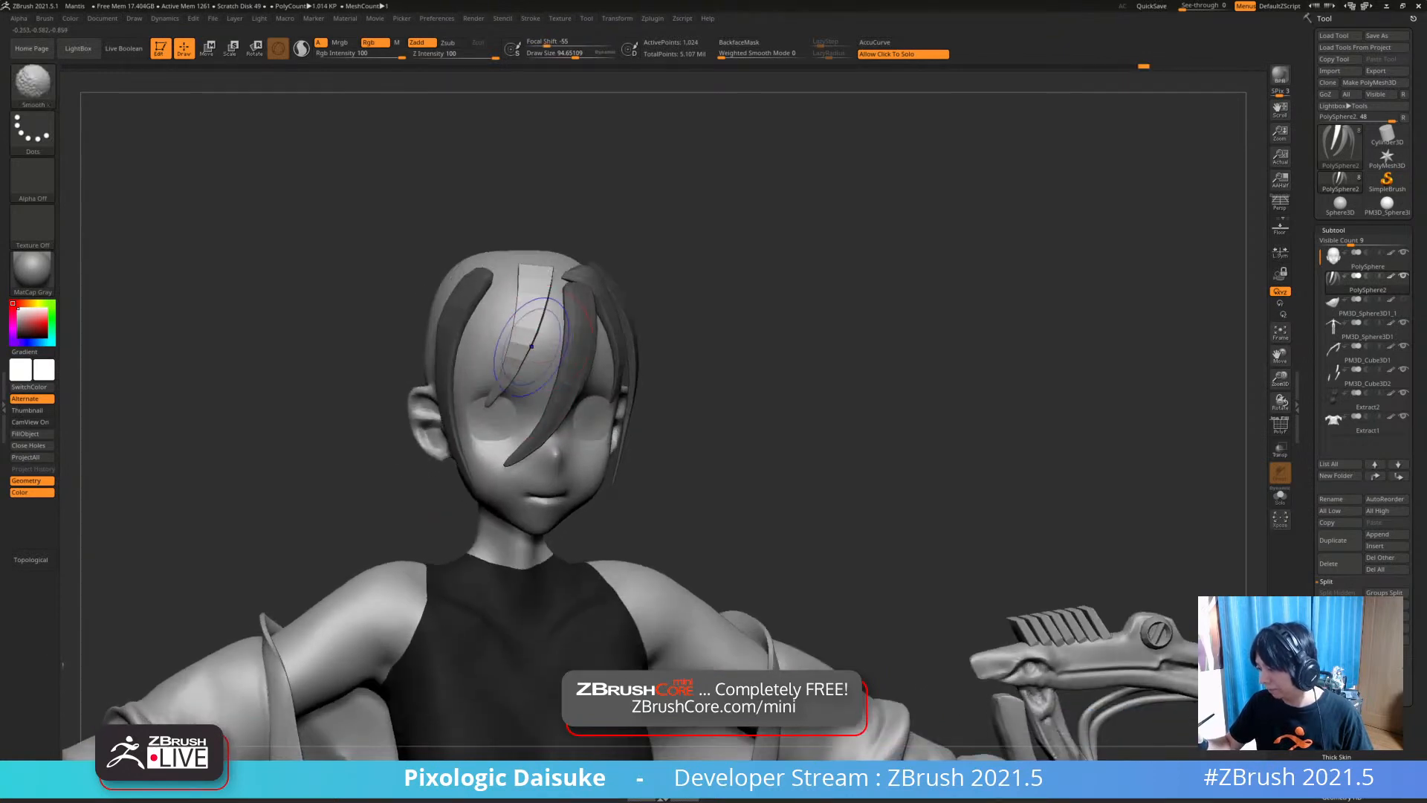
shift+drag(542, 294, 529, 315)
right_drag(529, 315, 583, 304)
Set the draw size to about 183 and pull the forehead strand's root and body towards the right side strand
click(584, 53)
mouse_move(562, 388)
right_down()
mouse_move(526, 377)
mouse_move(603, 446)
right_up()
right_drag(506, 377, 539, 409)
drag(524, 281, 535, 277)
right_drag(535, 312, 483, 325)
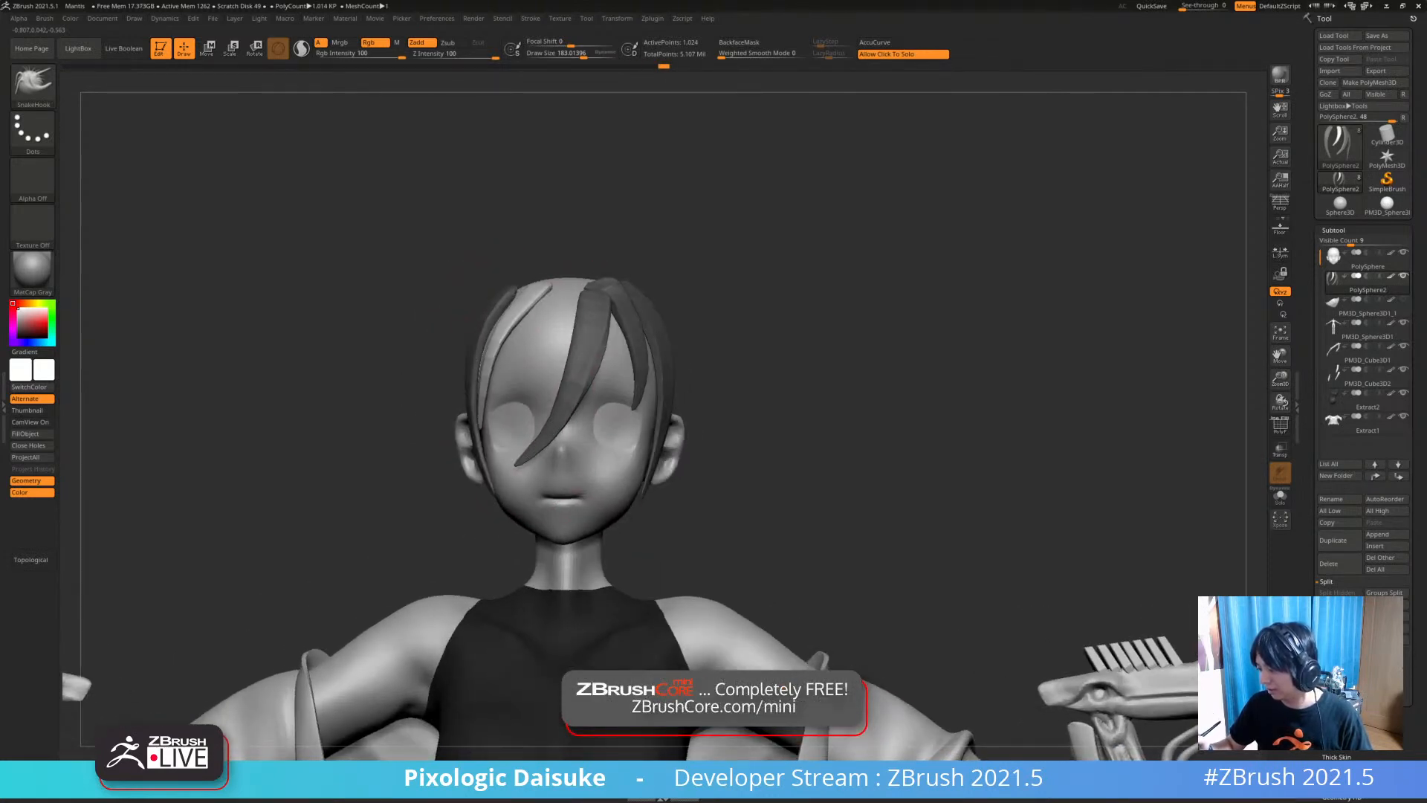
right_drag(454, 424, 486, 286)
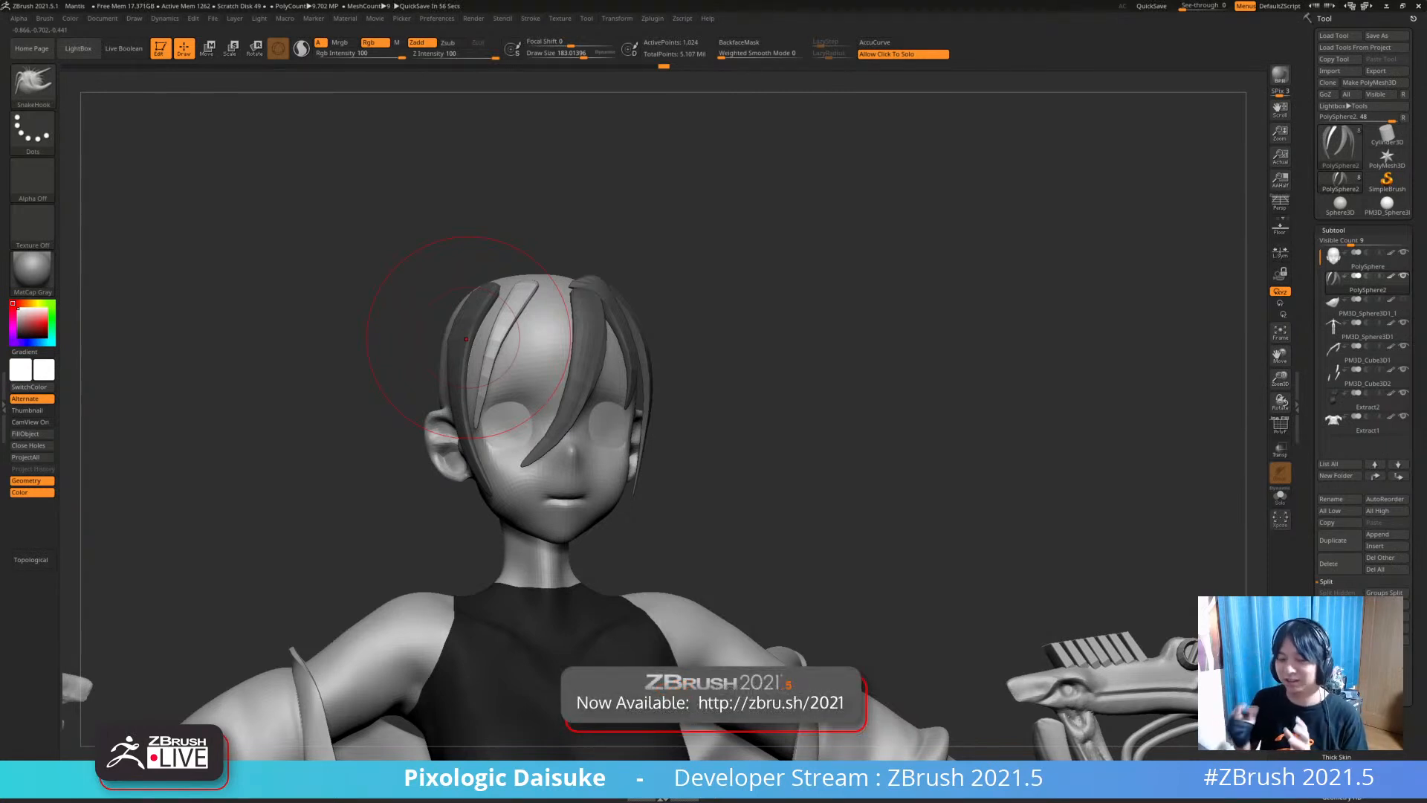
Adjust the forehead strand's root and middle, undo the last pull, and draw its tip outwards over the right eye
right_drag(519, 382, 595, 360)
drag(568, 388, 554, 390)
right_drag(554, 390, 544, 418)
drag(607, 283, 595, 285)
drag(592, 380, 582, 382)
right_drag(583, 382, 674, 353)
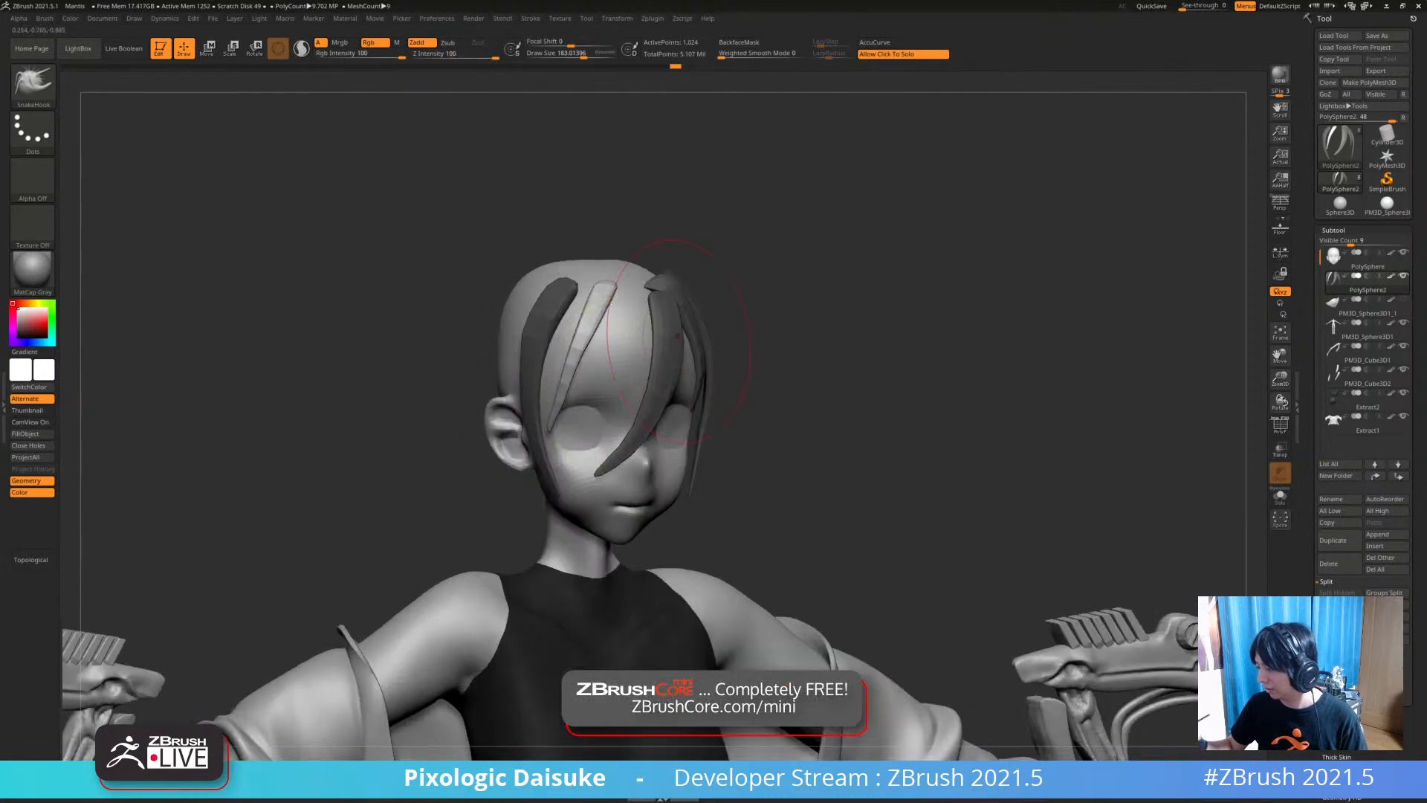
key(ctrl+z)
drag(581, 414, 558, 419)
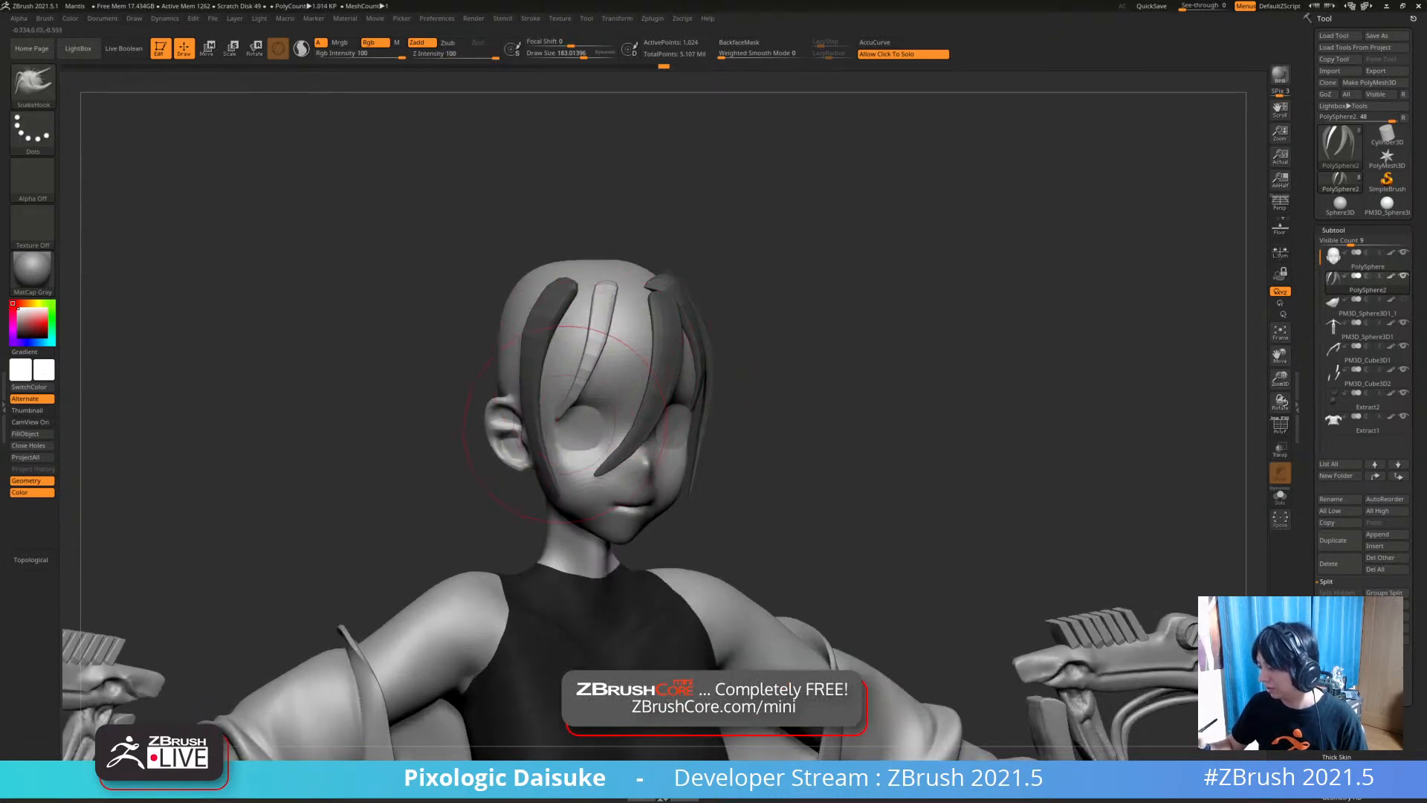
right_drag(558, 425, 639, 352)
Smooth the forehead strand with BackfaceMask on, then turn the mask off and reshape the strand at a draw size of about 125
click(740, 42)
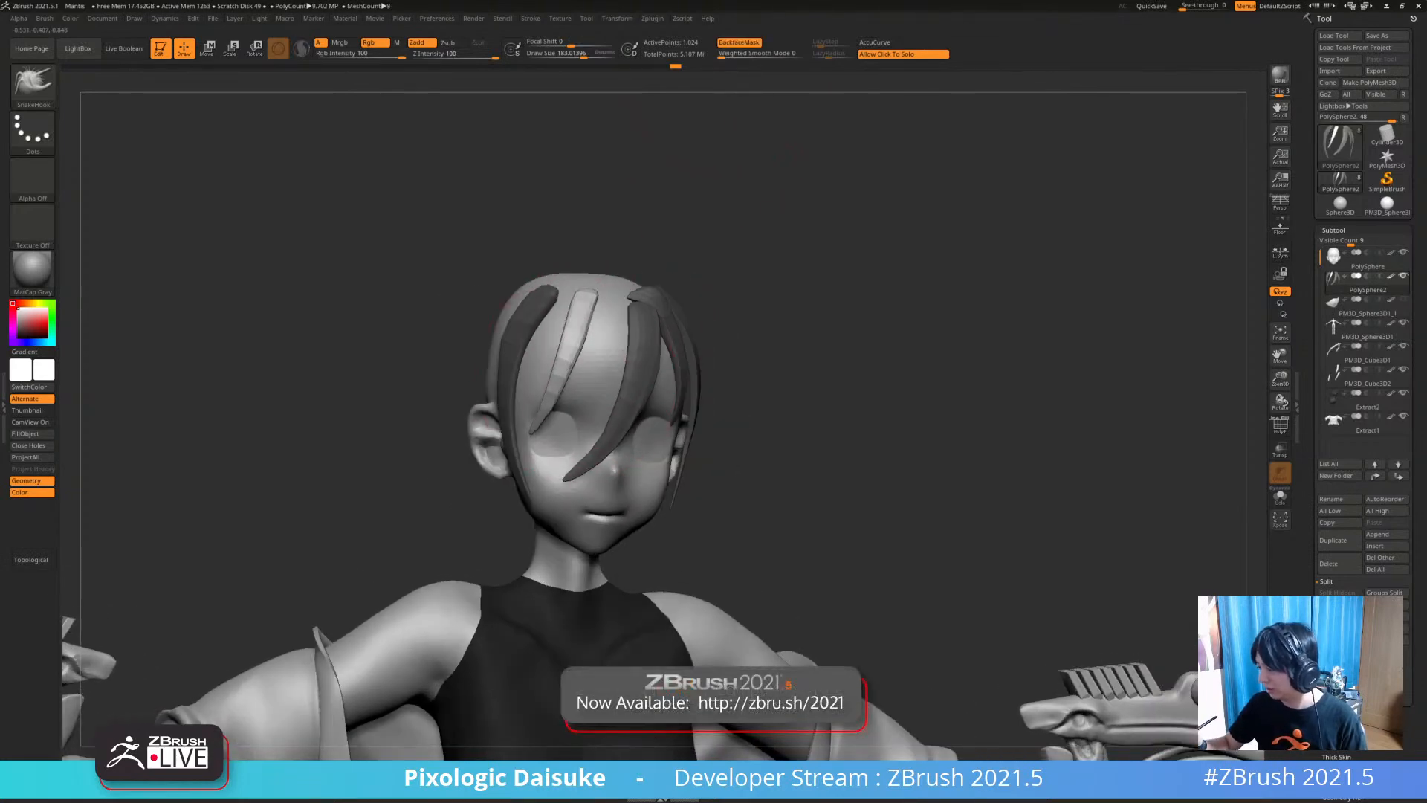
shift+drag(583, 366, 572, 379)
click(32, 83)
drag(584, 55, 579, 75)
click(739, 42)
mouse_move(492, 447)
right_down()
mouse_move(532, 432)
mouse_move(571, 470)
mouse_move(492, 479)
mouse_move(490, 499)
mouse_move(550, 453)
mouse_move(769, 402)
mouse_move(855, 424)
mouse_move(786, 429)
mouse_move(787, 408)
mouse_move(750, 393)
right_up()
key(shift)
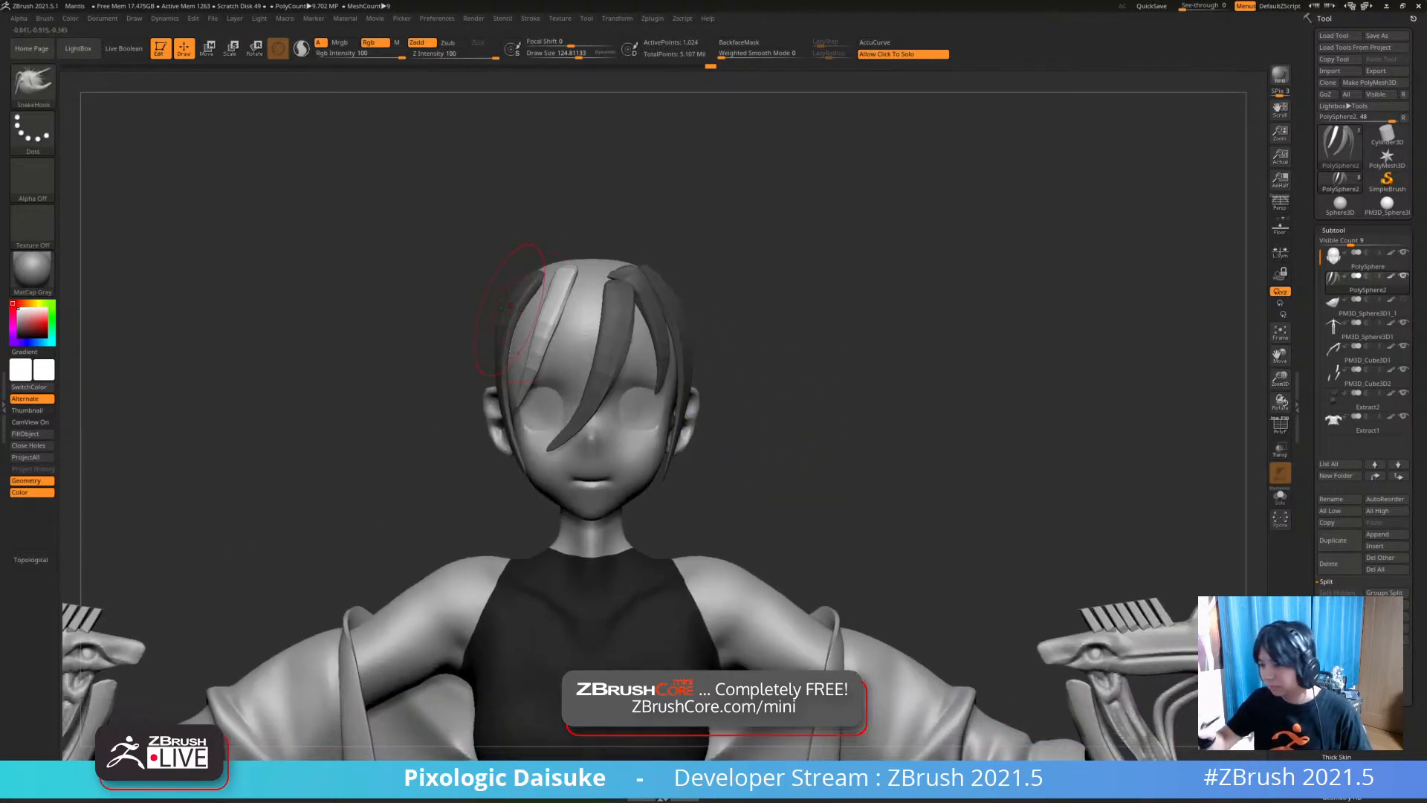
Draw a sixth strand between the right forehead strand and the long front strand with STN_HairSet2 at a draw size of about 28
click(34, 85)
click(422, 97)
click(573, 55)
ctrl+right_drag(564, 186, 559, 245)
click(556, 55)
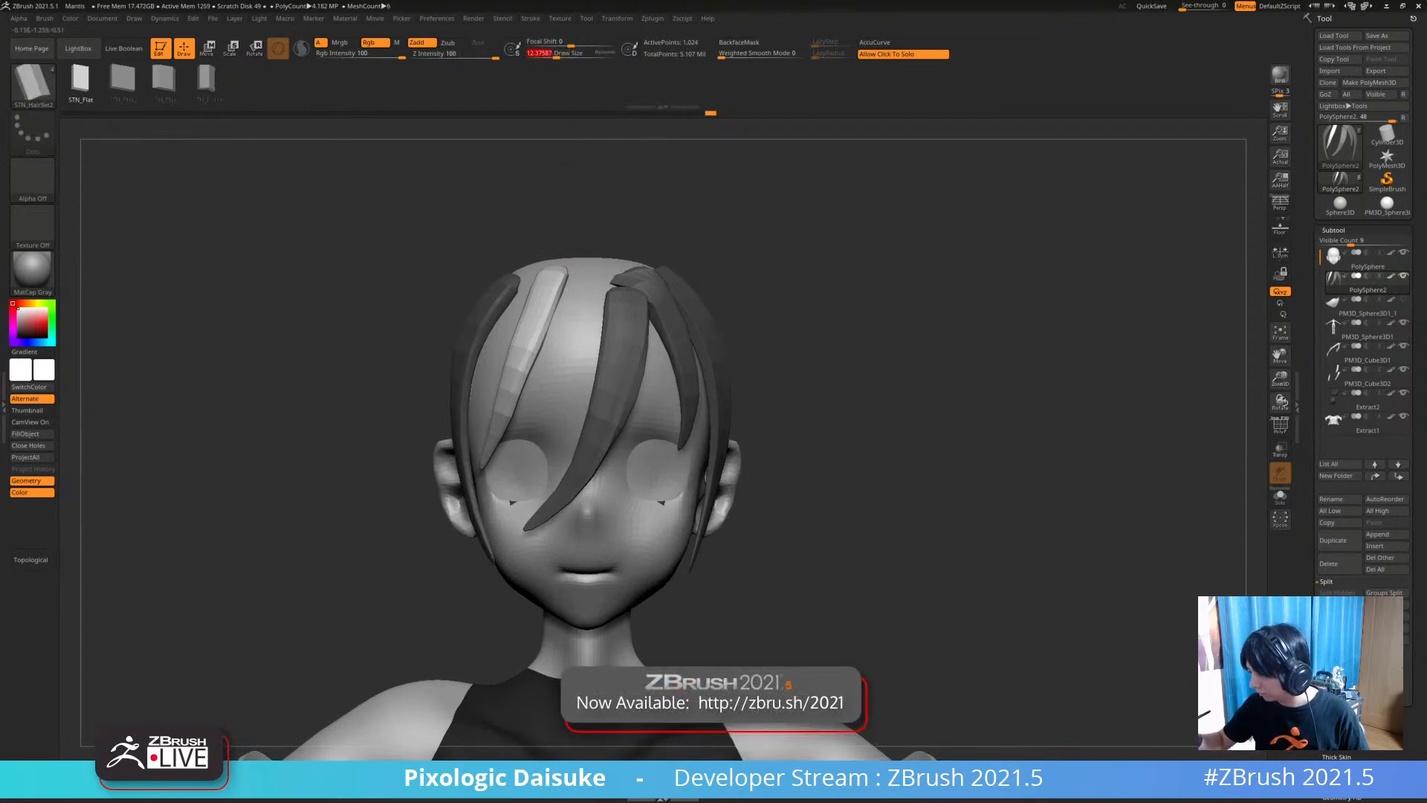
drag(547, 444, 542, 451)
mouse_move(547, 454)
right_down()
mouse_move(538, 483)
mouse_move(547, 401)
mouse_move(569, 372)
mouse_move(548, 376)
right_up()
click(571, 55)
click(562, 55)
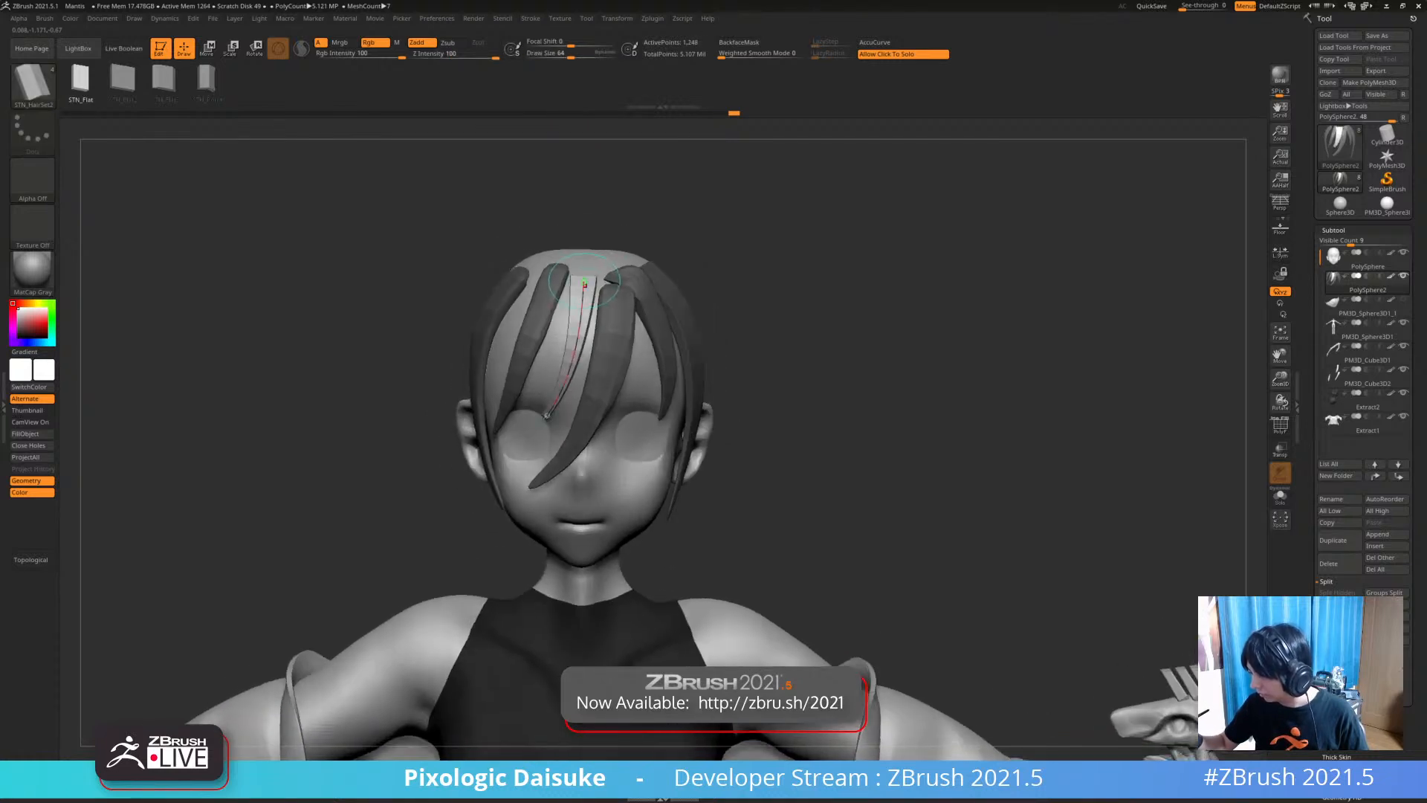
drag(549, 411, 548, 414)
right_drag(549, 413, 583, 410)
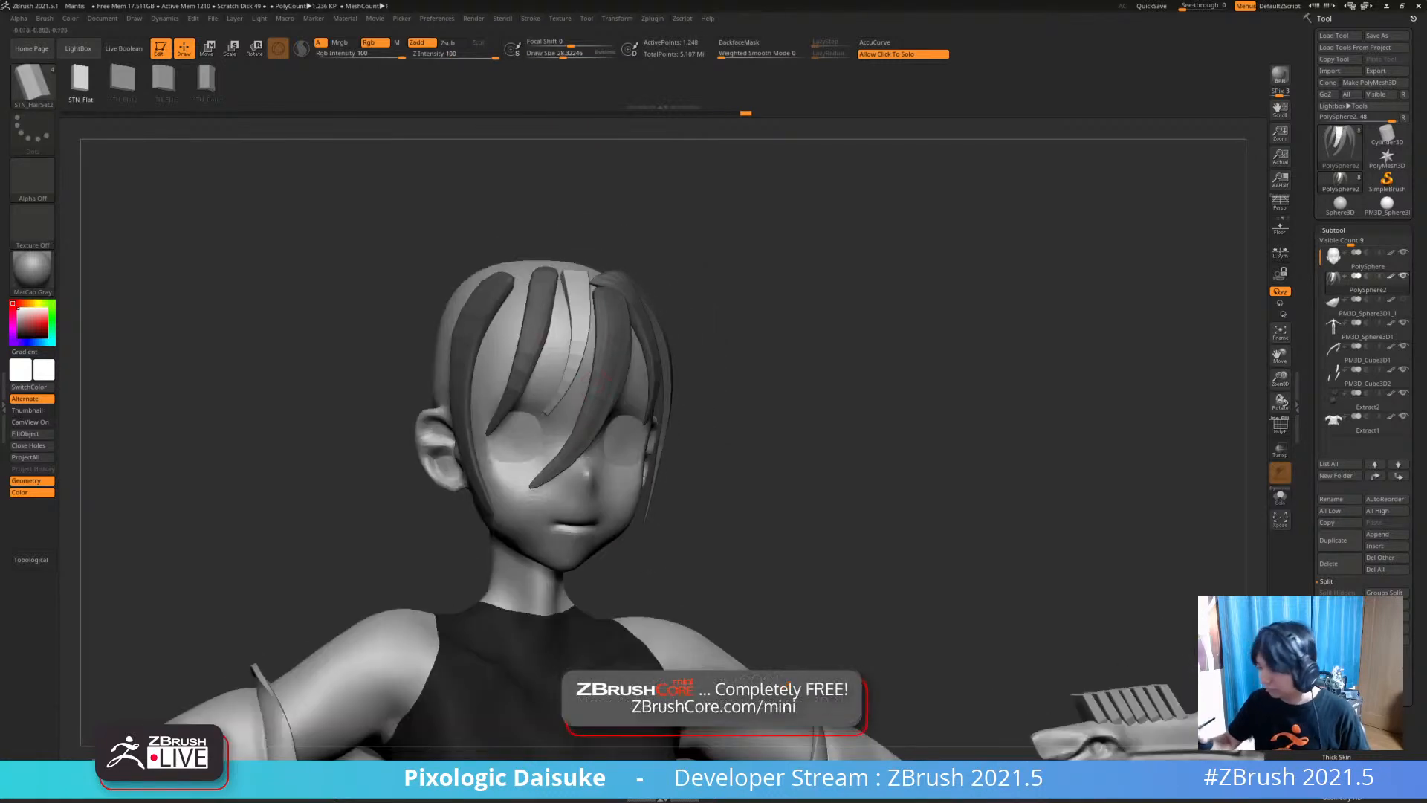
Curve the sixth strand over the forehead with SnakeHook at a draw size of about 162, using BackfaceMask
click(32, 84)
click(582, 55)
mouse_move(580, 396)
right_down()
mouse_move(545, 394)
mouse_move(599, 378)
right_up()
click(739, 42)
right_drag(581, 327, 545, 411)
click(739, 43)
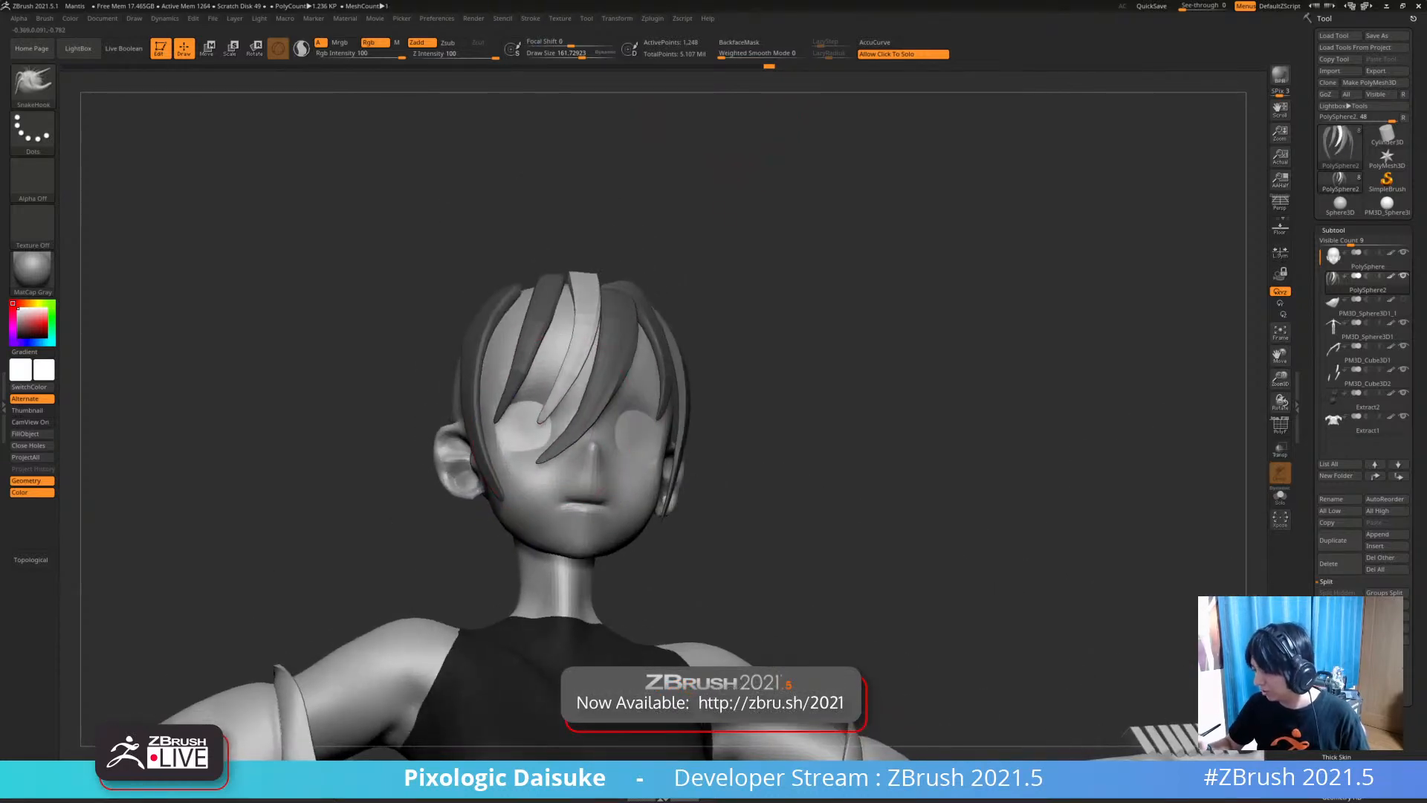
Smooth the sixth strand's tip and pull its root and body onto the head between the neighbouring strands
shift+drag(542, 421, 553, 405)
right_drag(551, 408, 552, 435)
right_drag(587, 390, 654, 447)
mouse_move(593, 394)
right_down()
mouse_move(617, 278)
mouse_move(743, 237)
mouse_move(643, 229)
right_up()
click(738, 42)
right_drag(535, 257, 349, 312)
drag(518, 286, 496, 281)
right_drag(496, 298, 780, 323)
right_drag(505, 379, 669, 364)
right_drag(505, 367, 238, 349)
ctrl+right_drag(634, 83, 632, 178)
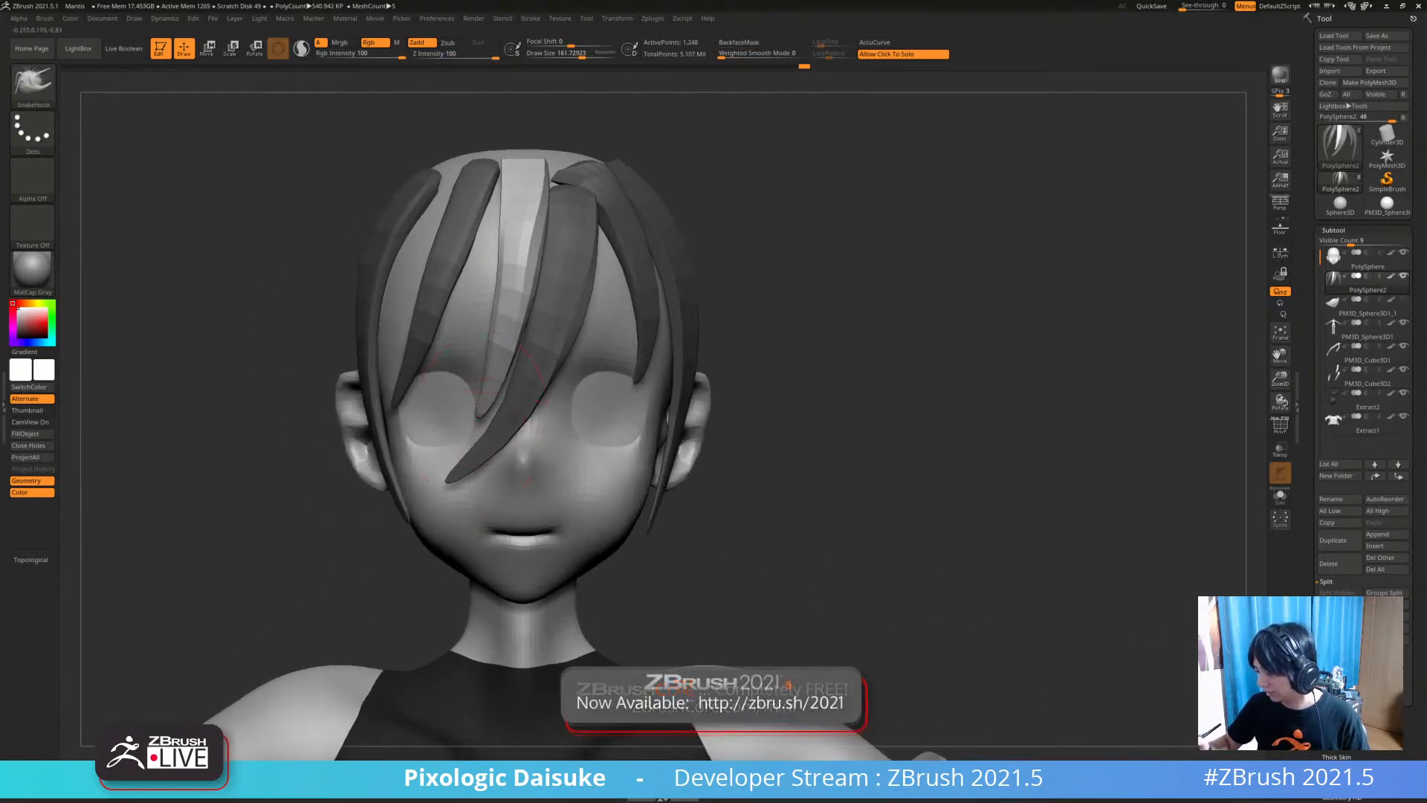
Smooth the sixth strand's tip and middle at a draw size of about 38, and undo the last stroke
click(565, 54)
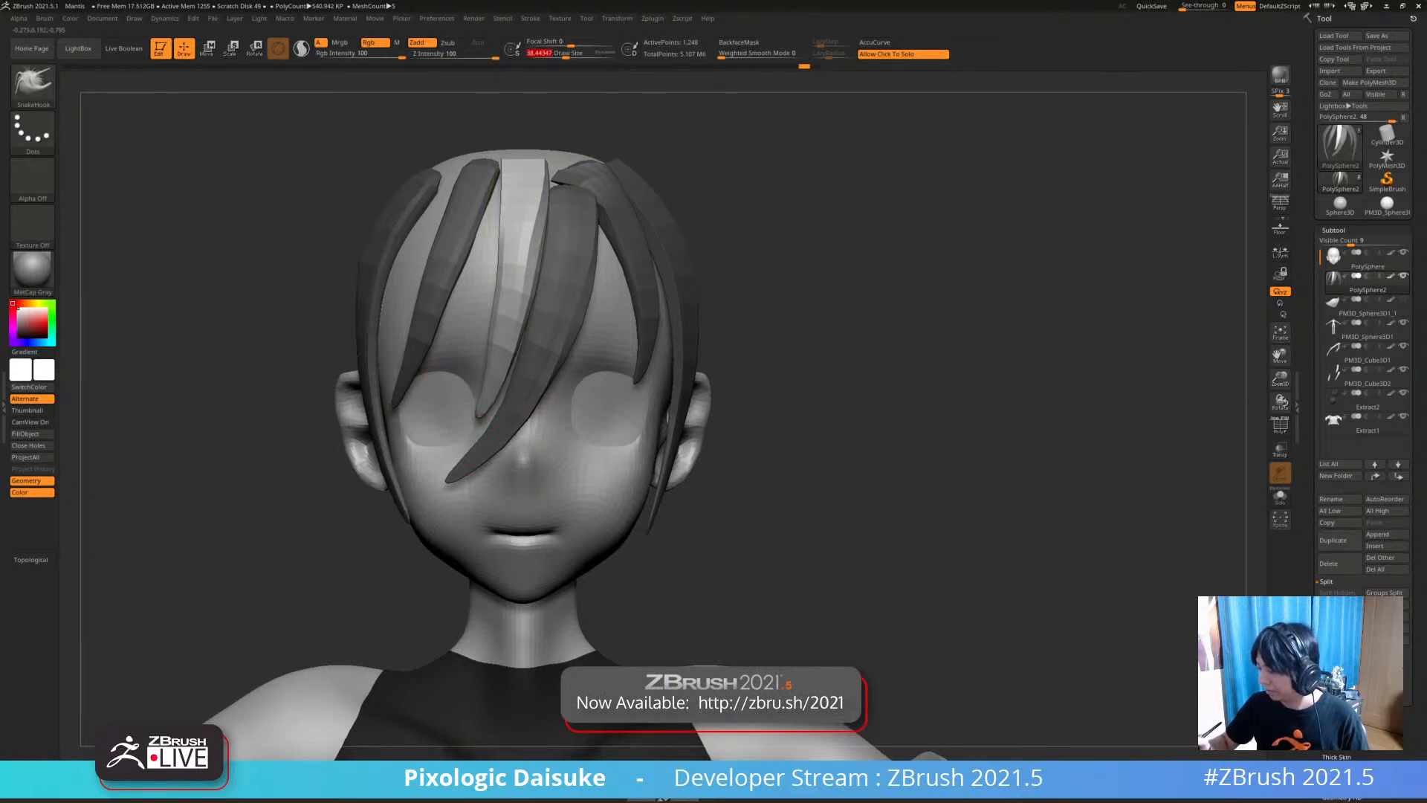
ctrl+right_drag(495, 376, 491, 320)
shift+drag(478, 433, 481, 401)
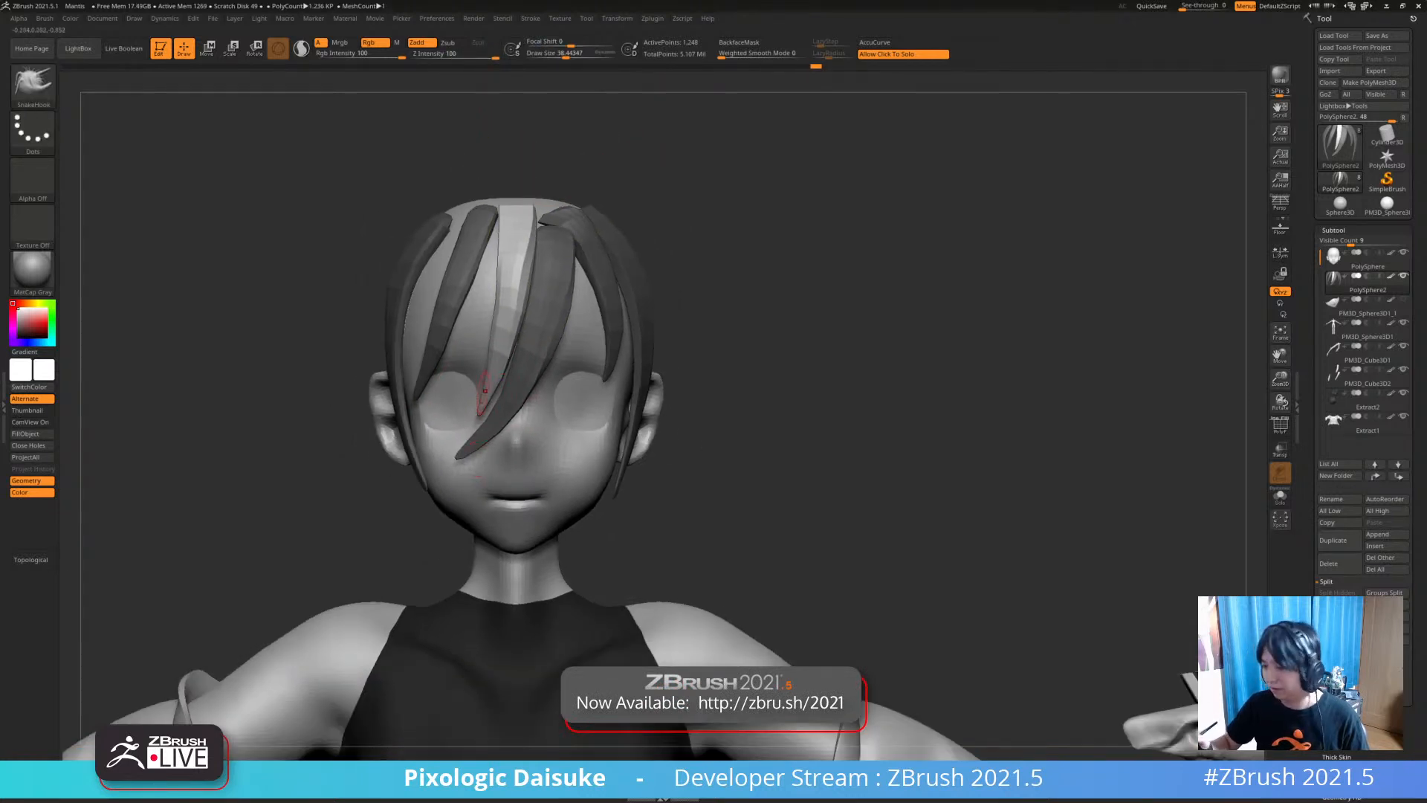
shift+drag(496, 341, 500, 303)
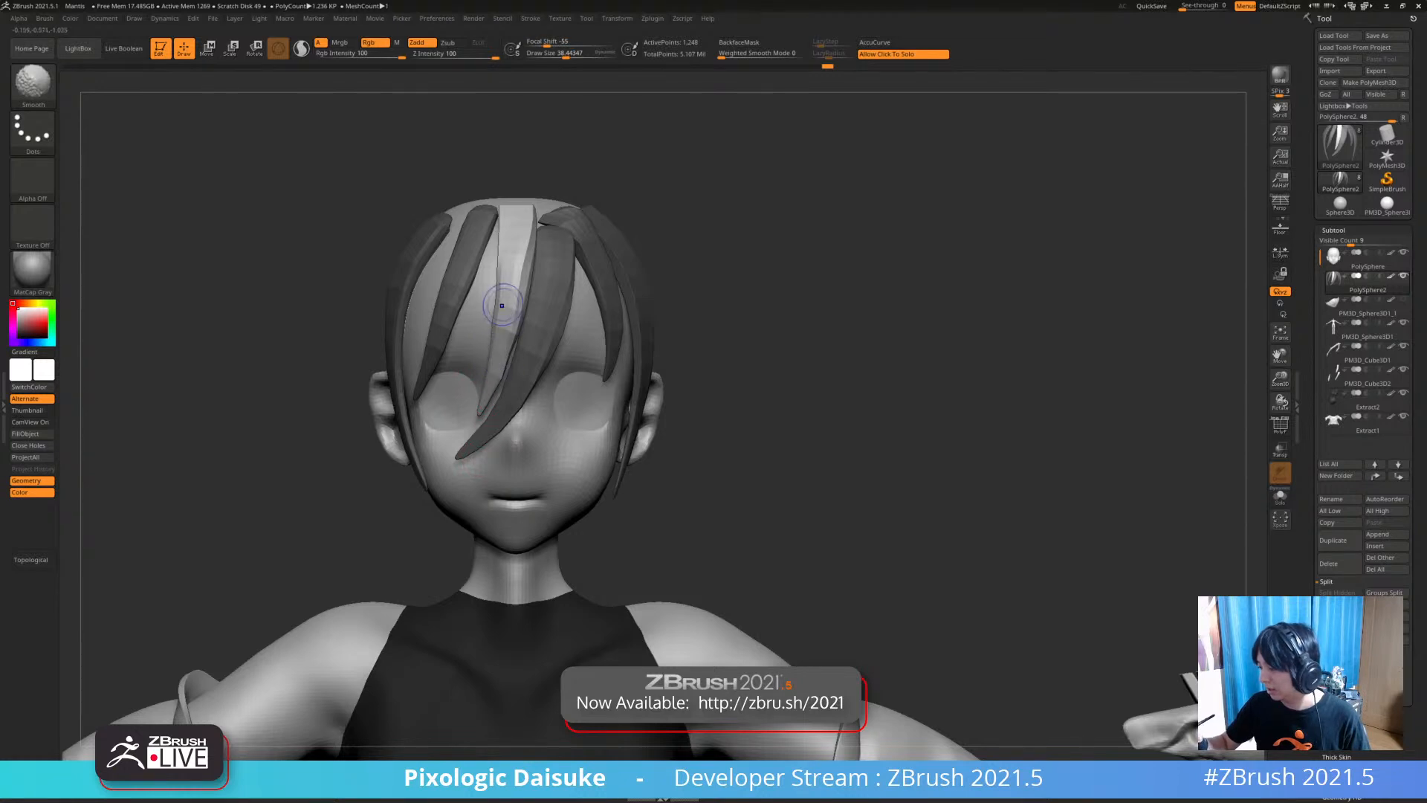
key(ctrl+z)
Shape the sixth strand's root at a draw size of about 67 and clear the mask from the other strands
mouse_move(509, 358)
right_down()
mouse_move(546, 353)
mouse_move(507, 355)
mouse_move(507, 327)
mouse_move(486, 376)
mouse_move(479, 226)
mouse_move(512, 249)
mouse_move(530, 237)
mouse_move(524, 223)
right_up()
click(572, 55)
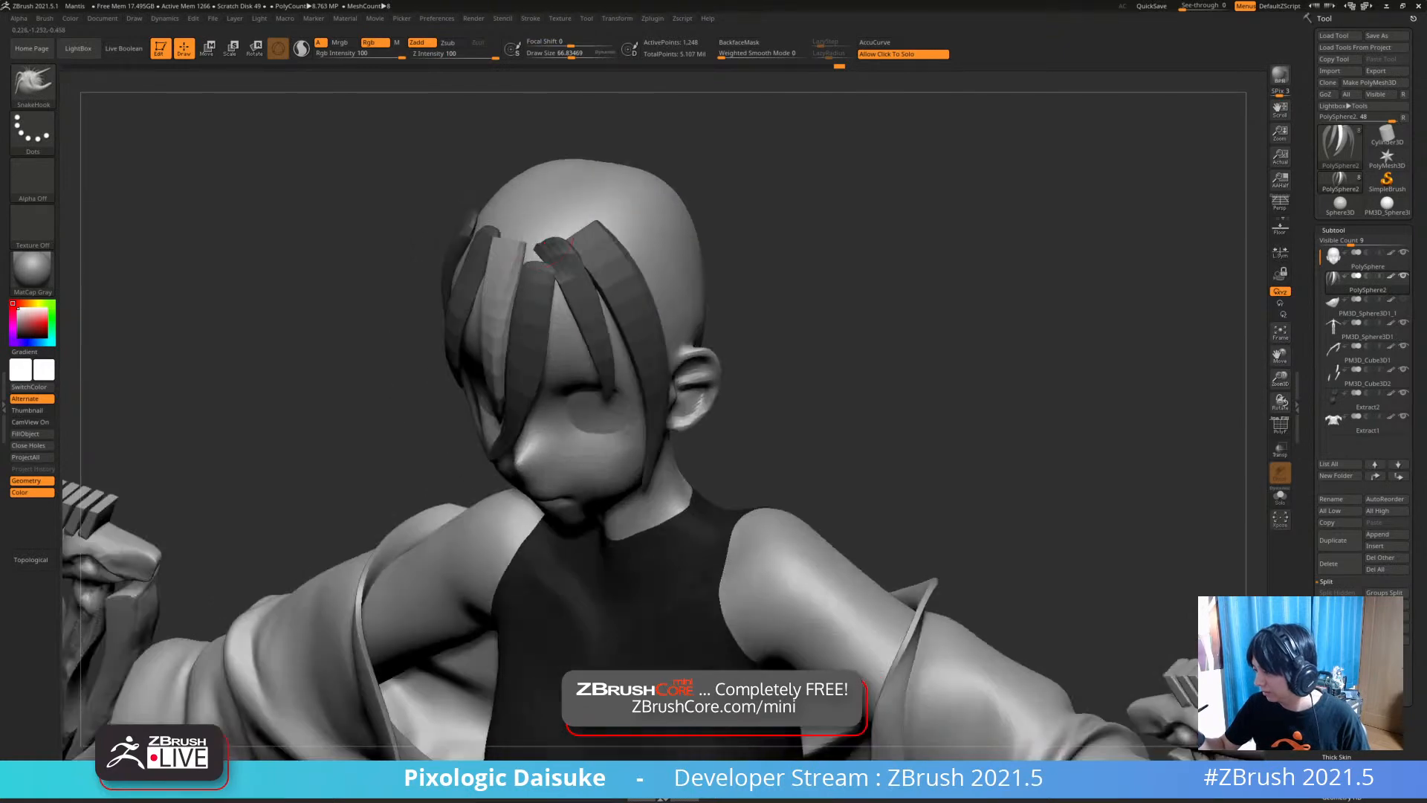
mouse_move(517, 255)
ctrl+right_down()
mouse_move(513, 178)
mouse_move(612, 296)
mouse_move(580, 312)
mouse_move(416, 316)
mouse_move(450, 286)
ctrl+right_up()
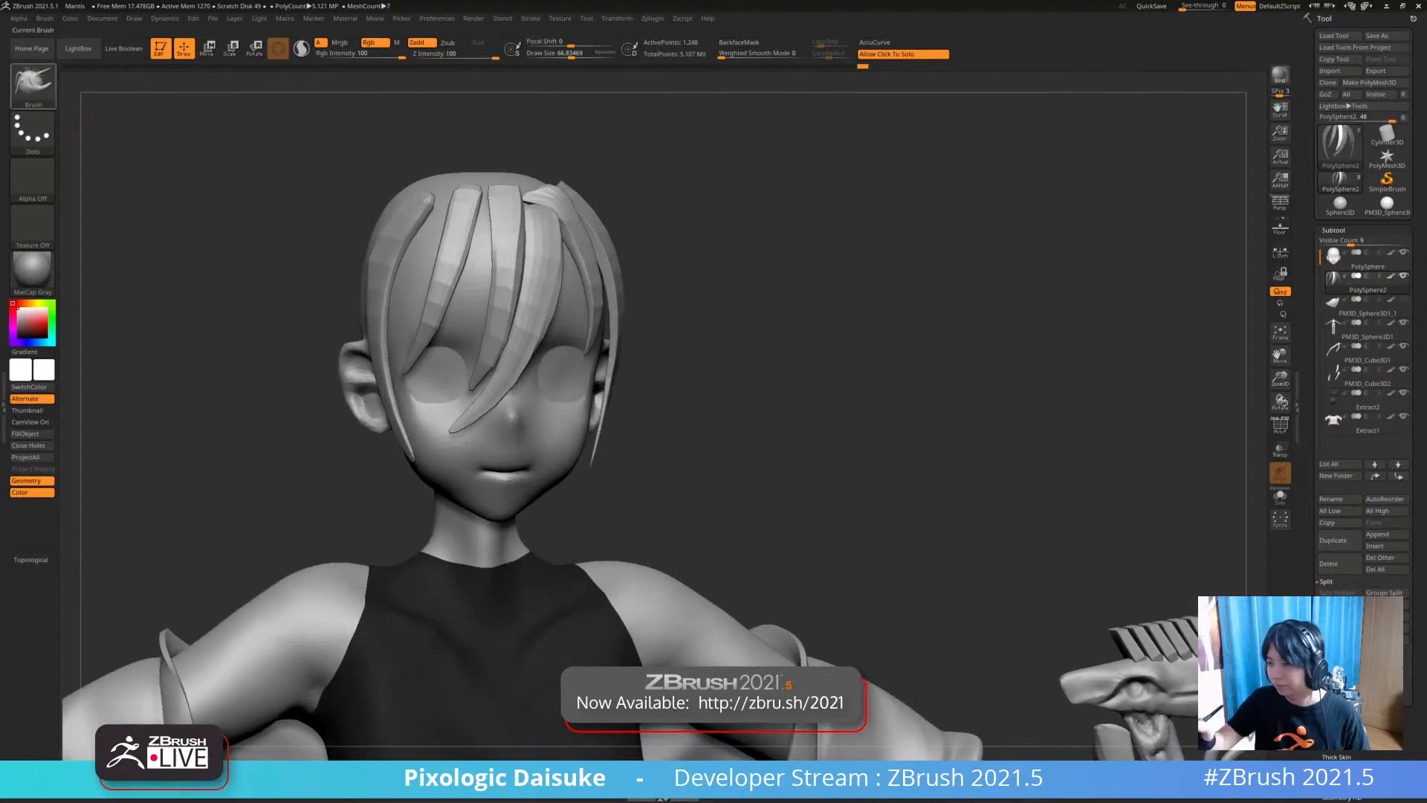
Draw a thin short strand between the long front strand and the third strand with STN_HairSet2 at a draw size of about 18
key(b)
click(422, 96)
right_drag(589, 307, 518, 241)
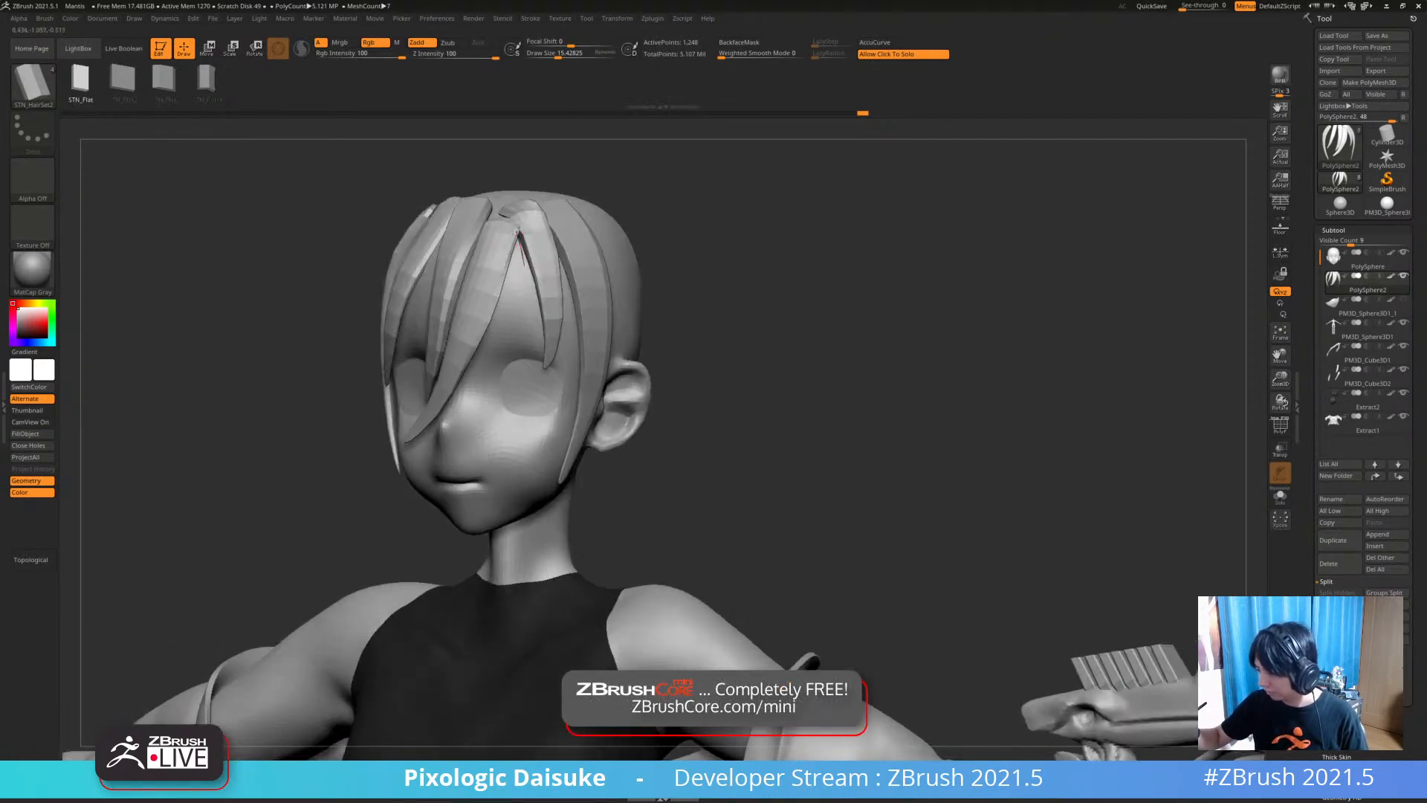
mouse_move(522, 370)
mouse_down()
mouse_move(517, 394)
mouse_move(516, 364)
mouse_up()
key(ctrl+z)
click(559, 53)
mouse_move(541, 248)
right_down()
mouse_move(521, 235)
mouse_move(525, 286)
right_up()
key(ctrl+z)
drag(515, 247, 518, 364)
key(ctrl+z)
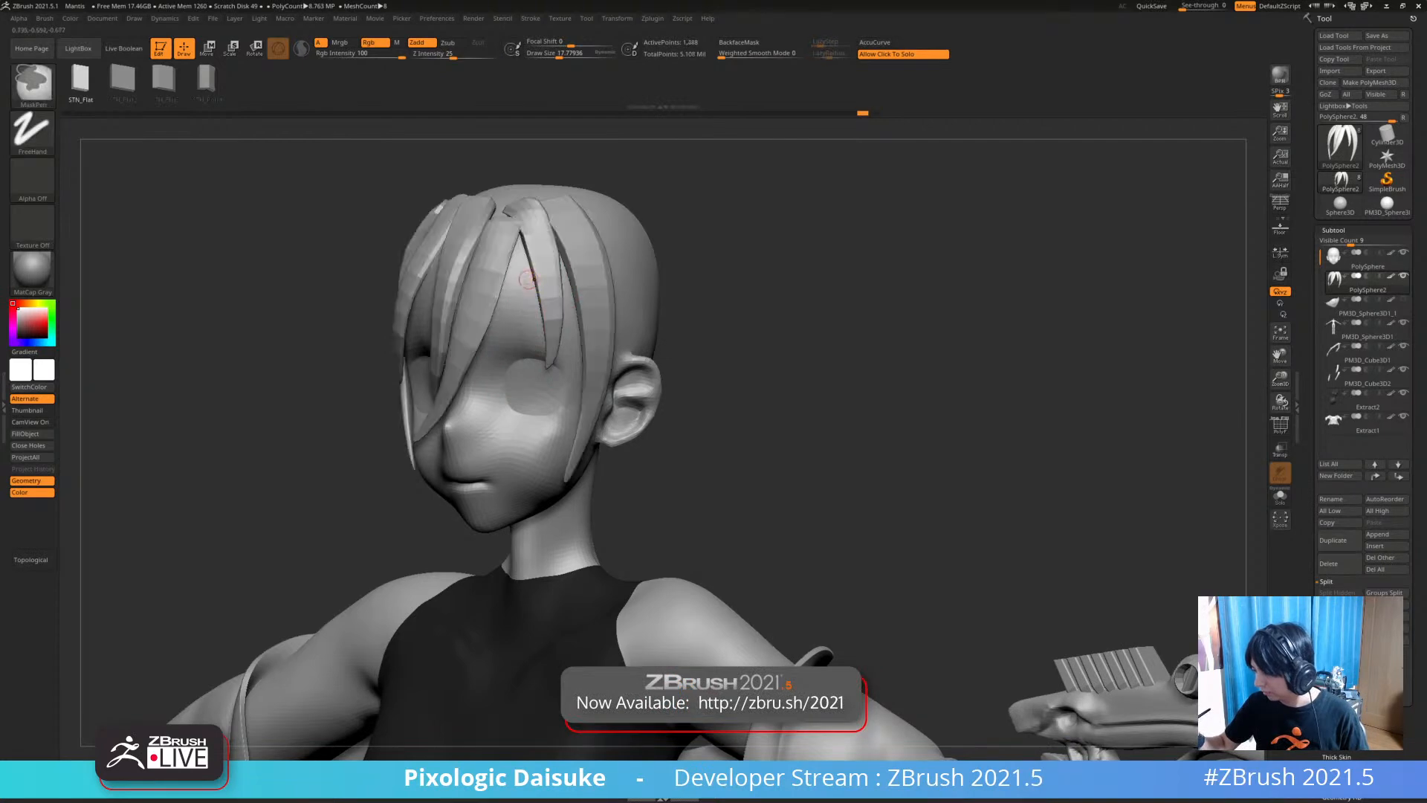
drag(527, 291, 519, 363)
right_drag(575, 265, 568, 278)
Pull the thin short strand's root and tip into place against the forehead with SnakeHook at a draw size of about 96
key(b)
key(s)
key(h)
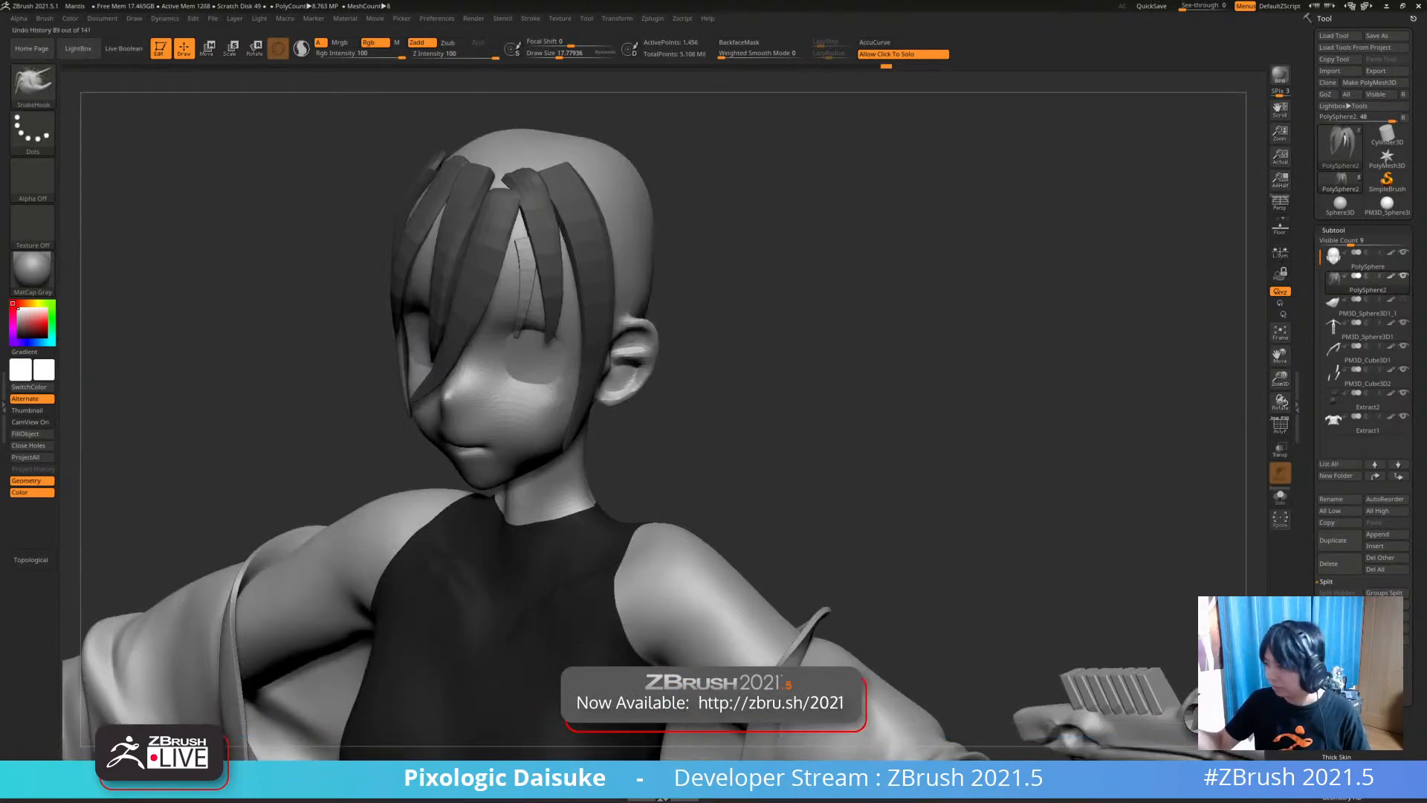
right_drag(568, 223, 568, 242)
drag(524, 241, 522, 208)
right_drag(565, 242, 561, 217)
drag(527, 249, 526, 235)
right_drag(518, 202, 506, 340)
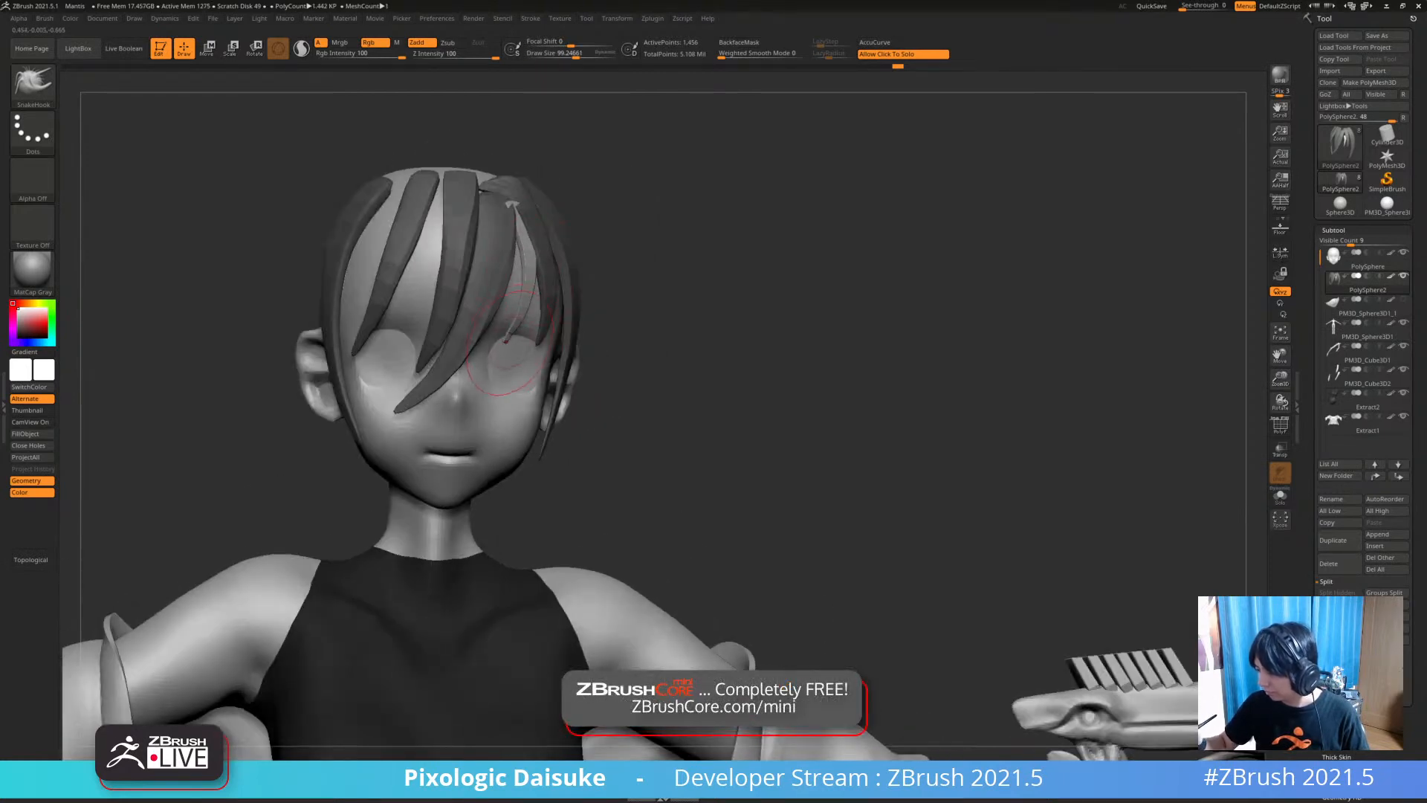
mouse_move(512, 204)
right_down()
mouse_move(528, 294)
mouse_move(544, 297)
mouse_move(523, 336)
right_up()
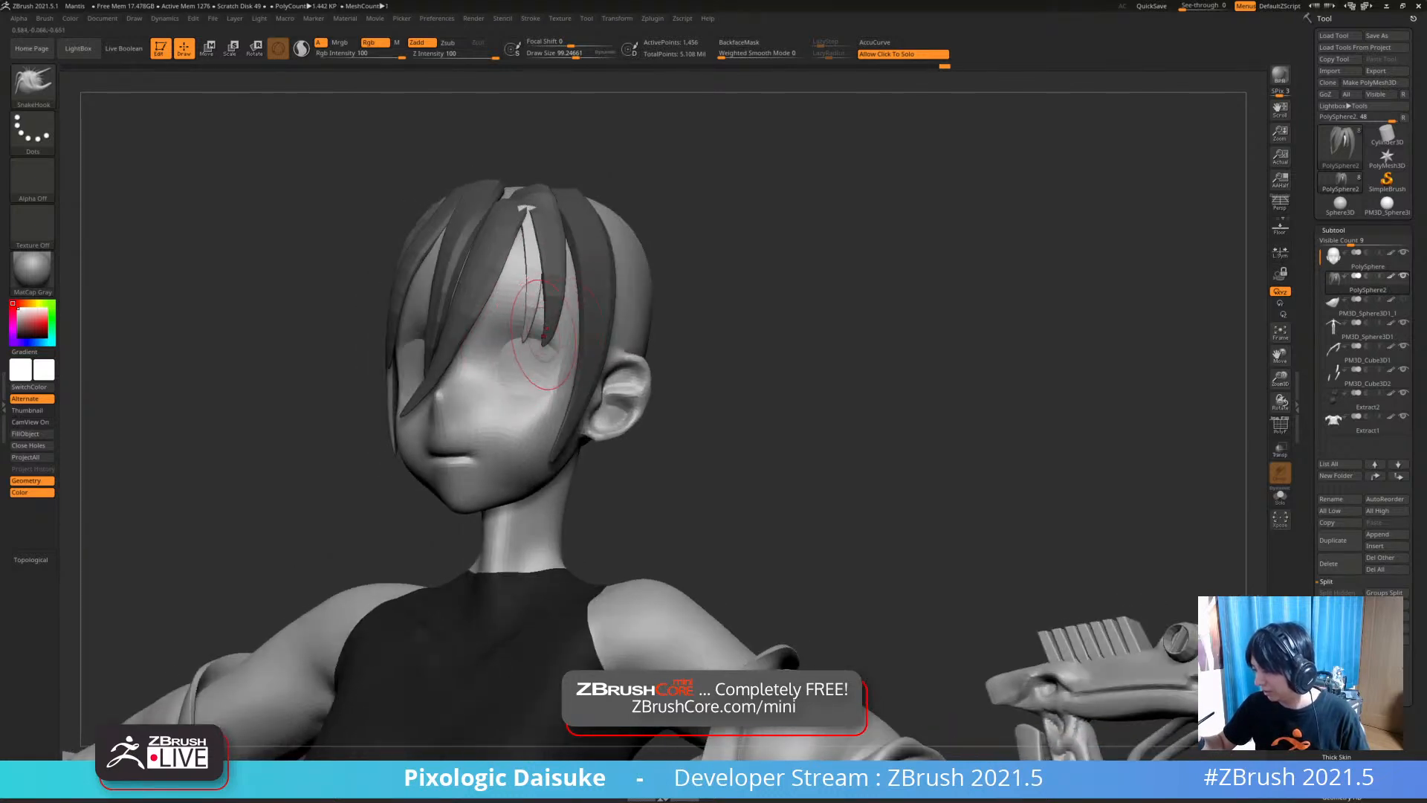
mouse_move(555, 215)
right_down()
mouse_move(491, 253)
mouse_move(489, 277)
mouse_move(496, 258)
mouse_move(525, 316)
mouse_move(539, 316)
mouse_move(535, 295)
mouse_move(520, 273)
mouse_move(527, 331)
right_up()
Toggle BackfaceMask and fill out the thin short strand's body beside the long front strand with SnakeHook
key(ctrl)
click(739, 43)
click(739, 42)
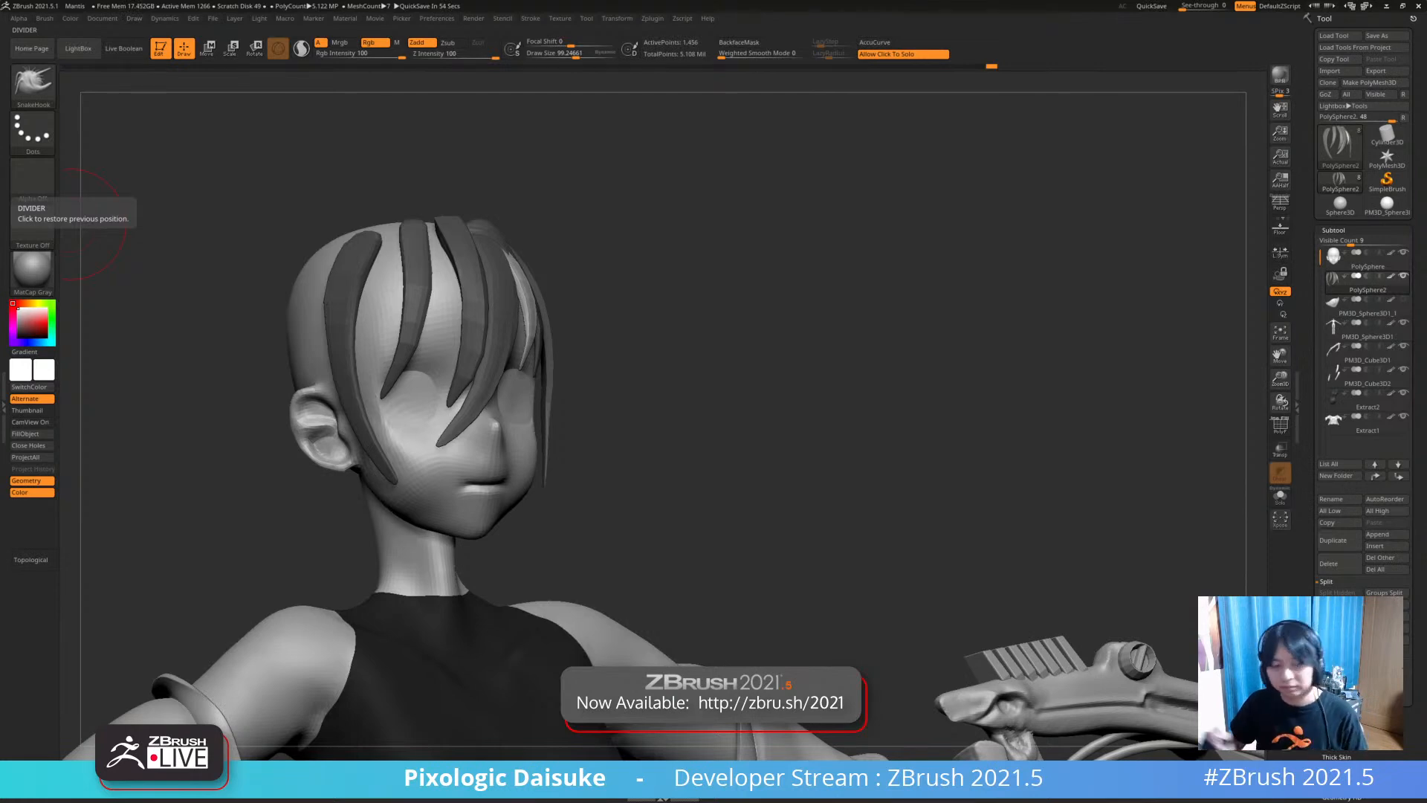
drag(765, 245, 661, 215)
click(680, 142)
click(739, 42)
mouse_move(538, 315)
right_down()
mouse_move(516, 283)
mouse_move(576, 298)
right_up()
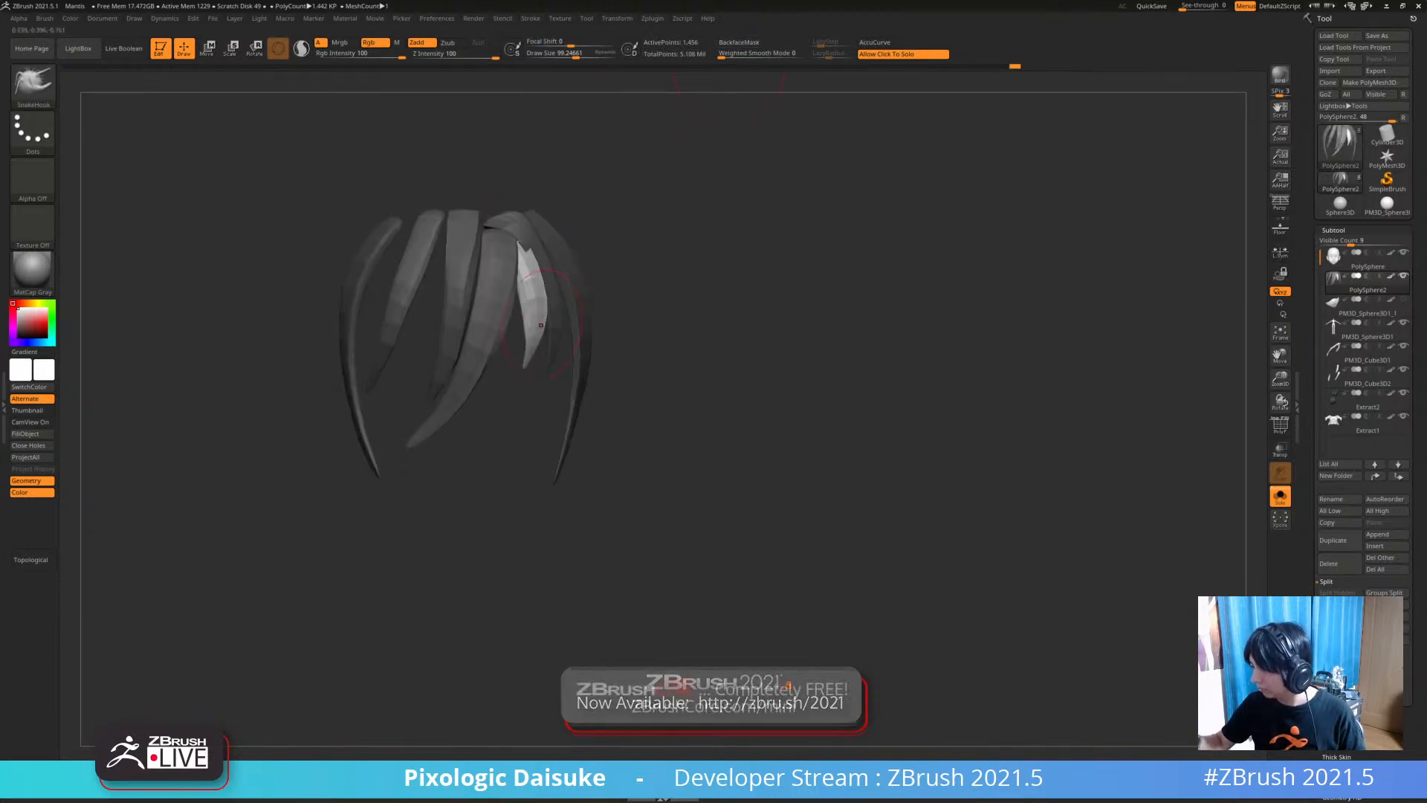
Refine the thin short strand's tip, undo the last change, and clear the mask from the other strands
key(ctrl+d)
ctrl+right_drag(526, 357, 526, 392)
drag(526, 393, 526, 362)
ctrl+right_drag(526, 362, 623, 250)
key(ctrl+z)
ctrl+drag(676, 237, 674, 279)
mouse_move(674, 278)
right_down()
mouse_move(678, 264)
mouse_move(631, 262)
right_up()
click(677, 266)
Draw a strand over the character's right temple, between the long side strand and its neighbour, with STN_HairSet2 at a draw size of about 36
click(34, 84)
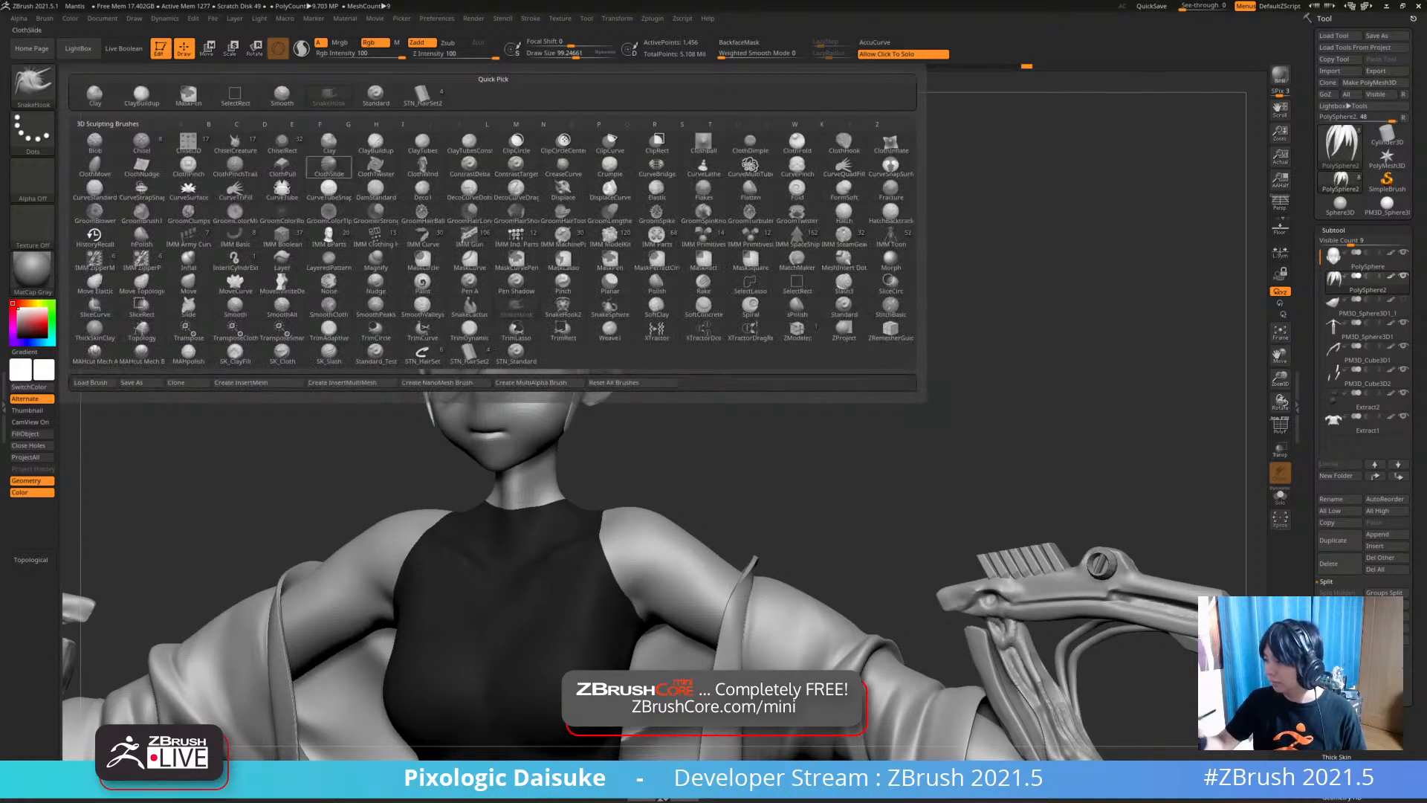
click(96, 99)
right_drag(728, 298, 711, 324)
ctrl+right_drag(537, 456, 537, 394)
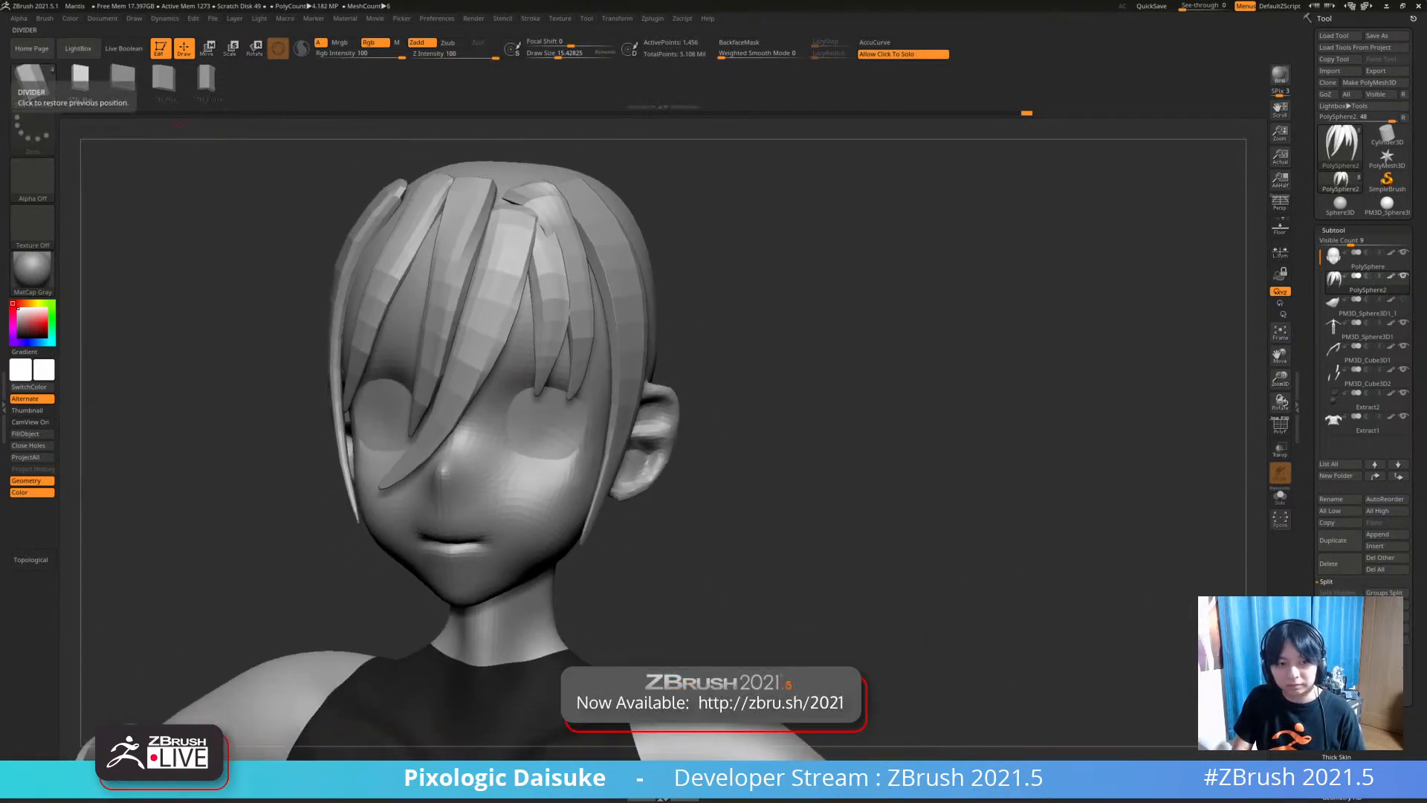
mouse_move(558, 409)
right_down()
mouse_move(612, 409)
mouse_move(613, 372)
mouse_move(735, 371)
right_up()
drag(446, 249, 425, 401)
right_drag(426, 401, 358, 440)
drag(558, 53, 571, 53)
right_drag(632, 245, 628, 208)
click(429, 396)
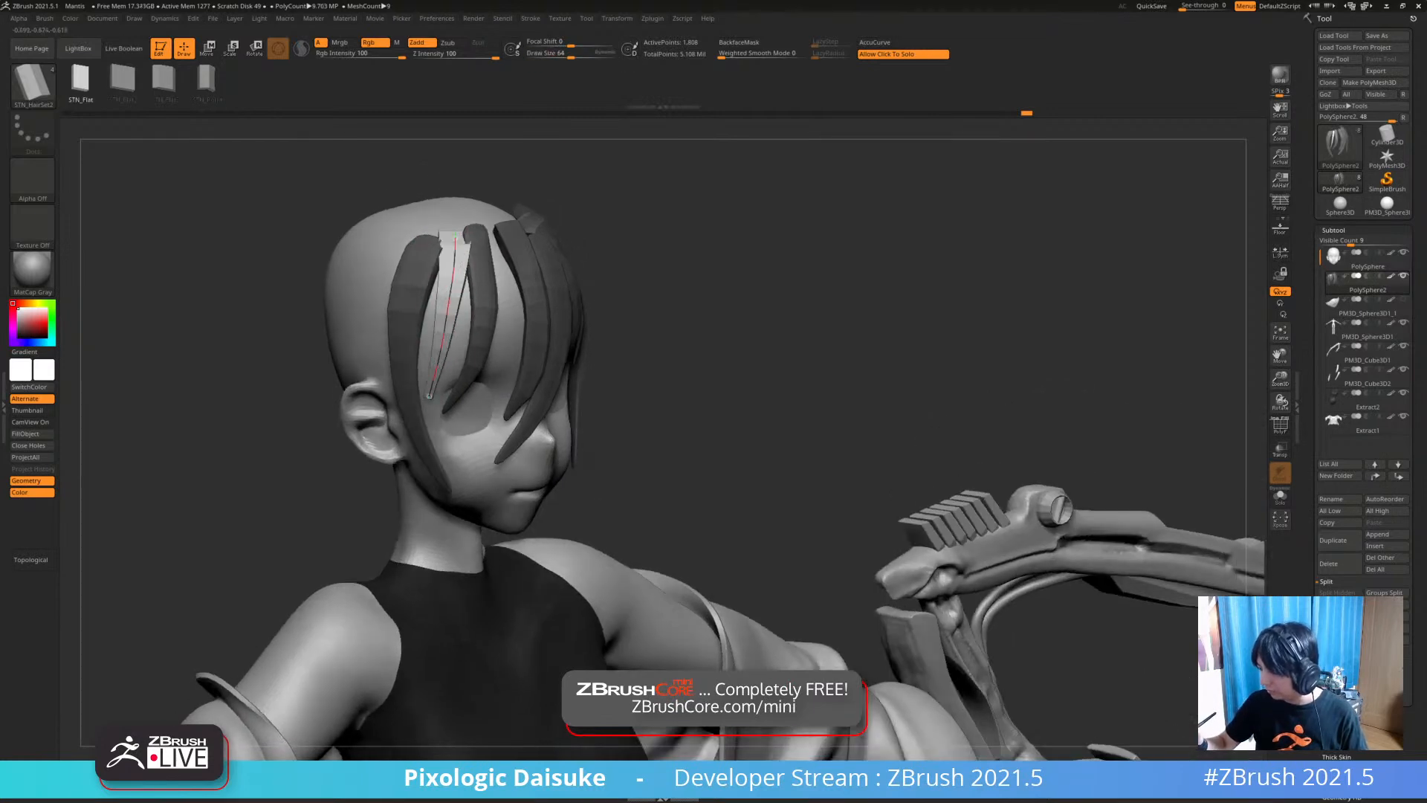
right_drag(654, 401, 687, 416)
Pull the new temple strand's body onto the head with SnakeHook at a draw size of about 109
key(b)
key(s)
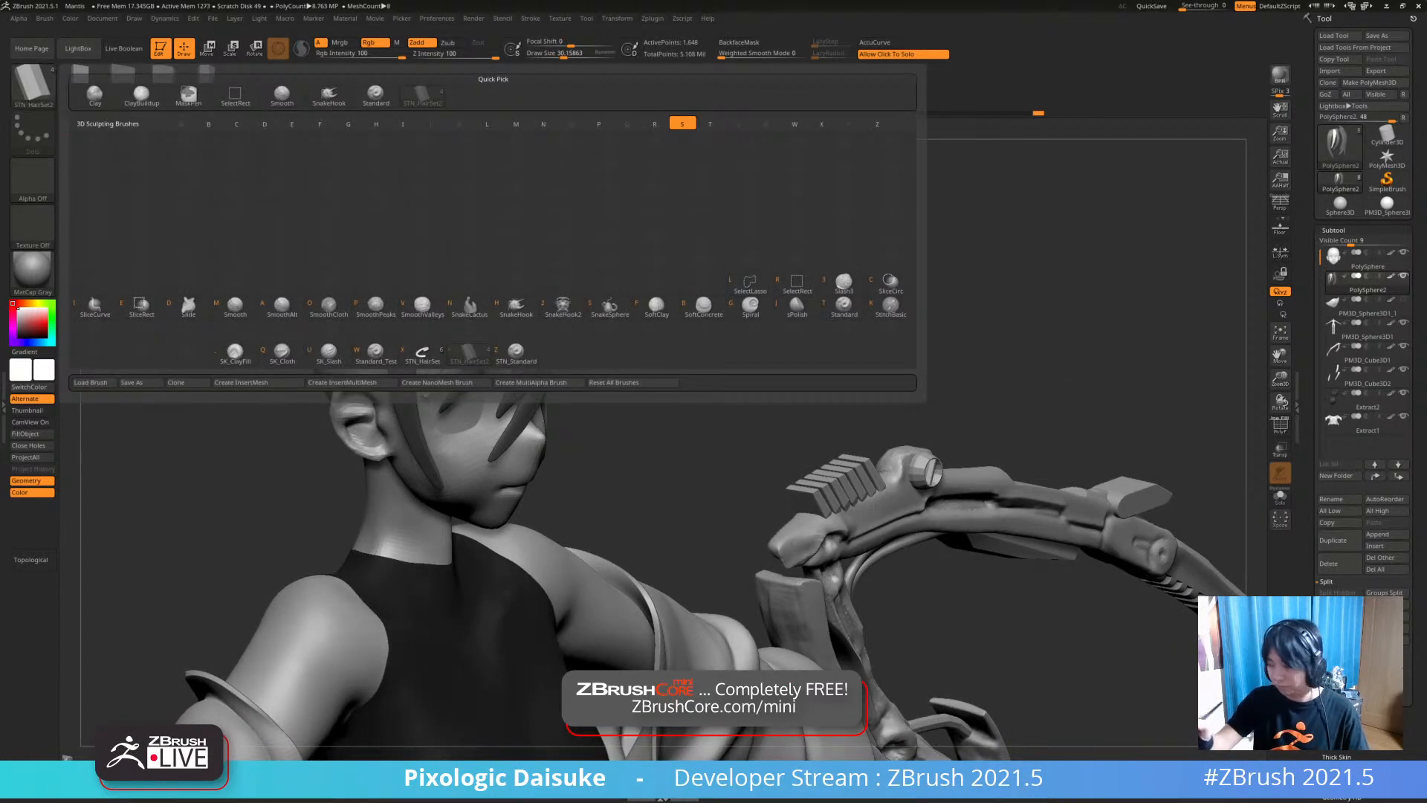
key(y)
click(476, 426)
key(b)
key(s)
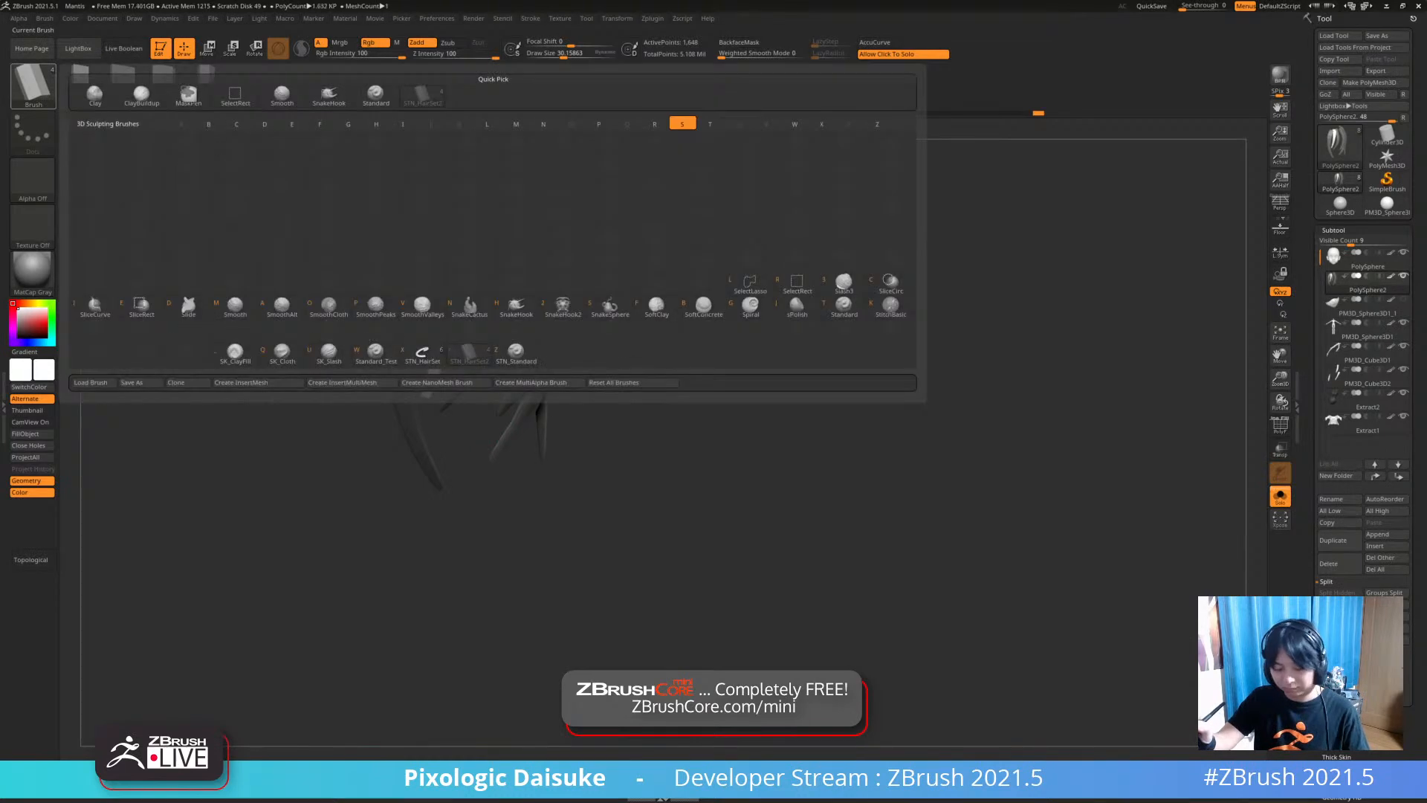
key(h)
click(617, 230)
right_drag(587, 286, 452, 295)
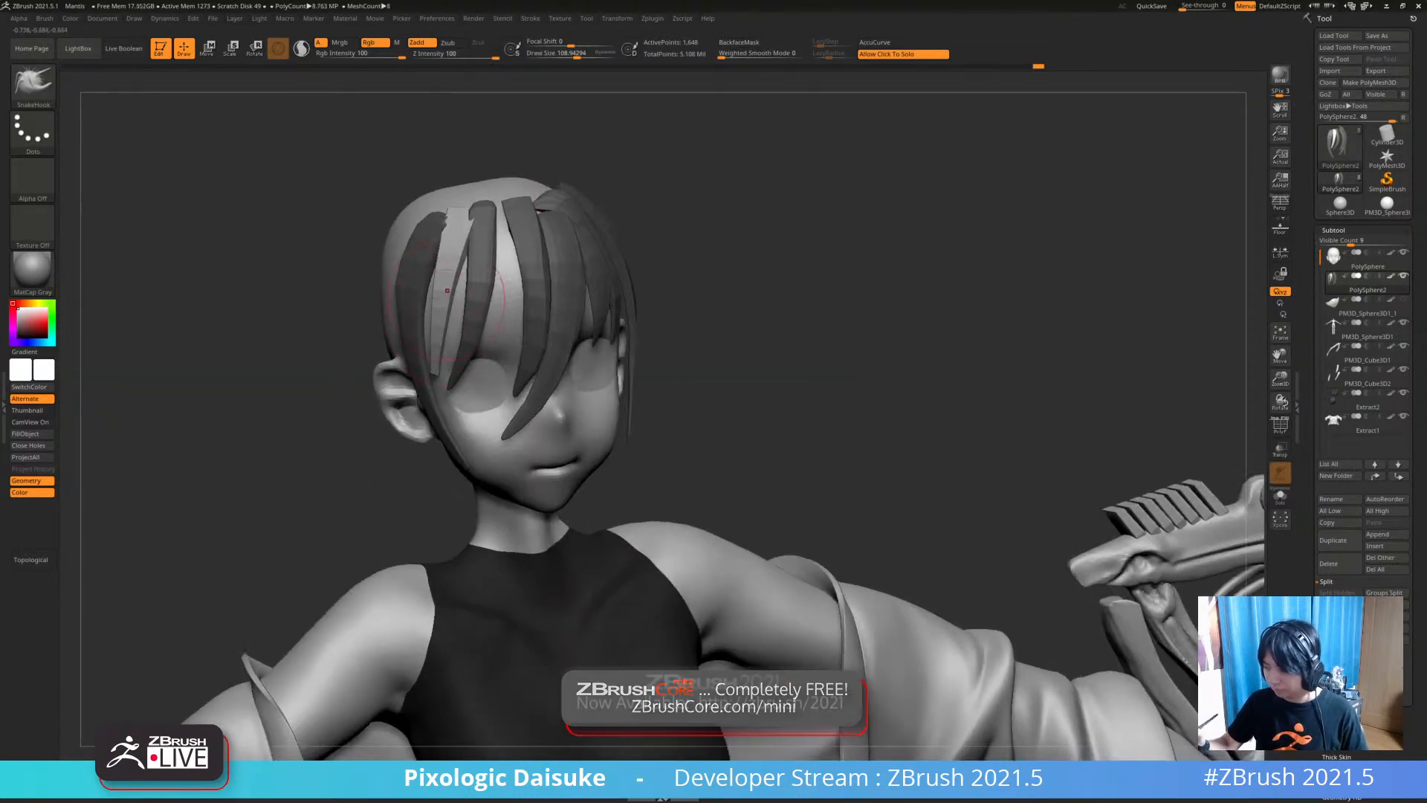
Shape the temple strand's root and length at a draw size of about 176 and clear the mask from the other strands
mouse_move(343, 349)
right_down()
mouse_move(444, 362)
mouse_move(541, 318)
mouse_move(434, 247)
right_up()
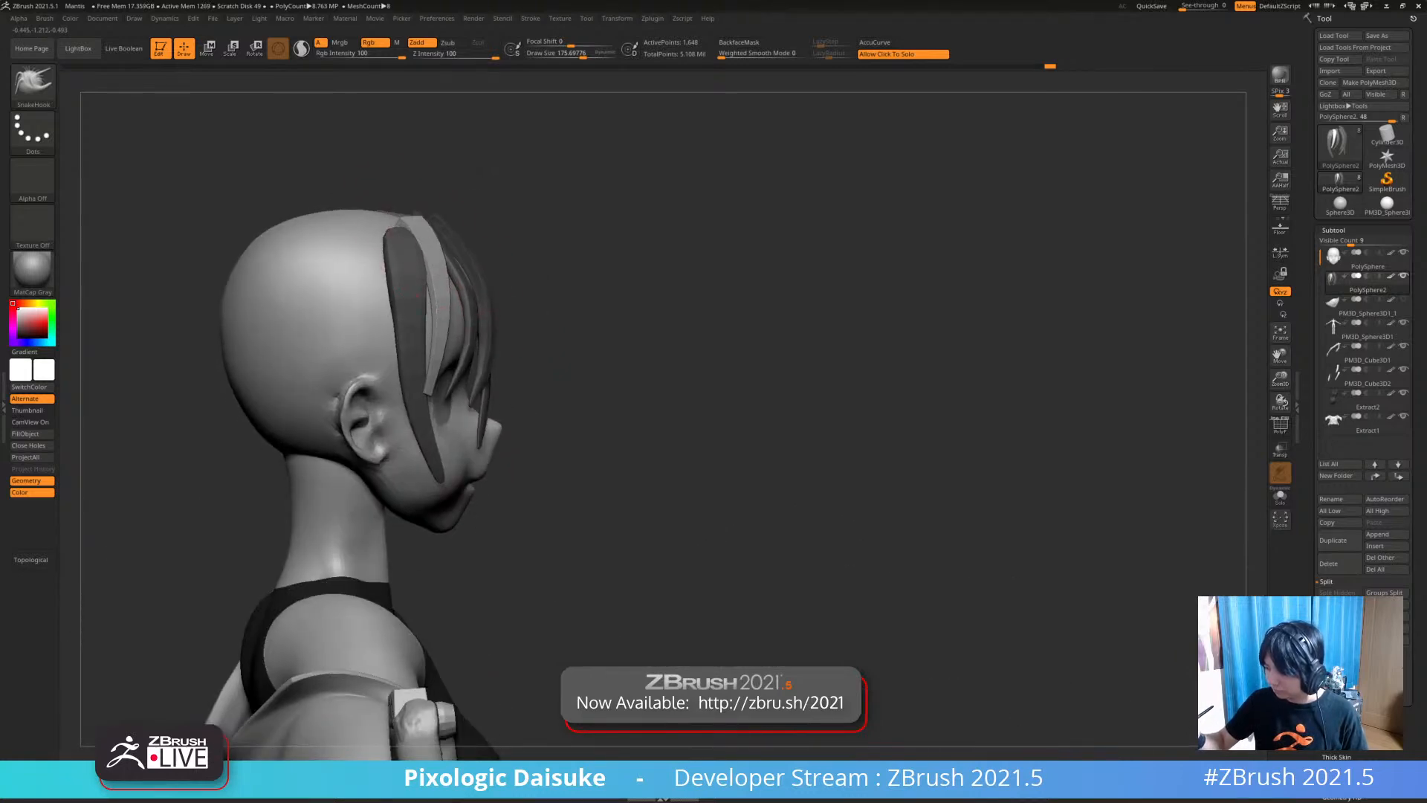
right_drag(437, 307, 269, 327)
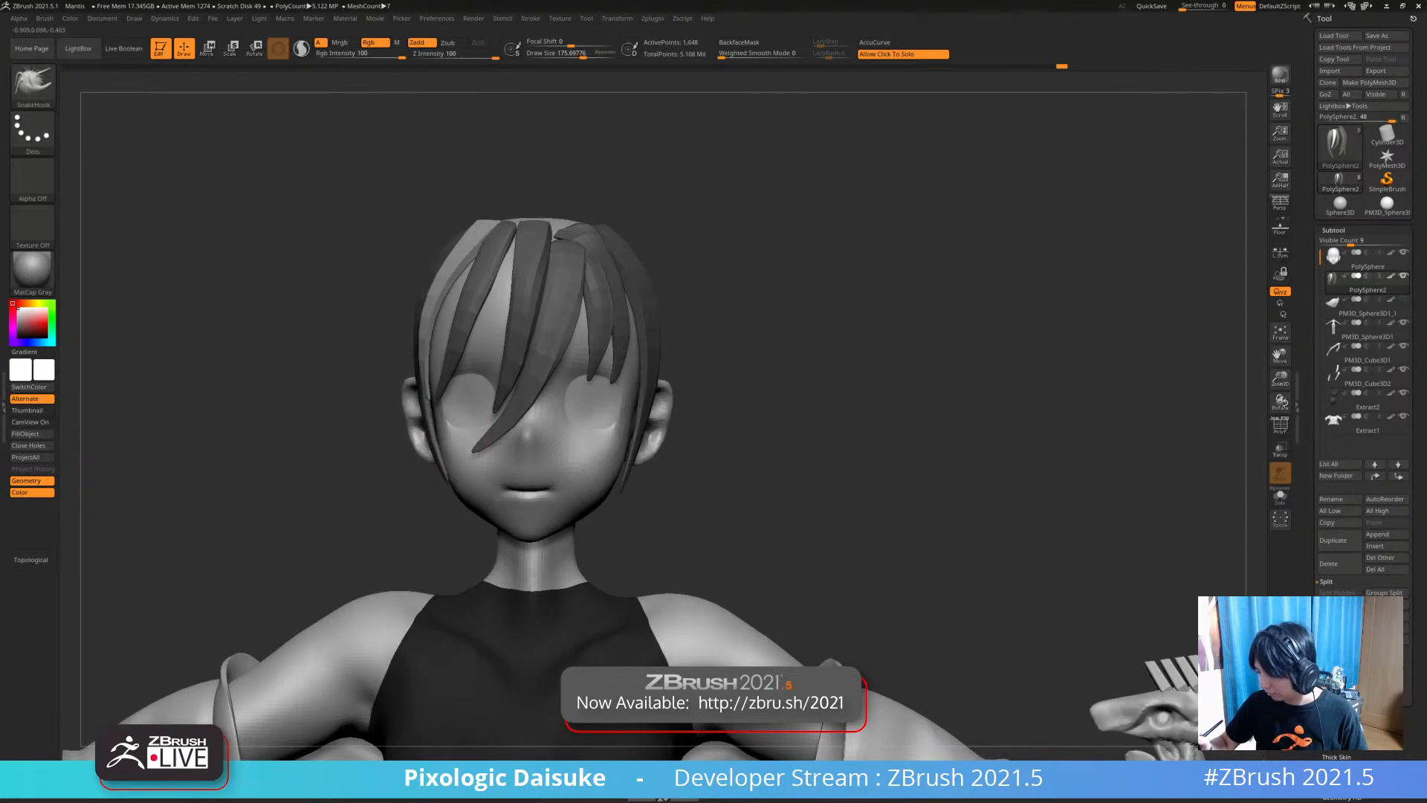
right_drag(530, 295, 655, 72)
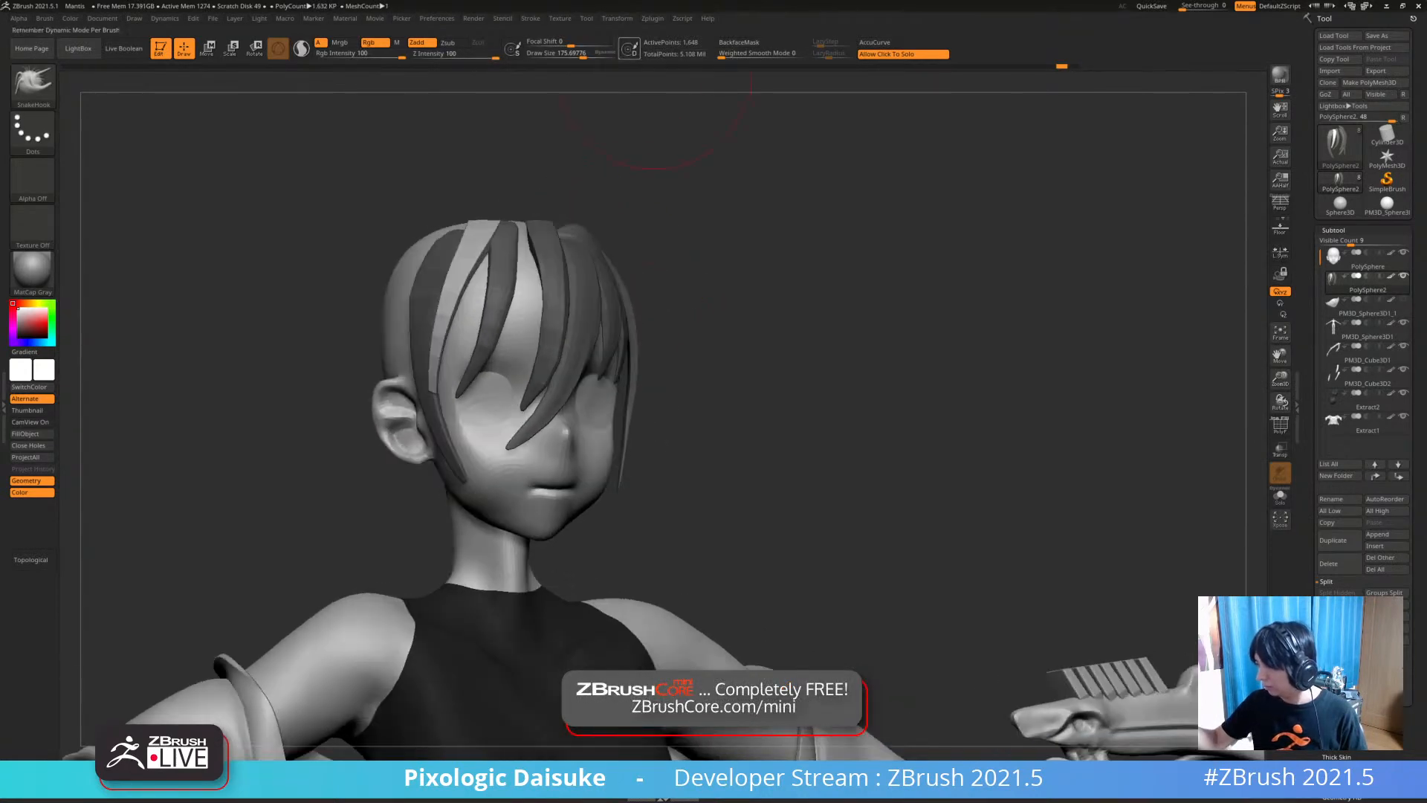
right_drag(563, 370, 468, 368)
ctrl+drag(742, 290, 766, 320)
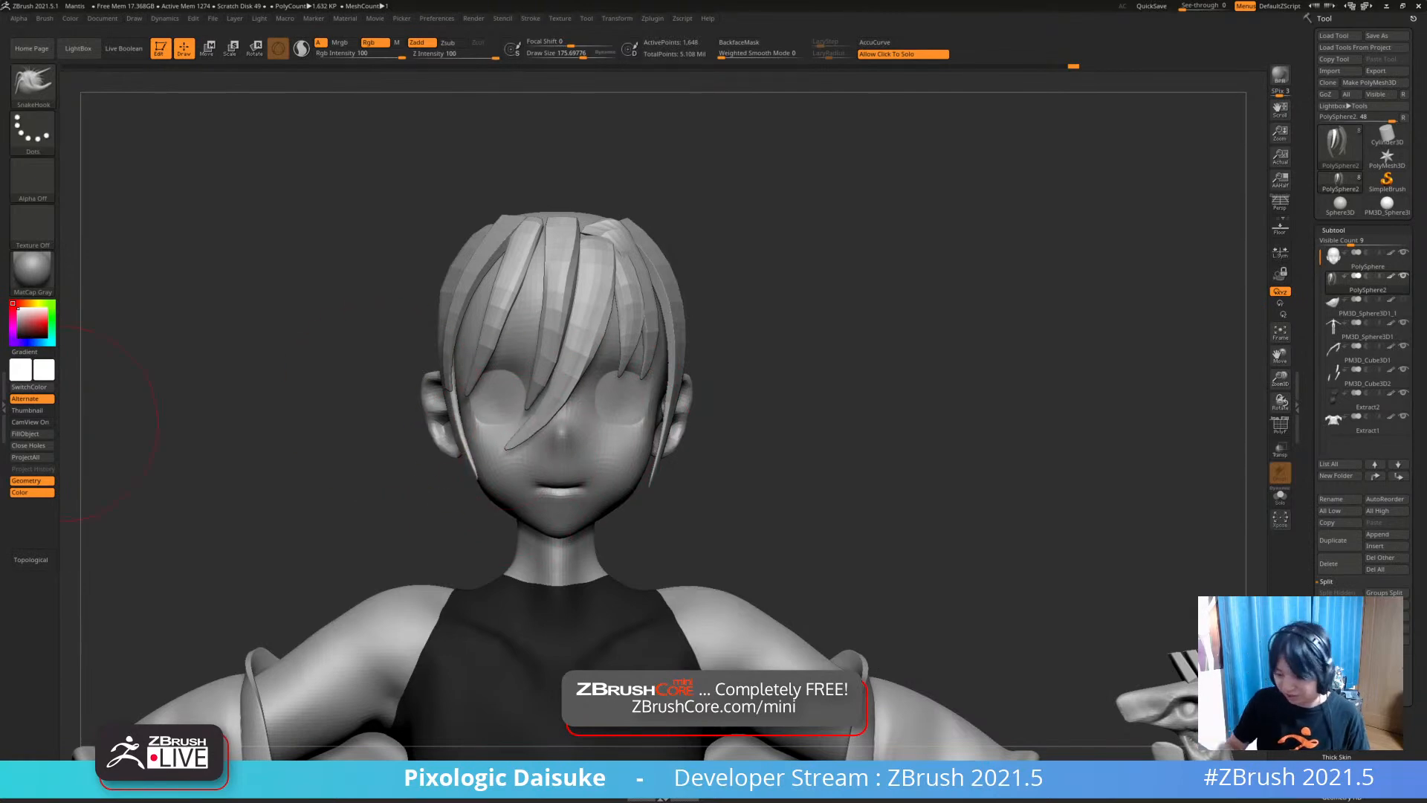
Turn on Topological and pull the long front strand's root up onto the crown with SnakeHook at a draw size of about 176
click(30, 560)
right_drag(509, 461, 614, 370)
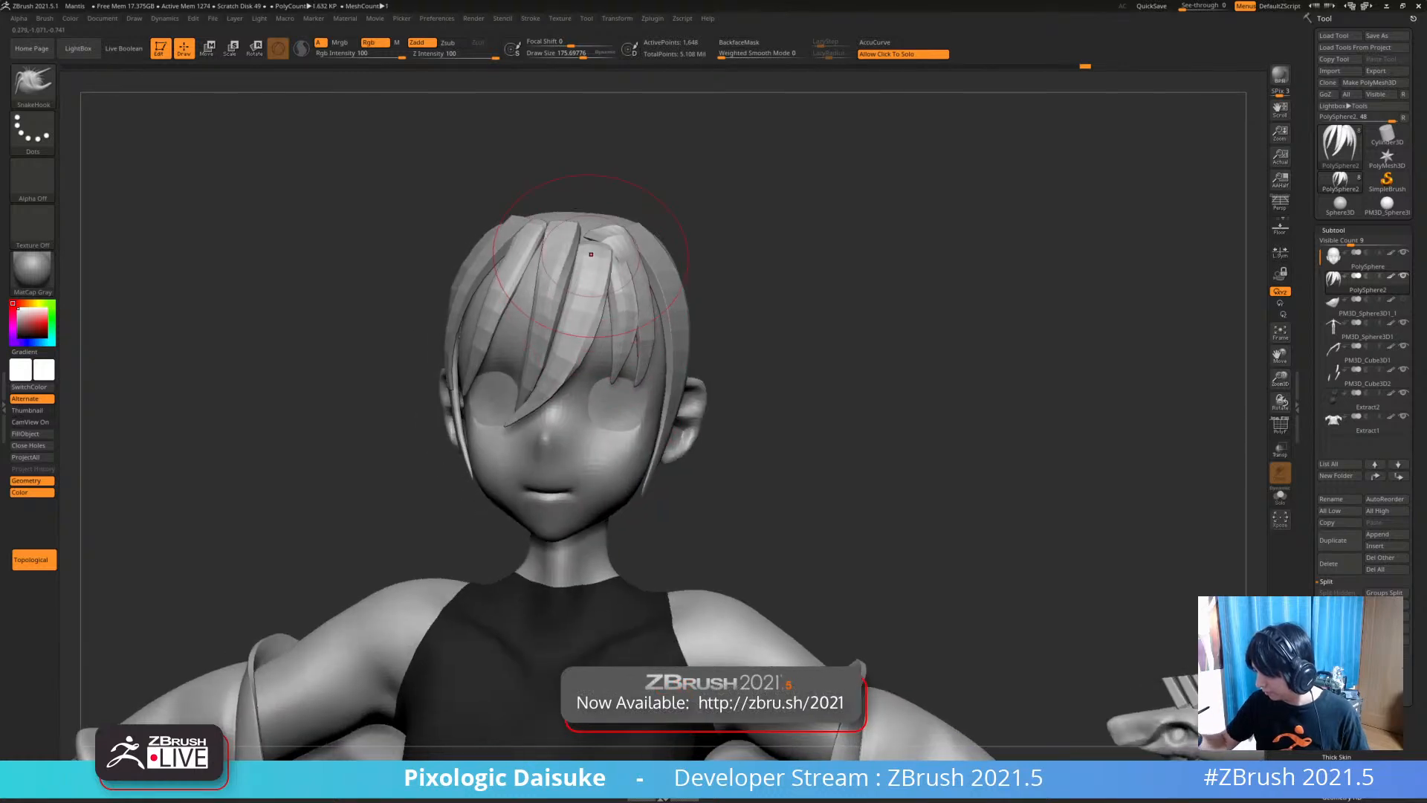
right_drag(591, 254, 590, 241)
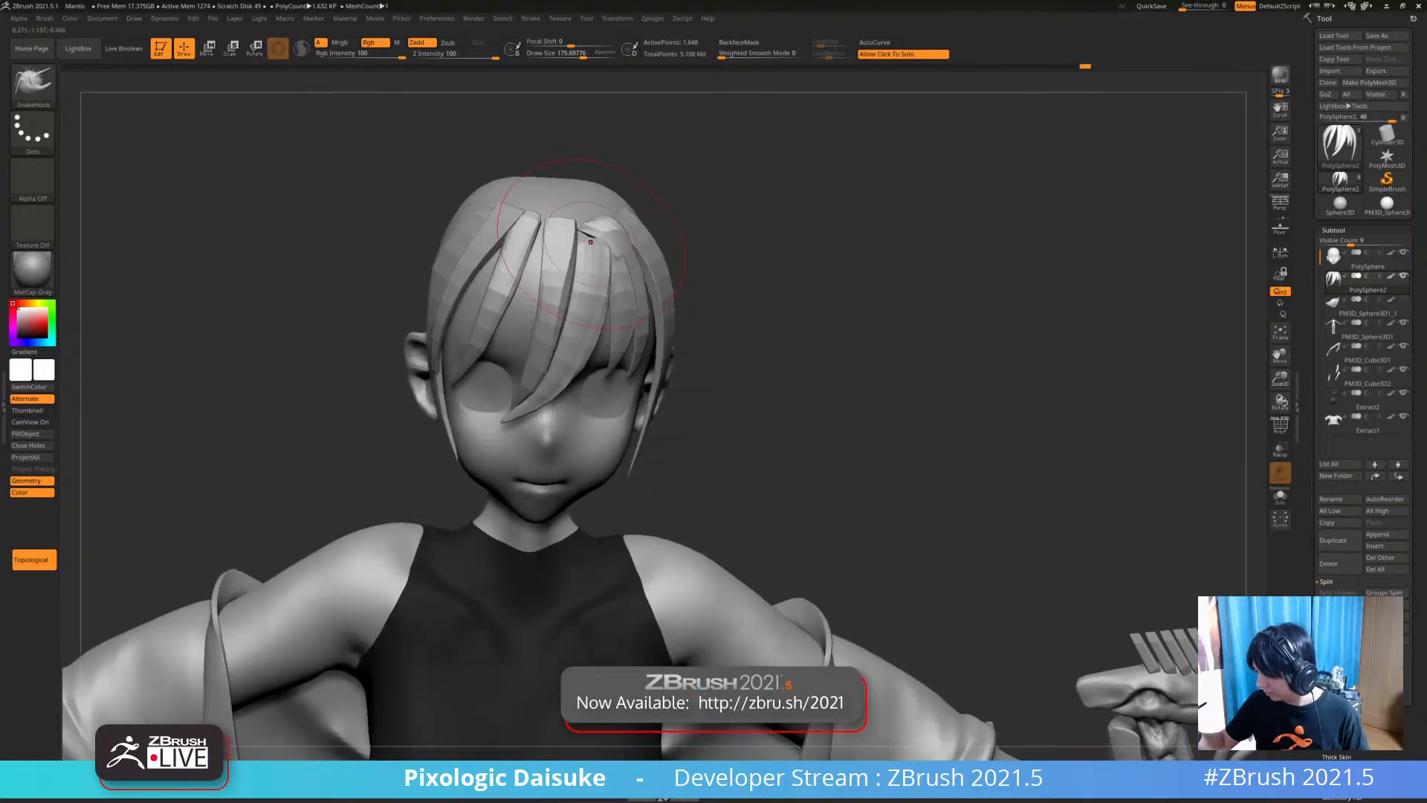
right_drag(649, 316, 520, 239)
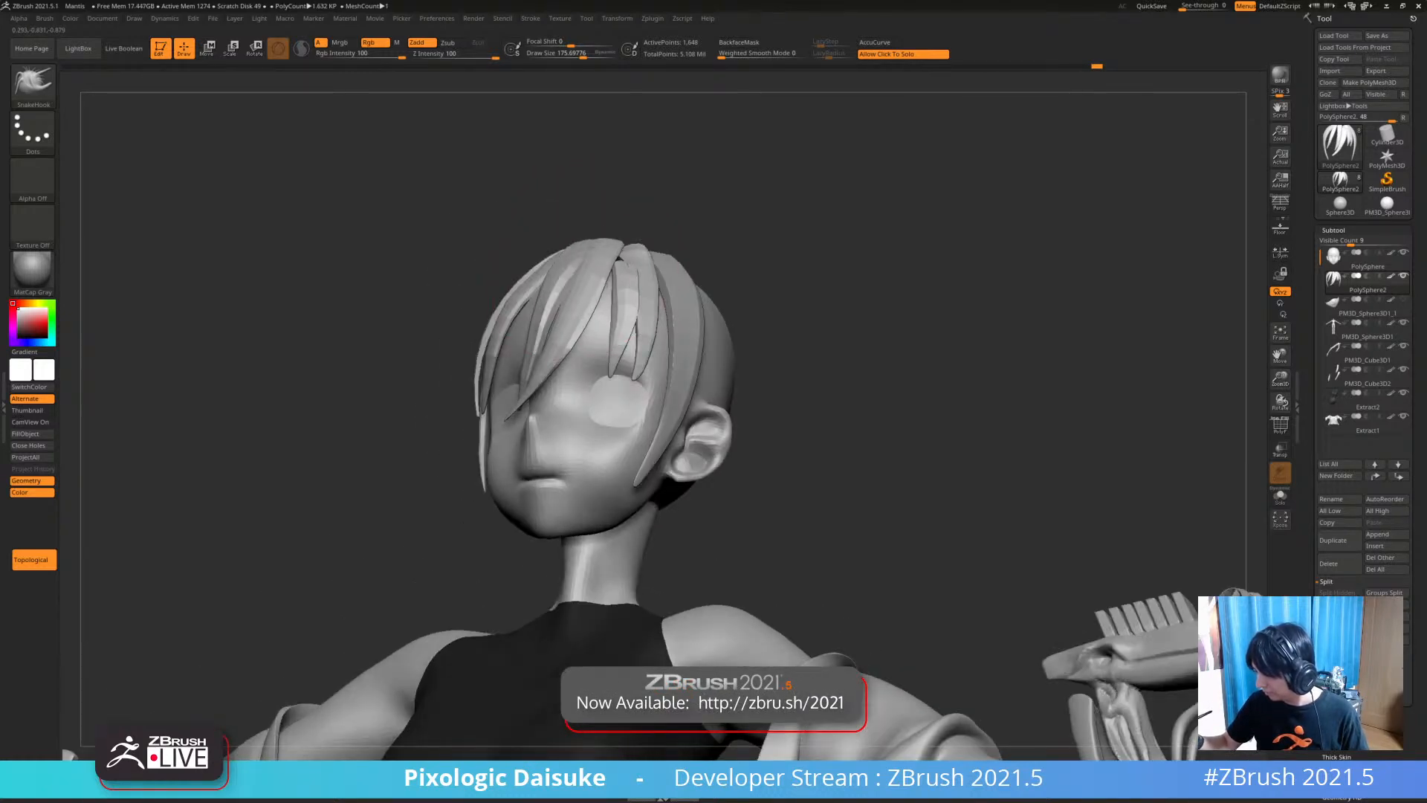
right_drag(657, 249, 688, 247)
right_drag(622, 329, 732, 349)
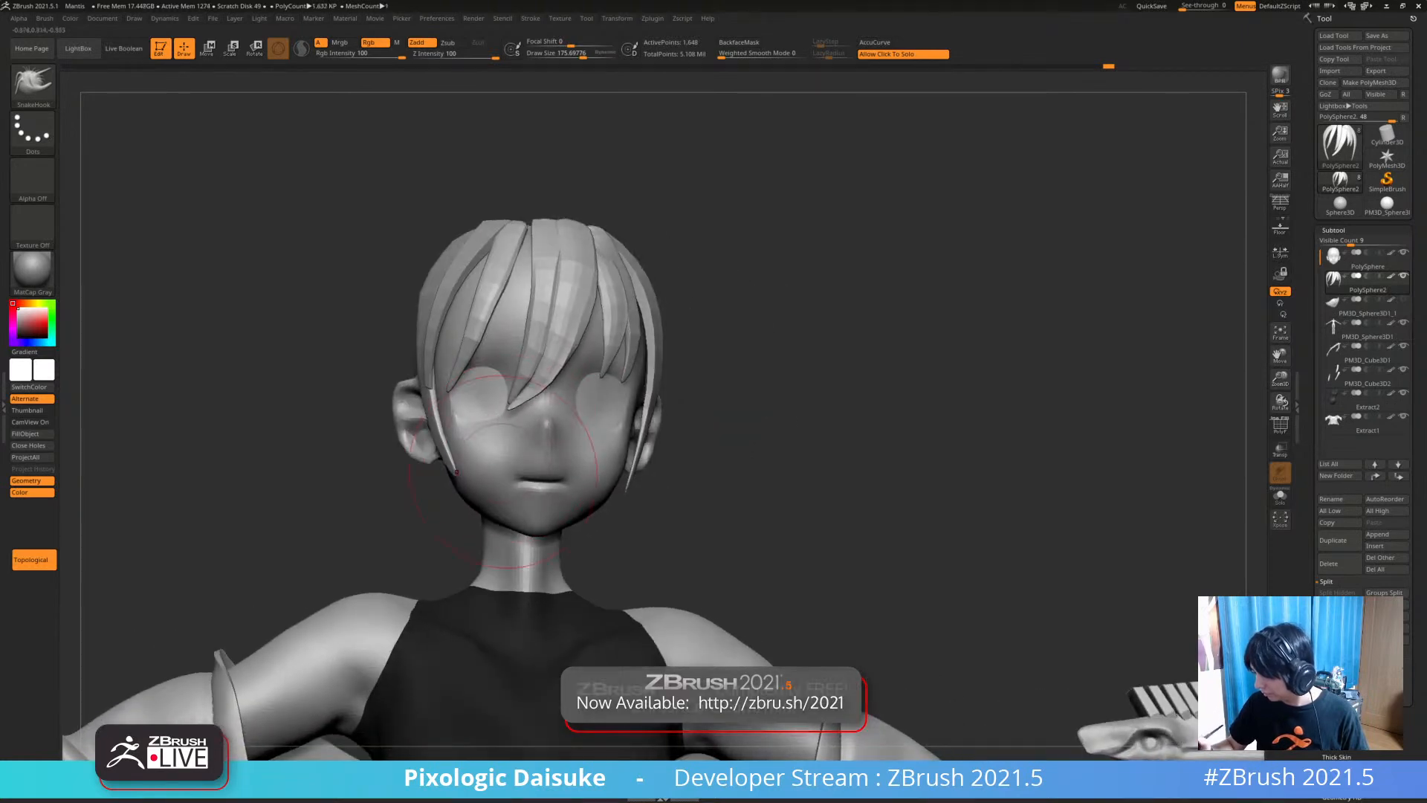
Reshape the tips and roots of the central fringe strands between the eyes with Topological SnakeHook
right_drag(507, 463, 514, 480)
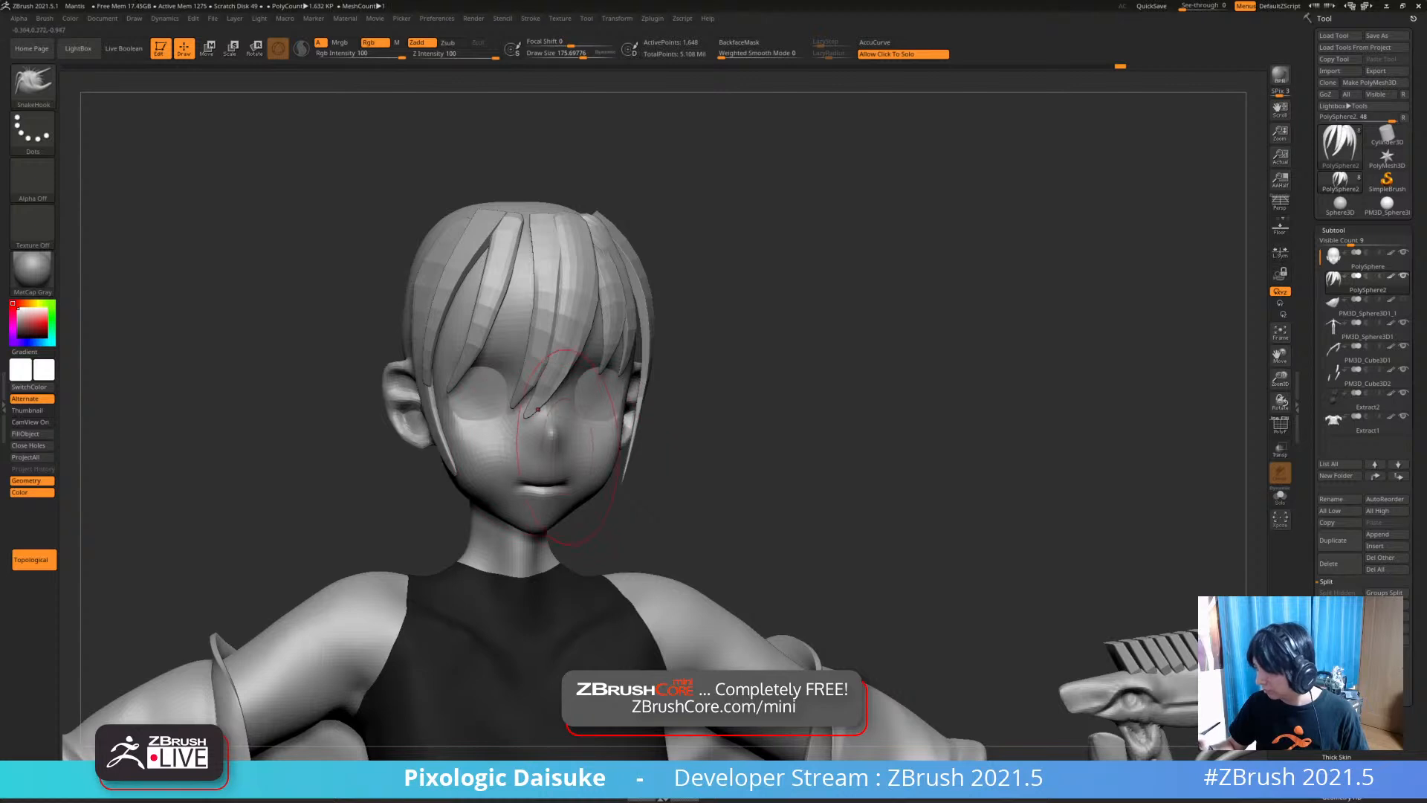
right_drag(484, 412, 529, 415)
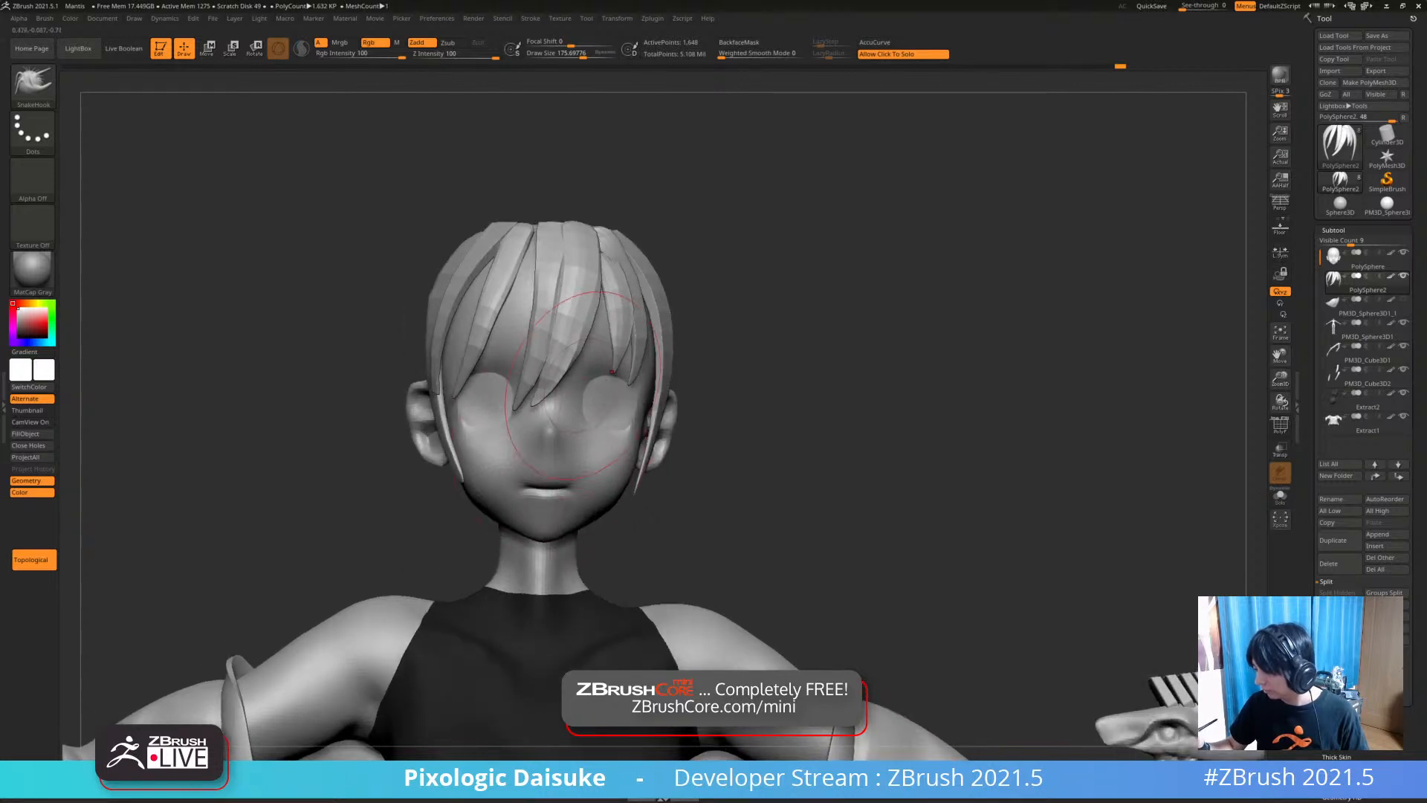
mouse_move(552, 438)
right_down()
mouse_move(553, 472)
mouse_move(525, 513)
right_up()
right_drag(561, 248, 594, 290)
drag(554, 266, 545, 237)
right_drag(545, 245, 511, 182)
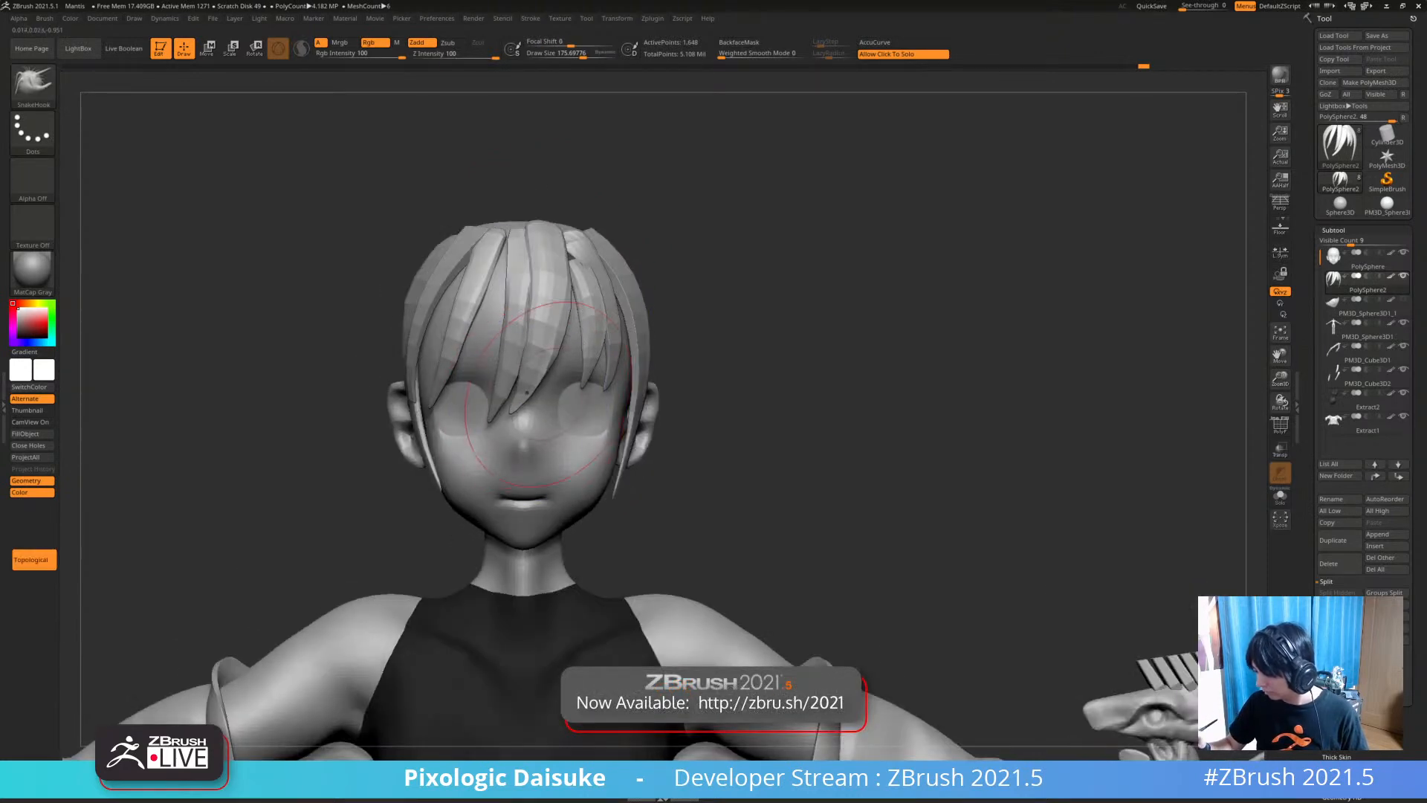
Draw a long strand from the crown past the front of the character's right ear to the jaw with STN_HairSet2 at a draw size of 64
key(f)
click(32, 81)
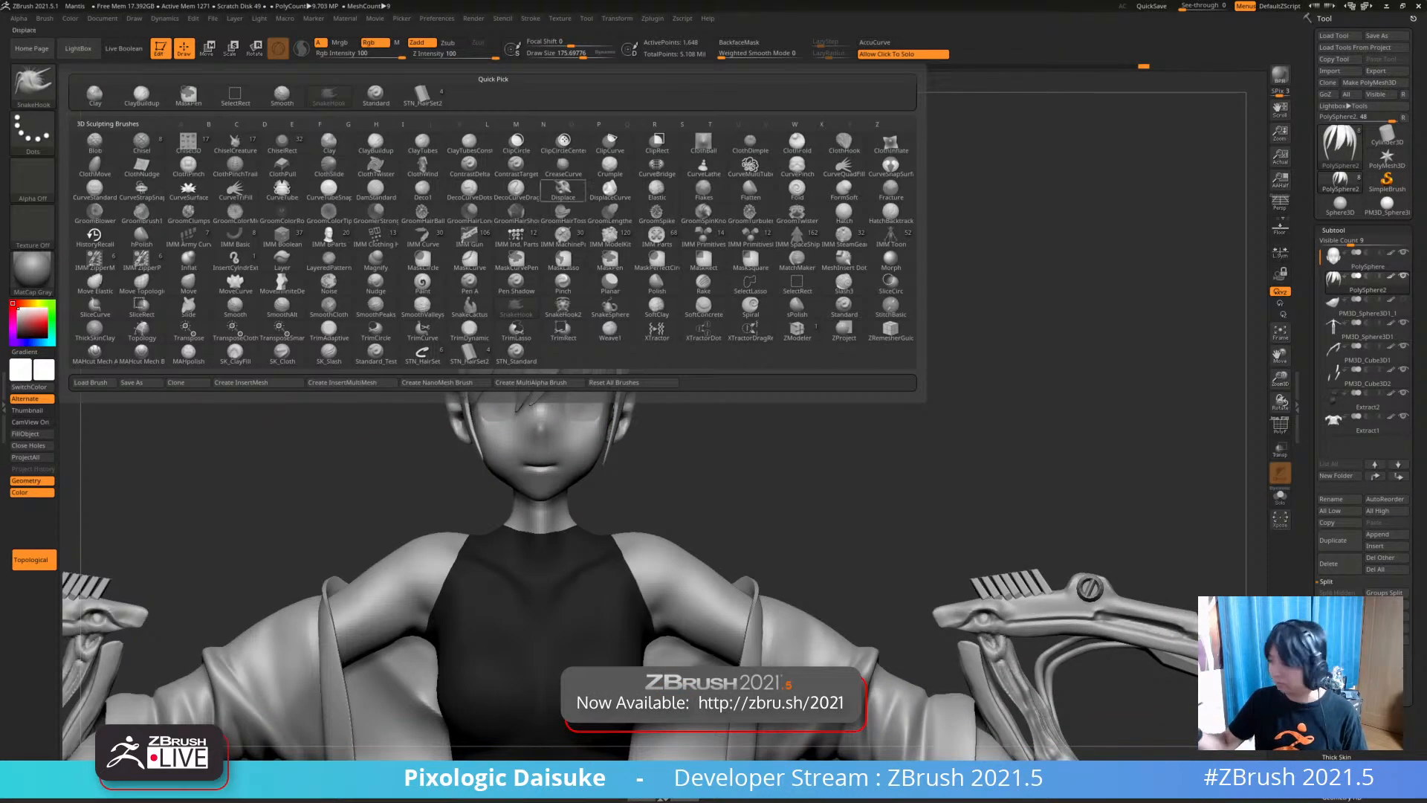
click(422, 96)
drag(573, 54, 550, 53)
mouse_move(260, 334)
right_down()
mouse_move(427, 346)
mouse_move(444, 313)
right_up()
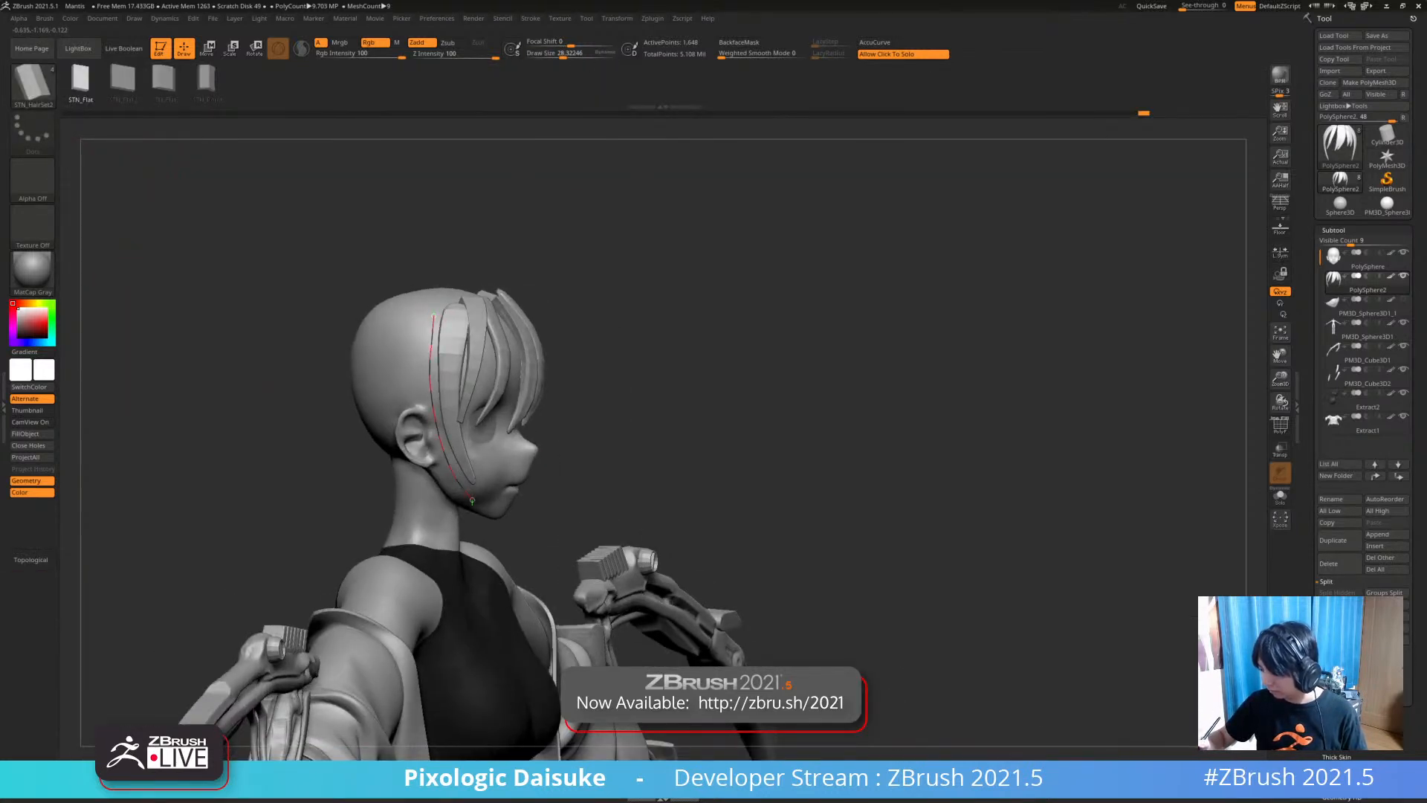
drag(465, 490, 465, 492)
drag(563, 55, 571, 55)
right_drag(446, 334, 437, 316)
drag(437, 316, 478, 493)
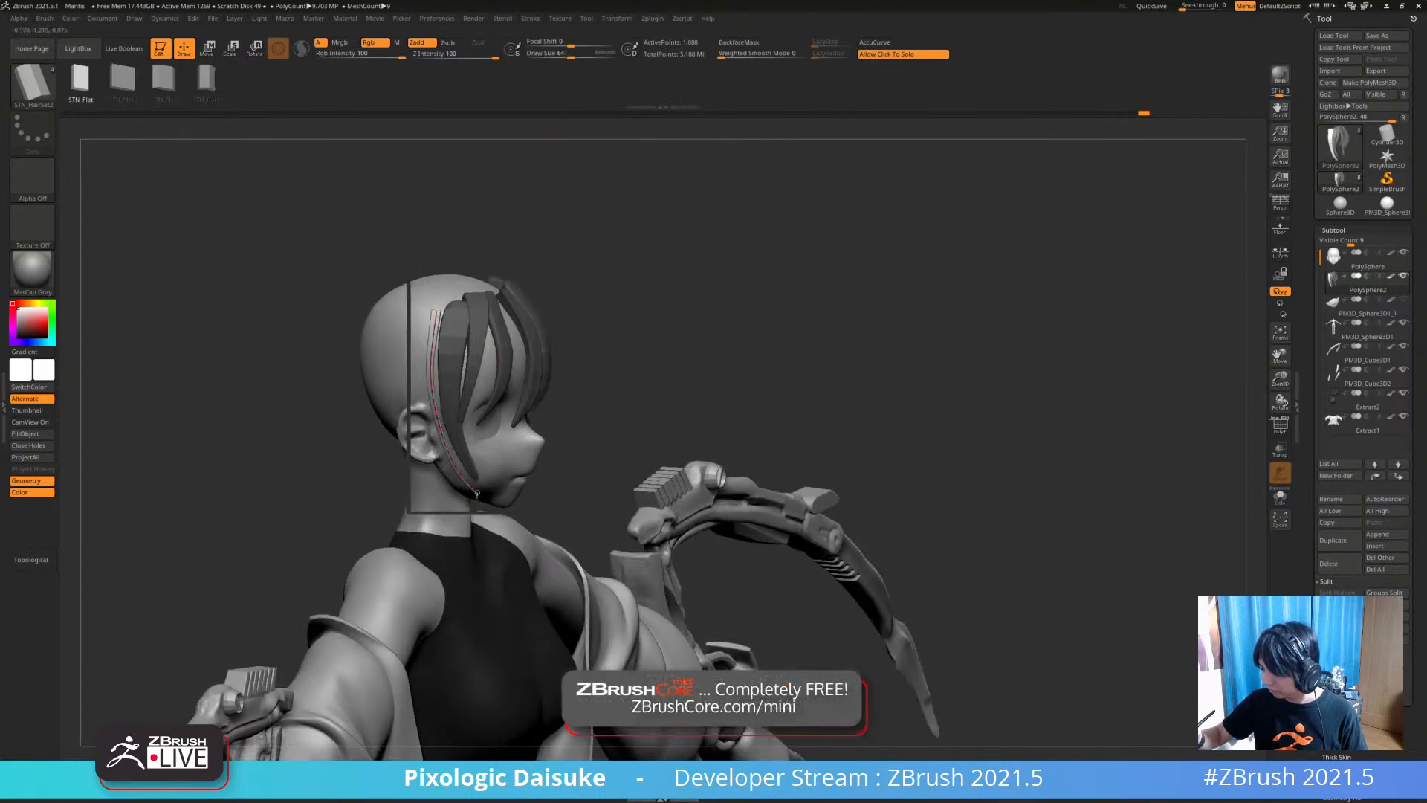
click(436, 315)
Thin the new ear-side strand by updating its curve at a draw size of about 28
mouse_move(455, 319)
ctrl+right_down()
mouse_move(439, 366)
mouse_move(456, 389)
ctrl+right_up()
click(557, 54)
click(426, 353)
drag(570, 55, 561, 55)
click(426, 358)
mouse_move(451, 331)
right_down()
mouse_move(520, 465)
mouse_move(513, 420)
right_up()
right_click(521, 467)
click(538, 485)
Pull the ear-side strand out of the cheek with SnakeHook at a draw size of about 232, using BackfaceMask
key(b)
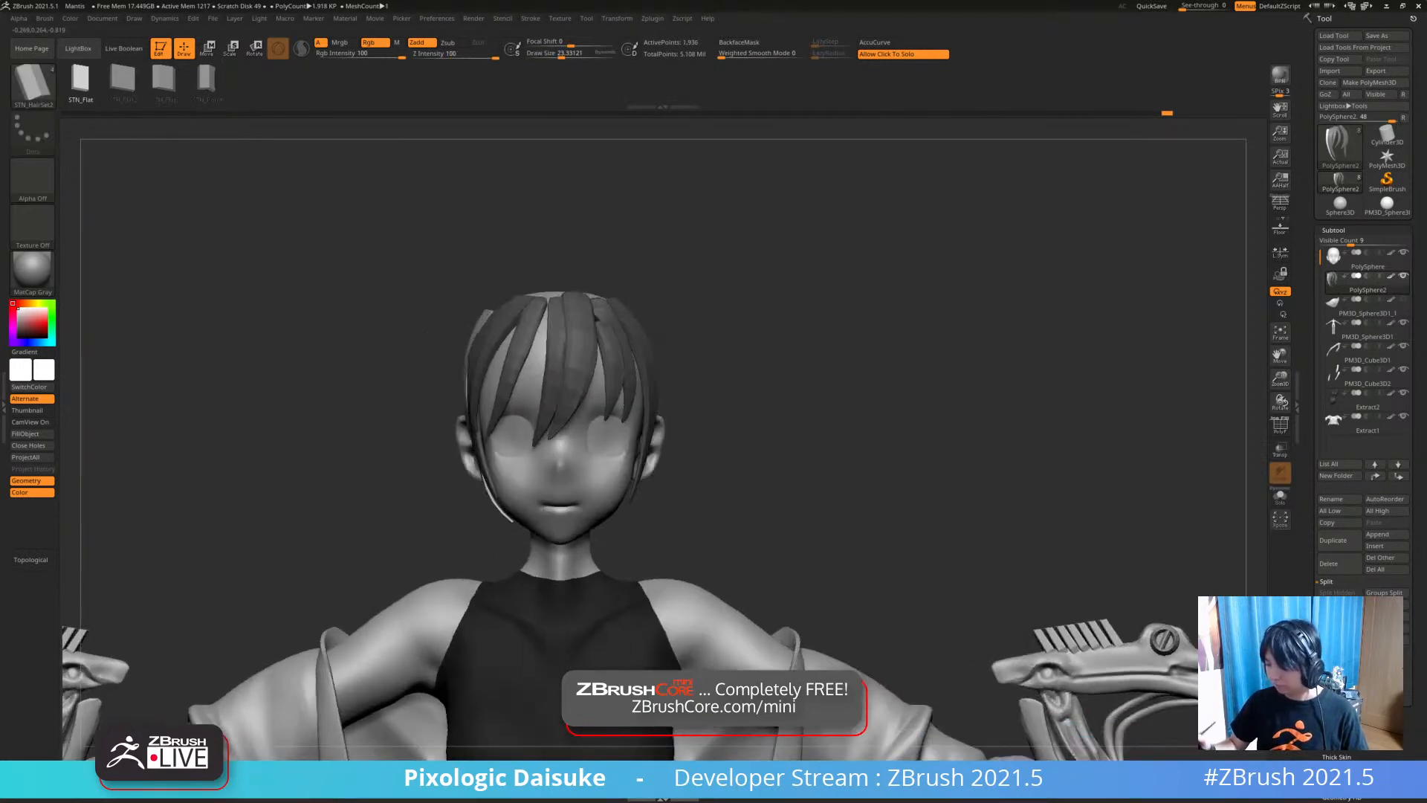
key(s)
key(h)
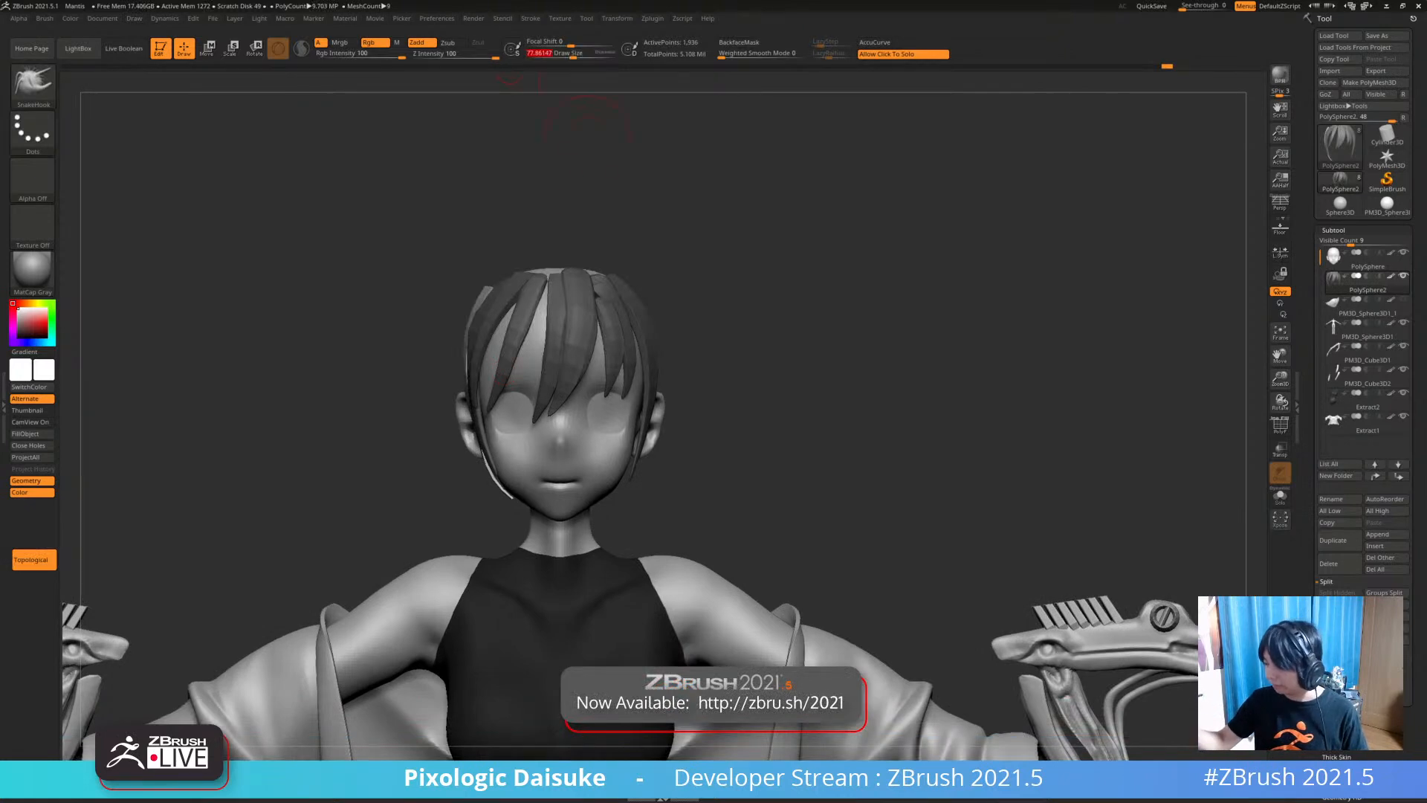
mouse_move(502, 476)
right_down()
mouse_move(505, 508)
mouse_move(481, 465)
right_up()
click(739, 43)
click(587, 54)
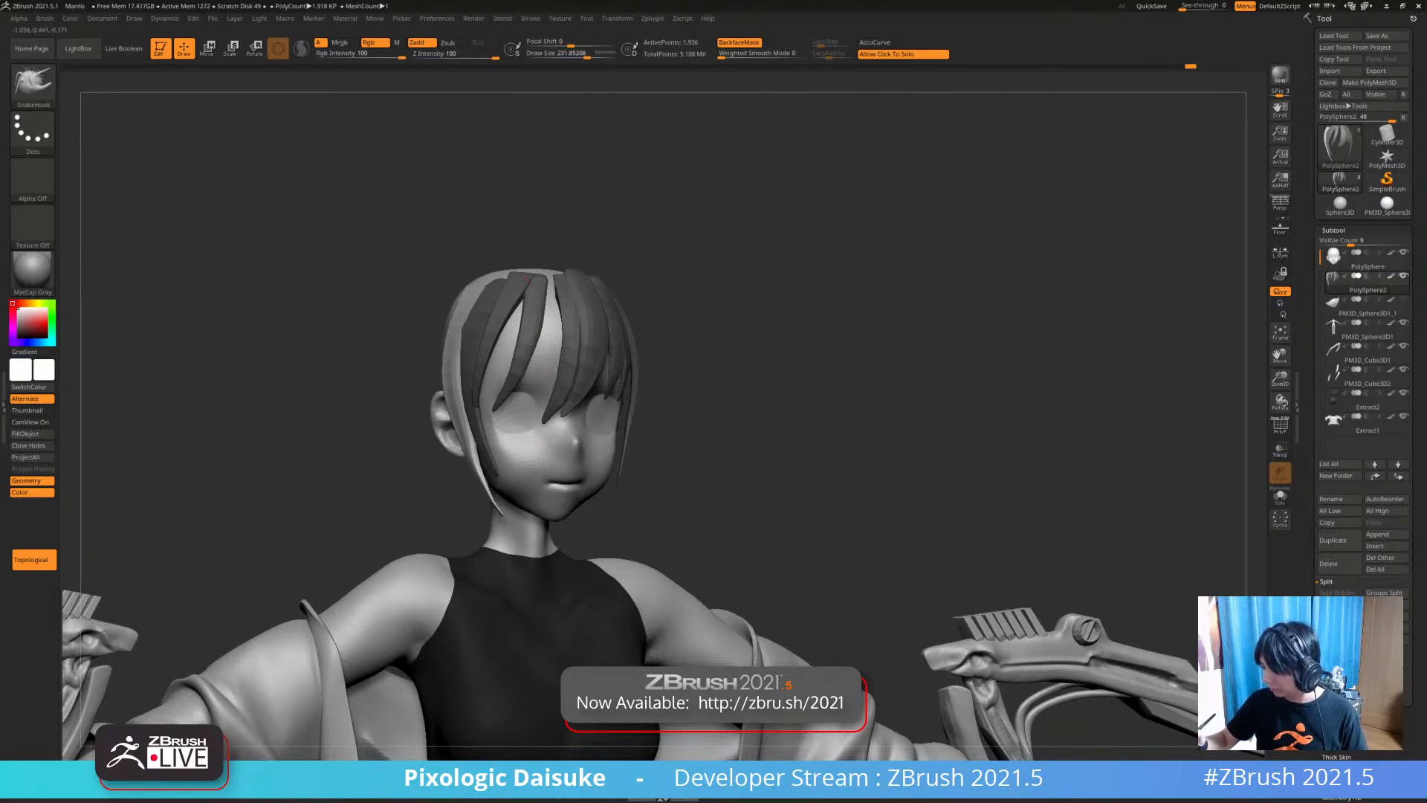
right_drag(445, 416, 469, 416)
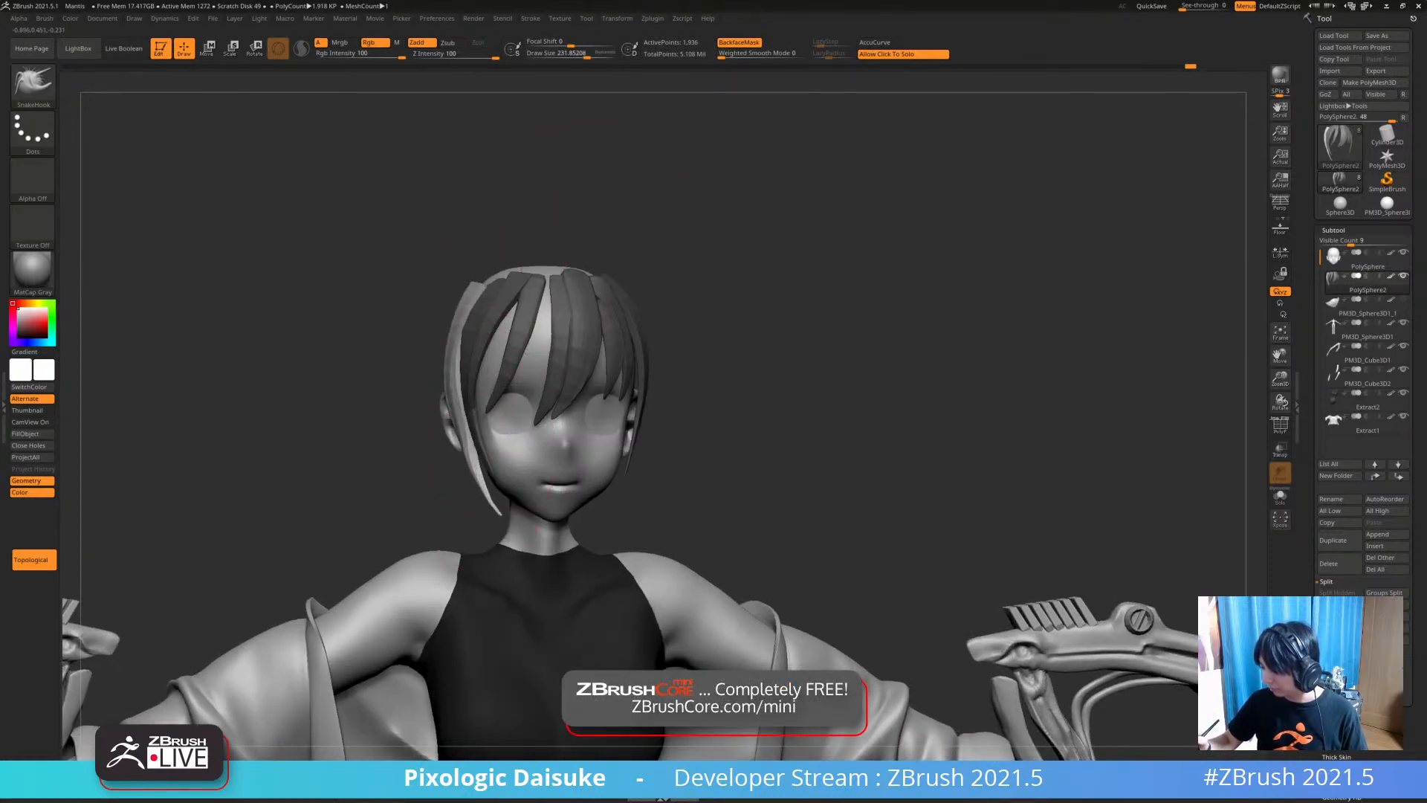
key(shift)
right_drag(473, 331, 520, 364)
click(739, 42)
Pull the ear-side strand's root up to the crown and fit its body along the side of the head, toggling BackfaceMask as needed
right_drag(625, 119, 711, 185)
right_drag(476, 312, 449, 344)
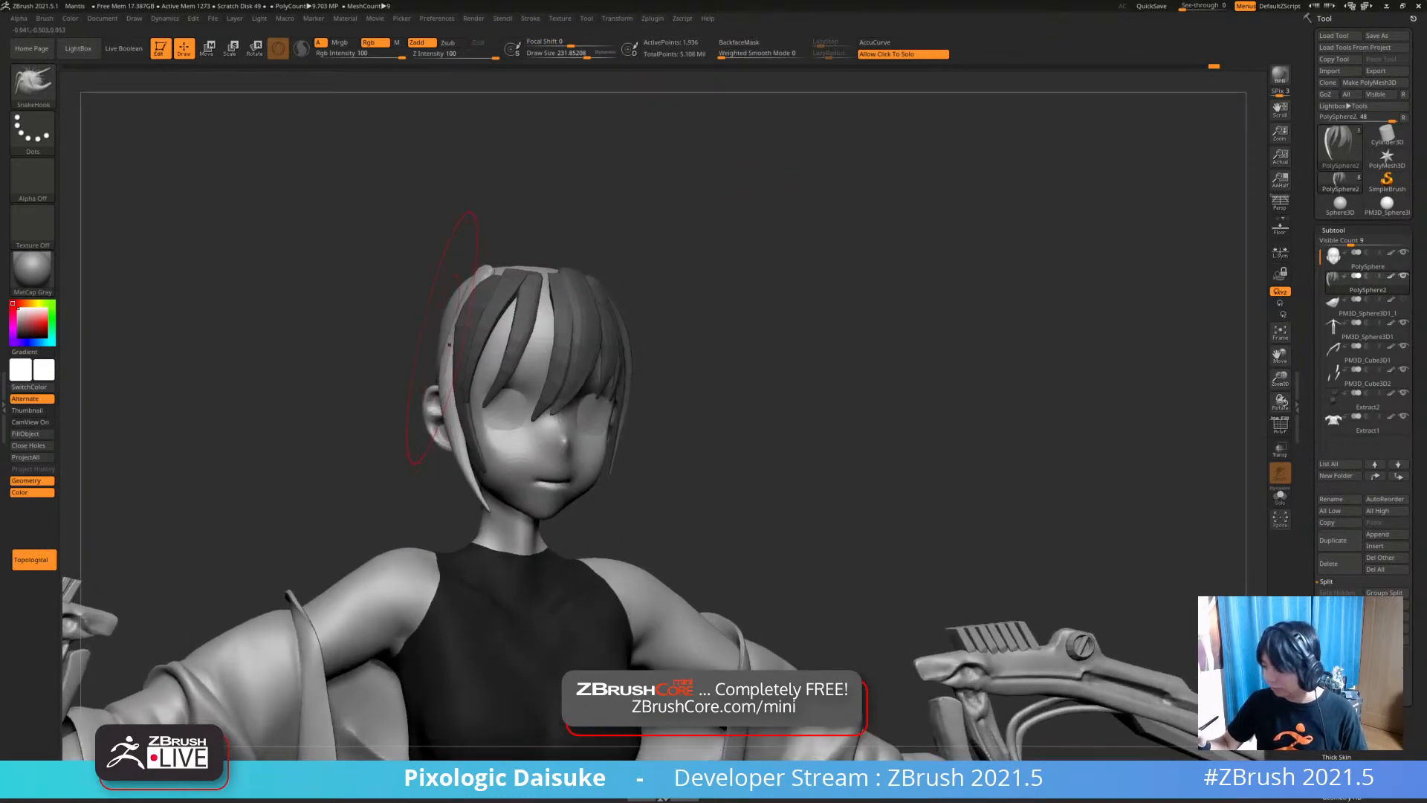
drag(475, 278, 482, 269)
right_drag(481, 269, 663, 153)
right_drag(695, 71, 750, 85)
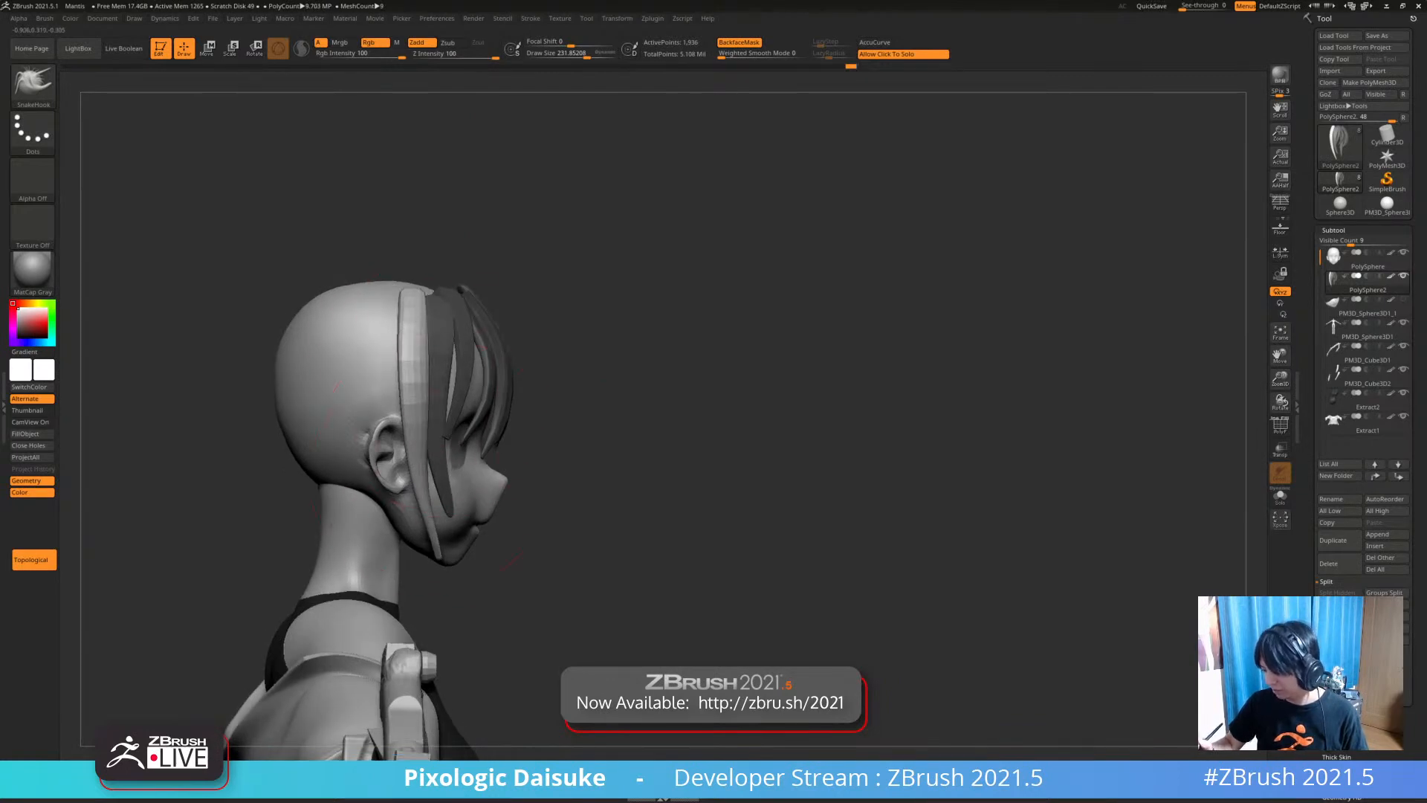
right_drag(773, 275, 716, 239)
click(739, 42)
mouse_move(717, 312)
alt+right_down()
mouse_move(710, 264)
mouse_move(702, 327)
mouse_move(669, 349)
alt+right_up()
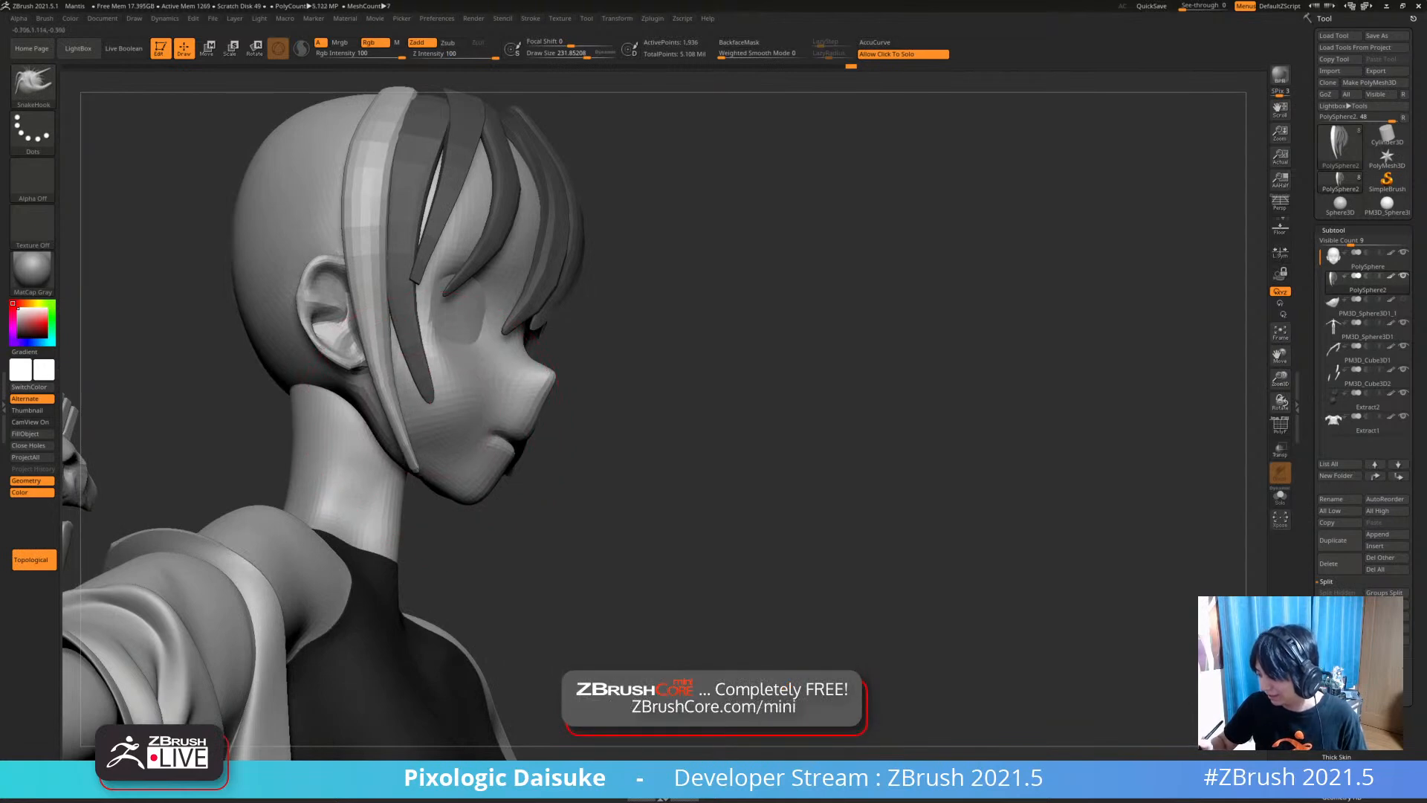
mouse_move(429, 375)
ctrl+right_down()
mouse_move(450, 293)
mouse_move(454, 371)
mouse_move(840, 386)
mouse_move(818, 376)
ctrl+right_up()
Draw a strand from the crown past the front of the character's left ear to the jaw with STN_HairSet2 at a draw size of about 57
click(571, 54)
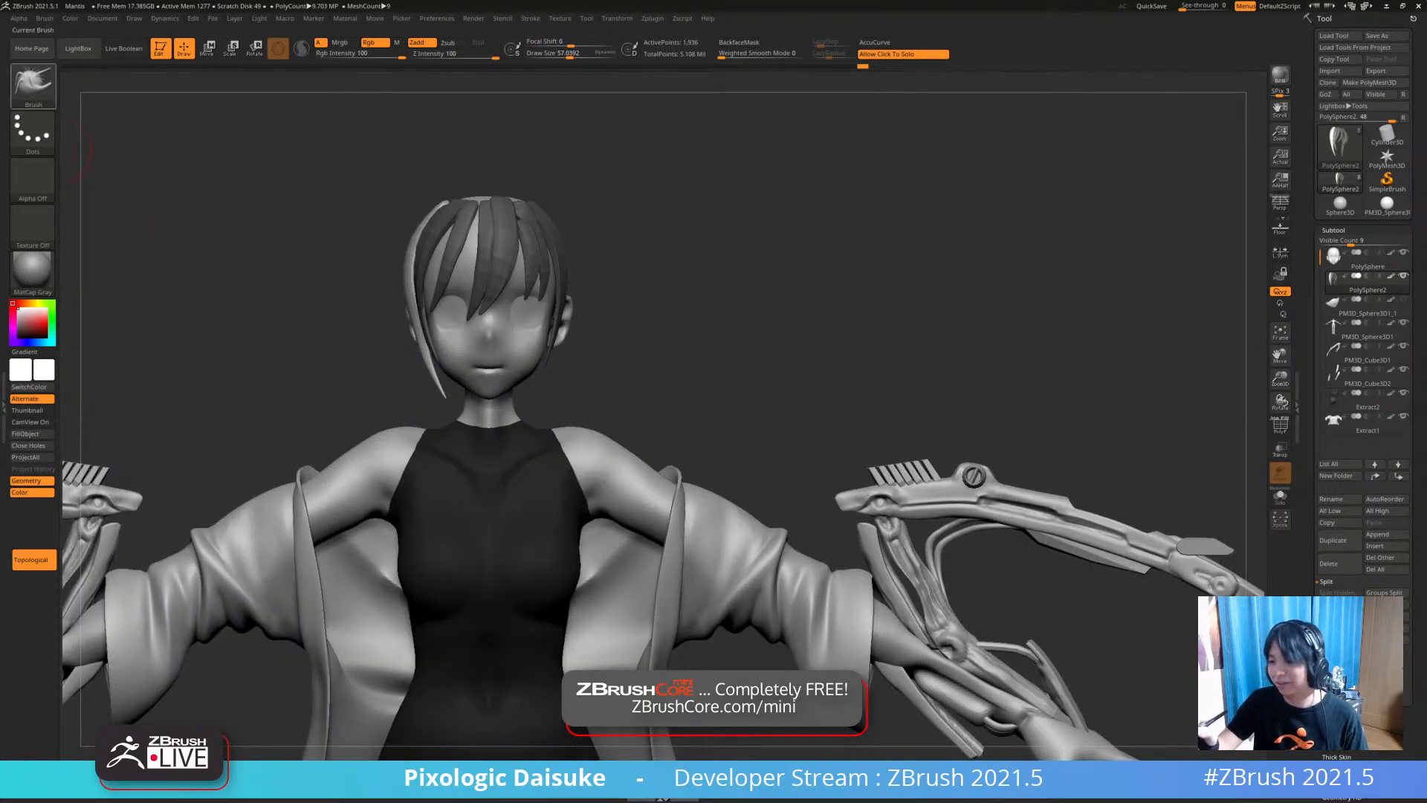
click(33, 83)
click(469, 353)
mouse_move(451, 419)
ctrl+right_down()
mouse_move(466, 490)
mouse_move(371, 573)
mouse_move(238, 573)
ctrl+right_up()
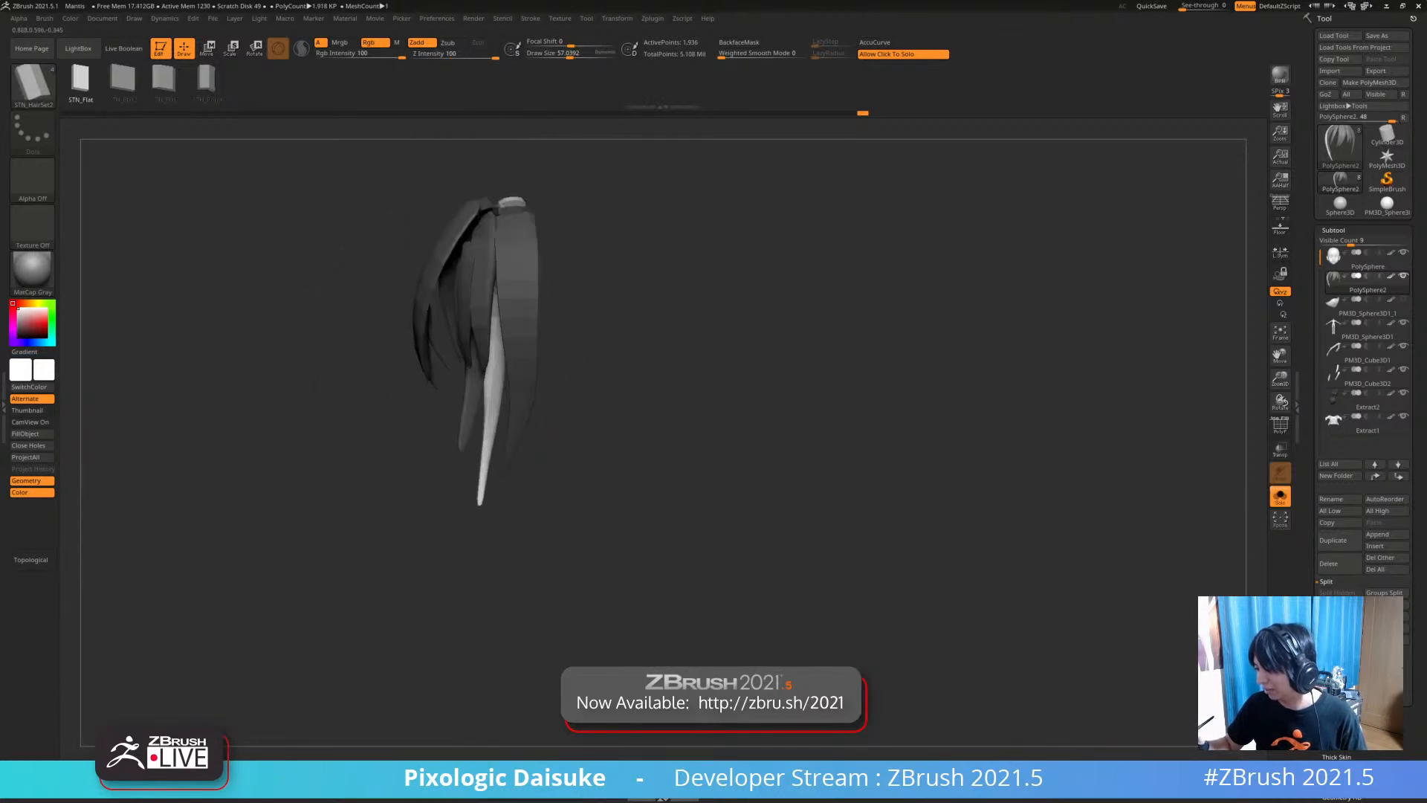
right_drag(572, 477, 584, 465)
drag(534, 403, 532, 414)
key(ctrl+z)
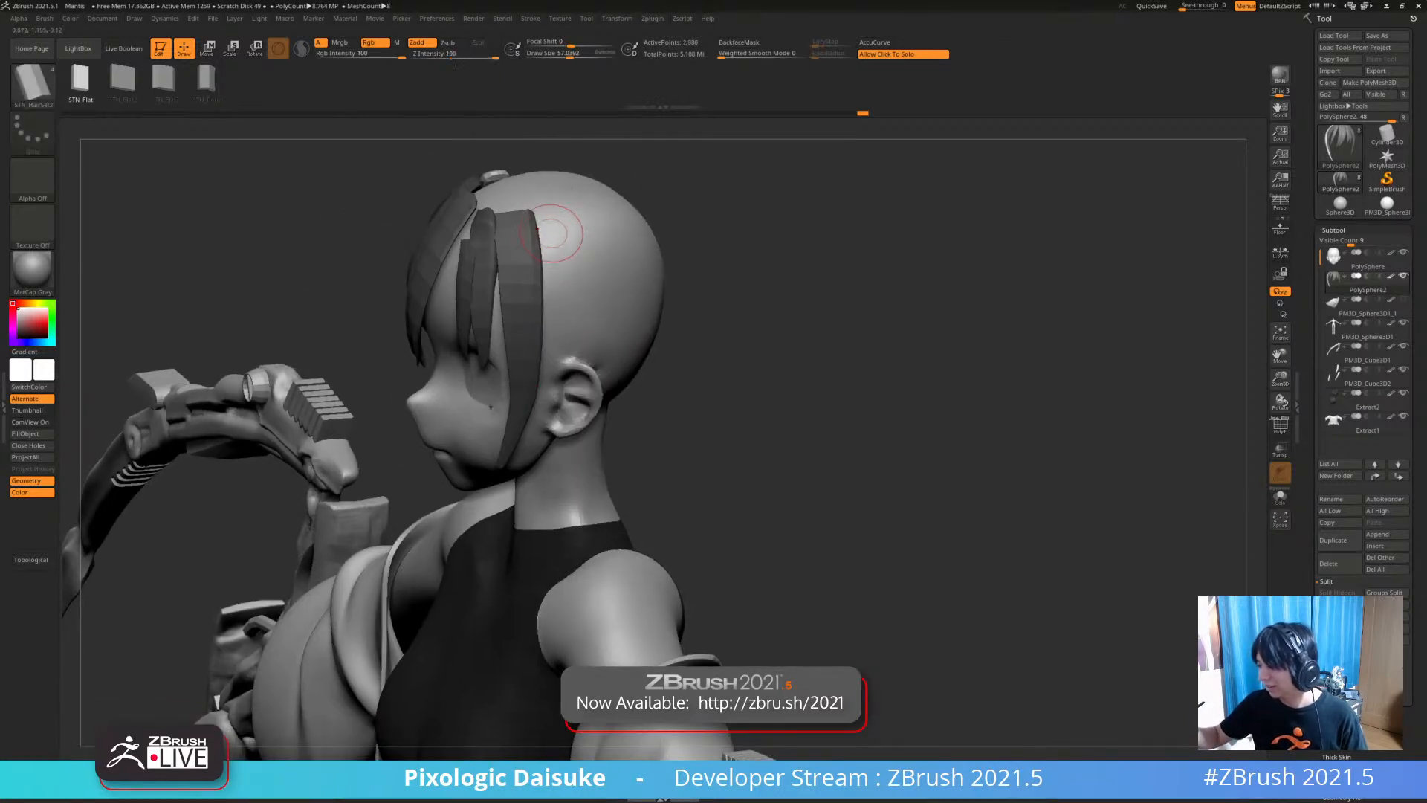
right_drag(555, 233, 542, 209)
drag(544, 411, 531, 479)
key(ctrl+z)
drag(539, 215, 552, 330)
drag(531, 489, 530, 491)
right_drag(535, 484, 606, 476)
Thin the new strand beside the left ear by updating its curve at a draw size of about 36
click(571, 54)
right_drag(584, 217, 540, 214)
click(546, 223)
right_drag(366, 312, 423, 315)
click(405, 315)
drag(628, 313, 663, 315)
click(662, 315)
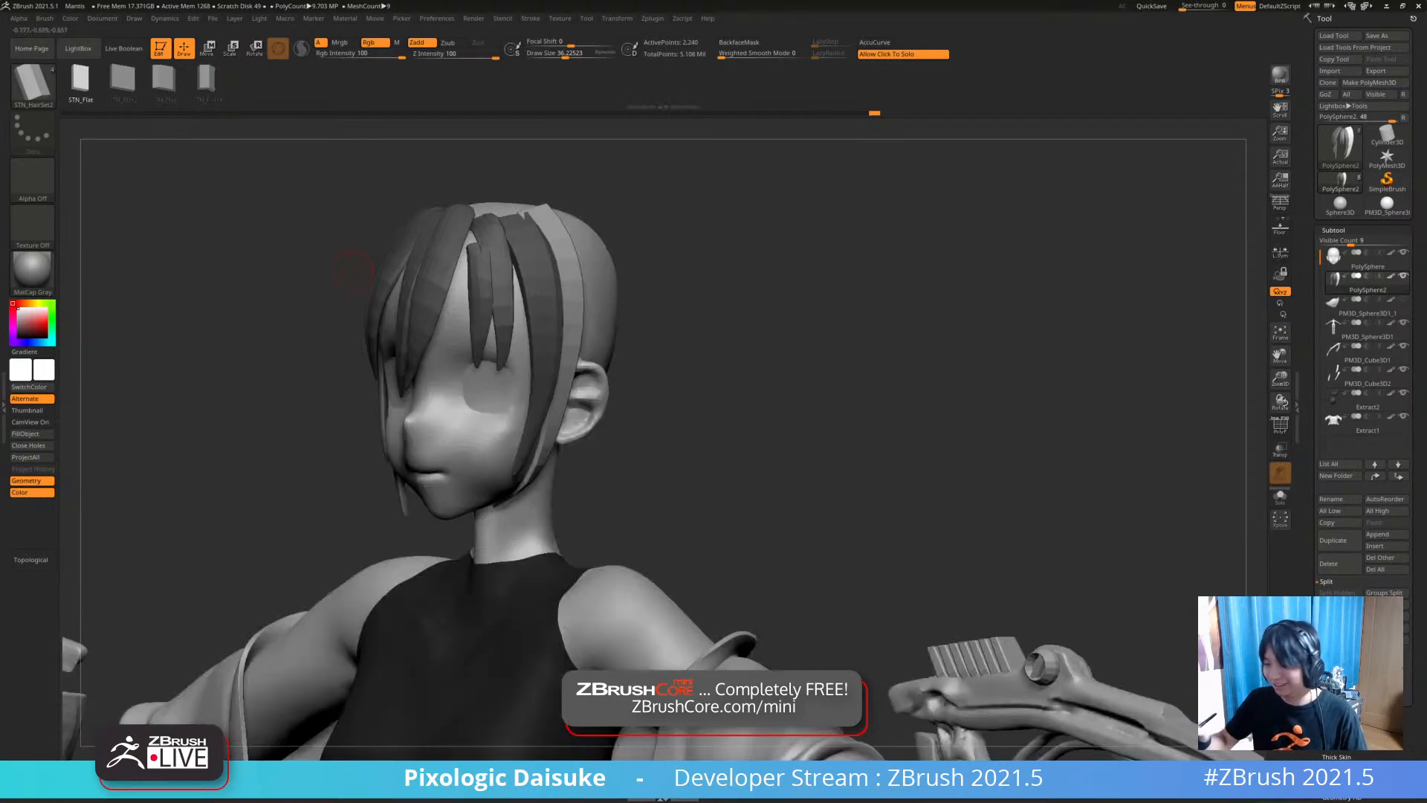
Shape the ends of the left ear-side strands around the jaw with SnakeHook and Smooth at a draw size of about 169
key(b)
key(s)
key(h)
ctrl+right_drag(603, 125, 520, 483)
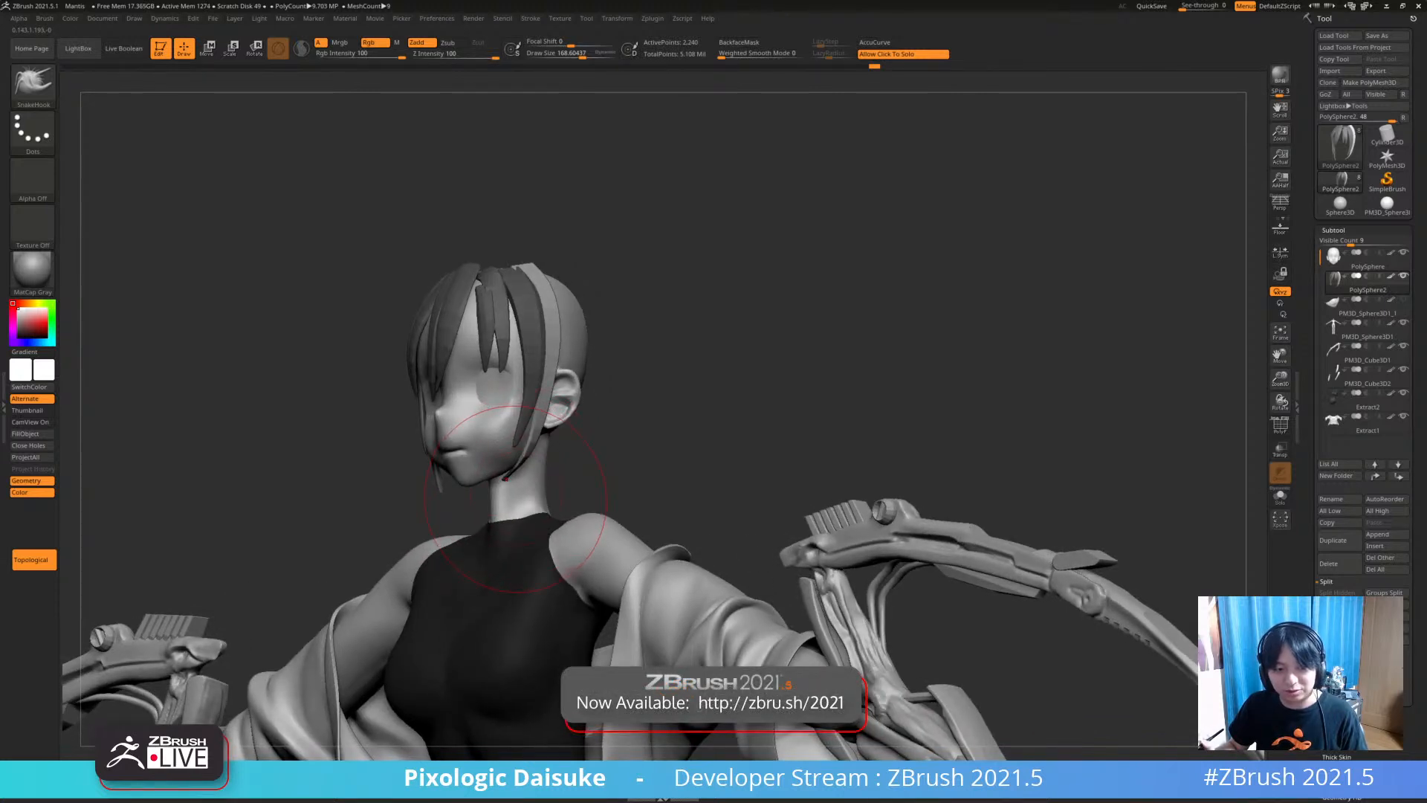
right_drag(517, 502, 520, 487)
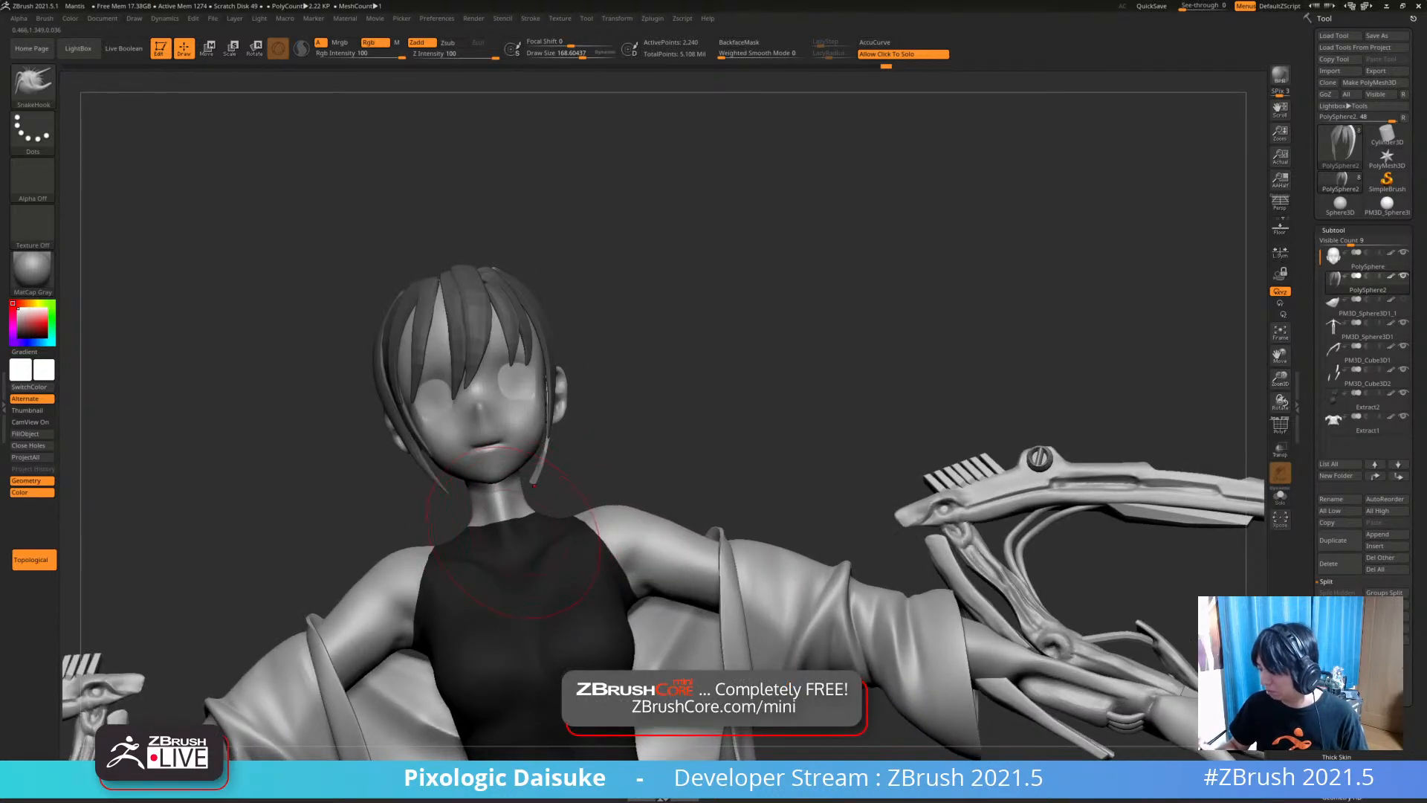
shift+drag(537, 489, 540, 472)
drag(624, 461, 394, 464)
drag(536, 499, 548, 480)
ctrl+right_drag(550, 479, 625, 460)
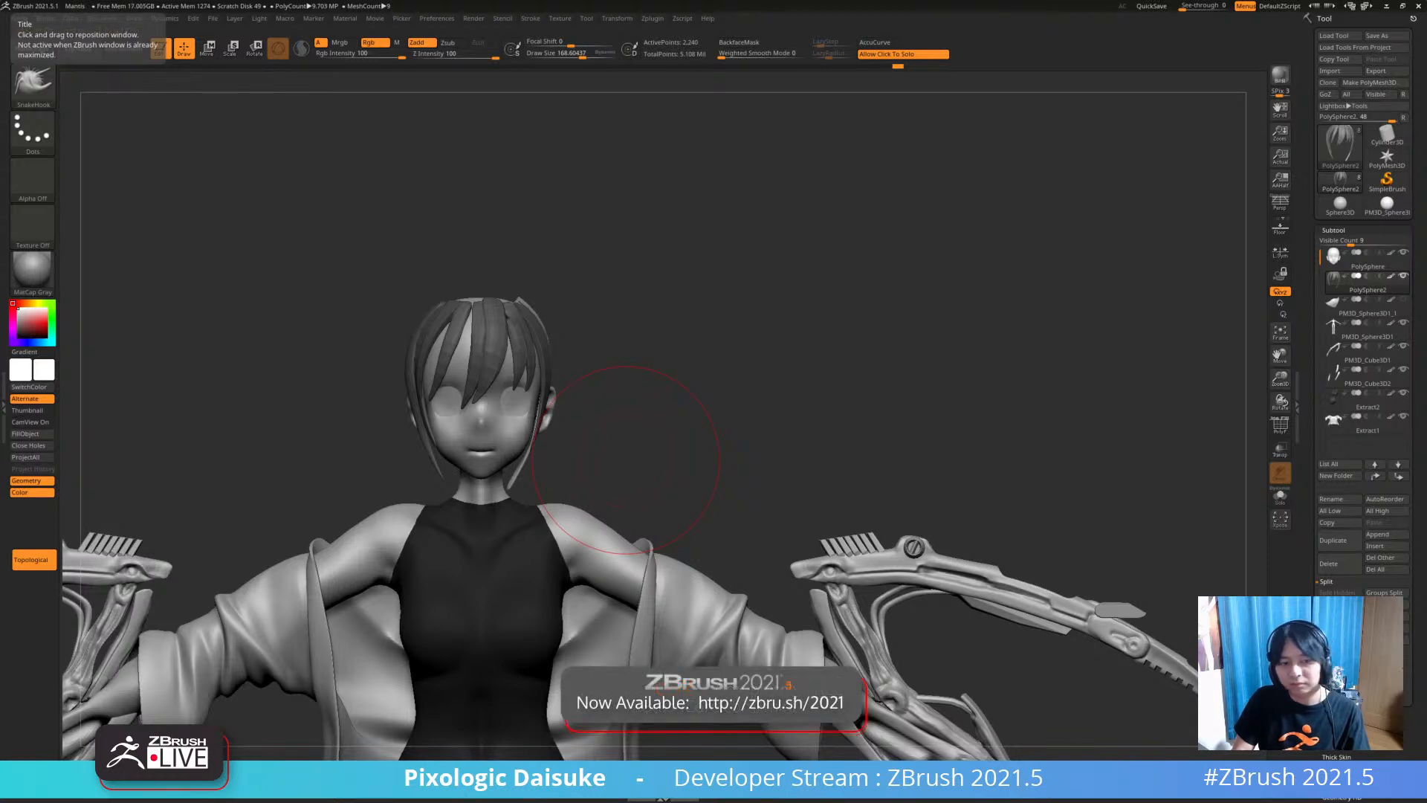
Make the body subtool PM3D_Sphere3D1 active
mouse_move(625, 460)
right_down()
mouse_move(439, 460)
mouse_move(617, 457)
right_up()
mouse_move(617, 457)
ctrl+right_down()
mouse_move(617, 372)
mouse_move(729, 476)
mouse_move(787, 431)
mouse_move(699, 372)
mouse_move(669, 594)
mouse_move(639, 520)
mouse_move(594, 610)
mouse_move(550, 560)
ctrl+right_up()
alt+click(549, 561)
ctrl+right_drag(599, 511, 598, 358)
ctrl+right_drag(598, 358, 603, 449)
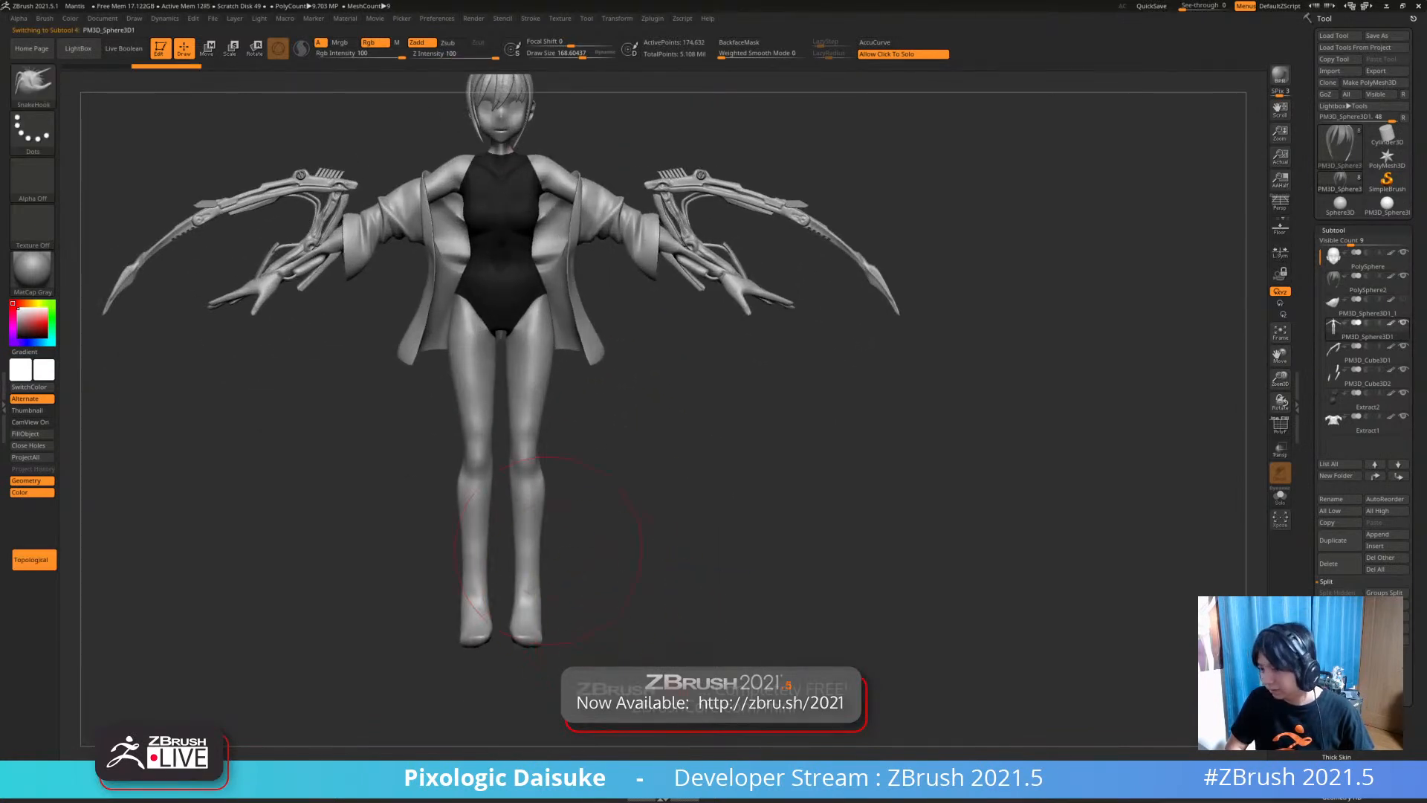
Try to bend both lower legs at the knees with the rotate gizmo, masking the rest of the body
mouse_move(640, 710)
ctrl+mouse_down()
mouse_move(499, 448)
mouse_move(457, 449)
ctrl+mouse_up()
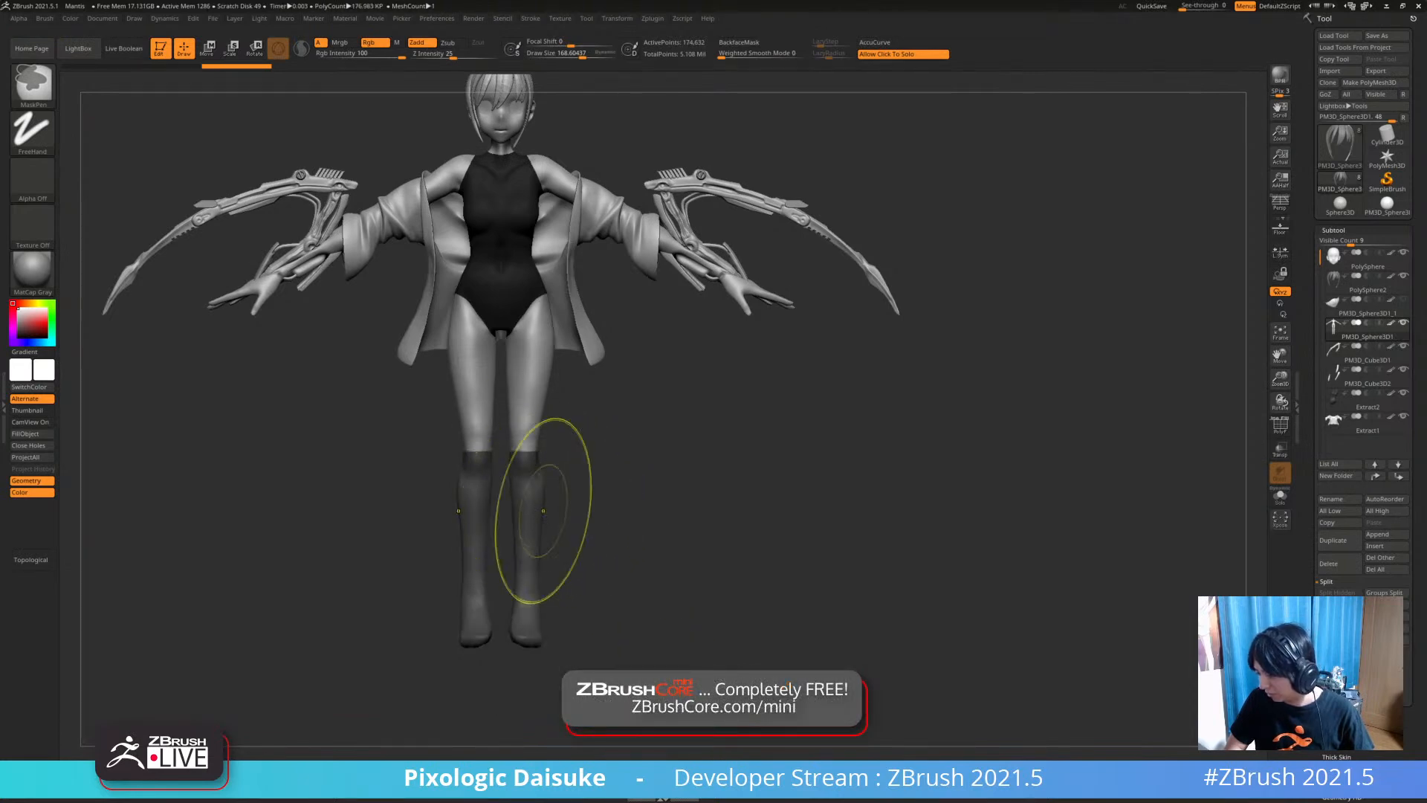
key(ctrl+i)
key(r)
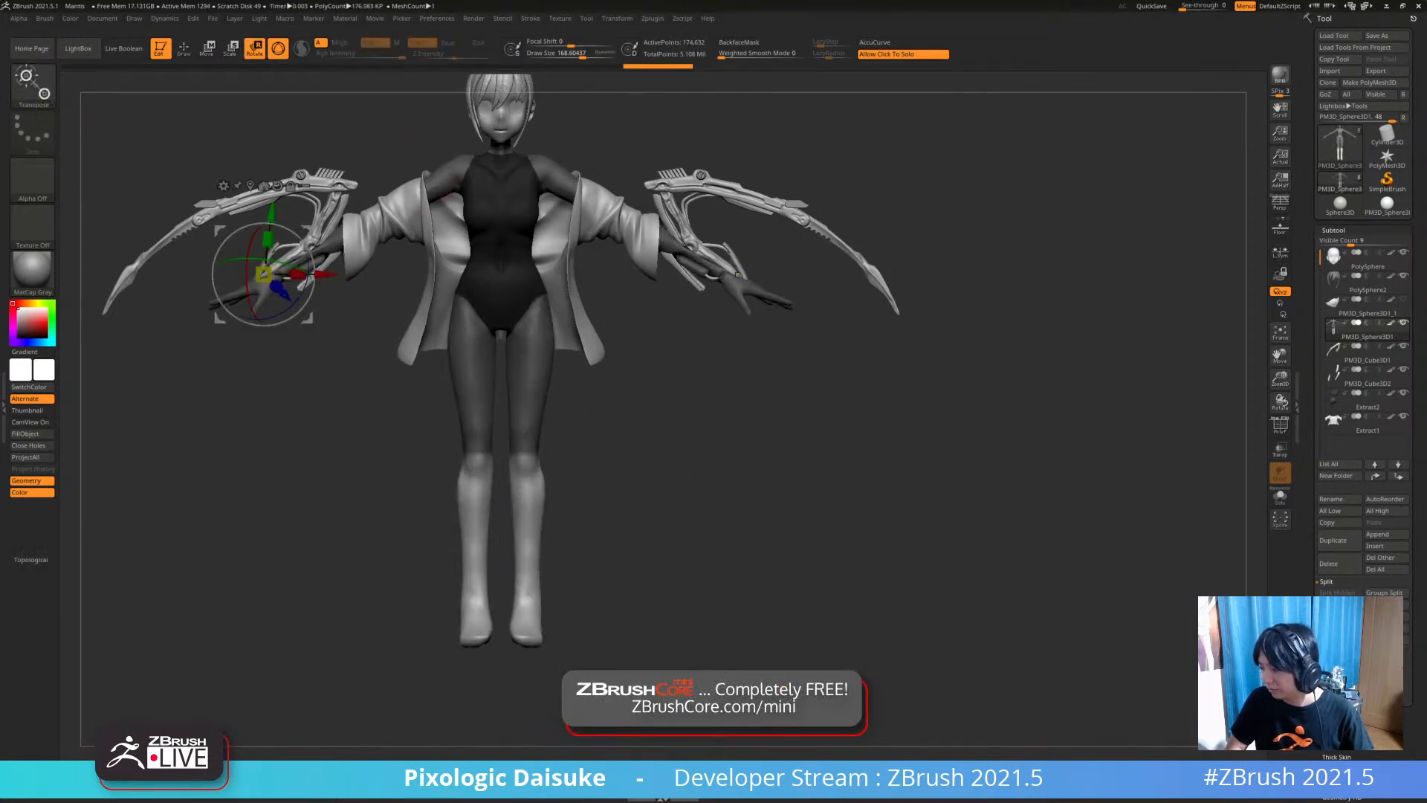
alt+click(523, 453)
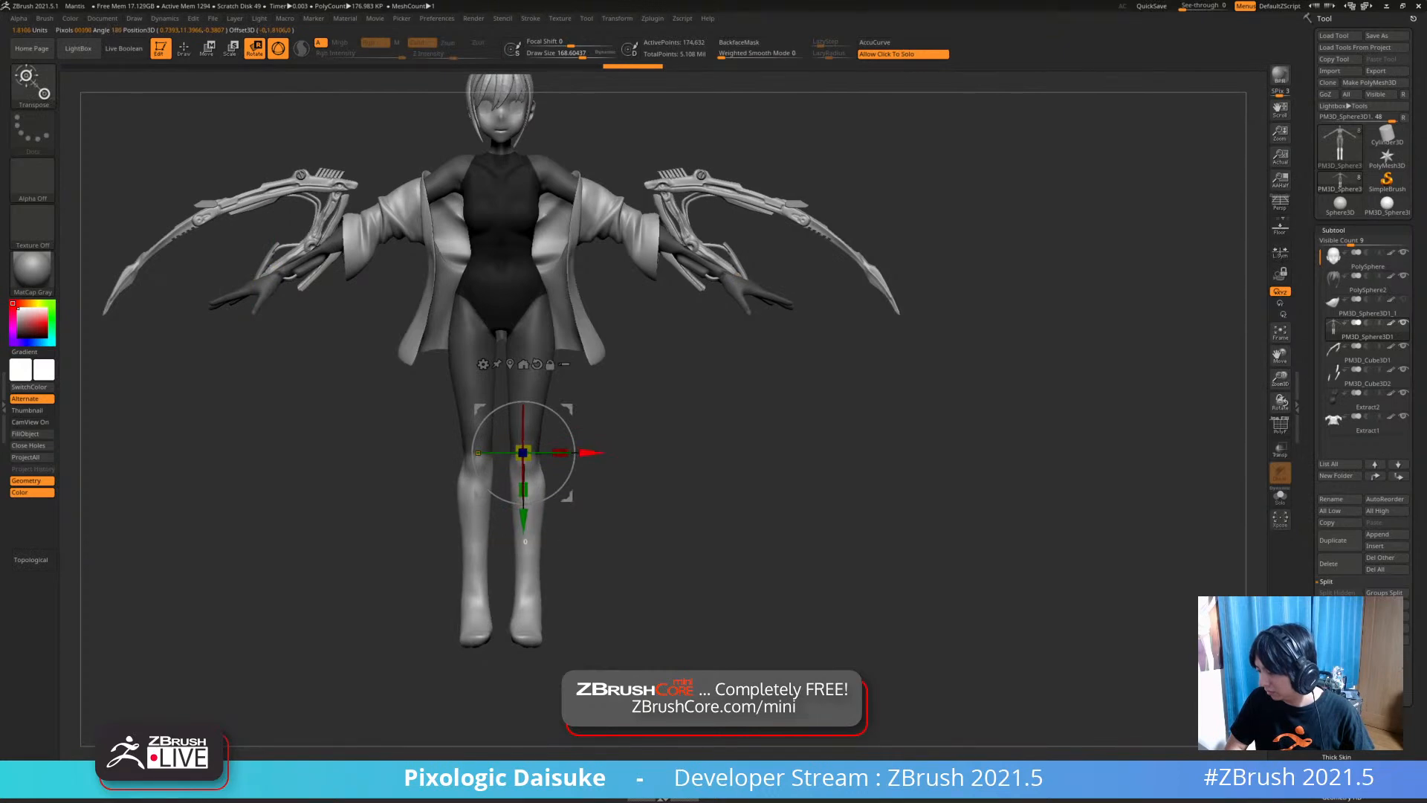
shift+right_drag(669, 450, 579, 450)
alt+drag(460, 453, 476, 452)
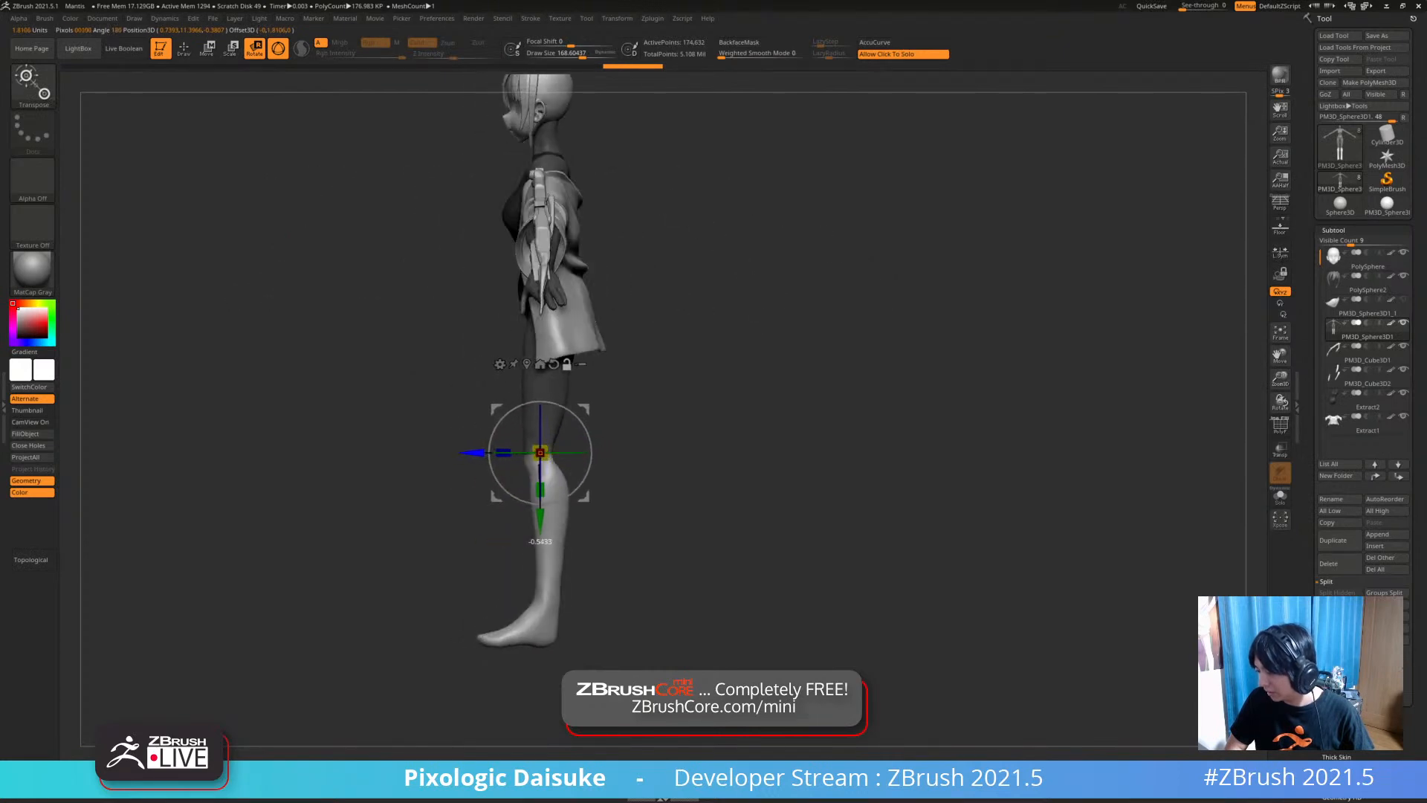
alt+drag(540, 521, 613, 462)
mouse_move(613, 462)
right_down()
mouse_move(741, 474)
mouse_move(678, 500)
right_up()
key(q)
key(ctrl+z)
ctrl+drag(688, 481, 697, 511)
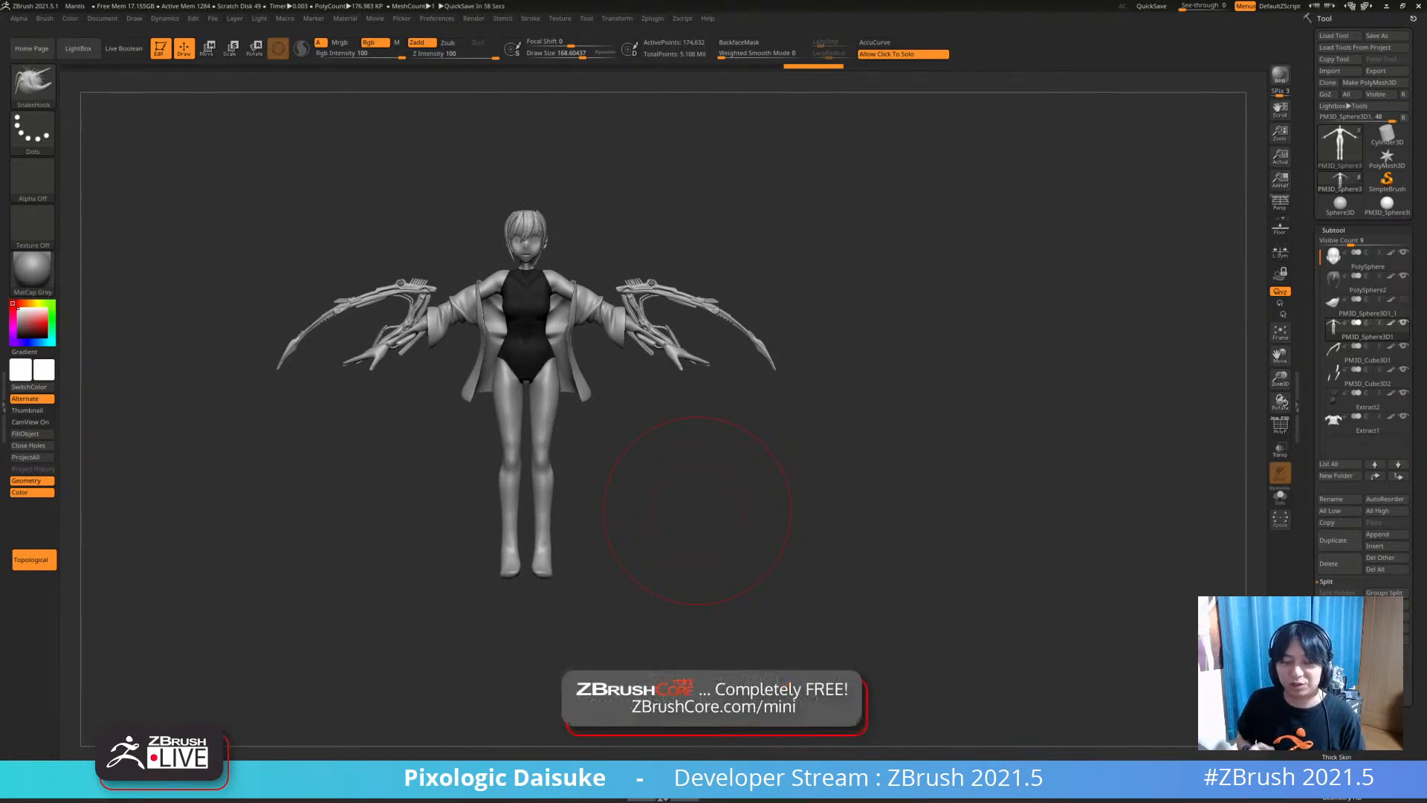
Mask the body above the knees again and try to swing both shins backward with the rotate gizmo
right_drag(690, 466, 613, 637)
ctrl+drag(610, 646, 528, 462)
ctrl+click(557, 448)
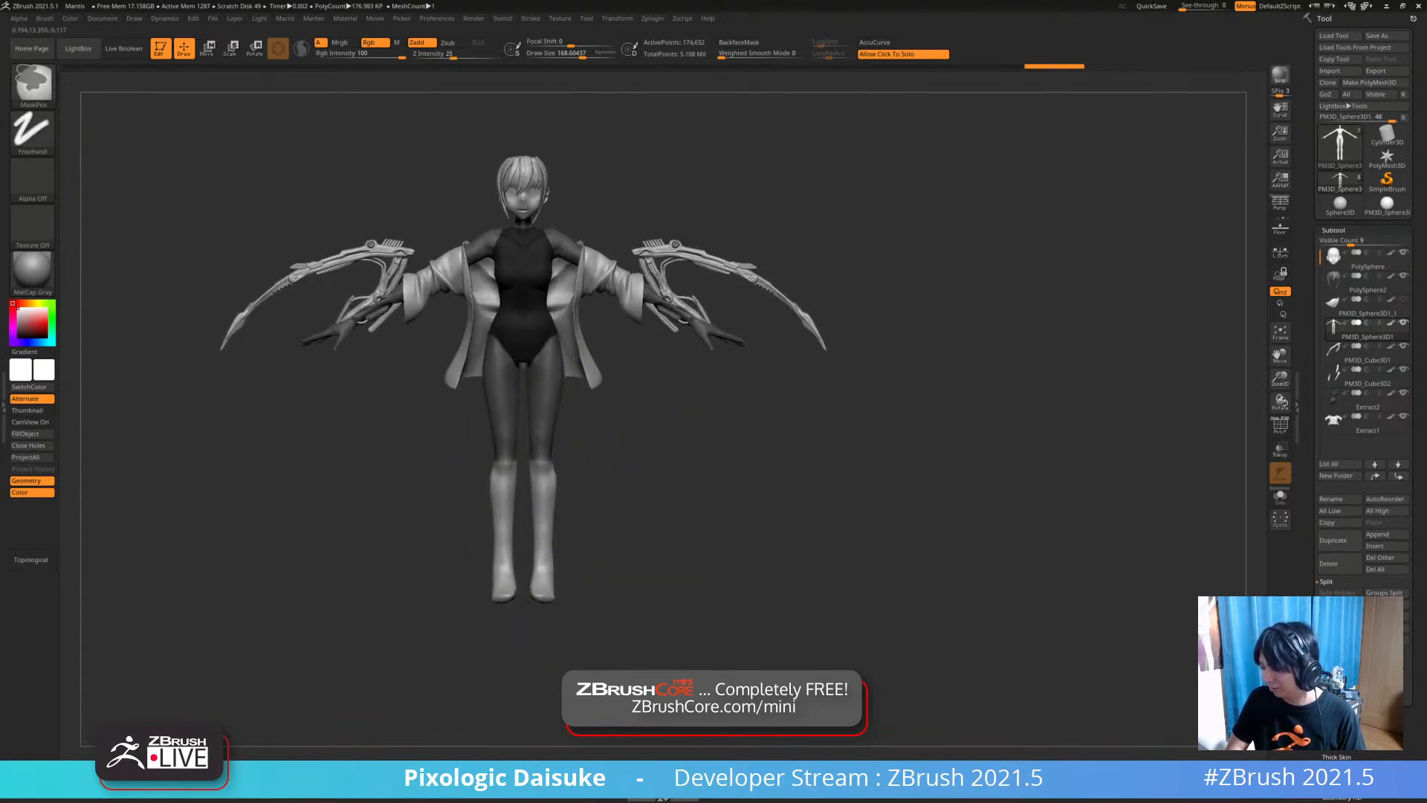
key(r)
right_drag(672, 479, 576, 549)
drag(537, 510, 588, 462)
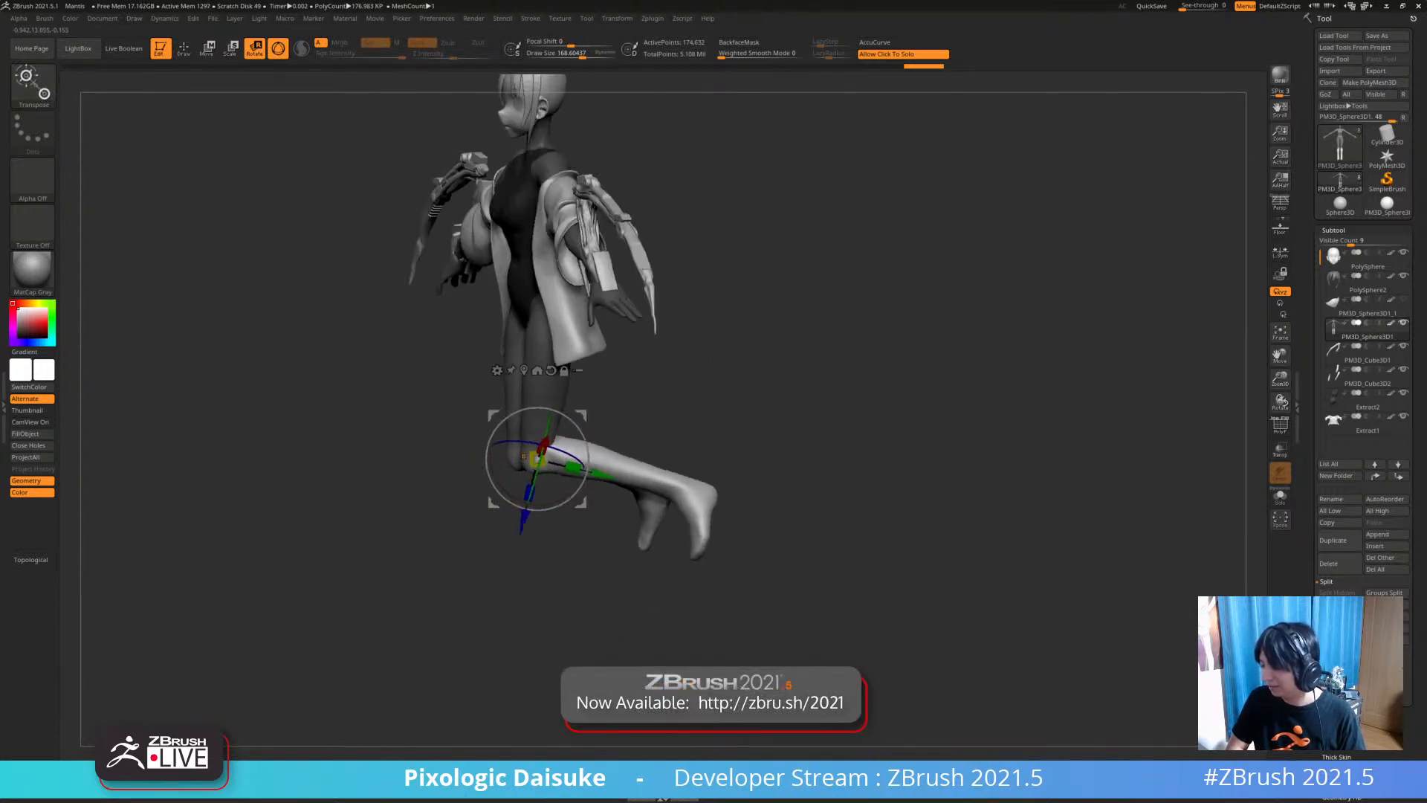
key(ctrl+z)
key(q)
right_drag(595, 483, 639, 483)
right_drag(743, 405, 699, 404)
ctrl+drag(699, 403, 701, 430)
right_drag(701, 430, 816, 464)
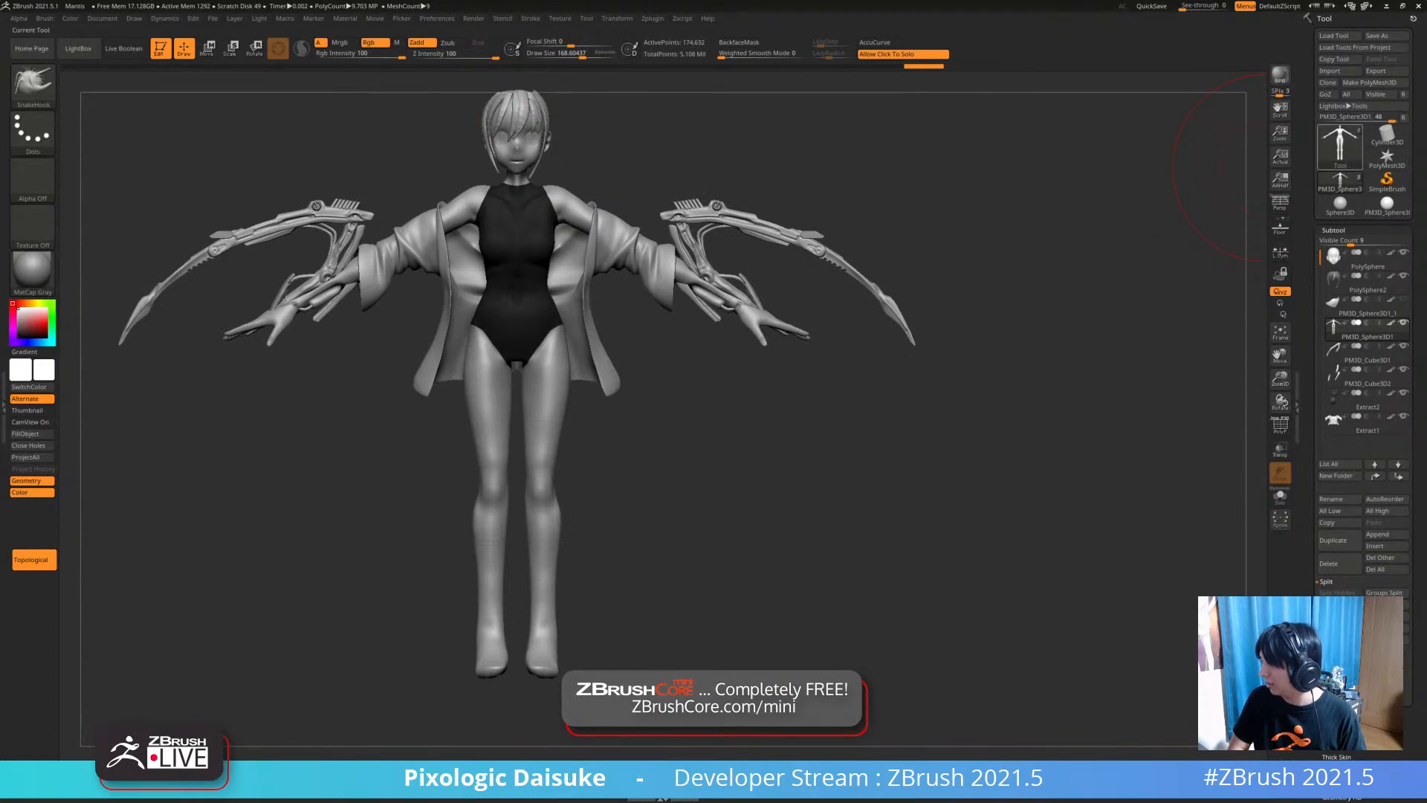
Combine the character's subtools into a single posing mesh with Transpose Master
click(652, 18)
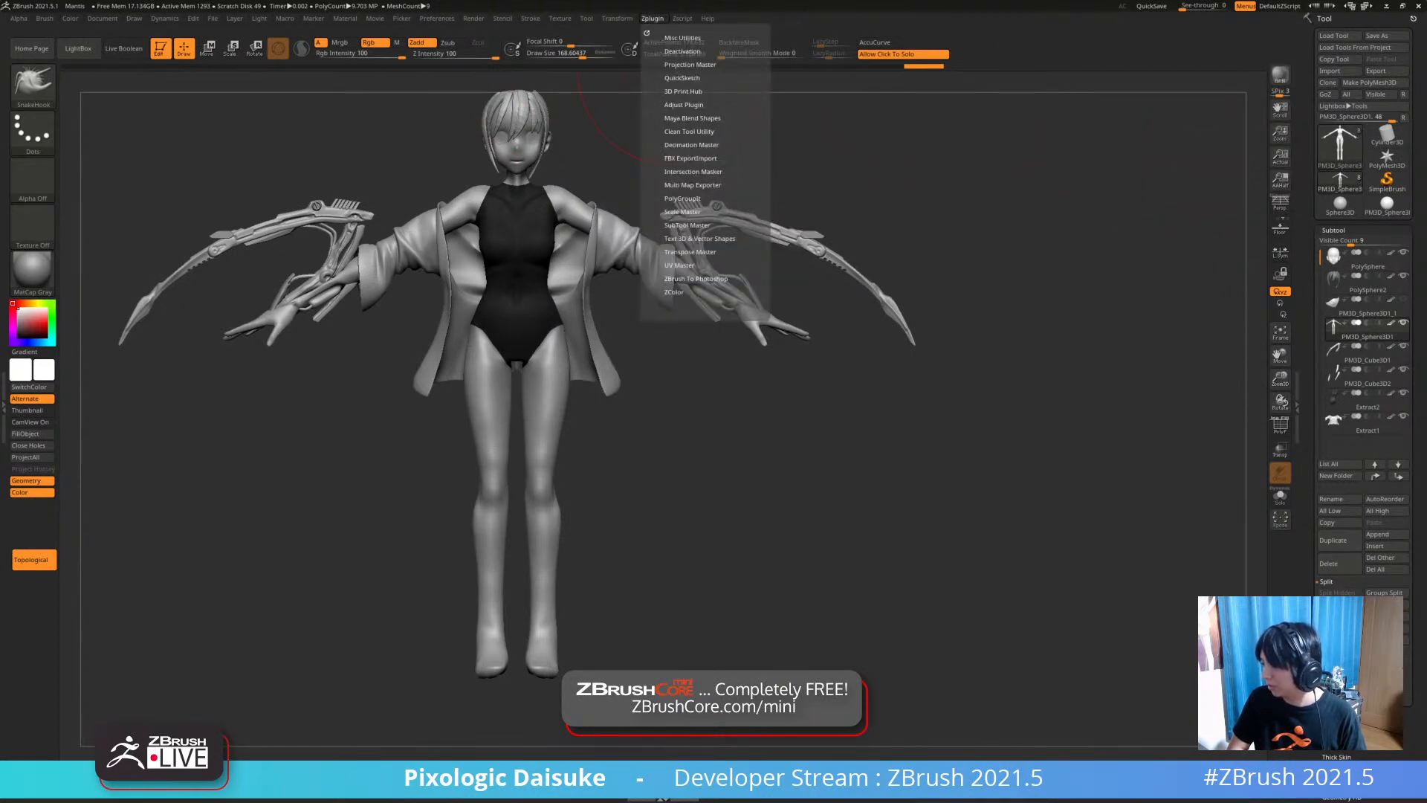
click(689, 252)
click(677, 270)
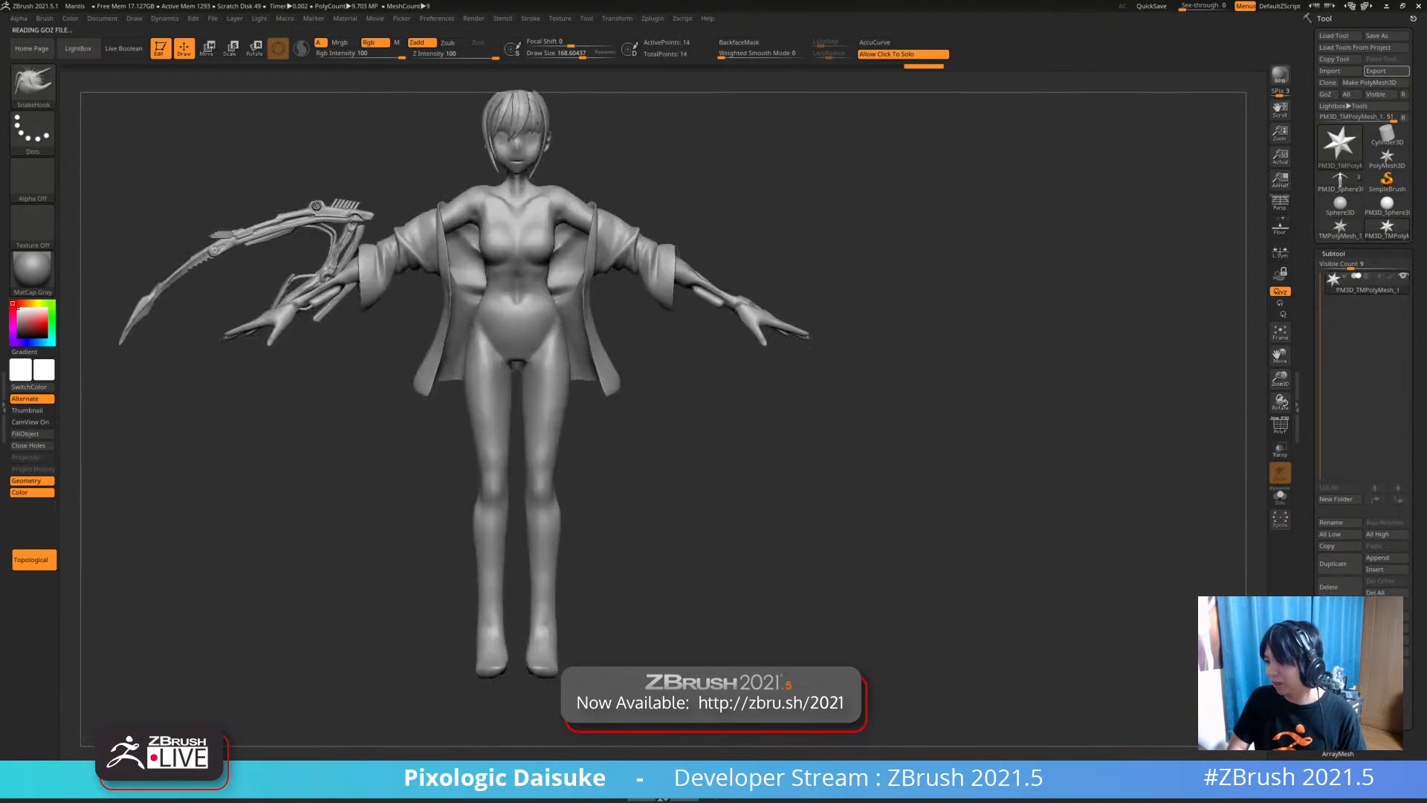
mouse_move(936, 446)
mouse_down()
mouse_move(862, 446)
mouse_move(1003, 446)
mouse_move(914, 446)
mouse_up()
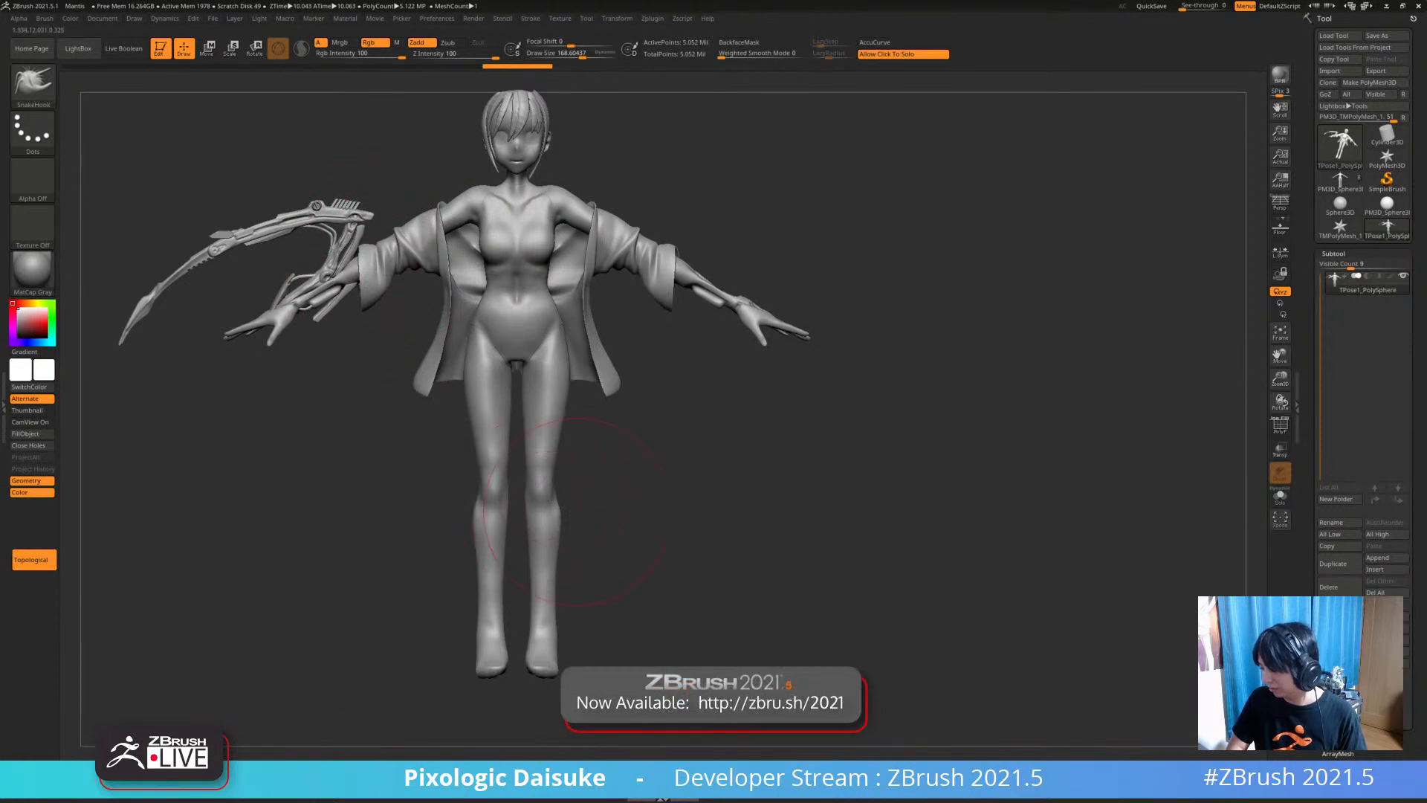
Bend the character's left lower leg backward at the knee with the rotate gizmo, masking everything else, and clear the mask
ctrl+drag(602, 722, 519, 484)
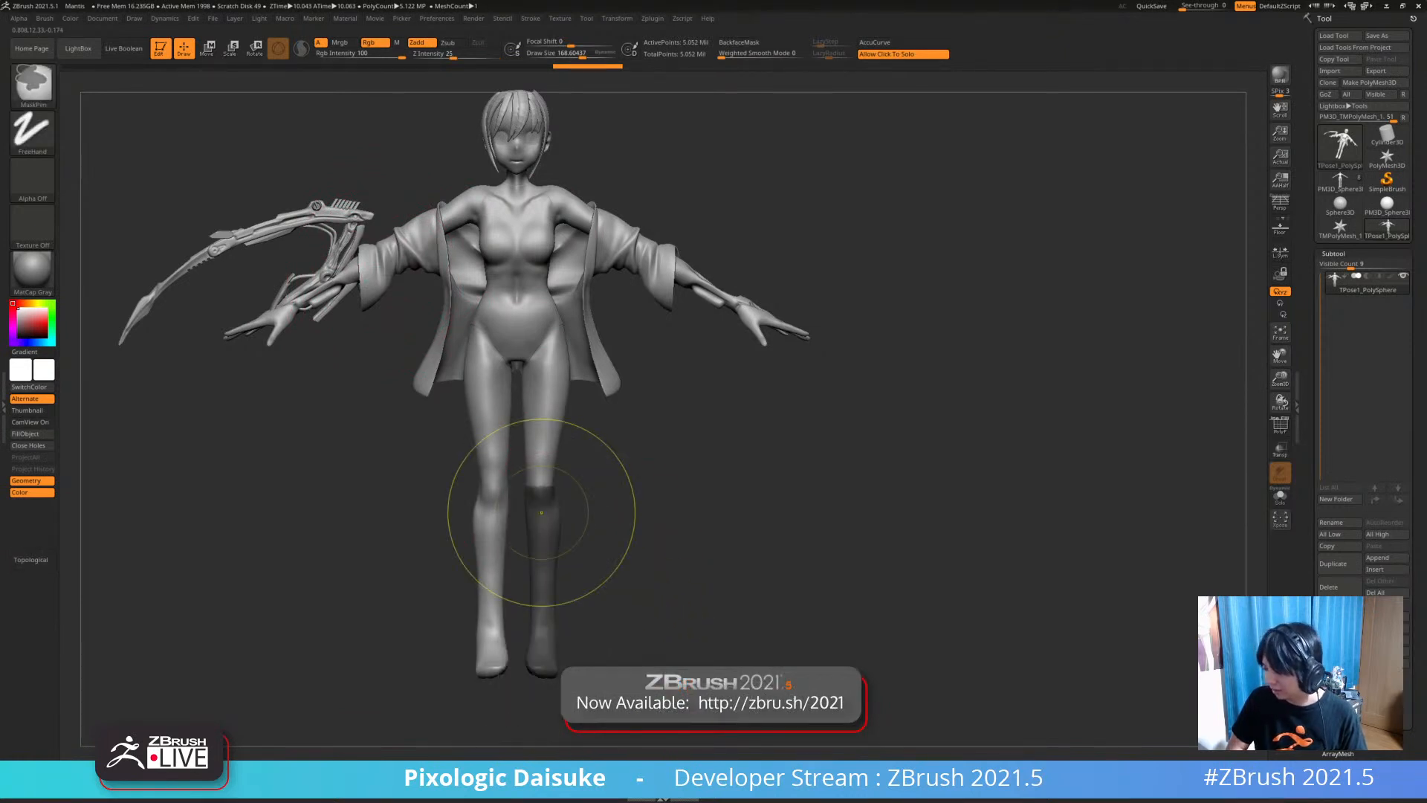
mouse_move(654, 541)
mouse_down()
mouse_move(513, 541)
mouse_move(626, 587)
mouse_up()
ctrl+click(743, 469)
drag(743, 469, 550, 541)
key(r)
drag(551, 488, 555, 540)
ctrl+drag(743, 399, 751, 438)
drag(751, 446, 747, 485)
mouse_move(747, 485)
mouse_down()
mouse_move(684, 475)
mouse_move(725, 483)
mouse_up()
Return to Draw mode, turn on PolyFrame and isolate the body's polygroup
ctrl+right_drag(724, 484, 725, 531)
drag(714, 524, 883, 474)
ctrl+right_drag(884, 474, 884, 427)
ctrl+right_drag(690, 403, 691, 452)
alt+drag(431, 293, 474, 313)
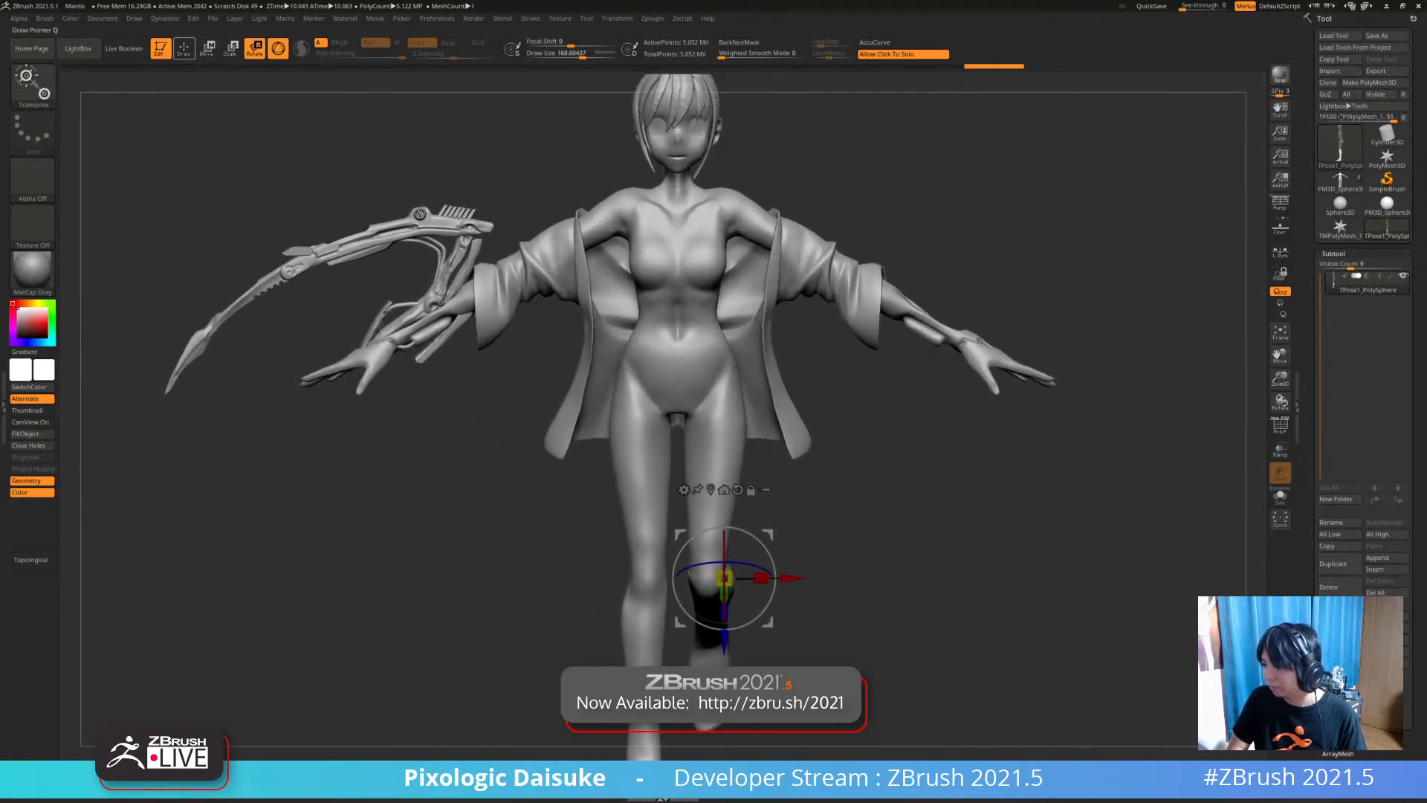
click(183, 48)
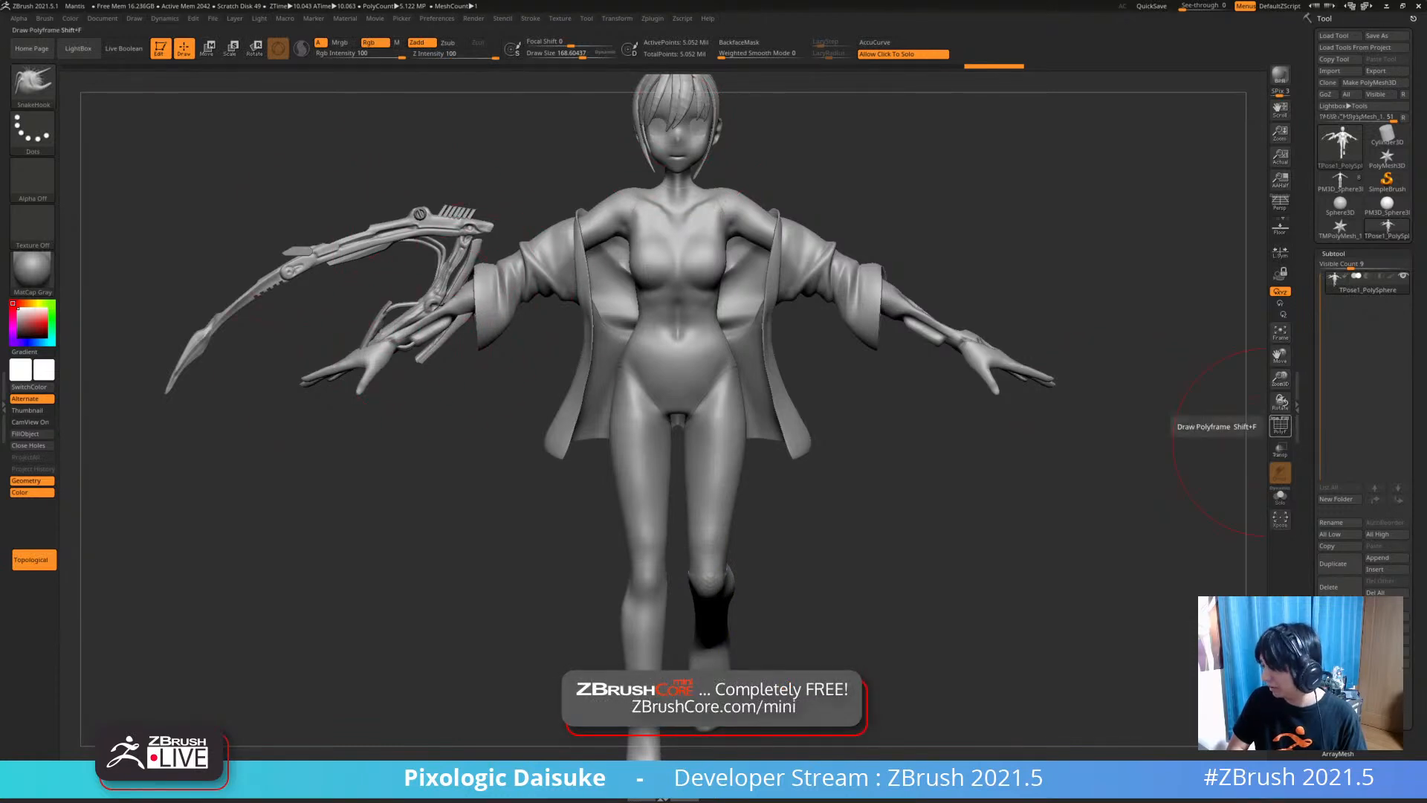
click(1280, 425)
ctrl+right_drag(1267, 402, 1267, 442)
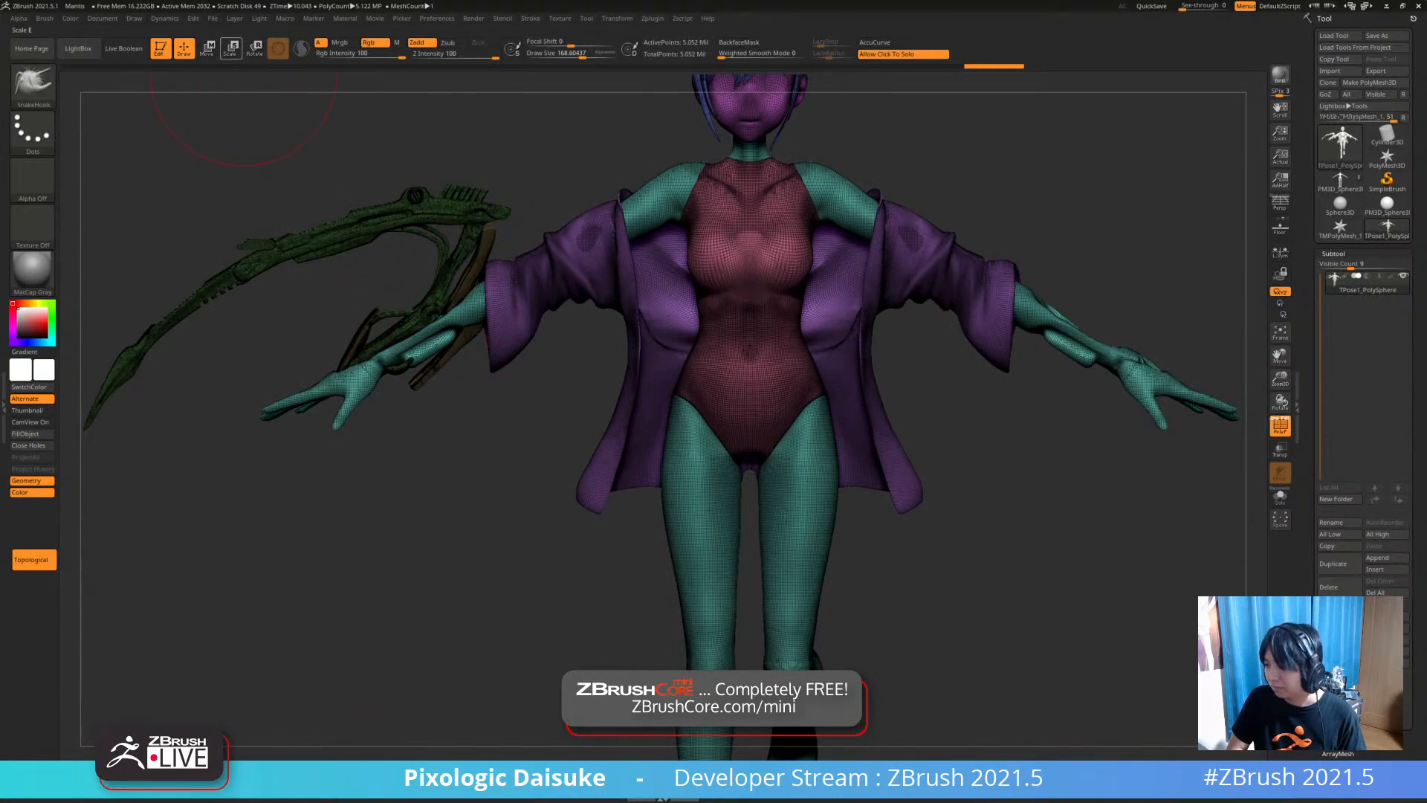
ctrl+shift+click(476, 308)
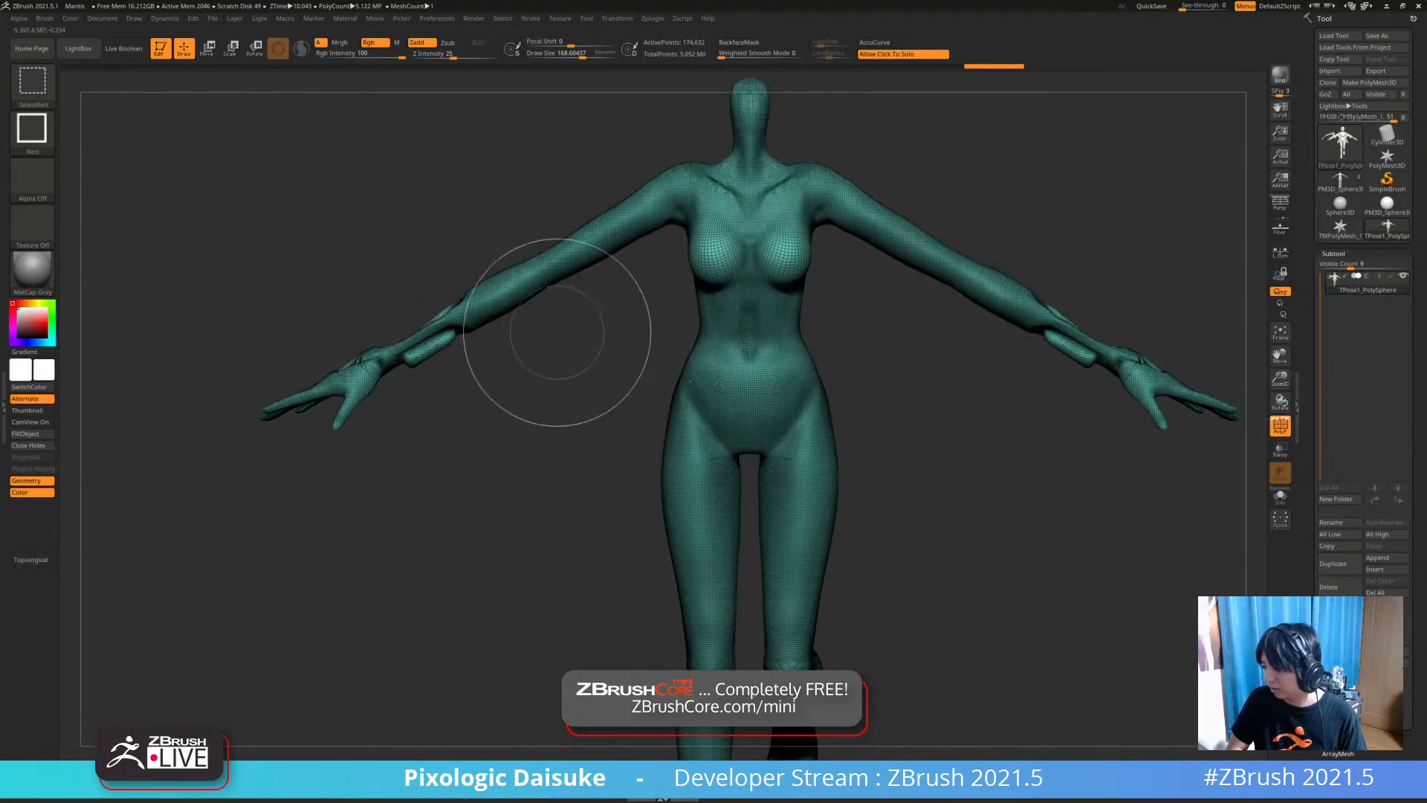
Mask the isolated body except for the right forearm and hand, using MaskLasso and an inverted mask
ctrl+right_drag(494, 261, 482, 251)
ctrl+click(34, 85)
click(235, 141)
mouse_move(476, 246)
ctrl+mouse_down()
mouse_move(445, 446)
mouse_move(168, 286)
mouse_move(160, 312)
ctrl+mouse_up()
ctrl+click(518, 351)
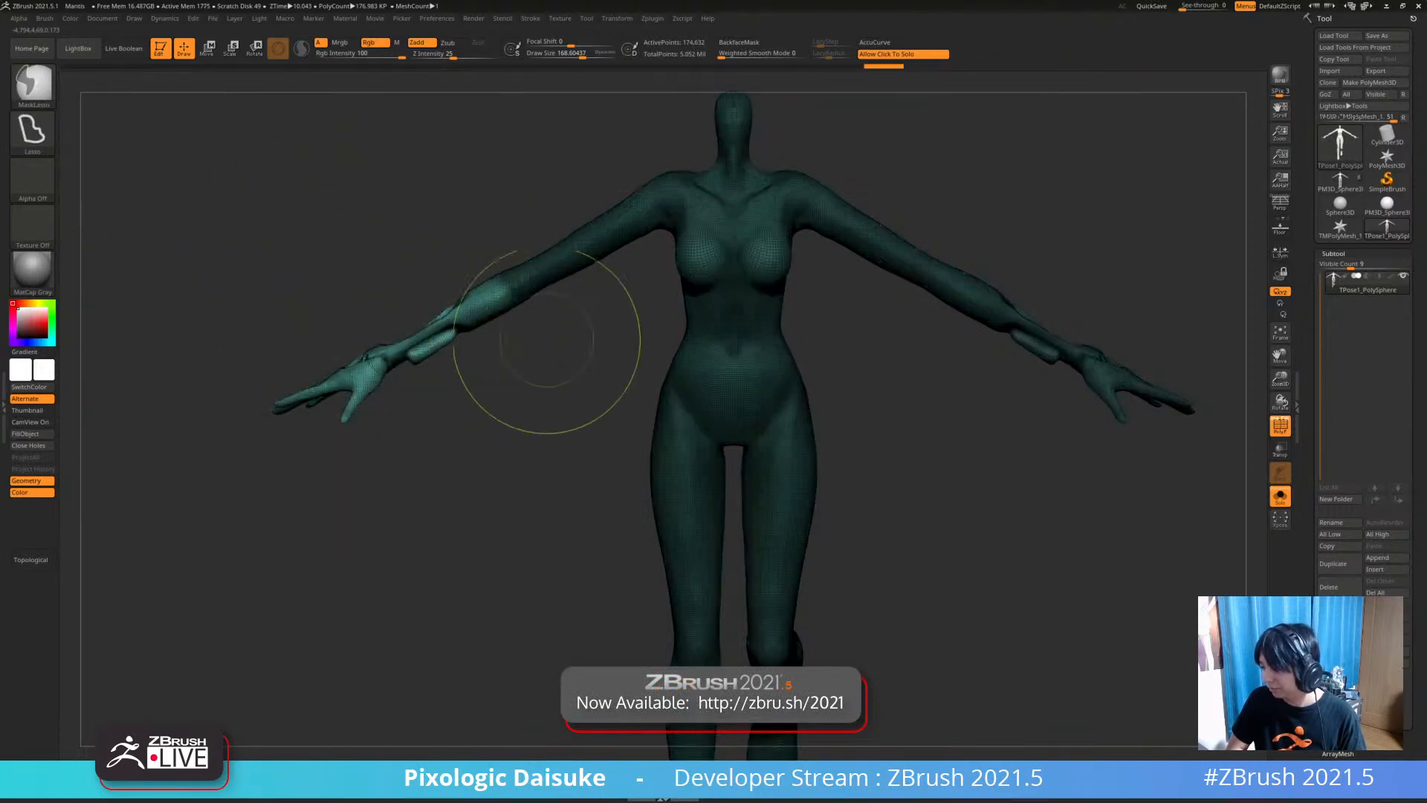
Try to extend the masking to the other parts by hiding the jacket, inverting the mask and toggling polygroup visibility
ctrl+shift+click(532, 365)
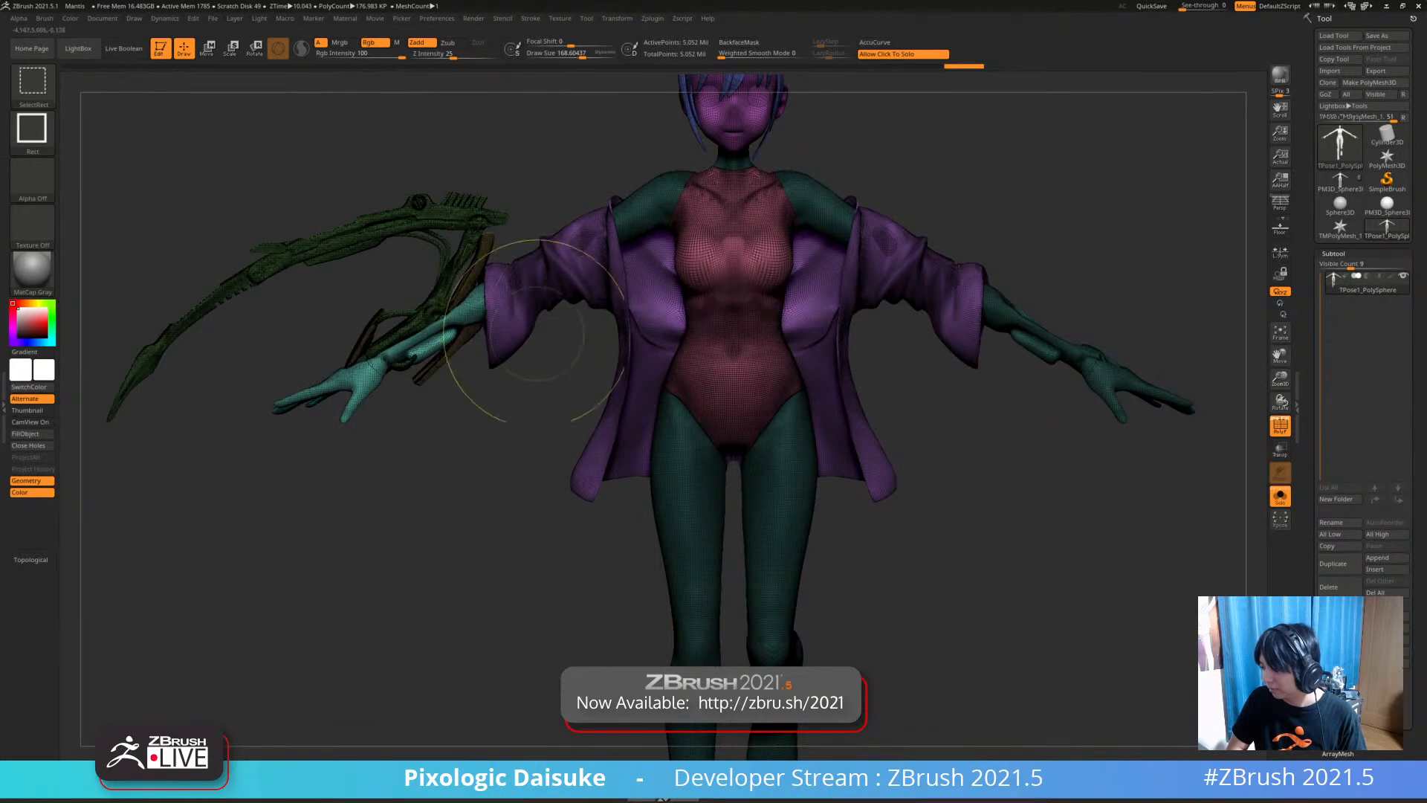
ctrl+shift+click(506, 402)
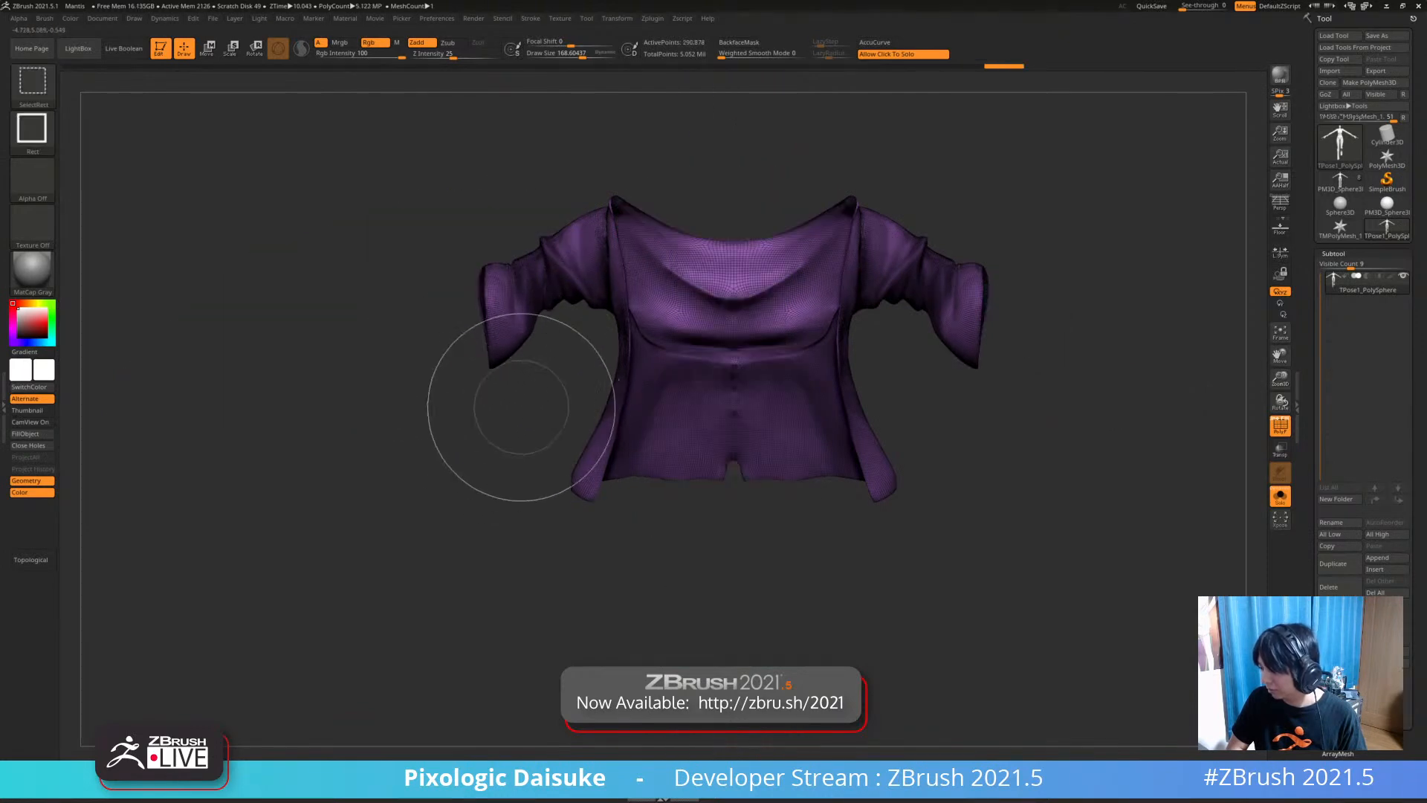
ctrl+shift+click(548, 407)
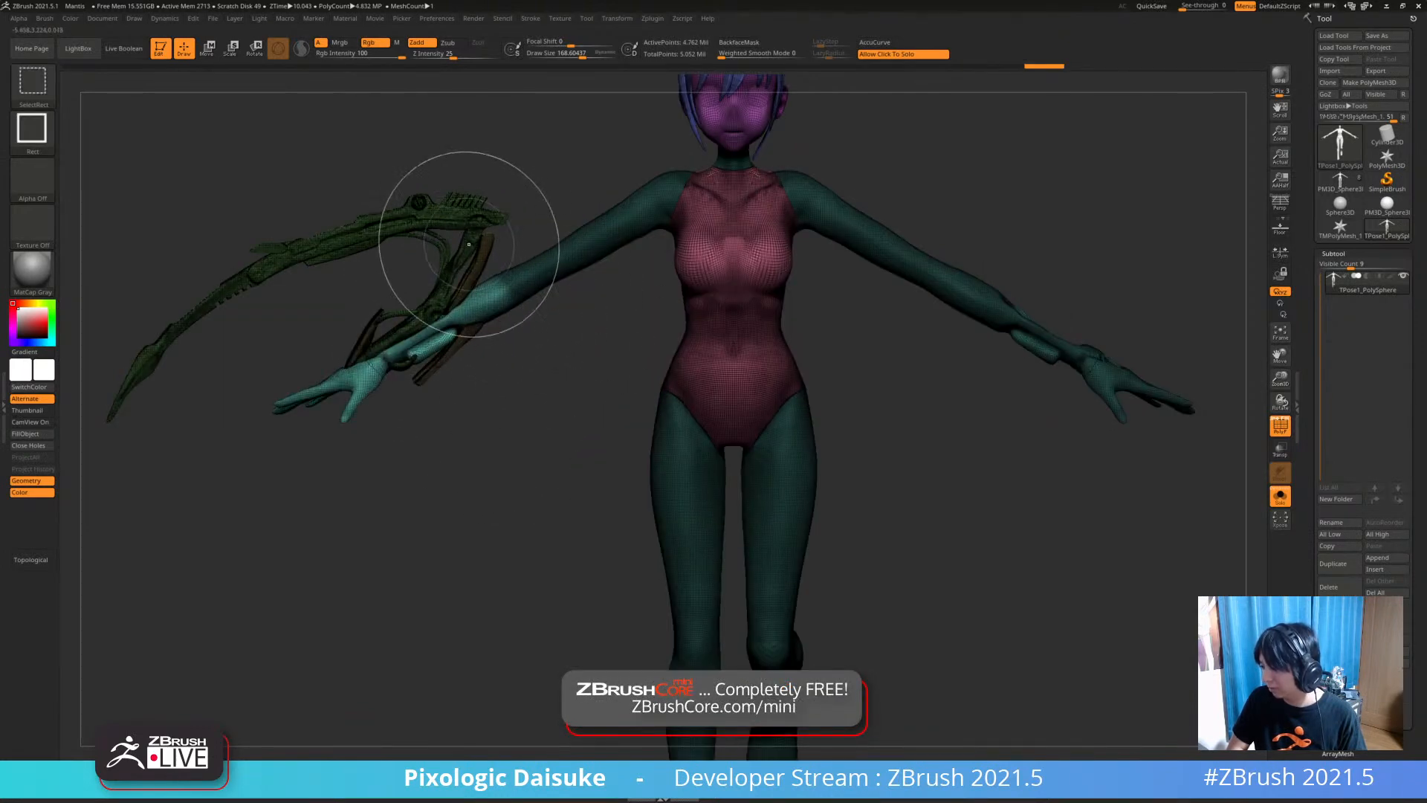
alt+drag(548, 407, 559, 186)
alt+drag(550, 245, 529, 275)
ctrl+click(526, 419)
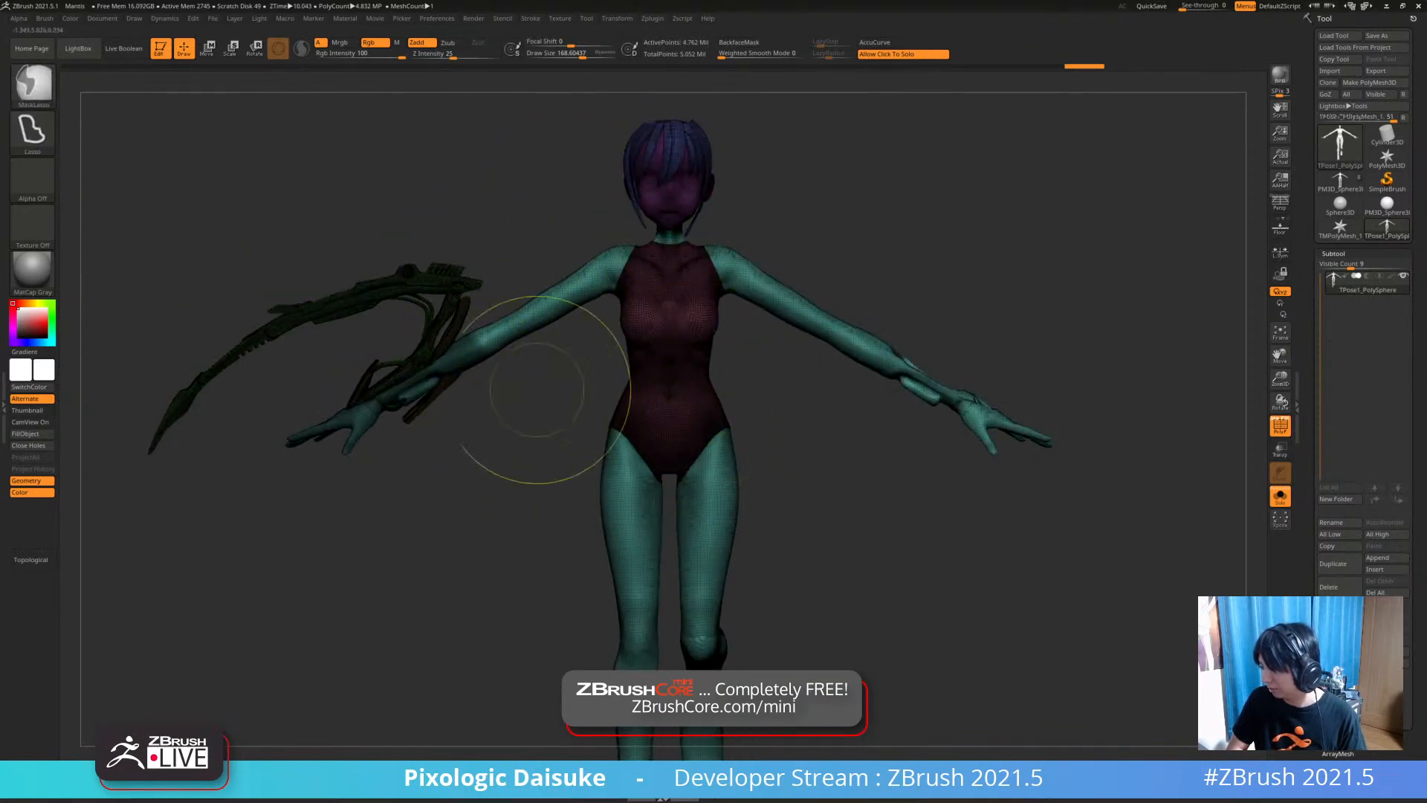
ctrl+shift+click(486, 342)
ctrl+shift+drag(530, 408, 533, 430)
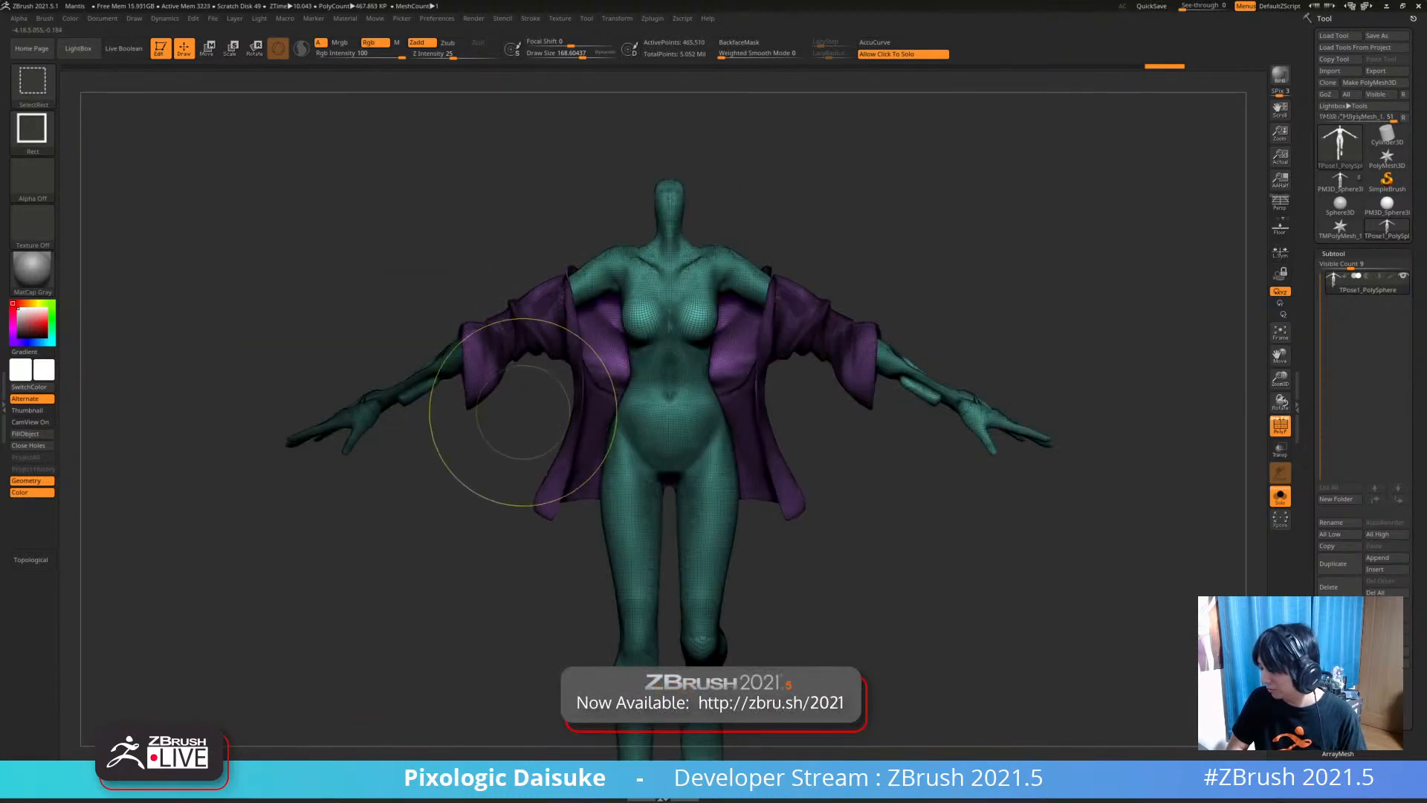
alt+drag(500, 417, 496, 368)
ctrl+shift+click(476, 409)
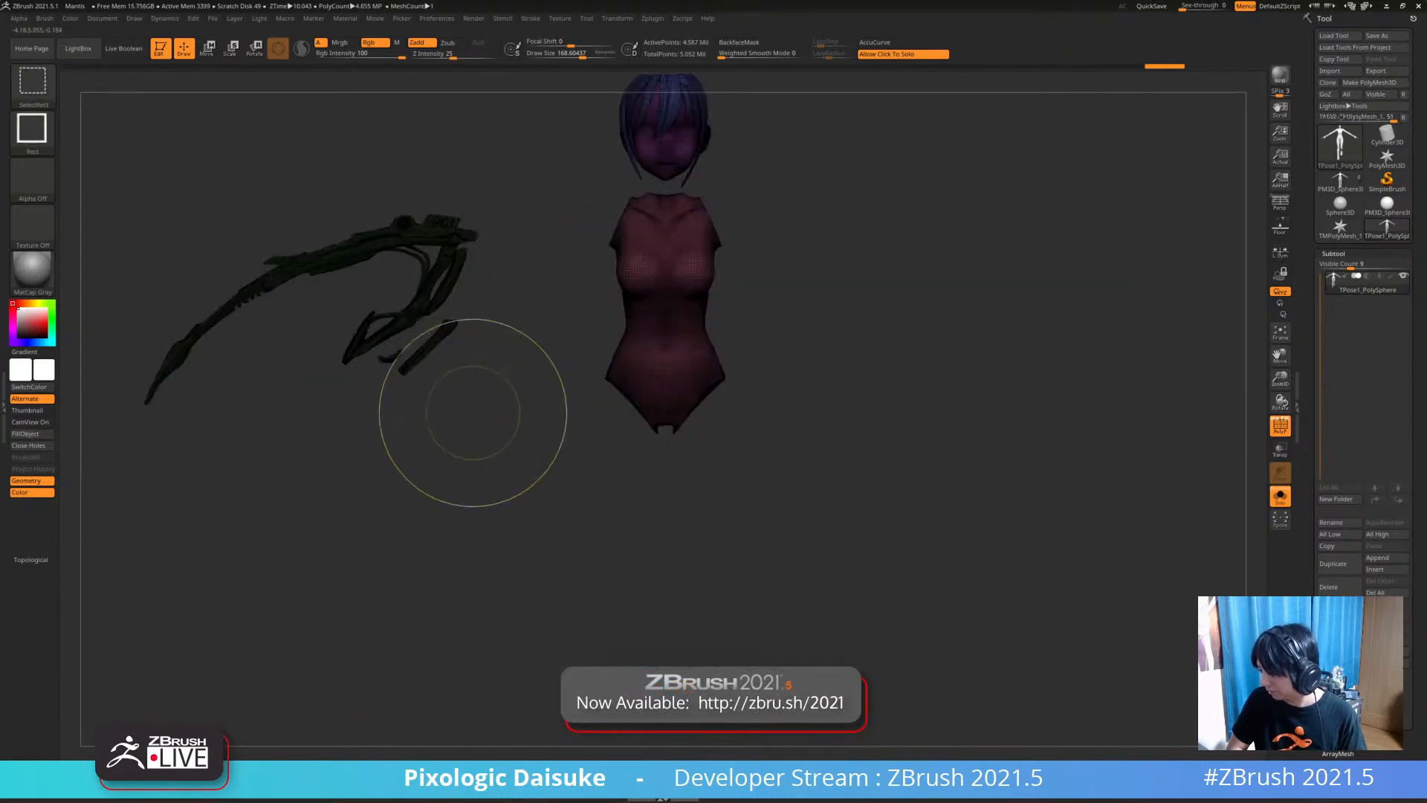
ctrl+shift+click(446, 397)
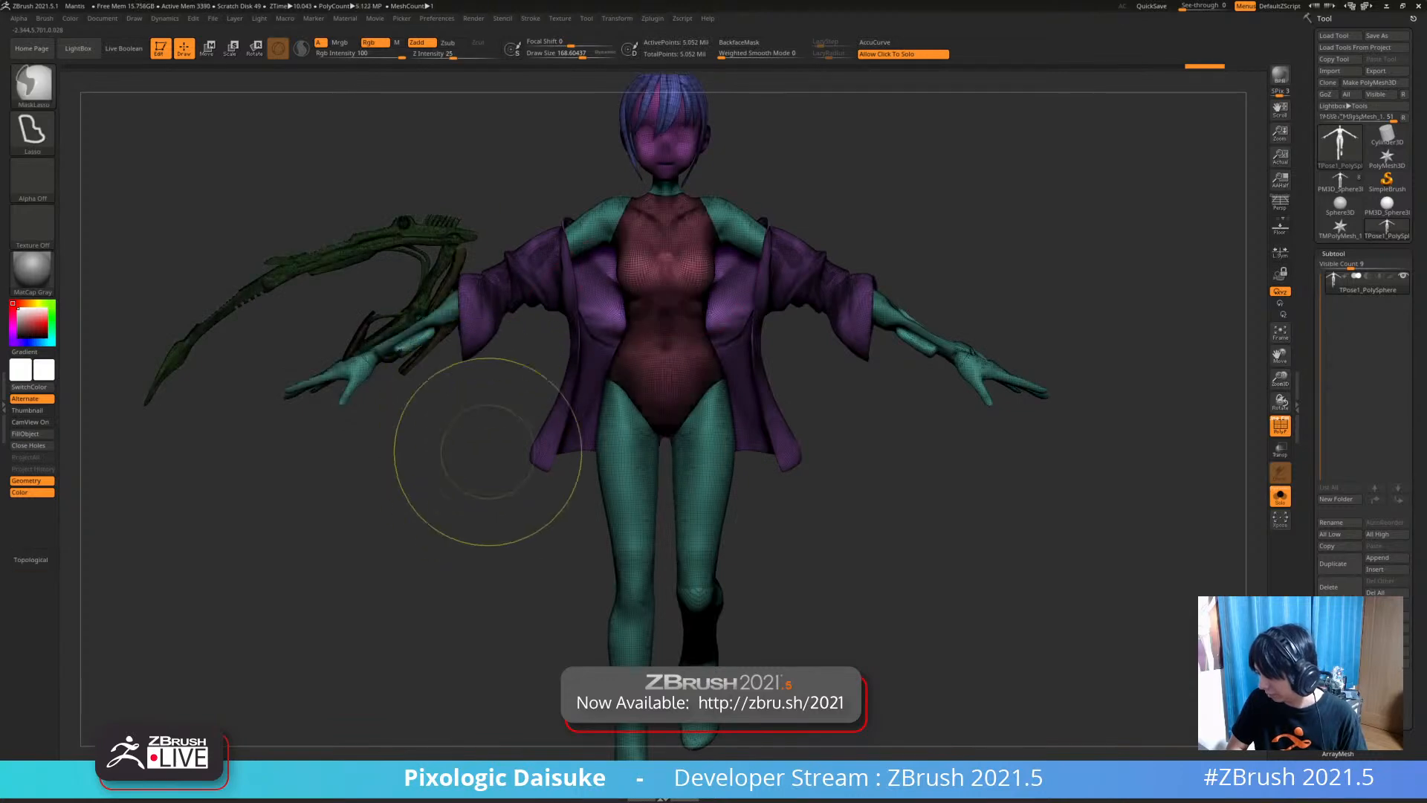
Isolate the body with the right arm's mechanical blade, and lasso-mask the blade together with the right forearm and hand
key(ctrl+shift)
ctrl+shift+click(606, 220)
ctrl+shift+drag(491, 375, 487, 344)
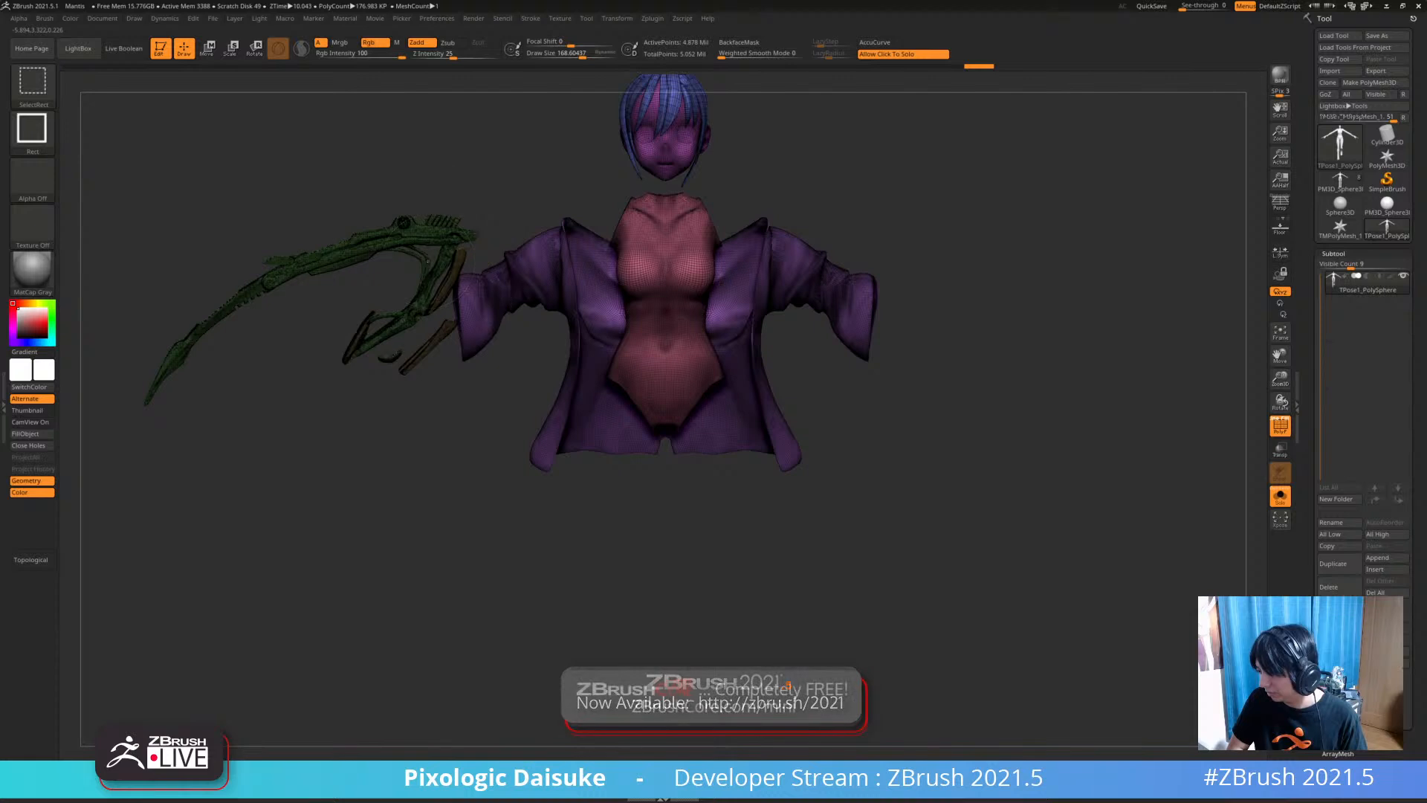
ctrl+shift+click(431, 345)
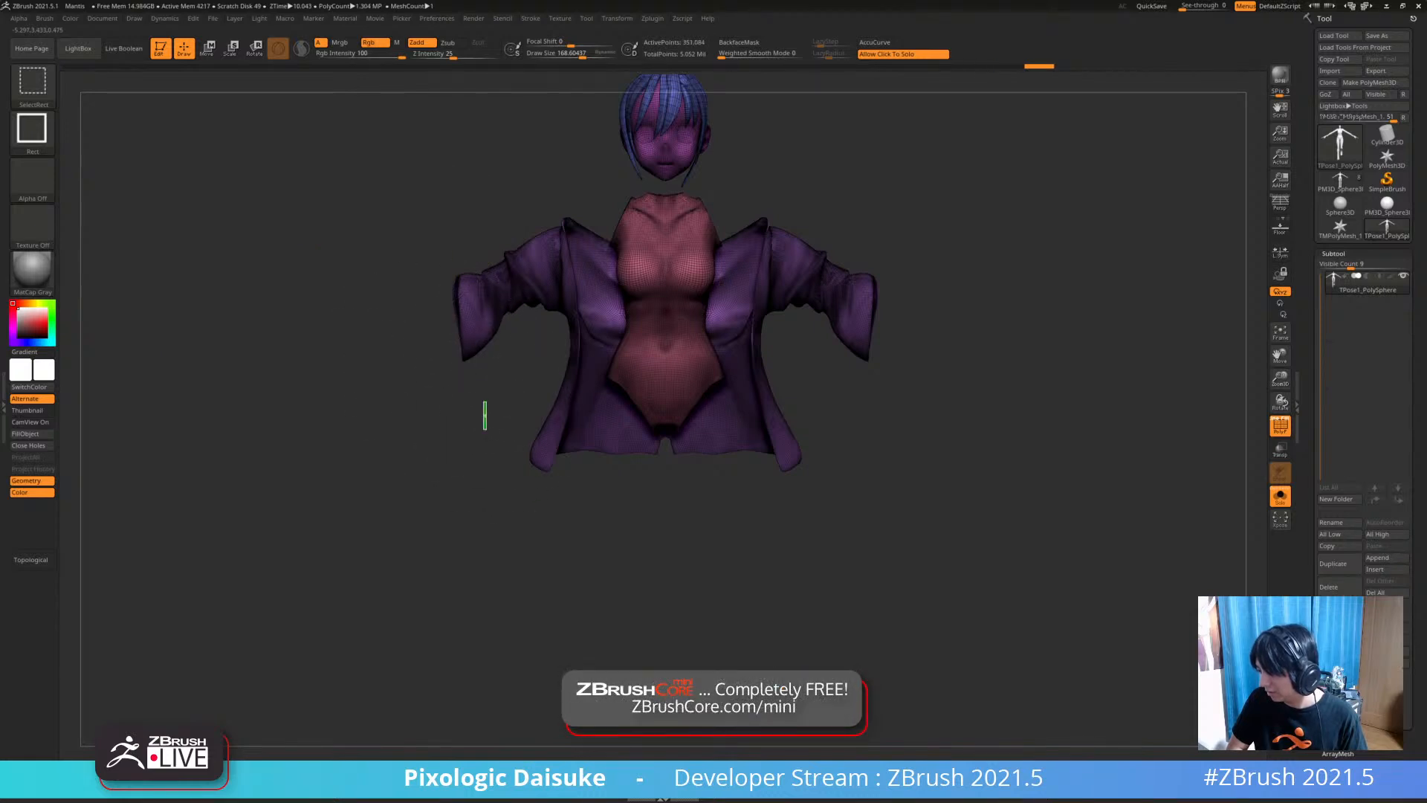
ctrl+shift+drag(485, 416, 485, 417)
mouse_move(93, 368)
ctrl+mouse_down()
mouse_move(193, 267)
mouse_move(484, 223)
mouse_move(501, 298)
mouse_move(544, 358)
mouse_move(222, 483)
mouse_move(101, 401)
ctrl+mouse_up()
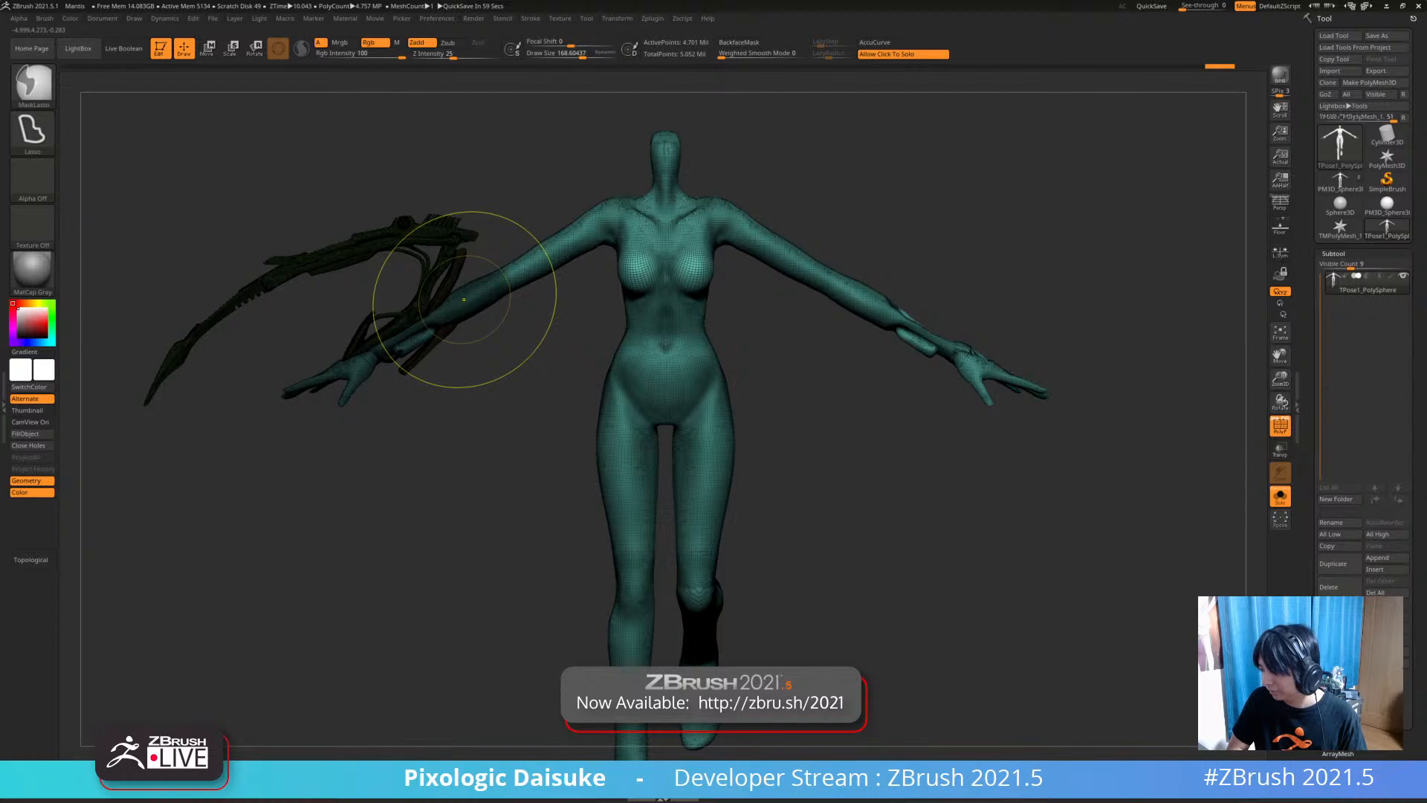
Invert the mask so the right forearm and blade are unmasked, and show all parts of the figure
ctrl+click(534, 372)
ctrl+shift+click(819, 391)
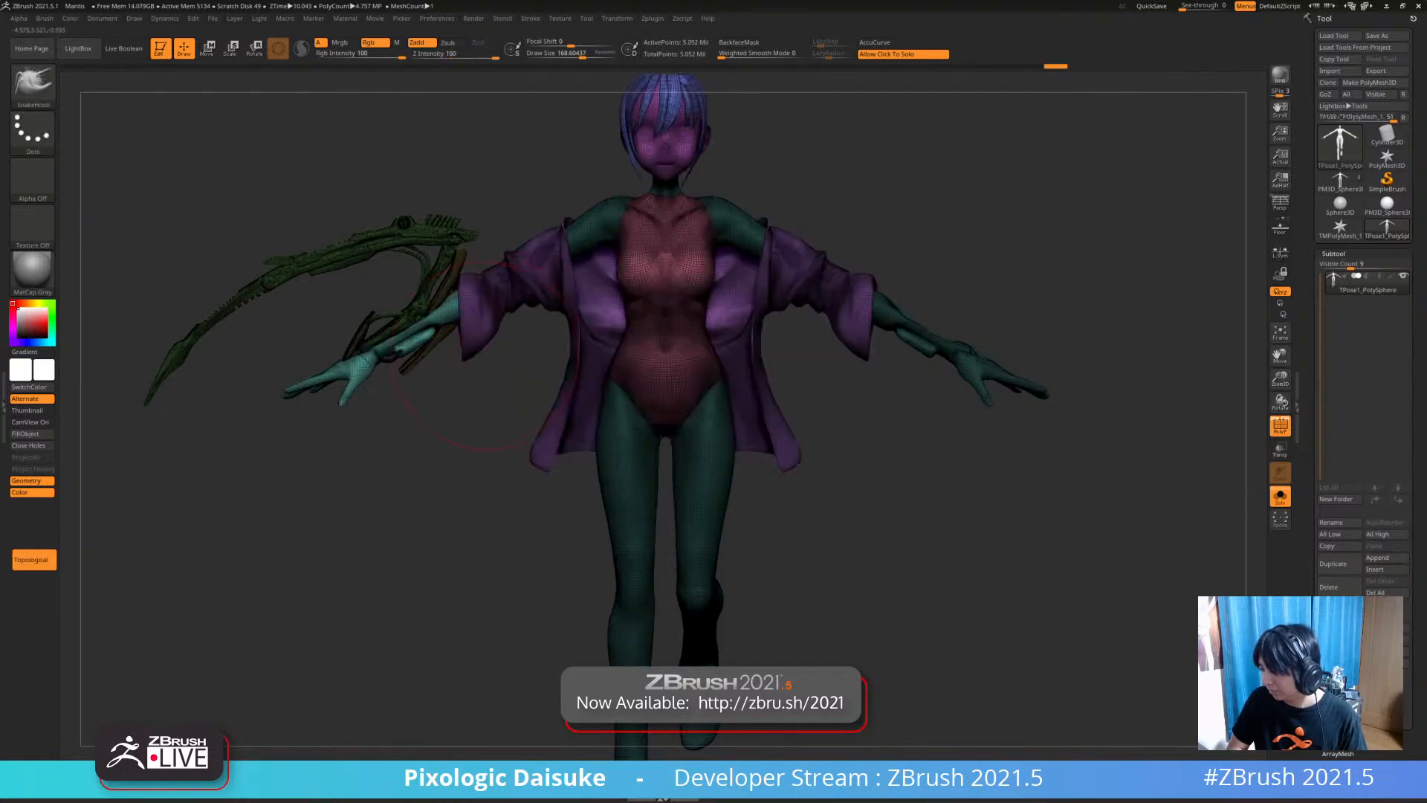
drag(513, 374, 548, 364)
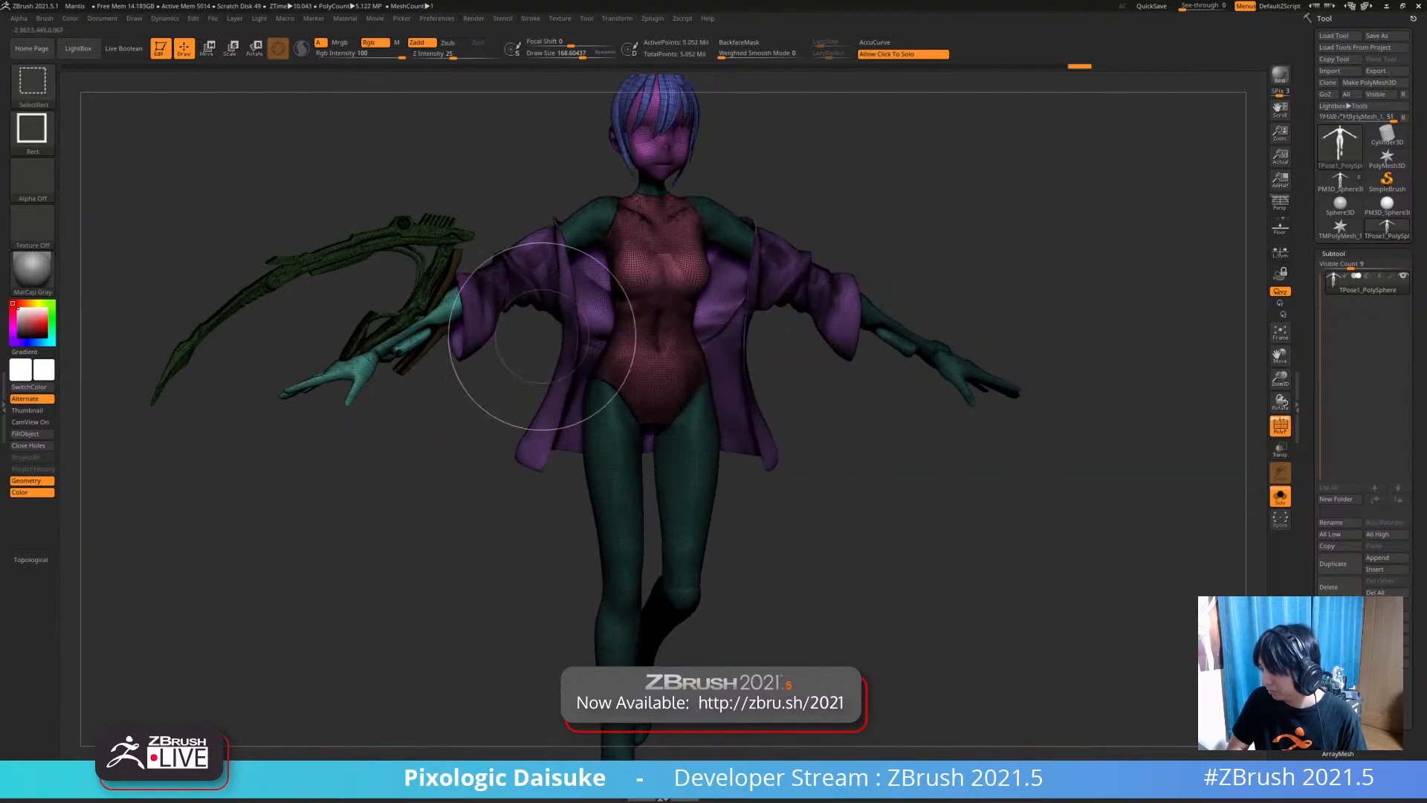
Hide the jacket, leotard, hair and head so only the body and the right blade are shown
ctrl+shift+click(542, 261)
ctrl+shift+drag(897, 446, 909, 486)
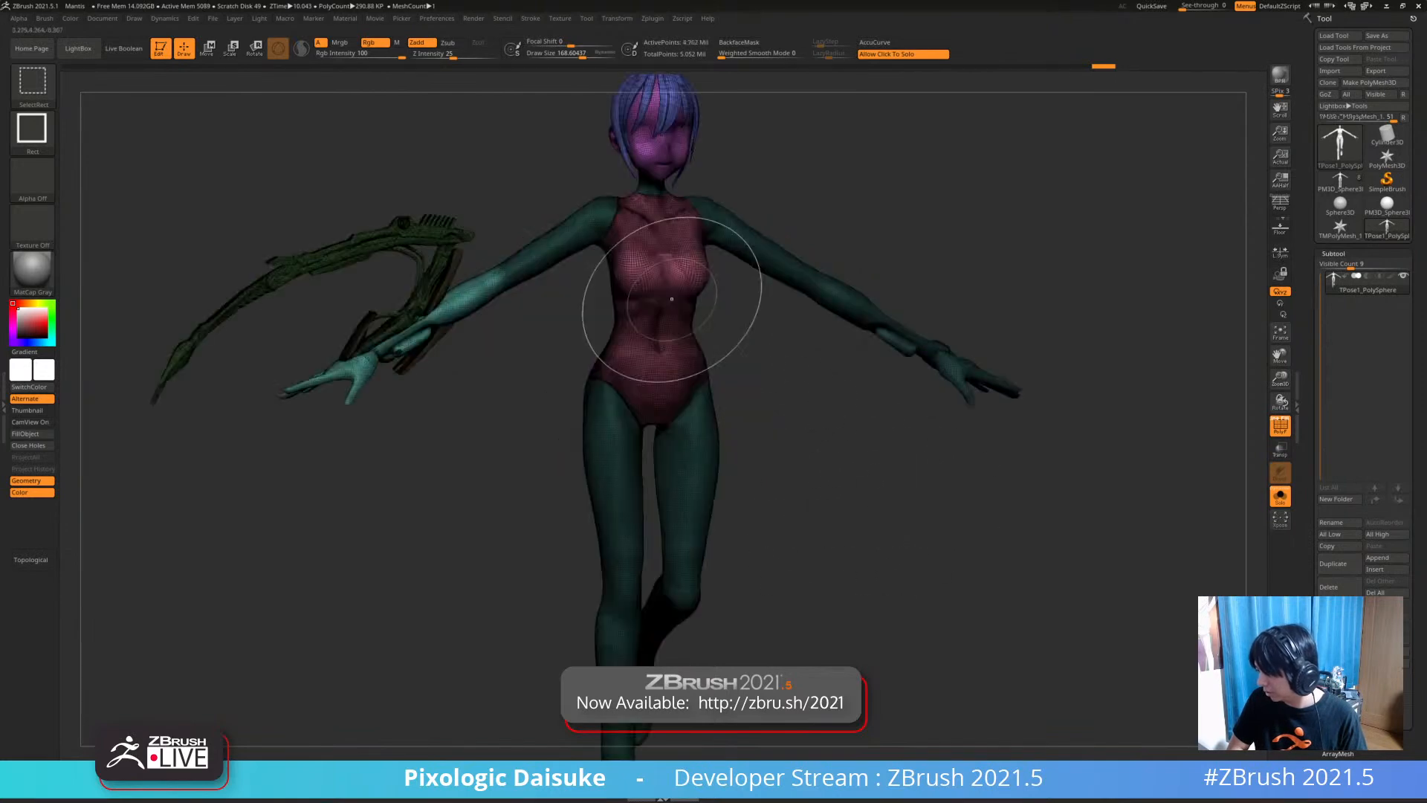
ctrl+shift+click(664, 258)
alt+right_drag(663, 133, 616, 238)
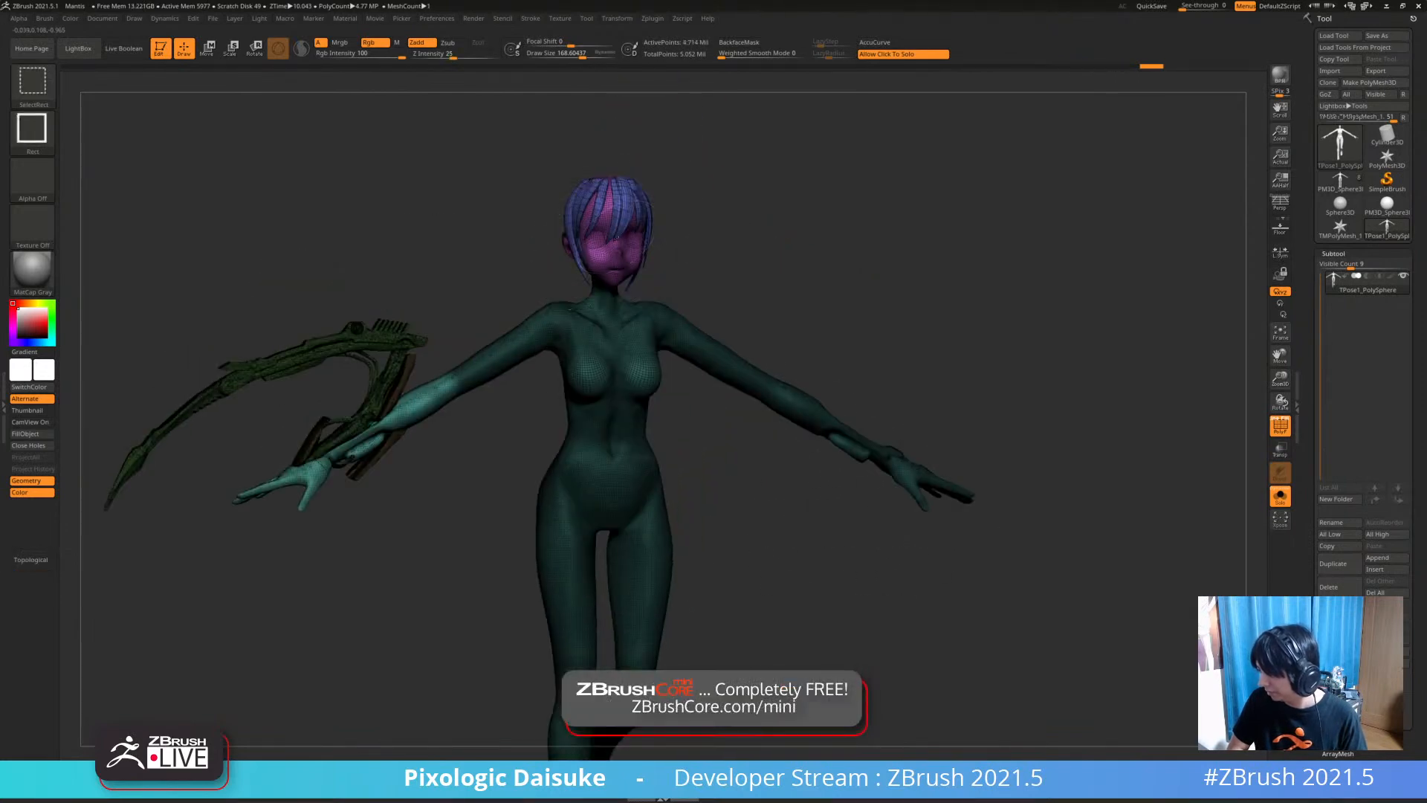
ctrl+shift+click(628, 214)
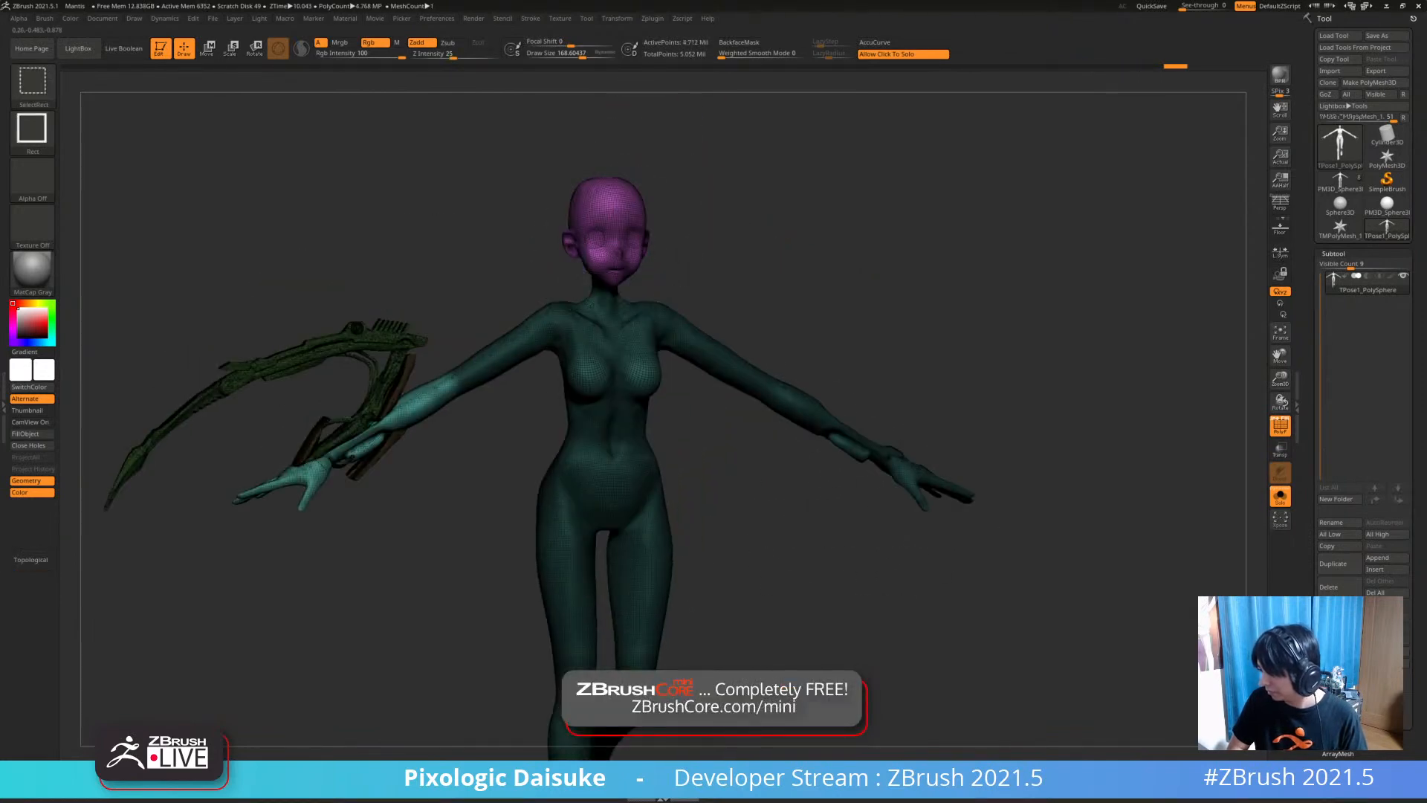
ctrl+shift+click(608, 223)
right_drag(673, 305, 790, 286)
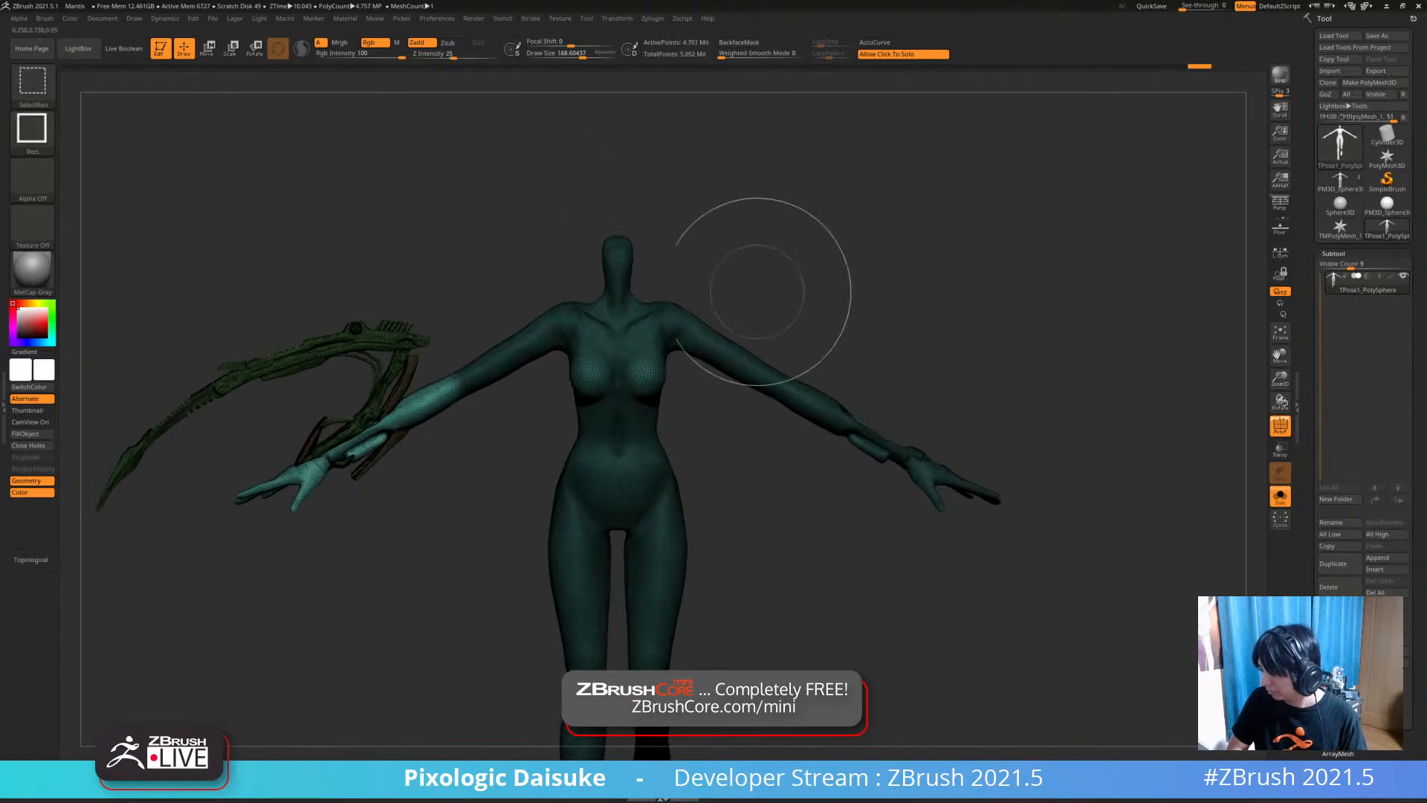
Place the Move gizmo on the right elbow and try to adjust the unmasked forearm and blade
click(207, 49)
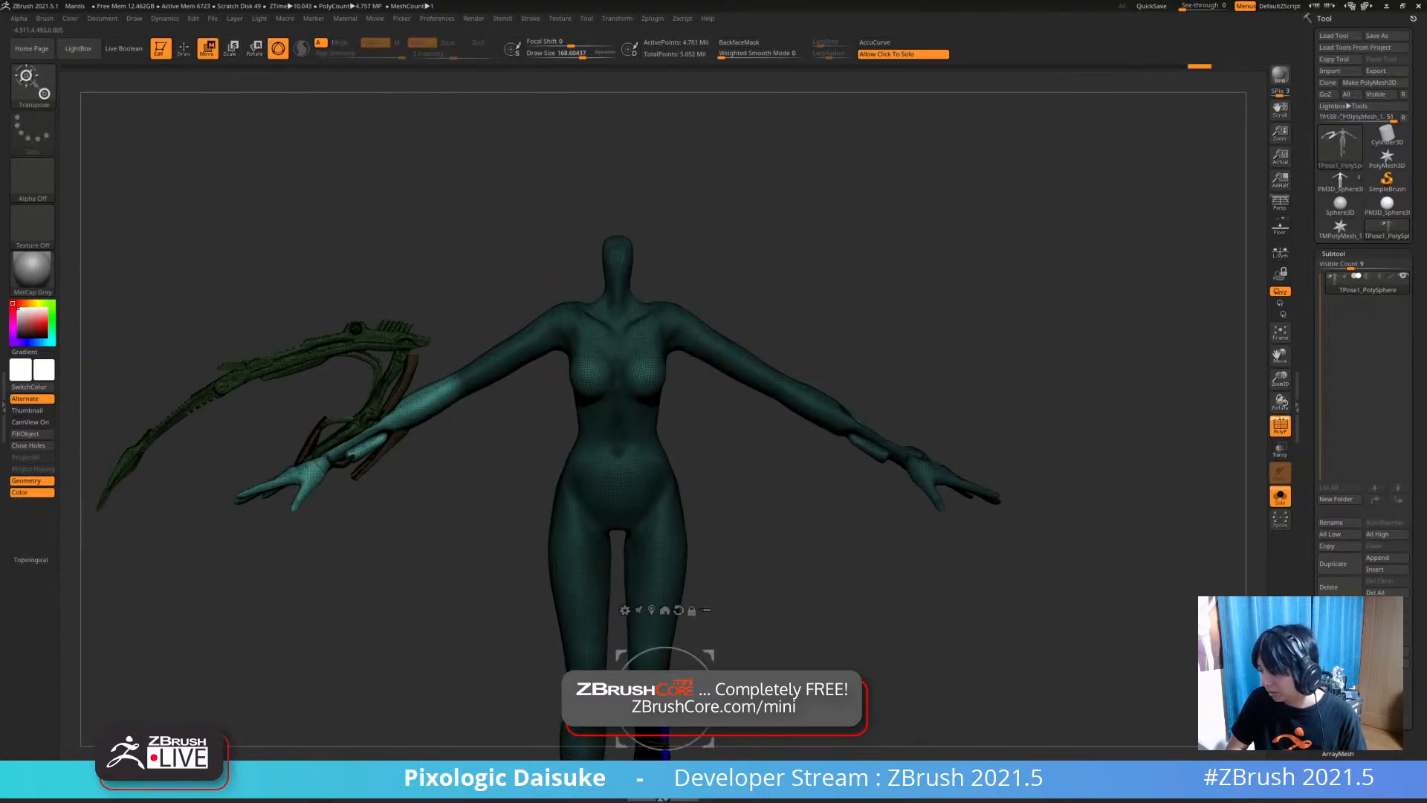
click(445, 386)
drag(424, 397, 475, 372)
drag(435, 437, 407, 417)
drag(320, 513, 361, 662)
key(ctrl+z)
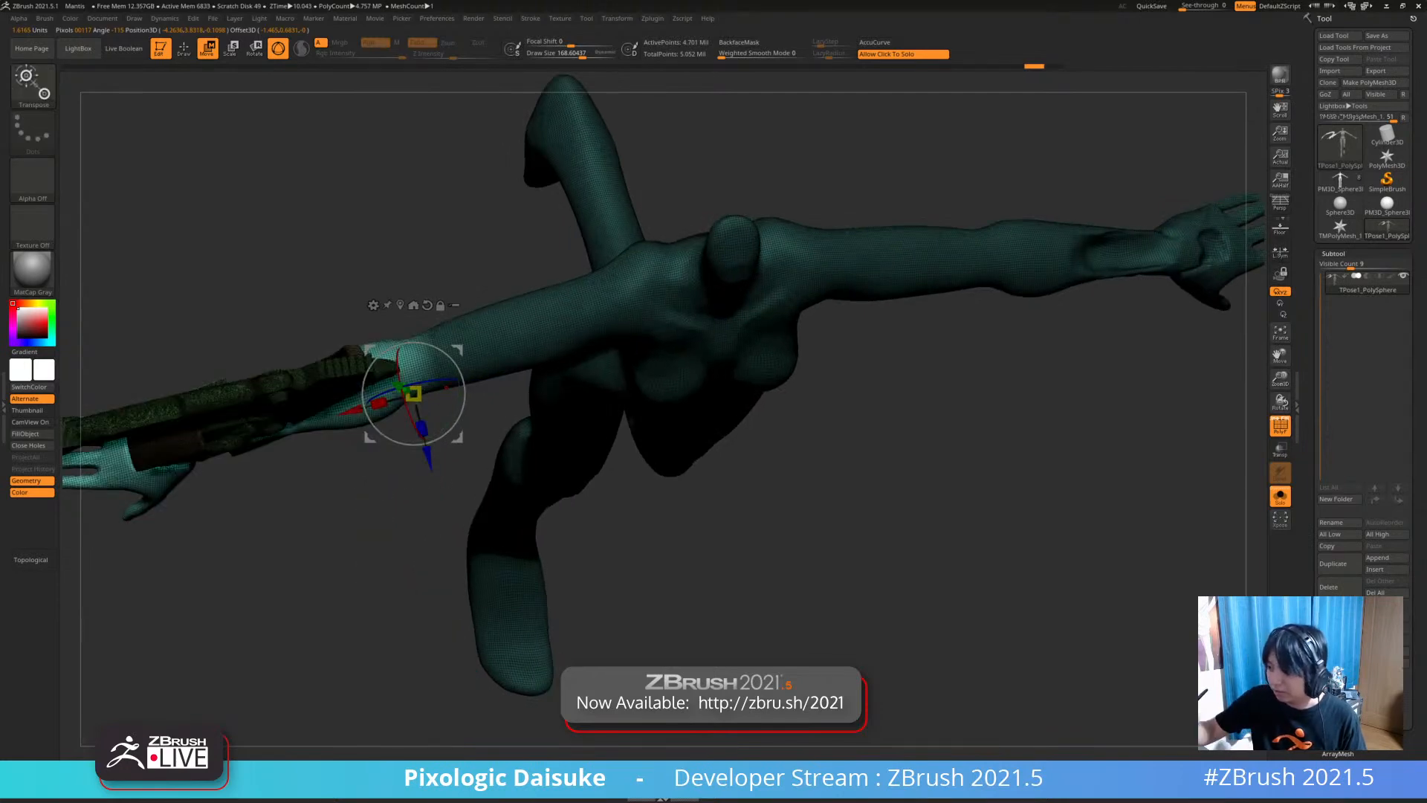
Try to rotate the right forearm and blade about the elbow with the Rotate gizmo
key(q)
key(ctrl)
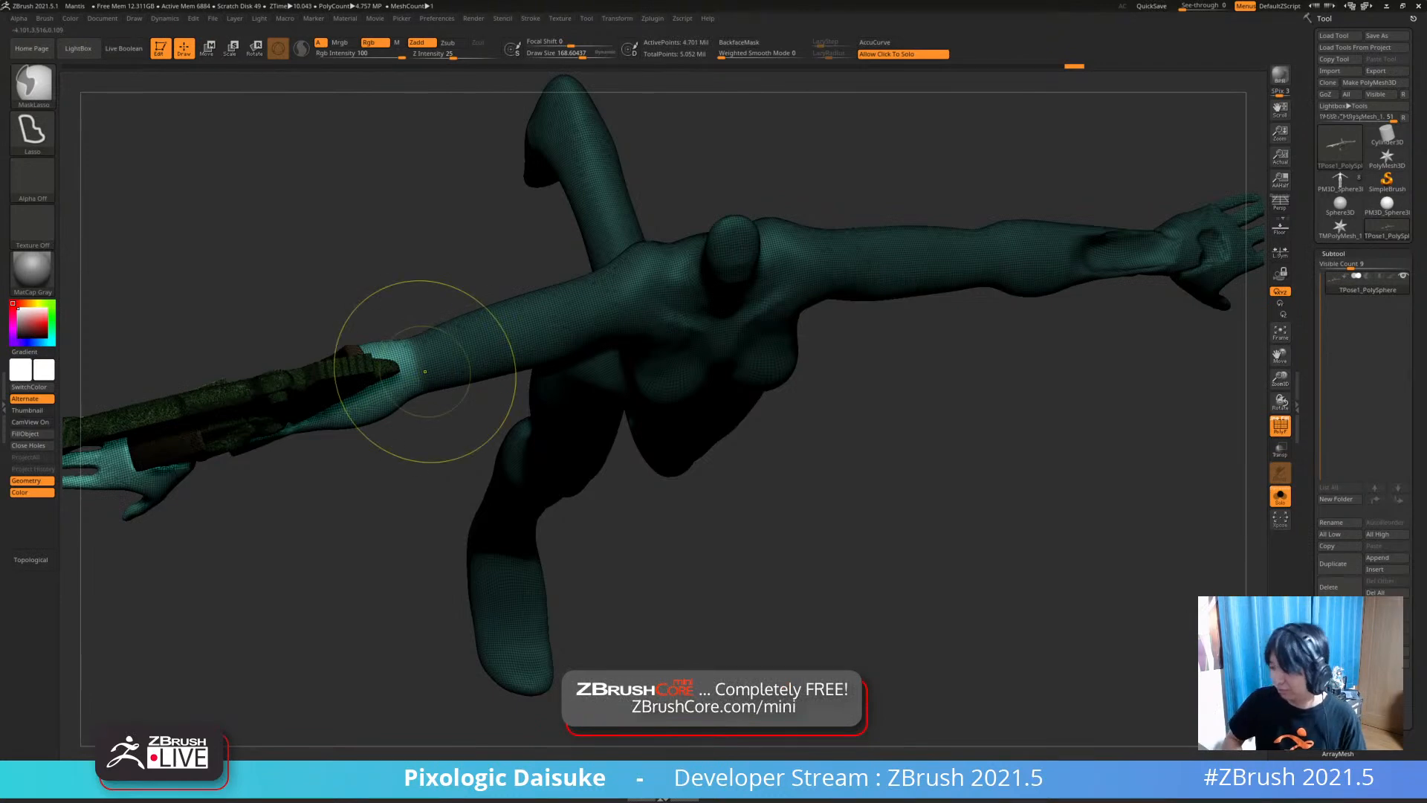
key(r)
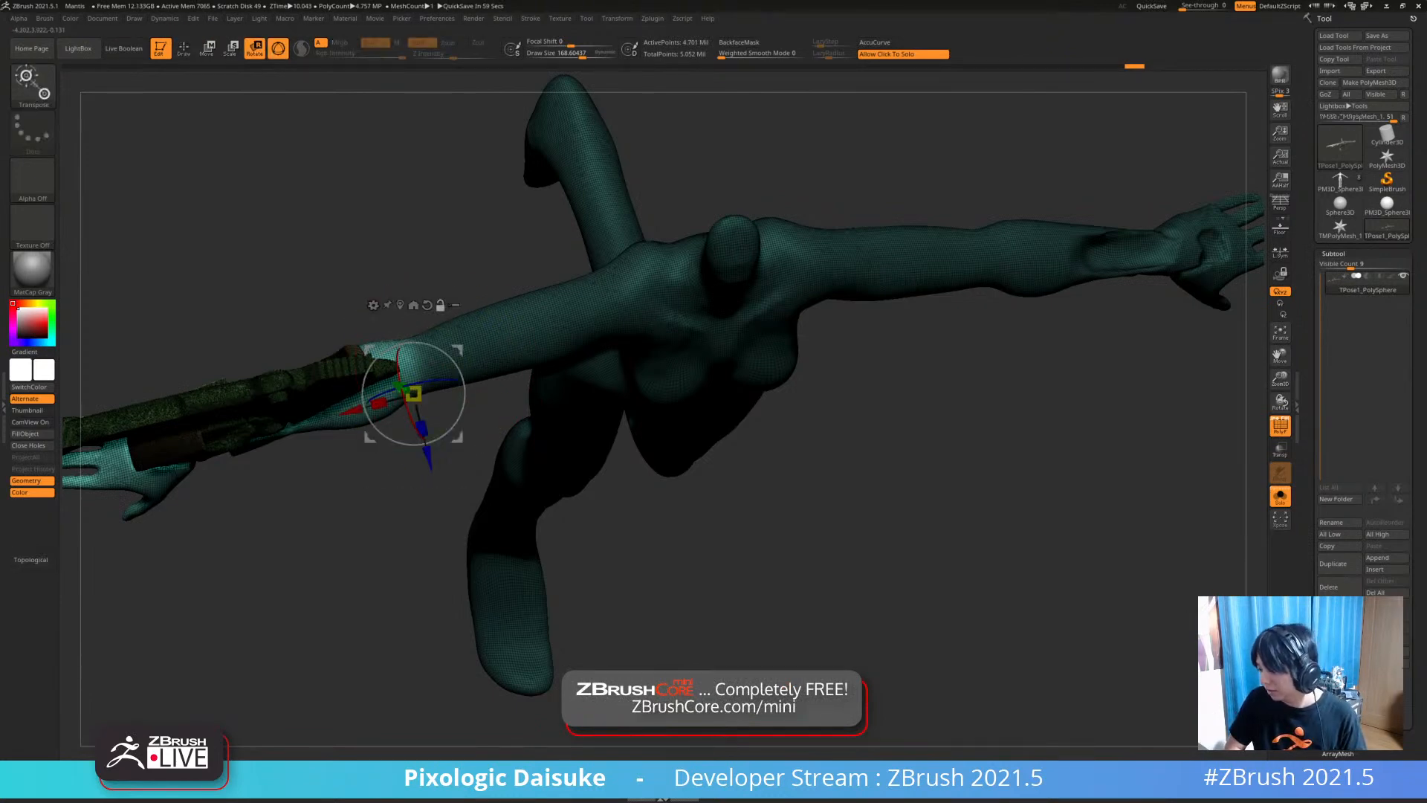
drag(357, 595, 350, 446)
drag(399, 370, 469, 345)
mouse_move(490, 491)
mouse_down()
mouse_move(524, 554)
mouse_move(446, 517)
mouse_up()
key(q)
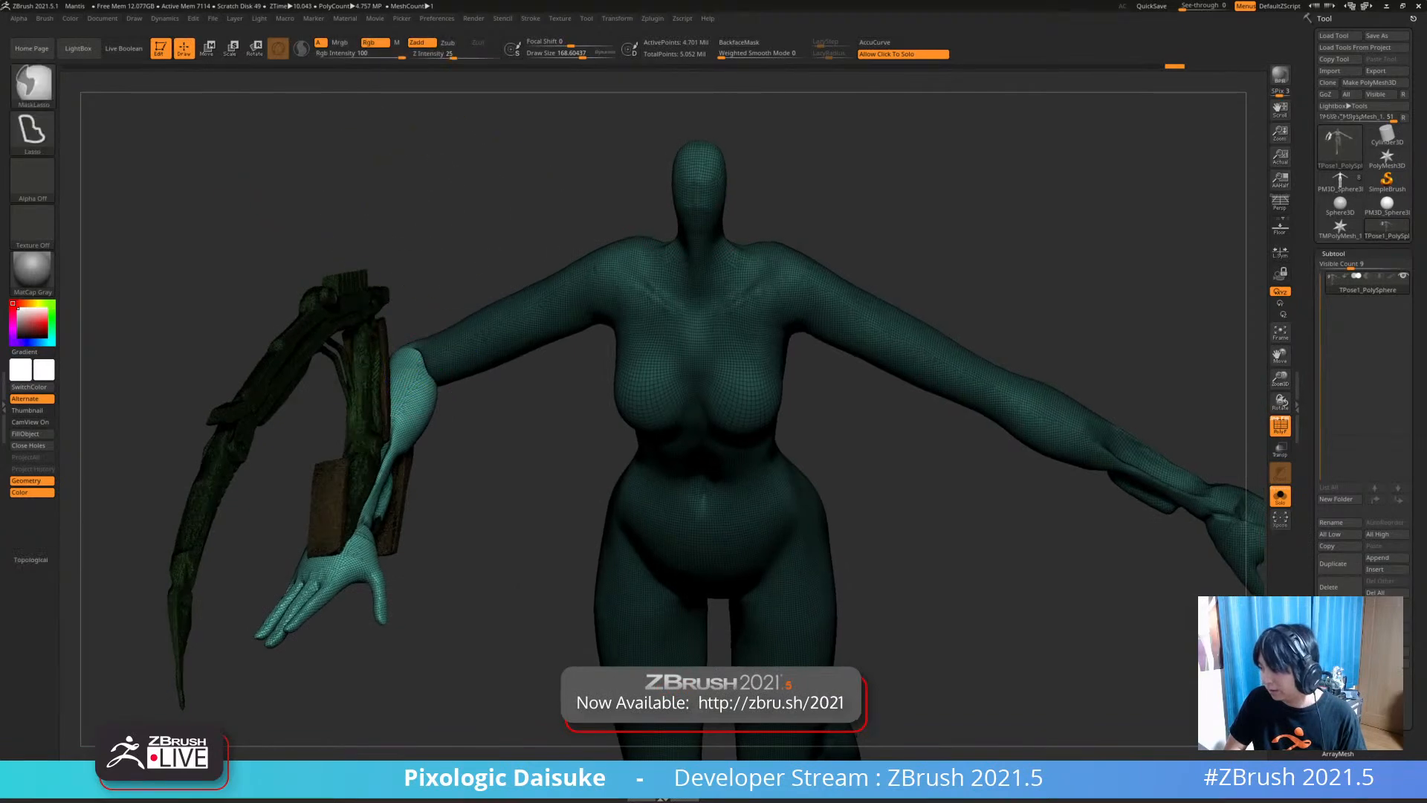
Undo the right forearm rotation and show all hidden parts of the figure
ctrl+right_drag(446, 516, 446, 446)
ctrl+shift+click(460, 550)
mouse_move(461, 550)
mouse_down()
mouse_move(464, 494)
mouse_move(394, 472)
mouse_up()
drag(297, 446, 282, 410)
ctrl+shift+click(376, 401)
ctrl+right_drag(410, 377, 426, 427)
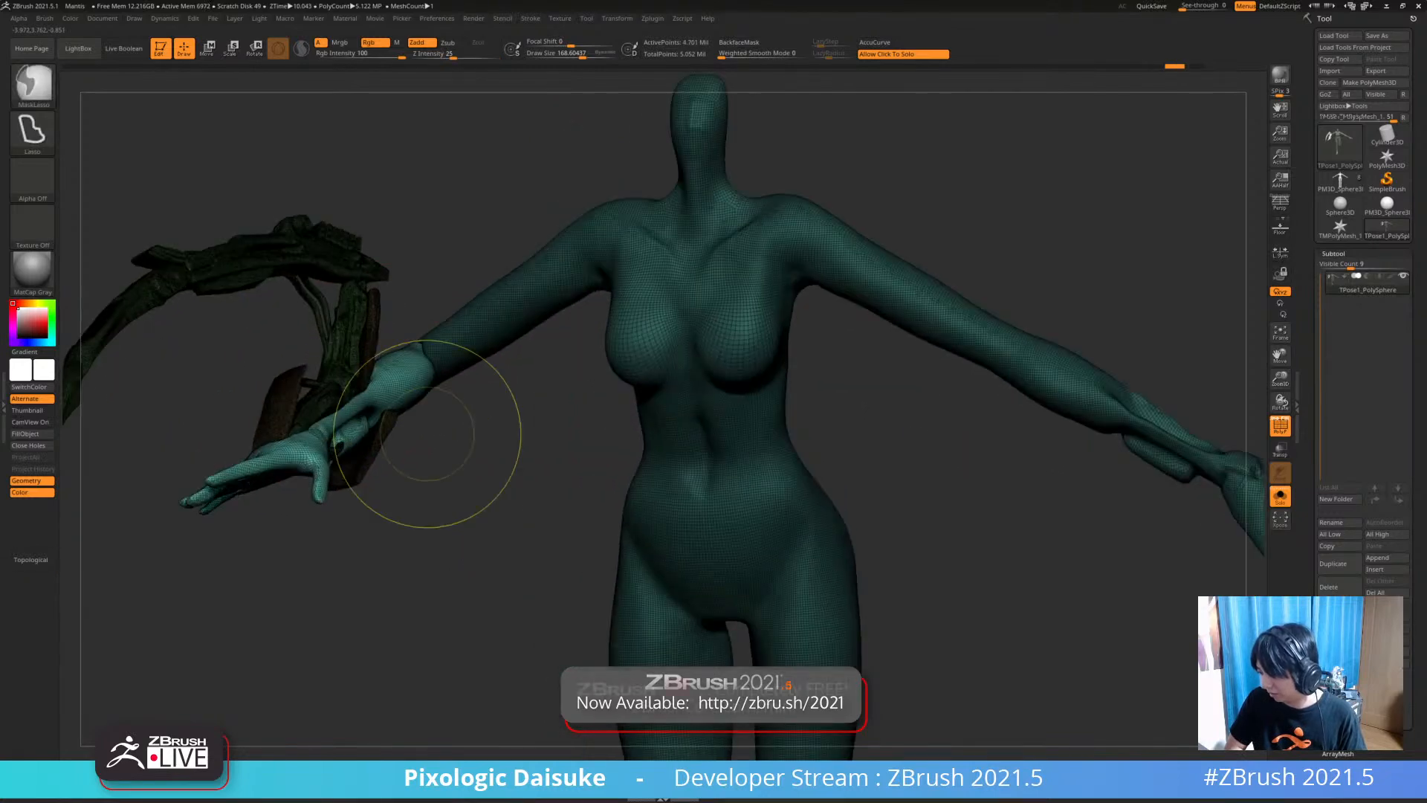
key(ctrl+z)
shift+drag(439, 446, 464, 462)
ctrl+right_drag(469, 436, 554, 348)
ctrl+shift+click(416, 388)
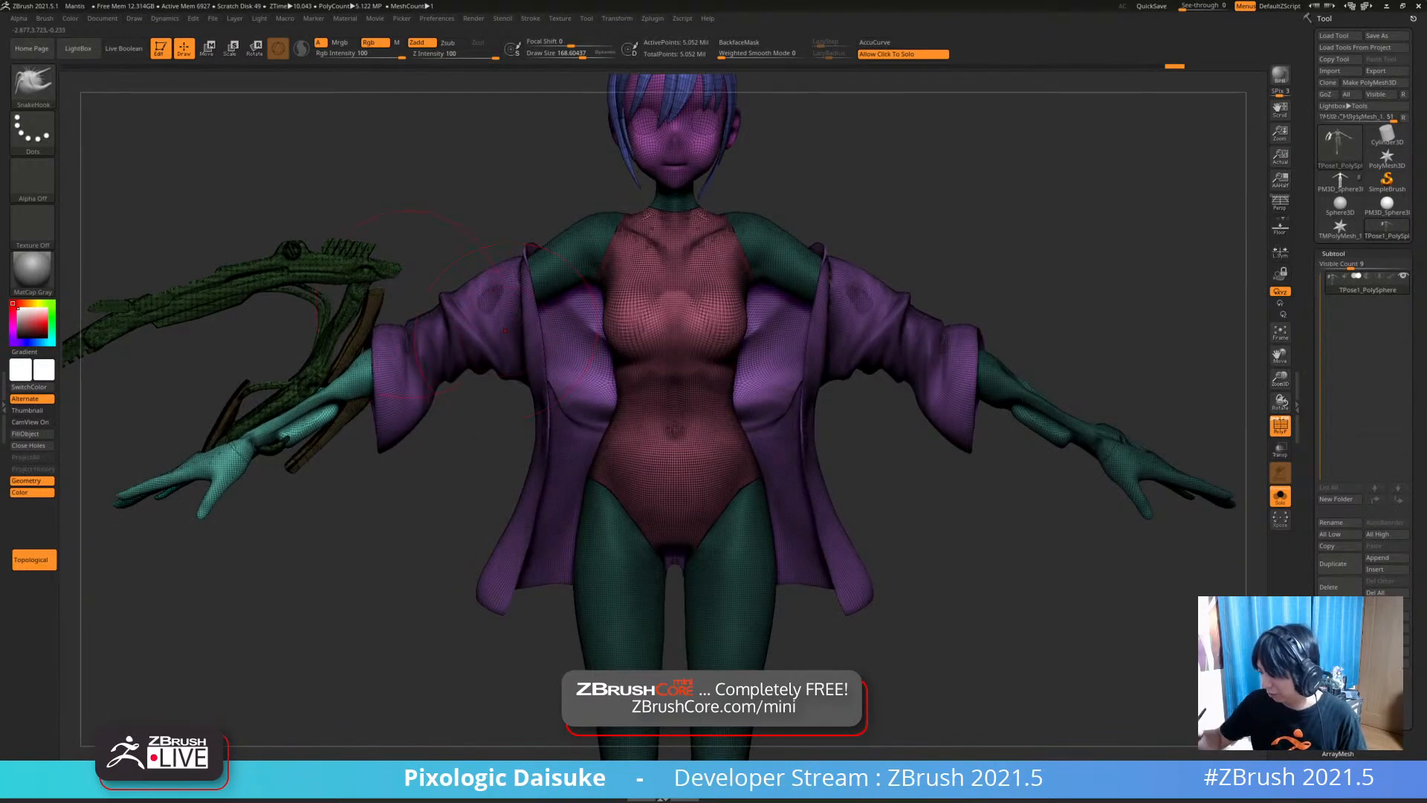
Try to isolate the jacket and invert the visibility, and restore the display of all parts
ctrl+drag(446, 297, 411, 320)
click(30, 560)
ctrl+right_drag(671, 400, 617, 395)
ctrl+shift+click(577, 401)
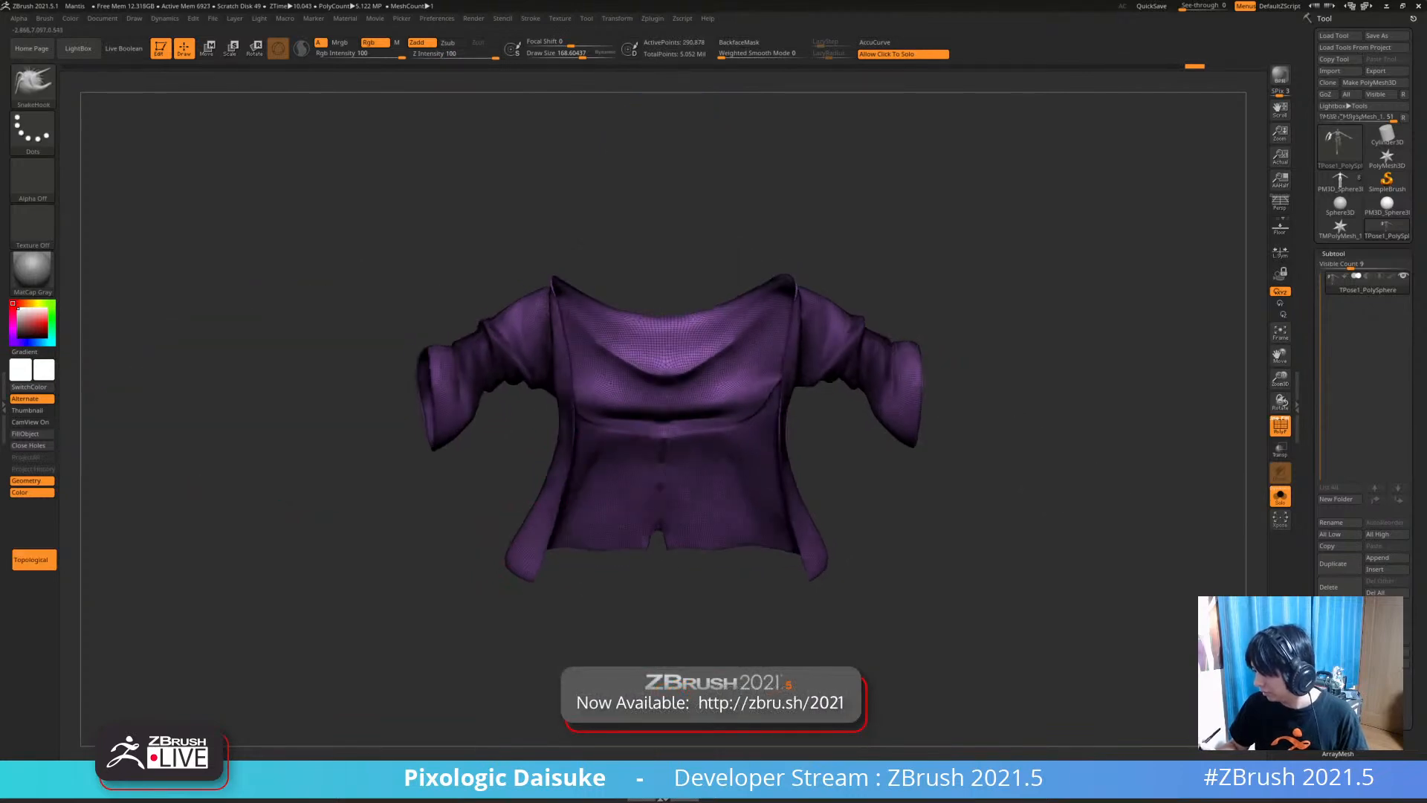
key(ctrl+shift)
ctrl+shift+drag(487, 501, 493, 524)
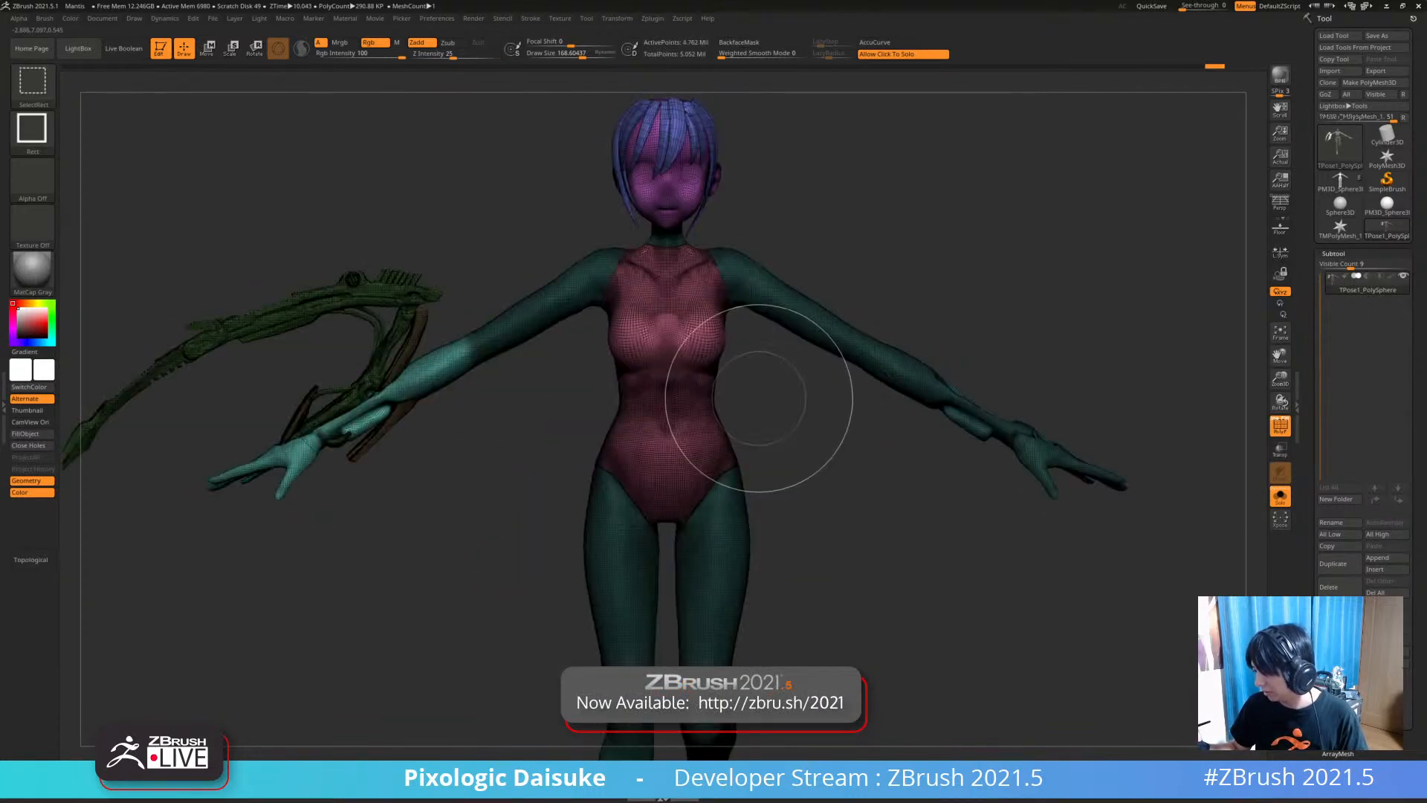
key(ctrl+z)
ctrl+shift+click(492, 513)
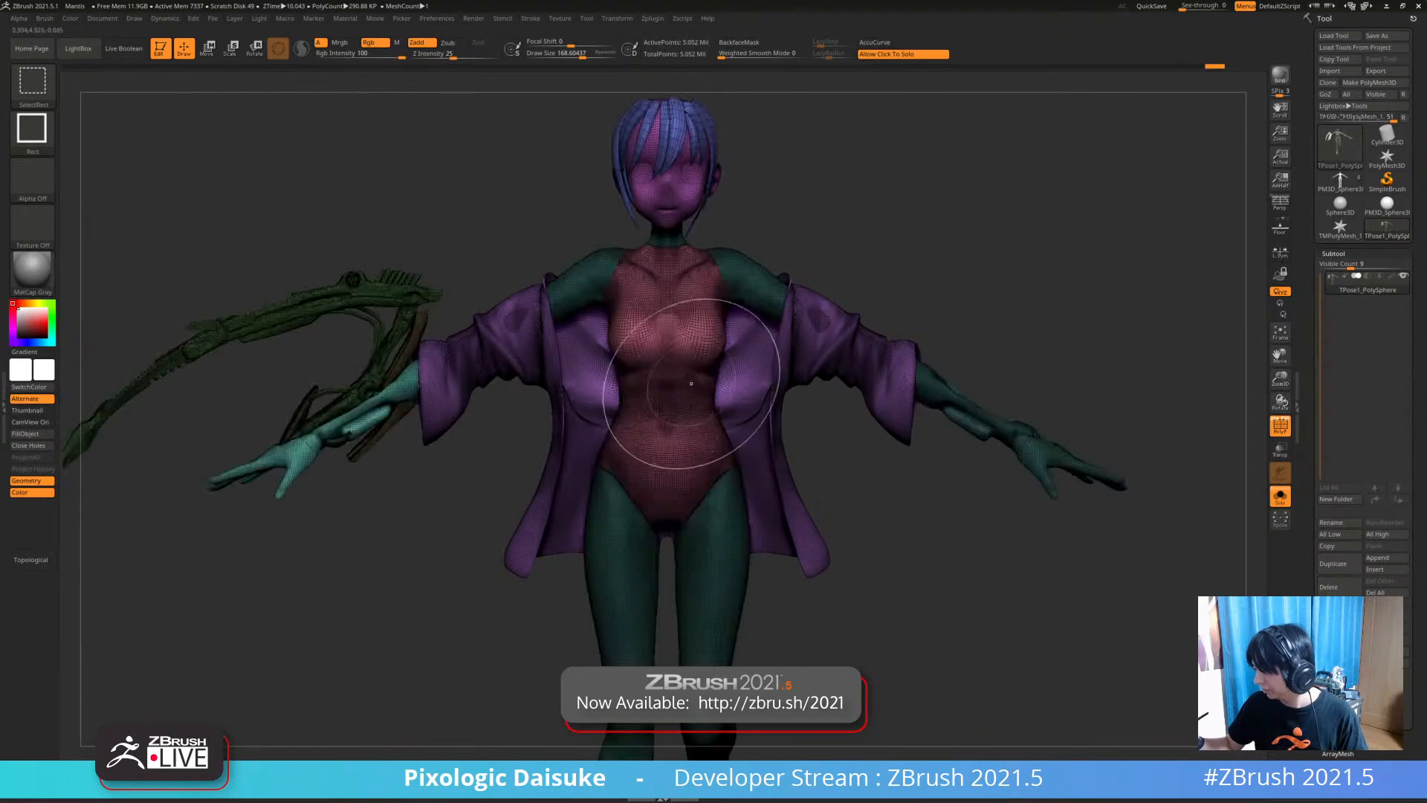
Hide the leotard, head and hair, keeping the body, jacket and right blade shown
ctrl+shift+click(718, 299)
ctrl+shift+click(775, 221)
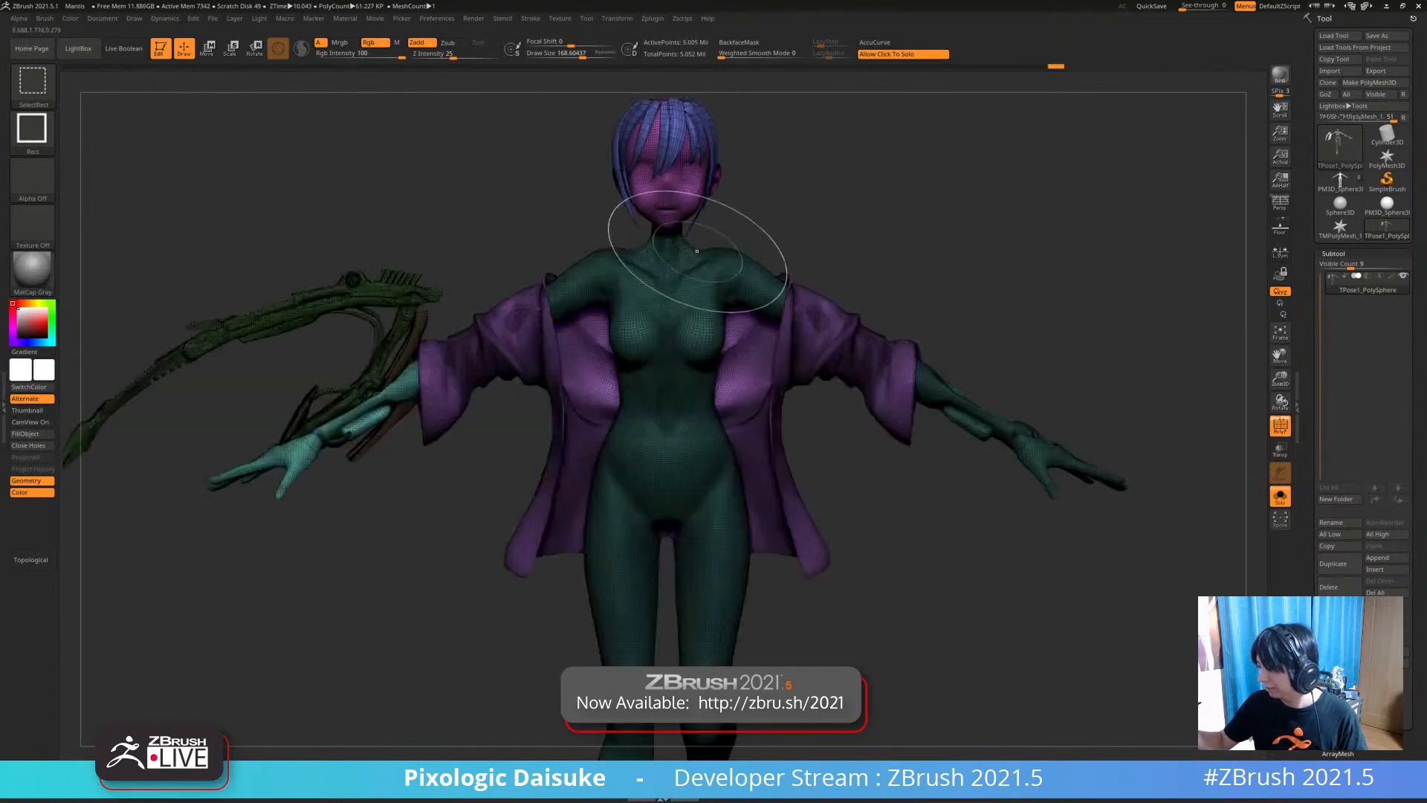
ctrl+alt+shift+click(677, 139)
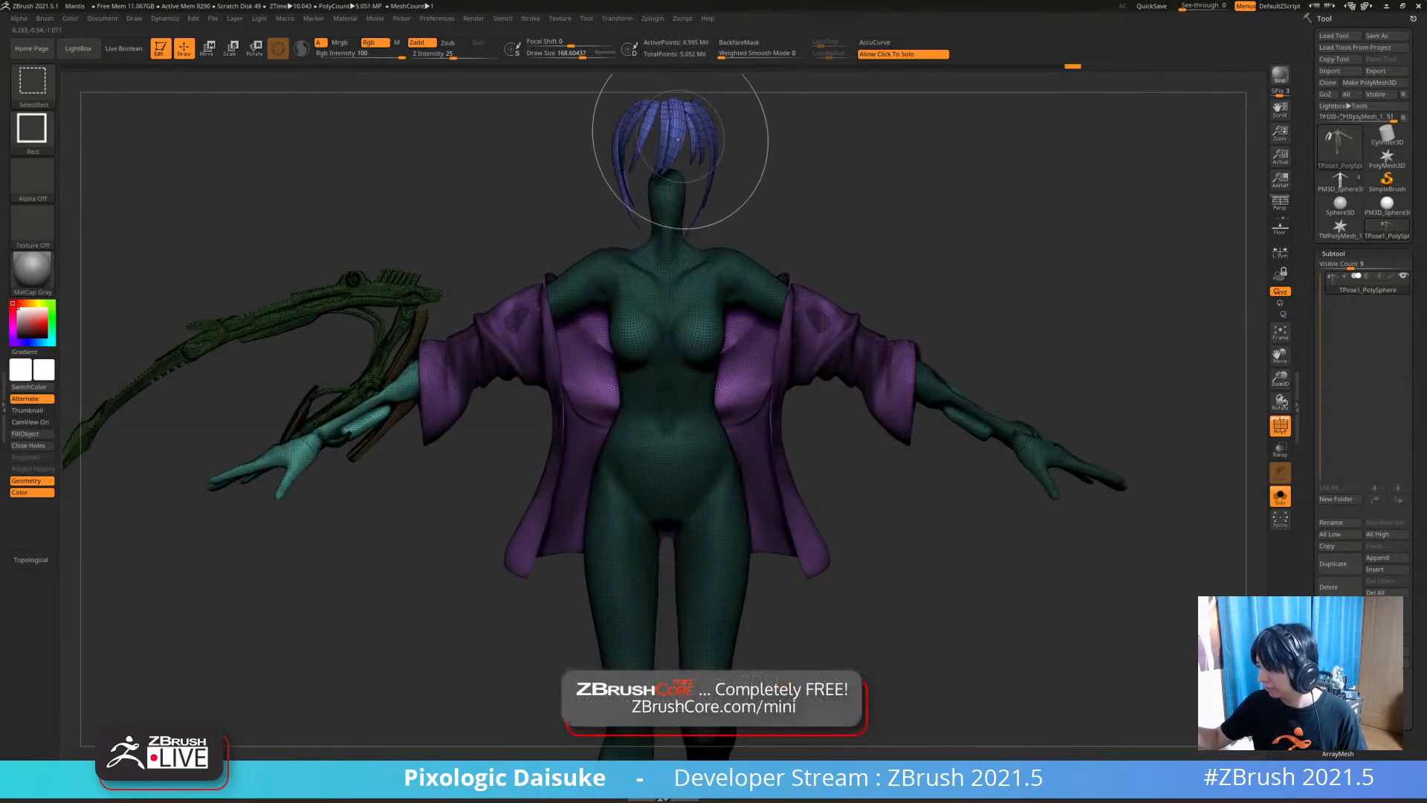
ctrl+shift+click(678, 140)
alt+drag(453, 513, 487, 504)
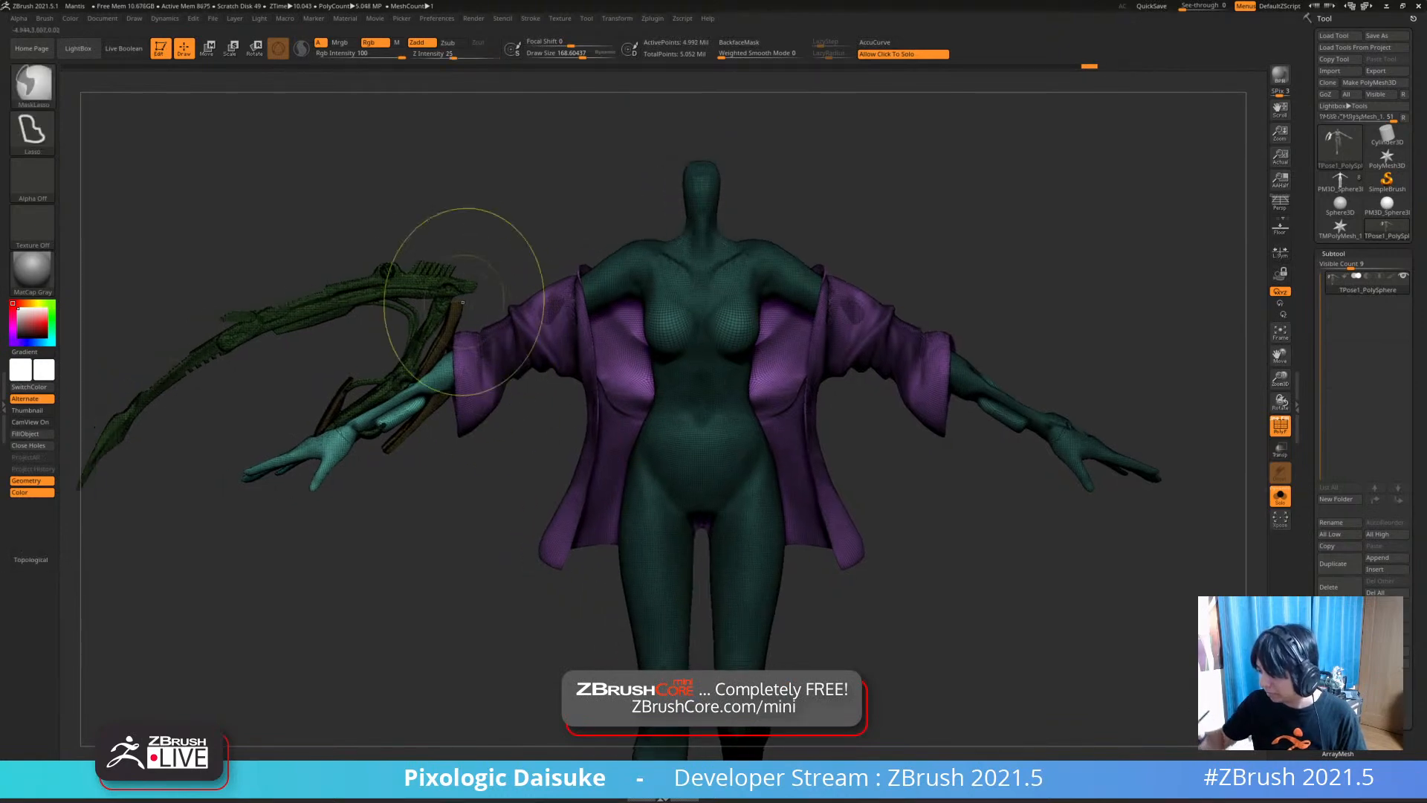
Try to rotate the unmasked right forearm and blade together with the jacket, using a gizmo on the right sleeve
ctrl+right_drag(262, 320, 188, 355)
mouse_move(153, 402)
ctrl+mouse_down()
mouse_move(314, 227)
mouse_move(513, 226)
mouse_move(512, 327)
mouse_move(476, 424)
mouse_move(319, 505)
mouse_move(237, 527)
ctrl+mouse_up()
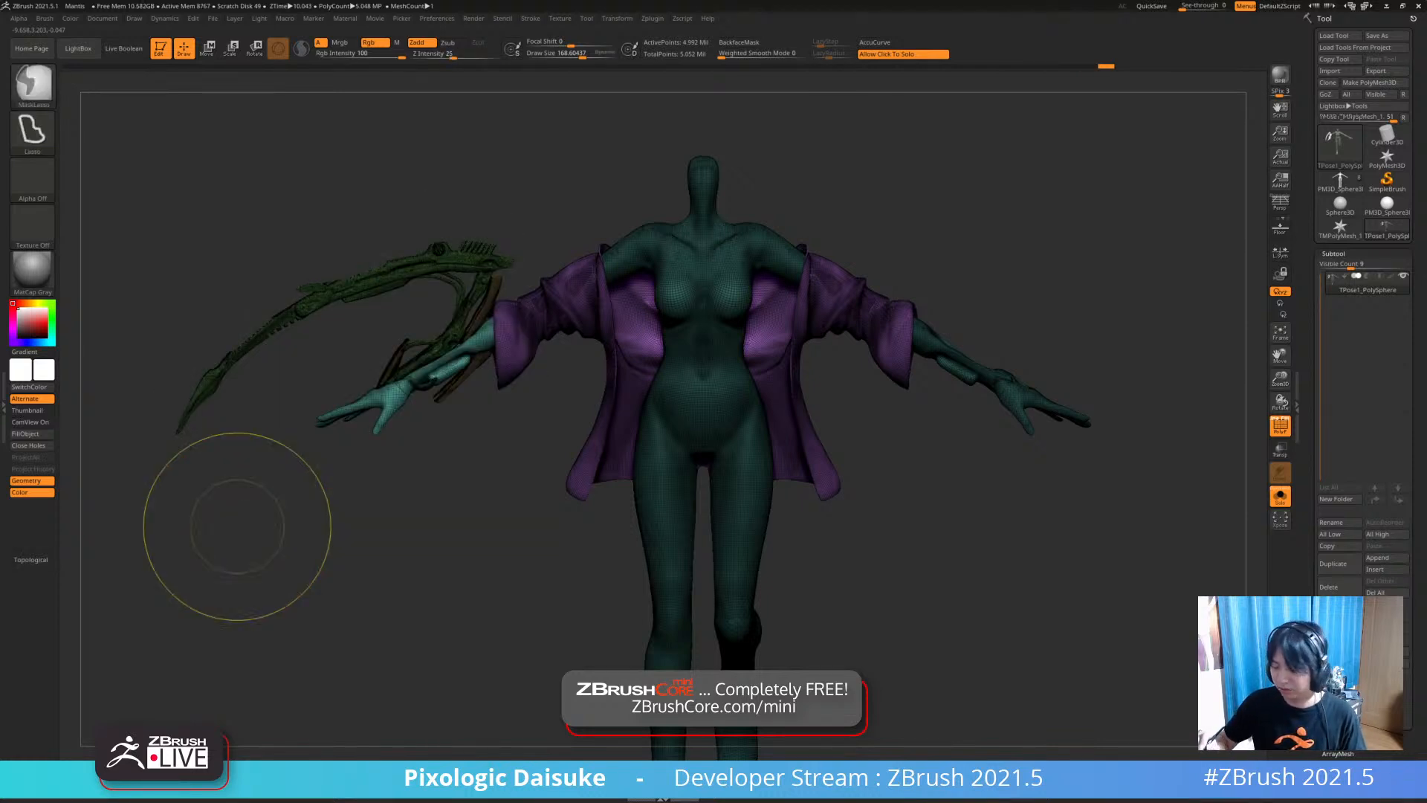
mouse_move(143, 440)
ctrl+mouse_down()
mouse_move(461, 199)
mouse_move(525, 272)
mouse_move(532, 402)
mouse_move(446, 513)
mouse_move(258, 554)
ctrl+mouse_up()
right_drag(459, 398, 504, 342)
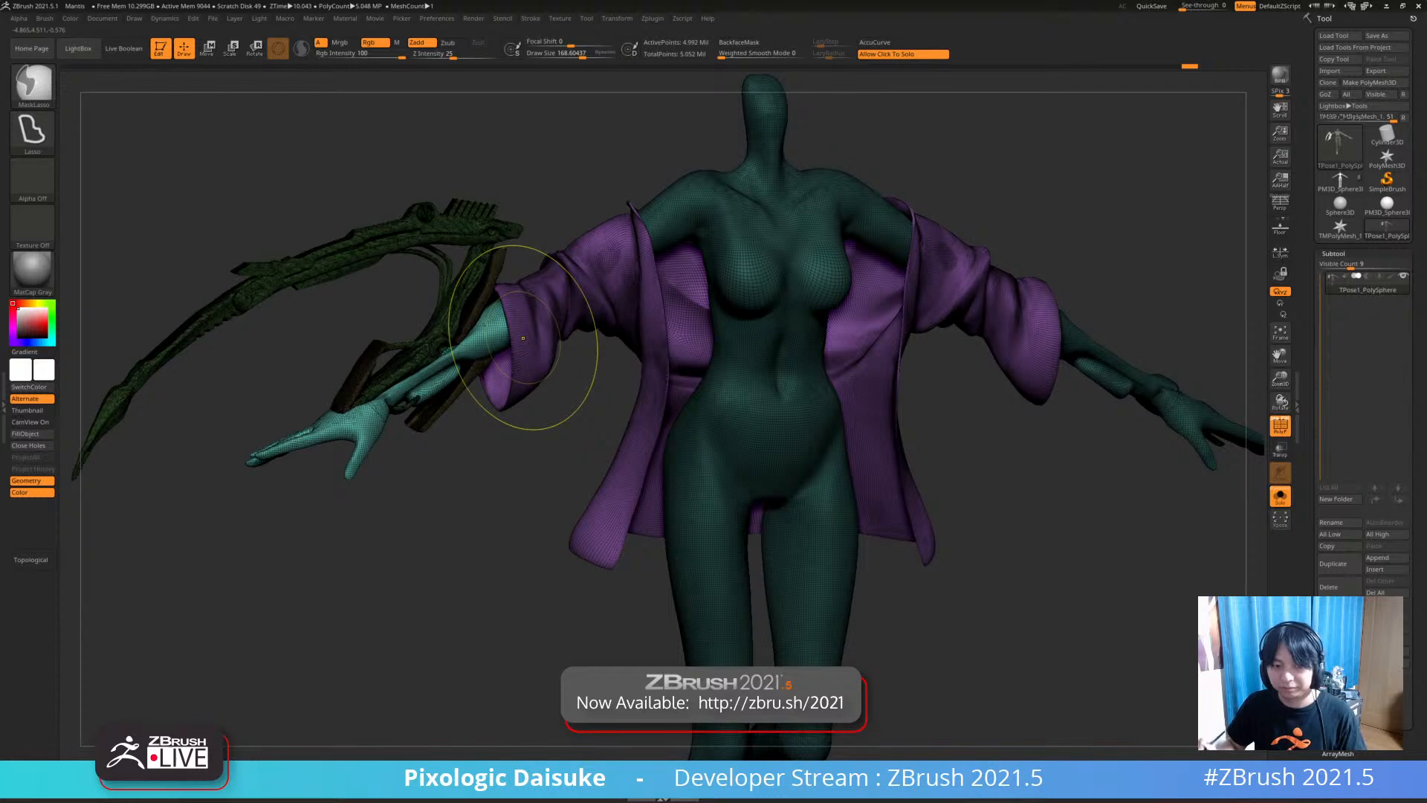
key(ctrl+z)
right_drag(524, 338, 483, 332)
key(r)
drag(576, 290, 588, 300)
key(ctrl+z)
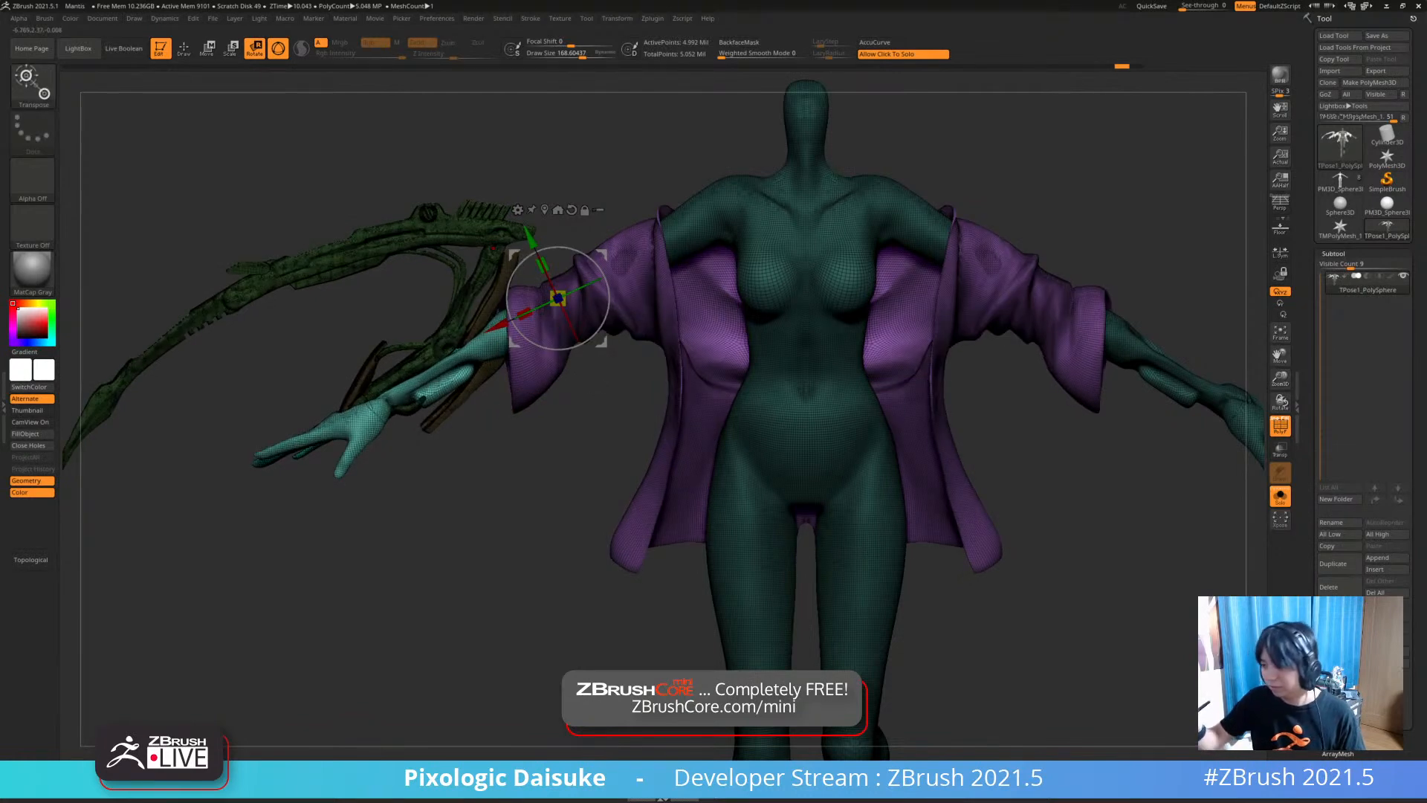
Mask the jacket with MaskLasso, leaving its lower right sleeve unmasked together with the forearm and blade
key(q)
mouse_move(437, 446)
alt+mouse_down()
mouse_move(371, 481)
mouse_move(348, 451)
alt+mouse_up()
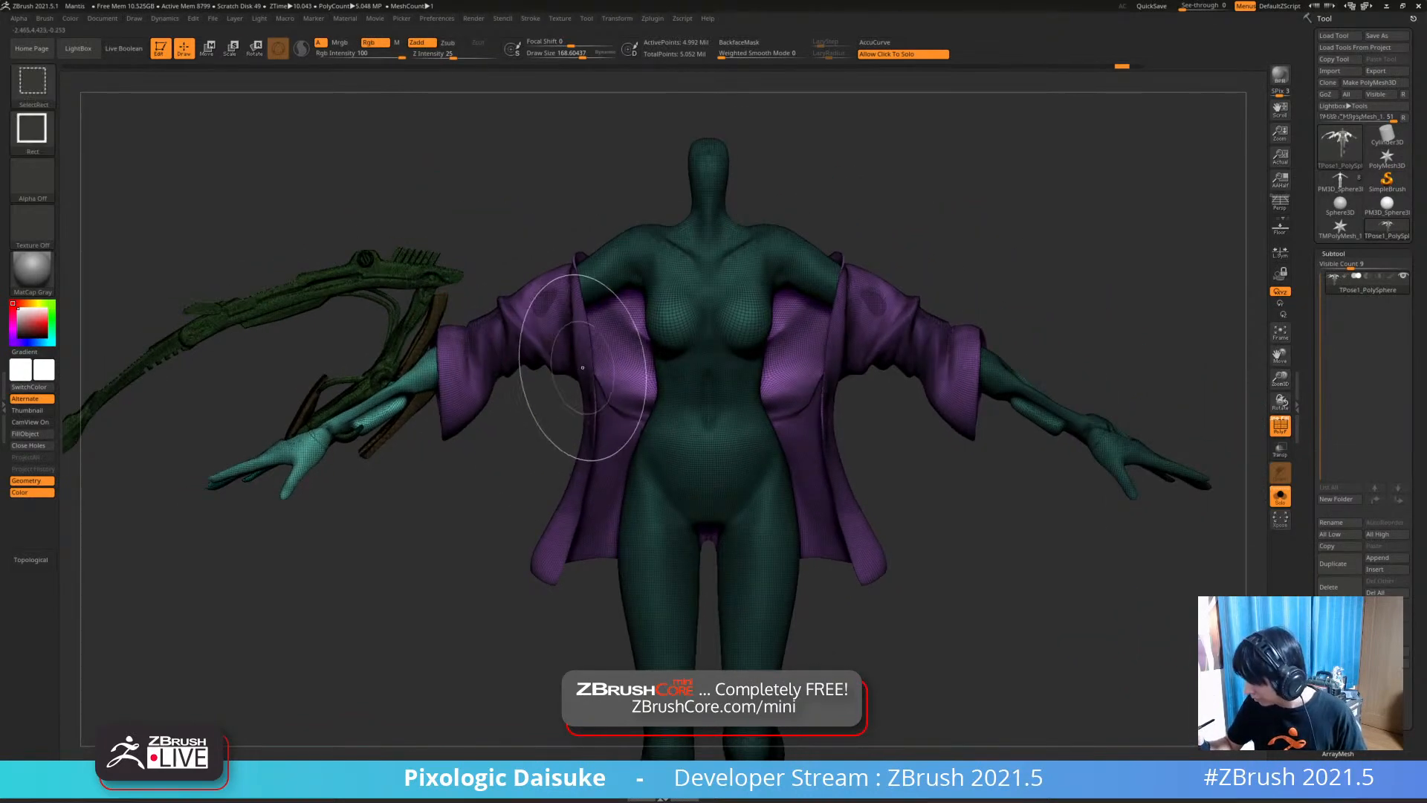
ctrl+shift+click(599, 462)
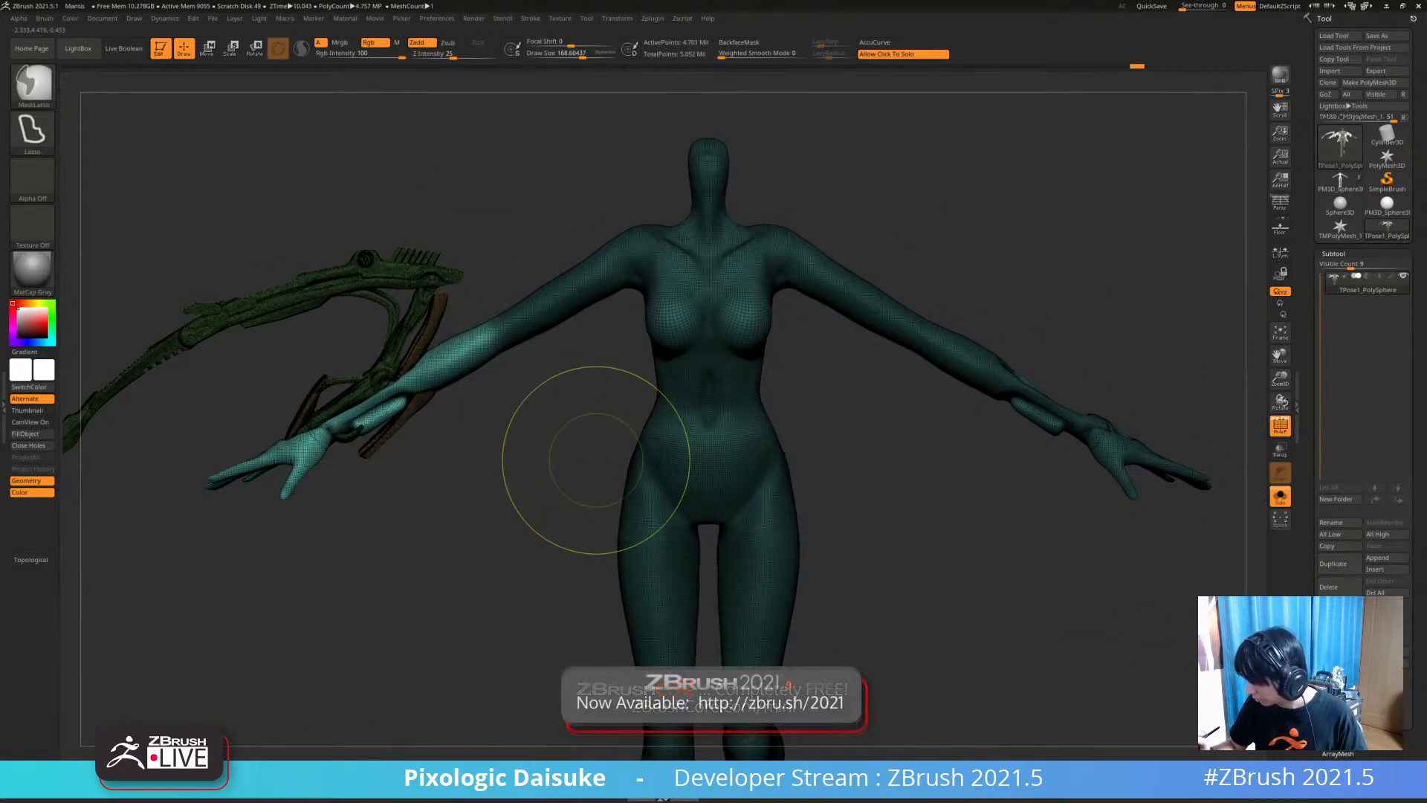
key(ctrl+z)
mouse_move(933, 169)
ctrl+mouse_down()
mouse_move(479, 256)
mouse_move(513, 662)
mouse_move(884, 595)
ctrl+mouse_up()
ctrl+drag(992, 376, 1082, 279)
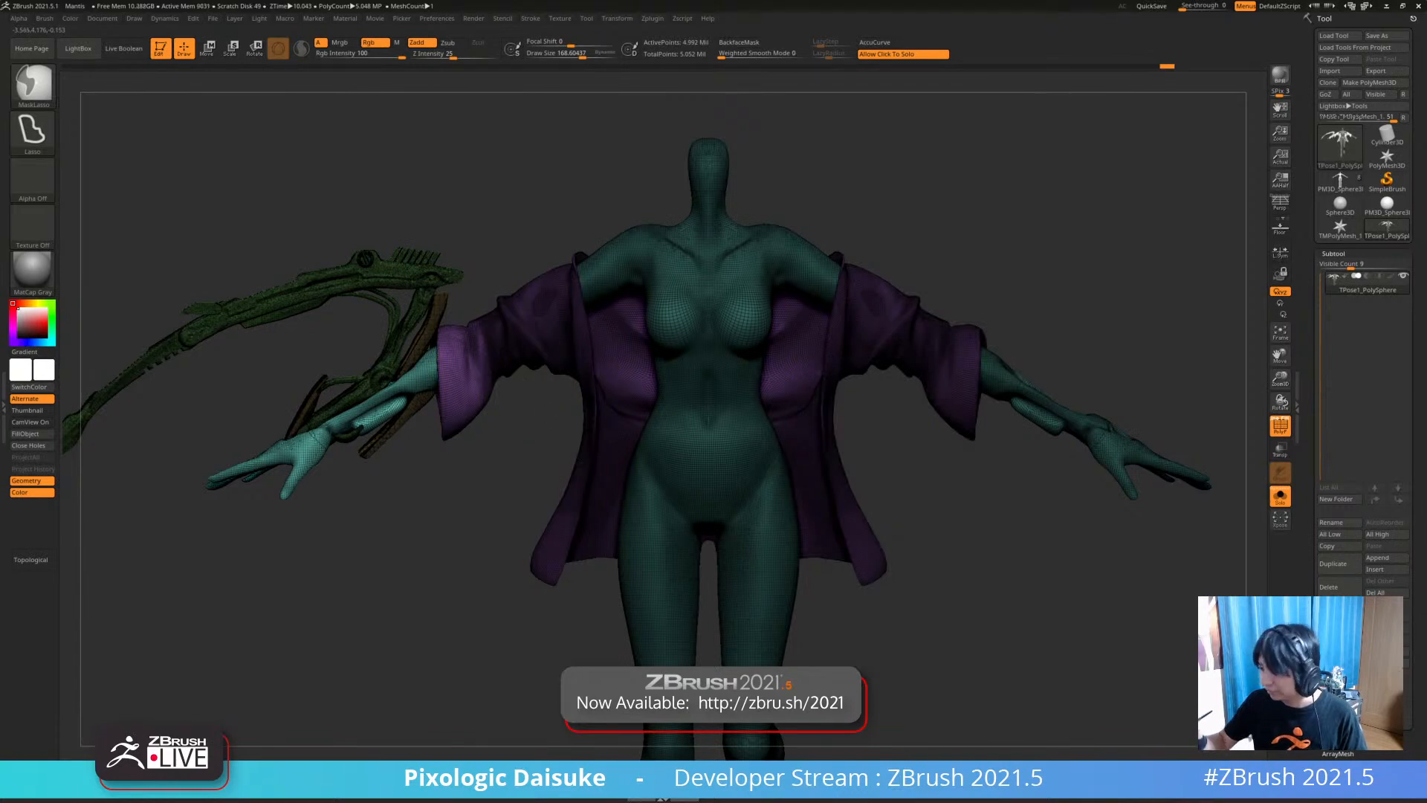
Rotate the unmasked right forearm, blade and sleeve slightly about the elbow
key(r)
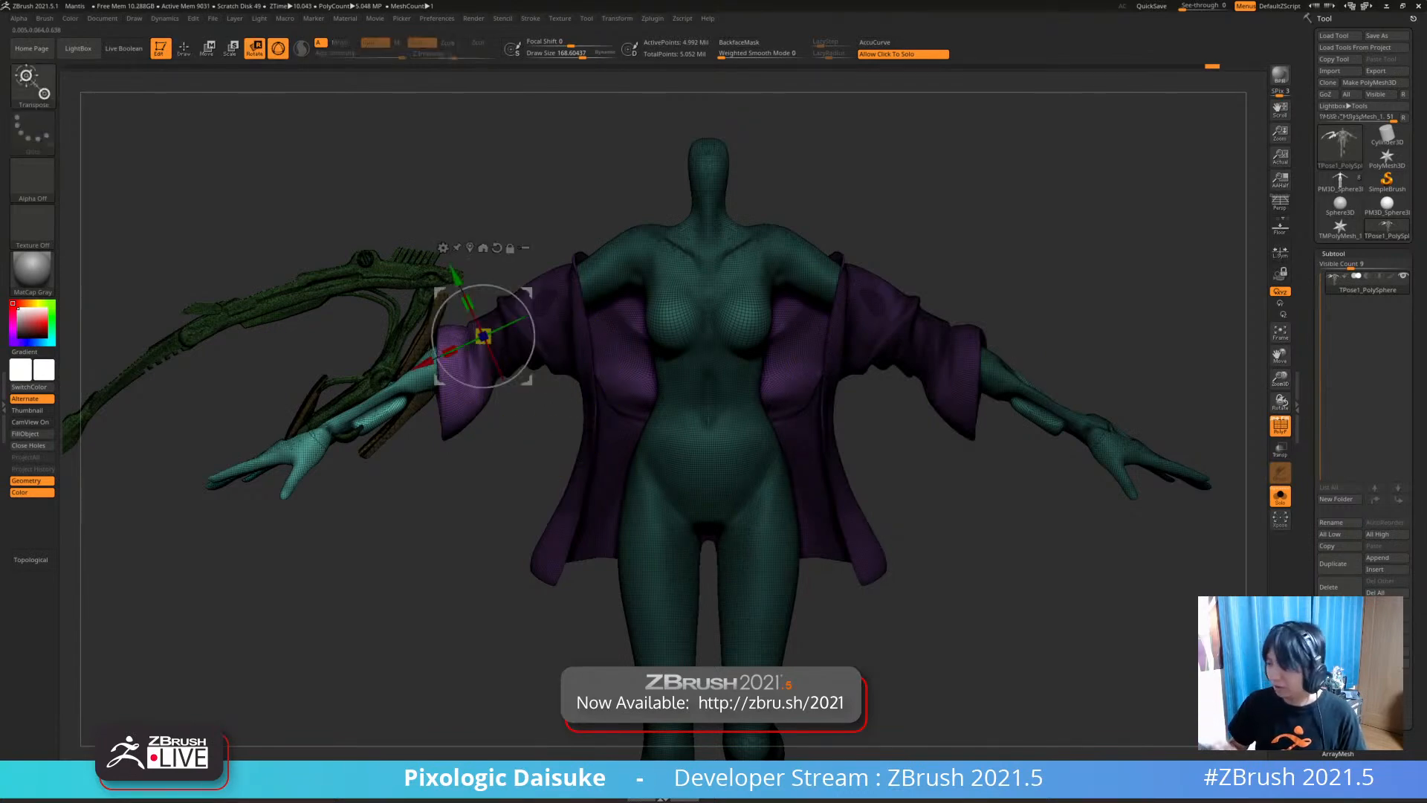
drag(513, 438, 551, 460)
drag(480, 343, 502, 333)
Return to Draw mode, clear the mask and show all parts of the figure
key(q)
mouse_move(535, 476)
mouse_down()
mouse_move(487, 464)
mouse_move(476, 553)
mouse_up()
ctrl+shift+click(367, 677)
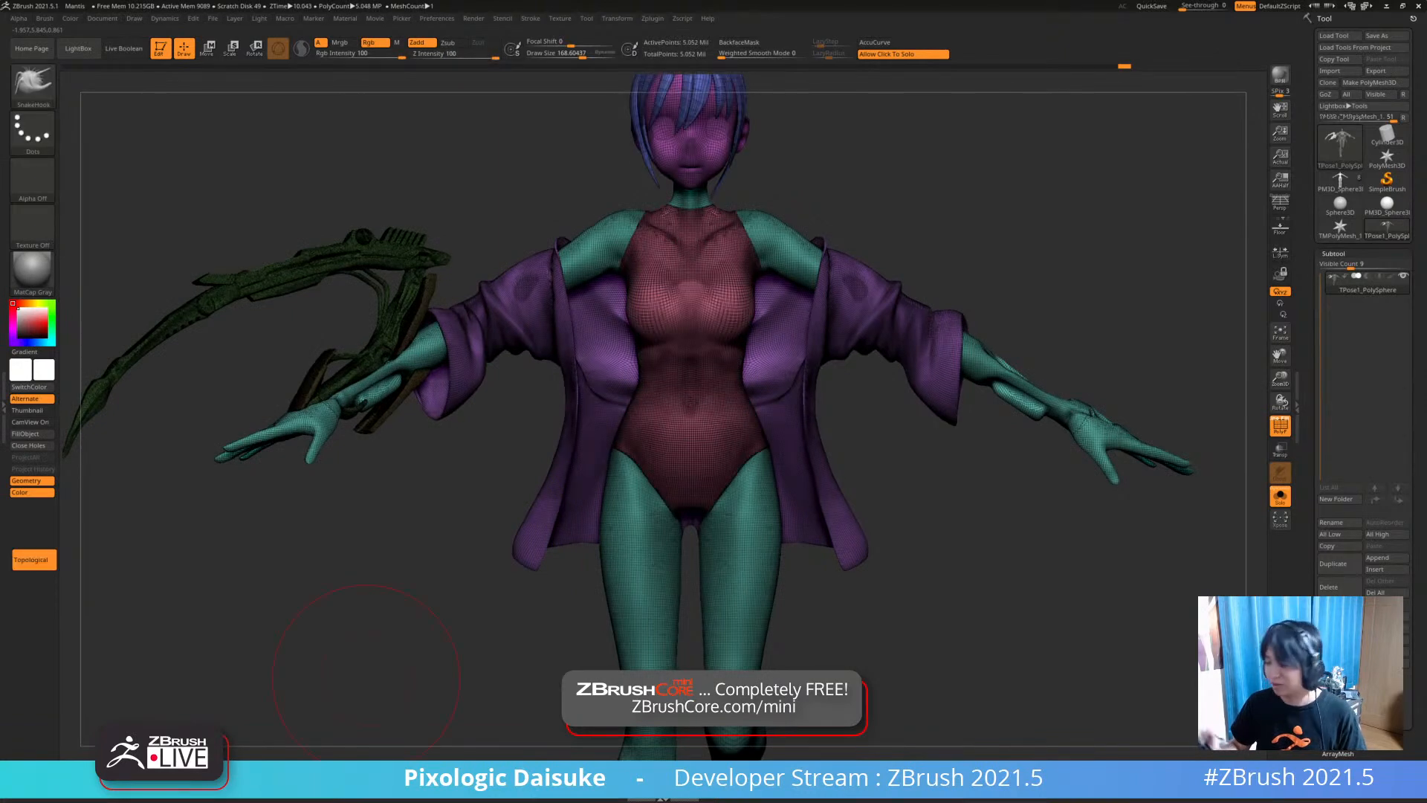
Transfer the Transpose Master pose back to the original subtools with TPose|SubT
mouse_move(366, 677)
ctrl+right_down()
mouse_move(364, 609)
mouse_move(513, 621)
ctrl+right_up()
mouse_move(899, 457)
right_down()
mouse_move(782, 469)
mouse_move(749, 312)
right_up()
right_drag(751, 520, 639, 532)
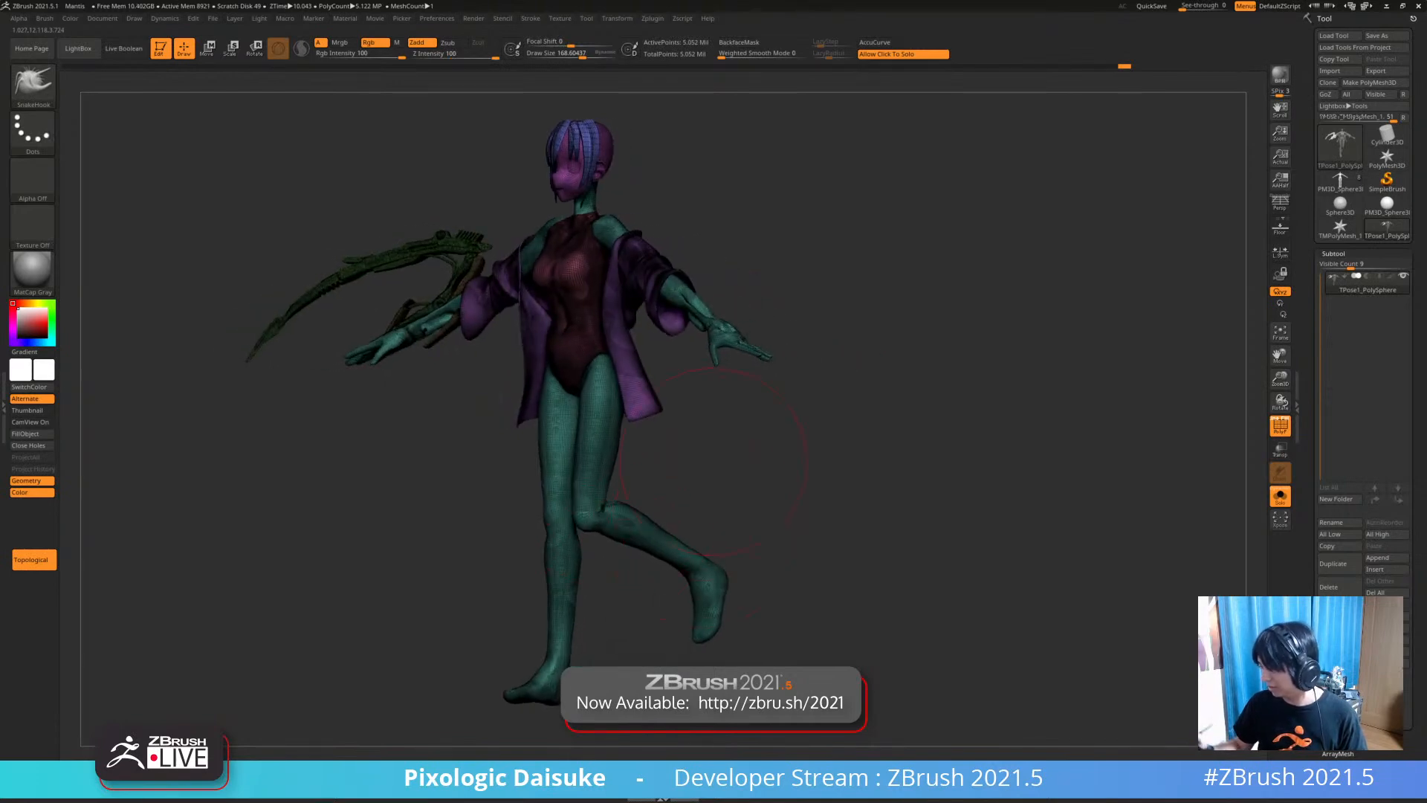
click(653, 18)
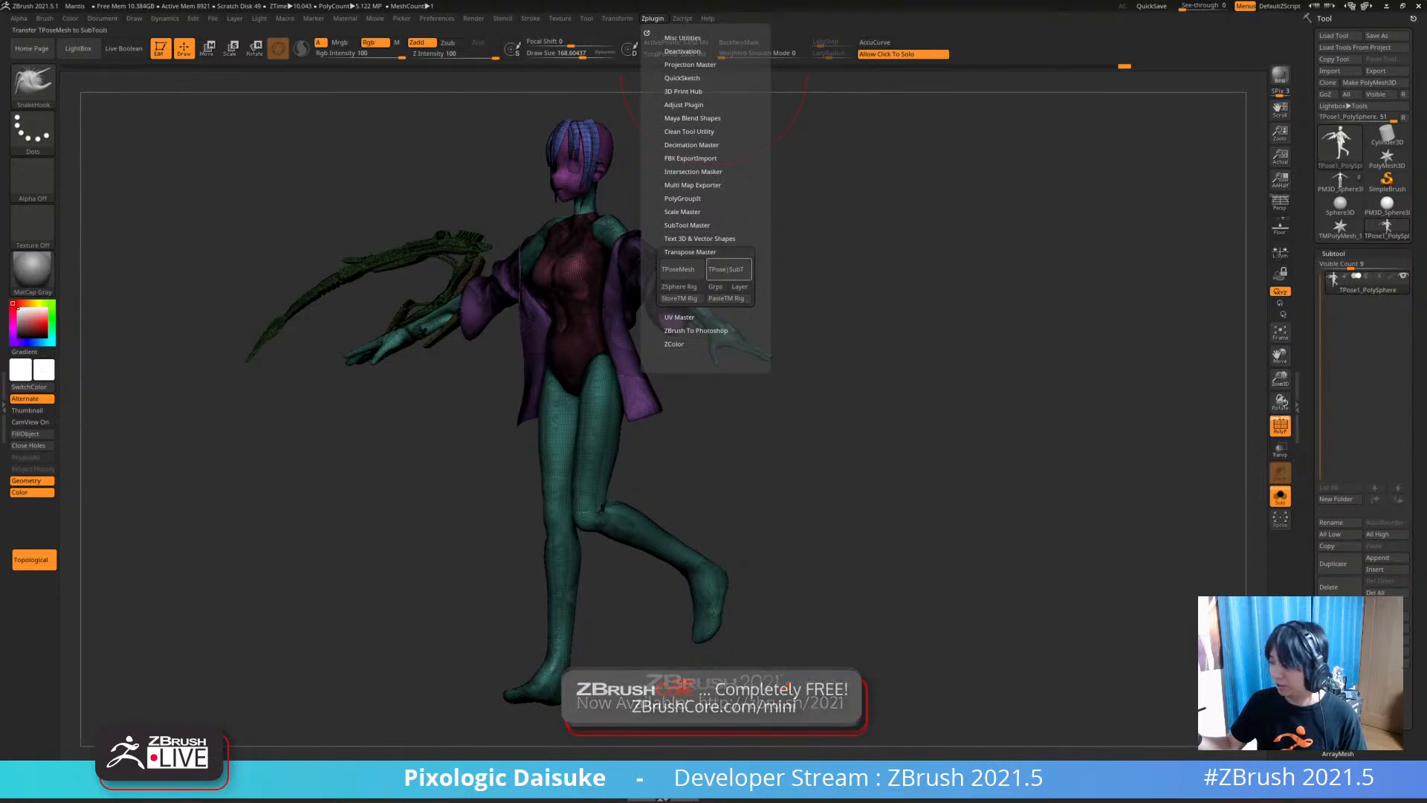
click(728, 269)
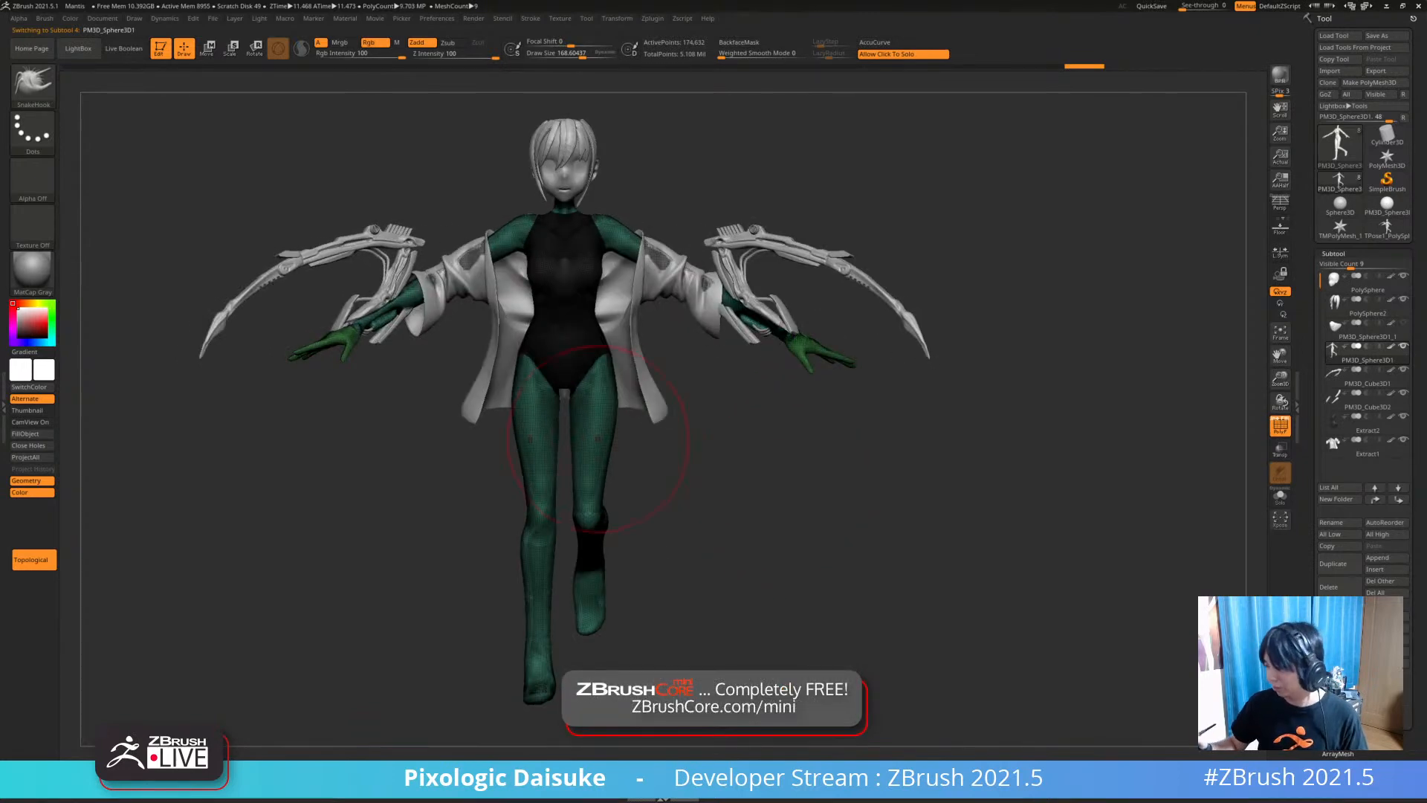
Assign the whole body subtool to a single polygroup
key(ctrl)
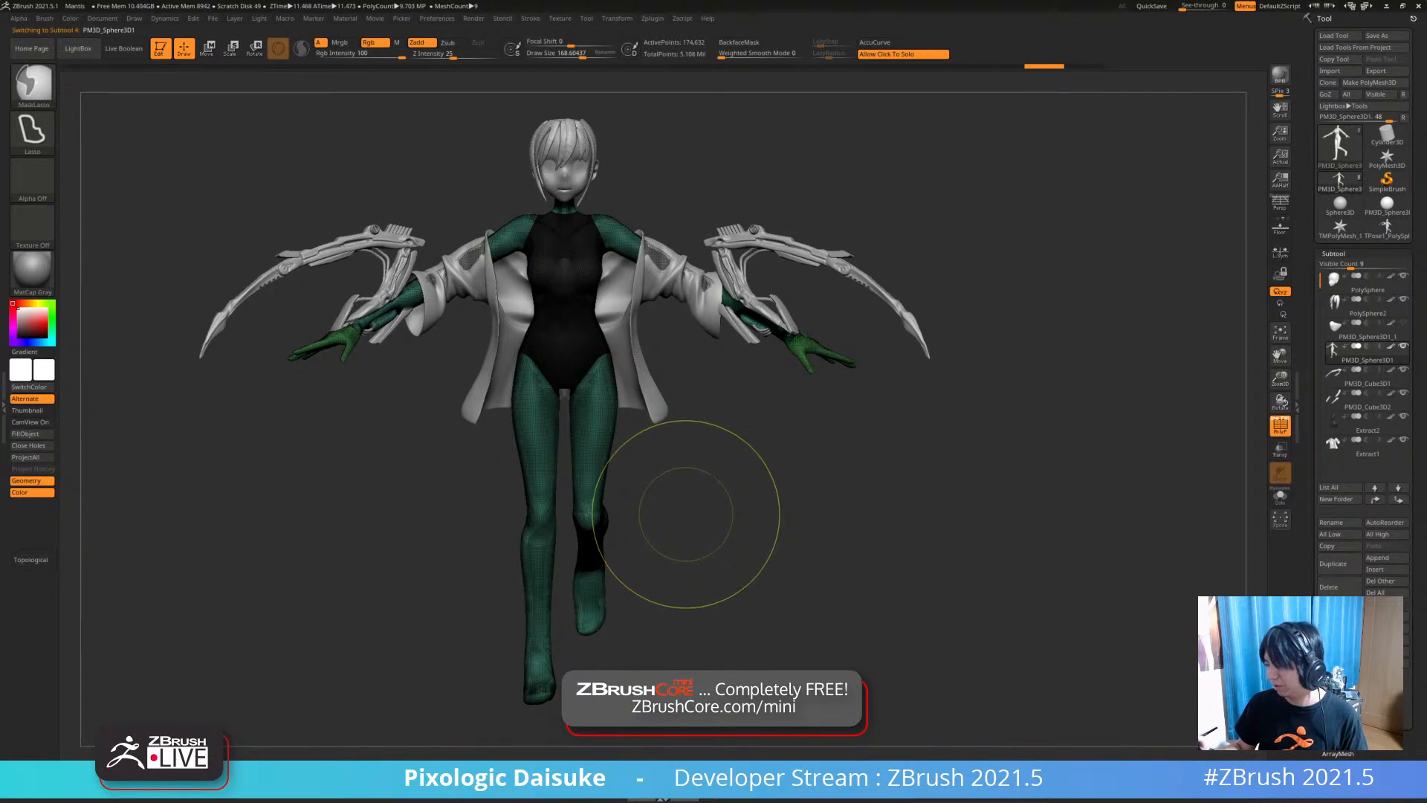
mouse_move(685, 516)
mouse_down()
mouse_move(733, 512)
mouse_move(681, 522)
mouse_up()
key(ctrl+w)
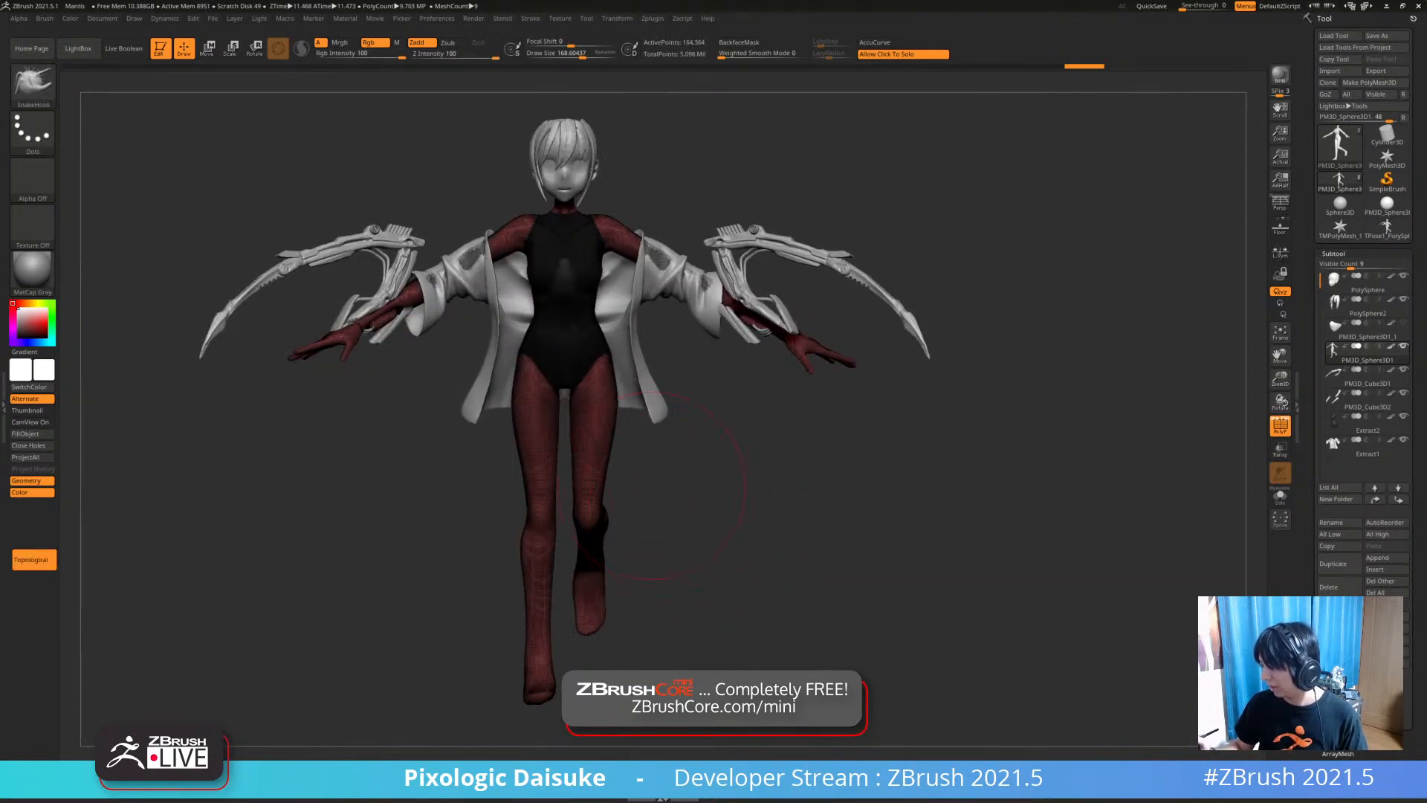
Switch to the right blade subtool, and undo the body's polygroup change and its transferred leg pose
alt+click(479, 513)
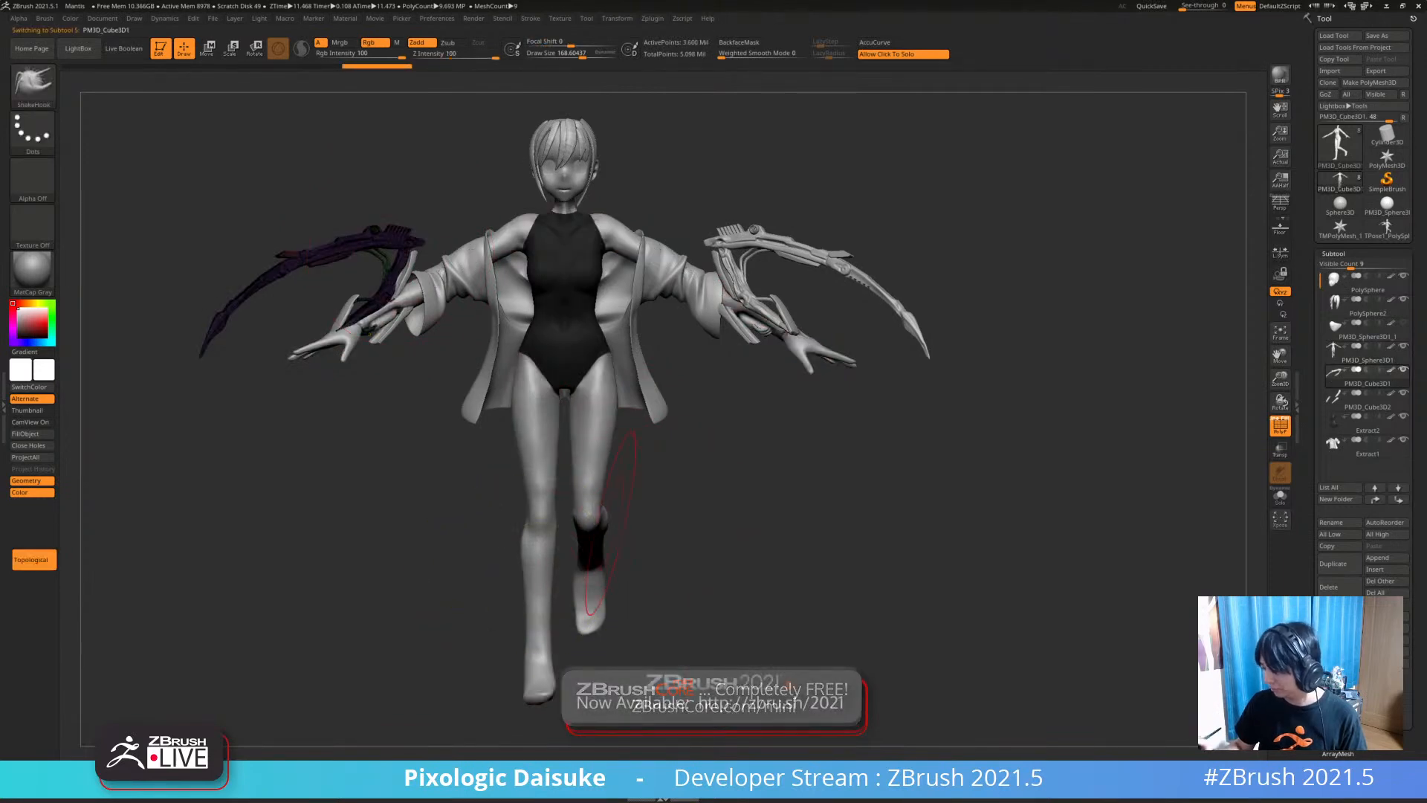
key(ctrl+z)
key(ctrl+z)
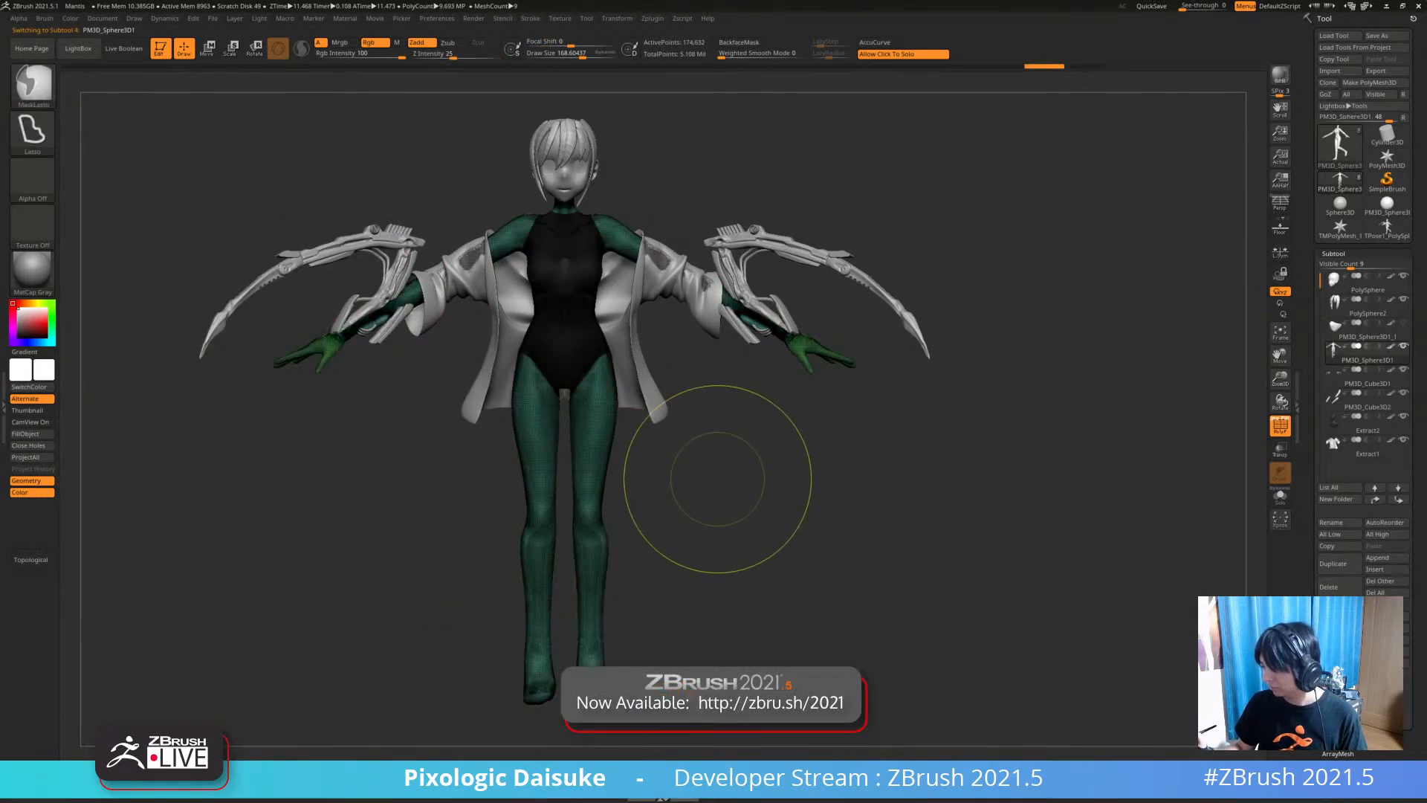
key(ctrl+z)
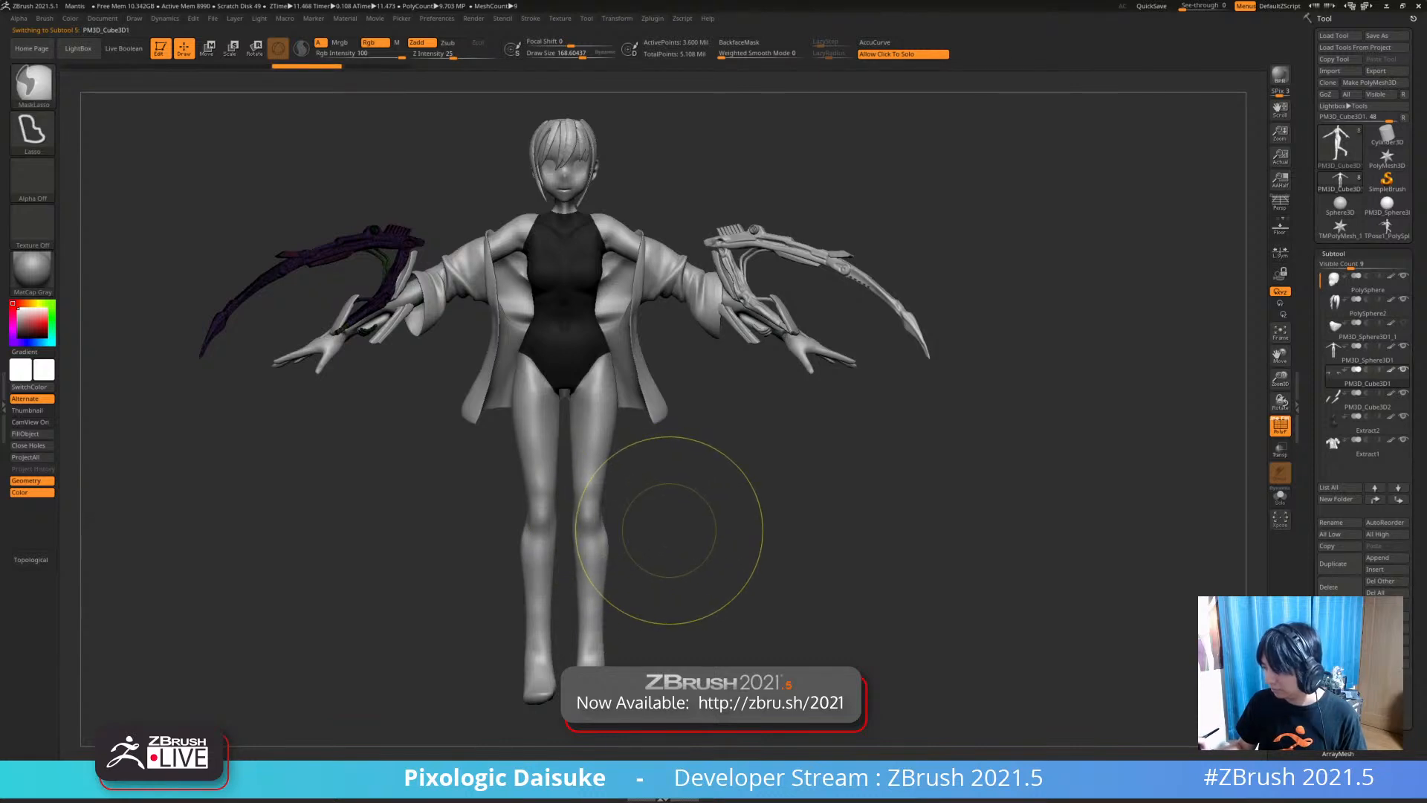
Undo the transferred pose change on the blade subtool, and select the forearm plates subtool
key(ctrl+z)
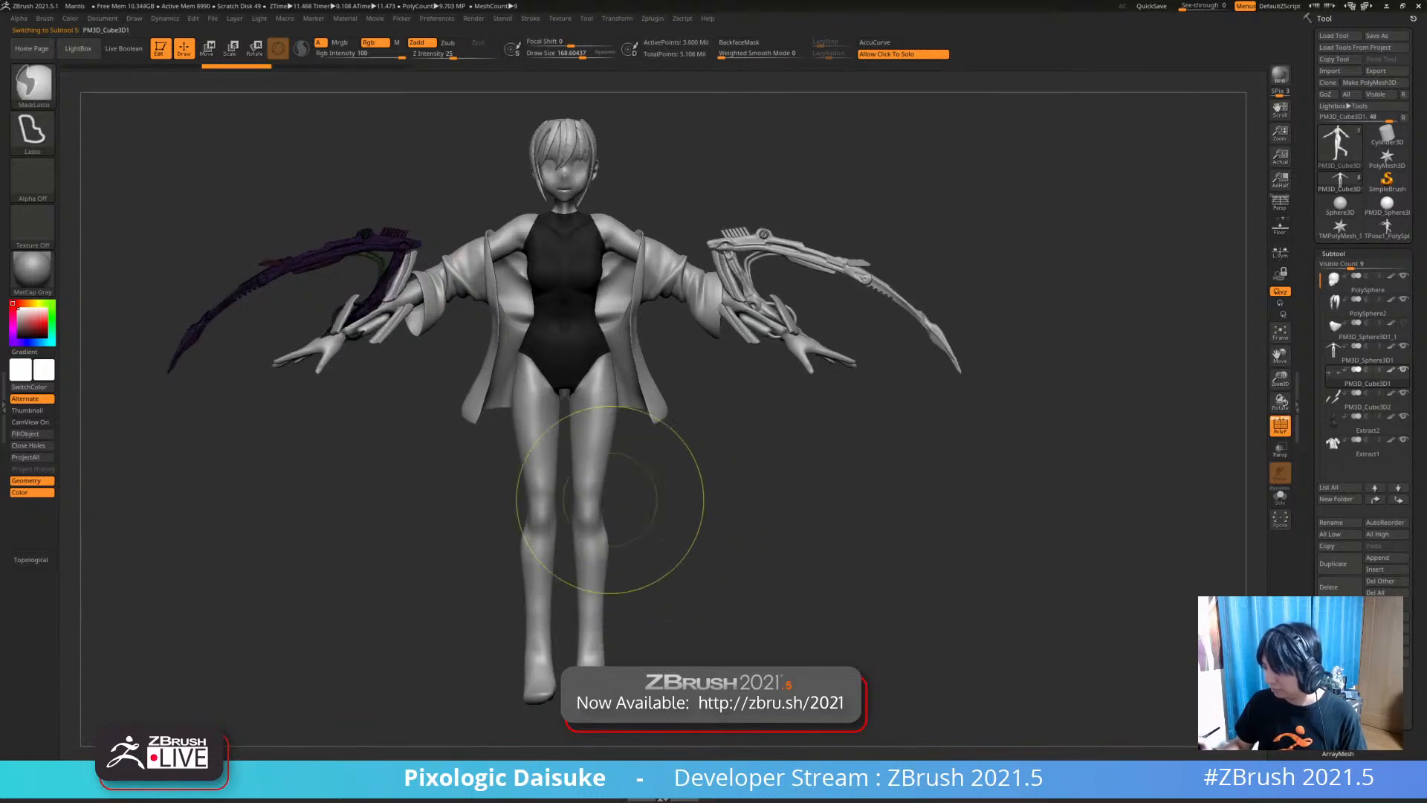
key(ctrl)
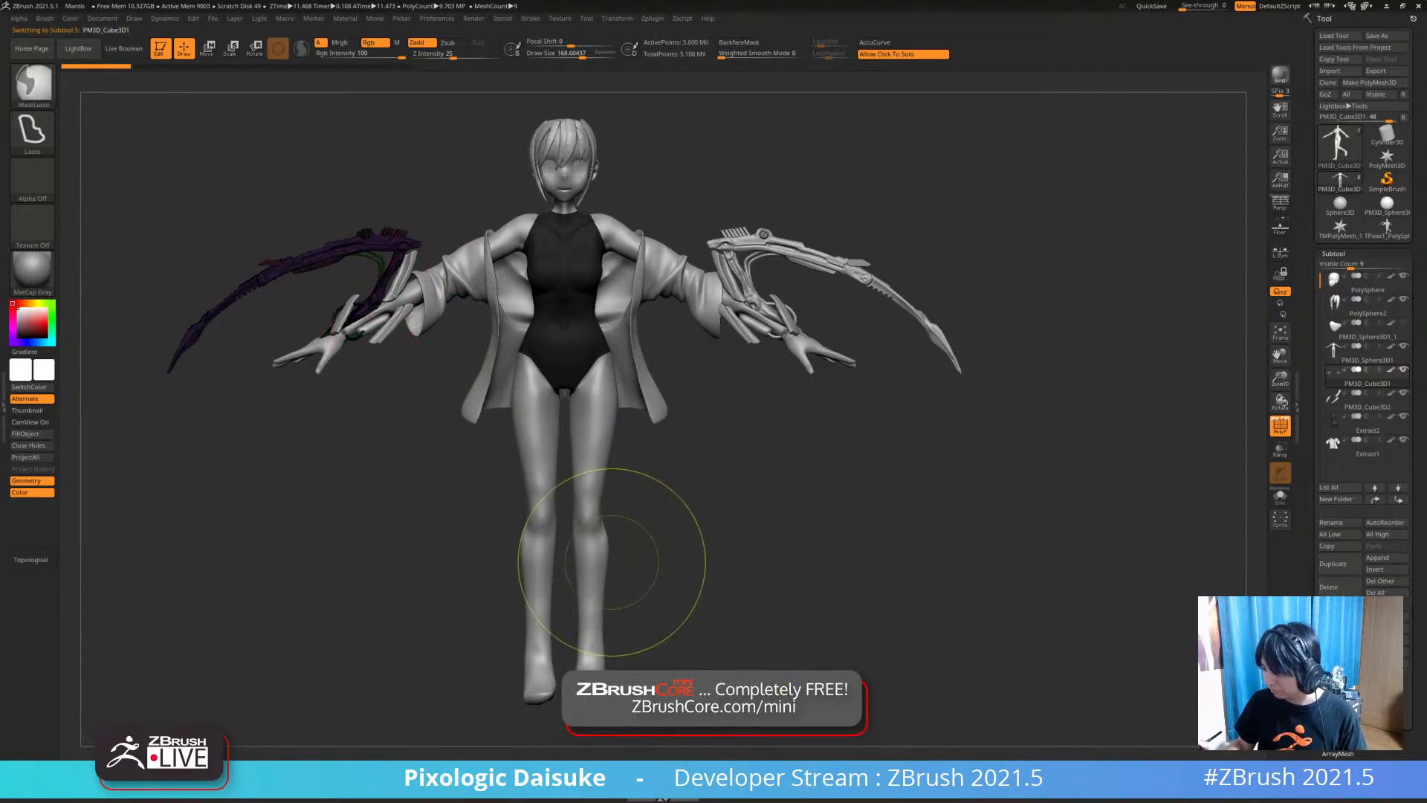
ctrl+right_drag(420, 372, 420, 266)
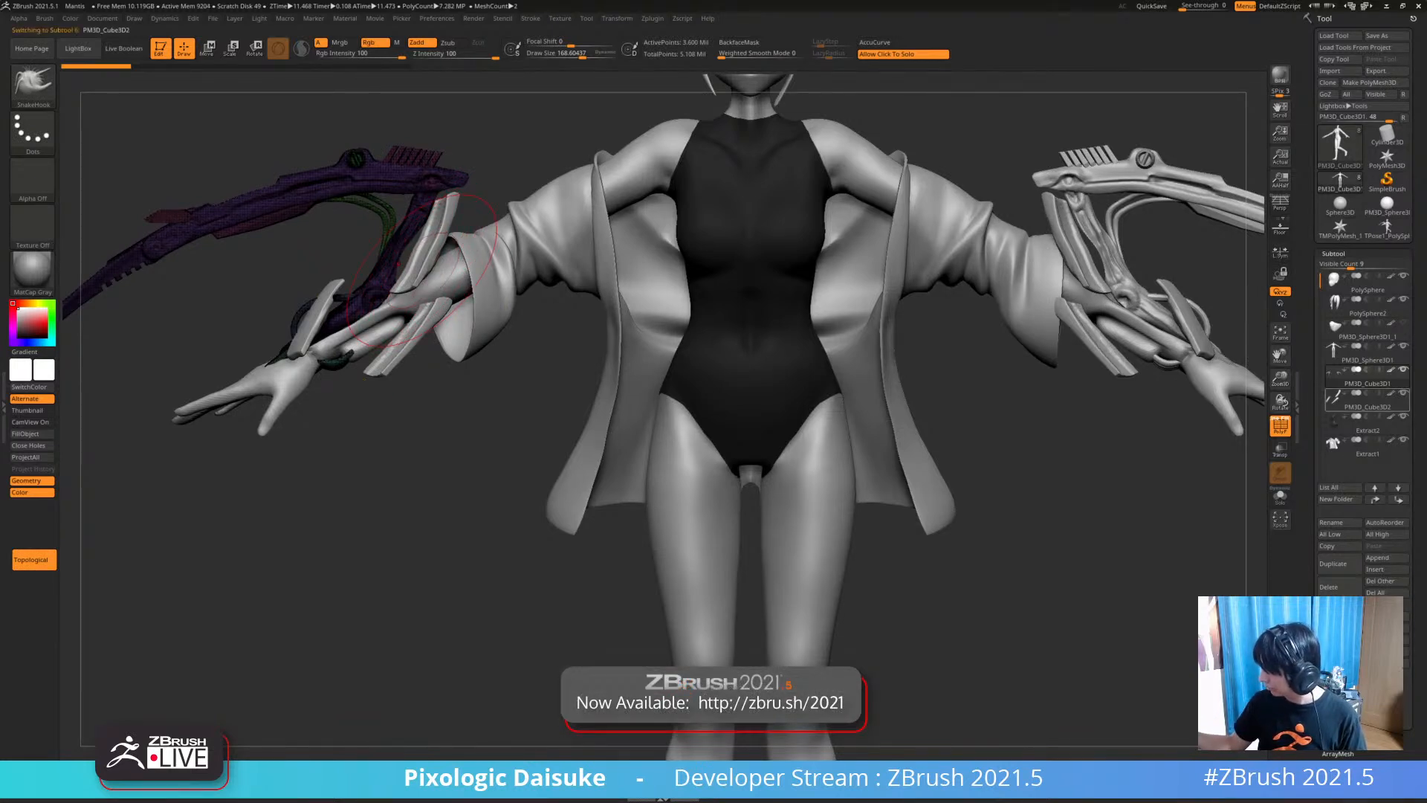
alt+click(442, 312)
key(ctrl)
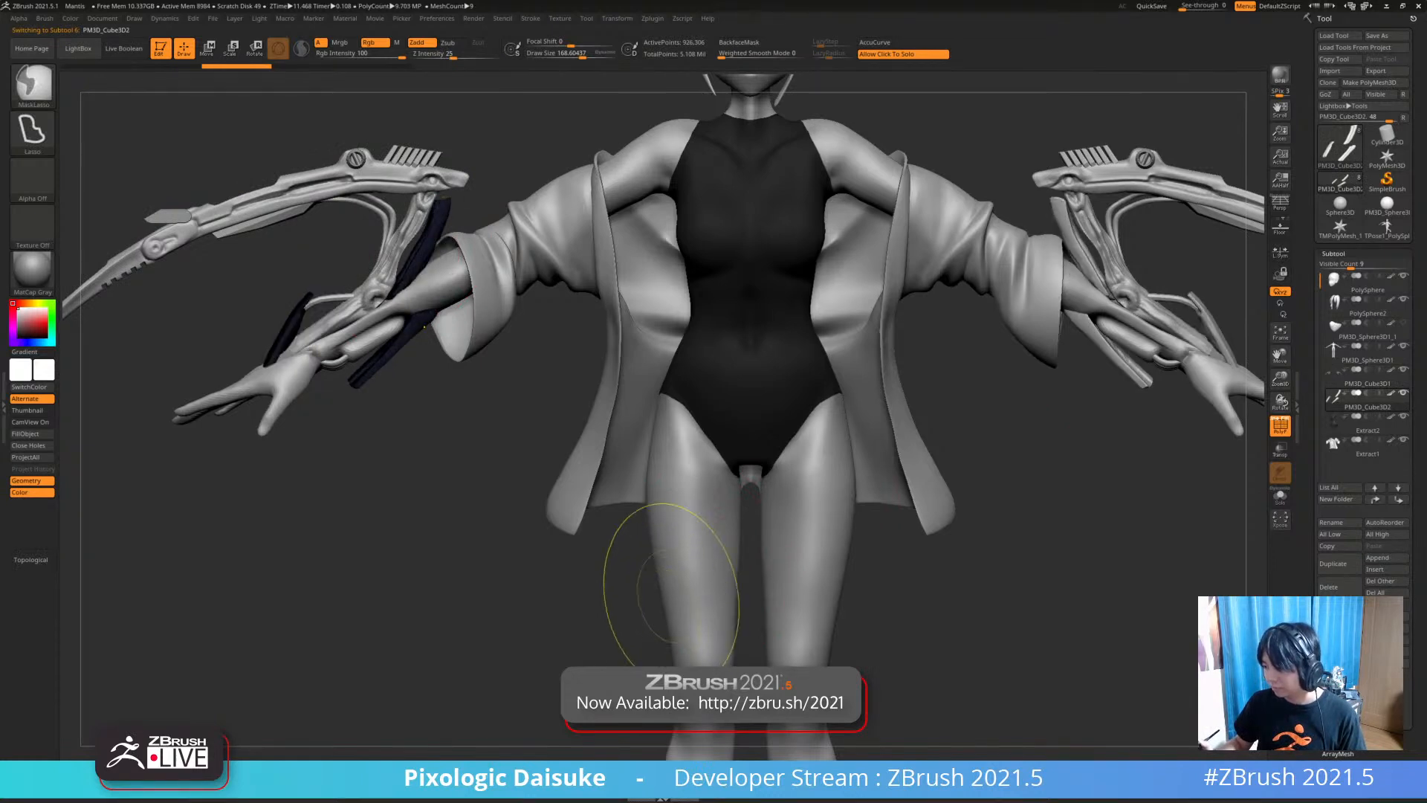
ctrl+right_drag(541, 466, 565, 386)
Switch to the coat subtool and on to the body subtool, and turn off the polyframe display
alt+click(506, 362)
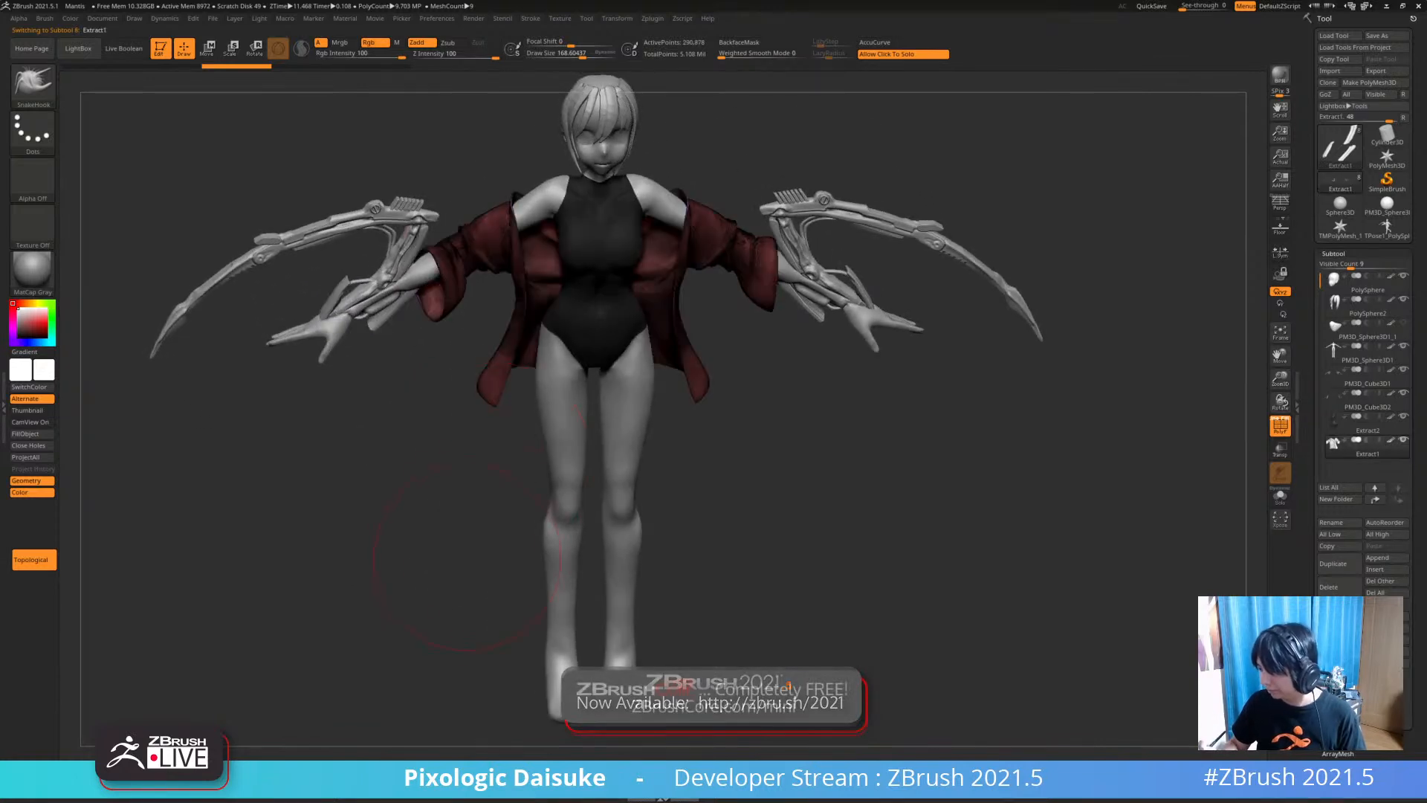
shift+right_drag(446, 617, 449, 595)
key(shift+f)
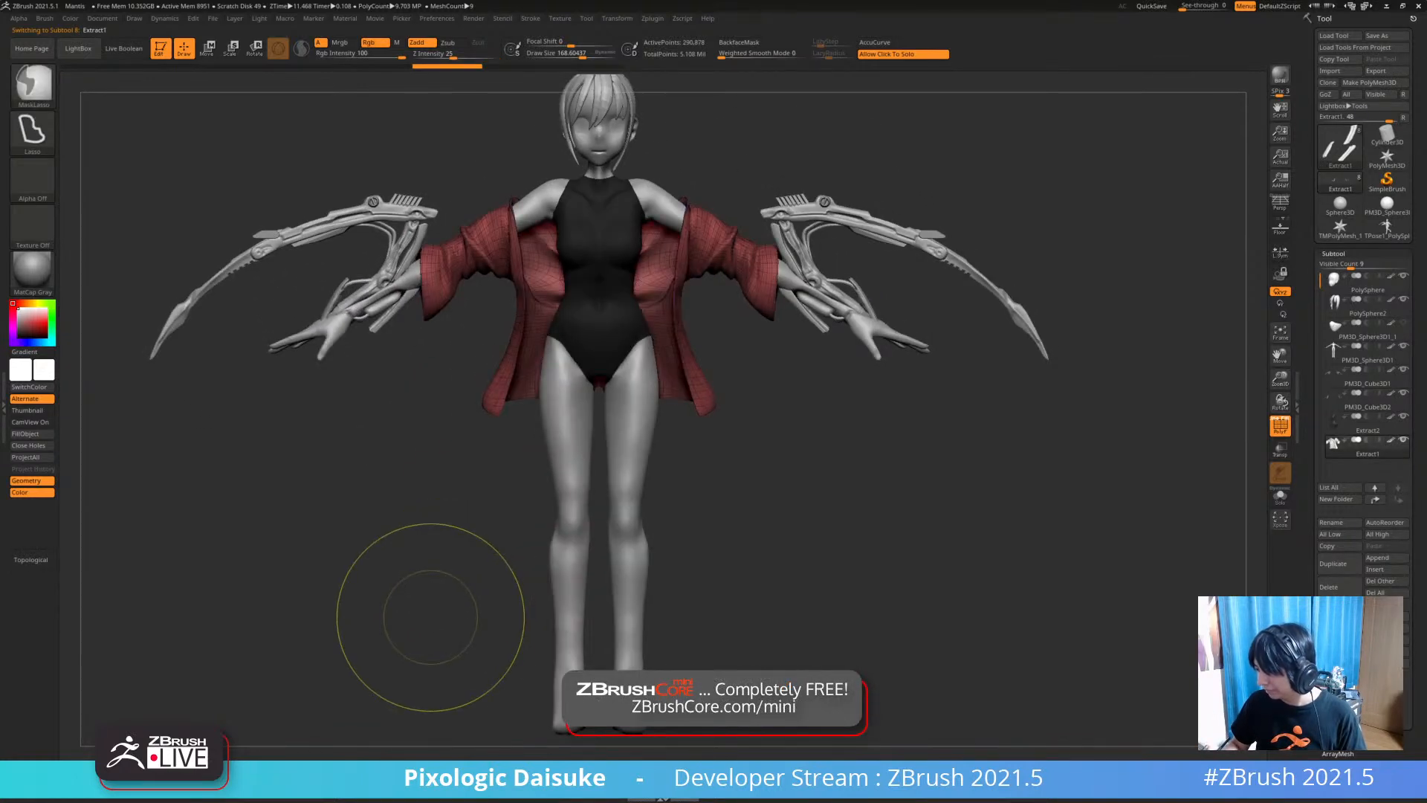
alt+click(565, 416)
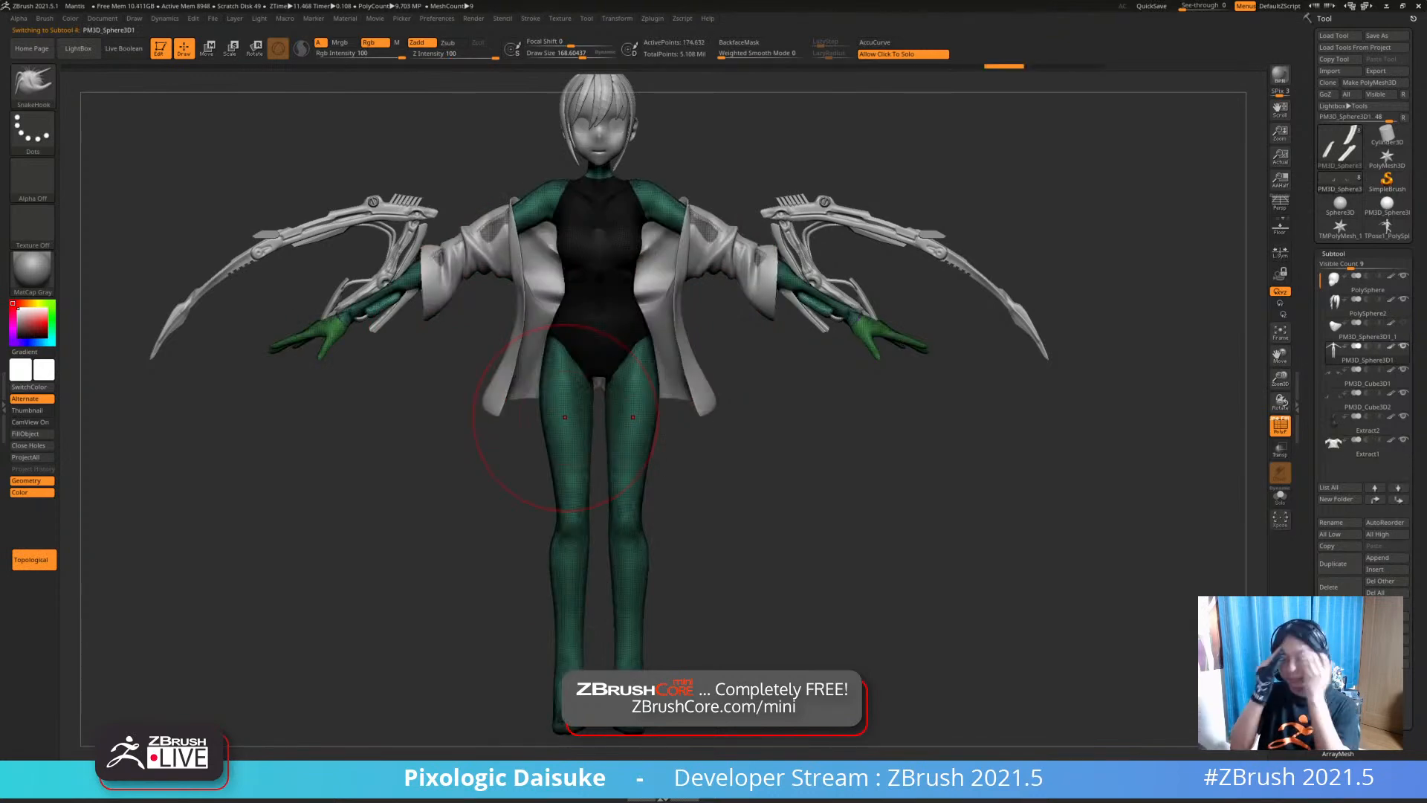
right_drag(565, 417, 562, 511)
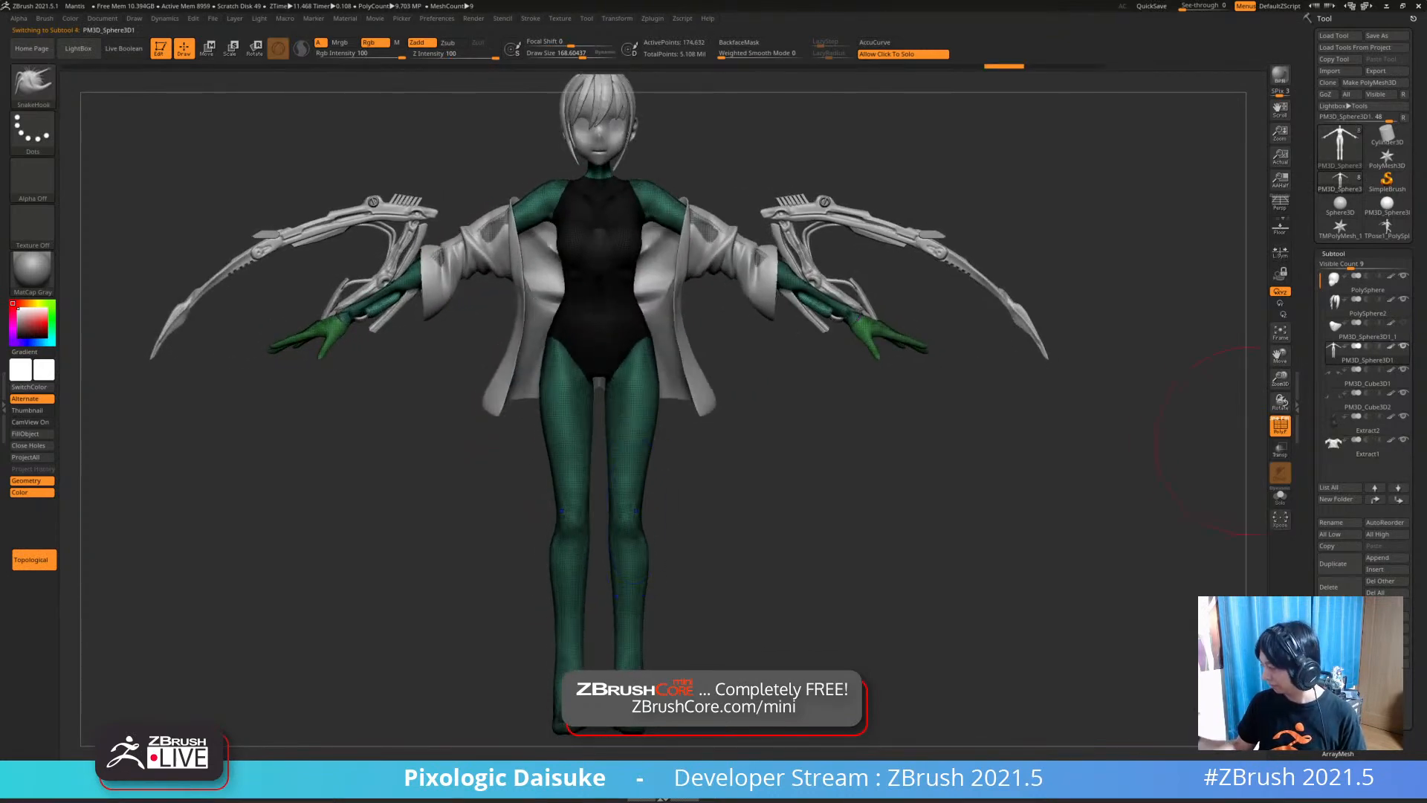
key(shift+f)
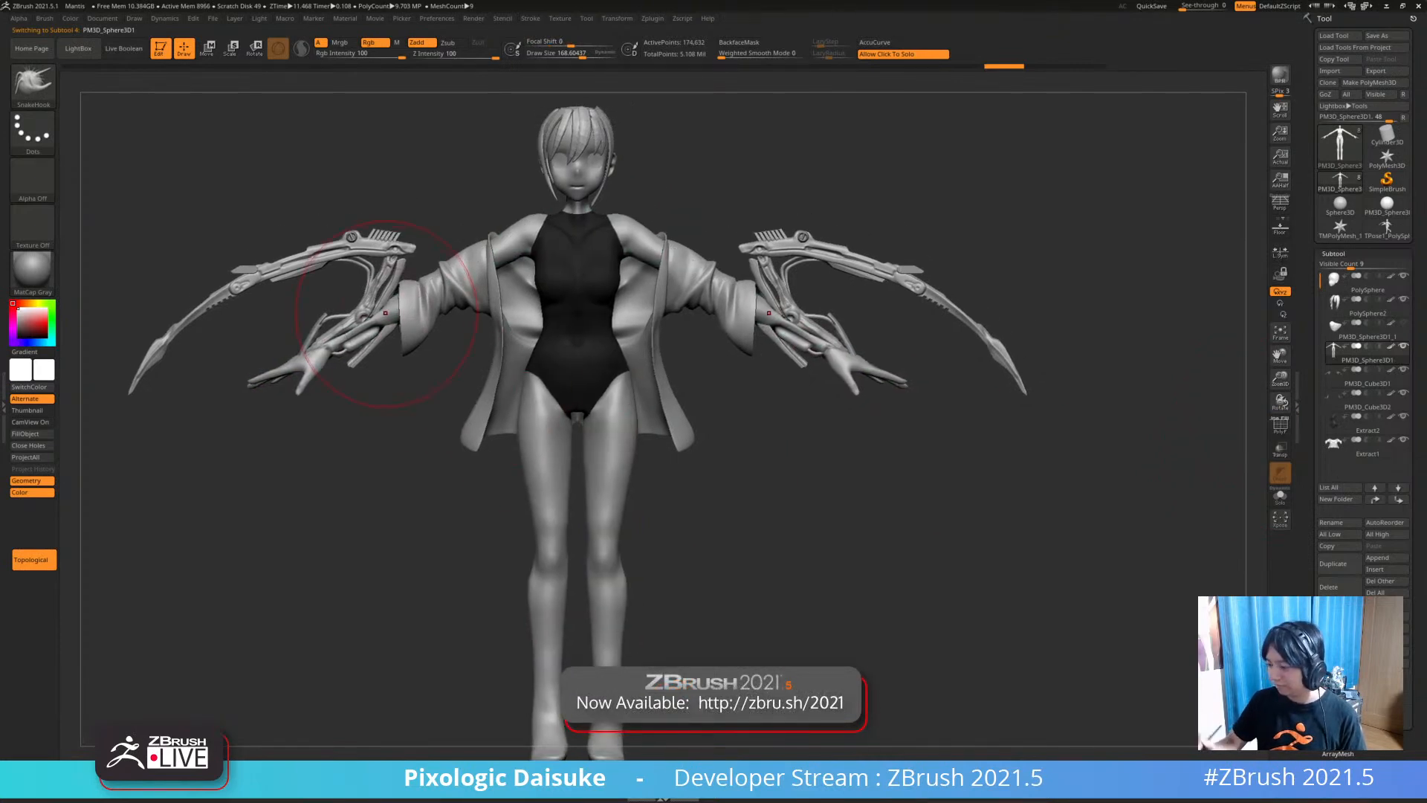
Select the hair subtool and reshape the strands framing the face with the SnakeHook brush, using BackfaceMask for part of the strokes
alt+click(547, 167)
key(f)
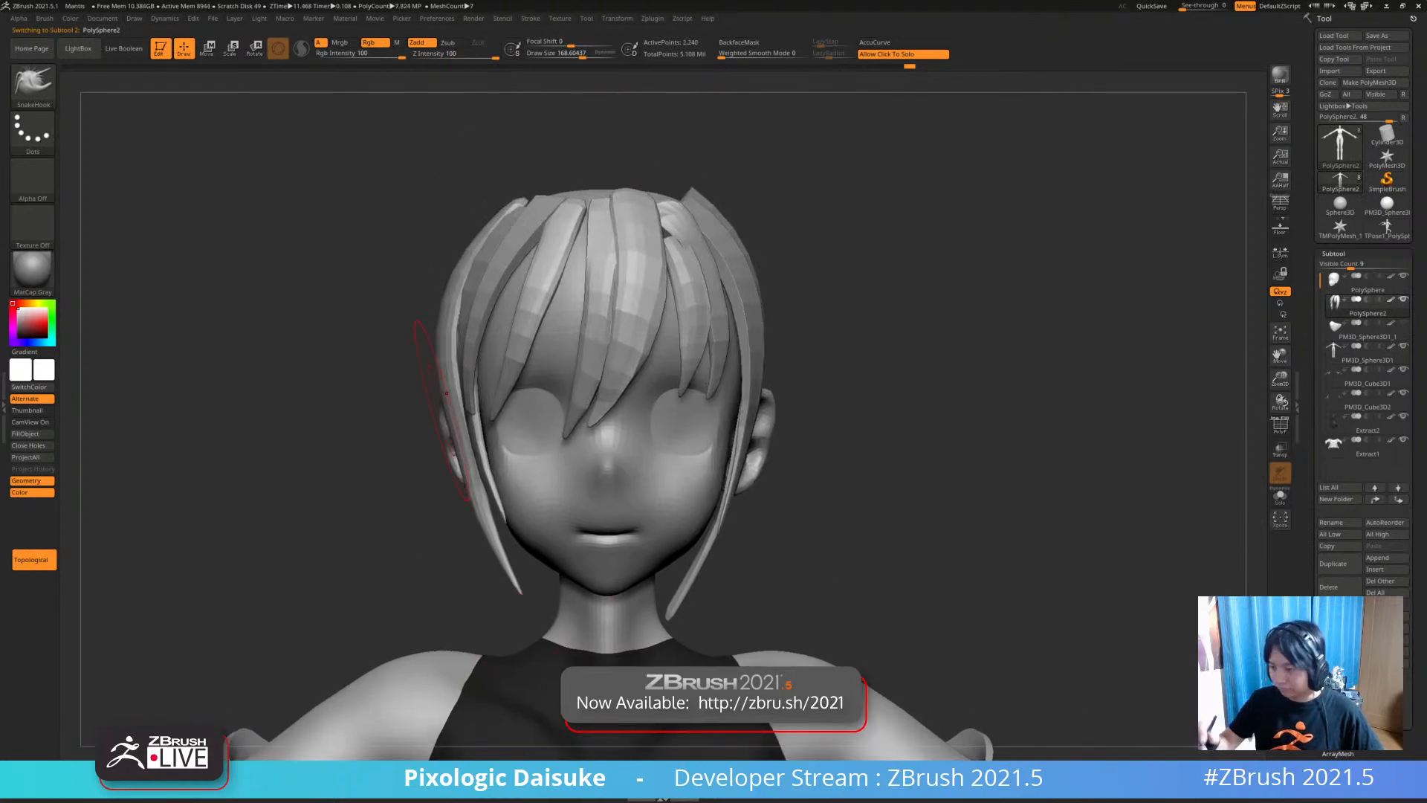
right_drag(537, 449, 461, 482)
drag(491, 491, 521, 494)
right_drag(483, 517, 621, 438)
click(739, 42)
mouse_move(449, 428)
ctrl+right_down()
mouse_move(446, 458)
mouse_move(464, 455)
mouse_move(431, 438)
ctrl+right_up()
mouse_move(396, 261)
right_down()
mouse_move(426, 340)
mouse_move(449, 350)
mouse_move(445, 401)
mouse_move(462, 420)
mouse_move(479, 405)
mouse_move(463, 409)
right_up()
mouse_move(431, 182)
alt+right_down()
mouse_move(413, 244)
mouse_move(464, 281)
alt+right_up()
click(738, 44)
mouse_move(471, 200)
ctrl+right_down()
mouse_move(471, 230)
mouse_move(434, 274)
mouse_move(541, 256)
mouse_move(564, 322)
mouse_move(705, 431)
mouse_move(621, 405)
mouse_move(635, 451)
mouse_move(628, 509)
ctrl+right_up()
click(704, 431)
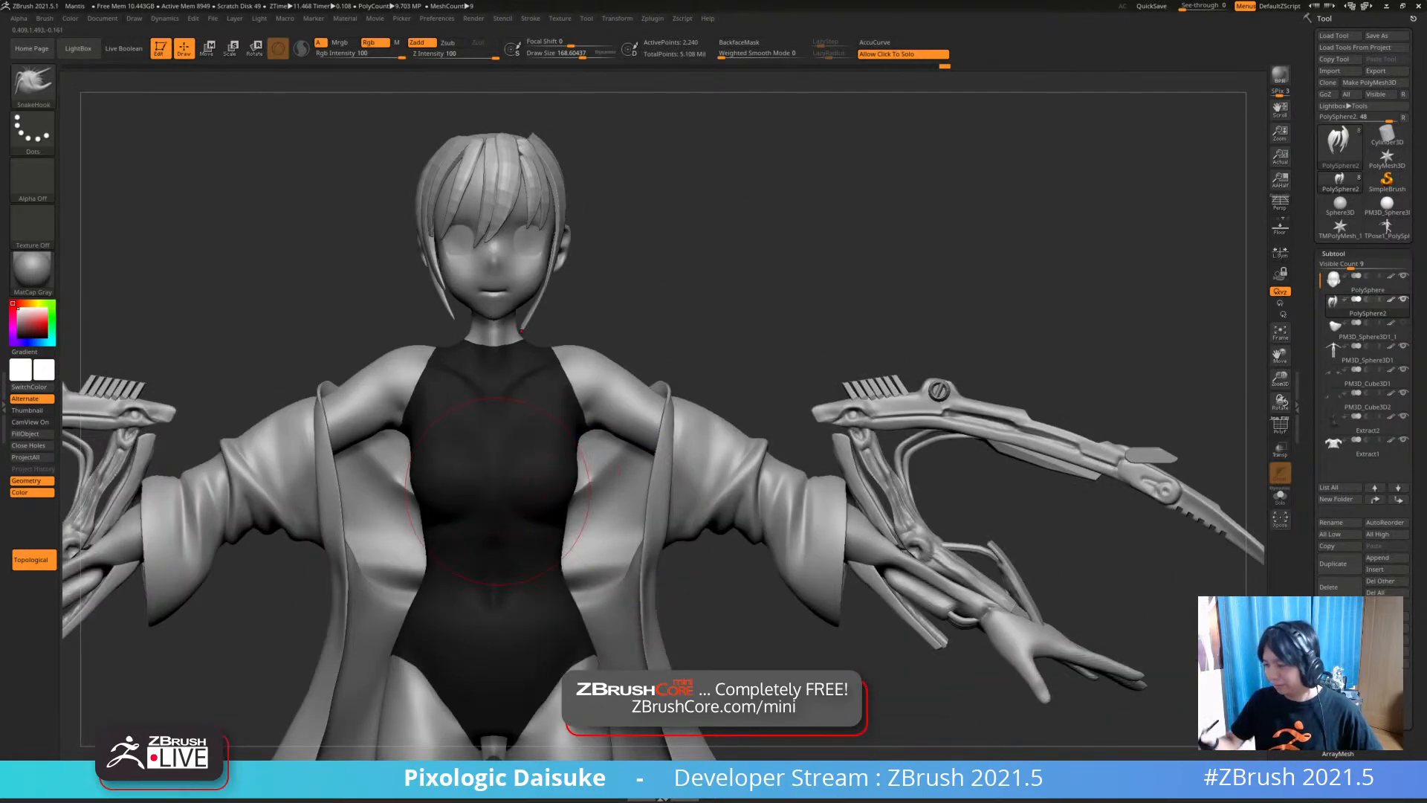
Add a new bang strand from the hairline down over the forehead with the STN_HairSet2 brush, and finish its curve
key(b)
click(516, 96)
mouse_move(476, 175)
ctrl+right_down()
mouse_move(484, 229)
mouse_move(458, 360)
ctrl+right_up()
mouse_move(394, 420)
right_down()
mouse_move(439, 468)
mouse_move(450, 510)
right_up()
drag(504, 165, 511, 195)
drag(500, 380, 487, 406)
mouse_move(487, 405)
right_down()
mouse_move(496, 342)
mouse_move(494, 421)
right_up()
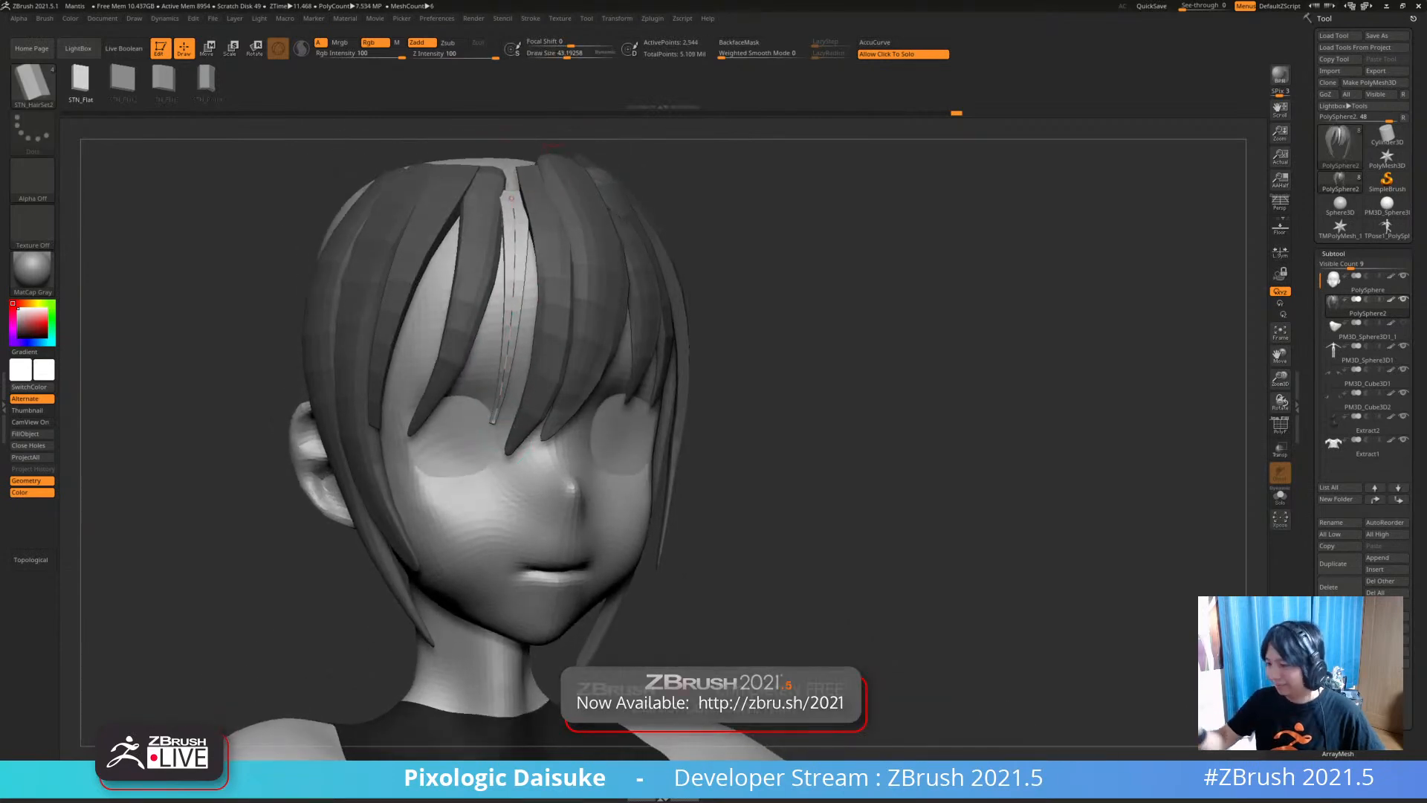
click(245, 194)
click(246, 193)
Switch to the SnakeHook brush and fit the new strand among the neighbouring bangs
click(33, 83)
key(s)
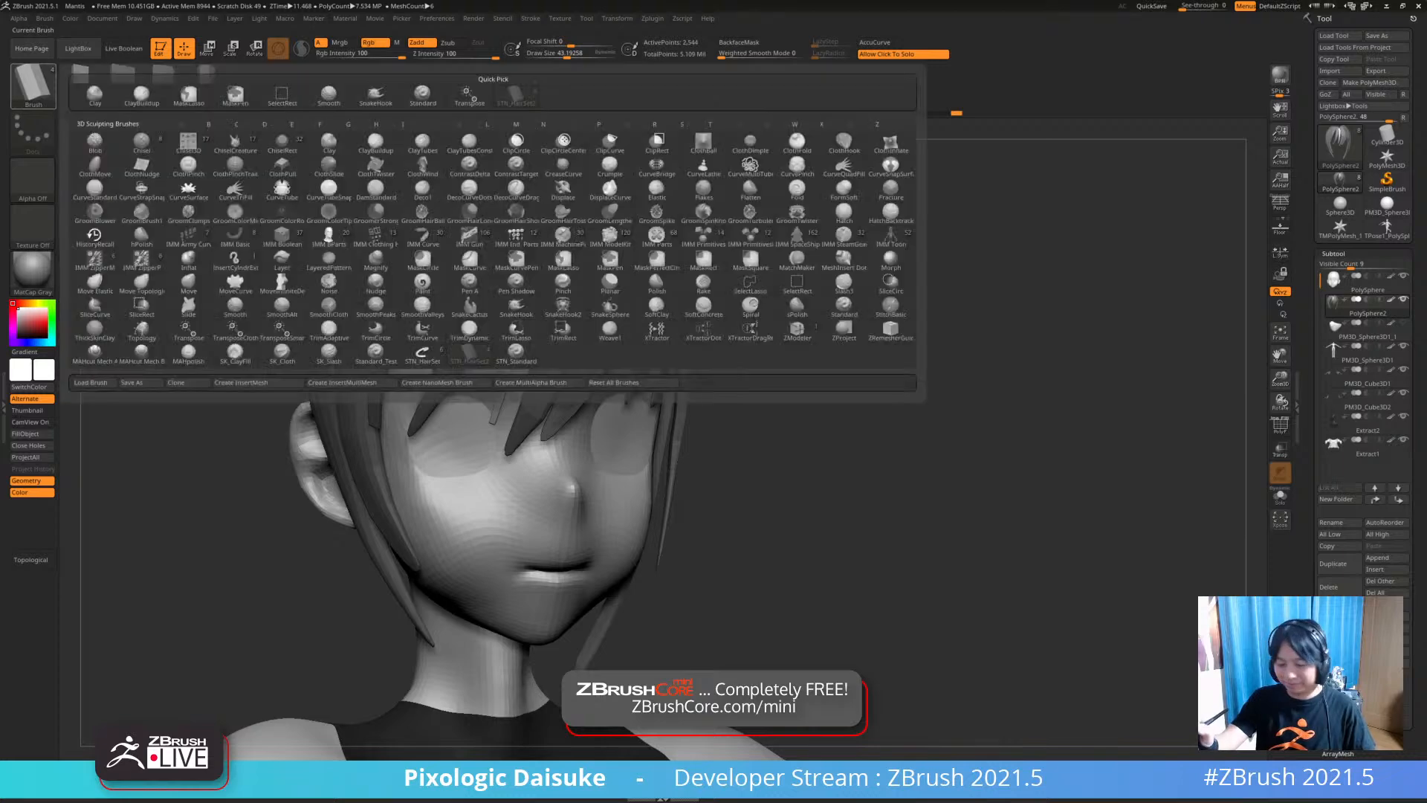
key(h)
mouse_move(532, 173)
ctrl+right_down()
mouse_move(529, 152)
mouse_move(576, 257)
mouse_move(535, 167)
mouse_move(475, 141)
ctrl+right_up()
right_drag(487, 402, 434, 458)
drag(548, 299, 561, 309)
right_drag(496, 312, 518, 374)
mouse_move(514, 311)
right_down()
mouse_move(483, 308)
mouse_move(535, 312)
right_up()
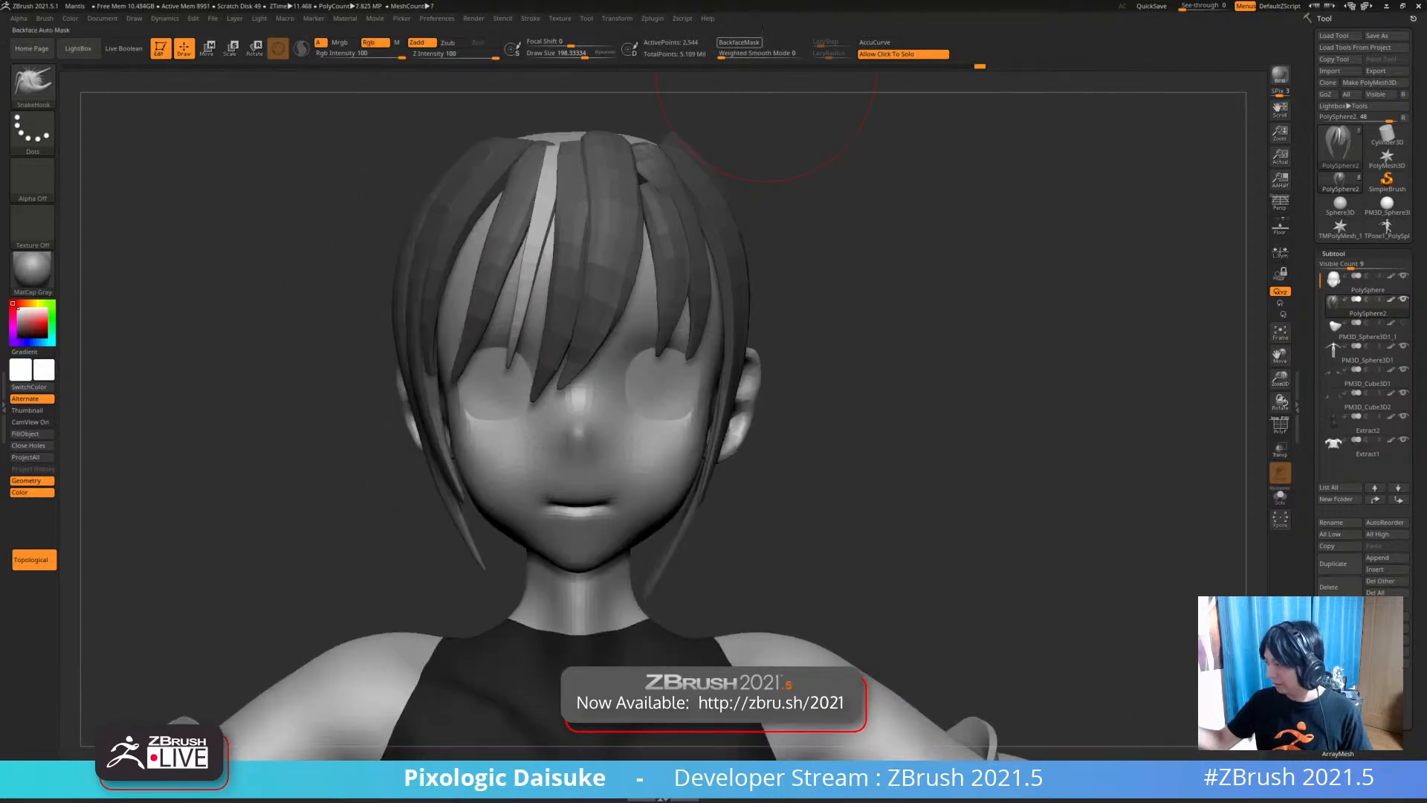
right_drag(658, 149, 532, 280)
mouse_move(544, 226)
right_down()
mouse_move(555, 241)
mouse_move(539, 225)
mouse_move(592, 222)
right_up()
click(738, 43)
right_drag(565, 287, 483, 316)
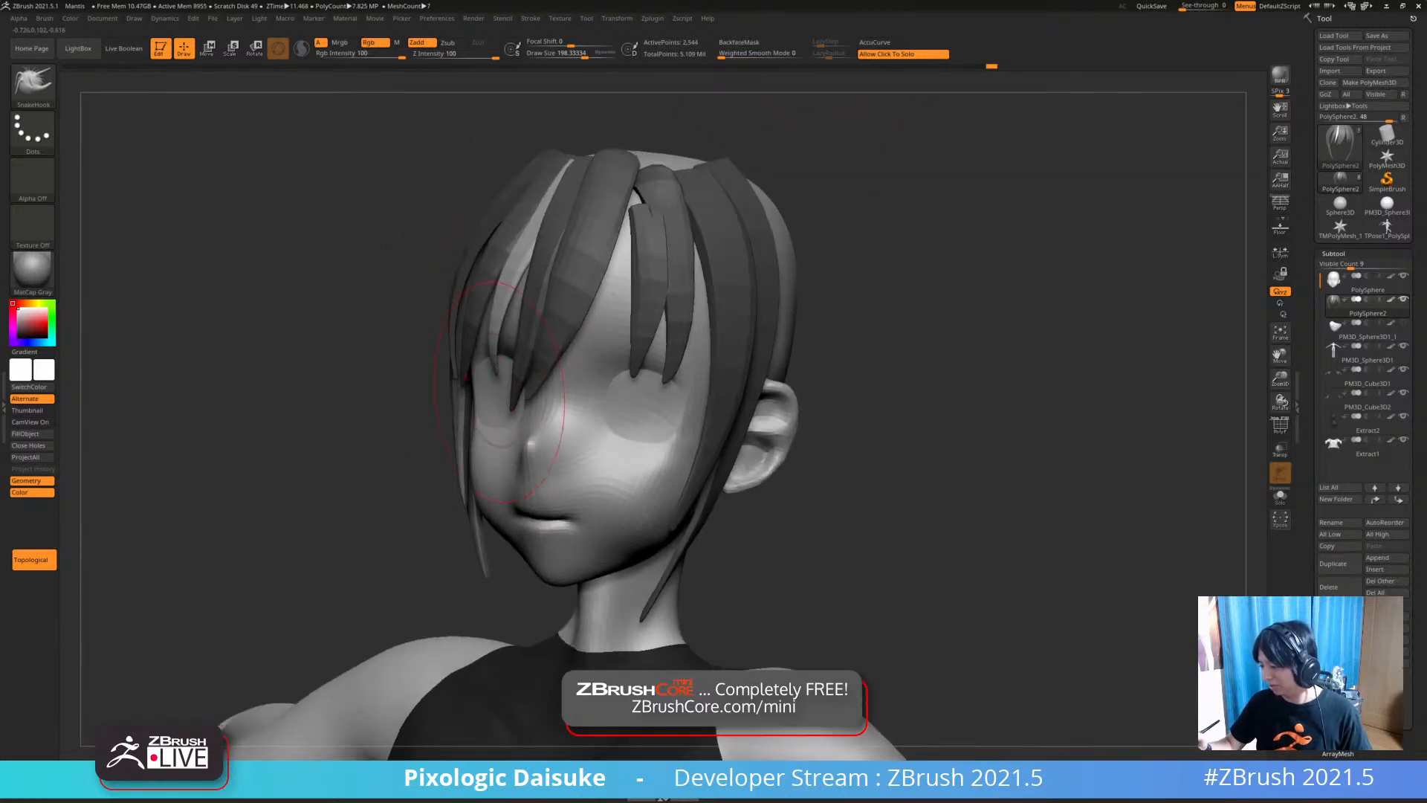
Refine the front and side hair strands with SnakeHook, turning on BackfaceMask
mouse_move(498, 392)
ctrl+right_down()
mouse_move(503, 353)
mouse_move(516, 349)
mouse_move(521, 387)
mouse_move(547, 372)
mouse_move(503, 444)
mouse_move(543, 439)
ctrl+right_up()
shift+click(543, 438)
mouse_move(675, 147)
ctrl+right_down()
mouse_move(746, 335)
mouse_move(742, 299)
ctrl+right_up()
ctrl+drag(742, 299, 765, 327)
click(739, 43)
mouse_move(658, 137)
ctrl+right_down()
mouse_move(513, 241)
mouse_move(582, 258)
mouse_move(644, 237)
mouse_move(516, 236)
ctrl+right_up()
right_drag(515, 236, 550, 237)
mouse_move(559, 306)
right_down()
mouse_move(571, 356)
mouse_move(471, 352)
right_up()
mouse_move(621, 350)
right_down()
mouse_move(654, 380)
mouse_move(706, 538)
mouse_move(628, 438)
right_up()
Isolate the body subtool and mask everything except both arms with Transpose masking from the shoulder
click(840, 392)
alt+right_drag(825, 428, 725, 353)
key(w)
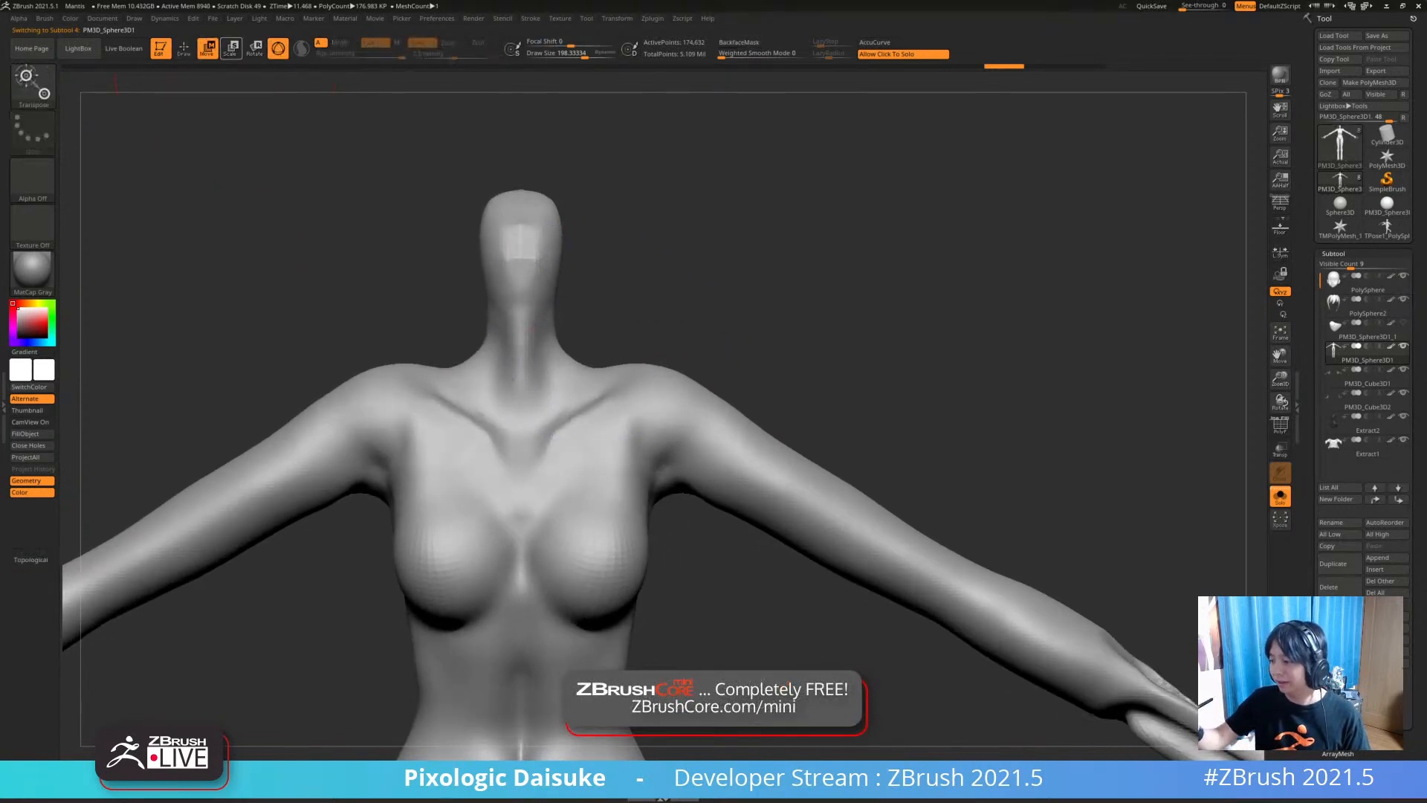
alt+right_drag(593, 439, 794, 345)
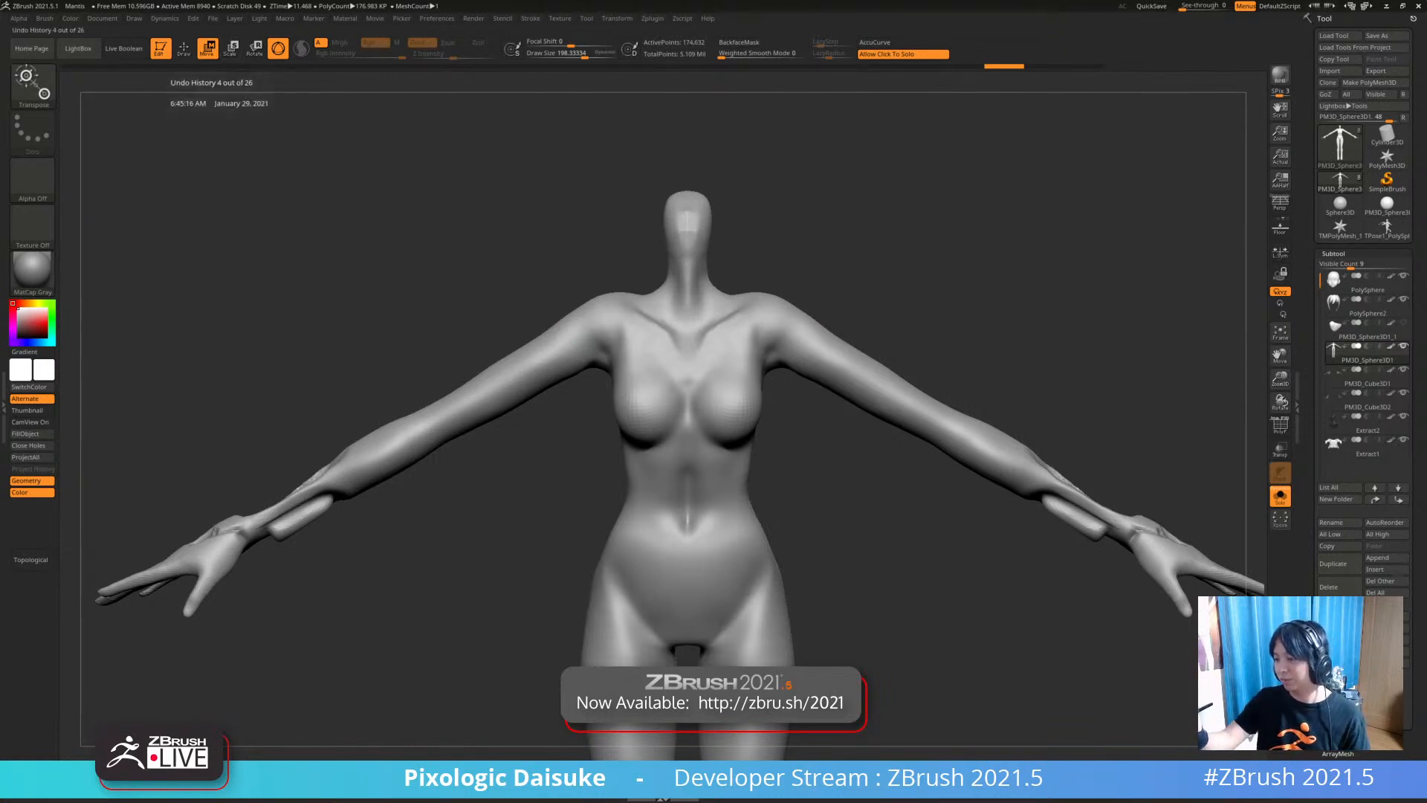
ctrl+click(583, 338)
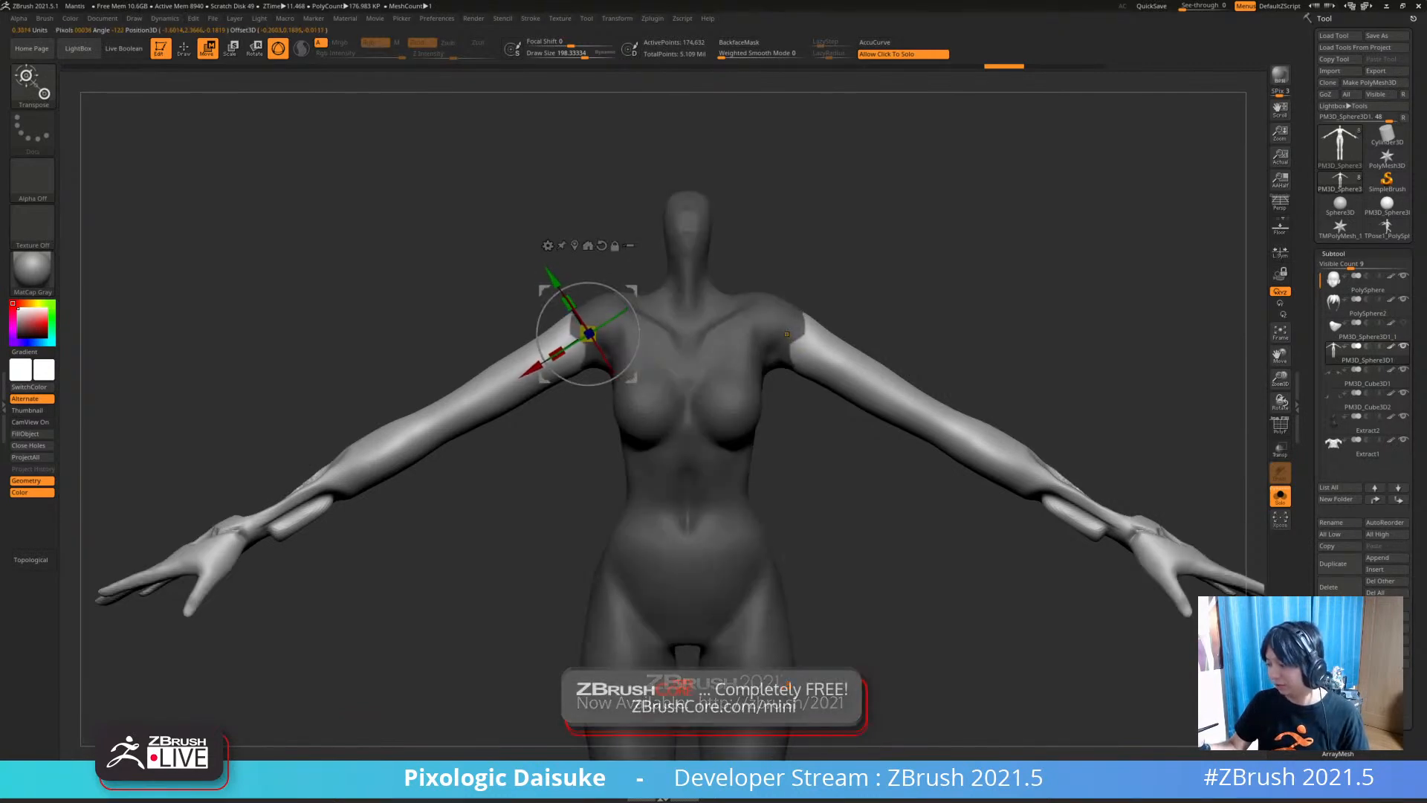
ctrl+drag(567, 352, 572, 339)
mouse_move(416, 542)
mouse_down()
mouse_move(655, 541)
mouse_move(416, 542)
mouse_up()
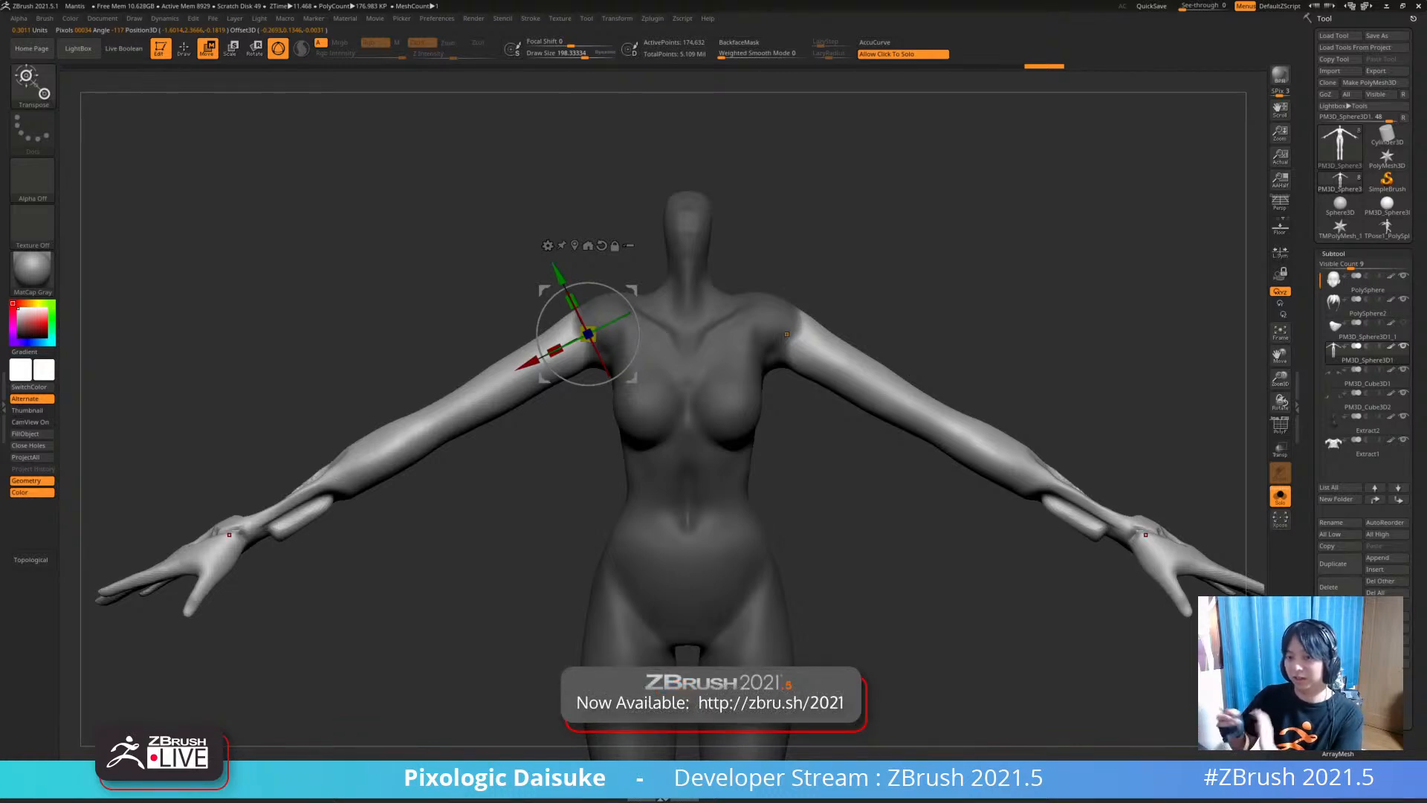
mouse_move(371, 557)
mouse_down()
mouse_move(438, 558)
mouse_move(375, 557)
mouse_up()
Return to Draw mode and unmask both shoulders with a lasso, undoing the first attempt
key(q)
key(ctrl)
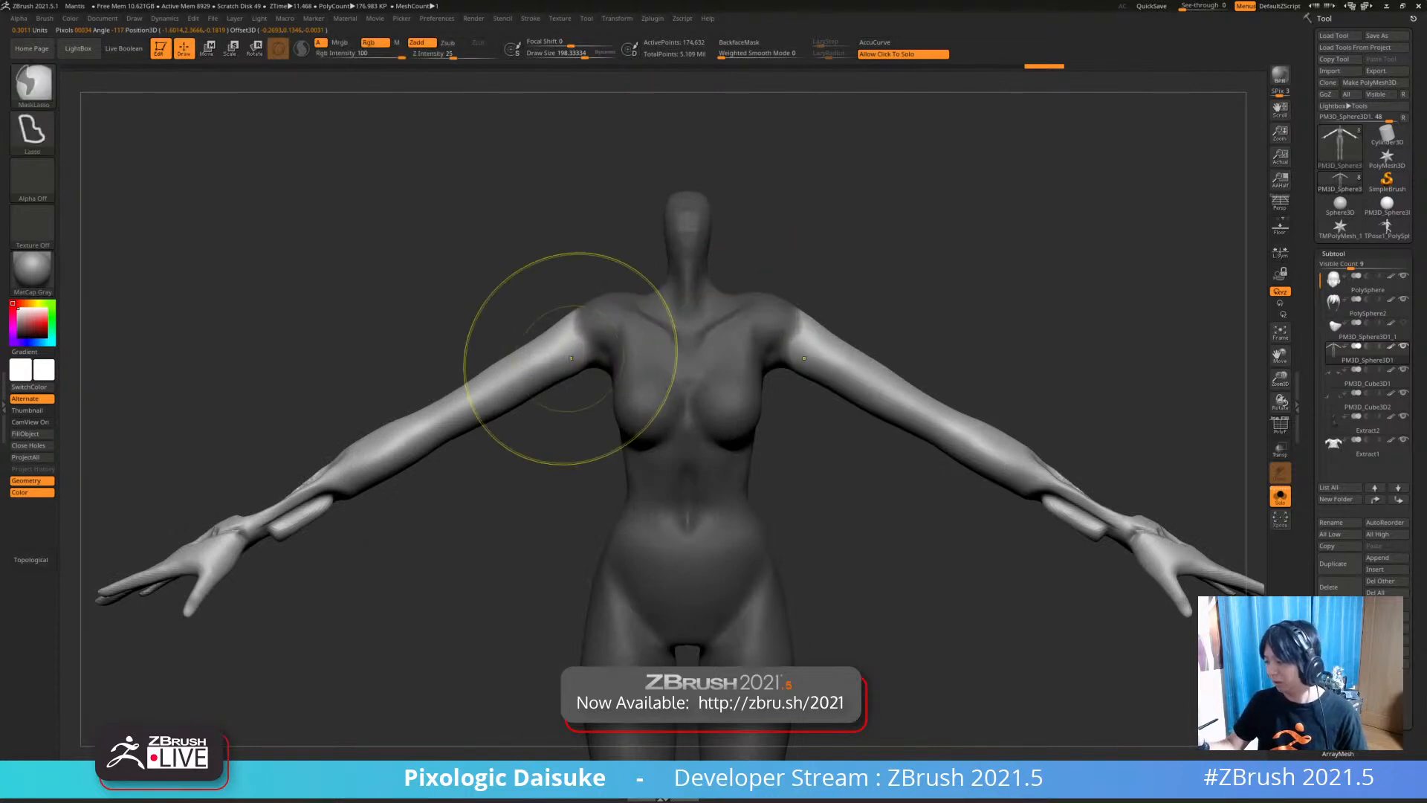
ctrl+right_drag(578, 459, 586, 321)
ctrl+alt+drag(611, 370, 563, 372)
key(ctrl+z)
key(ctrl+z)
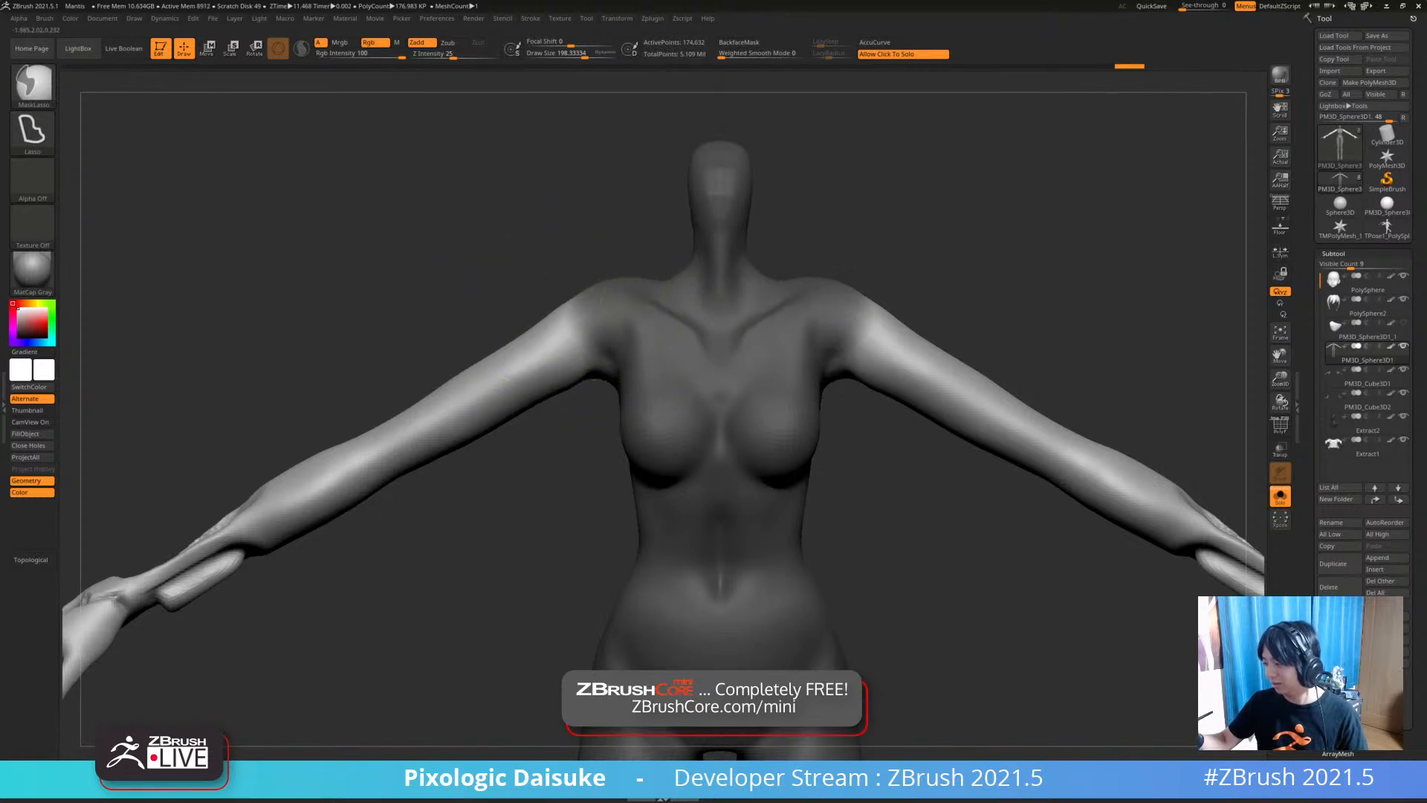
ctrl+alt+drag(550, 279, 564, 318)
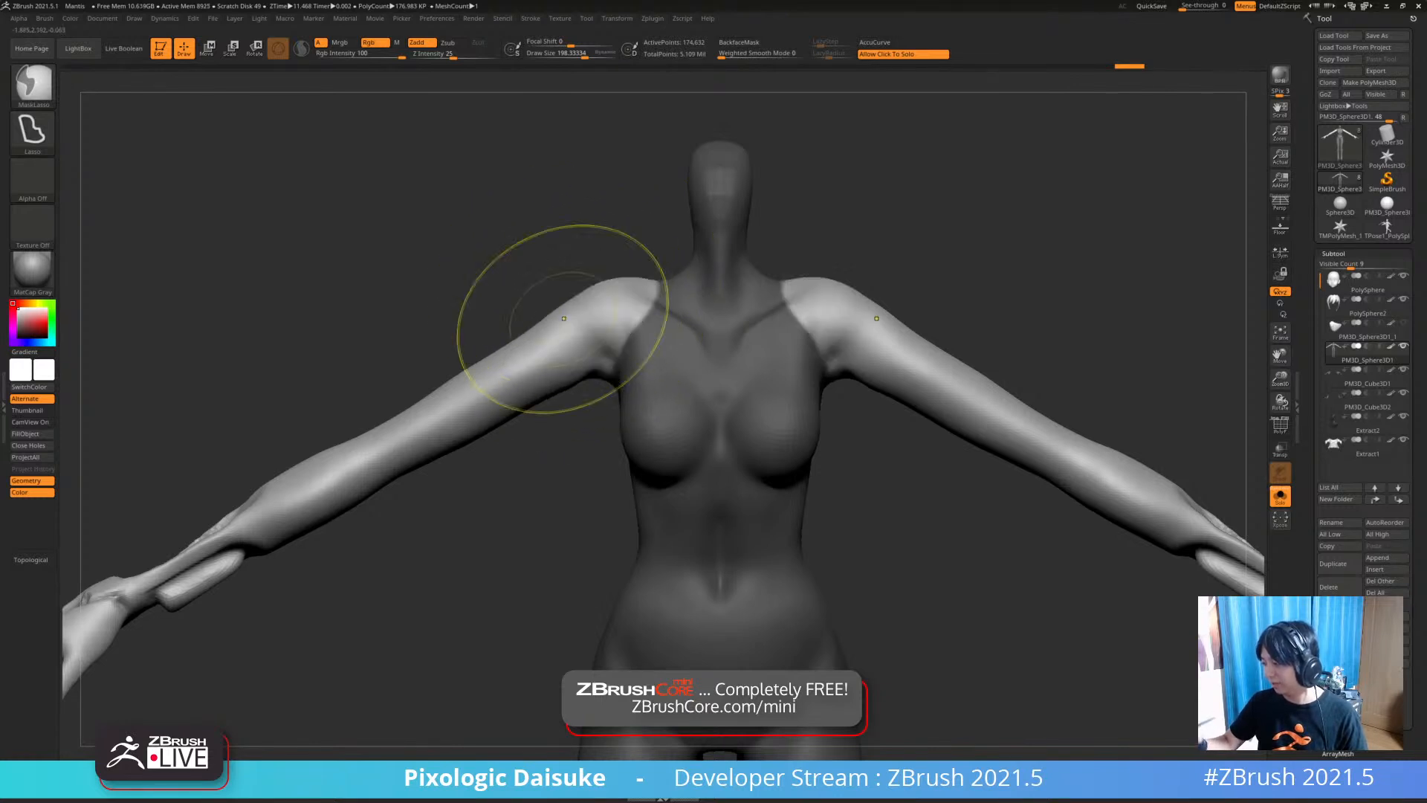
Blur the mask edge around both shoulders, check the mask inverted, and undo the last mask change
ctrl+click(609, 325)
ctrl+click(610, 324)
ctrl+click(610, 325)
ctrl+right_drag(611, 325, 605, 289)
ctrl+click(624, 219)
ctrl+click(624, 219)
ctrl+drag(907, 229, 918, 245)
alt+right_drag(918, 245, 870, 241)
key(ctrl+z)
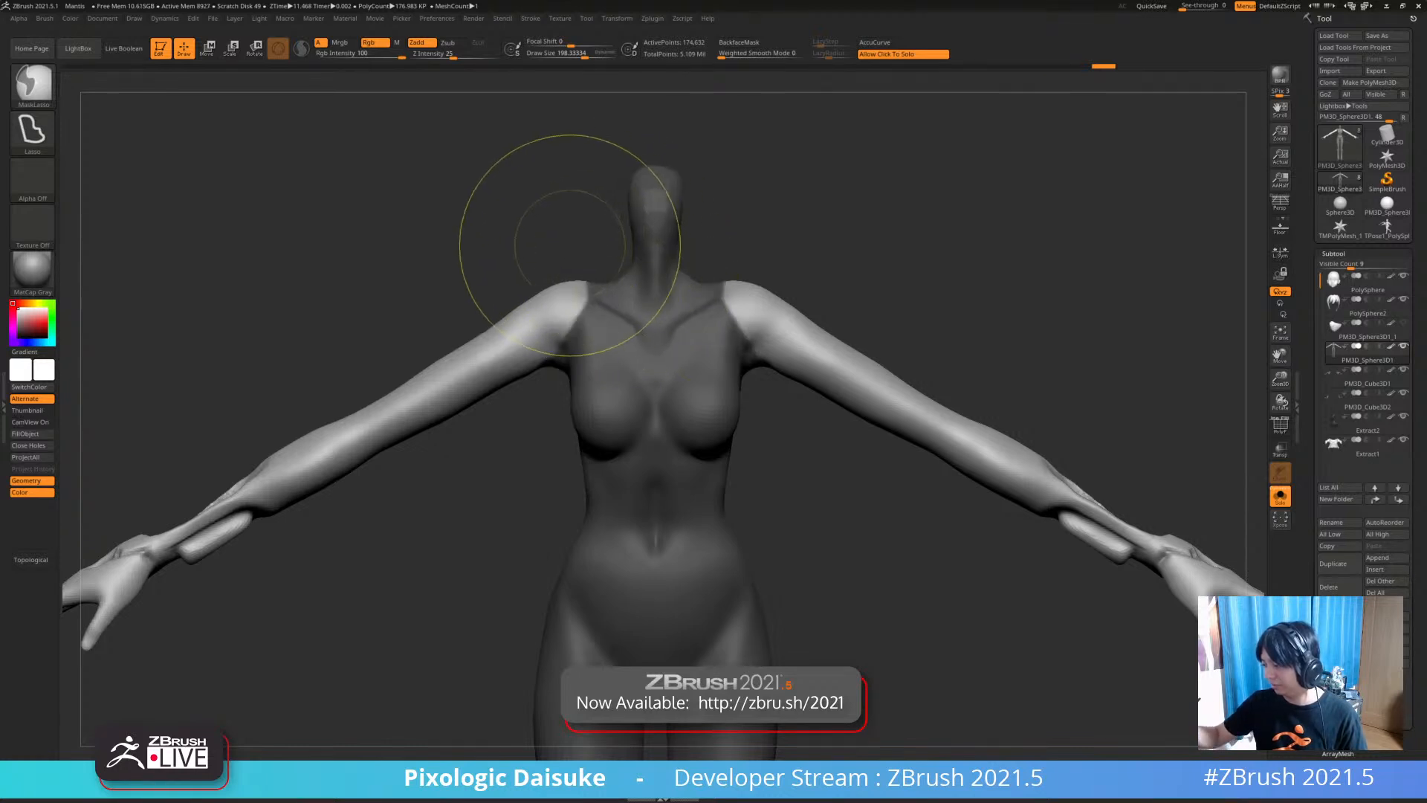
Blur the shoulder mask edge again, and step back and forth through the mask history to compare the edges
mouse_move(648, 316)
ctrl+right_down()
mouse_move(661, 371)
mouse_move(632, 387)
mouse_move(587, 349)
mouse_move(601, 309)
ctrl+right_up()
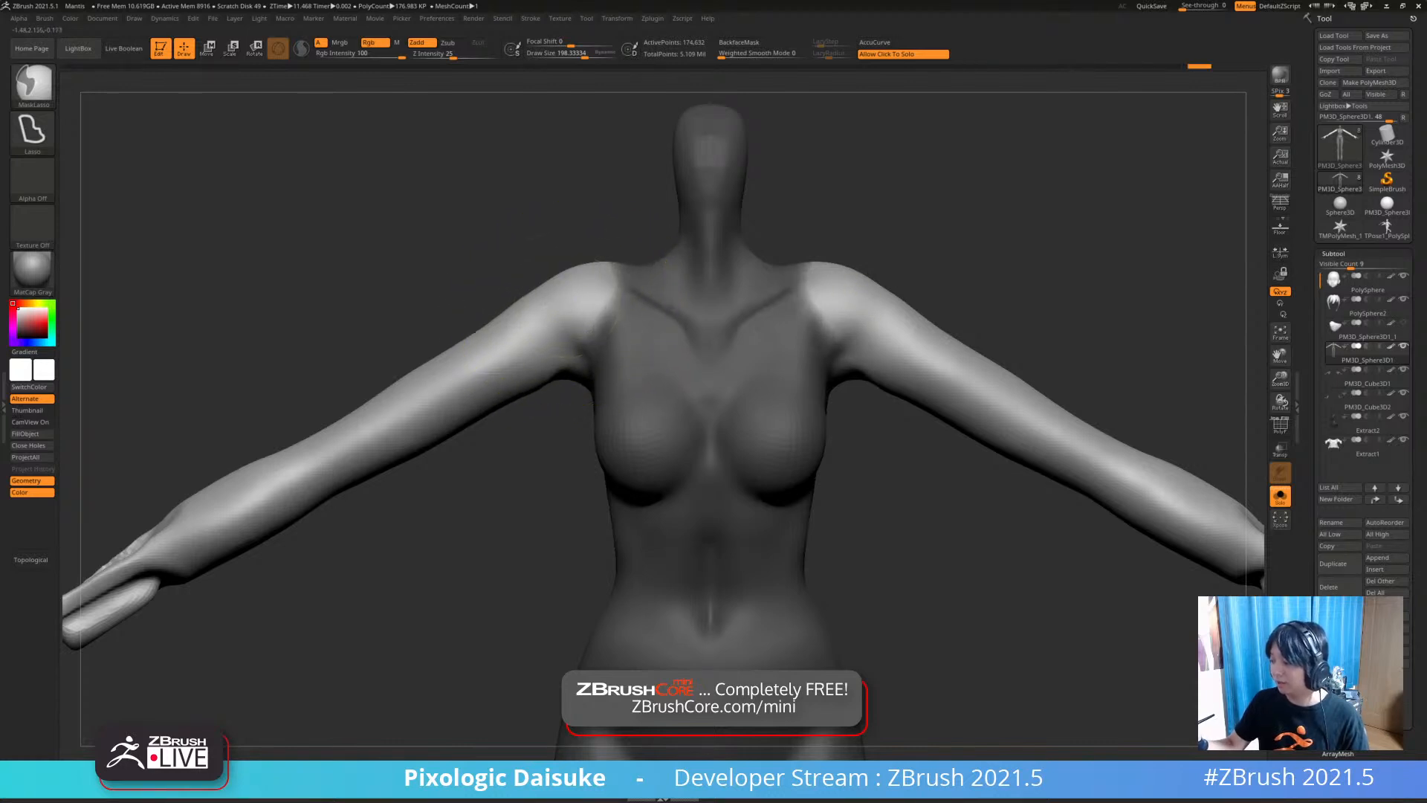
ctrl+click(570, 318)
mouse_move(572, 319)
right_down()
mouse_move(528, 289)
mouse_move(595, 349)
right_up()
key(ctrl+z)
key(ctrl+z)
key(ctrl+z)
key(ctrl+z)
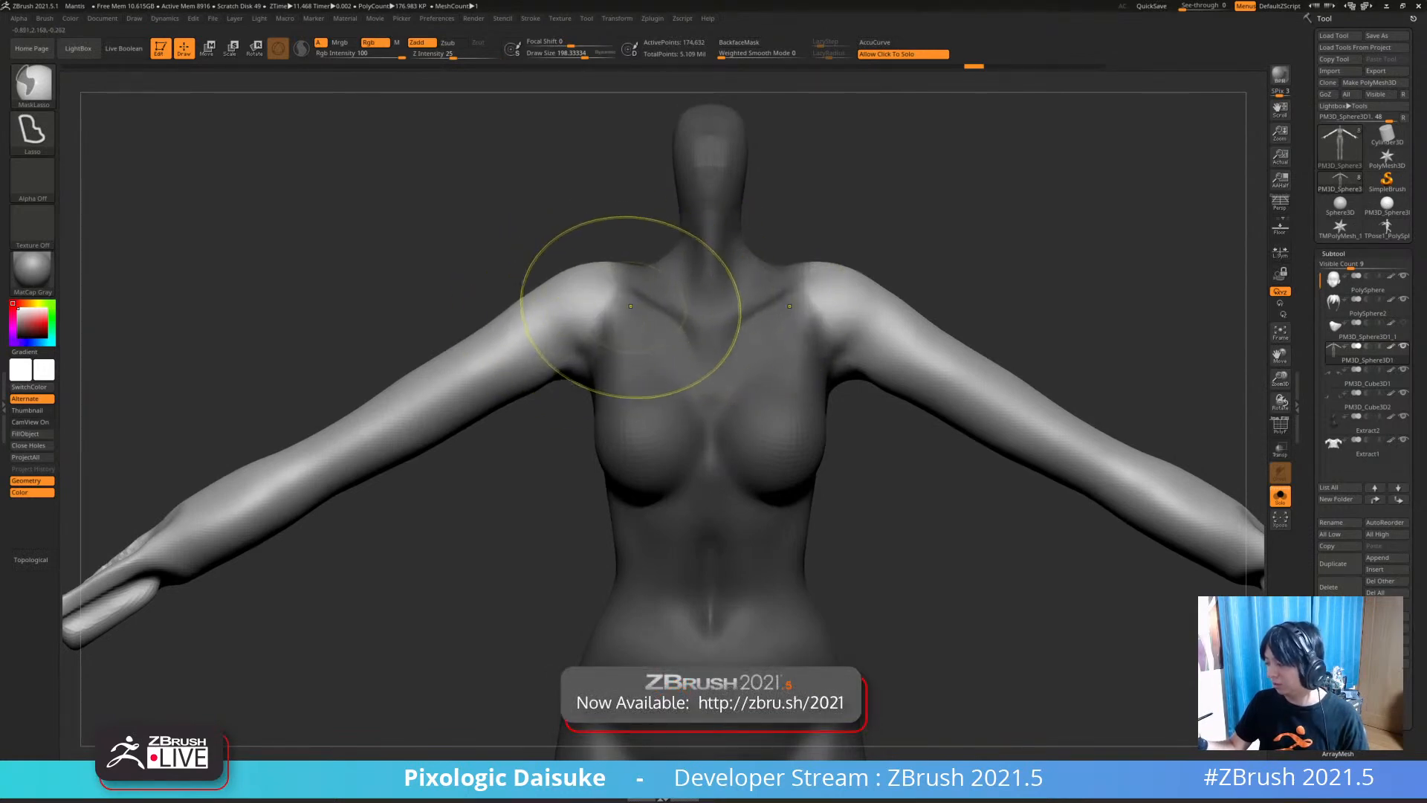
key(ctrl+shift+z)
key(ctrl+shift+z)
key(ctrl+shift+z)
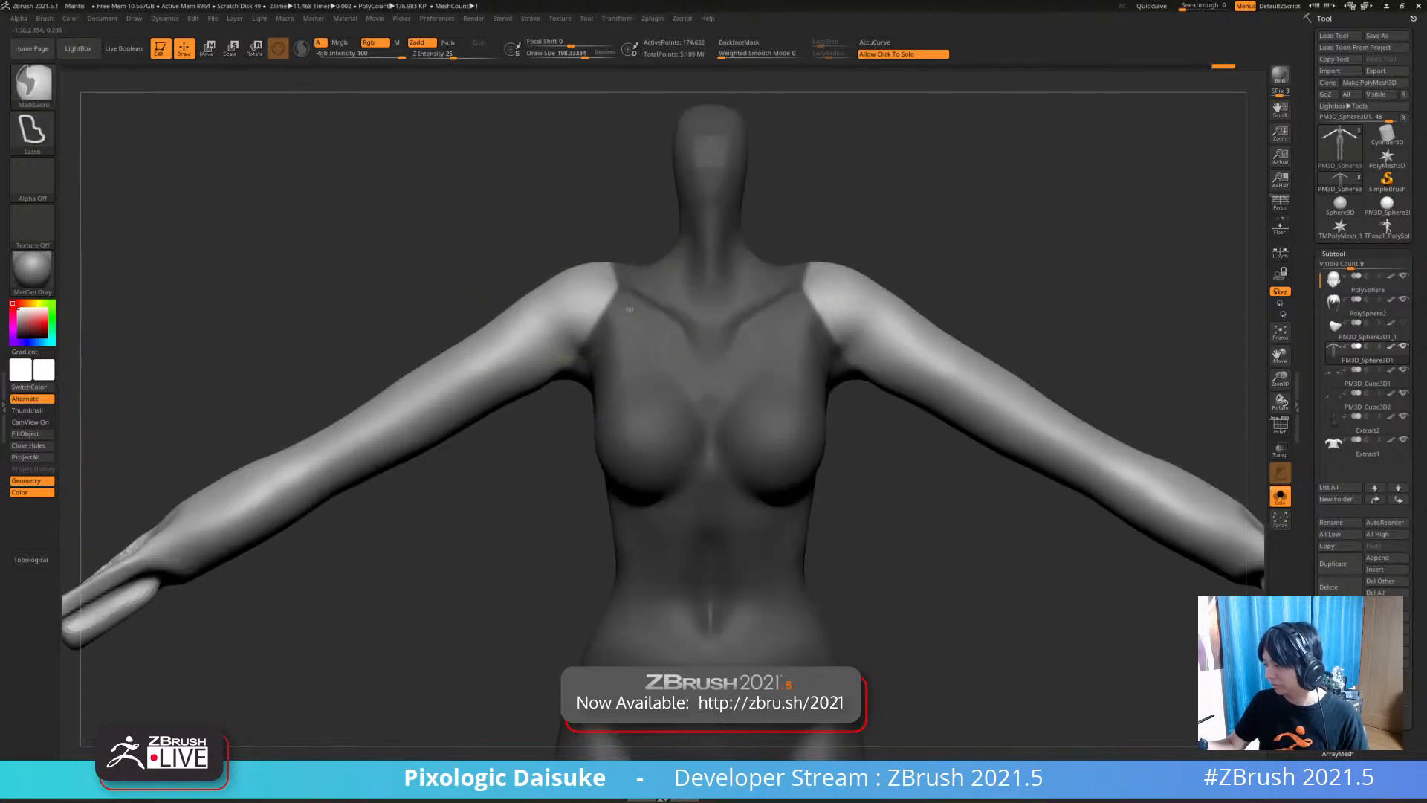
key(ctrl+z)
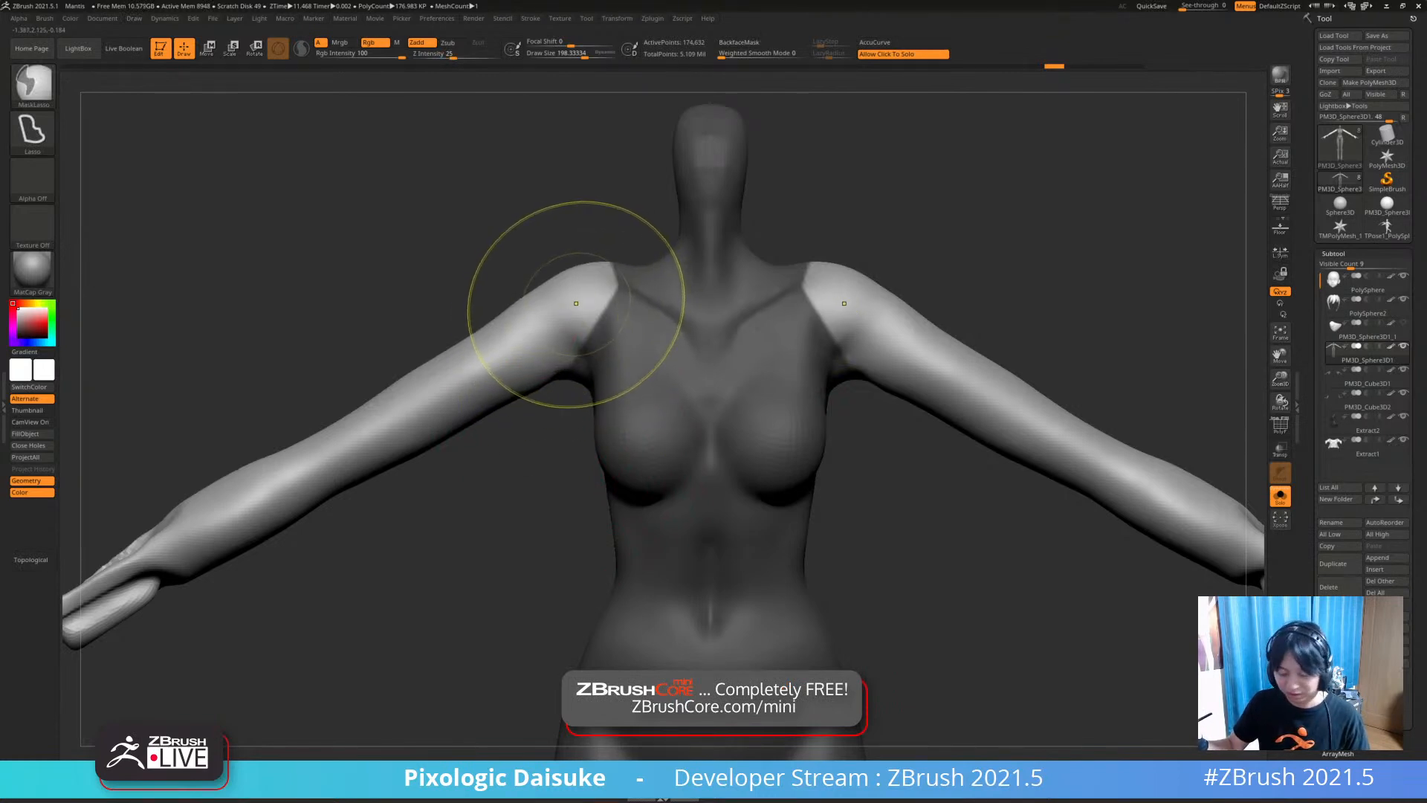
Undo the latest mask edits and soften the shoulder mask edge with two more blurs
mouse_move(524, 452)
shift+mouse_down()
mouse_move(580, 475)
mouse_move(520, 493)
shift+mouse_up()
key(ctrl+z)
key(ctrl+z)
key(ctrl+z)
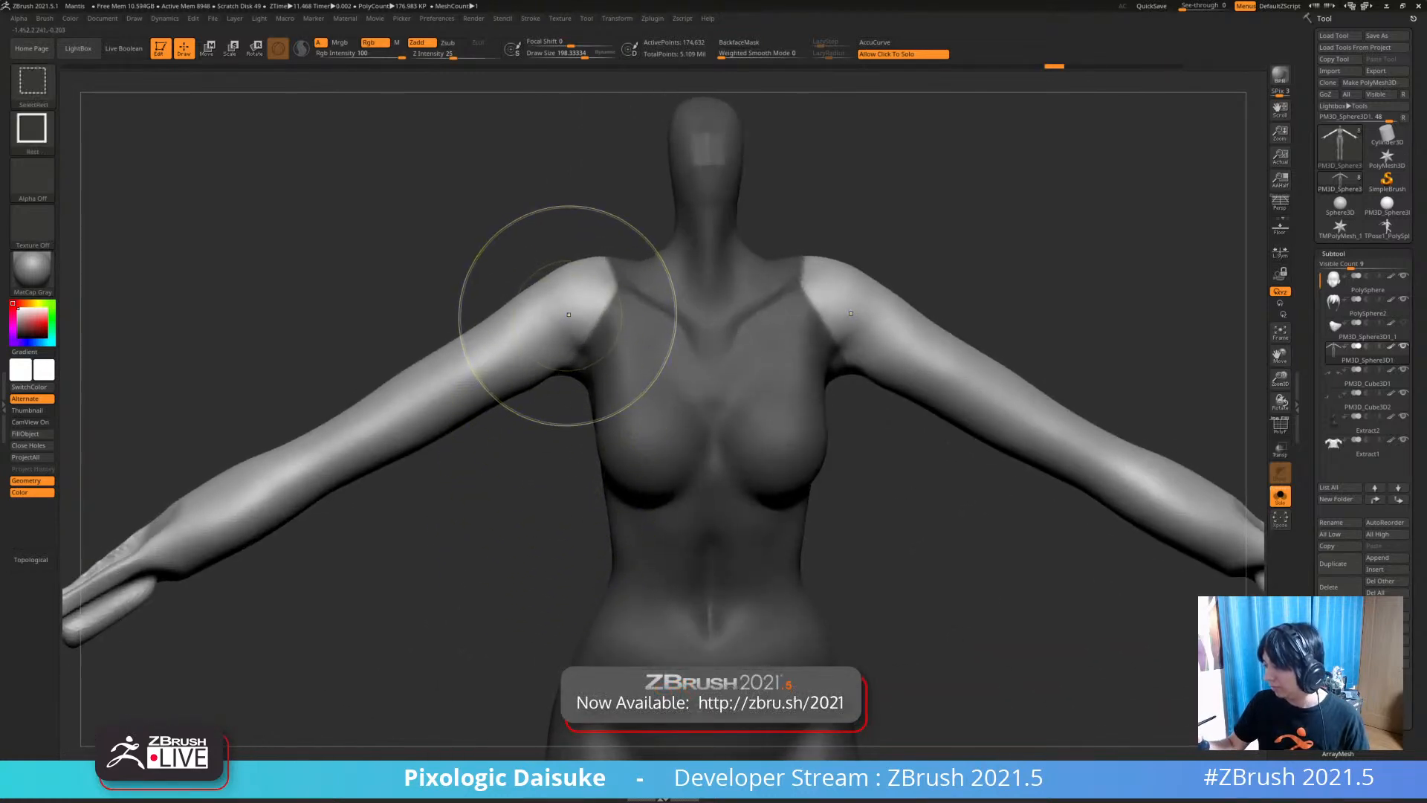
ctrl+click(570, 311)
ctrl+click(569, 310)
Show the whole character again and switch to the hair subtool for a closer view of the head
mouse_move(476, 491)
mouse_down()
mouse_move(803, 476)
mouse_move(767, 363)
mouse_move(795, 394)
mouse_up()
alt+drag(795, 394, 929, 416)
alt+drag(729, 423, 646, 499)
click(705, 491)
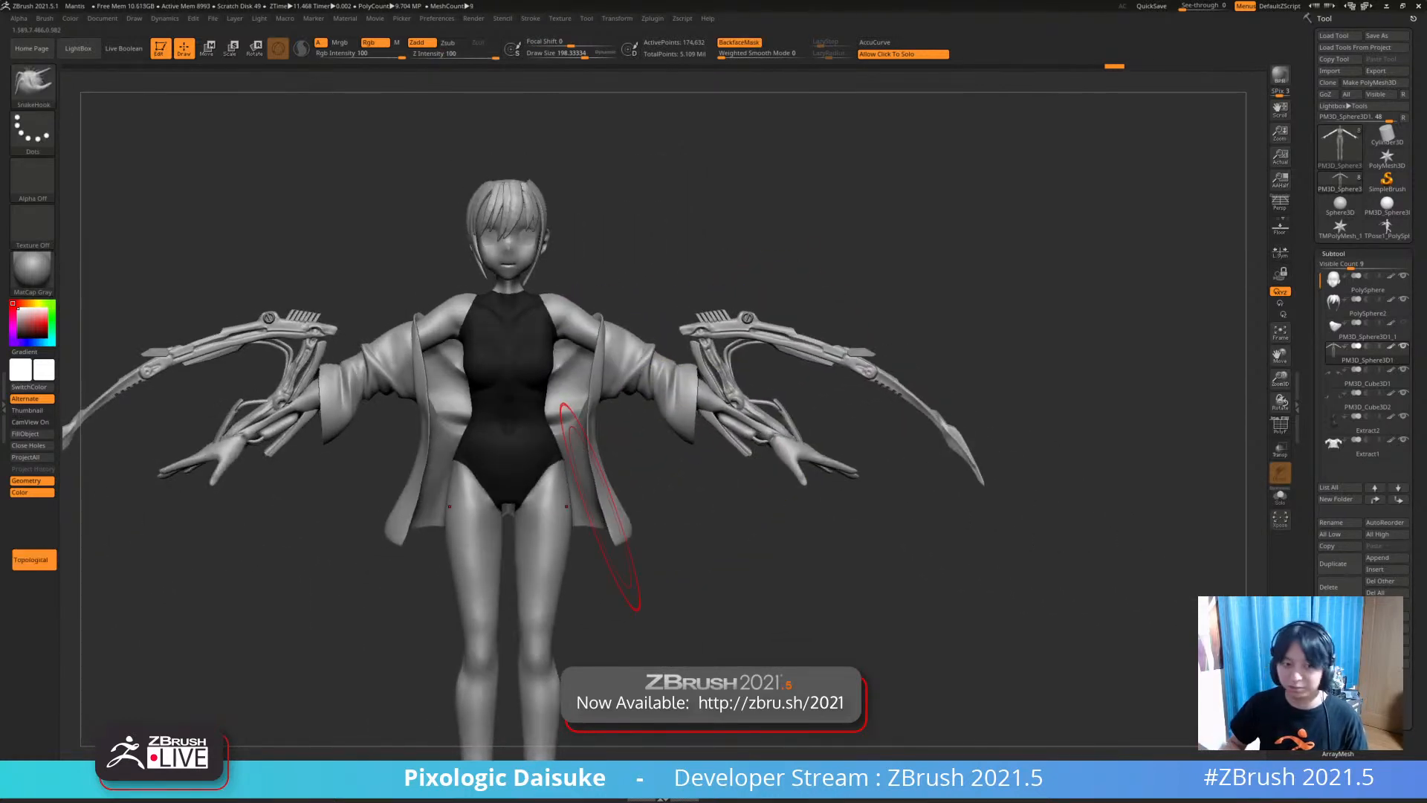
mouse_move(433, 557)
mouse_down()
mouse_move(624, 558)
mouse_move(439, 557)
mouse_up()
mouse_move(523, 243)
ctrl+right_down()
mouse_move(613, 253)
mouse_move(588, 296)
mouse_move(538, 318)
ctrl+right_up()
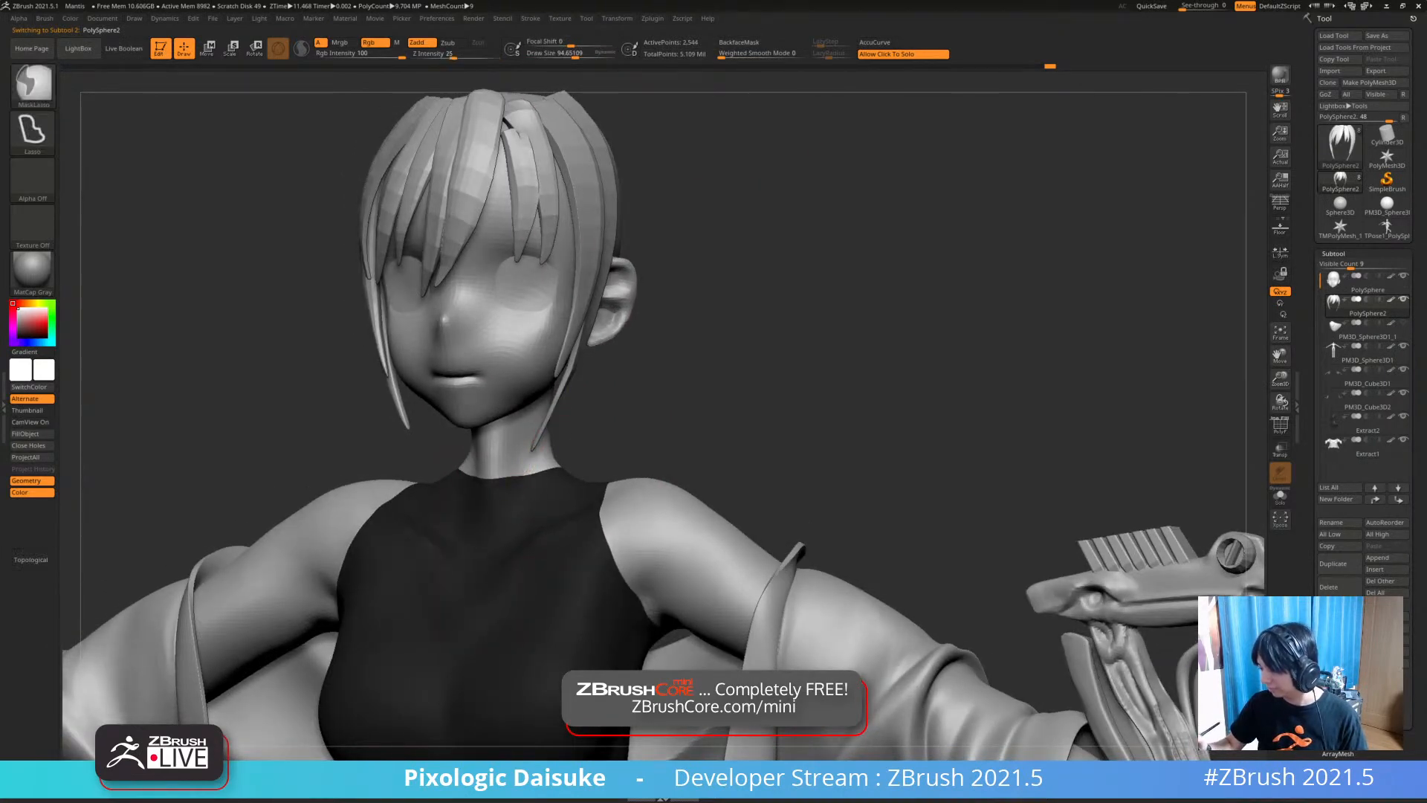
ctrl+scroll(531, 447, down, 3)
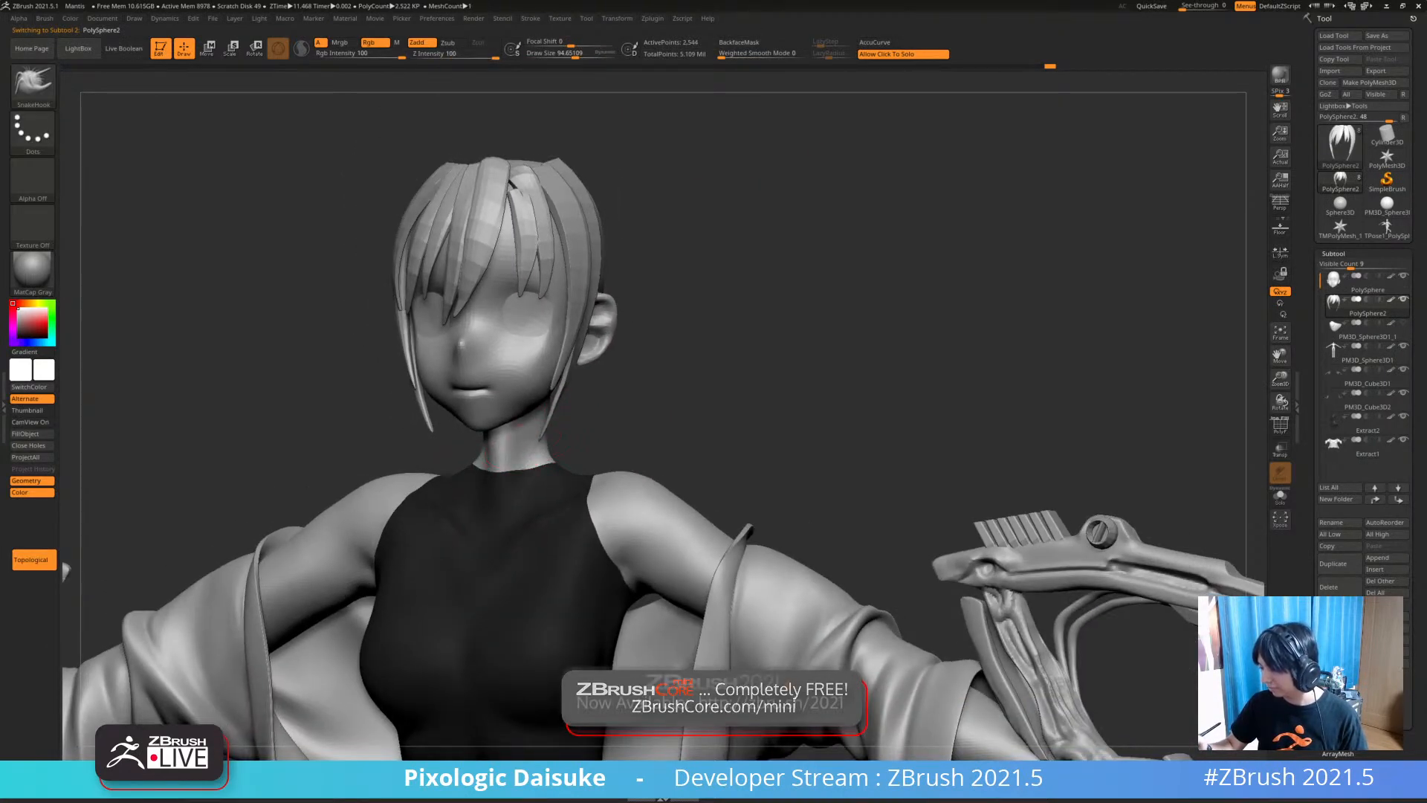
drag(654, 402, 736, 401)
drag(557, 417, 581, 417)
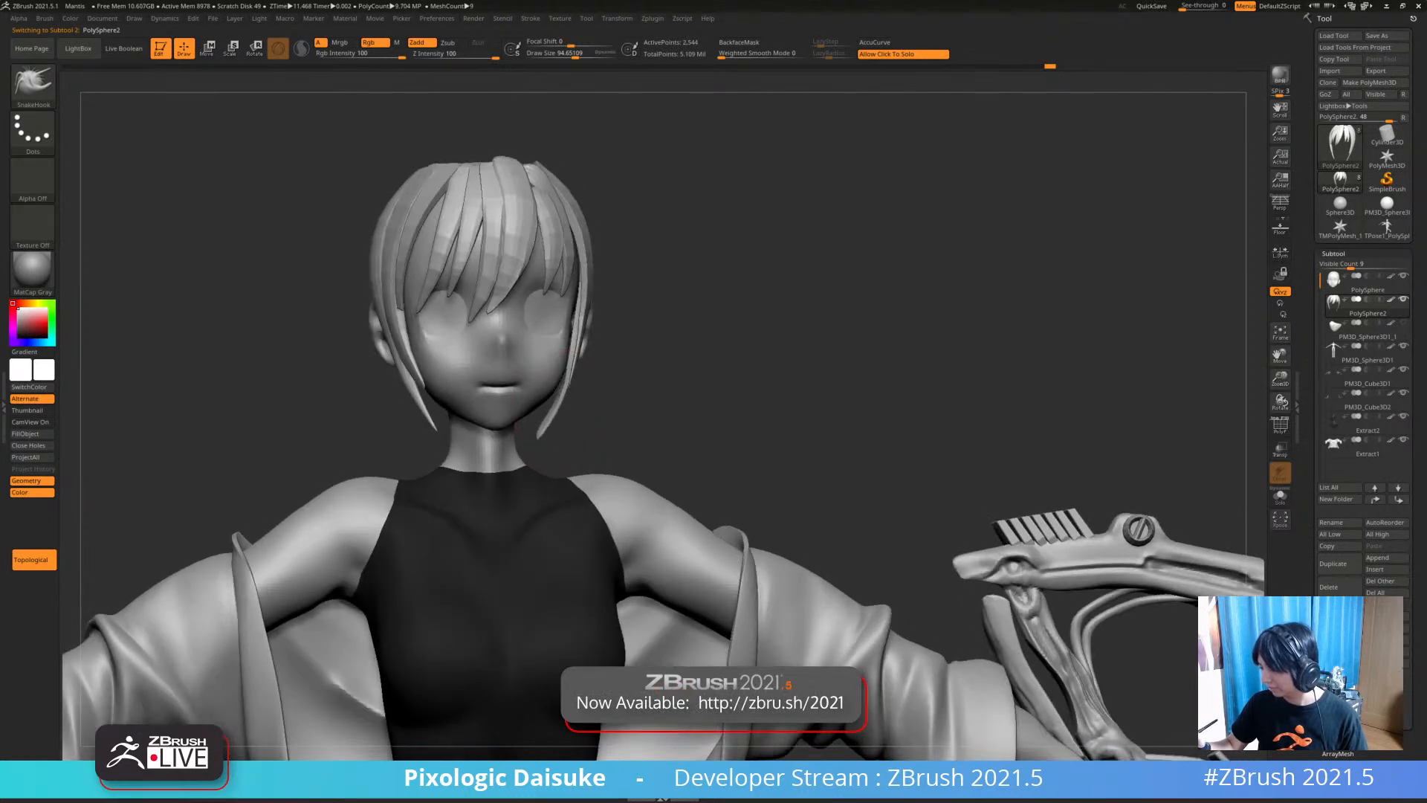
Turn off BackfaceMask and inspect the bangs from the front and side
click(739, 43)
drag(818, 349, 591, 353)
mouse_move(597, 355)
ctrl+right_down()
mouse_move(594, 312)
mouse_move(654, 386)
mouse_move(576, 446)
mouse_move(587, 220)
mouse_move(569, 231)
mouse_move(589, 363)
mouse_move(670, 301)
ctrl+right_up()
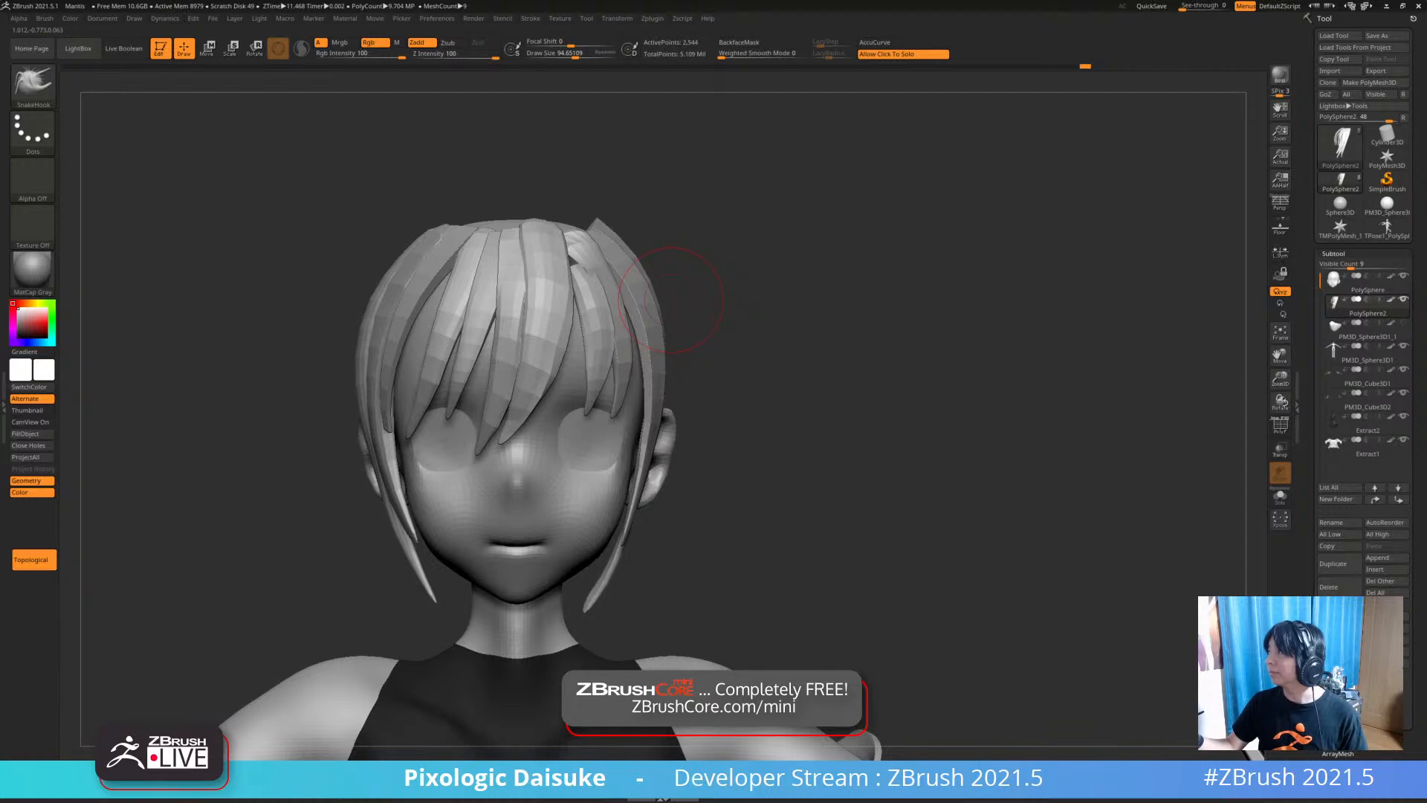
ctrl+right_drag(629, 293, 611, 318)
Check the hair strands' polygroups in the polyframe display, and isolate the strand group at the side of the forehead
click(1280, 425)
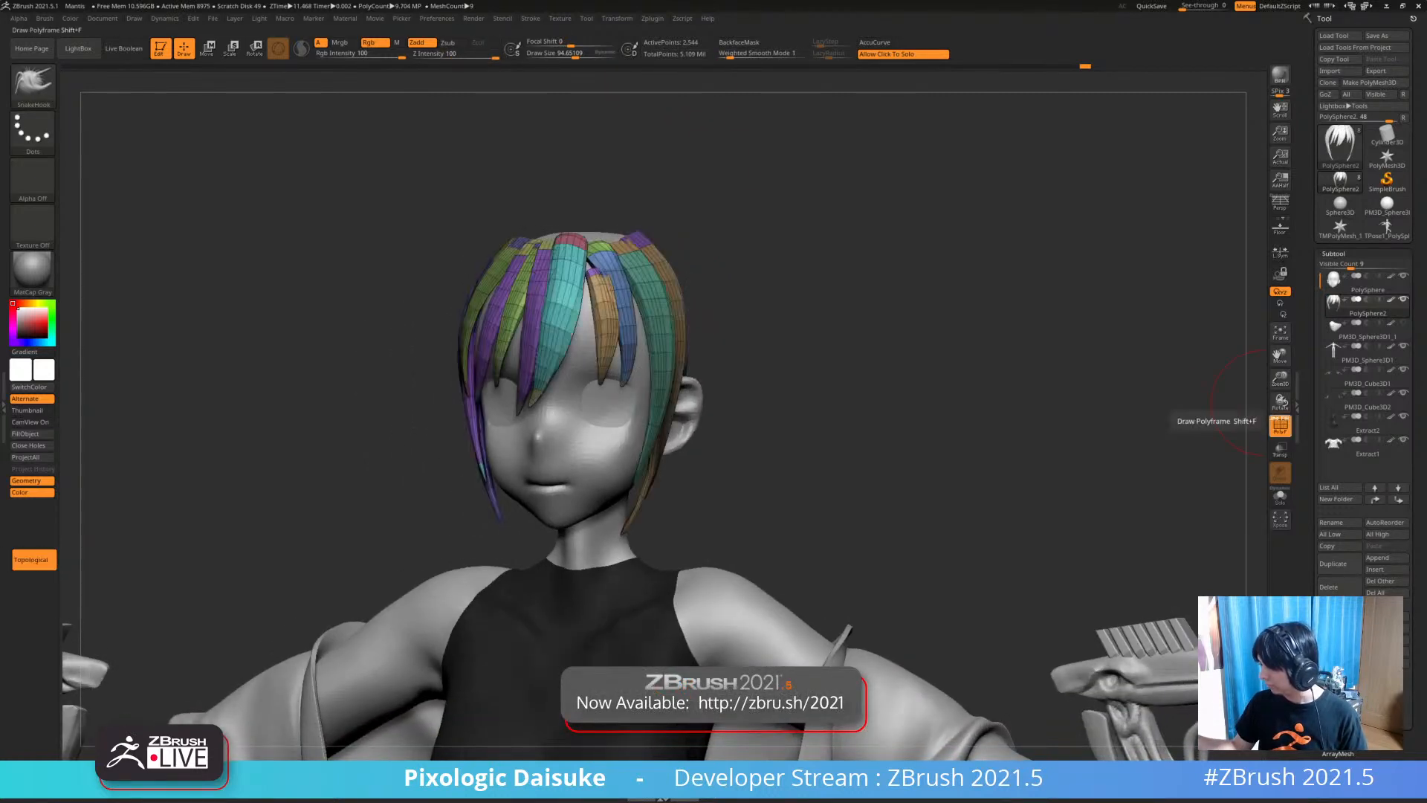
click(1280, 425)
right_drag(713, 378, 763, 390)
ctrl+shift+click(512, 316)
ctrl+shift+drag(678, 316, 788, 296)
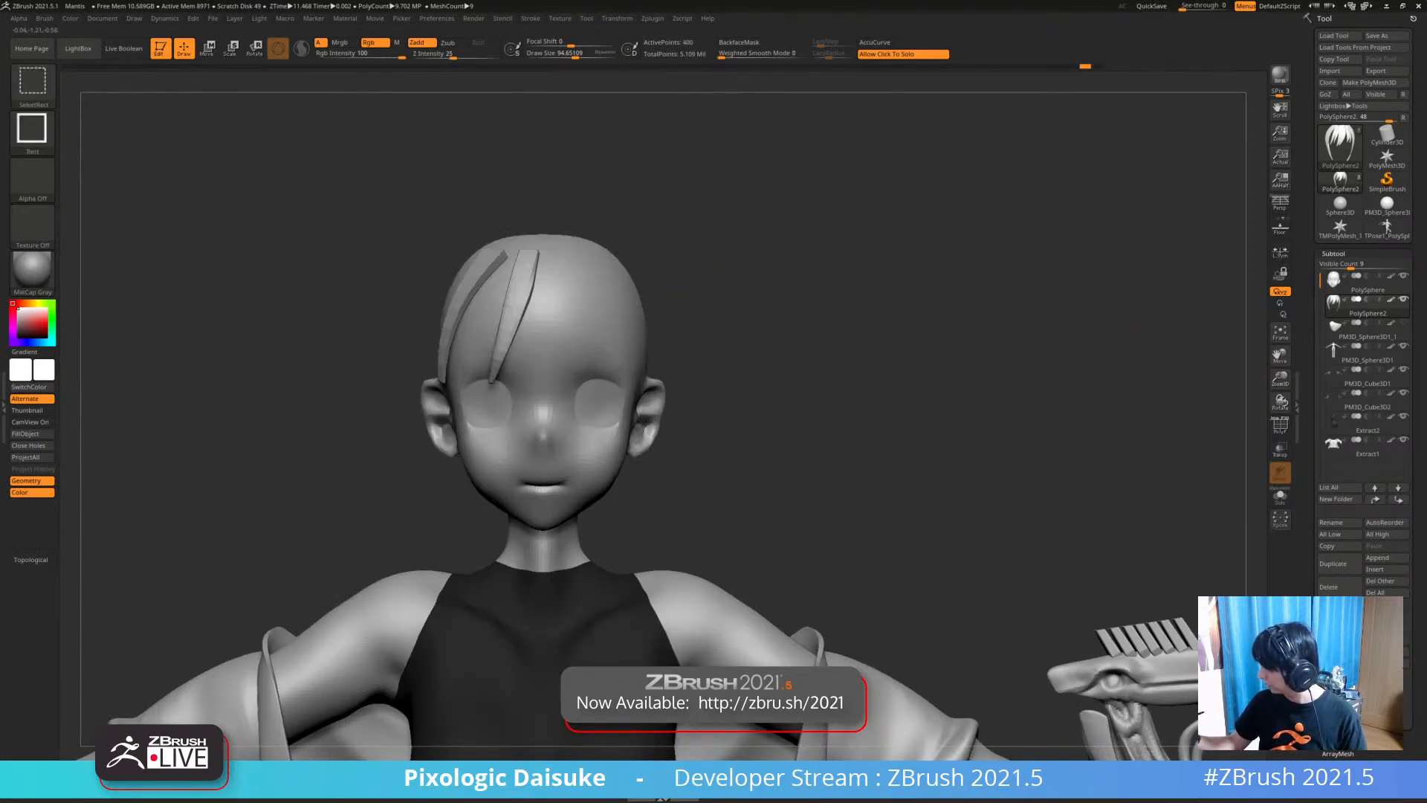
Unhide all the hair strands and give each one its own polygroup with Auto Groups
ctrl+shift+click(940, 382)
click(1333, 253)
click(1339, 428)
click(1338, 439)
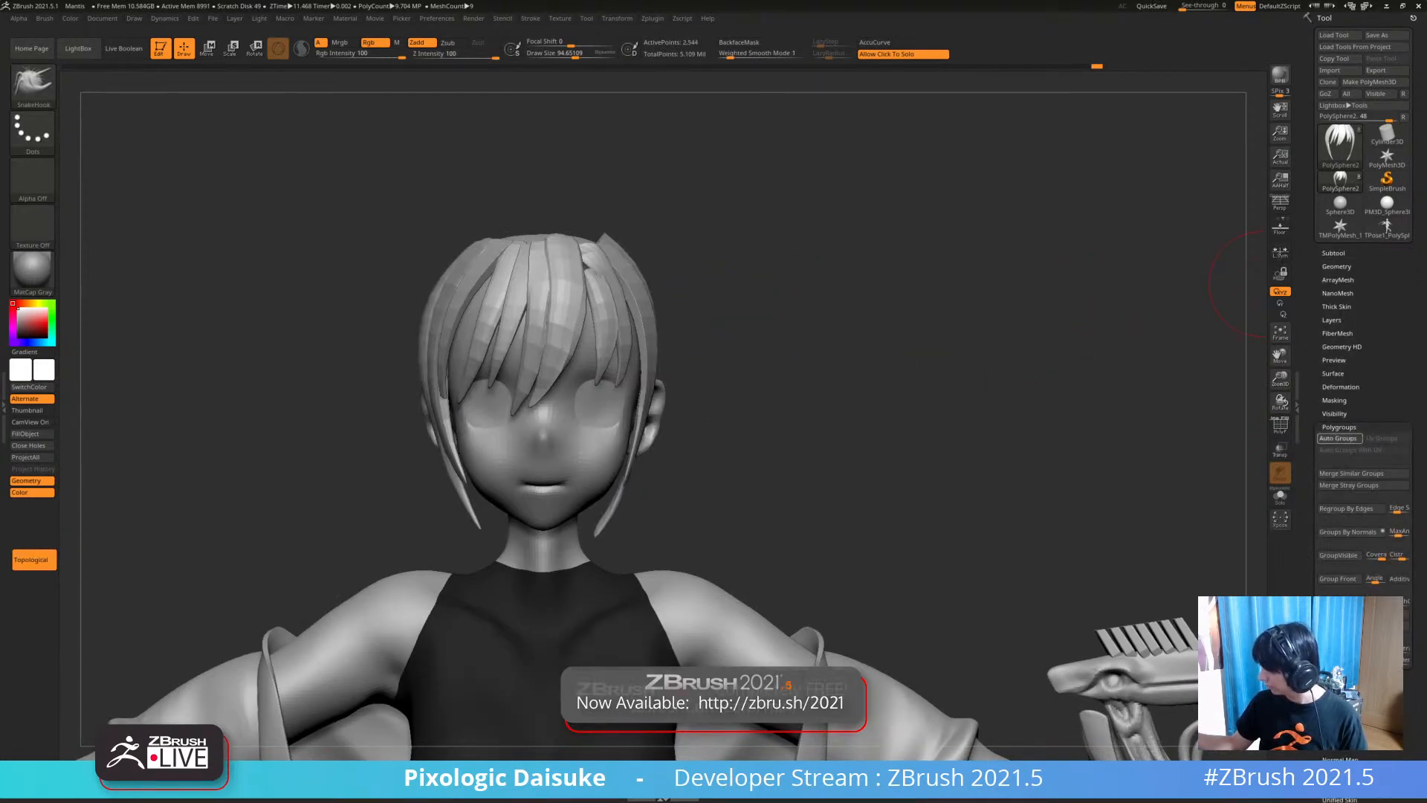
Isolate the strand at the crown by its polygroup and invert the visibility to take it out of the hair
ctrl+right_drag(475, 311, 483, 349)
ctrl+shift+click(521, 246)
ctrl+shift+drag(787, 290, 787, 255)
ctrl+right_drag(787, 255, 777, 216)
mouse_move(528, 378)
right_down()
mouse_move(501, 259)
mouse_move(558, 360)
right_up()
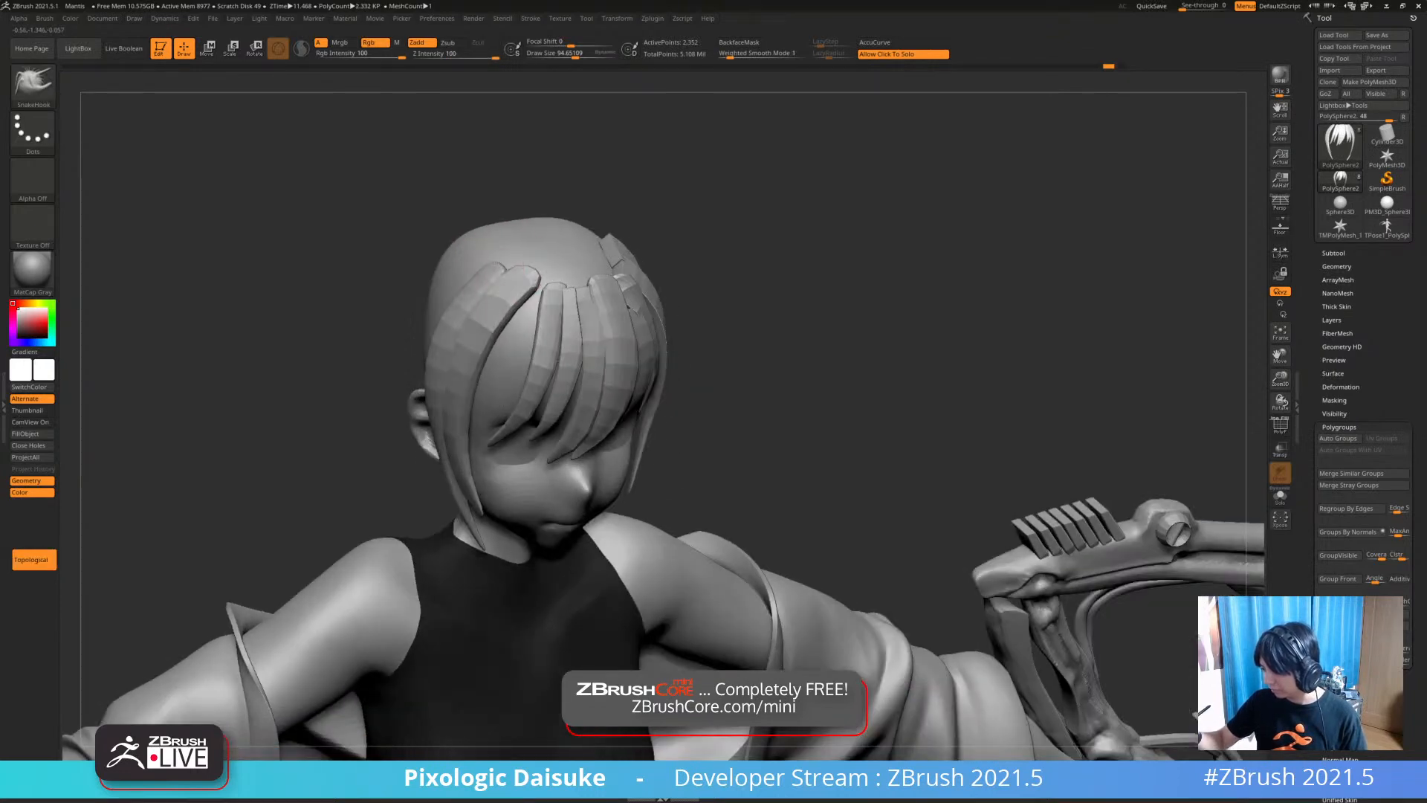
Adjust the roots of the bangs along the parting with the SnakeHook brush at a larger draw size
mouse_move(521, 255)
right_down()
mouse_move(525, 276)
mouse_move(465, 215)
mouse_move(547, 204)
mouse_move(548, 168)
mouse_move(631, 175)
mouse_move(576, 179)
mouse_move(562, 260)
right_up()
mouse_move(561, 260)
right_down()
mouse_move(518, 271)
mouse_move(483, 249)
right_up()
drag(520, 263, 532, 256)
mouse_move(531, 256)
right_down()
mouse_move(509, 251)
mouse_move(554, 247)
mouse_move(516, 288)
mouse_move(605, 104)
right_up()
drag(577, 55, 584, 55)
mouse_move(582, 193)
right_down()
mouse_move(574, 345)
mouse_move(539, 372)
mouse_move(539, 402)
right_up()
right_drag(471, 327, 451, 340)
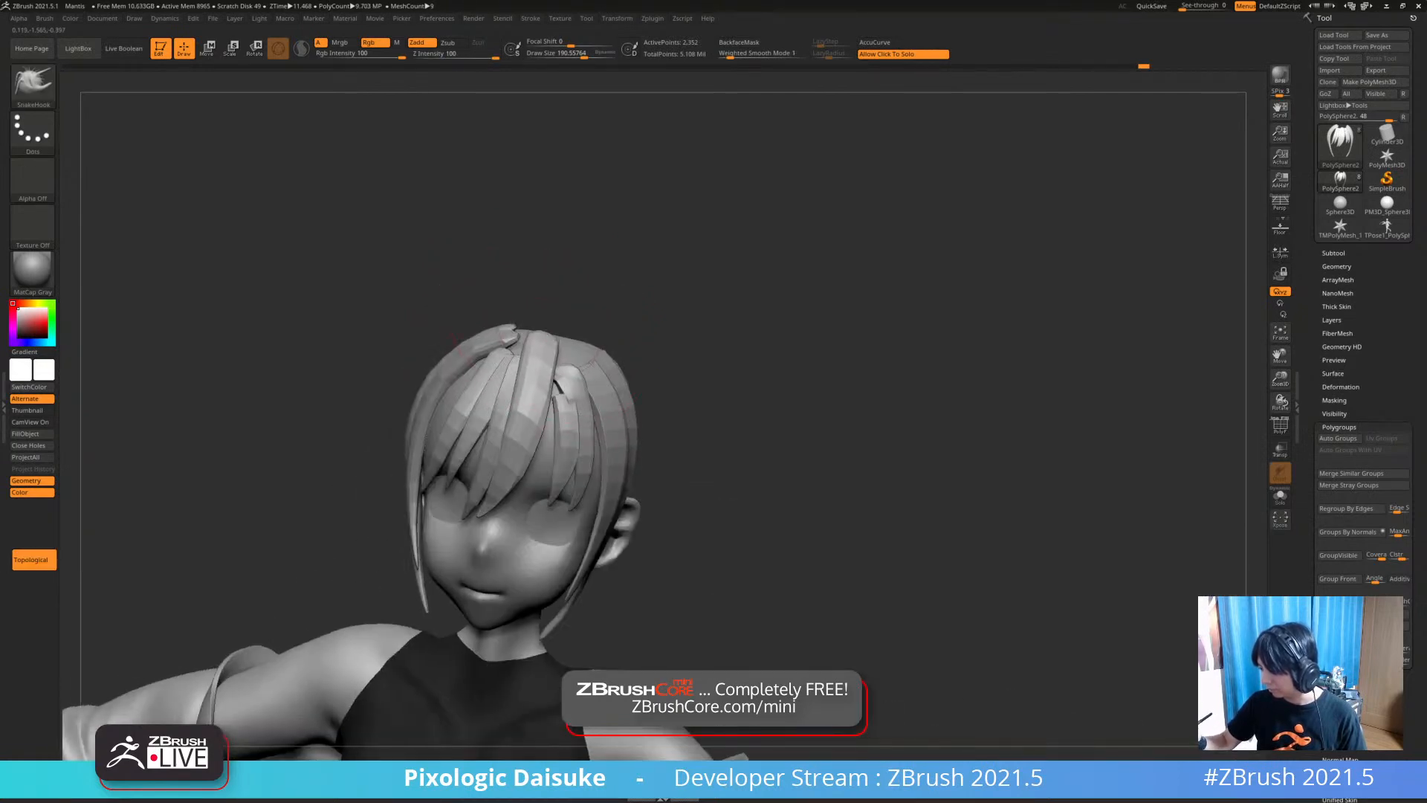
right_drag(543, 344, 554, 357)
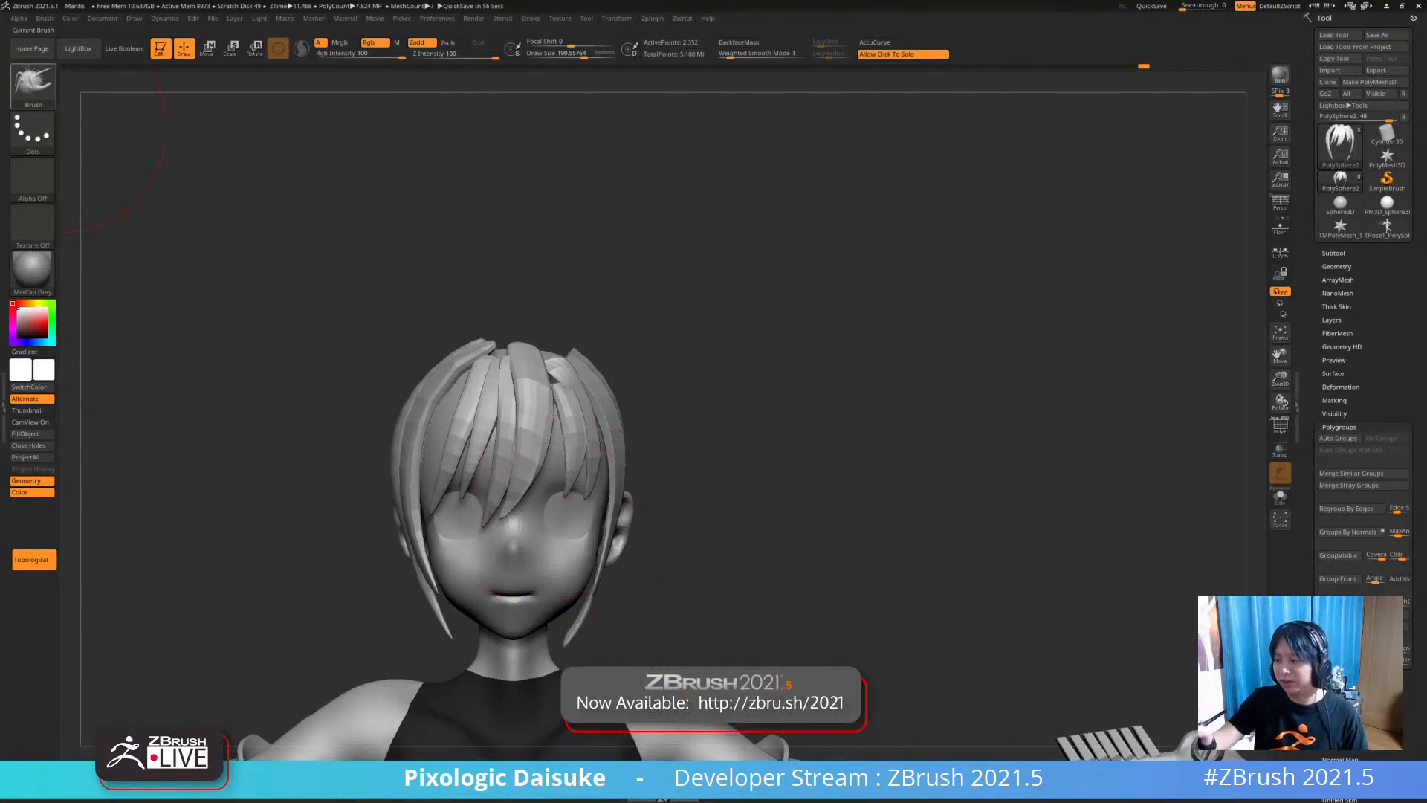
Try to draw a new hair strand down the side of the head with the STN_HairSet2 brush
key(b)
click(516, 95)
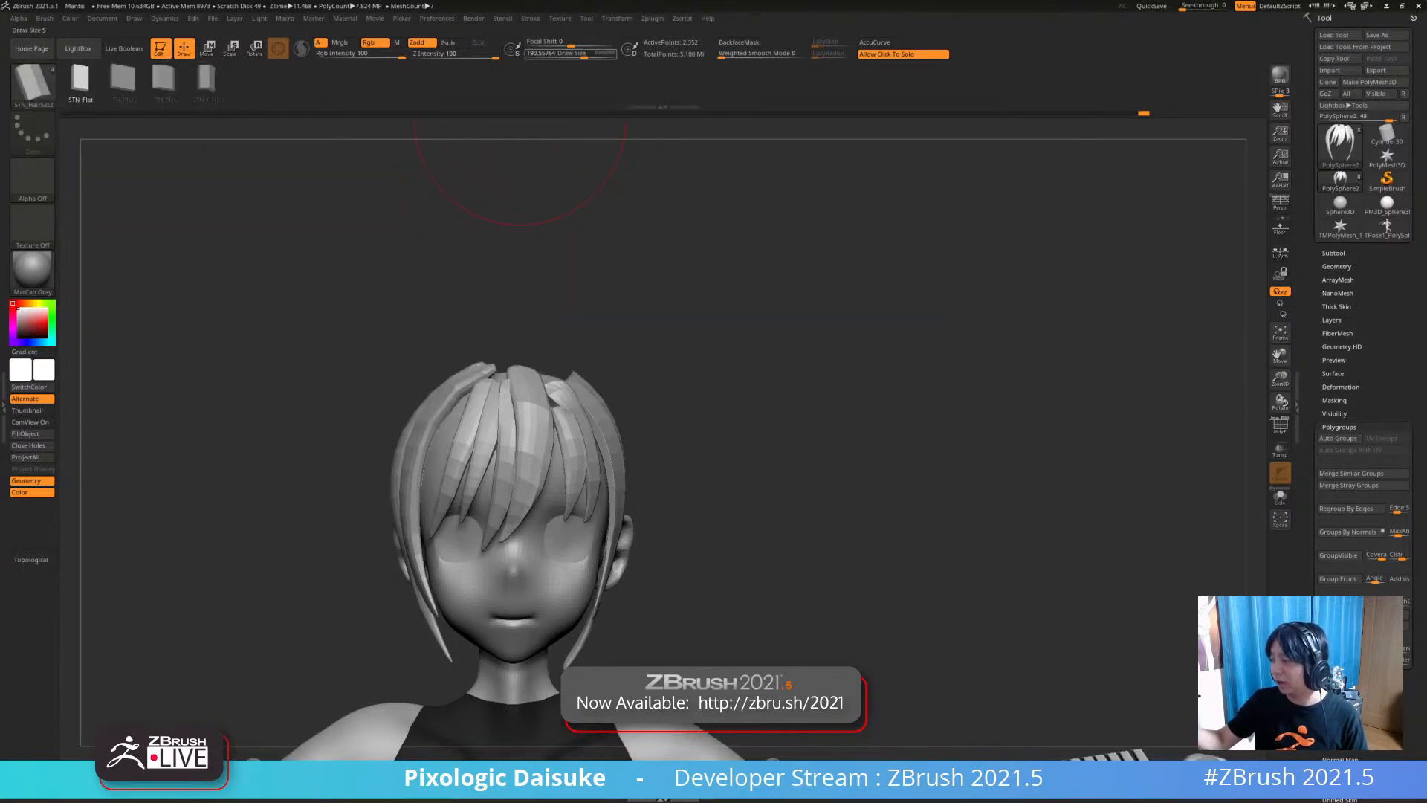
mouse_move(467, 465)
right_down()
mouse_move(469, 453)
mouse_move(437, 513)
mouse_move(465, 457)
right_up()
mouse_move(434, 621)
alt+right_down()
mouse_move(478, 522)
mouse_move(439, 539)
mouse_move(505, 513)
mouse_move(507, 485)
mouse_move(466, 455)
mouse_move(466, 482)
mouse_move(569, 475)
mouse_move(621, 497)
alt+right_up()
drag(409, 459, 433, 525)
right_drag(446, 512, 407, 500)
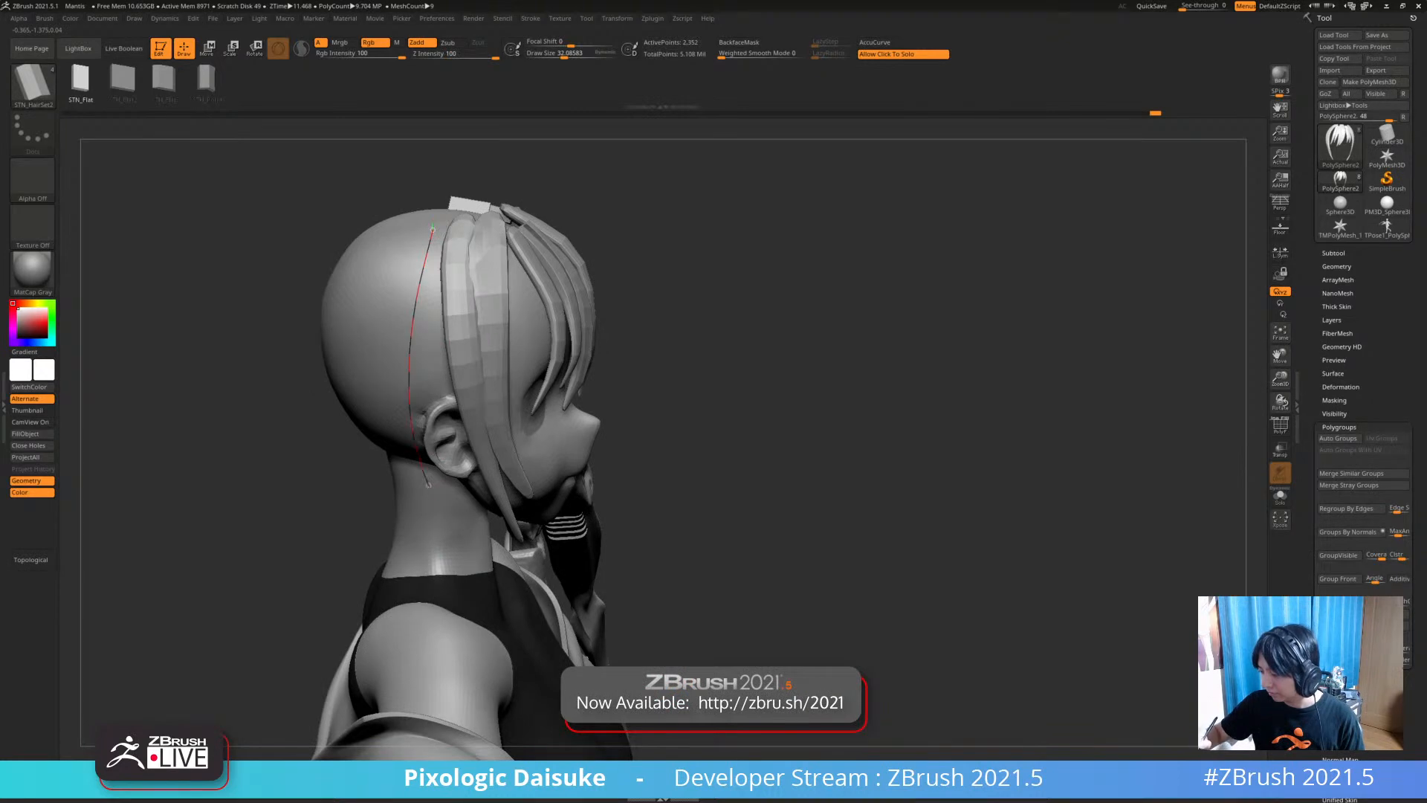
right_drag(455, 338, 456, 394)
mouse_move(451, 494)
right_down()
mouse_move(435, 455)
mouse_move(379, 452)
mouse_move(453, 453)
right_up()
mouse_move(620, 475)
right_down()
mouse_move(647, 477)
mouse_move(606, 510)
mouse_move(432, 394)
right_up()
Return to the SnakeHook brush, turn on BackfaceMask, and adjust the roots of the strands near the temple
key(b)
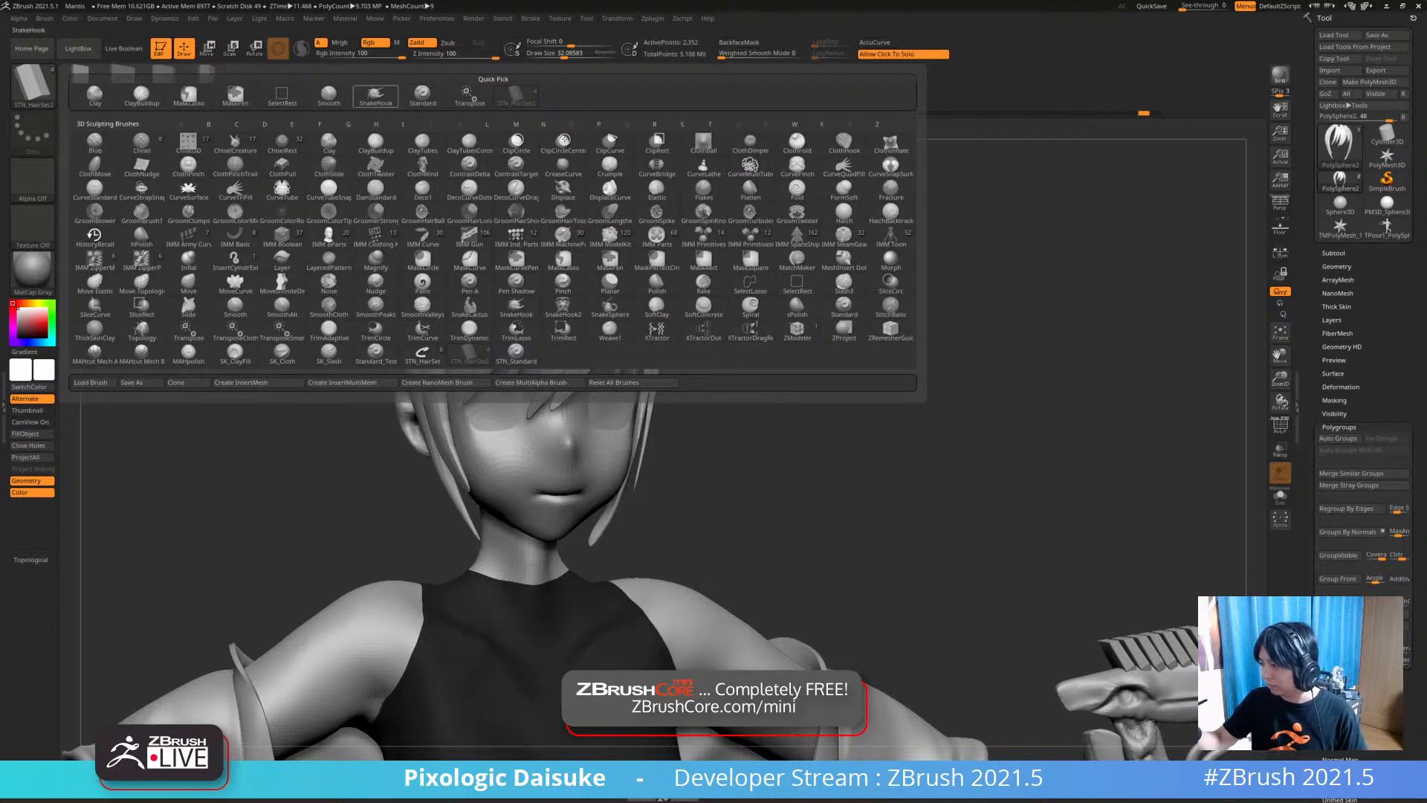
click(375, 95)
right_drag(514, 258, 721, 268)
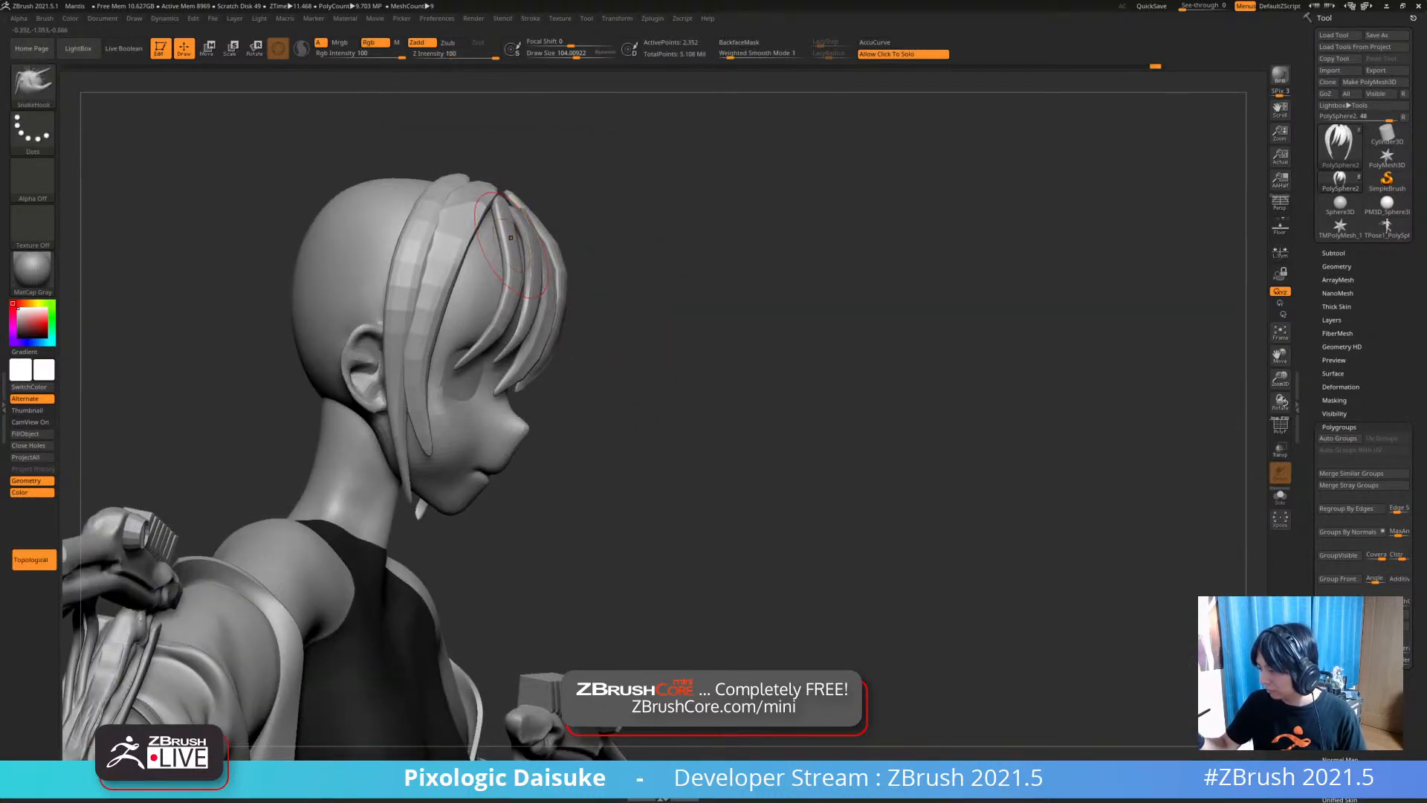
right_drag(533, 276, 386, 264)
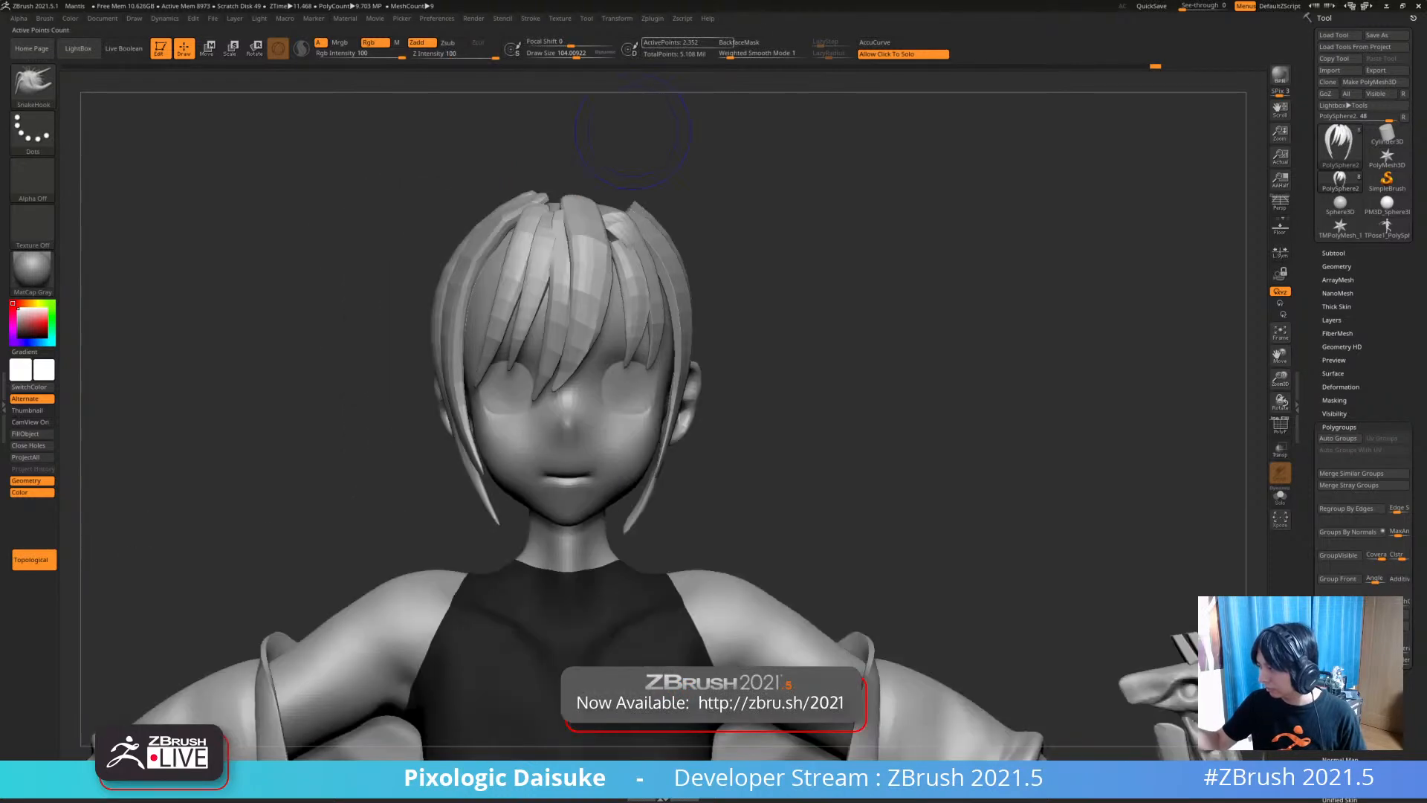
alt+right_drag(567, 276, 518, 291)
drag(577, 55, 585, 55)
right_drag(520, 276, 691, 283)
mouse_move(486, 286)
right_down()
mouse_move(489, 325)
mouse_move(324, 290)
mouse_move(501, 302)
mouse_move(439, 288)
mouse_move(298, 293)
mouse_move(435, 298)
right_up()
mouse_move(557, 246)
right_down()
mouse_move(553, 294)
mouse_move(446, 292)
right_up()
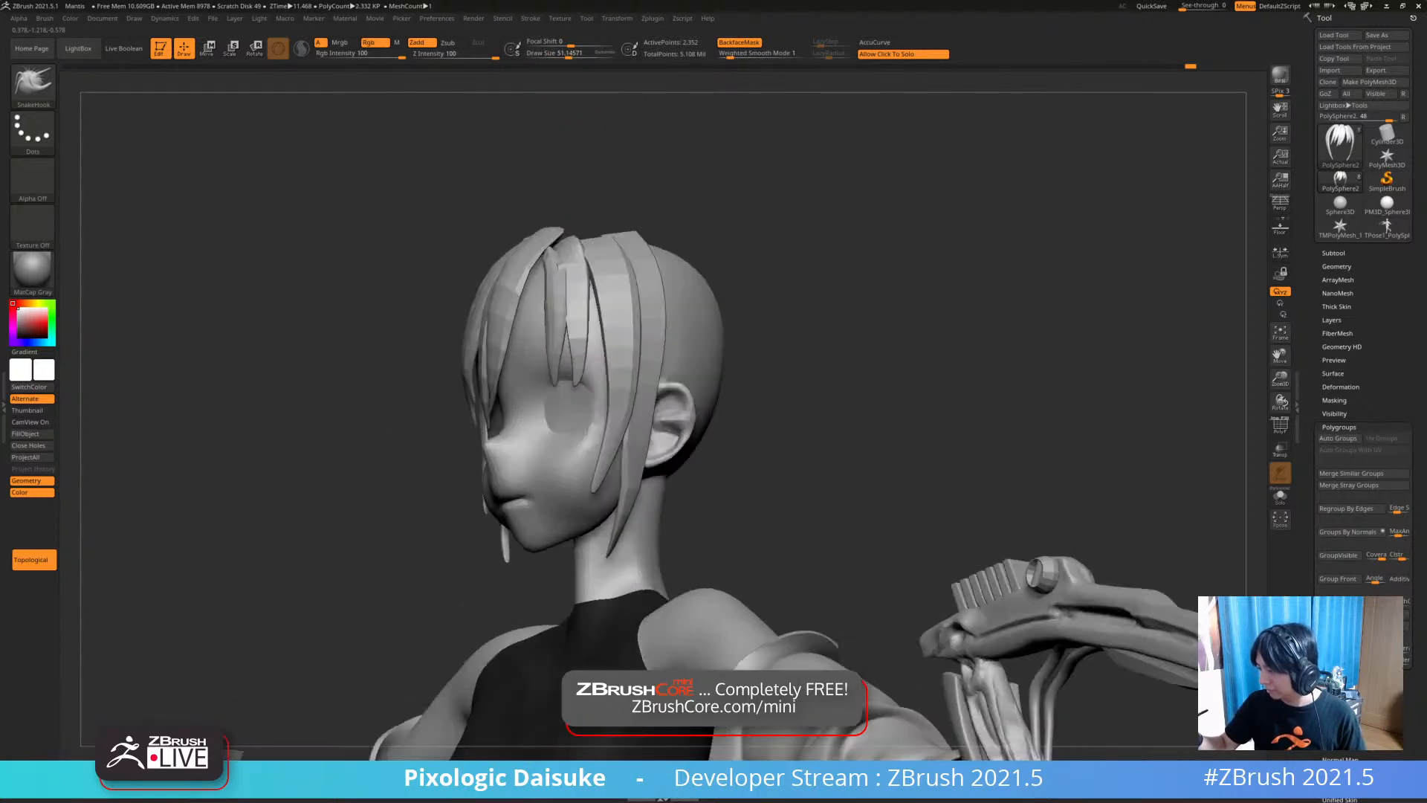
right_drag(559, 245, 483, 246)
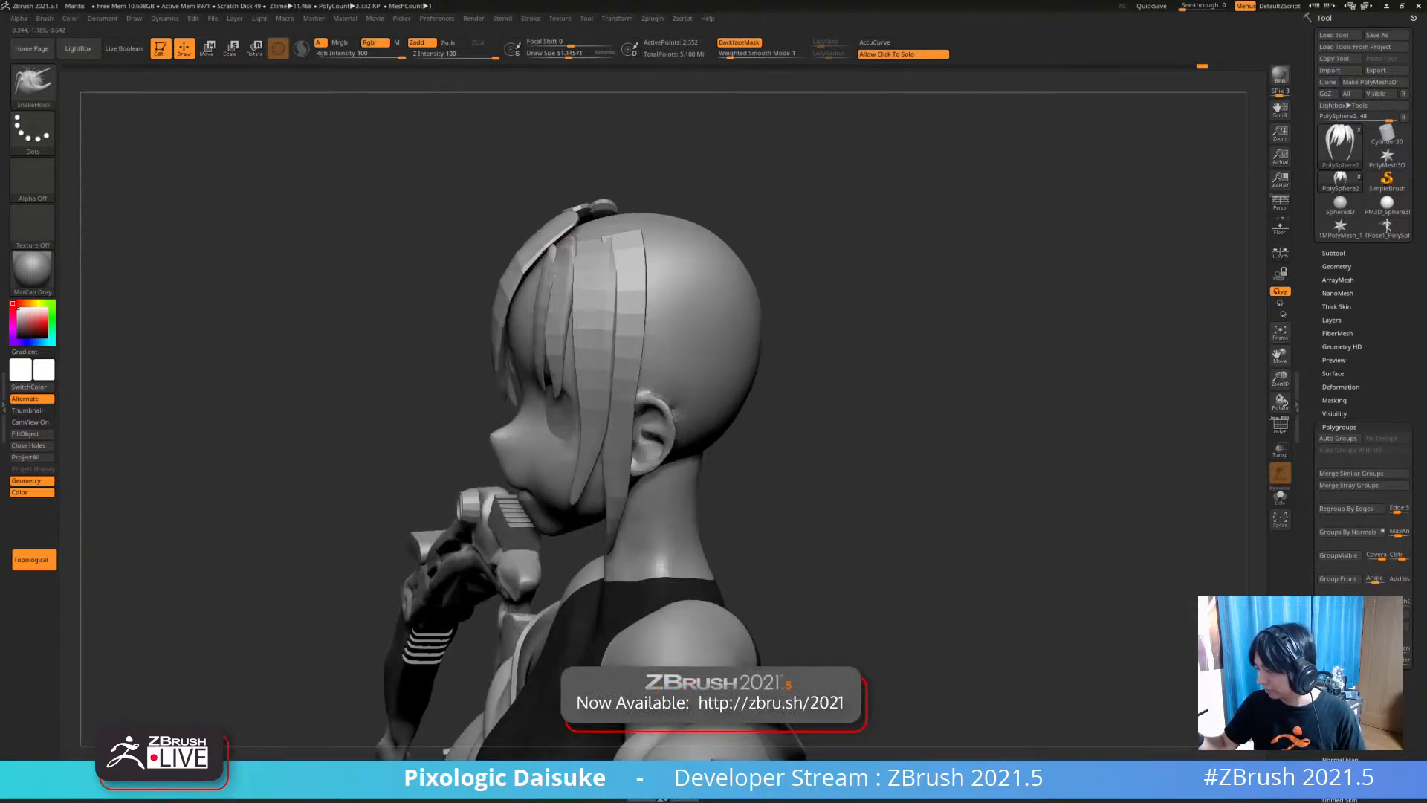
Try to pull the root of the side strand with BackfaceMask off
click(721, 76)
click(607, 233)
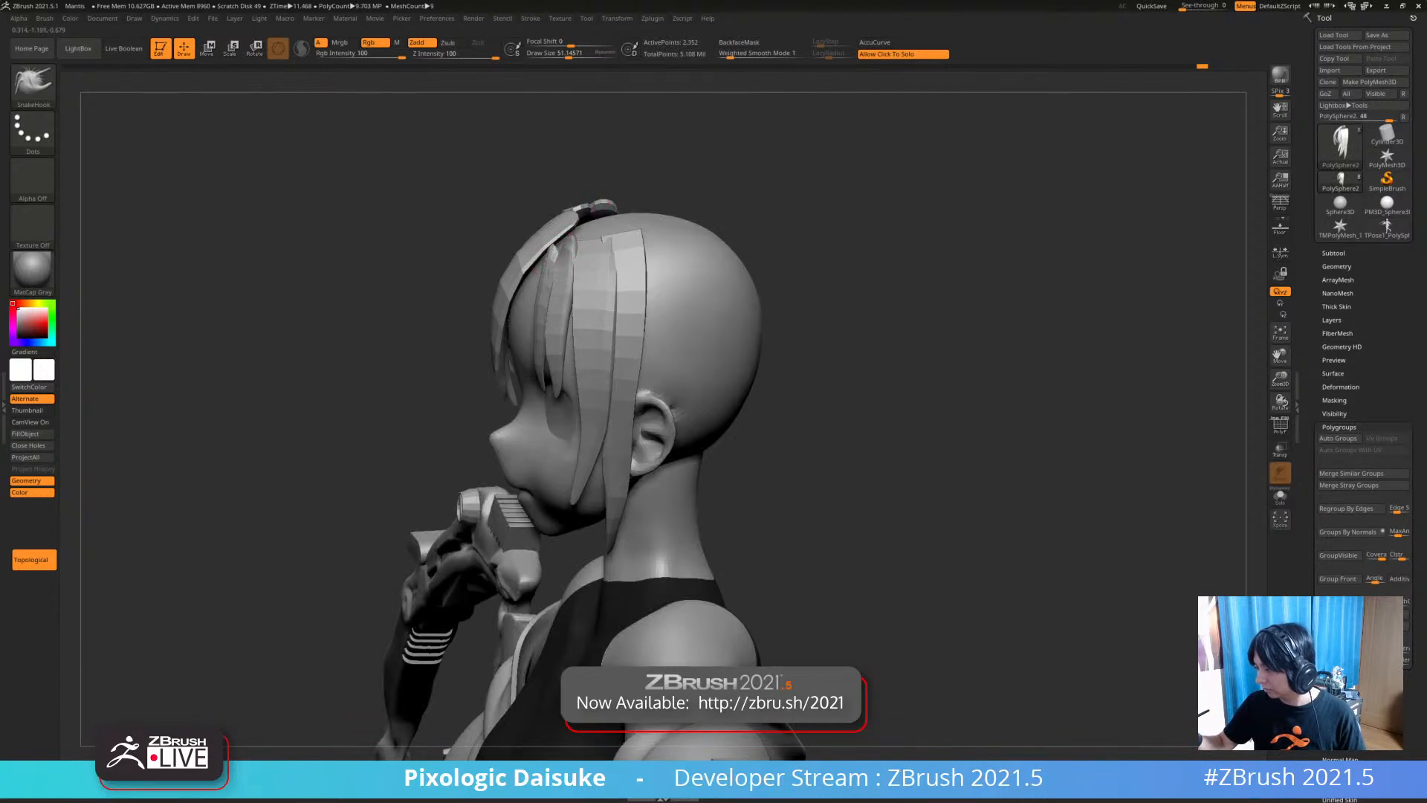
key(ctrl+z)
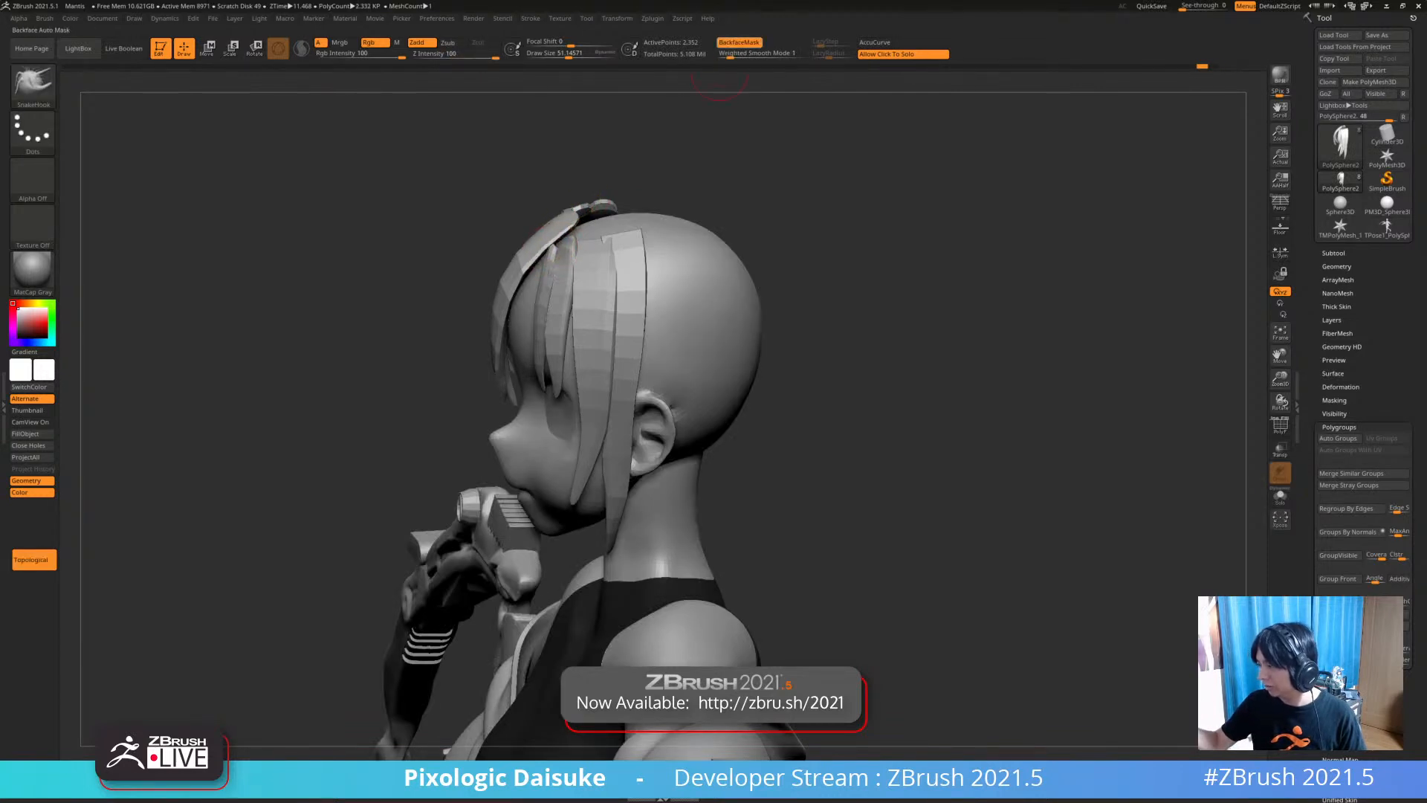
Enlarge the draw size to about 118 and fit the side strands closer around the temple
drag(569, 55, 578, 54)
drag(446, 223, 483, 271)
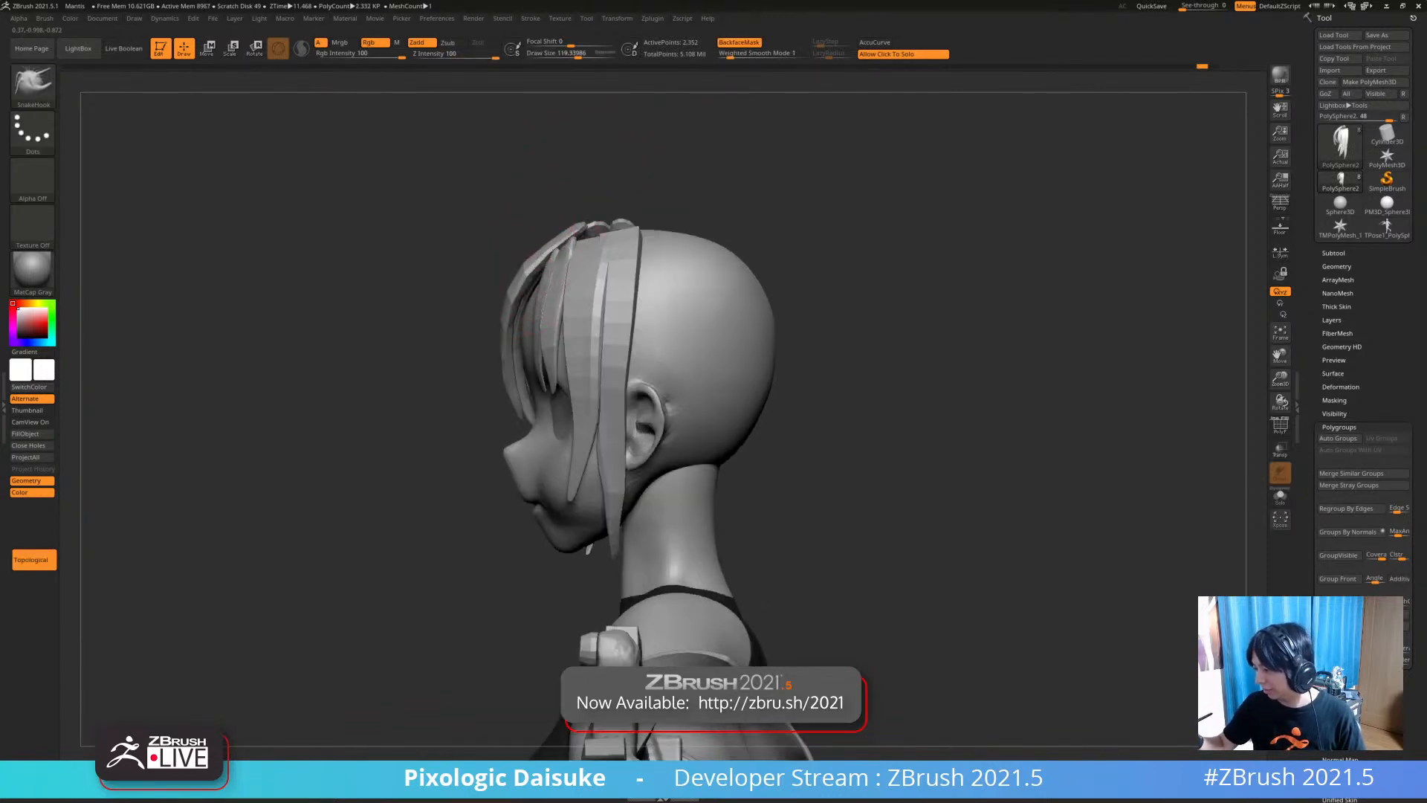
ctrl+right_drag(484, 319, 464, 275)
mouse_move(464, 372)
right_down()
mouse_move(616, 476)
mouse_move(573, 485)
mouse_move(561, 521)
mouse_move(490, 521)
mouse_move(480, 461)
mouse_move(416, 453)
mouse_move(587, 438)
mouse_move(583, 484)
mouse_move(595, 407)
right_up()
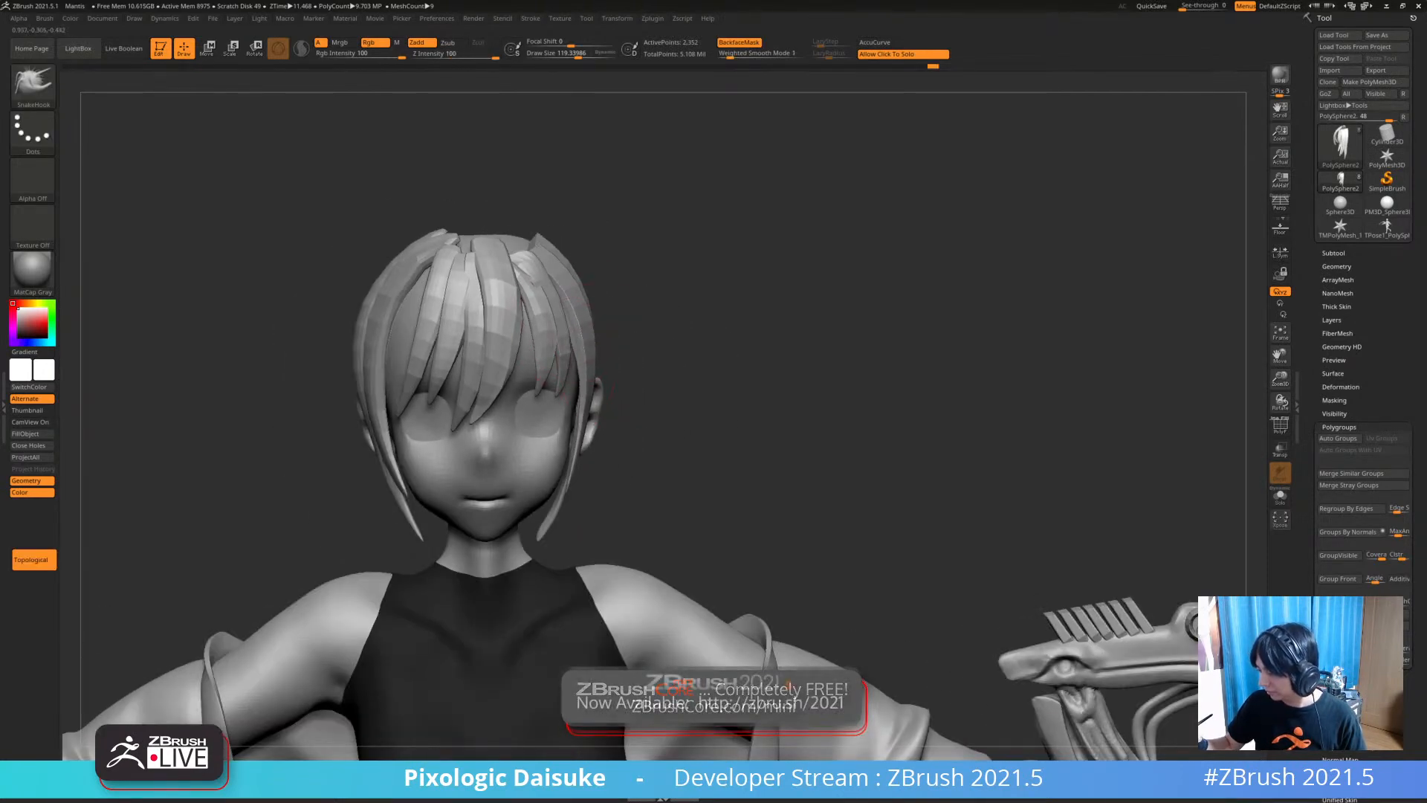
ctrl+right_drag(577, 453, 578, 414)
Turn off BackfaceMask and curve the tip of the front side strand forward over the character's left cheek
right_drag(542, 516, 483, 494)
mouse_move(568, 413)
right_down()
mouse_move(569, 451)
mouse_move(552, 440)
right_up()
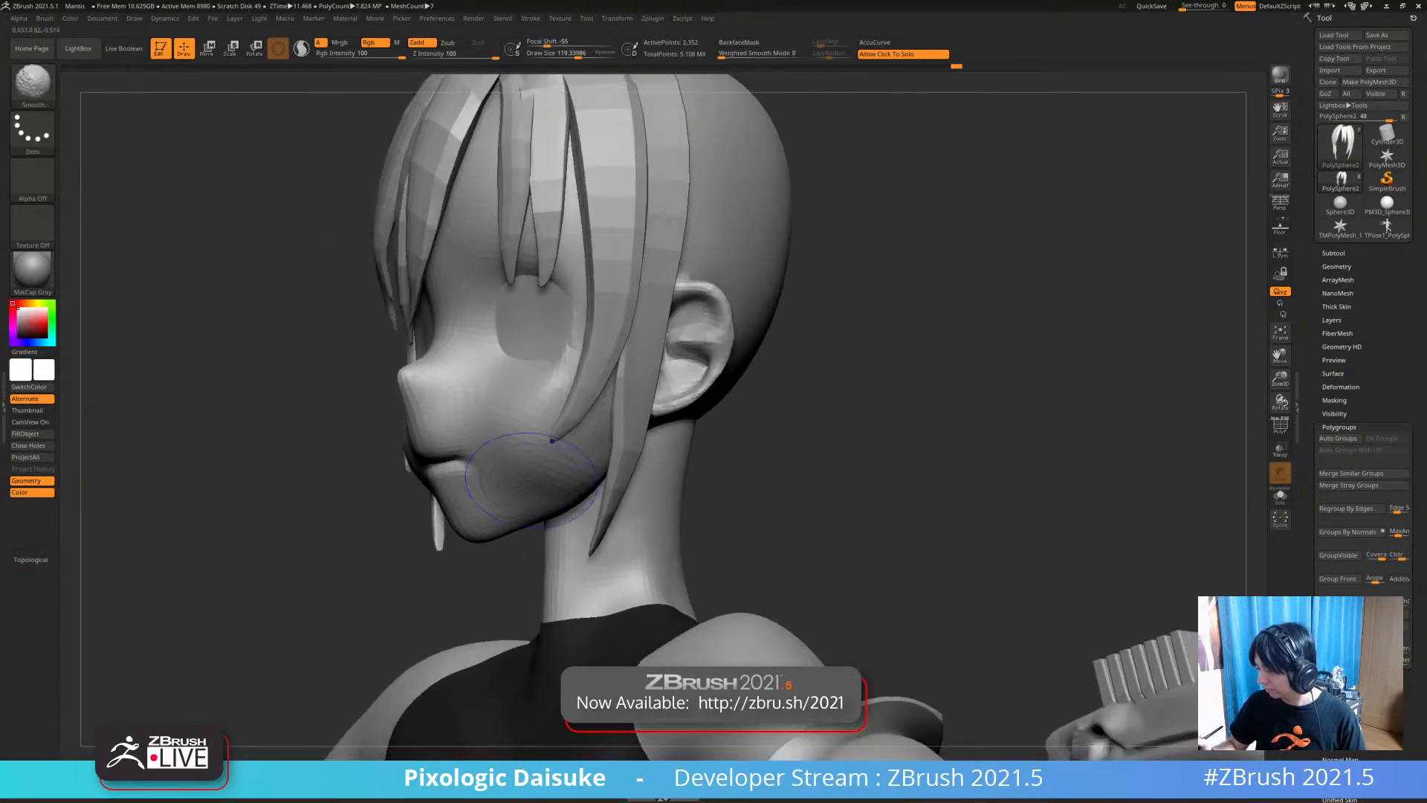
mouse_move(530, 500)
ctrl+right_down()
mouse_move(537, 466)
mouse_move(523, 455)
mouse_move(551, 461)
ctrl+right_up()
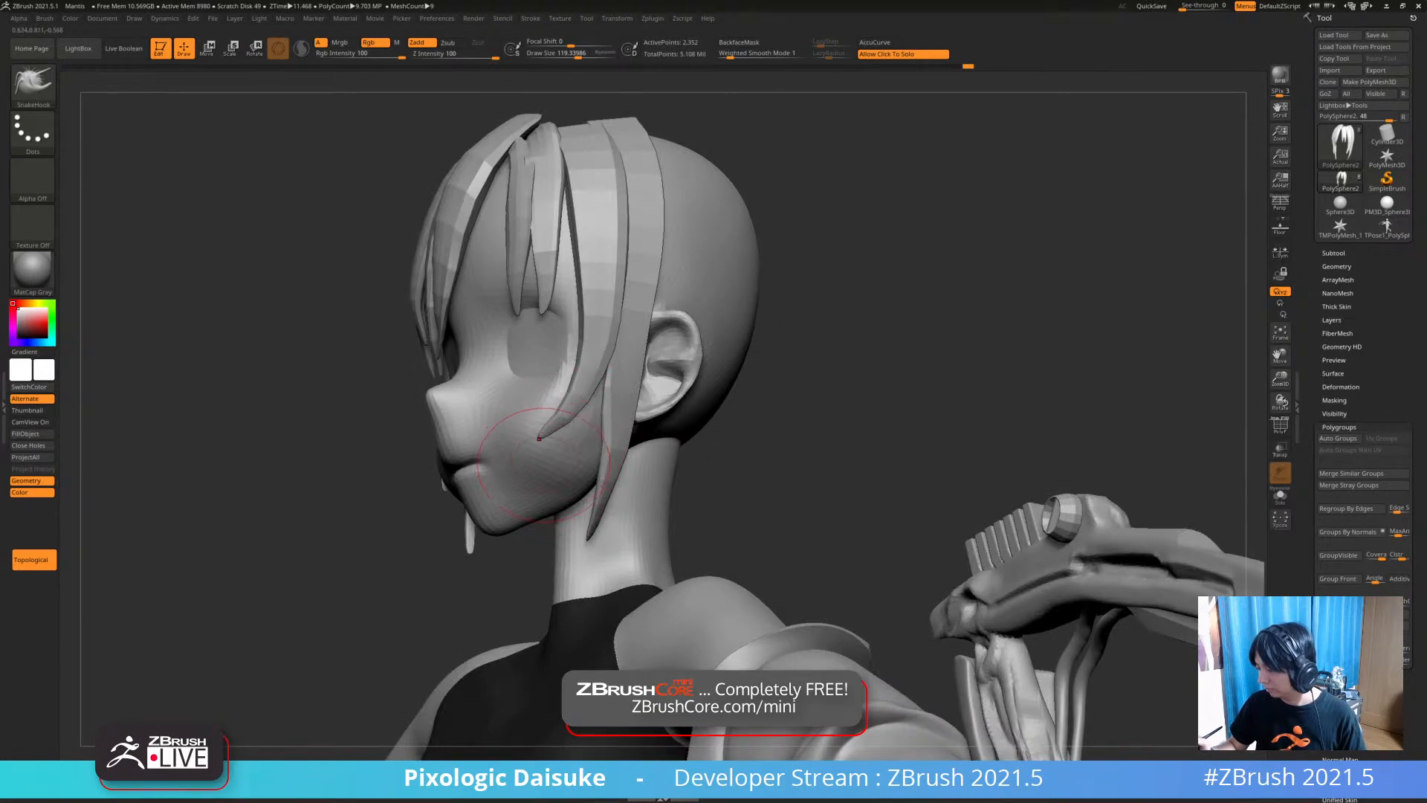
Curve the tip of the front side strand forward over the character's right cheek with the SnakeHook brush
mouse_move(549, 439)
ctrl+right_down()
mouse_move(545, 422)
mouse_move(549, 450)
mouse_move(661, 446)
mouse_move(661, 405)
mouse_move(743, 410)
ctrl+right_up()
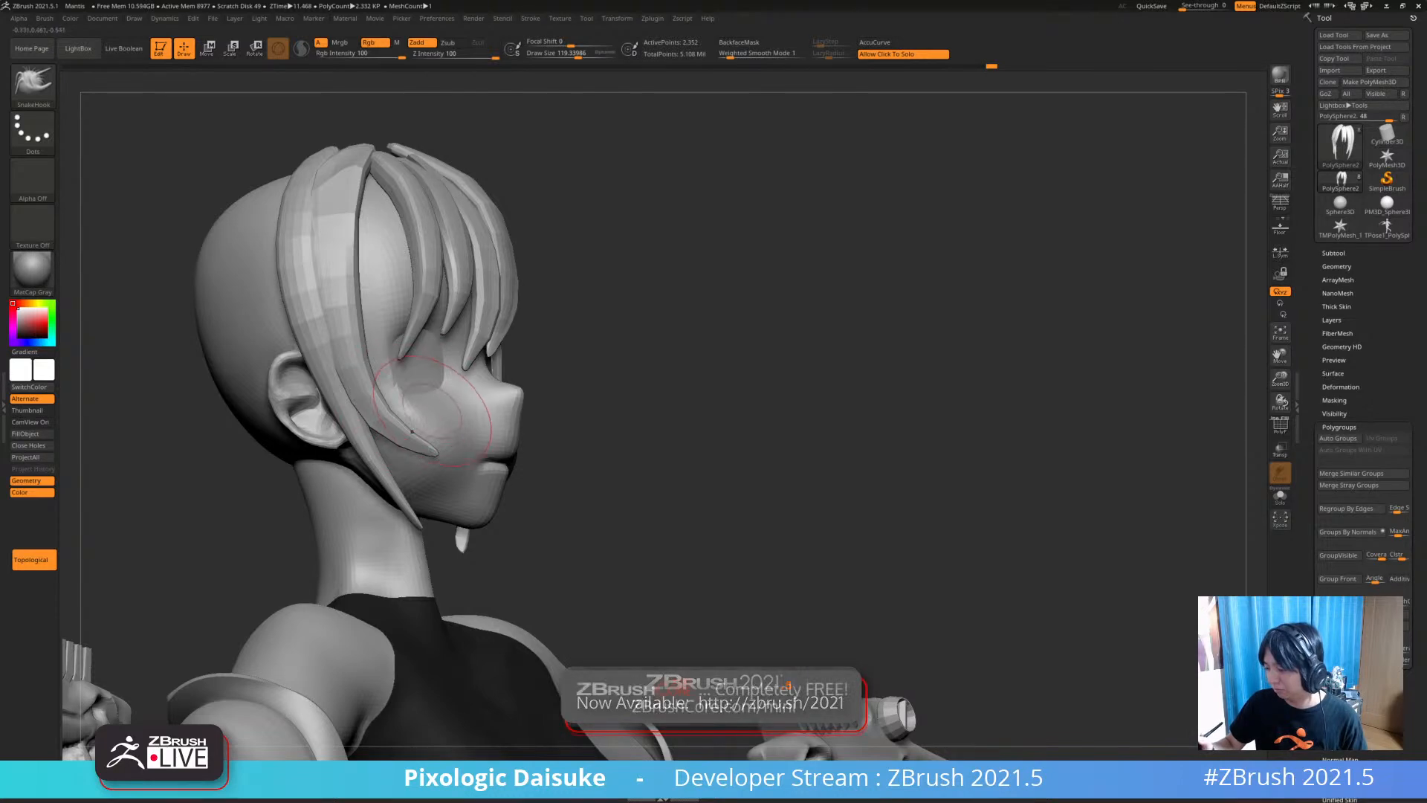
ctrl+right_drag(446, 446, 307, 383)
mouse_move(316, 446)
right_down()
mouse_move(433, 469)
mouse_move(457, 455)
mouse_move(427, 423)
mouse_move(454, 488)
mouse_move(468, 451)
mouse_move(405, 447)
mouse_move(435, 449)
right_up()
mouse_move(594, 359)
right_down()
mouse_move(524, 348)
mouse_move(594, 339)
right_up()
right_drag(455, 455, 492, 460)
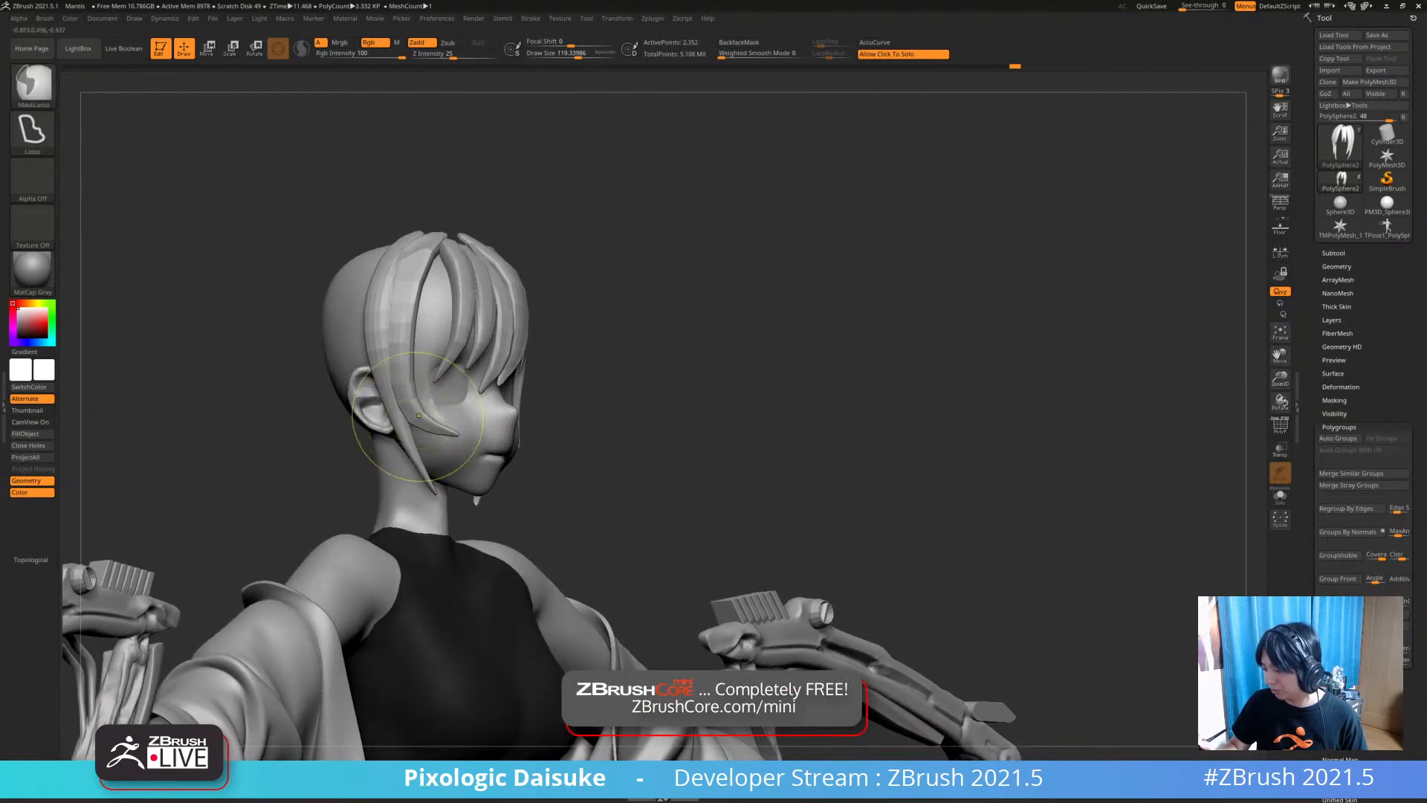
ctrl+right_drag(416, 417, 414, 419)
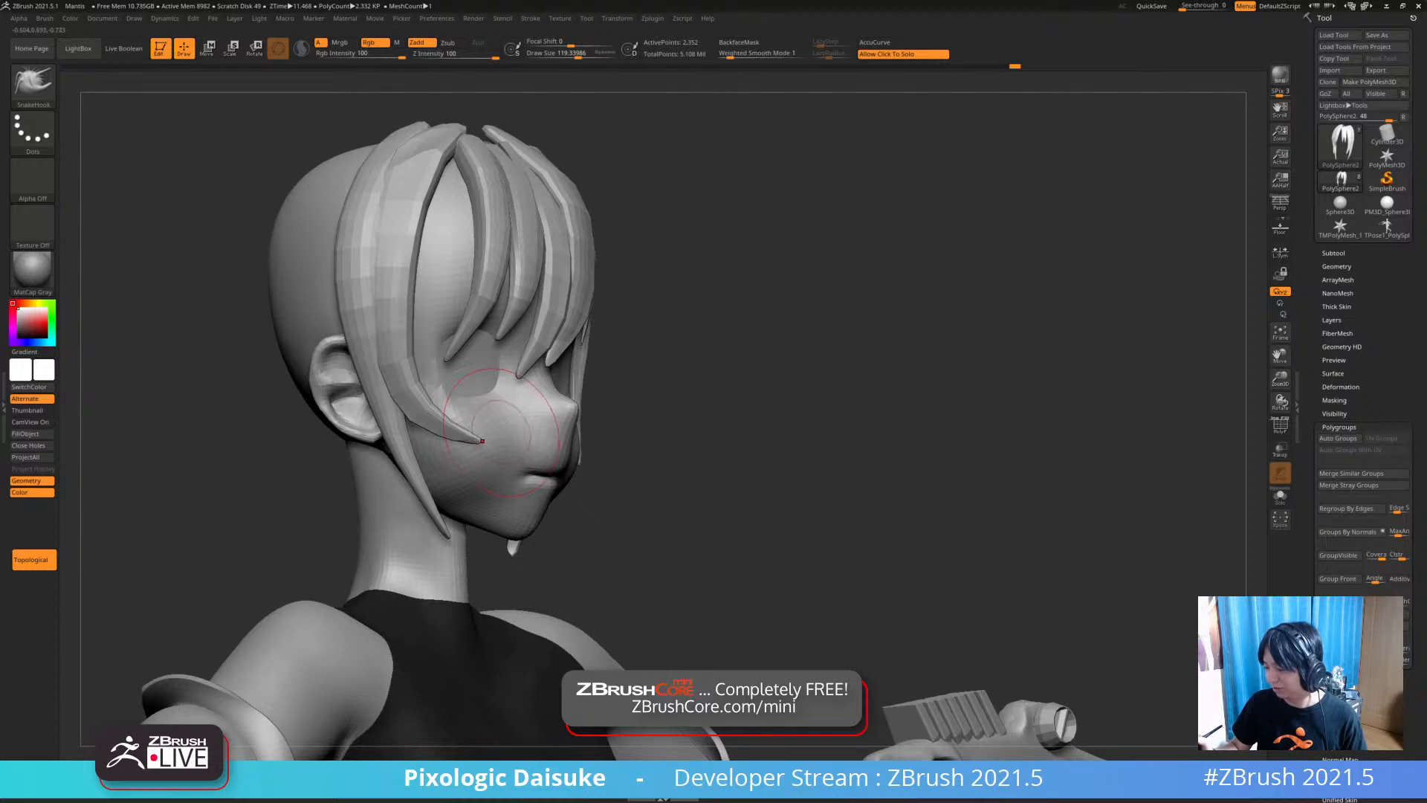
ctrl+right_drag(508, 414, 387, 388)
mouse_move(342, 448)
right_down()
mouse_move(543, 480)
mouse_move(620, 451)
mouse_move(475, 468)
mouse_move(606, 450)
right_up()
Draw a new hair strand from the crown down past the character's right ear with STN_HairSet2 at draw size about 22
key(b)
click(510, 149)
alt+right_drag(376, 392, 451, 262)
drag(458, 476, 458, 475)
mouse_move(458, 476)
right_down()
mouse_move(498, 405)
mouse_move(505, 365)
mouse_move(487, 350)
right_up()
click(487, 424)
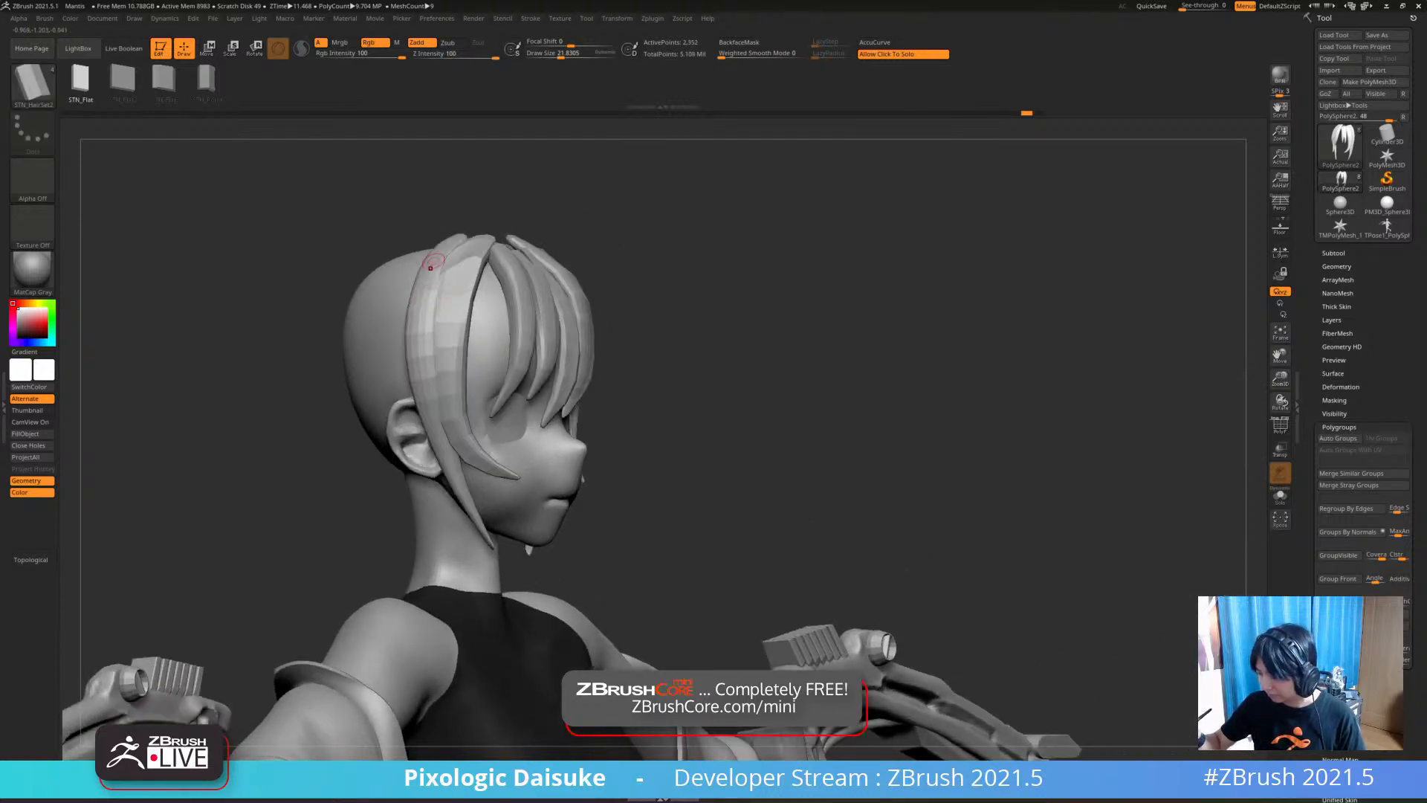
drag(460, 489, 461, 490)
mouse_move(460, 490)
right_down()
mouse_move(386, 482)
mouse_move(467, 446)
mouse_move(475, 385)
right_up()
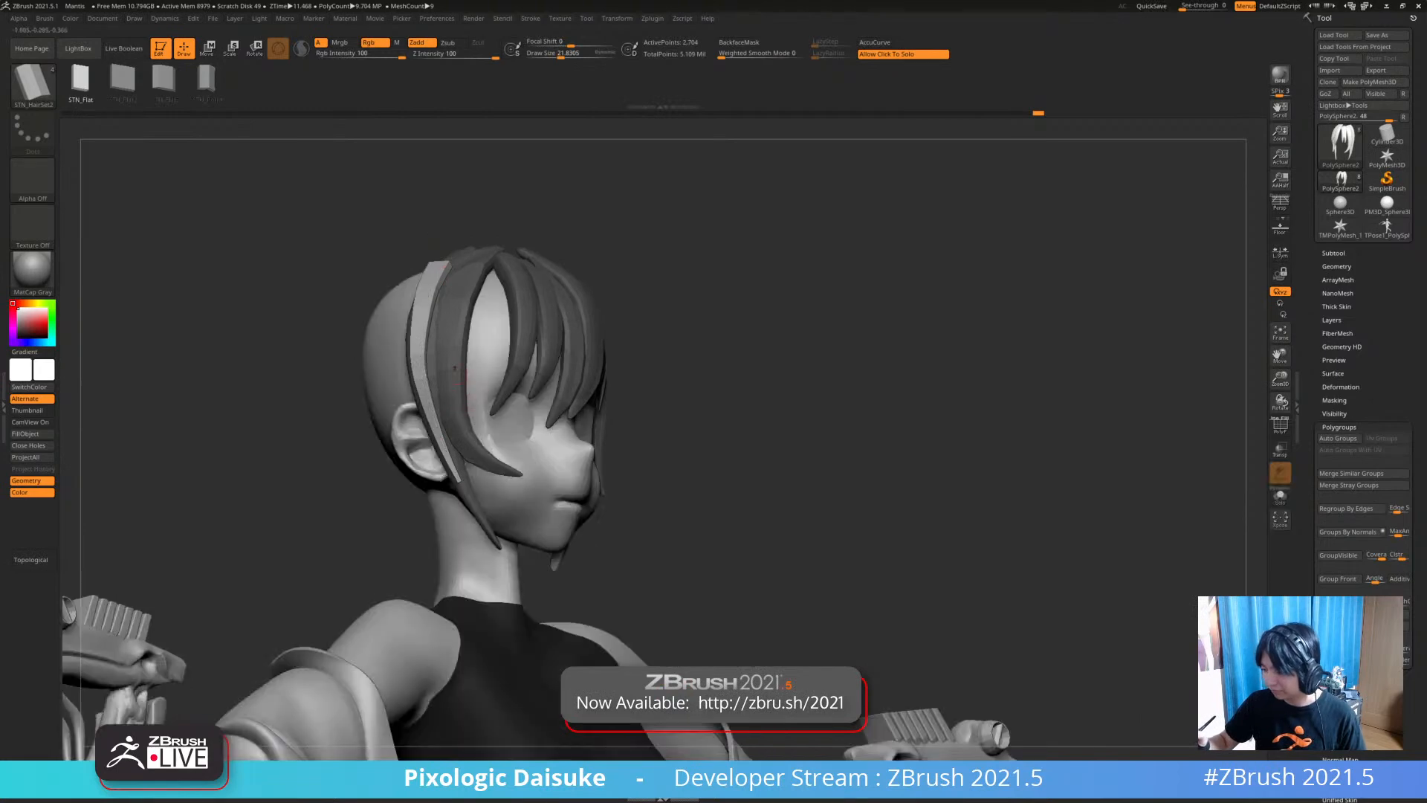
Switch to the SnakeHook brush and bend the new strand outward over the ear, using BackfaceMask
key(b)
key(s)
key(h)
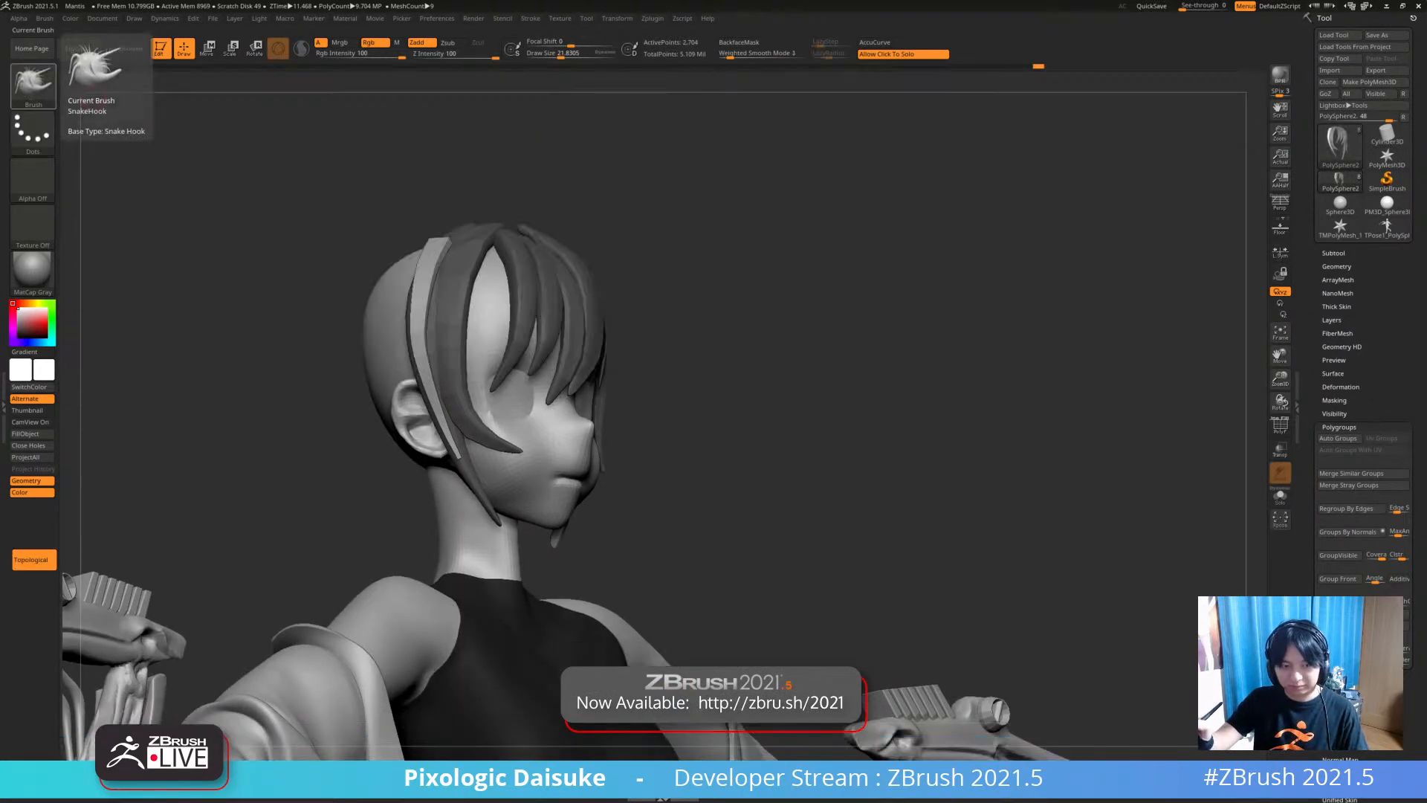
right_drag(509, 345, 607, 182)
mouse_move(357, 438)
right_down()
mouse_move(463, 443)
mouse_move(440, 426)
mouse_move(390, 435)
mouse_move(453, 456)
mouse_move(411, 481)
mouse_move(438, 455)
right_up()
click(739, 42)
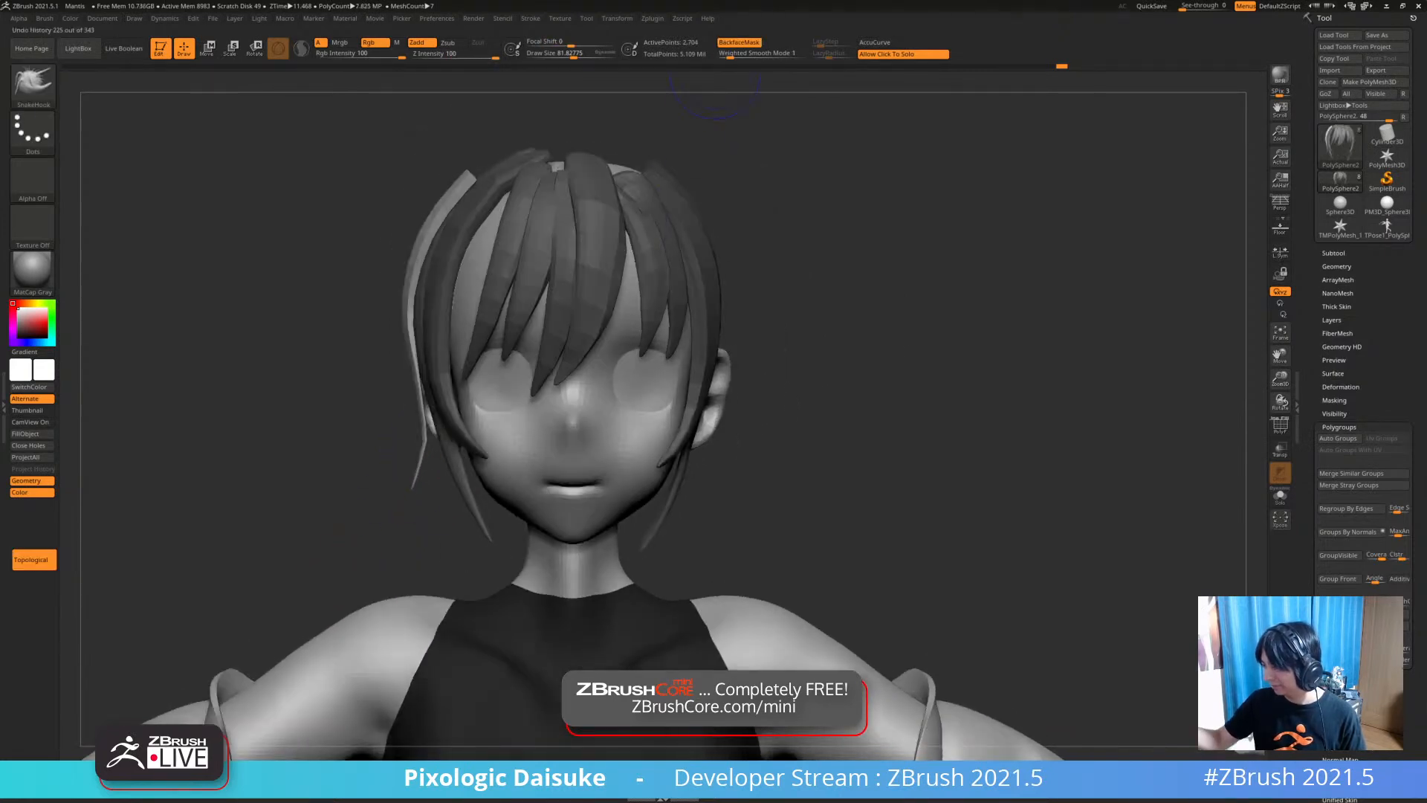
drag(425, 442, 431, 443)
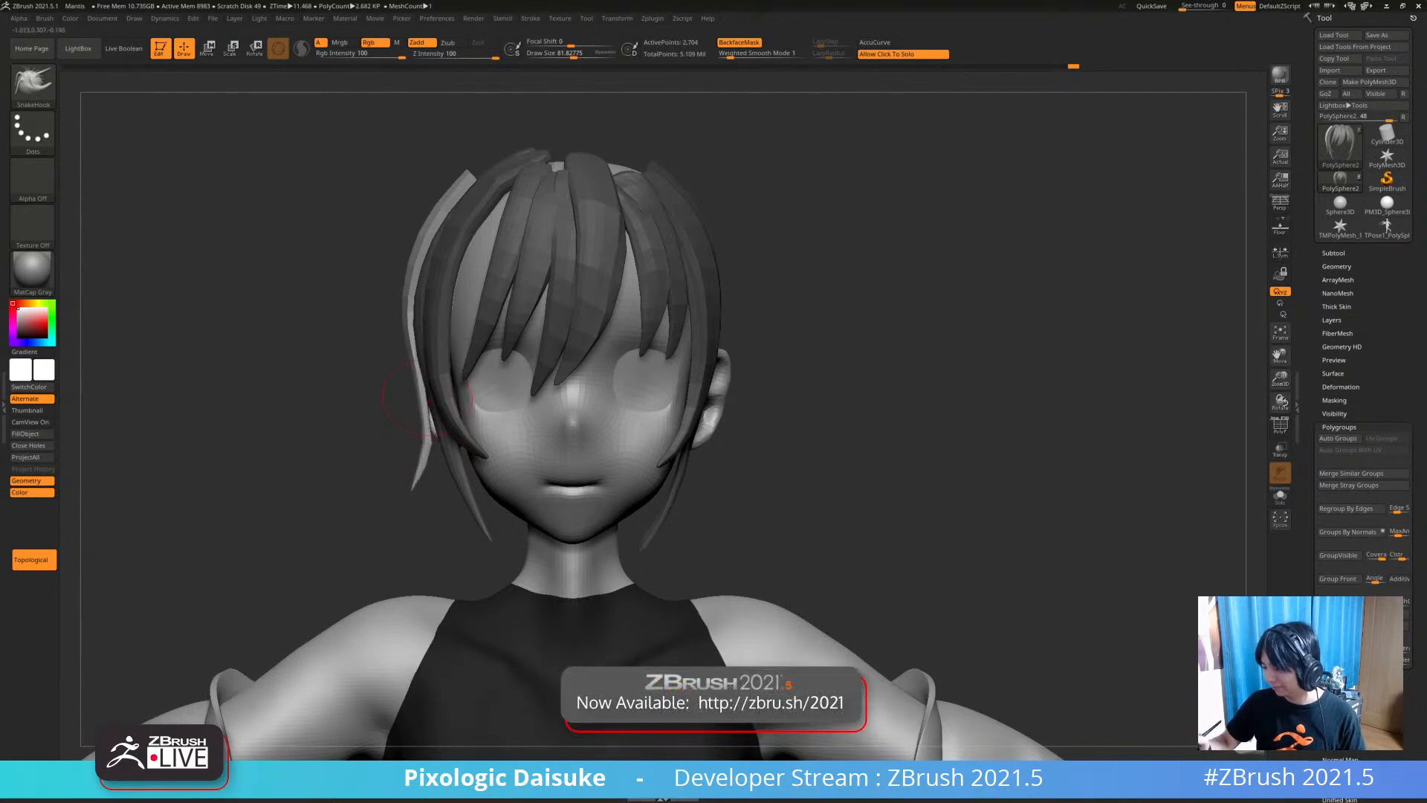
right_drag(465, 398, 695, 119)
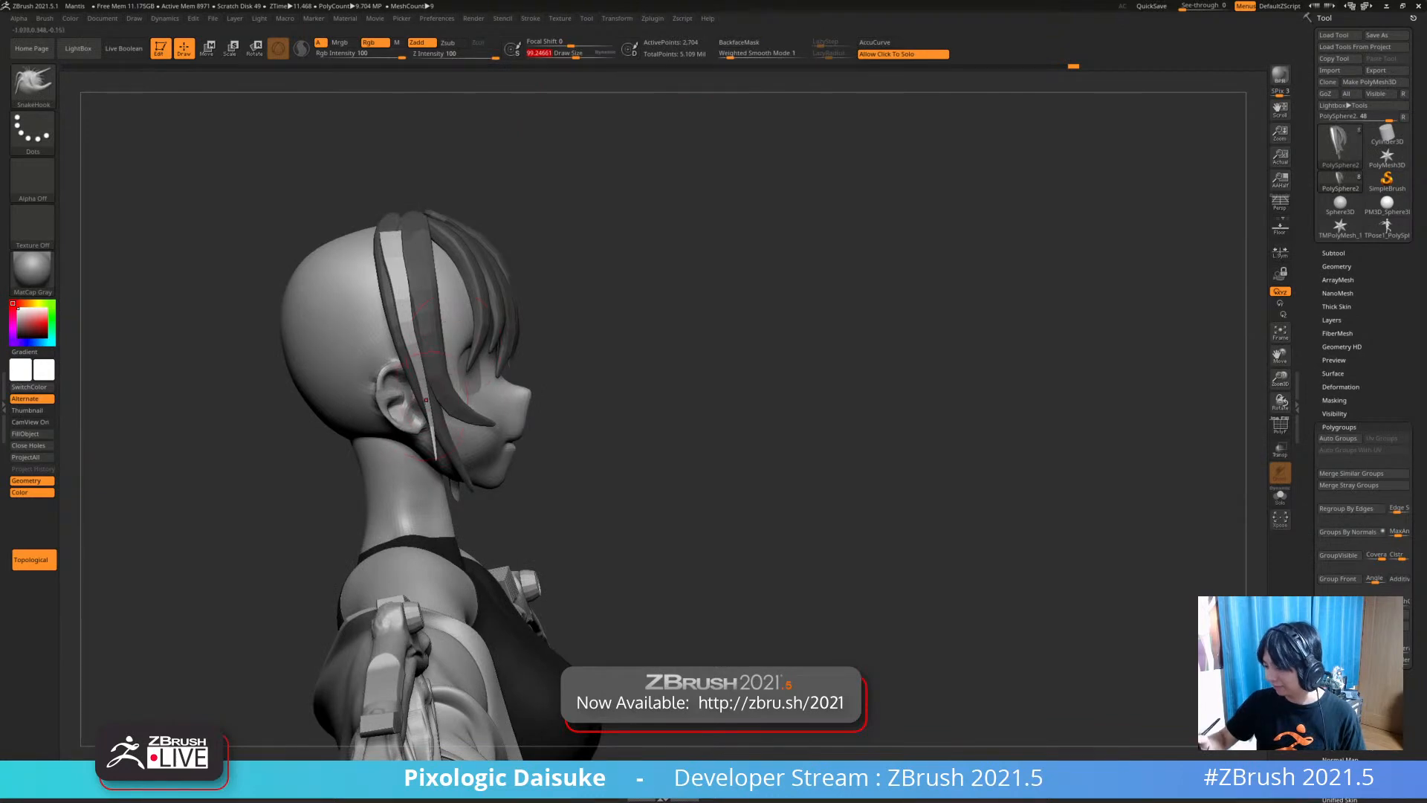
Undo the last stroke and reshape the middle of the new strand with the draw size at about 260
key(ctrl+z)
click(588, 55)
drag(408, 335, 401, 327)
right_drag(402, 327, 223, 334)
right_drag(372, 327, 401, 297)
ctrl+right_drag(402, 297, 405, 338)
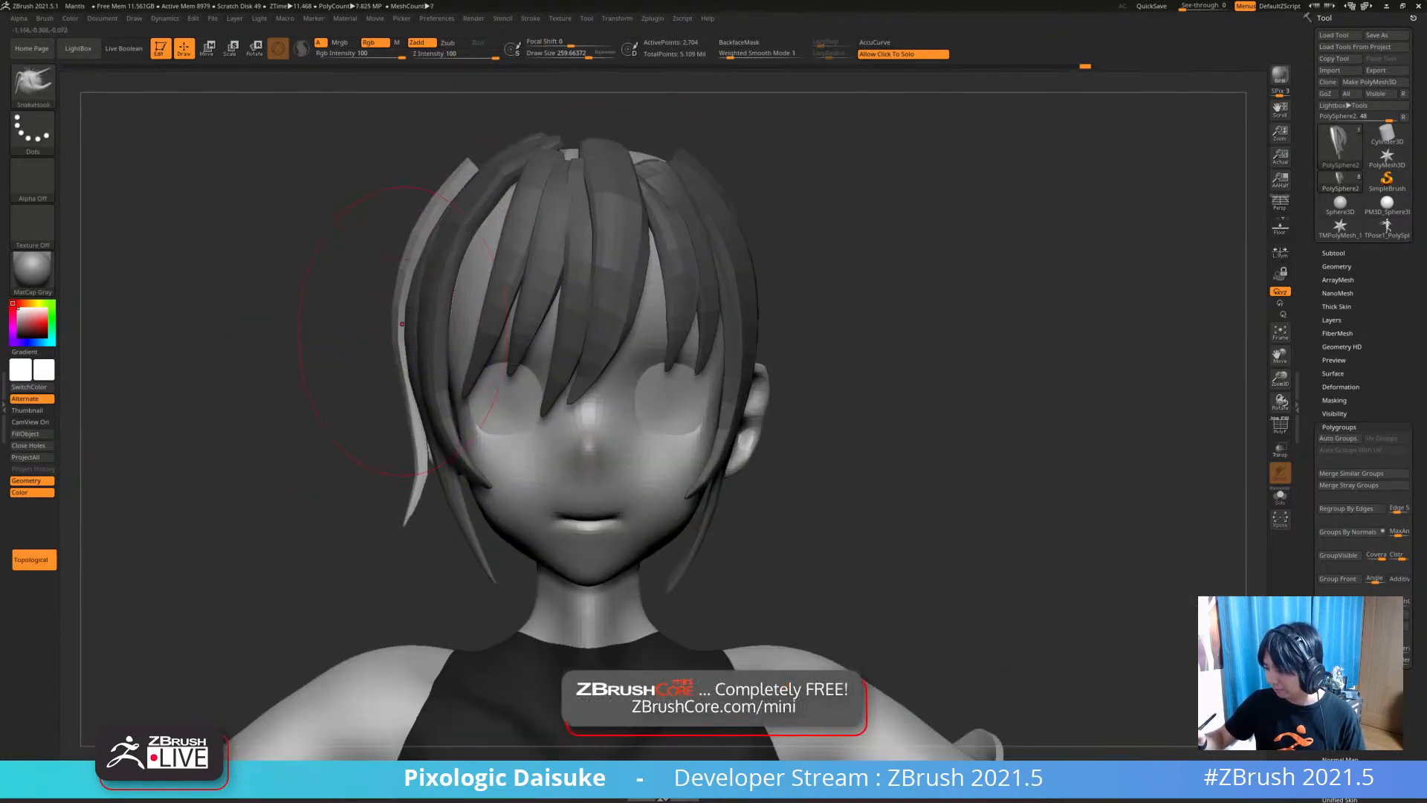
Bring the new strand's root against the head and flare its tip outward beside the jaw
mouse_move(431, 219)
right_down()
mouse_move(489, 162)
mouse_move(505, 195)
mouse_move(521, 189)
mouse_move(475, 170)
right_up()
right_drag(416, 313, 461, 227)
ctrl+right_drag(446, 320, 446, 357)
ctrl+right_drag(446, 461, 428, 519)
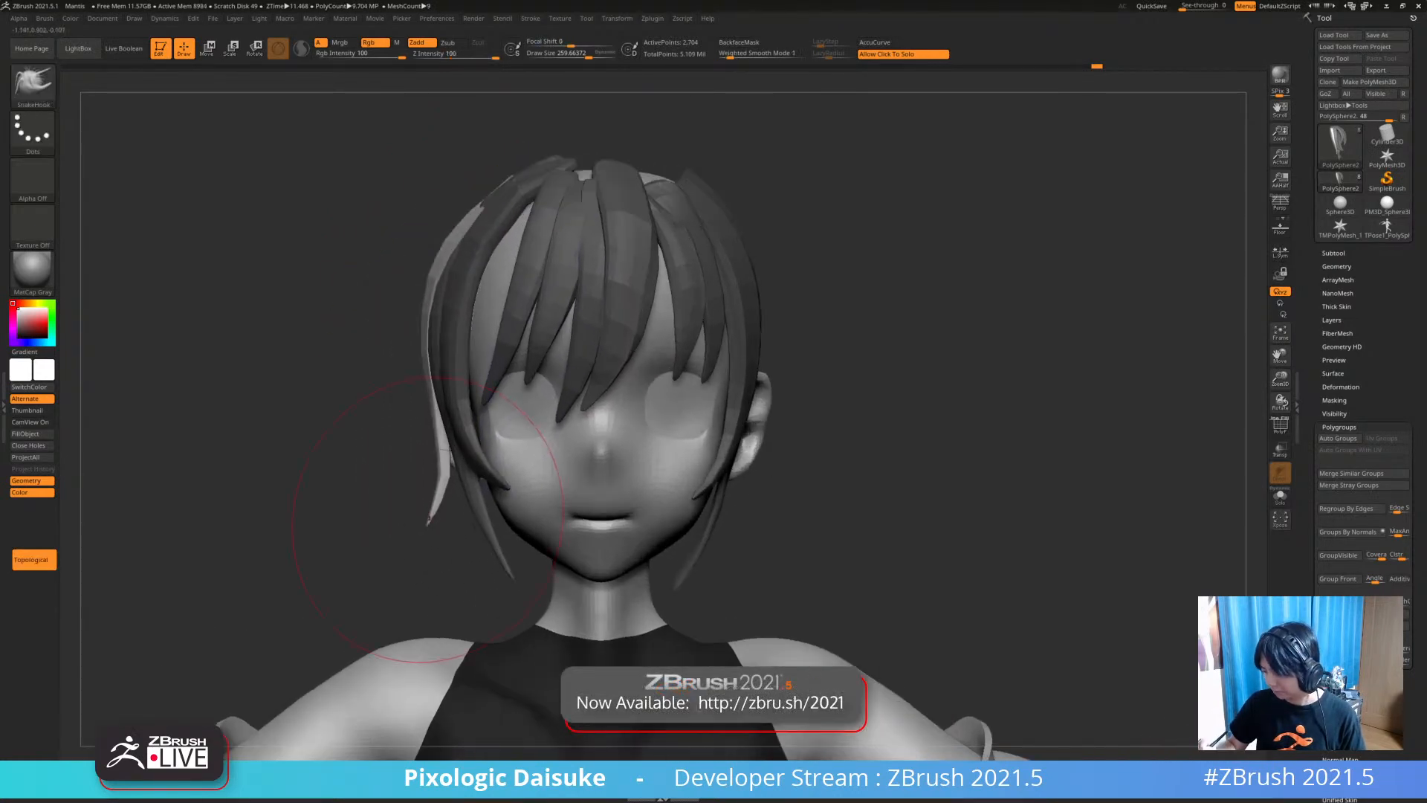
Toggle BackfaceMask and refine the lower curve of the new strand beside the cheek
click(739, 42)
ctrl+right_drag(446, 401, 483, 353)
click(739, 42)
ctrl+right_drag(357, 357, 355, 423)
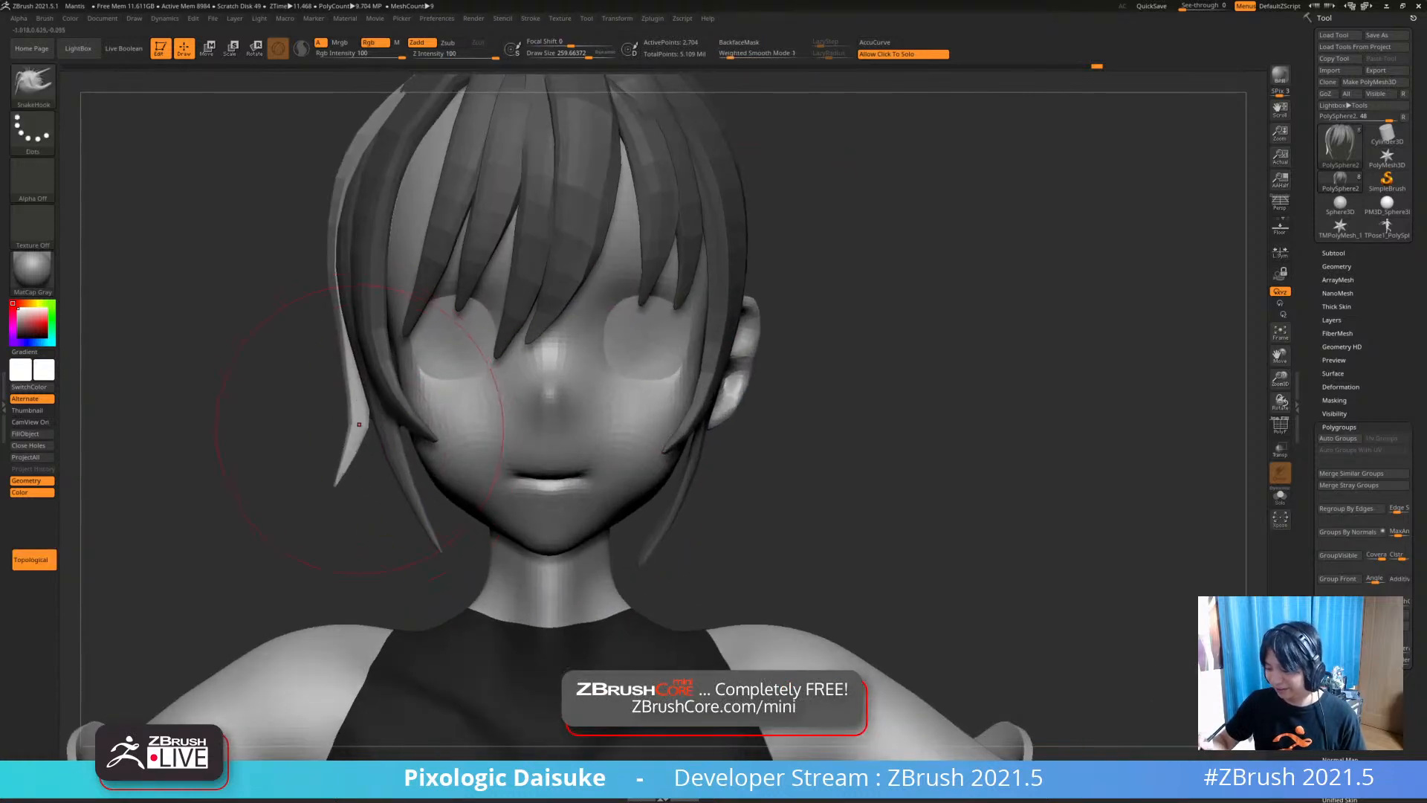
Reduce the draw size for a last adjustment of the strand's lower end, and clear the mask from the hair
drag(591, 54, 575, 54)
mouse_move(345, 416)
ctrl+right_down()
mouse_move(346, 379)
mouse_move(380, 379)
mouse_move(372, 331)
mouse_move(405, 405)
ctrl+right_up()
ctrl+drag(713, 379, 740, 405)
mouse_move(740, 405)
right_down()
mouse_move(825, 405)
mouse_move(760, 406)
right_up()
Draw a strand from the crown down in front of the character's left ear with STN_HairSet2 at draw size about 28
click(34, 85)
click(515, 94)
drag(575, 54, 562, 54)
mouse_move(698, 297)
alt+right_down()
mouse_move(635, 327)
mouse_move(494, 328)
mouse_move(378, 232)
alt+right_up()
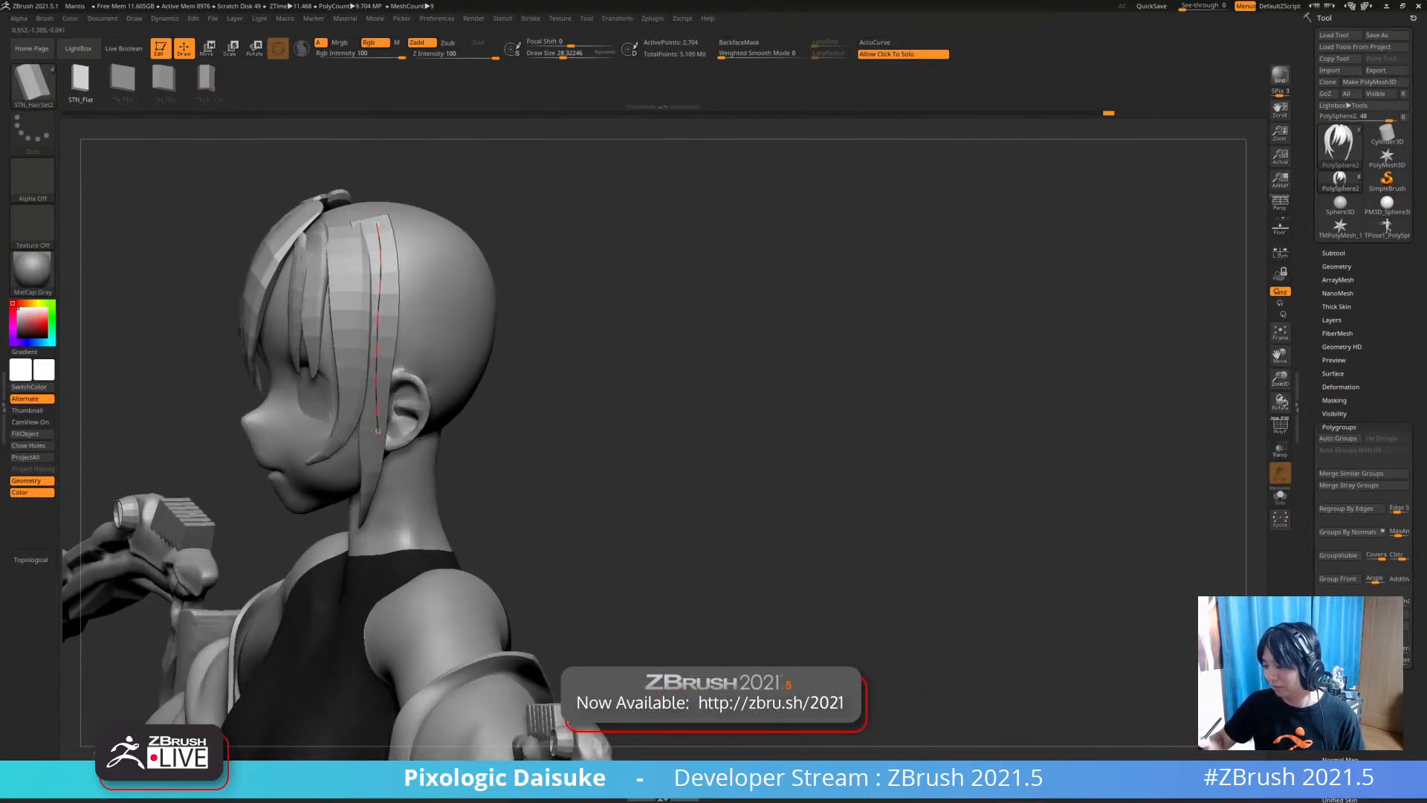
drag(378, 431, 390, 454)
right_drag(375, 149, 377, 224)
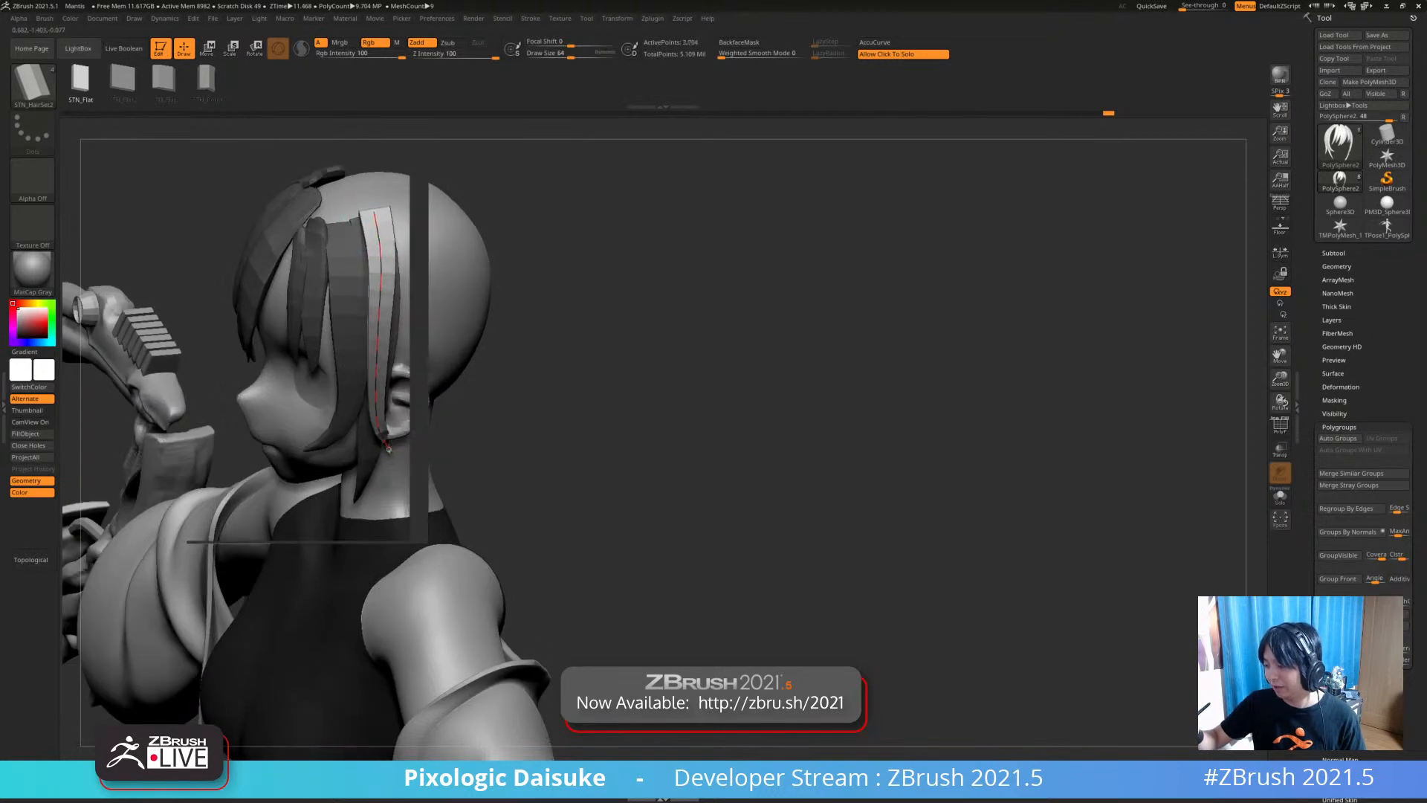
drag(388, 449, 391, 459)
right_drag(375, 387, 374, 224)
Finish the curve of the strand in front of the ear and switch to SnakeHook at draw size about 119
mouse_move(395, 464)
right_down()
mouse_move(360, 484)
mouse_move(475, 476)
mouse_move(327, 491)
right_up()
right_drag(388, 261, 431, 491)
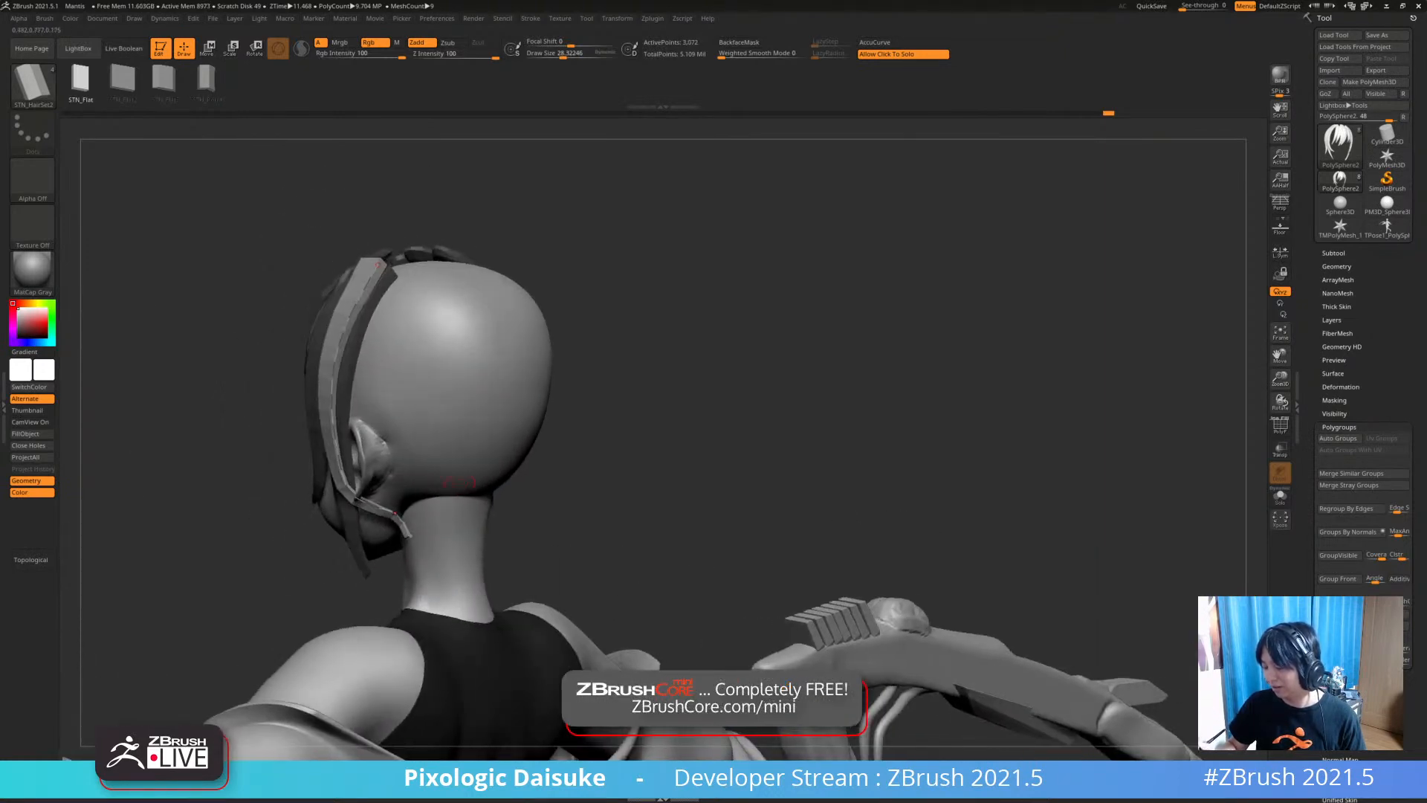
click(465, 479)
click(34, 86)
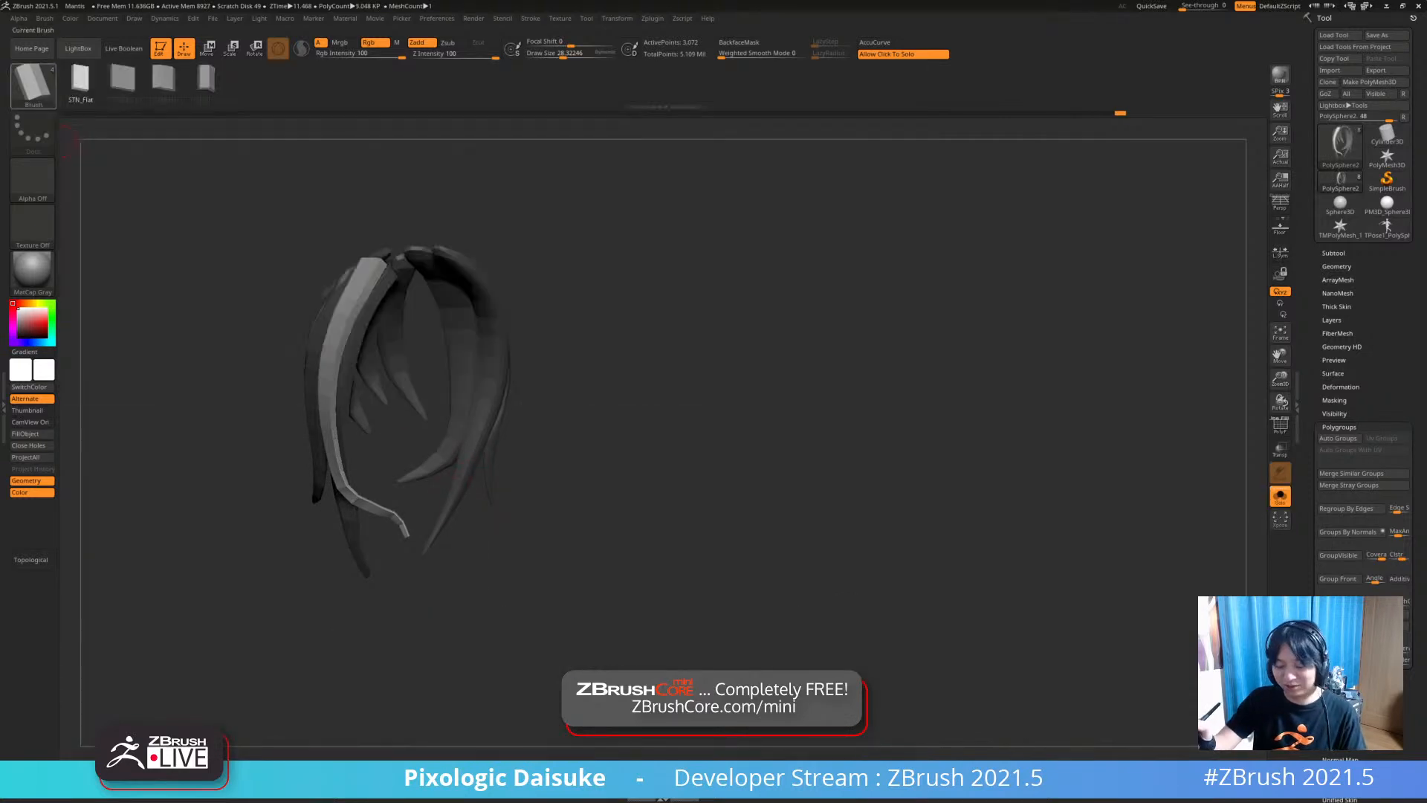
click(535, 399)
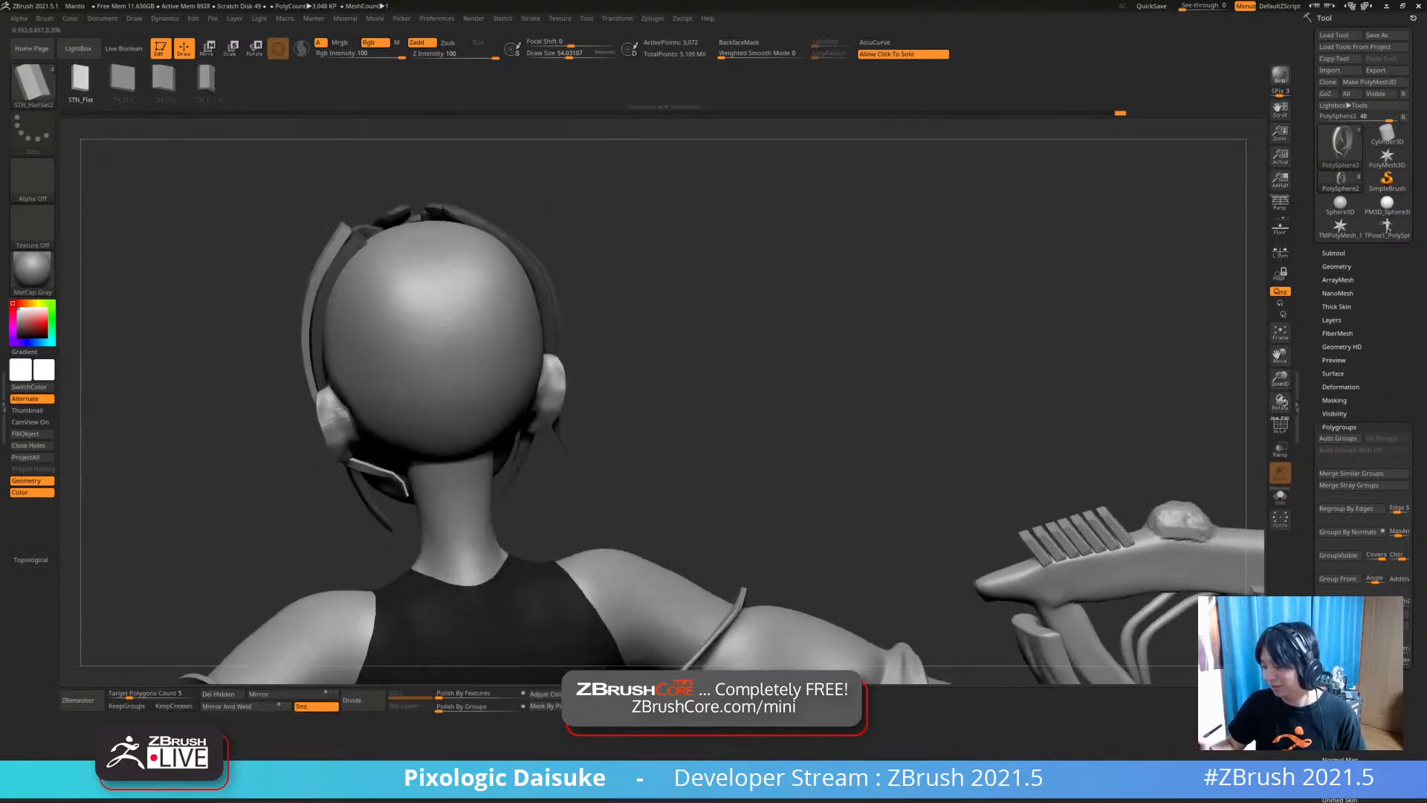
right_drag(459, 468, 401, 482)
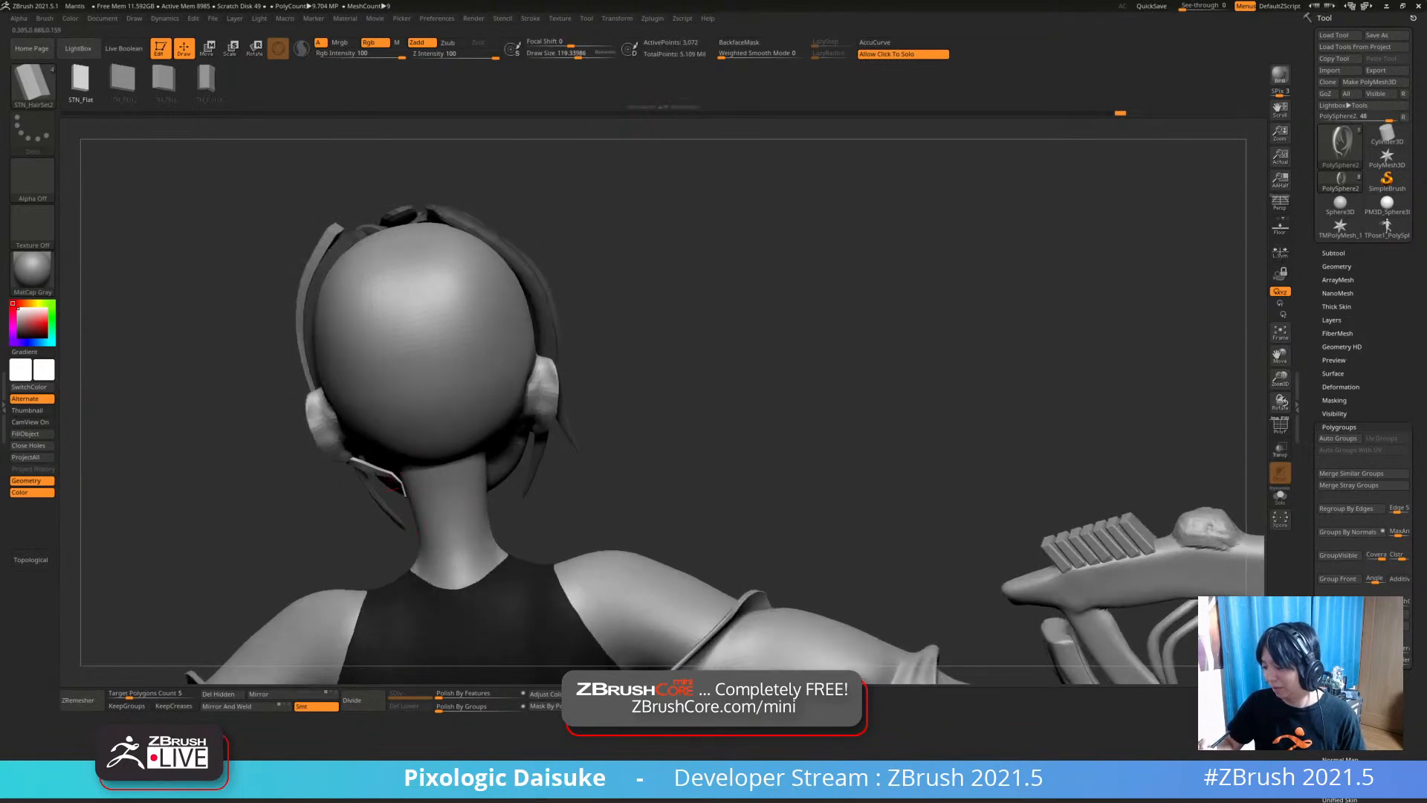
key(b)
click(375, 96)
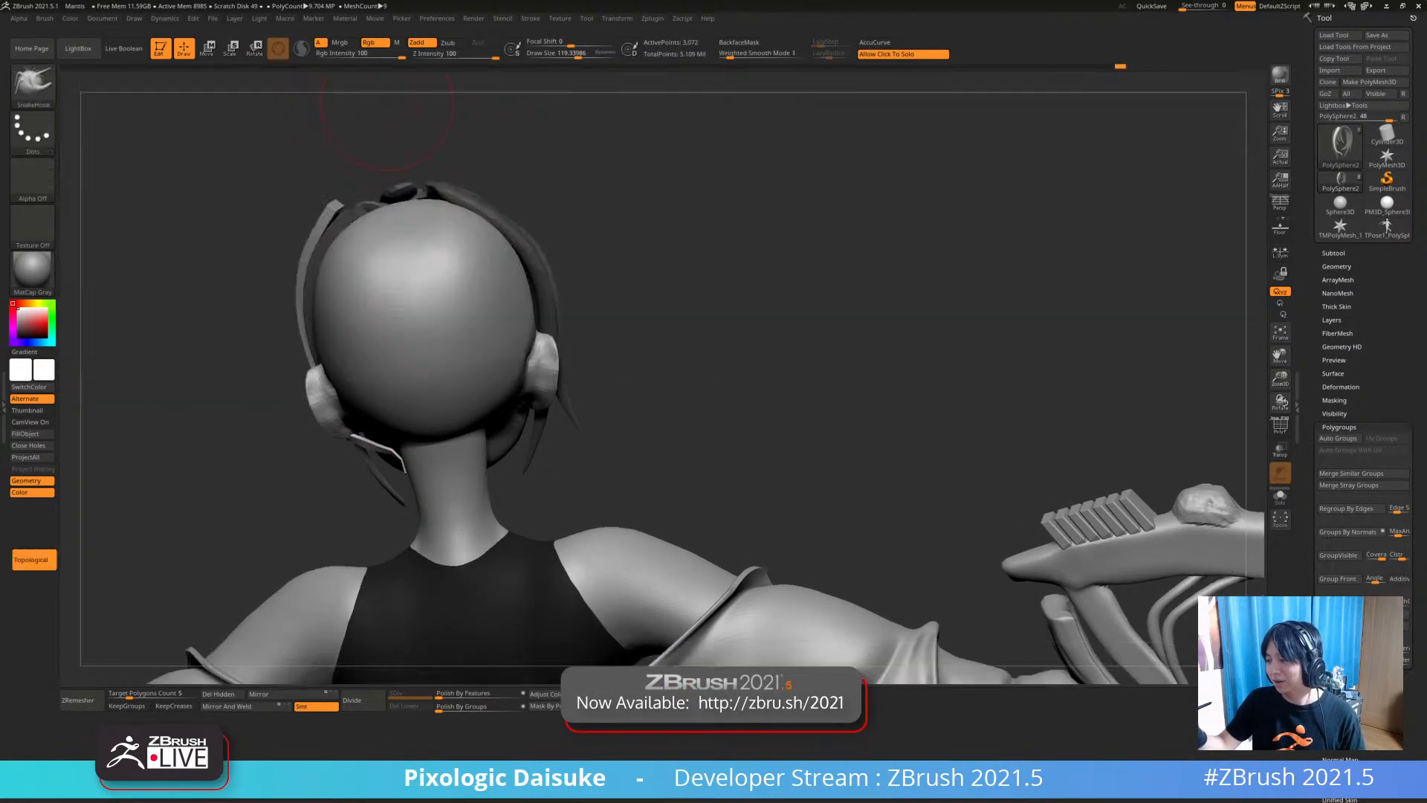
Pull the new strand's lower end away from the neck below the ear and smooth its bend
right_drag(425, 326, 407, 470)
drag(415, 473, 430, 466)
right_drag(430, 466, 405, 454)
shift+drag(405, 453, 416, 446)
mouse_move(417, 446)
right_down()
mouse_move(379, 417)
mouse_move(407, 368)
right_up()
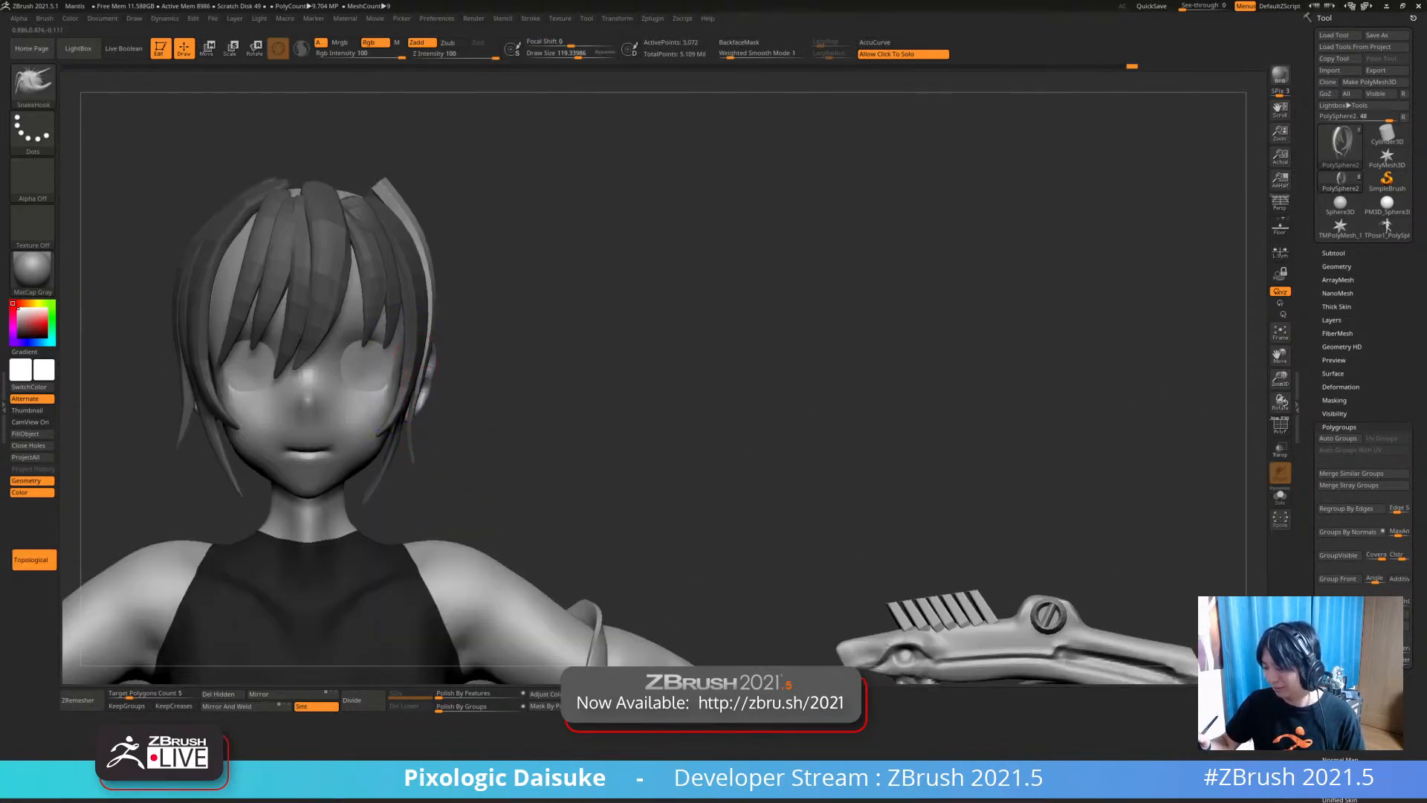
Bring the new strand's root in against the crown with SnakeHook and smooth its upper part
right_drag(431, 264, 439, 249)
drag(393, 192, 382, 199)
right_drag(416, 231, 388, 217)
right_drag(350, 262, 245, 264)
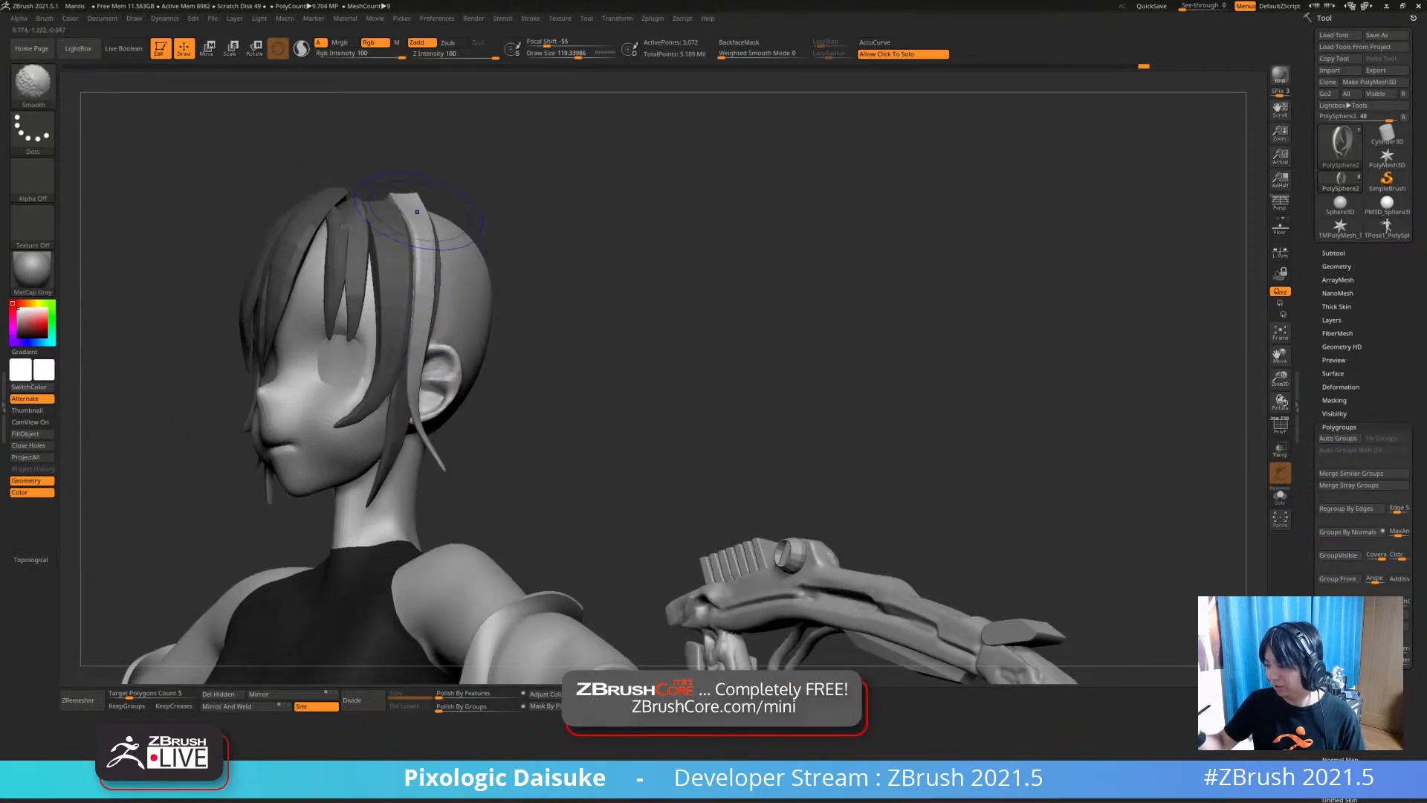
mouse_move(426, 439)
right_down()
mouse_move(364, 440)
mouse_move(446, 442)
mouse_move(383, 430)
mouse_move(386, 475)
mouse_move(394, 405)
mouse_move(427, 406)
mouse_move(430, 383)
mouse_move(450, 375)
mouse_move(449, 390)
mouse_move(457, 346)
mouse_move(449, 402)
right_up()
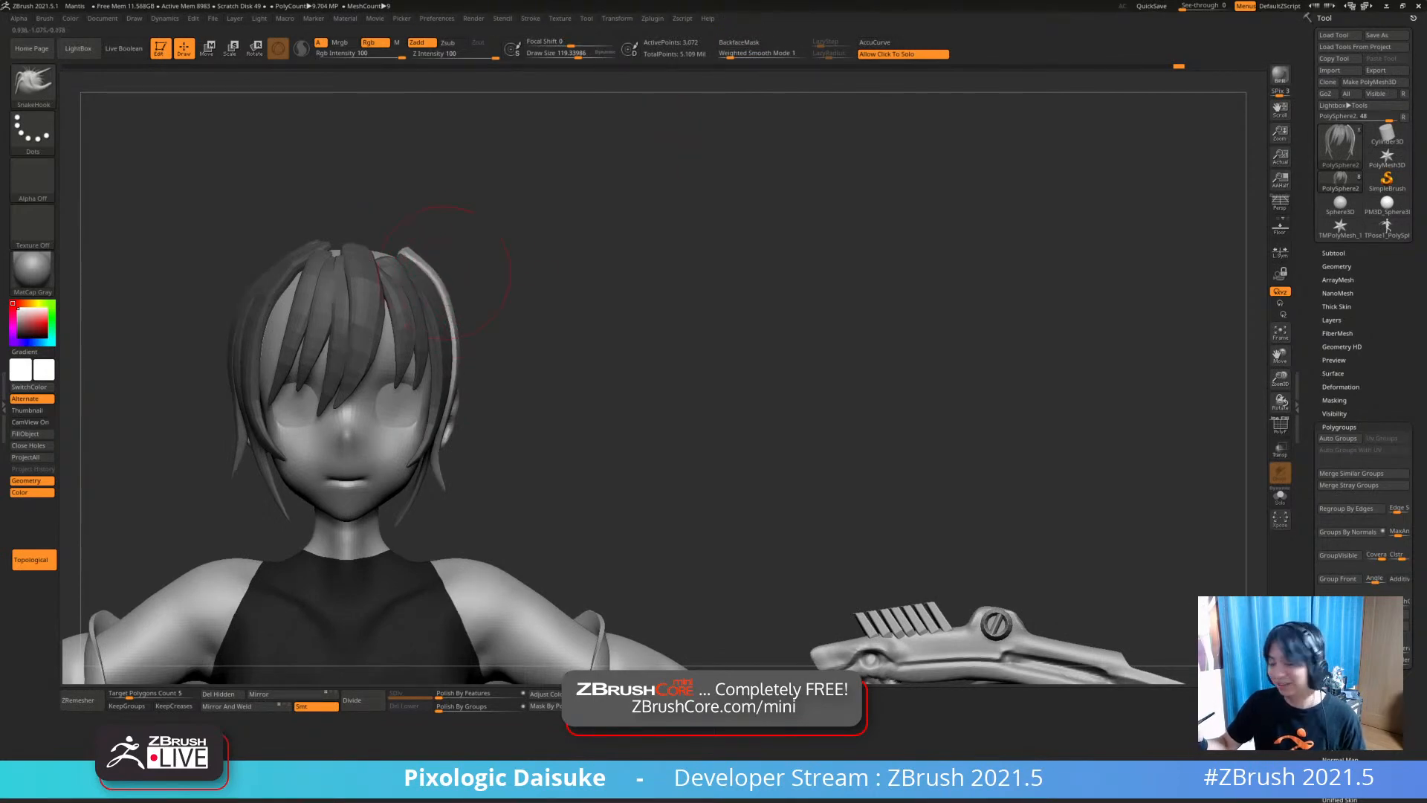
Turn on BackfaceMask, fit the new strand along the side of the head, and clear the mask from the hair
right_drag(501, 387, 451, 329)
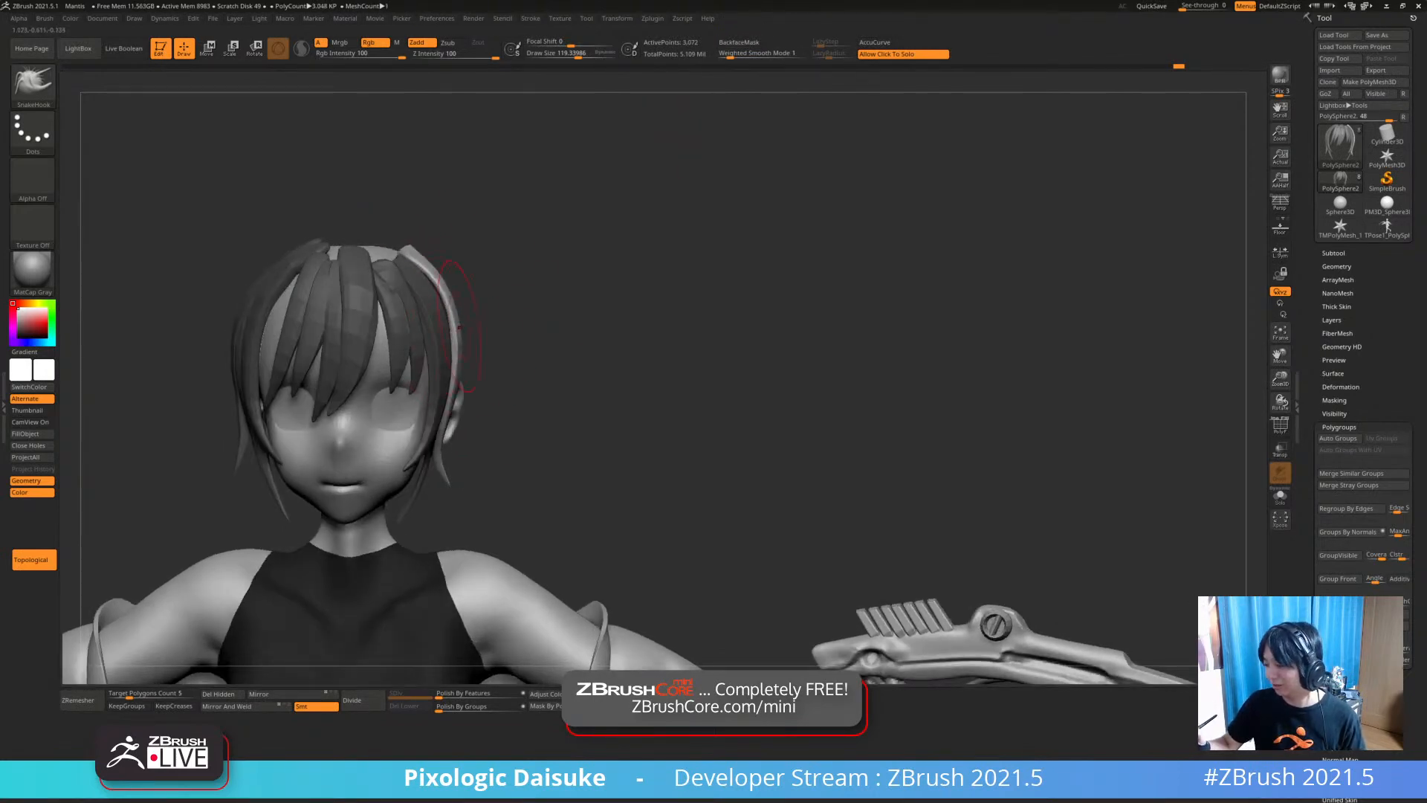
click(736, 43)
right_drag(455, 372, 531, 342)
ctrl+drag(532, 242, 545, 305)
mouse_move(441, 289)
ctrl+right_down()
mouse_move(431, 249)
mouse_move(364, 238)
mouse_move(387, 231)
mouse_move(453, 316)
ctrl+right_up()
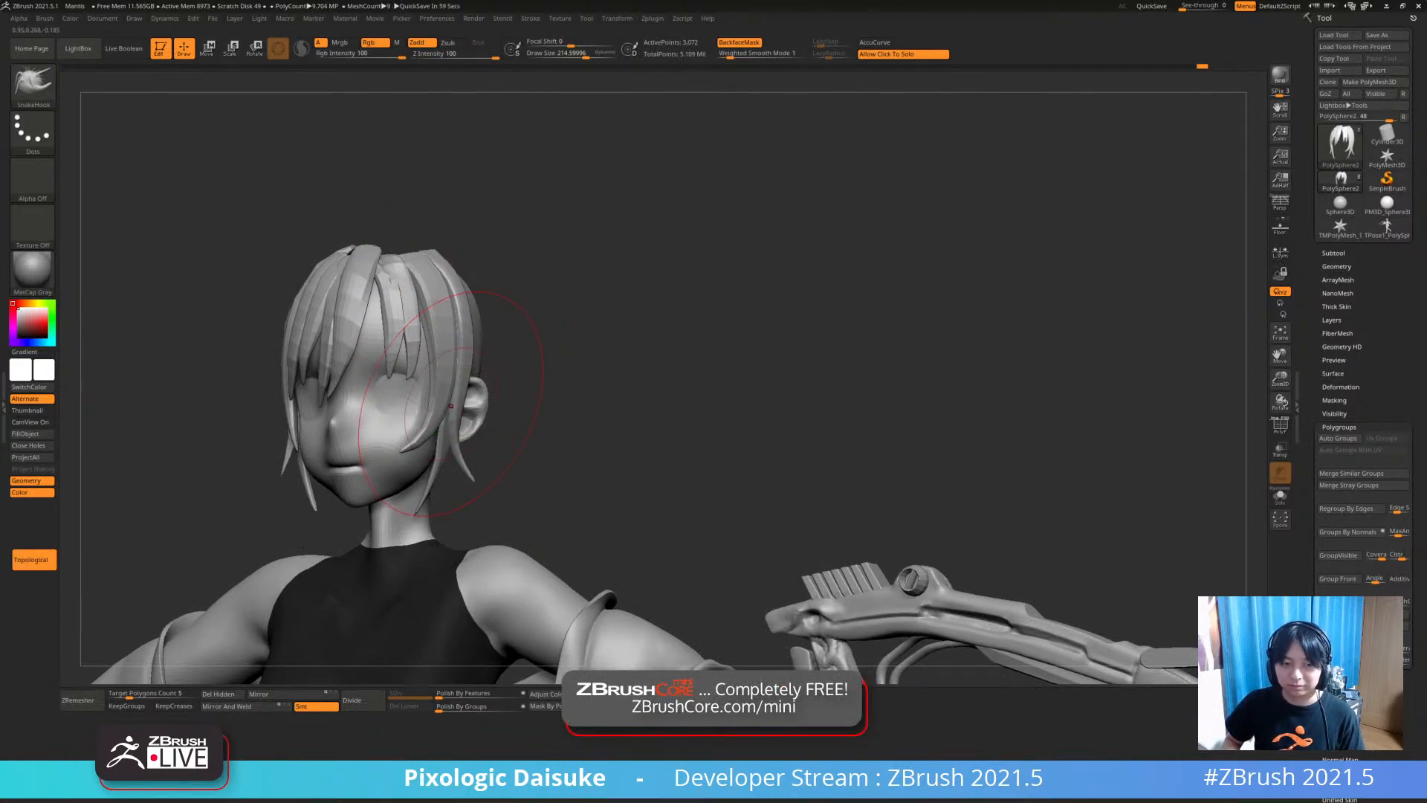
Refine the hair's outline around the face with SnakeHook, turning BackfaceMask off and reducing the draw size to about 57
right_drag(451, 406, 394, 390)
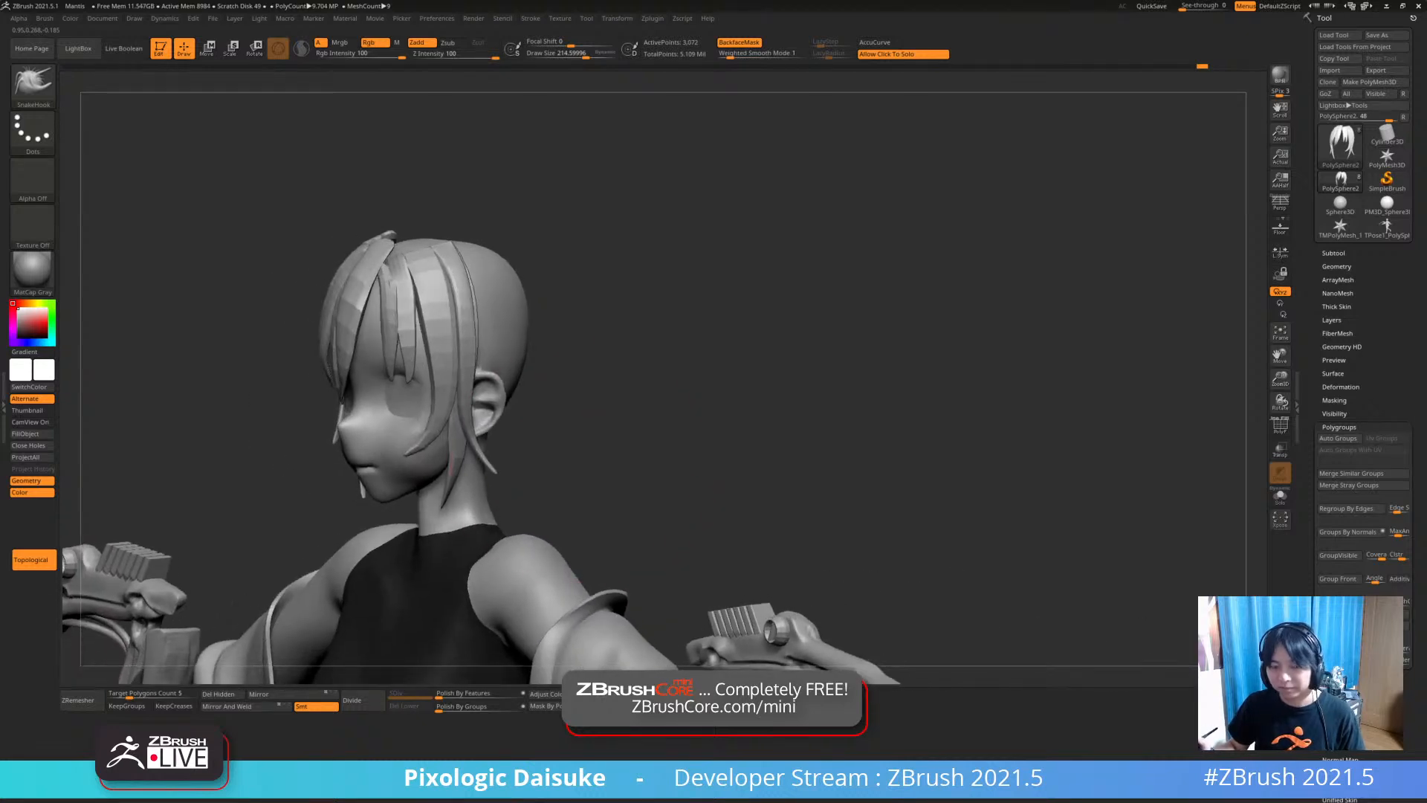
ctrl+right_drag(438, 282, 407, 286)
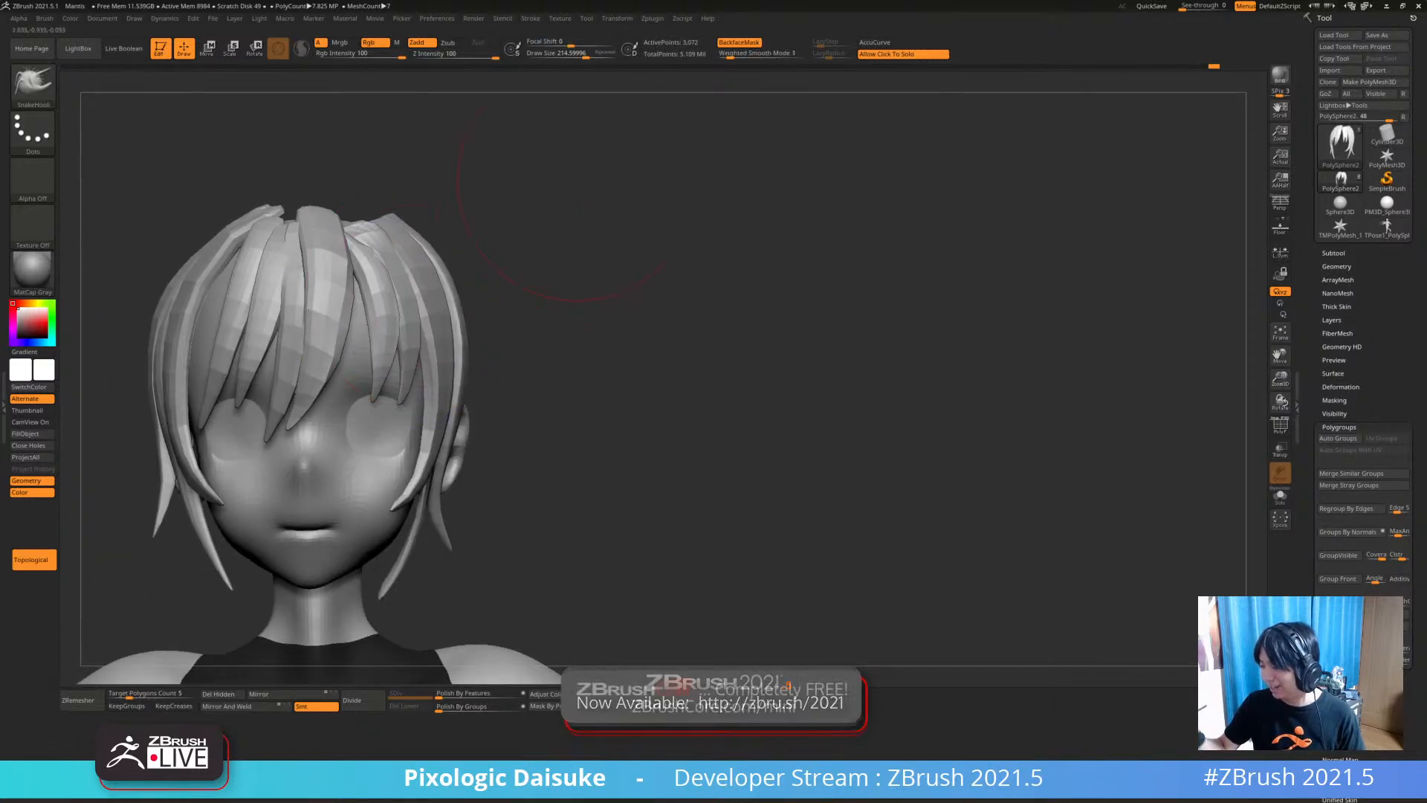
right_drag(419, 323, 373, 390)
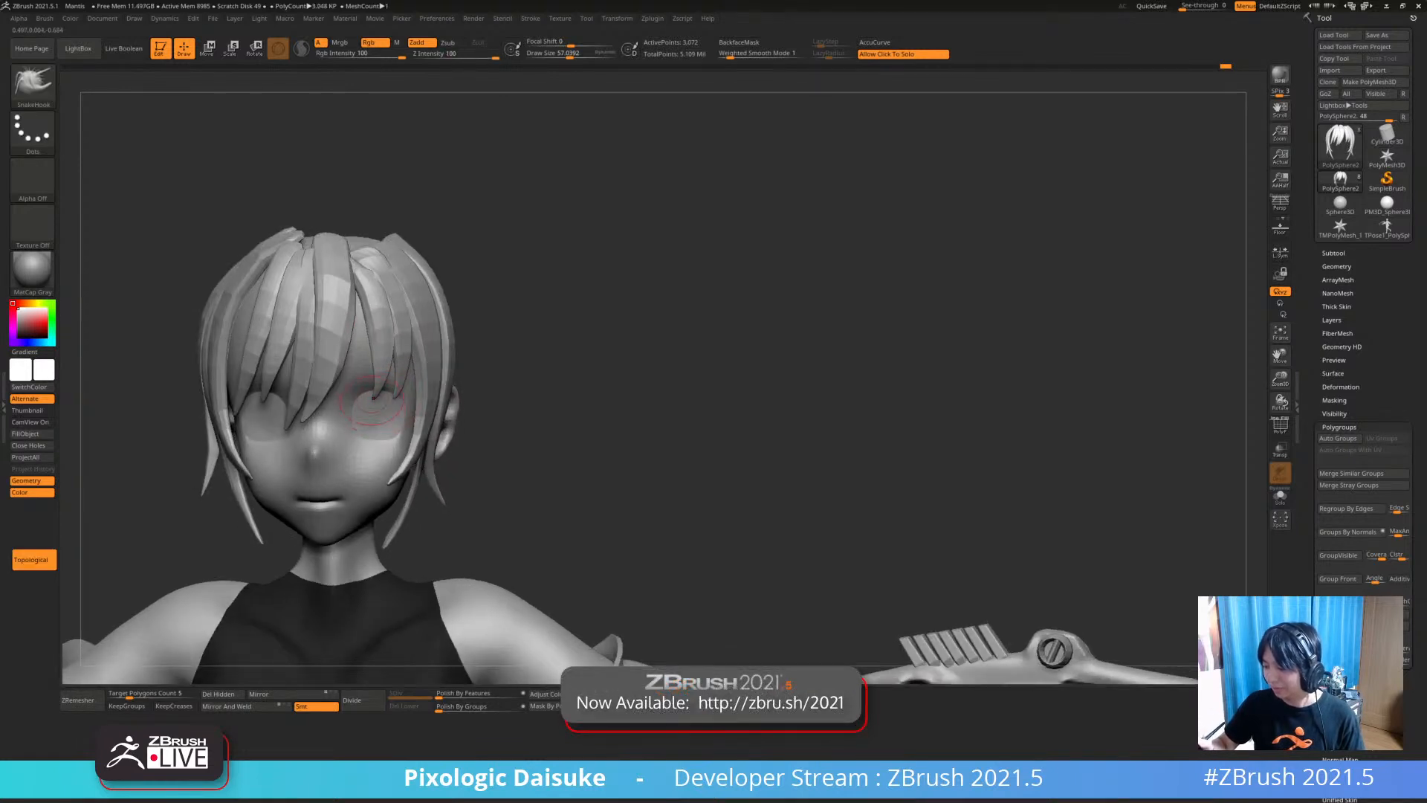
right_drag(374, 390, 416, 401)
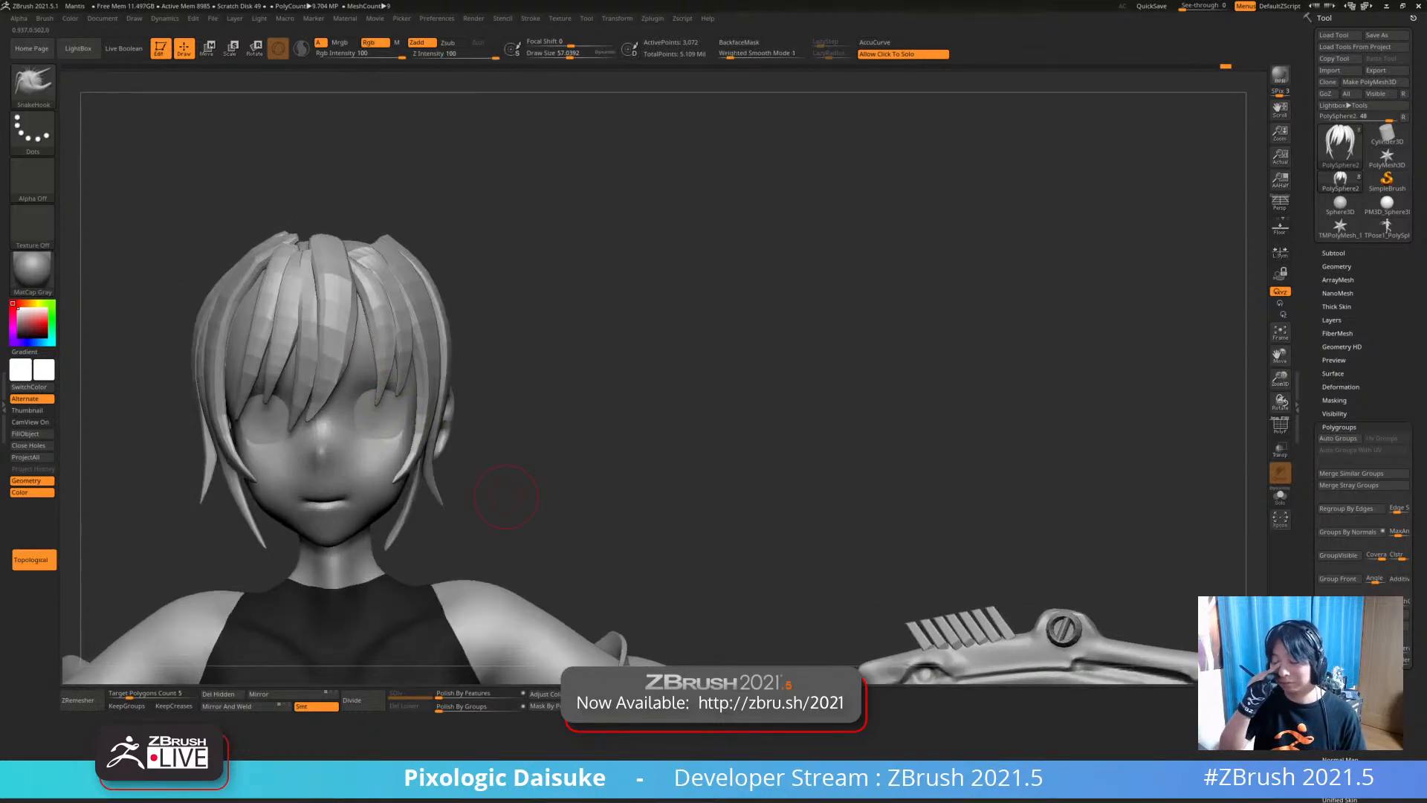
mouse_move(506, 497)
right_down()
mouse_move(568, 493)
mouse_move(446, 502)
mouse_move(504, 504)
mouse_move(476, 461)
mouse_move(485, 492)
mouse_move(401, 499)
mouse_move(513, 495)
right_up()
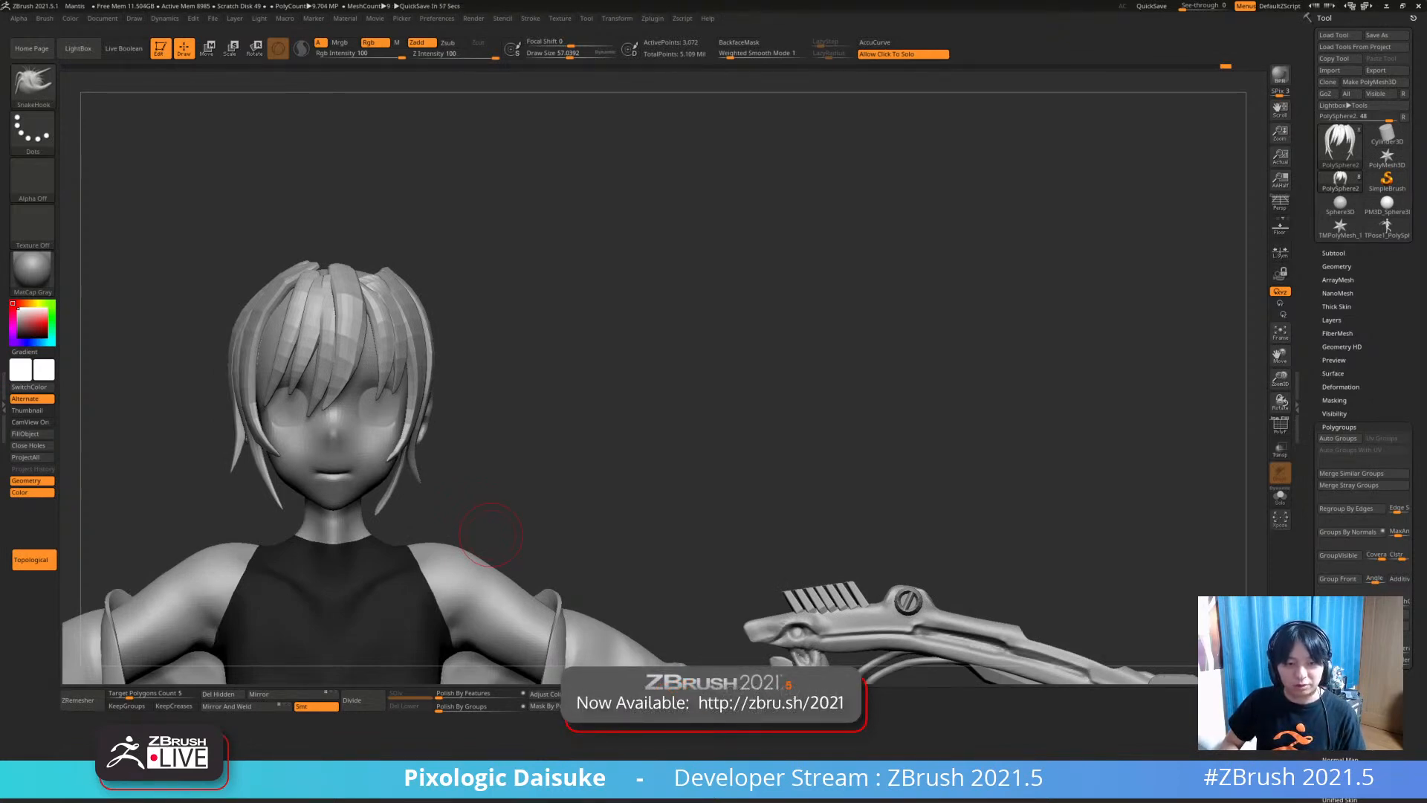
Make the mechanical blade arm subtool active and bring the whole character into view
ctrl+right_drag(491, 534, 505, 448)
alt+right_drag(282, 433, 683, 221)
alt+click(438, 383)
right_drag(438, 383, 658, 368)
click(796, 208)
right_drag(797, 208, 521, 319)
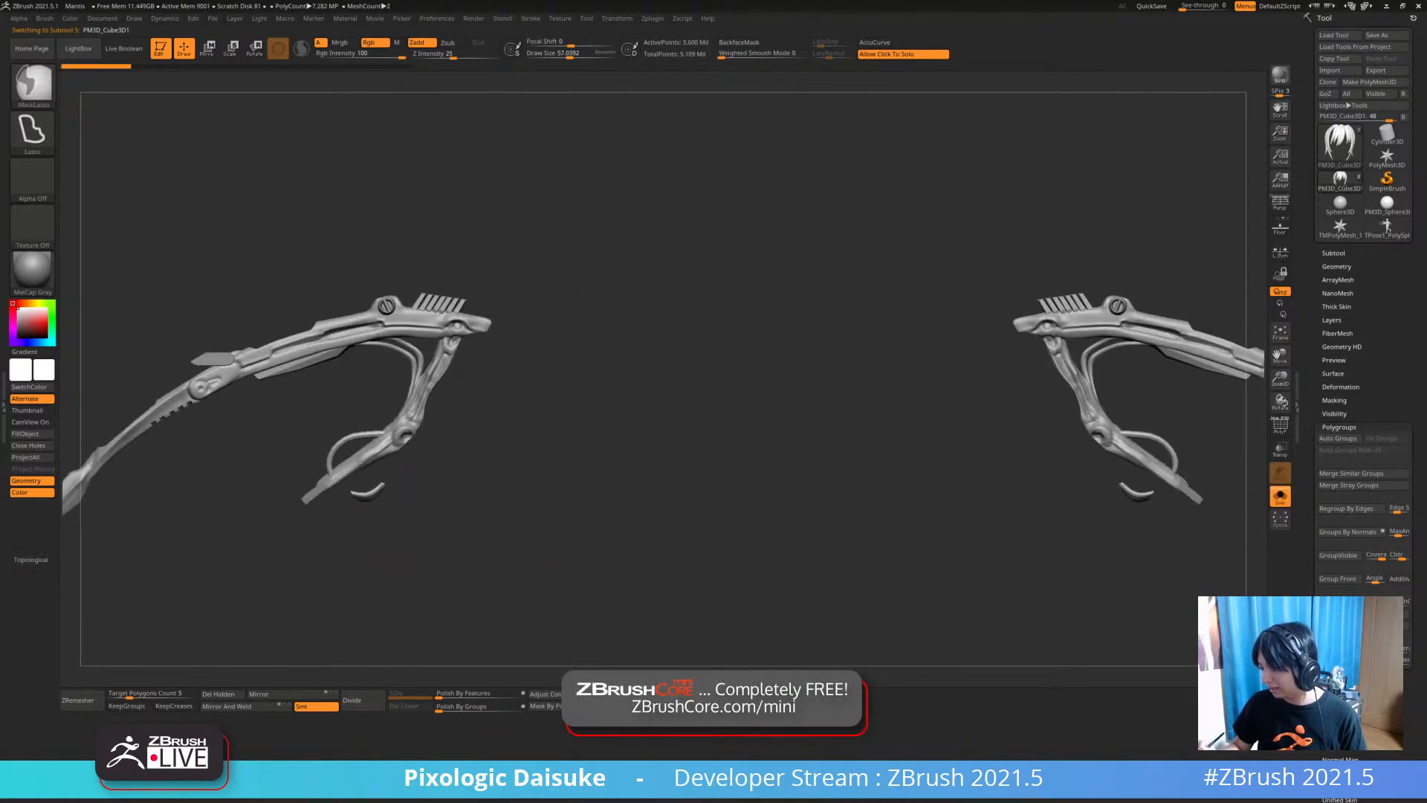
ctrl+right_drag(514, 594, 516, 520)
click(517, 516)
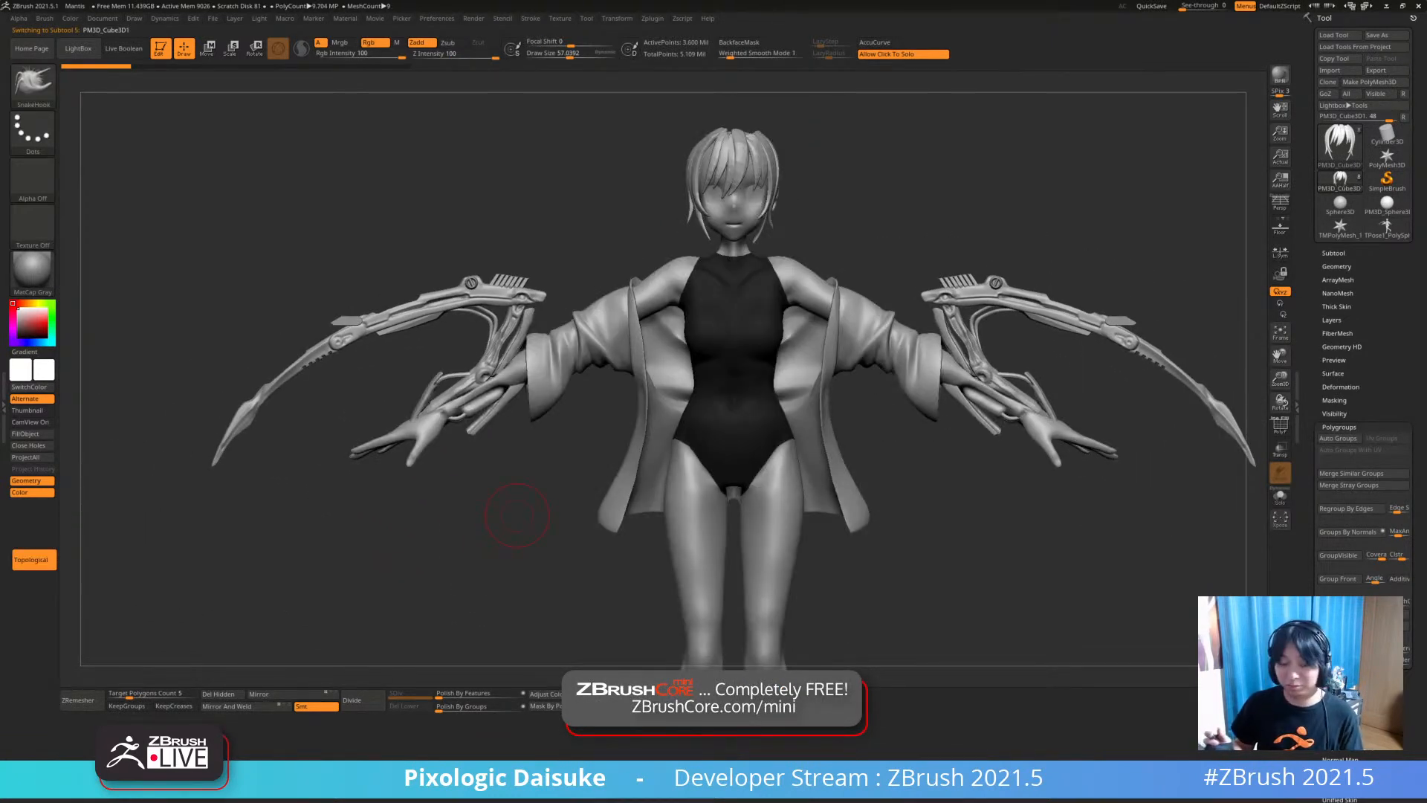
Toggle Array Mesh off and on for the blade arm to compare it with and without its mirrored copy
right_drag(521, 517, 632, 523)
click(1337, 280)
right_drag(996, 554, 903, 542)
alt+right_drag(989, 527, 900, 496)
click(1335, 314)
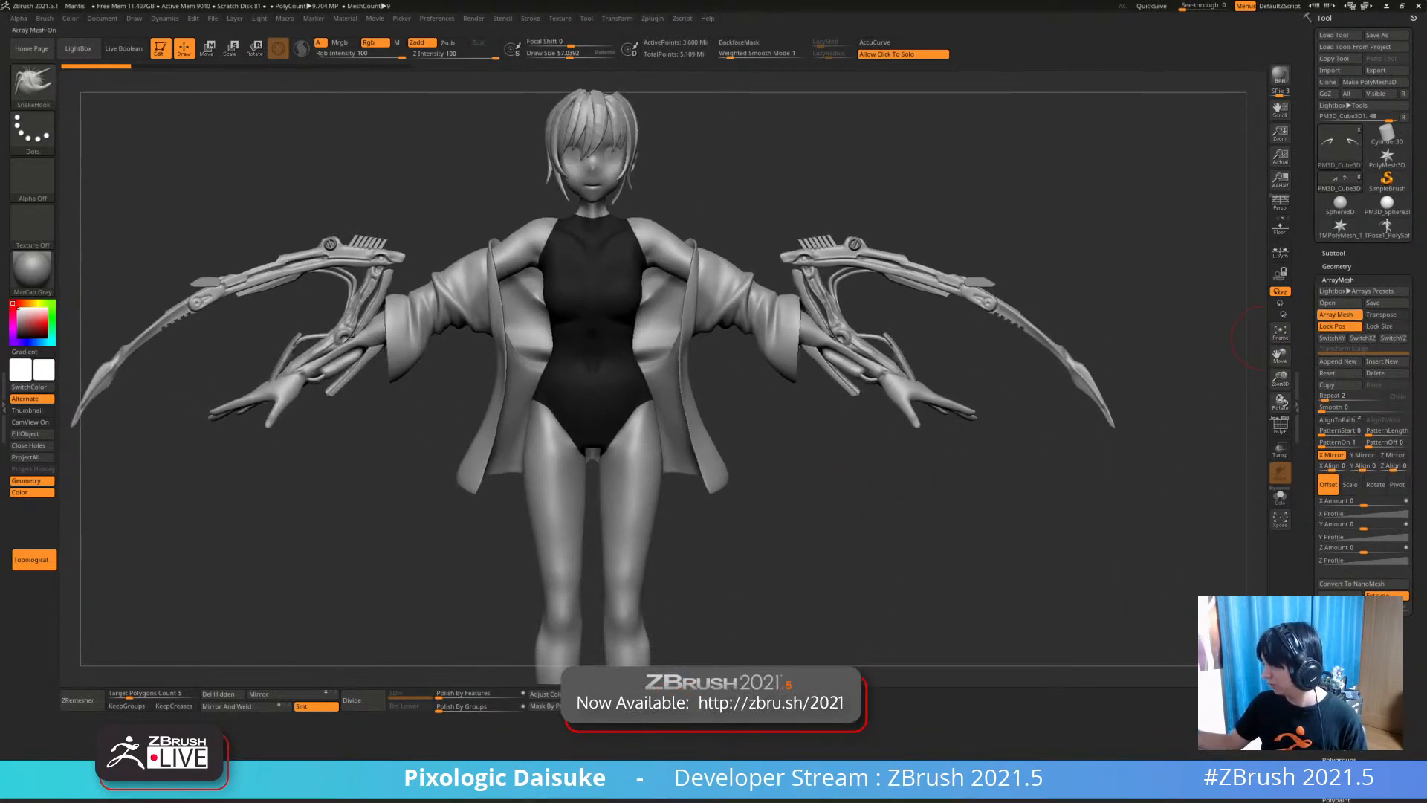
click(1335, 314)
click(1336, 314)
click(1336, 315)
click(1335, 314)
click(1335, 315)
Display the polyframe and inspect the original blade arm against its mirrored instance
alt+right_drag(561, 475, 822, 488)
key(shift+f)
ctrl+right_drag(481, 420, 477, 549)
right_drag(500, 608, 489, 533)
mouse_move(489, 533)
ctrl+right_down()
mouse_move(451, 375)
mouse_move(468, 364)
ctrl+right_up()
shift+right_drag(547, 500, 551, 506)
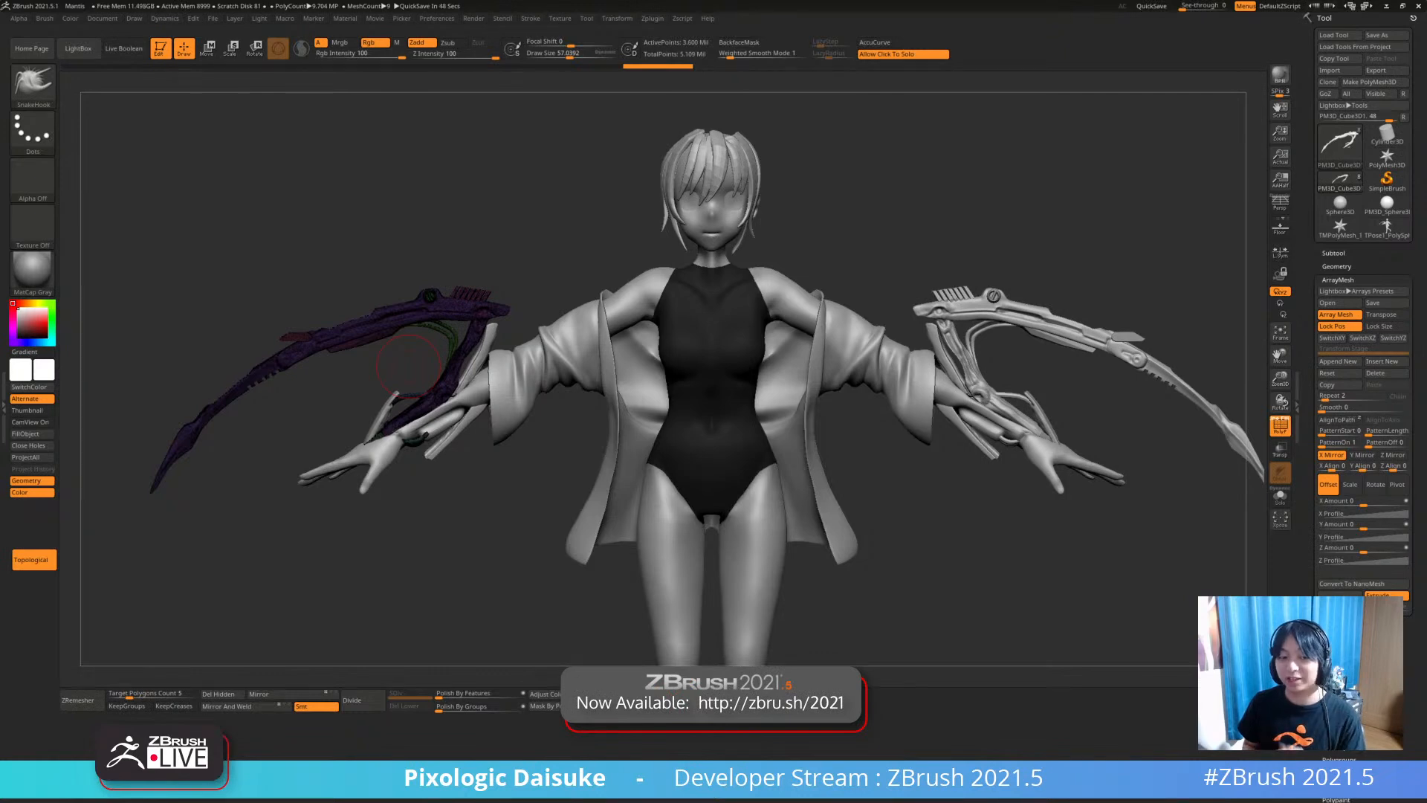
Make the hair subtool active again and select the STN_HairSet2 brush
right_drag(876, 404, 695, 416)
alt+click(538, 173)
mouse_move(538, 174)
ctrl+right_down()
mouse_move(538, 297)
mouse_move(584, 466)
ctrl+right_up()
right_drag(394, 360, 494, 364)
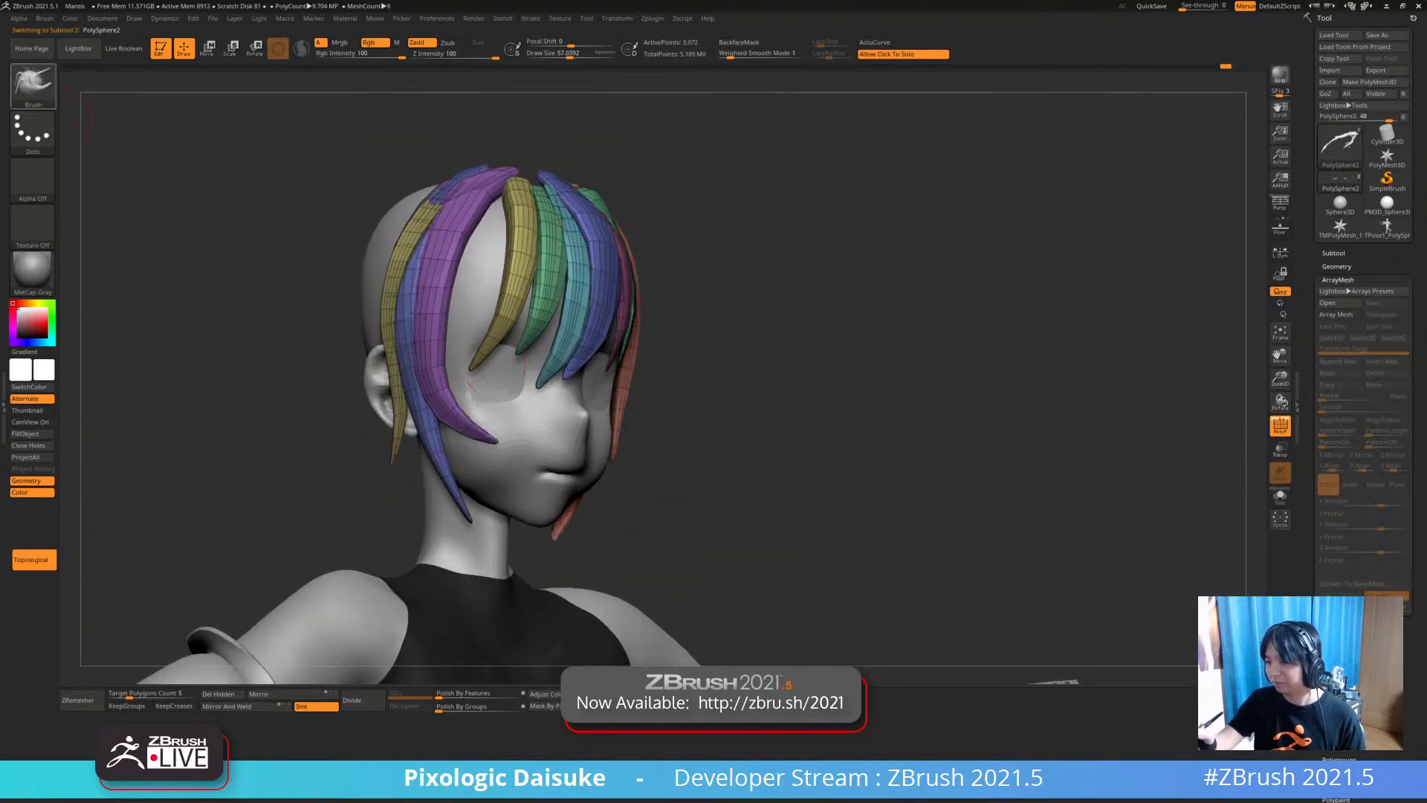
key(b)
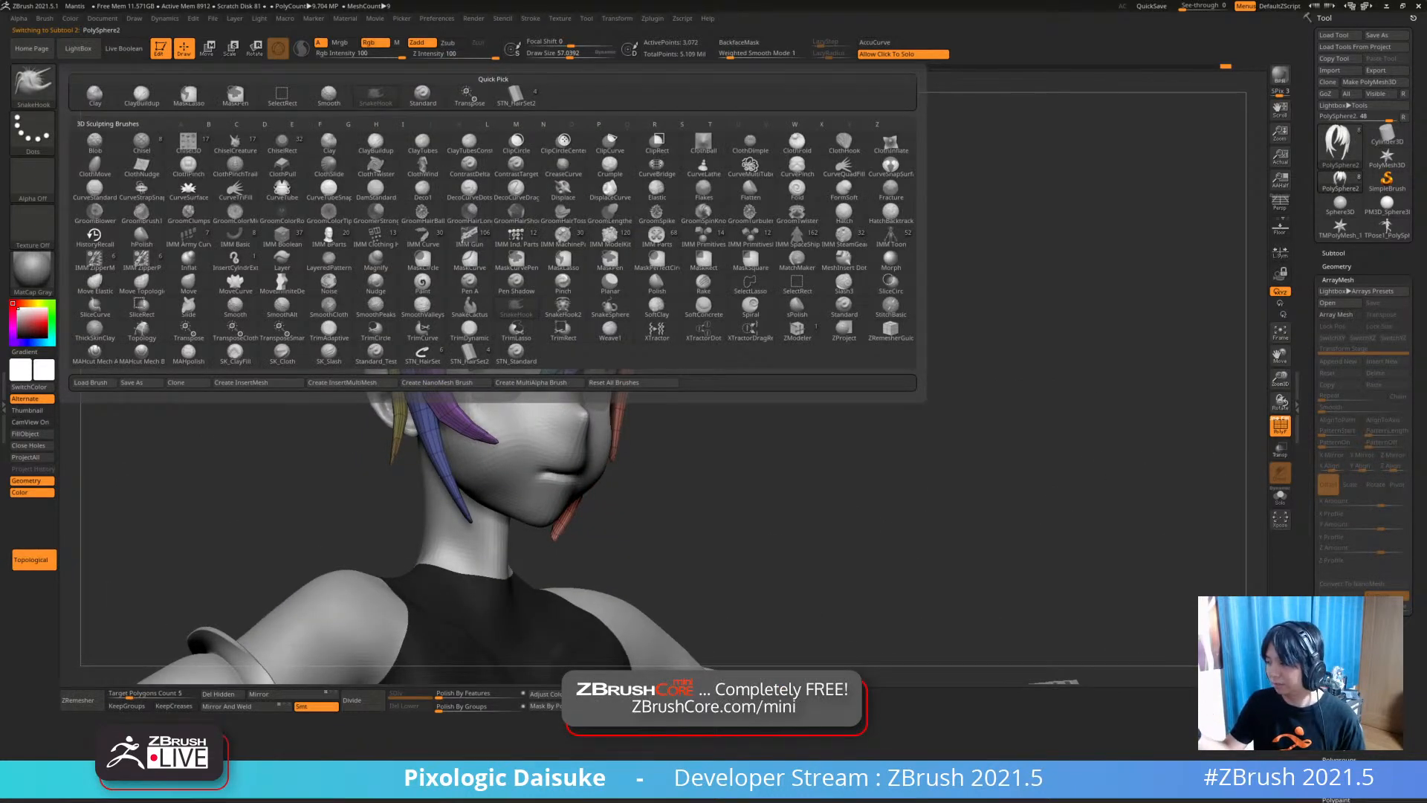
click(516, 95)
Display the Curve Falloff graph in the hair brush's curve modifiers and examine the strands' taper
mouse_move(541, 408)
right_down()
mouse_move(692, 413)
mouse_move(642, 397)
mouse_move(746, 393)
mouse_move(632, 391)
mouse_move(651, 384)
mouse_move(657, 315)
mouse_move(760, 324)
mouse_move(650, 347)
right_up()
alt+right_drag(499, 611, 513, 480)
click(586, 18)
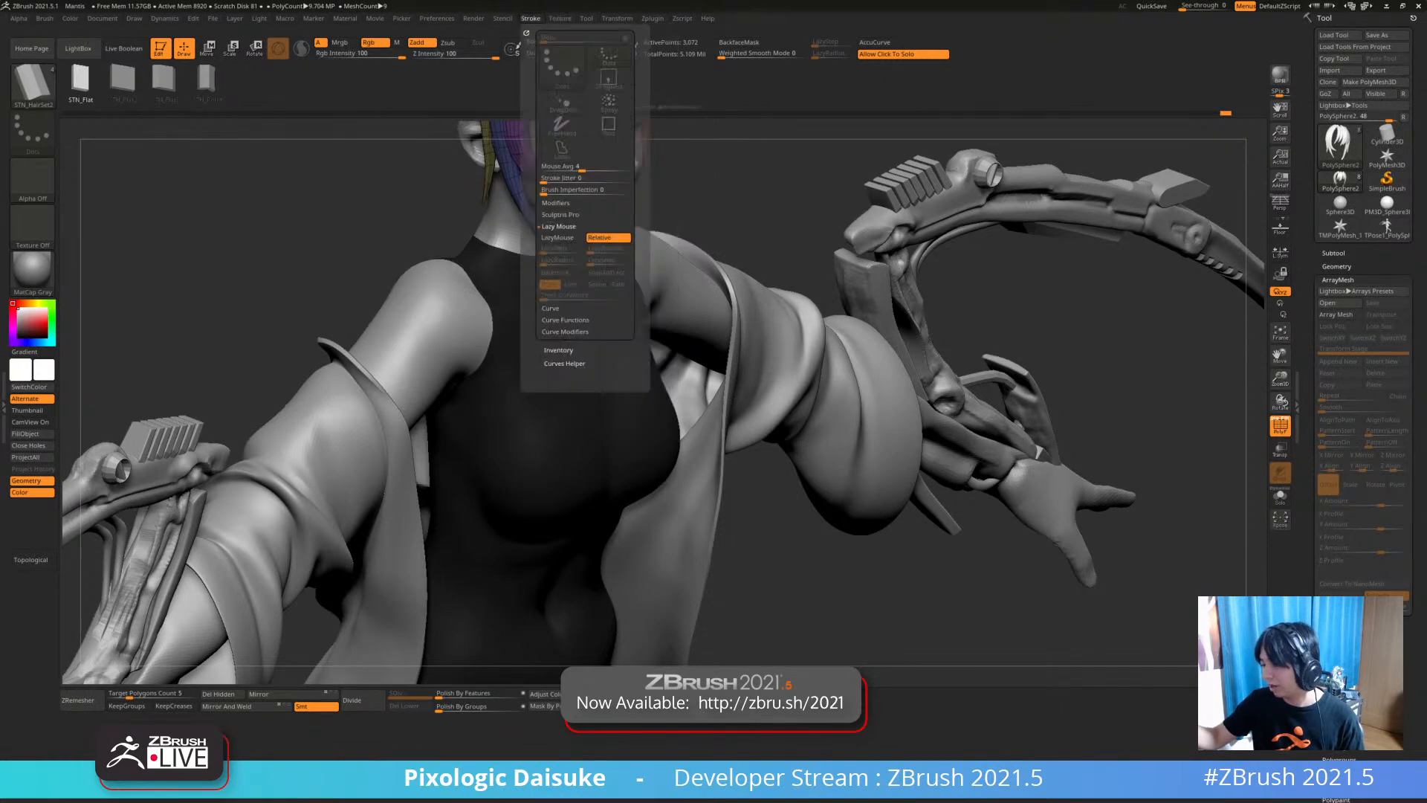
click(530, 18)
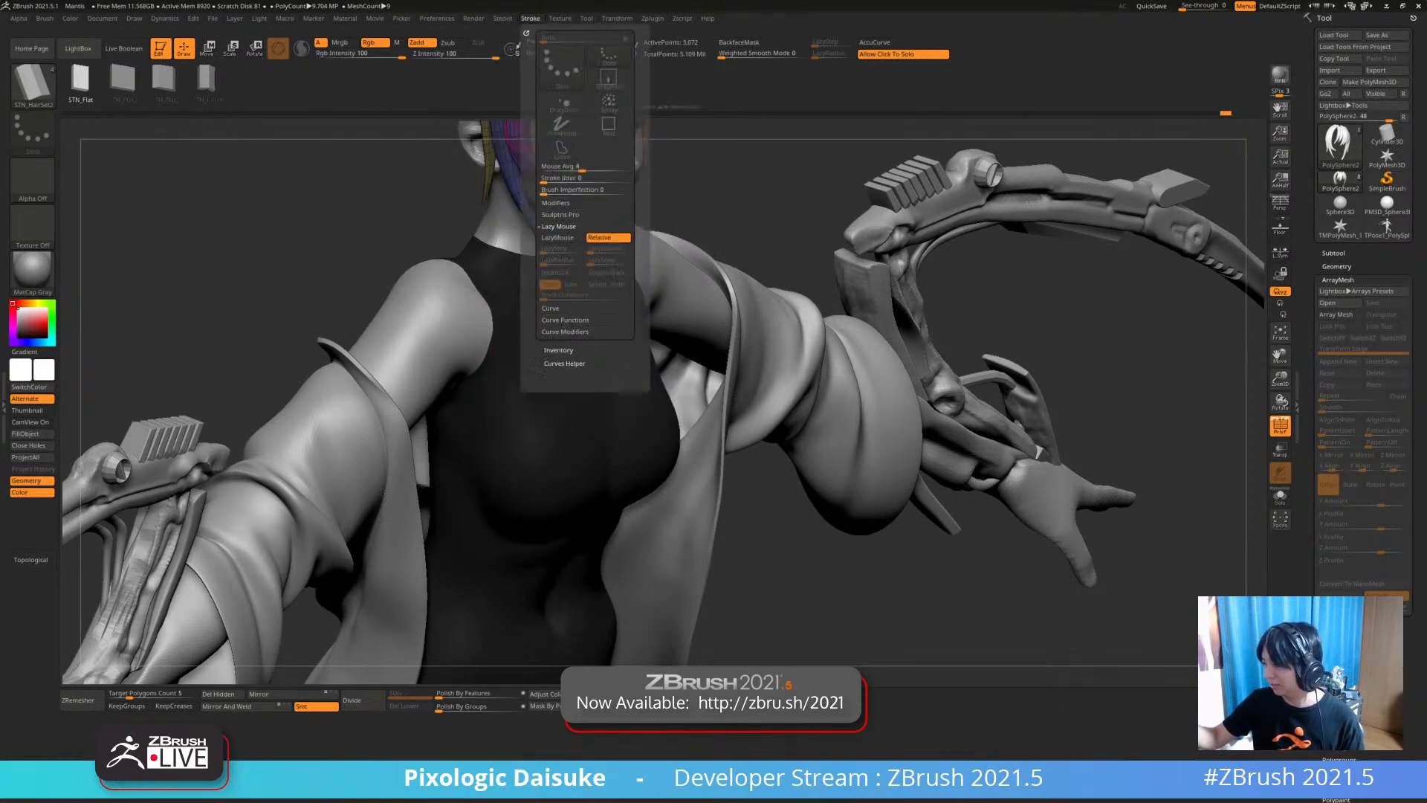
click(565, 331)
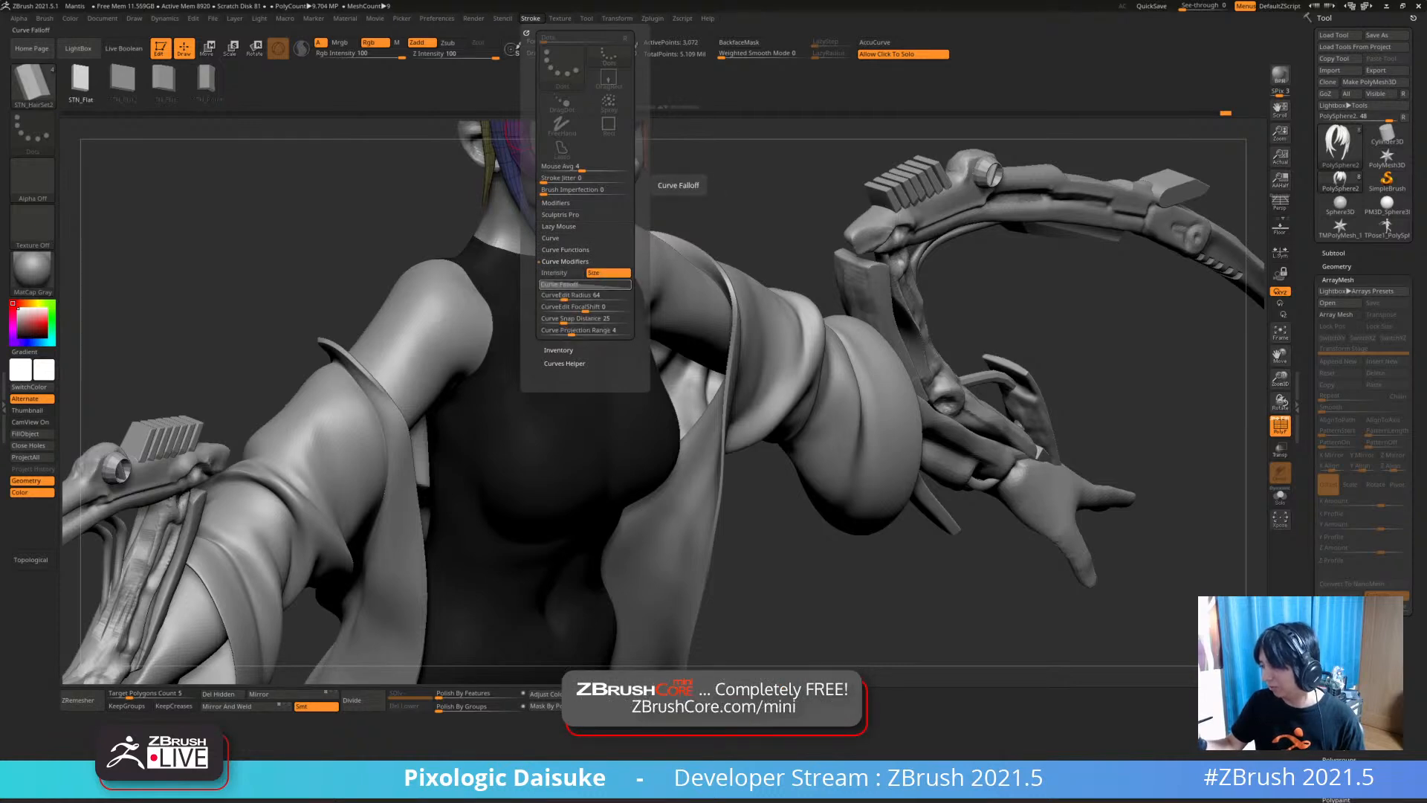
click(559, 284)
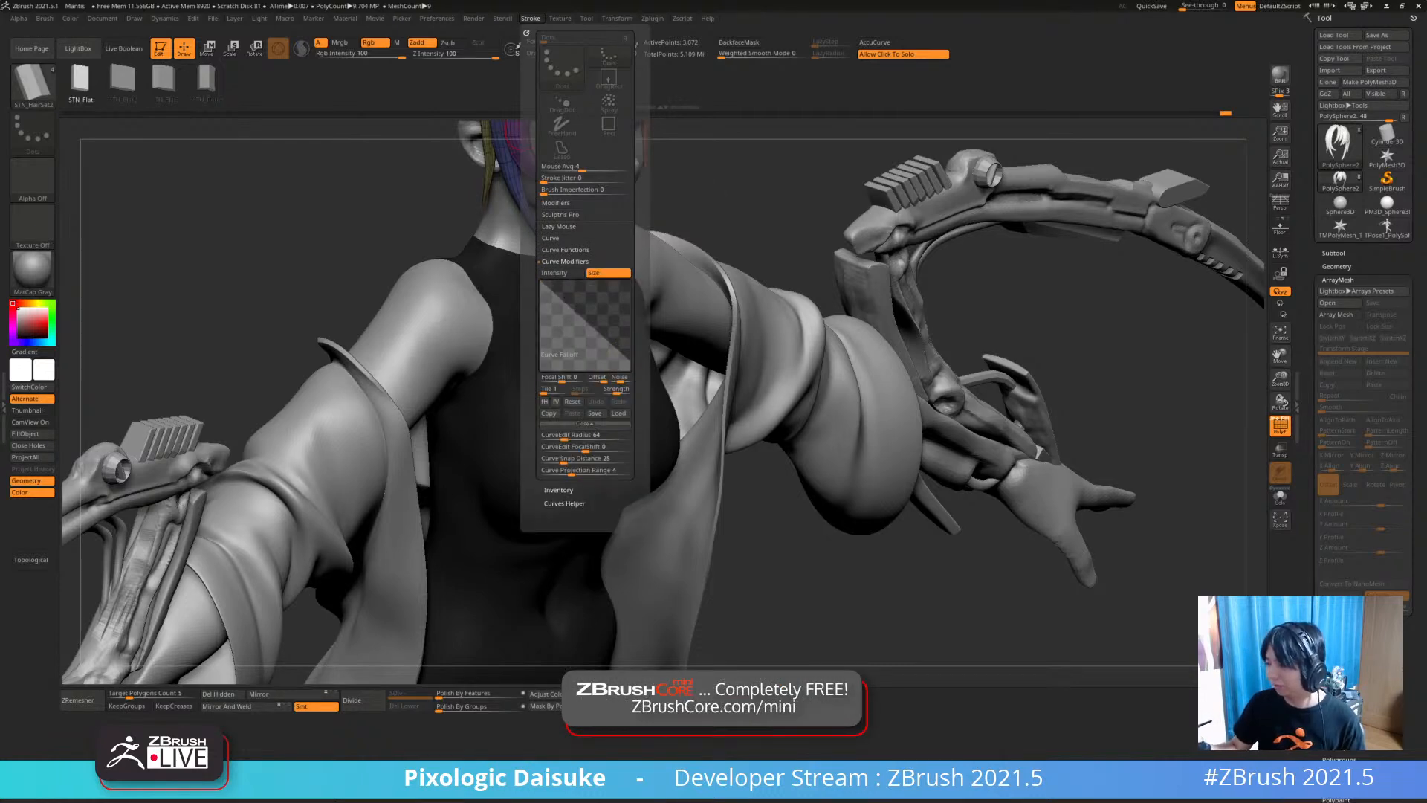
mouse_move(577, 443)
alt+right_down()
mouse_move(571, 641)
mouse_move(542, 661)
mouse_move(475, 632)
alt+right_up()
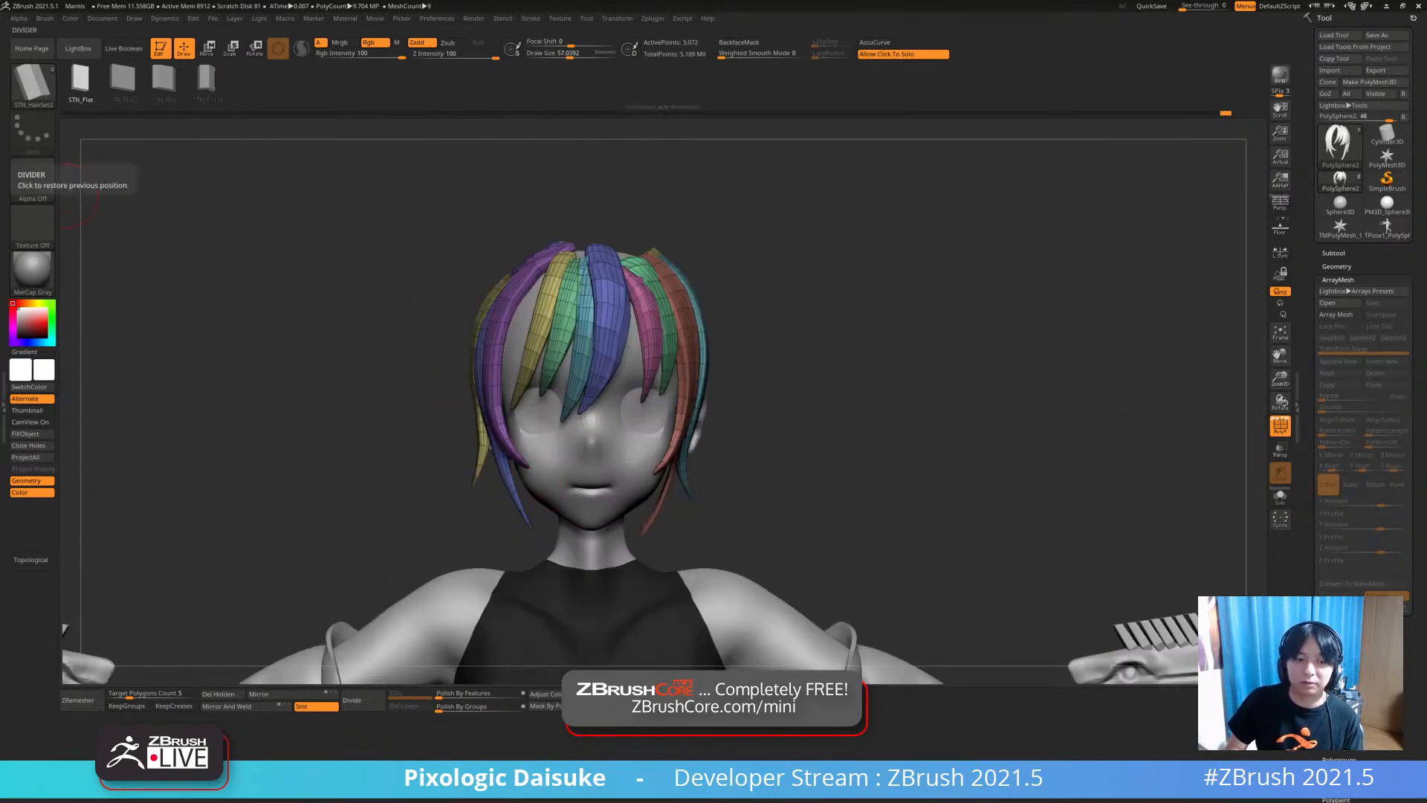
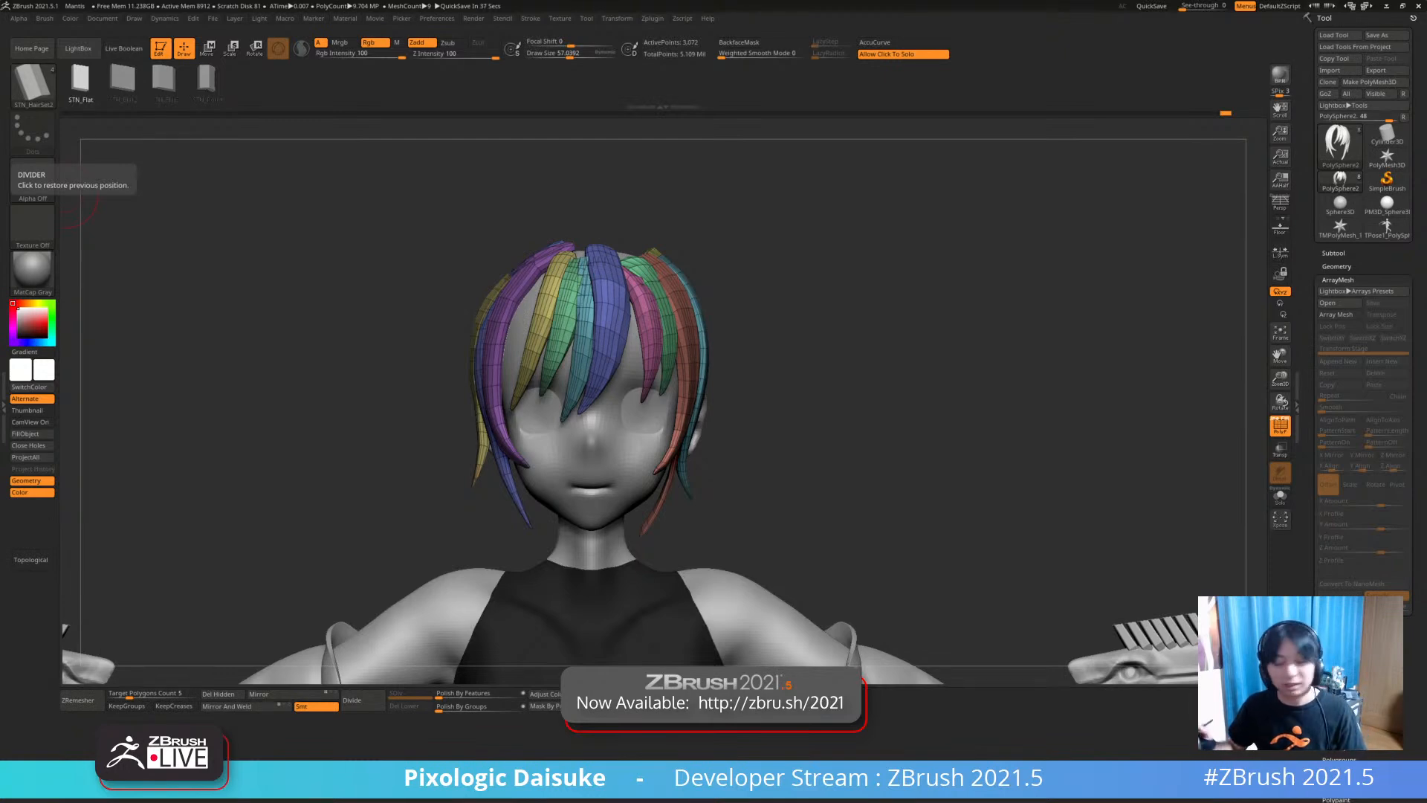
drag(312, 334, 343, 290)
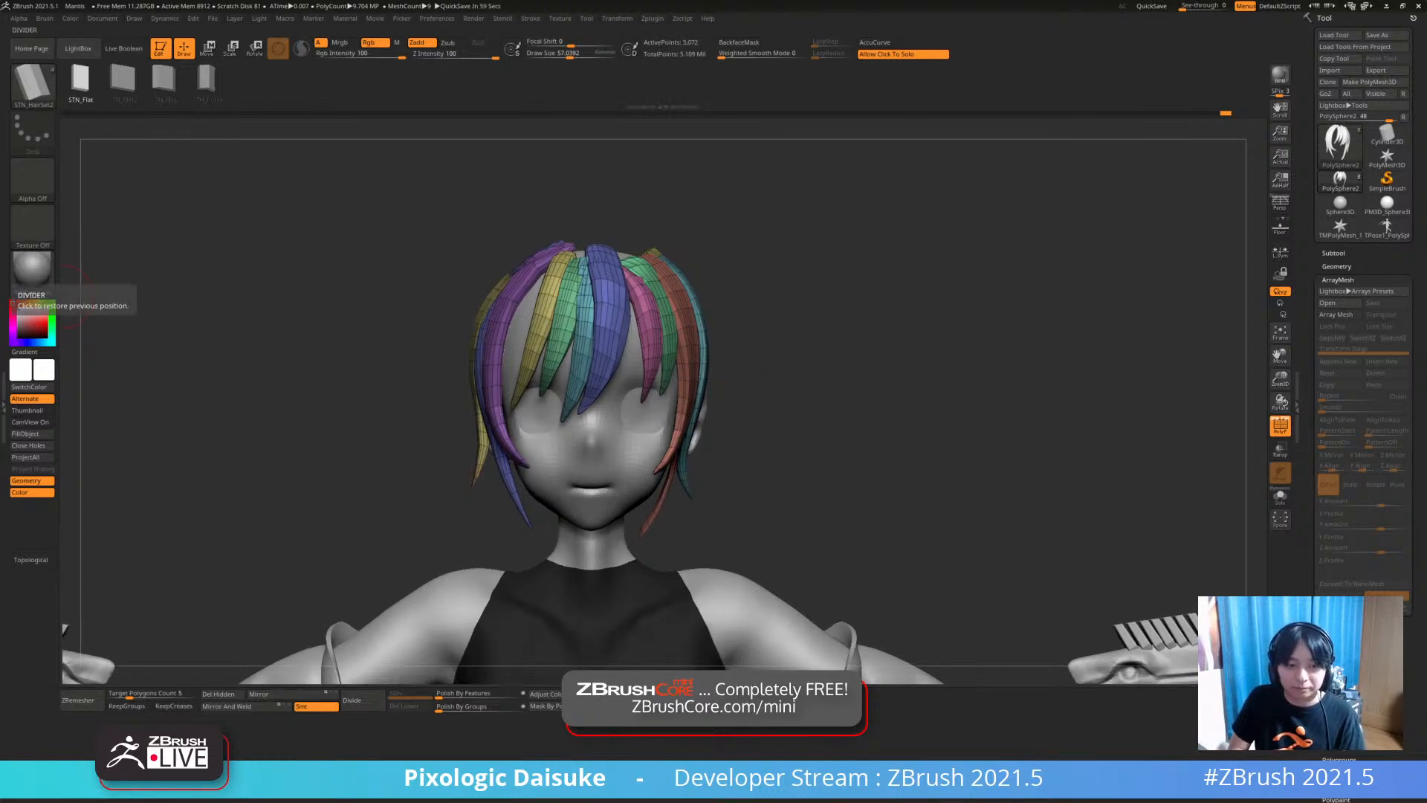
drag(298, 320, 349, 327)
click(33, 84)
ctrl+right_drag(349, 327, 275, 356)
right_drag(833, 294, 546, 289)
right_drag(630, 239, 615, 189)
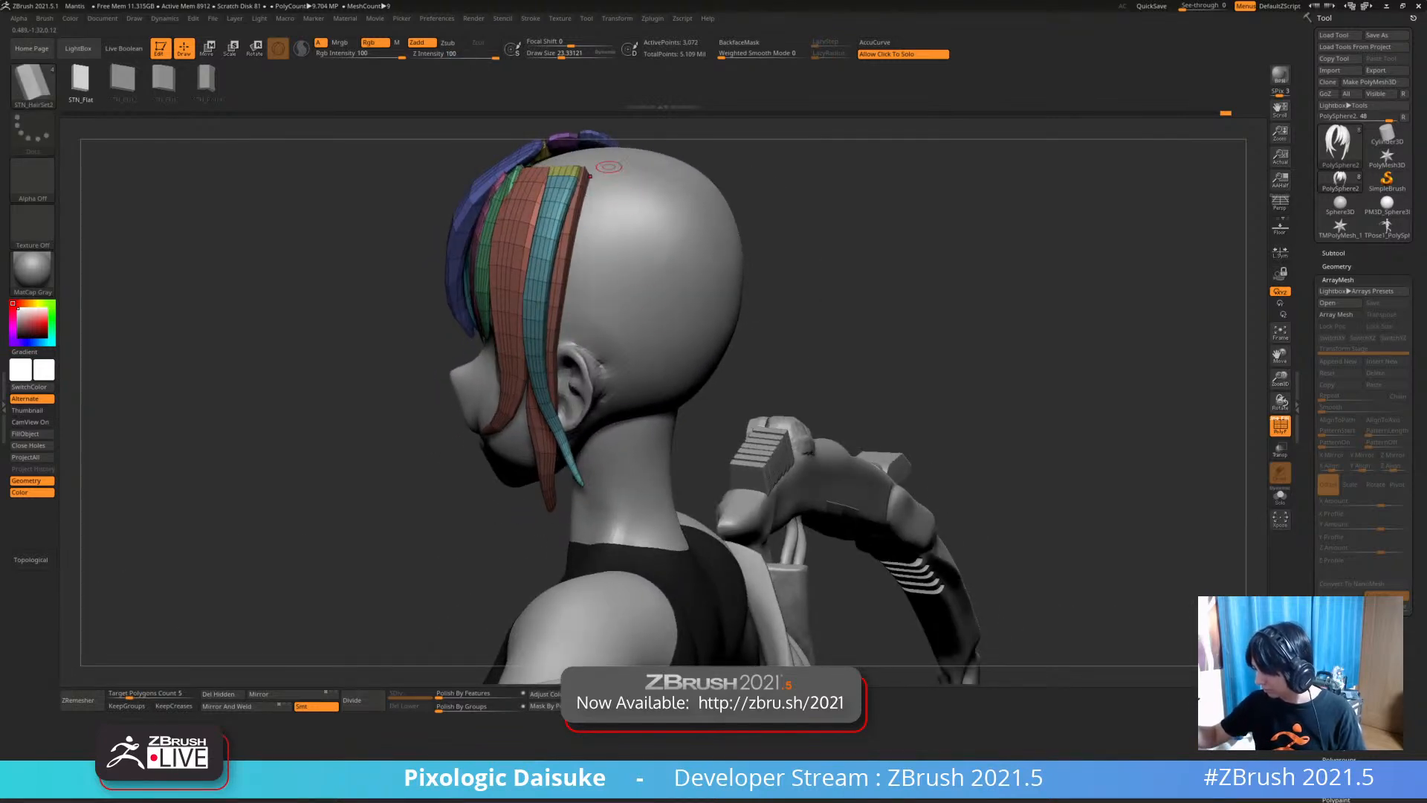
drag(581, 529, 577, 537)
mouse_move(476, 513)
right_down()
mouse_move(773, 483)
mouse_move(777, 523)
mouse_move(892, 514)
right_up()
key(ctrl+z)
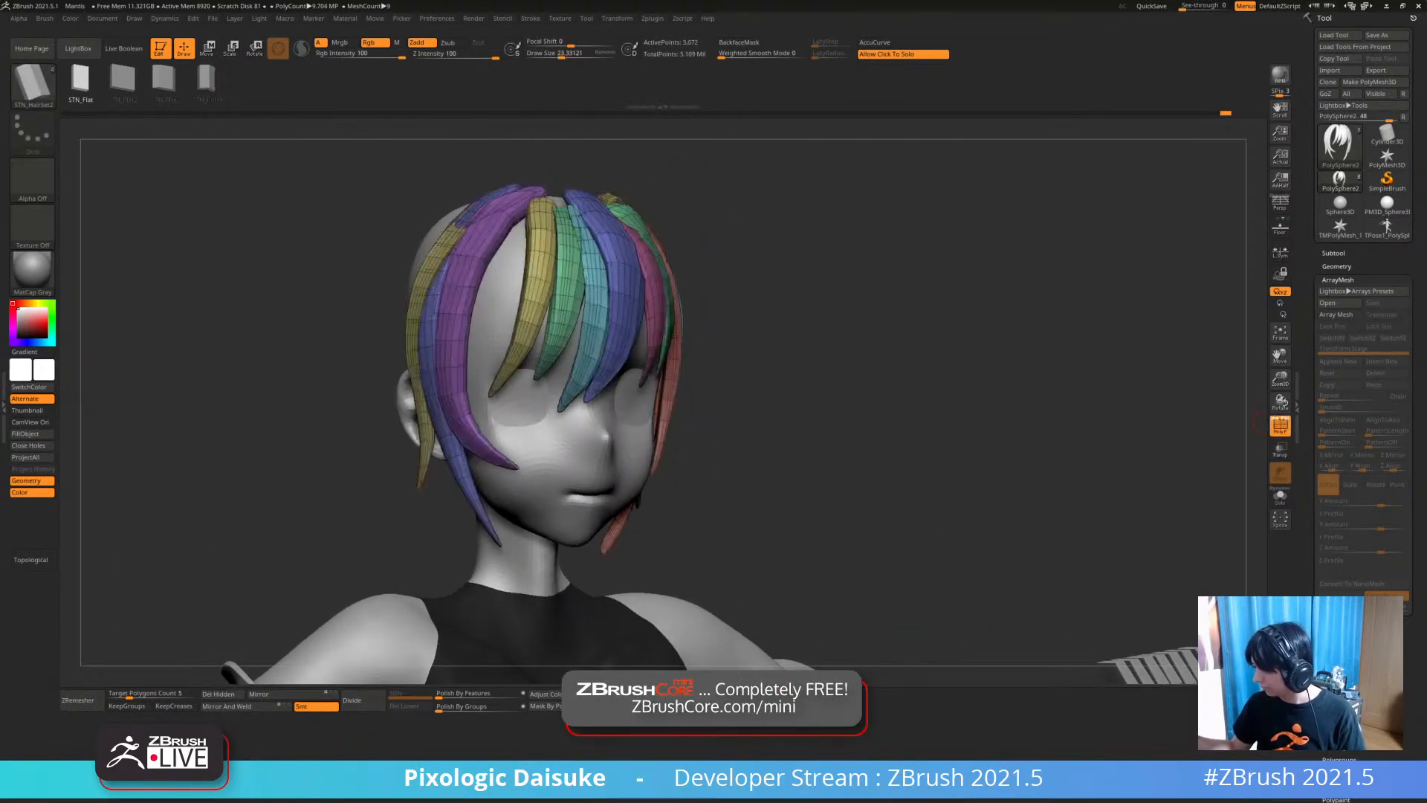
Hide the polyframe and draw a bang strand down the middle of the forehead with STN_HairSet2 at draw size about 66
click(1279, 425)
mouse_move(966, 476)
right_down()
mouse_move(825, 473)
mouse_move(789, 411)
mouse_move(844, 414)
mouse_move(818, 415)
mouse_move(810, 506)
right_up()
drag(507, 392, 502, 399)
right_drag(503, 399, 461, 341)
click(571, 55)
Switch to SnakeHook at draw size about 124 for shaping the new bang strand on the forehead
key(b)
key(s)
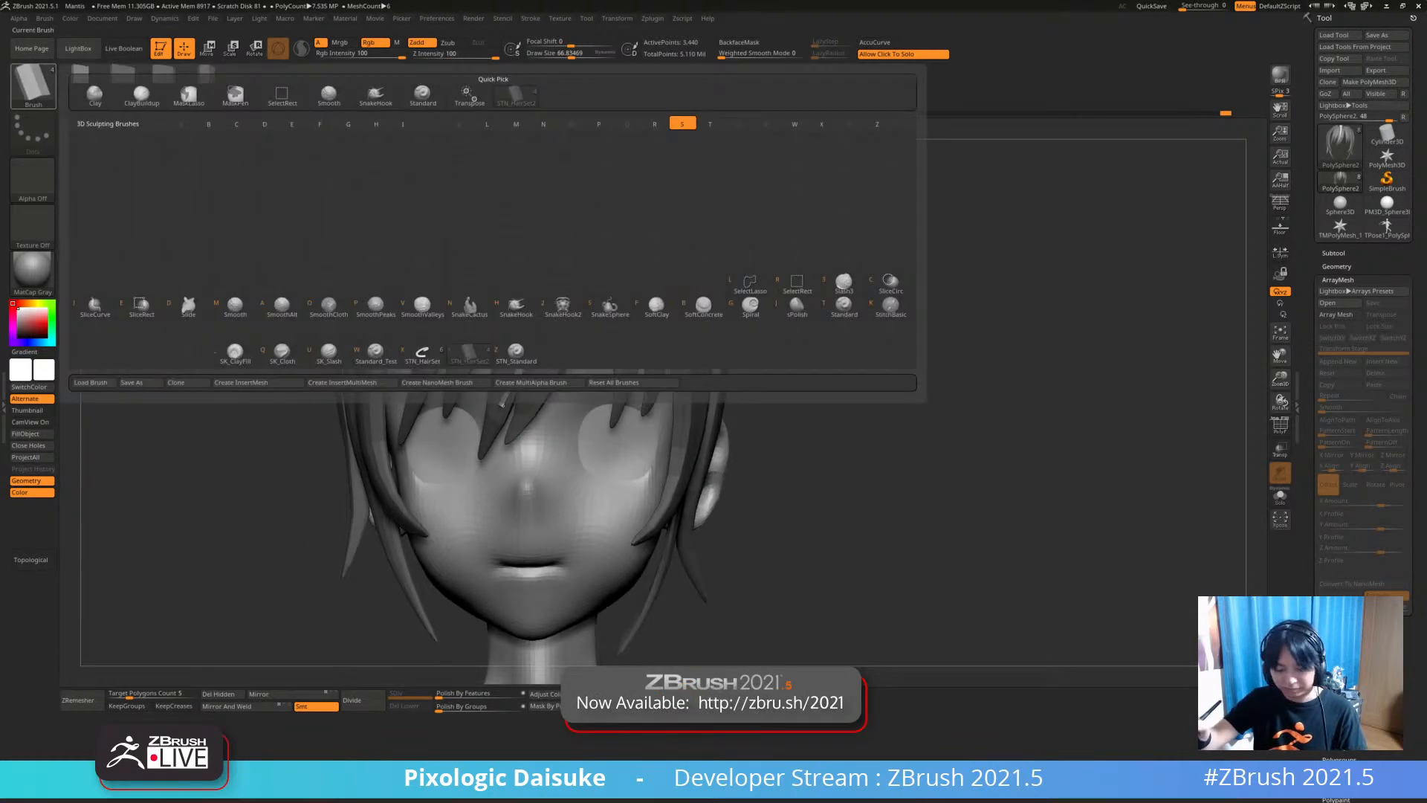
key(h)
click(578, 55)
right_drag(610, 405, 684, 412)
right_drag(632, 193, 554, 194)
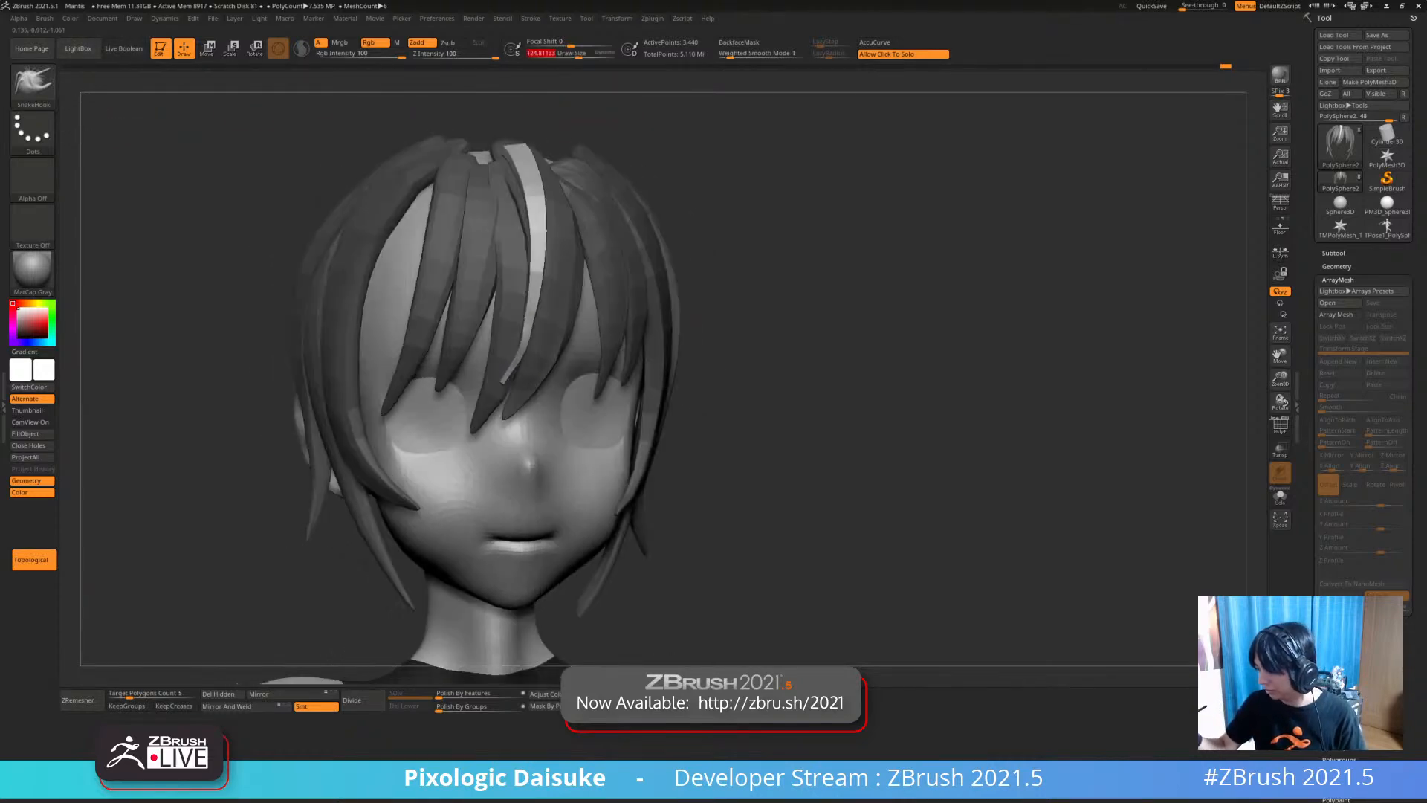
click(33, 85)
click(517, 93)
mouse_move(558, 312)
right_down()
mouse_move(613, 320)
mouse_move(524, 311)
mouse_move(546, 306)
right_up()
right_click(572, 313)
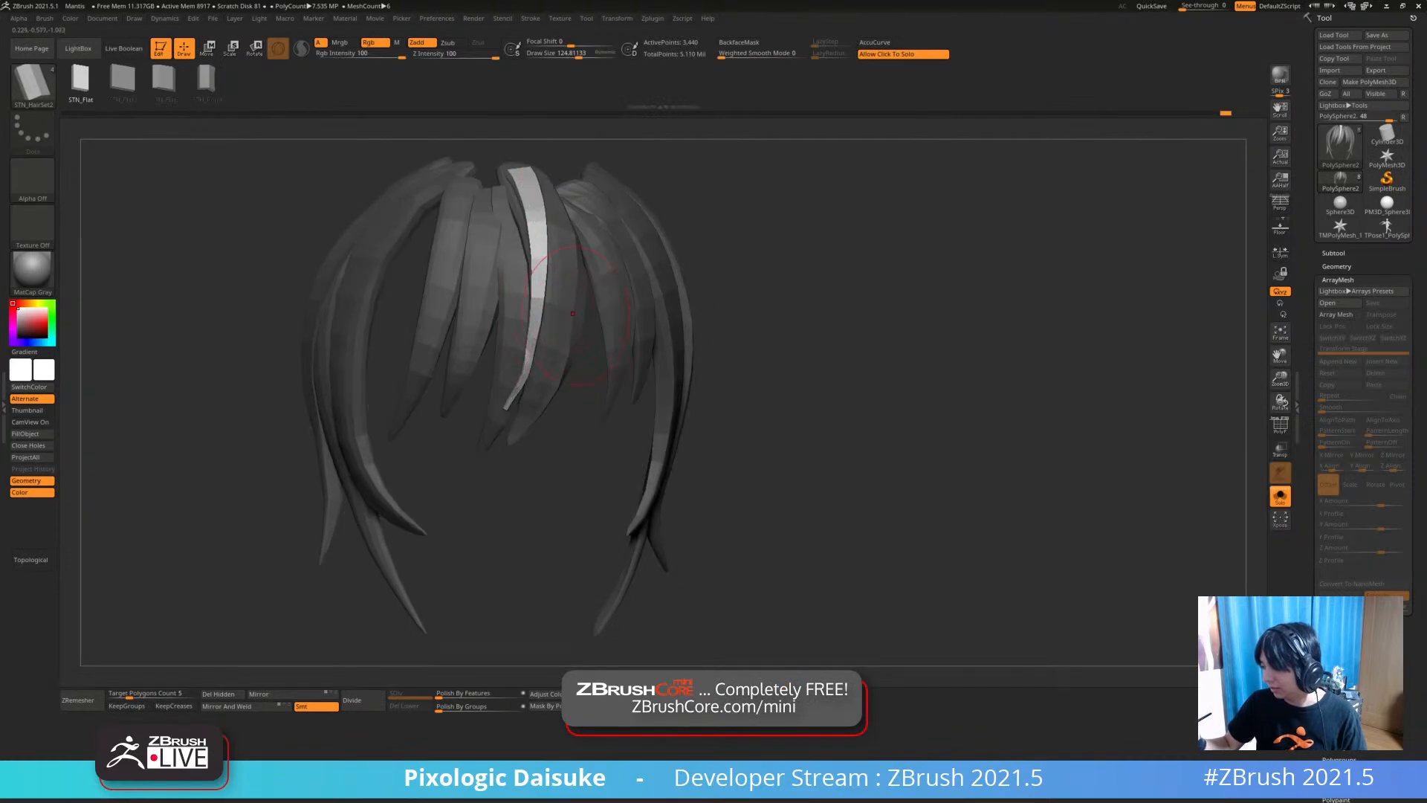
right_click(644, 306)
Fit the new bang strand among the central bangs using SnakeHook with BackfaceMask on, at draw size about 250
key(b)
key(s)
key(h)
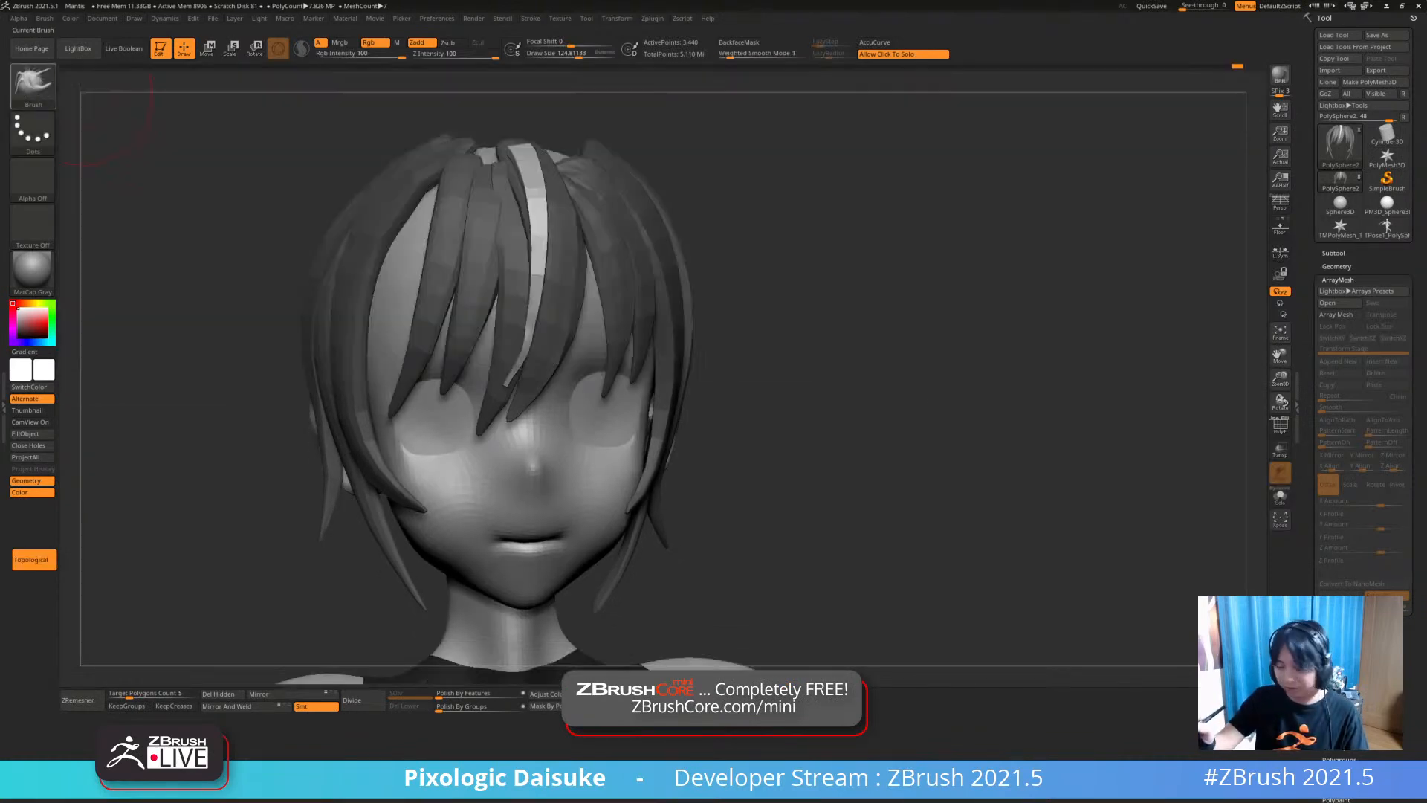
mouse_move(539, 336)
right_down()
mouse_move(520, 369)
mouse_move(540, 276)
mouse_move(587, 246)
right_up()
click(738, 43)
right_drag(691, 194, 680, 256)
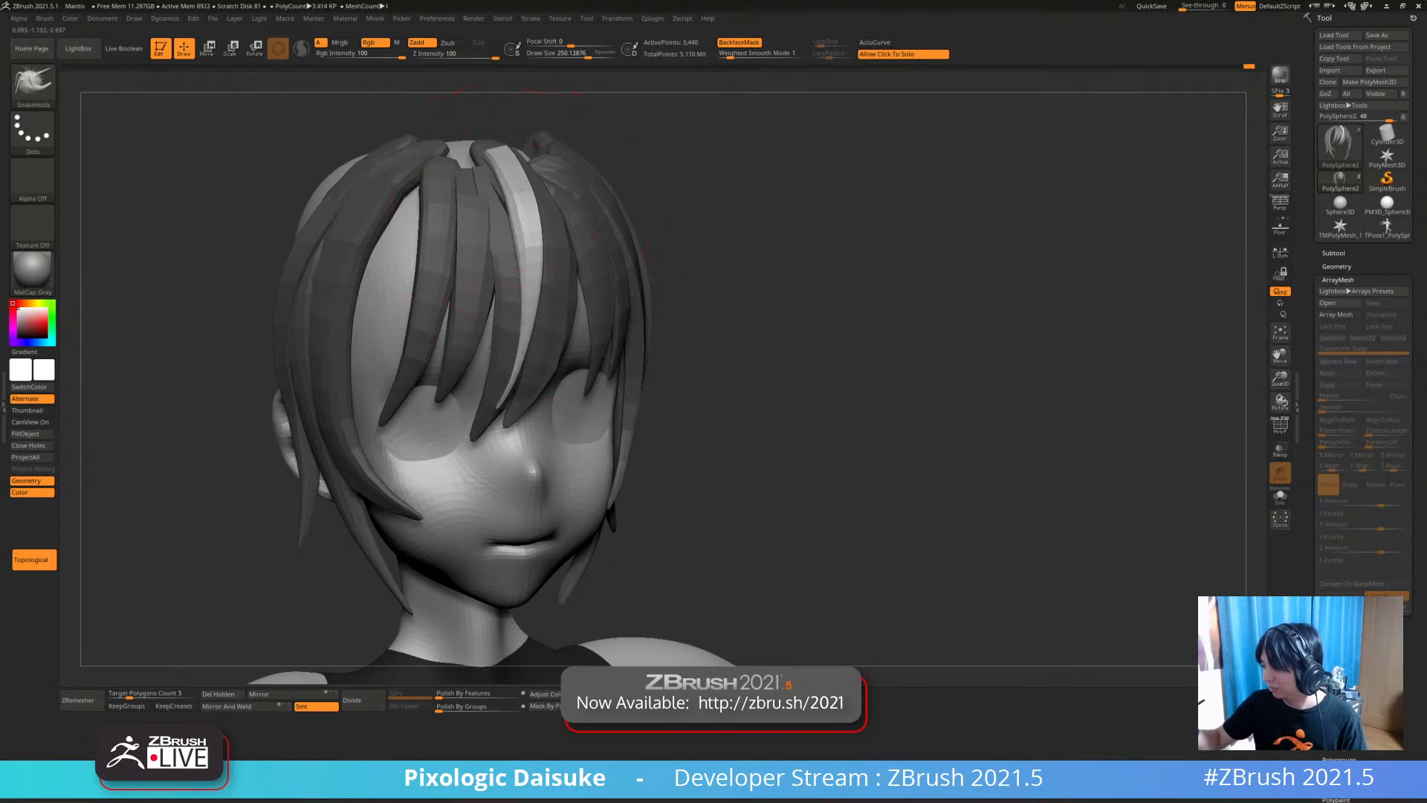
Bend the lower part of the new central bang strand across the forehead using SnakeHook, reducing the draw size to about 51
right_drag(522, 322, 546, 349)
right_drag(544, 280, 483, 236)
ctrl+right_drag(513, 327, 513, 279)
right_drag(542, 286, 546, 321)
mouse_move(453, 342)
right_down()
mouse_move(571, 433)
mouse_move(513, 439)
mouse_move(520, 469)
right_up()
drag(587, 55, 569, 55)
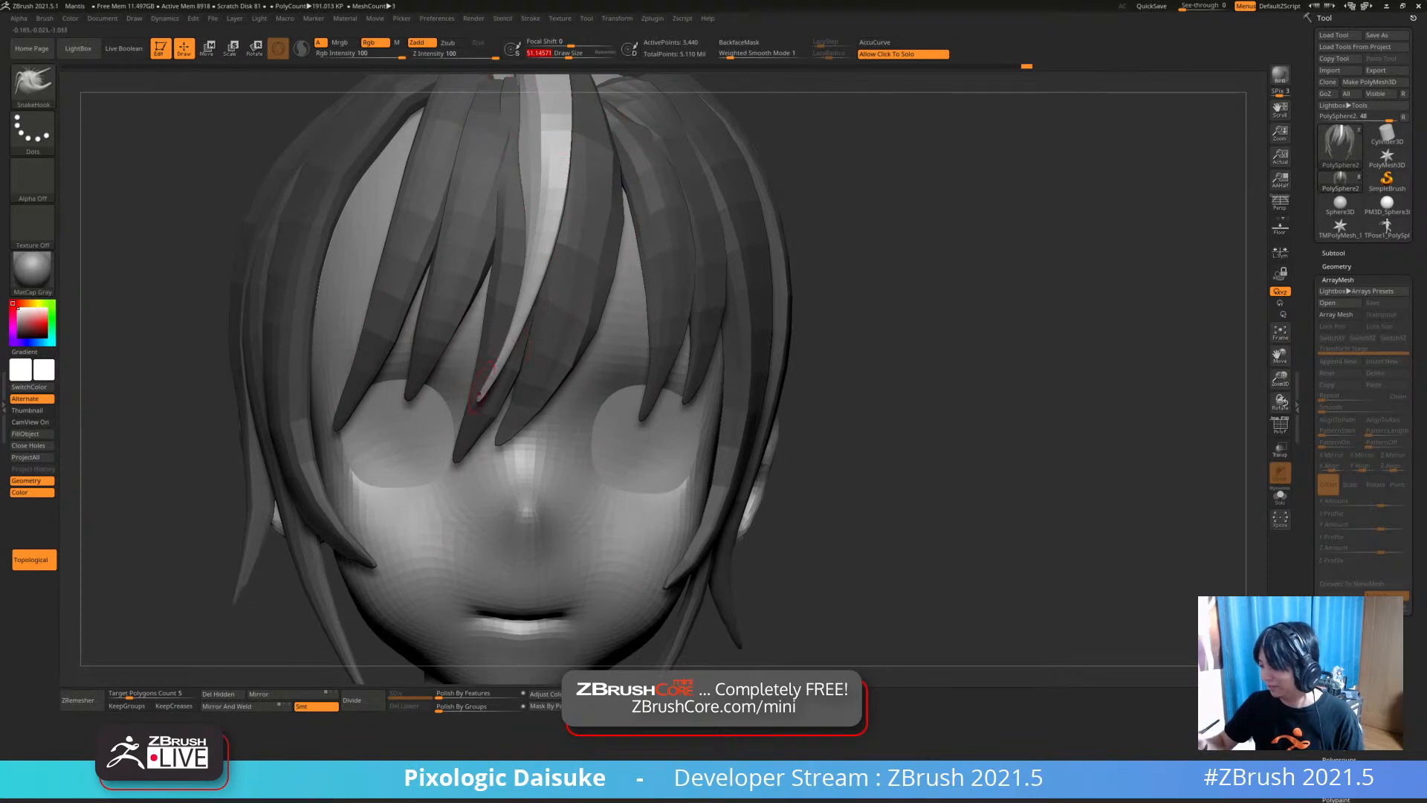
mouse_move(476, 386)
ctrl+right_down()
mouse_move(587, 191)
mouse_move(579, 113)
ctrl+right_up()
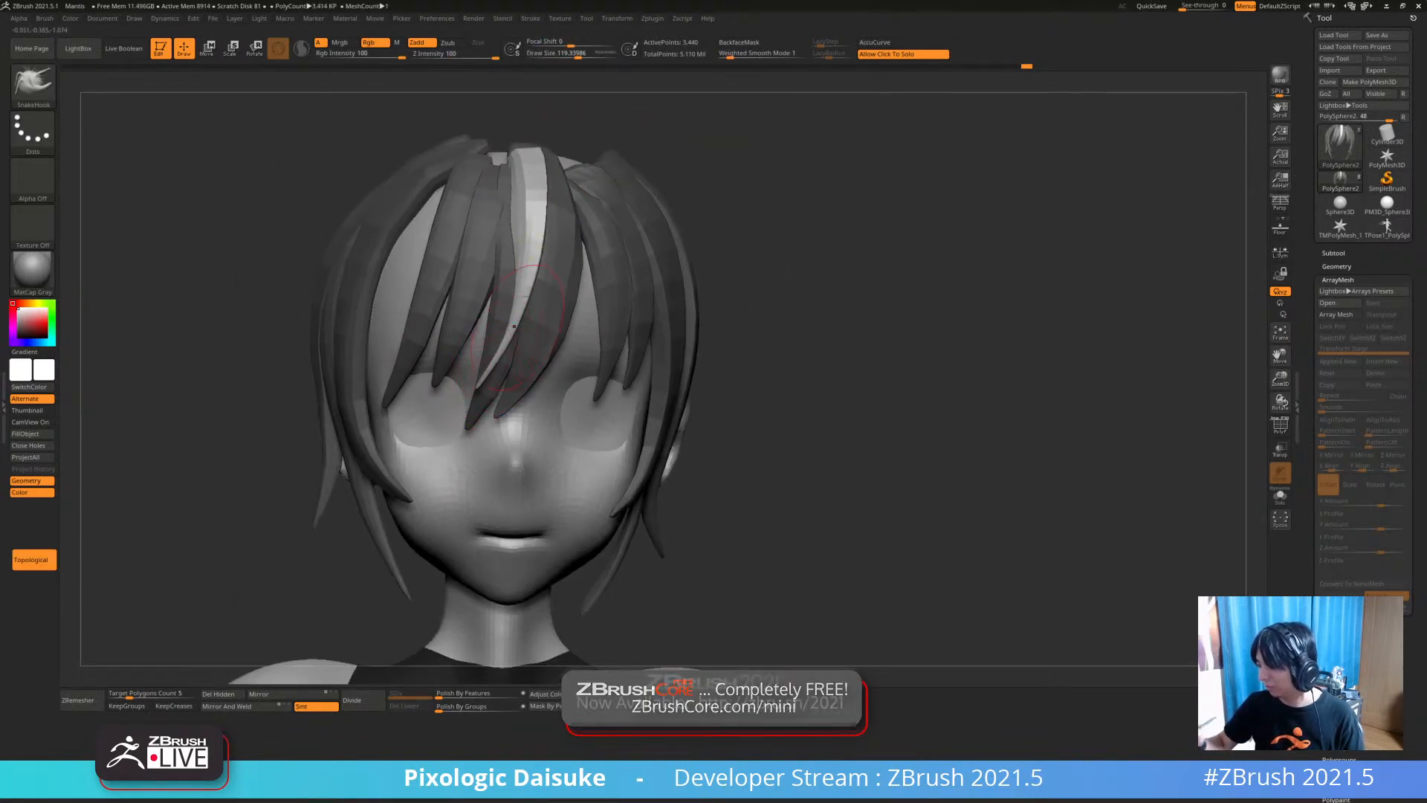
Adjust the central bang strand's profile with SnakeHook and BackfaceMask on at draw size about 183, and turn BackfaceMask off
mouse_move(518, 112)
right_down()
mouse_move(523, 298)
mouse_move(706, 300)
right_up()
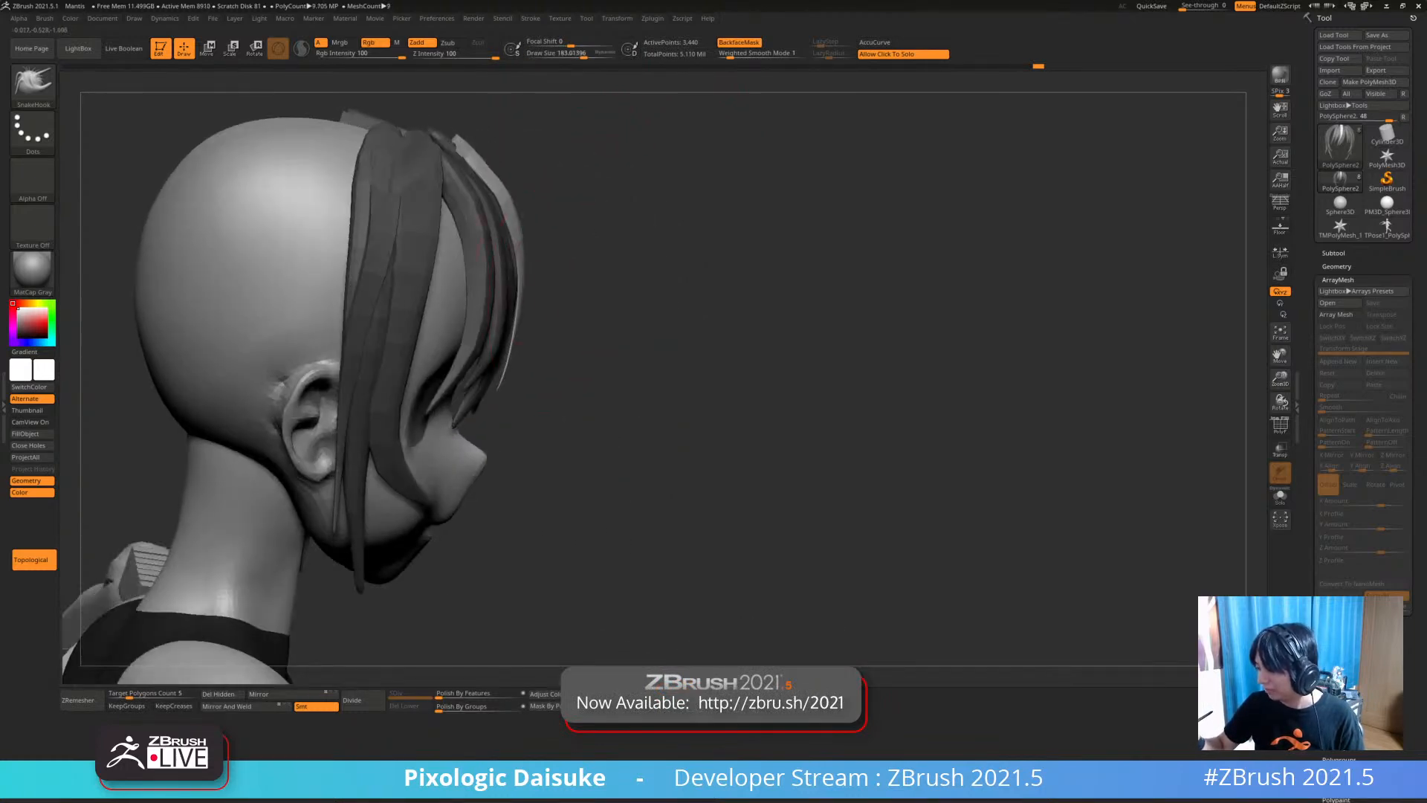
right_drag(522, 314, 349, 319)
shift+right_drag(438, 321, 413, 308)
ctrl+right_drag(513, 334, 541, 439)
ctrl+right_drag(554, 357, 617, 283)
click(740, 43)
ctrl+right_drag(706, 223, 742, 246)
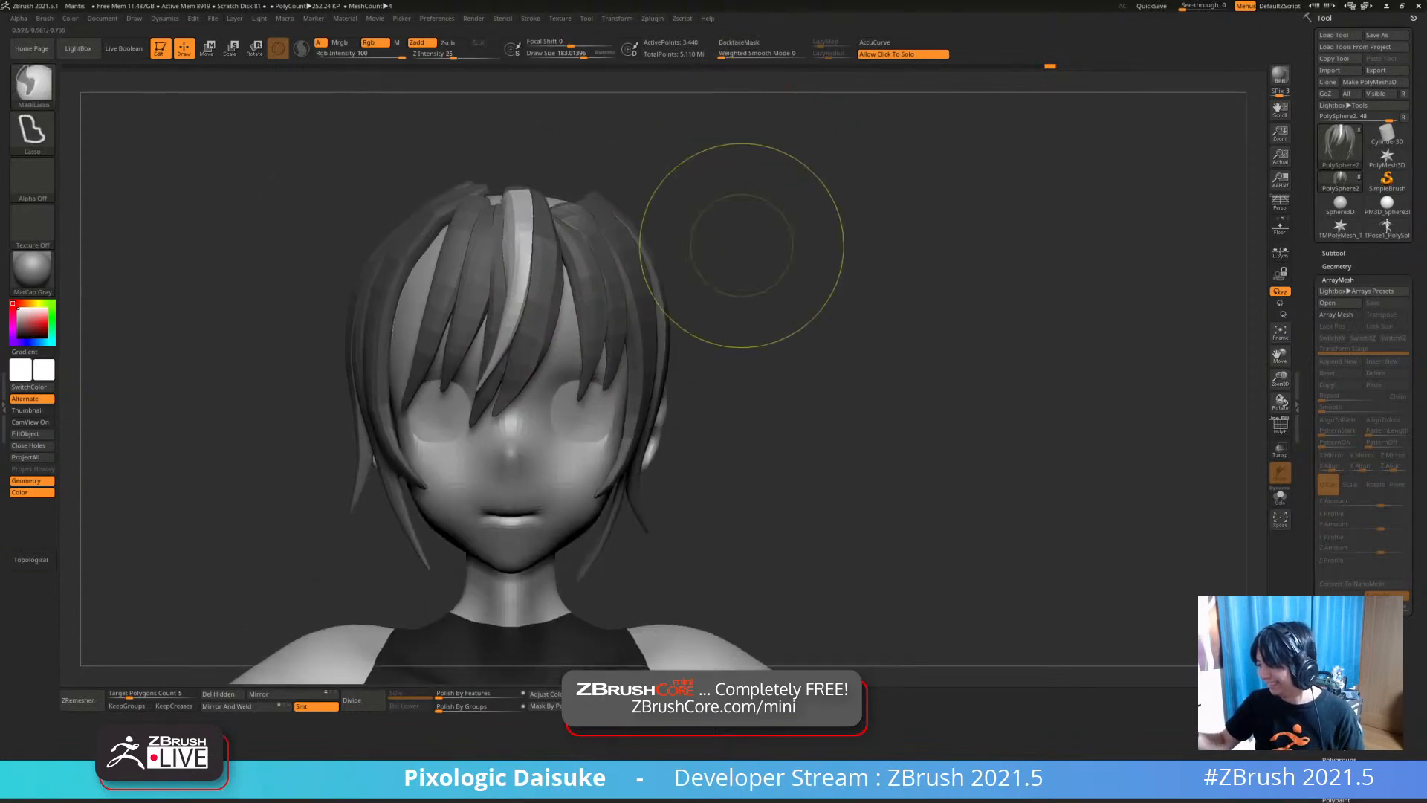
Clear the mask and draw a thin bang strand above the character's left eye with STN_HairSet2 at draw size 64
ctrl+drag(742, 246, 766, 292)
right_drag(758, 293, 718, 211)
mouse_move(718, 212)
right_down()
mouse_move(802, 216)
mouse_move(725, 217)
right_up()
click(32, 84)
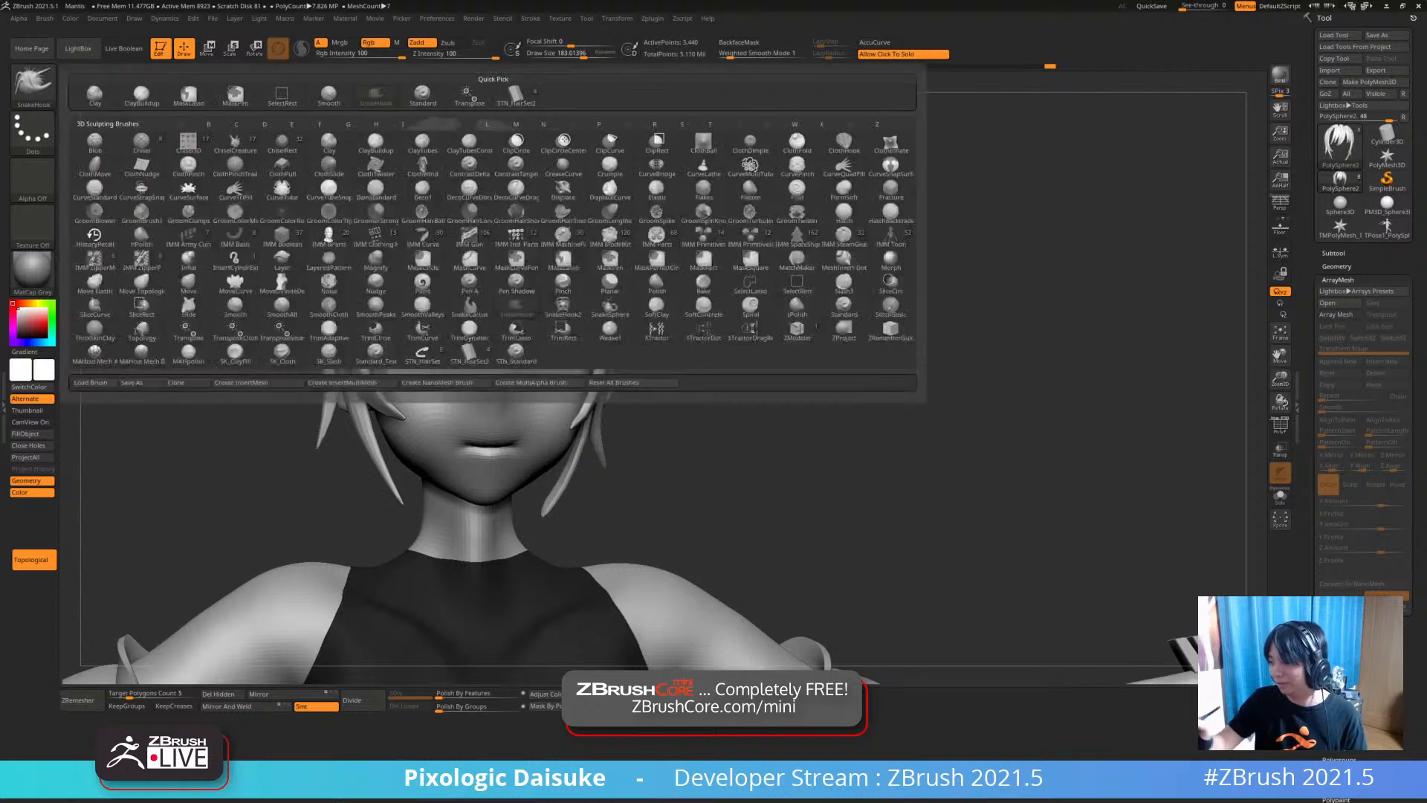
click(516, 97)
click(568, 55)
ctrl+right_drag(587, 128, 484, 210)
drag(520, 403, 521, 444)
mouse_move(521, 445)
right_down()
mouse_move(534, 548)
mouse_move(483, 202)
right_up()
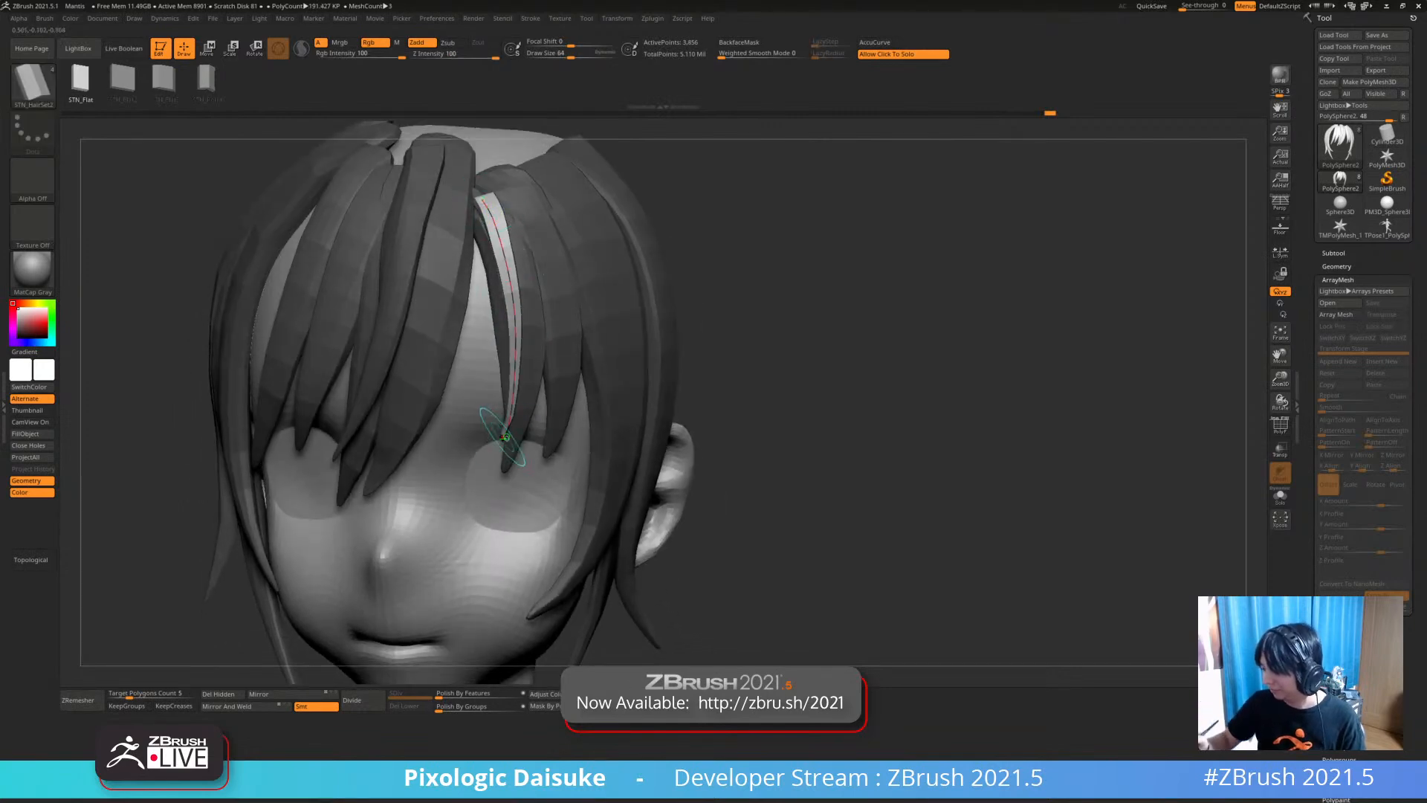
right_drag(505, 437, 506, 438)
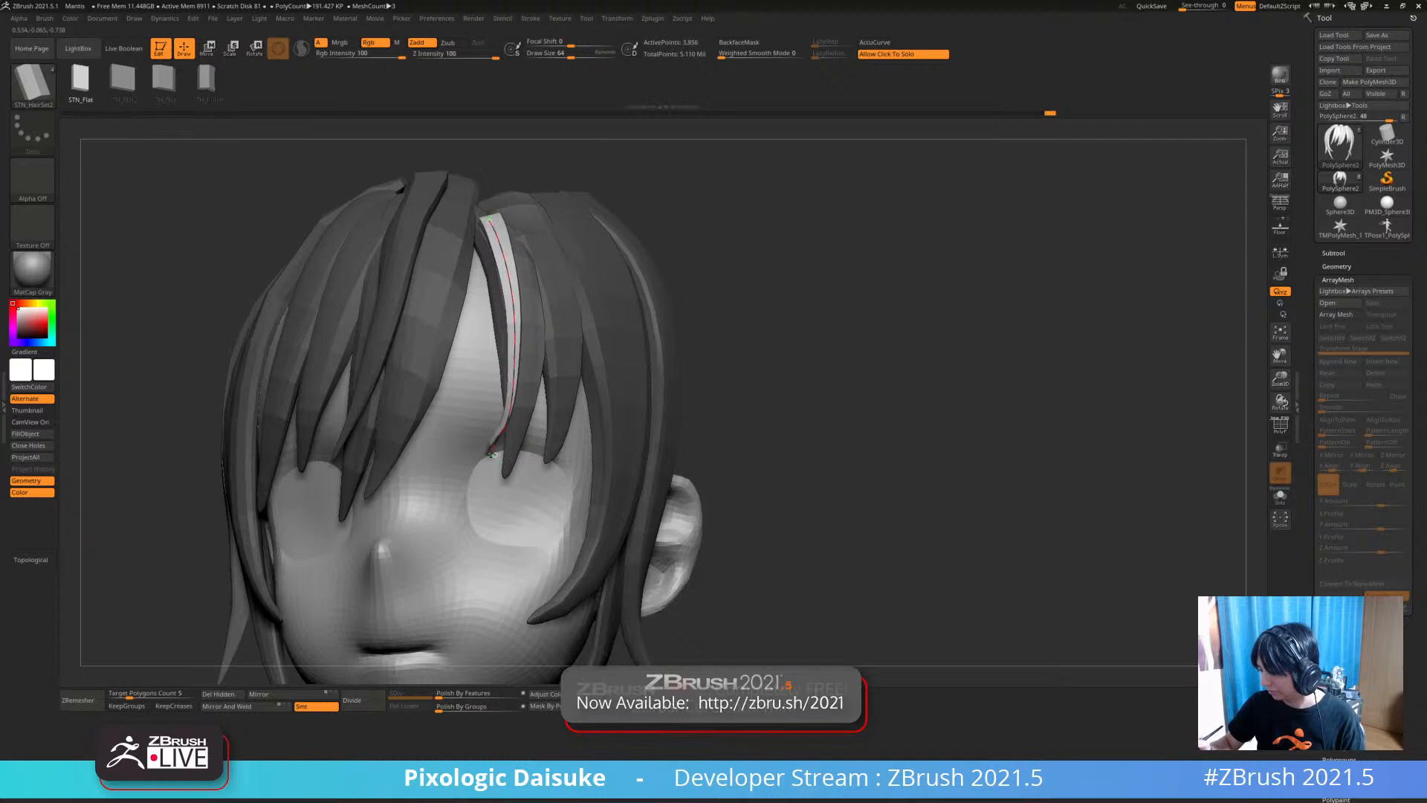
drag(493, 453, 480, 449)
Reshape the tip of the strand above the left eye with SnakeHook at draw size about 51 and smooth its bend
ctrl+shift+click(612, 320)
right_click(577, 316)
key(b)
key(s)
key(h)
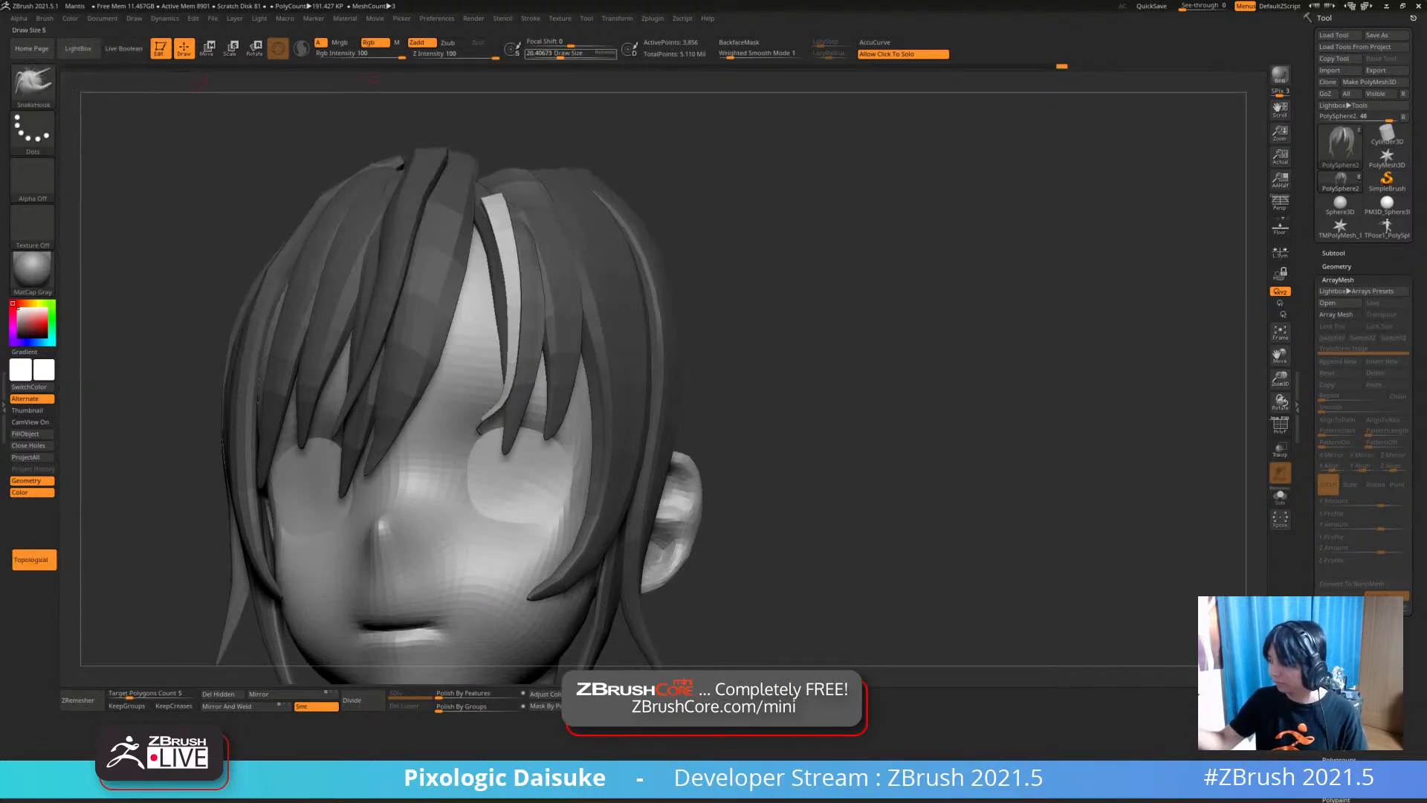
key(shift)
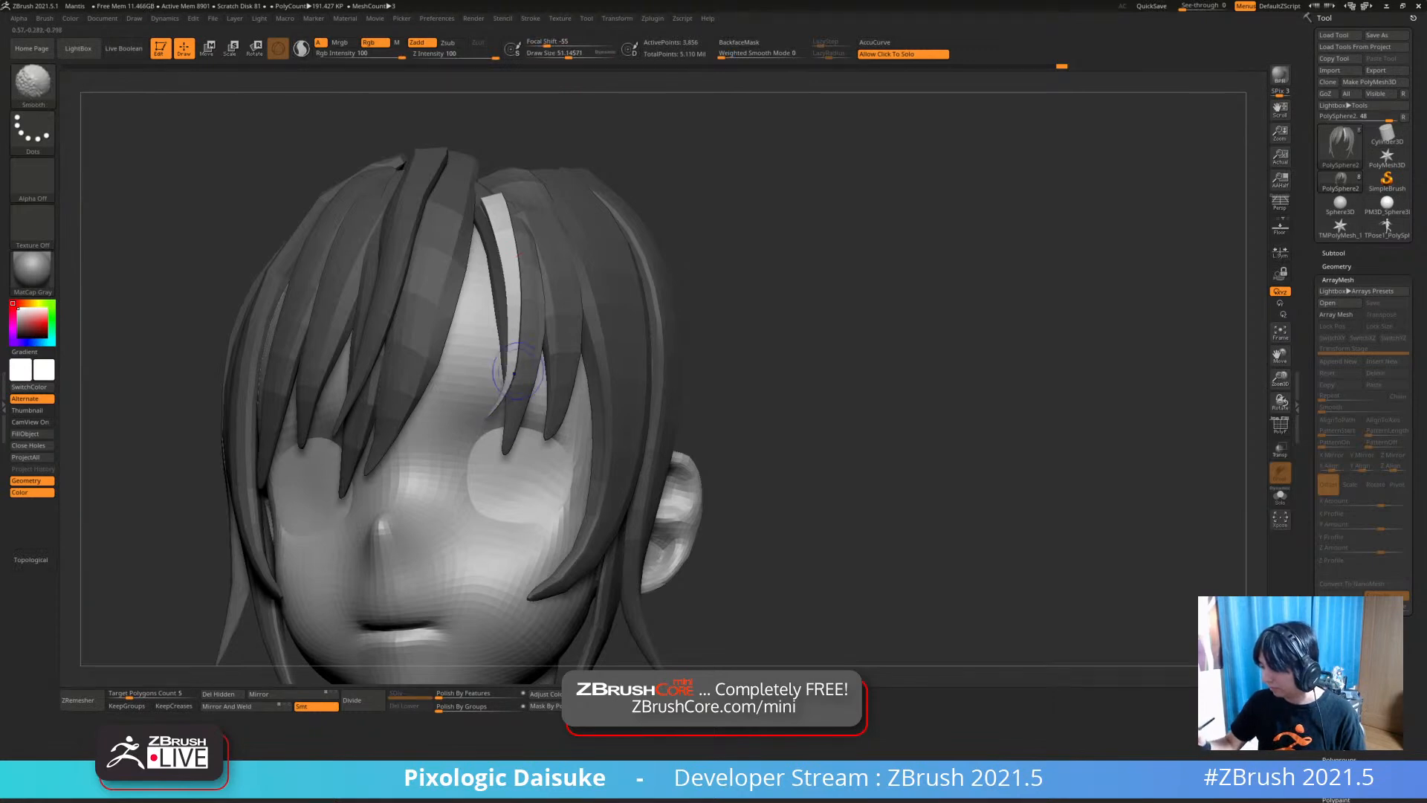
shift+drag(512, 385, 516, 361)
ctrl+right_drag(515, 446, 512, 400)
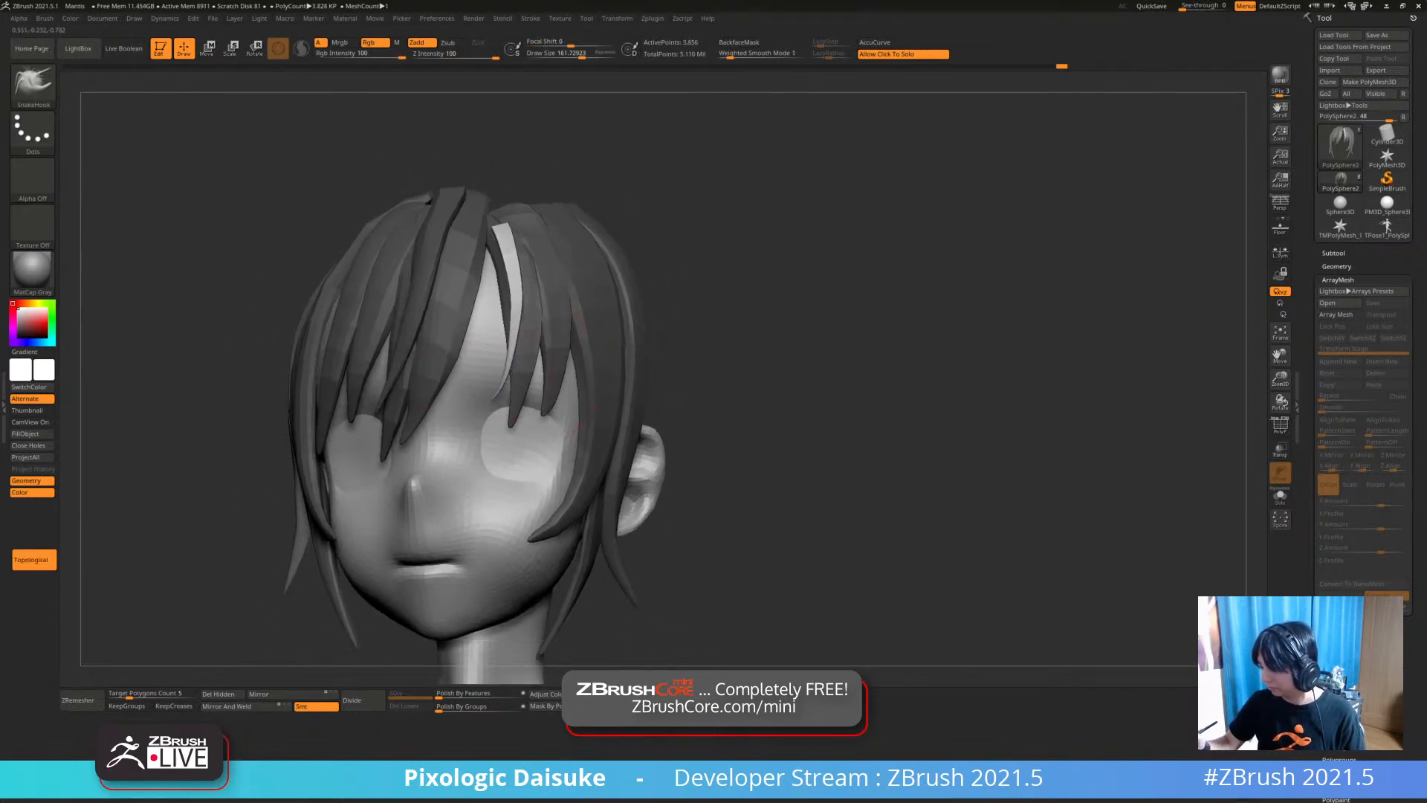
Fit the new left bang strand against its neighbours using SnakeHook with BackfaceMask on at draw size about 162
right_drag(514, 318, 518, 234)
mouse_move(468, 280)
ctrl+right_down()
mouse_move(479, 330)
mouse_move(450, 263)
mouse_move(471, 262)
mouse_move(476, 364)
mouse_move(446, 366)
ctrl+right_up()
mouse_move(446, 417)
ctrl+right_down()
mouse_move(455, 364)
mouse_move(455, 449)
ctrl+right_up()
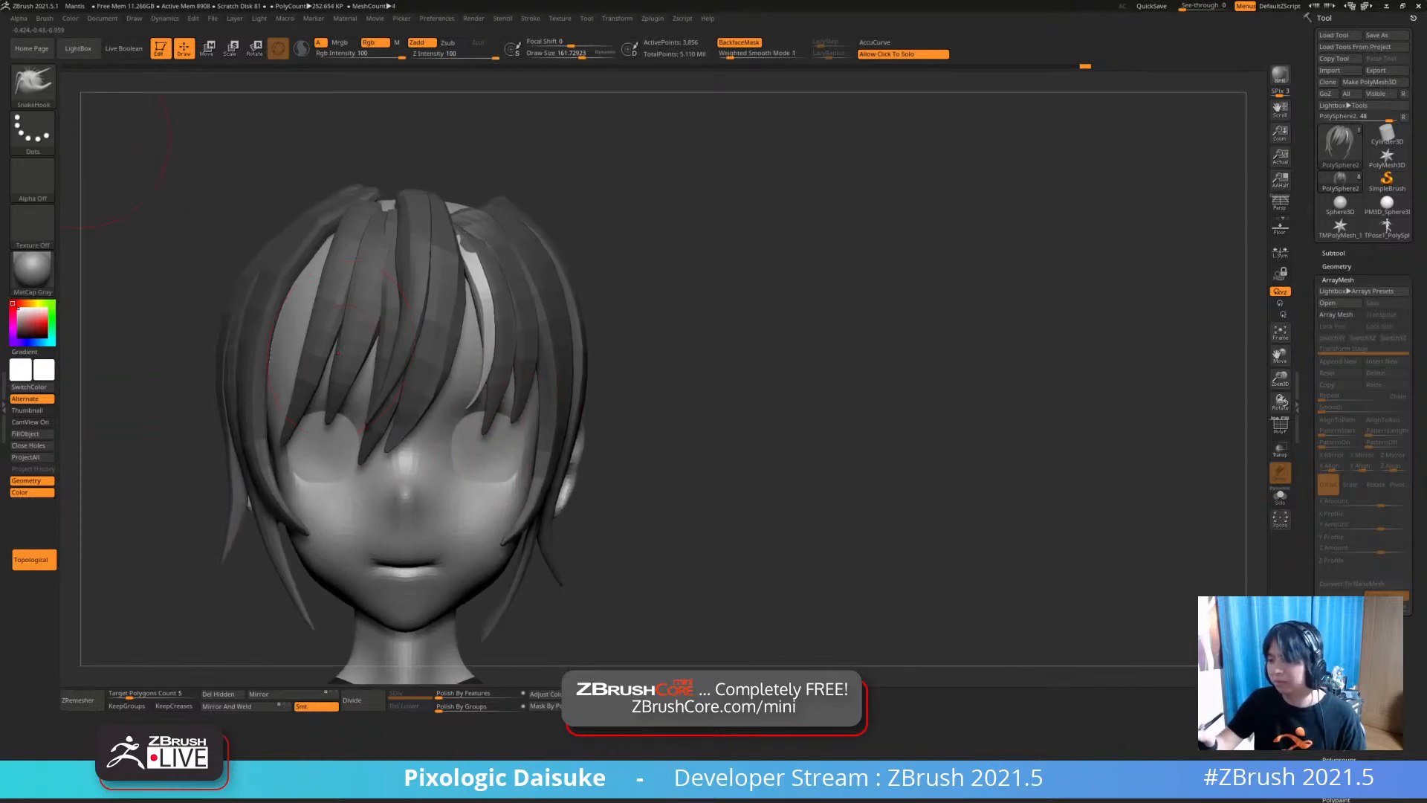
Display the polyframe and refine the left bang strand's curve by smoothing it at draw size about 162
click(1275, 422)
ctrl+right_drag(755, 417, 758, 350)
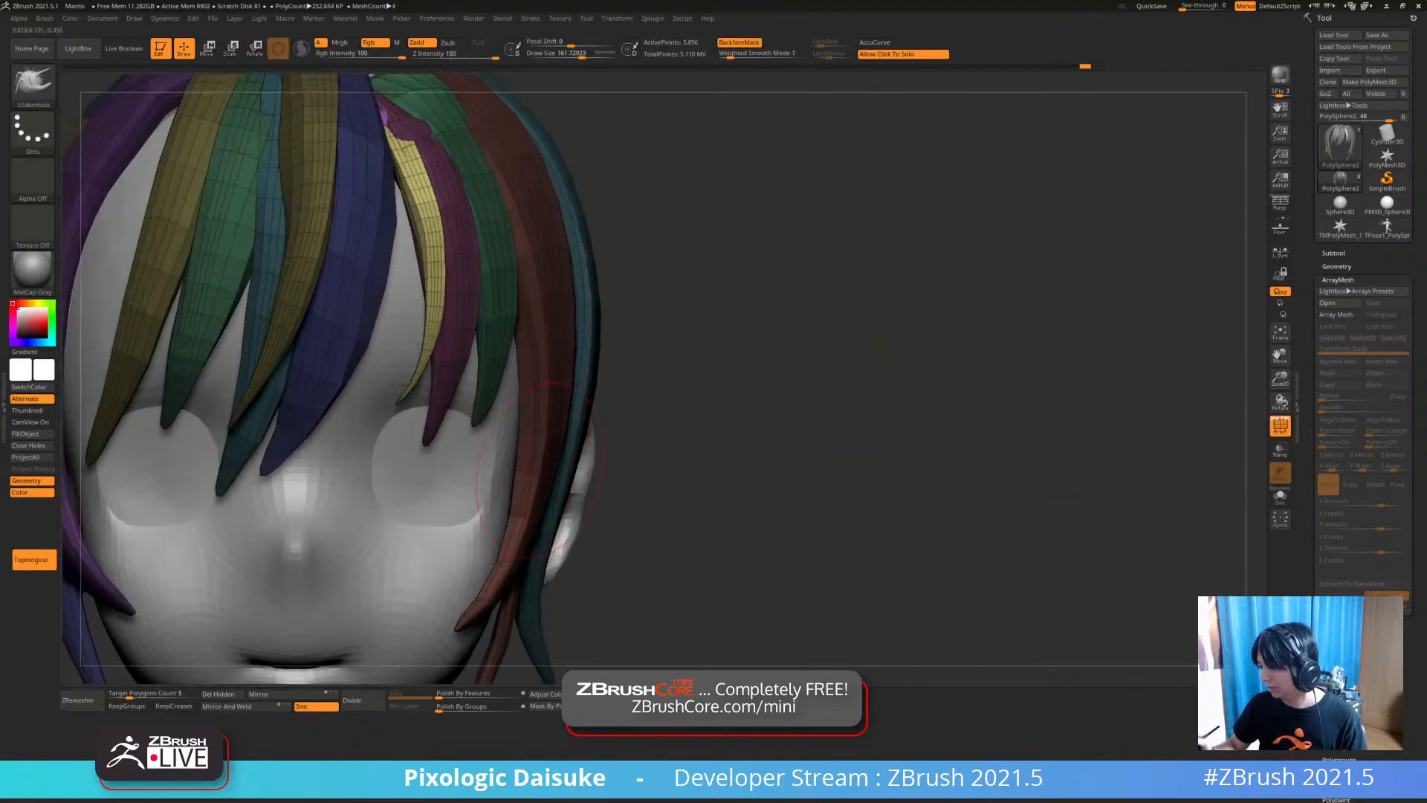
alt+right_drag(833, 297, 911, 446)
ctrl+right_drag(911, 445, 912, 416)
ctrl+right_drag(446, 216, 424, 135)
mouse_move(472, 348)
ctrl+right_down()
mouse_move(477, 439)
mouse_move(470, 297)
ctrl+right_up()
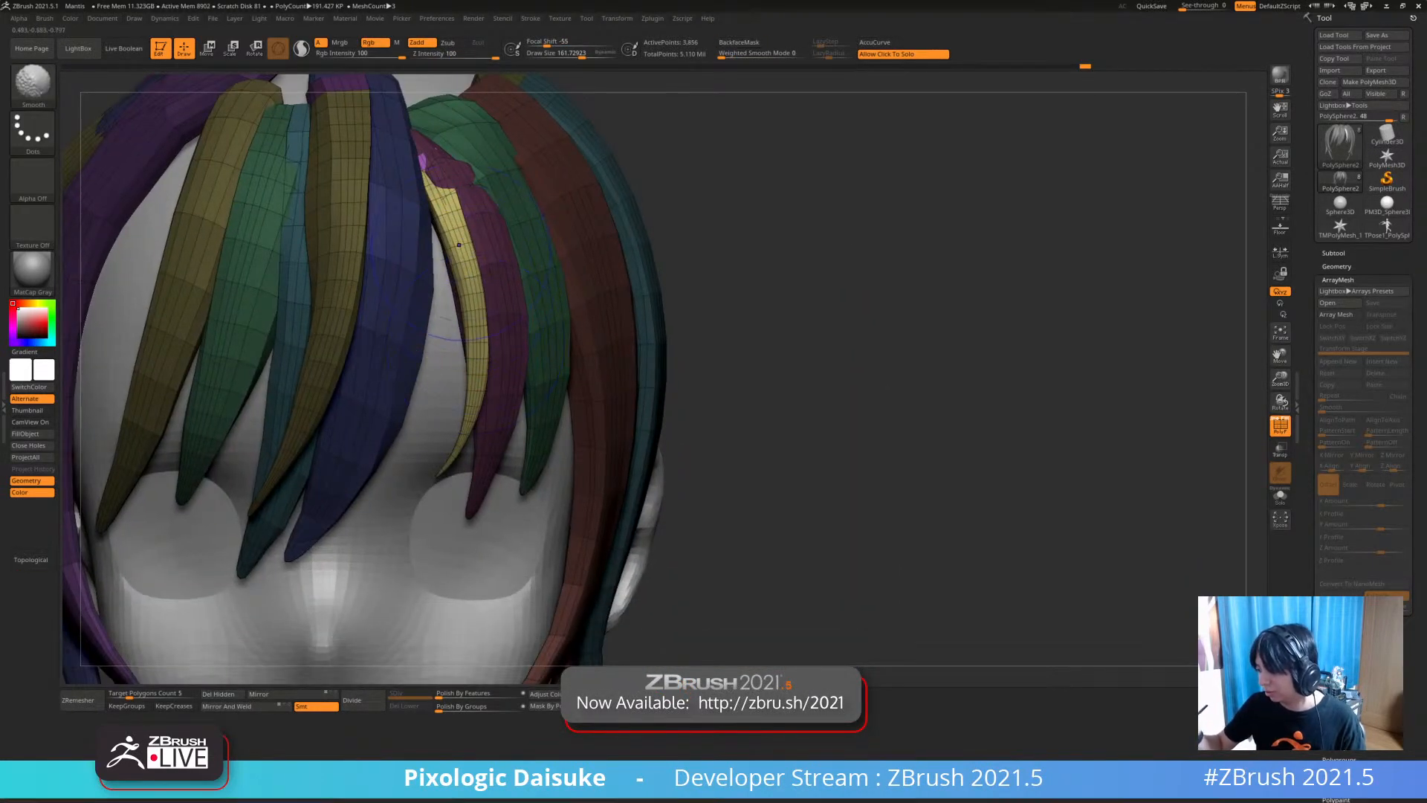
mouse_move(464, 416)
right_down()
mouse_move(484, 391)
mouse_move(491, 461)
mouse_move(509, 445)
right_up()
Clear the mask and draw a strap down the gap beside the right eye with CurveStrapSnap at draw size about 23
ctrl+drag(706, 264, 725, 290)
click(34, 80)
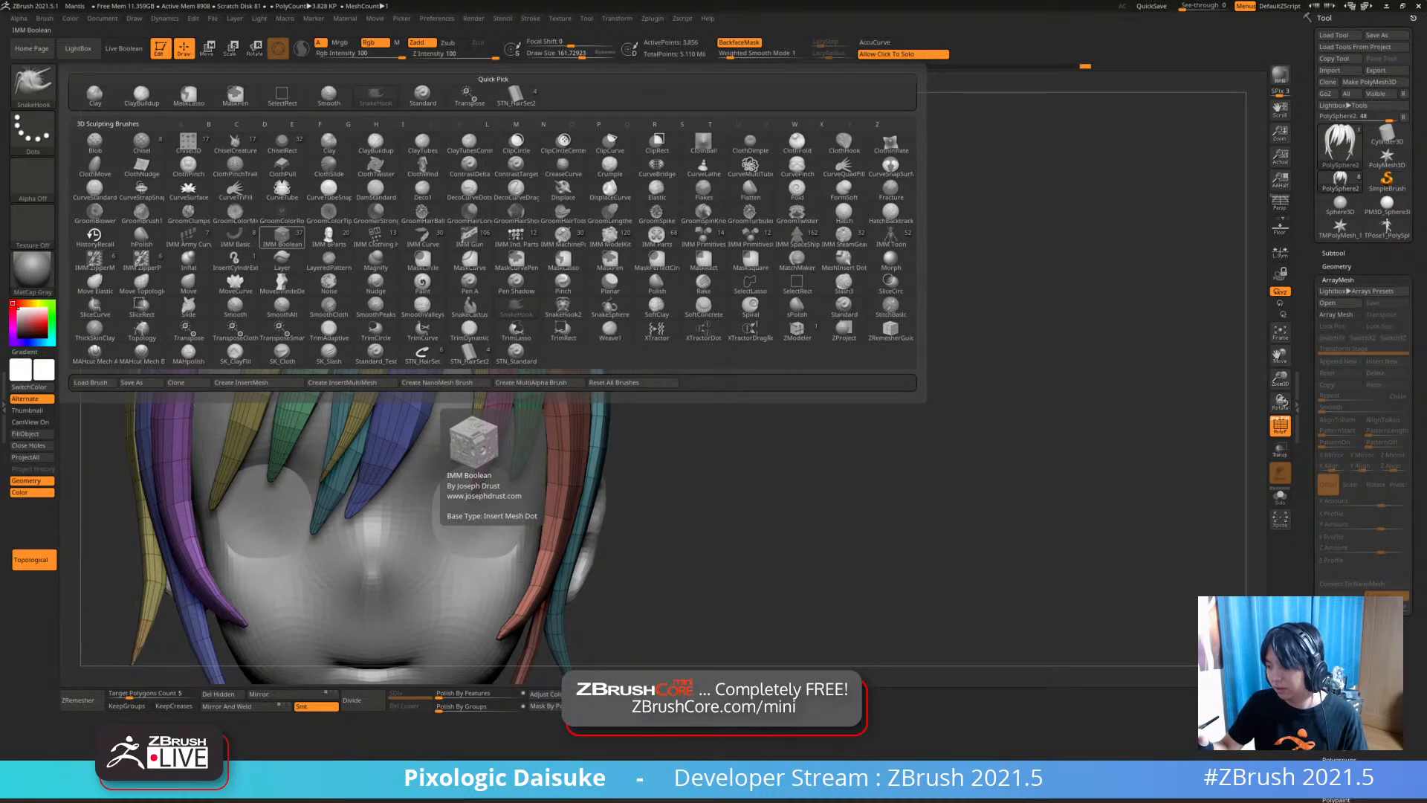
click(142, 189)
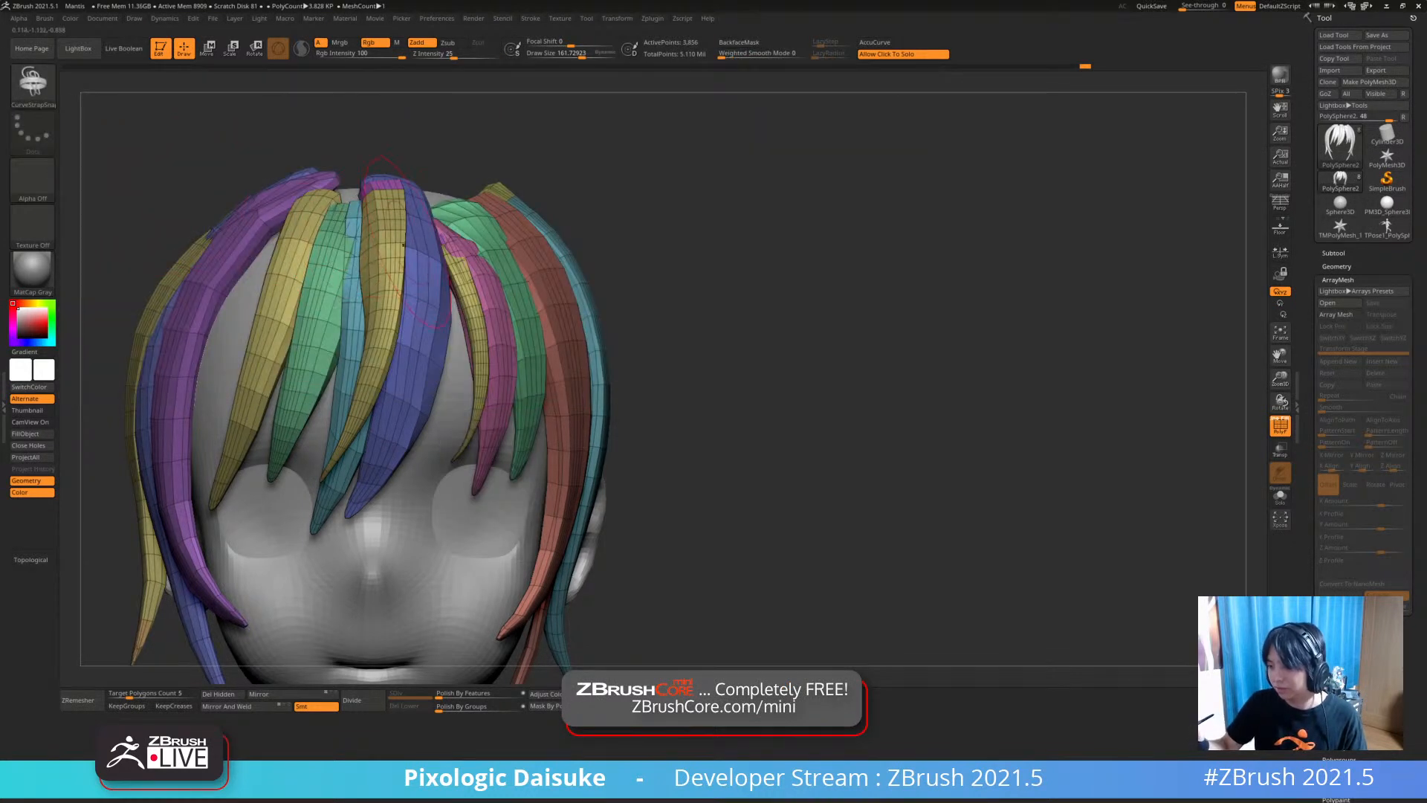
click(561, 55)
mouse_move(261, 260)
ctrl+right_down()
mouse_move(261, 312)
mouse_move(297, 372)
mouse_move(346, 349)
ctrl+right_up()
right_drag(94, 284, 122, 284)
drag(348, 138, 334, 177)
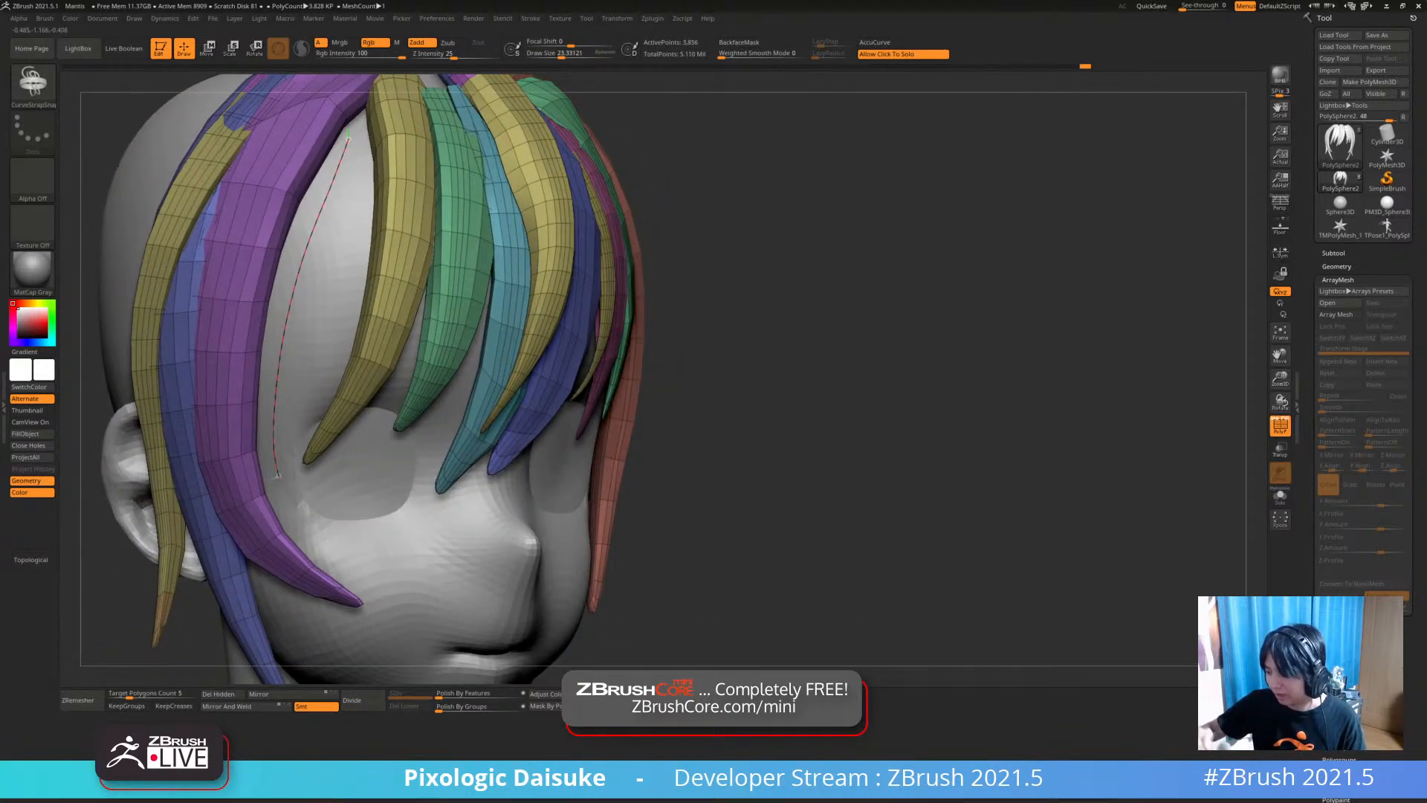
drag(278, 475, 276, 476)
Widen the strap beside the right eye by updating its curve at draw size about 48
right_drag(326, 197, 347, 148)
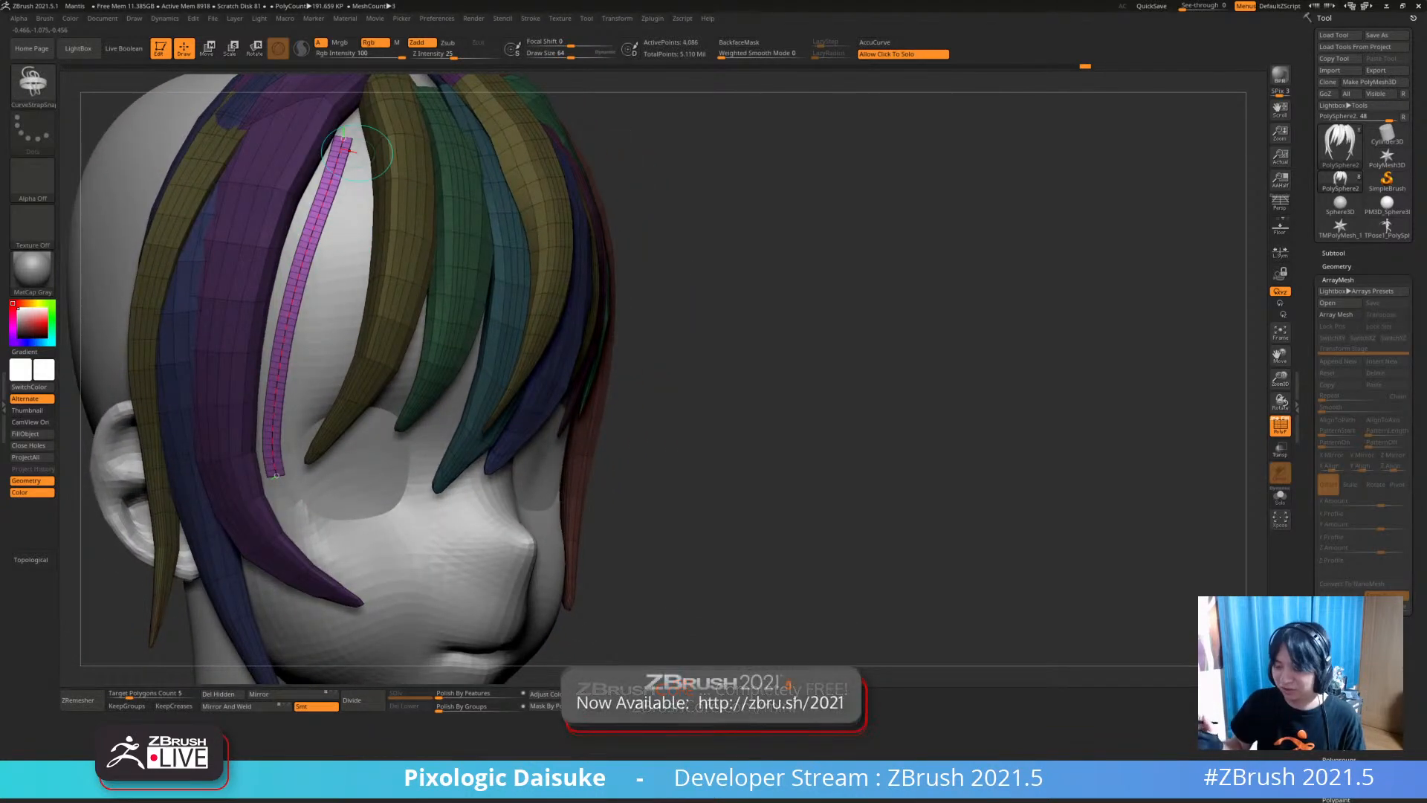
drag(561, 55, 567, 55)
click(293, 298)
mouse_move(494, 299)
right_down()
mouse_move(416, 299)
mouse_move(476, 298)
right_up()
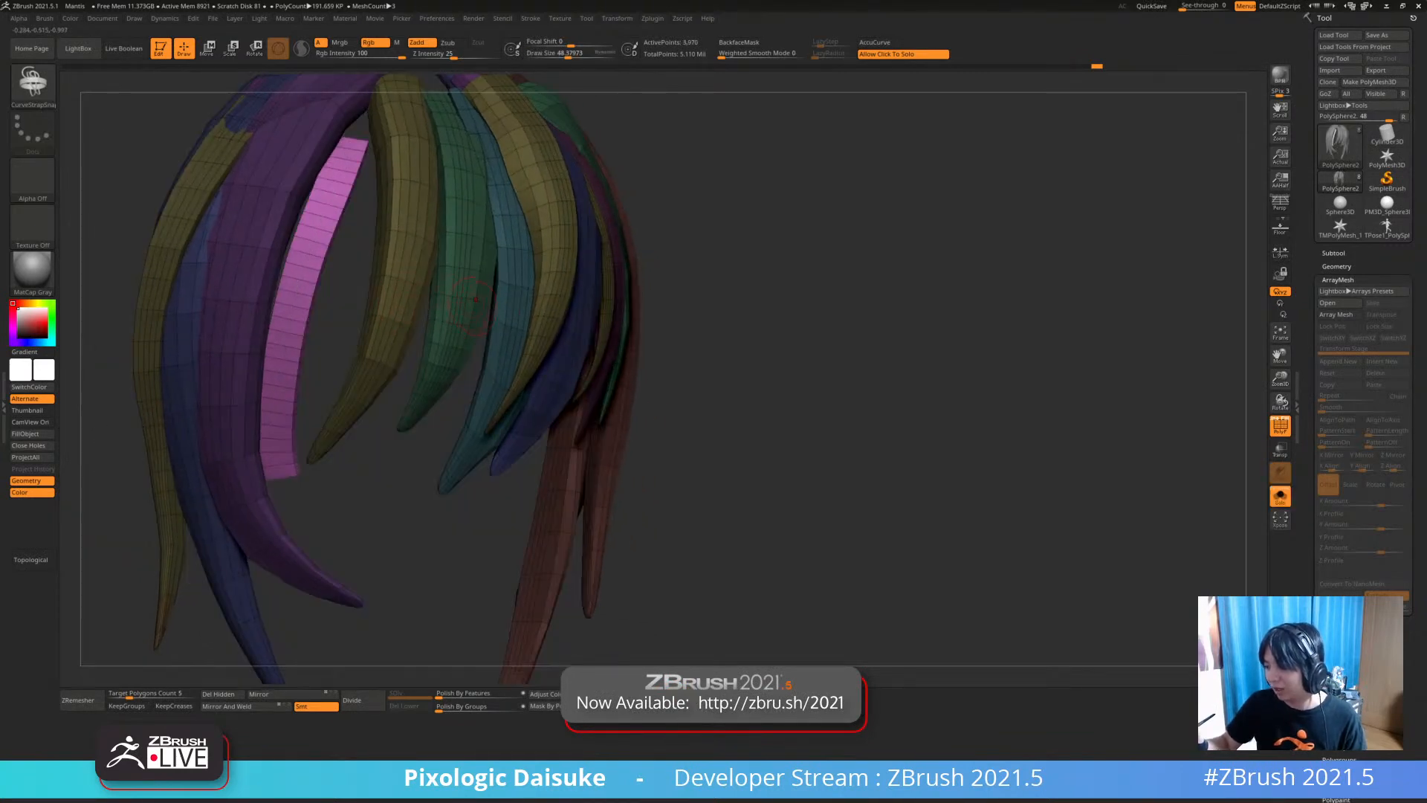
Try to taper the strap's lower end with SnakeHook and BackfaceMask off at draw size about 95, and undo the last changes
key(b)
key(s)
key(h)
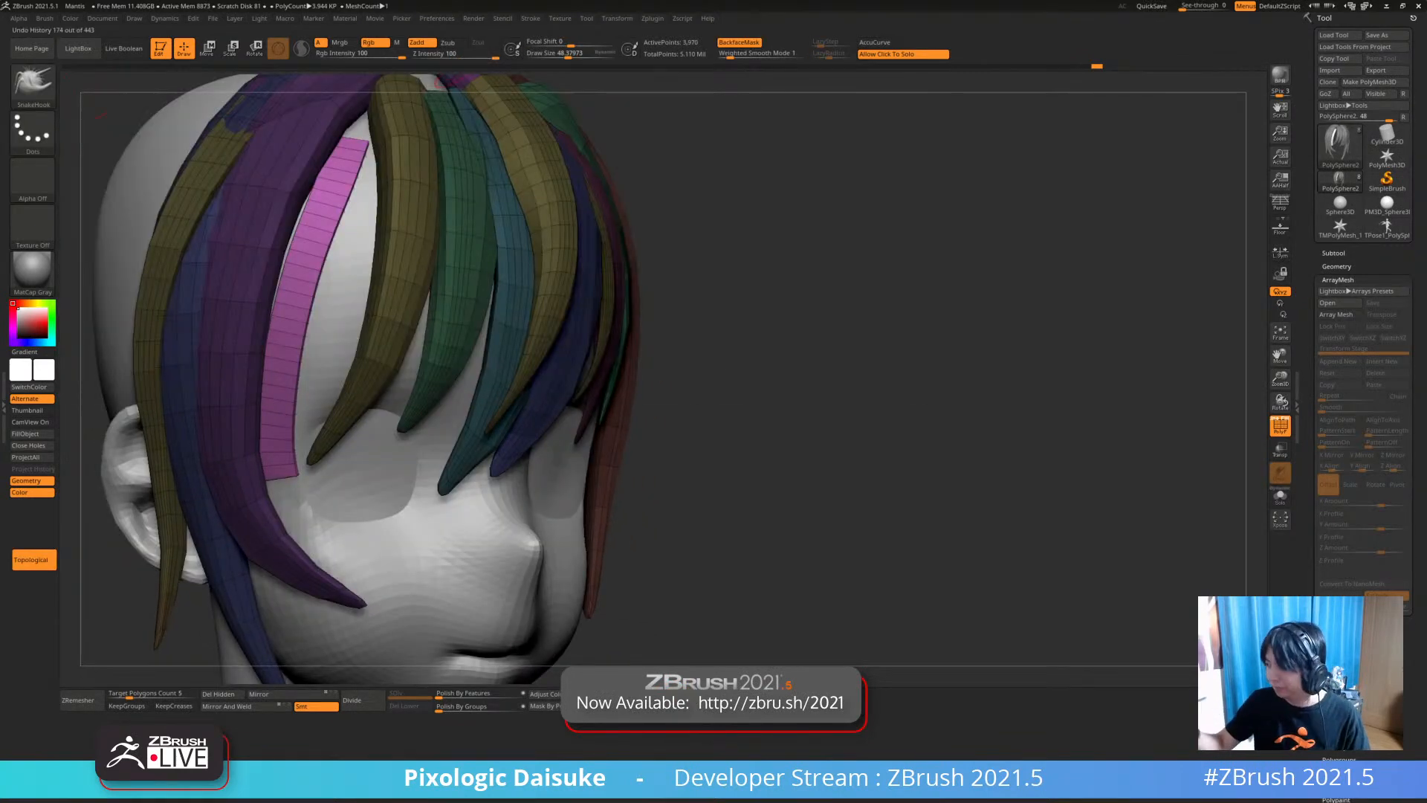
click(739, 43)
right_drag(321, 487, 298, 480)
mouse_move(299, 479)
shift+mouse_down()
mouse_move(284, 472)
mouse_move(324, 307)
shift+mouse_up()
right_drag(324, 307, 349, 323)
key(ctrl+z)
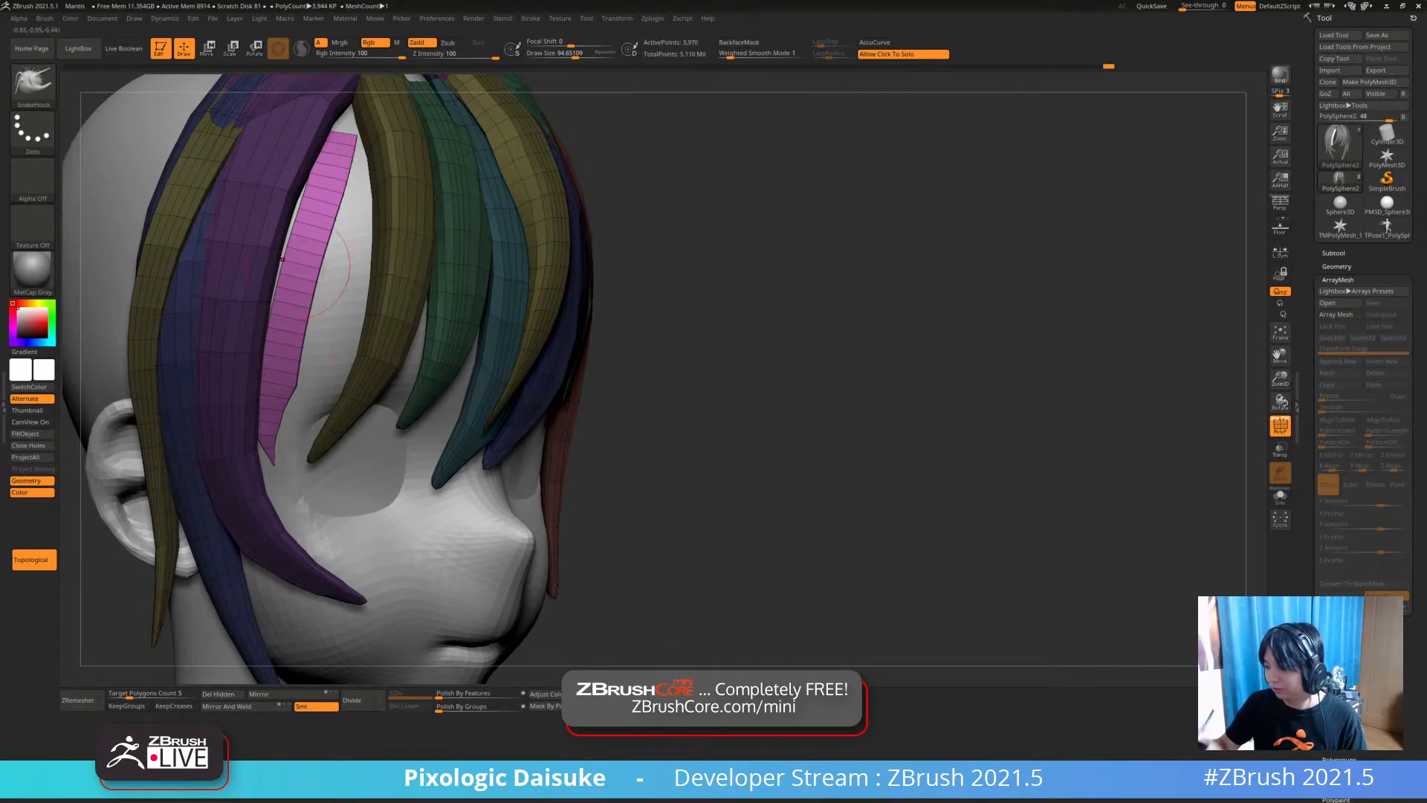
key(ctrl+z)
key(ctrl+z)
key(ctrl+z)
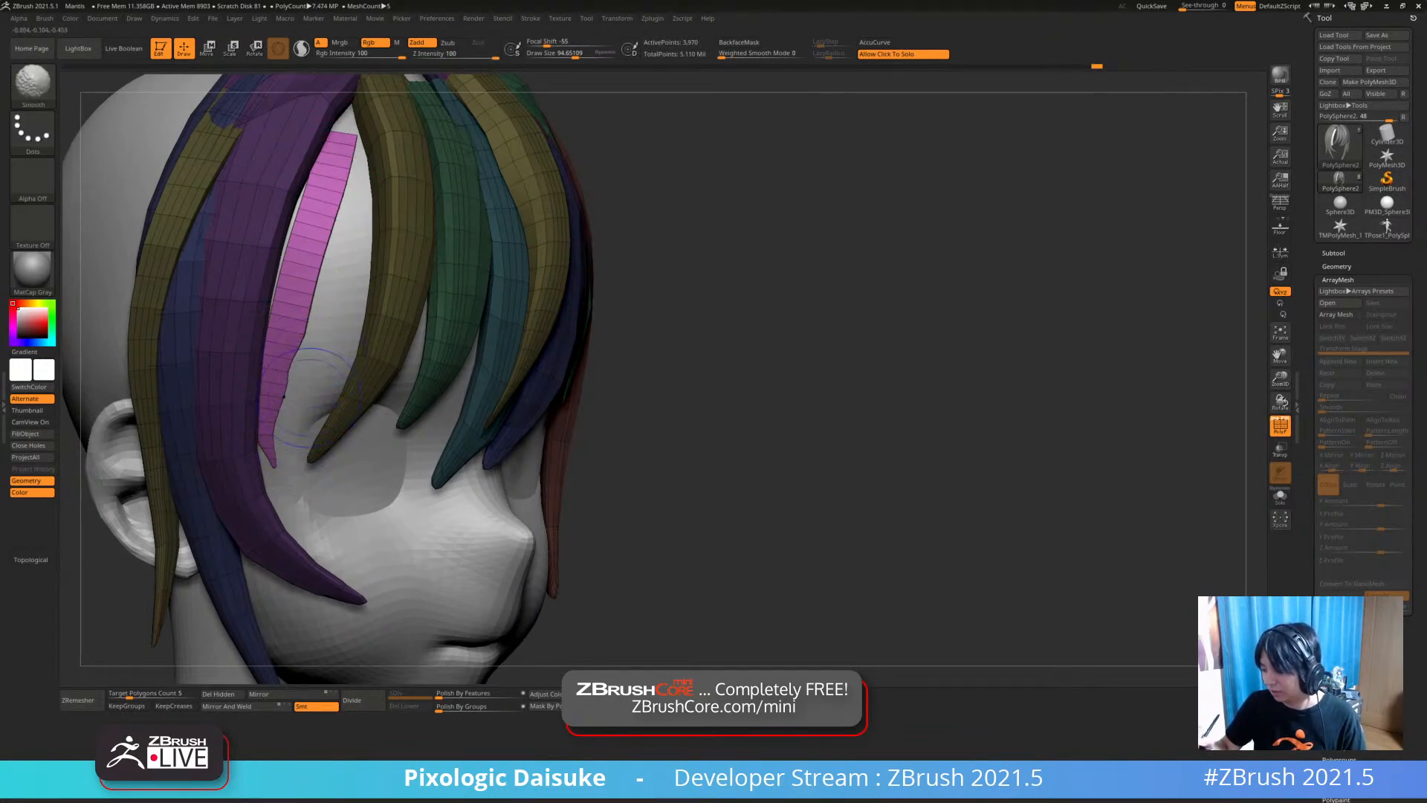
Try to smooth the strap's edge and lower end, and undo the shaping back to the plain strap
shift+drag(277, 382, 280, 369)
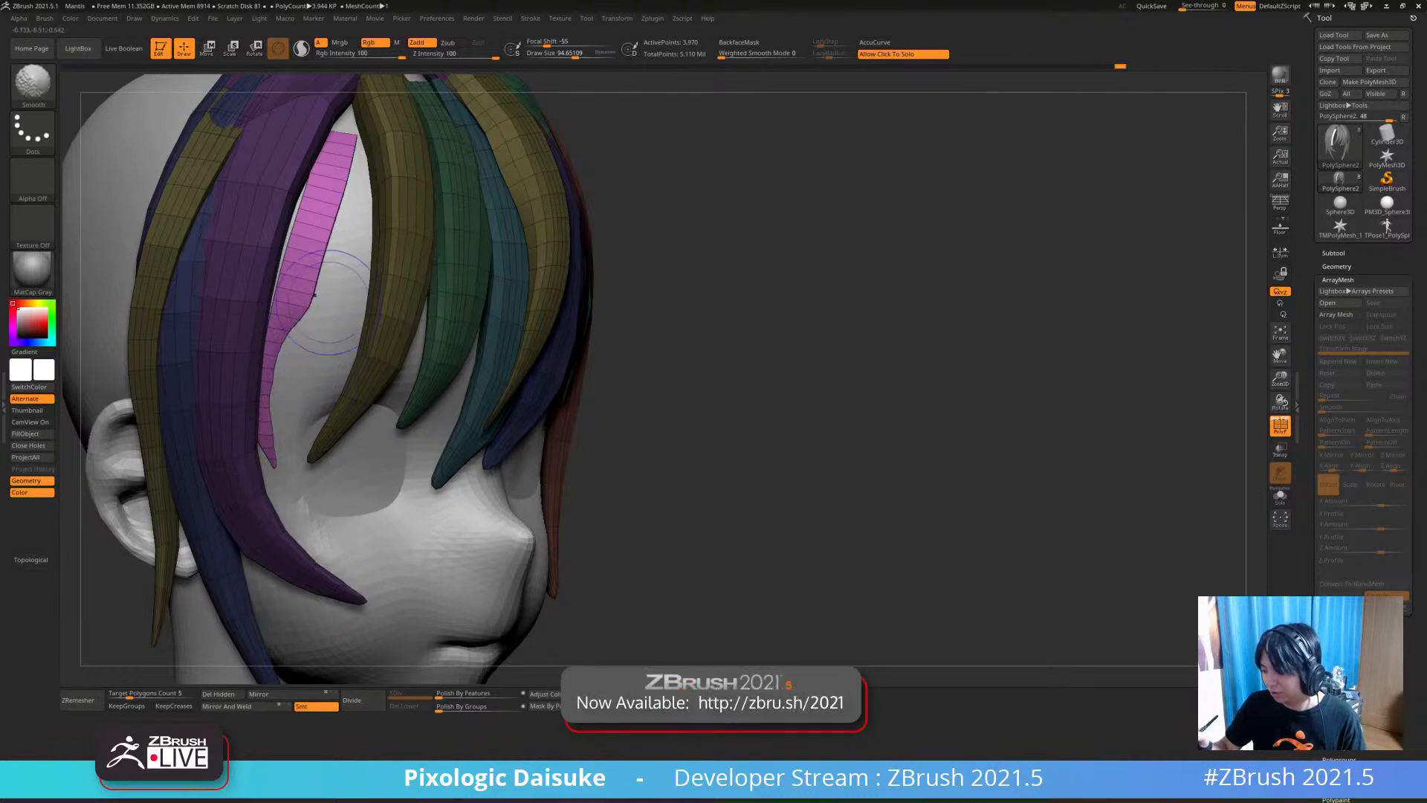
shift+drag(316, 295, 340, 395)
key(ctrl)
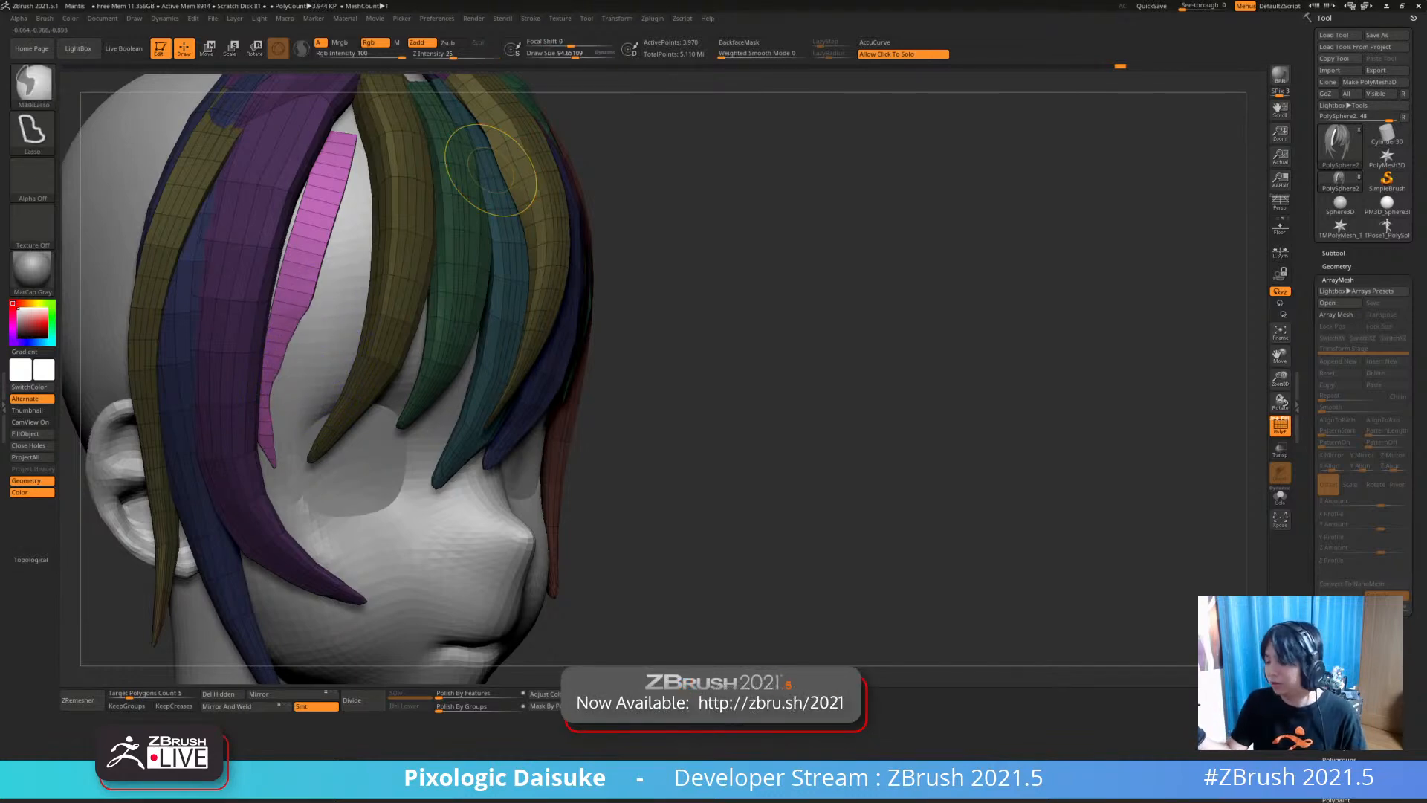
key(ctrl+z)
key(ctrl+z)
key(ctrl+z)
key(ctrl+z)
key(ctrl+z)
key(shift)
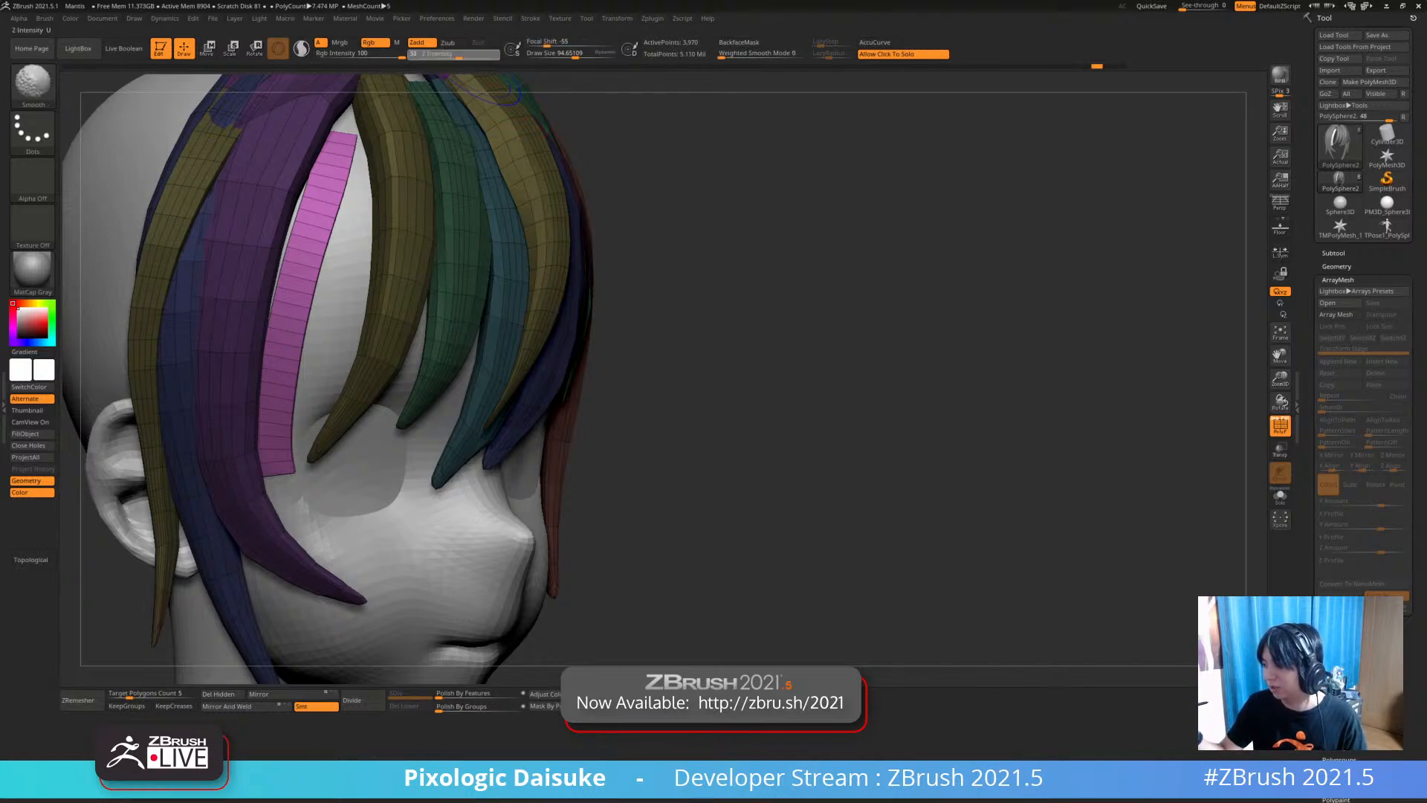
Try to narrow and smooth the strap's lower half, and undo the shaping together with the strap itself
shift+drag(295, 470, 298, 447)
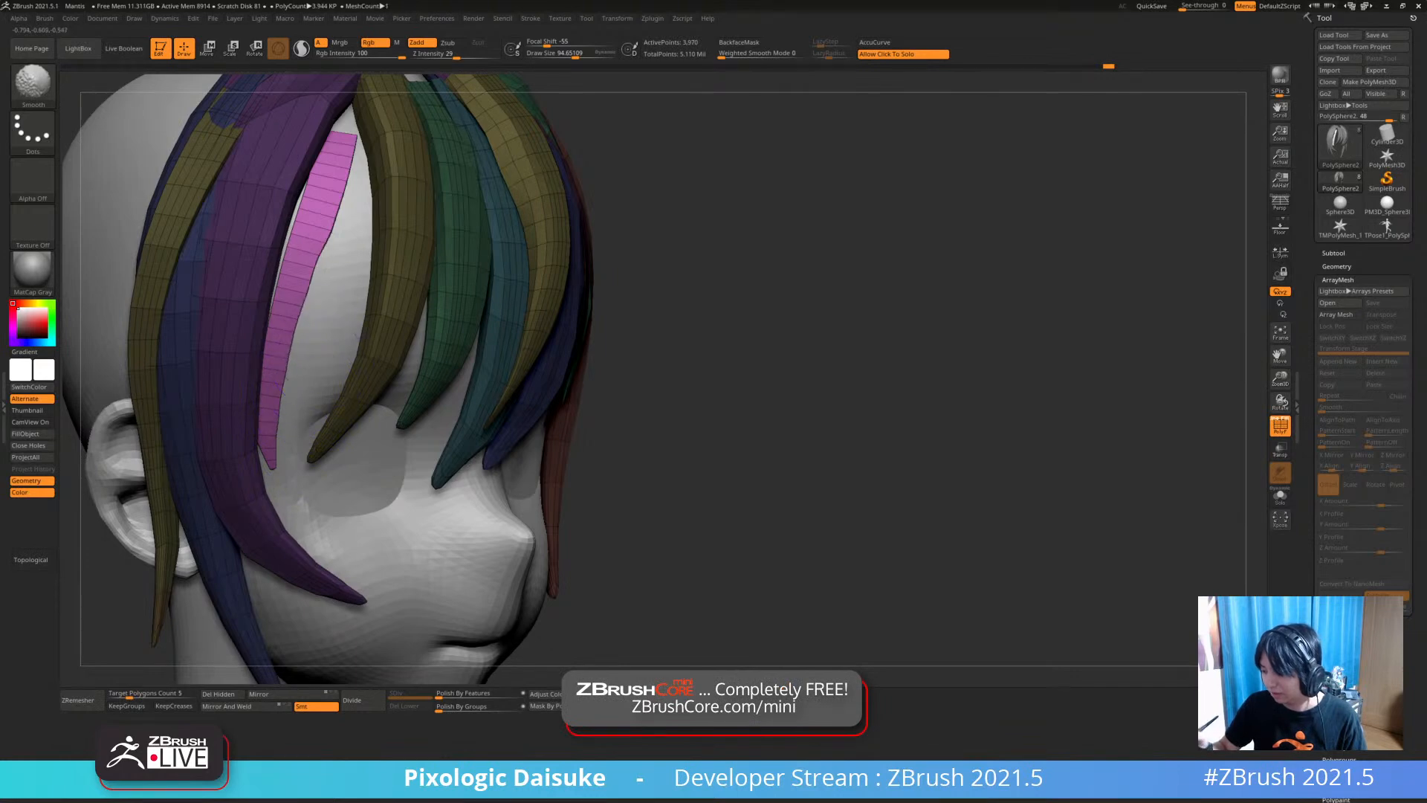
shift+drag(355, 229, 352, 256)
ctrl+right_drag(381, 325, 377, 260)
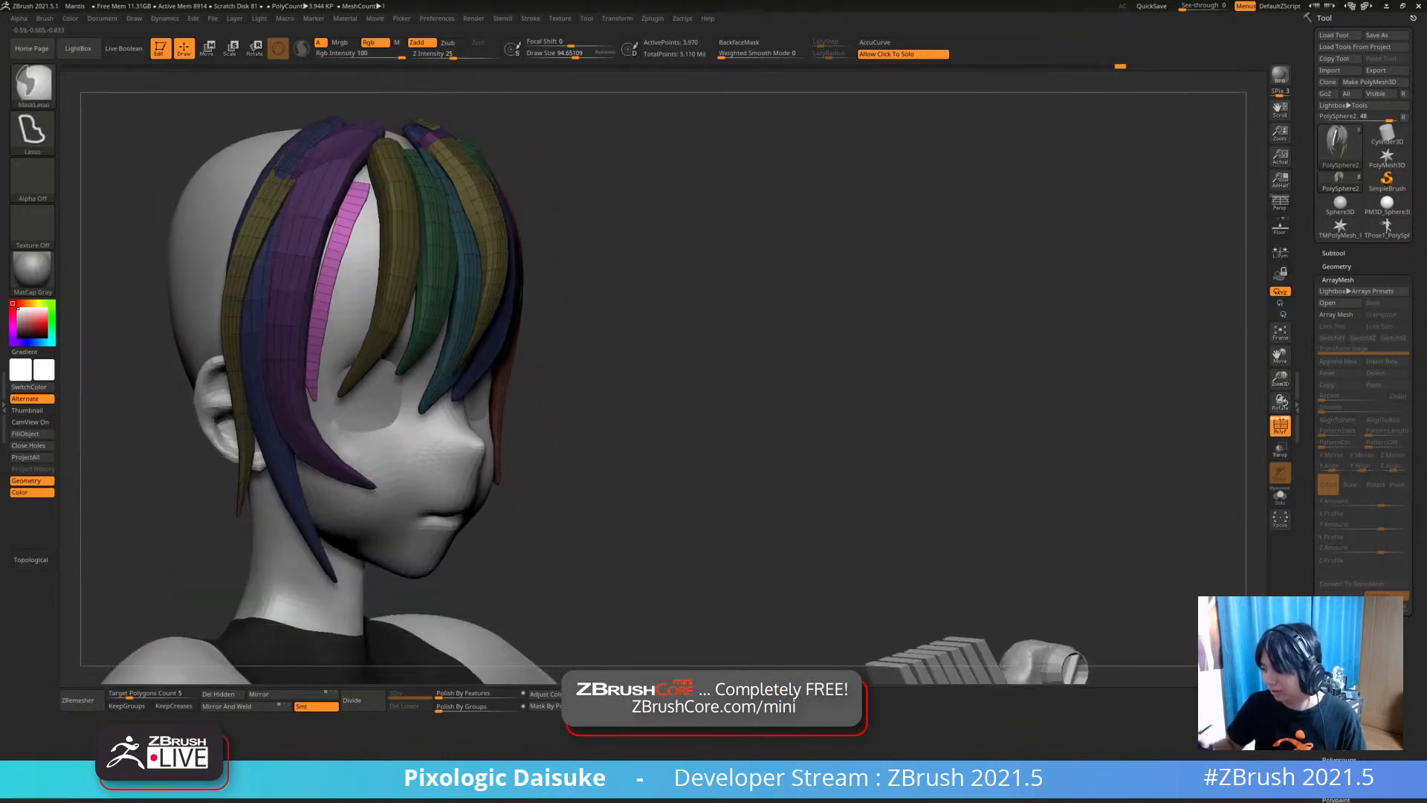
key(ctrl+z)
key(ctrl+z)
key(ctrl+z)
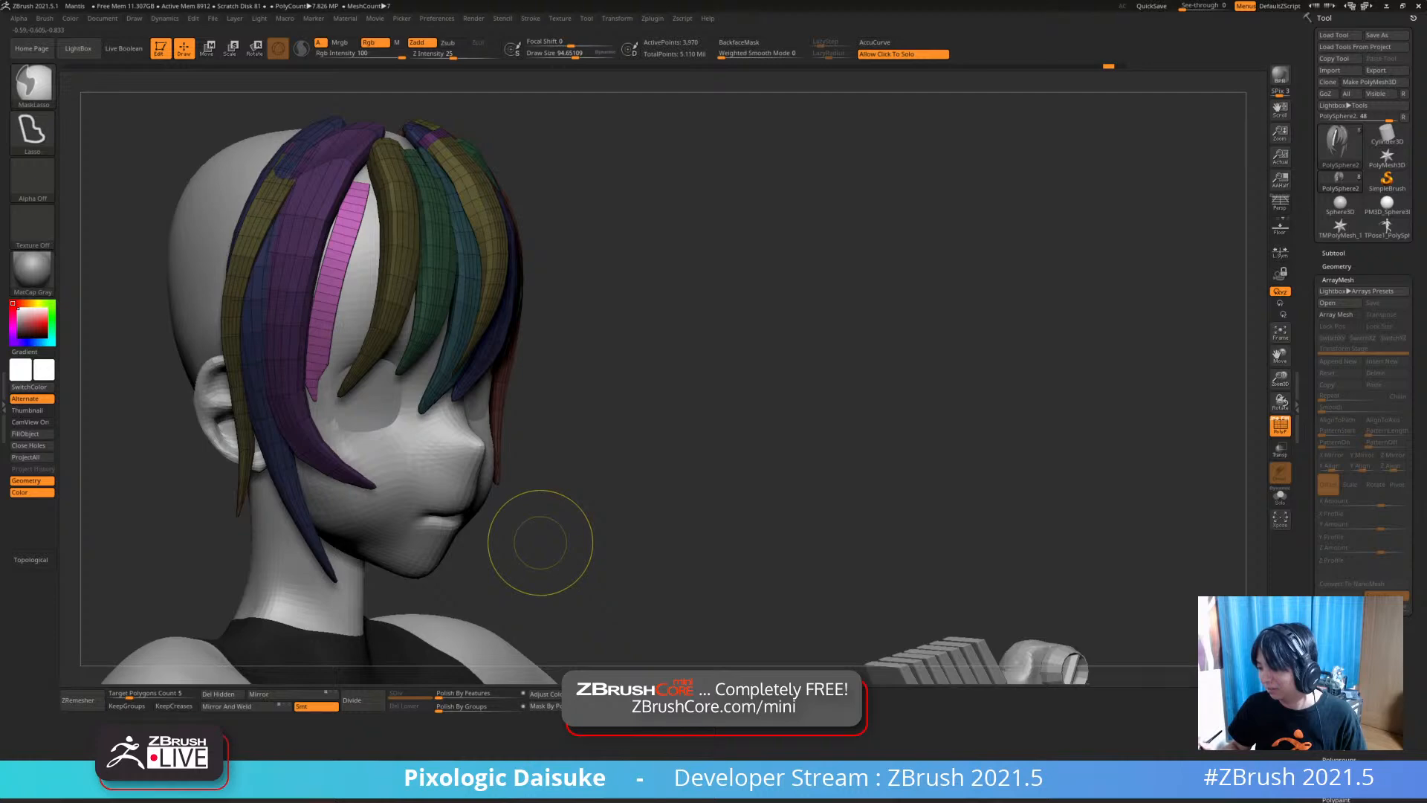
key(ctrl+z)
key(ctrl+z)
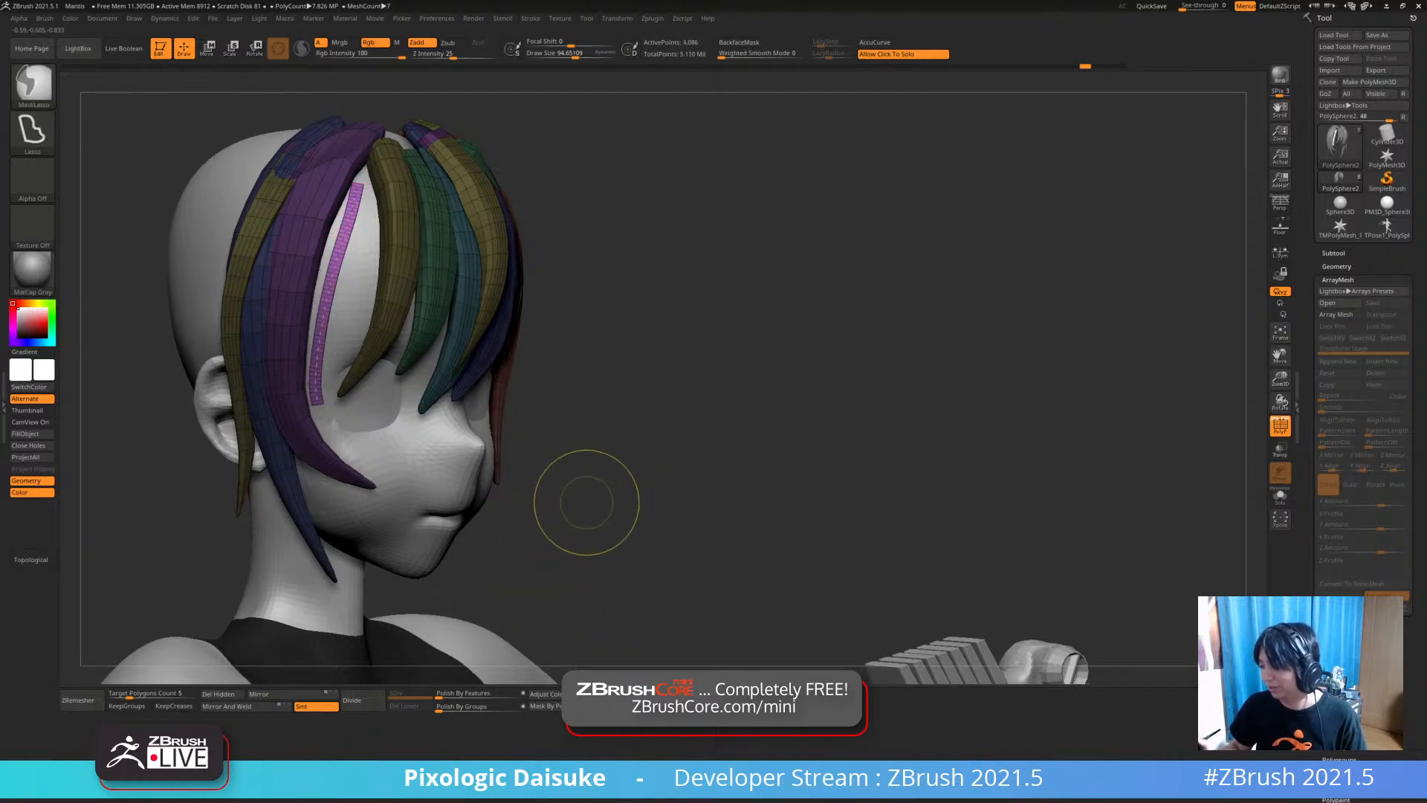
Draw a strand down the gap beside the character's right eye with STN_HairSet2 and set the draw size to about 90
ctrl+right_drag(576, 495, 571, 561)
click(33, 84)
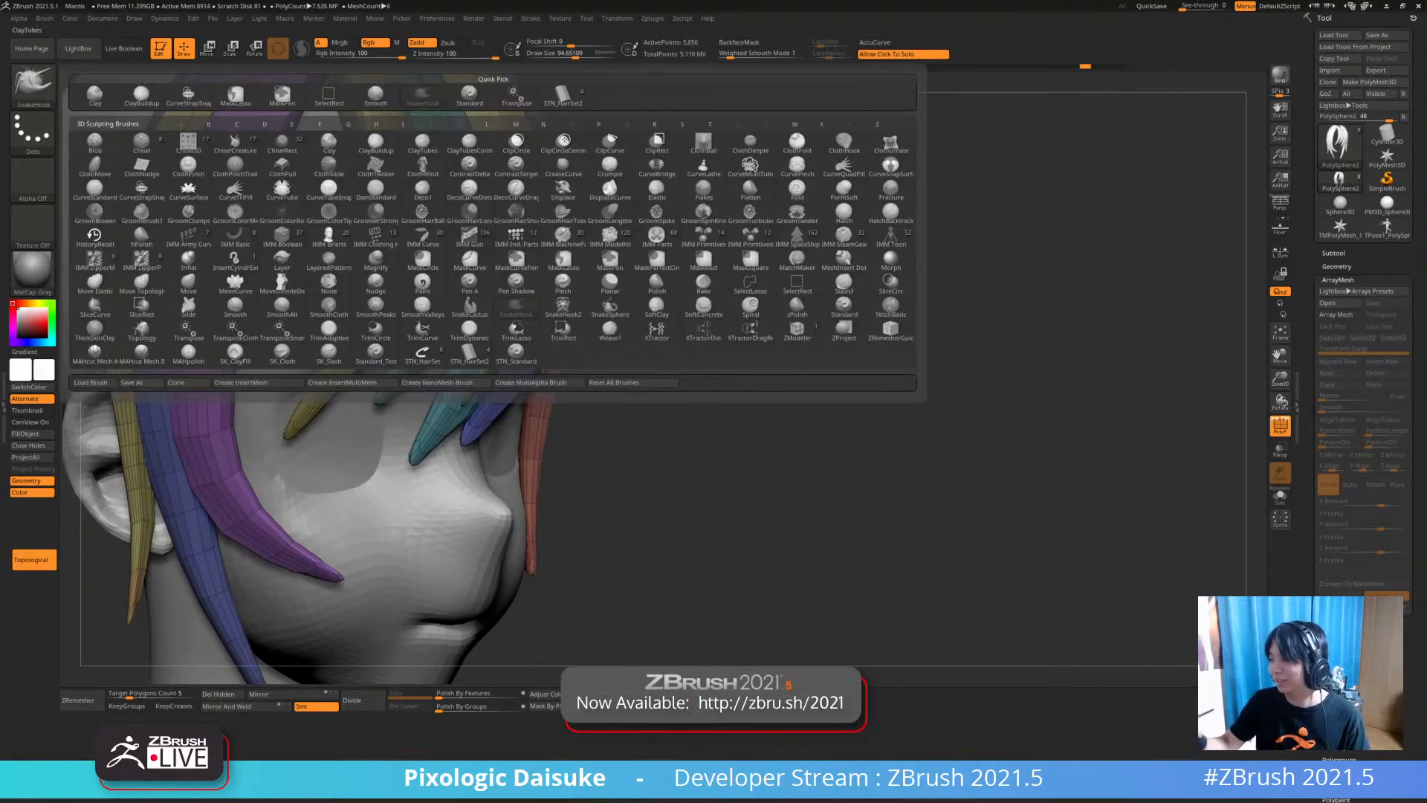
click(563, 97)
mouse_move(366, 278)
alt+right_down()
mouse_move(373, 313)
mouse_move(371, 261)
mouse_move(368, 316)
mouse_move(372, 278)
mouse_move(372, 297)
alt+right_up()
alt+right_drag(372, 298, 362, 238)
click(569, 55)
mouse_move(571, 145)
right_down()
mouse_move(571, 130)
mouse_move(561, 167)
right_up()
mouse_move(327, 169)
mouse_down()
mouse_move(296, 319)
mouse_move(292, 468)
mouse_up()
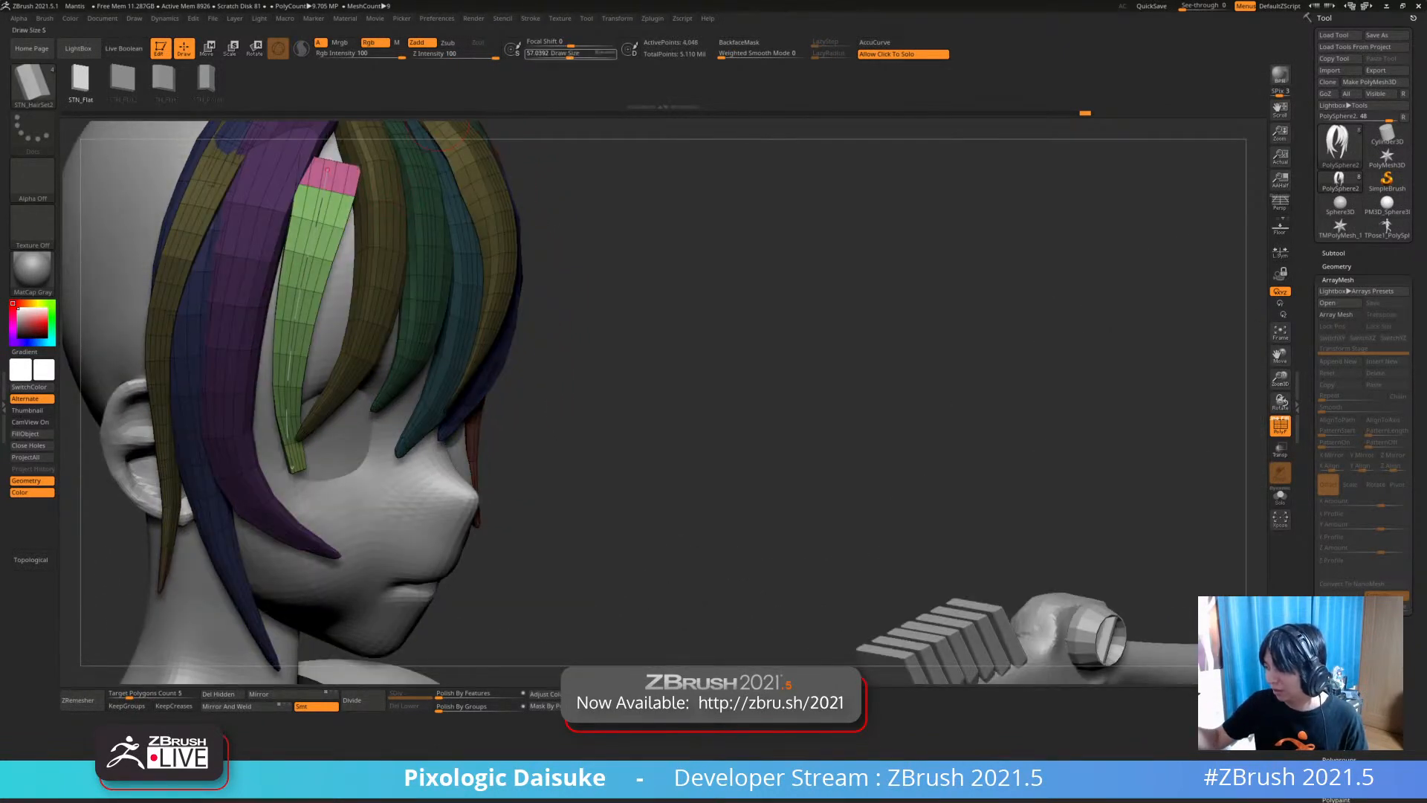
click(572, 223)
click(573, 223)
right_drag(572, 223, 531, 227)
key(shift)
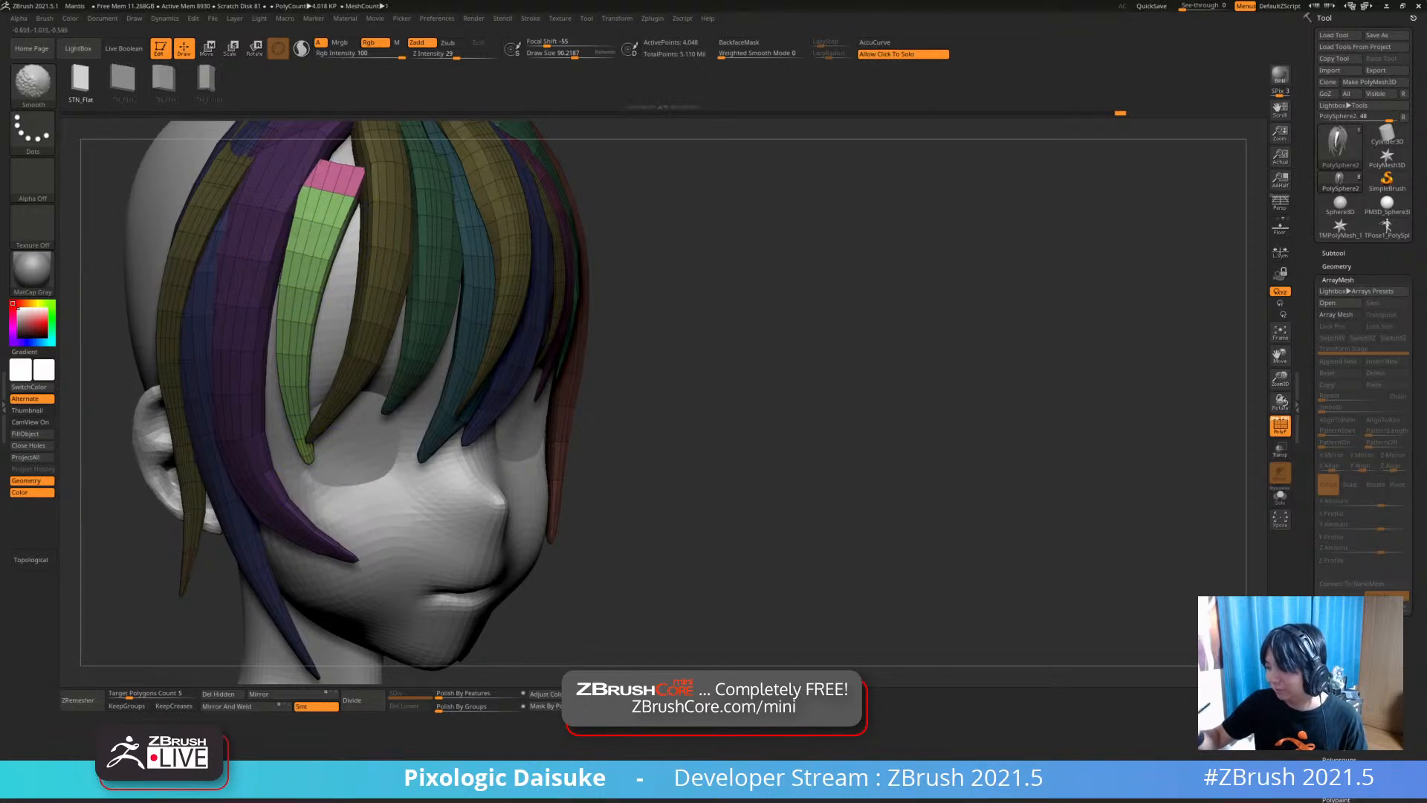
Shape the new strand beside the right eye with SnakeHook to fit between its neighbours, and undo the last stroke
mouse_move(359, 180)
right_down()
mouse_move(299, 221)
mouse_move(193, 221)
mouse_move(231, 222)
right_up()
key(b)
key(s)
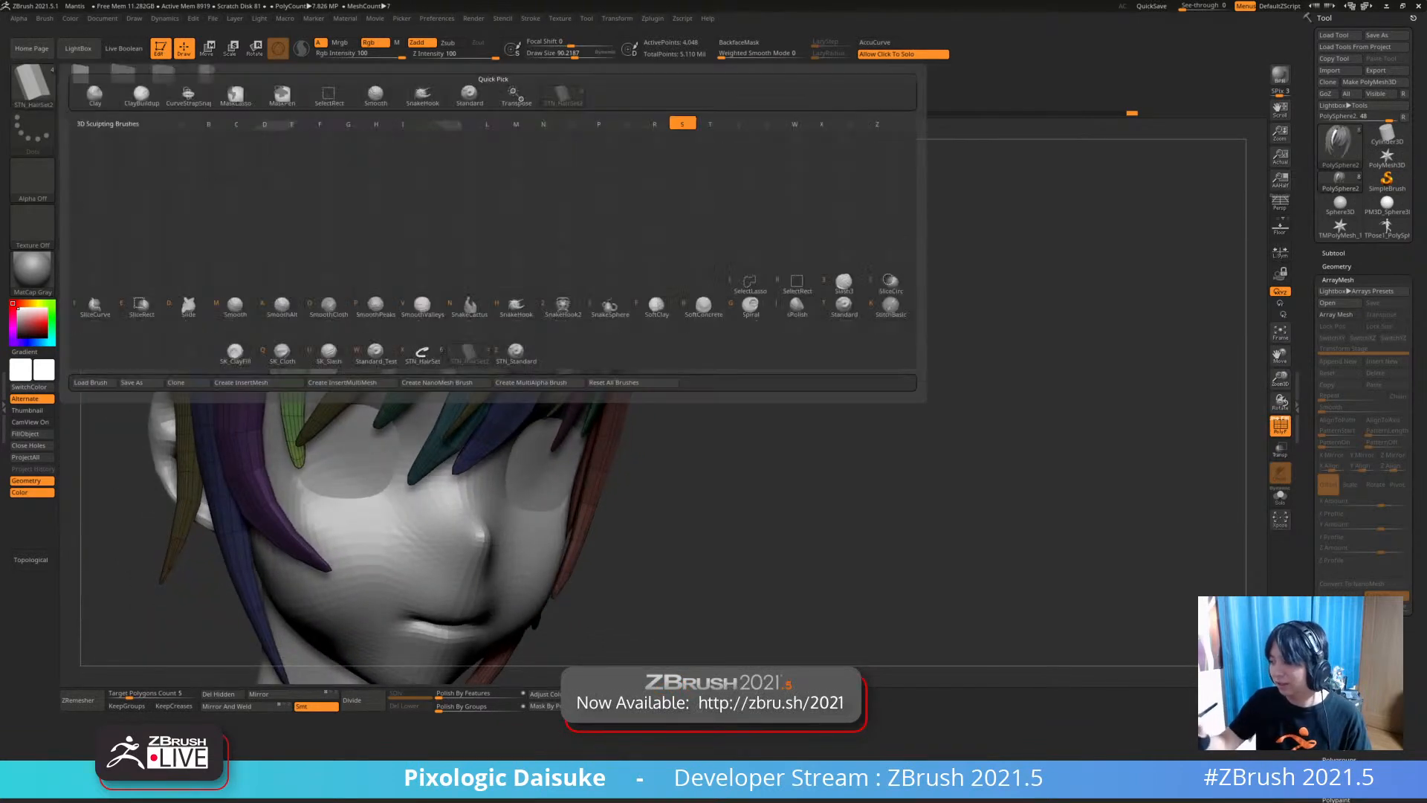
key(h)
right_drag(327, 223, 327, 315)
drag(295, 371, 301, 338)
mouse_move(301, 339)
right_down()
mouse_move(241, 334)
mouse_move(297, 320)
right_up()
drag(324, 297, 348, 251)
key(ctrl+z)
Check the bangs from the front and undo the last few shaping changes
ctrl+right_drag(373, 245, 394, 449)
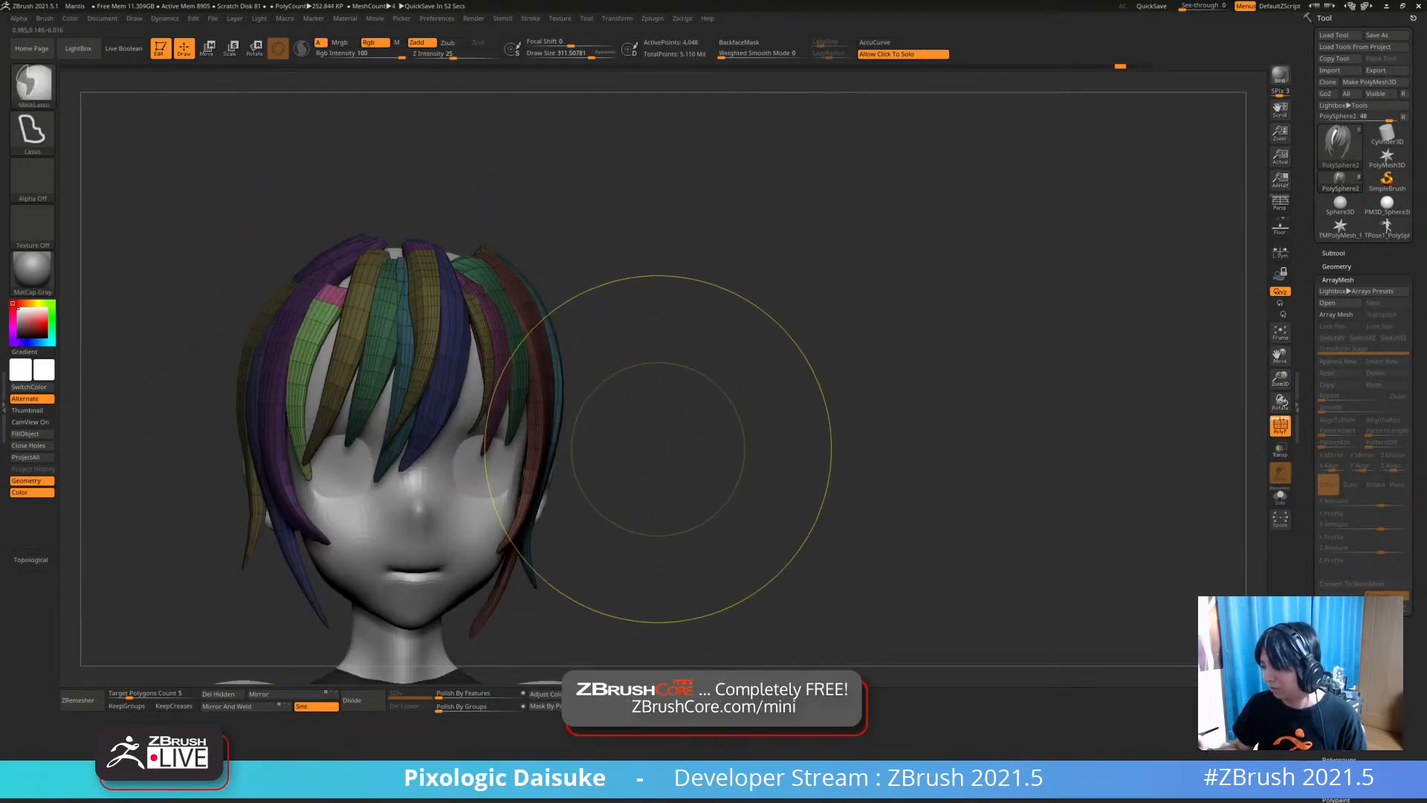
right_drag(654, 449, 646, 462)
key(ctrl+z)
key(ctrl+z)
mouse_move(646, 458)
right_down()
mouse_move(717, 434)
mouse_move(654, 450)
right_up()
key(ctrl+z)
ctrl+right_drag(654, 450, 649, 402)
Switch to the Cylinder3D tool, make it a PolyMesh3D, and replace its mesh with a PolyCube primitive
click(1386, 136)
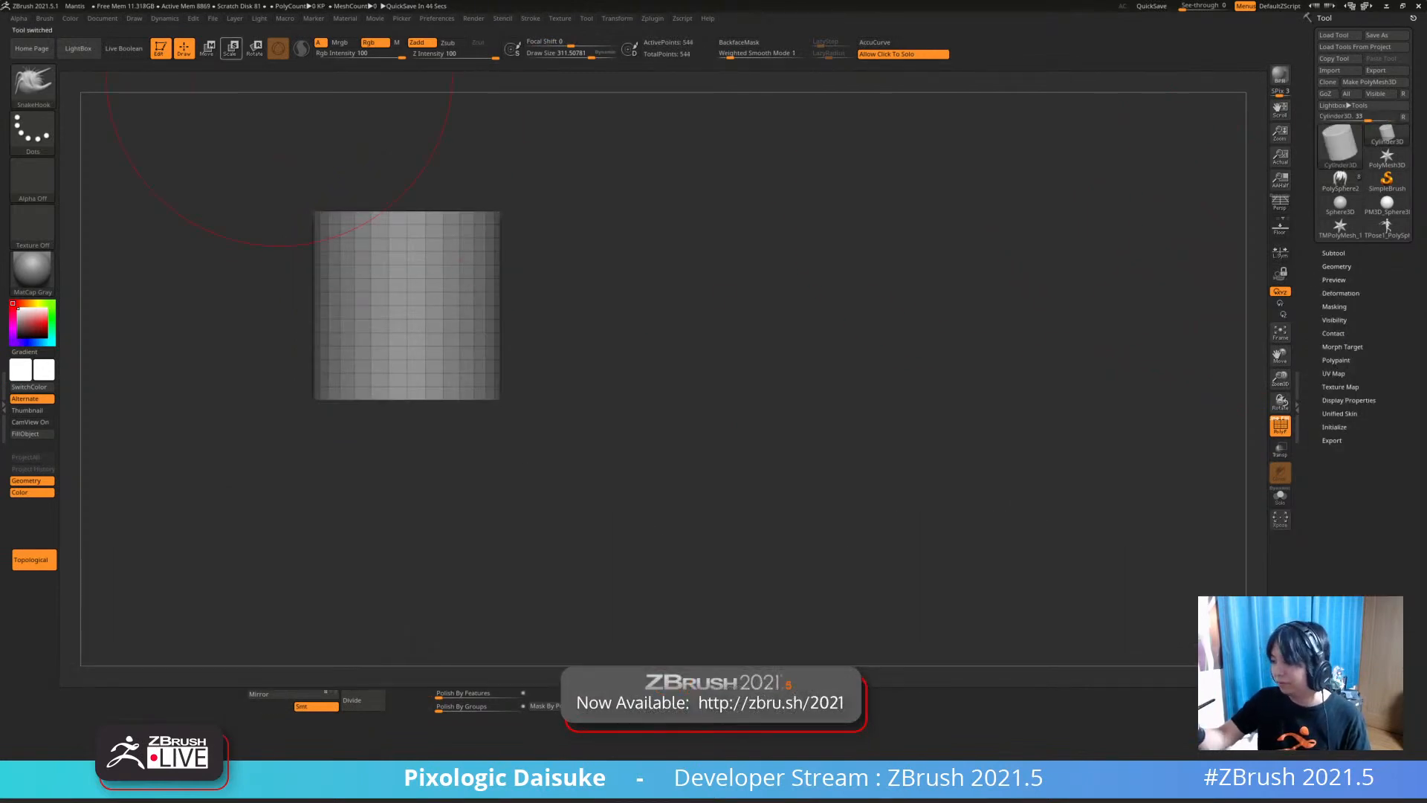
key(w)
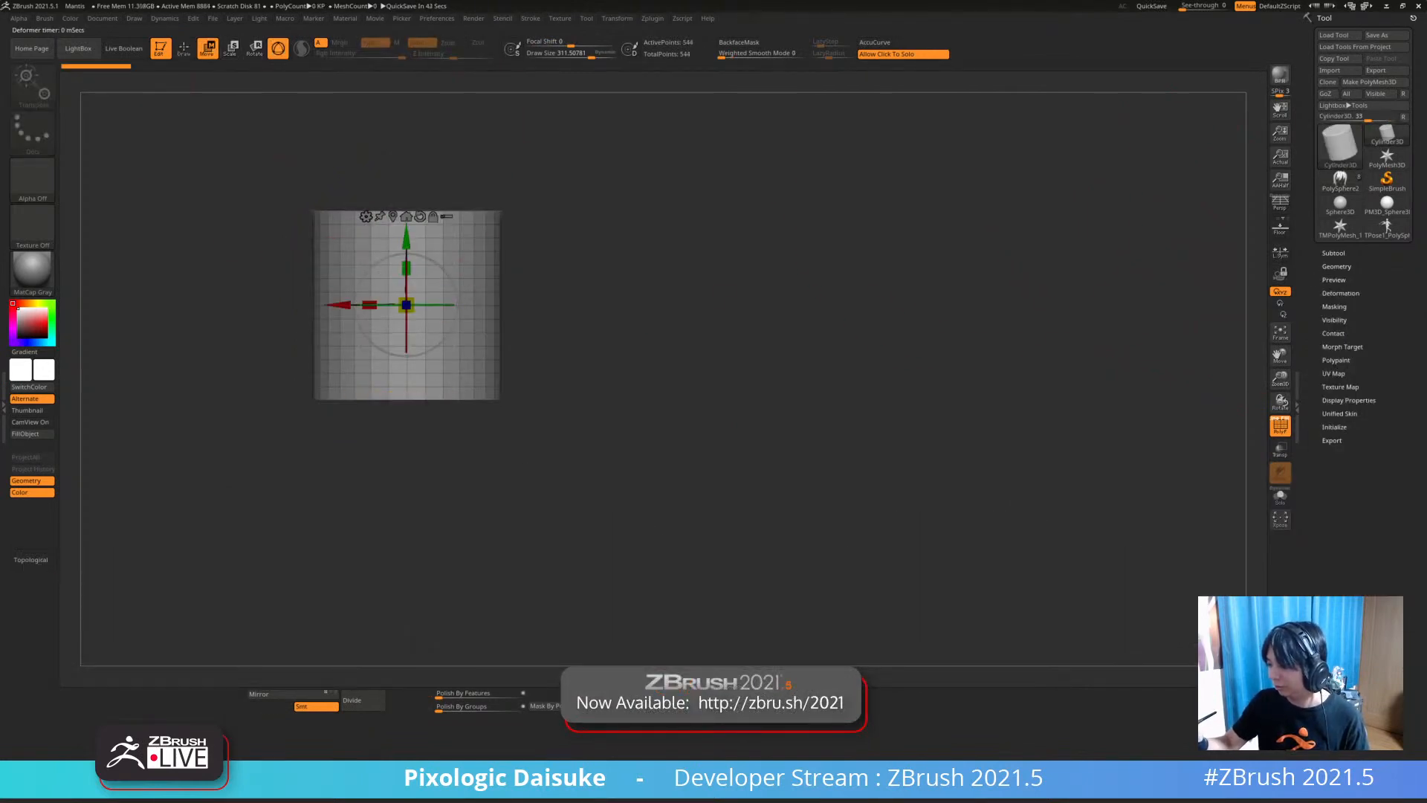
click(1369, 82)
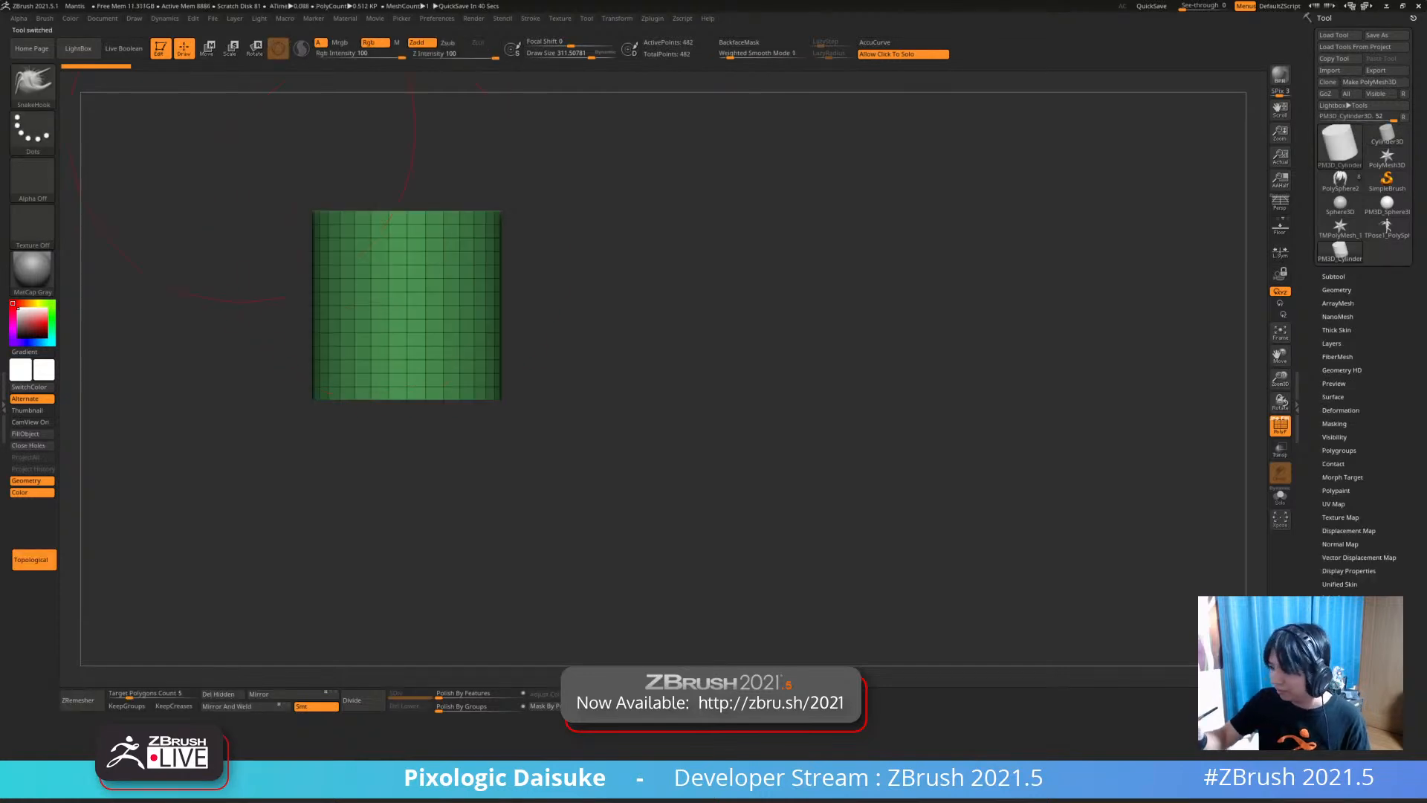
key(w)
click(366, 216)
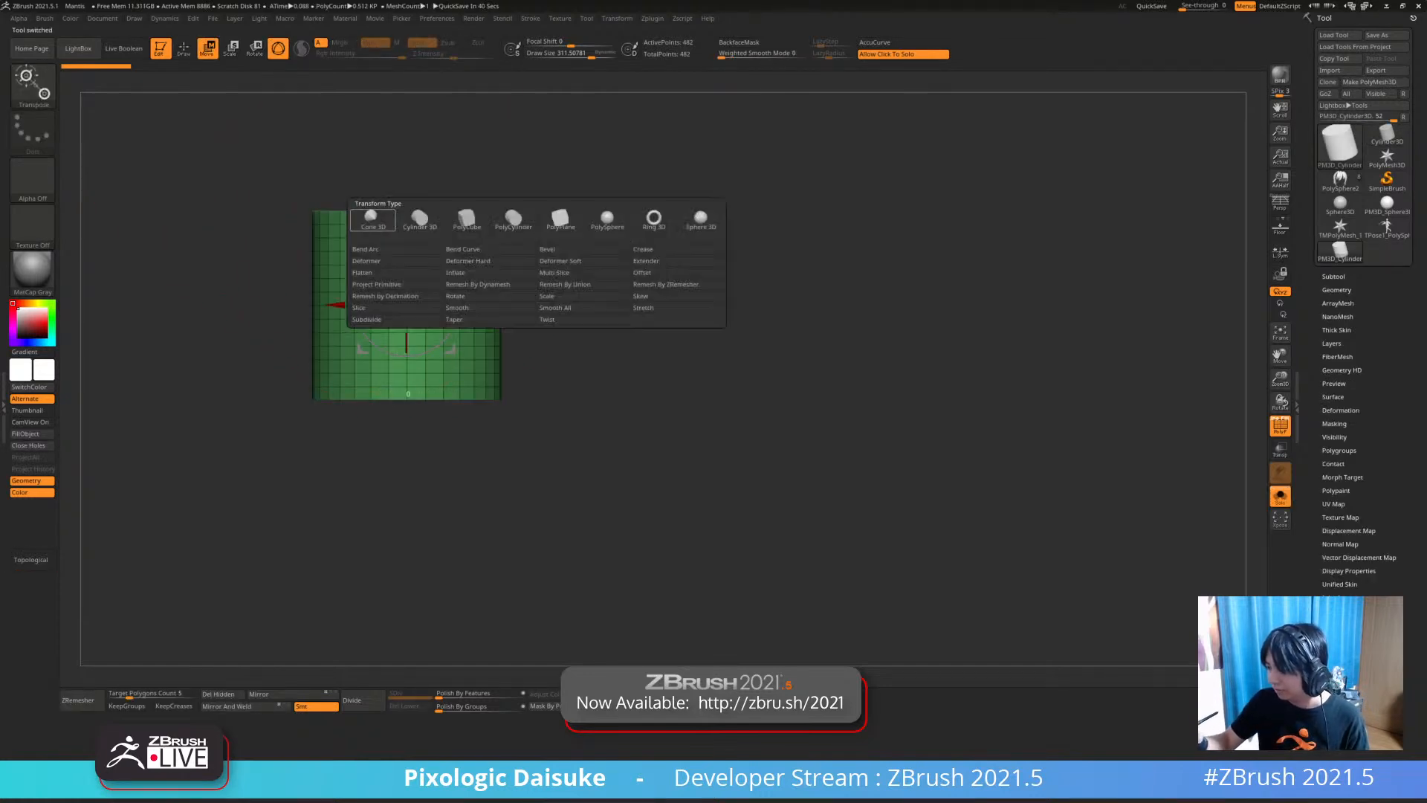
click(466, 219)
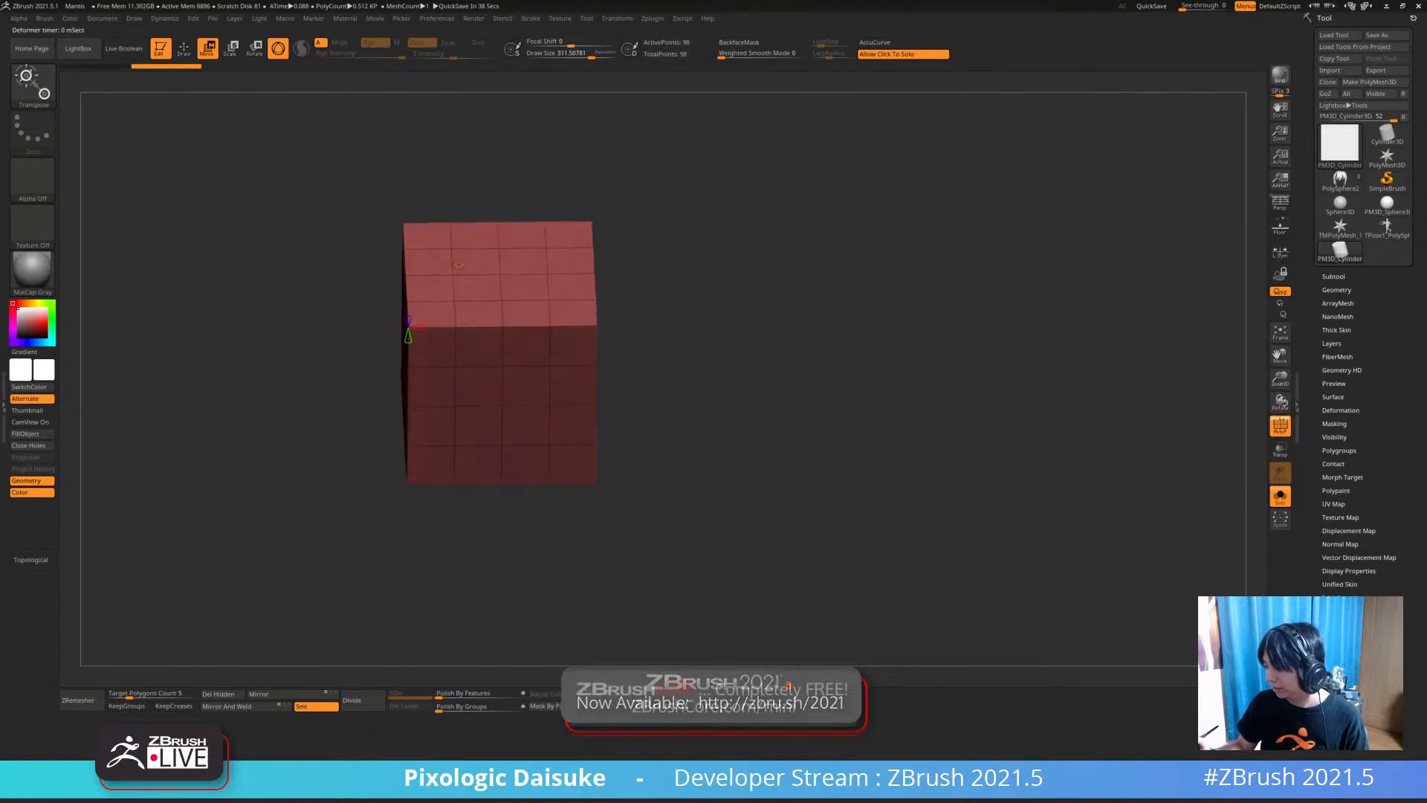
shift+drag(803, 416, 618, 413)
click(407, 287)
click(413, 290)
drag(275, 364, 330, 361)
drag(416, 374, 444, 374)
mouse_move(439, 374)
right_down()
mouse_move(455, 374)
mouse_move(446, 405)
mouse_move(462, 415)
mouse_move(510, 223)
right_up()
key(q)
key(w)
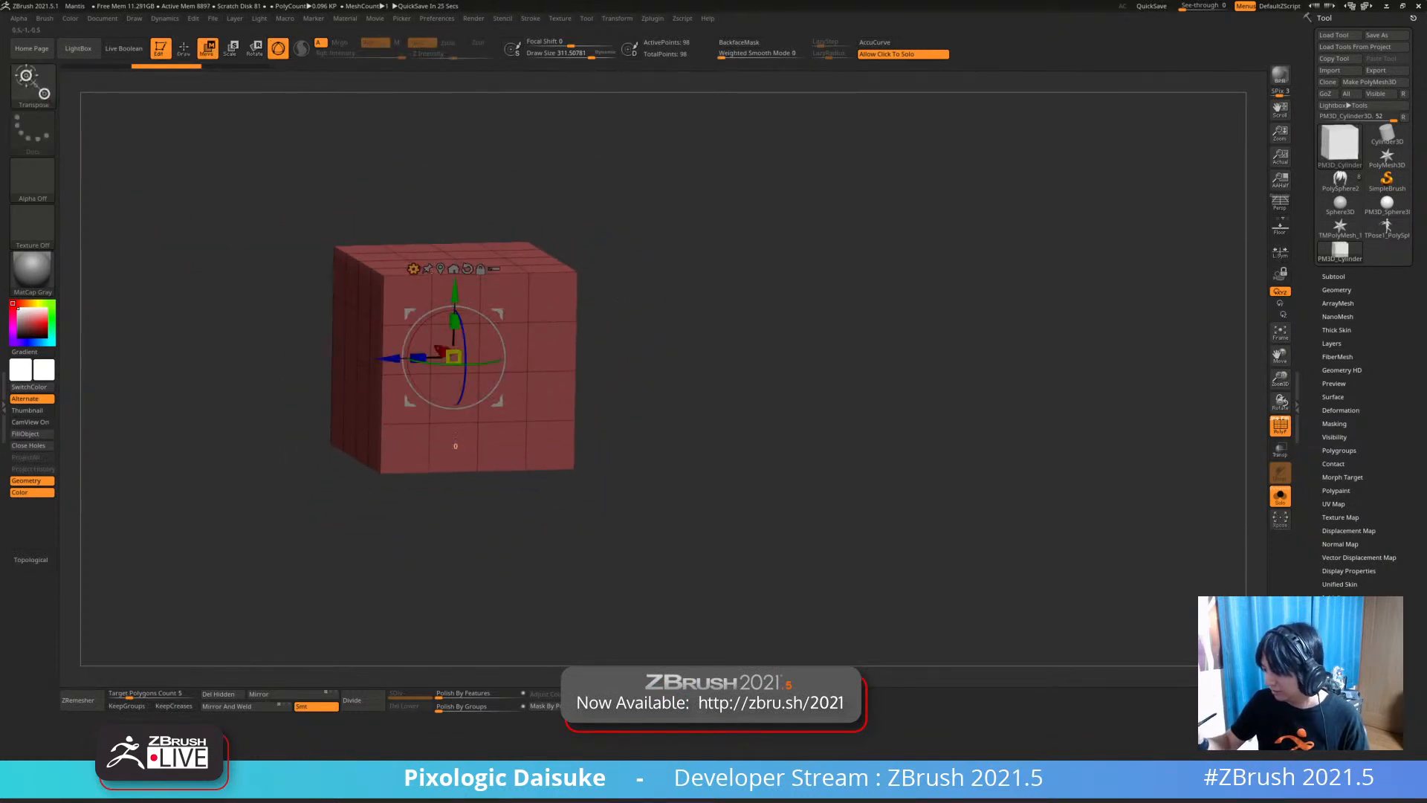
Insert the PolyCube primitive again with 3 subdivisions along its height
click(413, 269)
click(512, 270)
right_drag(345, 247, 377, 260)
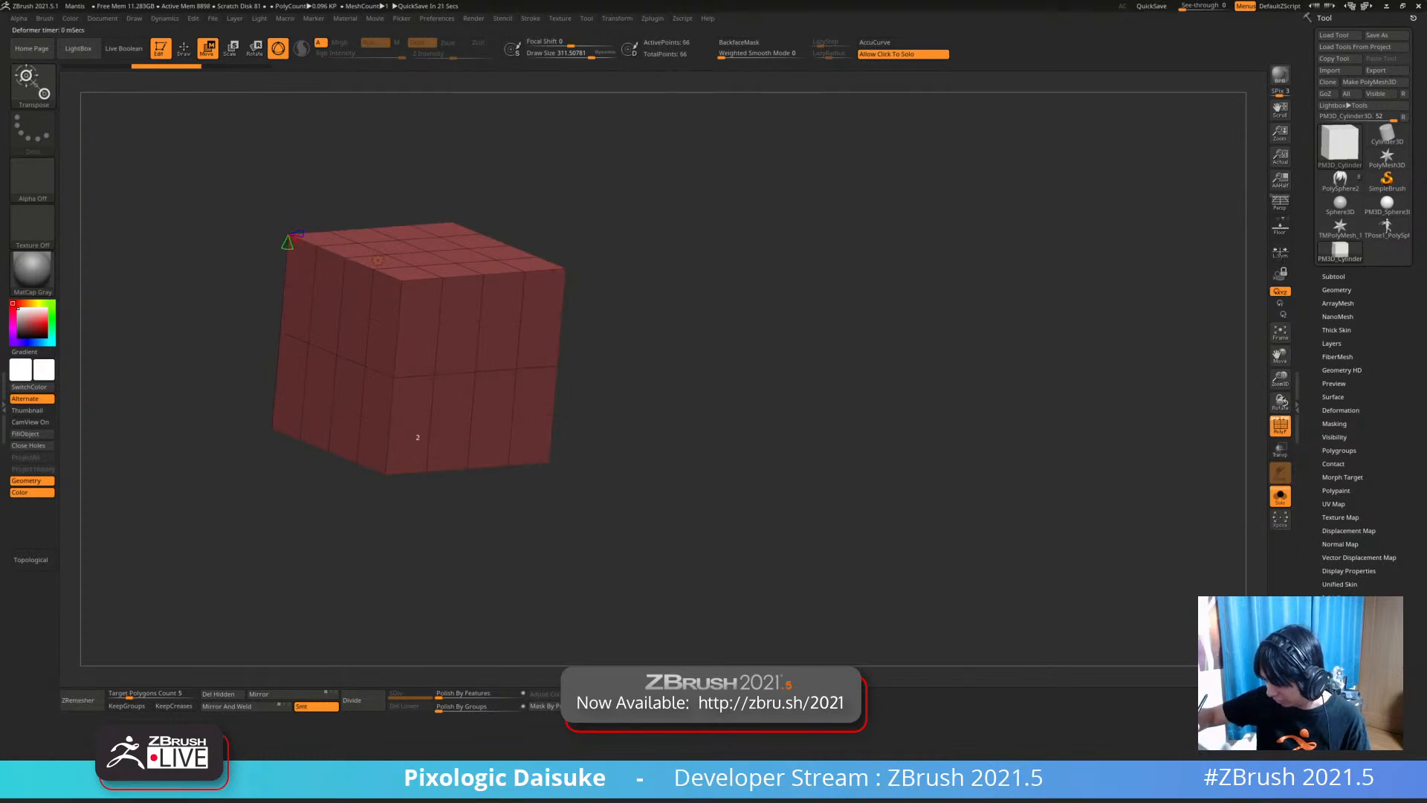
shift+right_drag(378, 260, 346, 249)
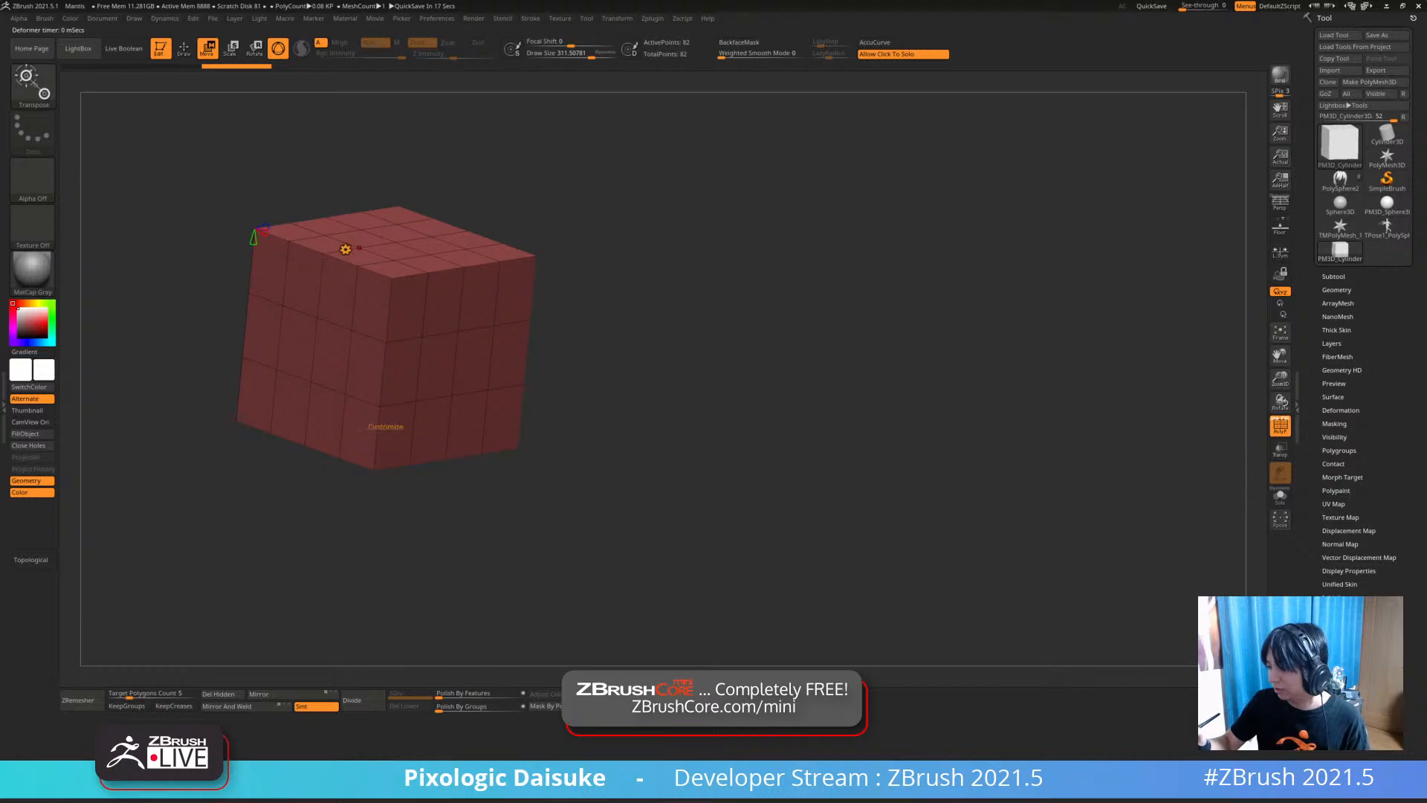
click(345, 248)
click(345, 251)
Split the cube's three horizontal rows of faces into separate polygroups by masking them from a side view
right_drag(345, 250, 347, 289)
drag(349, 297, 362, 304)
mouse_move(362, 304)
shift+right_down()
mouse_move(327, 276)
mouse_move(343, 313)
shift+right_up()
mouse_move(223, 328)
ctrl+mouse_down()
mouse_move(589, 567)
mouse_move(565, 334)
ctrl+mouse_up()
key(ctrl+z)
mouse_move(701, 341)
ctrl+mouse_down()
mouse_move(303, 583)
mouse_move(315, 583)
ctrl+mouse_up()
key(ctrl+w)
mouse_move(644, 261)
ctrl+mouse_down()
mouse_move(160, 258)
mouse_move(579, 395)
ctrl+mouse_up()
key(ctrl+w)
mouse_move(580, 394)
alt+right_down()
mouse_move(688, 394)
mouse_move(773, 420)
mouse_move(736, 405)
alt+right_up()
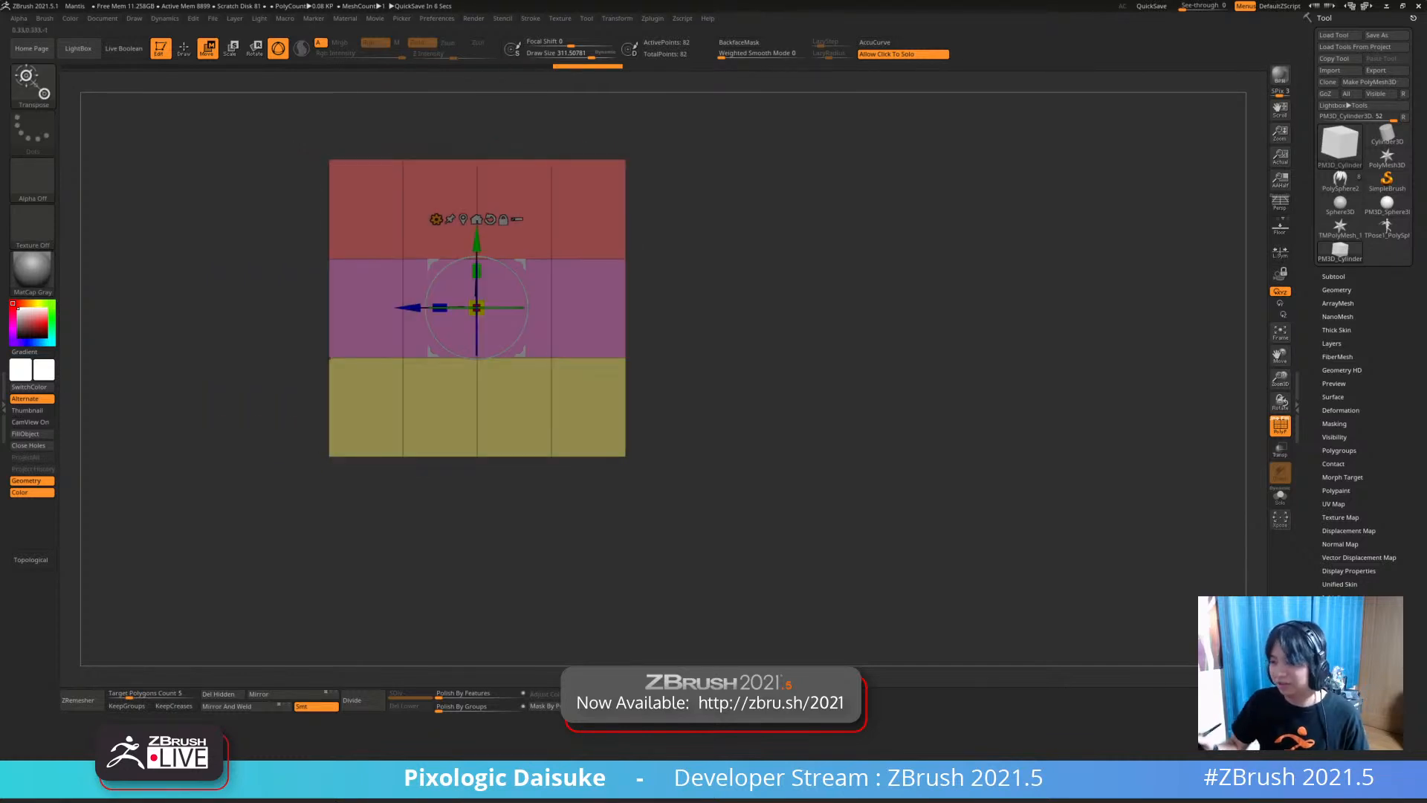
Create a new InsertMesh brush from the polygrouped cube
click(33, 82)
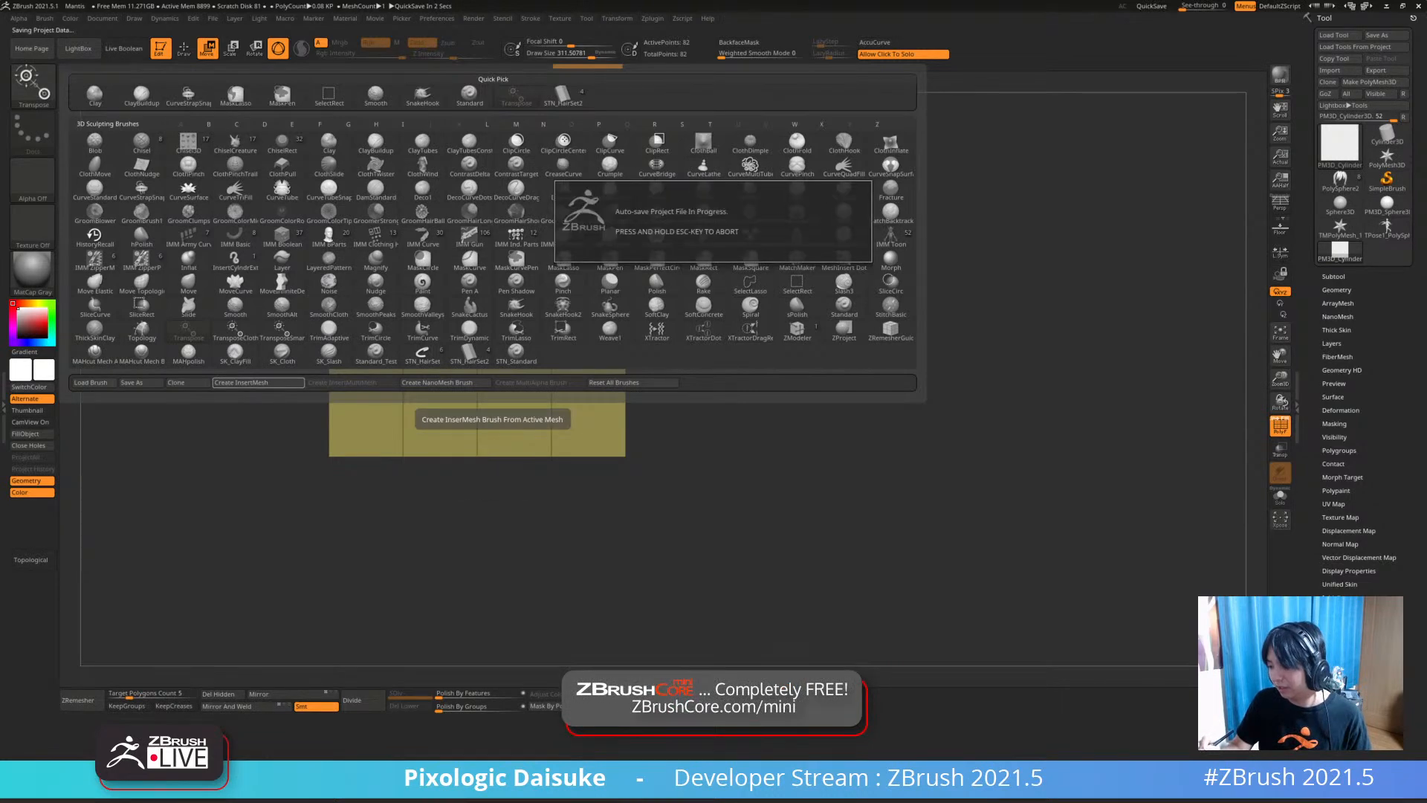
click(258, 382)
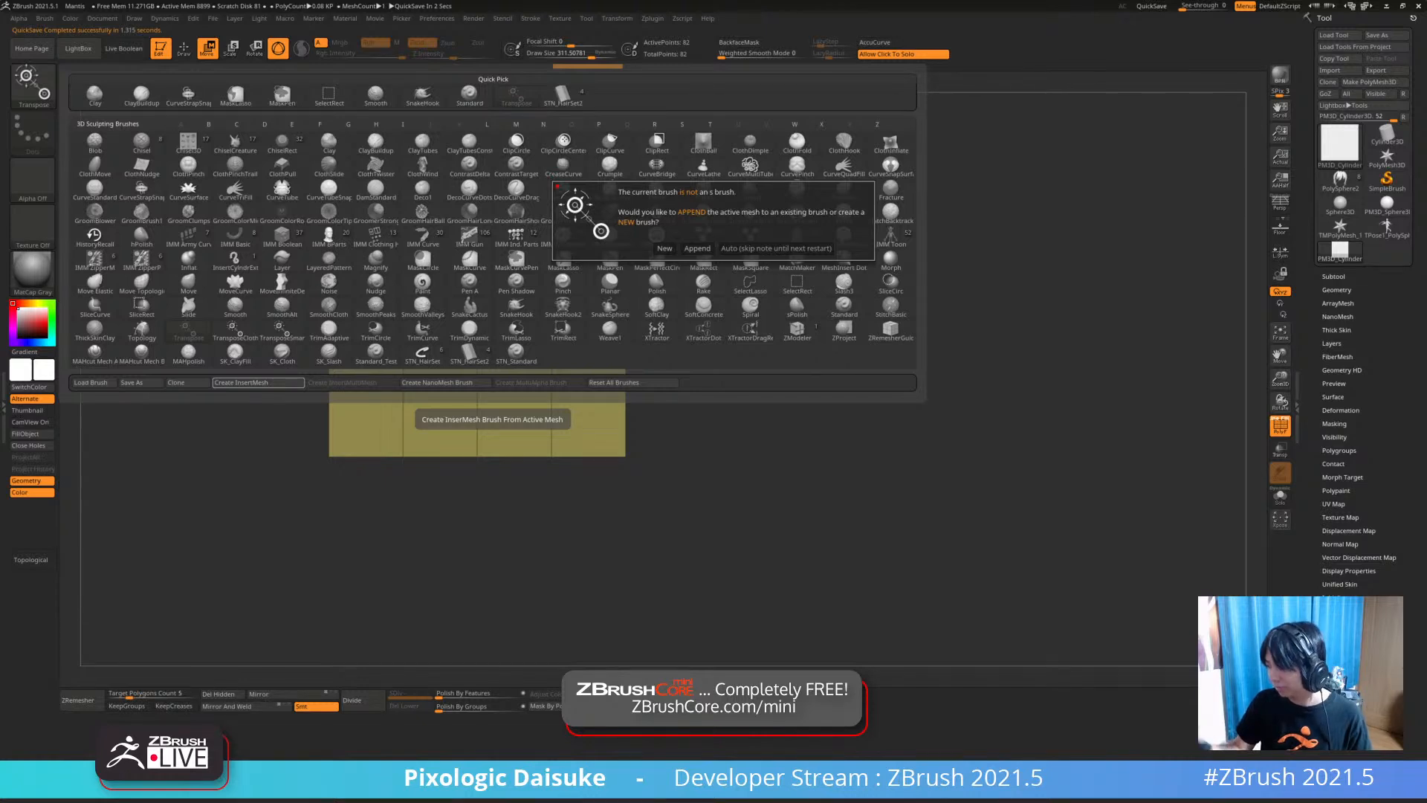
click(665, 248)
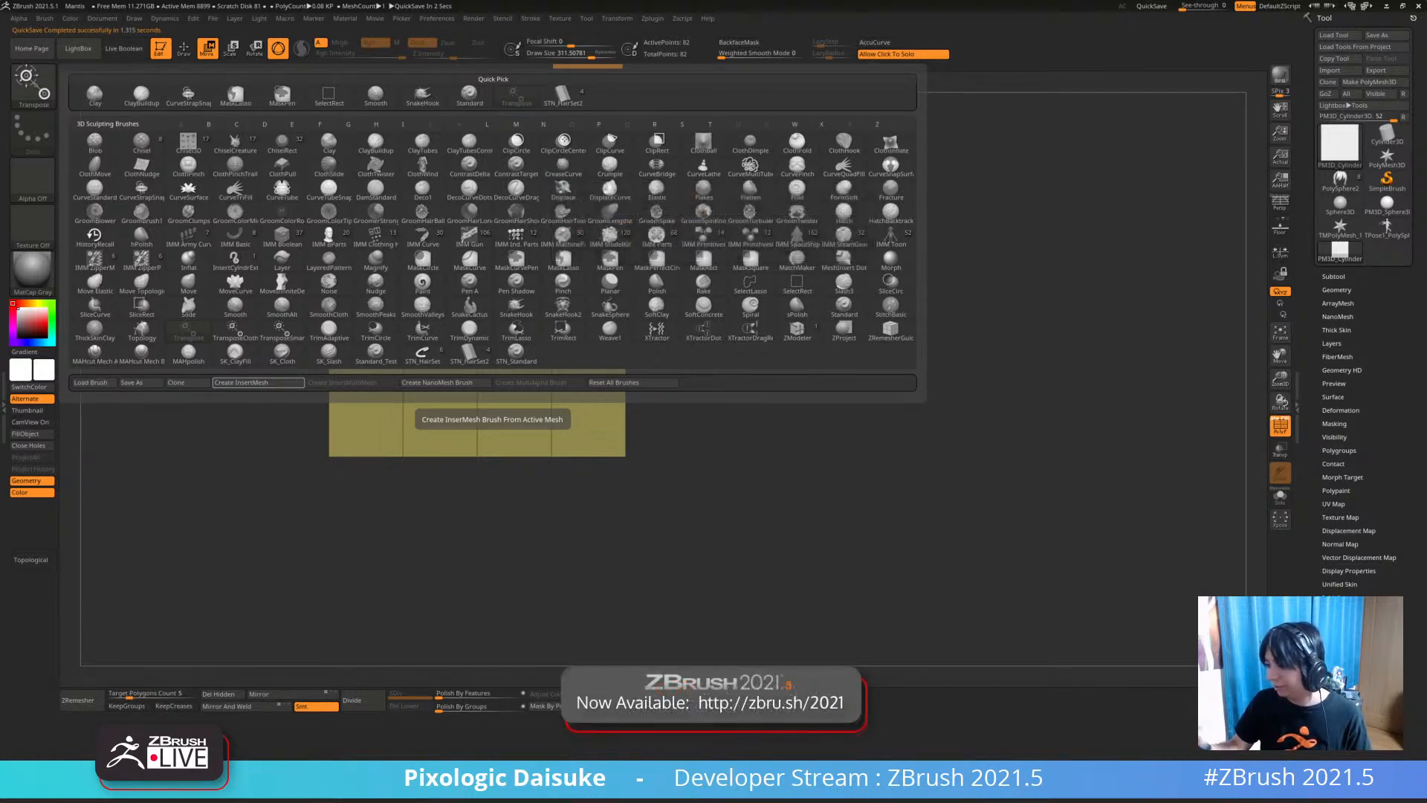
alt+drag(714, 334, 735, 419)
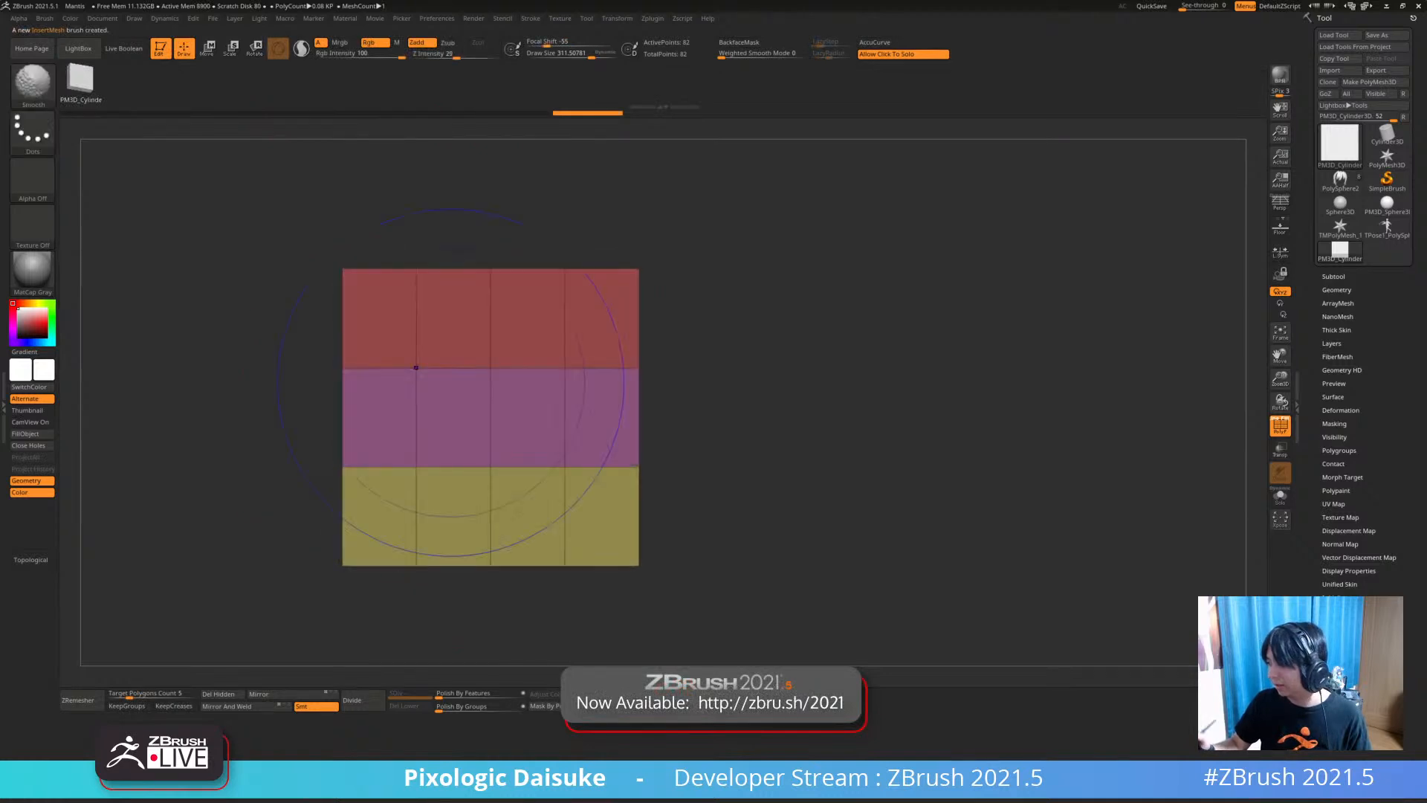
Enable Curve Mode for the new InsertMesh brush's stroke
click(530, 17)
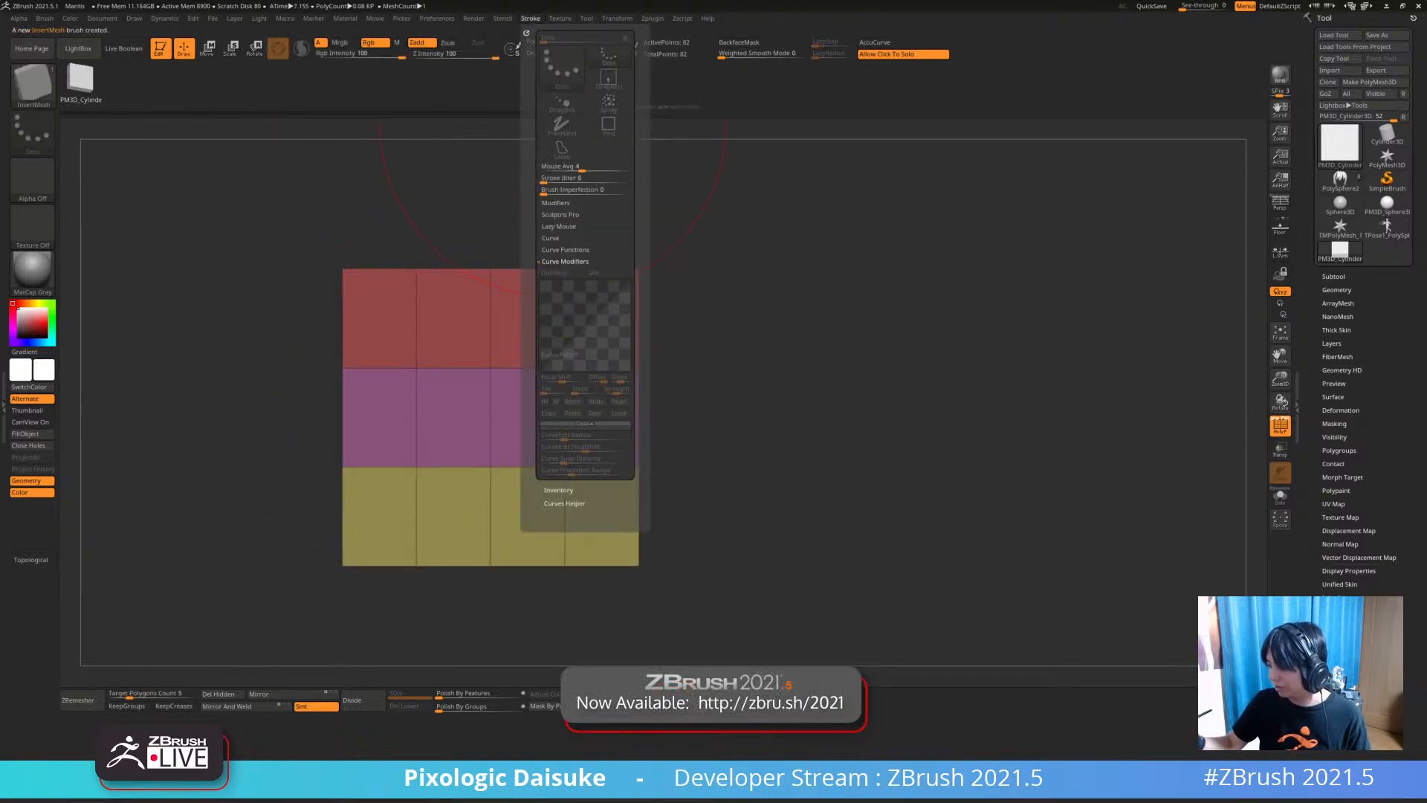
click(565, 250)
click(550, 238)
click(560, 249)
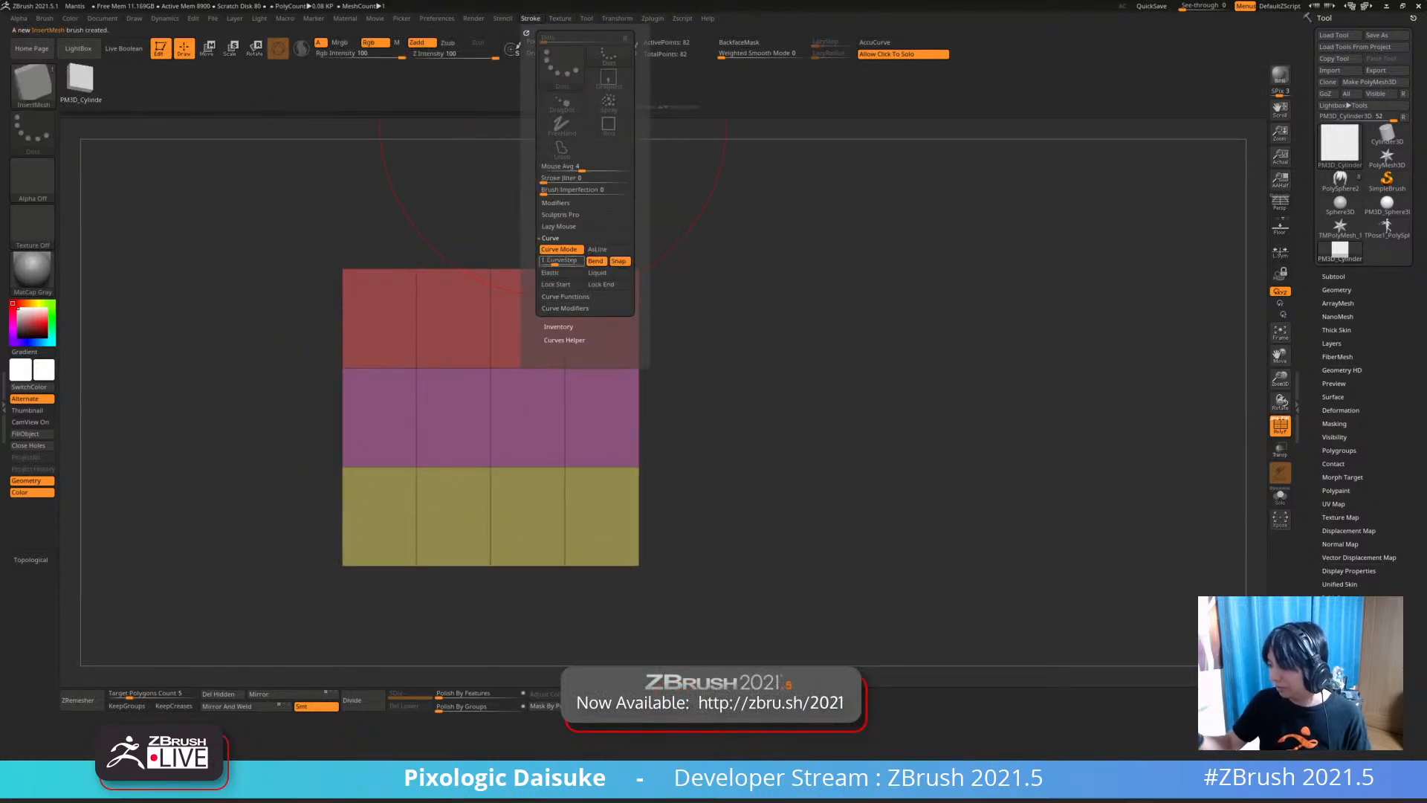
Turn on the Size curve modifier for the new brush's stroke
click(565, 308)
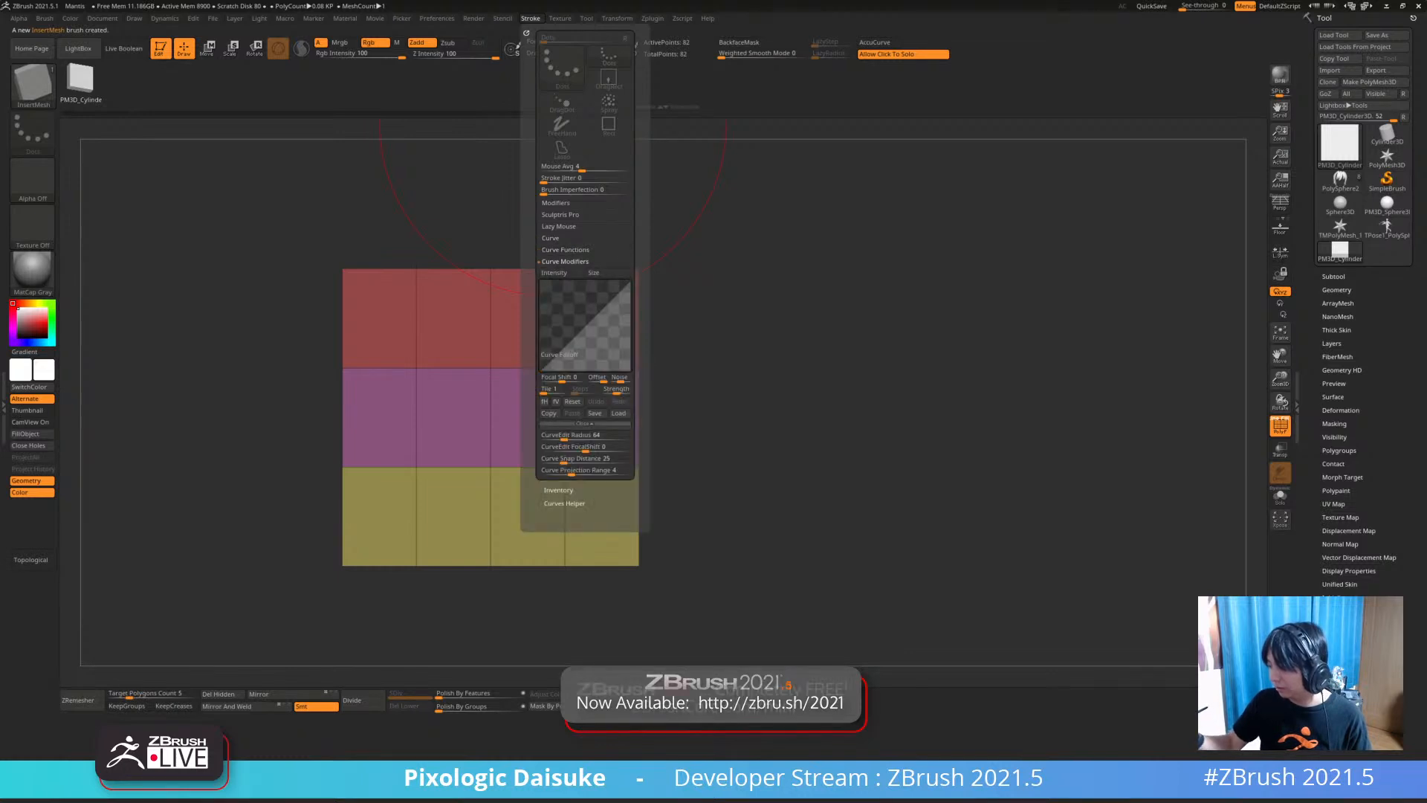
click(565, 261)
drag(565, 262, 564, 250)
click(565, 250)
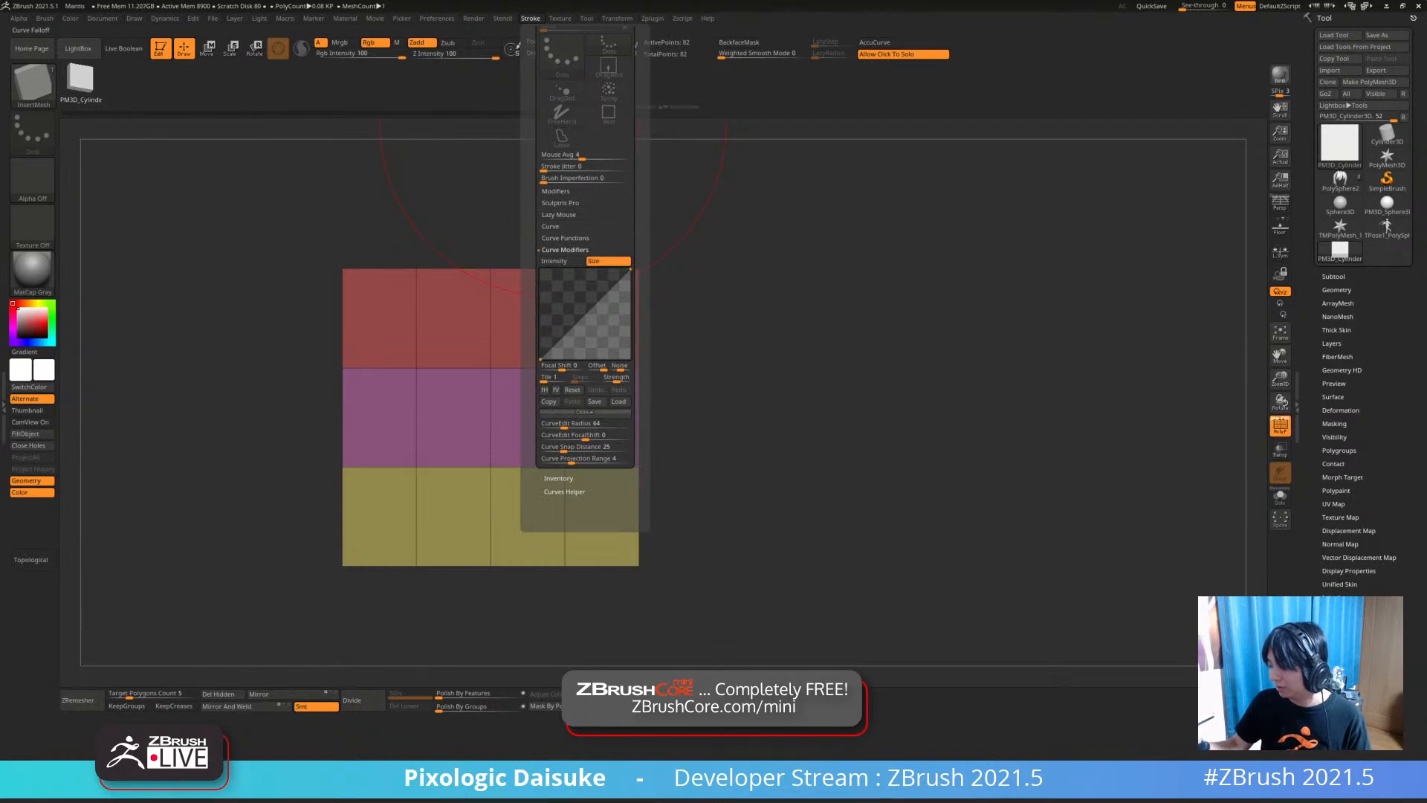
Flip the stroke's curve size falloff vertically and enable Weld Points in the InsertMesh brush modifiers
click(556, 390)
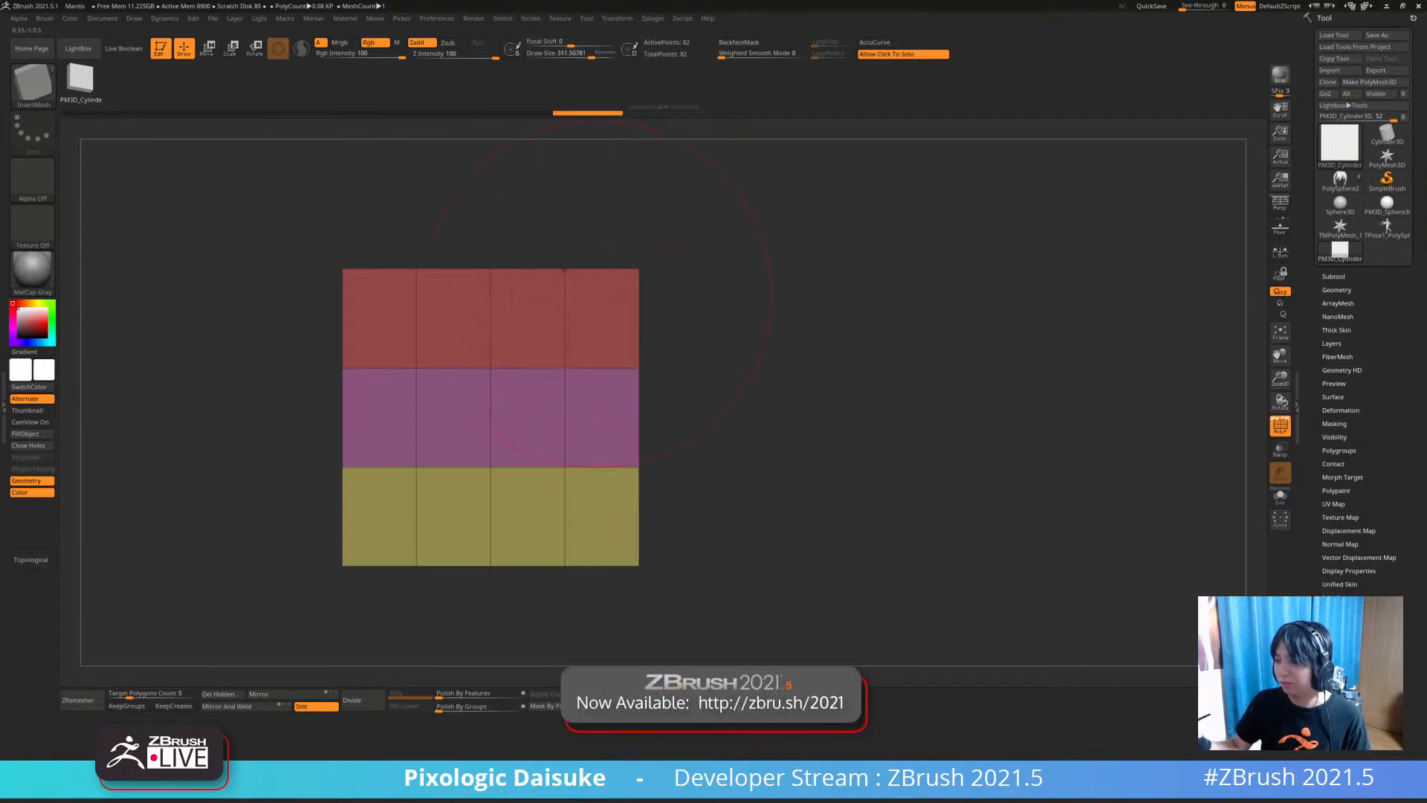
click(616, 18)
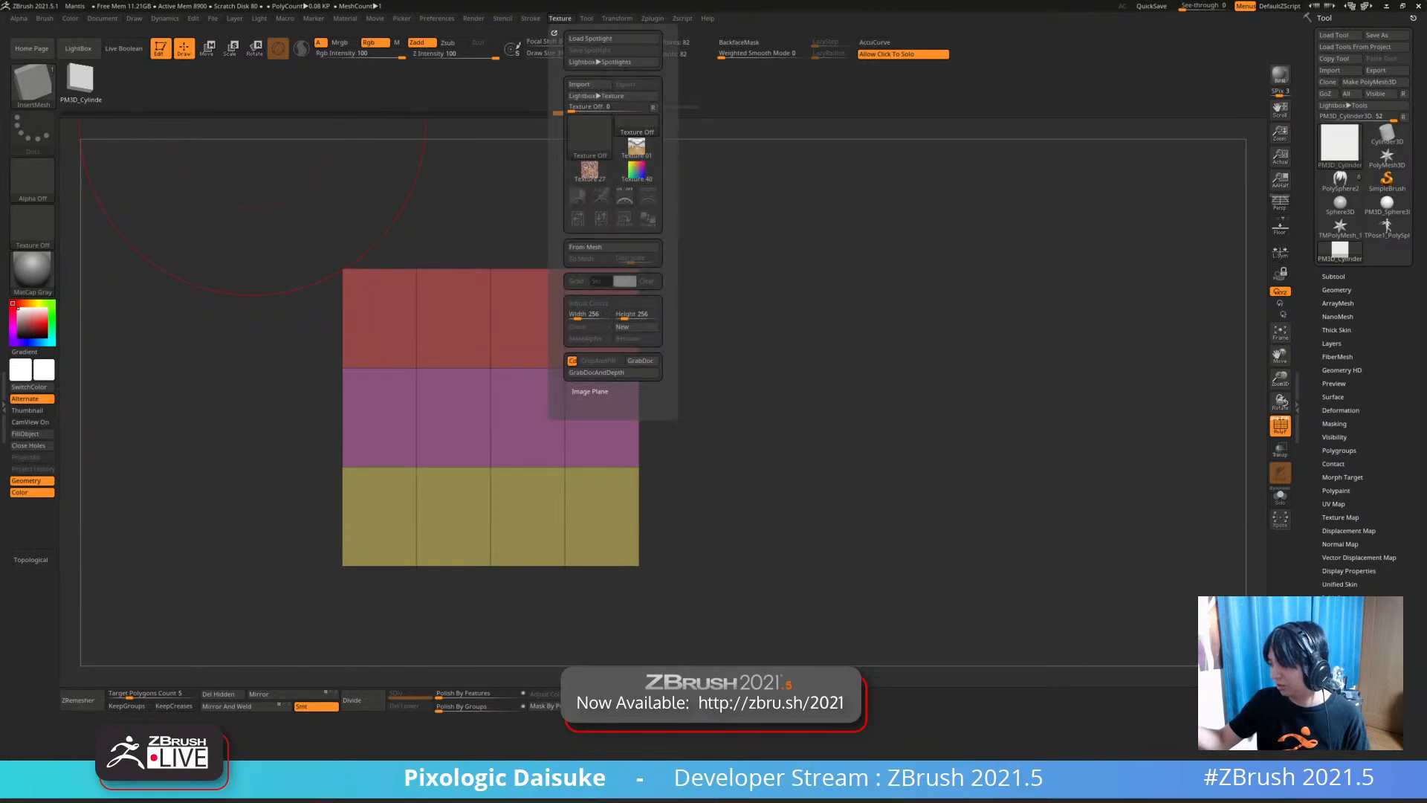
mouse_move(530, 19)
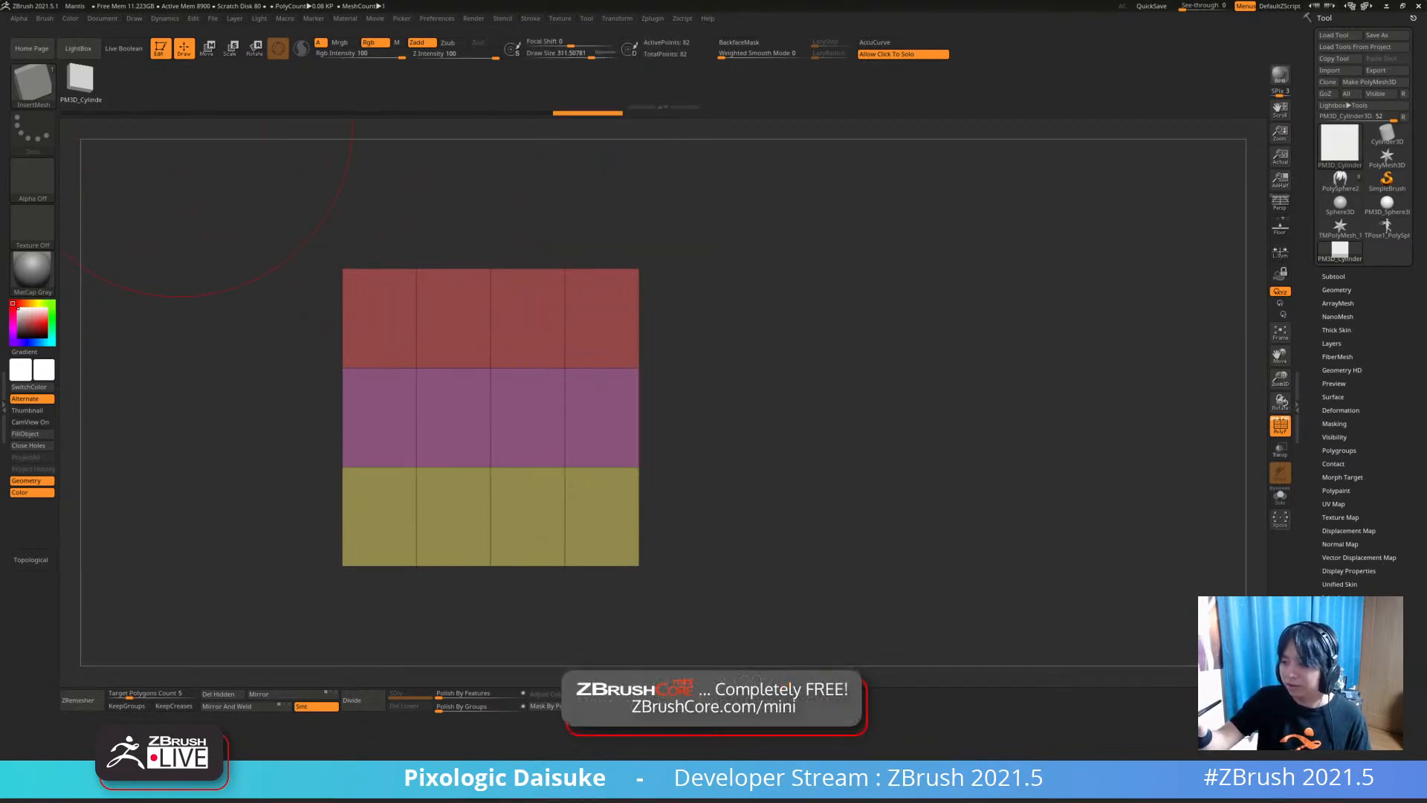
click(45, 17)
scroll(101, 266, down, 1)
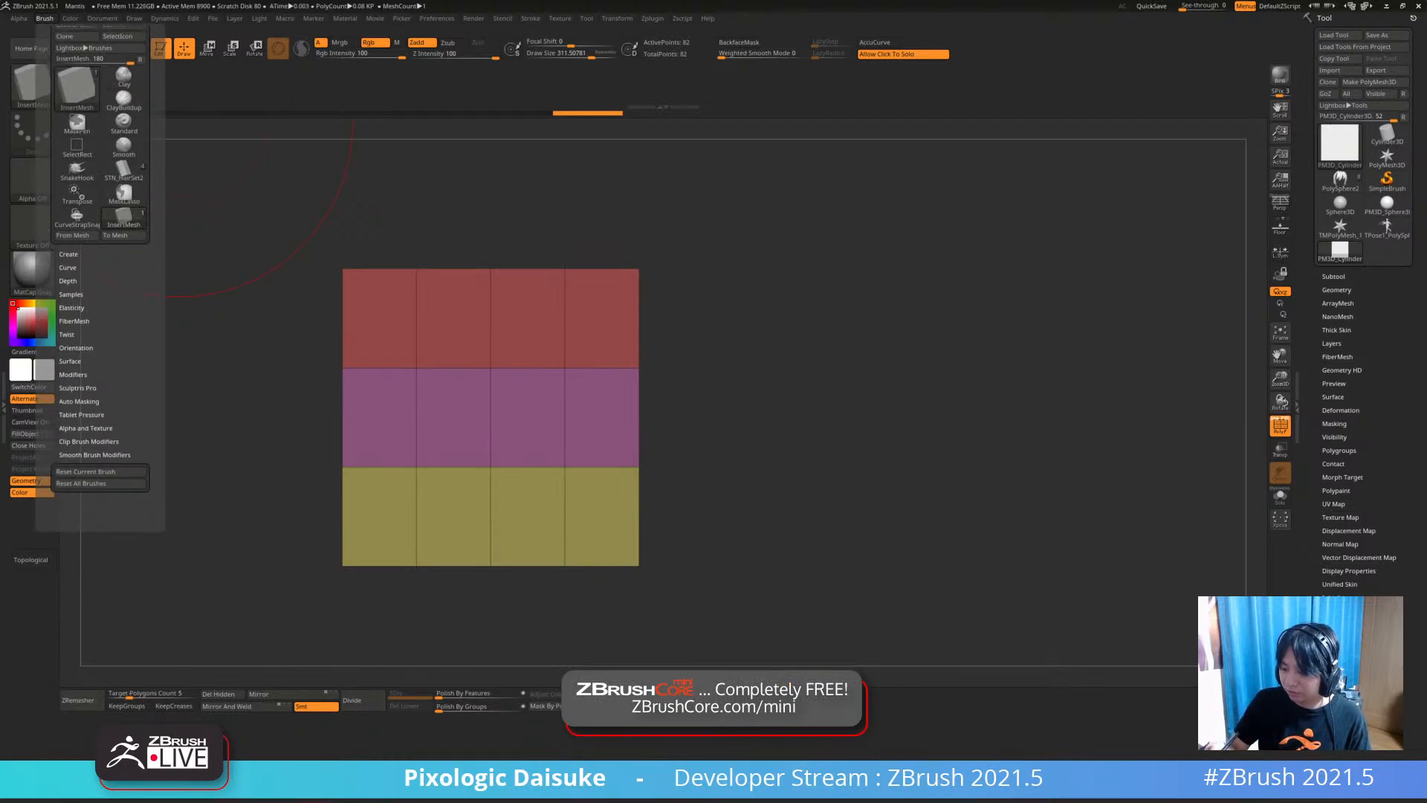
click(73, 372)
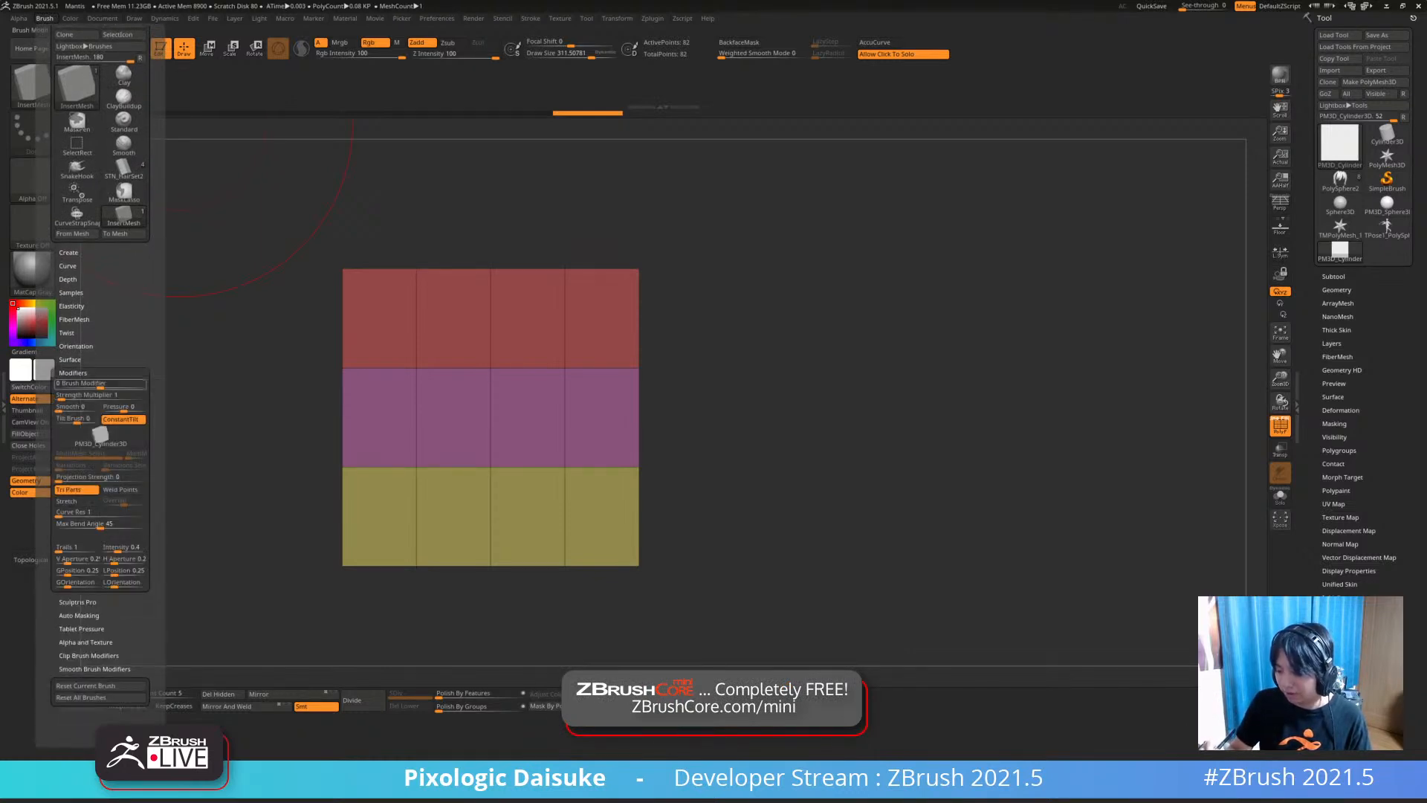
scroll(100, 356, down, 3)
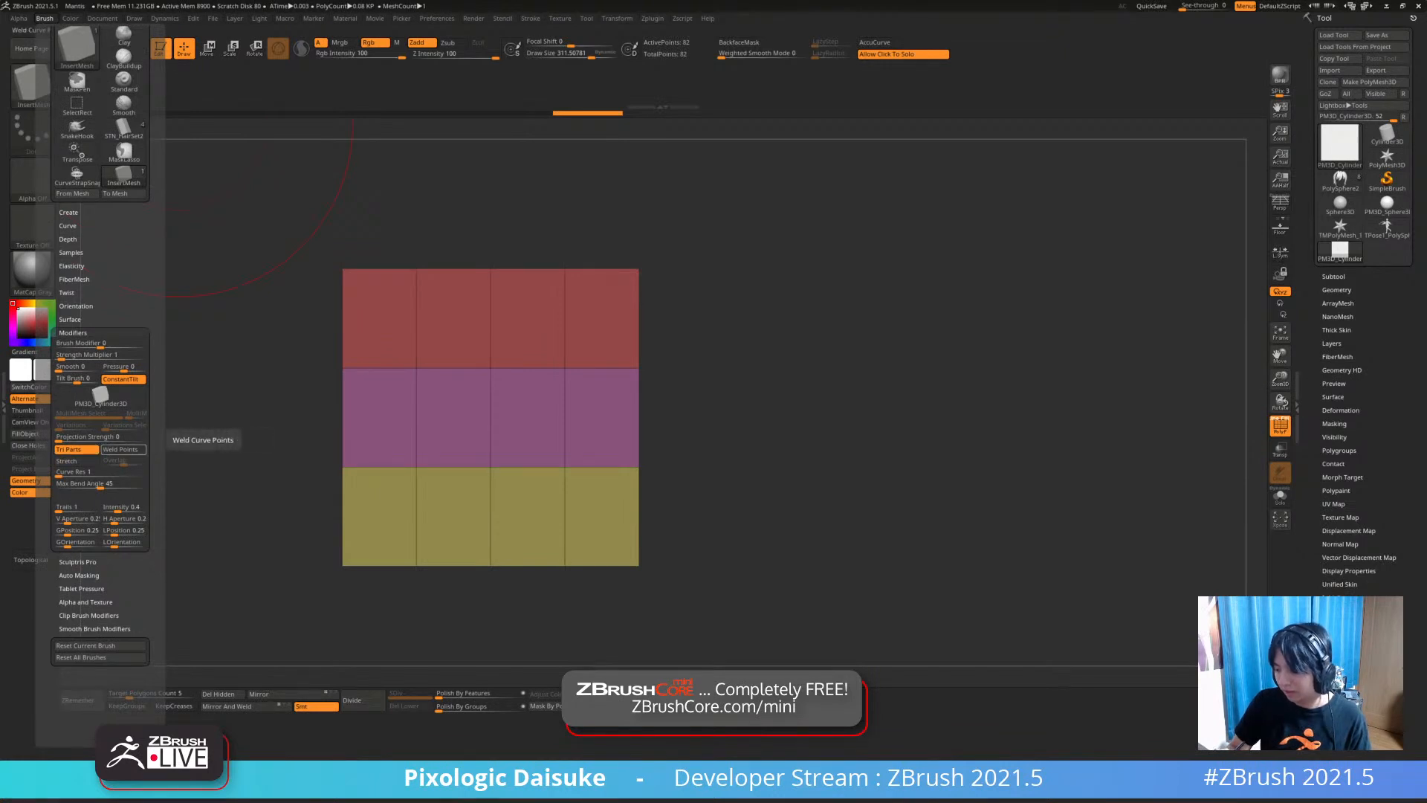
click(120, 448)
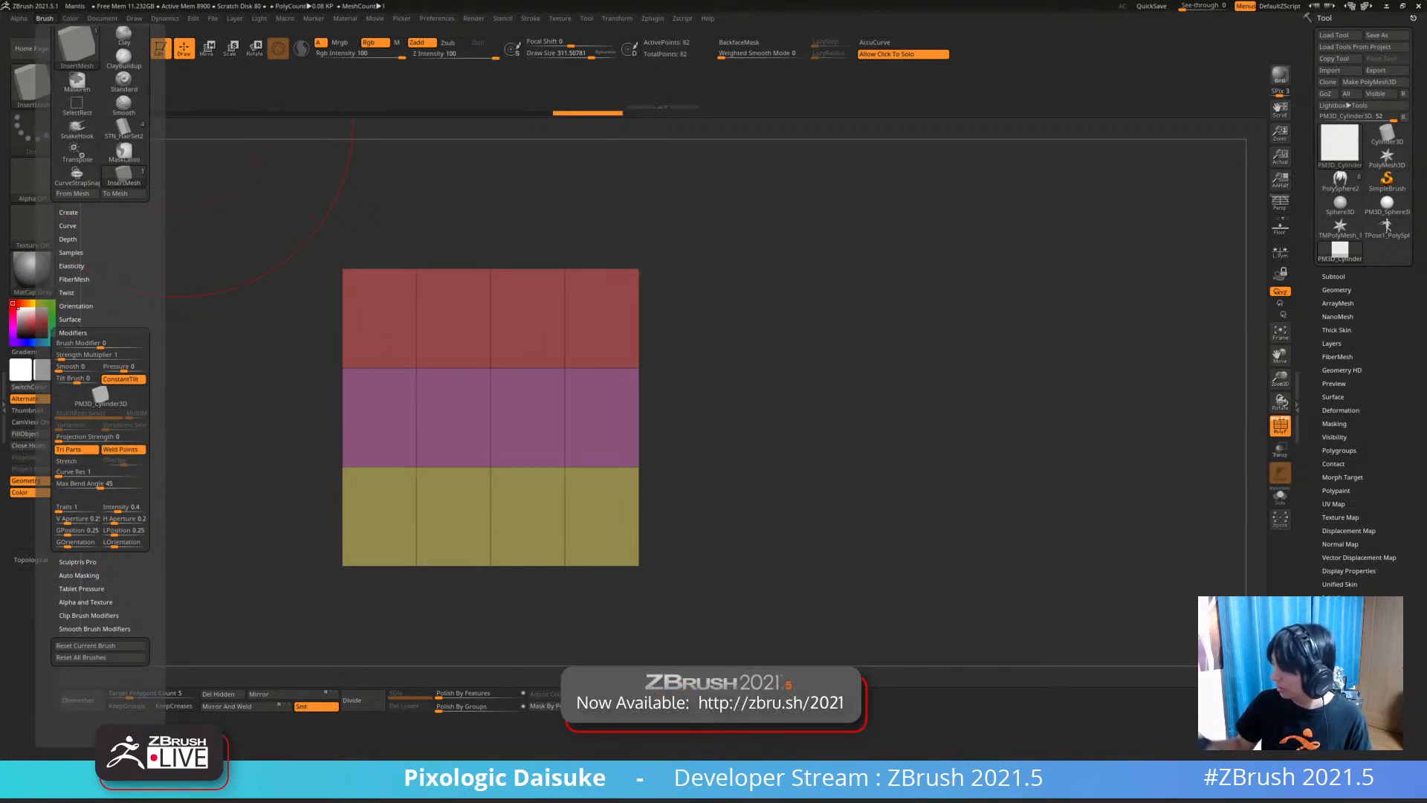
Switch to the Cylinder3D tool and convert it to a PolyMesh3D
click(1387, 134)
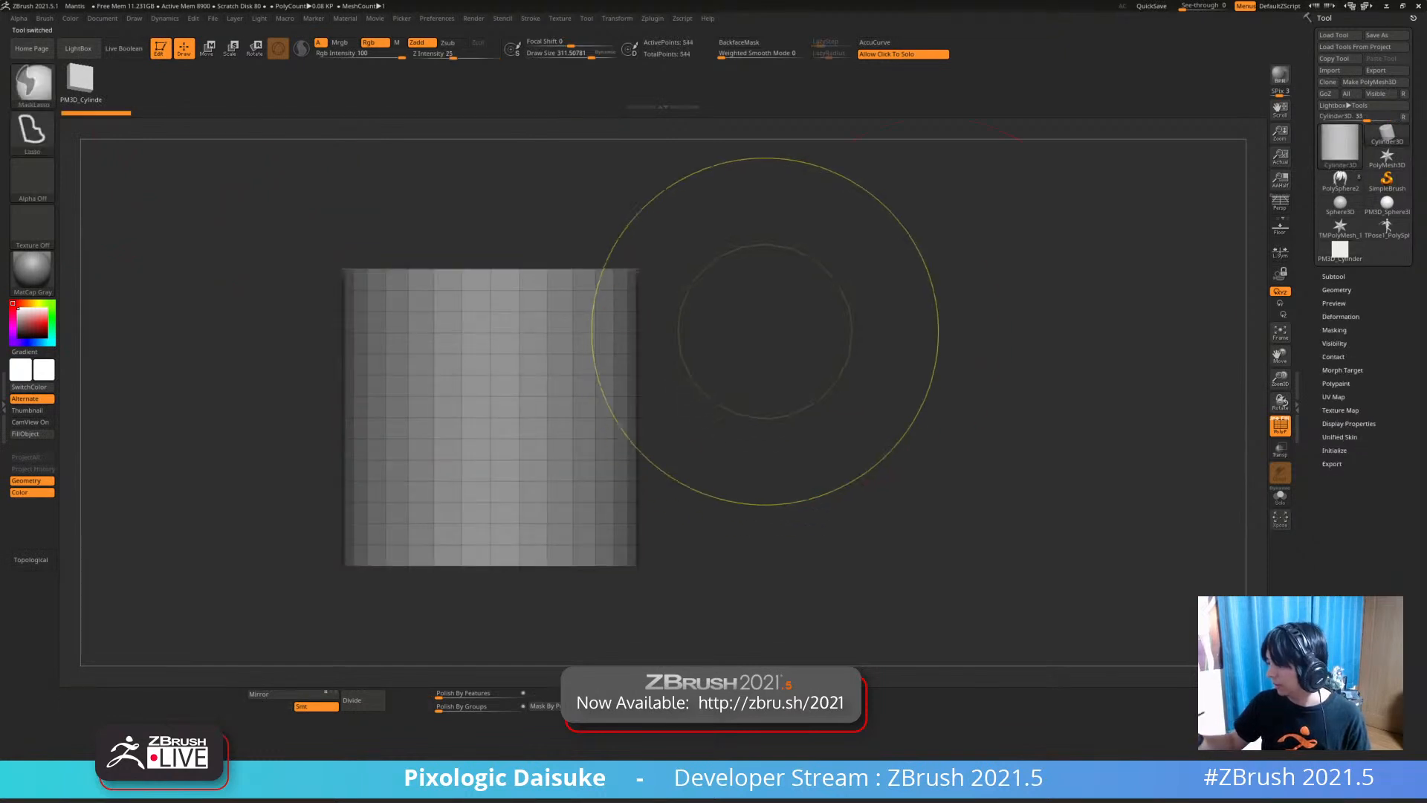
alt+right_drag(760, 346, 782, 292)
click(1369, 81)
mouse_move(524, 351)
alt+right_down()
mouse_move(482, 304)
mouse_move(466, 253)
alt+right_up()
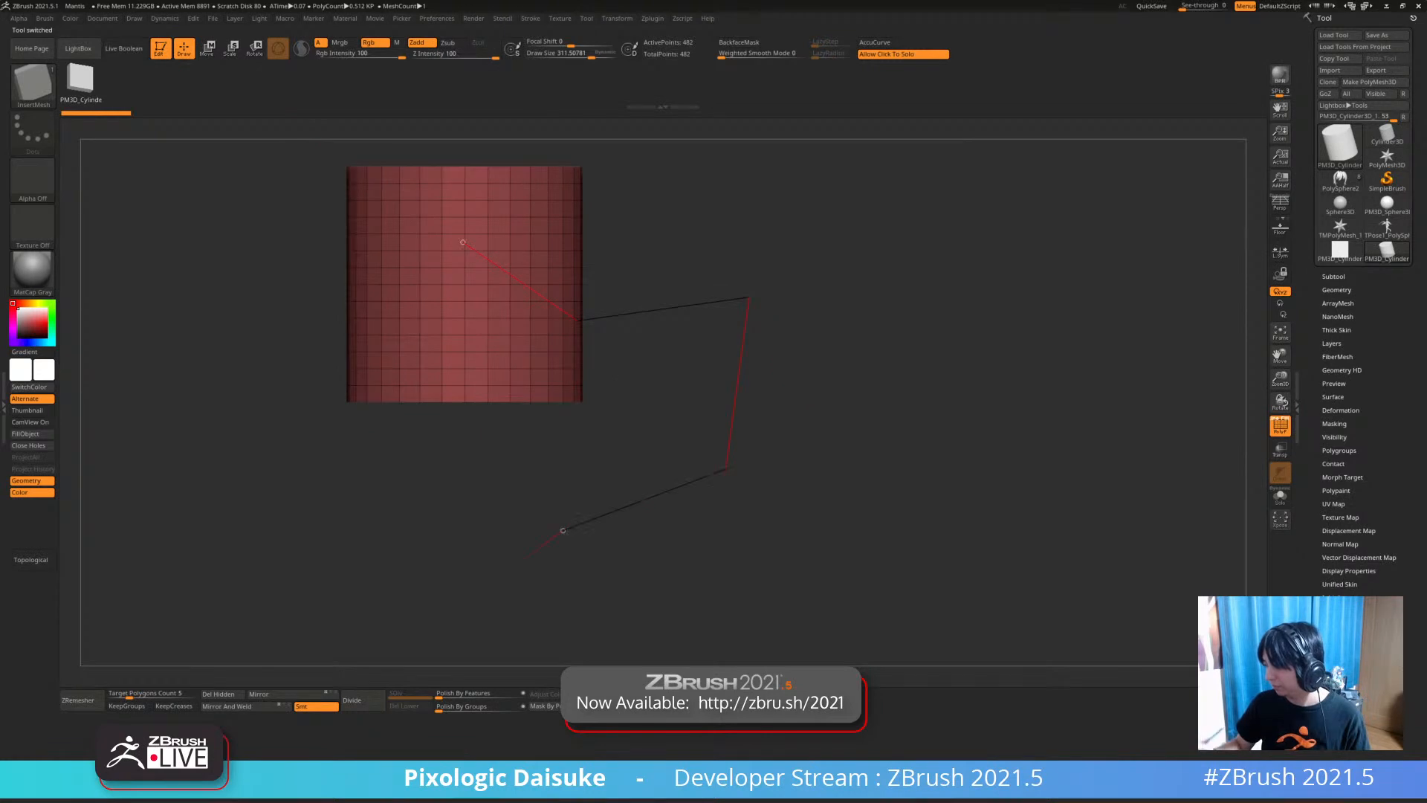
drag(820, 561, 827, 558)
alt+right_drag(806, 298, 709, 291)
key(ctrl+z)
Reduce the draw size and draw an S-shaped inserted tube along a curve out of the cylinder's side
click(562, 54)
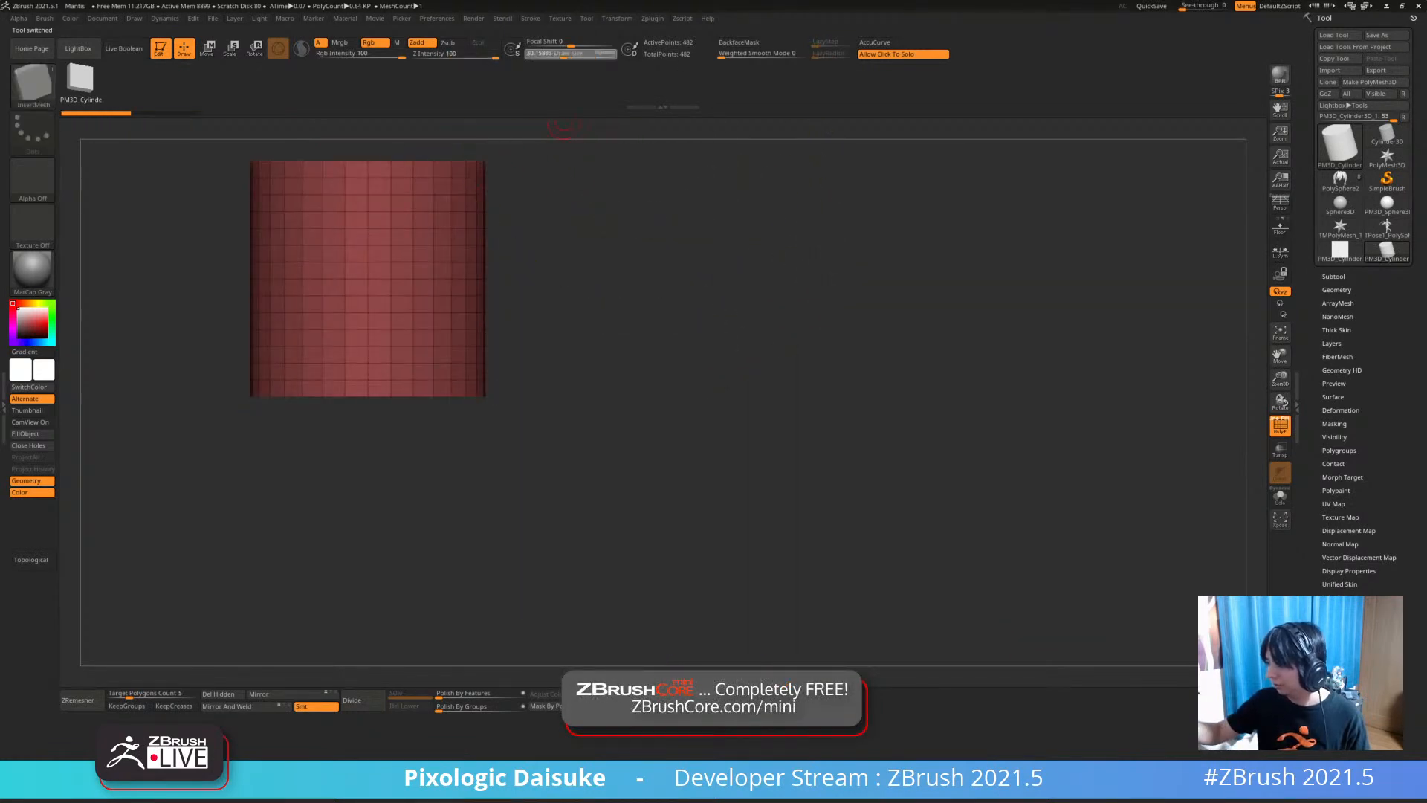
mouse_move(754, 469)
mouse_down()
mouse_move(770, 468)
mouse_move(755, 512)
mouse_move(840, 516)
mouse_move(765, 539)
mouse_move(706, 520)
mouse_move(773, 517)
mouse_move(758, 513)
mouse_up()
mouse_move(781, 449)
mouse_down()
mouse_move(908, 420)
mouse_move(704, 456)
mouse_up()
click(271, 410)
mouse_move(361, 461)
mouse_down()
mouse_move(320, 438)
mouse_move(334, 446)
mouse_up()
Set the draw size to about 104 and smooth the inserted tube along its bends and at its root
click(576, 52)
key(shift)
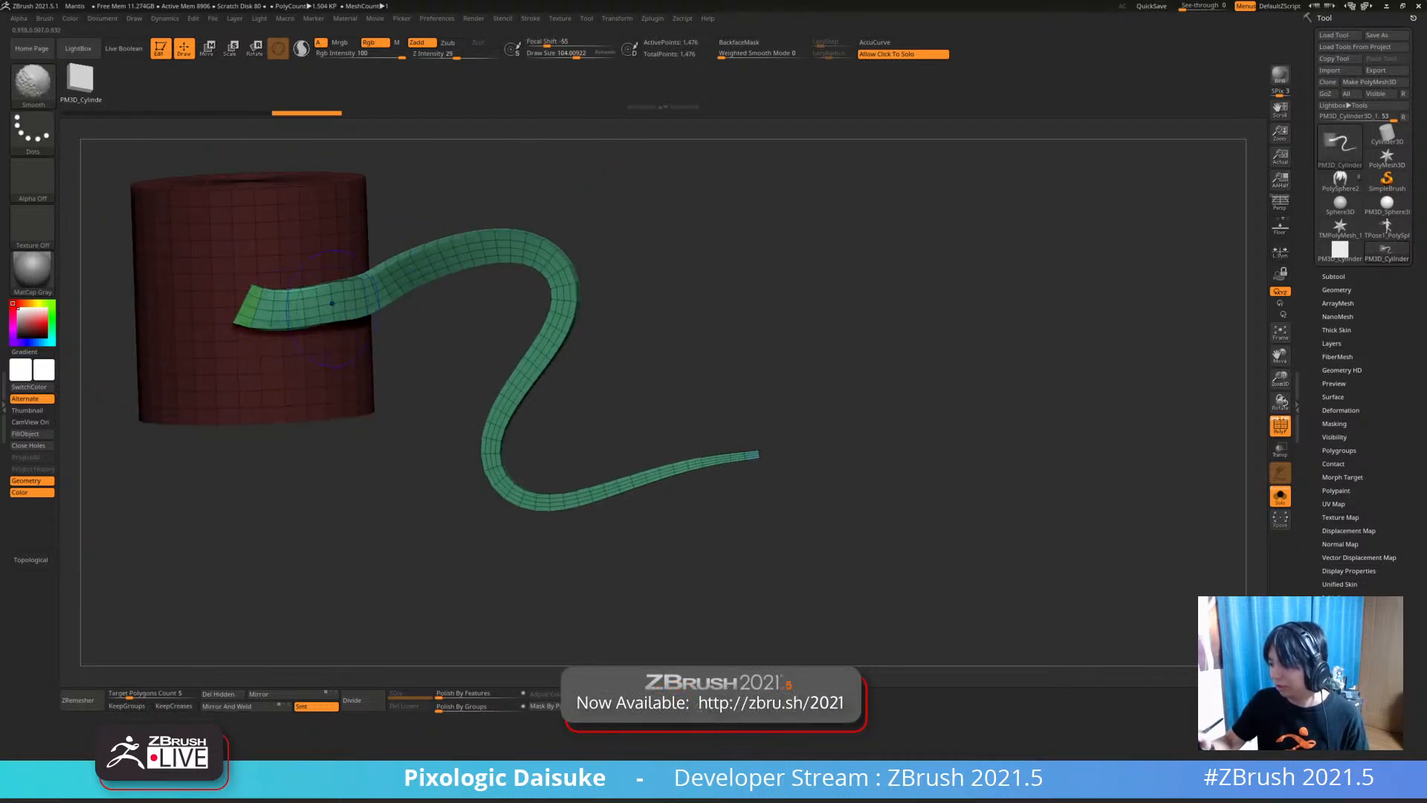
mouse_move(398, 256)
shift+mouse_down()
mouse_move(557, 253)
mouse_move(557, 364)
shift+mouse_up()
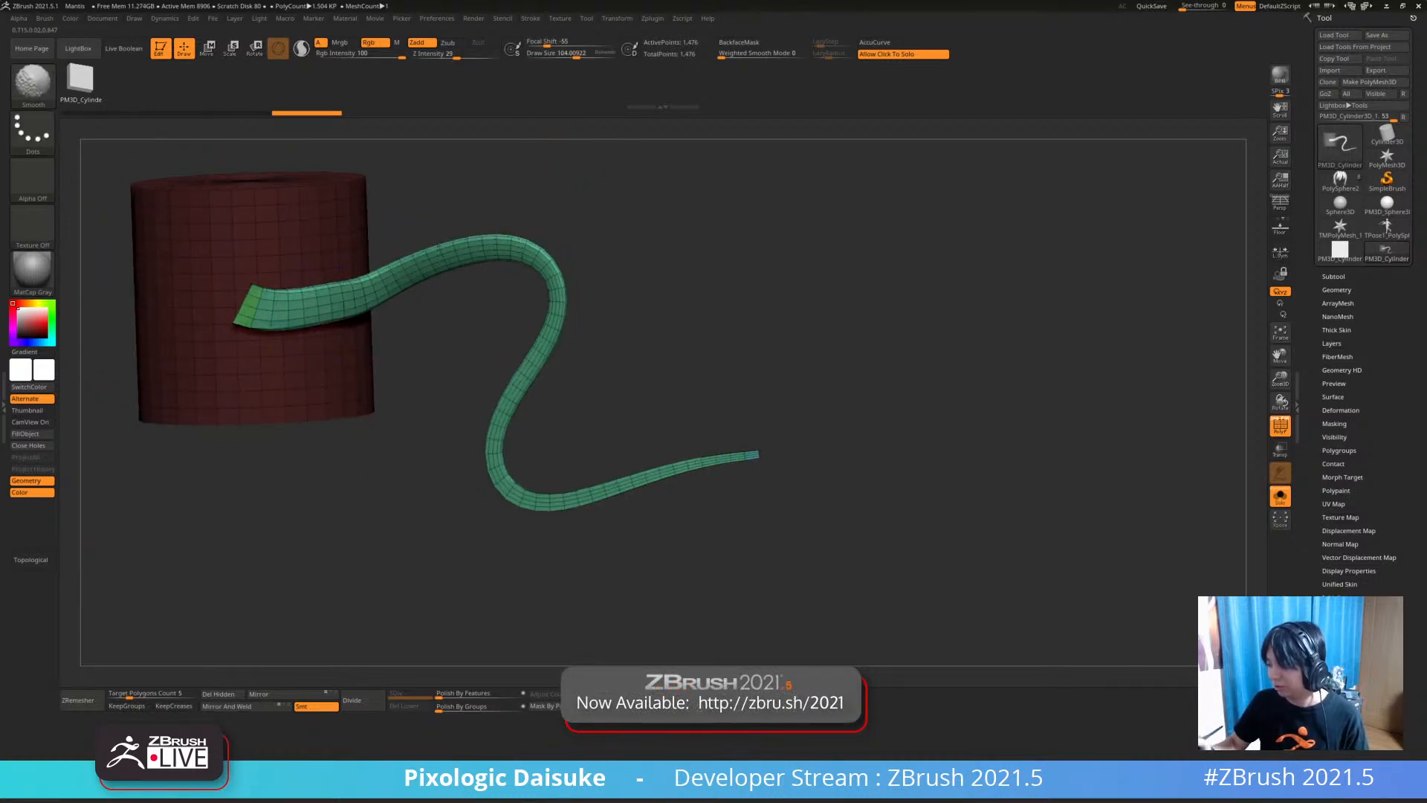
shift+drag(509, 424, 580, 495)
shift+drag(348, 318, 249, 306)
mouse_move(253, 307)
alt+right_down()
mouse_move(288, 358)
mouse_move(305, 297)
mouse_move(290, 331)
mouse_move(361, 342)
mouse_move(307, 375)
mouse_move(329, 370)
alt+right_up()
mouse_move(483, 569)
right_down()
mouse_move(460, 512)
mouse_move(487, 557)
mouse_move(499, 544)
right_up()
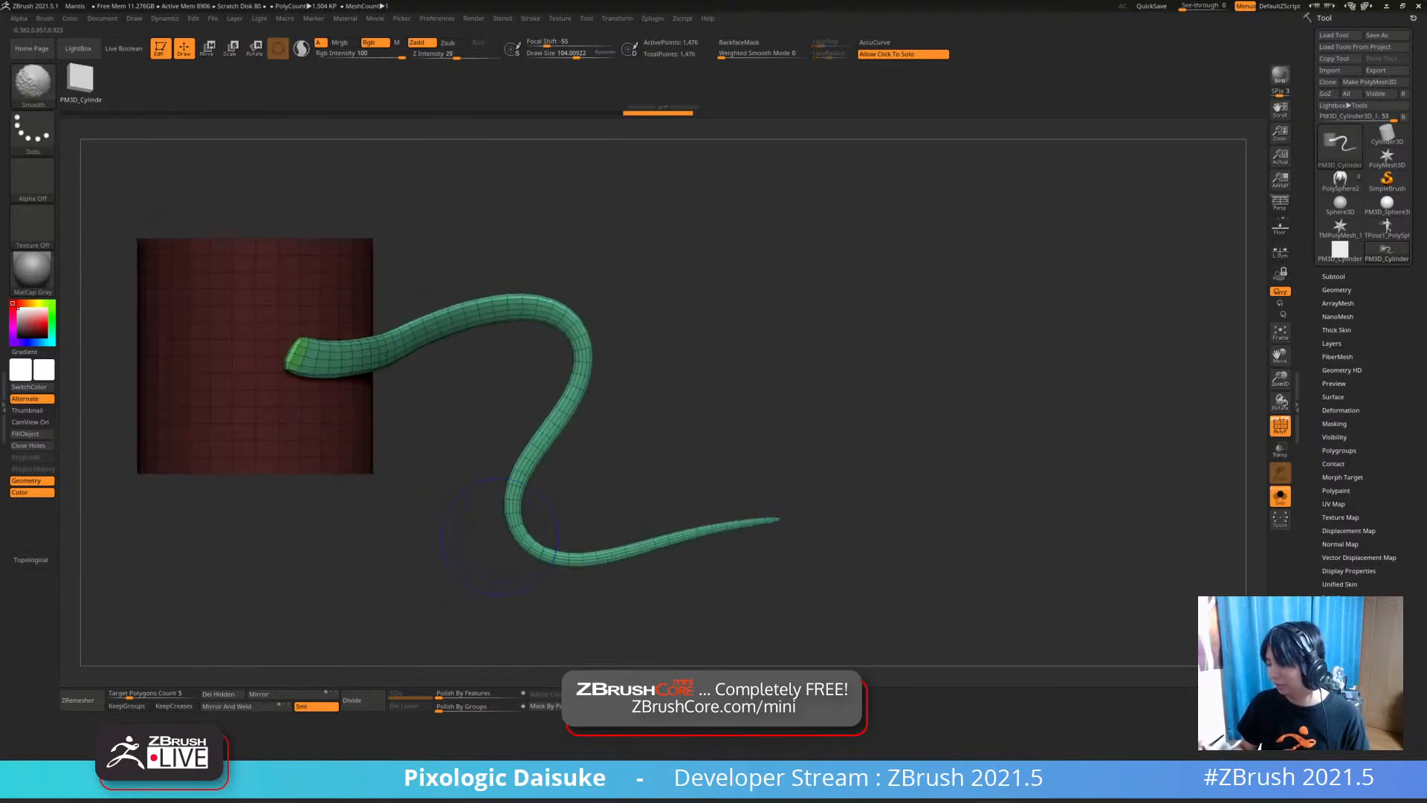
alt+right_drag(819, 519, 1042, 544)
Undo the smoothing strokes and the inserted tube so only the cylinder is left
key(ctrl+z)
key(ctrl+z)
key(ctrl+z)
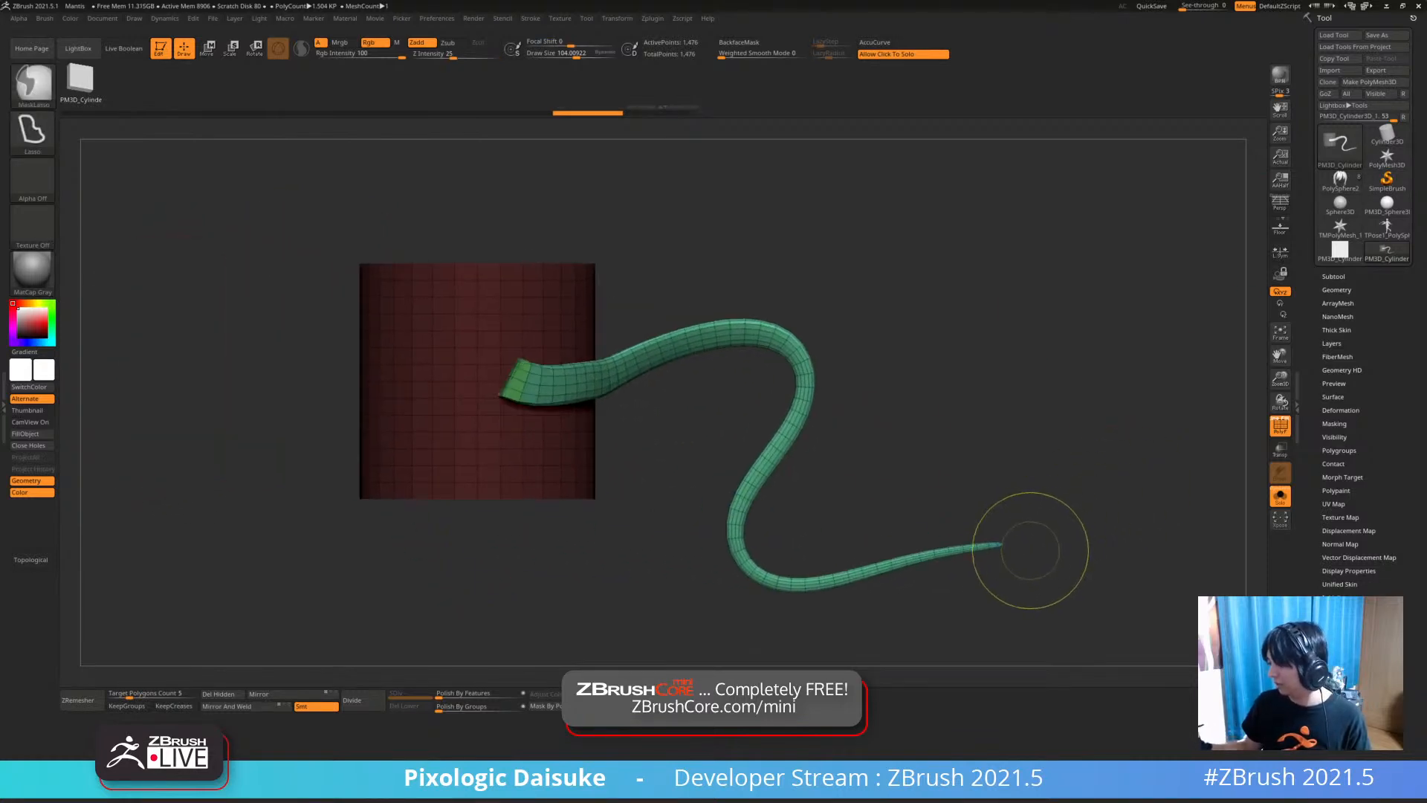
key(ctrl+z)
alt+right_drag(868, 491, 832, 494)
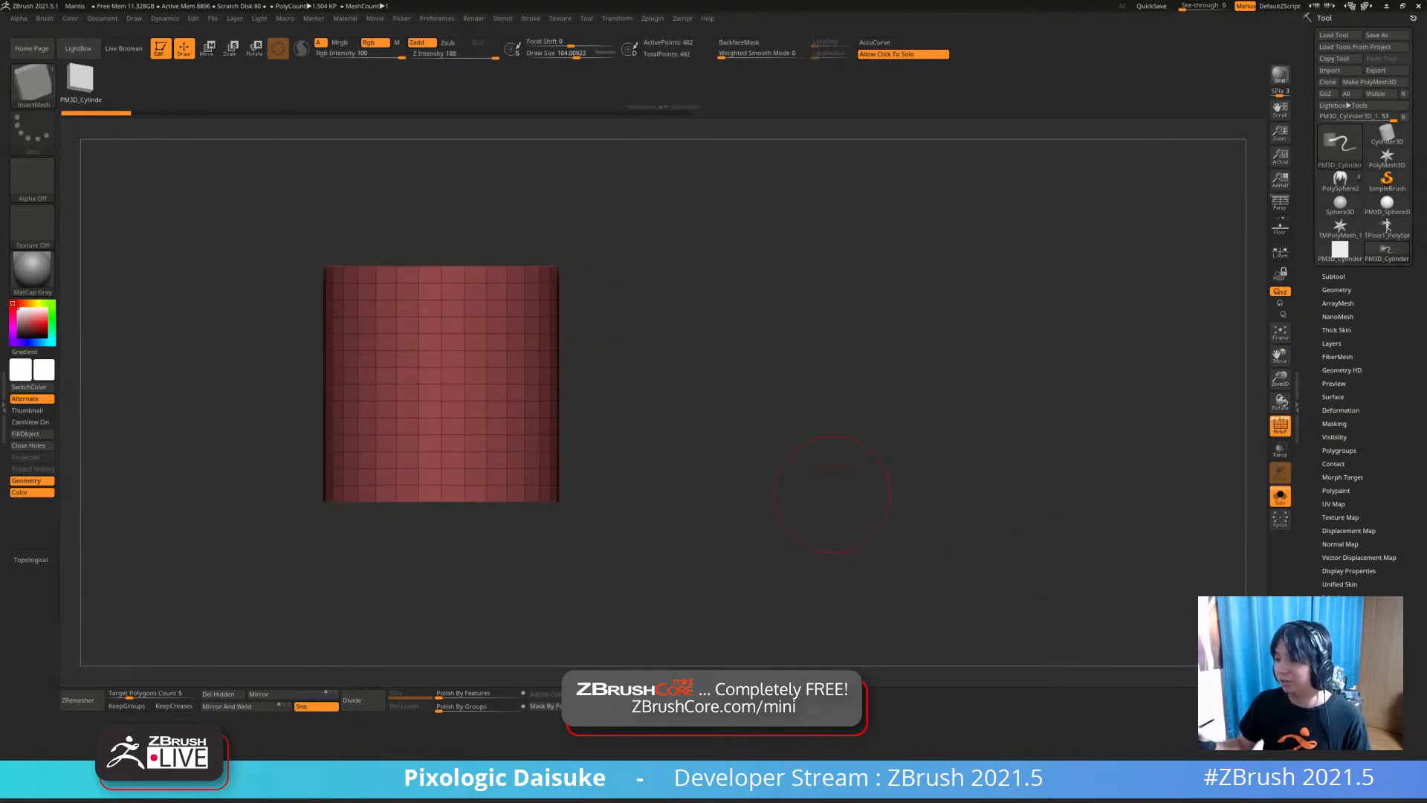
Choose the STN_HairSet2 insert brush and its STN_Point mesh
click(34, 83)
click(334, 97)
alt+drag(319, 120, 295, 156)
click(206, 82)
Try an STN_Point strand along a curve out of the cylinder's side at draw size 104, and undo it
right_drag(356, 349, 412, 413)
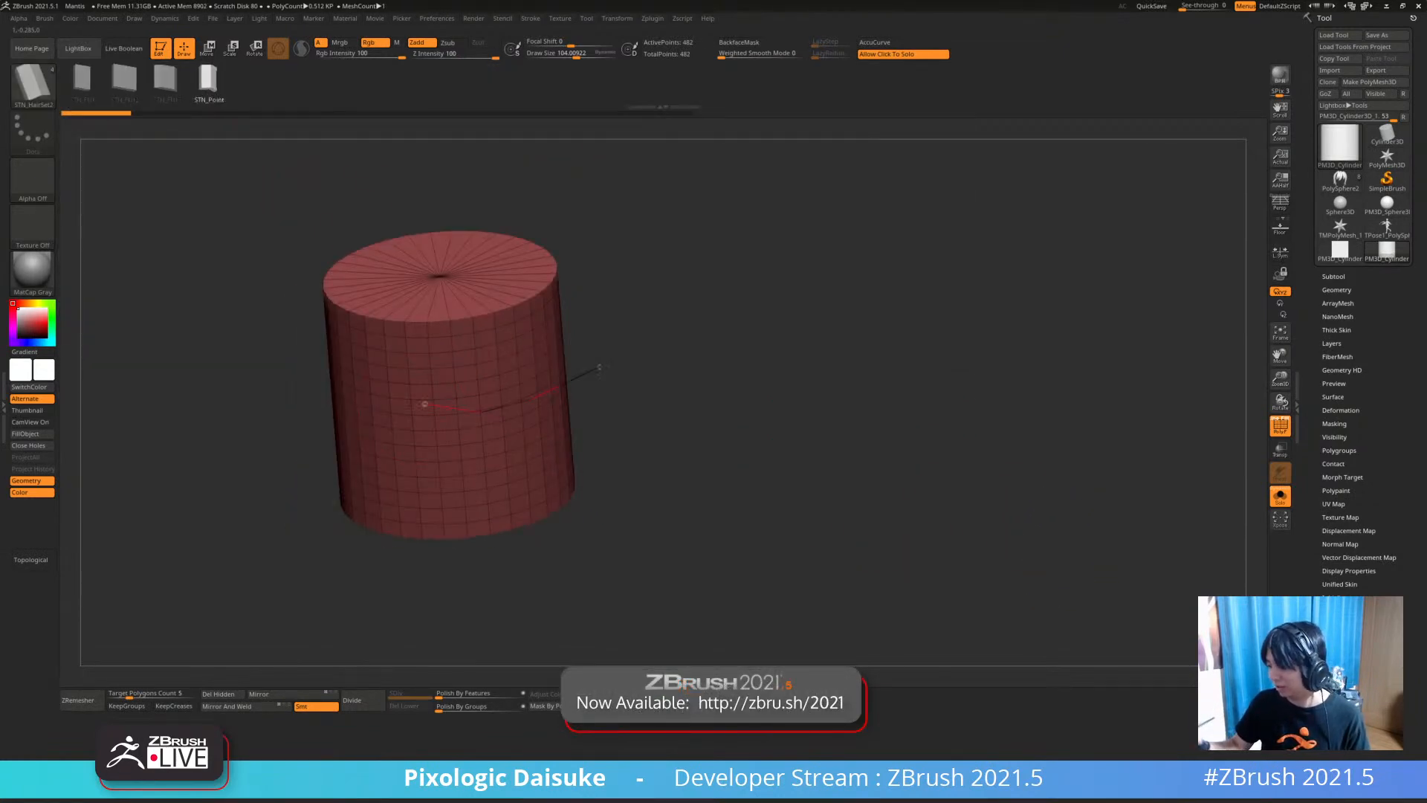
drag(767, 502, 879, 490)
mouse_move(714, 431)
mouse_down()
mouse_move(691, 423)
mouse_move(606, 261)
mouse_move(624, 268)
mouse_up()
right_drag(455, 377, 315, 320)
key(bracketright)
key(bracketright)
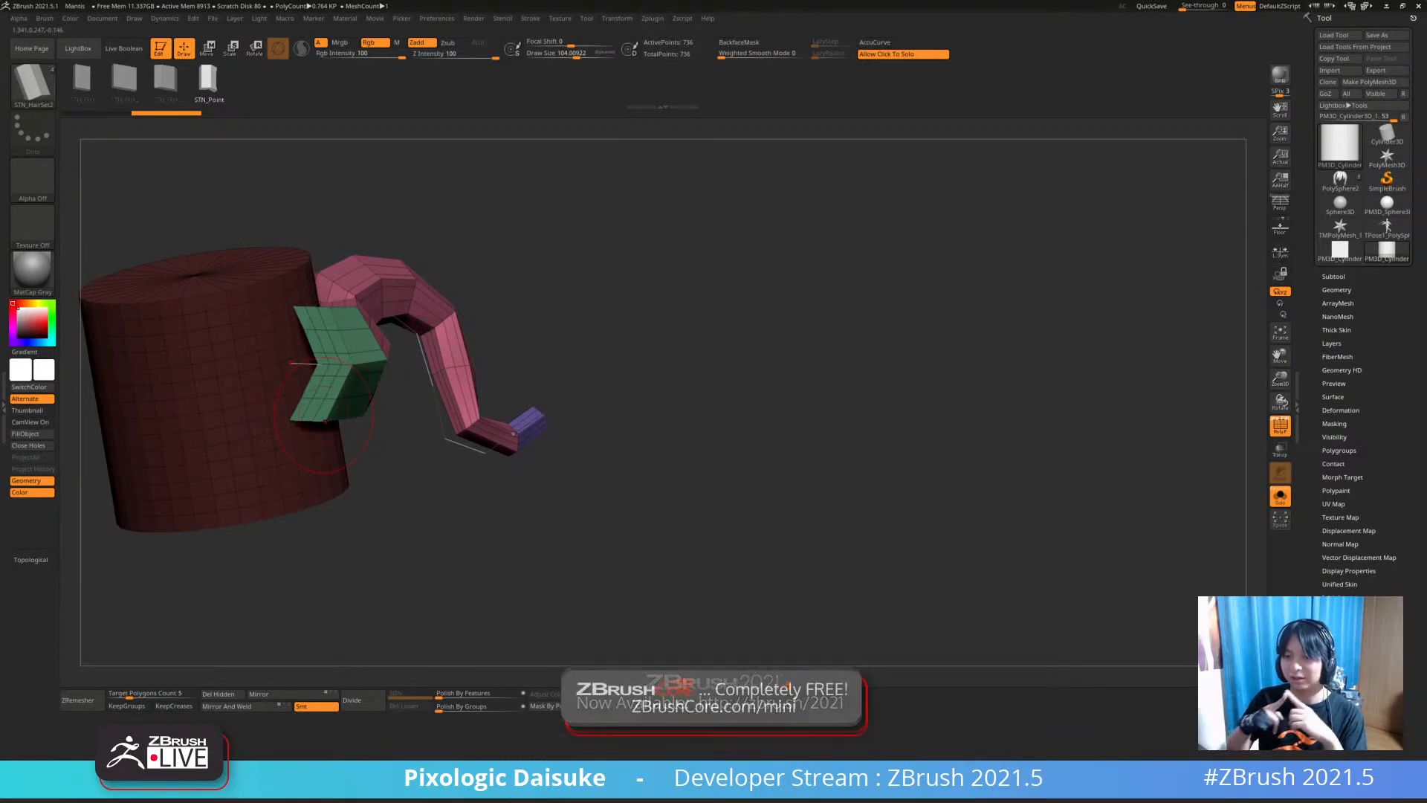
key(ctrl+z)
Try strands with the STN_Flat3 and STN_Flat2 meshes along curves out of the cylinder's side, undoing each one
drag(416, 407, 297, 381)
mouse_move(653, 401)
mouse_down()
mouse_move(647, 495)
mouse_move(699, 509)
mouse_up()
drag(368, 361, 359, 386)
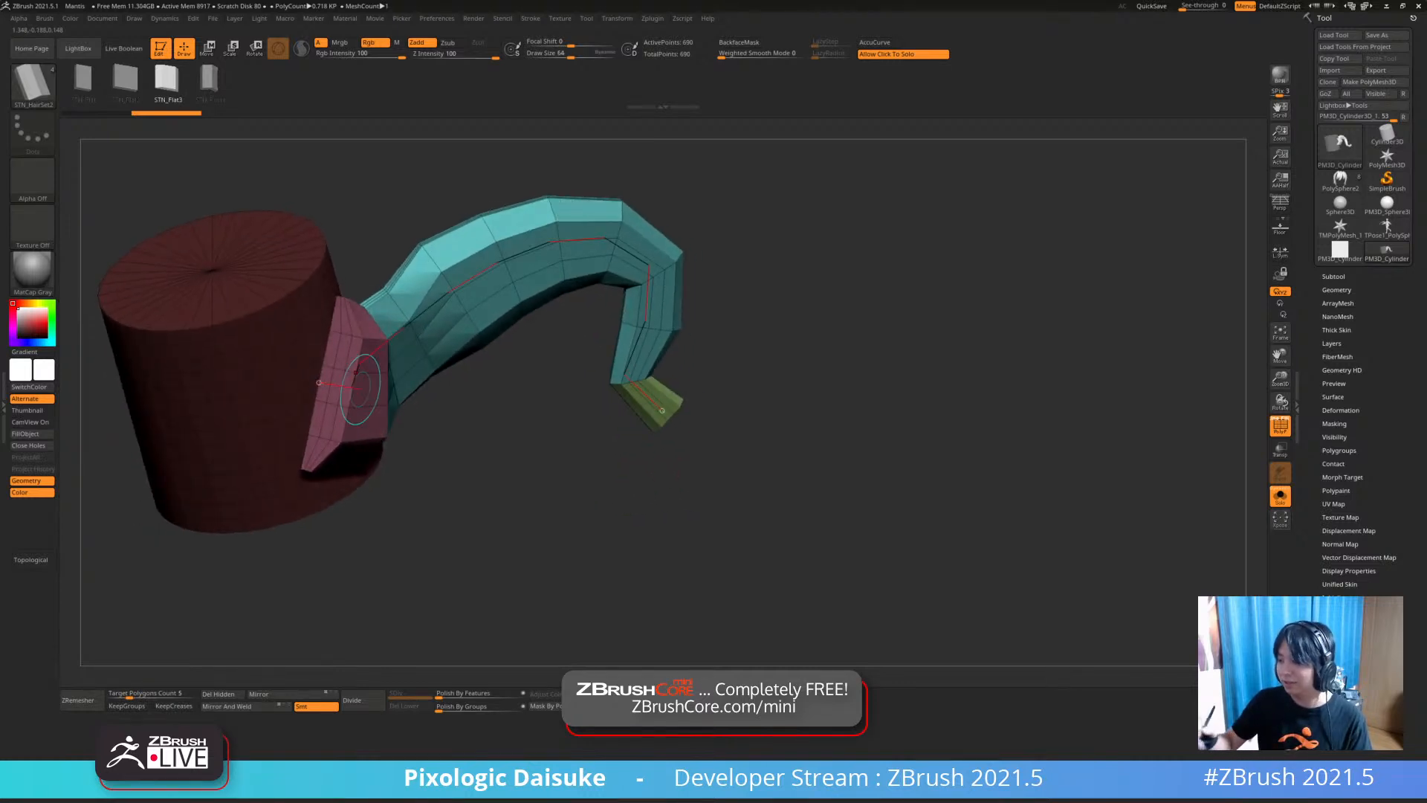
key(ctrl+z)
drag(681, 482, 702, 493)
key(ctrl+z)
Select the STN_Flat mesh of the hair brush and reduce the draw size to about 41
click(562, 45)
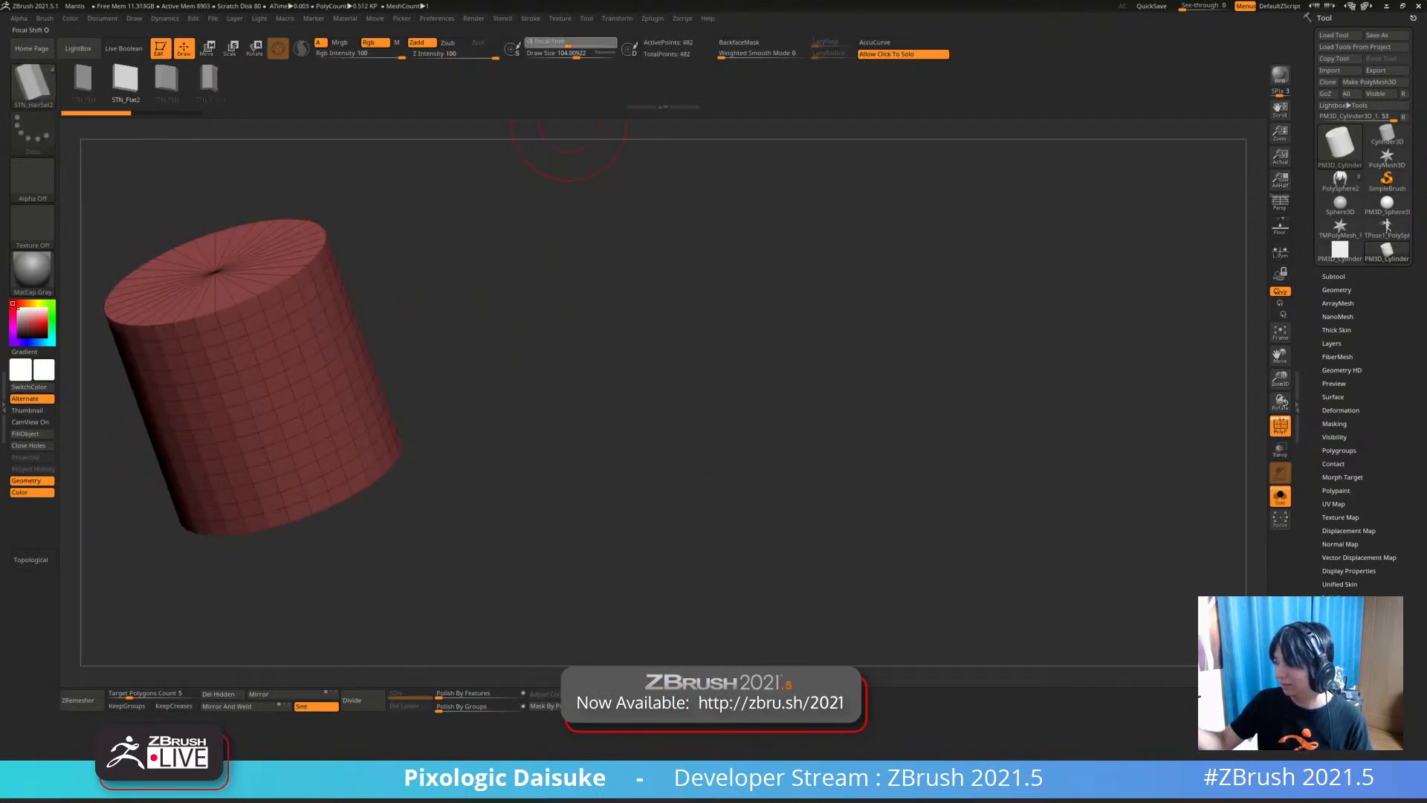
click(84, 82)
click(572, 54)
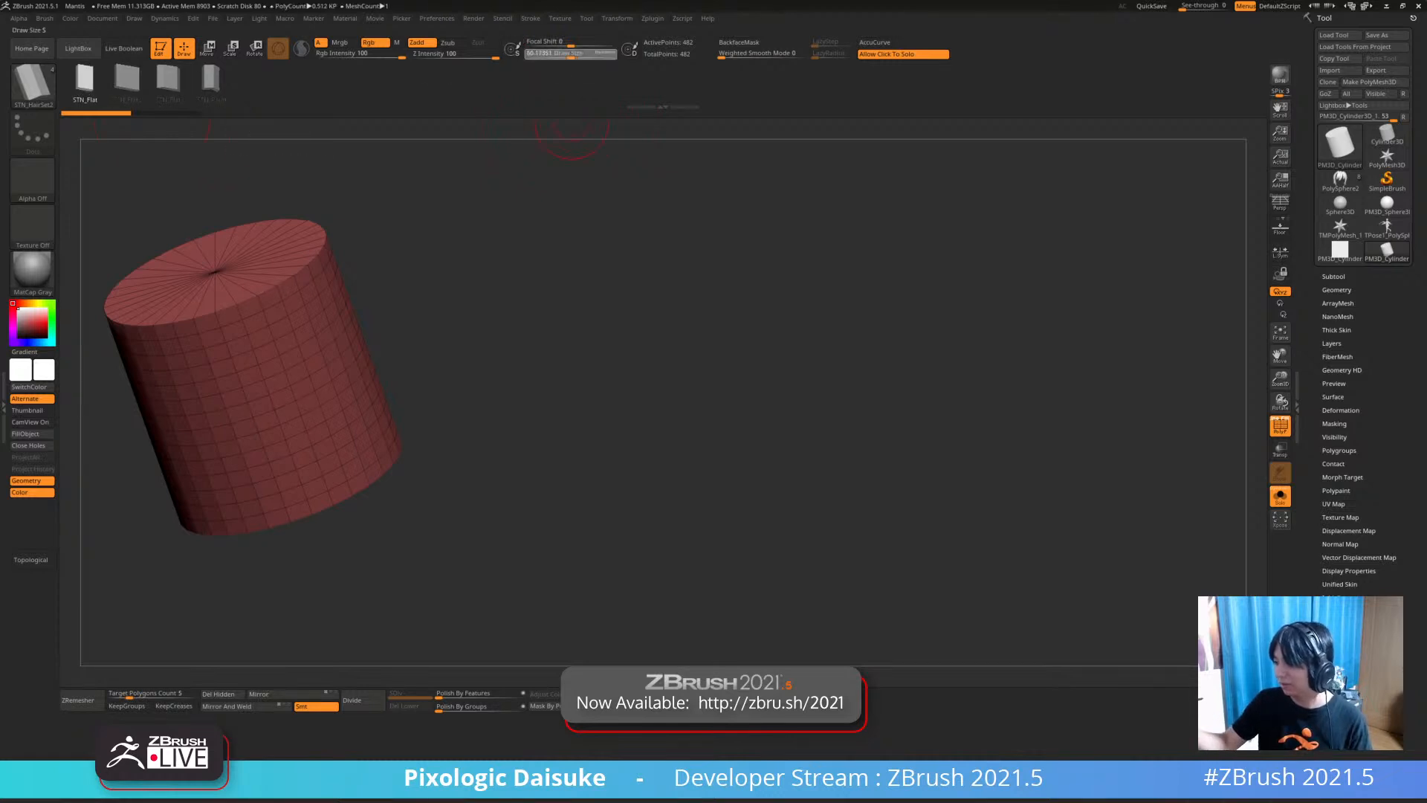
Draw a wavy STN_Flat strand out of the cylinder's side and undo it
drag(631, 424, 691, 462)
drag(483, 520, 487, 490)
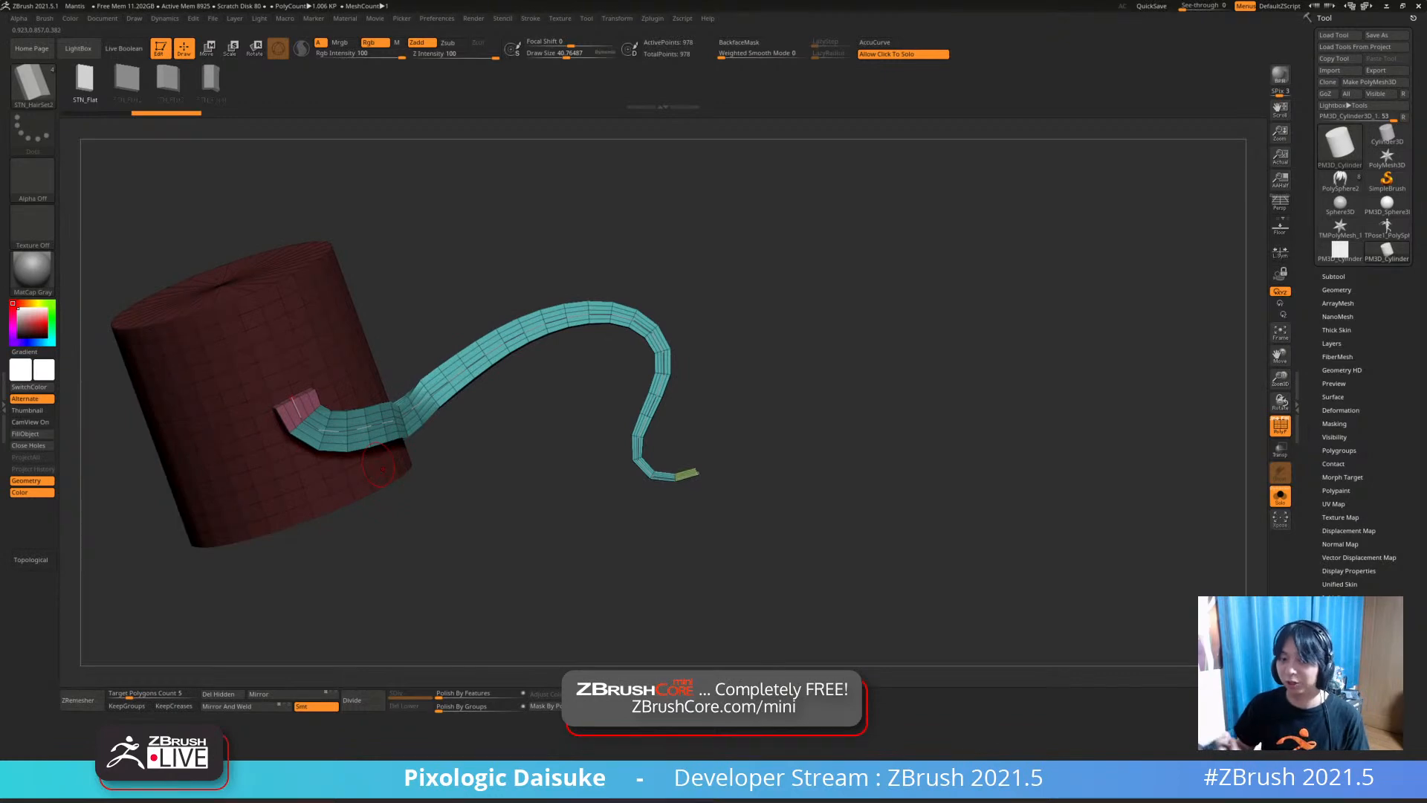
key(ctrl+z)
Switch from the cylinder to the PolySphere2 character tool with its hair strands as the active subtool
drag(524, 489, 565, 520)
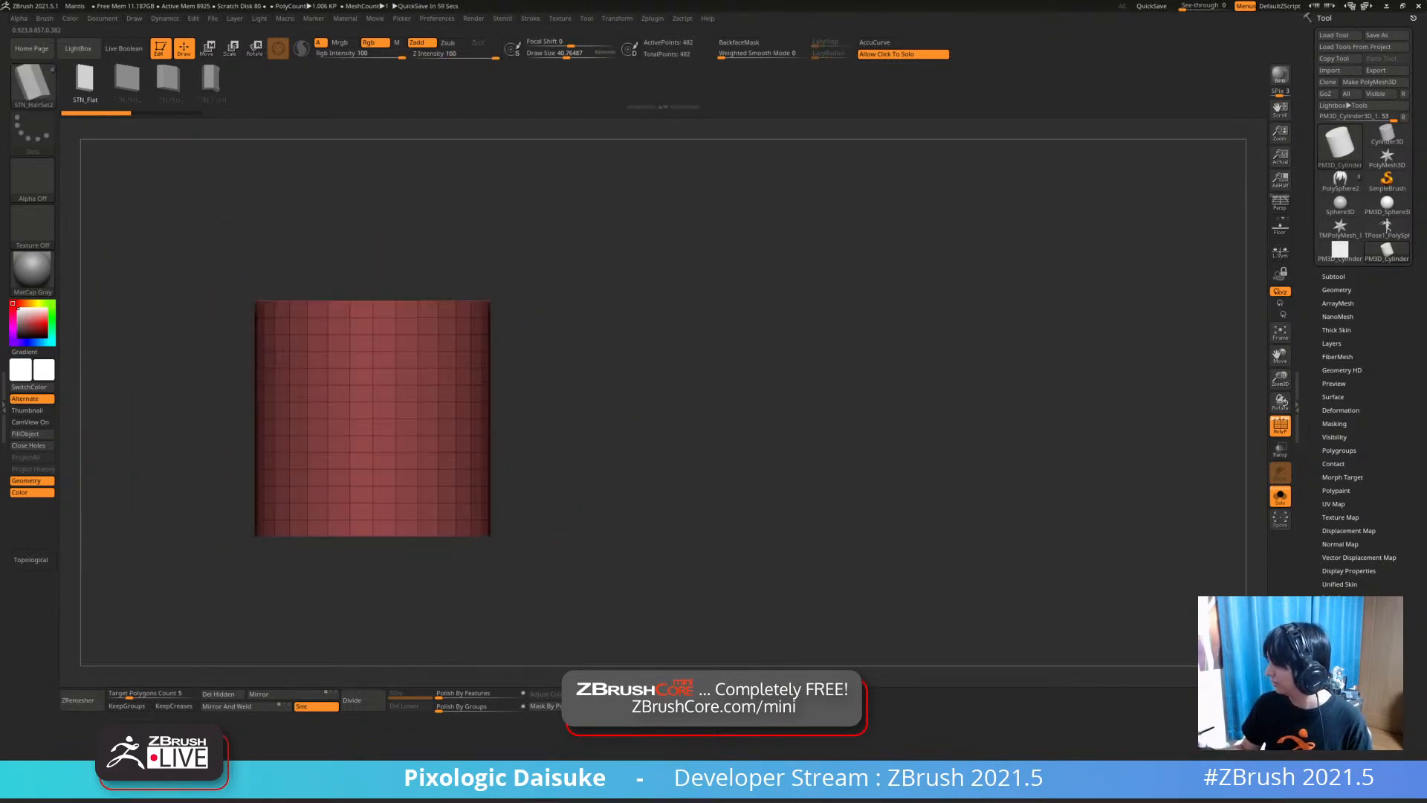
click(1387, 229)
drag(743, 445, 821, 464)
drag(419, 446, 364, 448)
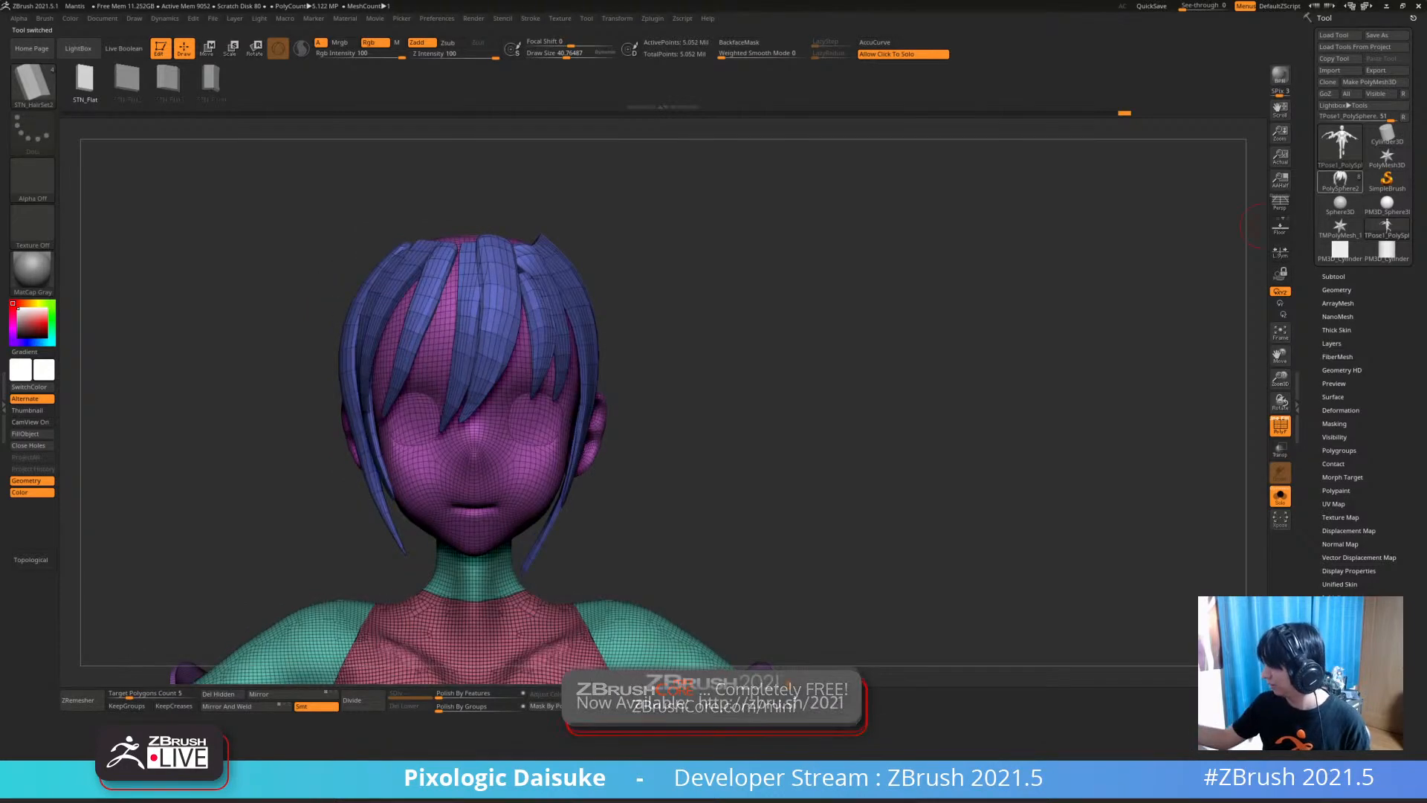
click(1340, 179)
alt+drag(731, 447, 708, 404)
click(671, 350)
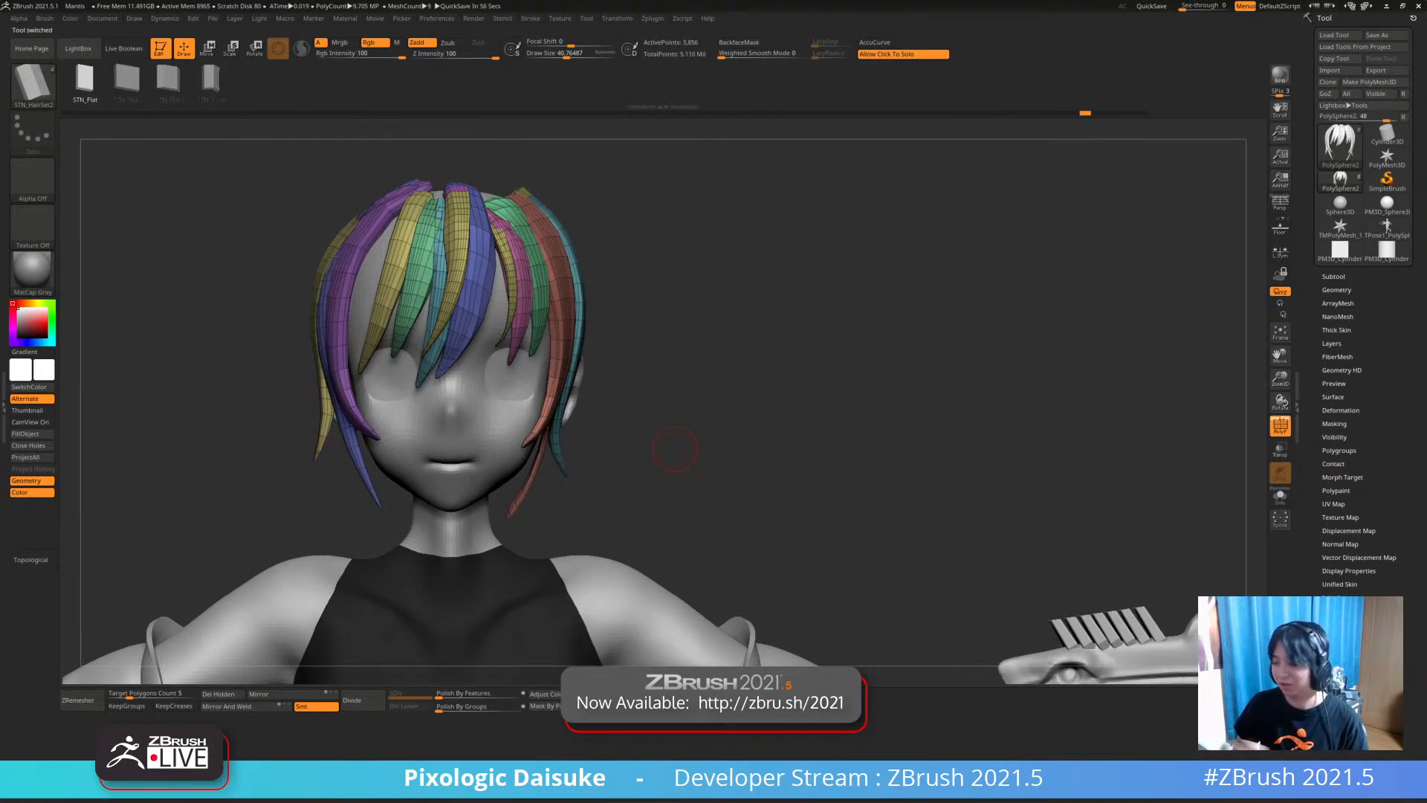
Examine the character's bangs and side hair strands from the front and both sides
drag(675, 446, 575, 513)
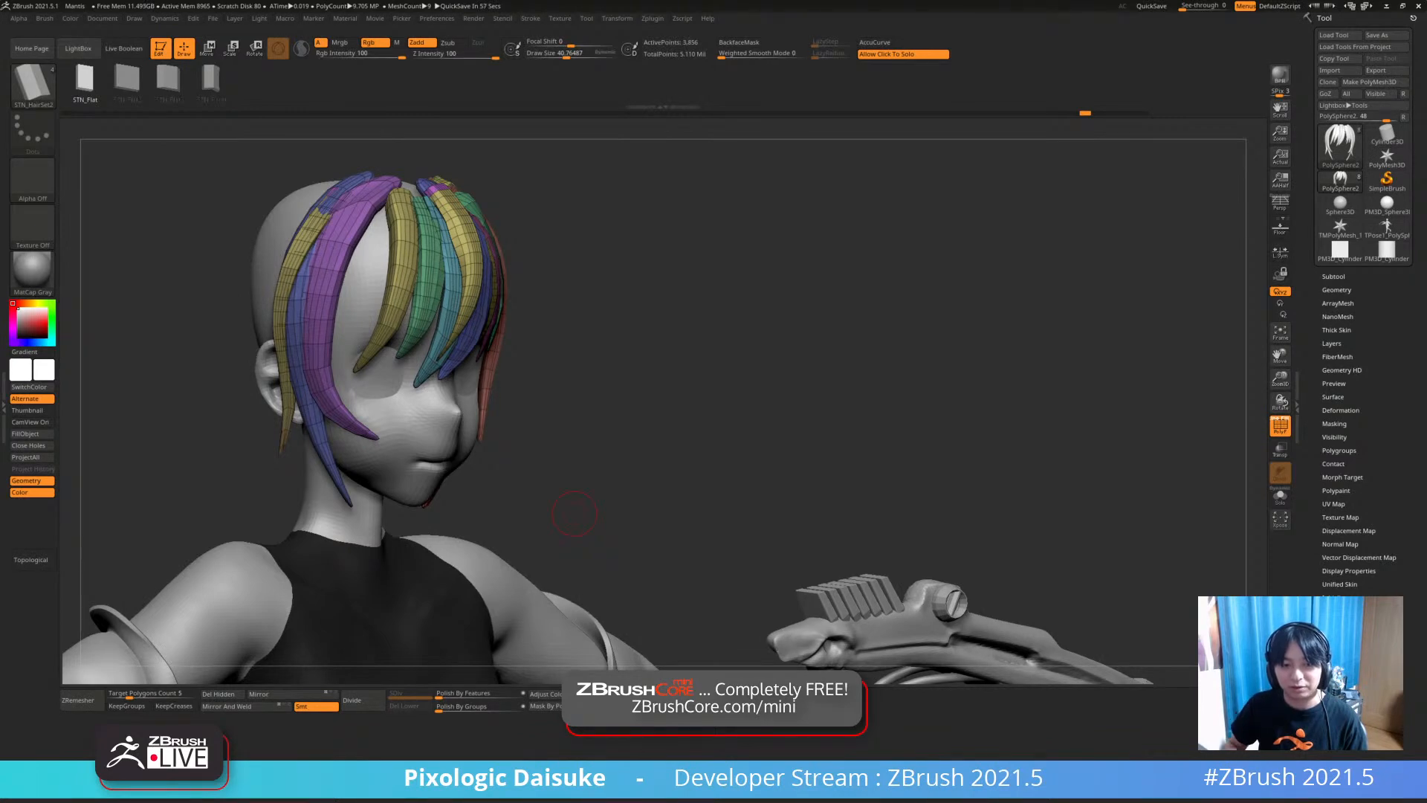
drag(646, 459, 613, 465)
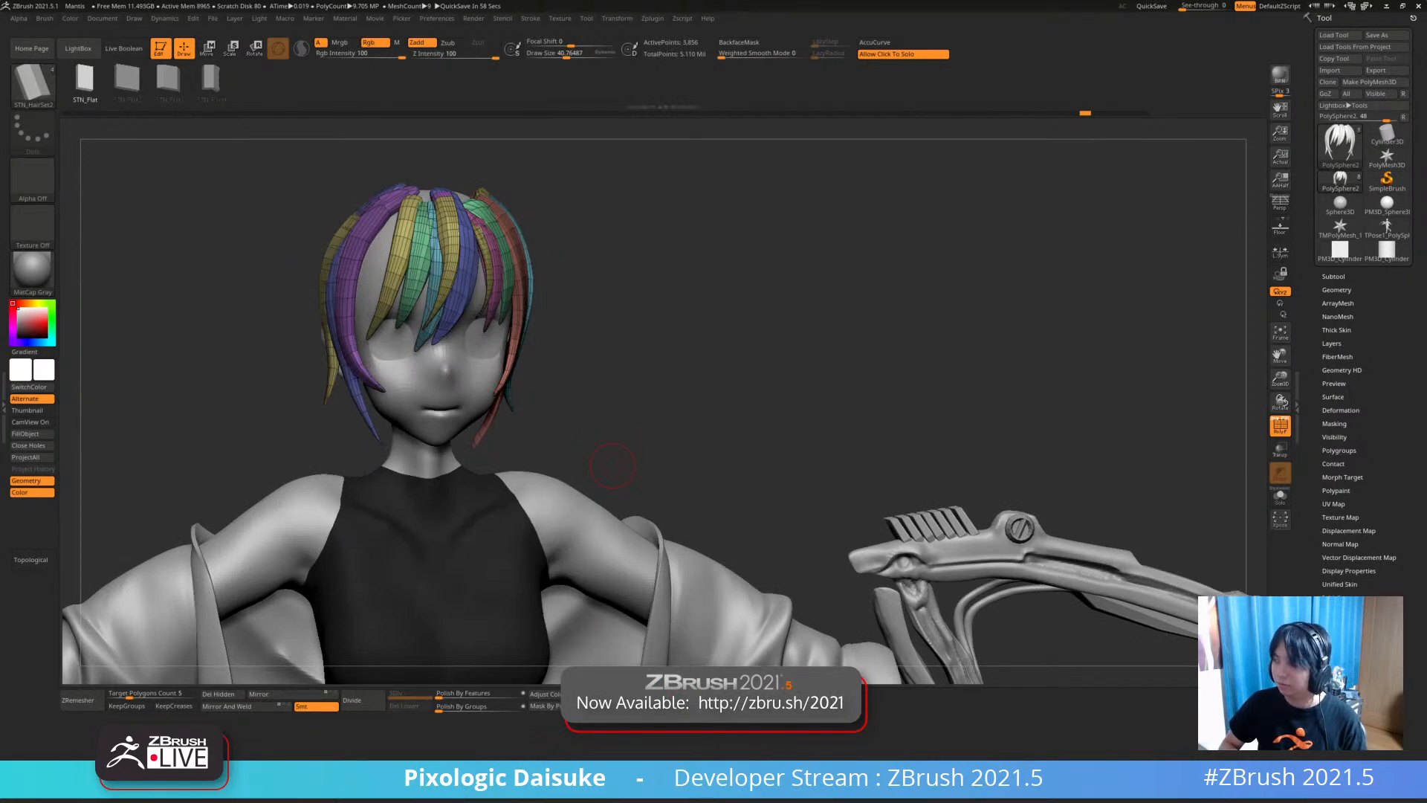
ctrl+right_drag(612, 465, 630, 518)
drag(630, 517, 885, 513)
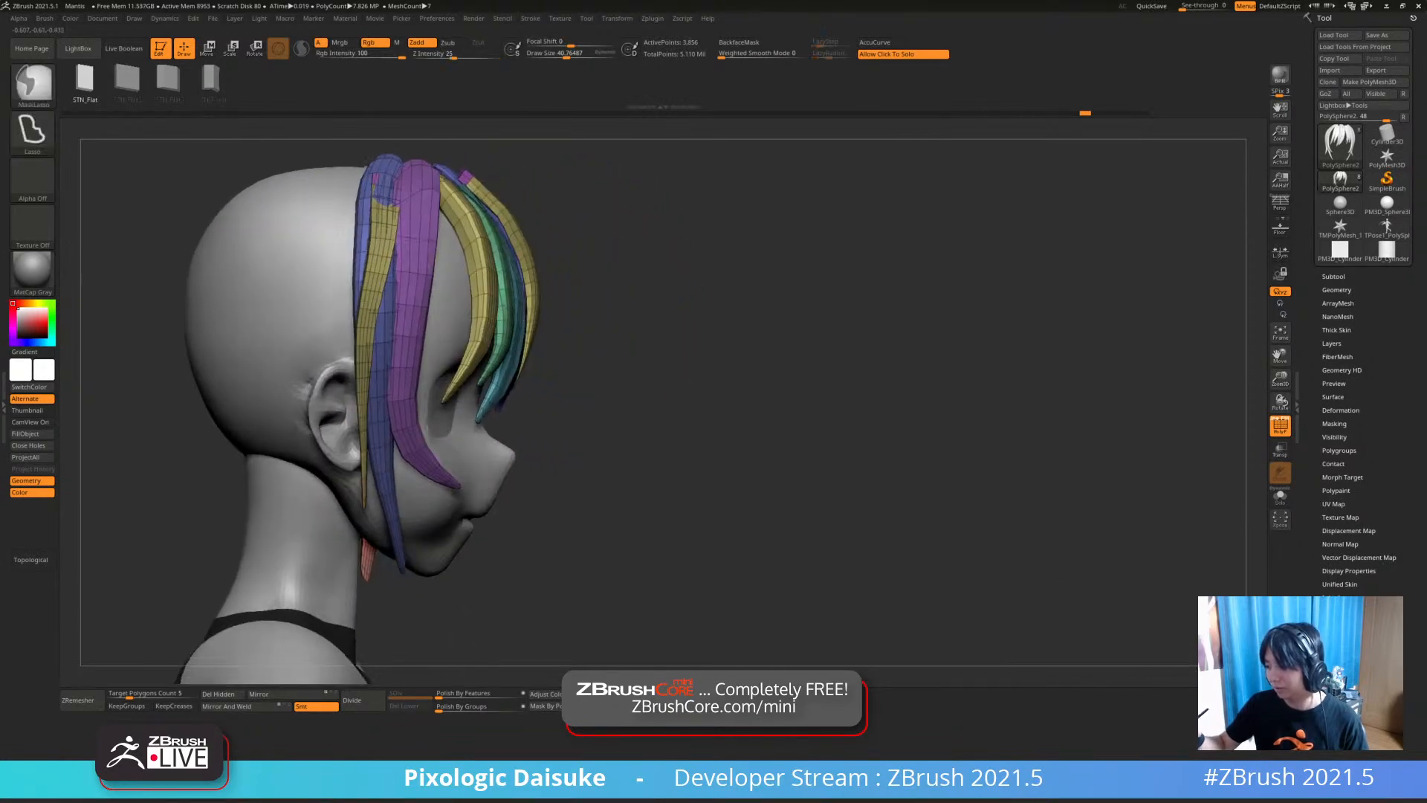
ctrl+right_drag(884, 512, 803, 499)
shift+drag(788, 513, 718, 512)
drag(572, 448, 550, 544)
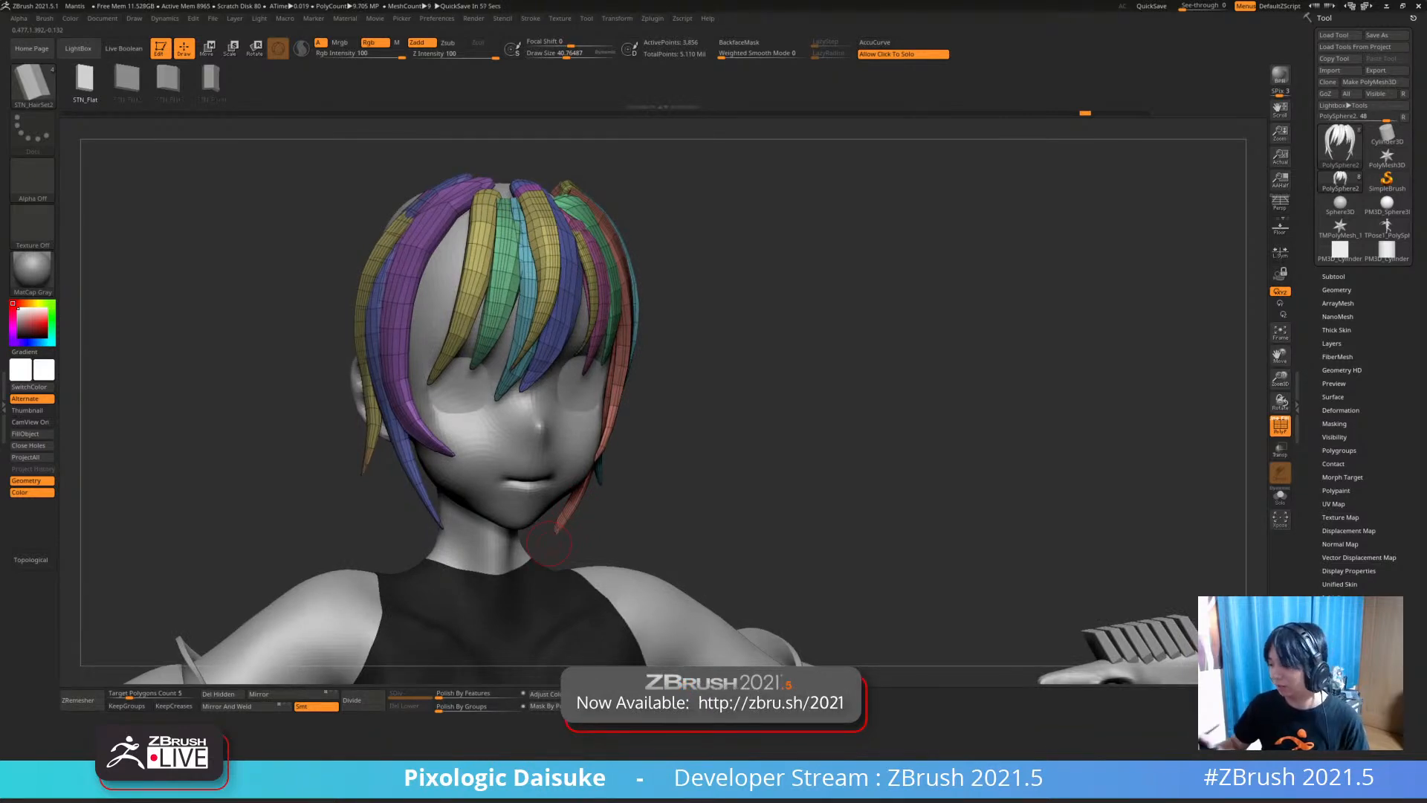
drag(533, 511, 462, 541)
ctrl+right_drag(461, 542, 498, 515)
shift+right_drag(654, 565, 405, 541)
mouse_move(529, 534)
right_down()
mouse_move(507, 532)
mouse_move(487, 495)
mouse_move(487, 536)
mouse_move(509, 534)
right_up()
mouse_move(506, 309)
ctrl+right_down()
mouse_move(506, 350)
mouse_move(477, 350)
ctrl+right_up()
Try an STN_Flat strand over the side lock below the ear, accepting removal of the newer undo history, and undo it
drag(483, 513, 455, 563)
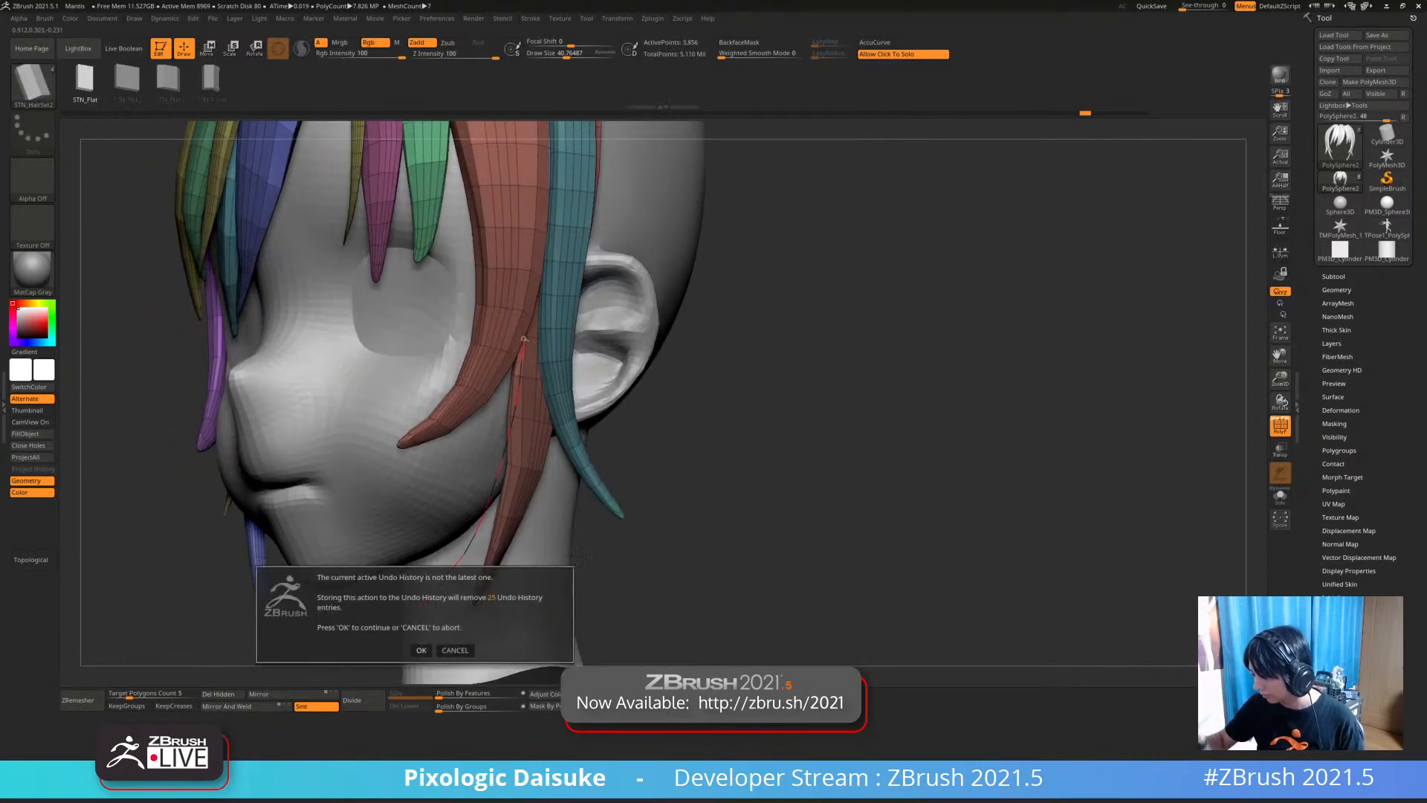
click(421, 650)
key(ctrl+z)
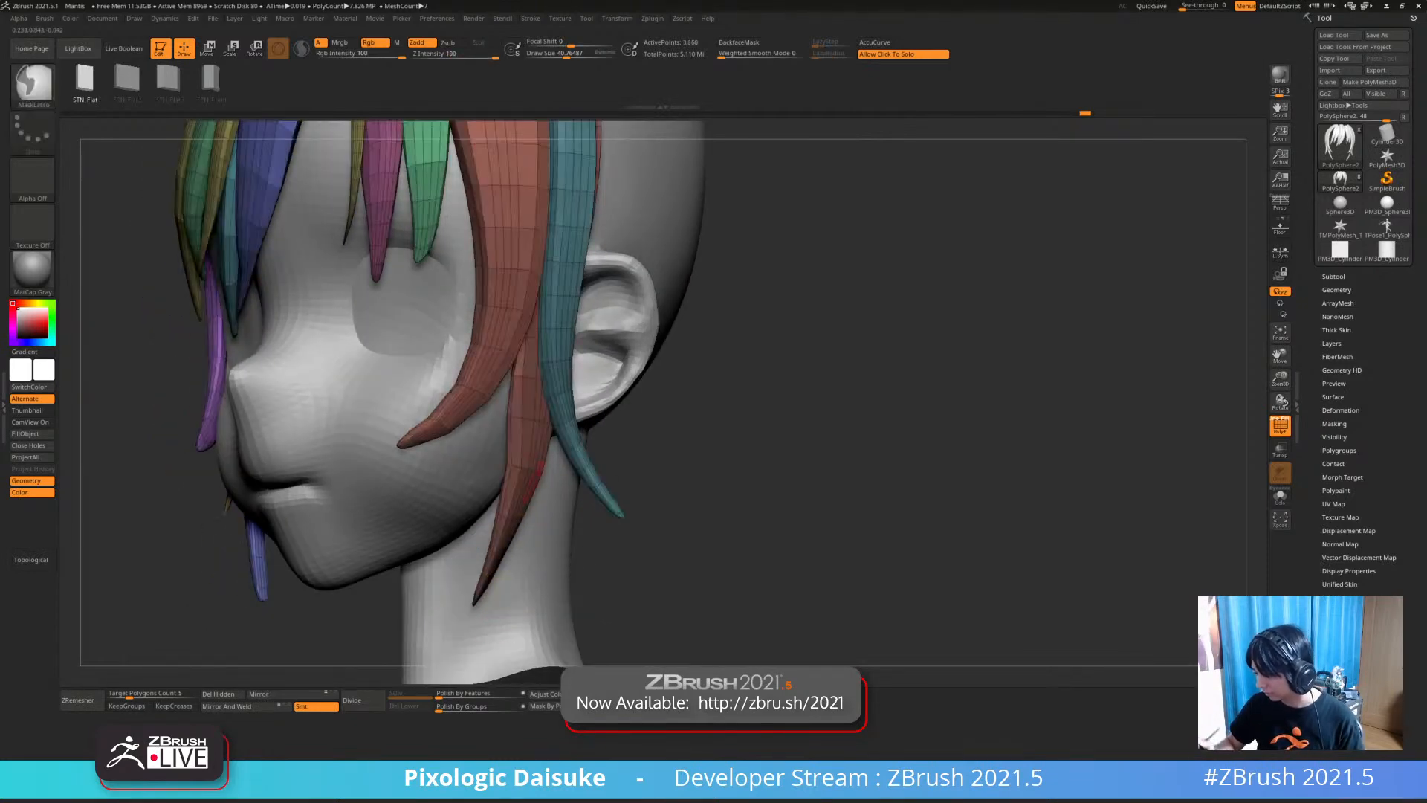
click(524, 345)
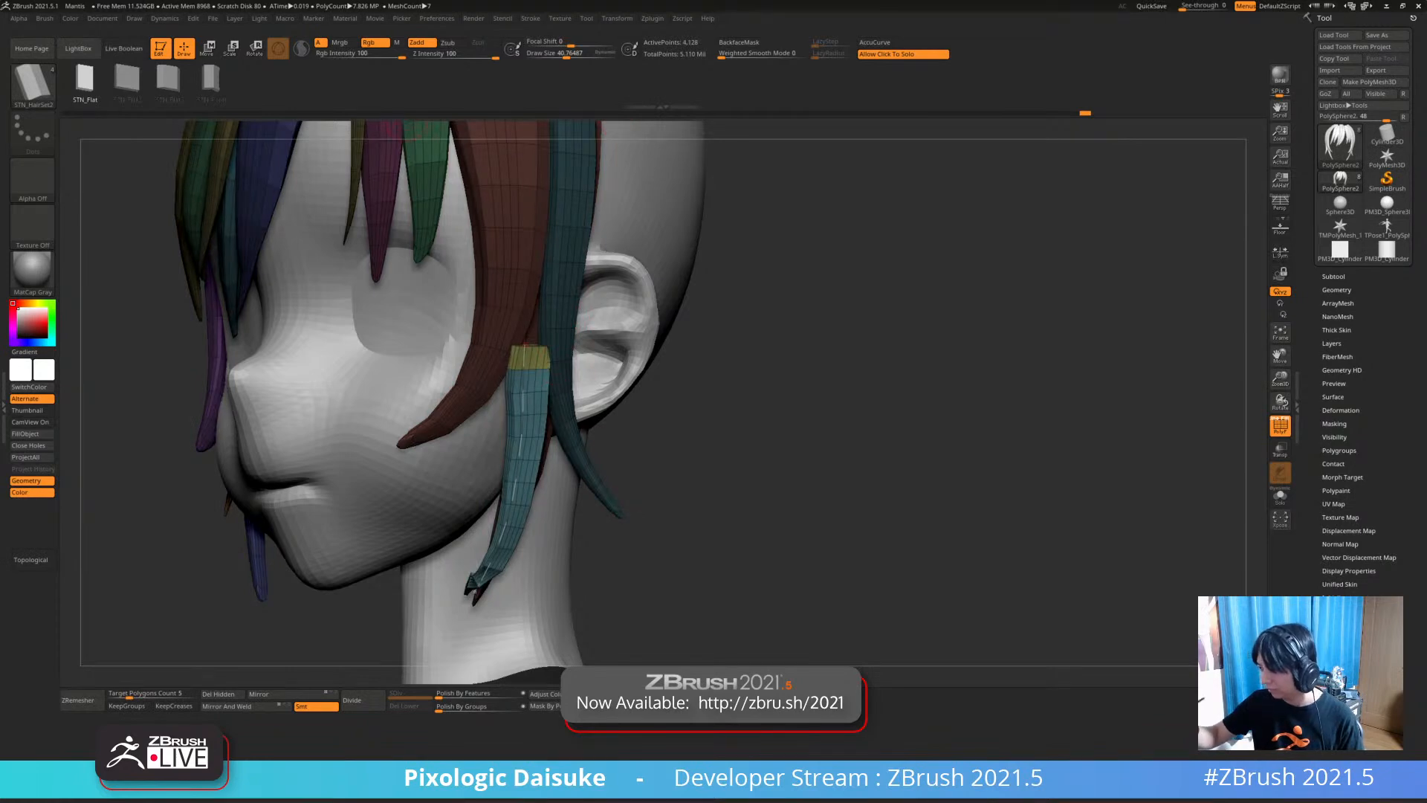
drag(745, 197, 678, 186)
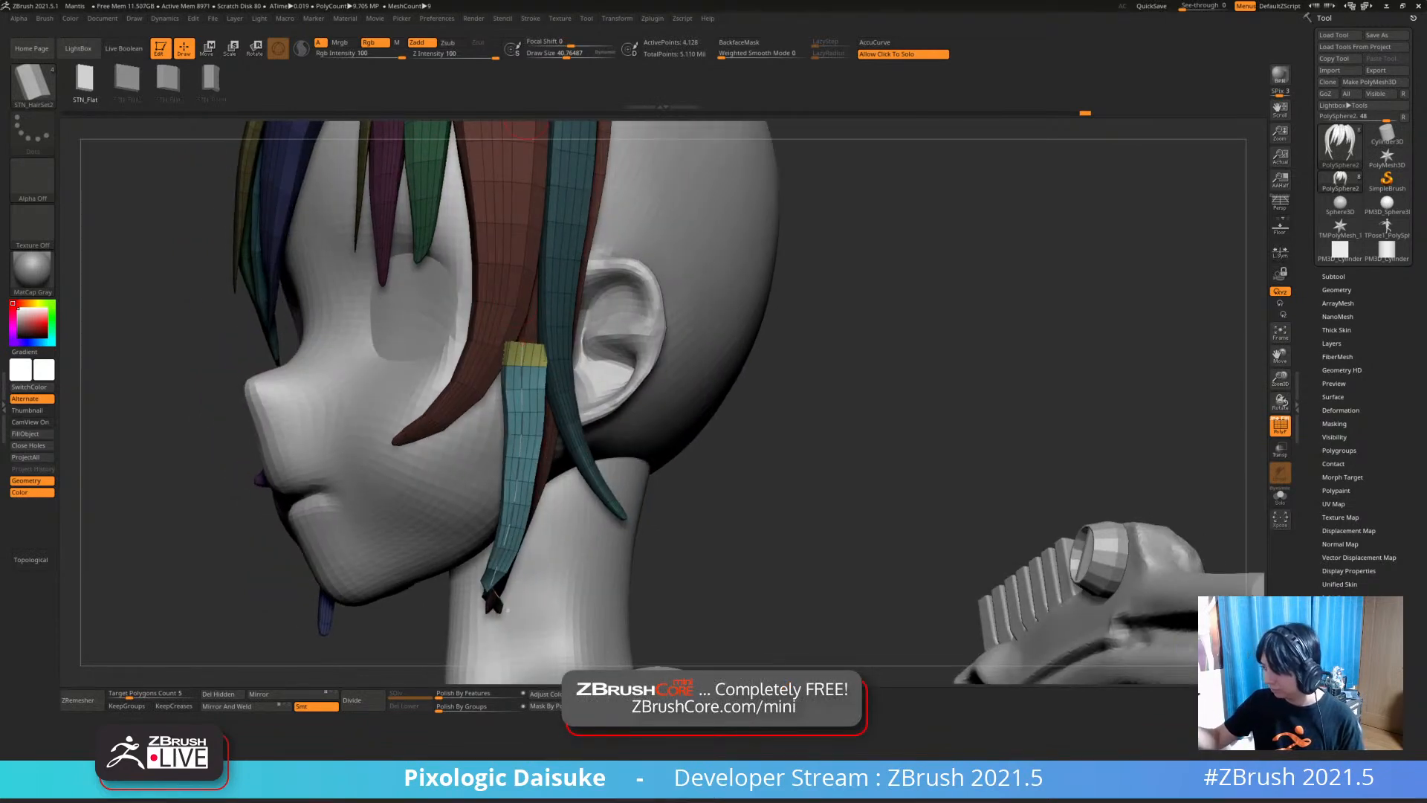
key(ctrl+z)
Try the side-lock strand at a much smaller draw size and at about 28, undoing the attempts
drag(788, 245, 751, 227)
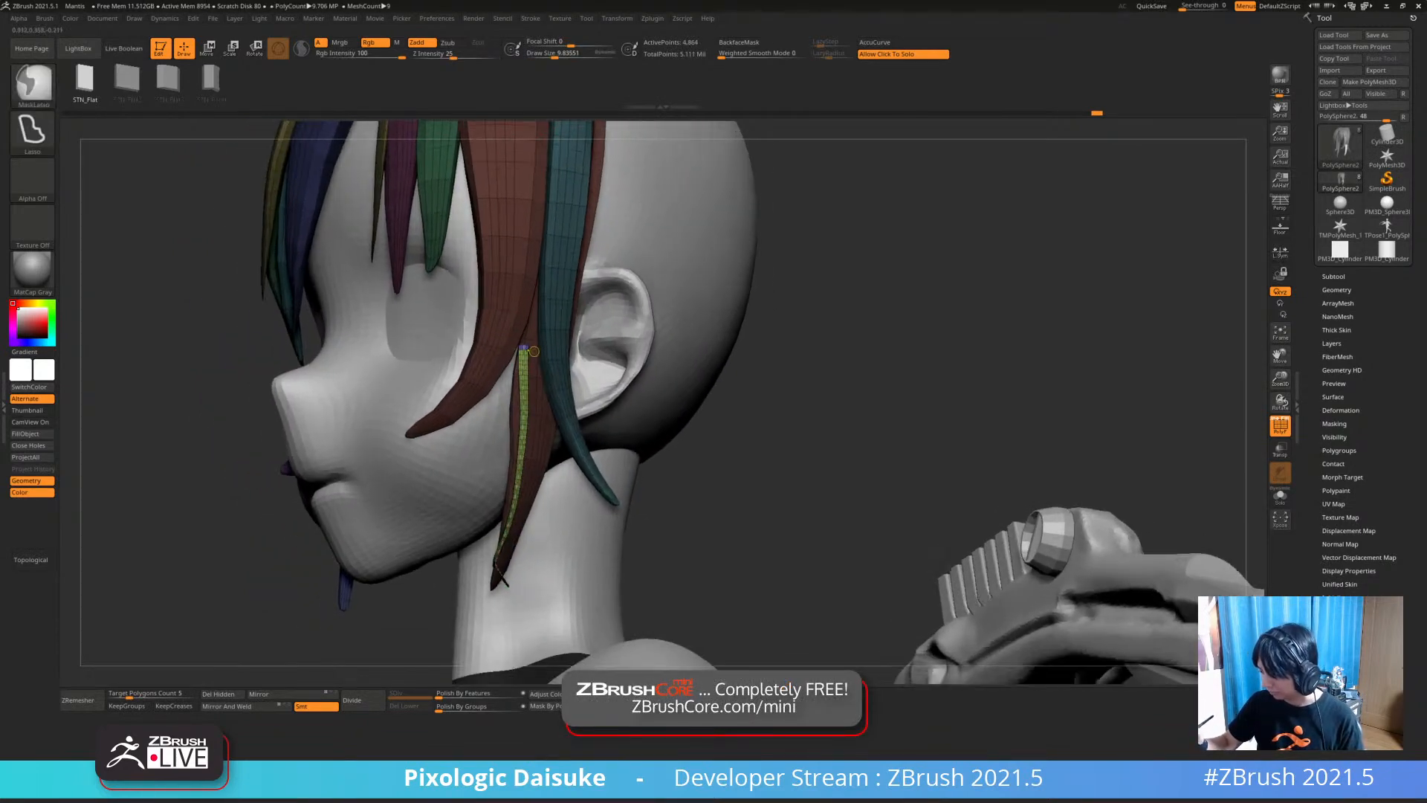
click(525, 346)
click(555, 56)
right_drag(503, 582, 579, 553)
drag(497, 586, 482, 593)
mouse_move(484, 588)
right_down()
mouse_move(513, 557)
mouse_move(543, 617)
mouse_move(576, 614)
mouse_move(465, 606)
mouse_move(557, 599)
mouse_move(513, 591)
right_up()
key(ctrl+z)
click(530, 183)
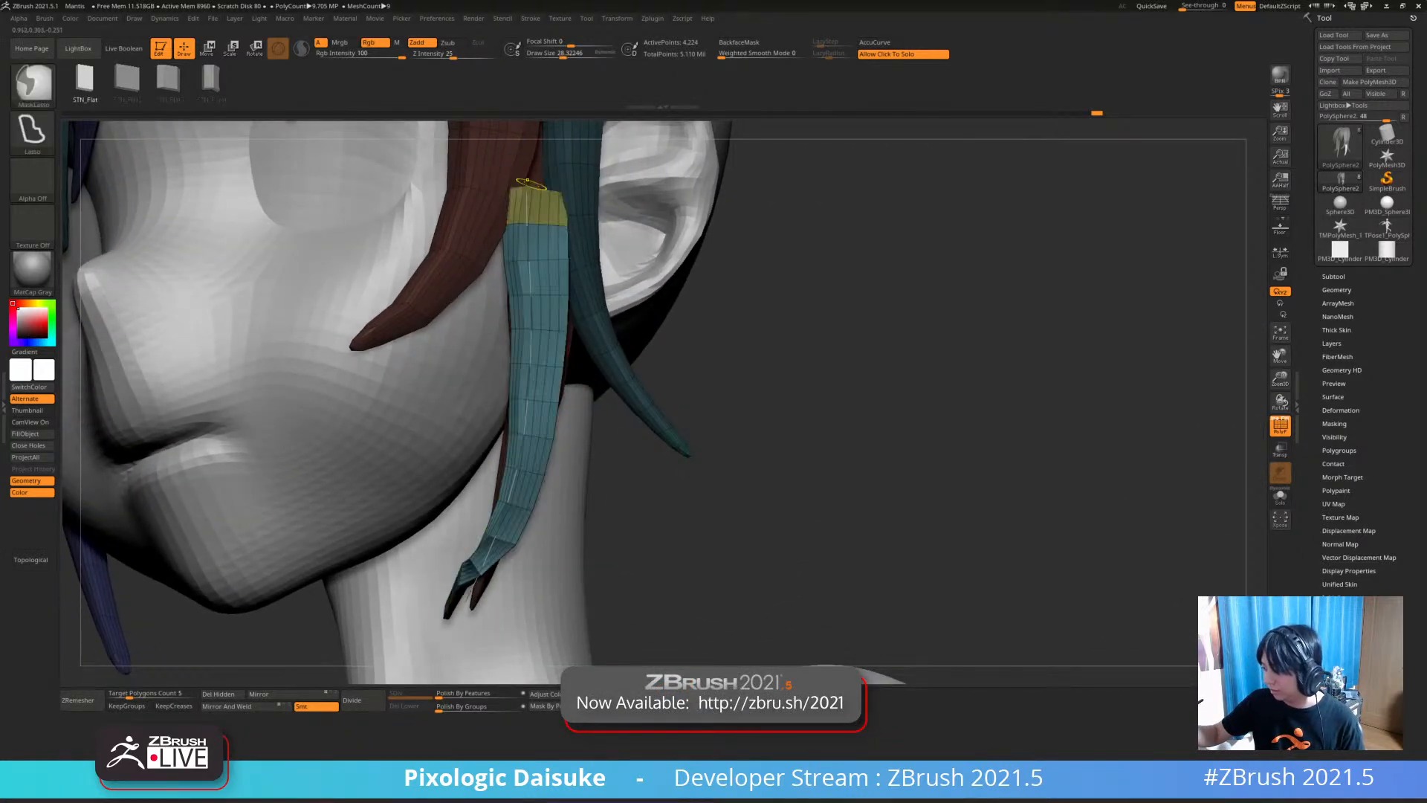
key(ctrl+z)
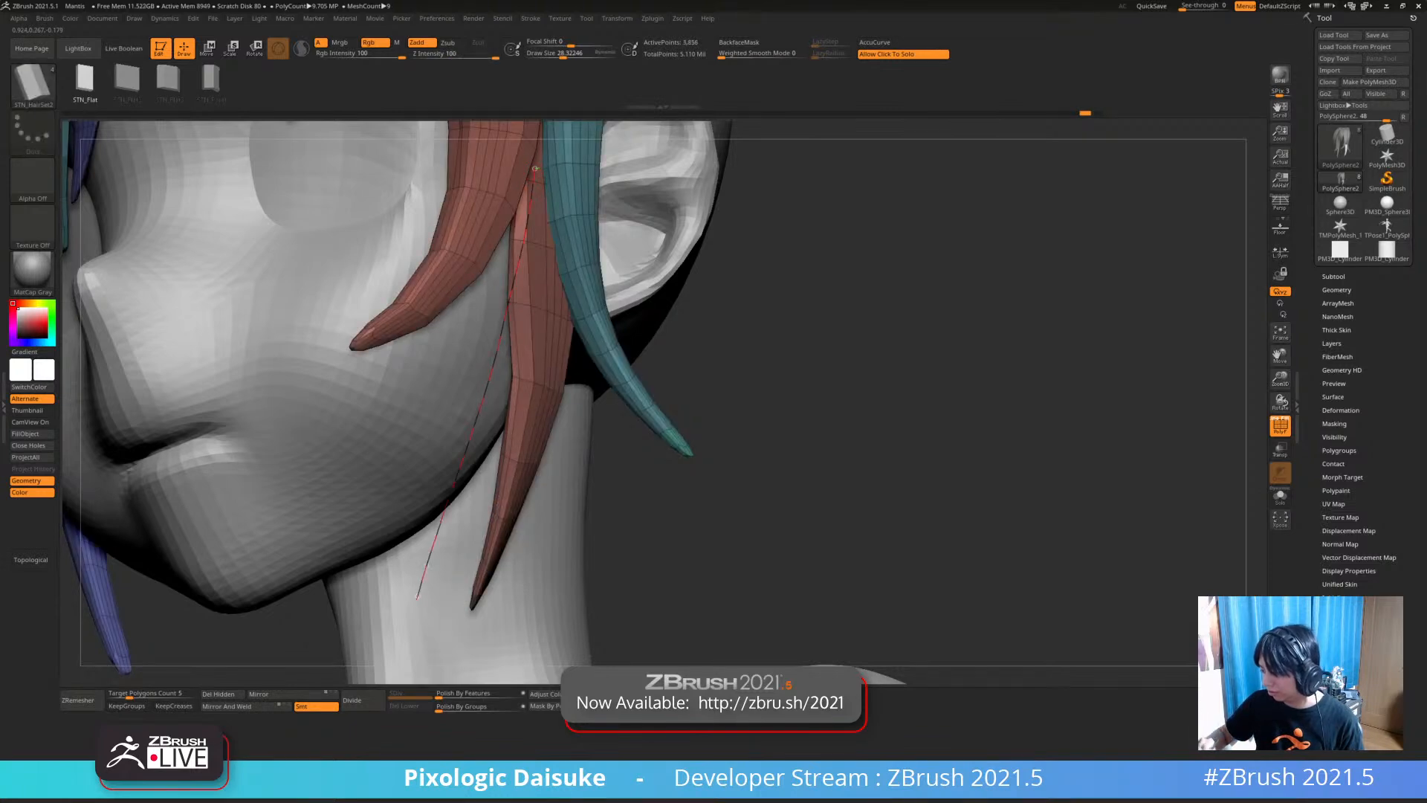
Try strands from the side lock to the neck and along the jaw, reviewing the curve modifiers and undoing both strands
drag(420, 587, 412, 626)
right_drag(413, 626, 470, 598)
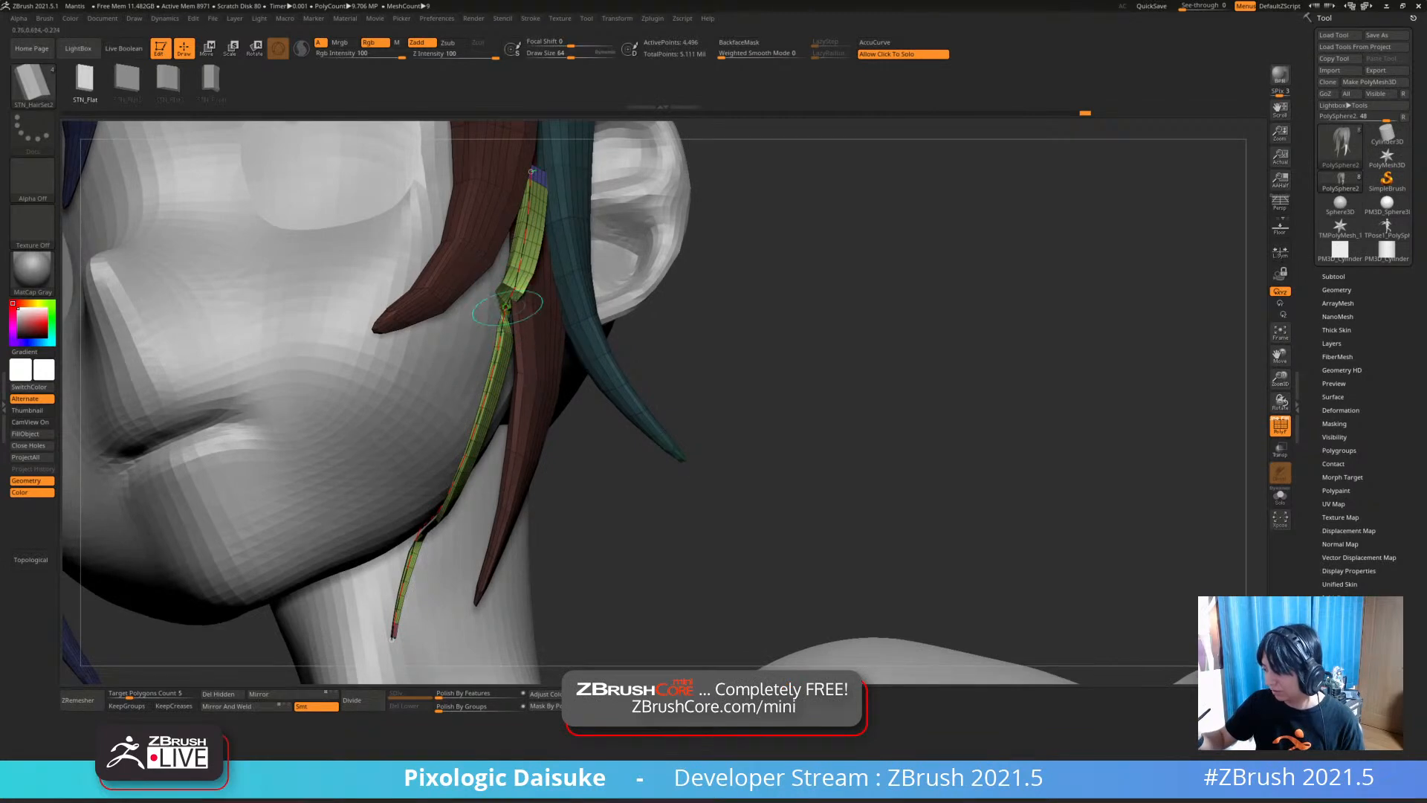
click(530, 18)
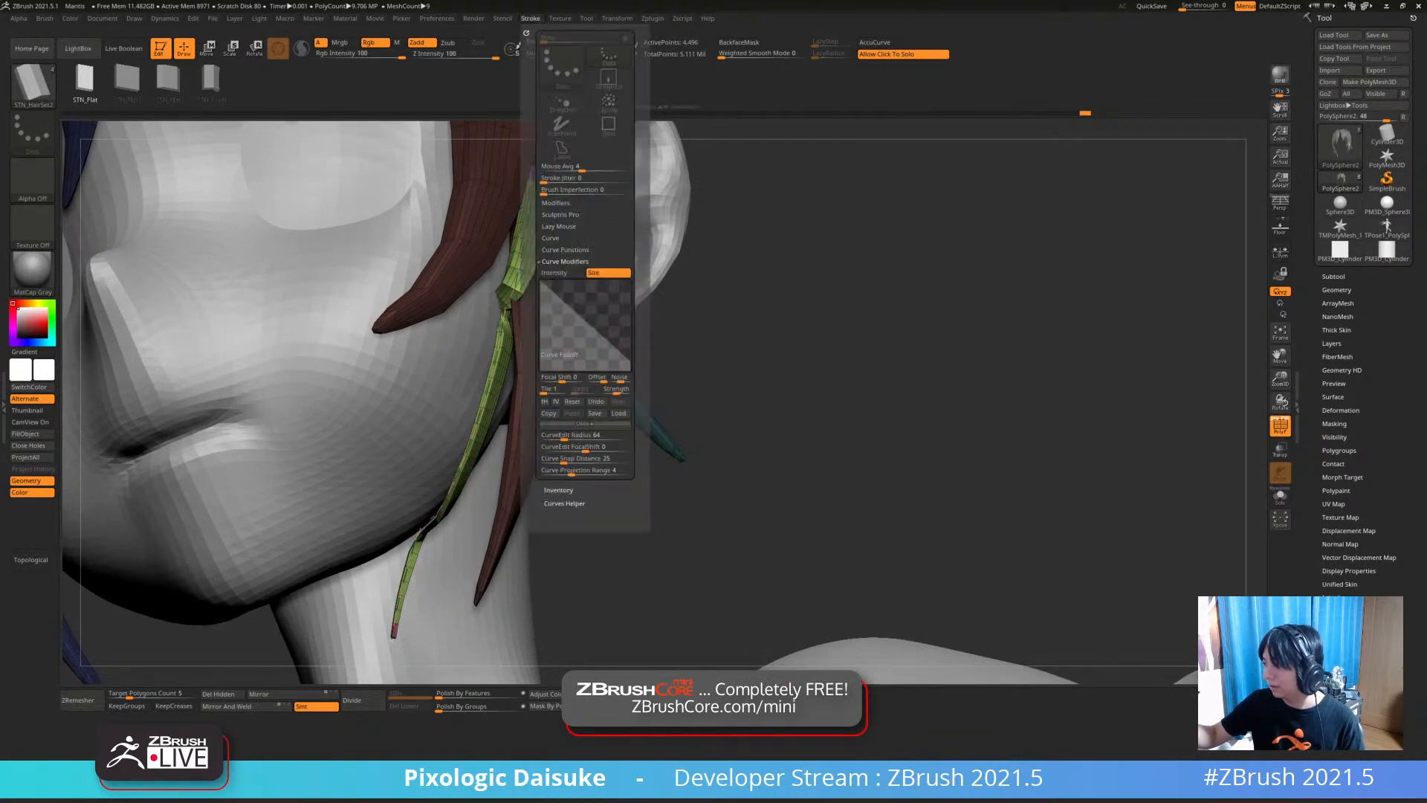
mouse_move(436, 18)
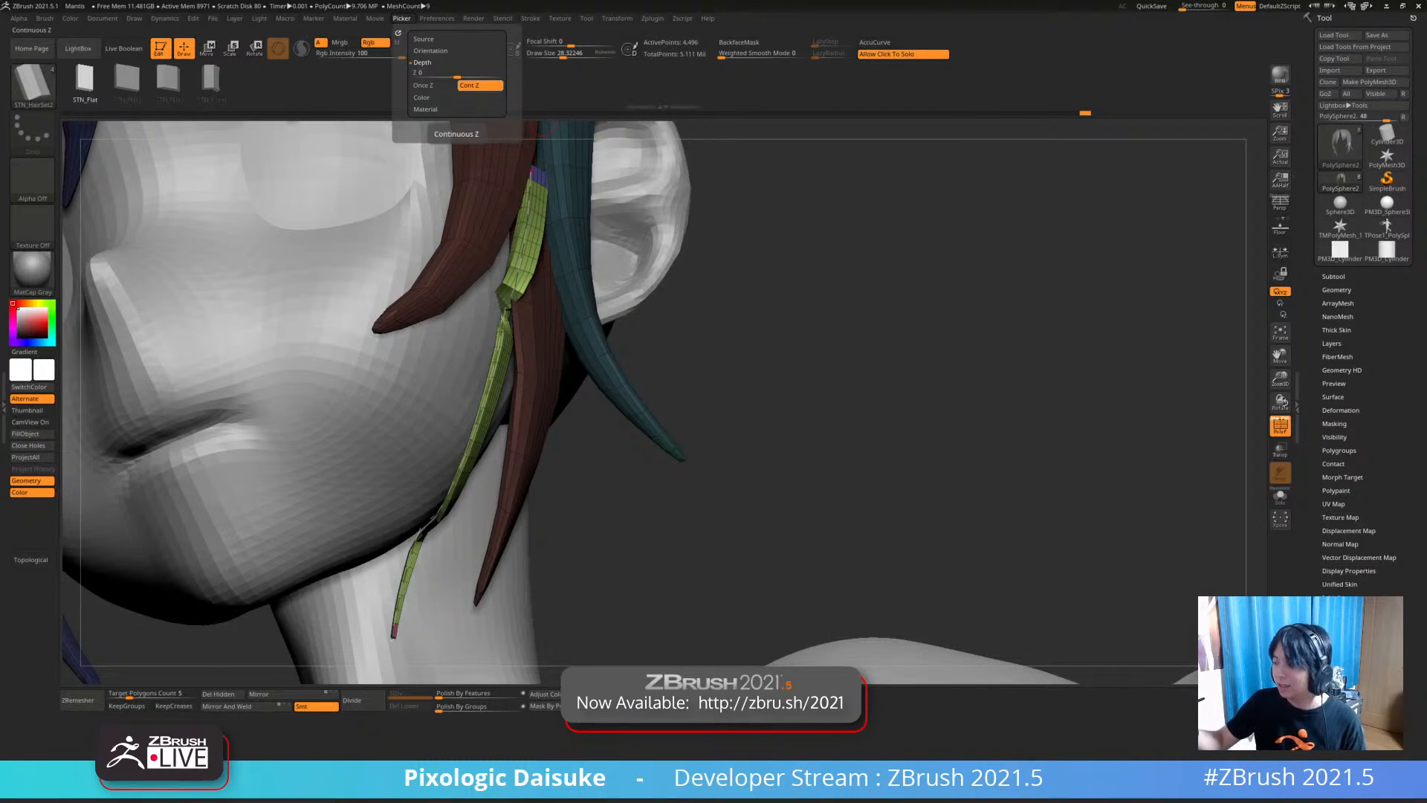
key(ctrl+z)
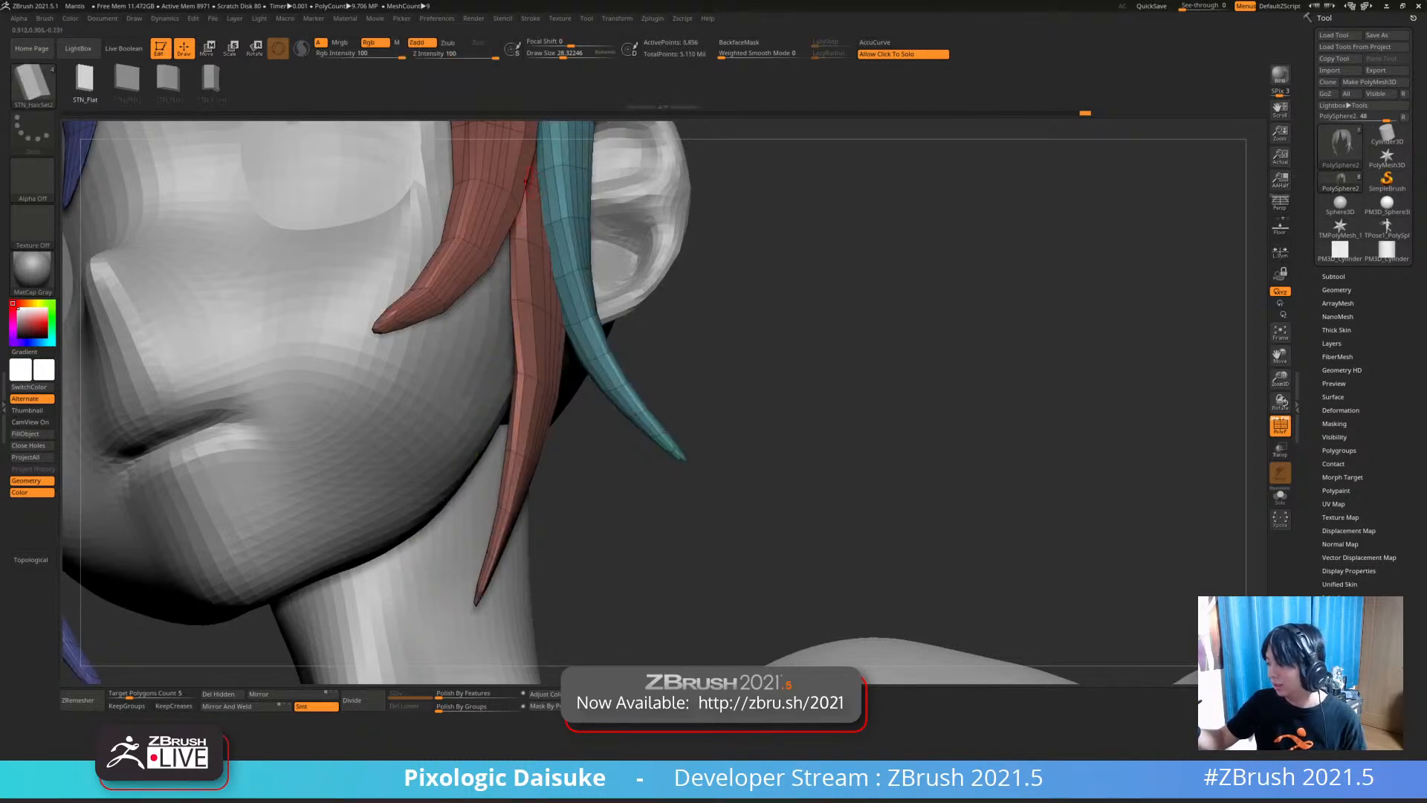
mouse_move(530, 175)
mouse_down()
mouse_move(494, 356)
mouse_move(393, 493)
mouse_move(342, 527)
mouse_up()
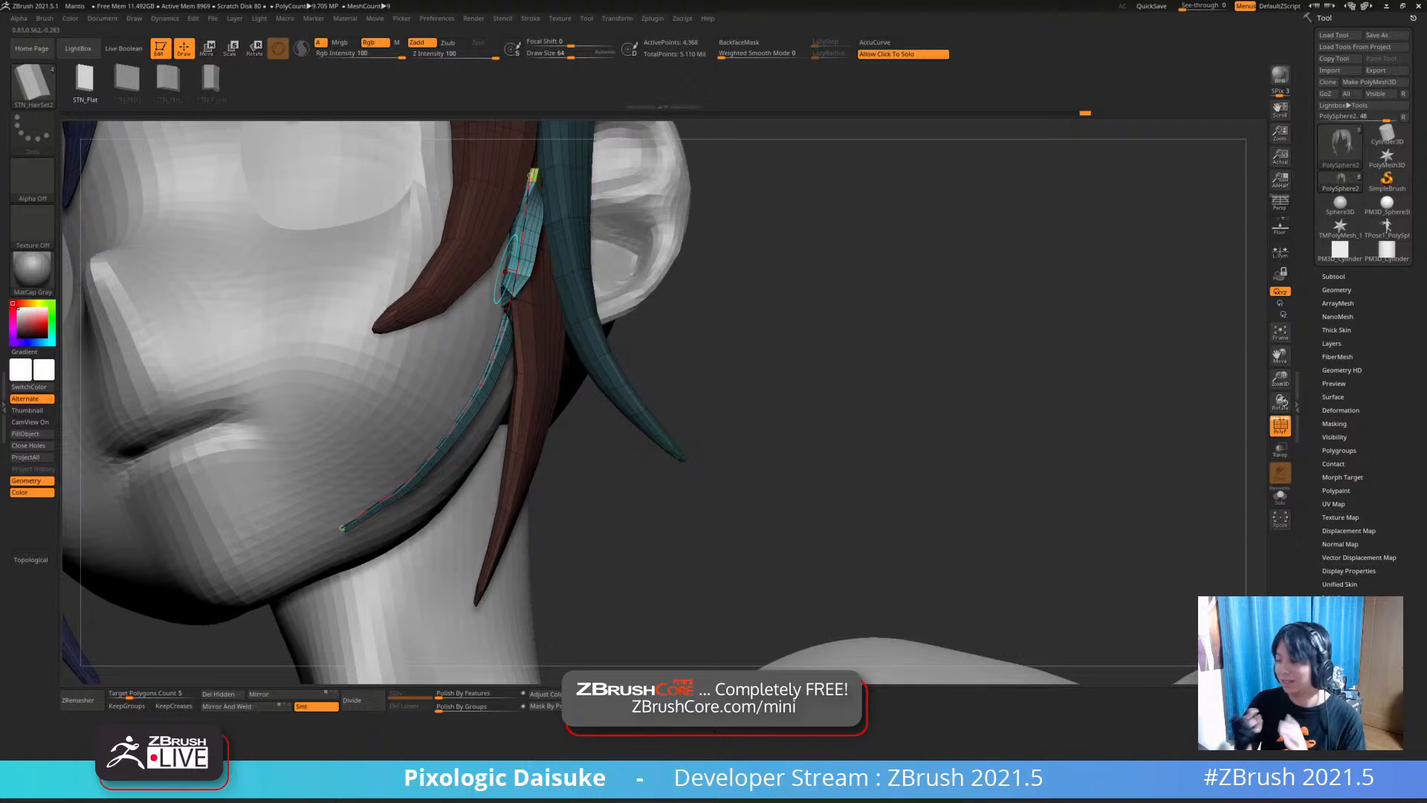
key(ctrl+z)
Set the Picker depth mode to Once Z and try a strand from the side lock to the neck, undoing it
click(436, 18)
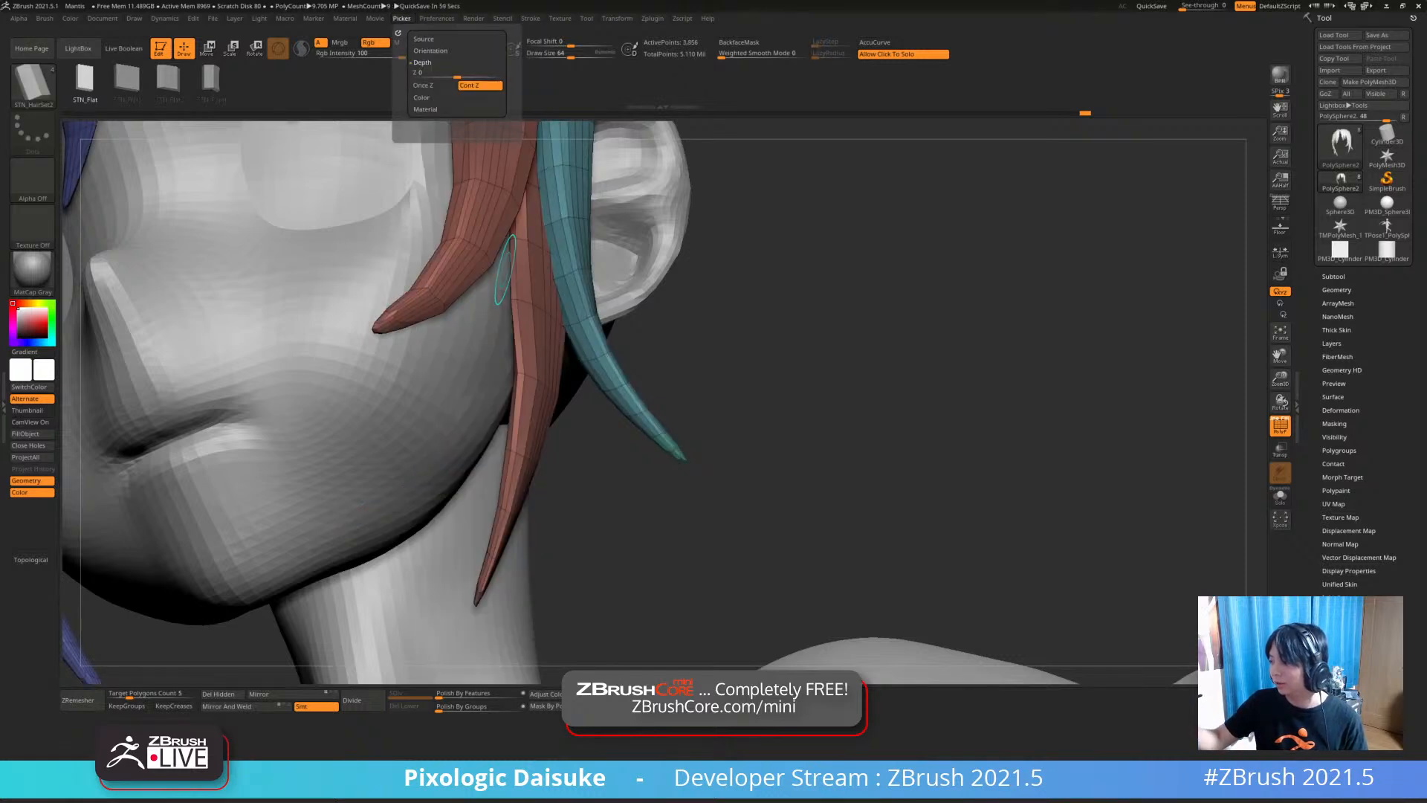
click(431, 86)
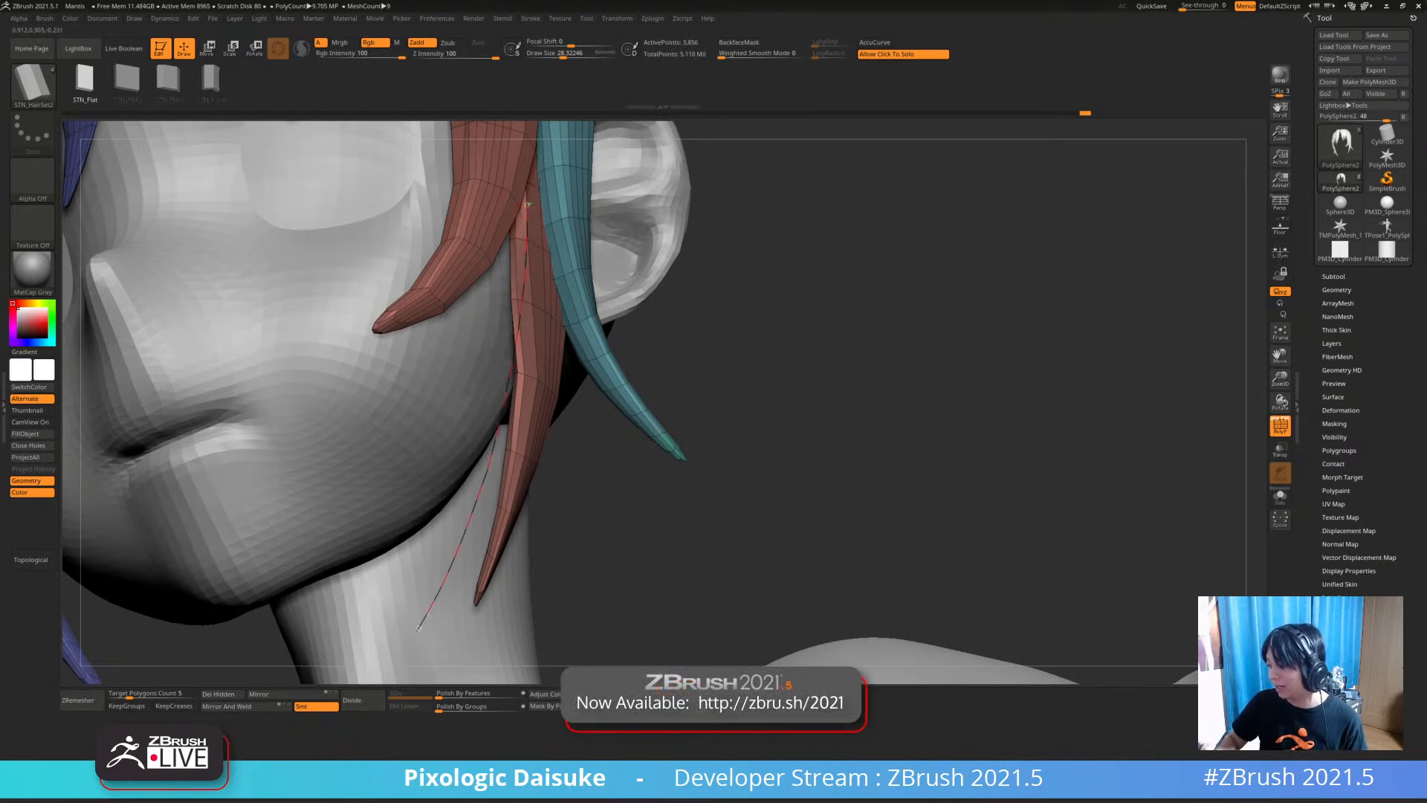
drag(526, 203, 527, 212)
mouse_move(420, 631)
right_down()
mouse_move(472, 630)
mouse_move(375, 630)
mouse_move(427, 630)
right_up()
right_drag(573, 621, 599, 618)
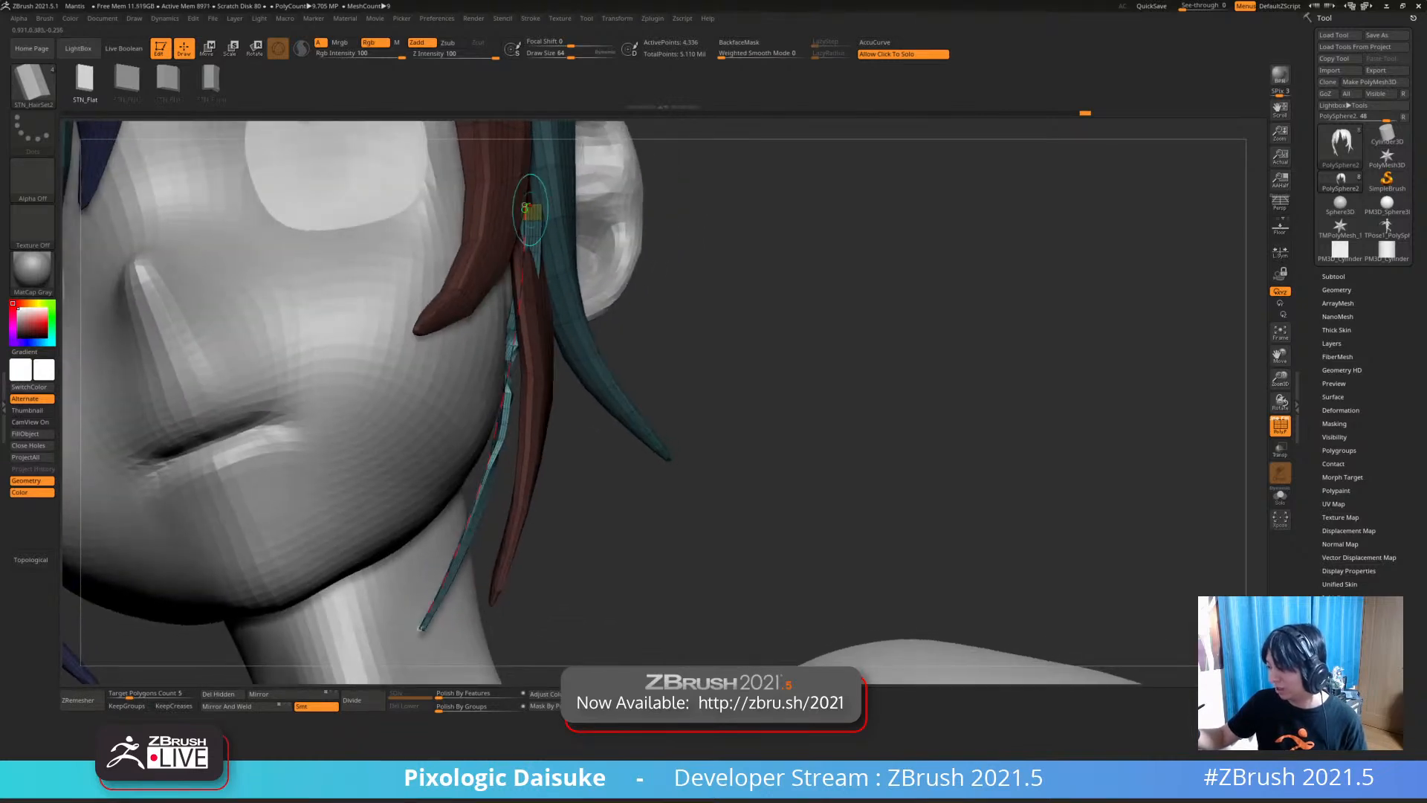
mouse_move(517, 318)
mouse_down()
mouse_move(498, 446)
mouse_move(430, 609)
mouse_up()
mouse_move(430, 610)
ctrl+right_down()
mouse_move(428, 550)
mouse_move(335, 520)
mouse_move(483, 535)
mouse_move(468, 513)
mouse_move(401, 505)
ctrl+right_up()
key(ctrl+z)
Try several more strands from the side lock's root to the neck at a wider zoom, undoing each one
drag(454, 496, 418, 602)
mouse_move(418, 580)
right_down()
mouse_move(520, 572)
mouse_move(438, 576)
right_up()
key(ctrl+z)
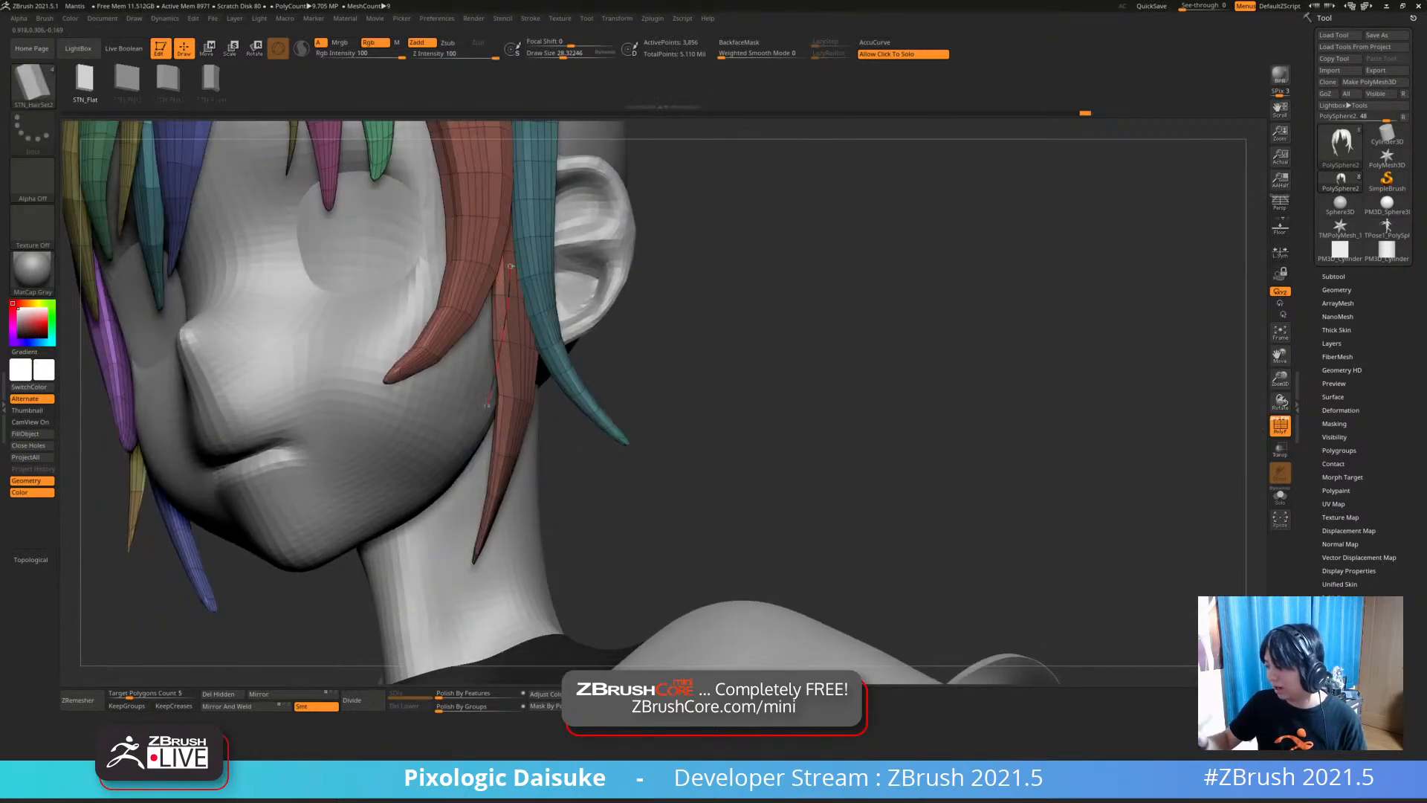
drag(405, 582, 403, 584)
right_drag(417, 579, 454, 576)
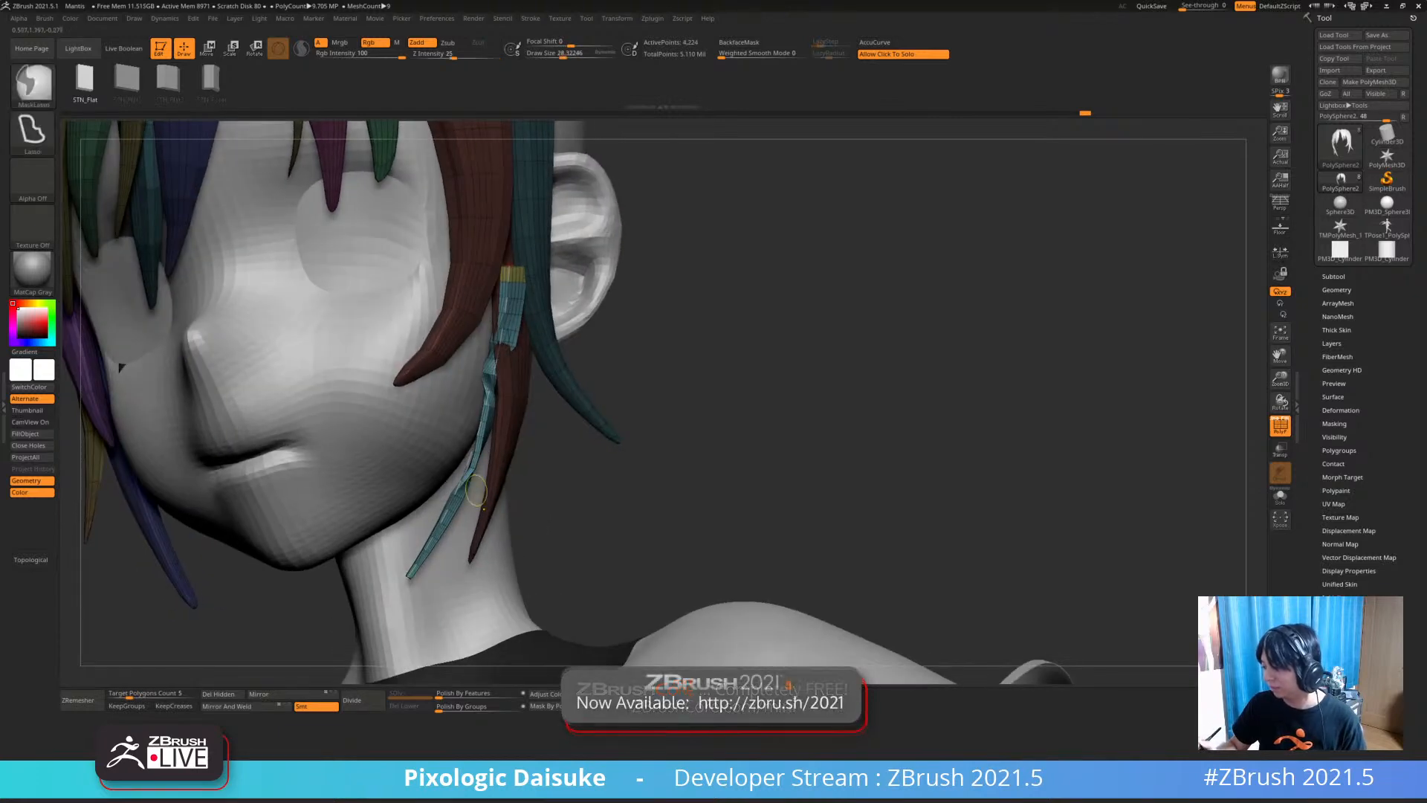
key(ctrl+z)
drag(446, 521, 427, 562)
mouse_move(407, 565)
right_down()
mouse_move(451, 564)
mouse_move(429, 562)
right_up()
key(ctrl+z)
Isolate the hair with Solo, try a strand beside the side lock, and compare it through undo and redo before removing it
click(639, 483)
right_drag(541, 312, 513, 297)
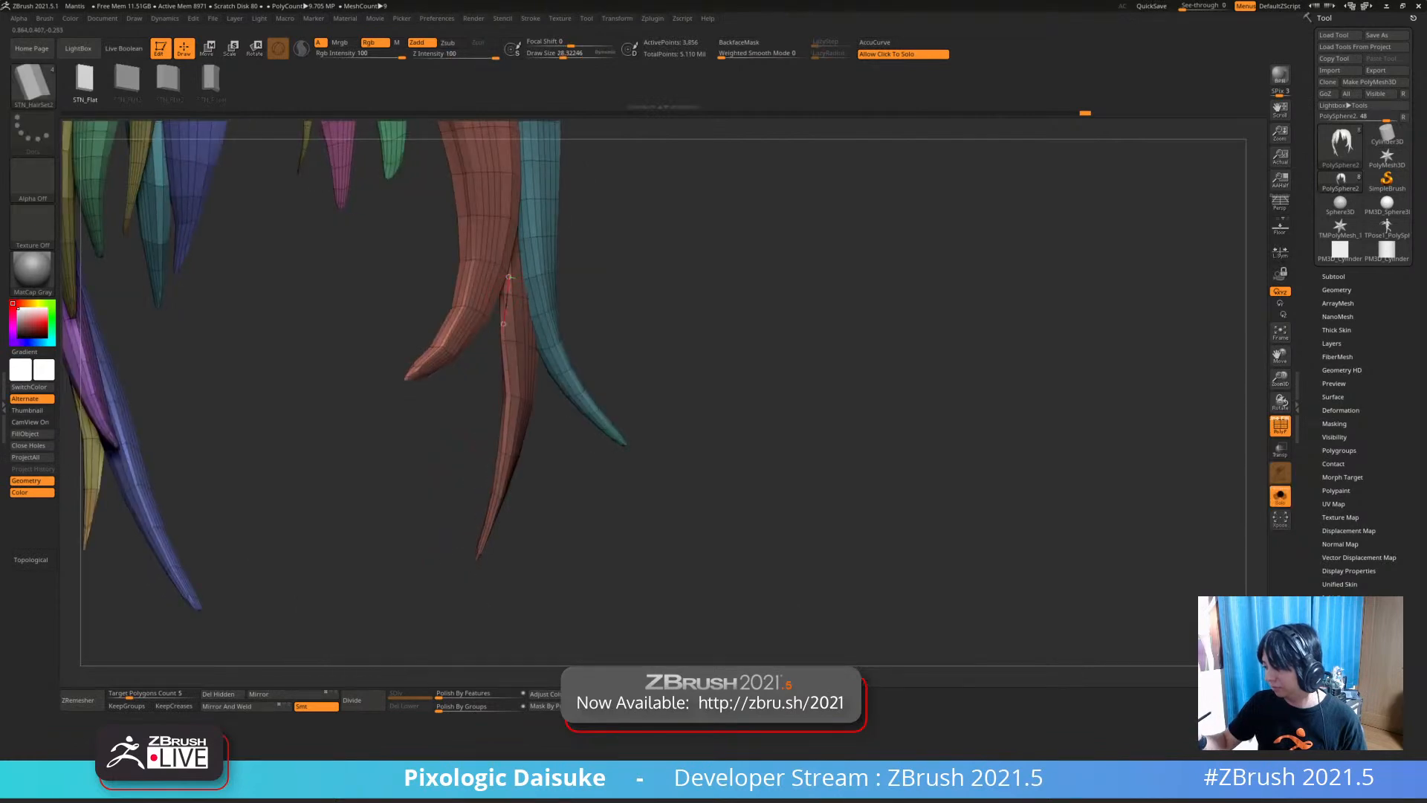
drag(510, 279, 423, 577)
right_drag(437, 525, 482, 482)
key(ctrl+z)
key(ctrl+shift+z)
key(ctrl+z)
key(ctrl+shift+z)
key(ctrl+z)
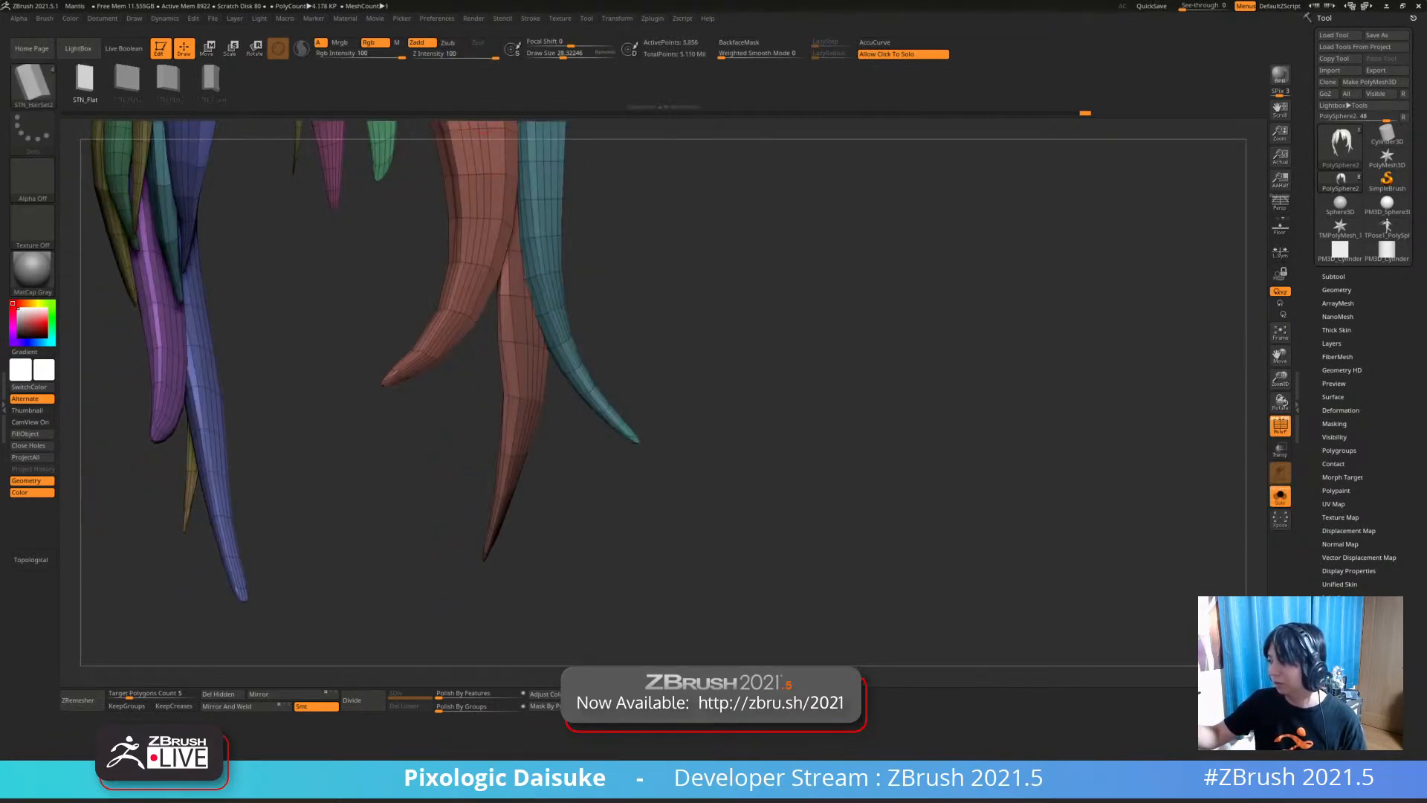
Review the Picker depth options and turn off Solo to show the whole character
click(474, 17)
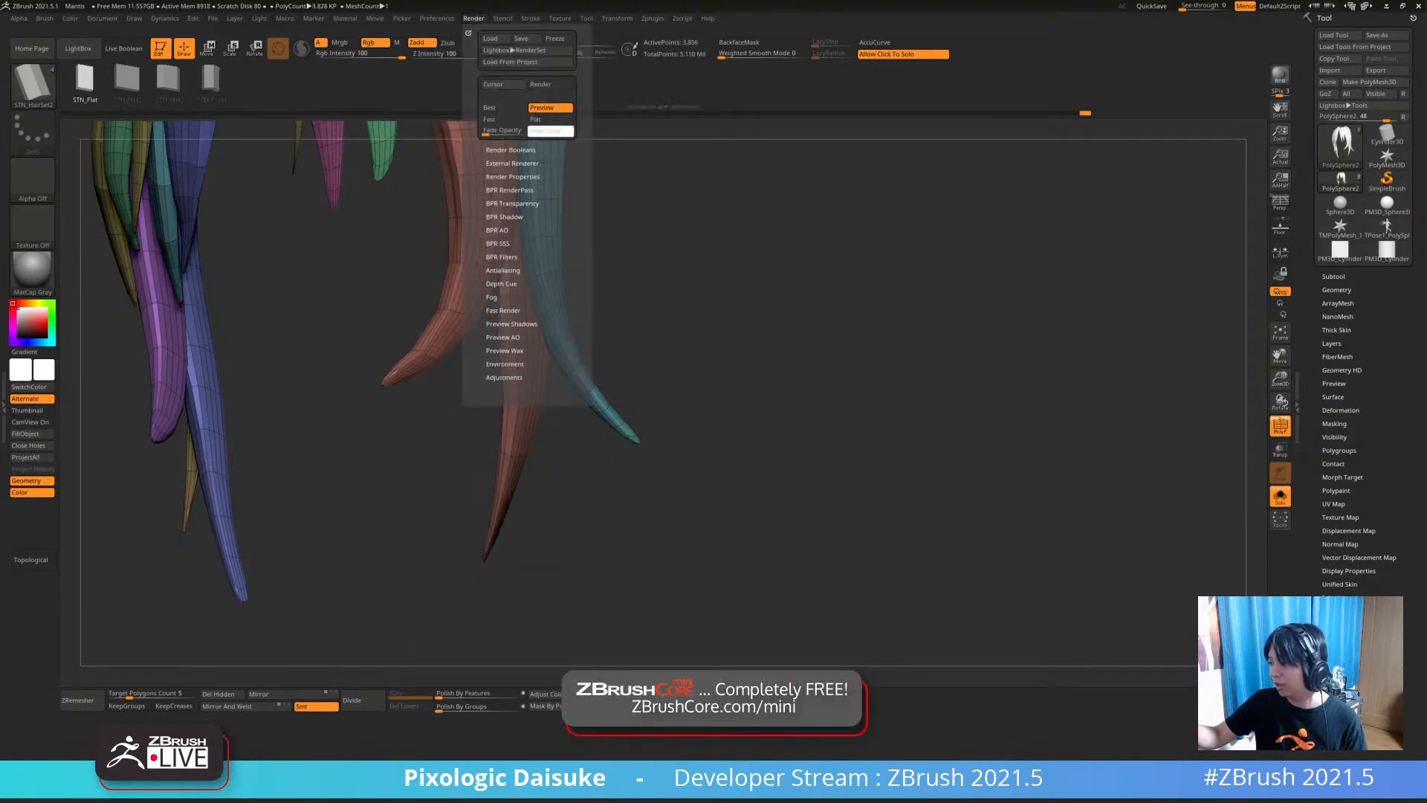
click(402, 18)
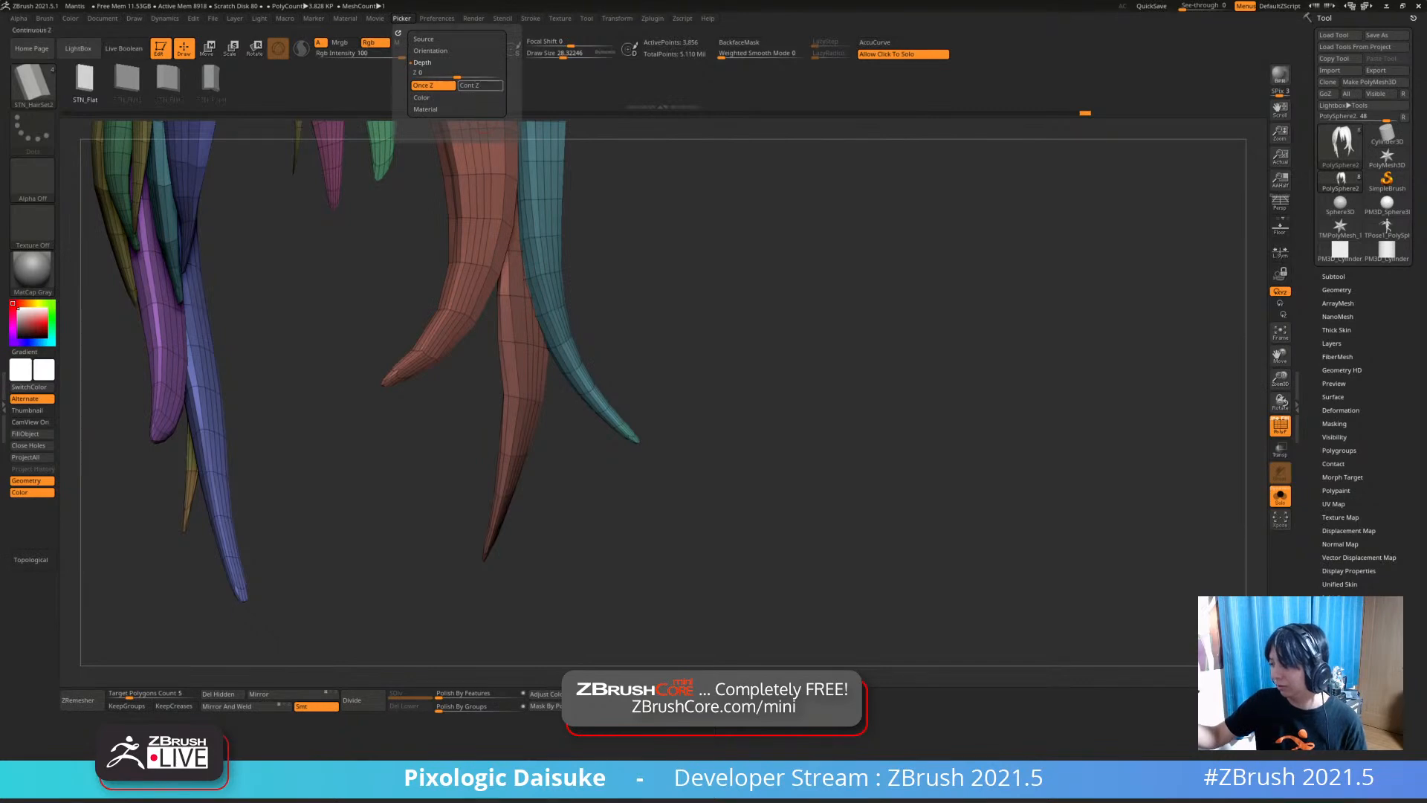
mouse_move(698, 297)
mouse_down()
mouse_move(758, 301)
mouse_move(710, 299)
mouse_up()
click(706, 298)
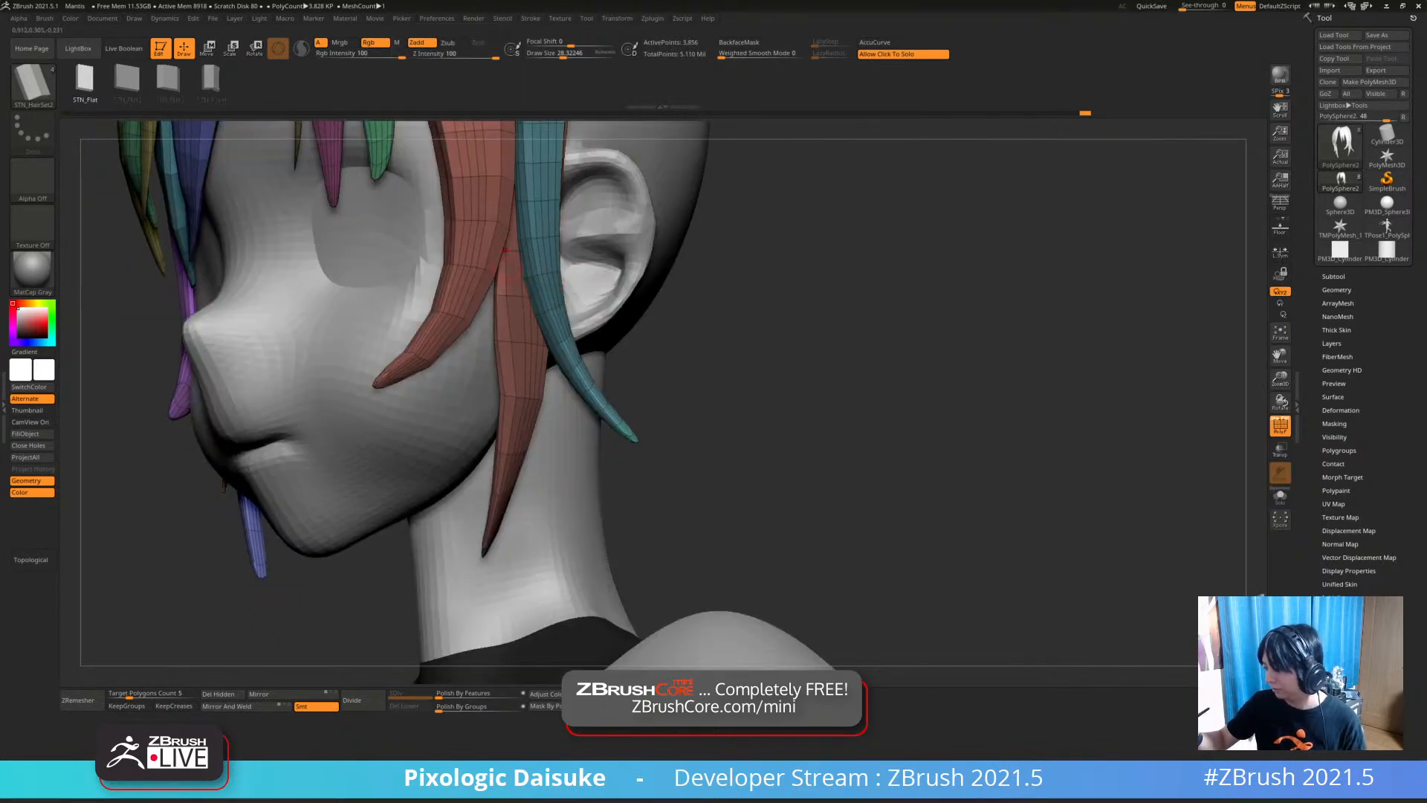
Try strands from the side lock down to the neck and across the jaw, checking their shape from different angles
drag(509, 257, 433, 571)
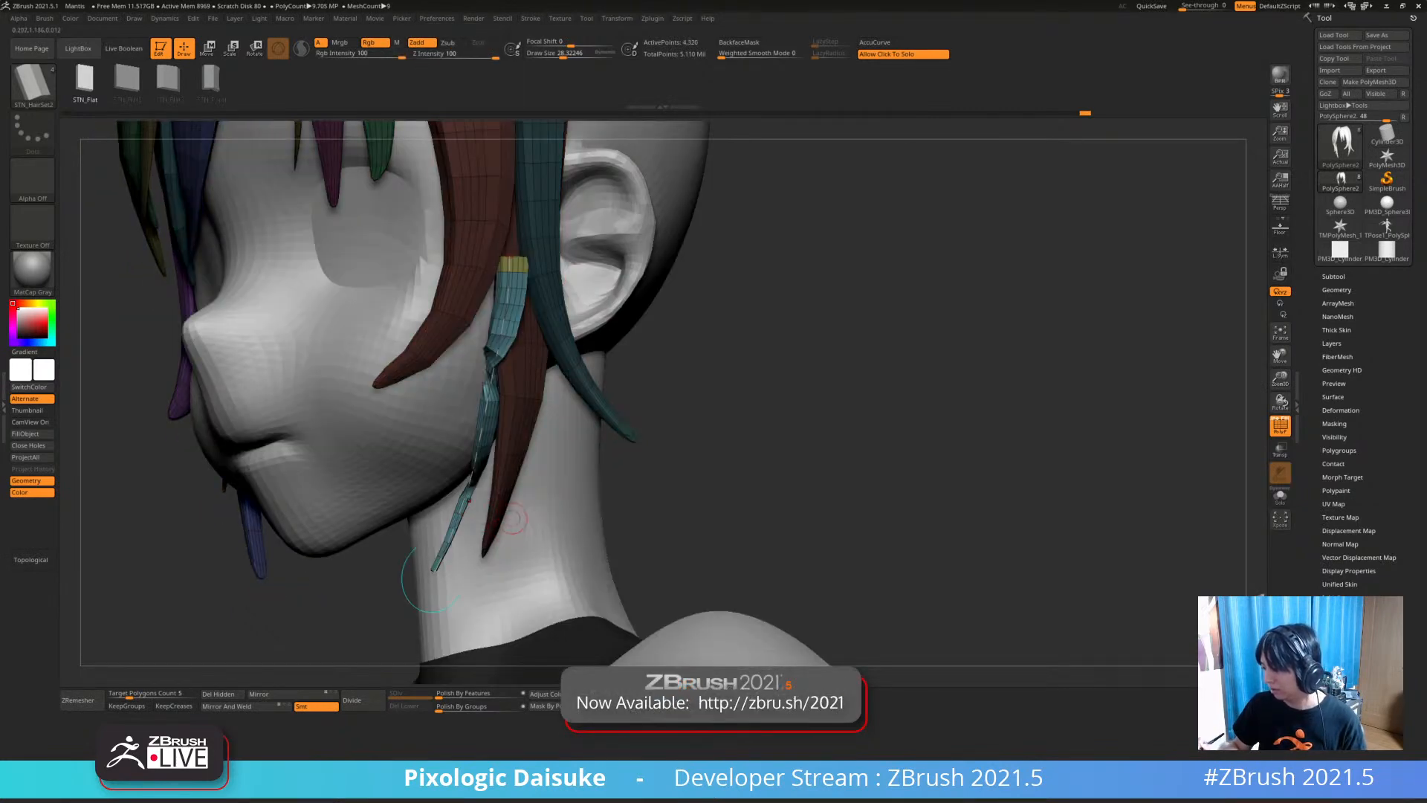
mouse_move(691, 379)
mouse_down()
mouse_move(780, 375)
mouse_move(806, 331)
mouse_up()
right_drag(418, 501, 371, 435)
right_drag(427, 532, 450, 602)
click(714, 379)
drag(713, 379, 699, 424)
right_drag(566, 295, 531, 251)
click(692, 334)
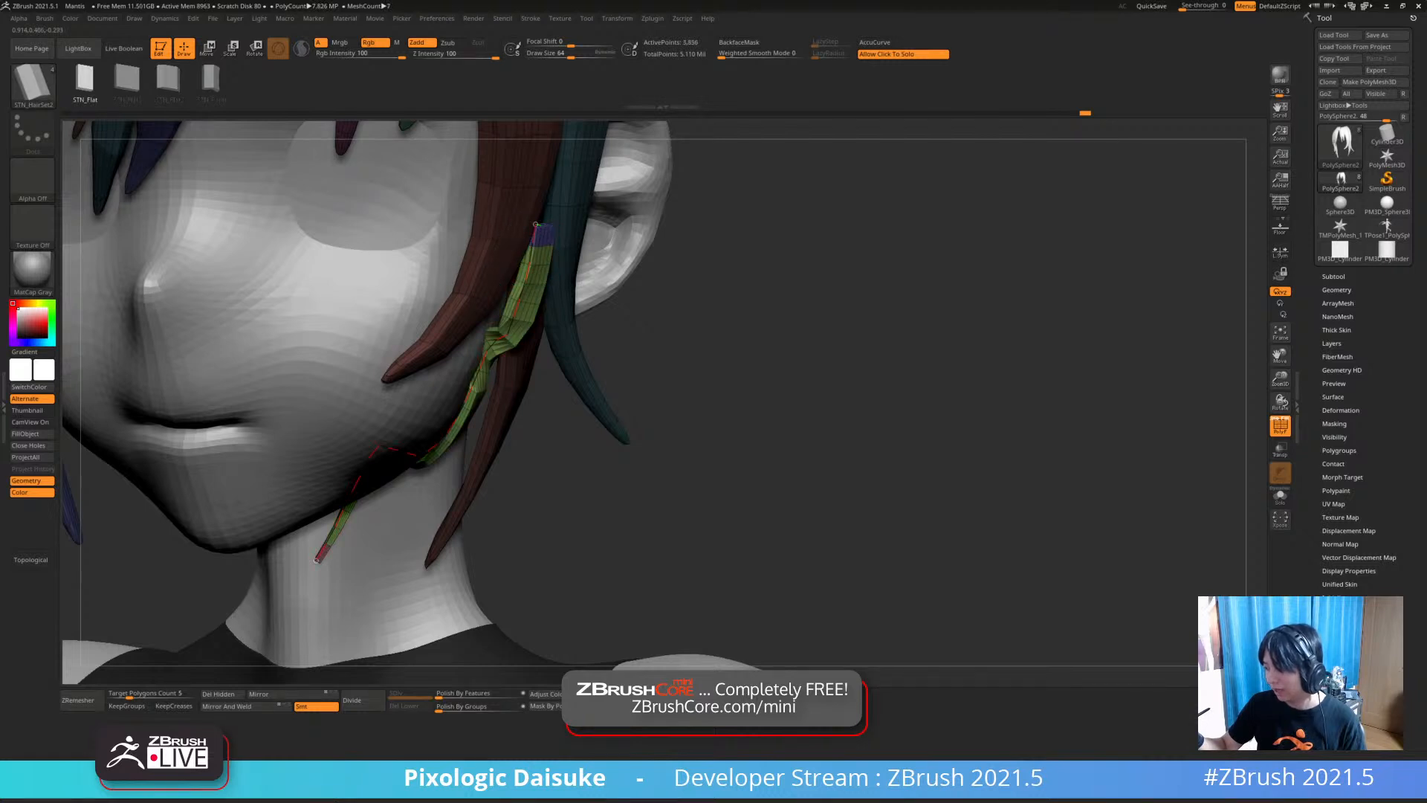
Try pulling the middle of the strand's curve away from the jaw and smoothing it
drag(452, 429, 488, 467)
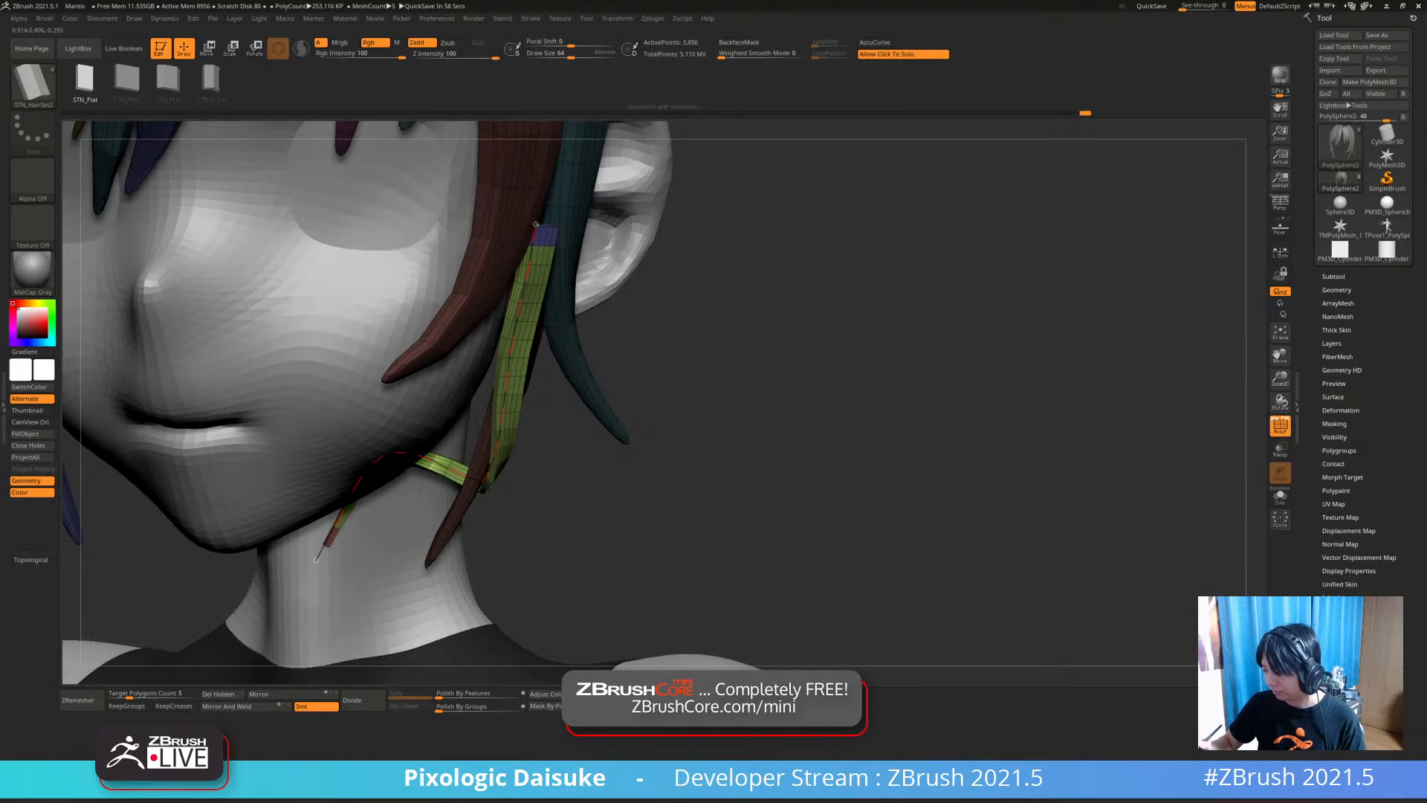
right_drag(582, 473, 521, 479)
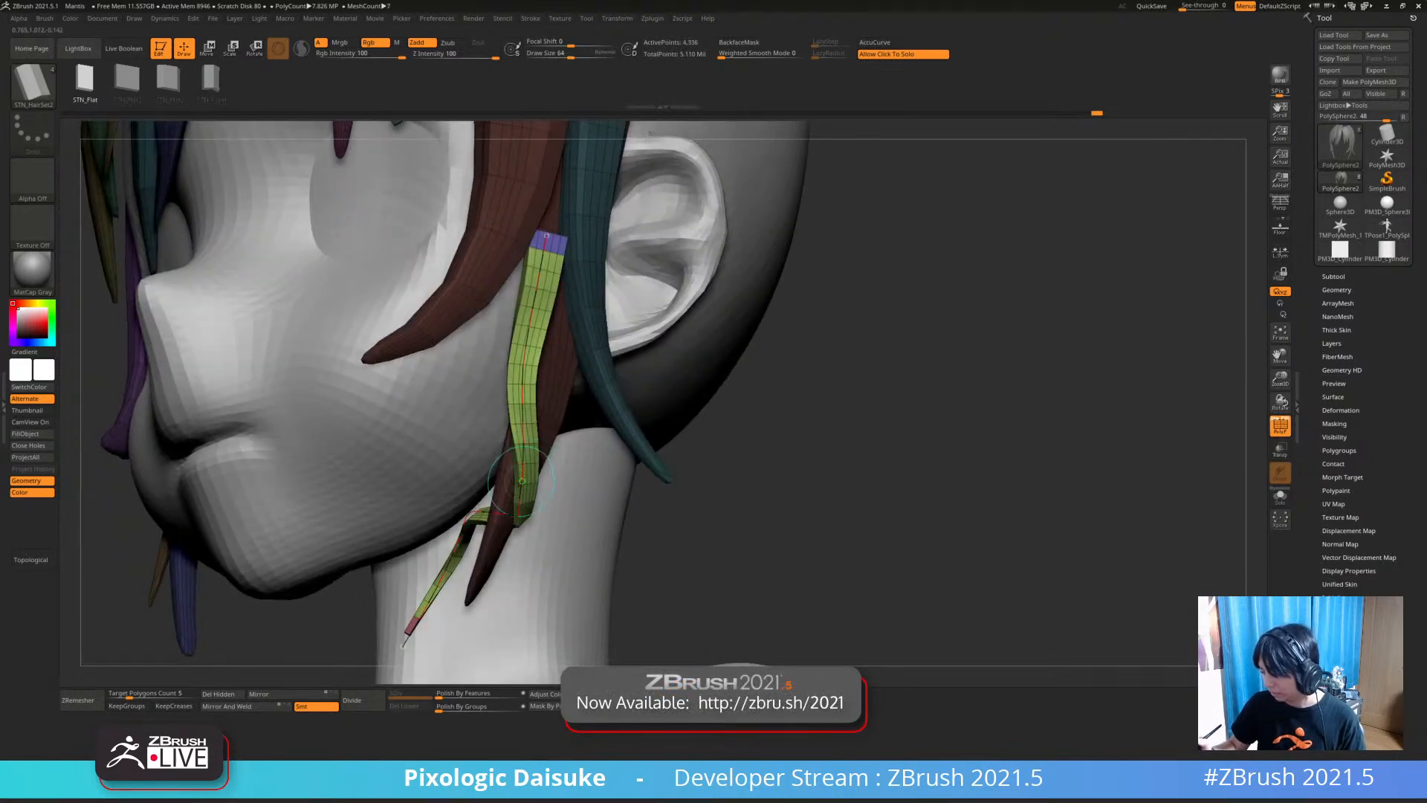
shift+drag(529, 476, 541, 275)
ctrl+right_drag(541, 275, 541, 230)
mouse_move(669, 446)
right_down()
mouse_move(580, 386)
mouse_move(594, 438)
mouse_move(759, 457)
right_up()
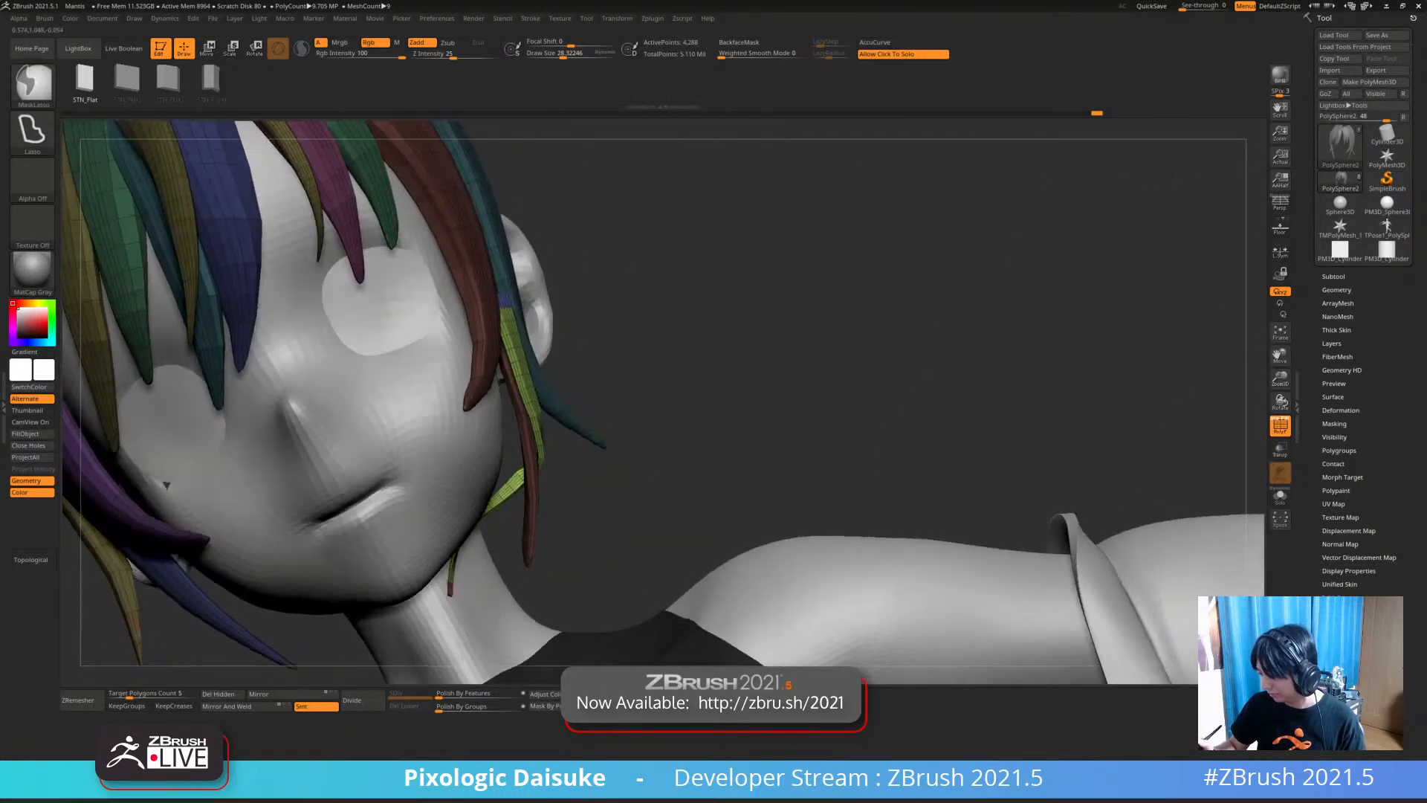
Check the reshaped strand from the front of the character and undo the strand edits
shift+right_drag(532, 483, 448, 529)
alt+right_drag(149, 486, 164, 373)
right_drag(533, 443, 476, 439)
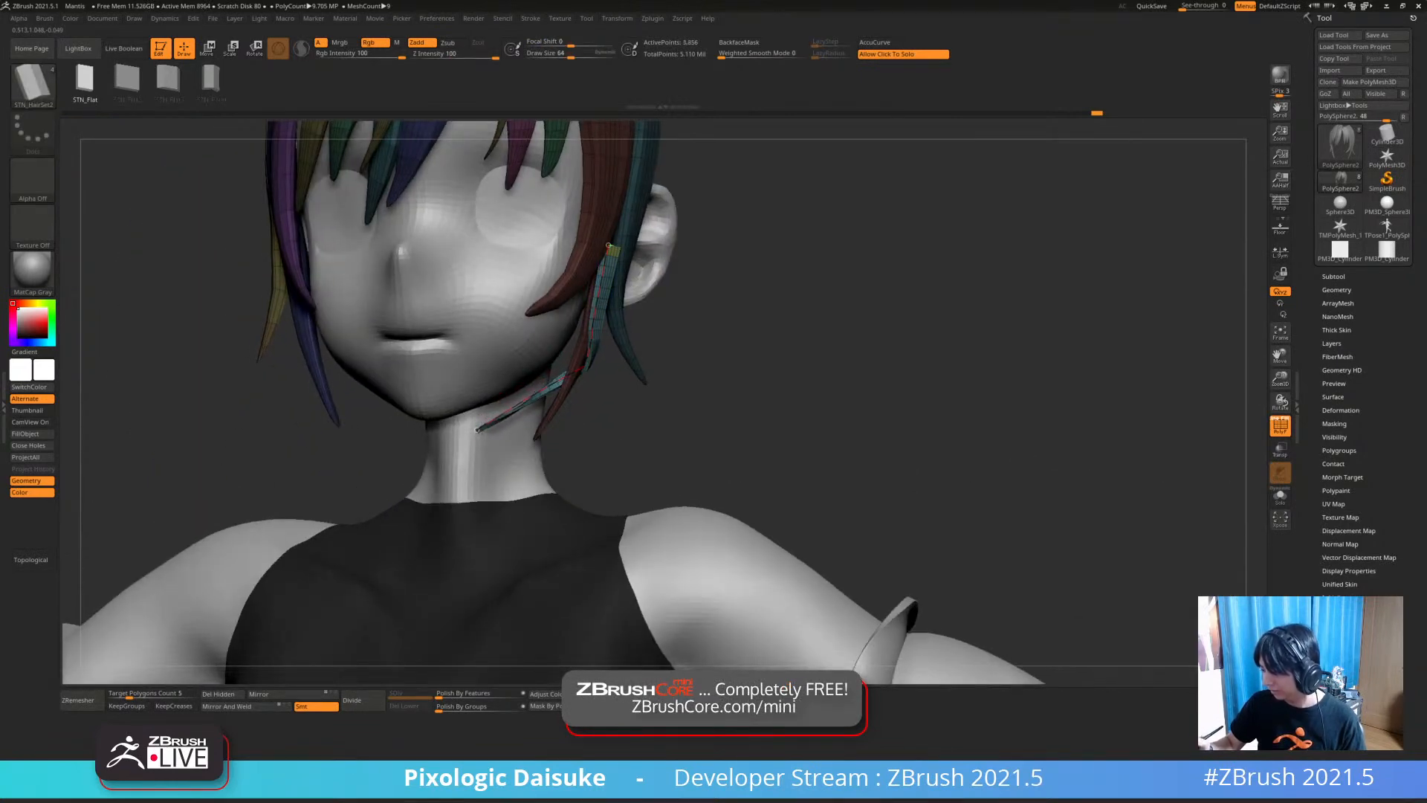
mouse_move(546, 422)
right_down()
mouse_move(416, 416)
mouse_move(424, 439)
mouse_move(565, 464)
mouse_move(559, 435)
mouse_move(529, 431)
mouse_move(569, 464)
mouse_move(541, 461)
right_up()
key(ctrl+z)
key(ctrl+z)
key(ctrl+z)
Try strands running straight along the side lock to its tip, undoing each one
right_drag(621, 249, 591, 248)
drag(605, 198, 603, 229)
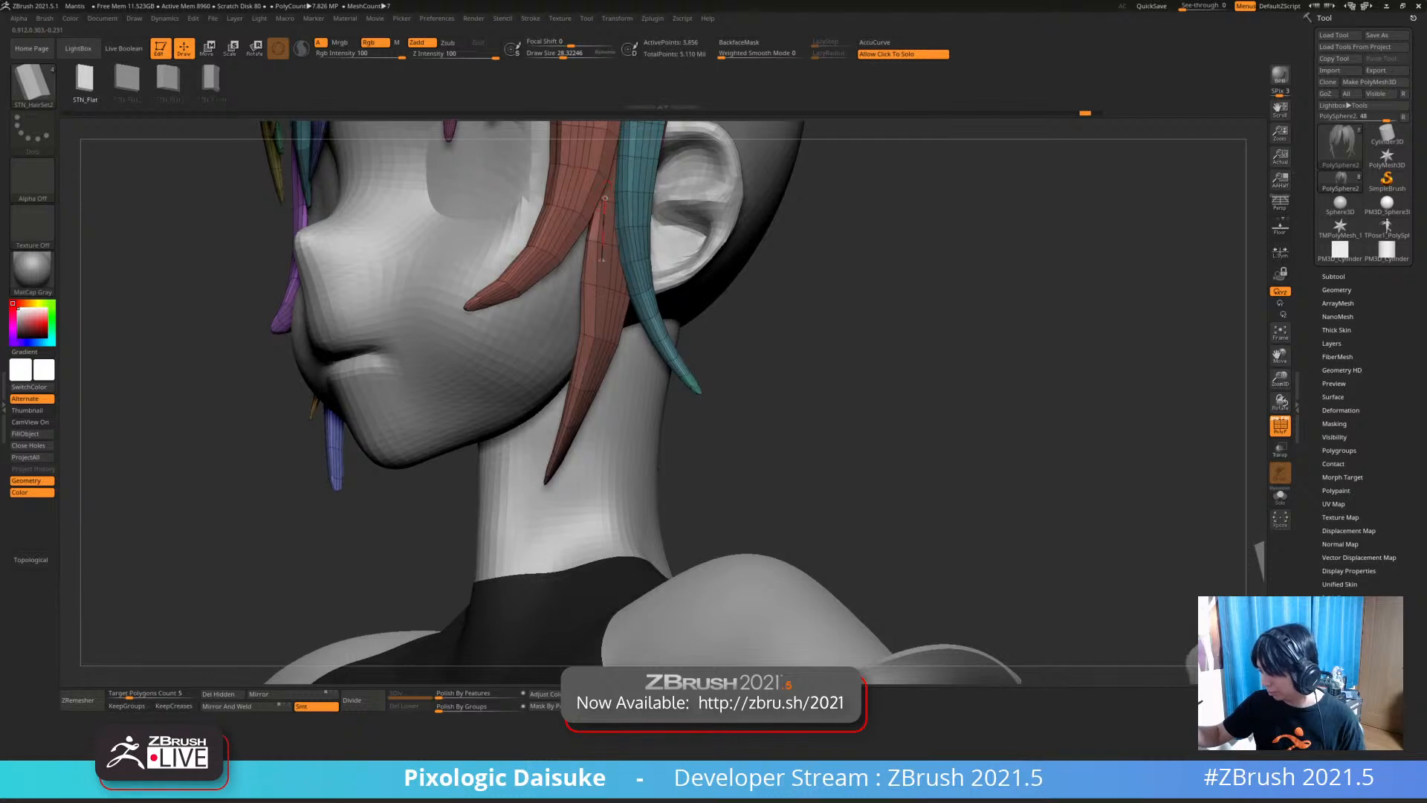
drag(567, 444, 551, 483)
mouse_move(551, 483)
right_down()
mouse_move(529, 481)
mouse_move(542, 479)
right_up()
key(ctrl+z)
drag(609, 188, 593, 344)
drag(551, 478, 551, 483)
right_drag(550, 483, 524, 498)
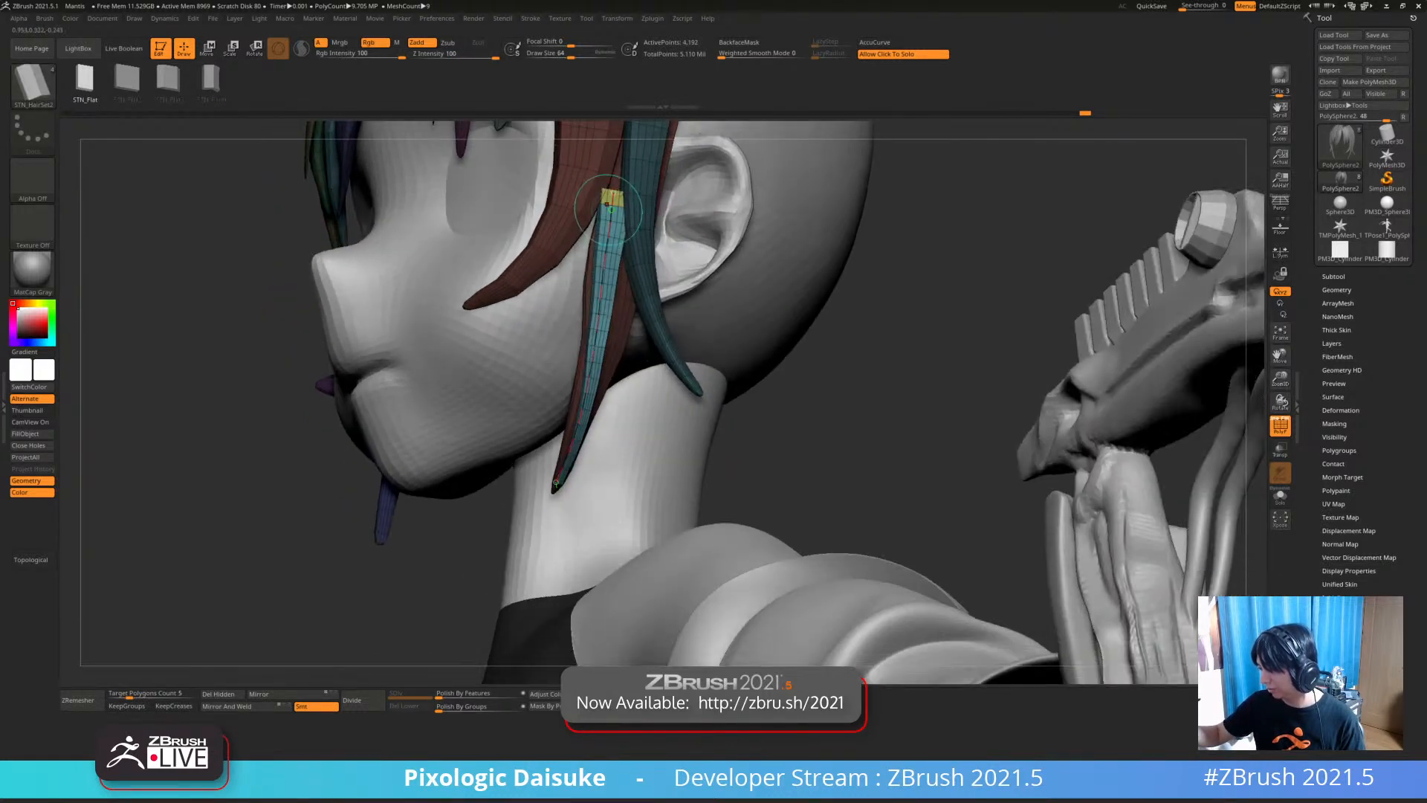
ctrl+right_drag(612, 205, 607, 211)
key(ctrl+z)
Try a strand sweeping from the side lock across the cheek to below the chin, update it along its curve, and undo it
drag(610, 220, 520, 447)
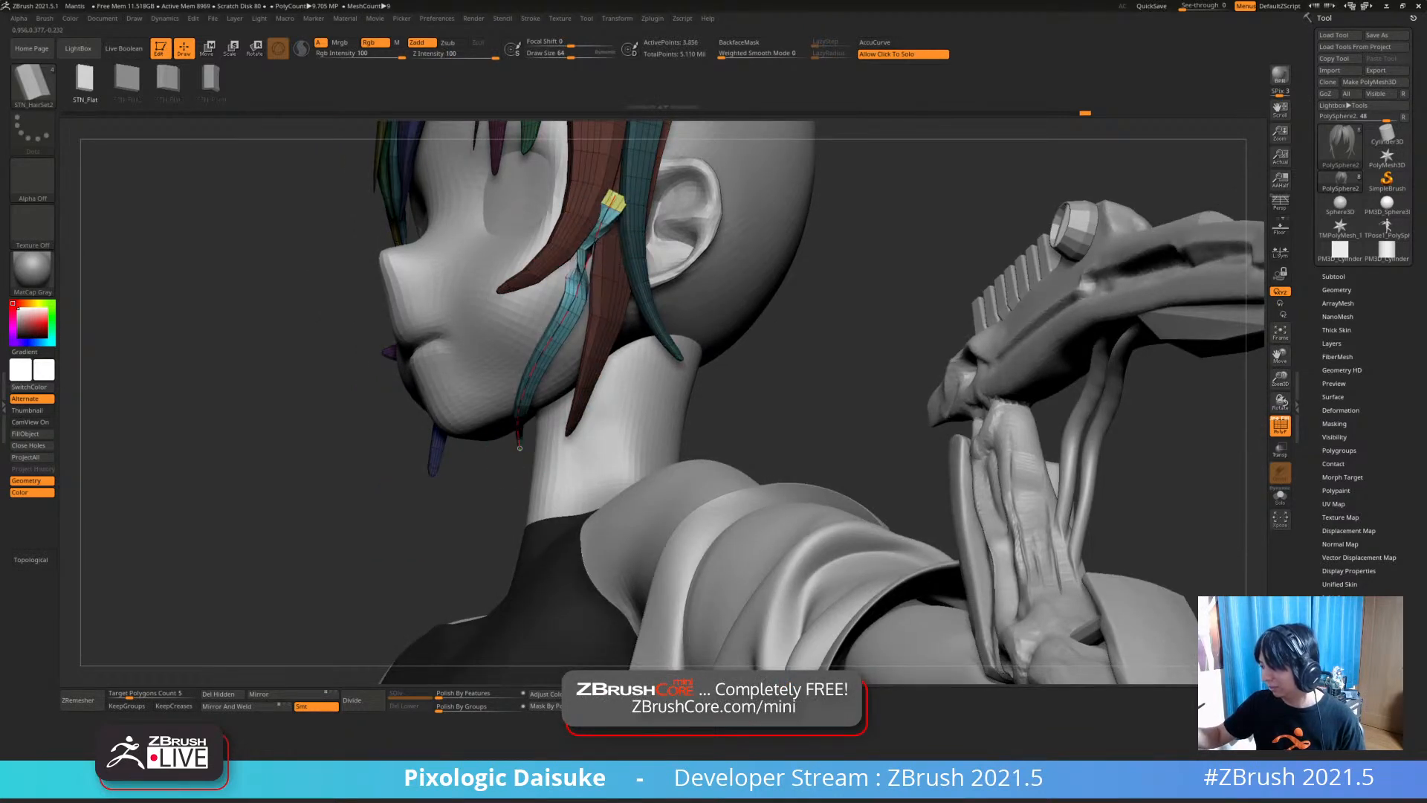
drag(520, 447, 519, 447)
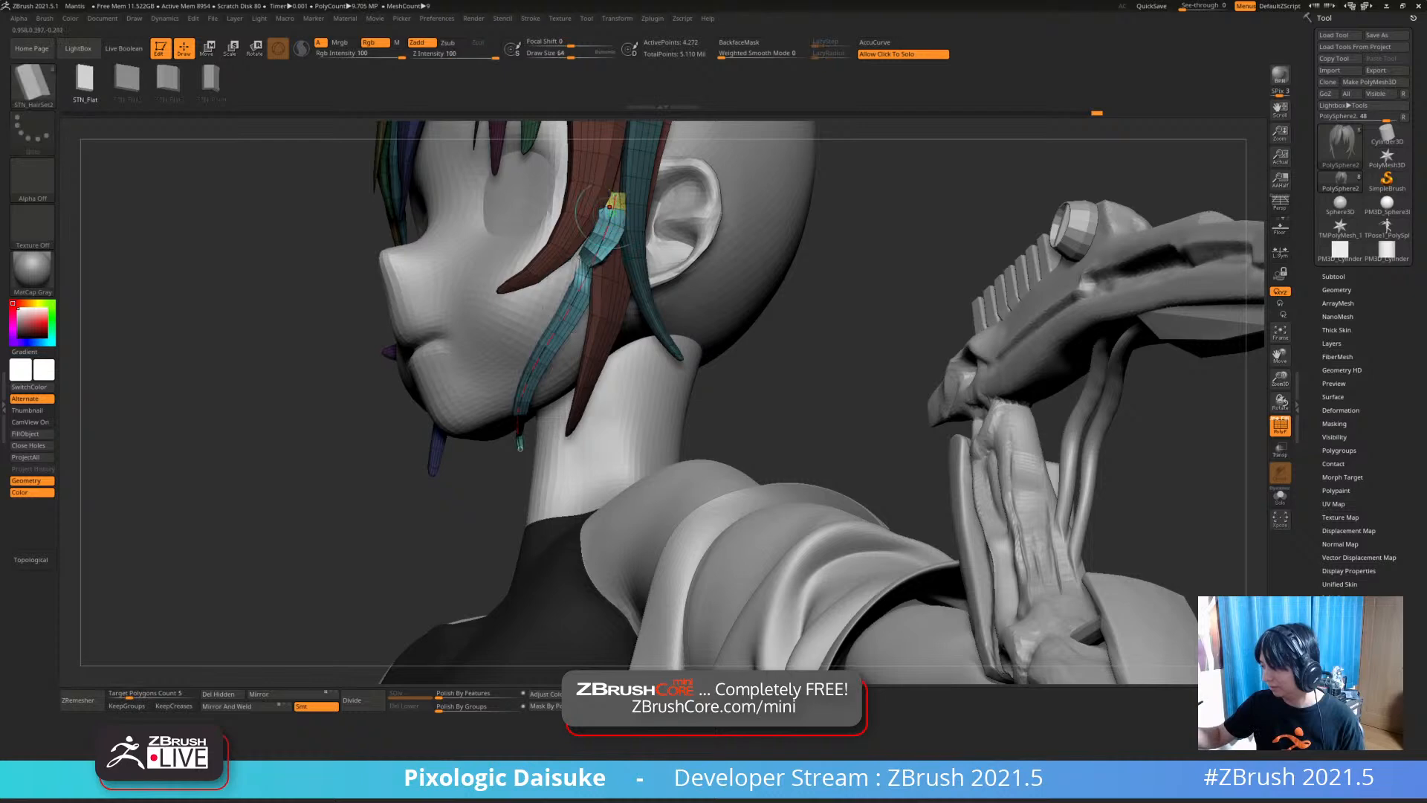
key(shift)
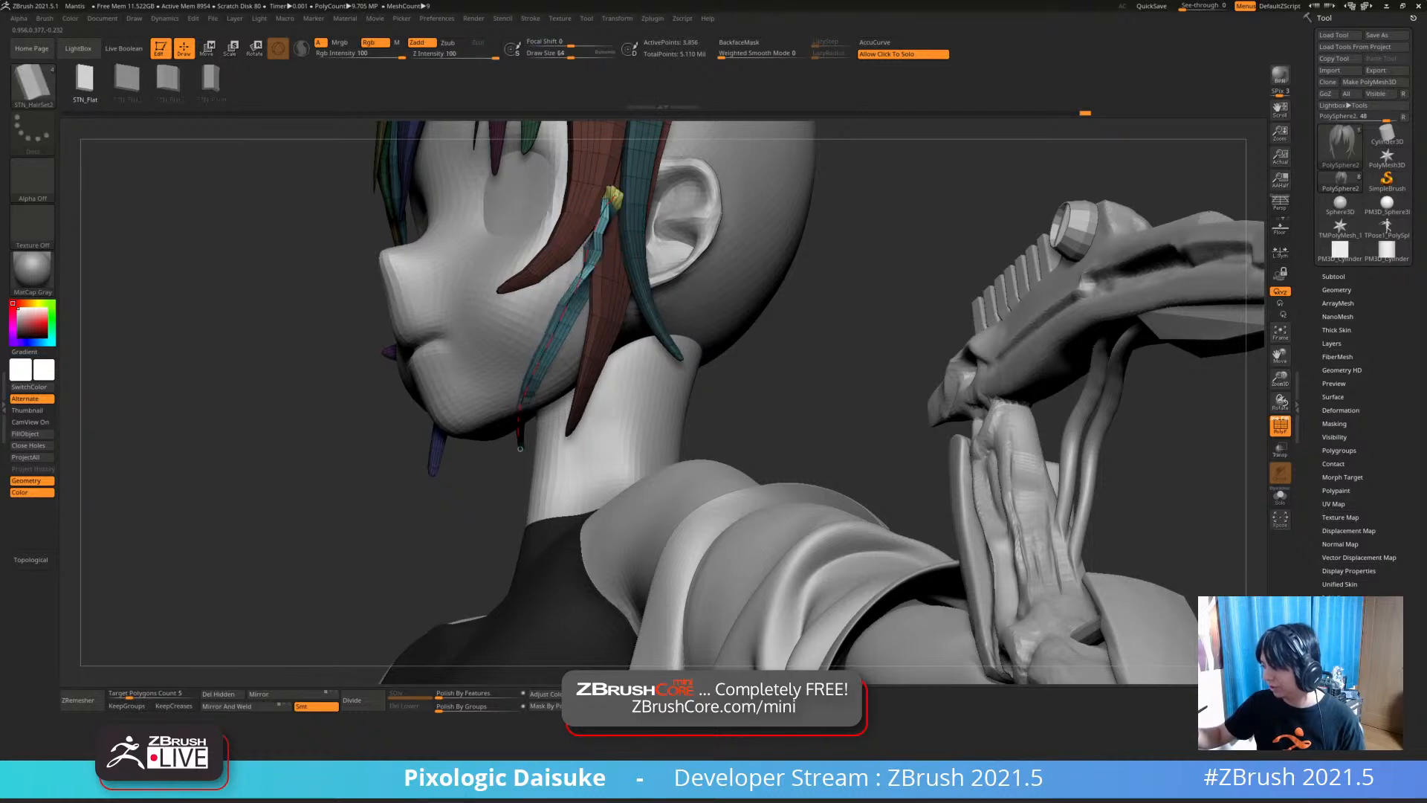
ctrl+right_drag(519, 448, 587, 289)
key(ctrl+z)
drag(557, 357, 551, 372)
key(ctrl+z)
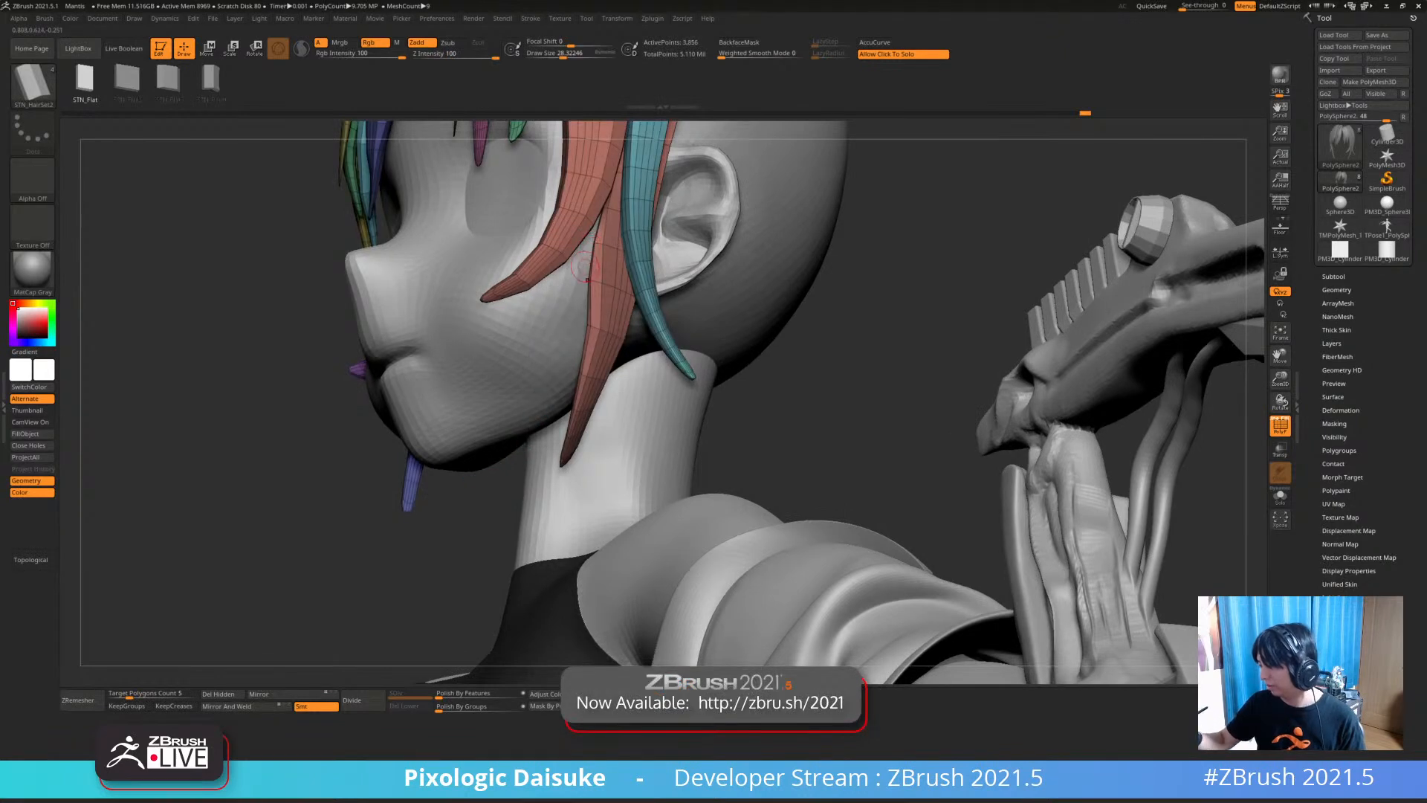
key(ctrl+z)
Try another strand starting higher on the side lock from a rotated view, and undo it
drag(462, 446, 474, 446)
mouse_move(583, 268)
right_down()
mouse_move(520, 279)
mouse_move(558, 340)
mouse_move(569, 405)
right_up()
drag(877, 475, 937, 450)
drag(581, 256, 586, 242)
mouse_move(596, 214)
ctrl+right_down()
mouse_move(751, 212)
mouse_move(605, 212)
ctrl+right_up()
right_drag(605, 417, 662, 429)
key(ctrl+z)
key(ctrl+z)
ctrl+right_drag(605, 245, 603, 223)
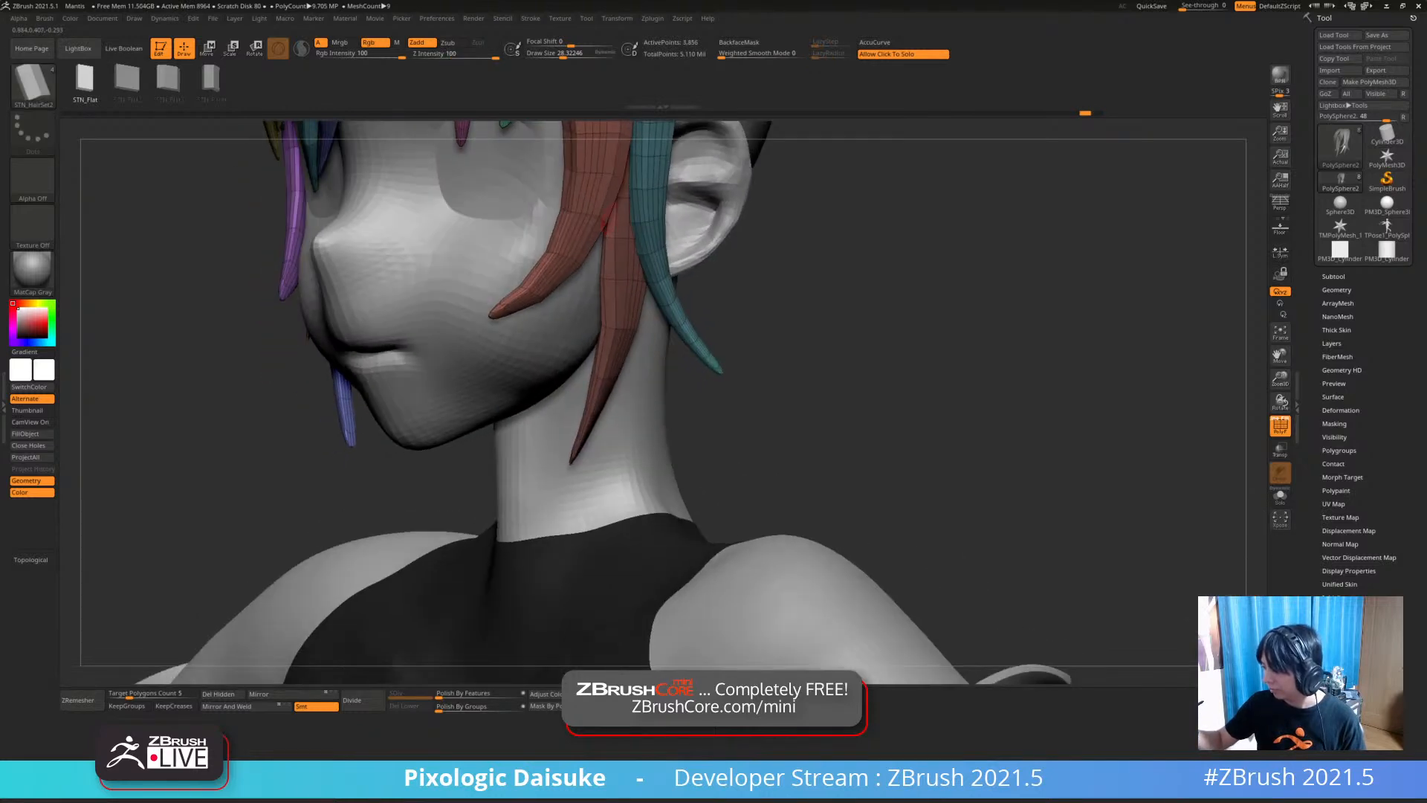
Draw a diagonal strand off the side lock toward the chin and isolate the hair with Solo
drag(575, 327, 512, 394)
right_drag(511, 394, 656, 233)
click(788, 275)
ctrl+right_drag(661, 305, 614, 243)
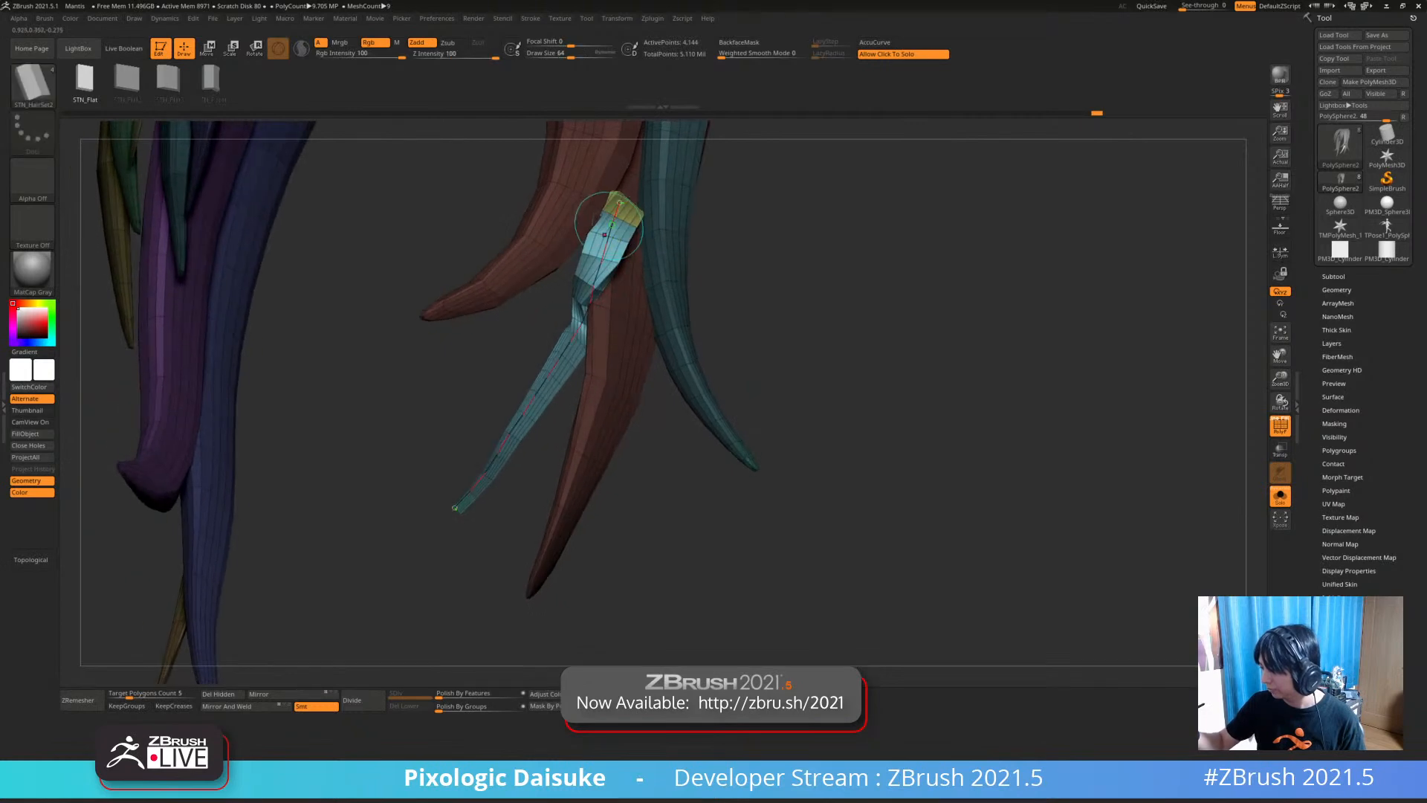
Toggle isolating the diagonal strand from the other hair to inspect its twist, and undo the strand
ctrl+shift+click(610, 215)
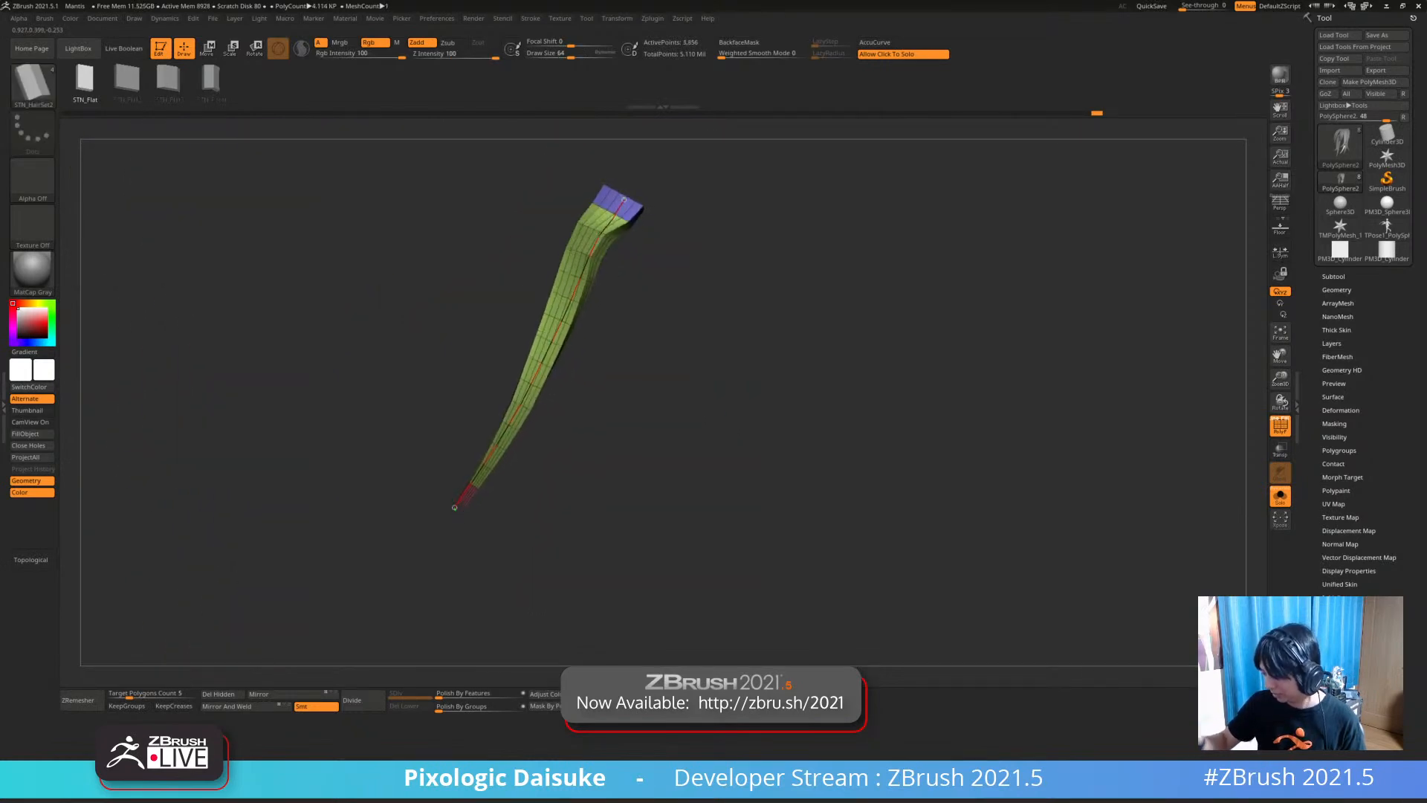
ctrl+shift+click(603, 259)
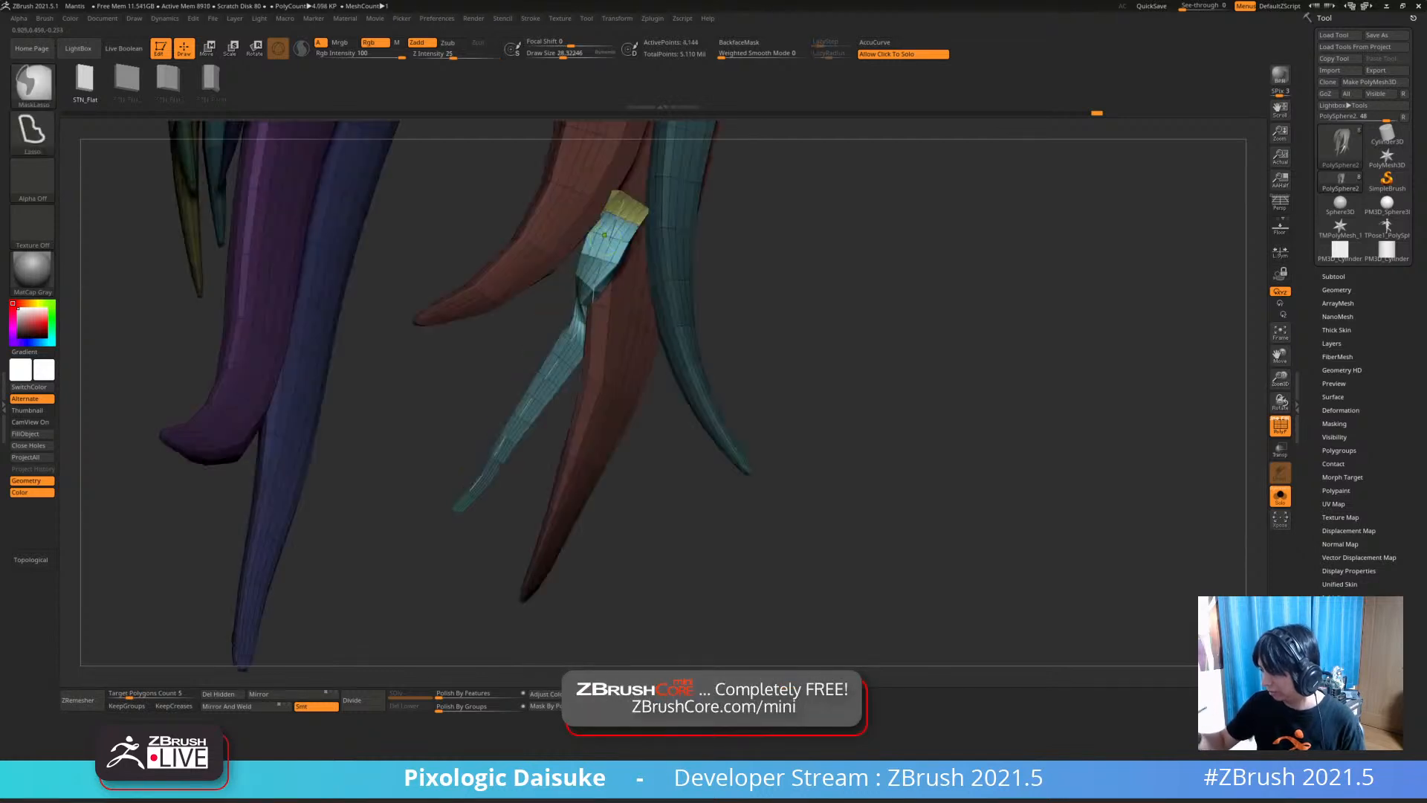
ctrl+shift+click(615, 221)
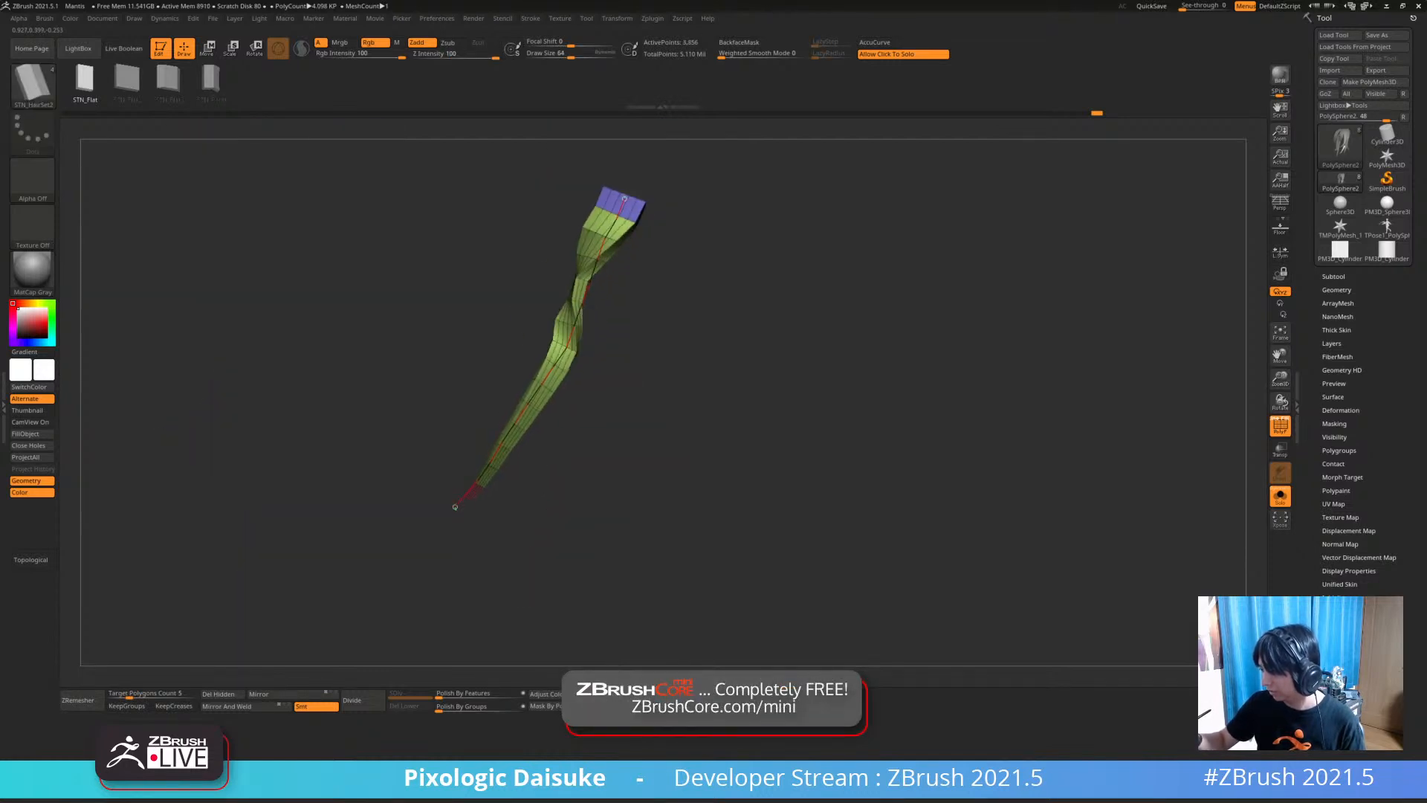
key(ctrl+z)
key(ctrl+z)
key(ctrl+z)
key(ctrl+z)
key(ctrl+z)
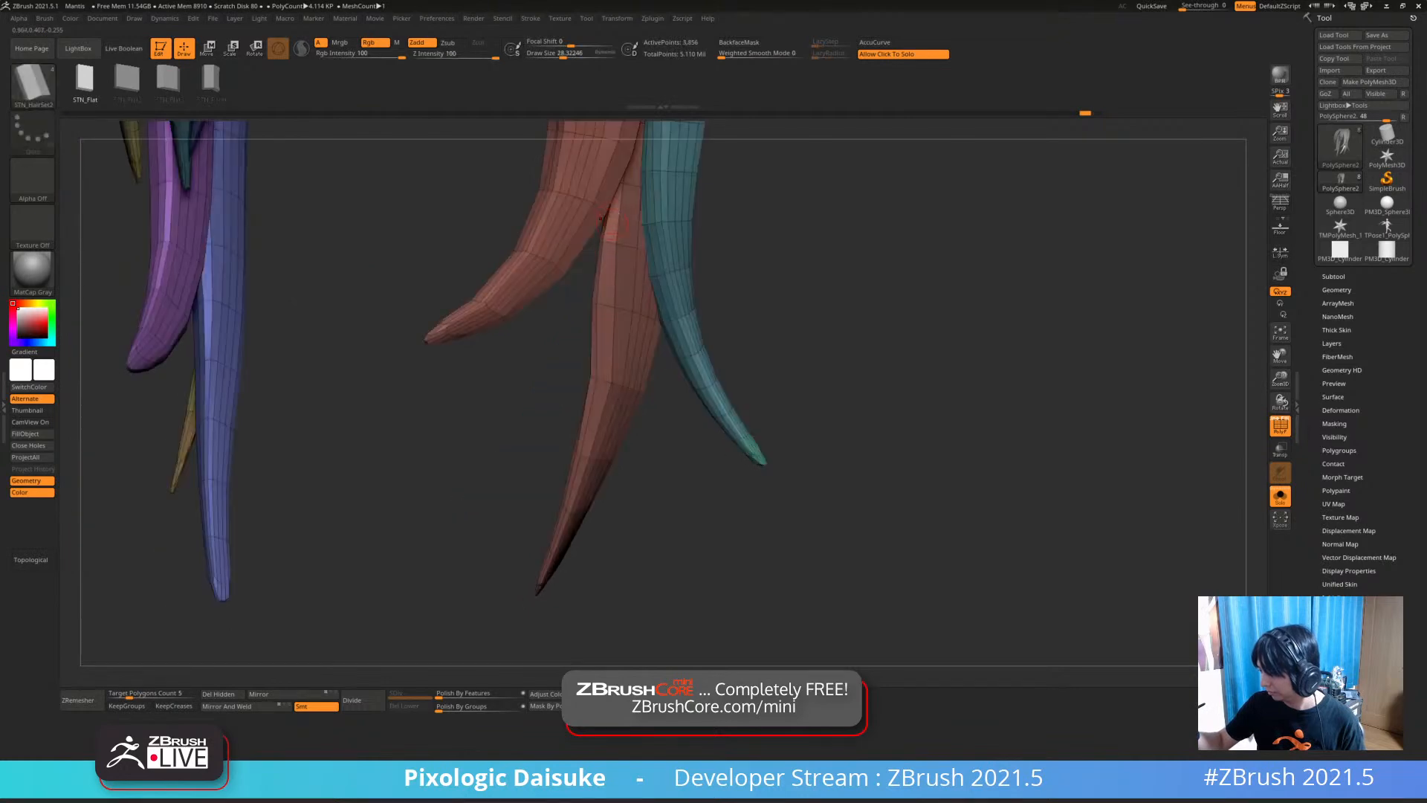
Try strands down the length of the side lock with only the hair shown, undoing each one
drag(615, 212, 580, 428)
key(ctrl+z)
drag(569, 488, 546, 552)
mouse_move(550, 520)
ctrl+right_down()
mouse_move(550, 475)
mouse_move(595, 476)
ctrl+right_up()
key(ctrl+z)
mouse_move(623, 238)
mouse_down()
mouse_move(605, 393)
mouse_move(550, 565)
mouse_move(565, 545)
mouse_up()
mouse_move(632, 334)
right_down()
mouse_move(707, 334)
mouse_move(652, 328)
right_up()
key(ctrl+z)
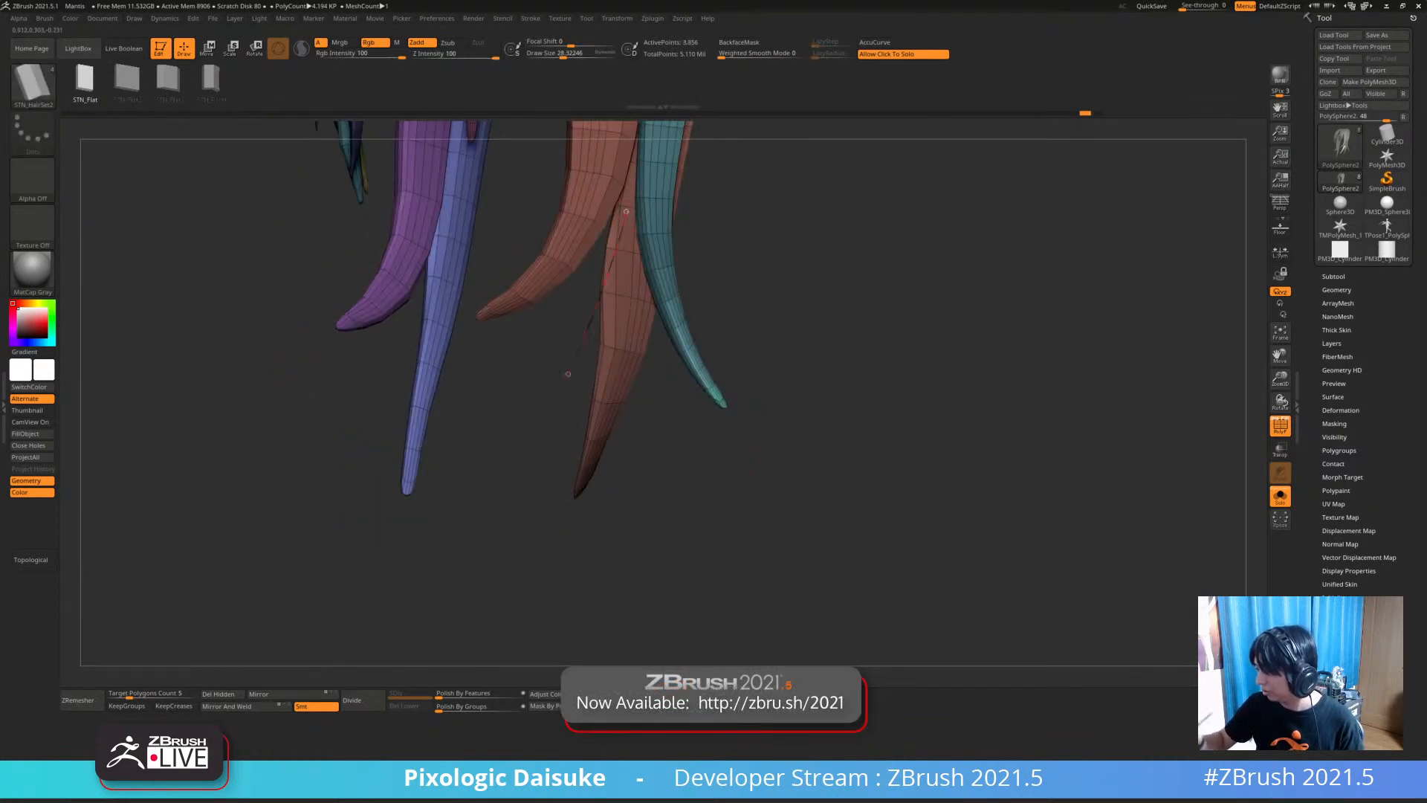
Try a strand angled outward from the side lock's root, adjust its upper end, and undo it
drag(582, 353, 510, 471)
right_drag(627, 226, 627, 208)
drag(627, 207, 628, 185)
mouse_move(629, 185)
ctrl+right_down()
mouse_move(632, 246)
mouse_move(627, 181)
ctrl+right_up()
key(ctrl+z)
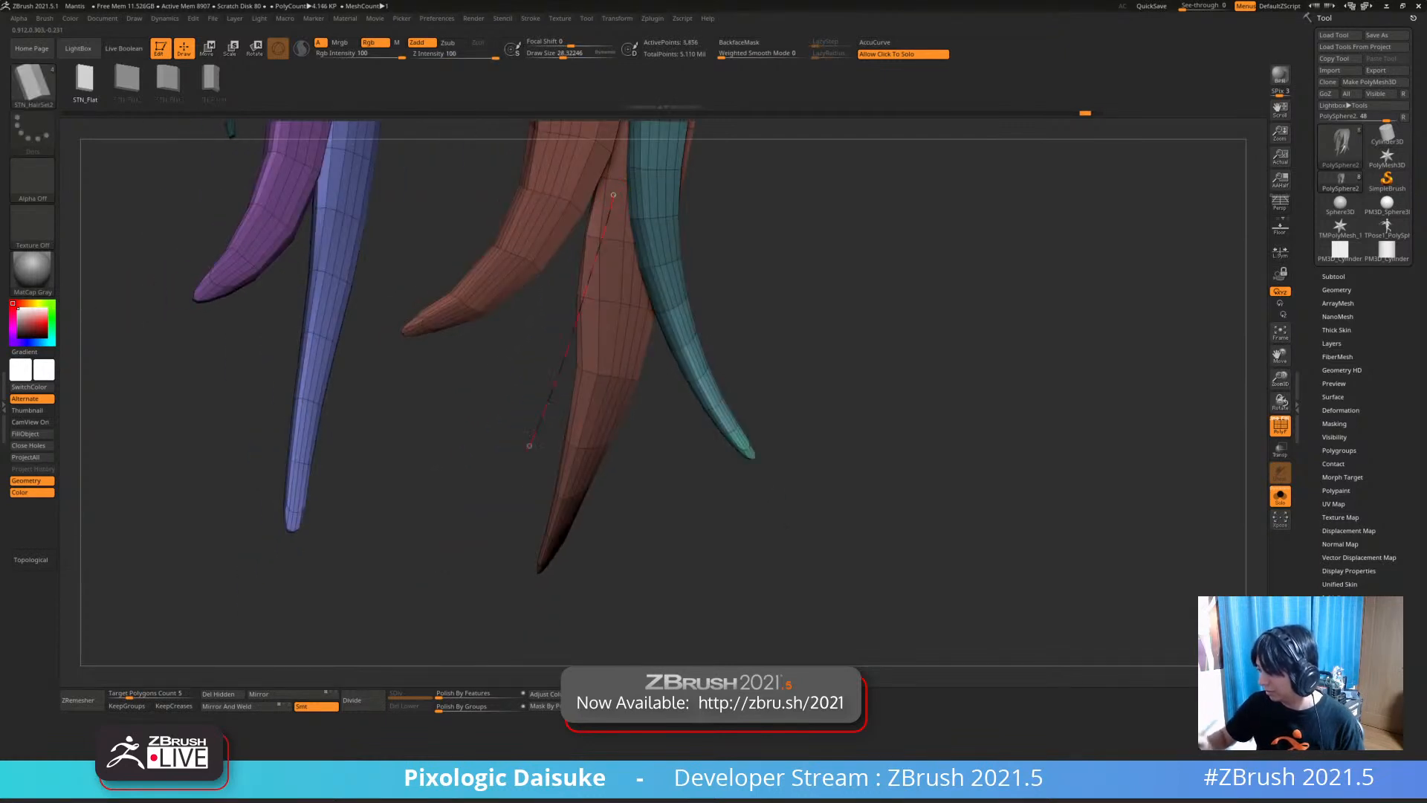
Try a thin curved strand down the side lock with only the hair shown, adjust its ends and width, and undo it
drag(536, 431, 452, 567)
right_drag(564, 328, 615, 199)
right_drag(454, 557, 528, 566)
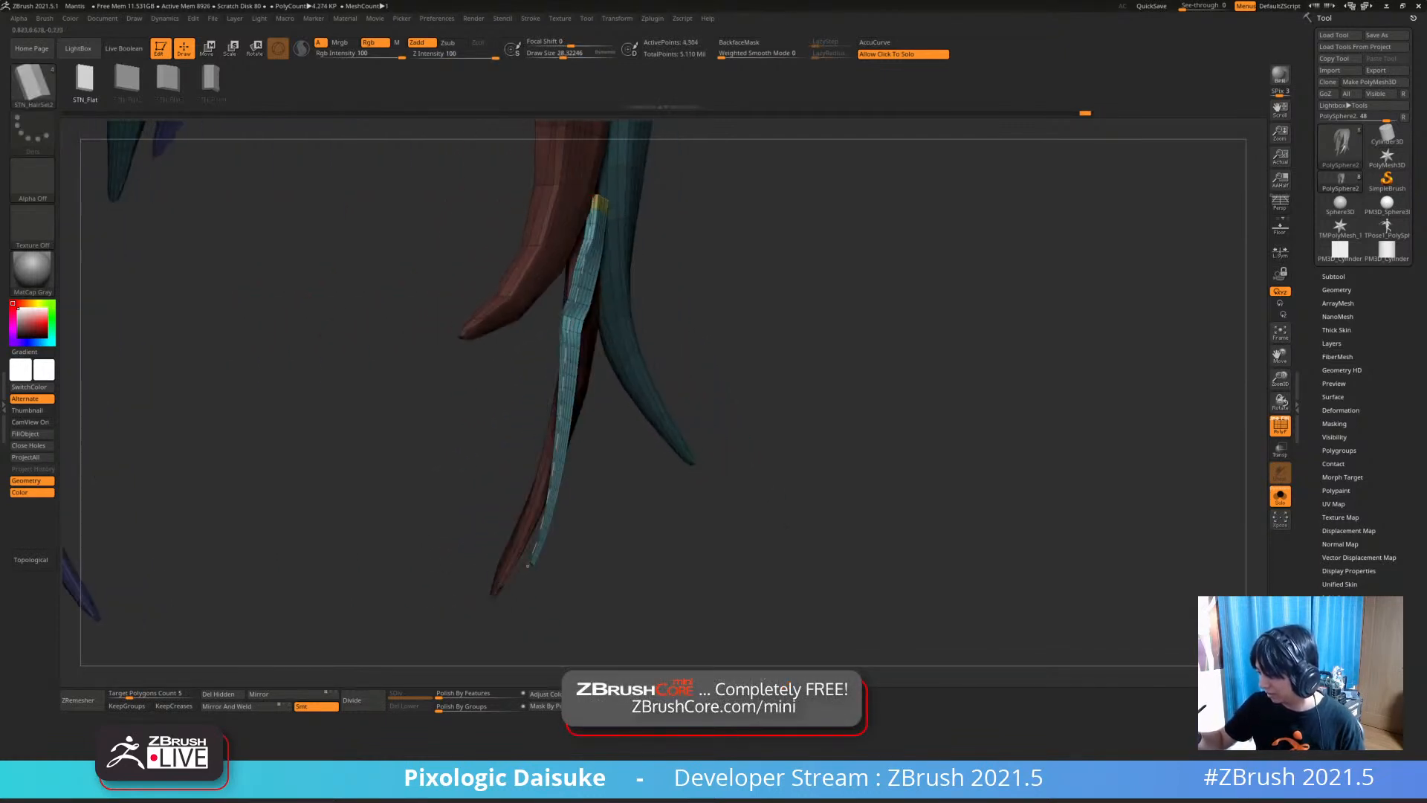
right_drag(568, 297, 461, 294)
drag(611, 196, 613, 187)
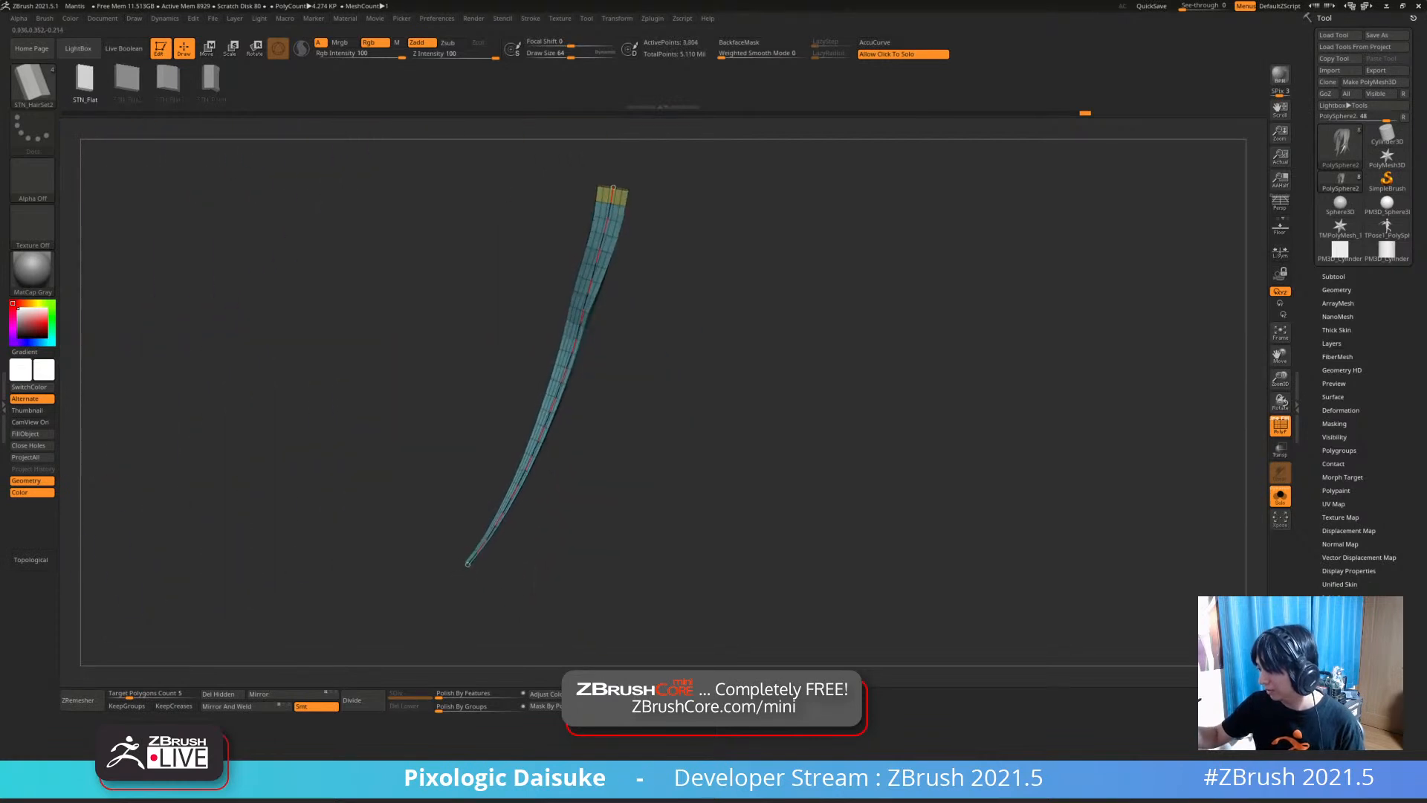
ctrl+right_drag(626, 237, 550, 357)
click(584, 248)
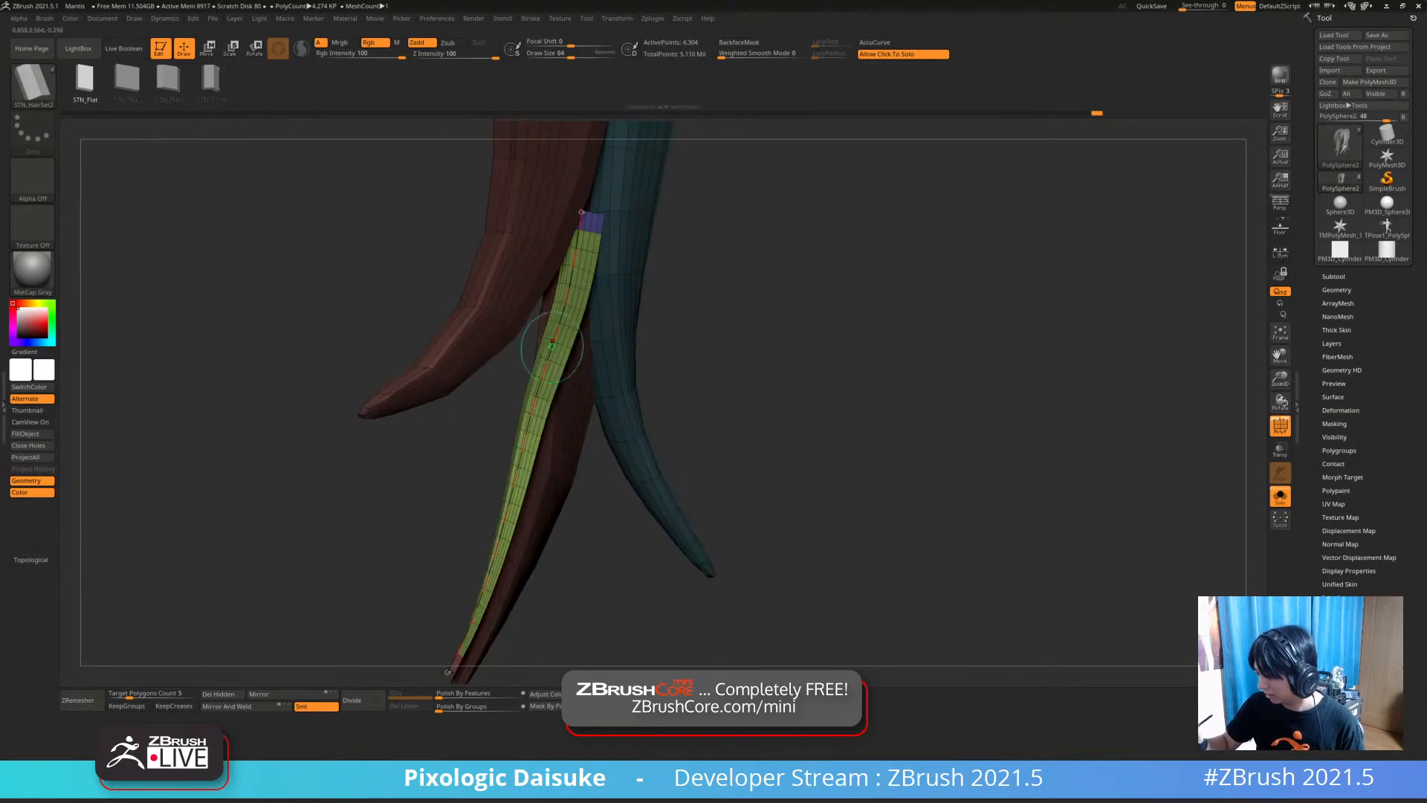
mouse_move(572, 270)
ctrl+right_down()
mouse_move(569, 227)
mouse_move(714, 246)
mouse_move(594, 257)
ctrl+right_up()
mouse_move(535, 486)
right_down()
mouse_move(613, 483)
mouse_move(613, 443)
mouse_move(592, 427)
mouse_move(639, 390)
right_up()
key(ctrl+z)
Redraw the thin strand between the front and rear side locks, undoing the first attempt
click(665, 416)
mouse_move(639, 390)
right_down()
mouse_move(773, 379)
mouse_move(606, 383)
right_up()
drag(666, 293, 656, 338)
drag(561, 518, 559, 522)
key(ctrl+z)
drag(629, 391, 553, 508)
mouse_move(569, 446)
right_down()
mouse_move(635, 431)
mouse_move(649, 313)
mouse_move(751, 312)
mouse_move(646, 318)
mouse_move(589, 345)
mouse_move(624, 349)
right_up()
Switch to the SnakeHook brush at a draw size of about 183 and shape the new thin strand along the cheek
key(b)
key(s)
key(h)
key(bracketright)
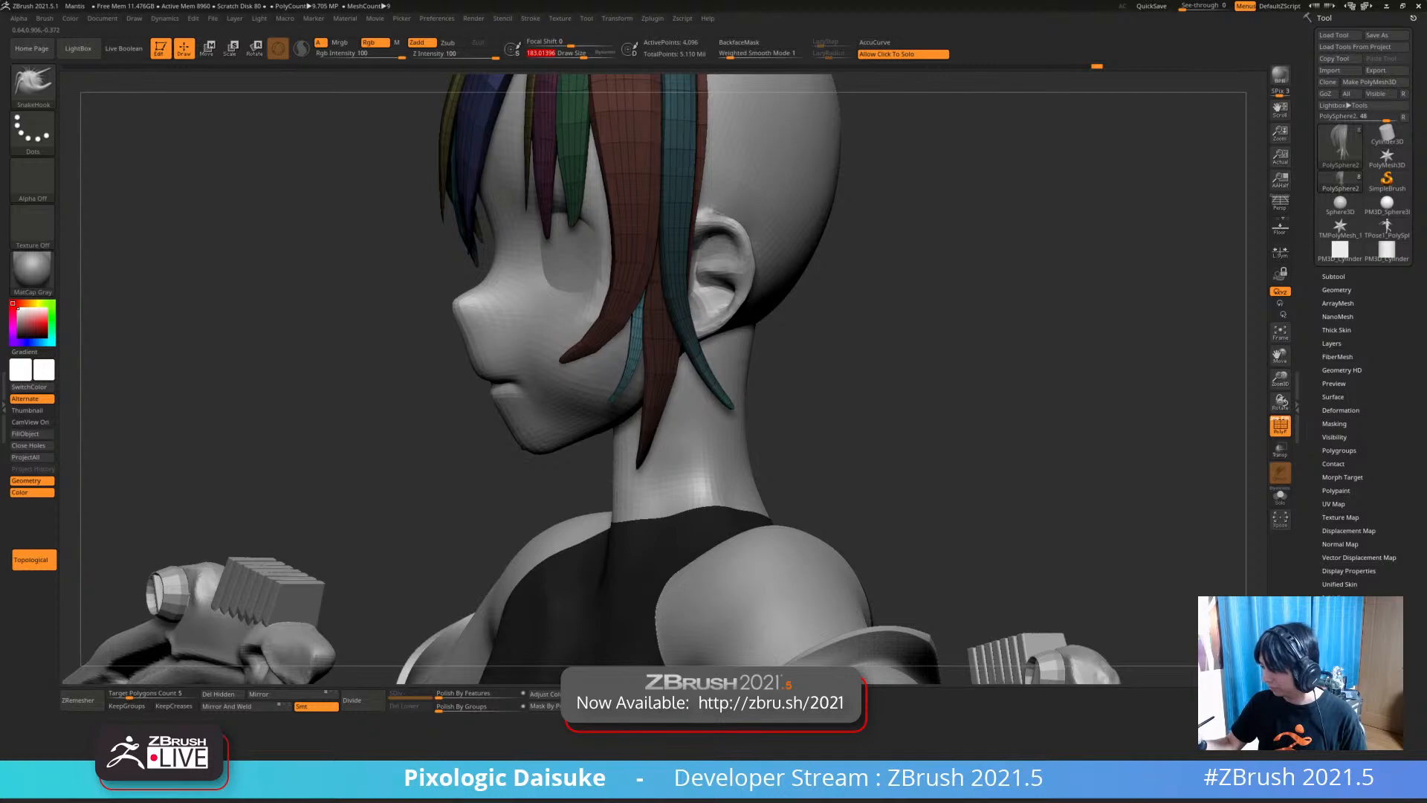
right_drag(615, 402, 673, 431)
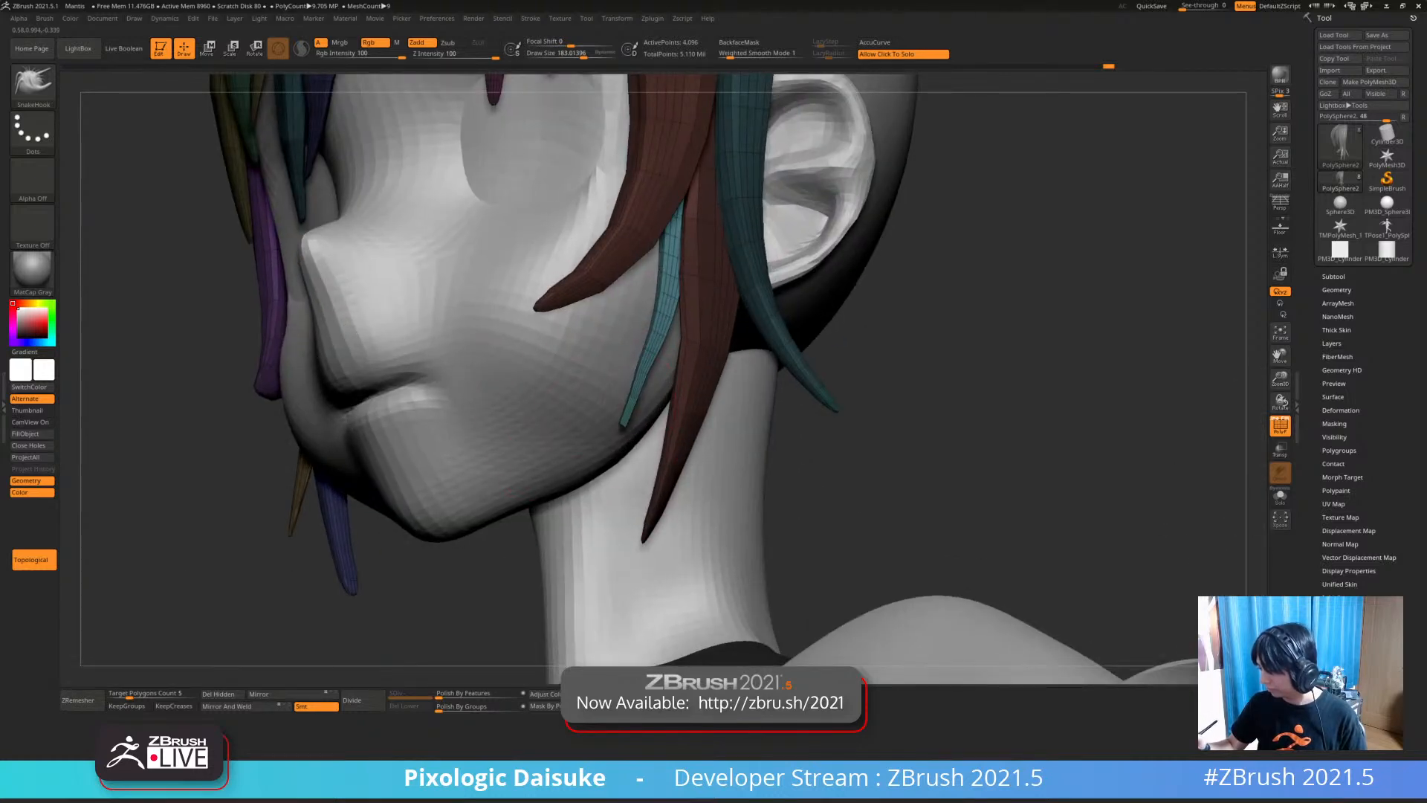
ctrl+right_drag(673, 435, 658, 338)
right_drag(684, 257, 803, 290)
ctrl+drag(806, 327, 828, 353)
mouse_move(802, 365)
alt+right_down()
mouse_move(751, 431)
mouse_move(747, 393)
alt+right_up()
mouse_move(747, 394)
right_down()
mouse_move(795, 390)
mouse_move(617, 379)
mouse_move(736, 357)
right_up()
right_drag(673, 426, 684, 434)
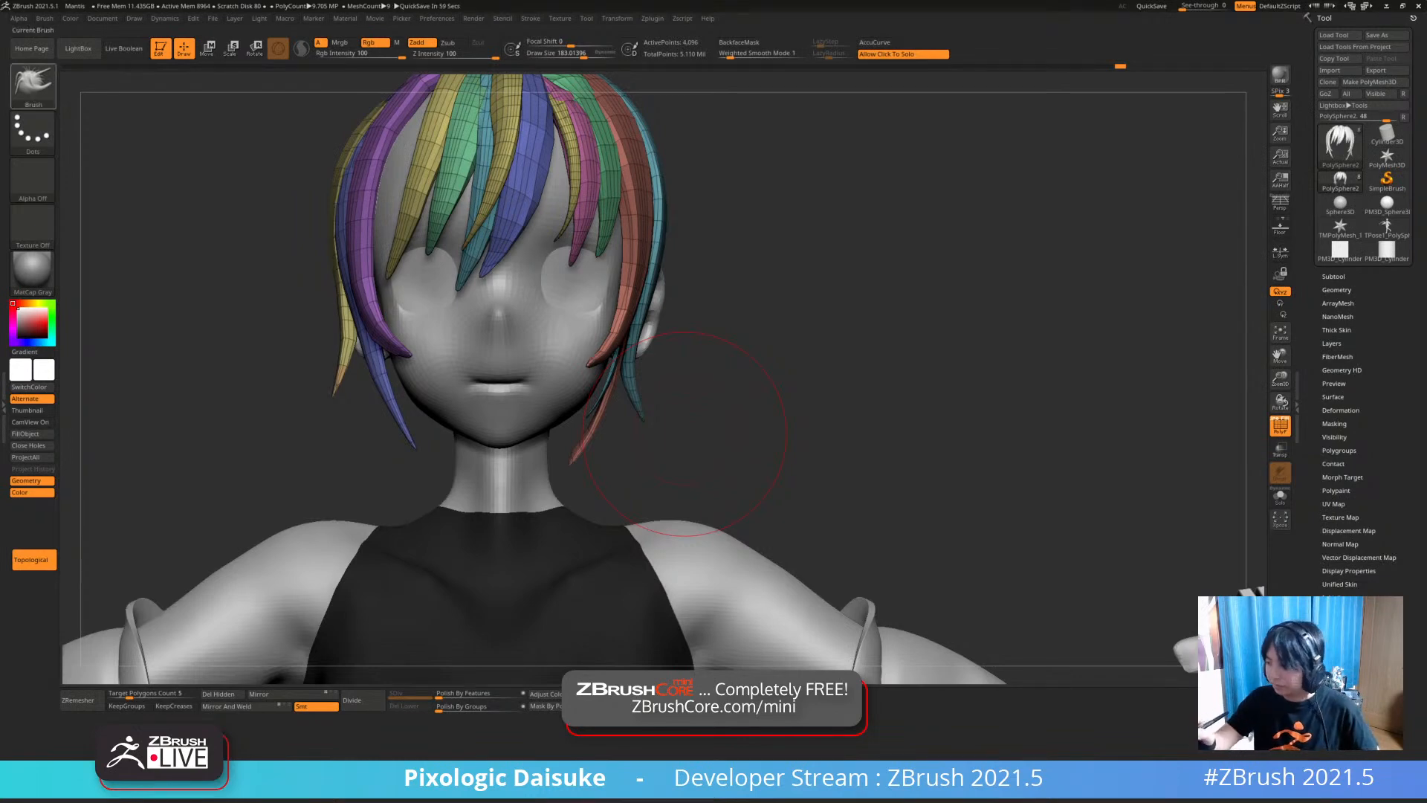
Draw a strand over the opposite side lock with the hair insert mesh brush and narrow it with a draw size of about 25
key(b)
click(595, 149)
mouse_move(720, 553)
right_down()
mouse_move(810, 546)
mouse_move(813, 594)
mouse_move(854, 591)
right_up()
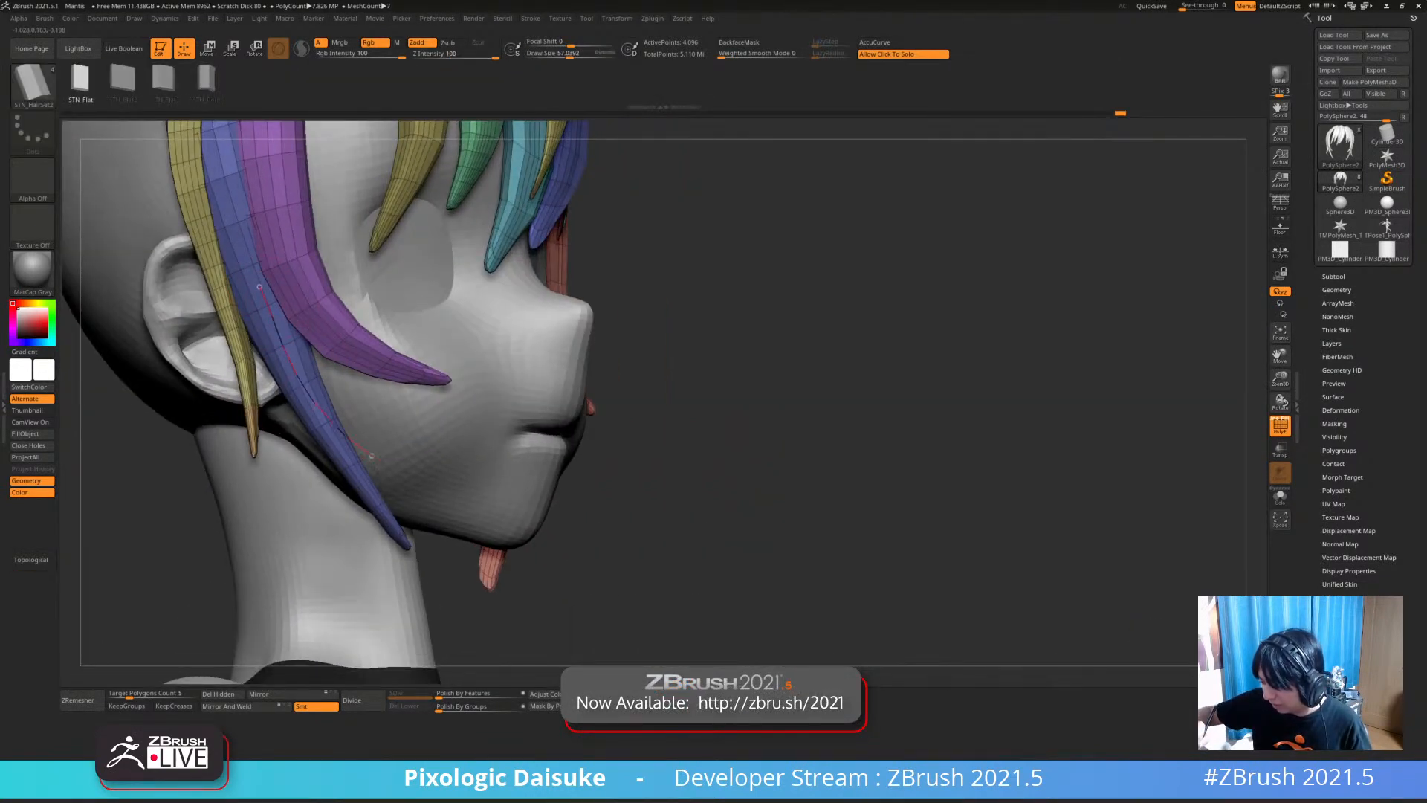
drag(347, 437, 431, 490)
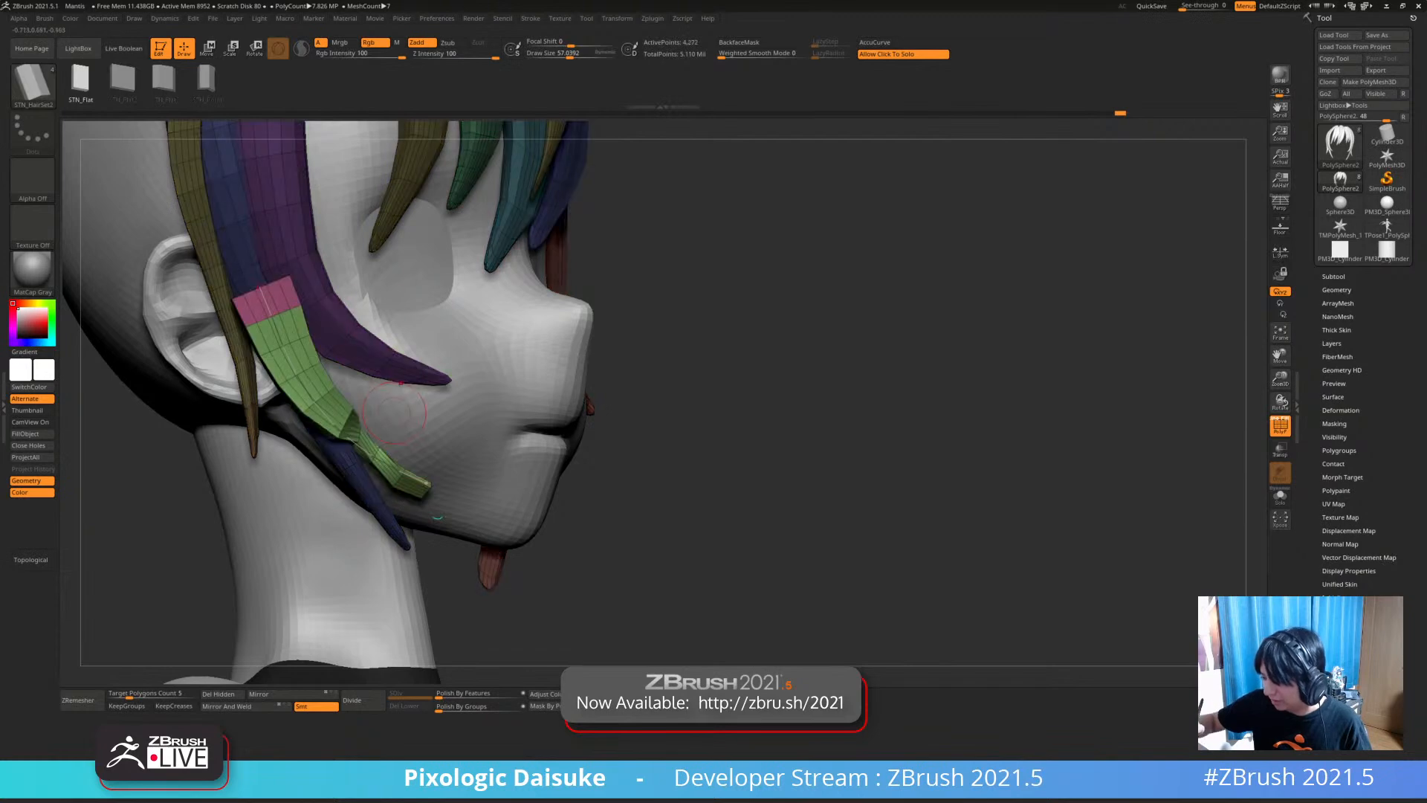
click(260, 287)
ctrl+right_drag(260, 288, 253, 197)
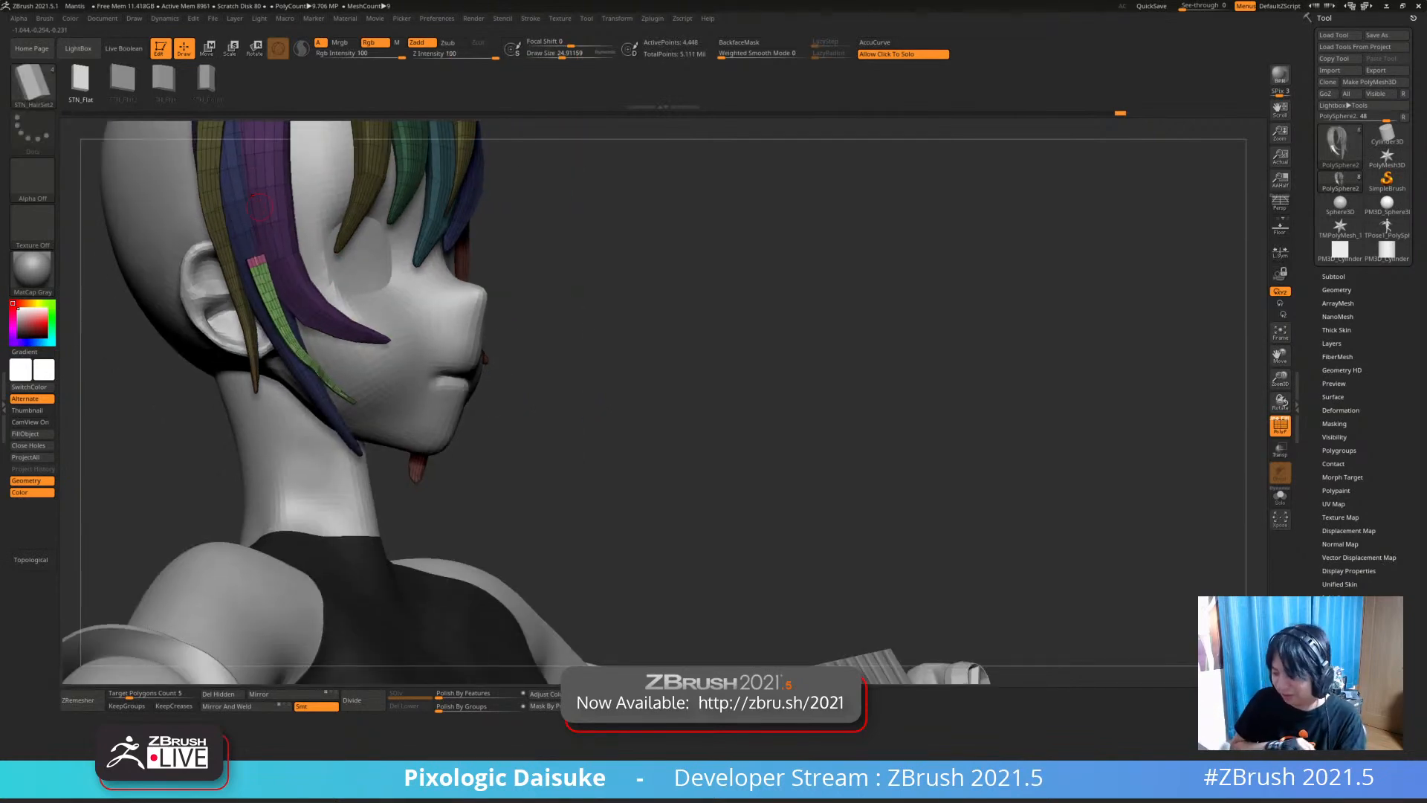
Adjust the curve ends of the new opposite-side strand and check its placement with and without the body
right_drag(260, 251, 245, 257)
right_drag(379, 386, 355, 392)
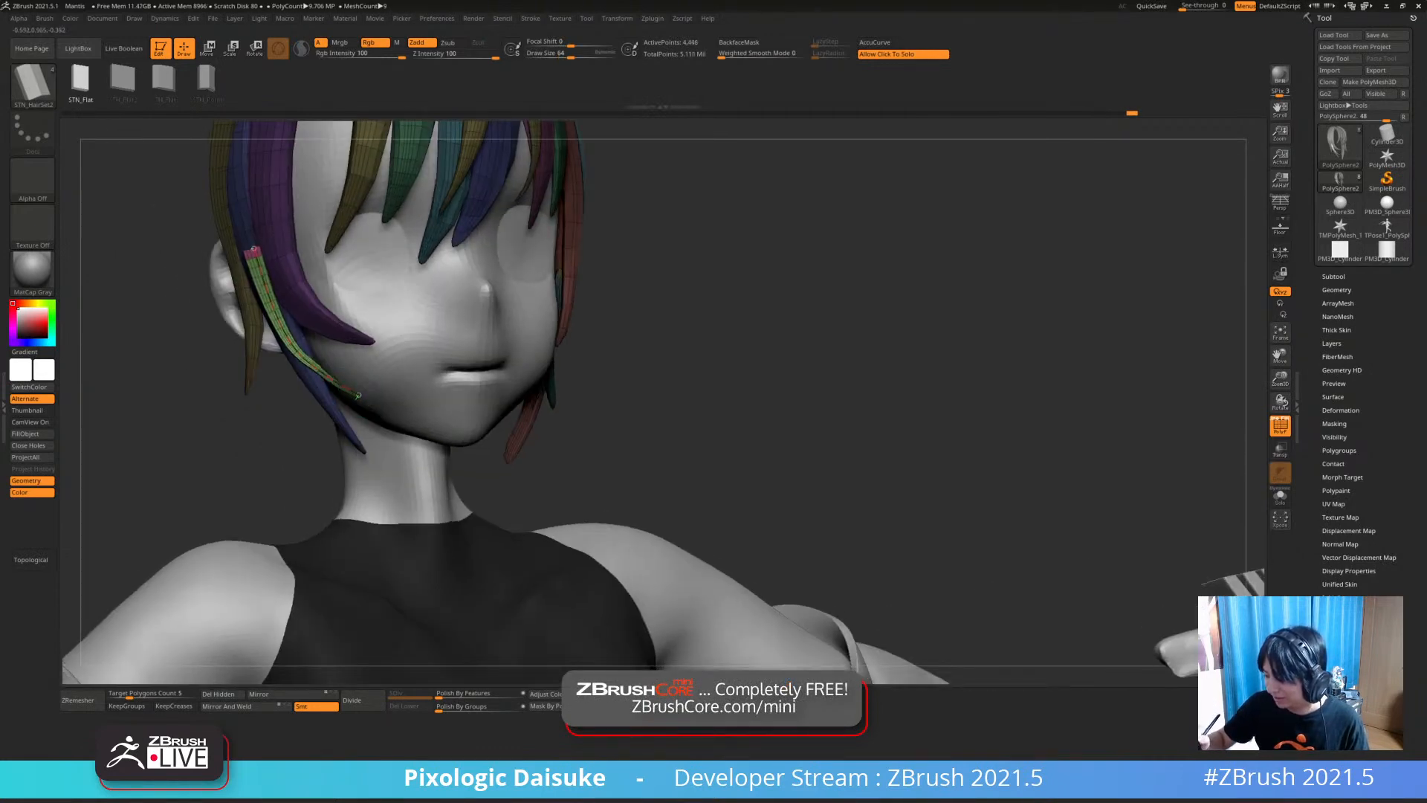
right_drag(254, 253, 262, 249)
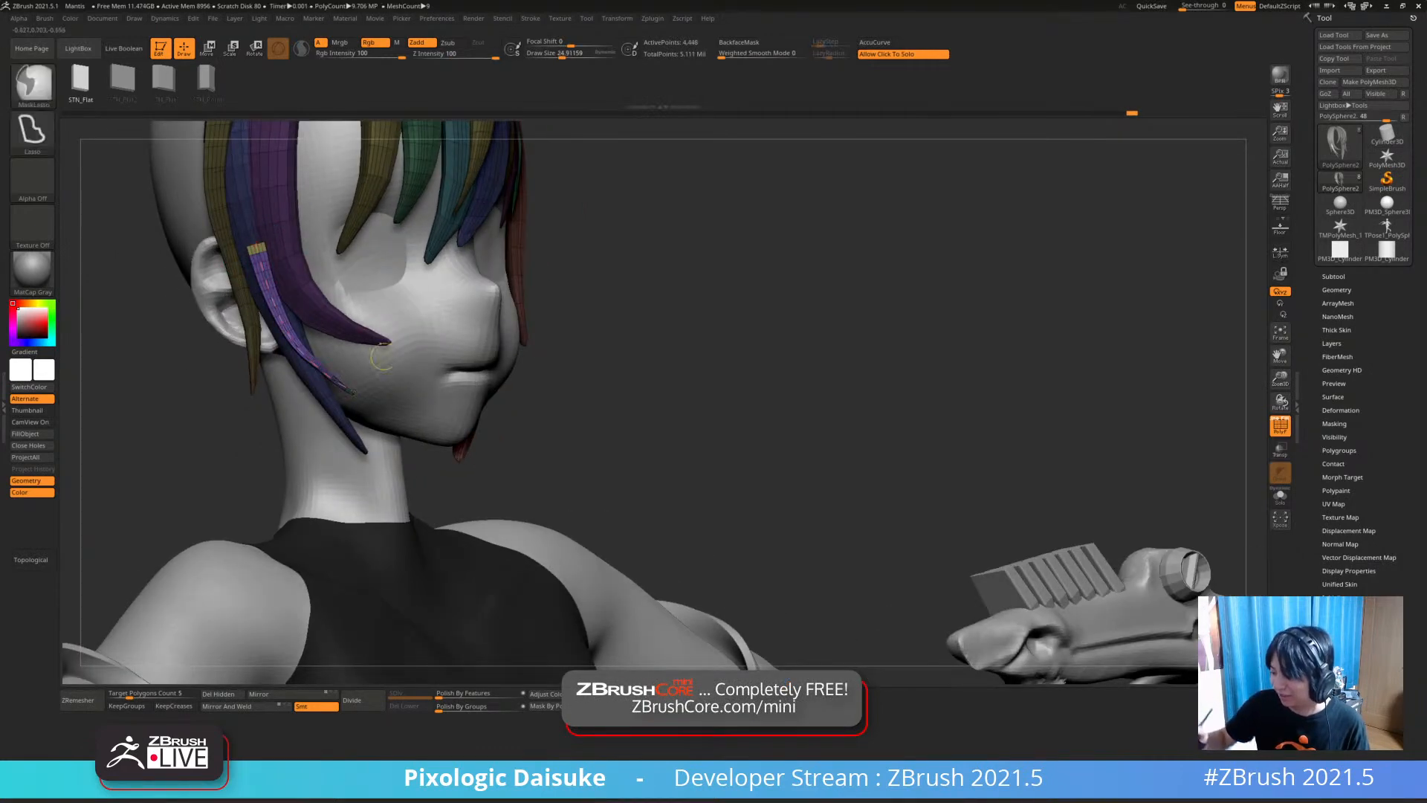
mouse_move(436, 391)
right_down()
mouse_move(379, 387)
mouse_move(455, 393)
right_up()
right_click(459, 394)
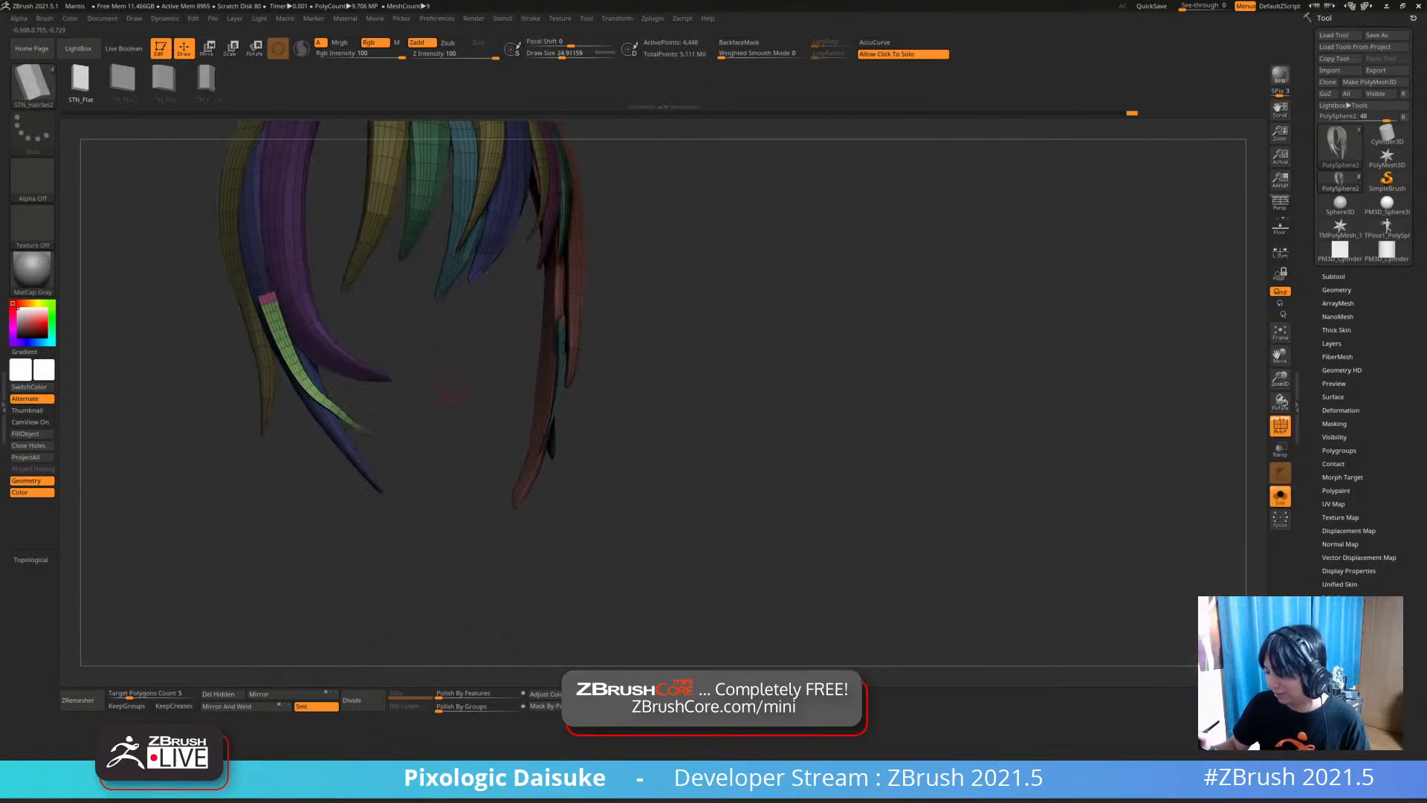
right_drag(142, 147, 414, 318)
right_click(459, 394)
mouse_move(459, 394)
right_down()
mouse_move(401, 393)
mouse_move(454, 394)
right_up()
Switch to the SnakeHook brush, enlarge it to a draw size of about 148, and shape the green strand along the cheek
click(33, 86)
click(327, 186)
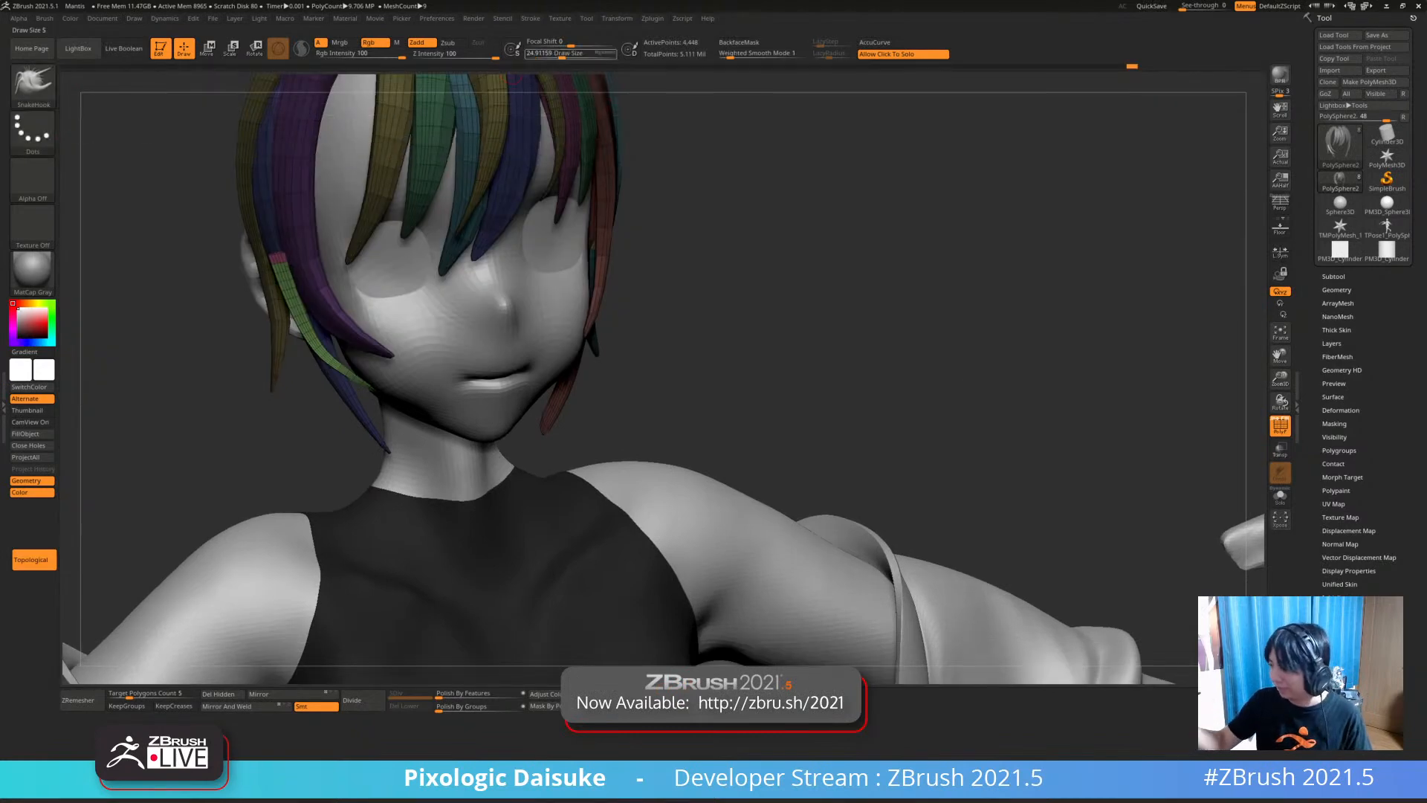
mouse_move(439, 336)
right_down()
mouse_move(456, 338)
mouse_move(394, 349)
mouse_move(453, 360)
right_up()
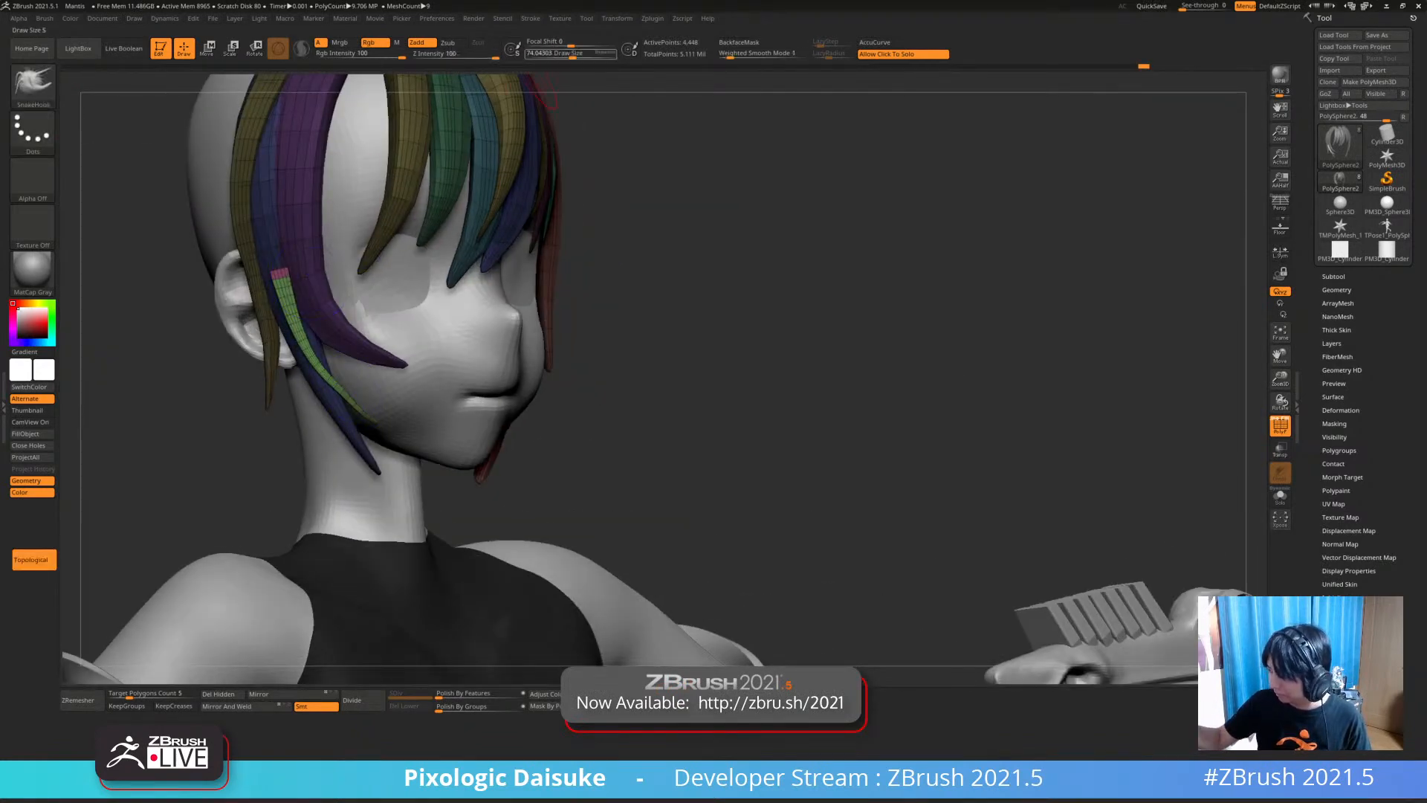
right_drag(349, 253, 286, 265)
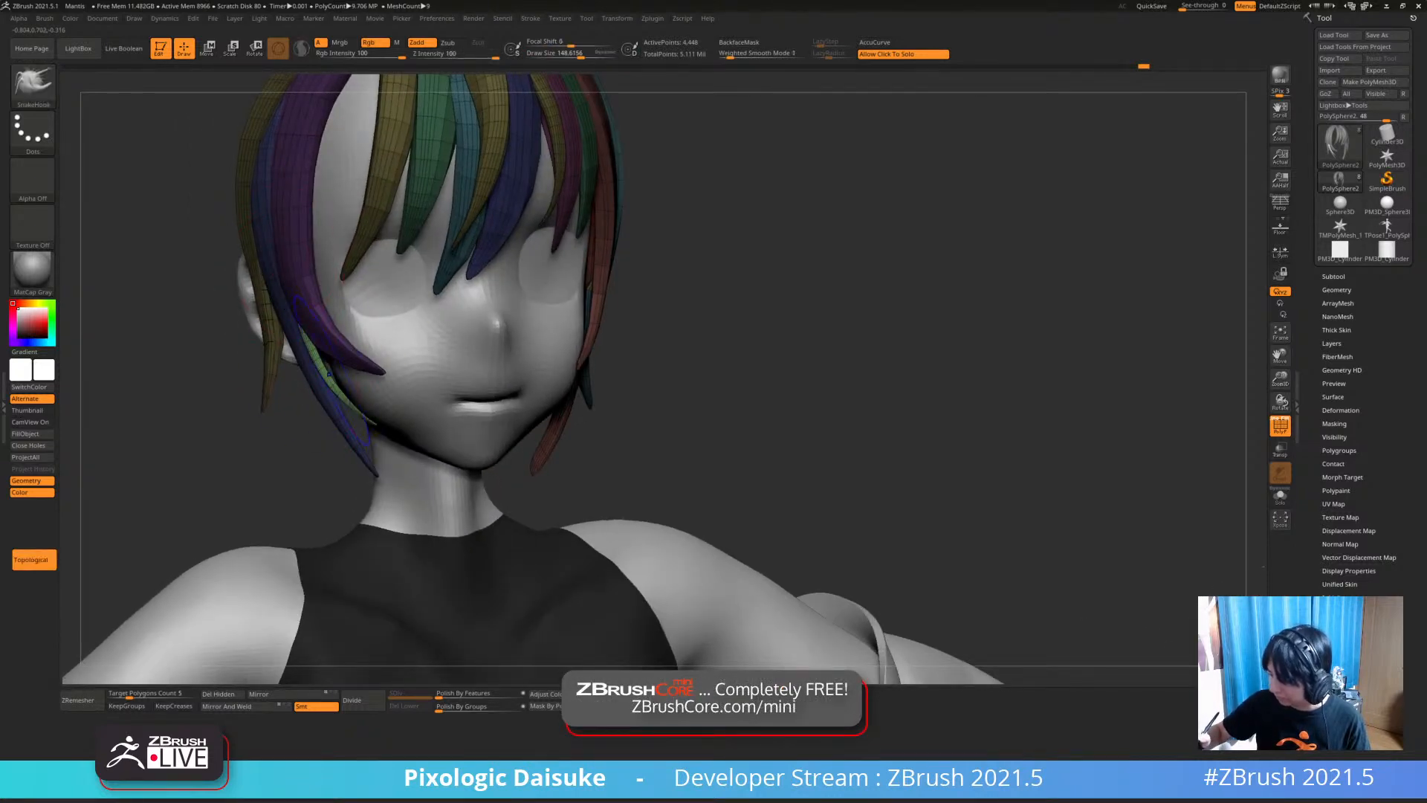
mouse_move(390, 375)
right_down()
mouse_move(505, 371)
mouse_move(318, 359)
mouse_move(312, 312)
mouse_move(298, 315)
right_up()
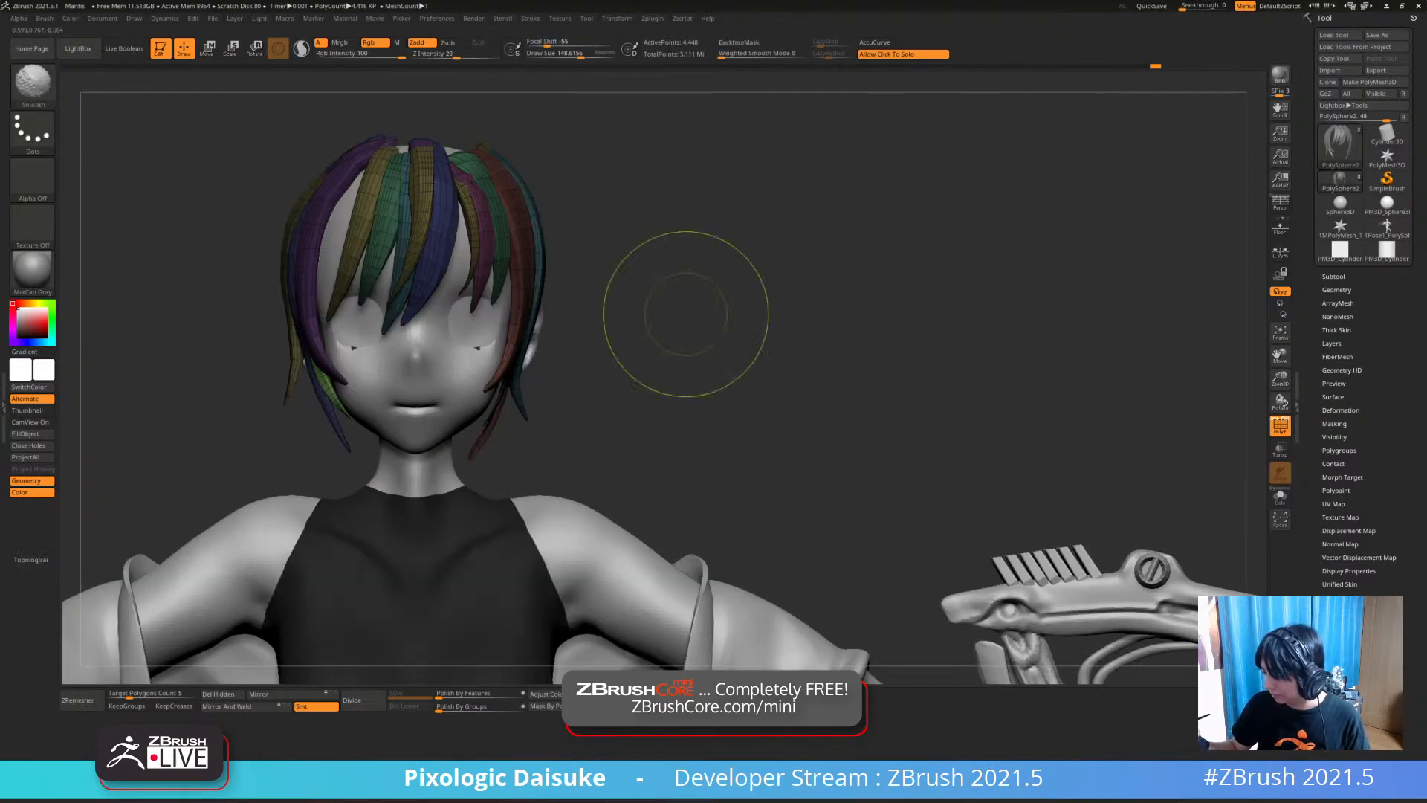
mouse_move(607, 406)
right_down()
mouse_move(786, 420)
mouse_move(743, 480)
mouse_move(691, 480)
mouse_move(648, 572)
mouse_move(595, 565)
right_up()
key(shift+f)
key(shift+f)
mouse_move(223, 490)
right_down()
mouse_move(513, 480)
mouse_move(365, 461)
mouse_move(449, 431)
right_up()
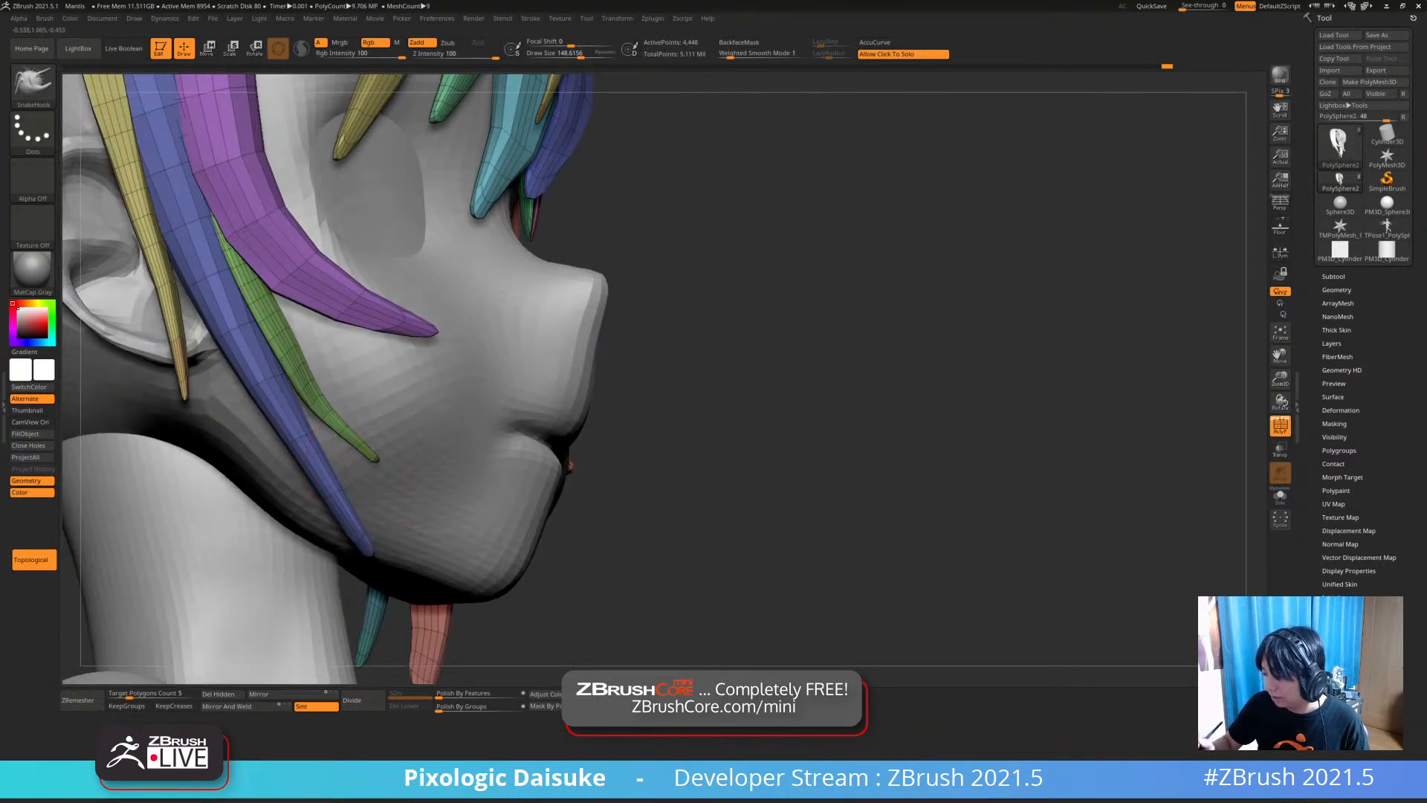
right_drag(364, 475, 335, 513)
right_drag(357, 401, 350, 430)
Show only the hair and examine how the thin teal strand sits against the neighboring side locks
click(698, 387)
right_drag(732, 350, 632, 378)
right_drag(643, 307, 591, 211)
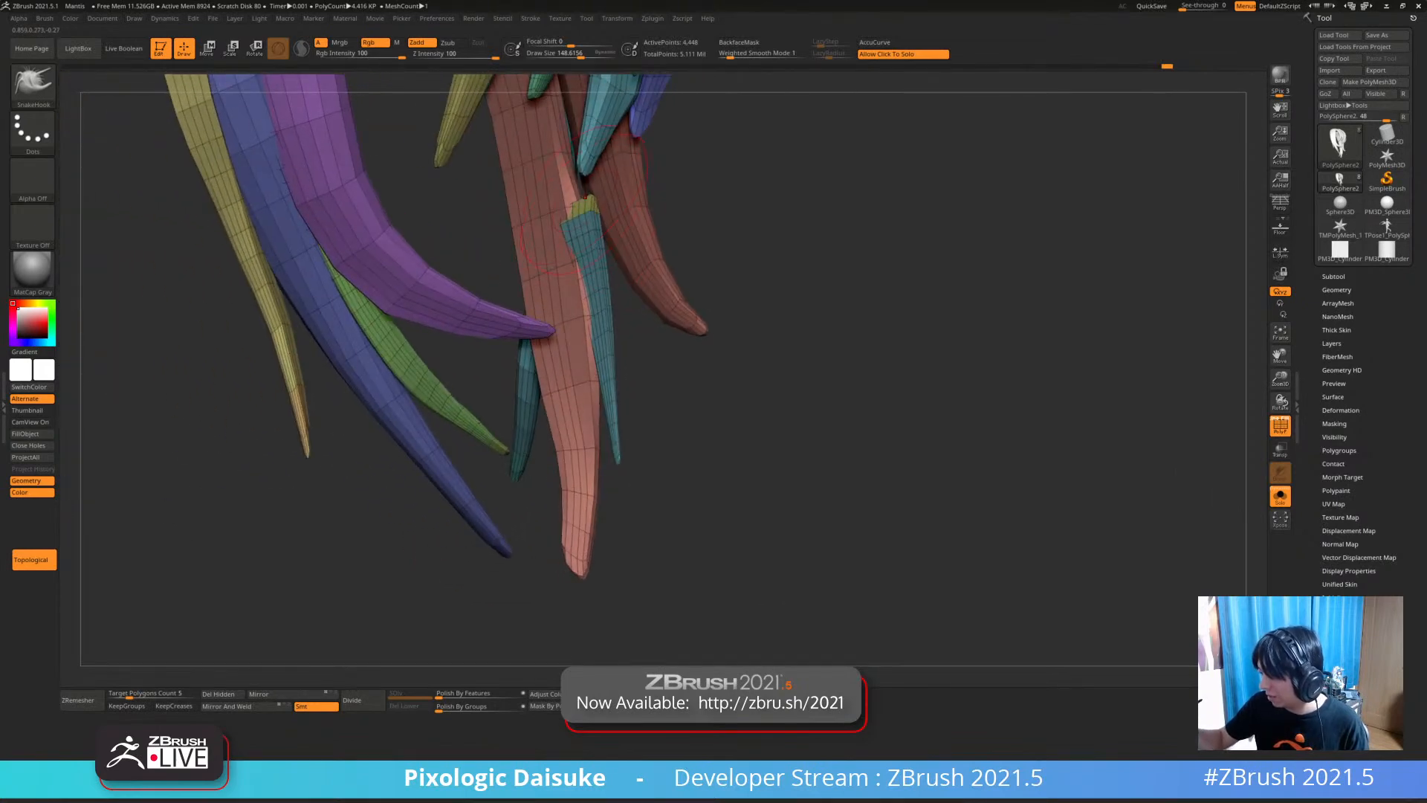
right_drag(612, 402, 565, 439)
ctrl+shift+click(563, 451)
ctrl+shift+drag(545, 489, 547, 495)
ctrl+shift+click(546, 492)
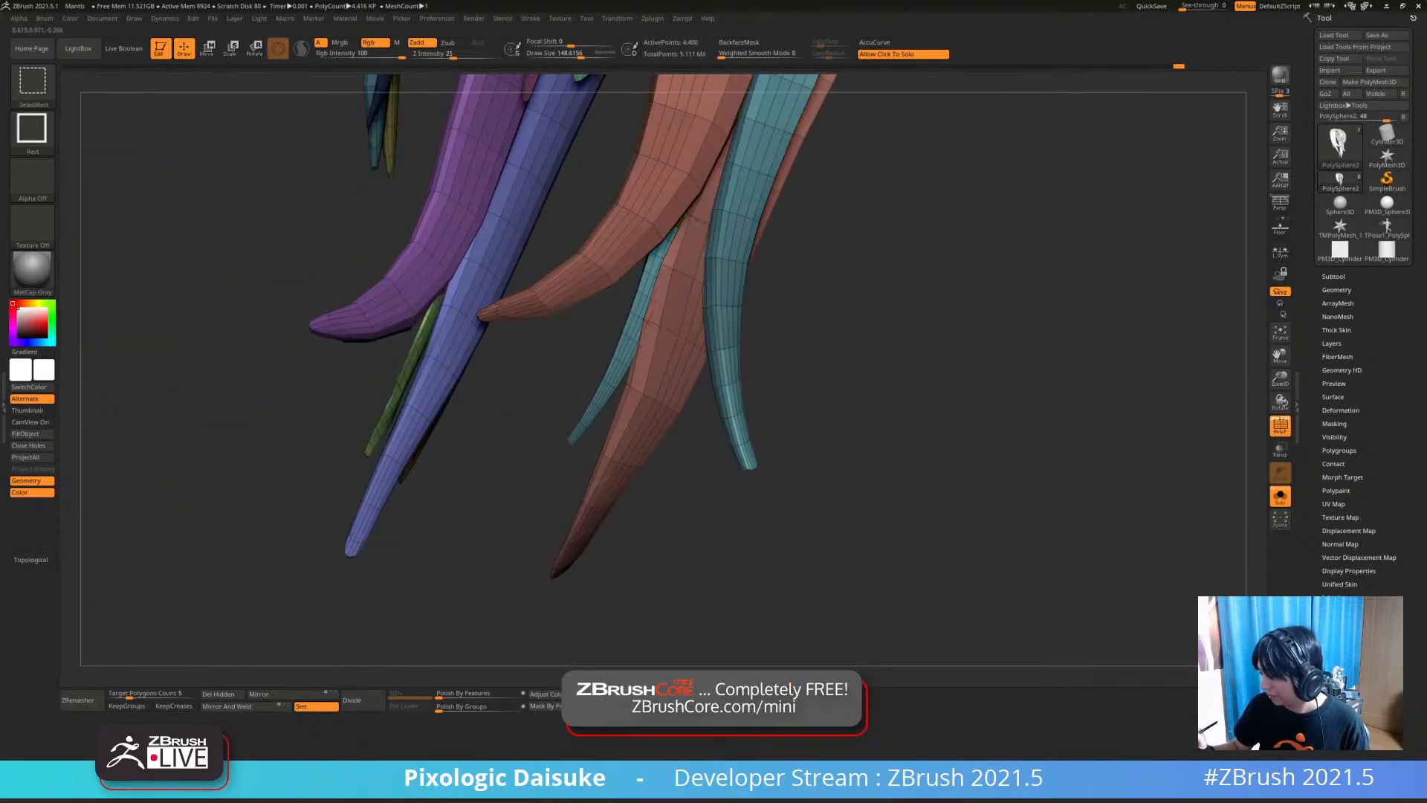
click(461, 446)
ctrl+right_drag(461, 446, 620, 423)
click(605, 428)
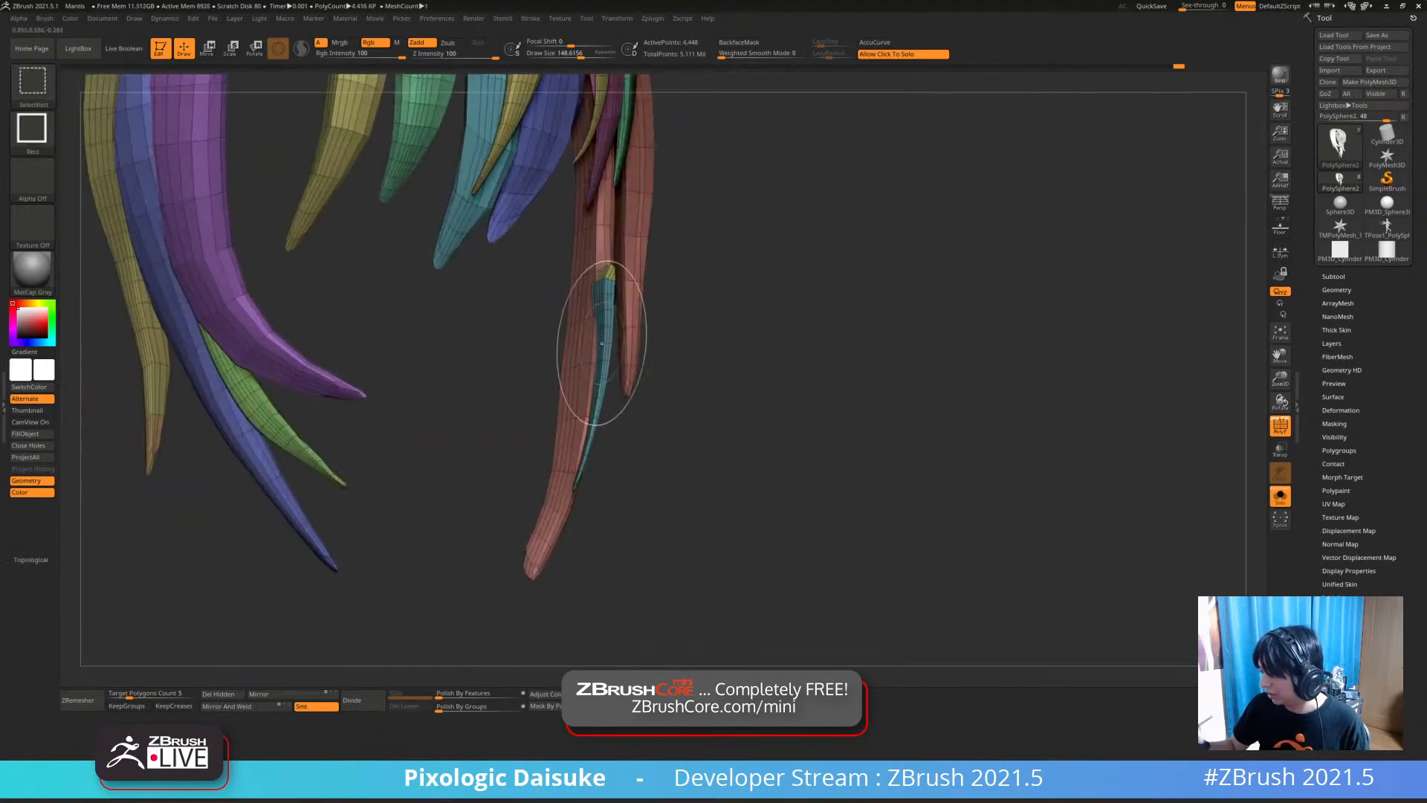
Isolate the teal polygroup to examine which strands share it, and bring back all the hair
ctrl+shift+click(604, 276)
ctrl+shift+click(651, 375)
ctrl+shift+click(604, 385)
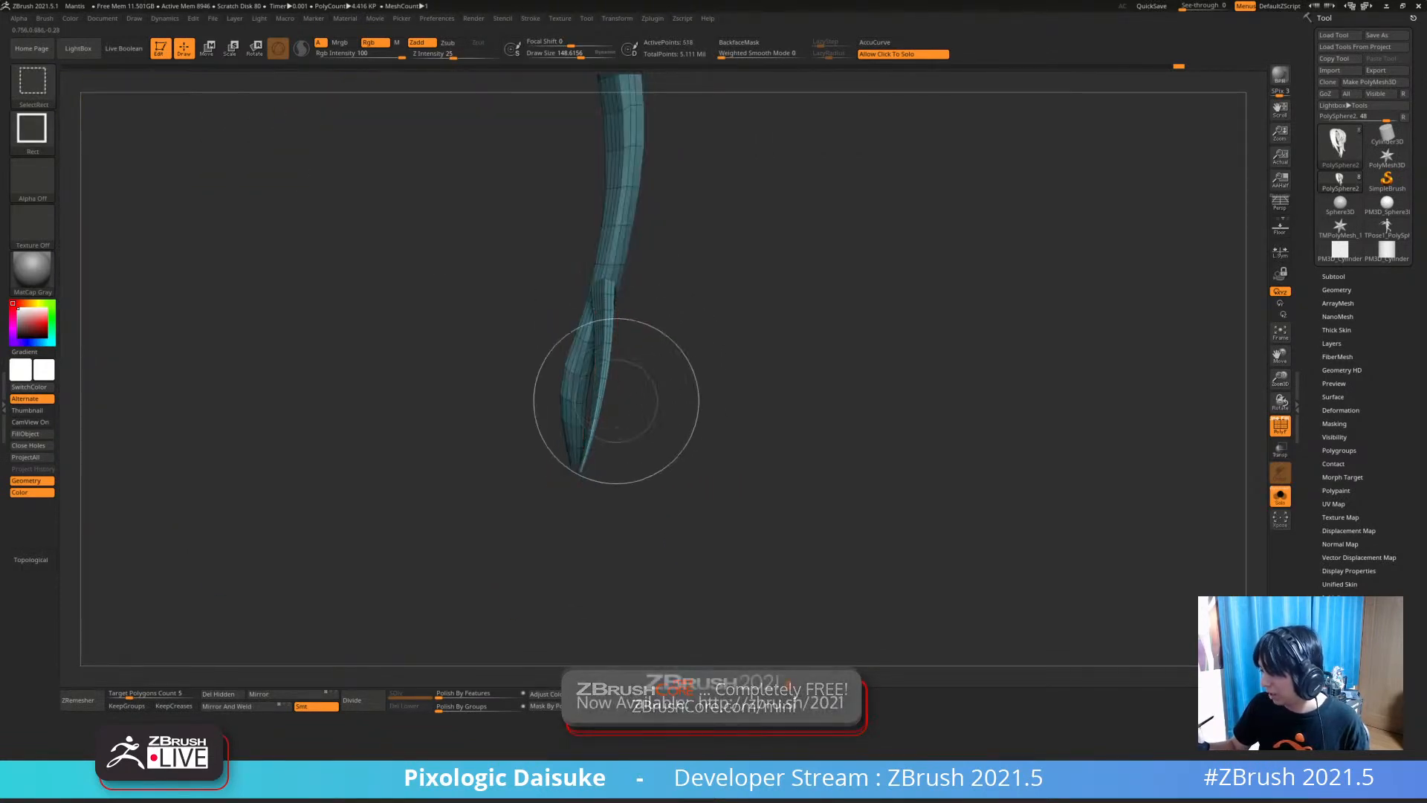
ctrl+shift+drag(650, 459, 646, 451)
mouse_move(654, 430)
right_down()
mouse_move(736, 431)
mouse_move(631, 432)
mouse_move(672, 431)
mouse_move(621, 471)
mouse_move(646, 465)
mouse_move(662, 394)
mouse_move(714, 401)
right_up()
ctrl+shift+click(675, 413)
ctrl+shift+click(557, 402)
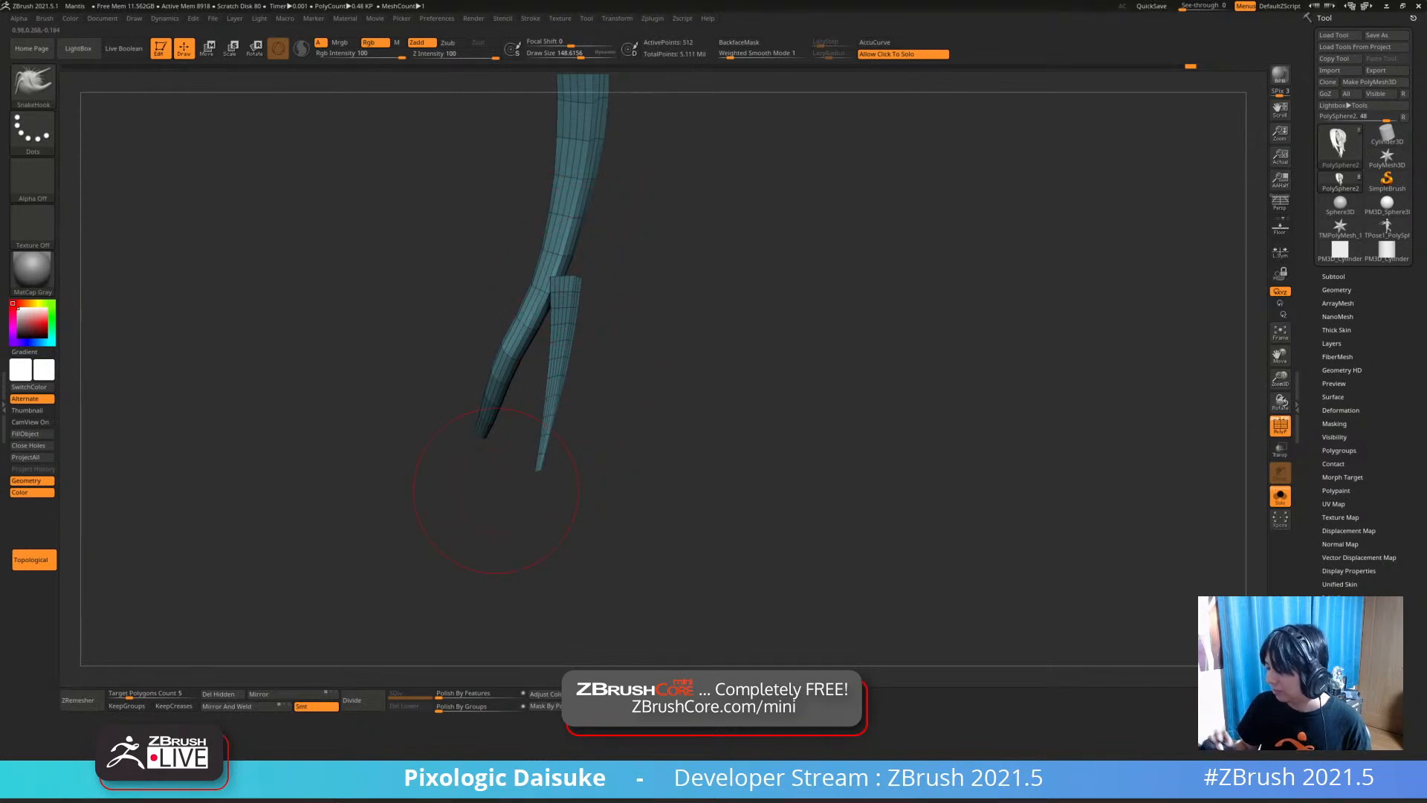
ctrl+shift+click(616, 411)
mouse_move(621, 382)
right_down()
mouse_move(557, 408)
mouse_move(600, 341)
mouse_move(708, 512)
mouse_move(669, 513)
mouse_move(736, 512)
mouse_move(676, 513)
mouse_move(706, 513)
mouse_move(728, 444)
right_up()
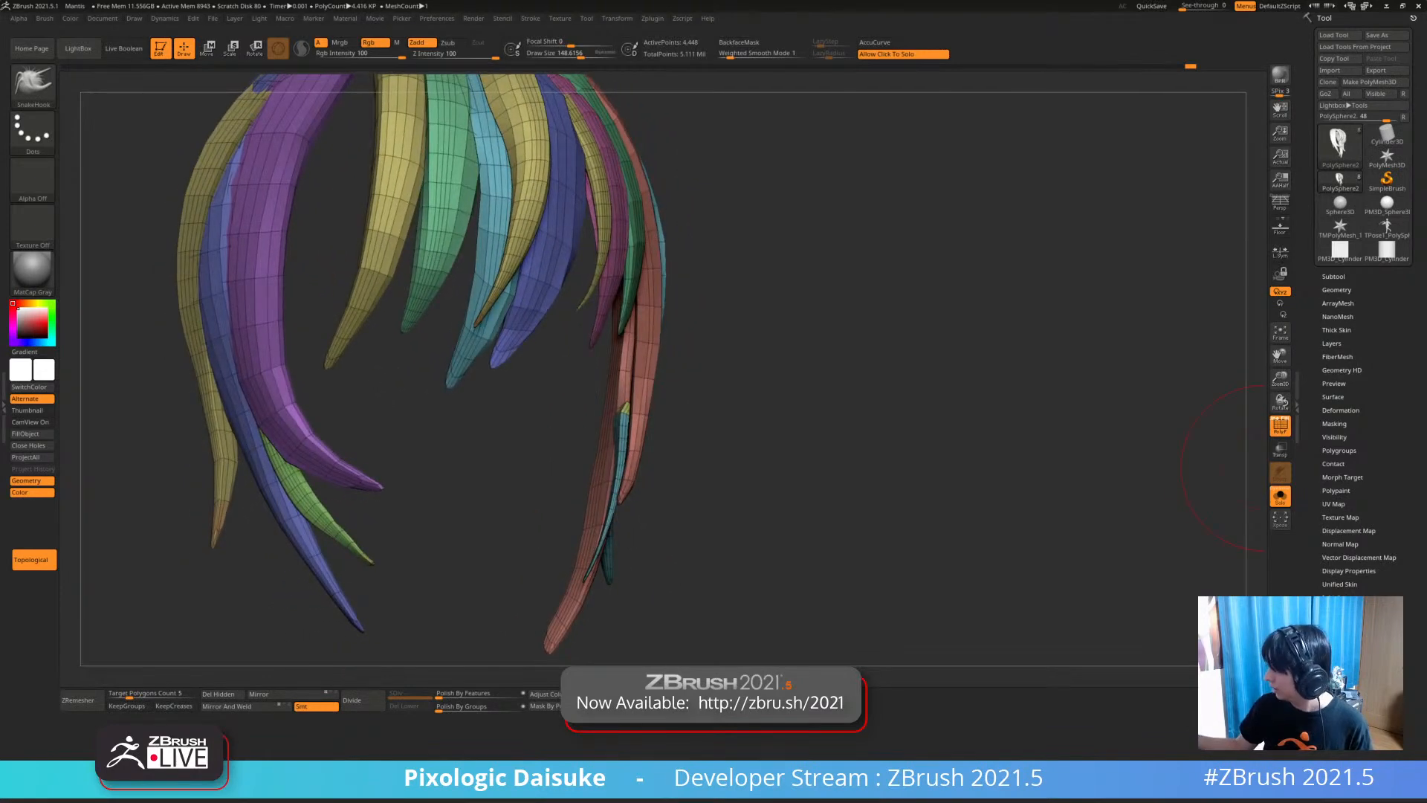
Assign a separate polygroup to every hair strand with Auto Groups
click(1338, 450)
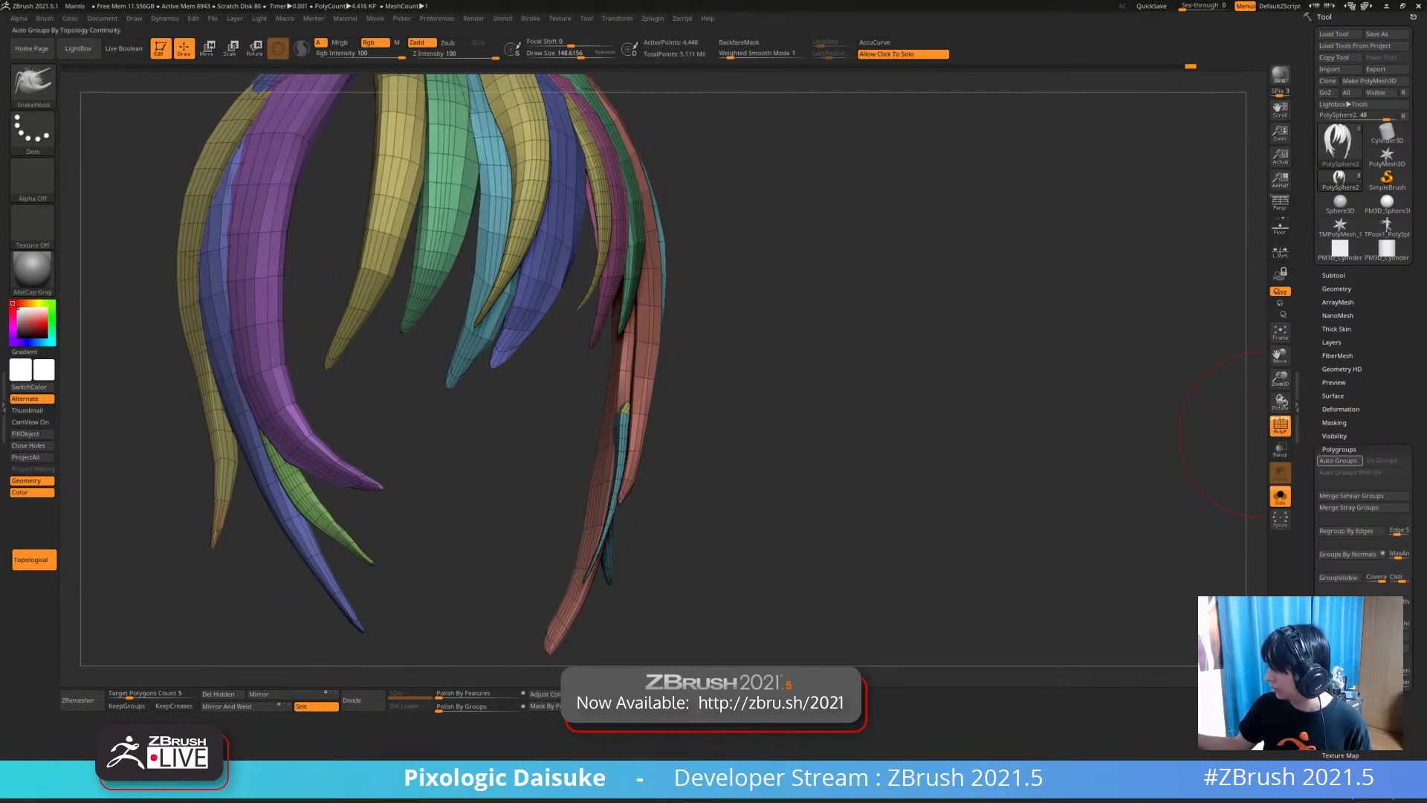
click(1339, 460)
mouse_move(565, 401)
right_down()
mouse_move(698, 372)
mouse_move(620, 386)
mouse_move(617, 405)
right_up()
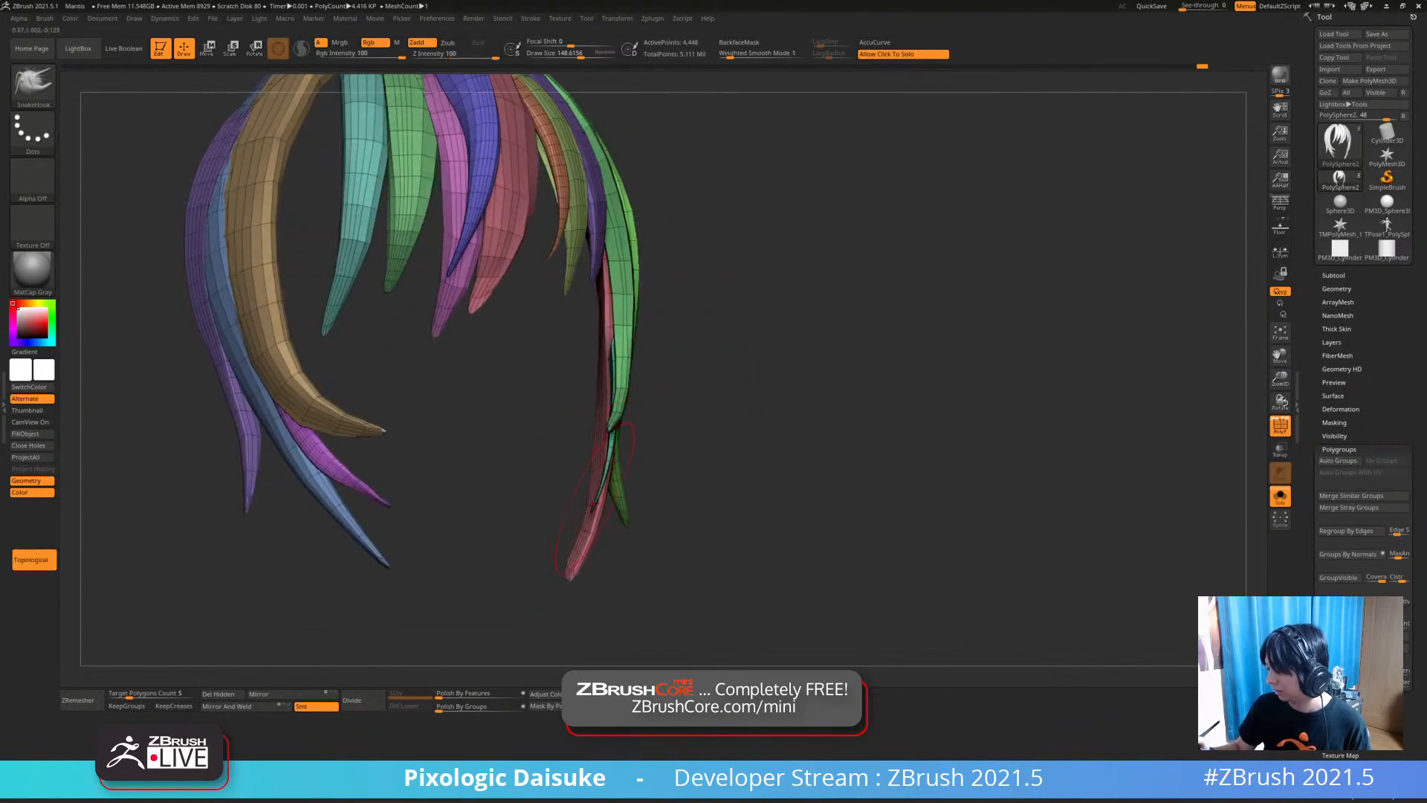
Toggle isolating the thin green side-lock strand to examine its root and its fit behind the neighboring locks
mouse_move(592, 505)
right_down()
mouse_move(605, 479)
mouse_move(554, 411)
right_up()
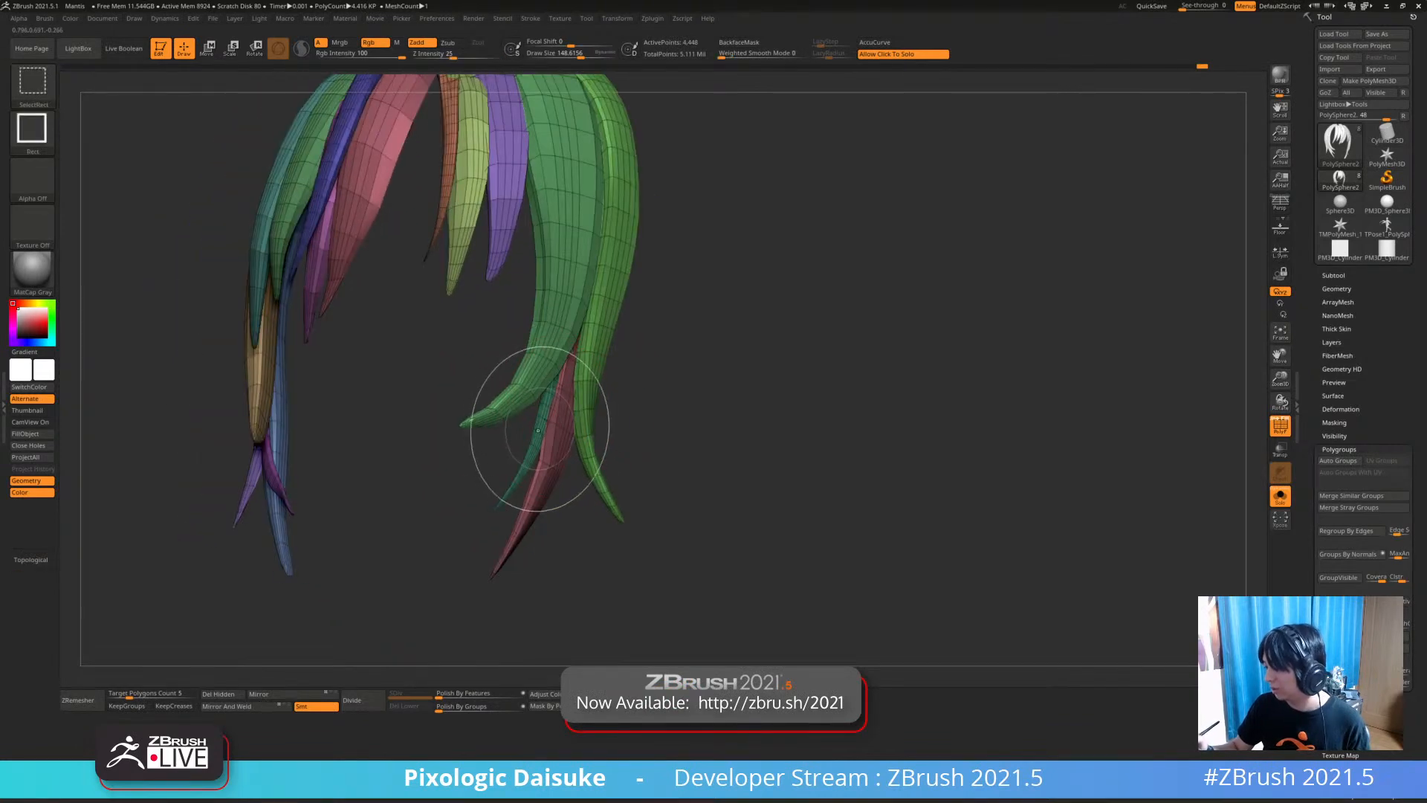
ctrl+shift+click(537, 429)
ctrl+shift+click(676, 298)
ctrl+right_drag(676, 298, 599, 315)
ctrl+shift+click(598, 316)
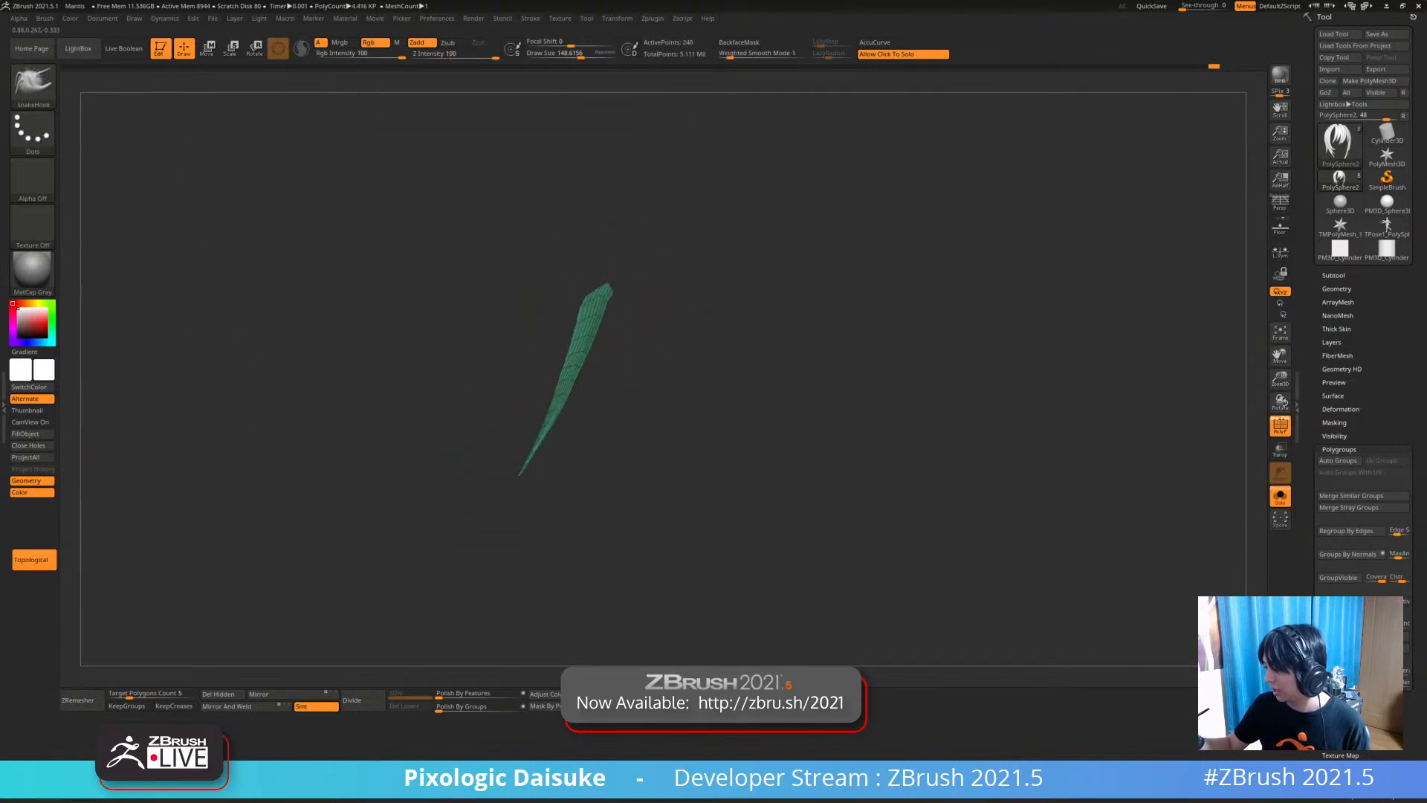
ctrl+shift+click(667, 322)
ctrl+shift+click(598, 295)
ctrl+shift+click(701, 310)
mouse_move(700, 310)
right_down()
mouse_move(580, 340)
mouse_move(565, 364)
mouse_move(639, 416)
right_up()
ctrl+shift+click(610, 425)
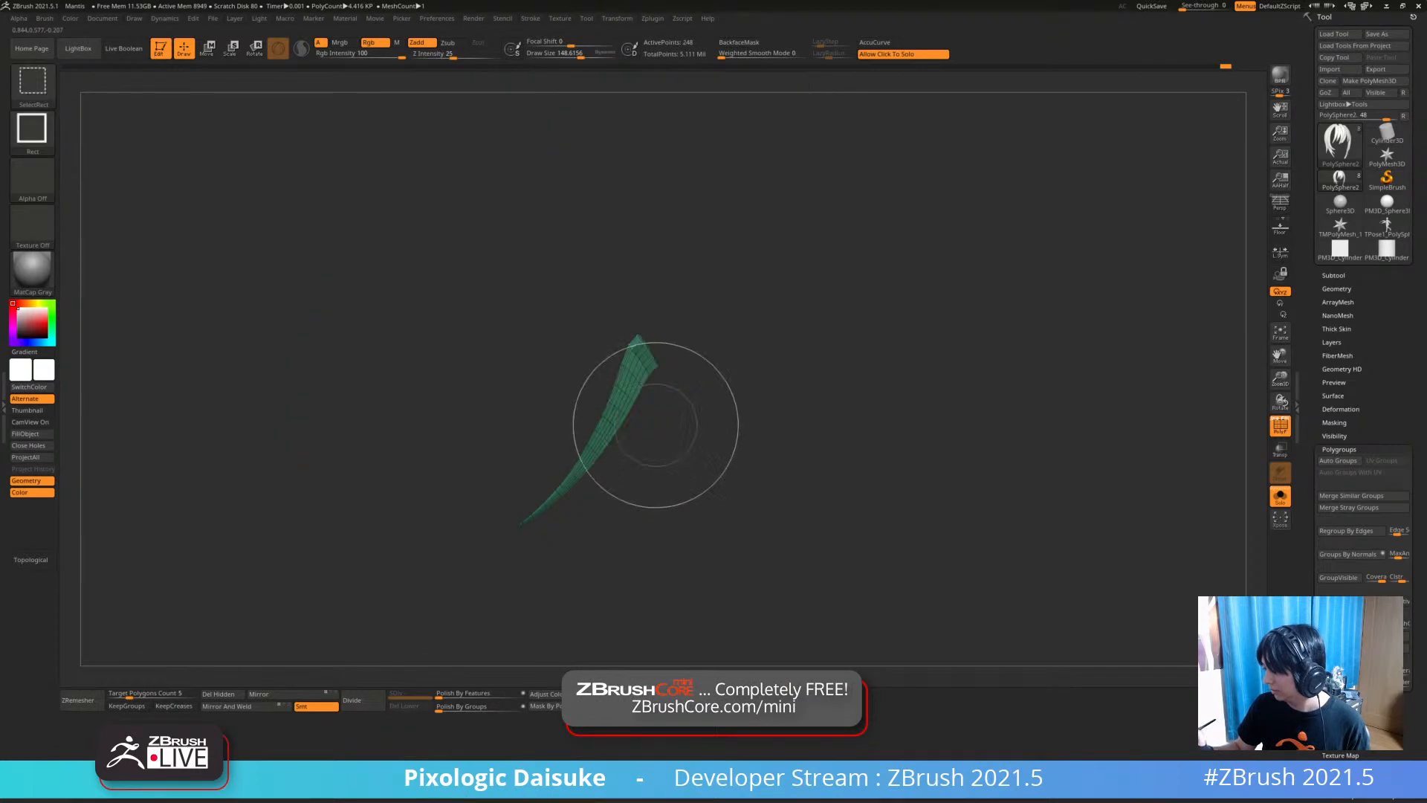
ctrl+shift+click(620, 455)
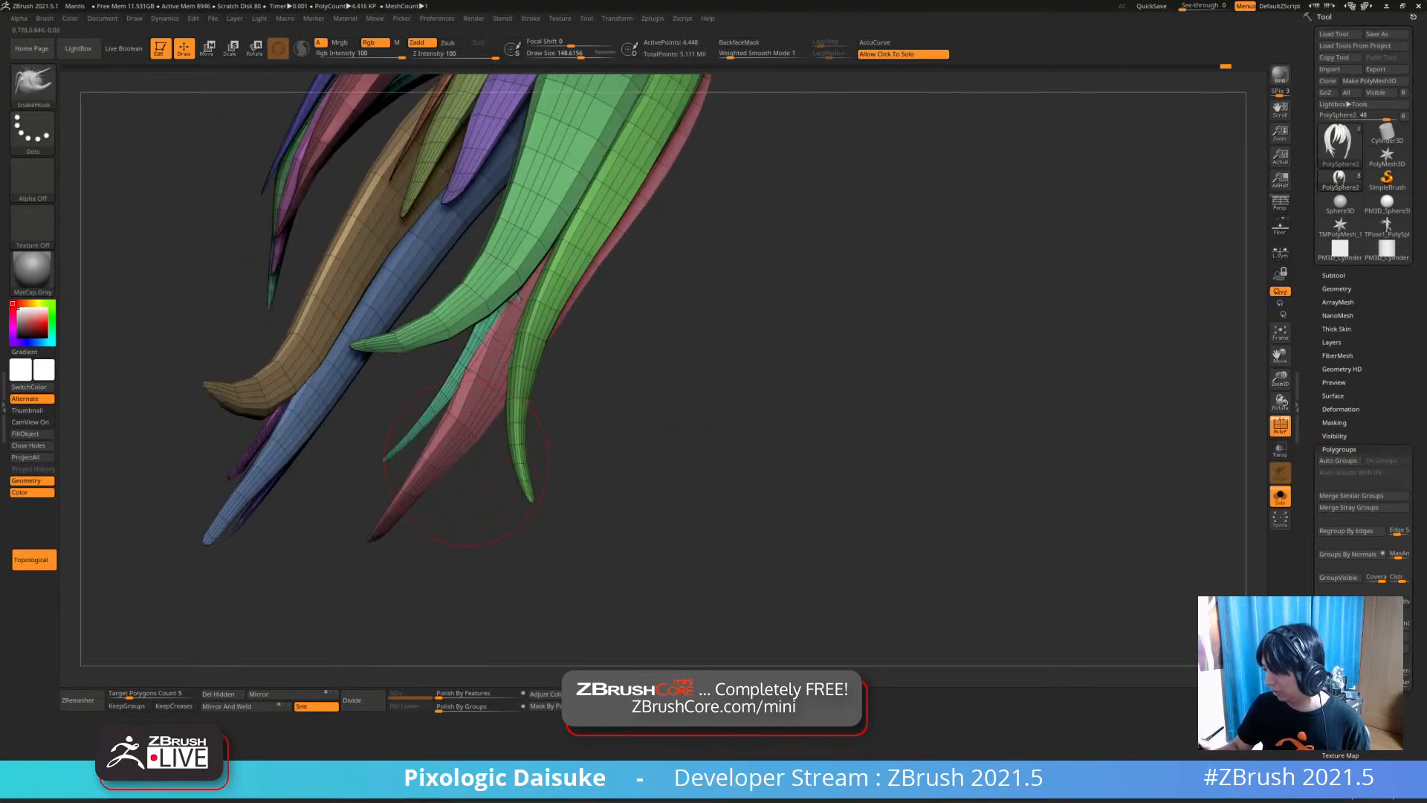
Isolate the pink side-lock strand to inspect its tip up close, and restore the full character
right_drag(528, 399, 486, 431)
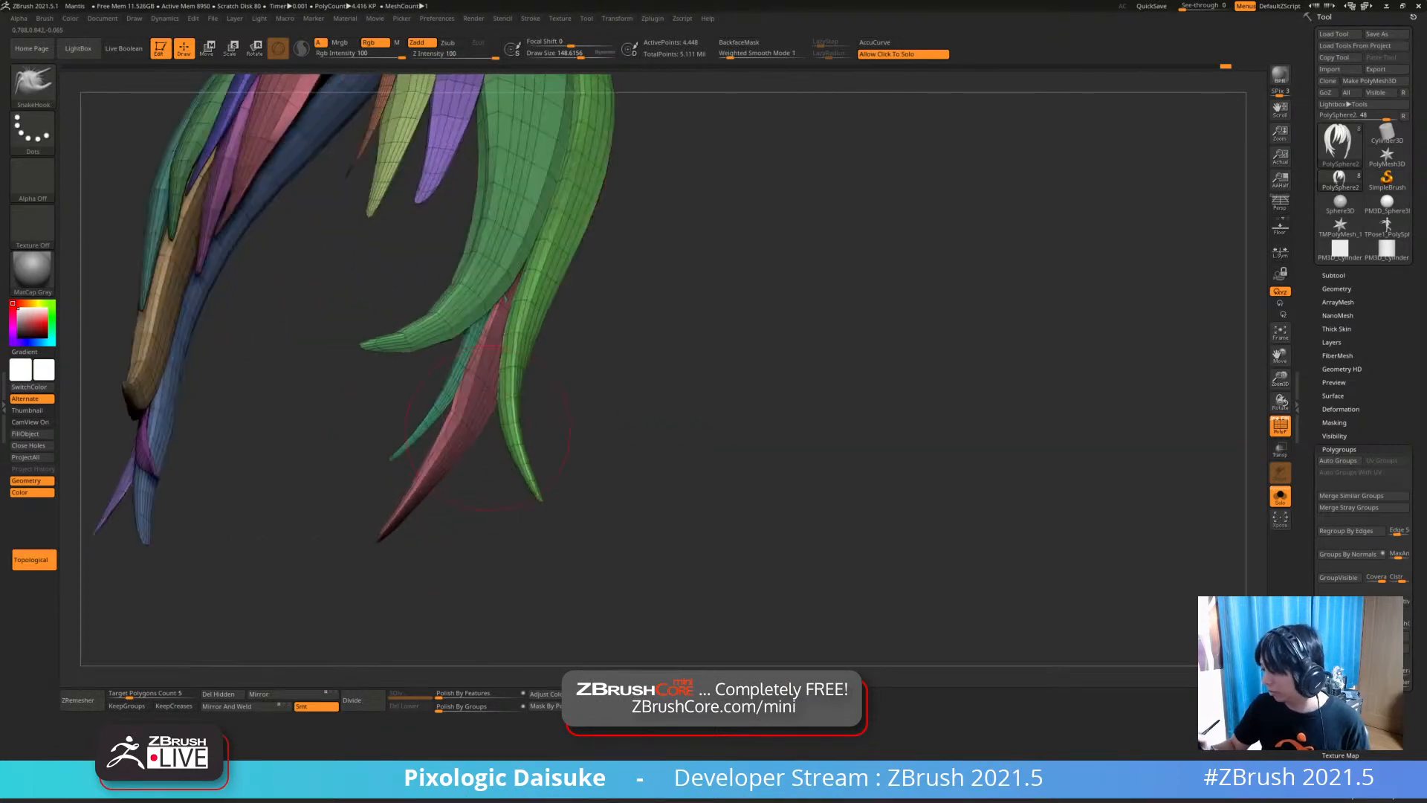
ctrl+shift+click(469, 429)
drag(491, 513, 609, 410)
mouse_move(436, 554)
ctrl+right_down()
mouse_move(416, 595)
mouse_move(446, 548)
ctrl+right_up()
drag(416, 494, 493, 464)
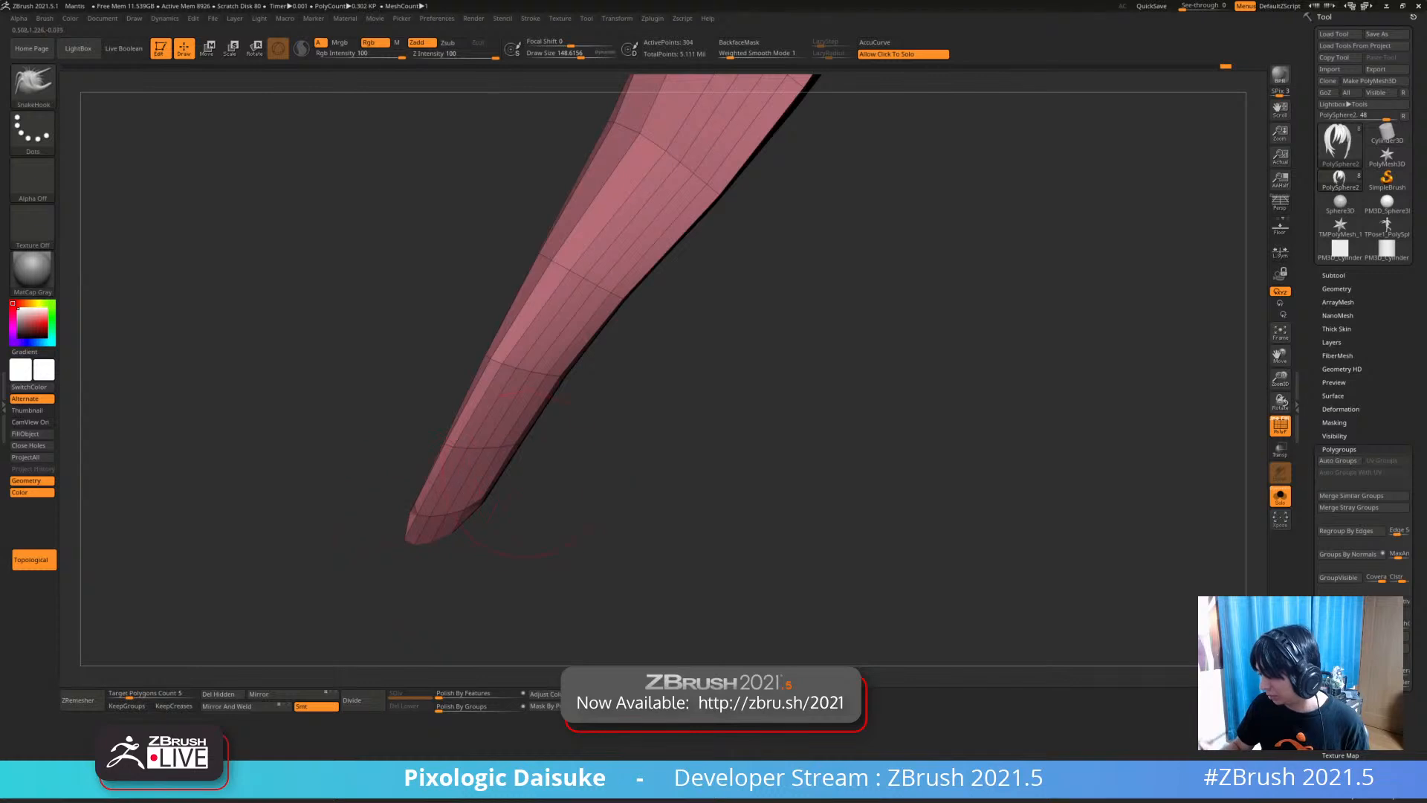
mouse_move(454, 482)
ctrl+right_down()
mouse_move(586, 319)
mouse_move(454, 453)
mouse_move(688, 174)
ctrl+right_up()
mouse_move(700, 357)
ctrl+right_down()
mouse_move(679, 401)
mouse_move(732, 428)
mouse_move(713, 371)
ctrl+right_up()
ctrl+shift+click(750, 439)
right_drag(714, 372, 713, 572)
mouse_move(565, 475)
ctrl+right_down()
mouse_move(539, 552)
mouse_move(564, 495)
mouse_move(601, 500)
mouse_move(566, 492)
mouse_move(695, 479)
mouse_move(439, 474)
mouse_move(558, 468)
mouse_move(494, 469)
mouse_move(487, 437)
mouse_move(550, 505)
ctrl+right_up()
click(565, 497)
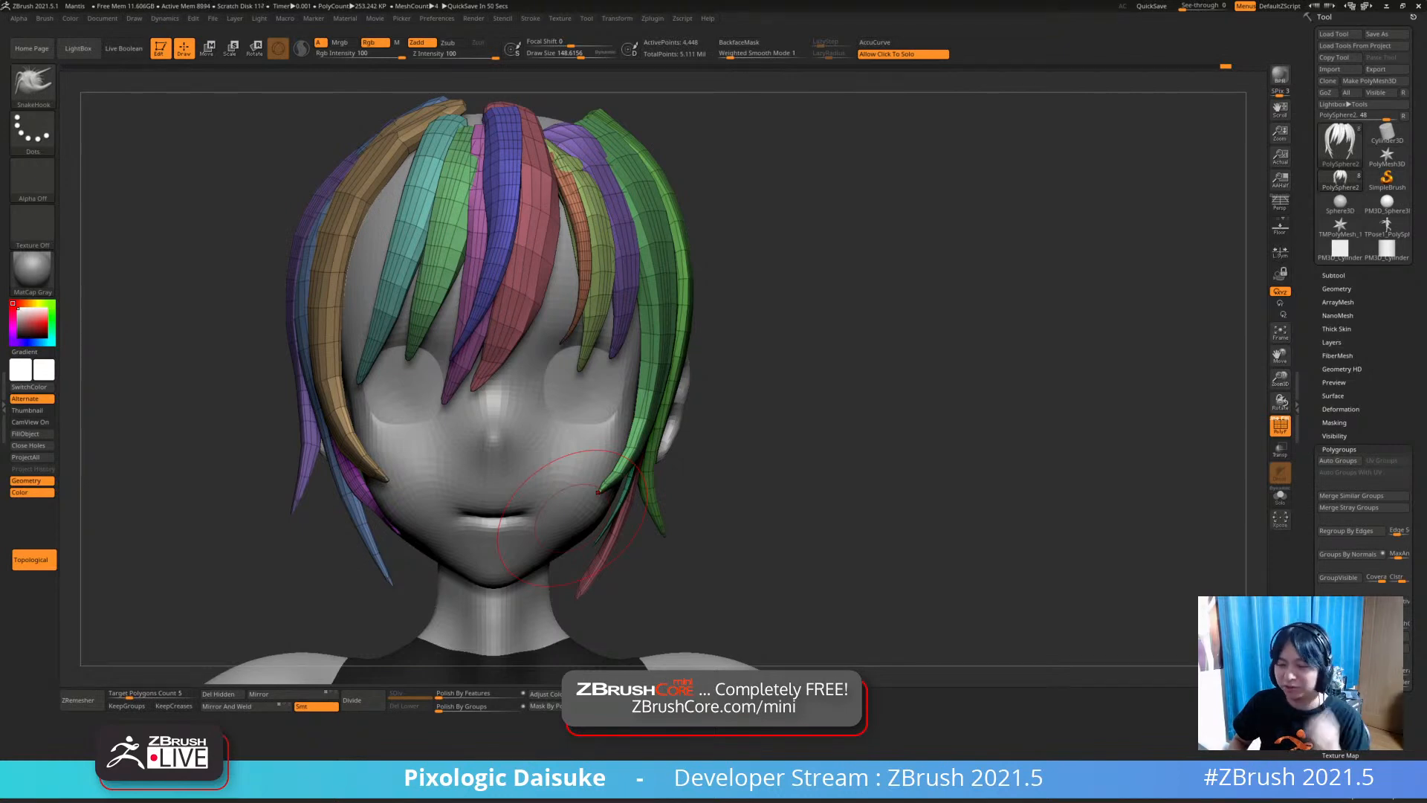
Nudge the tip of the red center bang with the SnakeHook brush and check the bangs from several angles
mouse_move(573, 518)
right_down()
mouse_move(751, 514)
mouse_move(513, 518)
mouse_move(733, 517)
mouse_move(531, 516)
mouse_move(584, 517)
right_up()
drag(482, 381, 484, 395)
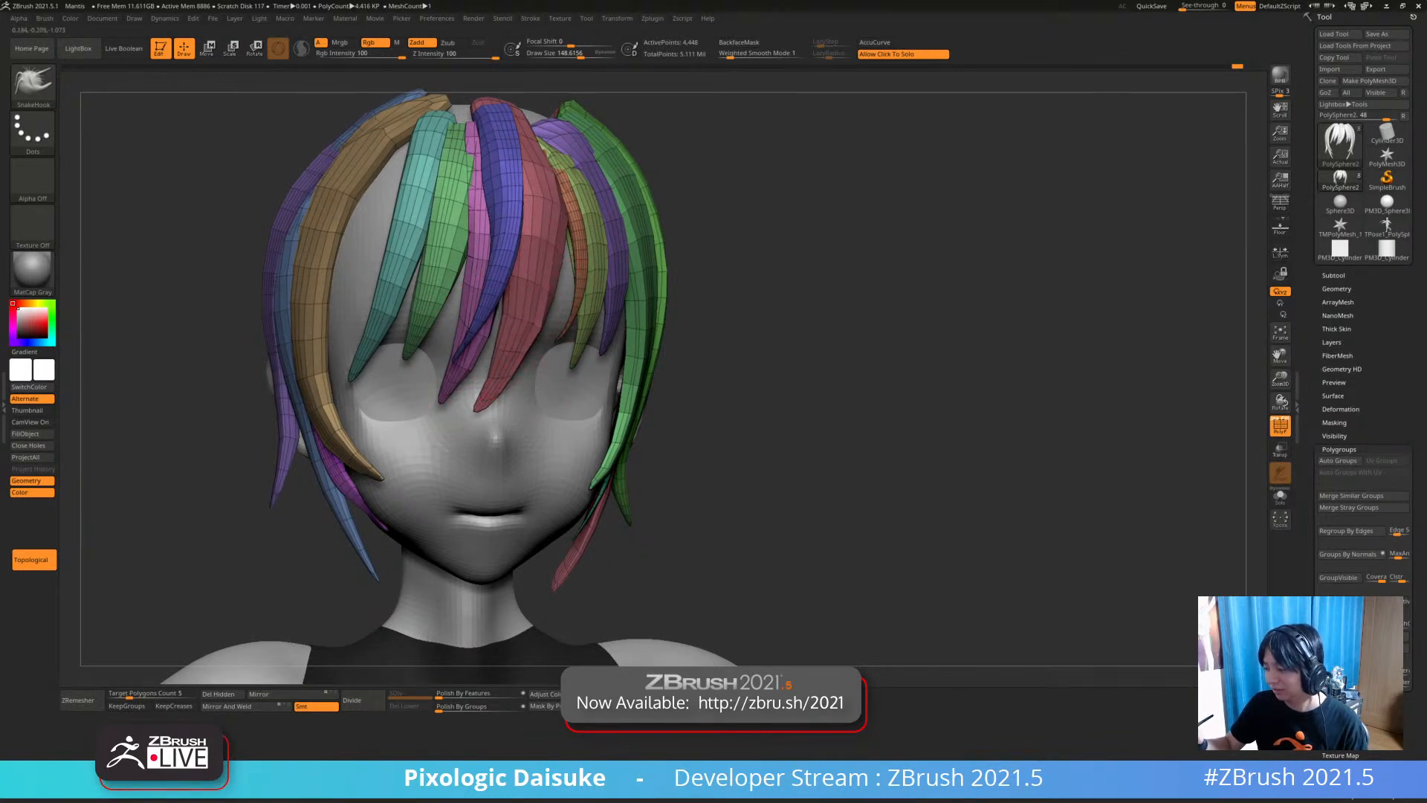
shift+right_drag(533, 362, 557, 416)
drag(513, 417, 508, 392)
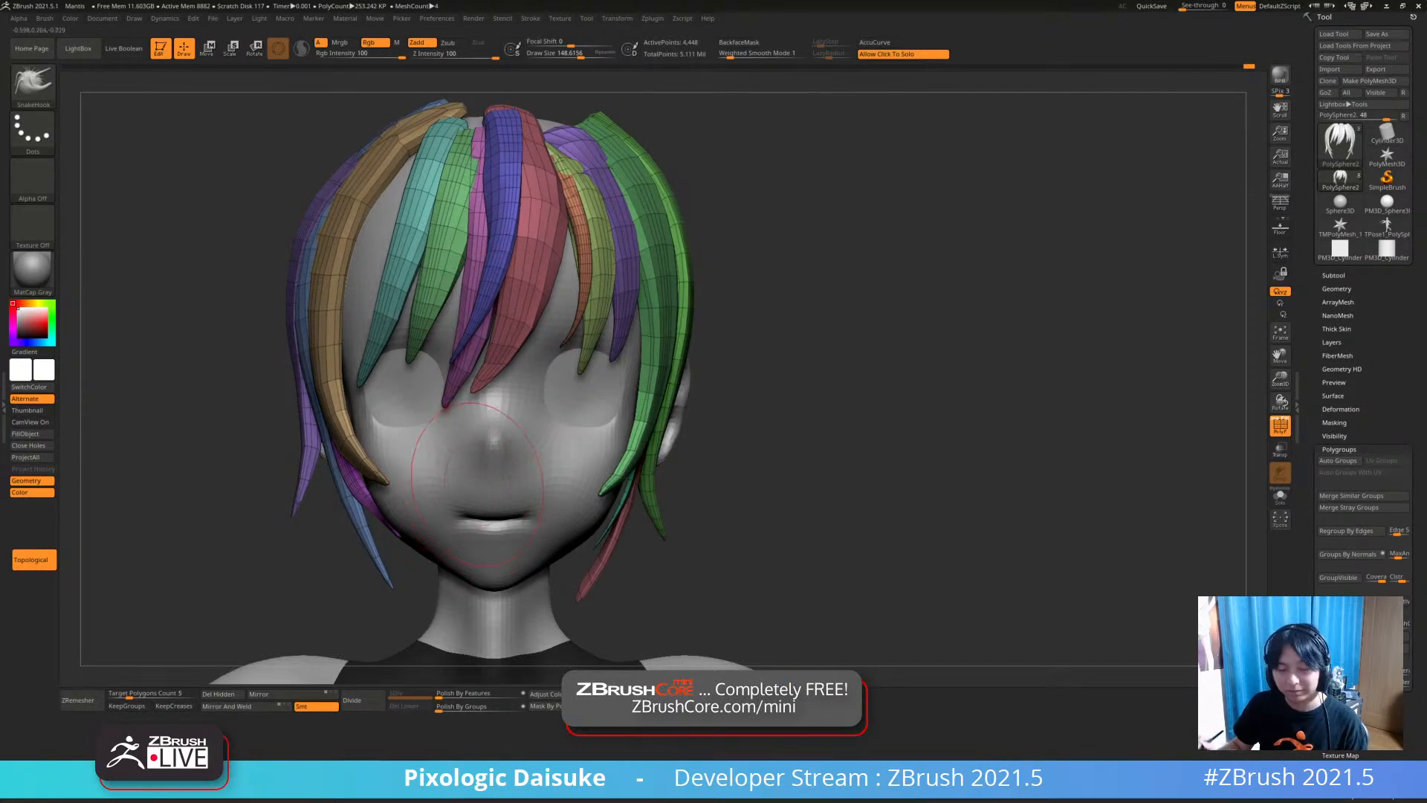
right_drag(478, 487, 685, 107)
alt+right_drag(545, 175, 541, 199)
mouse_move(565, 365)
right_down()
mouse_move(506, 365)
mouse_move(576, 334)
right_up()
alt+right_drag(619, 245, 572, 331)
mouse_move(505, 286)
right_down()
mouse_move(543, 279)
mouse_move(549, 240)
mouse_move(517, 383)
right_up()
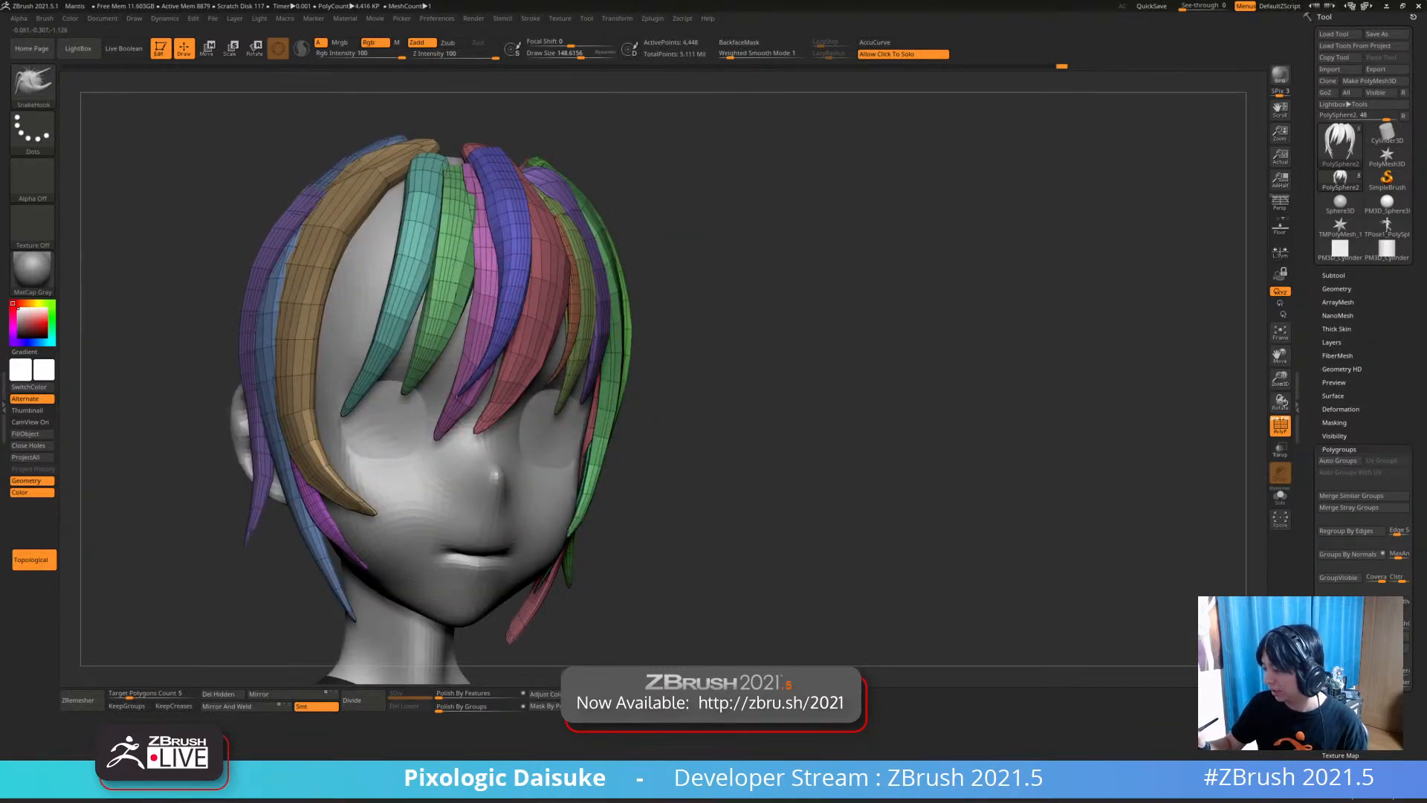
Nudge the middle of the blue and red center bangs with the SnakeHook brush and check them from the front
drag(511, 302, 524, 301)
mouse_move(524, 312)
right_down()
mouse_move(476, 320)
mouse_move(472, 384)
right_up()
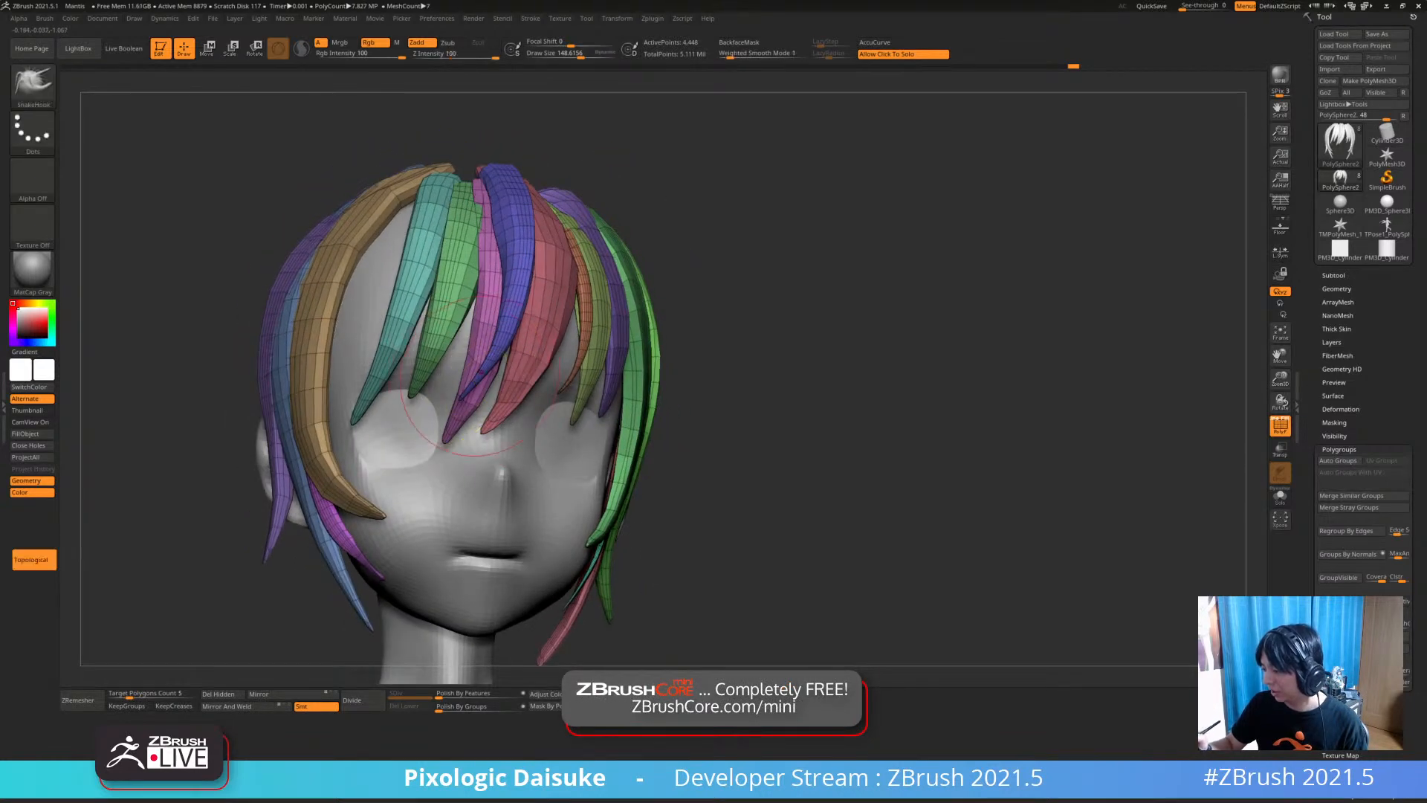
right_drag(457, 431, 424, 438)
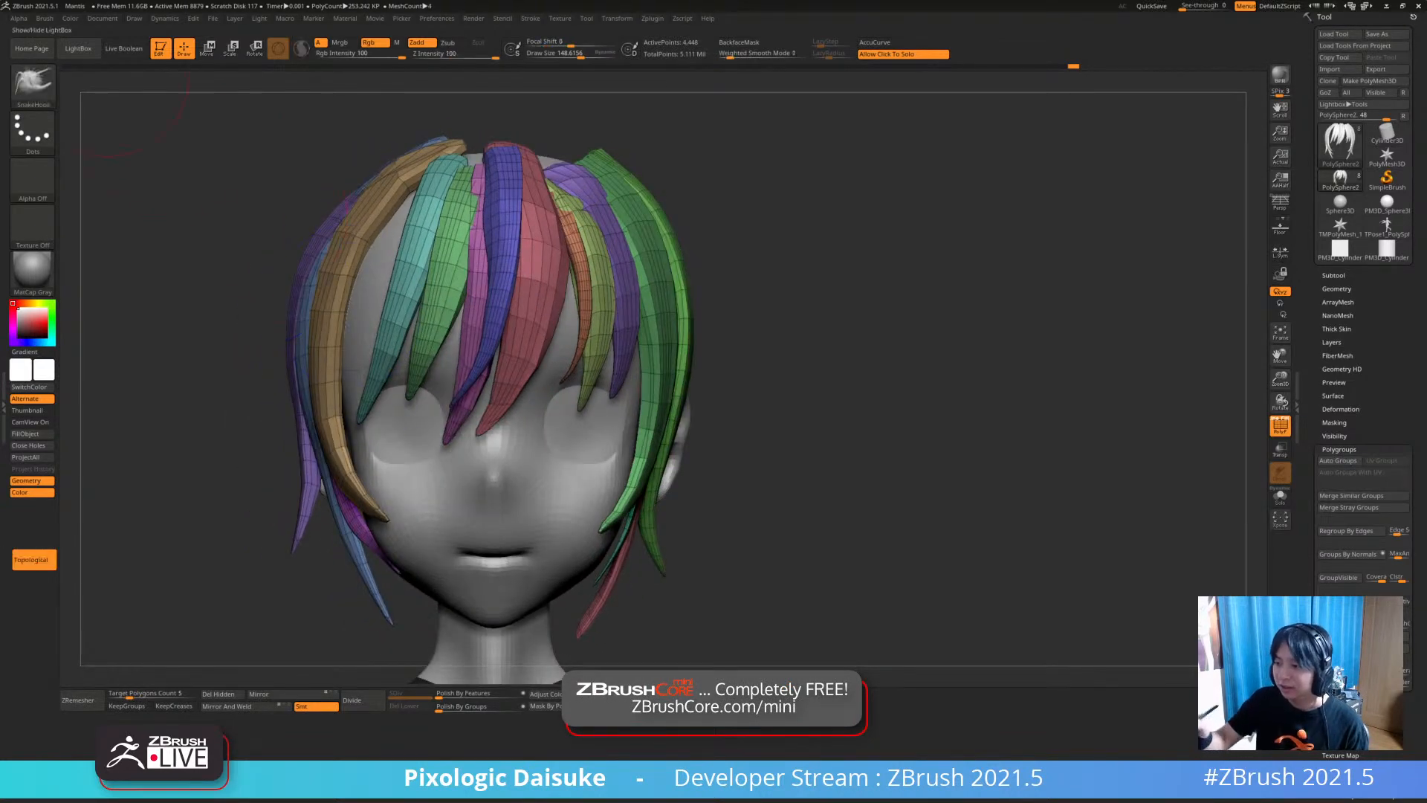
Open the SnakeHook brush's Auto Masking settings and toggle Topological masking off and on again
click(44, 18)
drag(156, 388, 156, 294)
click(73, 312)
click(79, 321)
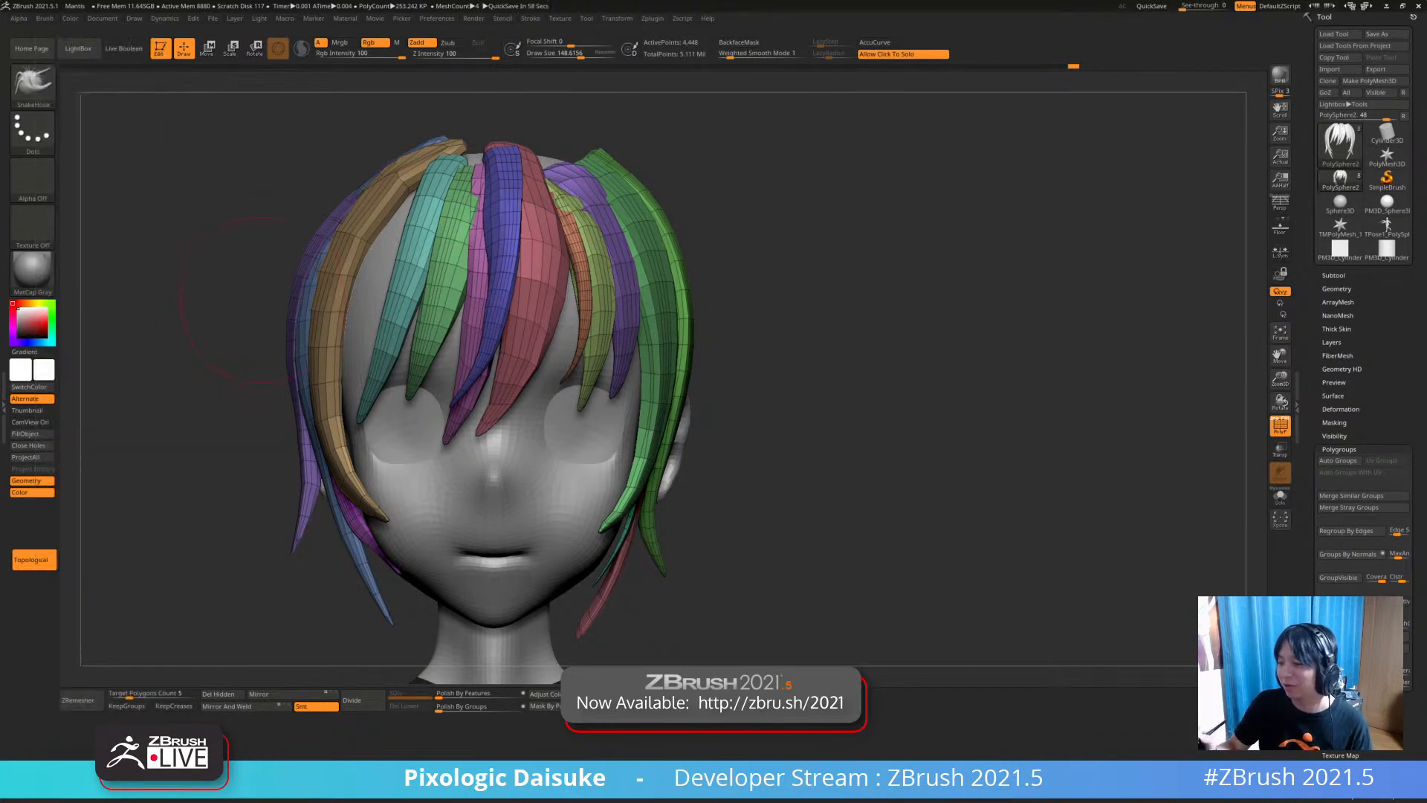
click(33, 82)
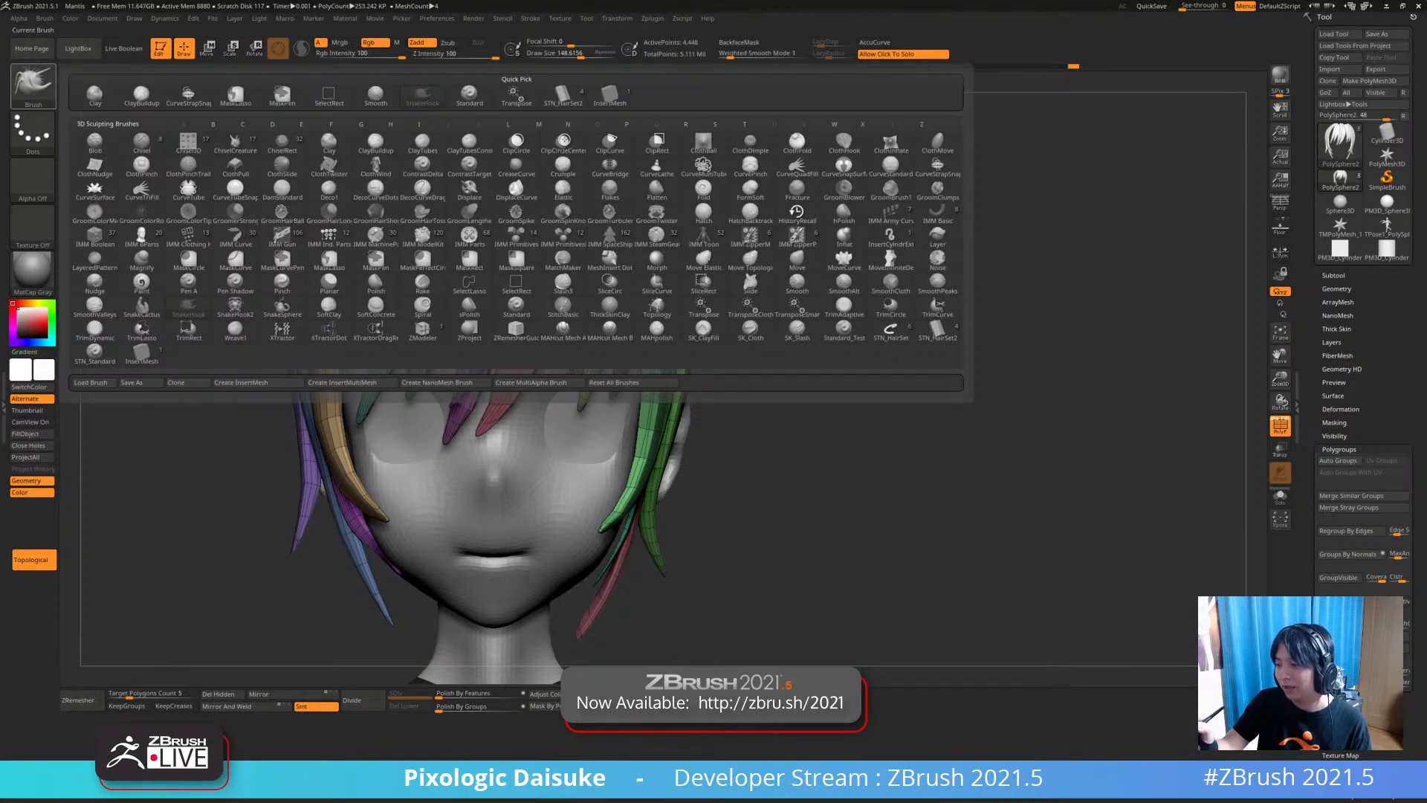
click(44, 19)
click(73, 642)
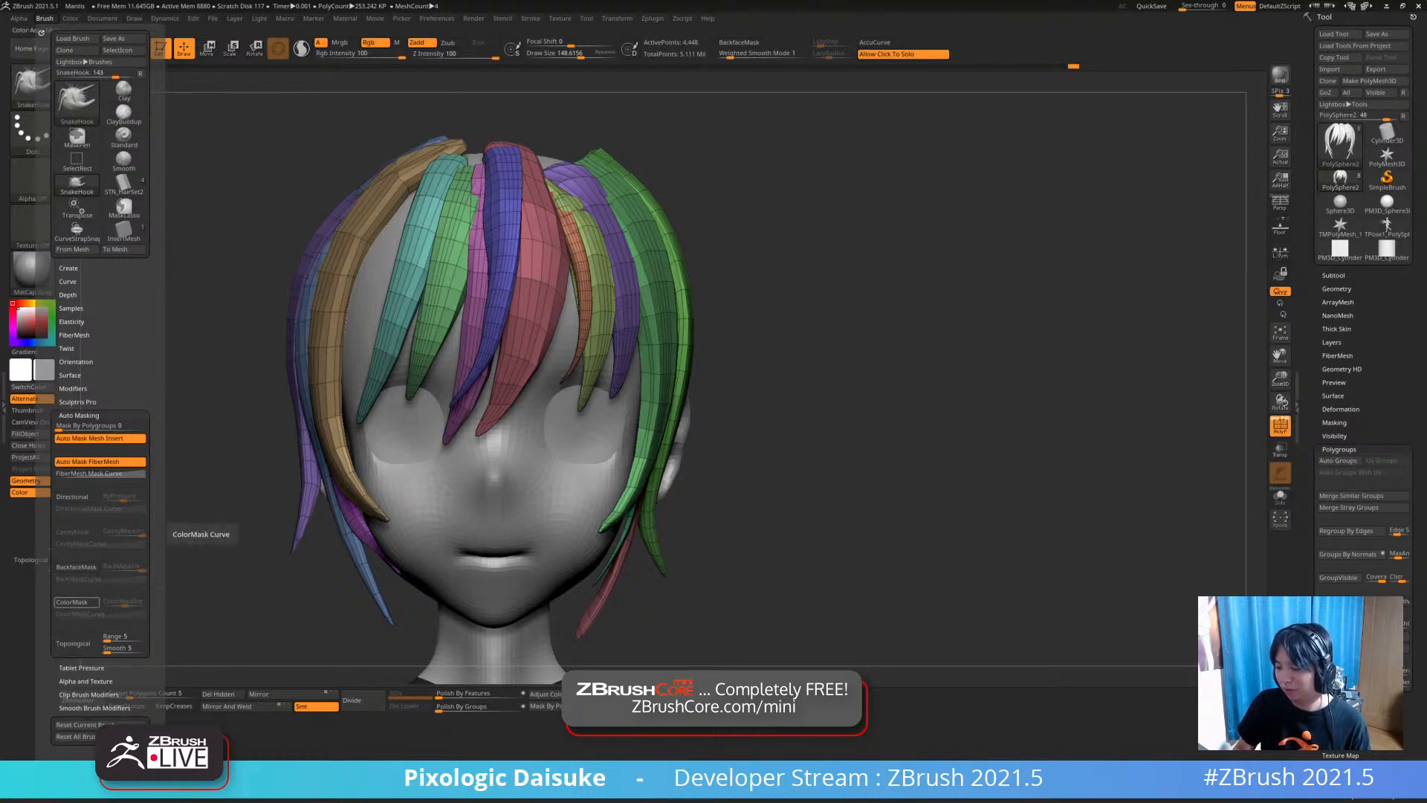
click(73, 643)
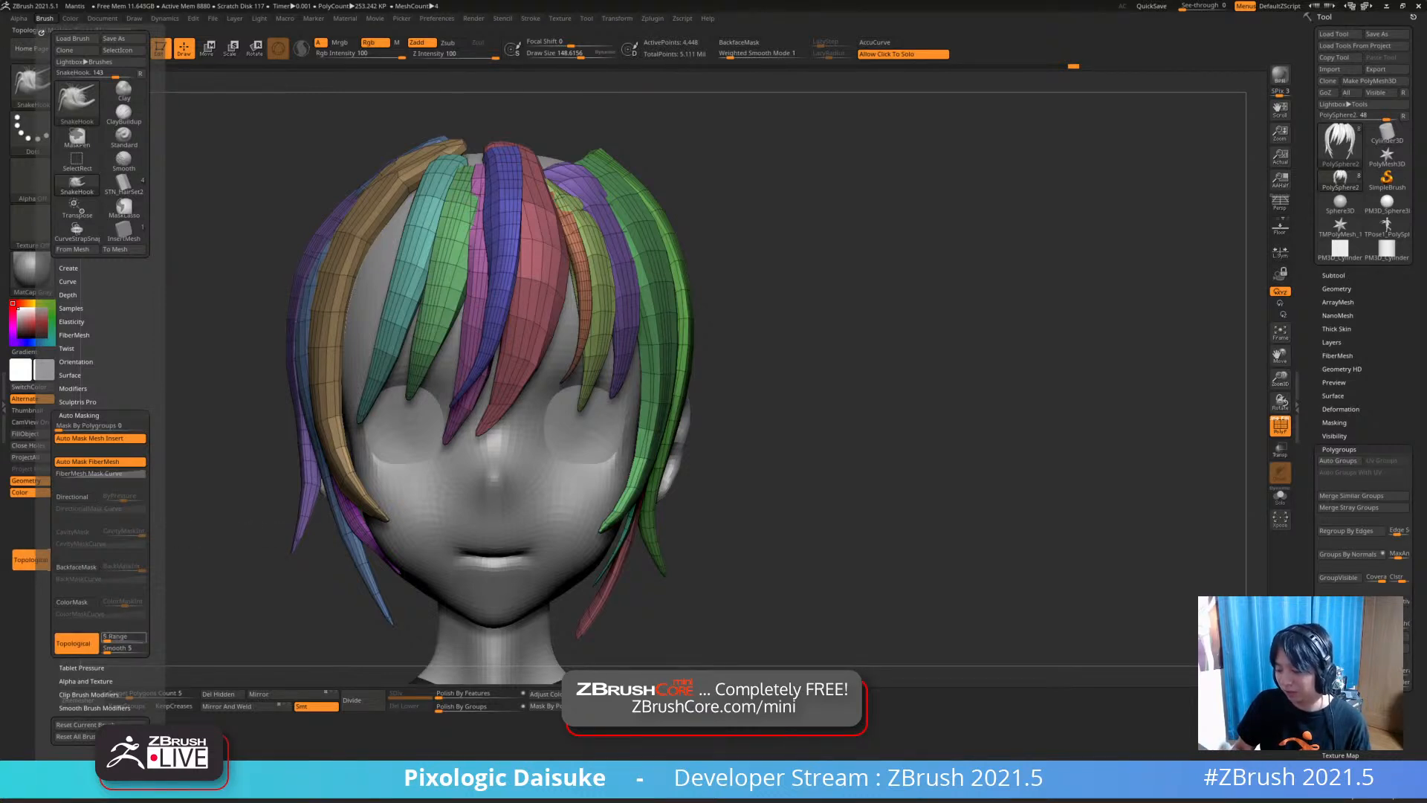
Refine the lower part of the red center bang with SnakeHook, checking the bangs from the front and side
drag(215, 513, 249, 507)
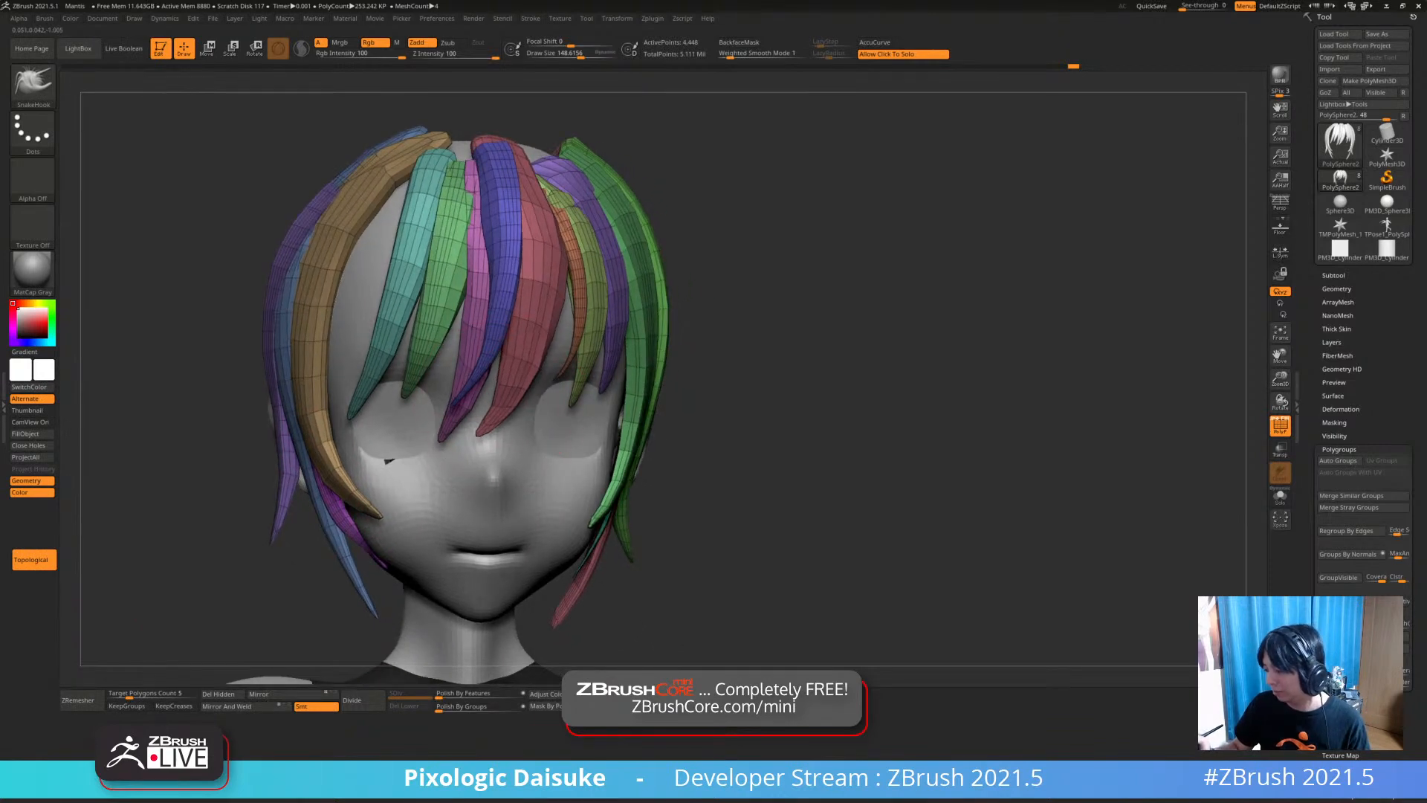
right_drag(461, 481, 492, 446)
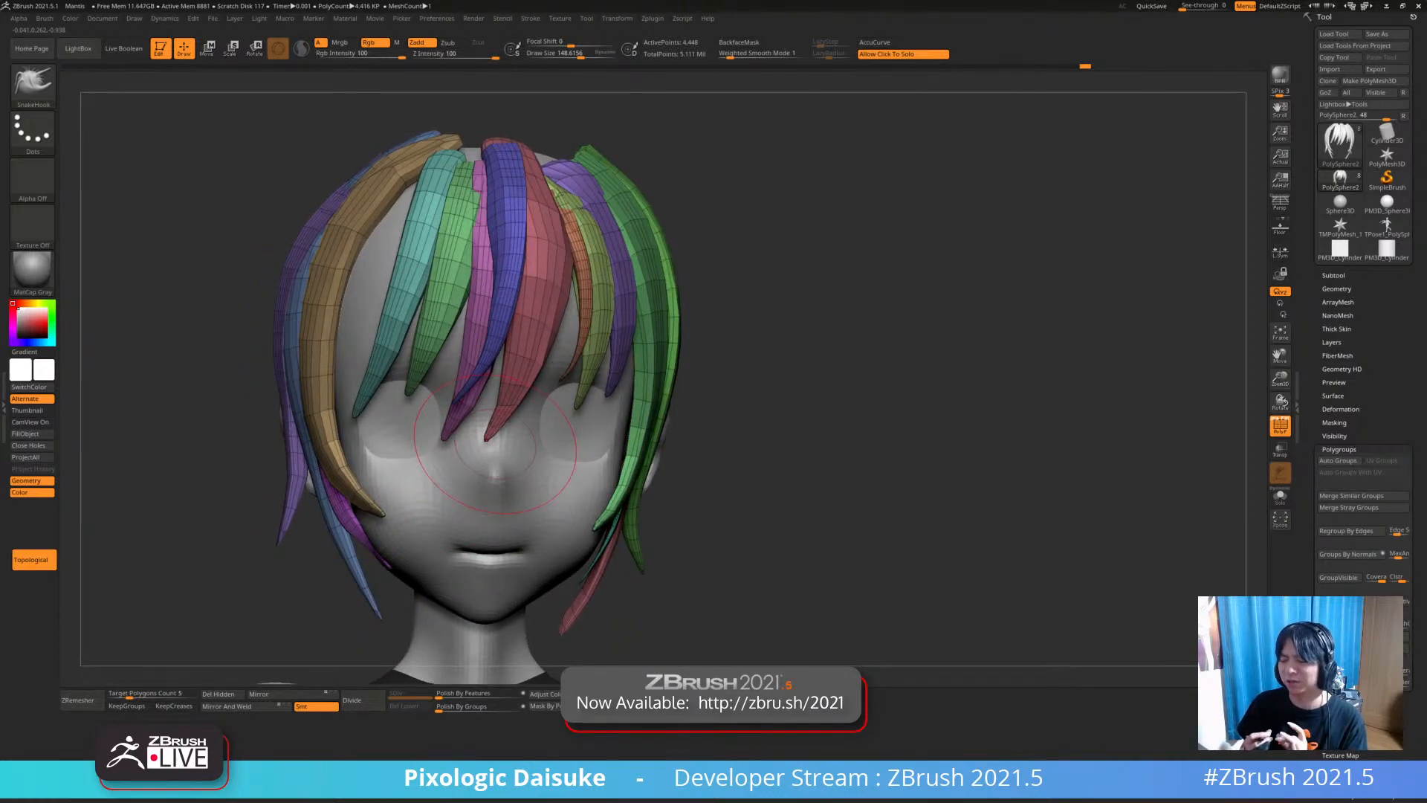
mouse_move(495, 446)
right_down()
mouse_move(551, 240)
mouse_move(516, 219)
right_up()
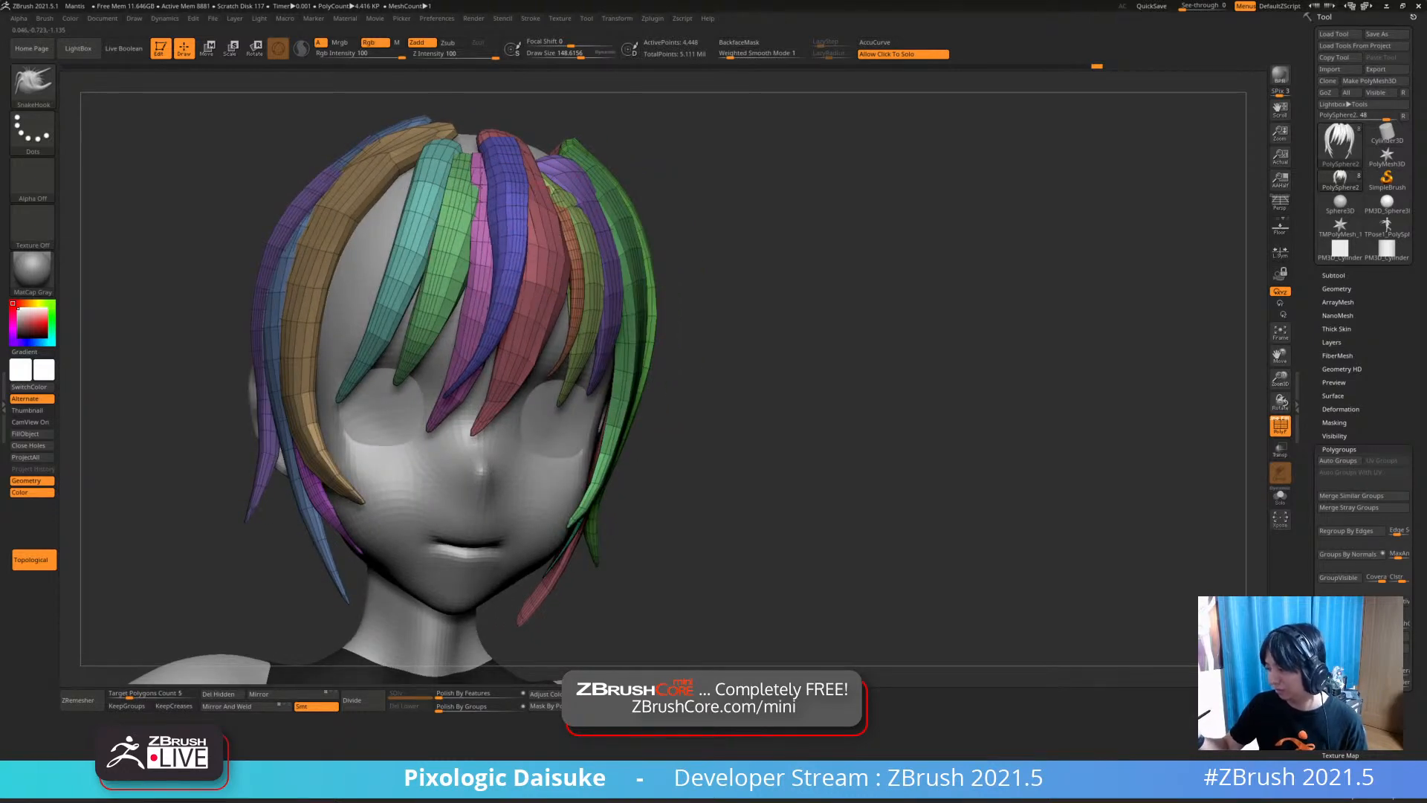
right_drag(515, 231, 580, 238)
mouse_move(668, 427)
right_down()
mouse_move(684, 429)
mouse_move(578, 433)
mouse_move(520, 476)
mouse_move(502, 442)
right_up()
mouse_move(502, 443)
ctrl+right_down()
mouse_move(498, 394)
mouse_move(480, 456)
mouse_move(532, 509)
ctrl+right_up()
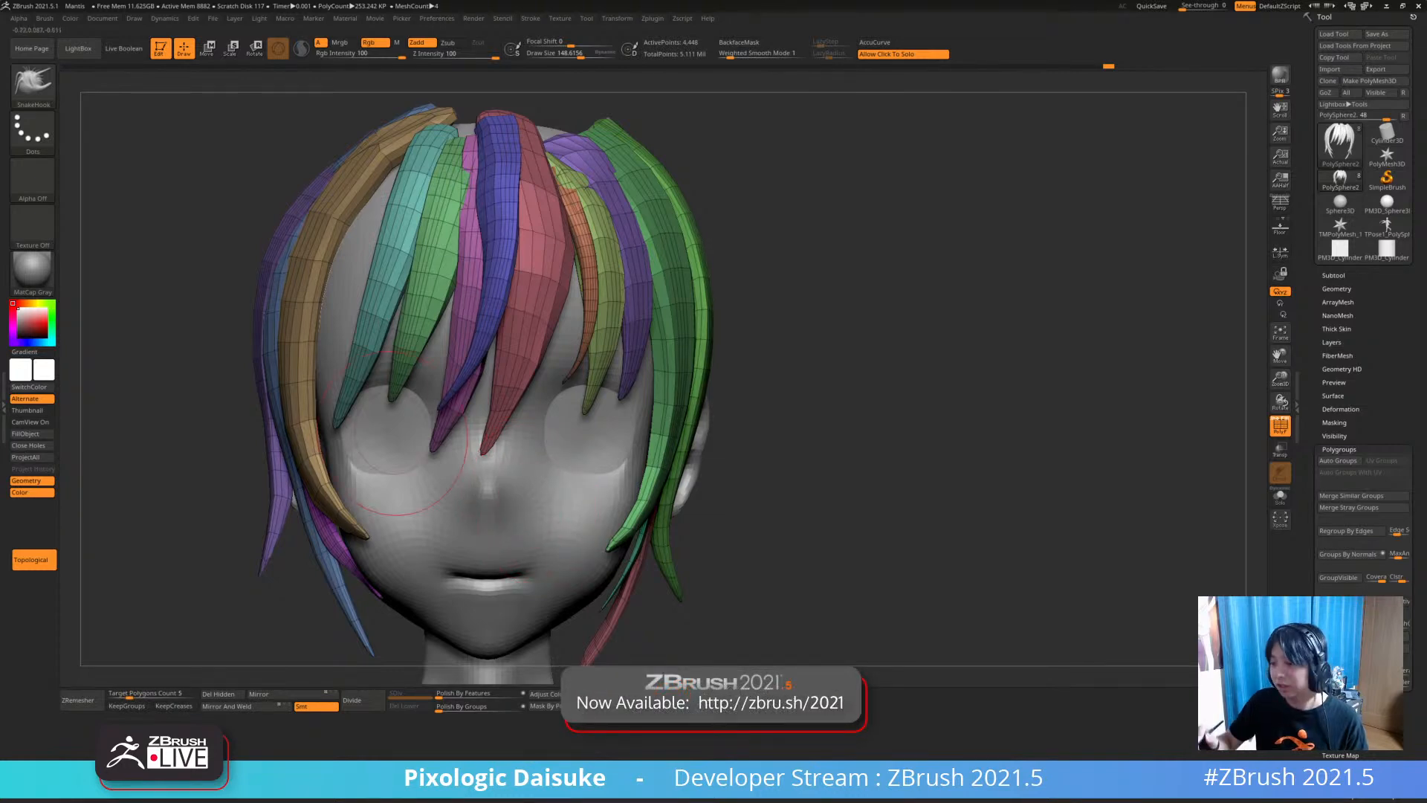
Try an InsertMesh curve strand running from the forehead to the cheek between the tan and teal locks
key(b)
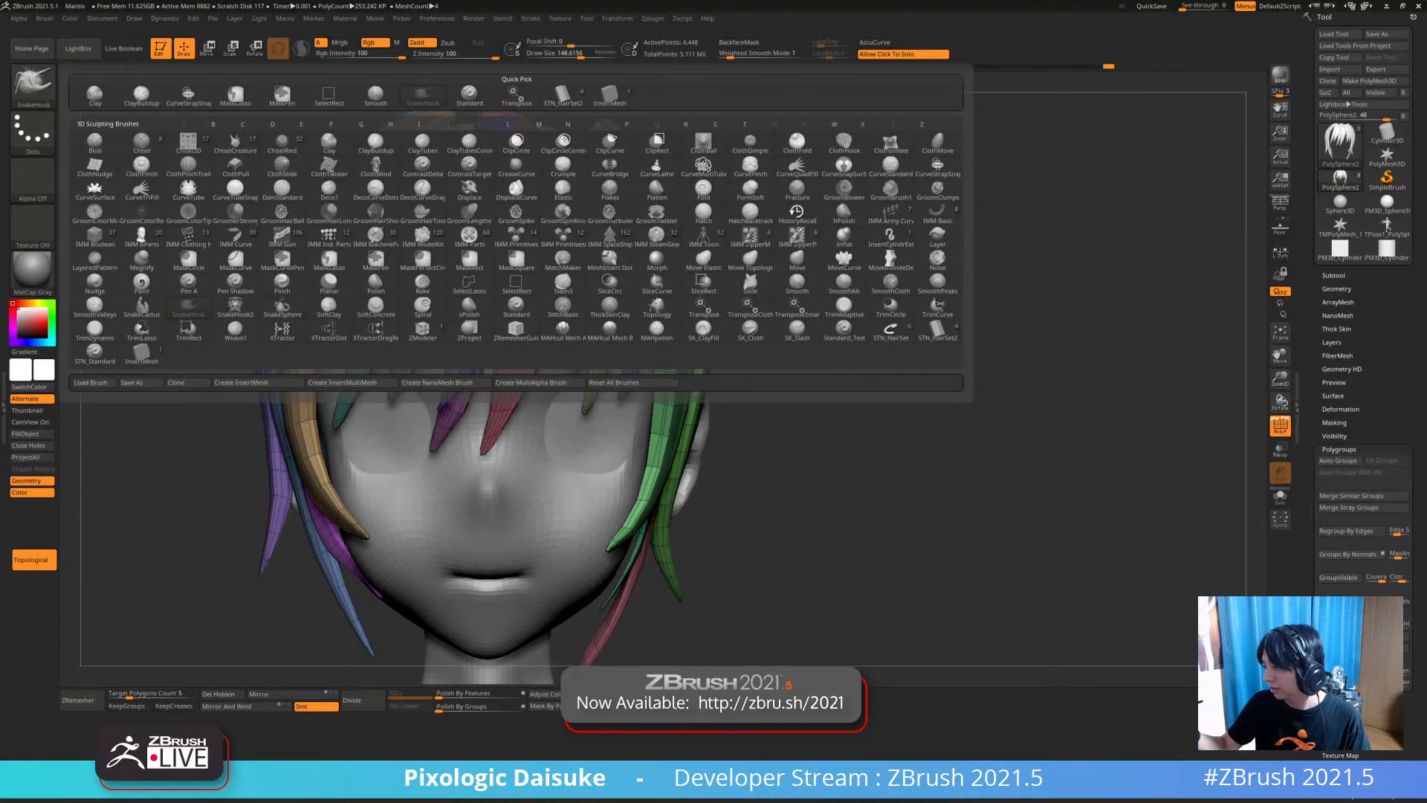
click(609, 95)
mouse_move(194, 231)
mouse_down()
mouse_move(320, 249)
mouse_move(321, 209)
mouse_move(344, 252)
mouse_move(357, 221)
mouse_move(335, 349)
mouse_move(371, 520)
mouse_up()
mouse_move(394, 186)
right_down()
mouse_move(368, 205)
mouse_move(398, 193)
right_up()
key(ctrl+z)
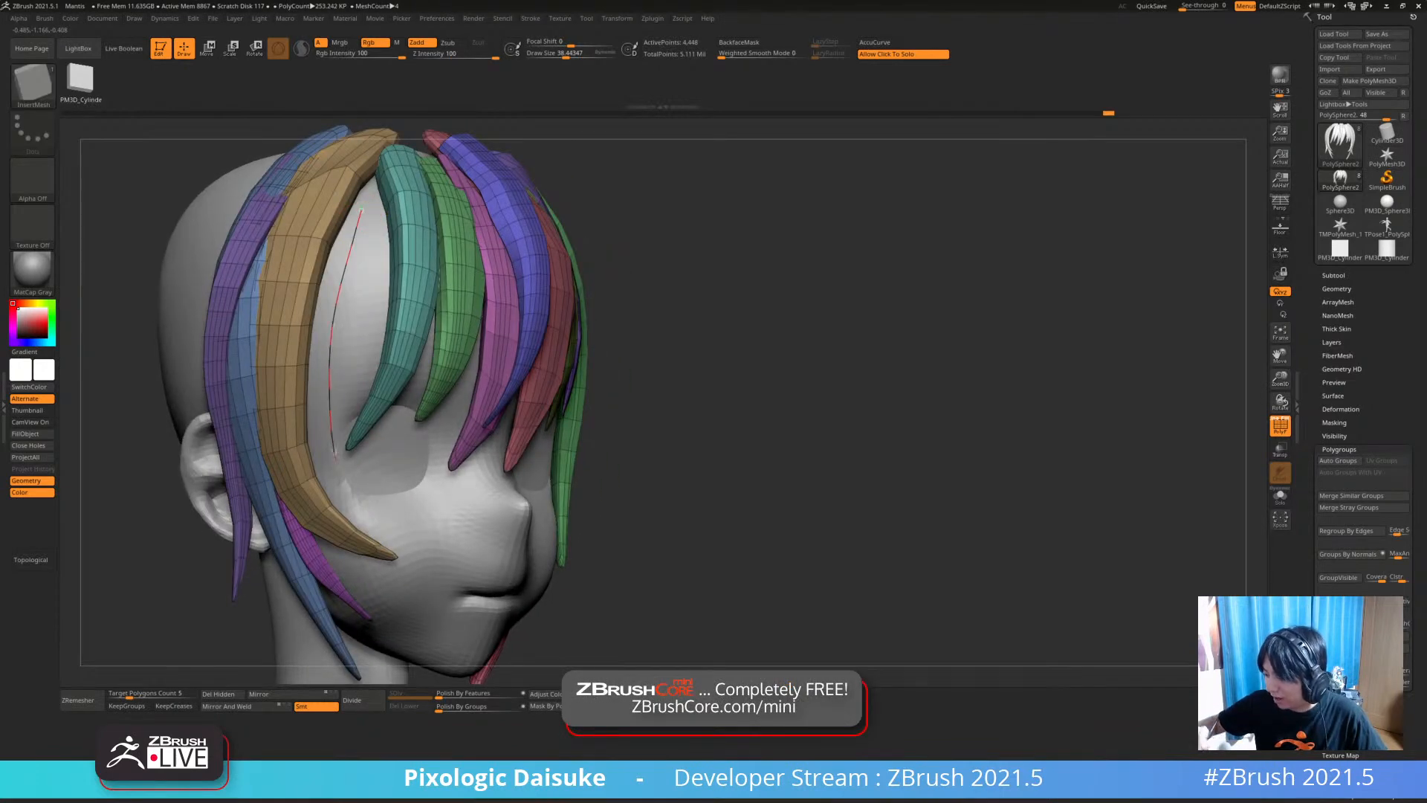
drag(331, 431, 377, 522)
right_drag(320, 223, 354, 215)
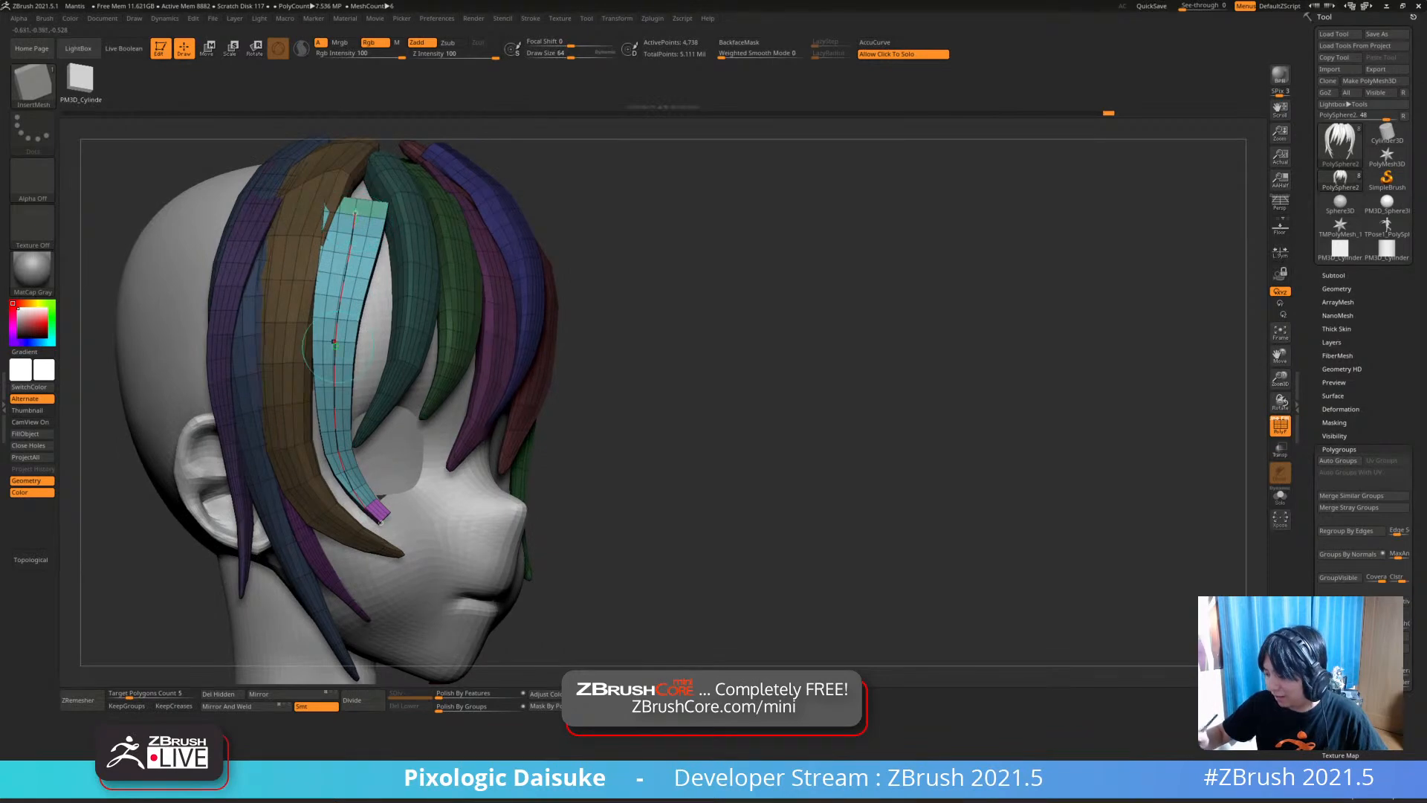
right_drag(377, 504, 339, 505)
Try pulling the tip of the new strand's curve away from the head and back toward the face, and undo both moves
mouse_move(379, 521)
mouse_down()
mouse_move(480, 543)
mouse_move(673, 515)
mouse_move(838, 595)
mouse_move(898, 589)
mouse_move(924, 446)
mouse_move(558, 484)
mouse_move(684, 294)
mouse_move(858, 490)
mouse_move(949, 298)
mouse_move(781, 455)
mouse_move(679, 493)
mouse_move(729, 287)
mouse_move(784, 279)
mouse_up()
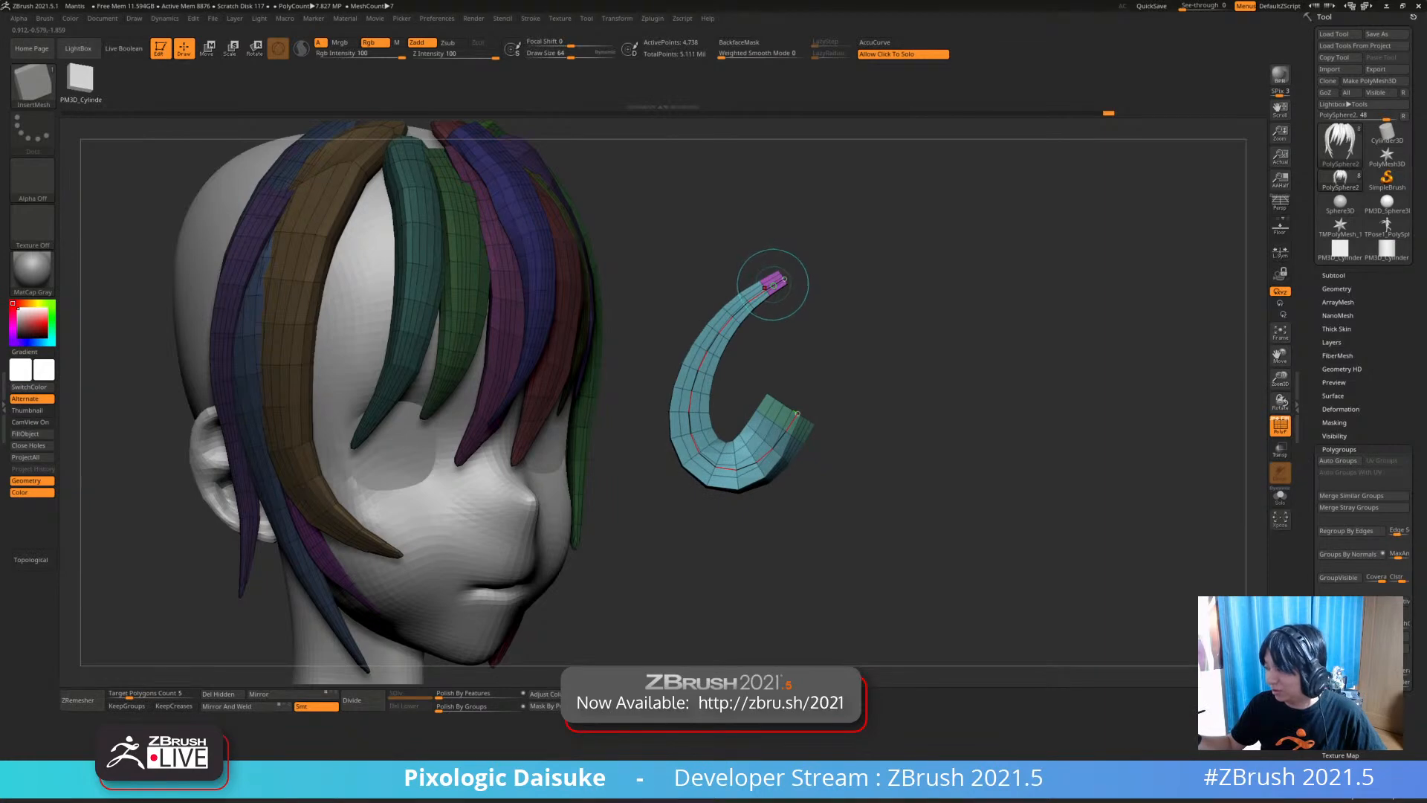
mouse_move(785, 279)
mouse_down()
mouse_move(991, 309)
mouse_move(1033, 342)
mouse_move(676, 446)
mouse_move(575, 537)
mouse_up()
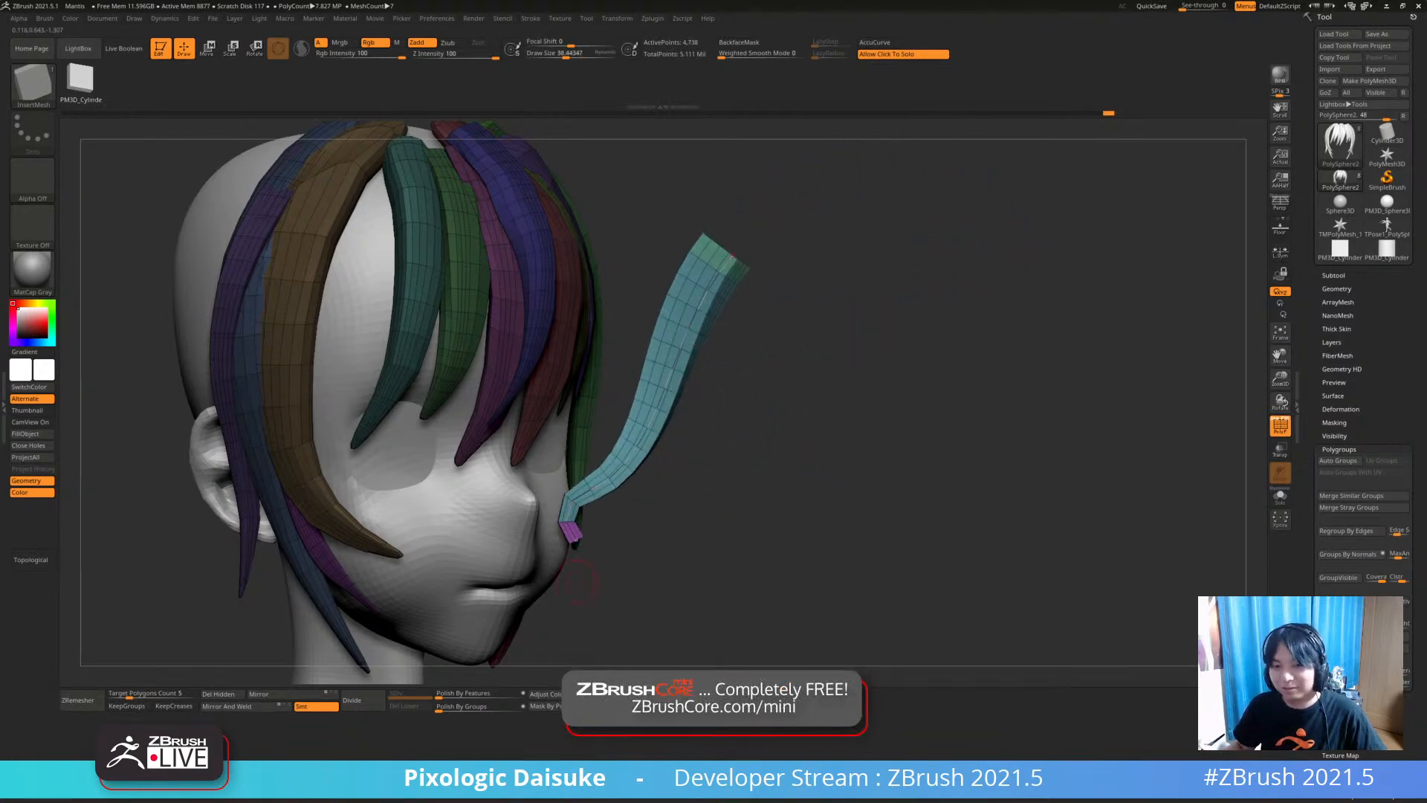
key(ctrl+z)
key(ctrl+z)
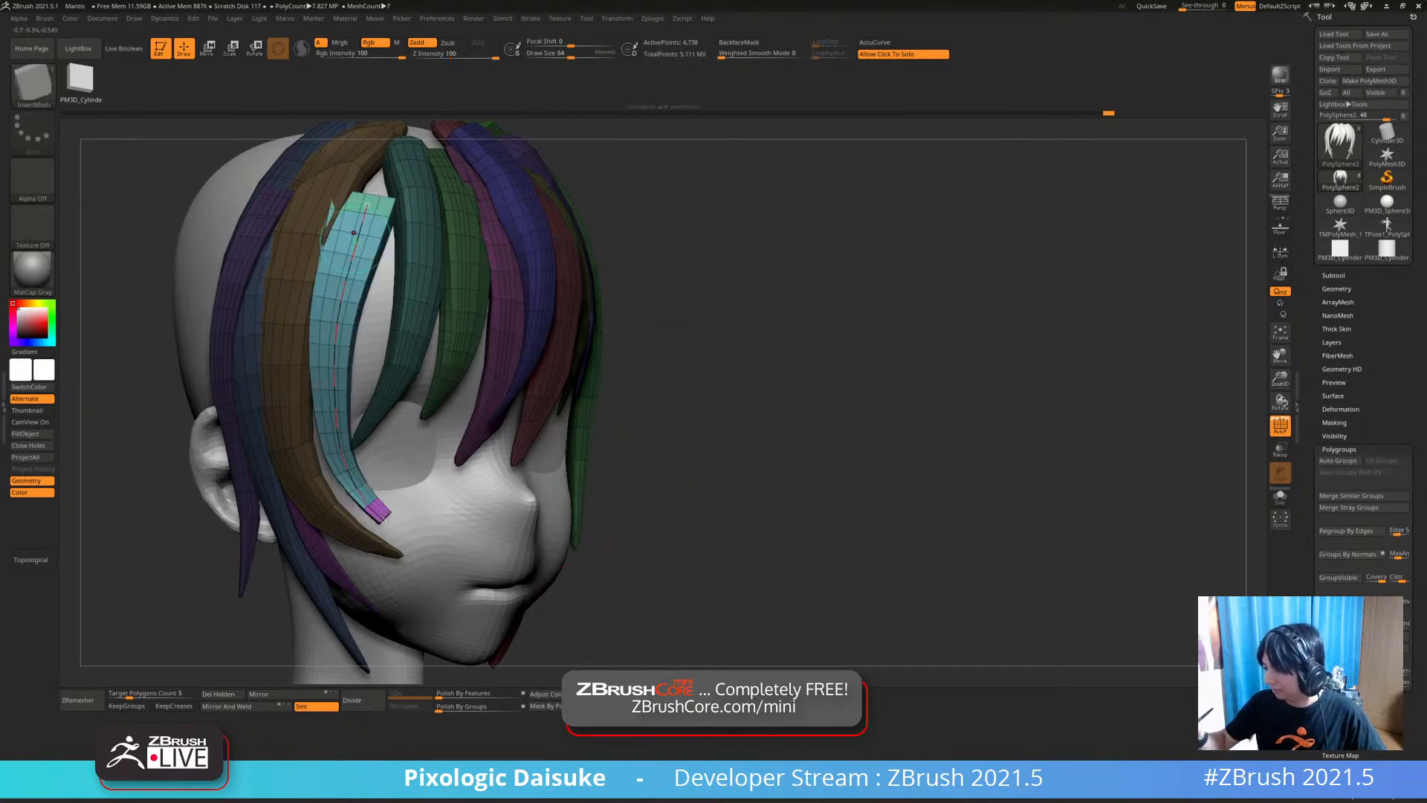
Try moving the root end of the strand's curve off the forehead and up under the bangs, and undo the strand
mouse_move(367, 205)
mouse_down()
mouse_move(521, 178)
mouse_move(756, 371)
mouse_move(807, 174)
mouse_move(626, 378)
mouse_move(716, 510)
mouse_move(605, 446)
mouse_move(940, 363)
mouse_move(717, 303)
mouse_move(653, 510)
mouse_move(946, 335)
mouse_move(1019, 316)
mouse_move(510, 462)
mouse_move(669, 394)
mouse_move(653, 344)
mouse_move(798, 375)
mouse_up()
mouse_move(1040, 486)
mouse_down()
mouse_move(997, 273)
mouse_move(844, 336)
mouse_move(684, 492)
mouse_move(738, 272)
mouse_move(955, 404)
mouse_move(1013, 405)
mouse_move(1012, 371)
mouse_up()
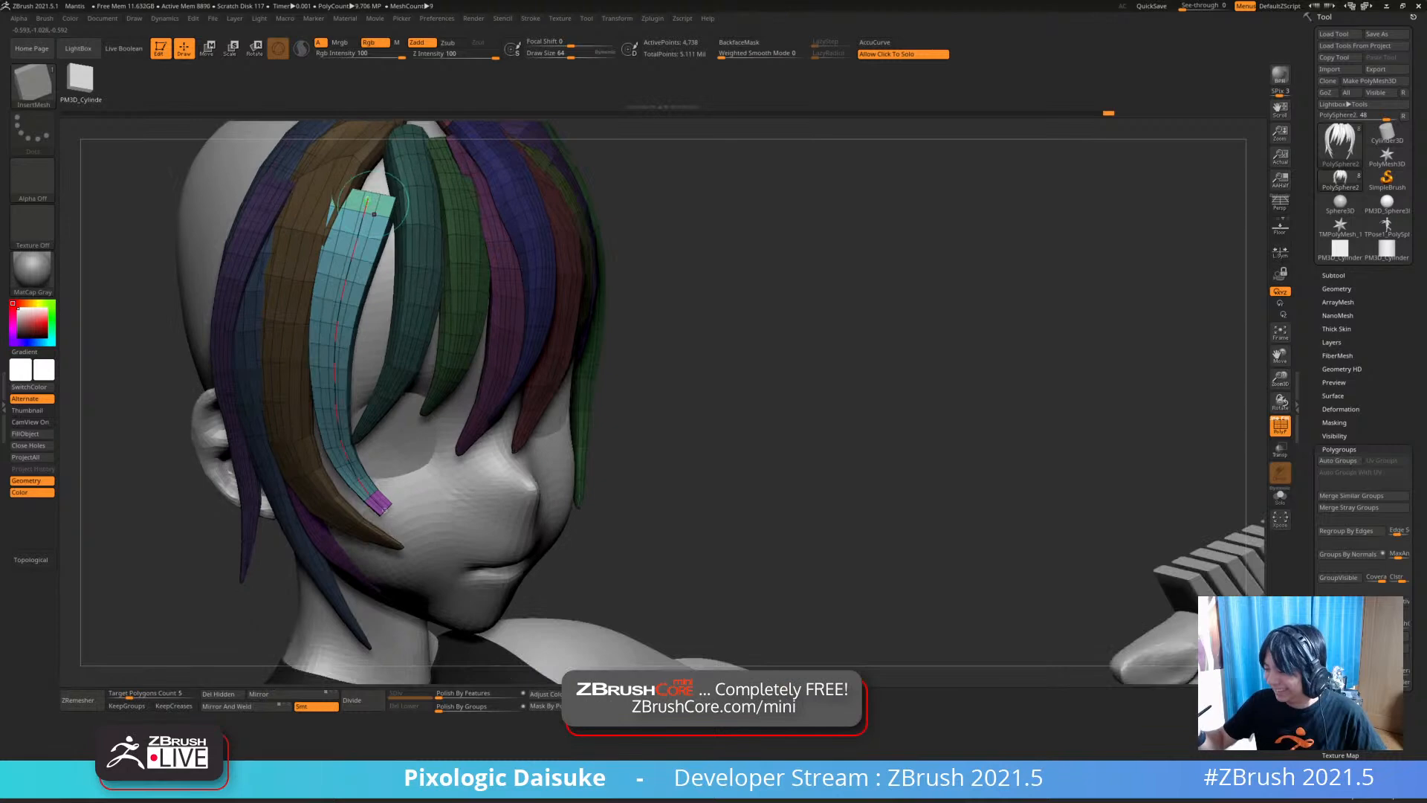
drag(369, 194, 382, 156)
mouse_move(476, 497)
ctrl+right_down()
mouse_move(479, 416)
mouse_move(479, 475)
ctrl+right_up()
key(ctrl+z)
key(ctrl+z)
Try a shorter InsertMesh strand across the cheek, move its root up to the forehead and pull its tip, and undo it
right_drag(290, 356, 328, 356)
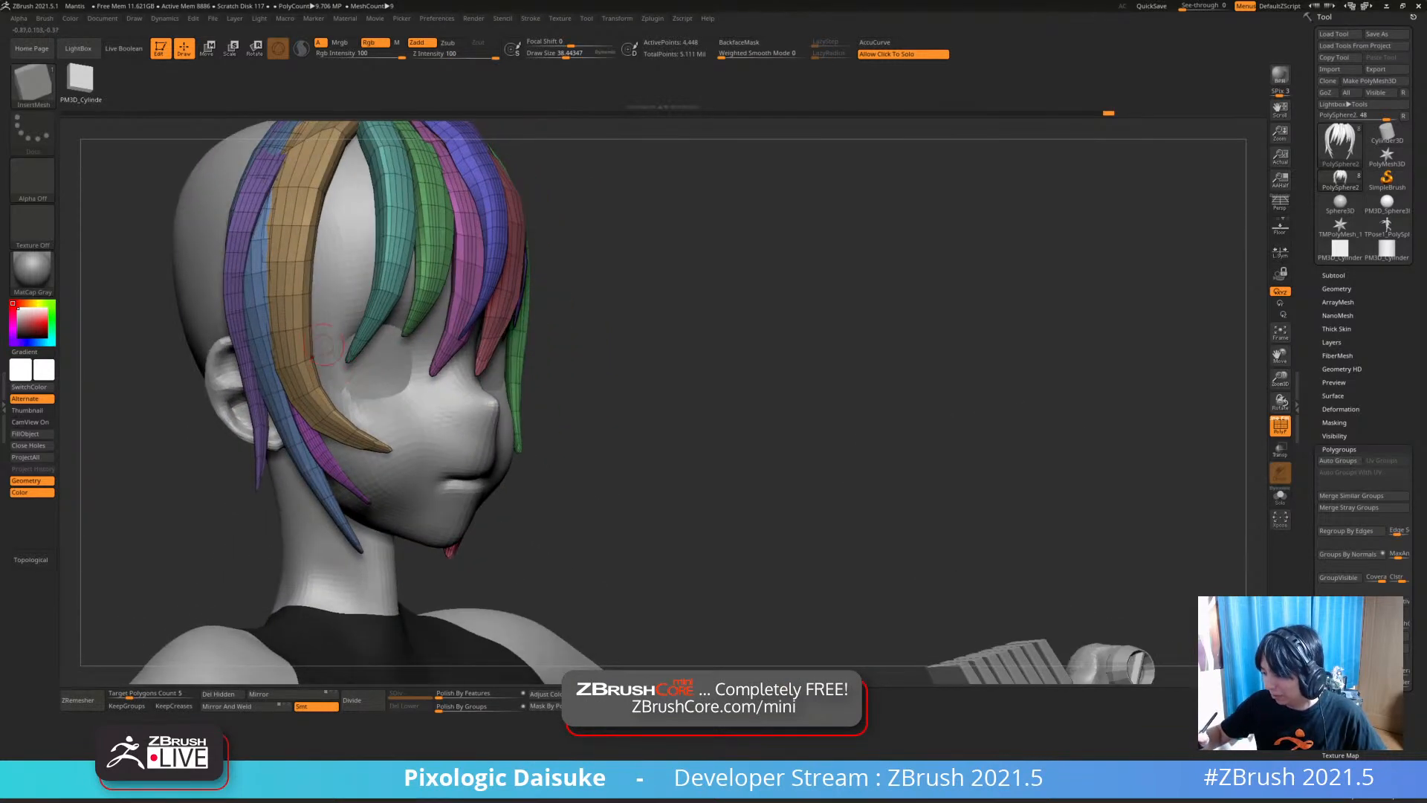
drag(460, 457, 464, 458)
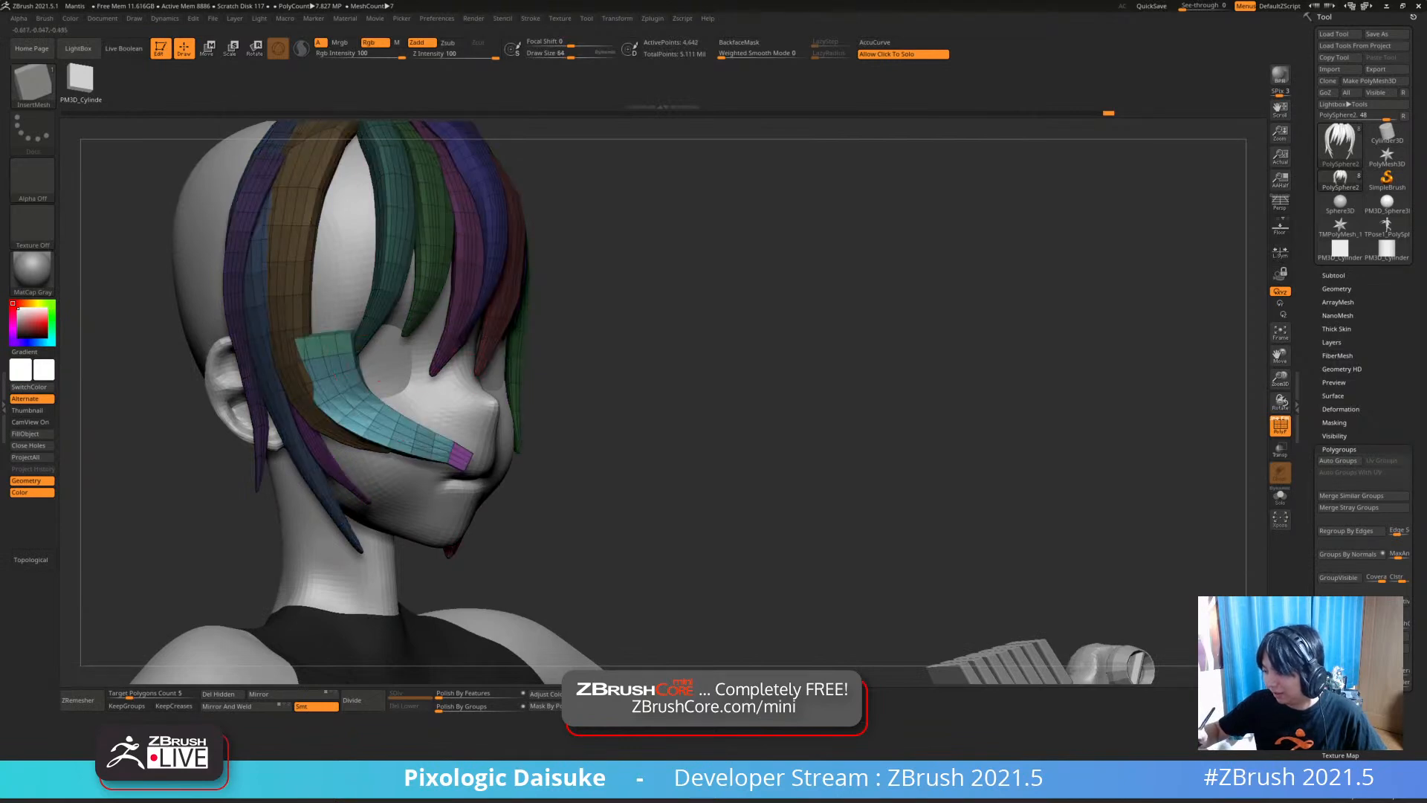
right_drag(379, 381, 368, 345)
drag(333, 348, 360, 223)
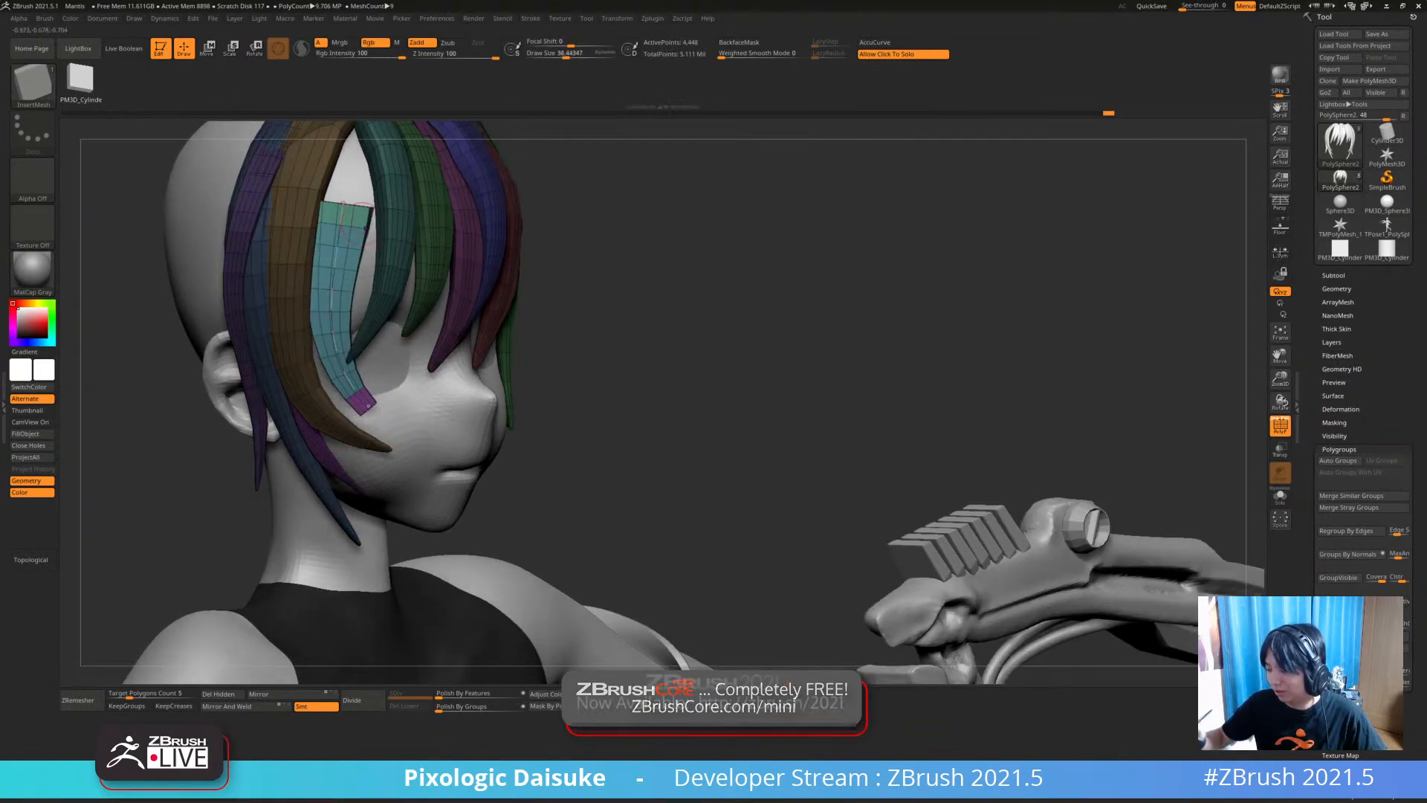
right_drag(359, 223, 223, 264)
drag(341, 450, 448, 510)
mouse_move(448, 510)
right_down()
mouse_move(483, 520)
mouse_move(312, 550)
mouse_move(312, 522)
mouse_move(444, 516)
right_up()
key(ctrl+z)
key(ctrl+z)
Switch back to the SnakeHook brush with a draw size of about 60 and check the tan side lock's tip
key(b)
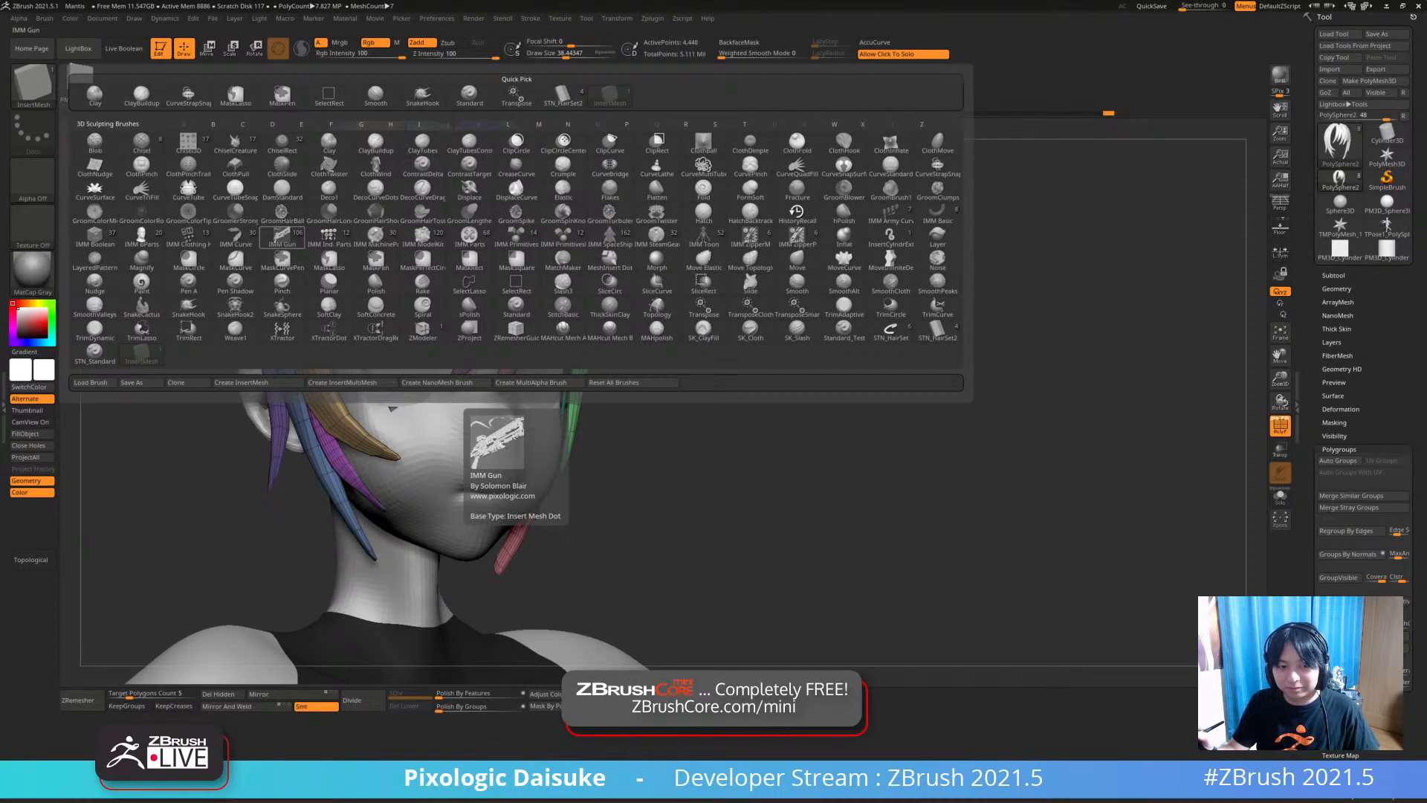
click(42, 89)
key(s)
key(h)
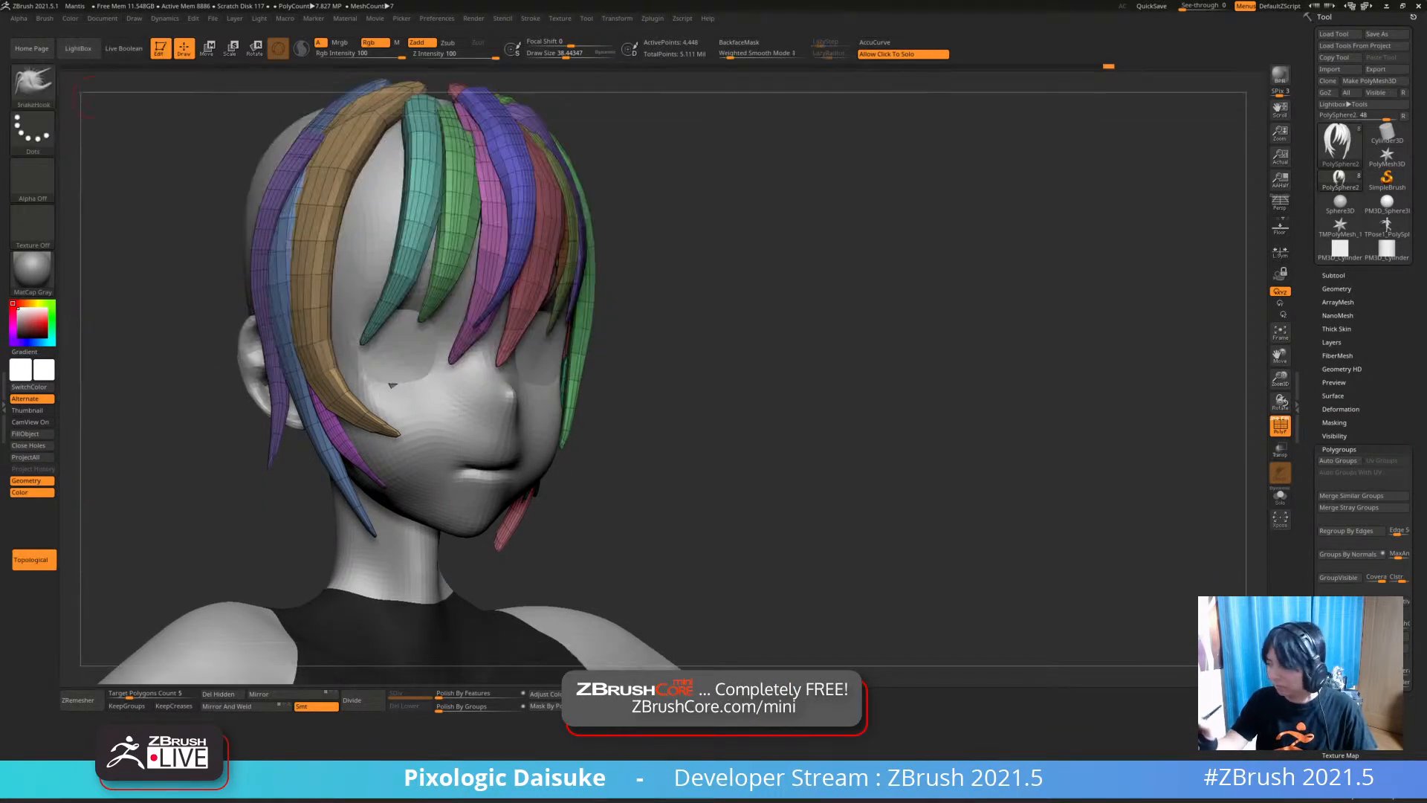
right_drag(365, 413, 386, 428)
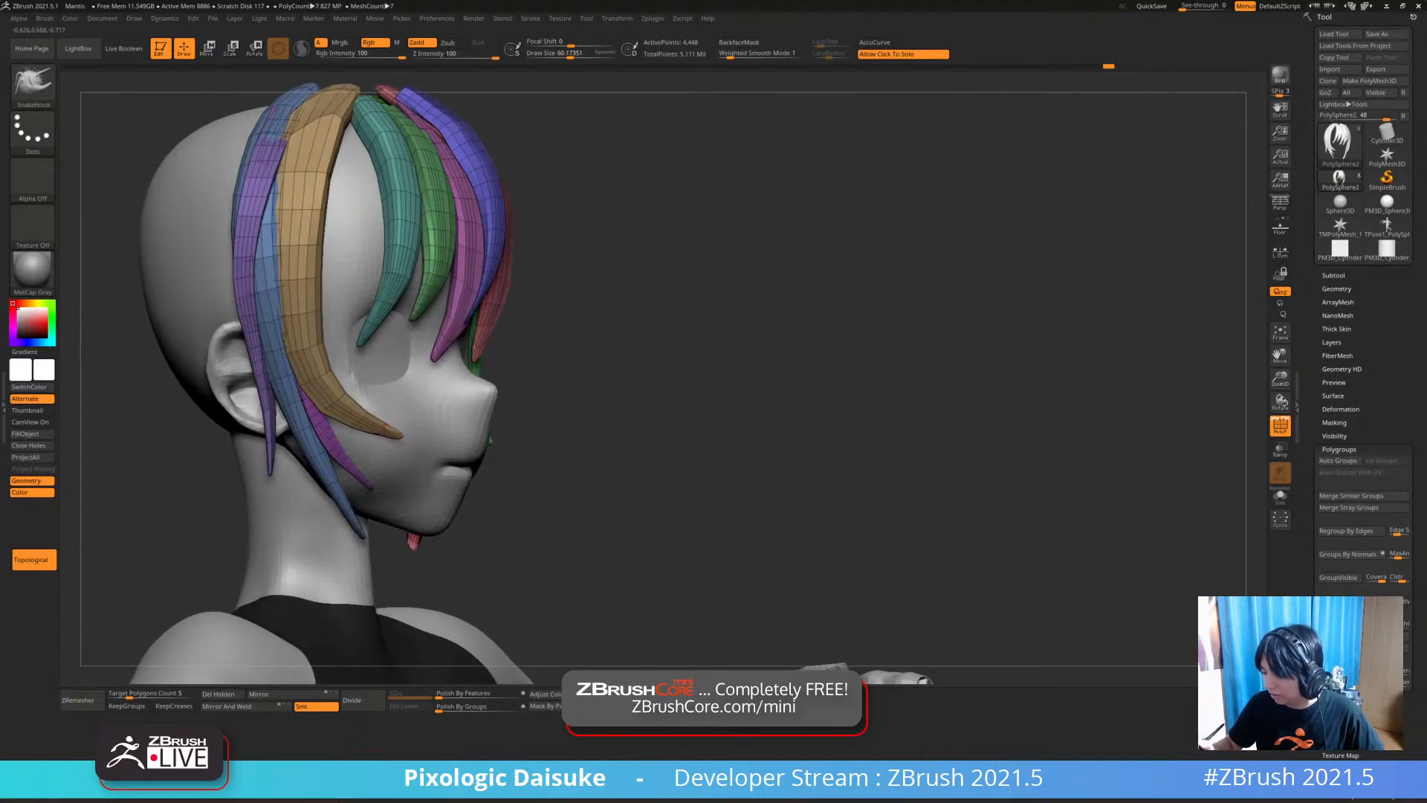
drag(388, 430, 382, 425)
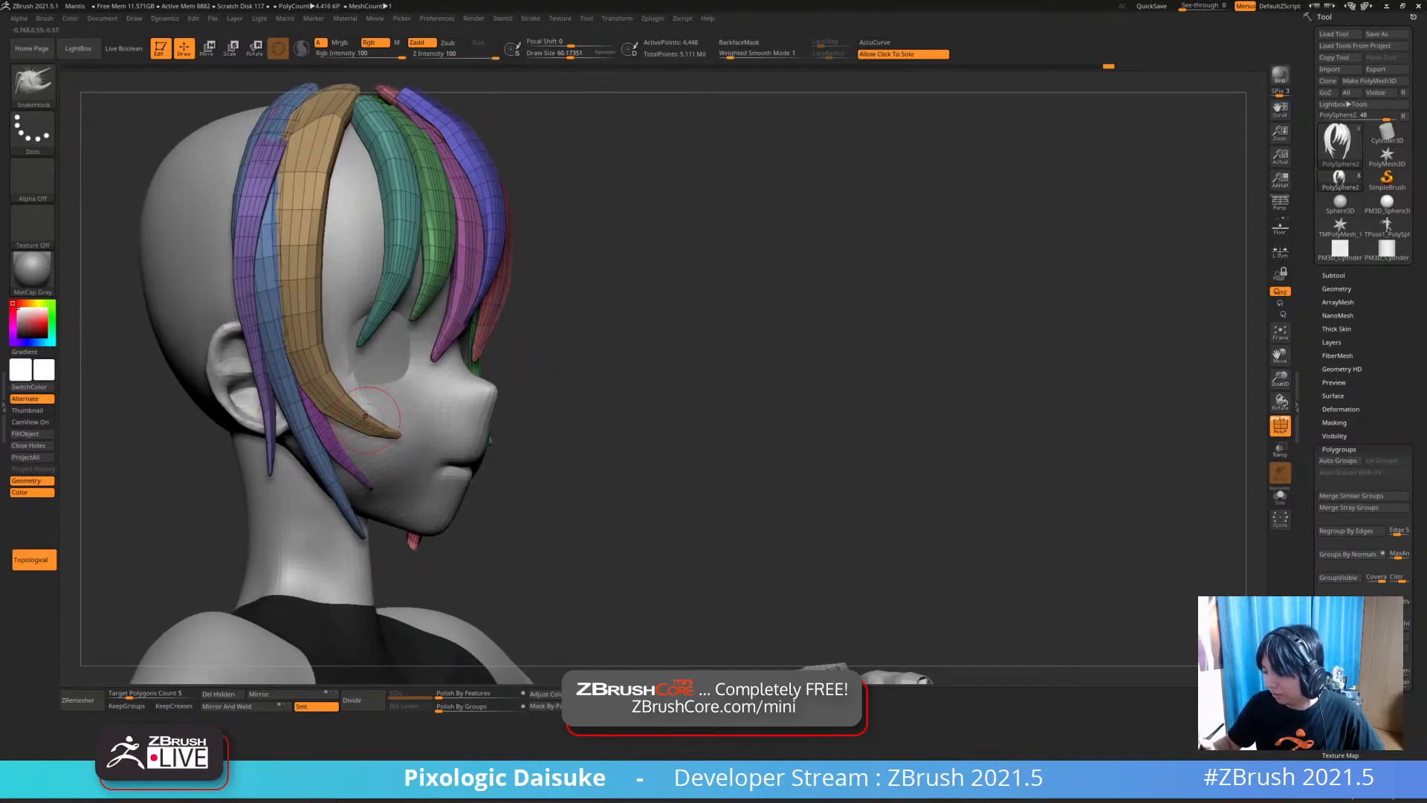
mouse_move(356, 438)
right_down()
mouse_move(371, 454)
mouse_move(372, 521)
mouse_move(337, 584)
right_up()
key(ctrl)
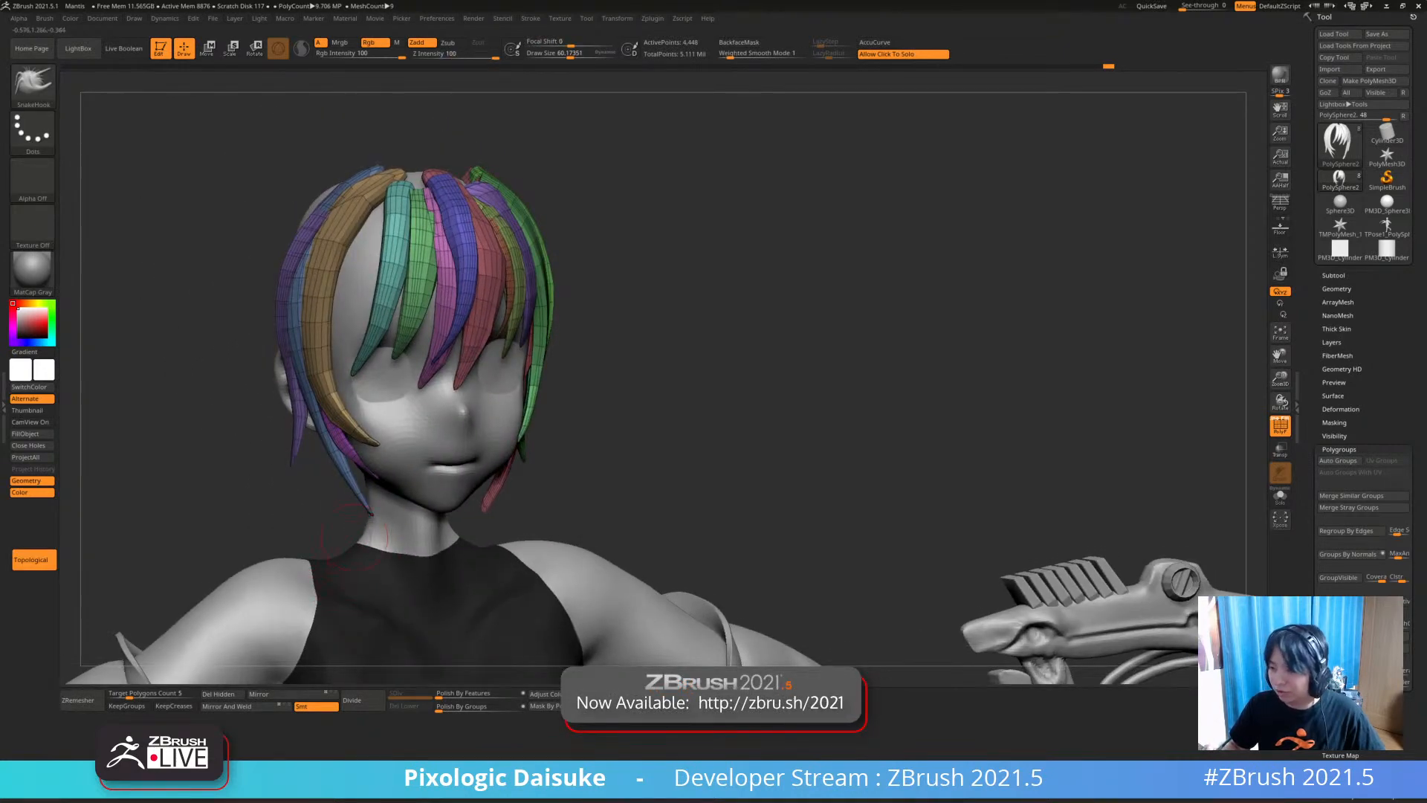
Draw an S-shaped STN_Flat strand with the STN_HairSet2 brush from the cheek out into the space beside the face
key(b)
click(563, 95)
mouse_move(521, 513)
alt+right_down()
mouse_move(487, 431)
mouse_move(490, 453)
alt+right_up()
mouse_move(536, 340)
mouse_down()
mouse_move(758, 515)
mouse_move(618, 473)
mouse_up()
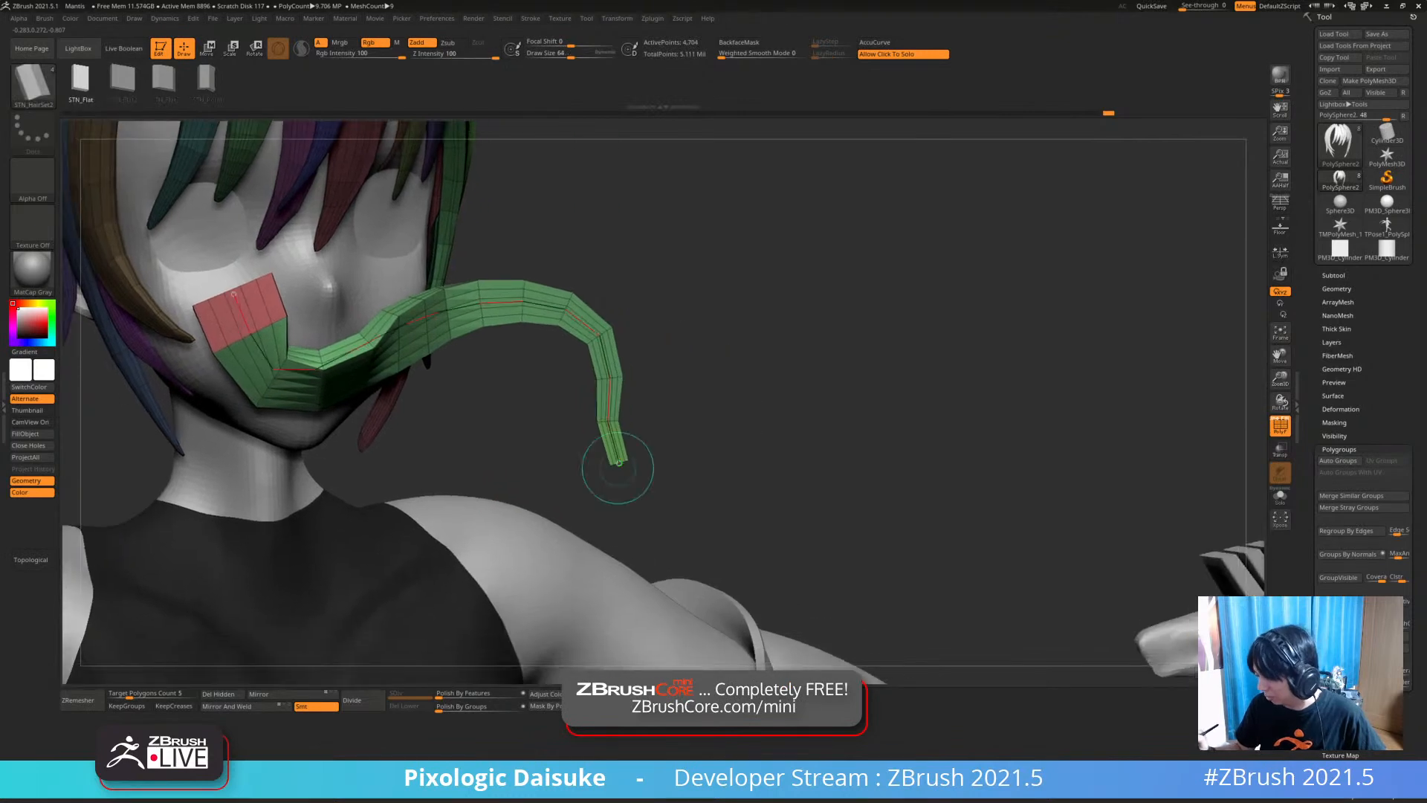
right_drag(618, 474, 618, 452)
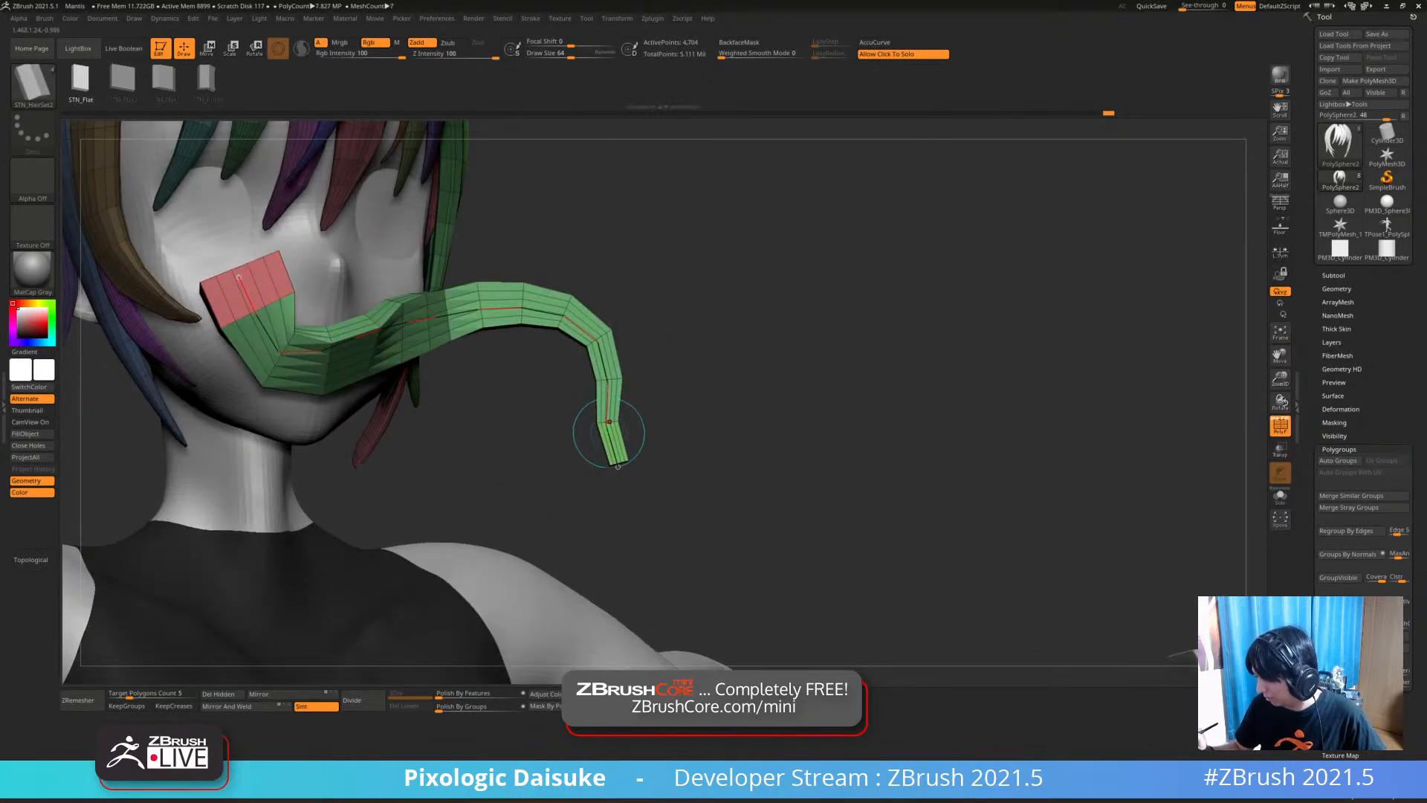
Try updating the strand from its curve's tip and shifting the curve's outer bend, and undo these changes
click(618, 467)
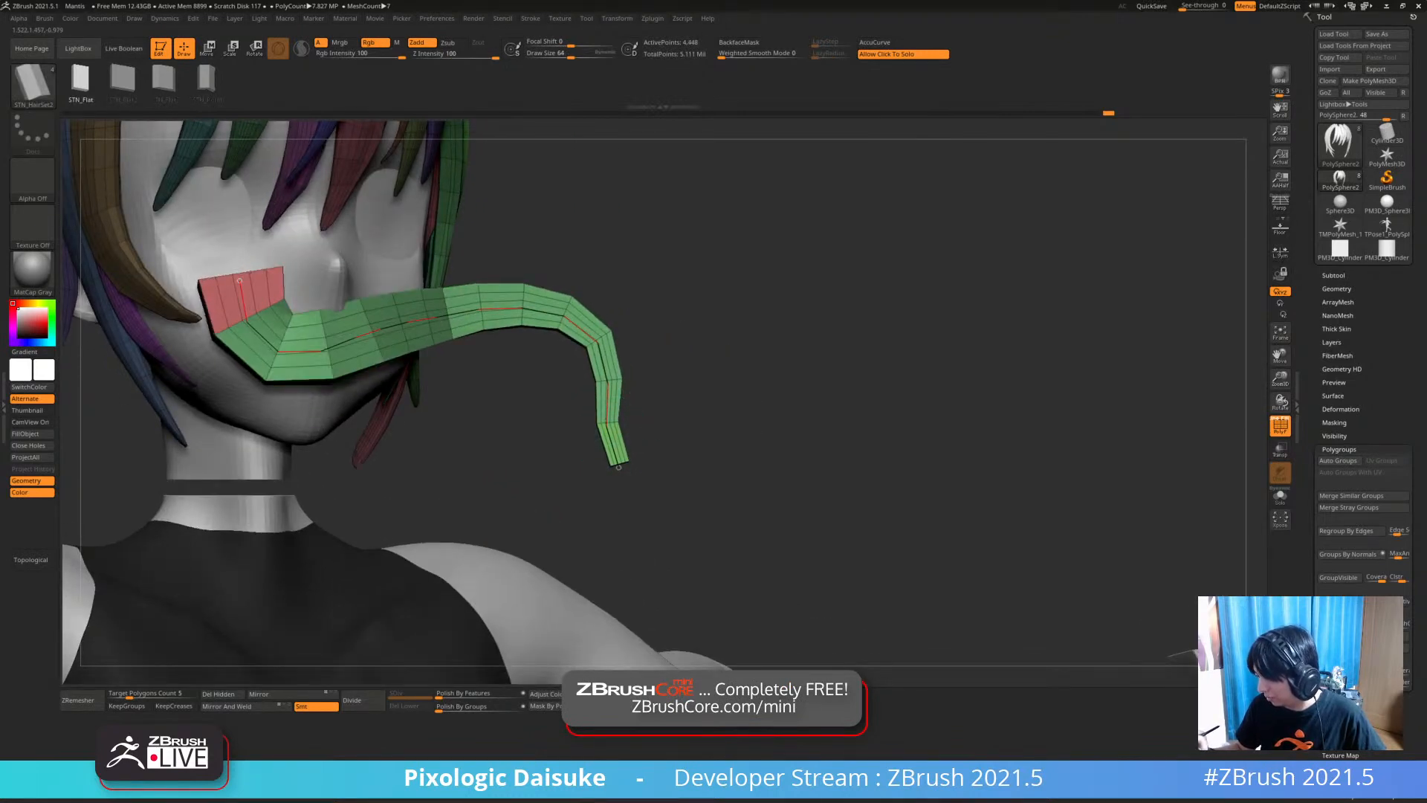
click(617, 467)
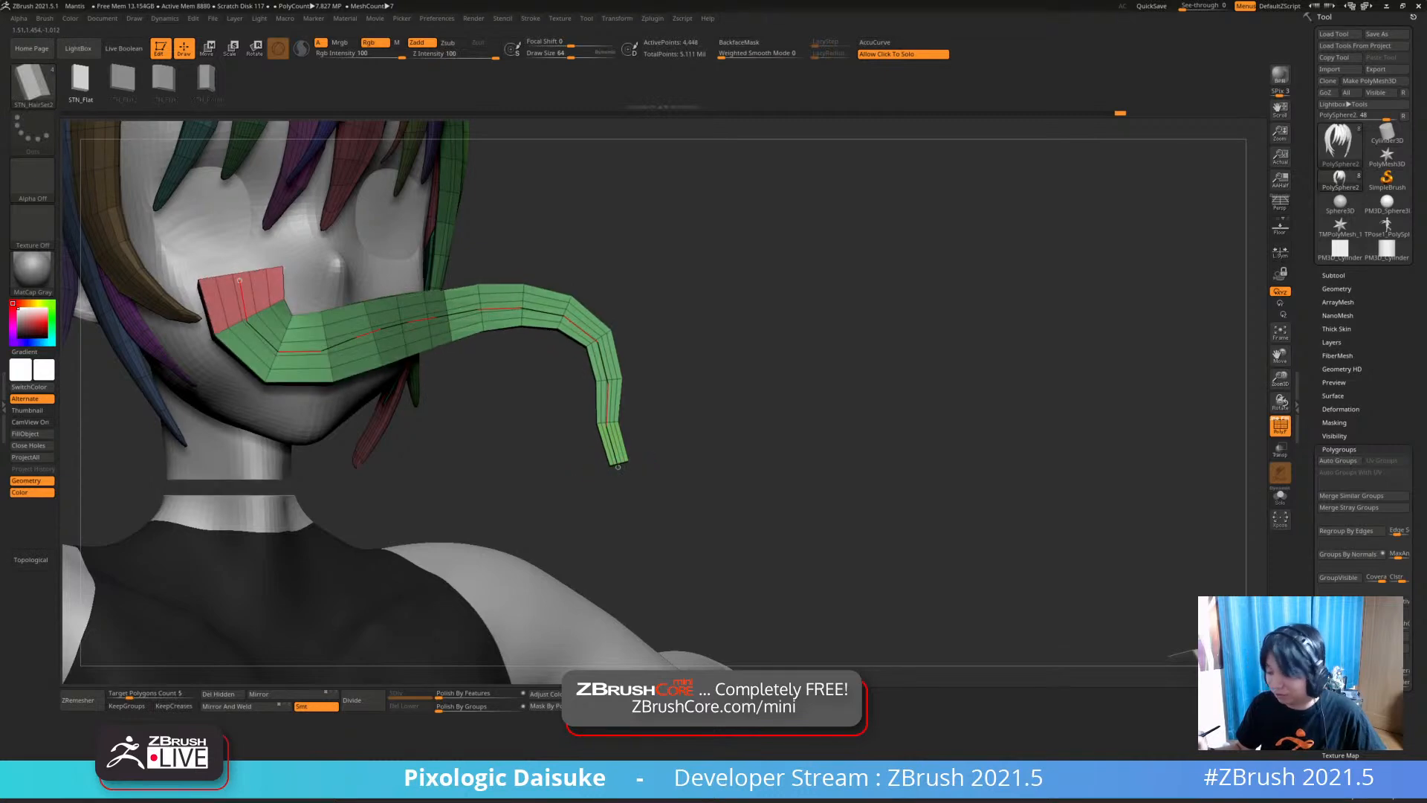
click(617, 466)
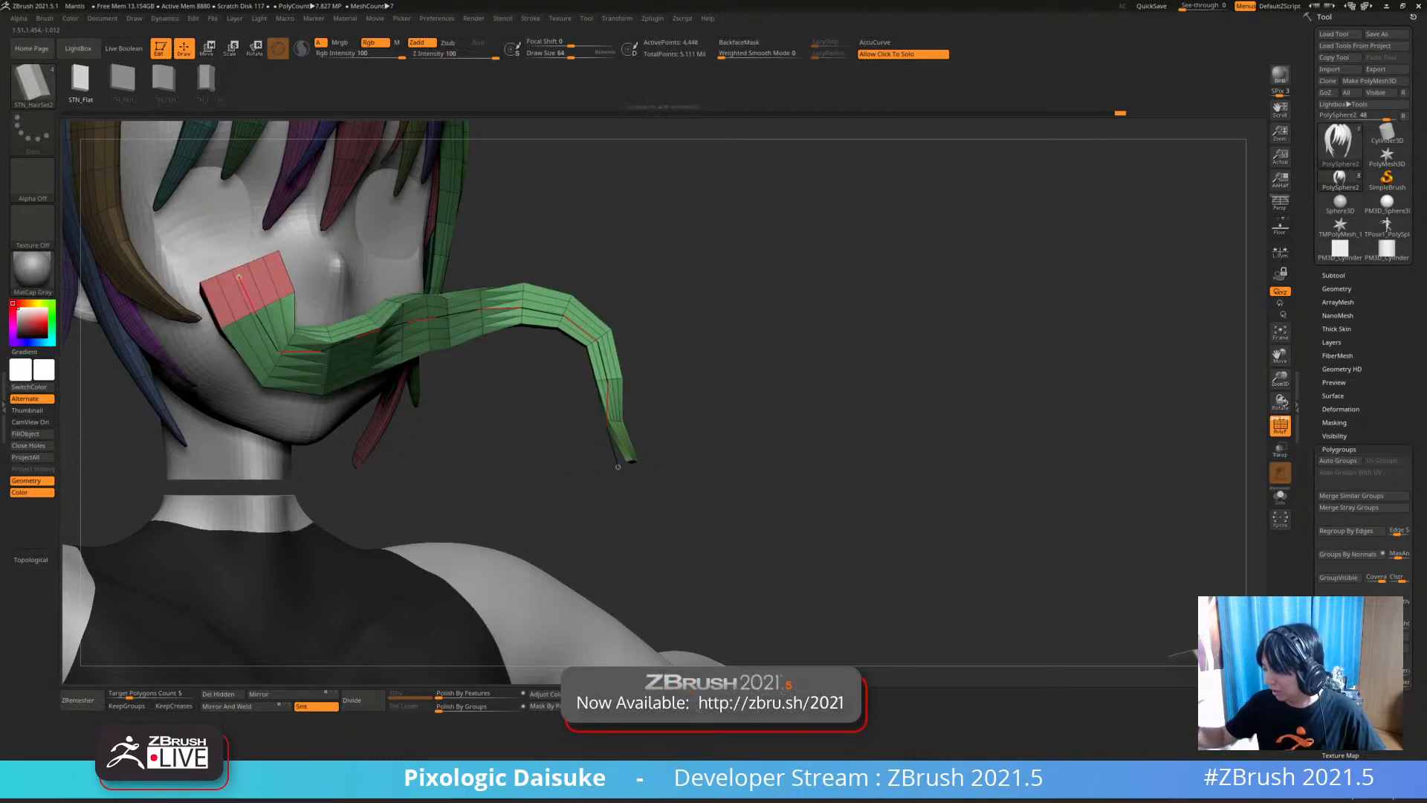
key(ctrl+z)
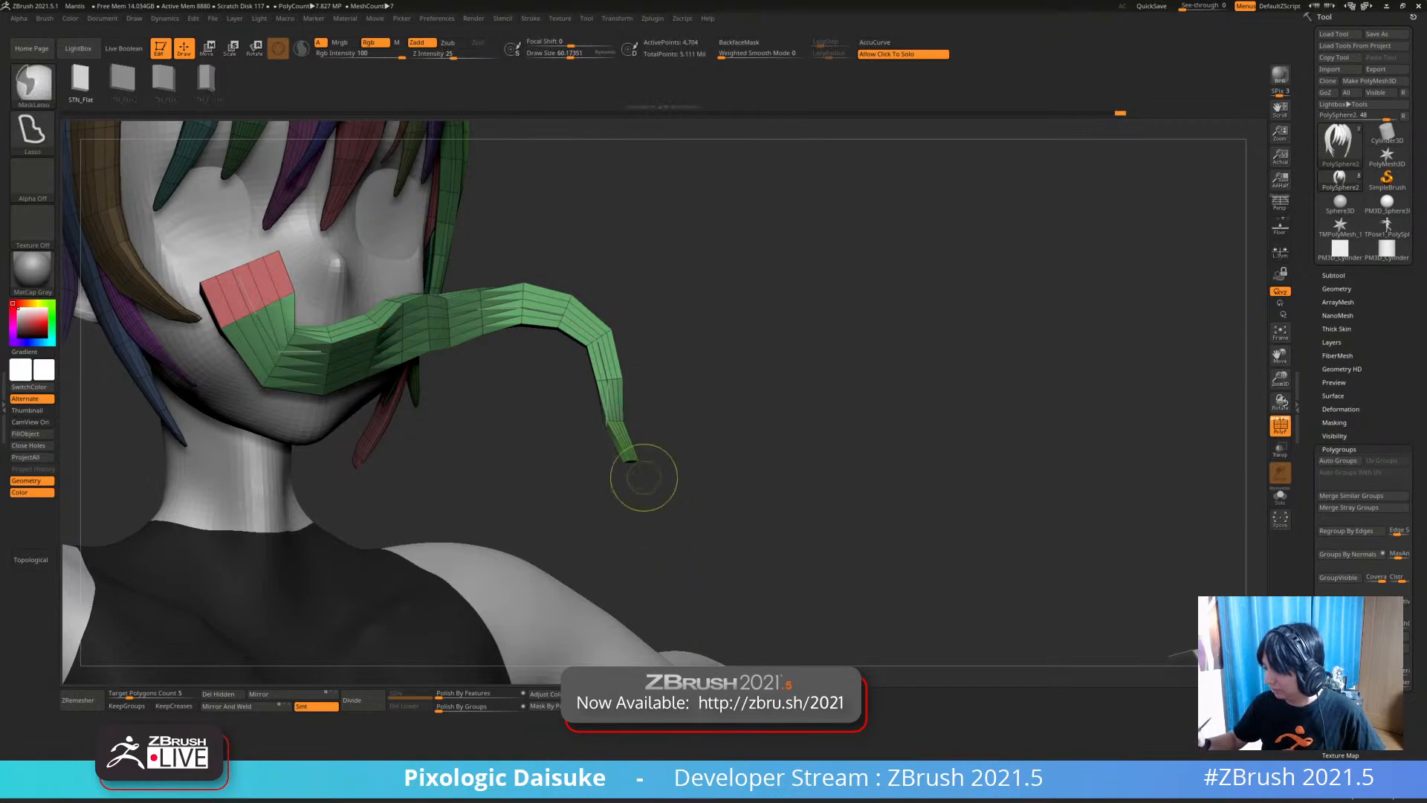
key(ctrl+z)
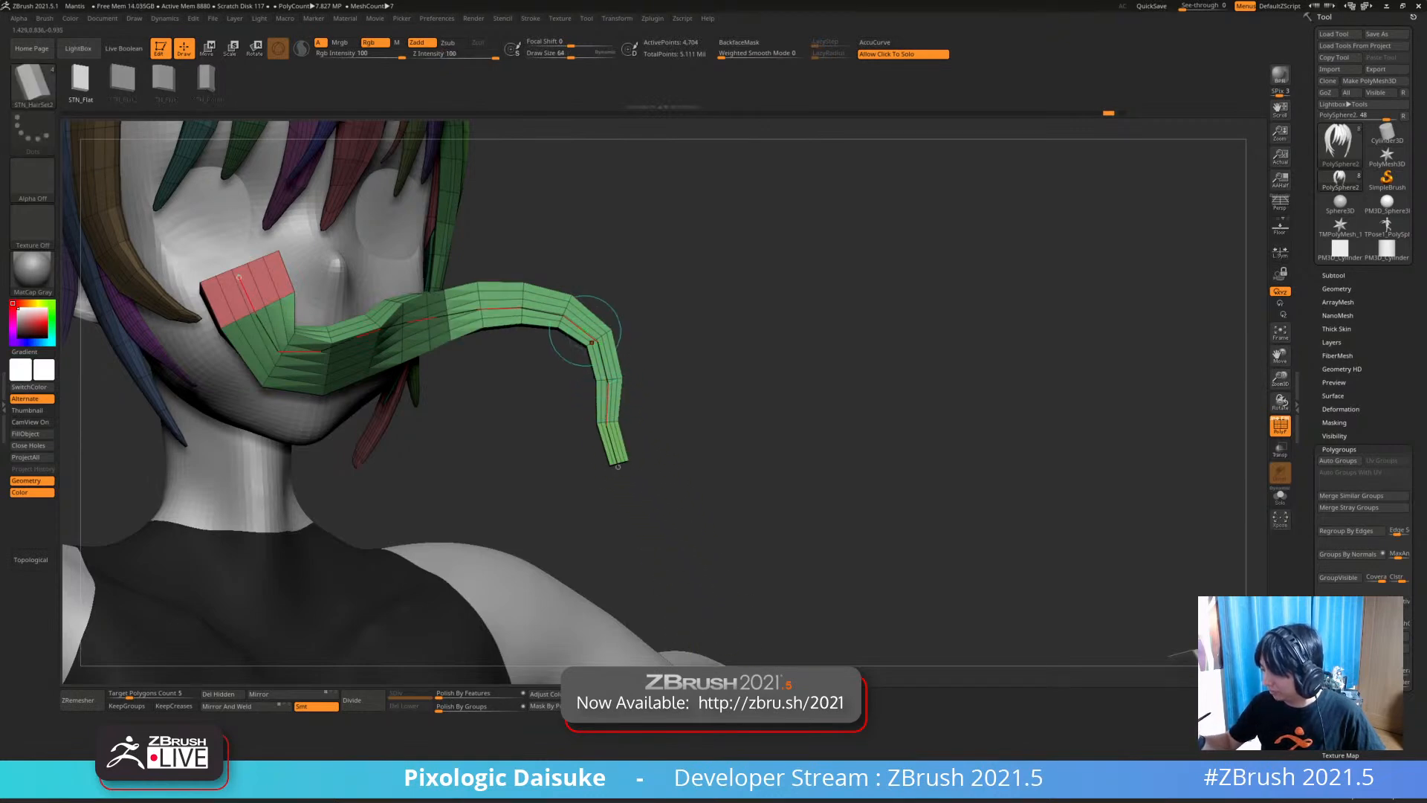
drag(563, 315, 595, 334)
key(ctrl+z)
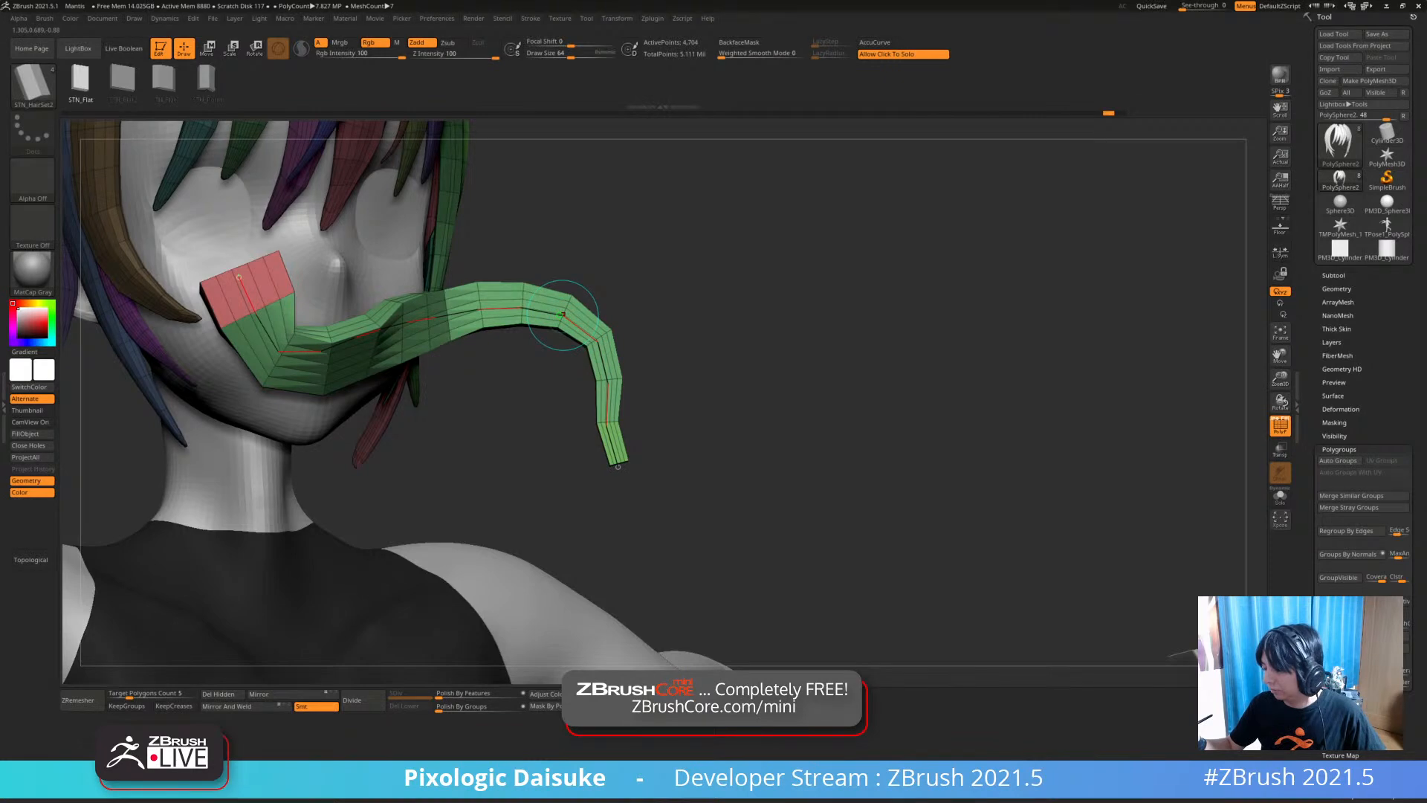
Enlarge the draw size to about 130 over the strand's outer bend
key(space)
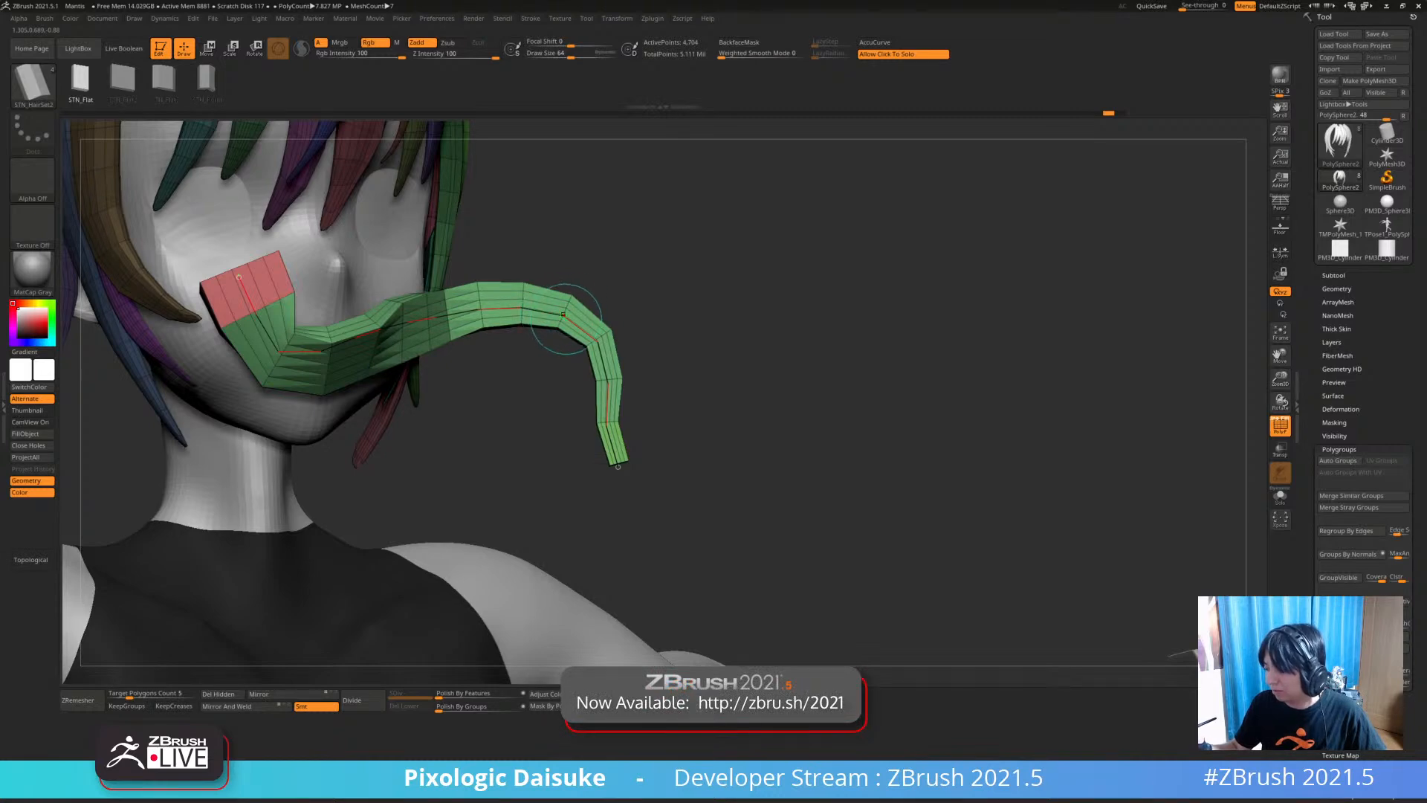
key(space)
drag(565, 316, 574, 317)
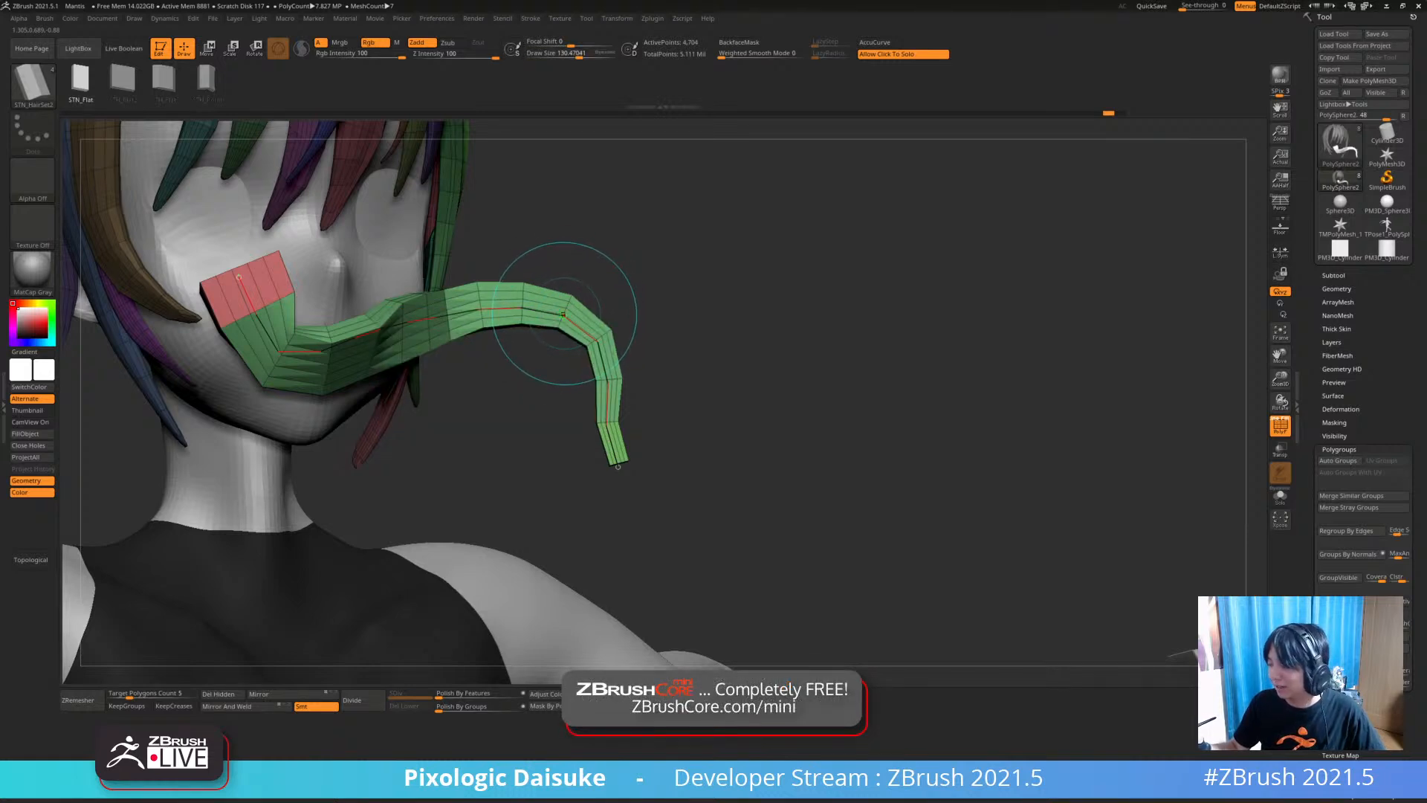
Adjust the draw size to about 160 over the upper edge of the strand's outer bend
key(bracketleft)
key(bracketleft)
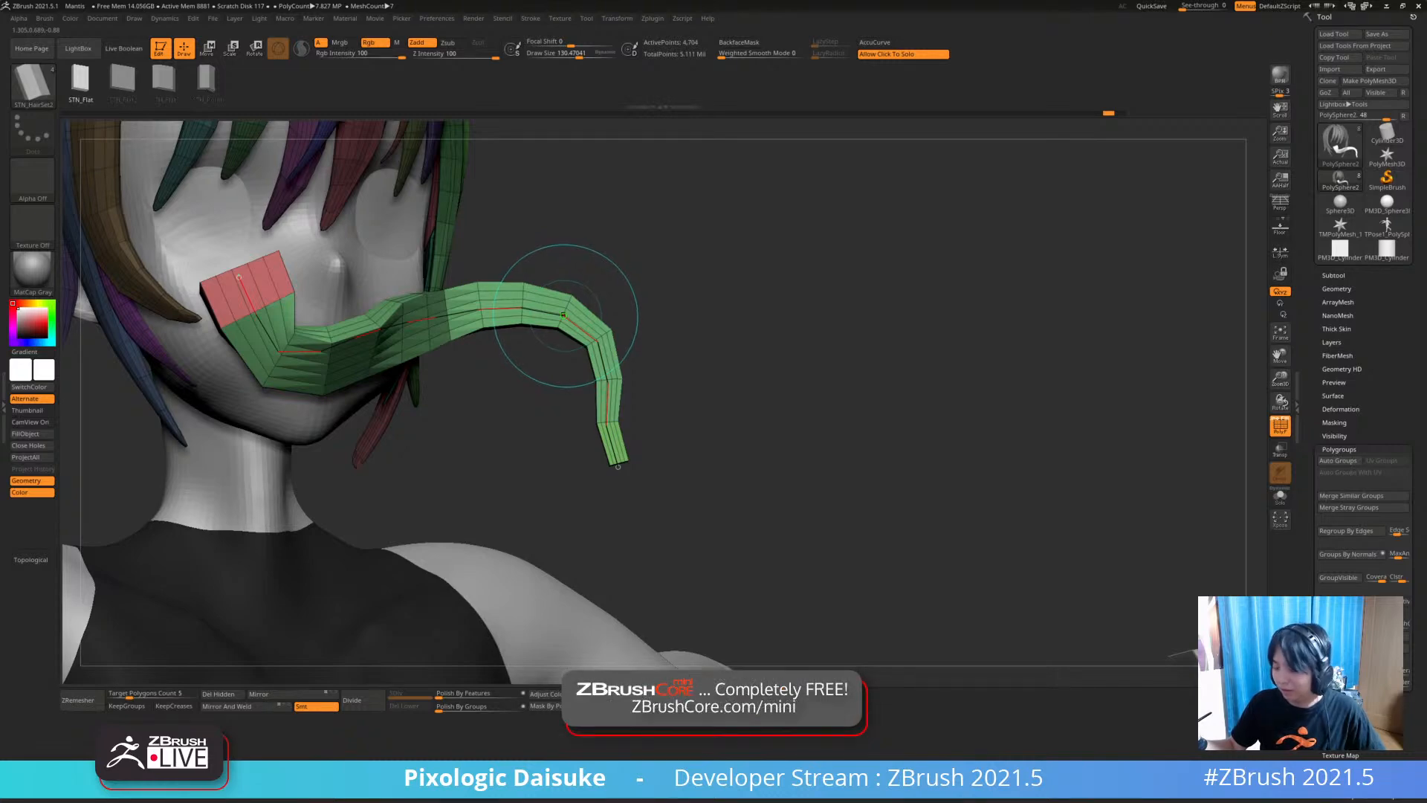
key(space)
drag(564, 317, 557, 314)
key(bracketright)
key(bracketright)
key(bracketright)
key(bracketleft)
key(bracketleft)
key(bracketleft)
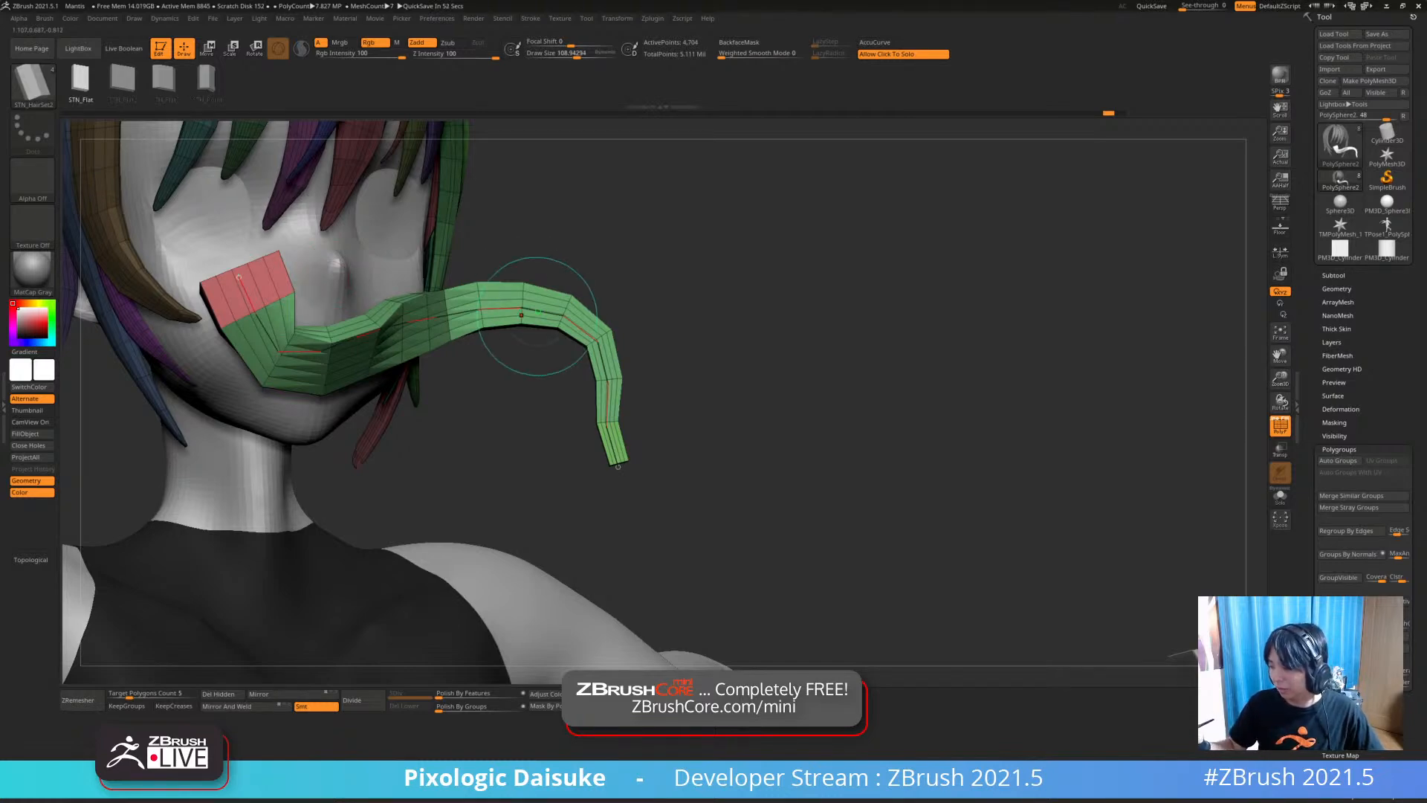
key(space)
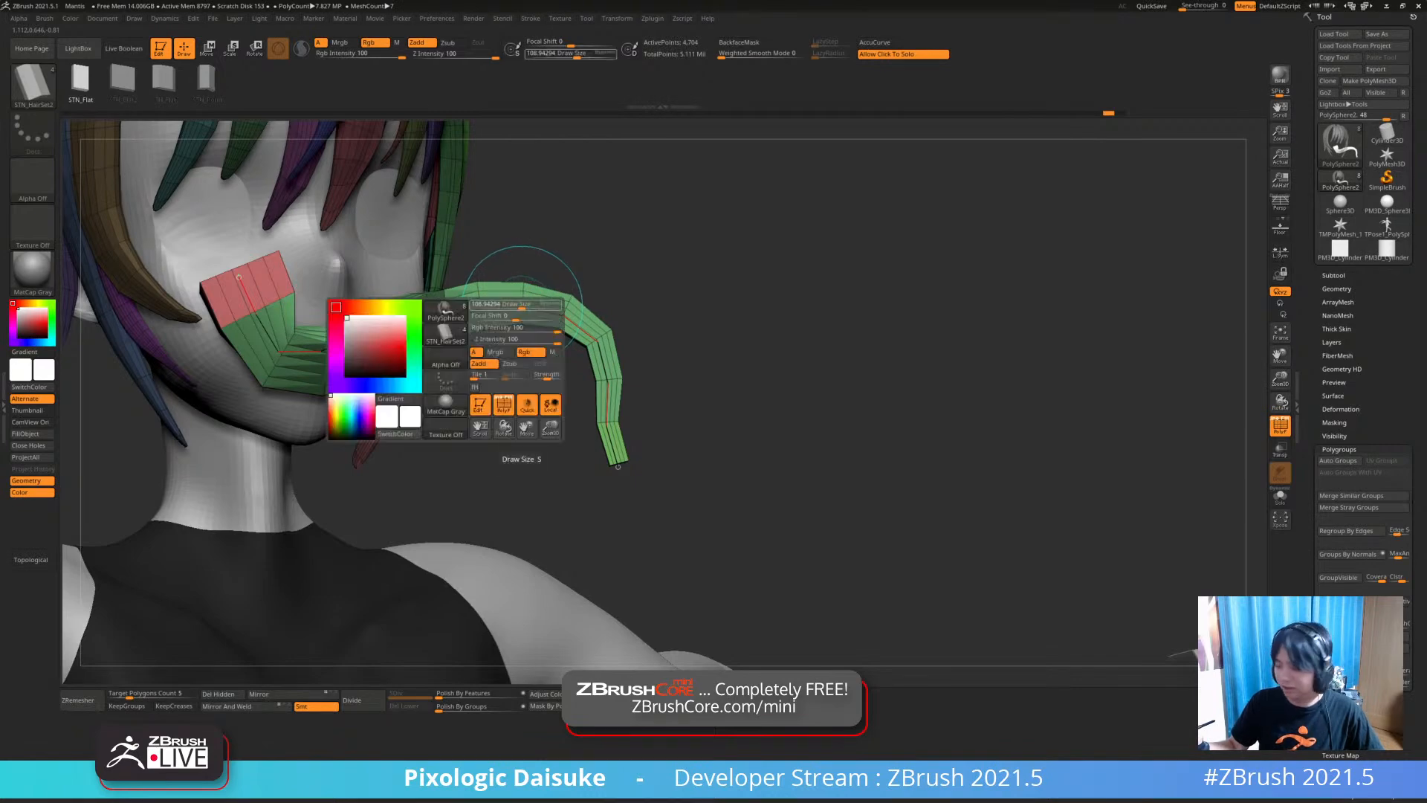
drag(522, 306, 527, 308)
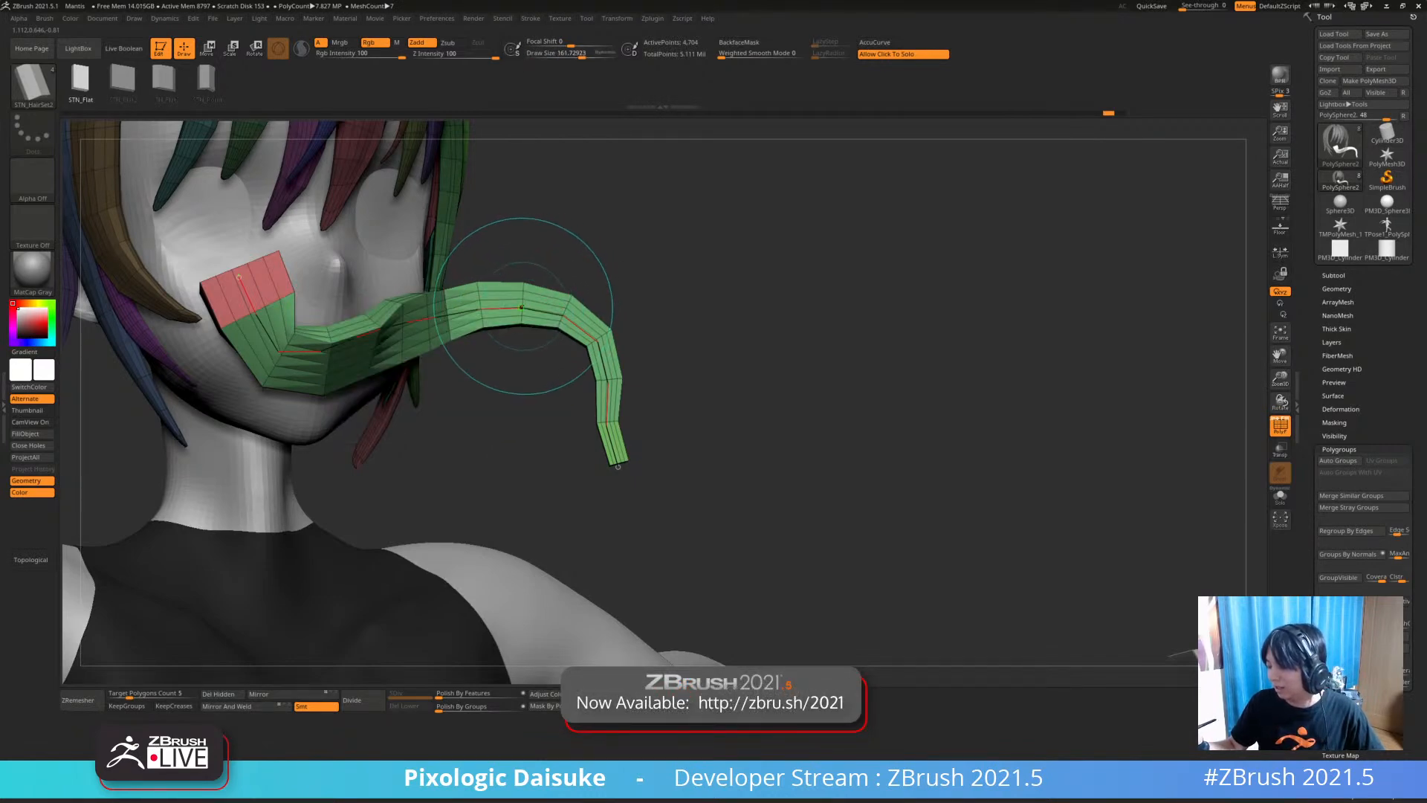
Try updating the strand from its curve and nudging its outer bend at the current draw size, and undo the changes
click(523, 307)
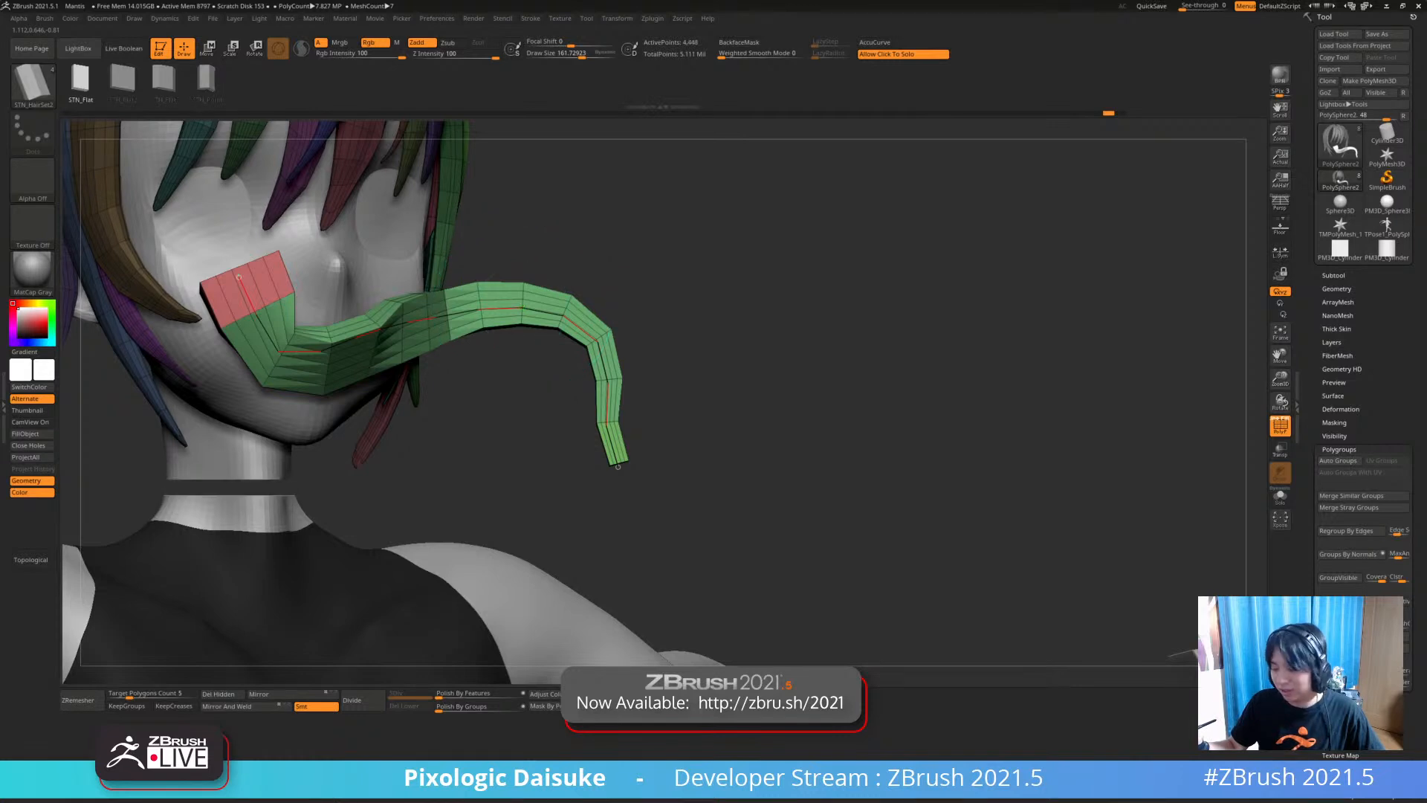
mouse_move(523, 307)
ctrl+mouse_down()
mouse_move(523, 351)
mouse_move(524, 312)
ctrl+mouse_up()
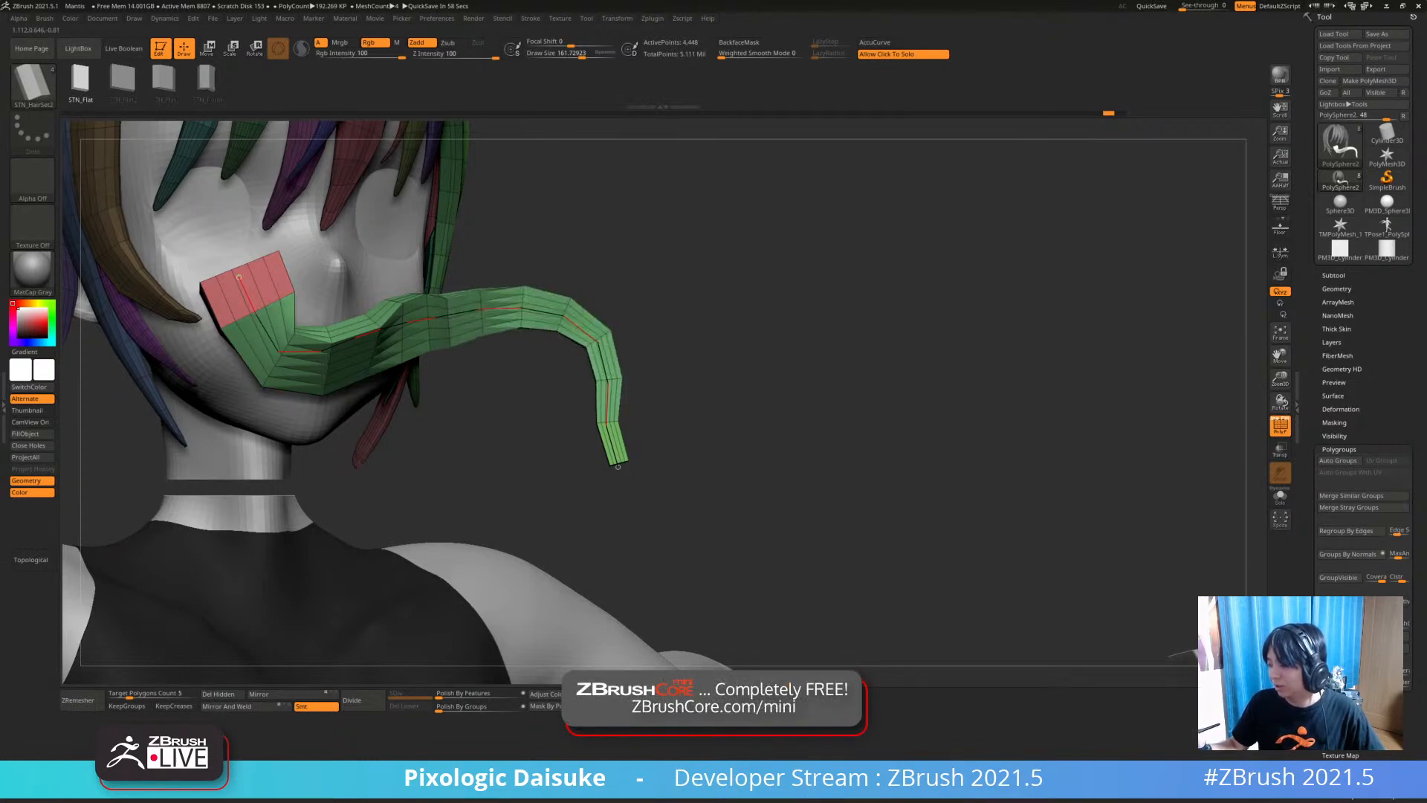
key(space)
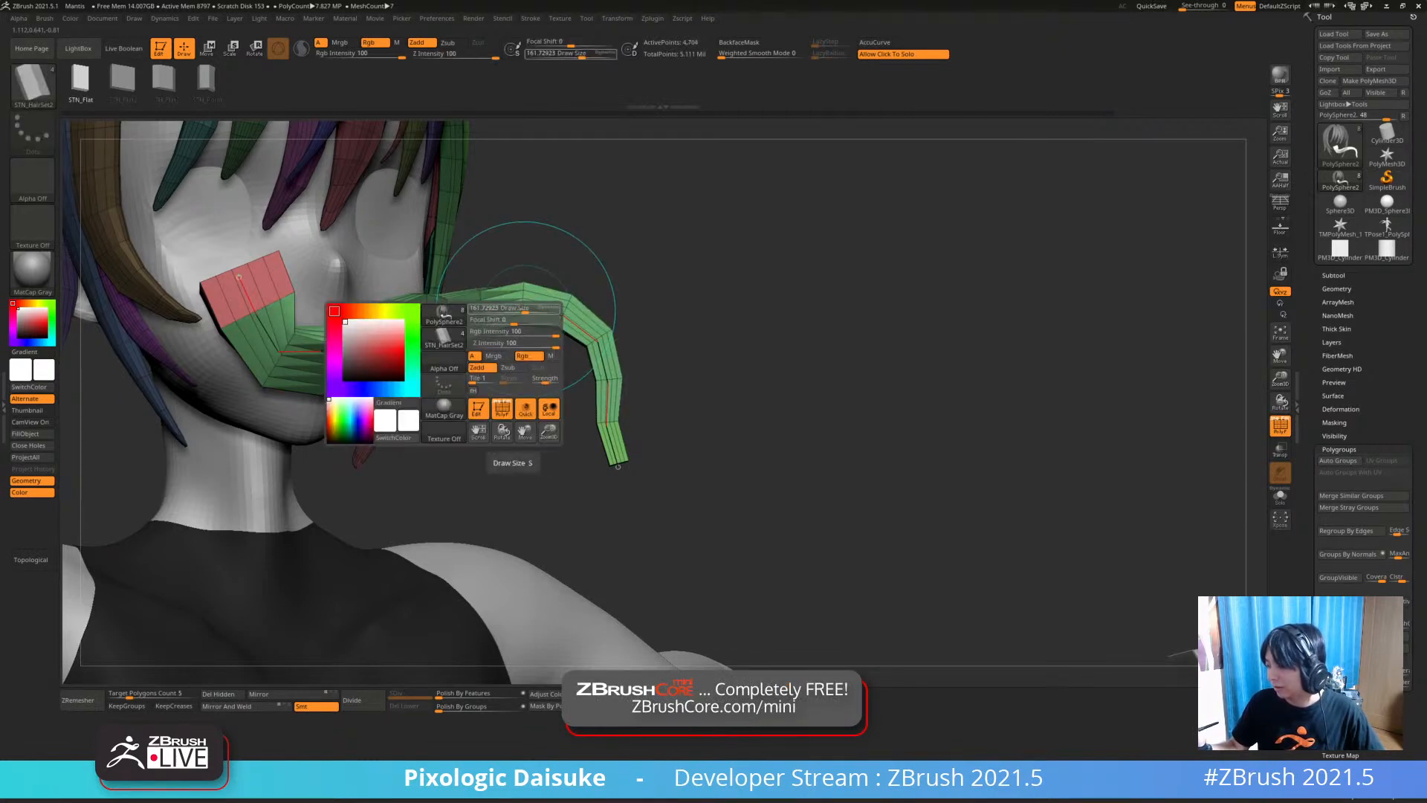
drag(508, 308, 523, 327)
key(ctrl+z)
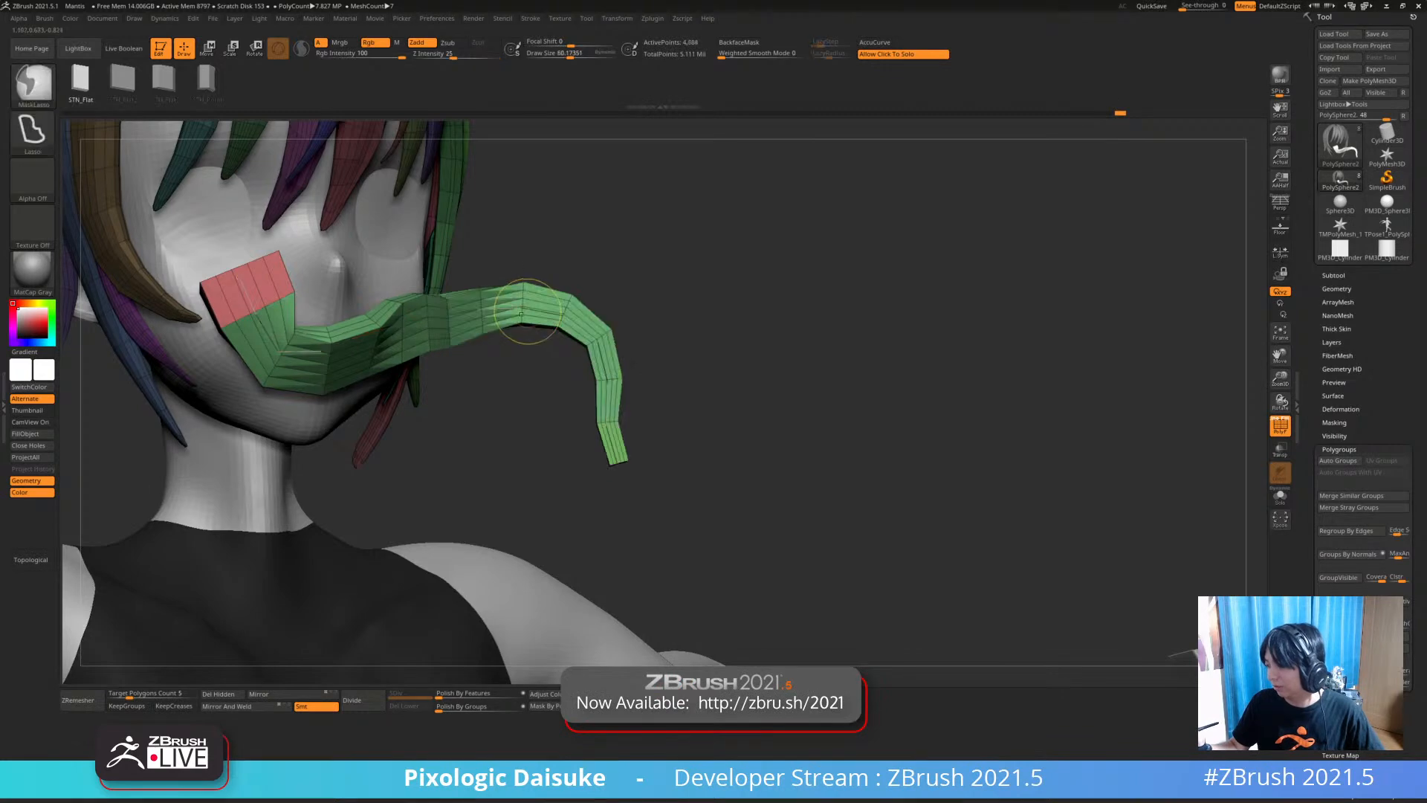
Set the draw size to 256, try updating the strand and pulling its outer bend downward, and undo the edit
key(space)
drag(532, 309, 562, 309)
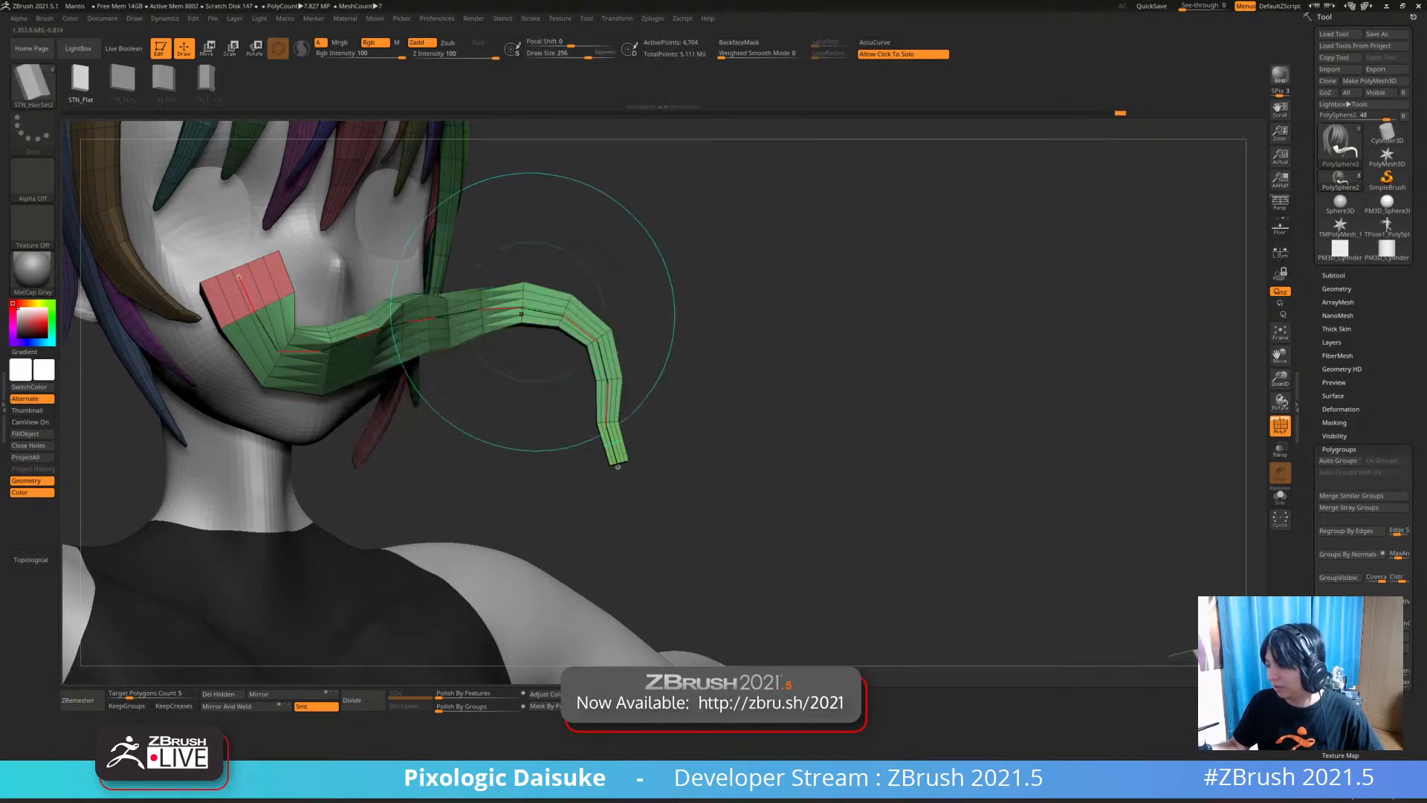
key(ctrl+shift+a)
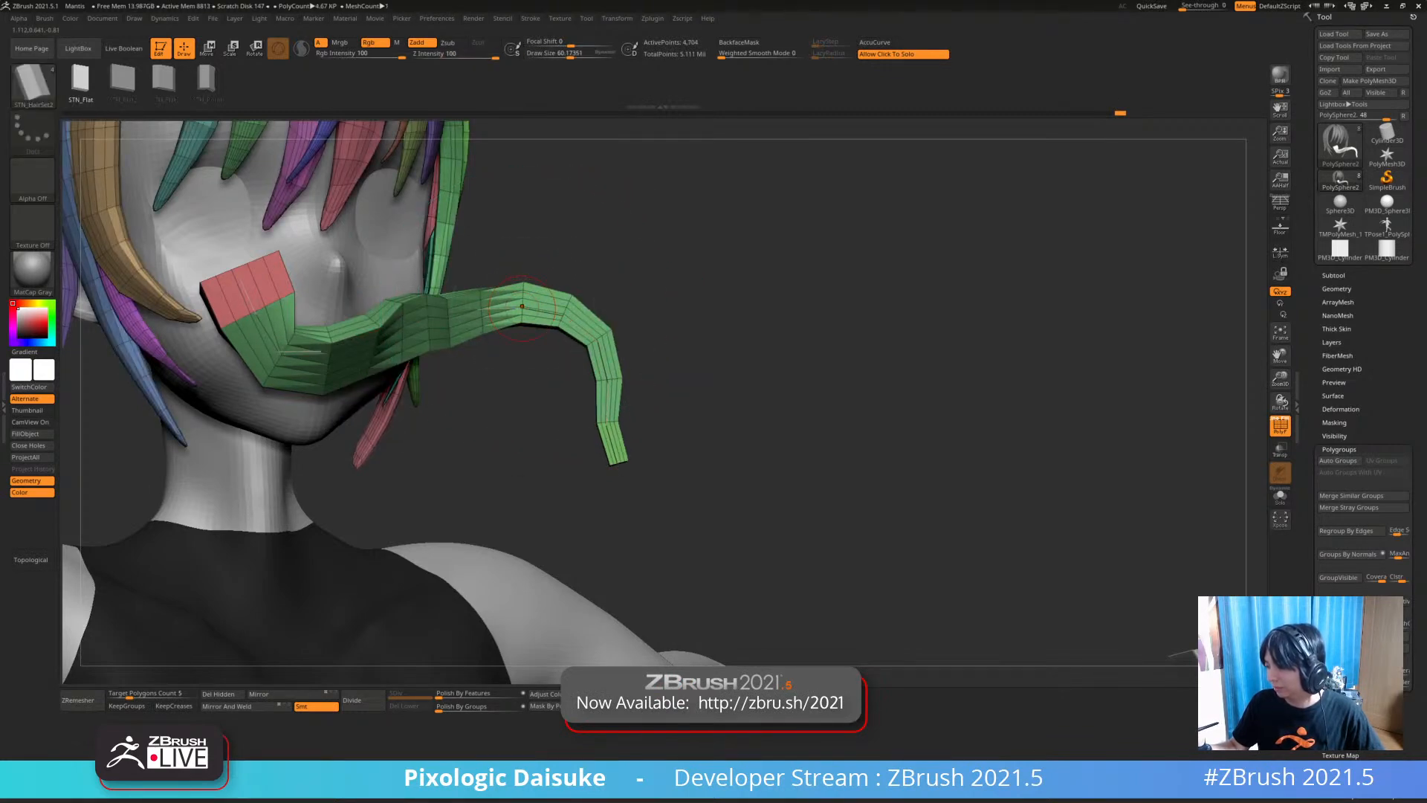
click(523, 307)
ctrl+drag(523, 307, 522, 342)
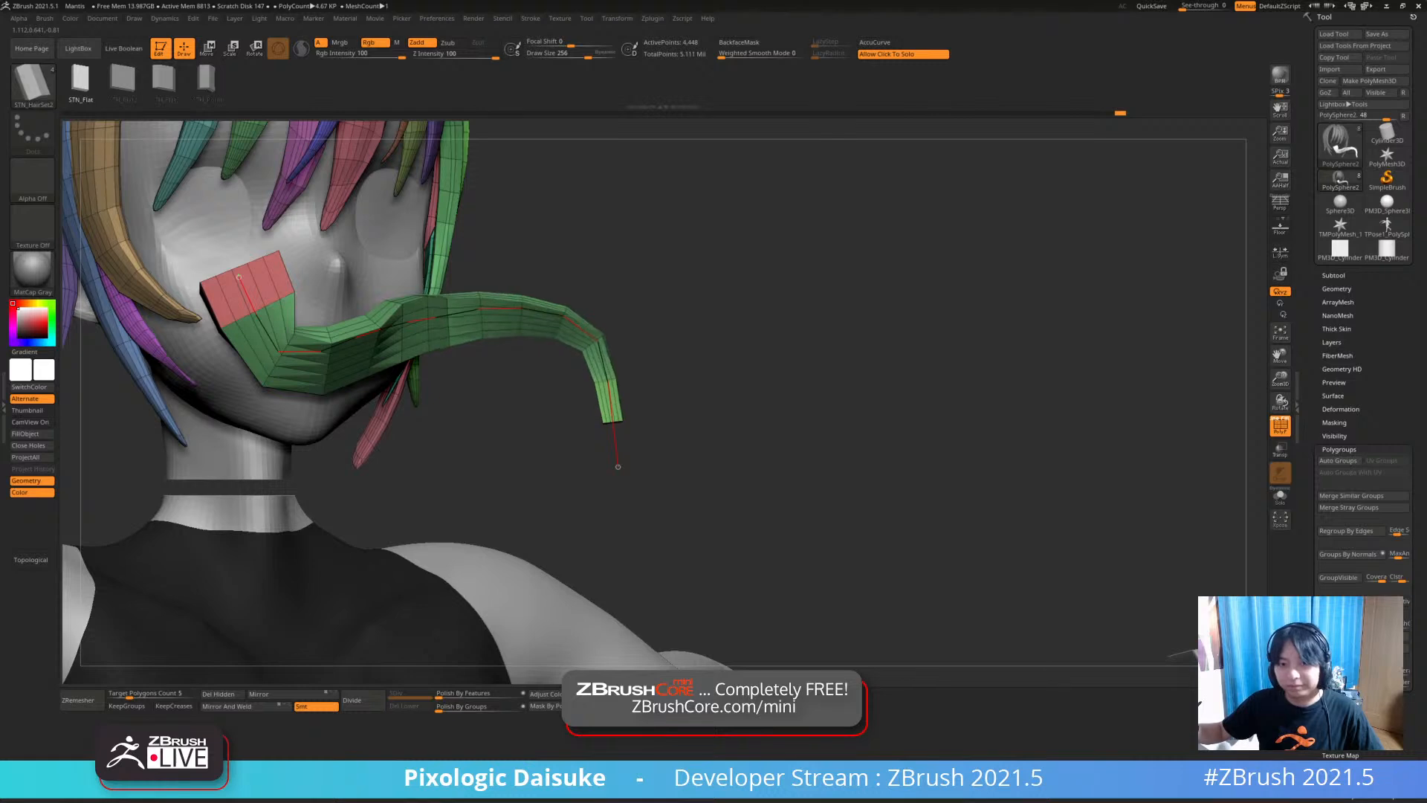
key(ctrl+z)
Try updating the strand once more at its outer bend with draw size 256, and undo back to before the strand was drawn
key(space)
mouse_move(556, 320)
mouse_down()
mouse_move(582, 318)
mouse_move(542, 312)
mouse_up()
click(540, 309)
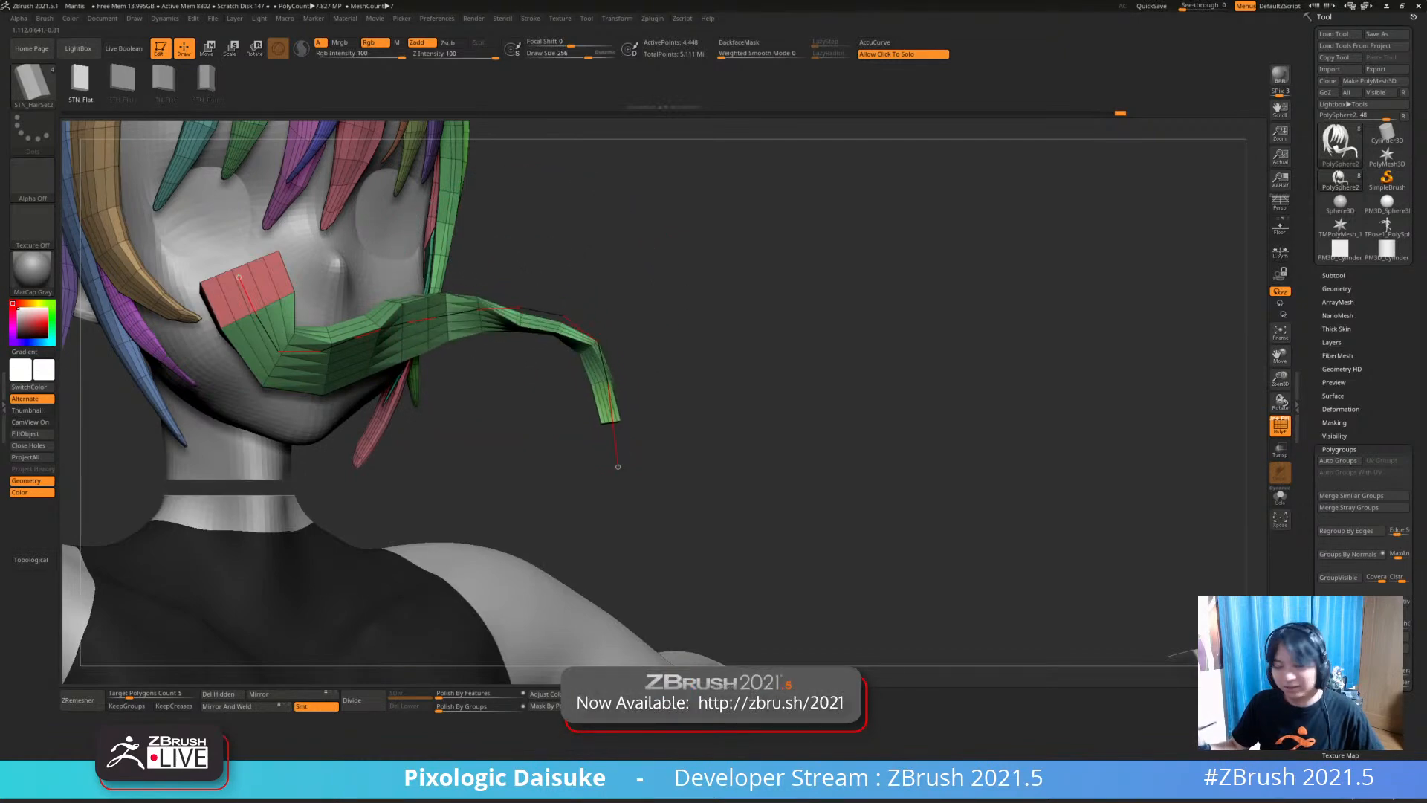
key(ctrl+z)
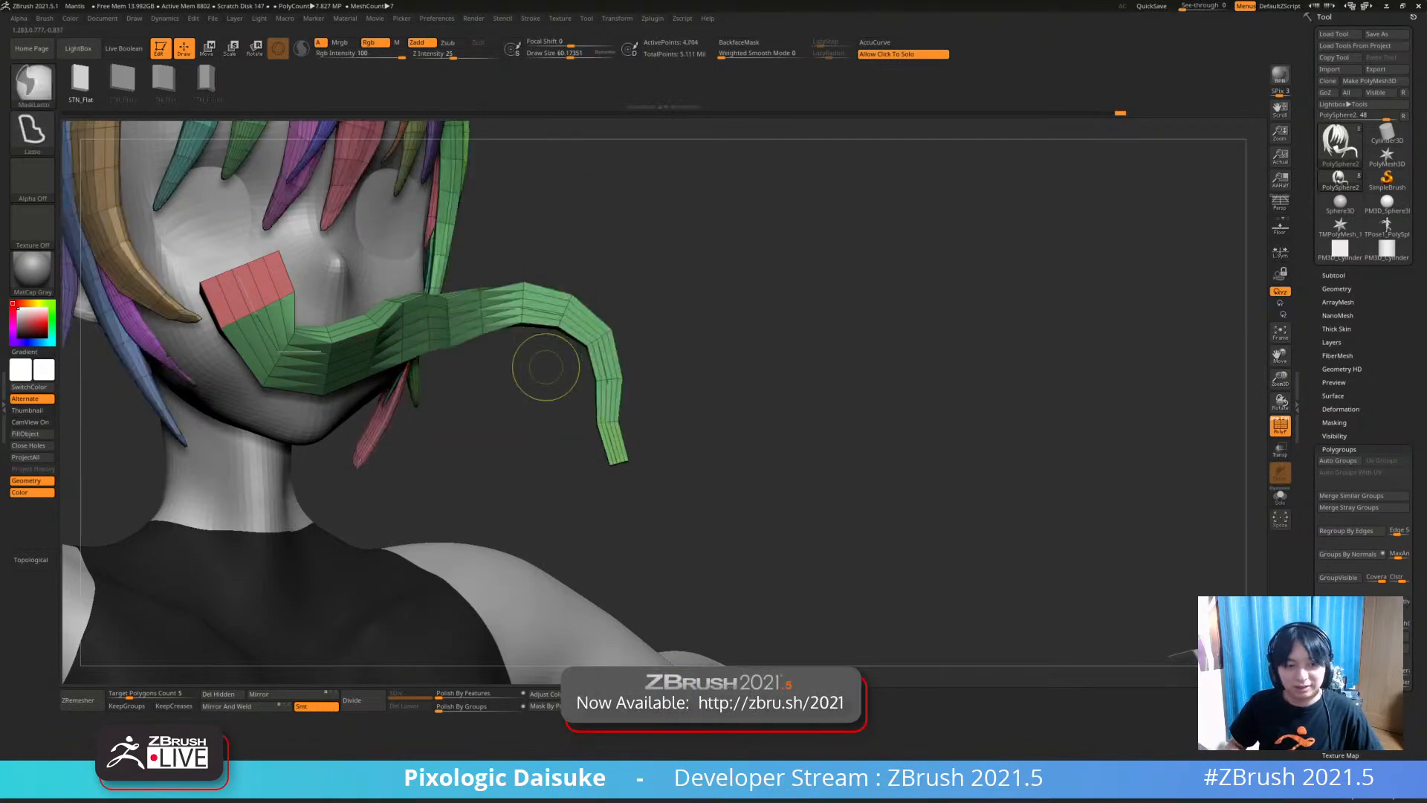
ctrl+right_drag(545, 367, 501, 510)
key(ctrl+z)
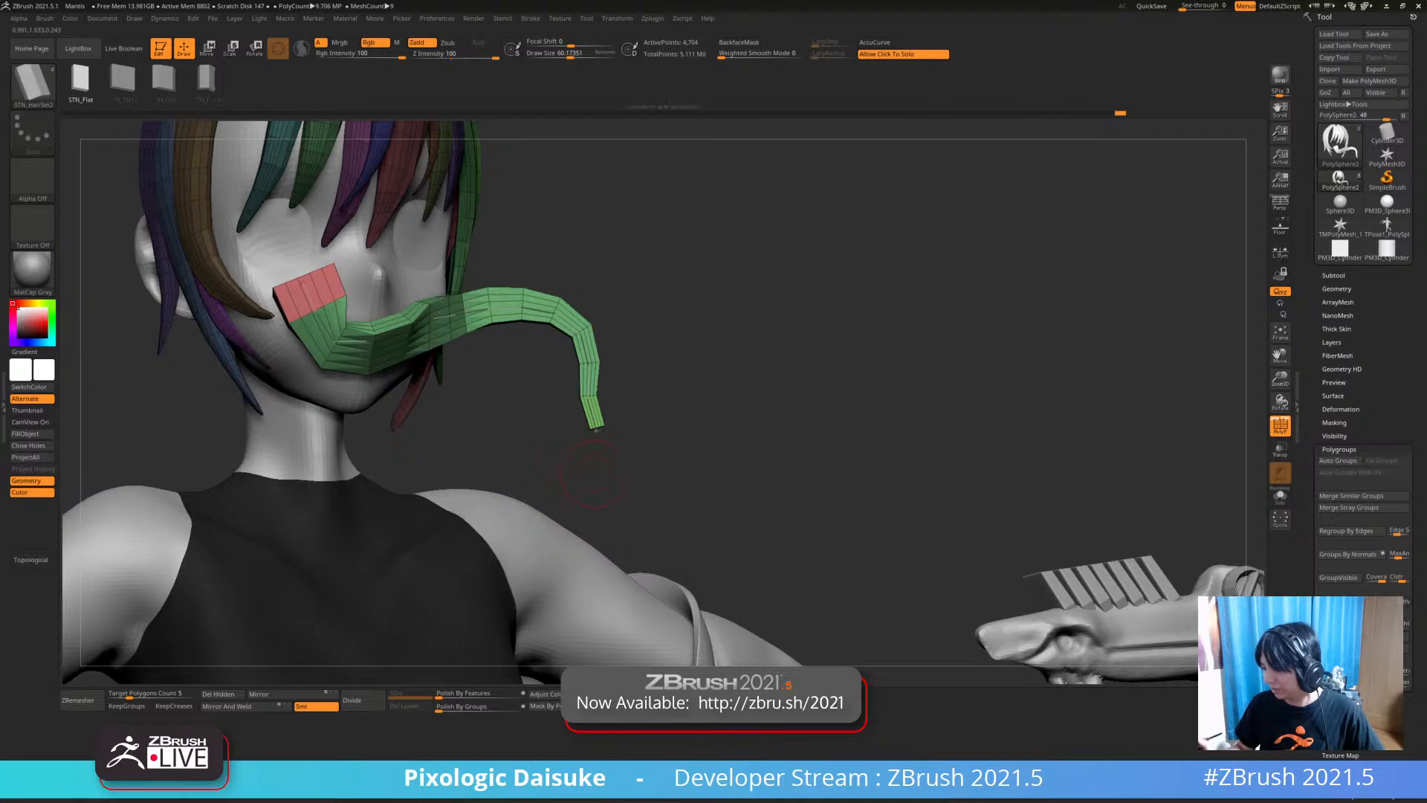
key(ctrl+z)
Draw a new curved STN_Flat strand from the cheek out into the space beside the face
drag(487, 333, 306, 303)
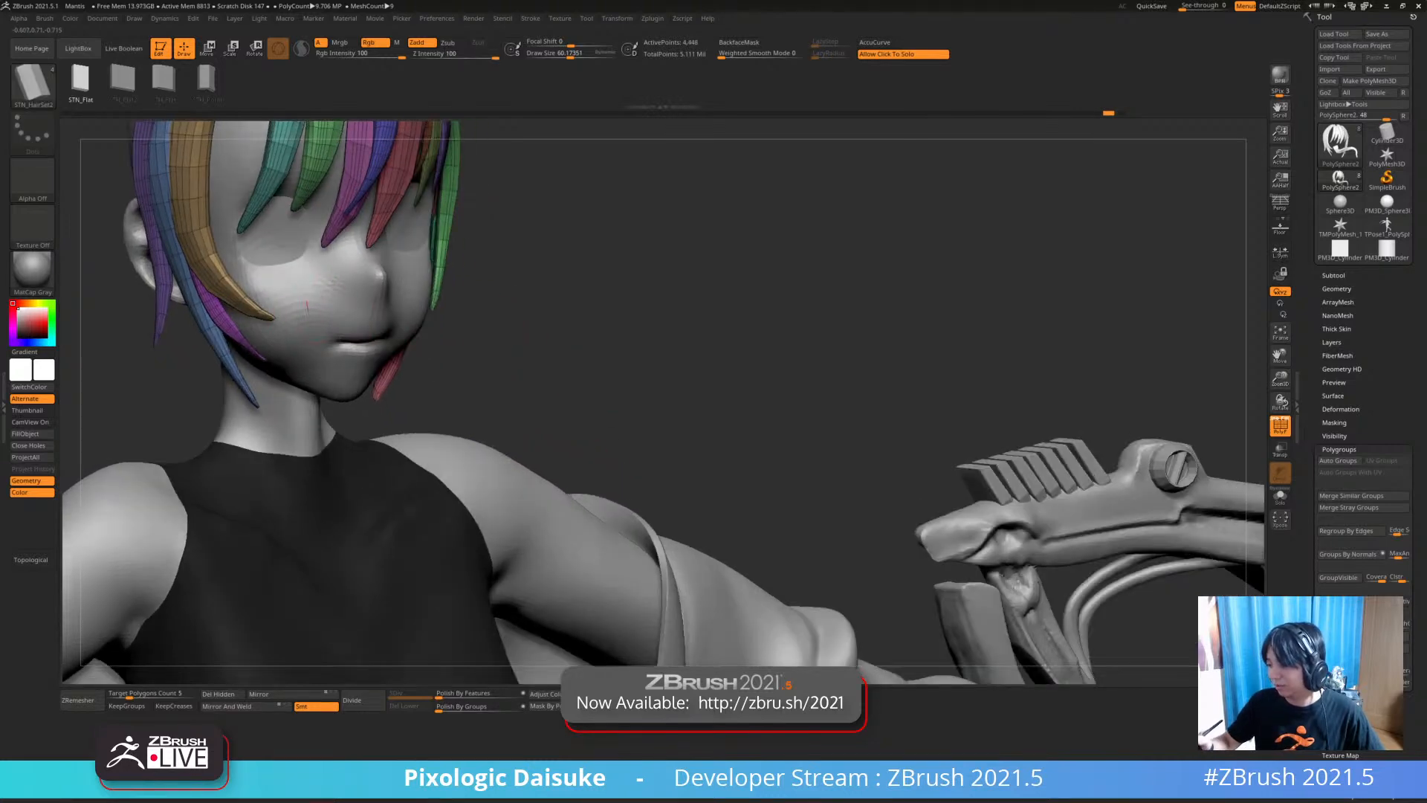
mouse_move(612, 326)
mouse_down()
mouse_move(660, 405)
mouse_move(604, 406)
mouse_up()
key(ctrl+z)
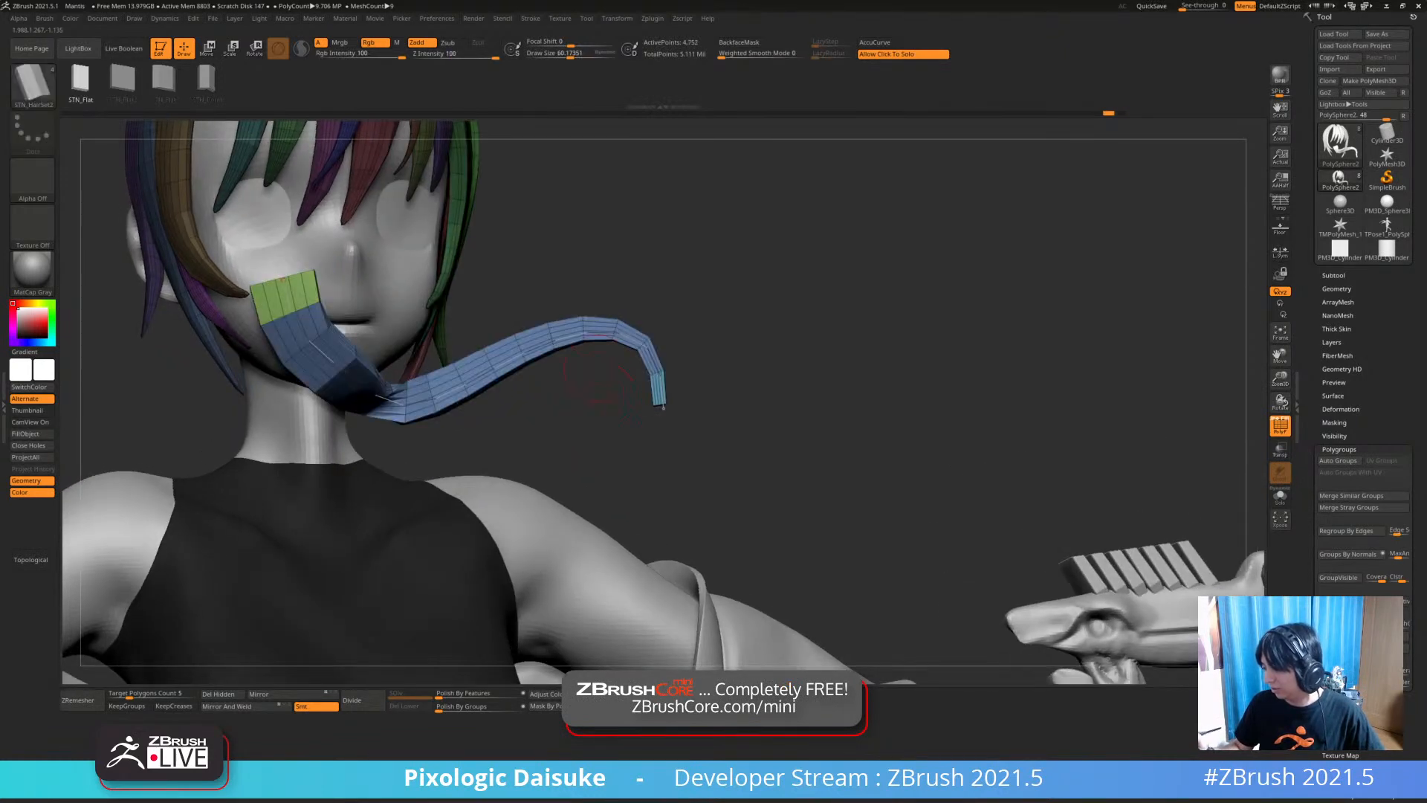
Try reshaping the new strand's curve near its outer end with draw sizes up to 256, and undo the edits and the strand
drag(642, 344, 646, 346)
drag(663, 407, 663, 408)
key(ctrl+z)
mouse_move(558, 490)
alt+mouse_down()
mouse_move(519, 516)
mouse_move(520, 487)
alt+mouse_up()
drag(622, 433, 622, 433)
right_drag(609, 446, 620, 404)
key(ctrl+z)
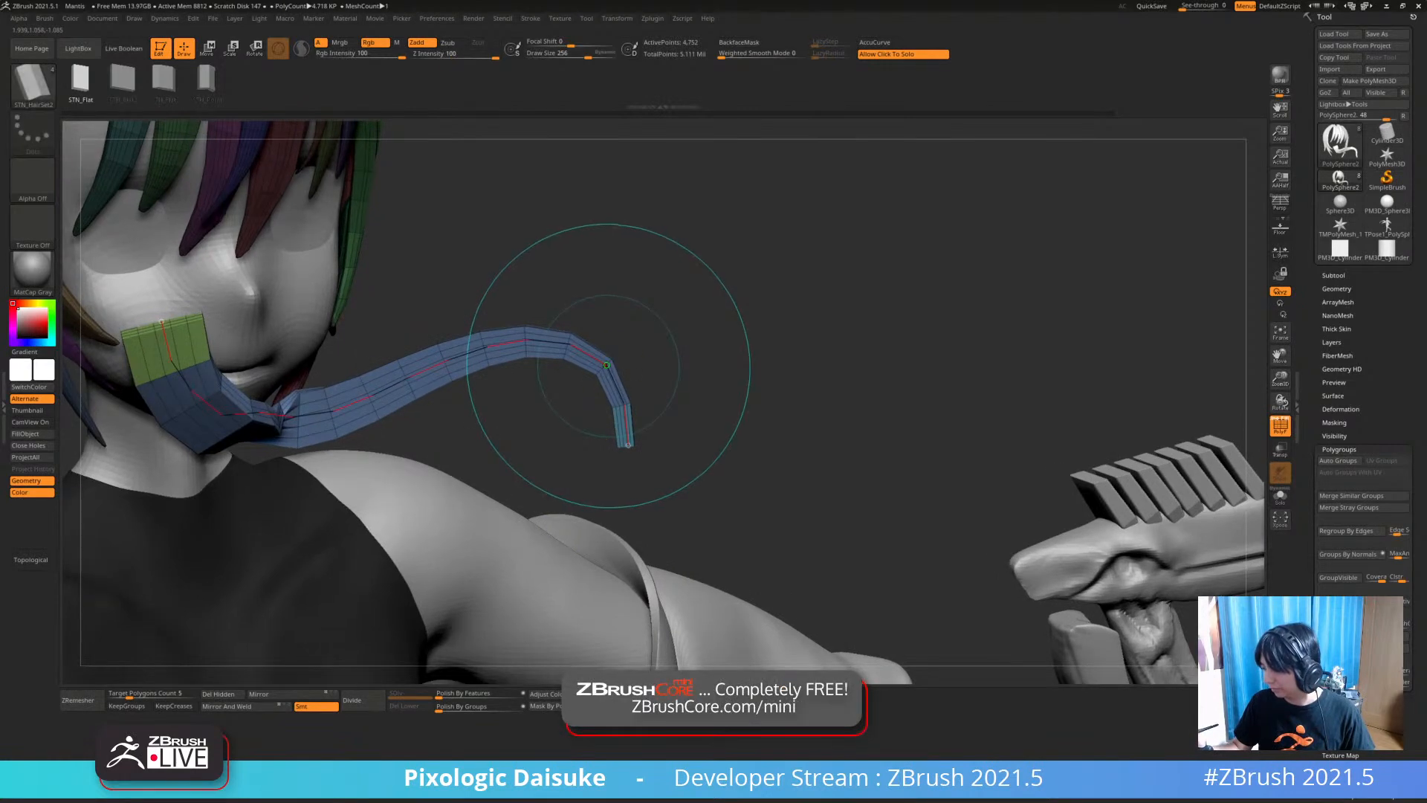
right_drag(547, 471, 563, 399)
key(ctrl+z)
mouse_move(531, 522)
ctrl+right_down()
mouse_move(529, 432)
mouse_move(526, 449)
ctrl+right_up()
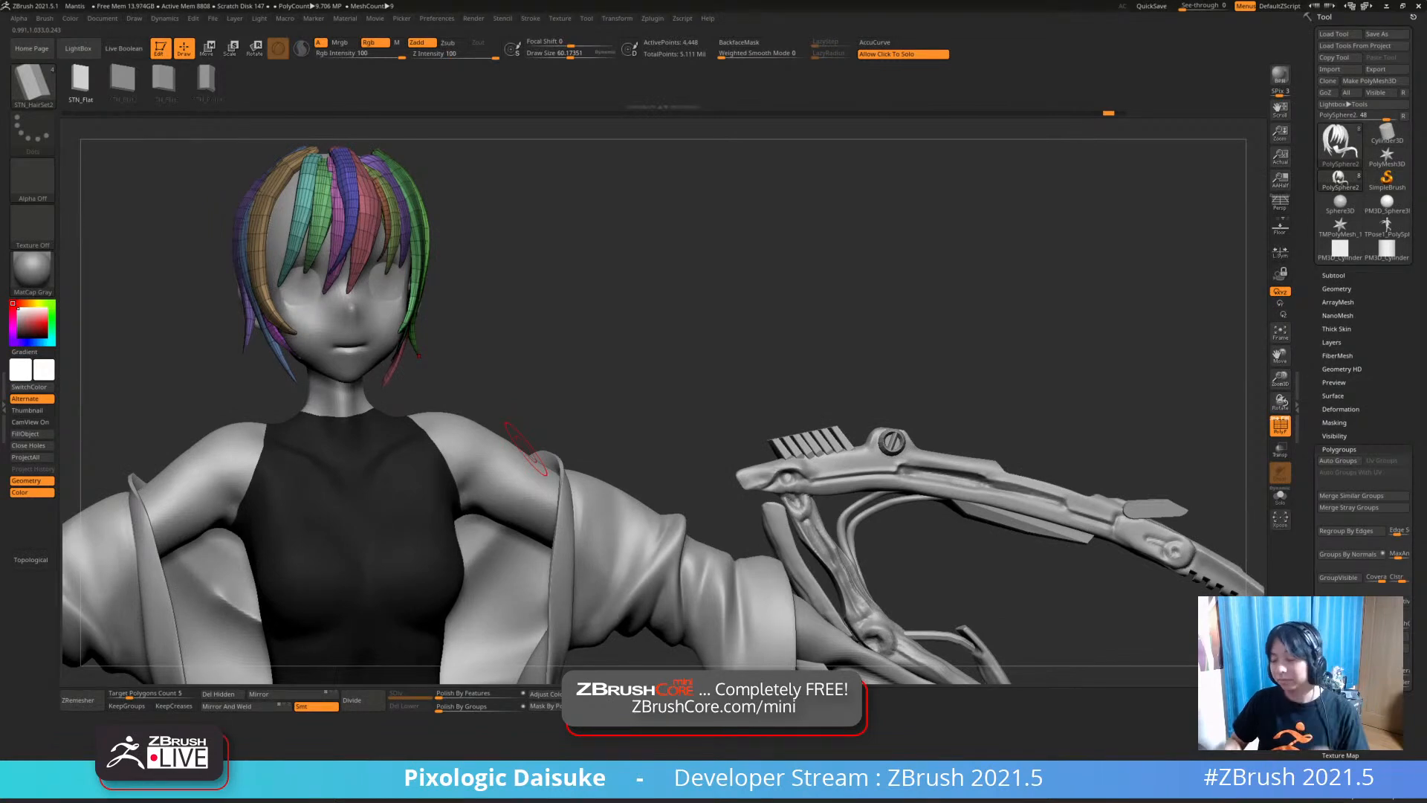
Switch to the SnakeHook brush, turn on BackfaceMask and set the draw size to about 95
drag(570, 54, 563, 54)
ctrl+right_drag(416, 313, 394, 376)
mouse_move(437, 269)
alt+right_down()
mouse_move(556, 392)
mouse_move(524, 350)
alt+right_up()
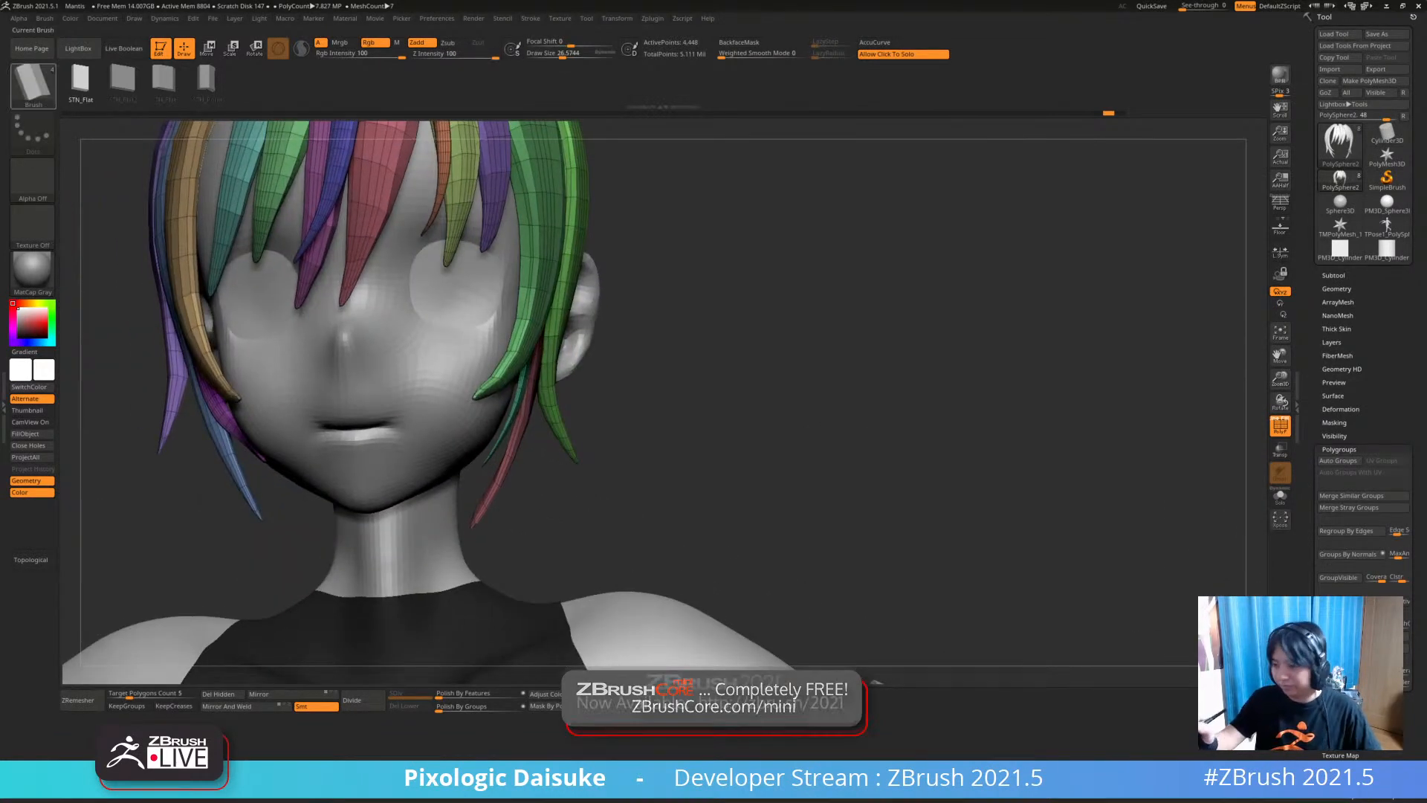
key(b)
key(s)
key(h)
click(739, 42)
drag(562, 54, 575, 54)
Turn off BackfaceMask and Topological masking for SnakeHook and set its draw size to about 320
mouse_move(492, 385)
right_down()
mouse_move(518, 405)
mouse_move(513, 372)
mouse_move(535, 379)
mouse_move(602, 305)
right_up()
right_drag(855, 416, 725, 491)
mouse_move(511, 400)
right_down()
mouse_move(457, 397)
mouse_move(421, 541)
mouse_move(369, 571)
mouse_move(394, 554)
right_up()
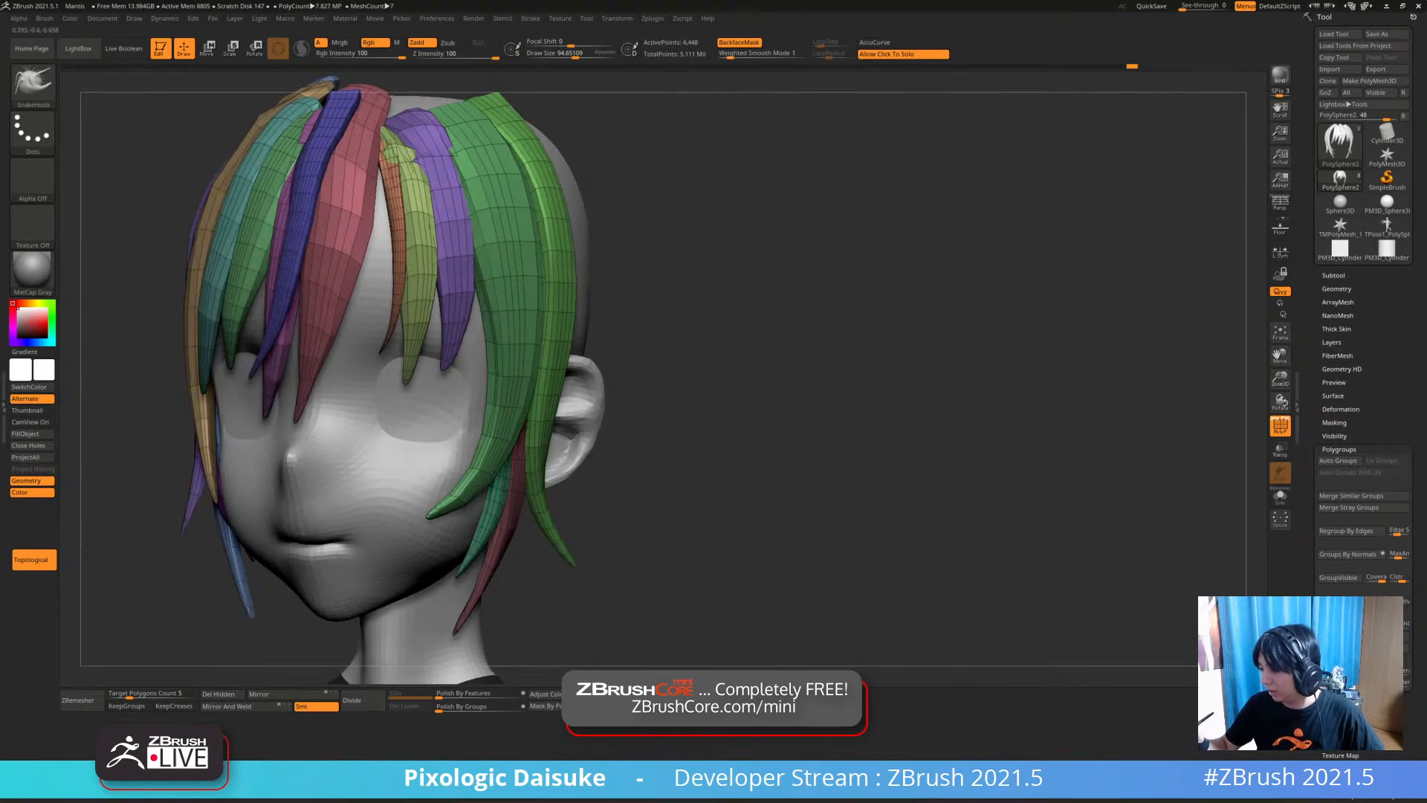
ctrl+right_drag(460, 256, 465, 336)
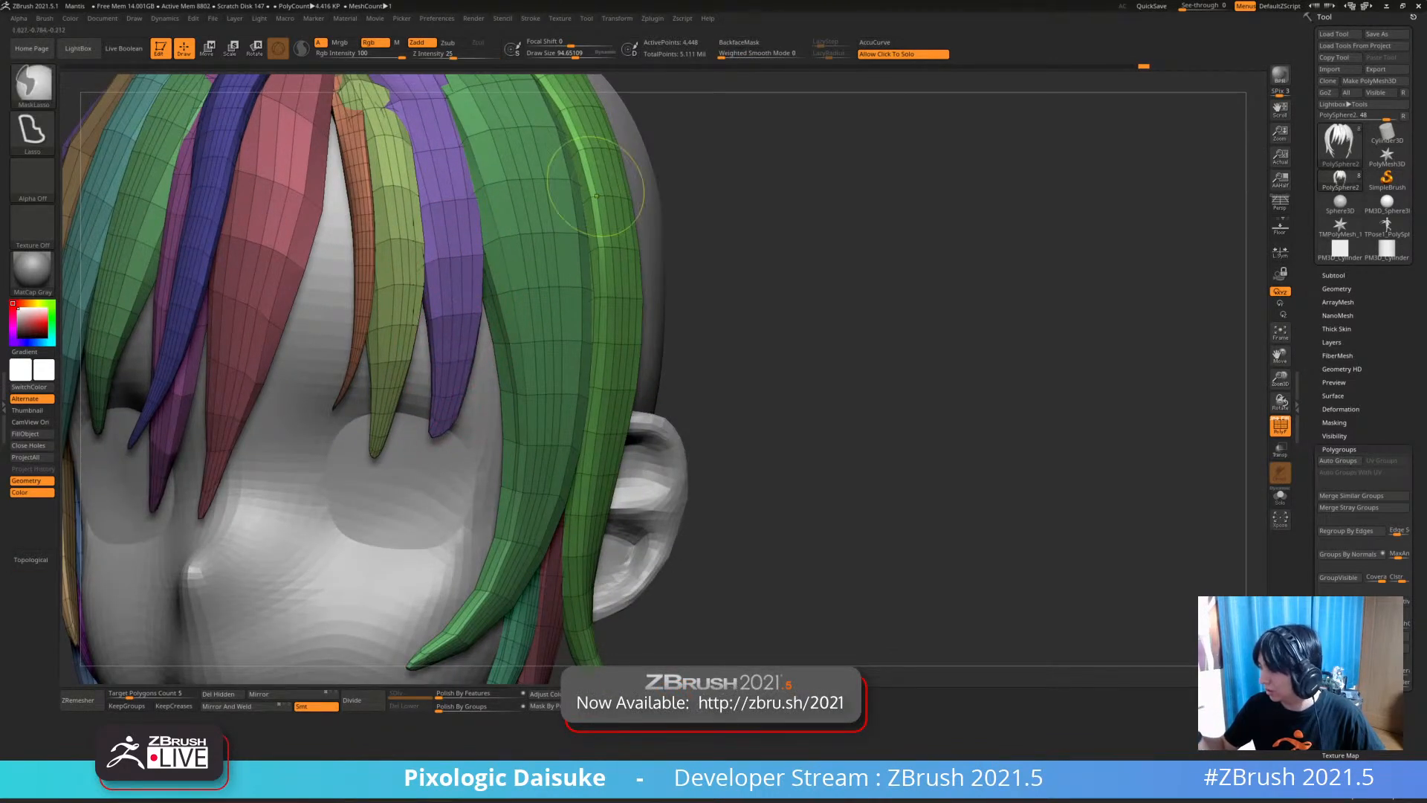
ctrl+right_drag(466, 336, 504, 276)
click(739, 42)
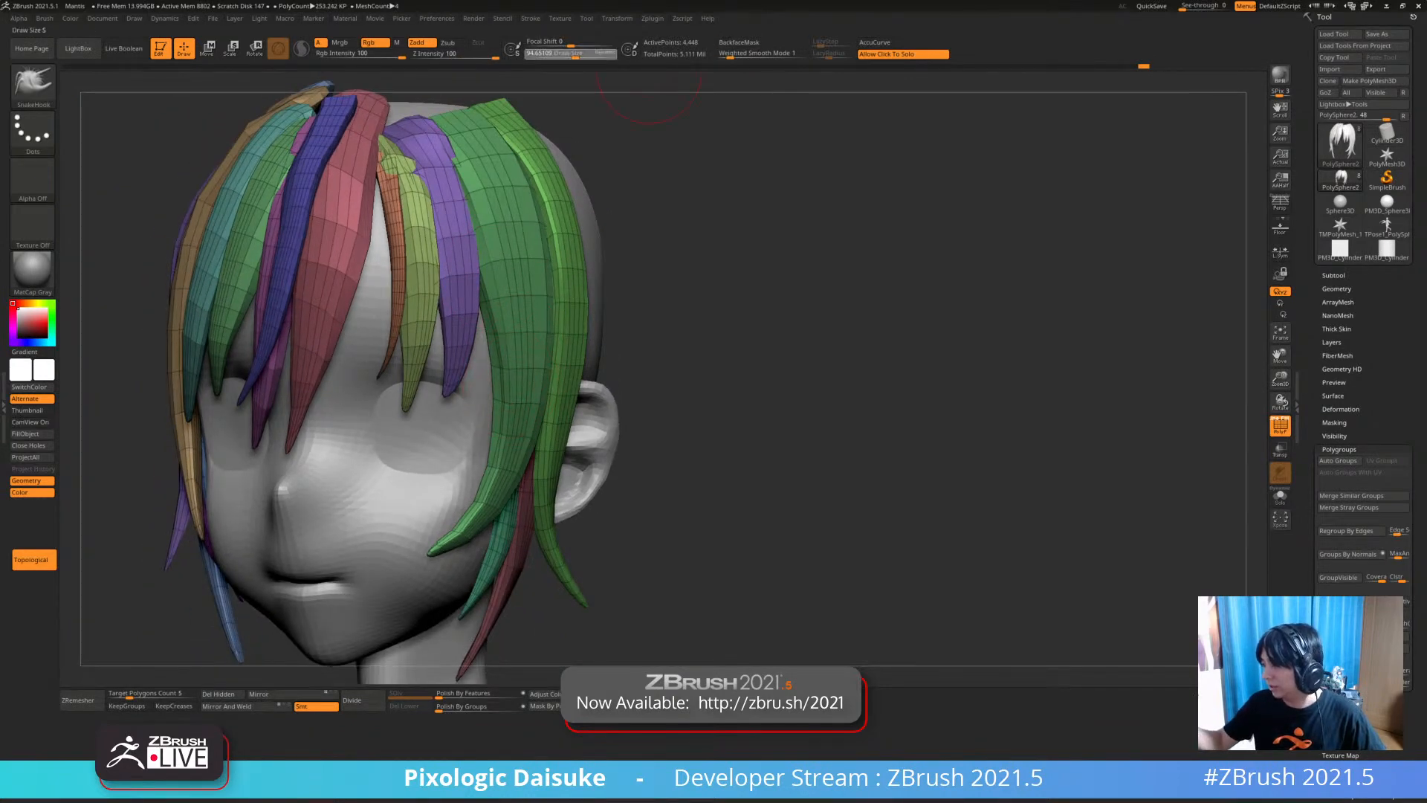
right_drag(458, 315, 418, 293)
click(37, 85)
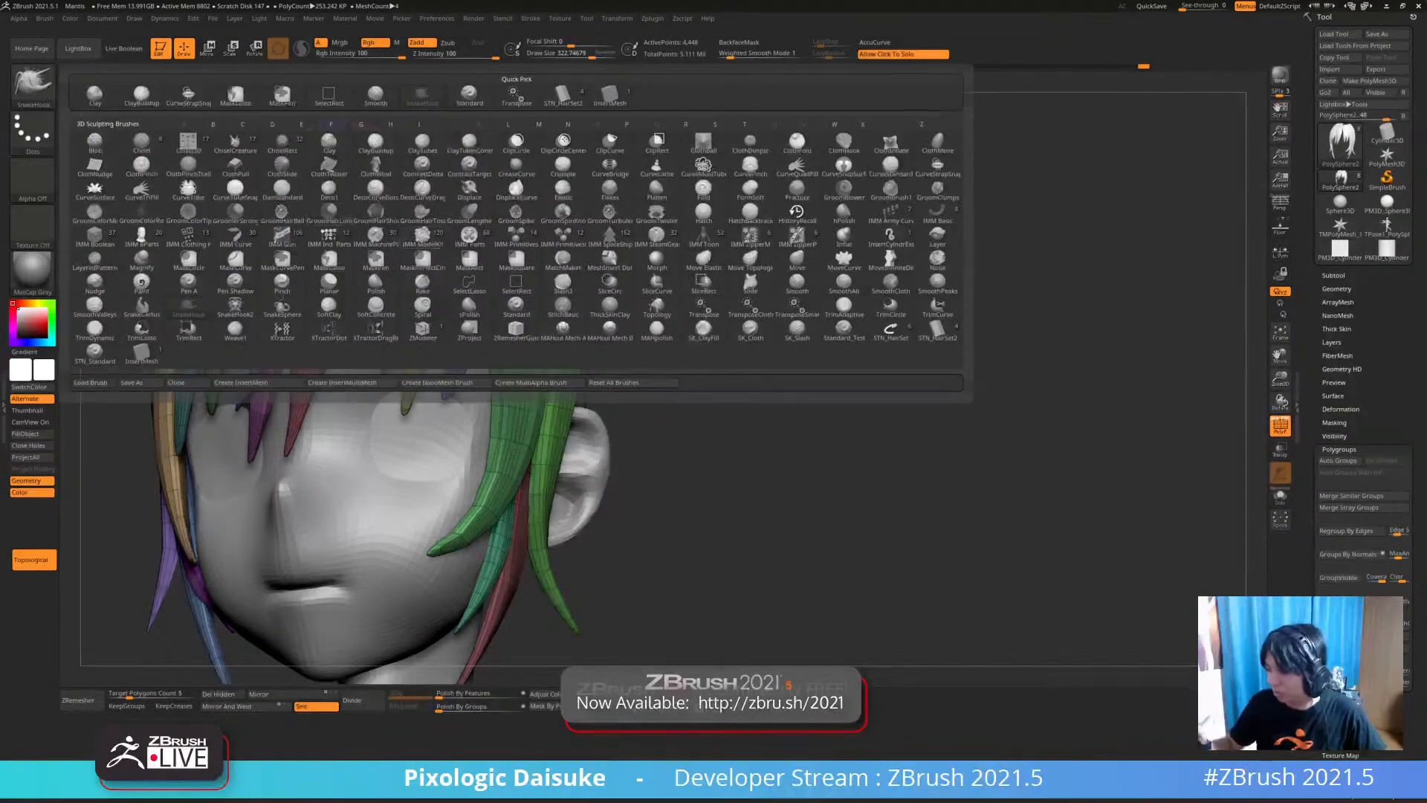
mouse_move(461, 357)
right_down()
mouse_move(553, 364)
mouse_move(486, 365)
right_up()
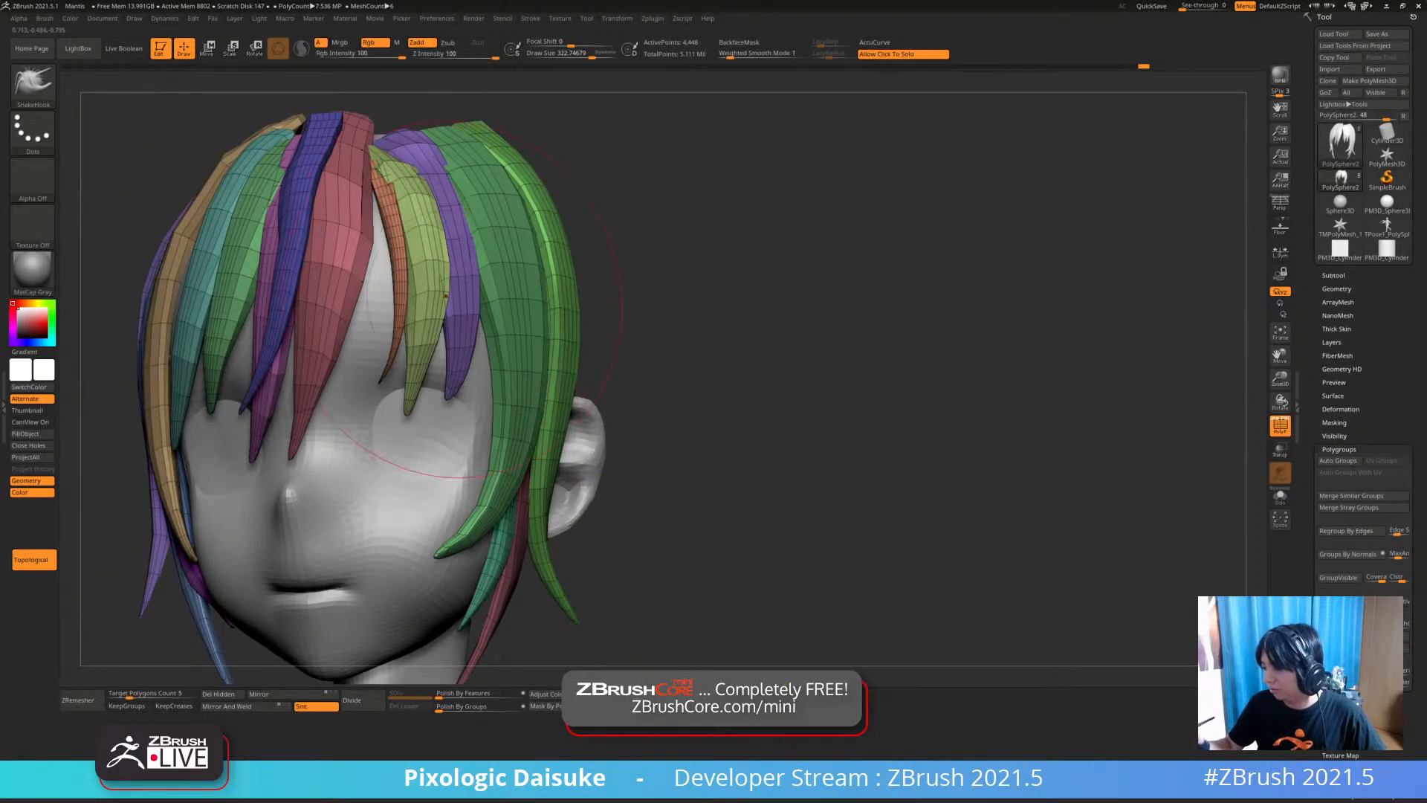
click(34, 559)
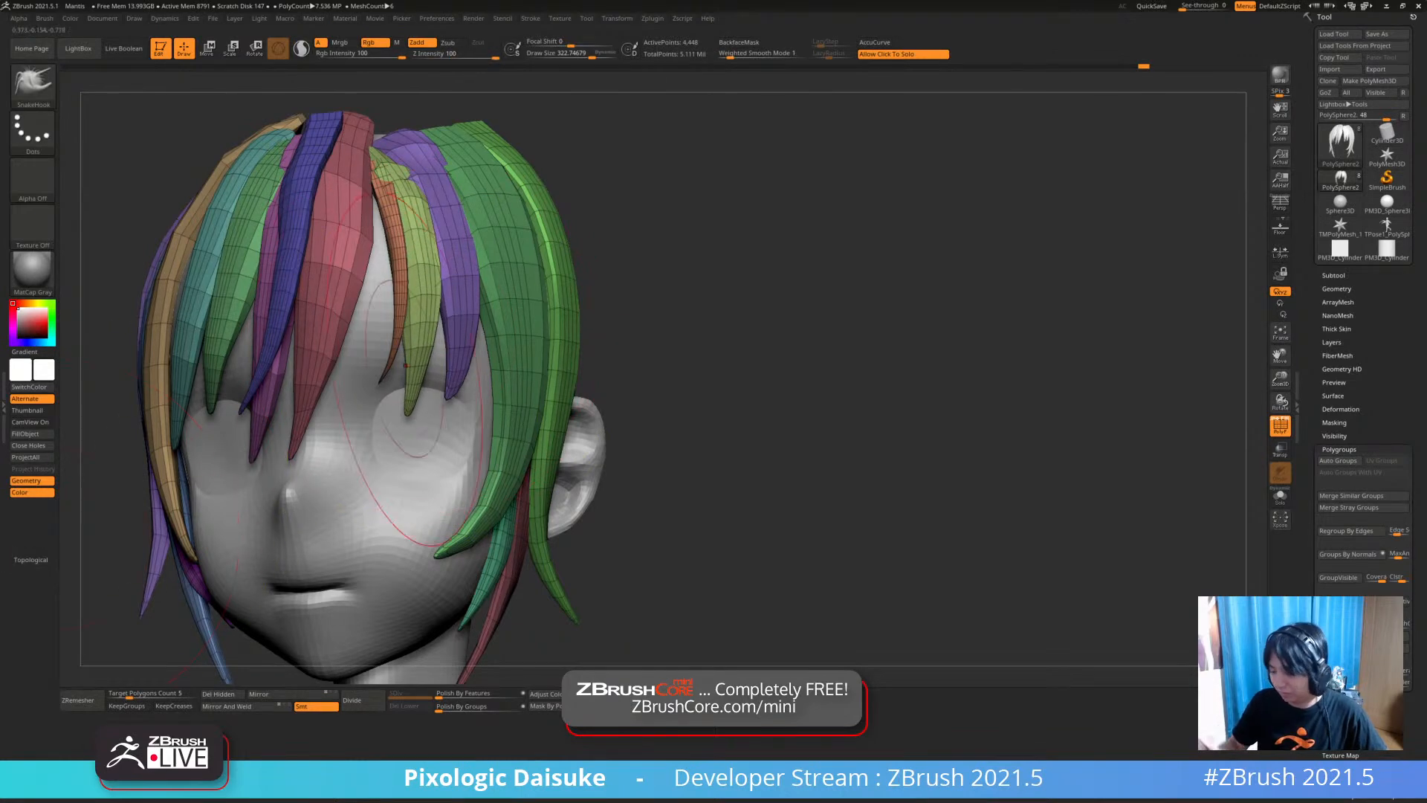
Try pulling the bangs around the yellow-green and purple locks with the large SnakeHook brush, and undo each pull
mouse_move(450, 274)
mouse_down()
mouse_move(479, 269)
mouse_move(409, 282)
mouse_move(455, 260)
mouse_up()
key(ctrl+z)
key(ctrl+z)
right_drag(425, 267, 380, 260)
drag(450, 261, 484, 255)
key(ctrl+z)
right_drag(401, 265, 472, 267)
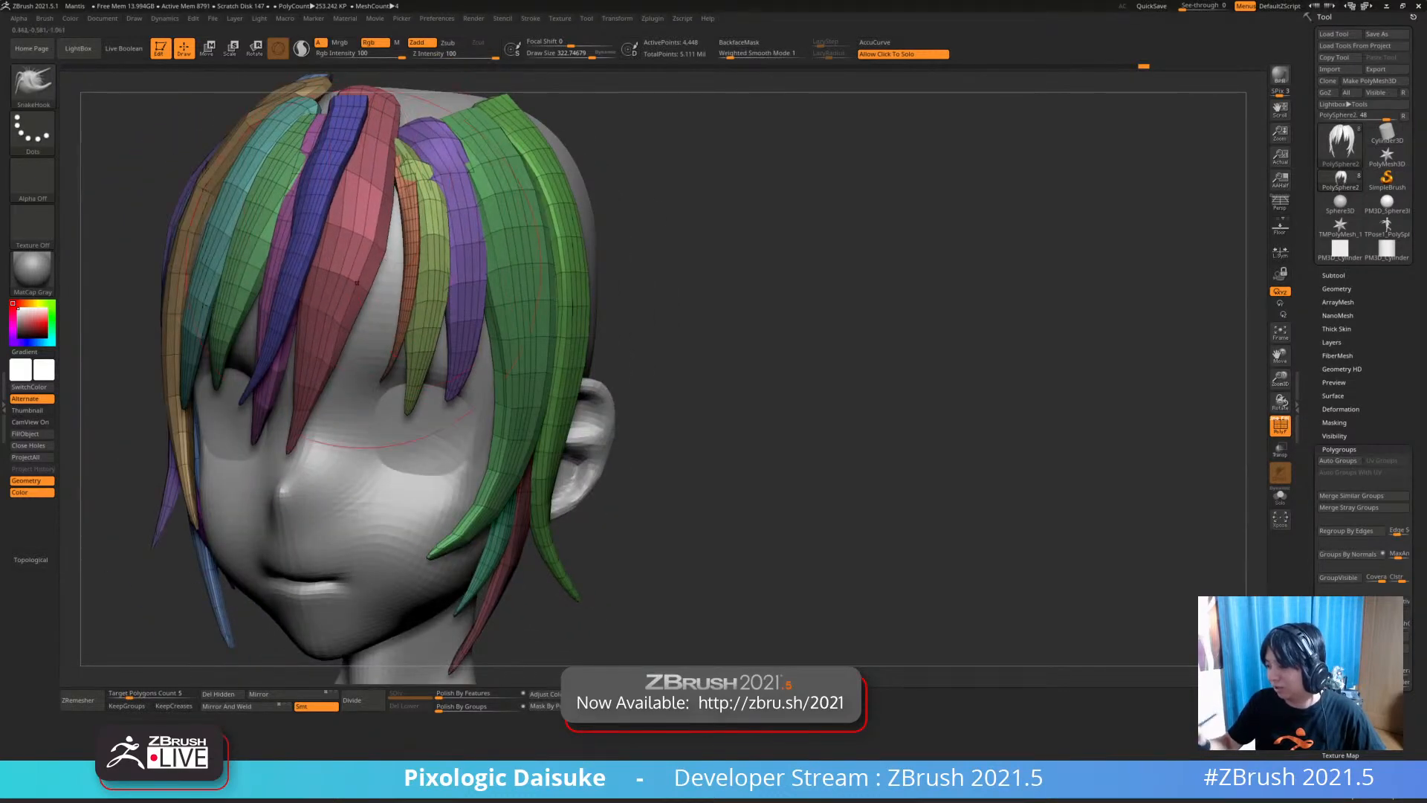
Reduce the SnakeHook draw size to about 136 and turn BackfaceMask back on
right_drag(336, 367, 394, 364)
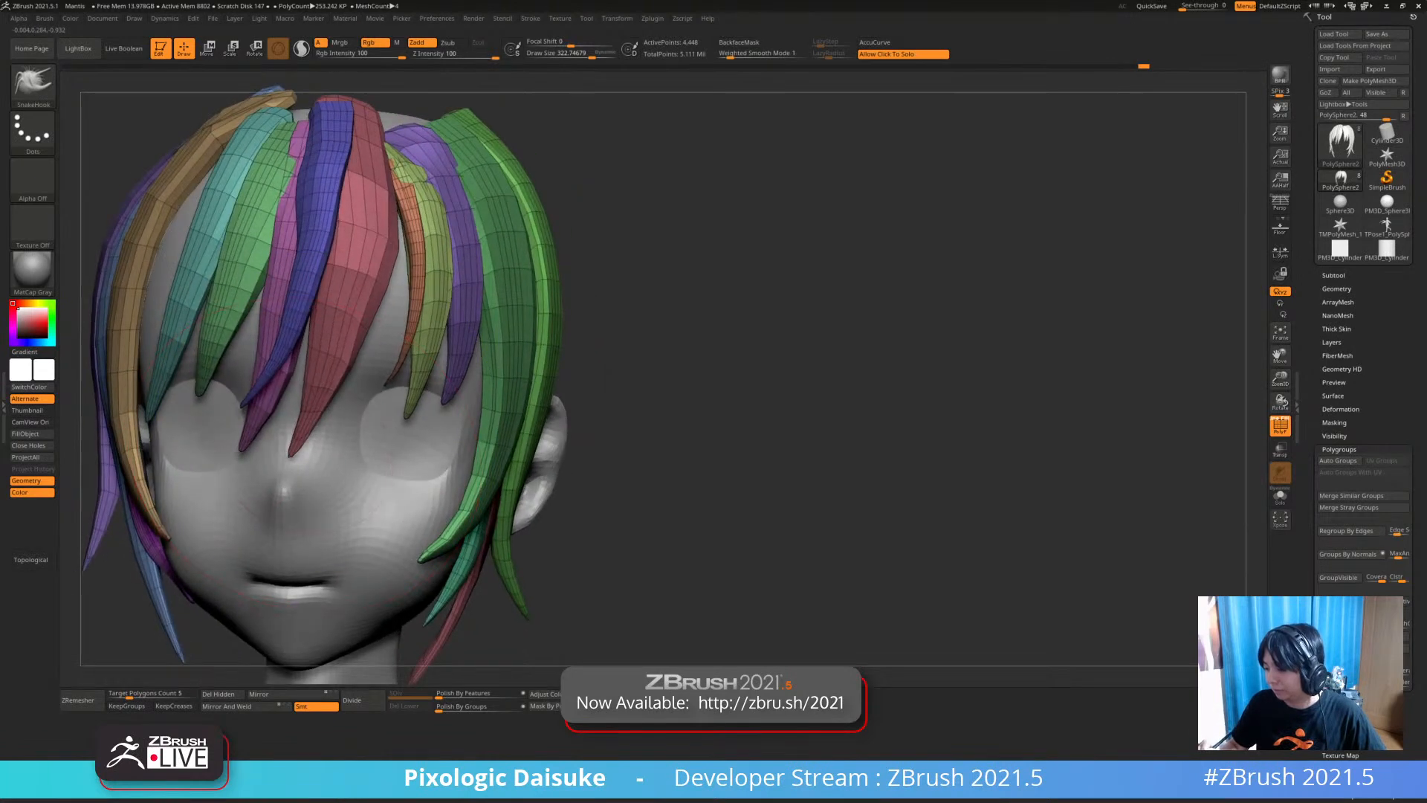
right_drag(313, 484, 340, 484)
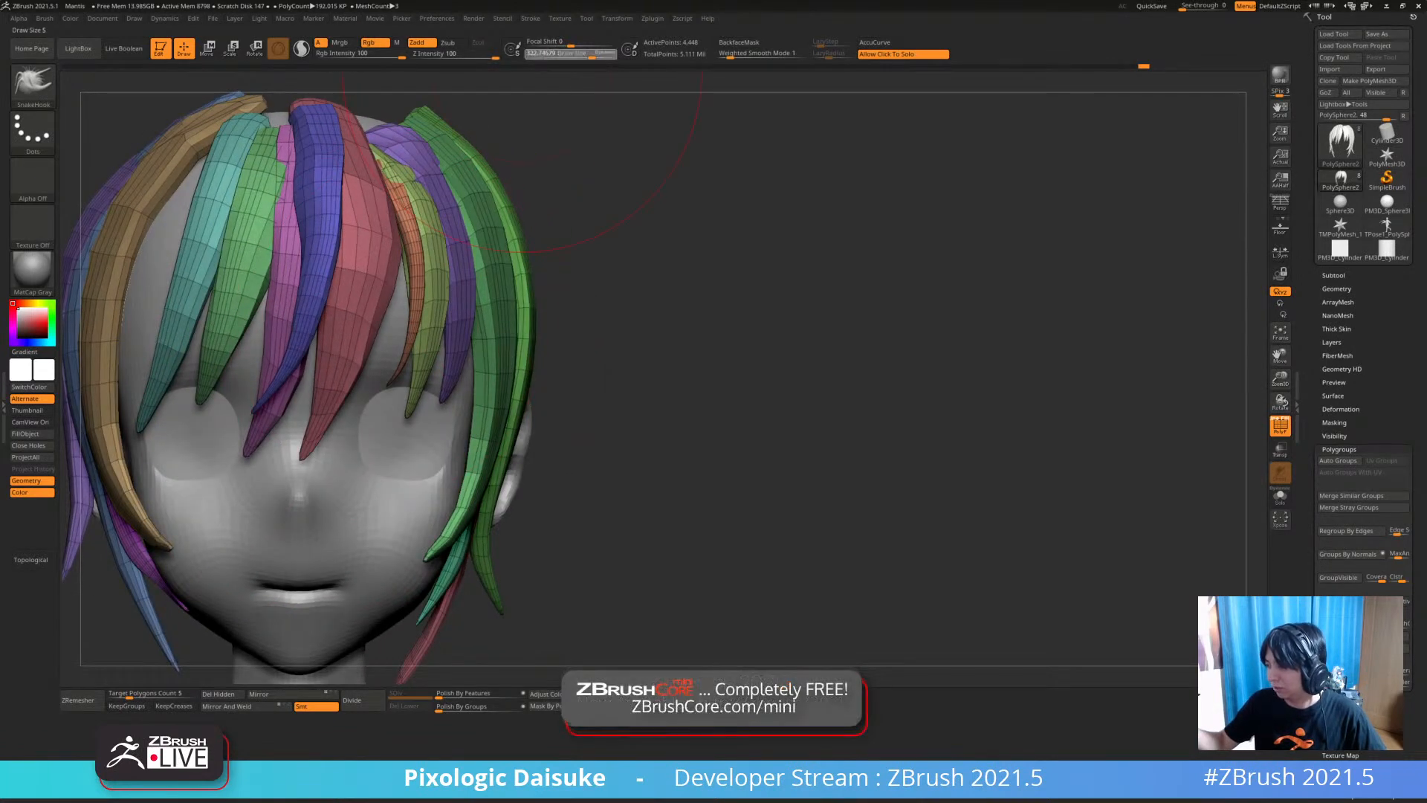
click(579, 55)
mouse_move(192, 481)
right_down()
mouse_move(213, 482)
mouse_move(189, 483)
right_up()
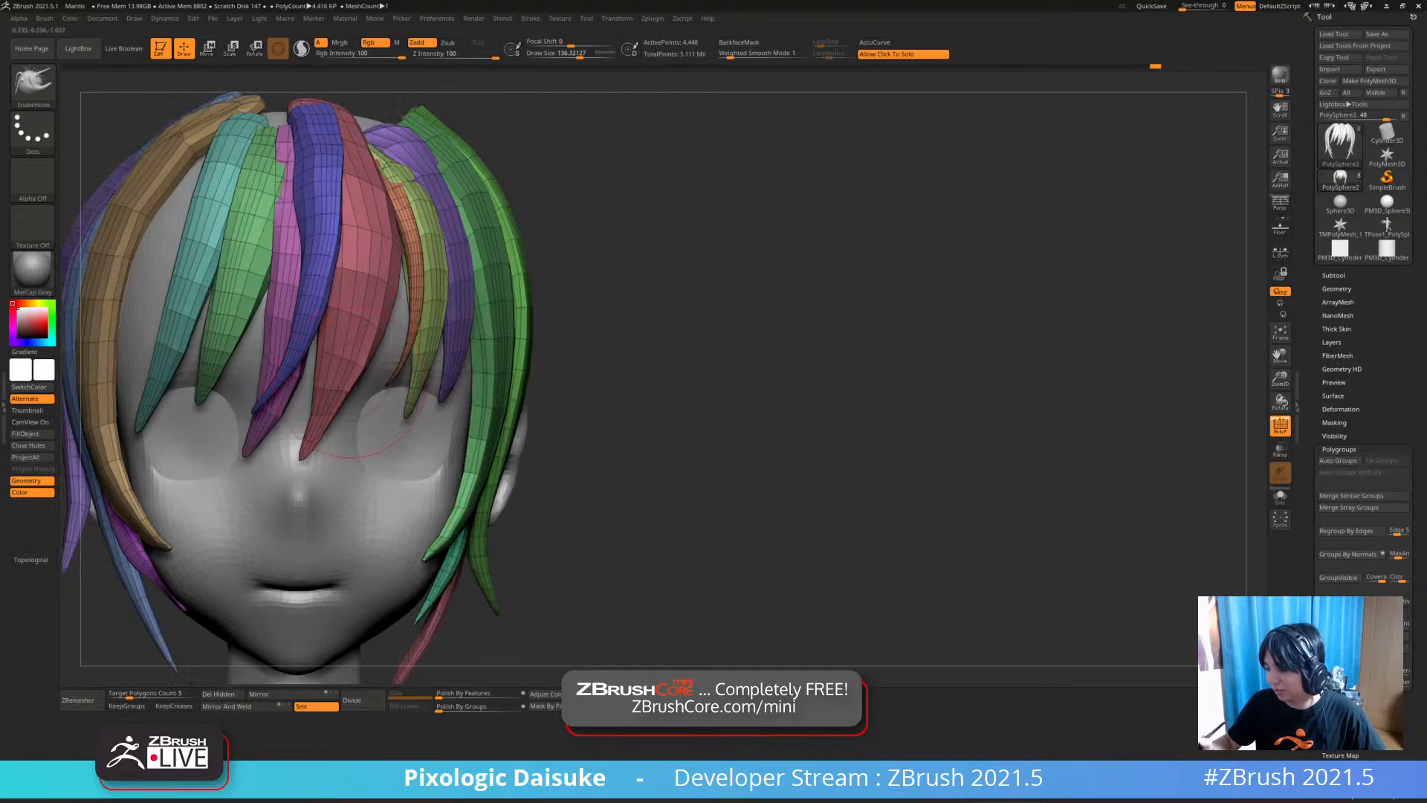
right_drag(438, 223, 373, 254)
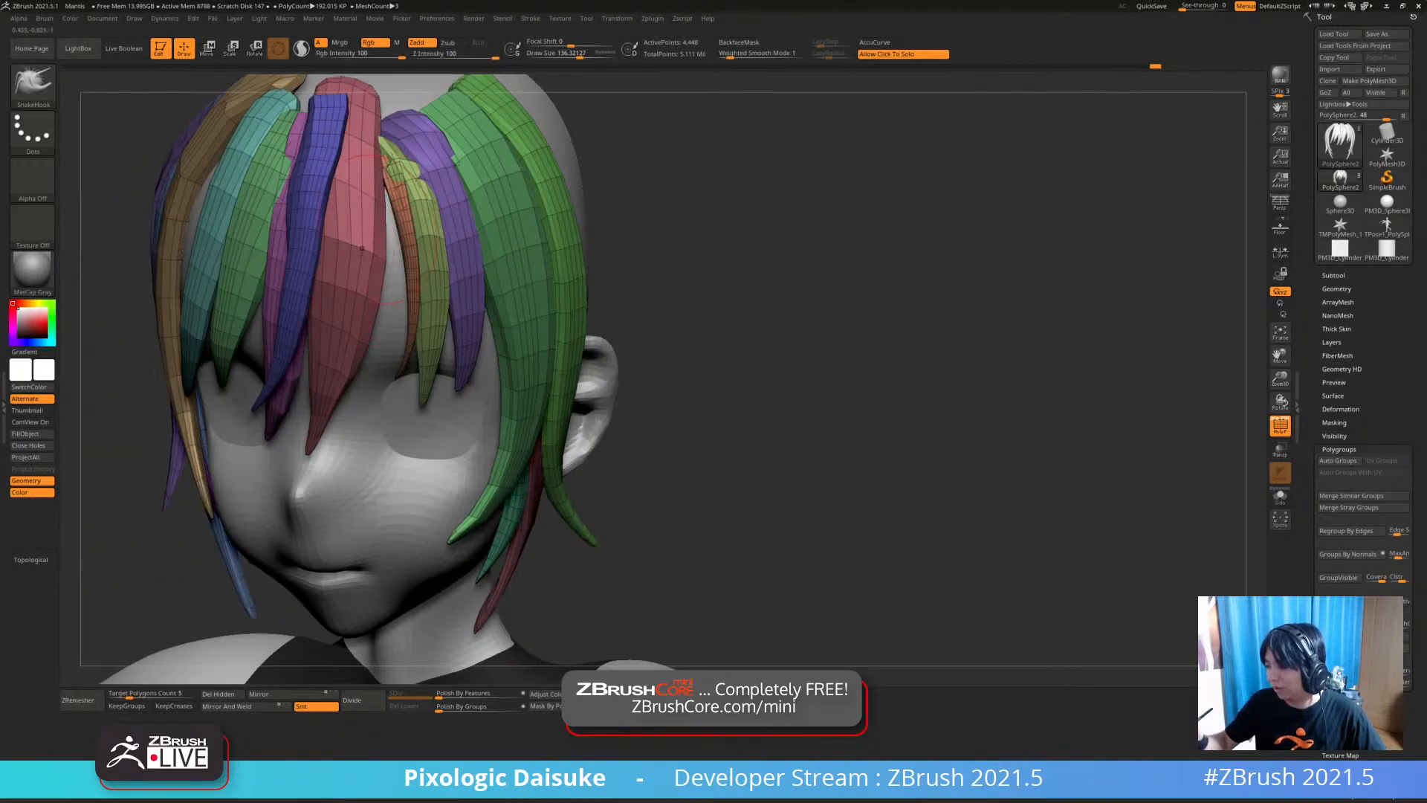
right_drag(385, 183, 385, 205)
shift+right_drag(327, 514, 387, 539)
click(739, 43)
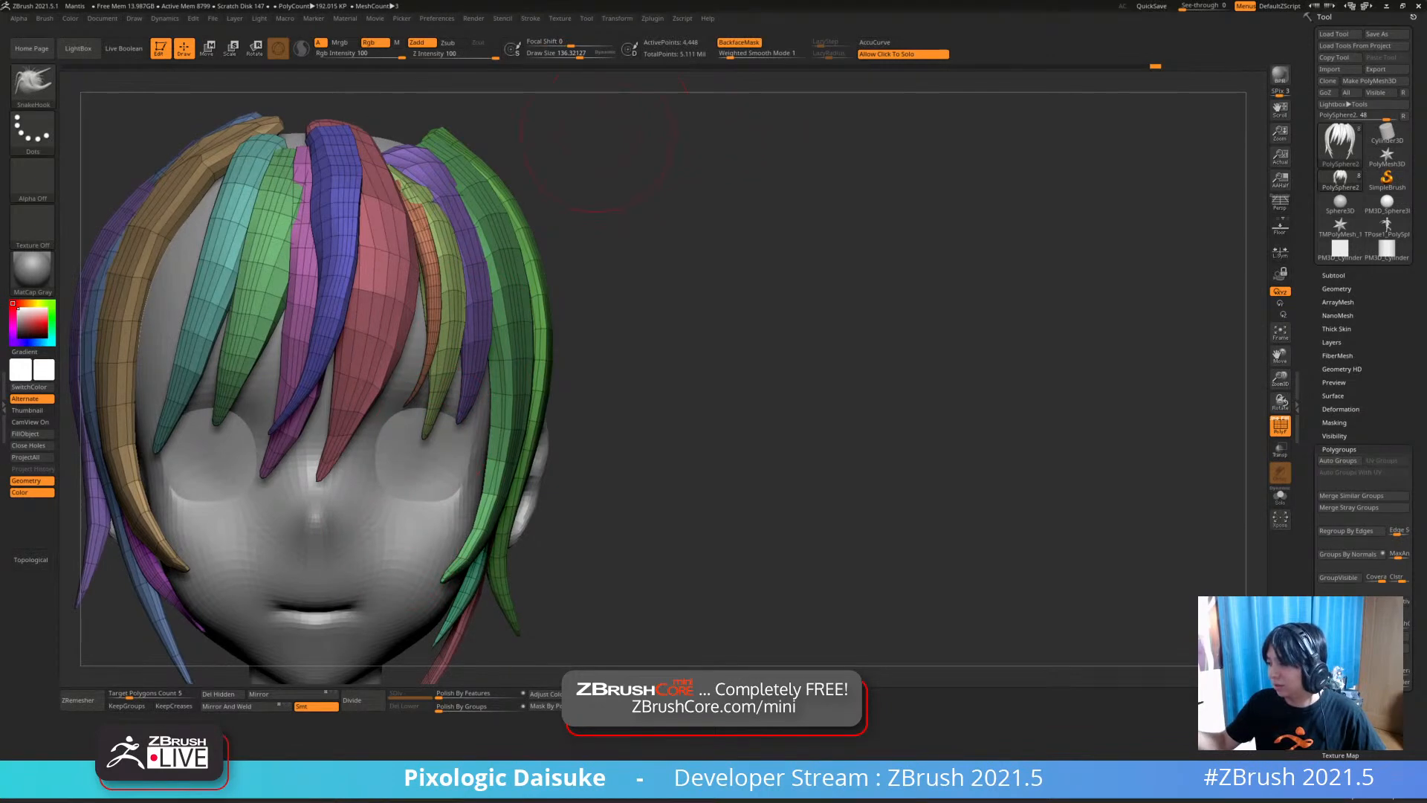
Review the Auto Masking settings of the SnakeHook brush
click(44, 18)
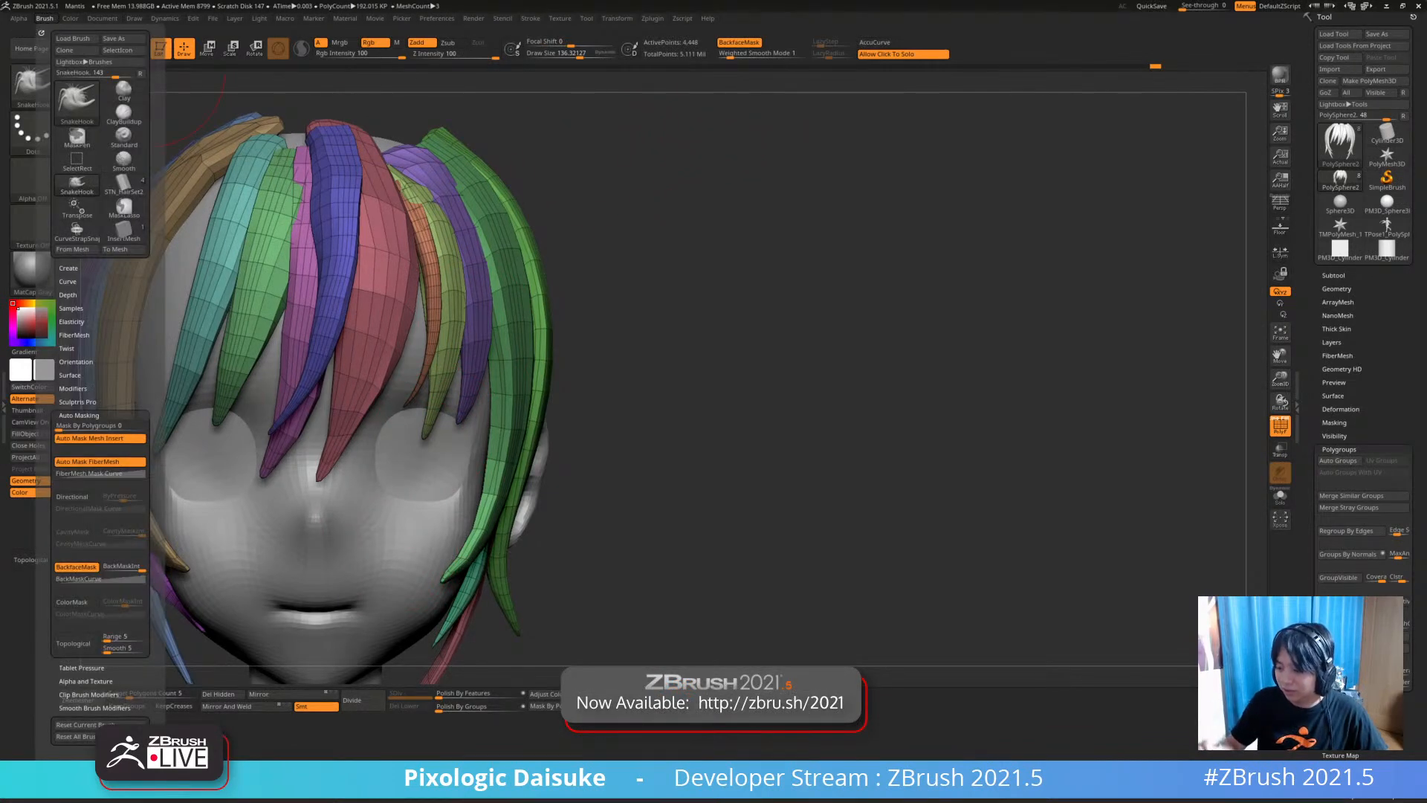
scroll(99, 387, down, 2)
scroll(101, 371, down, 1)
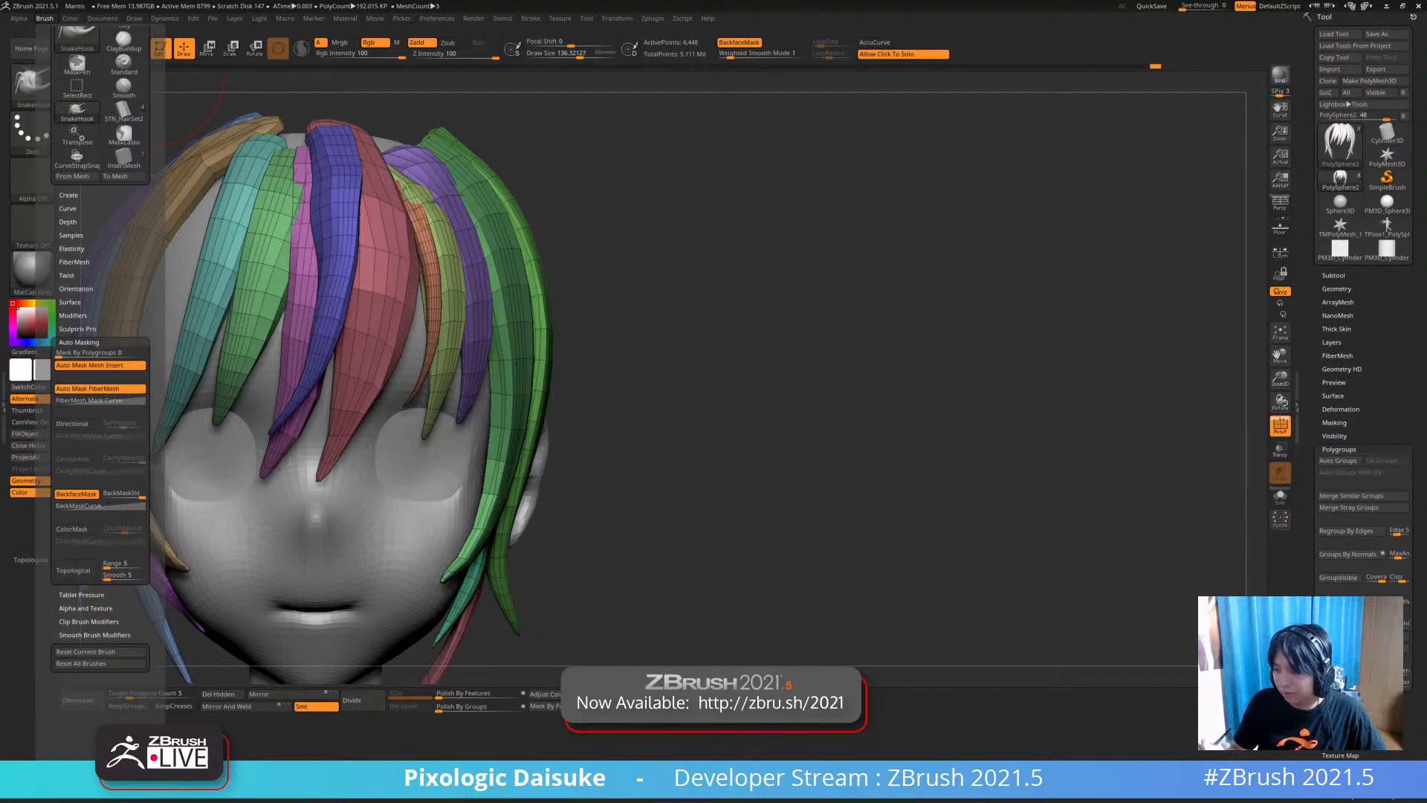
scroll(100, 372, down, 1)
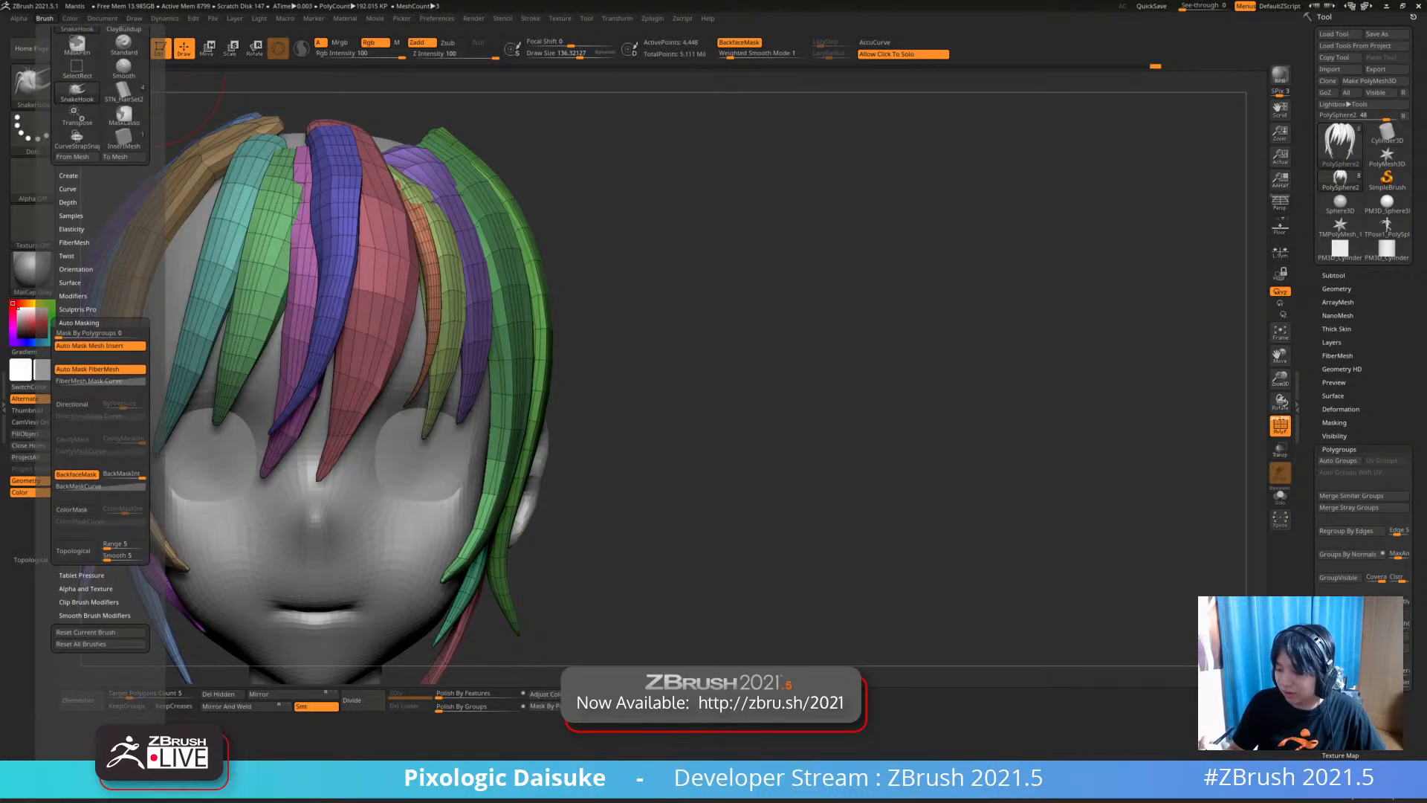
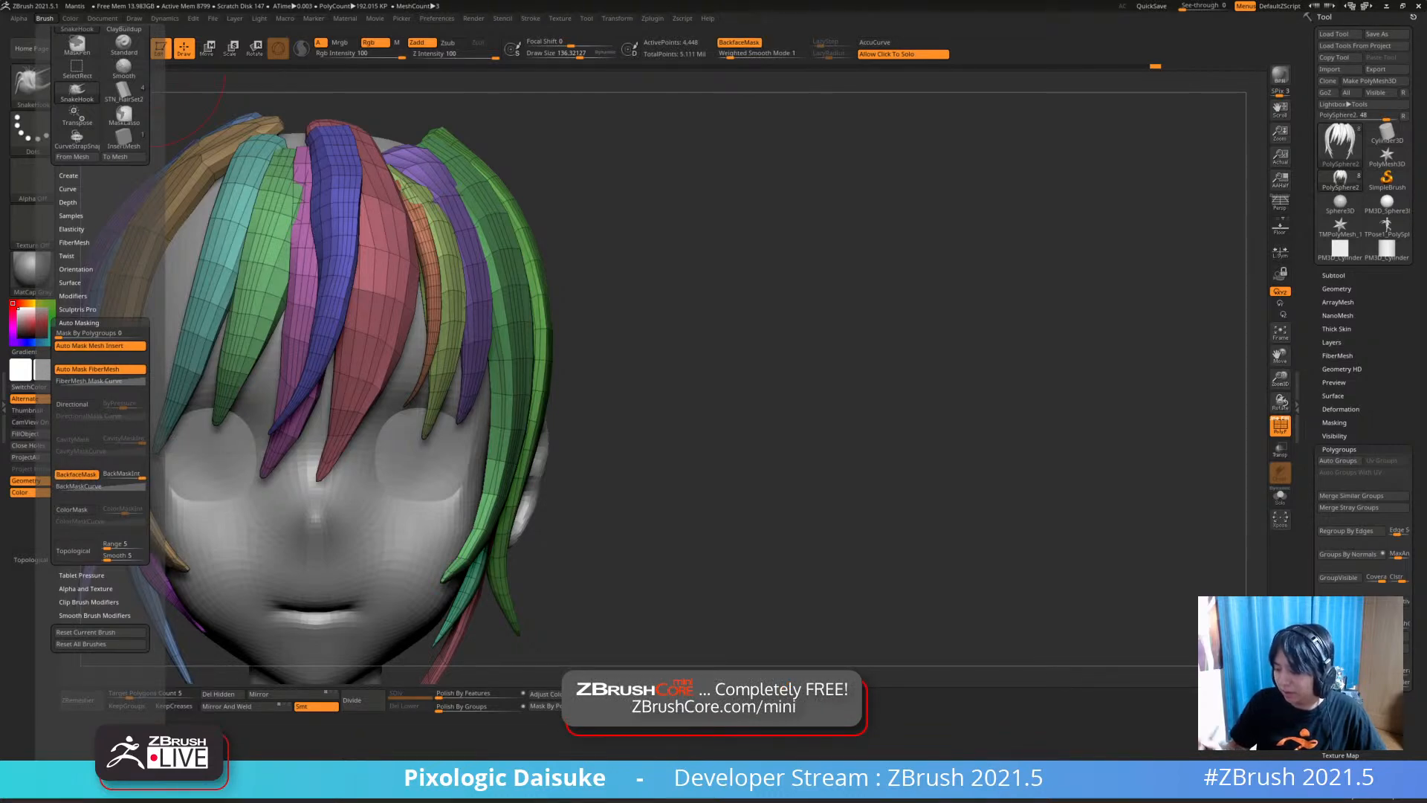
Try pulling the outer edge and lower part of the red bang with SnakeHook, and undo the pulls
right_drag(425, 279, 394, 341)
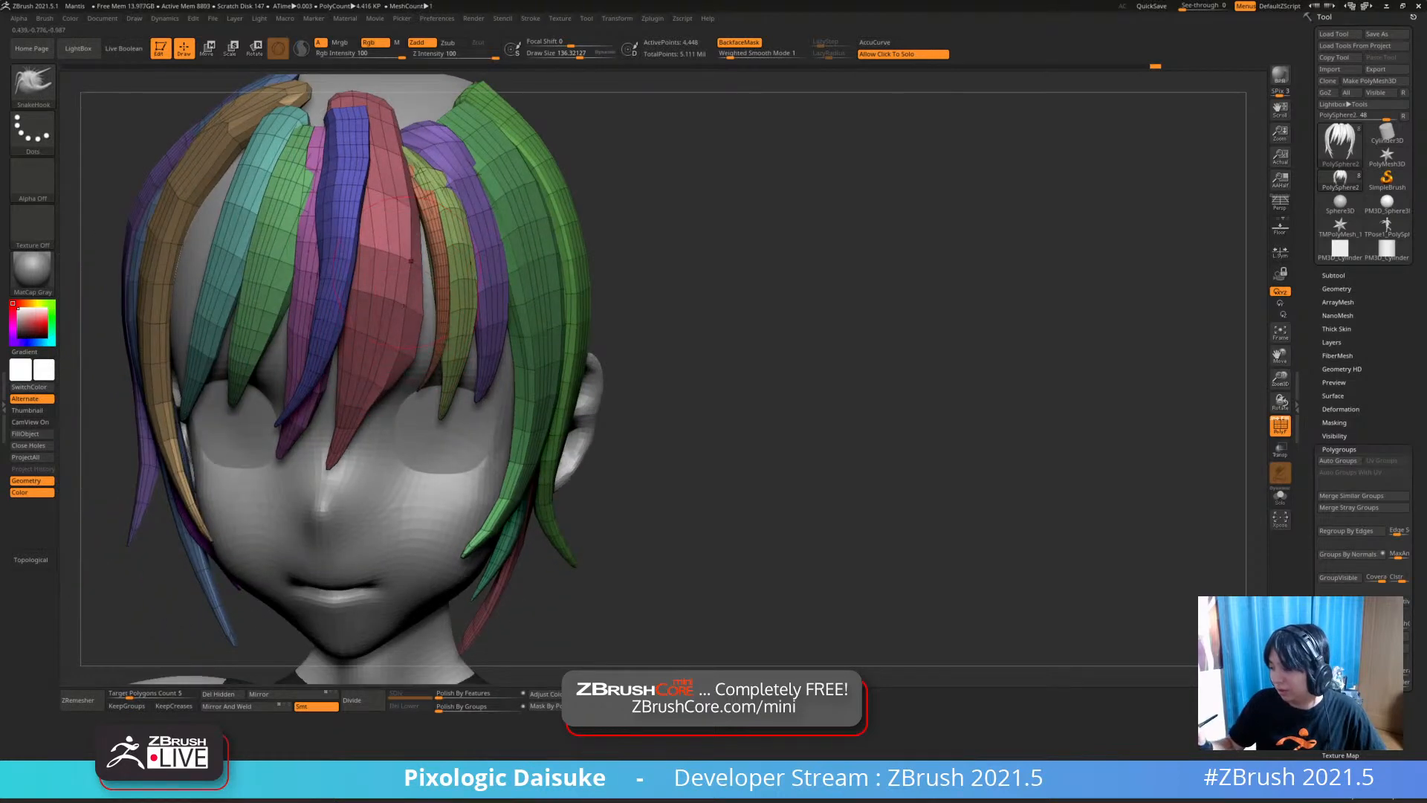
drag(400, 256, 420, 249)
right_drag(420, 248, 442, 205)
drag(371, 398, 390, 416)
mouse_move(316, 439)
right_down()
mouse_move(341, 407)
mouse_move(312, 454)
right_up()
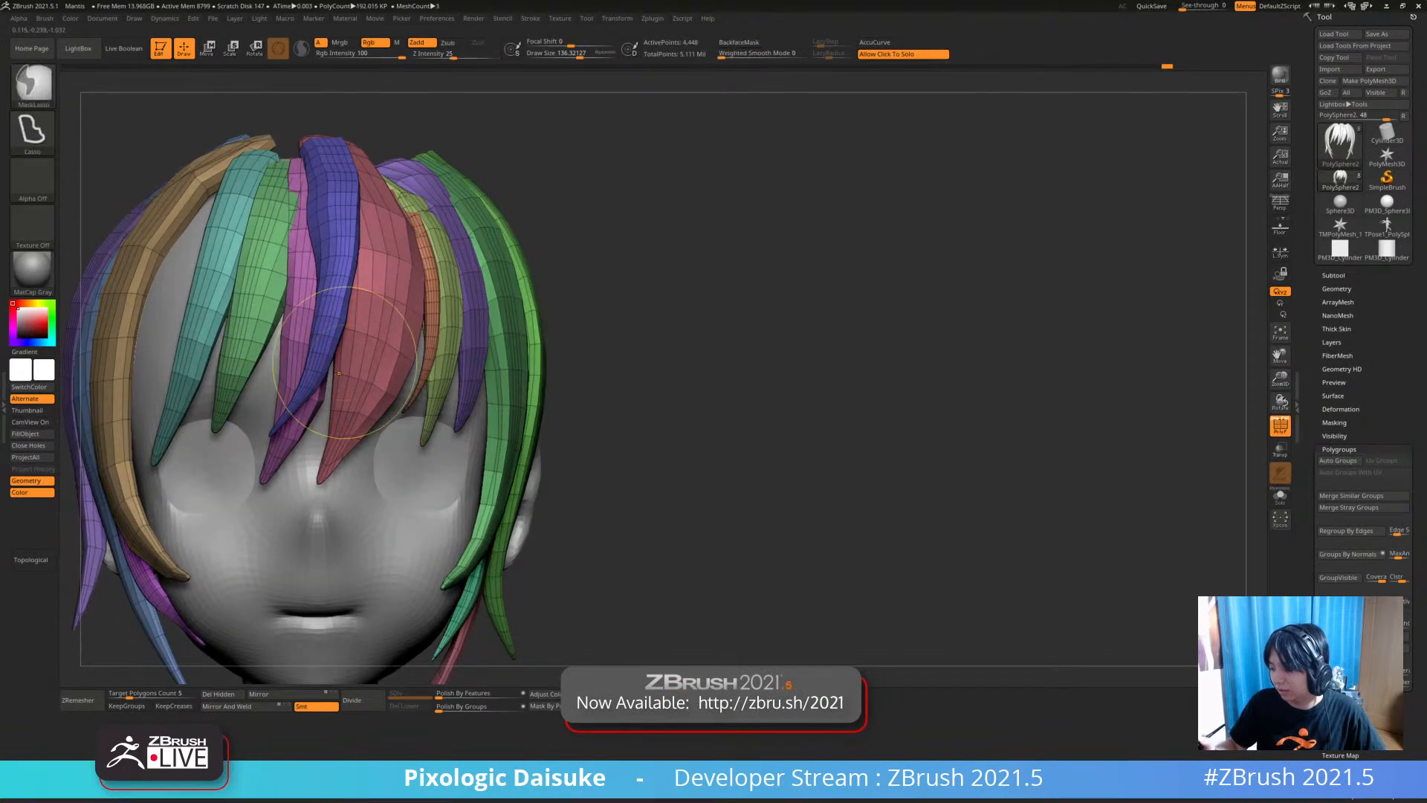
Turn on Topological auto masking for the SnakeHook brush
click(45, 18)
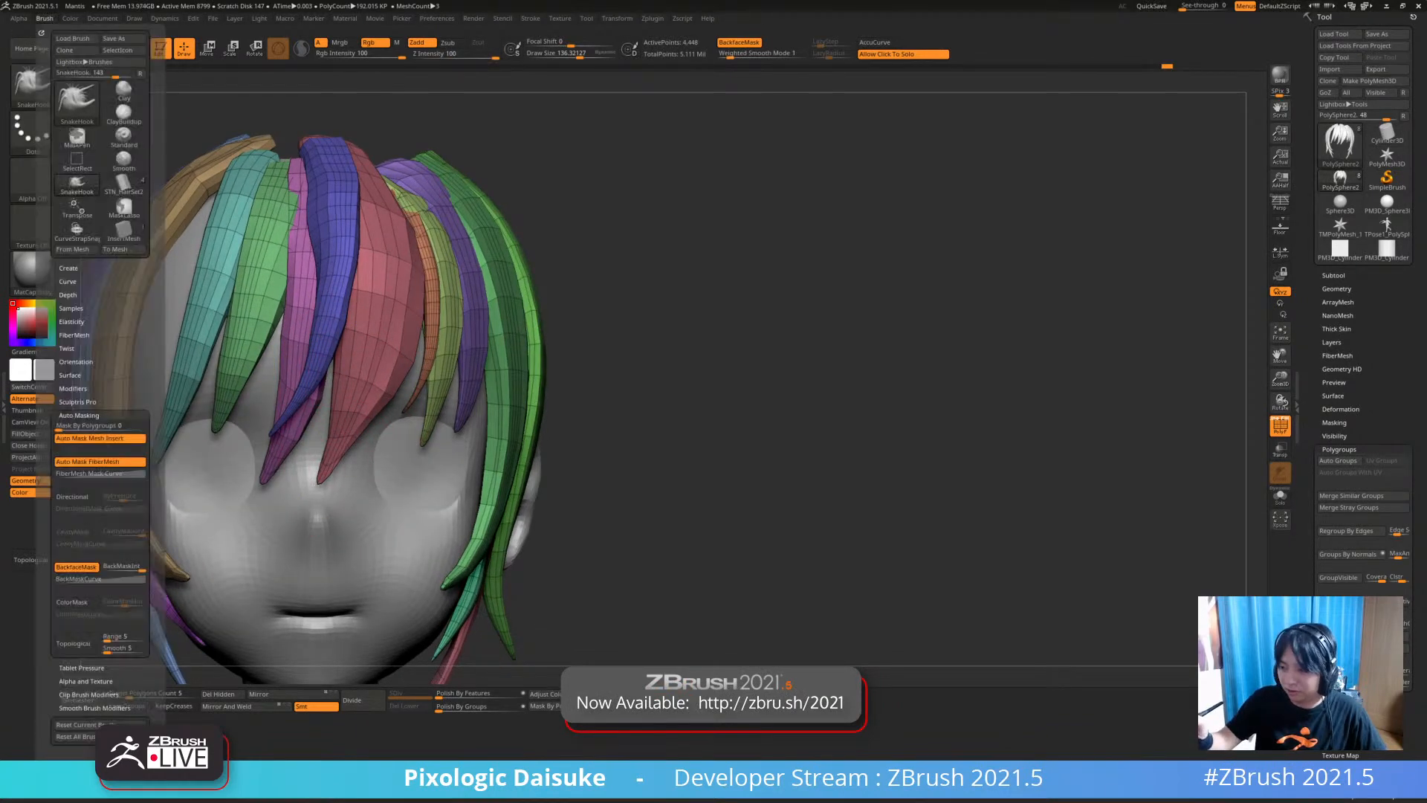
scroll(100, 446, down, 3)
click(74, 566)
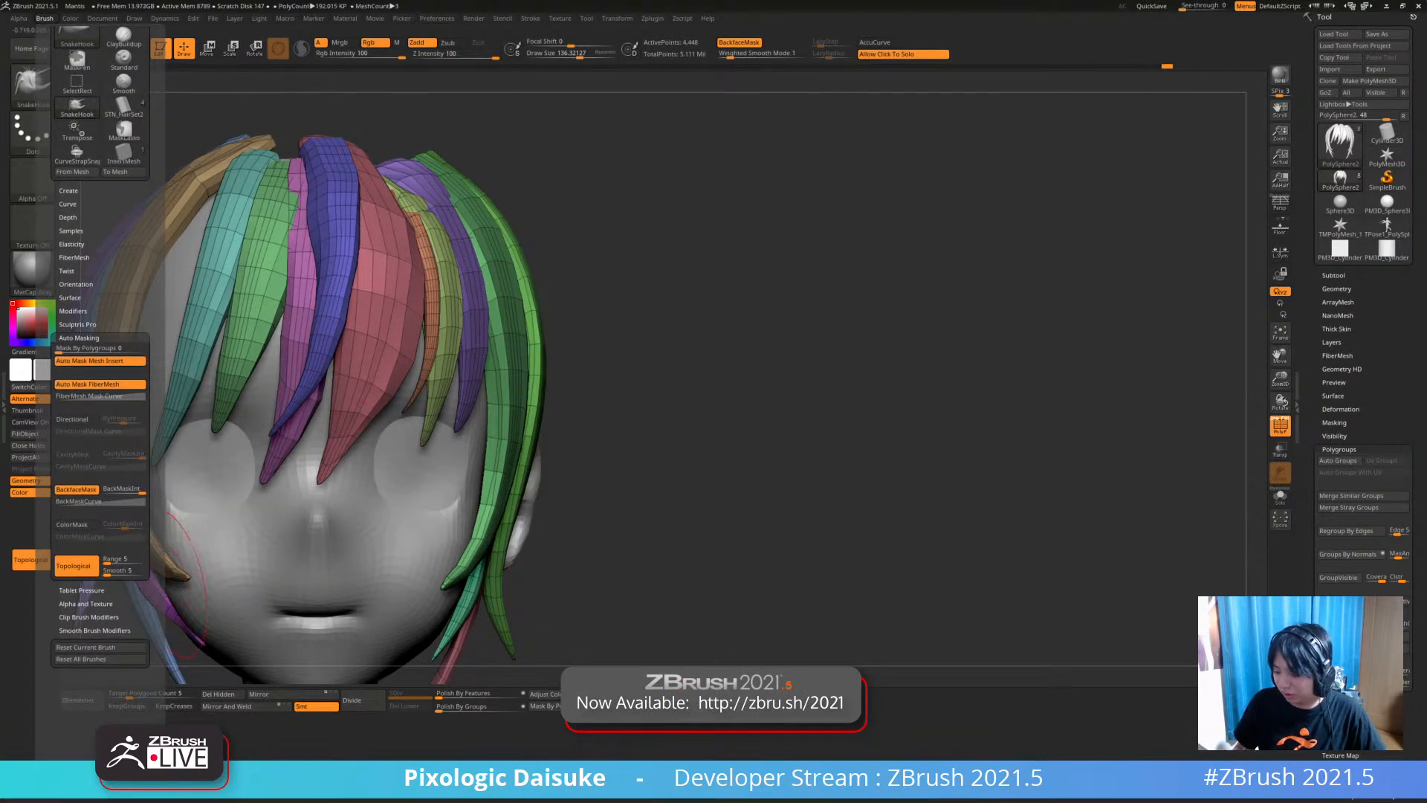
Check the bangs from the front and look at the backface mask intensity in SnakeHook's Auto Masking settings
mouse_move(316, 405)
right_down()
mouse_move(327, 358)
mouse_move(322, 411)
mouse_move(297, 246)
mouse_move(276, 249)
mouse_move(249, 215)
mouse_move(238, 148)
mouse_move(240, 166)
right_up()
right_drag(379, 308, 417, 315)
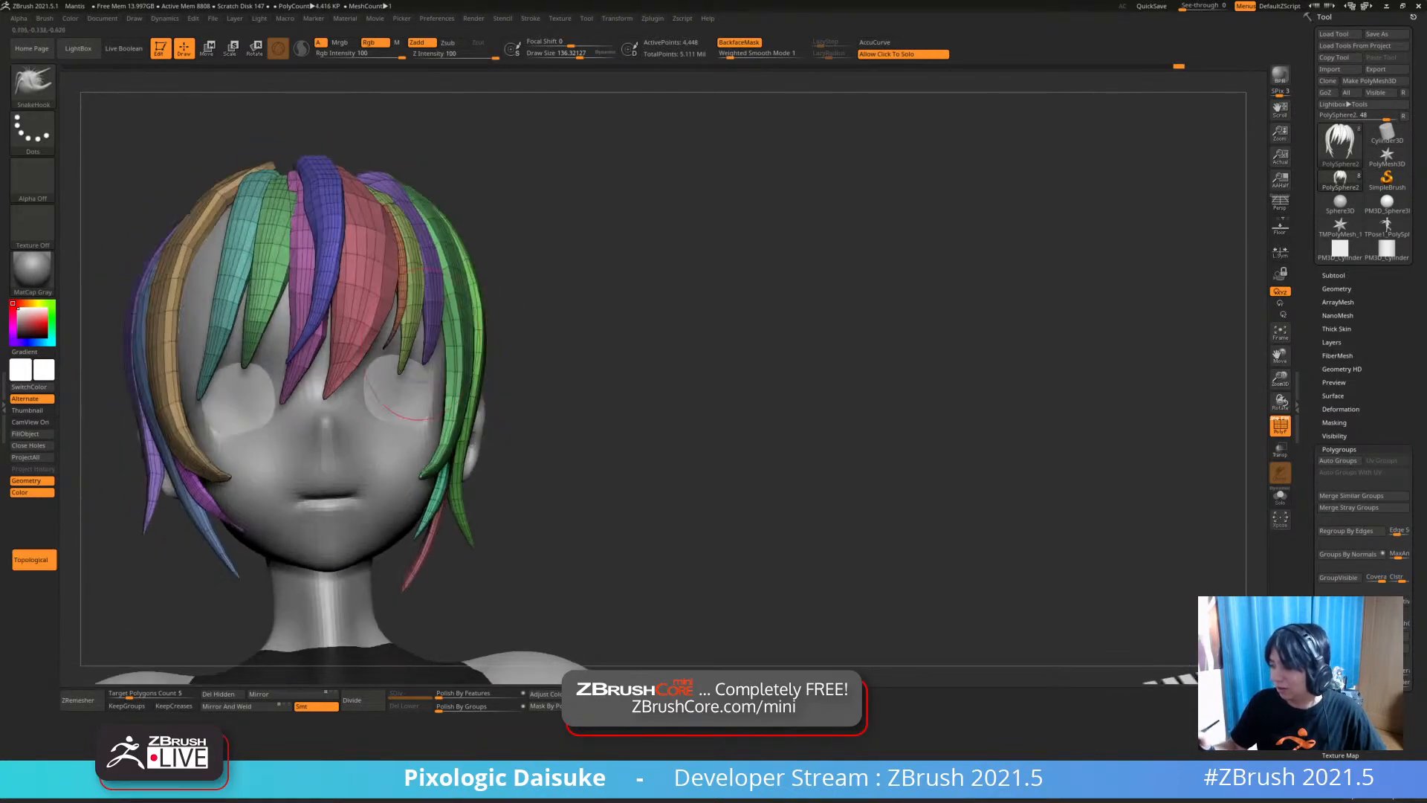
right_drag(401, 455, 397, 475)
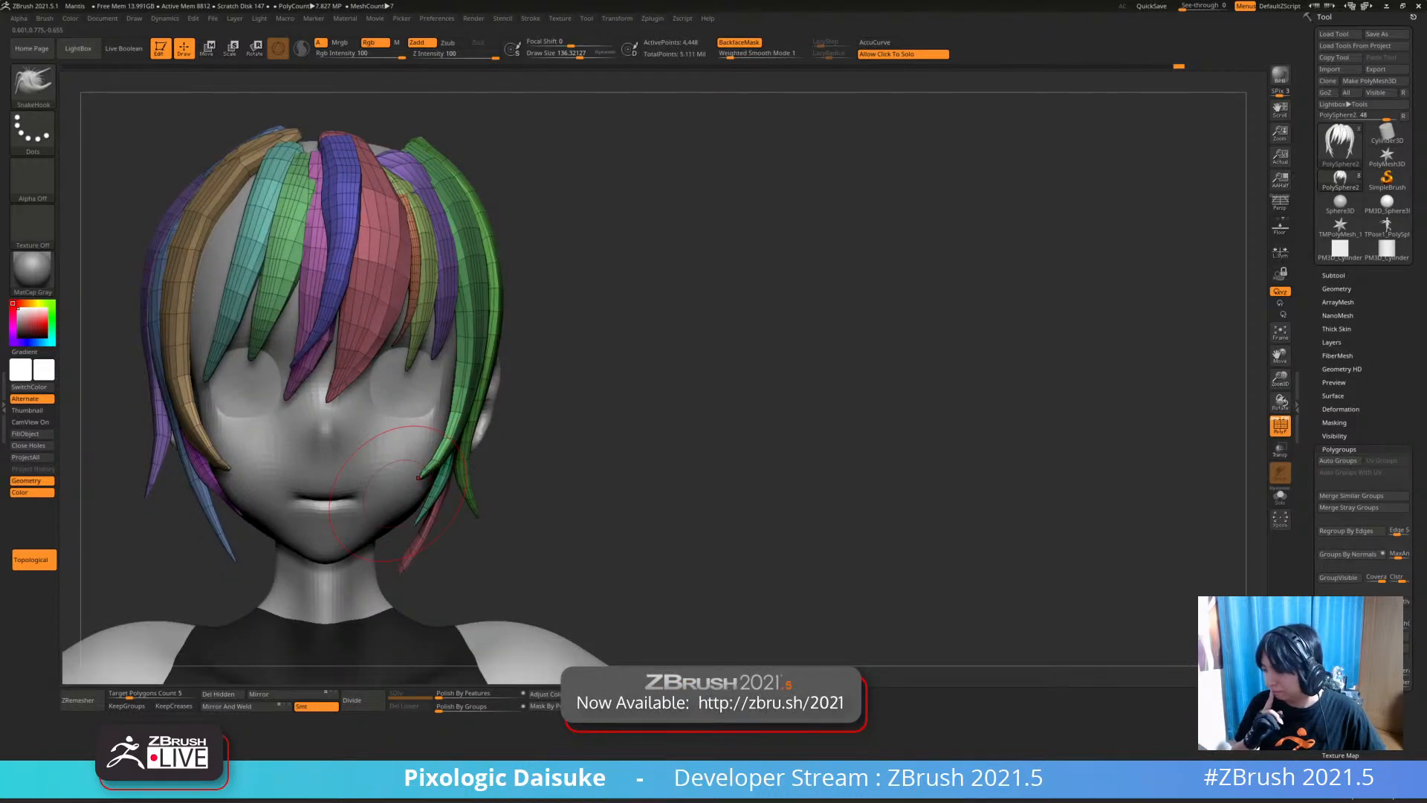
click(44, 18)
drag(156, 445, 156, 345)
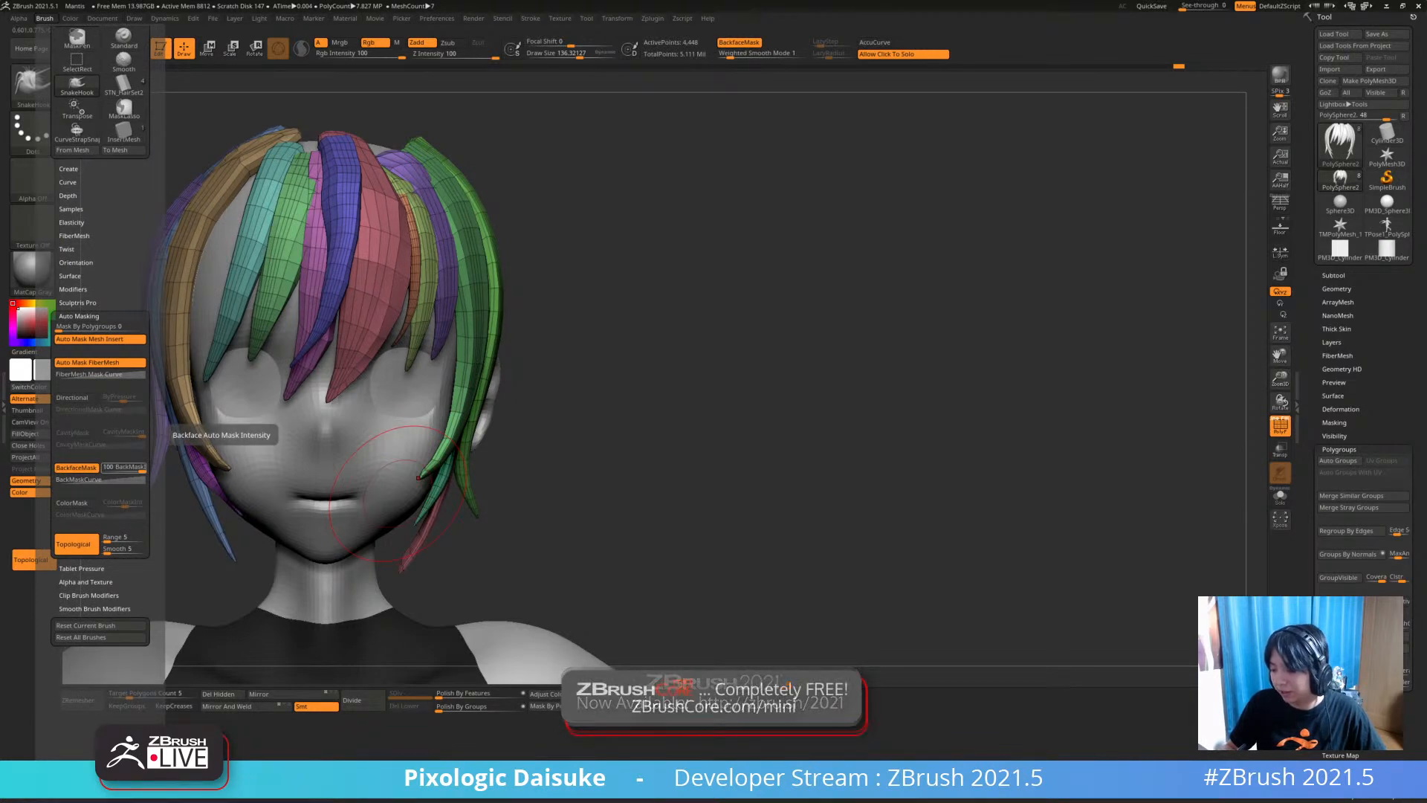
drag(142, 468, 104, 467)
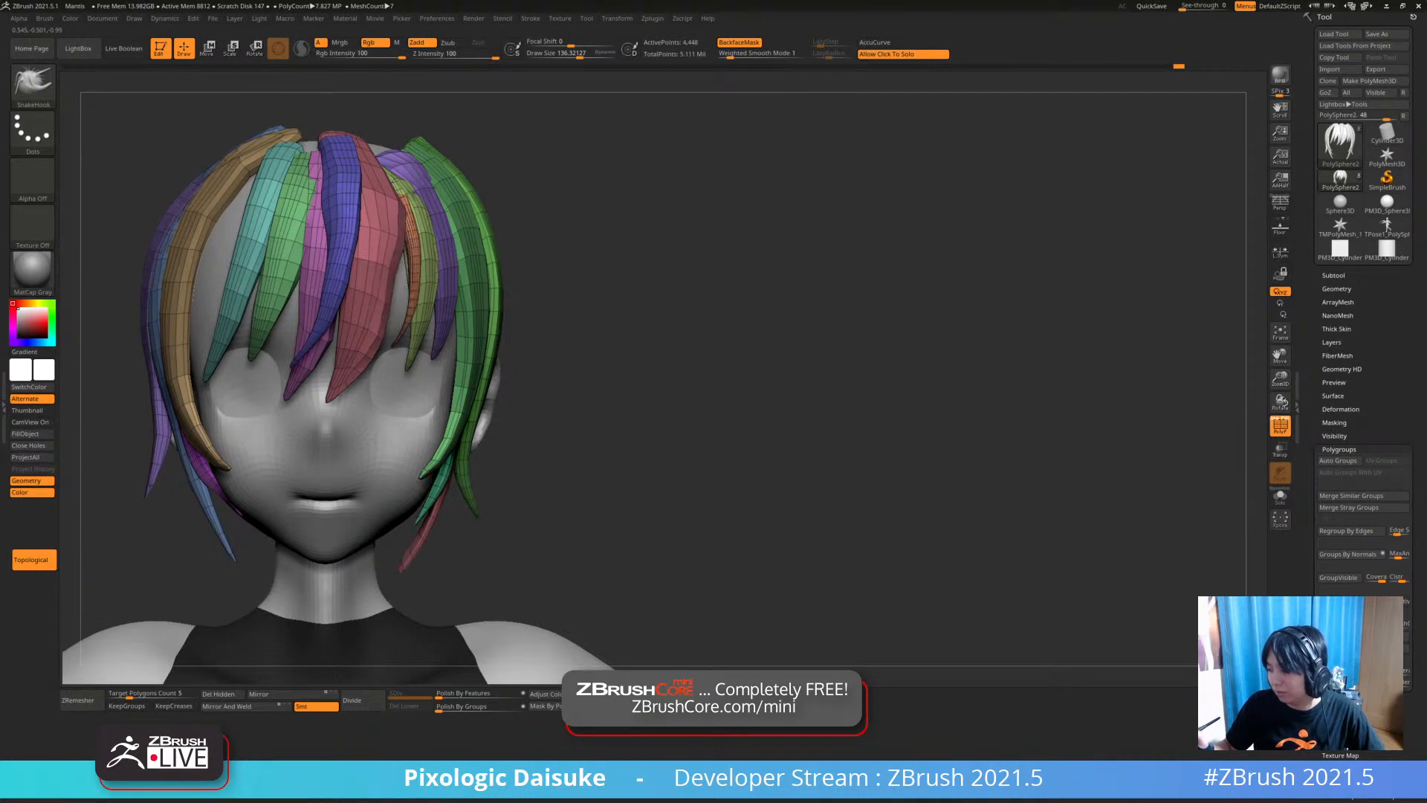
Try pulling the outer edge of the red bang with Topological masking and BackfaceMask on, and undo each pull
drag(380, 293, 405, 271)
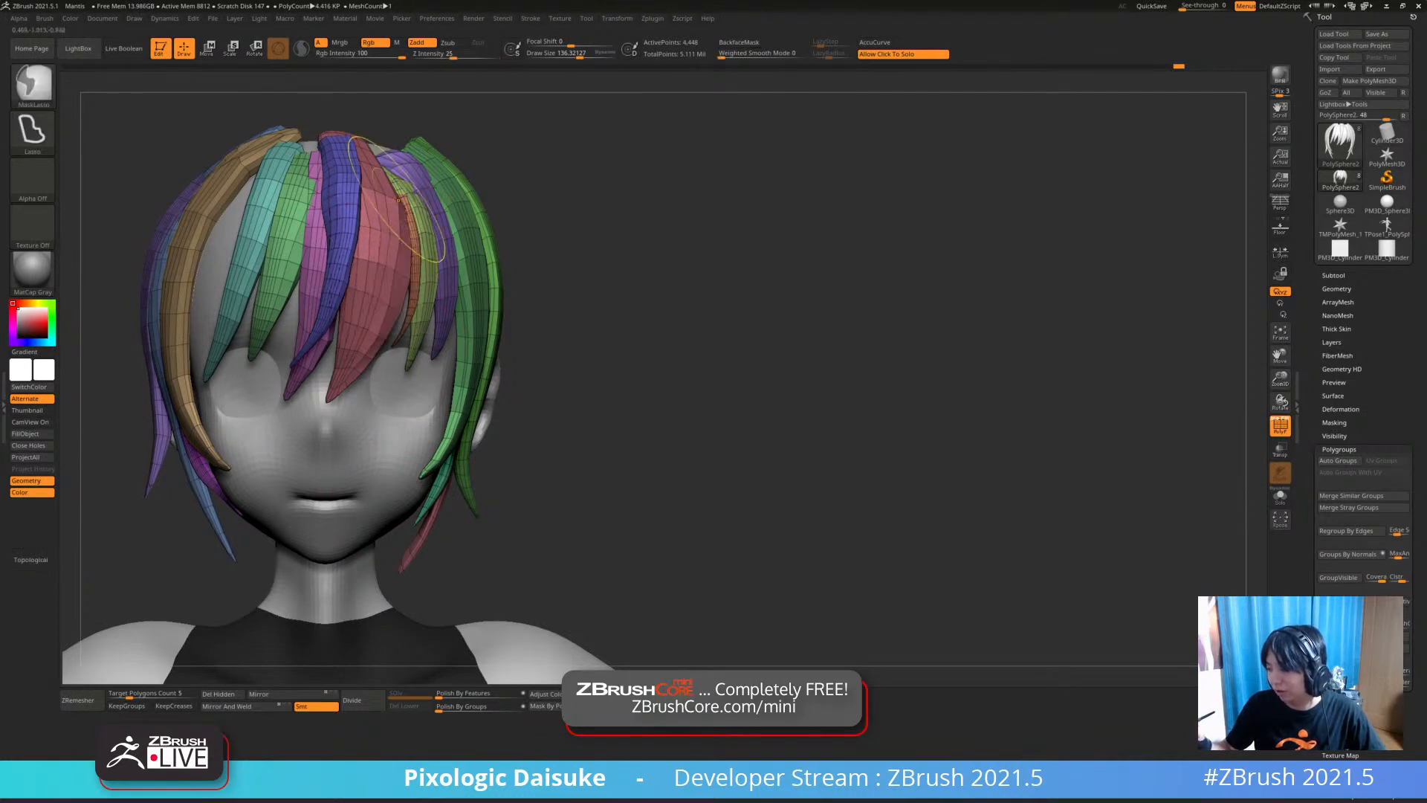
ctrl+right_drag(401, 271, 406, 334)
mouse_move(398, 327)
mouse_down()
mouse_move(407, 320)
mouse_move(391, 311)
mouse_up()
key(ctrl+z)
drag(380, 360, 385, 446)
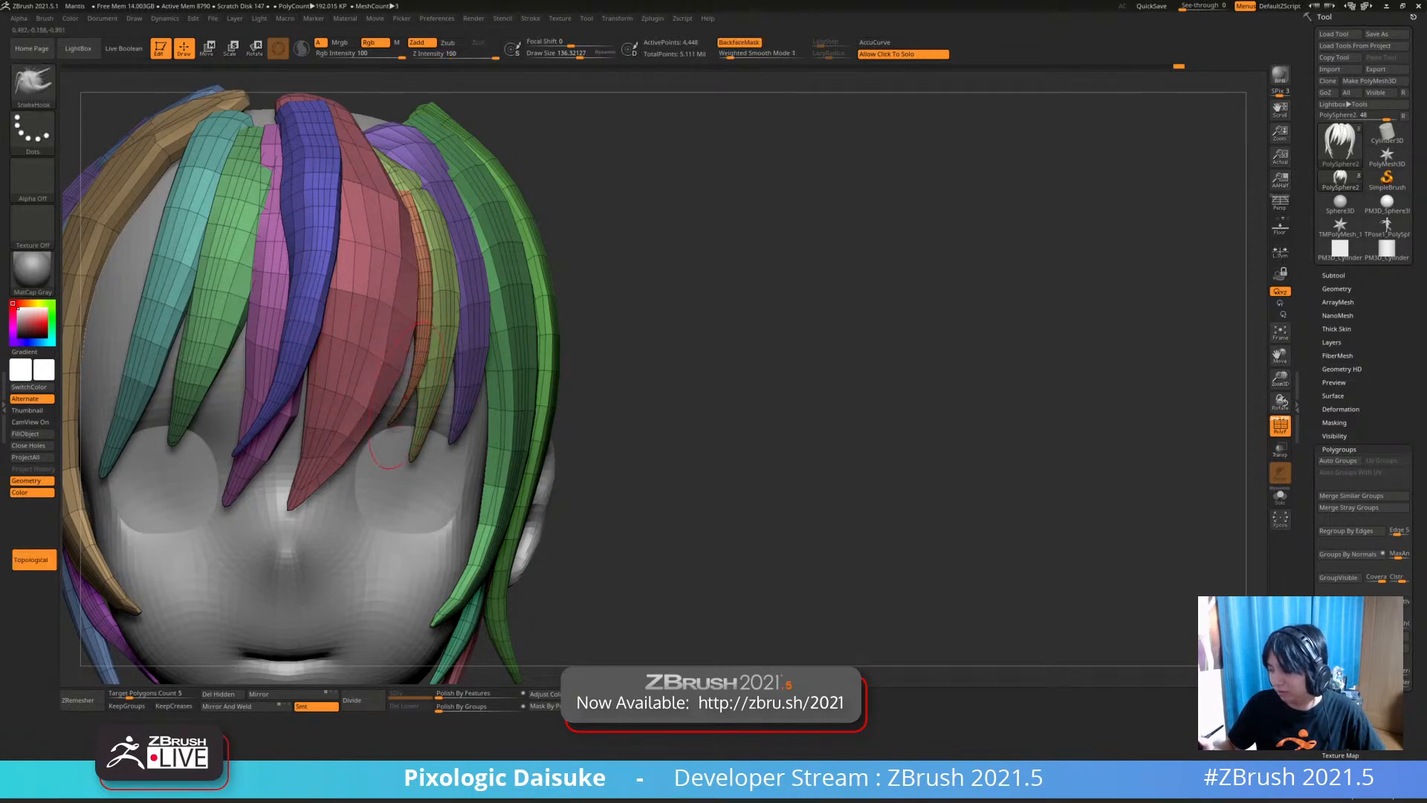
drag(416, 322, 379, 306)
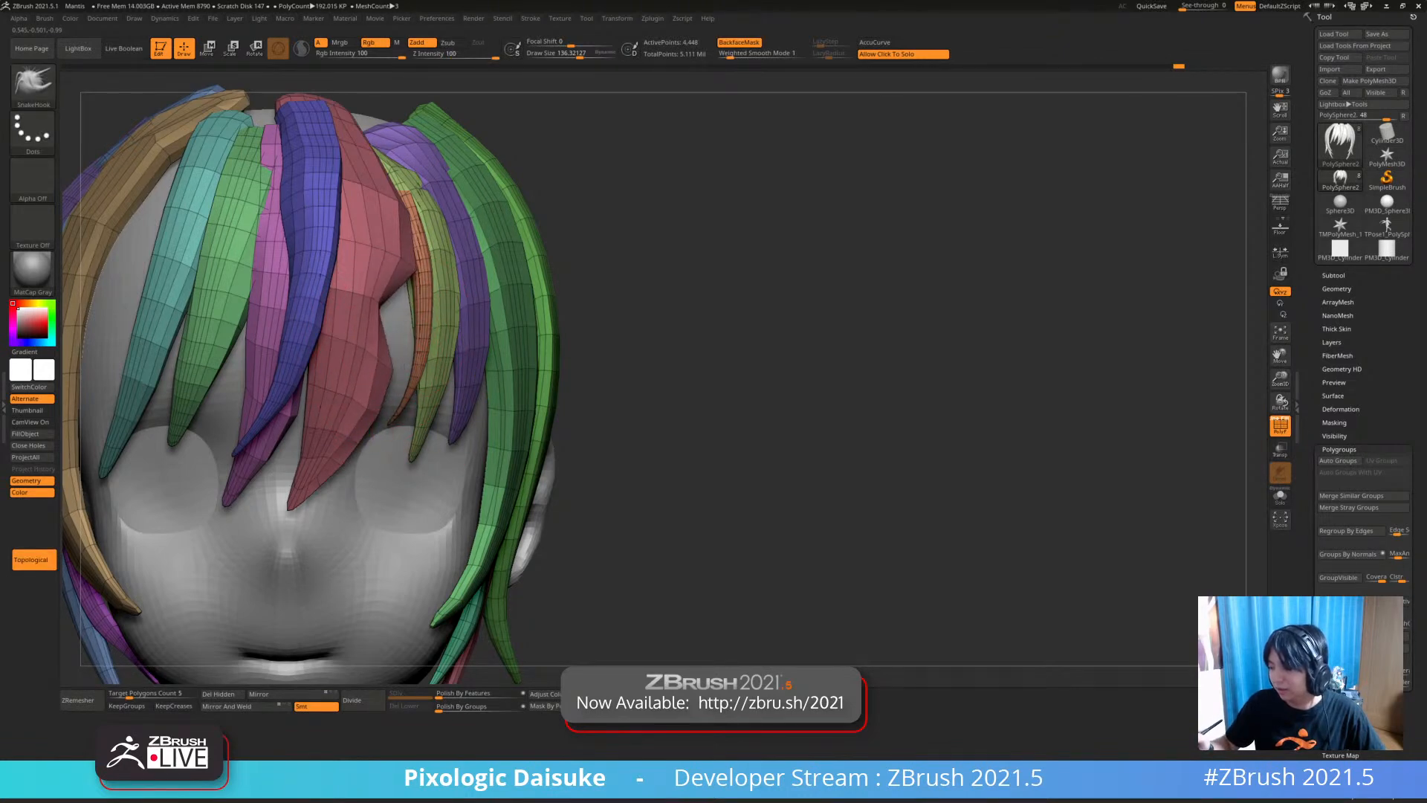
key(ctrl+z)
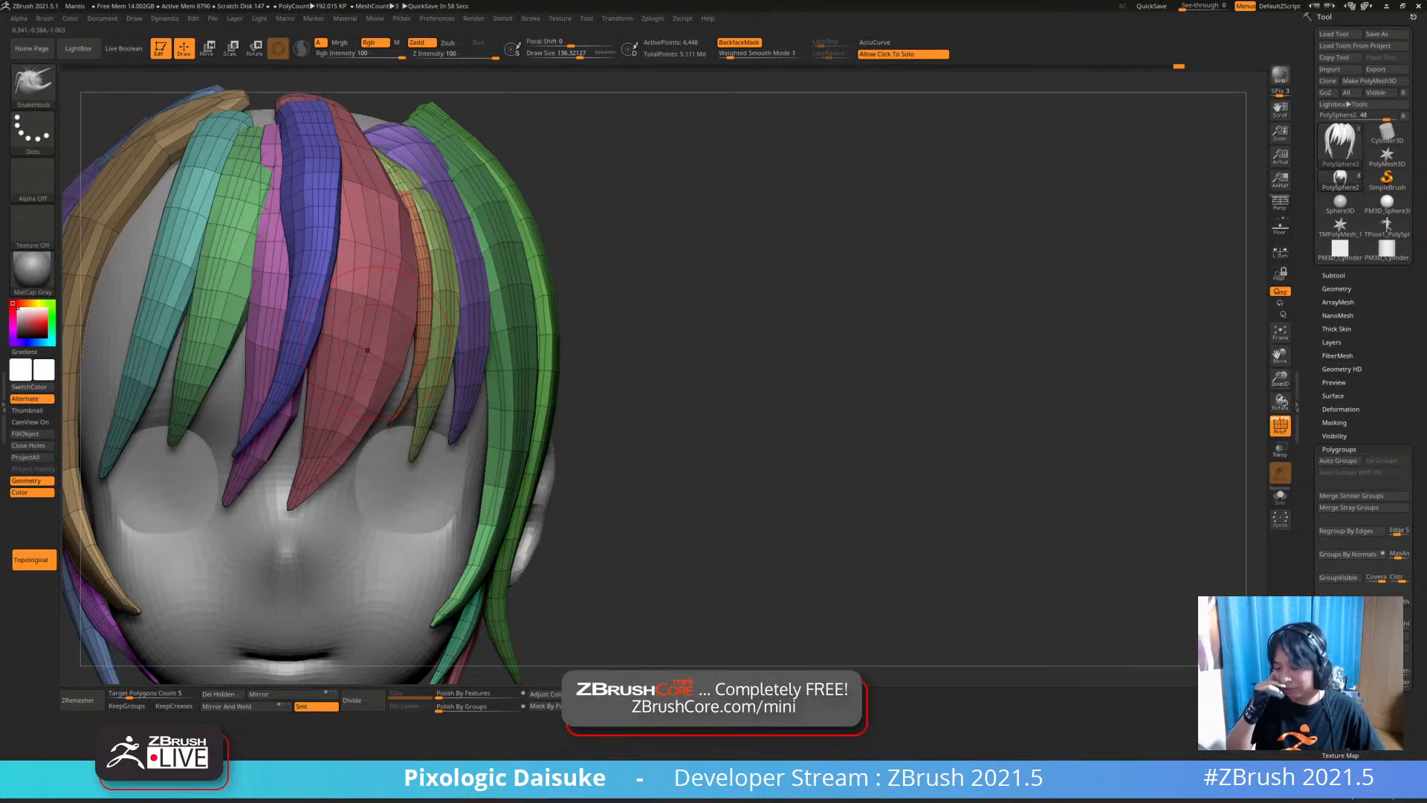
Try narrowing the red bang by pulling its outer edge inward along its length with SnakeHook
drag(408, 327, 387, 314)
drag(413, 268, 387, 264)
right_drag(387, 265, 364, 306)
mouse_move(398, 231)
mouse_down()
mouse_move(379, 232)
mouse_move(378, 199)
mouse_up()
right_drag(374, 365, 375, 401)
mouse_move(394, 383)
mouse_down()
mouse_move(377, 379)
mouse_move(377, 191)
mouse_move(372, 416)
mouse_move(340, 541)
mouse_up()
mouse_move(340, 541)
ctrl+right_down()
mouse_move(371, 505)
mouse_move(394, 505)
mouse_move(420, 405)
mouse_move(412, 454)
ctrl+right_up()
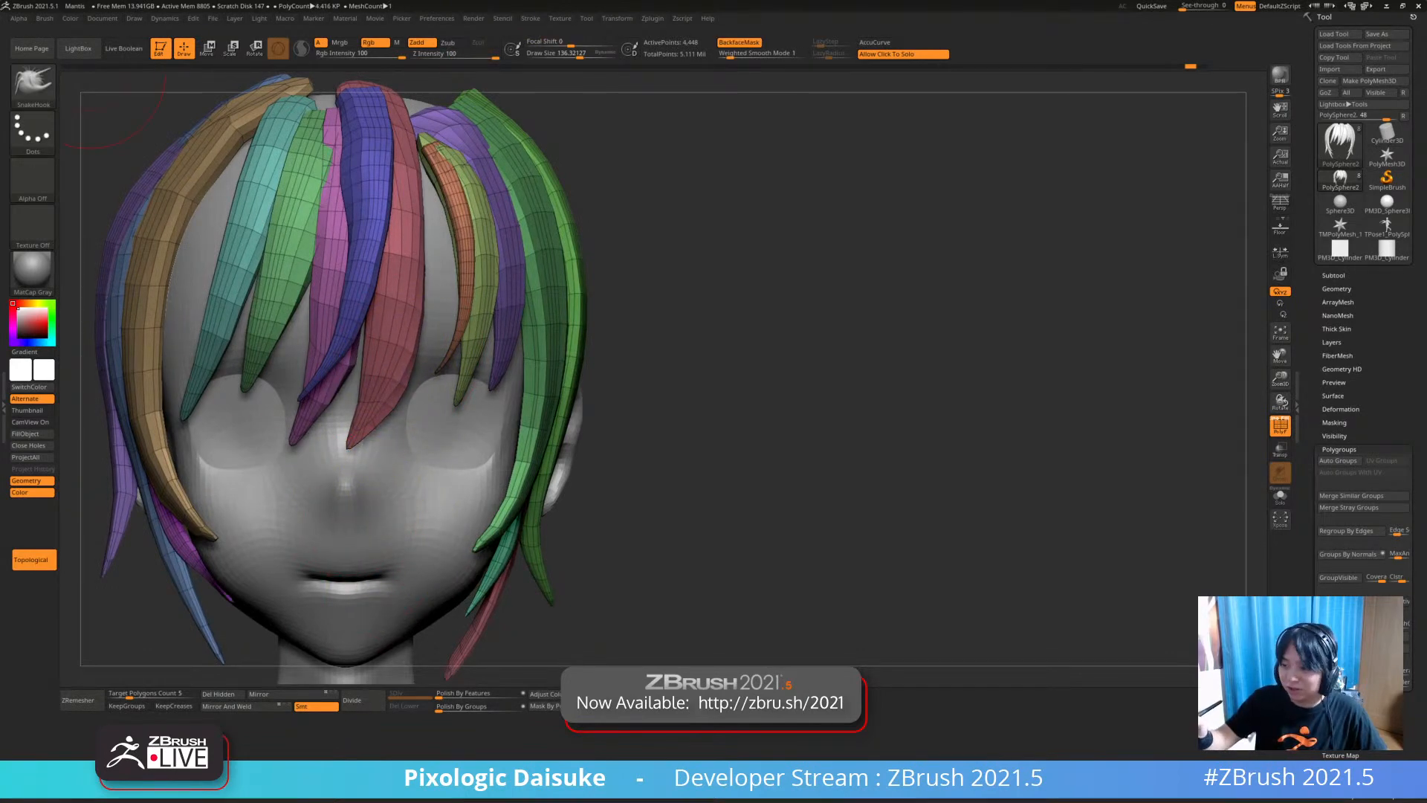
Undo the series of pulls that narrowed the red bang
click(44, 18)
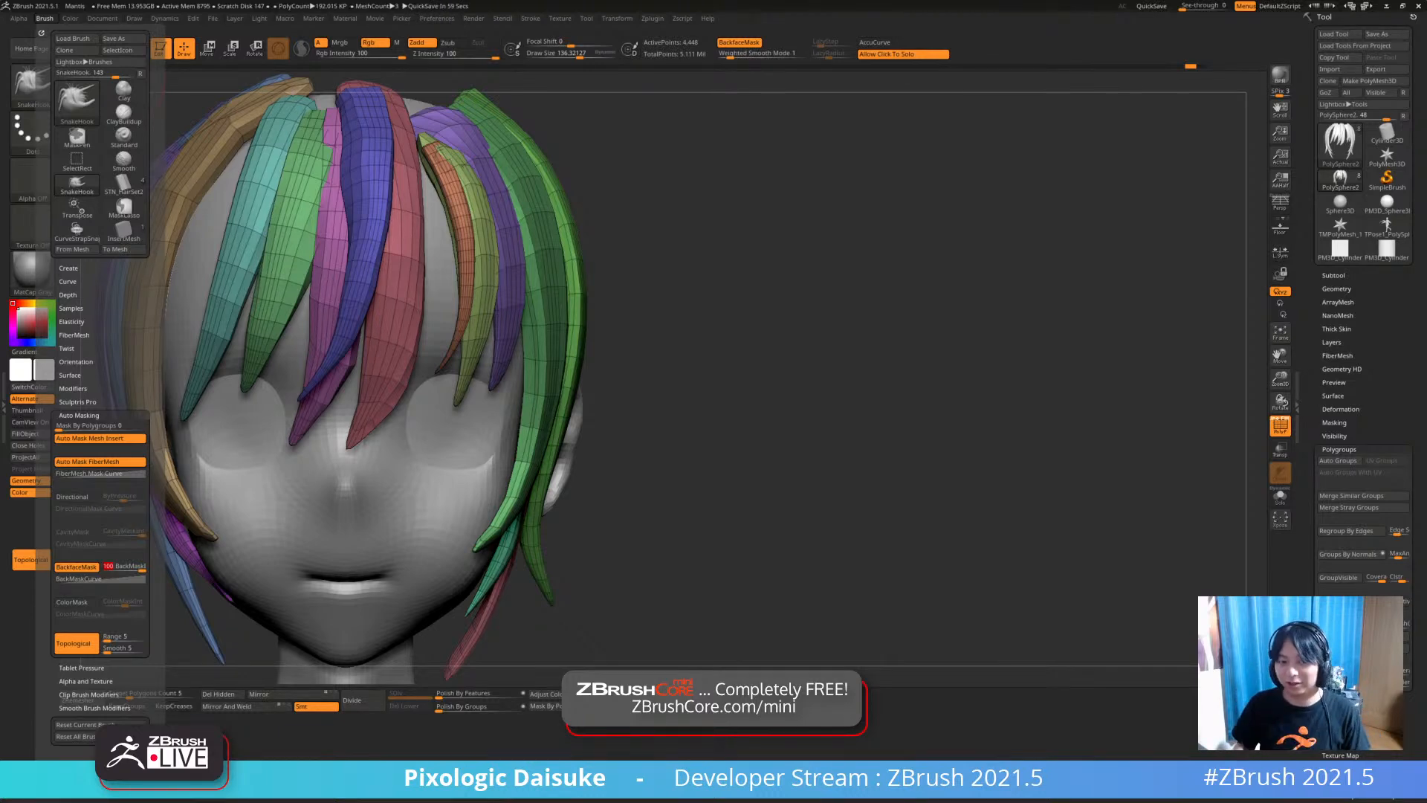
key(ctrl+z)
key(ctrl+z)
key(ctrl+z)
key(ctrl+z)
key(ctrl+z)
key(ctrl+z)
key(ctrl+z)
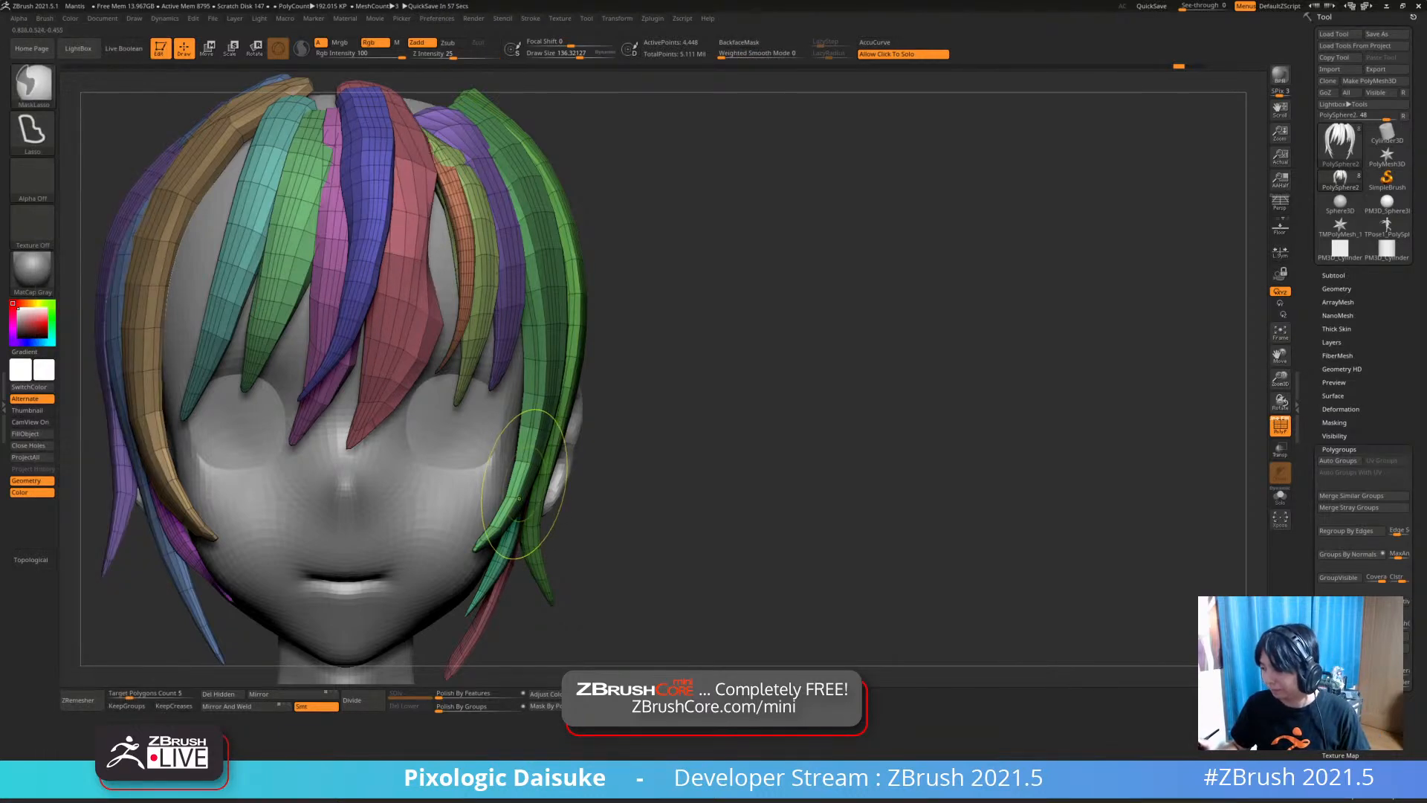
key(ctrl+z)
Try smoothing the red bang's outer edge and pulling its tip, and undo these strokes
ctrl+right_drag(530, 485, 498, 415)
right_drag(498, 415, 476, 413)
mouse_move(513, 513)
right_down()
mouse_move(472, 524)
mouse_move(493, 524)
right_up()
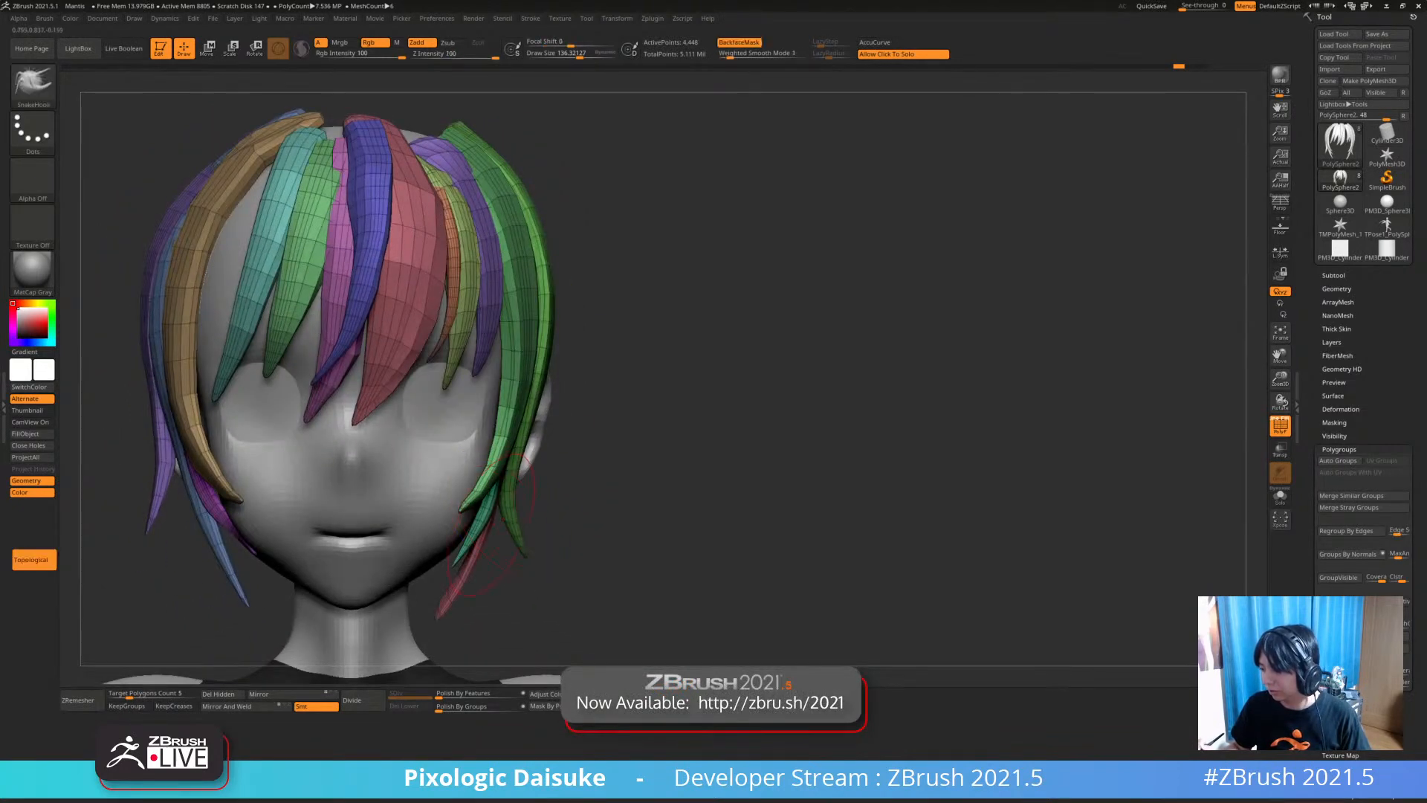
shift+drag(434, 327, 407, 405)
key(ctrl+z)
mouse_move(431, 290)
shift+mouse_down()
mouse_move(411, 349)
mouse_move(431, 223)
shift+mouse_up()
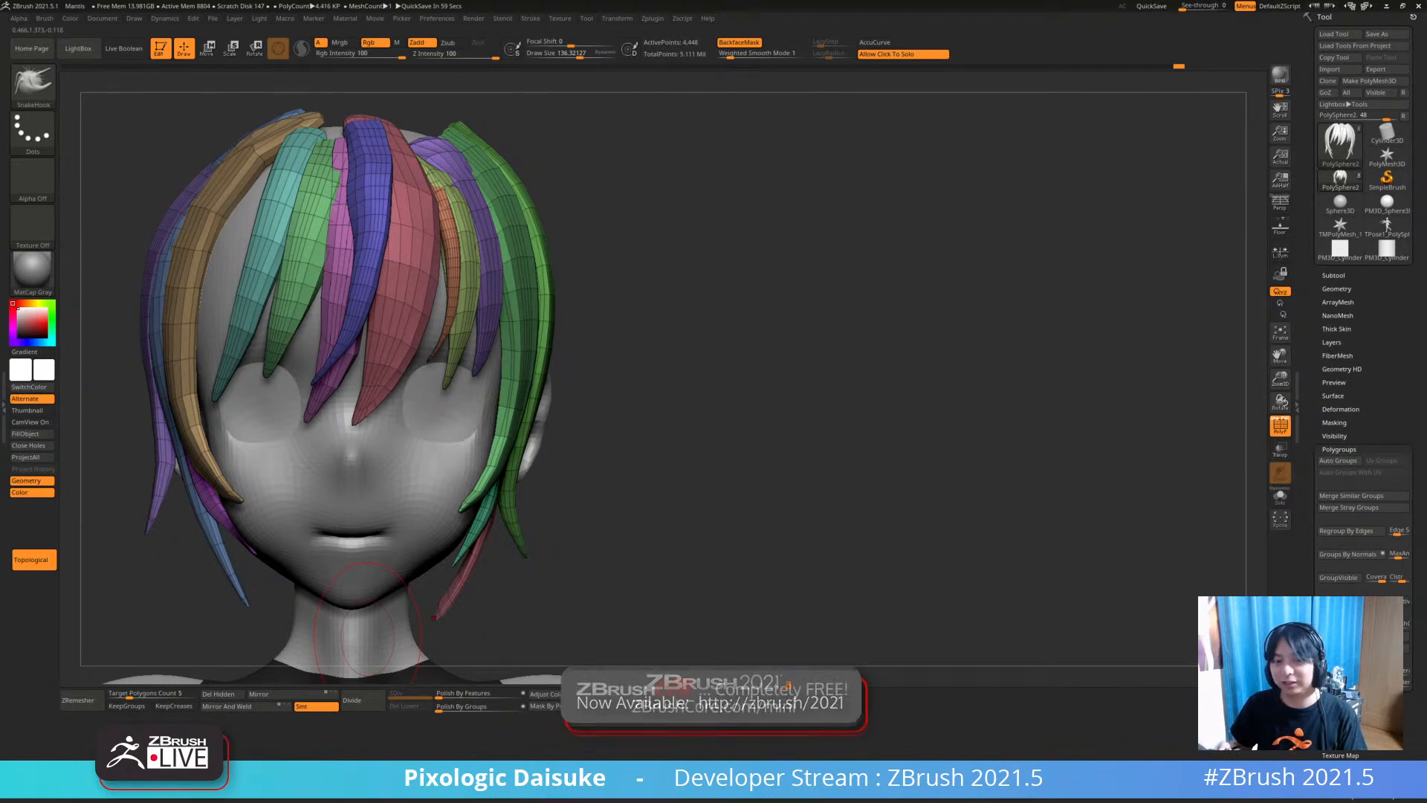
mouse_move(361, 645)
right_down()
mouse_move(475, 639)
mouse_move(365, 641)
mouse_move(360, 565)
mouse_move(390, 518)
mouse_move(442, 524)
mouse_move(446, 595)
mouse_move(460, 576)
right_up()
drag(486, 387, 488, 386)
key(ctrl+z)
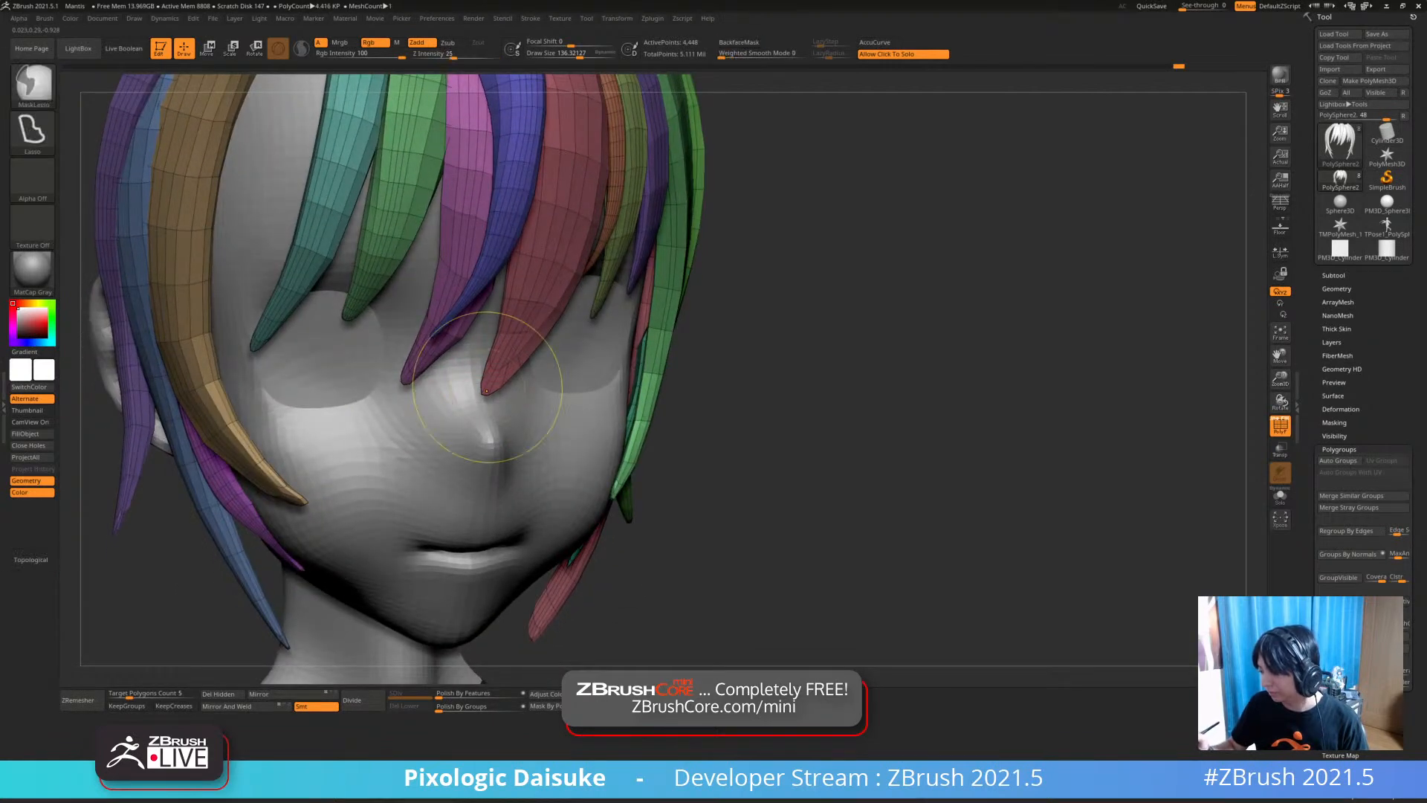
key(ctrl+z)
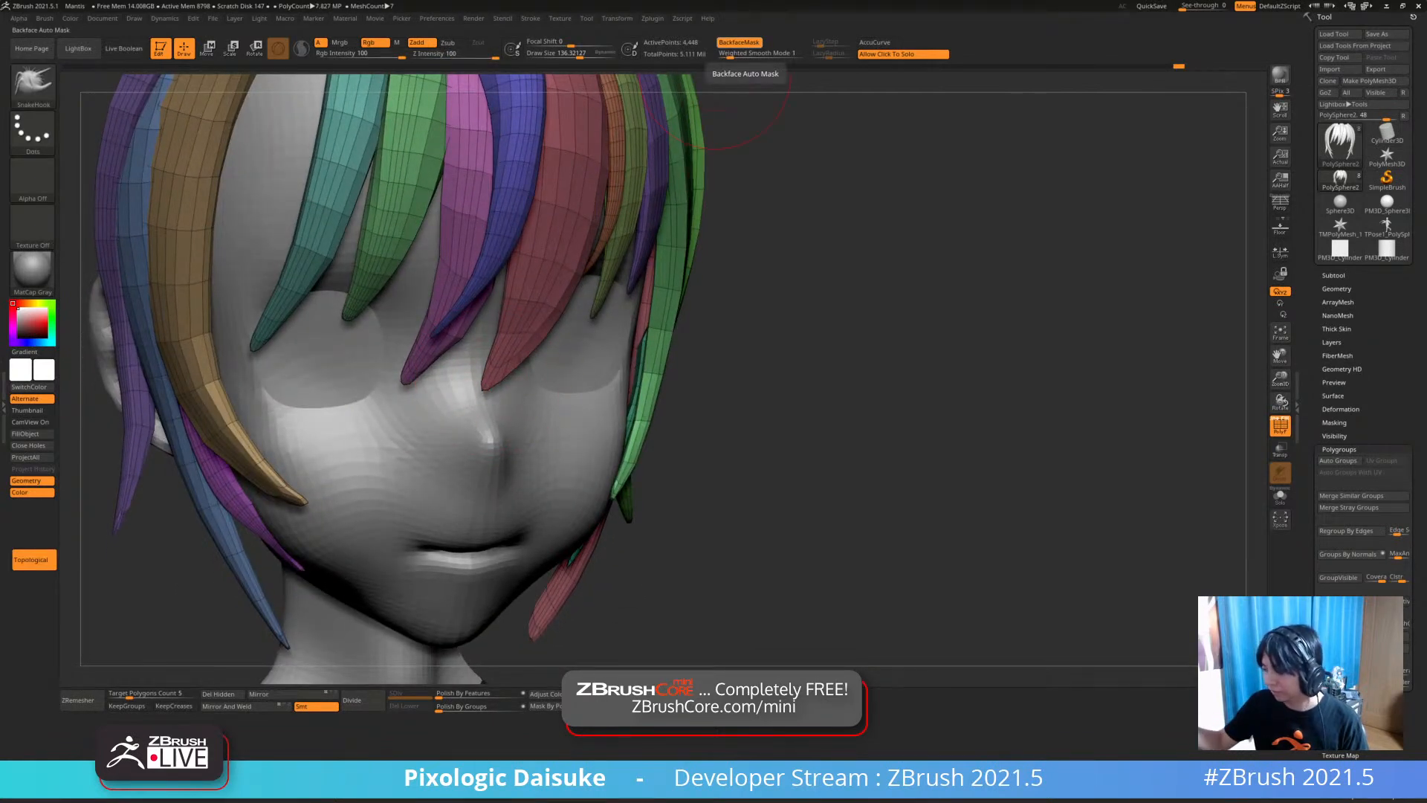
Turn off BackfaceMask for SnakeHook and nudge the tip of the red bang slightly downward
click(739, 43)
ctrl+right_drag(476, 520, 472, 476)
right_drag(472, 475, 434, 453)
drag(483, 431, 482, 440)
mouse_move(439, 445)
right_down()
mouse_move(483, 452)
mouse_move(524, 341)
right_up()
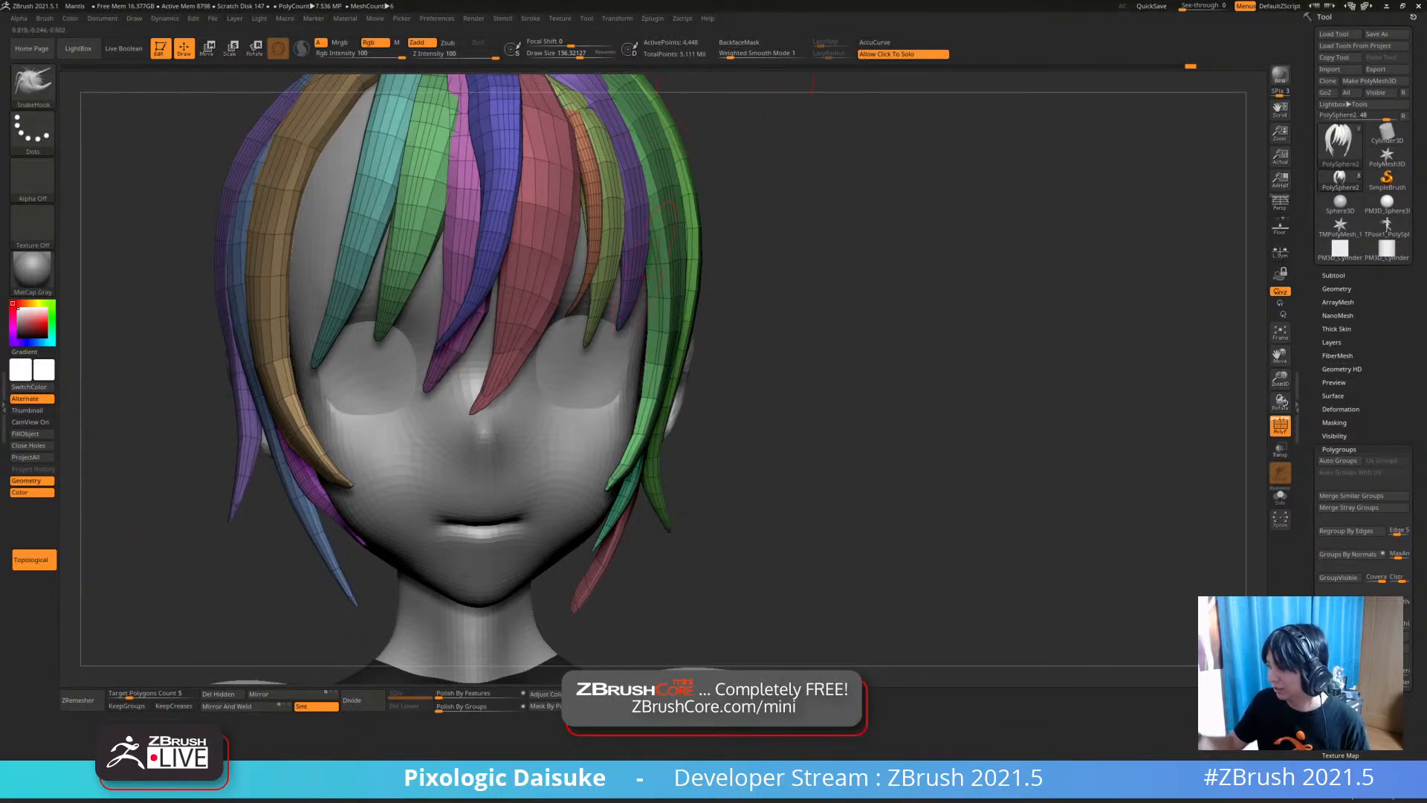
mouse_move(573, 398)
right_down()
mouse_move(535, 385)
mouse_move(523, 499)
right_up()
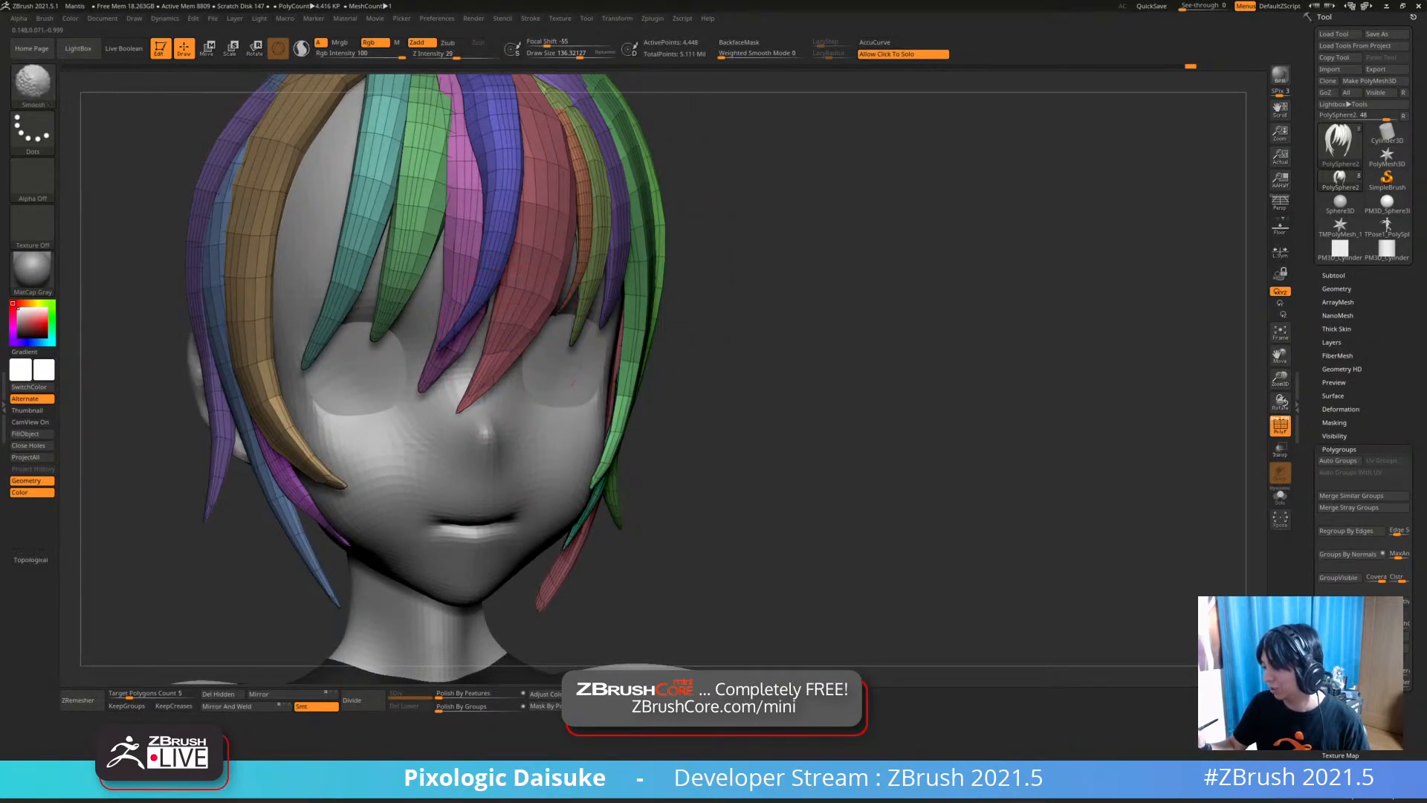
mouse_move(496, 425)
ctrl+right_down()
mouse_move(491, 372)
mouse_move(453, 439)
ctrl+right_up()
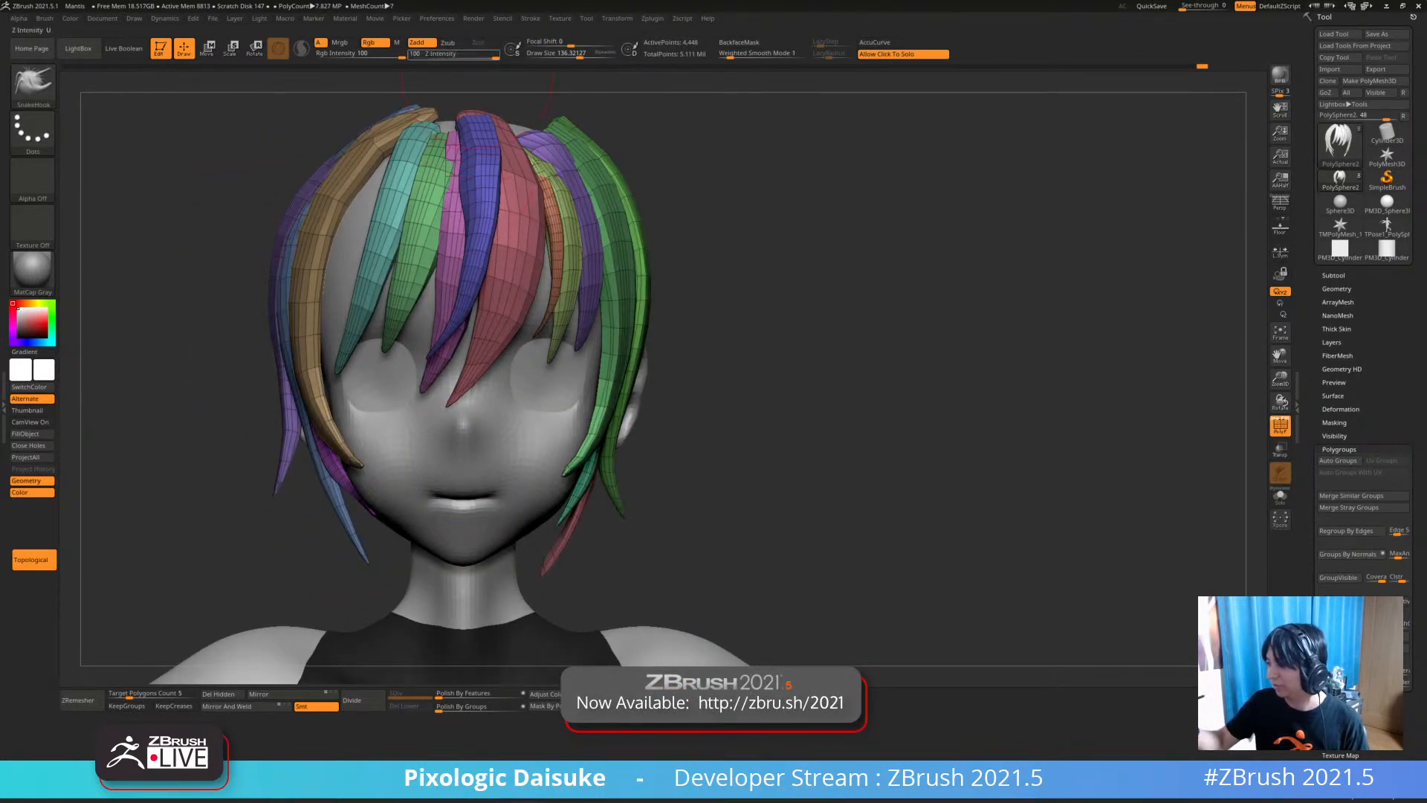
Examine the shape of the bangs from the front and from three-quarter angles
key(shift)
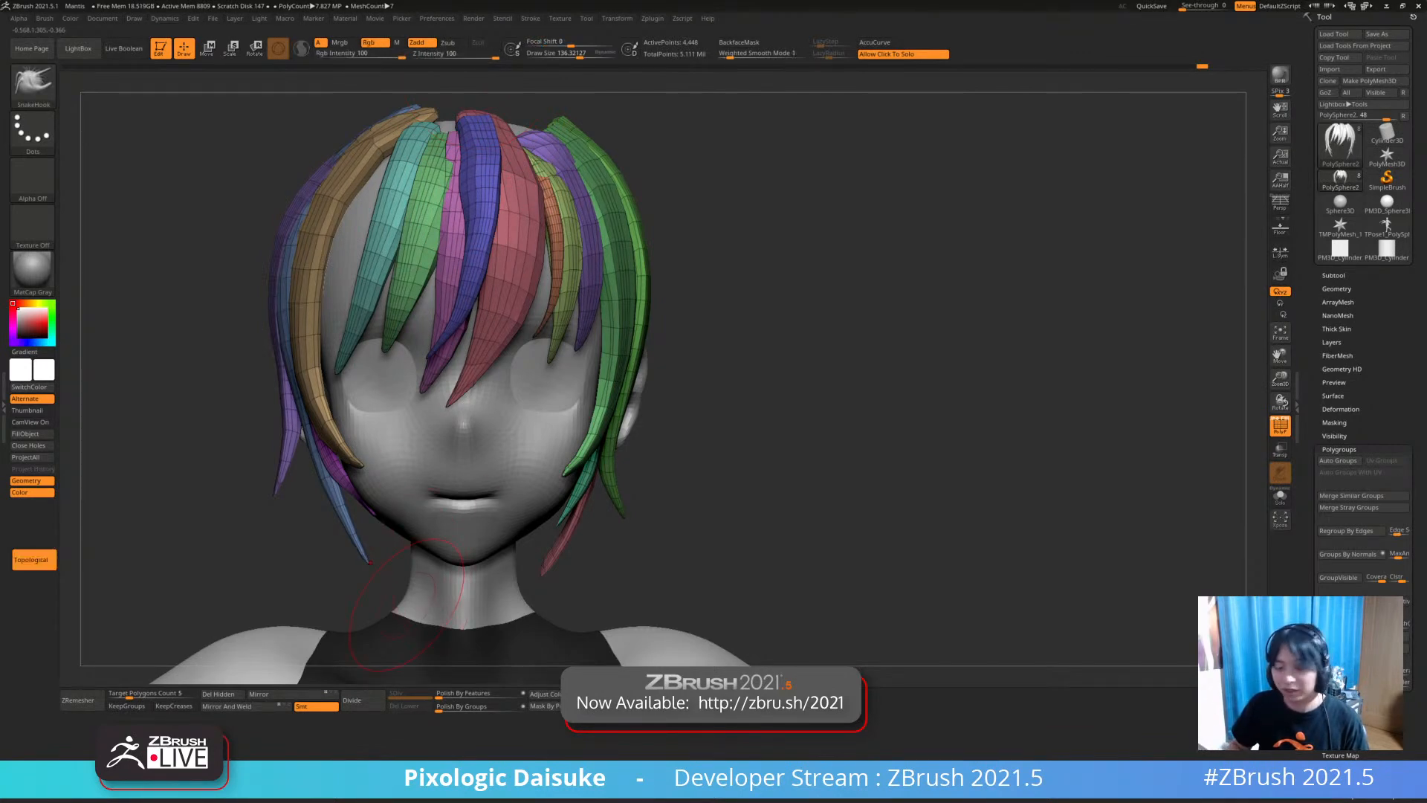
right_drag(462, 563, 450, 405)
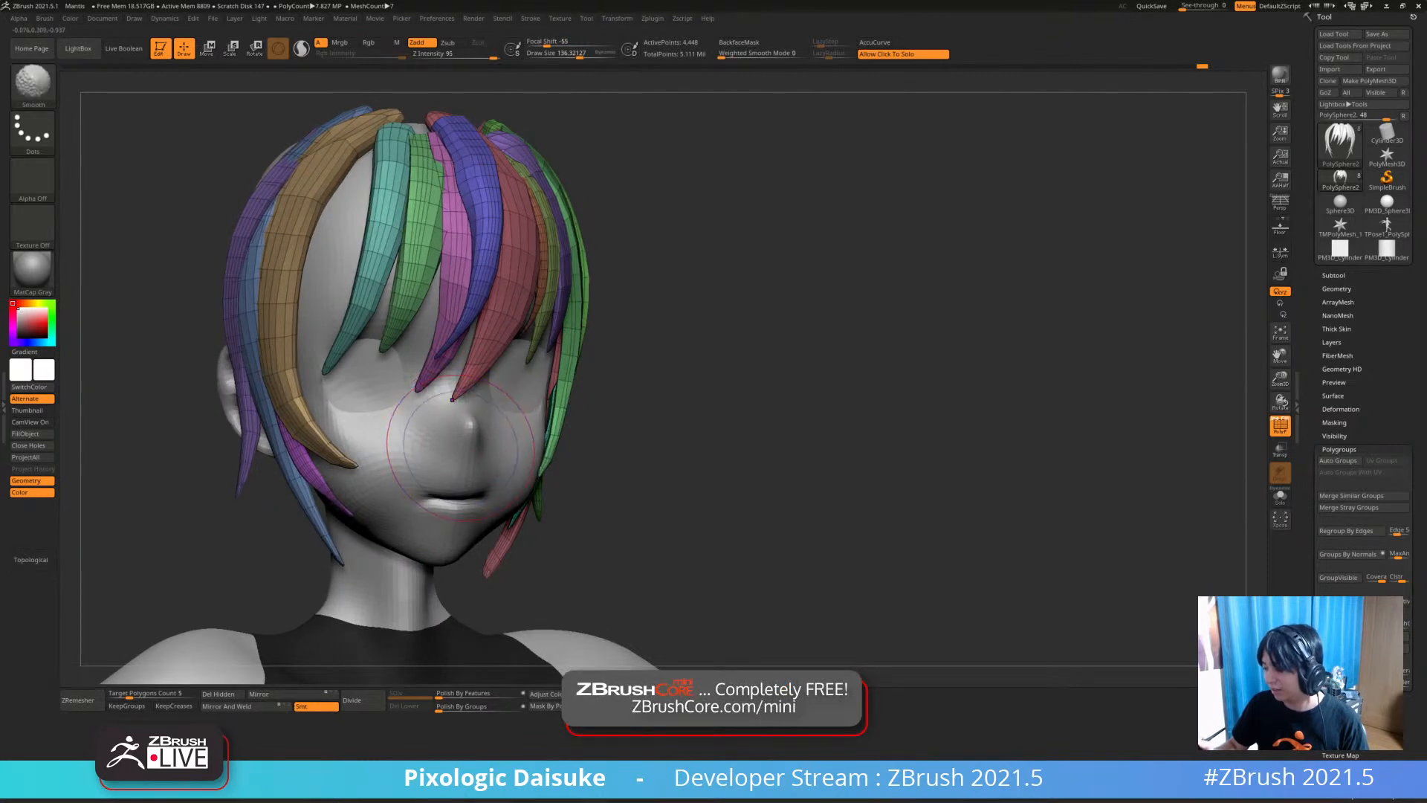
mouse_move(476, 425)
ctrl+right_down()
mouse_move(450, 462)
mouse_move(461, 405)
mouse_move(459, 435)
ctrl+right_up()
right_drag(459, 435, 405, 428)
right_drag(405, 535, 353, 594)
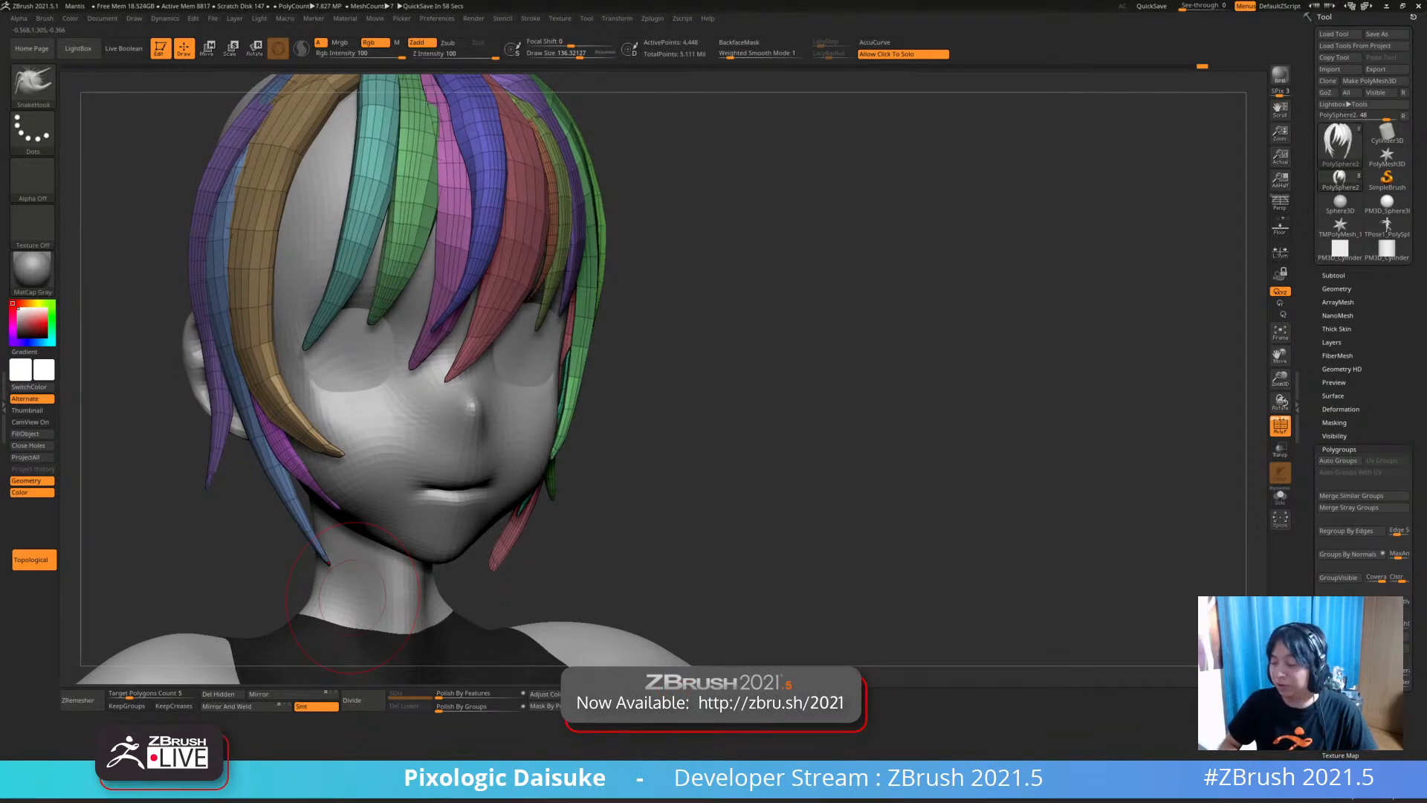
mouse_move(473, 405)
right_down()
mouse_move(516, 424)
mouse_move(447, 496)
right_up()
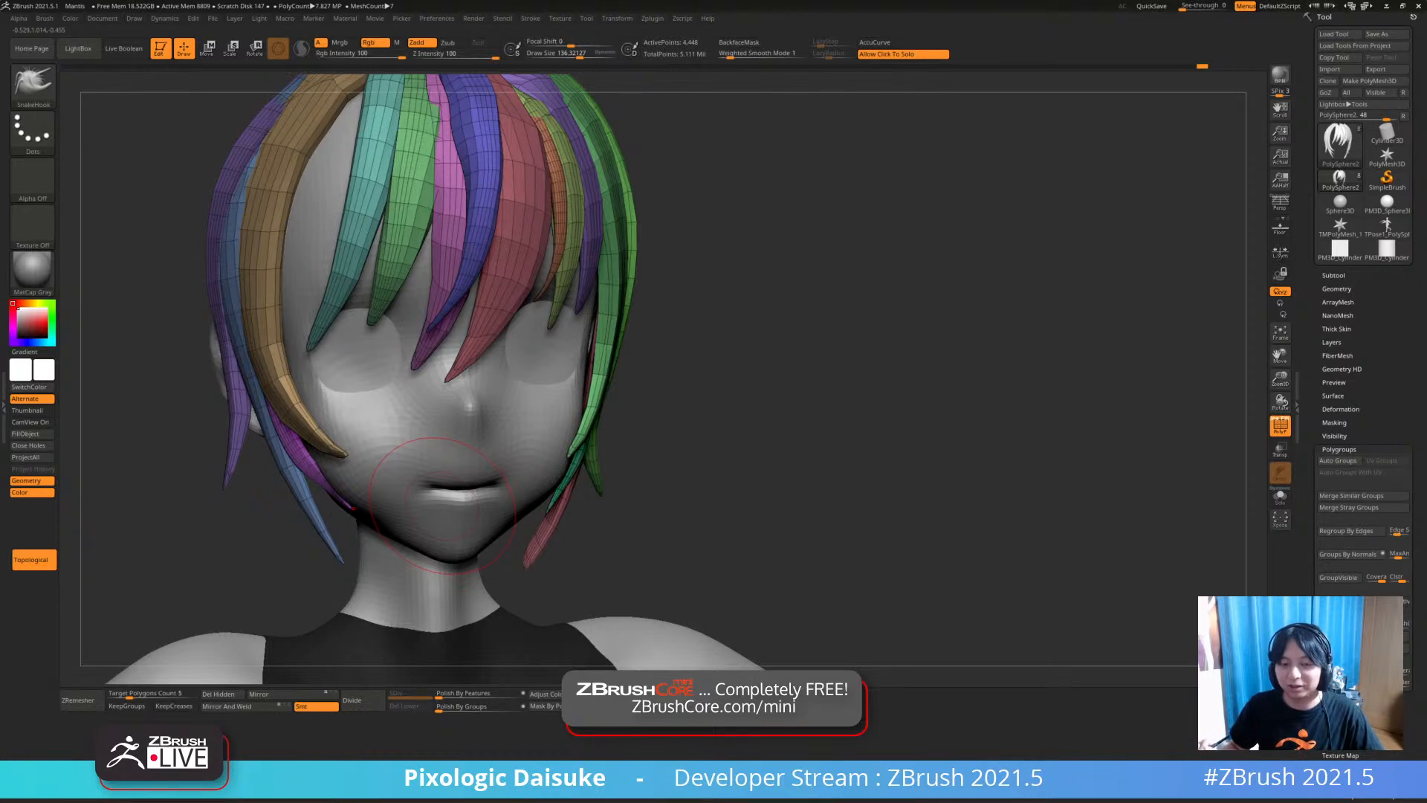
mouse_move(447, 497)
shift+right_down()
mouse_move(450, 420)
mouse_move(476, 379)
mouse_move(587, 383)
mouse_move(468, 381)
shift+right_up()
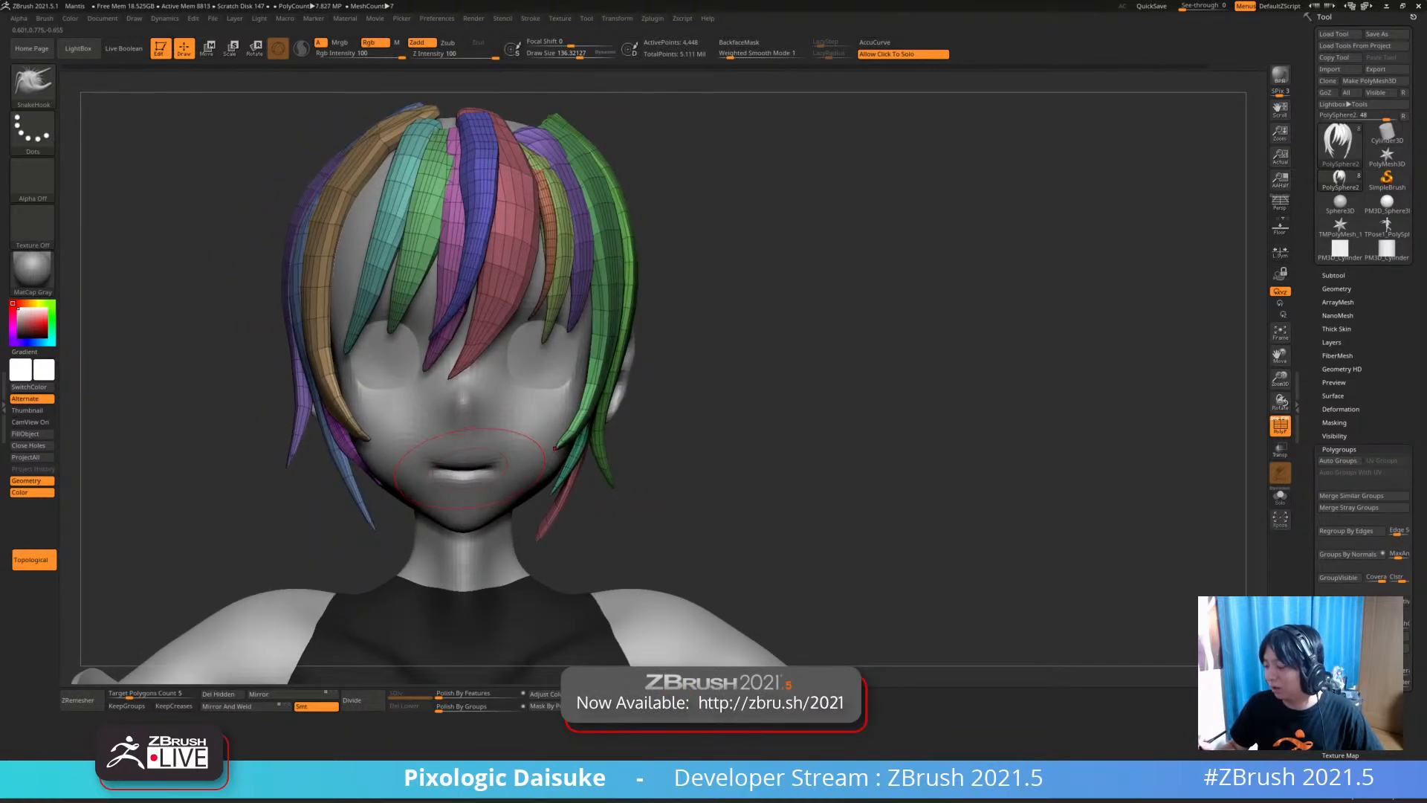
Try pulling the upper part of the red bang inward with SnakeHook, and undo the pull
mouse_move(474, 193)
ctrl+right_down()
mouse_move(477, 227)
mouse_move(504, 239)
mouse_move(491, 175)
ctrl+right_up()
drag(515, 186, 503, 183)
key(ctrl+z)
Toggle Topological masking off and back on, and isolate the hair in Solo mode
right_drag(513, 216, 542, 181)
click(44, 561)
click(43, 561)
click(444, 303)
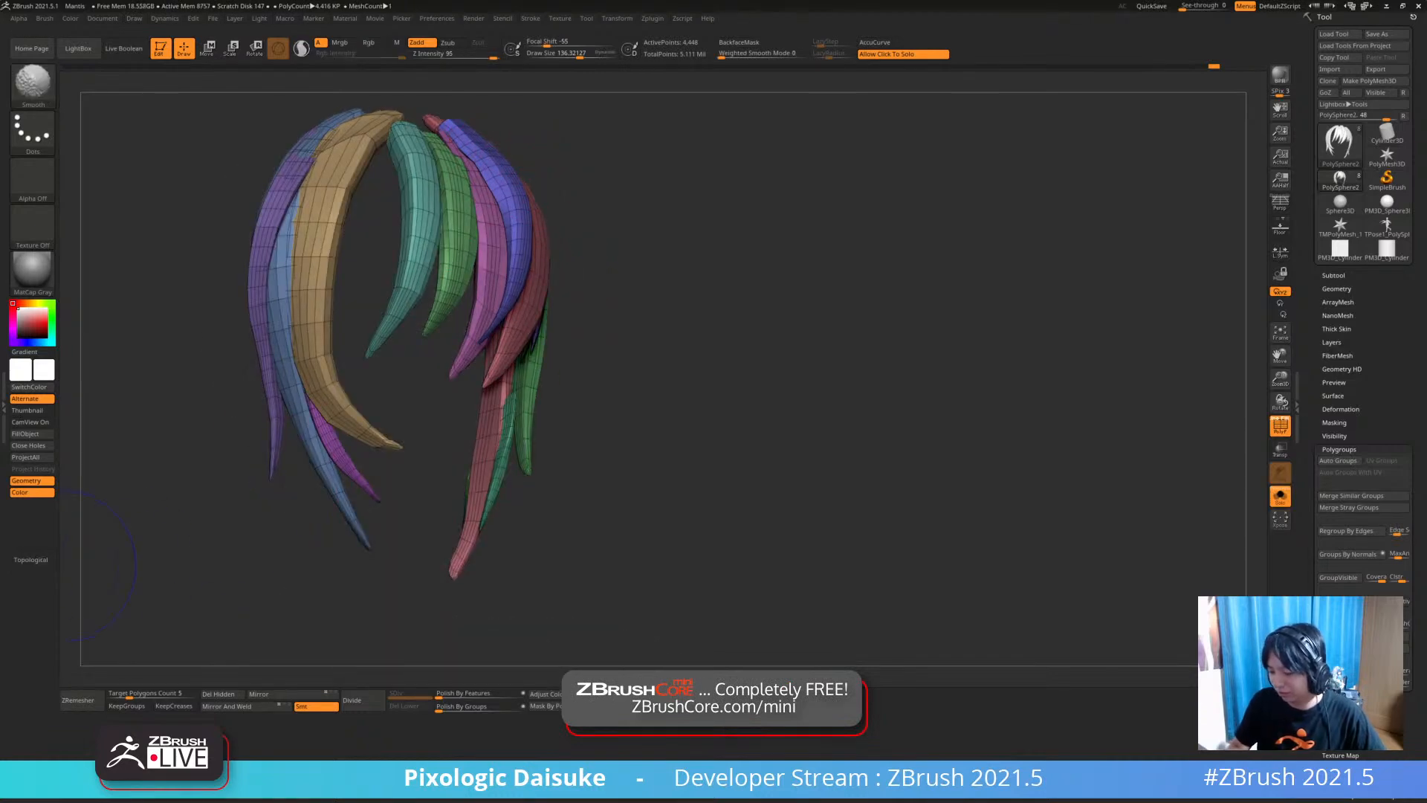
Try pulling and smoothing the blue bang on the isolated hair, and undo the strokes
mouse_move(444, 303)
ctrl+right_down()
mouse_move(484, 324)
mouse_move(472, 343)
ctrl+right_up()
shift+drag(472, 208, 500, 277)
key(ctrl+z)
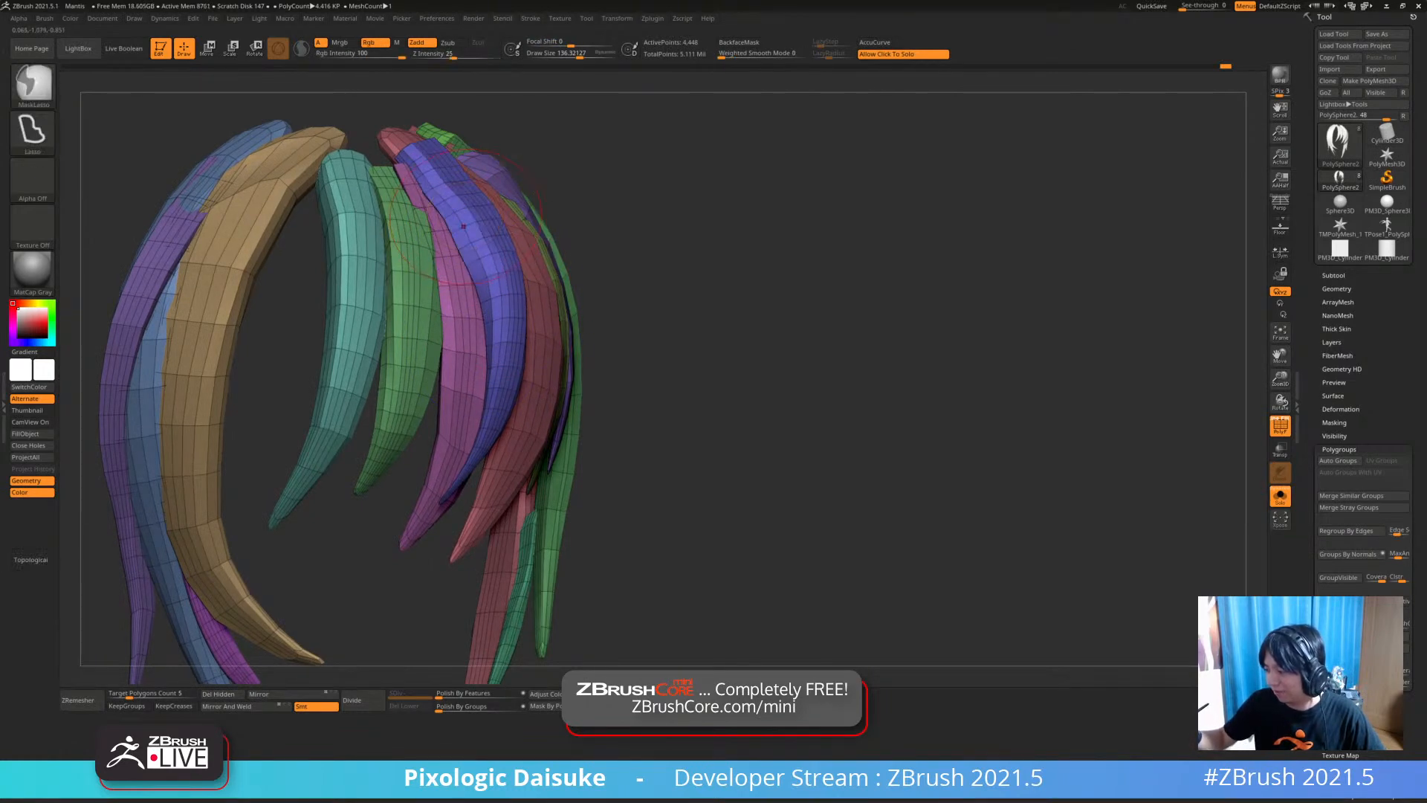
key(shift)
shift+drag(497, 409, 492, 428)
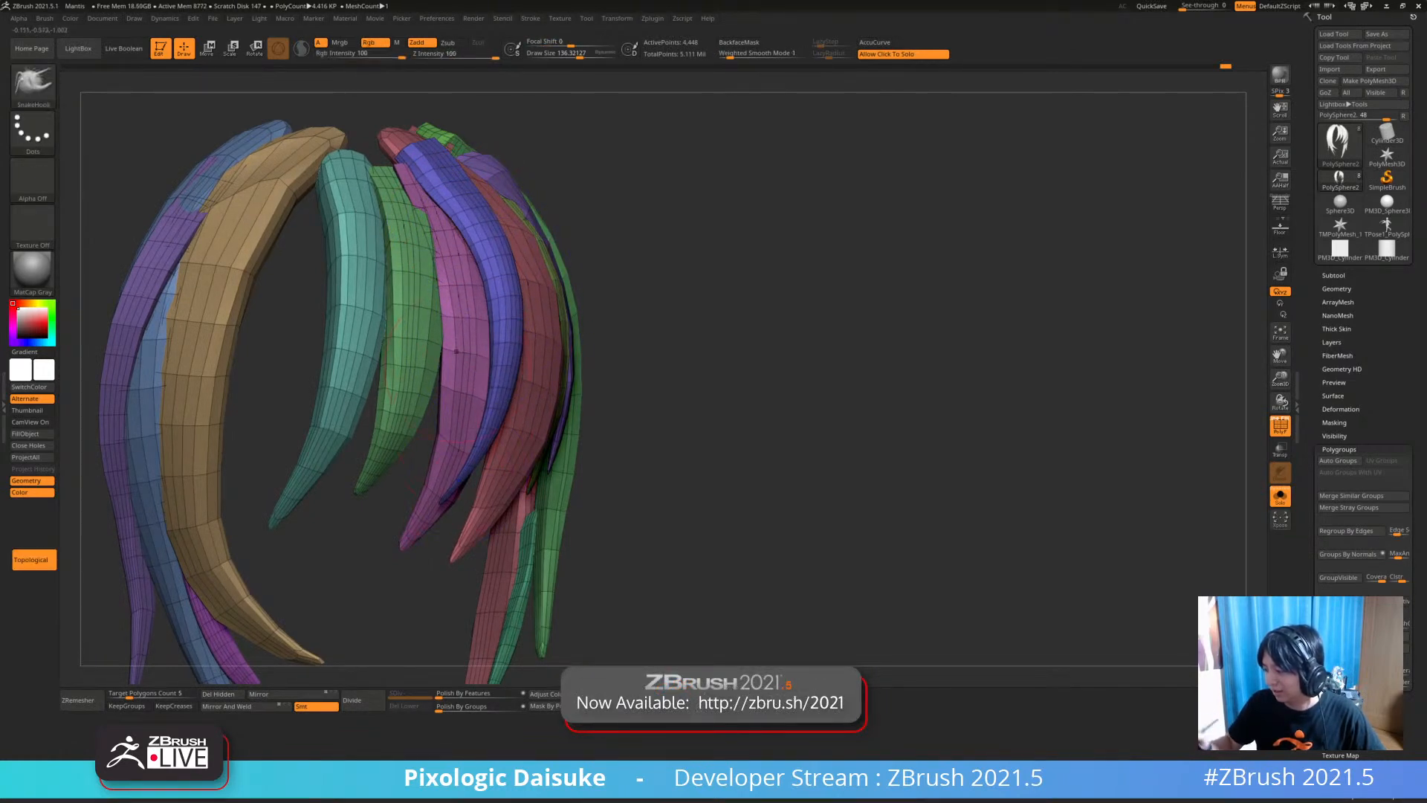
key(ctrl+z)
key(ctrl+z)
key(ctrl+z)
shift+right_drag(557, 441, 483, 412)
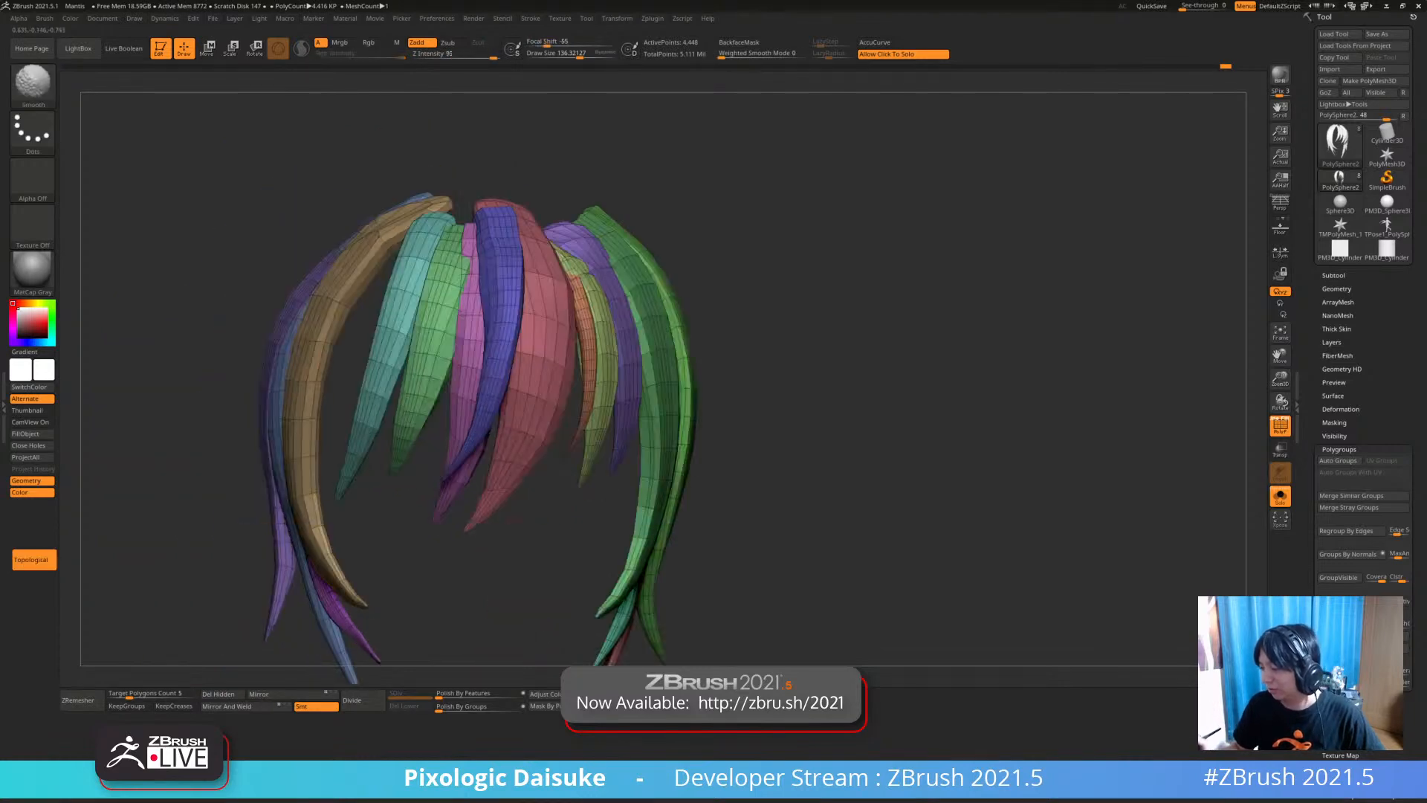
Switch to the DamStandard brush with a draw size of about 82, and subdivide the hair mesh three times
key(b)
key(d)
key(s)
click(573, 55)
mouse_move(513, 297)
ctrl+right_down()
mouse_move(490, 346)
mouse_move(443, 351)
ctrl+right_up()
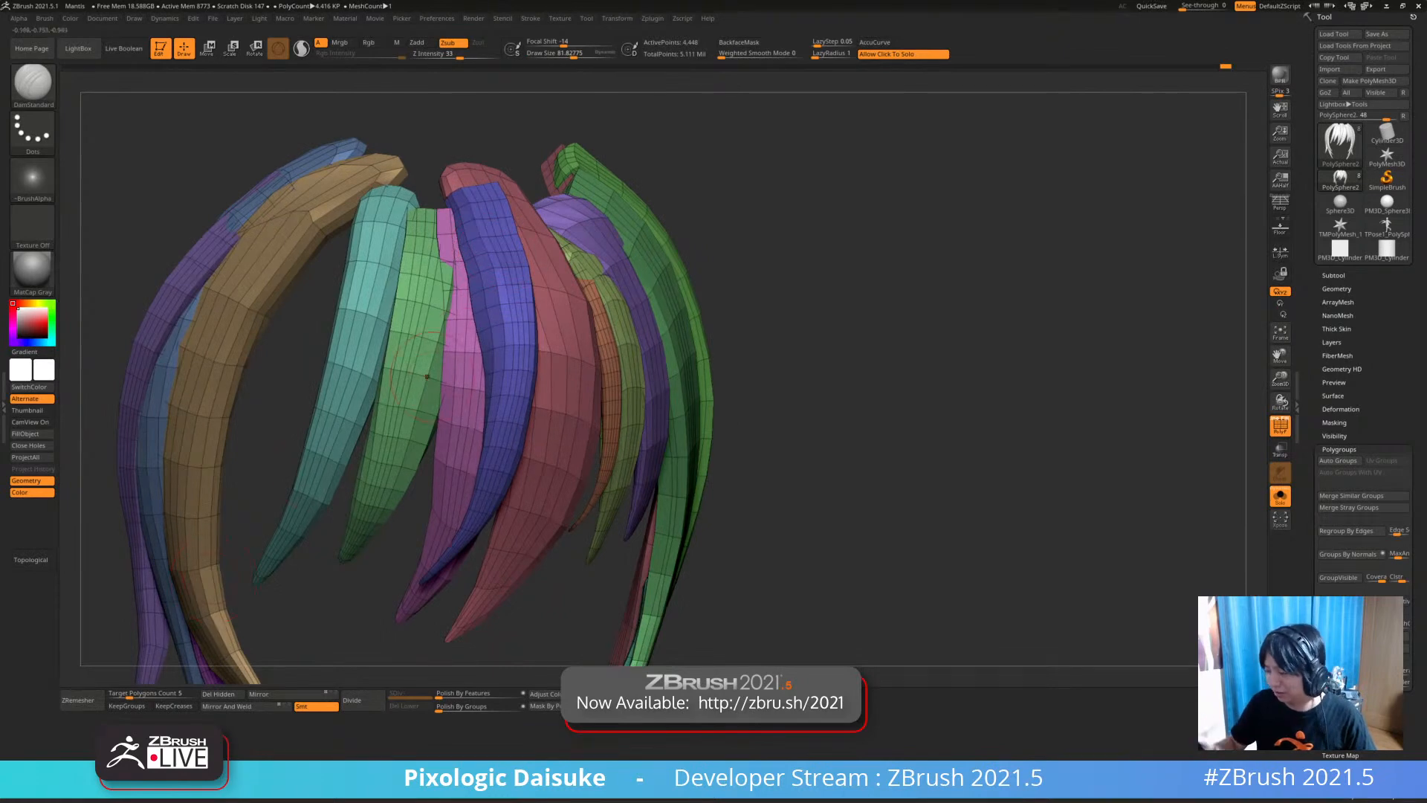
key(ctrl+d)
key(ctrl+d)
key(ctrl+d)
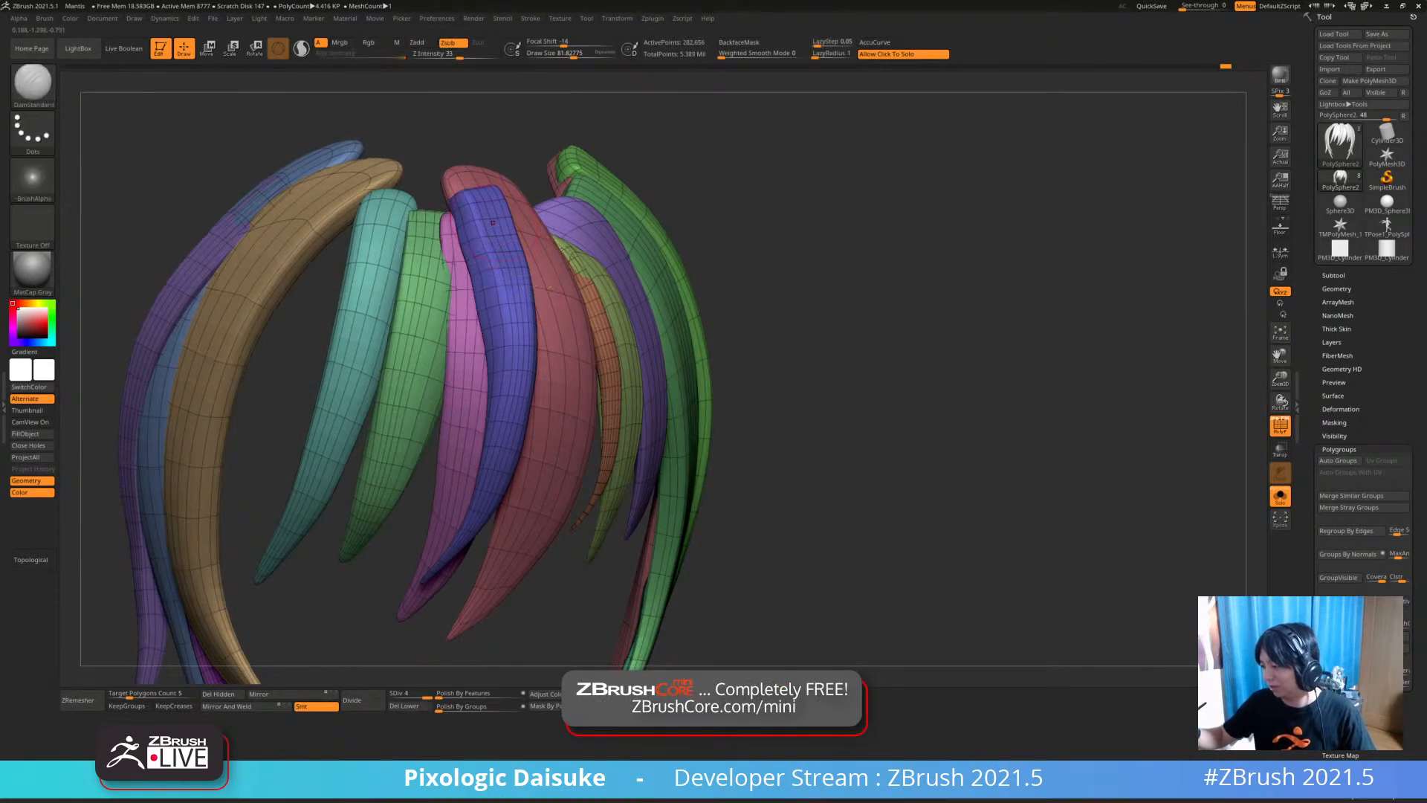
Try carving strand grooves down the blue bang, first within the full hair and again with the bang isolated, undoing each stroke
key(ctrl+z)
drag(483, 224, 457, 541)
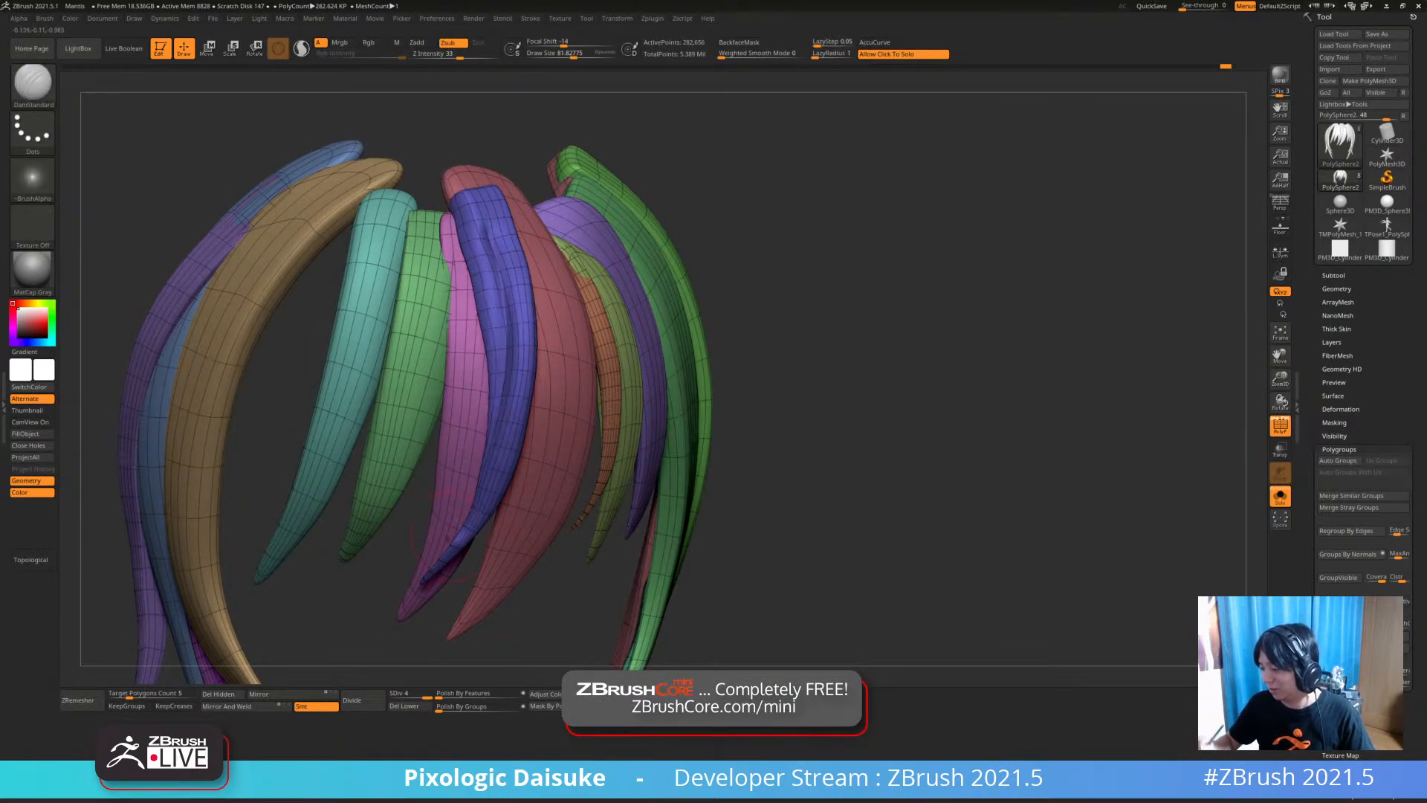
right_drag(476, 520, 530, 489)
key(ctrl+z)
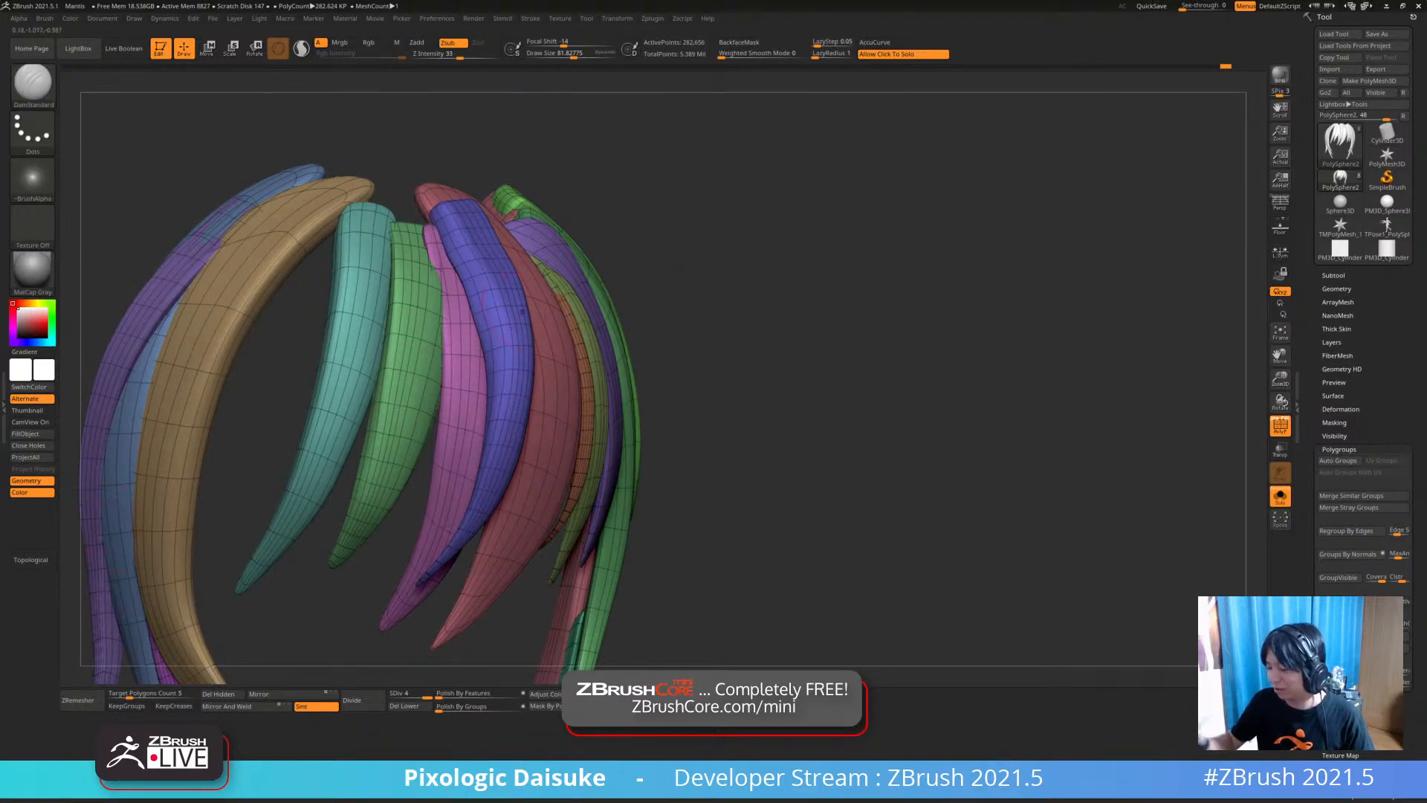
ctrl+shift+click(495, 335)
right_drag(536, 287, 552, 285)
drag(482, 223, 495, 473)
right_drag(496, 474, 476, 453)
key(ctrl+z)
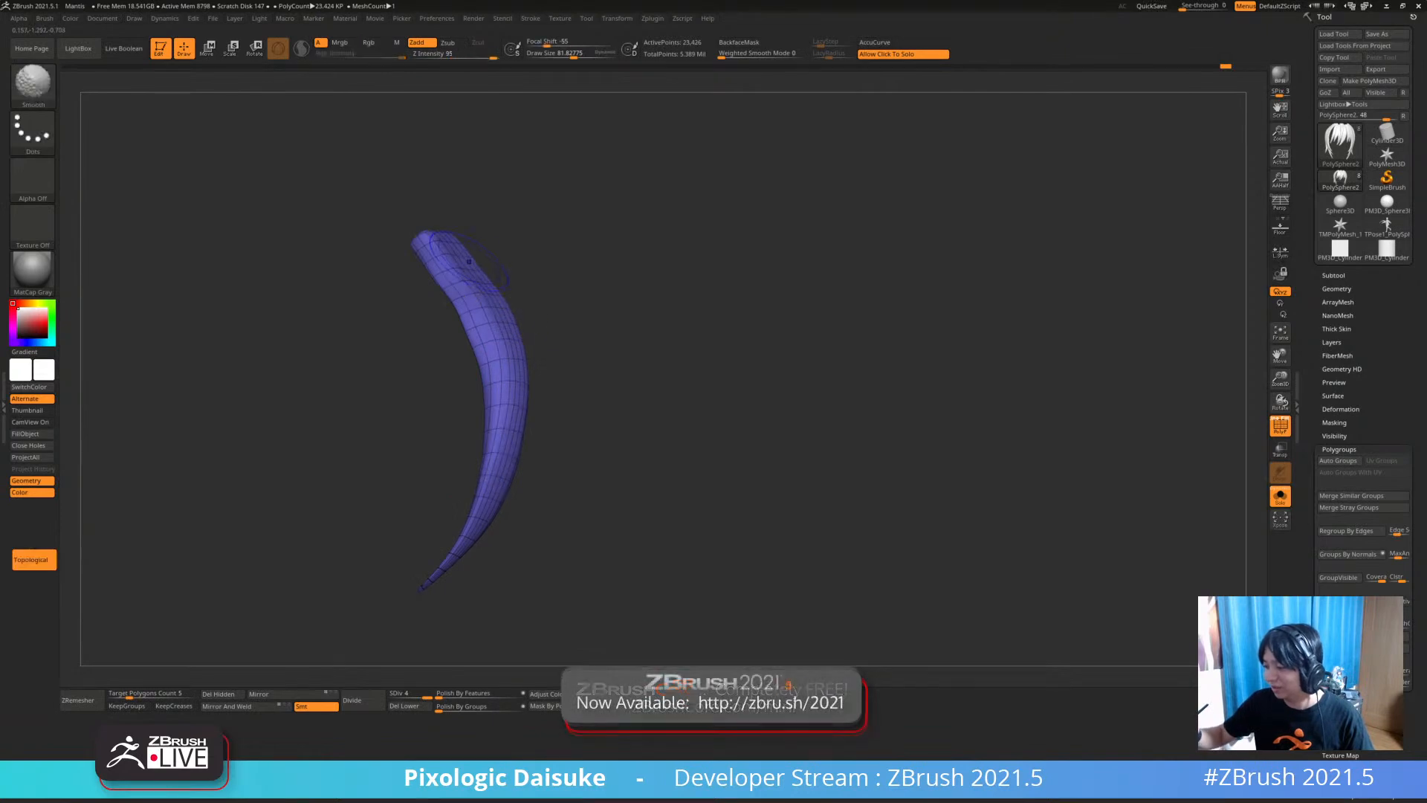
Undo the bang isolation and the hair subdivisions to return to the full low-resolution hair
ctrl+shift+click(597, 310)
right_drag(596, 310, 564, 341)
ctrl+shift+click(482, 356)
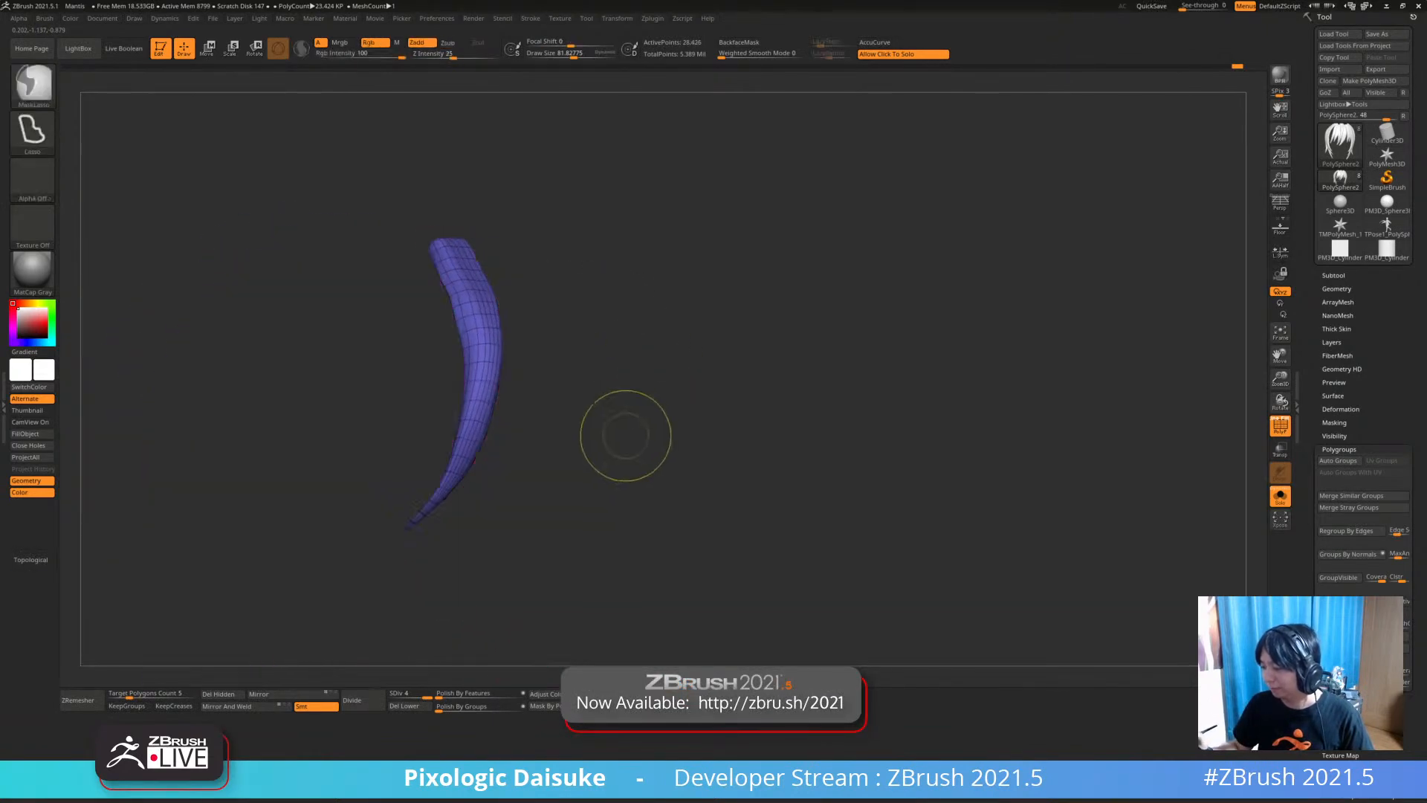
key(ctrl+z)
key(ctrl+z)
key(ctrl+z)
key(ctrl+z)
right_drag(628, 429, 512, 511)
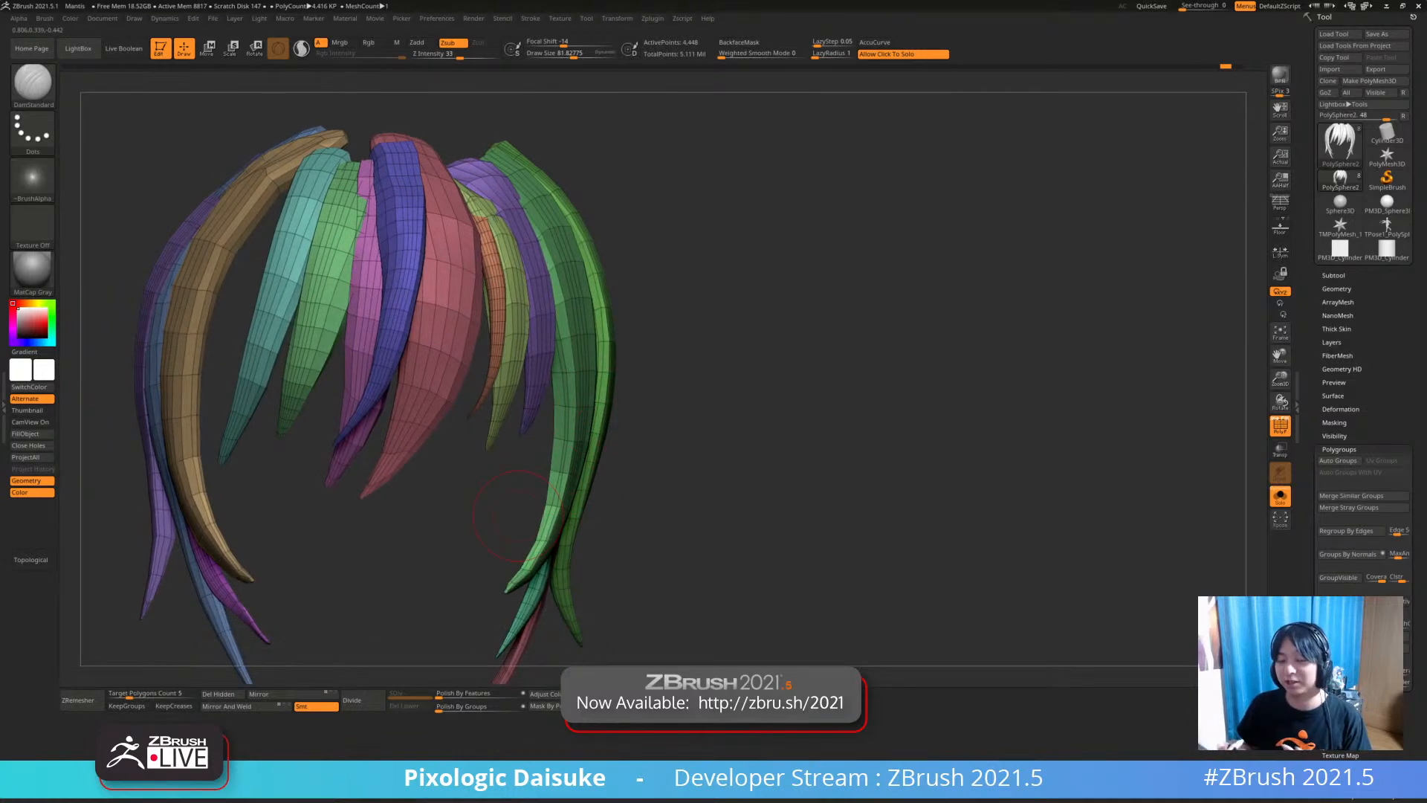
drag(506, 536, 617, 500)
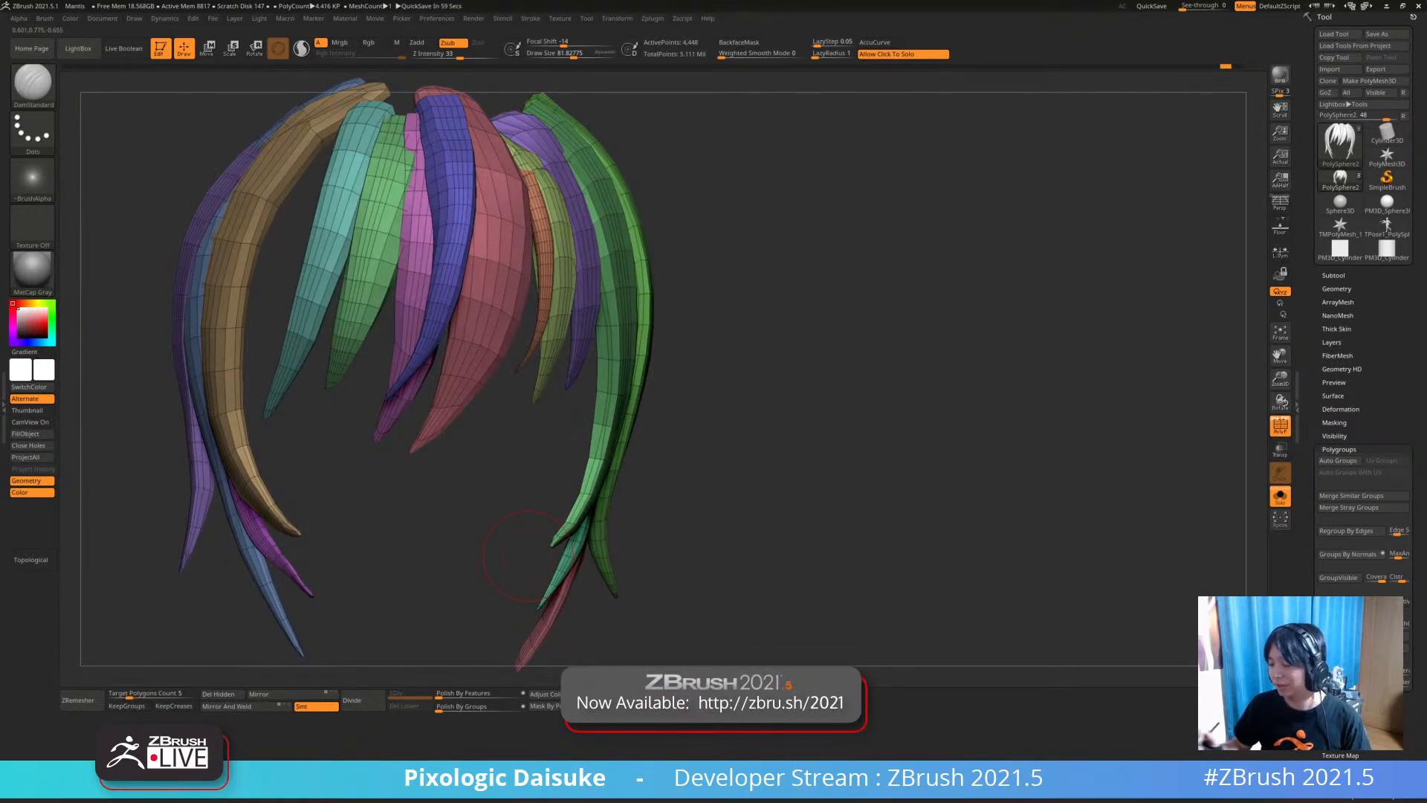
alt+drag(528, 555, 533, 593)
mouse_move(533, 593)
mouse_down()
mouse_move(565, 572)
mouse_move(491, 512)
mouse_move(473, 529)
mouse_move(449, 506)
mouse_move(507, 525)
mouse_move(424, 529)
mouse_move(426, 567)
mouse_move(434, 510)
mouse_up()
mouse_move(482, 163)
alt+right_down()
mouse_move(493, 221)
mouse_move(531, 258)
alt+right_up()
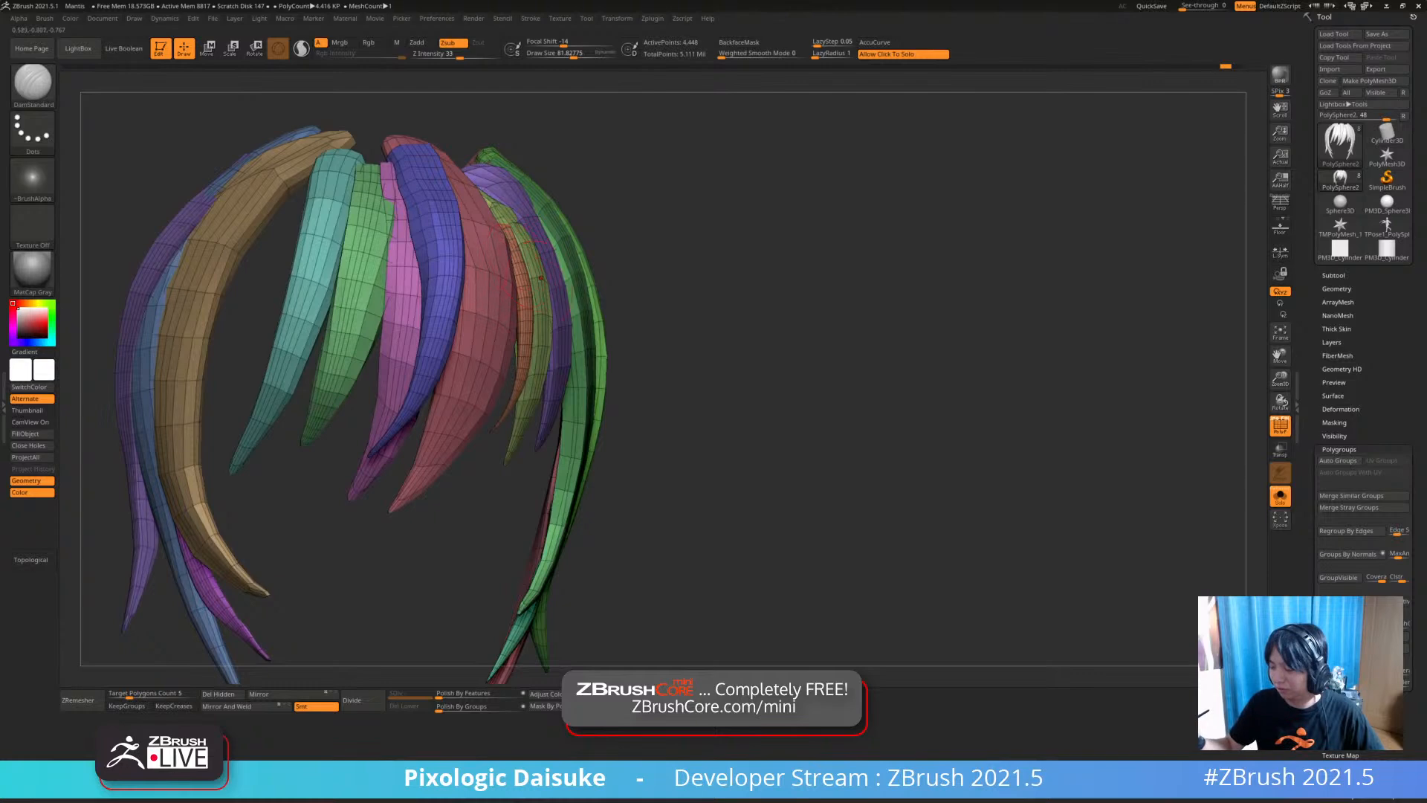
drag(516, 462, 496, 489)
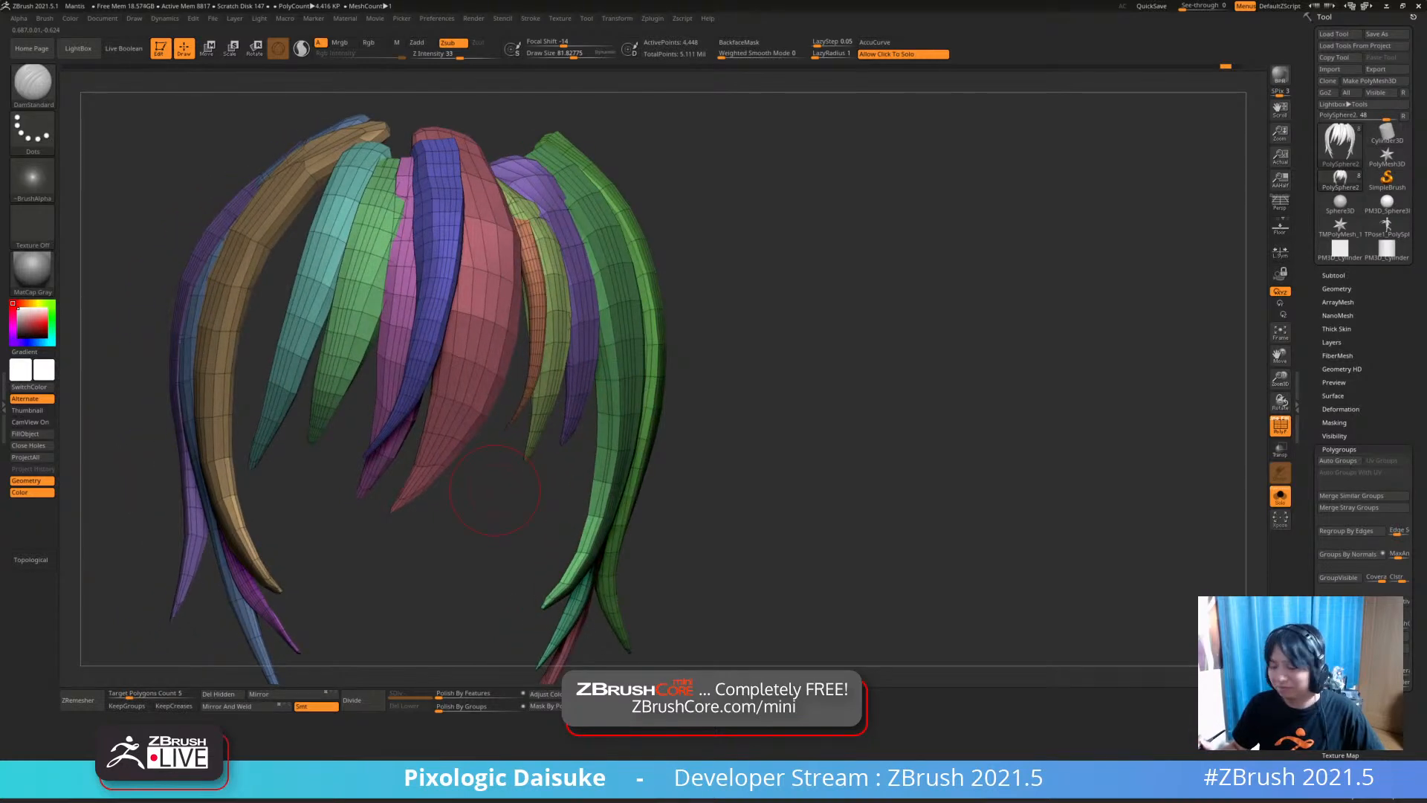
right_drag(529, 219, 564, 223)
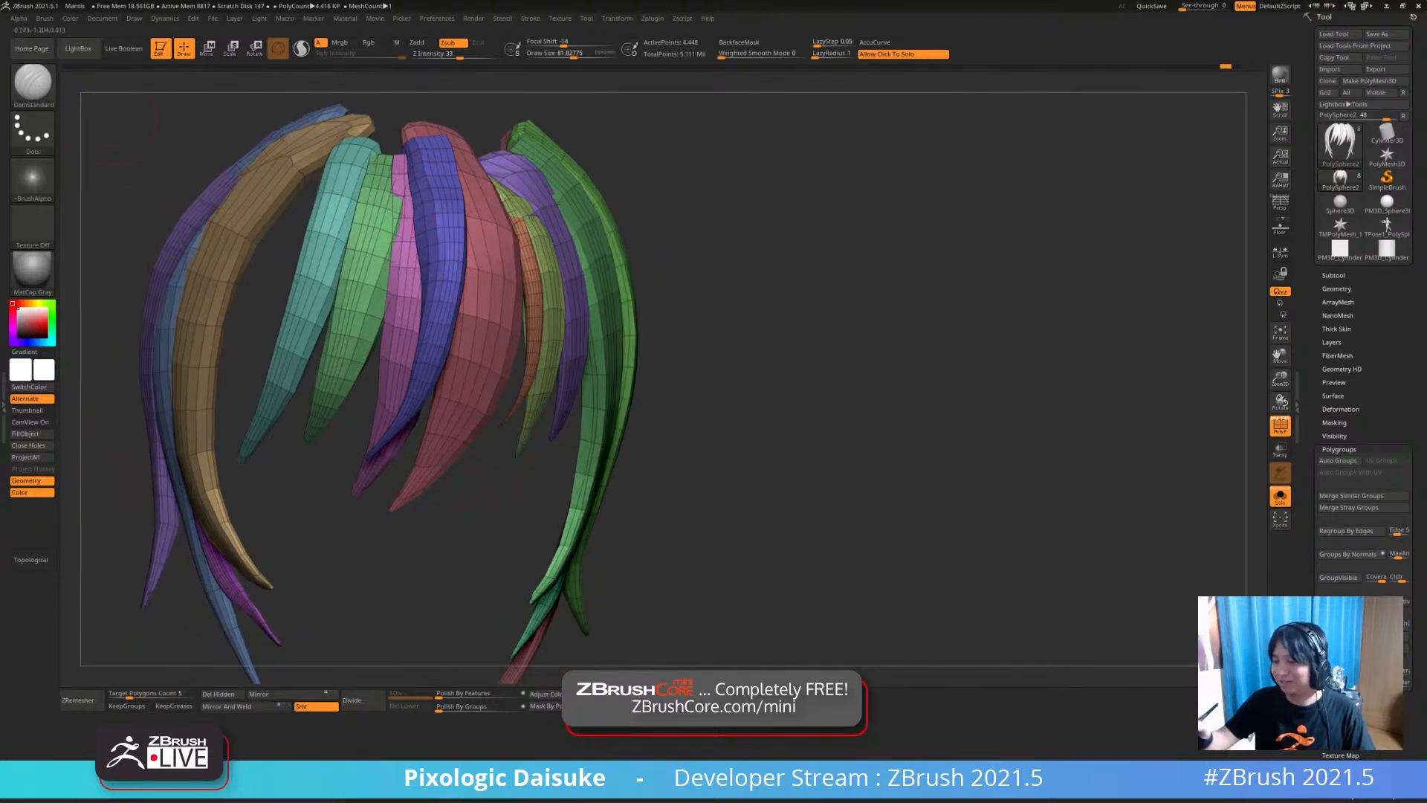
Select the STN_HairSet2 curve brush with a draw size of about 19, and leave Solo mode to show the whole character
click(32, 84)
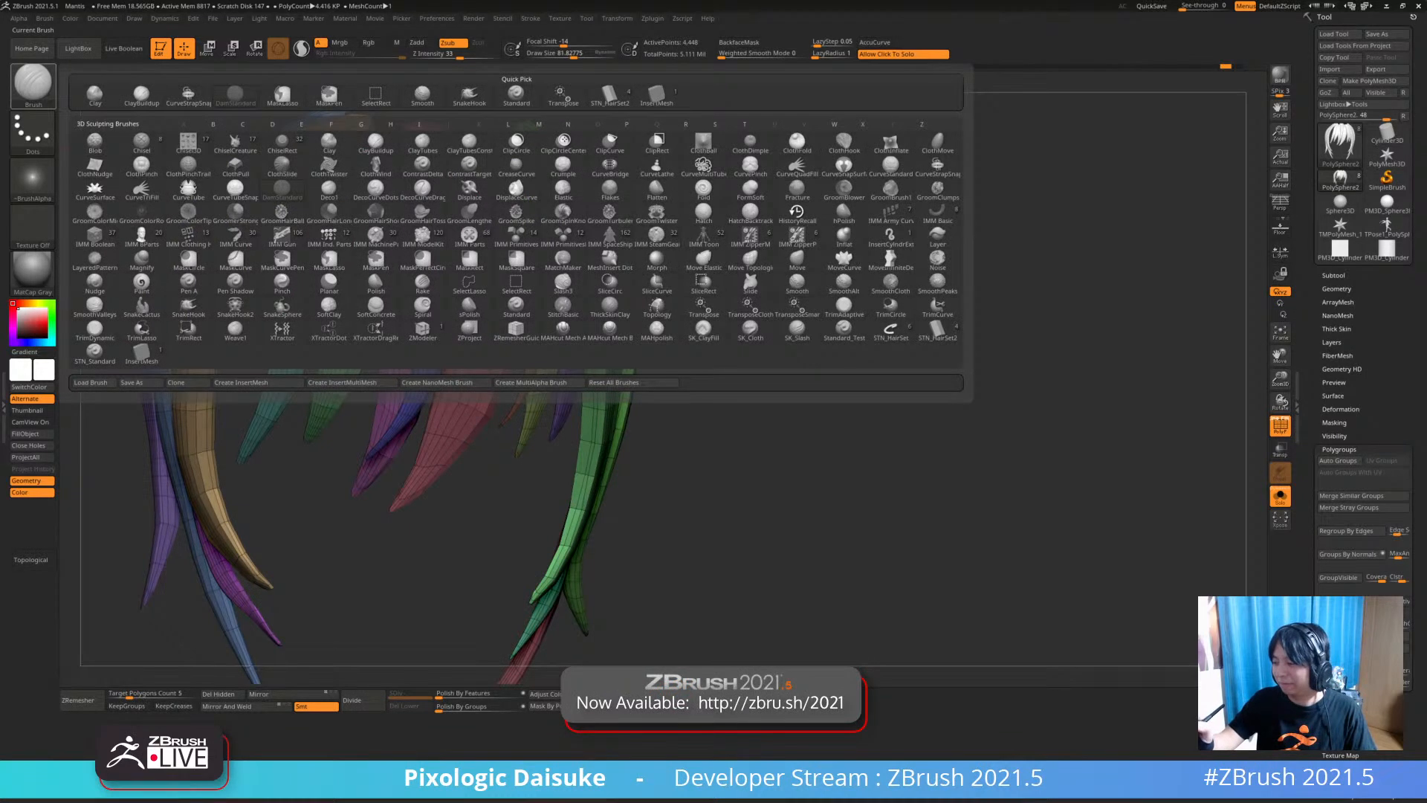
click(609, 95)
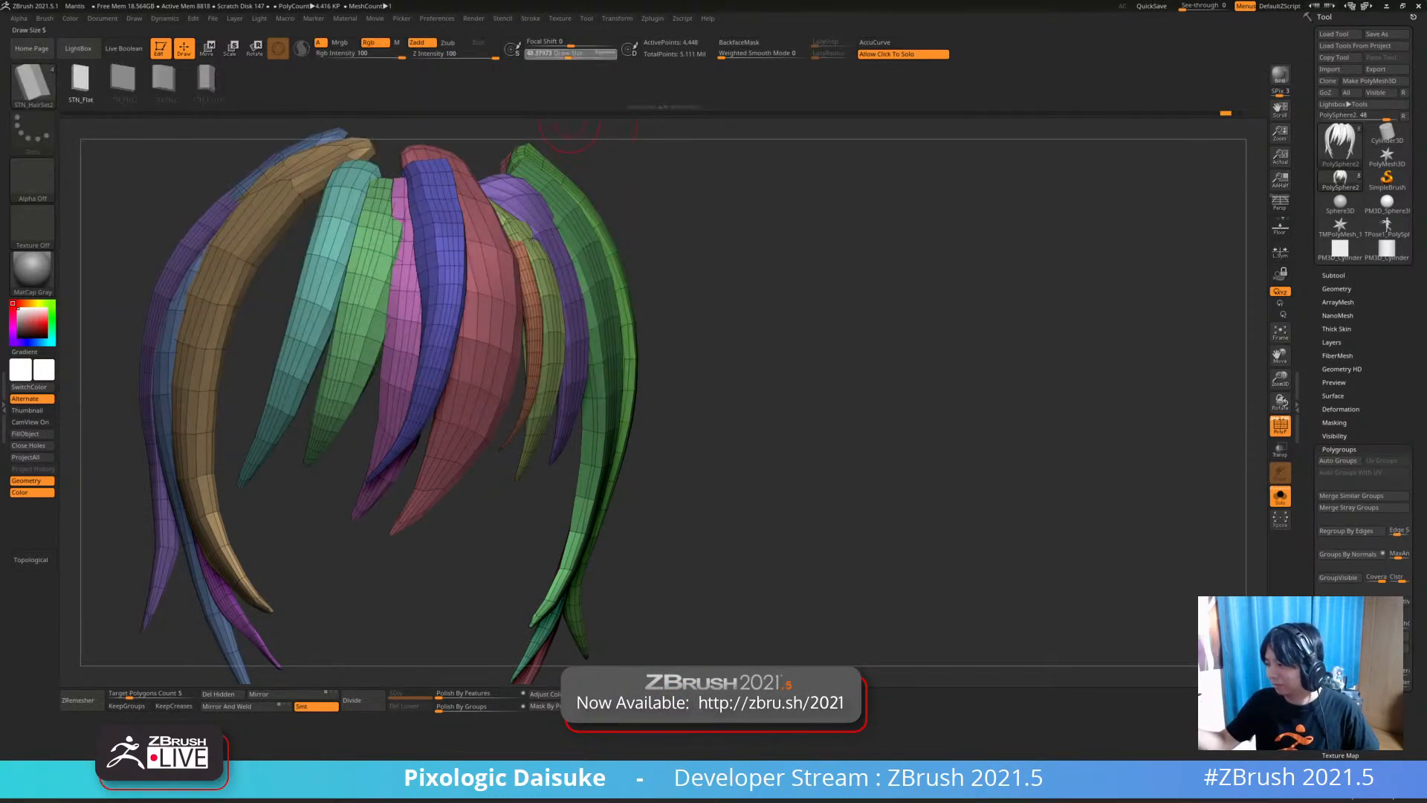
click(701, 350)
ctrl+right_drag(701, 350, 691, 287)
shift+right_drag(669, 446, 654, 460)
alt+right_drag(632, 549, 772, 417)
Try drawing a thin hair strand from below the ear down the side of the neck, undoing the attempts
drag(481, 609, 486, 613)
mouse_move(698, 446)
right_down()
mouse_move(758, 446)
mouse_move(702, 453)
right_up()
drag(474, 628, 469, 623)
key(ctrl+z)
key(ctrl+z)
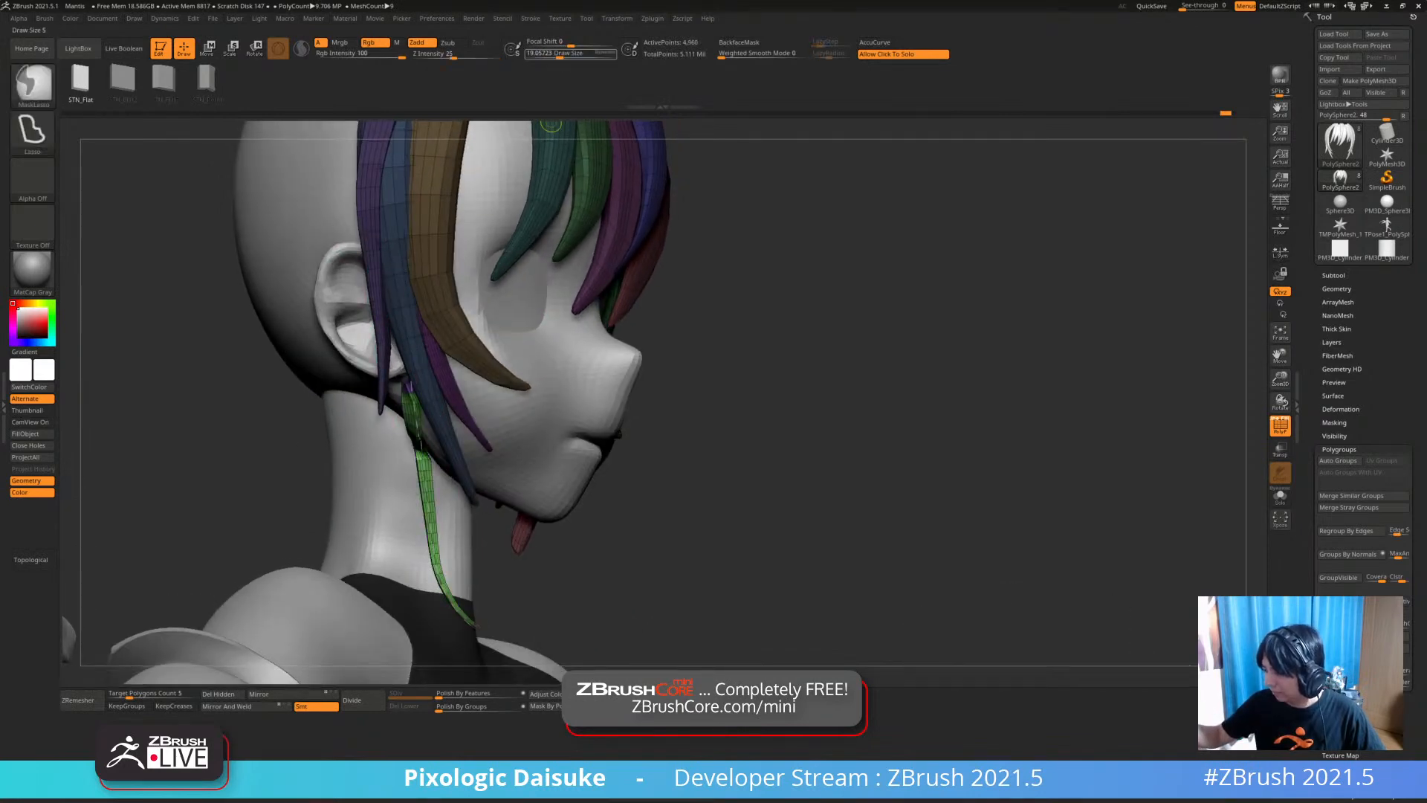
mouse_move(699, 446)
alt+right_down()
mouse_move(671, 368)
mouse_move(698, 356)
alt+right_up()
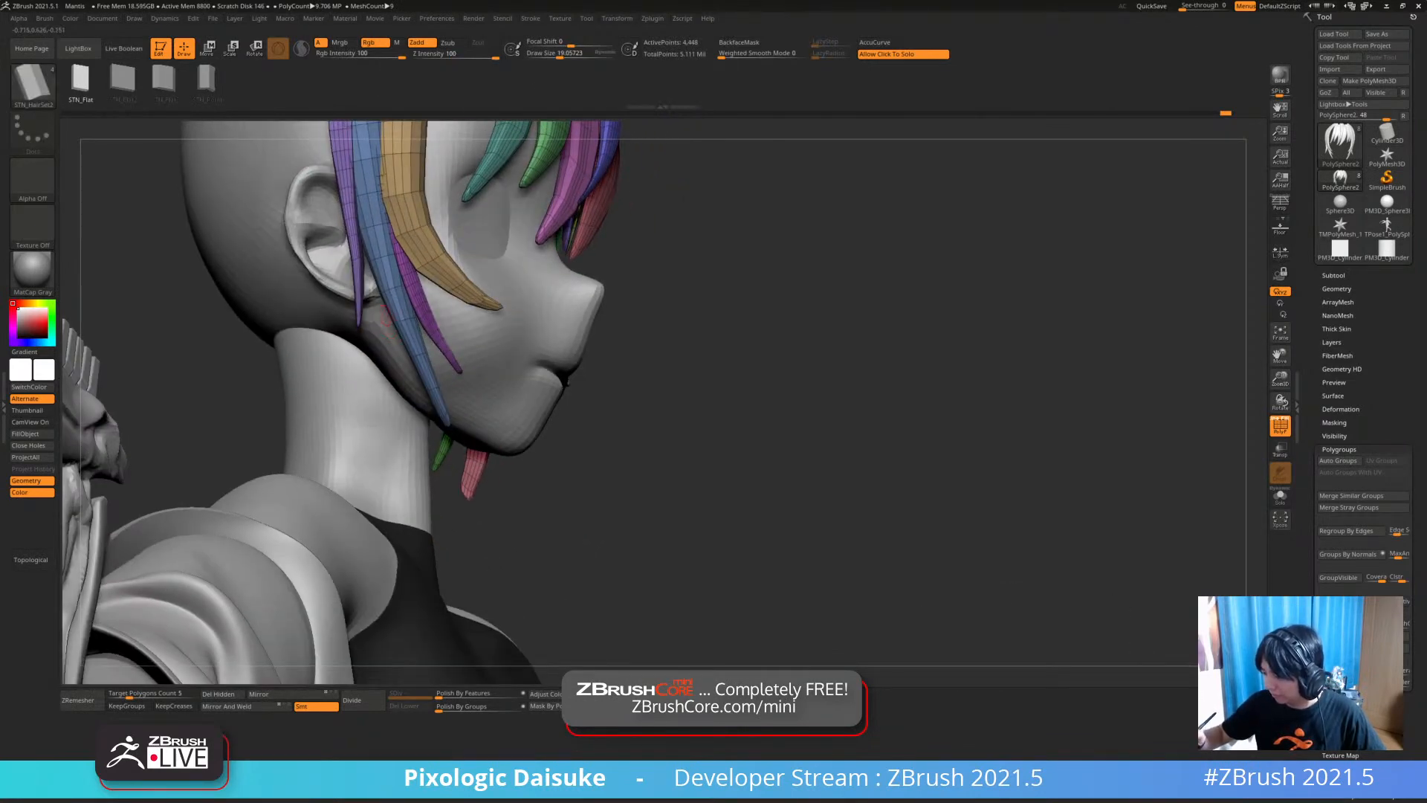
drag(406, 470, 427, 509)
mouse_move(691, 438)
right_down()
mouse_move(632, 440)
mouse_move(697, 438)
right_up()
click(414, 499)
key(ctrl)
key(ctrl+z)
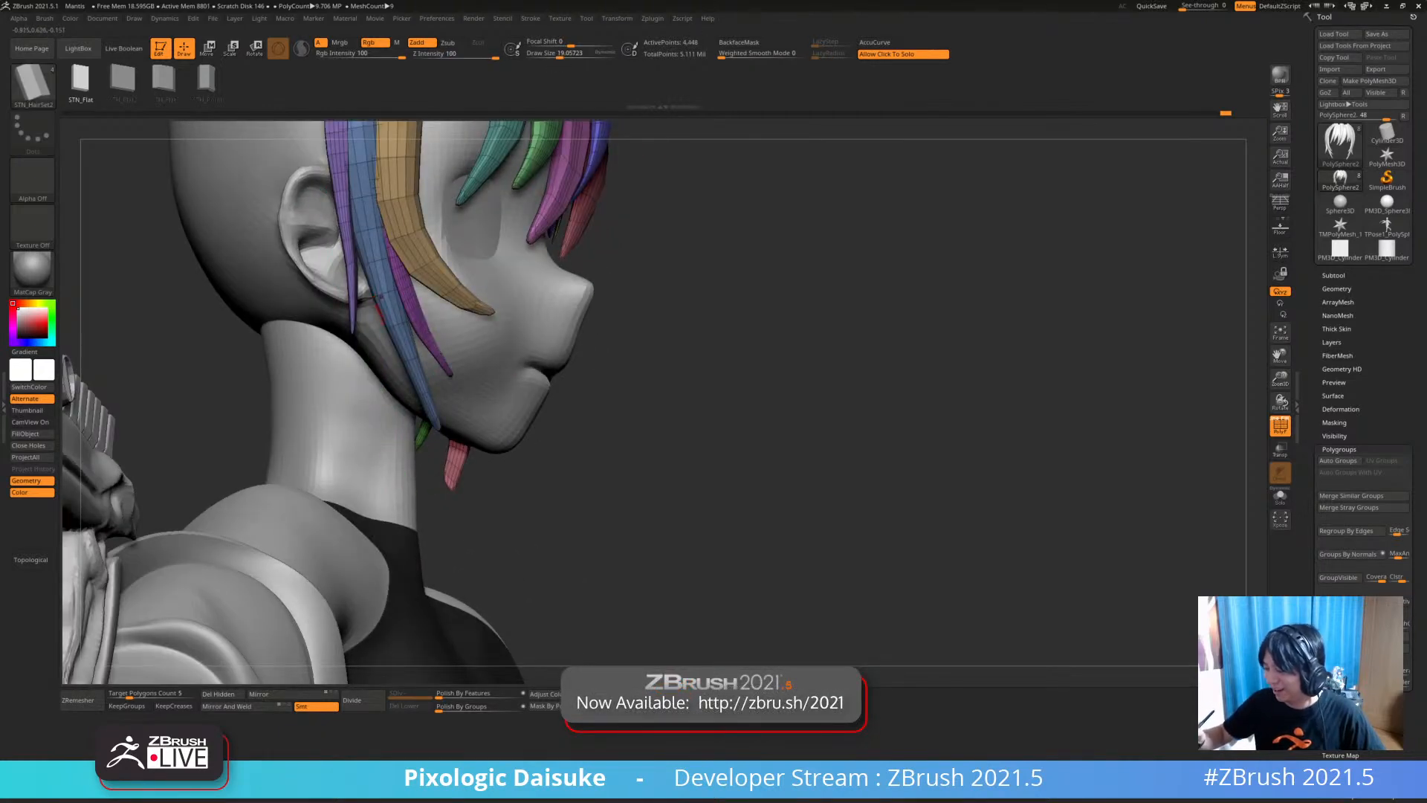
Draw a thin hair strand from behind the blue side strand below the ear down to the collar
drag(375, 411, 396, 519)
mouse_move(691, 438)
right_down()
mouse_move(635, 438)
mouse_move(703, 446)
right_up()
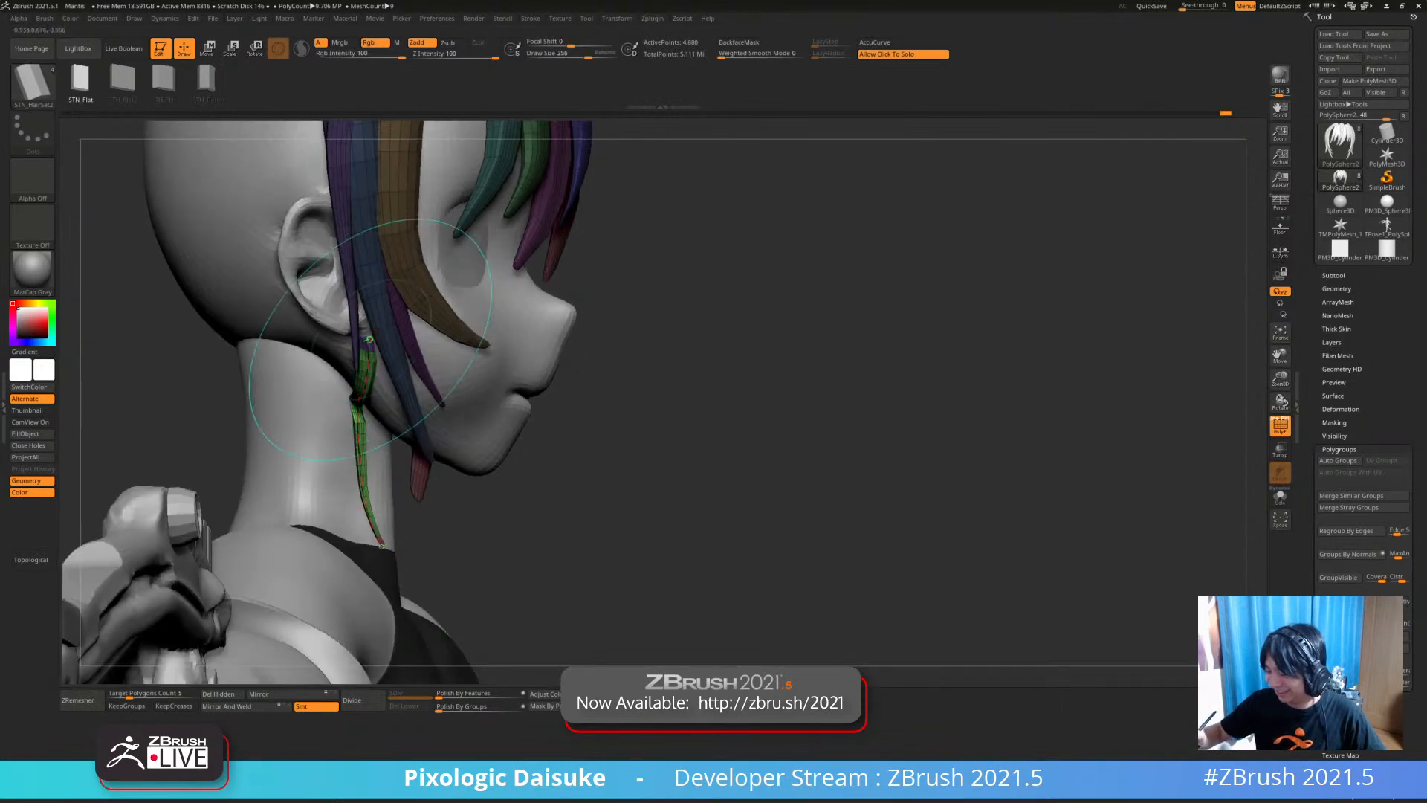
drag(378, 540, 376, 531)
Switch to the SnakeHook brush and smooth the new neck strand on the isolated hair, then show the whole character again
ctrl+right_drag(639, 446, 496, 374)
click(497, 373)
key(b)
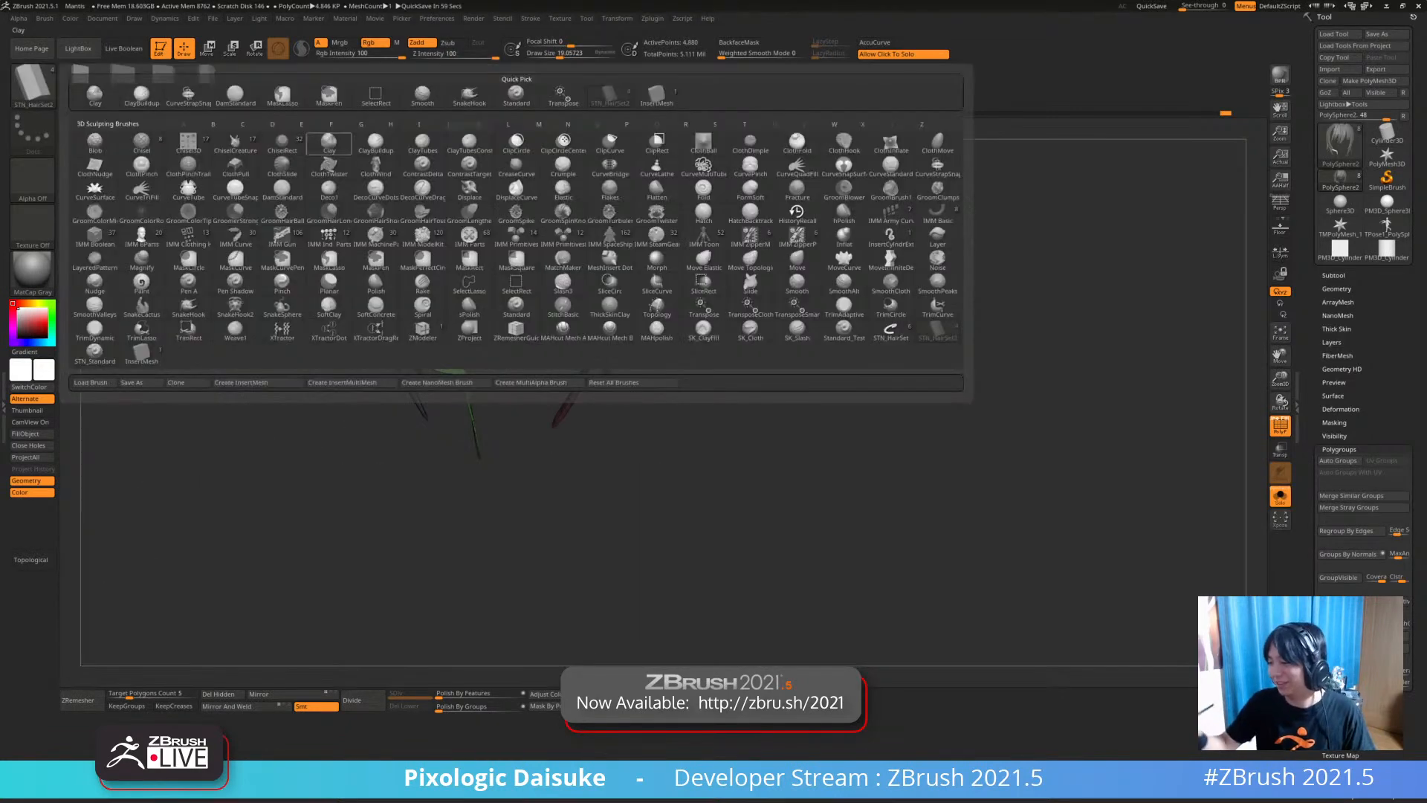
key(s)
key(h)
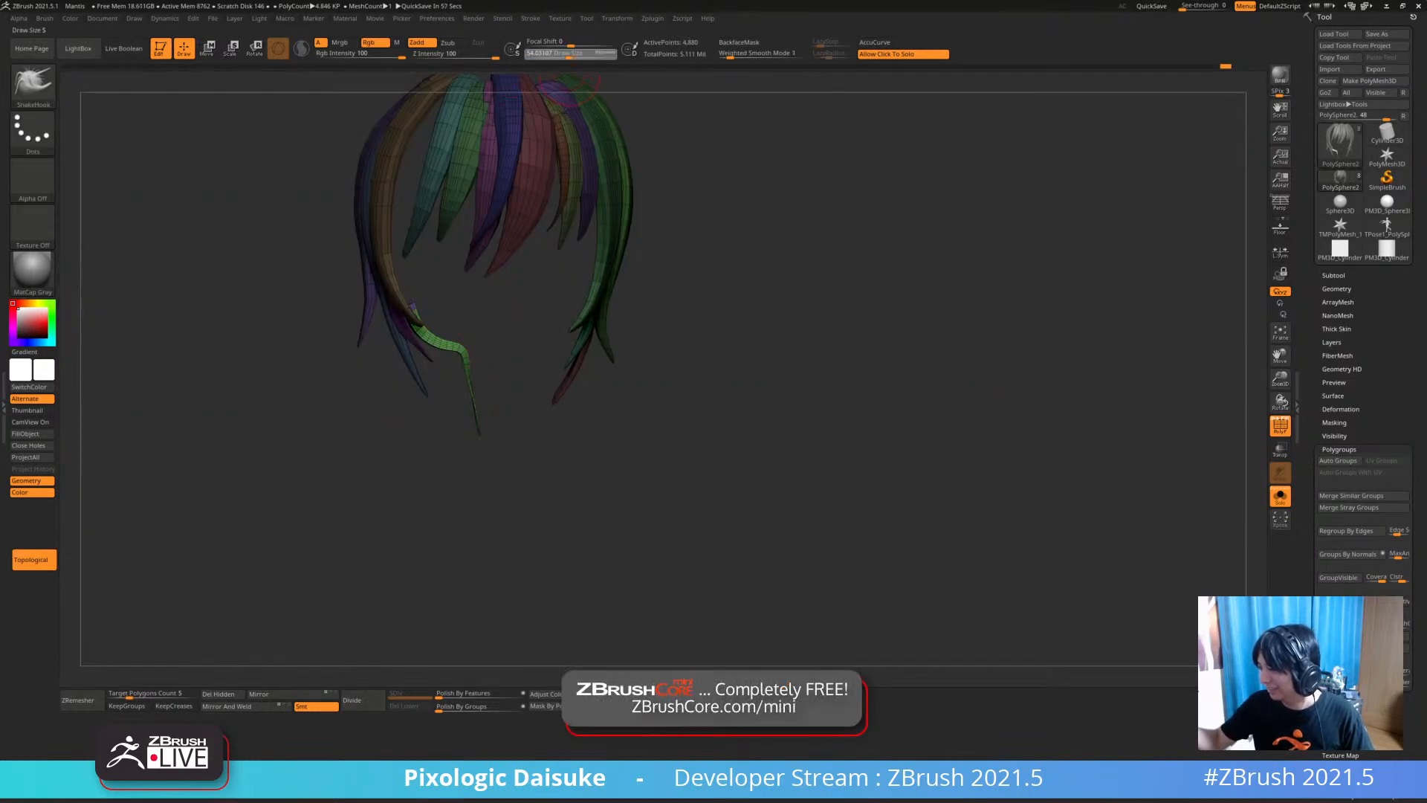
mouse_move(468, 444)
right_down()
mouse_move(513, 372)
mouse_move(440, 364)
mouse_move(429, 427)
right_up()
click(499, 372)
shift+drag(425, 401, 398, 380)
right_drag(348, 267, 297, 187)
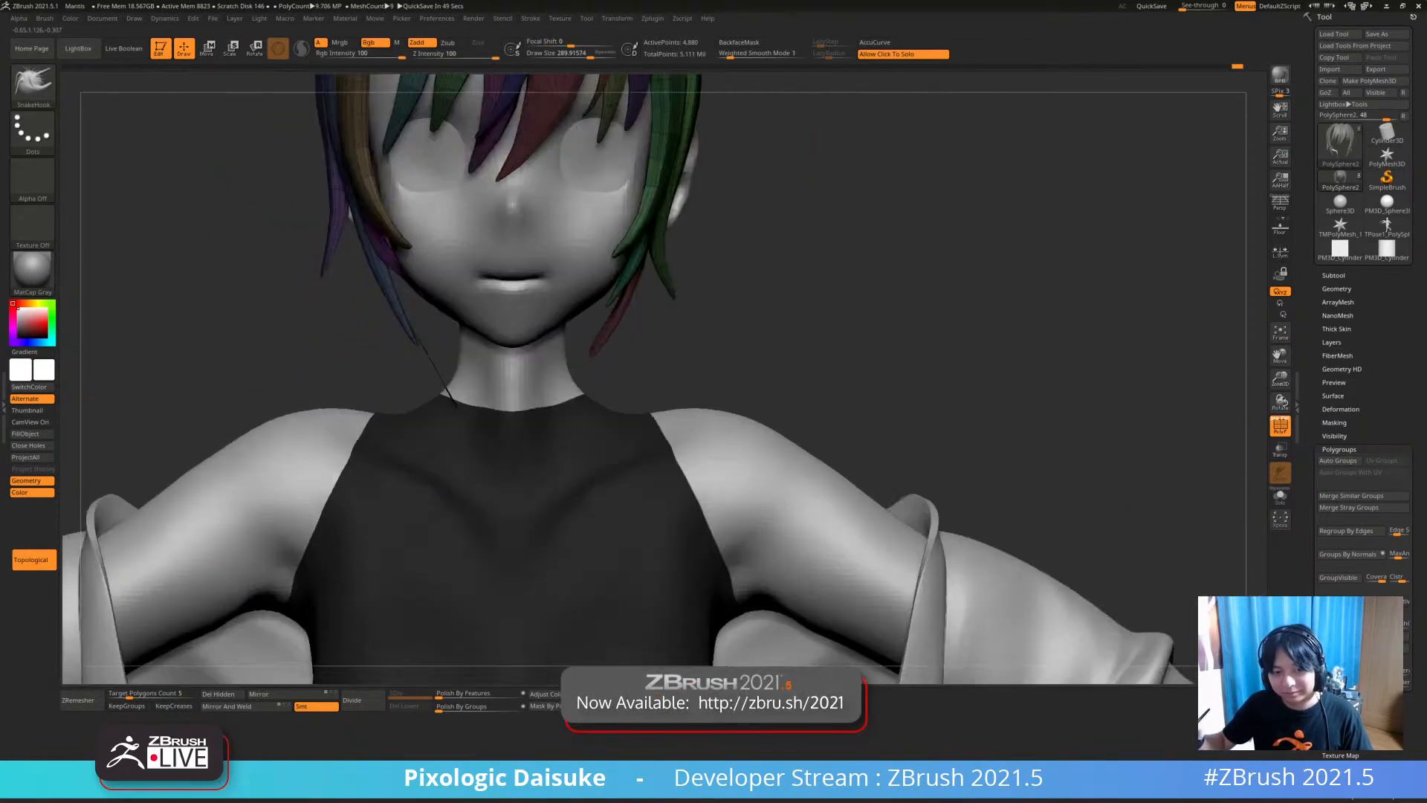
Reshape the new neck strand with SnakeHook from front and side, ending with BackfaceMask turned off
alt+right_drag(470, 469, 472, 442)
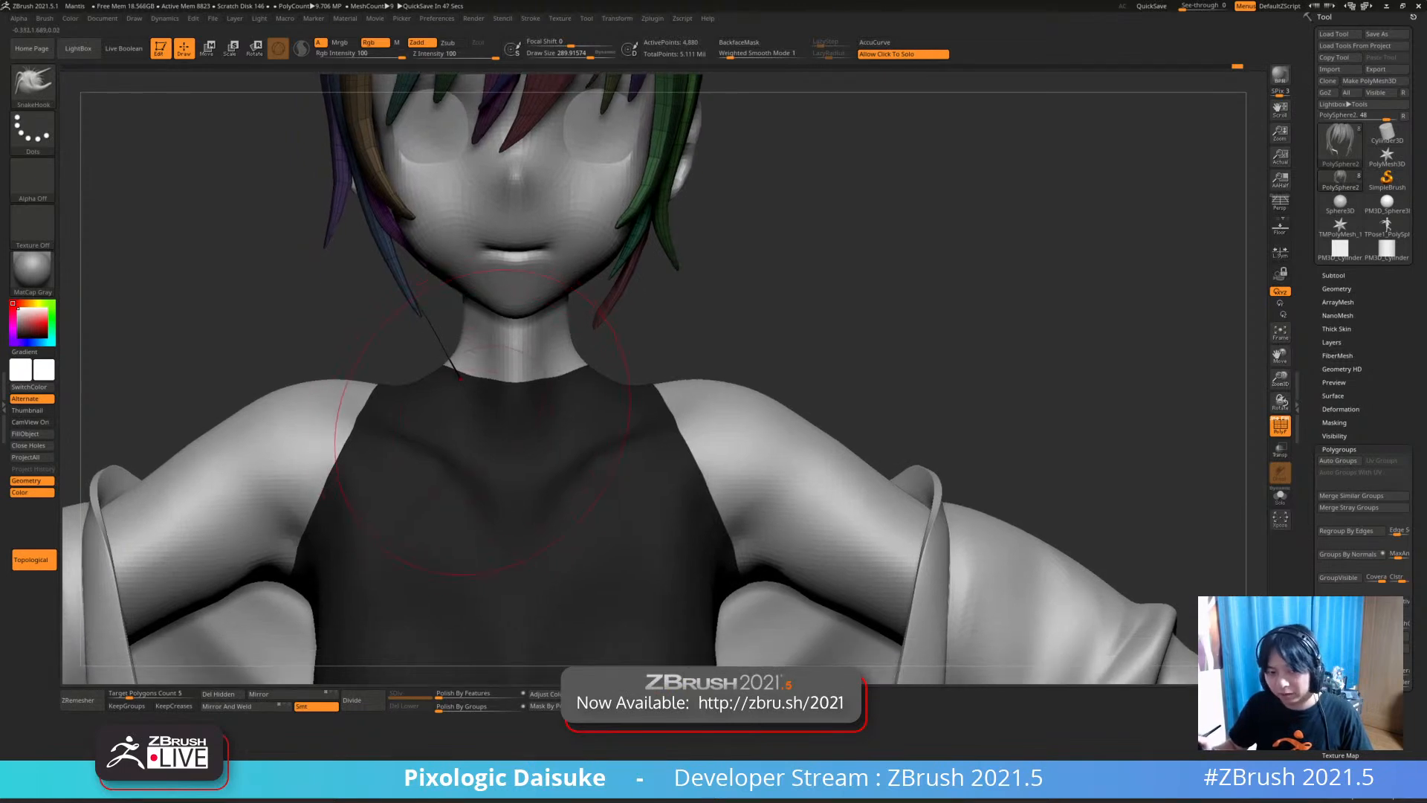
alt+right_drag(455, 375, 412, 444)
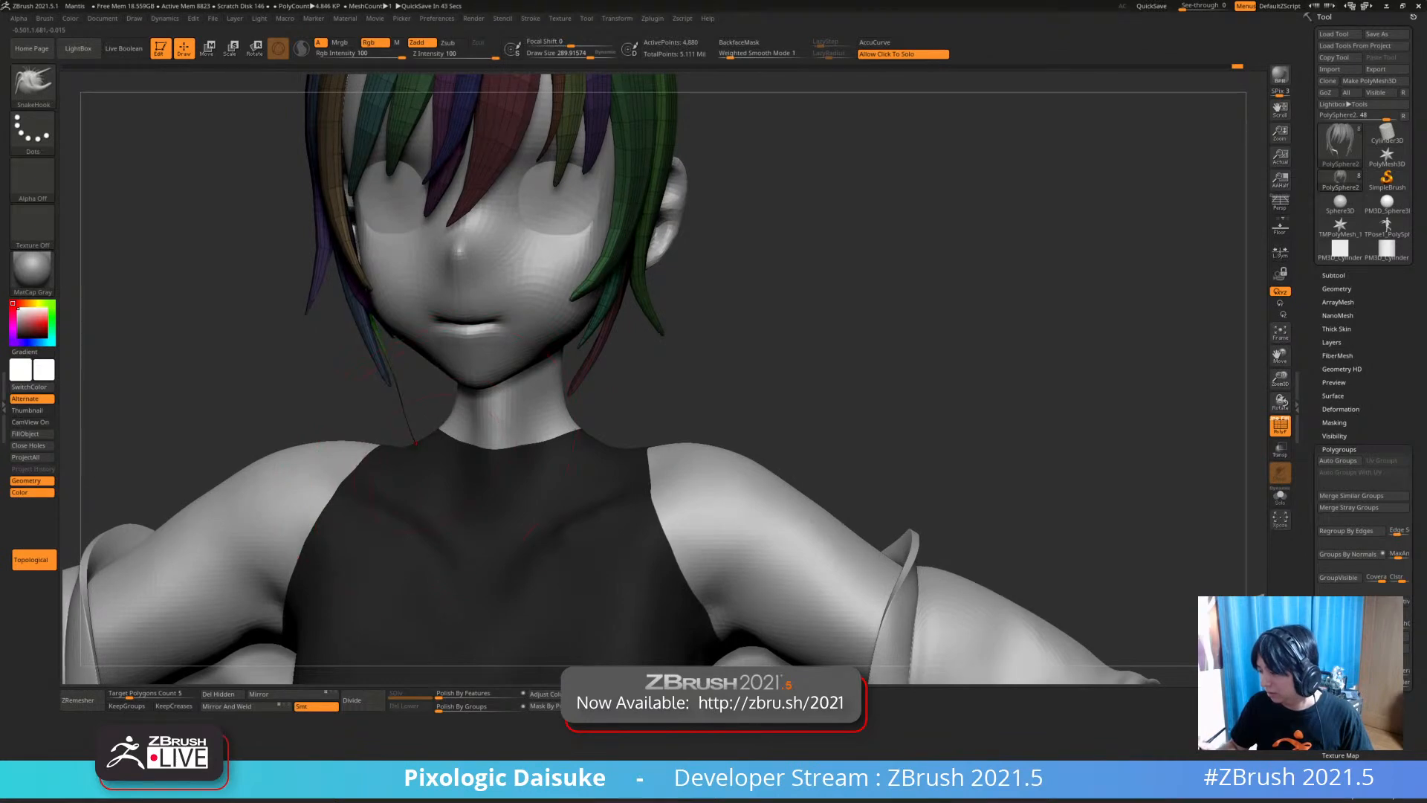
right_drag(438, 501, 512, 413)
mouse_move(393, 371)
ctrl+right_down()
mouse_move(382, 377)
mouse_move(383, 316)
mouse_move(491, 320)
ctrl+right_up()
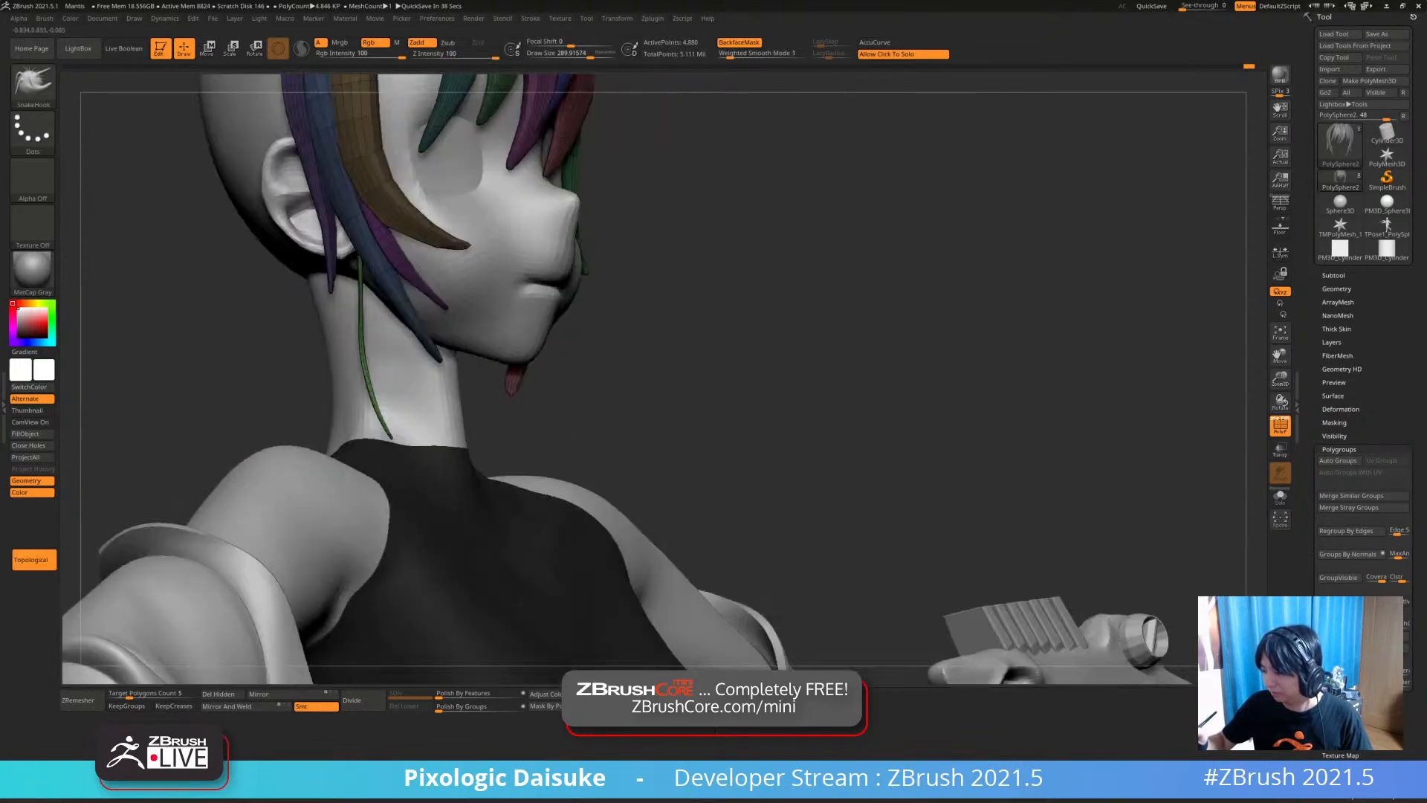
right_drag(316, 321, 332, 320)
right_drag(539, 360, 387, 371)
click(739, 42)
ctrl+right_drag(328, 233, 276, 316)
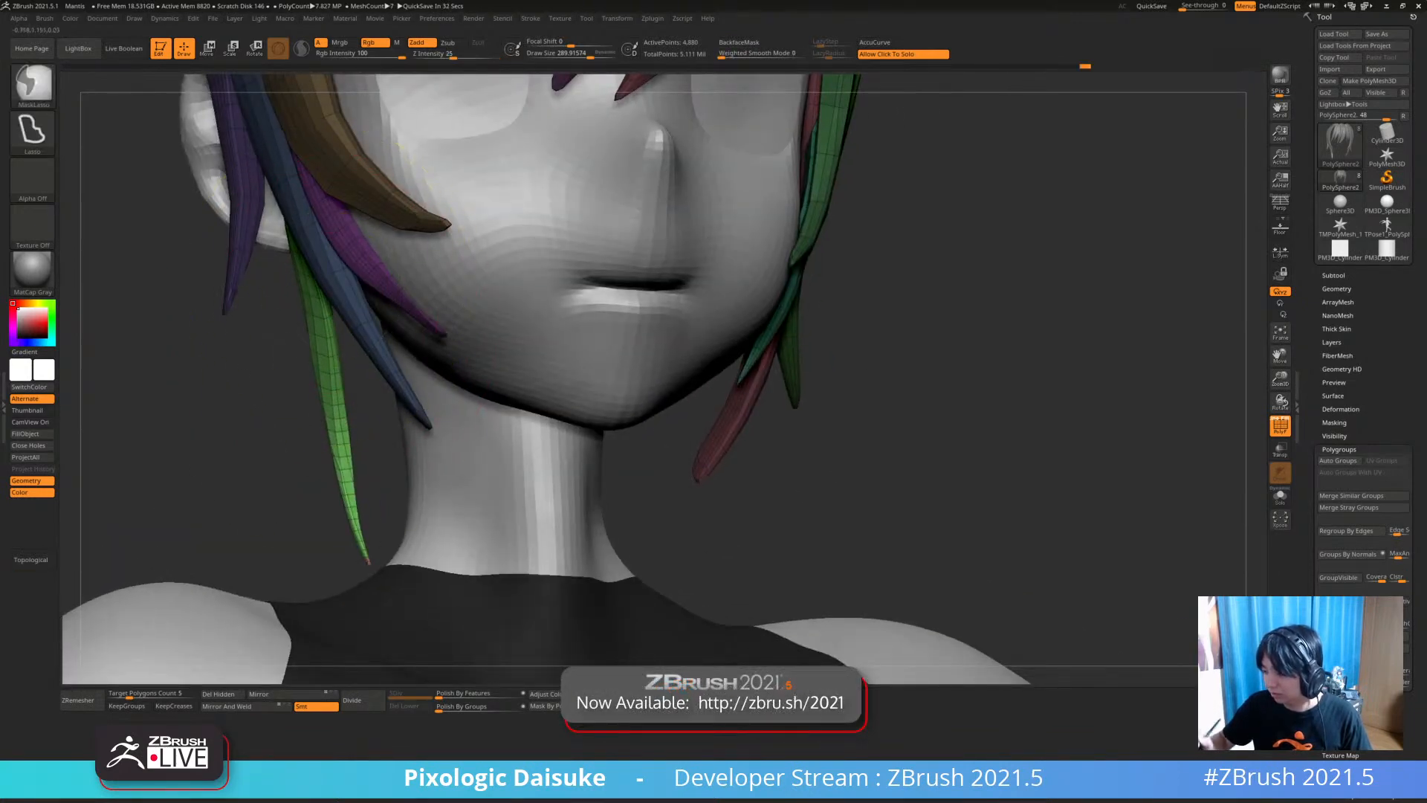
ctrl+right_drag(339, 354, 297, 287)
right_drag(223, 416, 343, 462)
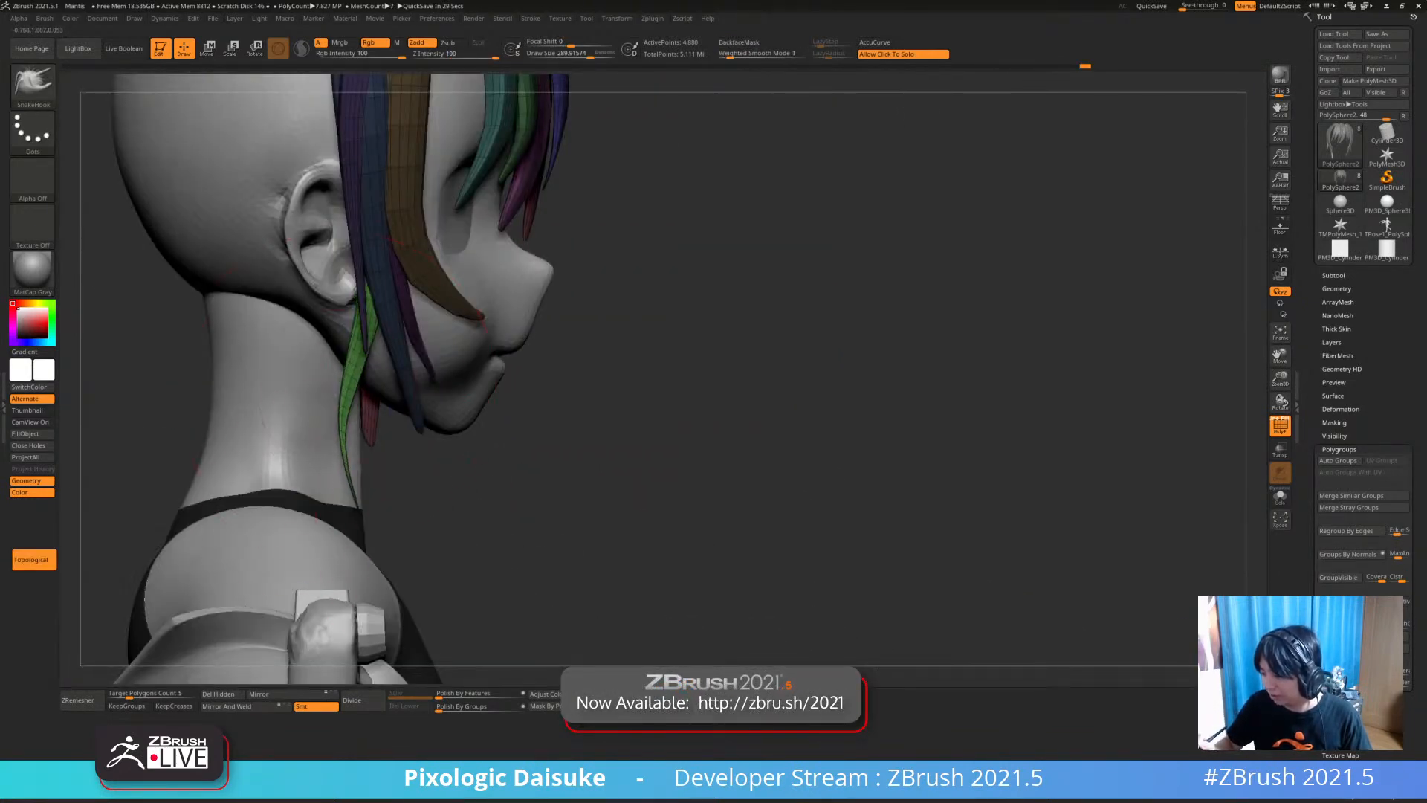
Select the head mesh, try tilting it about the chin with the Rotate gizmo, and undo the rotation
ctrl+right_drag(353, 408, 136, 320)
alt+click(334, 275)
mouse_move(136, 319)
right_down()
mouse_move(215, 320)
mouse_move(93, 320)
mouse_move(136, 320)
right_up()
alt+right_drag(136, 319, 148, 276)
click(255, 49)
alt+right_drag(531, 285, 543, 313)
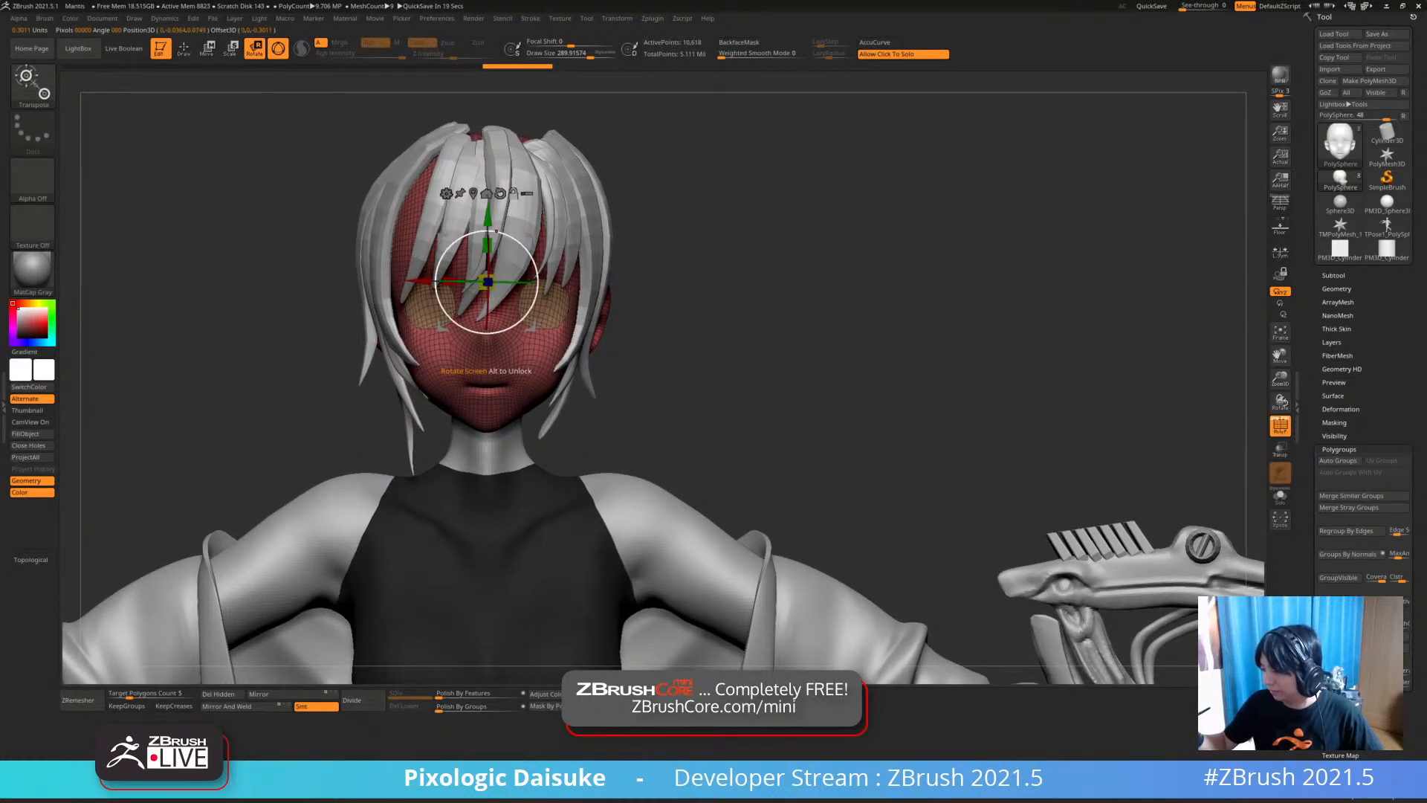
mouse_move(483, 409)
mouse_down()
mouse_move(462, 401)
mouse_move(484, 410)
mouse_up()
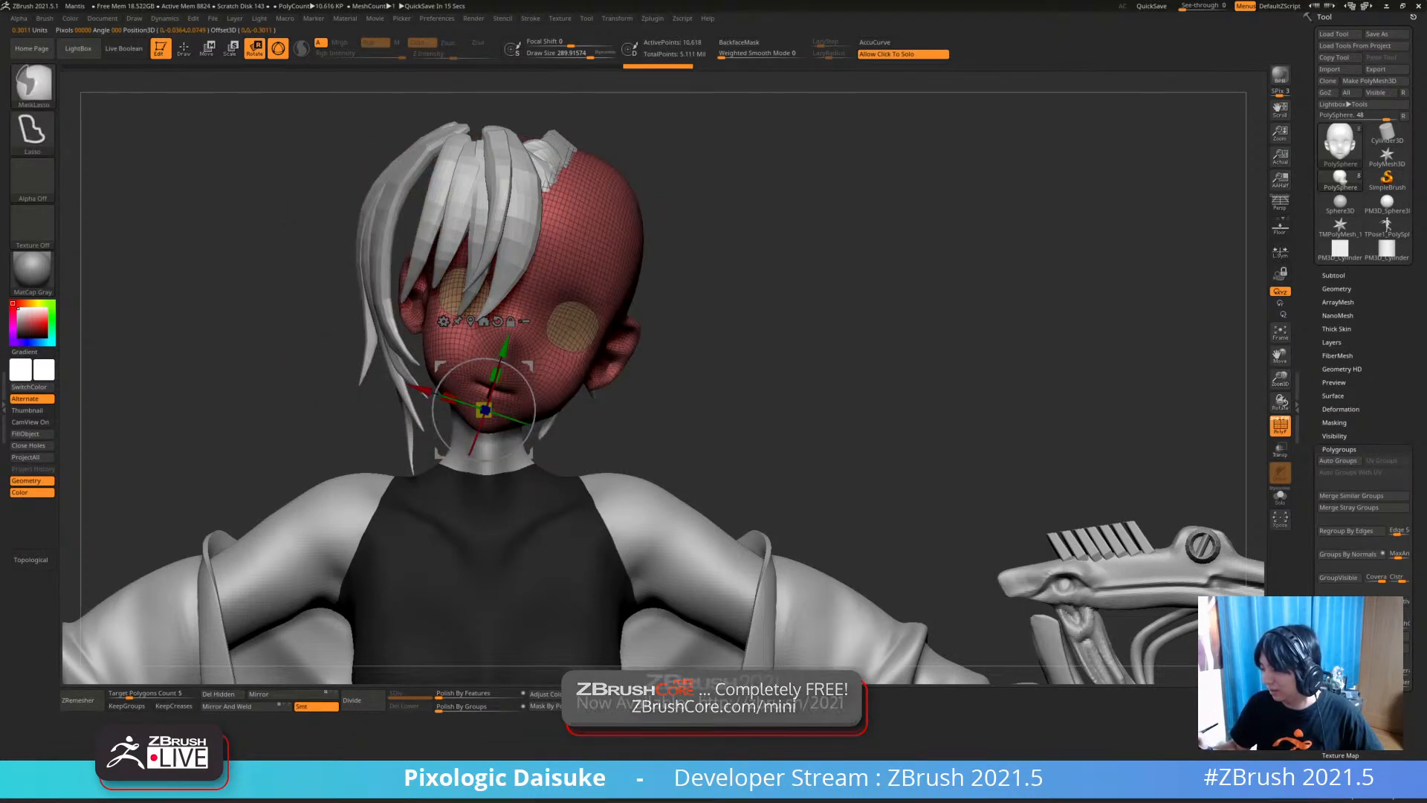
key(ctrl+z)
Try masking the head by polygroup with the gizmo on the eye areas, and undo the masking
alt+right_drag(527, 321, 560, 193)
alt+right_drag(522, 255, 524, 393)
alt+right_drag(541, 221, 529, 346)
ctrl+click(529, 292)
ctrl+right_drag(528, 293, 527, 256)
right_drag(527, 256, 446, 262)
ctrl+drag(446, 262, 427, 282)
right_drag(428, 282, 521, 279)
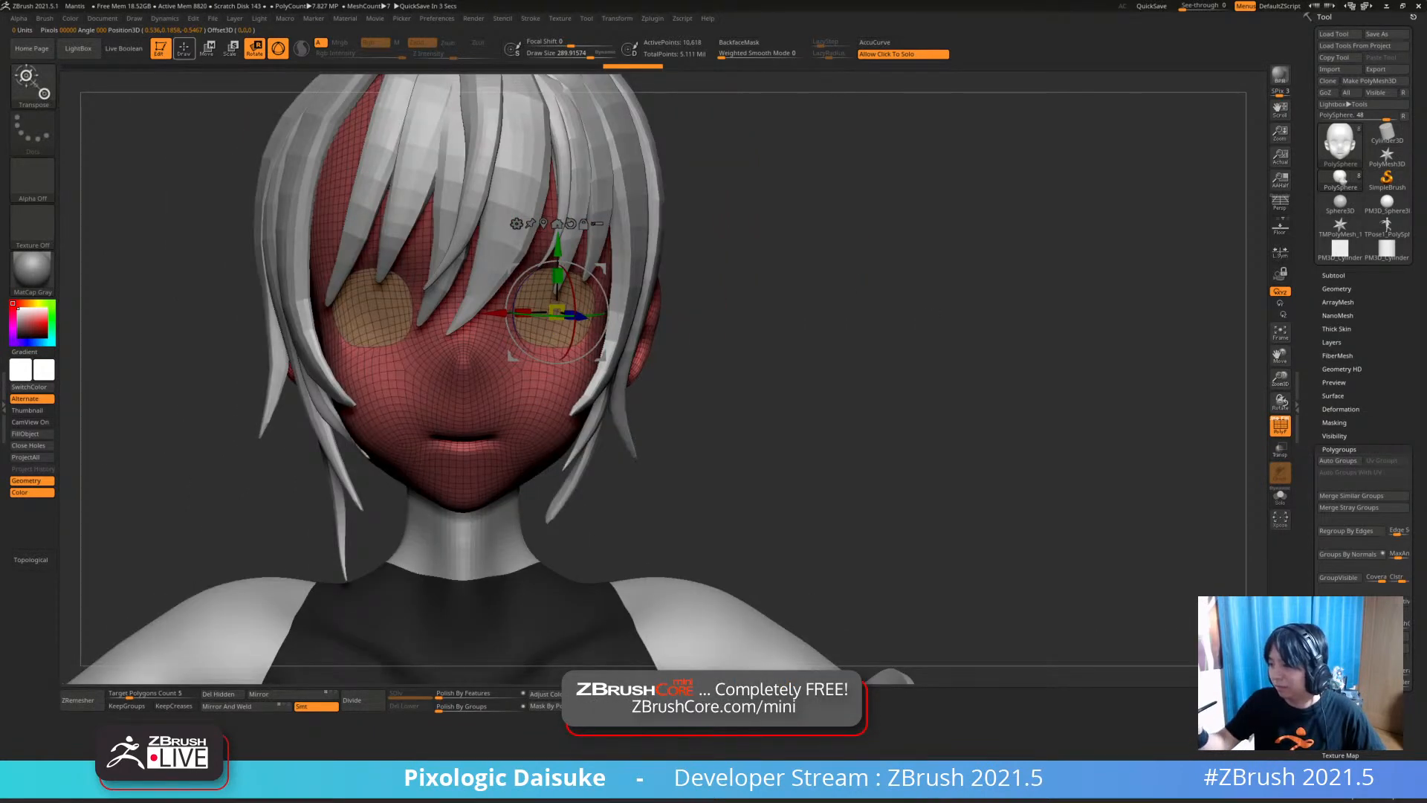
alt+right_drag(559, 237, 553, 263)
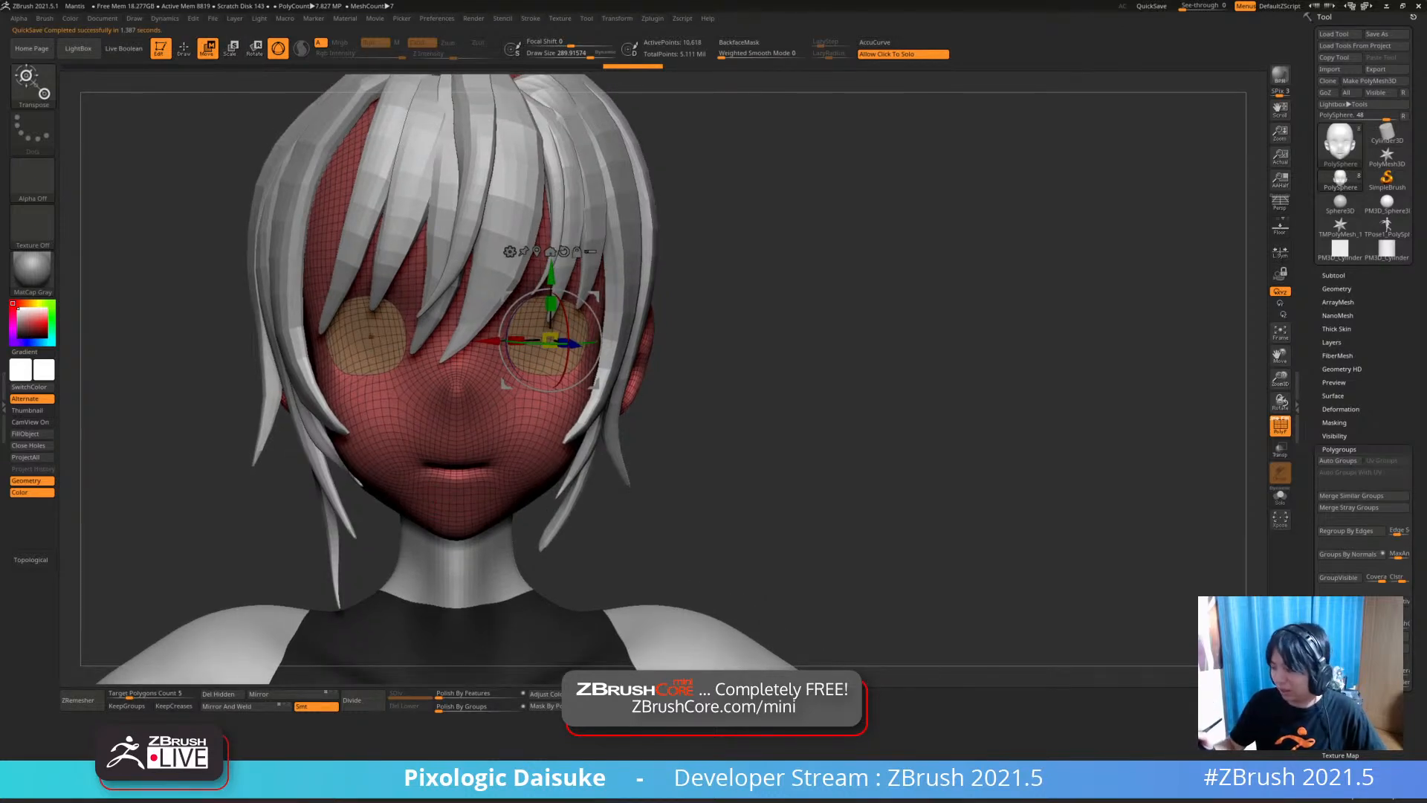
ctrl+click(371, 337)
mouse_move(371, 337)
right_down()
mouse_move(525, 352)
mouse_move(533, 297)
right_up()
mouse_move(532, 297)
right_down()
mouse_move(401, 298)
mouse_move(349, 327)
right_up()
key(ctrl+z)
Switch to the PM3D_Sphere3D tool, turn off the polyframe display, and activate the Move gizmo on the sphere
ctrl+right_drag(689, 387, 689, 312)
click(690, 287)
alt+right_drag(521, 505, 692, 223)
alt+right_drag(839, 238, 656, 287)
click(826, 299)
click(1387, 202)
mouse_move(608, 366)
ctrl+right_down()
mouse_move(626, 602)
mouse_move(616, 587)
ctrl+right_up()
key(shift+f)
mouse_move(982, 453)
ctrl+right_down()
mouse_move(842, 404)
mouse_move(869, 433)
ctrl+right_up()
mouse_move(599, 306)
alt+right_down()
mouse_move(555, 223)
mouse_move(541, 257)
alt+right_up()
key(w)
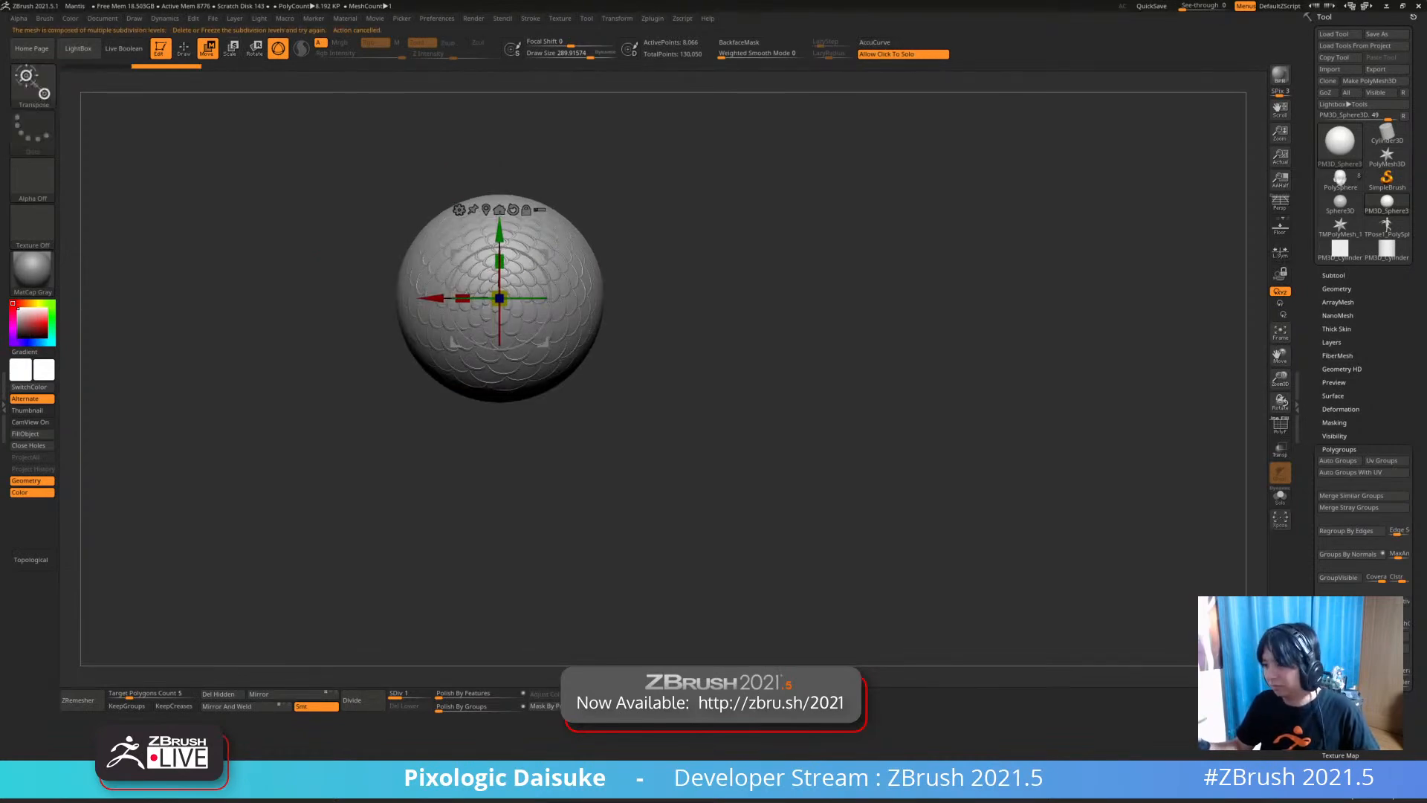
Delete the sphere's higher subdivision levels and duplicate it with the Move gizmo into a diamond arrangement of four spheres
click(1336, 288)
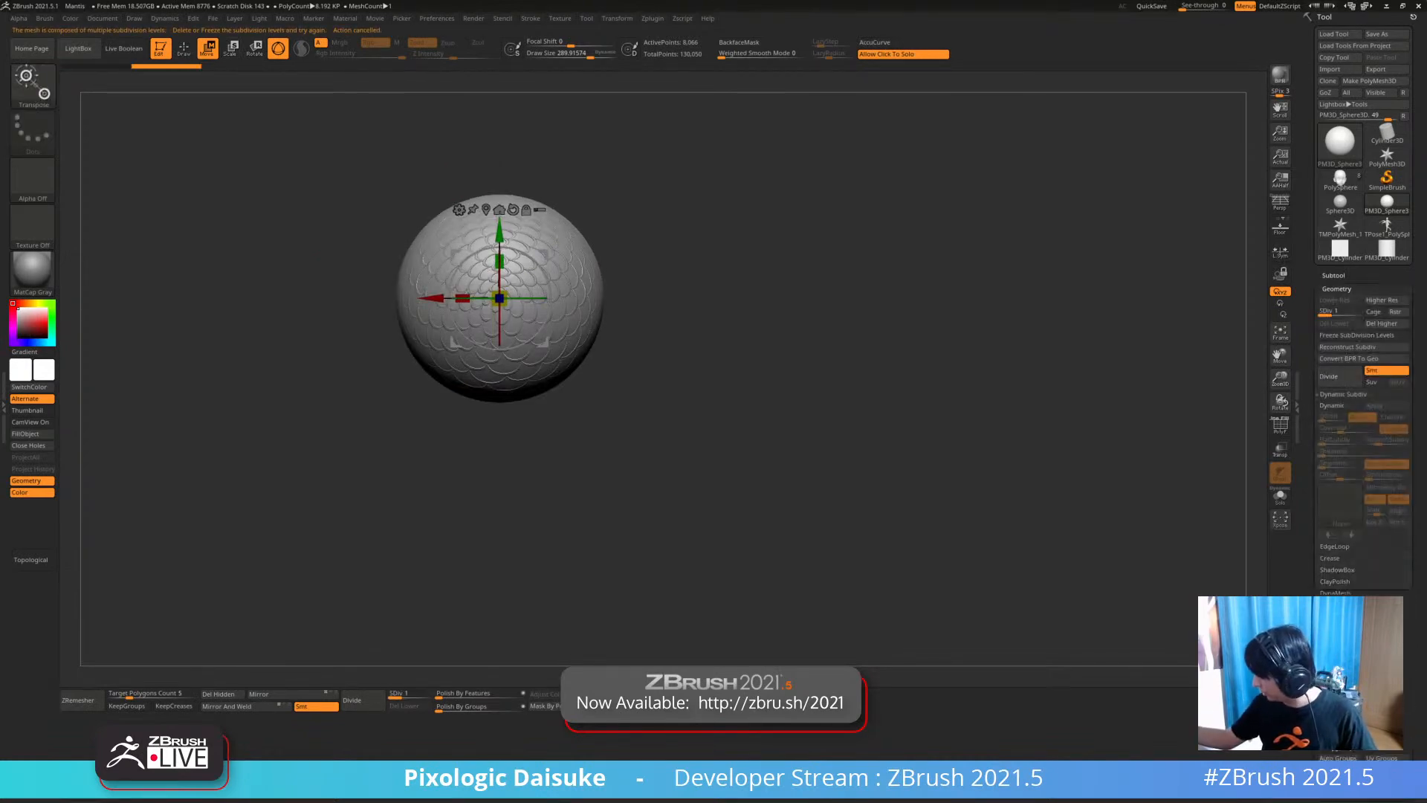
alt+right_drag(500, 298, 433, 301)
ctrl+drag(477, 344, 608, 472)
ctrl+drag(564, 429, 549, 429)
ctrl+drag(713, 460, 743, 491)
ctrl+drag(548, 429, 675, 302)
ctrl+drag(853, 283, 771, 342)
Assign Auto Groups polygroups to the four spheres and display them in PolyFrame colors
key(shift+f)
key(shift+f)
click(1336, 289)
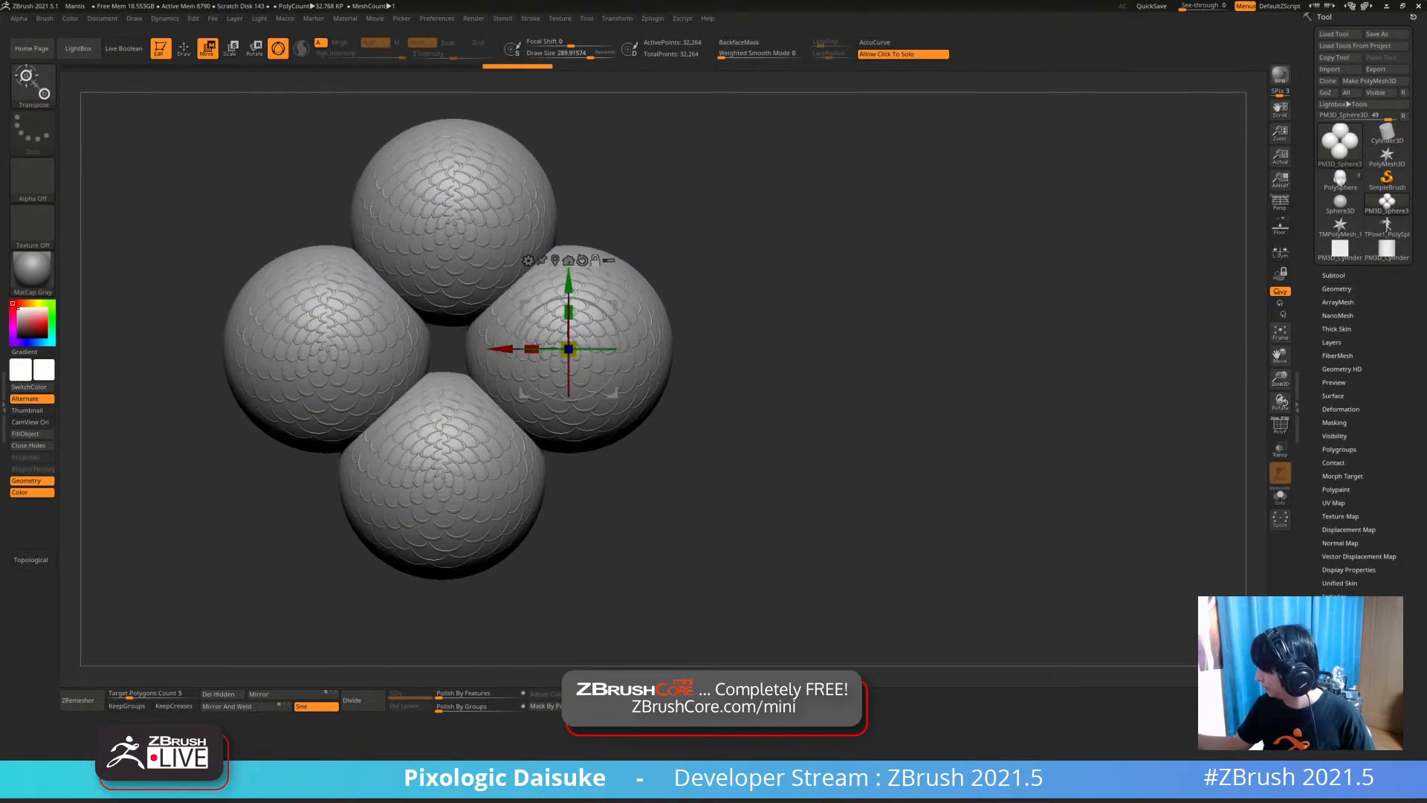
click(1340, 450)
click(1337, 460)
key(shift+f)
alt+drag(817, 334, 854, 364)
Mask every sphere except the orange one by polygroup, and move it about 0.95 units diagonally down and outward
click(604, 383)
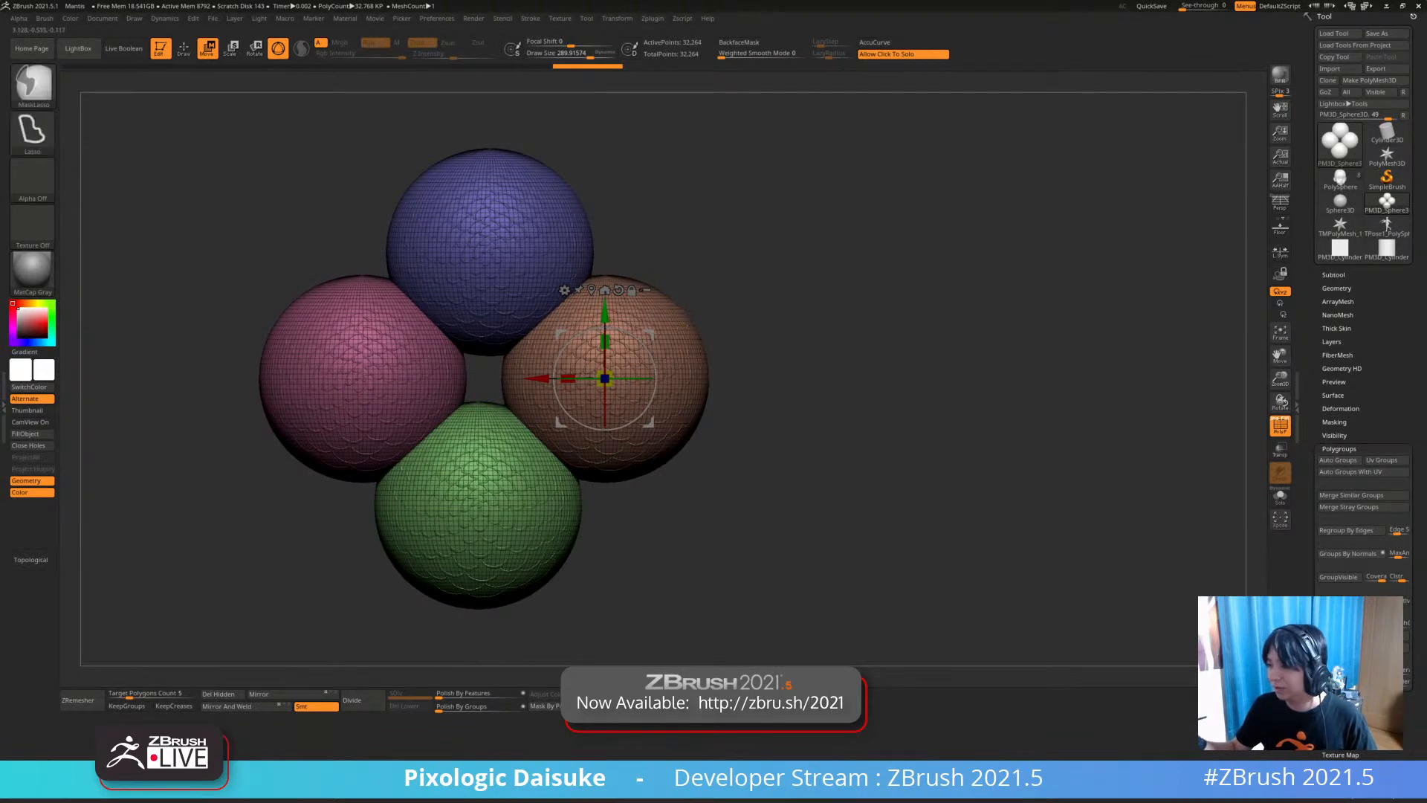
ctrl+click(683, 339)
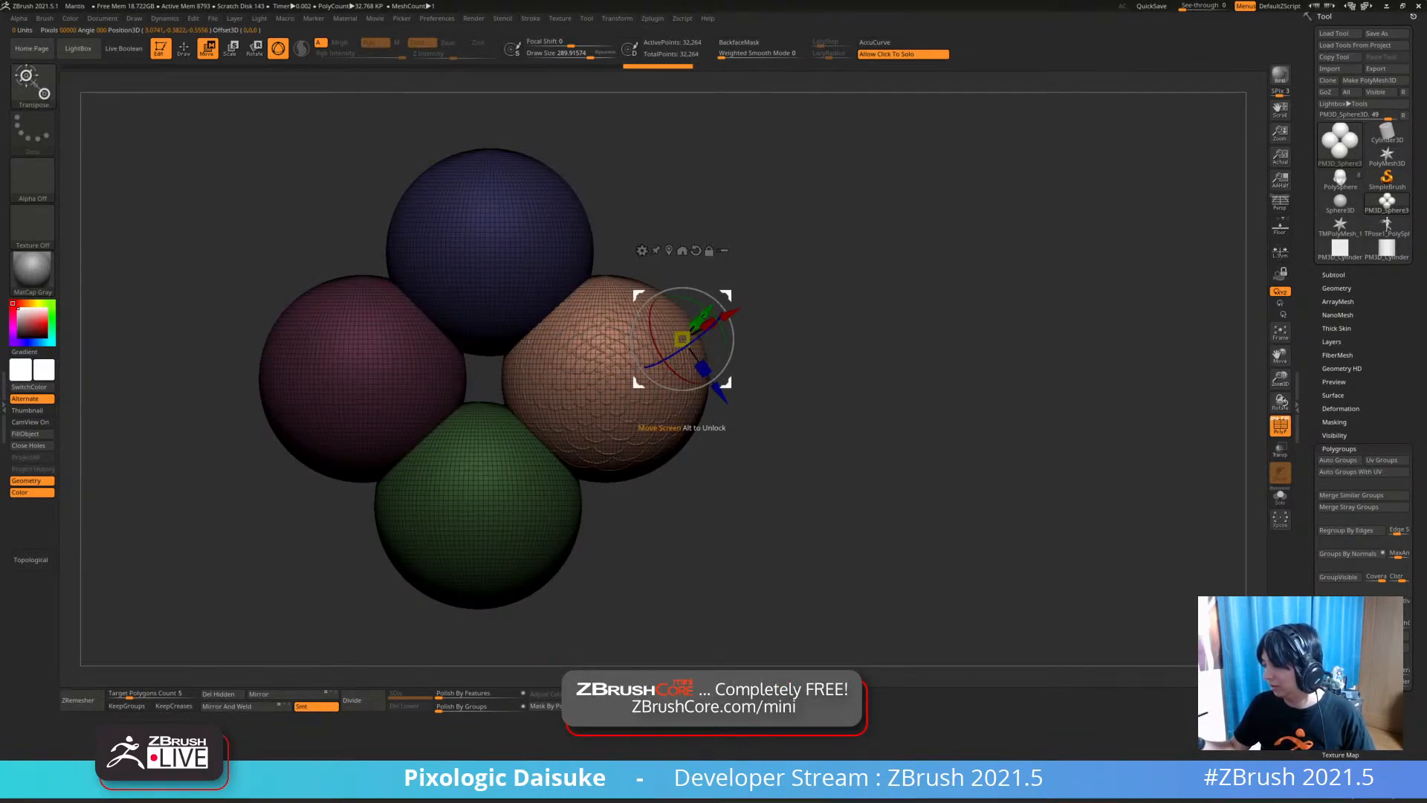
drag(682, 339, 747, 411)
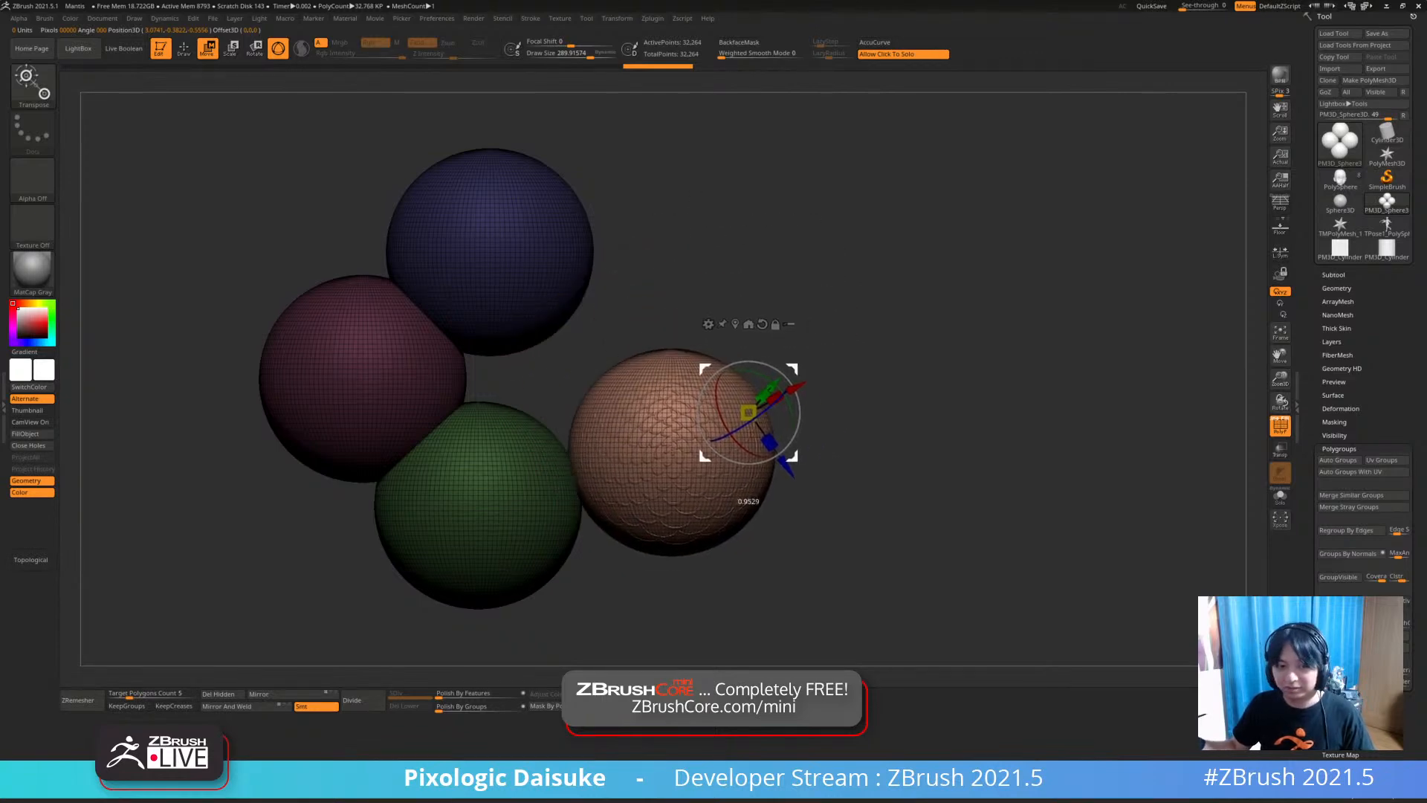
Undo the orange sphere's move, mask everything except the blue sphere by polygroup, and try moving that sphere
key(ctrl+z)
ctrl+drag(874, 308, 889, 314)
ctrl+click(519, 225)
drag(567, 187, 573, 142)
key(ctrl+z)
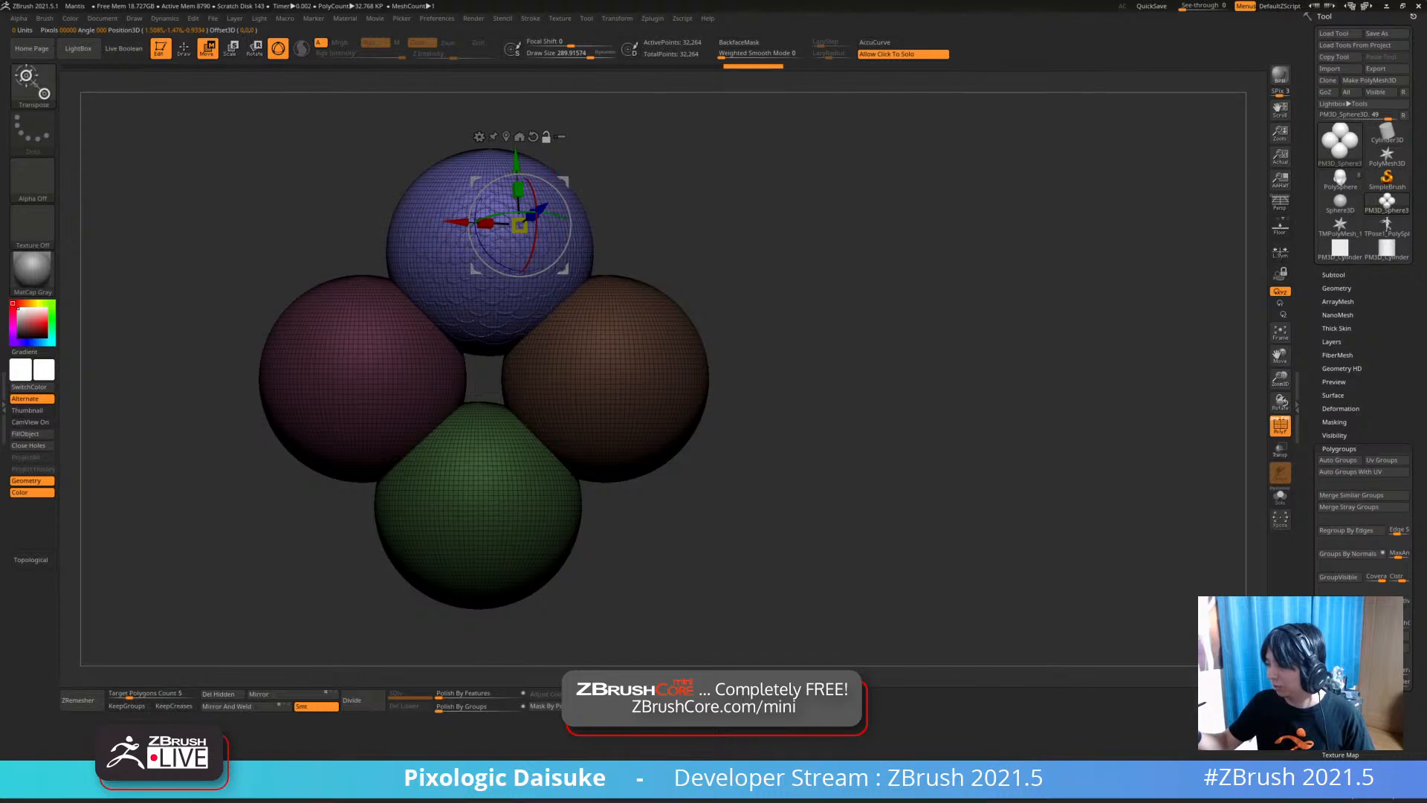
Centre the gizmo on the unmasked blue sphere and try transforming it from a three-quarter view
click(506, 137)
drag(714, 297, 840, 299)
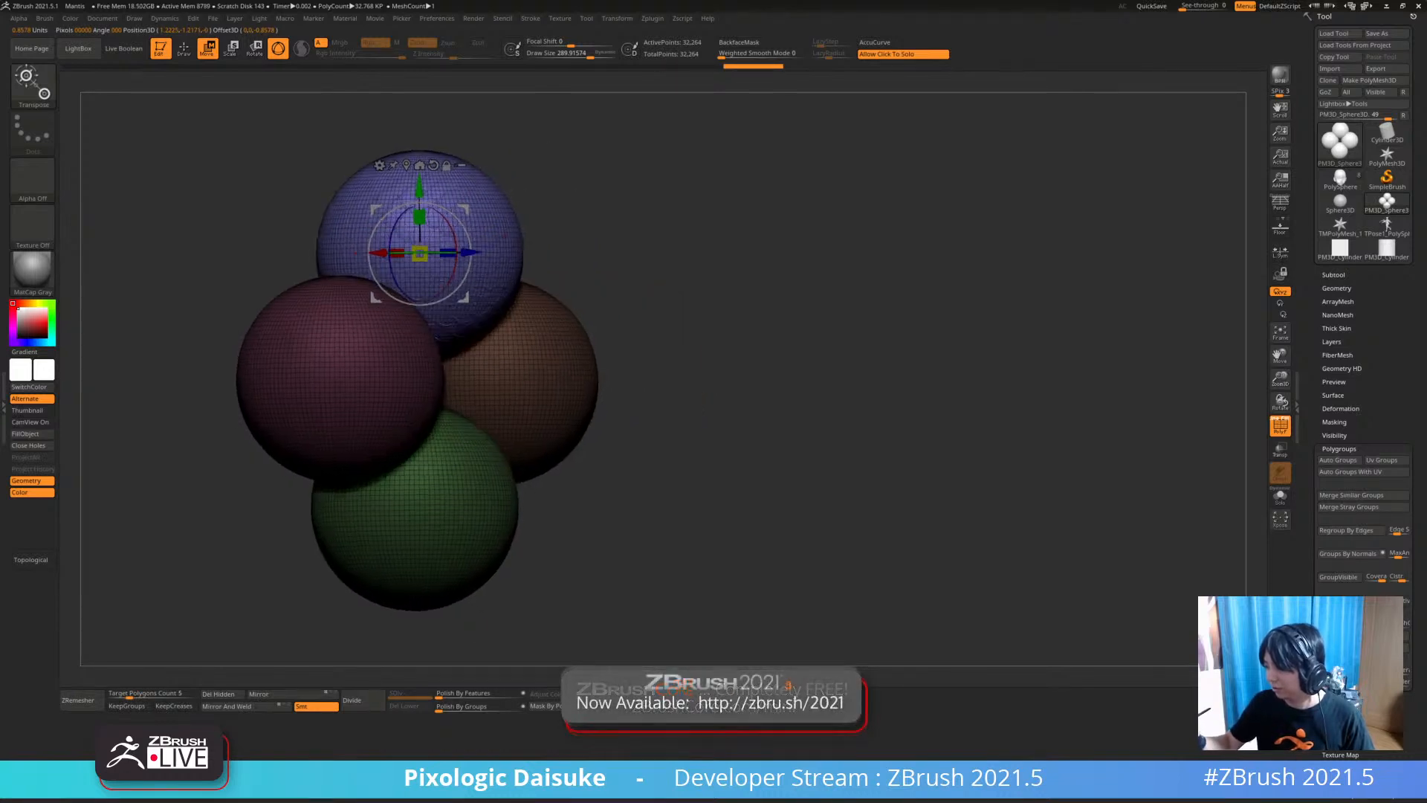
drag(469, 242, 438, 298)
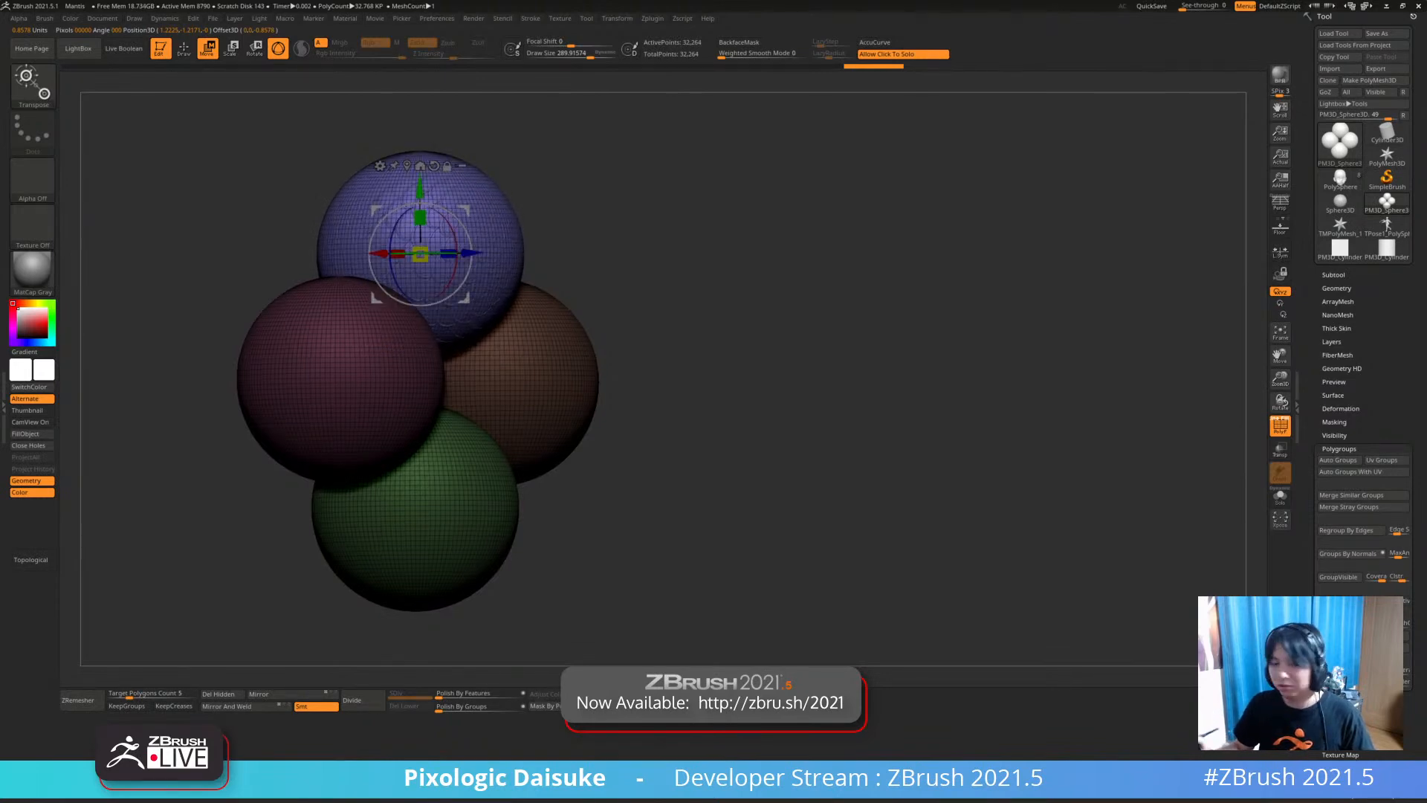
alt+drag(669, 297, 687, 323)
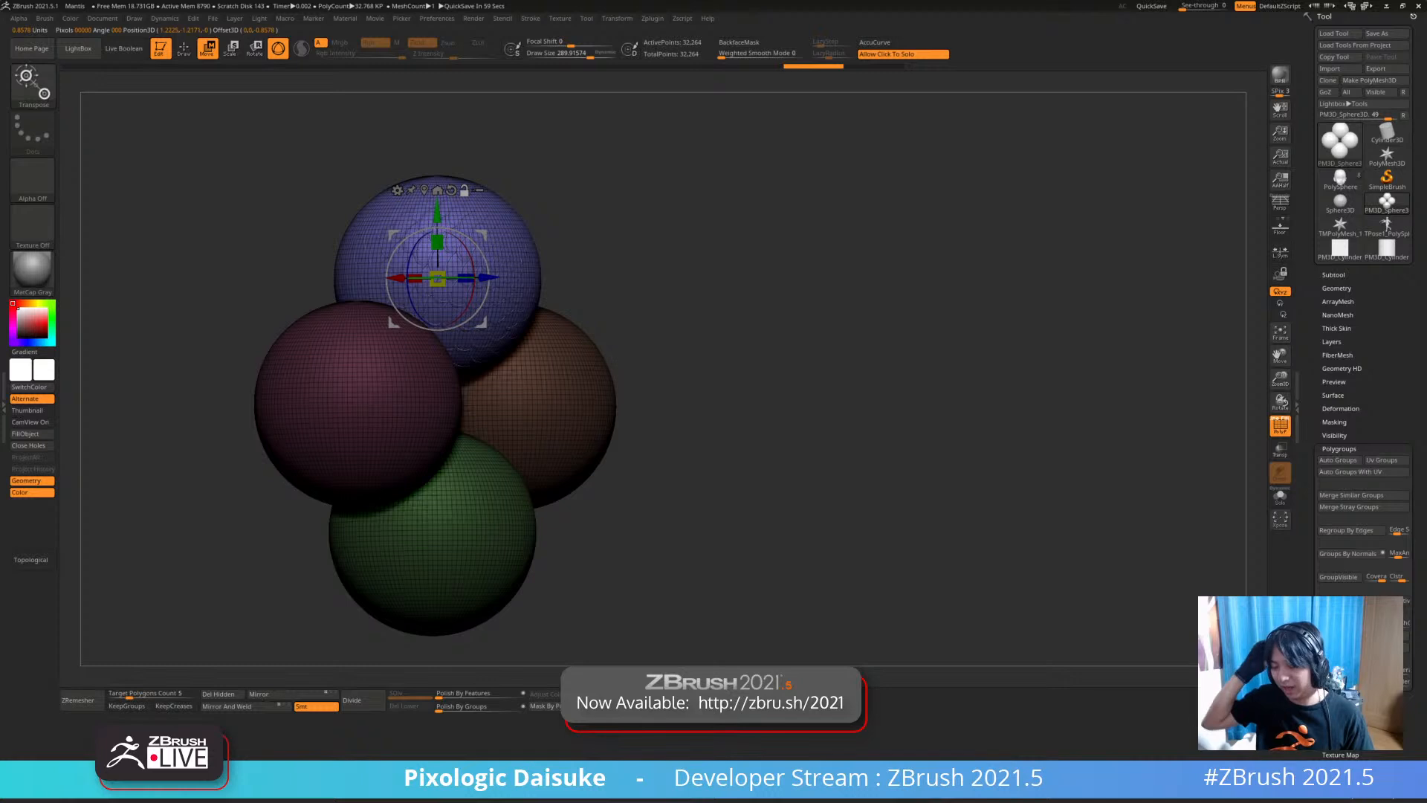
right_drag(440, 374, 435, 338)
mouse_move(472, 248)
mouse_down()
mouse_move(462, 286)
mouse_move(468, 227)
mouse_up()
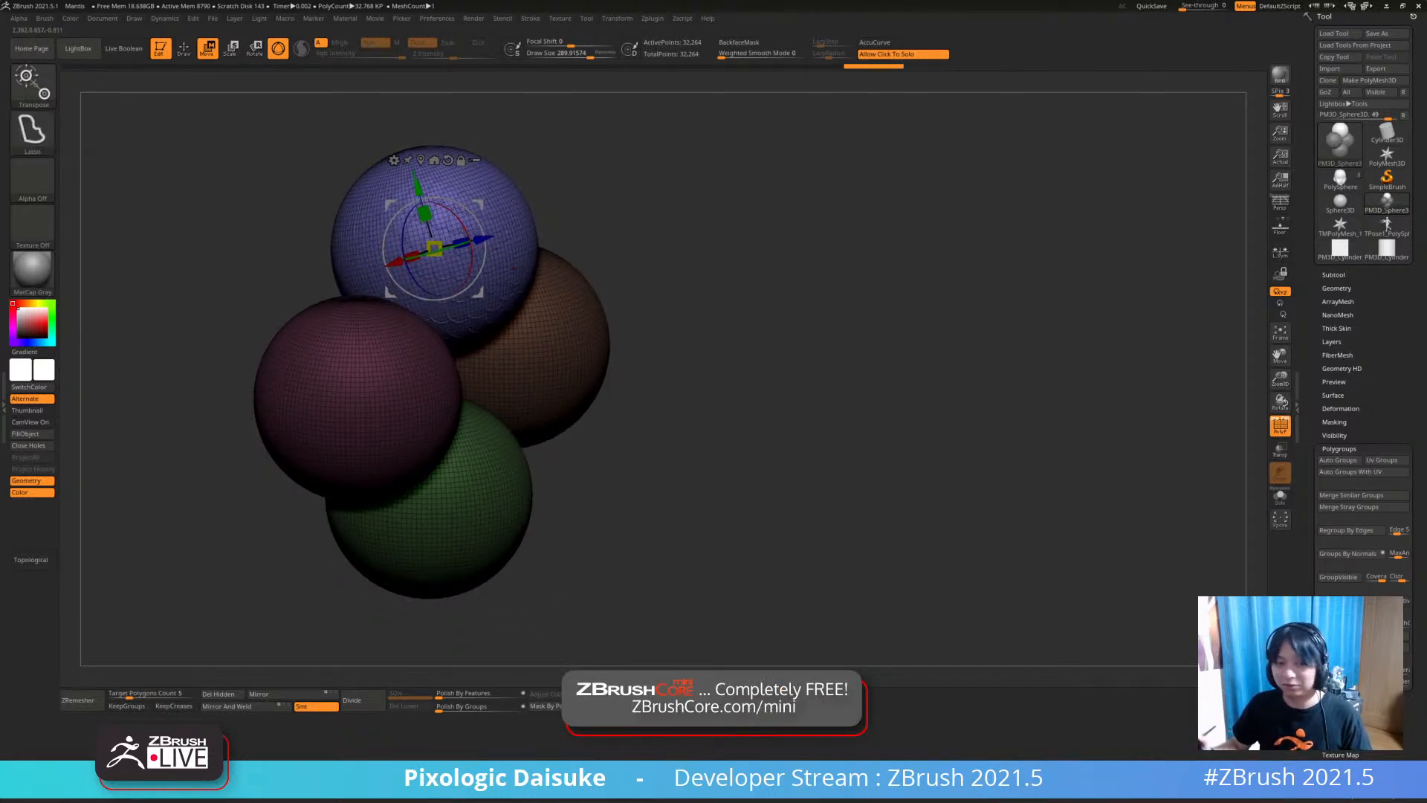
key(ctrl+z)
mouse_move(736, 316)
mouse_down()
mouse_move(625, 311)
mouse_move(645, 307)
mouse_up()
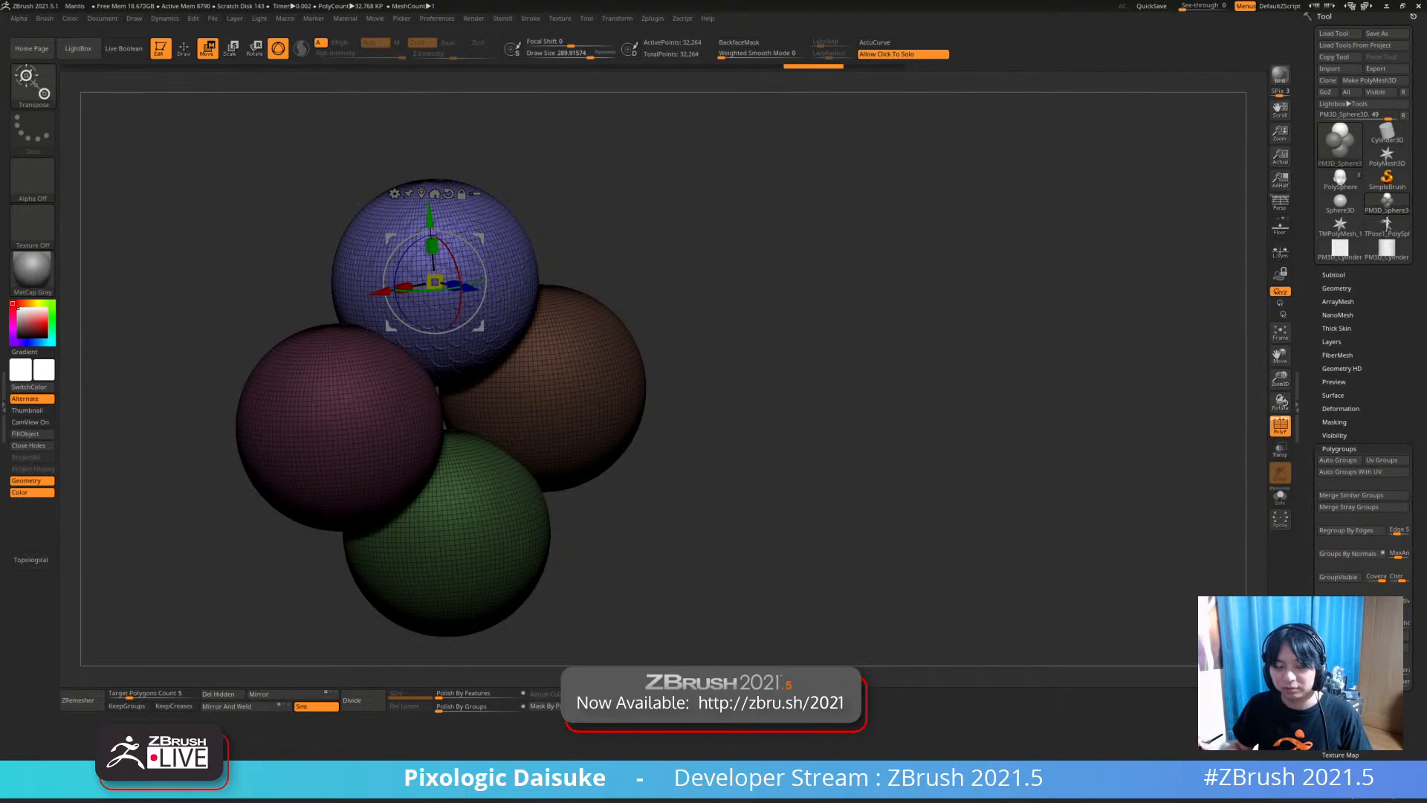
mouse_move(892, 386)
mouse_down()
mouse_move(781, 387)
mouse_move(862, 460)
mouse_up()
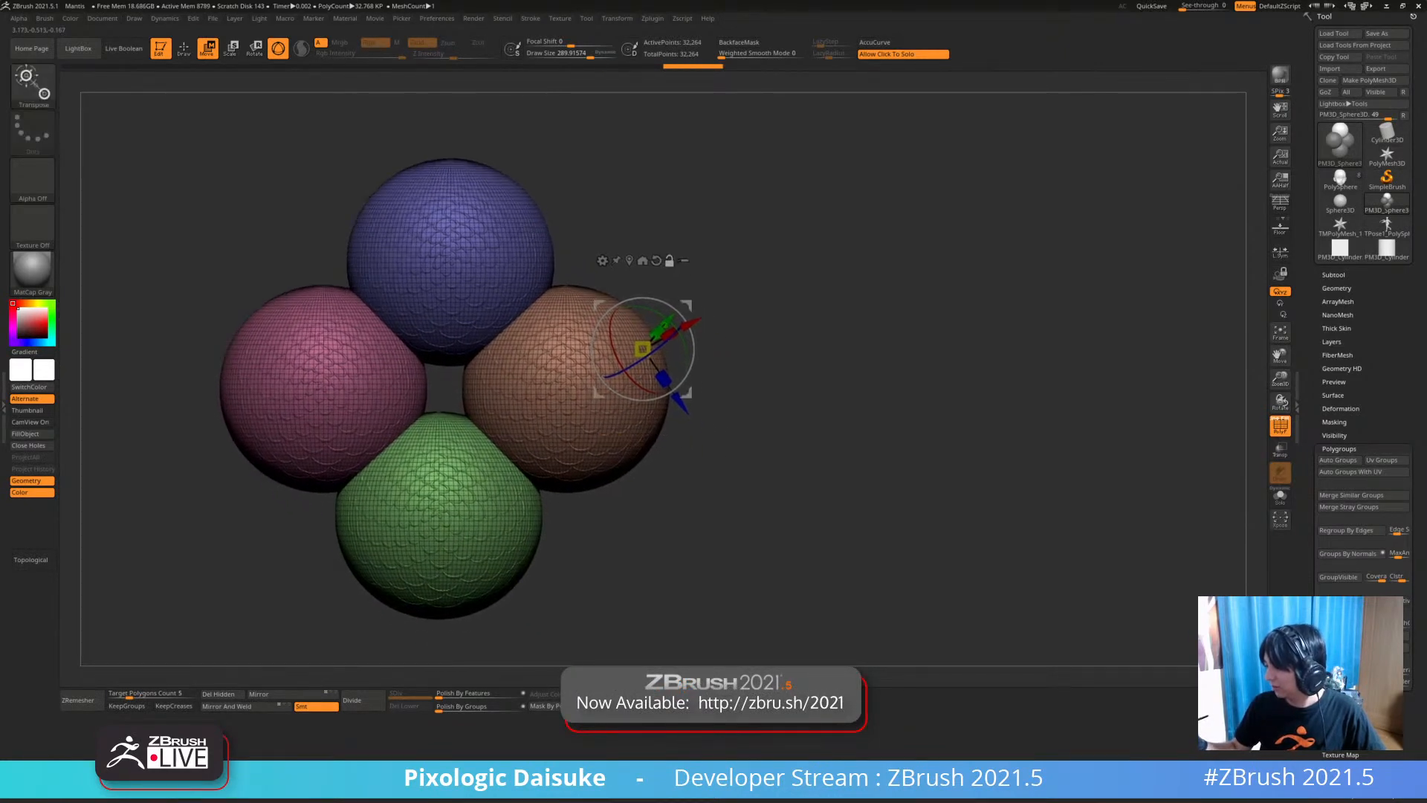
Step back through the undo history, isolate the orange sphere with a polygroup mask, and try moving it
key(ctrl+z)
key(ctrl+z)
ctrl+click(581, 412)
drag(625, 455, 735, 473)
key(ctrl+z)
key(ctrl+z)
Delete the PM3D_Sphere3D subtool that holds the four demonstration spheres
click(1334, 275)
click(1361, 647)
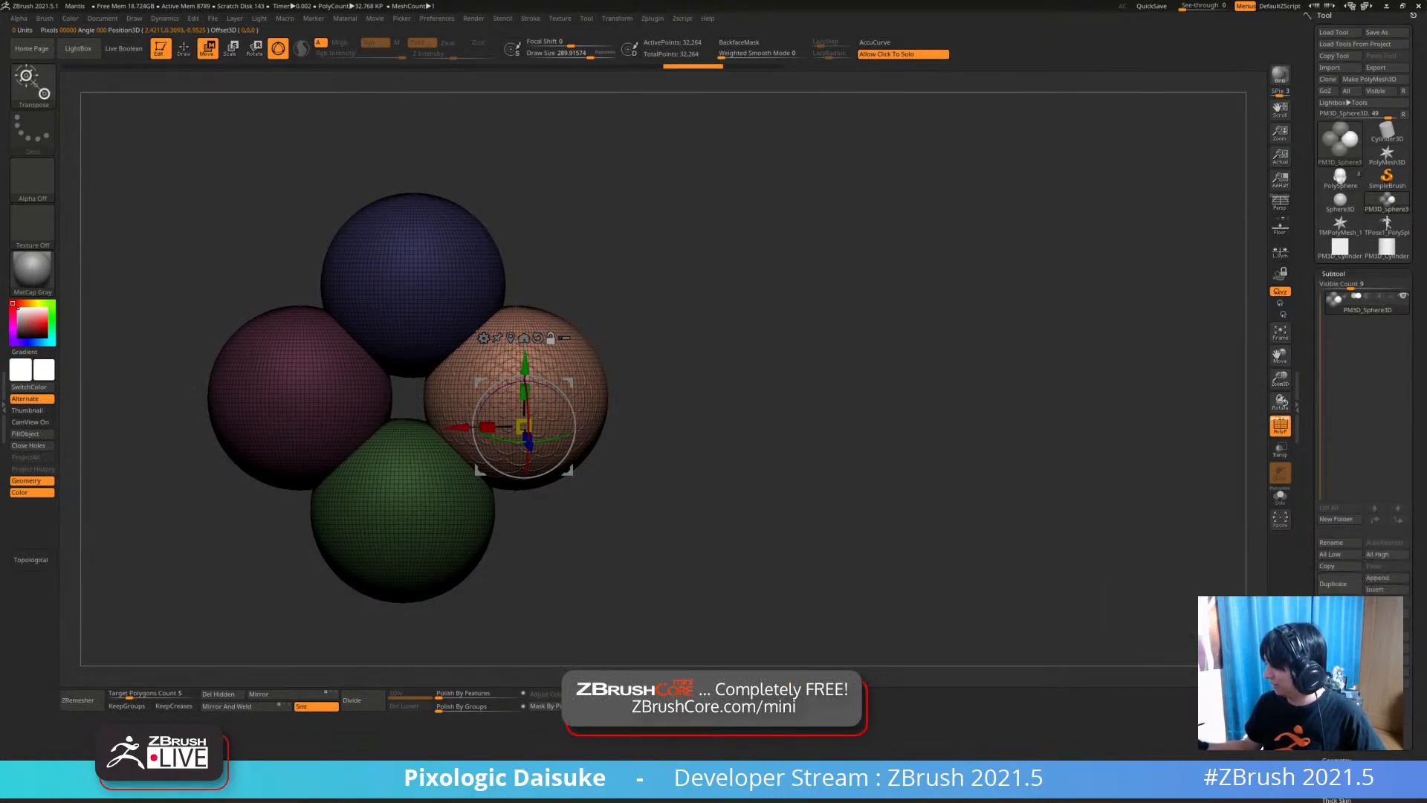
ctrl+right_drag(616, 439, 617, 465)
alt+right_drag(616, 465, 779, 480)
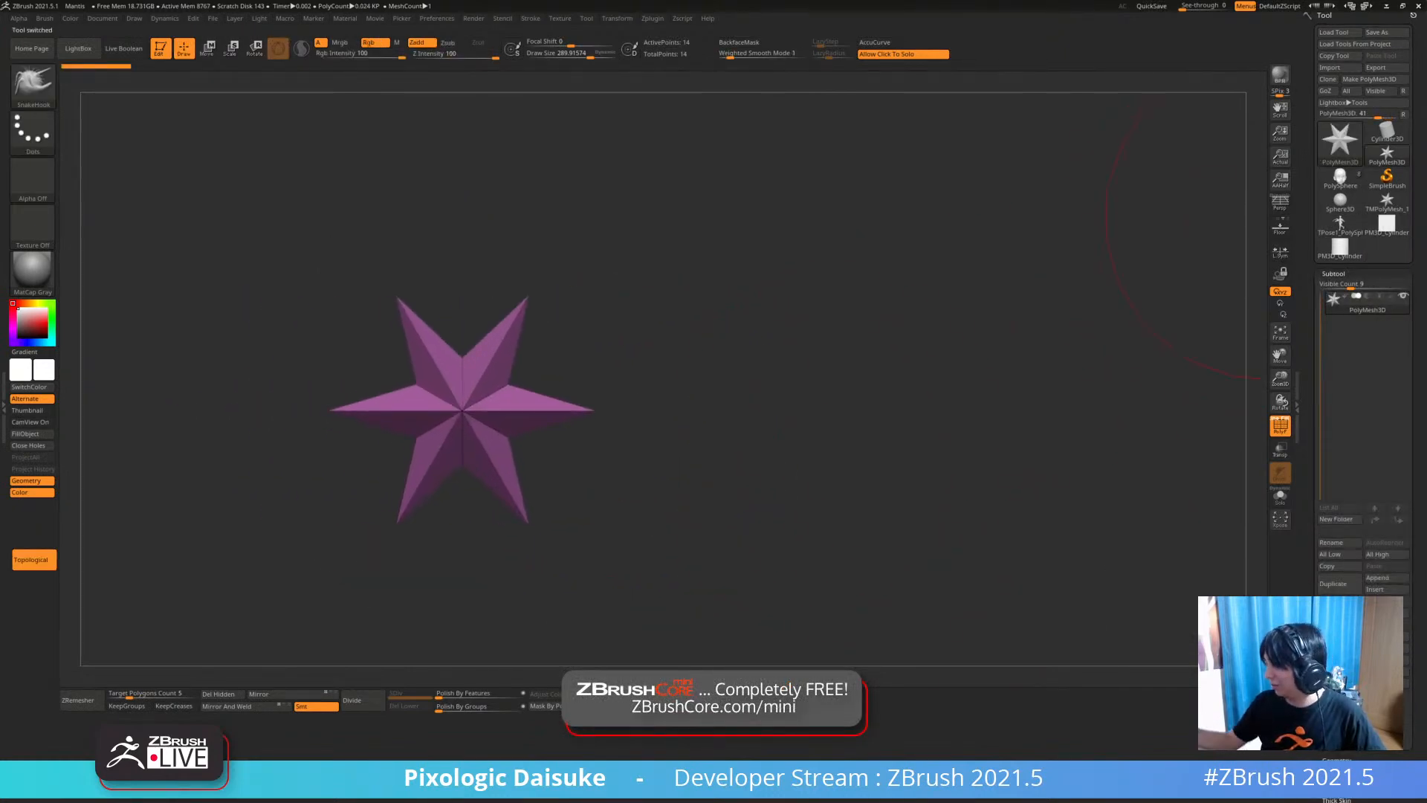
Switch to the TPose1_PolySphere tool and delete its only subtool, accepting the non-undoable operation
click(1340, 224)
ctrl+right_drag(1040, 246, 973, 134)
mouse_move(966, 82)
alt+right_down()
mouse_move(941, 126)
mouse_move(892, 359)
alt+right_up()
click(1340, 179)
click(1340, 224)
click(1360, 648)
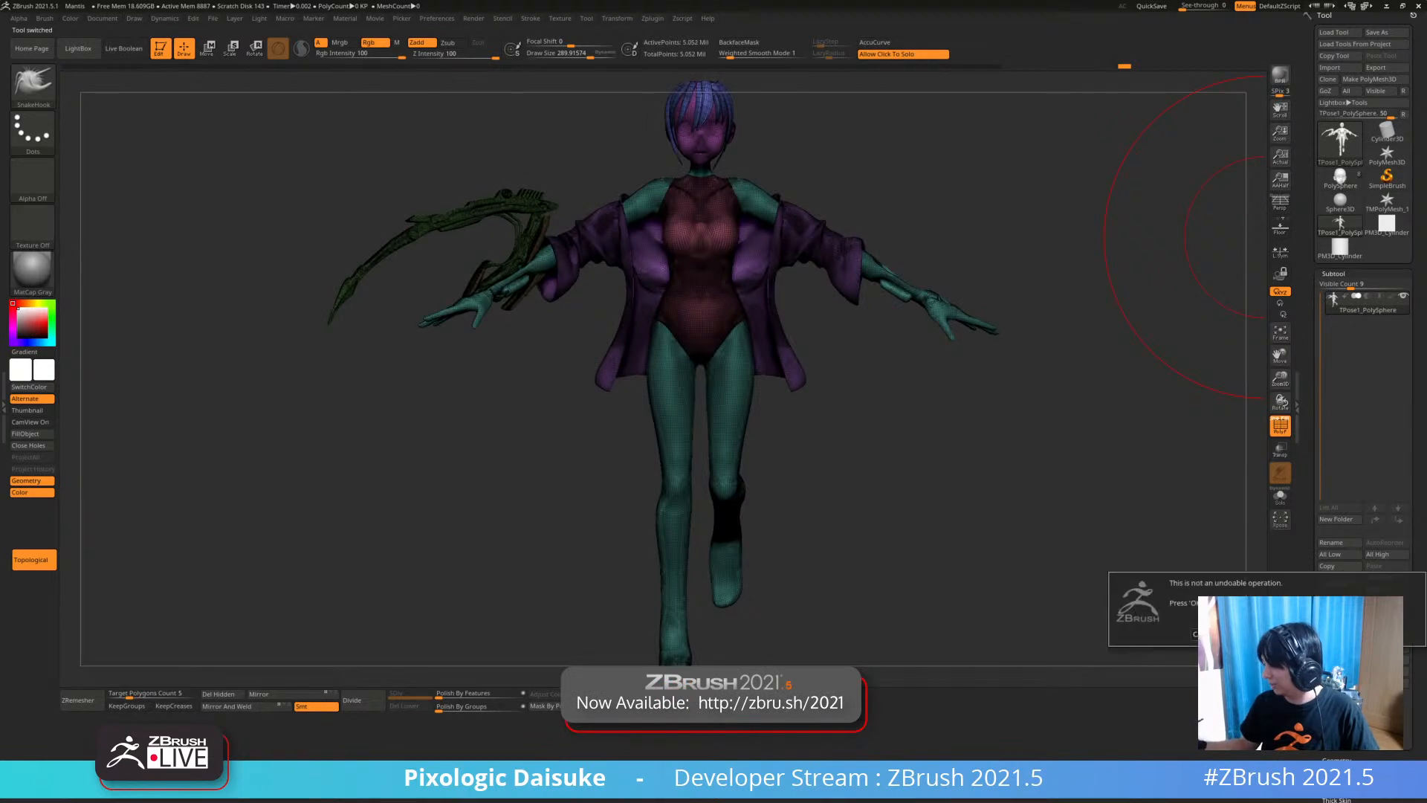
click(1201, 634)
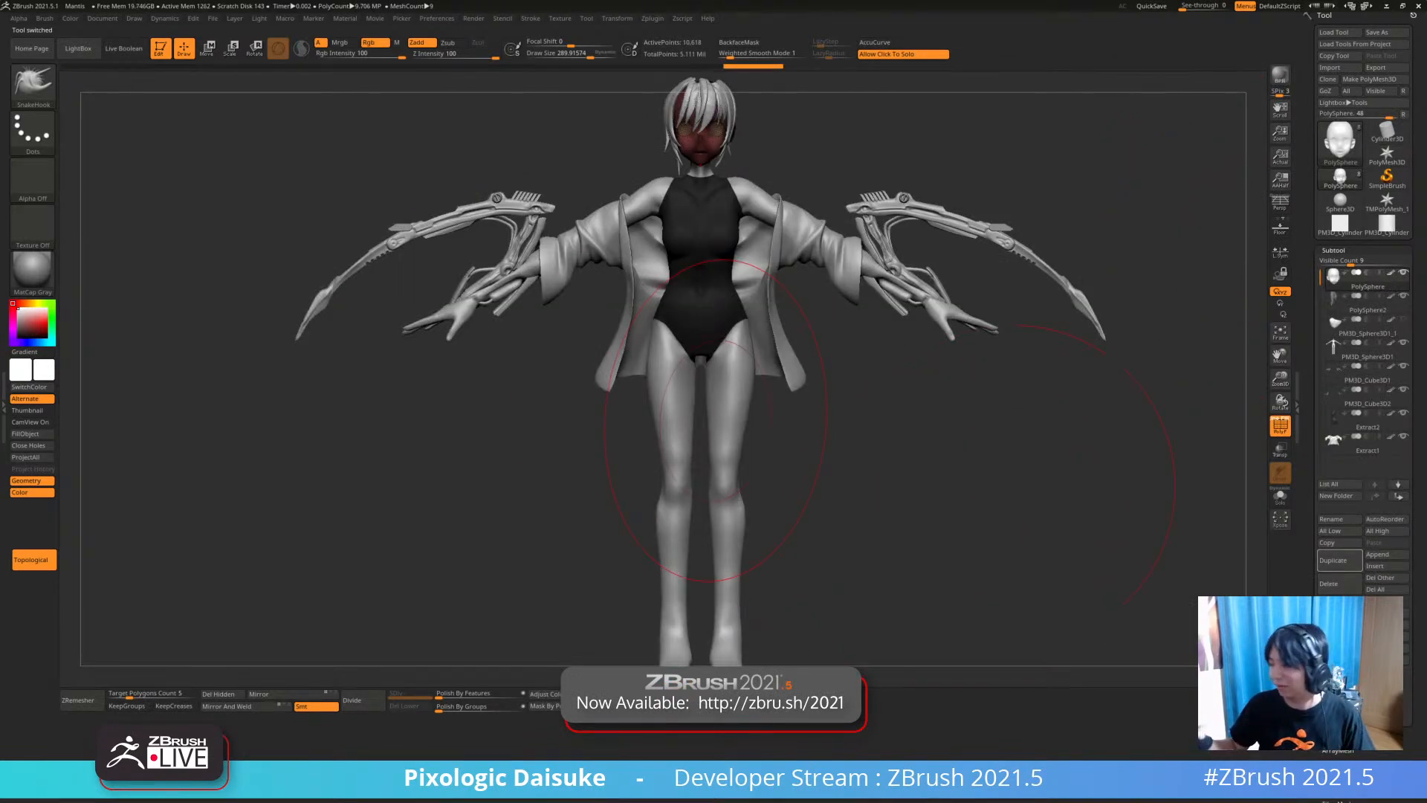
Activate the character's hair subtool PolySphere2 with PolyFrame turned off and its mask cleared
alt+right_drag(699, 367, 517, 439)
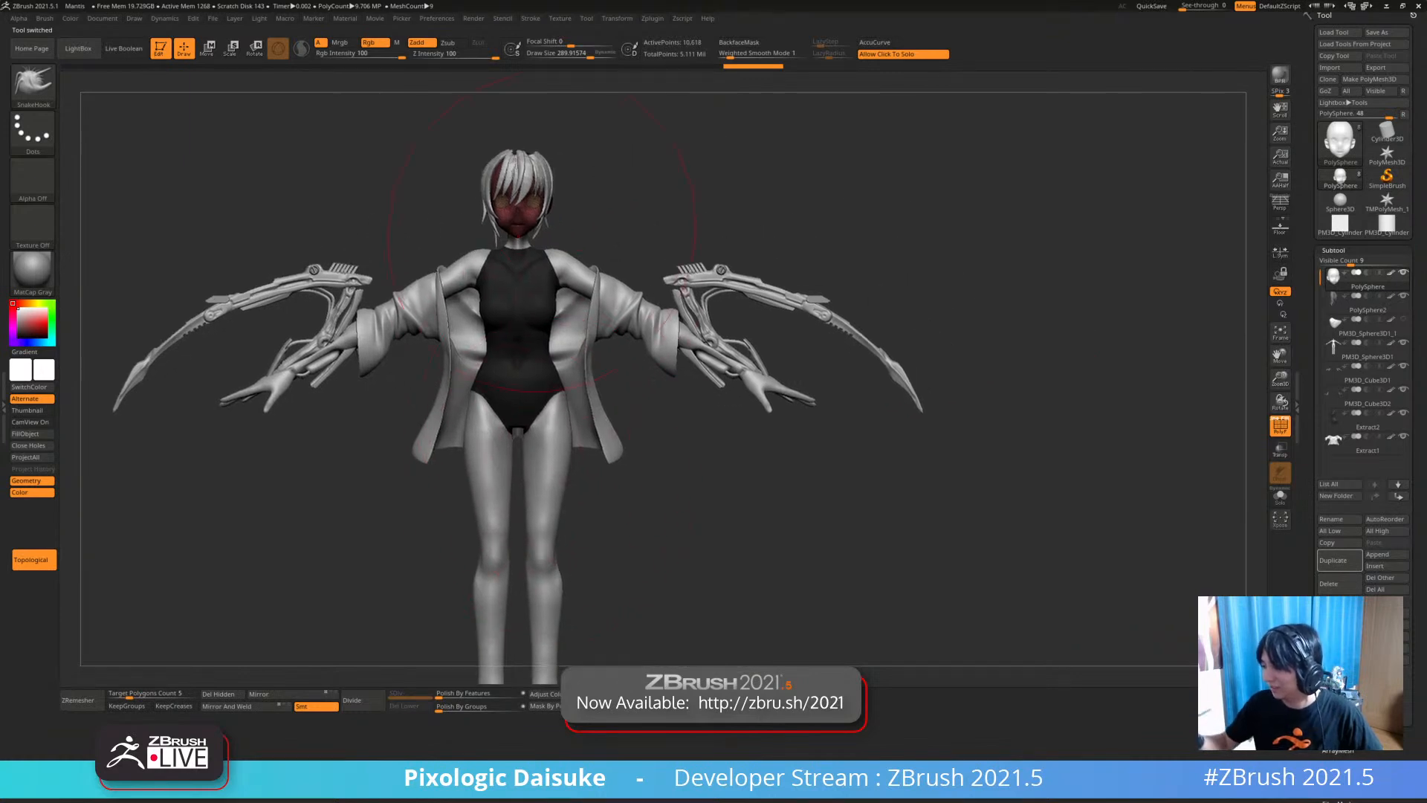
alt+click(538, 170)
mouse_move(639, 201)
ctrl+right_down()
mouse_move(677, 349)
mouse_move(678, 324)
mouse_move(732, 327)
mouse_move(901, 367)
mouse_move(885, 353)
mouse_move(914, 335)
ctrl+right_up()
click(1278, 425)
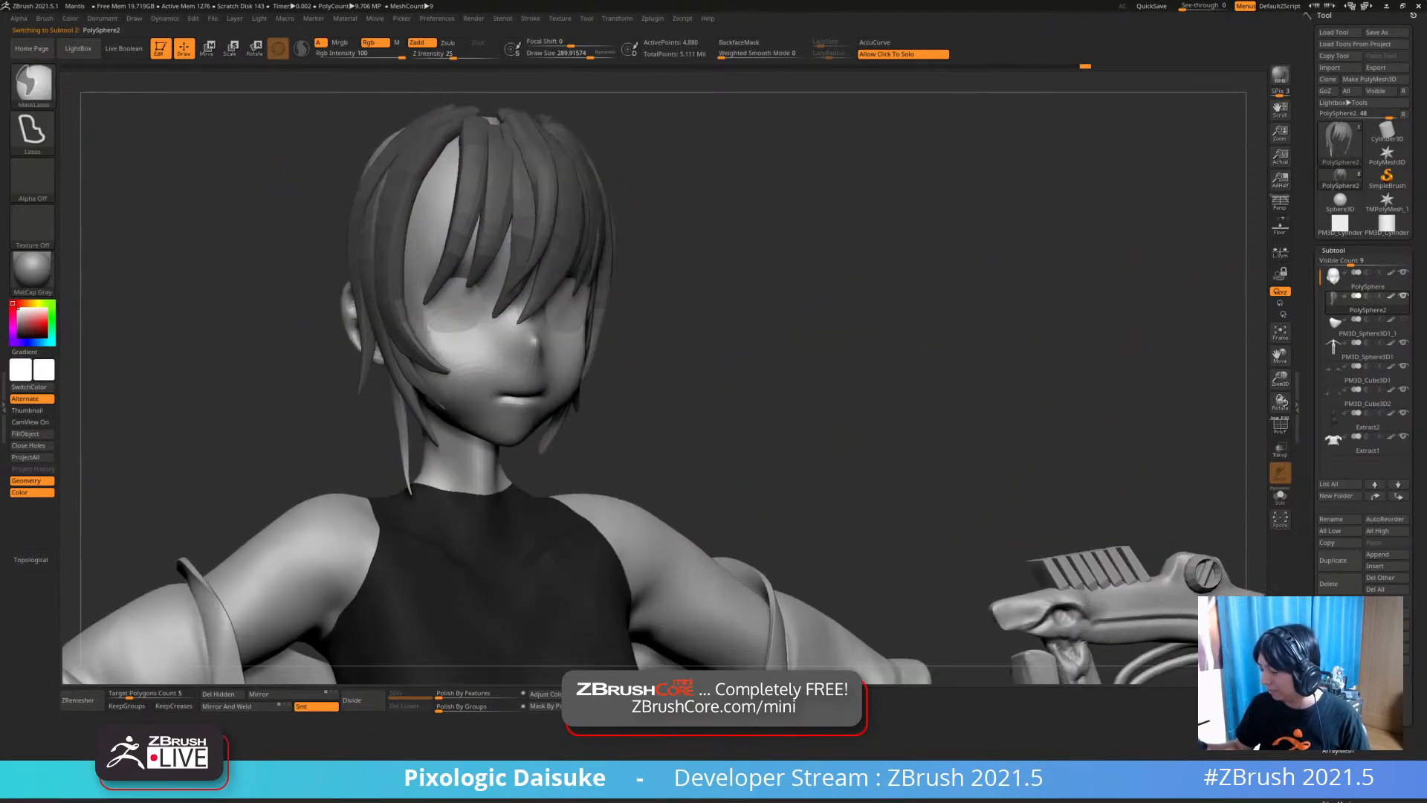
ctrl+drag(781, 297, 801, 319)
right_drag(801, 320, 728, 331)
Choose the STN_HairSet2 brush and reduce its draw size to about 36 for work on the hair below the ear
click(32, 83)
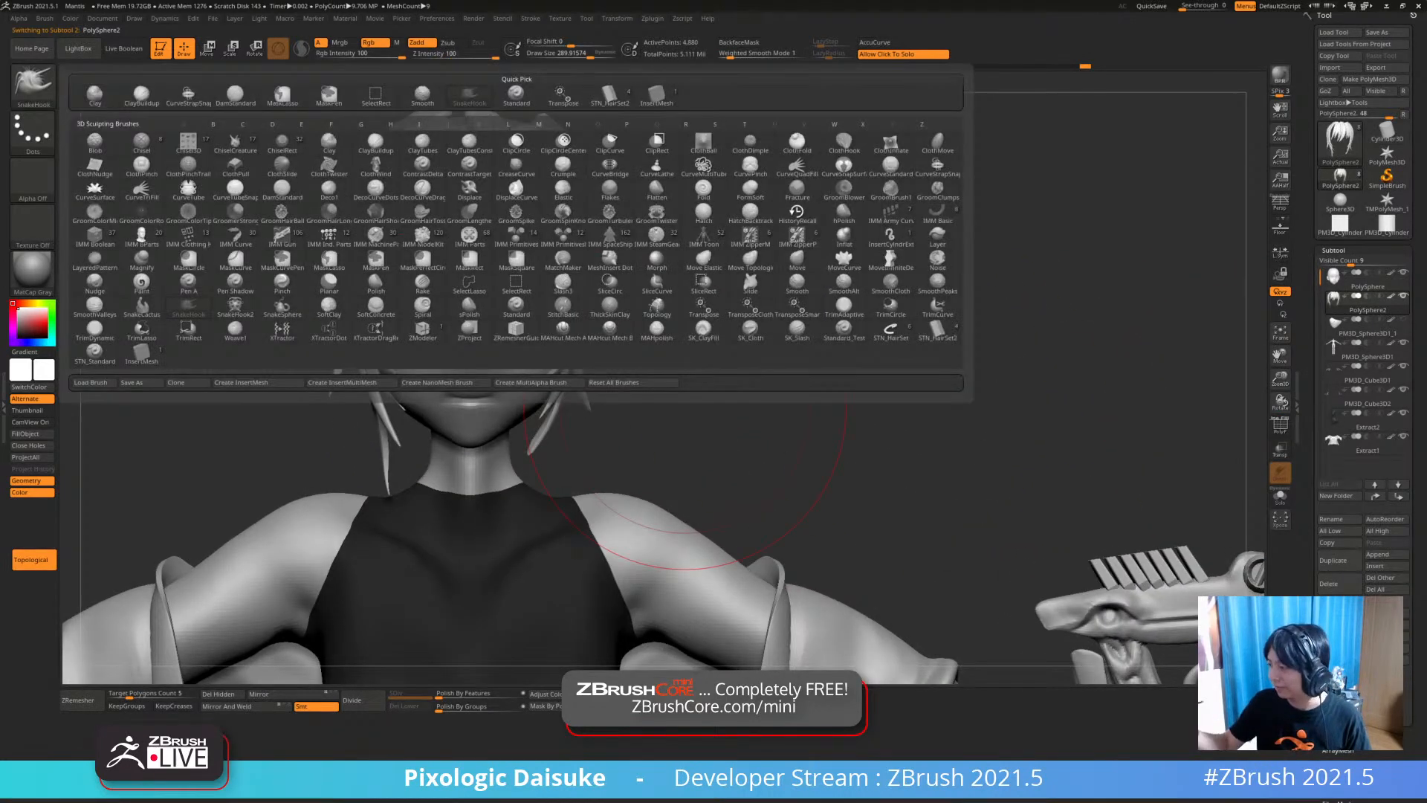
click(609, 97)
drag(574, 55, 571, 55)
mouse_move(714, 327)
right_down()
mouse_move(862, 334)
mouse_move(851, 409)
right_up()
alt+right_drag(744, 394, 694, 310)
drag(570, 55, 565, 55)
right_drag(714, 364, 736, 350)
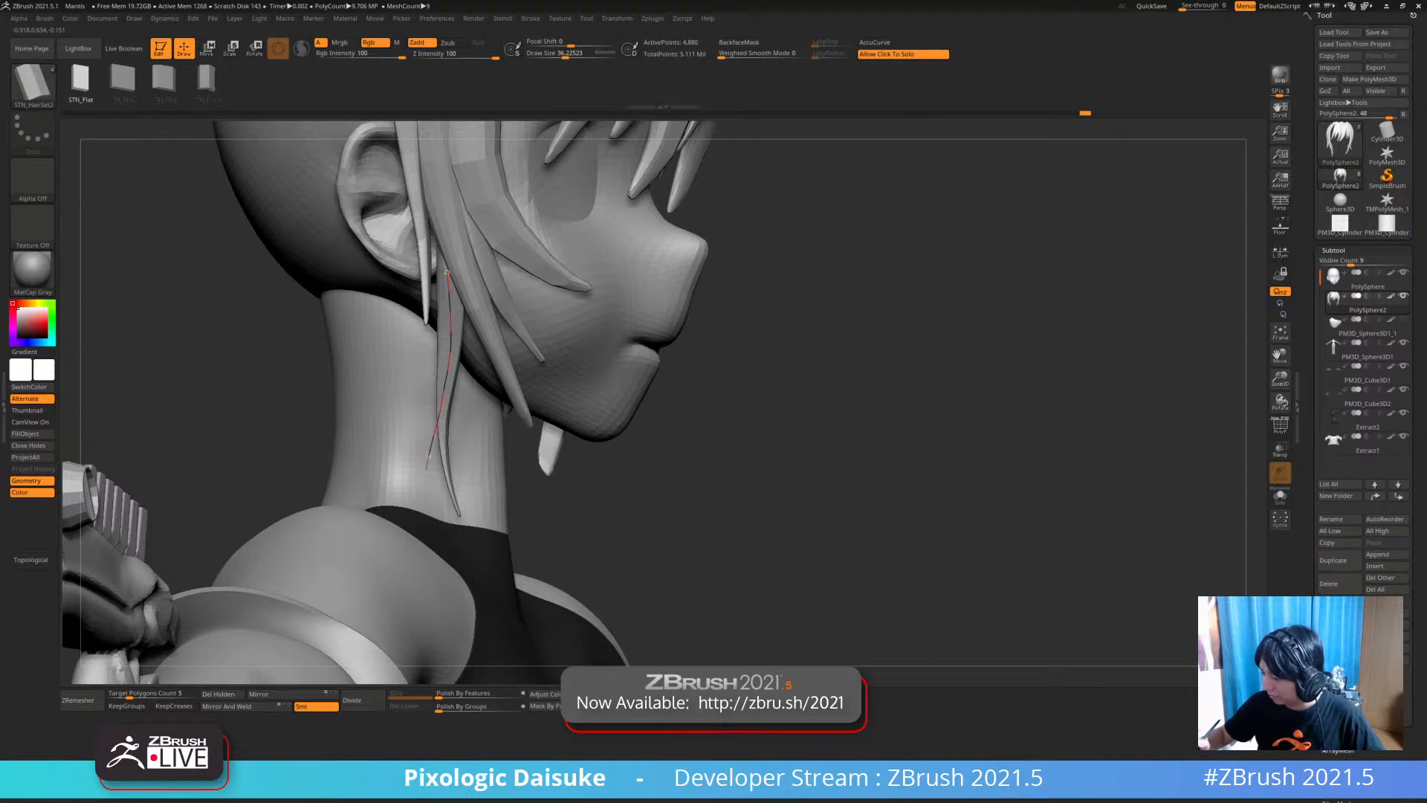
drag(429, 456, 428, 460)
right_drag(714, 357, 773, 383)
click(587, 54)
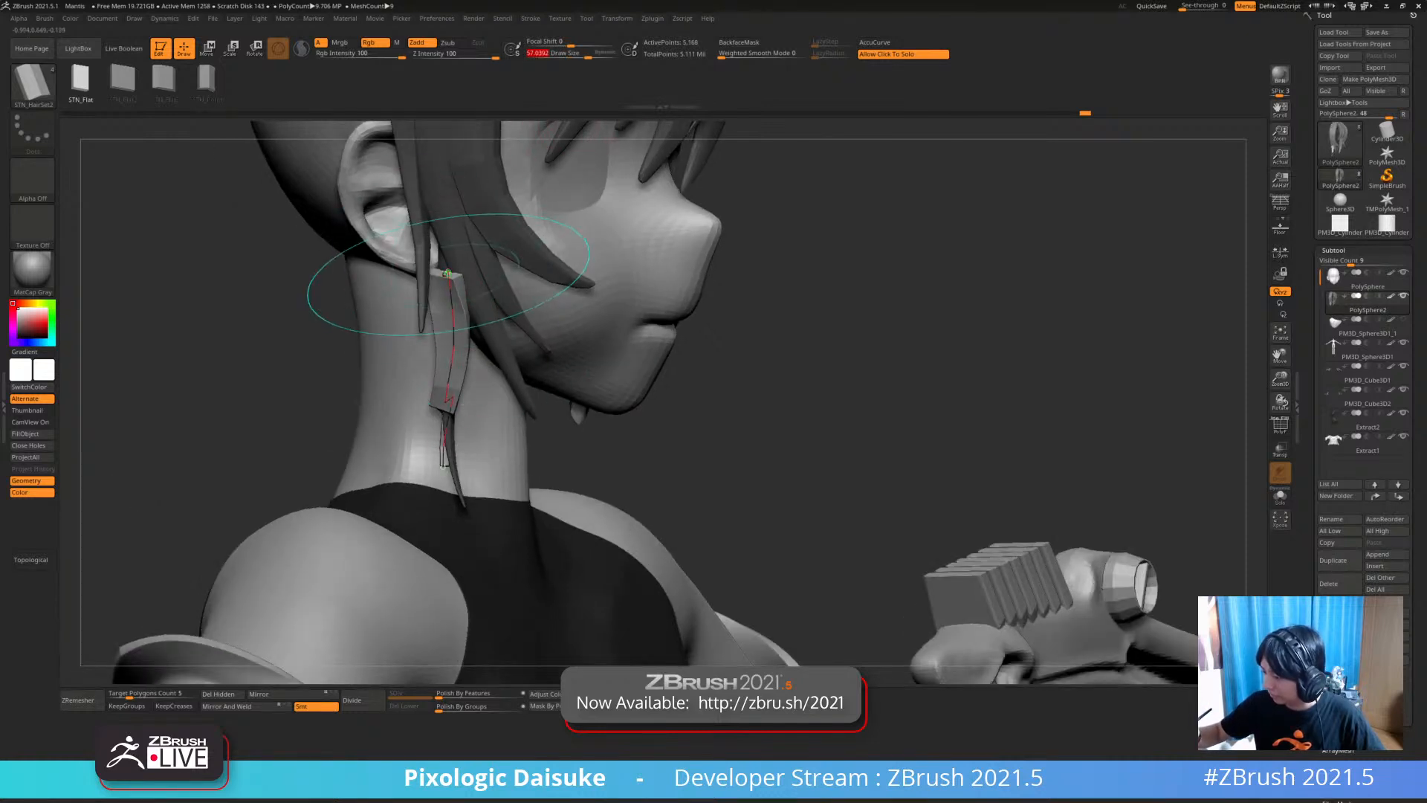
click(551, 54)
click(448, 272)
right_drag(443, 446, 444, 272)
key(ctrl+z)
key(ctrl+z)
key(ctrl+z)
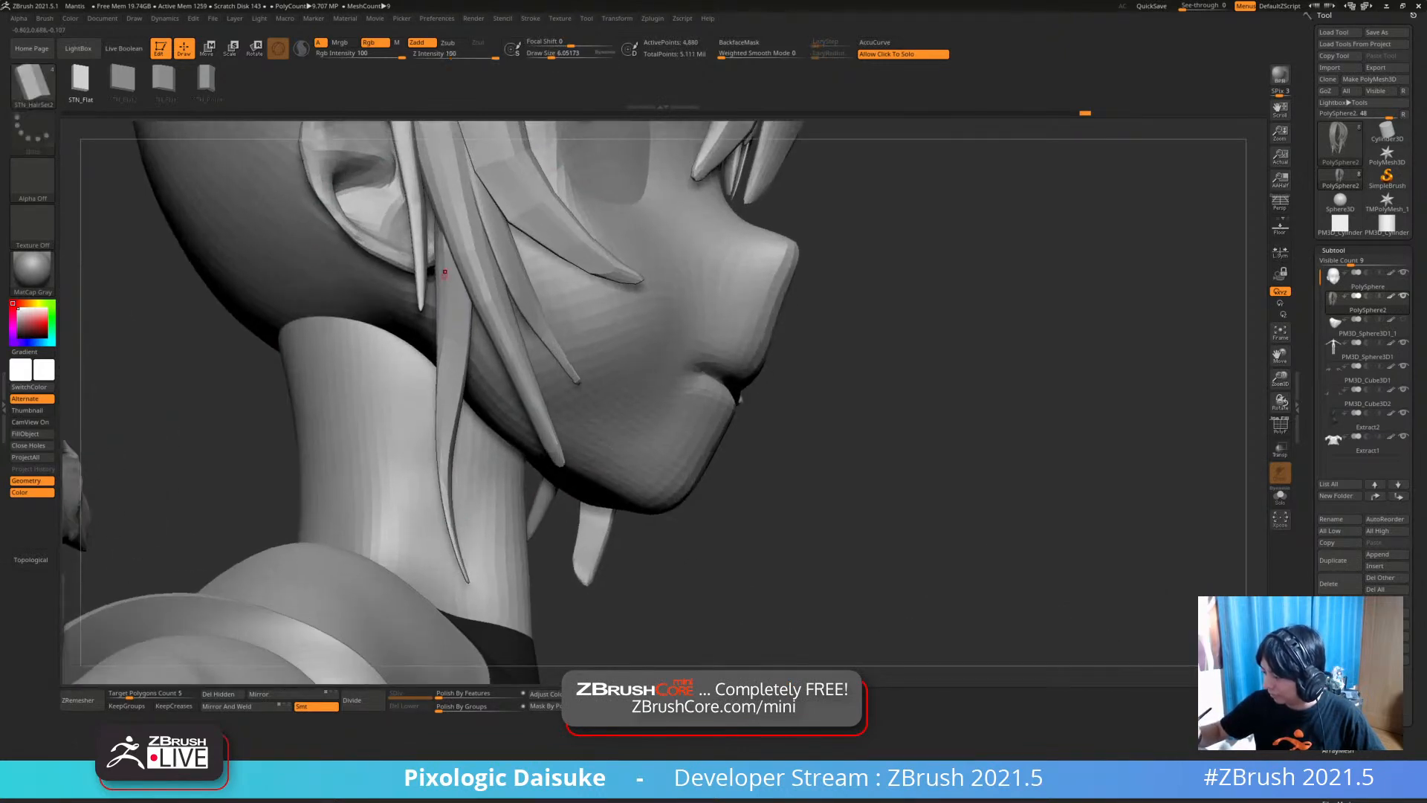
click(448, 270)
key(ctrl+z)
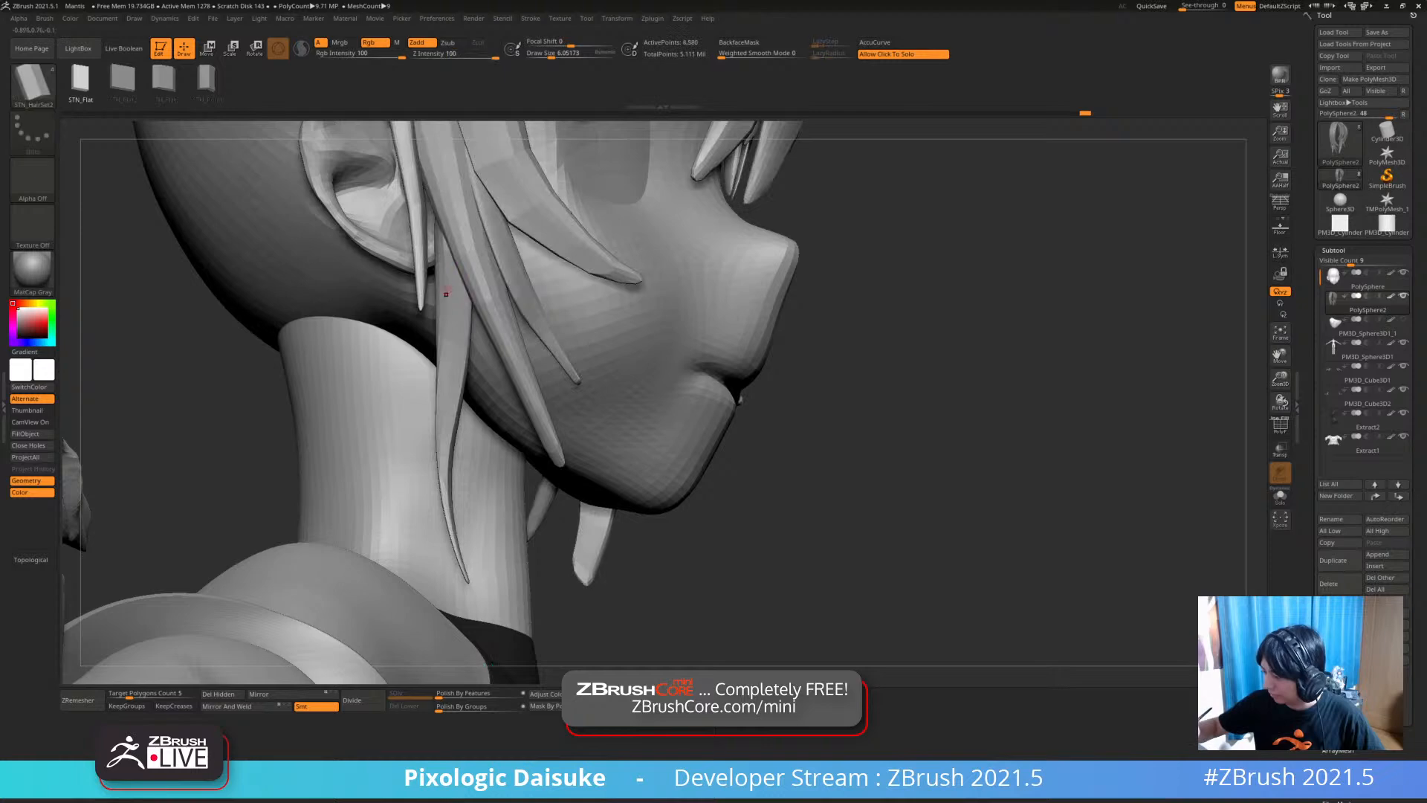
Draw a thin flat hair strand from below the ear down the neck with a draw size of about 27
drag(444, 383, 445, 456)
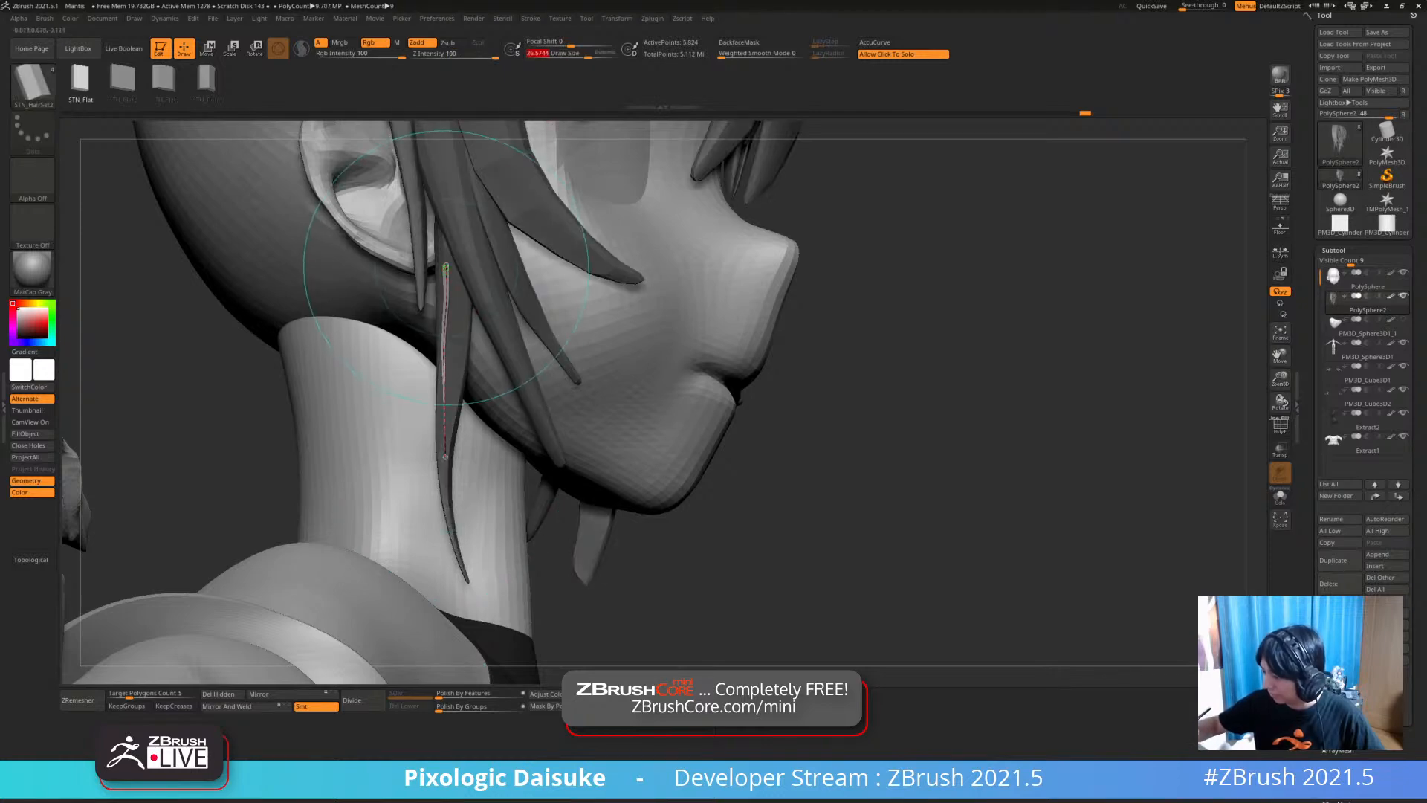
ctrl+right_drag(446, 451, 572, 301)
click(564, 304)
click(565, 304)
Bend the new neck strand outward using the SnakeHook brush at a draw size of about 280
click(33, 83)
key(s)
key(h)
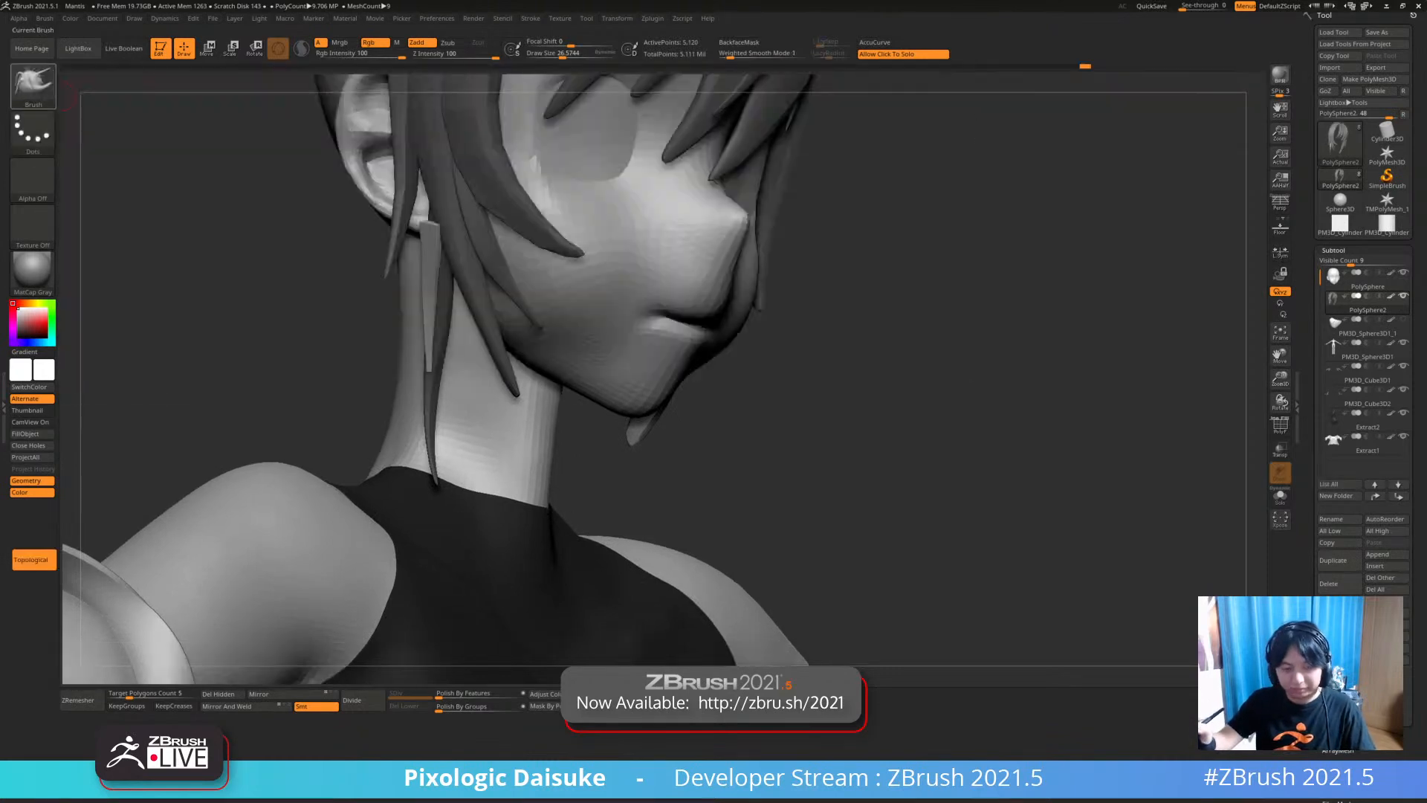
right_drag(566, 105, 587, 156)
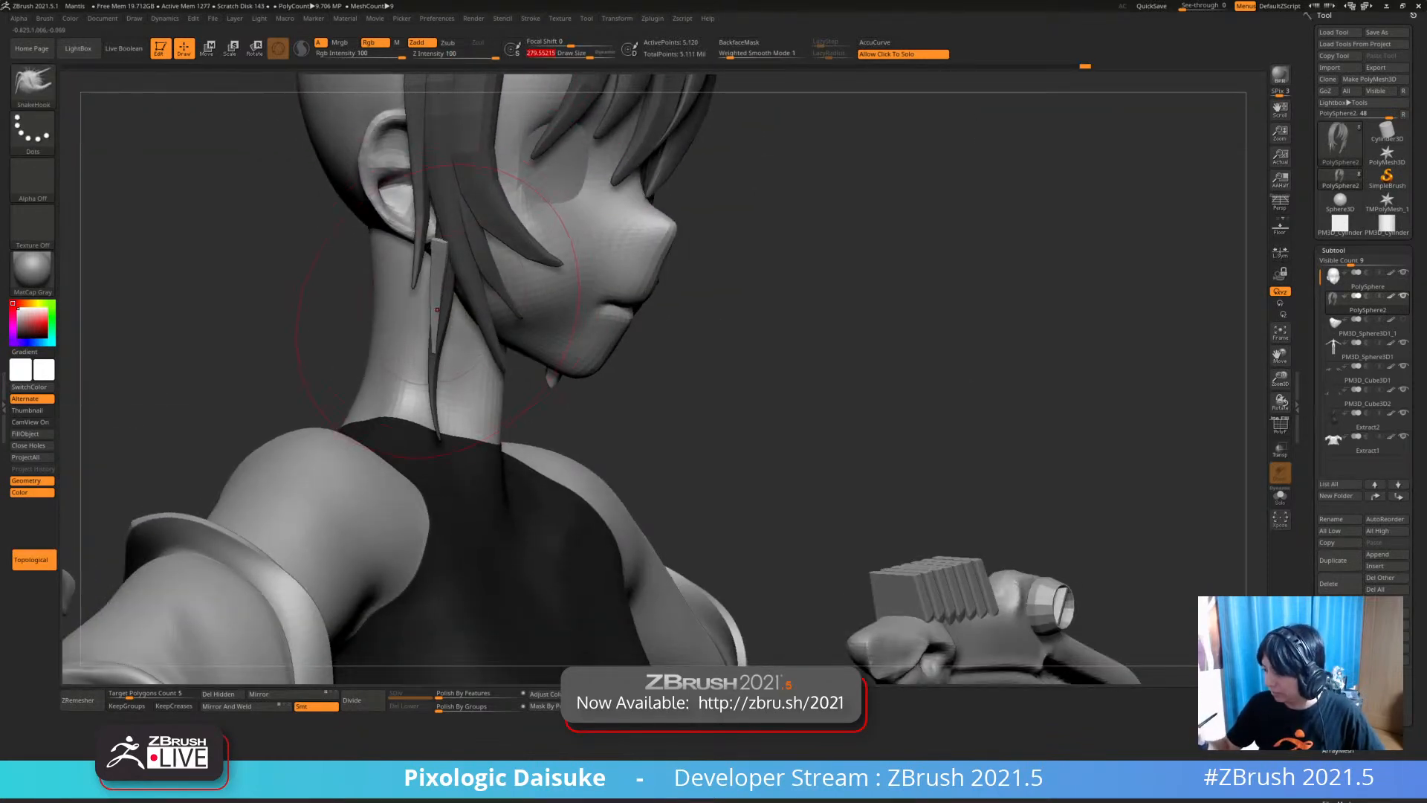
mouse_move(476, 294)
ctrl+right_down()
mouse_move(487, 323)
mouse_move(411, 261)
mouse_move(446, 257)
mouse_move(435, 245)
mouse_move(357, 249)
mouse_move(375, 245)
ctrl+right_up()
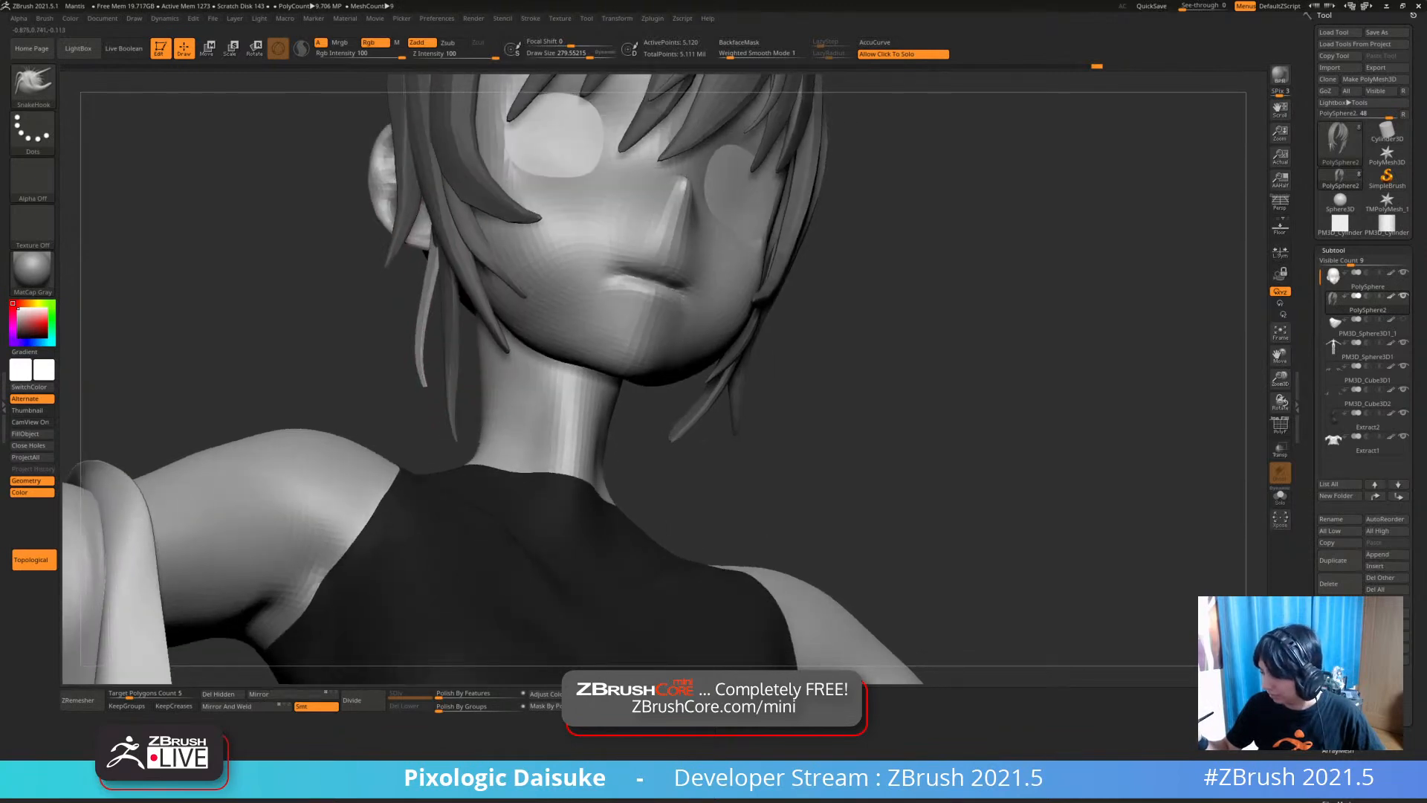
Smooth the new strand and pull its tip into a tapered point beside the neighbouring neck strands
mouse_move(431, 293)
shift+right_down()
mouse_move(419, 339)
mouse_move(420, 326)
shift+right_up()
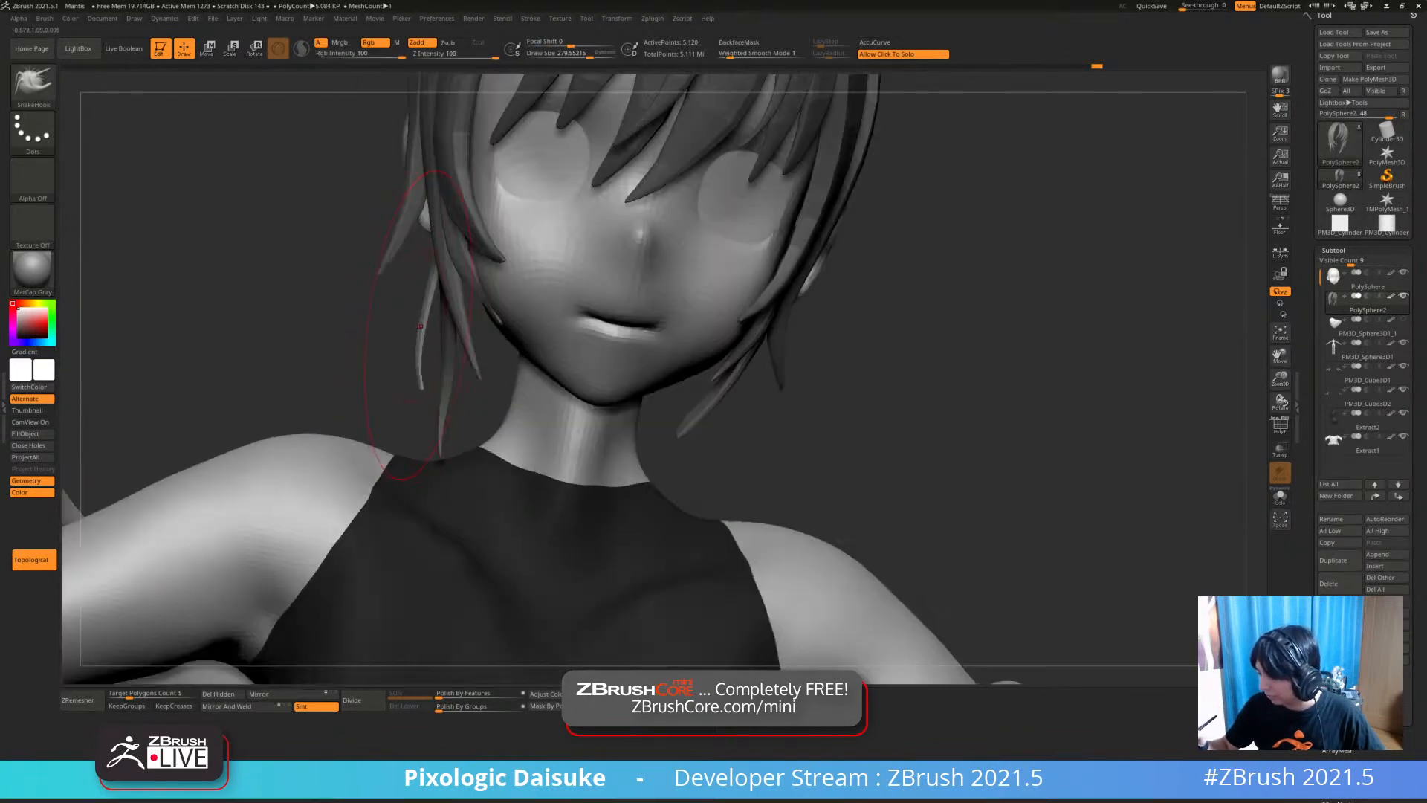
ctrl+right_drag(430, 377, 429, 420)
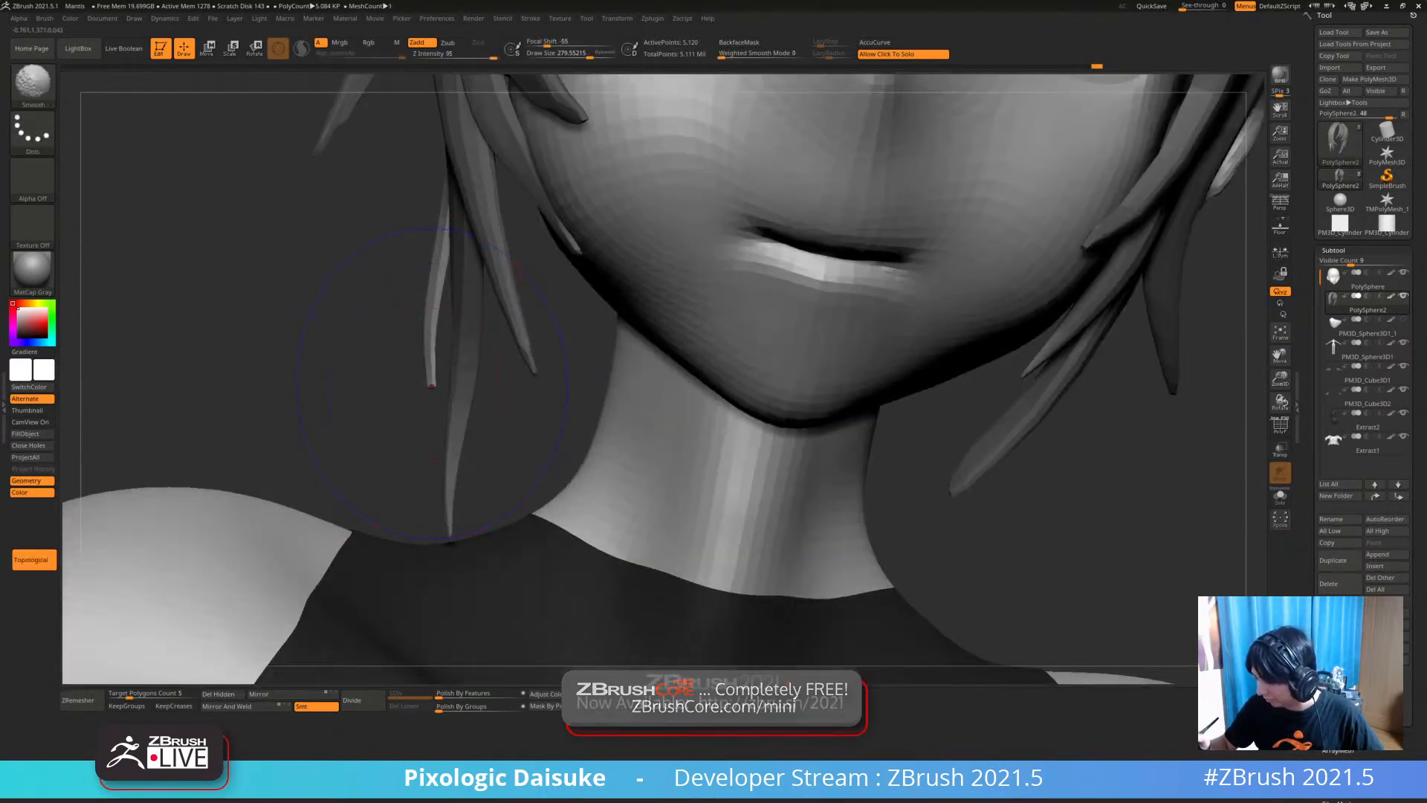
ctrl+right_drag(426, 372, 426, 350)
drag(429, 350, 420, 363)
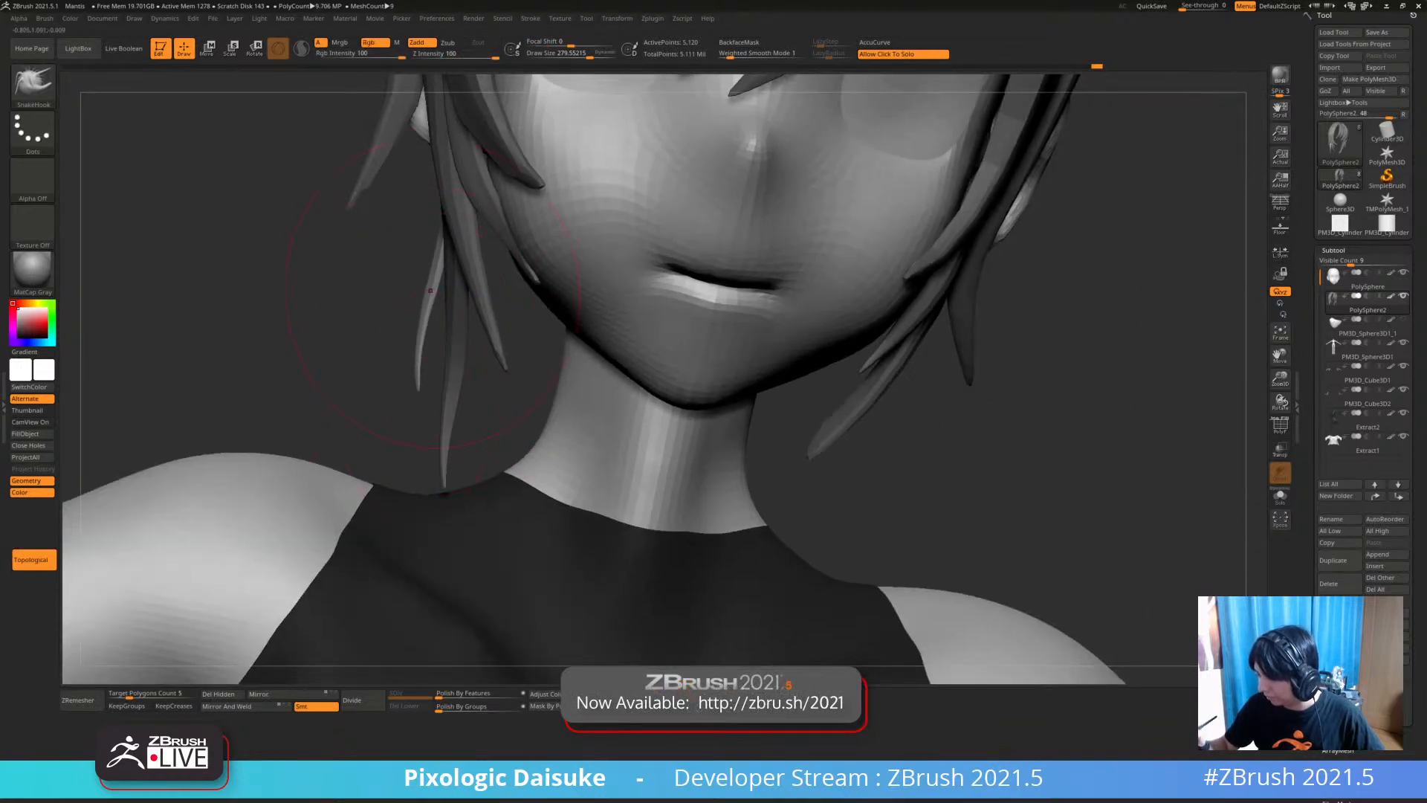
mouse_move(418, 337)
ctrl+right_down()
mouse_move(418, 316)
mouse_move(457, 320)
mouse_move(420, 324)
mouse_move(414, 253)
ctrl+right_up()
Turn on BackfaceMask for the SnakeHook brush and frame the whole head from the front
click(739, 43)
mouse_move(707, 159)
alt+right_down()
mouse_move(654, 217)
mouse_move(652, 174)
mouse_move(653, 191)
alt+right_up()
alt+right_drag(653, 191, 647, 271)
Switch to Rotate with the Transpose line instead of the gizmo, and isolate the hair subtool in Solo mode
click(255, 49)
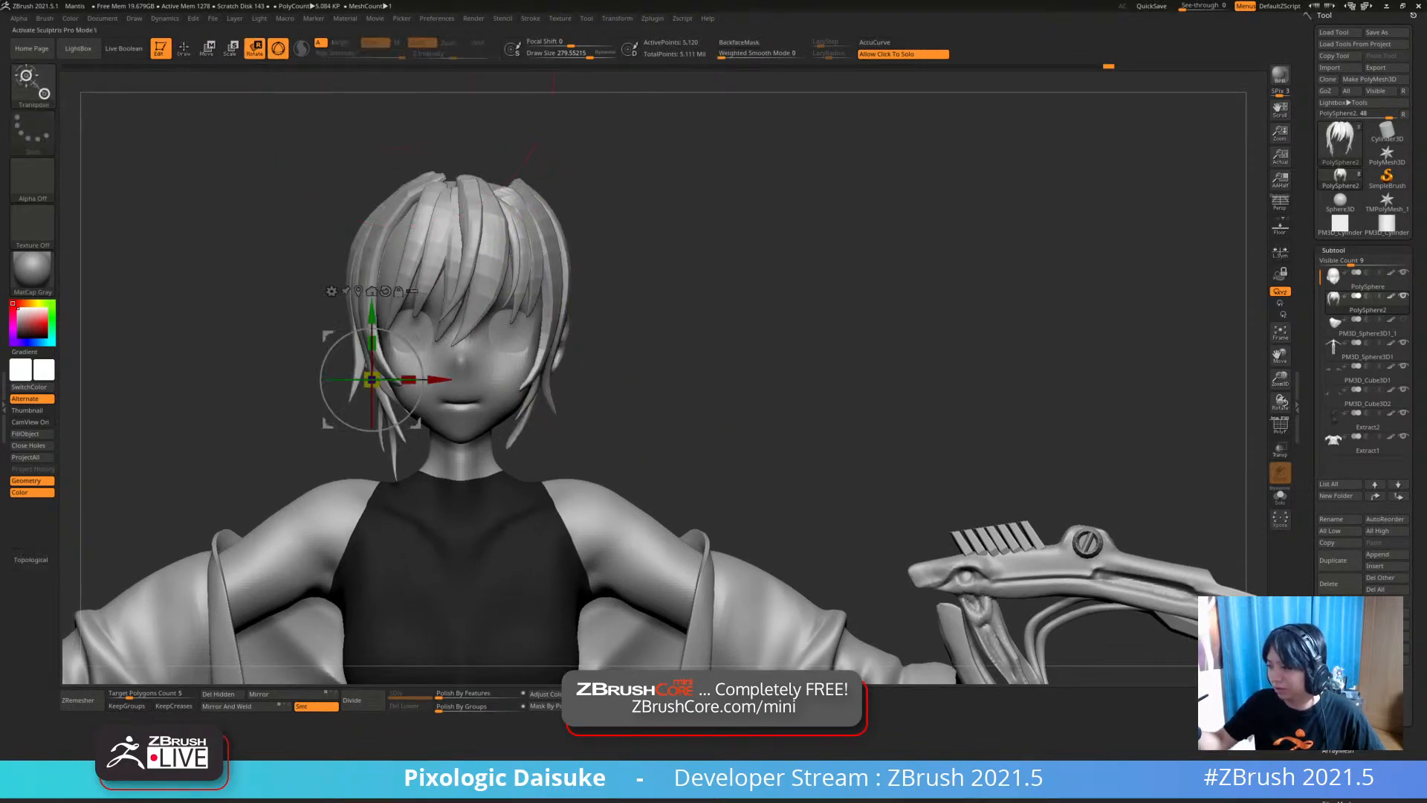
click(278, 49)
right_drag(669, 223, 799, 286)
click(669, 222)
drag(414, 186, 397, 121)
ctrl+right_drag(639, 201, 639, 267)
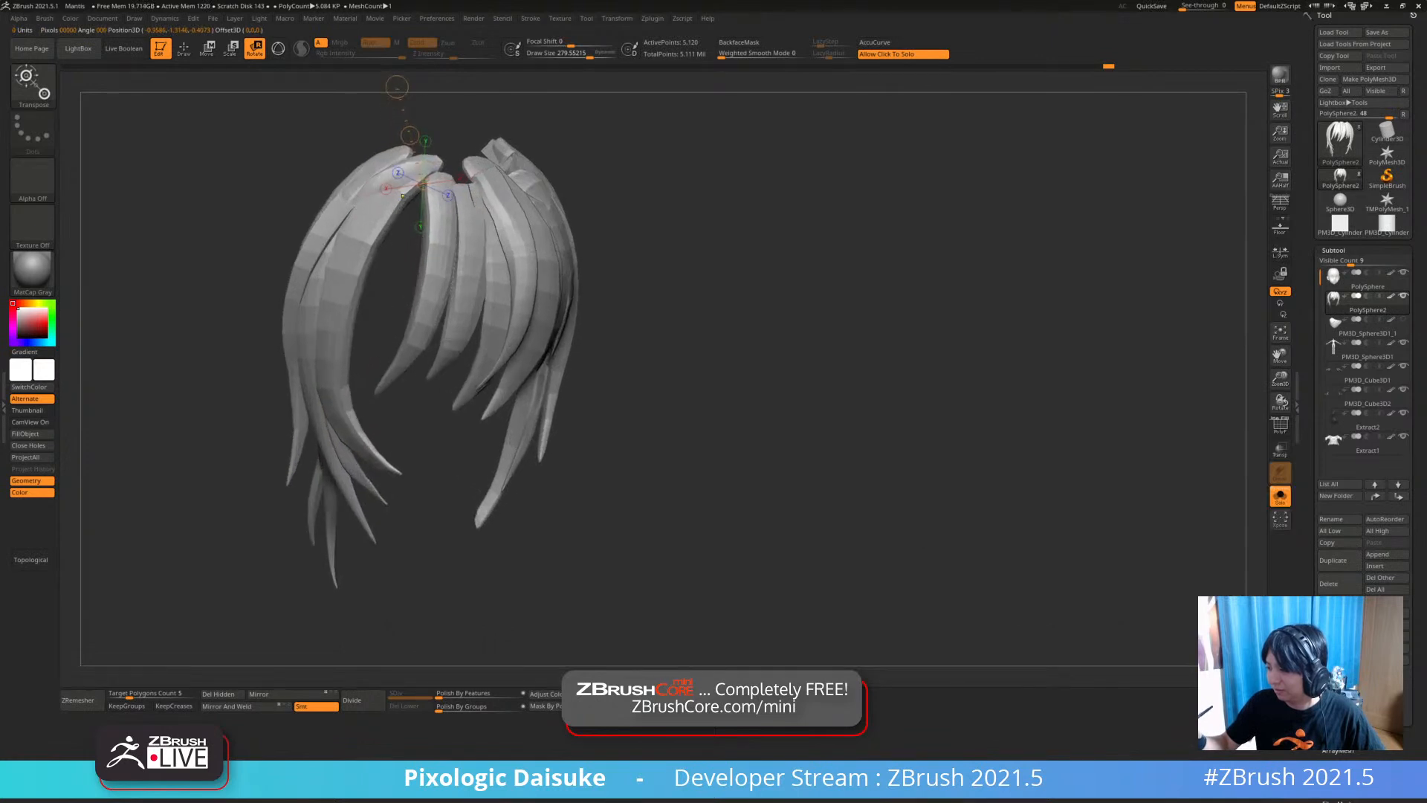
Try a topological mask with the Transpose line on the front side strand, then clear it and return to Draw mode
ctrl+drag(382, 210, 348, 177)
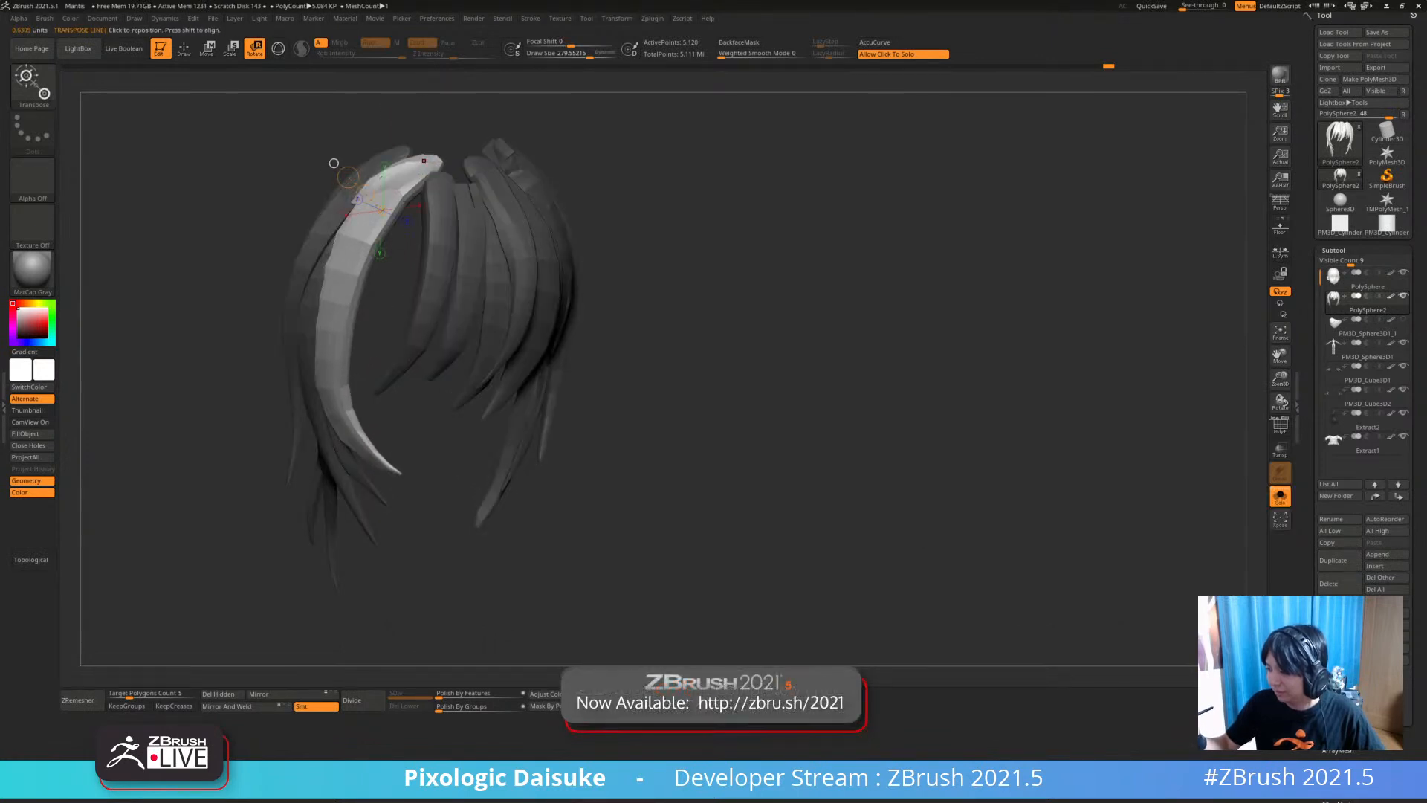
mouse_move(391, 485)
mouse_down()
mouse_move(321, 475)
mouse_move(422, 486)
mouse_move(370, 483)
mouse_move(388, 487)
mouse_up()
key(ctrl+z)
right_drag(353, 177, 400, 190)
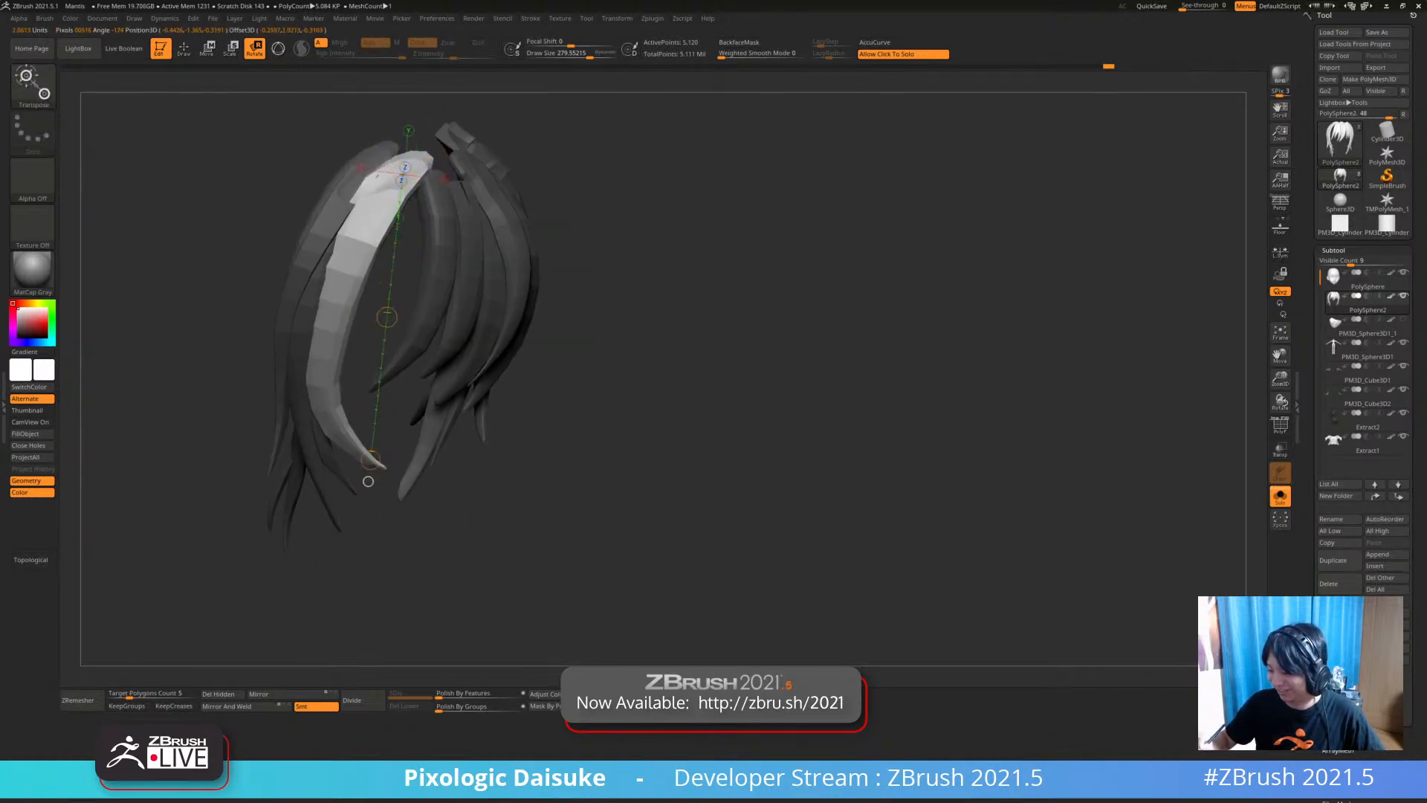
drag(368, 481, 368, 481)
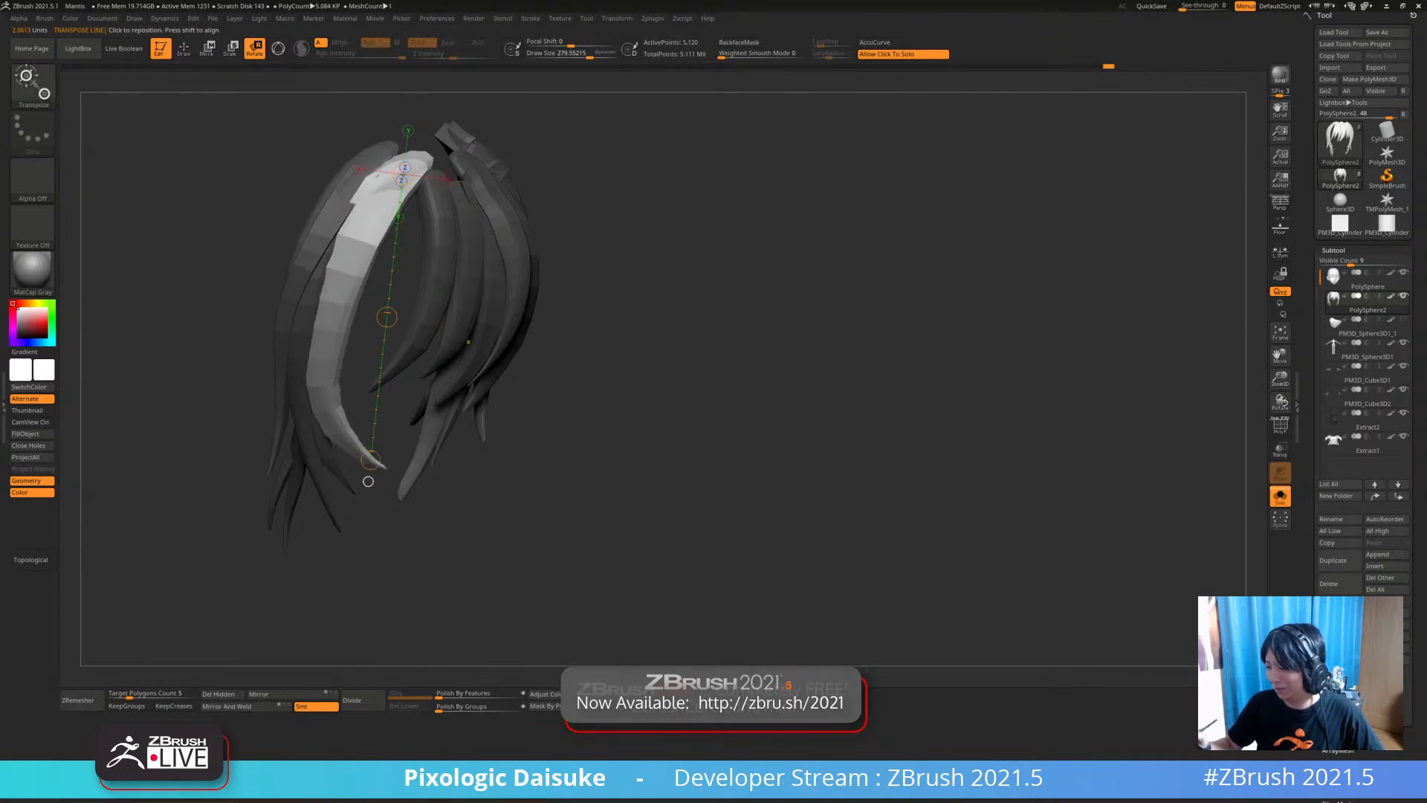
ctrl+drag(627, 243, 645, 273)
drag(645, 273, 672, 279)
click(673, 279)
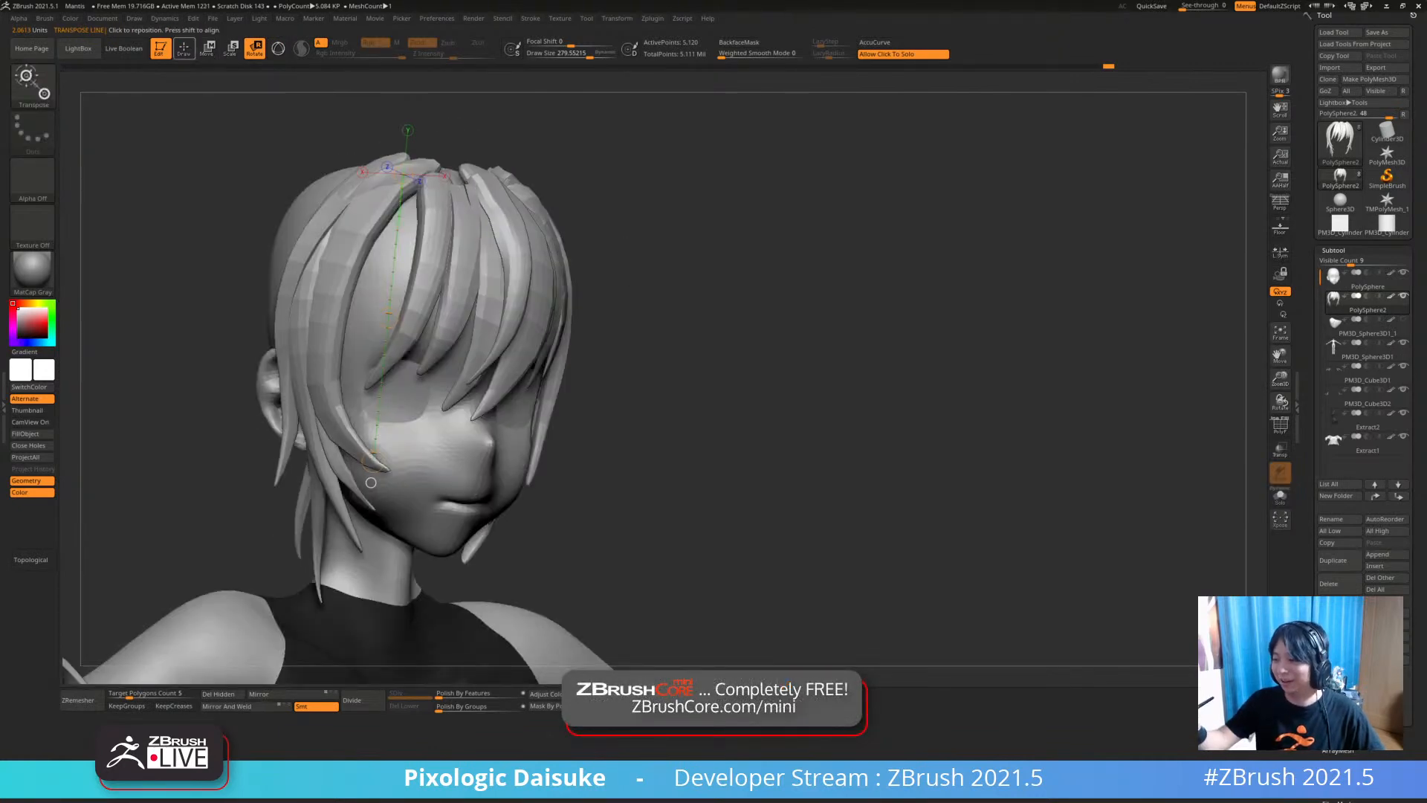
key(q)
Examine the strands beside the face and neck from front and three-quarter angles
ctrl+right_drag(594, 476, 606, 382)
mouse_move(605, 383)
right_down()
mouse_move(465, 358)
mouse_move(483, 513)
mouse_move(517, 483)
mouse_move(520, 557)
mouse_move(673, 546)
mouse_move(513, 553)
right_up()
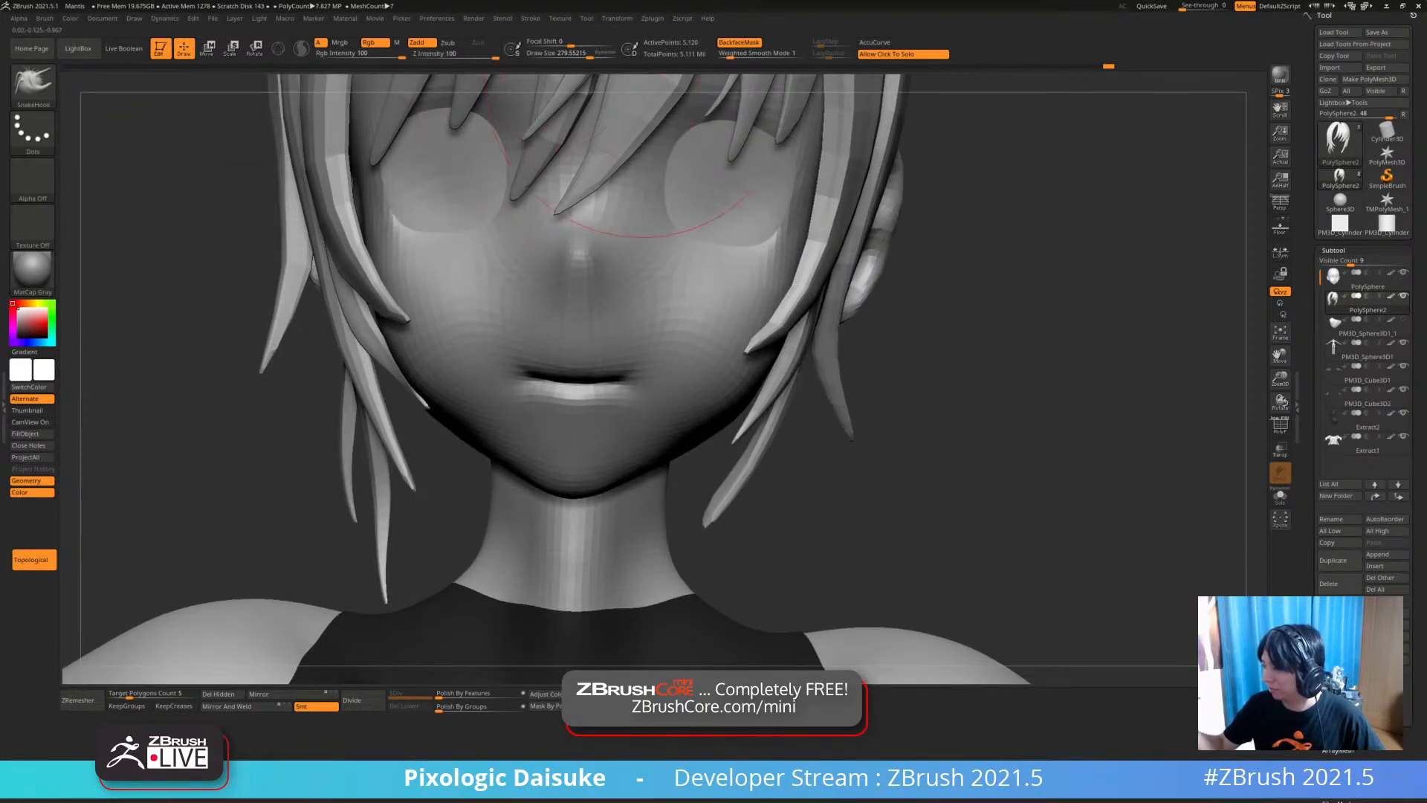
mouse_move(439, 394)
right_down()
mouse_move(383, 390)
mouse_move(412, 372)
mouse_move(476, 387)
mouse_move(439, 397)
right_up()
mouse_move(438, 459)
right_down()
mouse_move(375, 391)
mouse_move(476, 416)
mouse_move(420, 483)
mouse_move(398, 464)
right_up()
mouse_move(654, 428)
ctrl+right_down()
mouse_move(647, 364)
mouse_move(439, 356)
ctrl+right_up()
right_drag(572, 357, 510, 287)
mouse_move(594, 257)
alt+right_down()
mouse_move(606, 335)
mouse_move(706, 345)
mouse_move(558, 353)
alt+right_up()
right_drag(618, 299, 702, 298)
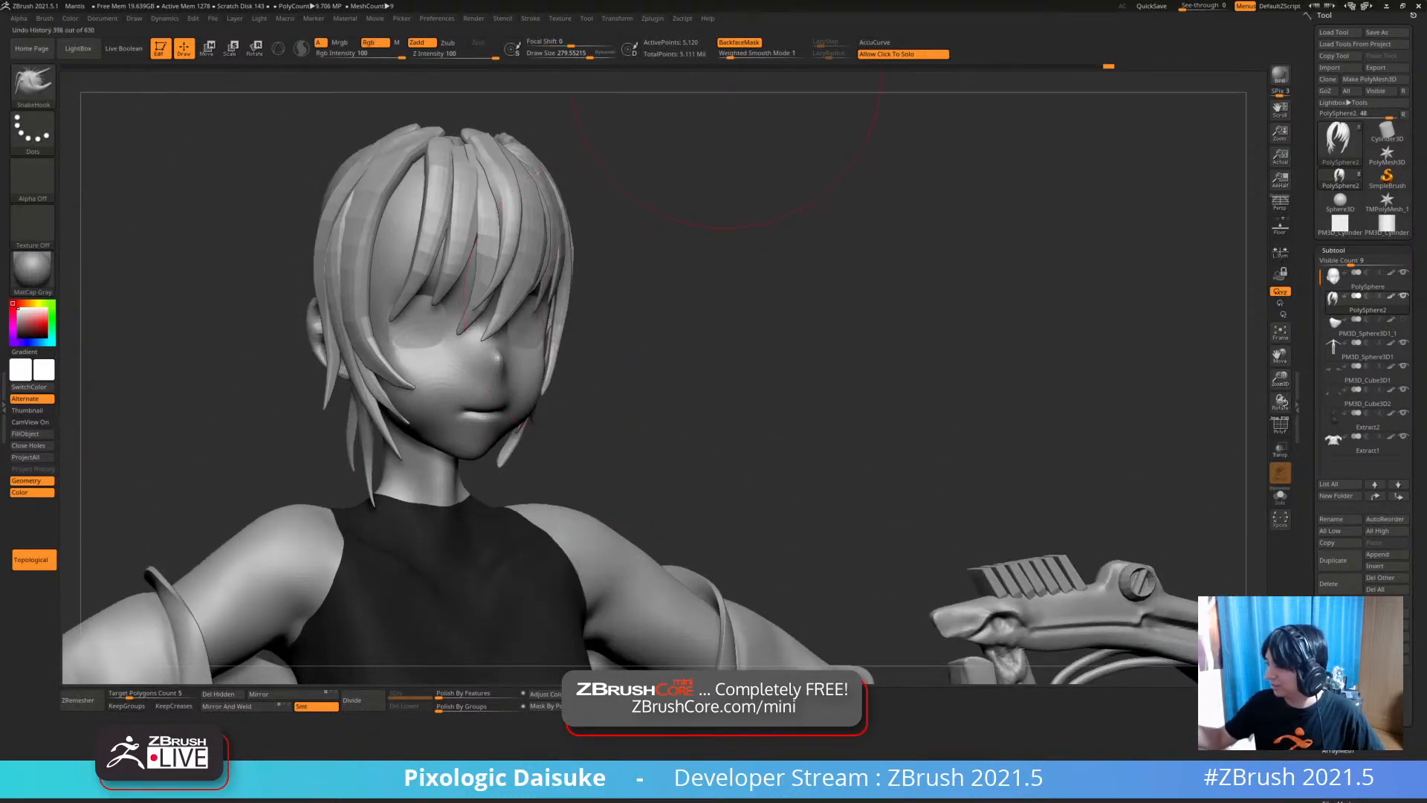
Set the SnakeHook draw size to about 125, toggle its BackfaceMask option, and frame the upper body from the front
drag(585, 54, 578, 54)
mouse_move(460, 439)
right_down()
mouse_move(371, 446)
mouse_move(375, 520)
mouse_move(357, 513)
right_up()
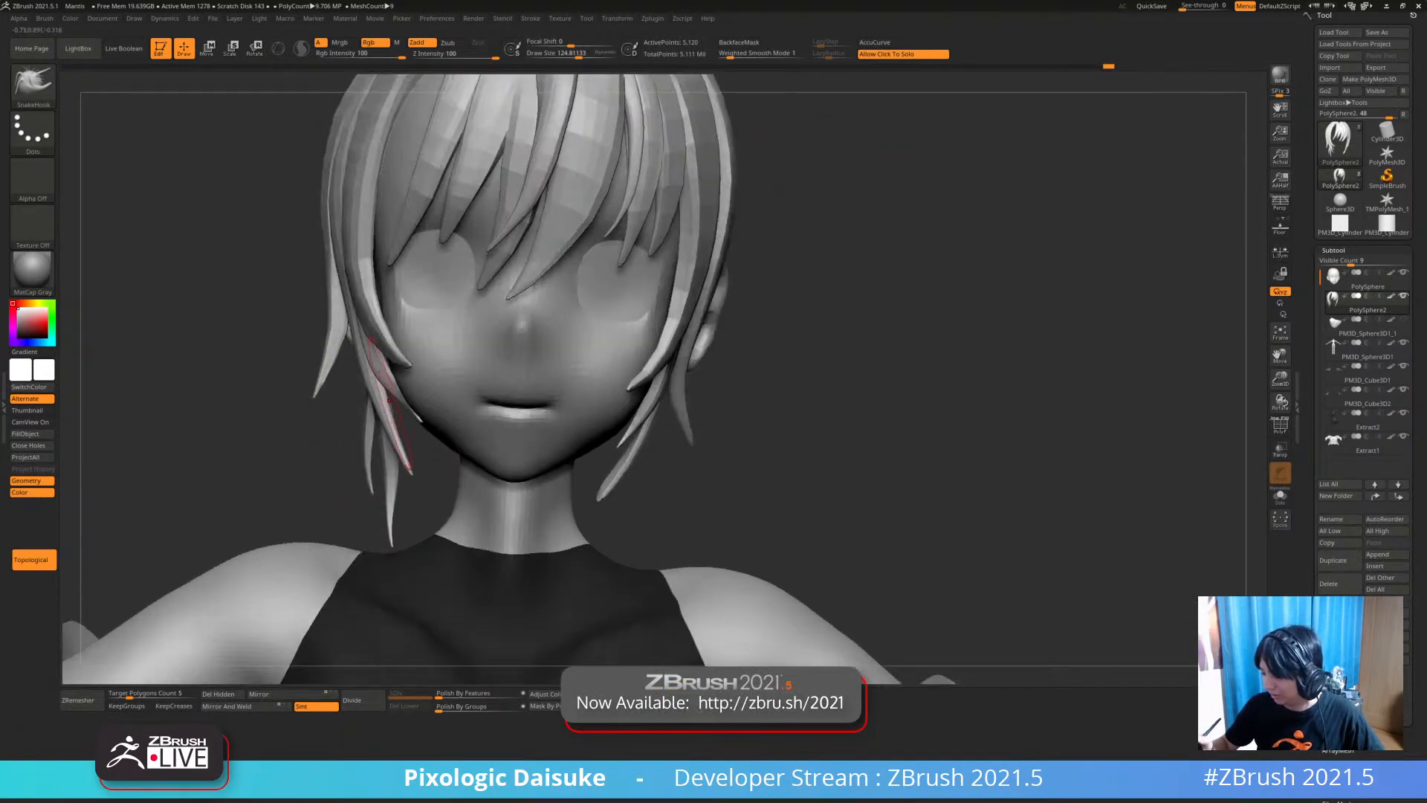
right_drag(279, 362, 446, 371)
right_drag(476, 570, 487, 570)
click(739, 42)
right_drag(446, 372, 335, 370)
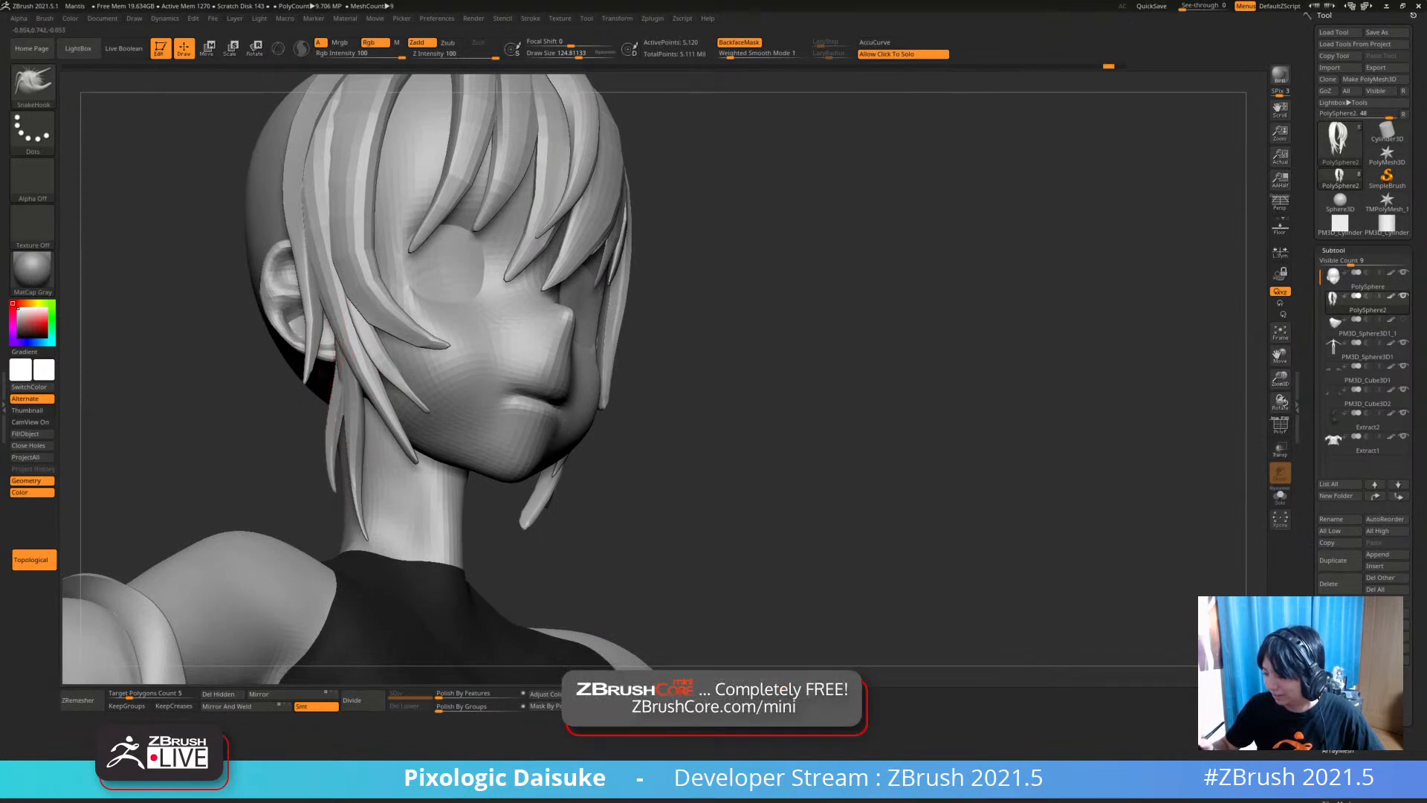
right_drag(321, 376, 468, 353)
mouse_move(408, 274)
ctrl+right_down()
mouse_move(372, 327)
mouse_move(322, 343)
mouse_move(325, 223)
ctrl+right_up()
right_drag(476, 394, 327, 394)
mouse_move(376, 512)
right_down()
mouse_move(483, 524)
mouse_move(422, 530)
right_up()
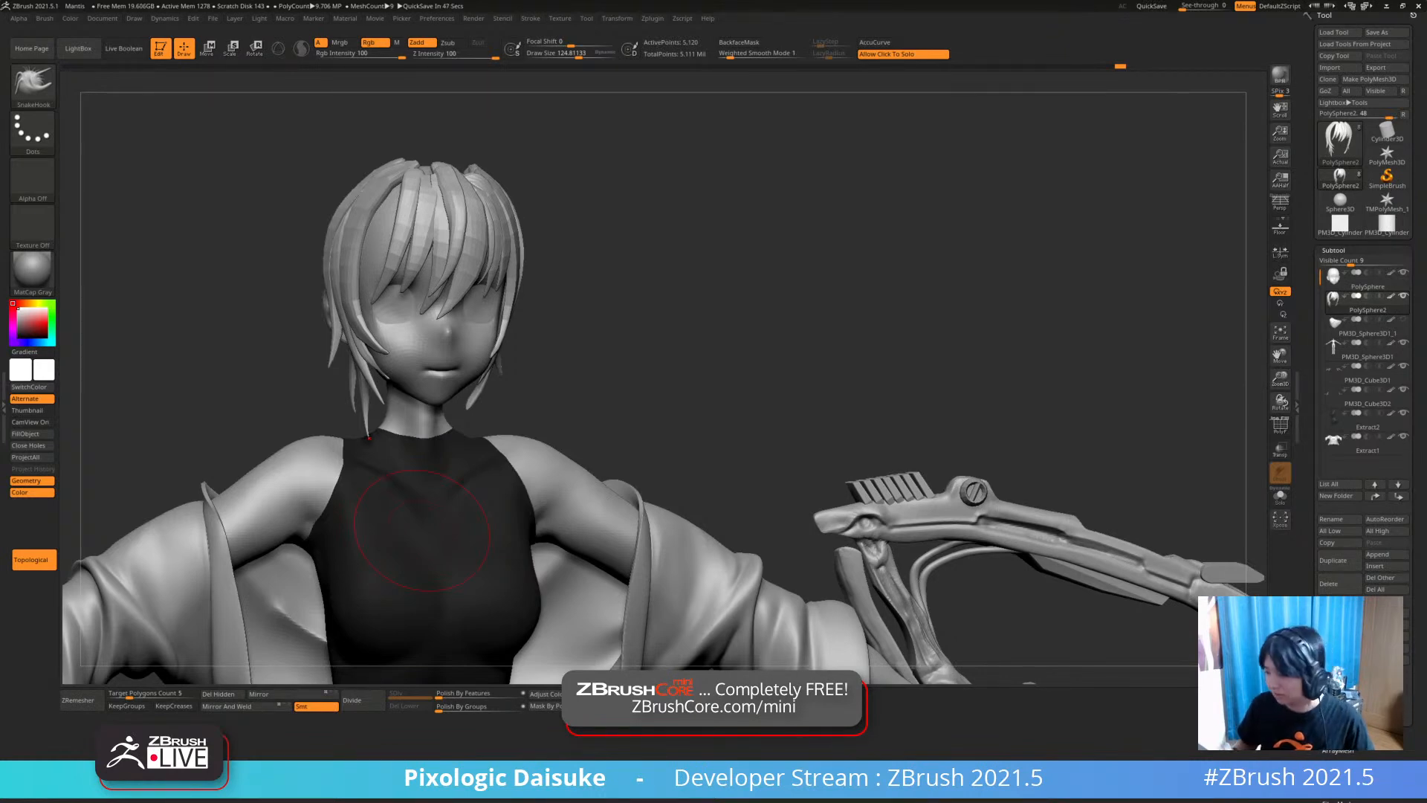
shift+drag(645, 435, 596, 435)
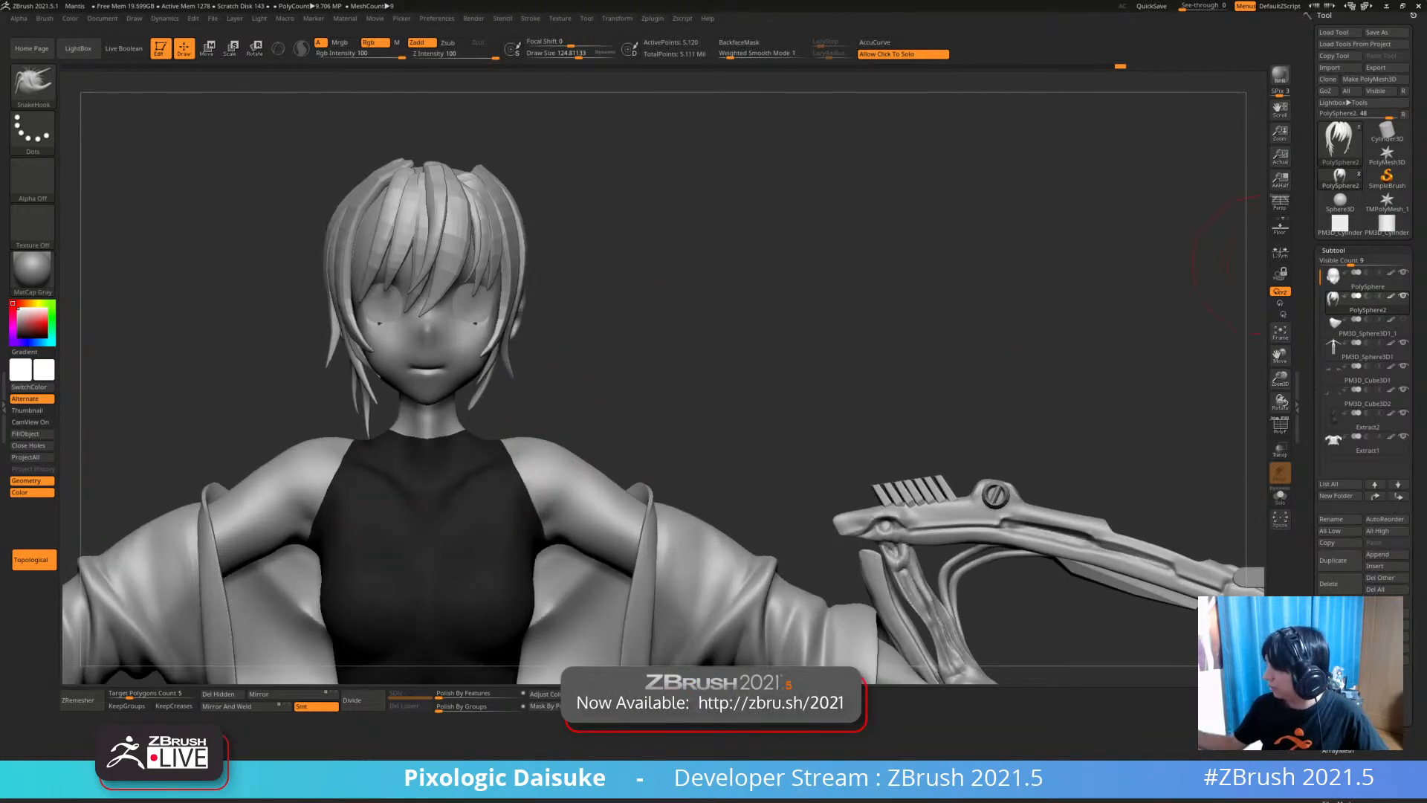
Switch to the cylinder tool, make it a PolyMesh3D, and show its polyframe
click(1386, 223)
alt+drag(695, 429, 744, 454)
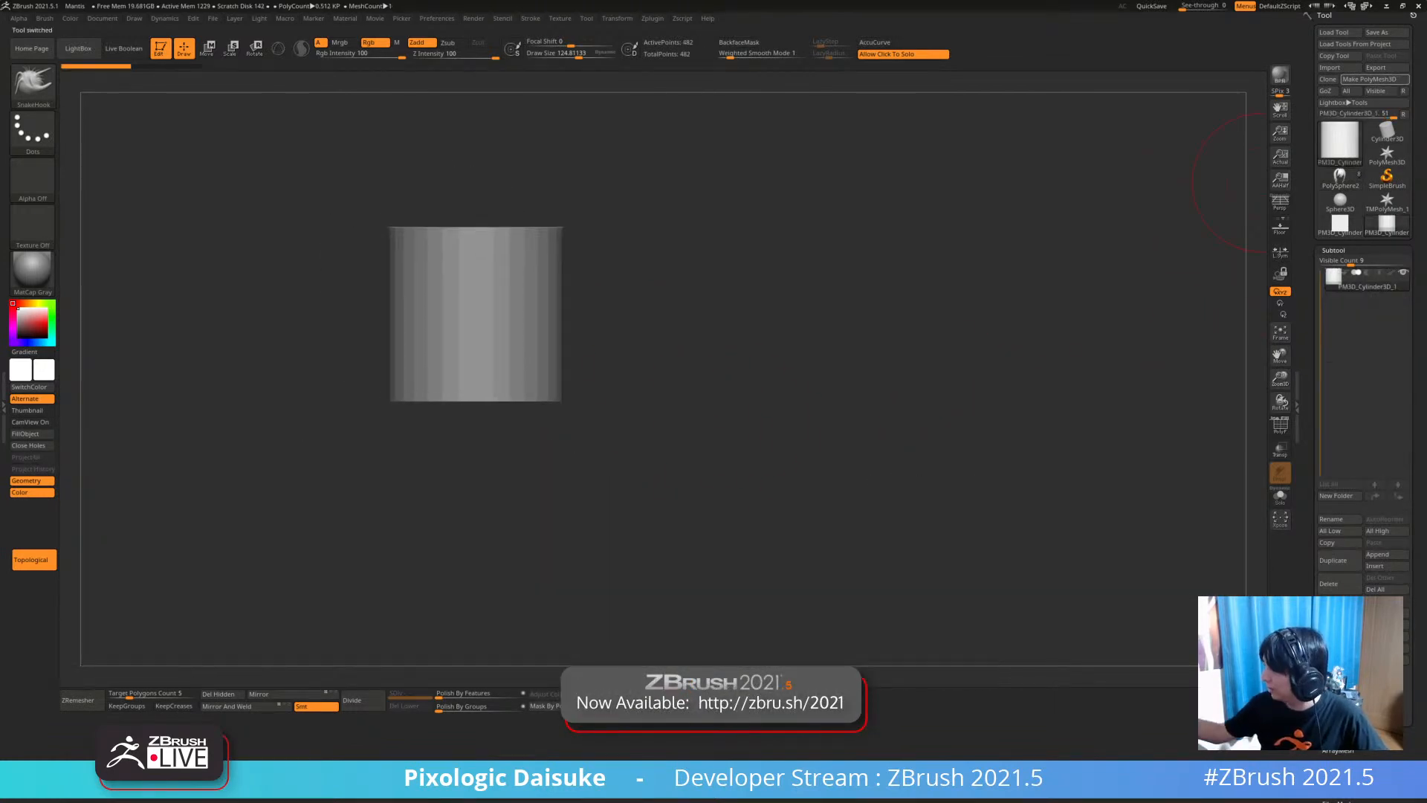
click(1369, 80)
alt+drag(686, 368, 680, 476)
alt+drag(680, 475, 722, 446)
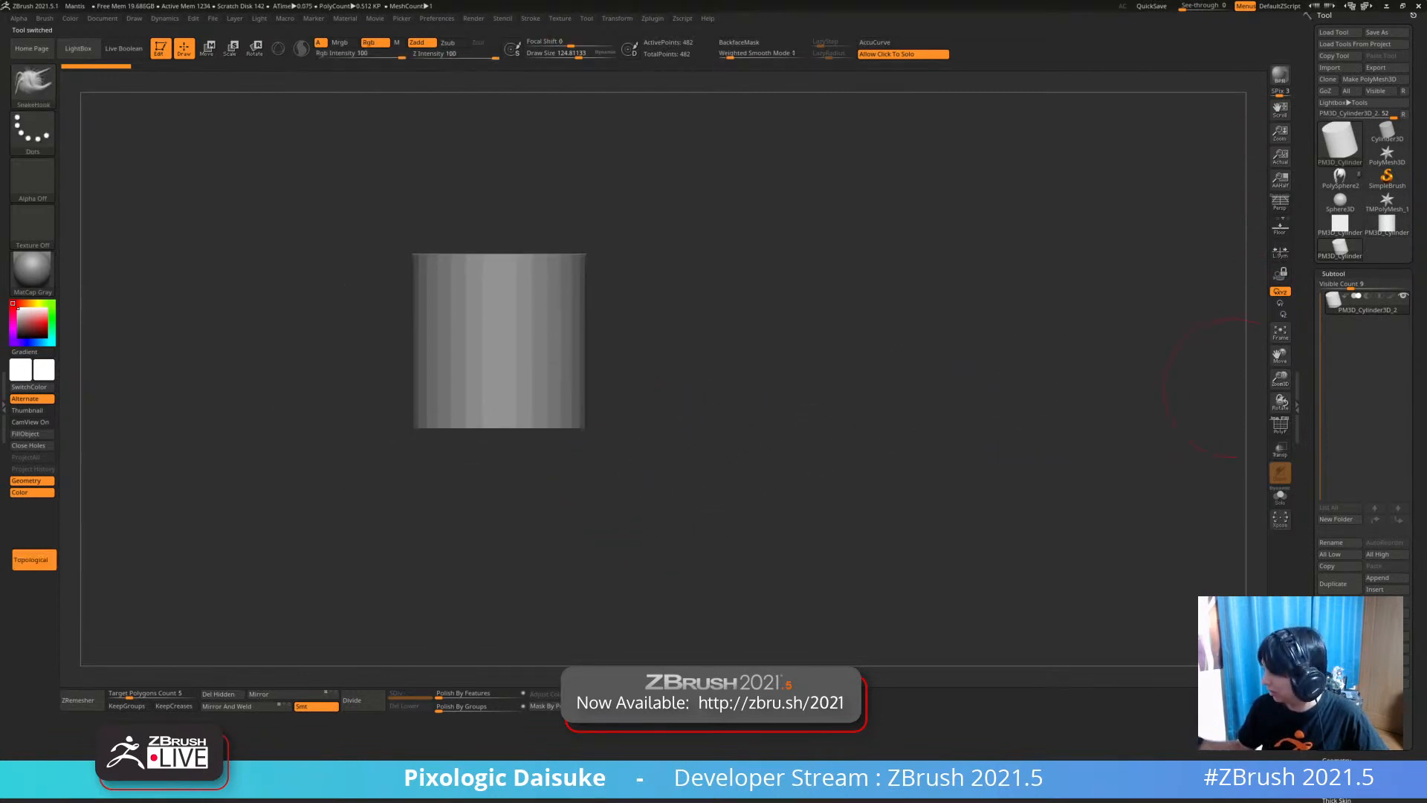
click(1280, 425)
ctrl+right_drag(721, 416, 707, 489)
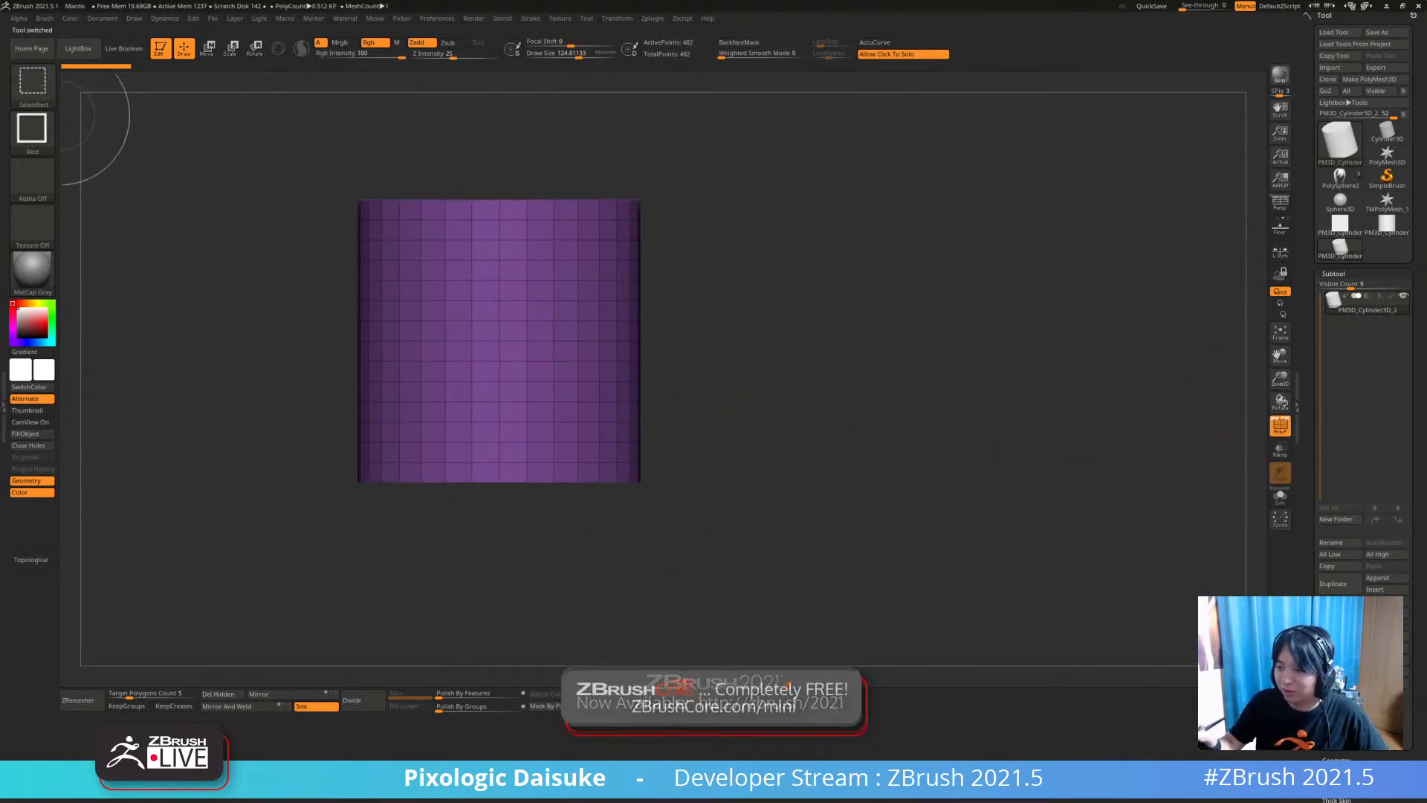
Slice the cylinder diagonally with SliceCurve to split its polygroups, then undo the slice
ctrl+shift+click(33, 84)
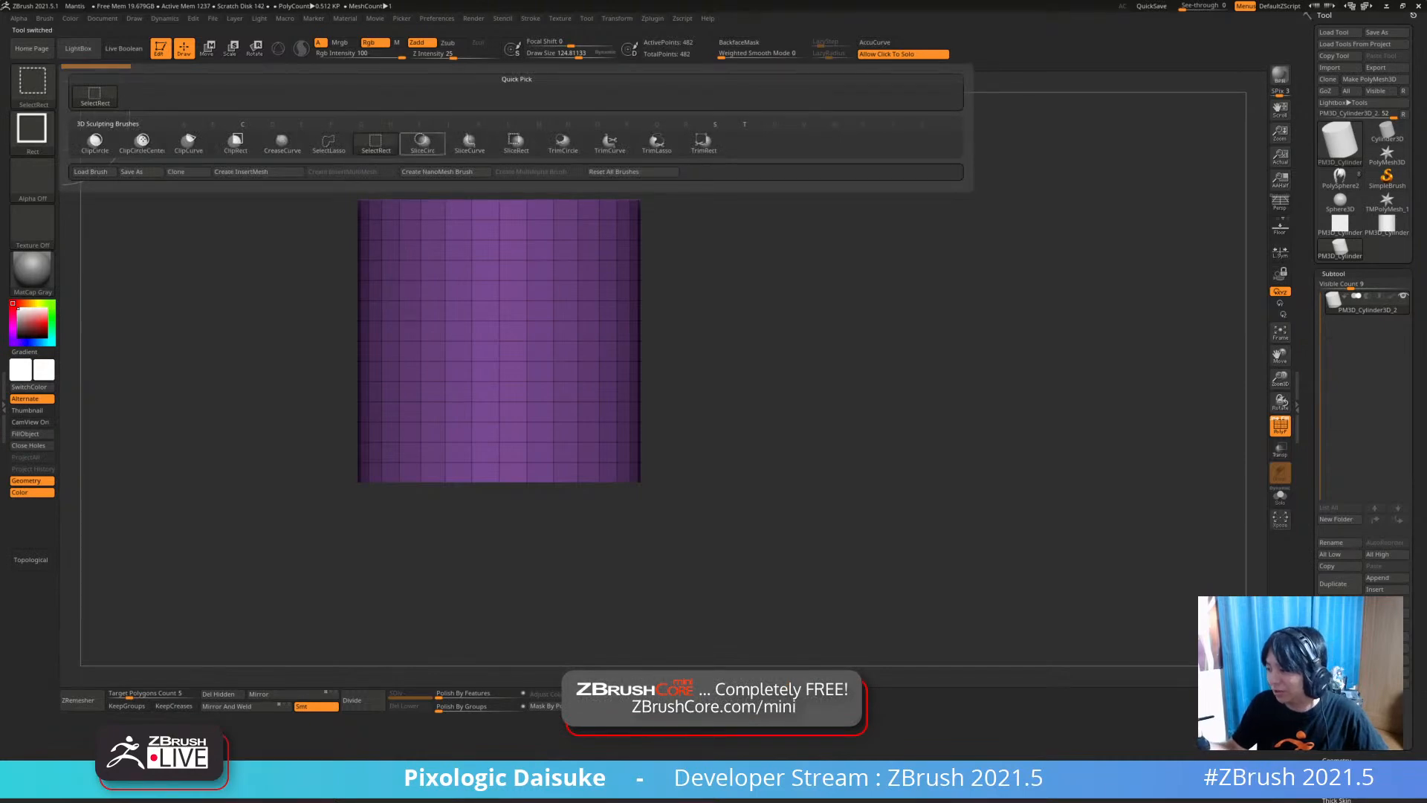
ctrl+shift+drag(159, 567, 822, 181)
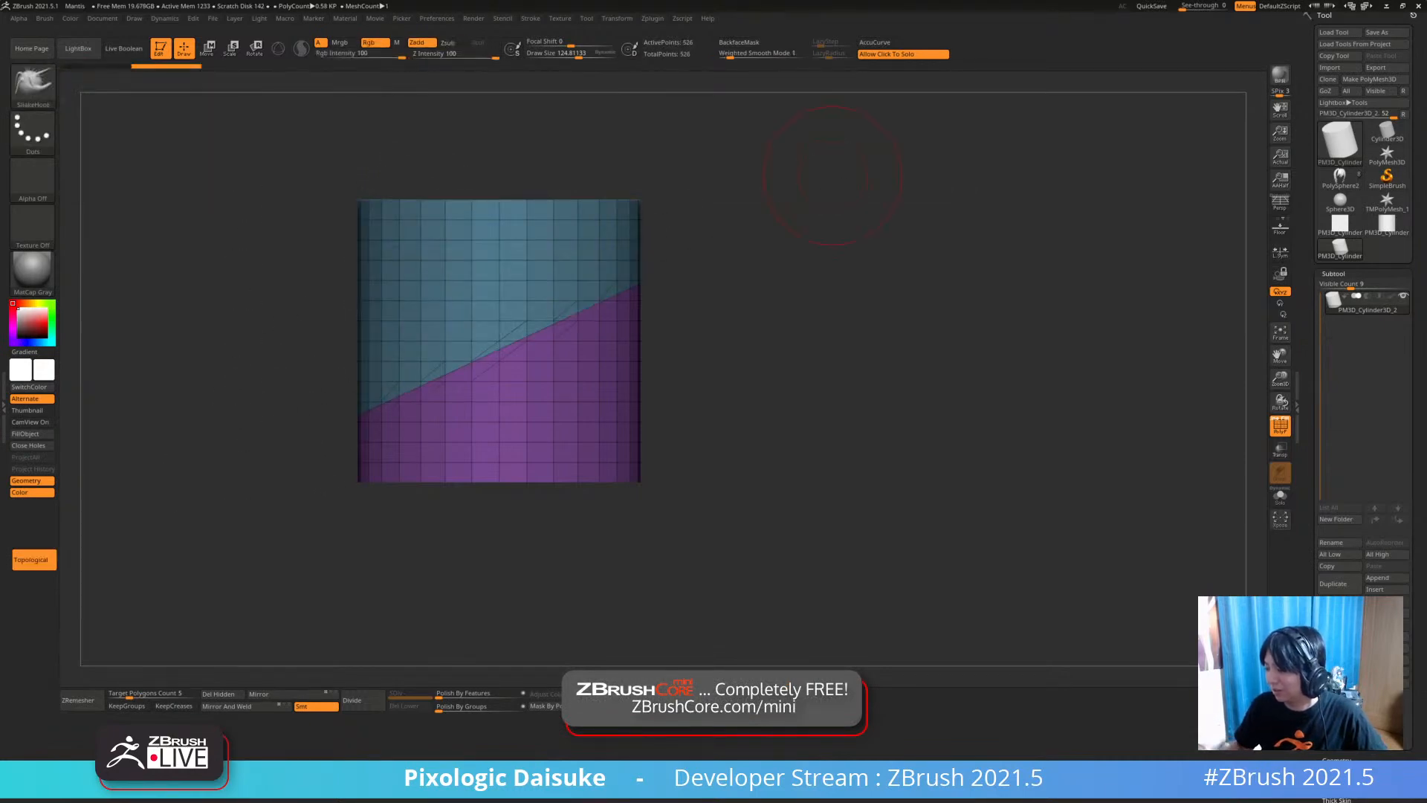
mouse_move(607, 505)
alt+mouse_down()
mouse_move(650, 497)
mouse_move(567, 518)
mouse_move(661, 502)
mouse_move(596, 521)
alt+mouse_up()
key(ctrl+z)
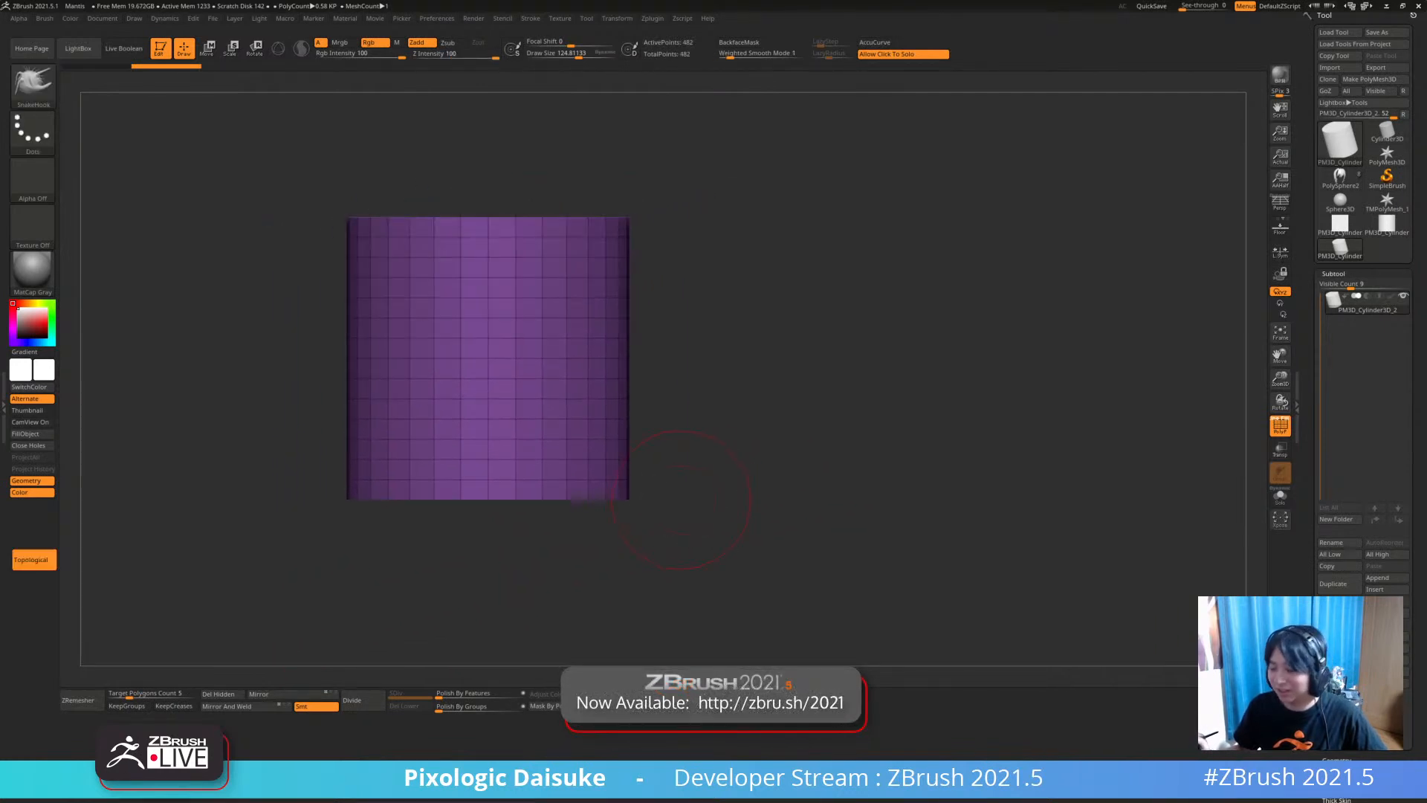
Mask the cylinder's upper part along a diagonal with MaskLasso and turn the masked area into its own polygroup
mouse_move(687, 283)
ctrl+mouse_down()
mouse_move(658, 162)
mouse_move(189, 172)
mouse_move(696, 151)
ctrl+mouse_up()
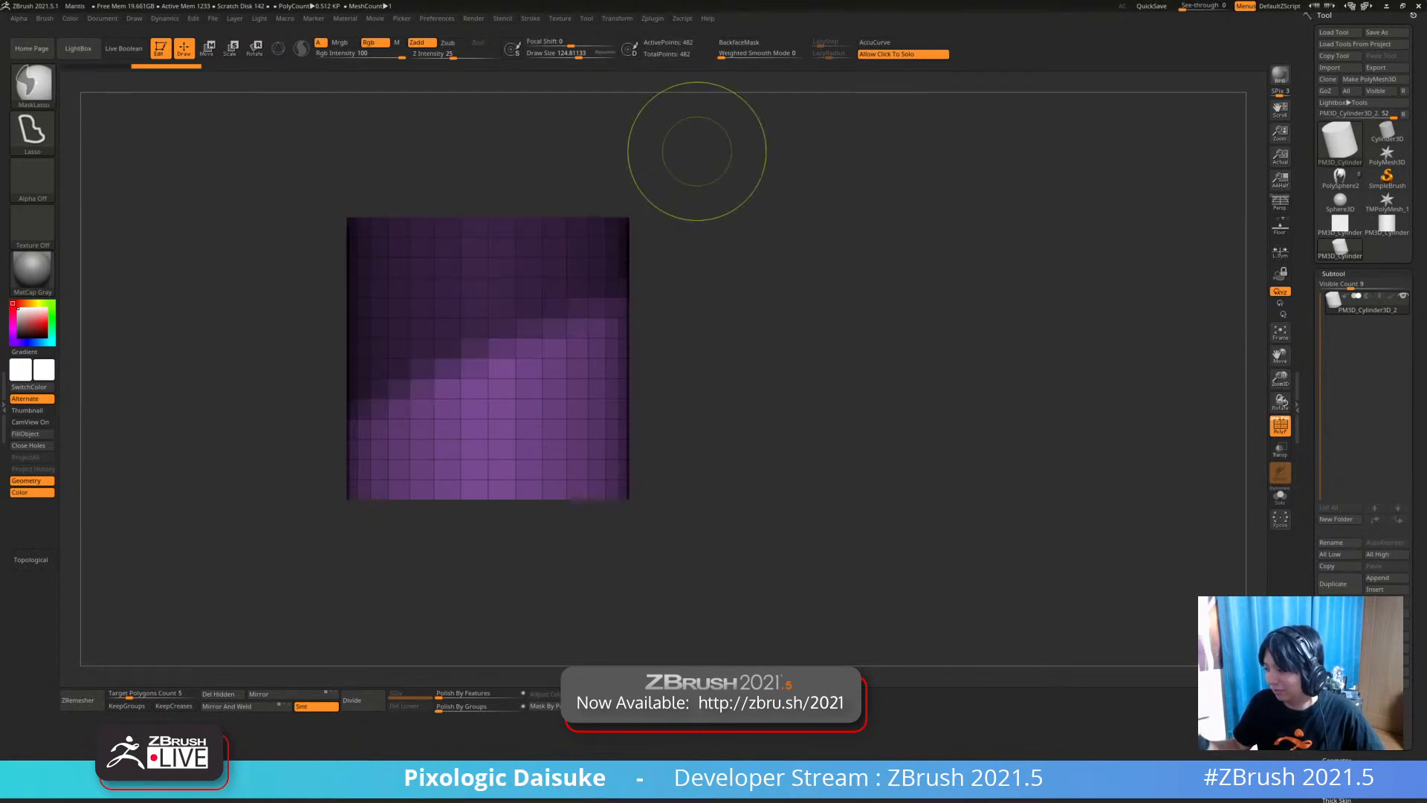
key(ctrl+w)
mouse_move(666, 398)
shift+mouse_down()
mouse_move(646, 438)
mouse_move(582, 308)
shift+mouse_up()
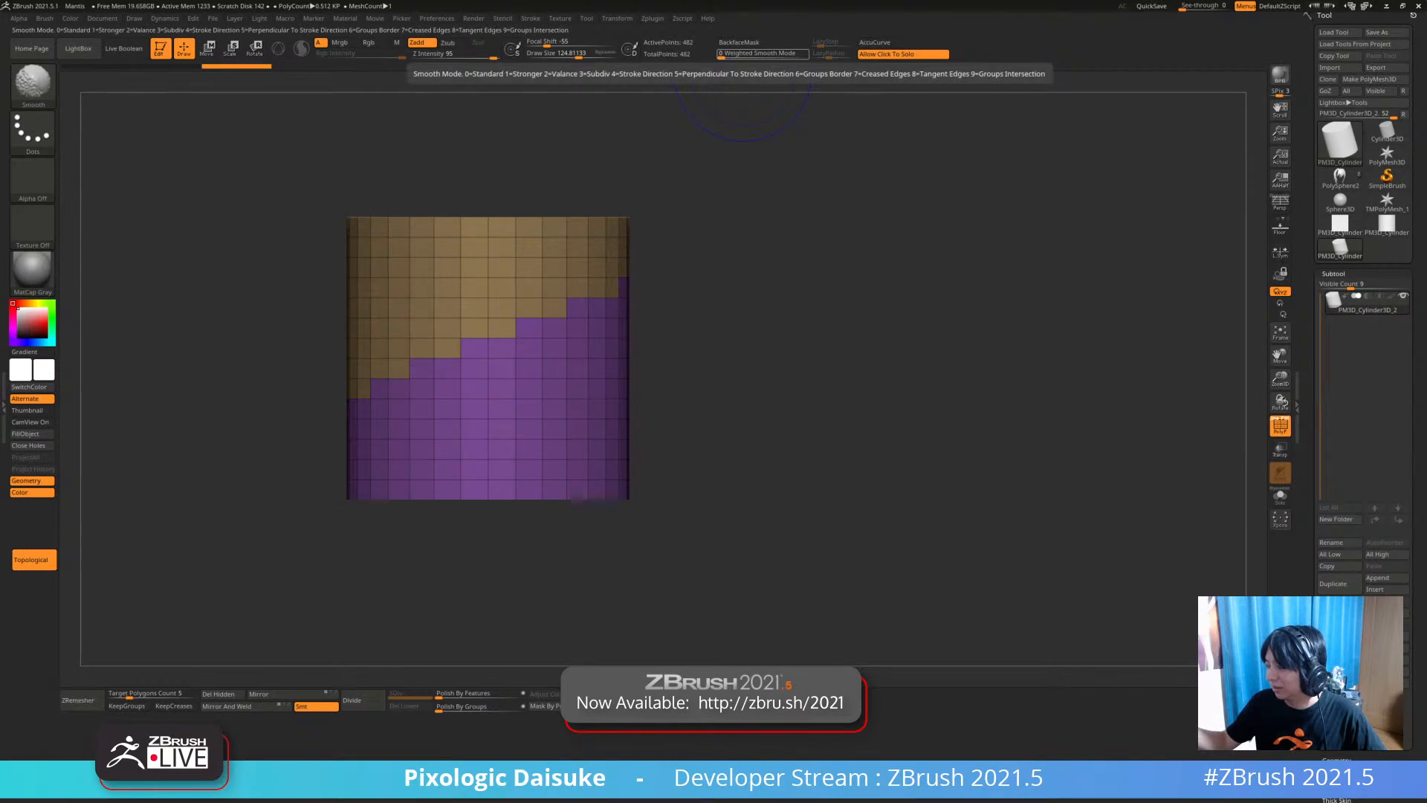
Set Weighted Smooth Mode to 6 and smooth the stepped border between the cylinder's two polygroups all the way around
click(776, 54)
shift+drag(573, 297, 537, 336)
drag(669, 372, 620, 356)
shift+drag(465, 316, 439, 301)
mouse_move(654, 356)
mouse_down()
mouse_move(677, 350)
mouse_move(654, 371)
mouse_up()
mouse_move(461, 356)
shift+mouse_down()
mouse_move(335, 379)
mouse_move(312, 401)
mouse_move(275, 360)
shift+mouse_up()
mouse_move(275, 361)
right_down()
mouse_move(357, 372)
mouse_move(305, 356)
right_up()
shift+drag(301, 353, 268, 320)
right_drag(283, 320, 216, 296)
mouse_move(343, 344)
alt+right_down()
mouse_move(547, 369)
mouse_move(546, 338)
alt+right_up()
mouse_move(550, 356)
shift+right_down()
mouse_move(573, 416)
mouse_move(652, 446)
mouse_move(617, 496)
mouse_move(701, 503)
shift+right_up()
Undo the smoothing and the polygrouping on the cylinder, and clear its mask
drag(454, 691, 476, 693)
key(ctrl+z)
key(ctrl+z)
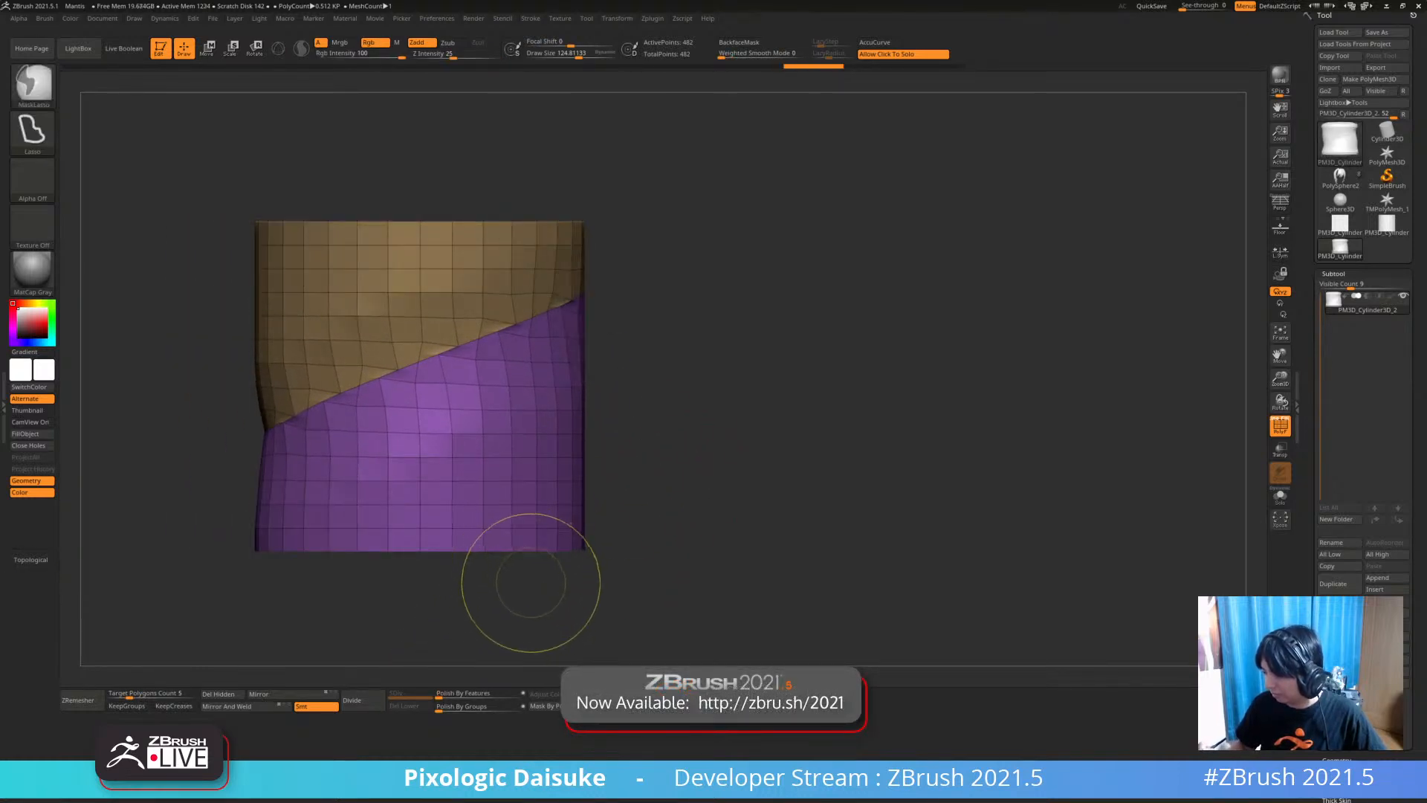
key(ctrl+z)
key(ctrl+z)
key(ctrl+z)
key(ctrl+z)
key(ctrl+z)
key(ctrl+z)
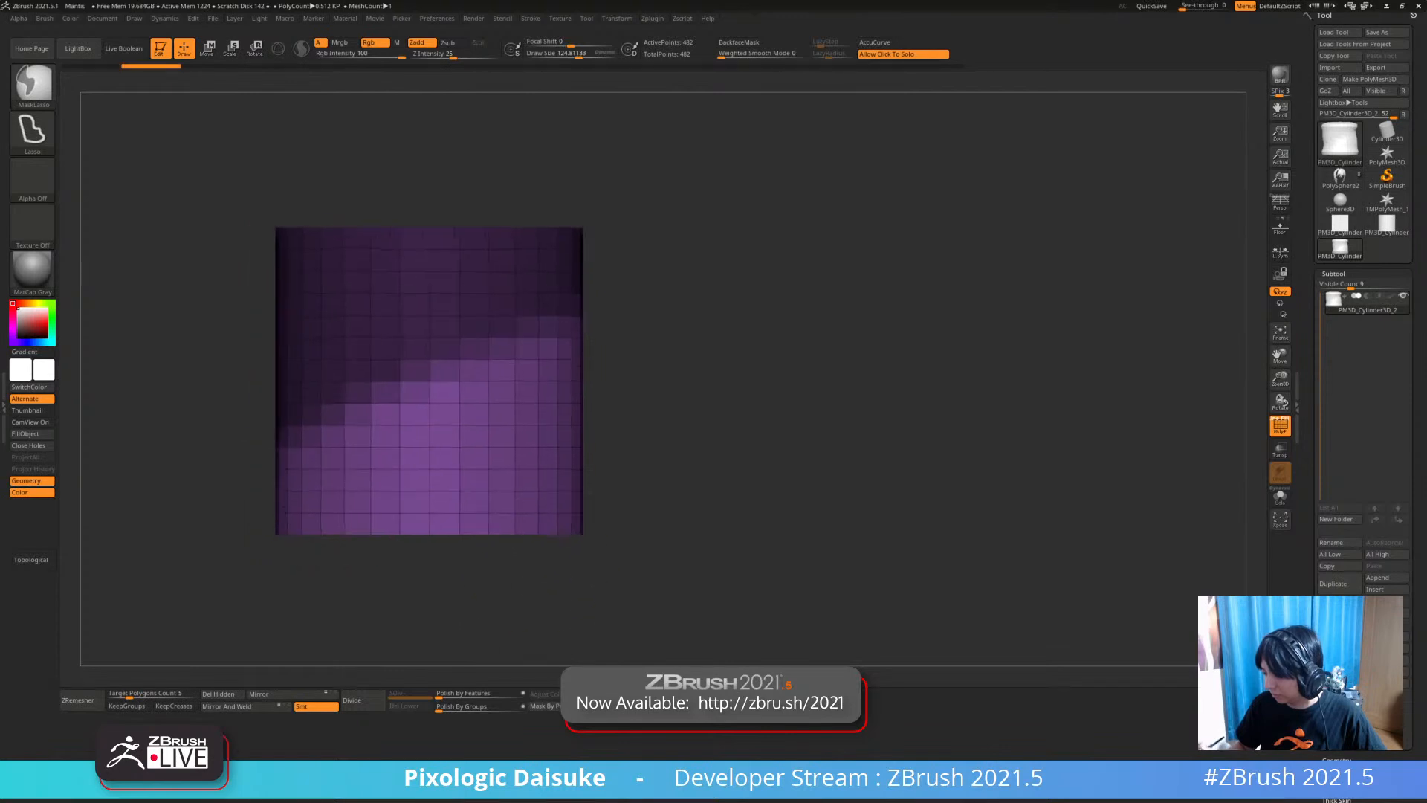
ctrl+drag(795, 405, 803, 453)
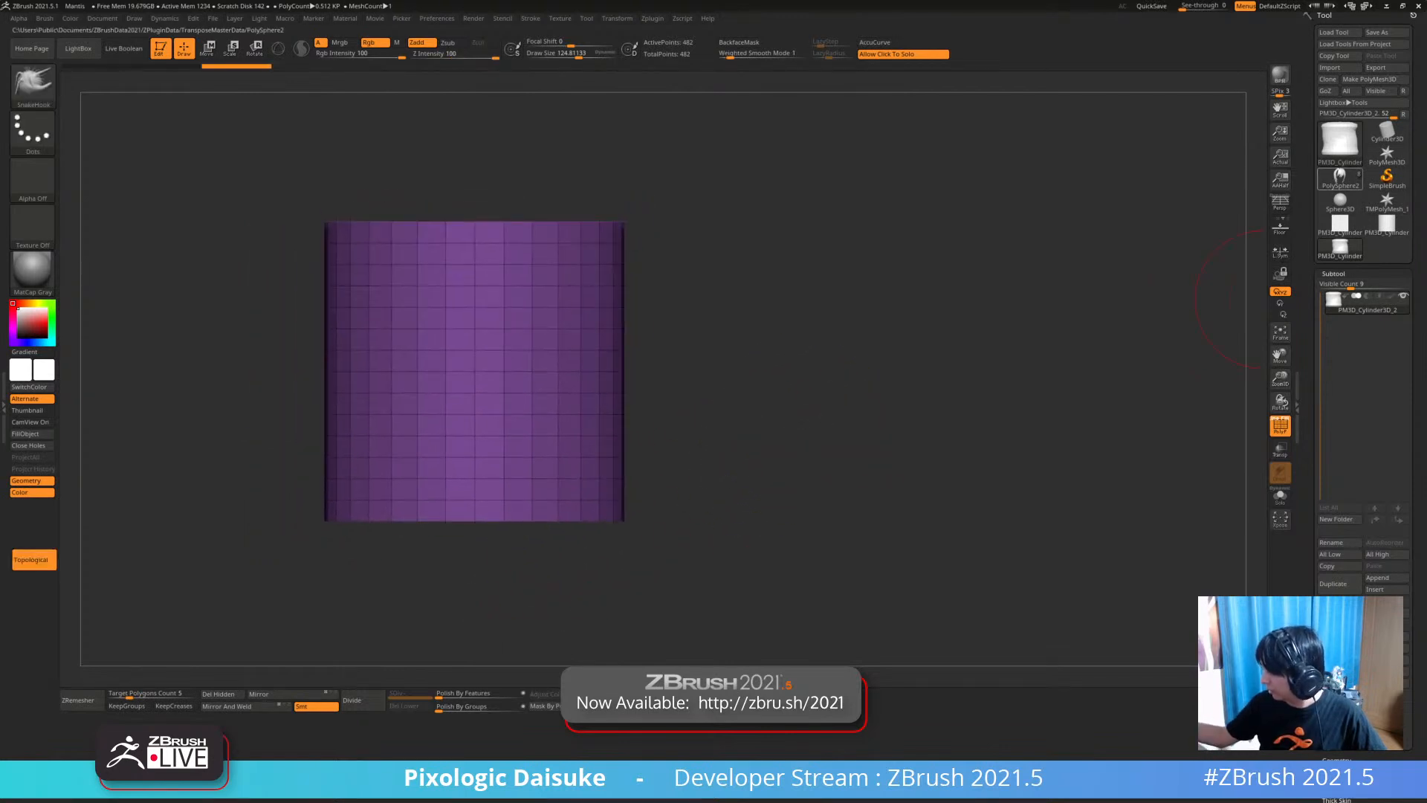
Return to the character model, select the head subtool, and isolate it in Solo mode with the eyes in close view
click(1338, 202)
ctrl+right_drag(788, 319, 788, 394)
click(1340, 179)
ctrl+right_drag(803, 476, 788, 394)
mouse_move(788, 394)
right_down()
mouse_move(639, 446)
mouse_move(533, 344)
right_up()
alt+click(630, 449)
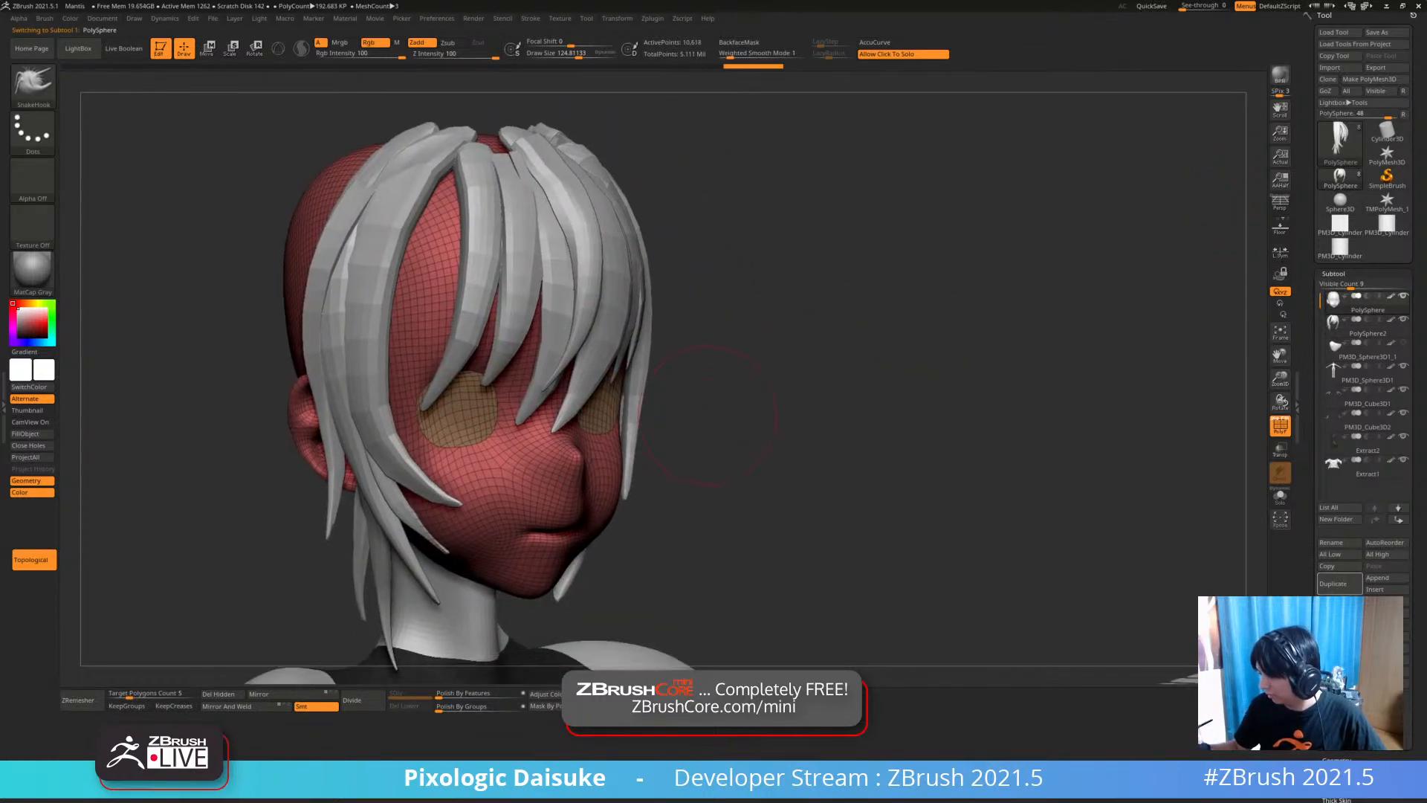
click(773, 414)
mouse_move(594, 401)
ctrl+right_down()
mouse_move(587, 491)
mouse_move(431, 384)
ctrl+right_up()
mouse_move(451, 502)
ctrl+right_down()
mouse_move(519, 478)
mouse_move(454, 471)
mouse_move(336, 404)
mouse_move(372, 405)
mouse_move(371, 390)
ctrl+right_up()
Smooth the border of the eye polygroup on the head with the groups-border smooth mode
shift+drag(272, 383, 278, 431)
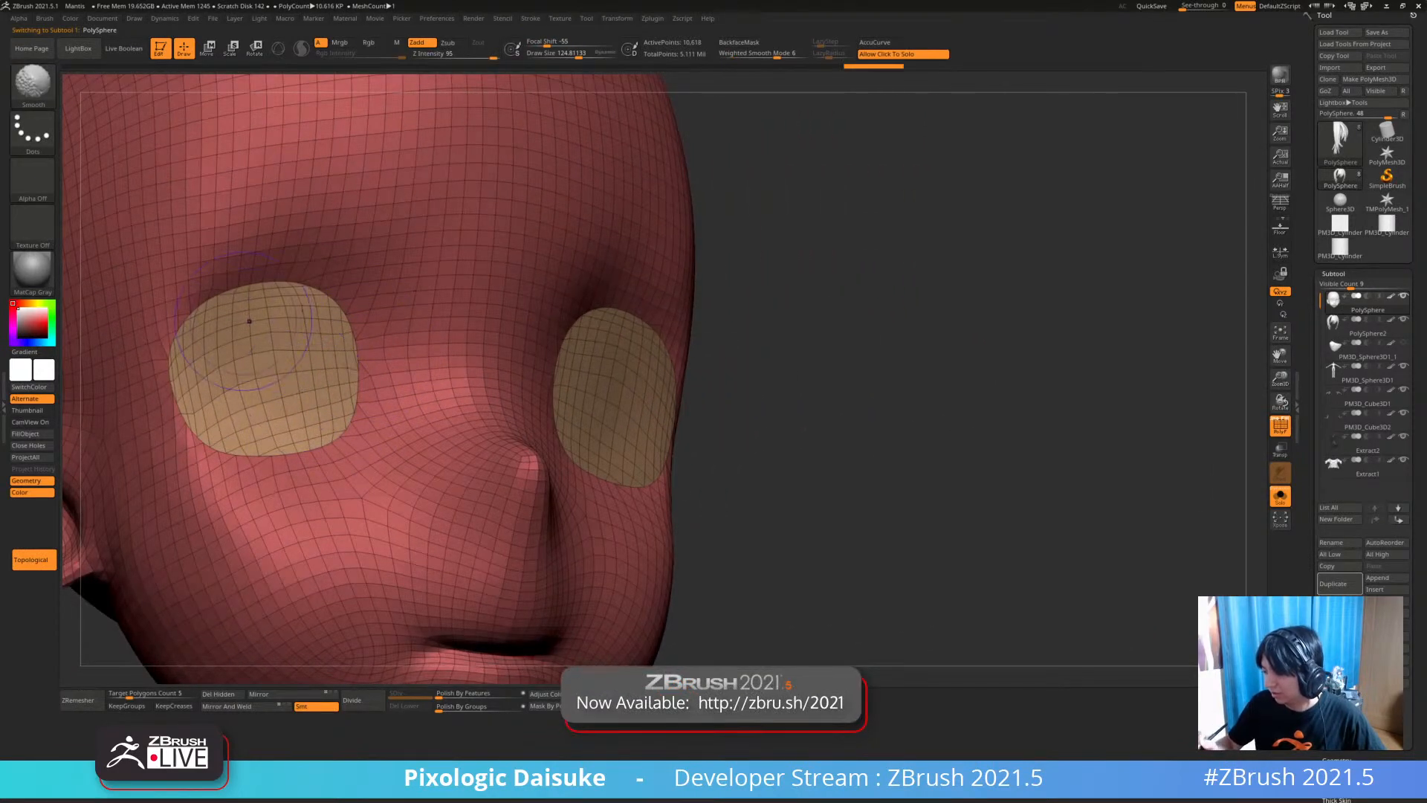
click(877, 414)
right_drag(922, 414, 862, 411)
click(877, 412)
shift+drag(306, 332, 304, 353)
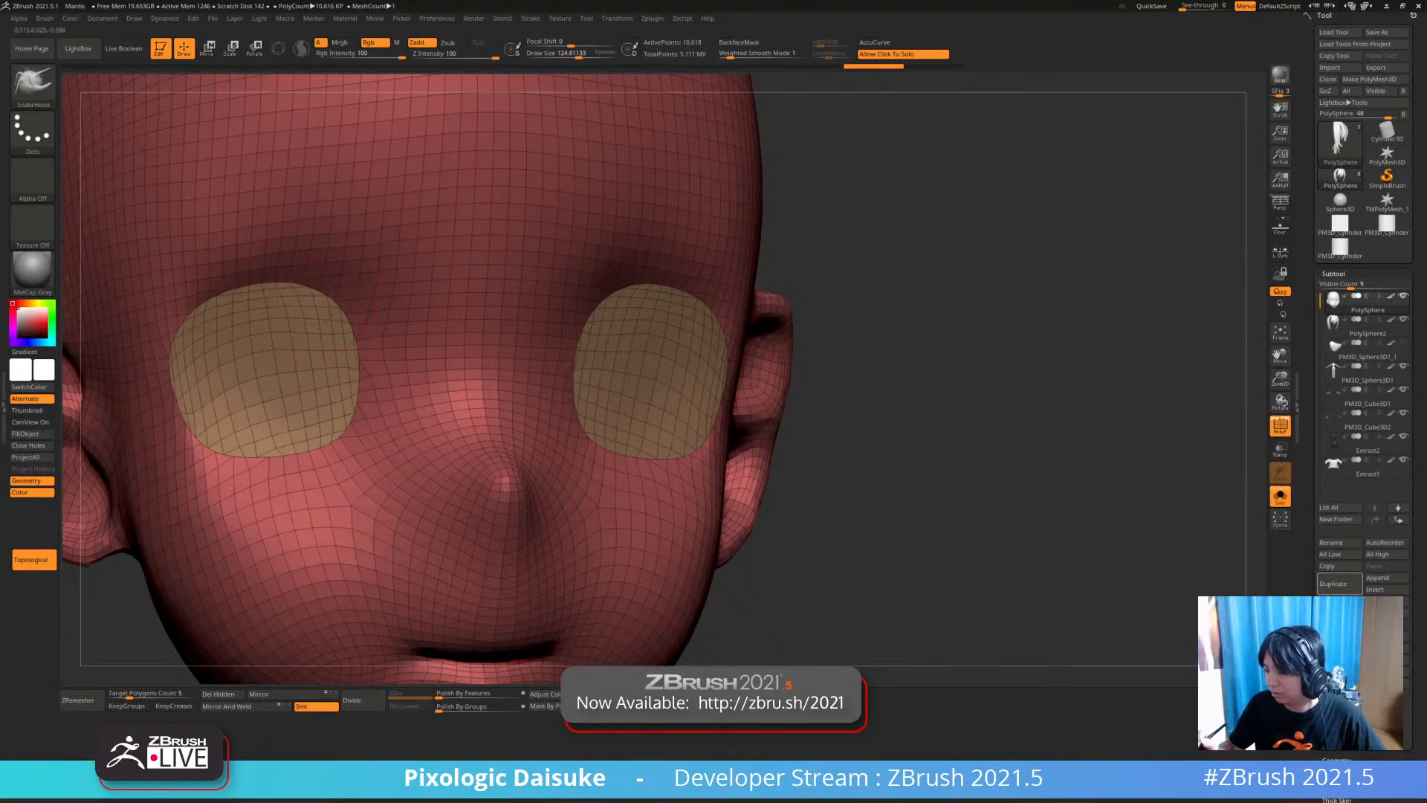
right_drag(312, 288, 372, 287)
Expand the Smooth Brush Modifiers of the Smooth brush and smooth the eye polygroup border again
shift+click(44, 18)
shift+drag(154, 520, 154, 435)
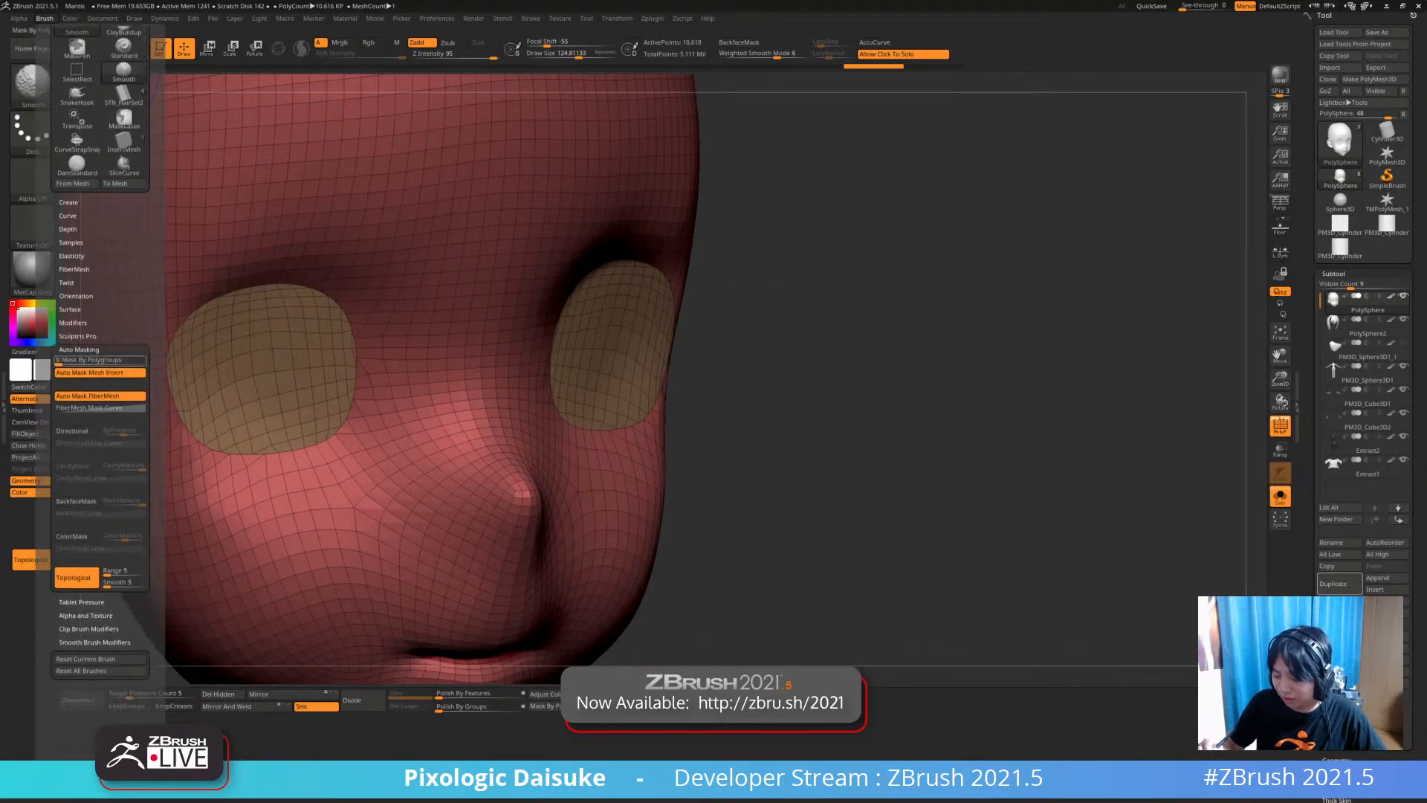
click(79, 350)
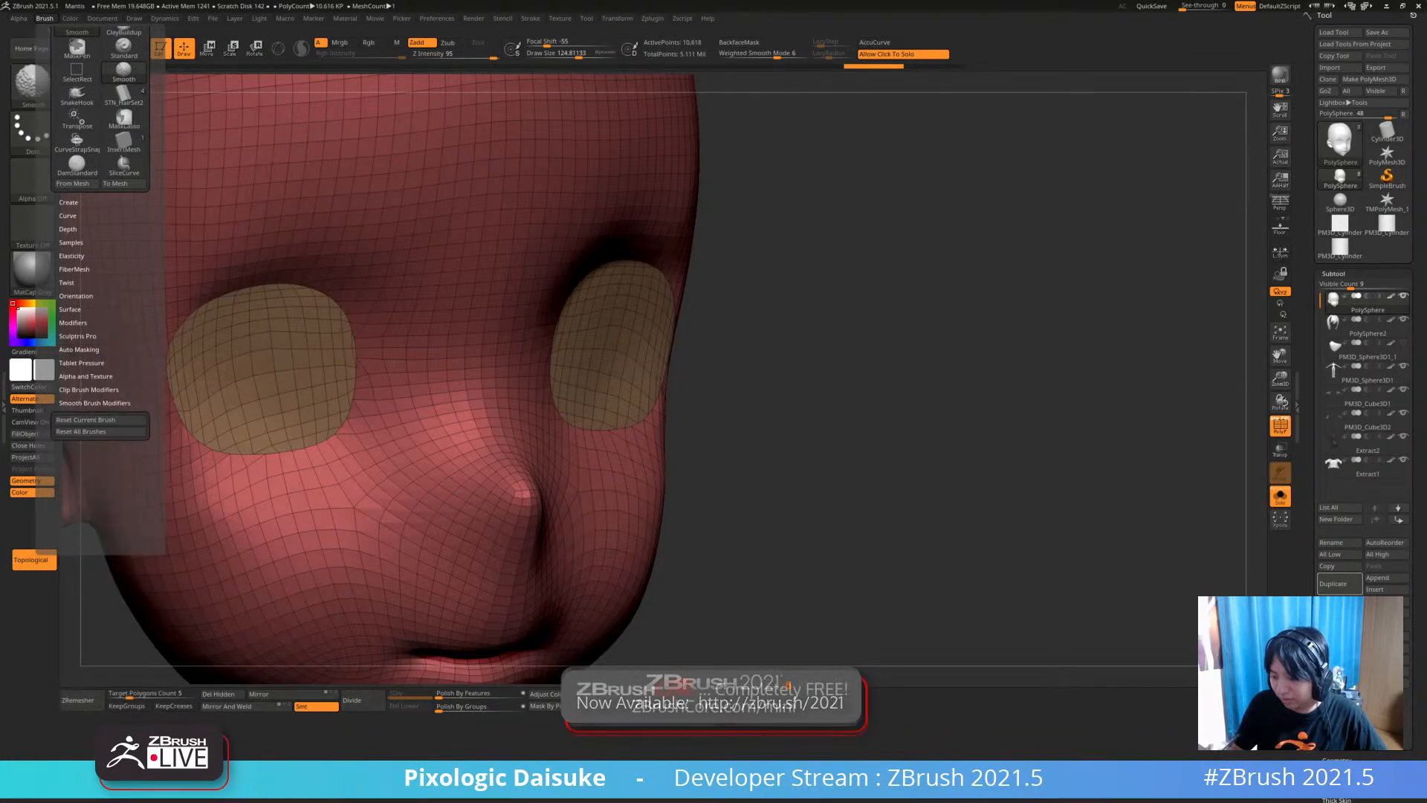
click(94, 403)
scroll(95, 403, down, 2)
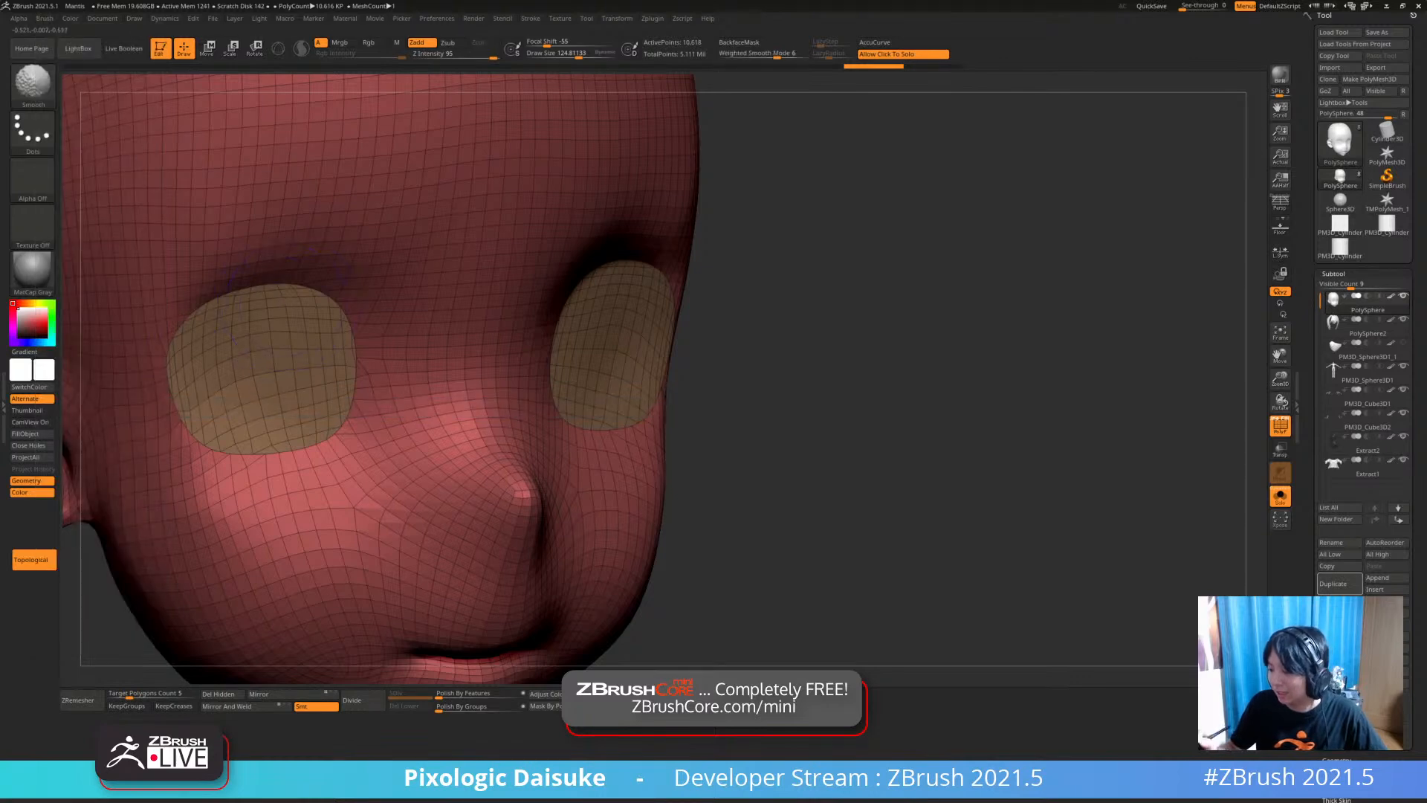
shift+drag(256, 342, 249, 464)
mouse_move(249, 464)
ctrl+right_down()
mouse_move(281, 451)
mouse_move(372, 465)
mouse_move(376, 487)
mouse_move(379, 428)
ctrl+right_up()
alt+right_drag(378, 428, 467, 418)
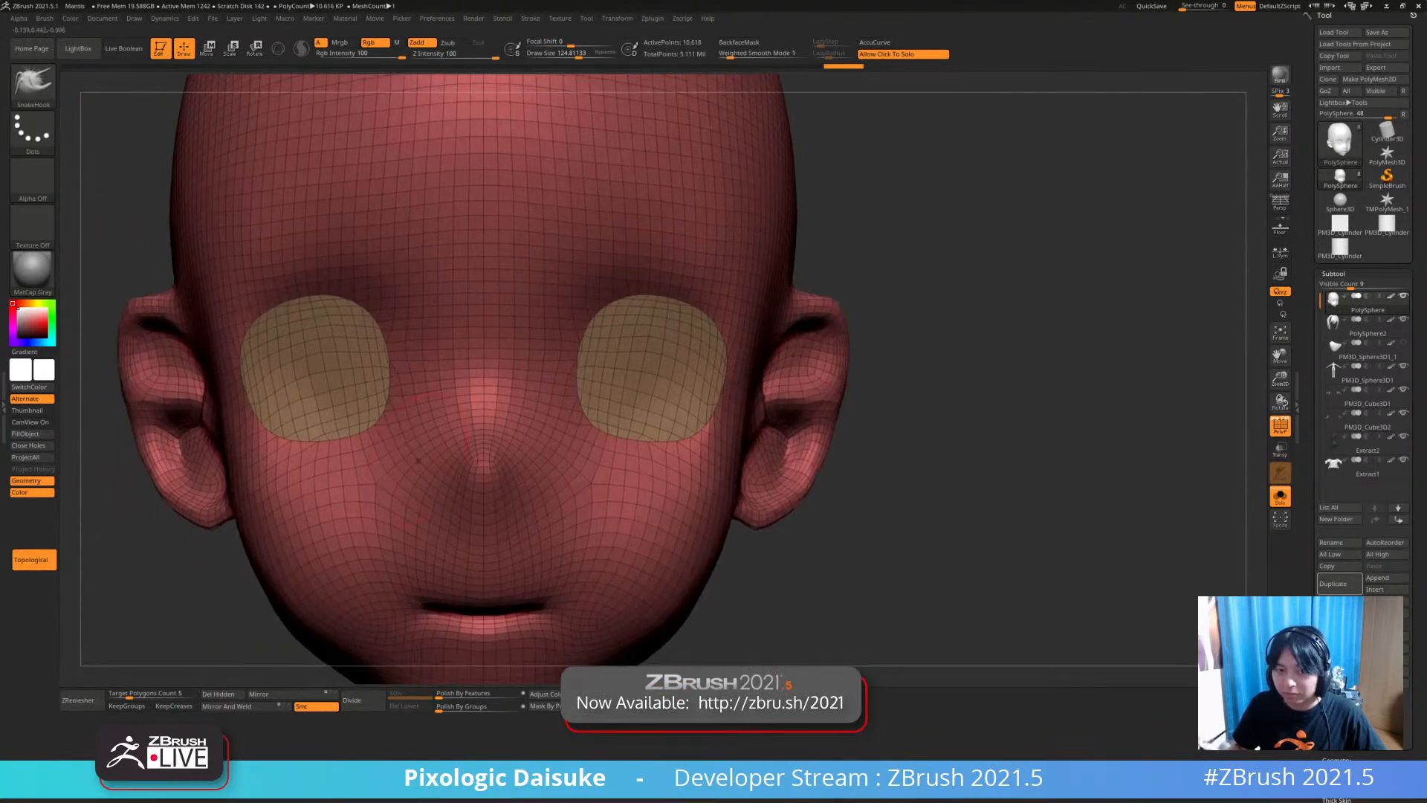
Set the Smooth brush's Converge Position to 0 and try smoothing the eye polygroup border
mouse_move(45, 19)
click(101, 538)
text(0)
key(Return)
right_drag(257, 333, 304, 329)
mouse_move(278, 339)
shift+mouse_down()
mouse_move(268, 387)
mouse_move(324, 437)
mouse_move(377, 348)
mouse_move(383, 416)
shift+mouse_up()
ctrl+right_drag(383, 416, 390, 488)
shift+drag(390, 488, 386, 490)
Undo the eye smoothing and step through the undo history to the state with the jagged eye polygroup border
key(ctrl+z)
key(ctrl+z)
key(ctrl+z)
key(ctrl+z)
key(ctrl+z)
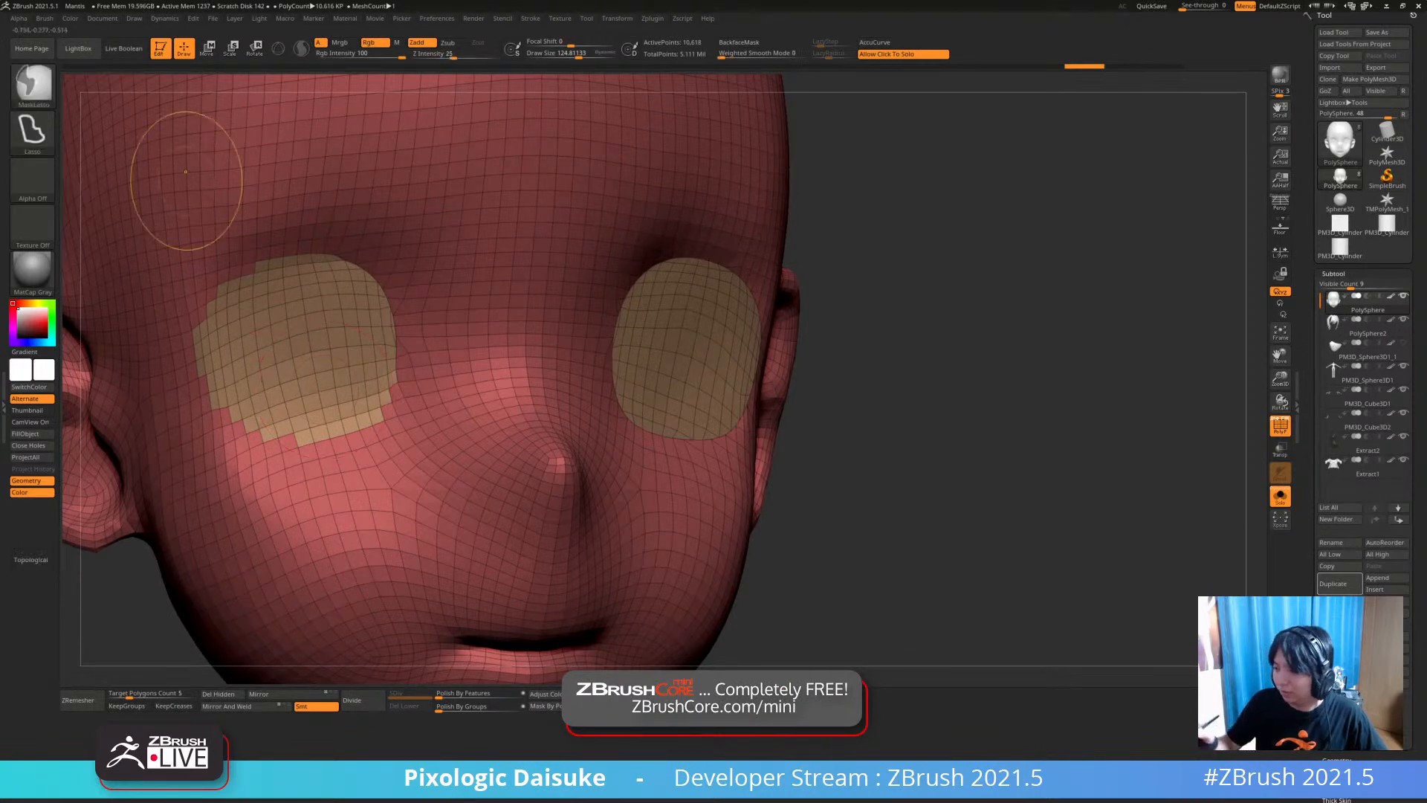
key(ctrl+z)
key(ctrl+z)
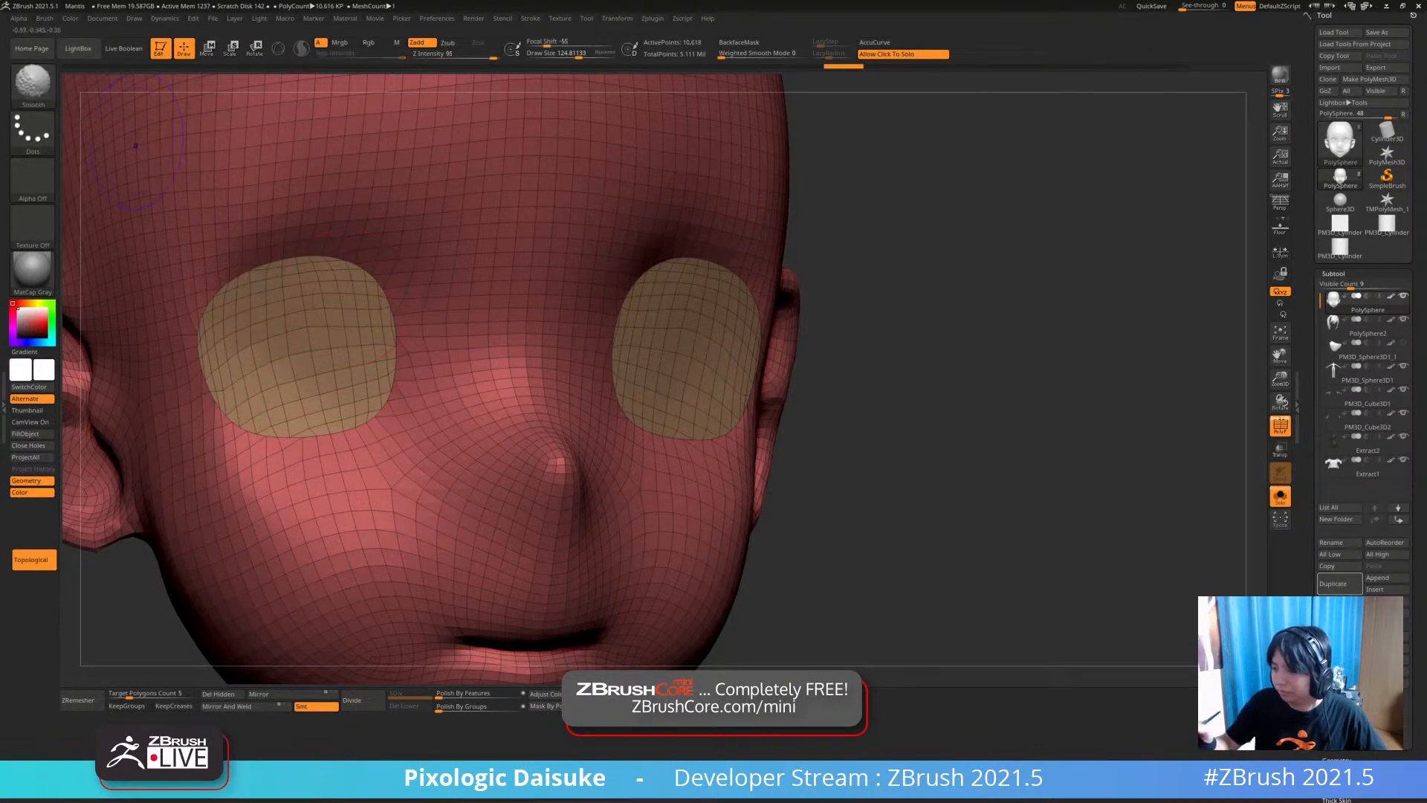
shift+drag(294, 267, 249, 302)
key(ctrl+shift+z)
key(ctrl+shift+z)
key(ctrl+shift+z)
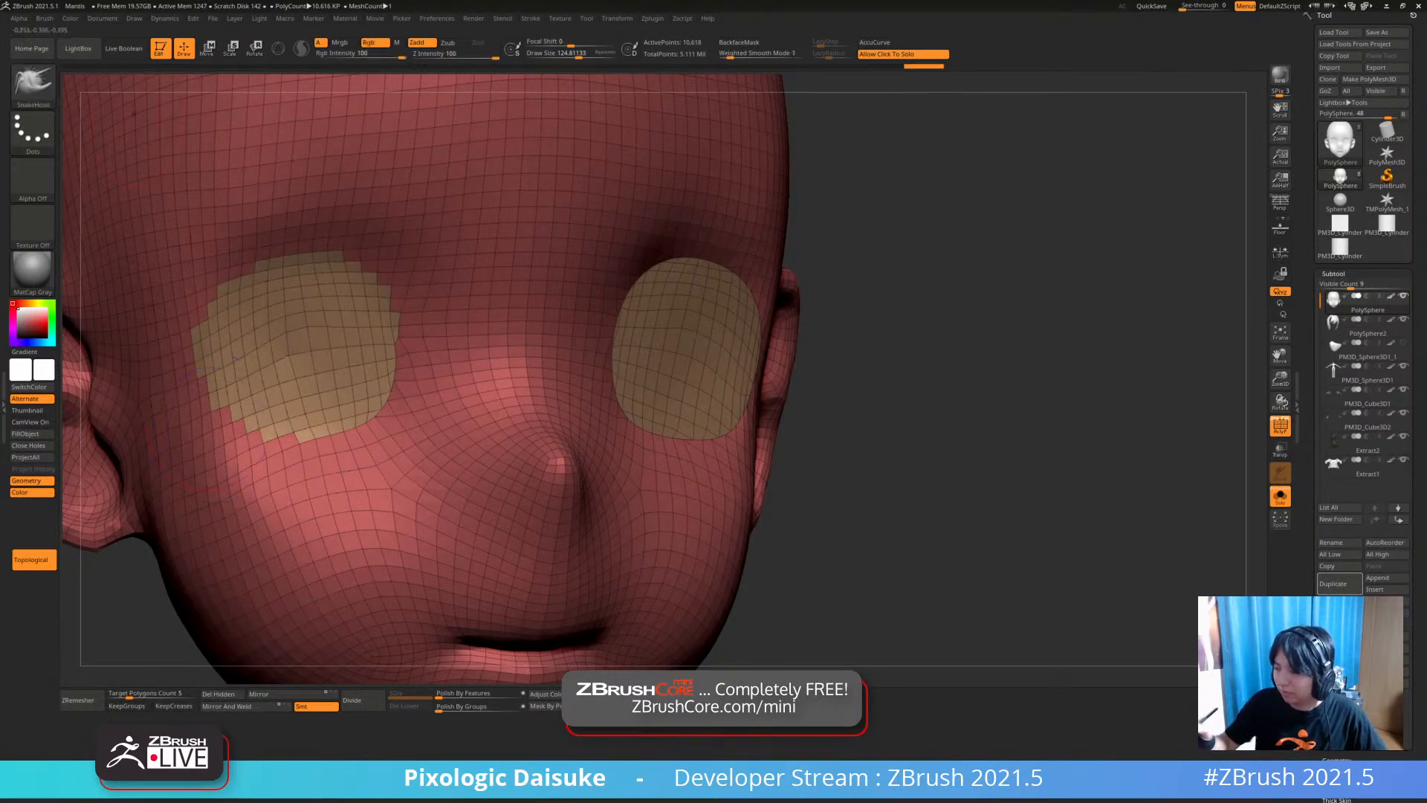
Set the Smooth brush's Converge Position to 100 and smooth the jagged eye polygroup border
mouse_move(44, 18)
mouse_move(102, 538)
mouse_down()
mouse_move(102, 504)
mouse_move(119, 512)
mouse_up()
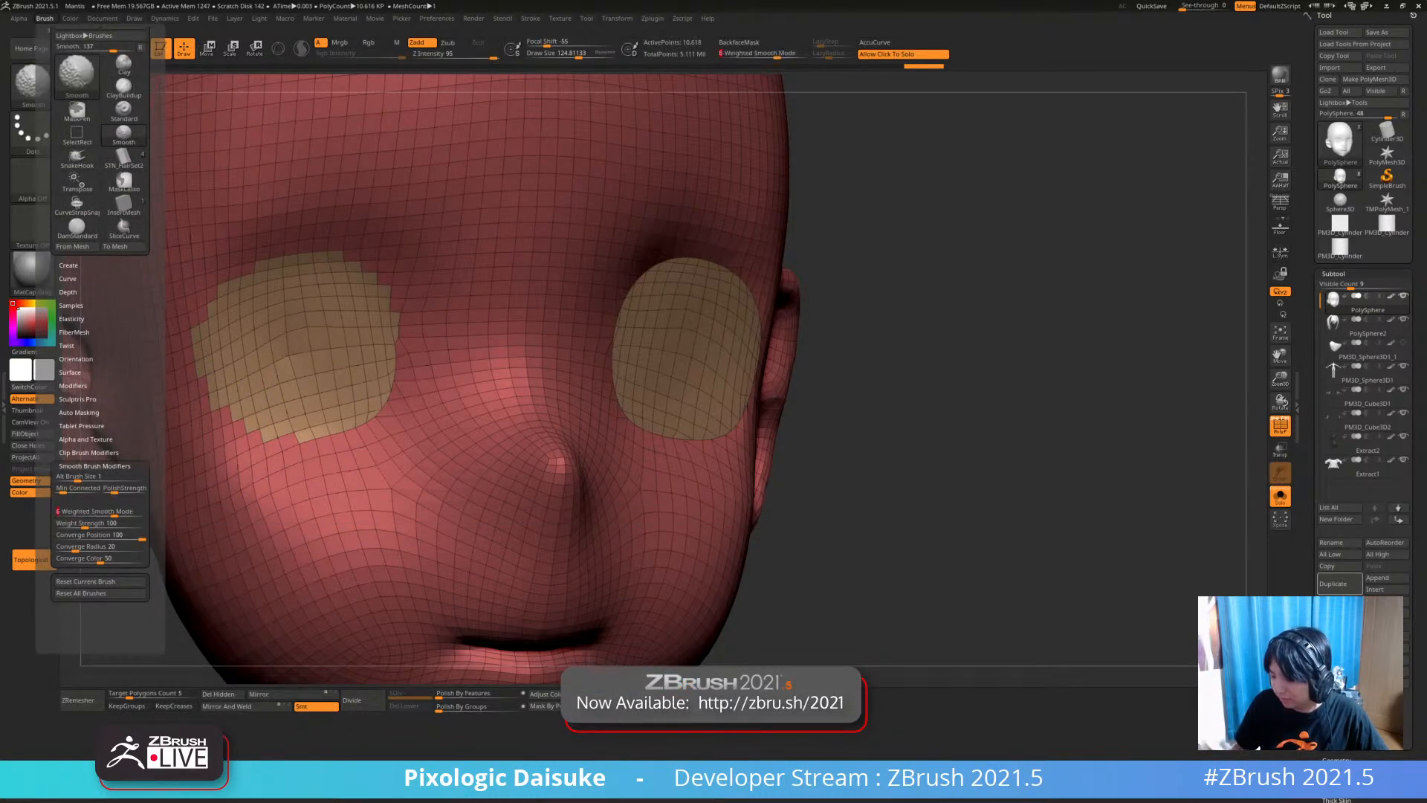
shift+drag(245, 277, 201, 335)
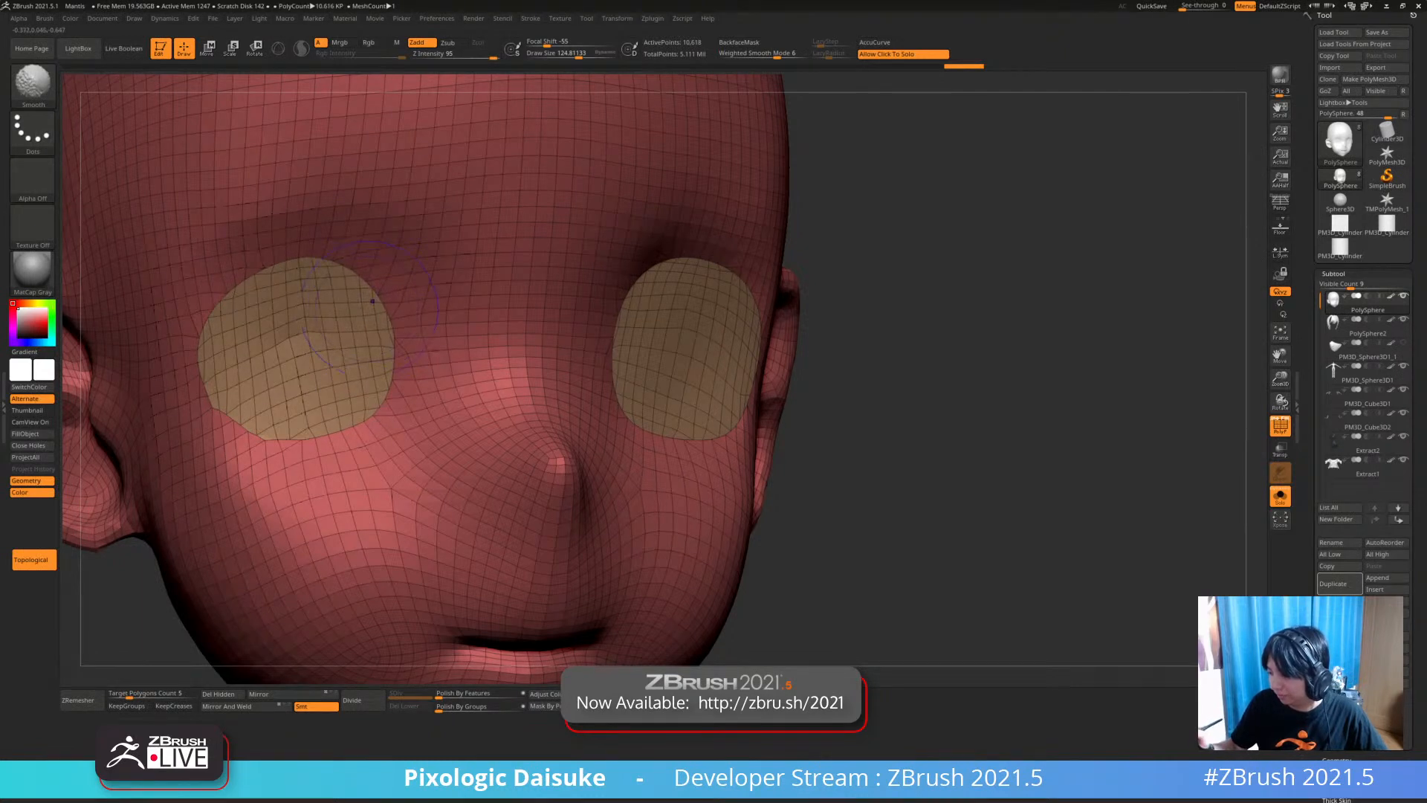
ctrl+right_drag(401, 302, 405, 215)
right_drag(624, 417, 535, 429)
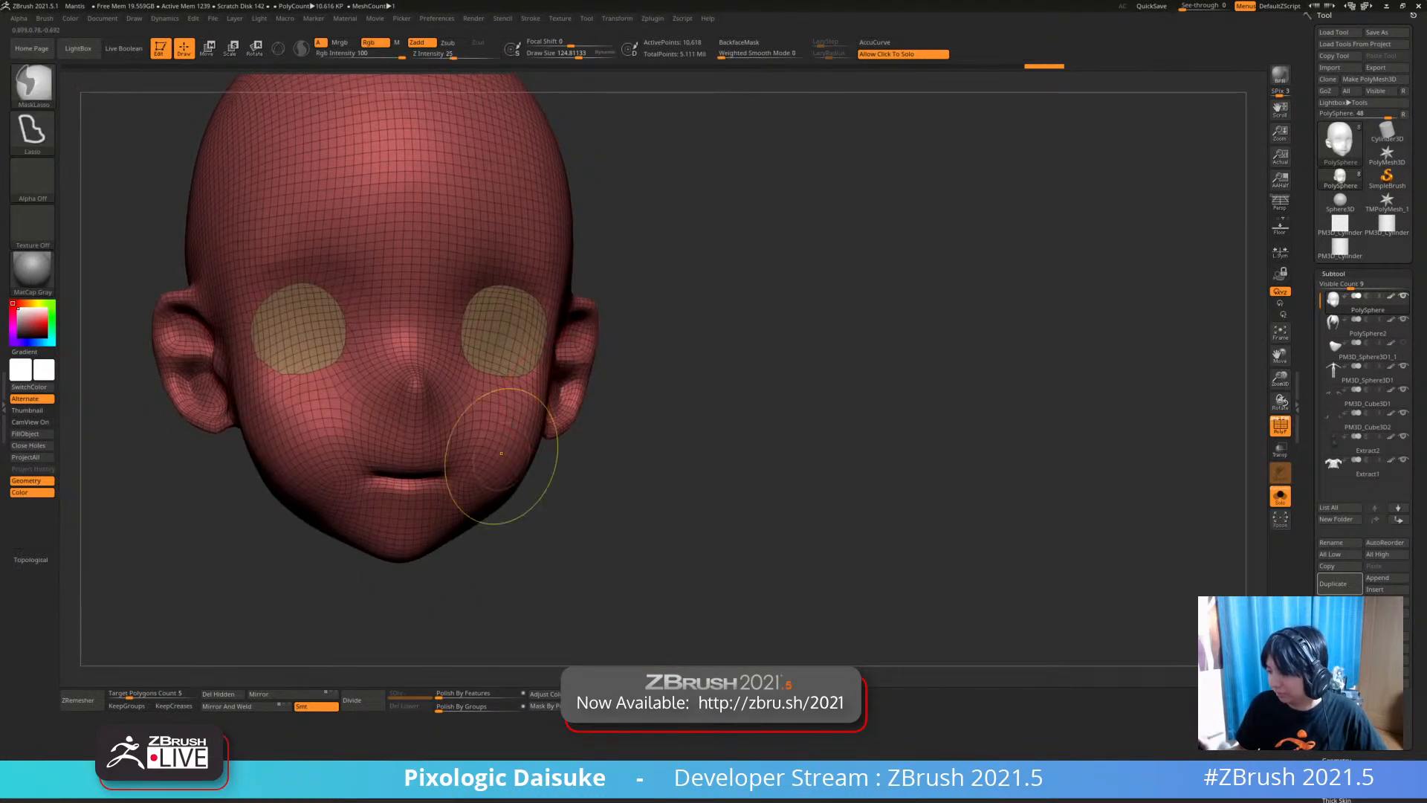
alt+right_drag(990, 379, 1000, 440)
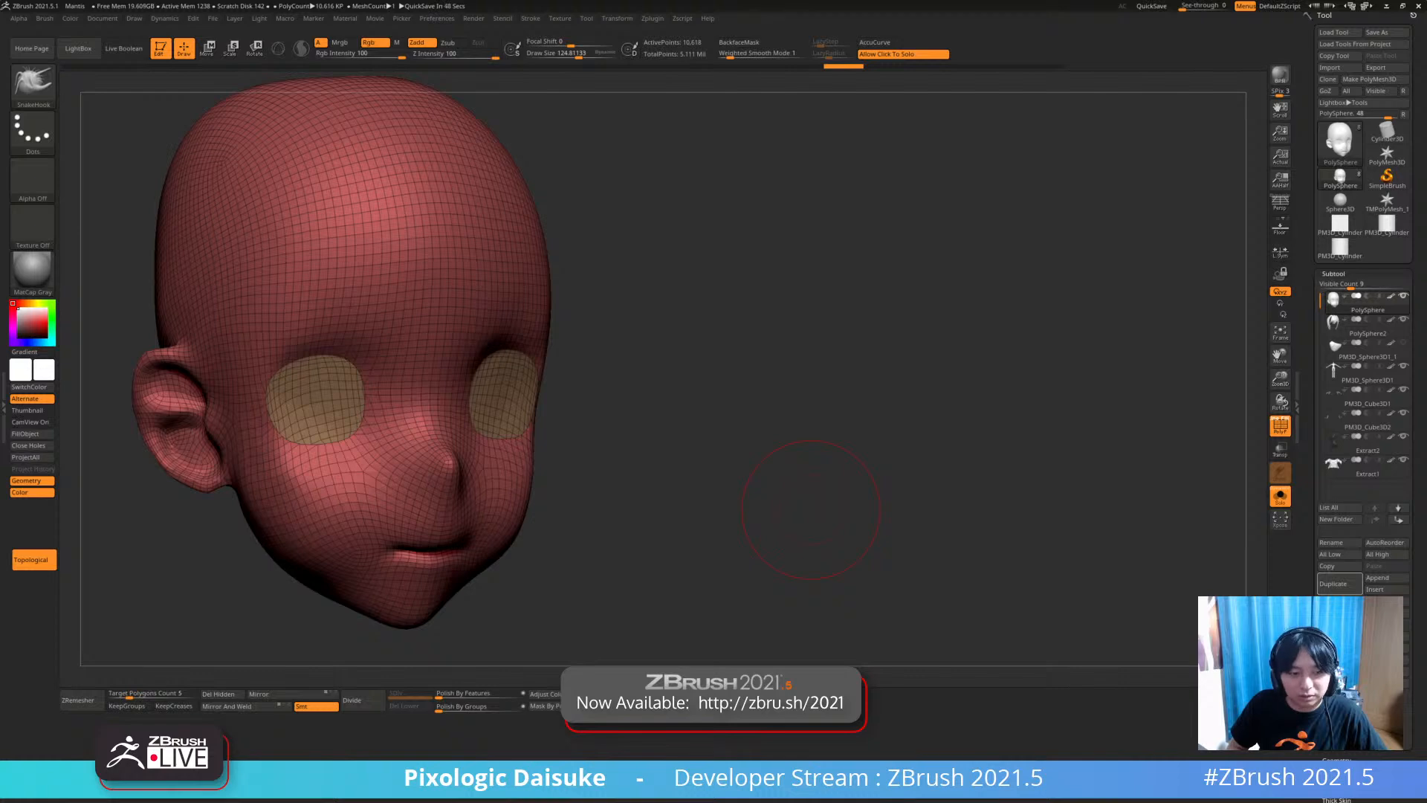
Switch to the Sphere3D tool and make it a PolyMesh3D
mouse_move(811, 509)
right_down()
mouse_move(706, 498)
mouse_move(792, 487)
mouse_move(780, 550)
mouse_move(855, 372)
mouse_move(840, 457)
mouse_move(720, 422)
mouse_move(710, 445)
mouse_move(743, 424)
right_up()
click(1340, 200)
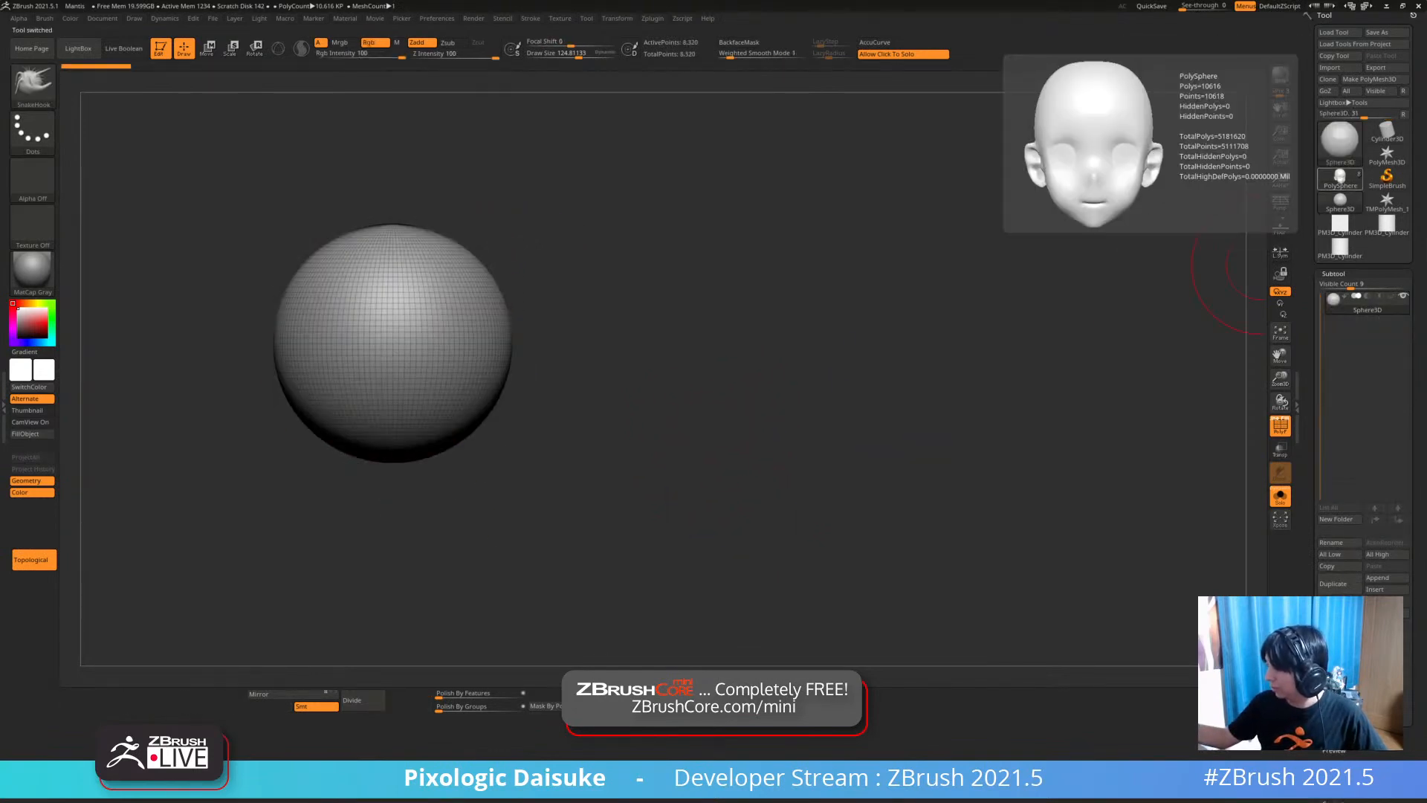
click(1369, 79)
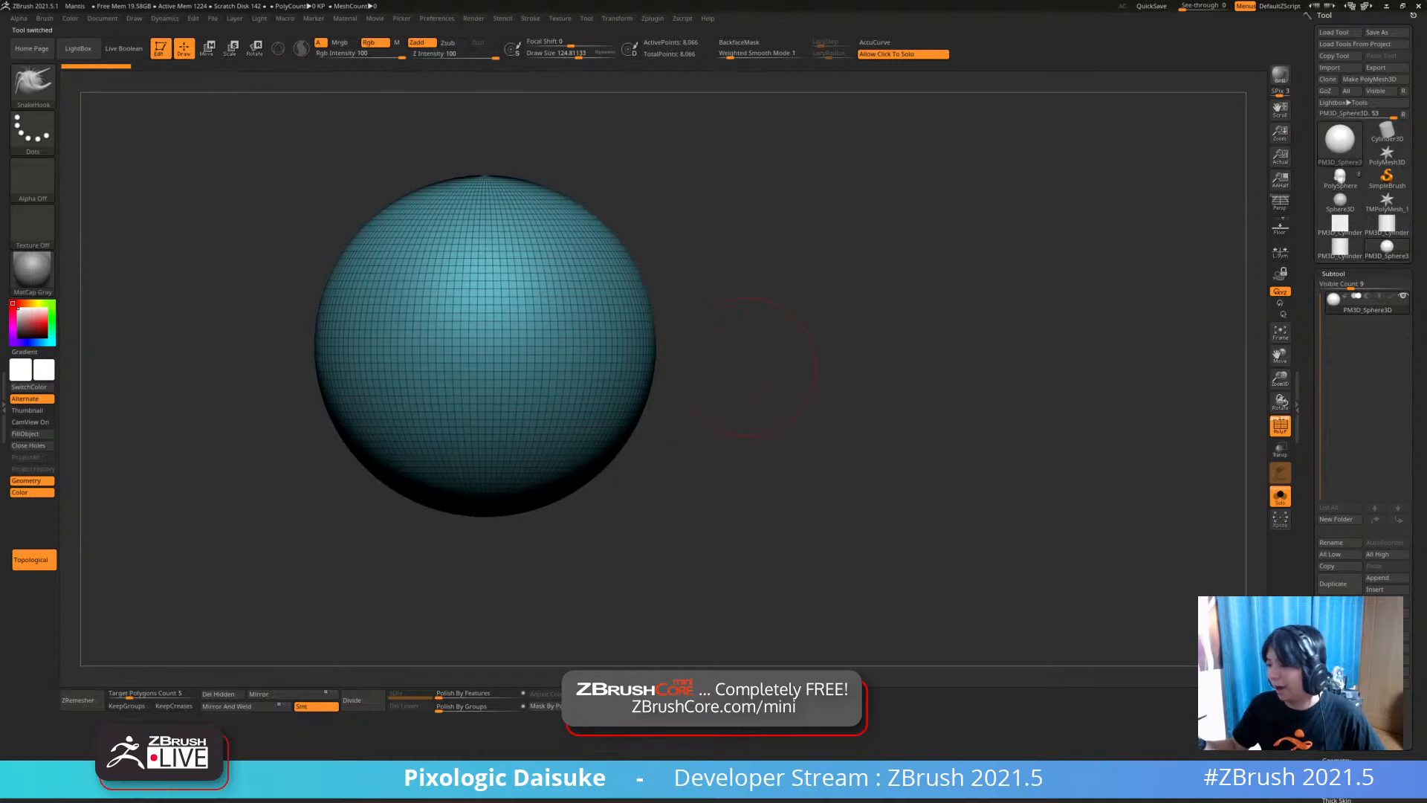
Using the ZModeler brush with the Slice Mesh point action, cut a triangular outline into the front of the sphere
click(33, 81)
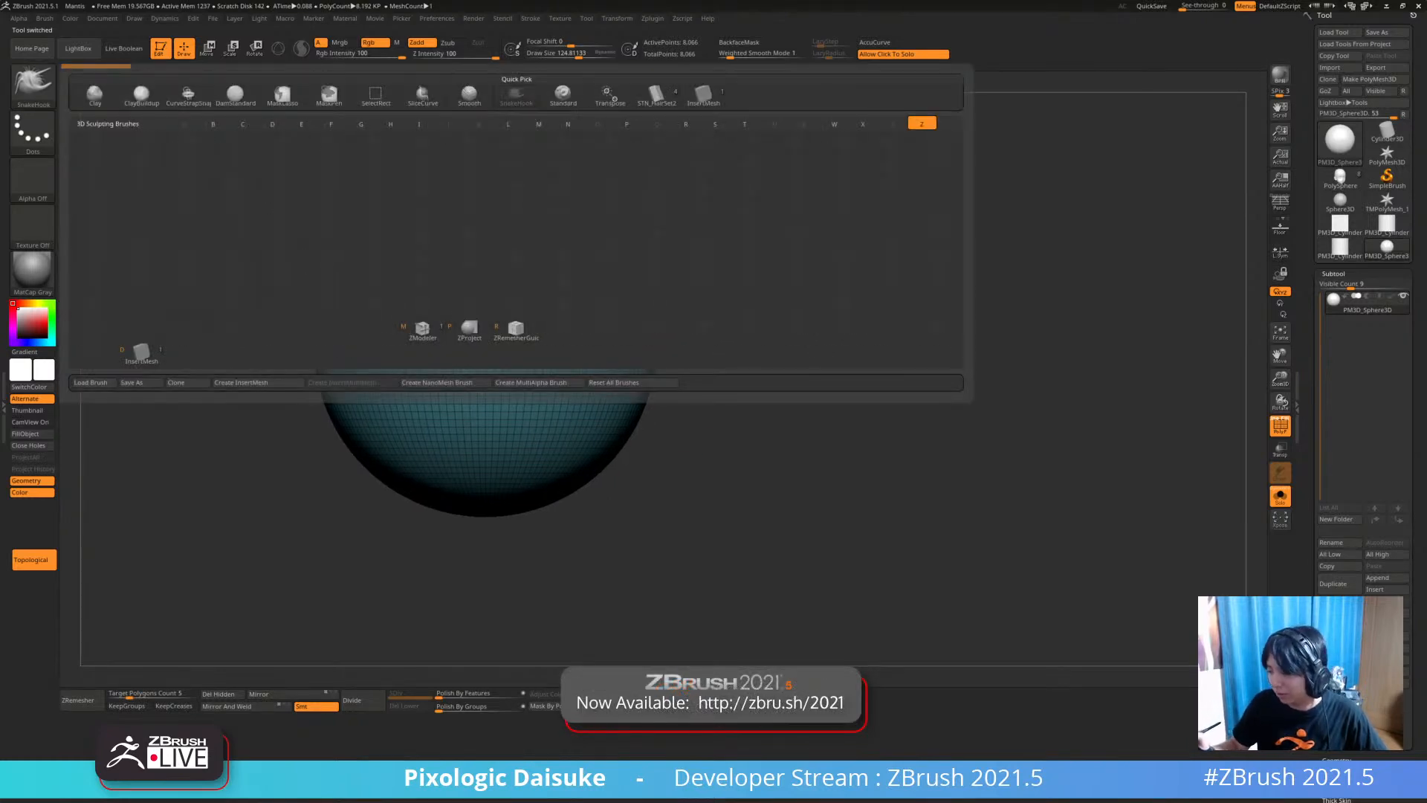
click(422, 328)
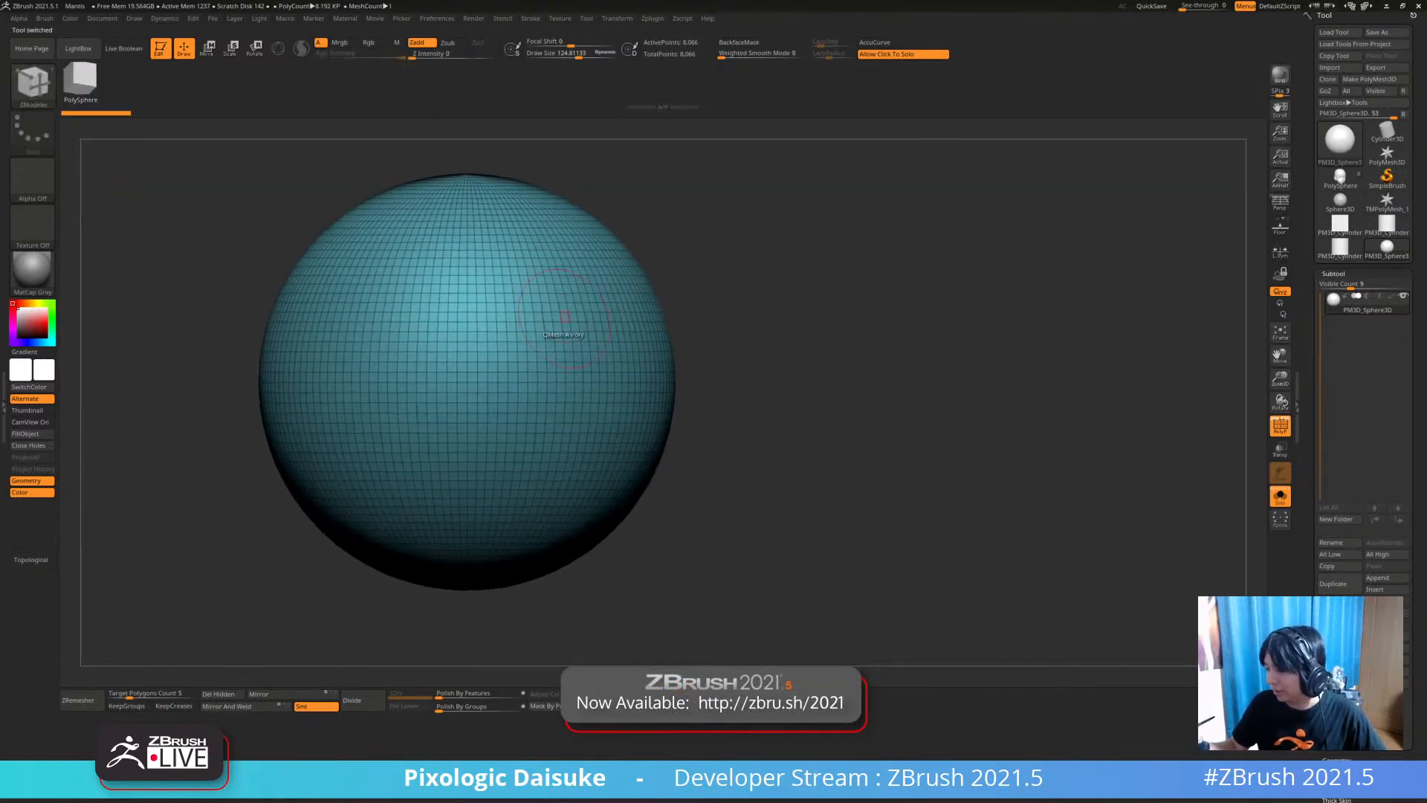
scroll(557, 309, up, 5)
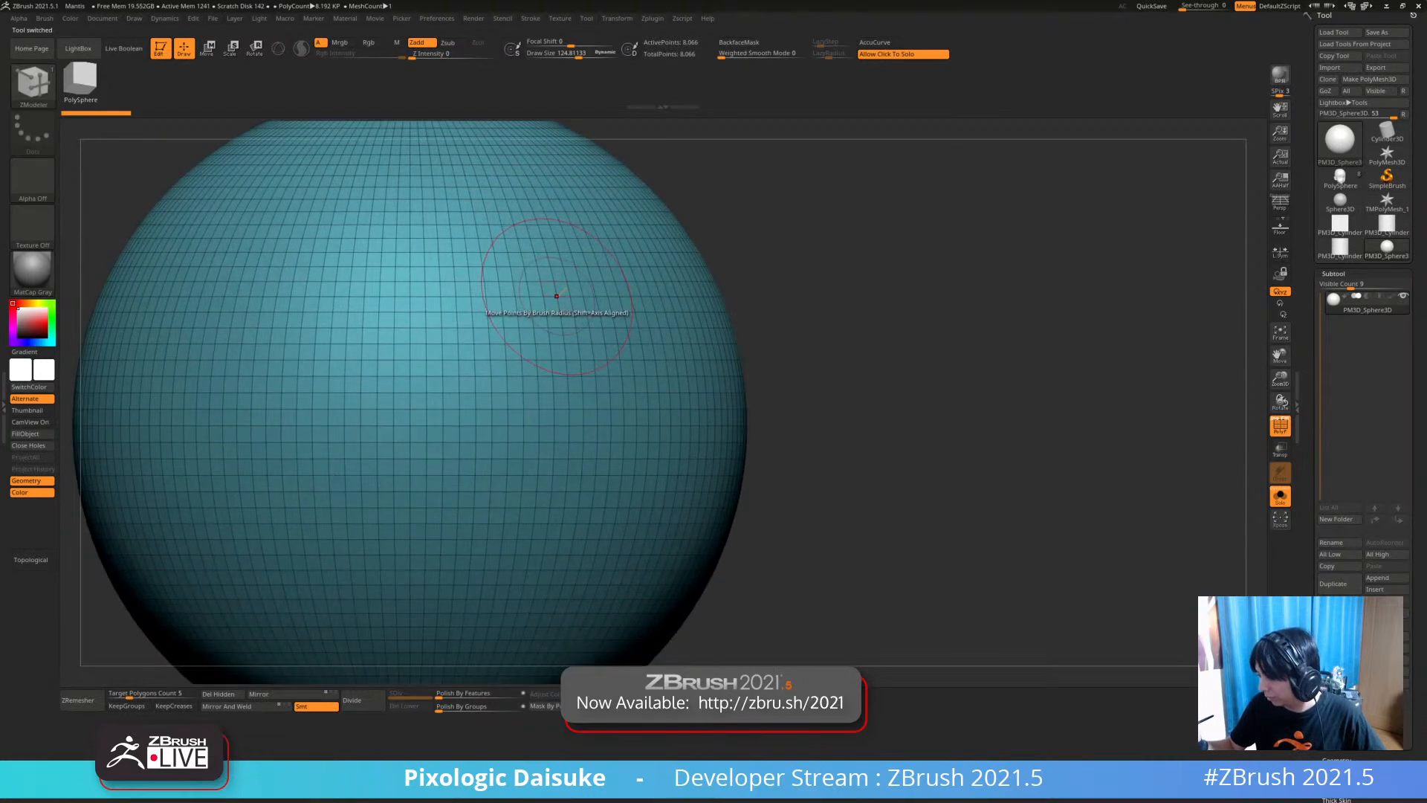
key(space)
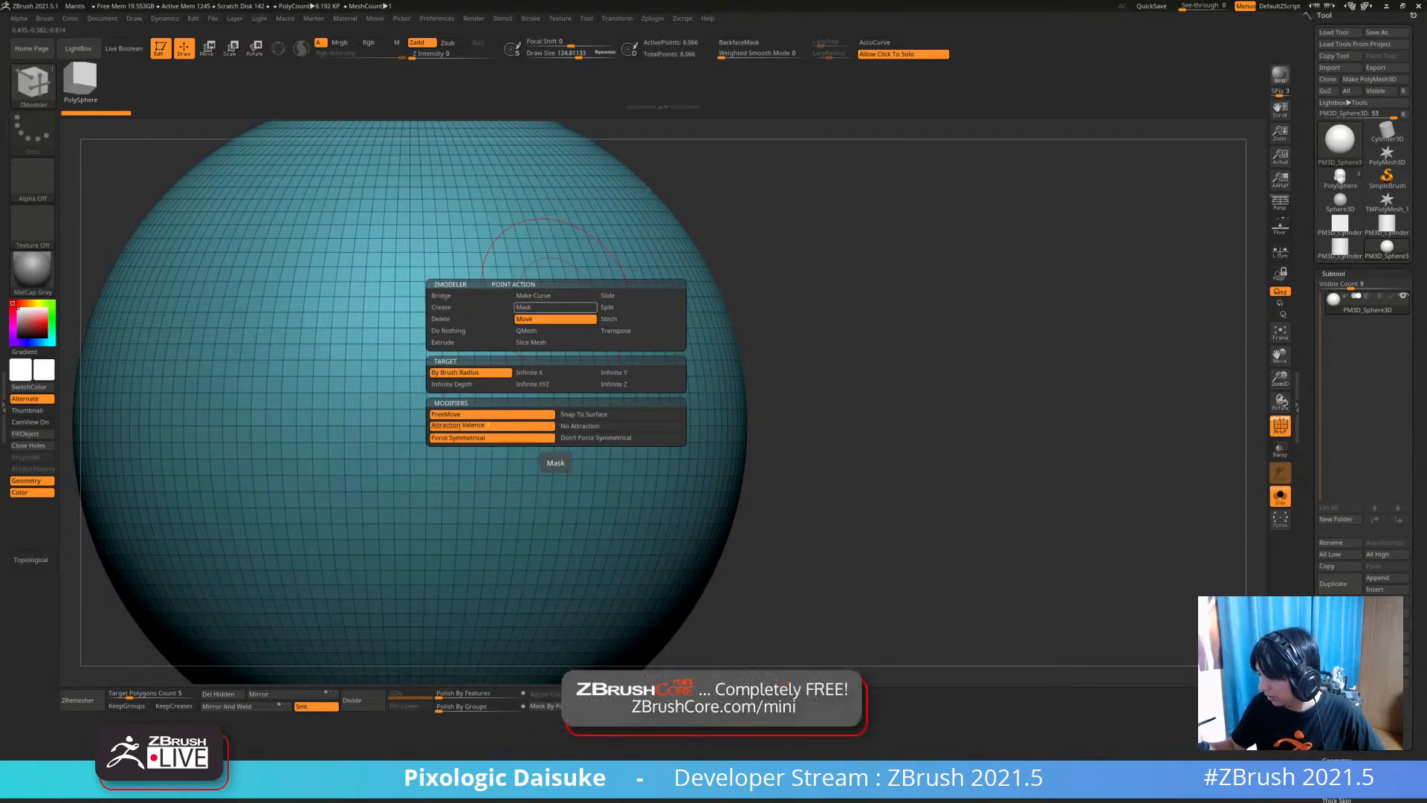
click(553, 342)
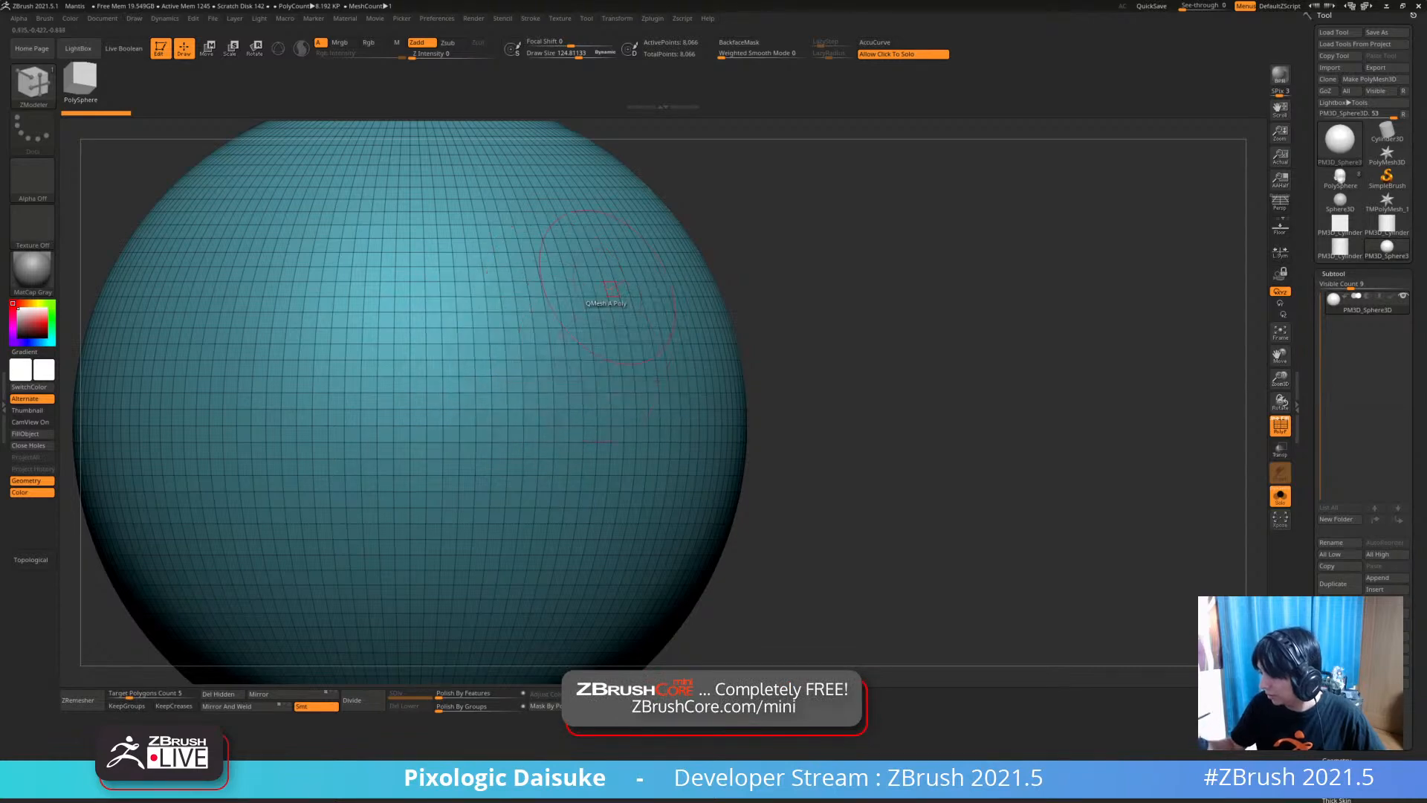
click(394, 458)
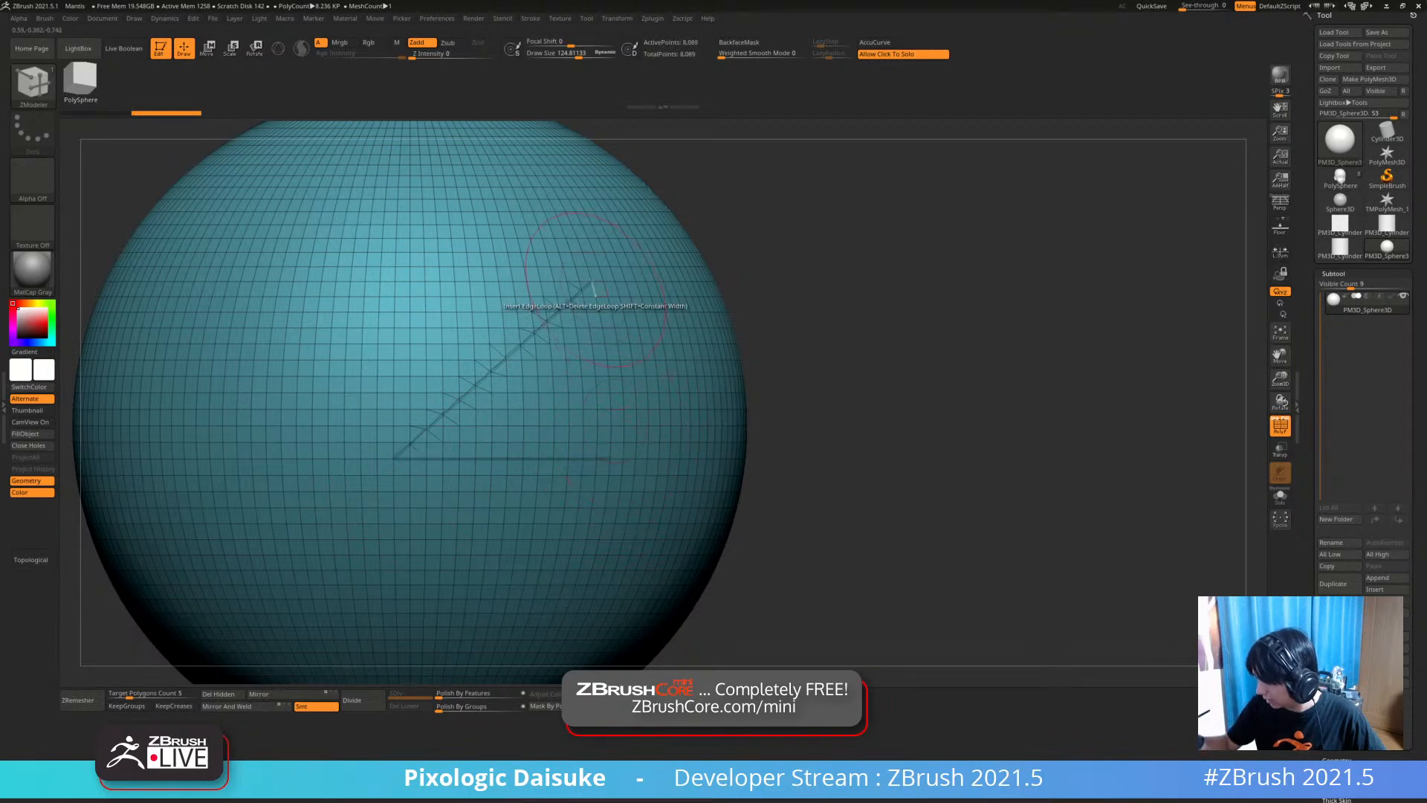
Set ZModeler's polygon action to PolyGroup with the Fill target and fill the sliced triangle with its own polygroup
right_drag(562, 435, 560, 403)
key(space)
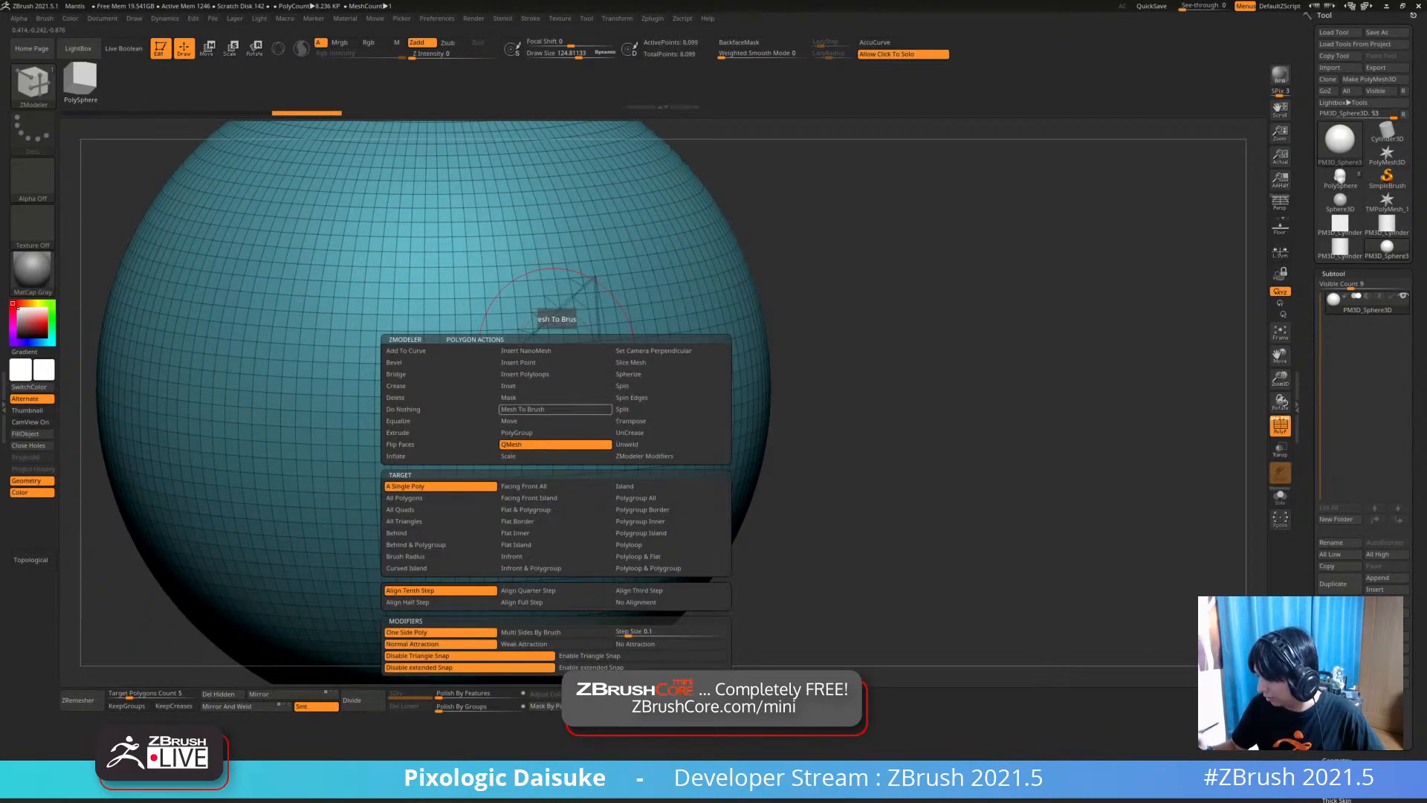
click(521, 433)
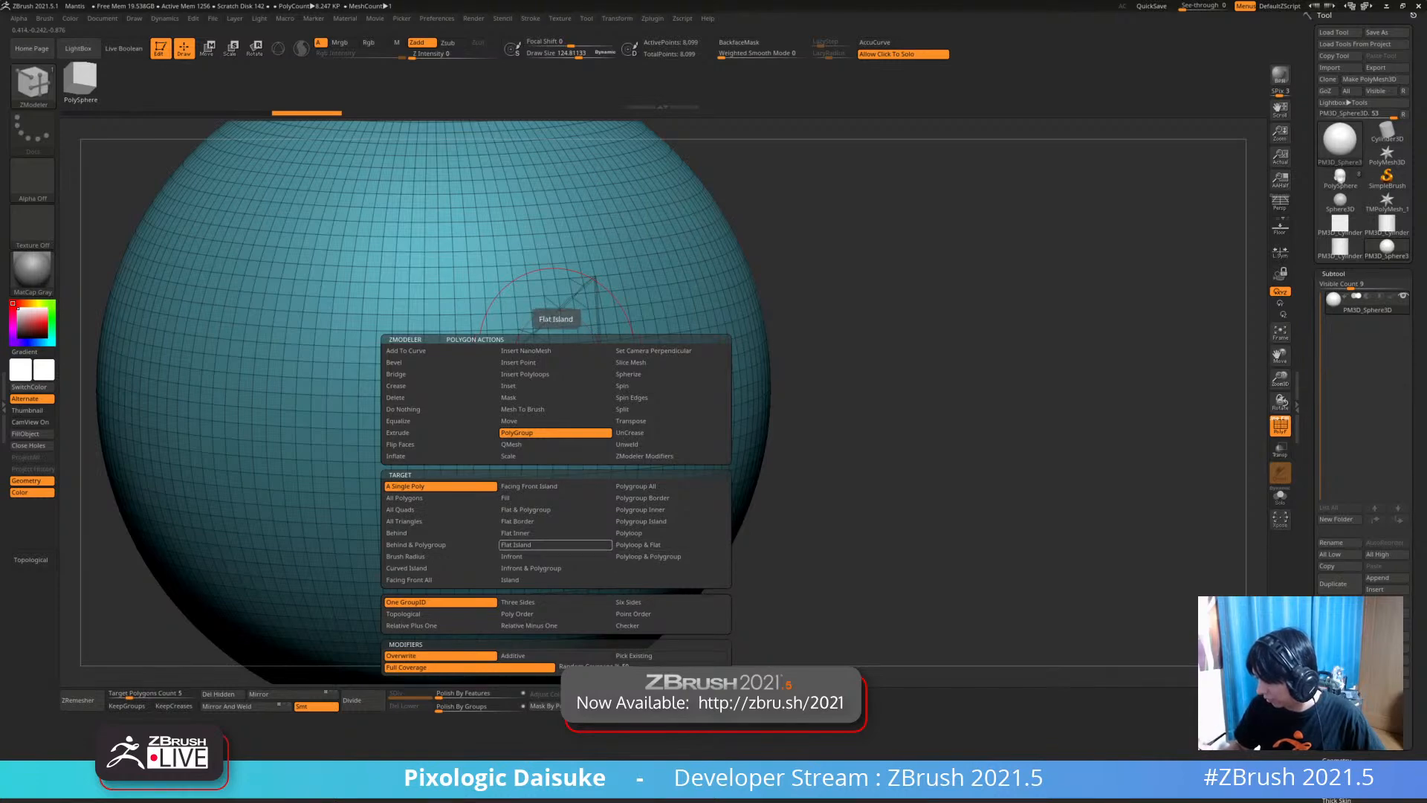
click(555, 497)
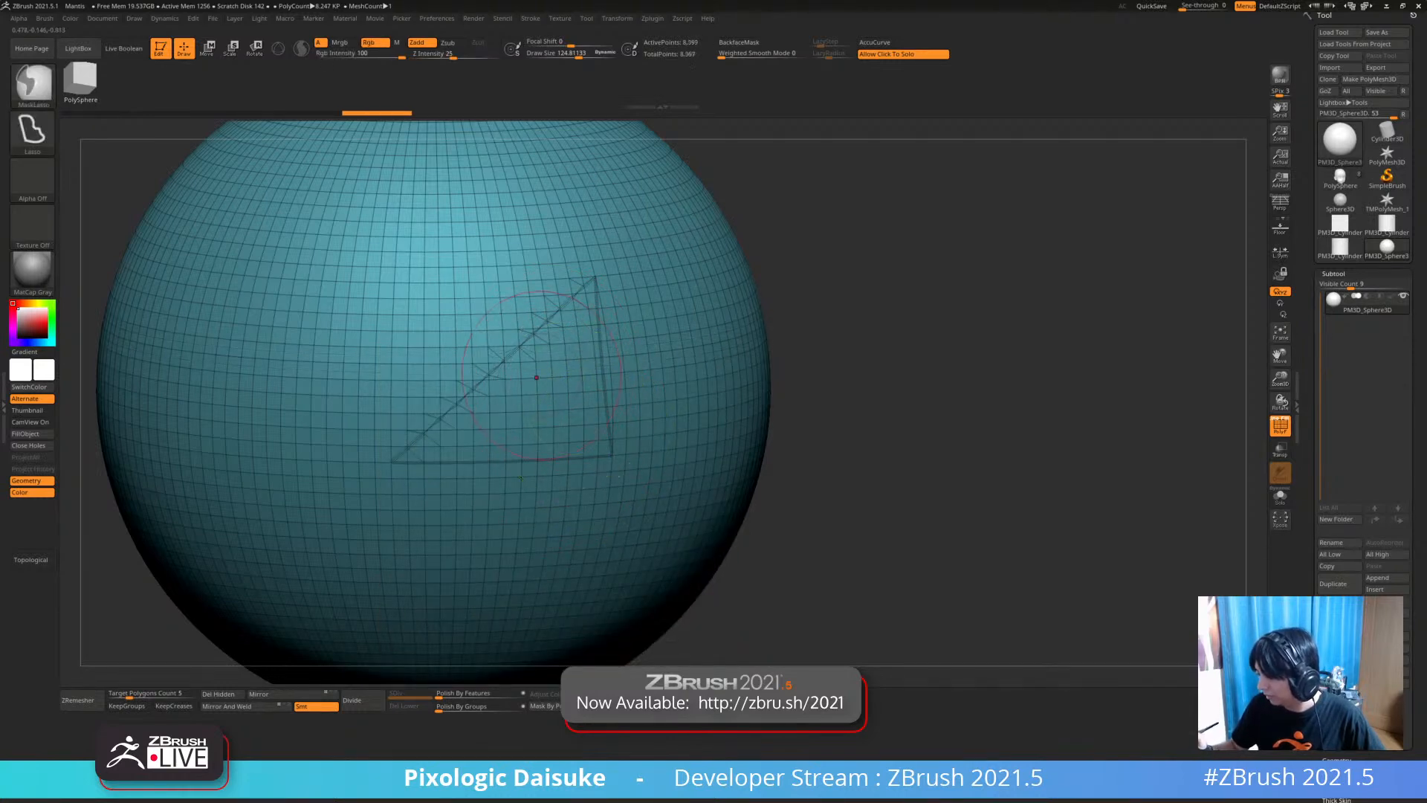
key(space)
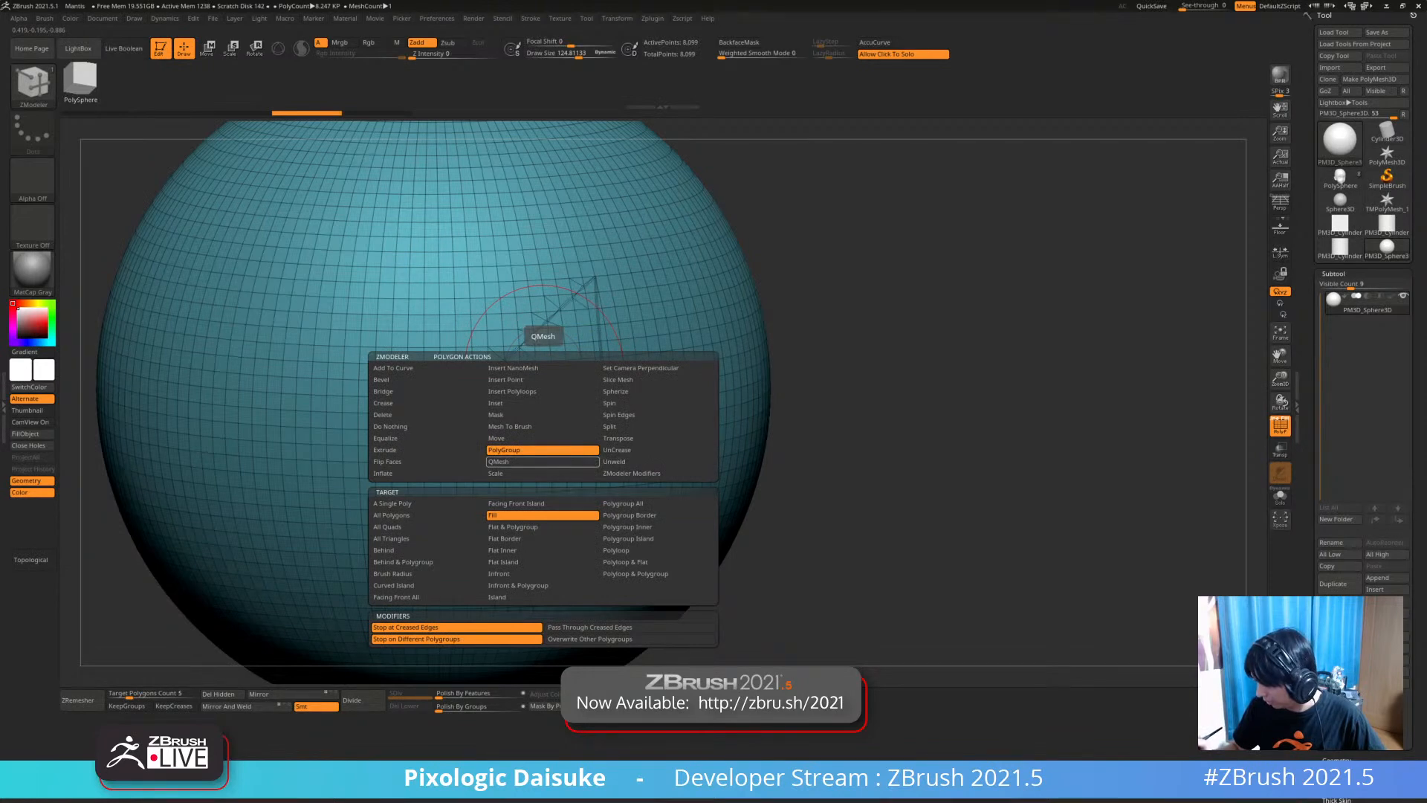
click(551, 387)
mouse_move(600, 475)
ctrl+right_down()
mouse_move(605, 439)
mouse_move(624, 505)
mouse_move(632, 440)
mouse_move(597, 495)
ctrl+right_up()
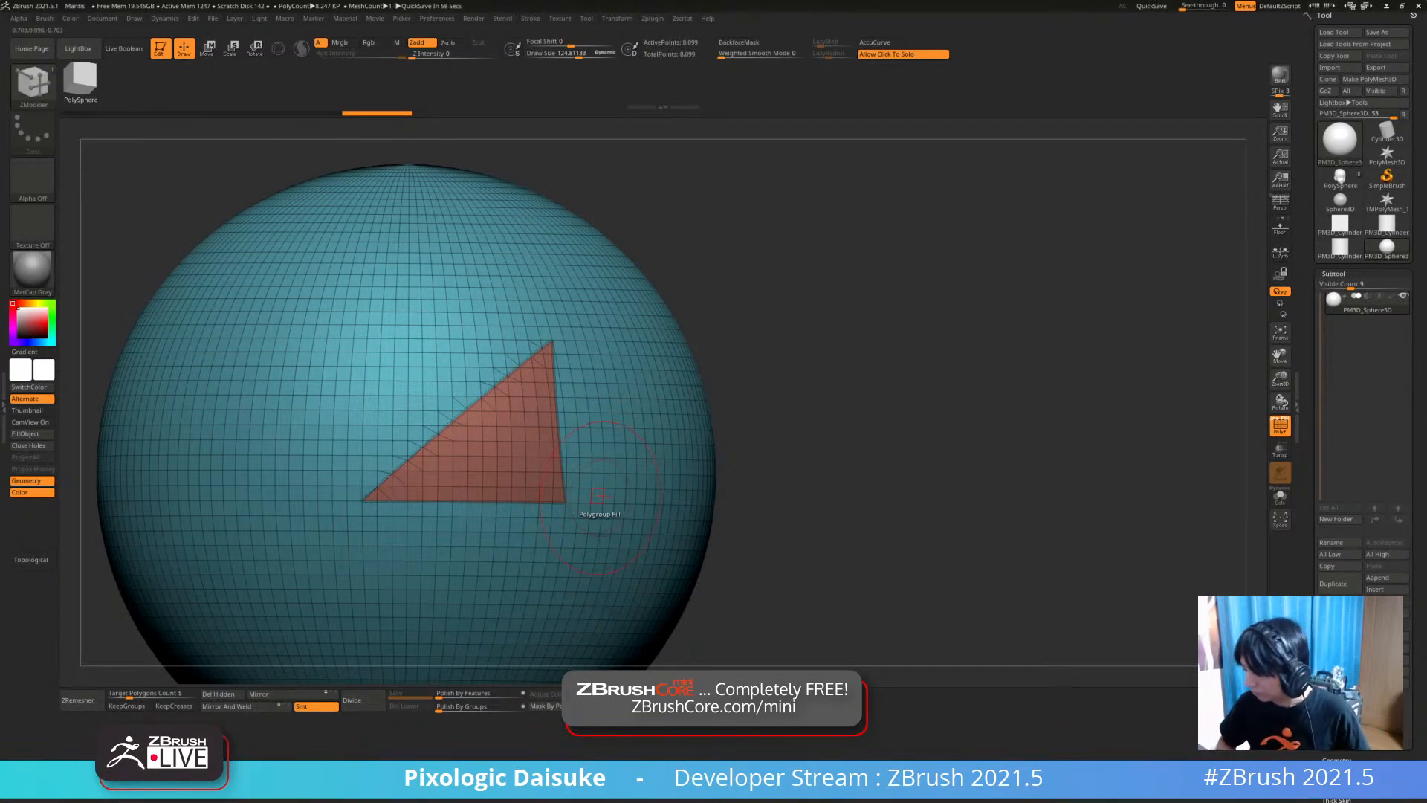
Undo the triangle's polygroup fill and the slice that closed its outline
key(ctrl+z)
key(ctrl+z)
key(ctrl+z)
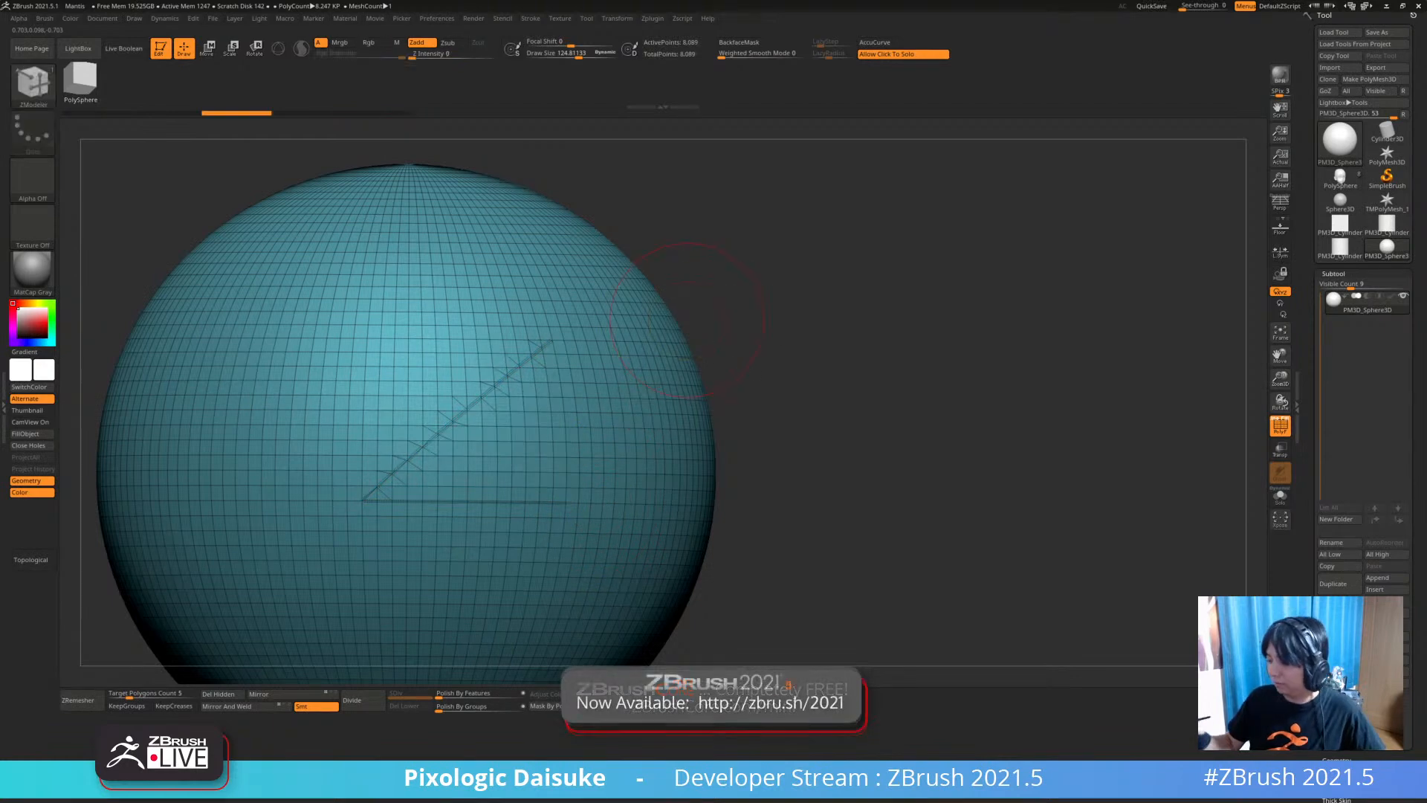
Load the Smooth Groups brush from the Smooth brush folder in LightBox
click(78, 48)
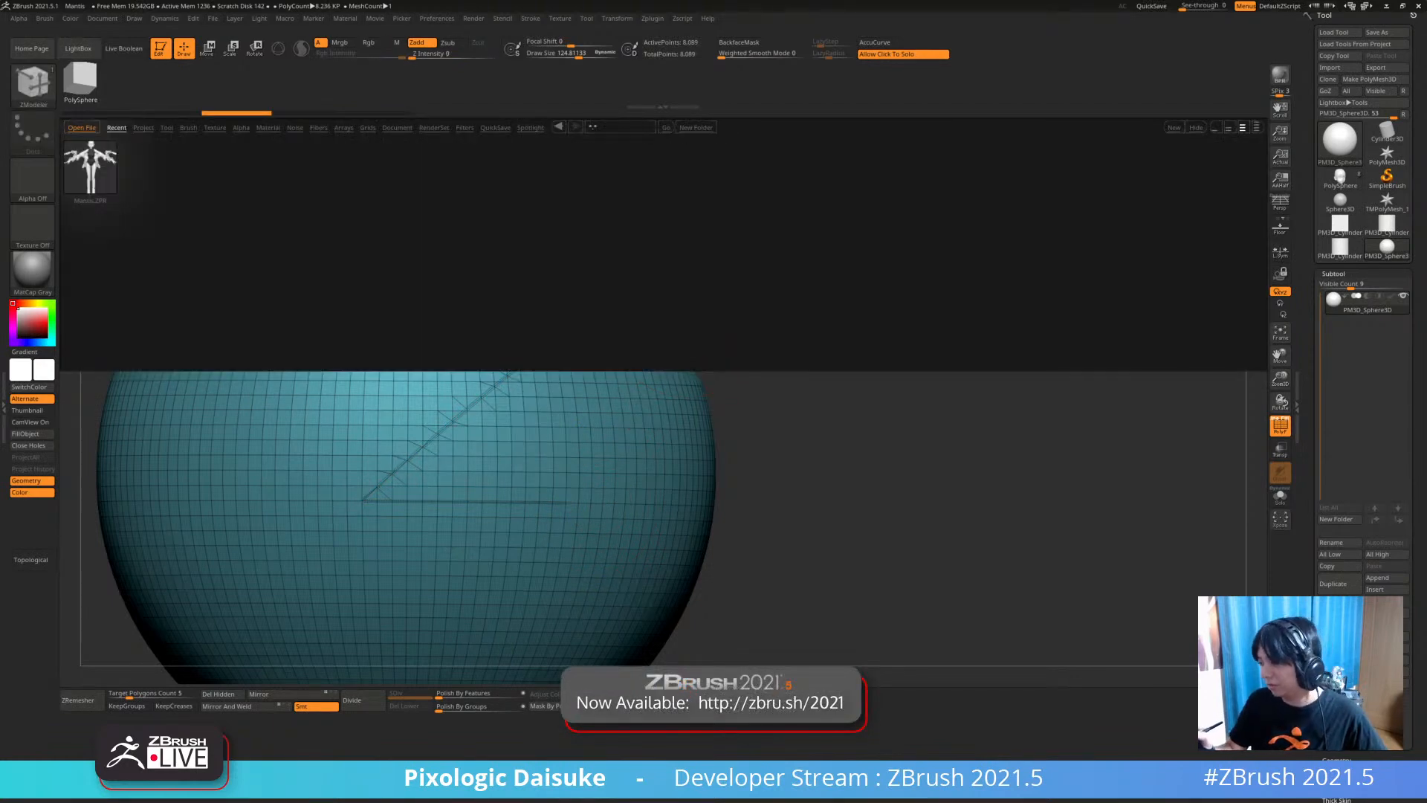
click(188, 127)
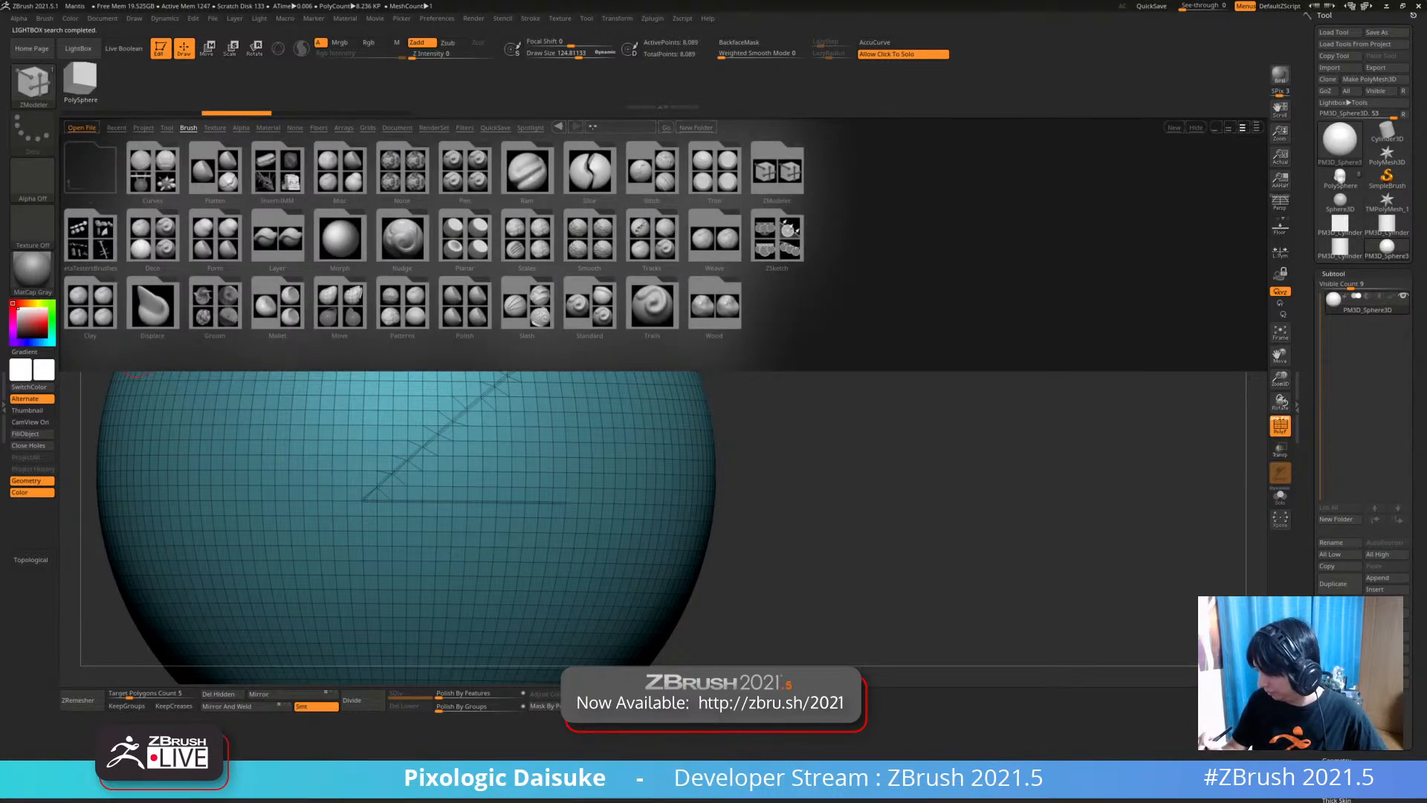
double_click(589, 238)
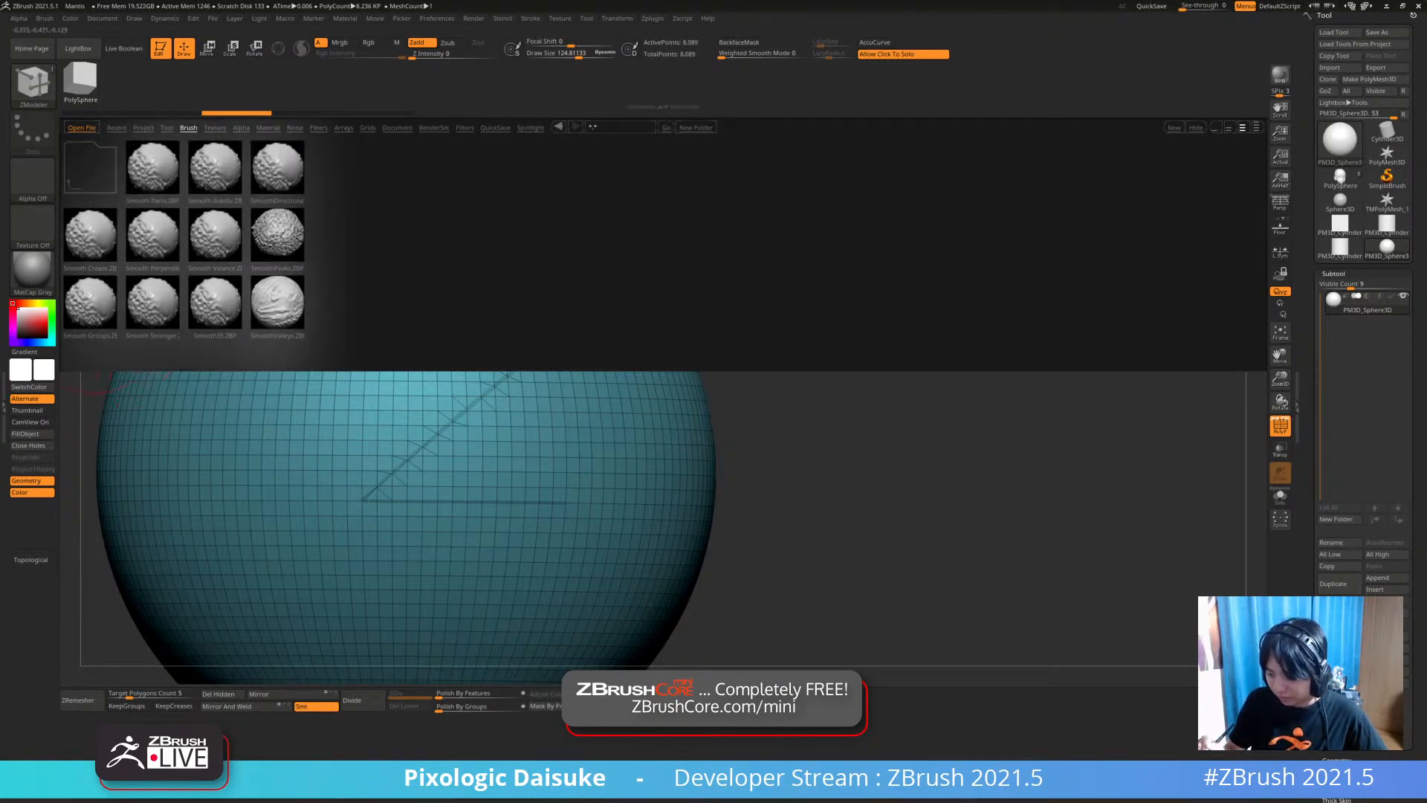
double_click(139, 337)
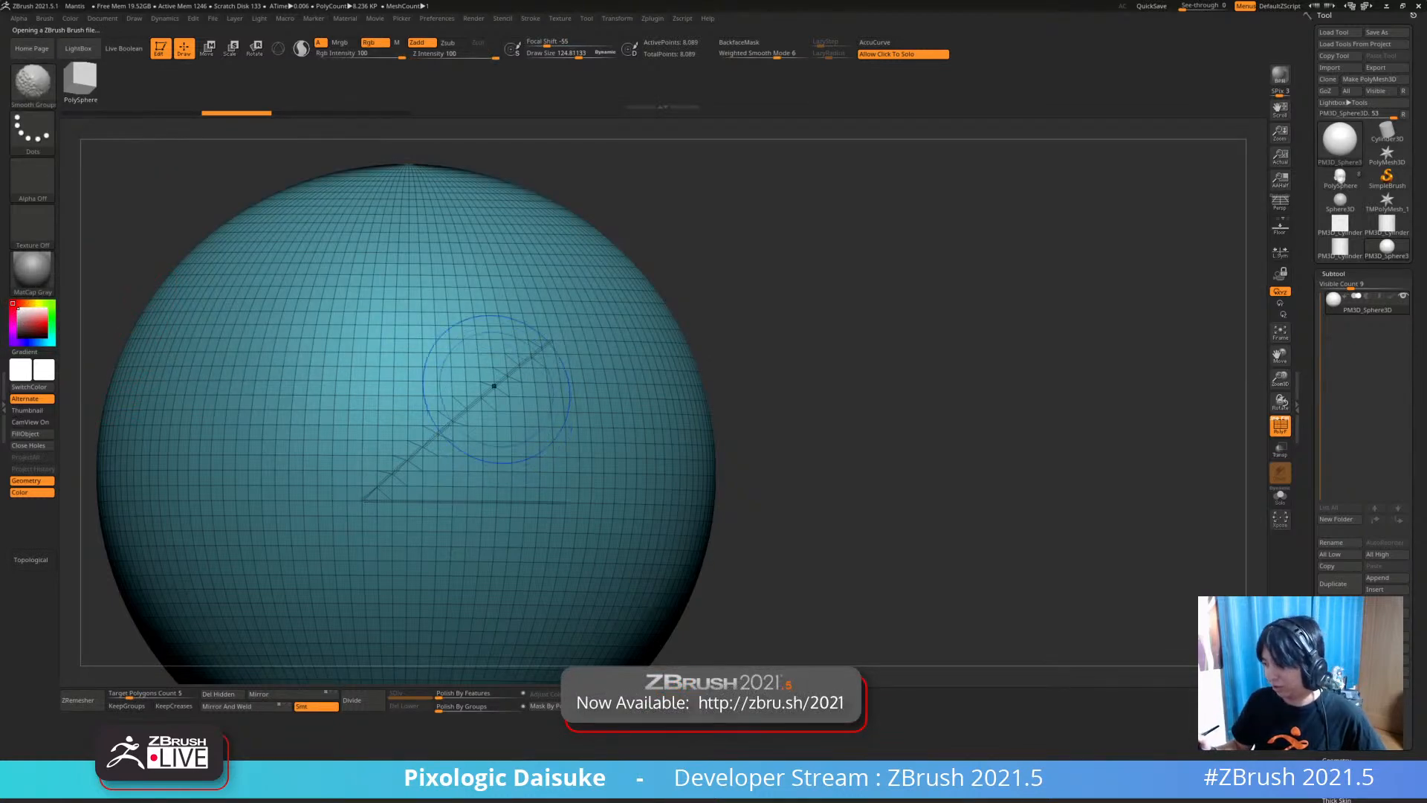
alt+right_drag(530, 403, 506, 348)
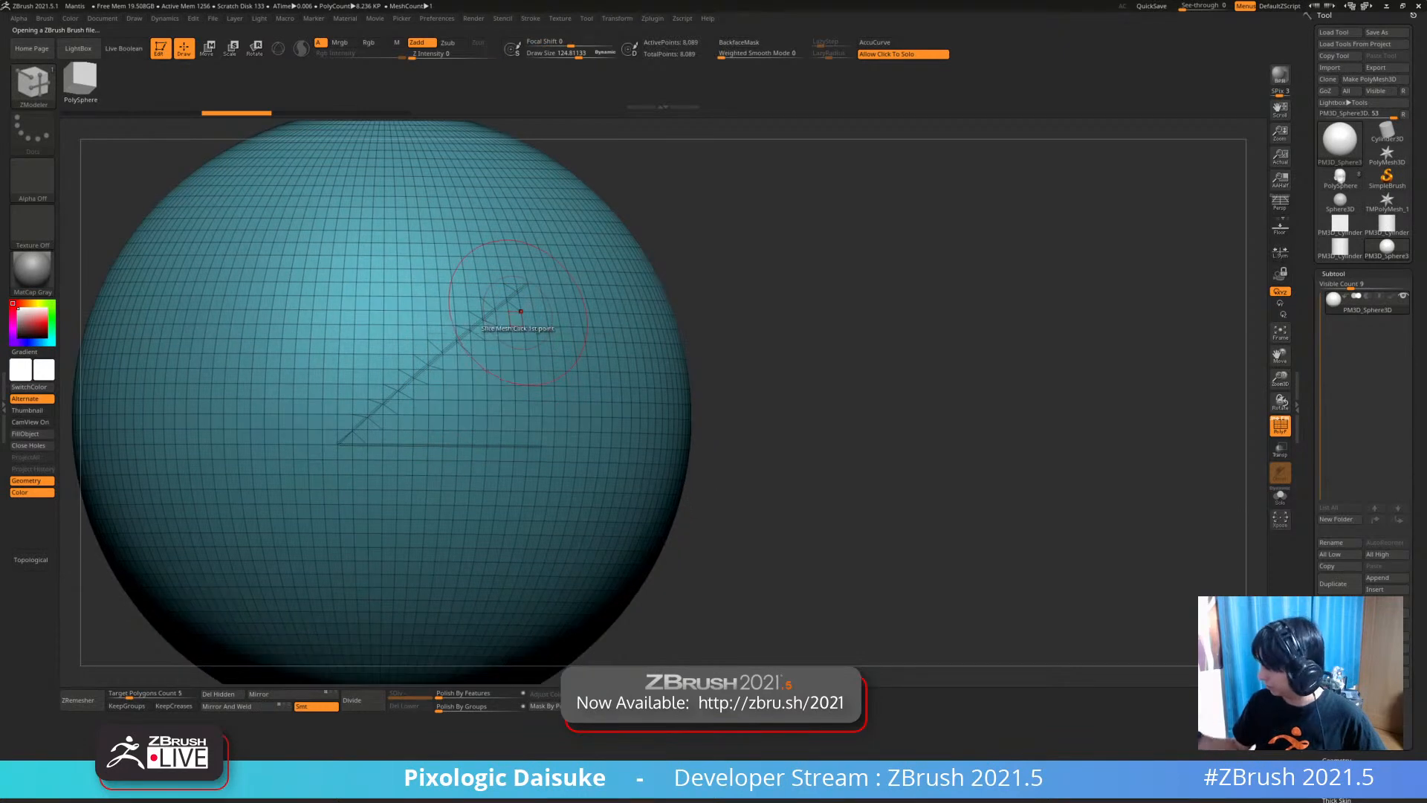
Switch to the character model and isolate its head subtool
click(1340, 178)
ctrl+right_drag(438, 388, 370, 512)
alt+right_drag(370, 512, 412, 409)
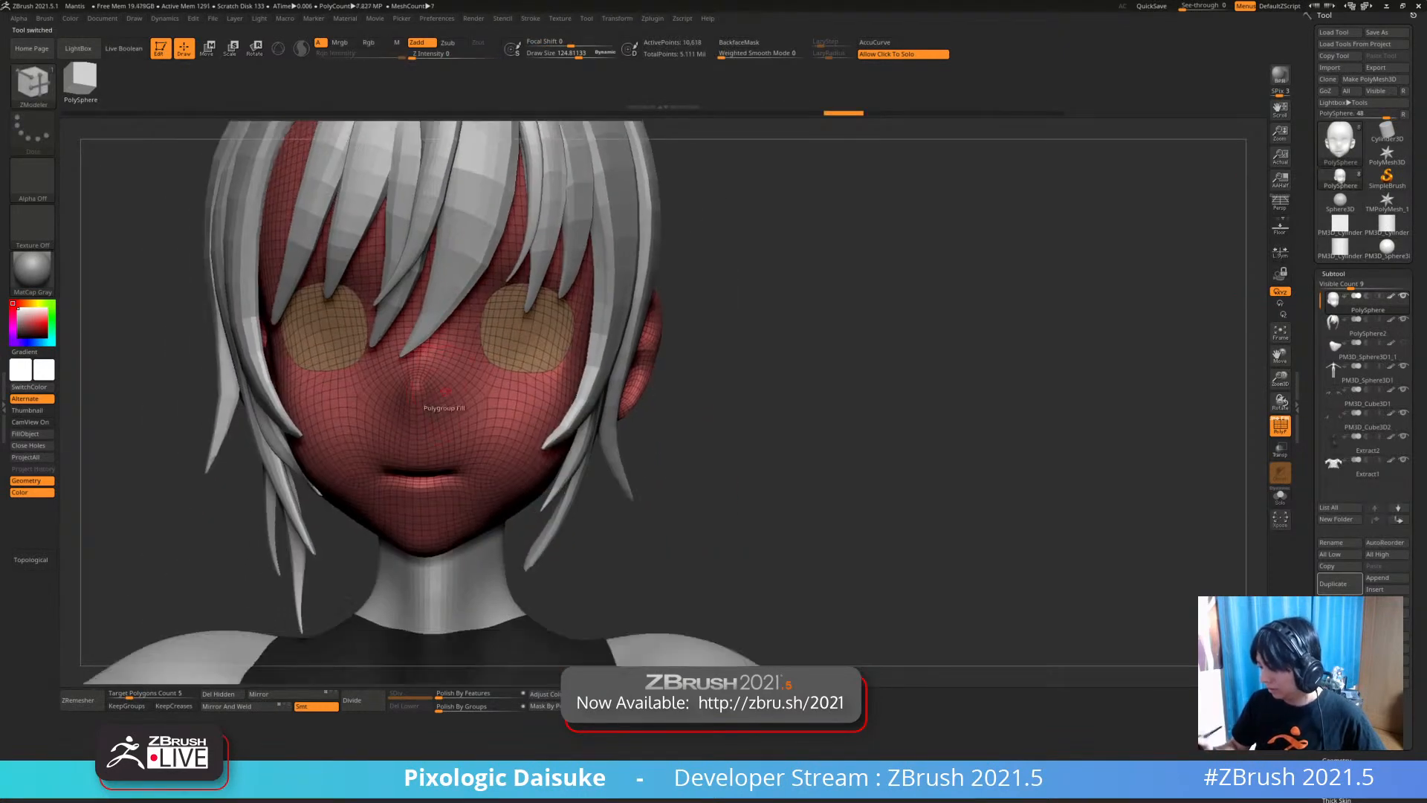
mouse_move(357, 360)
ctrl+right_down()
mouse_move(334, 408)
mouse_move(367, 412)
ctrl+right_up()
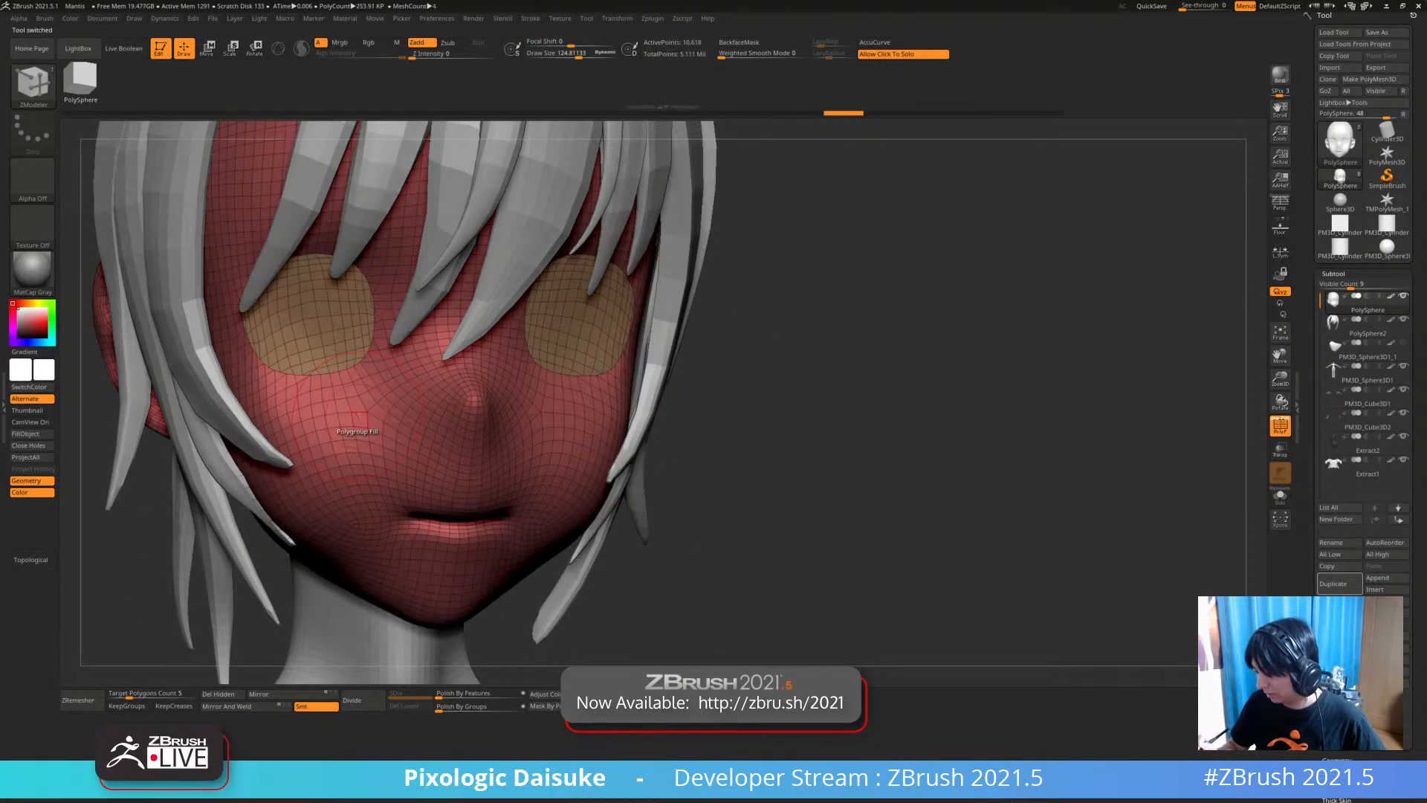
click(699, 388)
Mask the lower face around the mouth and chin and turn the masked area into a new polygroup
mouse_move(601, 441)
ctrl+mouse_down()
mouse_move(586, 439)
mouse_move(588, 535)
ctrl+mouse_up()
key(ctrl+w)
ctrl+right_drag(516, 475, 390, 463)
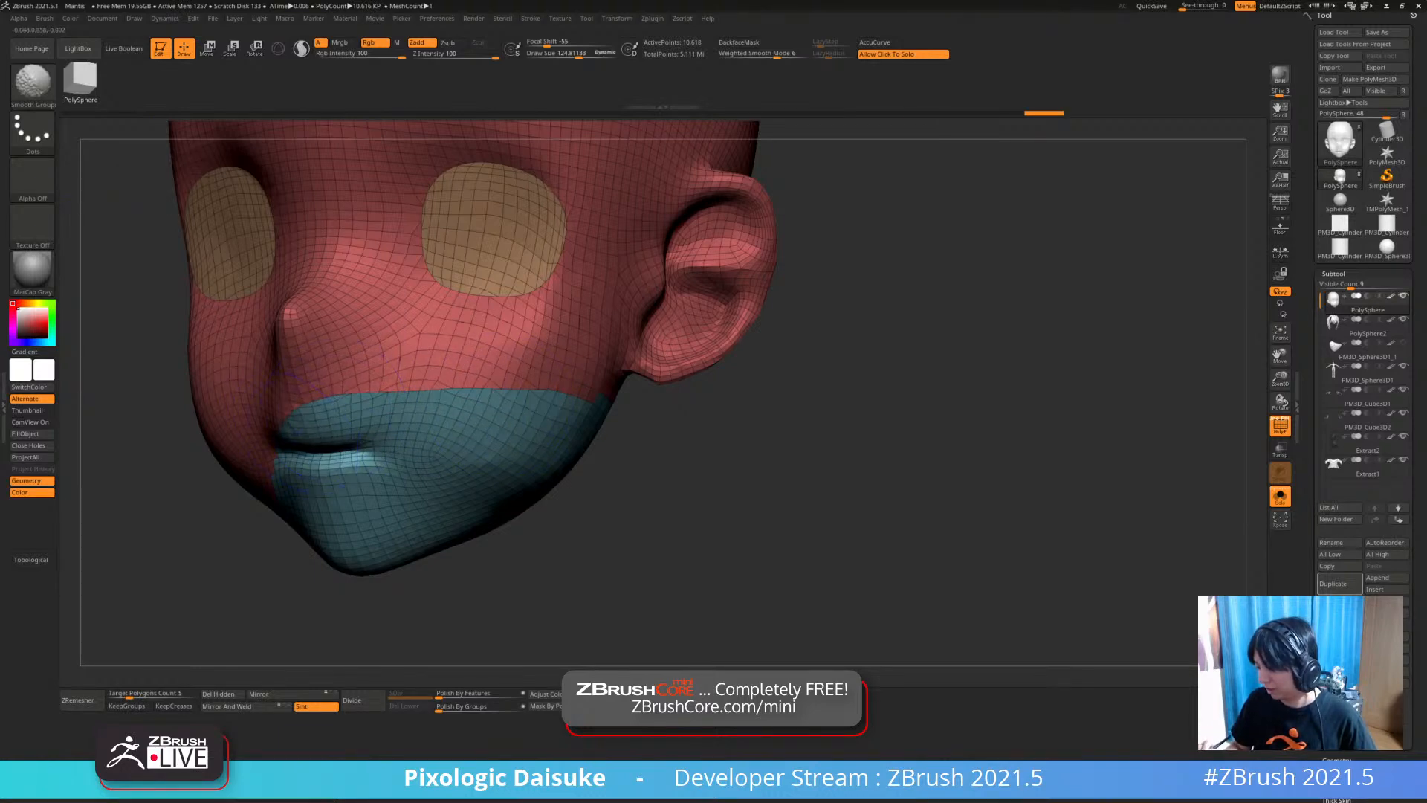
Smooth the border of the lower-face polygroup around the mouth, cheek and jaw with the Smooth Groups brush
right_drag(294, 427, 311, 440)
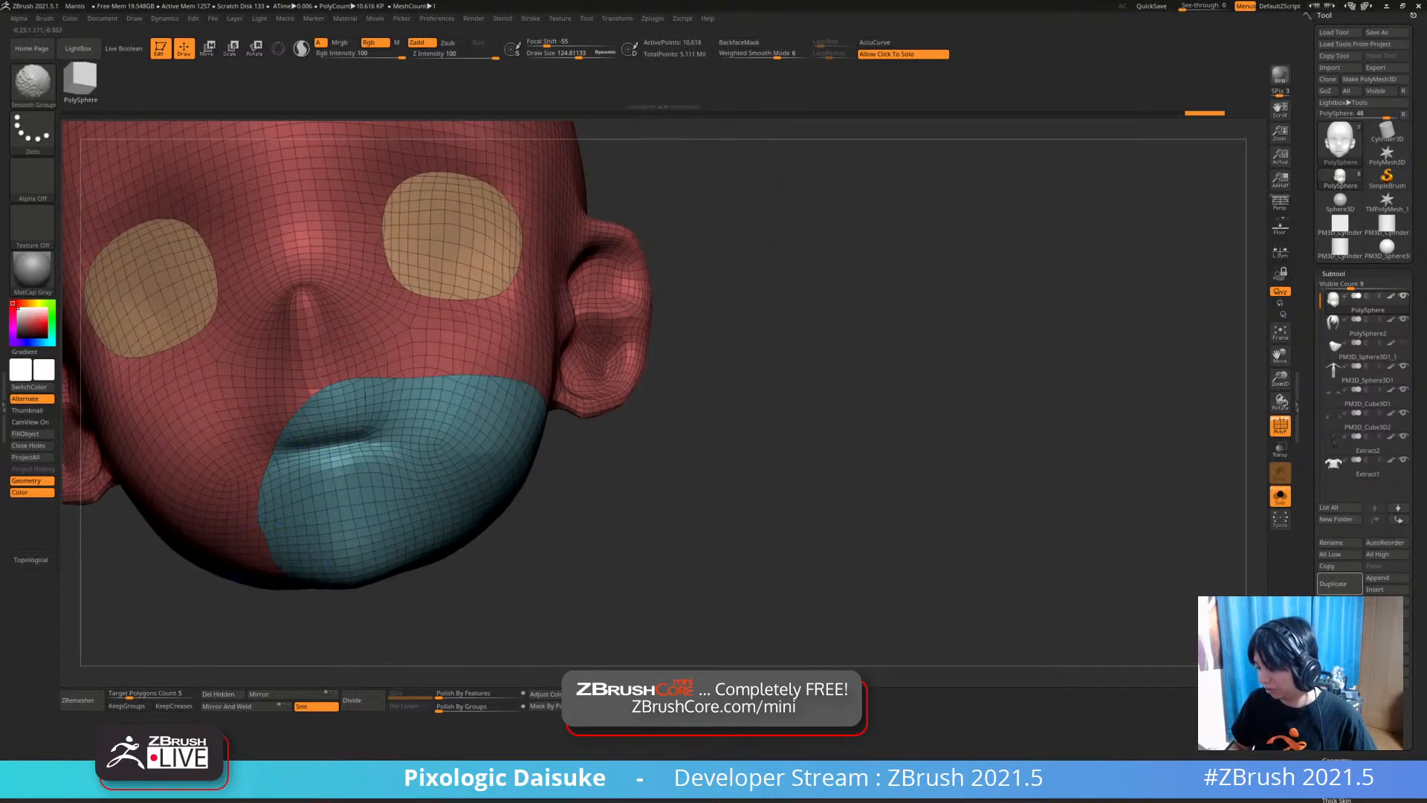
right_drag(520, 506, 436, 510)
shift+drag(609, 427, 567, 506)
right_drag(558, 557, 550, 505)
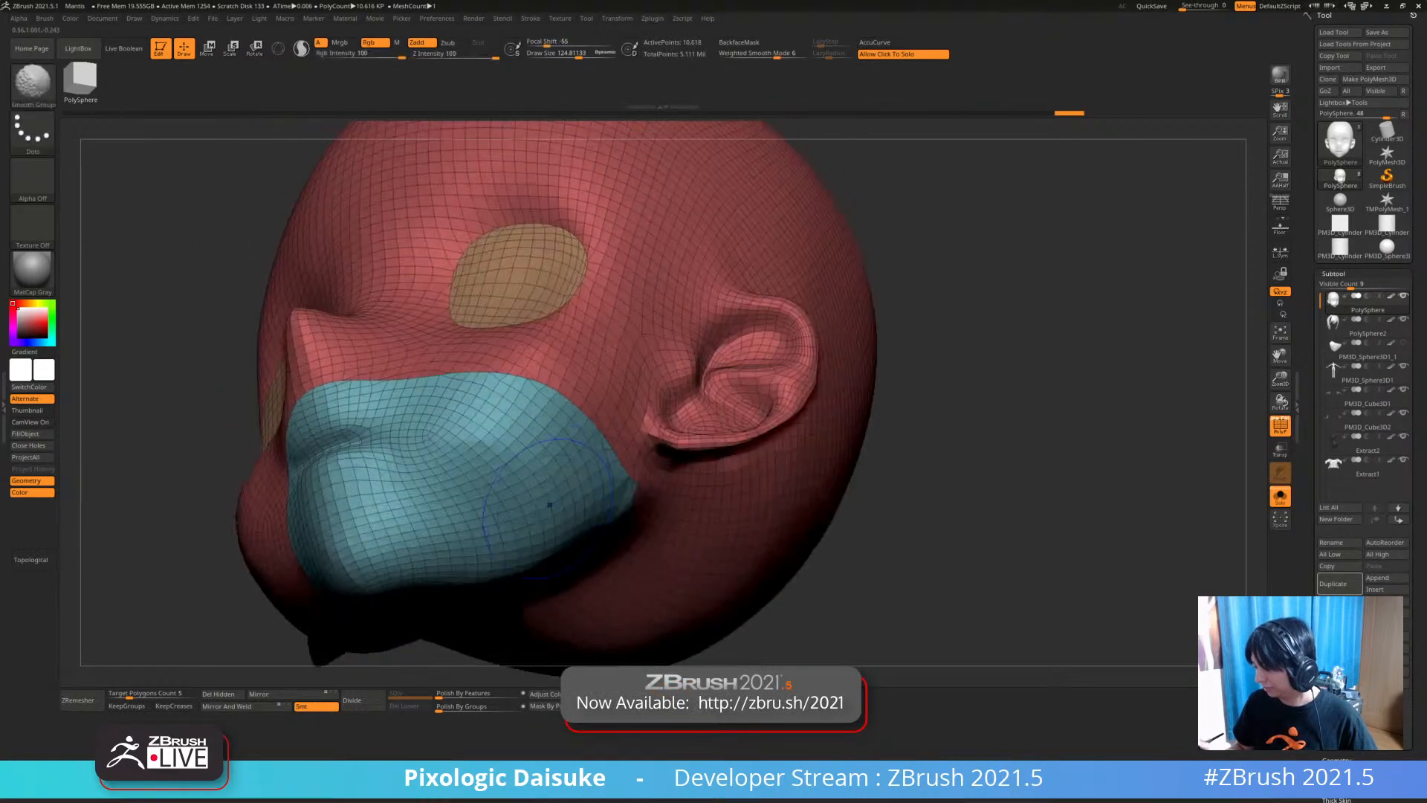
shift+drag(483, 565, 624, 494)
right_drag(558, 476, 605, 521)
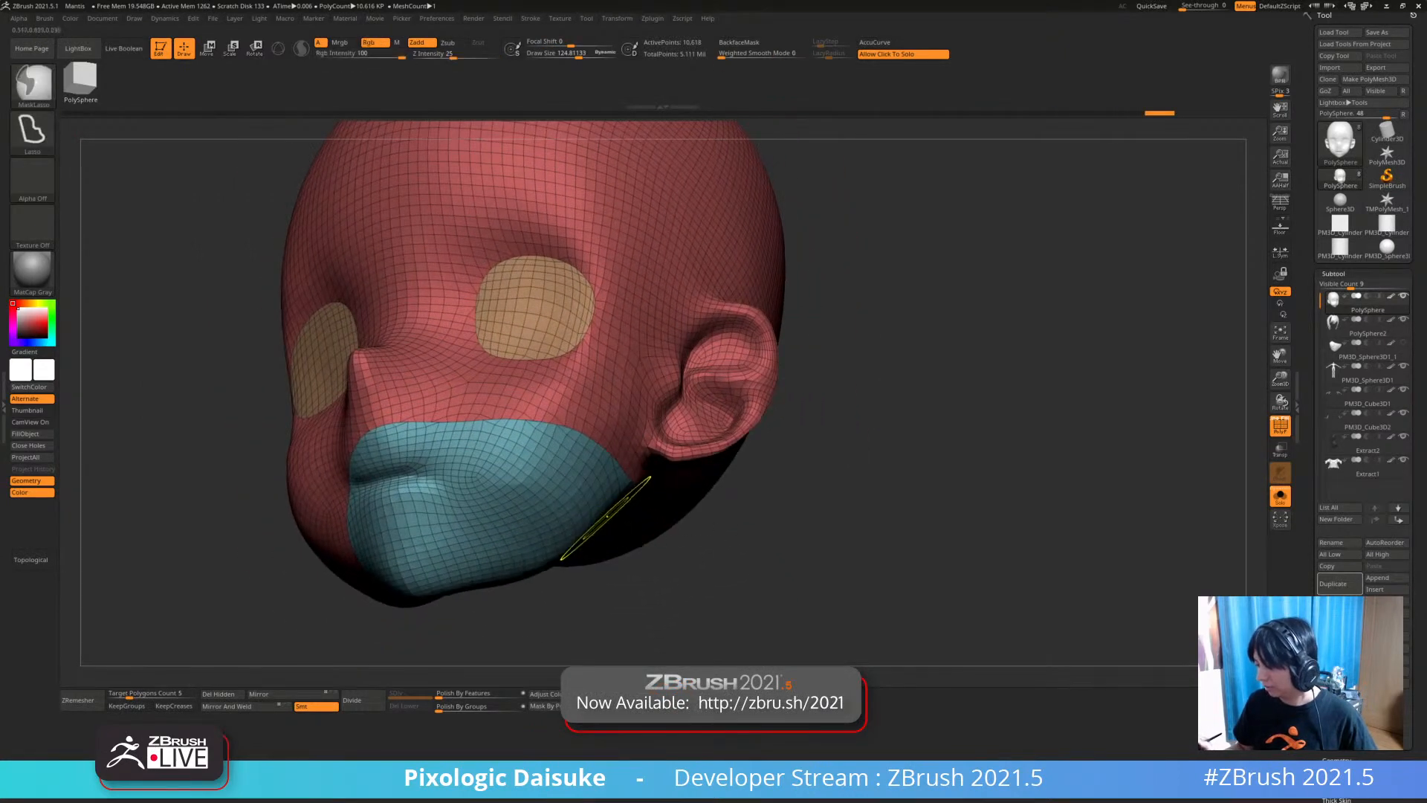
shift+right_drag(472, 471, 527, 511)
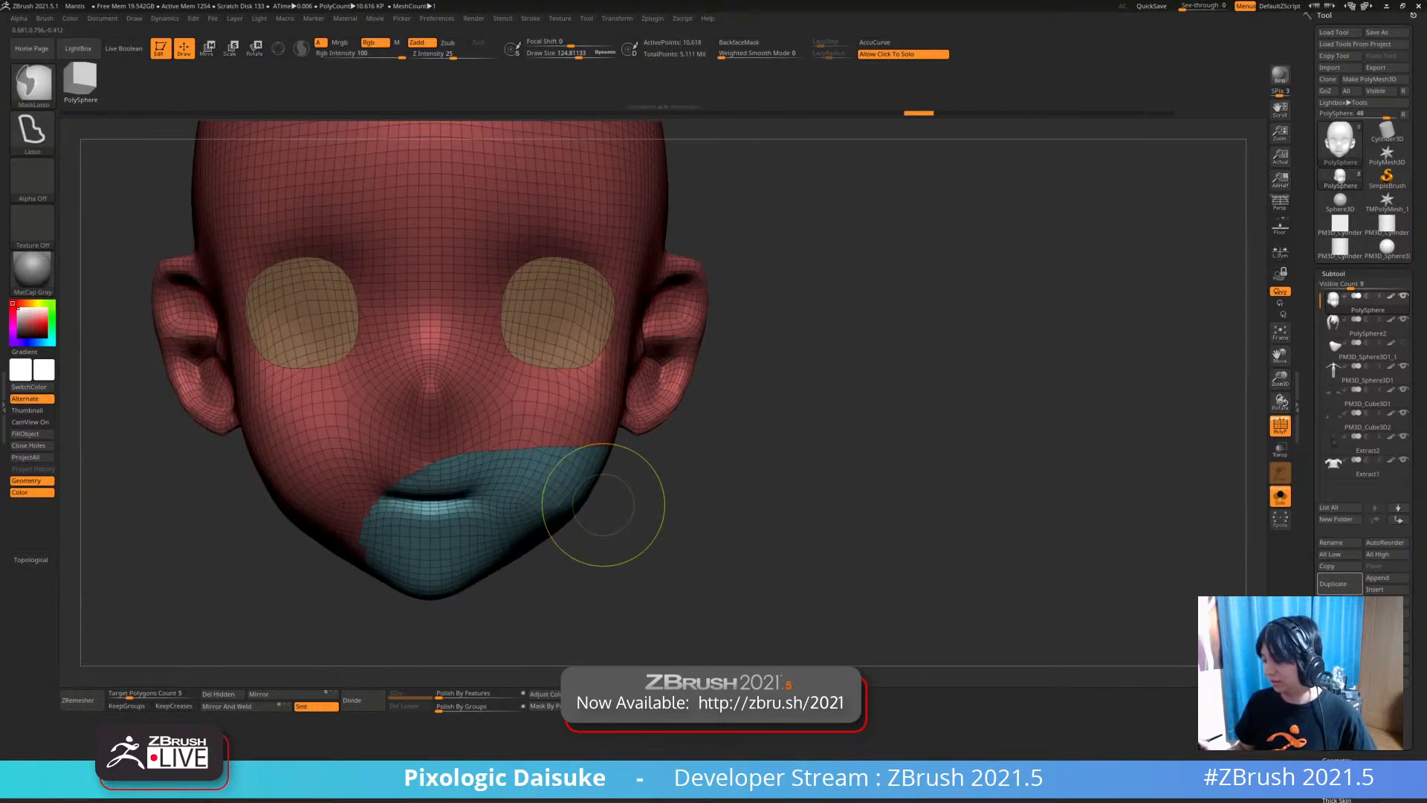
Undo the border smoothing and the new polygroup on the lower face
key(ctrl+z)
key(ctrl+z)
key(ctrl+z)
key(ctrl+z)
key(ctrl+z)
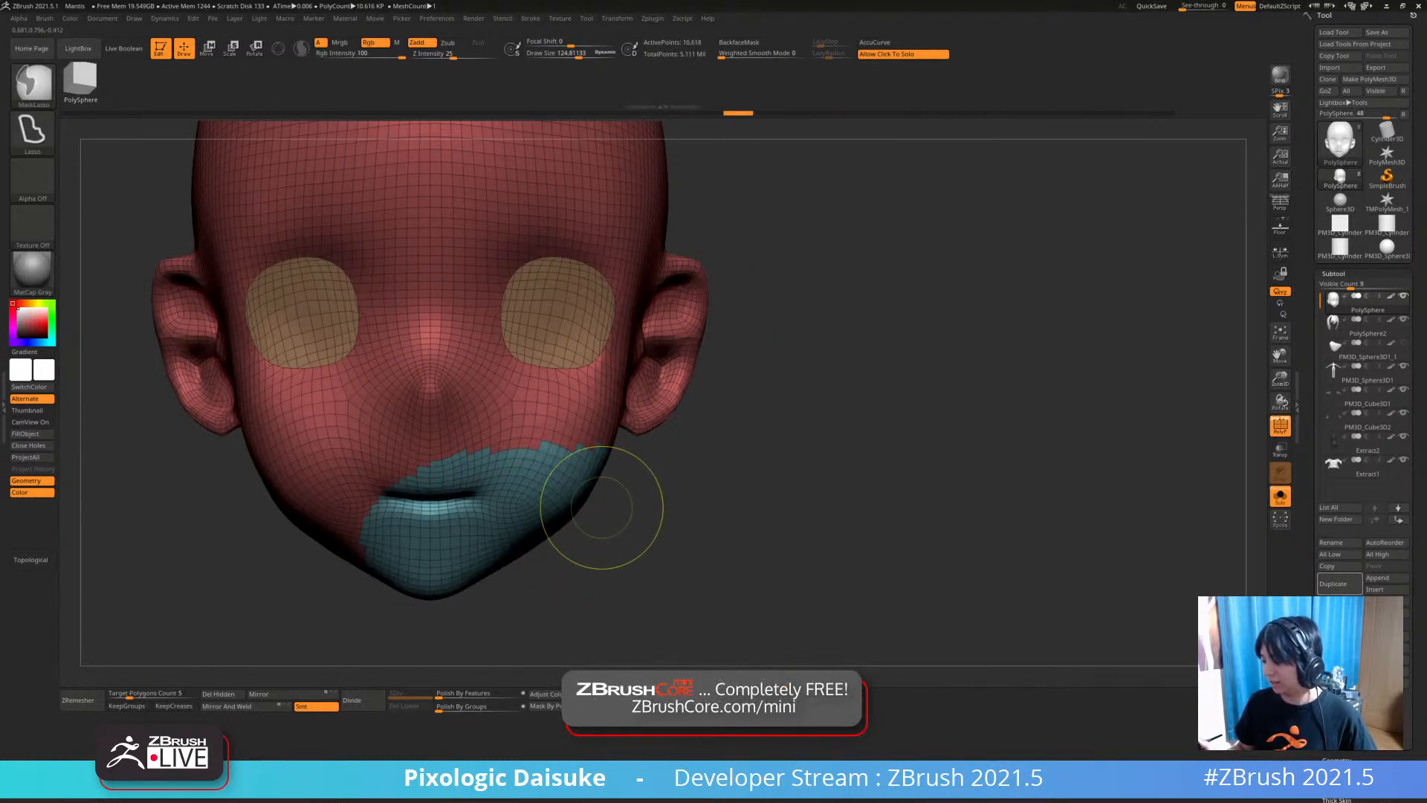
key(ctrl+shift+z)
key(ctrl+shift+z)
key(ctrl+shift+z)
key(ctrl+shift+z)
key(ctrl+shift+z)
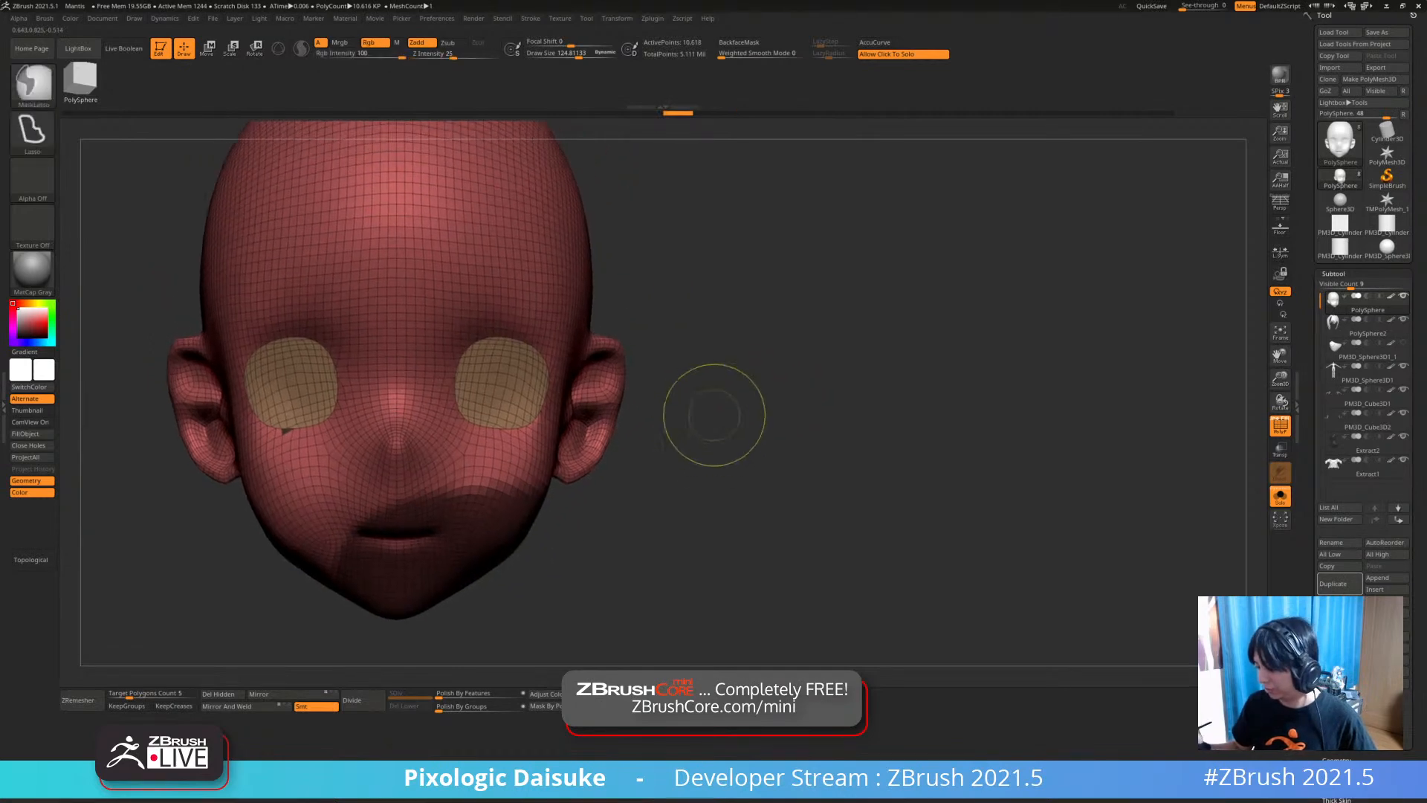
Clear the mask on the head and show the whole character again
drag(738, 414, 765, 414)
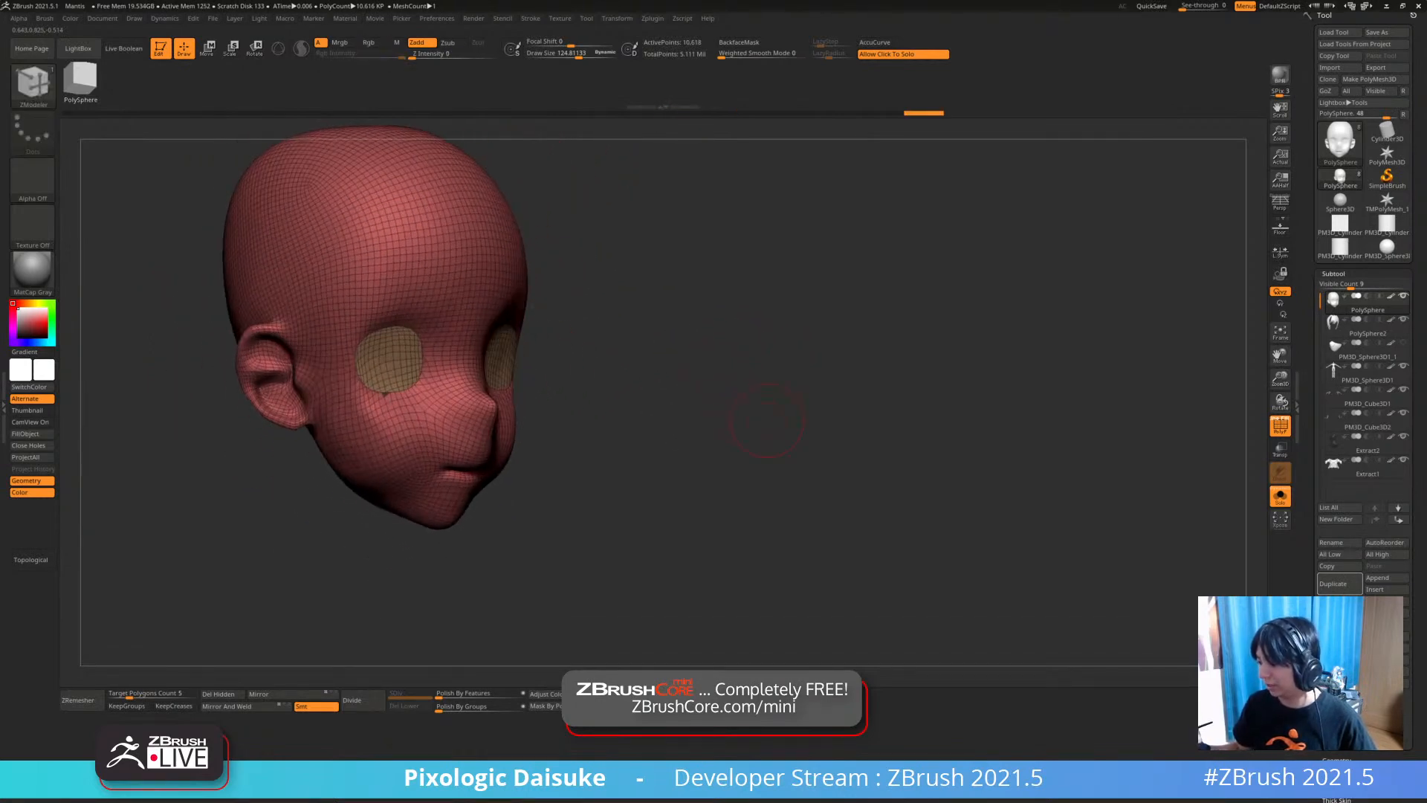
click(764, 413)
mouse_move(765, 414)
ctrl+right_down()
mouse_move(751, 369)
mouse_move(728, 371)
mouse_move(810, 378)
ctrl+right_up()
right_drag(690, 423, 705, 424)
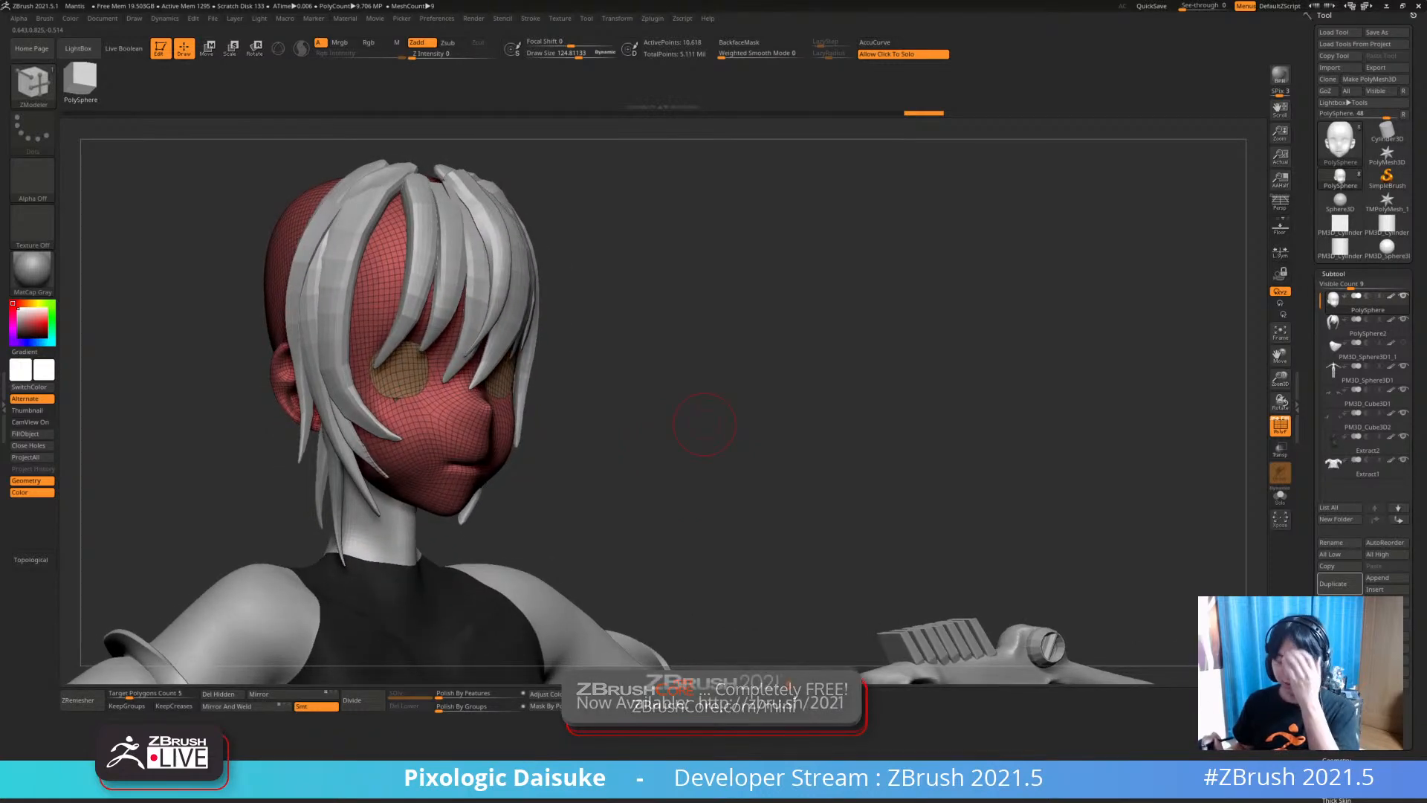
Load SmoothValleys from the LightBox brushes as the smoothing brush and accept the note
key(comma)
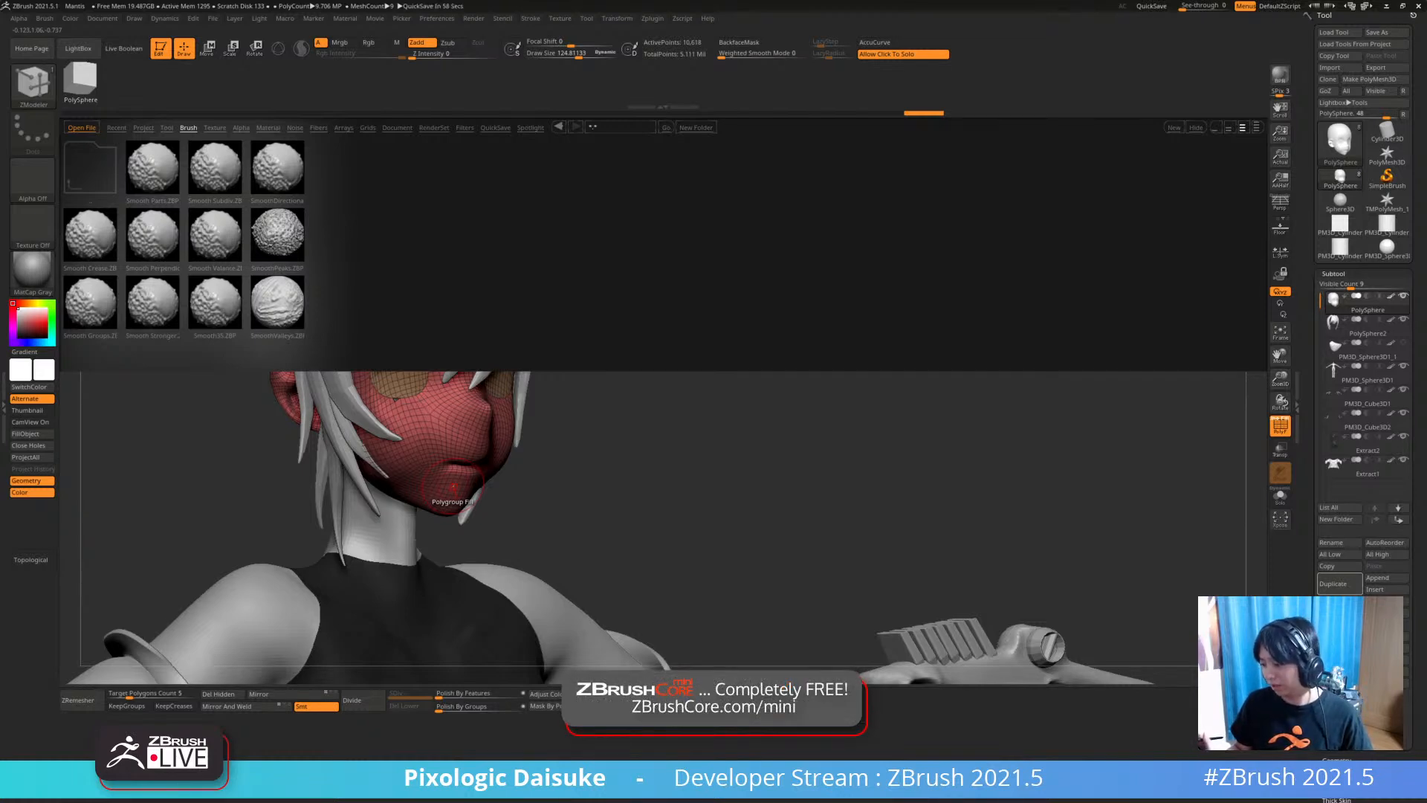
double_click(289, 310)
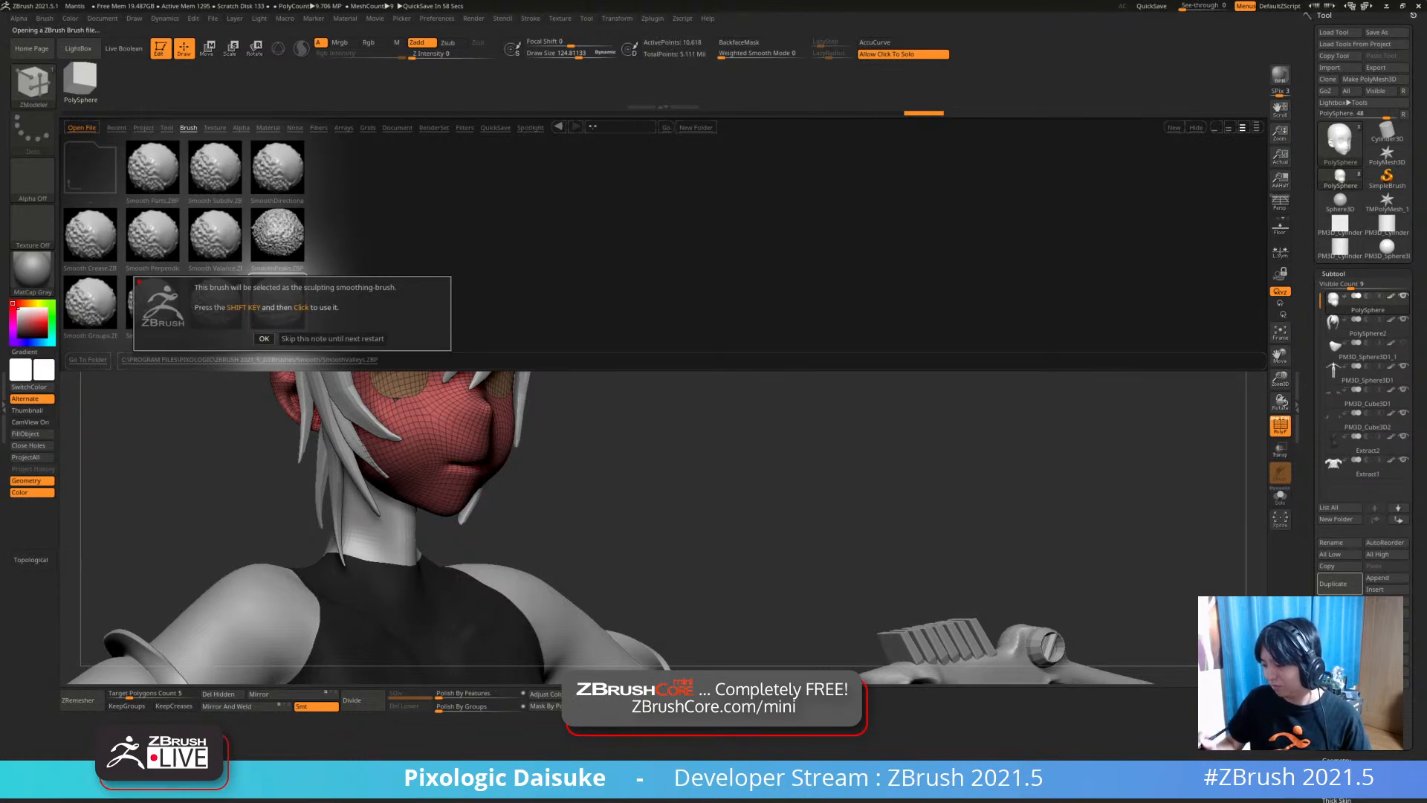
click(264, 338)
mouse_move(535, 496)
ctrl+right_down()
mouse_move(548, 430)
mouse_move(479, 386)
ctrl+right_up()
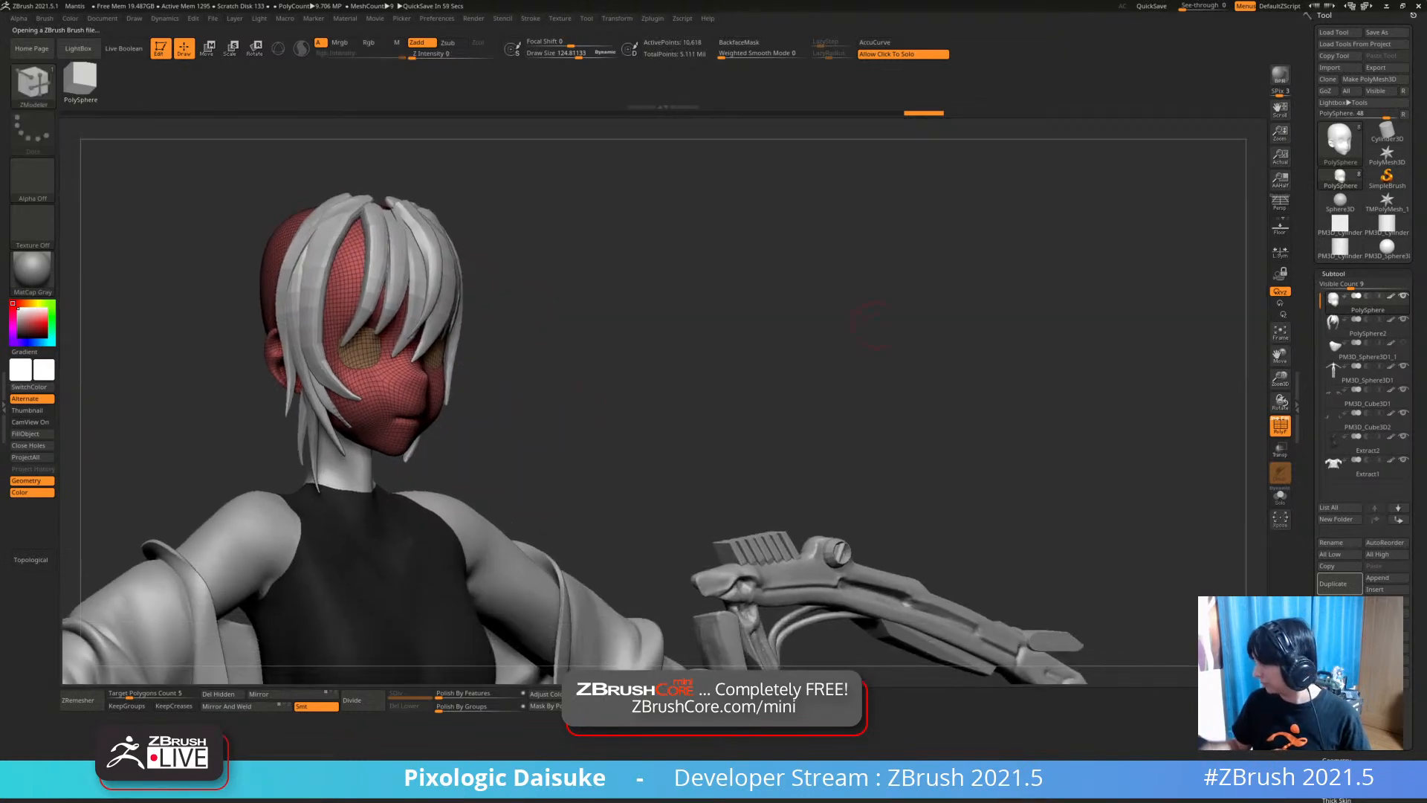
Switch to the PM3D_Sphere3D tool and expand its Deformation settings
click(1340, 199)
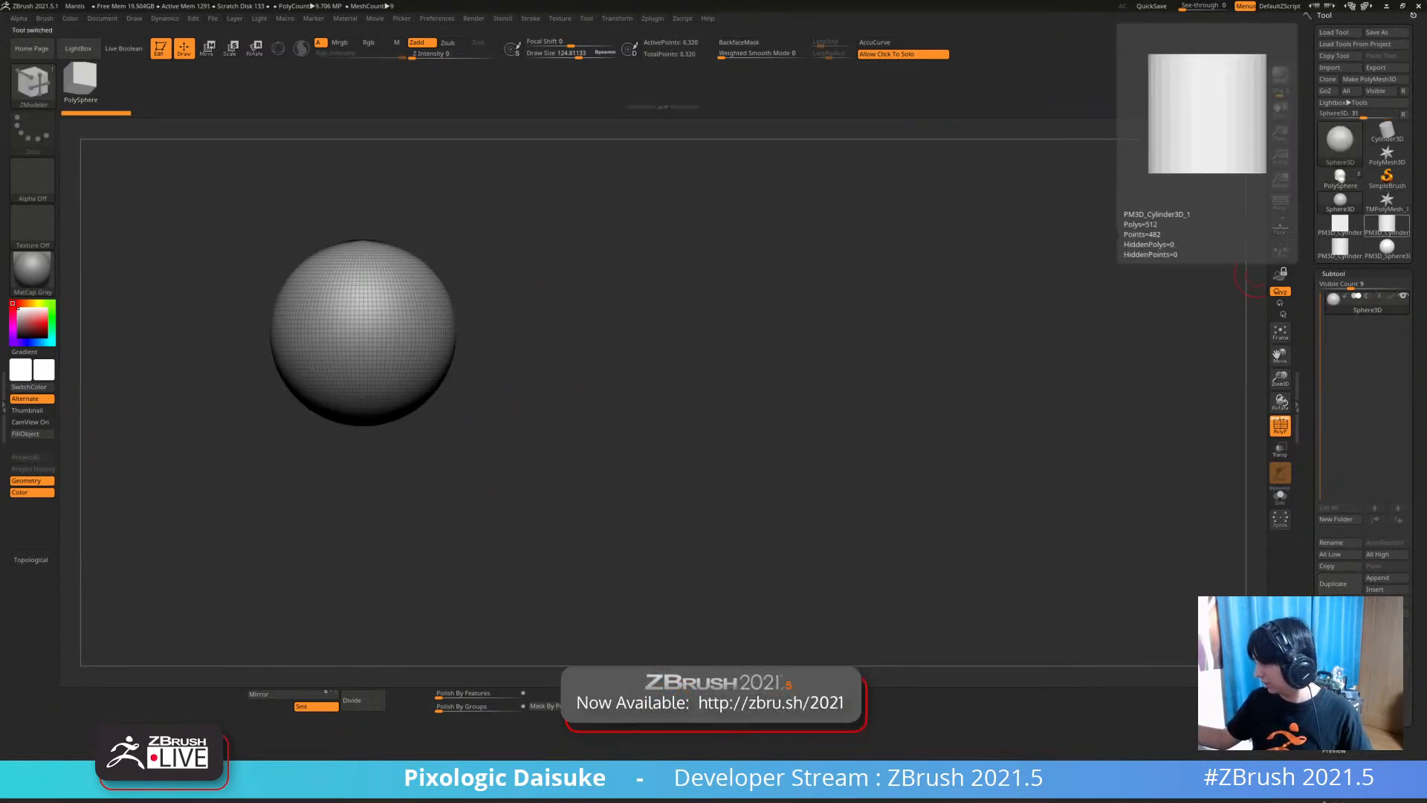
click(1386, 248)
drag(818, 361, 617, 385)
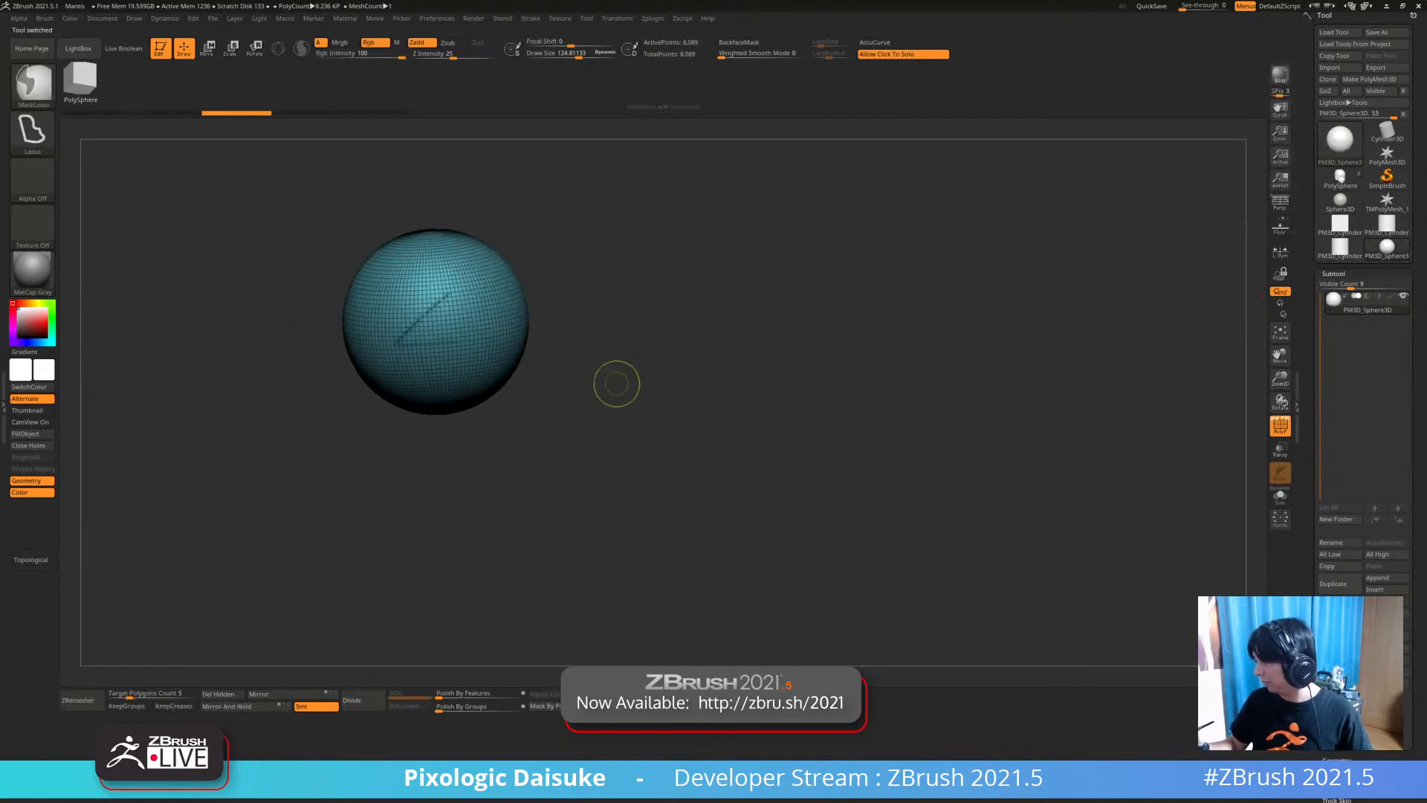
mouse_move(575, 329)
ctrl+right_down()
mouse_move(617, 408)
mouse_move(659, 341)
mouse_move(687, 371)
ctrl+right_up()
click(1333, 273)
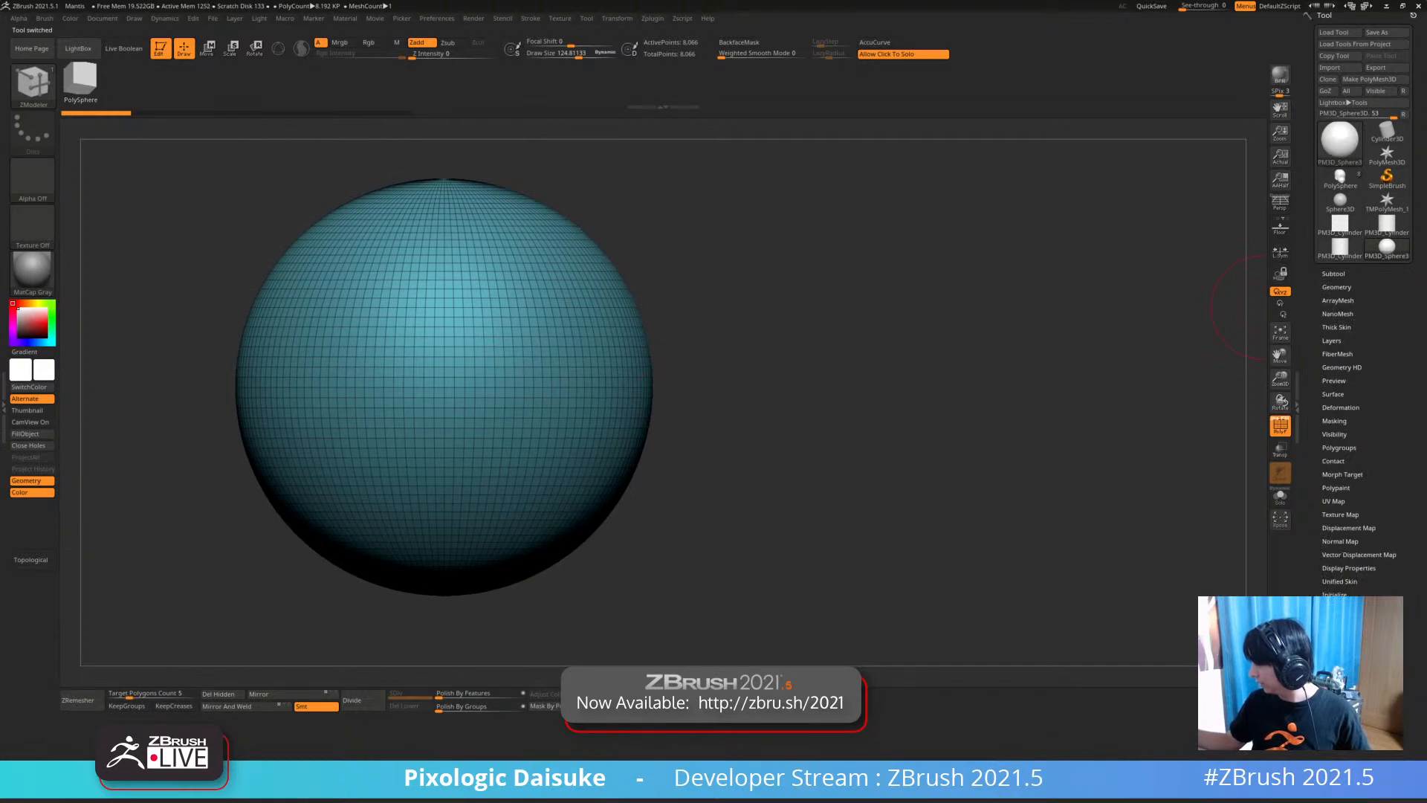
click(1340, 408)
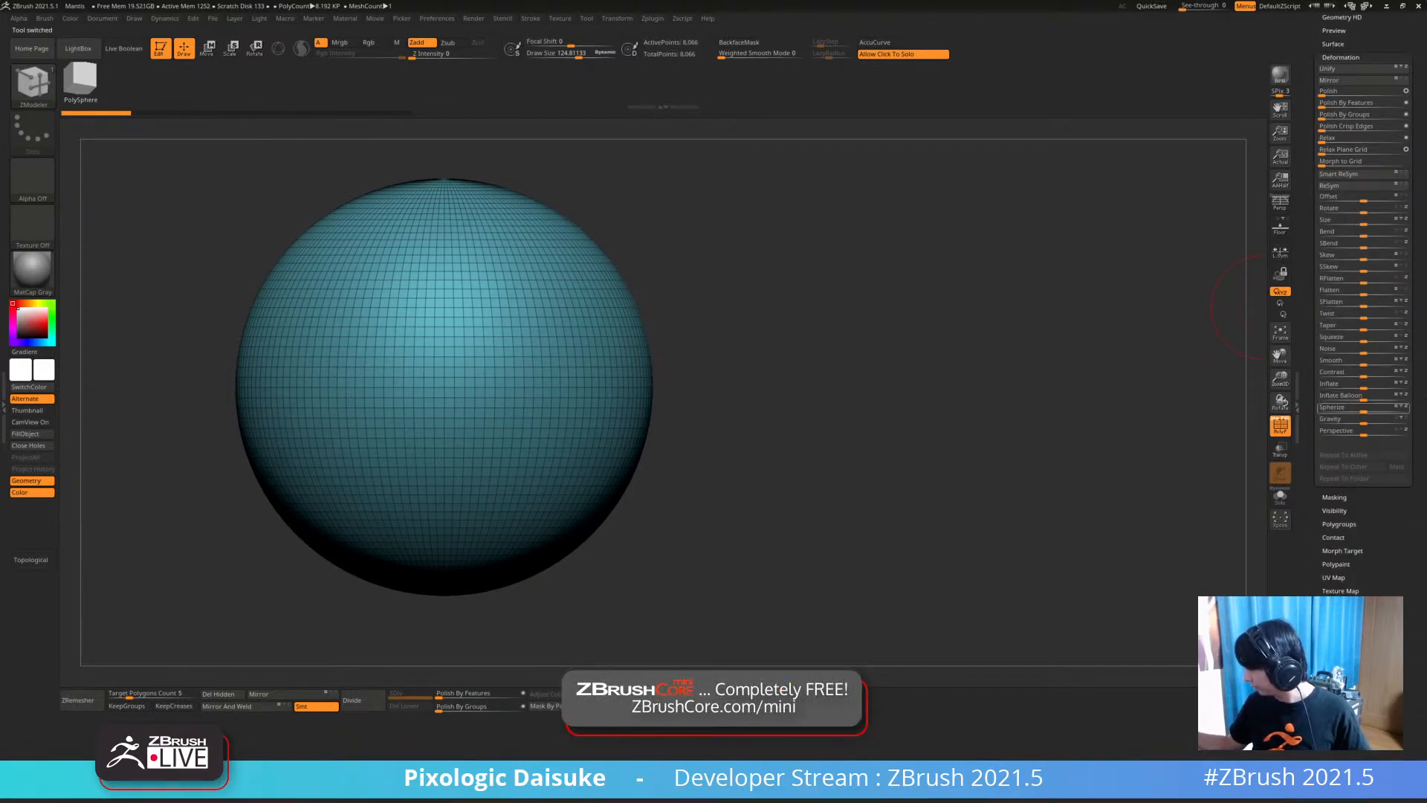
Select the Standard brush and set its stroke type to Spray
click(33, 81)
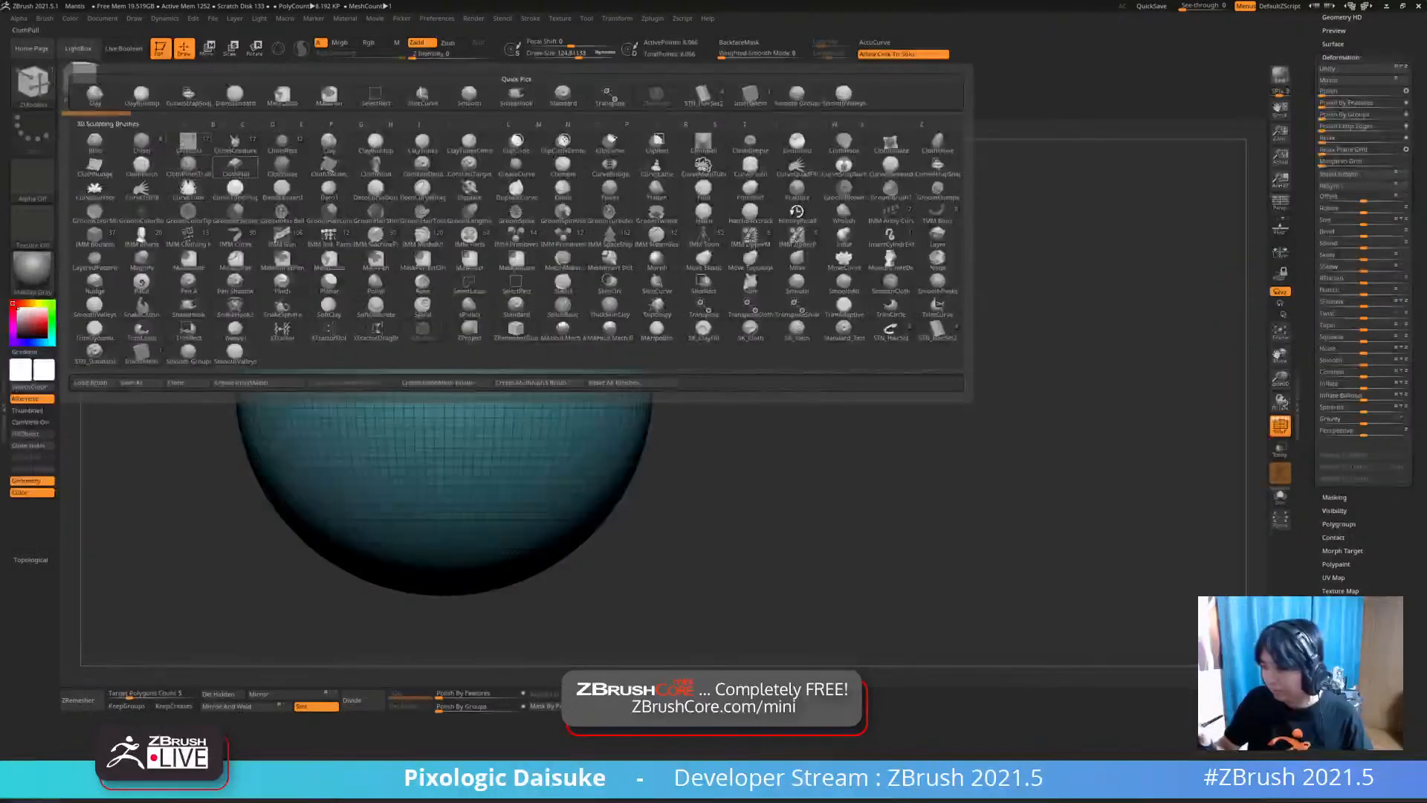
key(s)
key(t)
click(32, 134)
click(32, 179)
click(32, 134)
click(281, 141)
Undo a test spray stroke on the sphere and subdivide the mesh twice to subdivision level 3
drag(578, 55, 589, 55)
drag(405, 308, 453, 379)
key(ctrl+z)
key(ctrl+d)
key(ctrl+d)
Set the draw size to about 57 and spray raised bumps across the front of the sphere
mouse_move(442, 339)
mouse_down()
mouse_move(454, 375)
mouse_move(504, 413)
mouse_up()
key(ctrl+z)
click(570, 55)
mouse_move(409, 304)
mouse_down()
mouse_move(489, 406)
mouse_move(540, 441)
mouse_up()
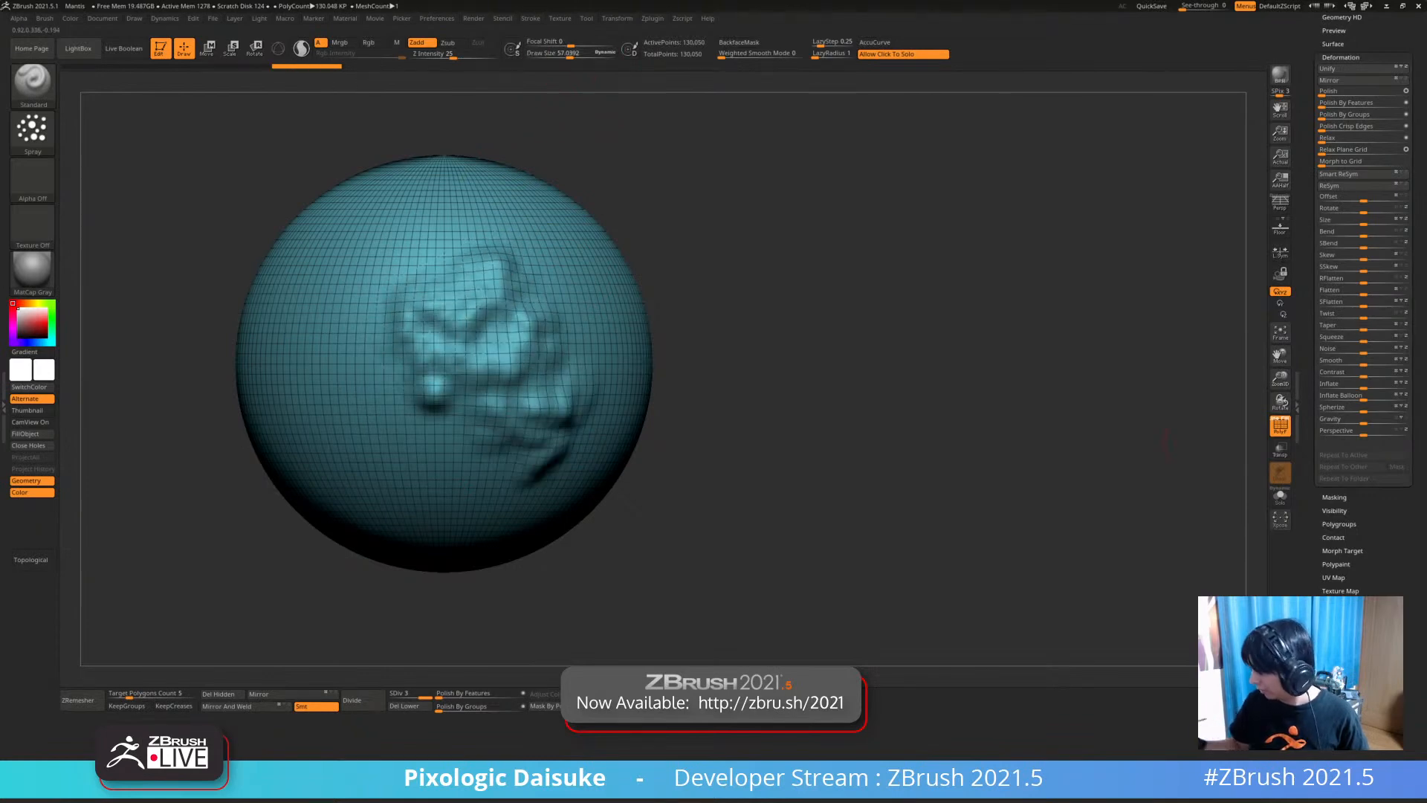
Hide the polyframe and spray more bumps over the left and lower front of the sphere
click(1279, 426)
ctrl+right_drag(532, 372, 532, 405)
mouse_move(298, 324)
mouse_down()
mouse_move(452, 297)
mouse_move(334, 327)
mouse_move(376, 470)
mouse_move(475, 439)
mouse_up()
mouse_move(480, 435)
ctrl+right_down()
mouse_move(484, 405)
mouse_move(521, 400)
mouse_move(496, 402)
ctrl+right_up()
Set the smoothing brush's draw size to about 90 and smooth the sprayed bumps with SmoothValleys
key(shift)
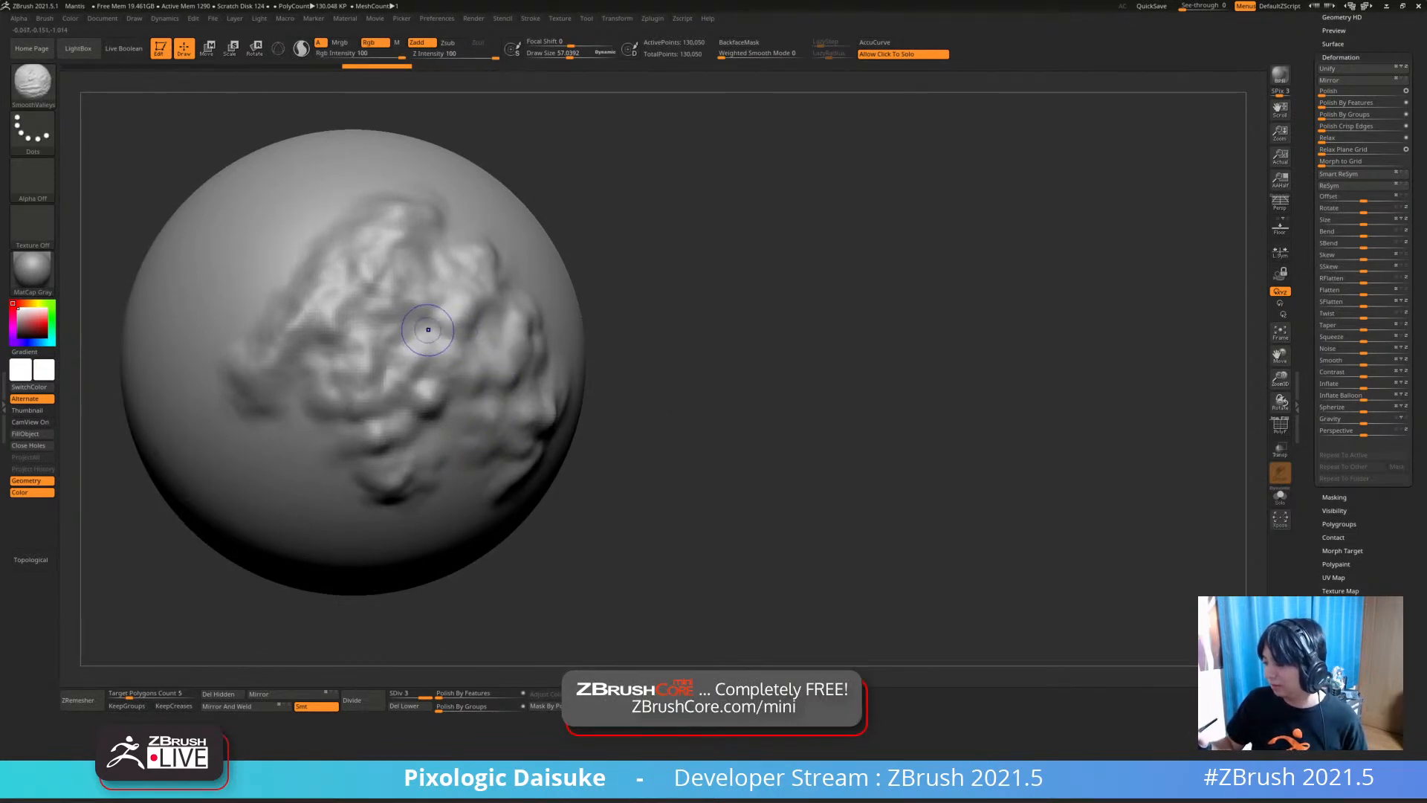
click(563, 54)
drag(568, 57, 575, 57)
right_drag(446, 338, 443, 387)
shift+drag(431, 331, 425, 344)
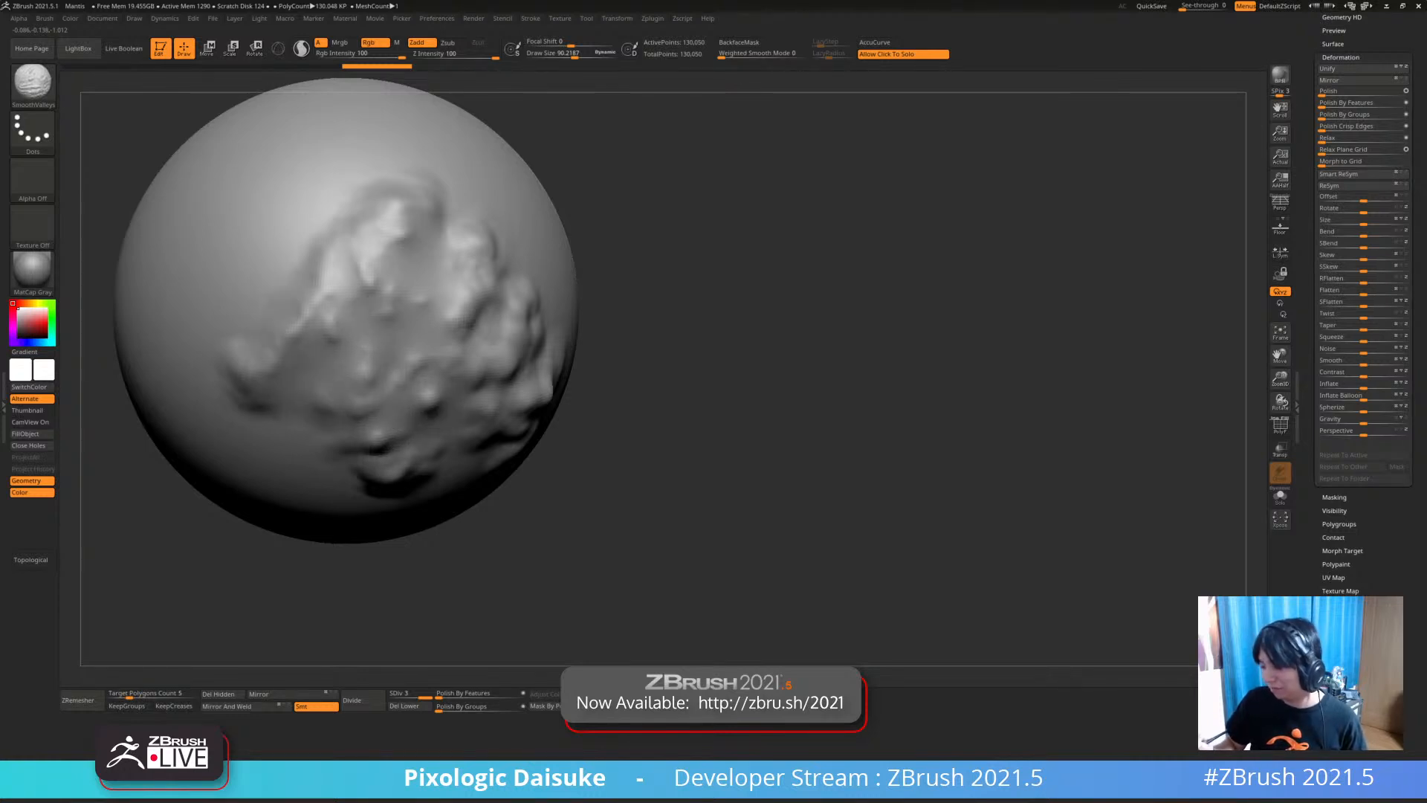
right_drag(427, 394, 371, 344)
mouse_move(476, 313)
shift+mouse_down()
mouse_move(495, 339)
mouse_move(492, 394)
shift+mouse_up()
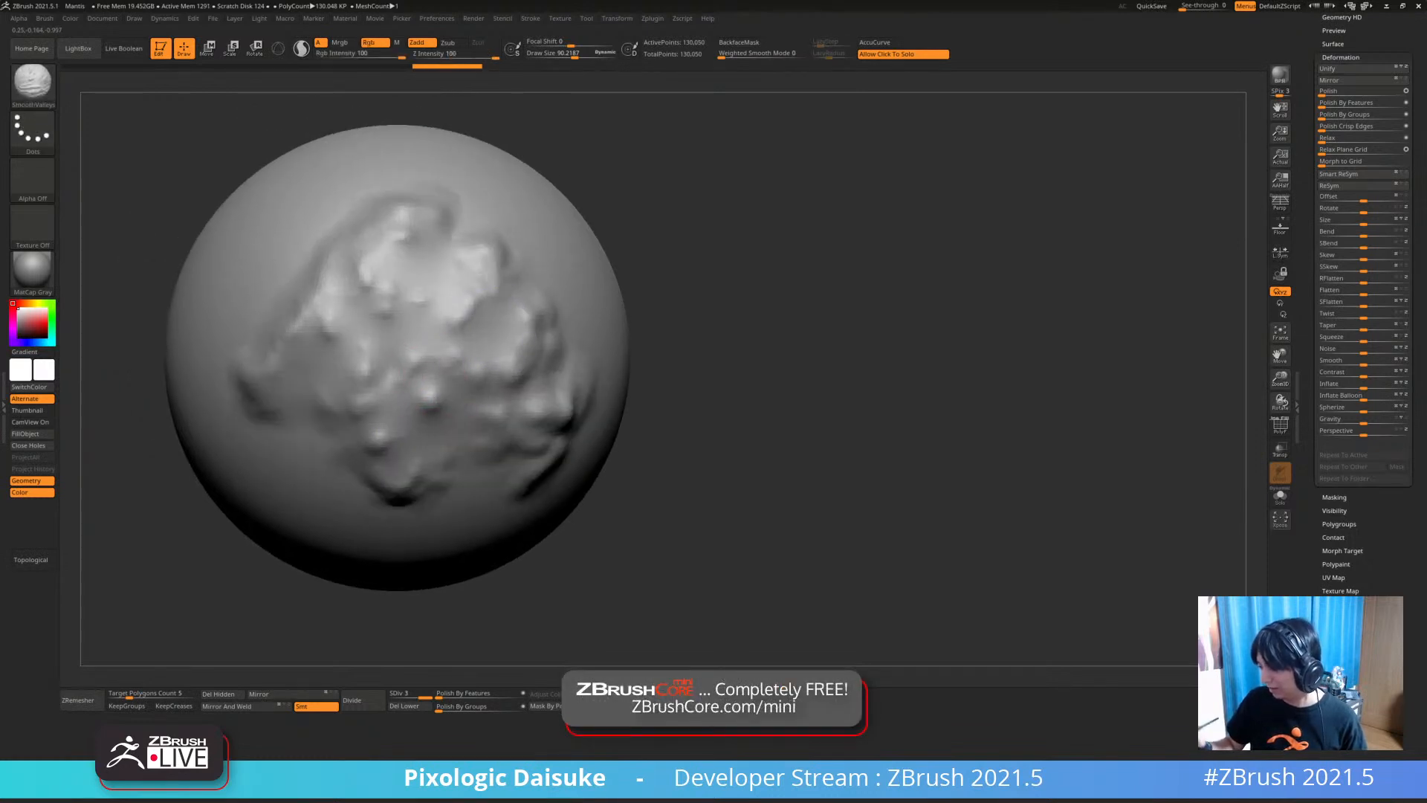
shift+drag(439, 368, 408, 377)
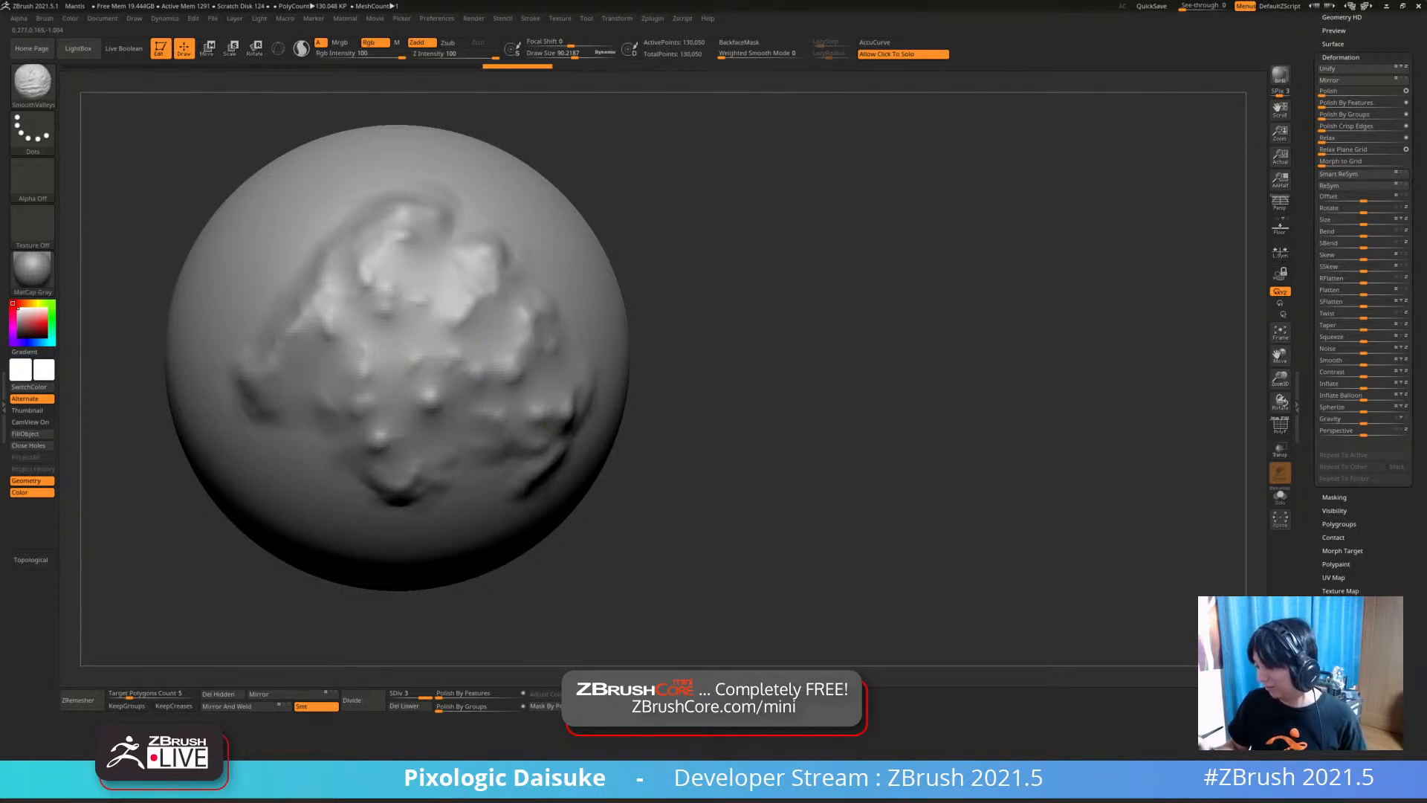
mouse_move(513, 386)
shift+mouse_down()
mouse_move(547, 365)
mouse_move(564, 416)
shift+mouse_up()
right_drag(563, 416, 516, 362)
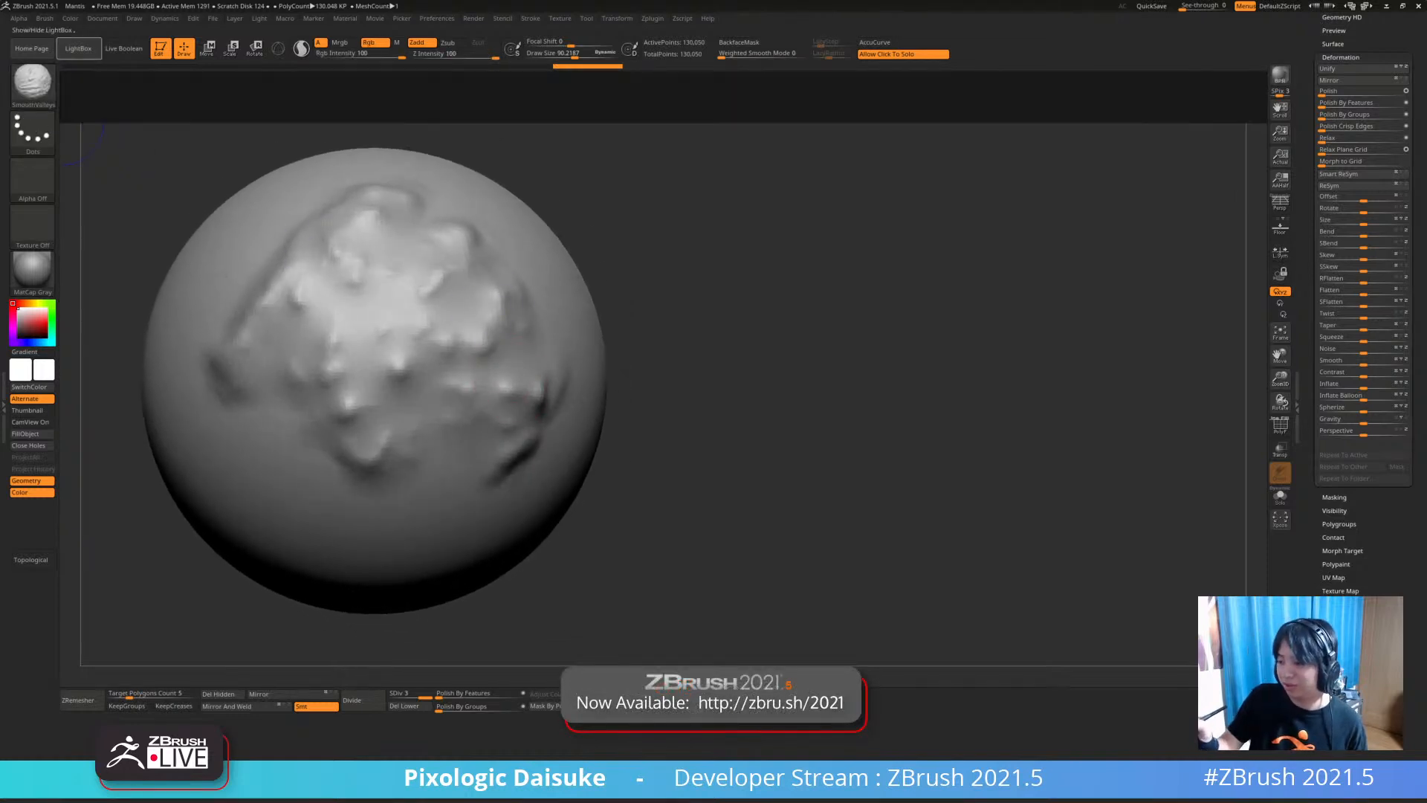
Load SmoothPeaks from the LightBox brushes as the smoothing brush and undo the last strokes on the sphere
shift+click(78, 48)
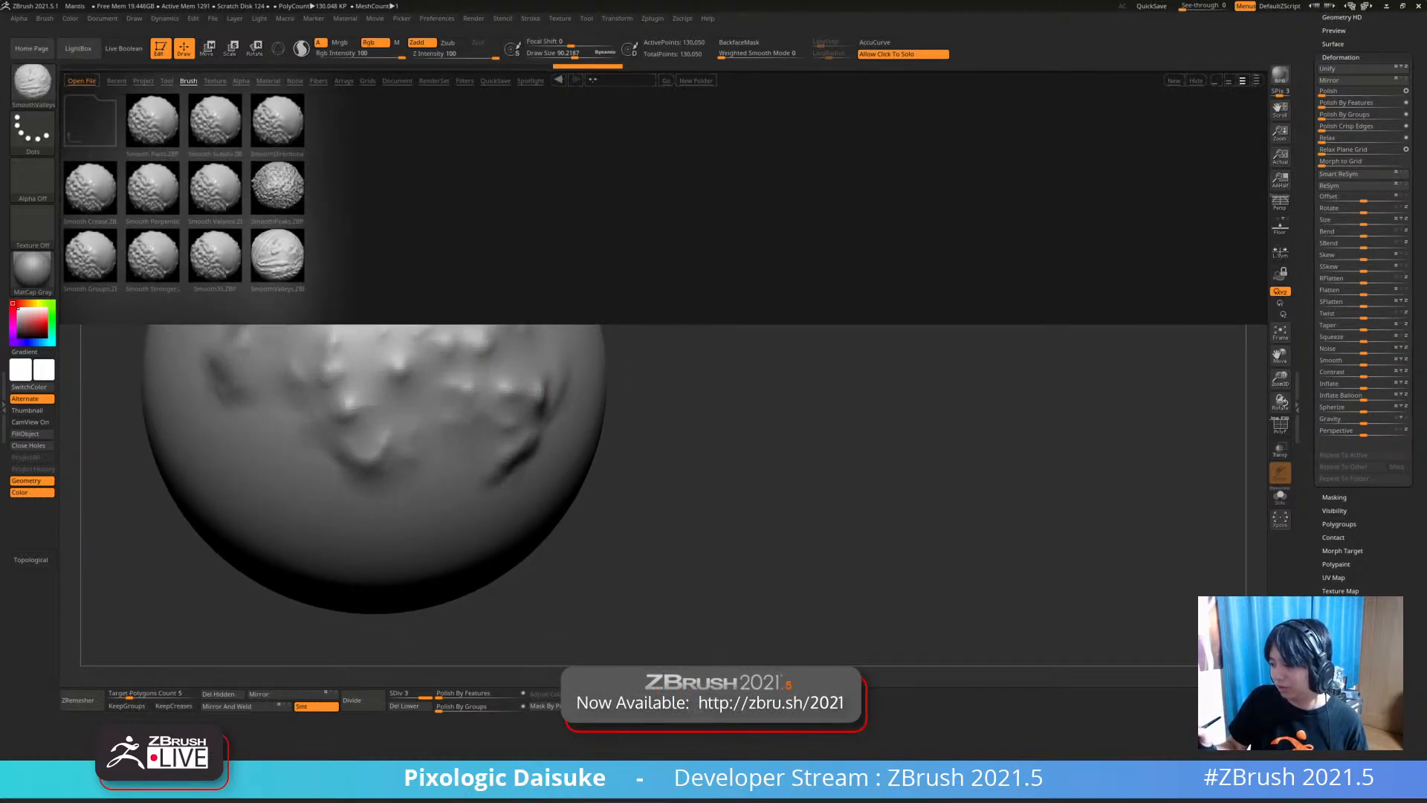
double_click(277, 187)
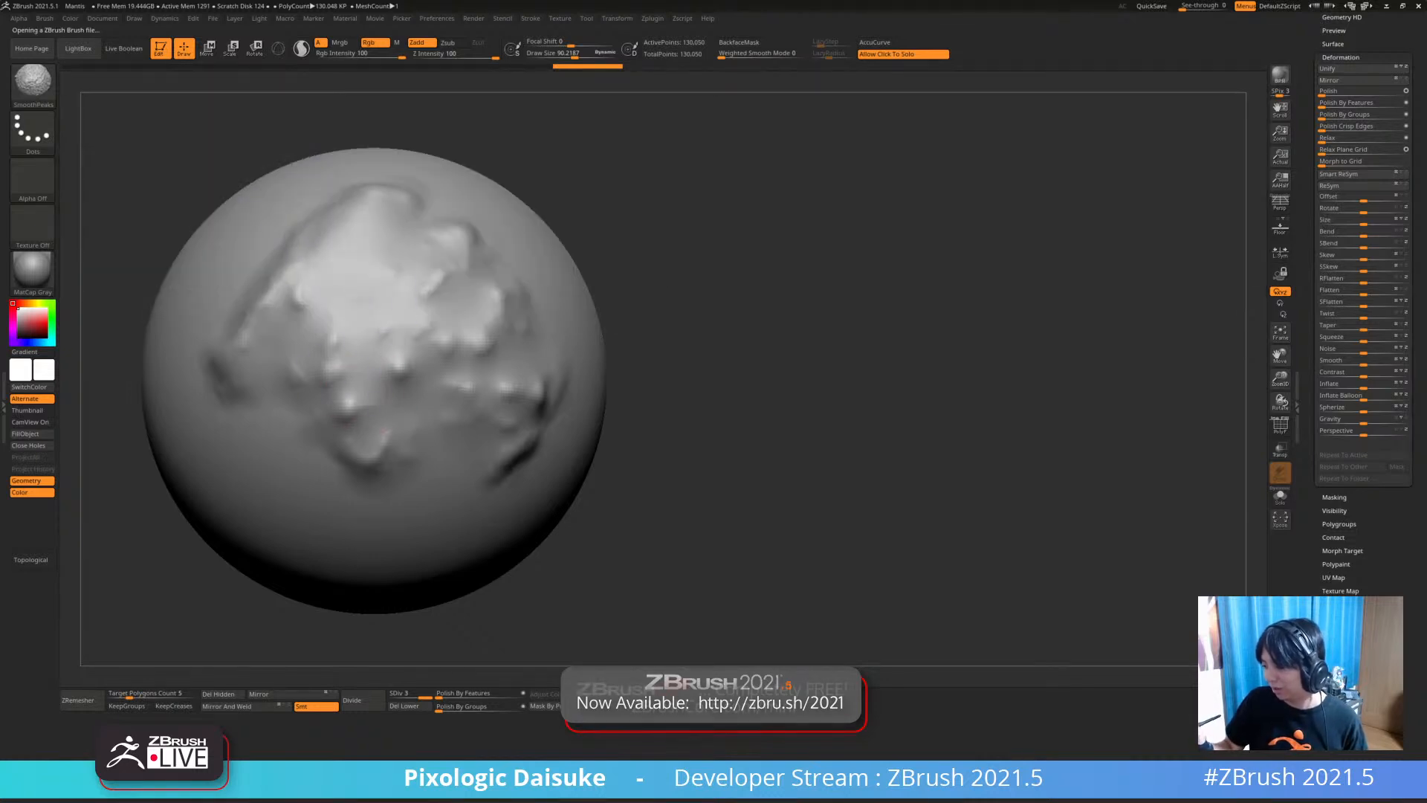
key(ctrl+z)
key(ctrl+z)
key(ctrl+z)
key(ctrl+z)
key(ctrl+z)
Smooth down the remaining sprayed bumps on the sphere with the SmoothPeaks brush
mouse_move(434, 304)
shift+mouse_down()
mouse_move(384, 293)
mouse_move(394, 335)
mouse_move(439, 360)
mouse_move(491, 319)
mouse_move(461, 283)
shift+mouse_up()
shift+drag(388, 377, 431, 361)
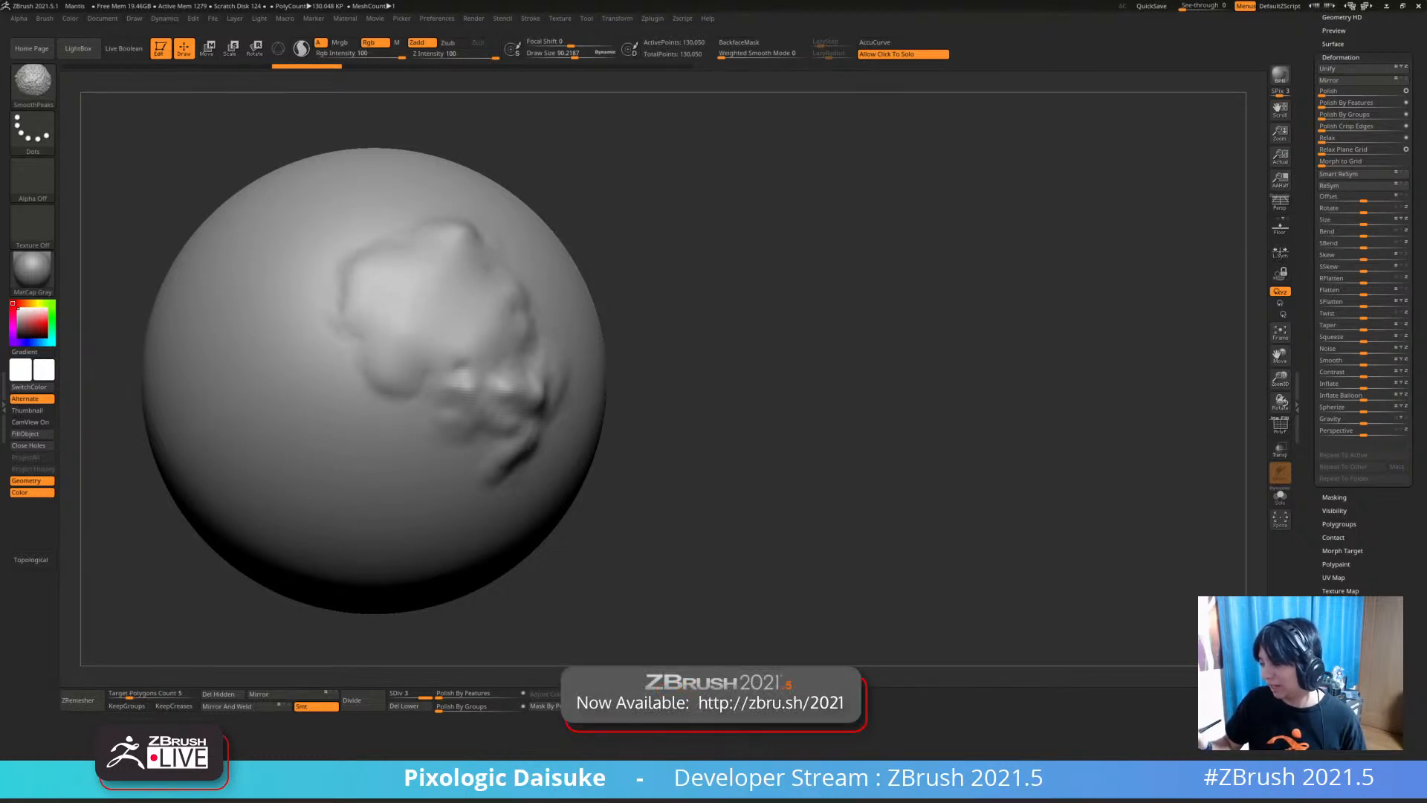
shift+drag(457, 385, 516, 392)
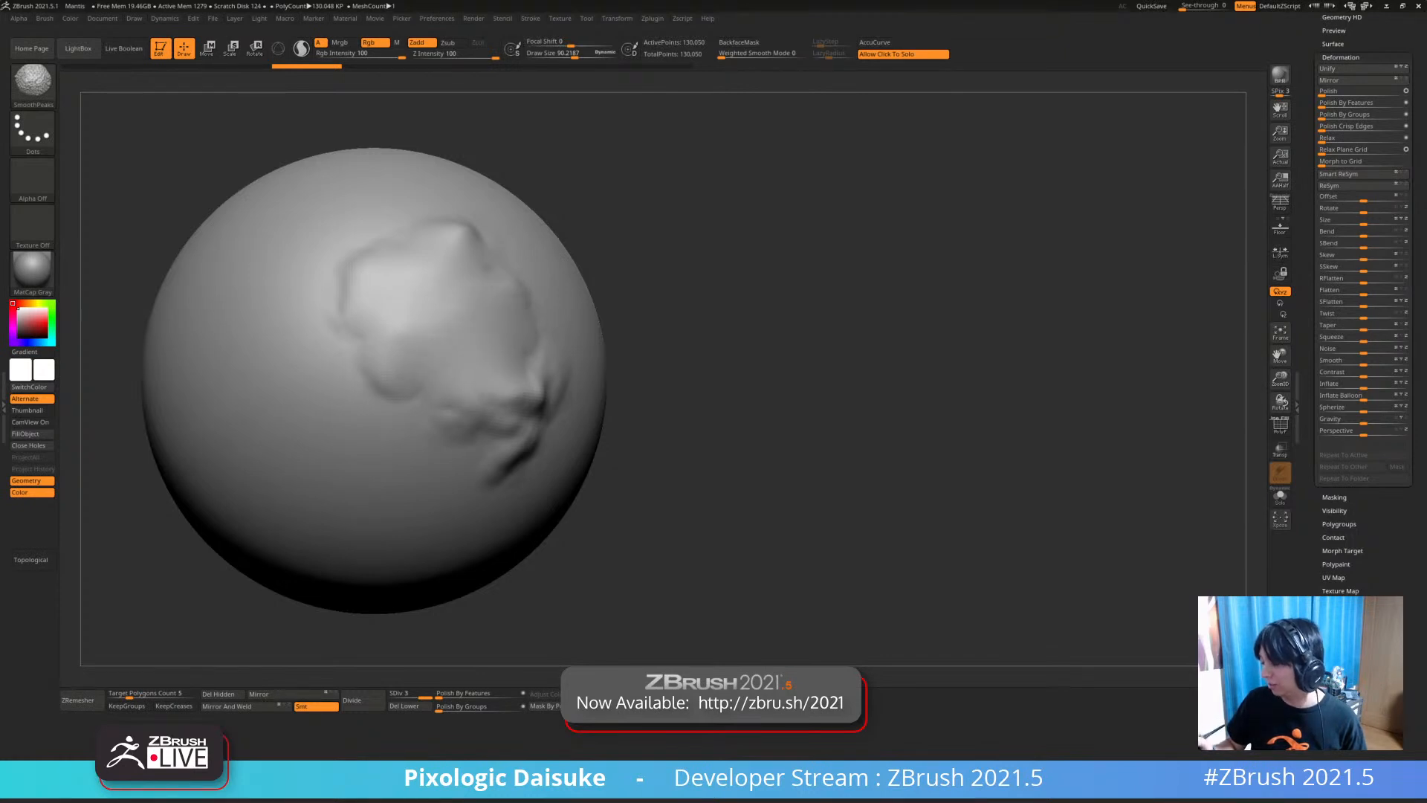
shift+drag(534, 403, 480, 377)
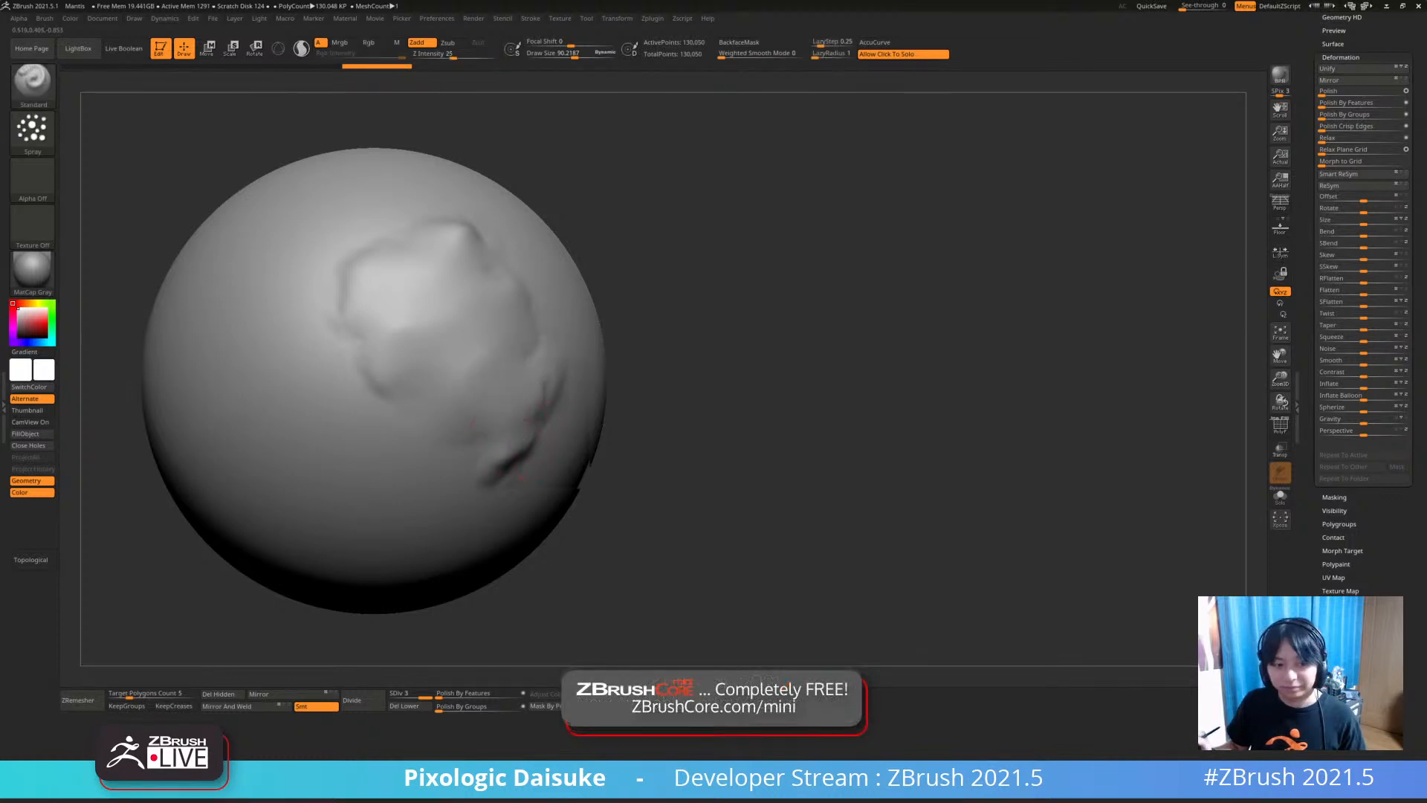
right_drag(505, 446, 453, 440)
shift+drag(527, 412, 502, 409)
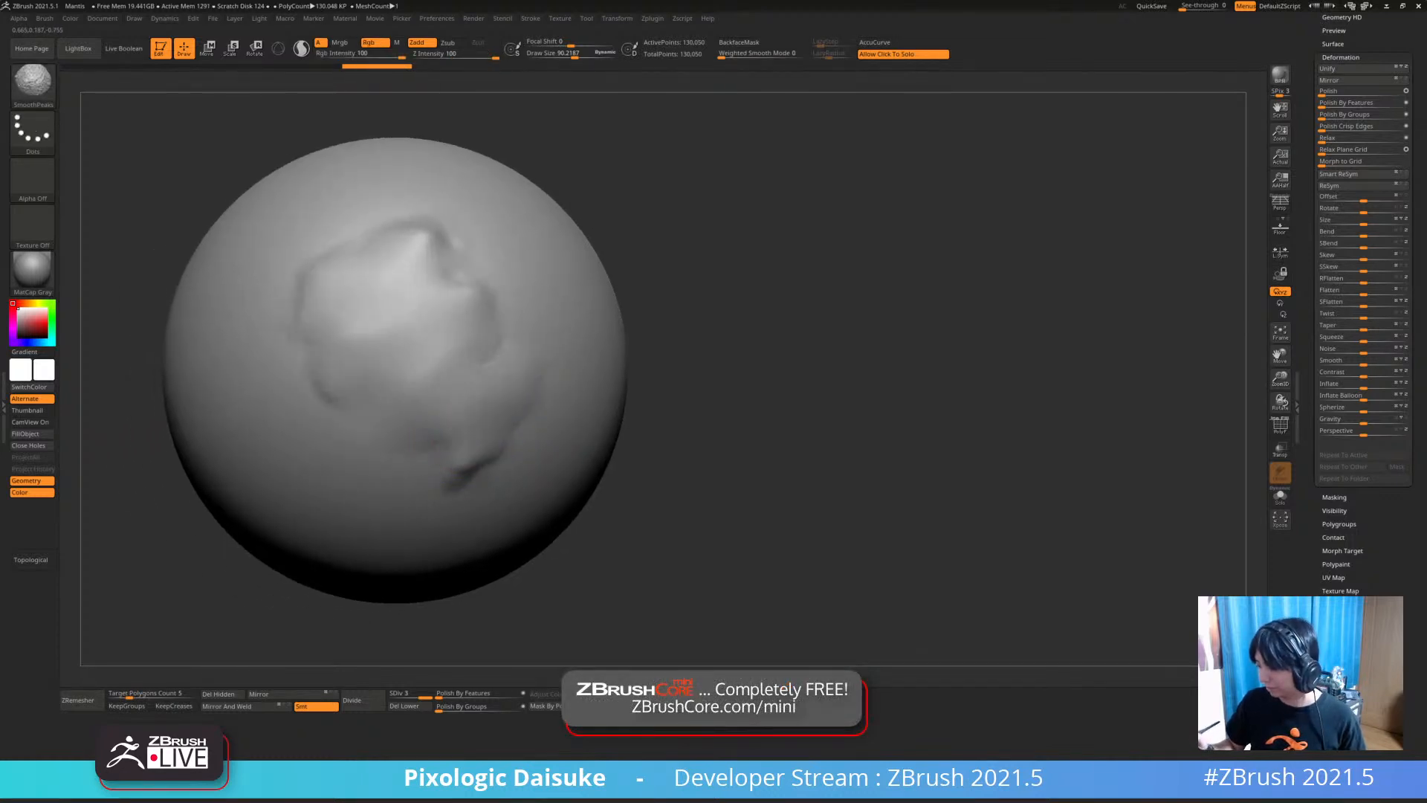
shift+drag(491, 459, 455, 487)
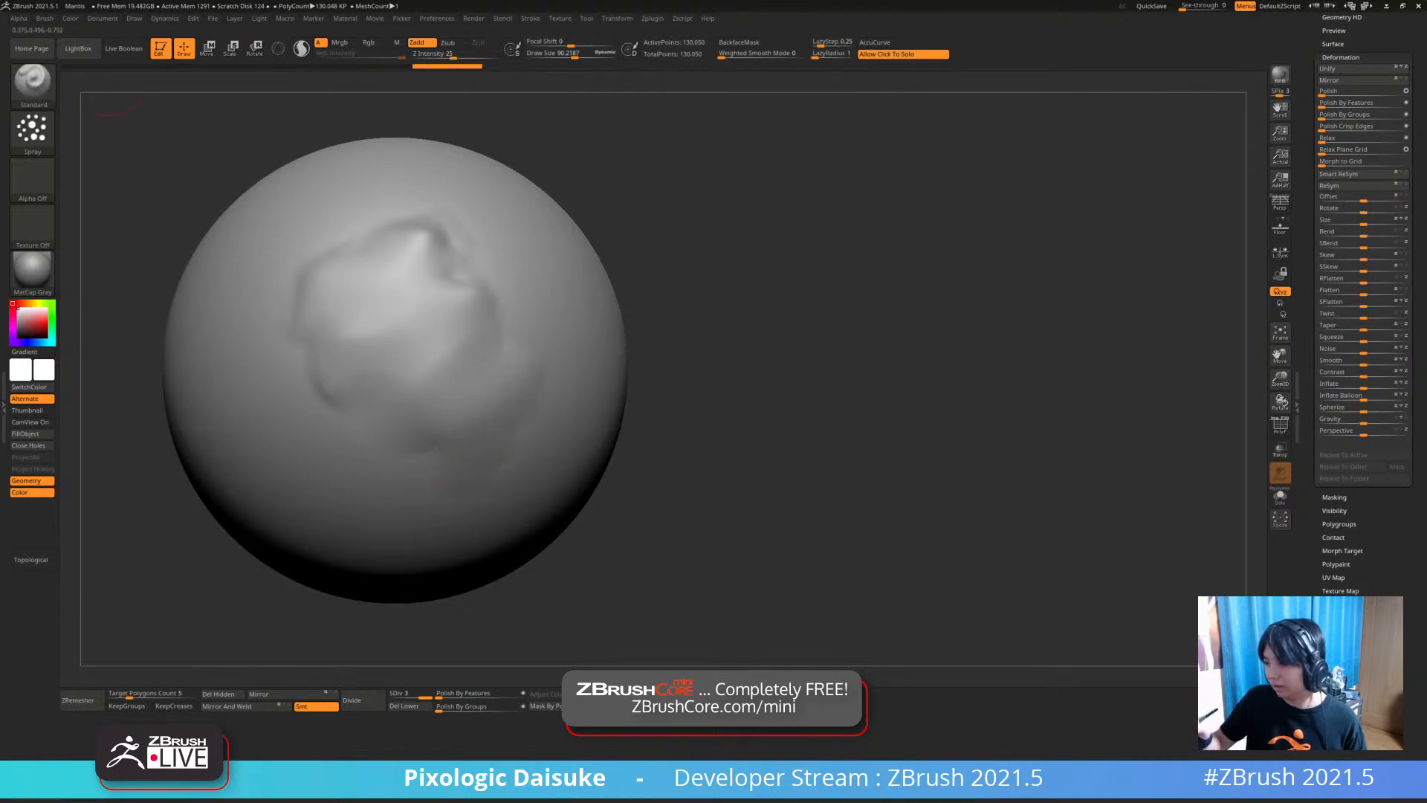
Expand the brush modifier settings and examine the Brush Modifier value of the SmoothPeaks brush
click(45, 18)
drag(44, 335, 45, 266)
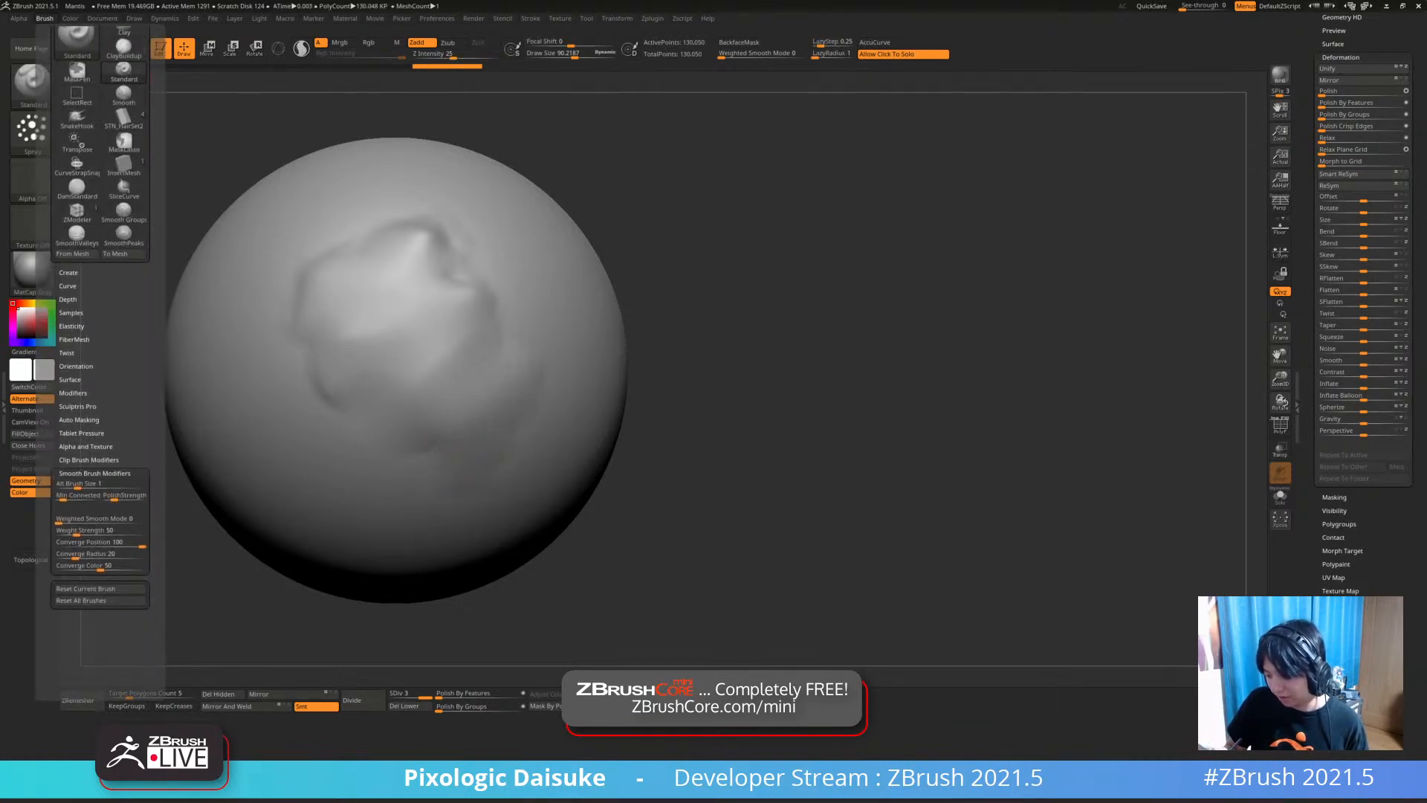
scroll(100, 334, down, 2)
click(94, 446)
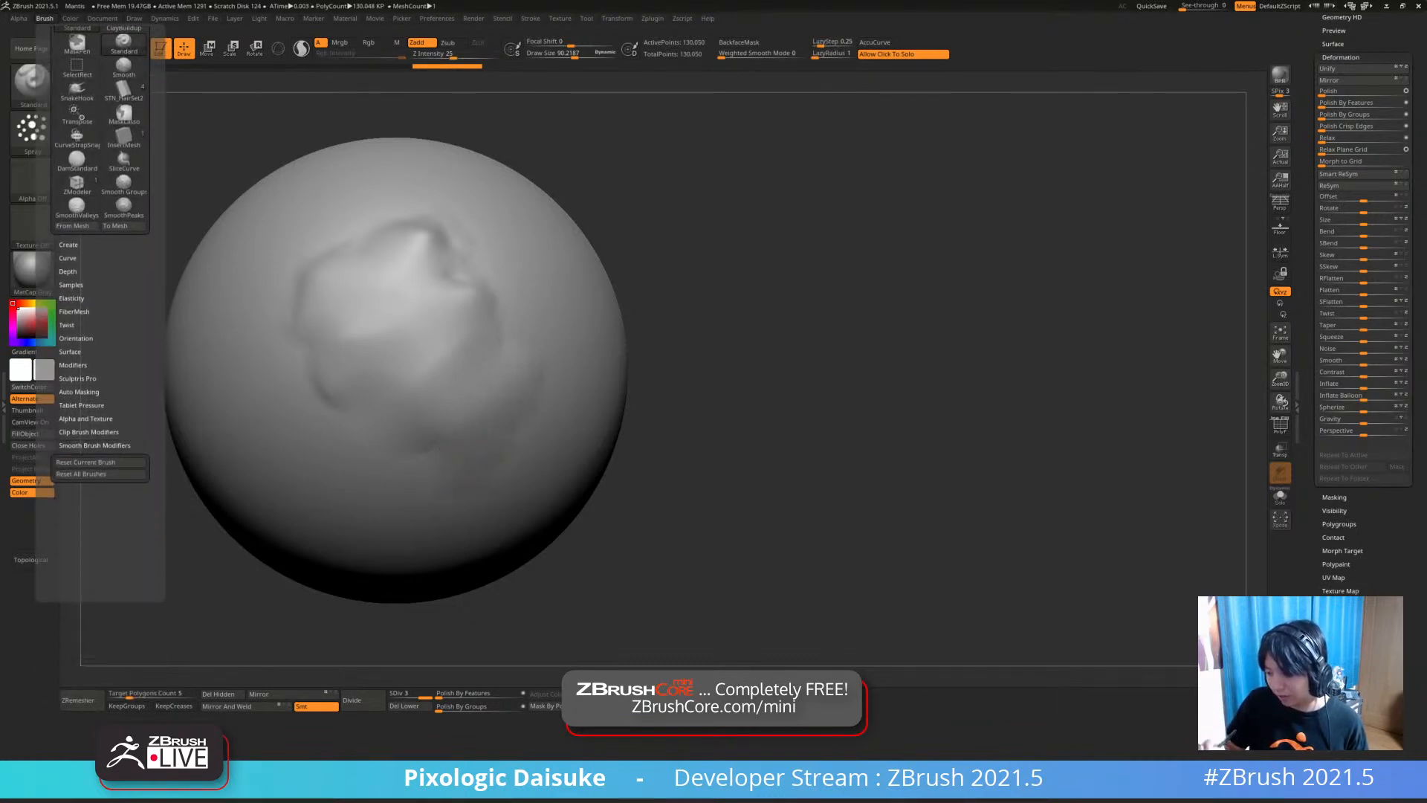
click(73, 365)
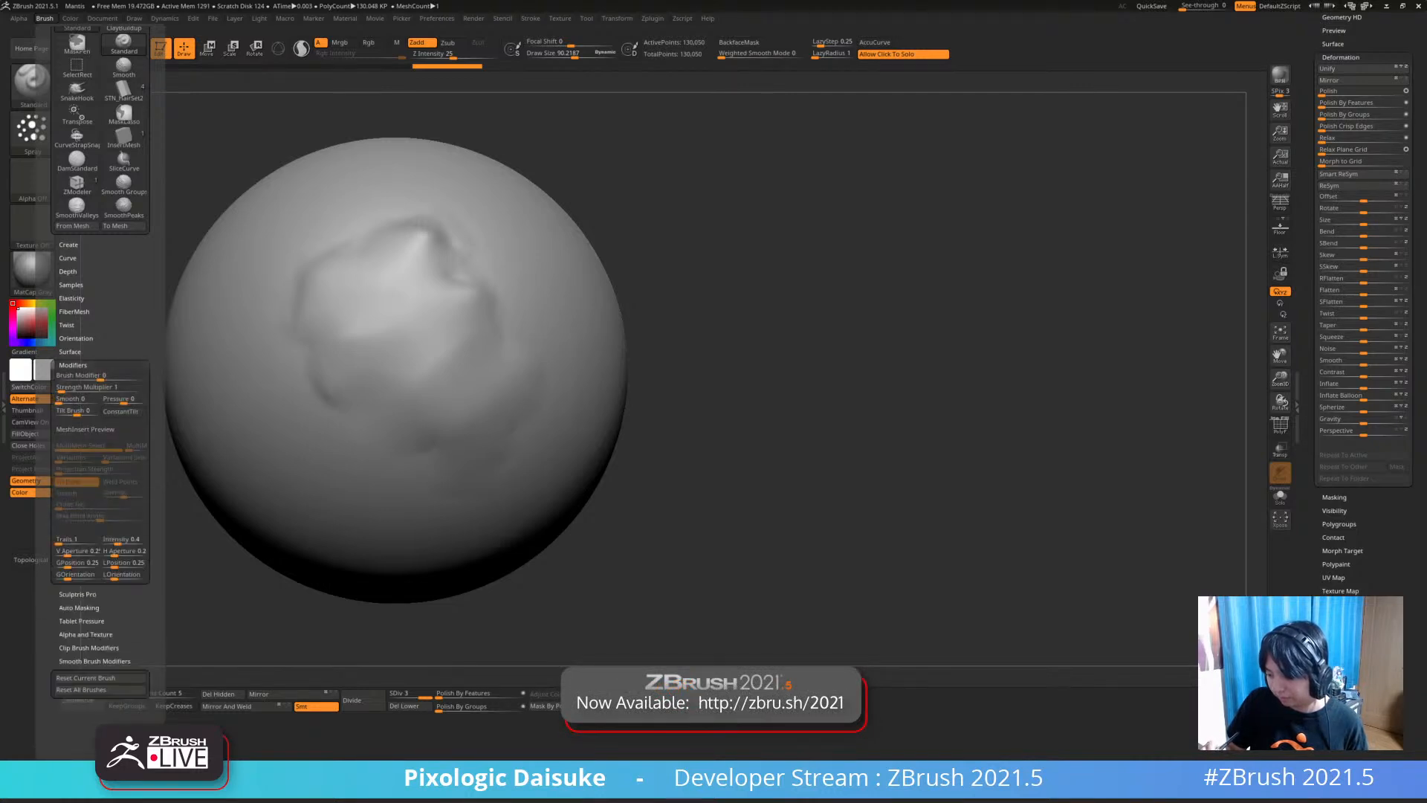
scroll(89, 349, down, 1)
key(shift)
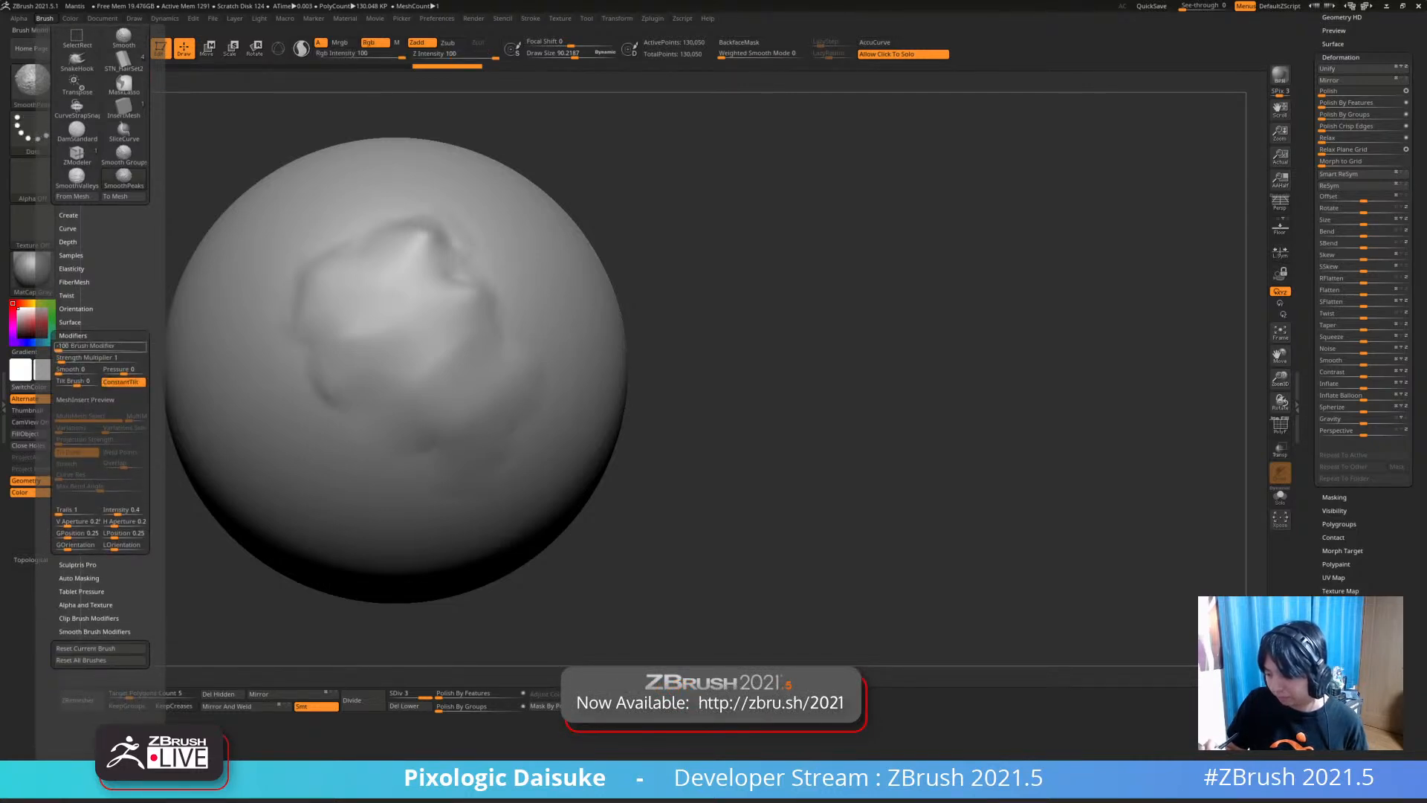
click(100, 347)
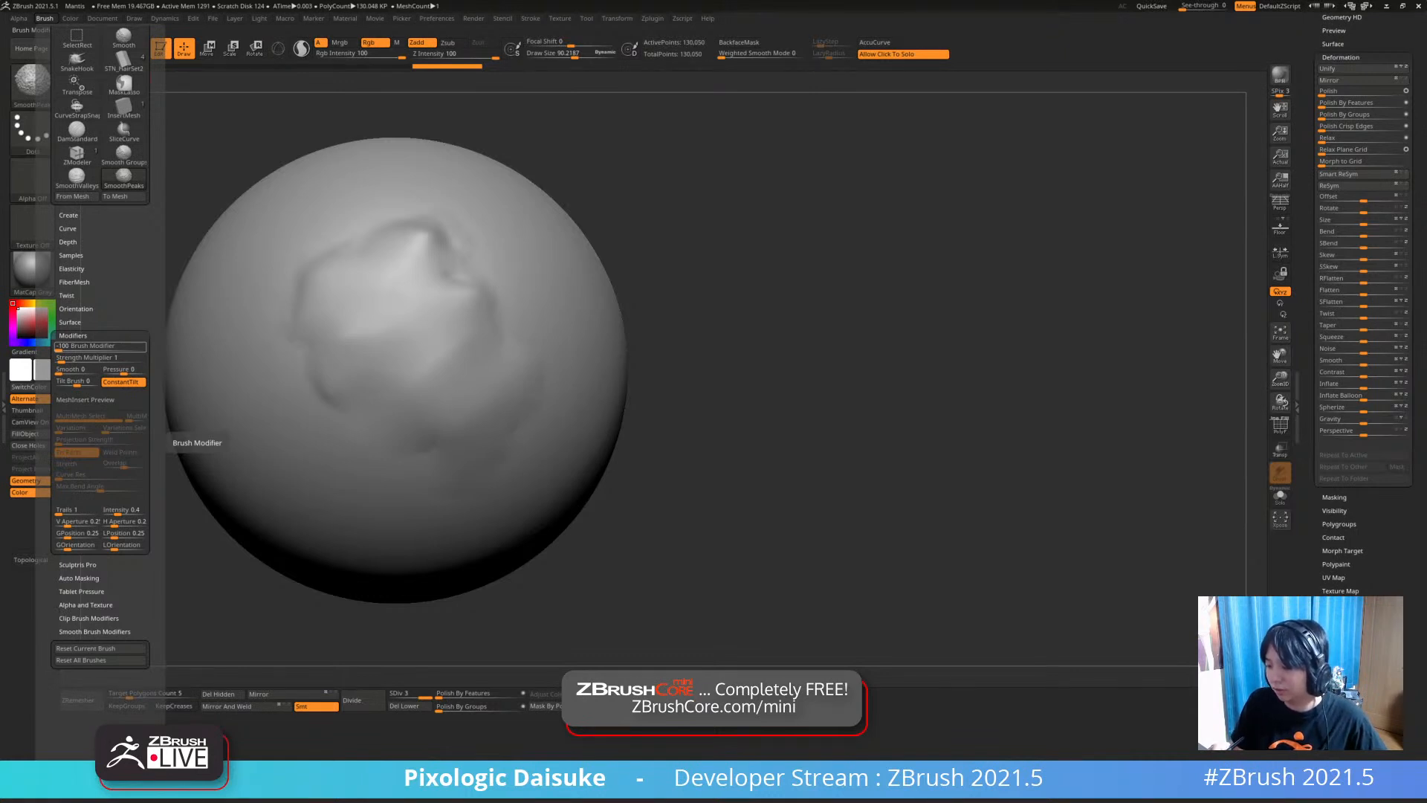
key(Return)
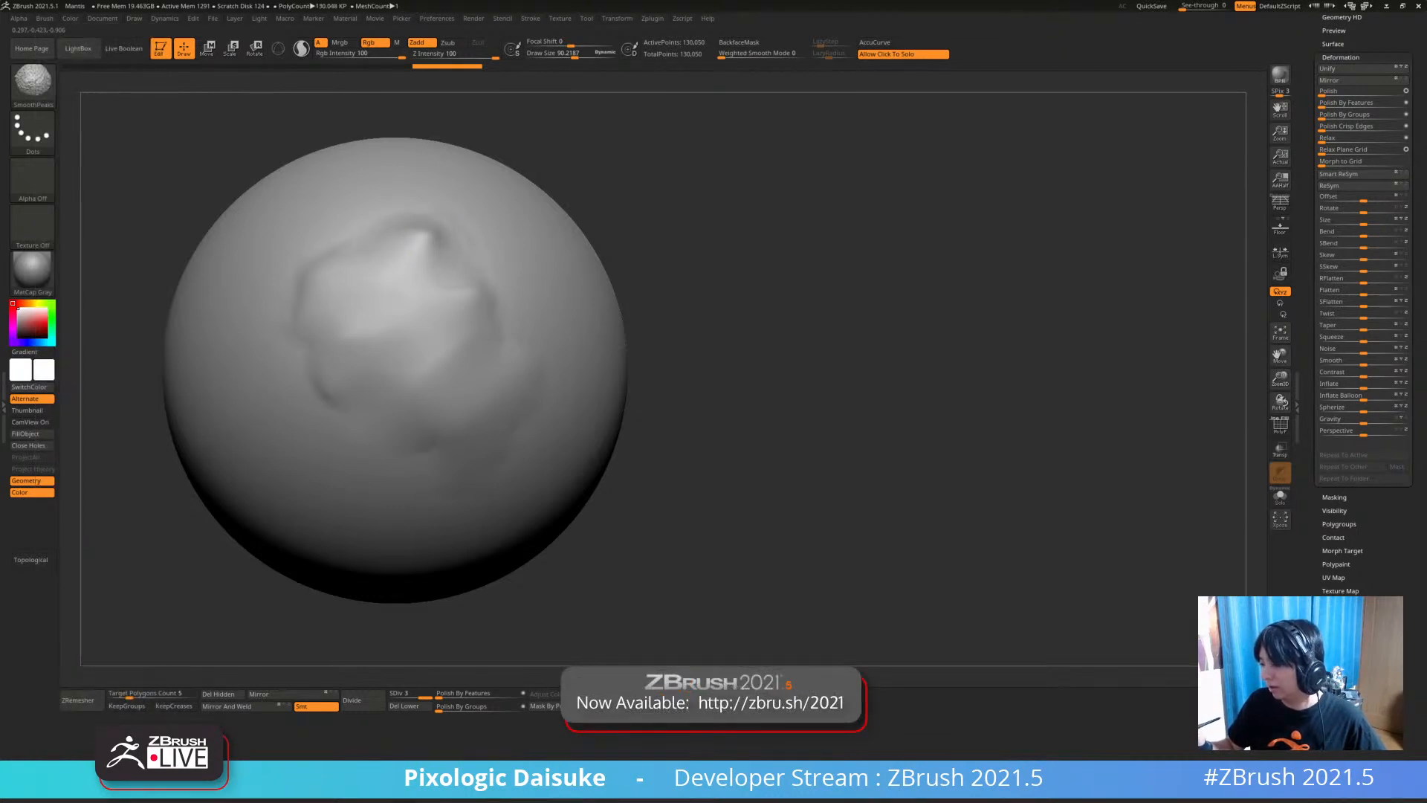
Lightly smooth the ridge on the sphere, test the SmoothPeaks Brush Modifier at 0 and set it back to -100
shift+drag(462, 277, 465, 341)
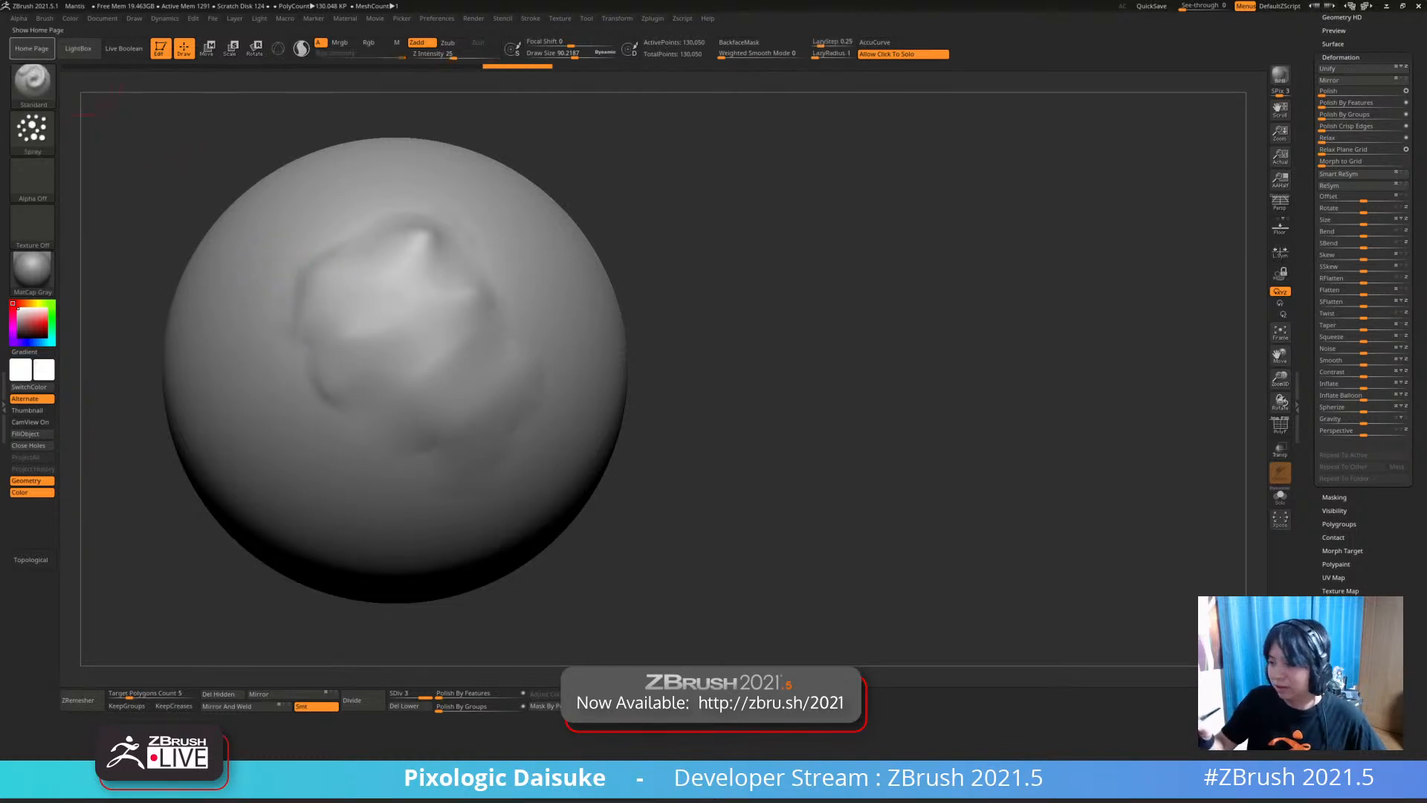
shift+click(44, 18)
click(100, 469)
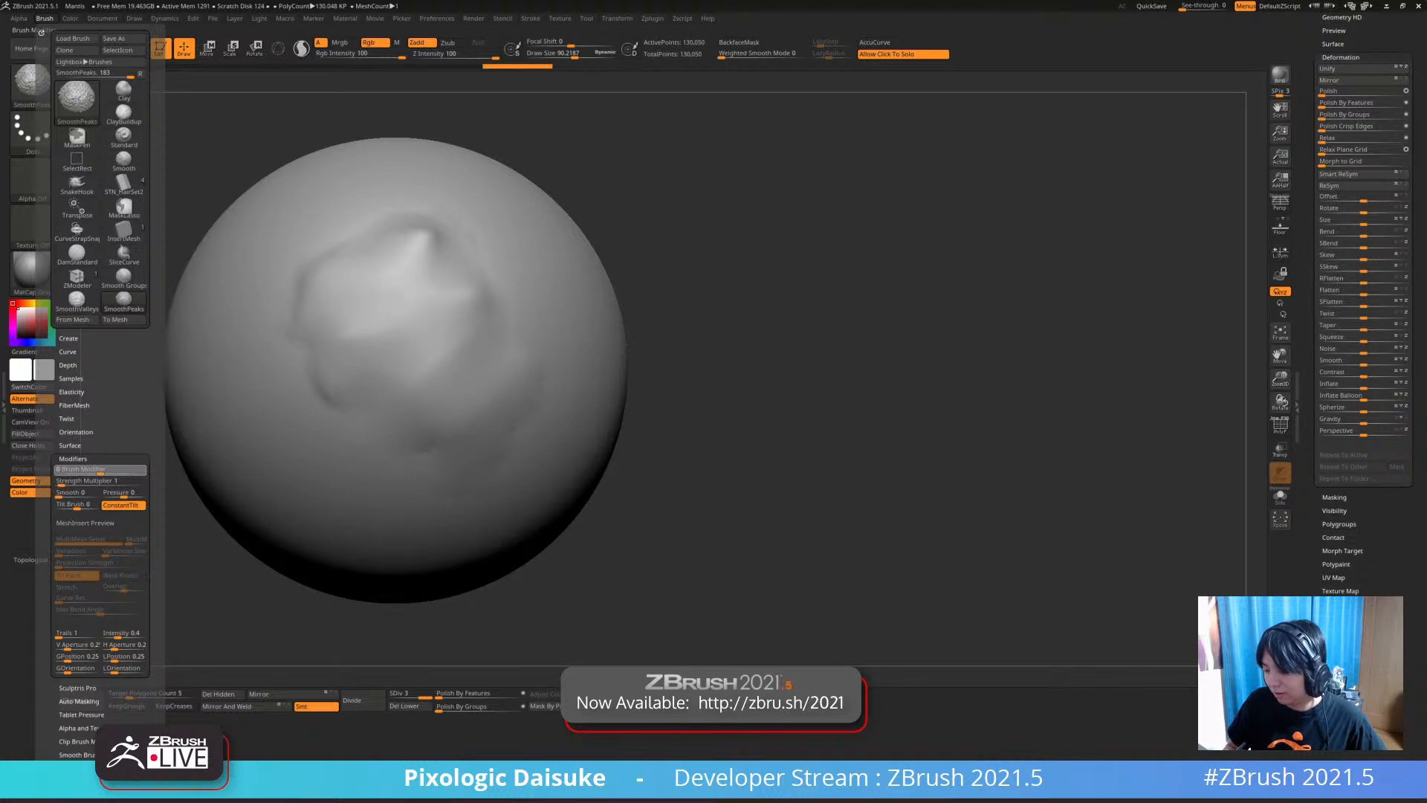
text(0)
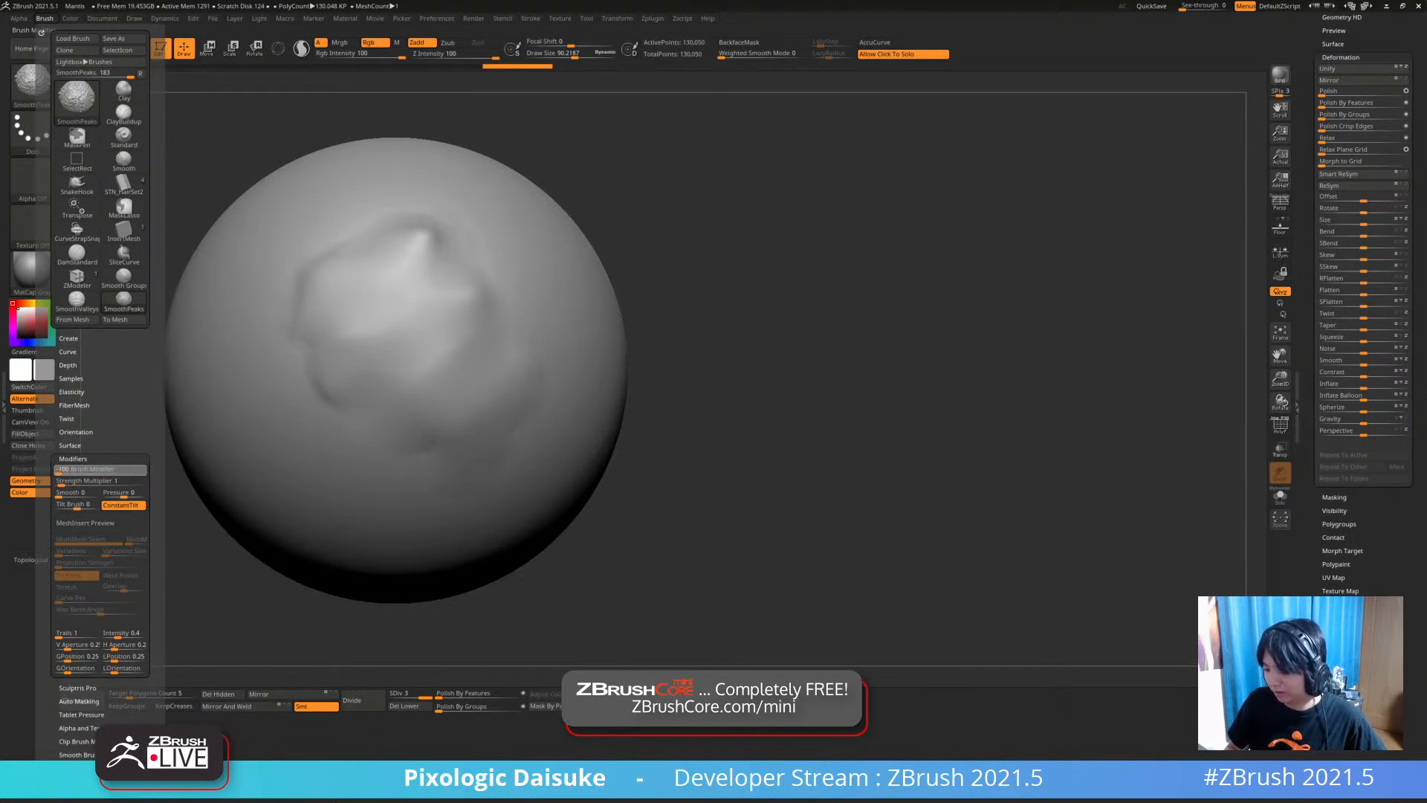
drag(59, 471, 101, 470)
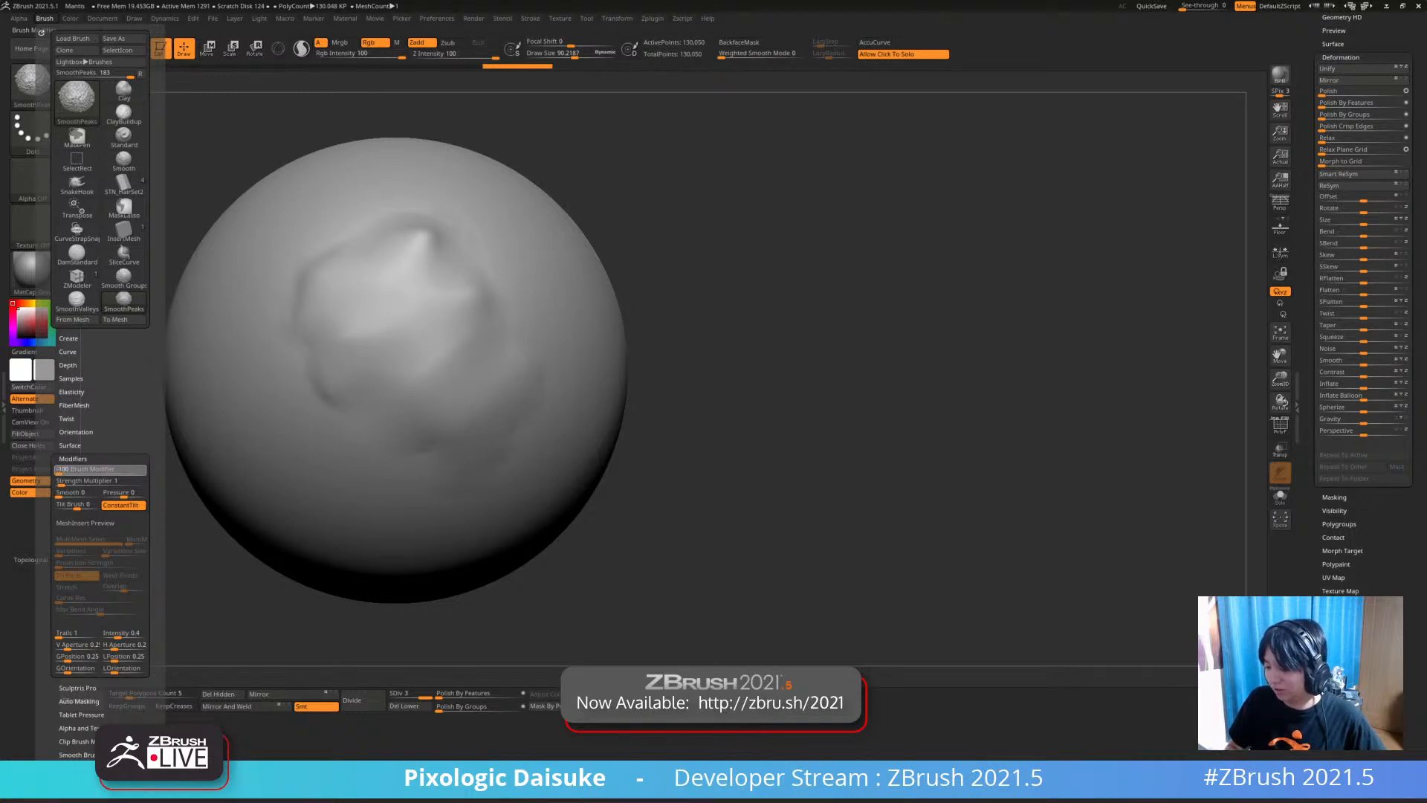
Smooth down the remaining ridges on the sphere with SmoothPeaks and check the brush's modifier settings again
shift+drag(422, 239, 435, 243)
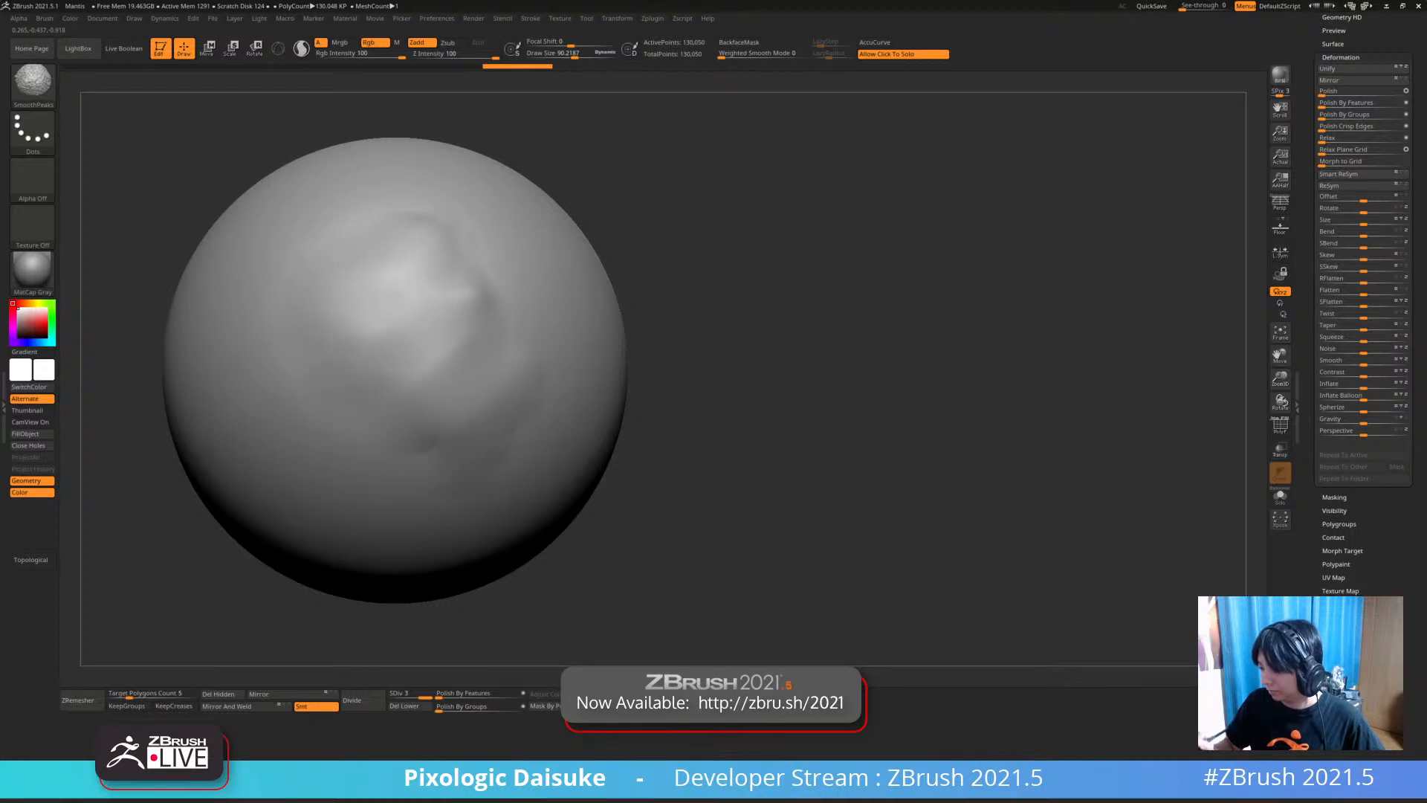
mouse_move(455, 338)
ctrl+right_down()
mouse_move(450, 309)
mouse_move(366, 299)
mouse_move(375, 352)
ctrl+right_up()
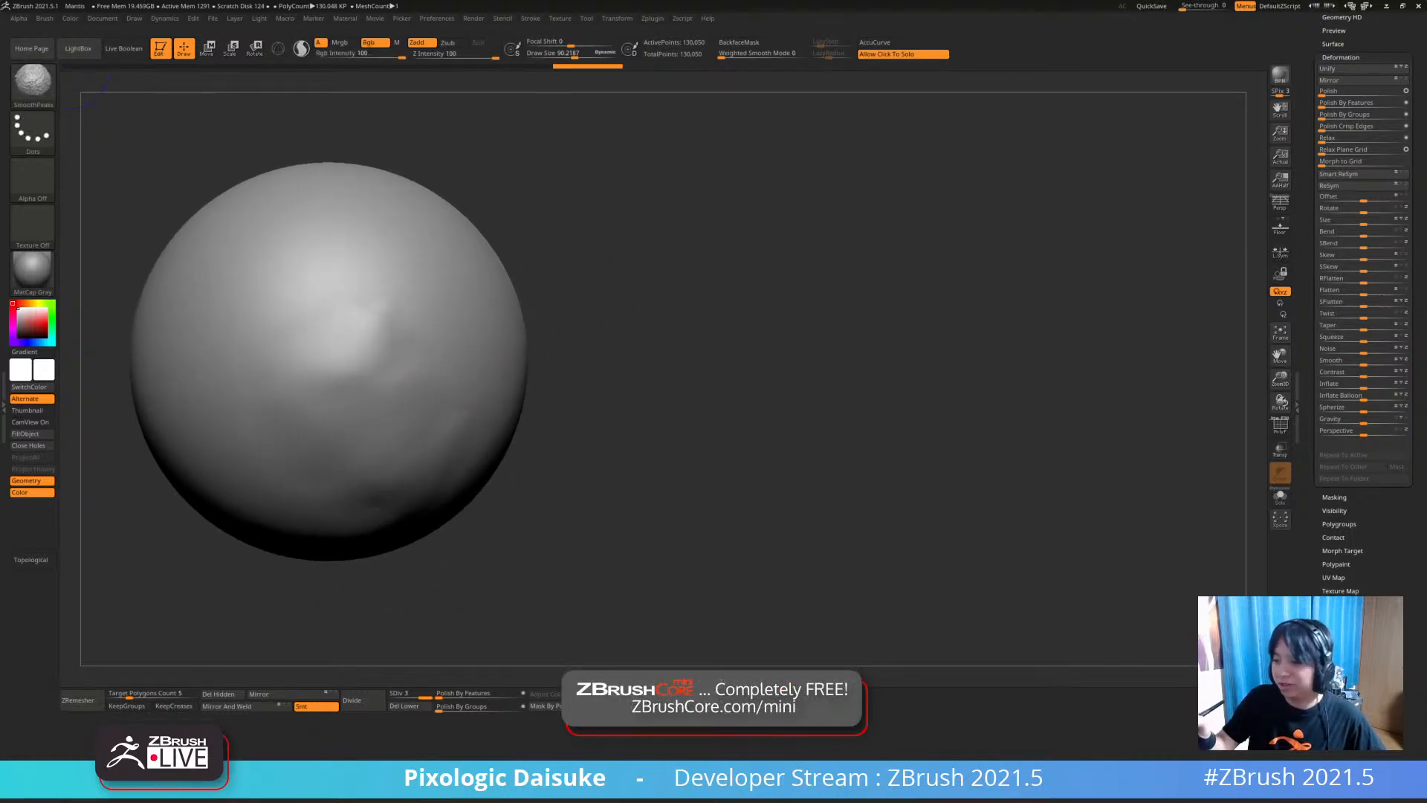
shift+click(44, 18)
mouse_move(156, 446)
shift+mouse_down()
mouse_move(156, 412)
mouse_move(119, 373)
shift+mouse_up()
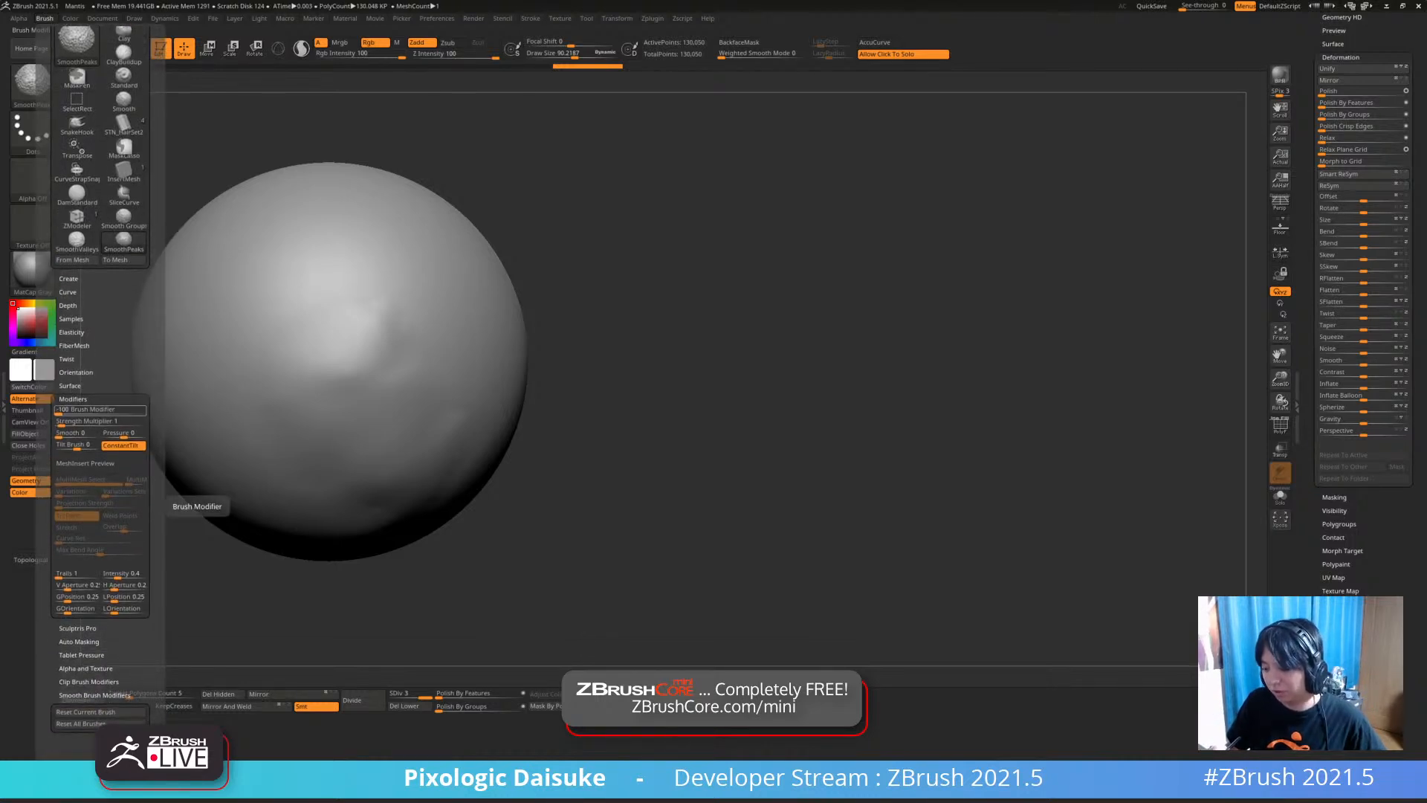
key(shift)
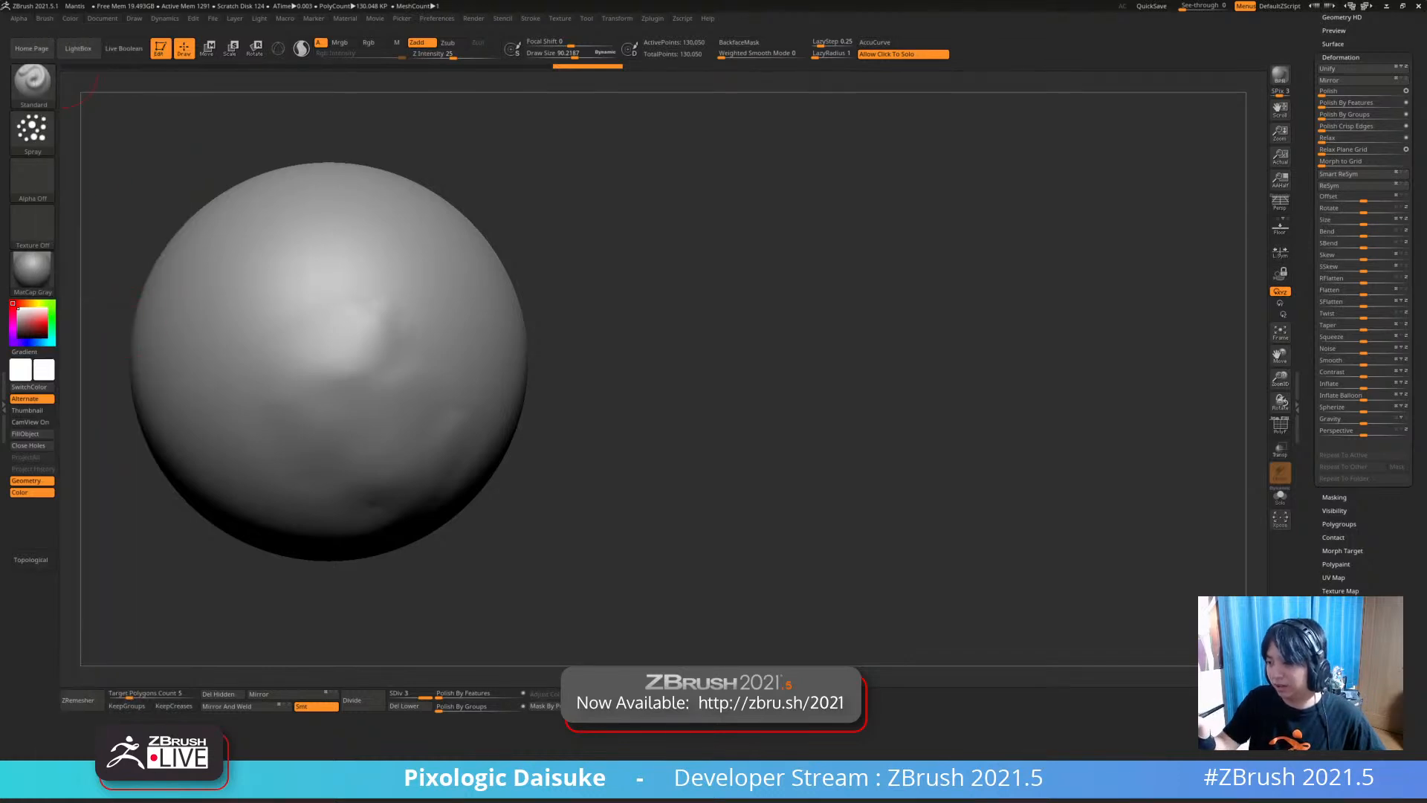
Show the smooth brushes in LightBox and switch the active tool from the sphere to the PolySphere character
click(44, 18)
mouse_move(625, 402)
mouse_down()
mouse_move(579, 381)
mouse_move(632, 323)
mouse_up()
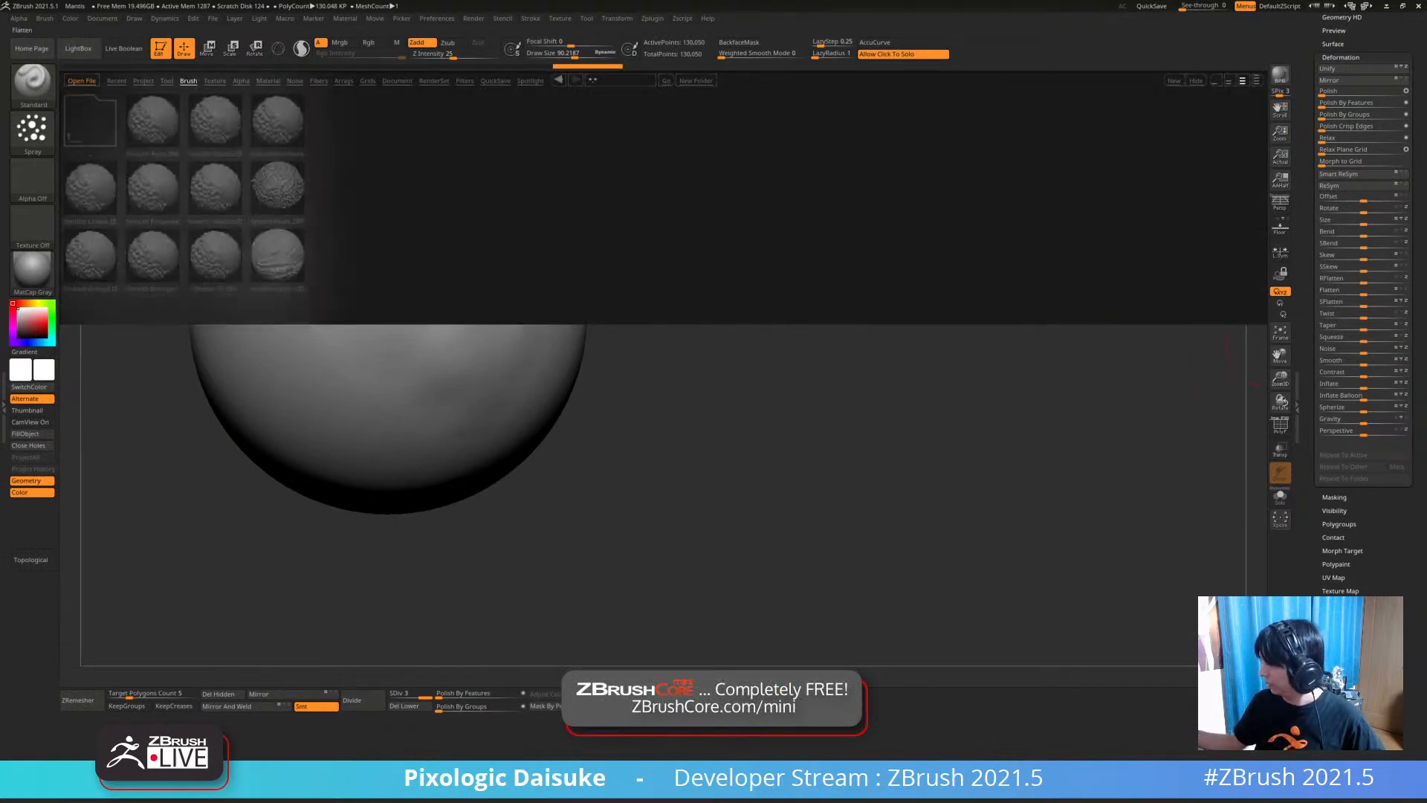
scroll(1363, 297, up, 10)
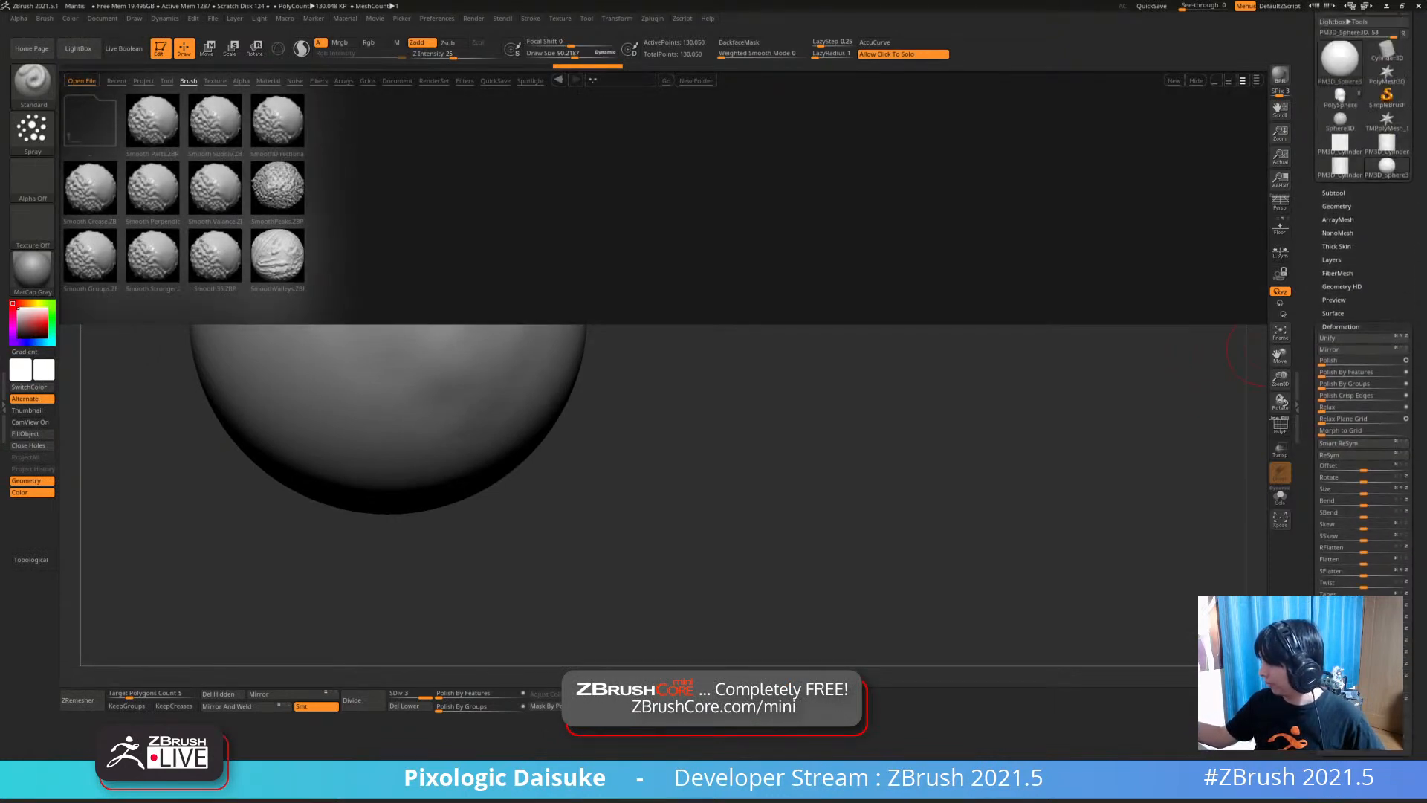
click(1339, 151)
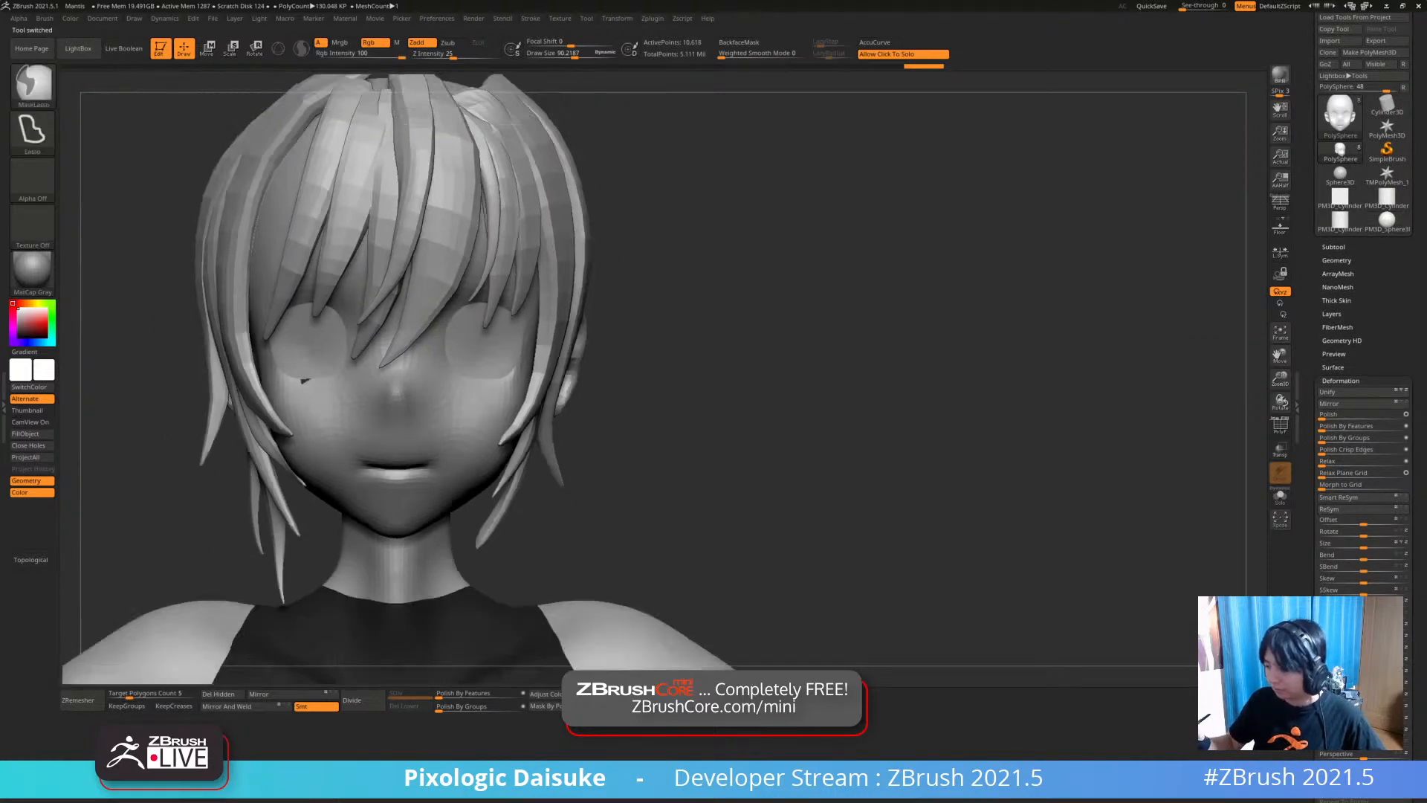
Make the hair the active subtool and choose the SnakeHook brush with a draw size of about 232
mouse_move(467, 377)
ctrl+right_down()
mouse_move(467, 405)
mouse_move(450, 328)
ctrl+right_up()
alt+click(493, 242)
alt+right_drag(493, 243, 499, 260)
key(b)
key(s)
key(h)
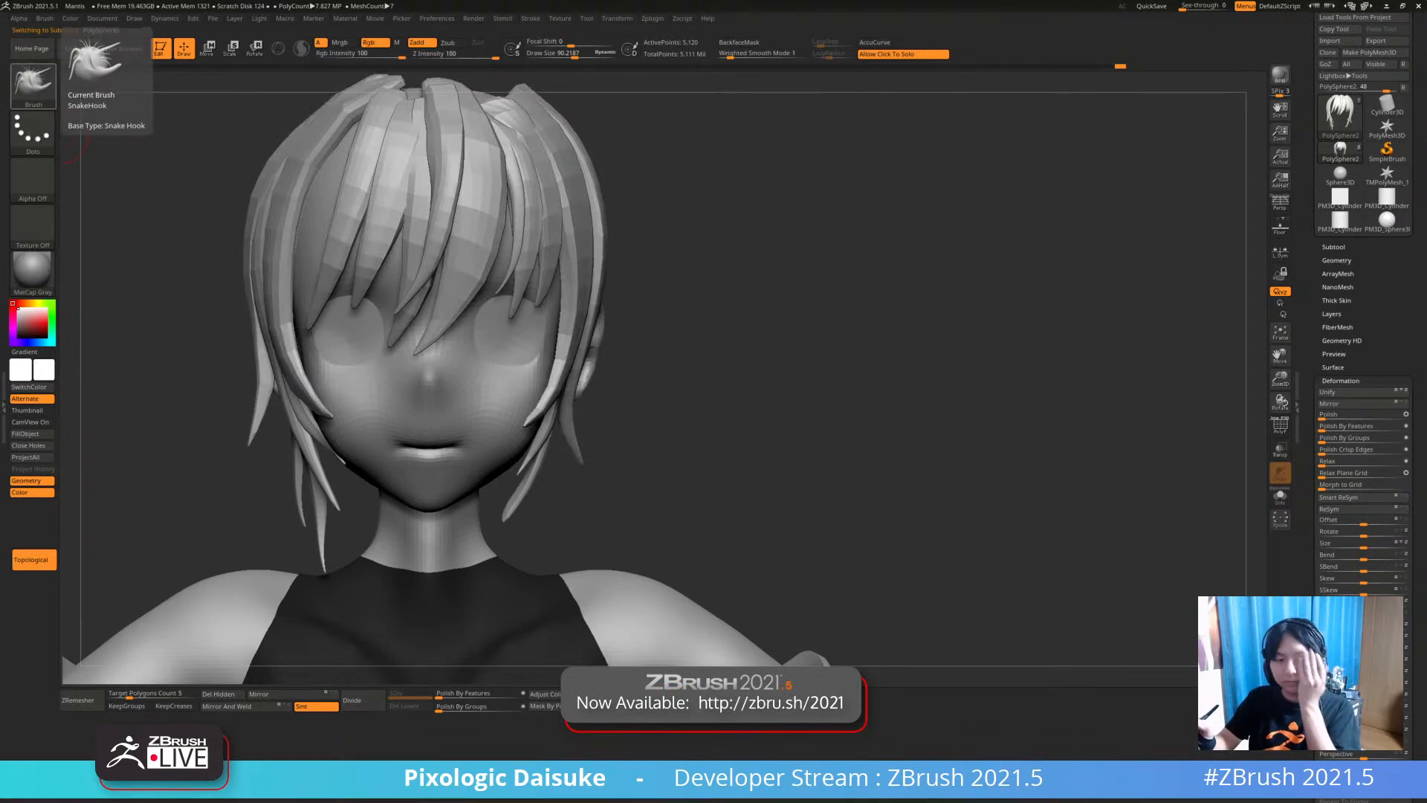
click(586, 55)
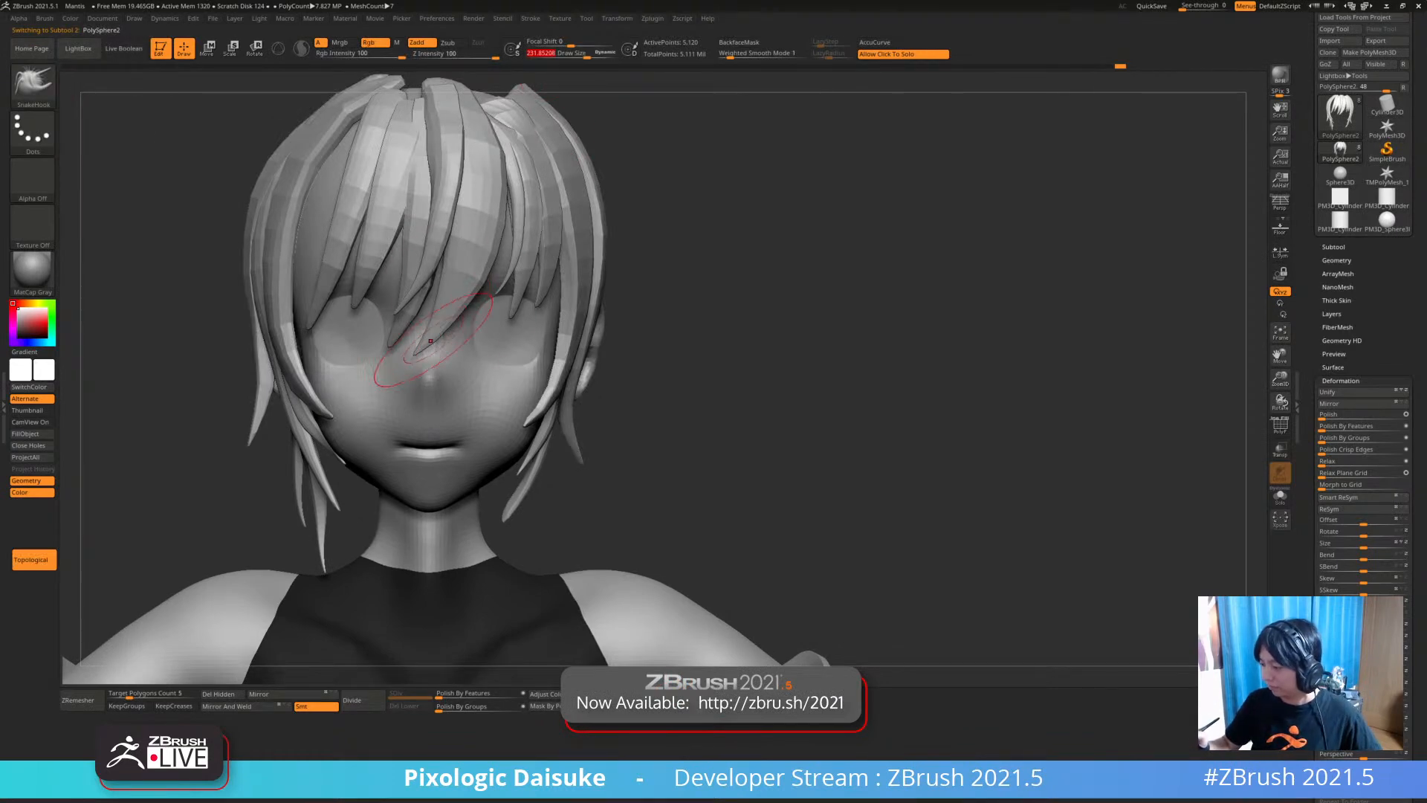
Smooth the front hair strand over the forehead with the SmoothPeaks brush
mouse_move(463, 289)
right_down()
mouse_move(506, 263)
mouse_move(430, 321)
right_up()
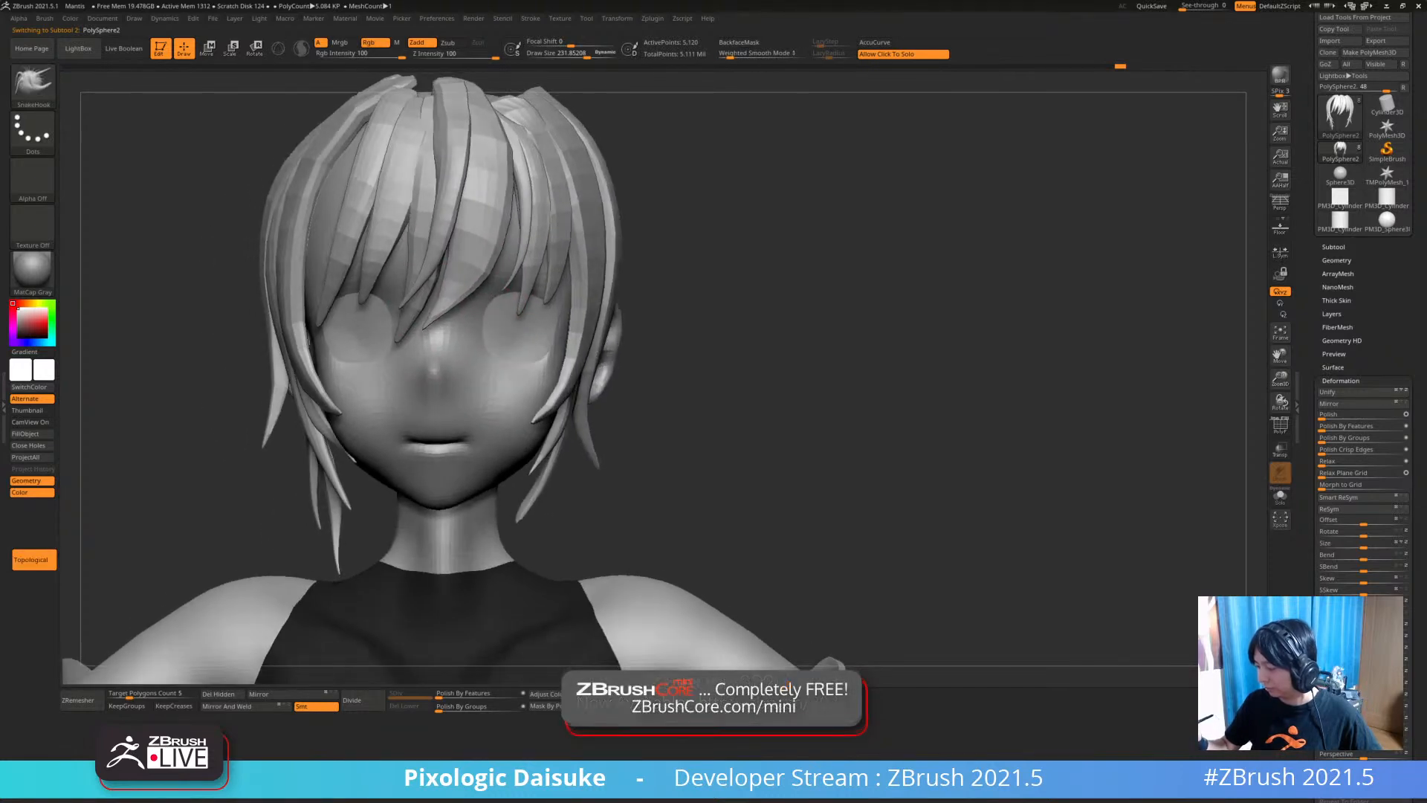
mouse_move(507, 289)
right_down()
mouse_move(466, 265)
mouse_move(502, 288)
mouse_move(430, 298)
mouse_move(499, 304)
mouse_move(472, 260)
mouse_move(511, 232)
mouse_move(484, 149)
right_up()
shift+drag(477, 241, 453, 279)
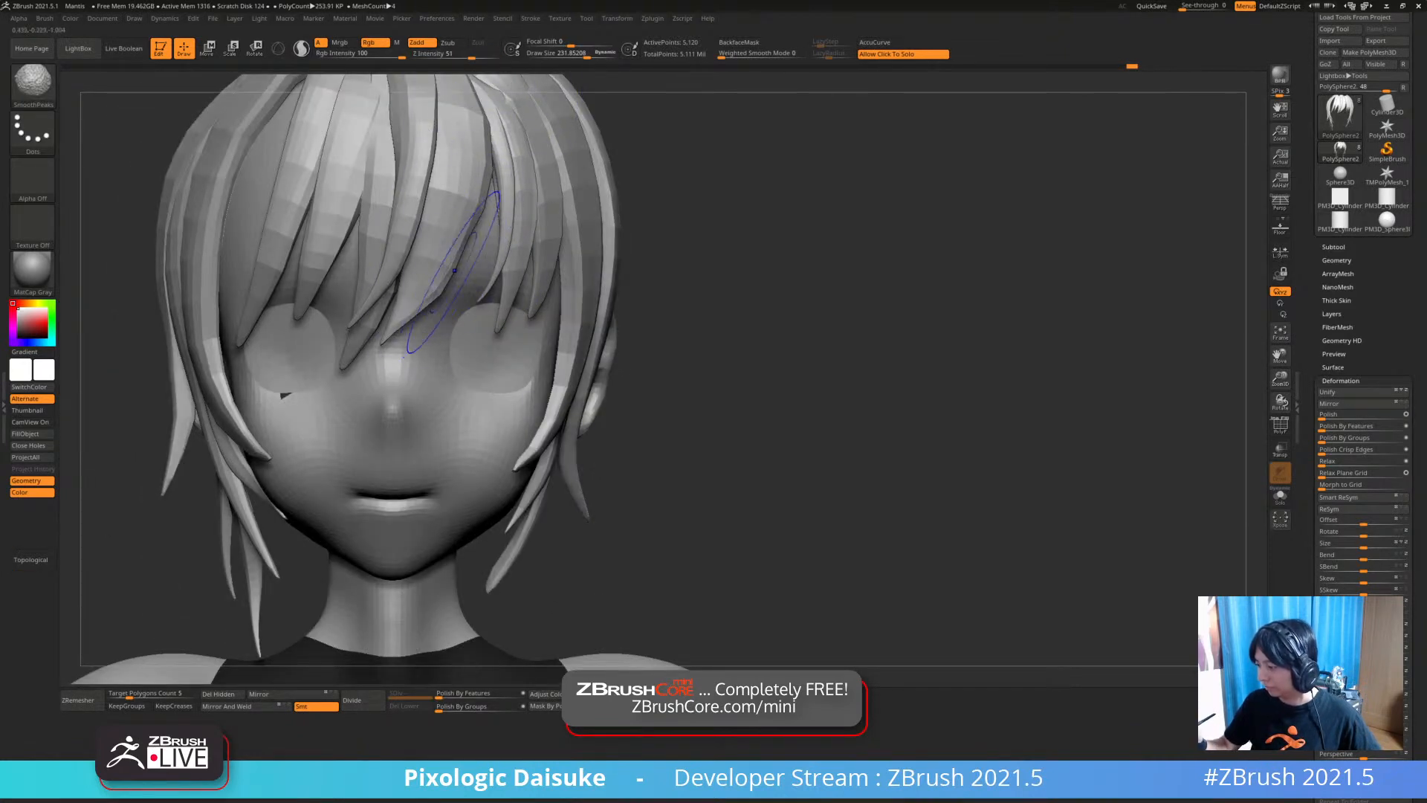
alt+right_drag(477, 199, 453, 342)
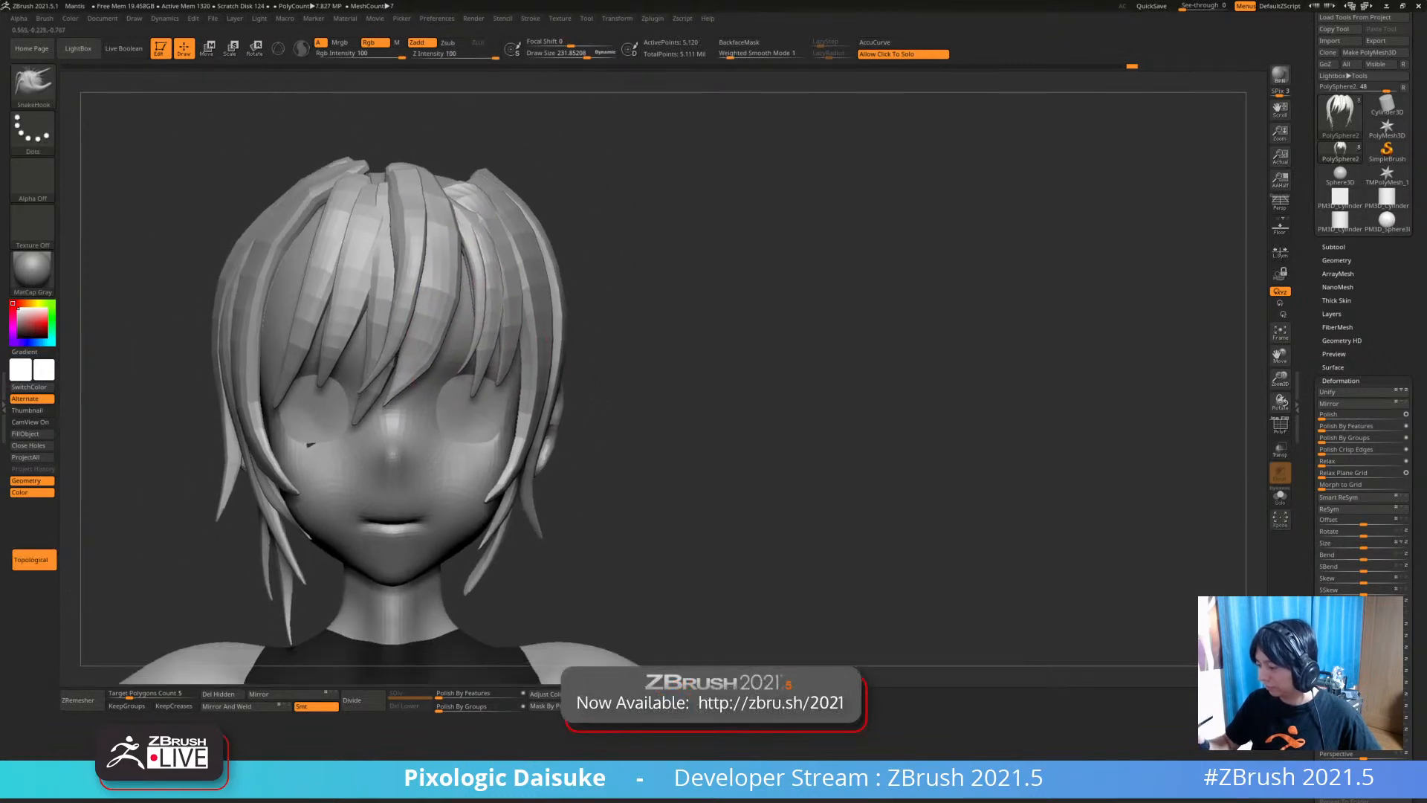
Choose the STN_HairSet2 brush, try drawing a hair strand down the gap beside the bangs, and undo it
click(33, 81)
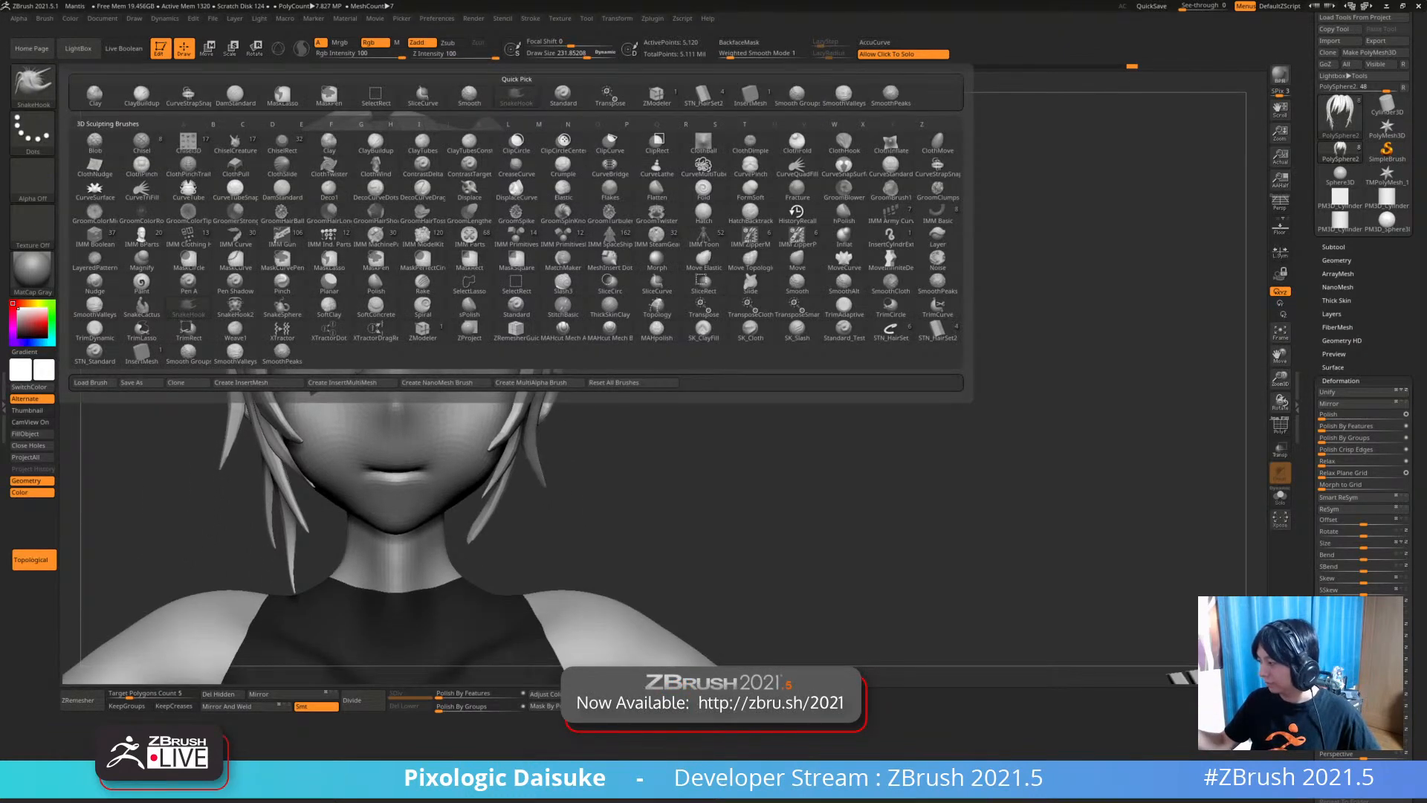
click(703, 95)
mouse_move(312, 414)
right_down()
mouse_move(364, 402)
mouse_move(305, 338)
mouse_move(337, 192)
right_up()
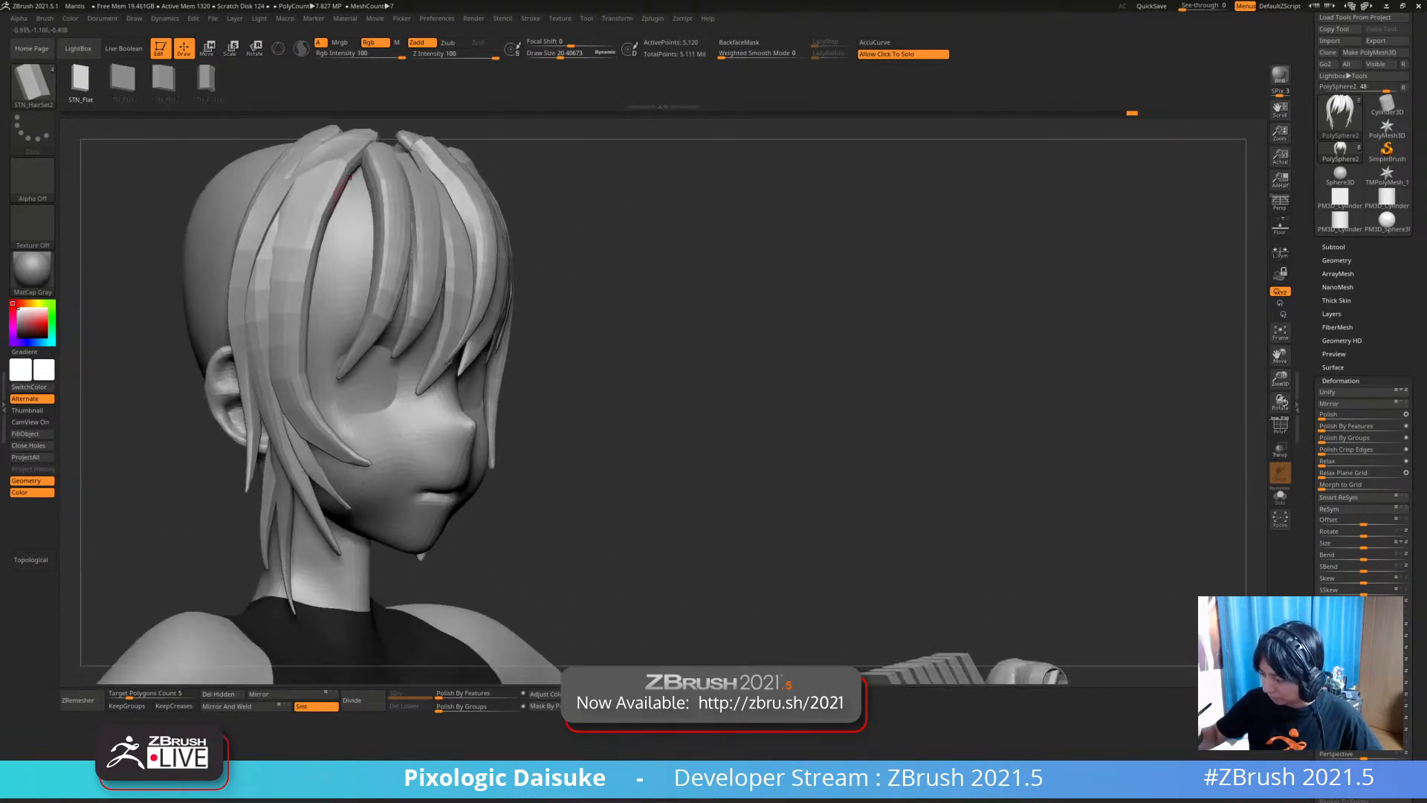
drag(323, 369, 332, 389)
key(ctrl+z)
Try redrawing the strand beside the bangs at different draw sizes, including 256, and undo each attempt
key(bracketright)
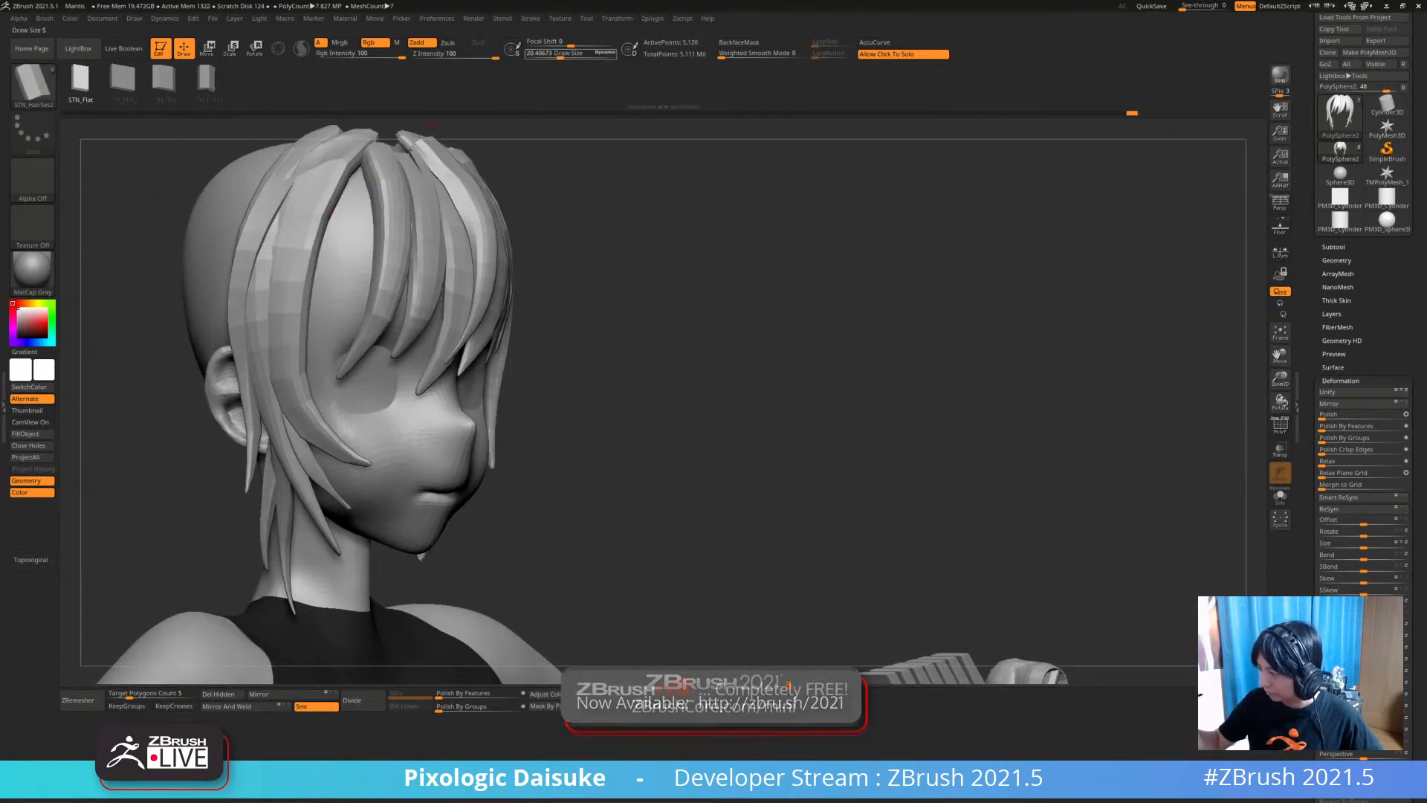
drag(340, 422, 343, 425)
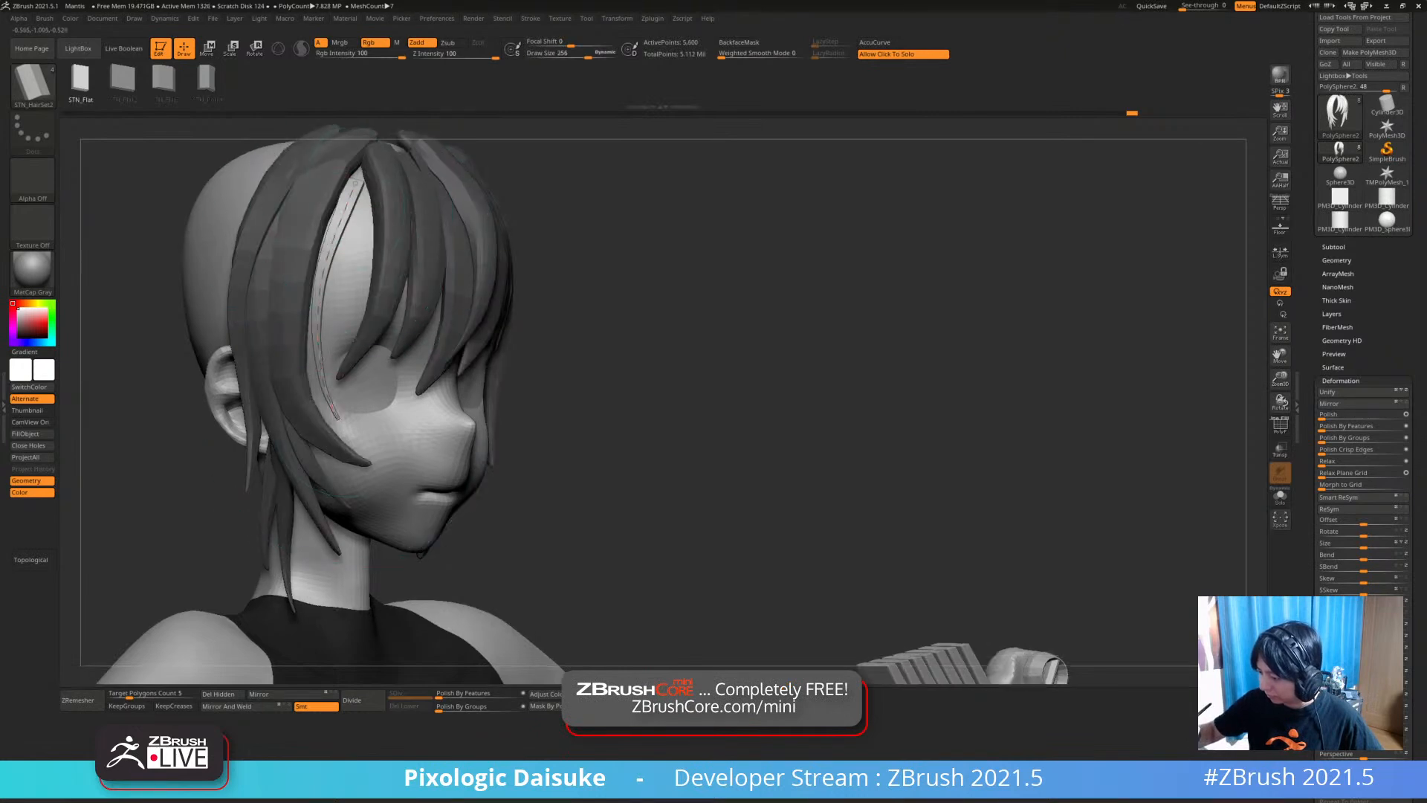
right_drag(357, 405, 334, 450)
key(ctrl+z)
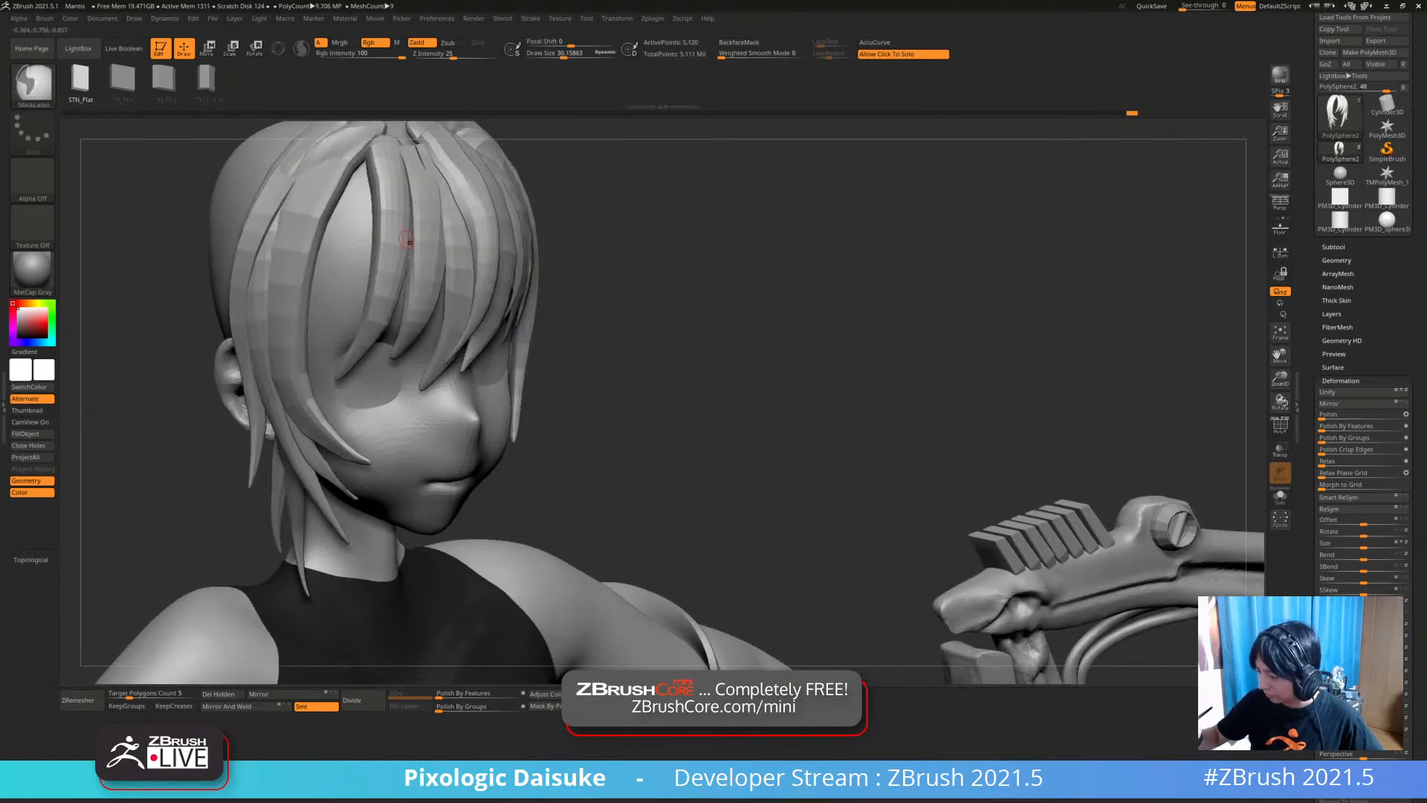
drag(350, 434, 350, 436)
right_drag(356, 405, 361, 453)
click(587, 54)
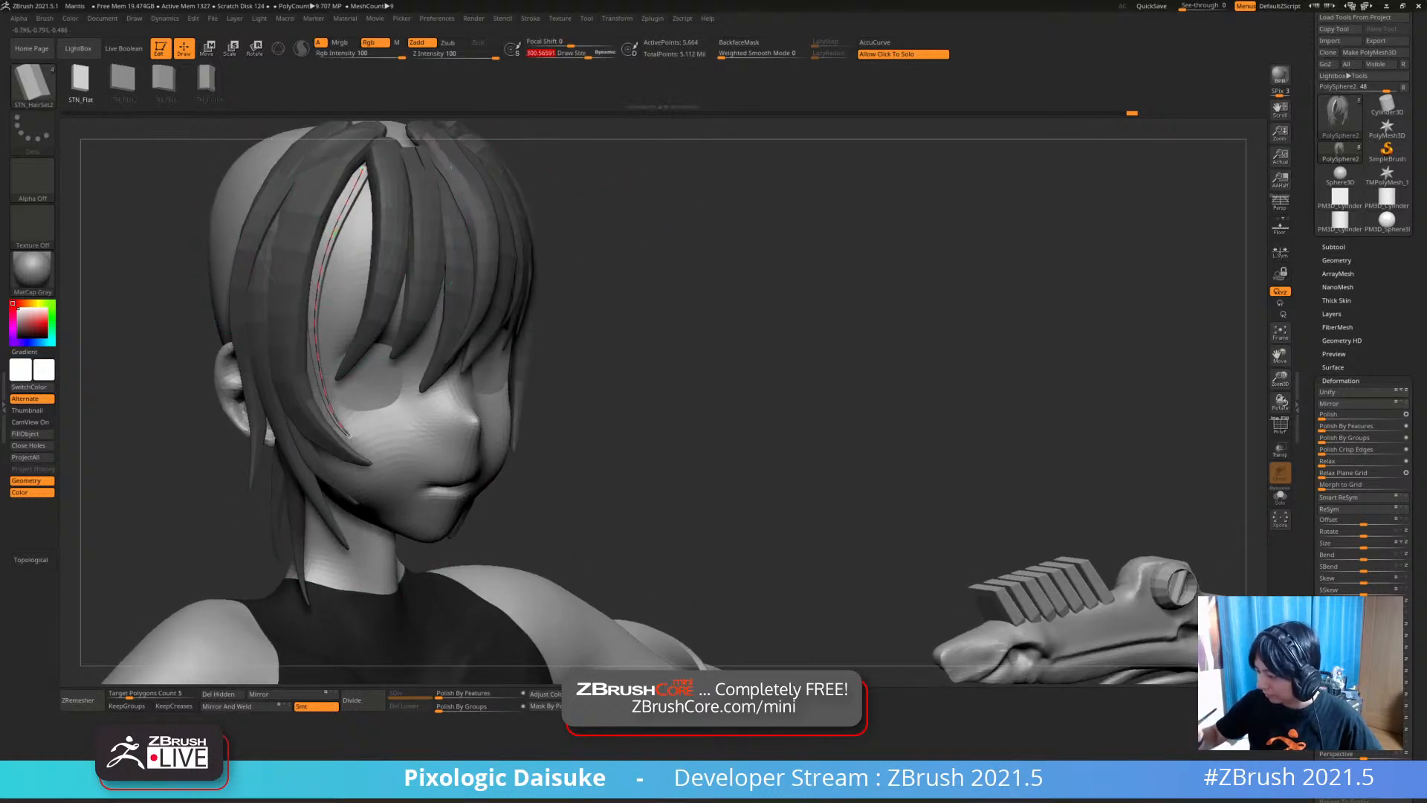
key(ctrl+z)
Switch back to the SnakeHook brush and set its draw size to about 198
ctrl+right_drag(476, 446, 473, 372)
mouse_move(565, 387)
right_down()
mouse_move(405, 368)
mouse_move(442, 369)
right_up()
click(33, 85)
key(s)
key(h)
mouse_move(476, 312)
ctrl+right_down()
mouse_move(476, 357)
mouse_move(531, 349)
ctrl+right_up()
click(584, 55)
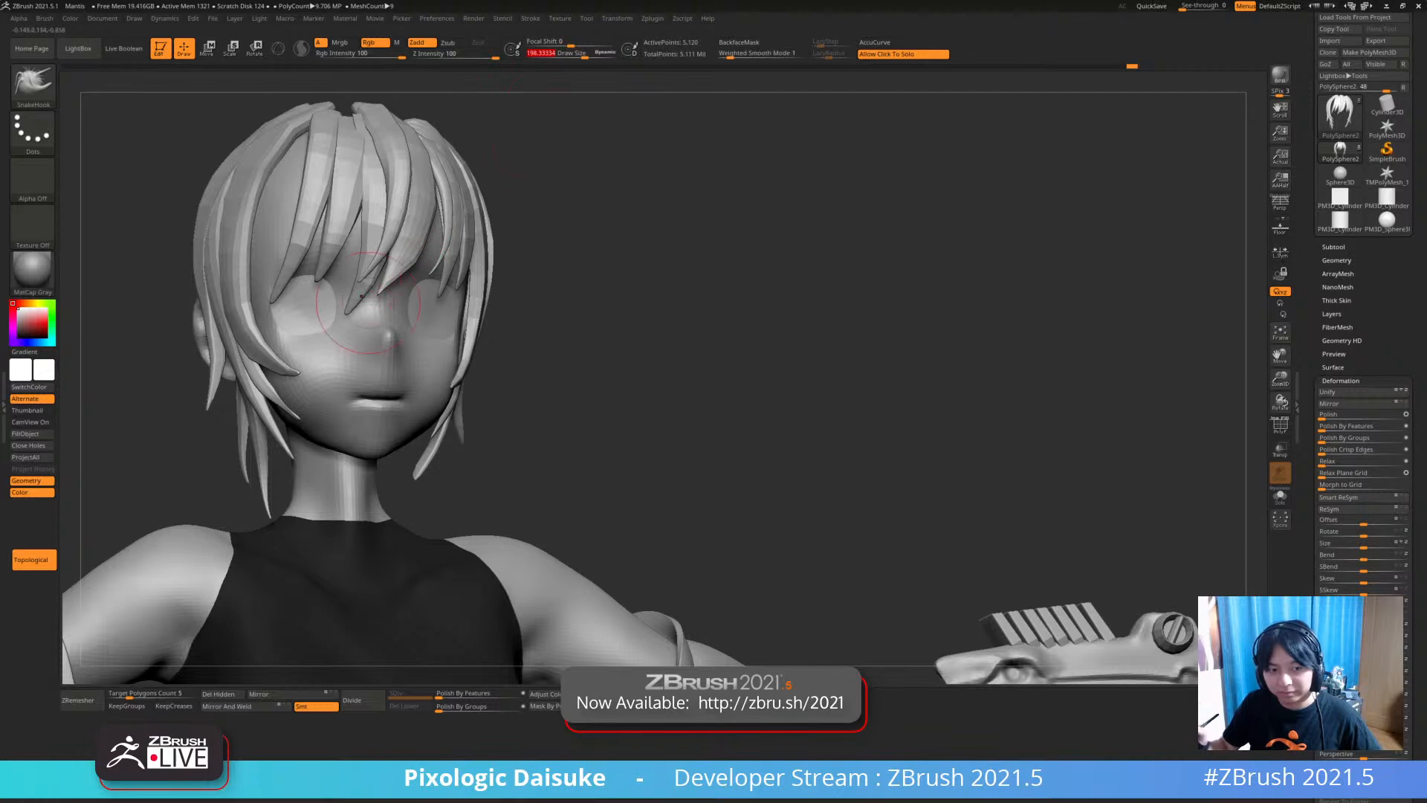
Make the character's head the active subtool and show the polyframe with its polygroups
right_drag(353, 307, 405, 138)
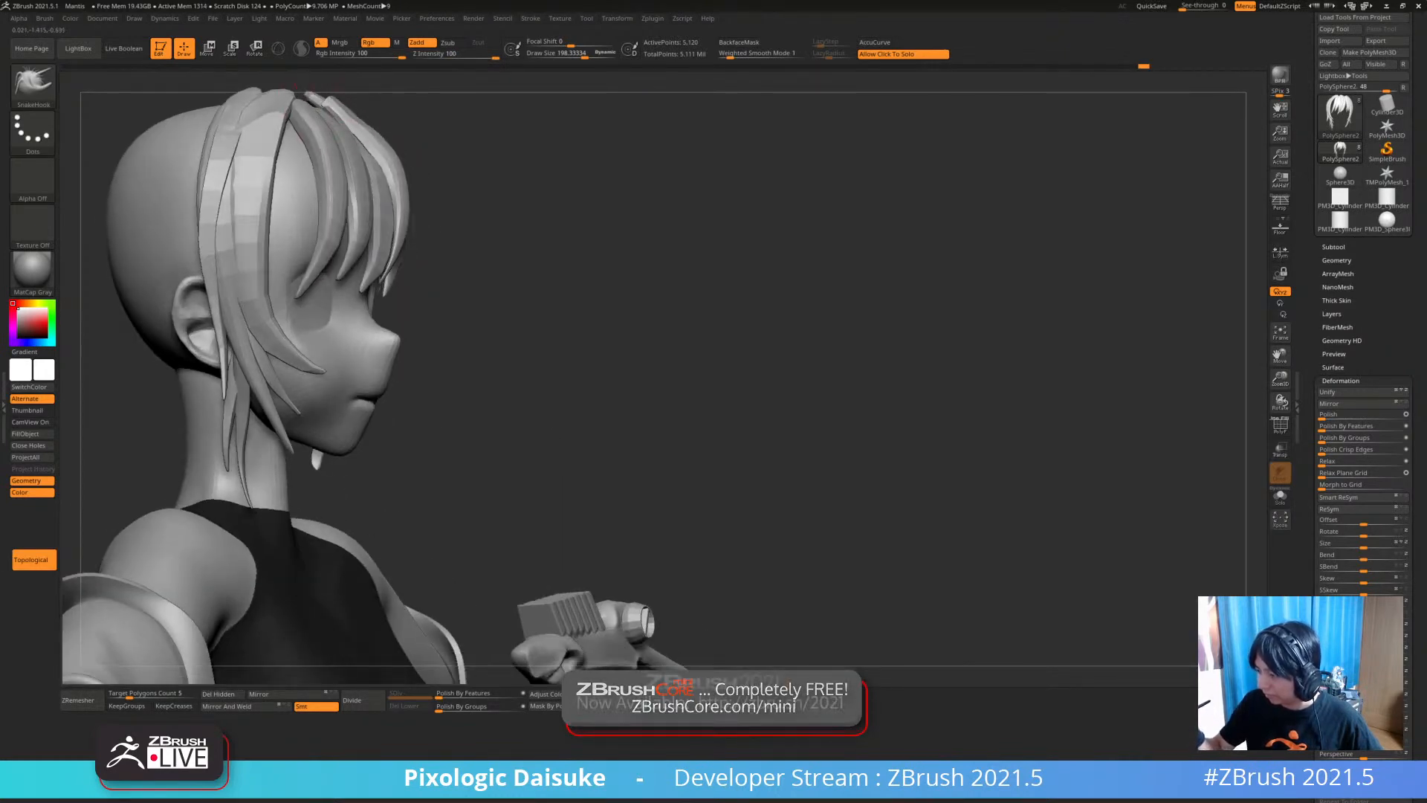
mouse_move(328, 104)
alt+right_down()
mouse_move(314, 147)
mouse_move(349, 139)
mouse_move(321, 135)
mouse_move(342, 201)
alt+right_up()
key(ctrl)
mouse_move(431, 448)
ctrl+right_down()
mouse_move(427, 372)
mouse_move(416, 375)
mouse_move(440, 405)
mouse_move(394, 371)
mouse_move(445, 301)
mouse_move(446, 330)
mouse_move(411, 361)
mouse_move(327, 348)
mouse_move(372, 349)
mouse_move(357, 349)
ctrl+right_up()
alt+right_drag(459, 513, 464, 416)
alt+click(498, 305)
alt+right_drag(524, 364, 525, 427)
key(shift+f)
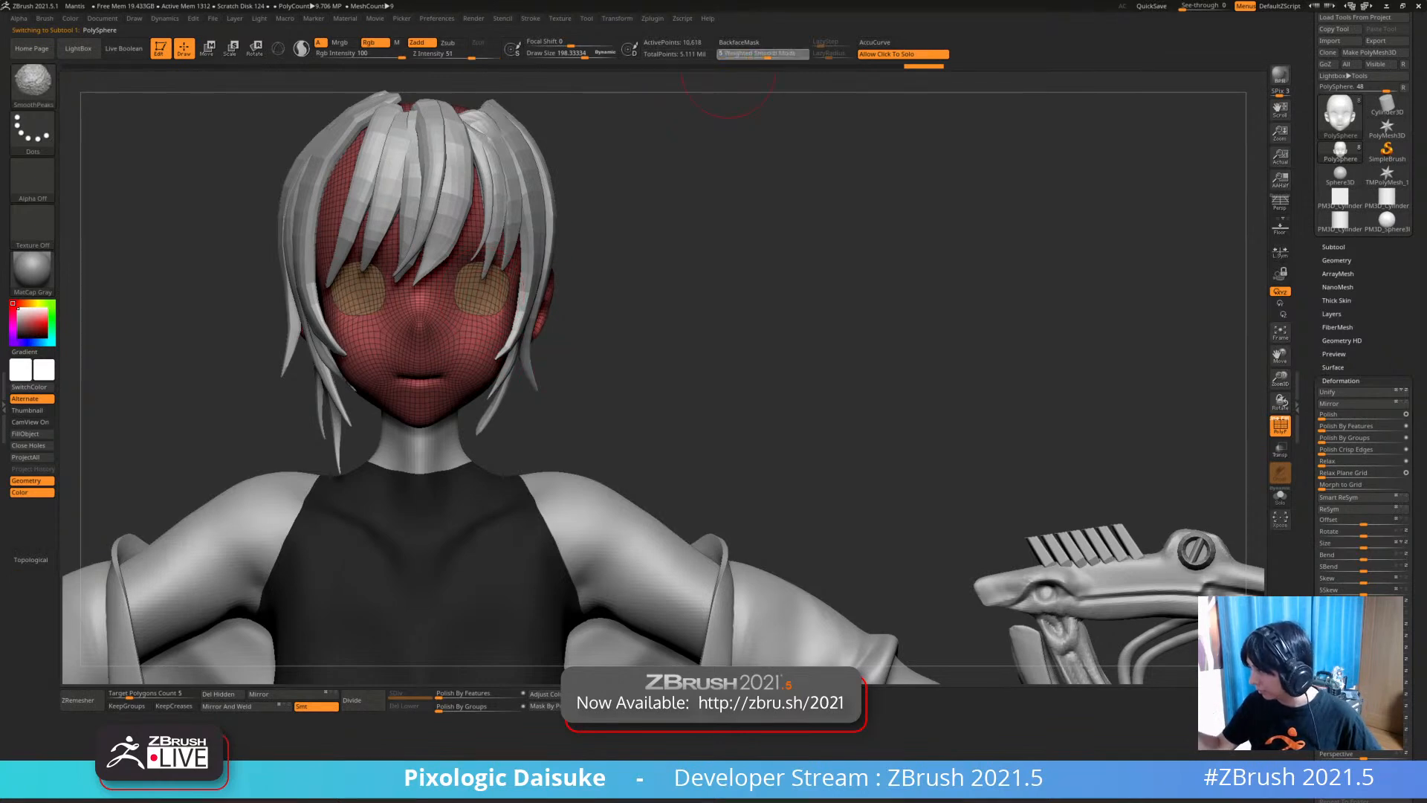
Inspect the Weighted Smooth Mode options of the SmoothPeaks brush with the face in close view
ctrl+right_drag(472, 298, 479, 296)
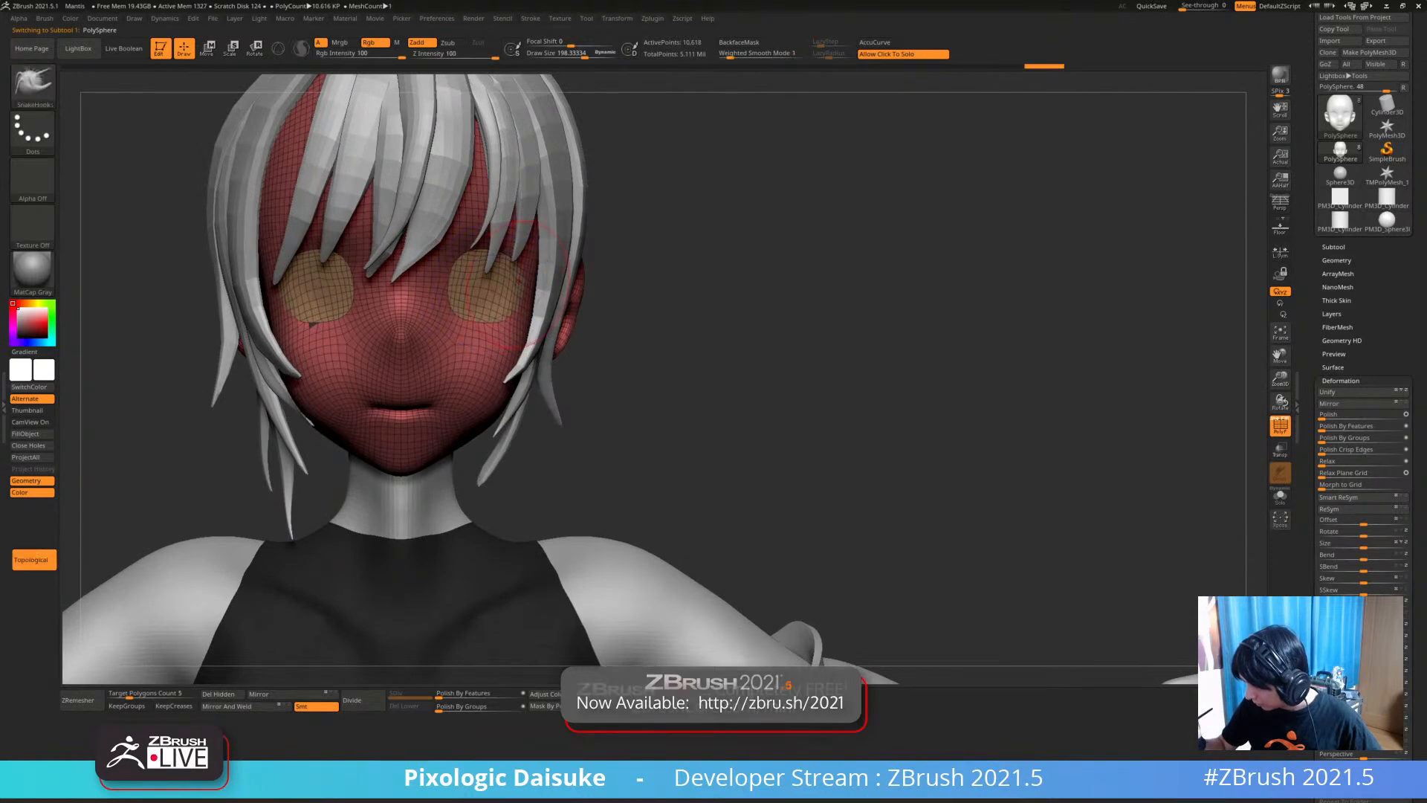
mouse_move(541, 273)
ctrl+right_down()
mouse_move(518, 304)
mouse_move(513, 293)
ctrl+right_up()
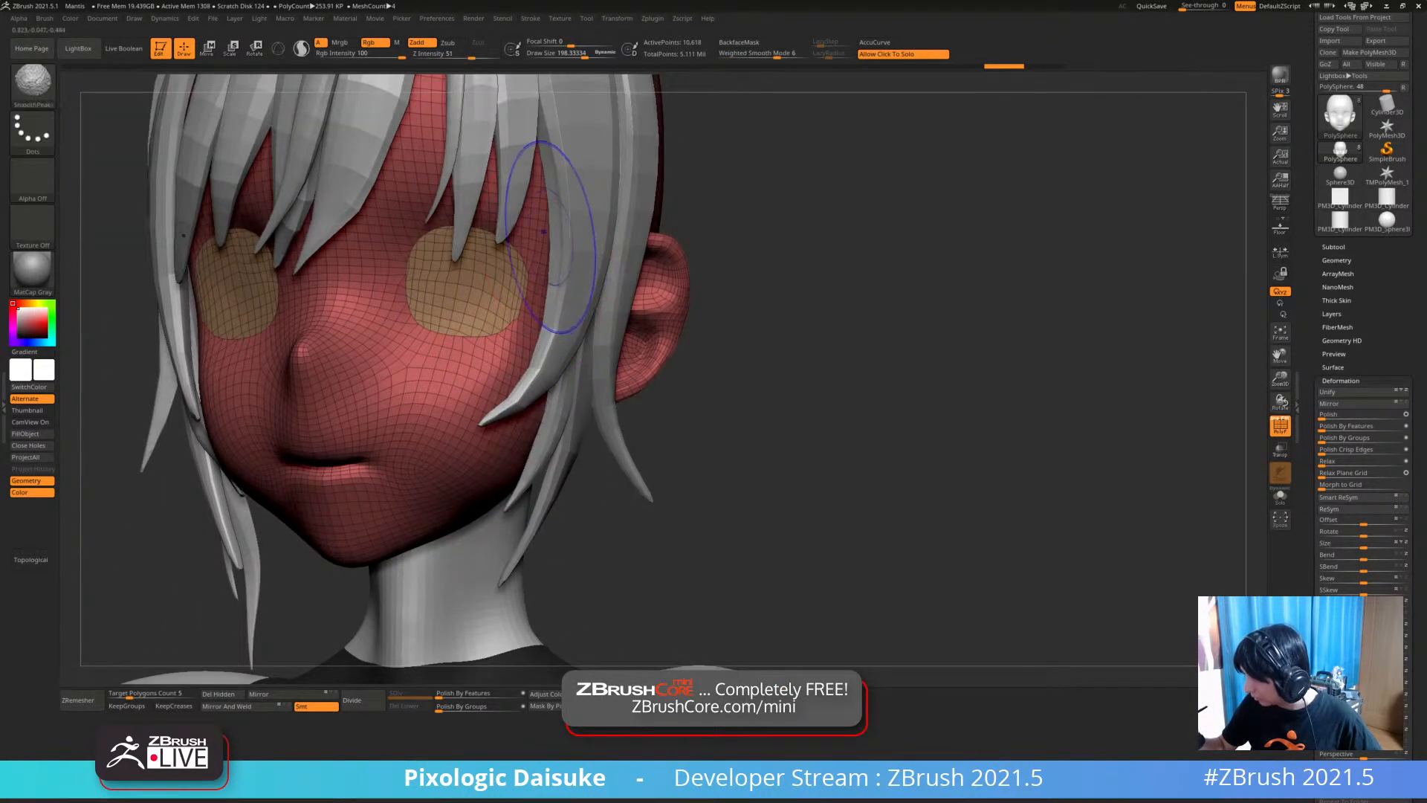
click(739, 54)
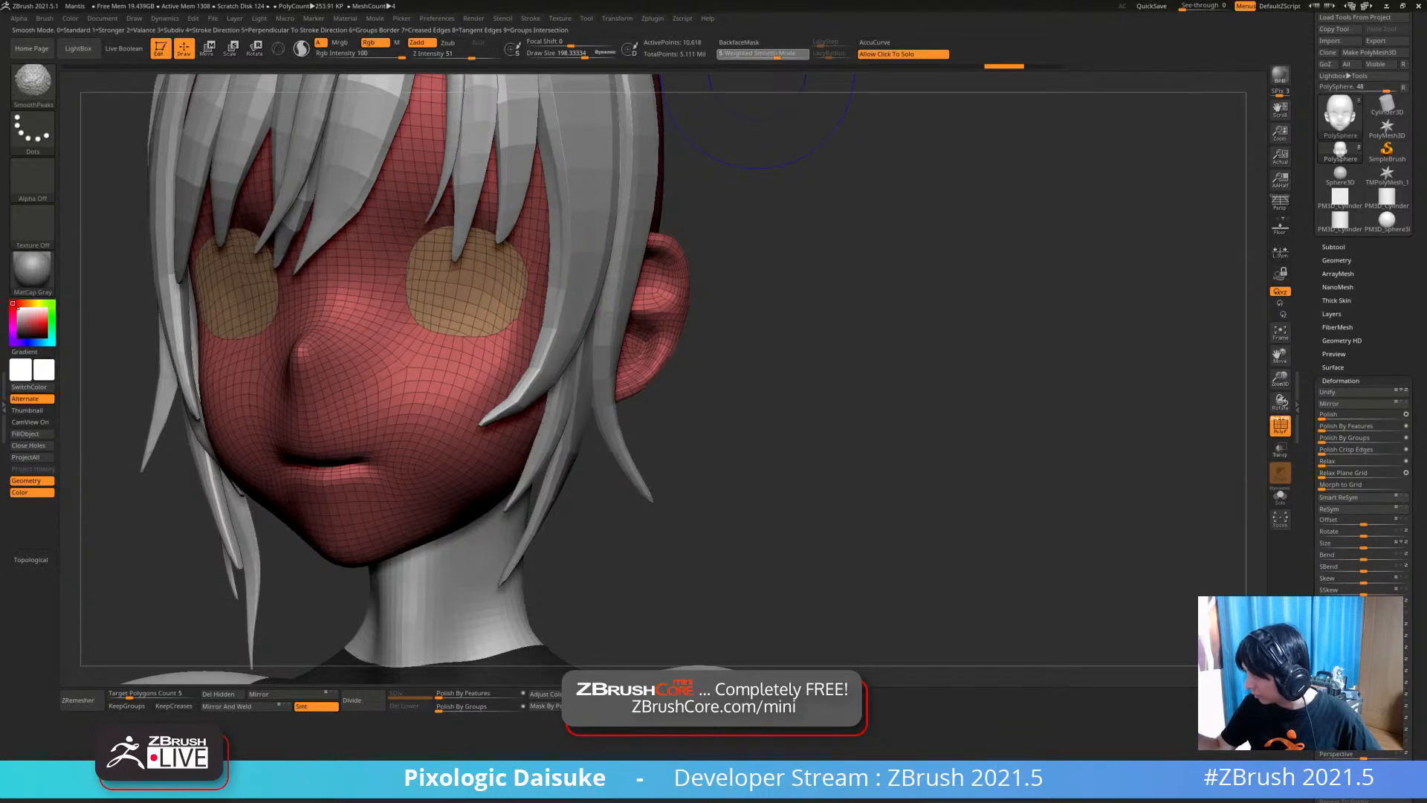
key(Escape)
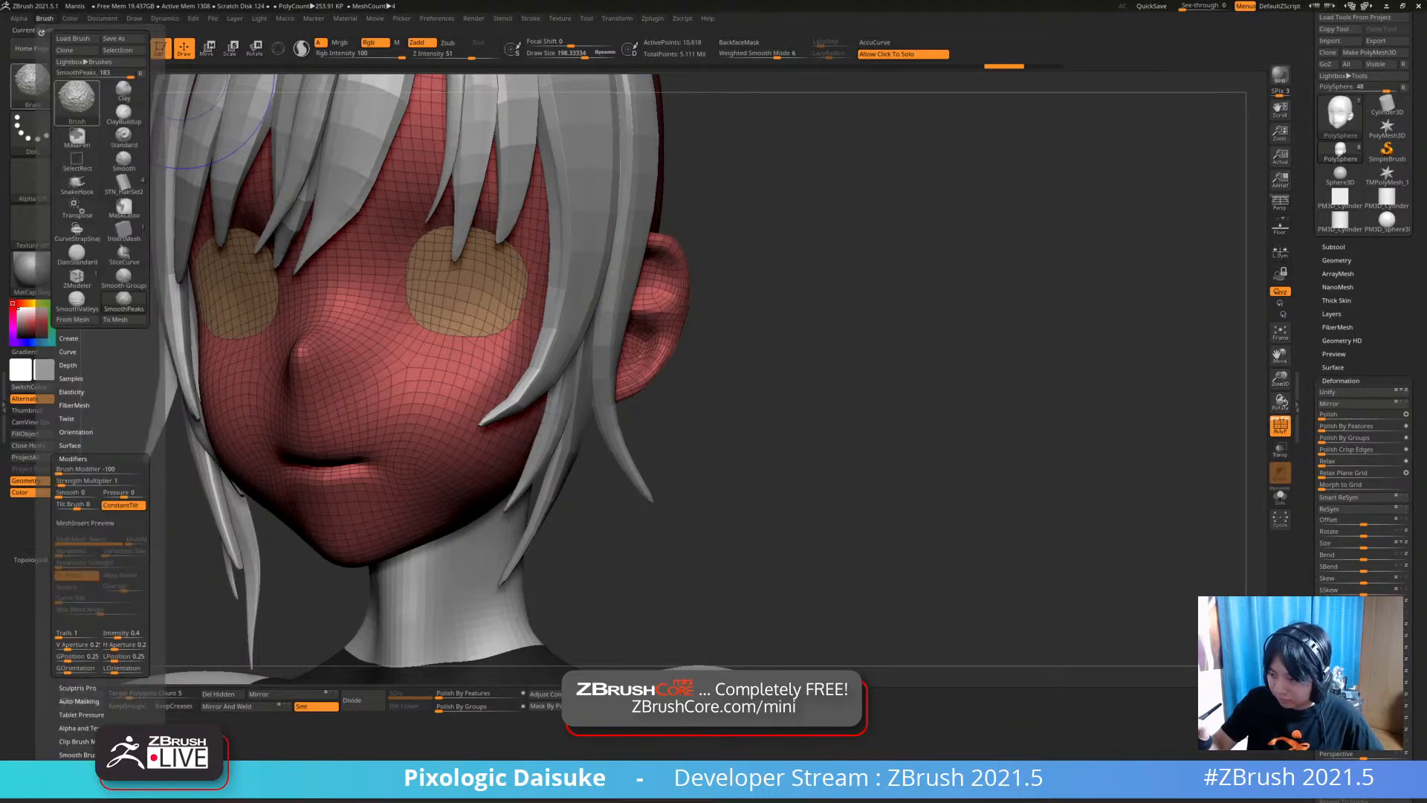
Select SmoothAlt as the smoothing brush and dismiss the notice
click(32, 84)
key(s)
key(b)
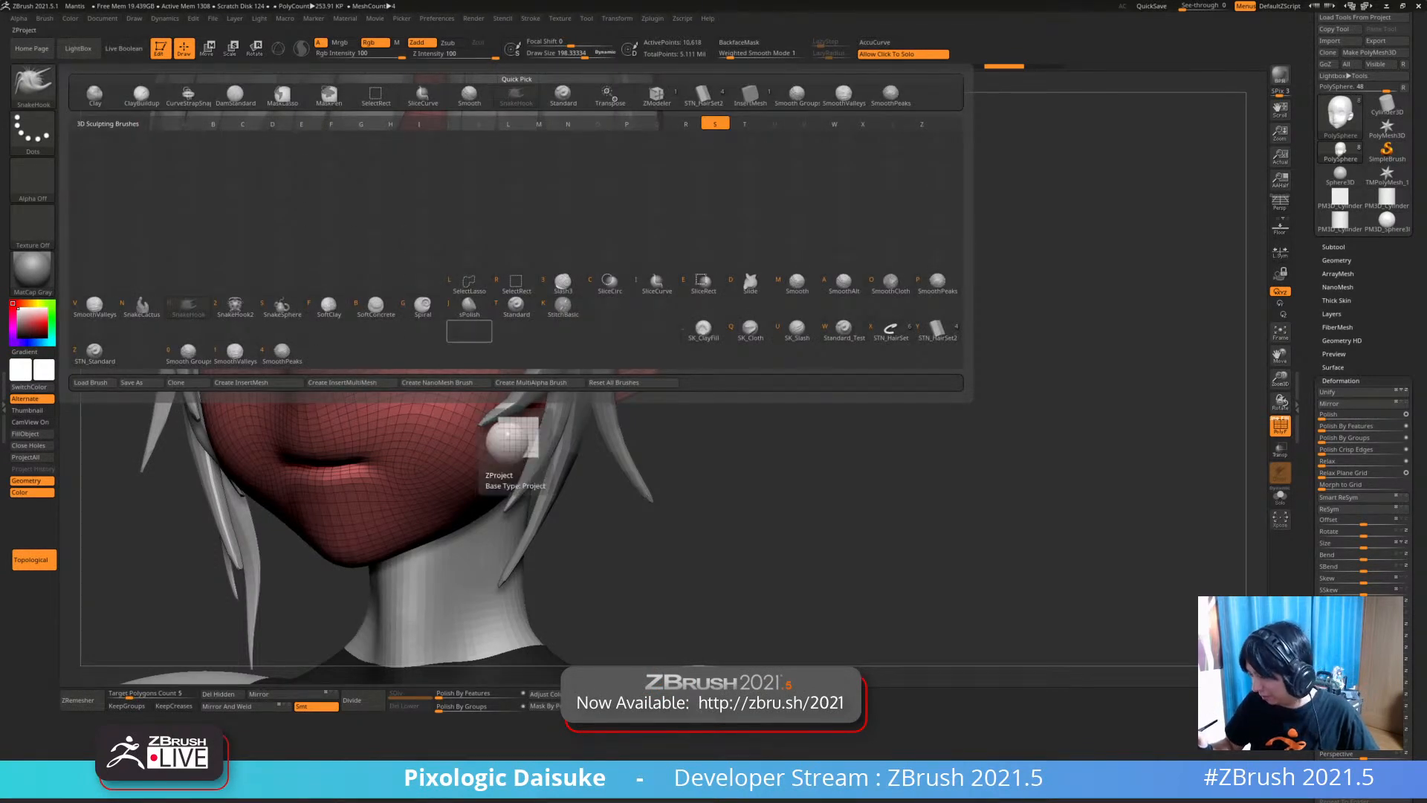
key(a)
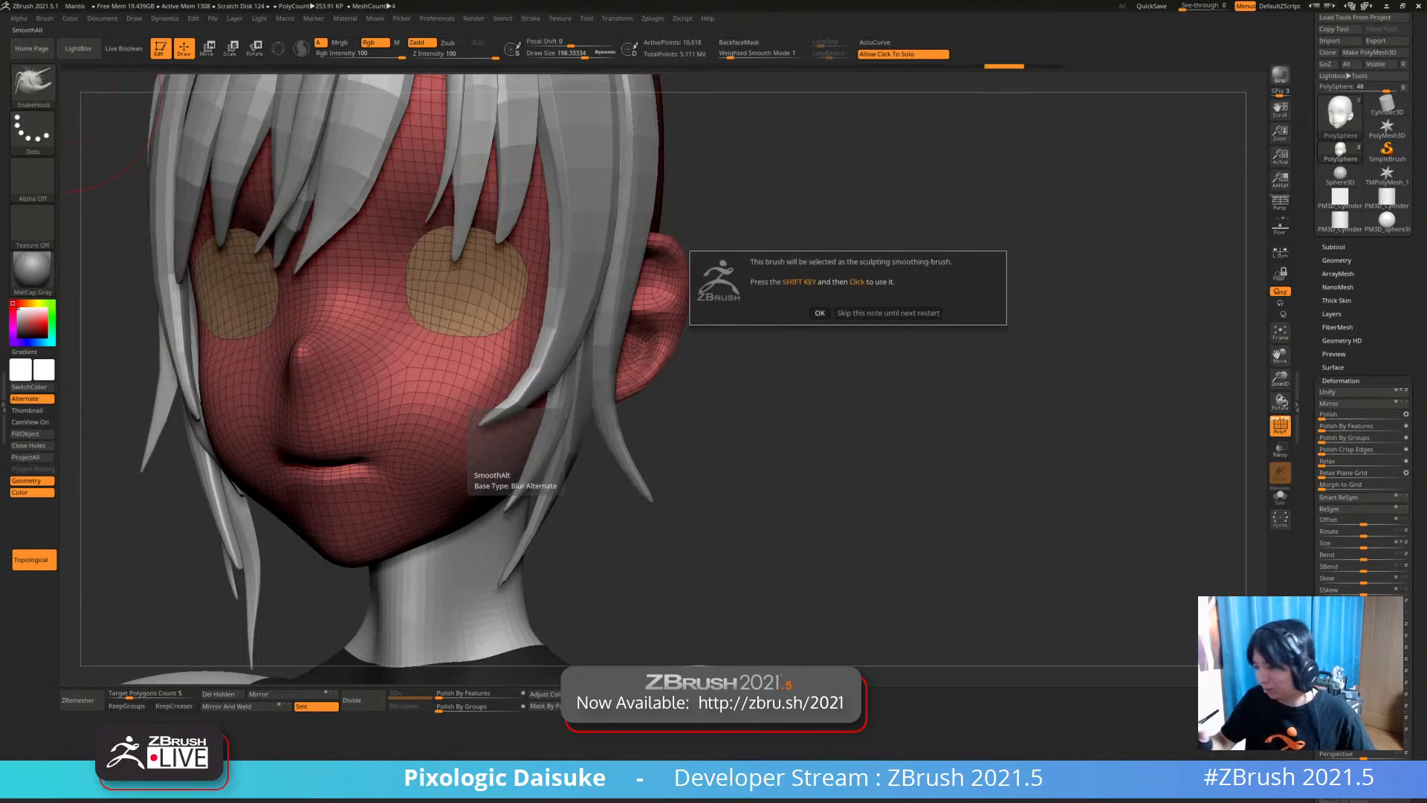
click(819, 313)
Select the standard Smooth brush for smoothing and reduce the draw size to about 119
click(32, 83)
key(s)
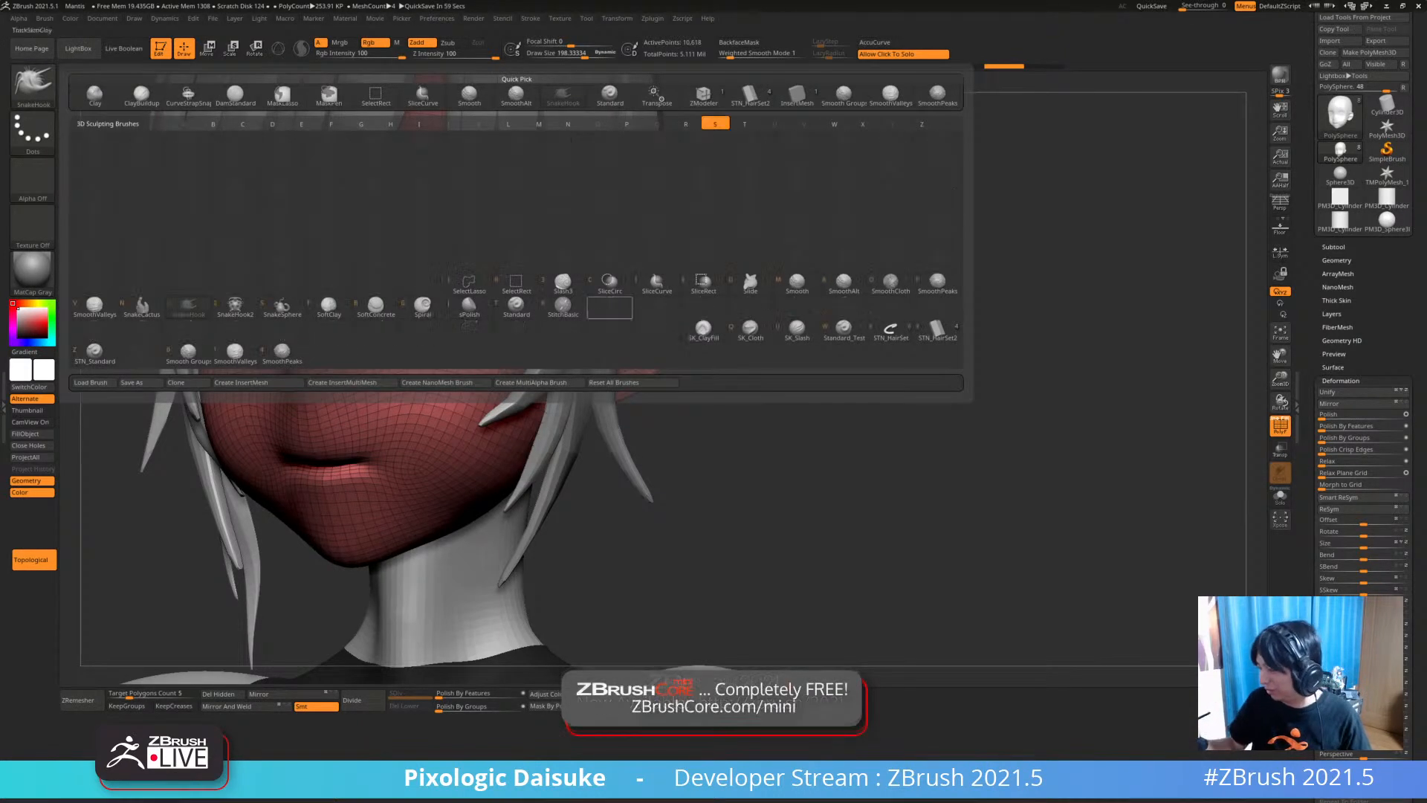
key(m)
click(773, 313)
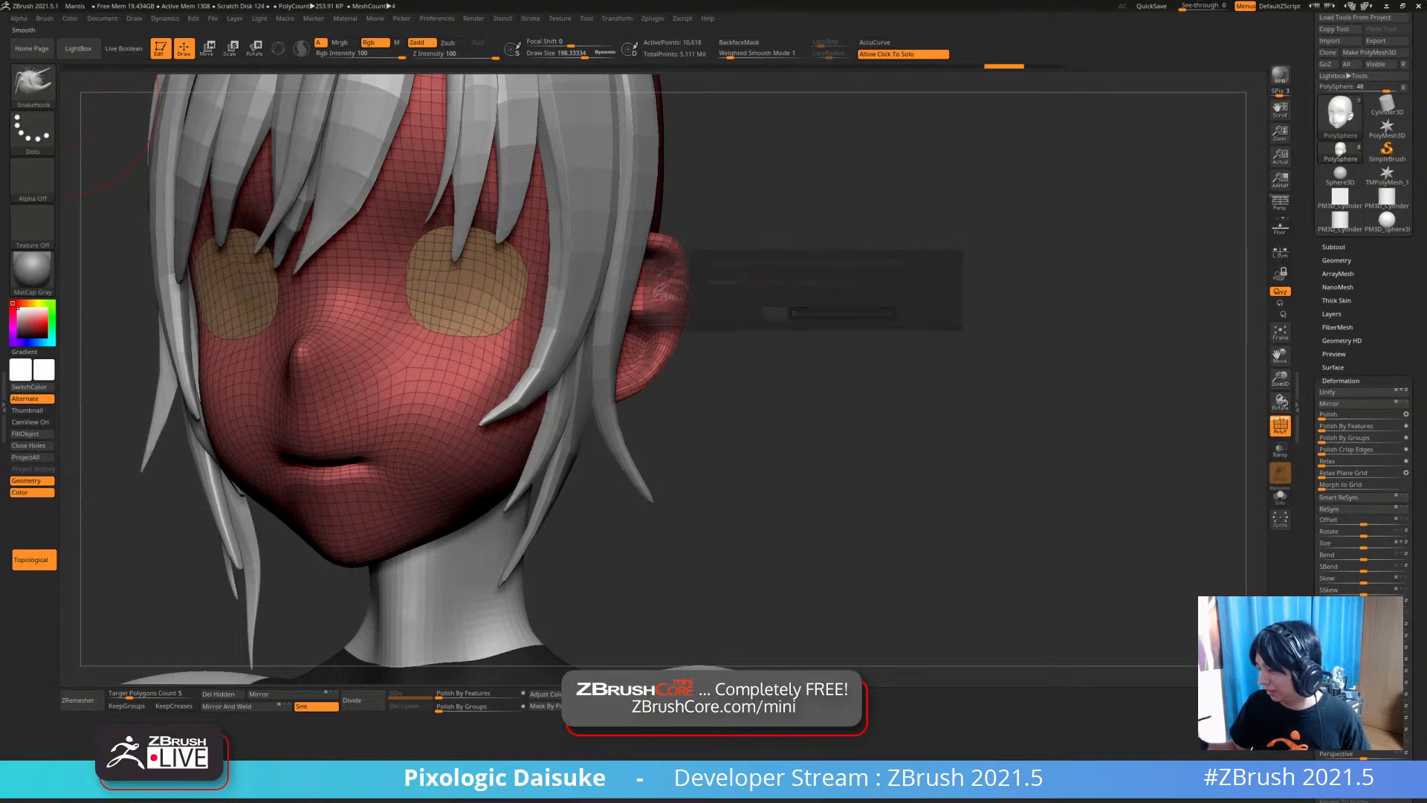
shift+right_drag(416, 312, 512, 309)
right_drag(554, 260, 512, 254)
key(bracketleft)
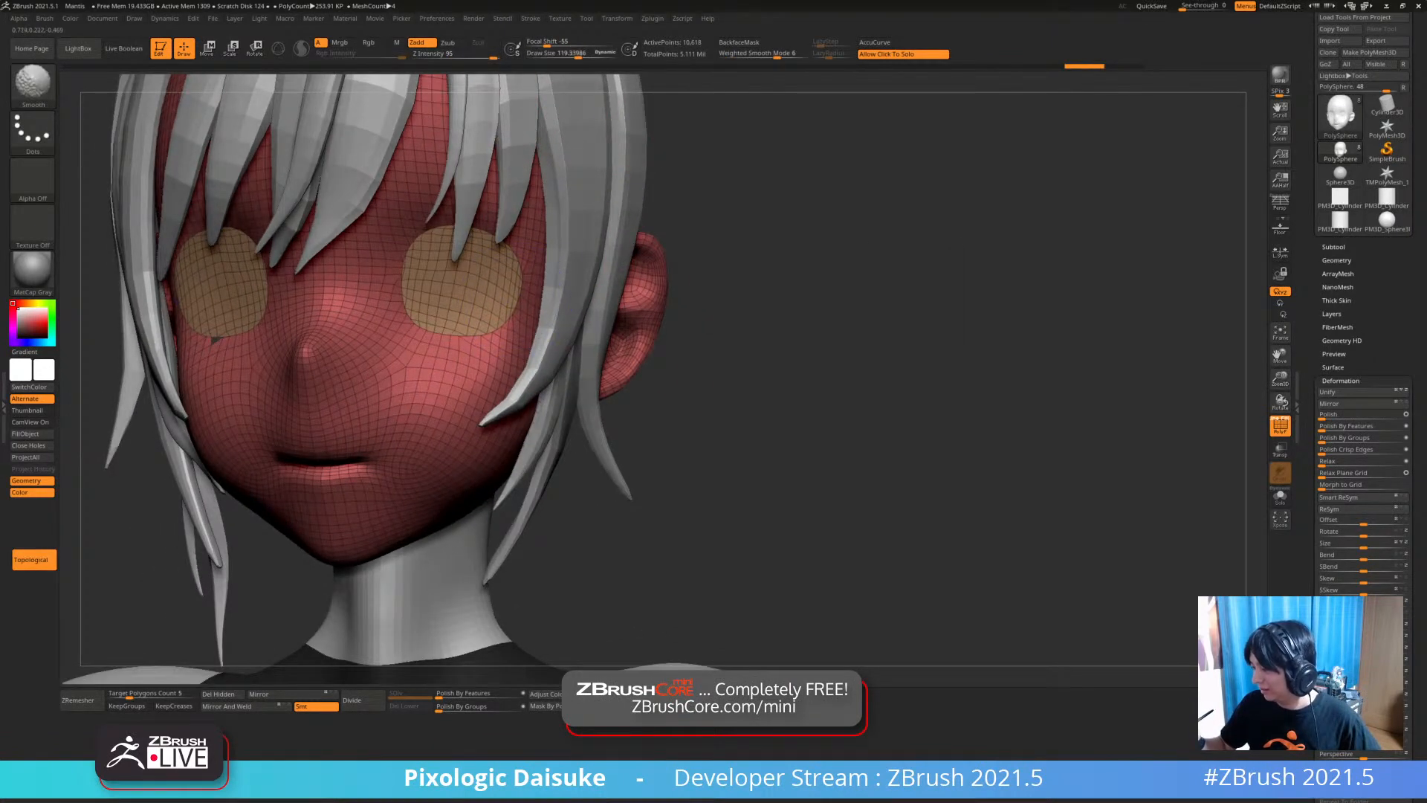
Turn off the polyframe display and make the hair the active subtool
ctrl+right_drag(476, 304, 546, 327)
click(1280, 424)
mouse_move(444, 379)
ctrl+right_down()
mouse_move(449, 400)
mouse_move(510, 405)
ctrl+right_up()
mouse_move(511, 471)
alt+right_down()
mouse_move(451, 416)
mouse_move(532, 464)
mouse_move(448, 479)
mouse_move(466, 446)
mouse_move(449, 394)
mouse_move(373, 394)
alt+right_up()
shift+right_drag(506, 340, 442, 304)
alt+right_drag(442, 304, 456, 218)
right_drag(457, 218, 538, 227)
click(701, 290)
click(701, 290)
right_drag(566, 362, 461, 420)
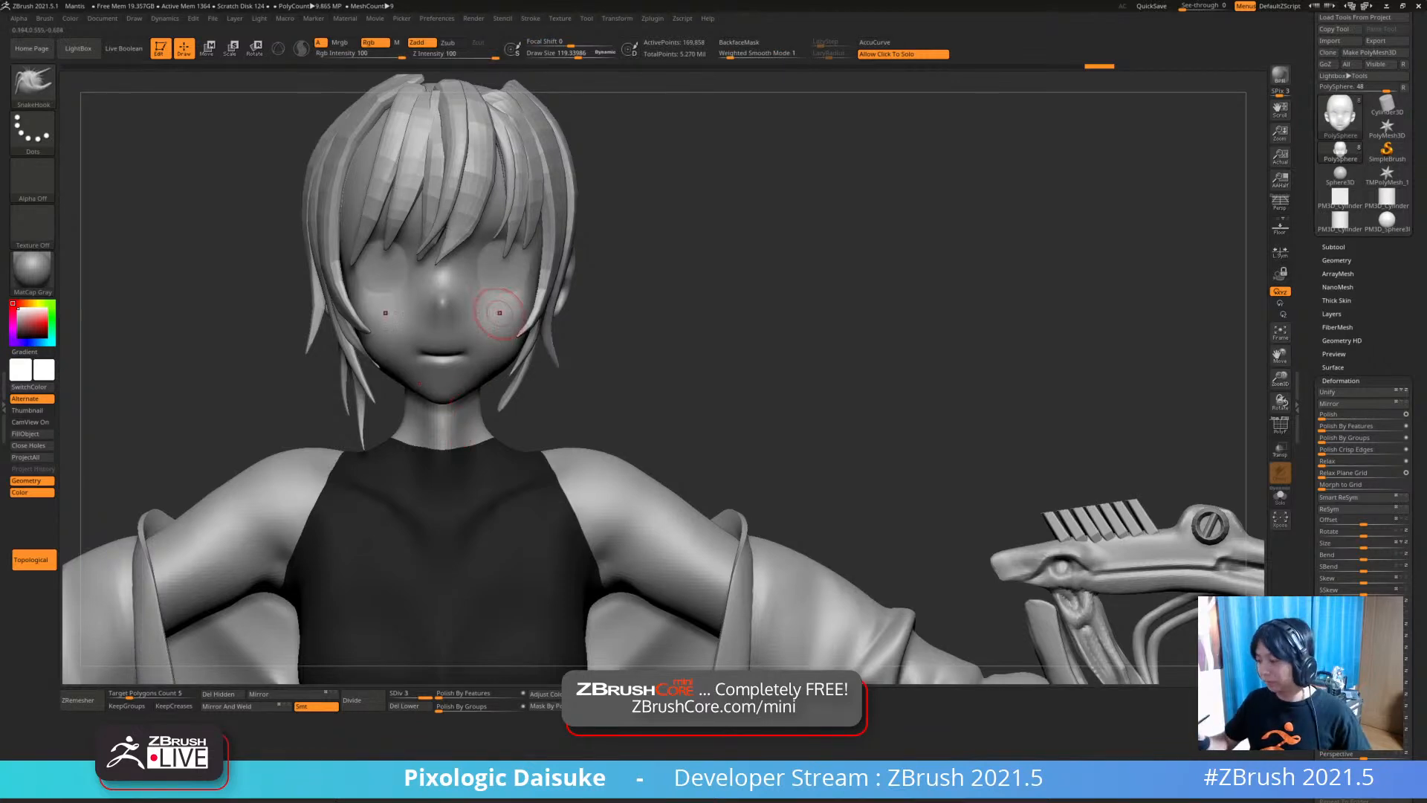
mouse_move(468, 348)
alt+right_down()
mouse_move(495, 397)
mouse_move(439, 359)
alt+right_up()
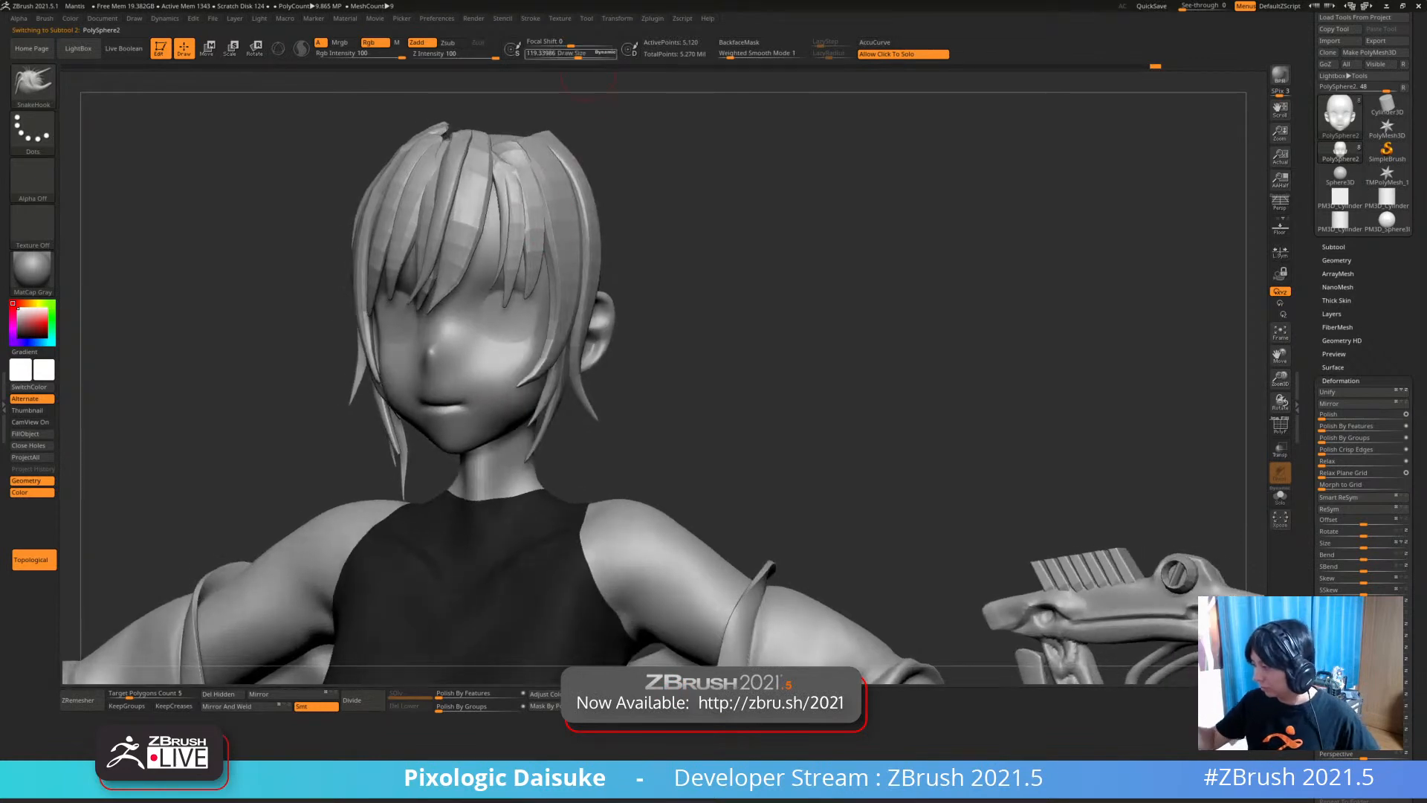
Reshape the bangs above the eye with SnakeHook, using backface masking and a draw size of about 301
mouse_move(533, 289)
right_down()
mouse_move(547, 300)
mouse_move(558, 264)
mouse_move(529, 238)
mouse_move(538, 212)
right_up()
ctrl+right_drag(591, 168, 479, 210)
right_drag(597, 194, 628, 159)
right_drag(516, 235, 446, 209)
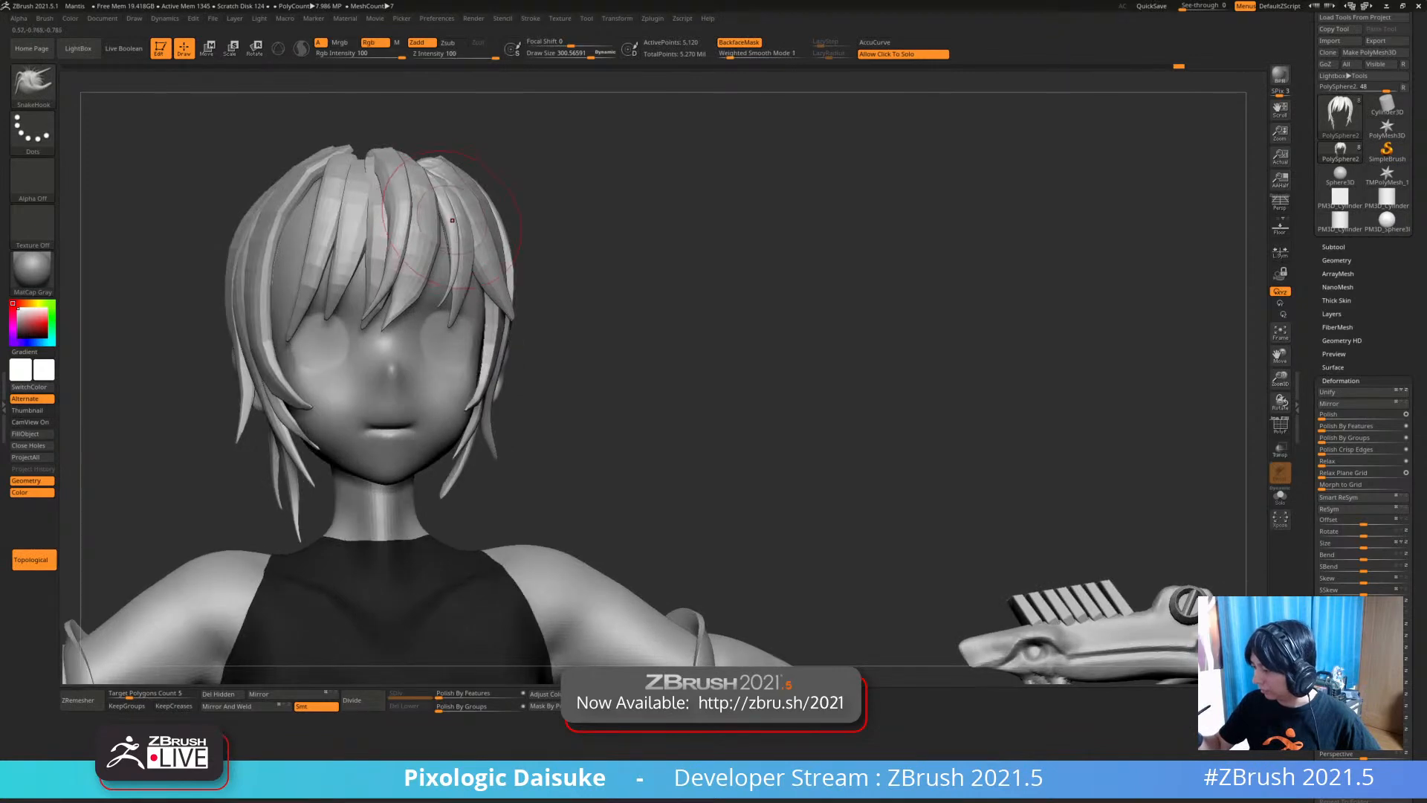
right_drag(449, 259, 460, 215)
ctrl+right_drag(705, 124, 574, 369)
alt+right_drag(690, 141, 621, 137)
Set the draw size to about 86, turn on AccuCurve and pull the tip of the outer bangs strand
click(575, 56)
right_drag(595, 238, 529, 241)
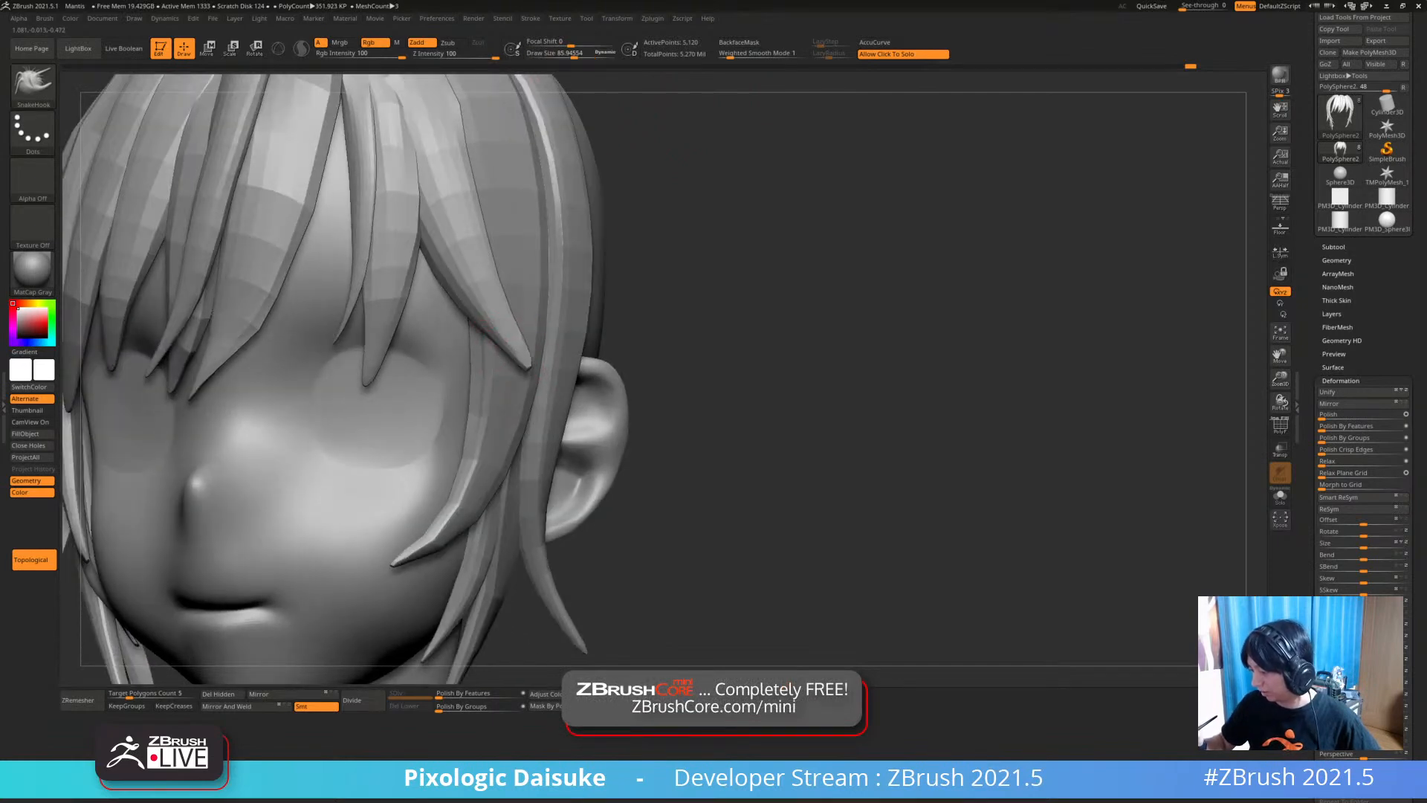
click(878, 42)
right_drag(669, 245, 639, 221)
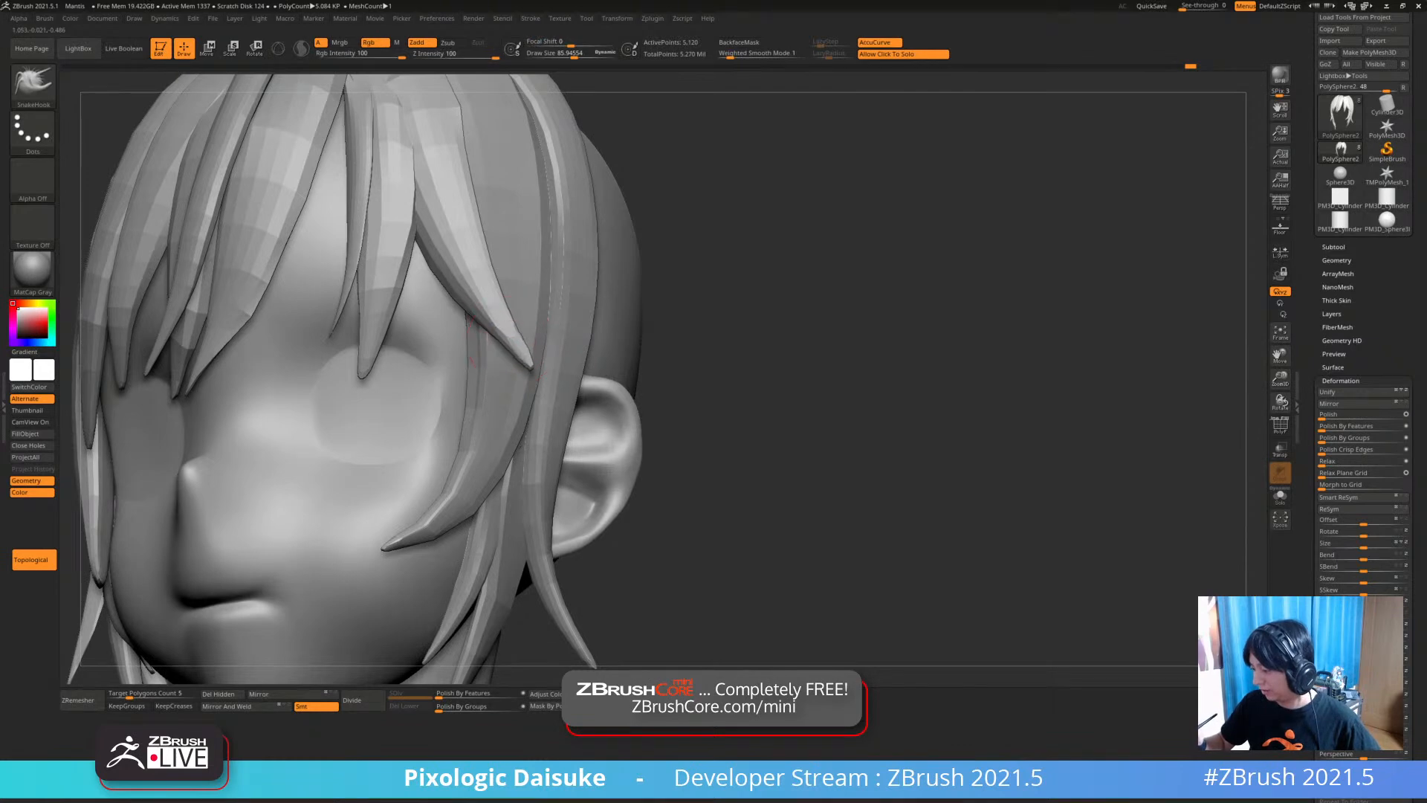
ctrl+right_drag(549, 377, 583, 312)
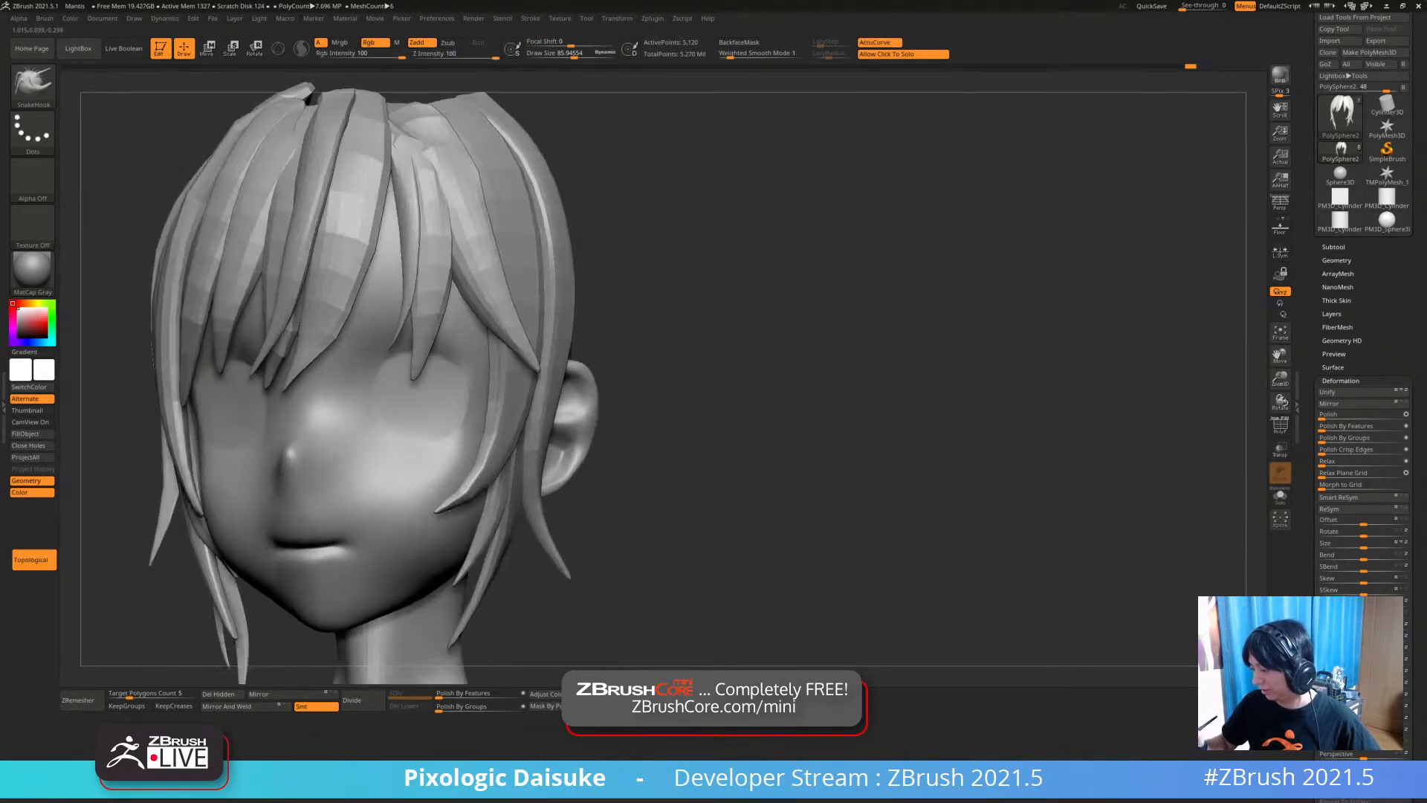
ctrl+right_drag(545, 368, 524, 416)
drag(534, 370, 544, 374)
mouse_move(543, 372)
ctrl+right_down()
mouse_move(577, 335)
mouse_move(646, 342)
mouse_move(632, 223)
mouse_move(672, 283)
mouse_move(691, 260)
mouse_move(650, 154)
ctrl+right_up()
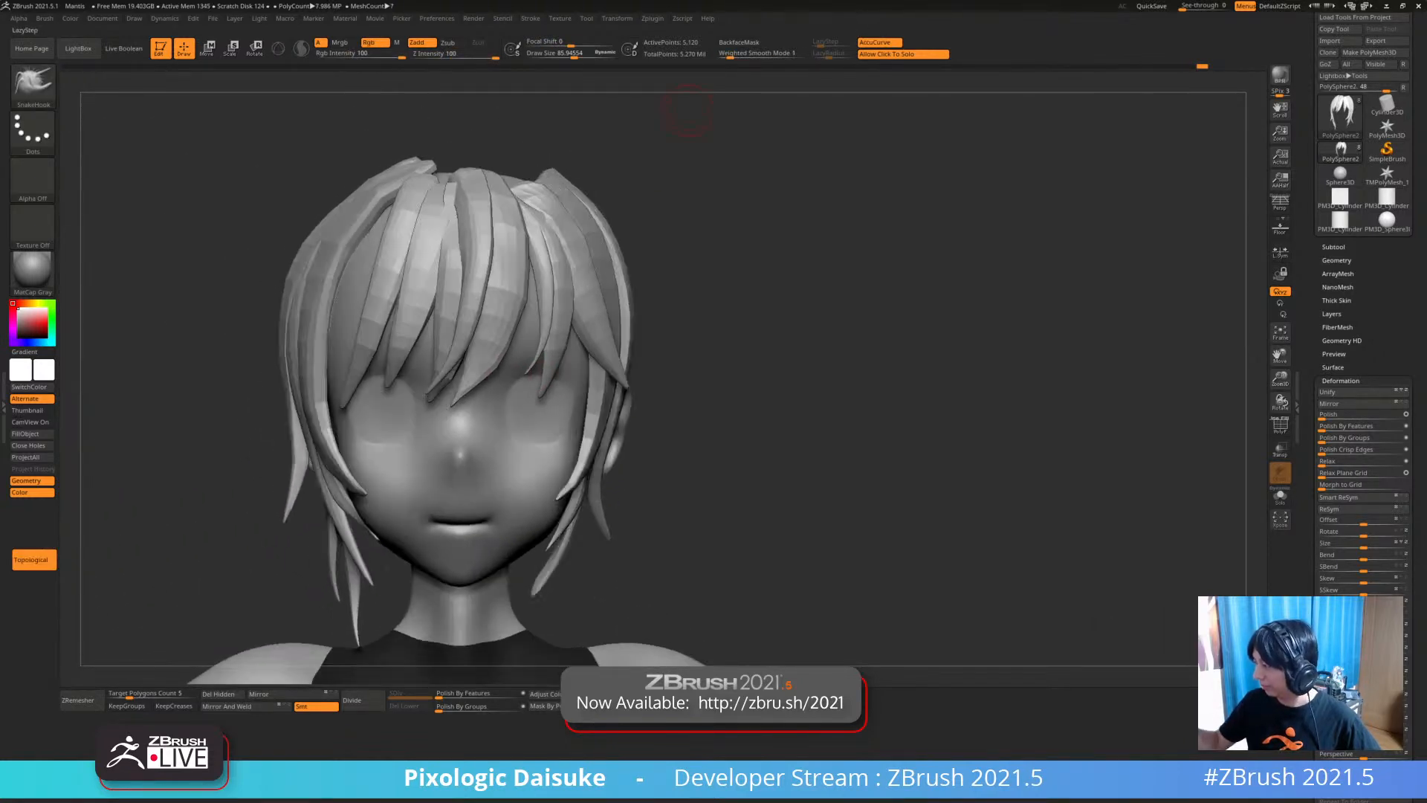
Set the SnakeHook draw size to about 162 and turn off AccuCurve in the brush's curve settings
drag(574, 54, 579, 55)
ctrl+right_drag(562, 155, 558, 201)
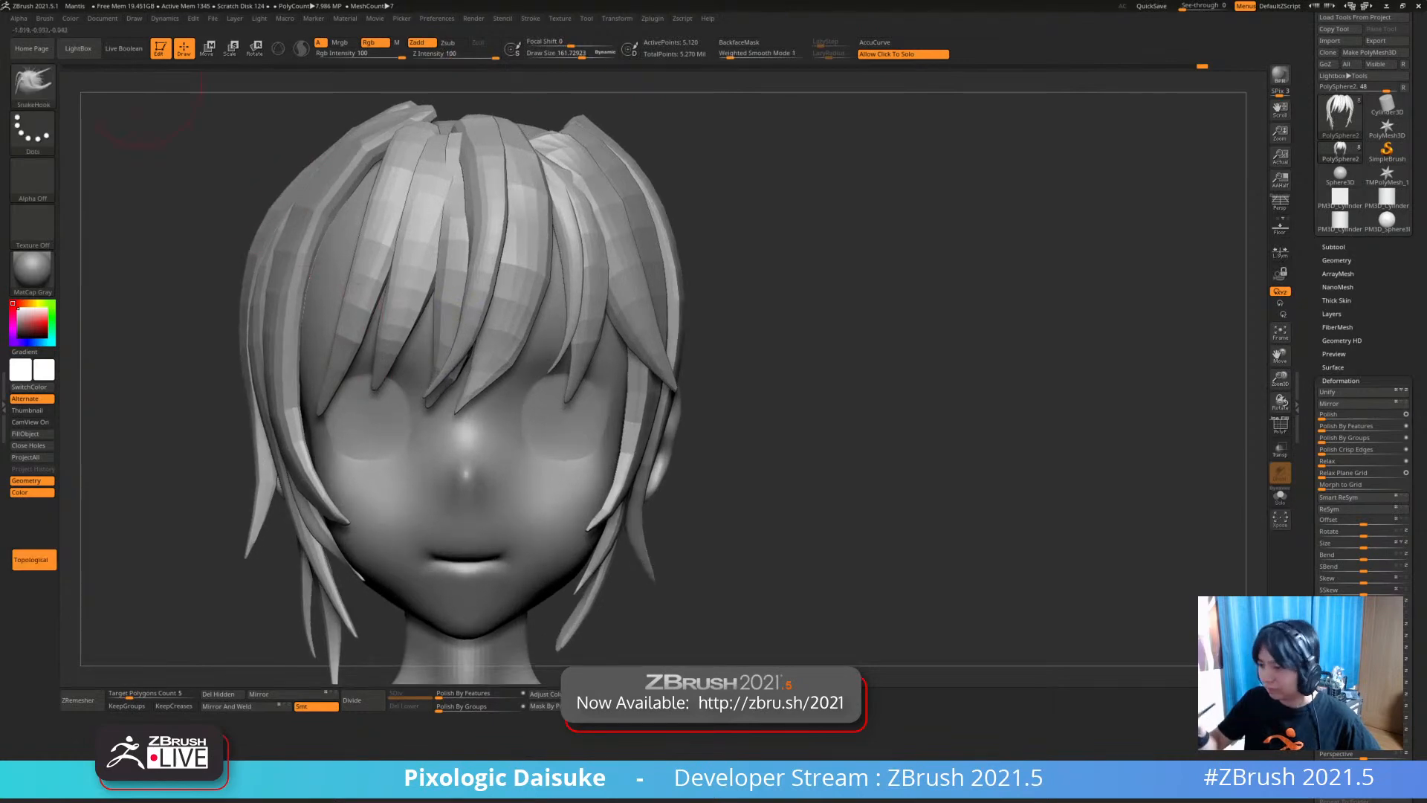
click(45, 18)
scroll(101, 298, down, 3)
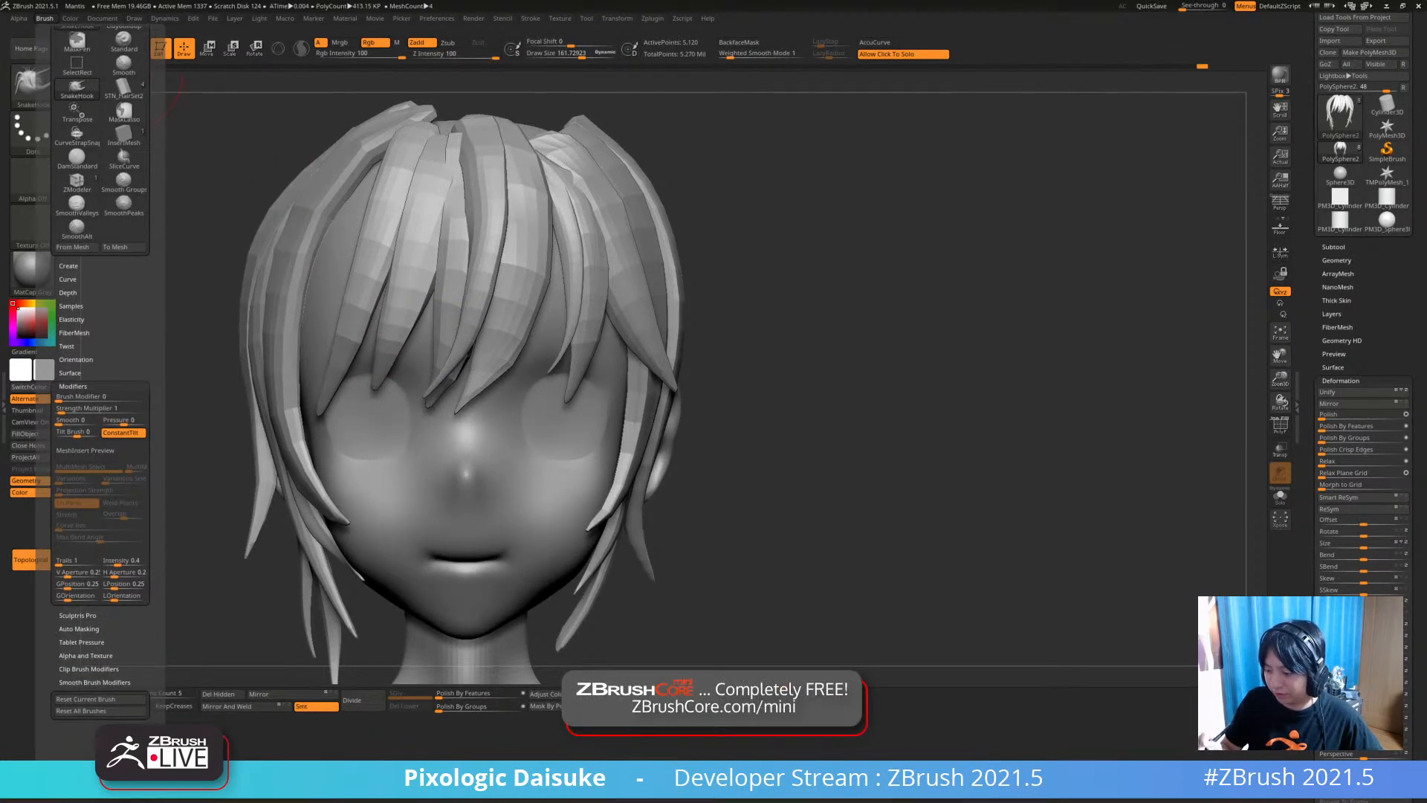
scroll(101, 297, up, 3)
click(67, 374)
scroll(100, 401, down, 1)
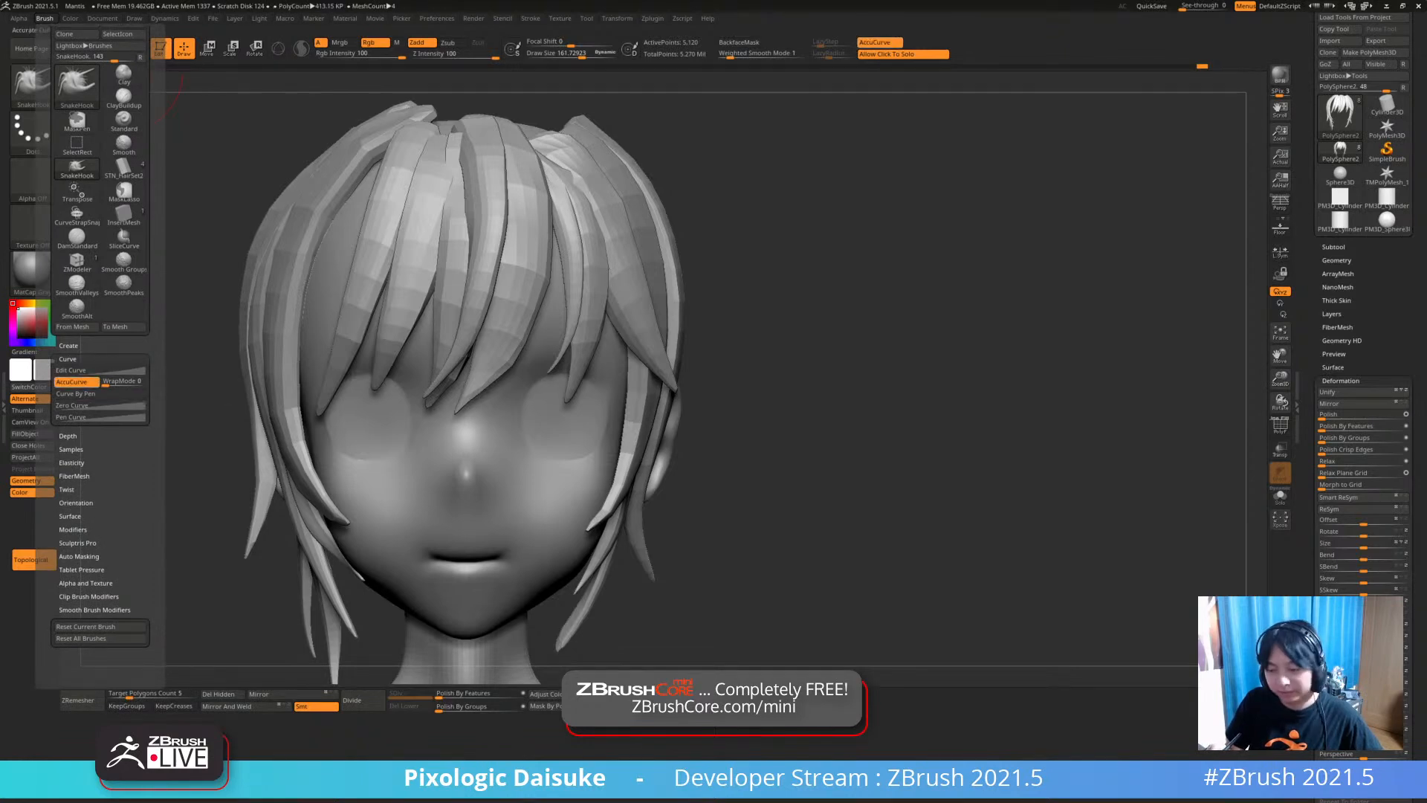
click(77, 382)
Inspect the hair strands around the head from the side and the front
drag(186, 417, 262, 401)
drag(440, 422, 471, 423)
drag(182, 435, 350, 434)
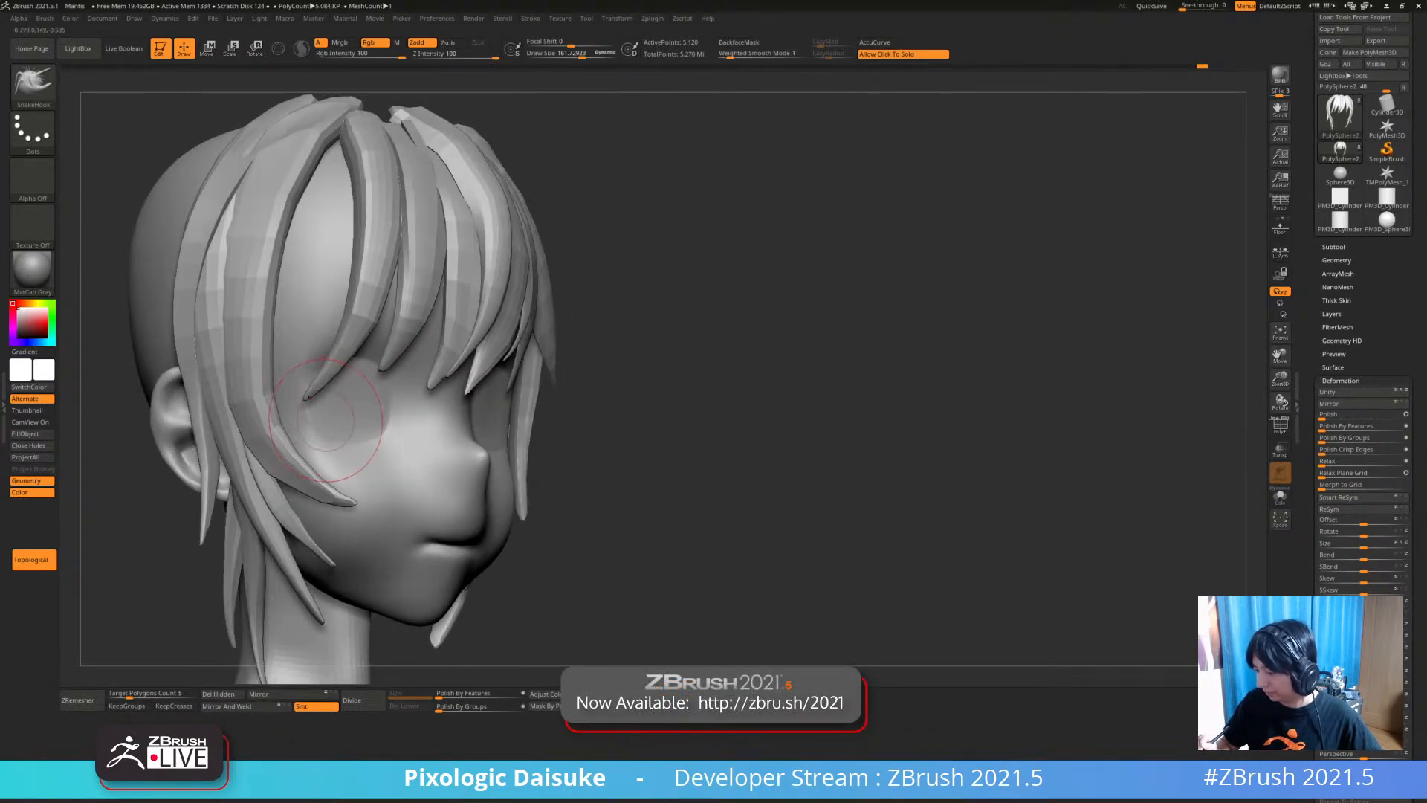
ctrl+right_drag(327, 405, 335, 327)
mouse_move(669, 242)
shift+right_down()
mouse_move(573, 236)
mouse_move(579, 179)
mouse_move(453, 194)
mouse_move(543, 190)
shift+right_up()
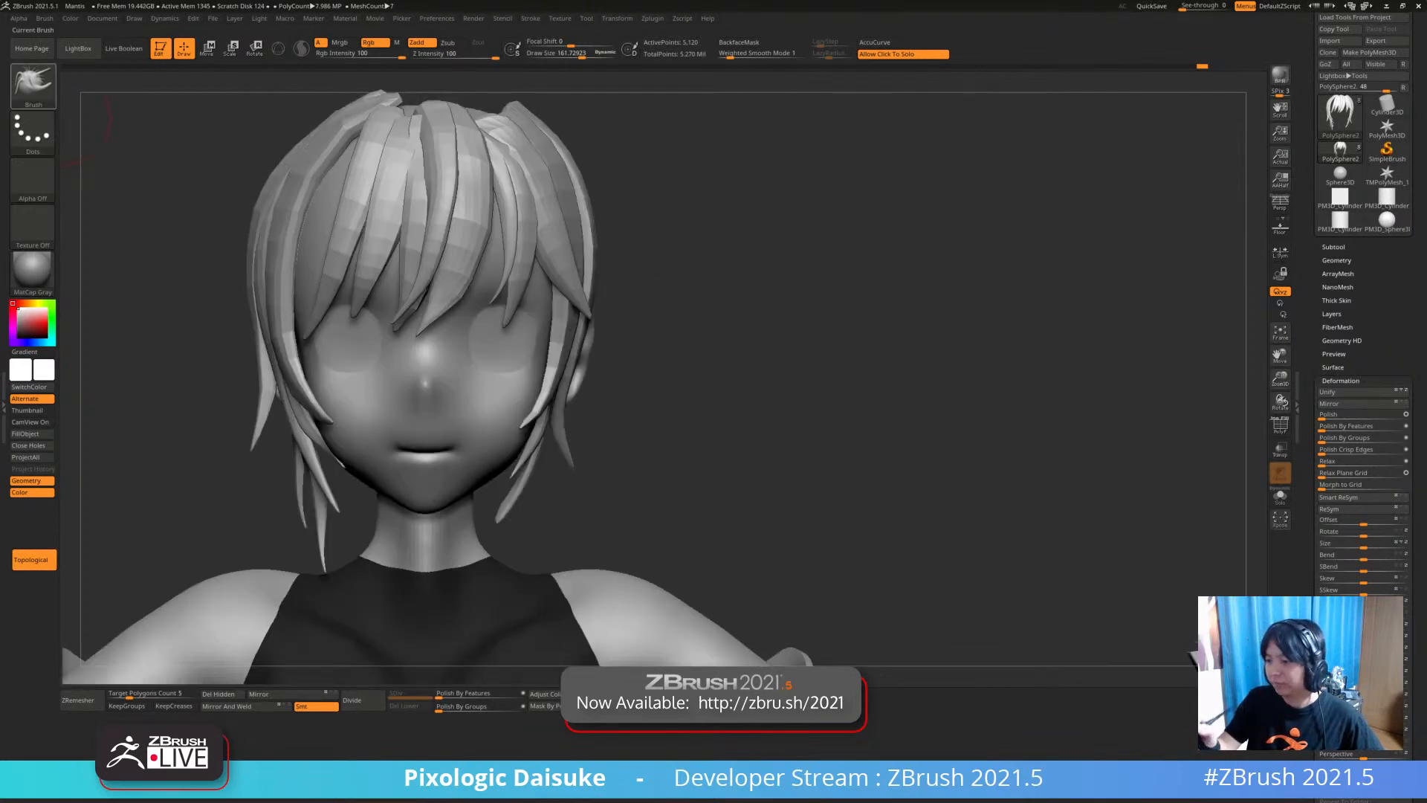
key(b)
mouse_move(515, 376)
alt+right_down()
mouse_move(491, 408)
mouse_move(402, 407)
alt+right_up()
right_drag(446, 320, 561, 306)
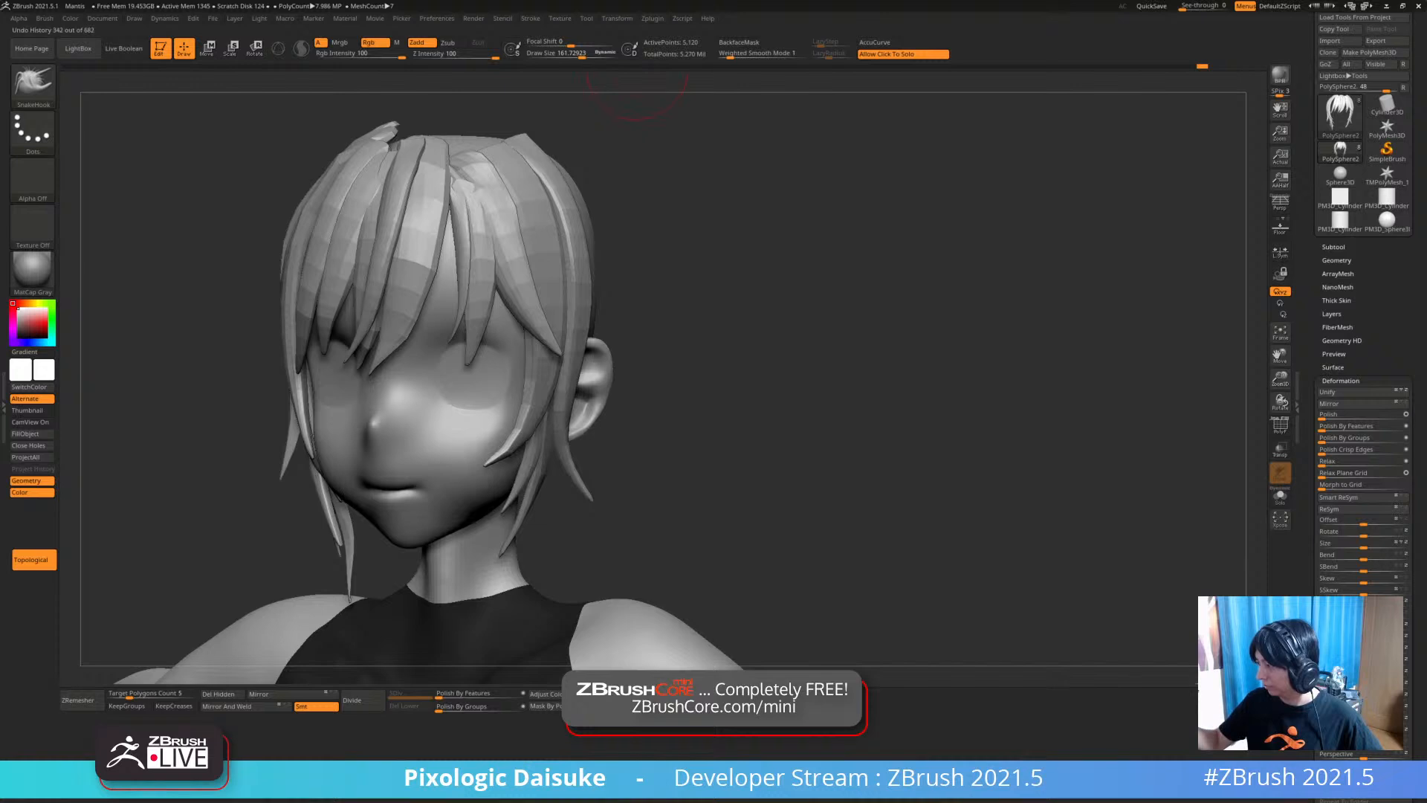
Adjust the bangs strands above the eye with SnakeHook at a draw size of about 191
mouse_move(467, 328)
right_down()
mouse_move(530, 336)
mouse_move(499, 324)
mouse_move(495, 265)
mouse_move(504, 283)
right_up()
key(shift)
key(shift)
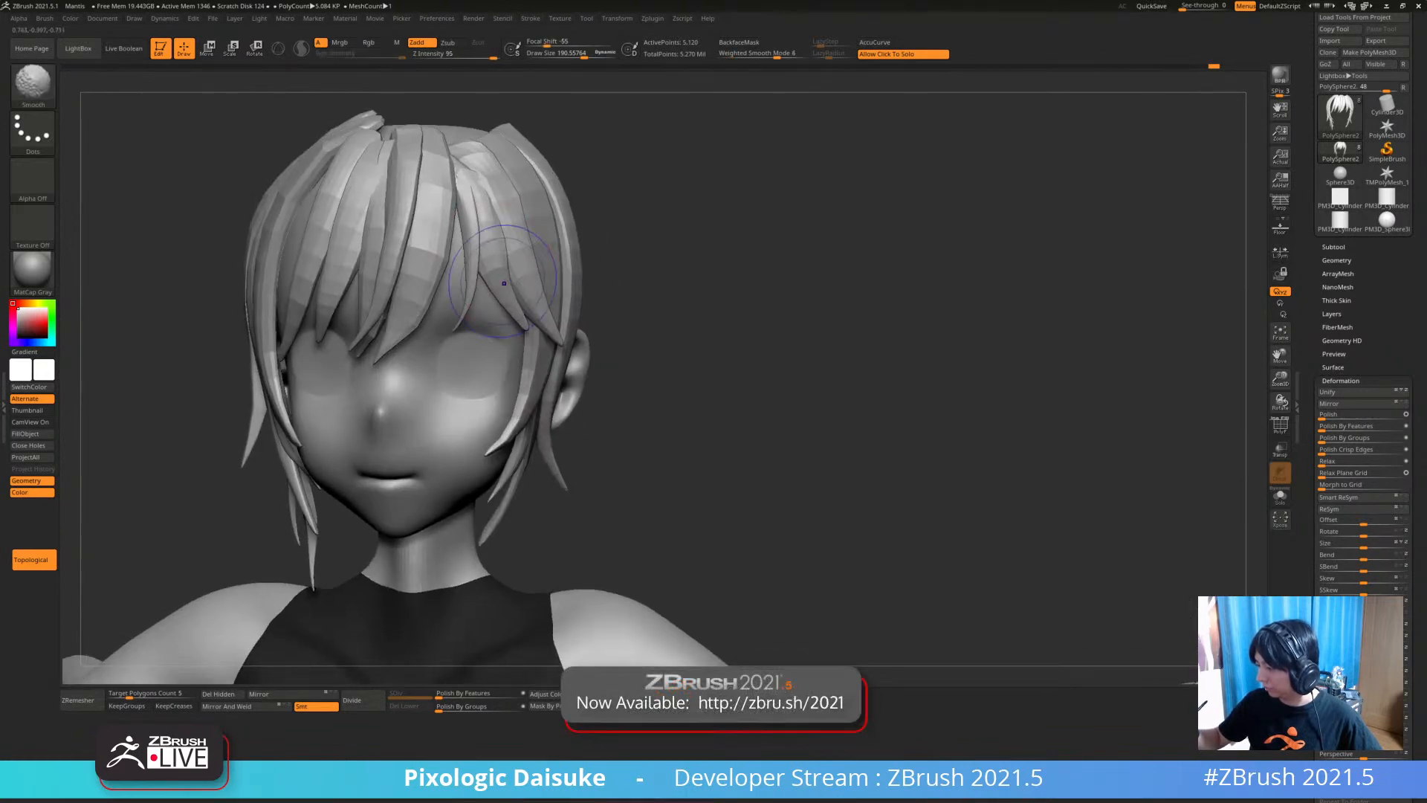
right_drag(493, 221, 818, 662)
shift+right_drag(495, 192, 543, 204)
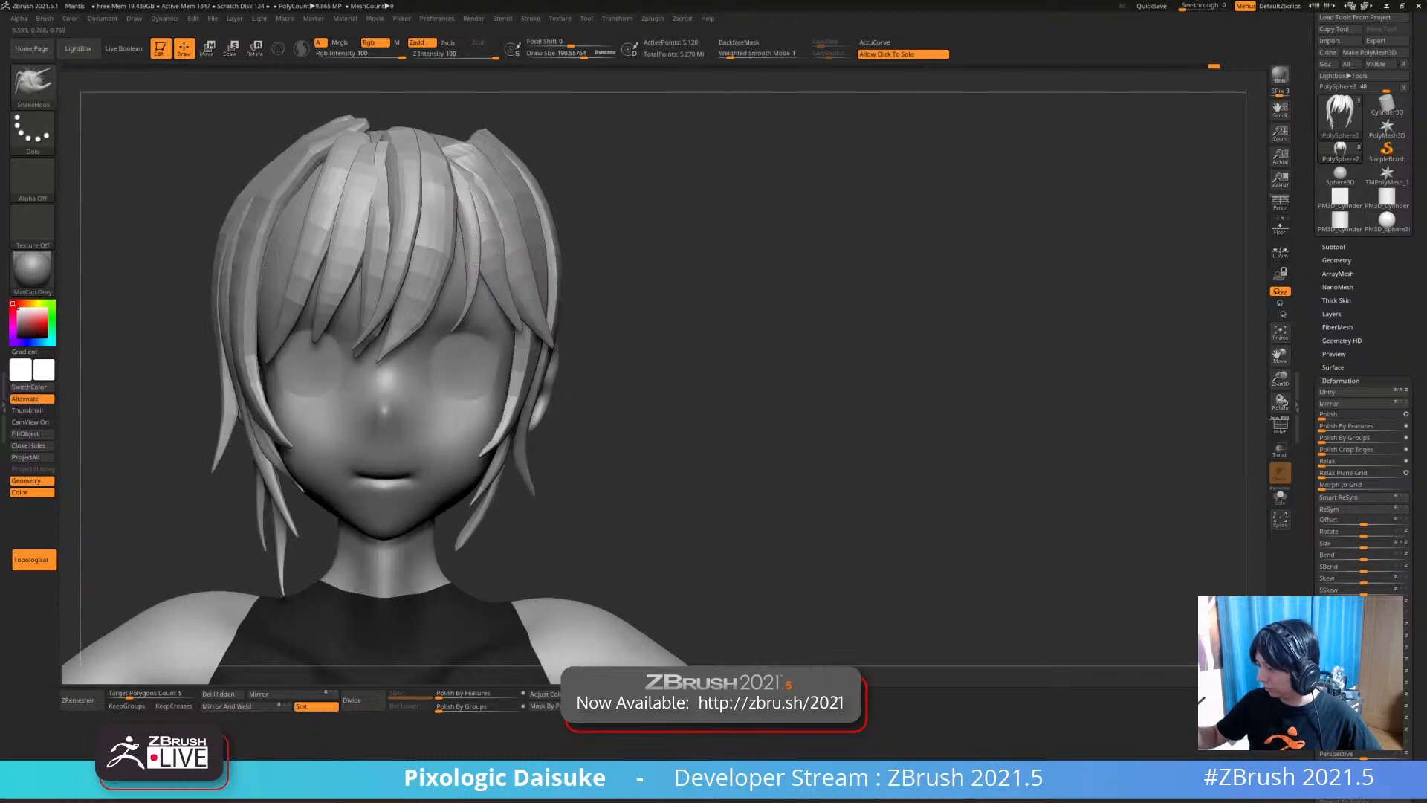
right_drag(513, 276, 514, 372)
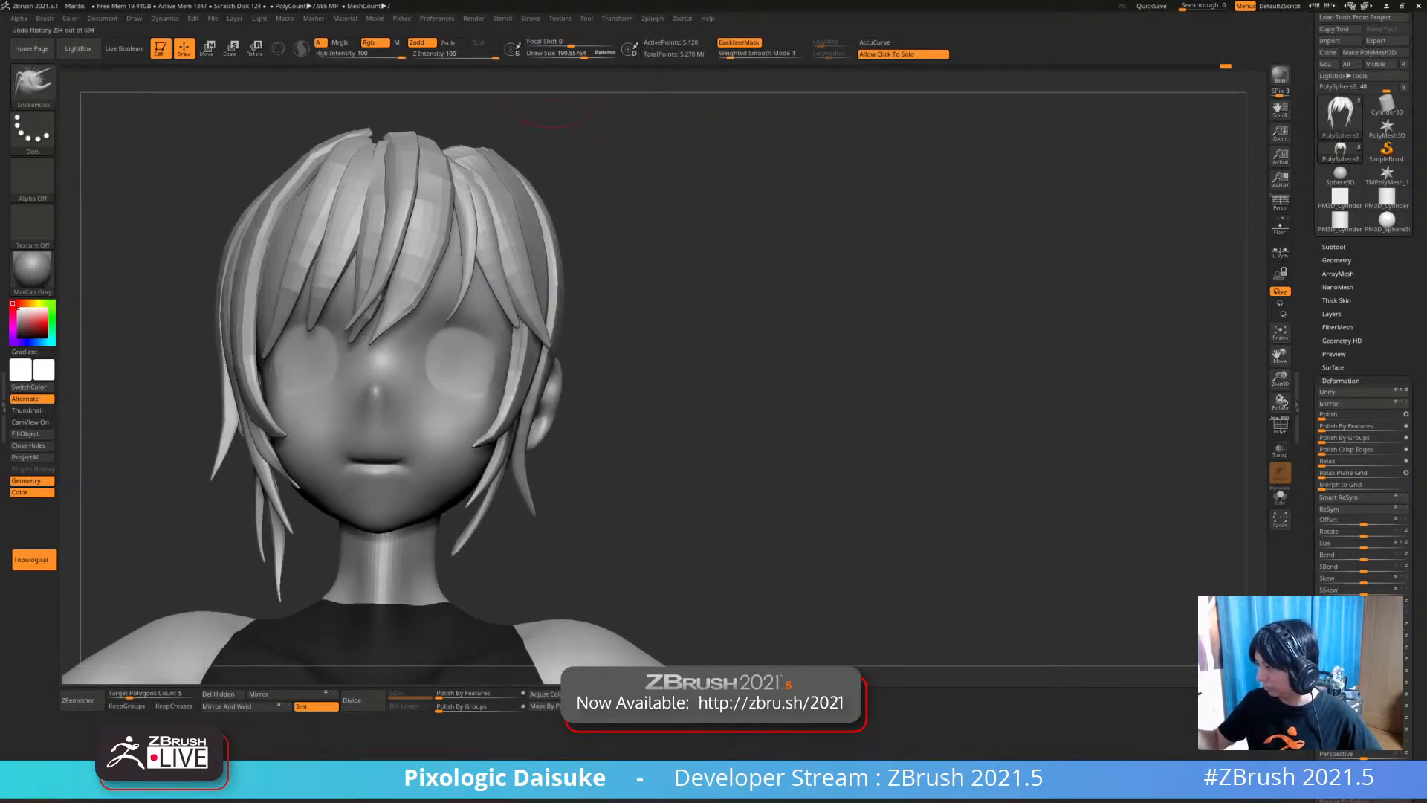
Turn off backface masking and reshape the central bangs with SnakeHook at a draw size of about 223
mouse_move(561, 156)
right_down()
mouse_move(494, 276)
mouse_move(516, 259)
mouse_move(531, 294)
mouse_move(497, 269)
right_up()
mouse_move(513, 357)
ctrl+right_down()
mouse_move(512, 304)
mouse_move(487, 327)
mouse_move(504, 428)
ctrl+right_up()
click(738, 42)
alt+right_drag(635, 452, 590, 438)
mouse_move(590, 438)
alt+right_down()
mouse_move(661, 498)
mouse_move(661, 524)
alt+right_up()
right_drag(662, 524, 743, 520)
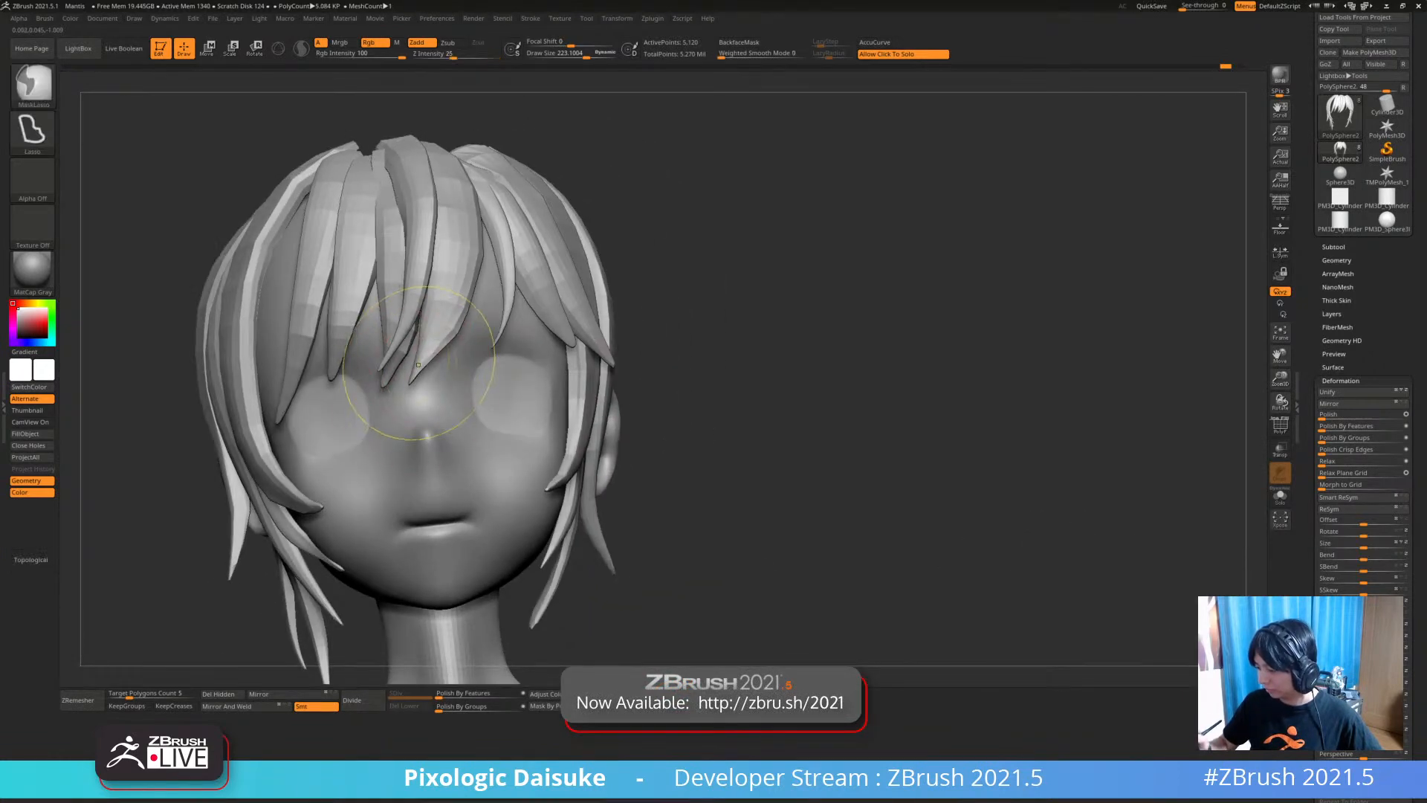
mouse_move(418, 379)
right_down()
mouse_move(438, 420)
mouse_move(439, 379)
mouse_move(385, 379)
right_up()
Insert a new hair strand from the crown into the bangs with the STN_HairSet2 brush at a draw size of about 46
click(32, 84)
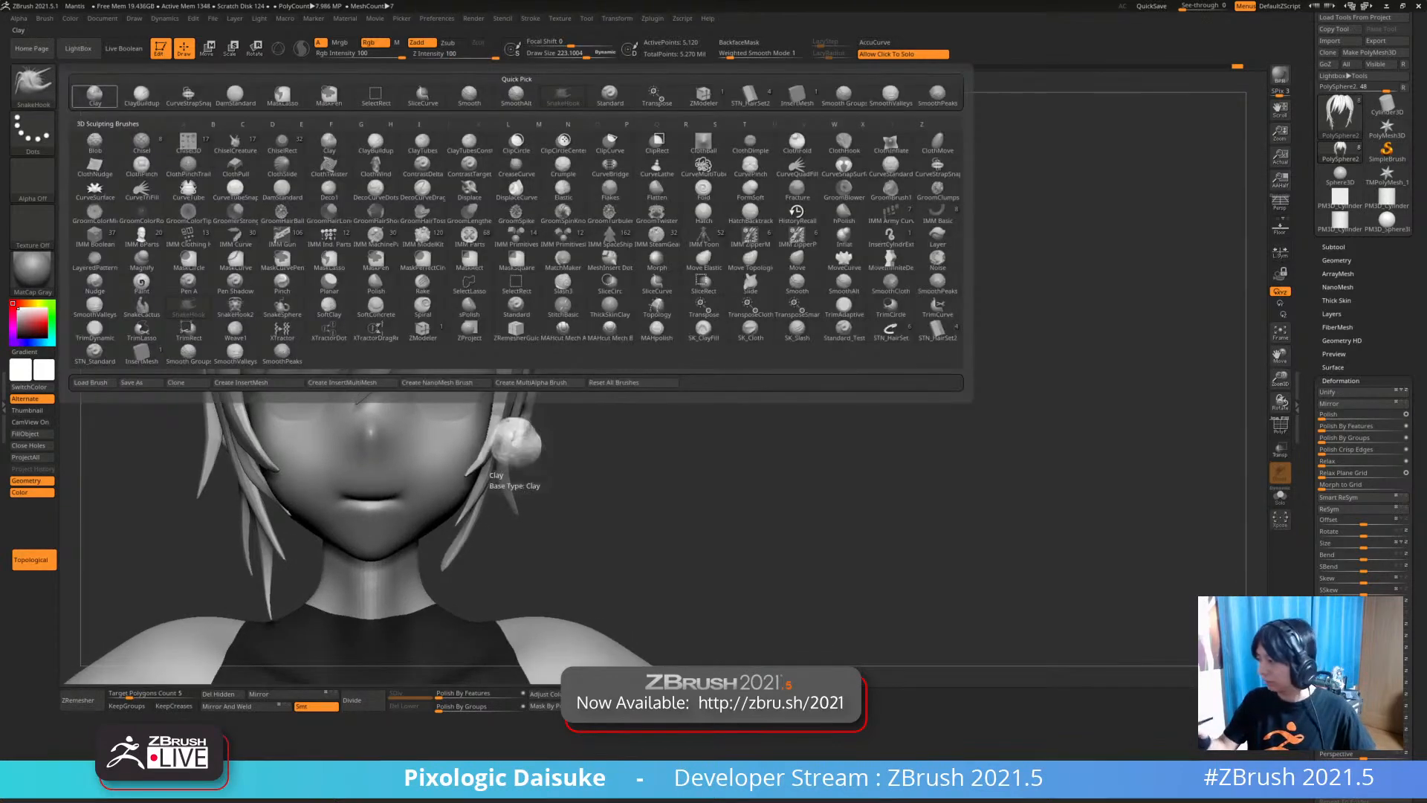
click(750, 95)
mouse_move(438, 186)
ctrl+right_down()
mouse_move(438, 246)
mouse_move(405, 237)
ctrl+right_up()
drag(384, 360, 341, 451)
right_drag(402, 405, 371, 401)
click(563, 55)
mouse_move(408, 171)
ctrl+right_down()
mouse_move(409, 133)
mouse_move(430, 144)
mouse_move(421, 204)
mouse_move(475, 291)
mouse_move(478, 323)
mouse_move(498, 301)
ctrl+right_up()
right_click(478, 293)
right_click(478, 293)
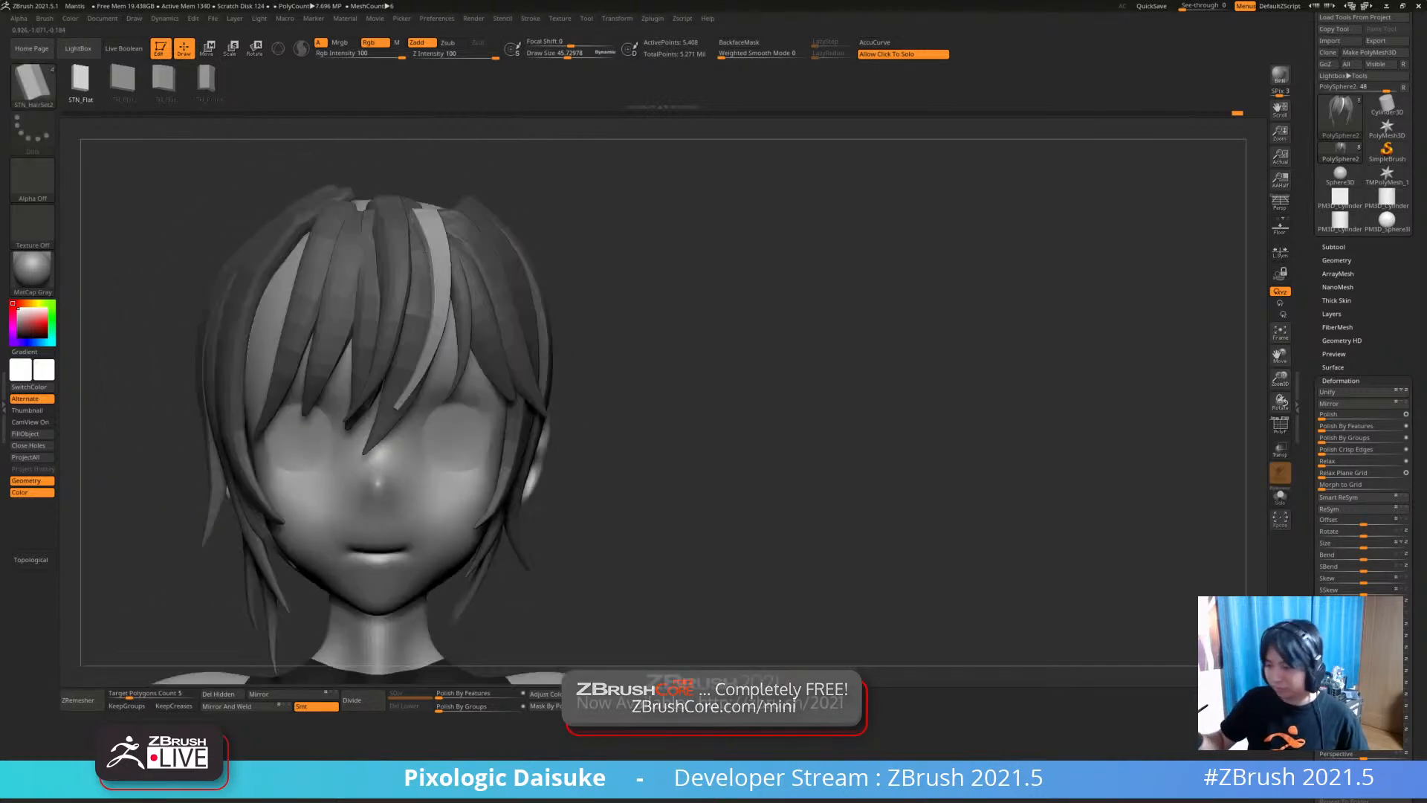
Switch back to SnakeHook and bend the new strand along the bangs at a draw size of about 183
key(b)
key(s)
key(h)
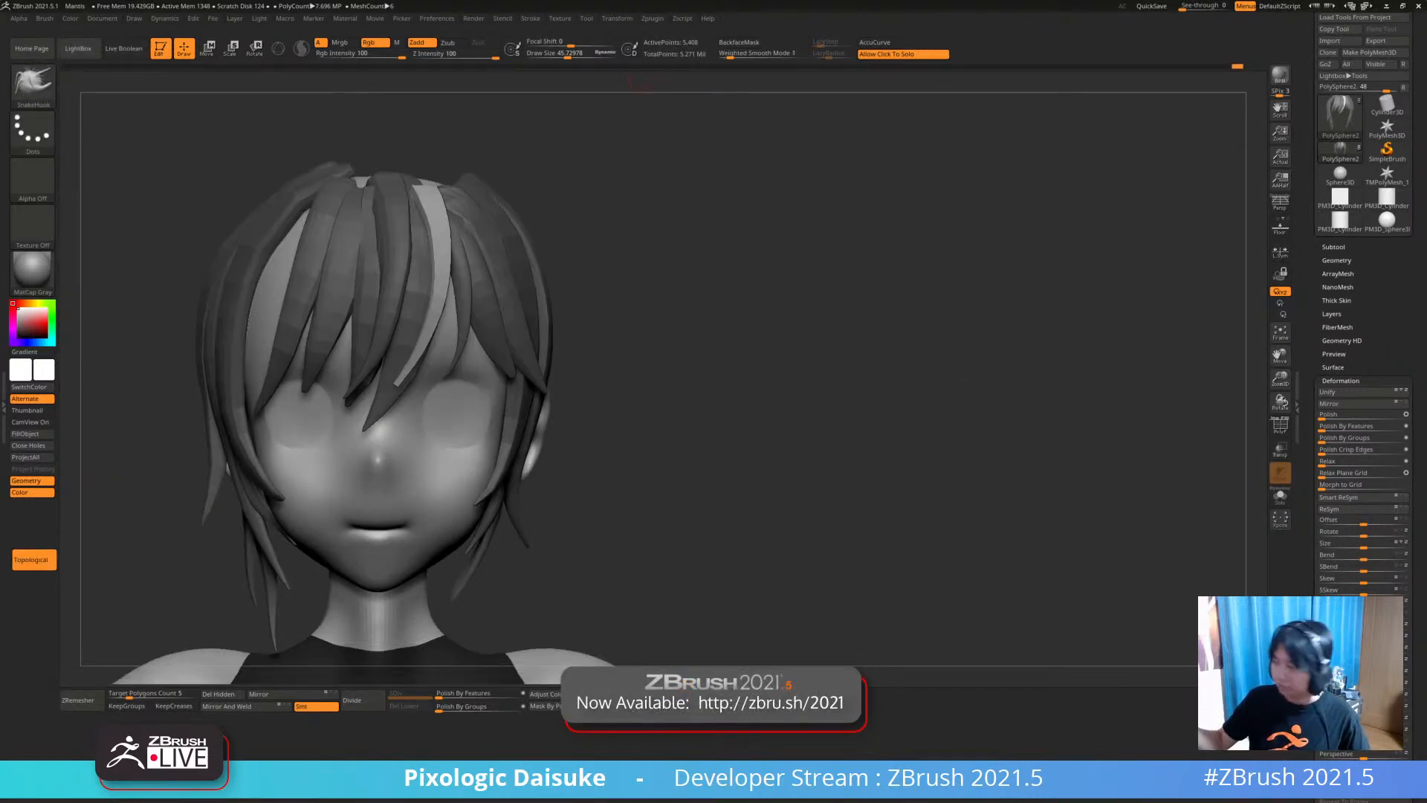
ctrl+right_drag(476, 387, 474, 418)
right_drag(474, 418, 381, 394)
right_drag(380, 394, 503, 217)
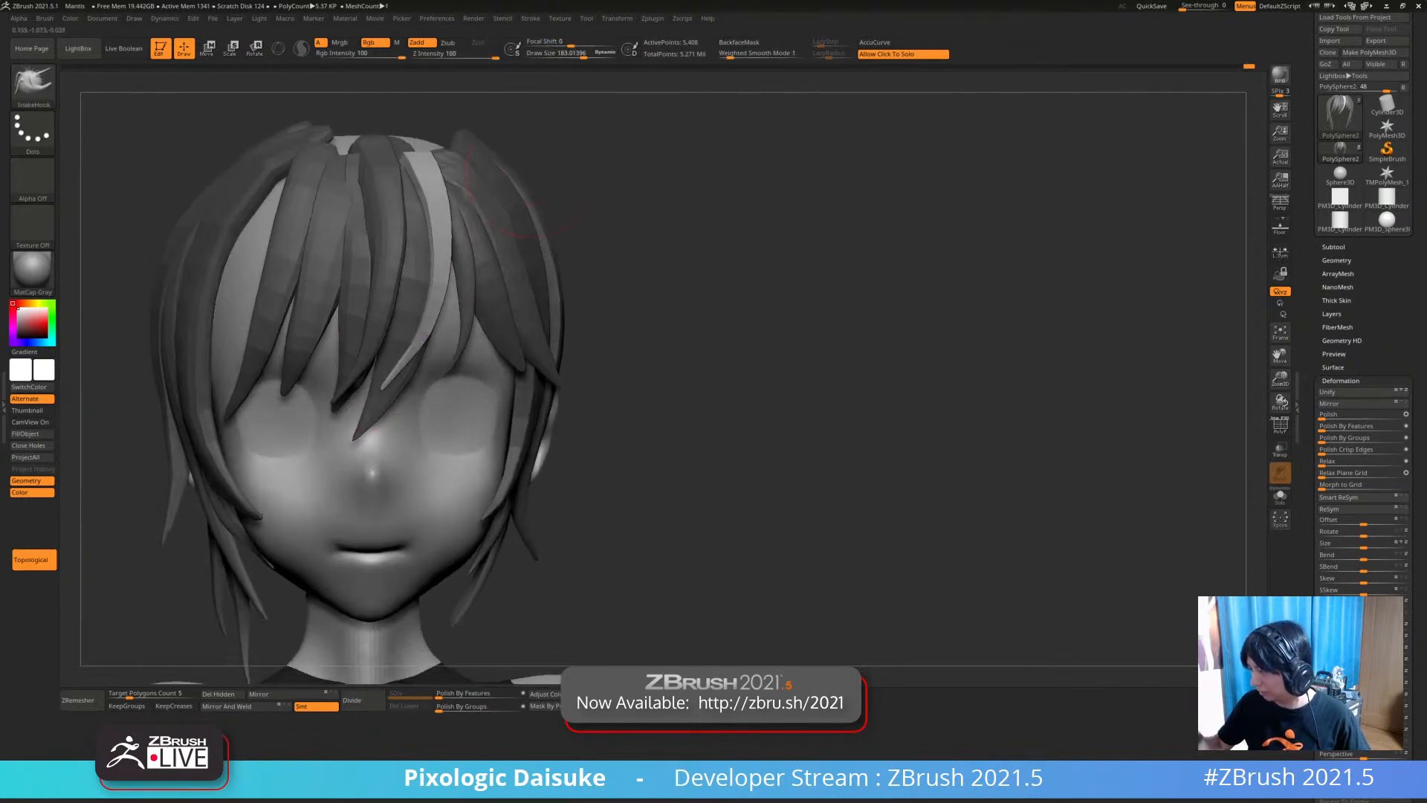
mouse_move(520, 158)
right_down()
mouse_move(450, 203)
mouse_move(416, 286)
mouse_move(386, 245)
mouse_move(385, 381)
mouse_move(471, 288)
mouse_move(467, 226)
mouse_move(386, 242)
mouse_move(436, 232)
mouse_move(325, 196)
mouse_move(361, 199)
mouse_move(290, 205)
right_up()
mouse_move(405, 199)
ctrl+right_down()
mouse_move(372, 159)
mouse_move(271, 226)
mouse_move(297, 219)
mouse_move(357, 253)
mouse_move(360, 219)
mouse_move(327, 223)
mouse_move(655, 221)
ctrl+right_up()
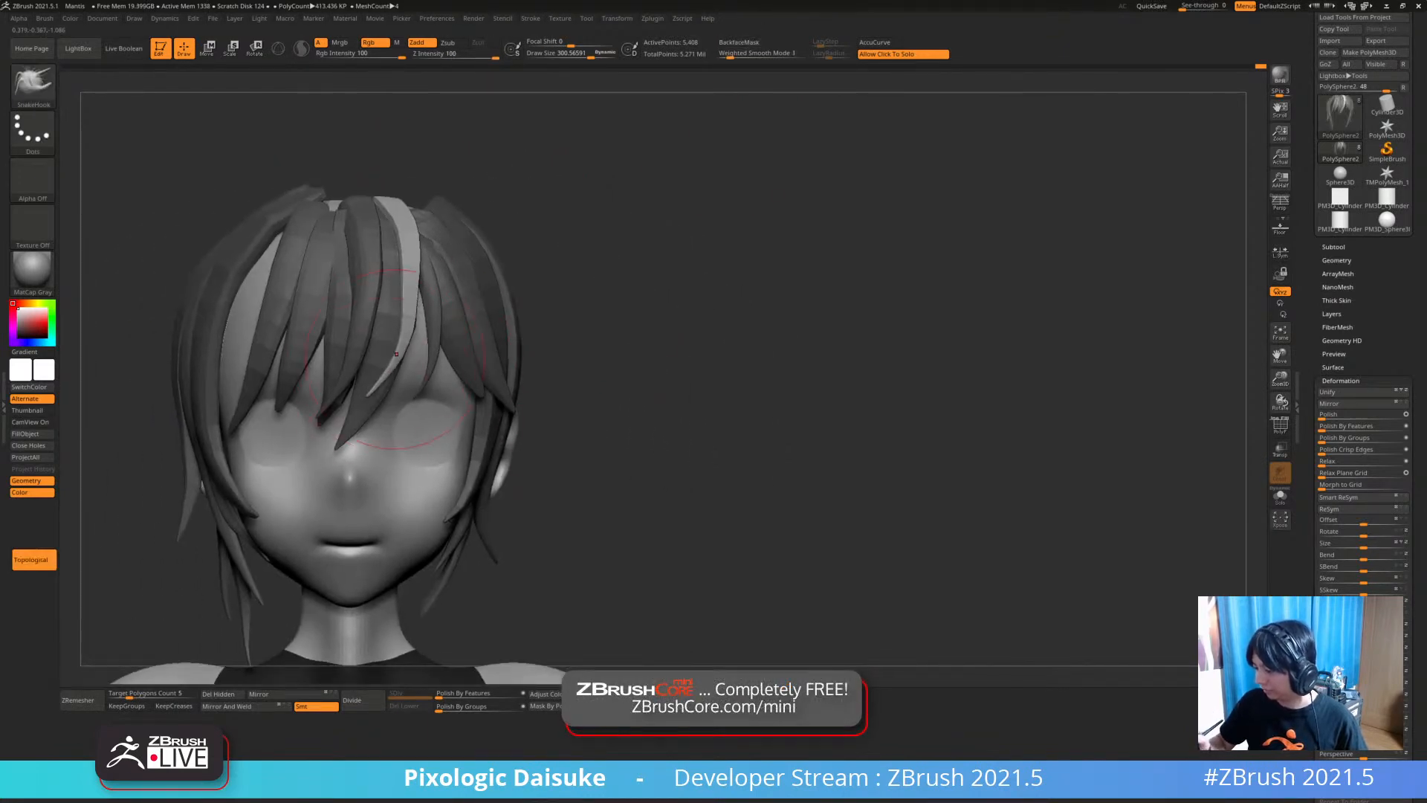
Refine the new strand's curve among the central bangs with SnakeHook at a draw size of about 301
right_drag(397, 353, 394, 327)
key(ctrl+z)
mouse_move(376, 413)
right_down()
mouse_move(364, 383)
mouse_move(394, 379)
mouse_move(416, 427)
mouse_move(387, 341)
right_up()
mouse_move(372, 416)
ctrl+right_down()
mouse_move(355, 350)
mouse_move(336, 427)
ctrl+right_up()
mouse_move(354, 356)
ctrl+right_down()
mouse_move(394, 326)
mouse_move(365, 328)
mouse_move(520, 375)
ctrl+right_up()
right_drag(353, 356, 286, 342)
ctrl+right_drag(383, 237, 594, 260)
alt+right_drag(594, 260, 648, 215)
mouse_move(483, 215)
ctrl+right_down()
mouse_move(486, 282)
mouse_move(488, 231)
ctrl+right_up()
Clear the mask from the existing hair strands
ctrl+drag(637, 312, 706, 354)
mouse_move(706, 354)
right_down()
mouse_move(694, 323)
mouse_move(710, 320)
mouse_move(680, 316)
mouse_move(693, 271)
mouse_move(494, 282)
mouse_move(669, 286)
mouse_move(667, 191)
mouse_move(733, 195)
mouse_move(651, 195)
mouse_move(672, 205)
mouse_move(654, 223)
right_up()
key(ctrl)
mouse_move(654, 320)
ctrl+right_down()
mouse_move(643, 195)
mouse_move(660, 197)
ctrl+right_up()
Fill the whole hair subtool with a dark green color
ctrl+right_drag(167, 83, 178, 261)
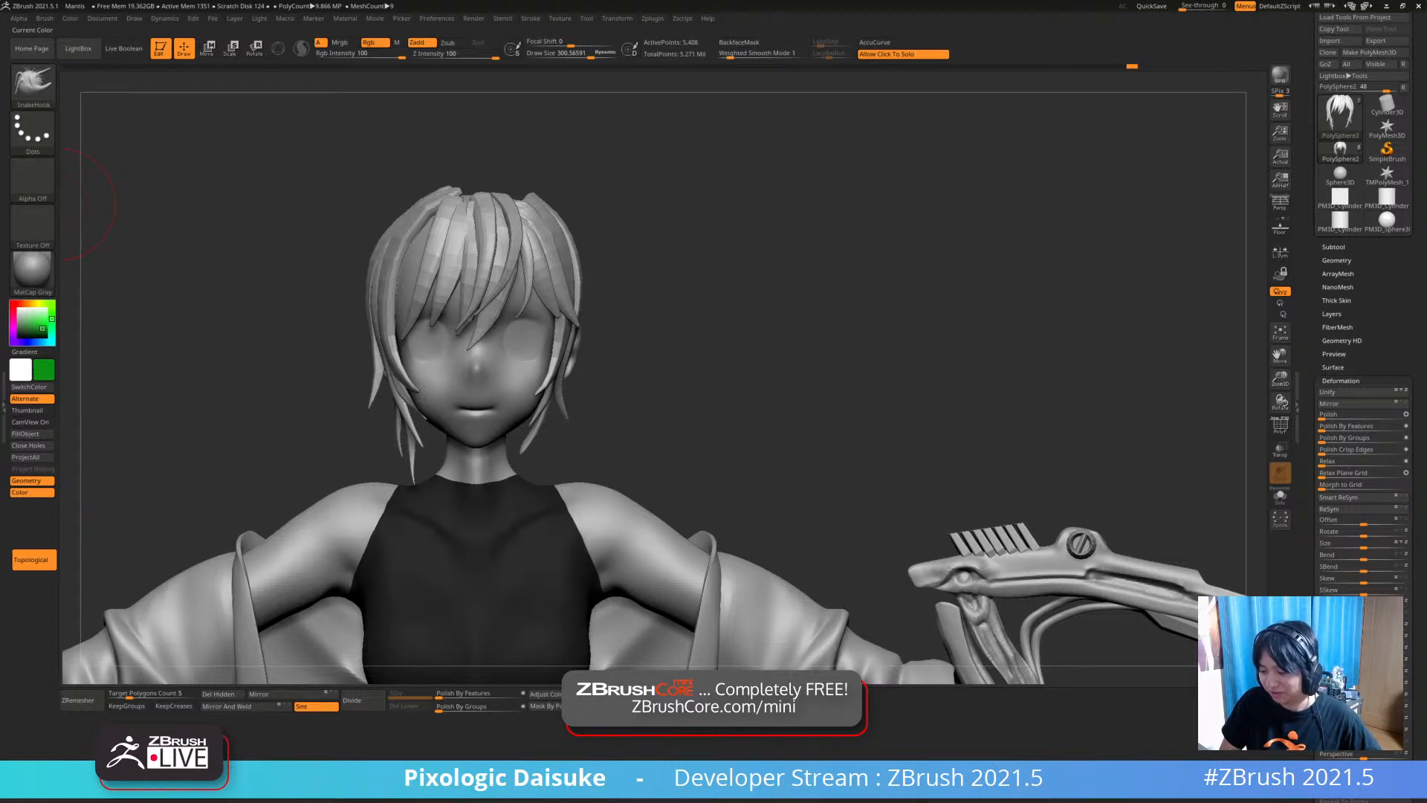
click(27, 434)
mouse_move(178, 223)
right_down()
mouse_move(69, 223)
mouse_move(180, 223)
right_up()
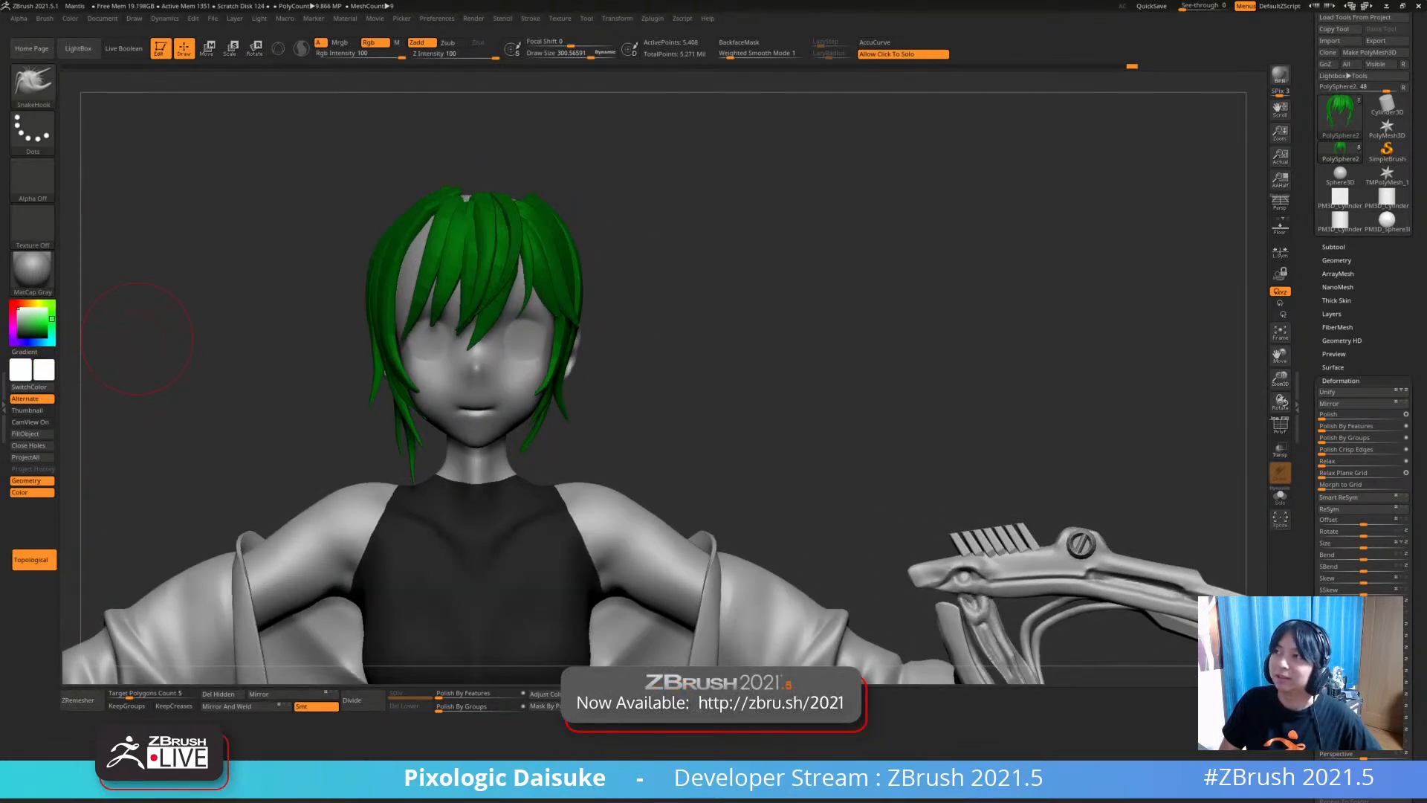
mouse_move(676, 354)
mouse_down()
mouse_move(728, 355)
mouse_move(679, 359)
mouse_up()
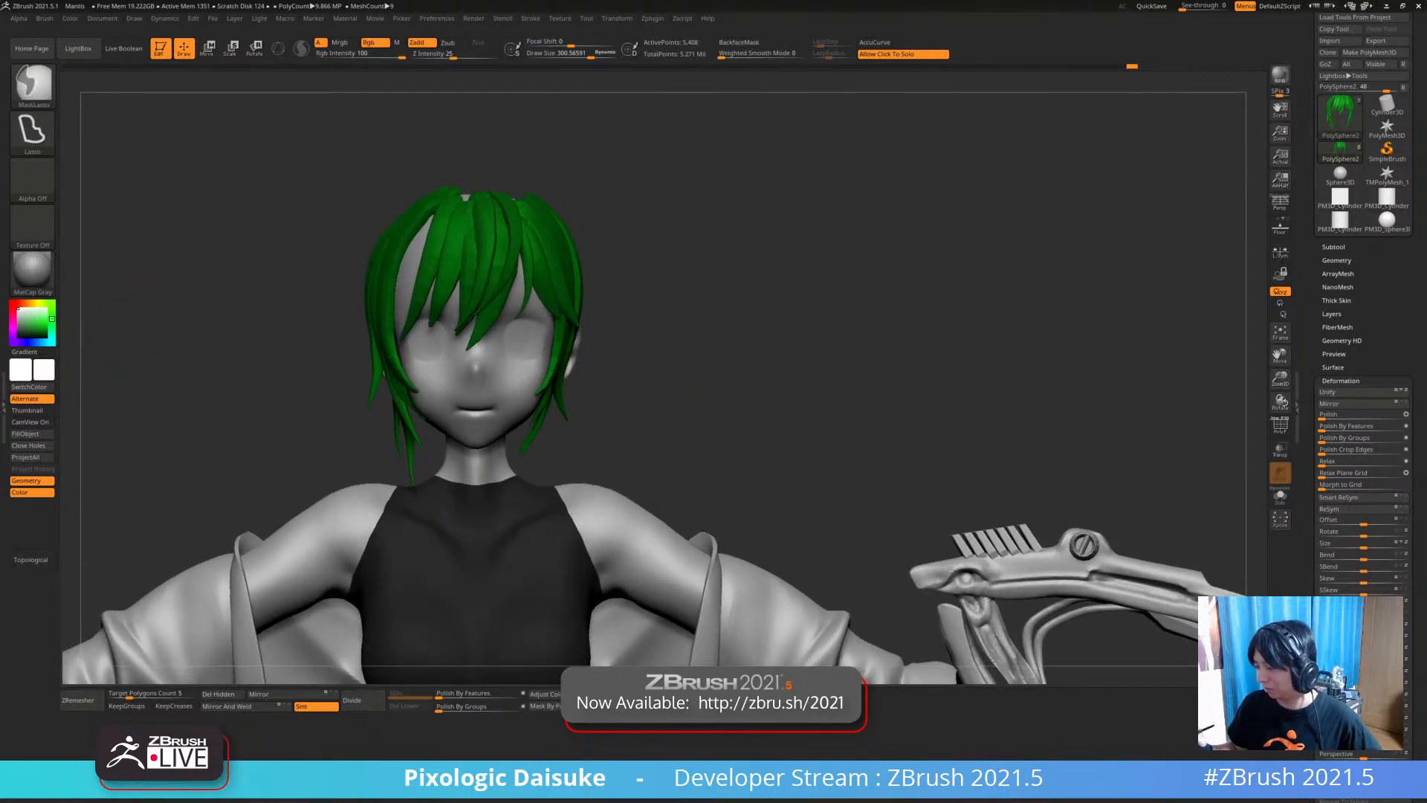
ctrl+right_drag(633, 369, 615, 432)
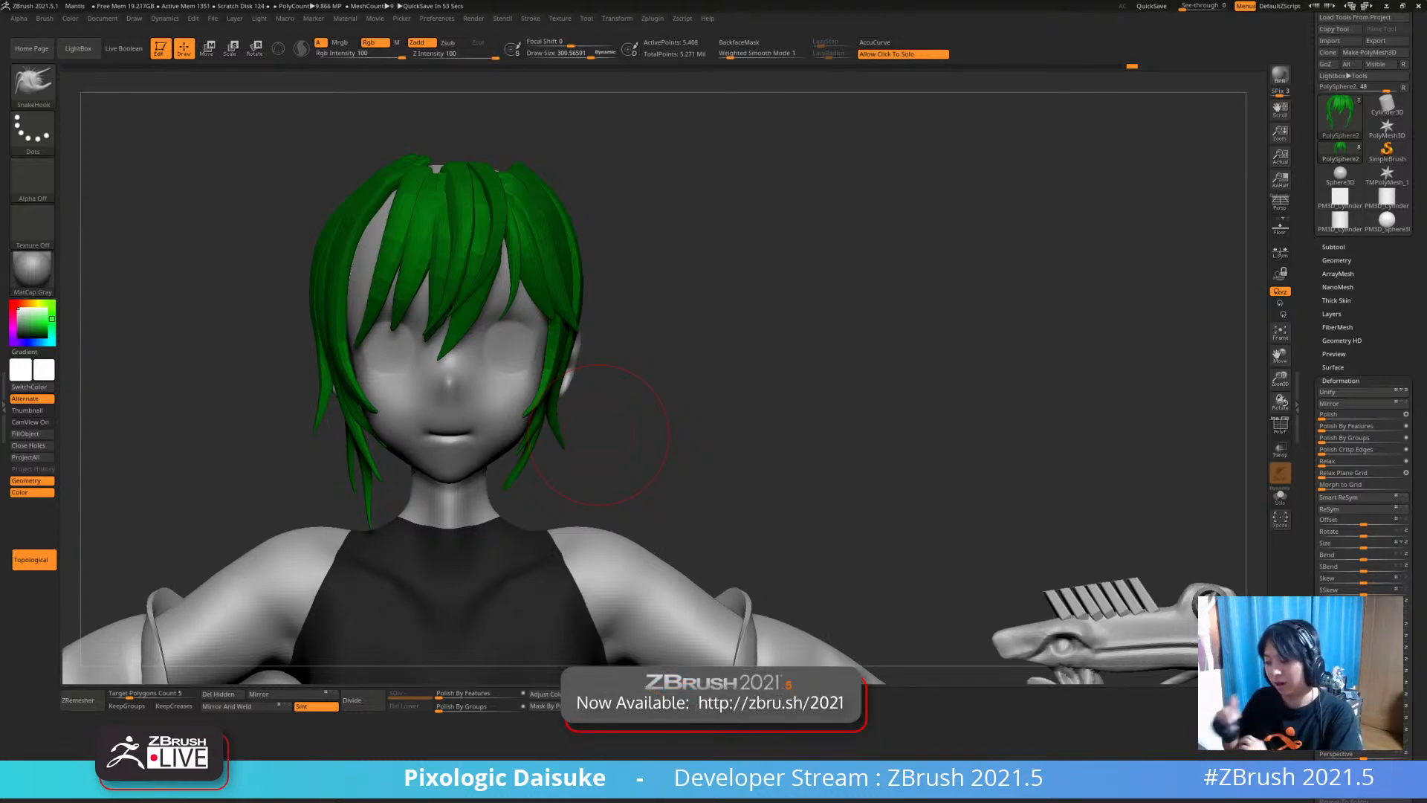
Try pulling a central bangs strand with SnakeHook and undo the stroke
click(33, 85)
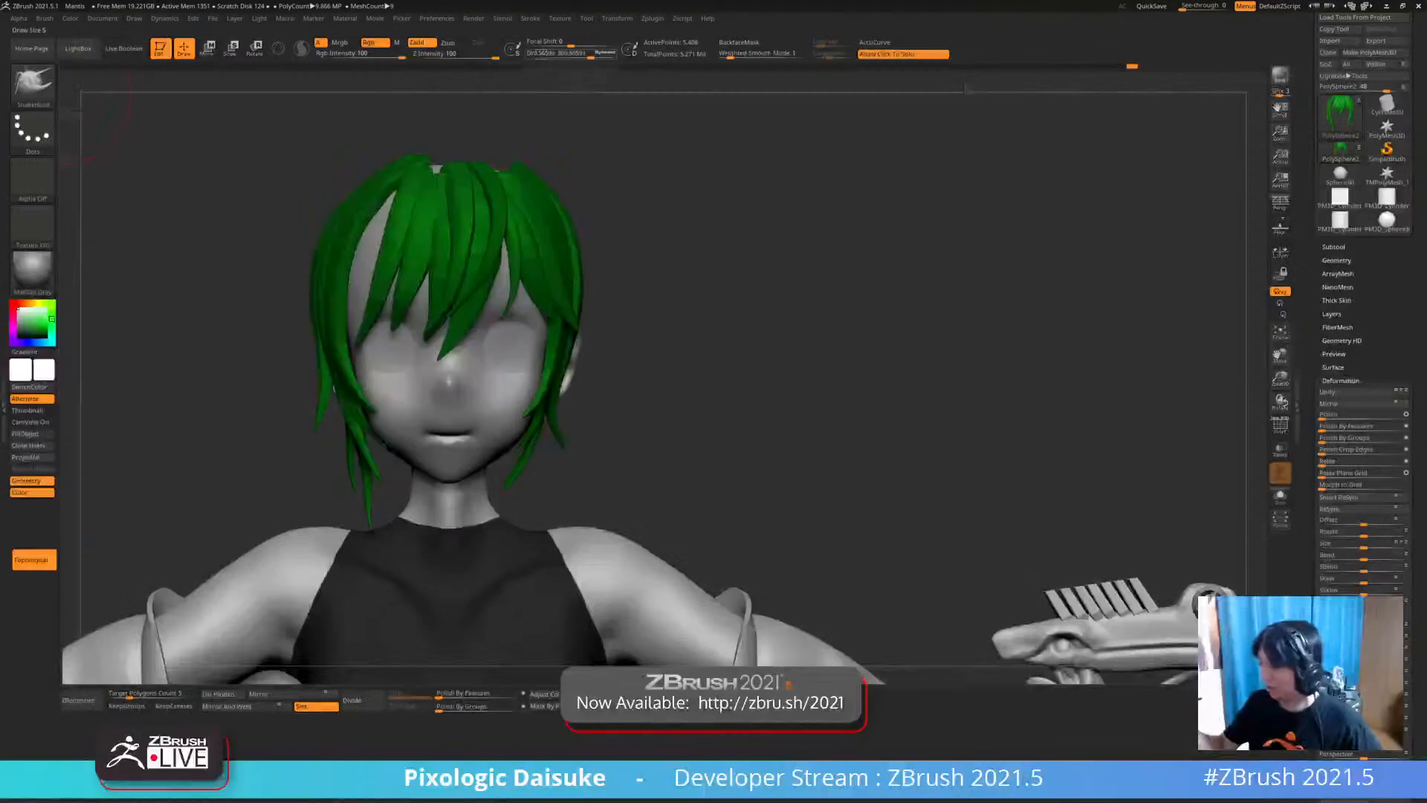
right_drag(478, 297, 490, 287)
drag(483, 291, 455, 281)
key(ctrl+z)
Turn on backface masking and reshape the green bangs with SnakeHook at a draw size of about 565
mouse_move(491, 299)
right_down()
mouse_move(458, 308)
mouse_move(498, 303)
mouse_move(481, 397)
mouse_move(466, 334)
mouse_move(455, 379)
mouse_move(509, 349)
mouse_move(386, 349)
mouse_move(386, 383)
mouse_move(444, 401)
mouse_move(424, 402)
right_up()
click(655, 361)
click(655, 361)
mouse_move(655, 361)
ctrl+right_down()
mouse_move(656, 398)
mouse_move(669, 327)
ctrl+right_up()
click(669, 327)
mouse_move(521, 217)
right_down()
mouse_move(487, 279)
mouse_move(521, 356)
mouse_move(550, 298)
mouse_move(563, 197)
mouse_move(691, 215)
mouse_move(721, 193)
mouse_move(727, 141)
right_up()
click(717, 238)
click(738, 43)
ctrl+right_drag(668, 275, 616, 172)
mouse_move(669, 283)
right_down()
mouse_move(892, 290)
mouse_move(665, 286)
mouse_move(691, 286)
mouse_move(695, 446)
mouse_move(669, 446)
right_up()
mouse_move(435, 312)
ctrl+right_down()
mouse_move(417, 190)
mouse_move(411, 243)
ctrl+right_up()
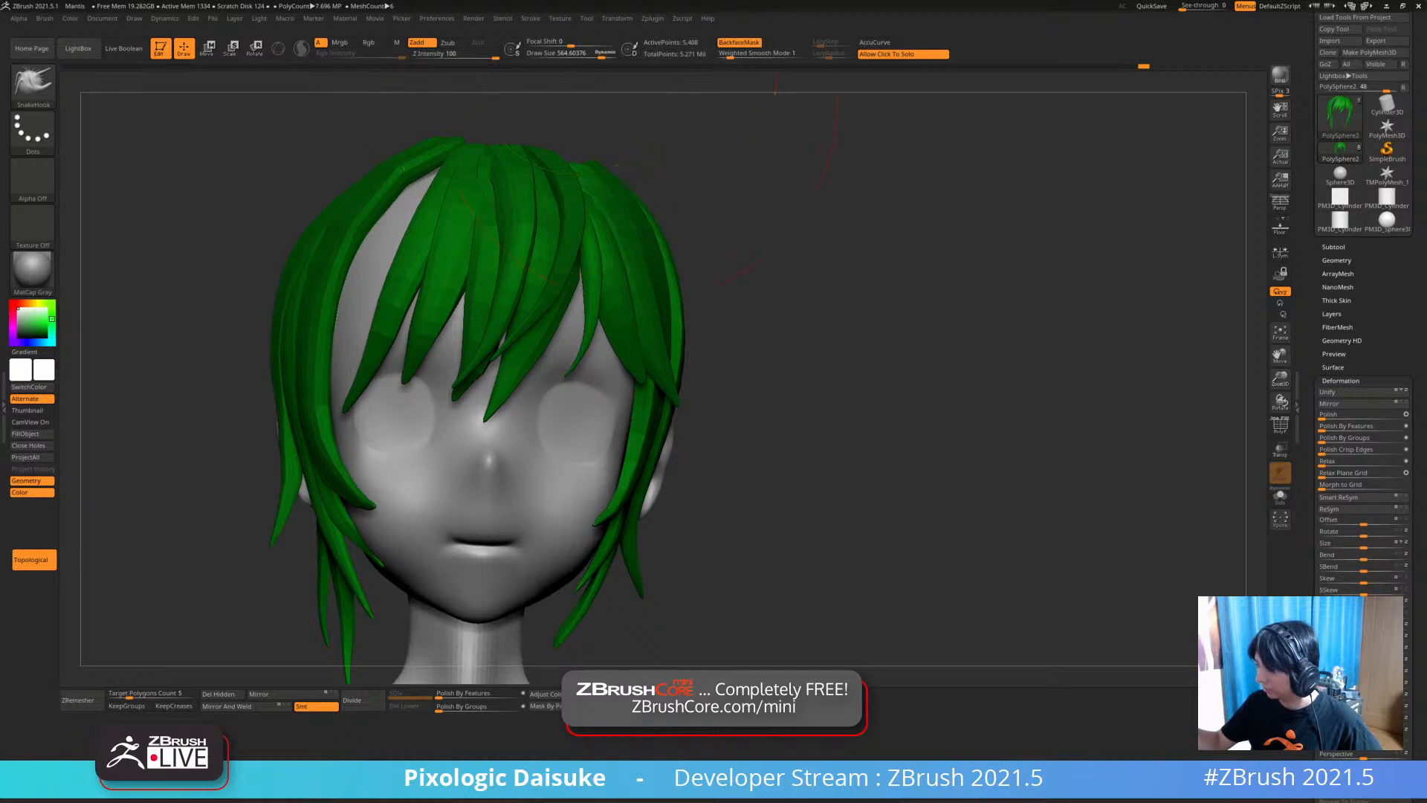
Set the draw size to about 198 and adjust the long side strand next to the cheek
right_drag(577, 75, 599, 93)
drag(602, 55, 580, 56)
right_drag(580, 78, 595, 93)
click(585, 55)
right_drag(491, 195, 446, 192)
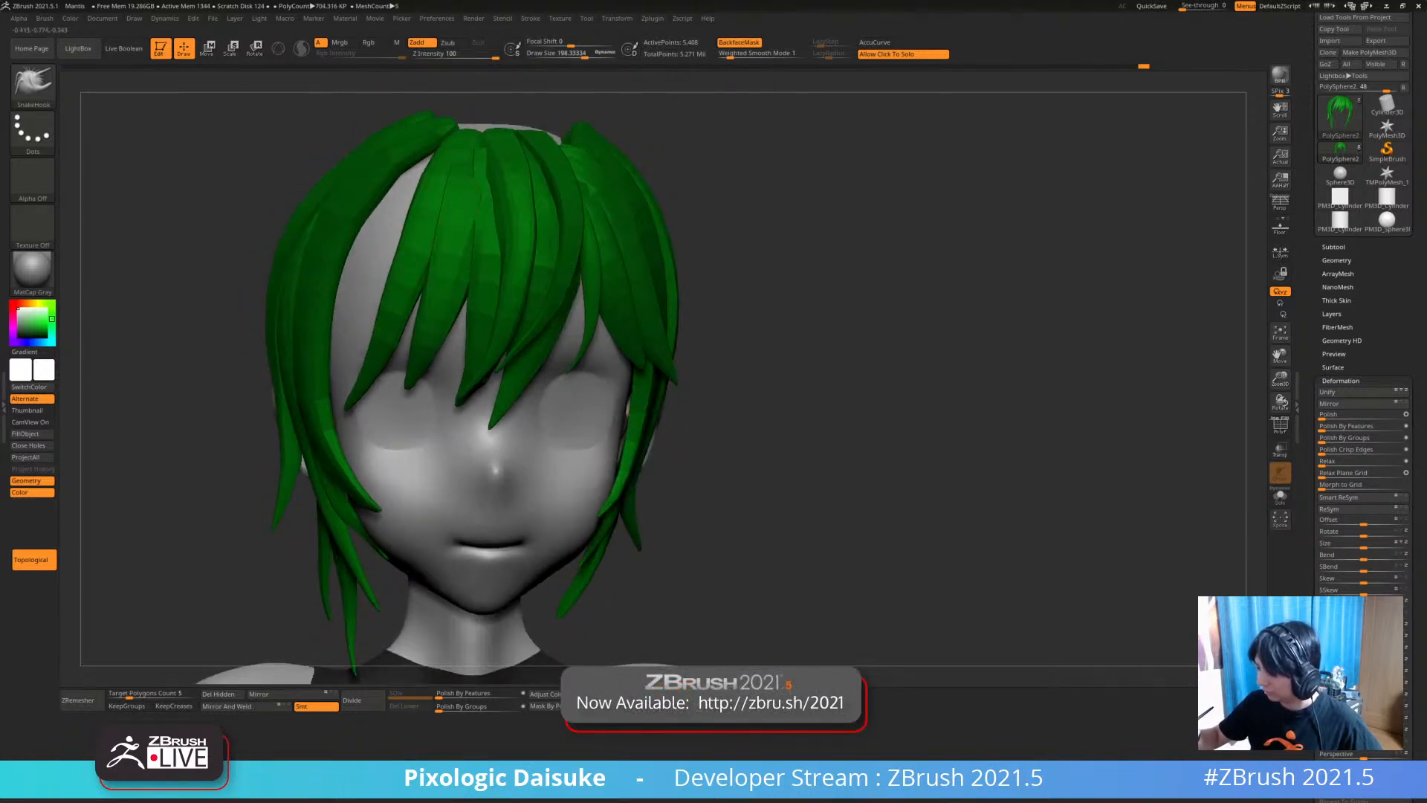
right_drag(374, 297, 424, 297)
drag(345, 487, 366, 475)
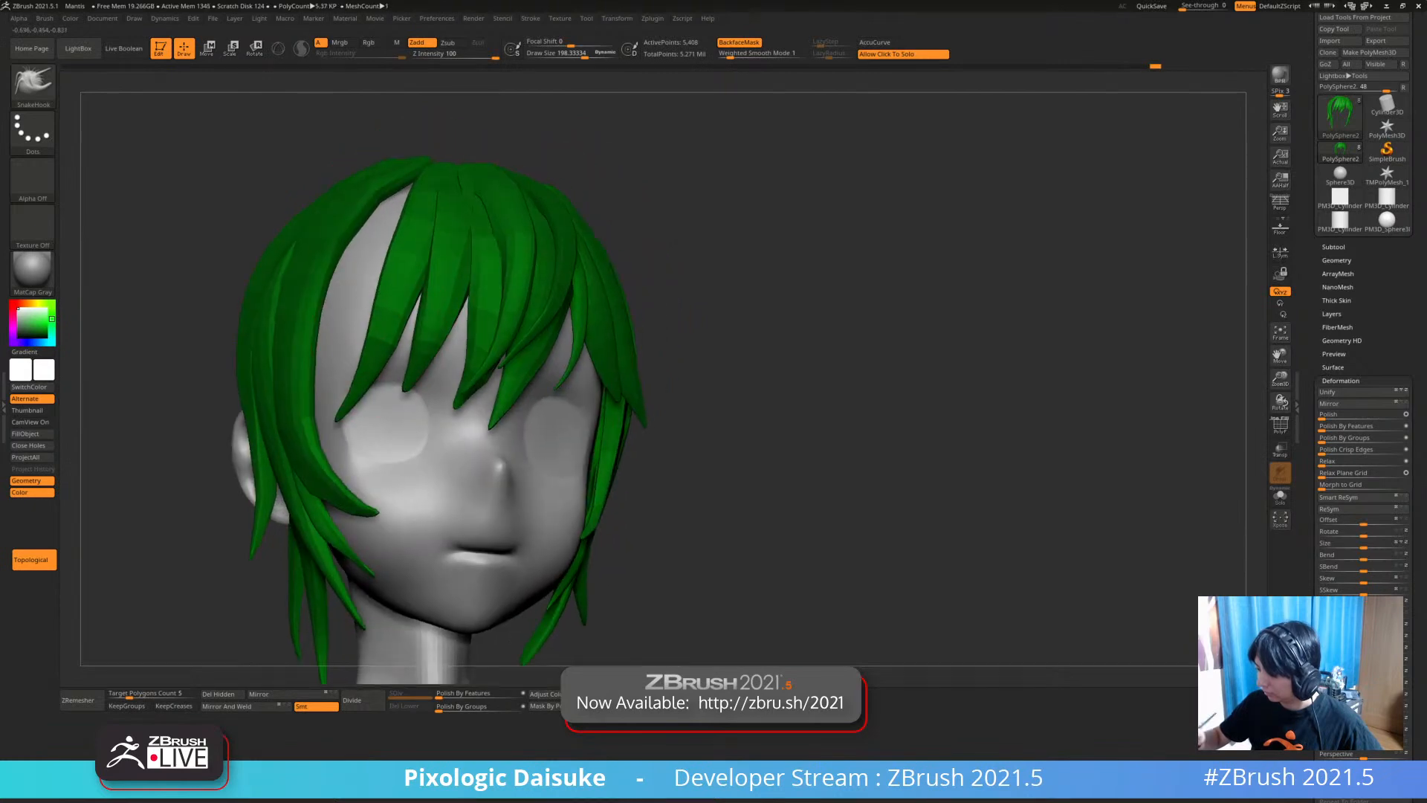
Turn off backface masking for the SnakeHook brush
right_drag(357, 386, 353, 299)
mouse_move(580, 338)
right_down()
mouse_move(588, 385)
mouse_move(636, 334)
mouse_move(605, 390)
mouse_move(613, 348)
mouse_move(609, 372)
mouse_move(637, 413)
mouse_move(576, 468)
right_up()
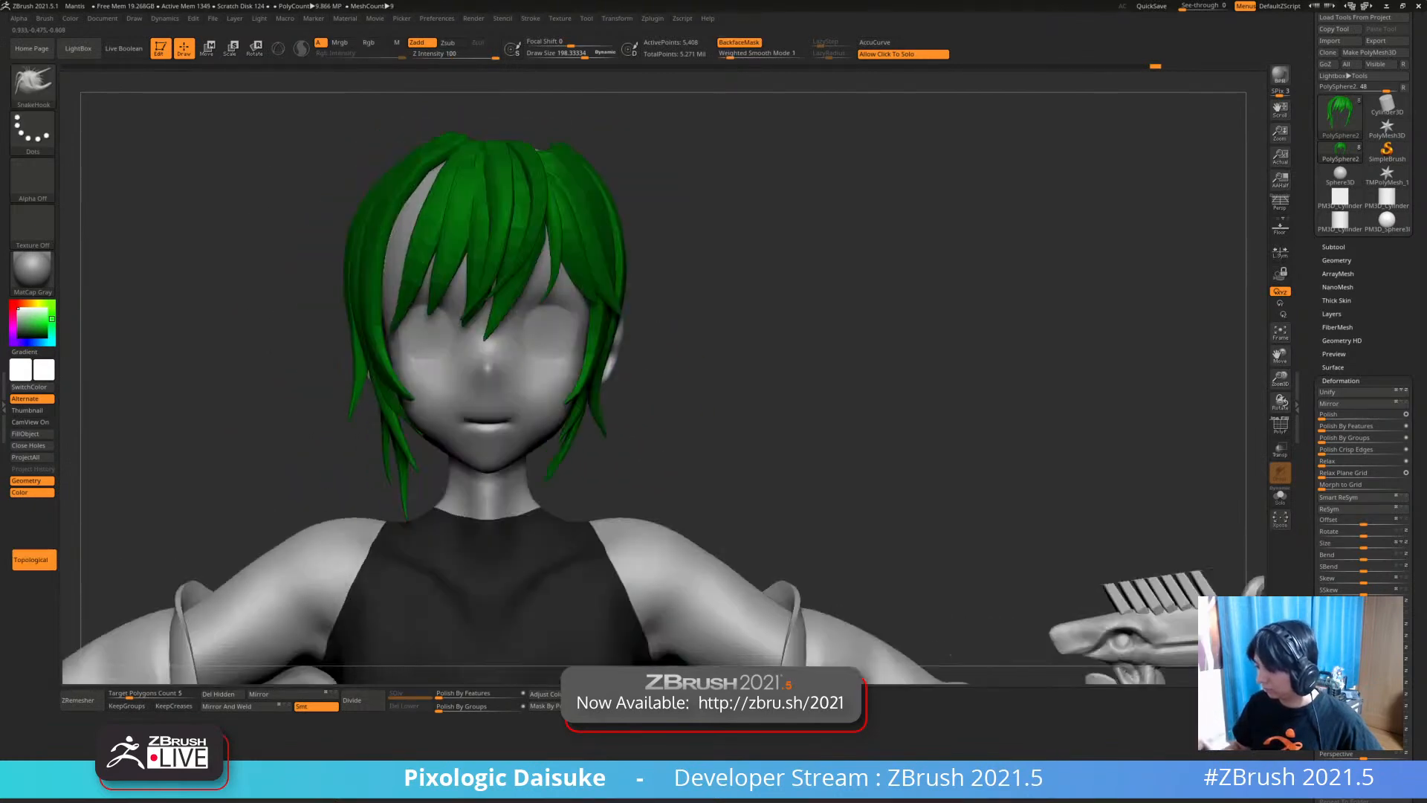
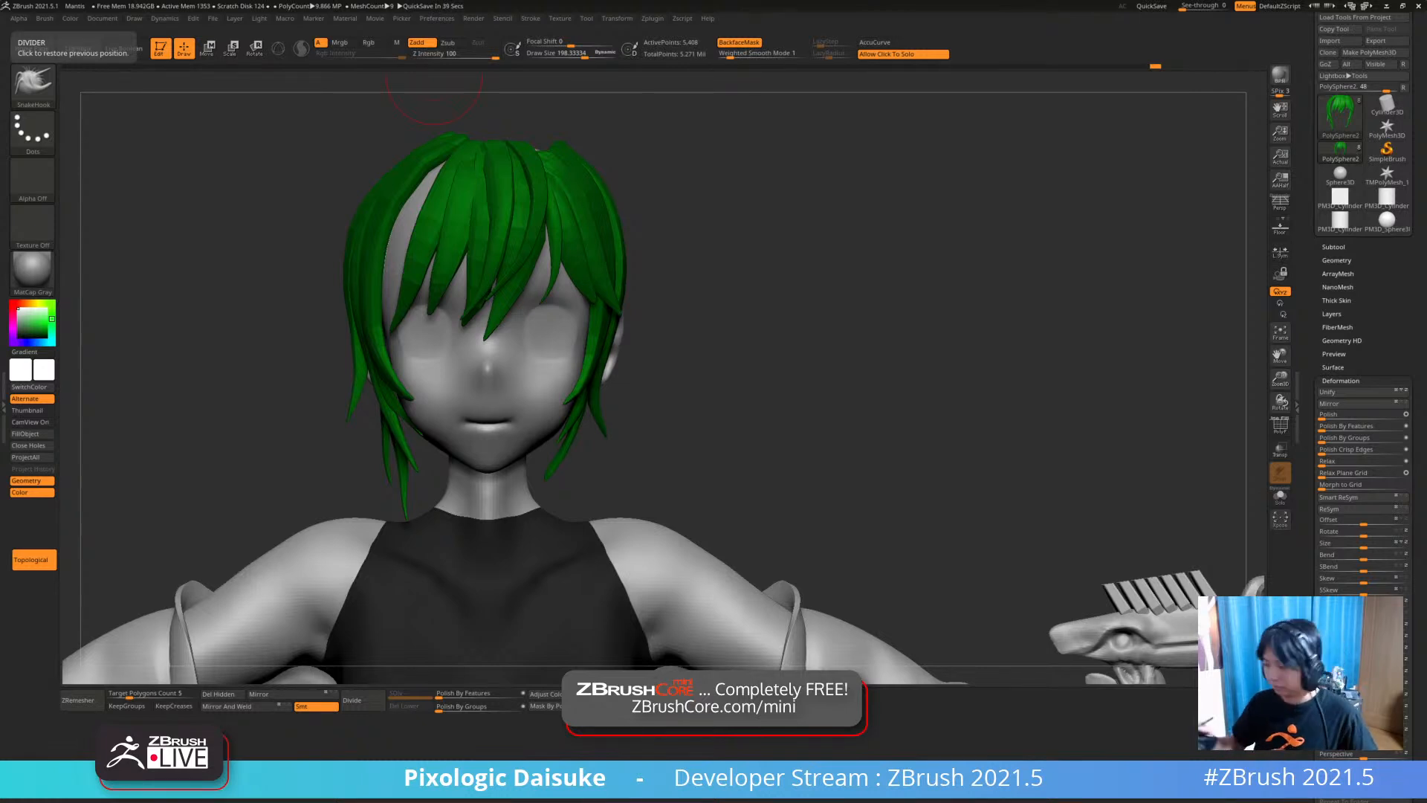
mouse_move(434, 76)
right_down()
mouse_move(350, 90)
mouse_move(436, 83)
right_up()
mouse_move(621, 416)
ctrl+right_down()
mouse_move(620, 338)
mouse_move(524, 295)
mouse_move(460, 295)
mouse_move(568, 296)
ctrl+right_up()
mouse_move(631, 407)
right_down()
mouse_move(603, 406)
mouse_move(615, 366)
mouse_move(619, 396)
mouse_move(598, 383)
mouse_move(648, 350)
right_up()
mouse_move(621, 424)
ctrl+right_down()
mouse_move(631, 395)
mouse_move(603, 394)
mouse_move(699, 394)
ctrl+right_up()
click(739, 42)
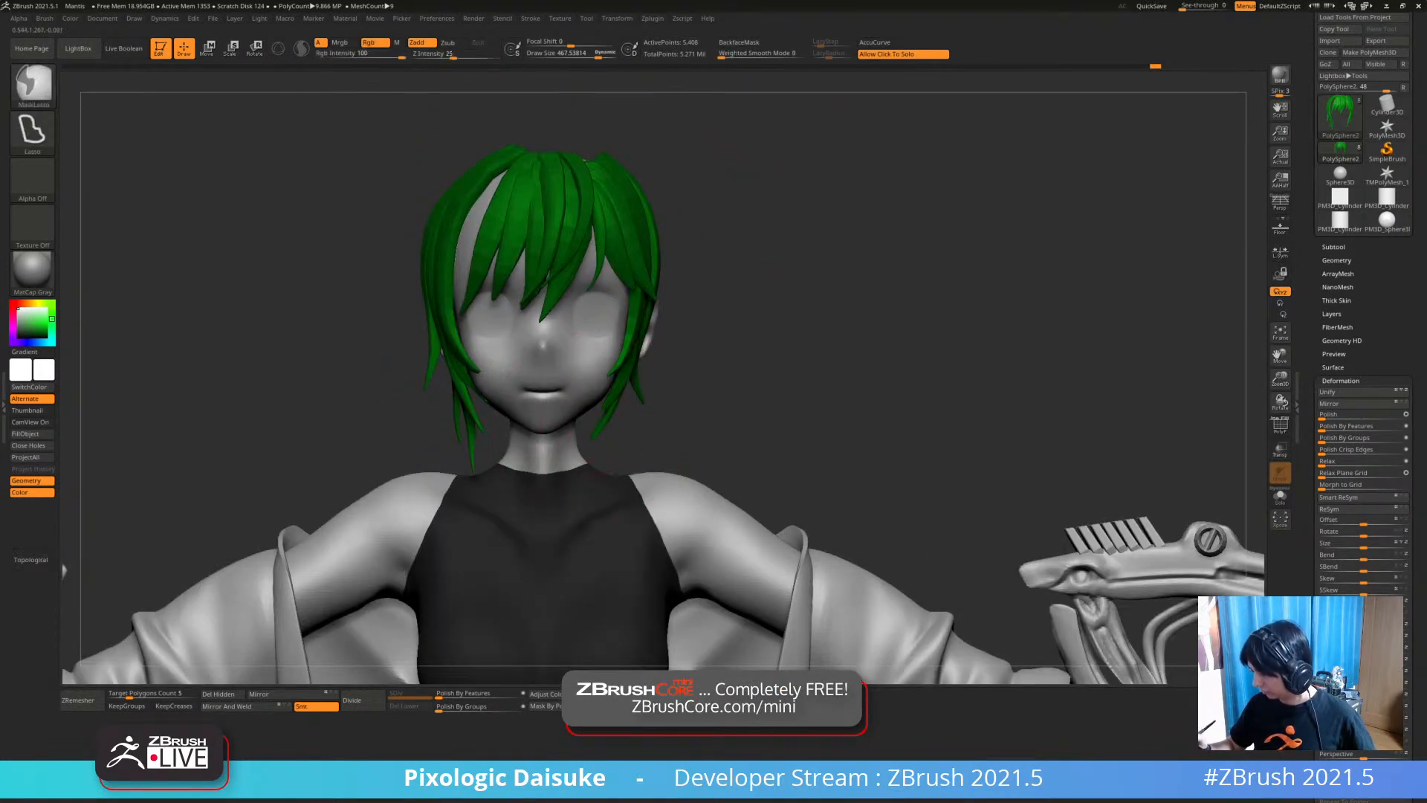
ctrl+right_drag(606, 428, 576, 472)
Choose the STN_HairSet2 insert brush and draw a new hair strand from behind the character's left ear down the neck
click(34, 86)
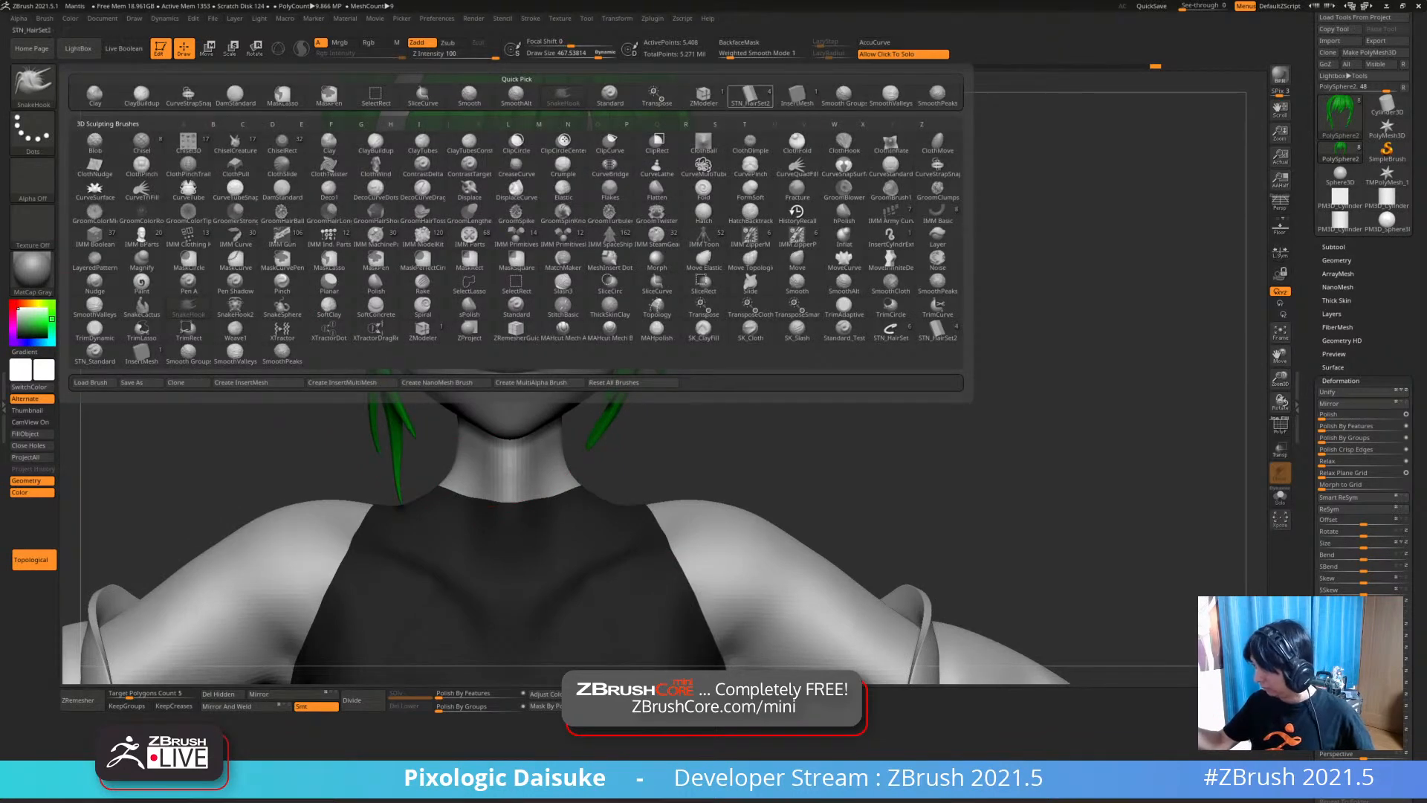
click(749, 95)
mouse_move(587, 152)
right_down()
mouse_move(595, 312)
mouse_move(645, 295)
mouse_move(609, 134)
right_up()
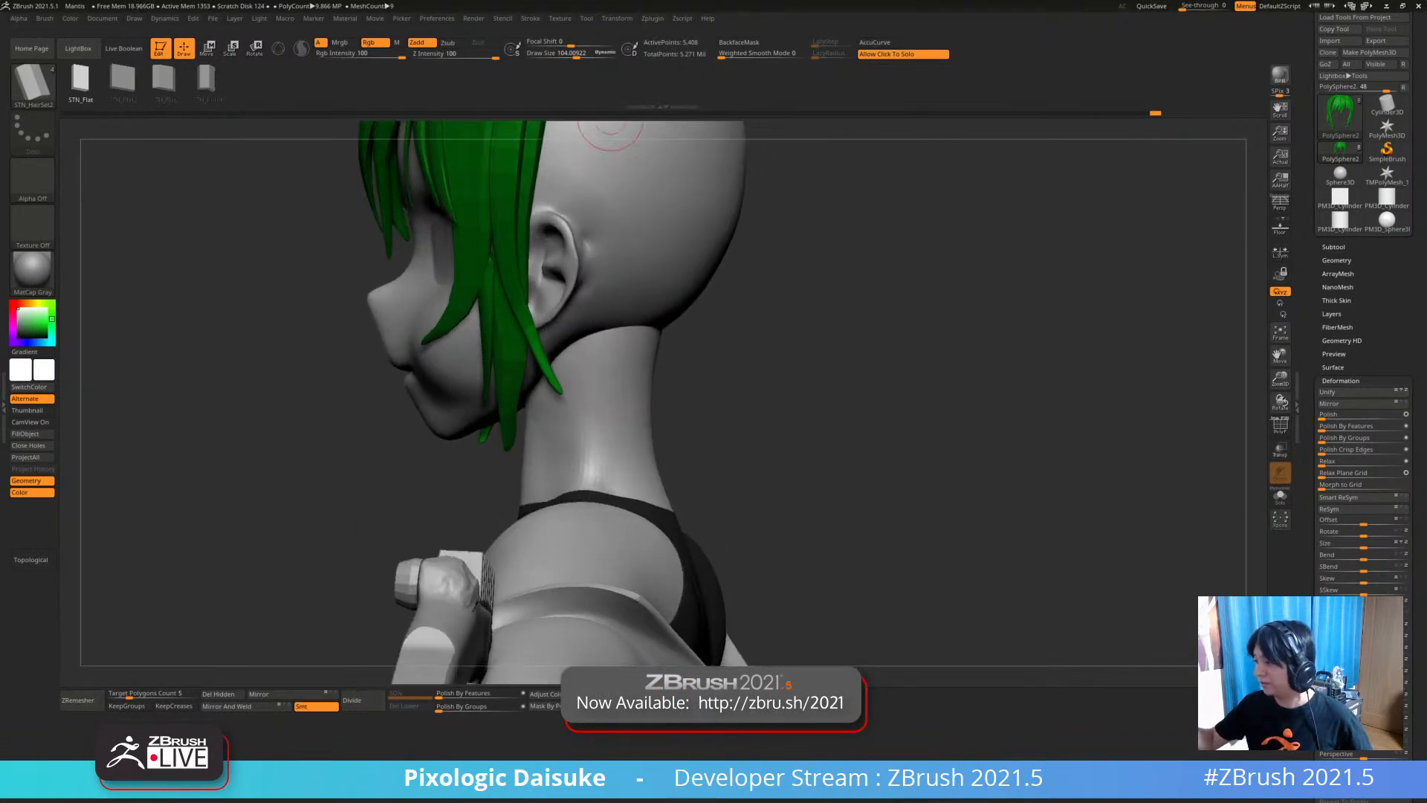
alt+right_drag(587, 297, 582, 327)
right_drag(598, 255, 608, 242)
drag(593, 297, 577, 441)
drag(541, 513, 540, 516)
right_drag(568, 387, 608, 245)
Adjust the draw size and refit the new neck strand as a narrow strip behind the ear
key(s)
mouse_move(632, 331)
right_down()
mouse_move(599, 344)
mouse_move(613, 310)
mouse_move(595, 269)
mouse_move(610, 266)
mouse_move(654, 319)
right_up()
click(597, 338)
right_drag(623, 370, 617, 356)
drag(439, 286, 413, 246)
click(461, 272)
click(461, 273)
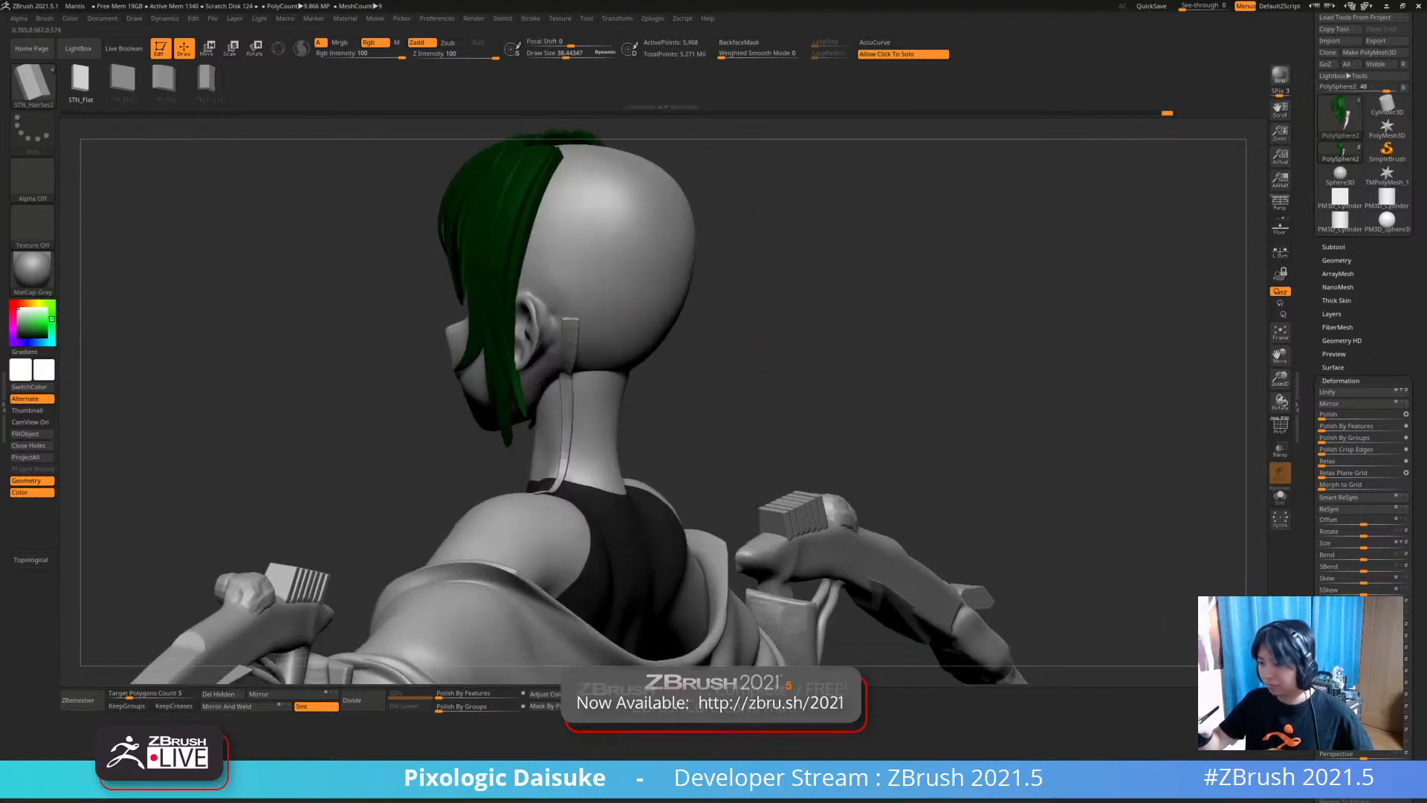
Switch to SnakeHook with a draw size of about 397 and bend the neck strand's tip outward over the shoulder
key(b)
key(s)
key(h)
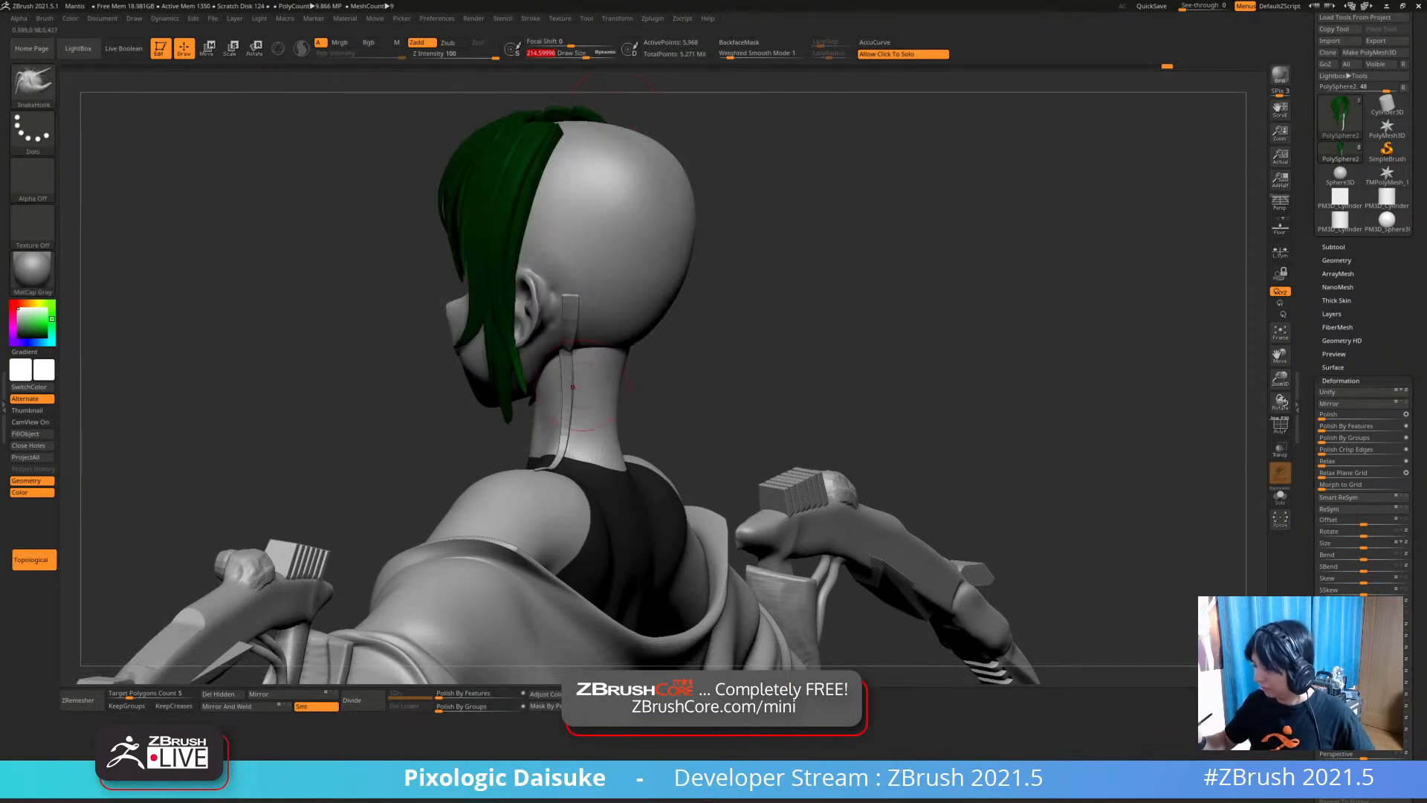
right_drag(572, 379, 622, 147)
mouse_move(608, 88)
right_down()
mouse_move(556, 78)
mouse_move(554, 95)
right_up()
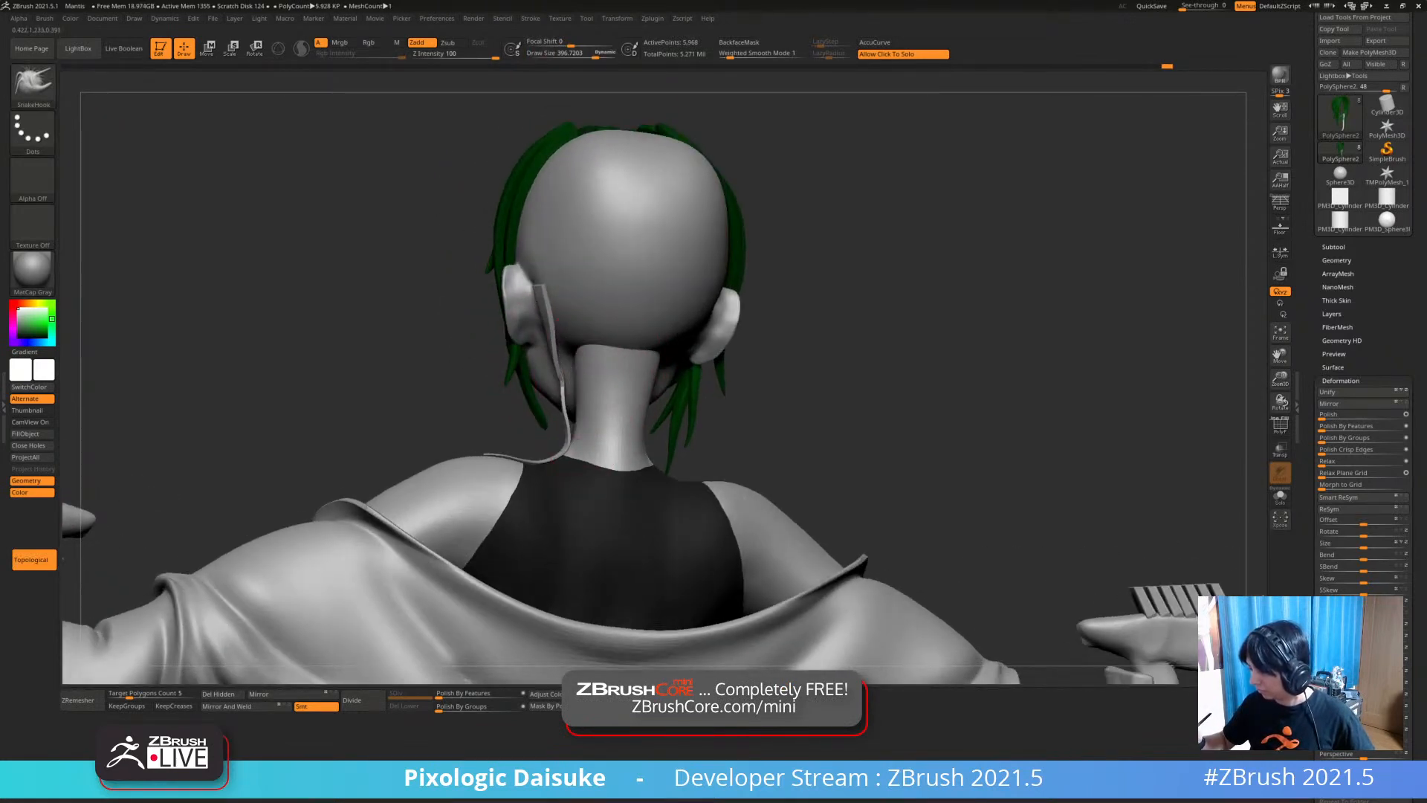
right_drag(592, 405, 585, 471)
mouse_move(487, 467)
right_down()
mouse_move(510, 468)
mouse_move(480, 492)
mouse_move(702, 241)
right_up()
Smooth the neck strand and tuck its root beneath the side hair at the ear
mouse_move(594, 401)
right_down()
mouse_move(435, 435)
mouse_move(439, 394)
right_up()
right_drag(446, 453, 490, 362)
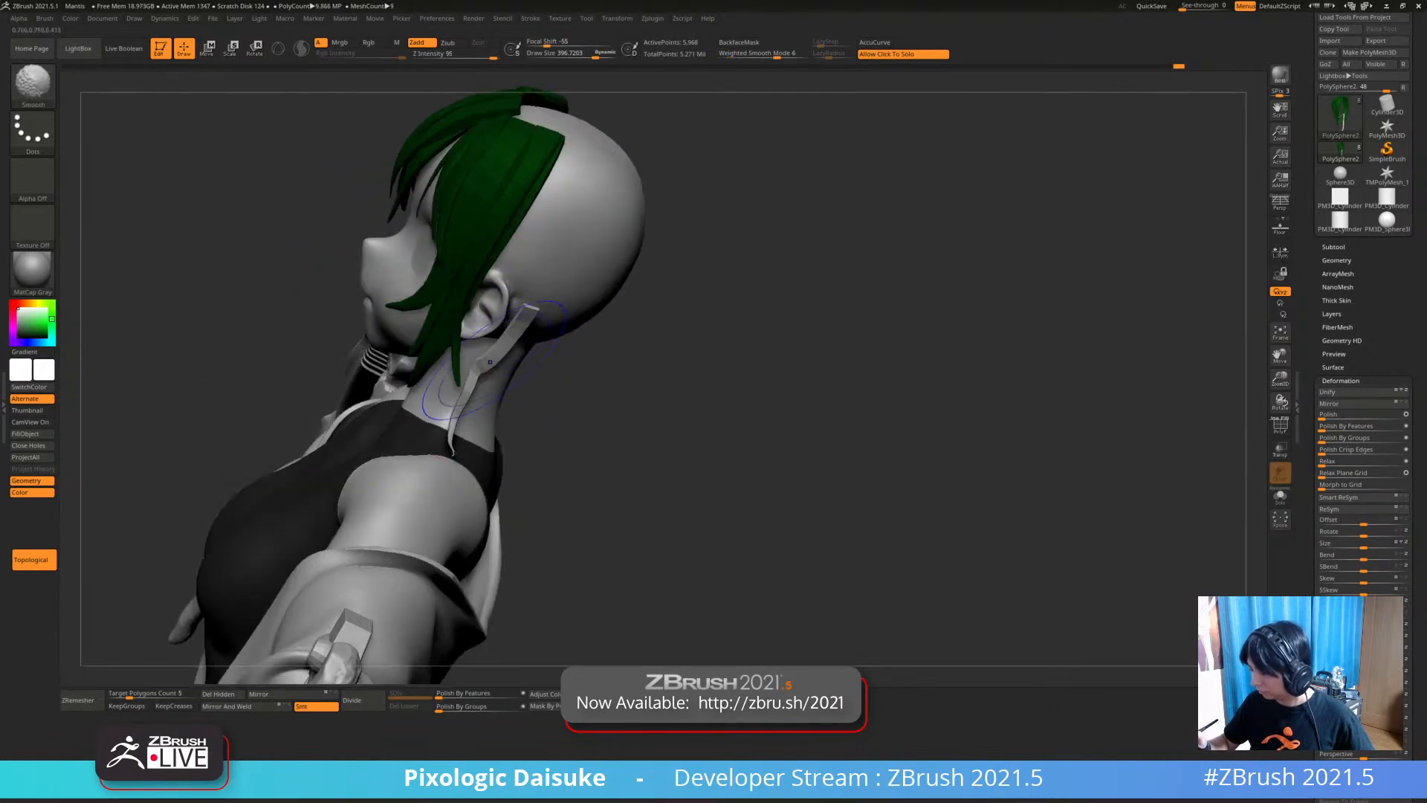
ctrl+right_drag(459, 416, 435, 490)
drag(434, 490, 422, 486)
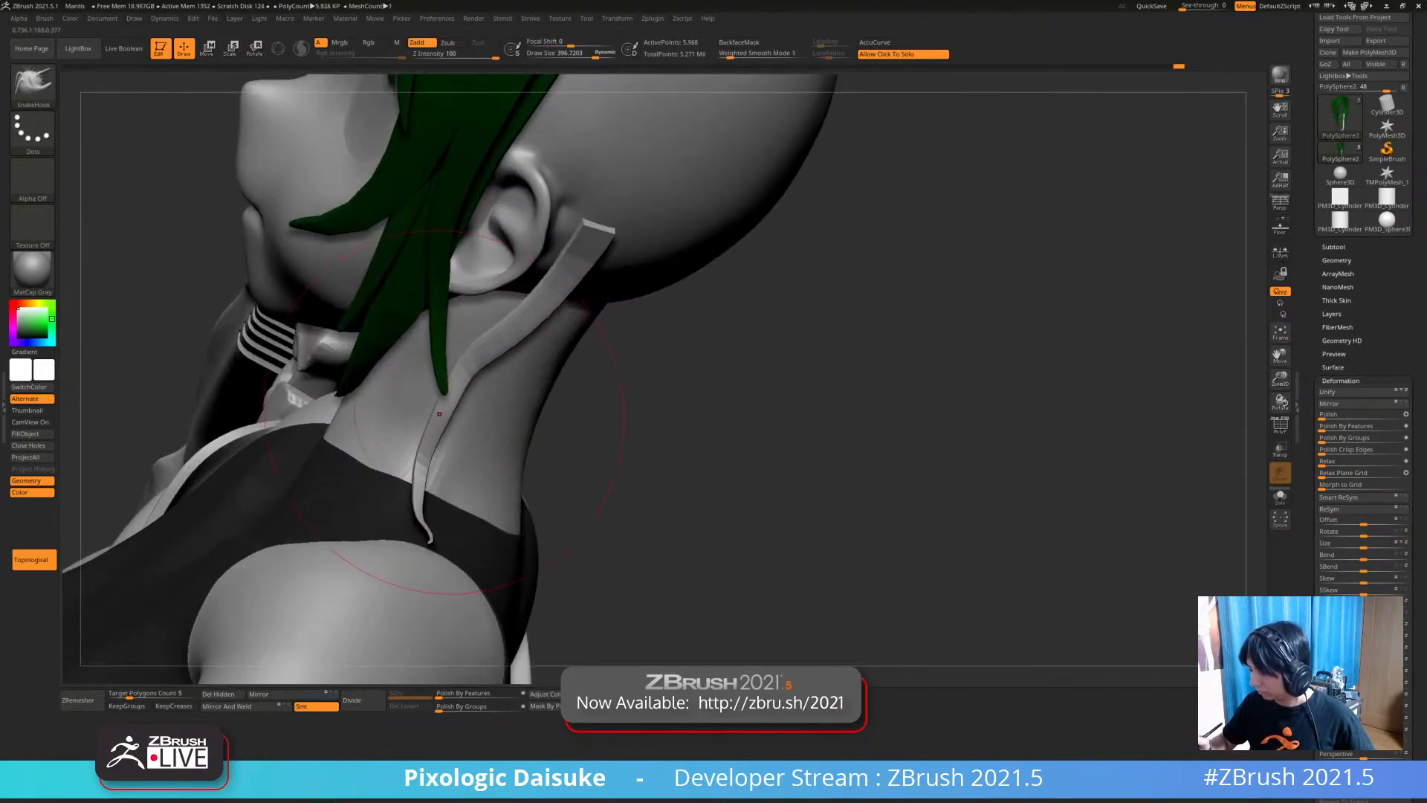
mouse_move(422, 487)
ctrl+right_down()
mouse_move(427, 416)
mouse_move(342, 420)
mouse_move(297, 446)
ctrl+right_up()
alt+right_drag(563, 262, 490, 247)
right_drag(501, 317, 507, 252)
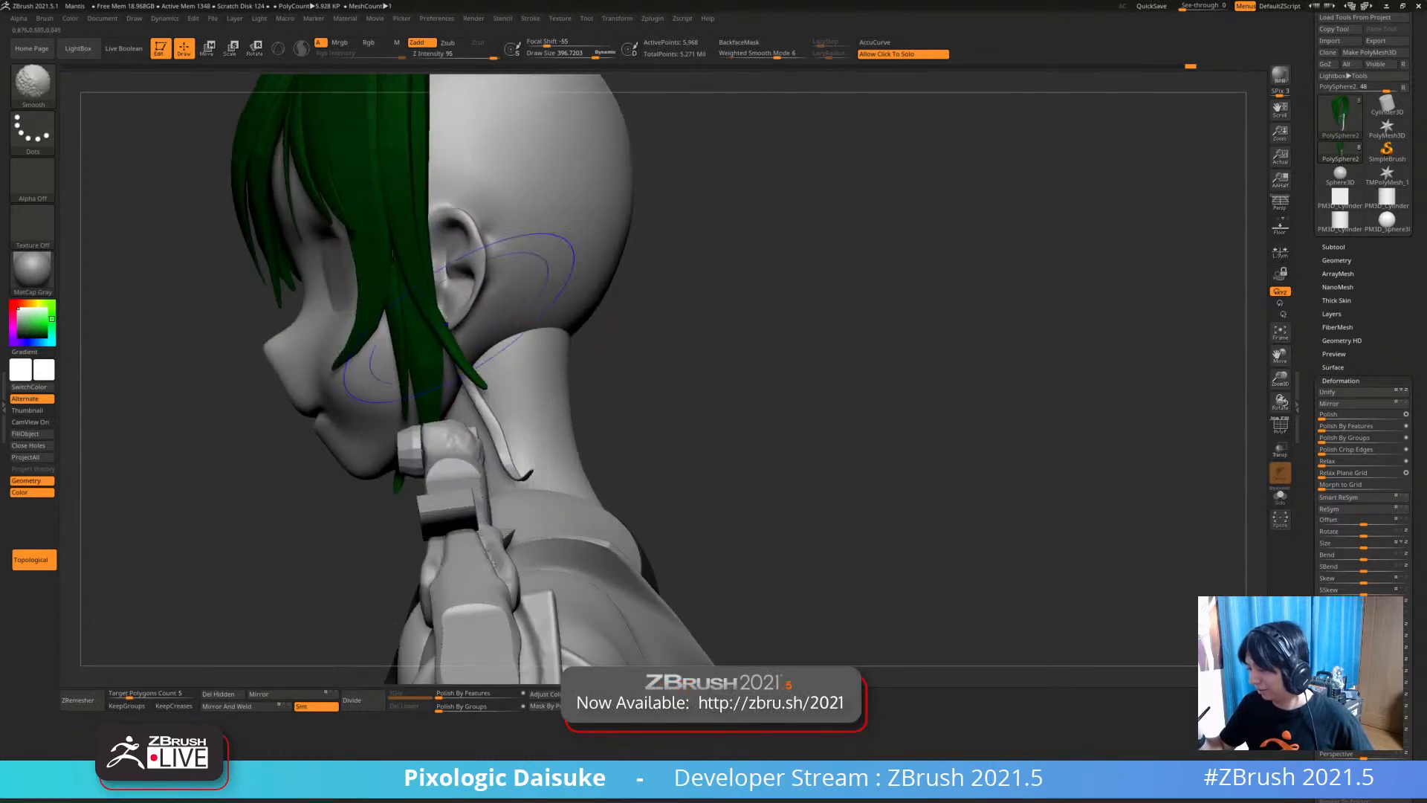
Reshape the neck strand into a tapered, outward-flicking lock with SnakeHook, ending at a draw size of about 260
mouse_move(479, 402)
alt+right_down()
mouse_move(490, 321)
mouse_move(518, 366)
mouse_move(673, 89)
alt+right_up()
drag(654, 215, 672, 189)
click(581, 55)
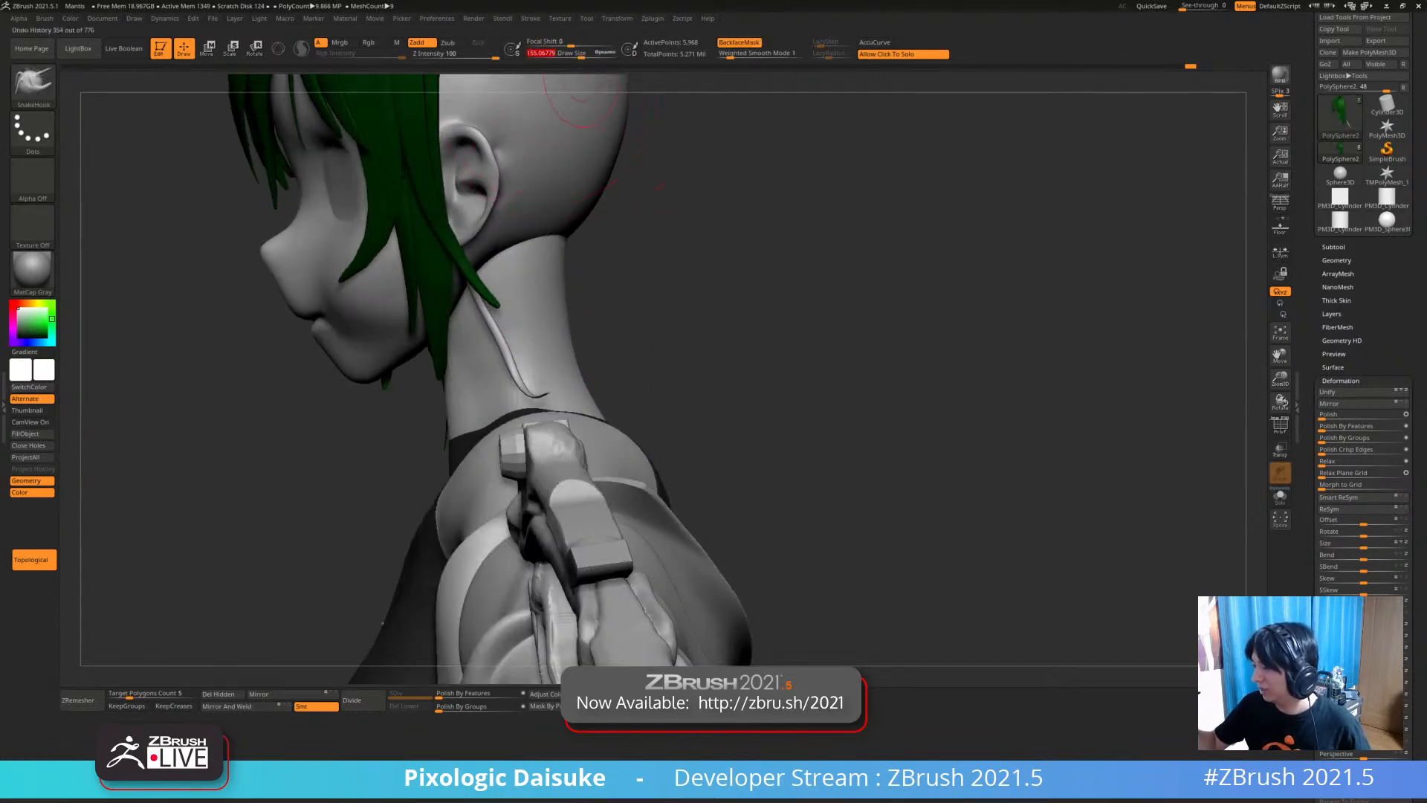
mouse_move(491, 342)
right_down()
mouse_move(475, 293)
mouse_move(521, 252)
right_up()
mouse_move(453, 293)
right_down()
mouse_move(495, 310)
mouse_move(405, 357)
mouse_move(420, 319)
mouse_move(481, 289)
mouse_move(500, 238)
mouse_move(788, 238)
mouse_move(706, 216)
right_up()
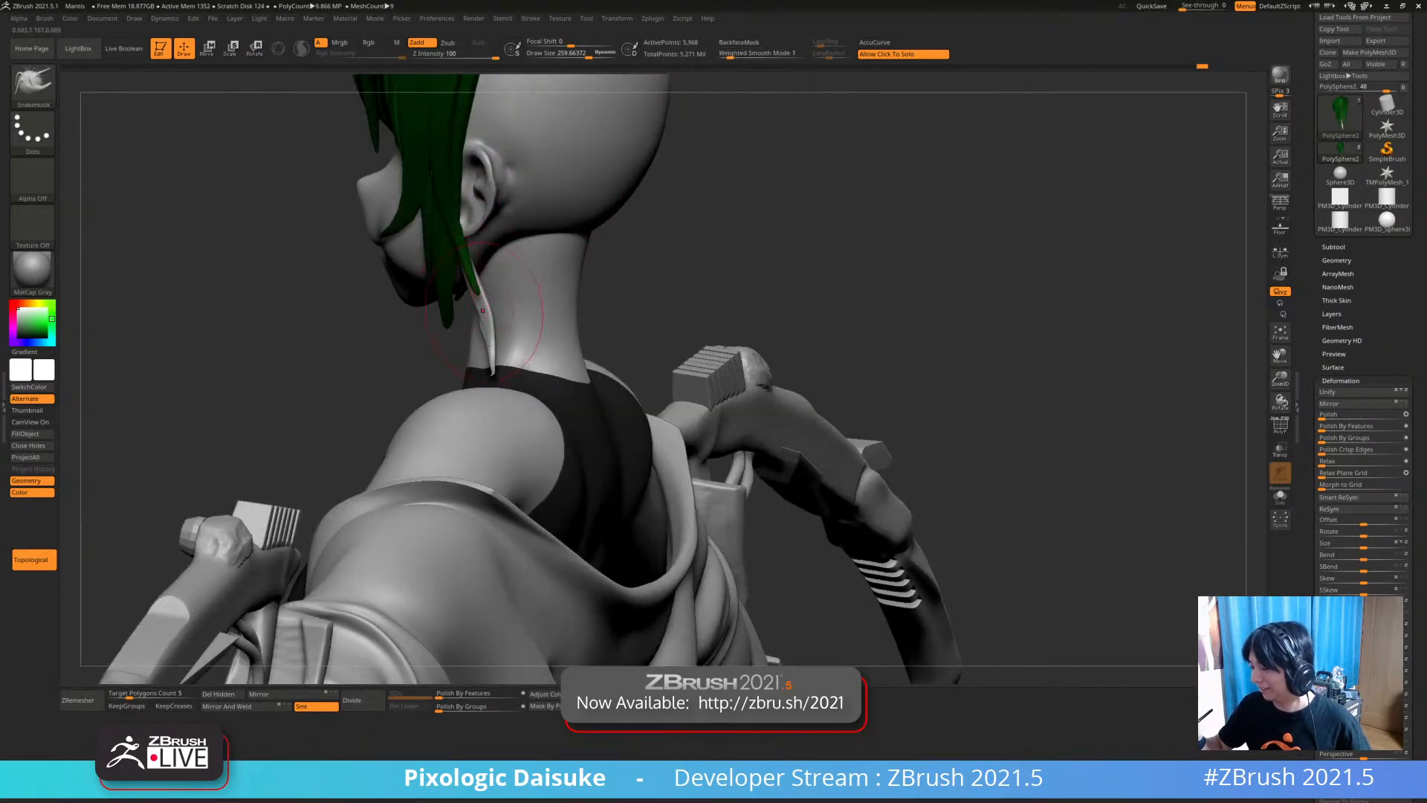
mouse_move(491, 369)
right_down()
mouse_move(480, 338)
mouse_move(492, 370)
right_up()
right_drag(543, 413, 530, 411)
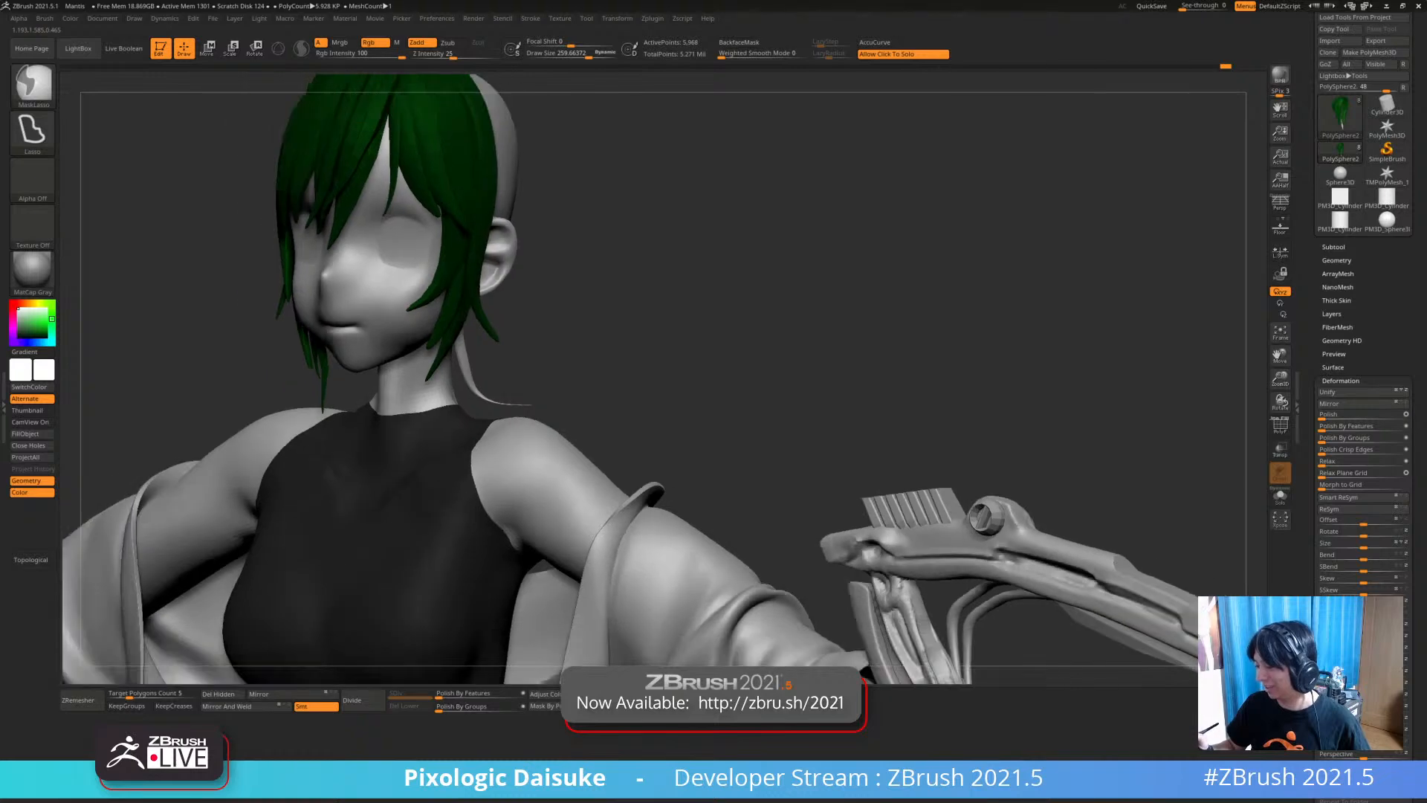
Refine the outward curve of the neck strand as seen from behind the head
mouse_move(513, 348)
right_down()
mouse_move(537, 346)
mouse_move(442, 326)
mouse_move(508, 327)
right_up()
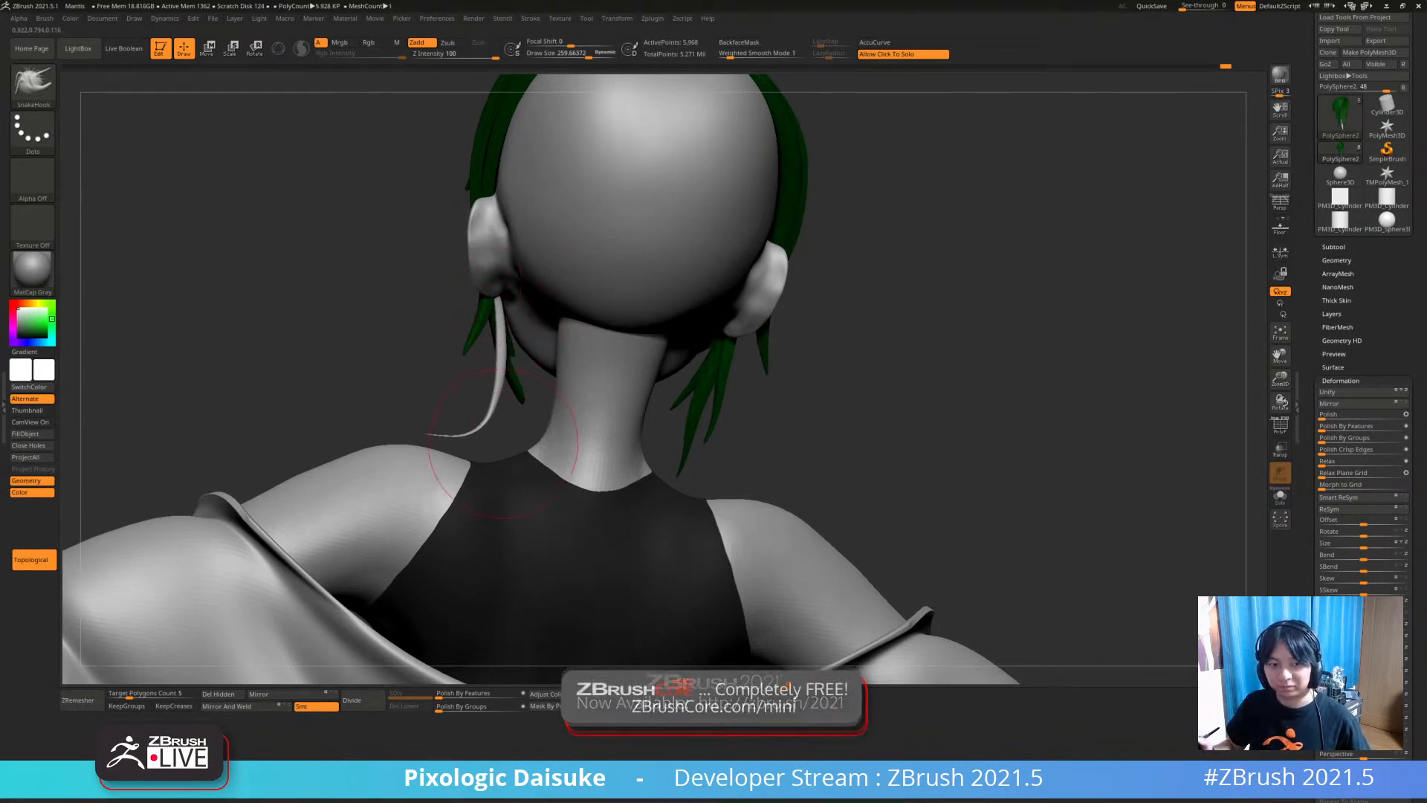
right_drag(505, 421, 482, 430)
right_drag(499, 315, 536, 320)
ctrl+right_drag(467, 428, 471, 443)
drag(471, 443, 466, 429)
ctrl+right_drag(509, 368, 503, 356)
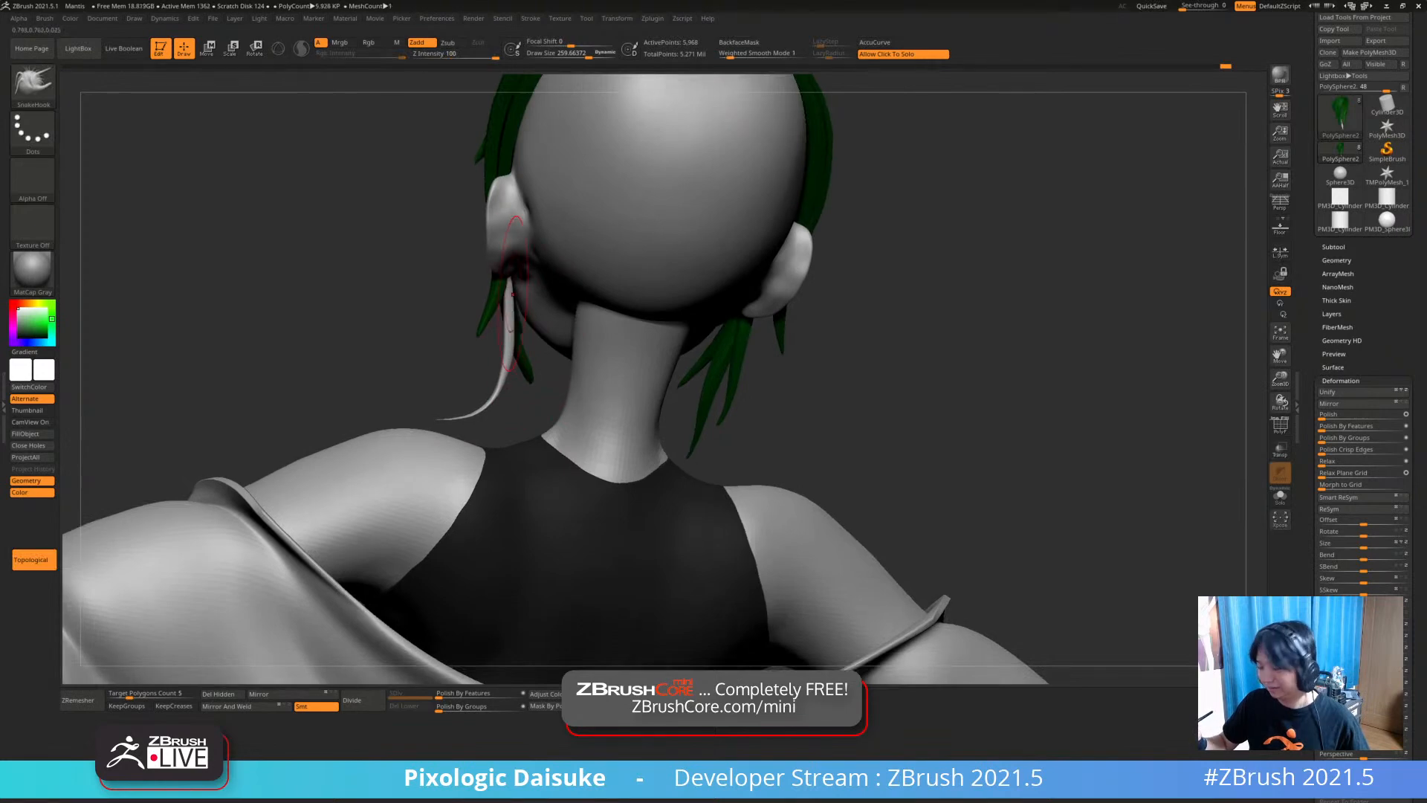
Adjust the neck strand's root and curl so it flows out below the ear in front and back views
right_drag(513, 290, 751, 297)
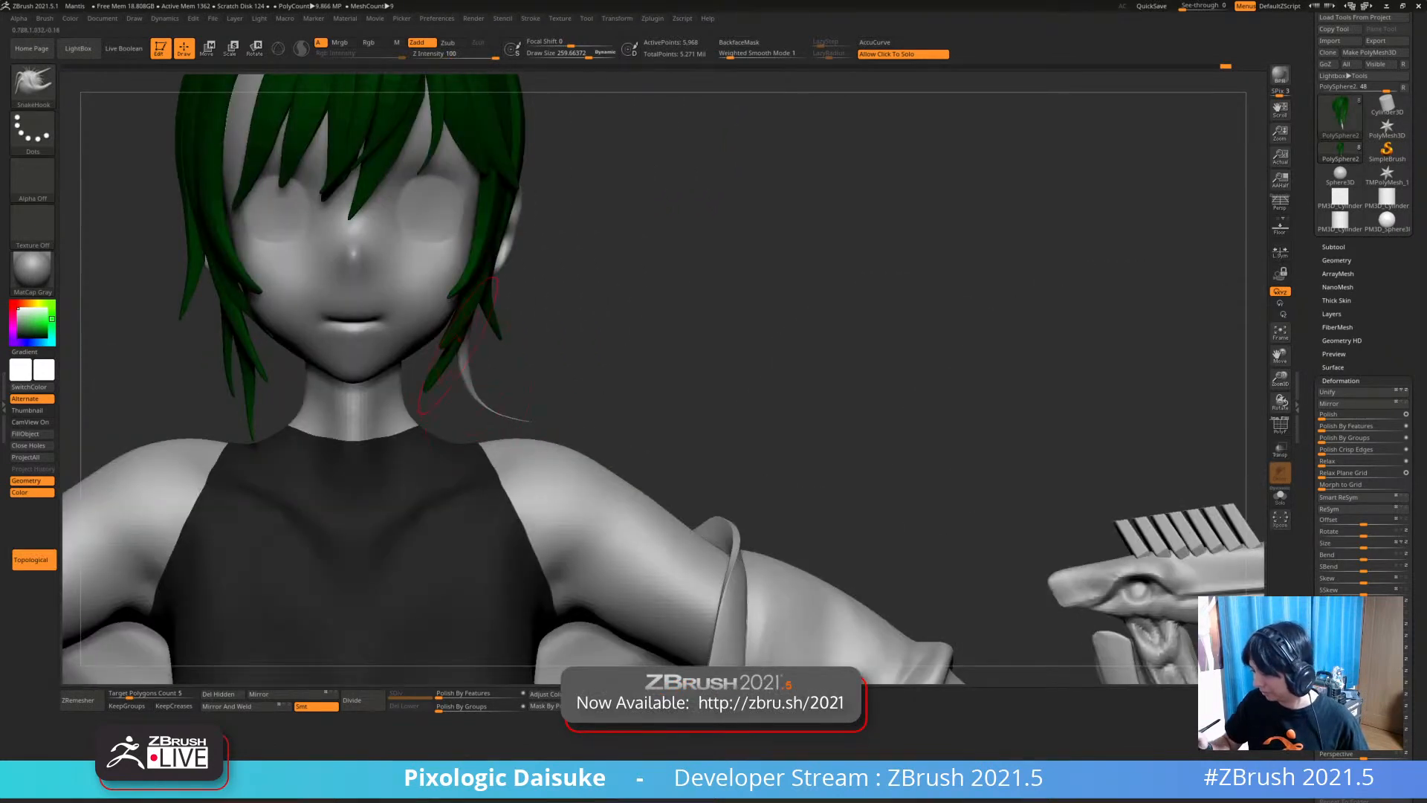
right_drag(427, 432, 473, 384)
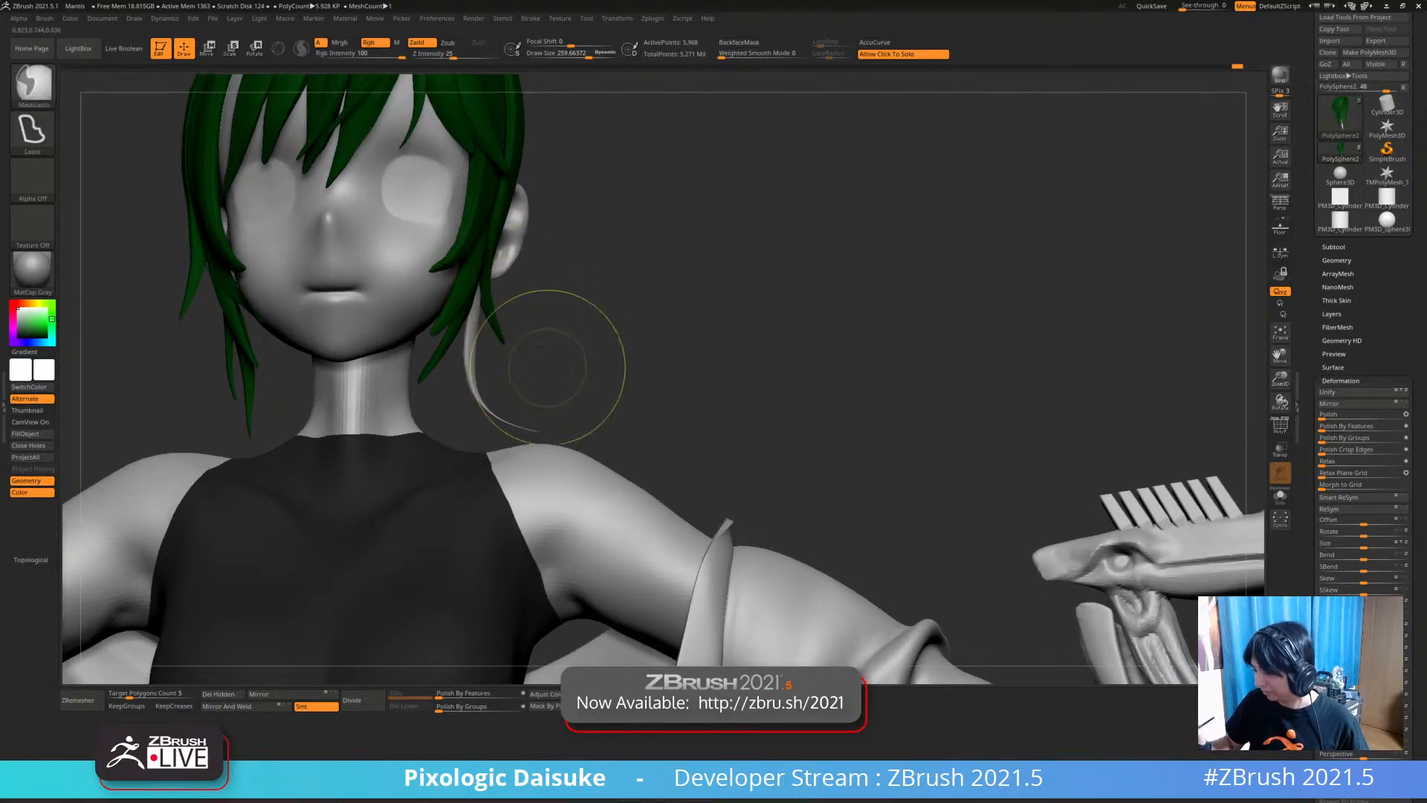
ctrl+right_drag(552, 350, 537, 357)
right_drag(639, 223, 658, 128)
drag(476, 303, 485, 300)
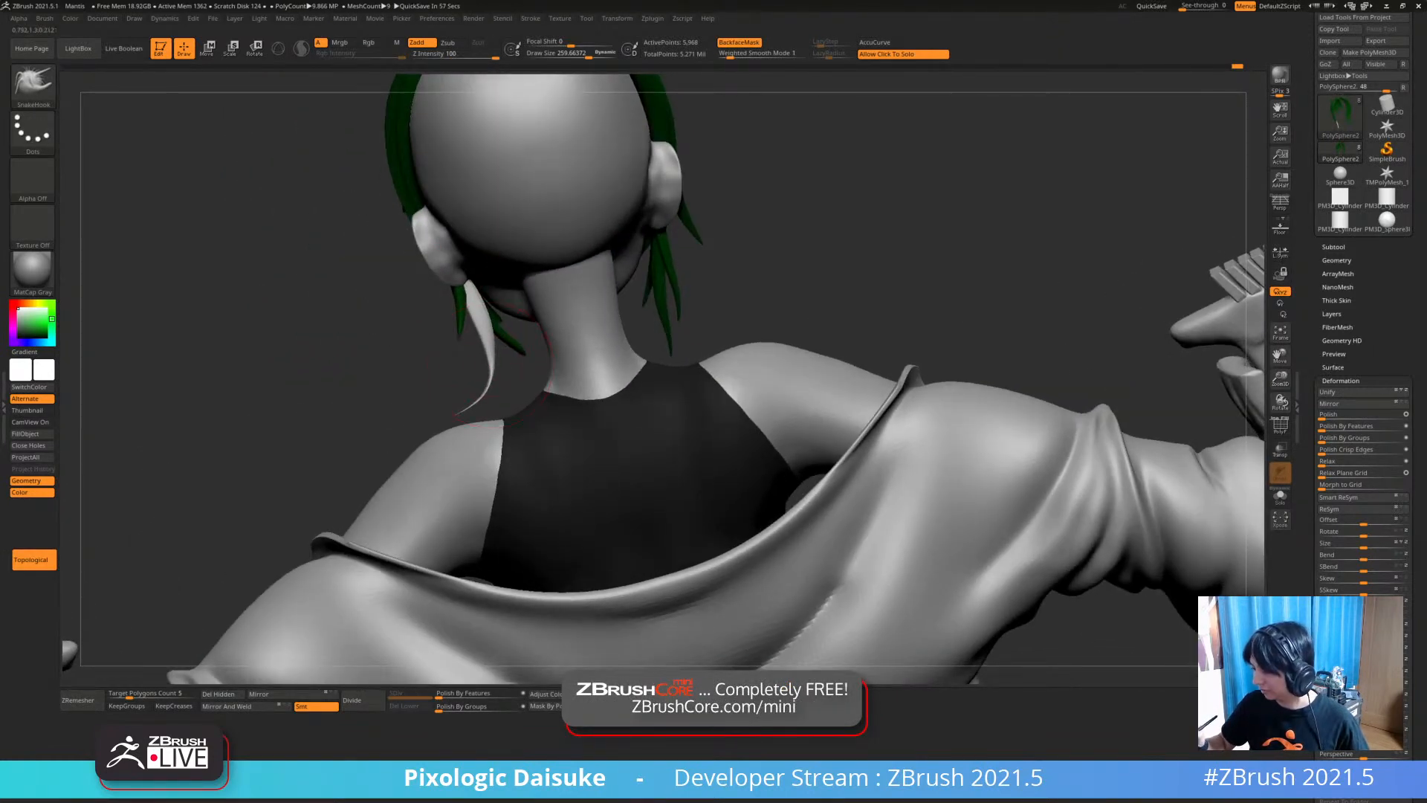
right_drag(489, 360, 736, 82)
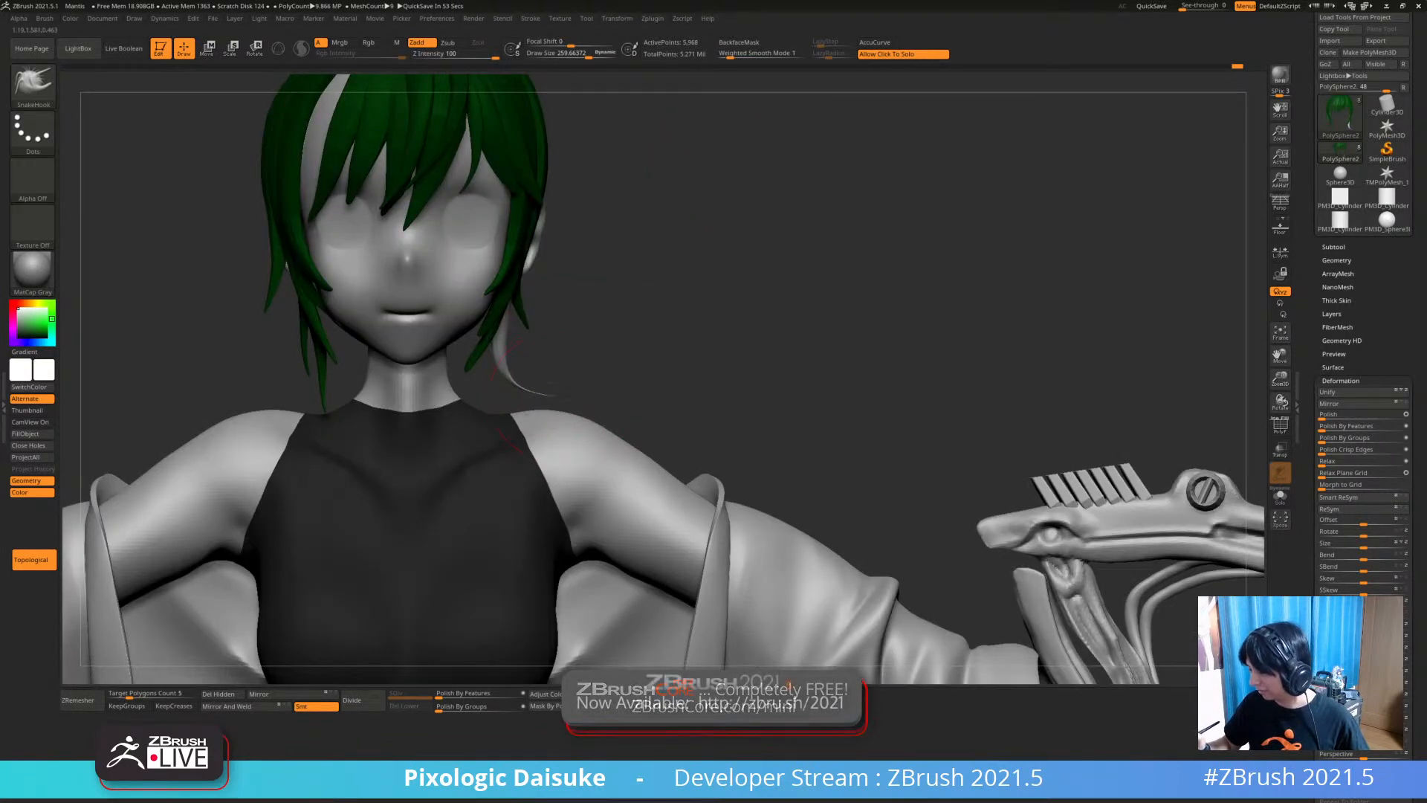
Fill the whole hair subtool with dark green so the neck strand matches the other hair
ctrl+right_drag(515, 391, 208, 398)
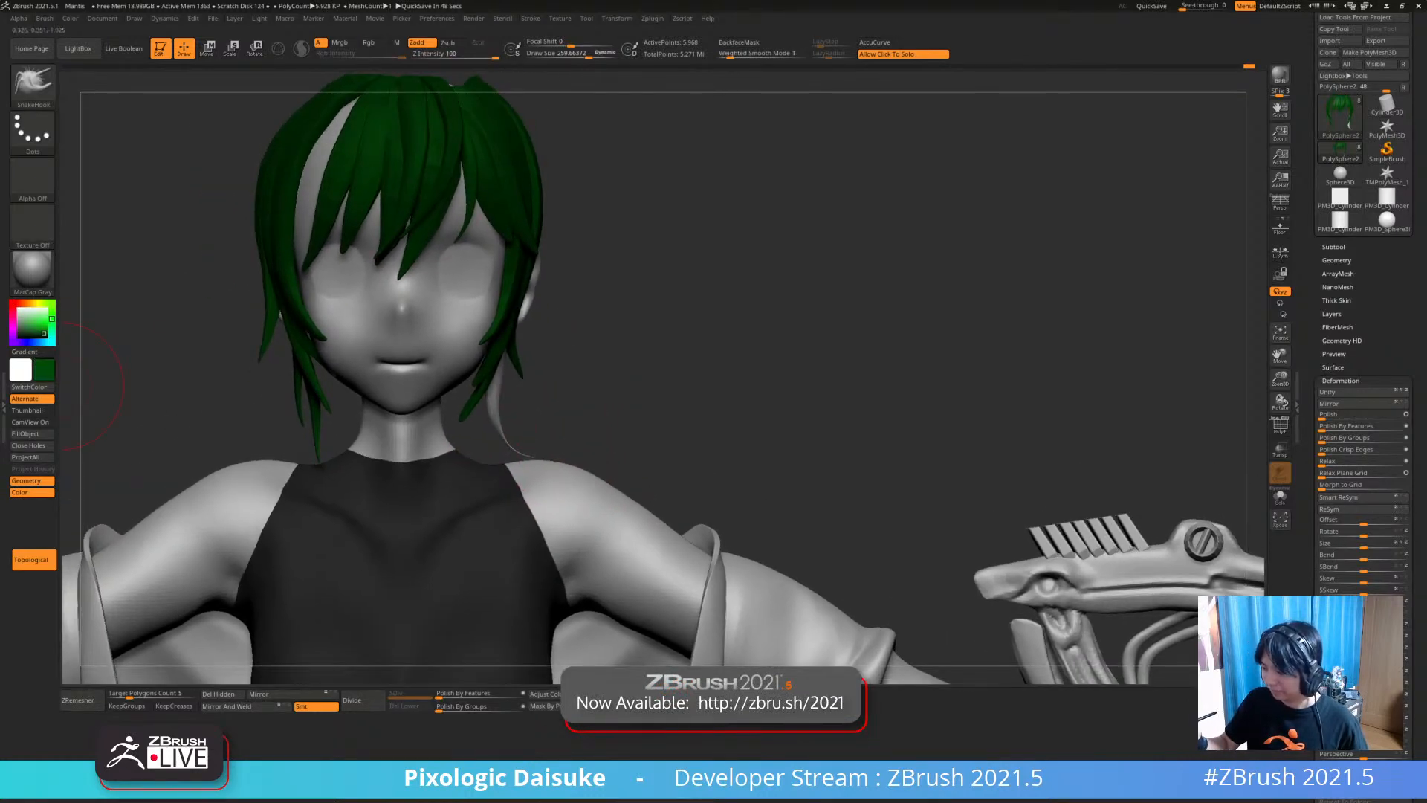
click(29, 433)
right_drag(520, 401, 327, 402)
mouse_move(468, 402)
right_down()
mouse_move(551, 402)
mouse_move(419, 416)
mouse_move(484, 512)
right_up()
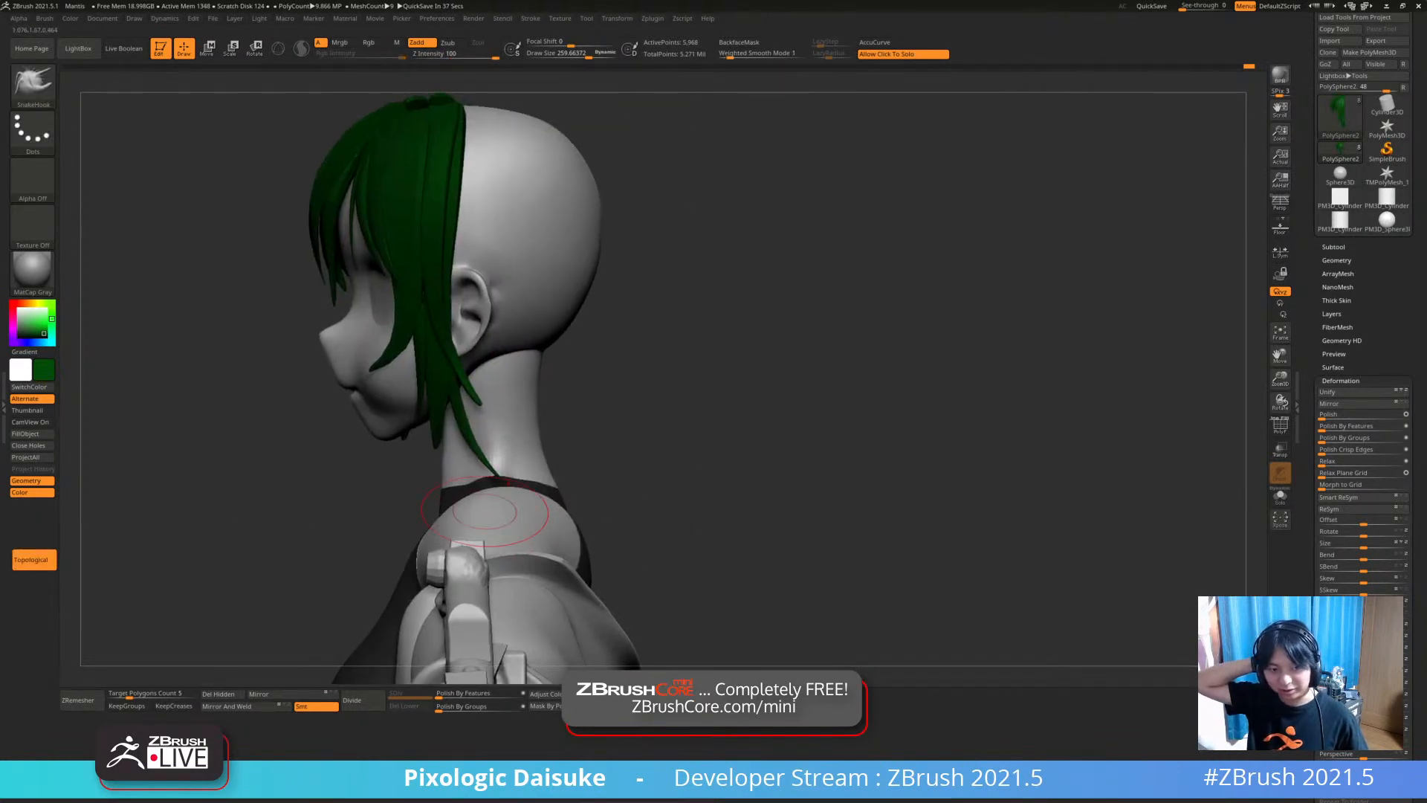
Switch back to the STN_HairSet2 insert brush for drawing more strands
key(b)
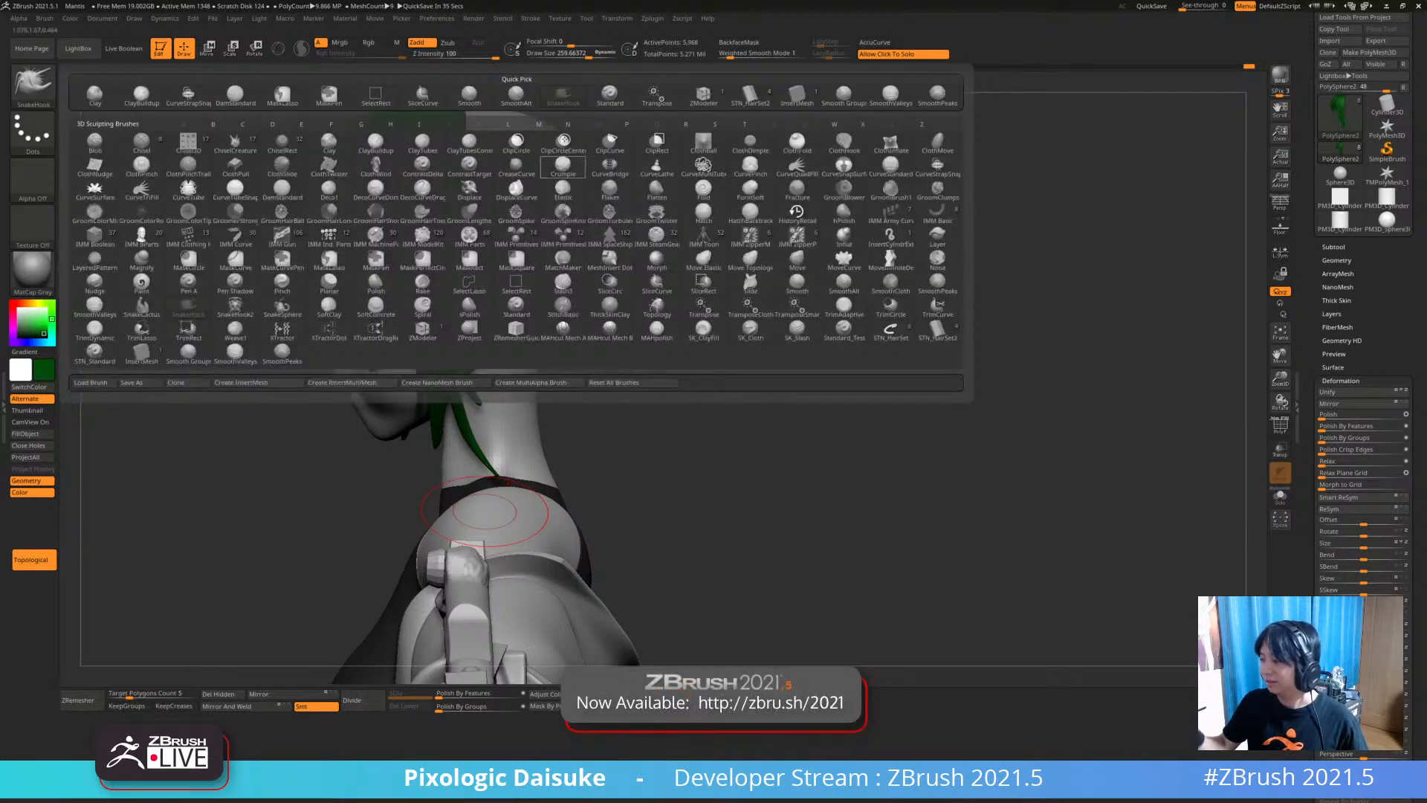
click(750, 96)
right_drag(536, 401, 654, 405)
mouse_move(654, 405)
alt+right_down()
mouse_move(655, 443)
mouse_move(546, 446)
mouse_move(531, 476)
alt+right_up()
Try drawing a strand from the crown down behind the left ear at a draw size of 256
drag(486, 389, 484, 390)
key(ctrl+z)
drag(469, 162, 471, 182)
drag(524, 345, 524, 346)
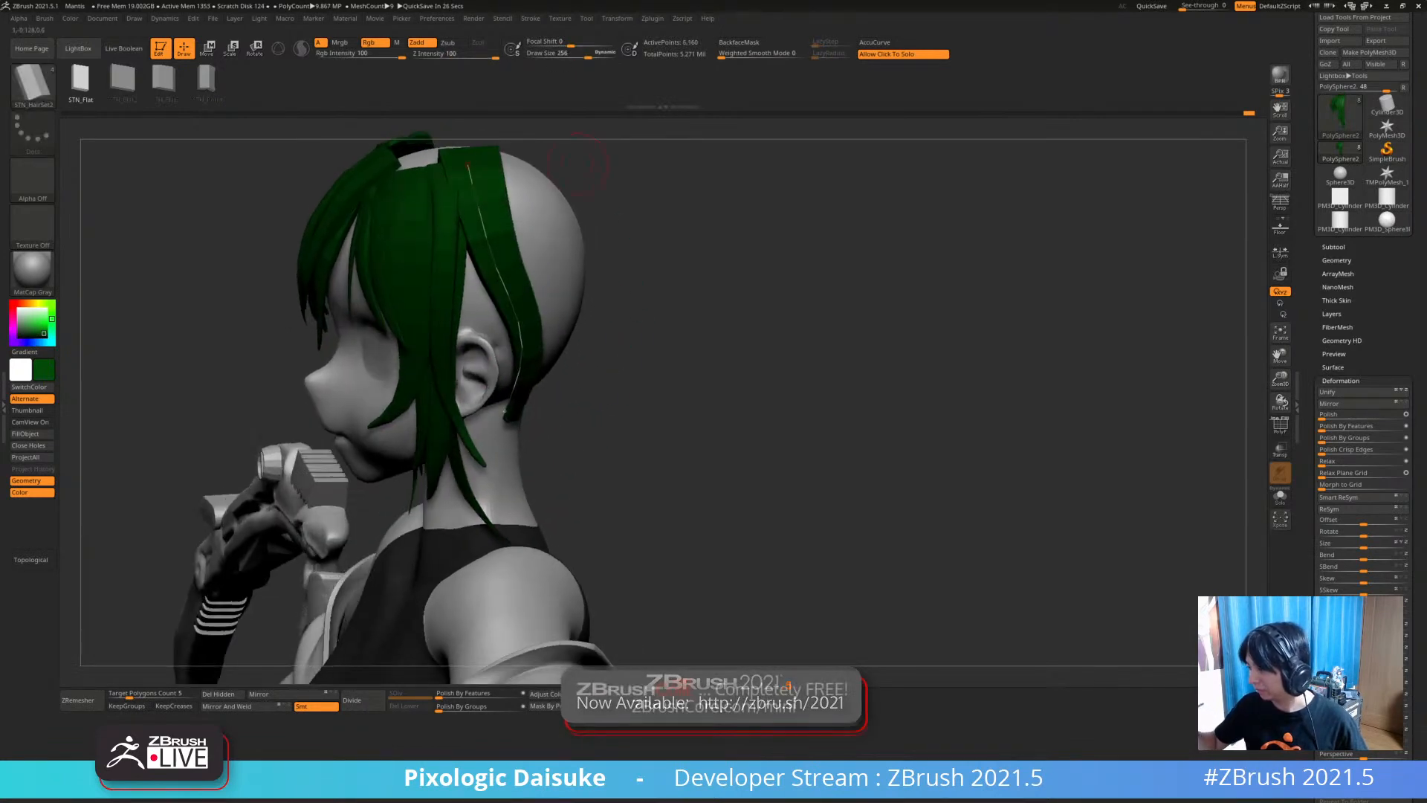
Try different draw sizes on the strand behind the ear, settle on about 30, and remove that strand
drag(623, 130, 561, 130)
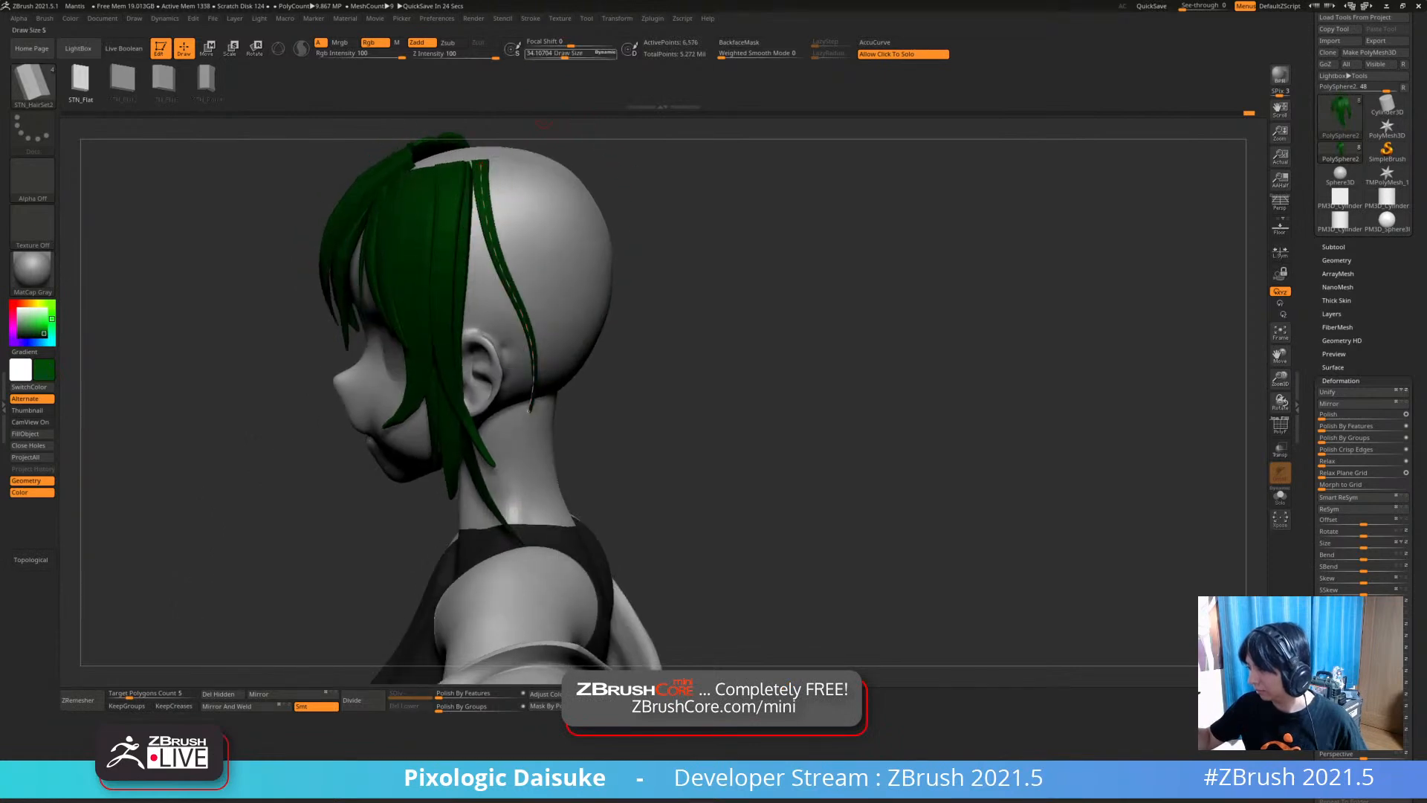
key(ctrl)
right_drag(521, 130, 565, 127)
click(482, 176)
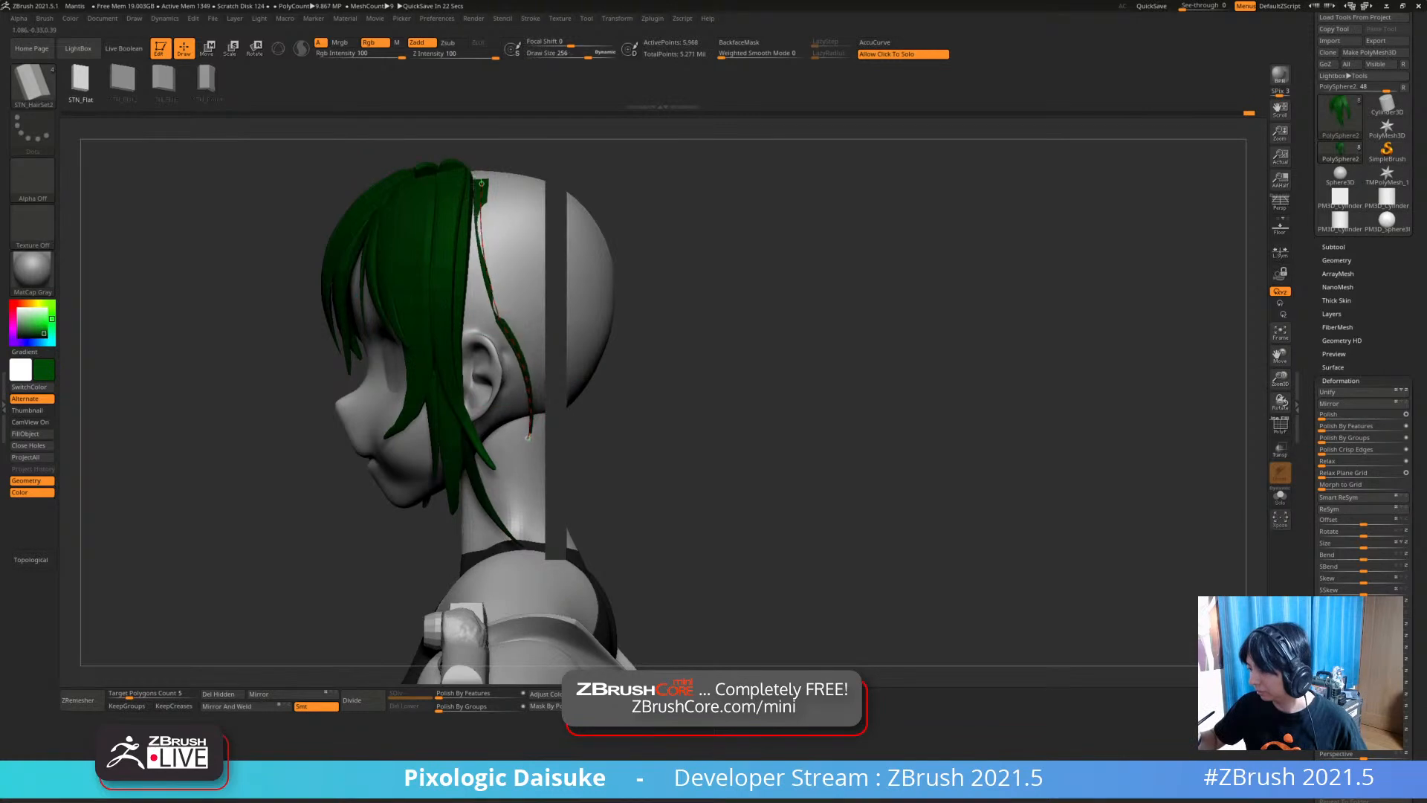
mouse_move(604, 203)
right_down()
mouse_move(501, 204)
mouse_move(487, 176)
right_up()
mouse_move(466, 430)
right_down()
mouse_move(524, 432)
mouse_move(427, 401)
mouse_move(568, 379)
mouse_move(551, 364)
mouse_move(558, 336)
right_up()
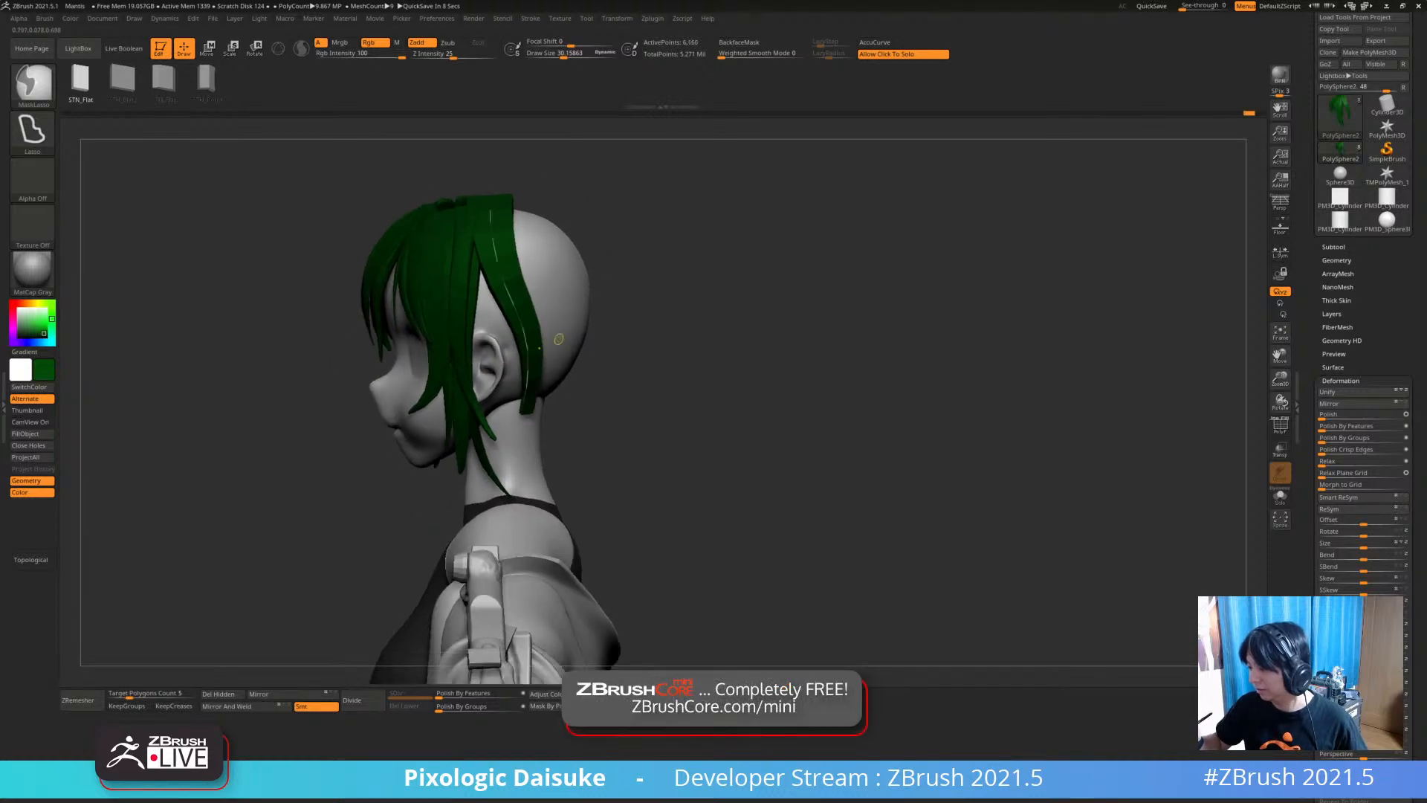
mouse_move(640, 404)
right_down()
mouse_move(810, 404)
mouse_move(774, 362)
mouse_move(907, 362)
mouse_move(706, 361)
mouse_move(790, 364)
mouse_move(766, 364)
right_up()
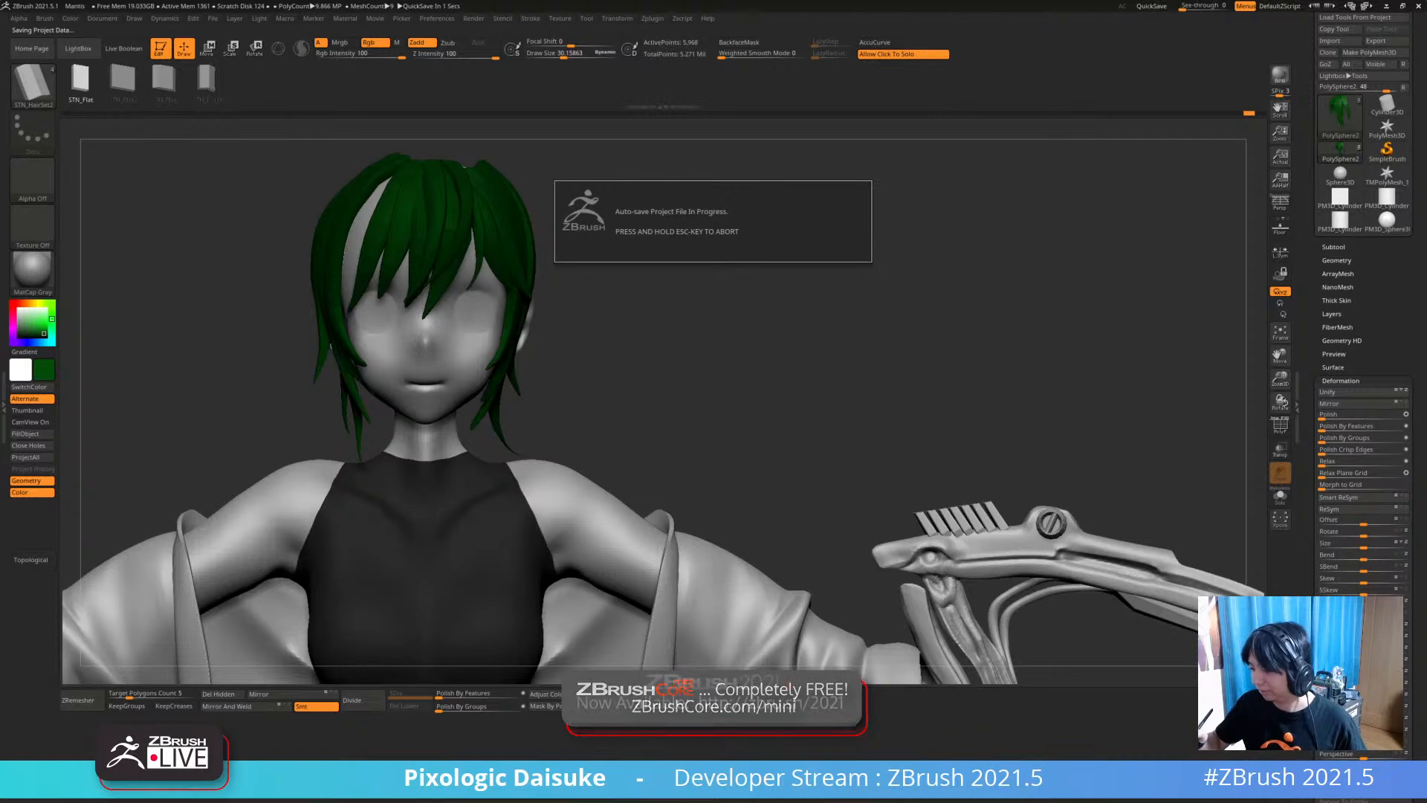
Draw thin strands along the forehead gap between the bangs and the side hair with the STN_HairSet2 brush
alt+right_drag(650, 463, 669, 546)
mouse_move(464, 341)
ctrl+right_down()
mouse_move(470, 409)
mouse_move(509, 424)
mouse_move(553, 479)
ctrl+right_up()
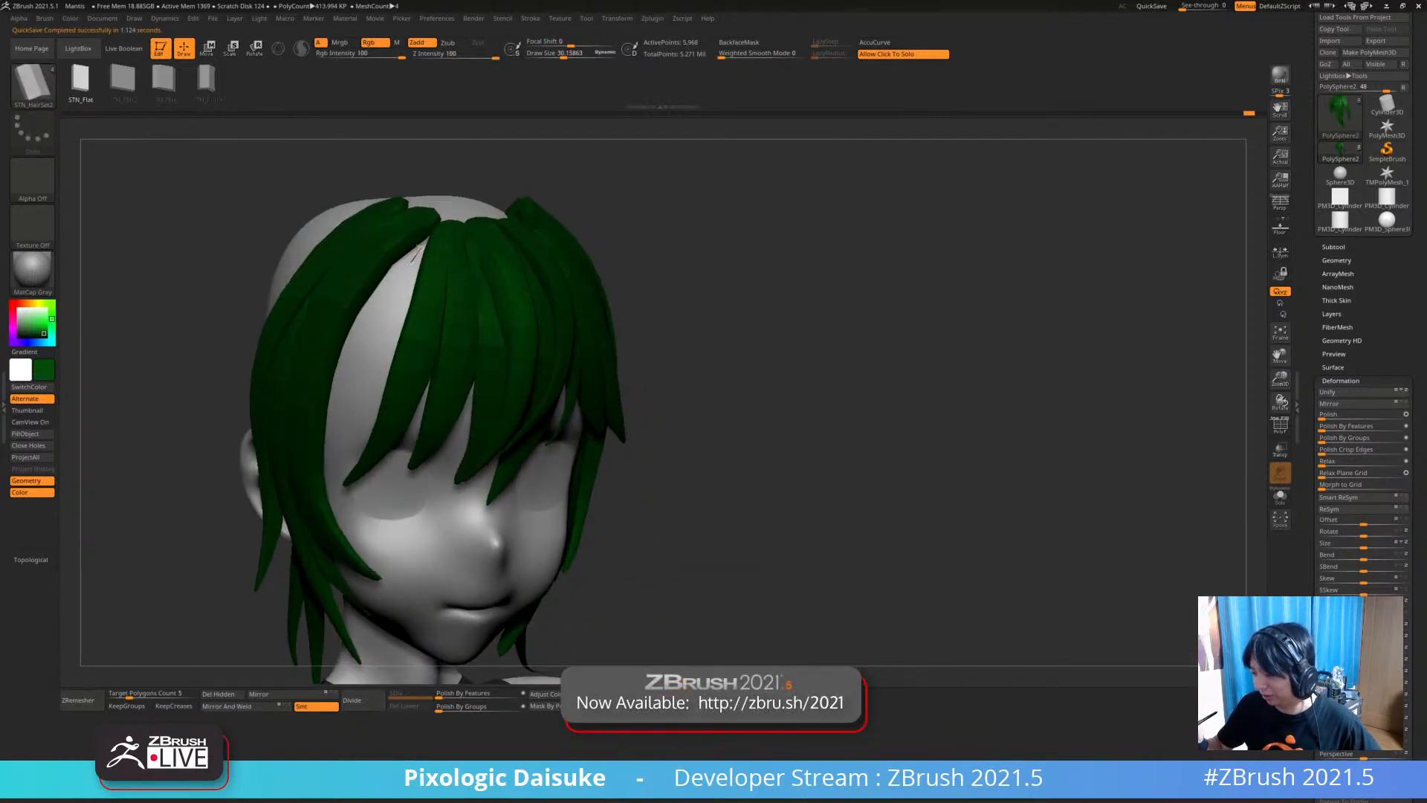
drag(337, 445, 338, 447)
key(ctrl)
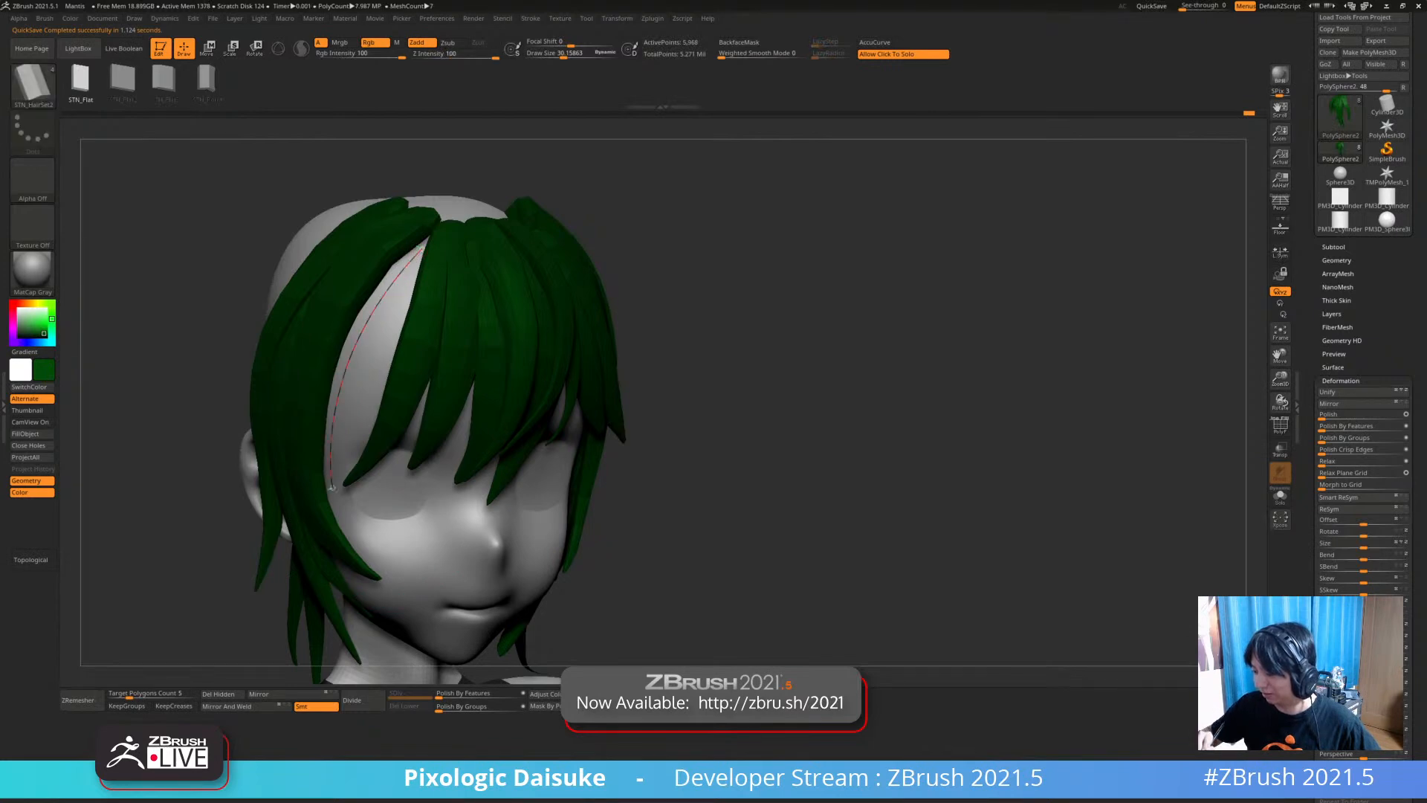
right_drag(418, 252, 372, 201)
shift+click(331, 497)
right_drag(332, 459, 343, 424)
click(434, 243)
mouse_move(436, 245)
ctrl+right_down()
mouse_move(462, 239)
mouse_move(430, 293)
mouse_move(426, 276)
mouse_move(413, 327)
ctrl+right_up()
click(419, 244)
click(468, 297)
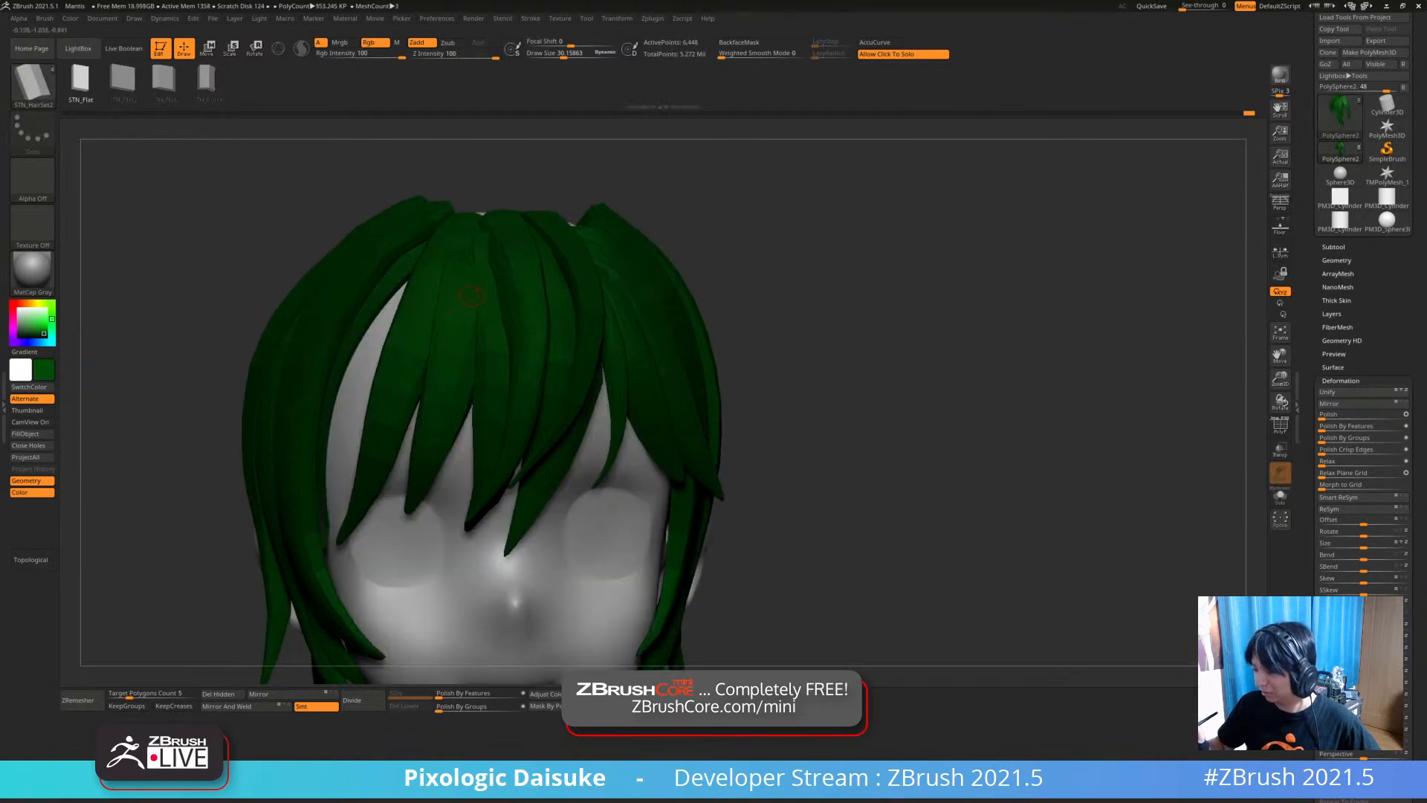
Switch to SnakeHook with a draw size of about 280 and reshape the hair around the forehead gap
key(b)
key(s)
key(h)
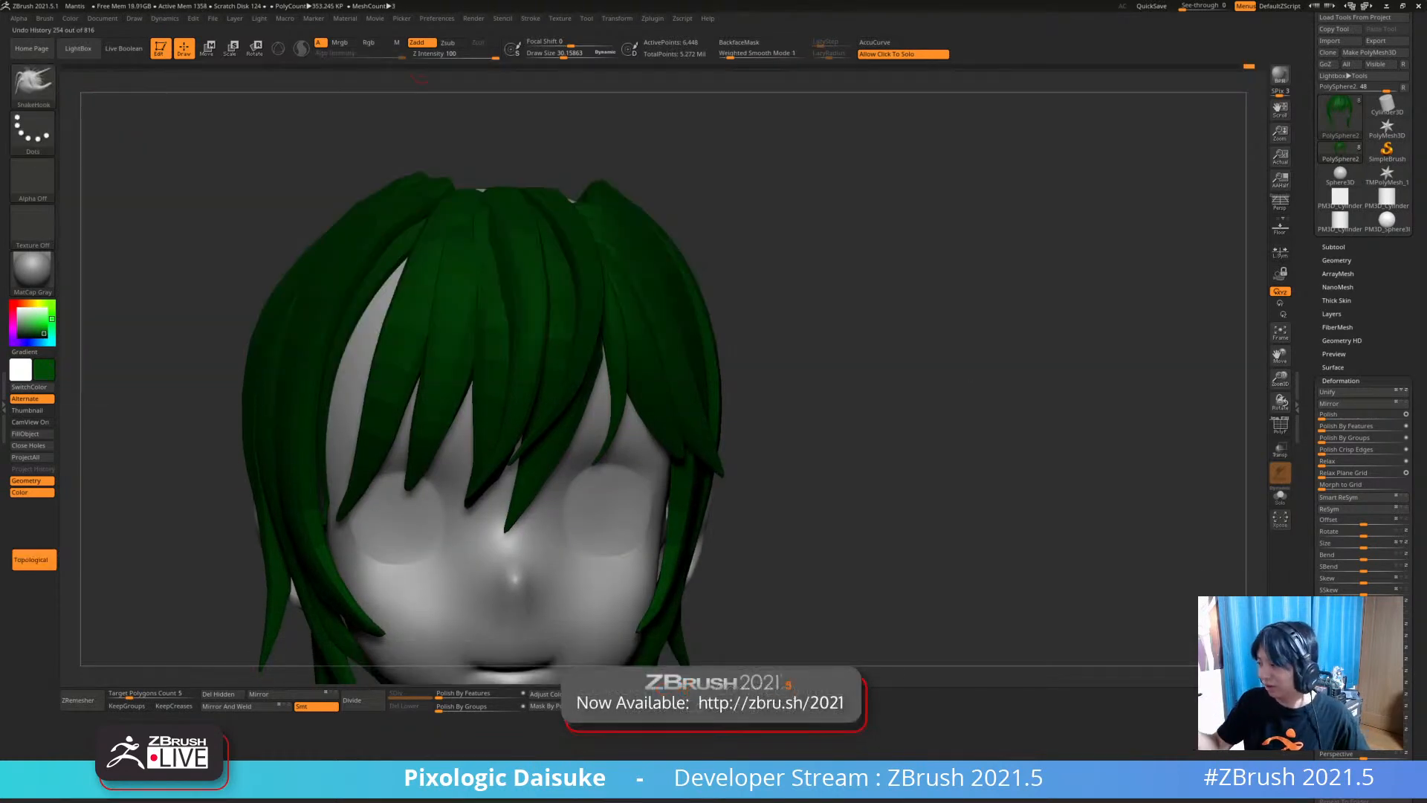
ctrl+right_drag(532, 357, 513, 297)
mouse_move(512, 405)
right_down()
mouse_move(485, 375)
mouse_move(465, 426)
right_up()
key(ctrl+z)
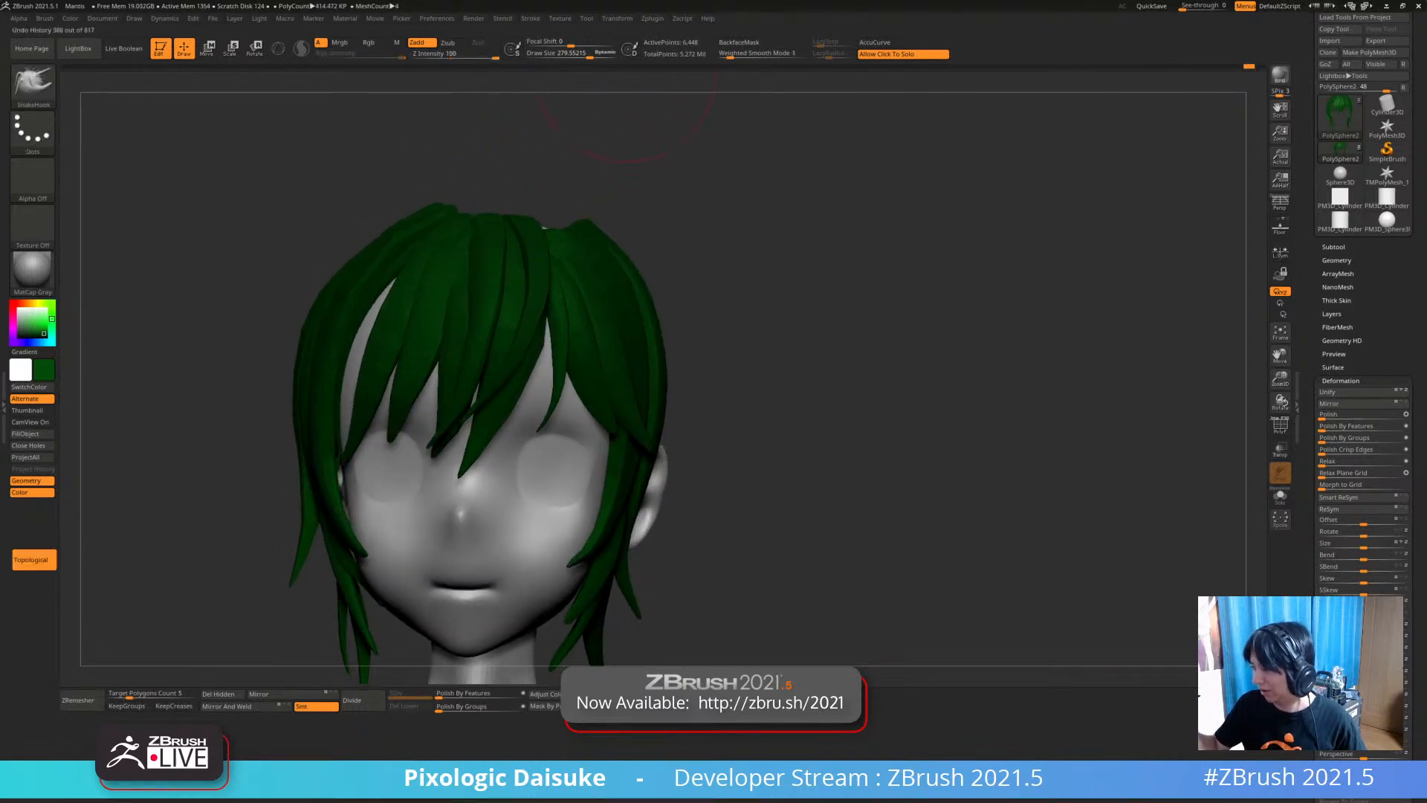
right_drag(407, 272, 417, 243)
key(ctrl+shift+z)
Refine the bangs and side hair around the forehead gap with SnakeHook at a draw size of about 156
mouse_move(434, 349)
right_down()
mouse_move(420, 359)
mouse_move(440, 274)
right_up()
mouse_move(345, 364)
alt+right_down()
mouse_move(352, 302)
mouse_move(492, 246)
alt+right_up()
ctrl+right_drag(346, 402, 495, 169)
ctrl+right_drag(364, 294, 350, 332)
right_drag(476, 327, 413, 301)
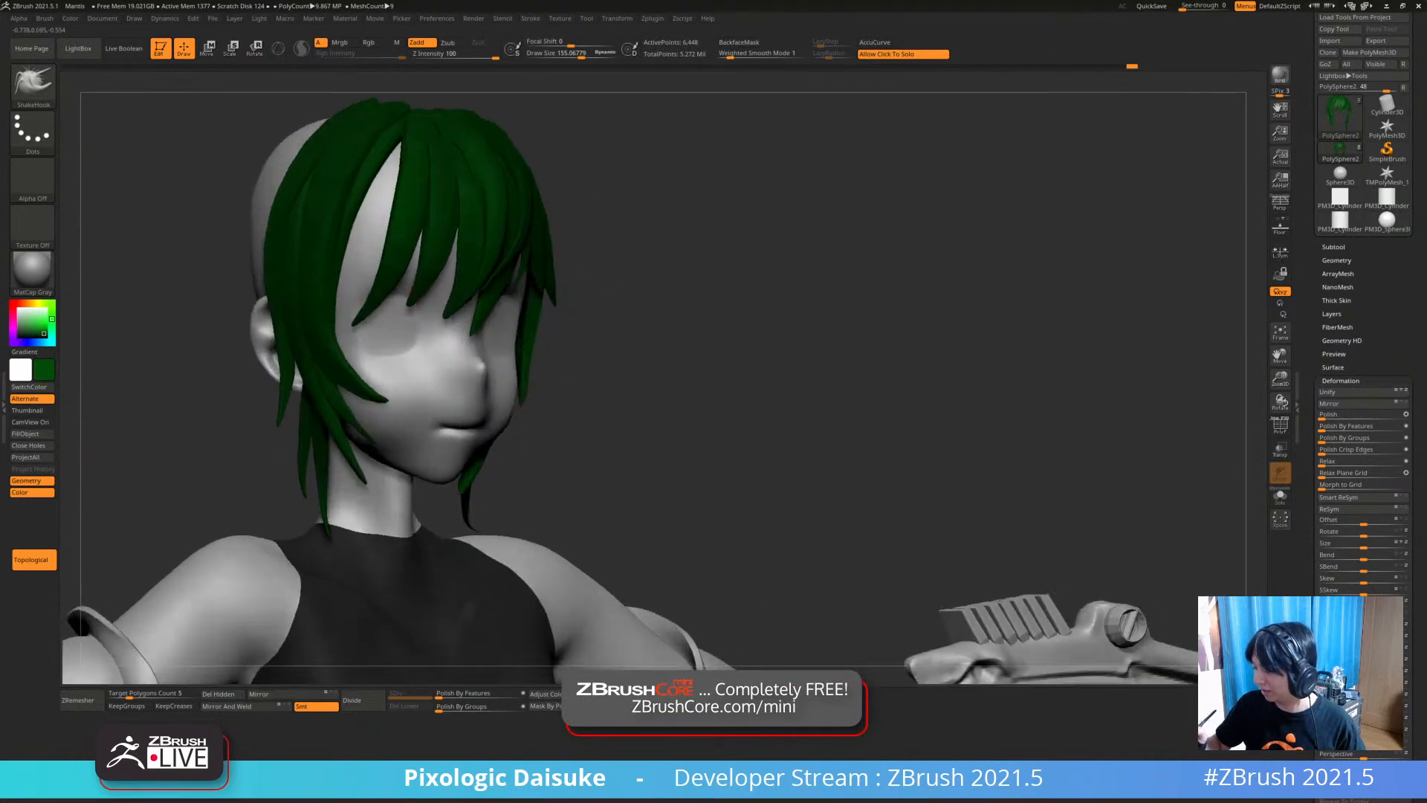
Turn on BackfaceMask, set the draw size to about 258, and reshape the temple strands and their roots beside the forehead gap
right_drag(312, 297, 357, 290)
ctrl+right_drag(607, 112, 591, 178)
mouse_move(391, 229)
ctrl+right_down()
mouse_move(388, 195)
mouse_move(377, 249)
ctrl+right_up()
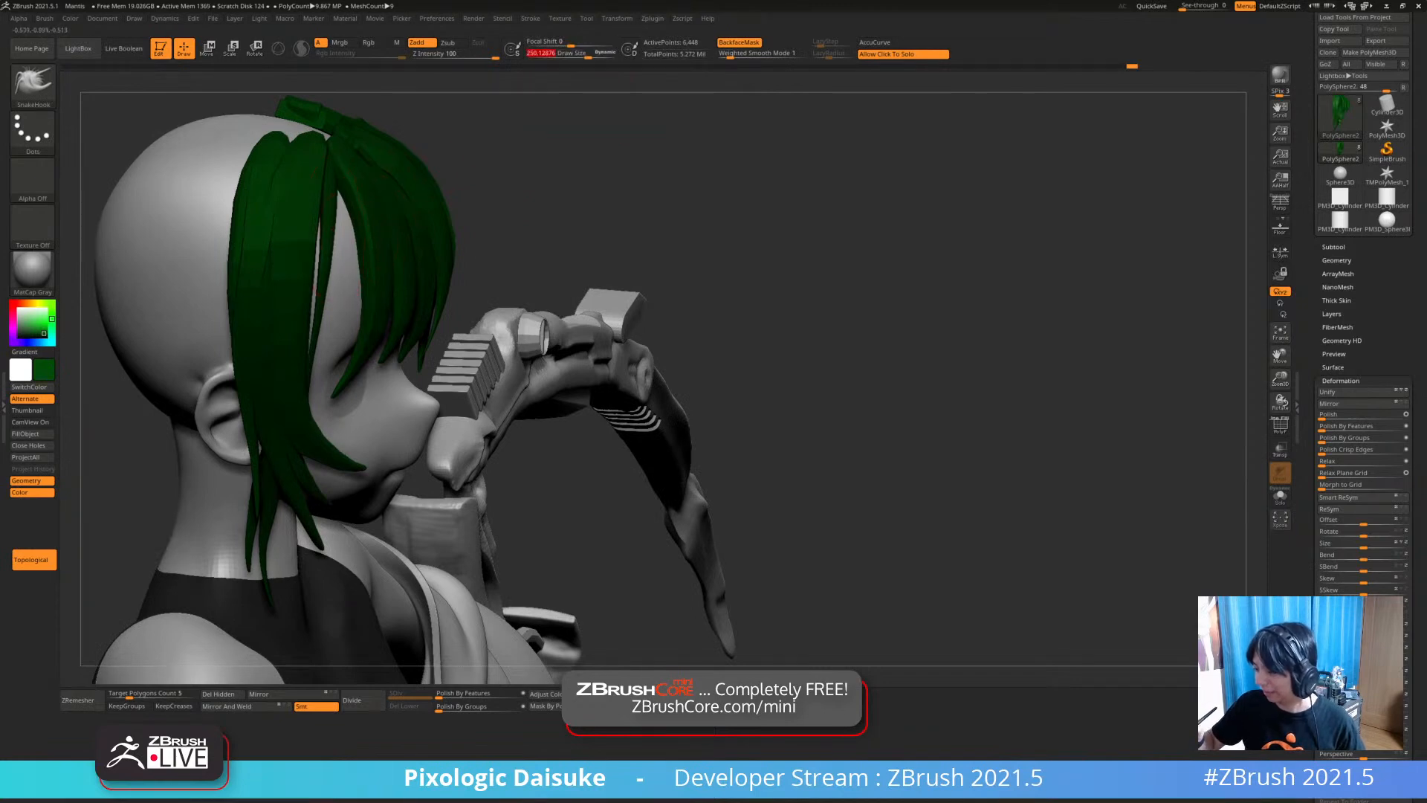
right_drag(333, 235, 321, 343)
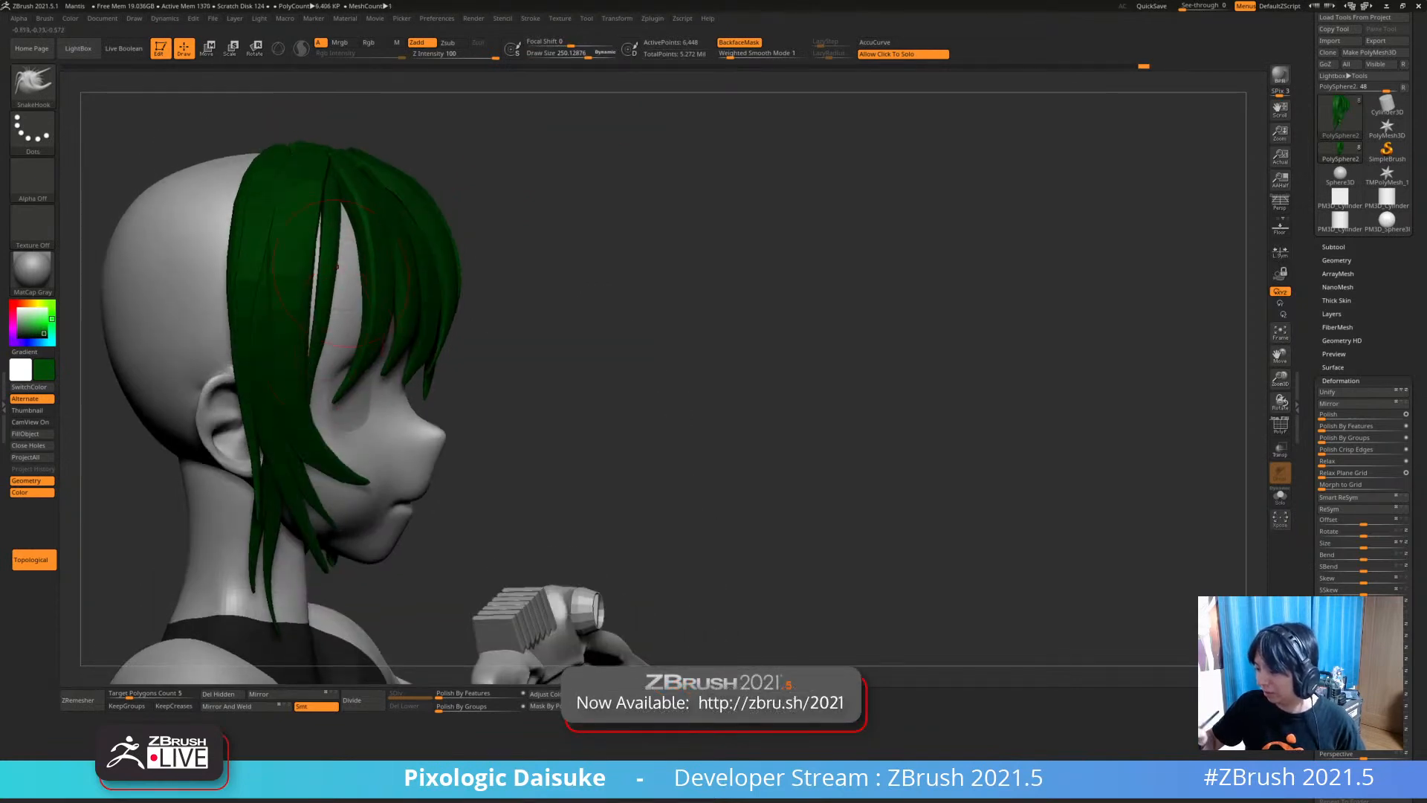
right_drag(364, 272, 336, 286)
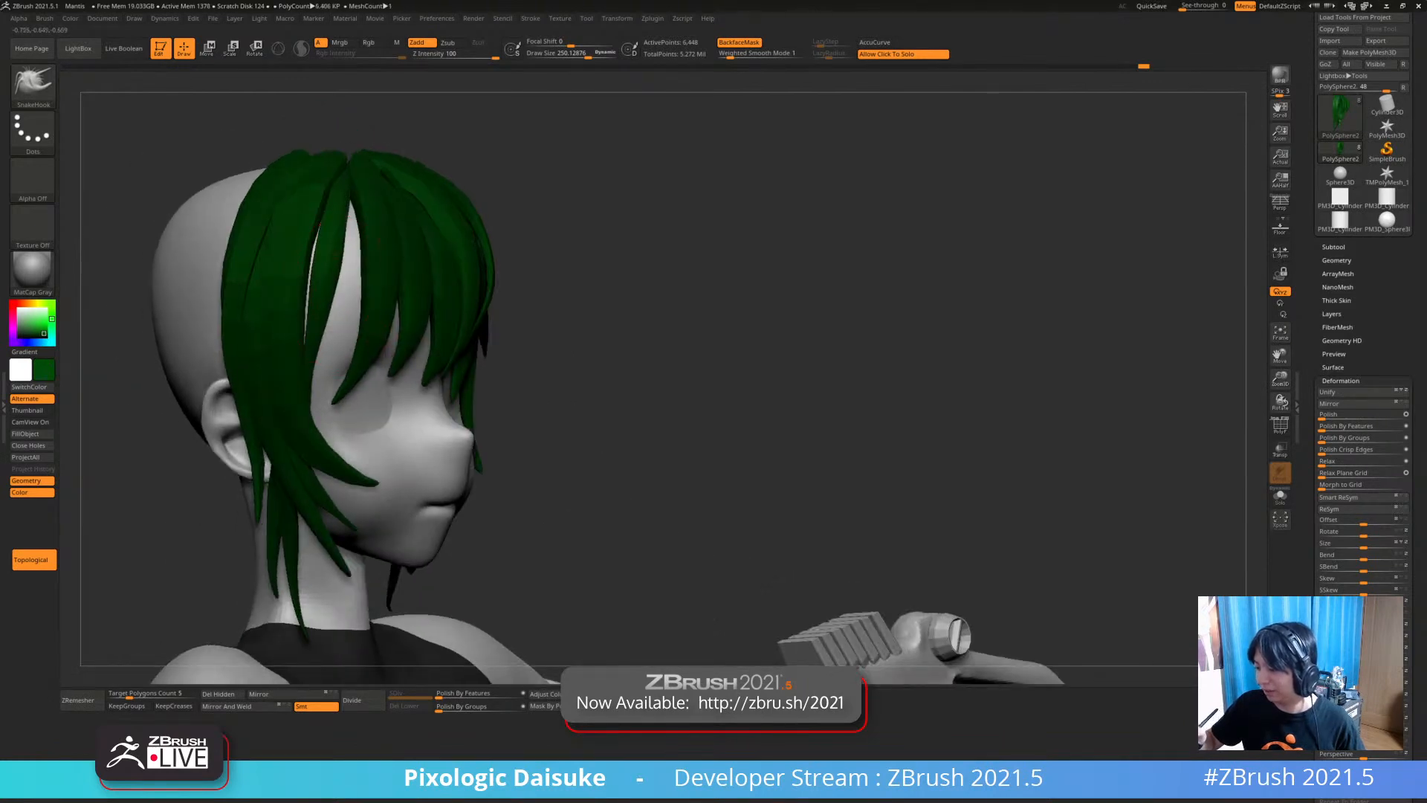
right_drag(343, 215, 342, 147)
right_drag(349, 223, 336, 399)
mouse_move(431, 260)
right_down()
mouse_move(352, 231)
mouse_move(340, 282)
mouse_move(378, 292)
mouse_move(379, 327)
right_up()
mouse_move(334, 268)
right_down()
mouse_move(337, 303)
mouse_move(324, 286)
right_up()
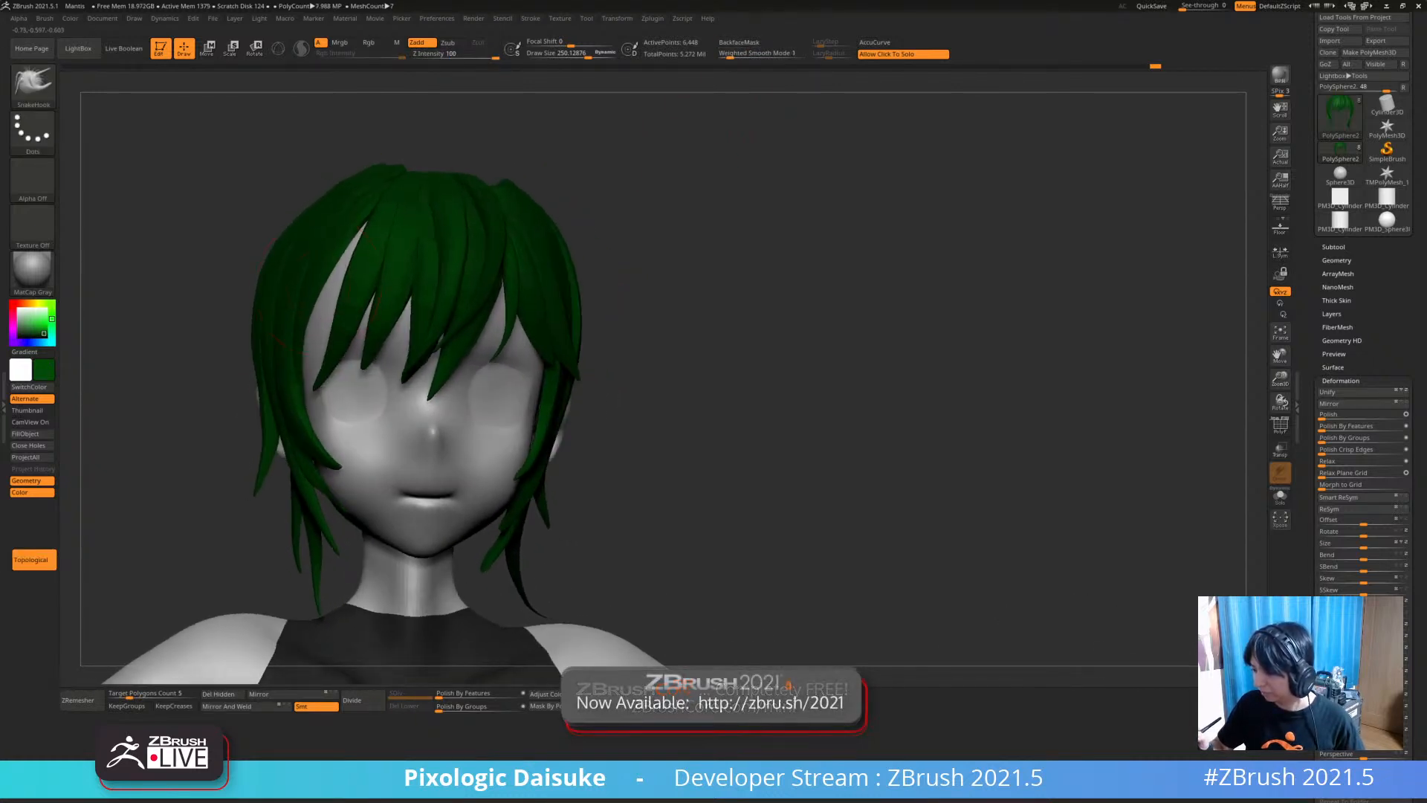
Adjust the side hair near the top of the forehead gap and smooth the strand roots there
right_drag(339, 233, 350, 217)
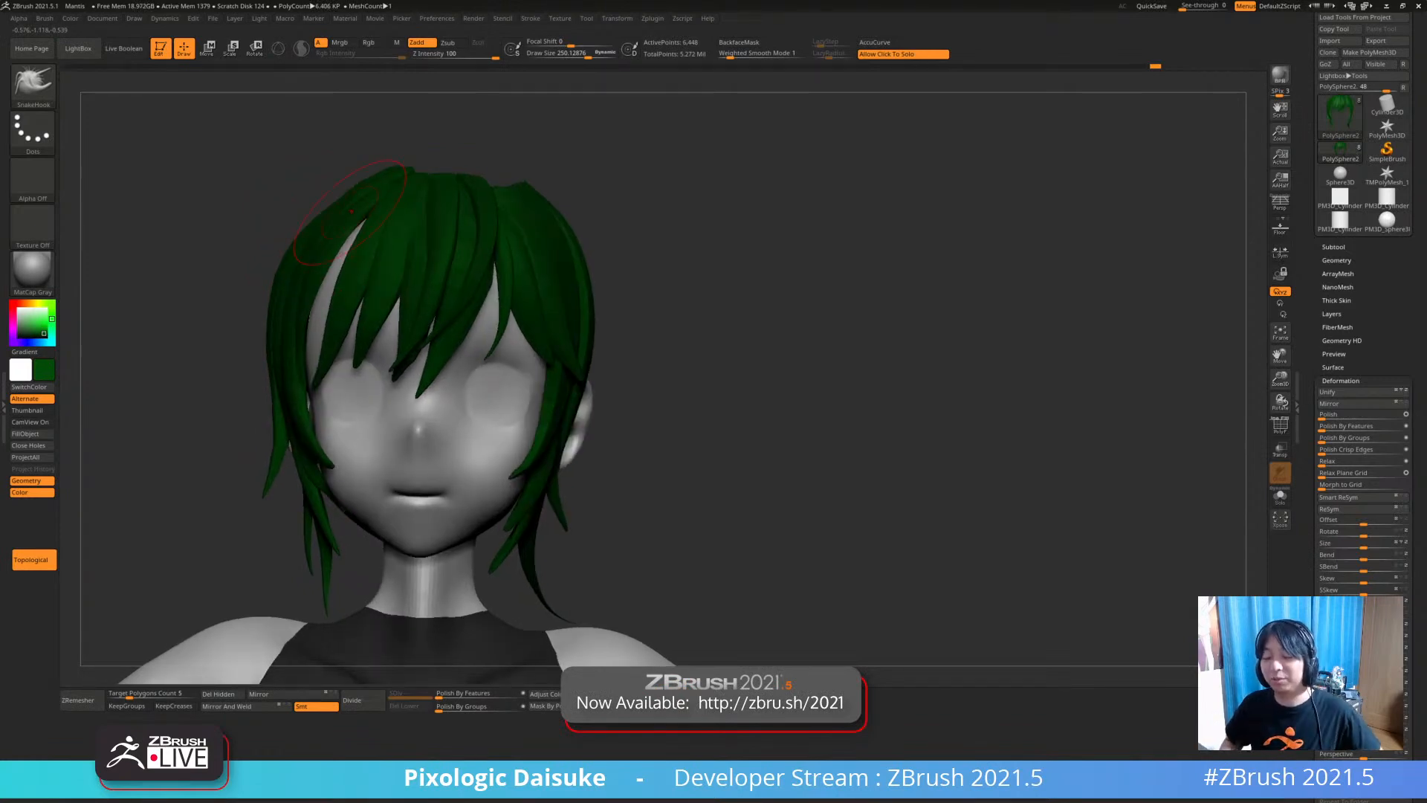
right_drag(452, 227, 541, 295)
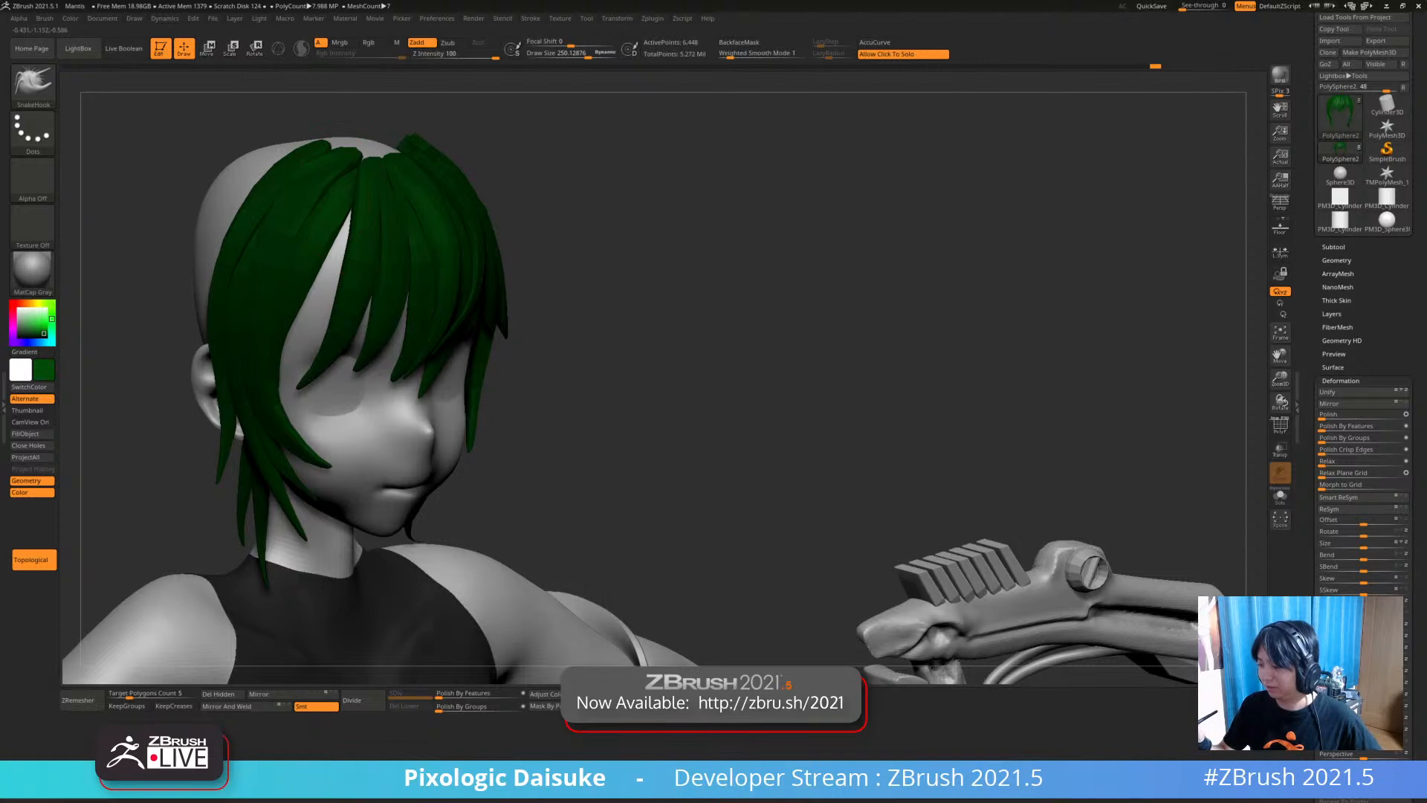
mouse_move(342, 222)
shift+mouse_down()
mouse_move(407, 190)
mouse_move(351, 228)
shift+mouse_up()
mouse_move(355, 227)
ctrl+right_down()
mouse_move(288, 244)
mouse_move(288, 260)
mouse_move(186, 259)
ctrl+right_up()
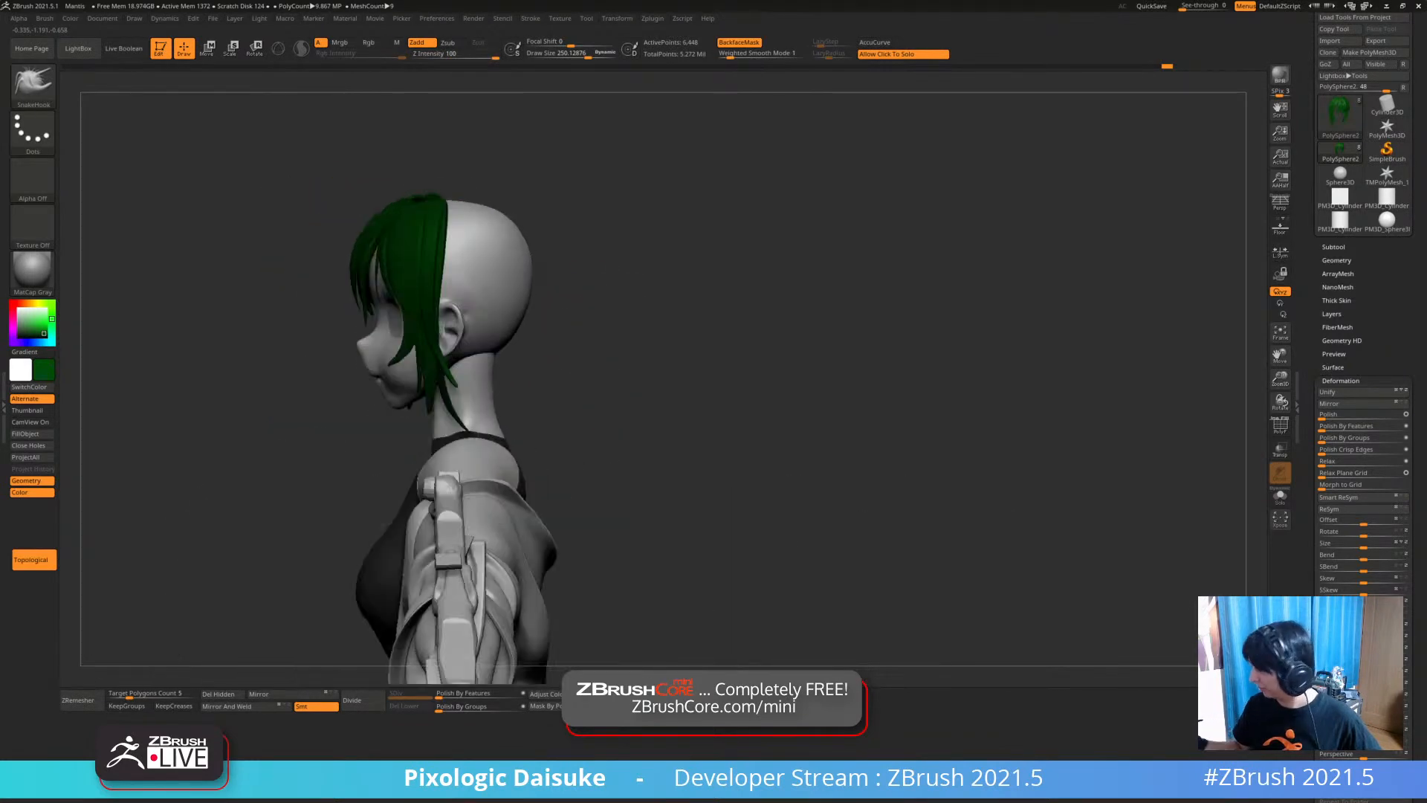
Insert a sphere as a new subtool, scale it down, and move it to the upper back of the head
click(1374, 563)
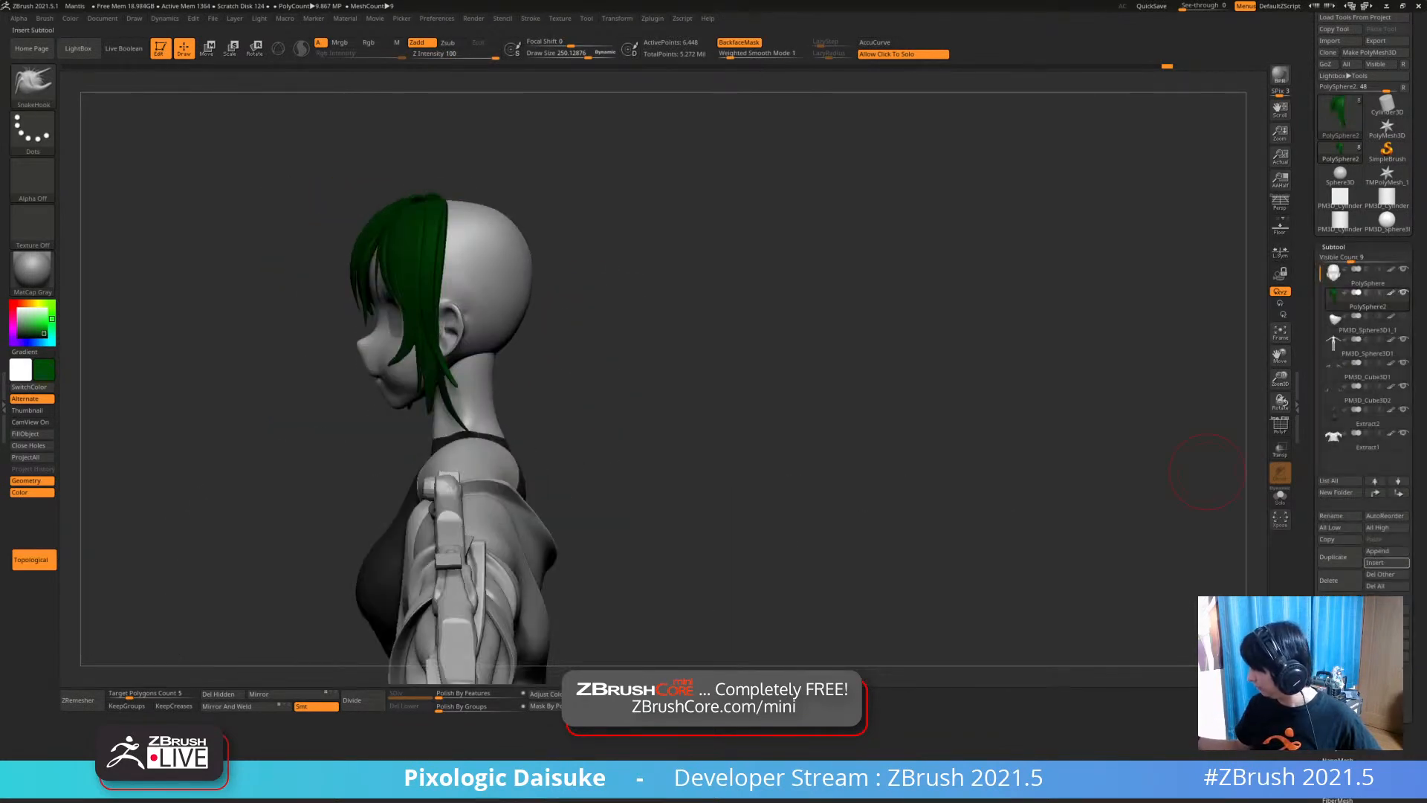
click(1090, 600)
alt+drag(1239, 492, 1155, 467)
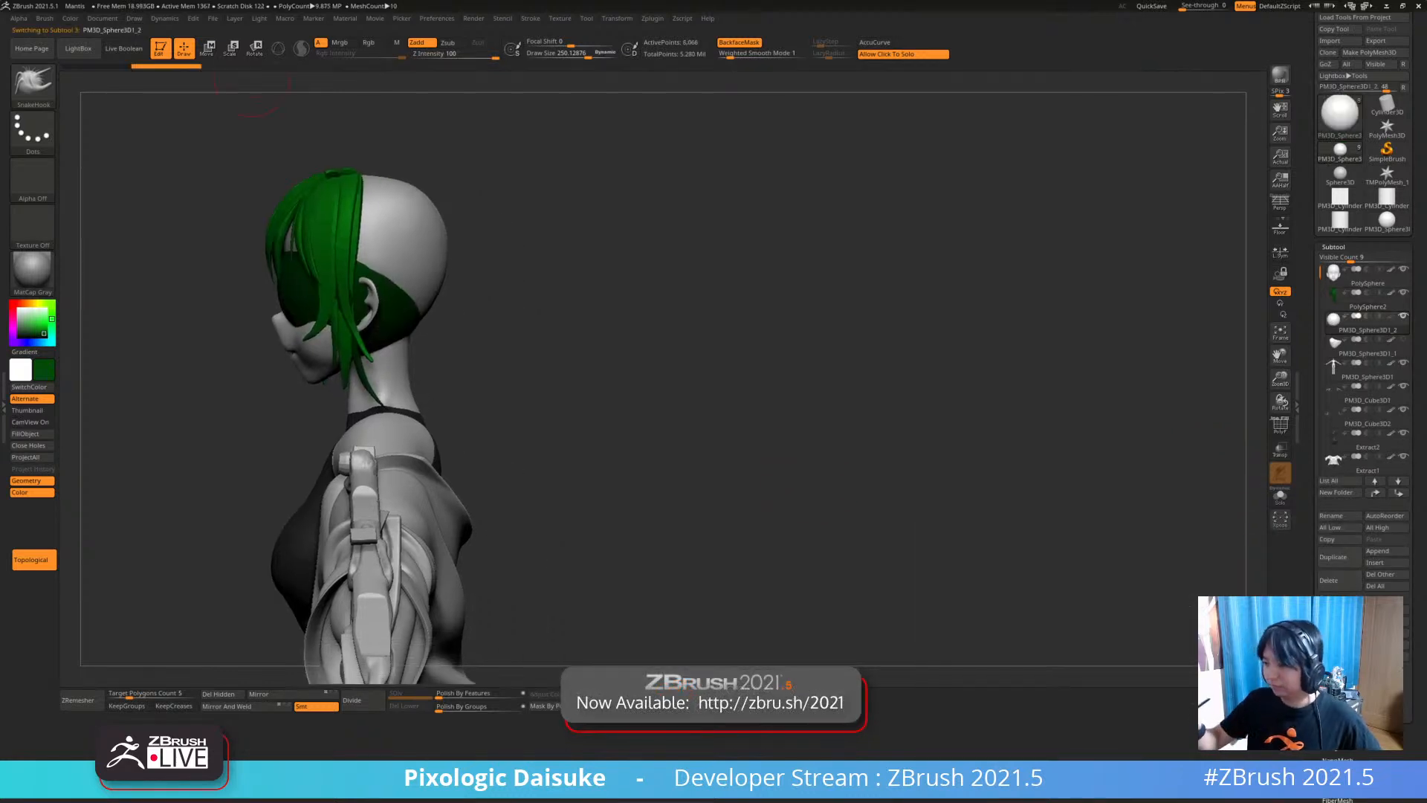
click(208, 48)
key(y)
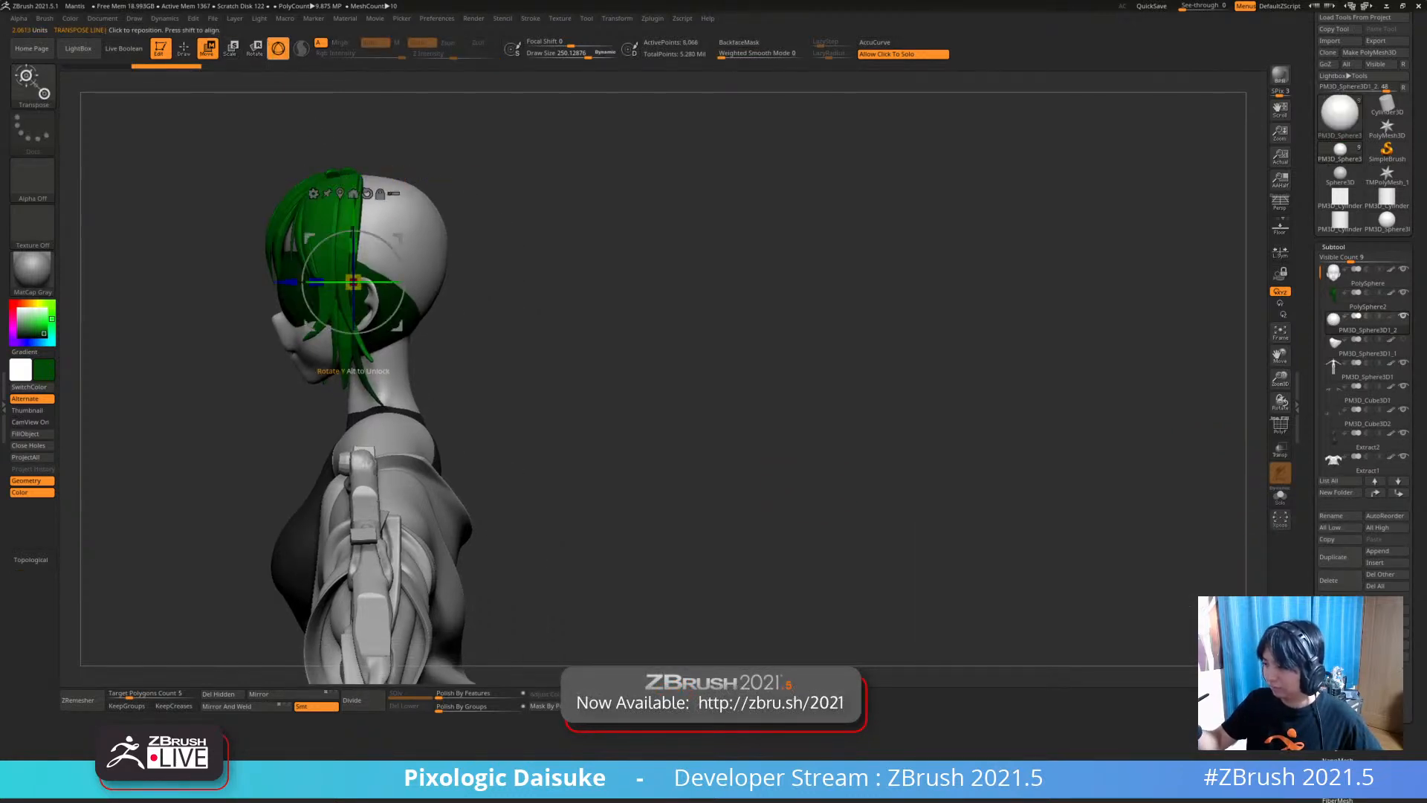
drag(353, 282, 450, 202)
key(q)
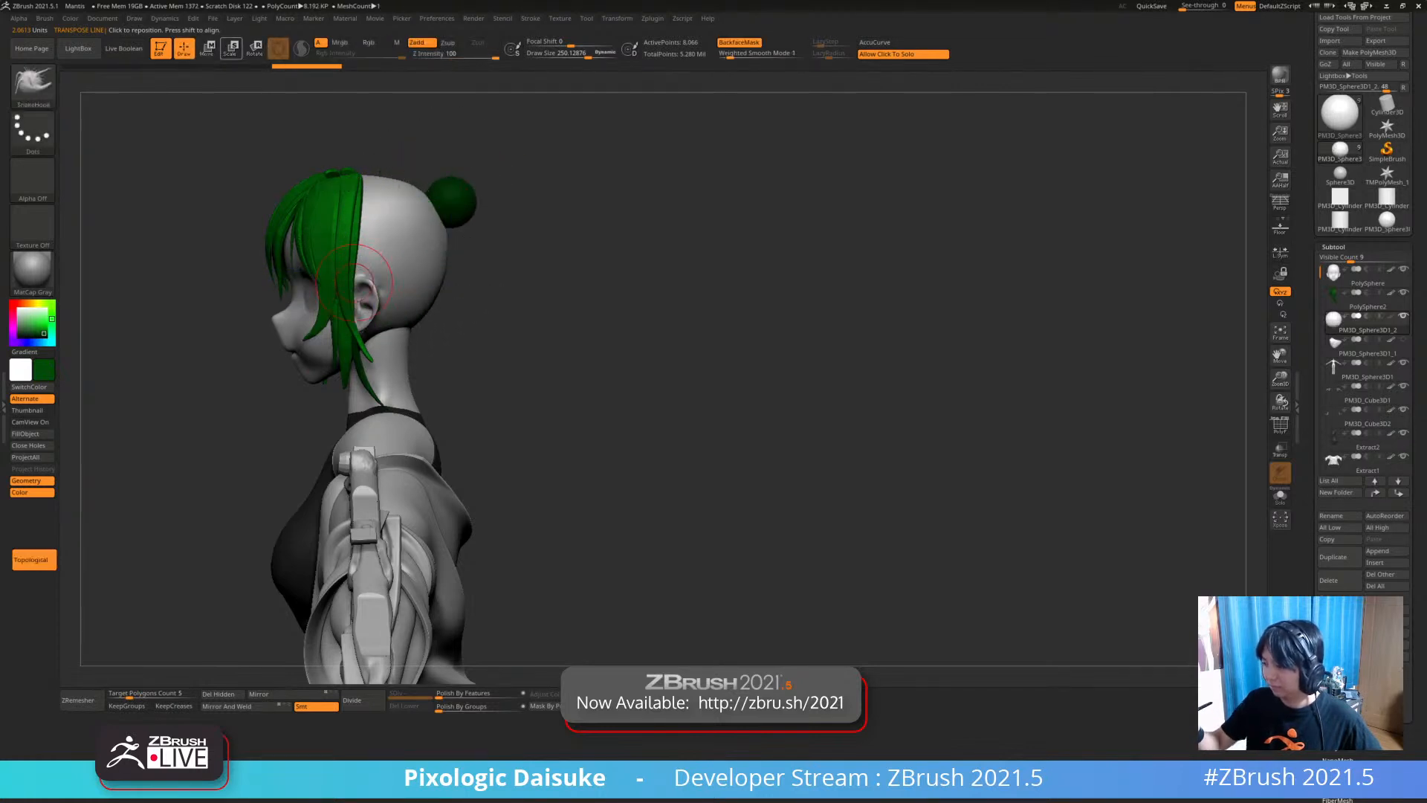
Try to pull the sphere down into a short ponytail with SnakeHook at a draw size of about 258
mouse_move(639, 416)
mouse_down()
mouse_move(535, 416)
mouse_move(636, 416)
mouse_up()
drag(451, 212, 455, 227)
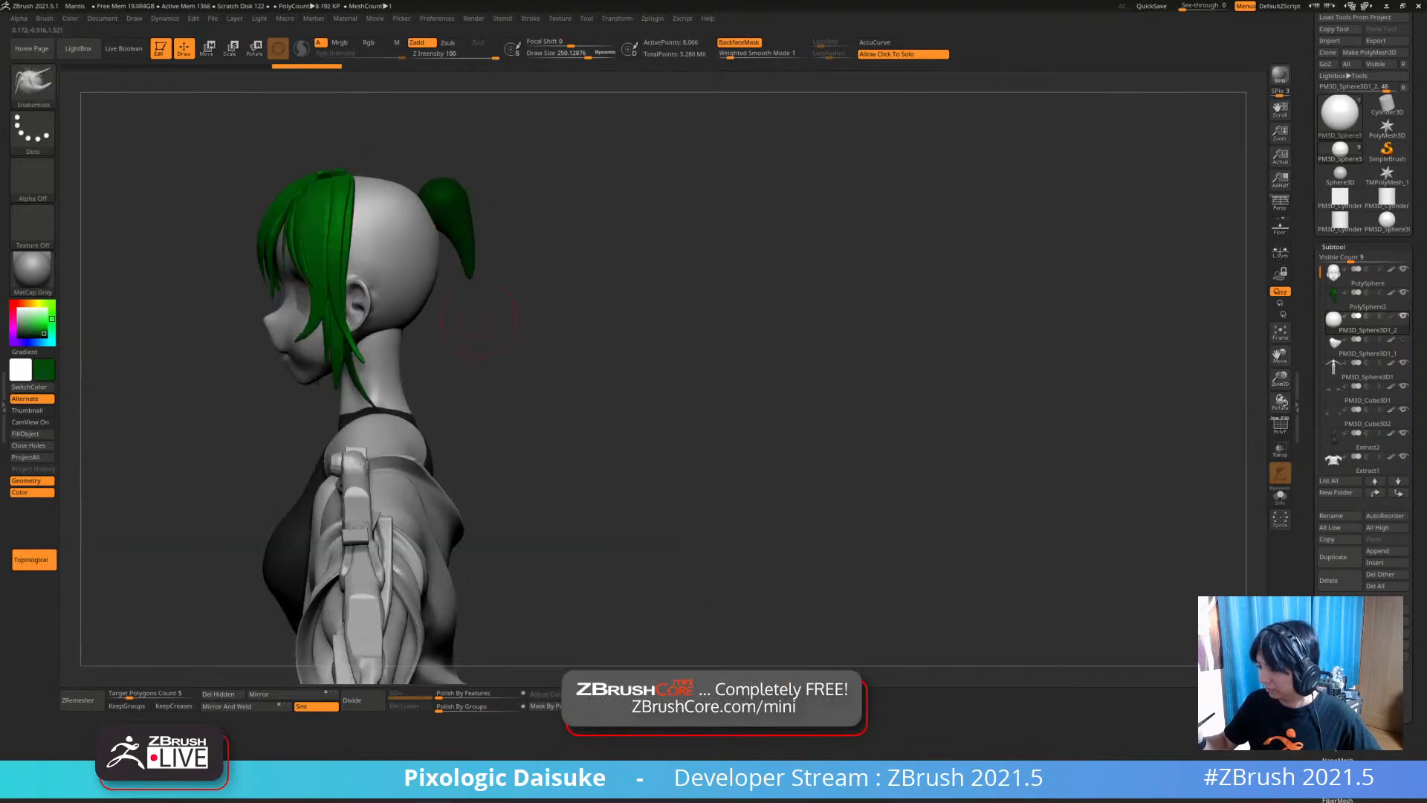
key(ctrl+z)
Pull the sphere down into a long tapered ponytail with SnakeHook, with BackfaceMask off and the draw size raised to about 547
drag(446, 202, 468, 365)
drag(460, 200, 469, 175)
click(594, 54)
click(738, 43)
click(601, 54)
mouse_move(459, 222)
mouse_down()
mouse_move(496, 379)
mouse_move(480, 368)
mouse_move(497, 386)
mouse_up()
mouse_move(475, 338)
mouse_down()
mouse_move(494, 401)
mouse_move(985, 405)
mouse_move(921, 405)
mouse_up()
mouse_move(513, 231)
mouse_down()
mouse_move(501, 227)
mouse_move(533, 189)
mouse_up()
mouse_move(788, 357)
mouse_down()
mouse_move(735, 379)
mouse_move(777, 383)
mouse_up()
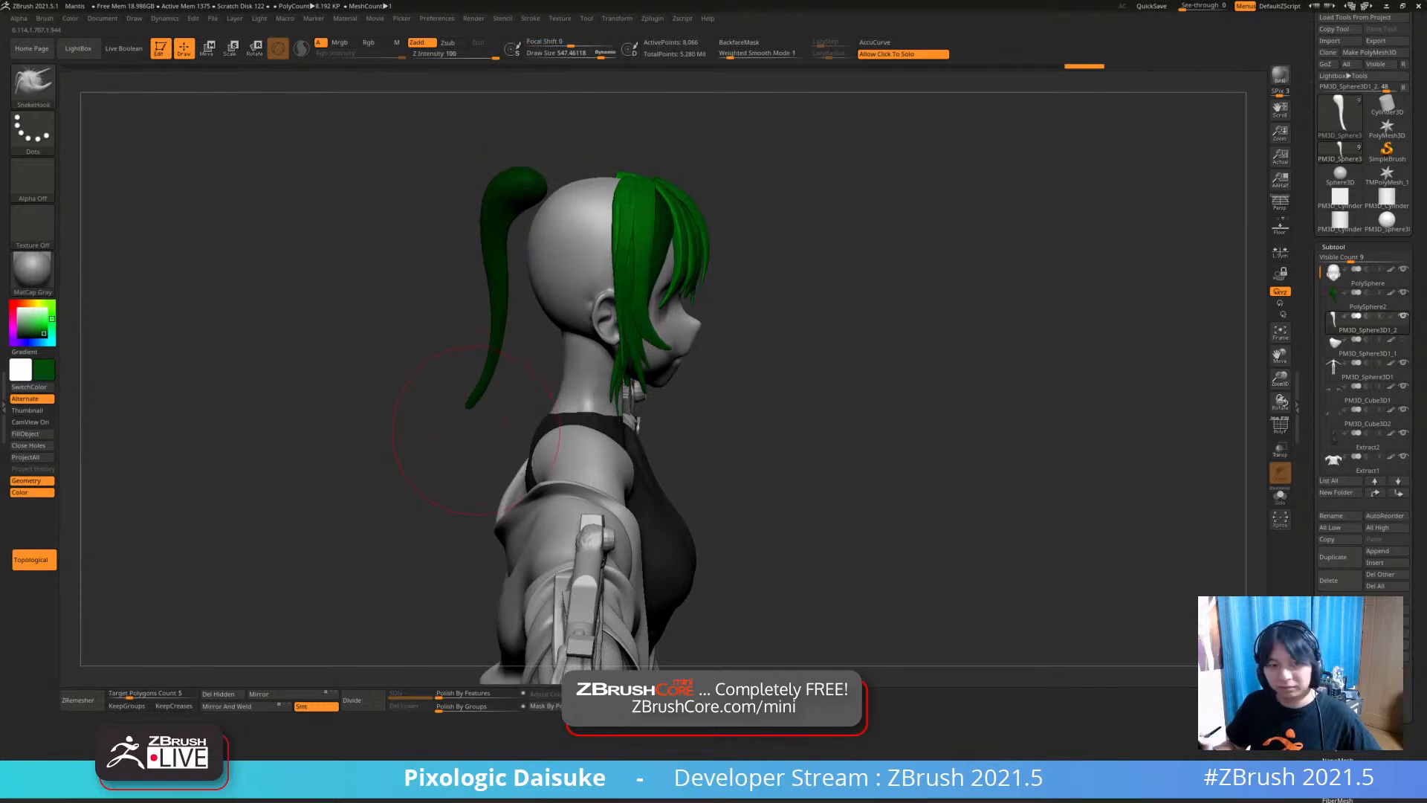
Reduce the draw size to about 370 and reshape the ponytail's root at the back of the head
mouse_move(732, 453)
mouse_down()
mouse_move(554, 468)
mouse_move(513, 454)
mouse_up()
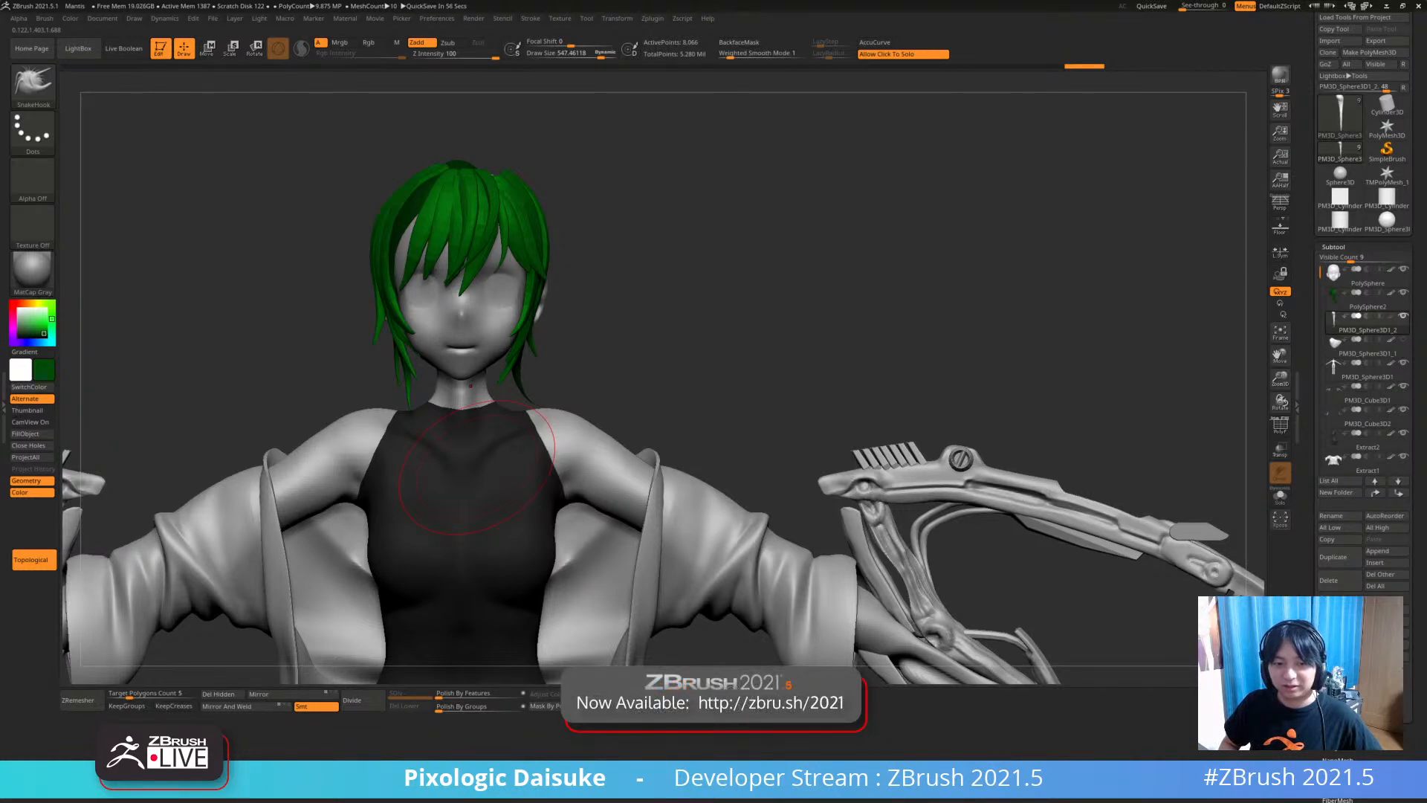
right_drag(476, 468, 658, 457)
mouse_move(475, 372)
right_down()
mouse_move(565, 357)
mouse_move(523, 213)
mouse_move(475, 216)
right_up()
drag(505, 209, 495, 175)
key(ctrl+z)
drag(600, 53, 594, 53)
mouse_move(496, 234)
mouse_down()
mouse_move(539, 190)
mouse_move(572, 202)
mouse_up()
ctrl+right_drag(520, 216, 632, 314)
right_drag(496, 509, 476, 510)
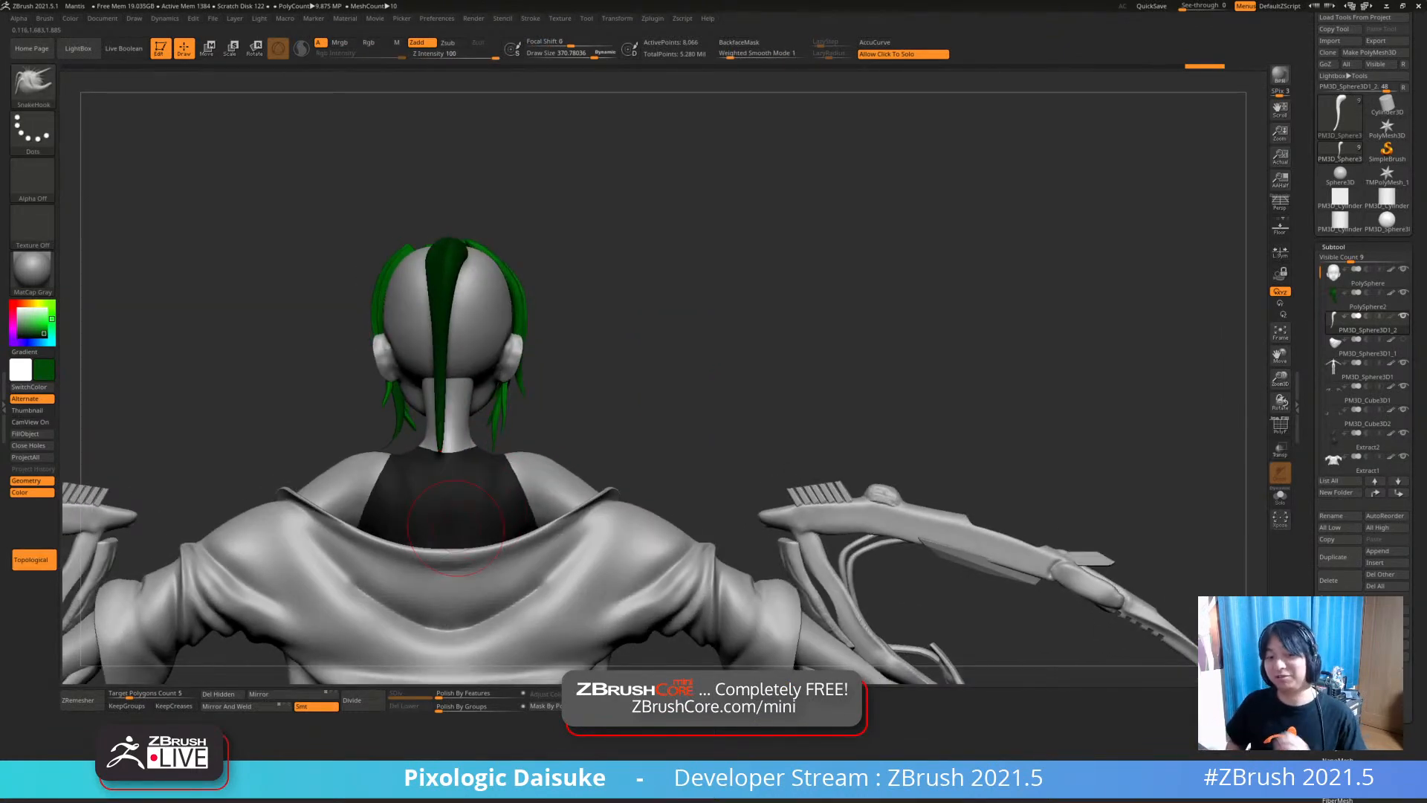
Raise the draw size to about 696, bend the ponytail into an S-curve, and extend its tip down the upper back
drag(594, 54, 605, 54)
ctrl+right_drag(576, 208, 583, 264)
mouse_move(453, 319)
mouse_down()
mouse_move(428, 377)
mouse_move(476, 431)
mouse_move(419, 347)
mouse_up()
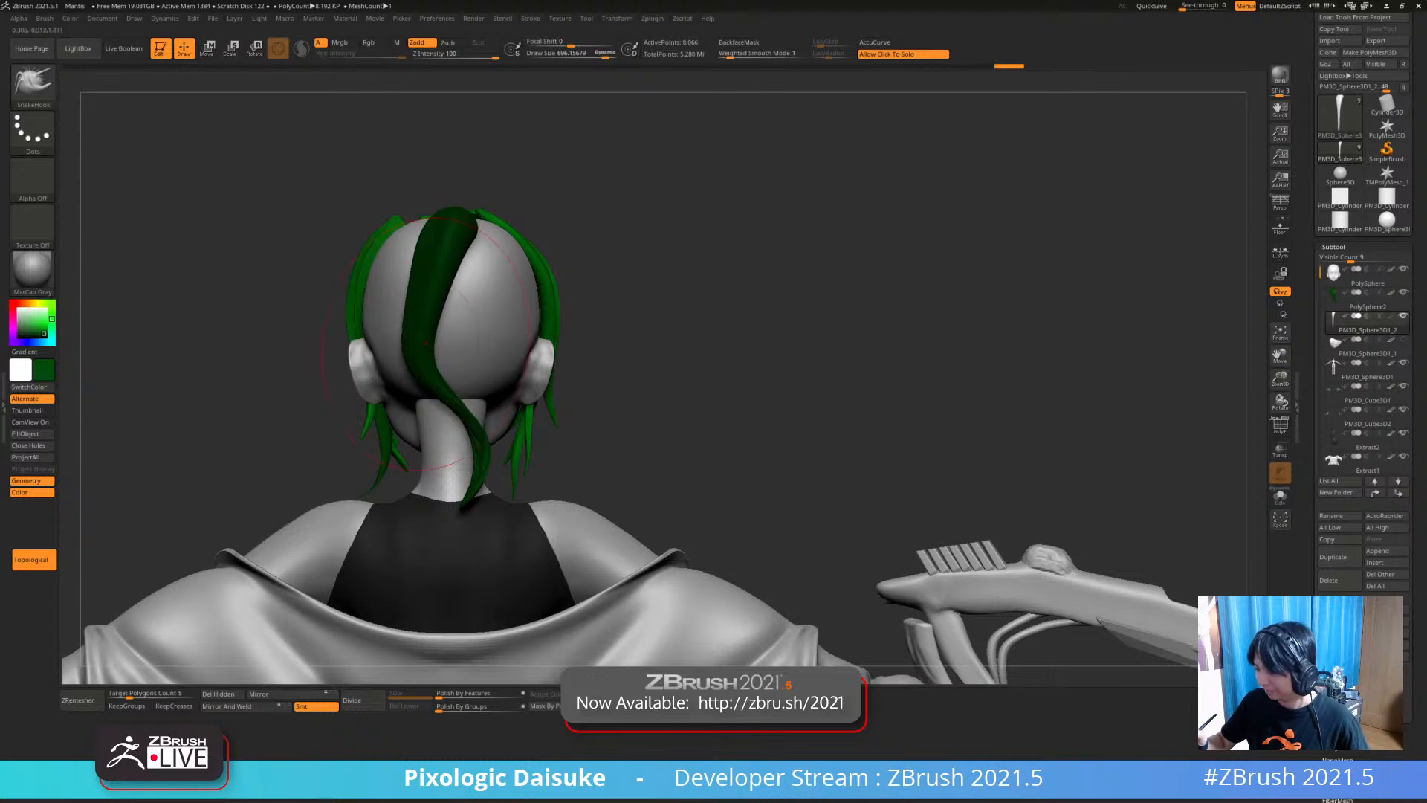
mouse_move(481, 474)
mouse_down()
mouse_move(490, 496)
mouse_move(449, 554)
mouse_up()
mouse_move(520, 554)
ctrl+right_down()
mouse_move(520, 505)
mouse_move(476, 519)
ctrl+right_up()
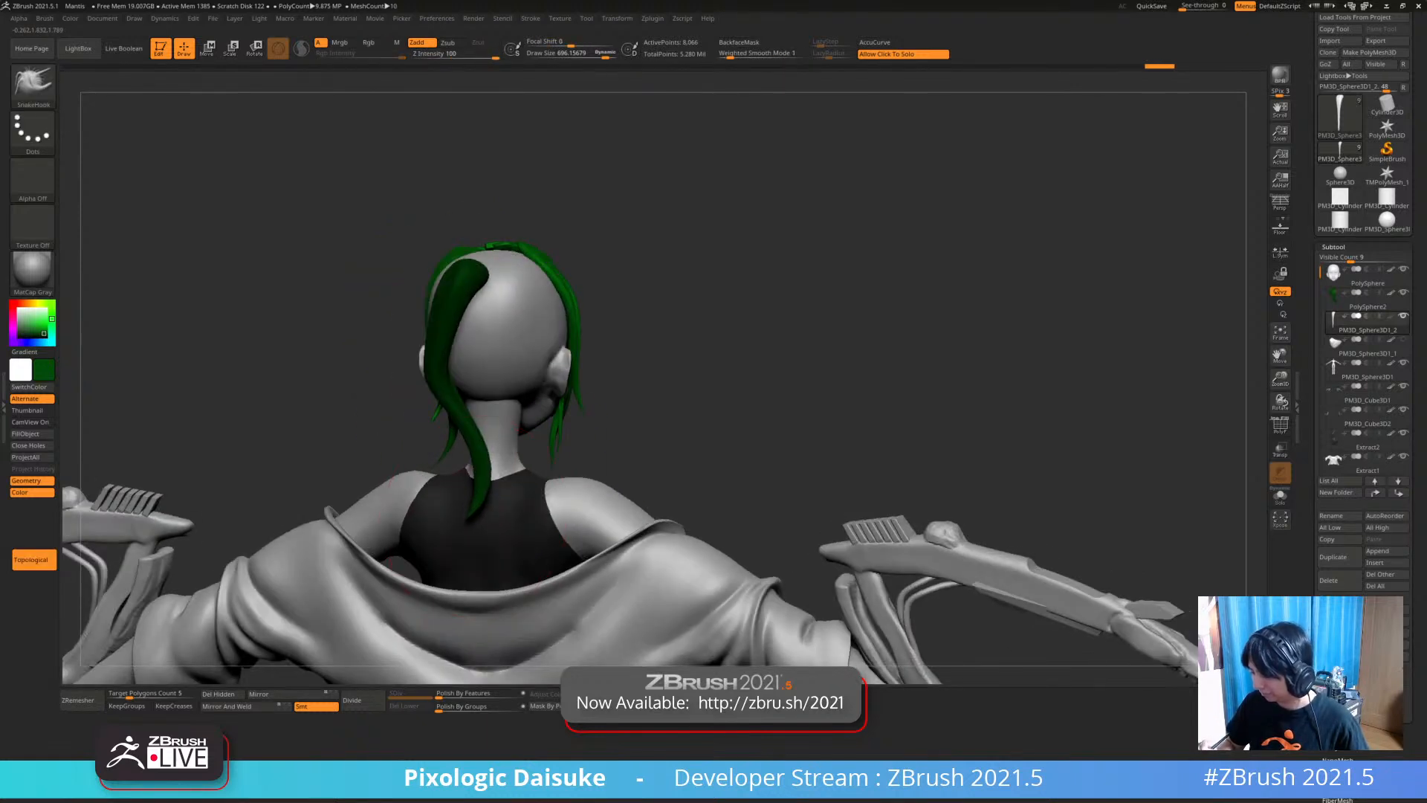
drag(485, 475, 504, 461)
right_drag(431, 550, 458, 564)
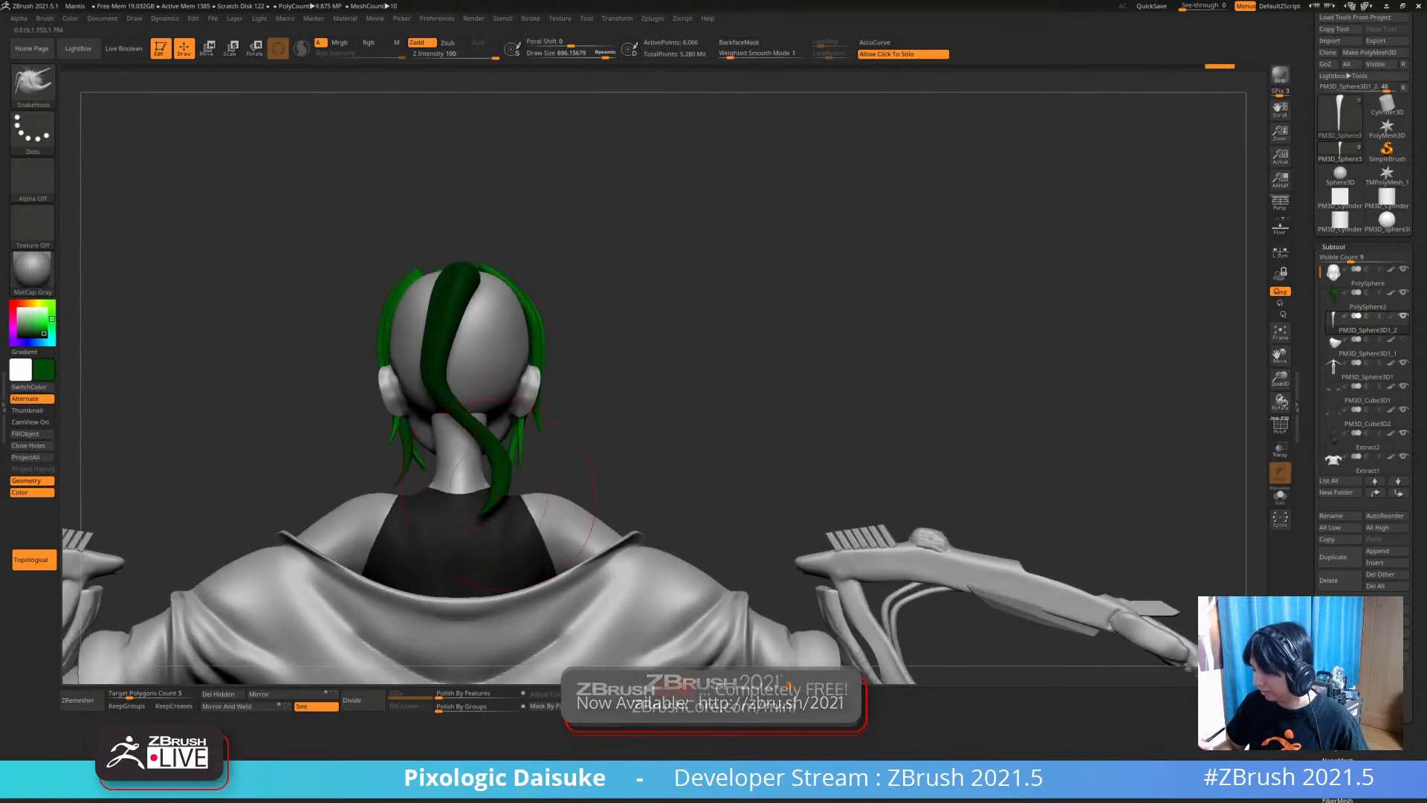
key(ctrl+z)
drag(485, 505, 462, 554)
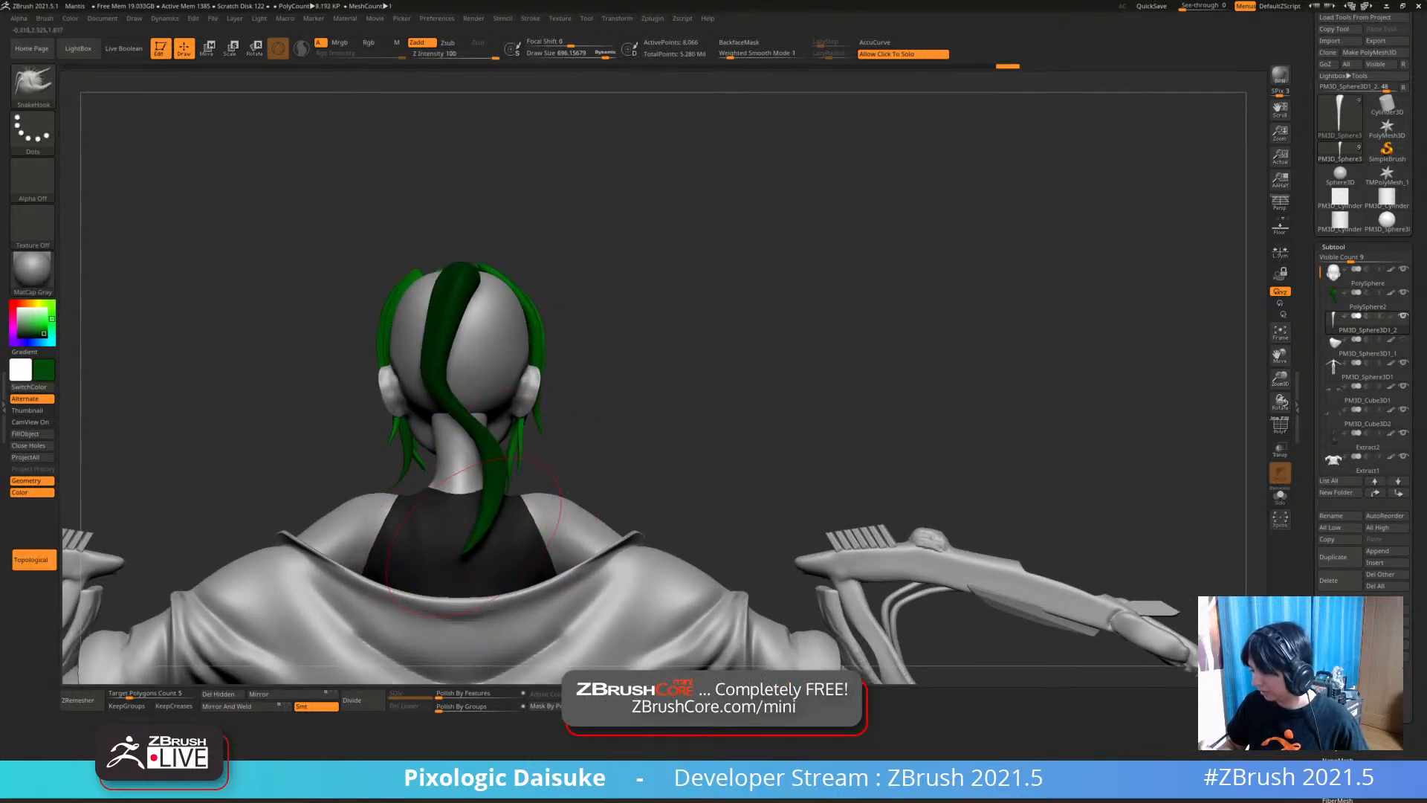
Adjust the ponytail's thickness near the crown and push its middle section outward into a curved side profile
right_drag(465, 506, 495, 477)
drag(481, 303, 491, 303)
right_drag(580, 313, 505, 312)
ctrl+right_drag(505, 312, 513, 349)
drag(483, 305, 492, 312)
right_drag(483, 372, 439, 396)
drag(434, 447, 408, 452)
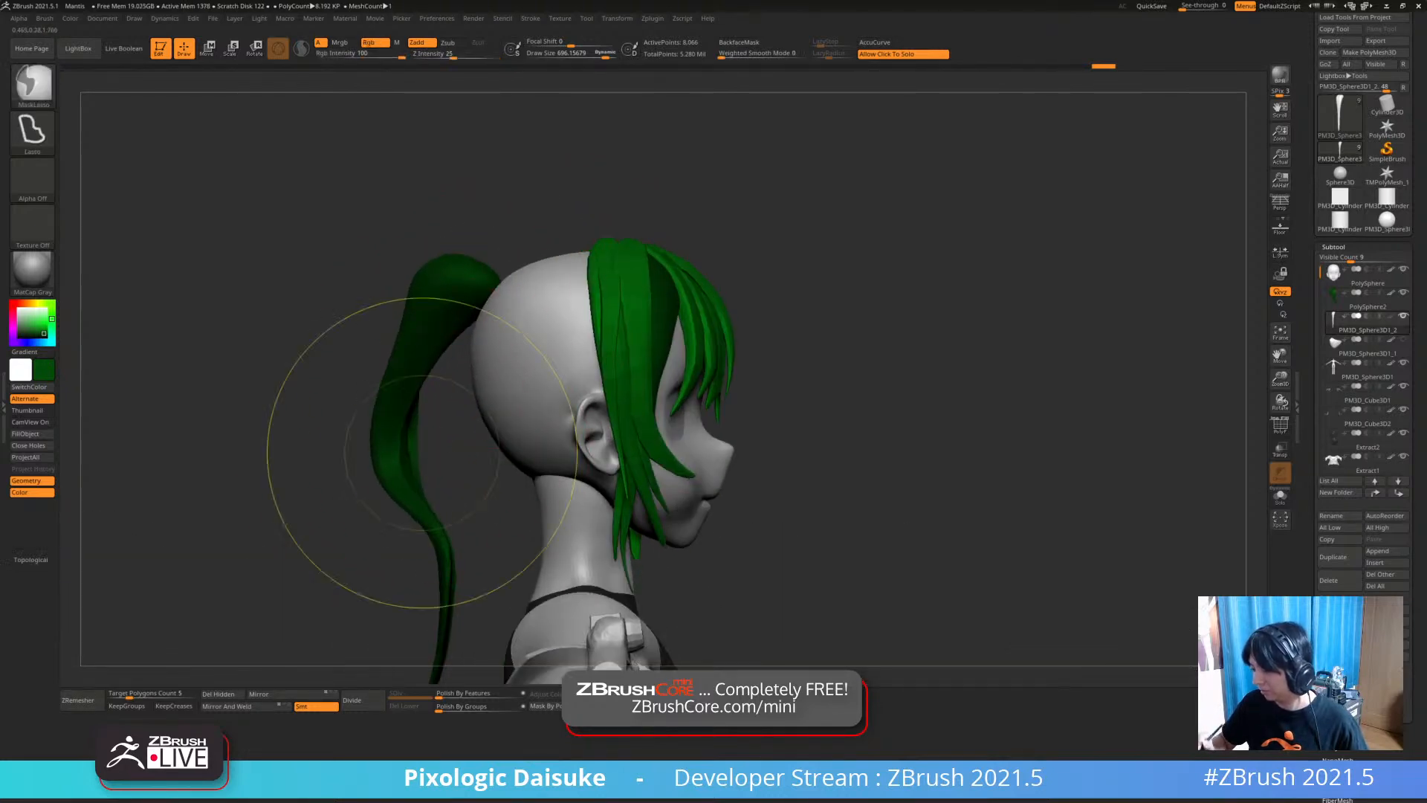
ctrl+right_drag(408, 453, 423, 424)
drag(423, 425, 397, 433)
alt+right_drag(398, 438, 394, 367)
drag(434, 391, 413, 398)
mouse_move(446, 416)
right_down()
mouse_move(571, 412)
mouse_move(539, 416)
mouse_move(520, 373)
right_up()
drag(475, 468, 464, 470)
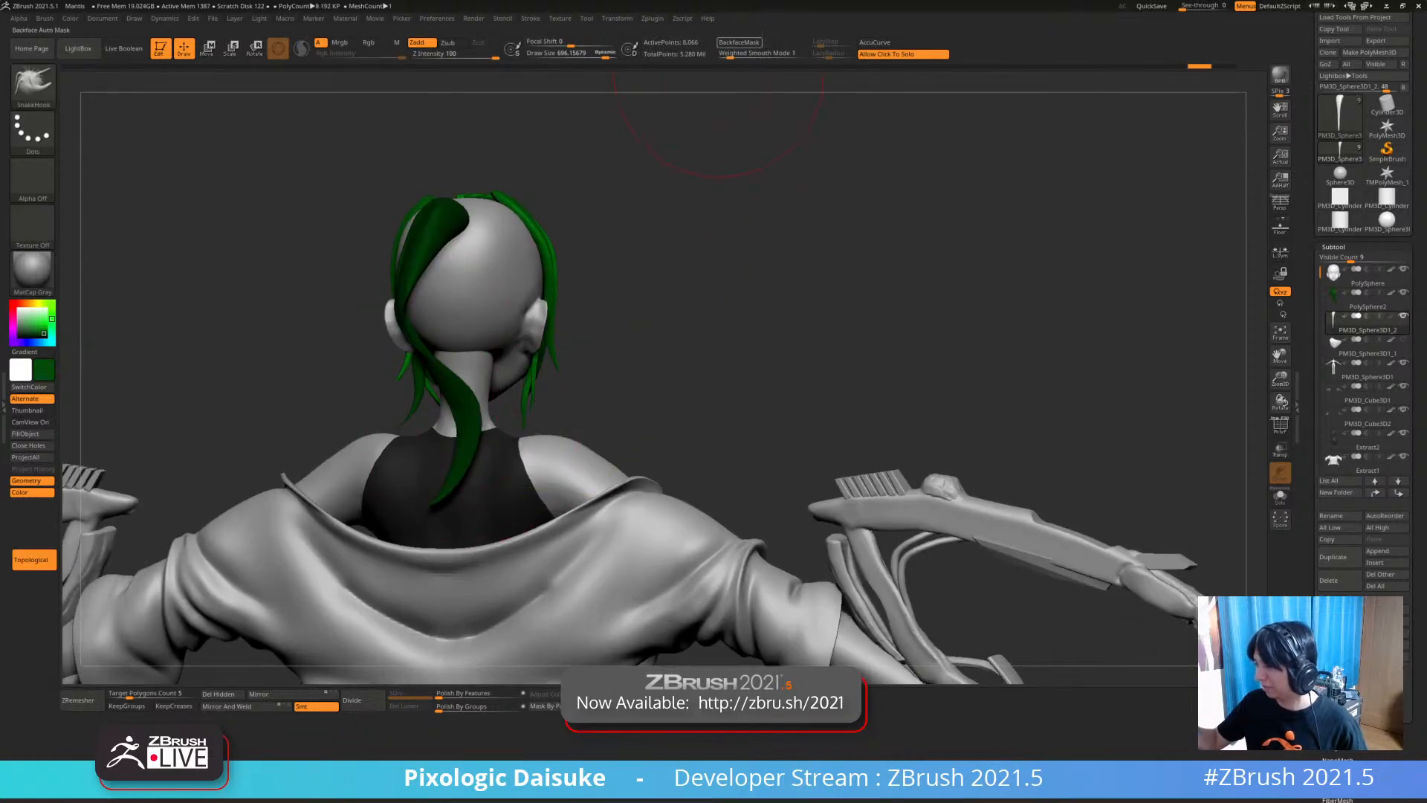
Remesh the ponytail at a higher density, reshape its lower curl, and smooth the bend behind the neck
mouse_move(554, 384)
right_down()
mouse_move(480, 438)
mouse_move(435, 435)
mouse_move(483, 437)
mouse_move(412, 298)
right_up()
drag(405, 301, 420, 297)
key(ctrl+z)
mouse_move(567, 306)
ctrl+right_down()
mouse_move(587, 331)
mouse_move(648, 172)
ctrl+right_up()
drag(480, 312, 467, 328)
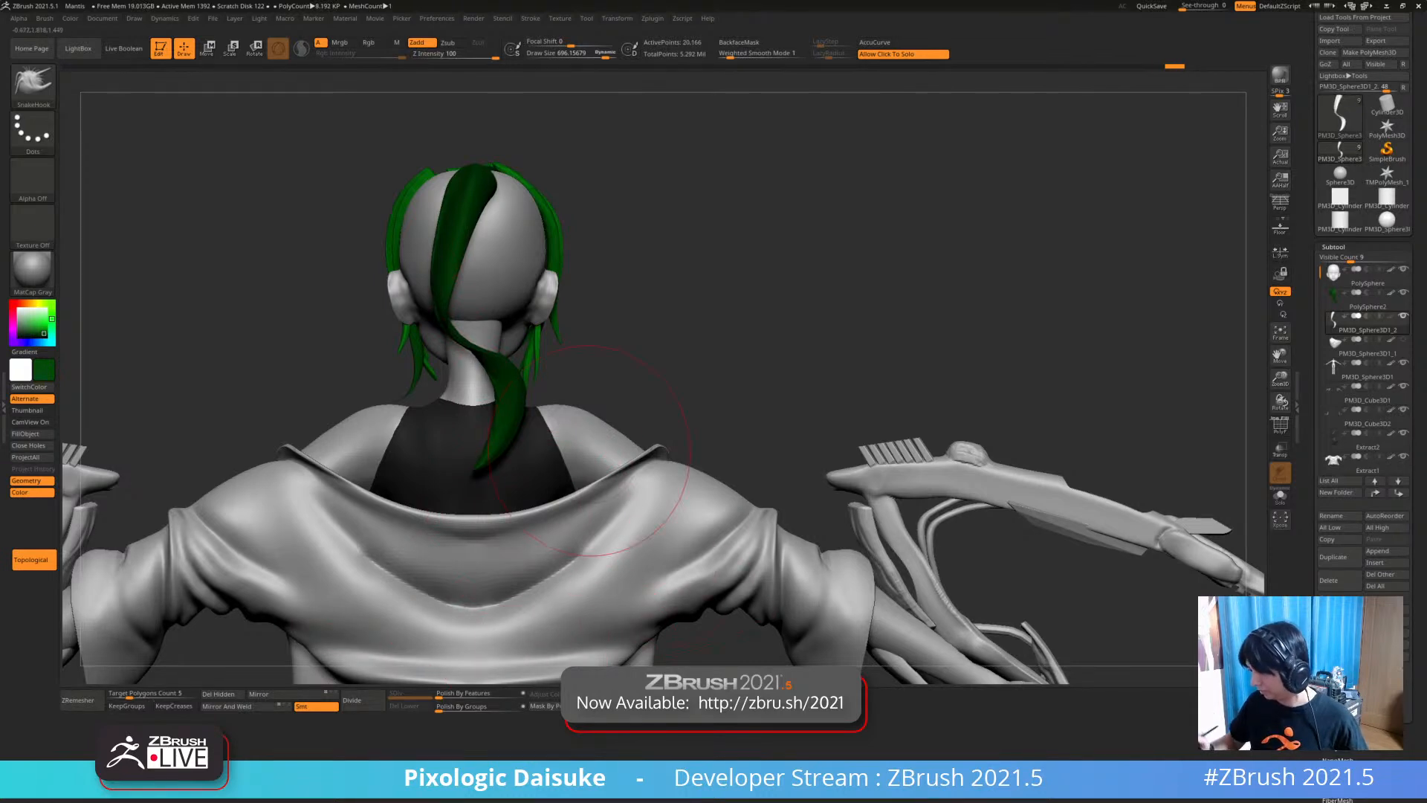
key(shift)
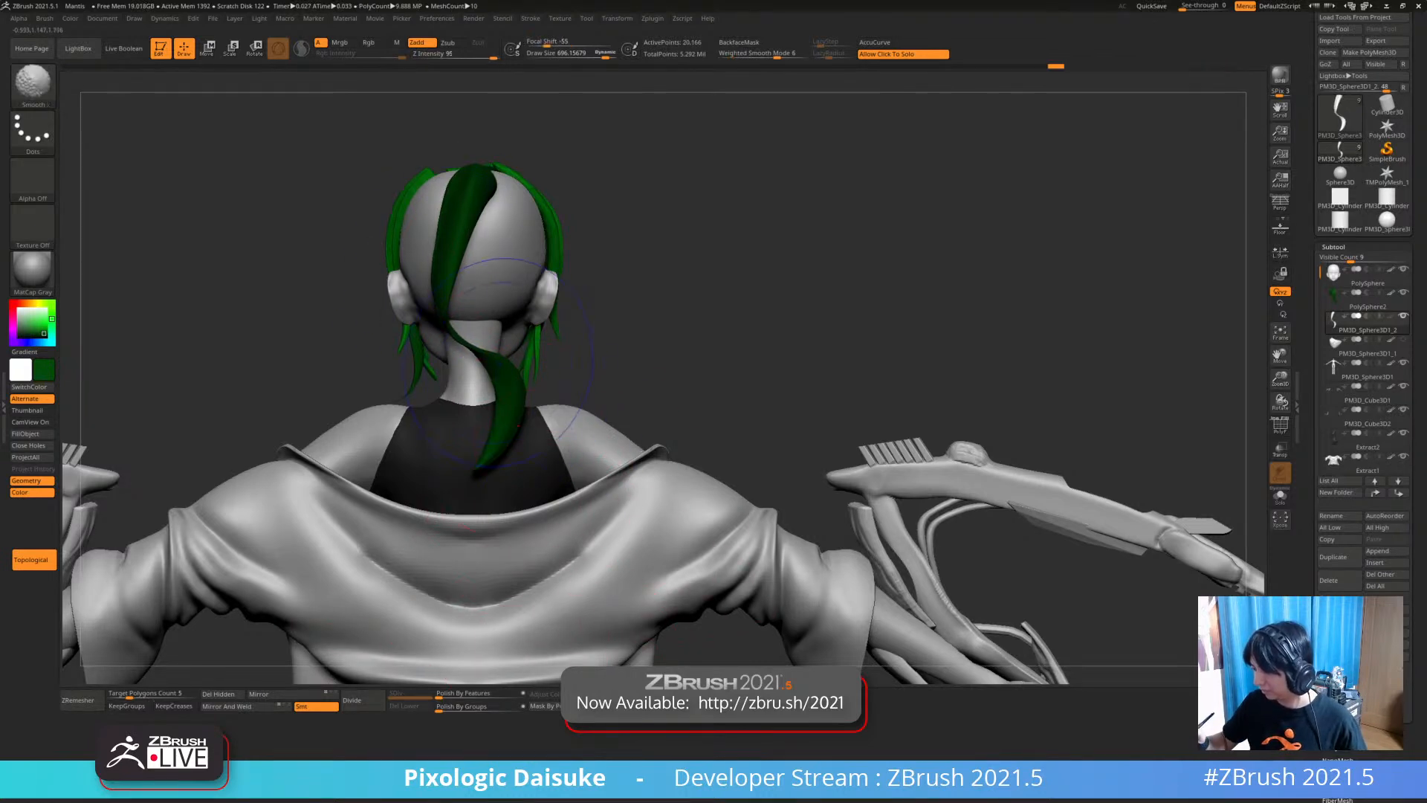
shift+drag(483, 357, 505, 408)
Turn on BackfaceMask and refine the ponytail's upper contour, raising the draw size to about 498
drag(592, 81, 539, 83)
click(739, 42)
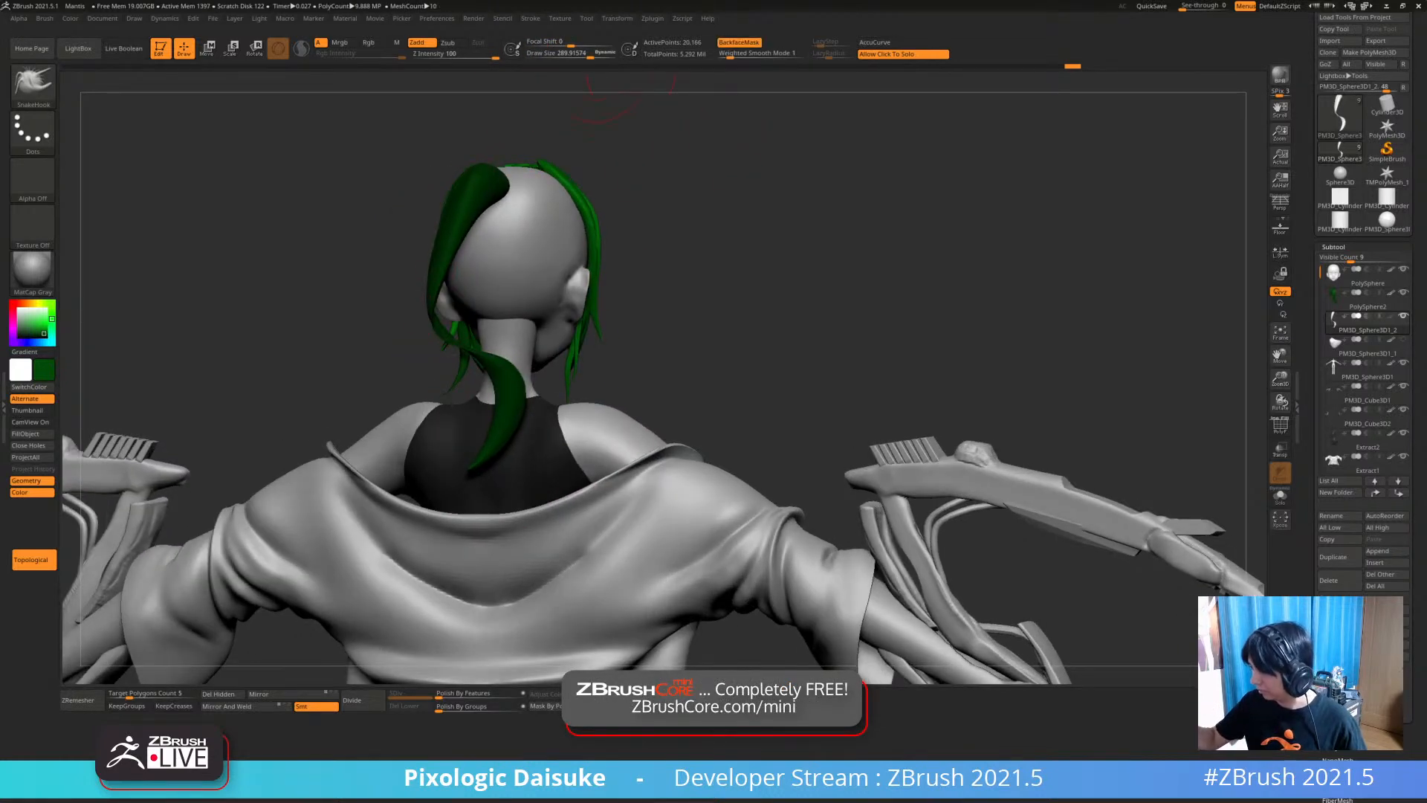
drag(350, 297, 376, 290)
drag(446, 262, 457, 260)
drag(520, 141, 342, 148)
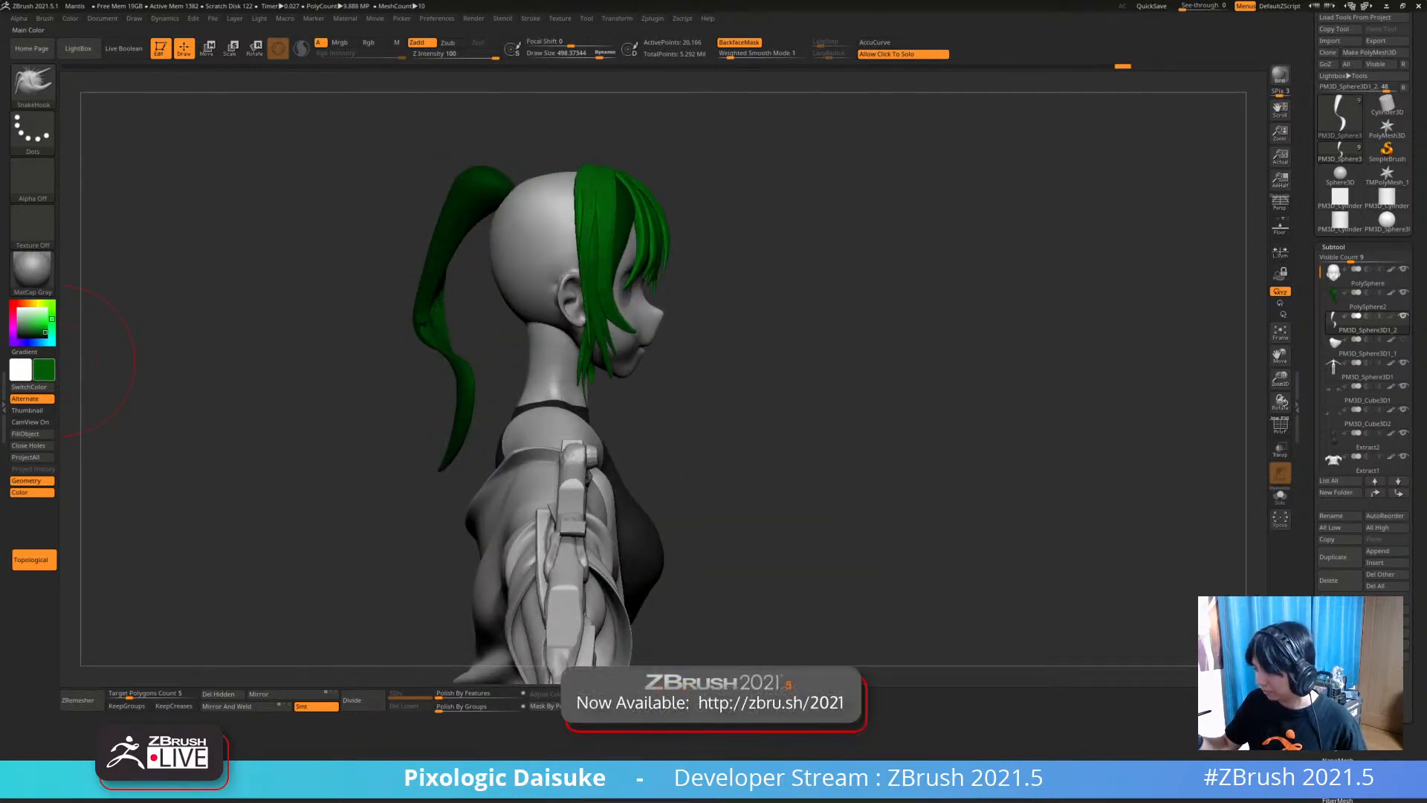
Fill the ponytail with the current dark green and remesh it
click(33, 435)
ctrl+drag(387, 362, 350, 401)
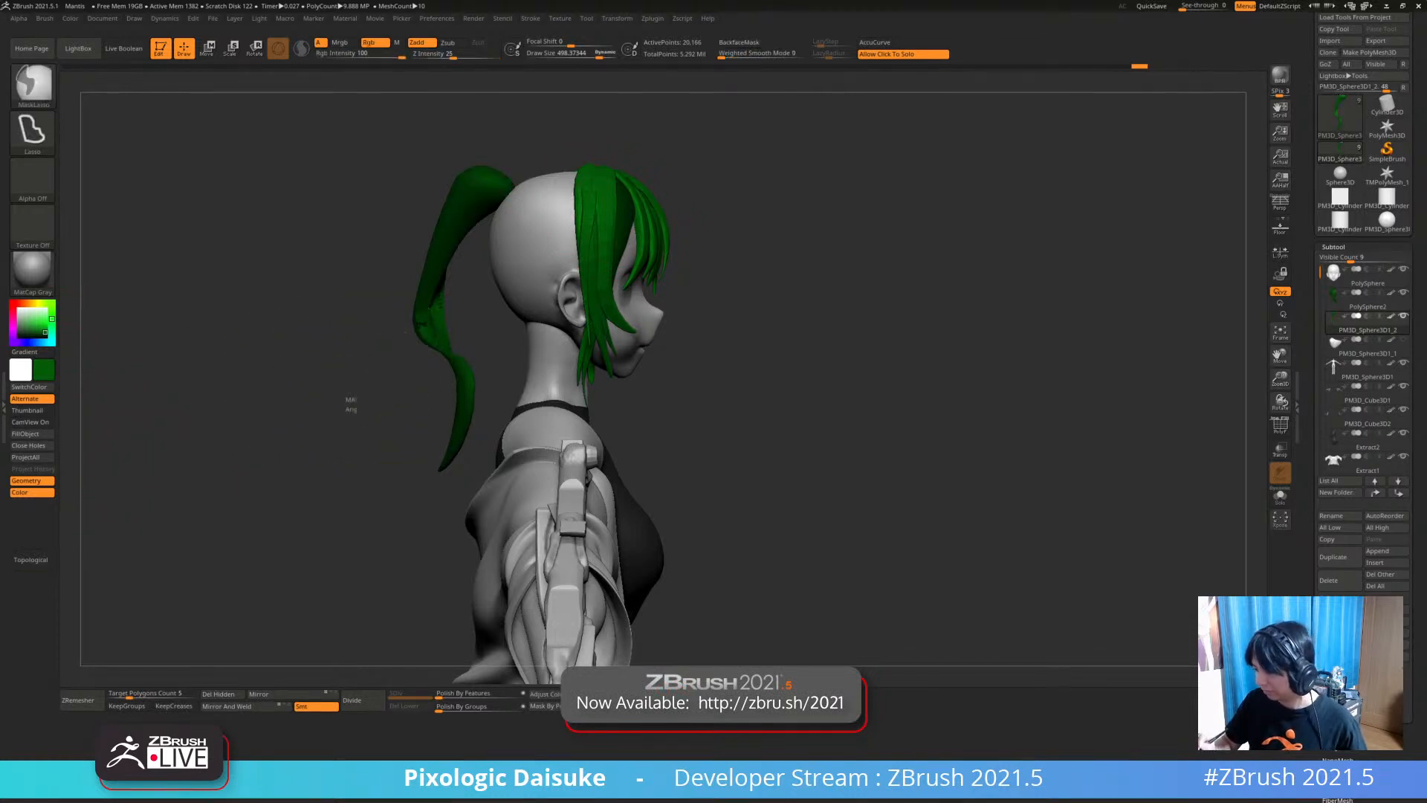
key(shift)
key(ctrl+z)
Round out the ponytail's middle bend and lower curl with SnakeHook at a draw size of about 498
drag(484, 395, 632, 393)
right_drag(631, 392, 666, 389)
ctrl+right_drag(491, 349, 498, 453)
drag(394, 344, 398, 344)
ctrl+right_drag(398, 344, 399, 297)
drag(496, 438, 509, 431)
ctrl+right_drag(567, 372, 567, 320)
right_drag(781, 376, 646, 370)
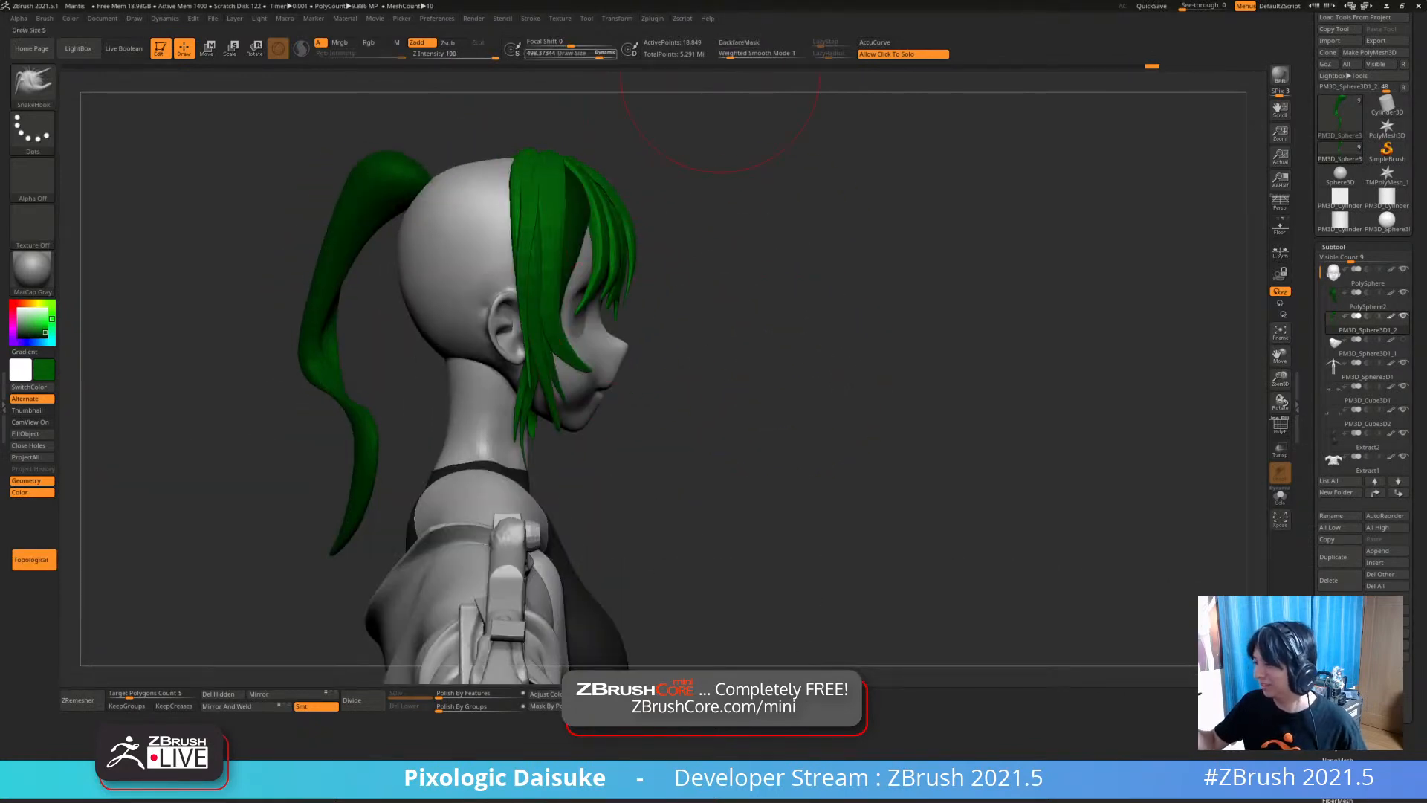
Reduce the draw size to about 269 and refine the ponytail's root, inner edge and tapered tip
right_drag(419, 171, 402, 199)
key(shift)
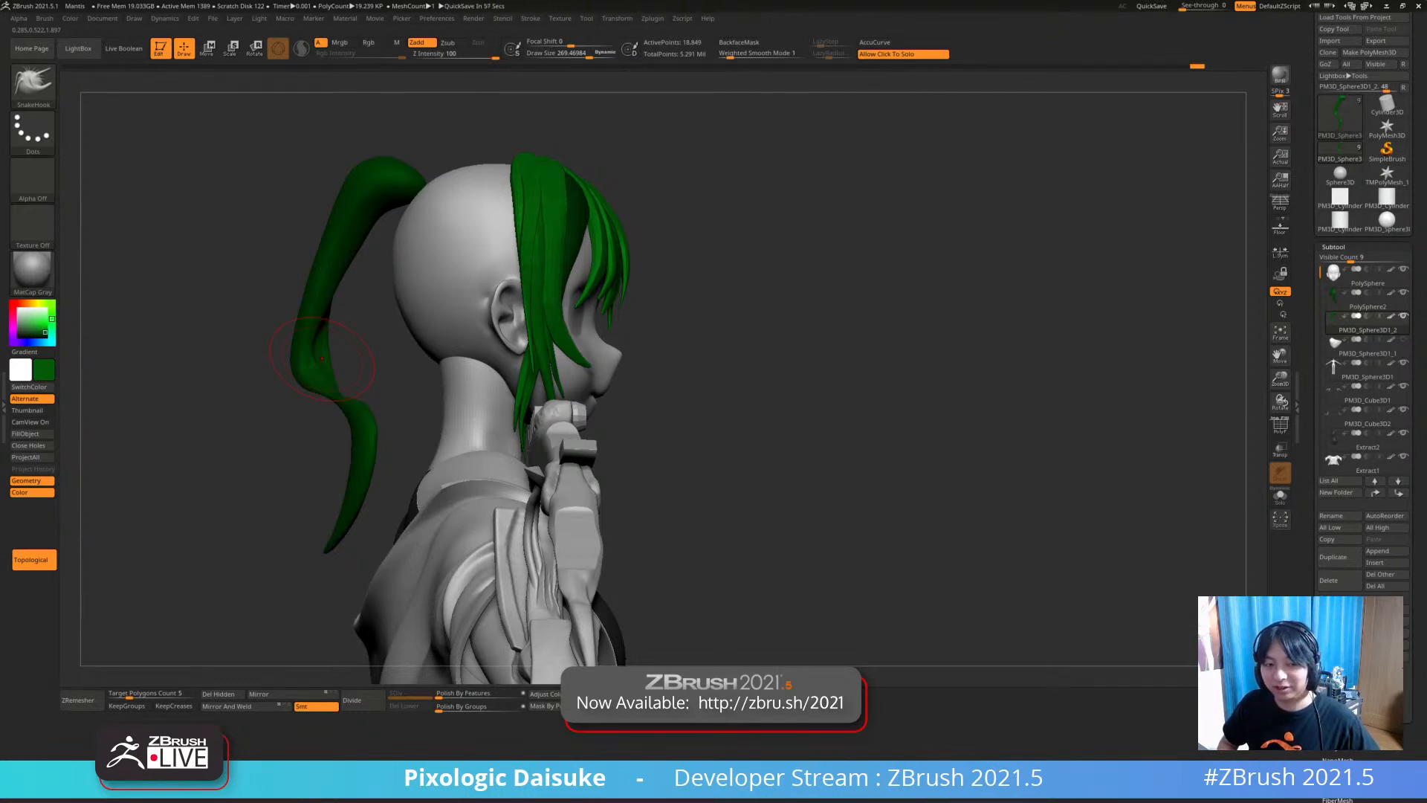
mouse_move(452, 213)
mouse_down()
mouse_move(594, 201)
mouse_move(379, 191)
mouse_up()
right_drag(379, 192, 377, 224)
key(shift)
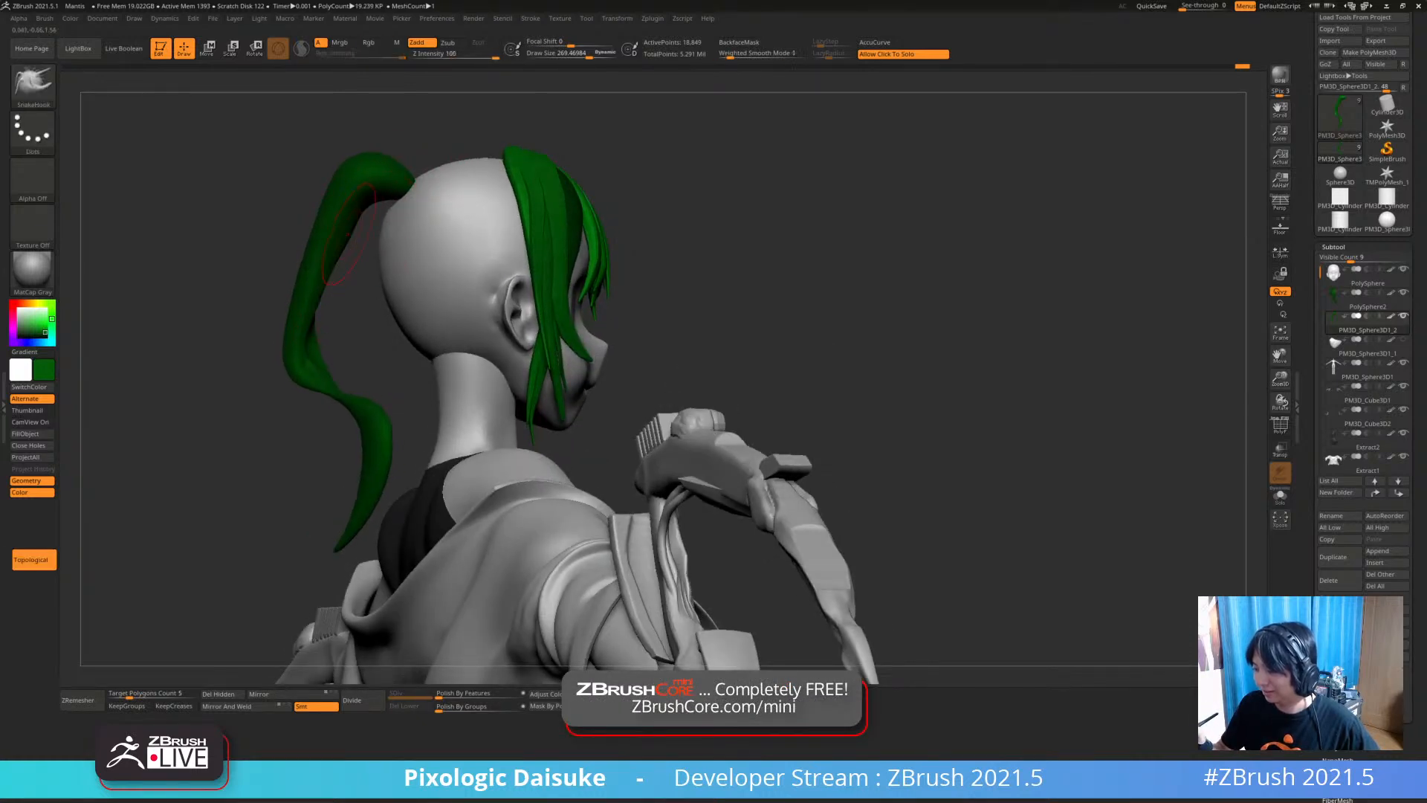
right_drag(366, 267, 315, 307)
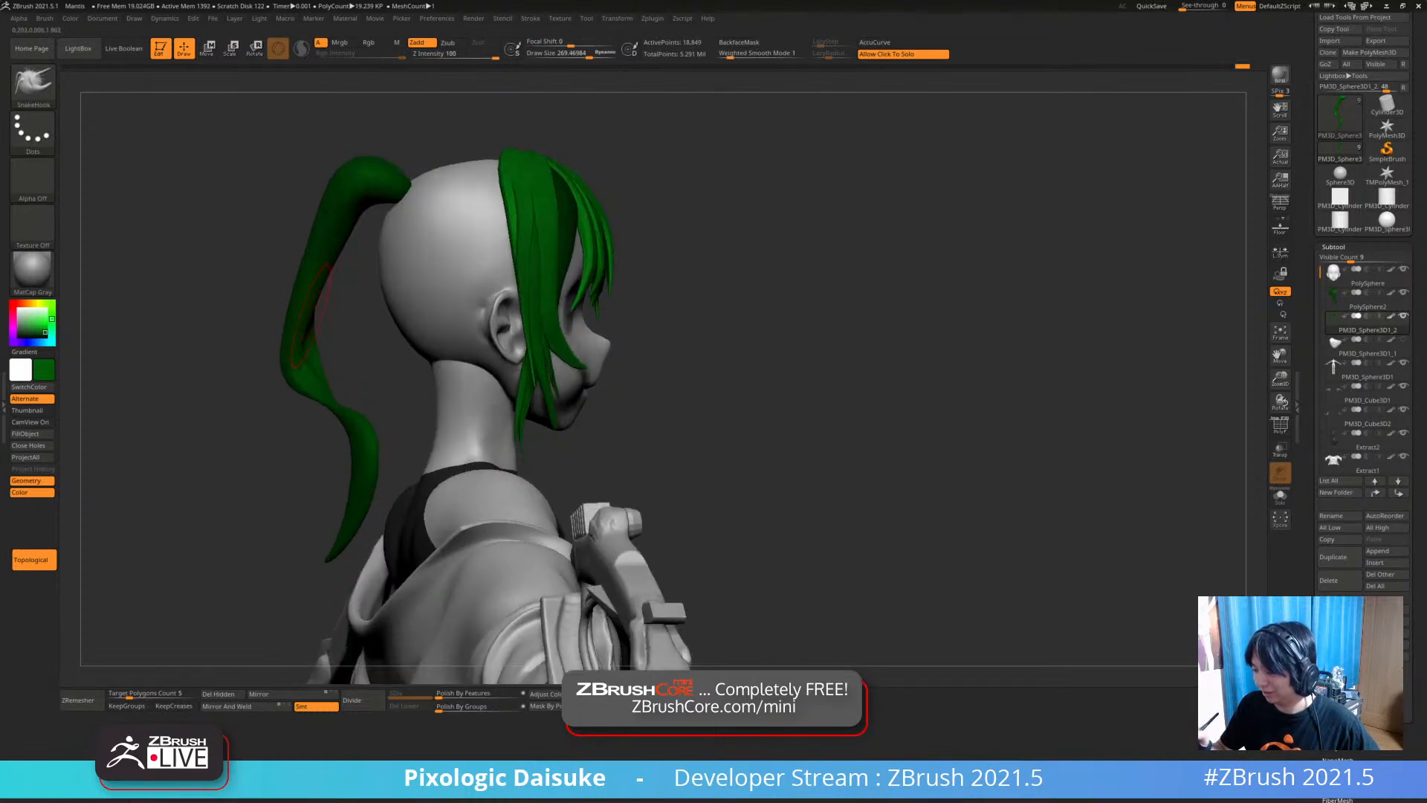
right_drag(245, 416, 368, 458)
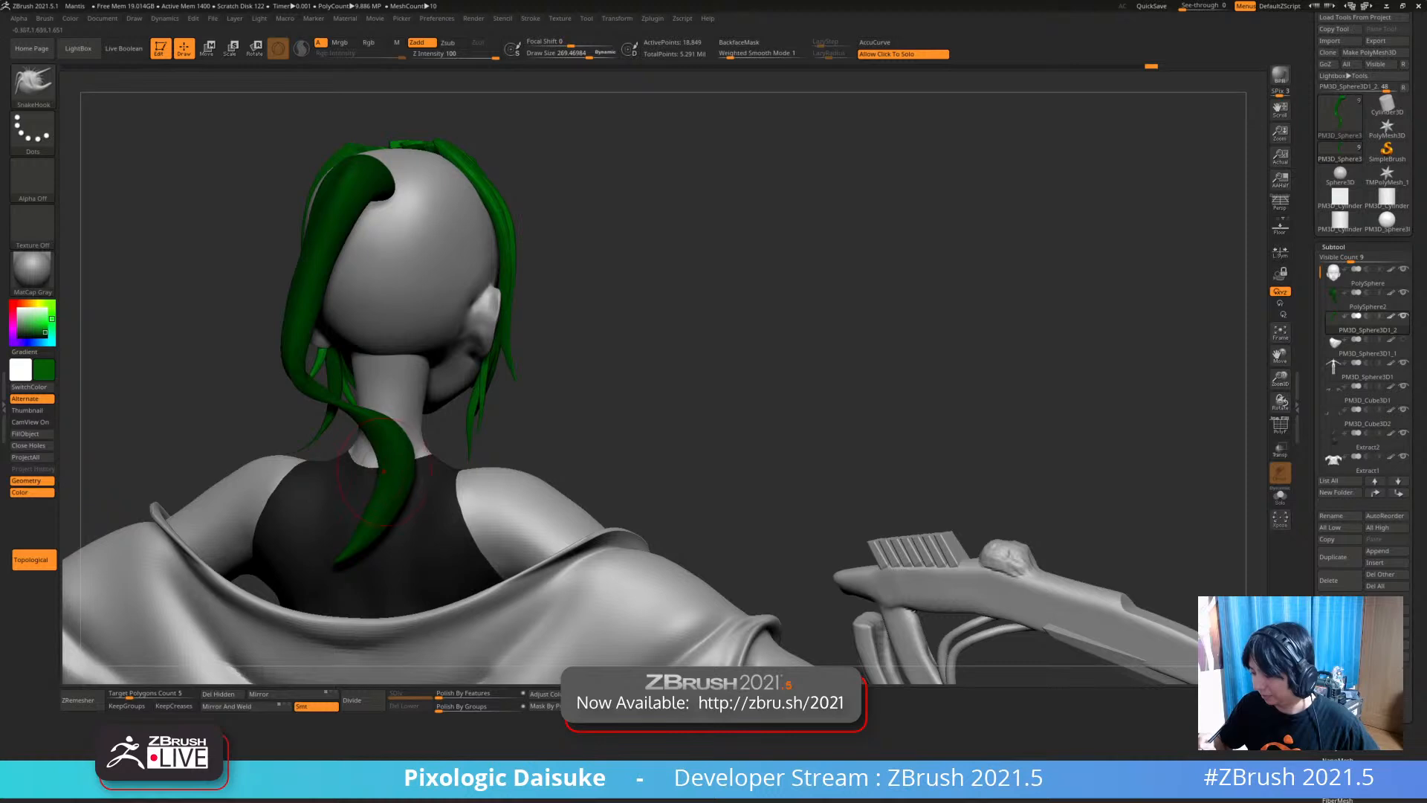
alt+right_drag(371, 512, 435, 401)
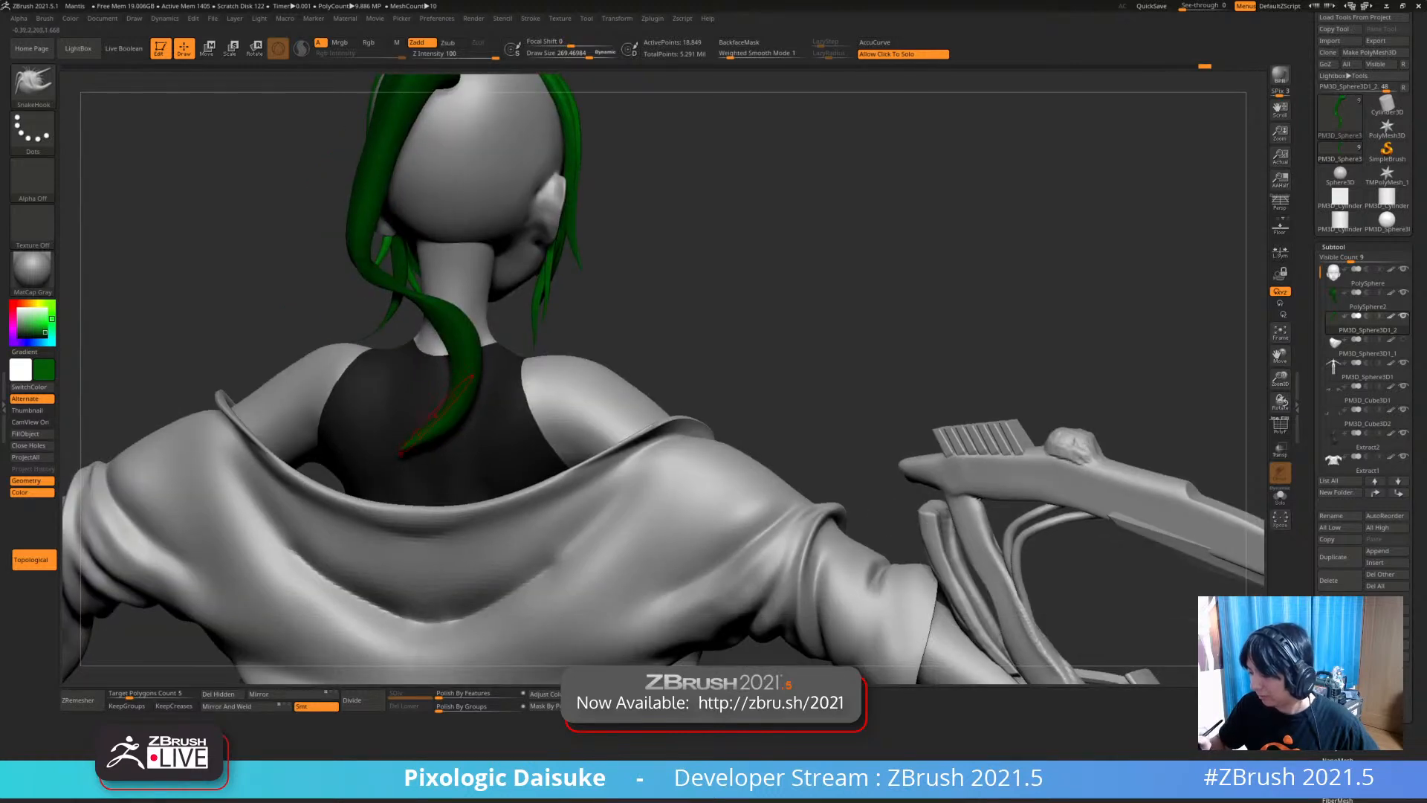
mouse_move(462, 336)
right_down()
mouse_move(466, 376)
mouse_move(487, 394)
mouse_move(498, 334)
right_up()
Make the Extract1 jacket the active subtool and collapse the subtool list
right_drag(669, 319, 461, 368)
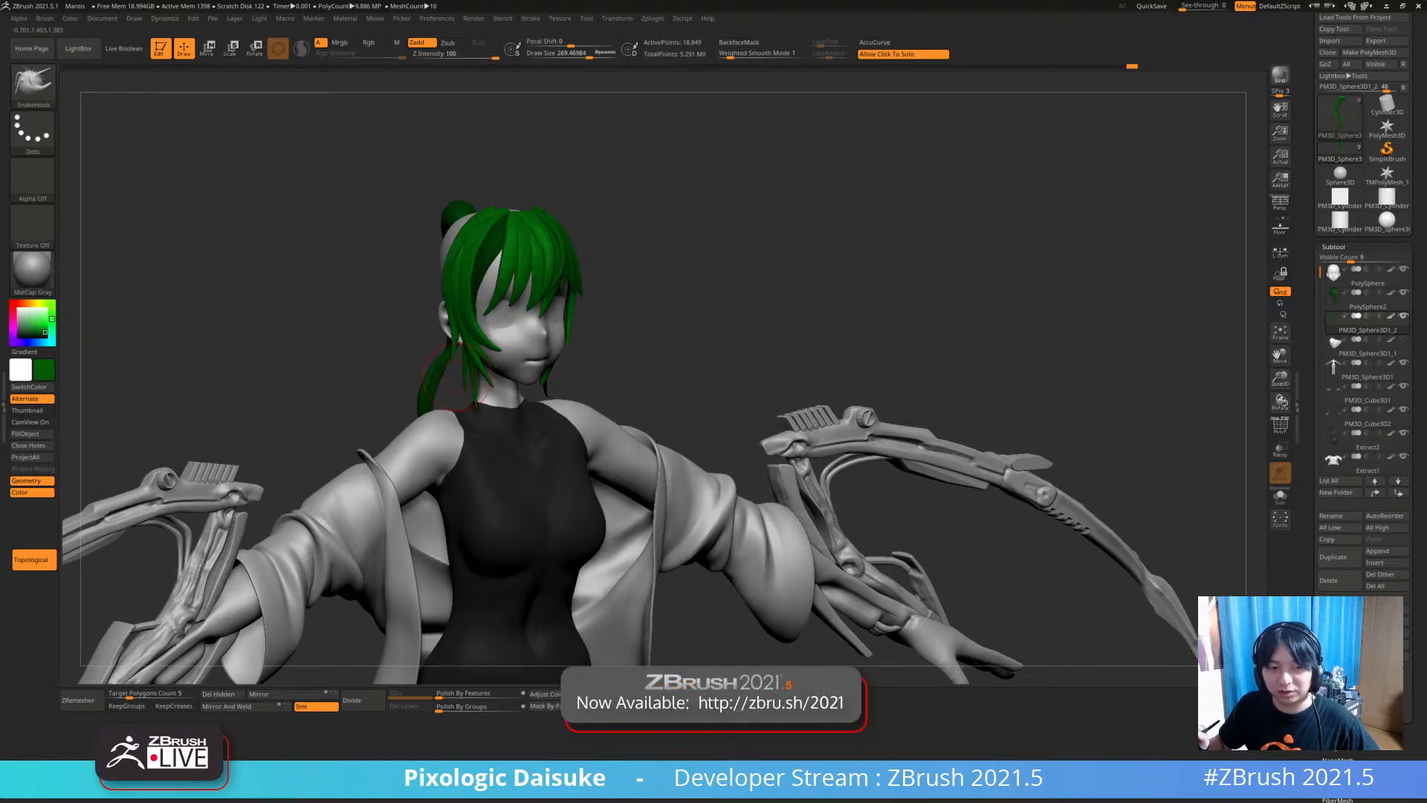
ctrl+right_drag(467, 362, 464, 282)
alt+right_drag(464, 416, 434, 282)
alt+click(435, 413)
ctrl+right_drag(446, 387, 455, 520)
click(1336, 246)
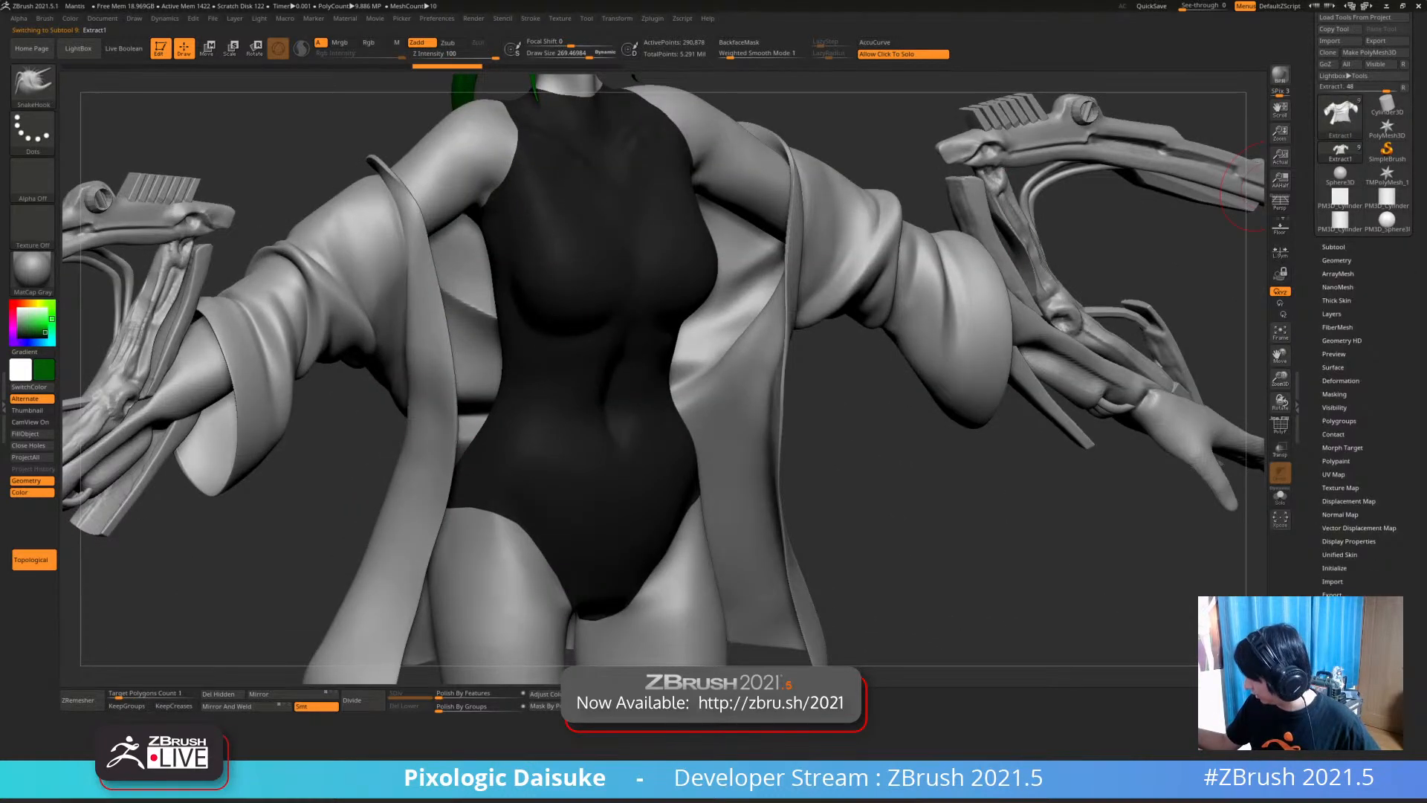
Check the jacket's Geometry options, reopen the subtool list and examine the whole character from the front
click(1342, 261)
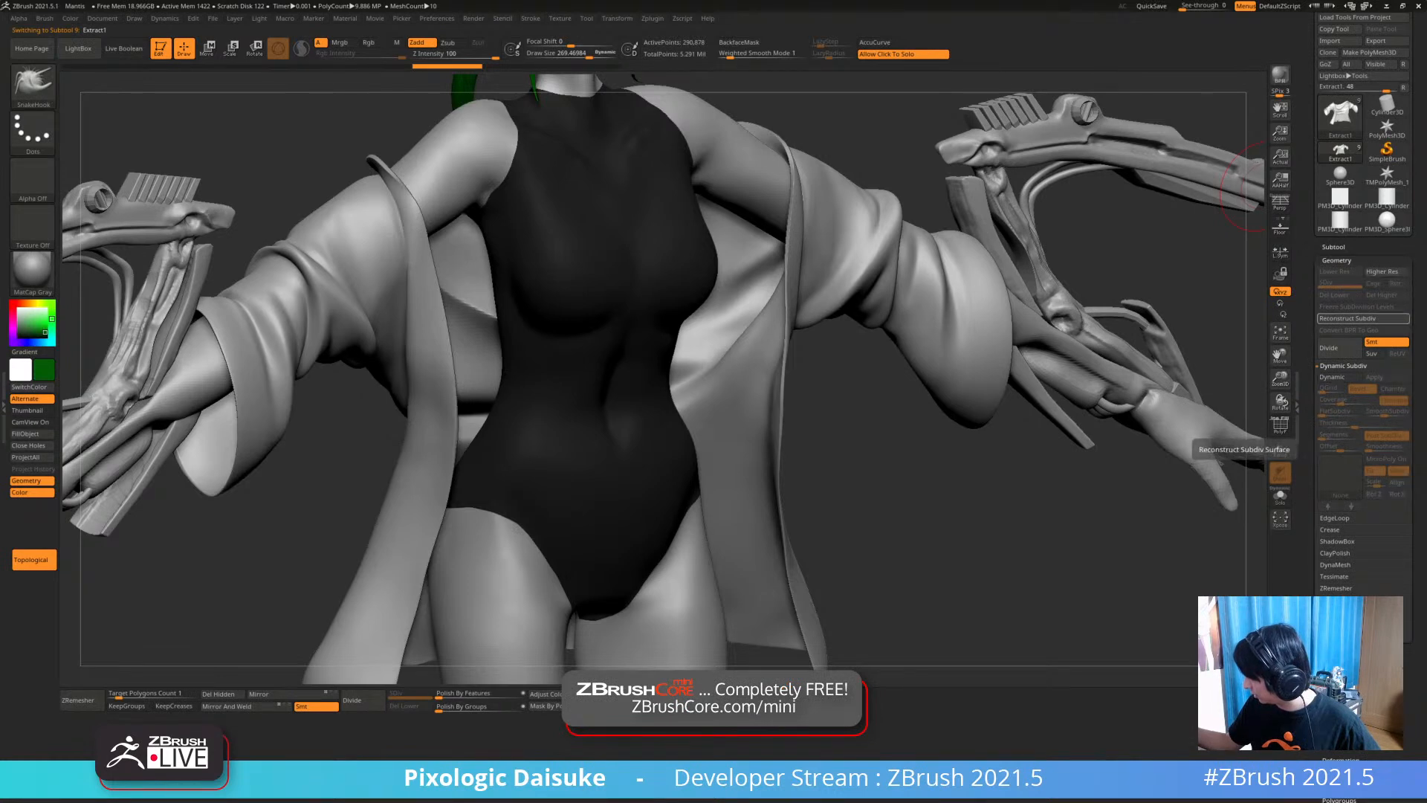
click(1335, 247)
ctrl+right_drag(595, 431, 854, 446)
right_drag(595, 476, 498, 520)
right_drag(520, 457, 455, 526)
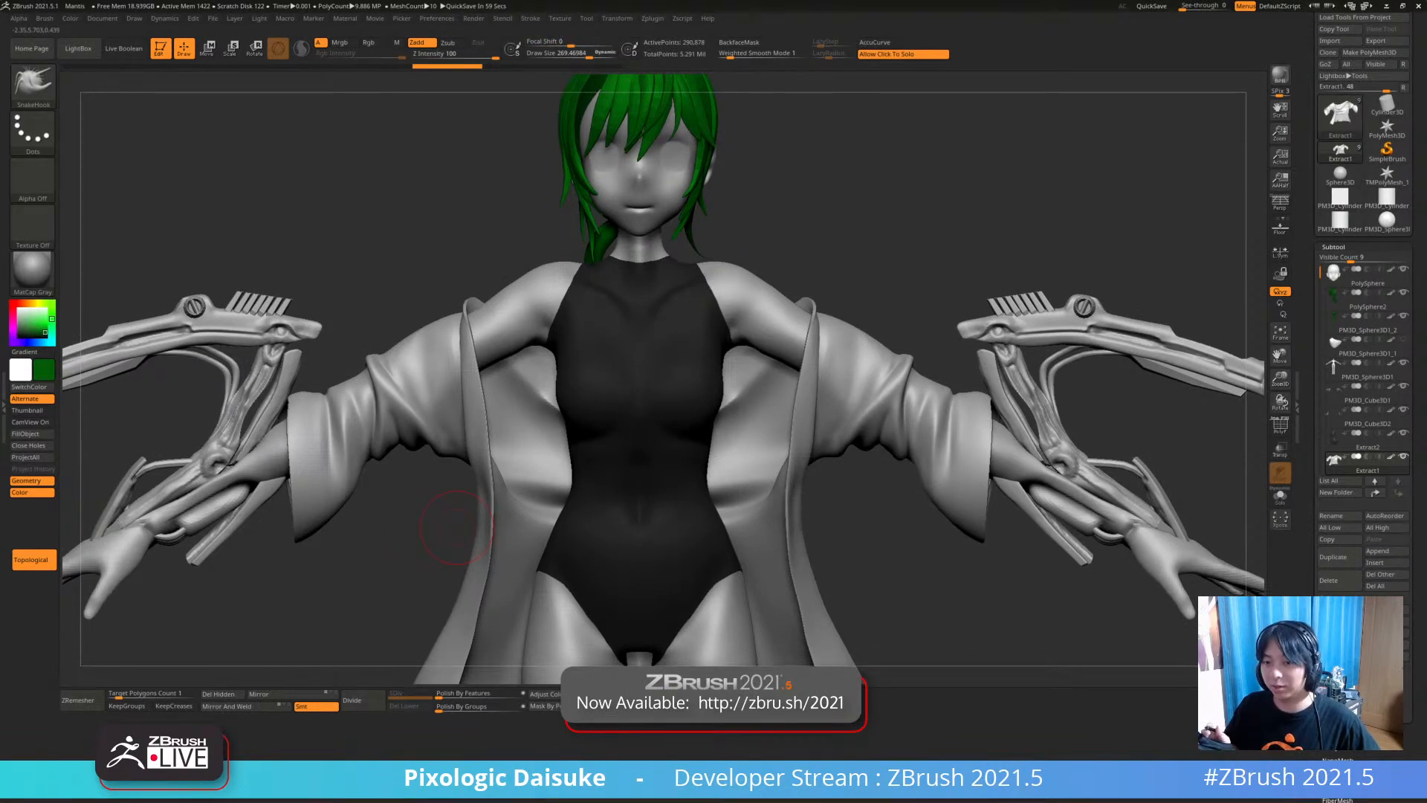
click(164, 19)
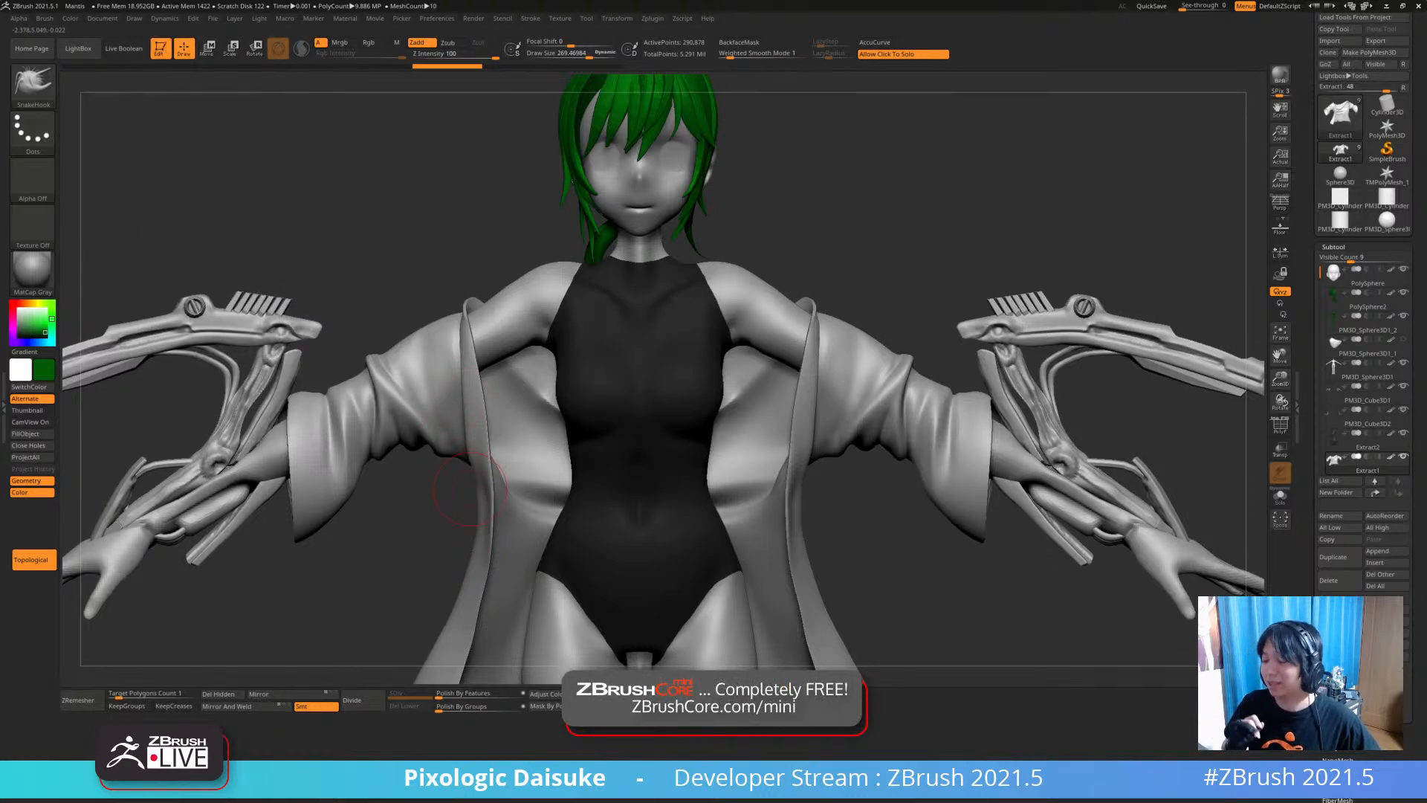
mouse_move(470, 489)
ctrl+right_down()
mouse_move(475, 520)
mouse_move(498, 525)
mouse_move(485, 498)
mouse_move(512, 491)
mouse_move(475, 498)
mouse_move(497, 524)
mouse_move(558, 516)
mouse_move(478, 573)
ctrl+right_up()
ctrl+right_drag(461, 199, 610, 156)
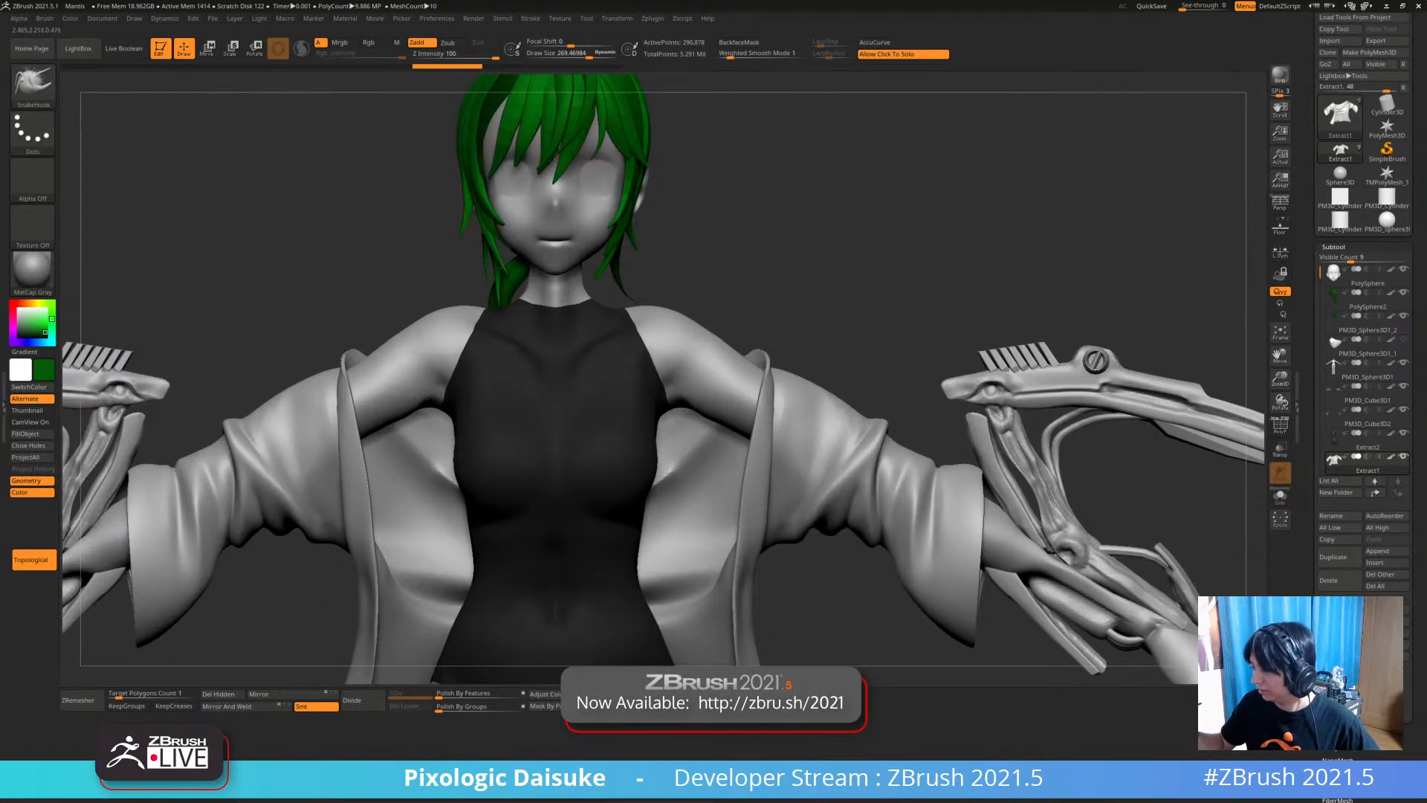
alt+right_drag(723, 144, 580, 255)
right_drag(543, 344, 491, 294)
Make the bangs the active subtool and fill them with a brighter green
alt+click(385, 238)
ctrl+drag(503, 246, 532, 271)
right_drag(539, 290, 573, 312)
click(573, 312)
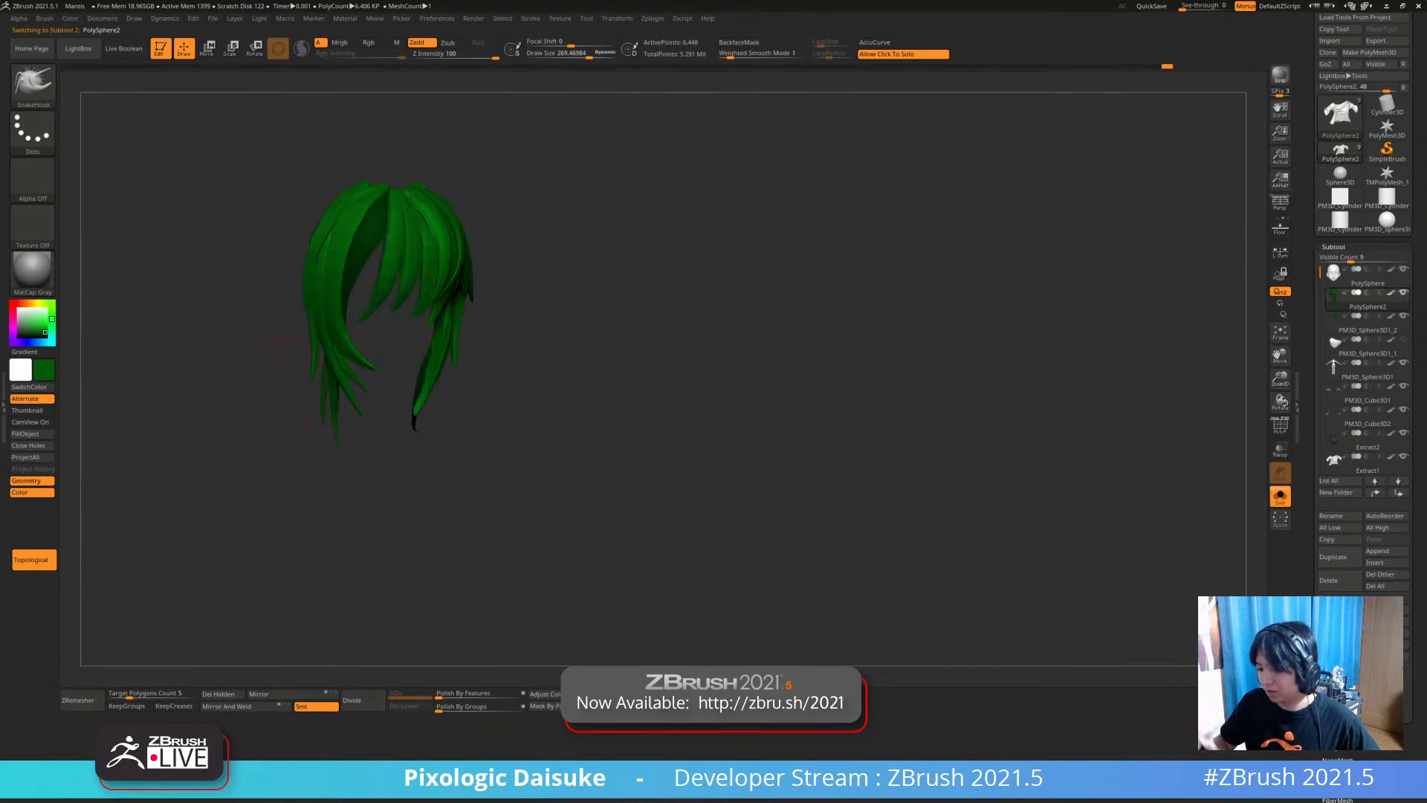
click(118, 384)
key(ctrl)
mouse_move(67, 442)
mouse_down()
mouse_move(97, 360)
mouse_move(96, 386)
mouse_up()
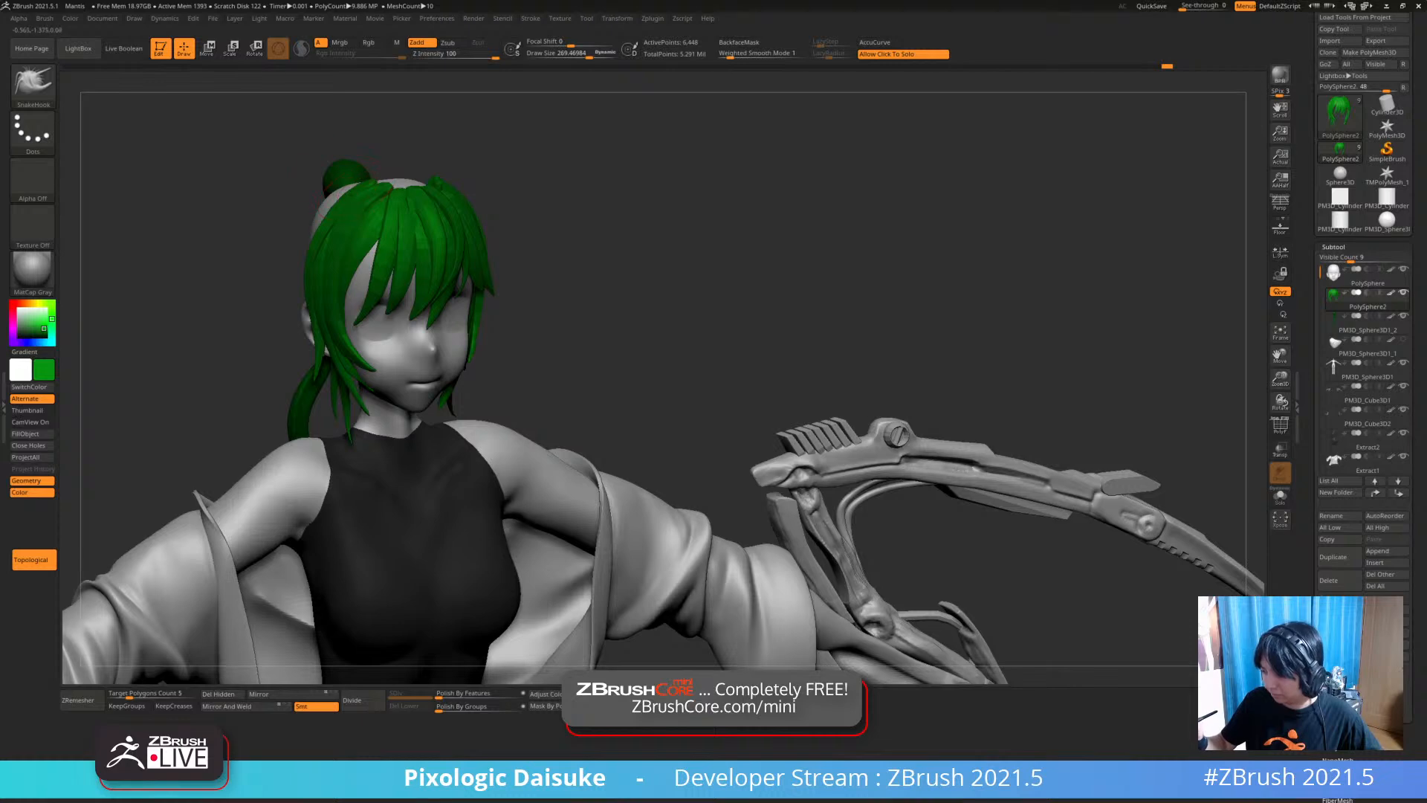
Make the ponytail active and pull its upper bend farther out behind the head with SnakeHook at a draw size of about 311
right_drag(349, 173, 340, 167)
mouse_move(186, 402)
right_down()
mouse_move(313, 401)
mouse_move(312, 460)
mouse_move(149, 439)
mouse_move(408, 321)
right_up()
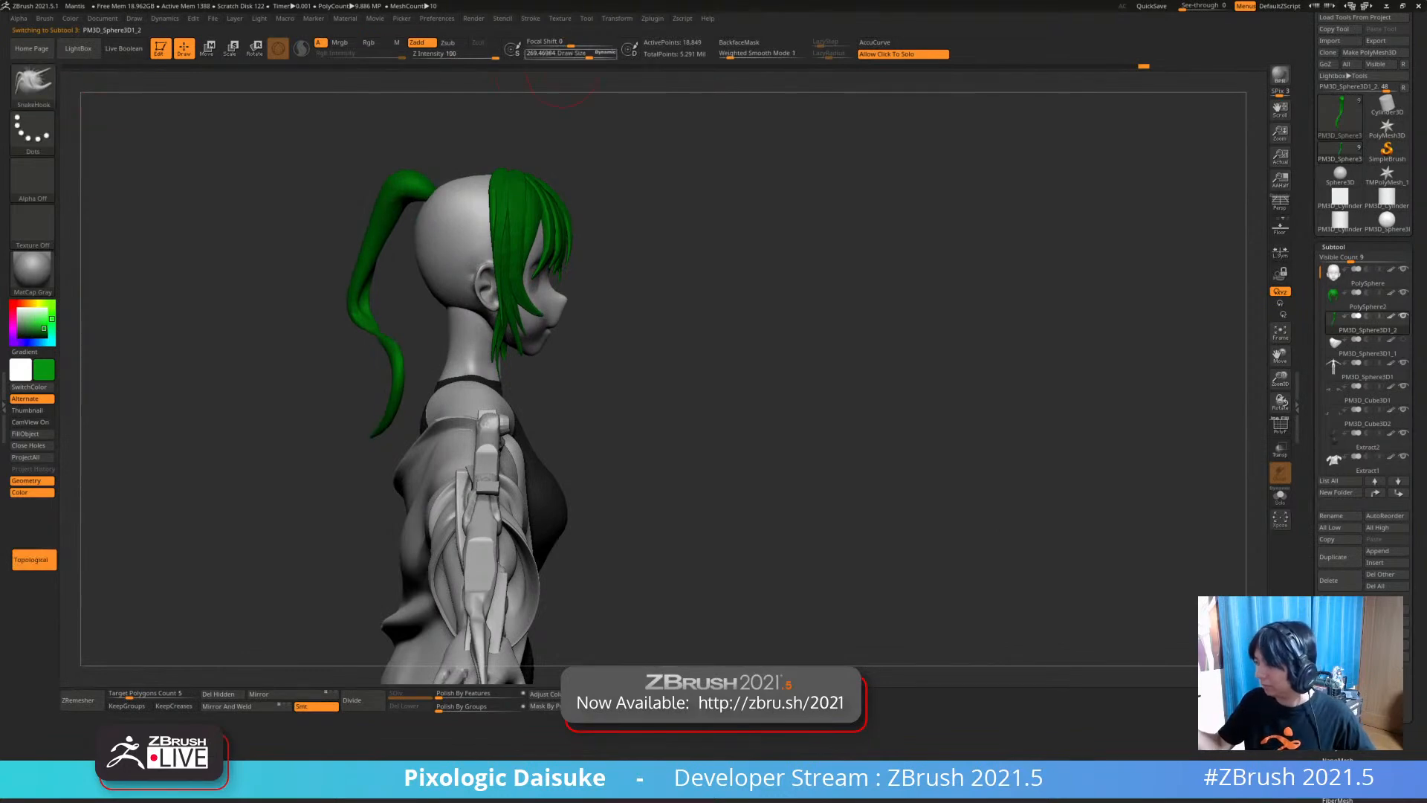
drag(597, 54, 594, 54)
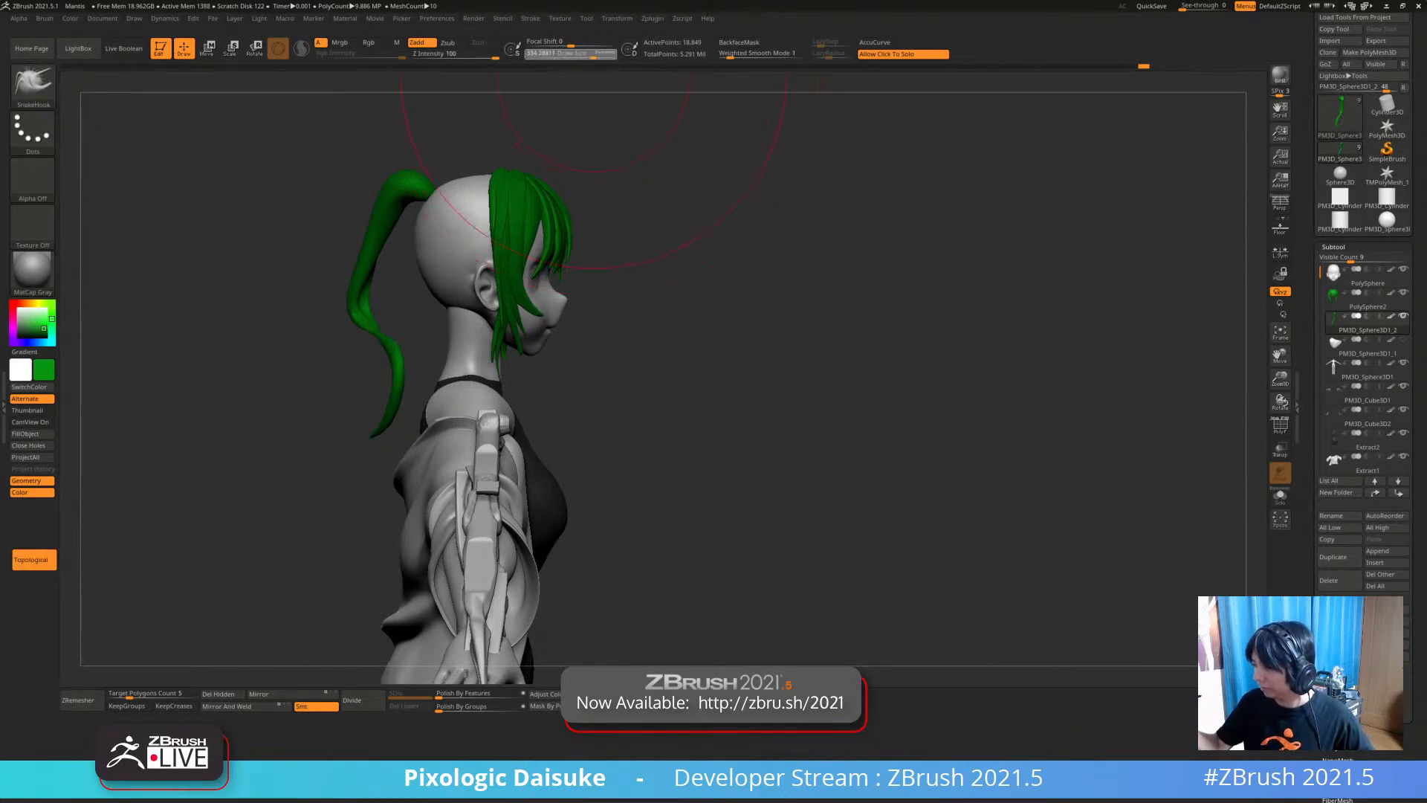
drag(407, 254, 392, 236)
mouse_move(394, 242)
right_down()
mouse_move(297, 256)
mouse_move(391, 260)
right_up()
drag(356, 267, 342, 265)
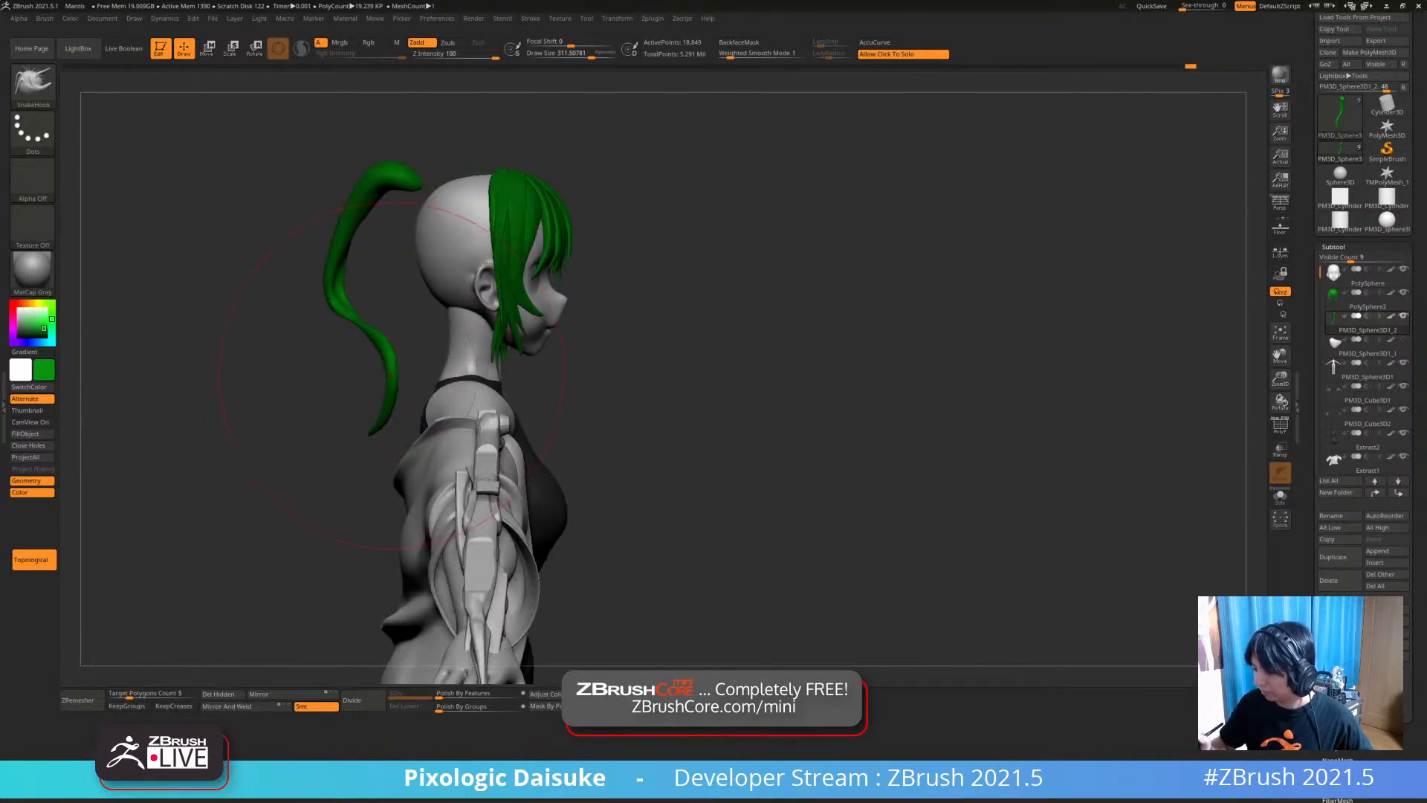
right_drag(341, 266, 440, 276)
ctrl+right_drag(535, 74, 558, 128)
drag(379, 324, 369, 330)
mouse_move(370, 331)
ctrl+right_down()
mouse_move(353, 314)
mouse_move(423, 319)
mouse_move(416, 290)
mouse_move(312, 286)
mouse_move(469, 408)
mouse_move(506, 401)
mouse_move(516, 454)
ctrl+right_up()
key(ctrl+z)
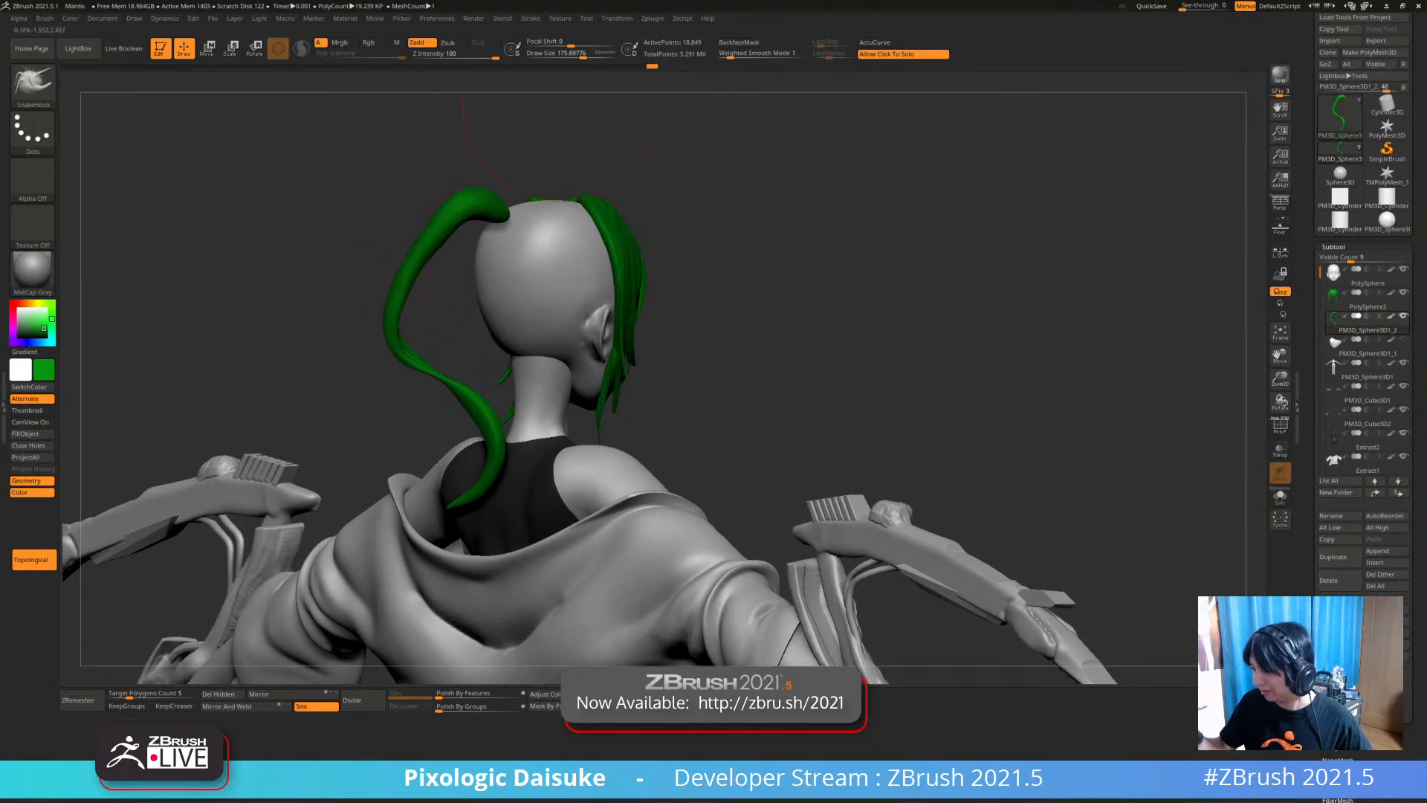
Insert a sphere as a new subtool below the ponytail
mouse_move(632, 505)
ctrl+right_down()
mouse_move(632, 464)
mouse_move(462, 485)
mouse_move(1062, 452)
ctrl+right_up()
click(1376, 562)
click(1000, 548)
ctrl+right_drag(878, 448, 877, 405)
Position the sphere over the back of the skull with the gizmo, then return to Draw mode
click(208, 48)
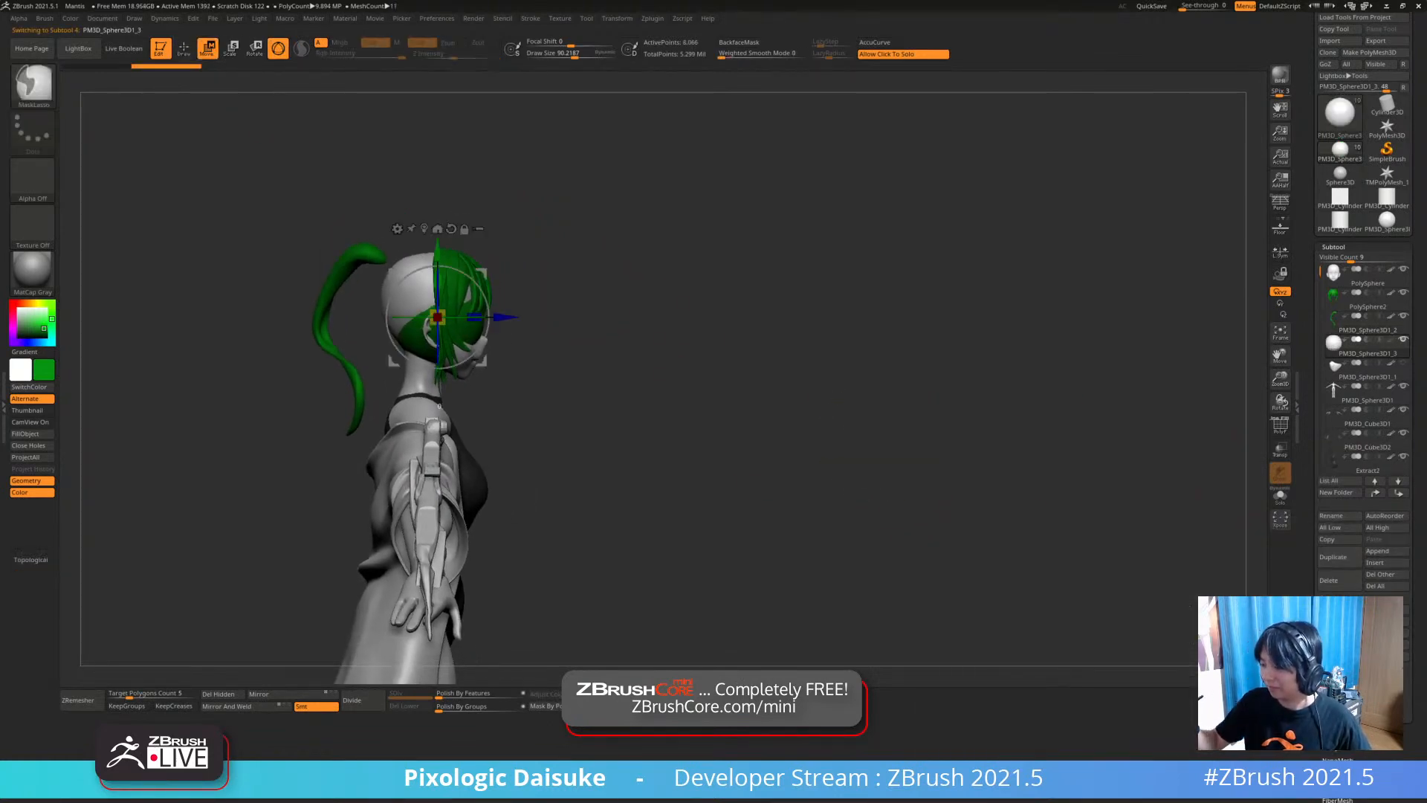
ctrl+right_drag(357, 208, 372, 268)
drag(394, 272, 369, 240)
right_drag(372, 249, 669, 252)
drag(346, 278, 356, 274)
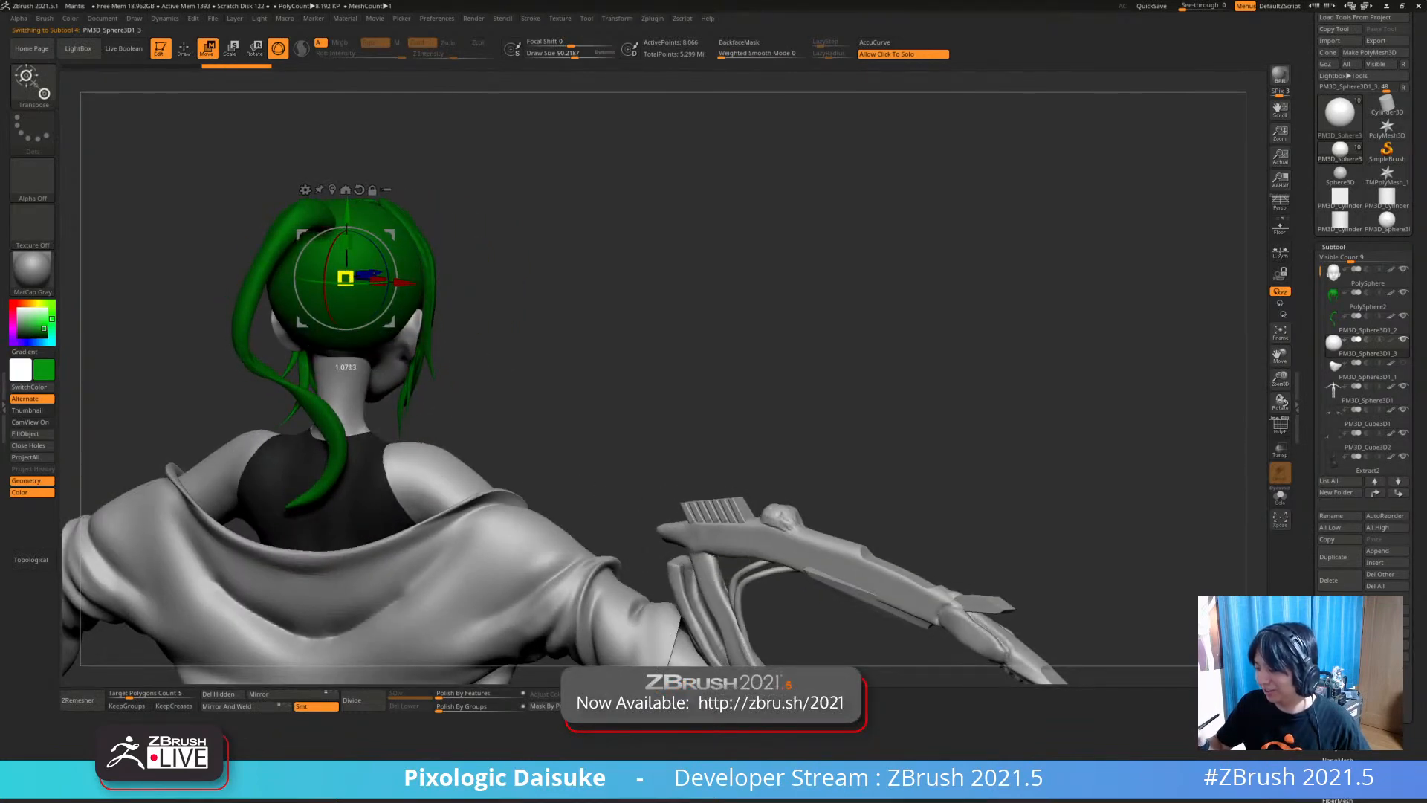
click(184, 49)
right_drag(446, 376, 587, 301)
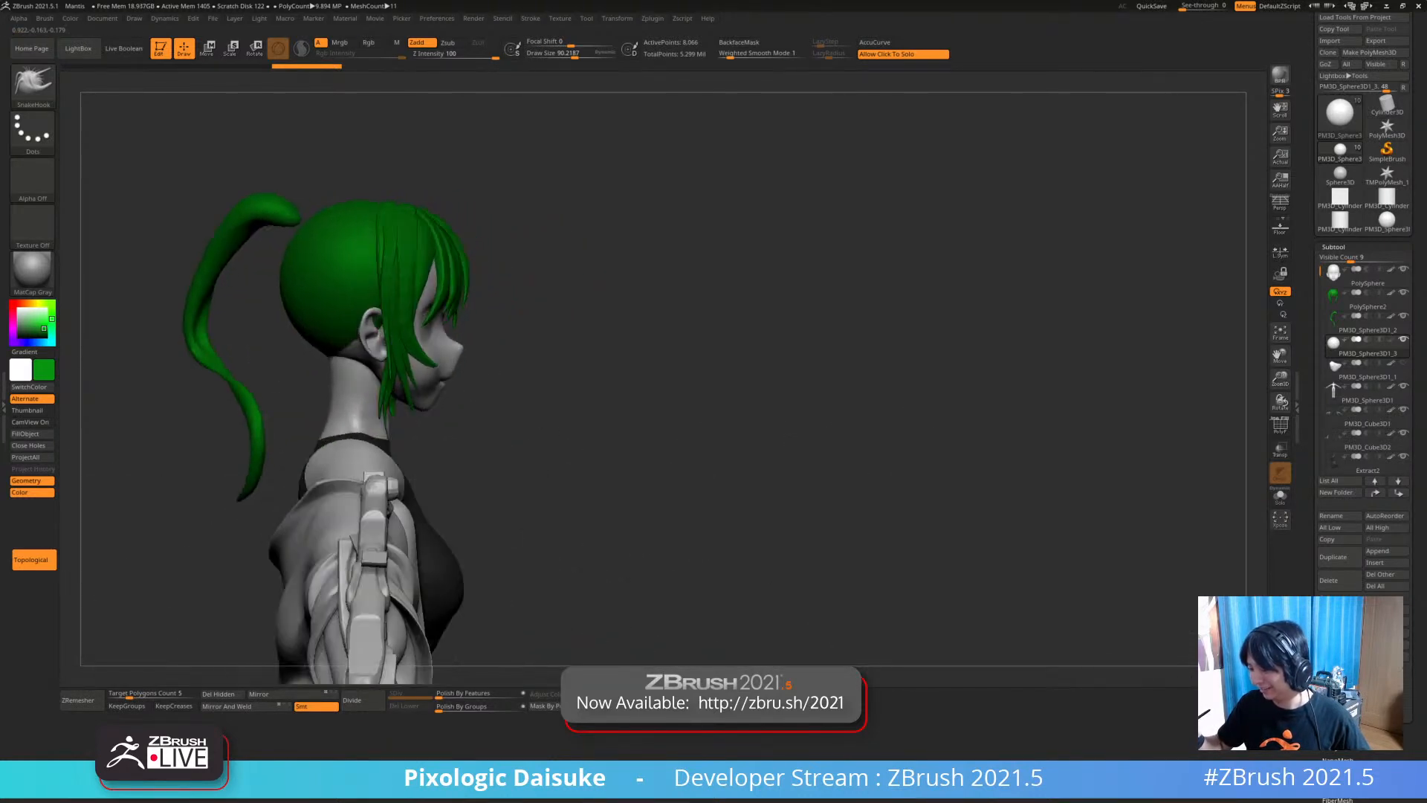
Reshape the sphere into a hair cap that follows the skull's contour at a draw size of about 90
ctrl+right_drag(363, 305, 362, 263)
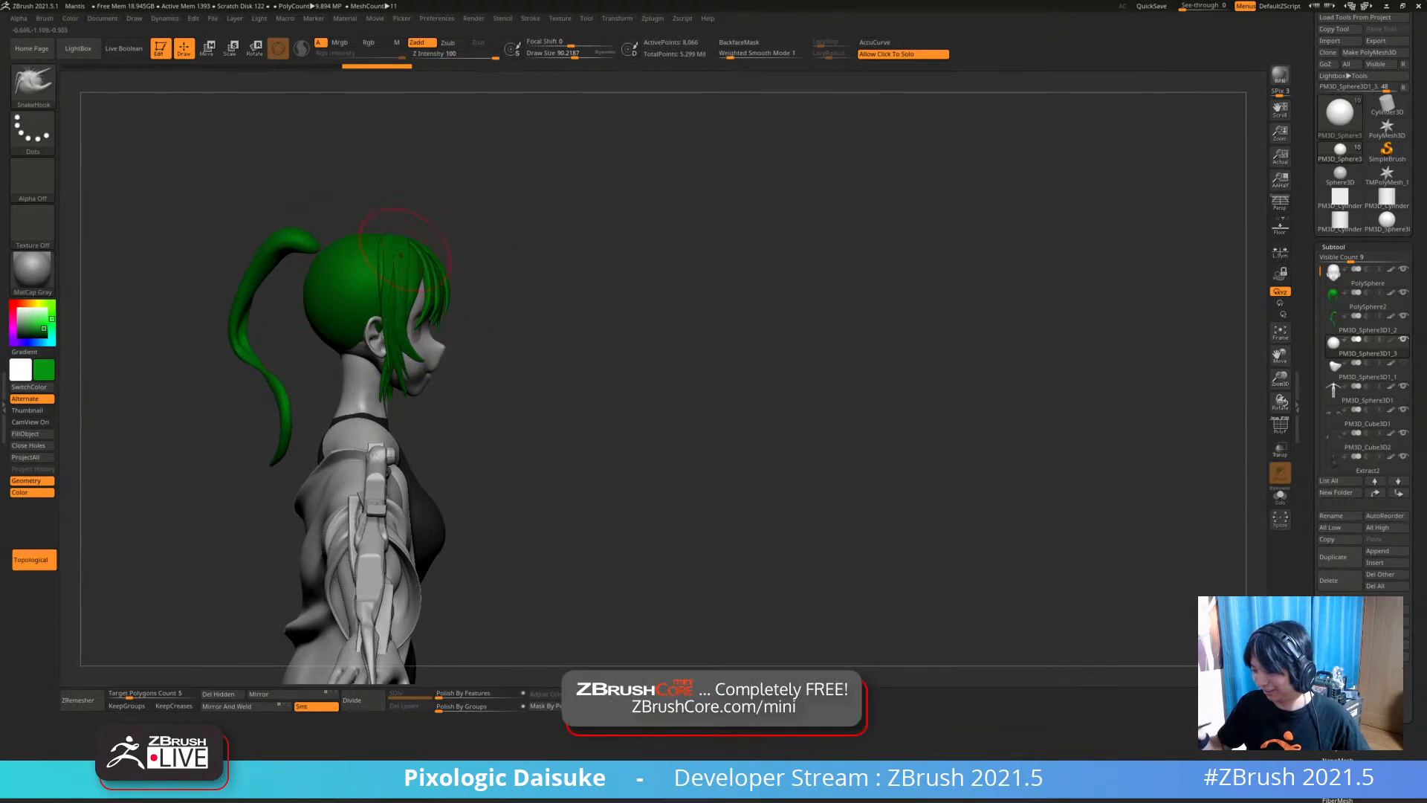
key(ctrl+shift+z)
mouse_move(335, 227)
right_down()
mouse_move(324, 293)
mouse_move(335, 242)
mouse_move(361, 219)
mouse_move(314, 215)
mouse_move(296, 288)
mouse_move(167, 286)
mouse_move(255, 286)
mouse_move(220, 284)
right_up()
mouse_move(328, 330)
ctrl+right_down()
mouse_move(328, 369)
mouse_move(360, 369)
mouse_move(279, 369)
ctrl+right_up()
click(553, 288)
shift+right_drag(553, 288, 577, 245)
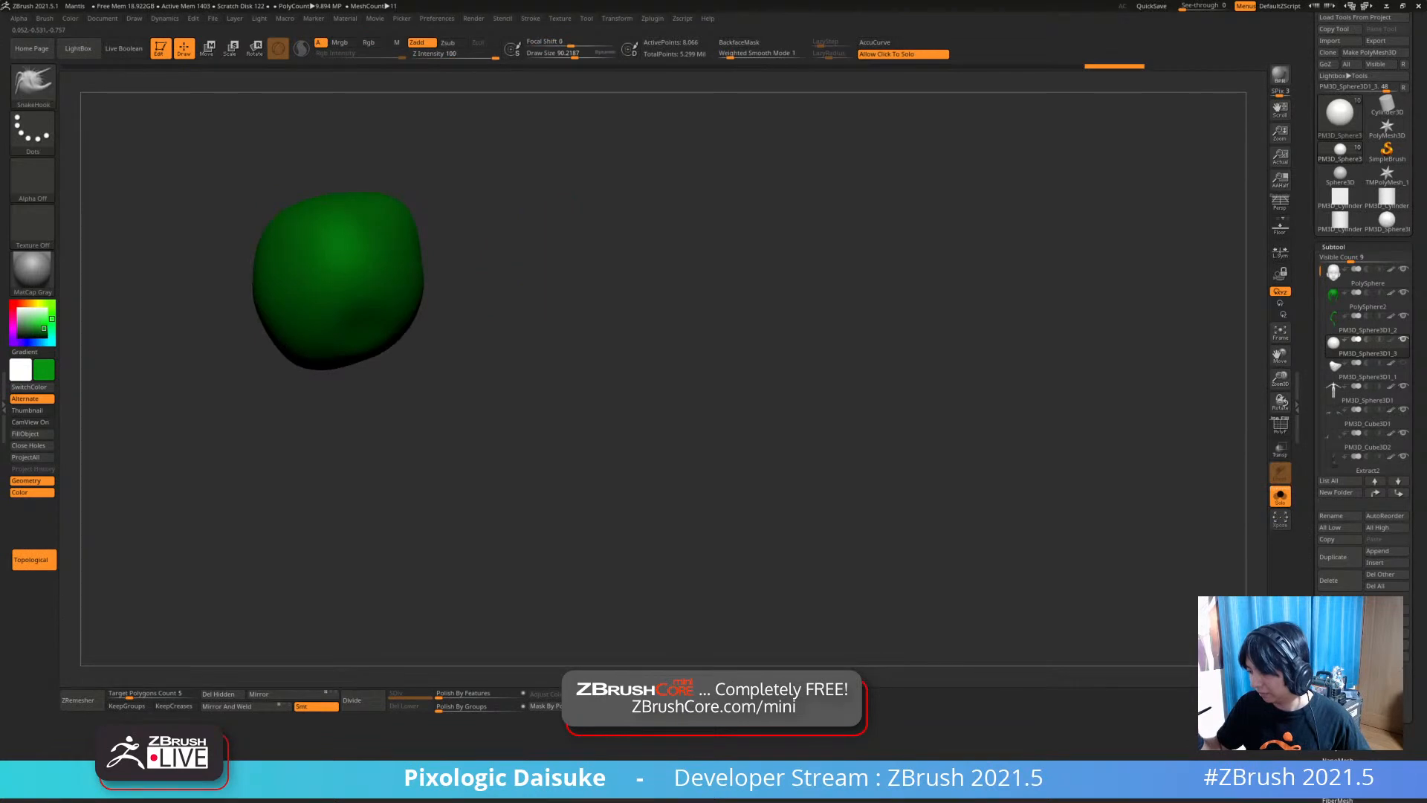
click(530, 213)
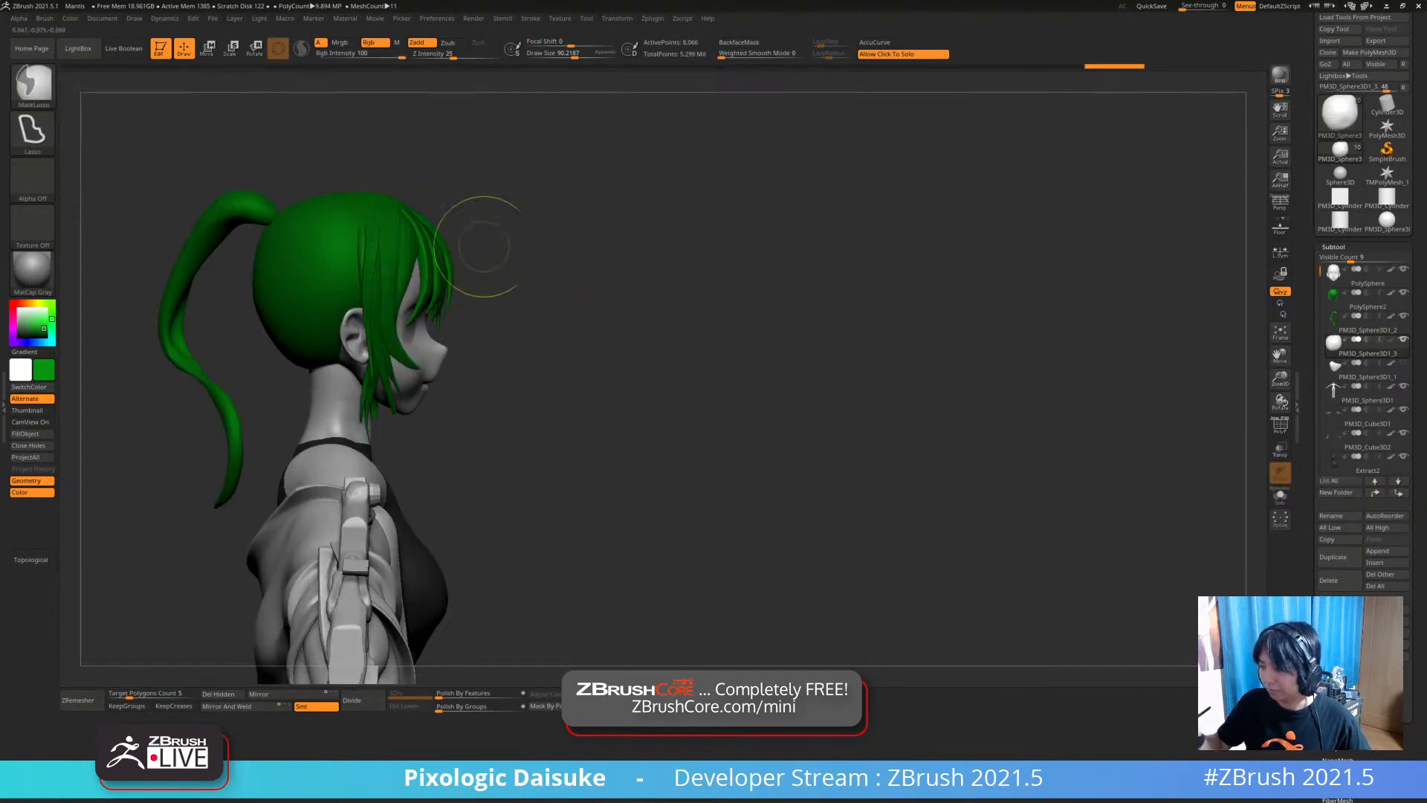
Clip off the front of the hair cap along a line behind the bangs with the ClipCurve brush
ctrl+shift+click(34, 84)
ctrl+shift+click(34, 85)
ctrl+shift+click(34, 84)
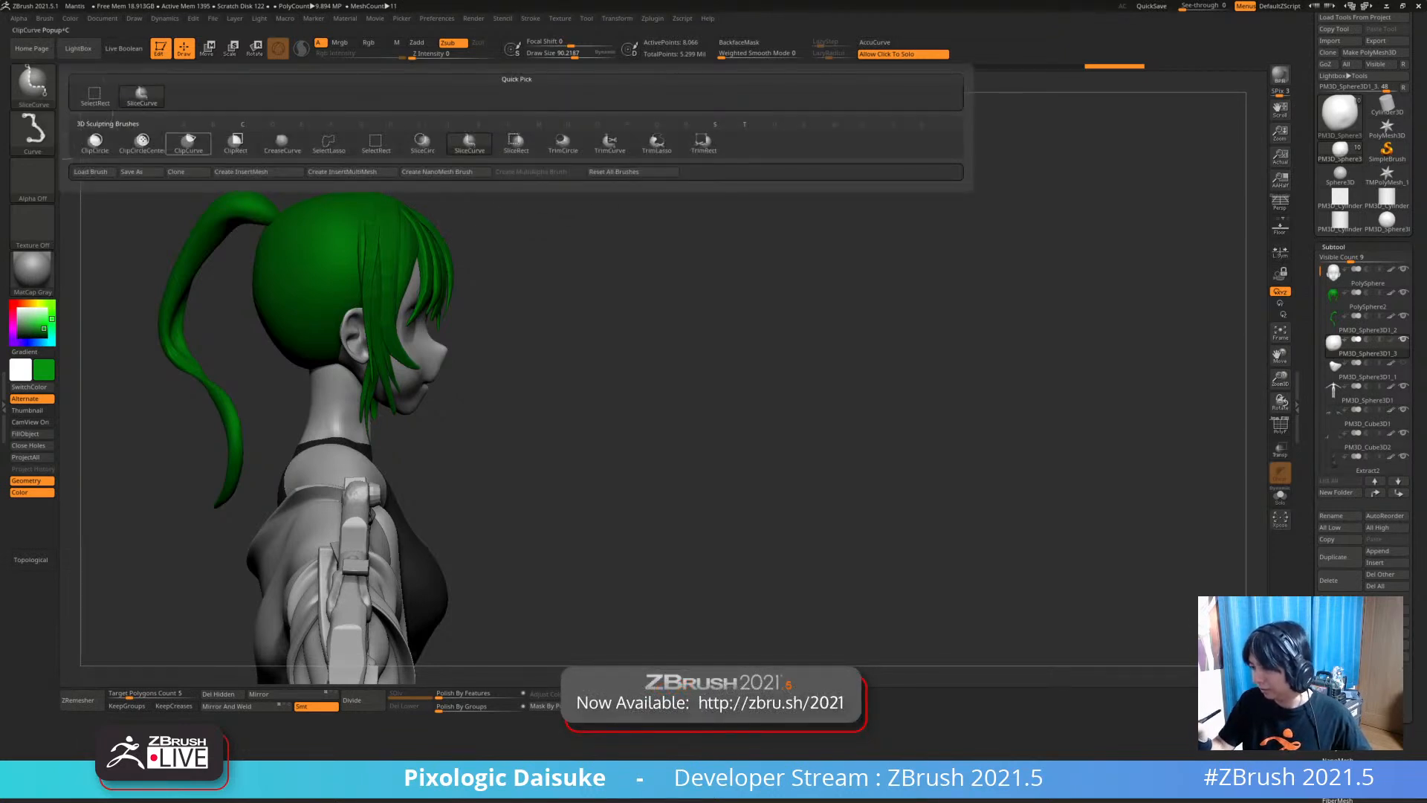
ctrl+shift+click(189, 143)
alt+drag(518, 245, 531, 290)
click(1280, 496)
click(1280, 496)
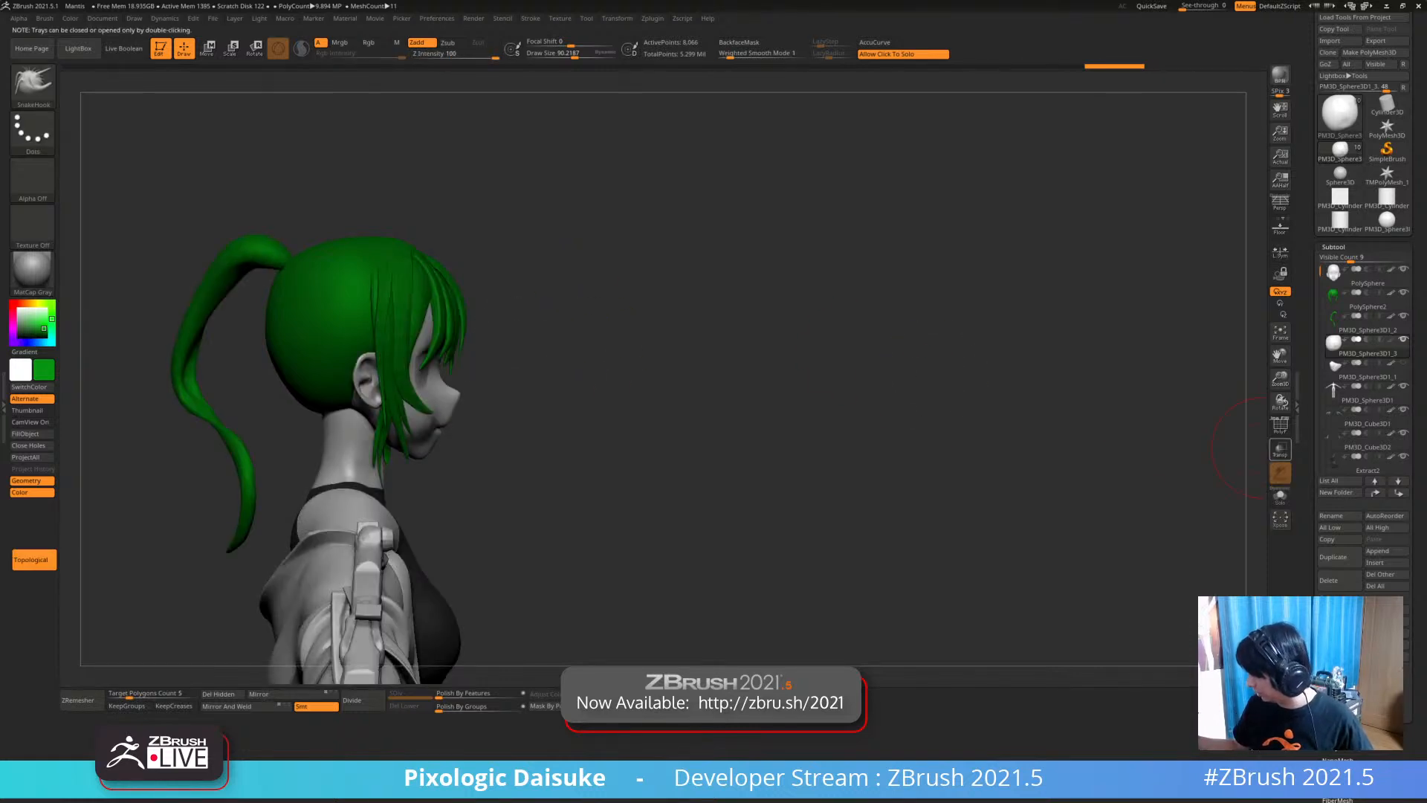
click(1280, 449)
ctrl+right_drag(408, 203, 403, 260)
ctrl+shift+drag(399, 181, 351, 484)
click(549, 504)
mouse_move(549, 504)
mouse_down()
mouse_move(515, 503)
mouse_move(565, 513)
mouse_up()
click(514, 502)
click(1280, 449)
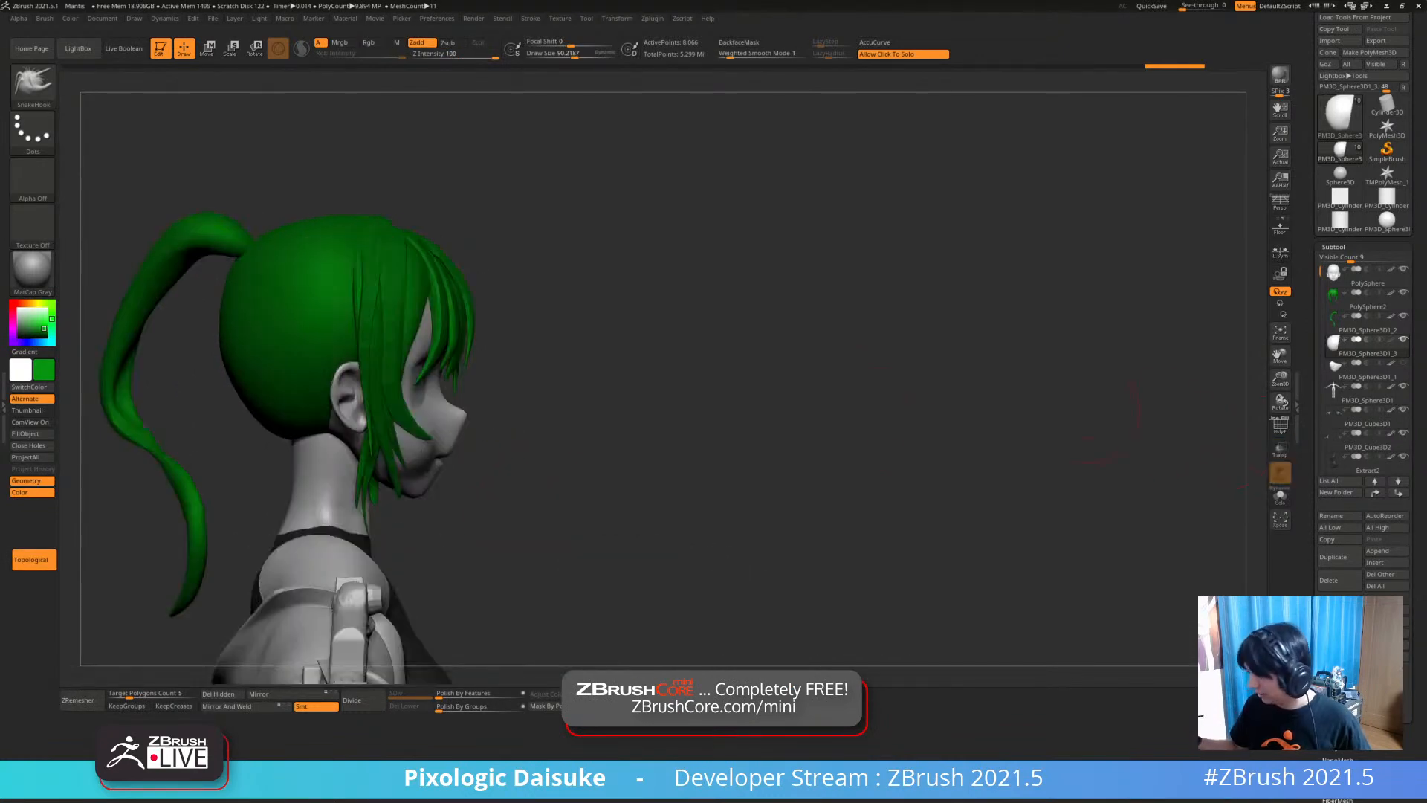
key(b)
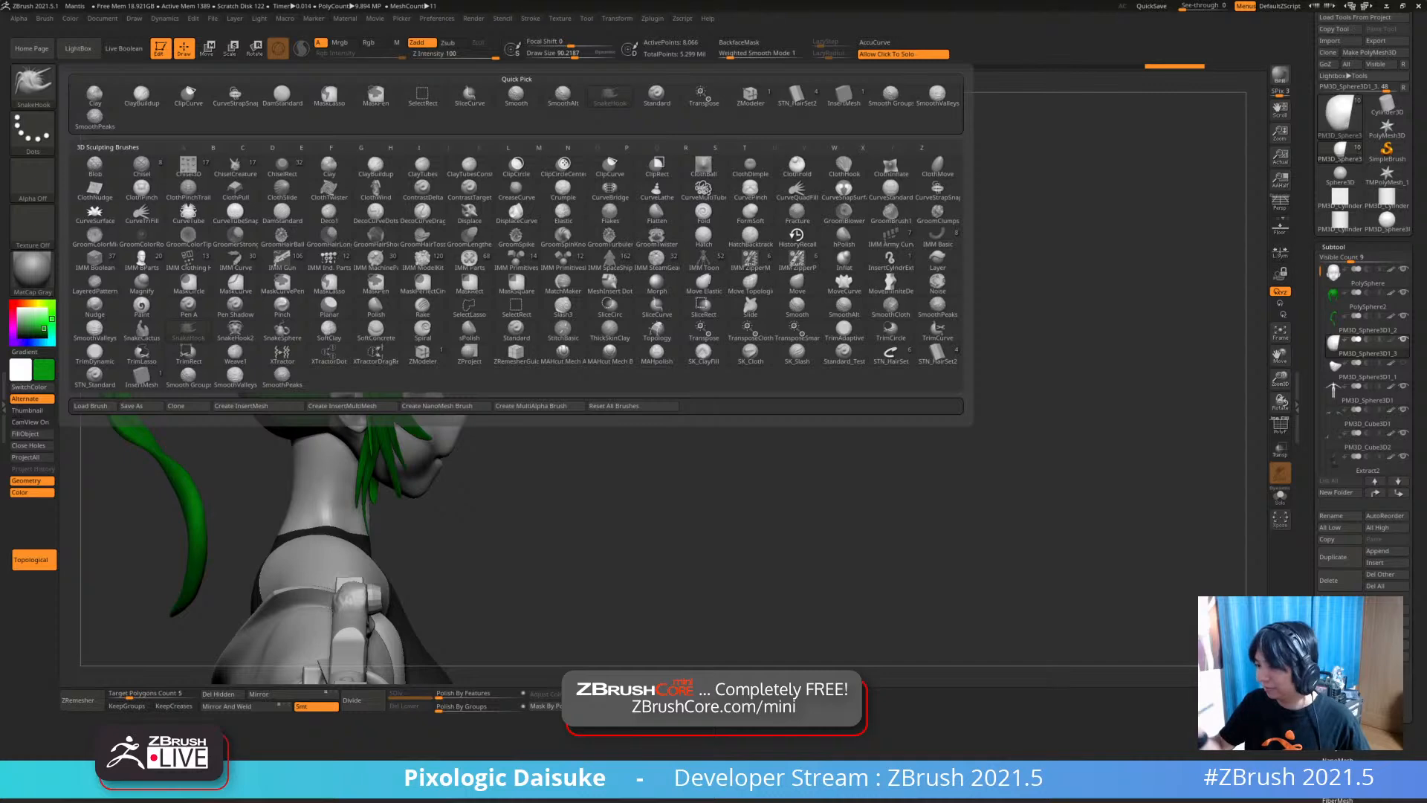
ctrl+shift+click(33, 83)
ctrl+shift+click(141, 96)
Make the bangs active and pull their top strands back toward the hair cap with SnakeHook at a draw size of about 156
right_drag(390, 225, 419, 297)
mouse_move(419, 224)
right_down()
mouse_move(409, 294)
mouse_move(385, 300)
mouse_move(405, 306)
right_up()
key(bracketright)
alt+click(386, 301)
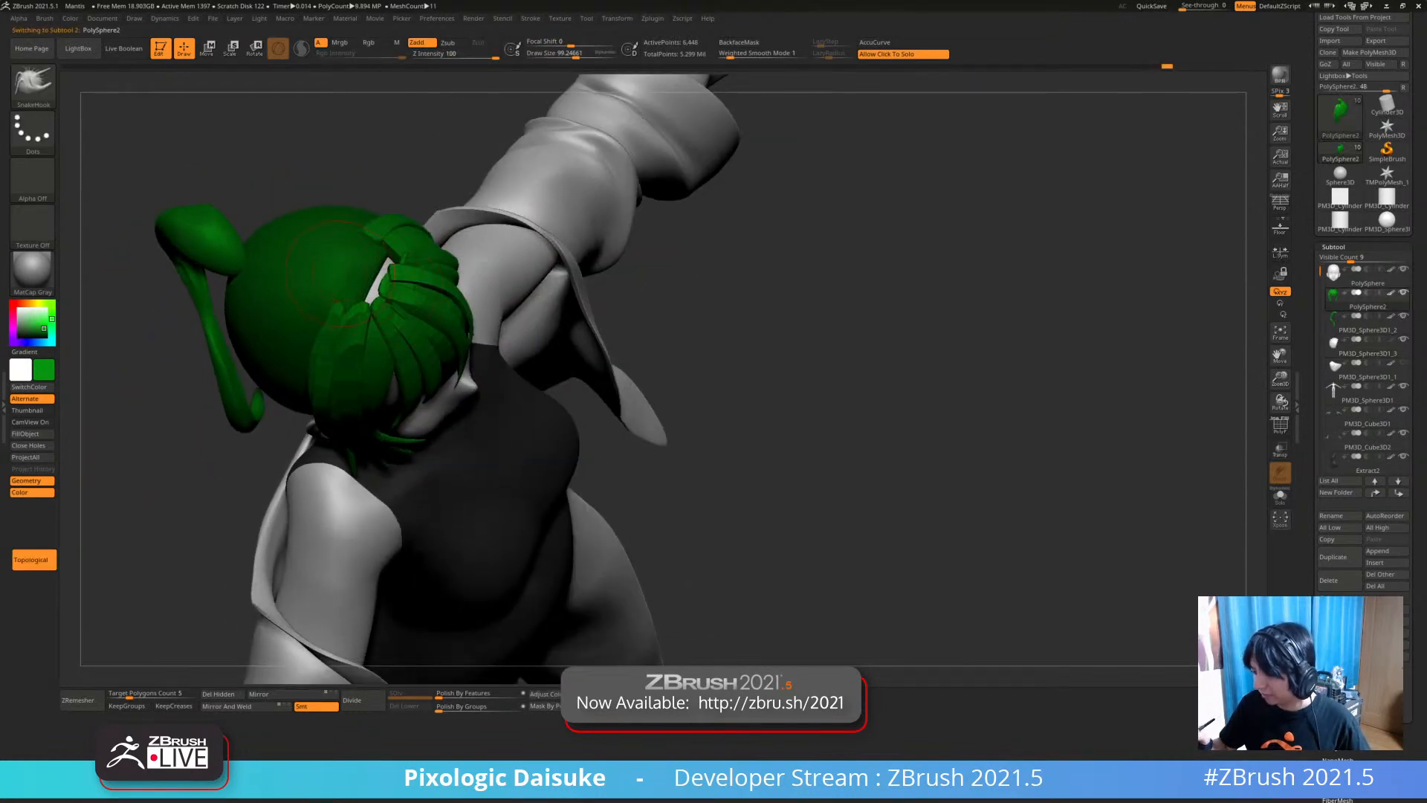
click(582, 54)
drag(388, 297, 373, 283)
mouse_move(373, 284)
right_down()
mouse_move(405, 291)
mouse_move(392, 235)
mouse_move(342, 205)
mouse_move(387, 223)
right_up()
alt+right_drag(653, 420, 647, 276)
mouse_move(427, 235)
right_down()
mouse_move(541, 138)
mouse_move(574, 156)
right_up()
click(739, 42)
right_drag(595, 223, 473, 310)
click(739, 43)
ctrl+right_drag(627, 210, 739, 199)
right_drag(550, 320, 676, 322)
right_drag(663, 395, 483, 515)
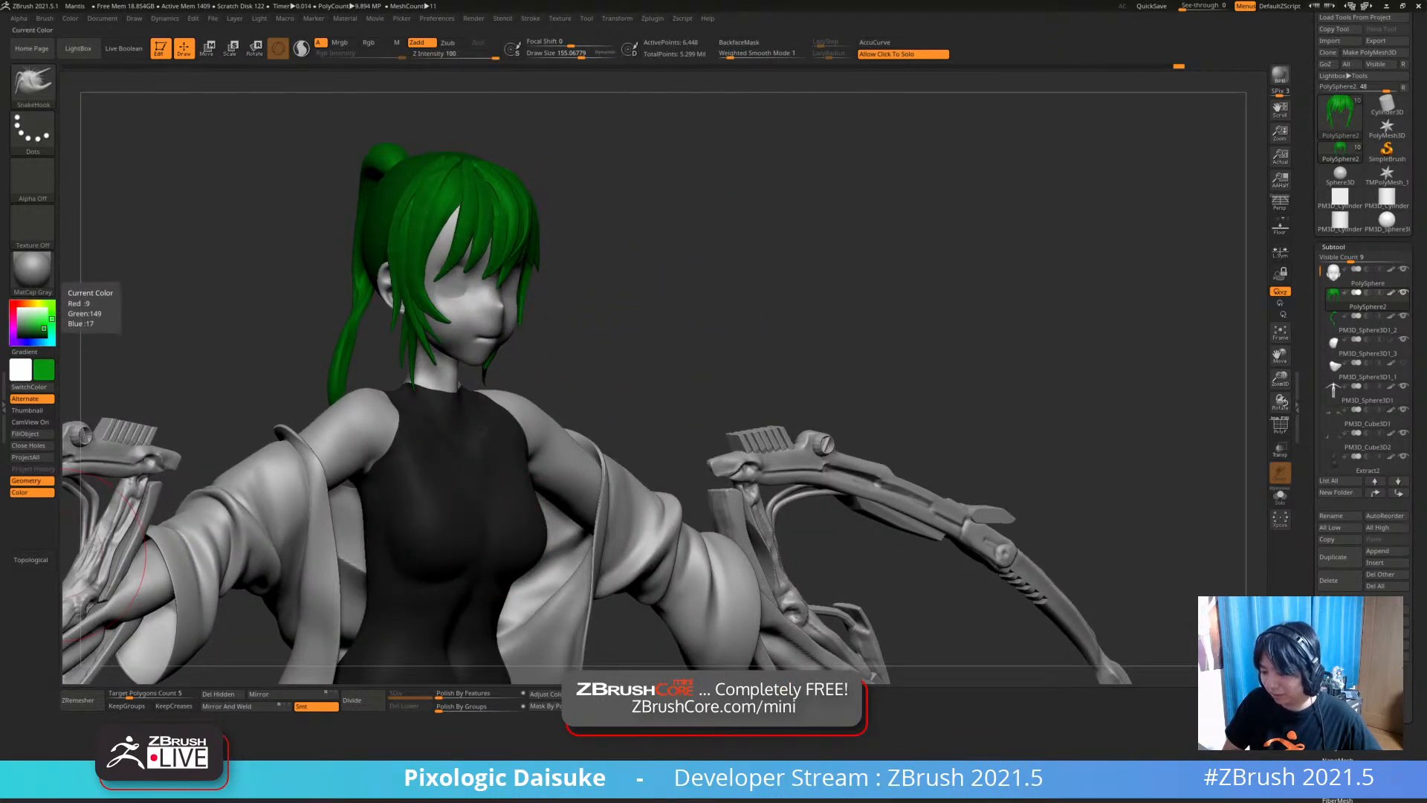
Pick a vivid, lighter green and fill the bangs, hair cap and ponytail with it
click(41, 324)
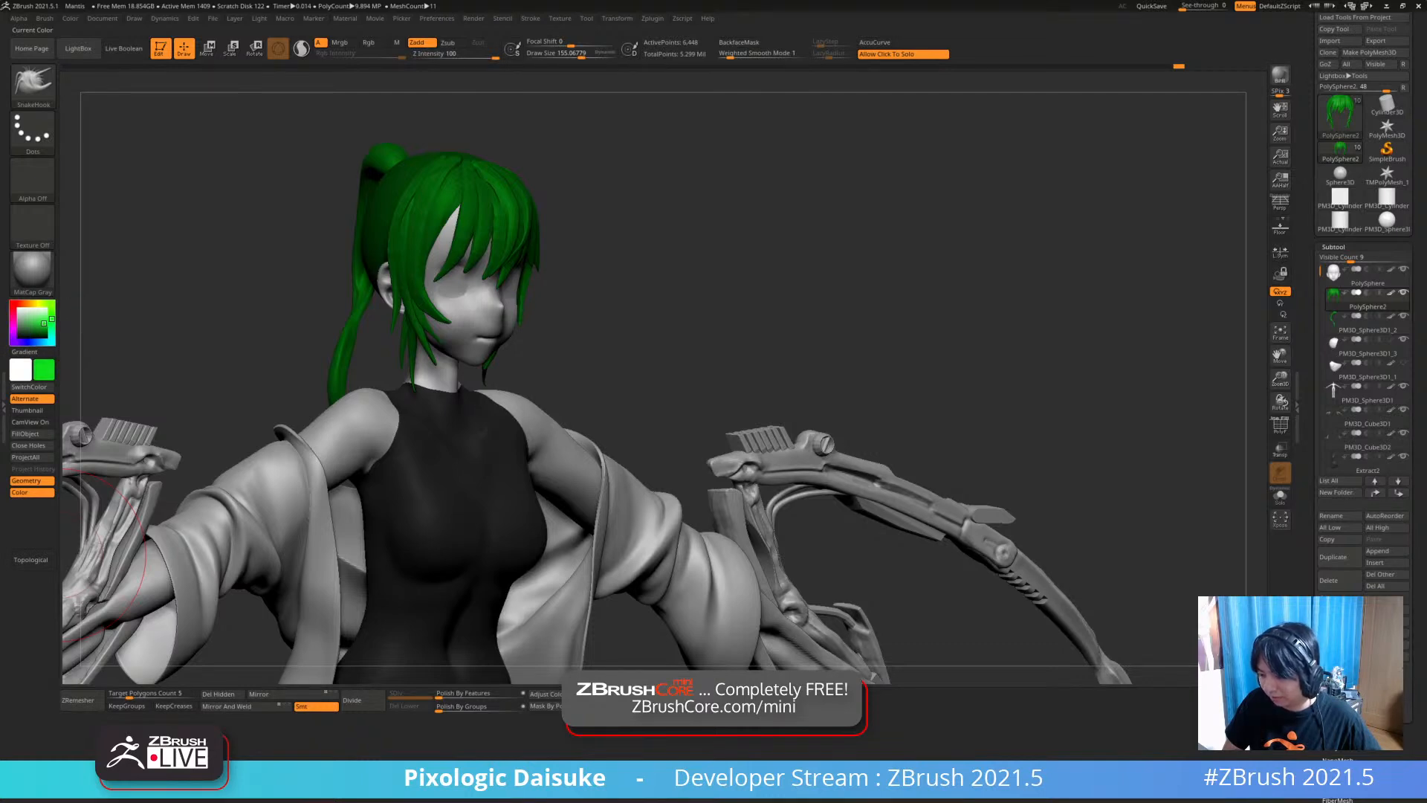
click(25, 433)
right_drag(223, 286, 303, 265)
ctrl+right_drag(401, 249, 402, 291)
alt+click(392, 267)
click(31, 434)
right_drag(298, 149, 379, 141)
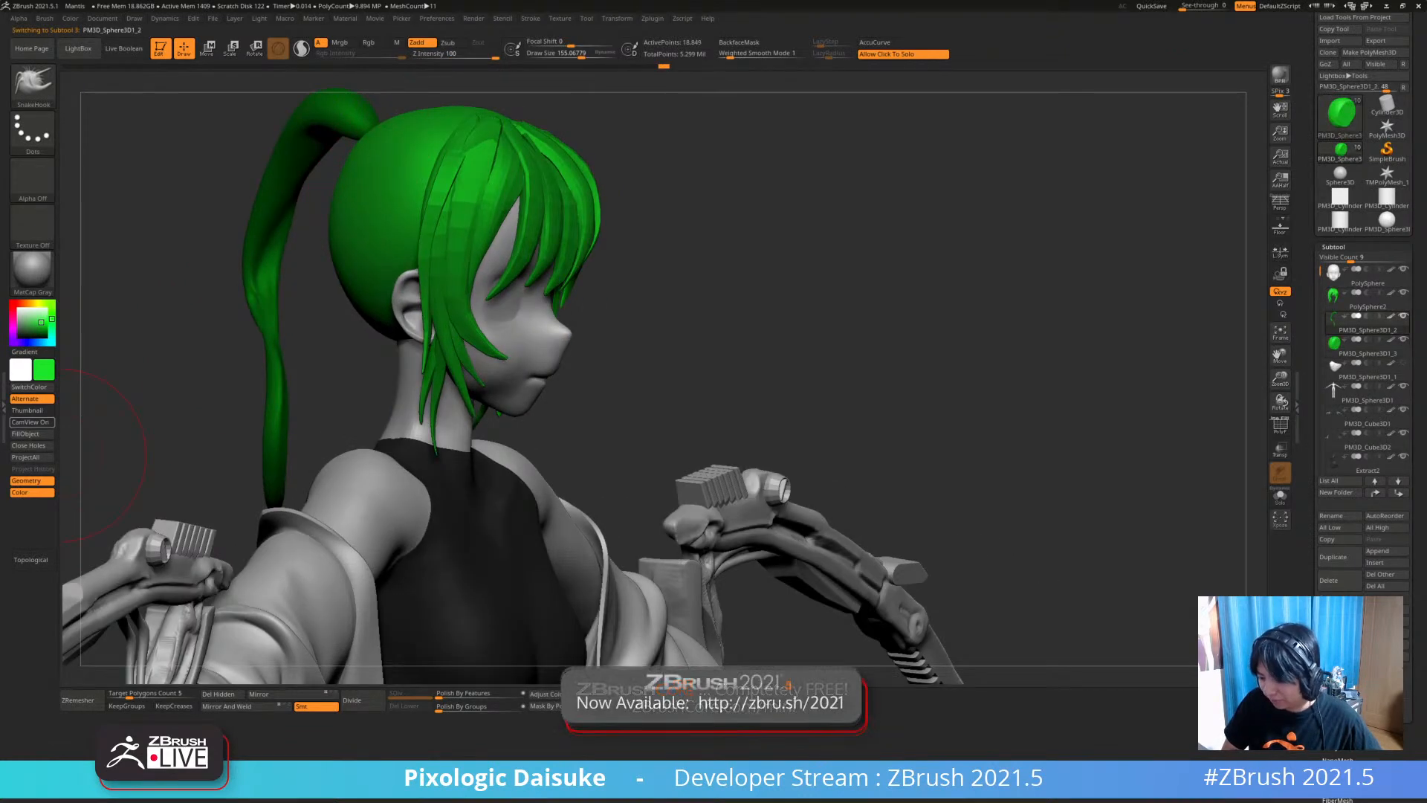
click(26, 433)
mouse_move(297, 357)
ctrl+right_down()
mouse_move(294, 298)
mouse_move(163, 305)
mouse_move(222, 303)
mouse_move(225, 353)
mouse_move(320, 349)
ctrl+right_up()
mouse_move(535, 398)
right_down()
mouse_move(585, 399)
mouse_move(141, 353)
right_up()
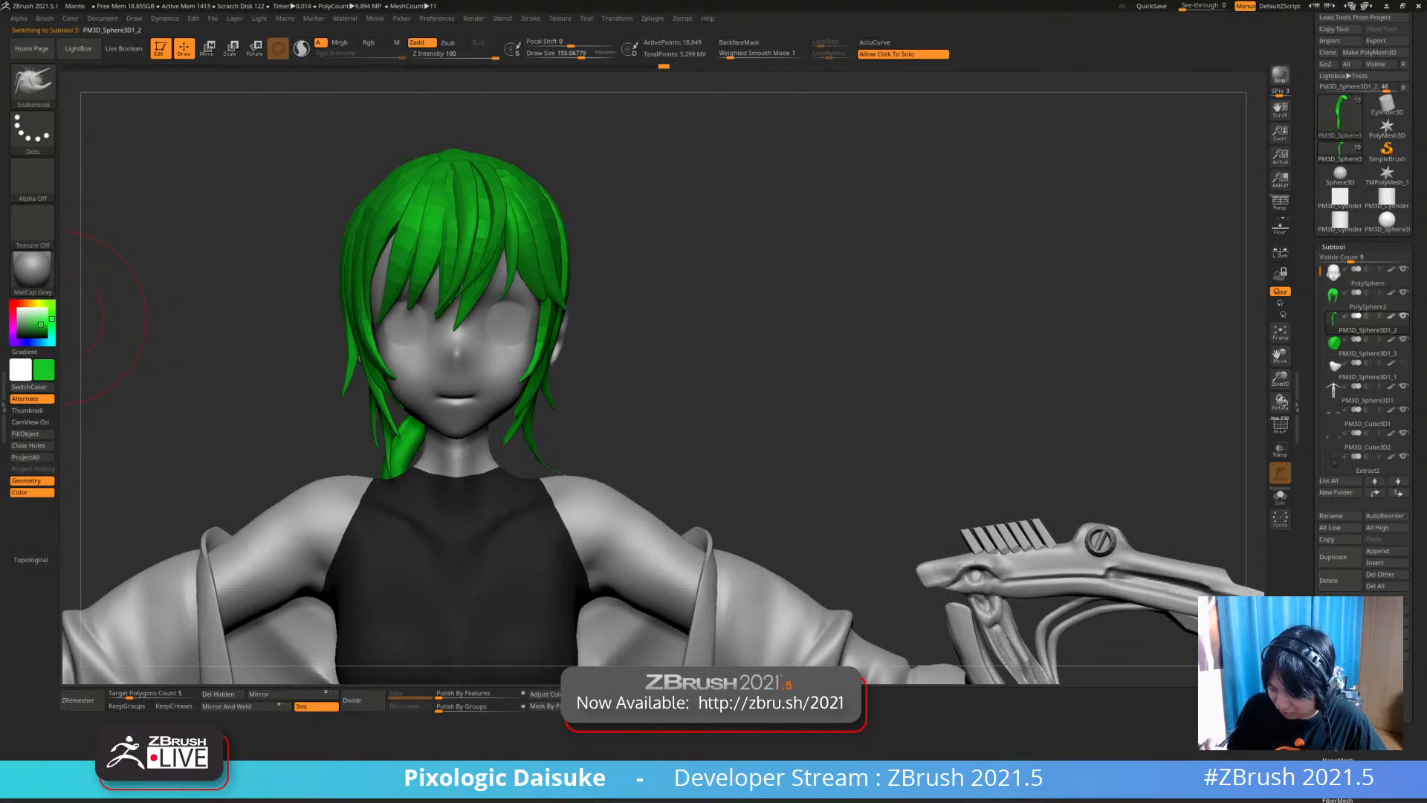
Choose a slightly more muted mid green and refill the hair subtools with it
click(38, 325)
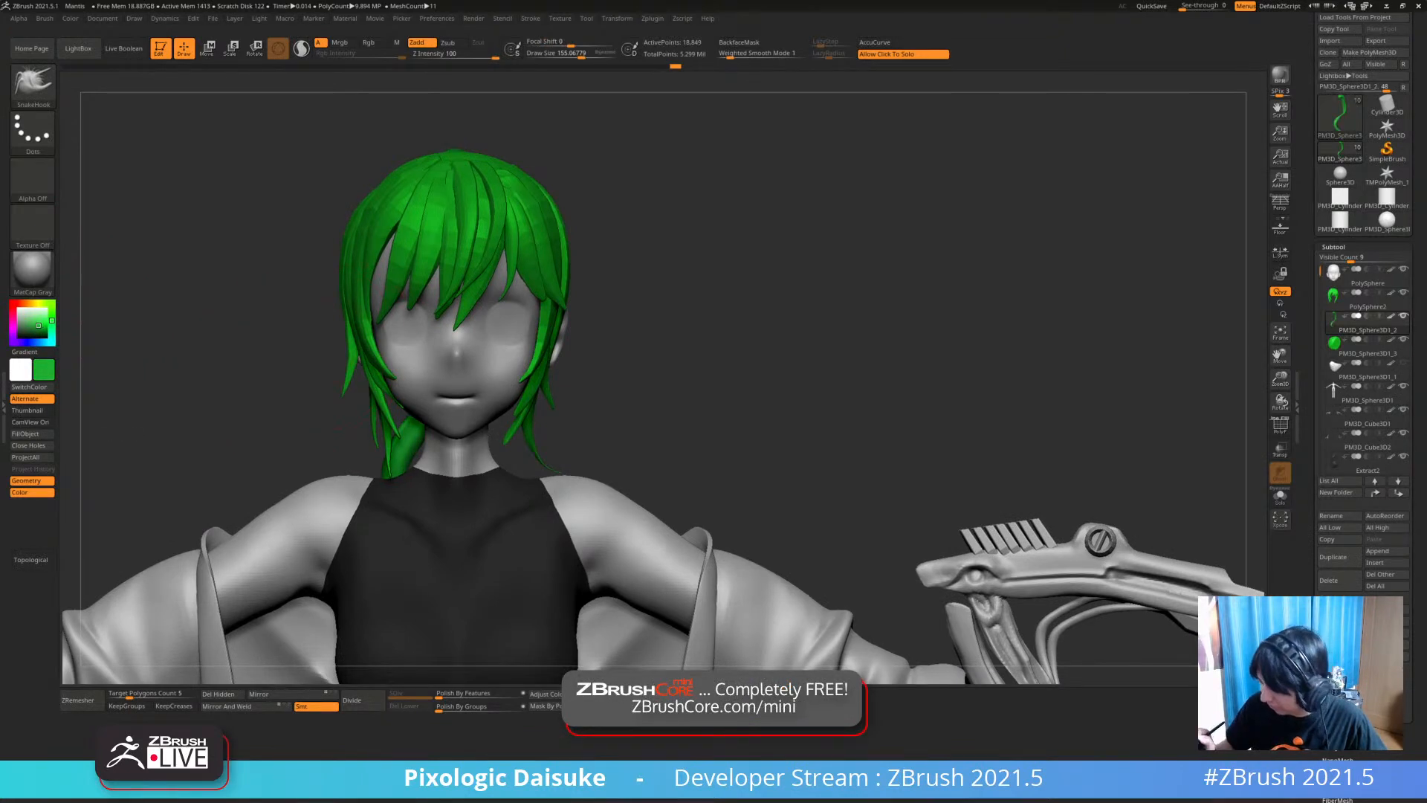
right_drag(312, 346, 411, 342)
click(46, 433)
right_drag(357, 245, 468, 230)
click(52, 433)
right_drag(223, 357, 164, 356)
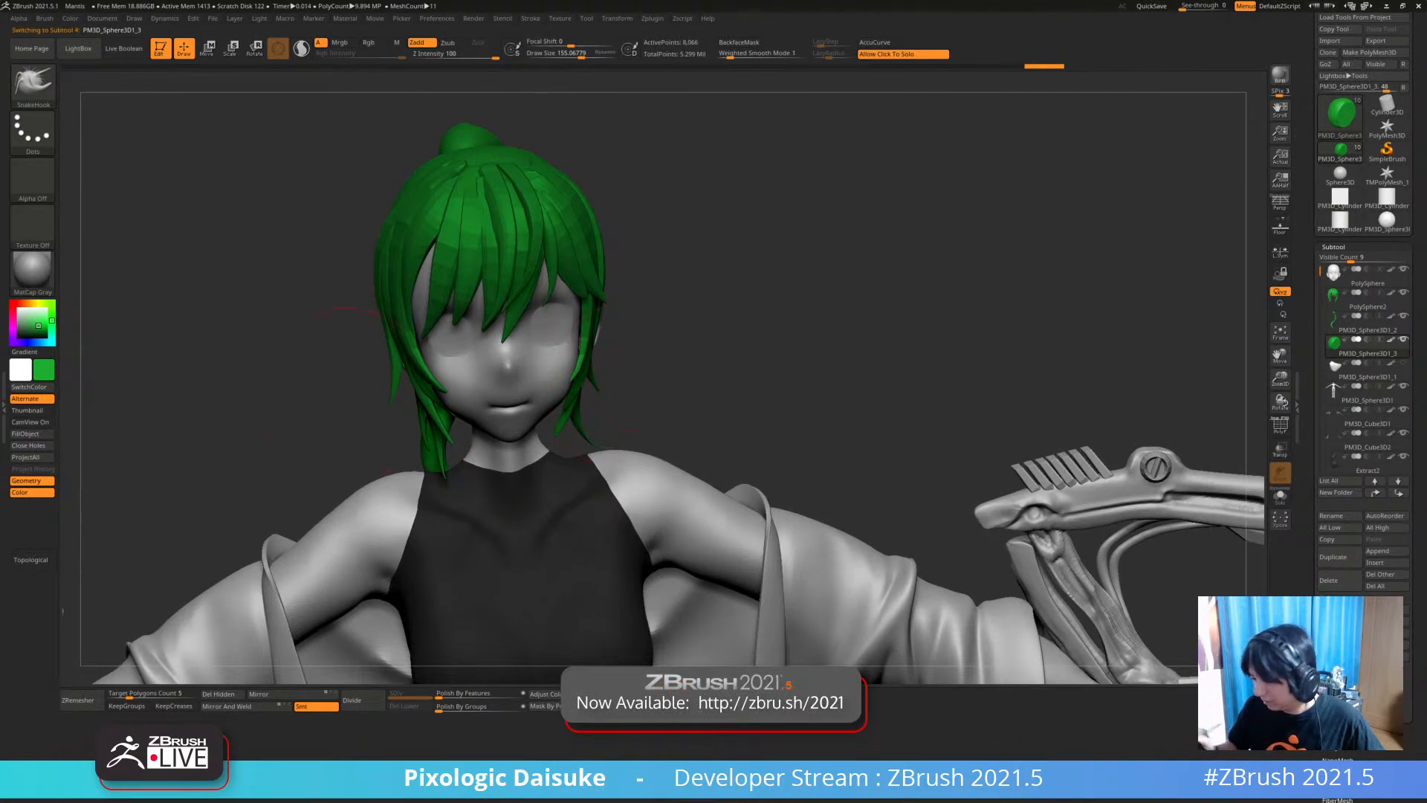
Switch the model's material to SkinShade4
click(42, 274)
click(281, 282)
right_drag(223, 312, 372, 334)
mouse_move(149, 486)
right_down()
mouse_move(82, 394)
mouse_move(60, 319)
right_up()
Make the head the active subtool and fill it with a pale beige skin colour
alt+click(491, 327)
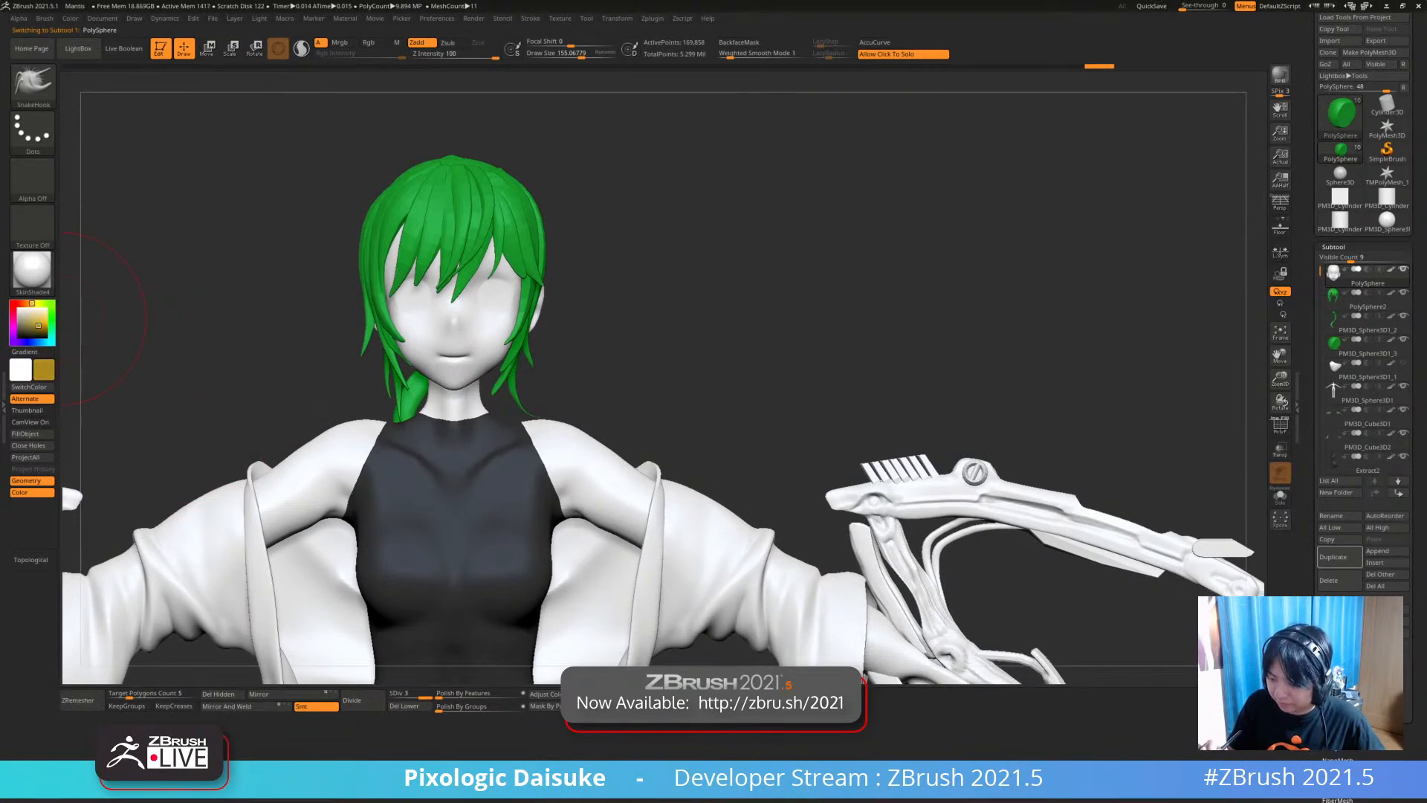
click(35, 317)
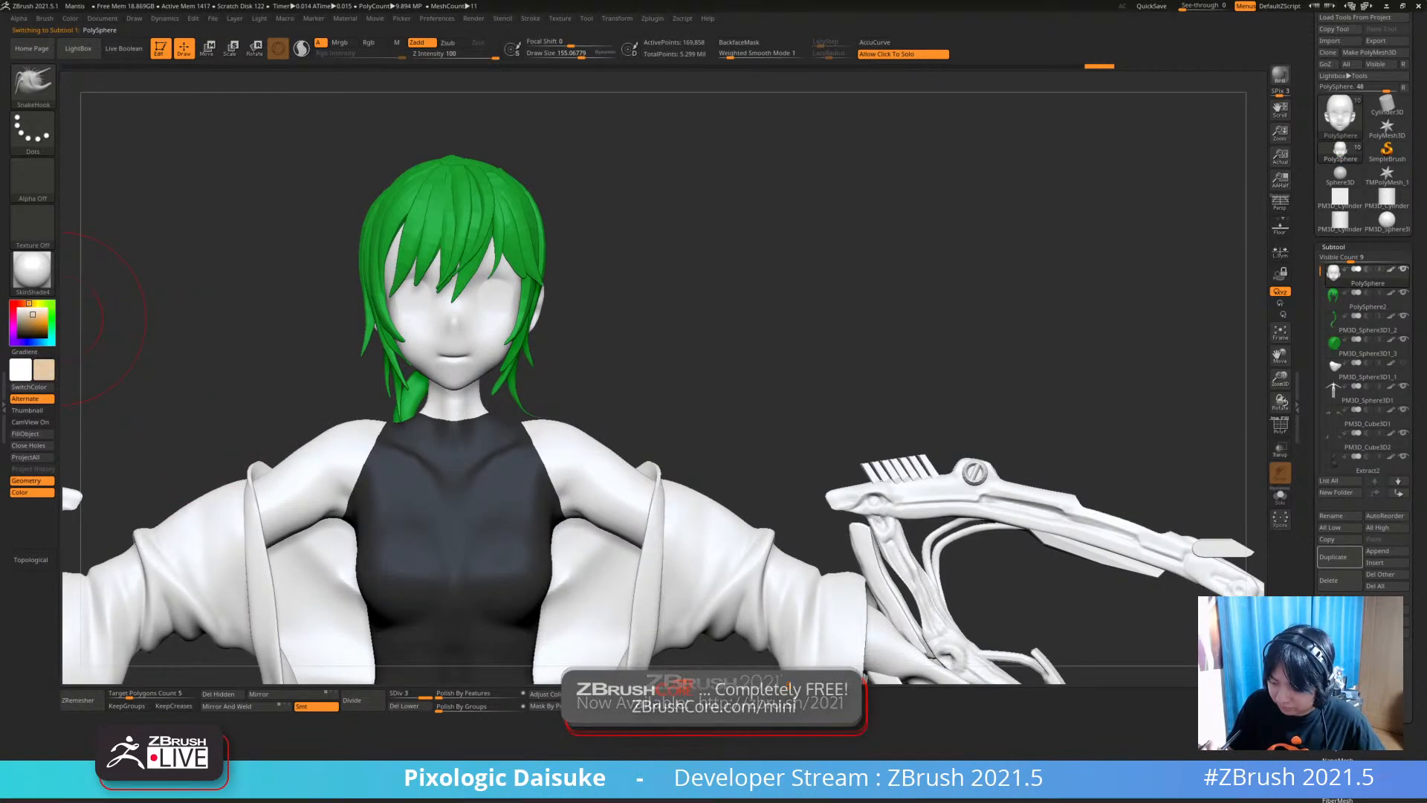
click(32, 433)
drag(69, 319, 91, 314)
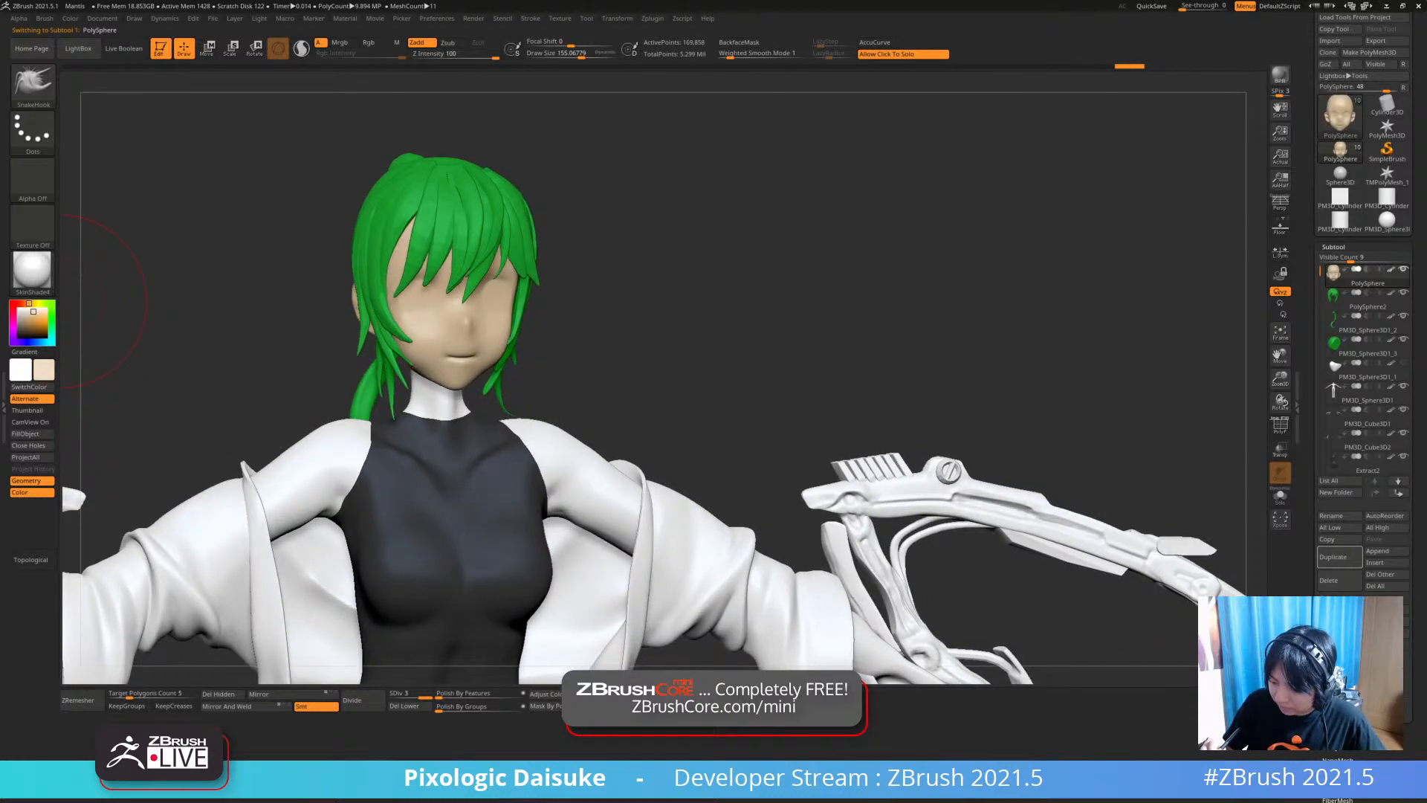
click(25, 433)
Make the body the active subtool and fill it with the same pale beige skin colour
mouse_move(382, 505)
shift+right_down()
mouse_move(357, 502)
mouse_move(355, 476)
mouse_move(385, 453)
shift+right_up()
alt+click(385, 453)
click(29, 433)
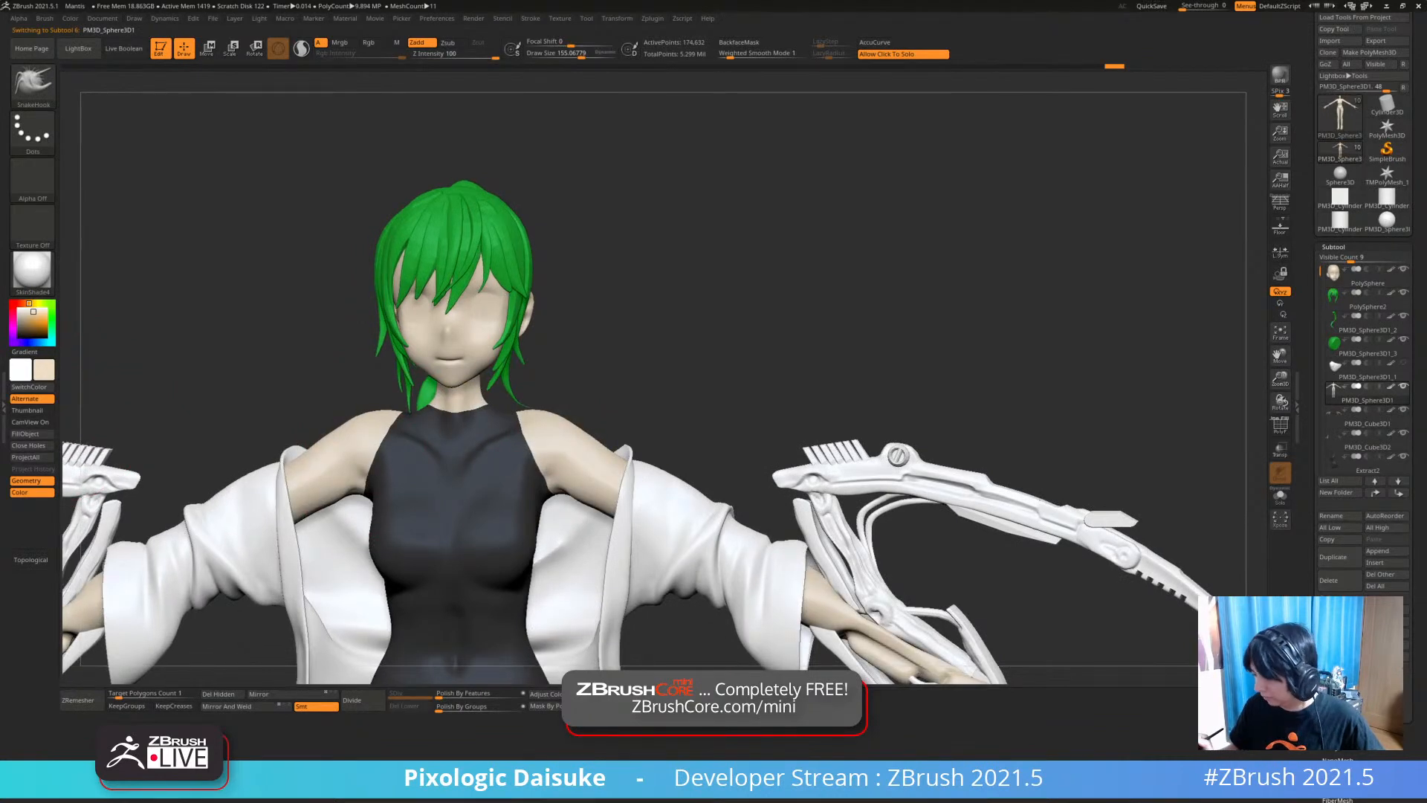
shift+right_drag(521, 394, 543, 390)
ctrl+right_drag(548, 315, 550, 410)
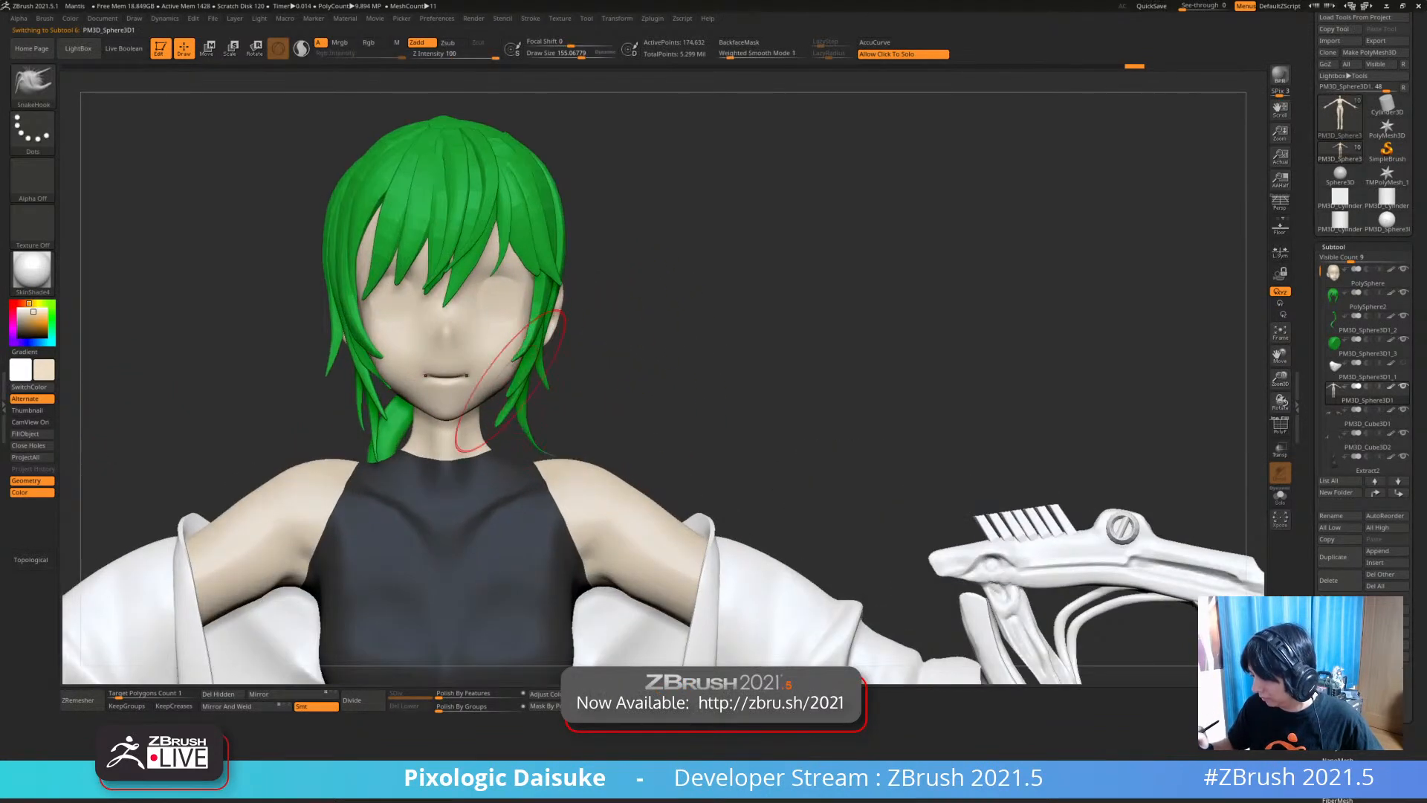
Make the bangs the active subtool and check the hair from the side and back
right_drag(585, 266, 604, 262)
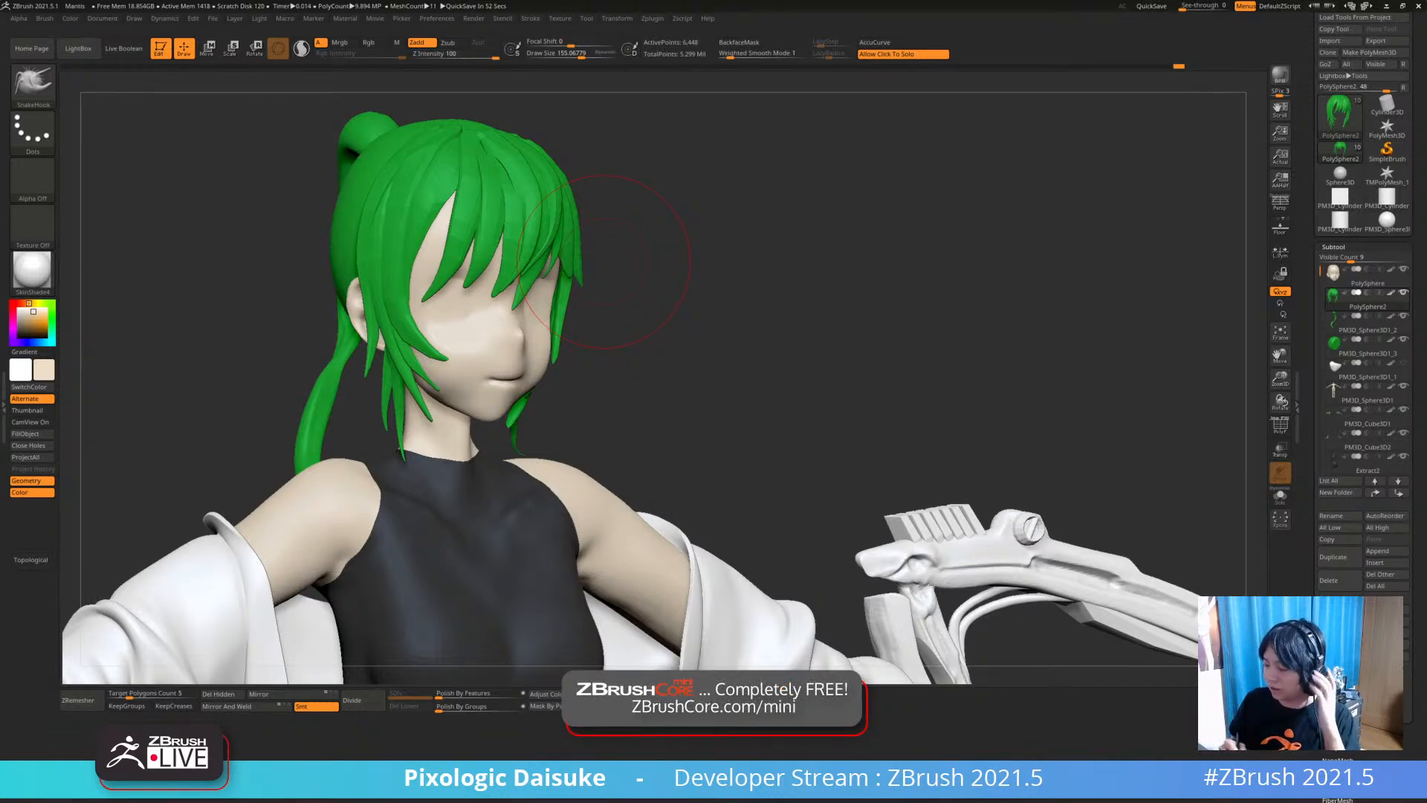
drag(604, 261, 388, 266)
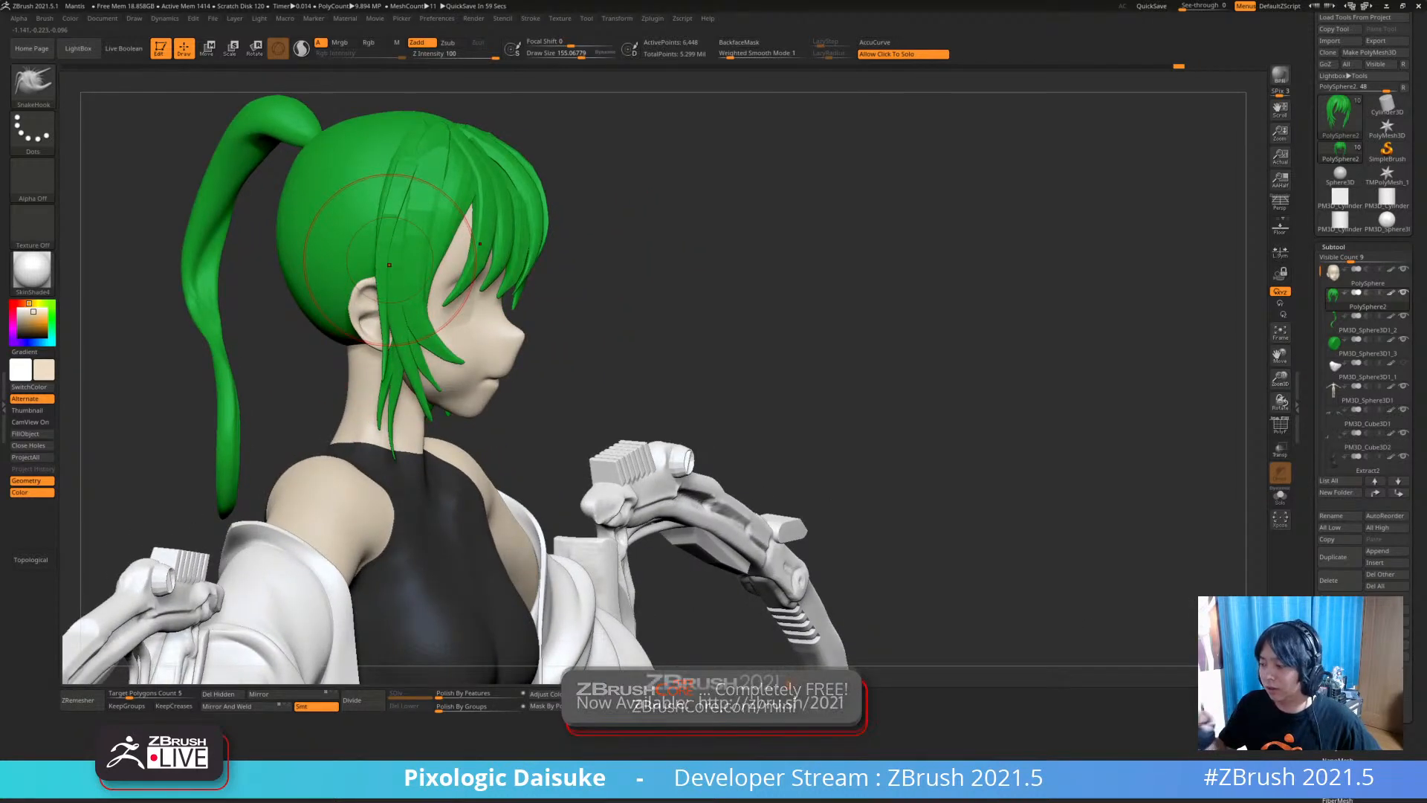
right_drag(388, 264, 413, 275)
drag(414, 276, 680, 390)
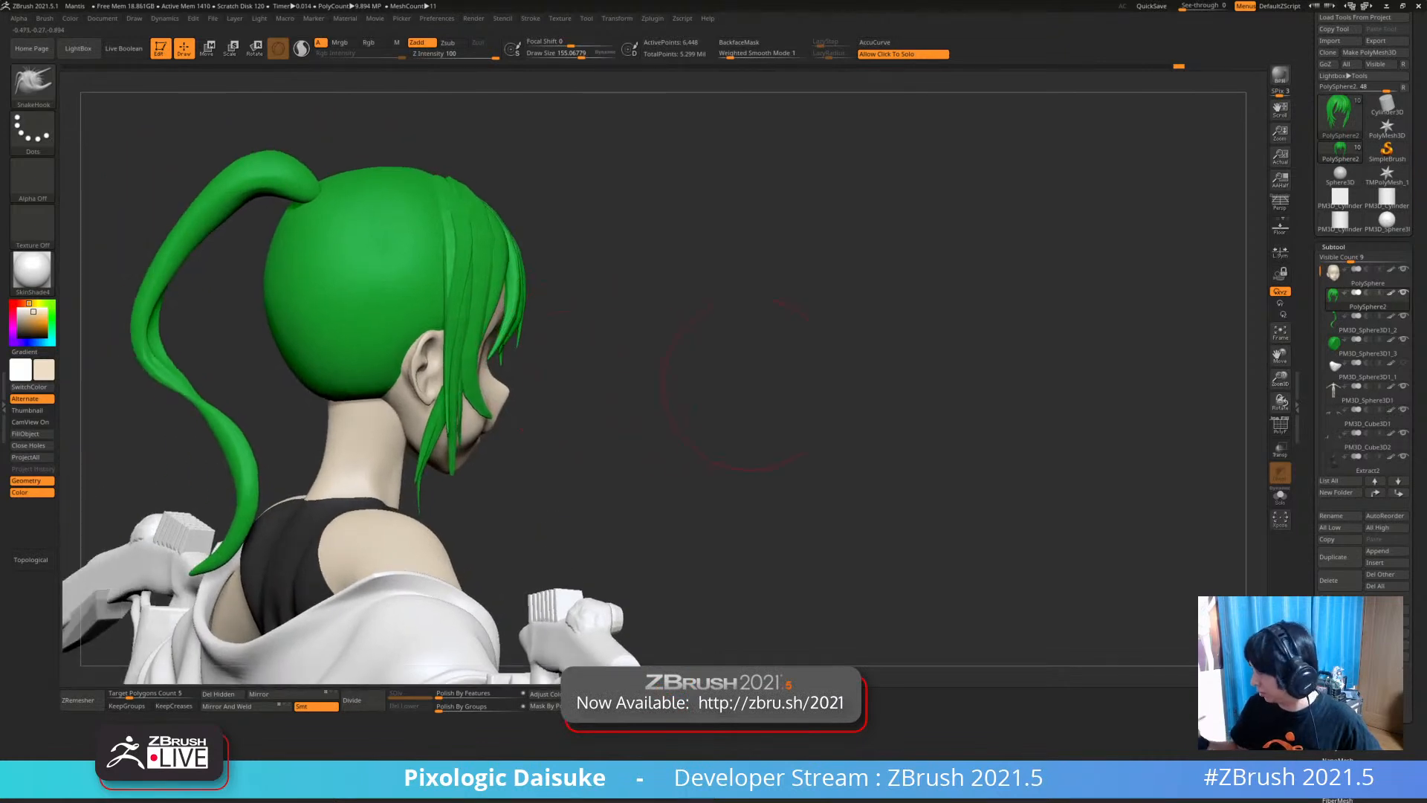
Show the Geometry settings, make the hair cap the active subtool and set the brush draw size to about 104
click(1333, 247)
click(1336, 260)
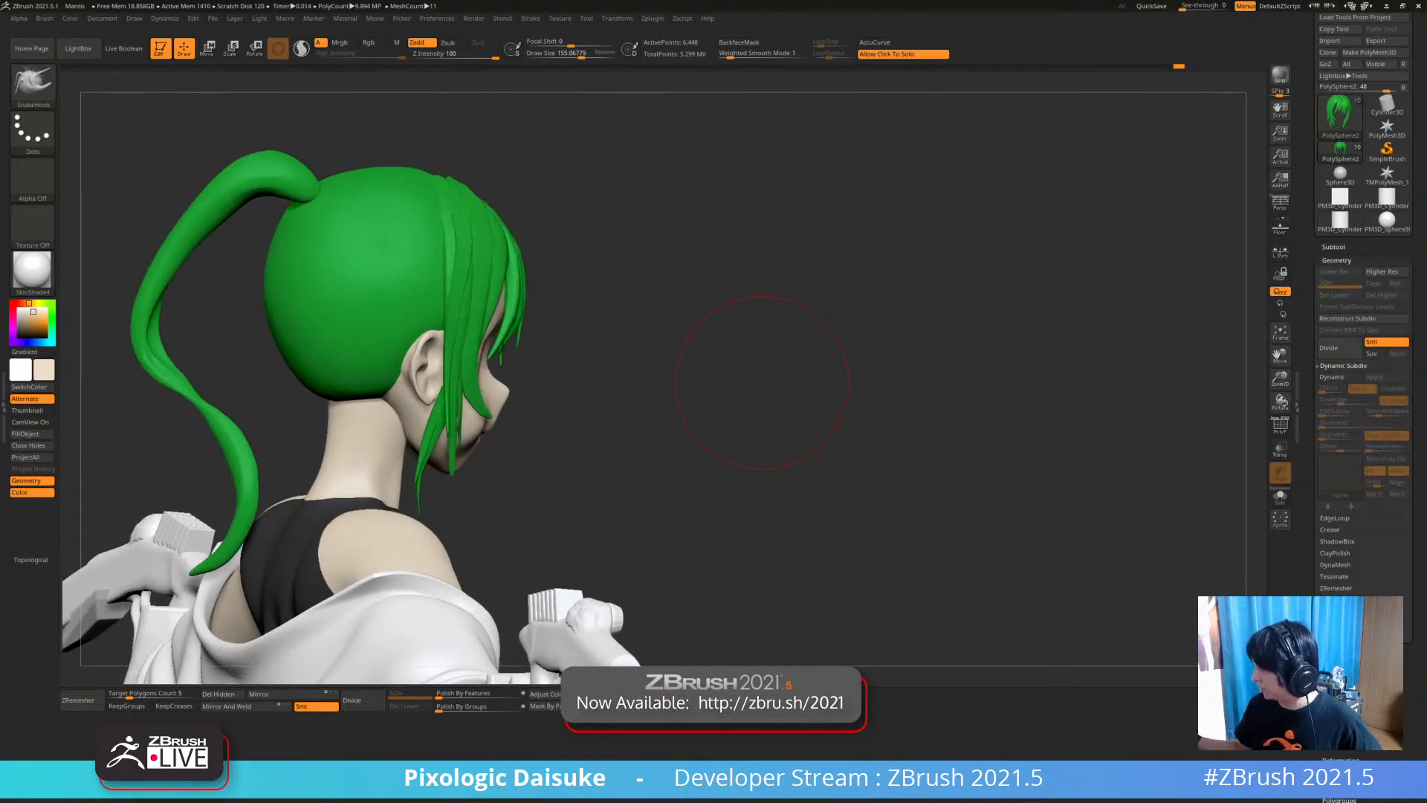
mouse_move(535, 357)
right_down()
mouse_move(371, 362)
mouse_move(445, 362)
right_up()
alt+click(411, 315)
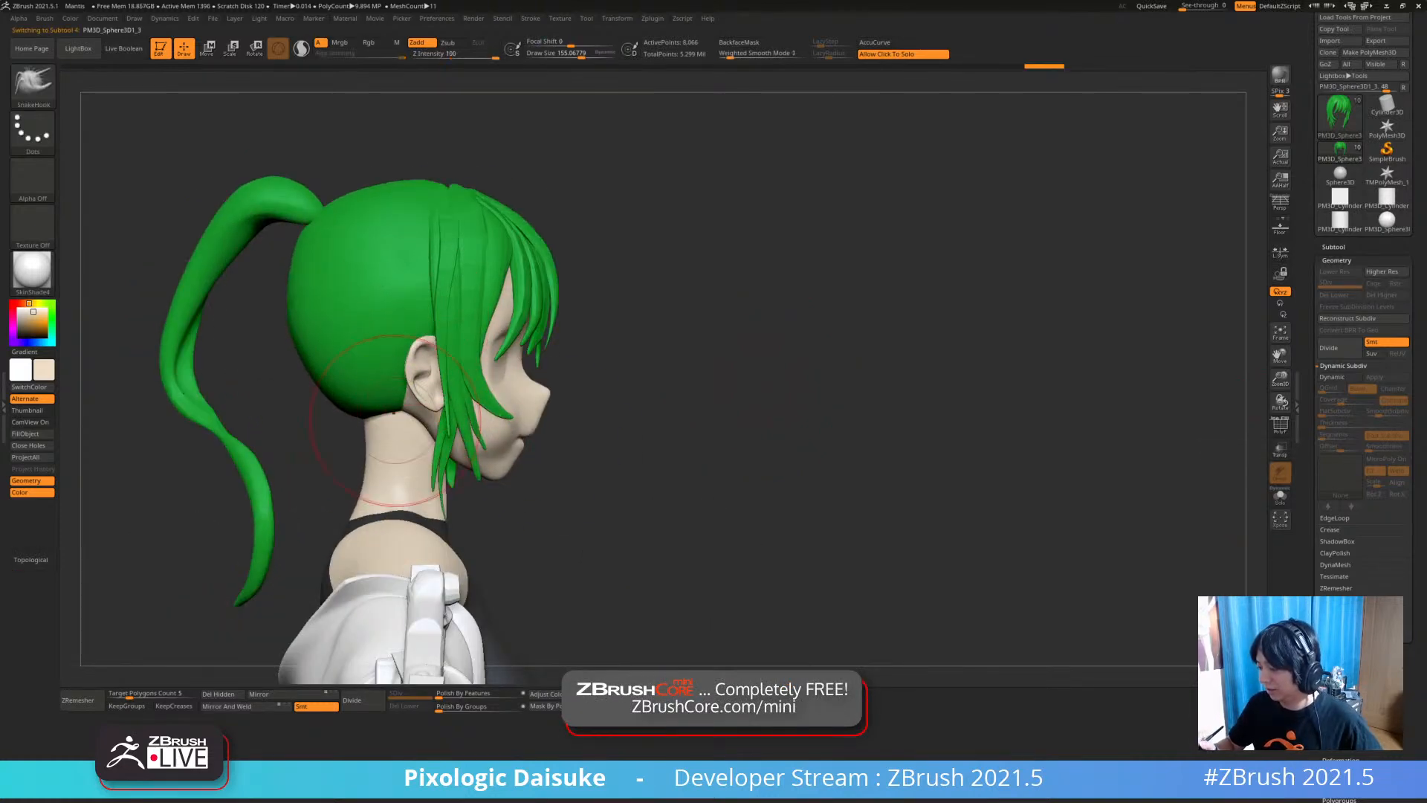
right_drag(383, 406, 419, 405)
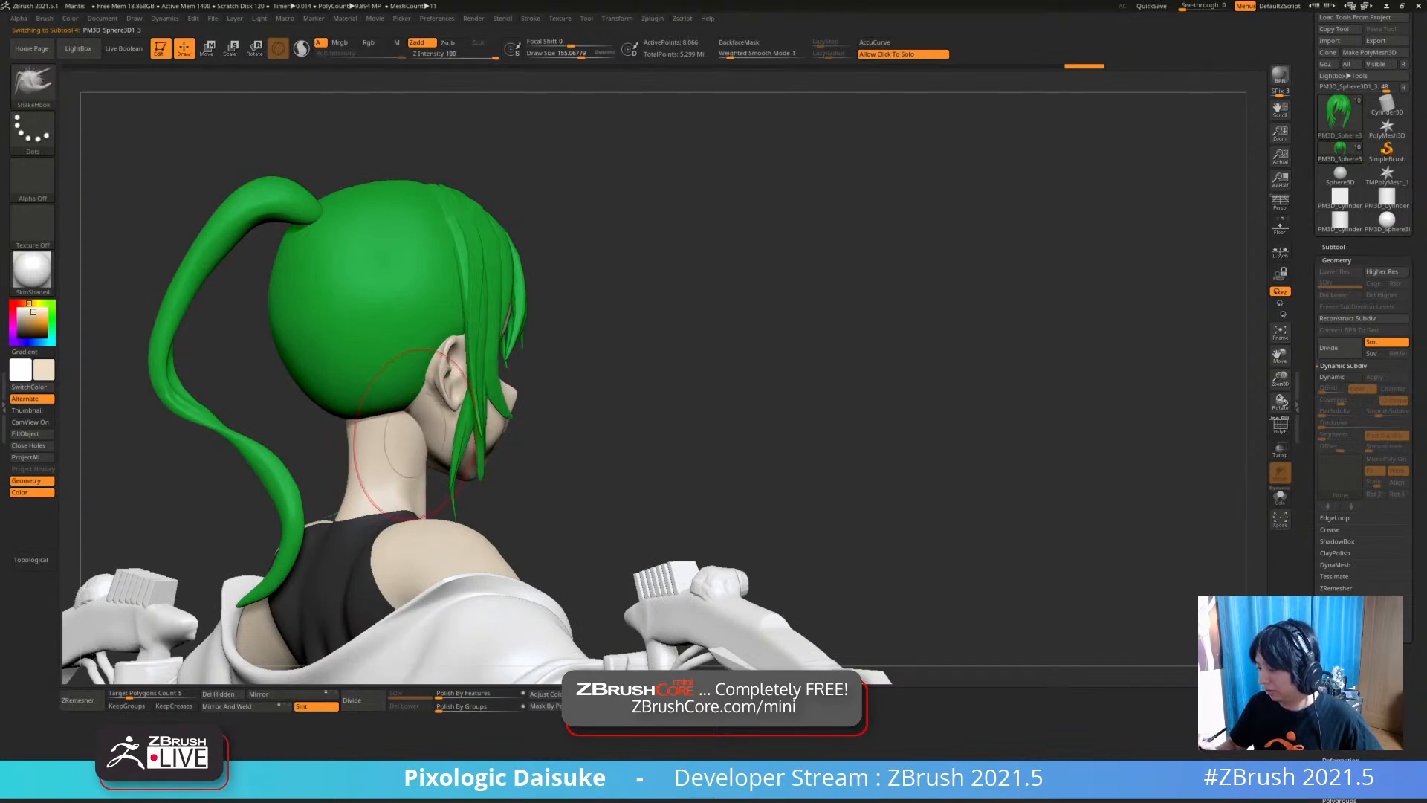
click(576, 55)
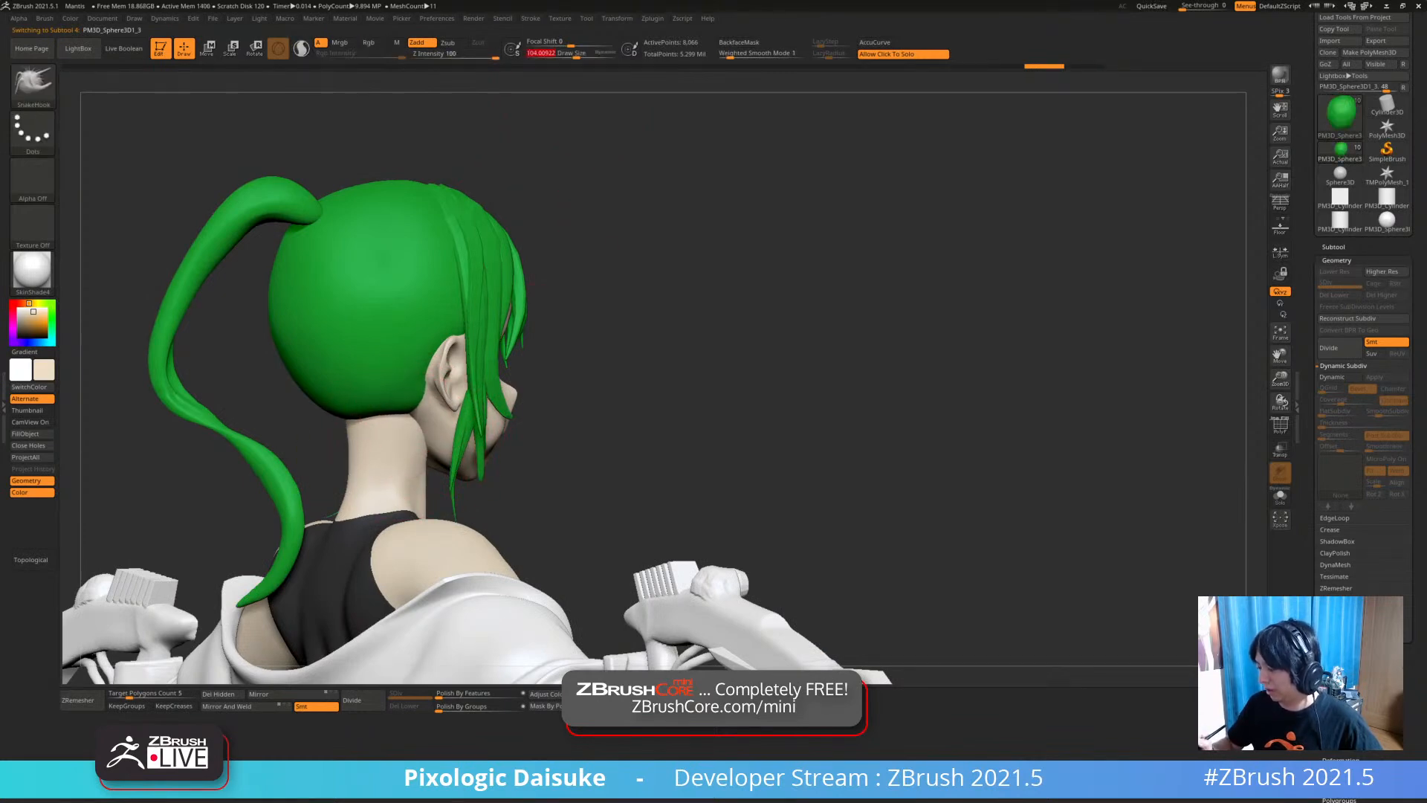
Reshape the hair cap's lower edge behind the ear and at the nape with SnakeHook, smoothing the hairline
right_drag(425, 410, 435, 400)
mouse_move(429, 405)
right_down()
mouse_move(407, 437)
mouse_move(425, 408)
mouse_move(360, 451)
right_up()
ctrl+right_drag(360, 450, 364, 508)
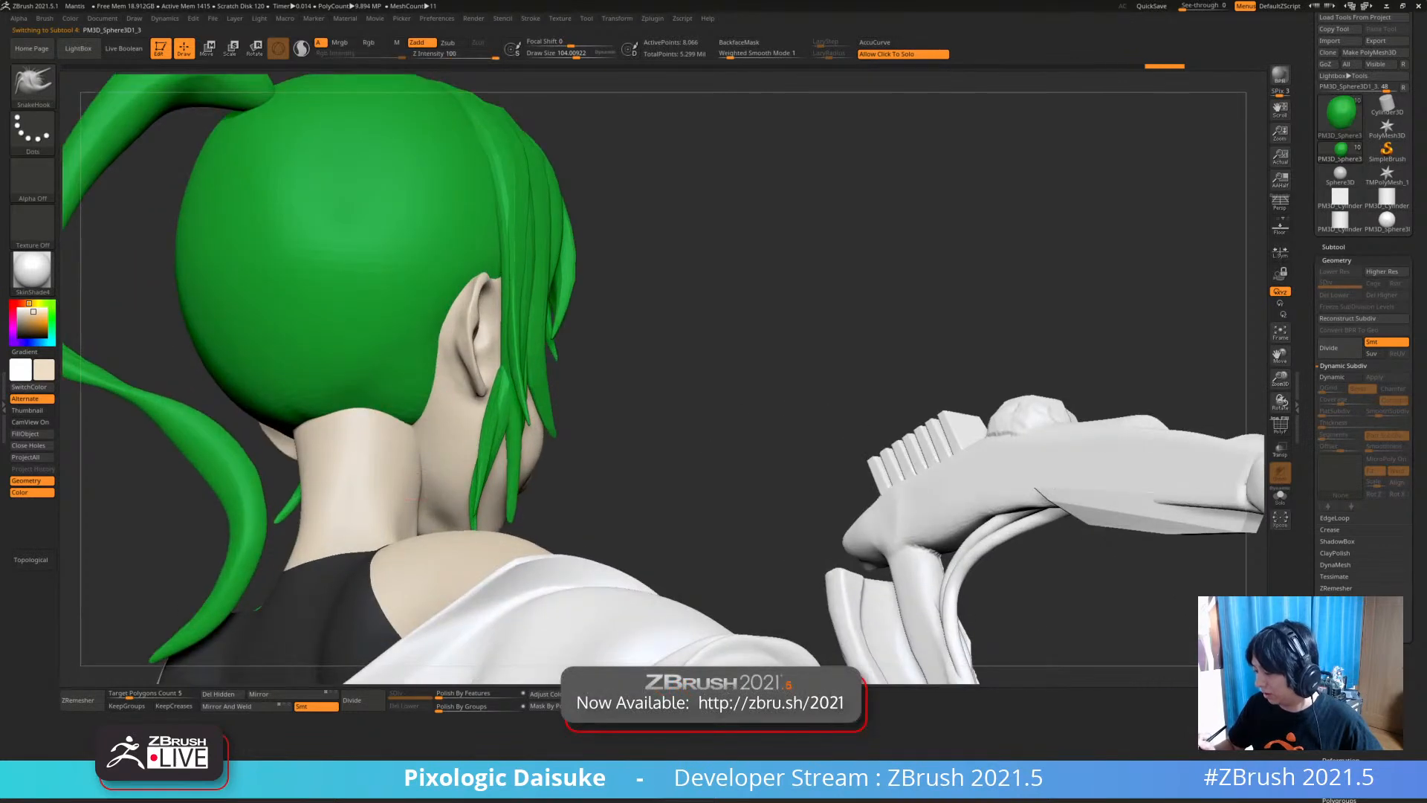
mouse_move(439, 340)
right_down()
mouse_move(453, 289)
mouse_move(463, 304)
right_up()
right_drag(383, 371, 385, 349)
drag(394, 397, 403, 409)
right_drag(403, 401, 434, 433)
drag(409, 378, 417, 385)
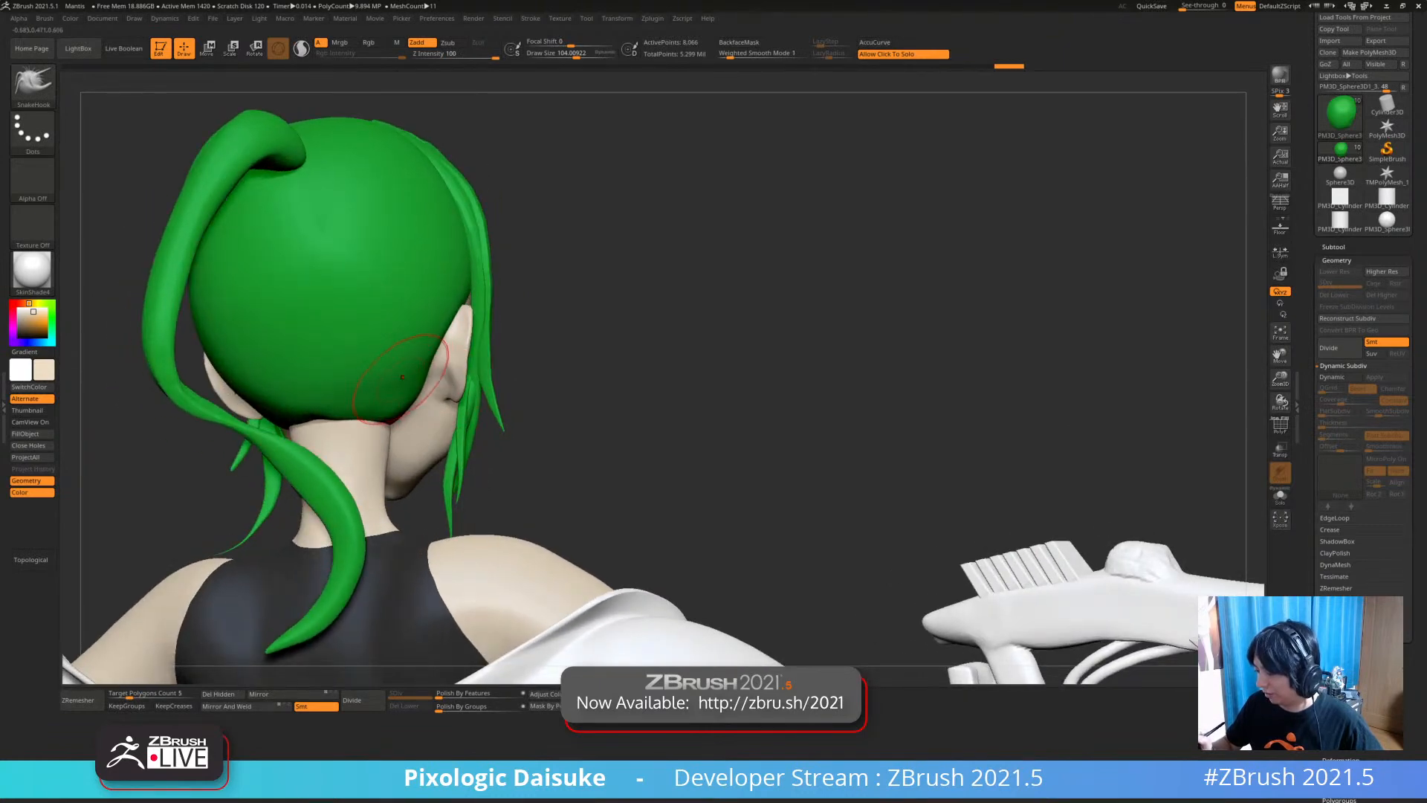
right_drag(340, 429, 334, 442)
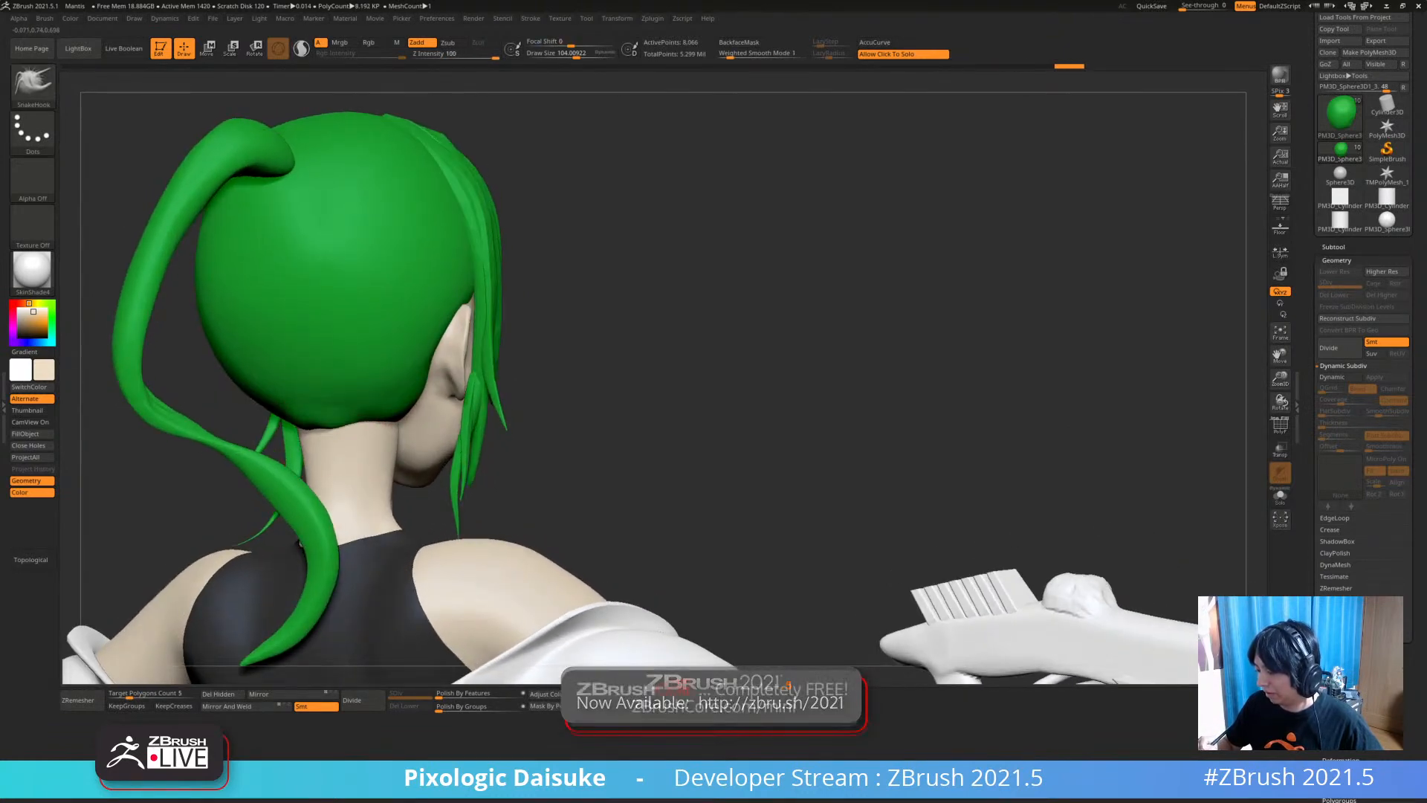
key(ctrl+shift+z)
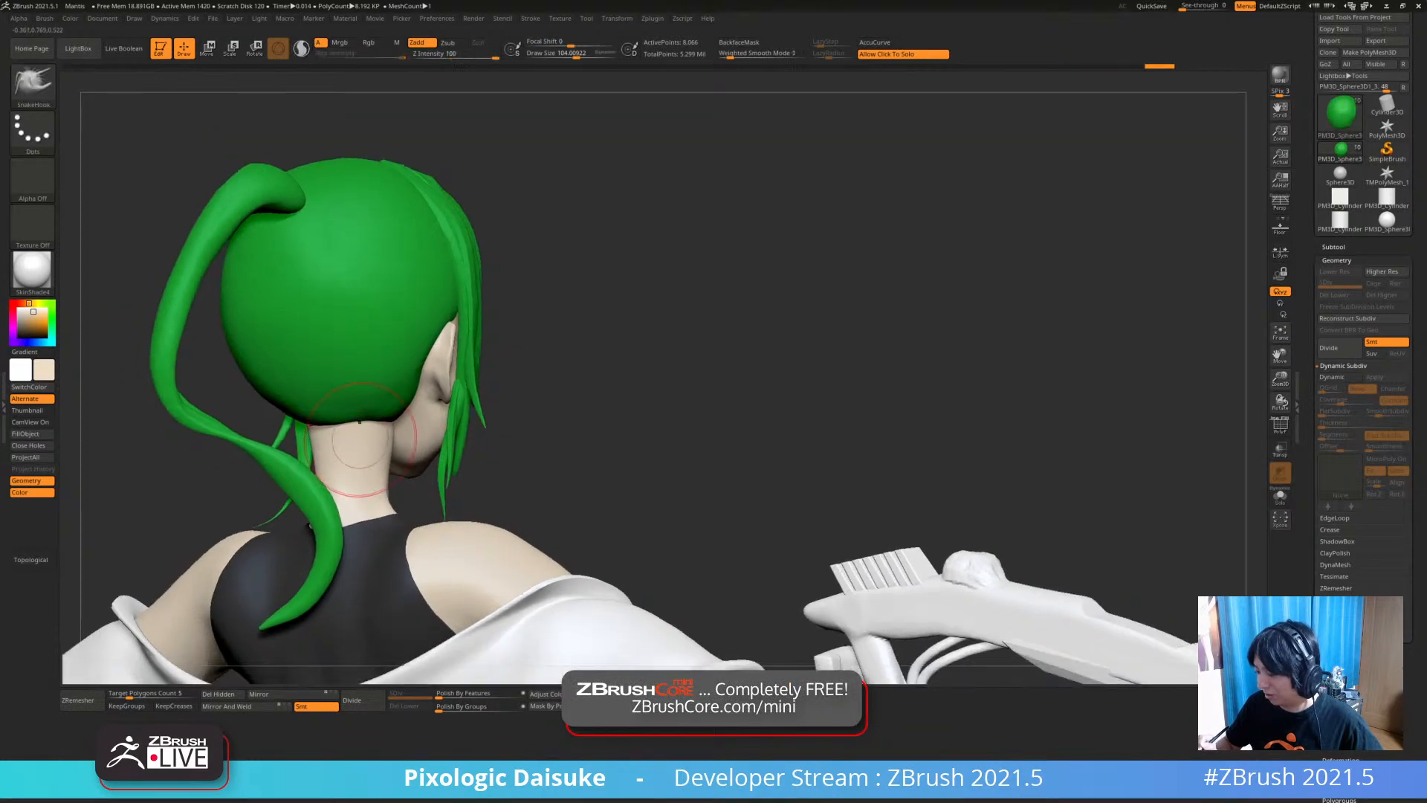
right_drag(327, 442, 357, 440)
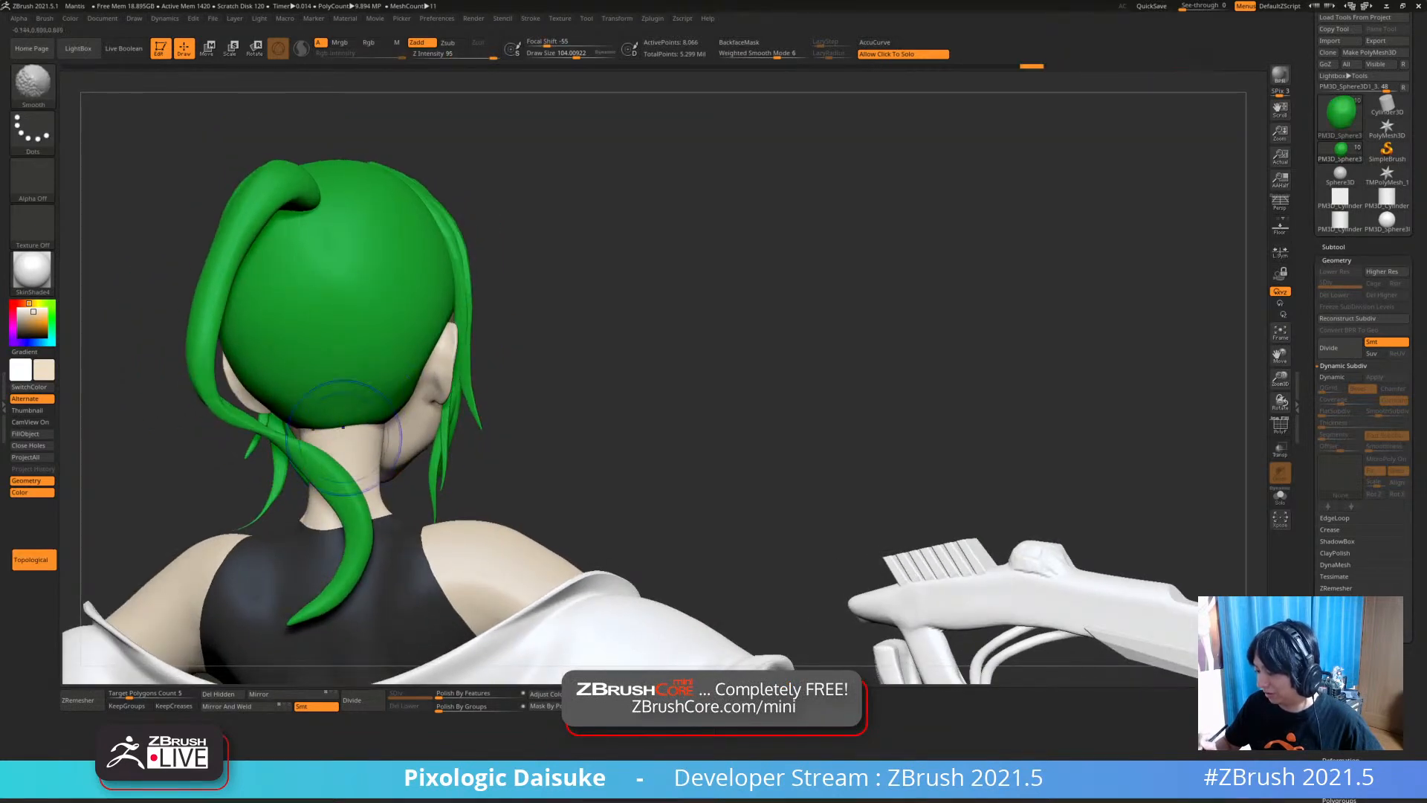
Undo the last nape changes and pull the back of the hair cap into shape with SnakeHook
key(ctrl+z)
key(ctrl+z)
key(ctrl+z)
key(ctrl+z)
mouse_move(357, 431)
right_down()
mouse_move(331, 431)
mouse_move(379, 431)
mouse_move(346, 432)
right_up()
click(319, 457)
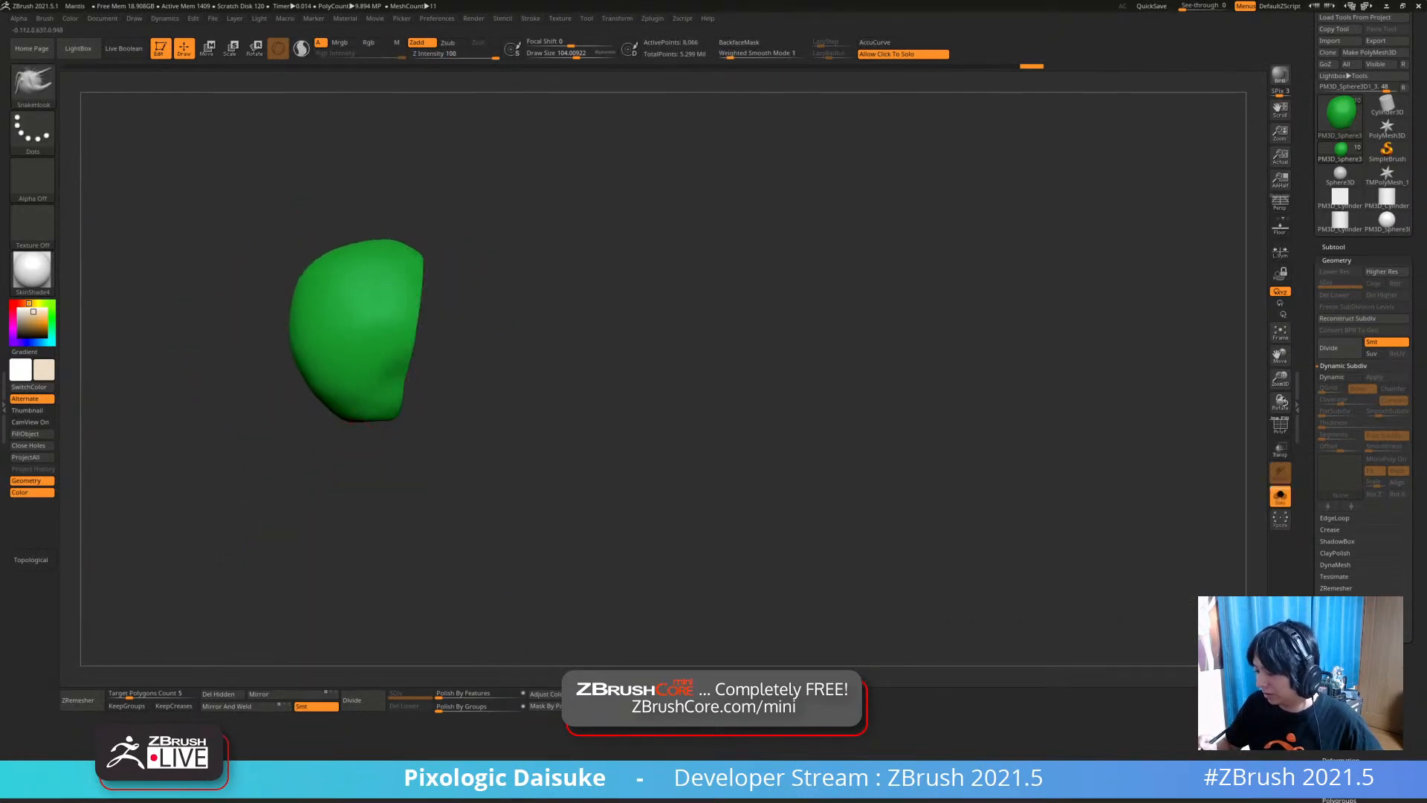
drag(309, 379, 299, 385)
right_drag(297, 425, 319, 428)
click(451, 315)
Raise the hair cap's crown between the ponytail root and the bangs with SnakeHook
mouse_move(450, 315)
right_down()
mouse_move(520, 318)
mouse_move(321, 319)
right_up()
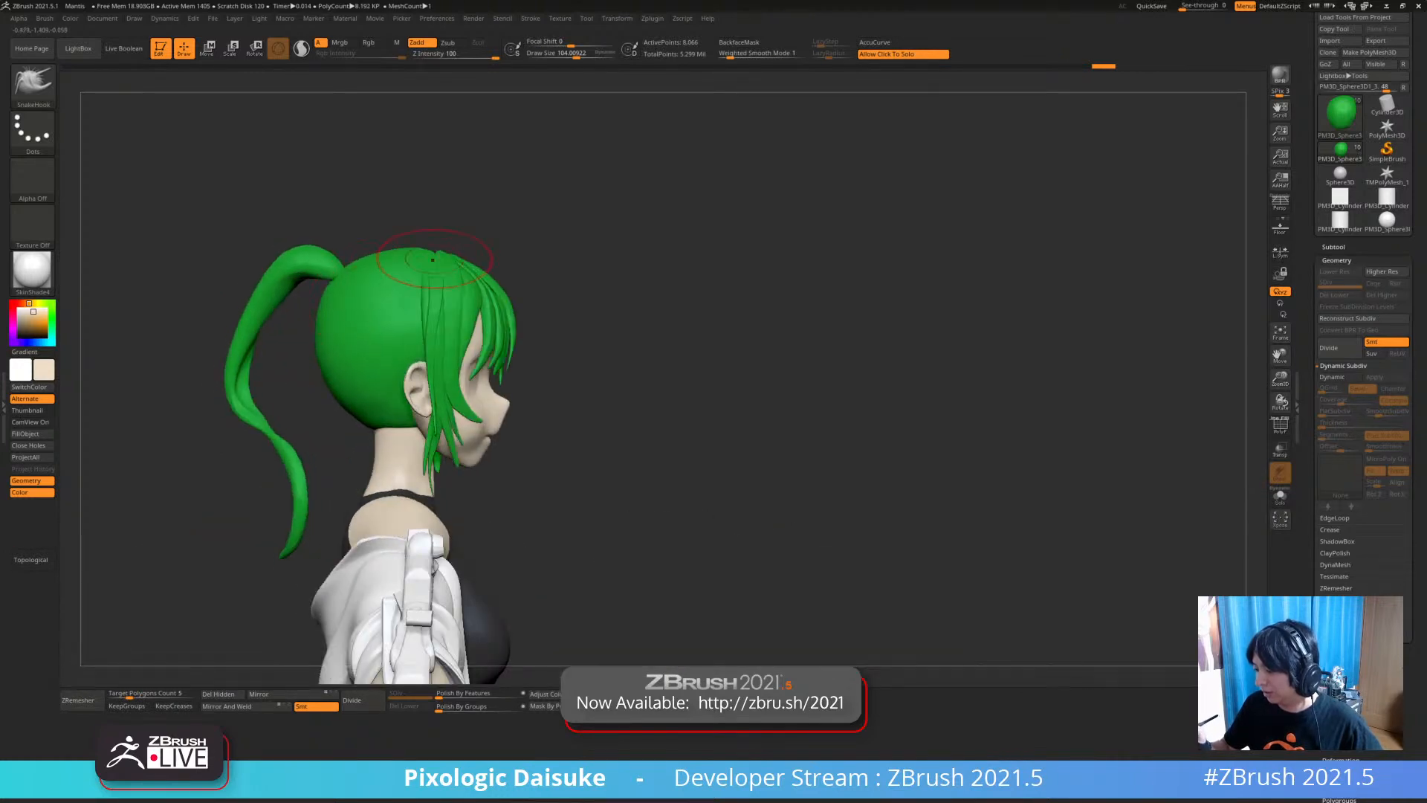
ctrl+right_drag(361, 262, 351, 264)
drag(343, 274, 349, 260)
right_drag(357, 260, 320, 262)
drag(394, 257, 397, 245)
right_drag(397, 245, 576, 227)
Set the draw size to about 162 and pull the hair cap's side outline outward from the back view
click(453, 249)
click(506, 242)
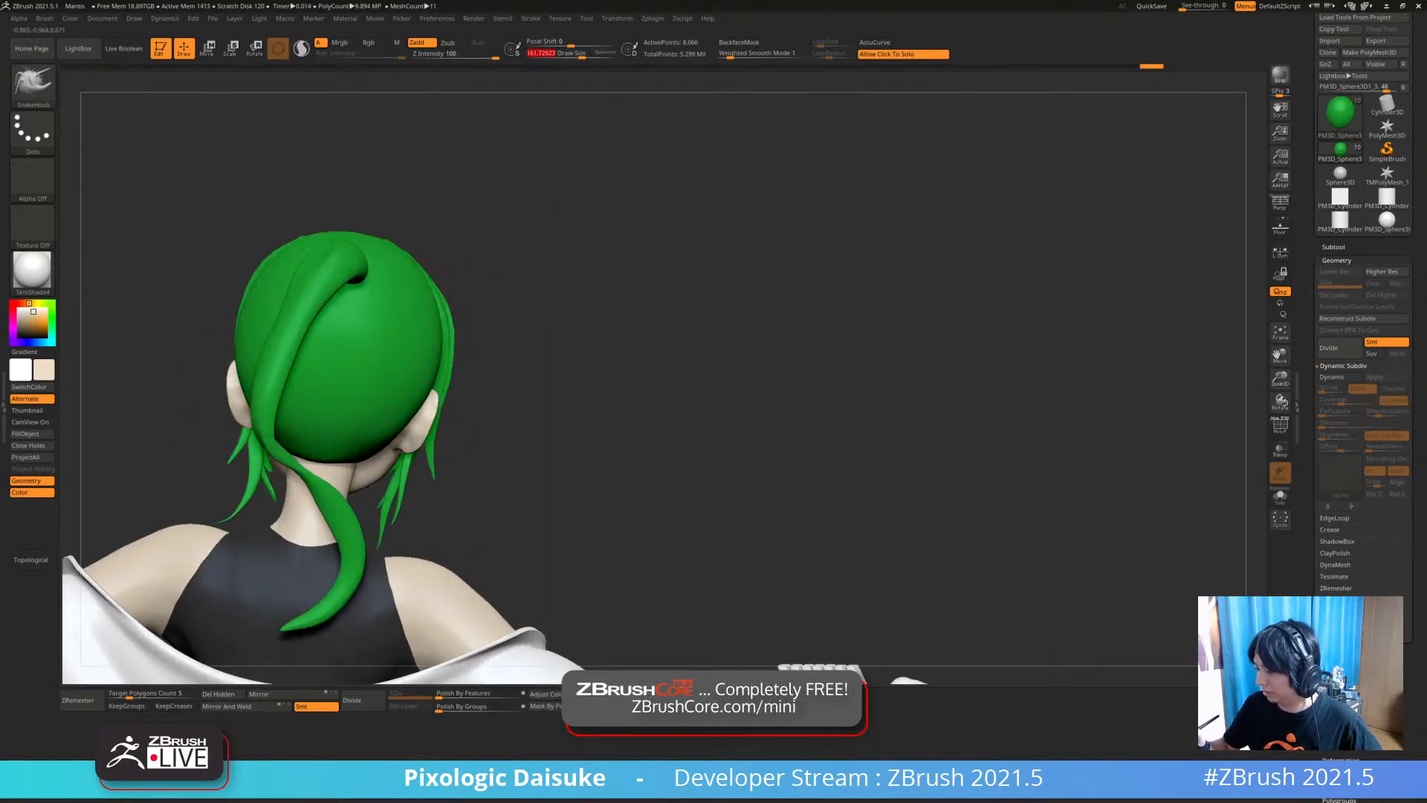
mouse_move(446, 279)
right_down()
mouse_move(440, 306)
mouse_move(428, 296)
right_up()
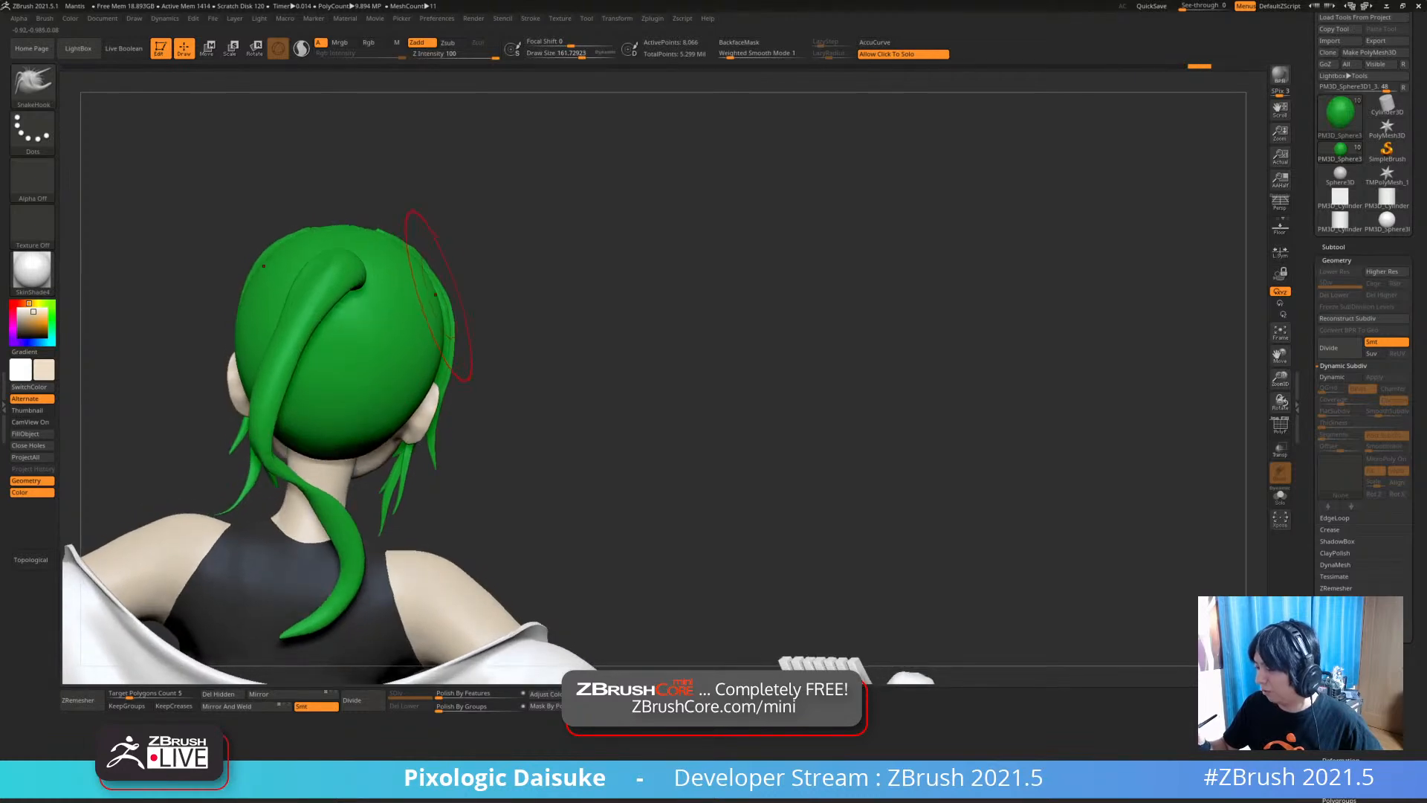
drag(428, 296, 439, 296)
right_drag(460, 295, 433, 296)
drag(432, 295, 444, 293)
right_drag(444, 293, 330, 294)
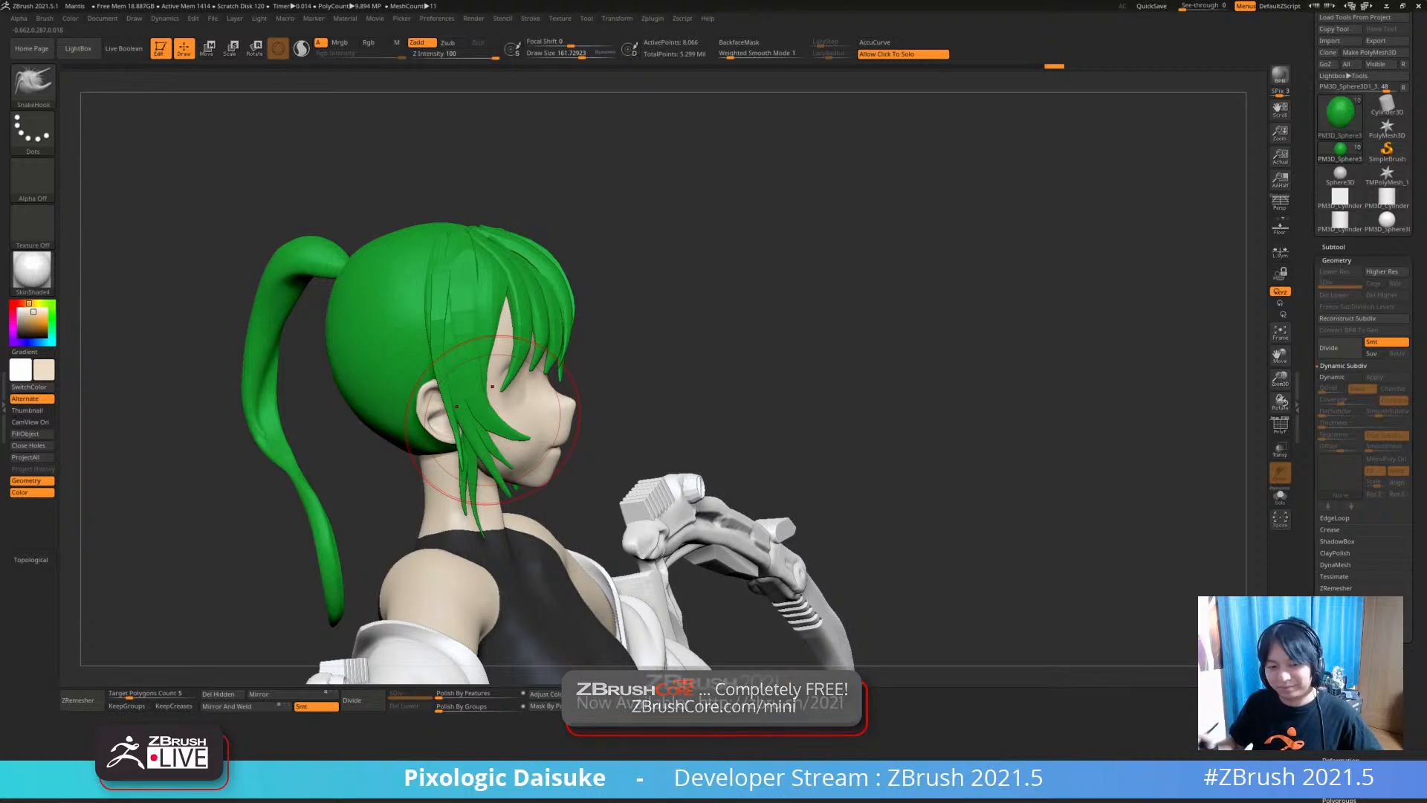
Subdivide the hair cap twice to subdivision level 3
key(ctrl+d)
key(ctrl+d)
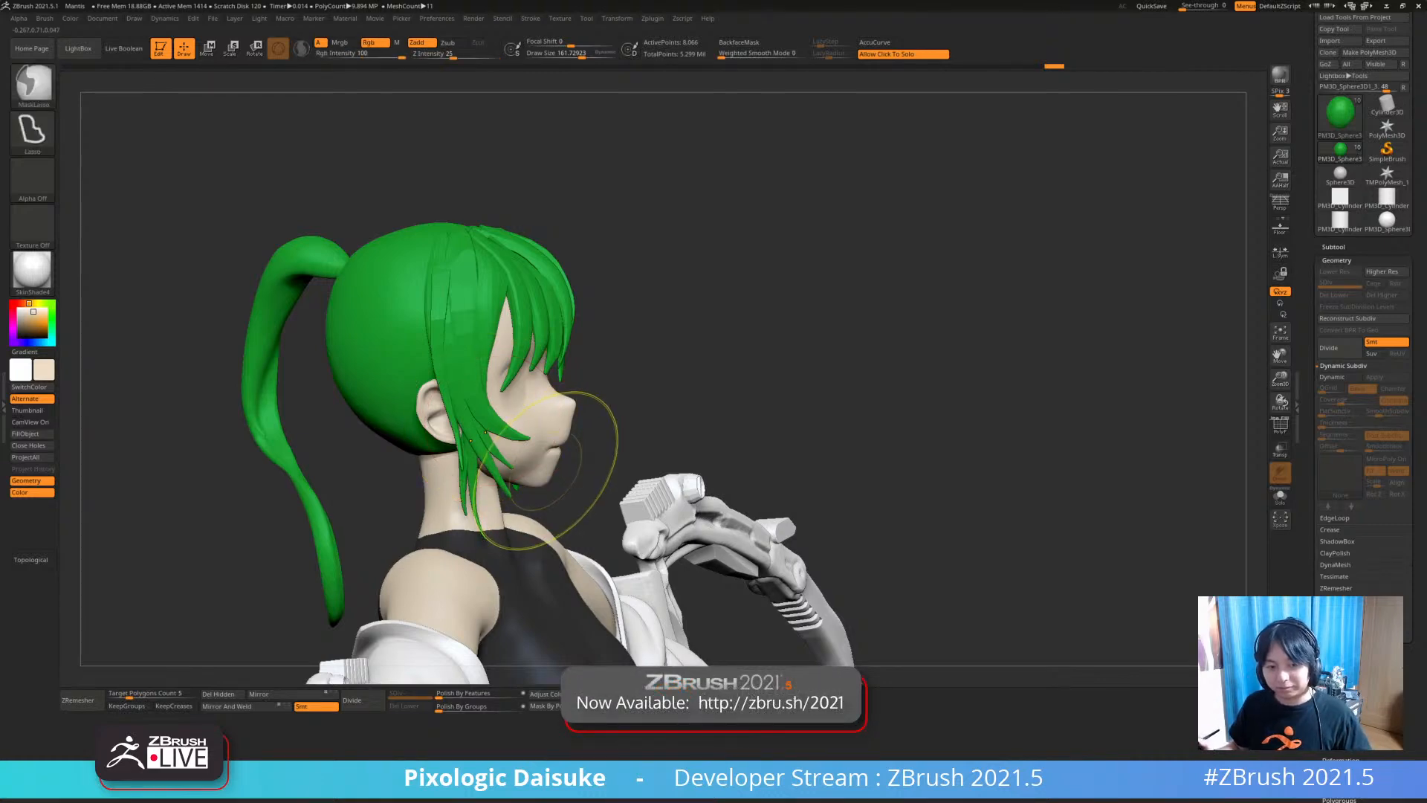
right_drag(576, 442, 538, 369)
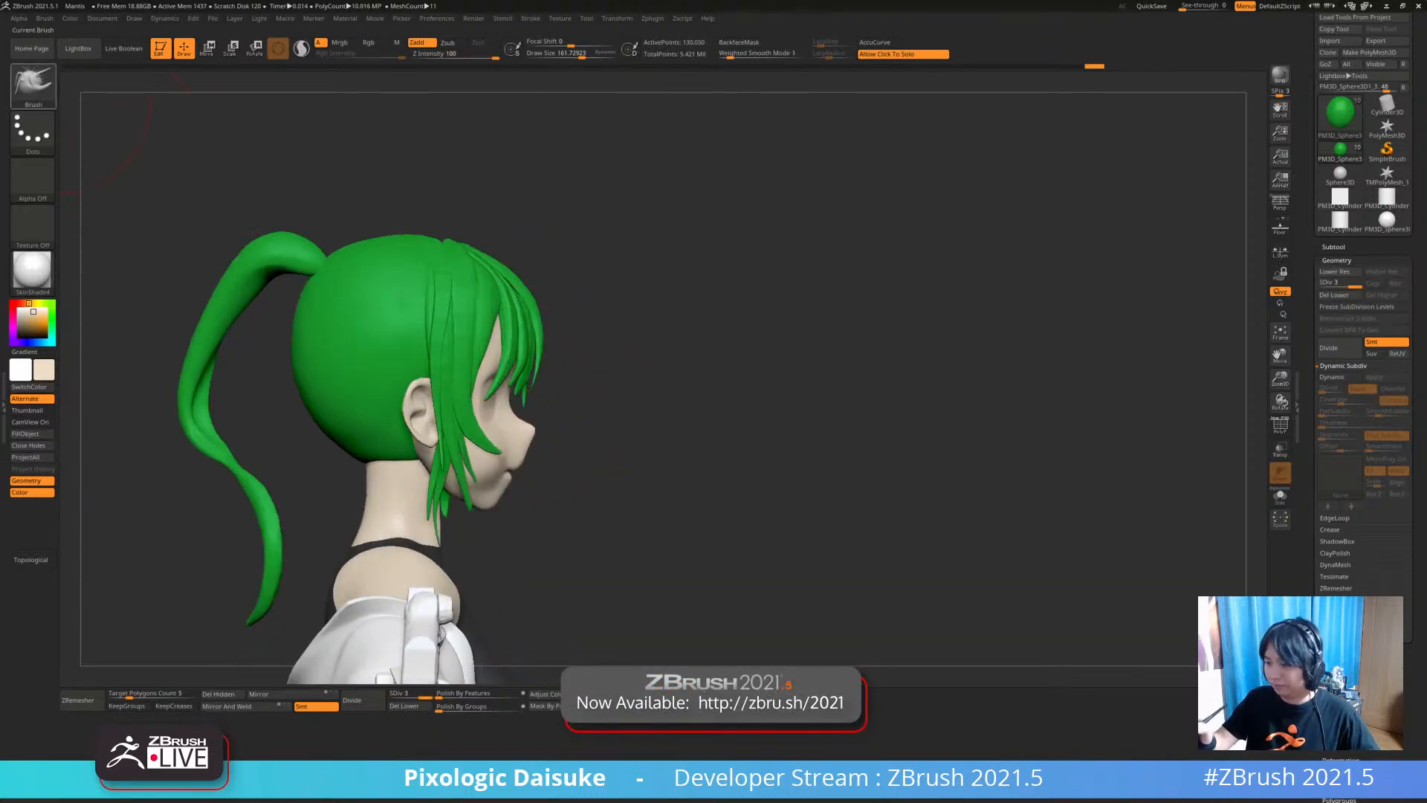
Carve a strand groove on the side of the hair cap down to the ear with DamStandard at draw size about 70
key(b)
key(d)
key(s)
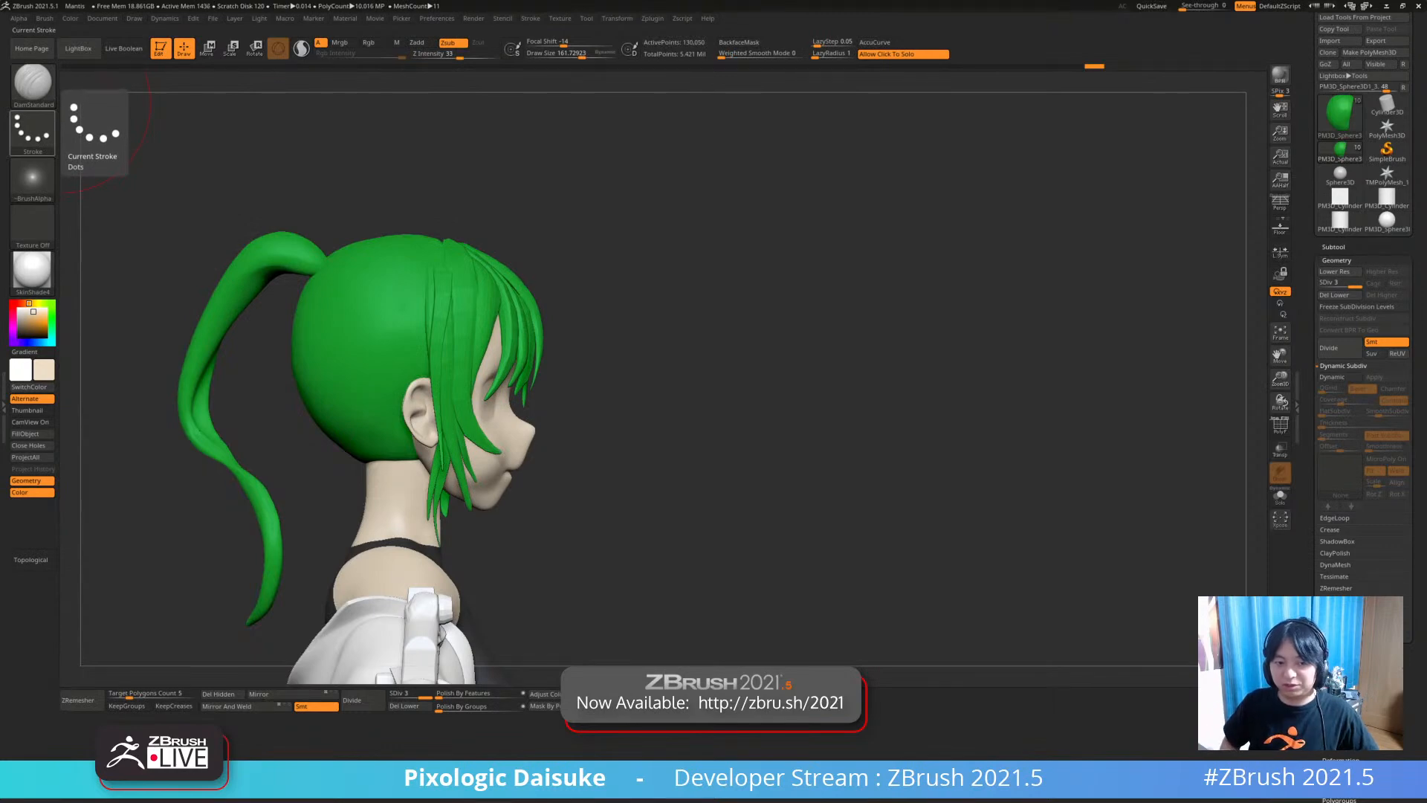
click(572, 52)
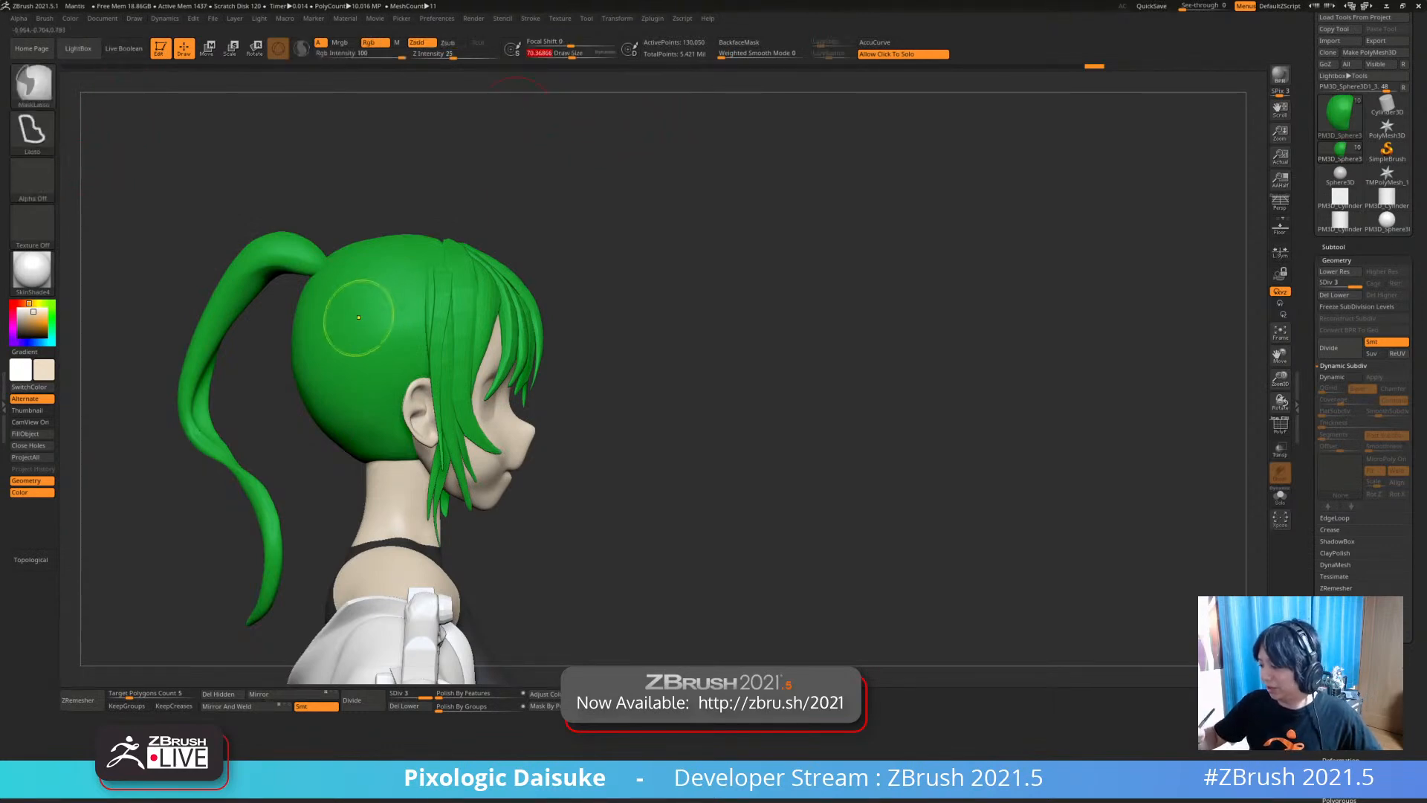
ctrl+right_drag(359, 316, 359, 357)
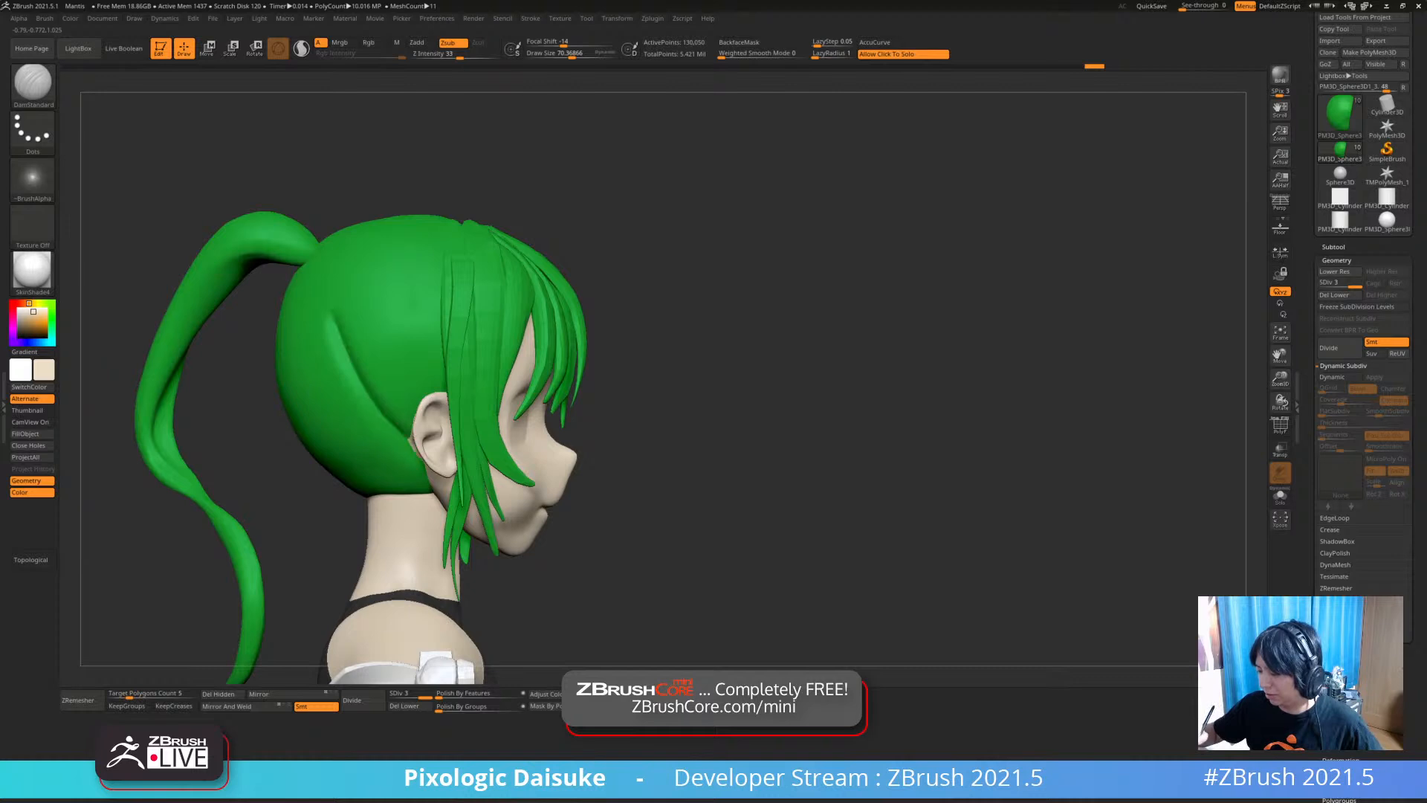
Carve a second groove from the ponytail root towards the ear at draw size about 57 and soften its upper end
drag(572, 53, 568, 53)
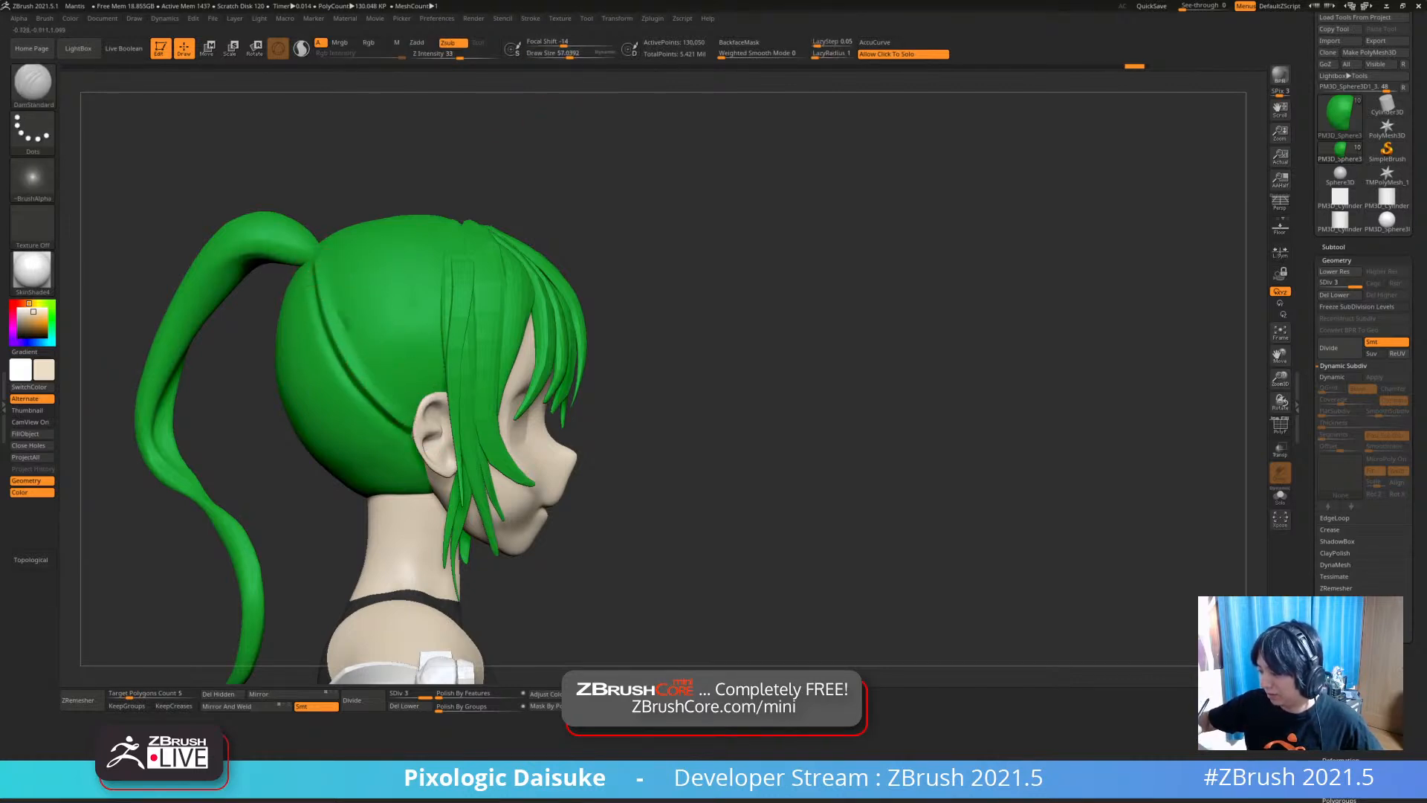
right_drag(334, 277, 371, 349)
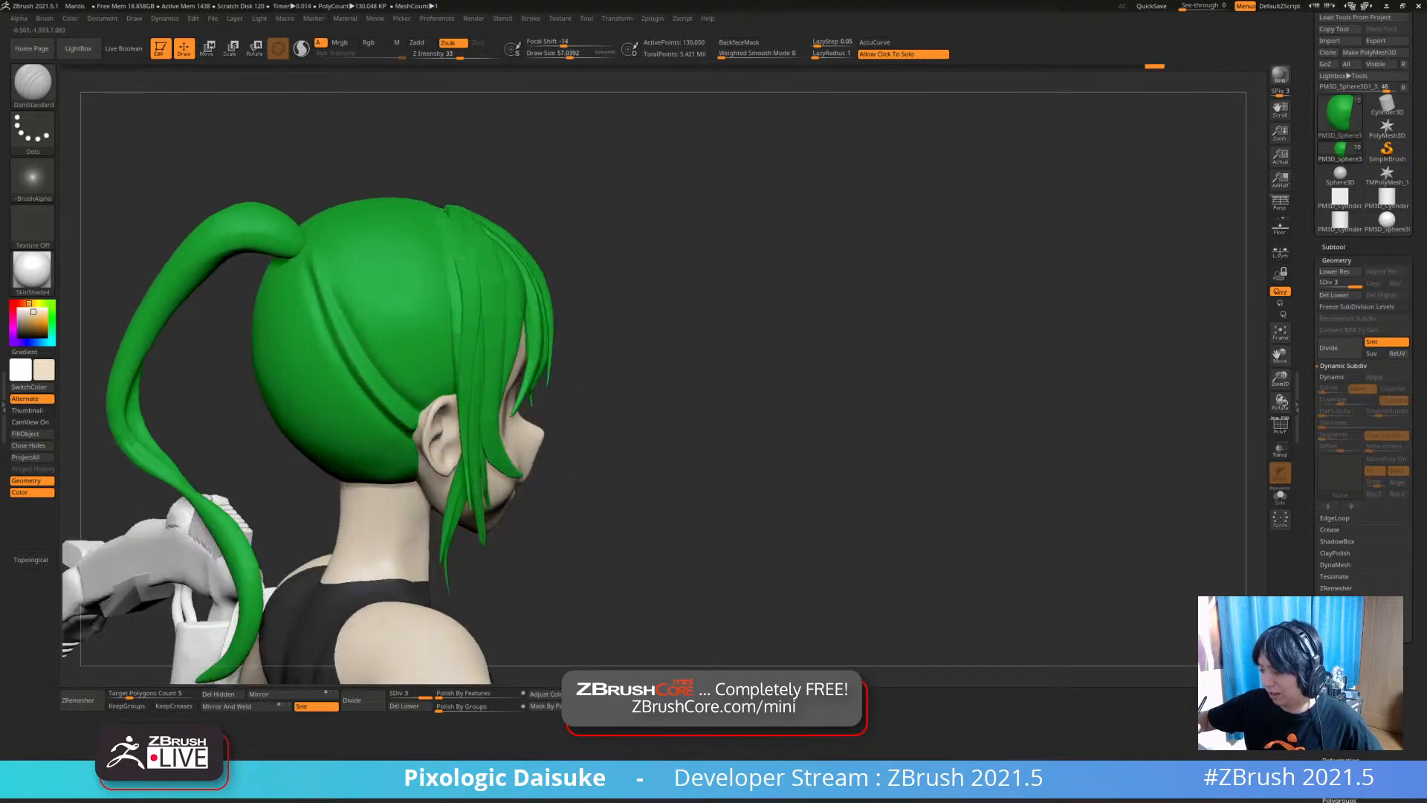
right_drag(318, 271, 279, 272)
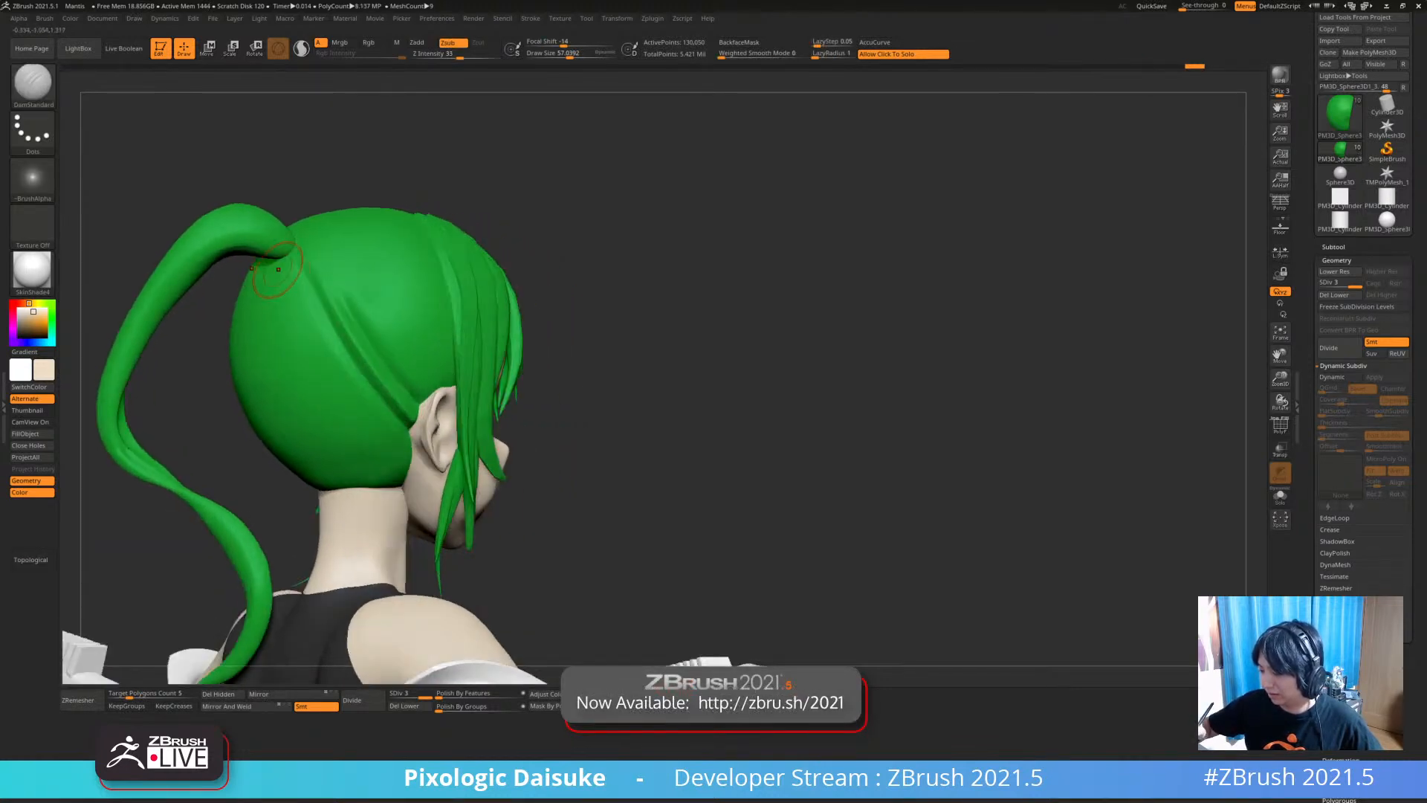
shift+drag(306, 280, 318, 345)
shift+drag(305, 280, 318, 344)
Carve another strand groove above the ear on the hair cap, redoing the first stroke, and smooth the grooves
right_drag(371, 286, 349, 286)
drag(349, 286, 458, 385)
key(ctrl+z)
drag(386, 319, 459, 383)
mouse_move(393, 320)
right_down()
mouse_move(396, 332)
mouse_move(500, 315)
mouse_move(505, 331)
right_up()
mouse_move(486, 387)
right_down()
mouse_move(455, 398)
mouse_move(446, 384)
mouse_move(465, 369)
right_up()
key(shift)
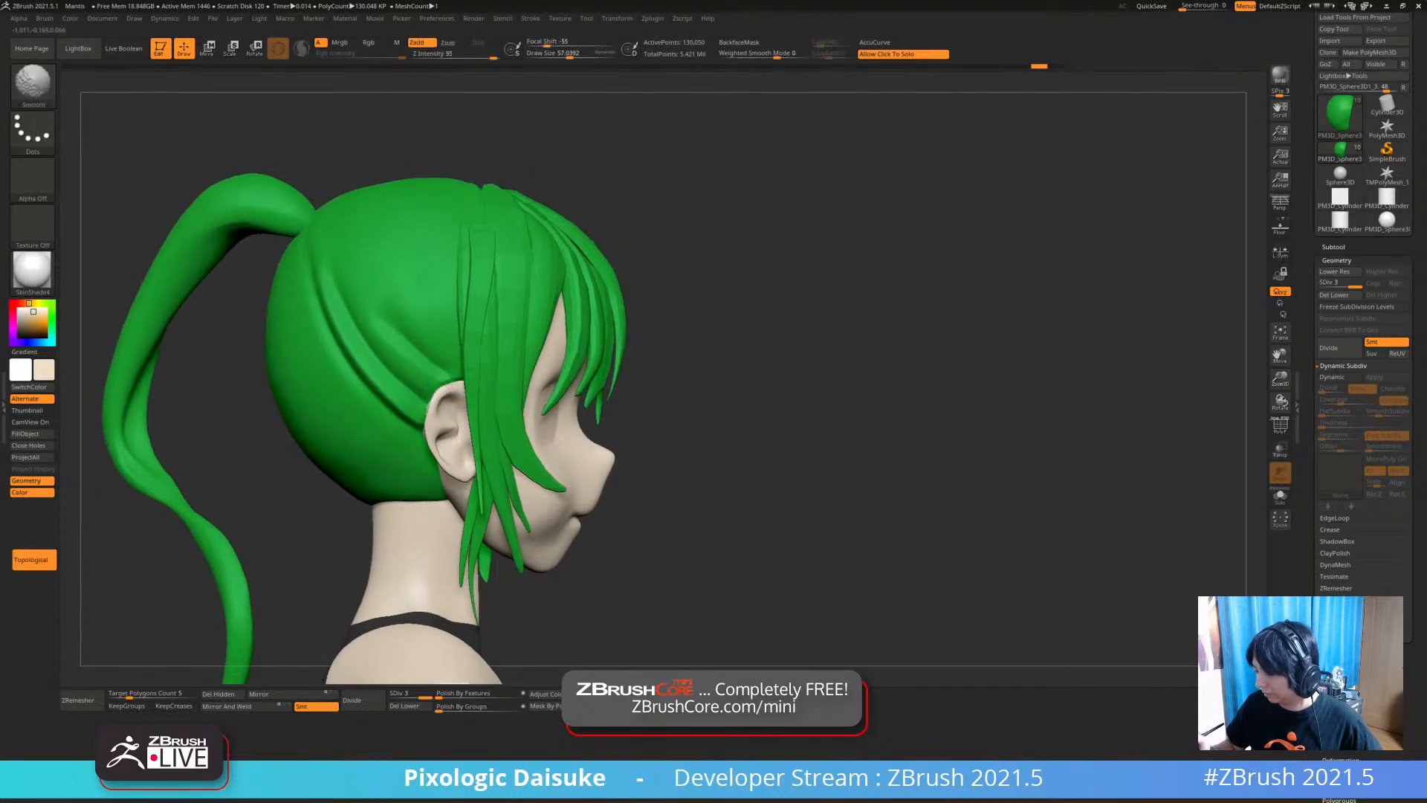
mouse_move(407, 418)
right_down()
mouse_move(432, 393)
mouse_move(435, 425)
right_up()
key(shift)
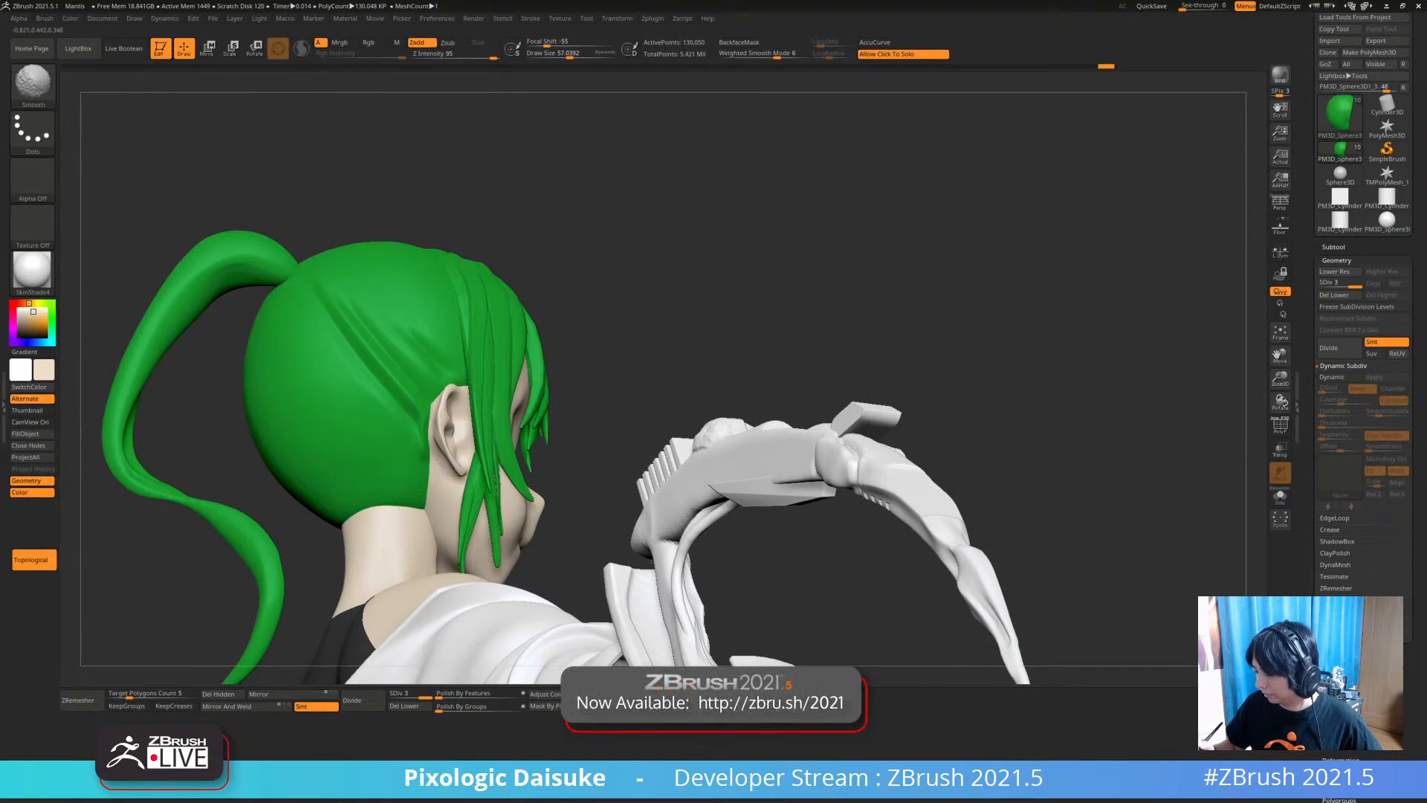
mouse_move(421, 502)
right_down()
mouse_move(424, 458)
mouse_move(409, 553)
mouse_move(375, 528)
mouse_move(422, 500)
mouse_move(416, 475)
mouse_move(404, 509)
mouse_move(411, 415)
mouse_move(260, 416)
mouse_move(425, 415)
right_up()
key(ctrl)
Make the ponytail the active subtool and adjust its root with SnakeHook at draw size about 215
alt+click(257, 297)
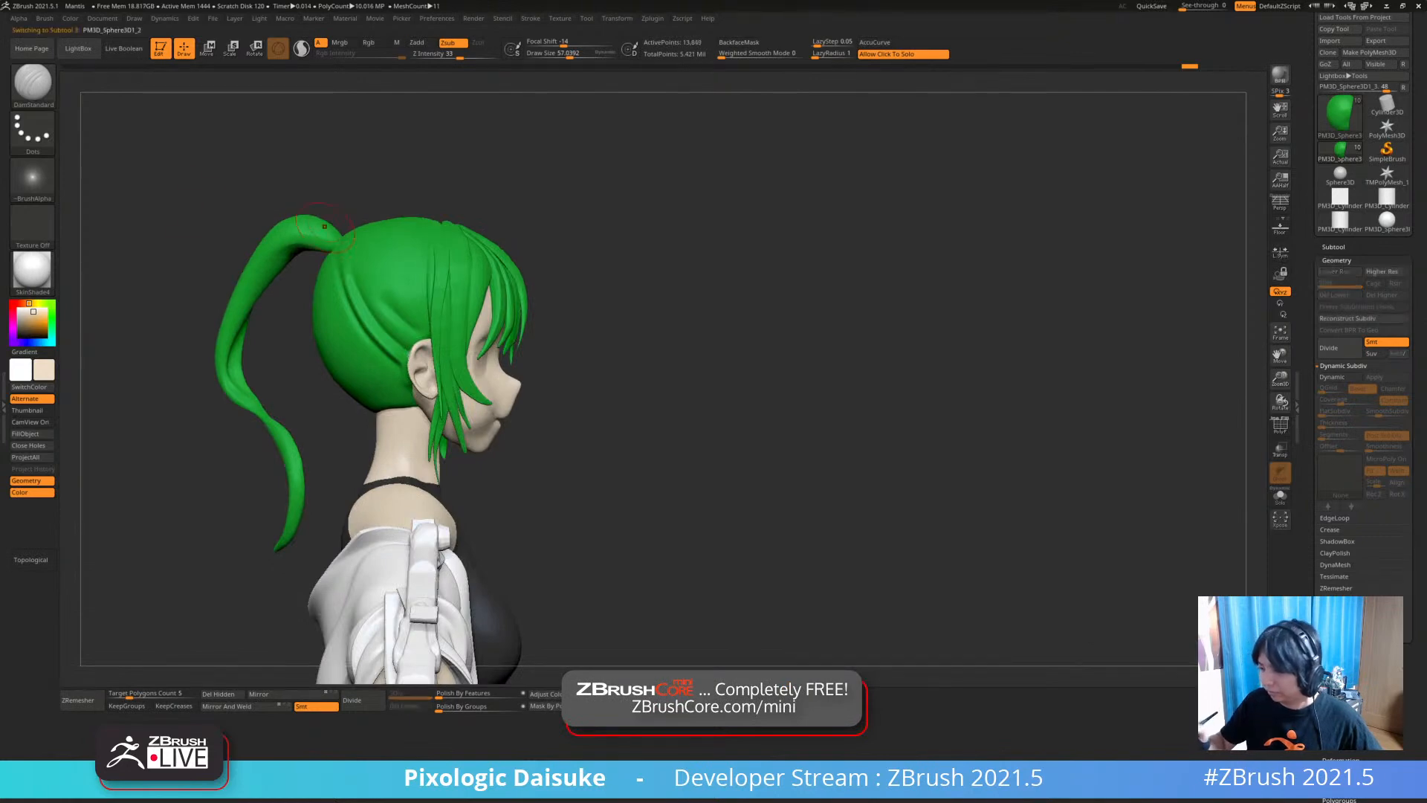
key(b)
click(610, 95)
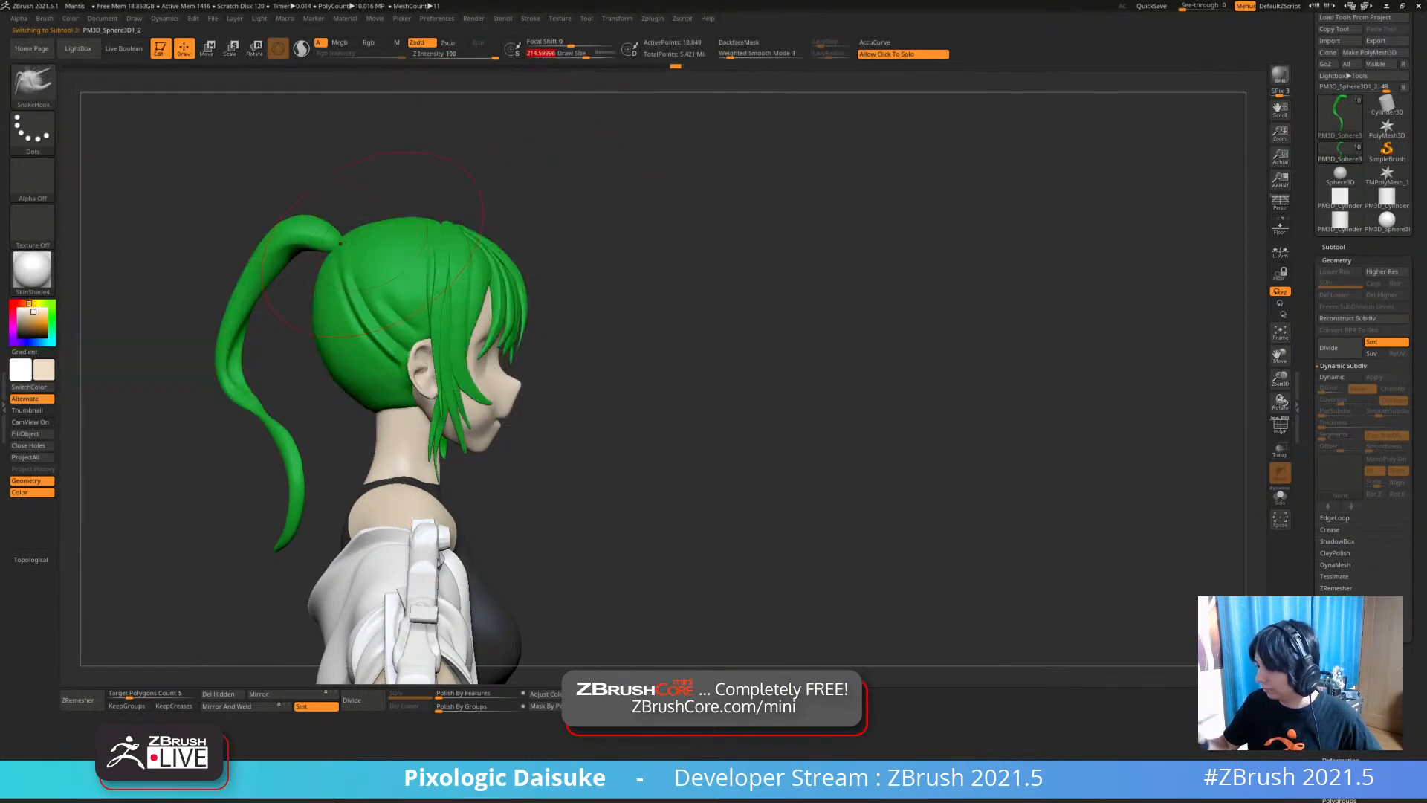
alt+right_drag(329, 245, 368, 220)
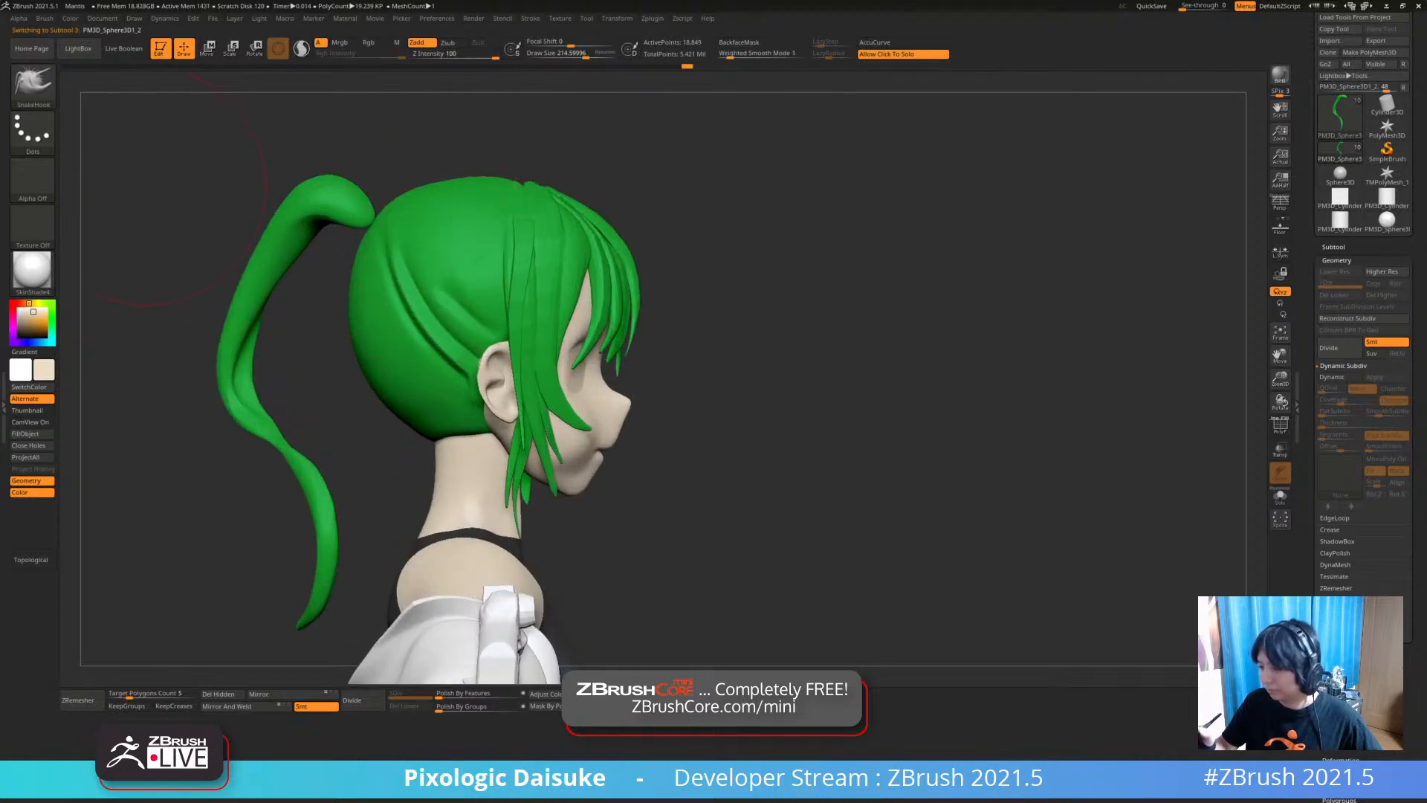
Reshape the lower bend of the ponytail with SnakeHook
key(b)
key(m)
key(l)
ctrl+right_drag(370, 219, 357, 178)
drag(303, 383, 333, 421)
right_drag(333, 421, 401, 409)
mouse_move(402, 409)
ctrl+right_down()
mouse_move(315, 434)
mouse_move(332, 372)
mouse_move(347, 431)
mouse_move(370, 388)
mouse_move(366, 349)
mouse_move(364, 386)
ctrl+right_up()
Refine the ponytail's curve from several angles with SnakeHook at draw size about 109 and BackfaceMask on
click(577, 54)
right_drag(364, 386, 505, 386)
mouse_move(334, 275)
right_down()
mouse_move(276, 270)
mouse_move(345, 370)
mouse_move(407, 407)
right_up()
click(324, 297)
mouse_move(350, 370)
right_down()
mouse_move(382, 344)
mouse_move(389, 312)
mouse_move(358, 357)
right_up()
mouse_move(389, 313)
right_down()
mouse_move(402, 347)
mouse_move(476, 349)
mouse_move(520, 371)
mouse_move(558, 431)
mouse_move(578, 402)
right_up()
click(444, 331)
ctrl+right_drag(622, 455, 870, 446)
right_drag(610, 431, 627, 432)
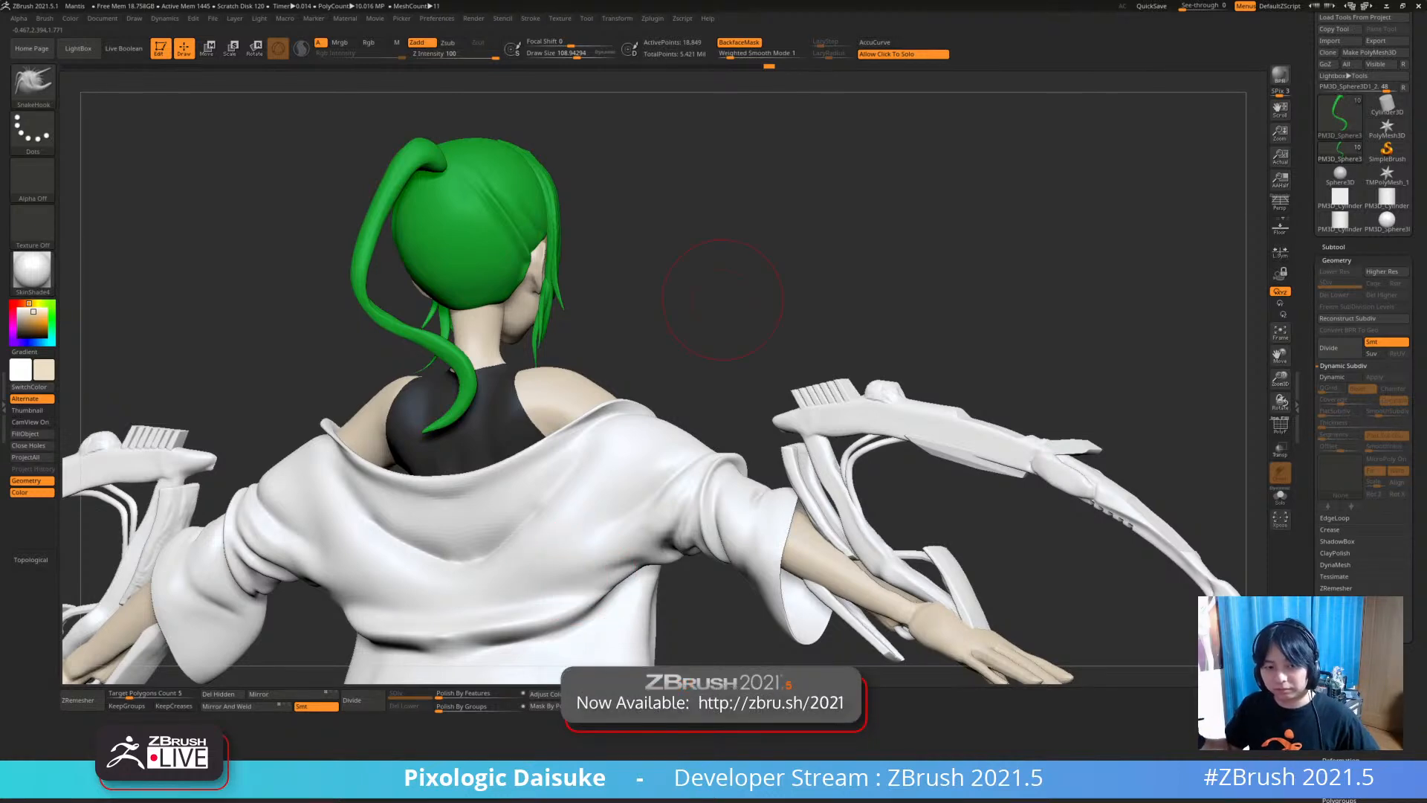
mouse_move(669, 315)
right_down()
mouse_move(550, 318)
mouse_move(630, 306)
right_up()
key(b)
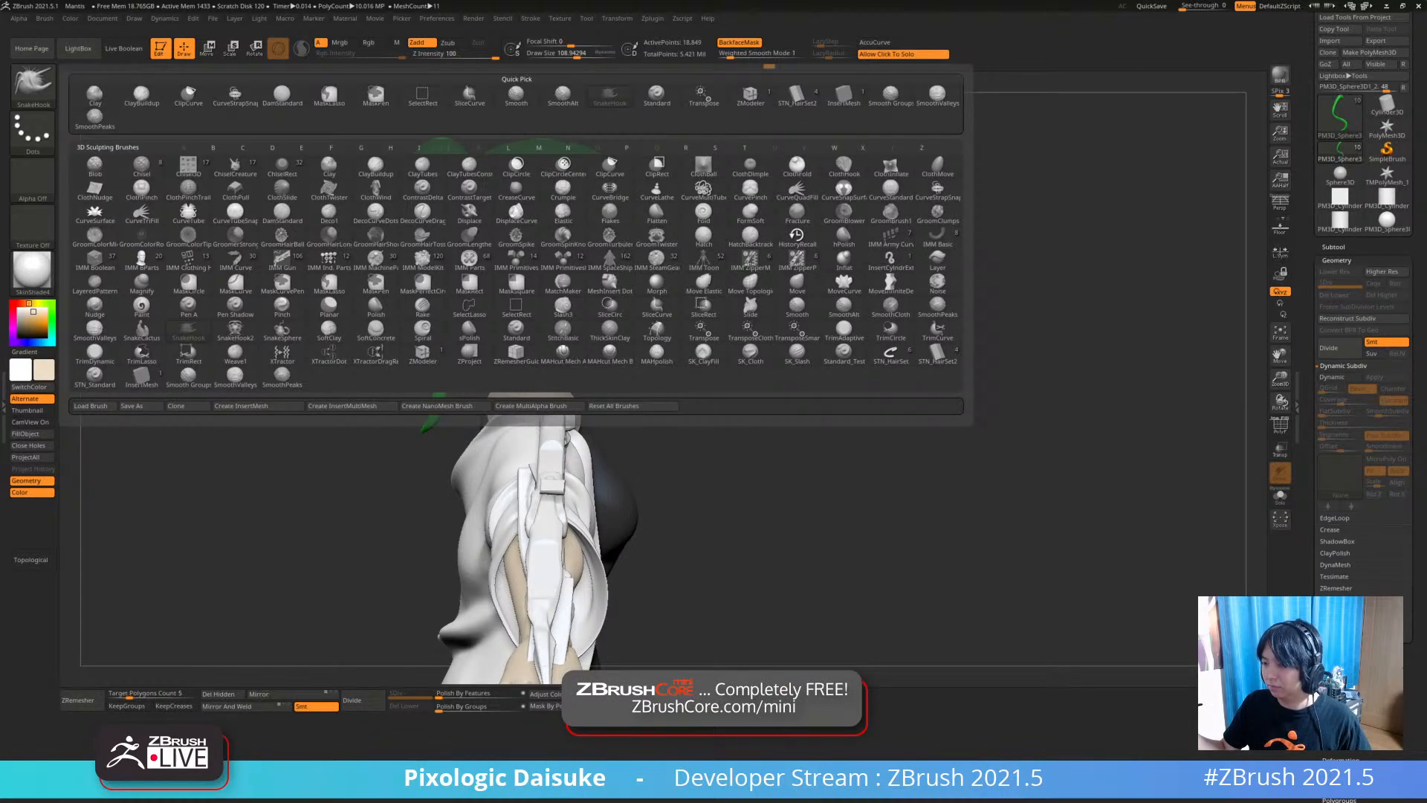
key(Escape)
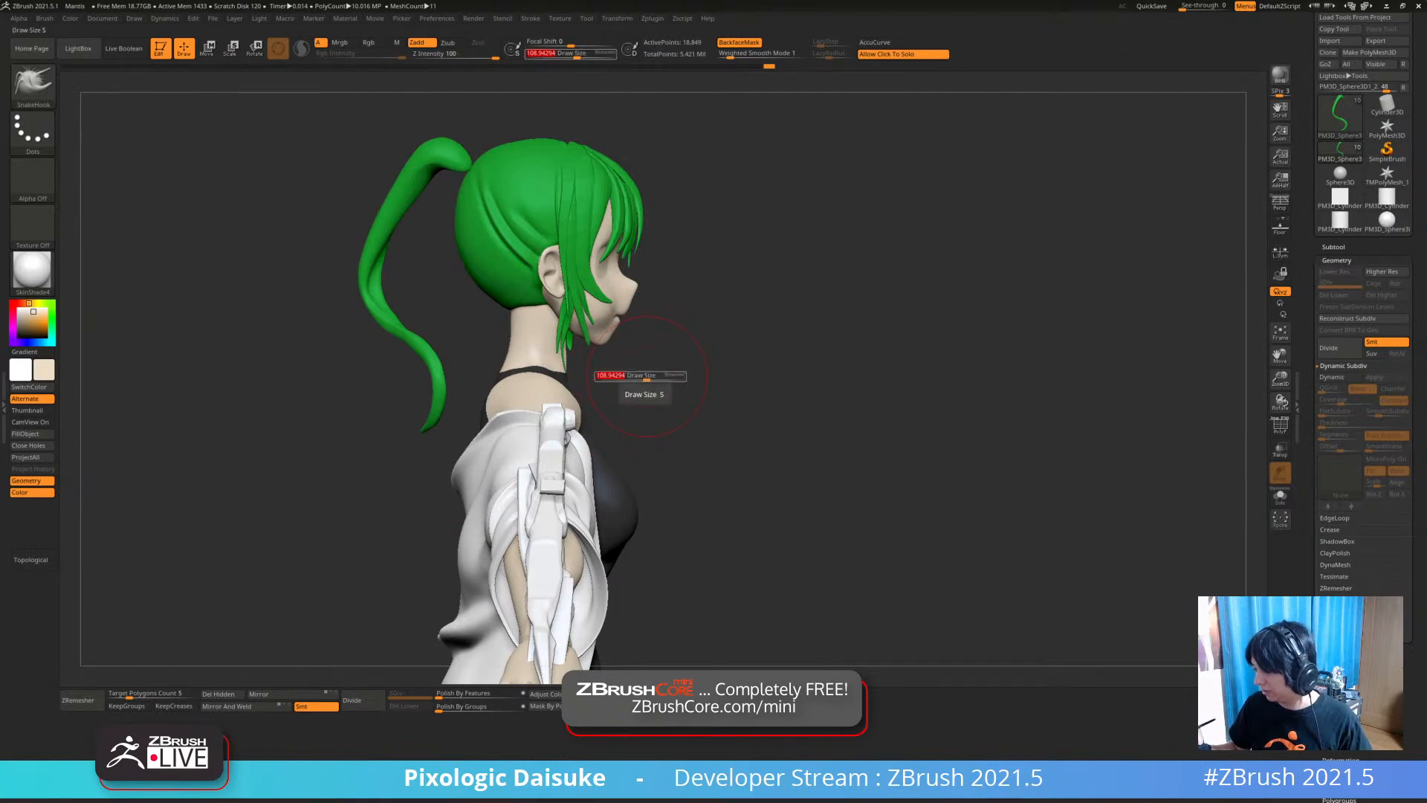
Set the draw size to about 215, then pull and smooth the middle section of the ponytail
drag(650, 379, 645, 380)
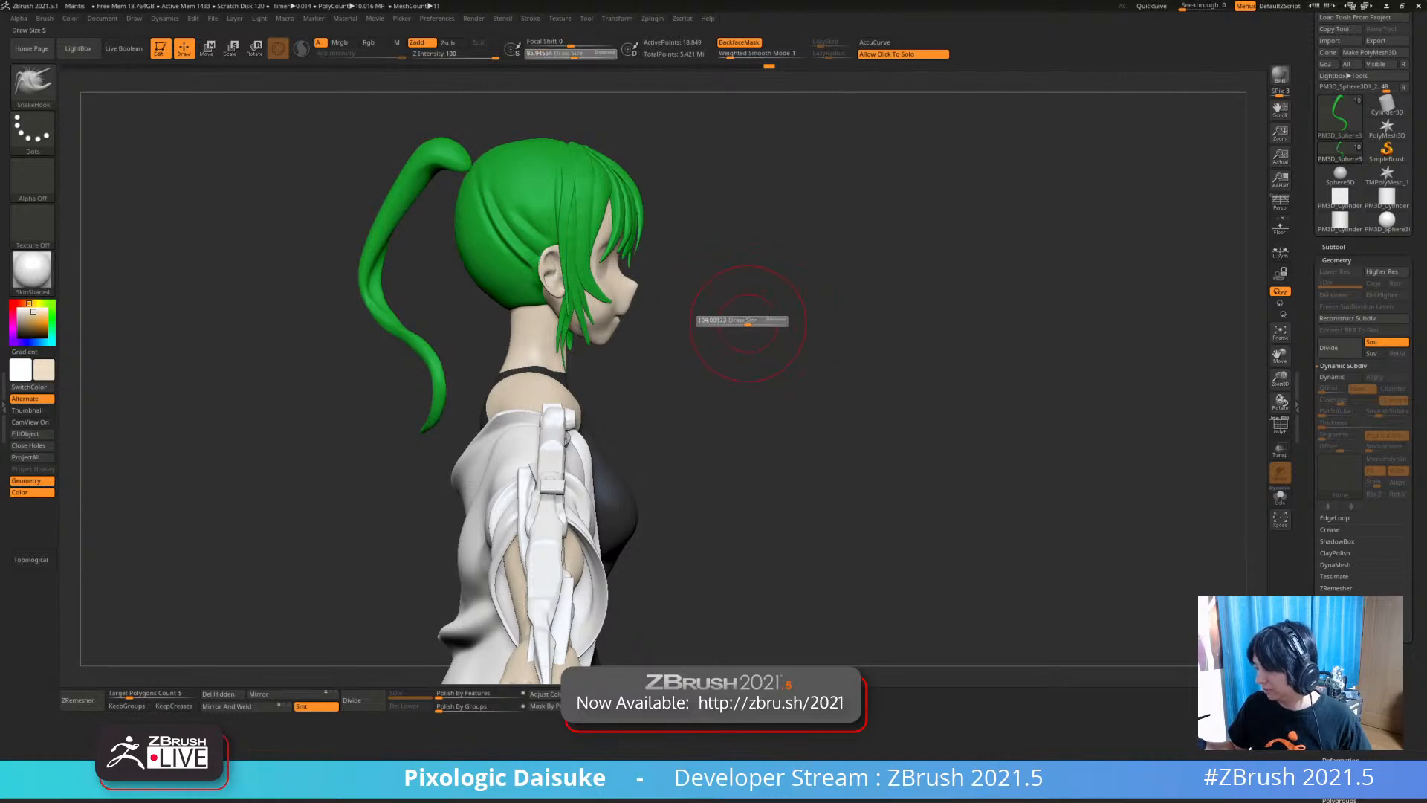
mouse_move(413, 199)
ctrl+right_down()
mouse_move(431, 260)
mouse_move(392, 317)
mouse_move(450, 290)
ctrl+right_up()
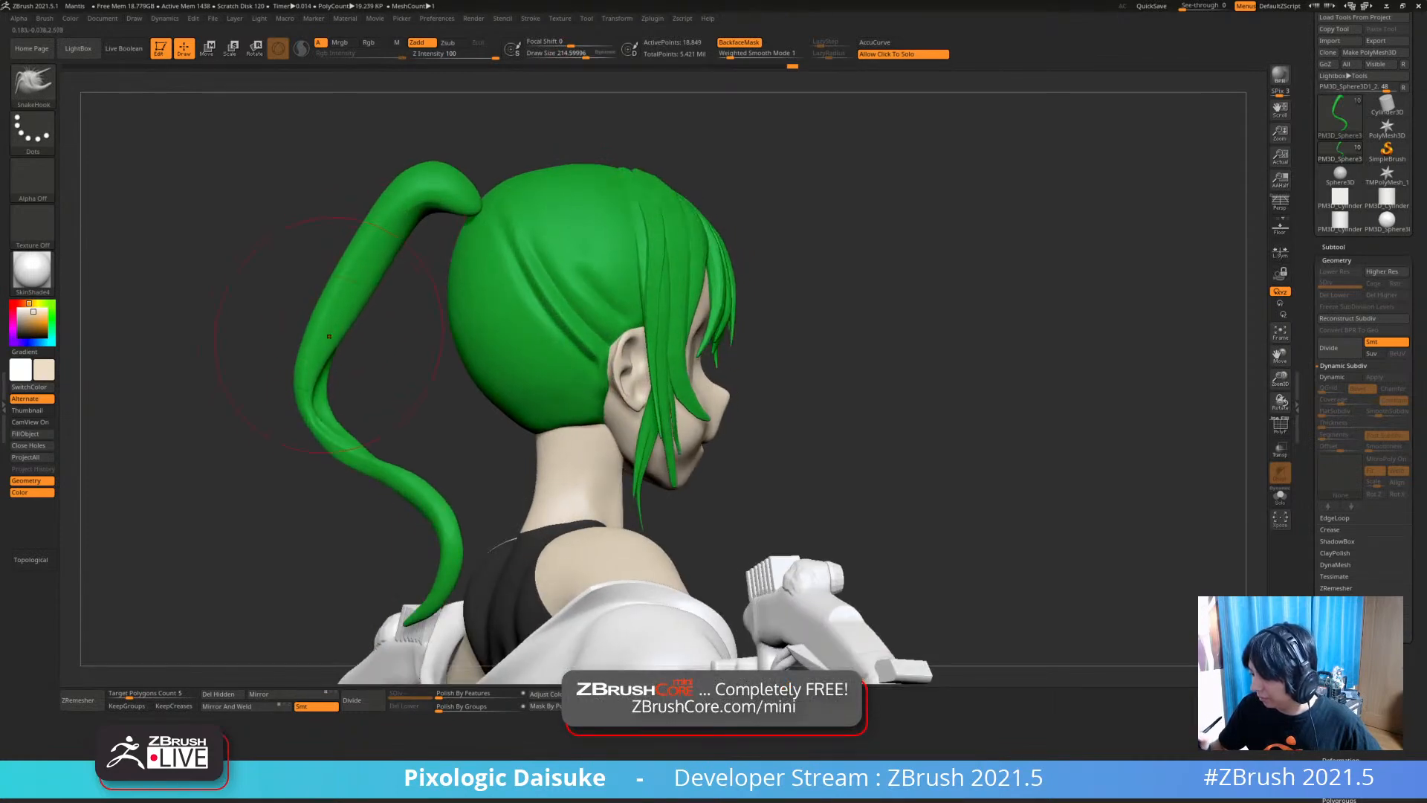
mouse_move(381, 253)
right_down()
mouse_move(365, 285)
mouse_move(405, 280)
right_up()
shift+drag(334, 313, 325, 378)
mouse_move(357, 342)
right_down()
mouse_move(308, 334)
mouse_move(305, 283)
mouse_move(261, 297)
mouse_move(256, 222)
mouse_move(199, 230)
right_up()
right_drag(640, 390, 717, 394)
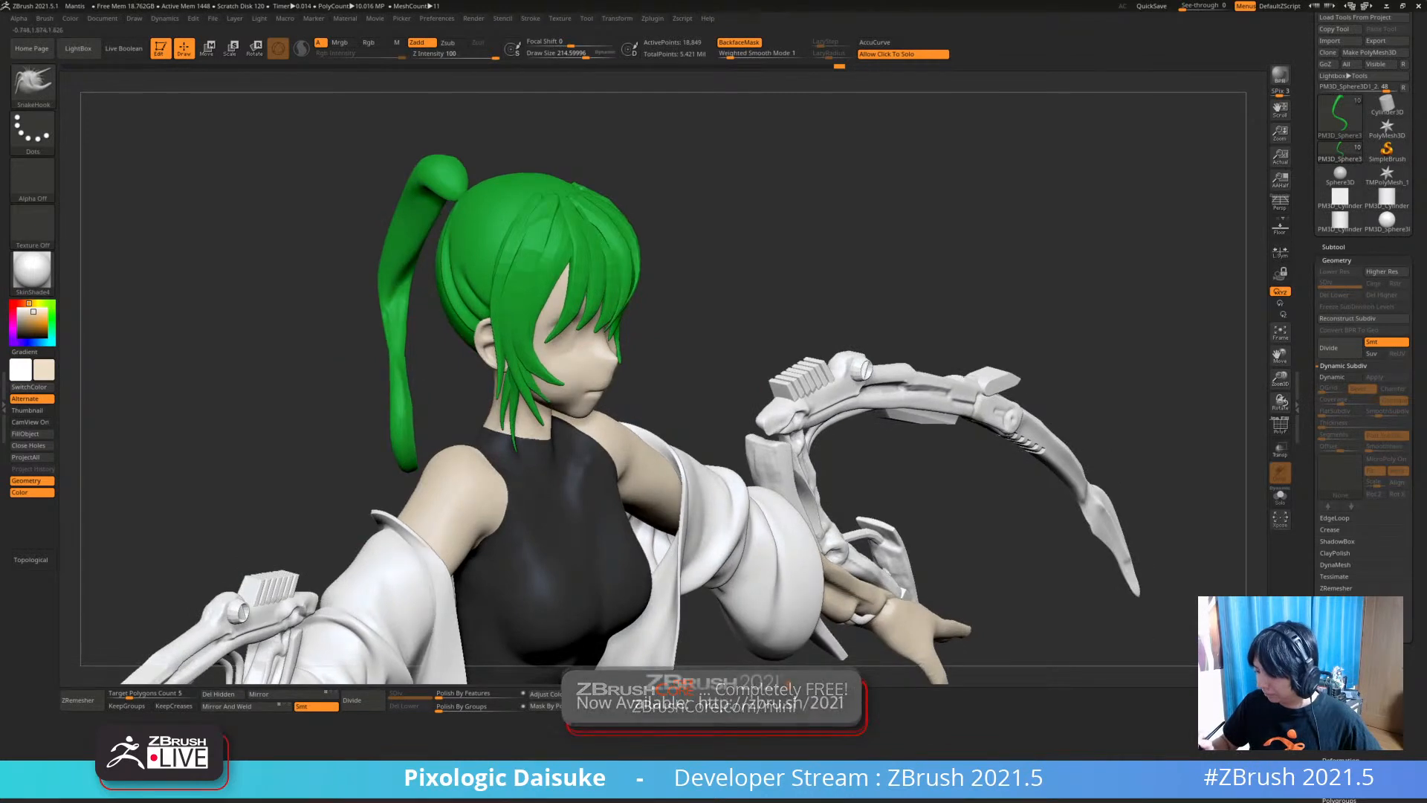
Shift the ponytail's tip from the front three-quarter view with SnakeHook and check its curve
ctrl+right_drag(408, 446, 406, 518)
drag(416, 446, 439, 438)
mouse_move(439, 438)
ctrl+right_down()
mouse_move(437, 390)
mouse_move(588, 398)
mouse_move(539, 416)
mouse_move(516, 396)
ctrl+right_up()
right_drag(517, 396, 632, 412)
ctrl+right_drag(510, 450, 513, 487)
alt+right_drag(594, 353, 523, 437)
Make the hair cap the active subtool and switch to DamStandard at draw size about 63
alt+click(499, 398)
key(b)
key(s)
key(t)
click(571, 54)
mouse_move(485, 381)
ctrl+right_down()
mouse_move(487, 423)
mouse_move(554, 418)
ctrl+right_up()
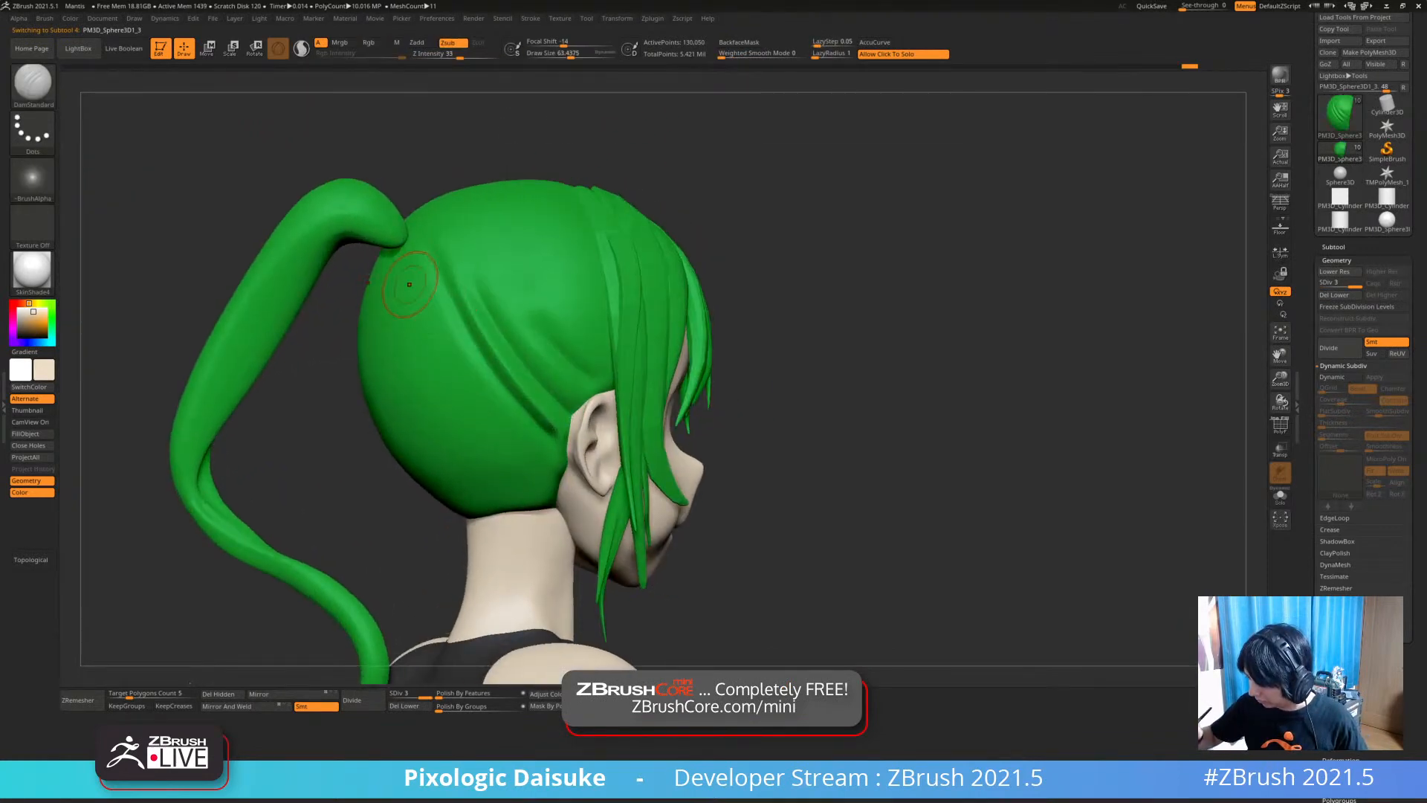
Try to carve an extra strand groove on the hair cap just below the ponytail root
right_drag(372, 286, 392, 280)
drag(386, 274, 446, 322)
key(ctrl+z)
mouse_move(446, 242)
ctrl+right_down()
mouse_move(443, 208)
mouse_move(402, 252)
mouse_move(439, 205)
mouse_move(426, 236)
mouse_move(557, 252)
ctrl+right_up()
key(ctrl+z)
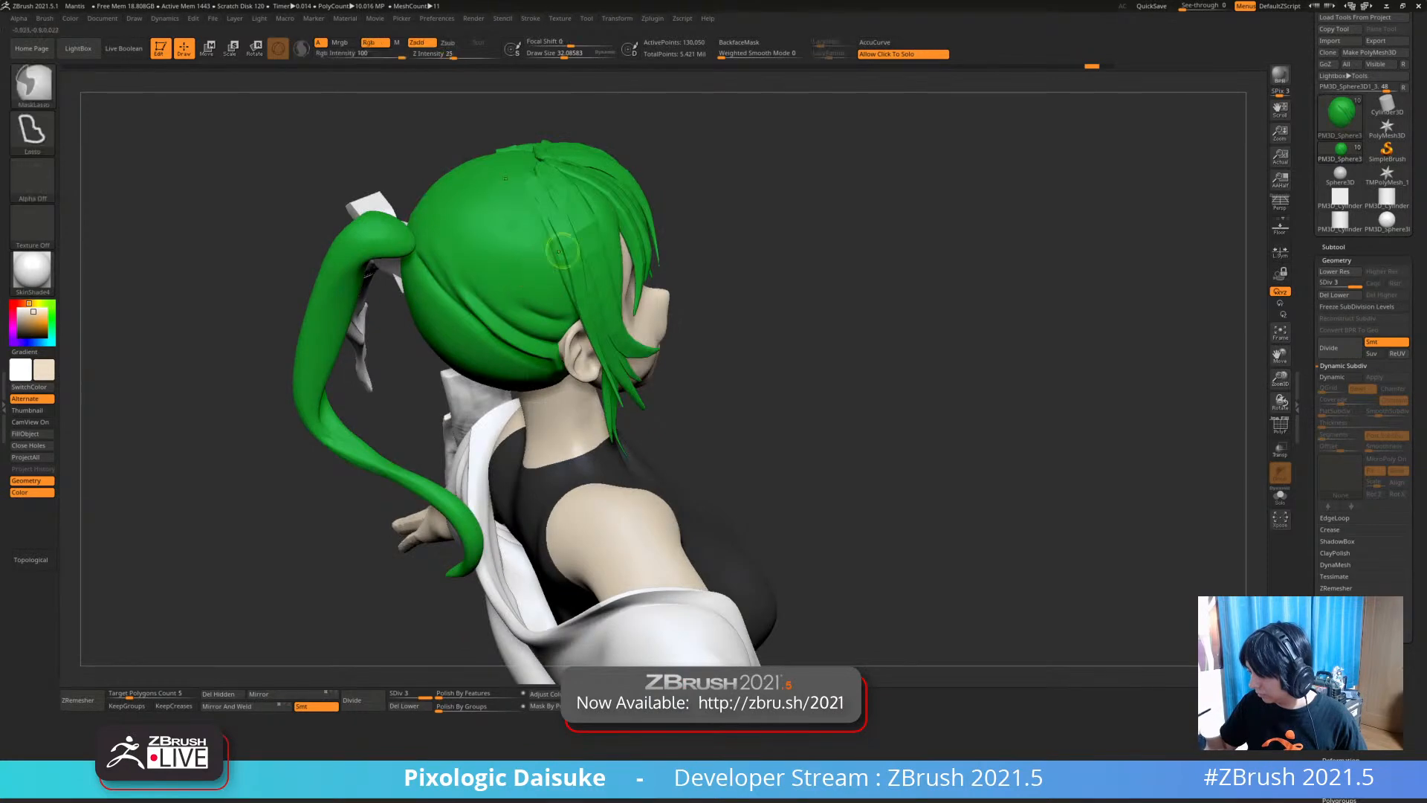
Try a short groove on the side of the hair cap and undo the recent strokes back to subdivision level 2
right_drag(506, 324, 502, 279)
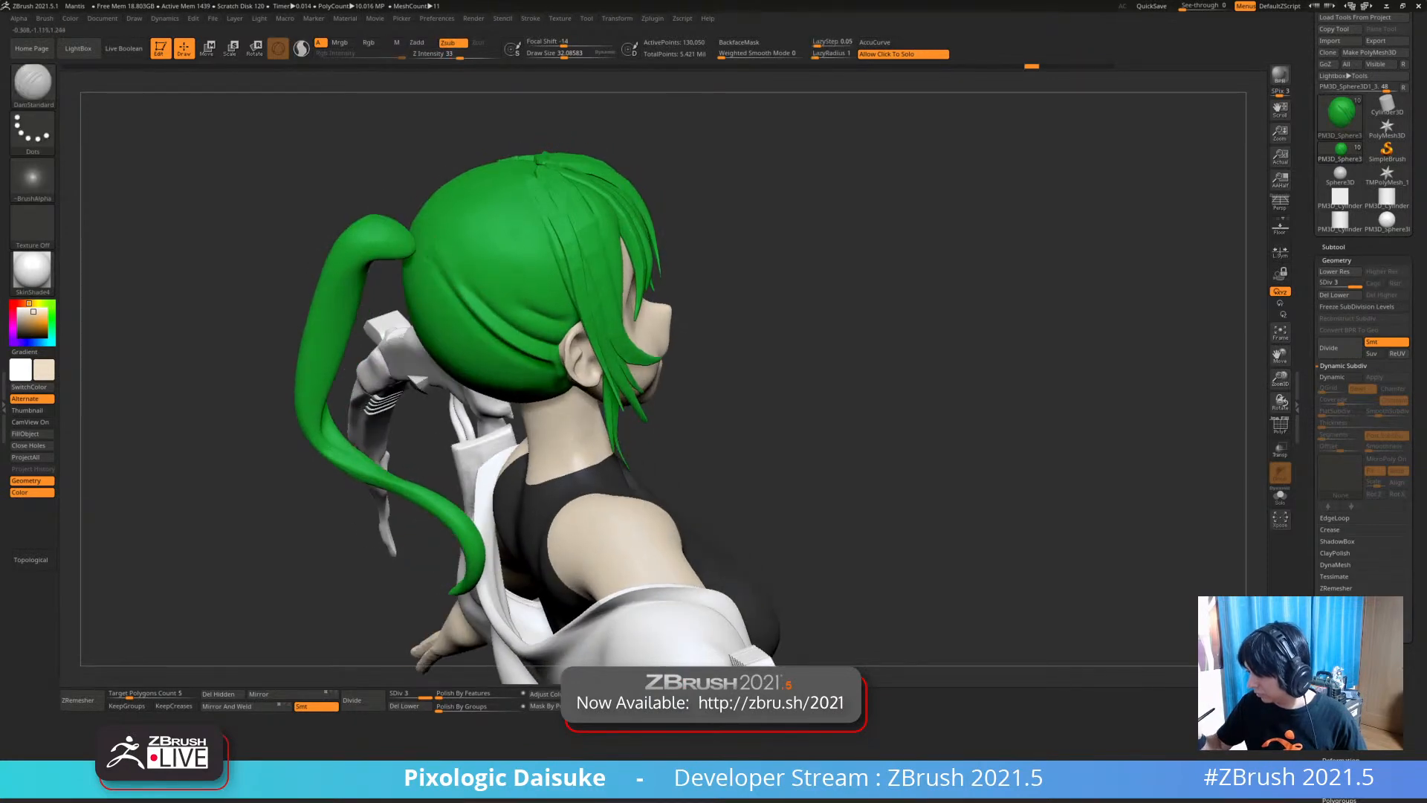
drag(508, 247, 534, 257)
key(ctrl+z)
right_drag(633, 245, 692, 205)
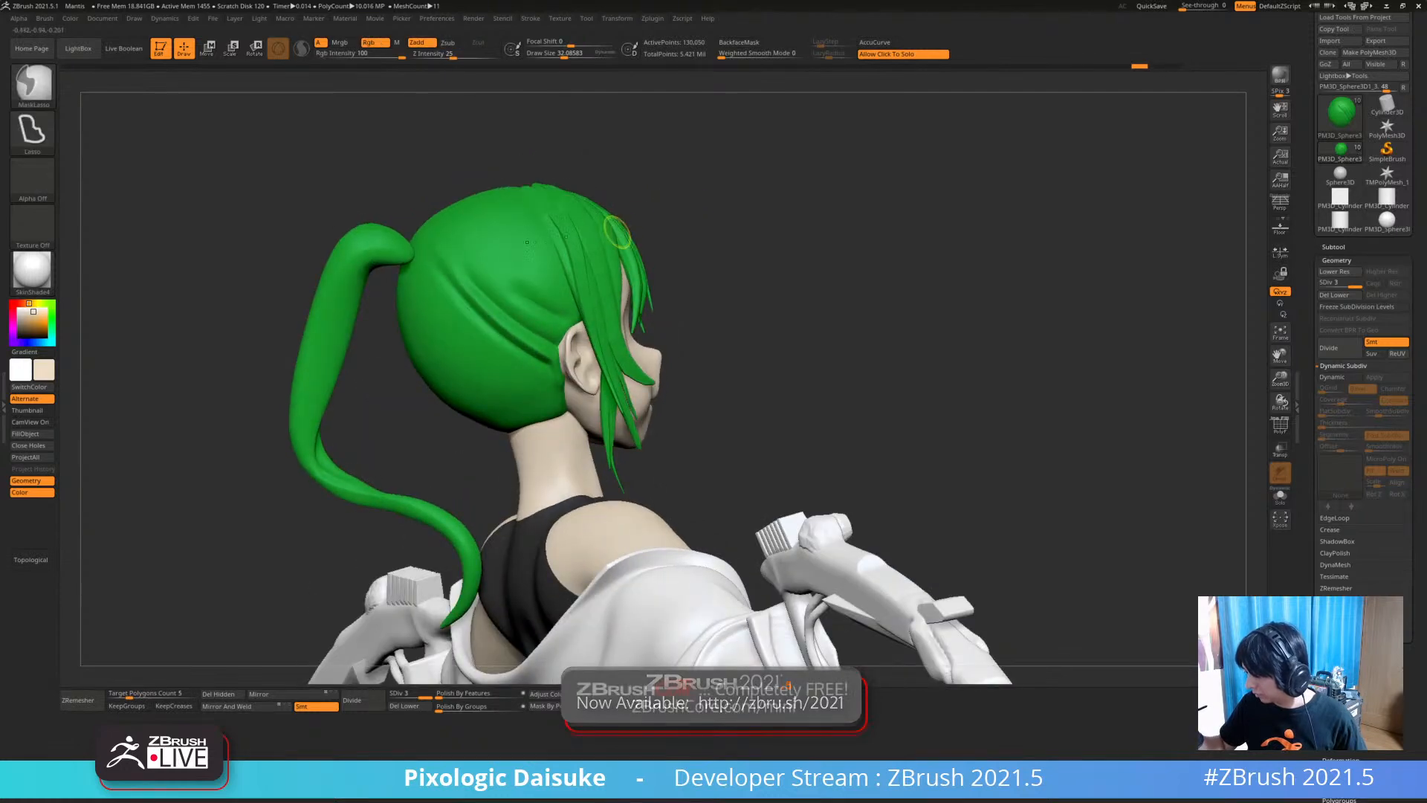
key(ctrl+z)
key(ctrl+z)
key(ctrl+z)
Carve strand grooves across the upper side of the hair cap, running from the ponytail root toward the bangs and ear
mouse_move(539, 283)
shift+right_down()
mouse_move(457, 269)
mouse_move(496, 253)
mouse_move(541, 198)
shift+right_up()
click(446, 247)
click(632, 223)
mouse_move(632, 237)
right_down()
mouse_move(448, 239)
mouse_move(639, 232)
mouse_move(580, 286)
mouse_move(426, 297)
right_up()
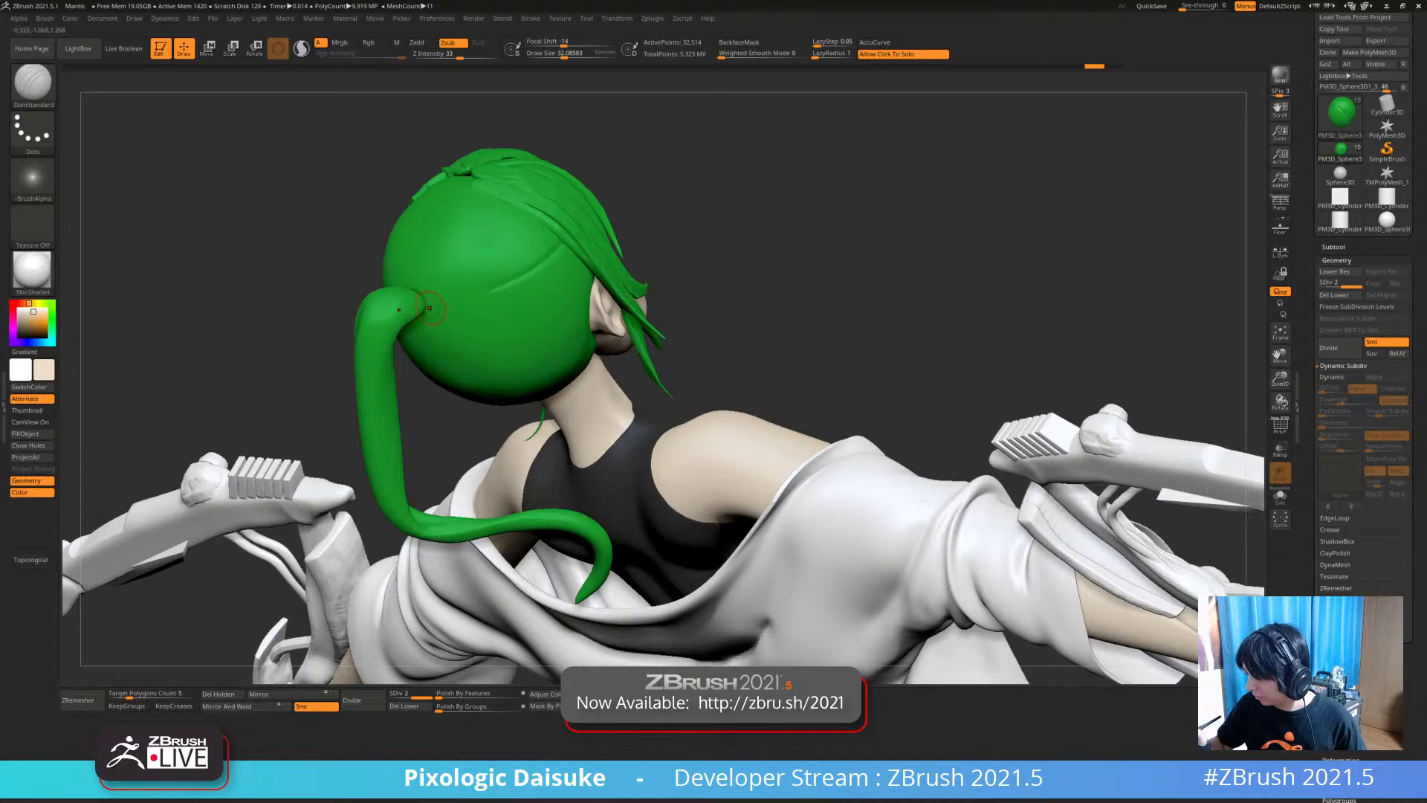
drag(543, 258, 563, 243)
right_drag(562, 243, 563, 238)
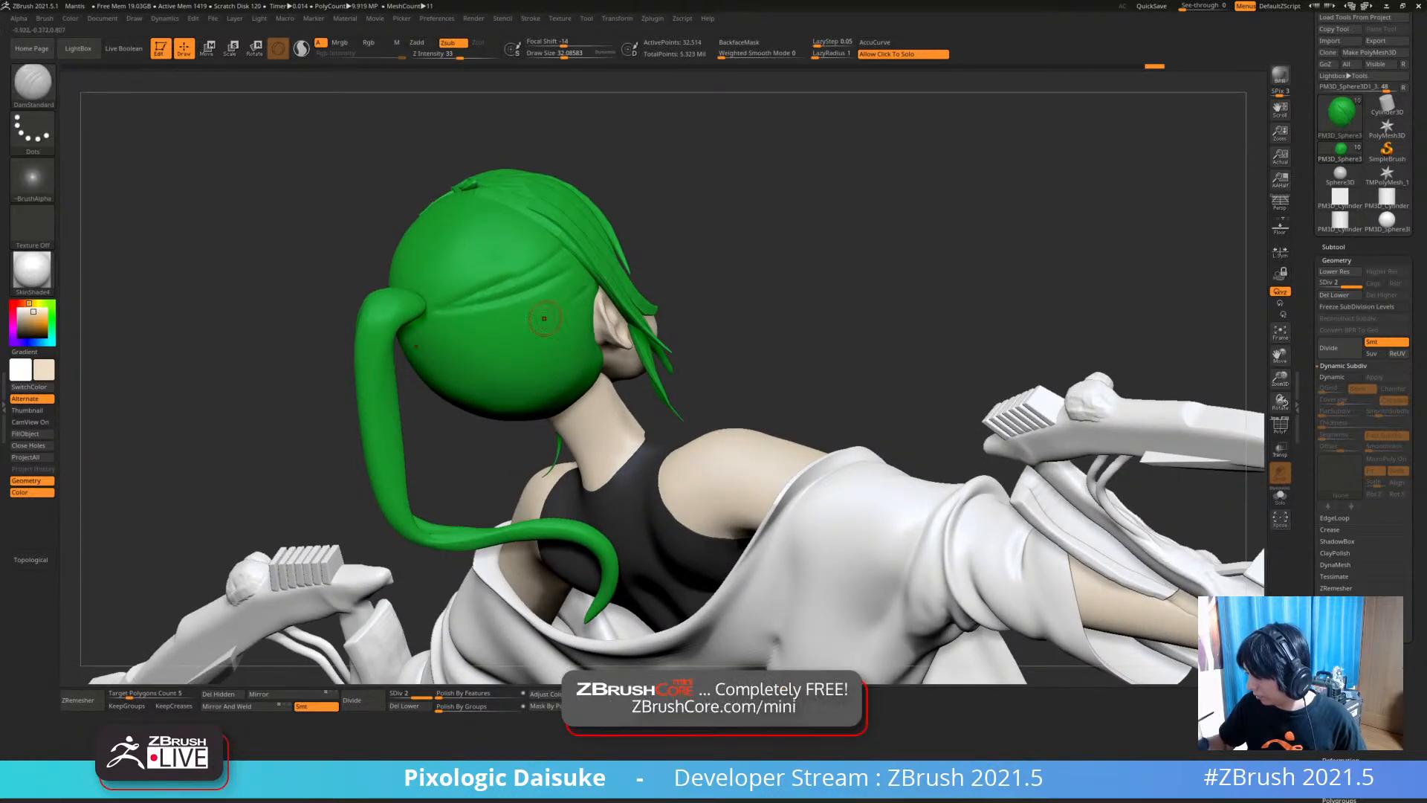
right_drag(608, 279, 528, 281)
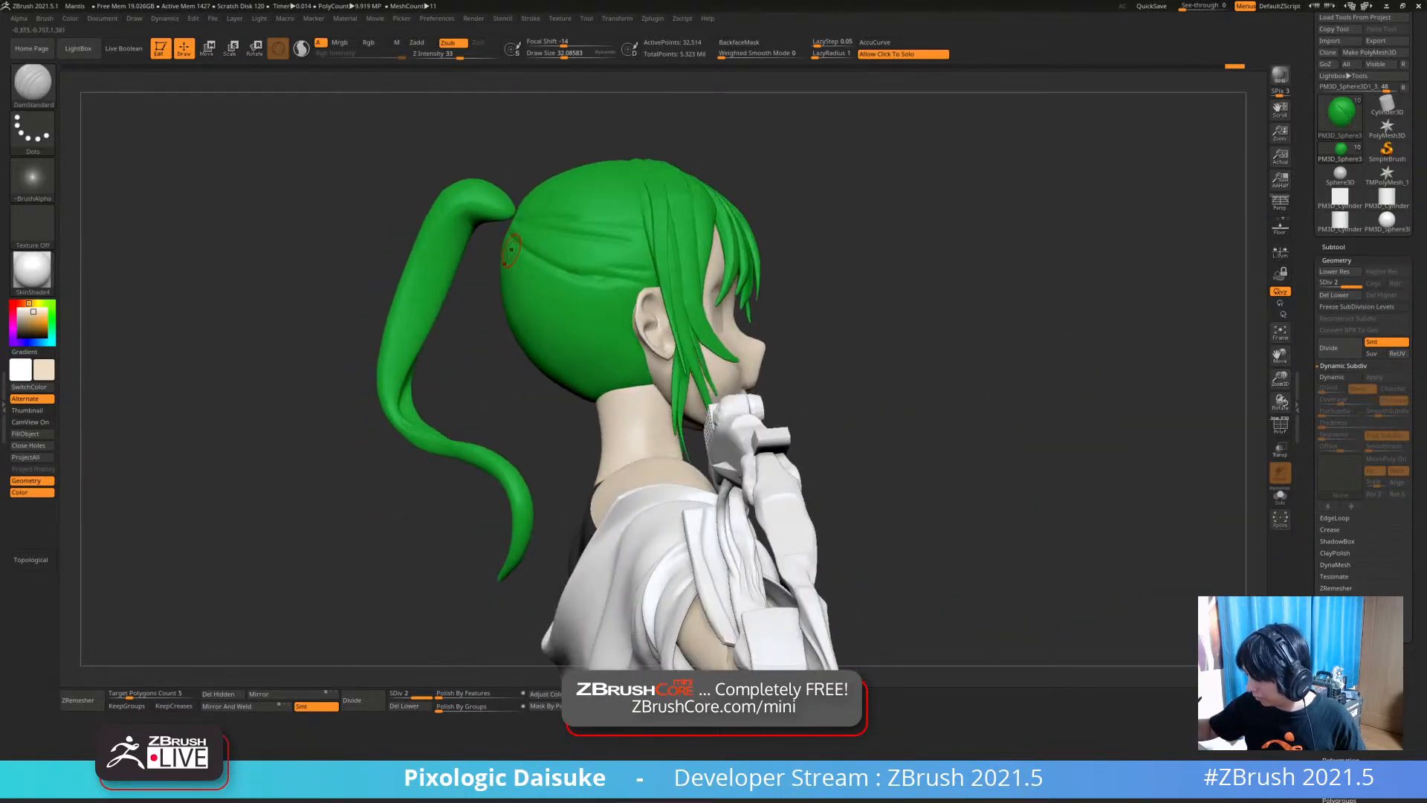
Undo the last two strokes, then carve and soften strand grooves fanning from the ponytail root down toward the nape
key(ctrl+z)
key(ctrl+z)
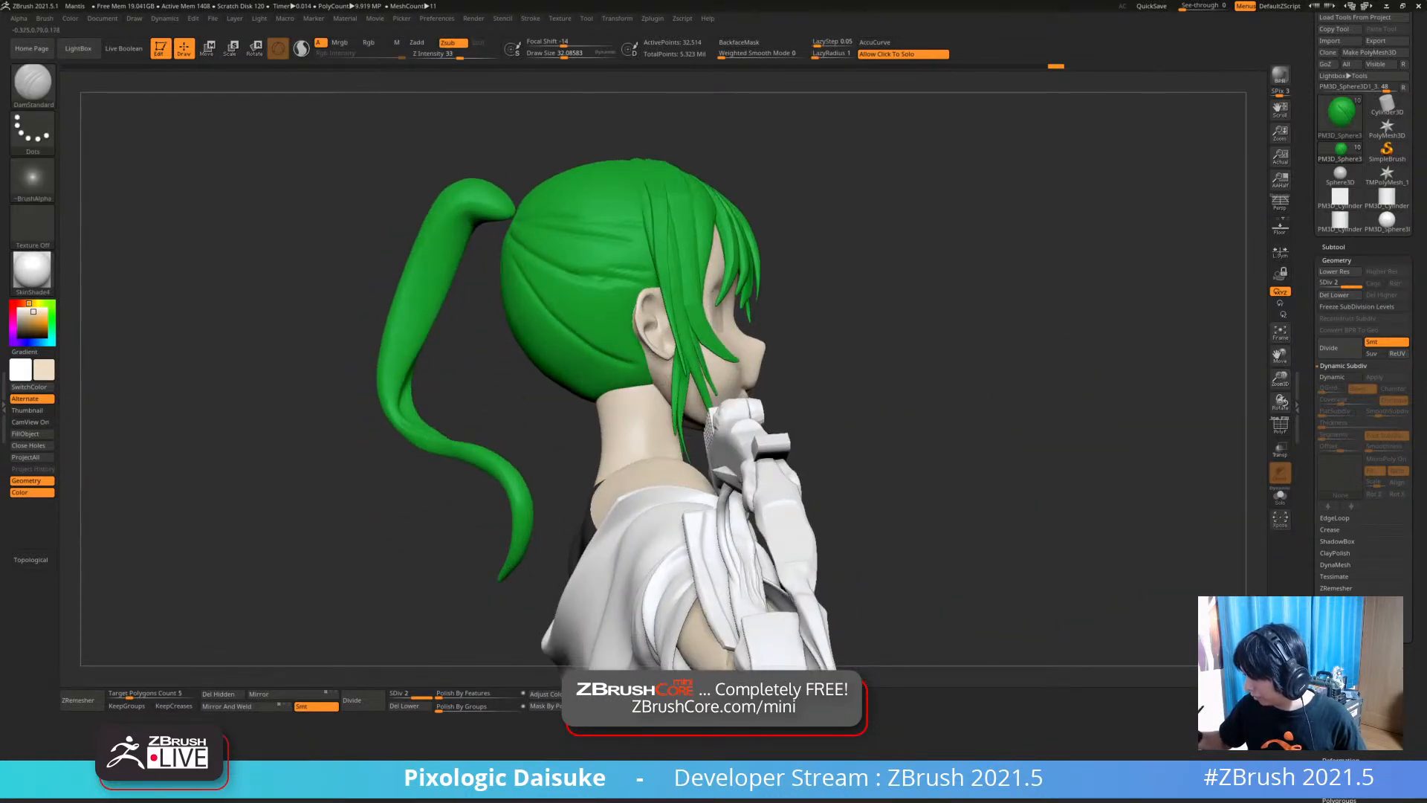
right_drag(513, 284, 547, 283)
mouse_move(580, 327)
shift+mouse_down()
mouse_move(550, 288)
mouse_move(611, 349)
shift+mouse_up()
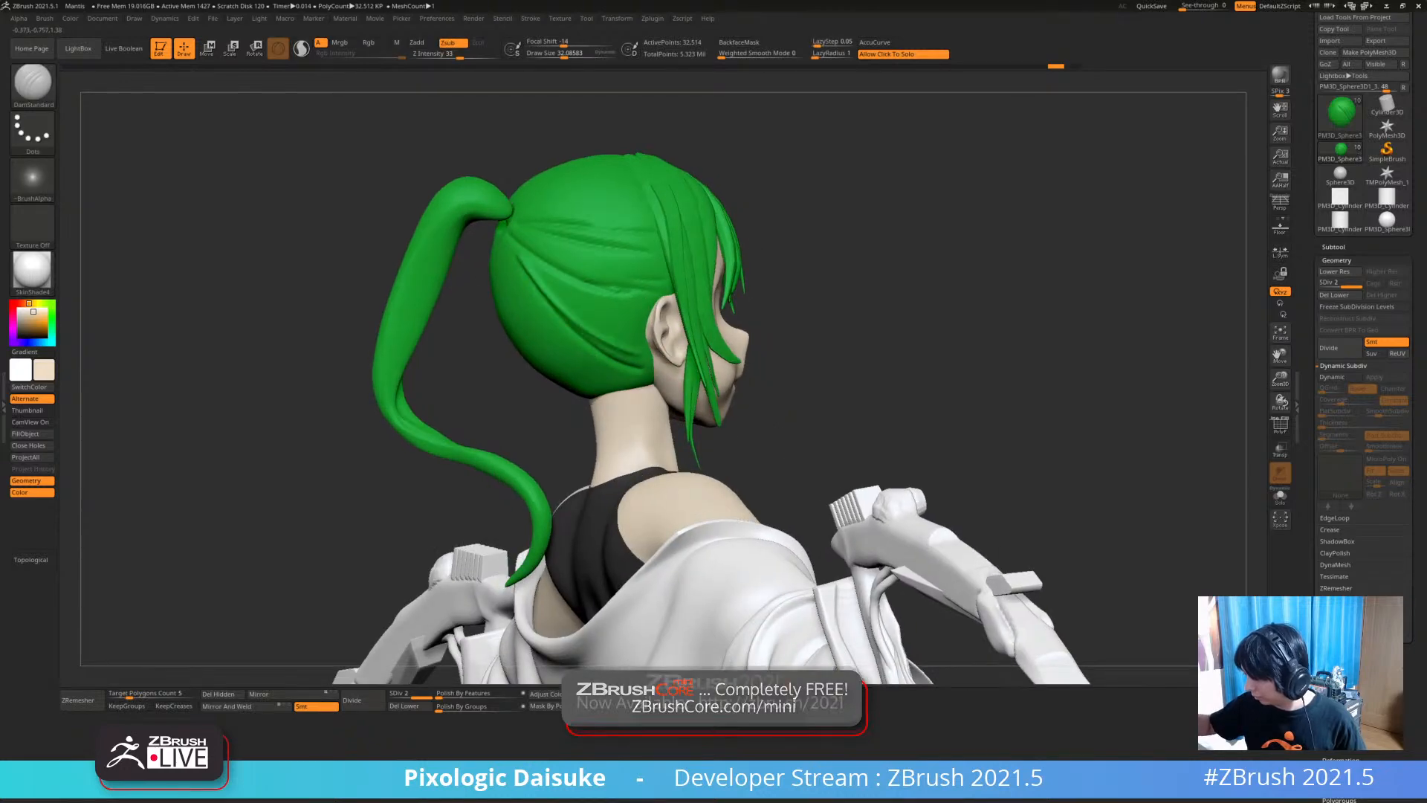
shift+drag(569, 301, 598, 319)
drag(525, 260, 546, 285)
mouse_move(639, 374)
right_down()
mouse_move(631, 384)
mouse_move(536, 277)
right_up()
right_drag(625, 401, 544, 315)
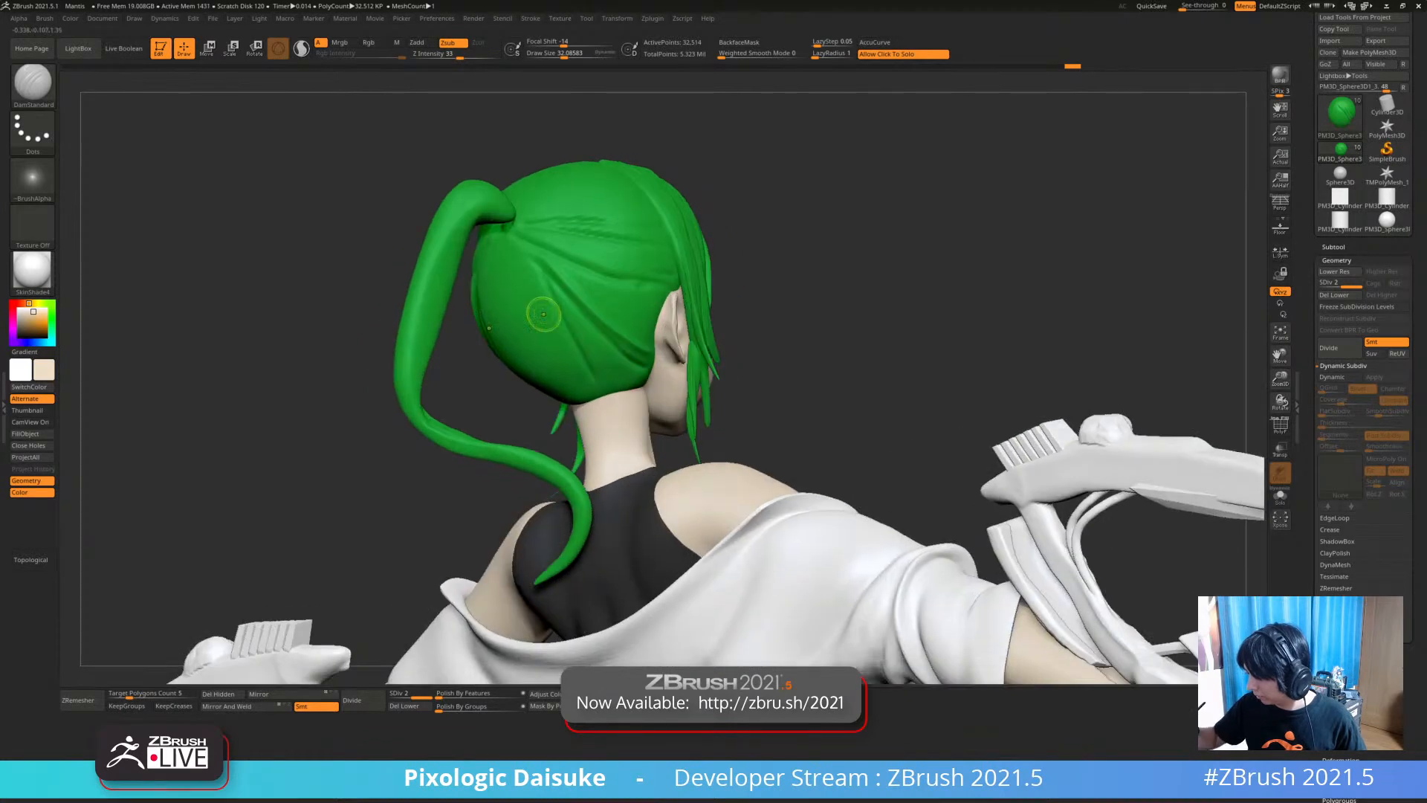
mouse_move(587, 379)
shift+mouse_down()
mouse_move(517, 274)
mouse_move(581, 364)
shift+mouse_up()
key(ctrl+z)
Make the ponytail the active subtool and carve a strand groove along its length down to the tip
mouse_move(624, 368)
right_down()
mouse_move(568, 362)
mouse_move(591, 373)
mouse_move(577, 404)
right_up()
mouse_move(760, 391)
ctrl+right_down()
mouse_move(799, 393)
mouse_move(669, 376)
mouse_move(680, 401)
mouse_move(751, 397)
ctrl+right_up()
right_drag(304, 195, 379, 190)
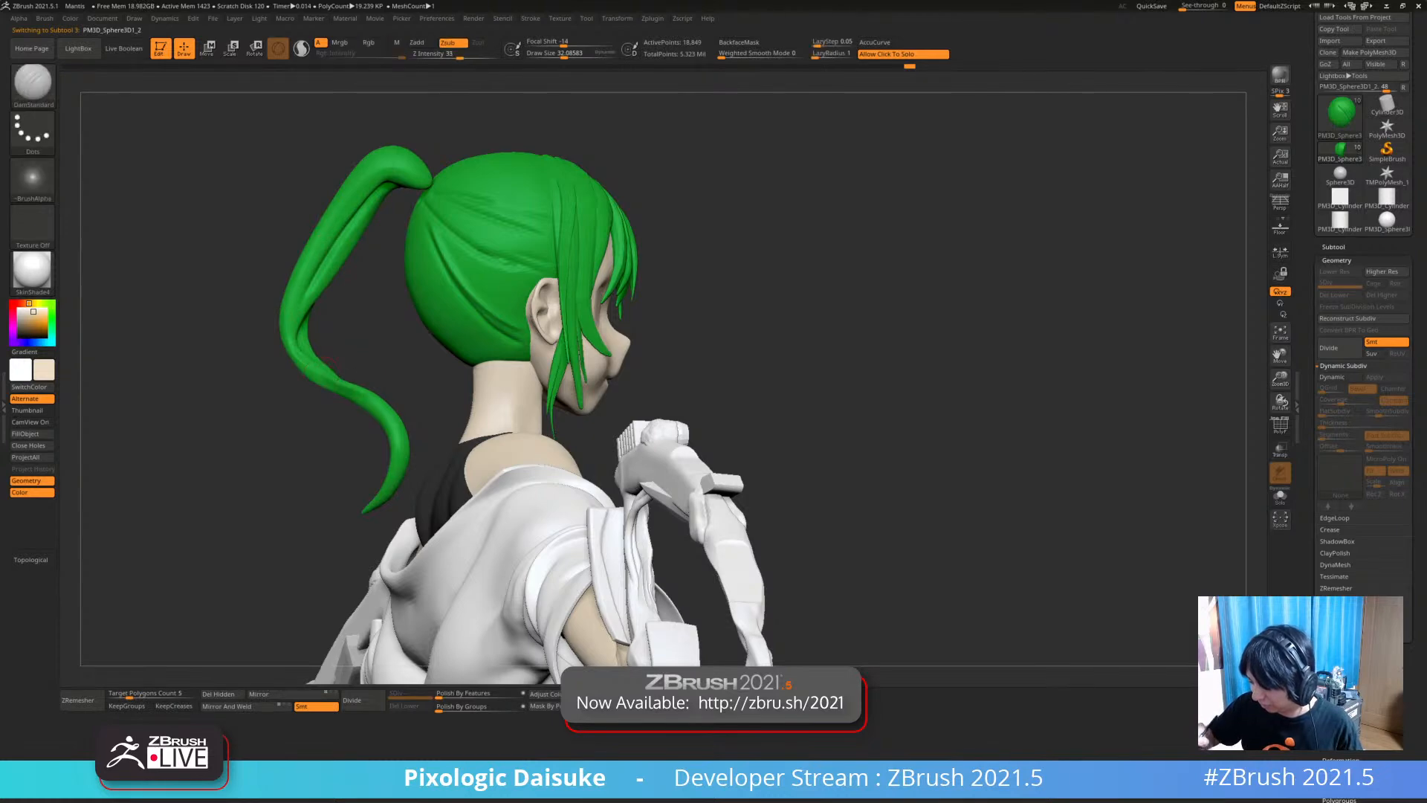
drag(397, 441, 385, 497)
mouse_move(385, 498)
ctrl+right_down()
mouse_move(385, 468)
mouse_move(152, 461)
ctrl+right_up()
alt+right_drag(650, 459, 720, 438)
click(637, 430)
click(637, 430)
mouse_move(660, 394)
ctrl+right_down()
mouse_move(654, 476)
mouse_move(735, 513)
mouse_move(724, 605)
ctrl+right_up()
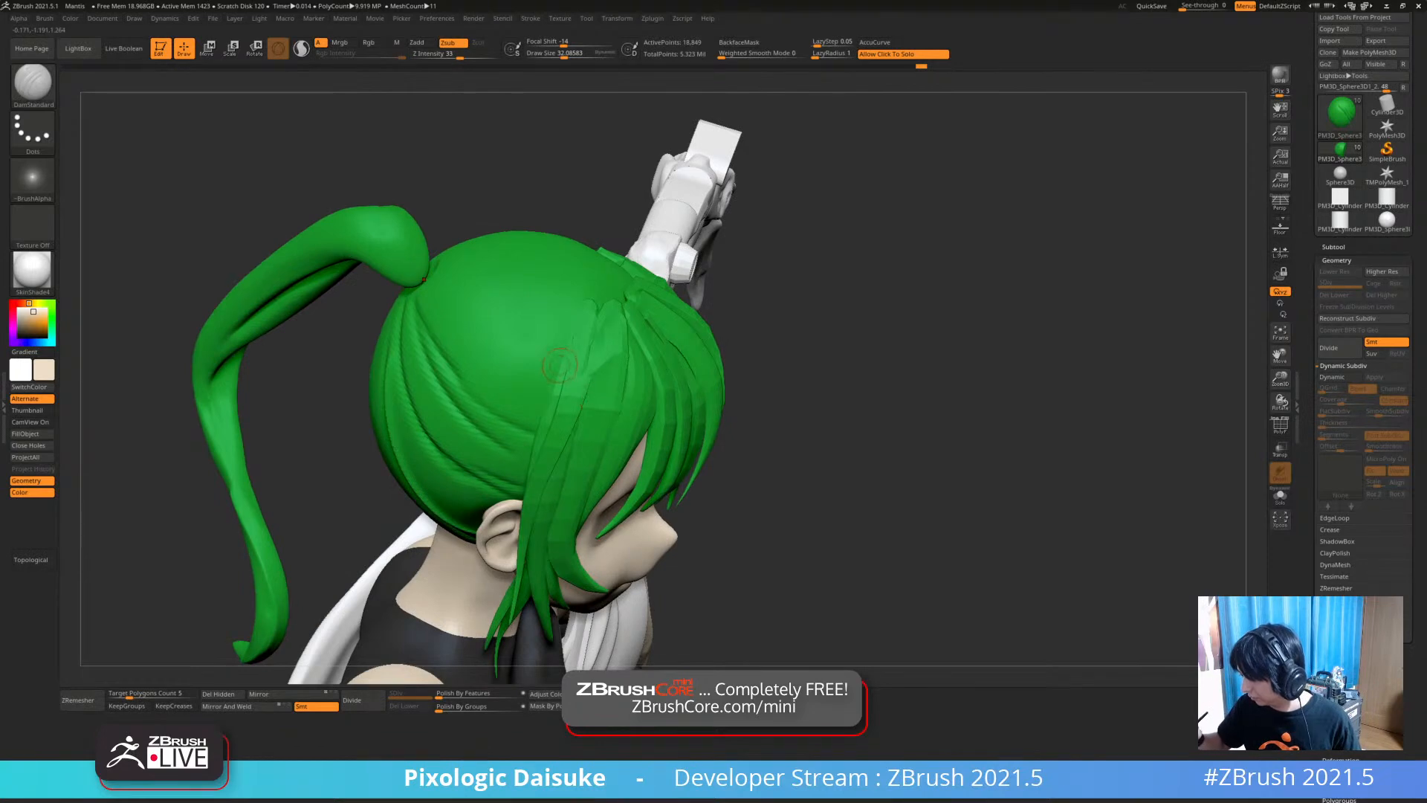
Make the hair cap the active subtool and switch to SnakeHook with BackfaceMask off
right_drag(536, 353, 539, 245)
alt+click(531, 372)
shift+right_drag(744, 386, 617, 394)
alt+right_drag(794, 448, 810, 419)
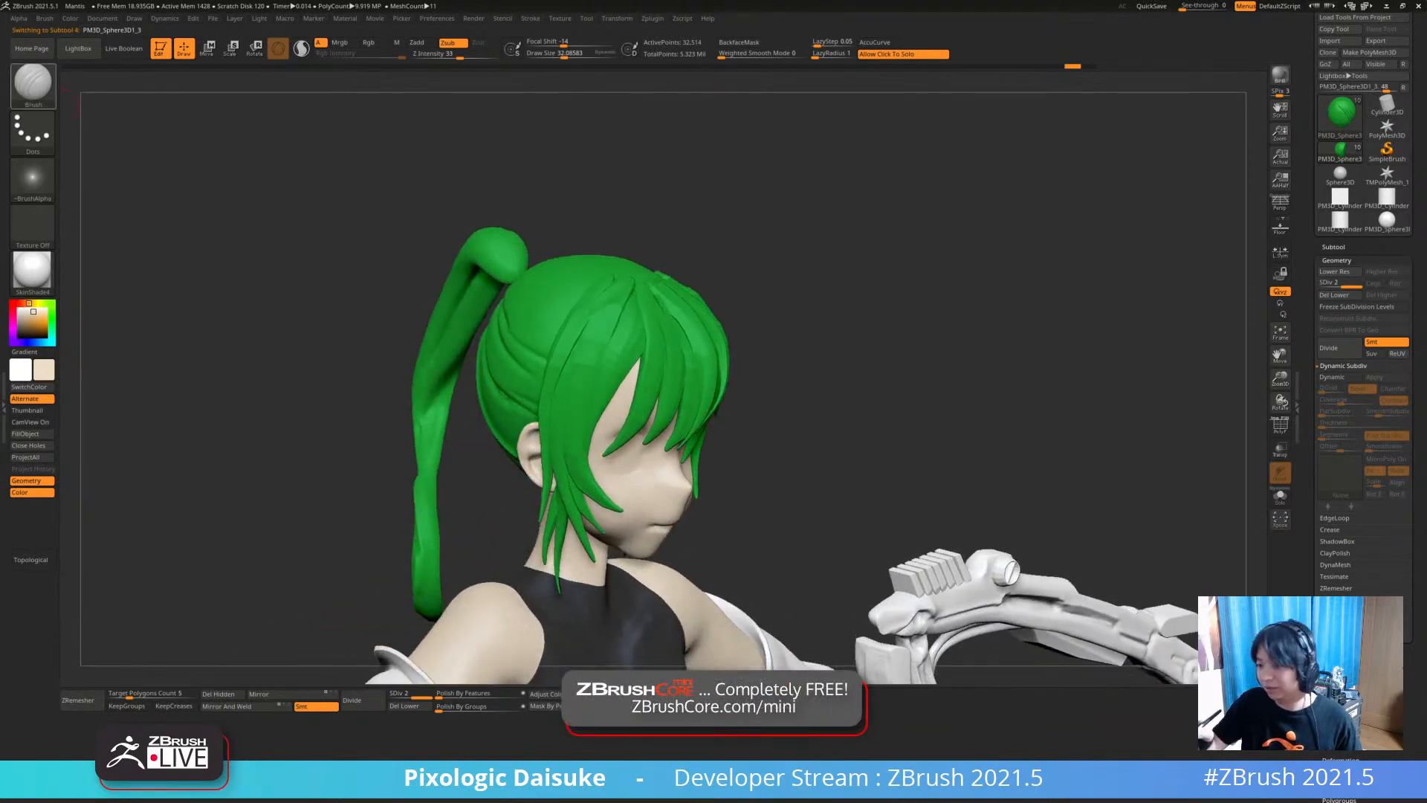
key(b)
key(s)
key(h)
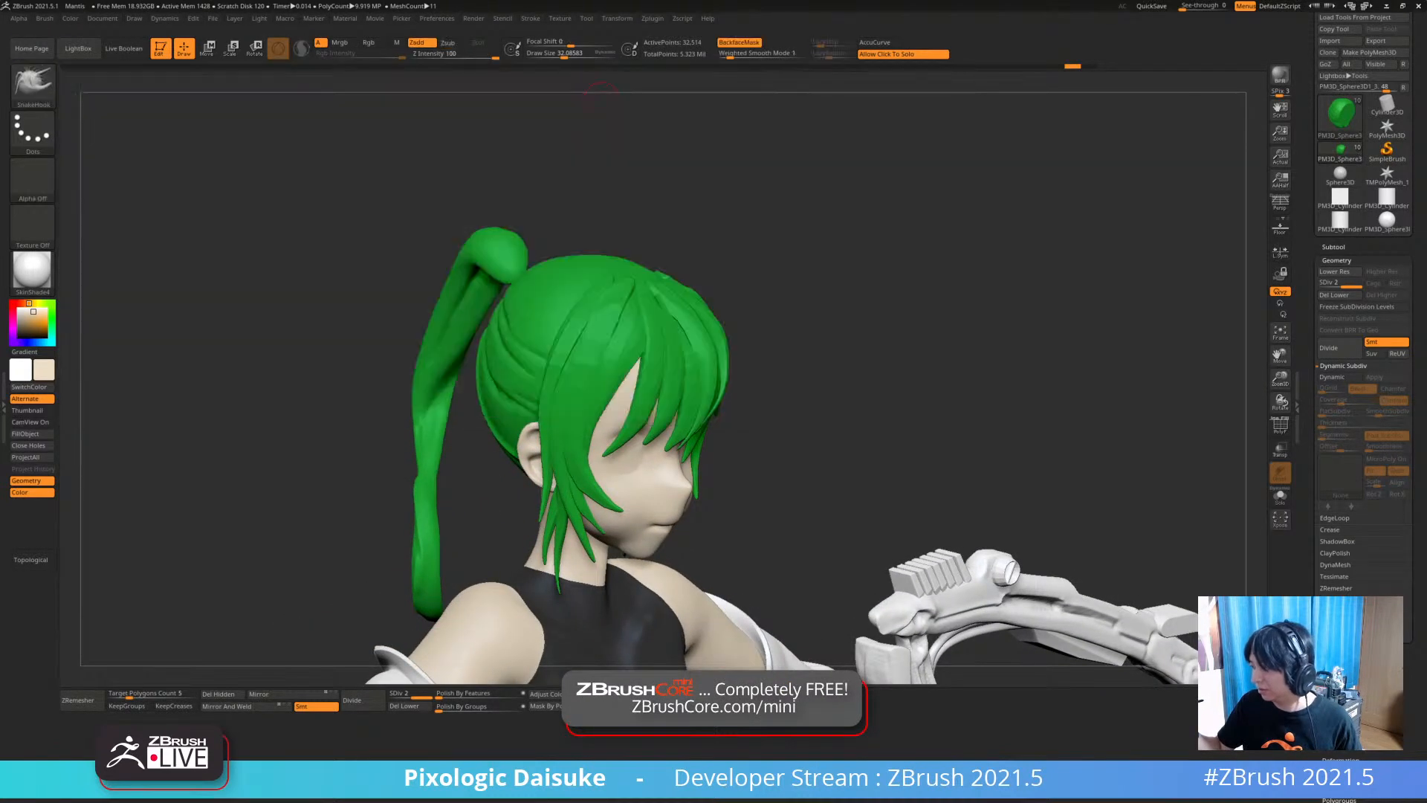
right_drag(594, 83, 673, 89)
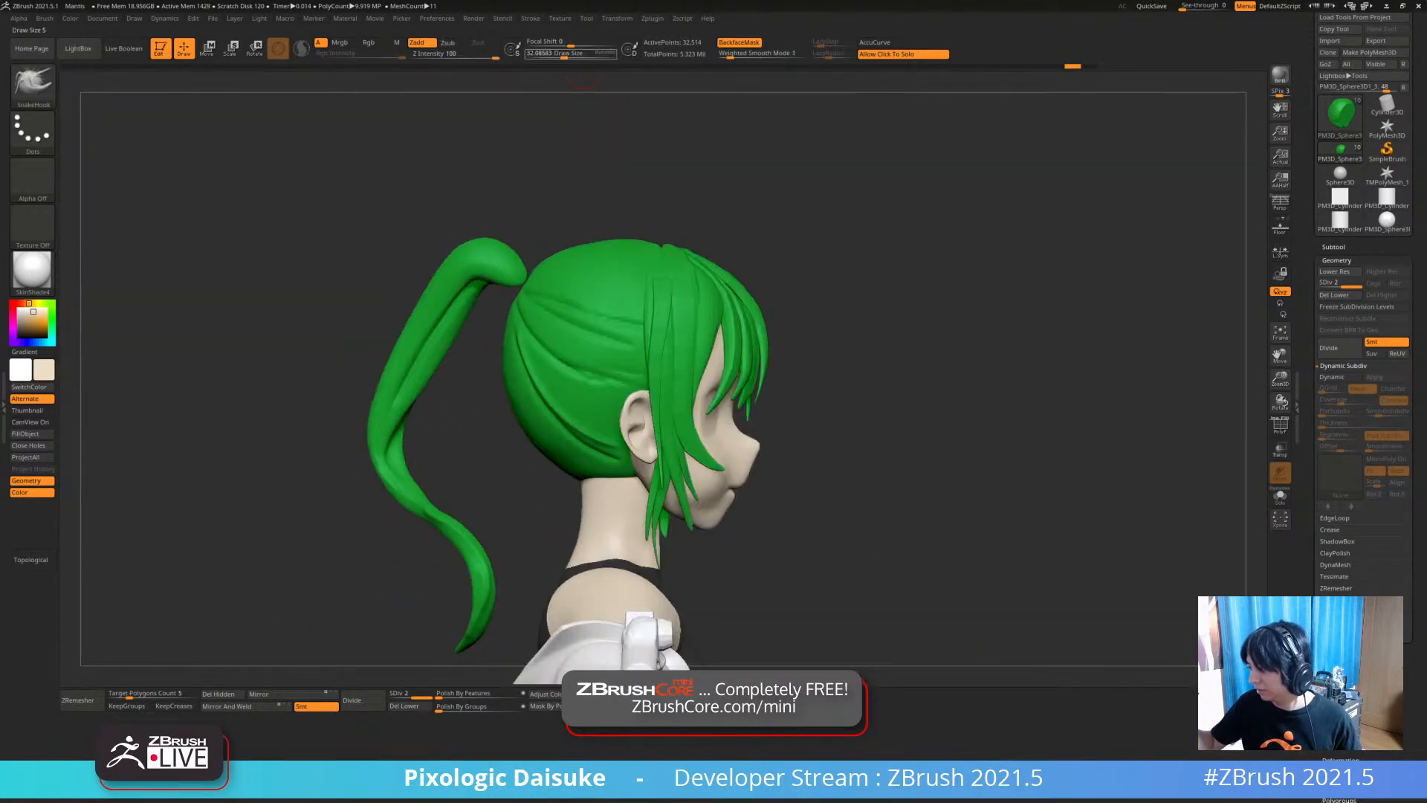
click(739, 43)
Make the ponytail the active subtool and pull its root over the hair cap with draw size about 125, undoing the last stroke
alt+click(536, 279)
right_drag(475, 246, 497, 246)
drag(479, 247, 516, 246)
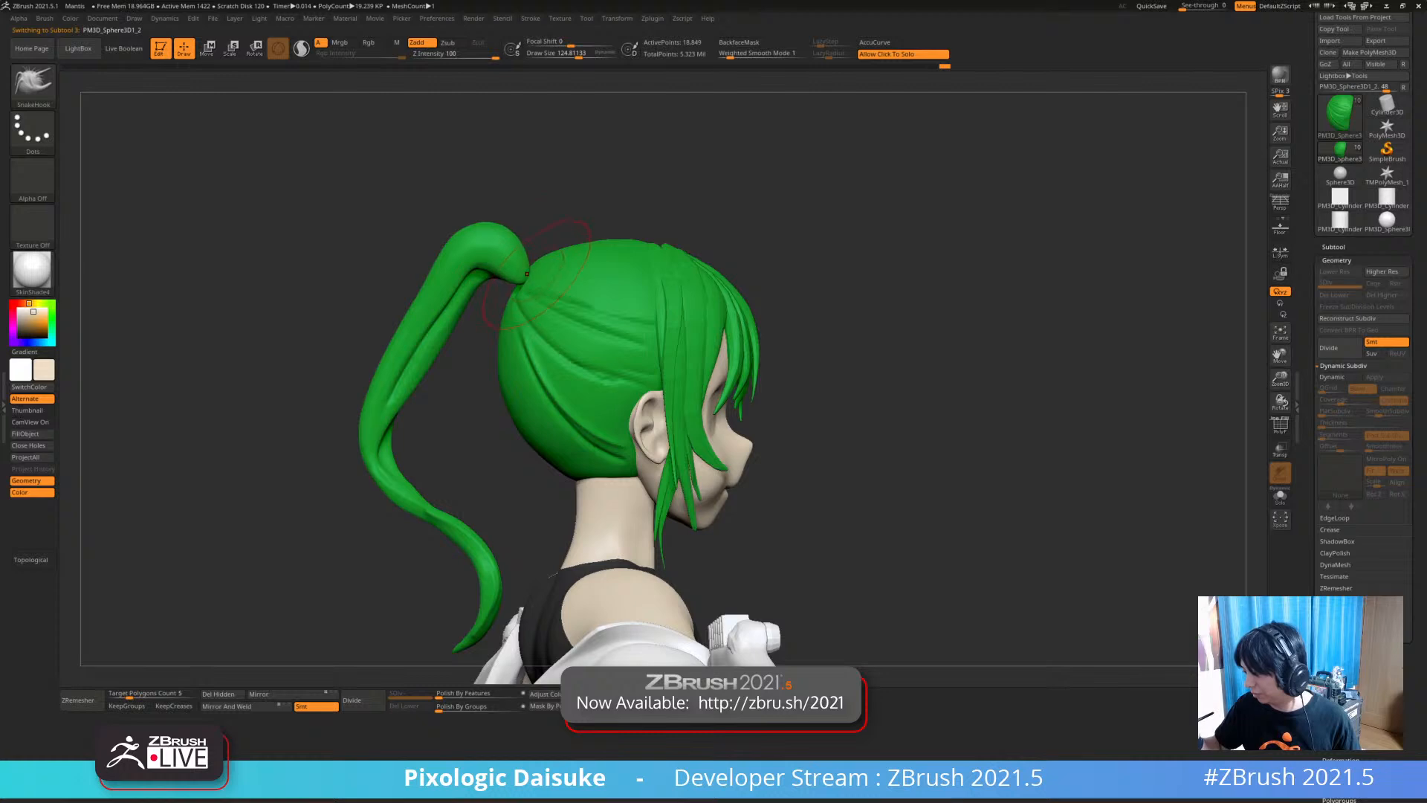
ctrl+right_drag(433, 351, 468, 366)
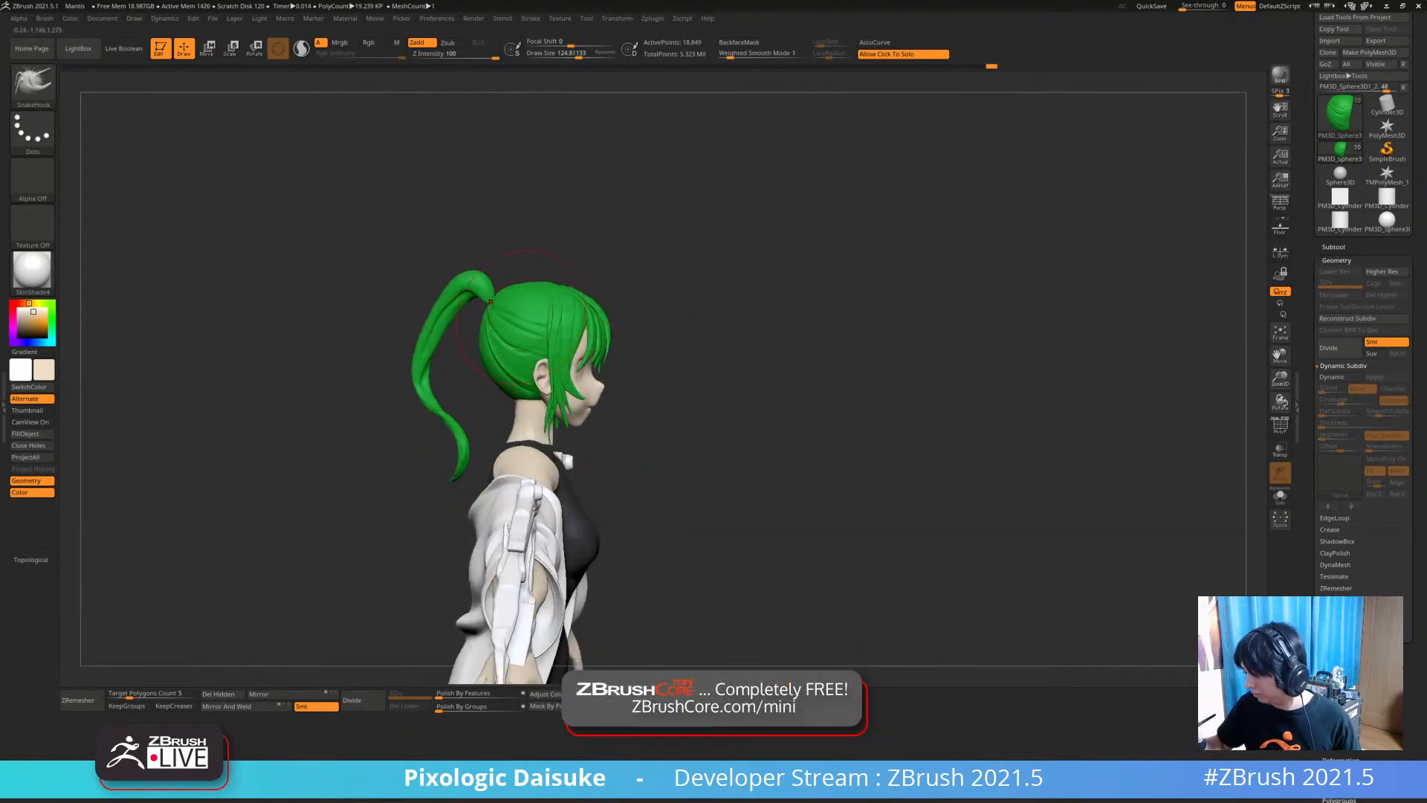
click(521, 269)
ctrl+right_drag(472, 292, 437, 344)
key(ctrl+z)
Turn on BackfaceMask, smooth the ponytail's upper length in Solo view and check its shape beside the head
click(738, 43)
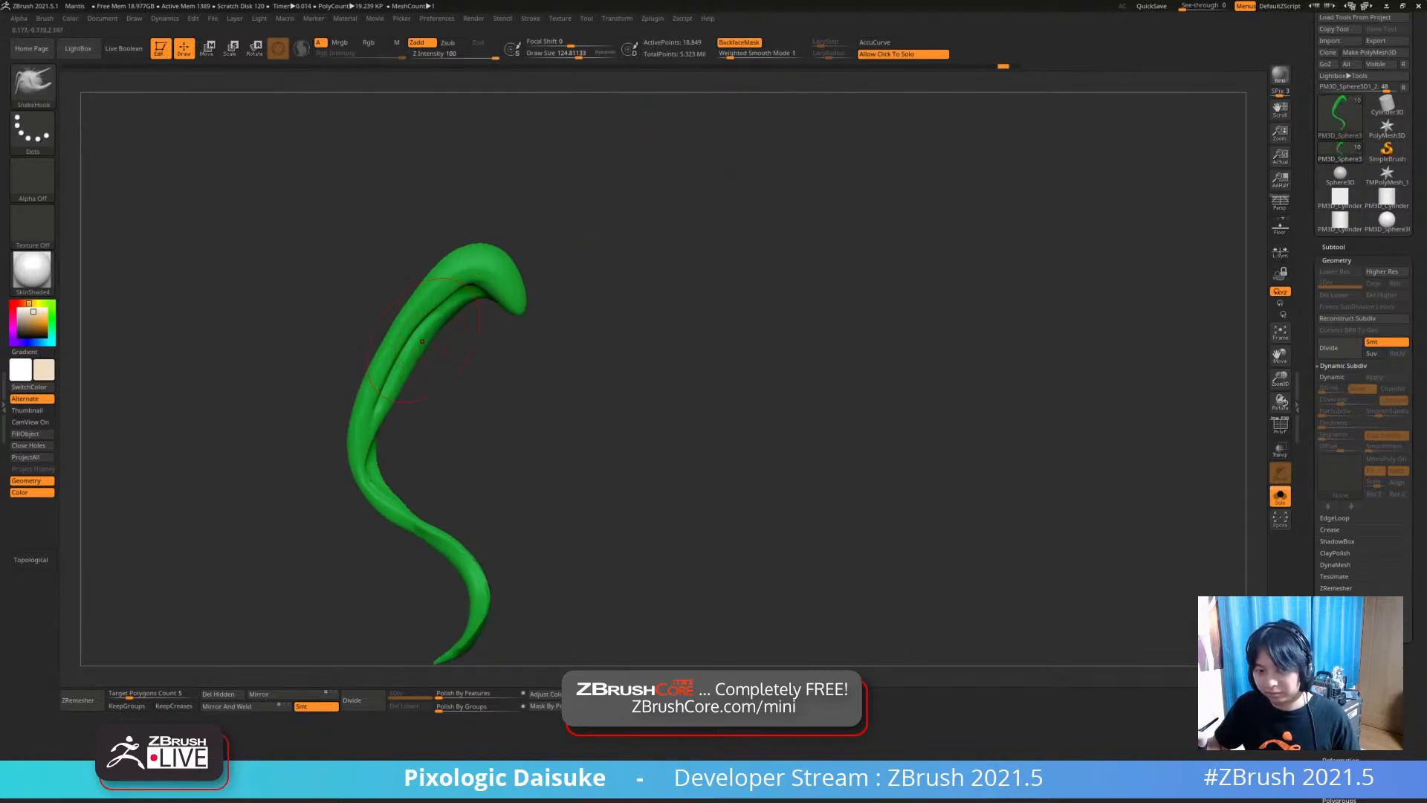
key(shift)
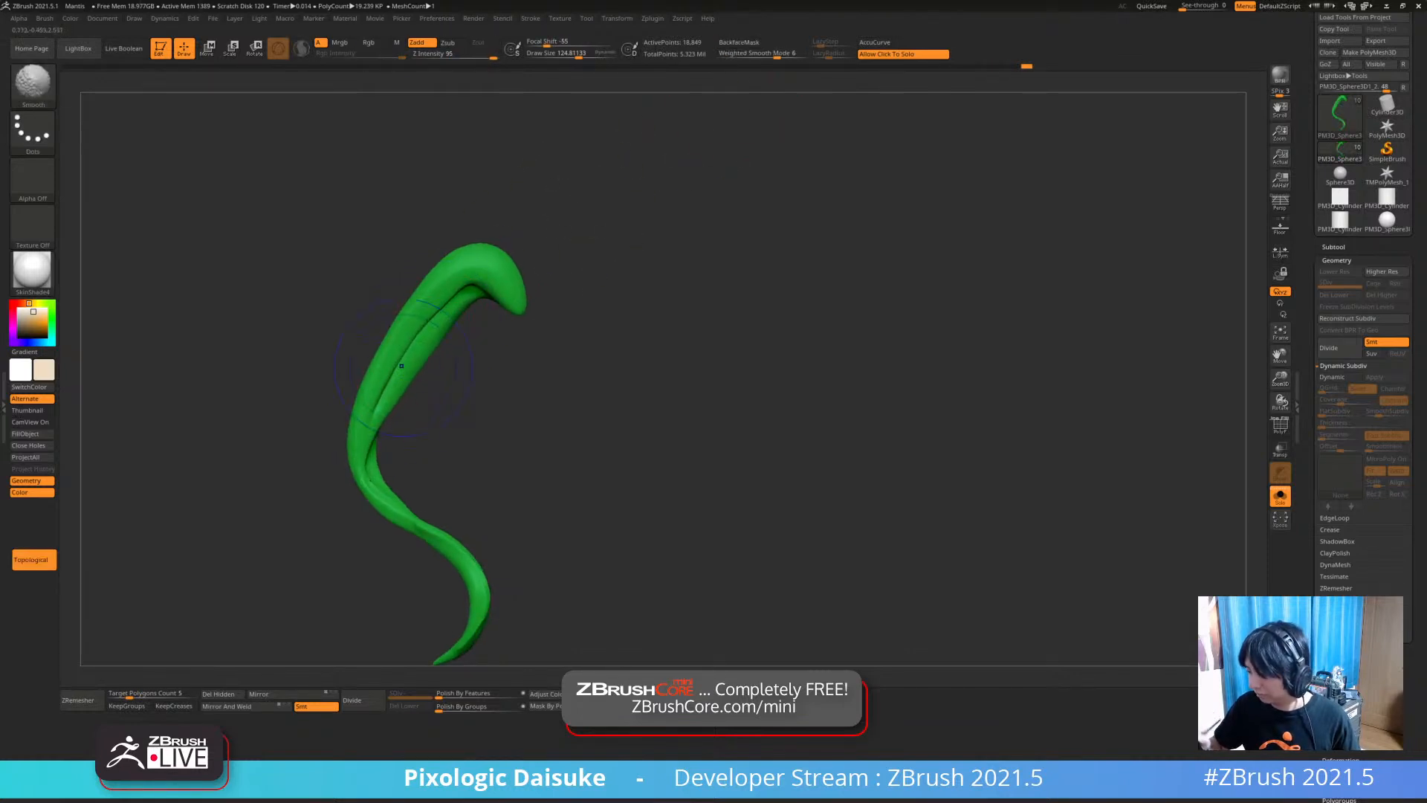
shift+drag(443, 317, 448, 310)
ctrl+right_drag(539, 371, 535, 357)
mouse_move(669, 387)
right_down()
mouse_move(474, 449)
mouse_move(468, 439)
right_up()
click(660, 361)
mouse_move(660, 362)
right_down()
mouse_move(751, 390)
mouse_move(678, 420)
mouse_move(550, 431)
right_up()
Switch to the STN_HairSet2 insert brush and set the draw size to about 13
click(33, 82)
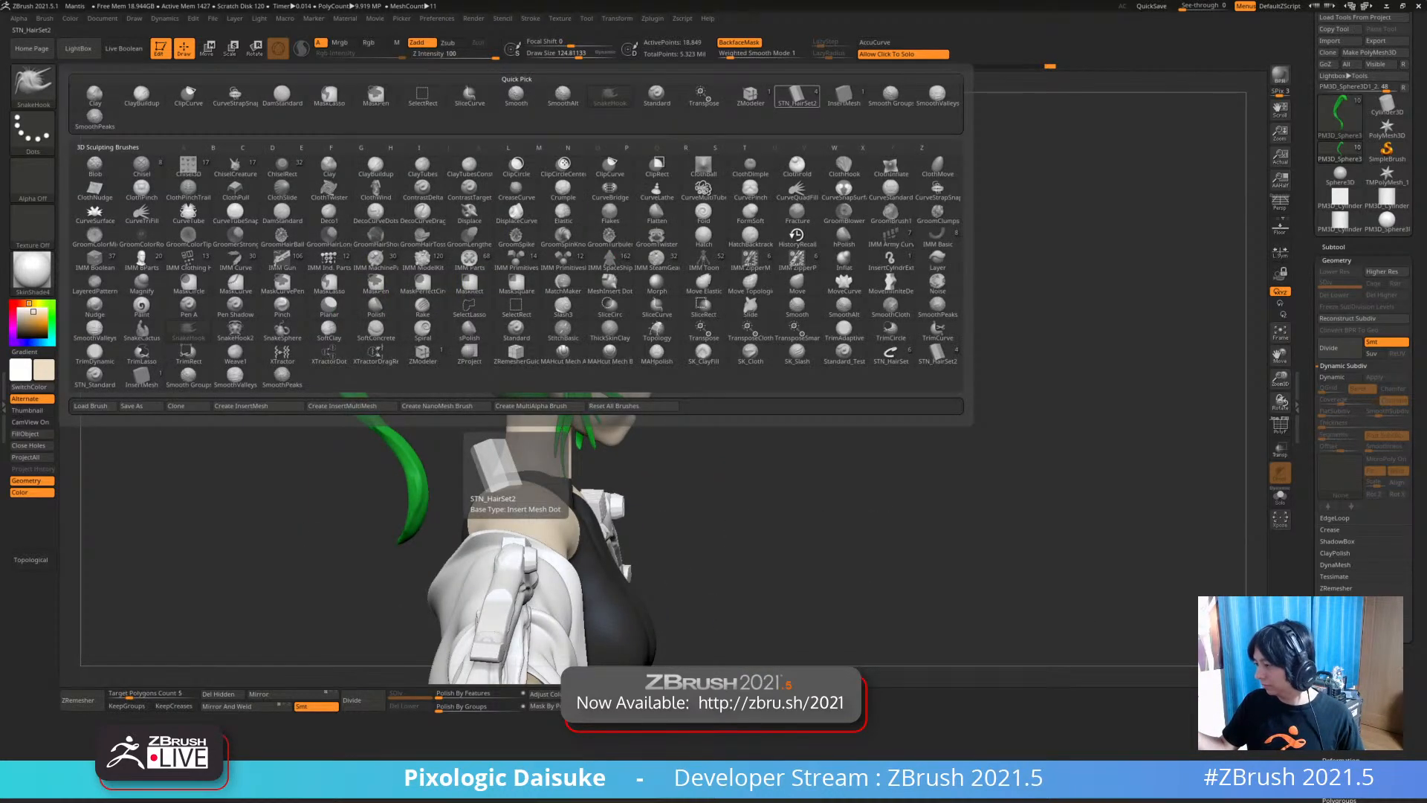
key(d)
key(s)
click(33, 82)
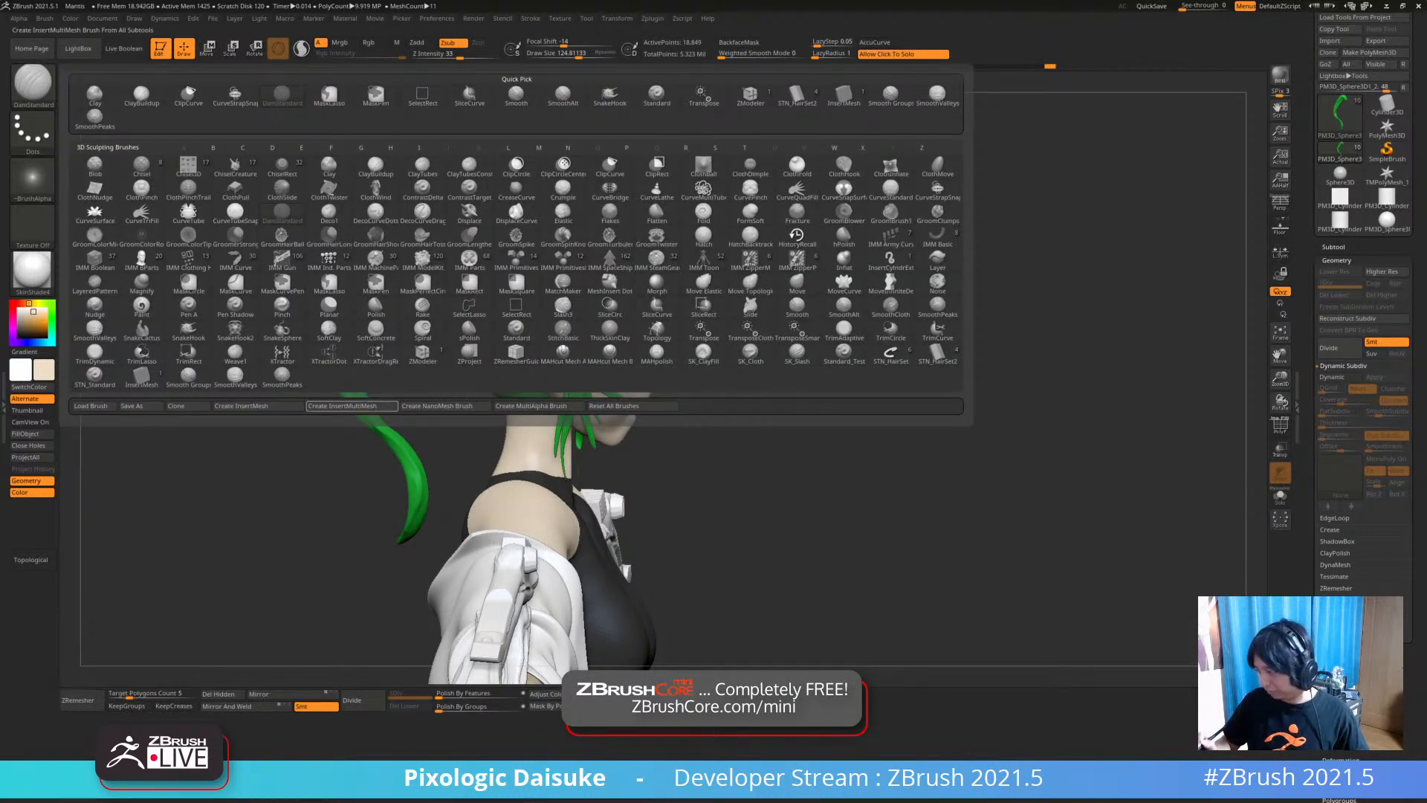
click(797, 95)
click(544, 53)
Draw a thin curved hair strand from the ponytail root, bowing out behind it and ending near the shoulder
mouse_move(579, 357)
right_down()
mouse_move(513, 401)
mouse_move(468, 305)
right_up()
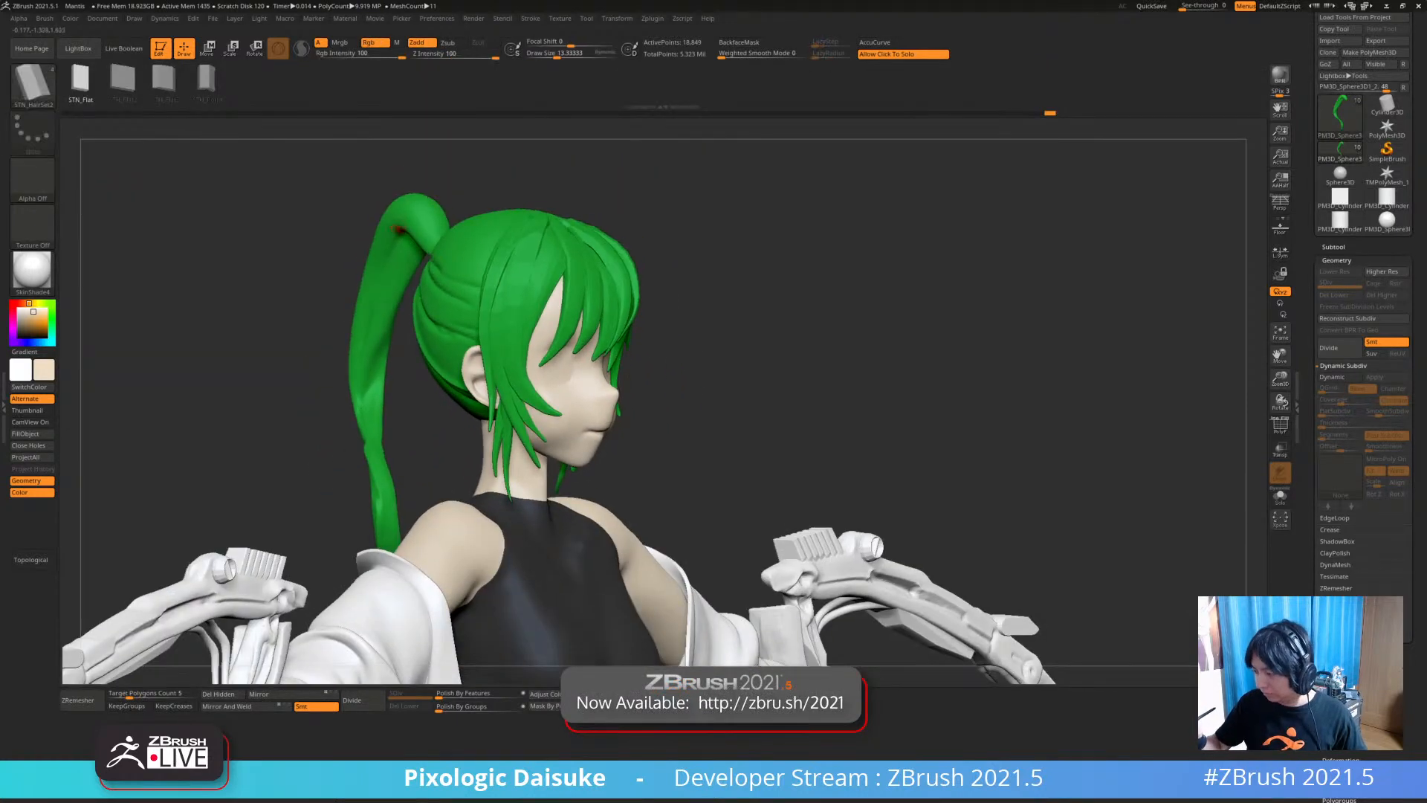
drag(411, 447, 430, 492)
mouse_move(286, 494)
right_down()
mouse_move(406, 476)
mouse_move(299, 476)
right_up()
click(421, 487)
shift+drag(421, 487, 421, 487)
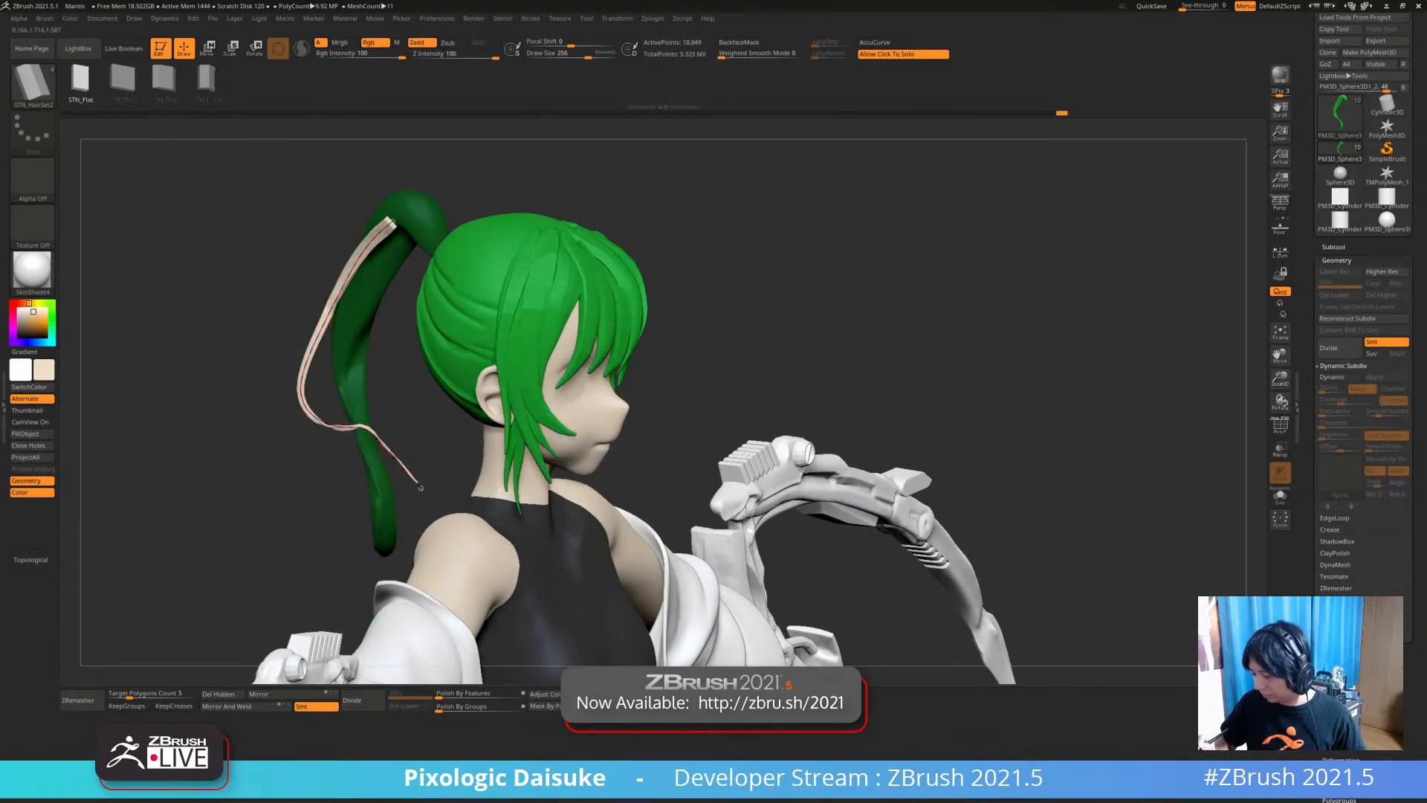
Adjust the new strand's curve, shifting its lower bend and tip beside the neck
right_drag(420, 487, 402, 529)
drag(439, 480, 453, 468)
right_drag(454, 468, 454, 431)
click(445, 454)
ctrl+right_drag(416, 476, 420, 520)
drag(427, 416, 427, 417)
ctrl+right_drag(426, 418, 430, 383)
Thicken the new strand along its curve, ending with a draw size of about 18
drag(553, 54, 566, 54)
click(385, 242)
right_drag(394, 246, 407, 206)
drag(566, 54, 559, 55)
click(388, 232)
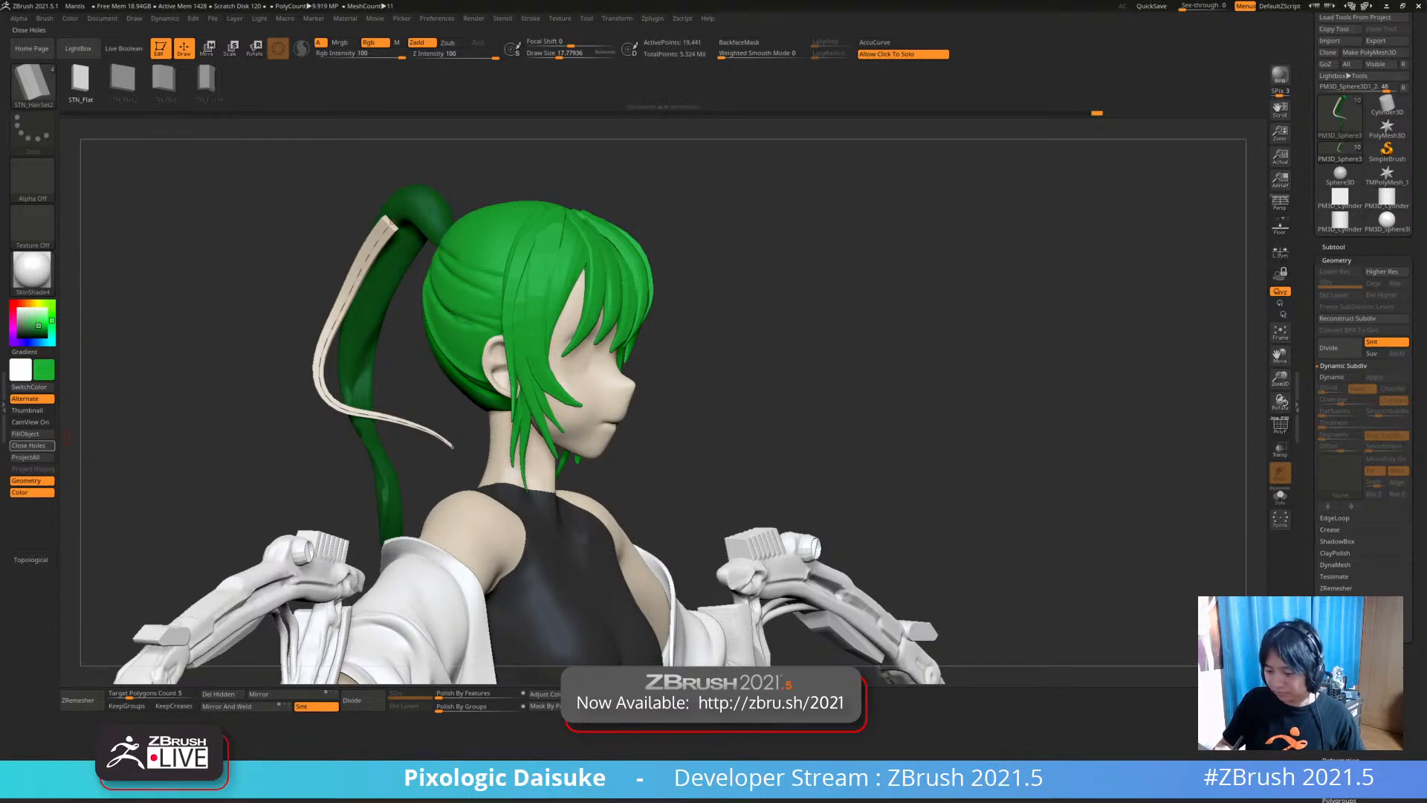
Fill the new strand with green, clear the mask and check it from the front
click(31, 433)
ctrl+drag(764, 347, 791, 371)
right_drag(764, 347, 877, 347)
click(743, 320)
click(743, 320)
drag(743, 320, 505, 319)
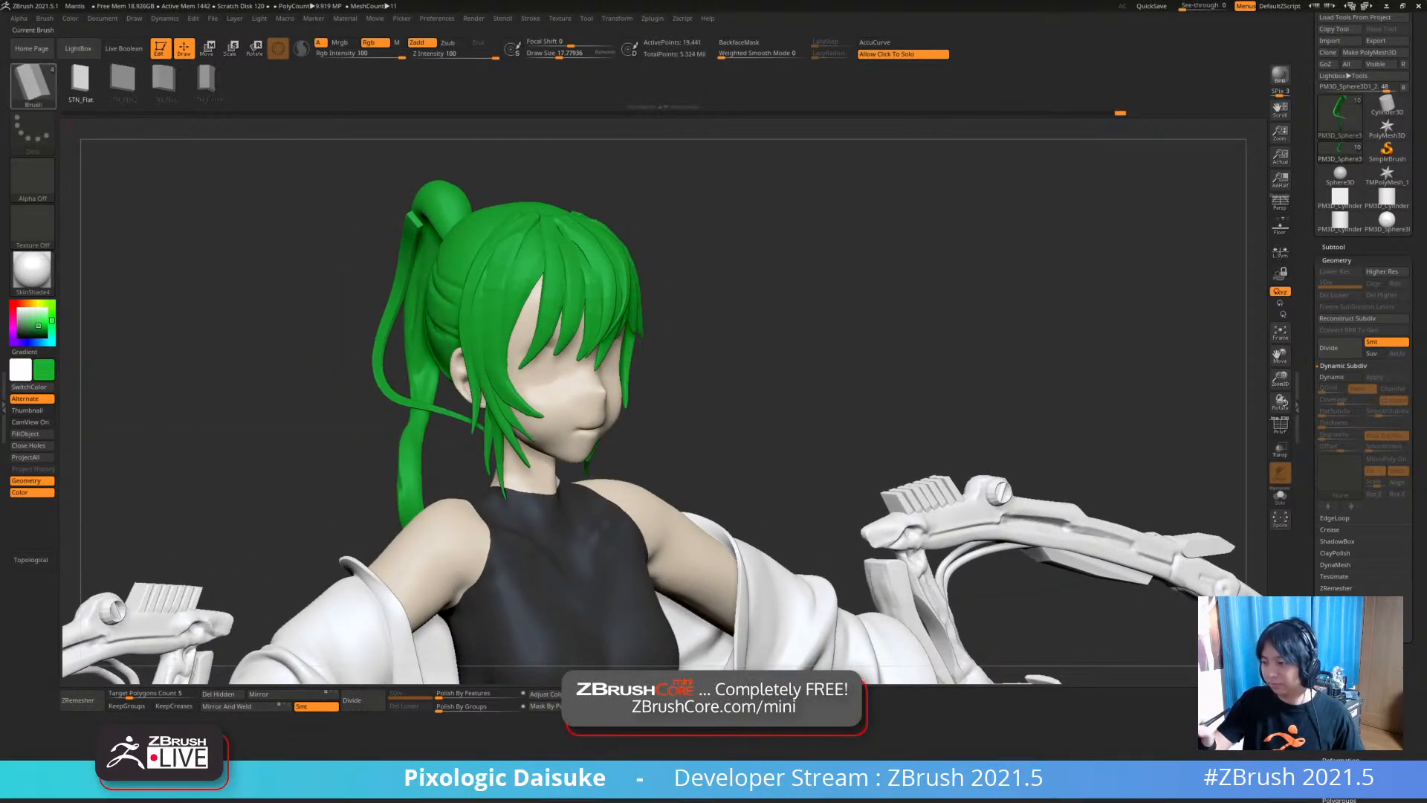
Switch to SnakeHook with BackfaceMask off and draw size about 136, then try a pull on the new strand's upper part
click(33, 85)
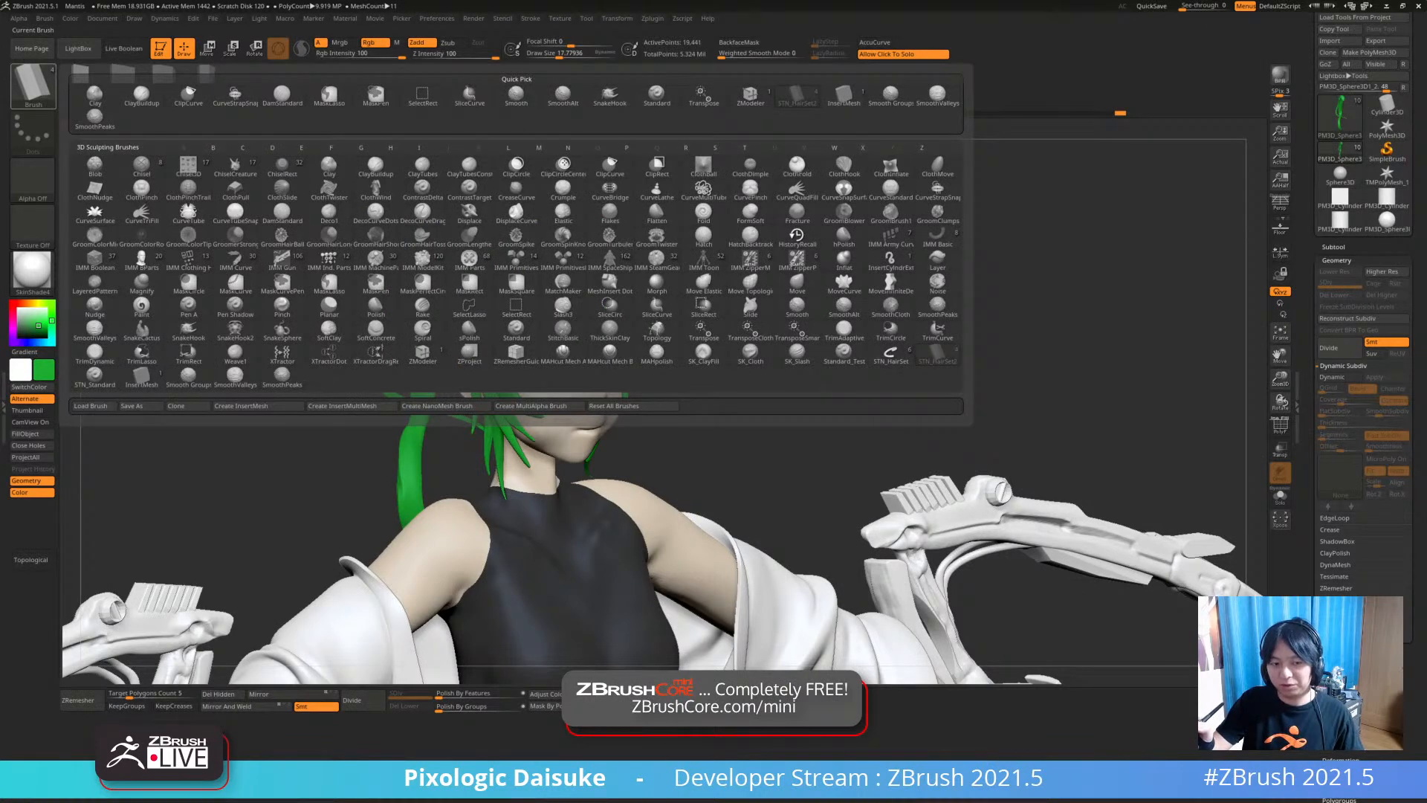
key(s)
key(h)
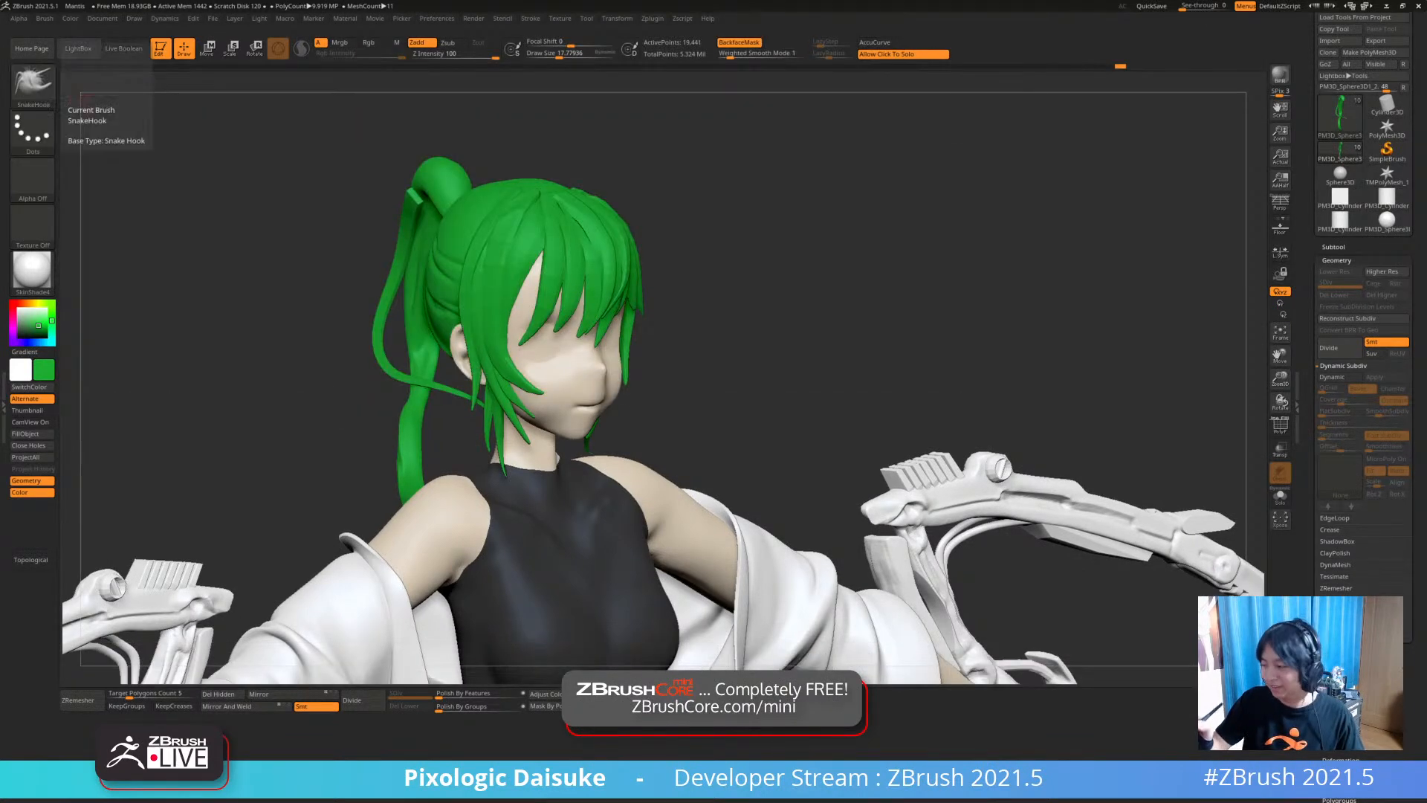
click(739, 43)
drag(573, 55, 580, 55)
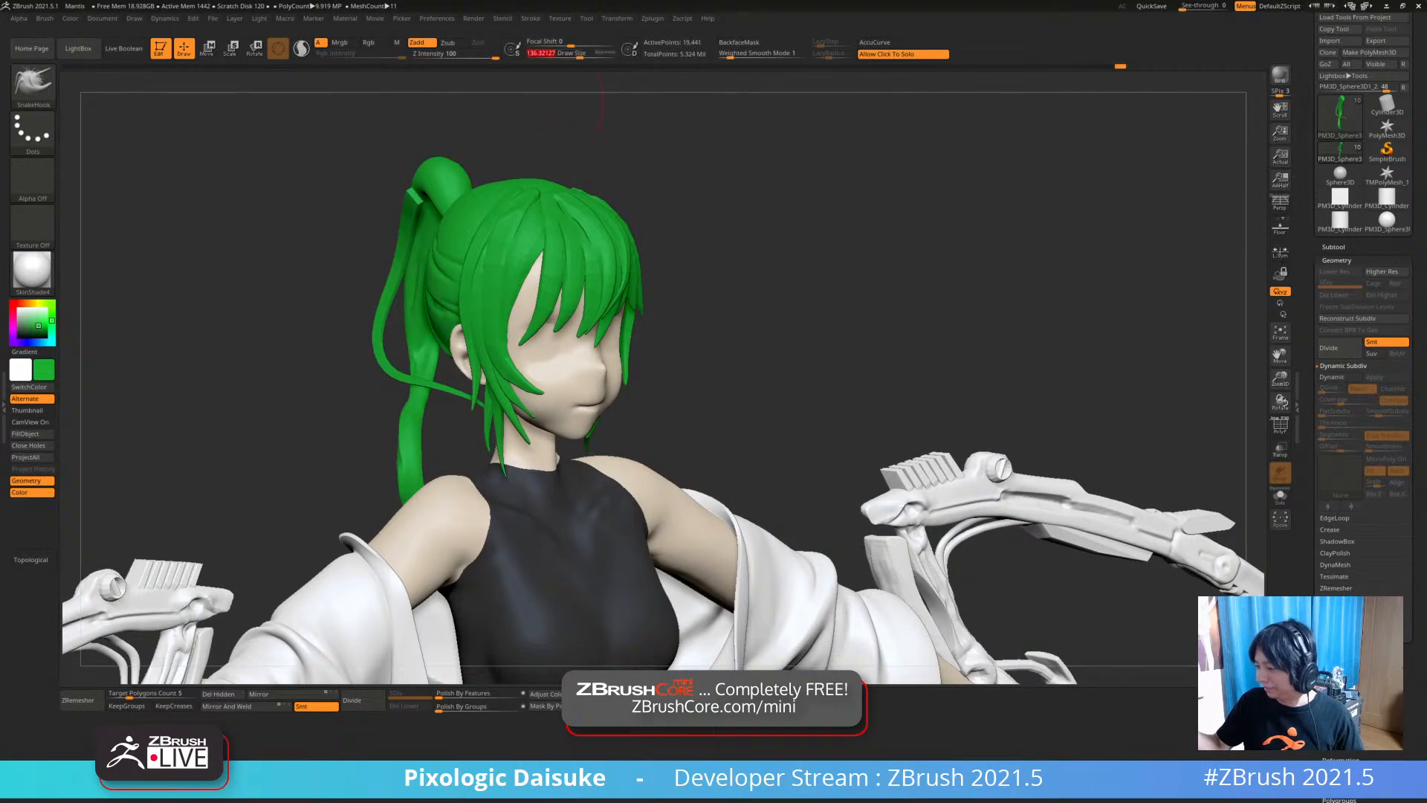
drag(417, 267, 398, 220)
key(ctrl+z)
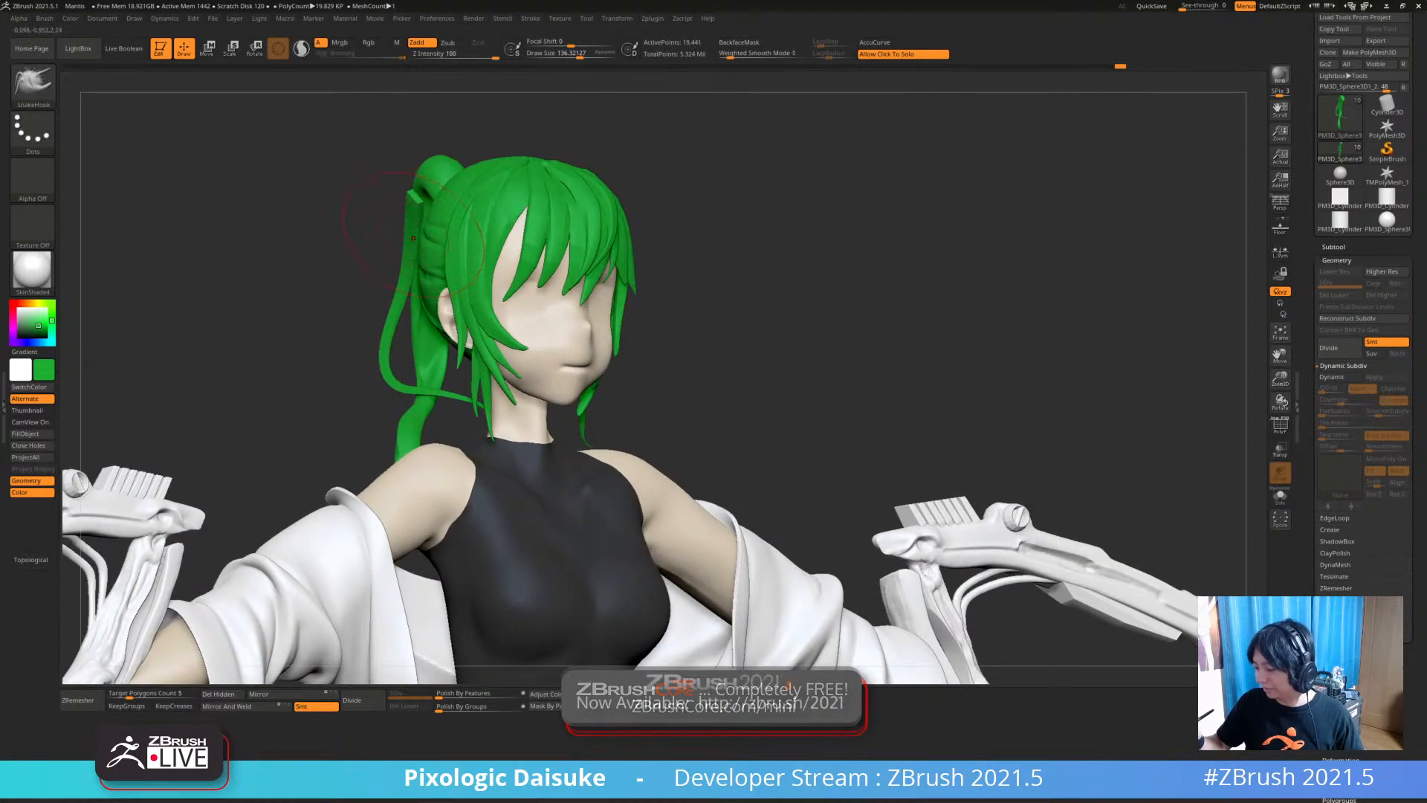
Turn on Topological and pull the new strand's lower end from the back view, undoing the unwanted shifts
click(33, 560)
mouse_move(297, 298)
mouse_down()
mouse_move(321, 304)
mouse_move(296, 299)
mouse_move(312, 349)
mouse_move(513, 346)
mouse_move(316, 361)
mouse_move(327, 365)
mouse_move(572, 364)
mouse_up()
alt+right_drag(443, 387, 461, 316)
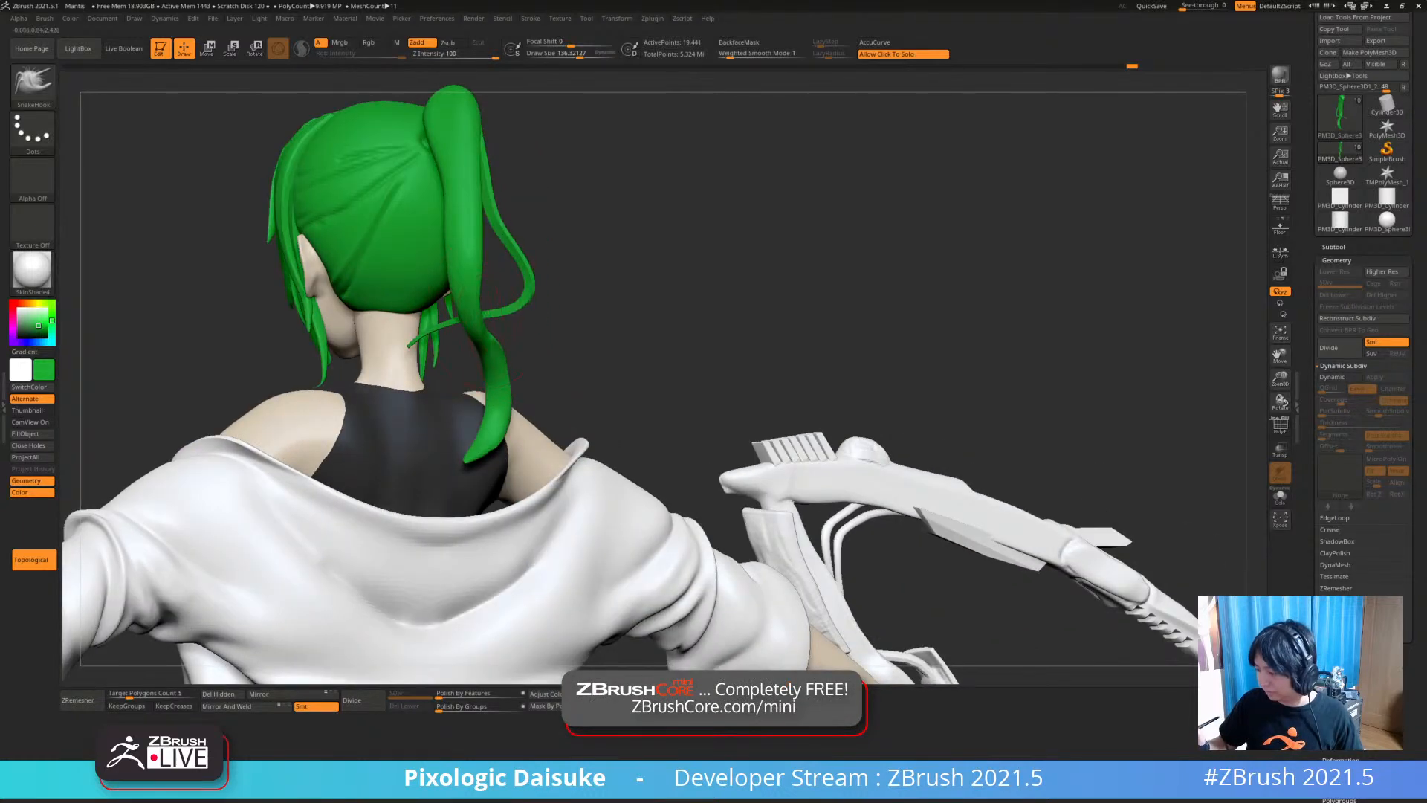
drag(447, 327, 450, 350)
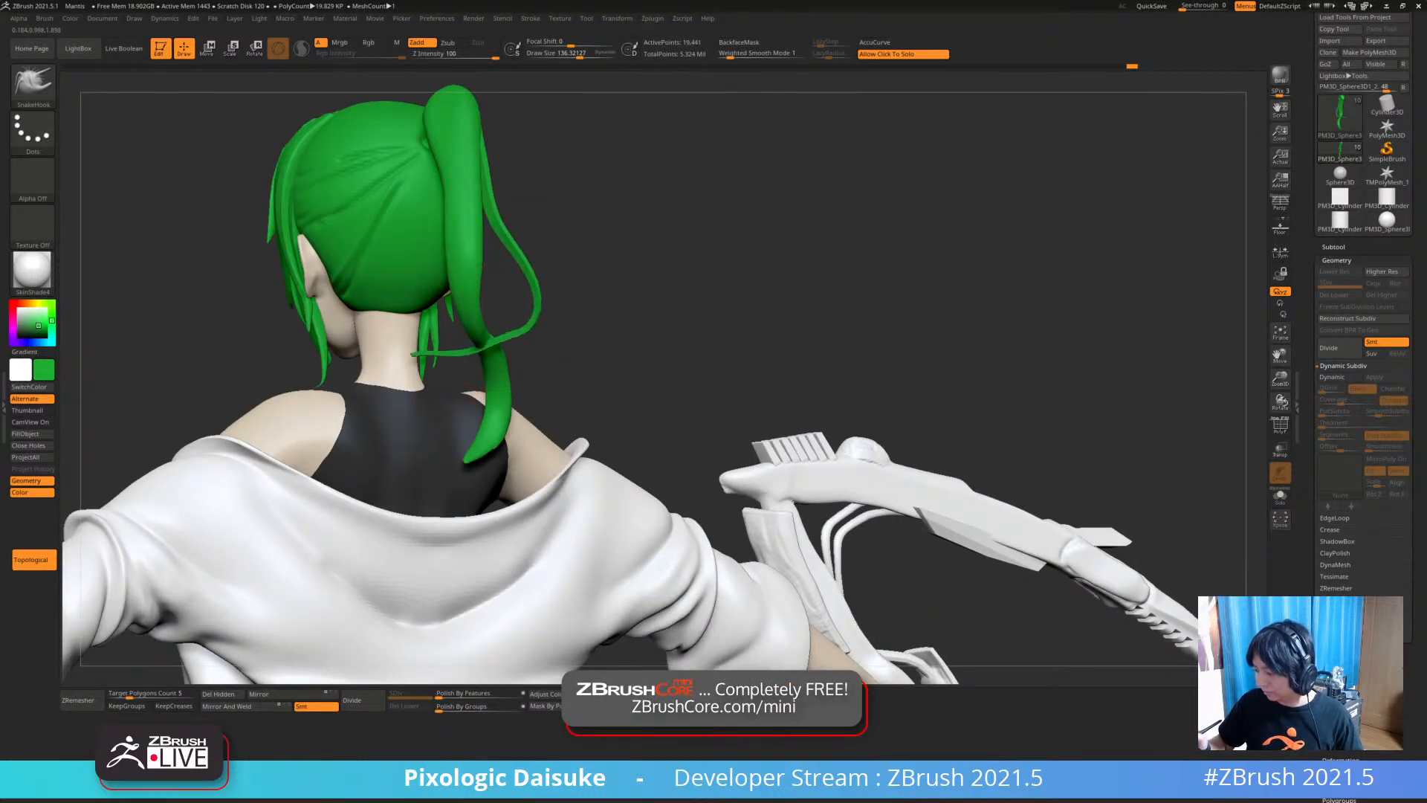
right_drag(505, 350, 584, 349)
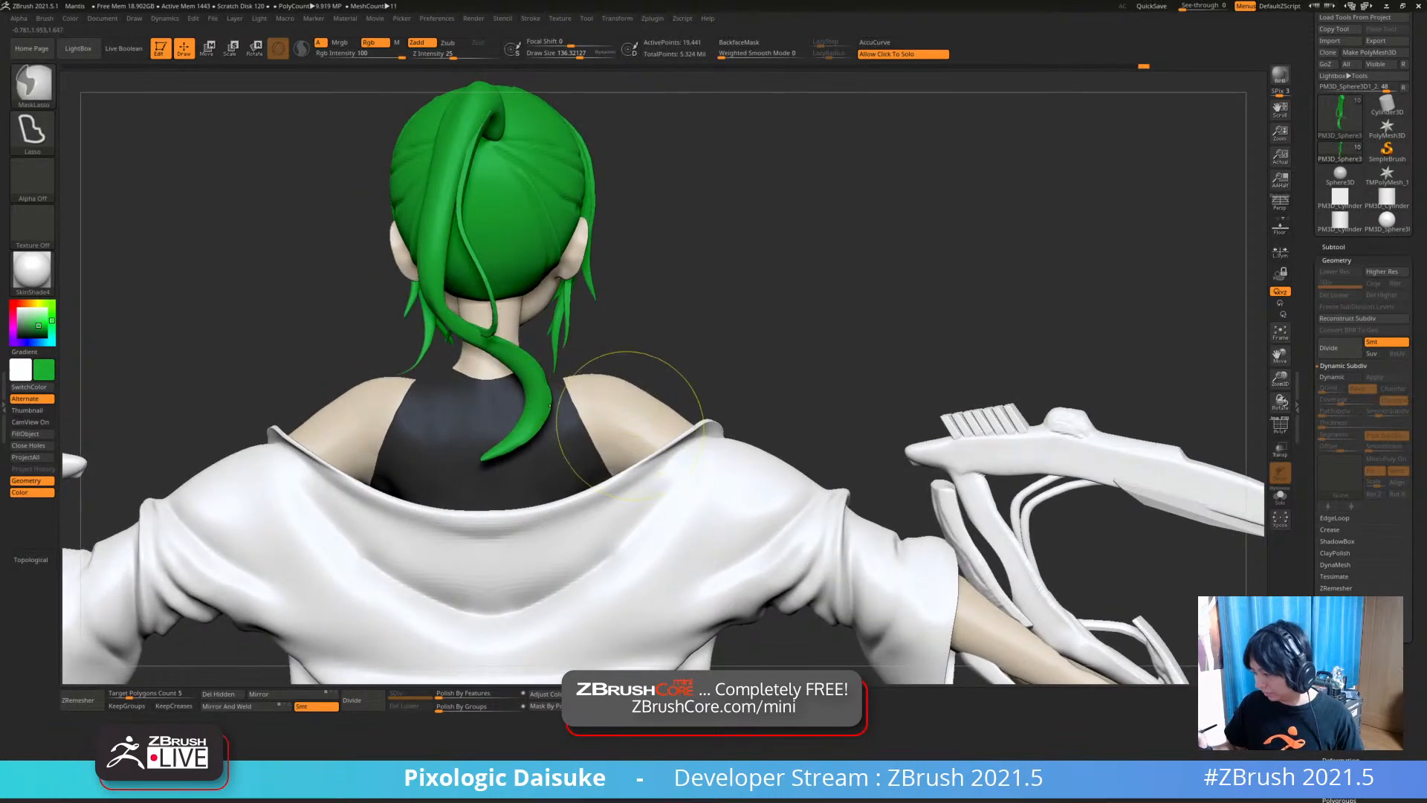
right_drag(636, 427, 654, 410)
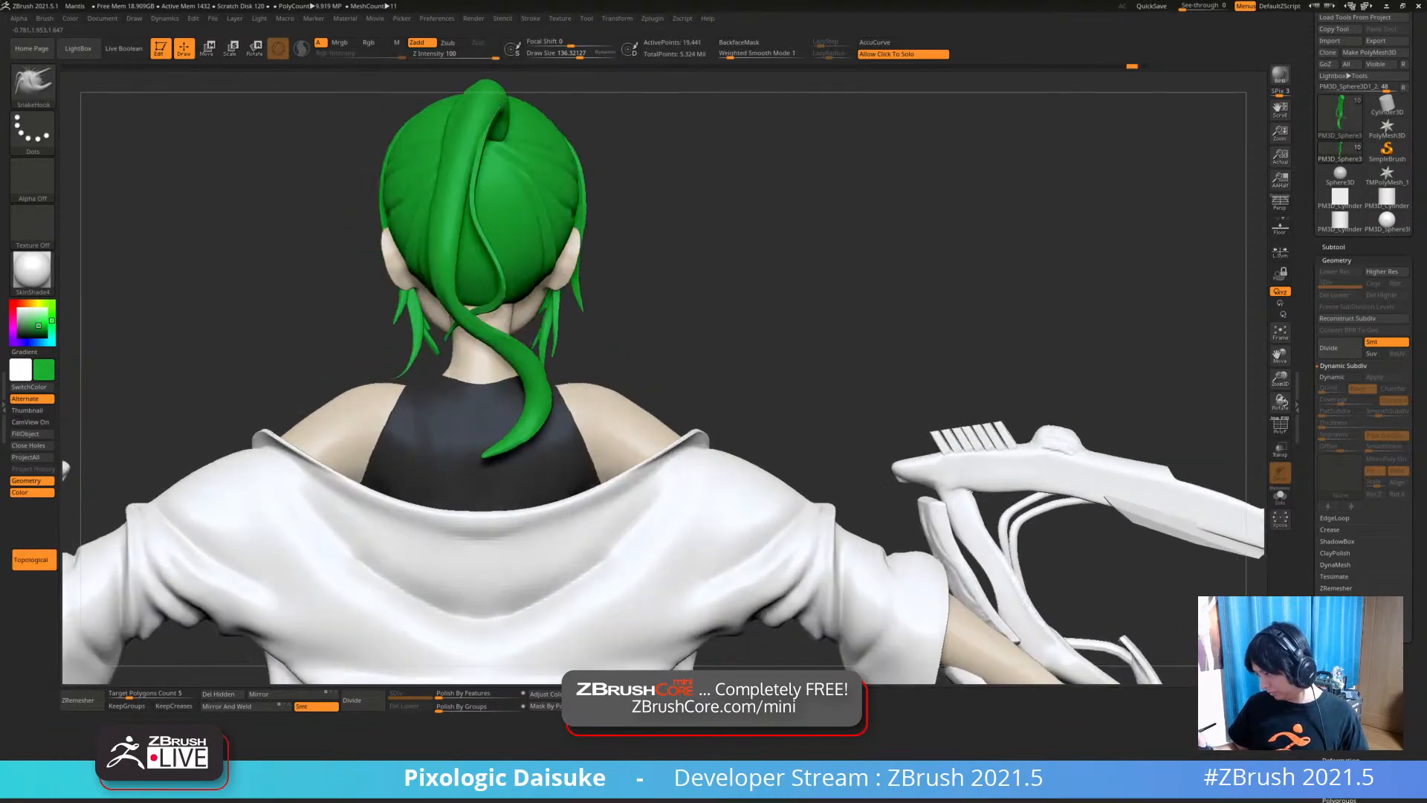
key(ctrl+z)
right_drag(600, 266, 371, 297)
right_drag(476, 270, 527, 287)
drag(522, 341, 492, 357)
key(ctrl+z)
Set the draw size to about 424 and swing the new strand outward, away from the ponytail and over the shoulder
click(597, 56)
mouse_move(483, 305)
mouse_down()
mouse_move(465, 390)
mouse_move(453, 386)
mouse_up()
mouse_move(476, 372)
right_down()
mouse_move(520, 313)
mouse_move(565, 304)
mouse_move(654, 327)
mouse_move(714, 279)
right_up()
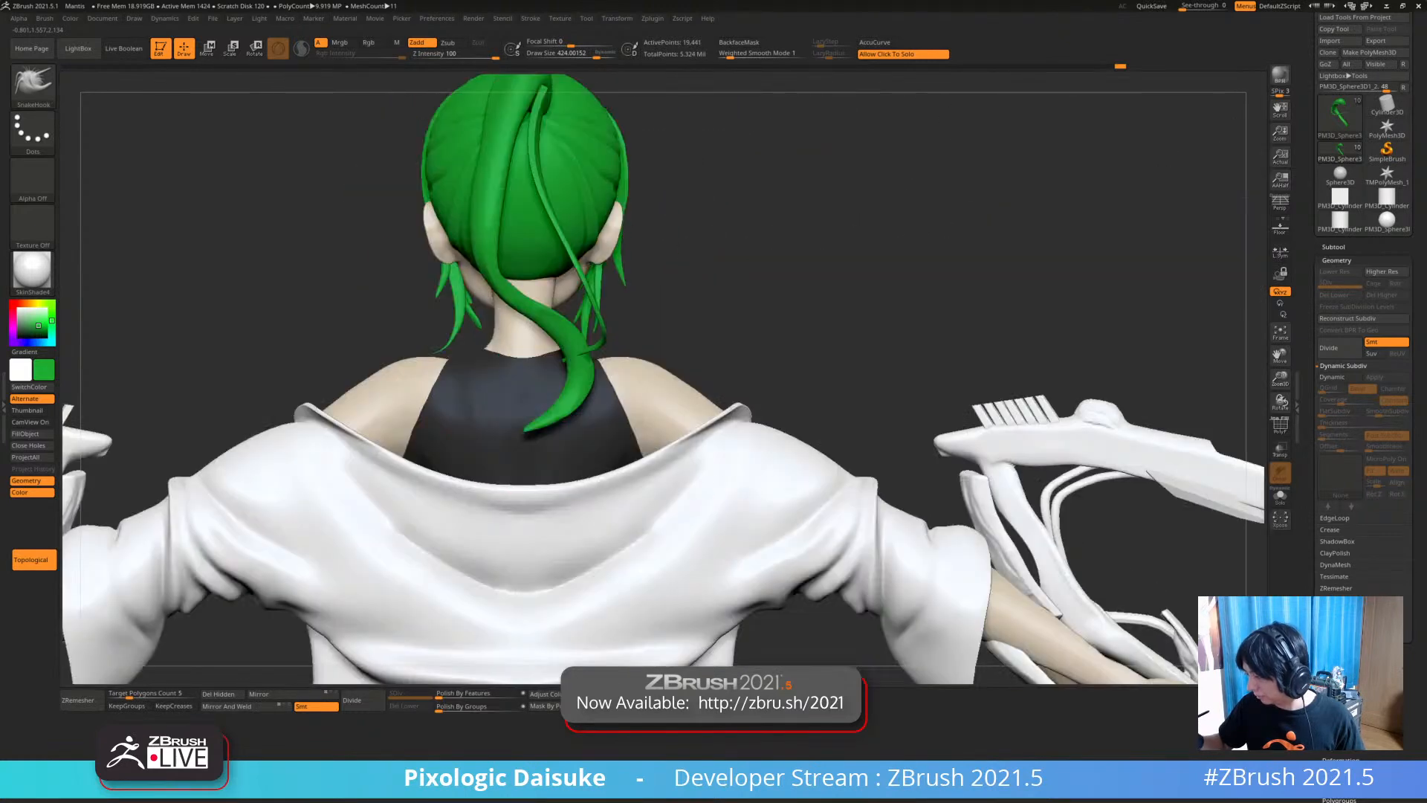
drag(594, 306, 626, 342)
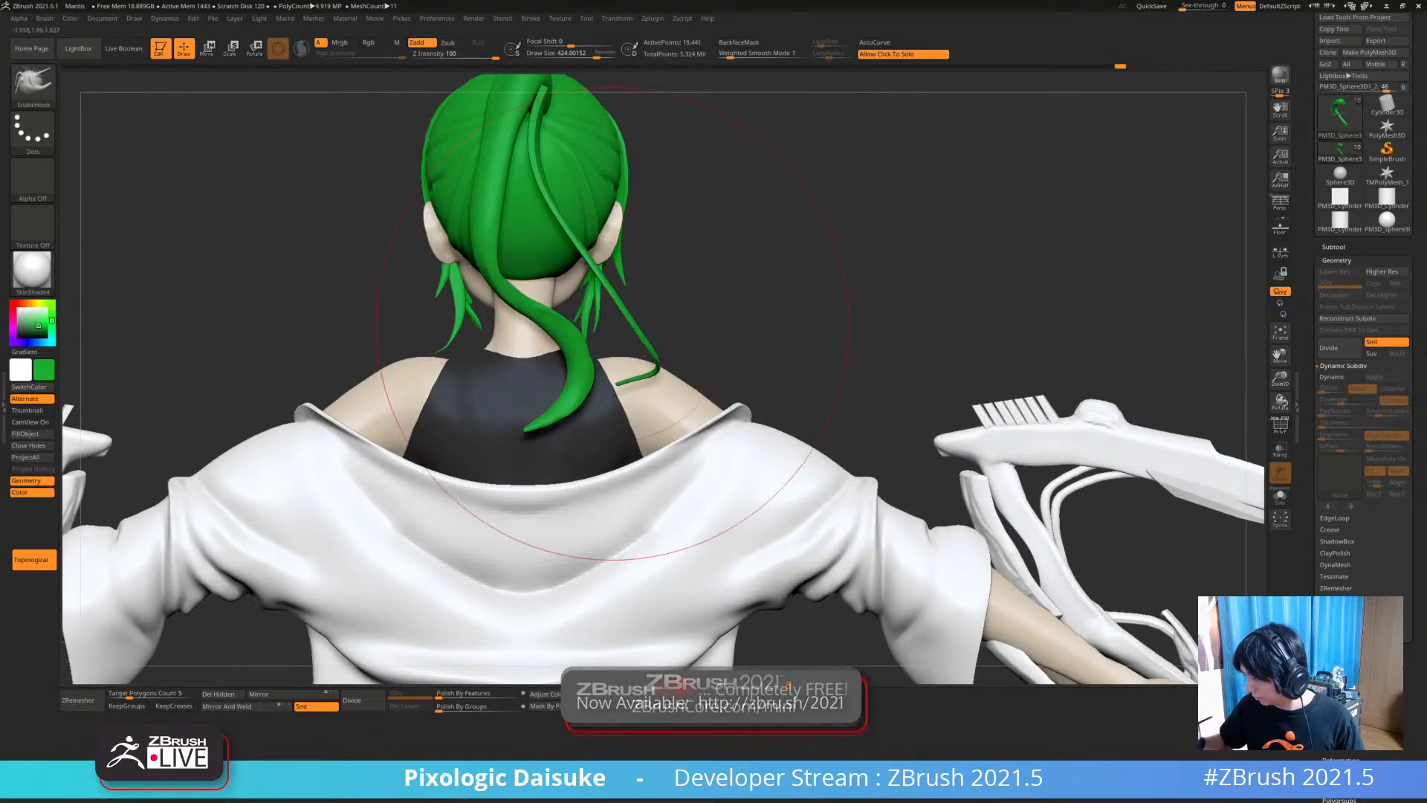
drag(541, 112, 526, 111)
Reshape the new strand's lower half into an outward curve beside the neck, reducing the draw size to about 198
right_drag(662, 261, 541, 269)
right_drag(498, 315, 646, 351)
mouse_move(617, 285)
mouse_down()
mouse_move(578, 263)
mouse_move(610, 318)
mouse_move(624, 314)
mouse_up()
click(584, 54)
right_drag(758, 387, 628, 368)
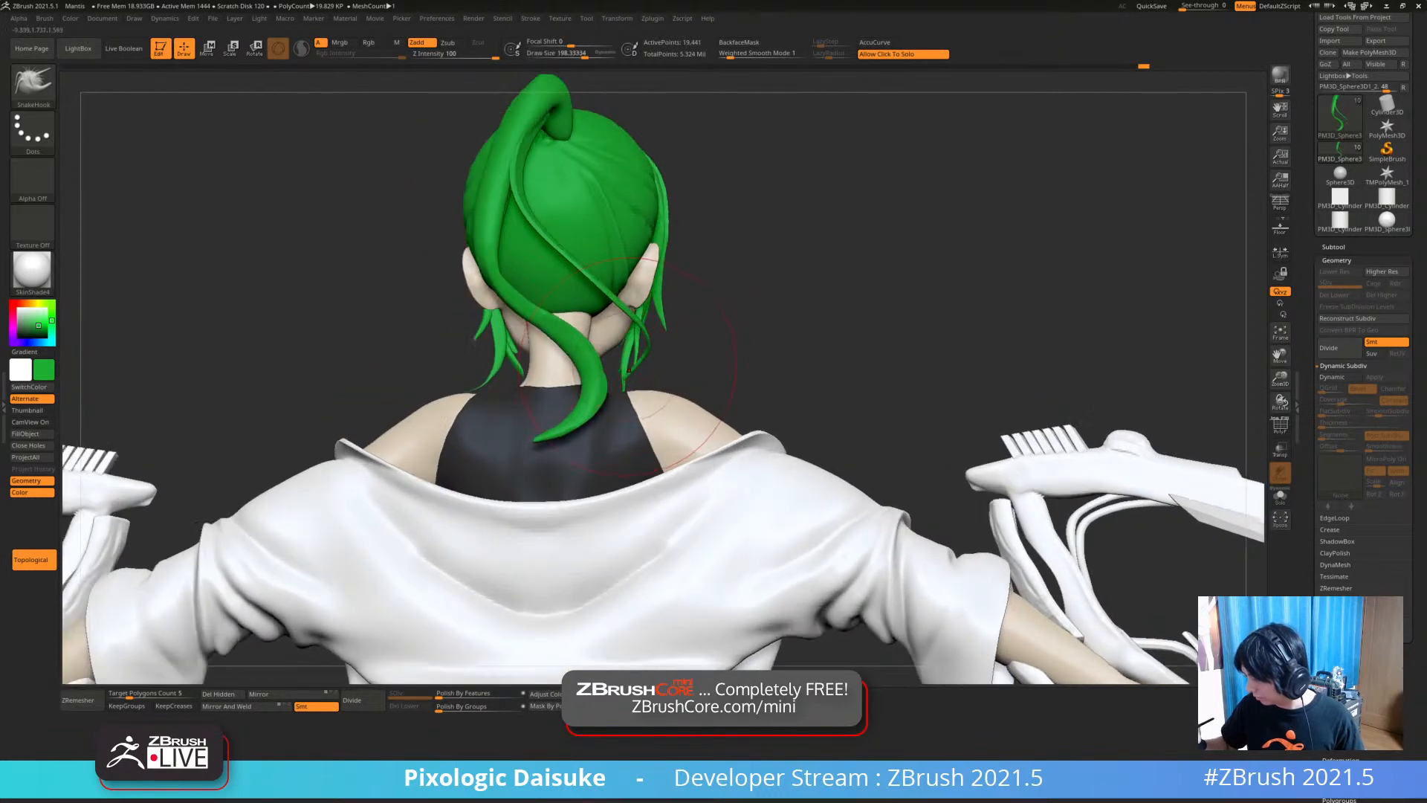
right_drag(685, 315, 750, 290)
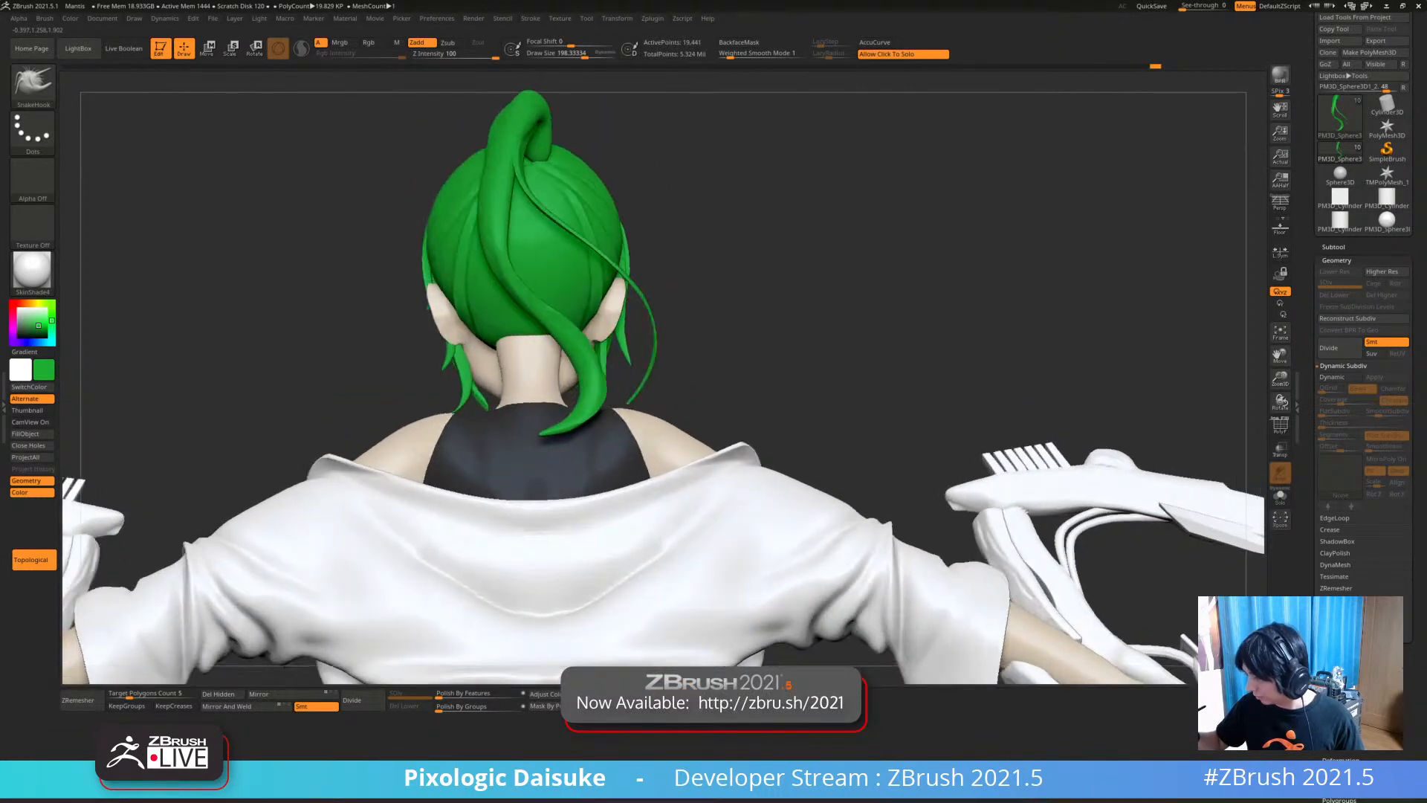
Pull the loose strand in toward the ponytail and refine its upper curve with SnakeHook, checking from the back and side
mouse_move(565, 333)
ctrl+right_down()
mouse_move(572, 277)
mouse_move(644, 294)
mouse_move(569, 275)
ctrl+right_up()
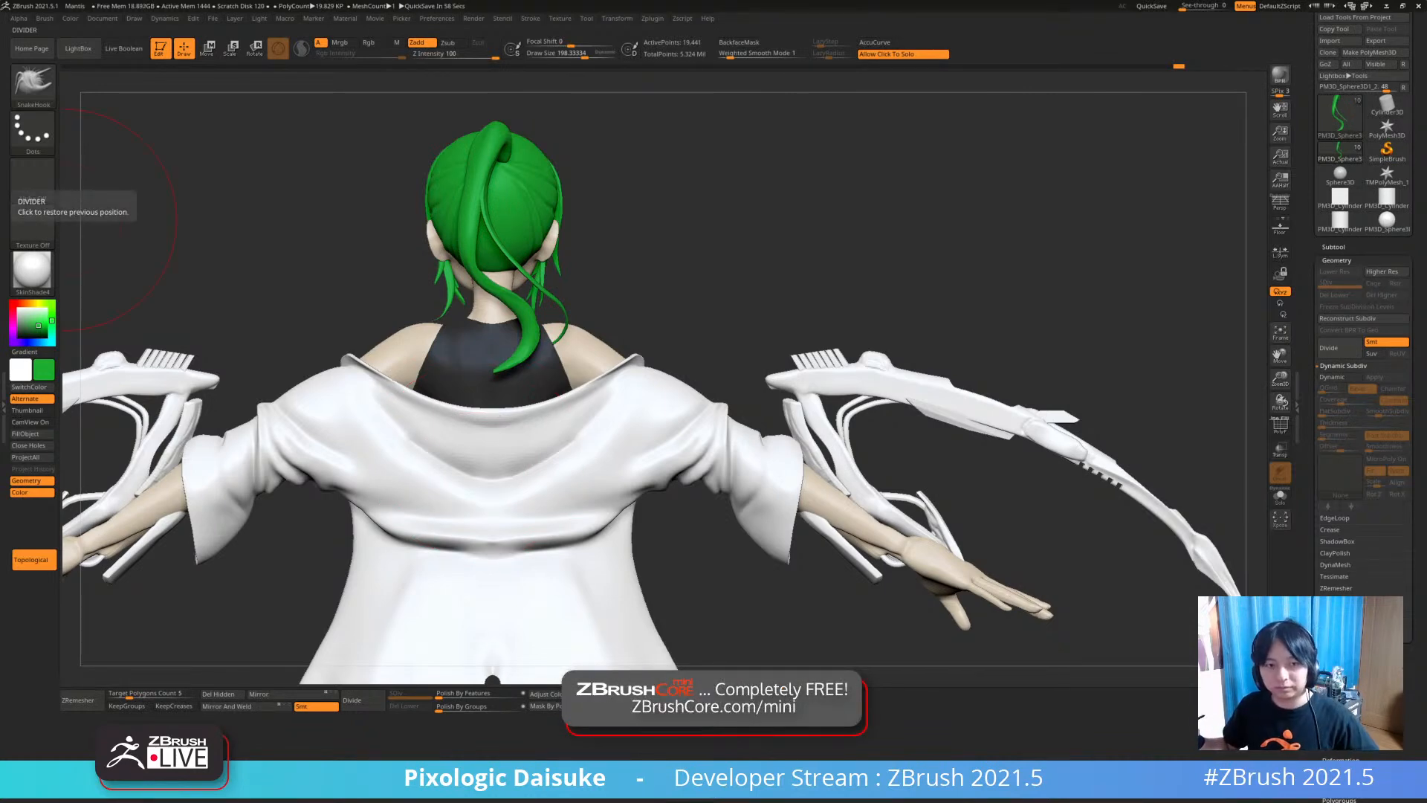
drag(608, 271, 564, 280)
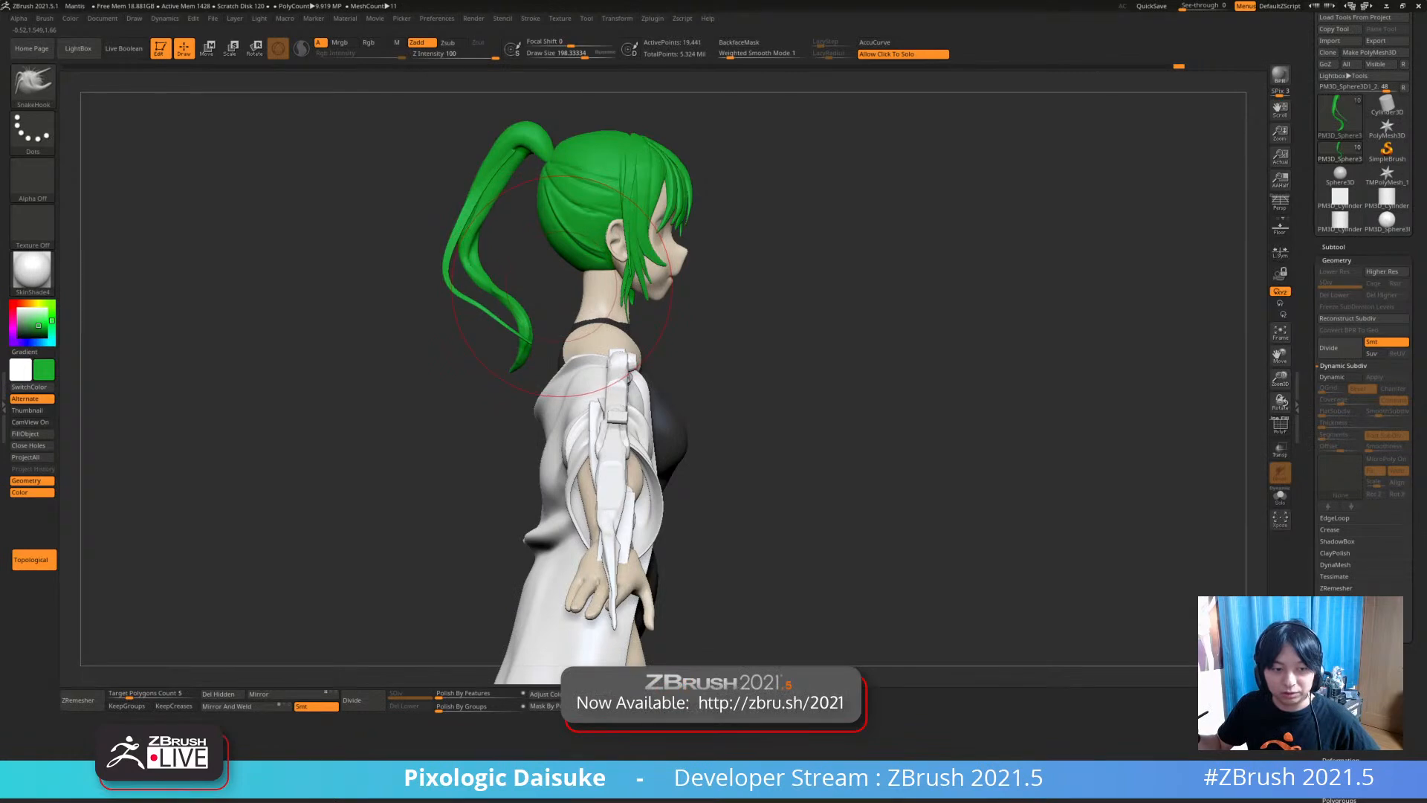
drag(569, 275, 570, 261)
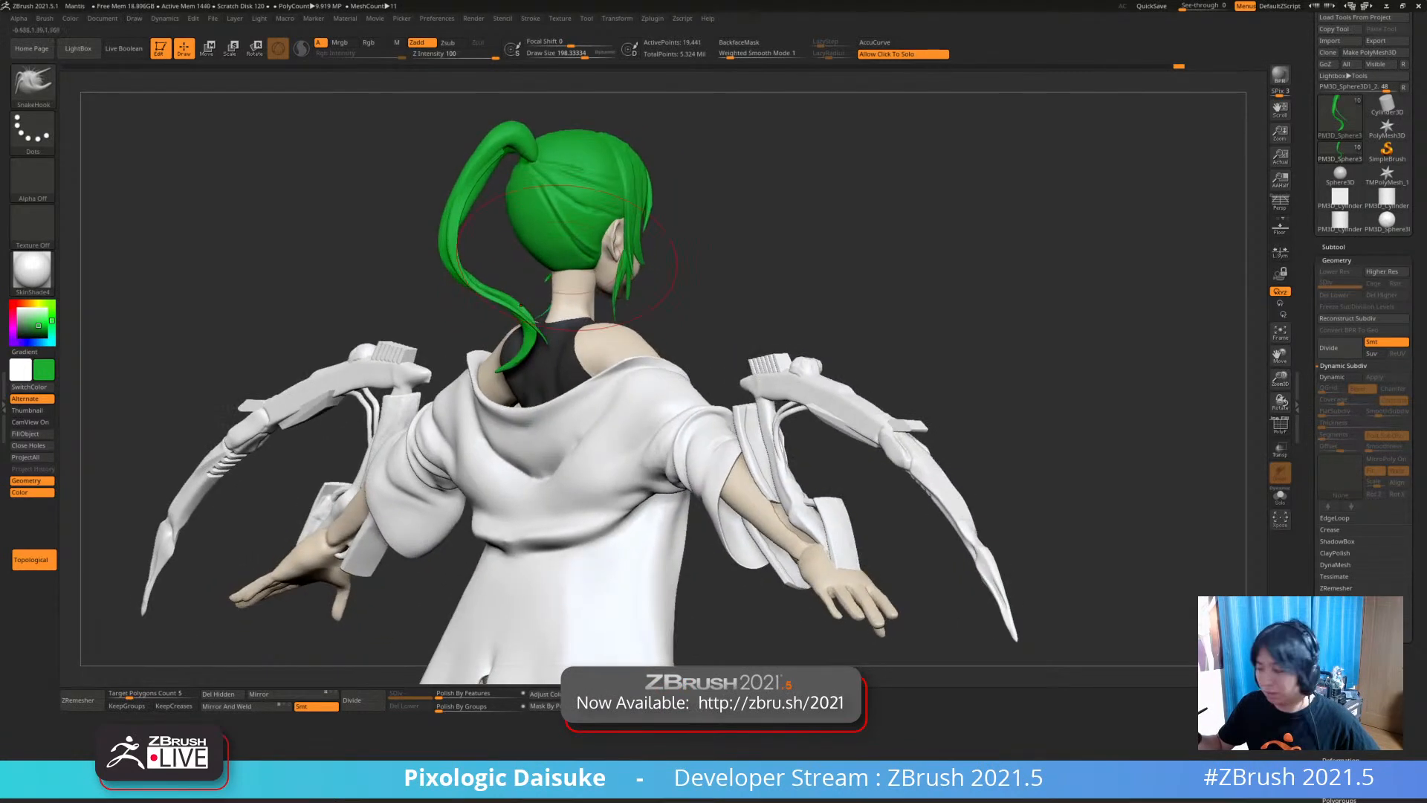
right_drag(571, 261, 512, 144)
drag(523, 126, 529, 132)
mouse_move(552, 112)
ctrl+right_down()
mouse_move(557, 138)
mouse_move(580, 127)
mouse_move(503, 185)
mouse_move(620, 205)
ctrl+right_up()
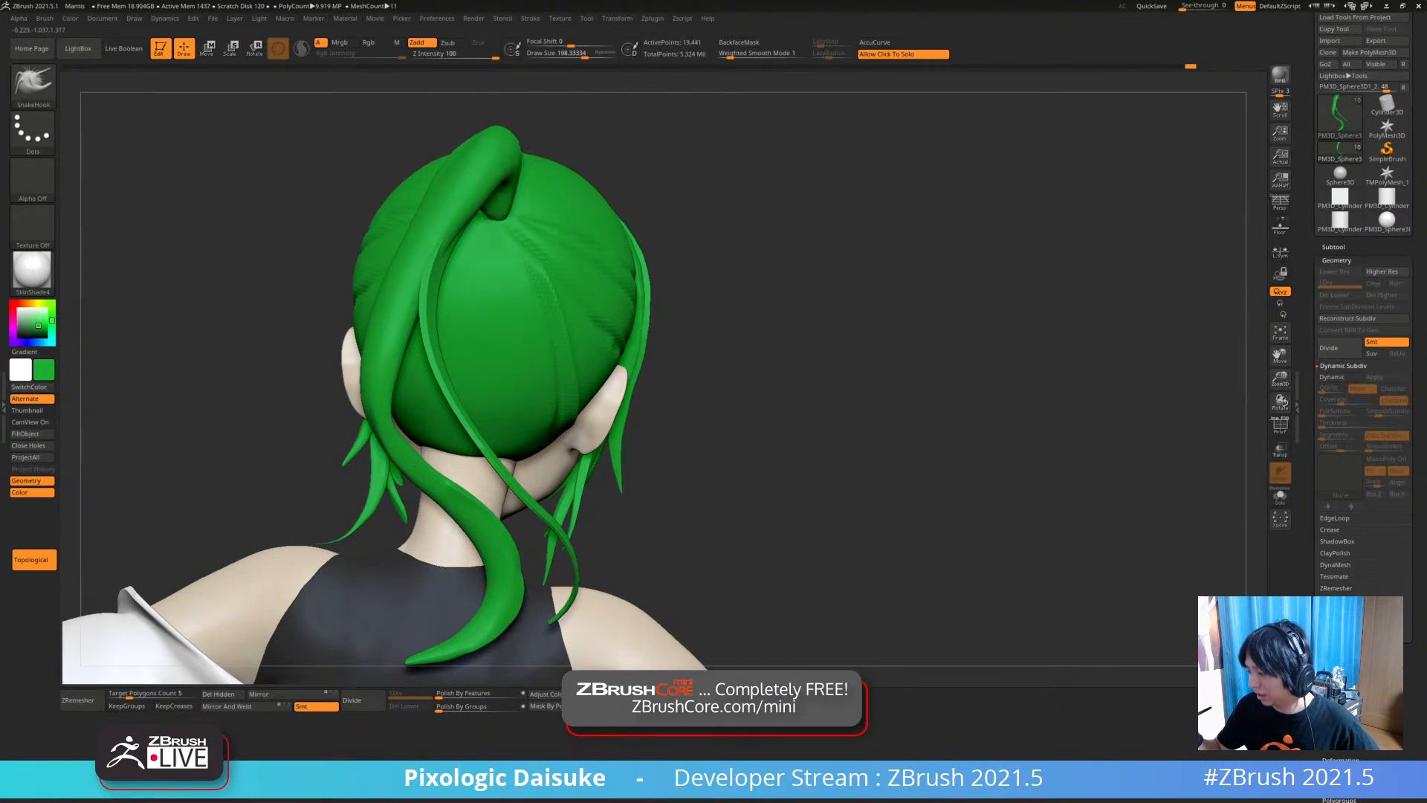
right_drag(494, 227, 532, 235)
drag(537, 281, 522, 259)
mouse_move(522, 259)
ctrl+right_down()
mouse_move(490, 230)
mouse_move(375, 251)
ctrl+right_up()
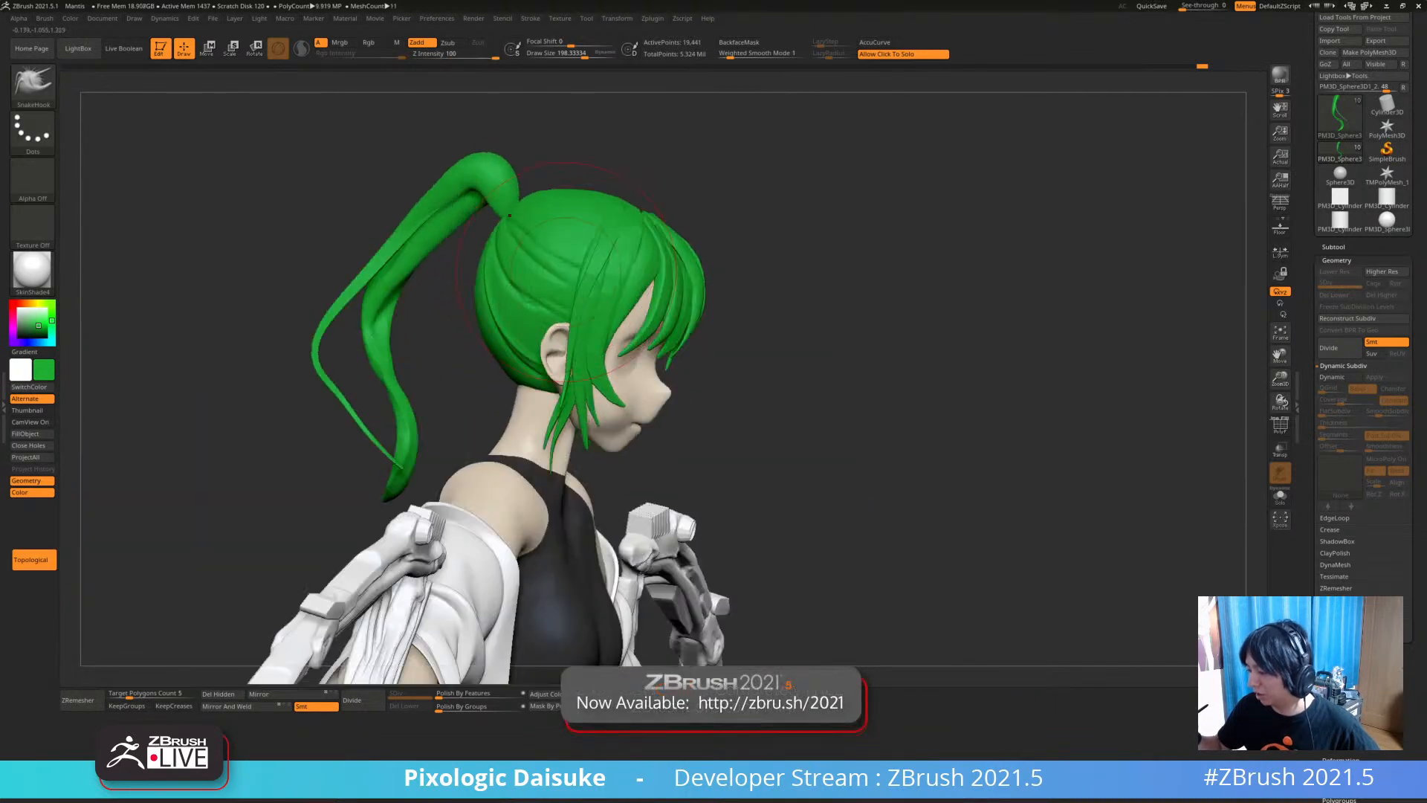
Refine the loose strand's side profile and lower end with SnakeHook, toggling BackfaceMask and leaving it off
right_drag(520, 260, 386, 261)
mouse_move(691, 293)
right_down()
mouse_move(602, 297)
mouse_move(628, 276)
mouse_move(743, 271)
mouse_move(386, 262)
right_up()
click(739, 42)
right_drag(595, 268, 996, 263)
right_drag(319, 257, 360, 214)
right_drag(430, 364, 112, 338)
mouse_move(298, 357)
right_down()
mouse_move(386, 357)
mouse_move(384, 237)
right_up()
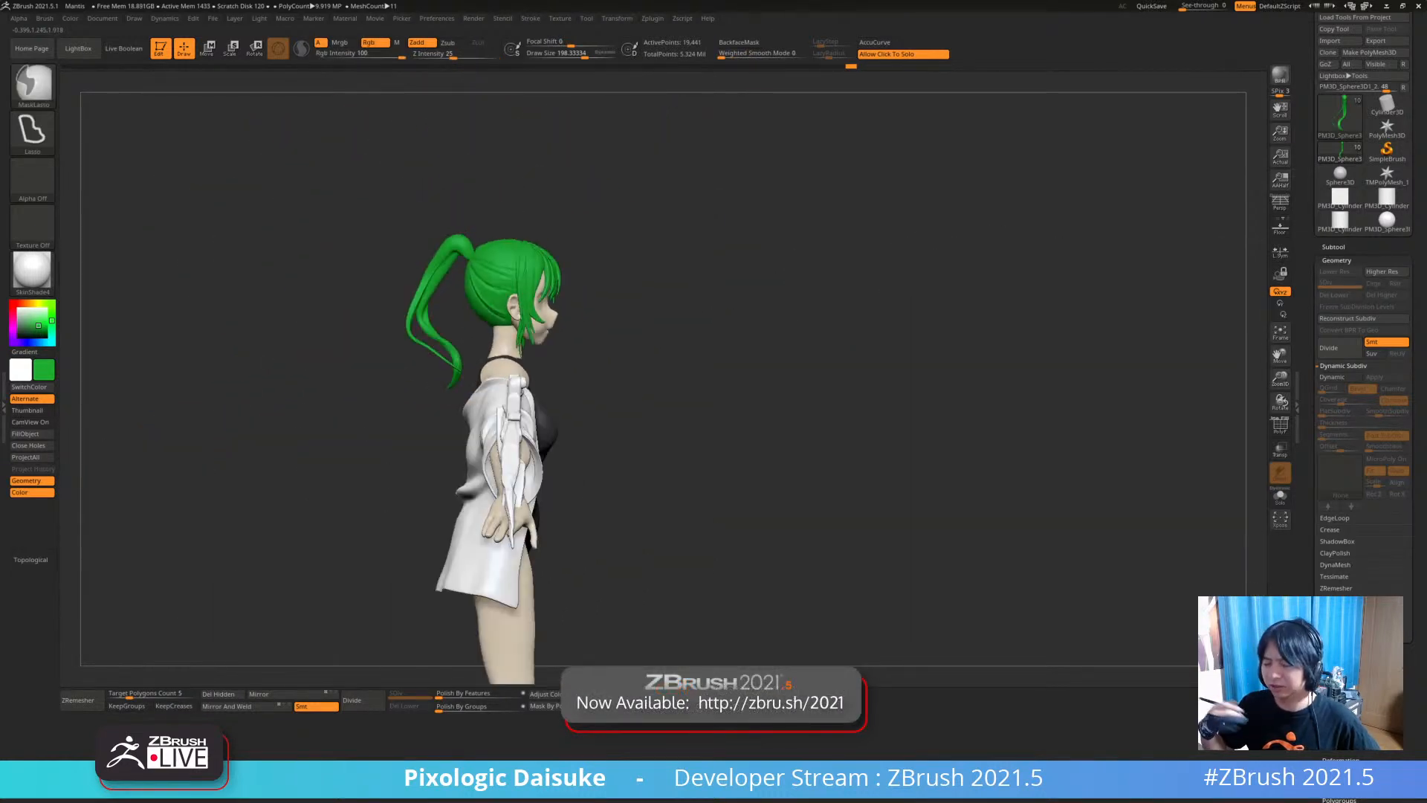
mouse_move(542, 243)
ctrl+right_down()
mouse_move(544, 350)
mouse_move(676, 327)
ctrl+right_up()
click(739, 43)
click(732, 43)
mouse_move(468, 374)
mouse_down()
mouse_move(487, 366)
mouse_move(441, 350)
mouse_up()
mouse_move(520, 350)
ctrl+right_down()
mouse_move(518, 297)
mouse_move(171, 301)
ctrl+right_up()
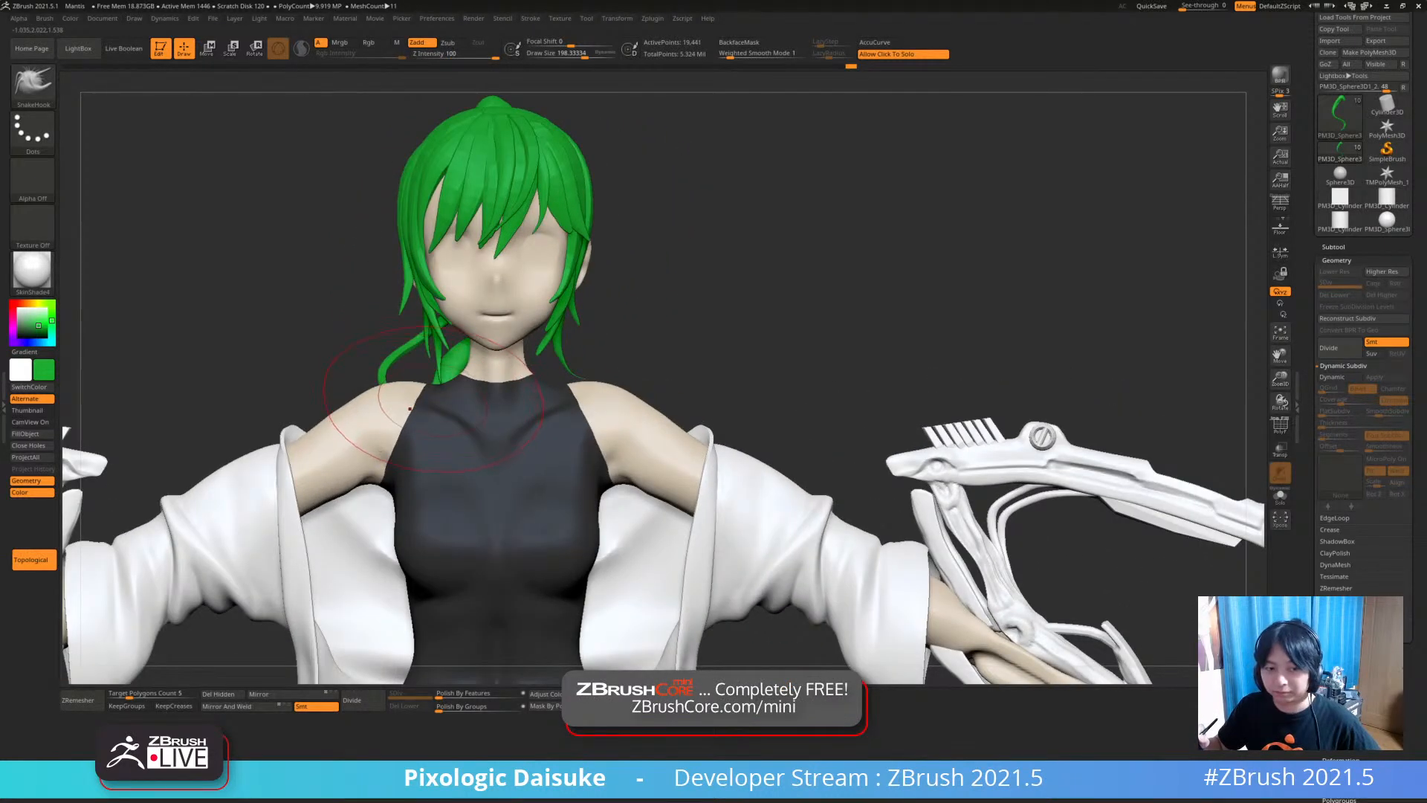
right_drag(434, 399, 474, 355)
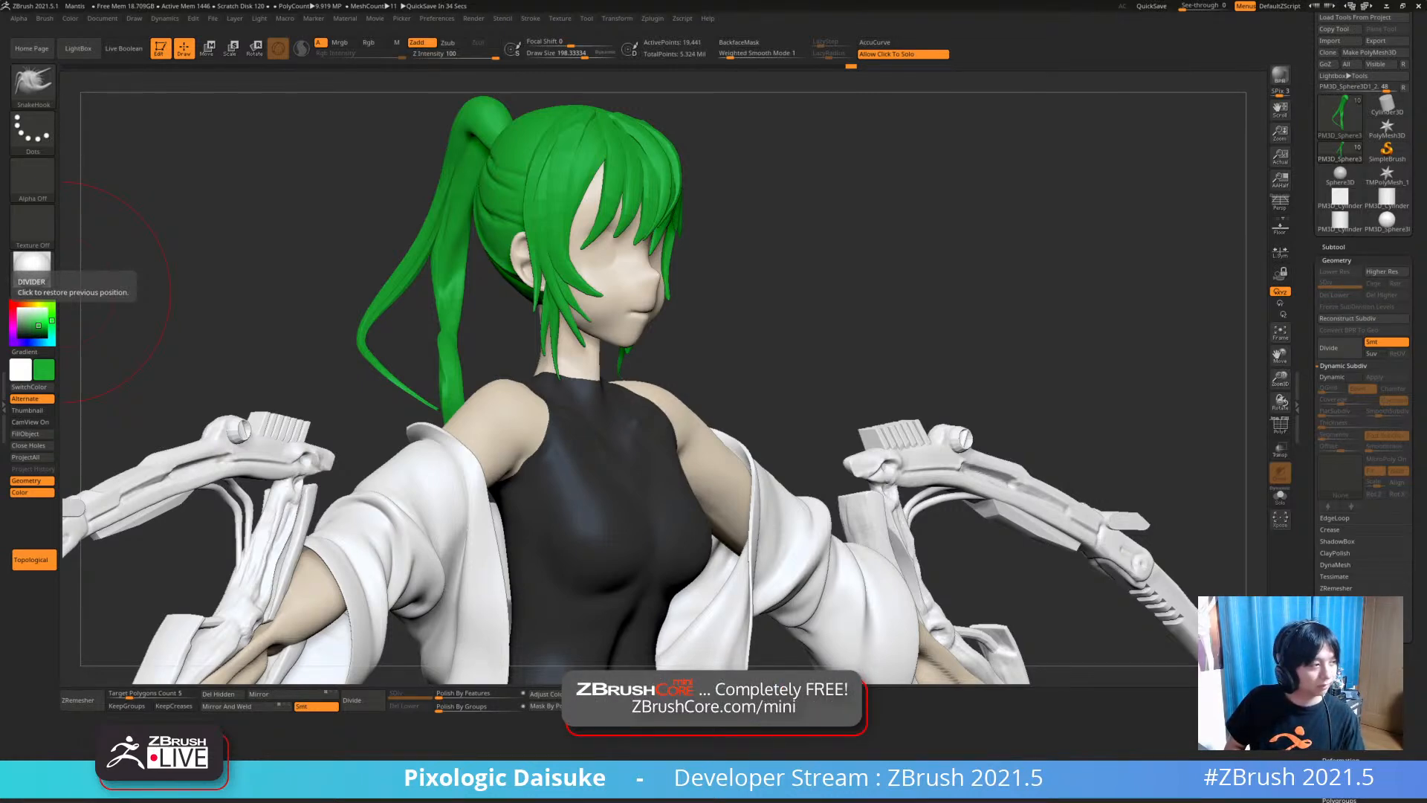
mouse_move(914, 312)
mouse_down()
mouse_move(666, 327)
mouse_move(1070, 293)
mouse_up()
drag(654, 283, 810, 278)
alt+drag(810, 278, 744, 327)
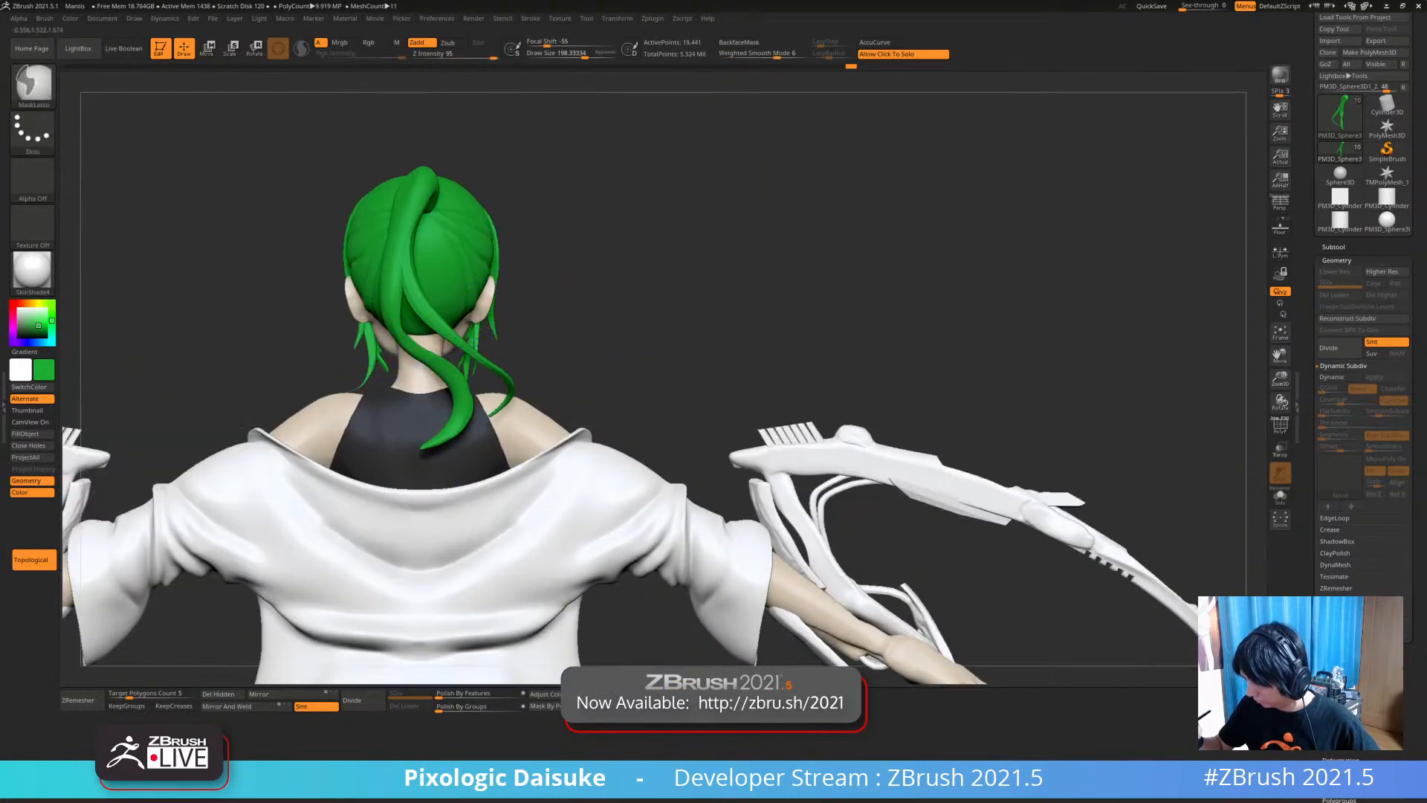
mouse_move(669, 298)
mouse_down()
mouse_move(713, 305)
mouse_move(632, 320)
mouse_move(655, 324)
mouse_up()
drag(216, 171, 260, 179)
key(w)
mouse_move(405, 297)
ctrl+mouse_down()
mouse_move(442, 371)
mouse_move(416, 312)
ctrl+mouse_up()
key(ctrl+z)
Turn on the polyframe display and assign separate polygroups to the ponytail and loose strand with Auto Groups
ctrl+right_drag(457, 387, 462, 428)
click(1334, 247)
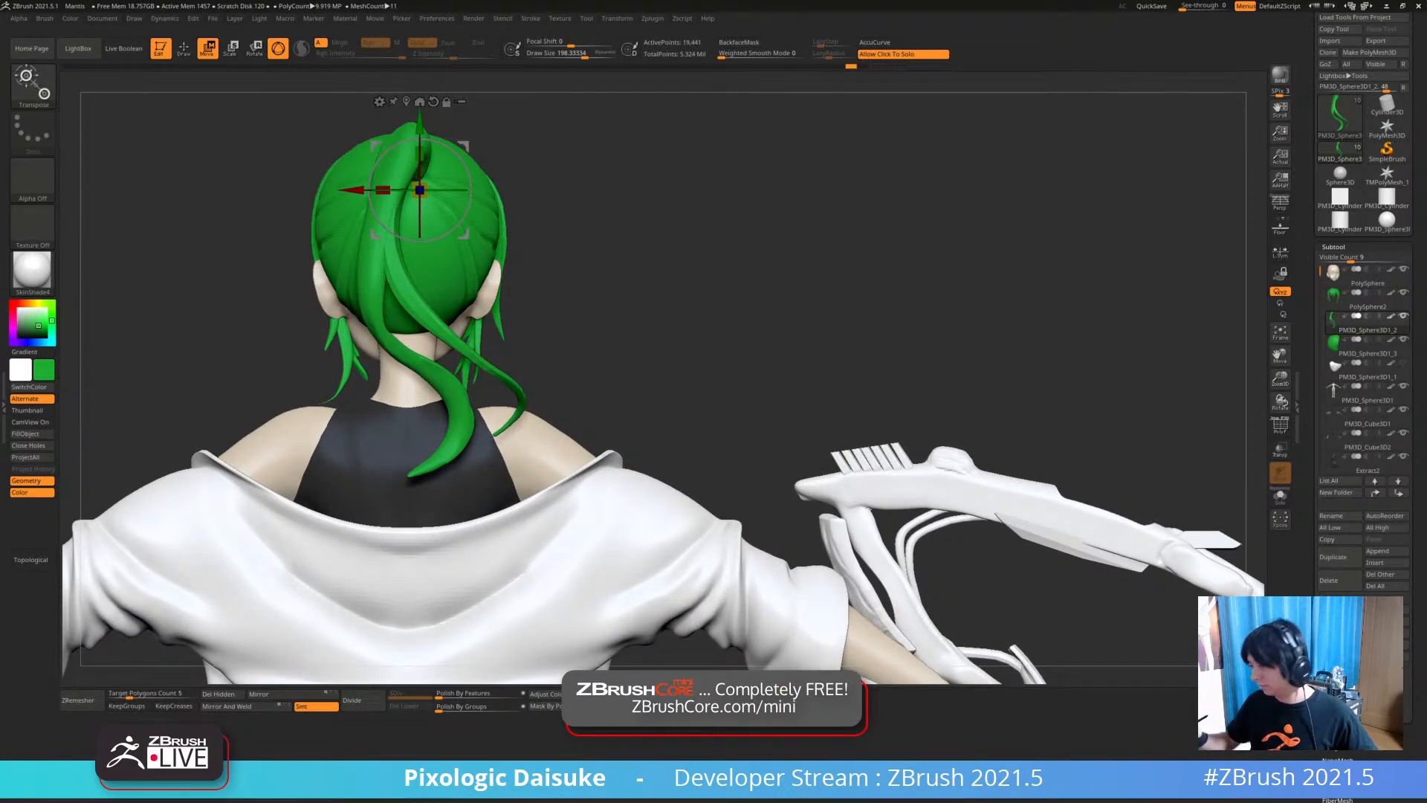
click(183, 49)
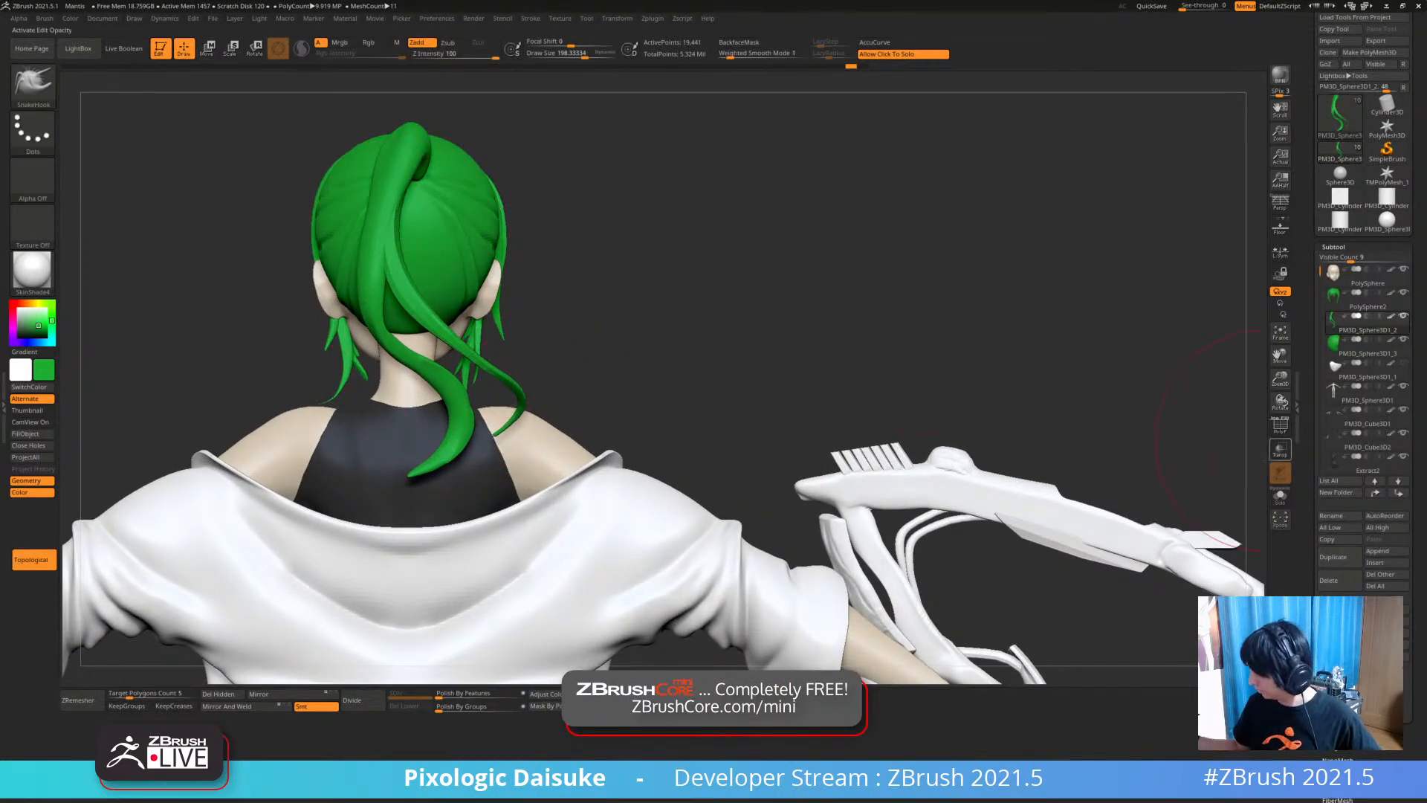
click(1280, 425)
click(1334, 246)
click(1339, 421)
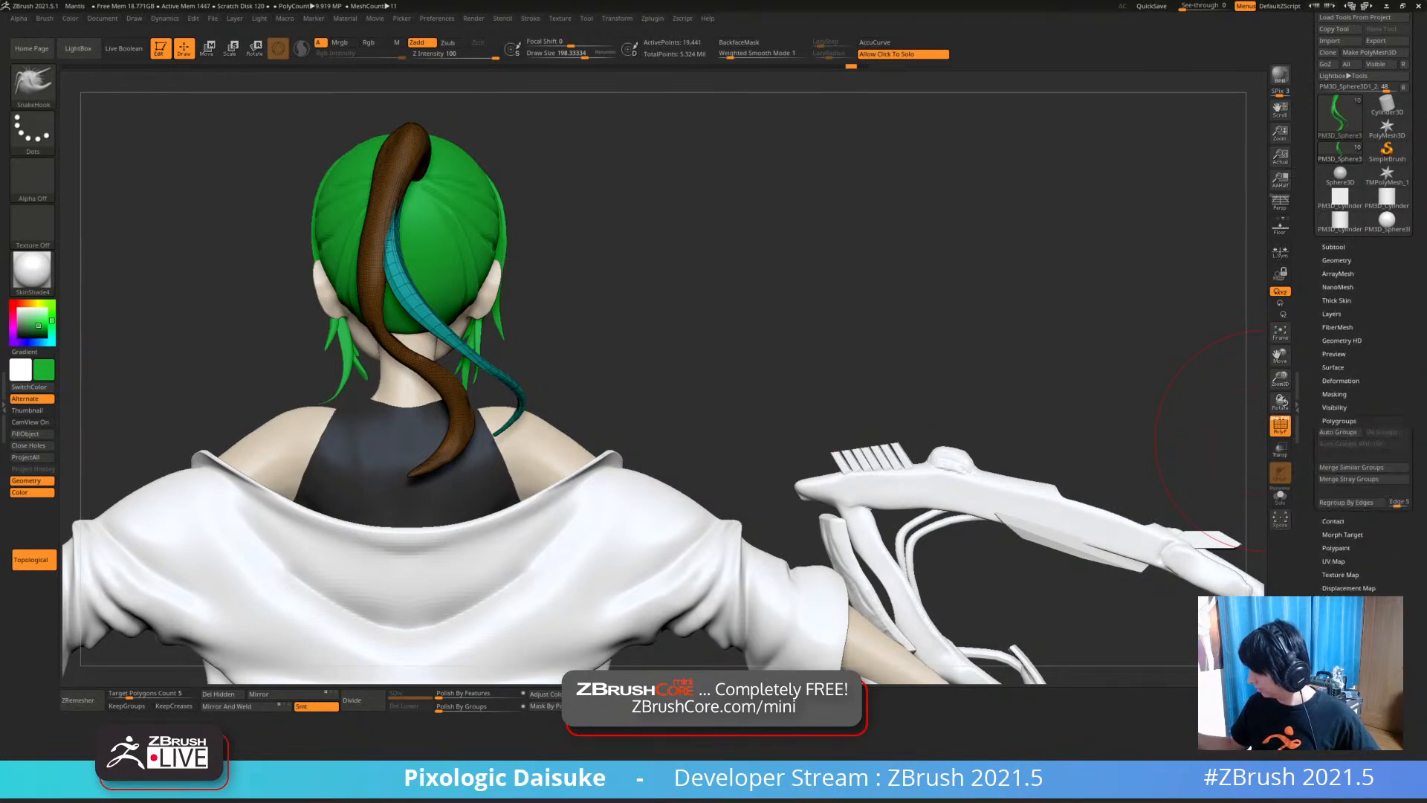
click(1338, 432)
Isolate and mask around the loose strand's polygroup, then duplicate the strand to the ponytail's other side with the Move gizmo
ctrl+shift+click(497, 369)
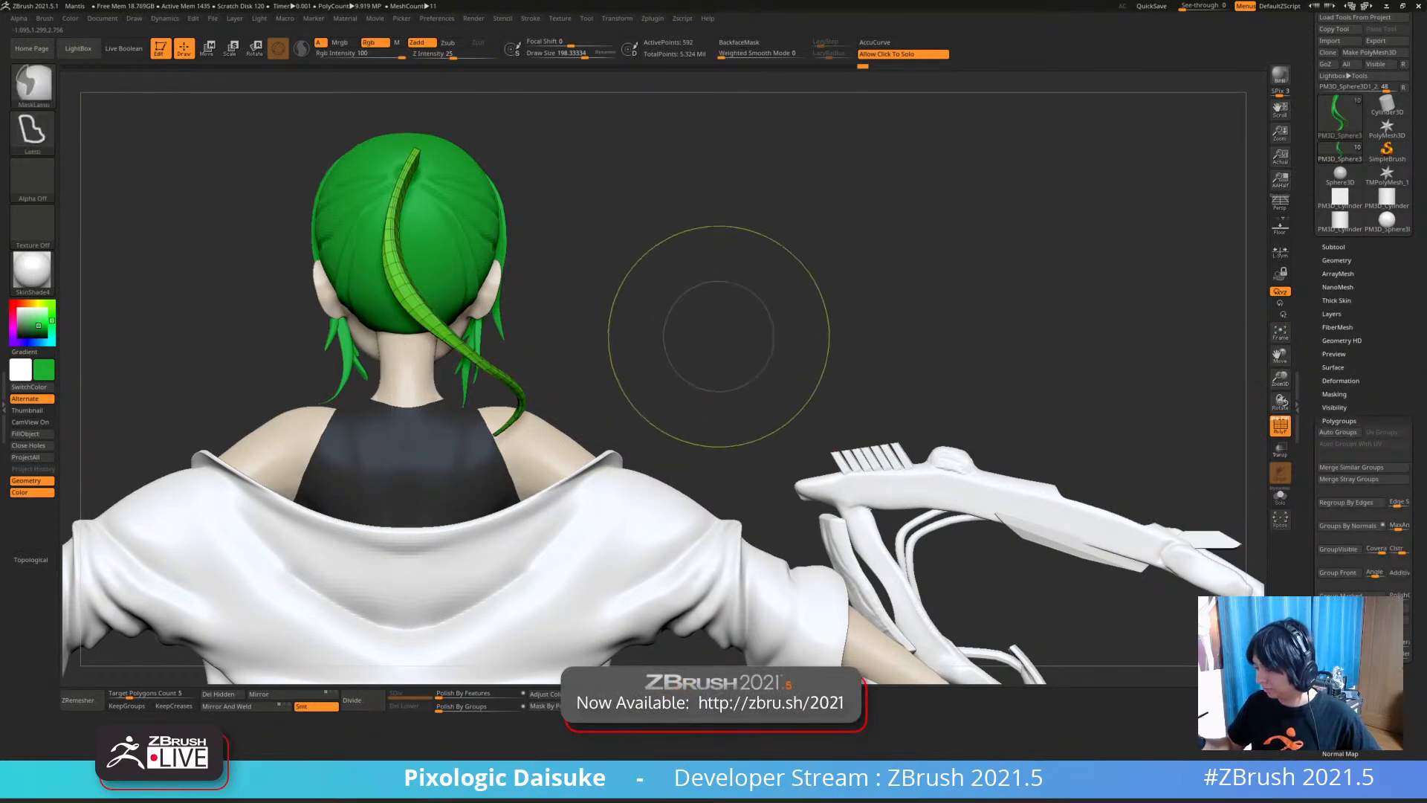
key(w)
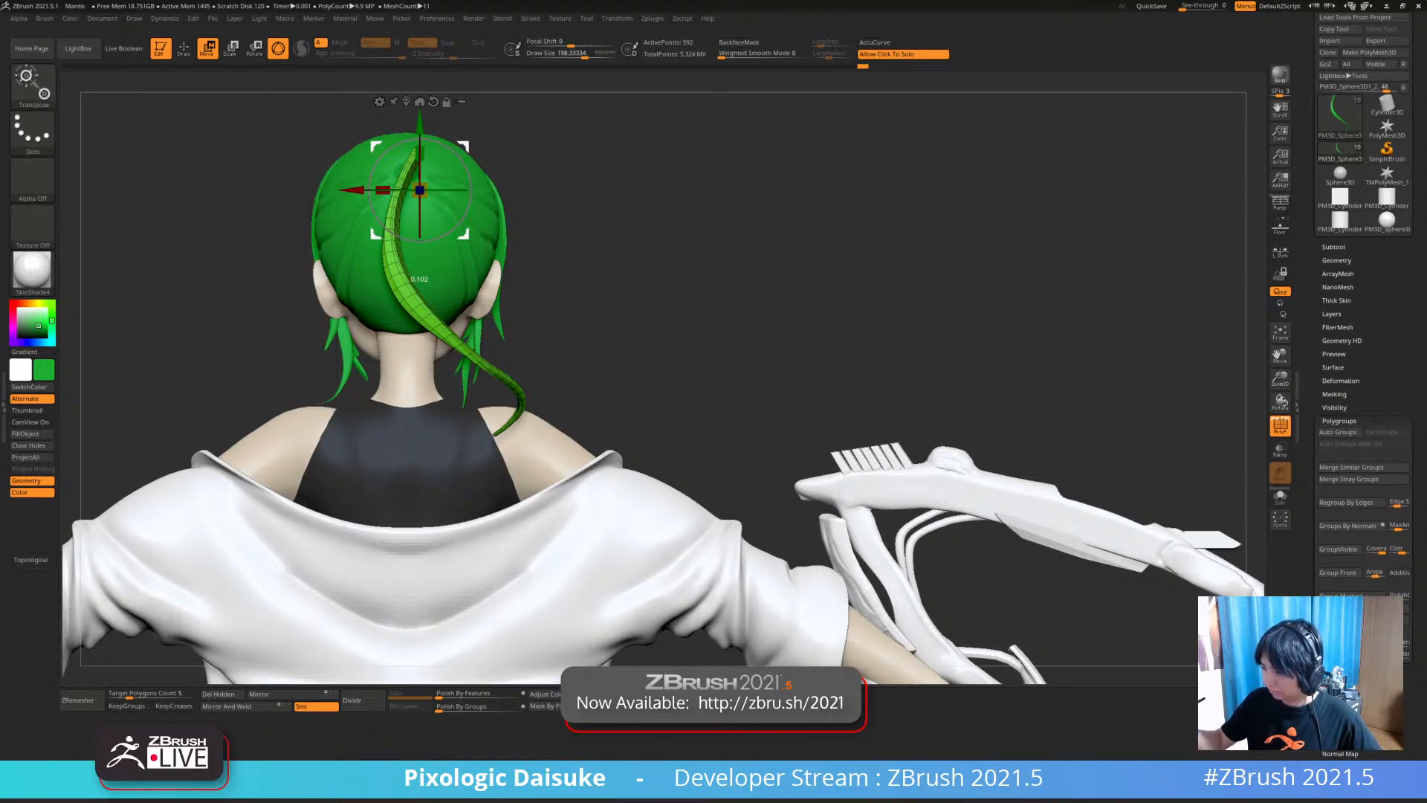
mouse_move(732, 414)
ctrl+mouse_down()
mouse_move(478, 96)
mouse_move(520, 543)
mouse_move(558, 524)
ctrl+mouse_up()
ctrl+shift+click(535, 171)
ctrl+click(535, 171)
ctrl+drag(465, 146, 430, 149)
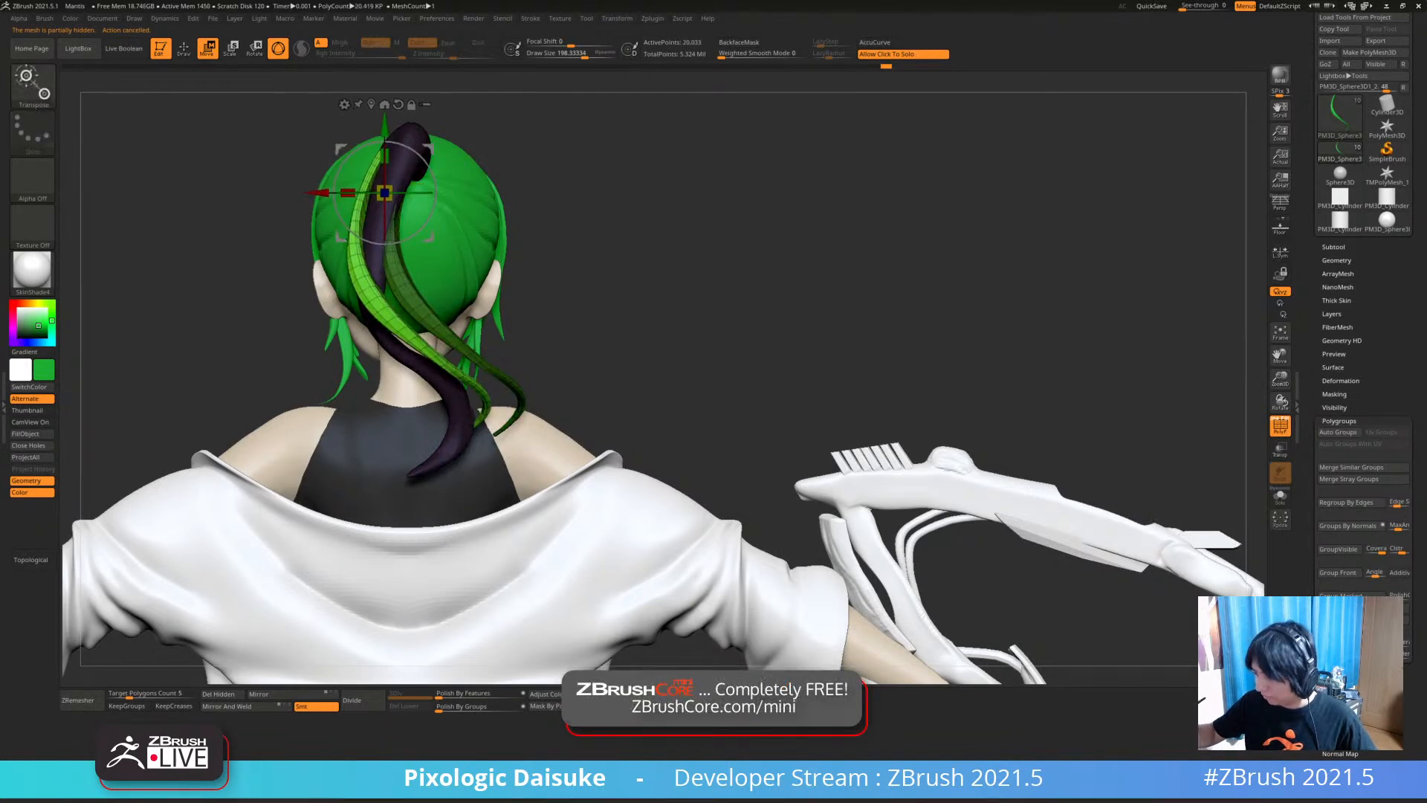
Return to SnakeHook at draw size about 136 and pull the duplicated strand into an outward curve away from the ponytail
key(q)
drag(586, 58, 600, 58)
ctrl+right_drag(465, 483, 449, 420)
drag(409, 319, 375, 359)
right_drag(472, 454, 391, 448)
drag(336, 289, 352, 279)
right_drag(386, 454, 487, 427)
mouse_move(365, 306)
mouse_down()
mouse_move(341, 318)
mouse_move(355, 357)
mouse_up()
right_drag(461, 428, 405, 437)
Try refining the duplicated strand from the side with BackfaceMask on, and undo the last pull
click(739, 43)
right_drag(416, 246, 474, 263)
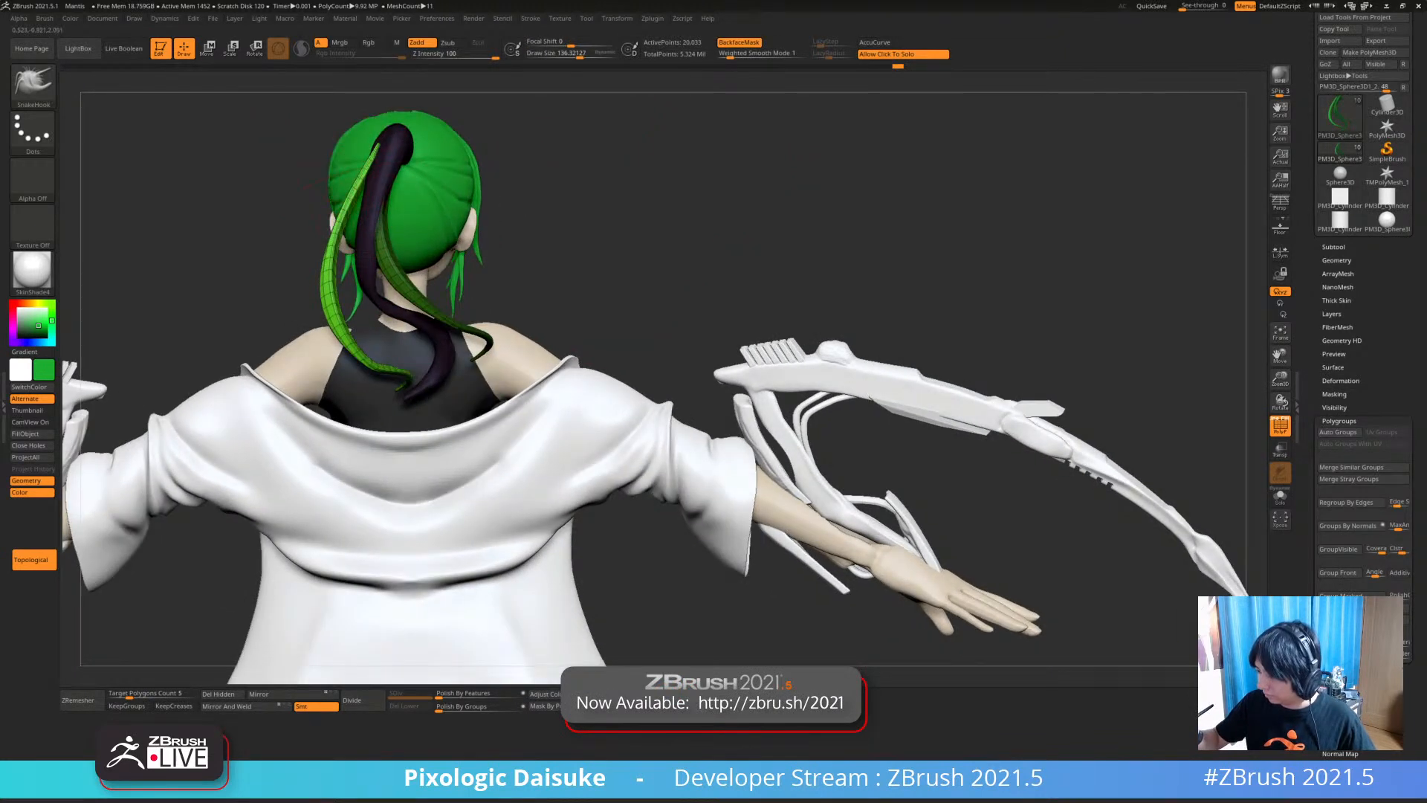
mouse_move(362, 234)
right_down()
mouse_move(392, 258)
mouse_move(360, 237)
mouse_move(490, 250)
mouse_move(343, 249)
right_up()
right_drag(552, 262, 576, 256)
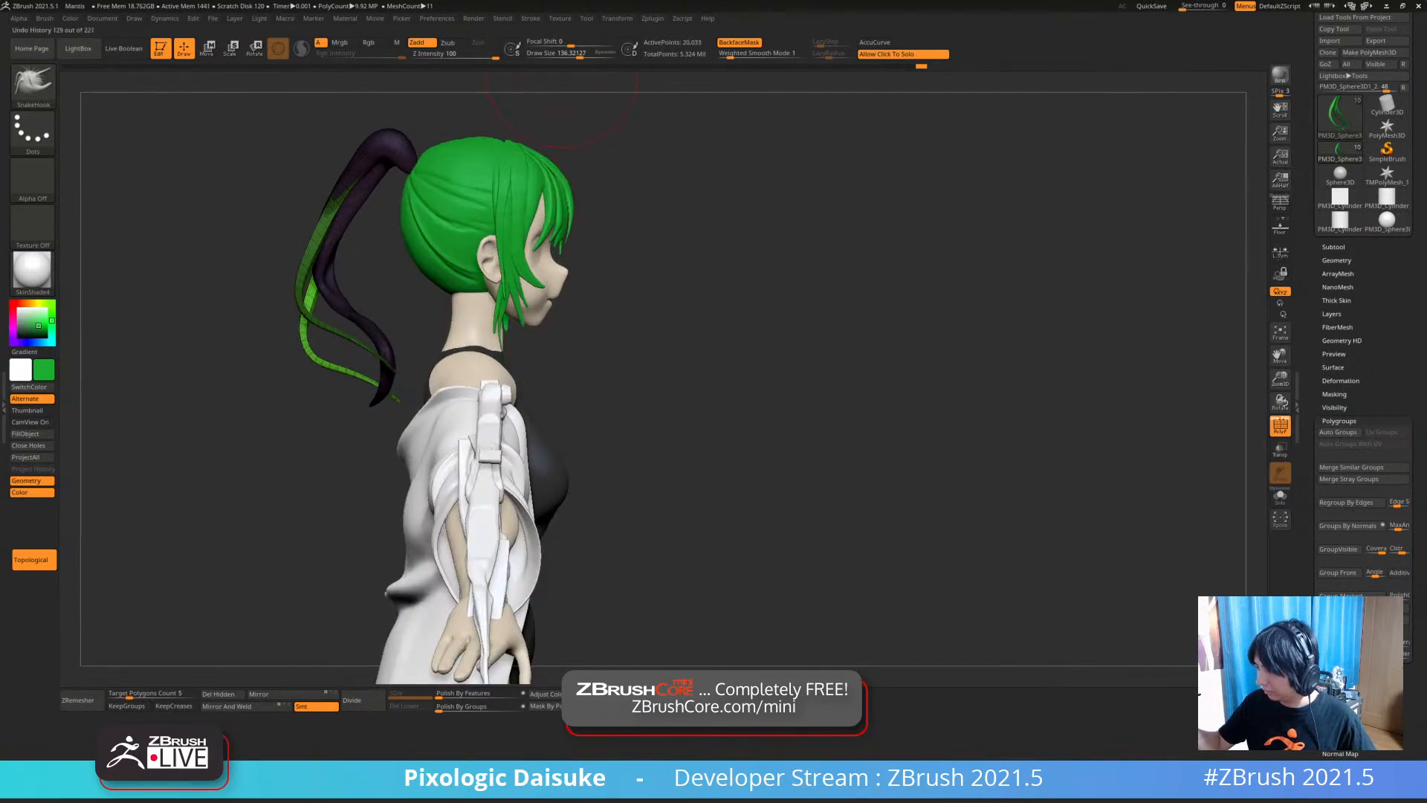
key(ctrl+z)
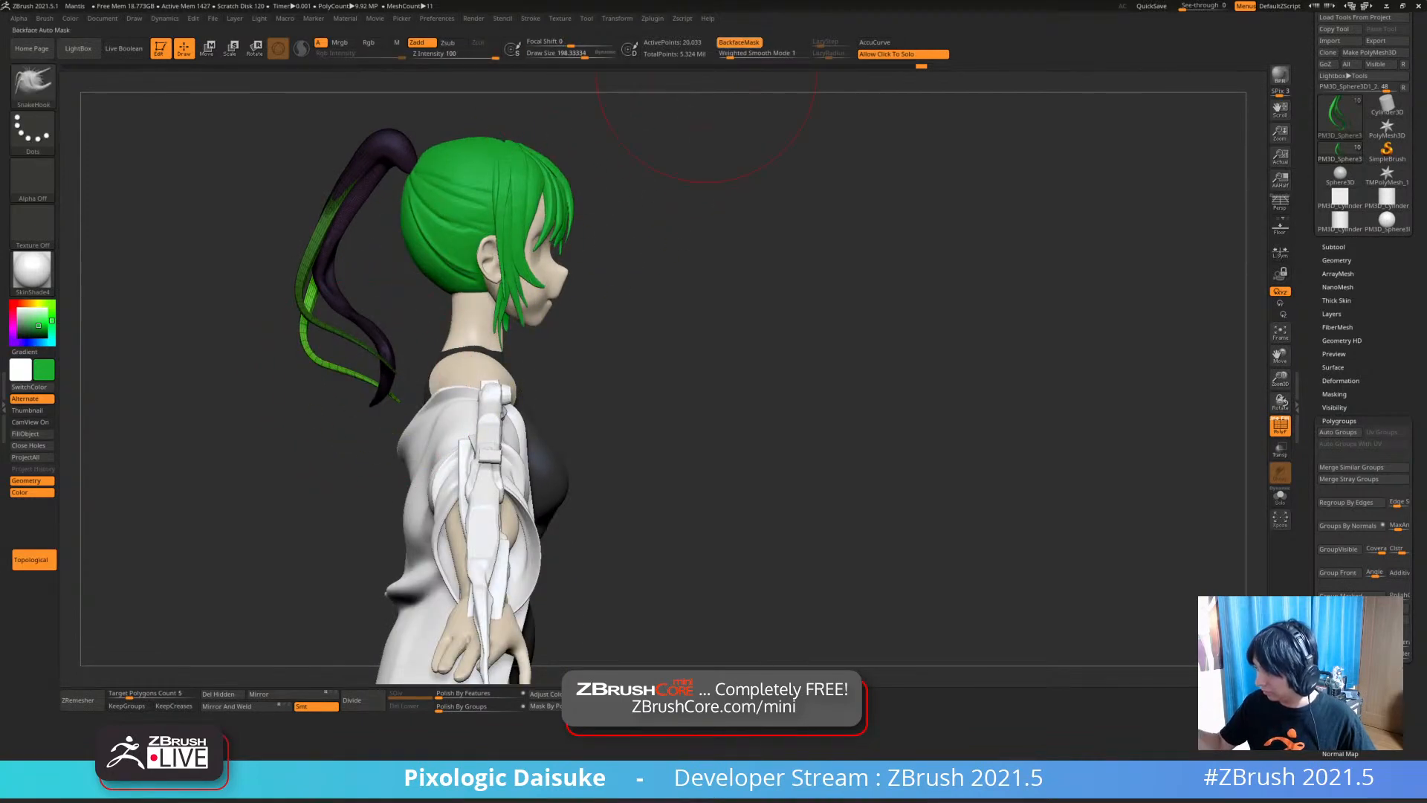
With BackfaceMask off and draw size about 198, pull the duplicated strand's lower end down across the upper back
mouse_move(223, 356)
right_down()
mouse_move(298, 361)
mouse_move(223, 357)
right_up()
drag(327, 371, 349, 431)
mouse_move(245, 357)
right_down()
mouse_move(343, 360)
mouse_move(542, 326)
mouse_move(446, 327)
mouse_move(499, 336)
right_up()
right_drag(297, 225, 295, 227)
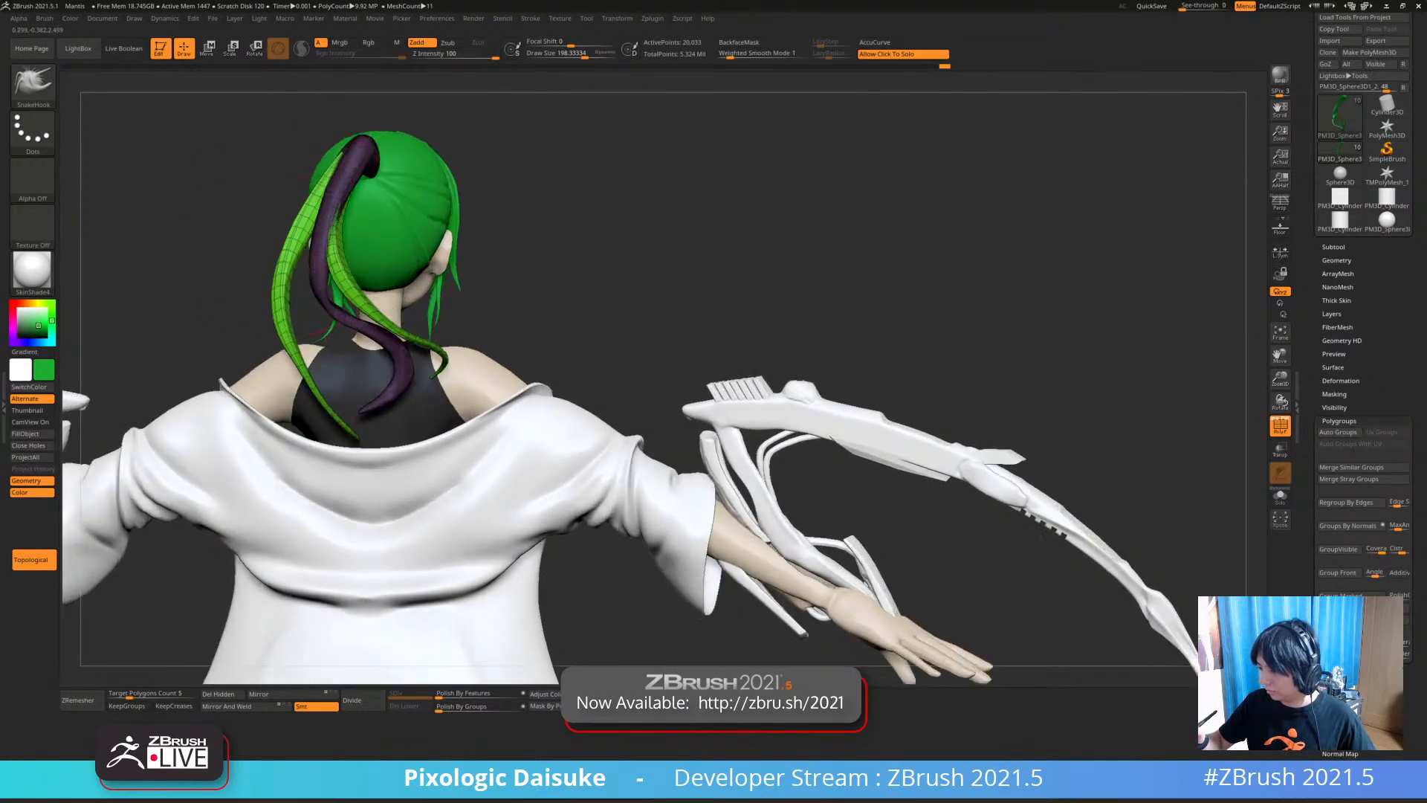
right_drag(220, 384, 278, 319)
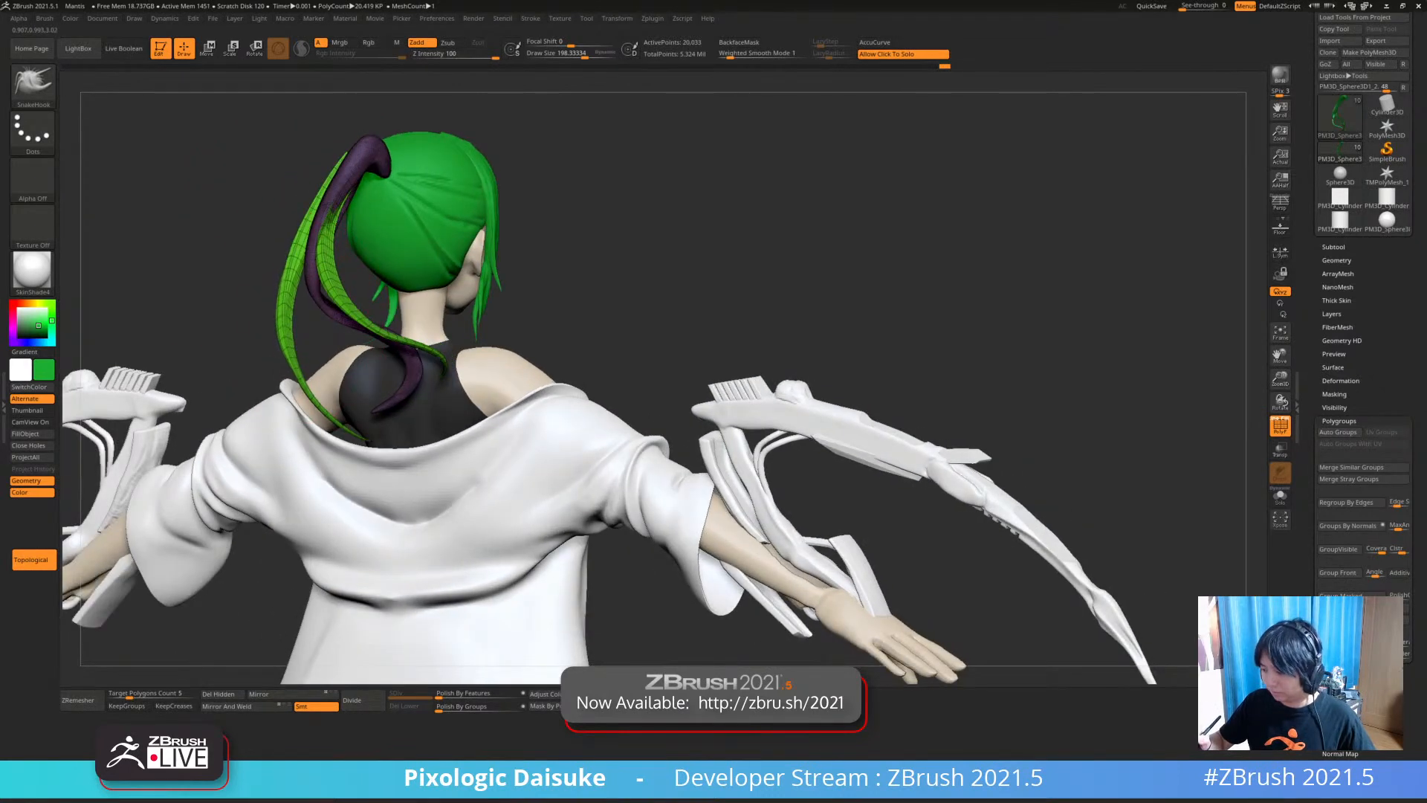
mouse_move(309, 184)
ctrl+right_down()
mouse_move(312, 245)
mouse_move(339, 239)
mouse_move(339, 201)
mouse_move(347, 245)
ctrl+right_up()
ctrl+right_drag(347, 245, 350, 266)
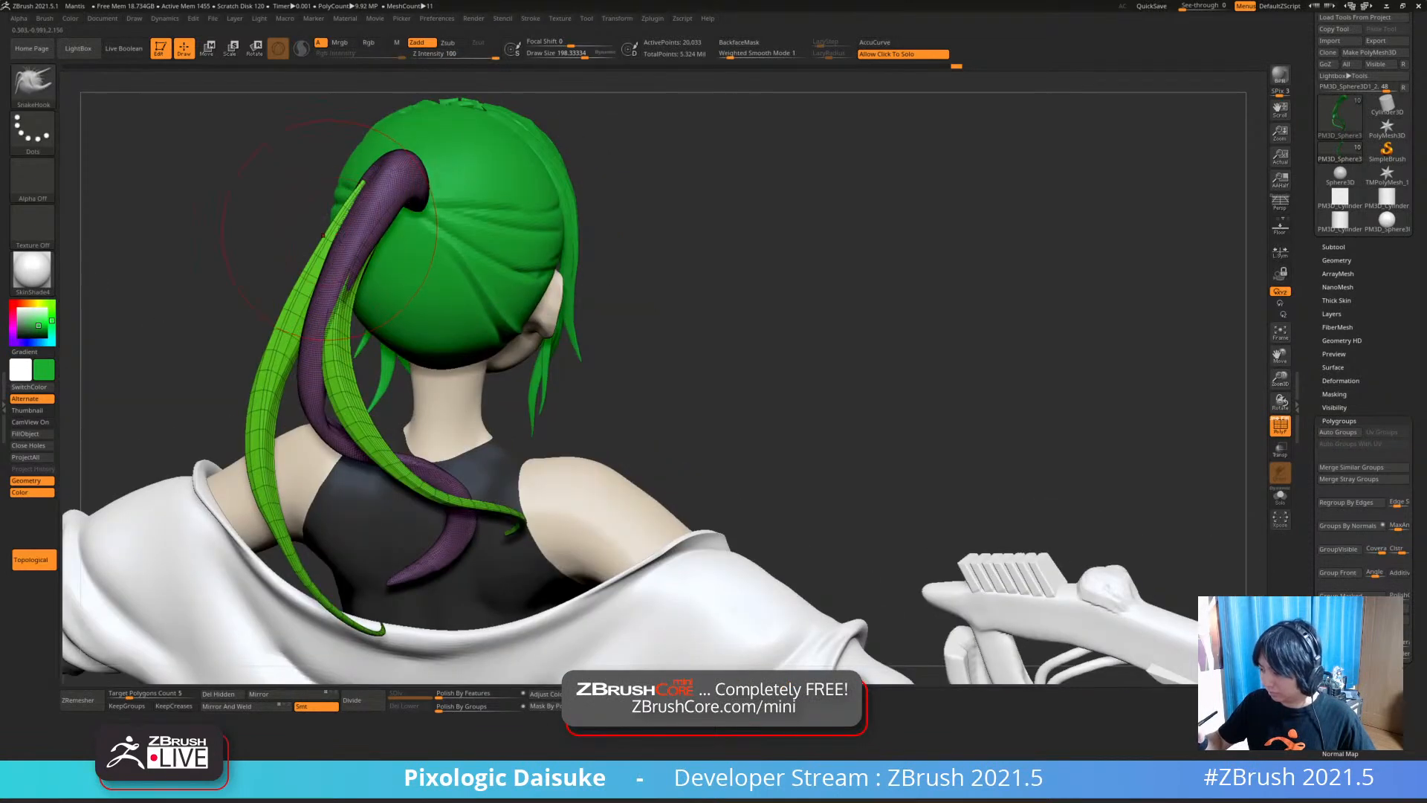
Undo the last edits to the ponytail strands and check their arrangement from the back and front
key(ctrl+z)
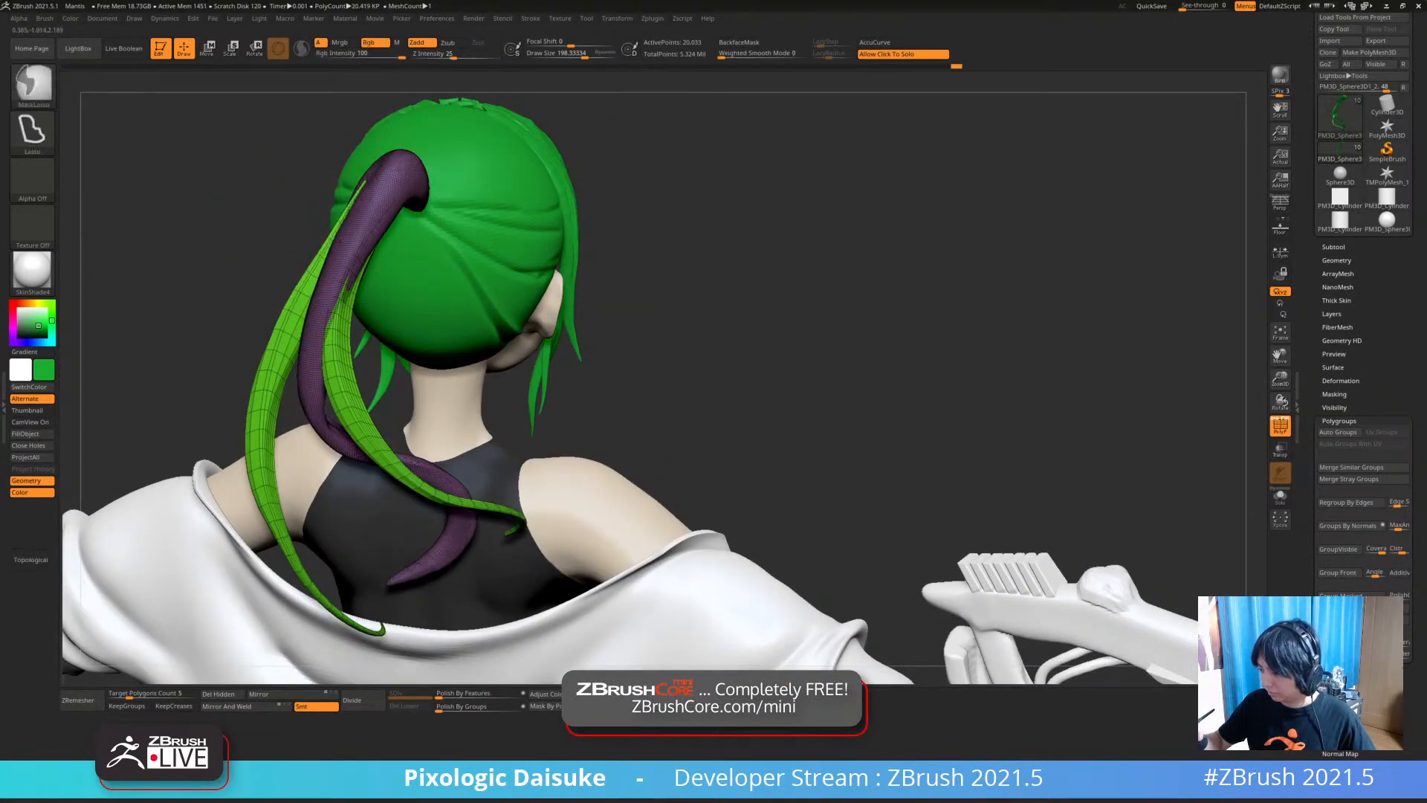
ctrl+right_drag(340, 240, 340, 201)
mouse_move(501, 482)
alt+right_down()
mouse_move(506, 440)
mouse_move(559, 434)
alt+right_up()
ctrl+right_drag(559, 434, 557, 408)
ctrl+right_drag(338, 334, 338, 377)
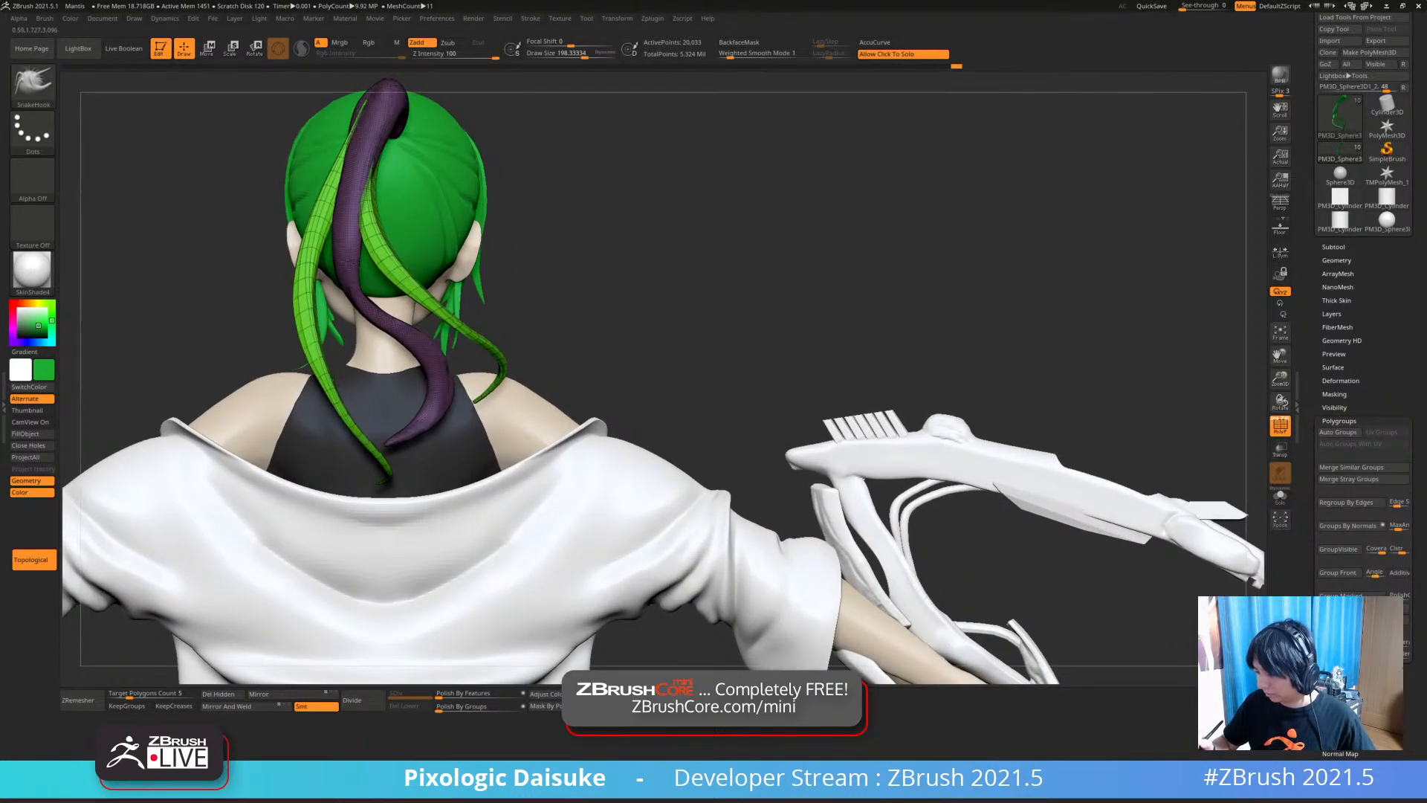
right_drag(421, 529, 529, 401)
ctrl+drag(542, 323, 639, 416)
right_drag(877, 387, 736, 366)
key(ctrl+z)
right_drag(777, 262, 625, 278)
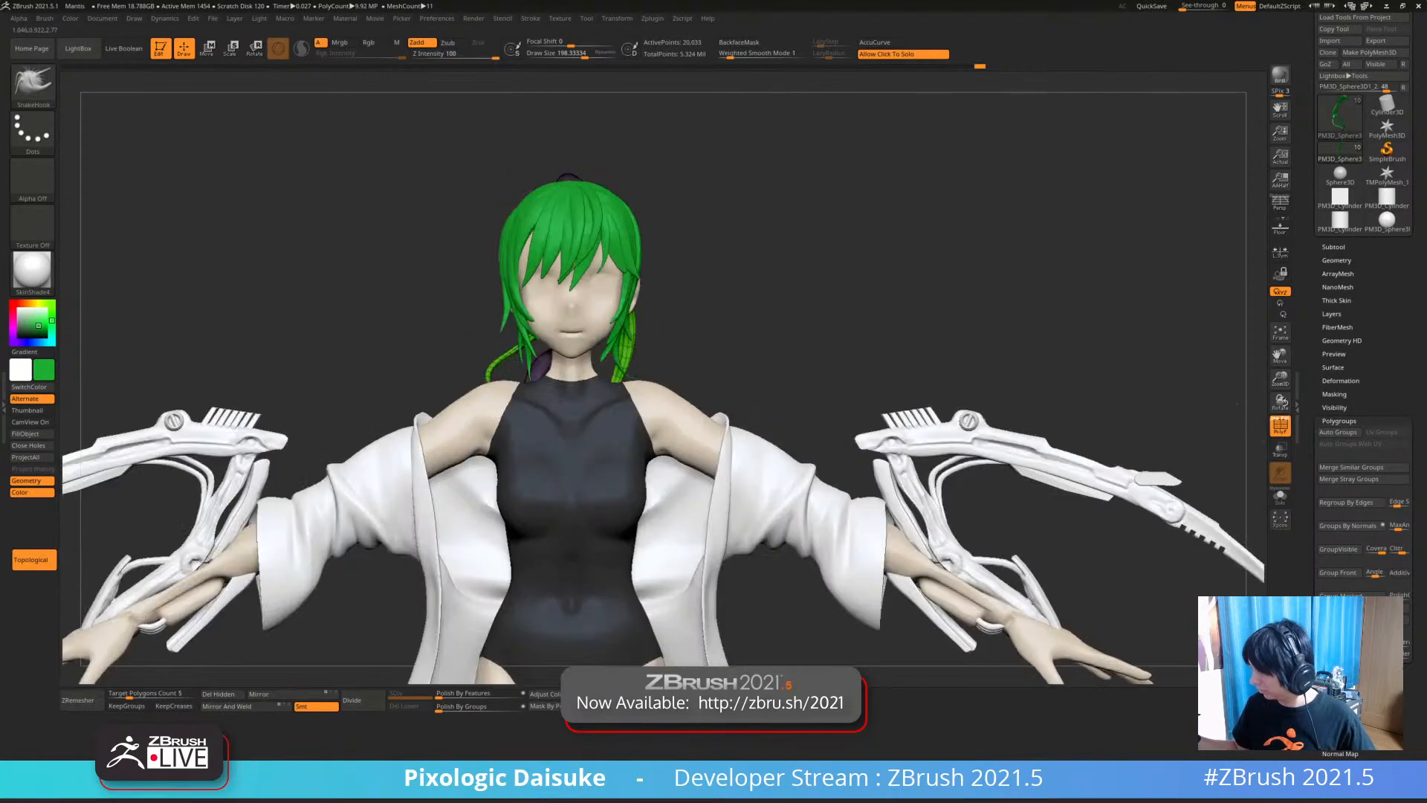
Turn off the polyframe display and examine the ponytail silhouette from the side and front
click(1279, 424)
right_drag(922, 357, 1122, 357)
ctrl+right_drag(518, 182, 271, 76)
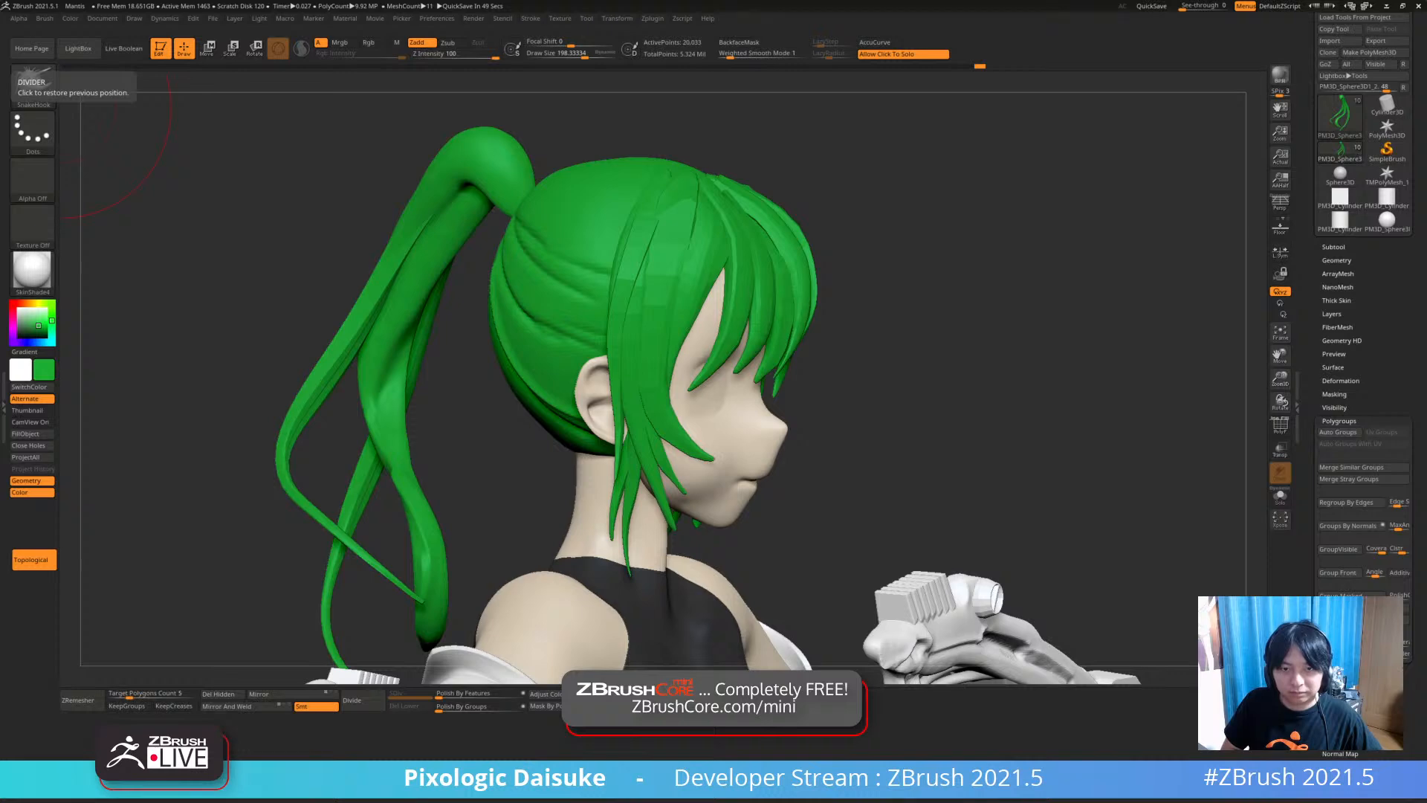
right_drag(1189, 312, 944, 304)
ctrl+right_drag(1253, 416, 1208, 225)
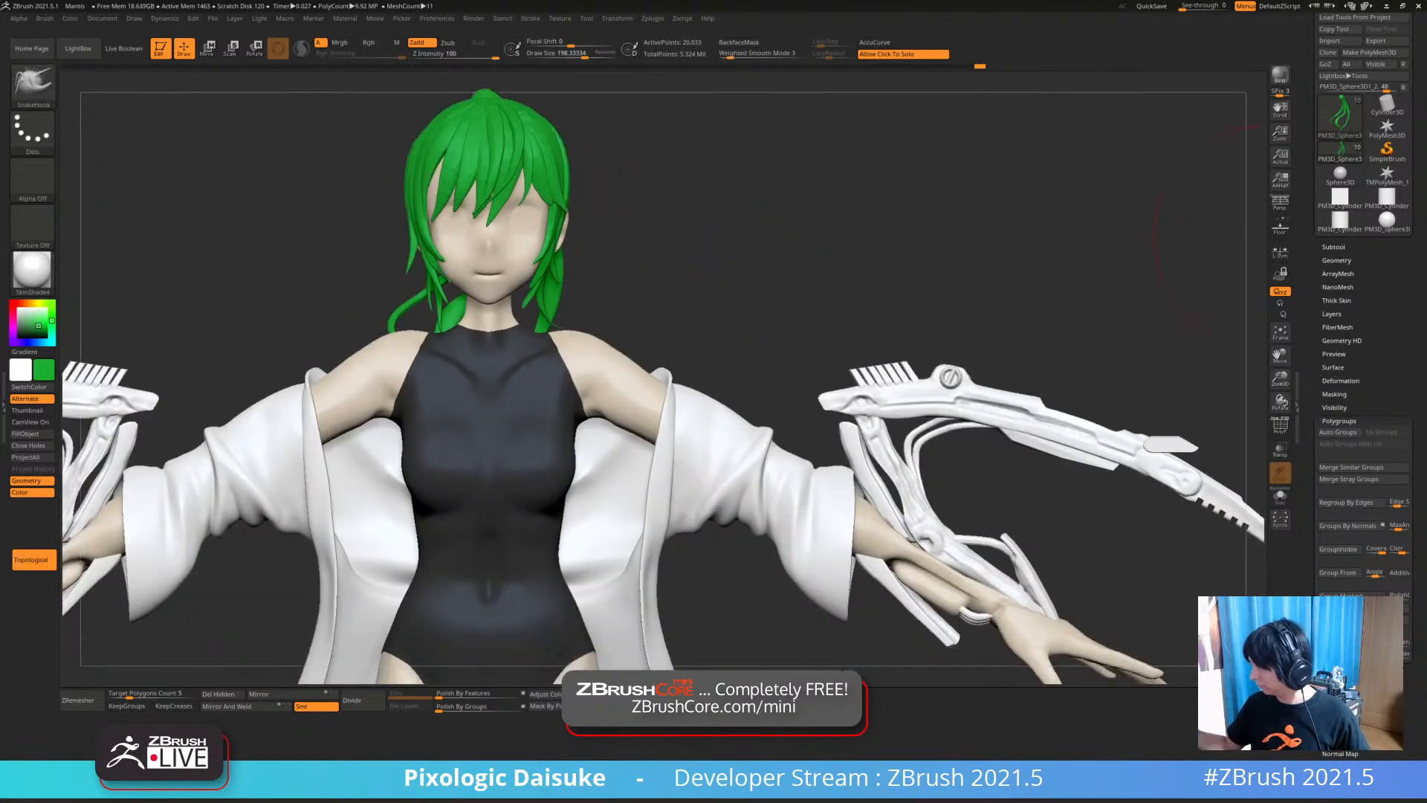
click(1334, 246)
click(1386, 562)
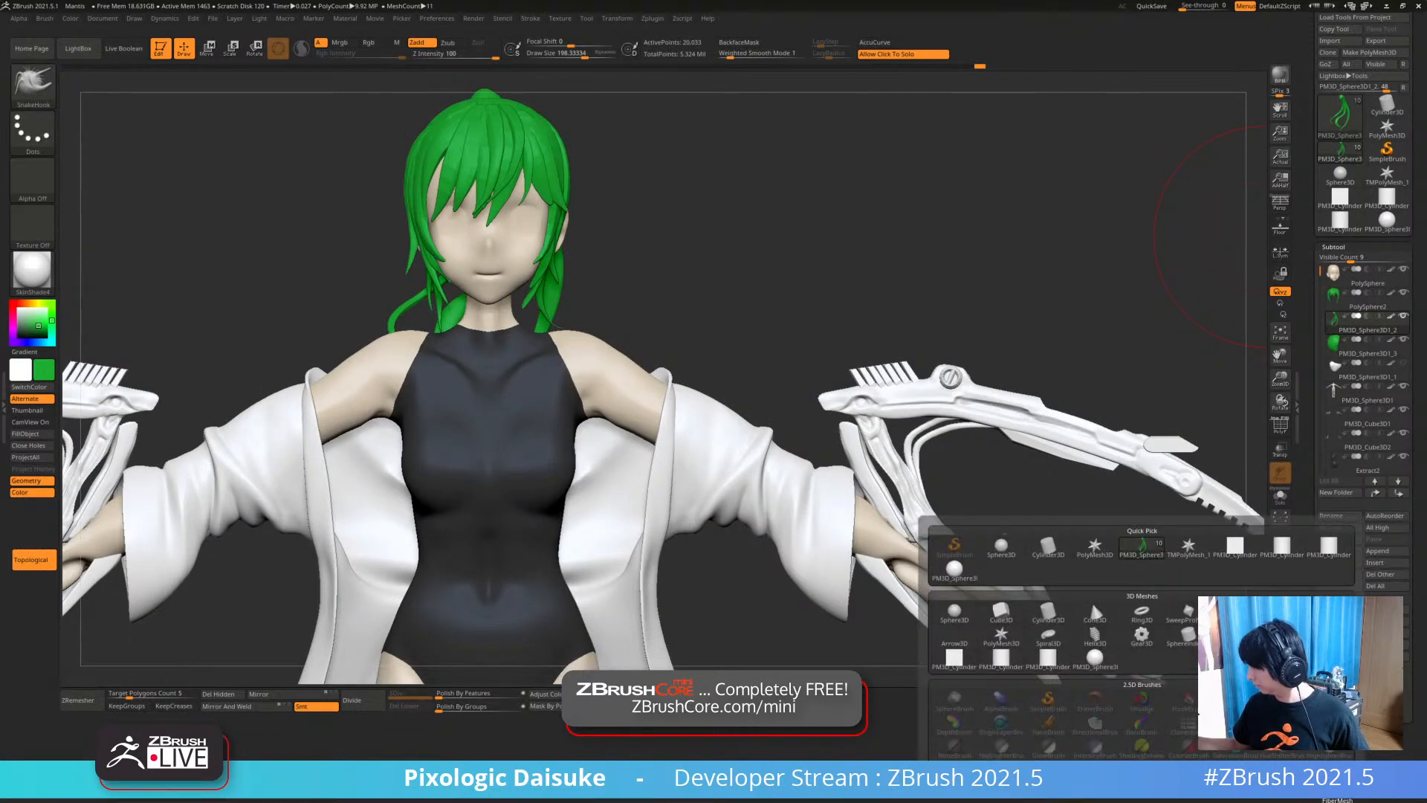
mouse_move(1048, 548)
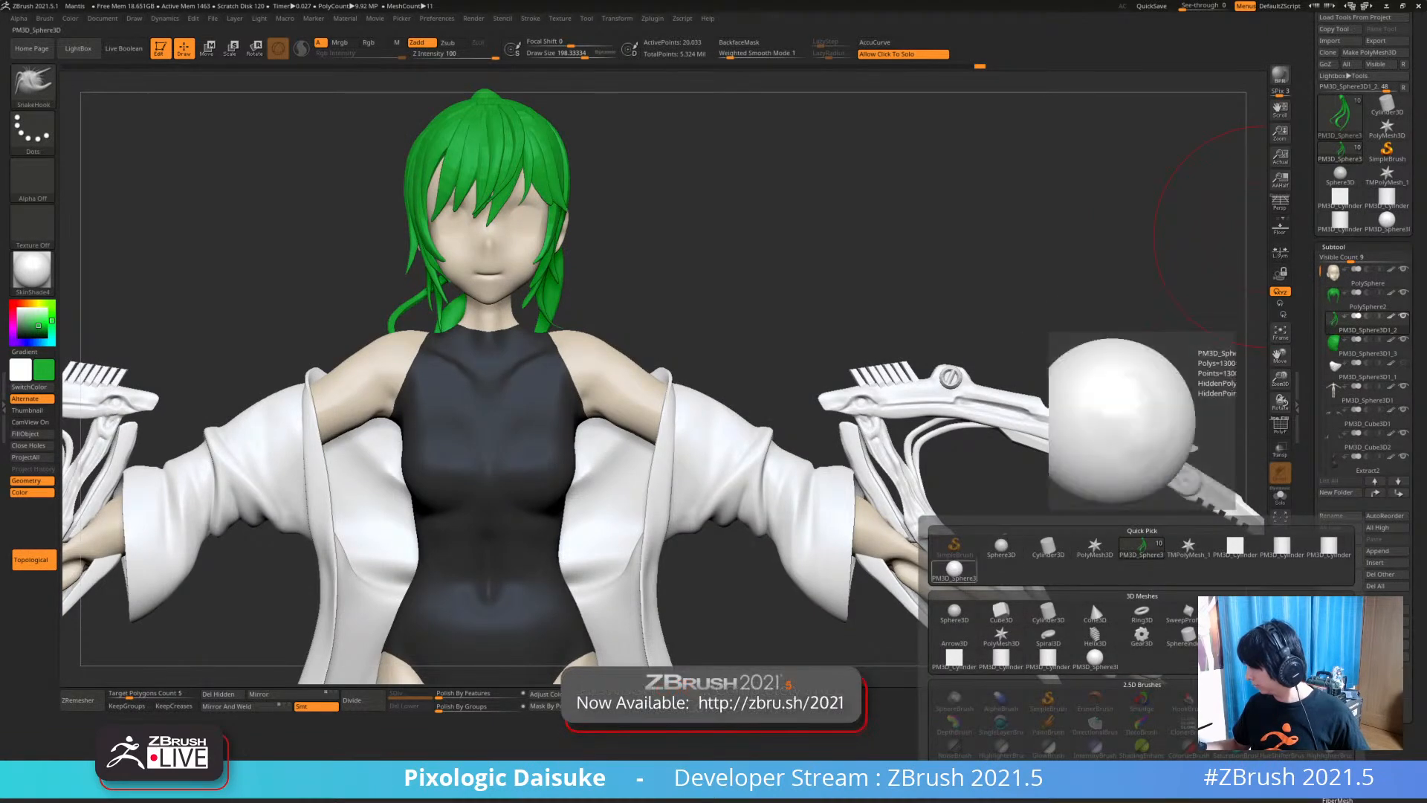
click(955, 571)
ctrl+right_drag(879, 423, 880, 320)
drag(966, 223, 1106, 243)
key(w)
alt+drag(966, 223, 937, 356)
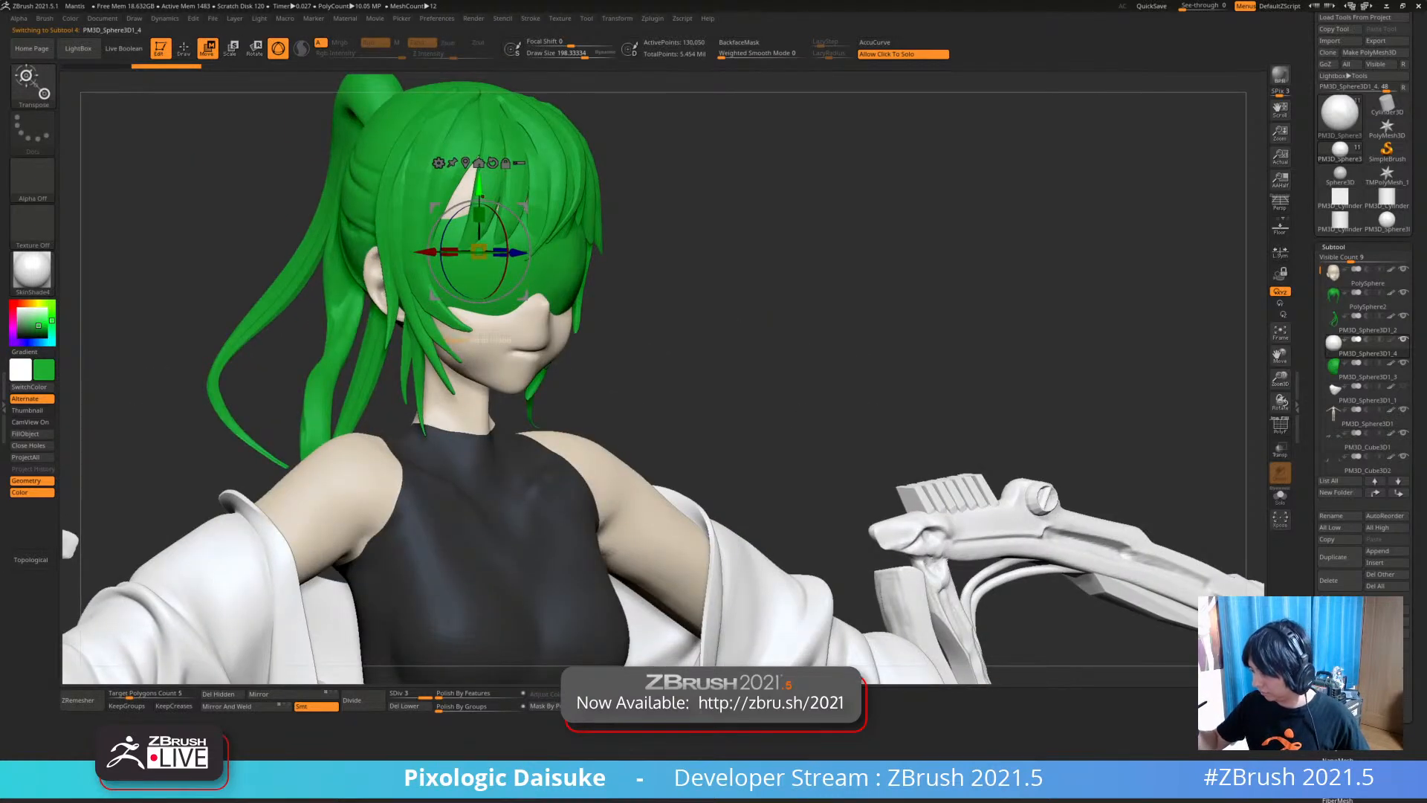
drag(479, 186, 491, 267)
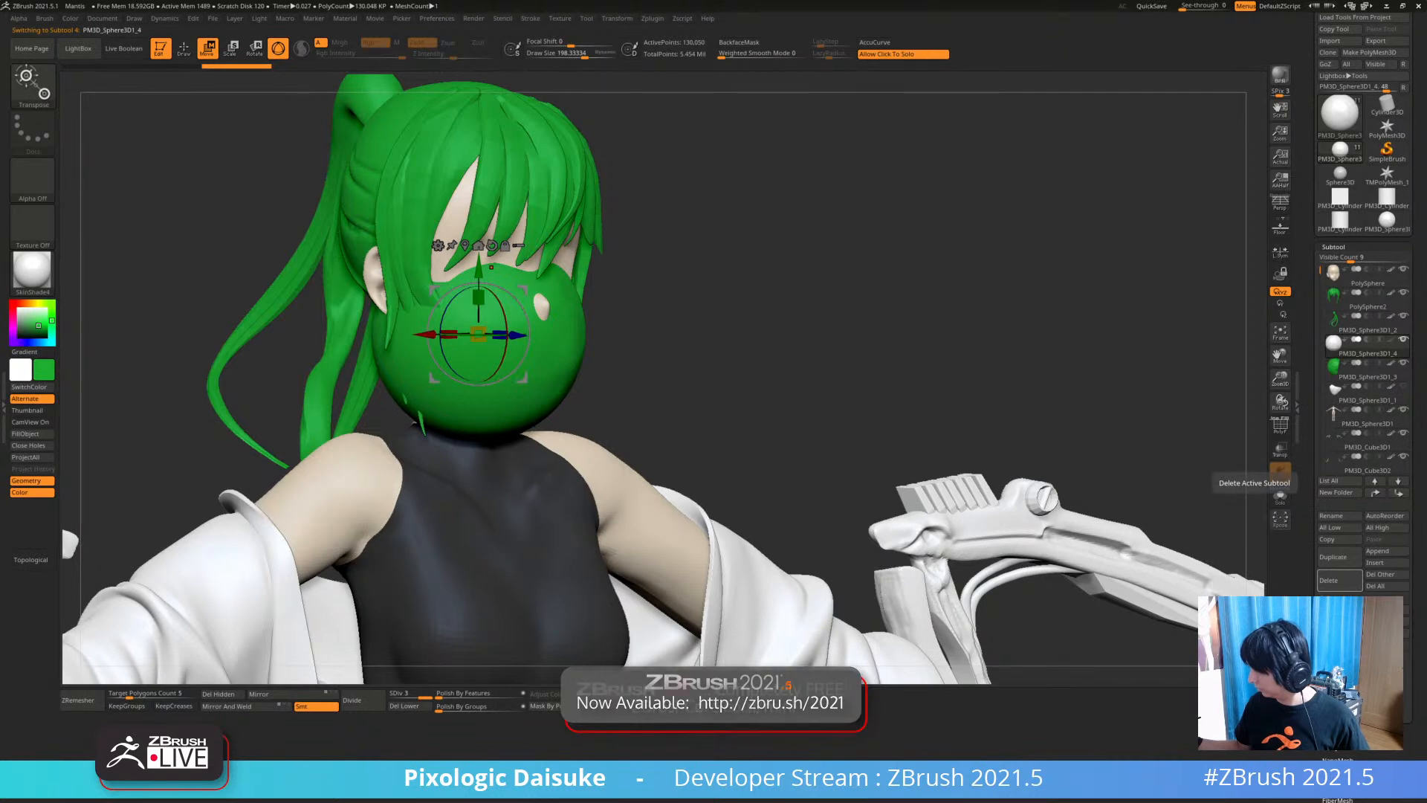
click(1280, 470)
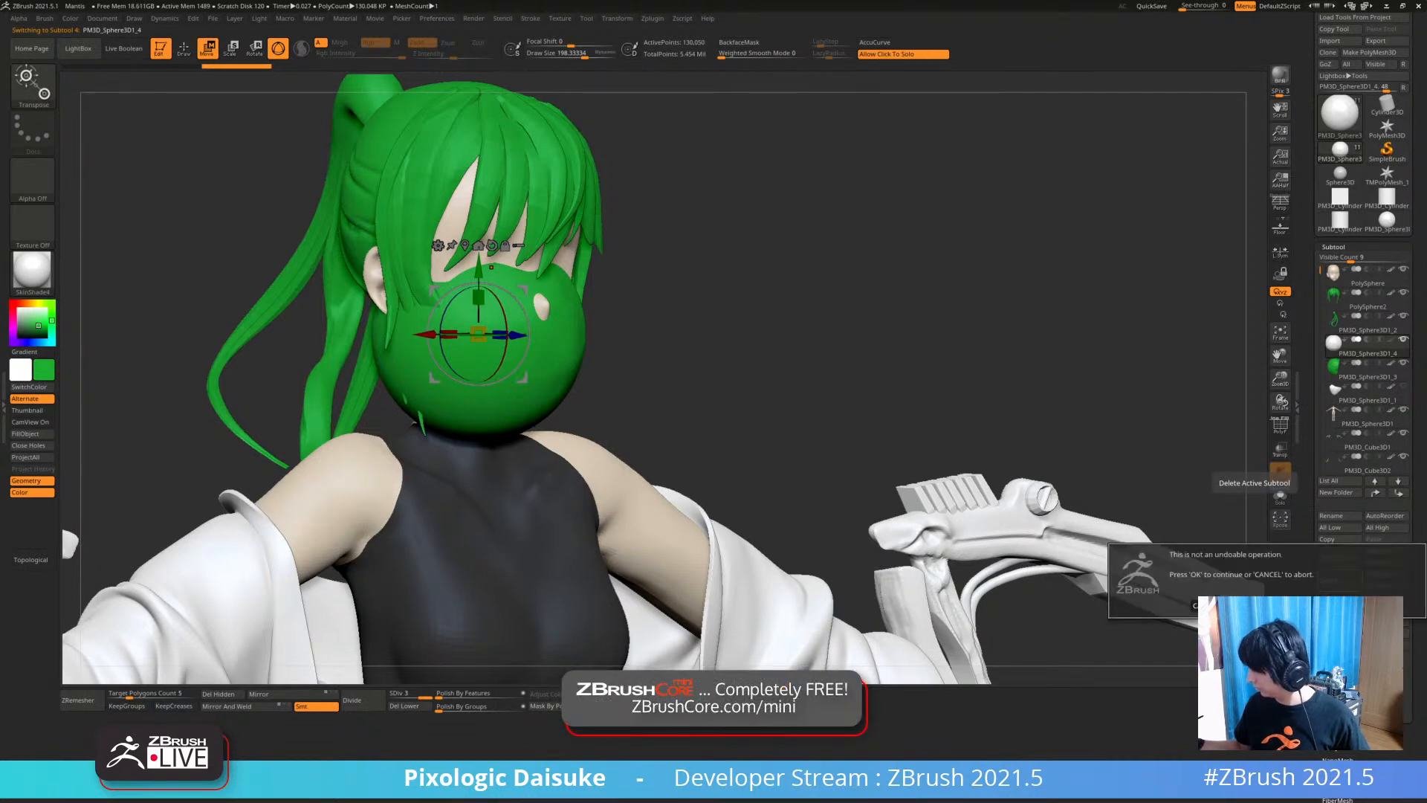
click(1263, 606)
Select the head subtool, show it alone with Solo, and set the draw size to about 125
drag(1066, 565, 714, 475)
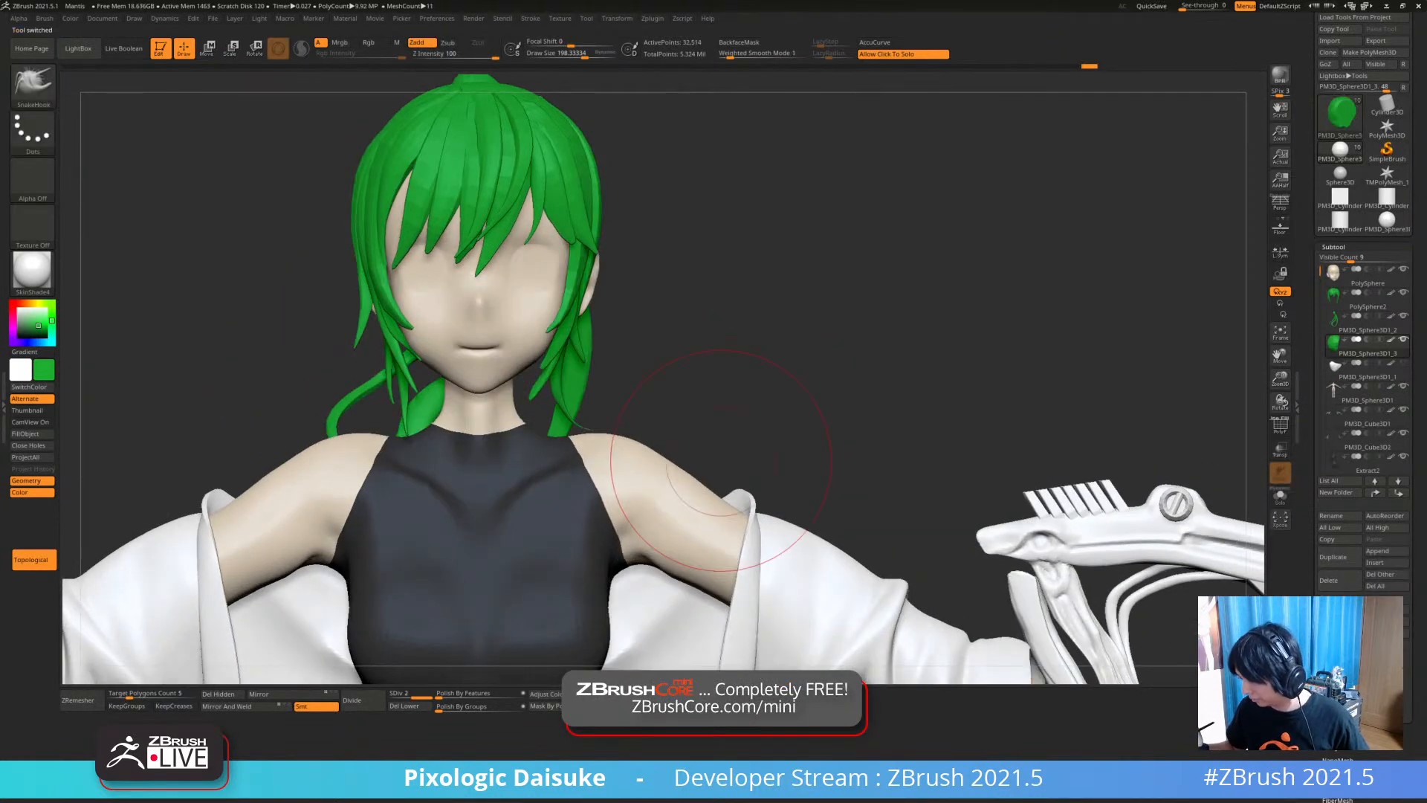
alt+click(524, 333)
click(620, 350)
ctrl+right_drag(572, 327, 569, 364)
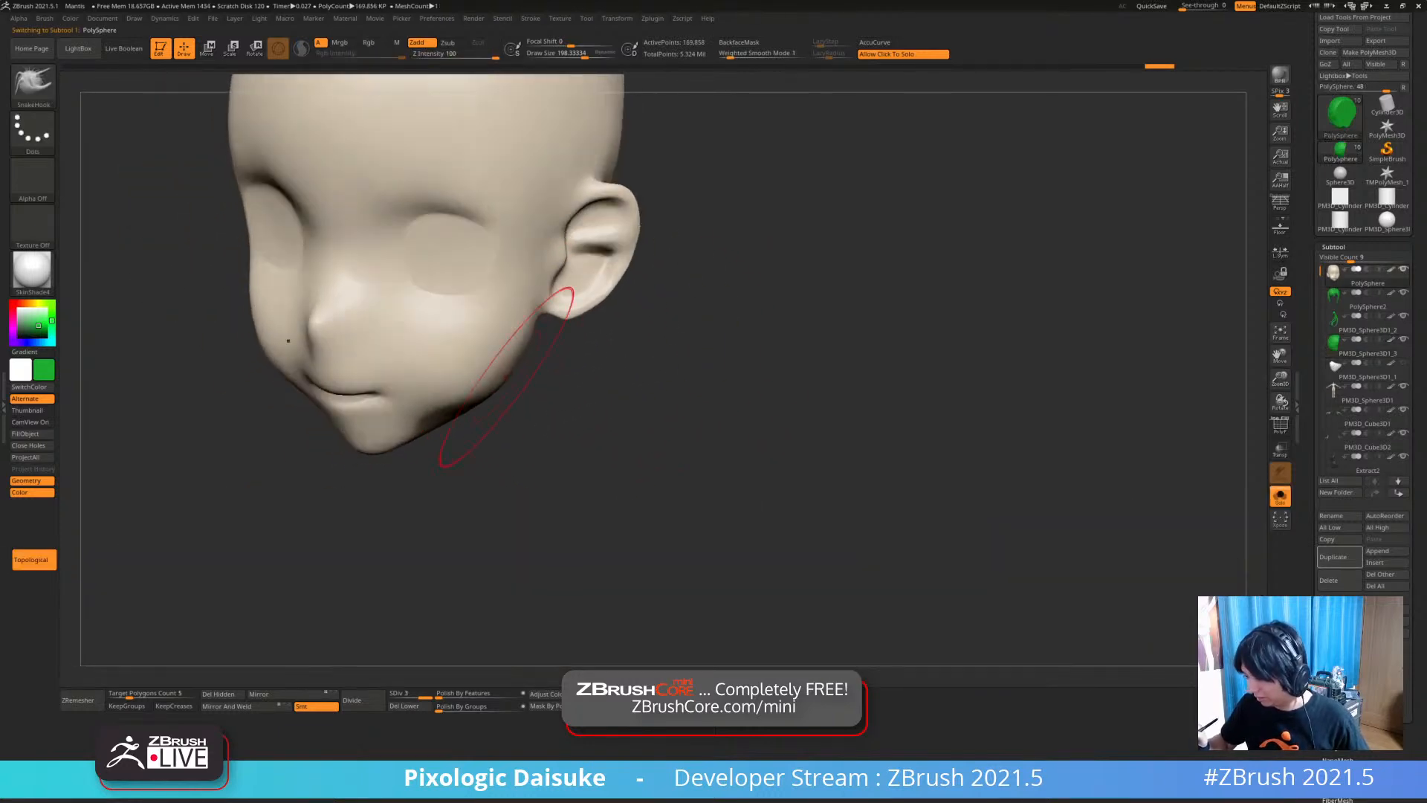
click(579, 55)
Mask the lower cheek and jaw area of the head with MaskLasso from the side view
right_drag(525, 193, 394, 199)
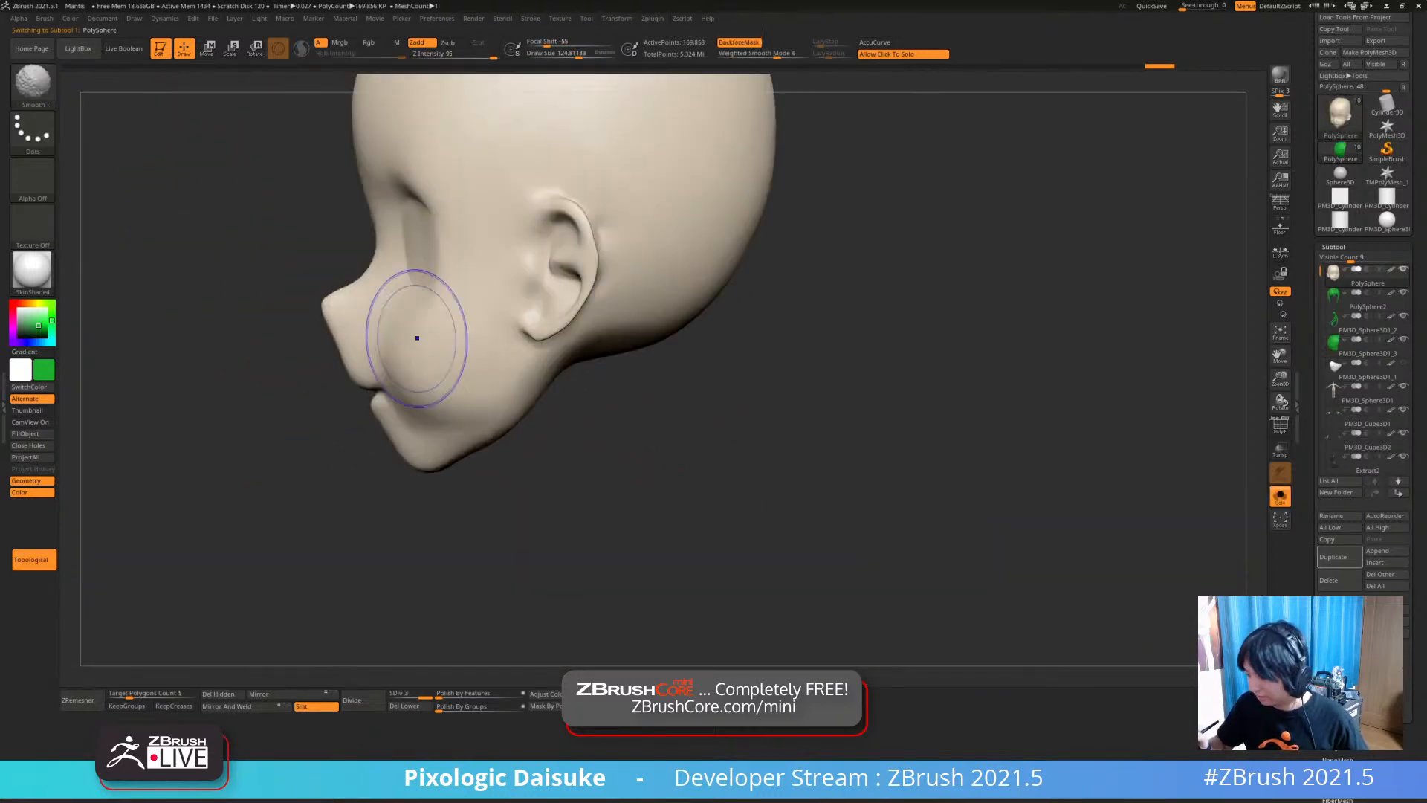
mouse_move(492, 329)
ctrl+mouse_down()
mouse_move(374, 398)
mouse_move(393, 502)
mouse_move(519, 403)
mouse_move(500, 339)
ctrl+mouse_up()
mouse_move(500, 339)
right_down()
mouse_move(476, 305)
mouse_move(425, 322)
right_up()
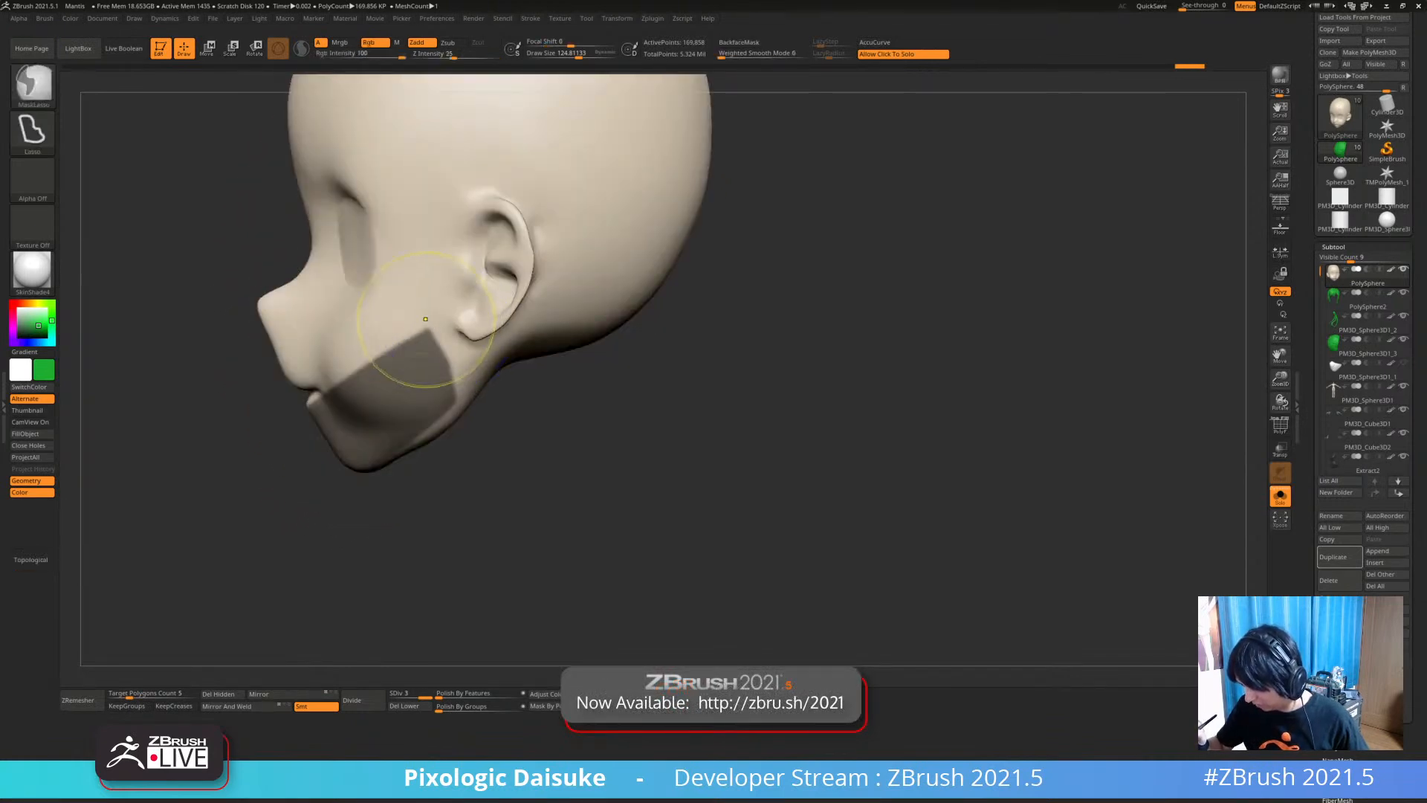
Extend the jaw mask up the cheek to the front of the ear with MaskLasso and trim its outline
mouse_move(389, 368)
ctrl+mouse_down()
mouse_move(450, 327)
mouse_move(423, 295)
ctrl+mouse_up()
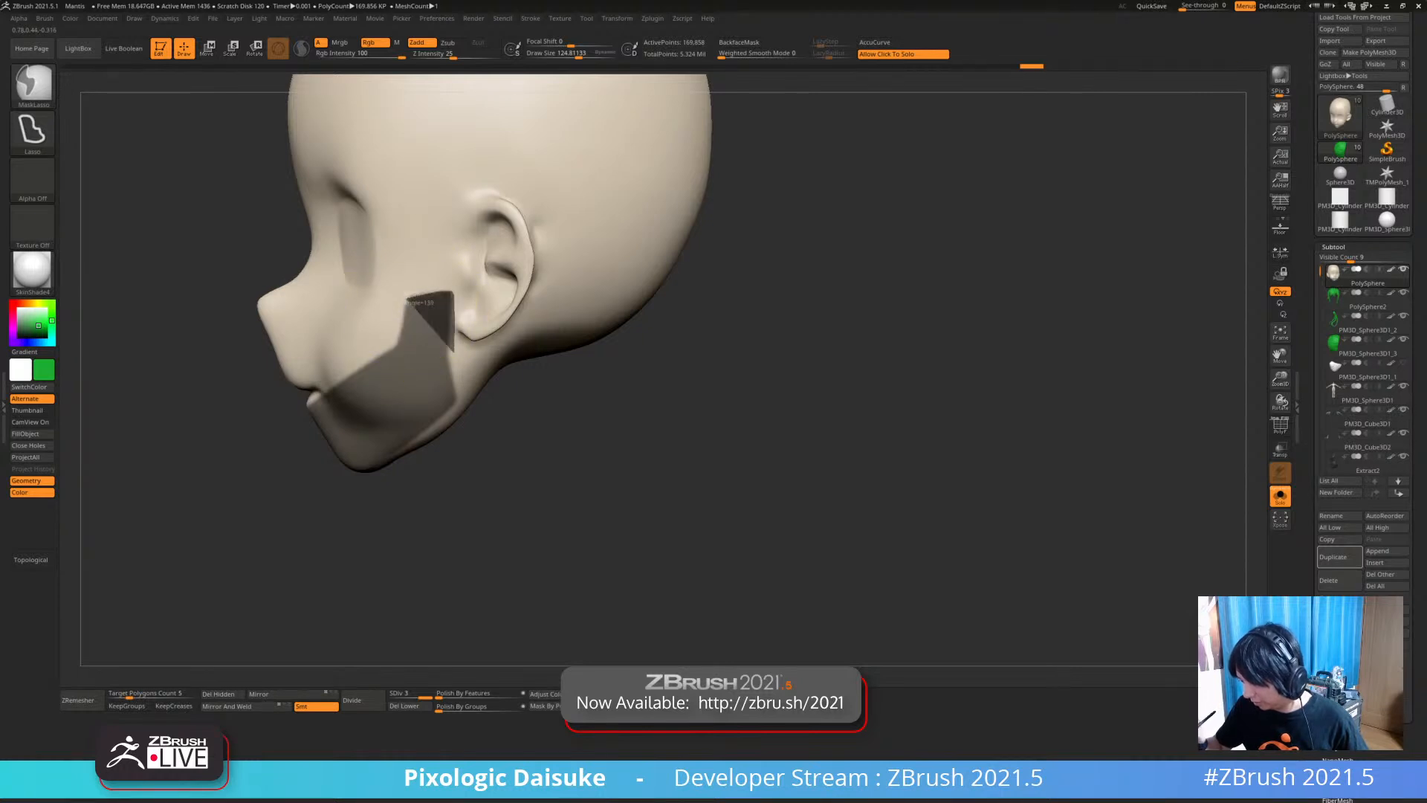
ctrl+drag(447, 297, 440, 296)
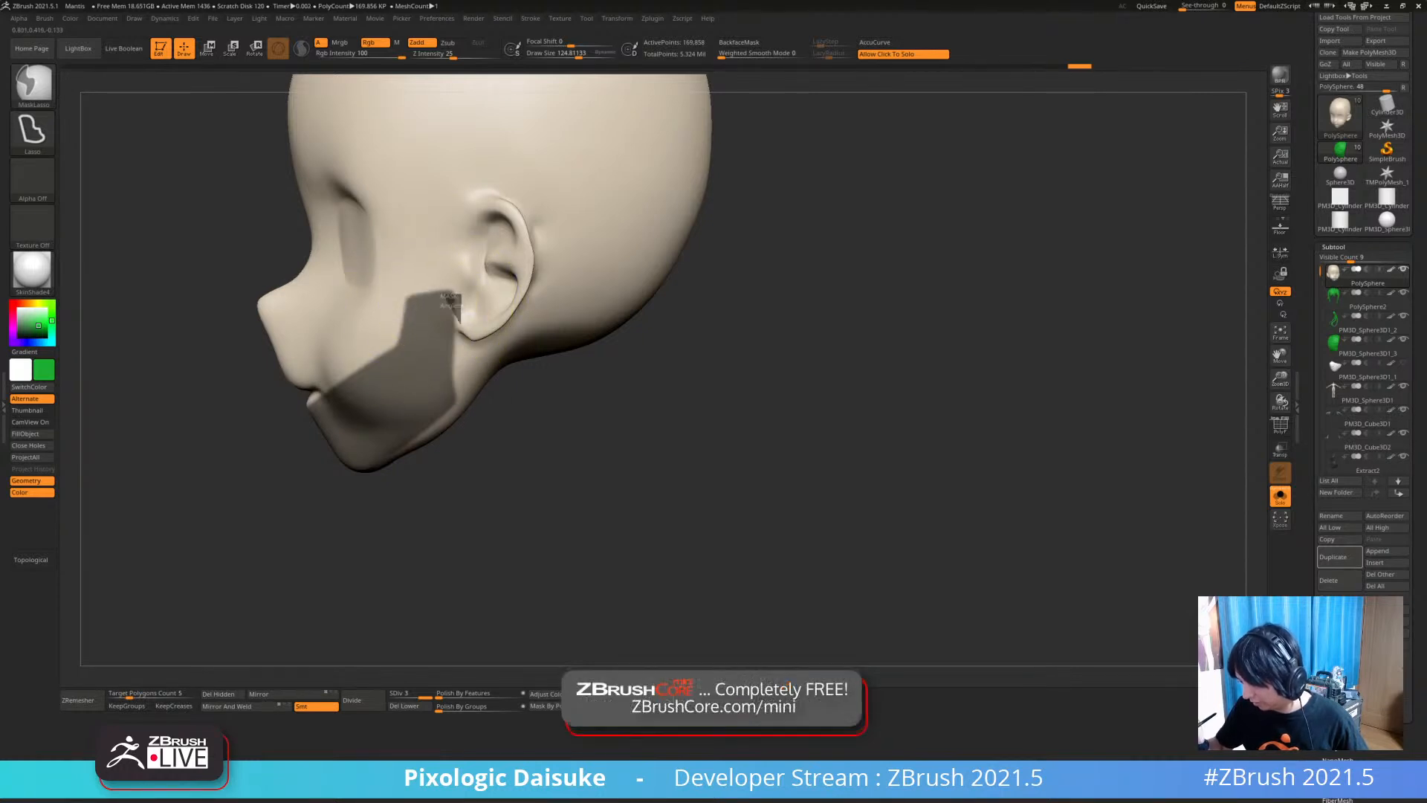
mouse_move(417, 409)
ctrl+right_down()
mouse_move(410, 364)
mouse_move(477, 338)
mouse_move(492, 355)
mouse_move(480, 293)
ctrl+right_up()
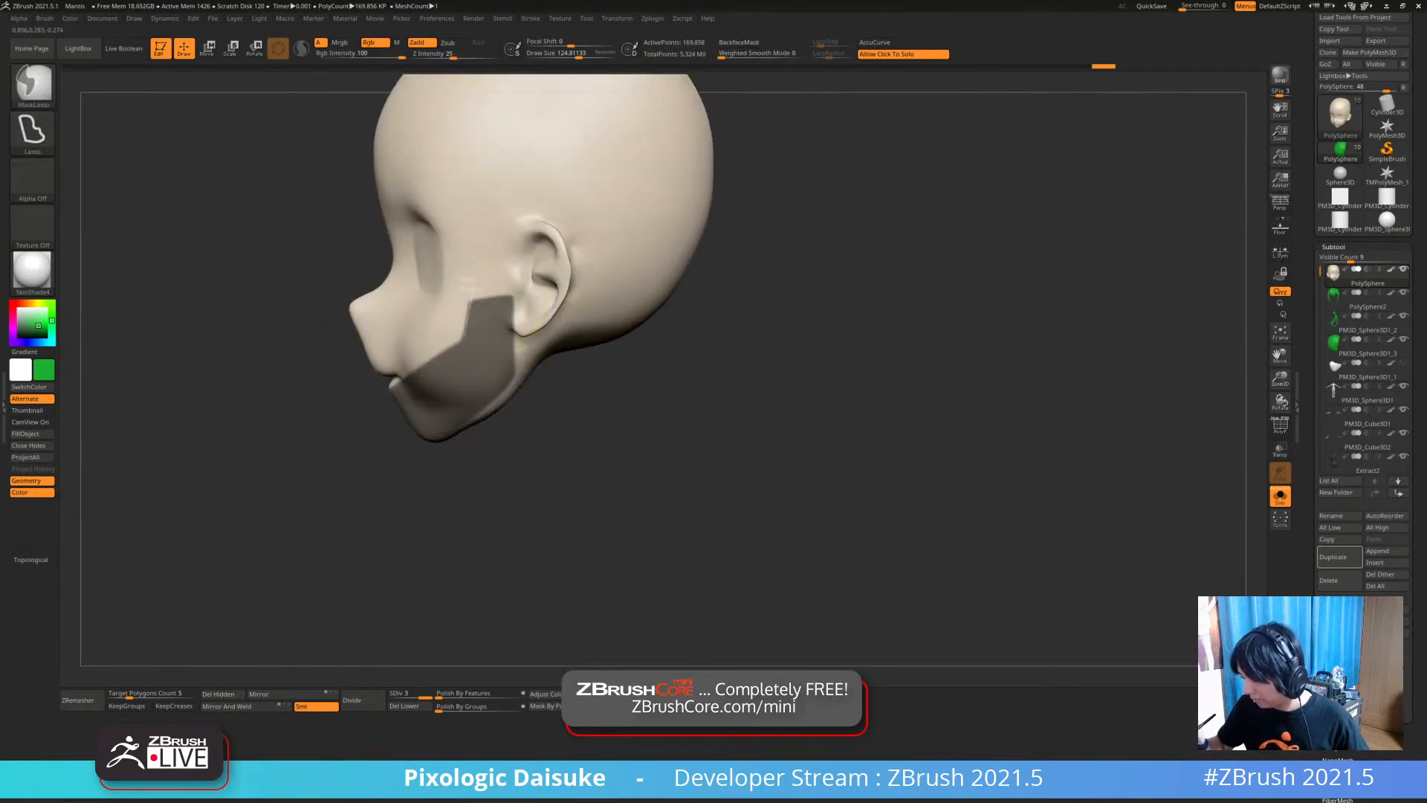
ctrl+alt+drag(391, 410, 433, 171)
mouse_move(483, 356)
ctrl+right_down()
mouse_move(505, 323)
mouse_move(528, 418)
mouse_move(619, 427)
mouse_move(580, 444)
mouse_move(559, 411)
mouse_move(609, 349)
ctrl+right_up()
right_drag(520, 394, 373, 391)
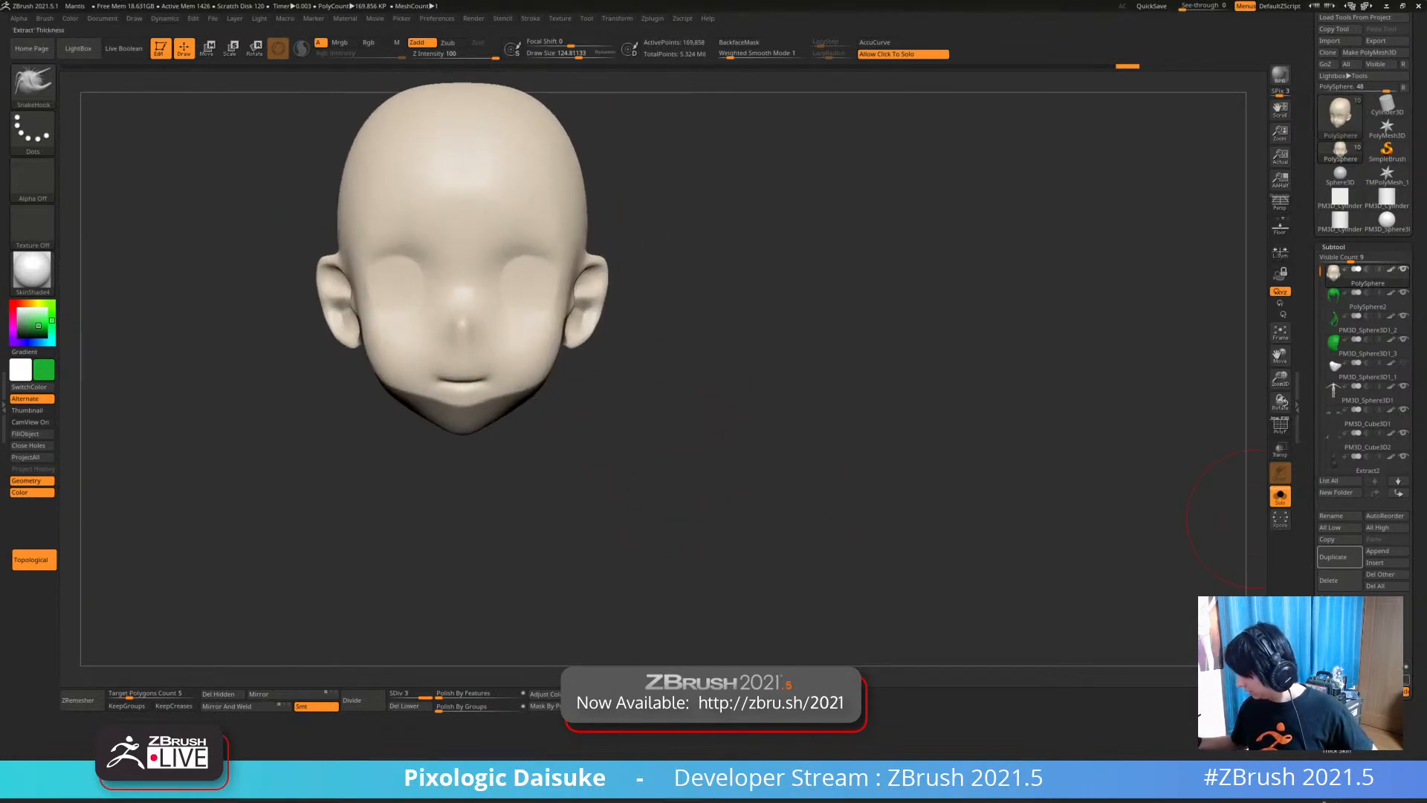
Extract the masked jaw area as a separate piece, then select that new subtool and turn off Solo
click(1280, 496)
key(Down)
click(1279, 496)
ctrl+right_drag(753, 380, 750, 446)
right_drag(751, 446, 648, 443)
click(751, 446)
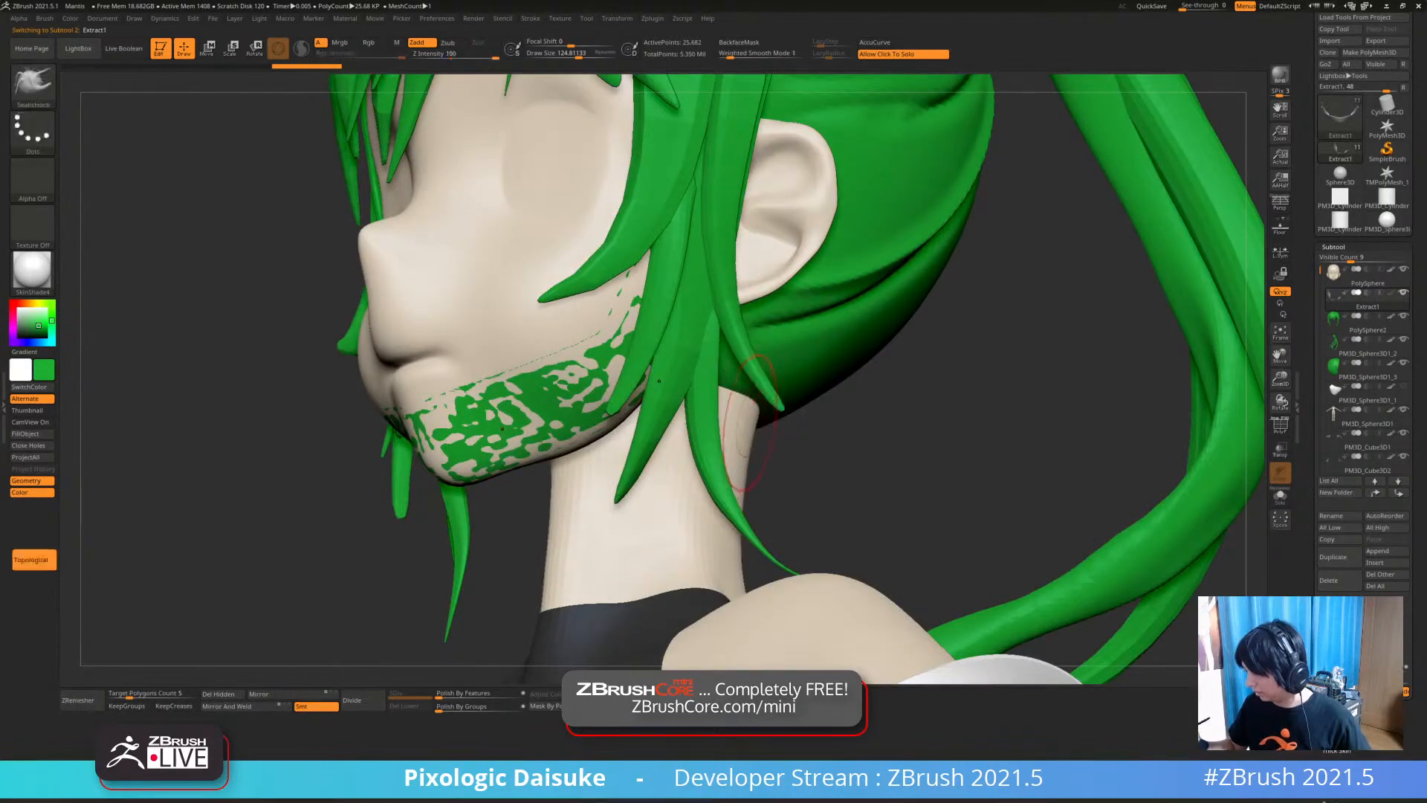
Examine the extracted jaw piece on its own and against the head by toggling its solo display
click(818, 425)
click(618, 382)
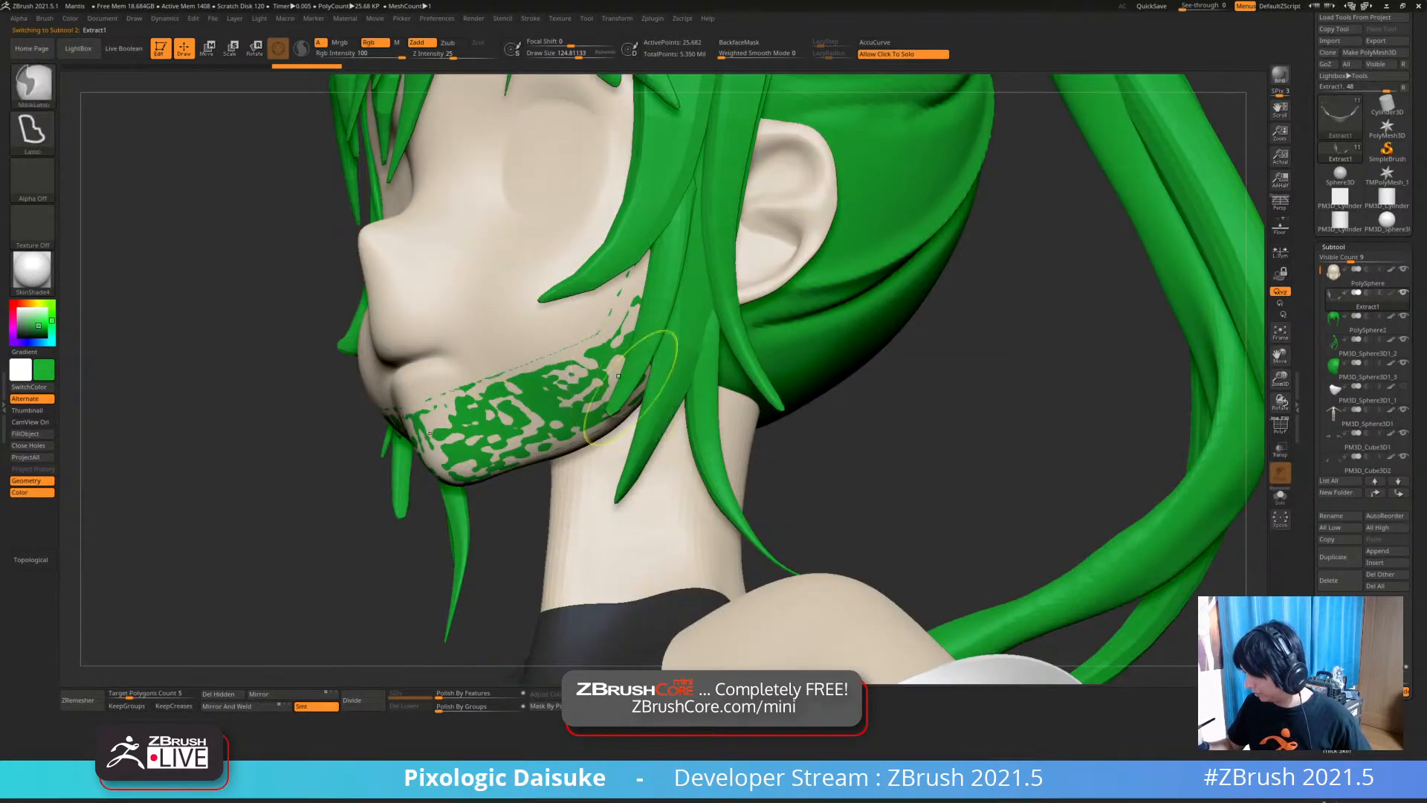
ctrl+click(953, 494)
key(ctrl+z)
click(953, 495)
key(ctrl+shift+z)
key(ctrl+shift+z)
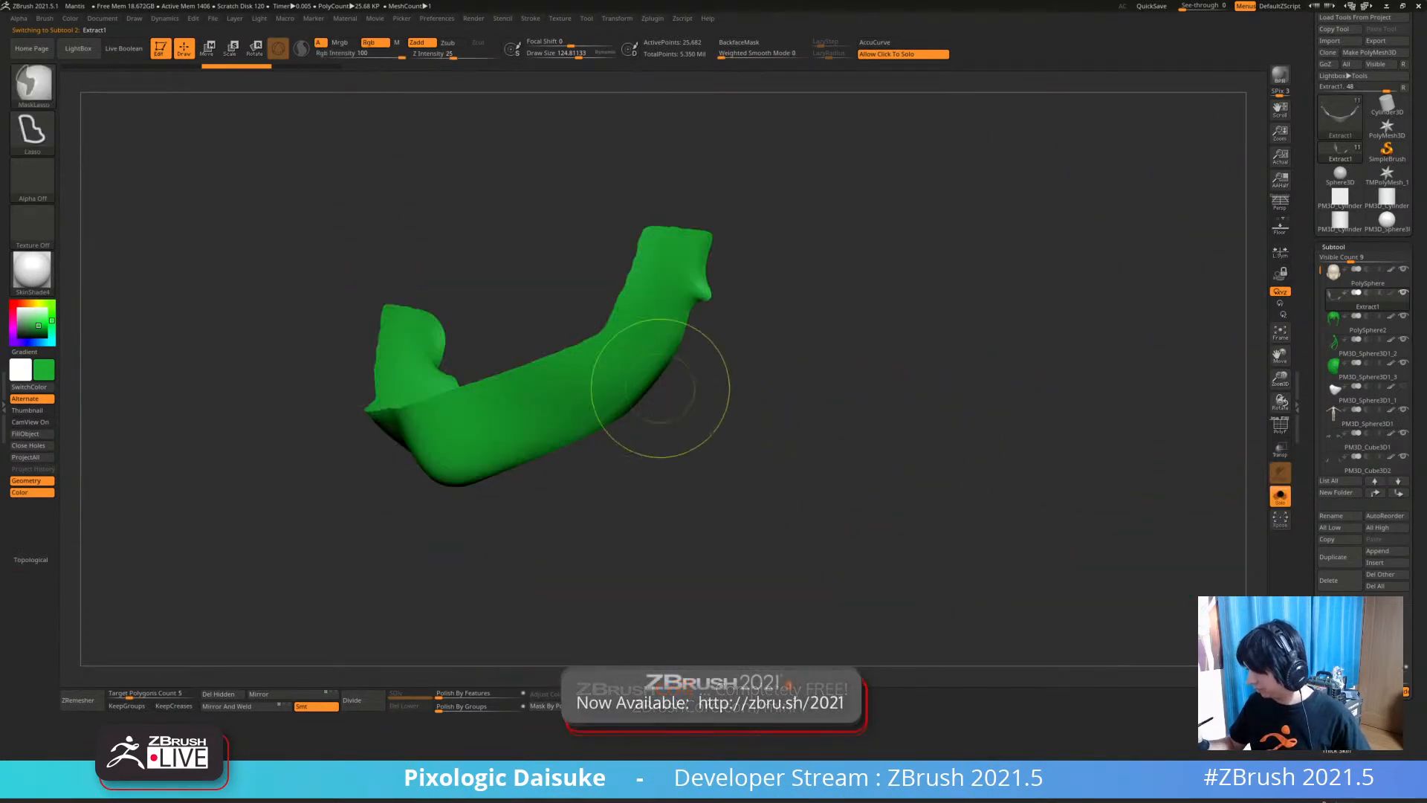
click(825, 446)
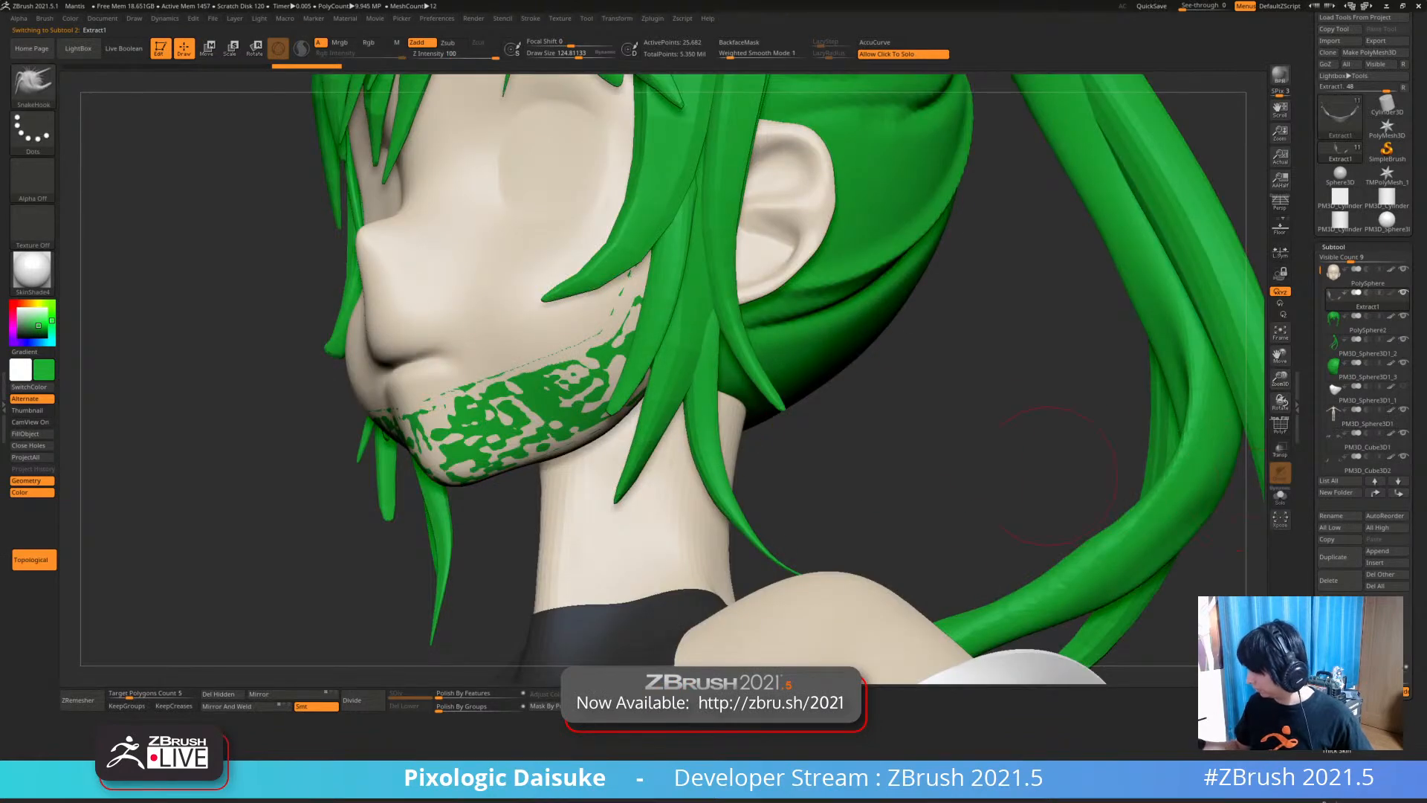
Turn on the polyframe display and try to isolate the outer-face polygroup of the extracted jaw piece
click(1280, 494)
click(1280, 425)
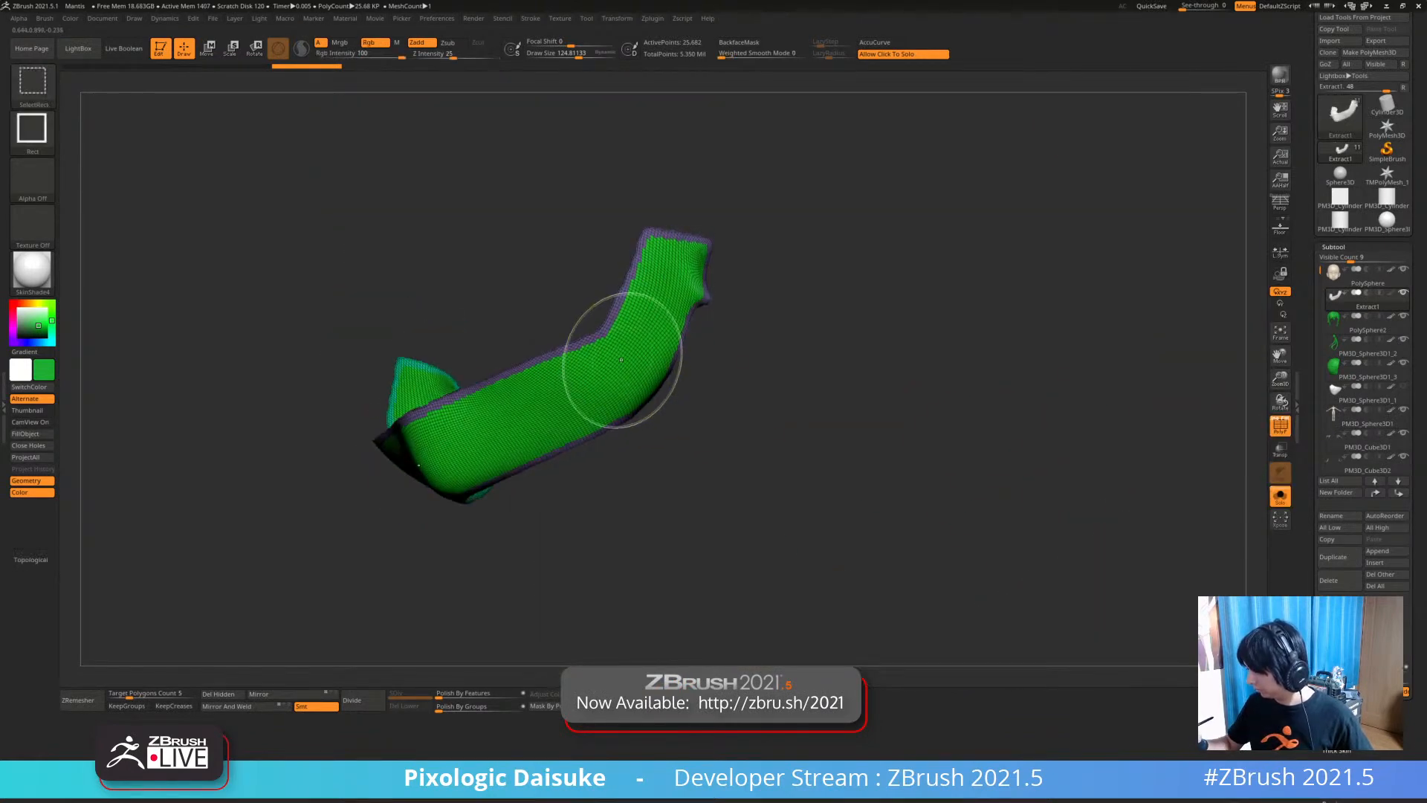
ctrl+shift+click(626, 356)
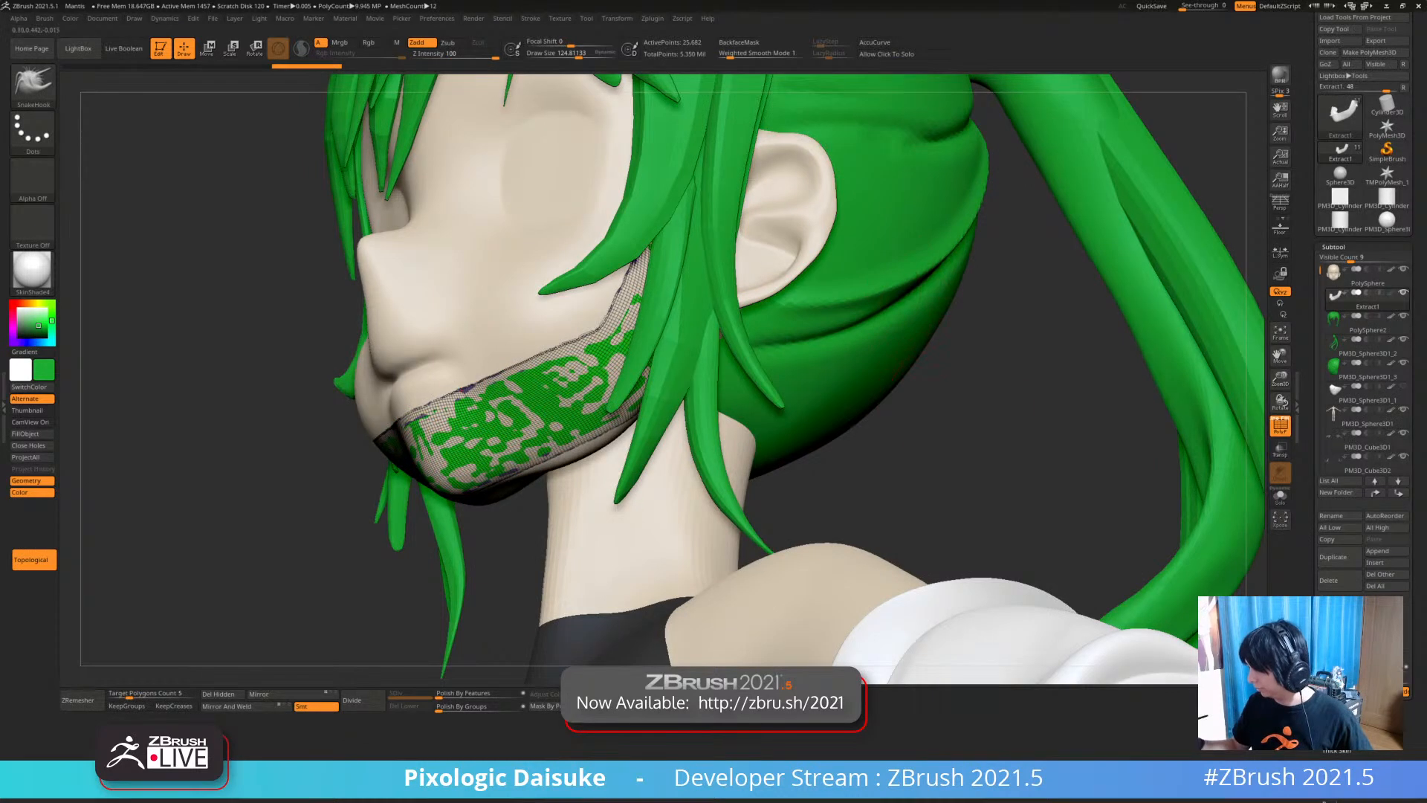
drag(896, 376, 916, 376)
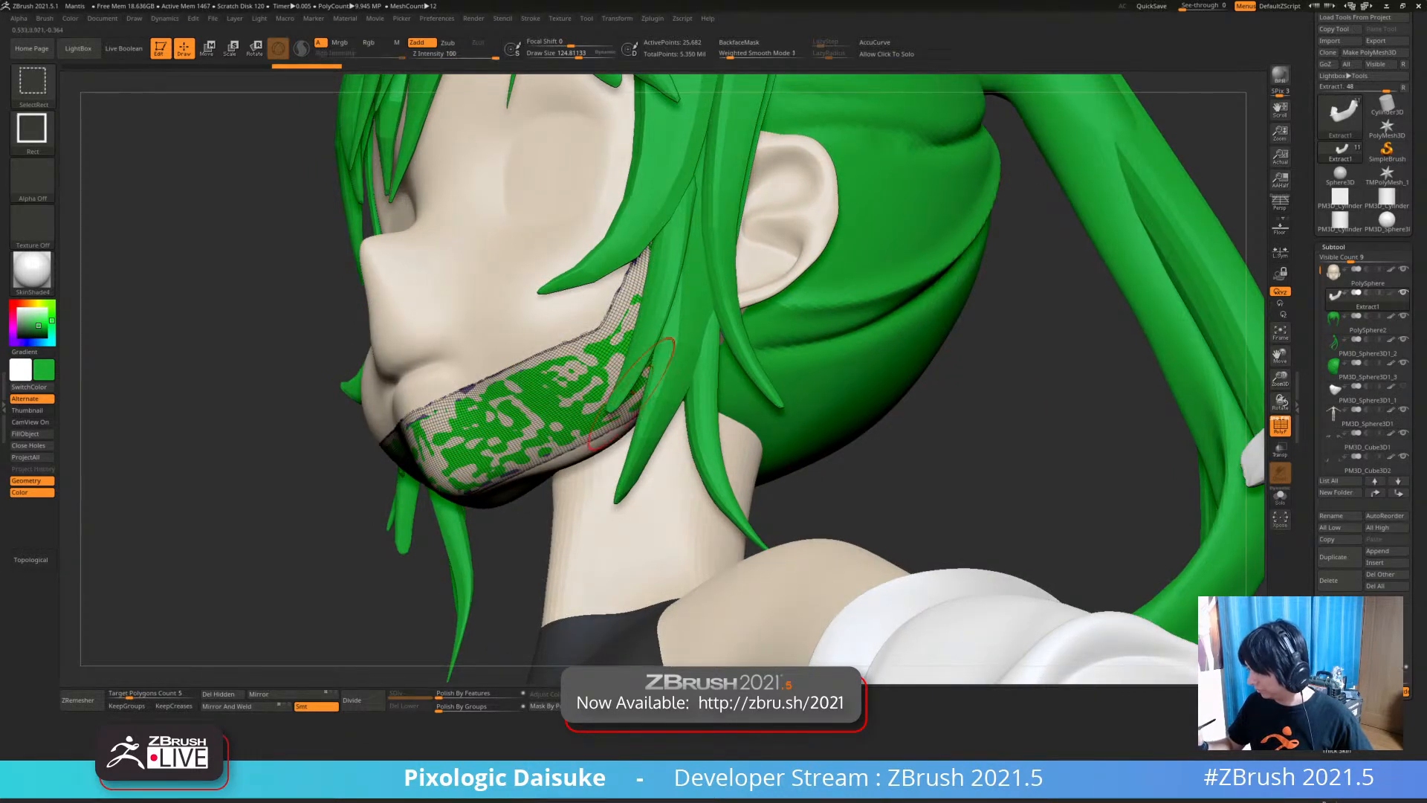
drag(1079, 439, 1099, 437)
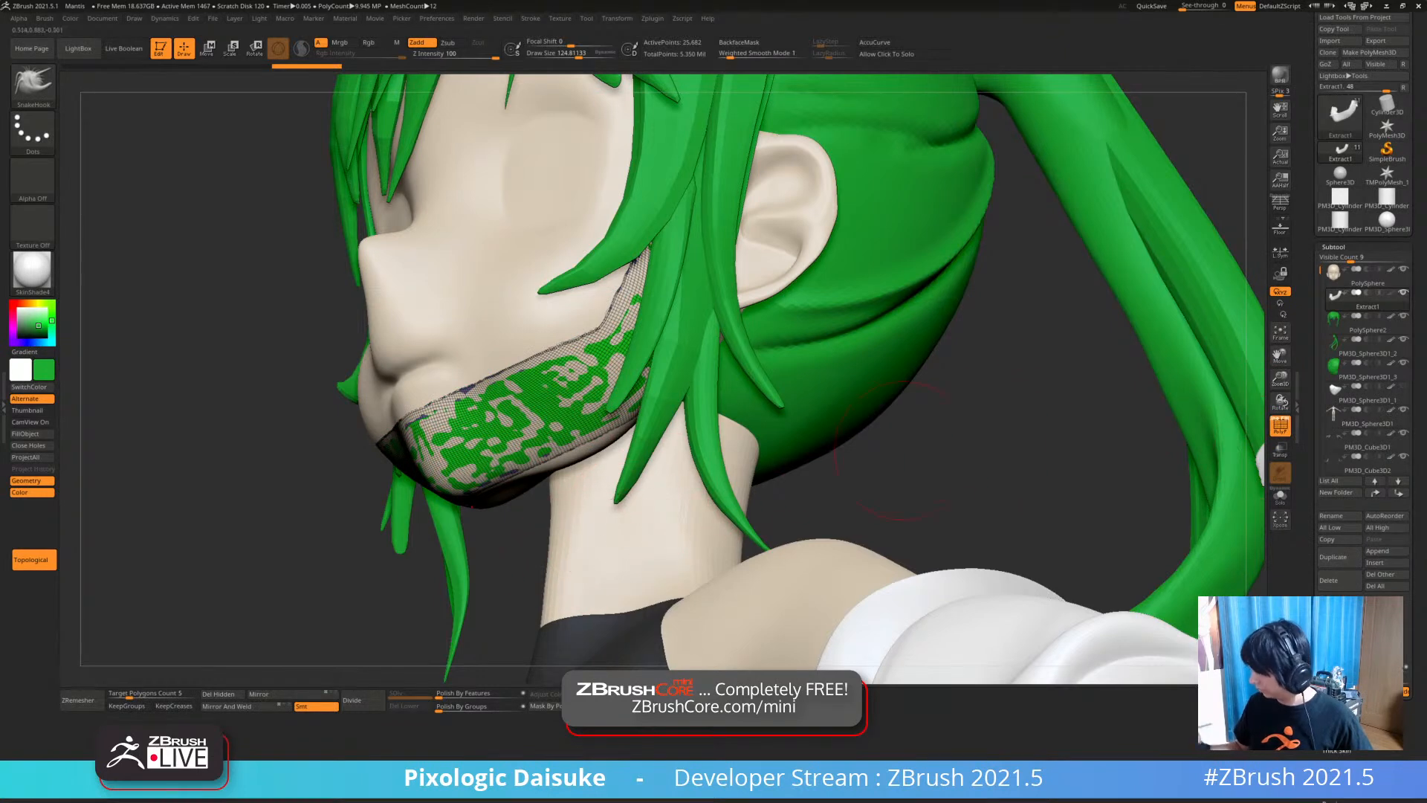
Hide the chin strap's border polygroup and delete the hidden polygons
ctrl+right_drag(1040, 506, 974, 446)
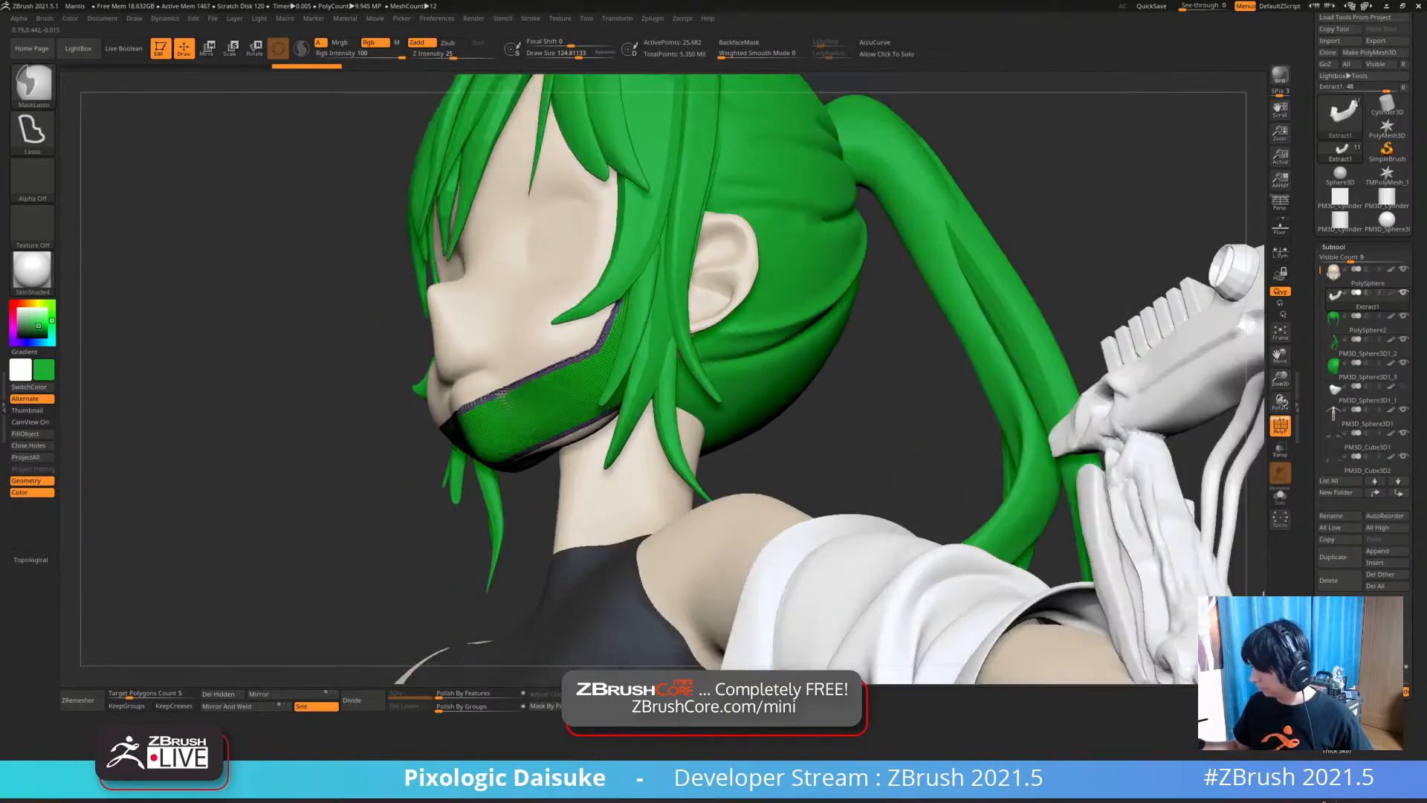
ctrl+right_drag(877, 449, 902, 557)
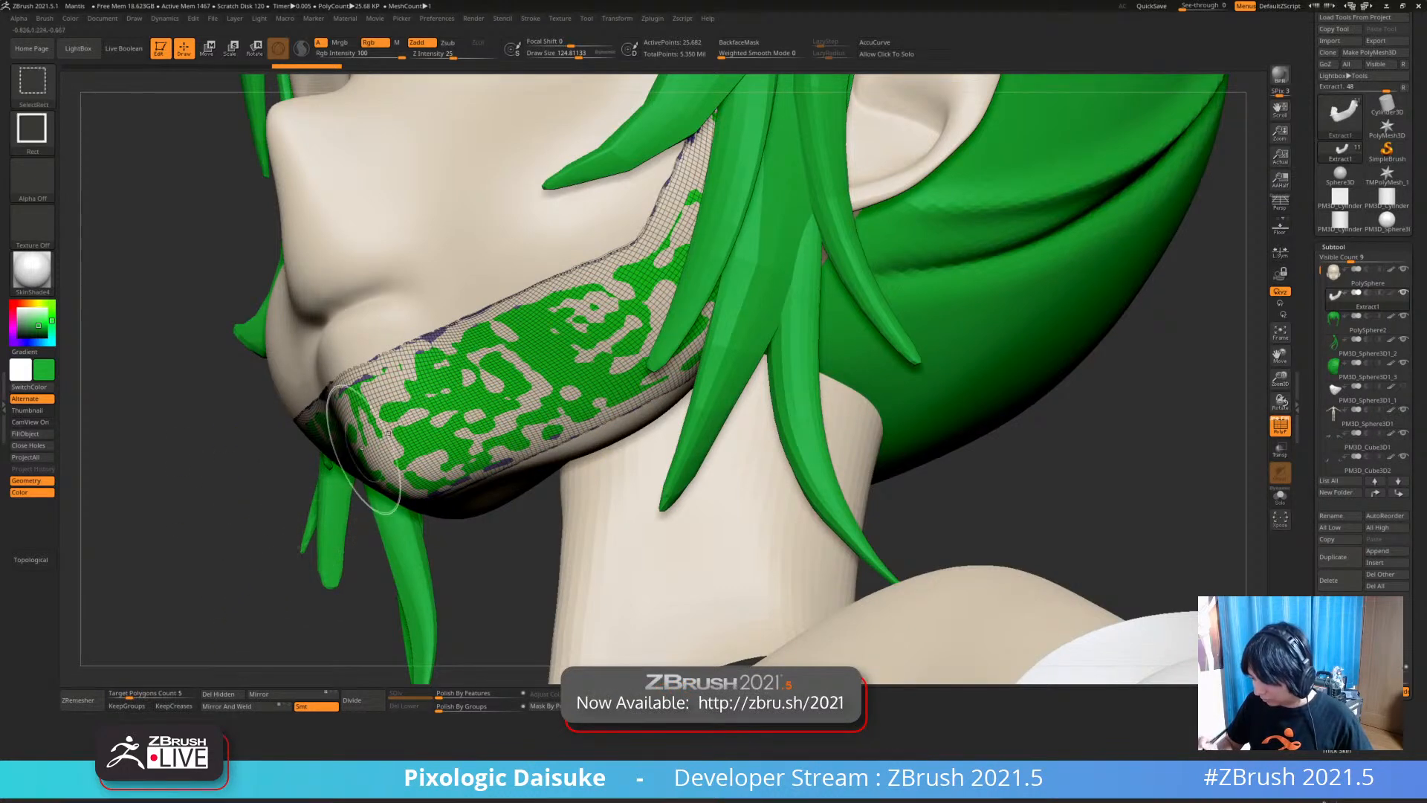
ctrl+shift+click(456, 409)
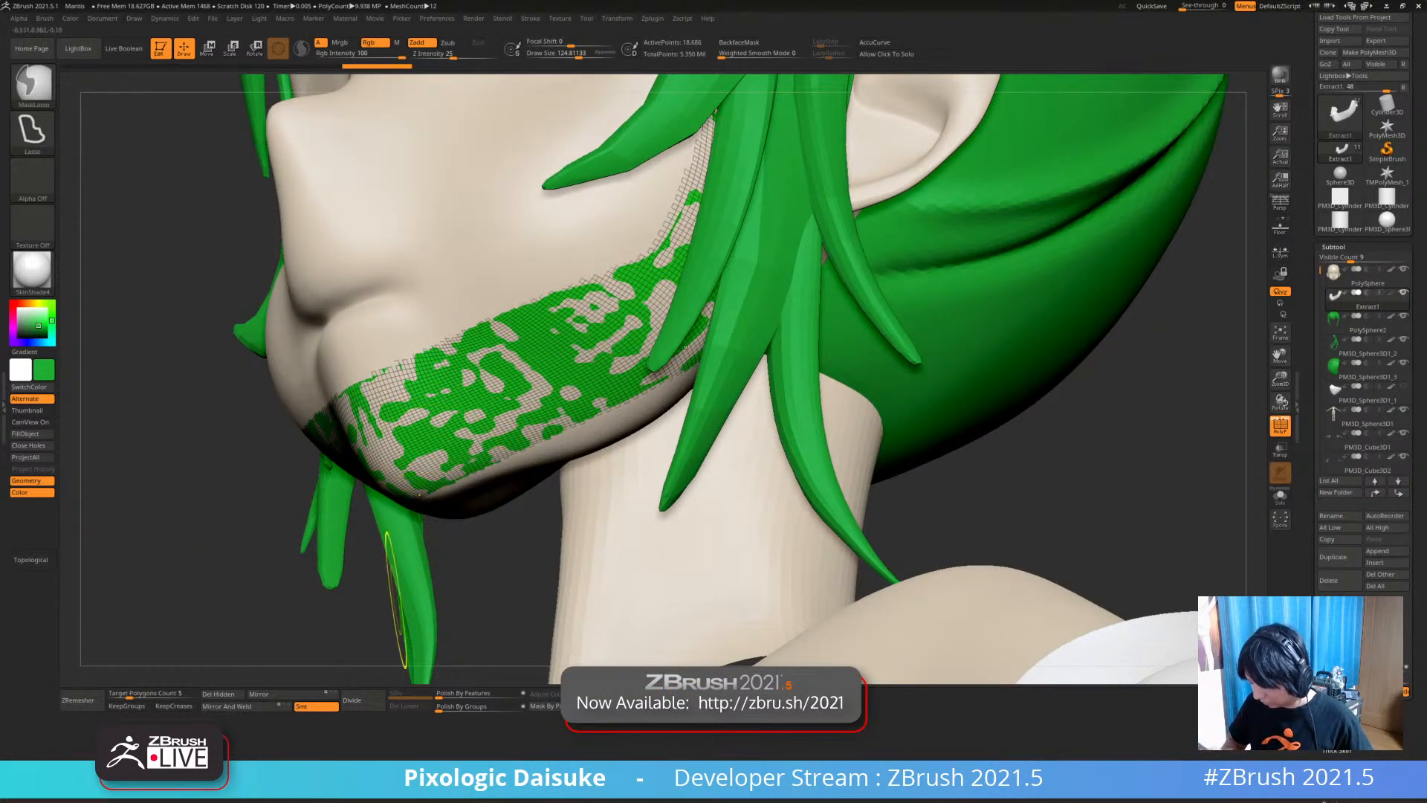
click(218, 693)
drag(494, 605, 502, 563)
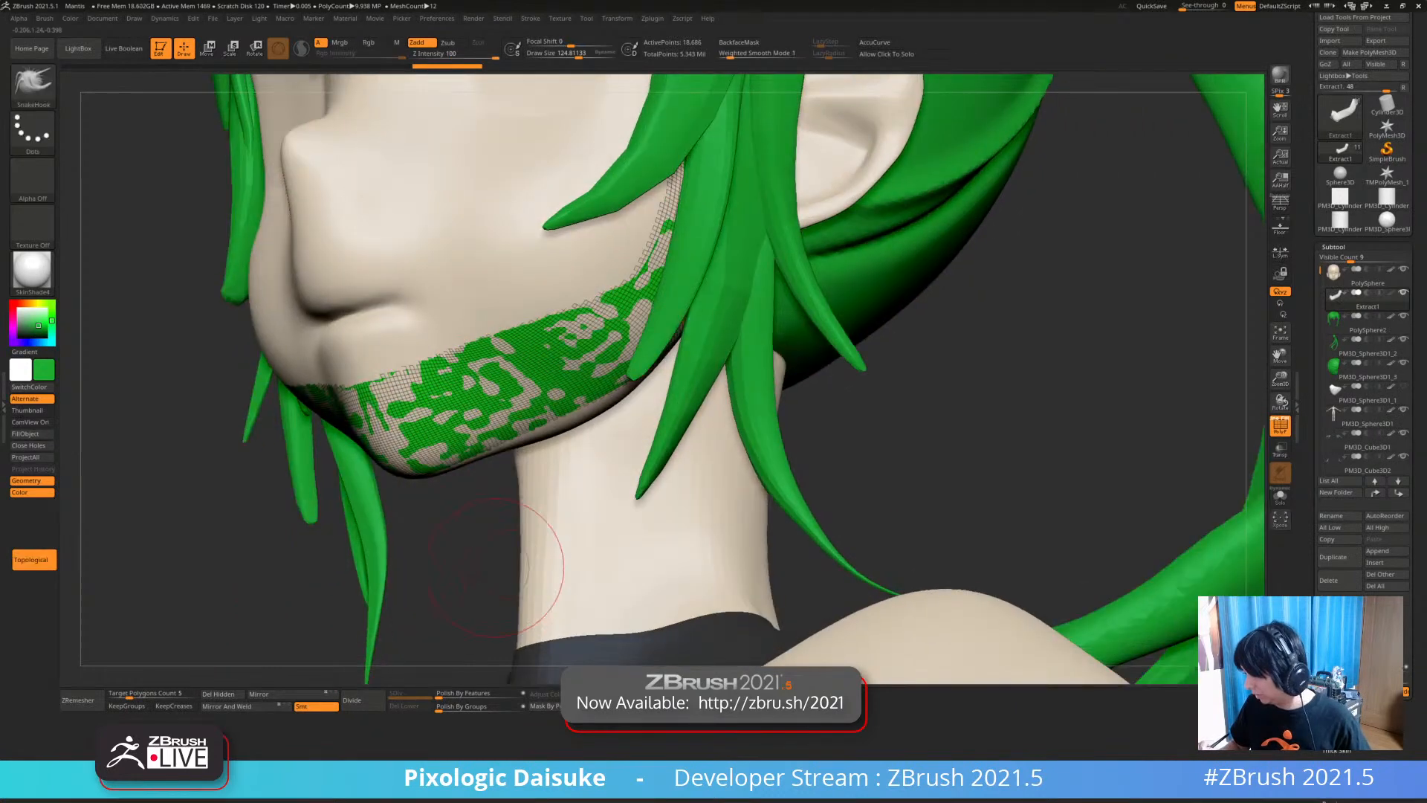
Turn off the polyframe display and enable Allow Click To Solo
click(1281, 426)
ctrl+right_drag(929, 476, 944, 446)
ctrl+right_drag(721, 476, 708, 425)
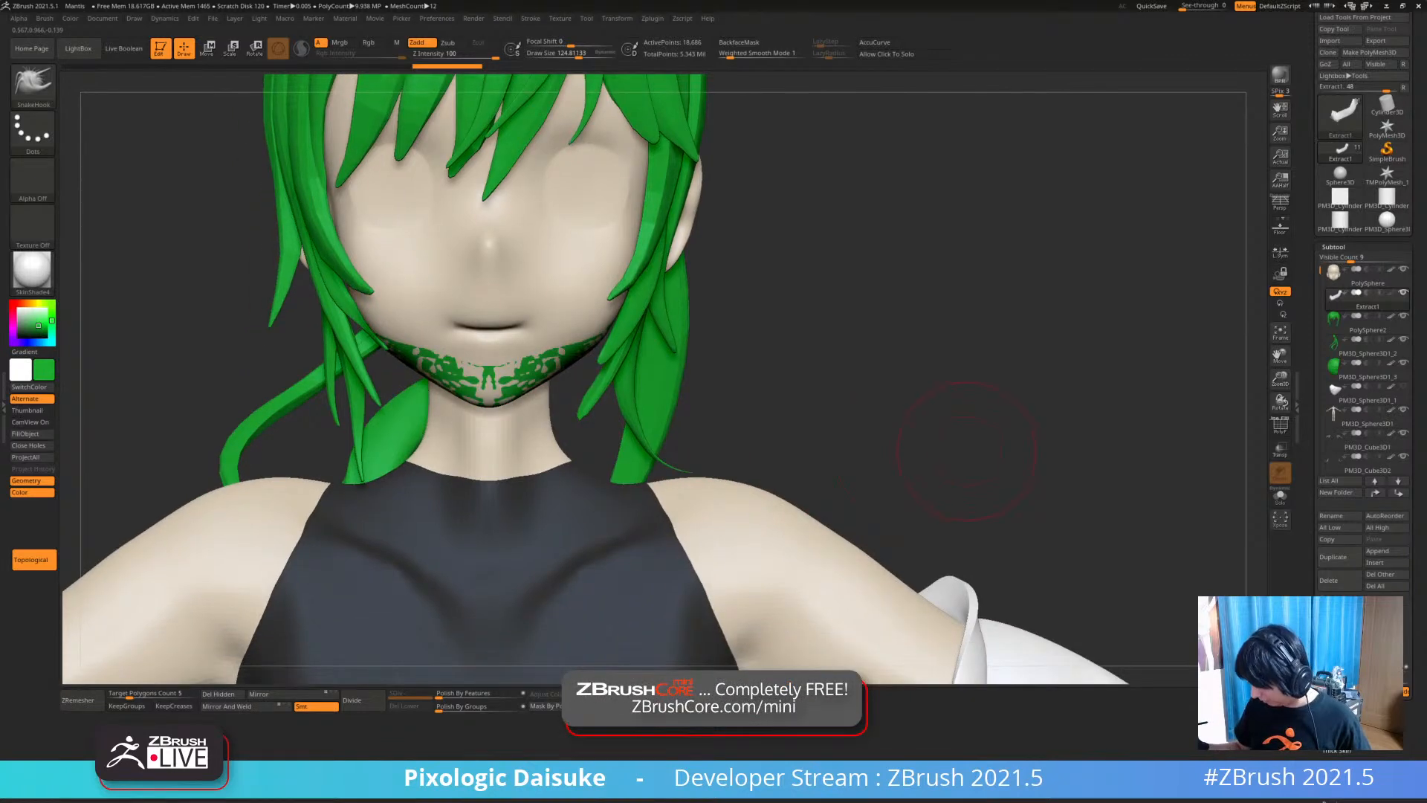
click(1334, 247)
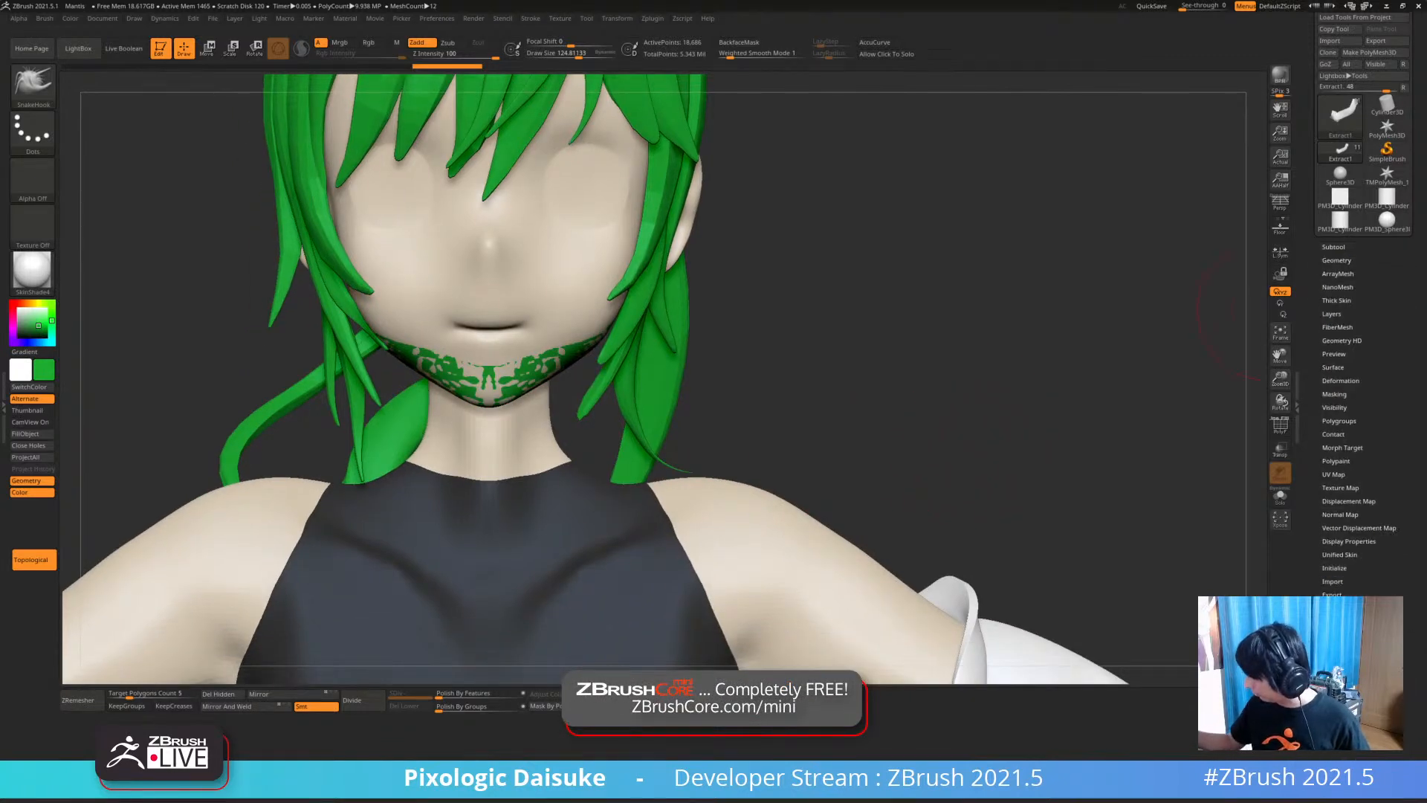
click(903, 55)
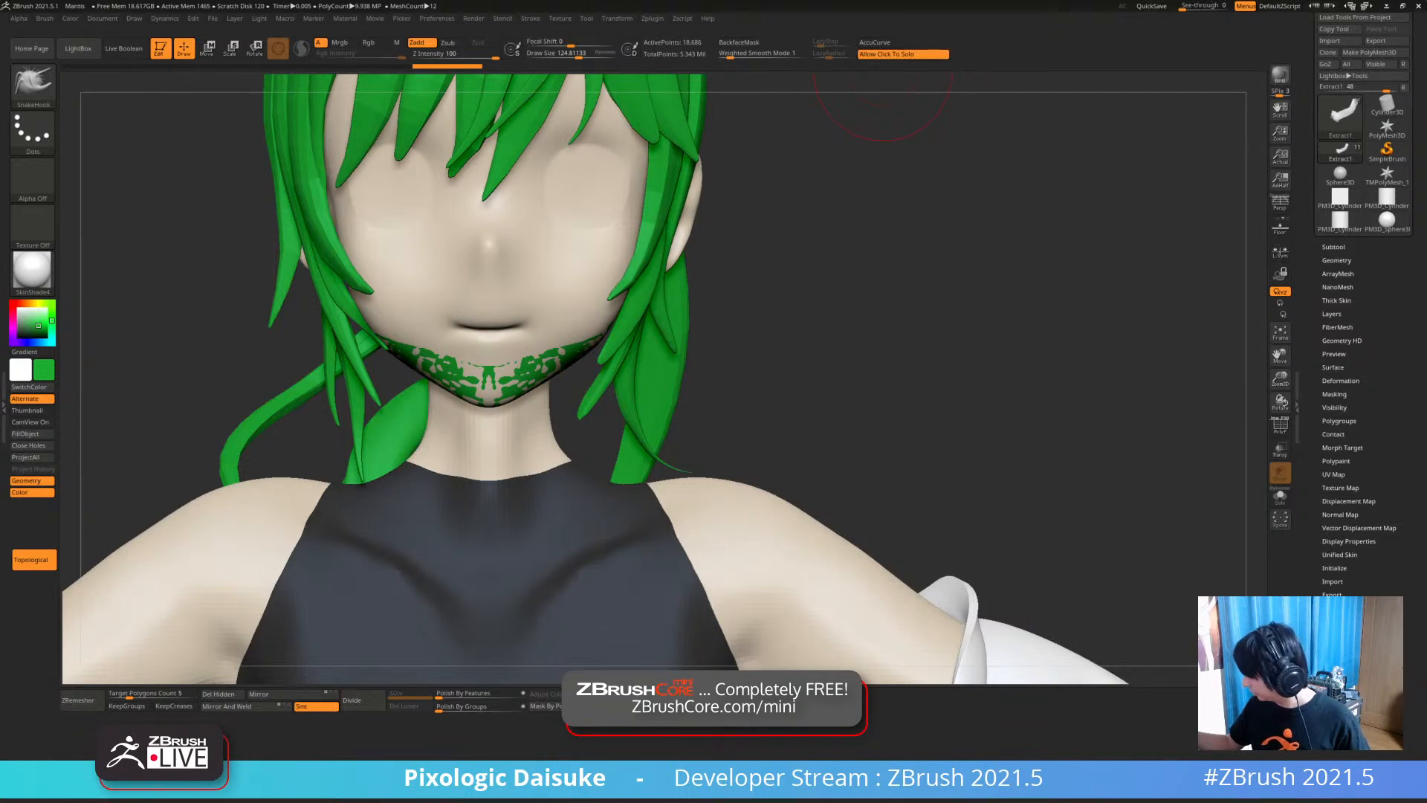
Inflate the chin strap slightly and polish it by features so it sits above the jaw surface
click(1340, 380)
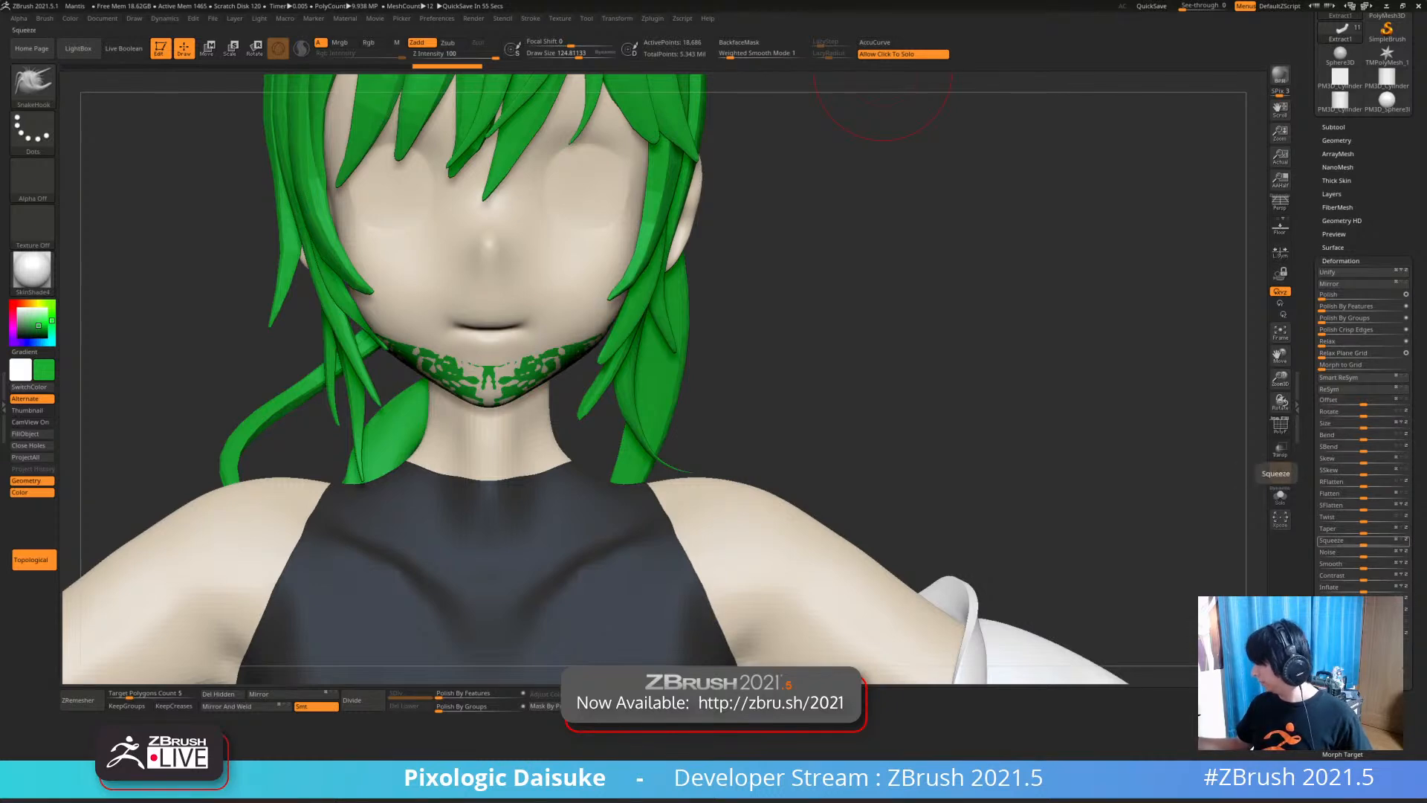
drag(1364, 587, 1372, 587)
click(480, 692)
click(479, 693)
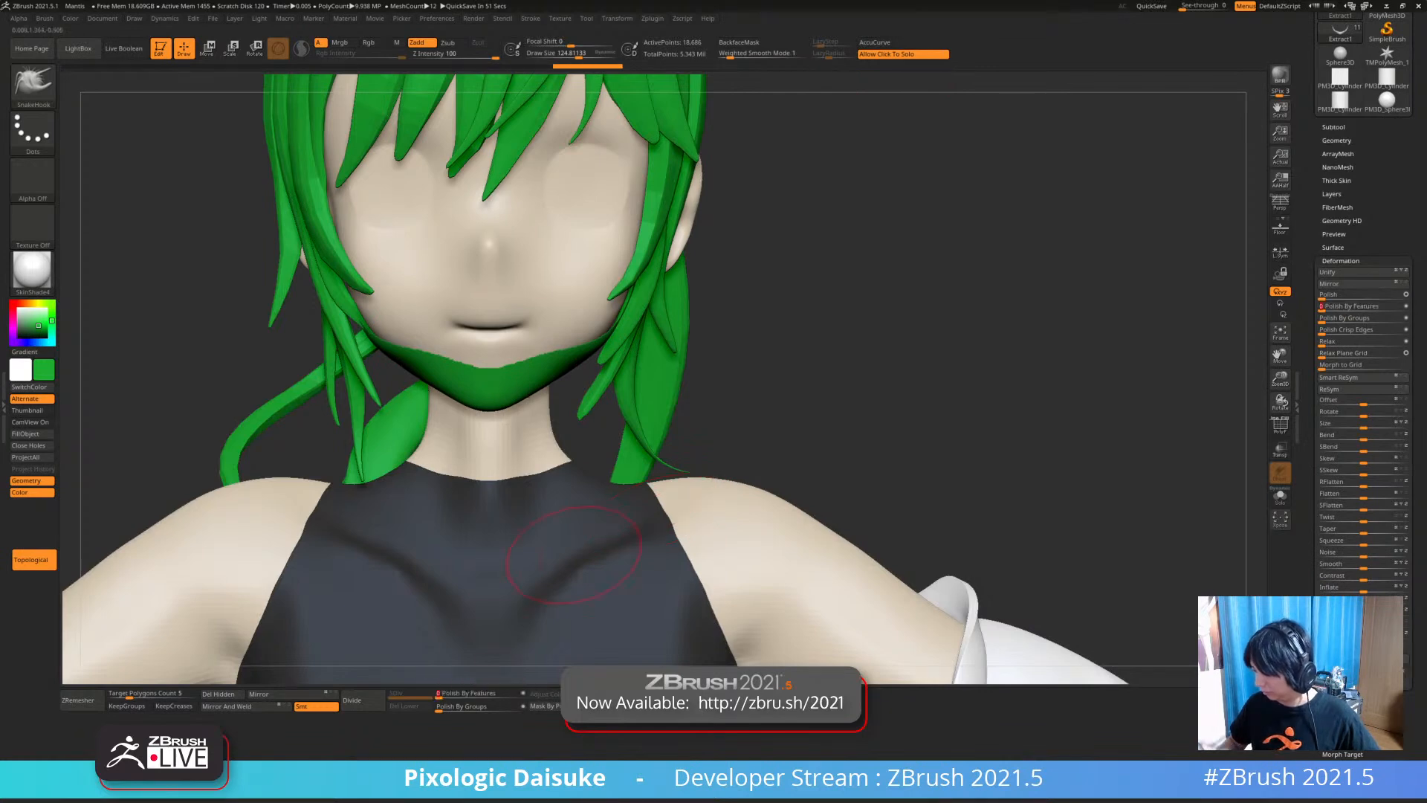
Solo the chin strap and turn on its polyframe display
ctrl+right_drag(523, 375, 526, 321)
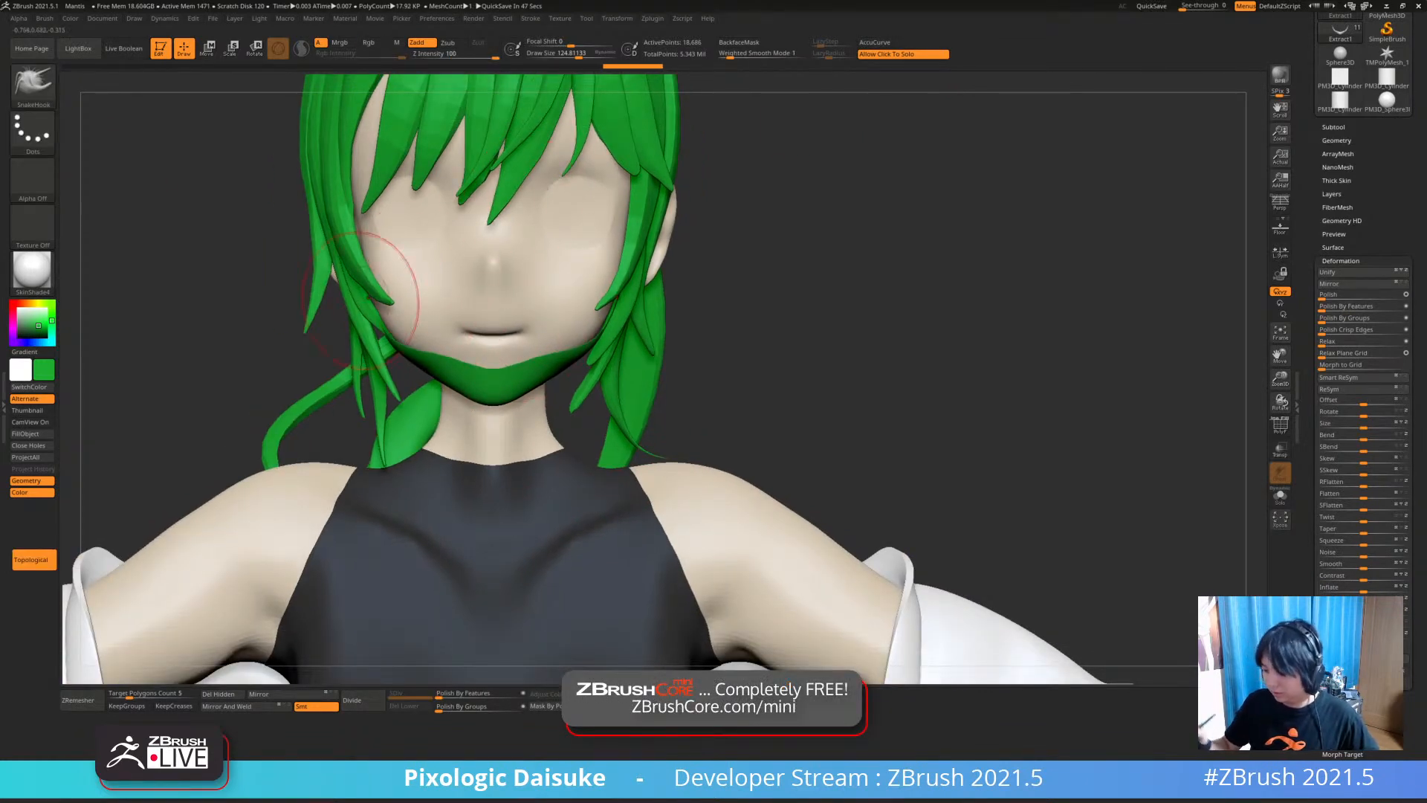
right_drag(714, 379, 695, 515)
click(684, 416)
key(shift+f)
mouse_move(1000, 494)
right_down()
mouse_move(1003, 408)
mouse_move(1085, 405)
mouse_move(1031, 417)
right_up()
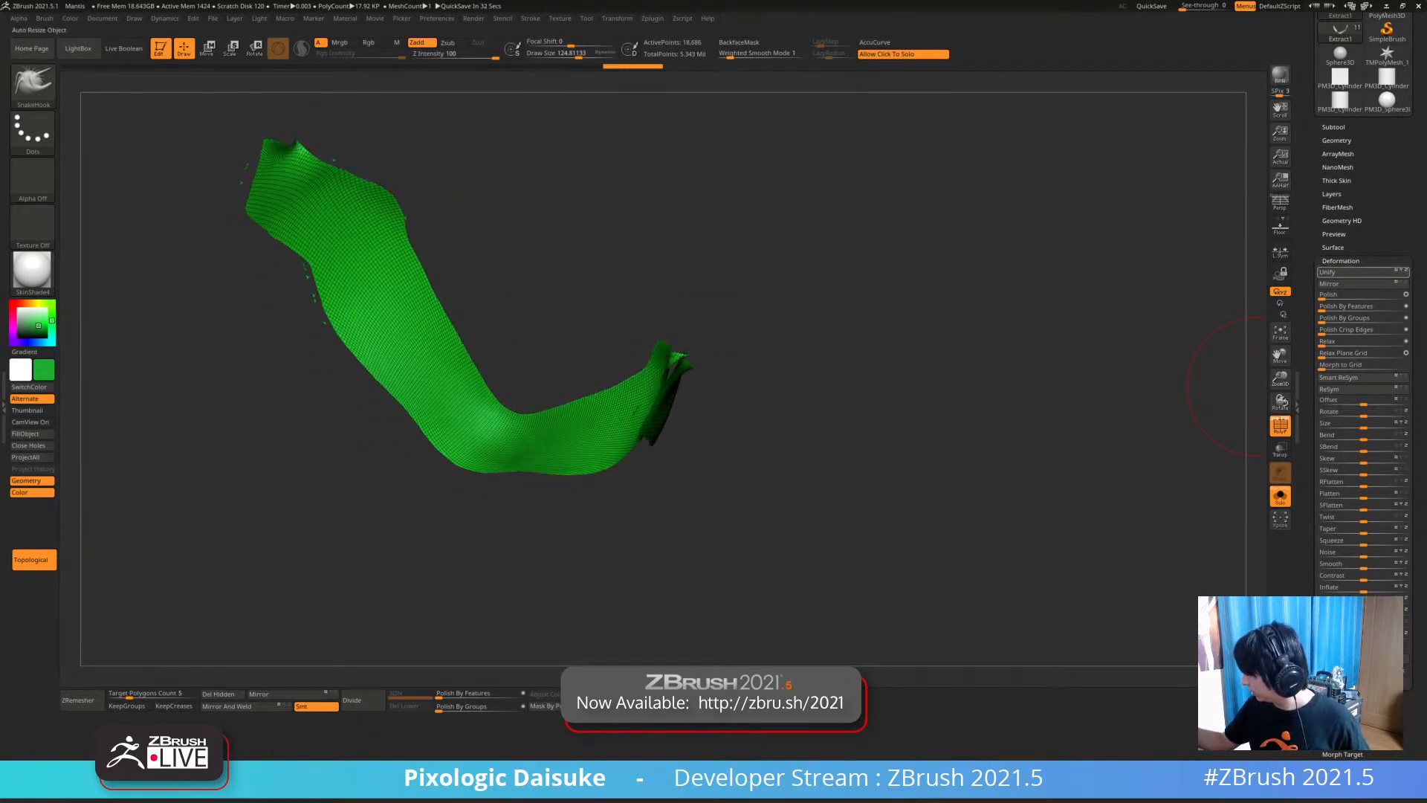
Split the strap into polygroups with Auto Groups, isolate one shell and delete the other
click(1340, 261)
click(1339, 301)
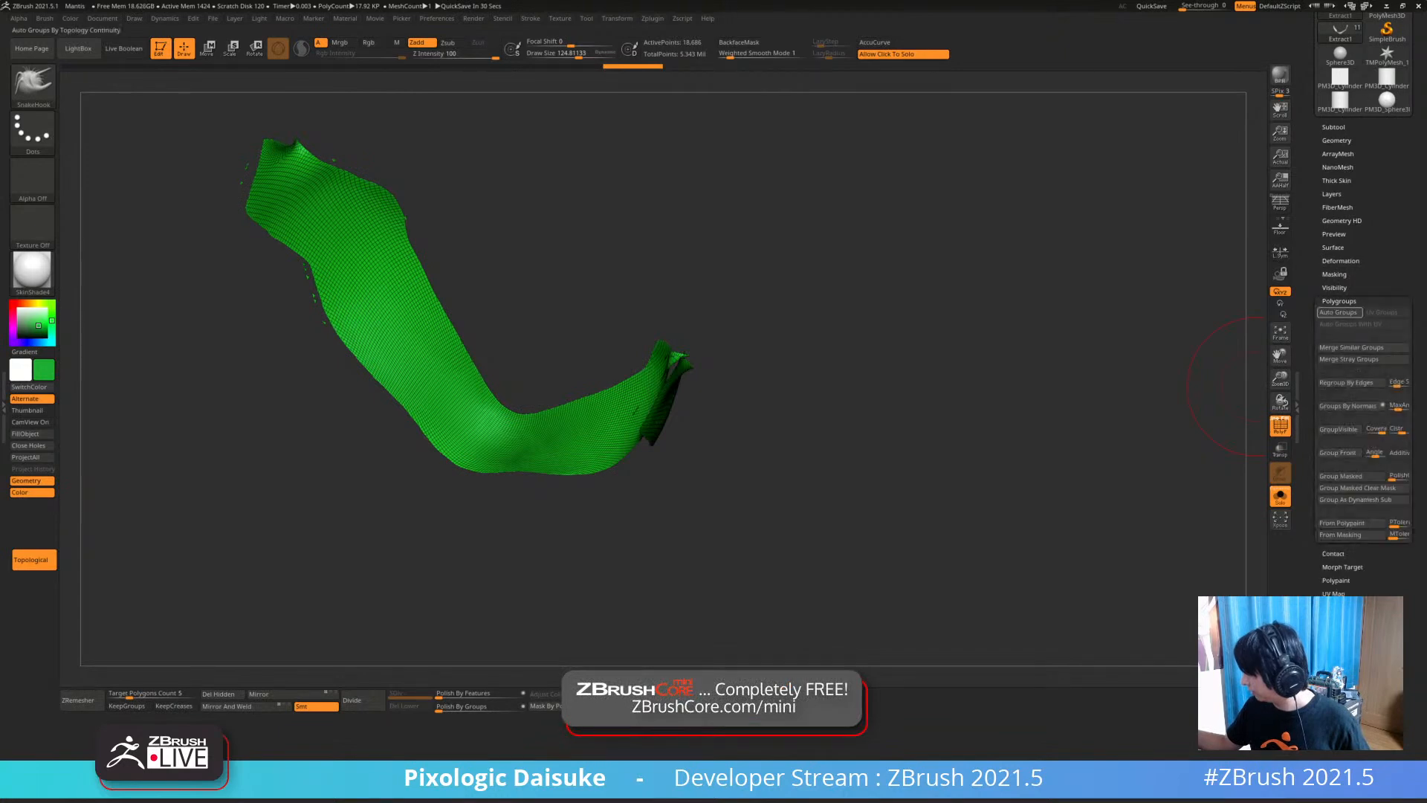
click(1338, 312)
right_drag(751, 446, 692, 386)
ctrl+shift+click(711, 347)
right_drag(730, 335, 417, 632)
right_drag(539, 513, 893, 403)
ZRemesh the remaining strap shell with a target polygons count of 1, then leave solo mode
click(136, 694)
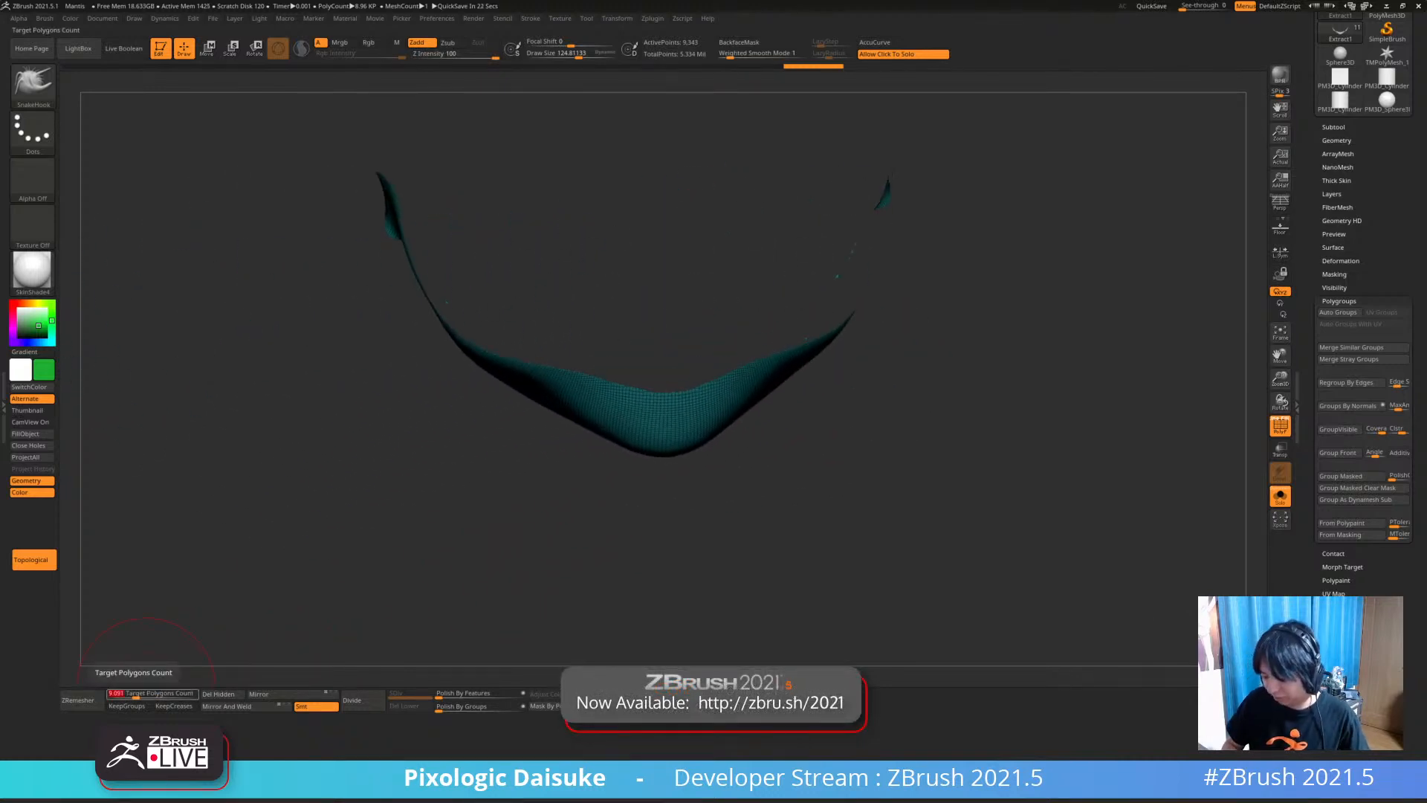
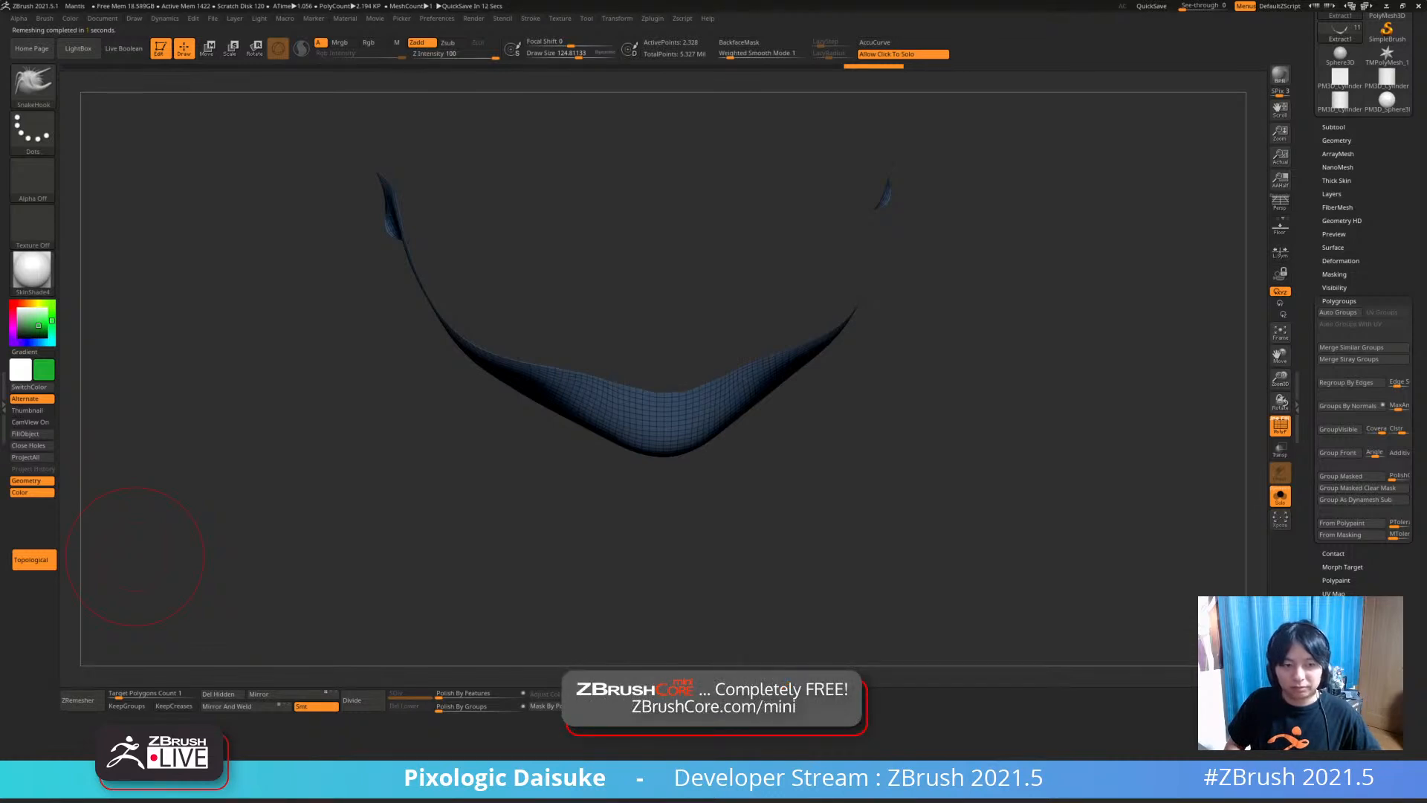
mouse_move(135, 556)
mouse_down()
mouse_move(446, 520)
mouse_move(408, 536)
mouse_move(854, 366)
mouse_up()
mouse_move(827, 419)
ctrl+right_down()
mouse_move(810, 356)
mouse_move(844, 327)
mouse_move(835, 348)
mouse_move(958, 330)
mouse_move(951, 275)
mouse_move(1026, 286)
ctrl+right_up()
click(834, 347)
Pull the strap's chin and side areas with SnakeHook to refit it around the jaw
ctrl+right_drag(534, 397, 540, 373)
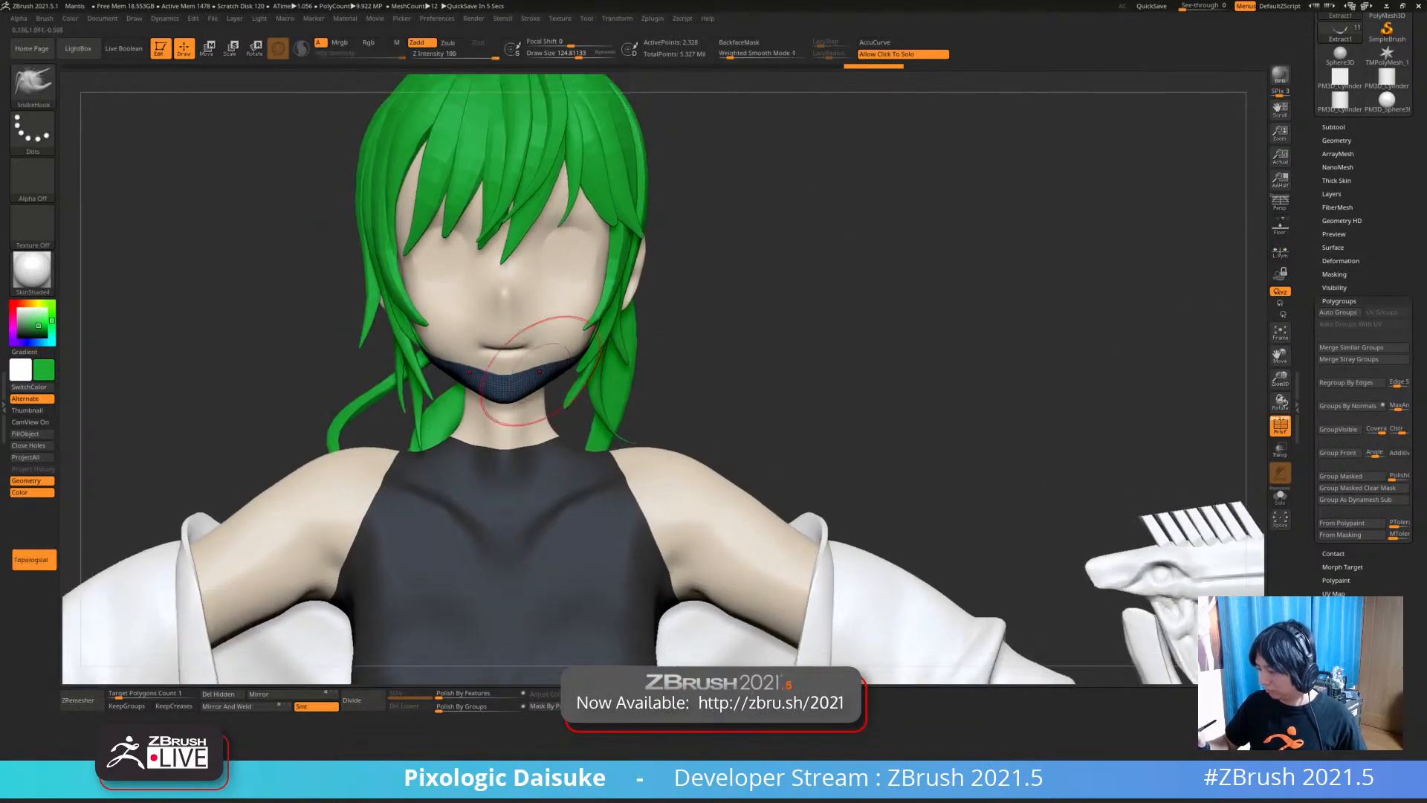
drag(520, 365, 519, 401)
mouse_move(547, 371)
ctrl+right_down()
mouse_move(573, 362)
mouse_move(520, 350)
ctrl+right_up()
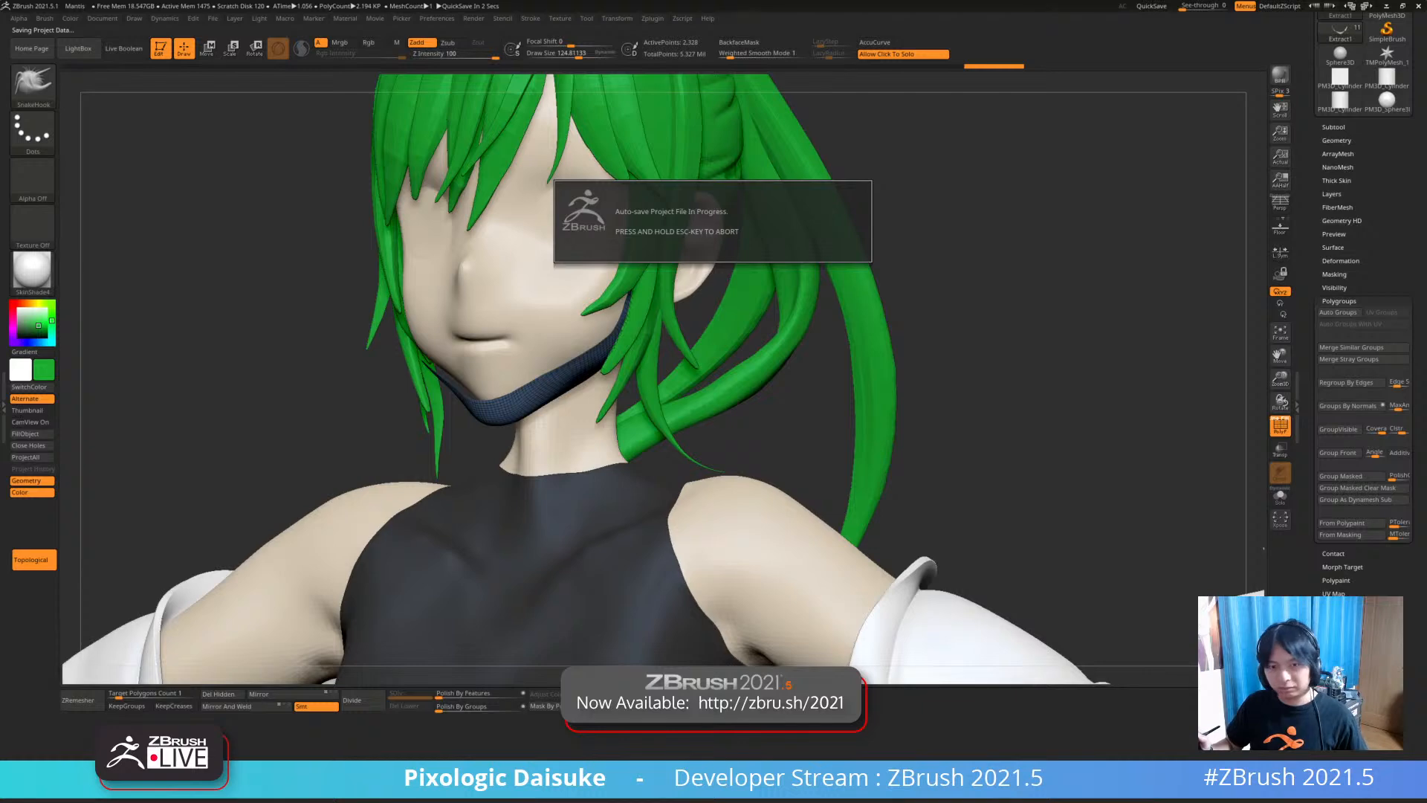
right_drag(639, 412, 541, 420)
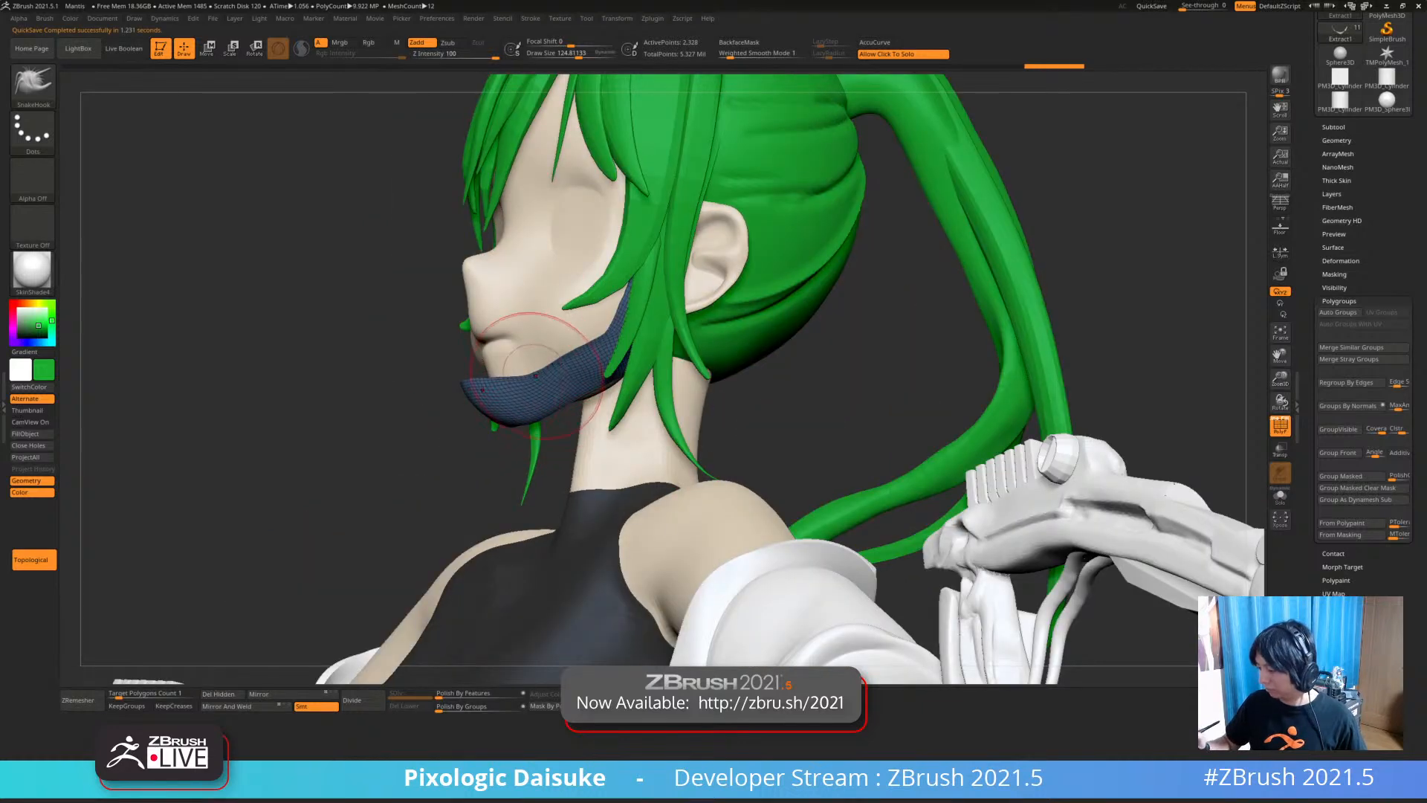
drag(532, 378, 533, 362)
Solo the strap, then reshape and smooth its underside, jaw bend and ear end
click(416, 431)
drag(615, 306, 630, 296)
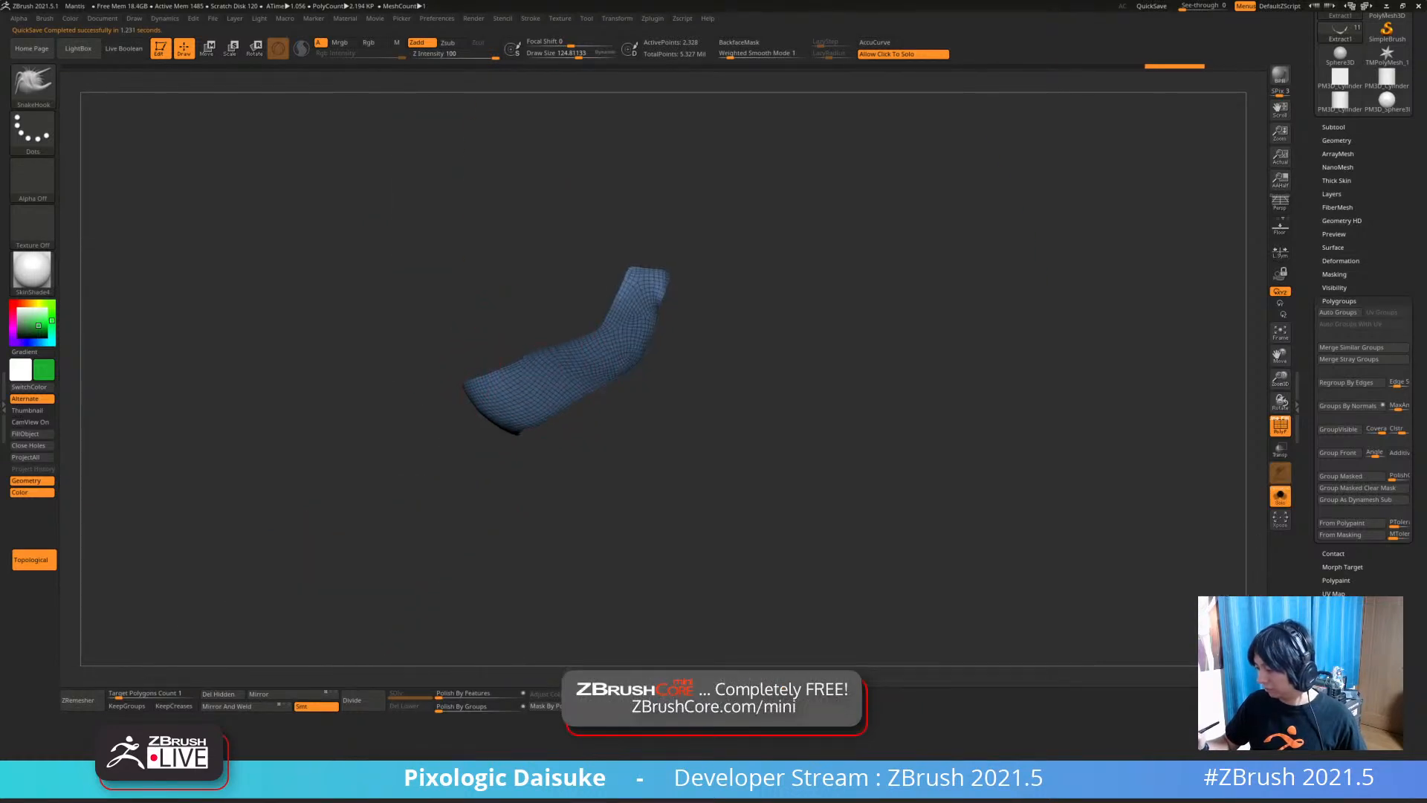
shift+drag(499, 405, 518, 418)
right_drag(600, 312, 603, 323)
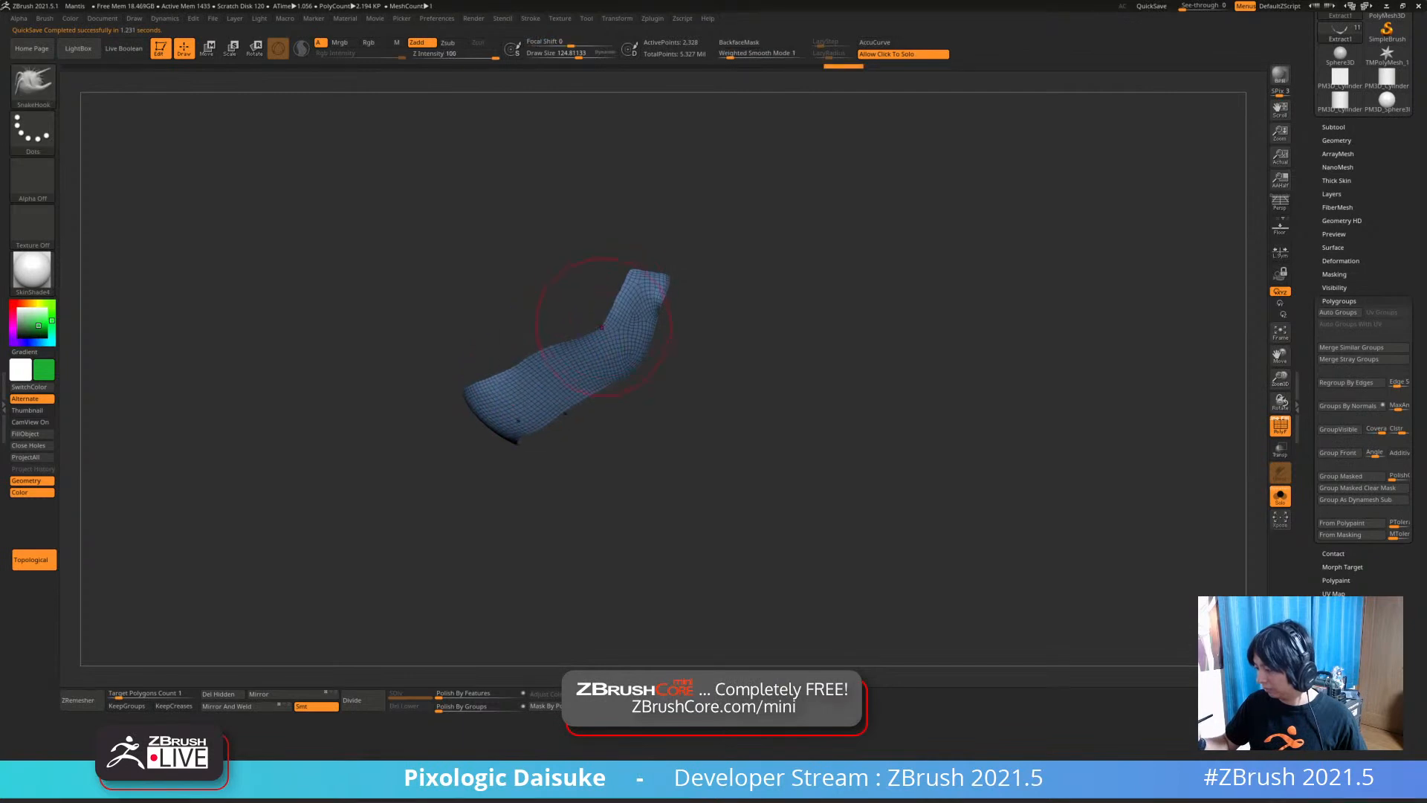
drag(615, 325, 621, 334)
right_drag(624, 316, 627, 298)
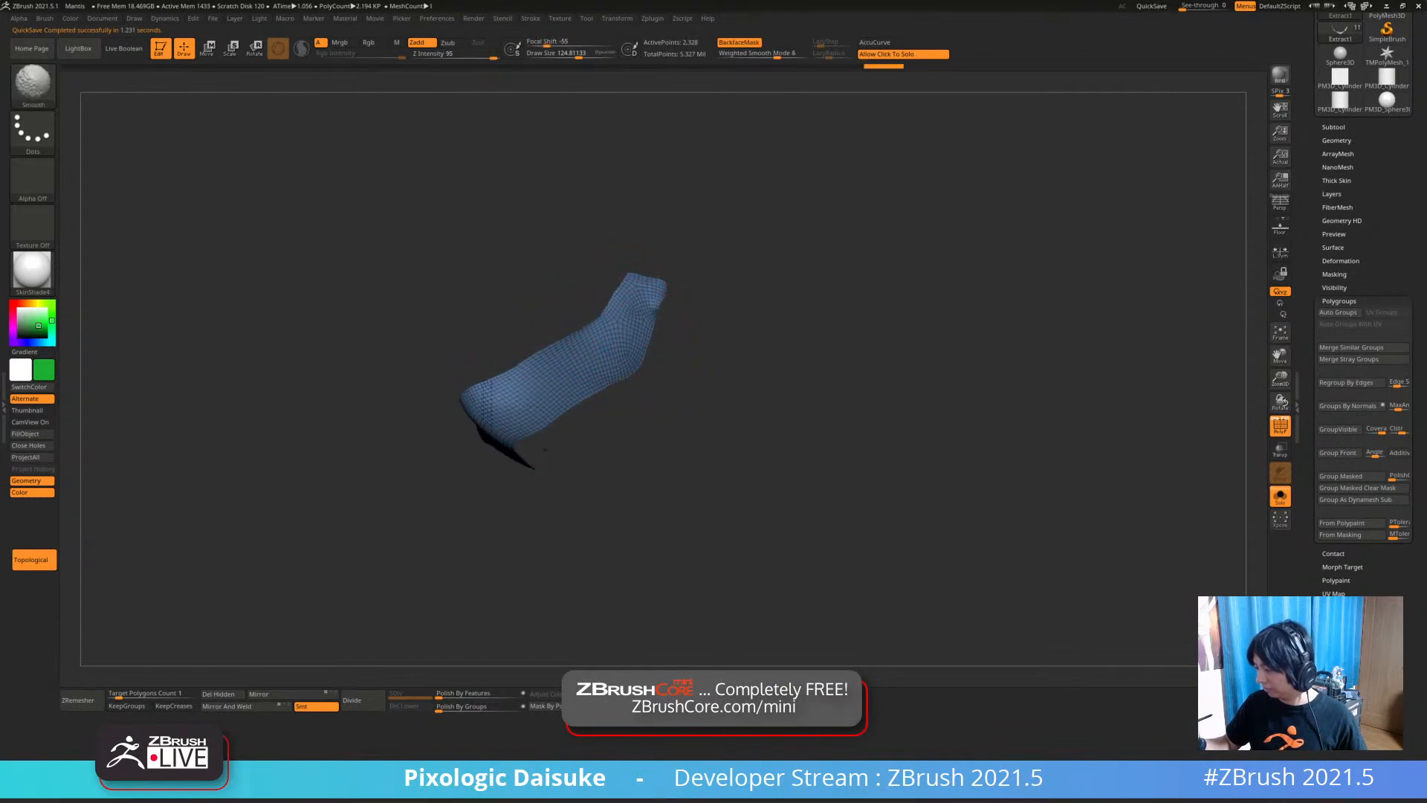
shift+drag(640, 321, 645, 313)
right_drag(639, 315, 642, 335)
shift+drag(642, 332, 644, 338)
mouse_move(642, 342)
ctrl+right_down()
mouse_move(643, 394)
mouse_move(651, 364)
ctrl+right_up()
shift+drag(655, 309, 664, 315)
mouse_move(666, 315)
shift+right_down()
mouse_move(732, 312)
mouse_move(606, 279)
shift+right_up()
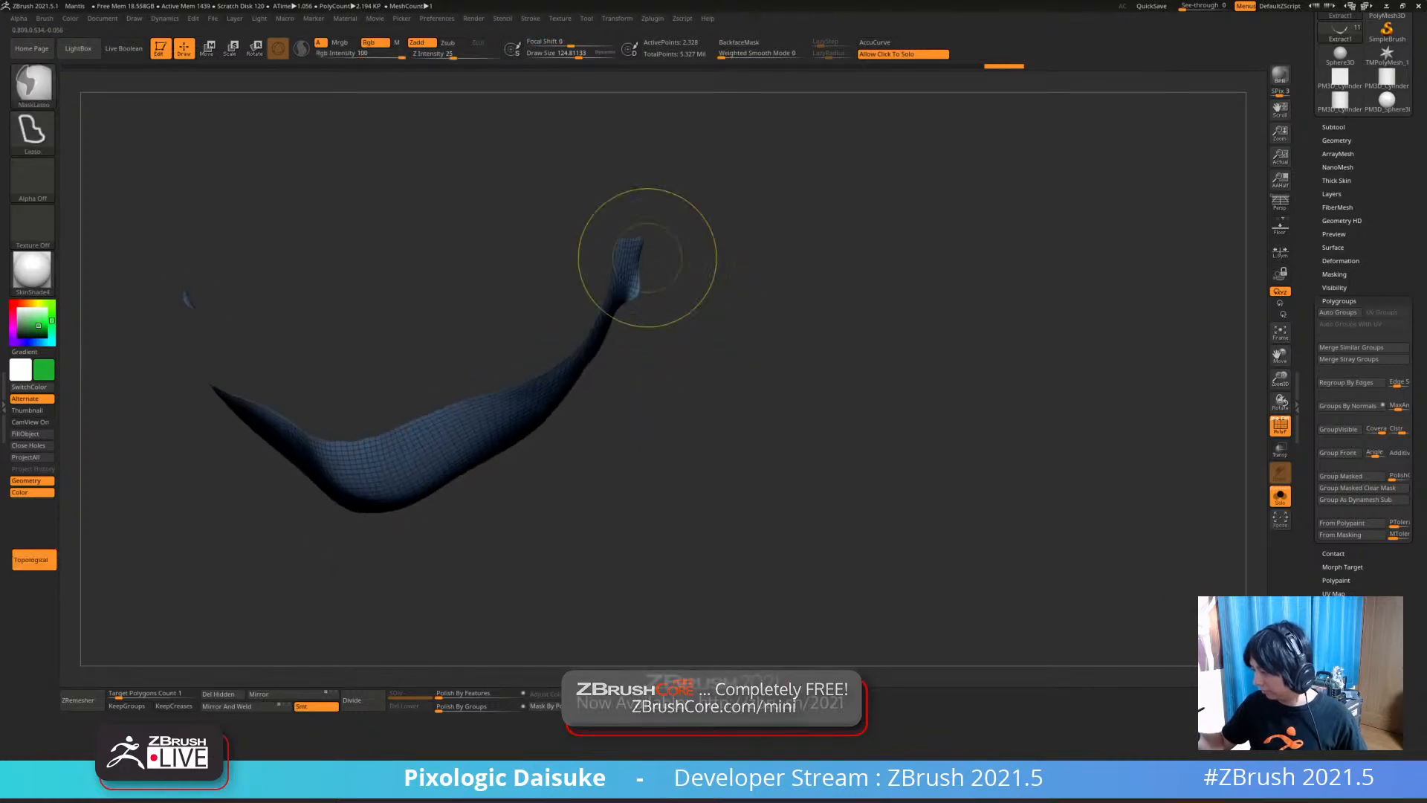
ctrl+right_drag(651, 175, 653, 222)
mouse_move(599, 262)
ctrl+mouse_down()
mouse_move(672, 297)
mouse_move(652, 242)
ctrl+mouse_up()
key(ctrl+z)
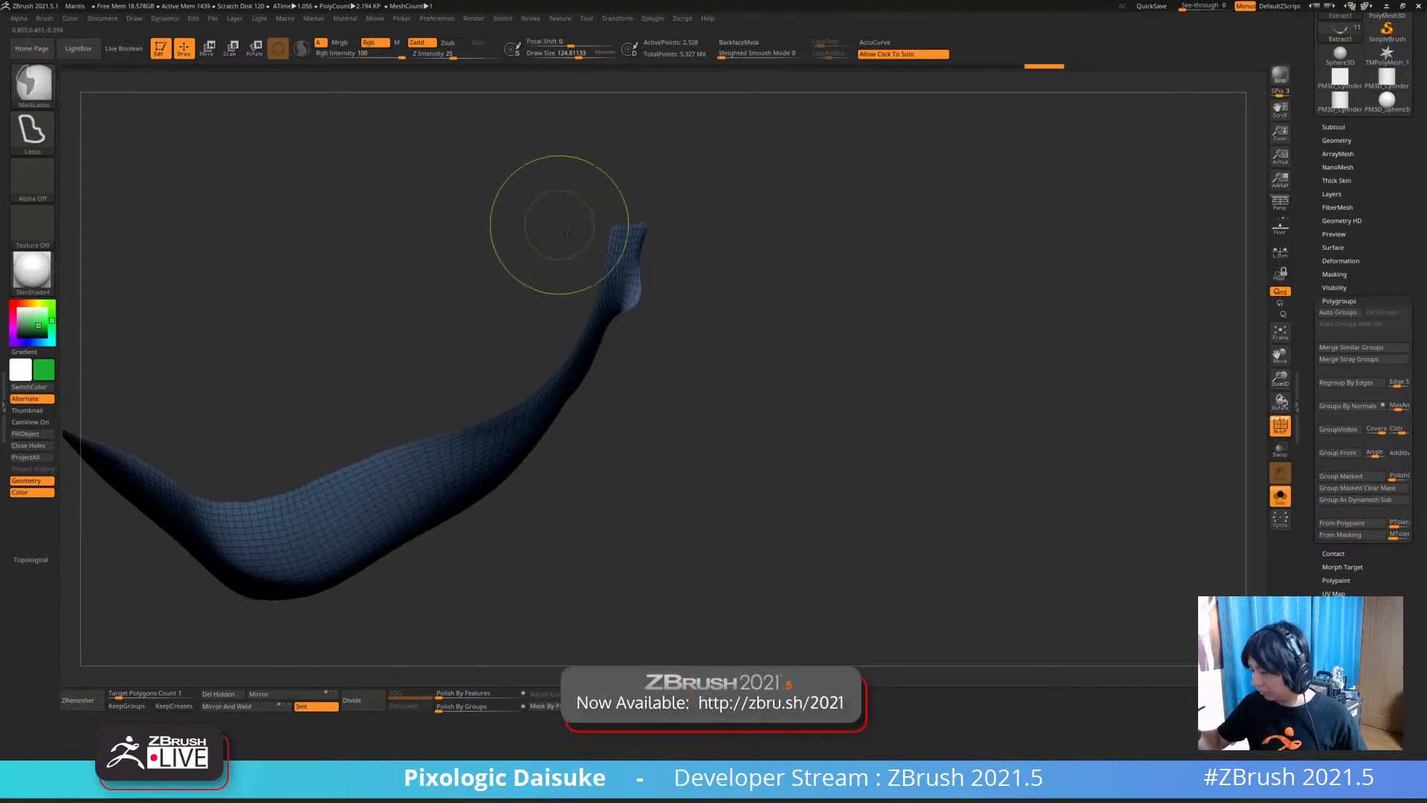
Try to cut the strap's ear end with the TrimCurve brush, then undo the cut
ctrl+click(43, 90)
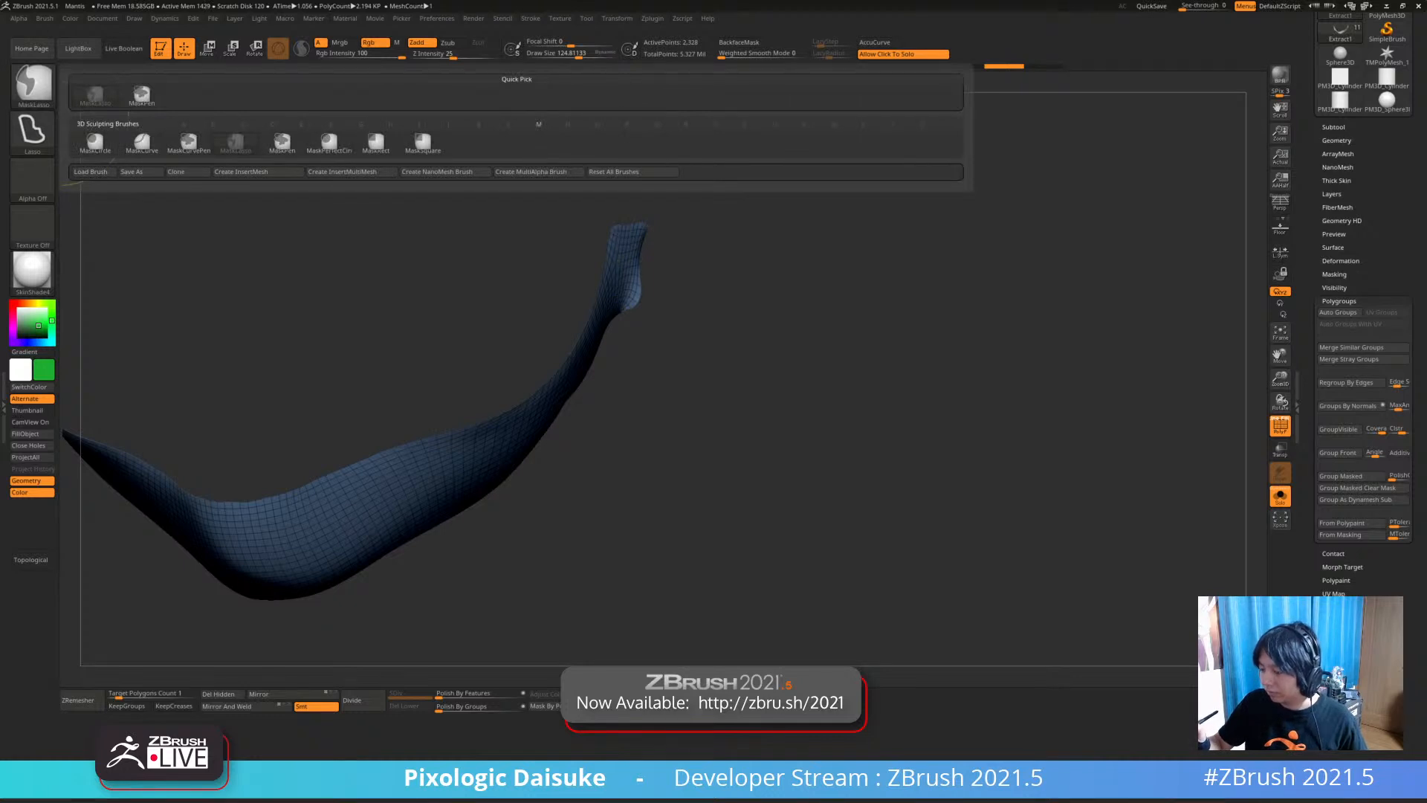
key(ctrl+shift)
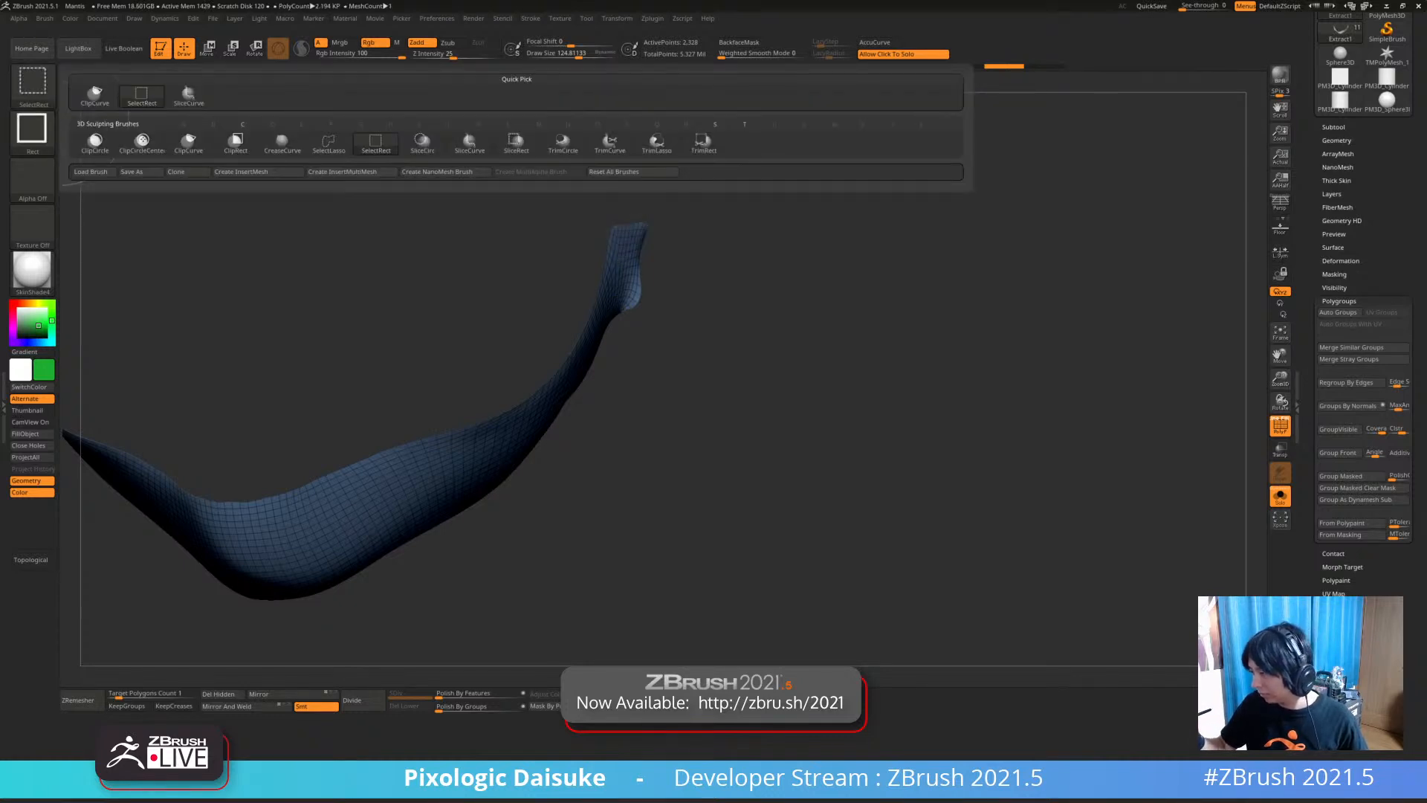
click(609, 141)
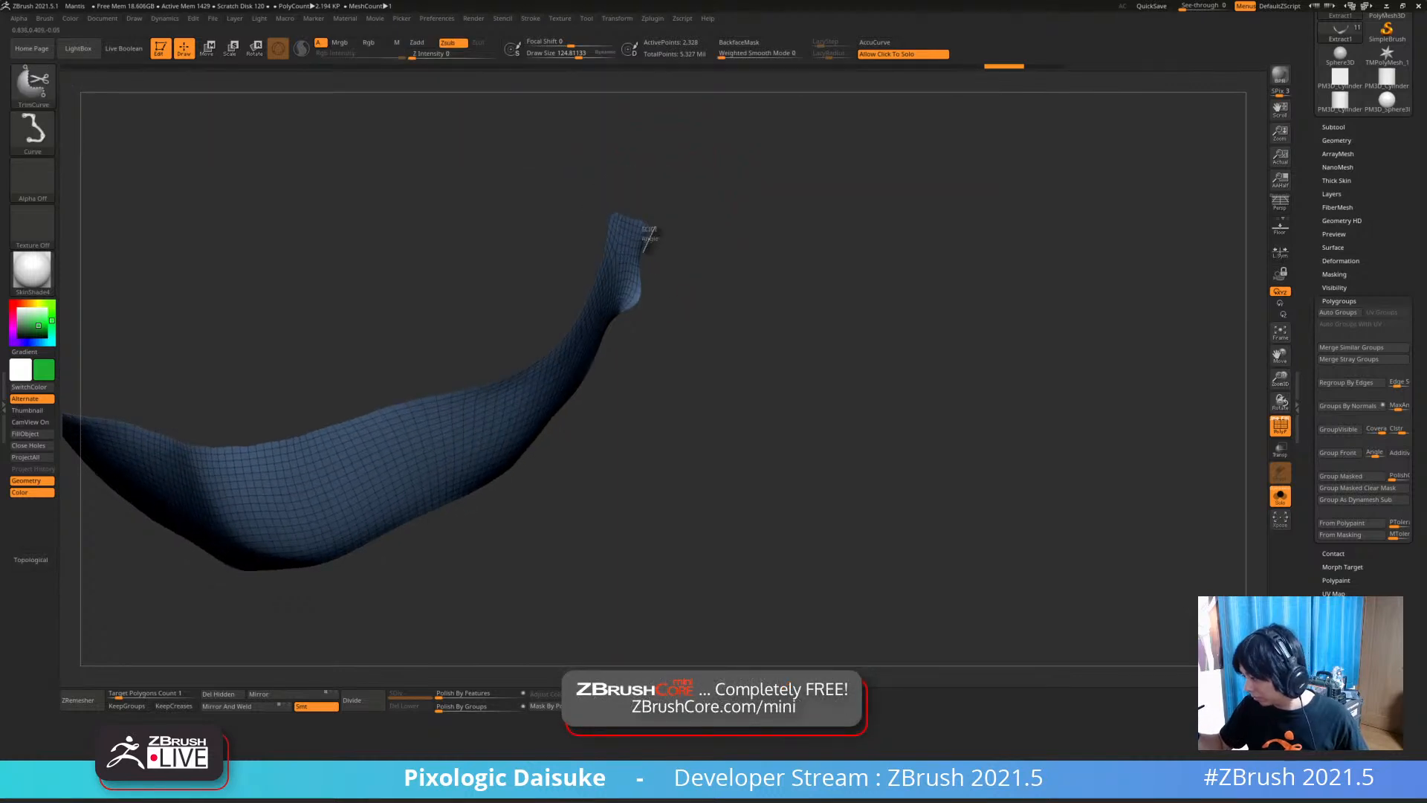
drag(606, 363, 586, 377)
drag(695, 320, 662, 267)
key(ctrl+z)
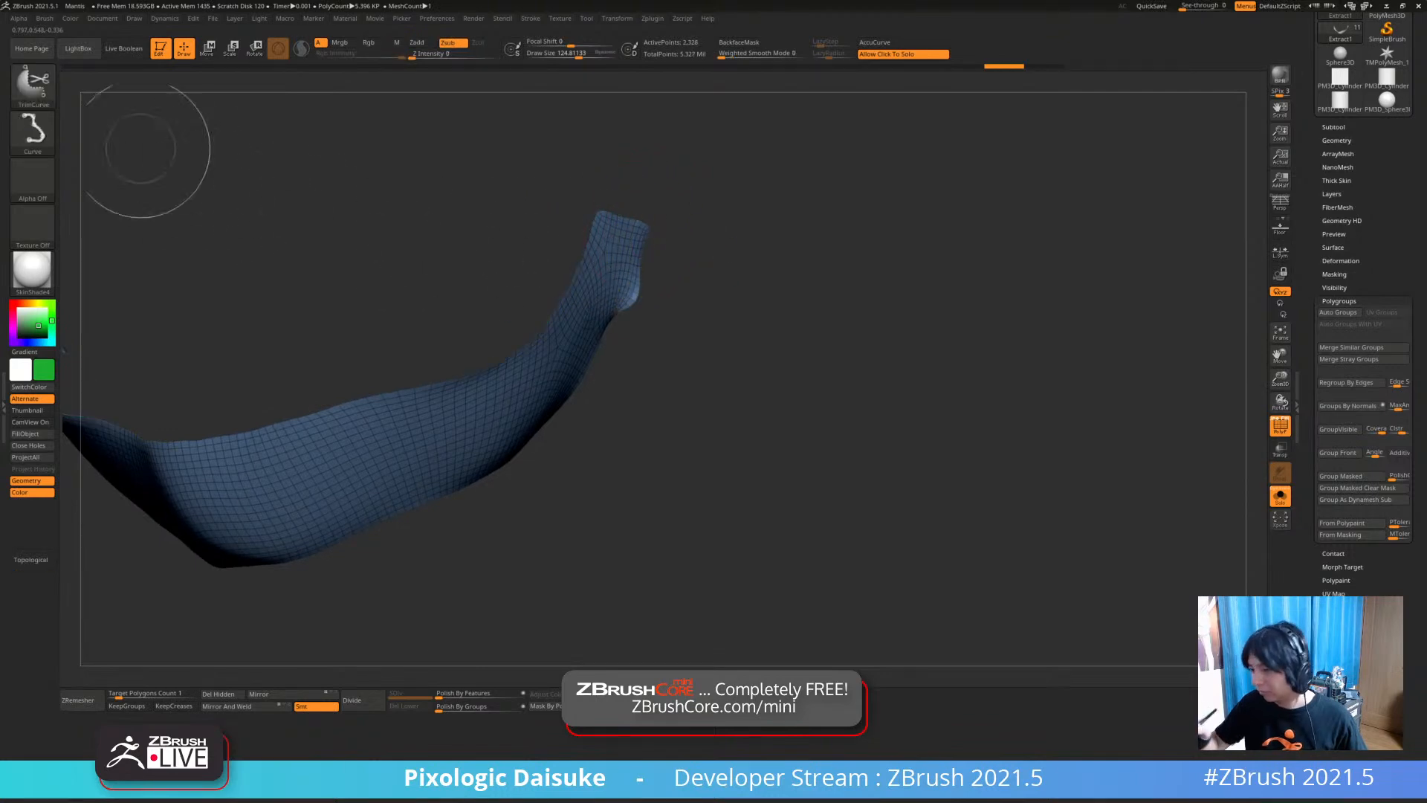
Try to straighten the bulging edge at the strap's ear end with the ClipCurve brush
key(b)
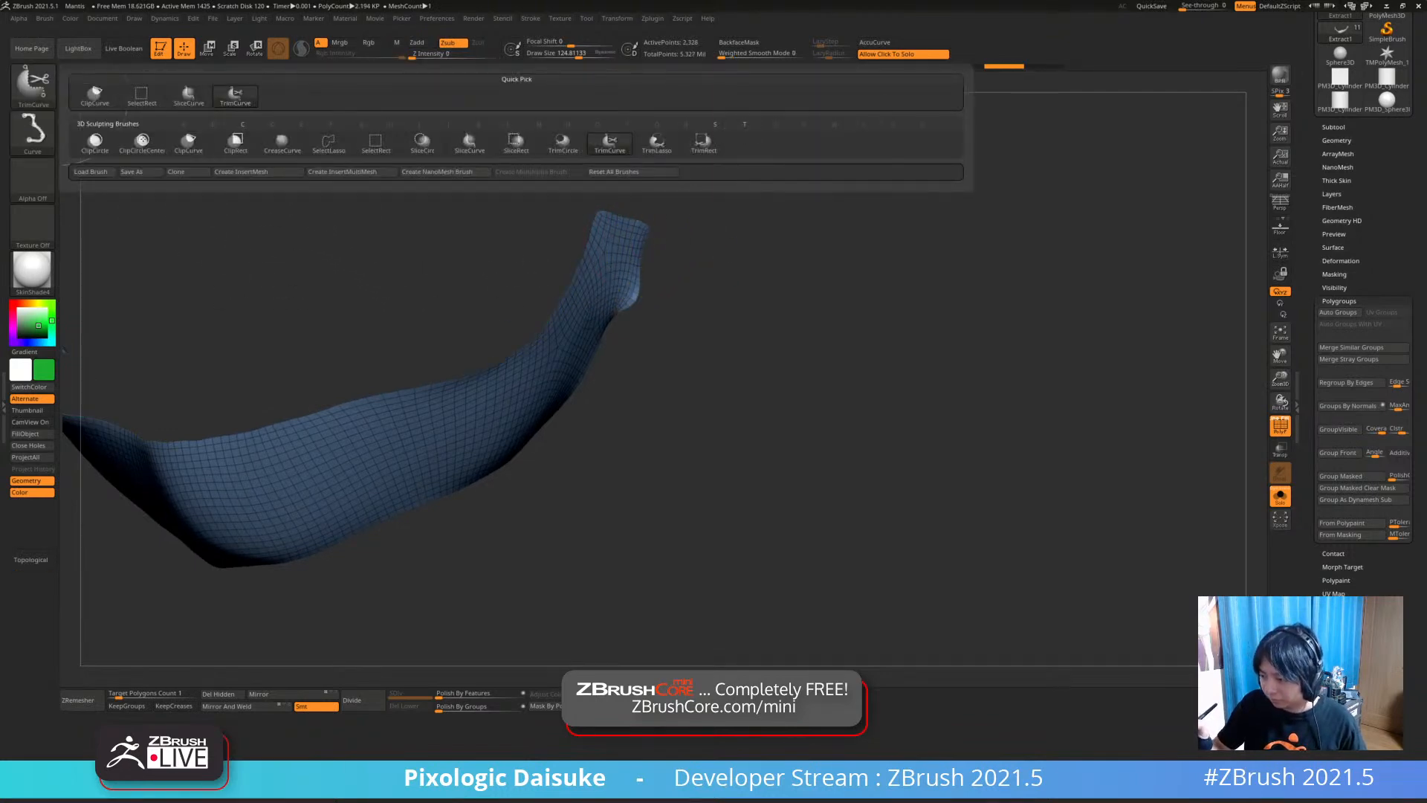
ctrl+shift+click(188, 142)
ctrl+shift+drag(652, 221, 589, 365)
ctrl+right_drag(589, 366, 631, 284)
mouse_move(675, 239)
right_down()
mouse_move(665, 226)
mouse_move(651, 281)
mouse_move(641, 272)
right_up()
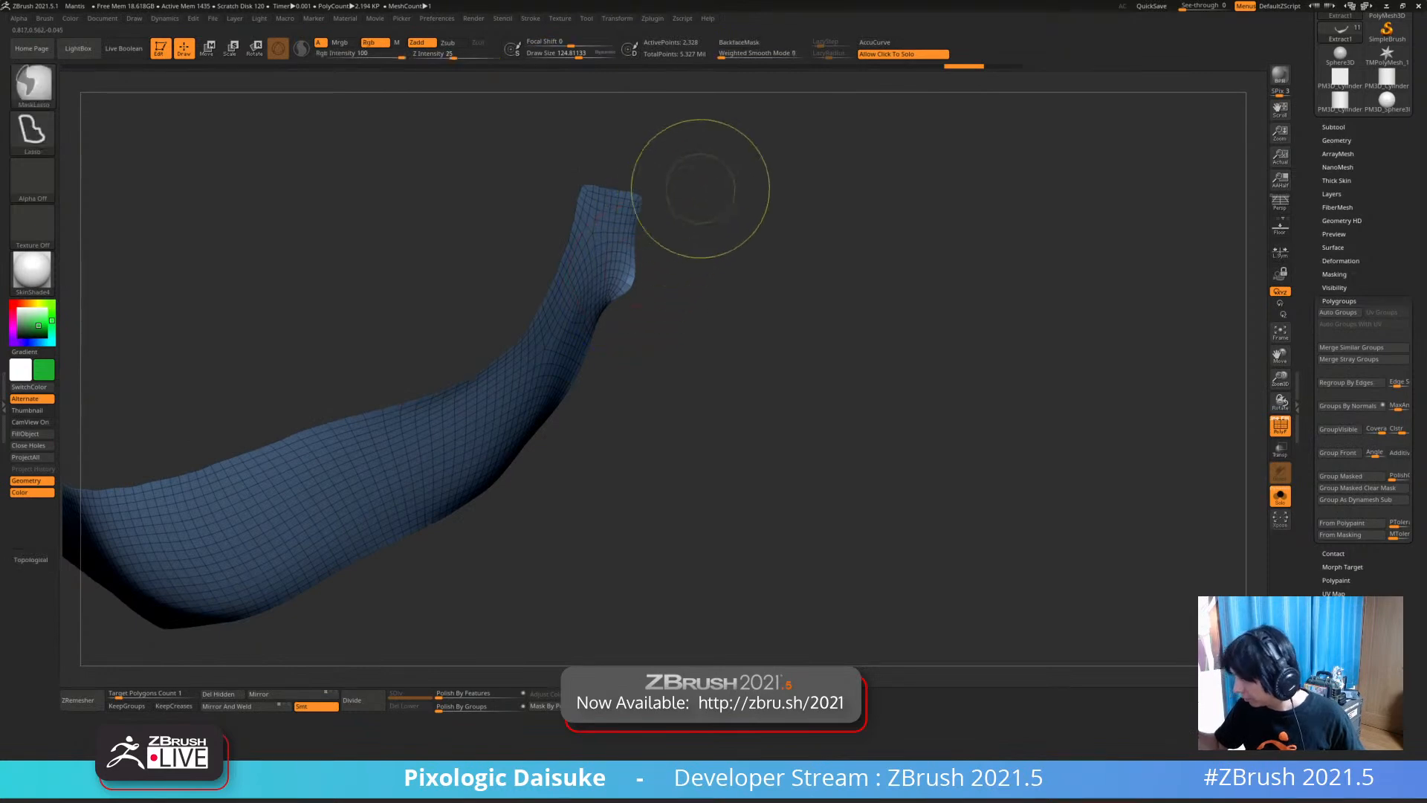
Set SmoothCloth as the smoothing brush and smooth the bulge at the strap's ear end
shift+click(32, 84)
shift+click(94, 97)
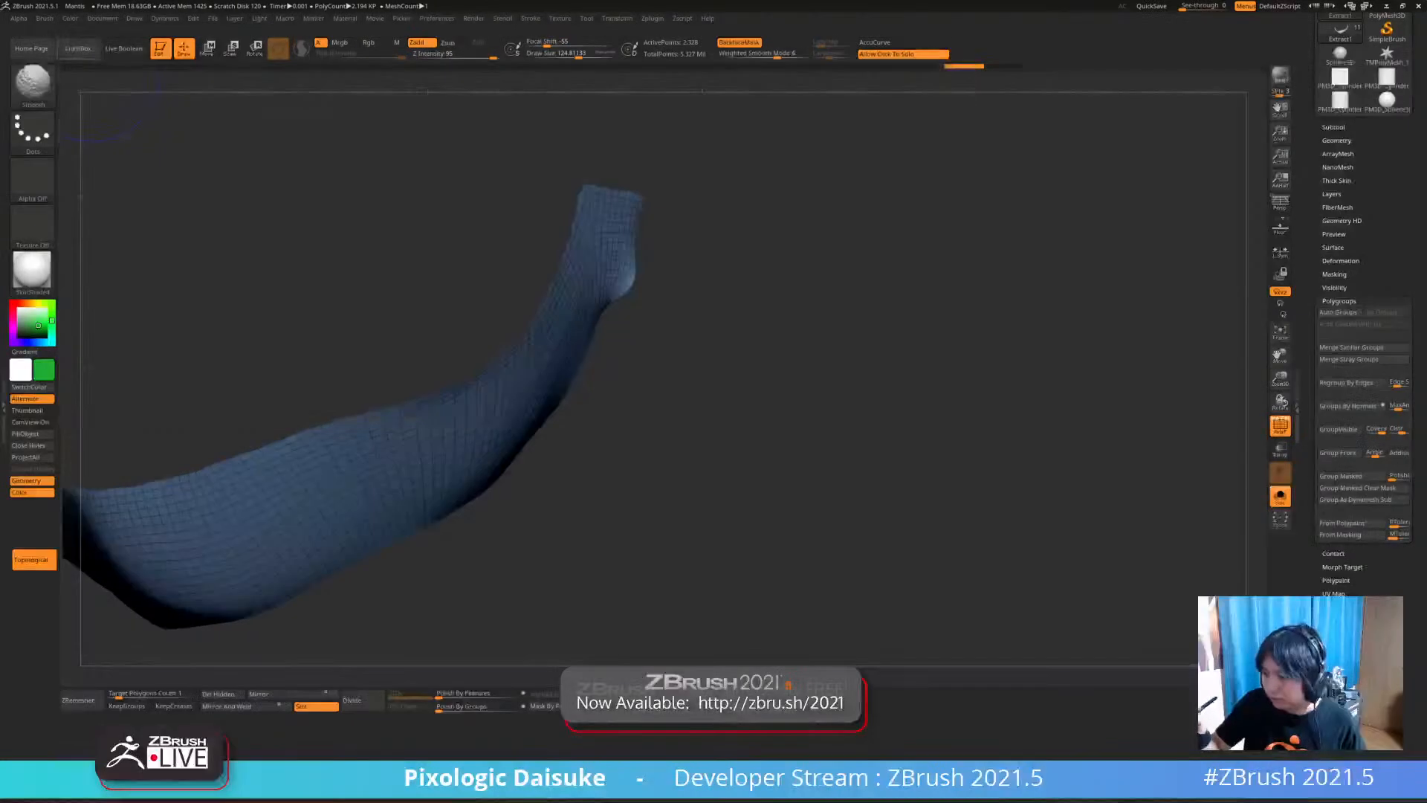
click(45, 17)
drag(126, 513, 126, 415)
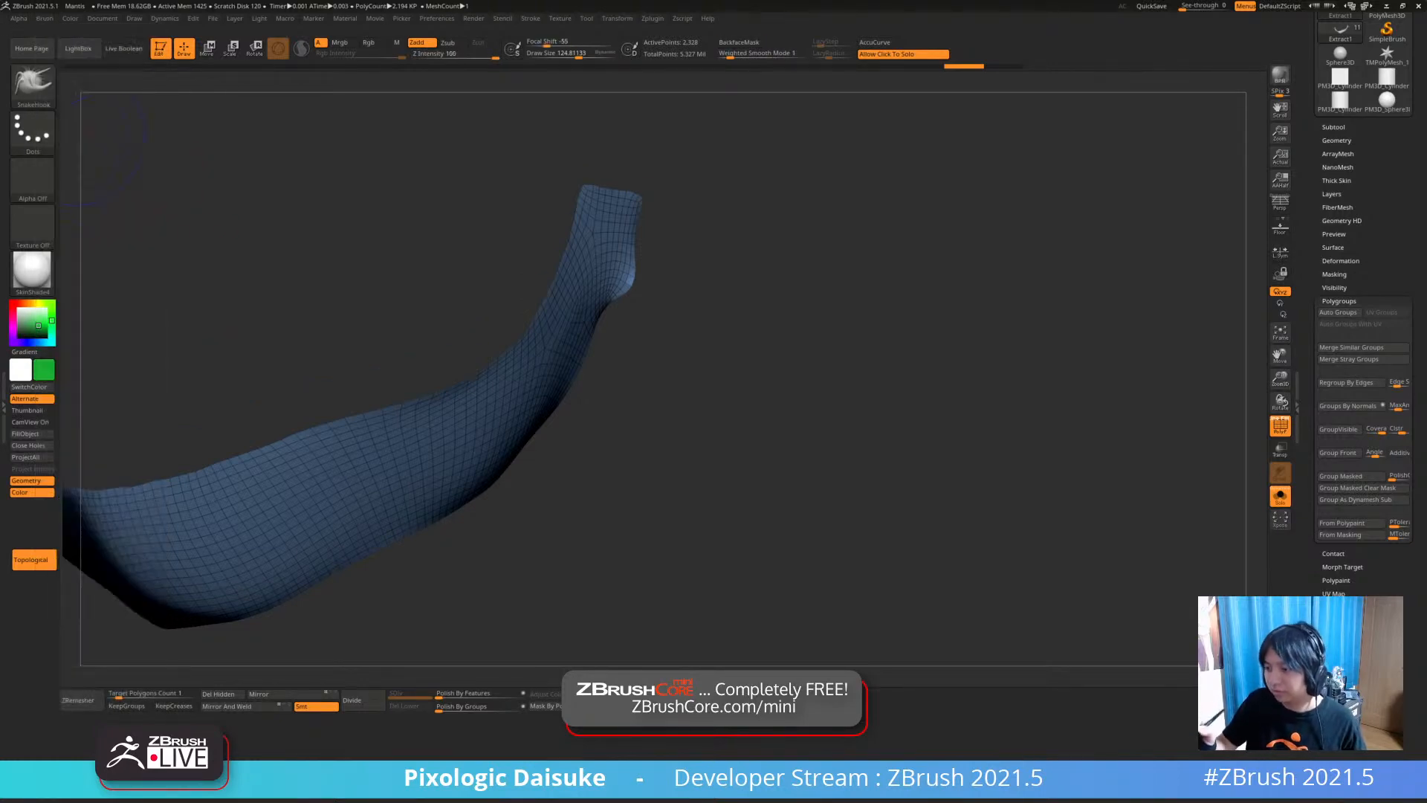
key(b)
key(s)
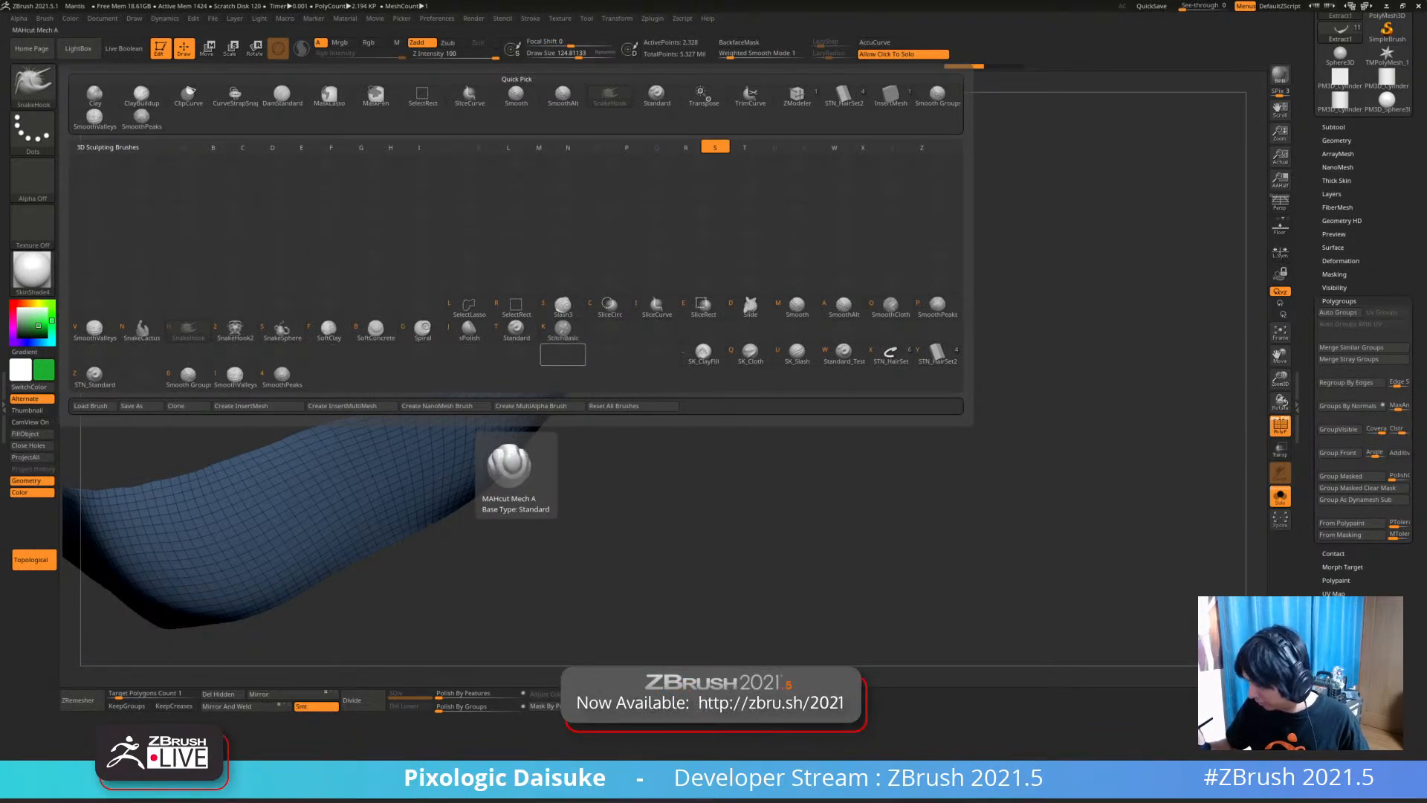
click(562, 354)
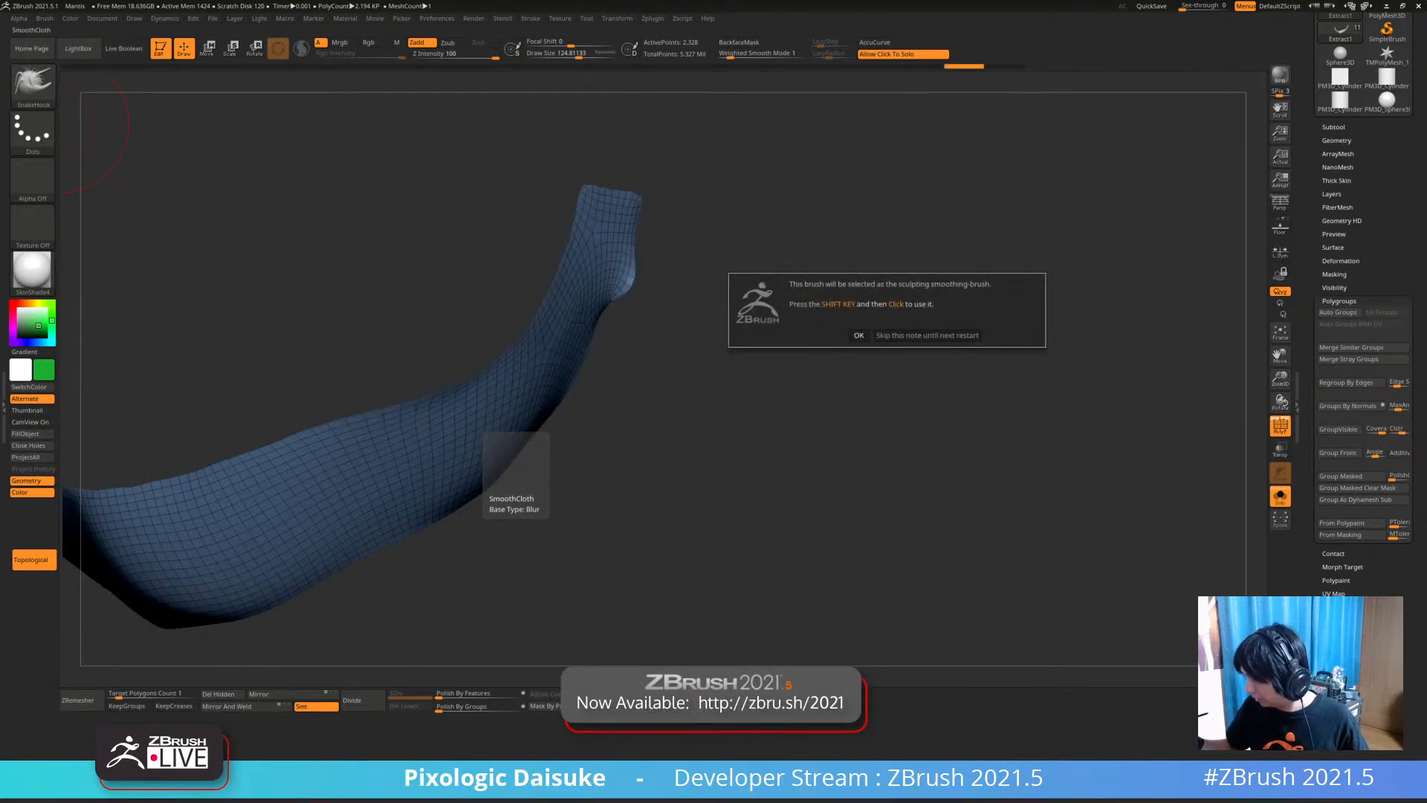
shift+drag(697, 367, 624, 270)
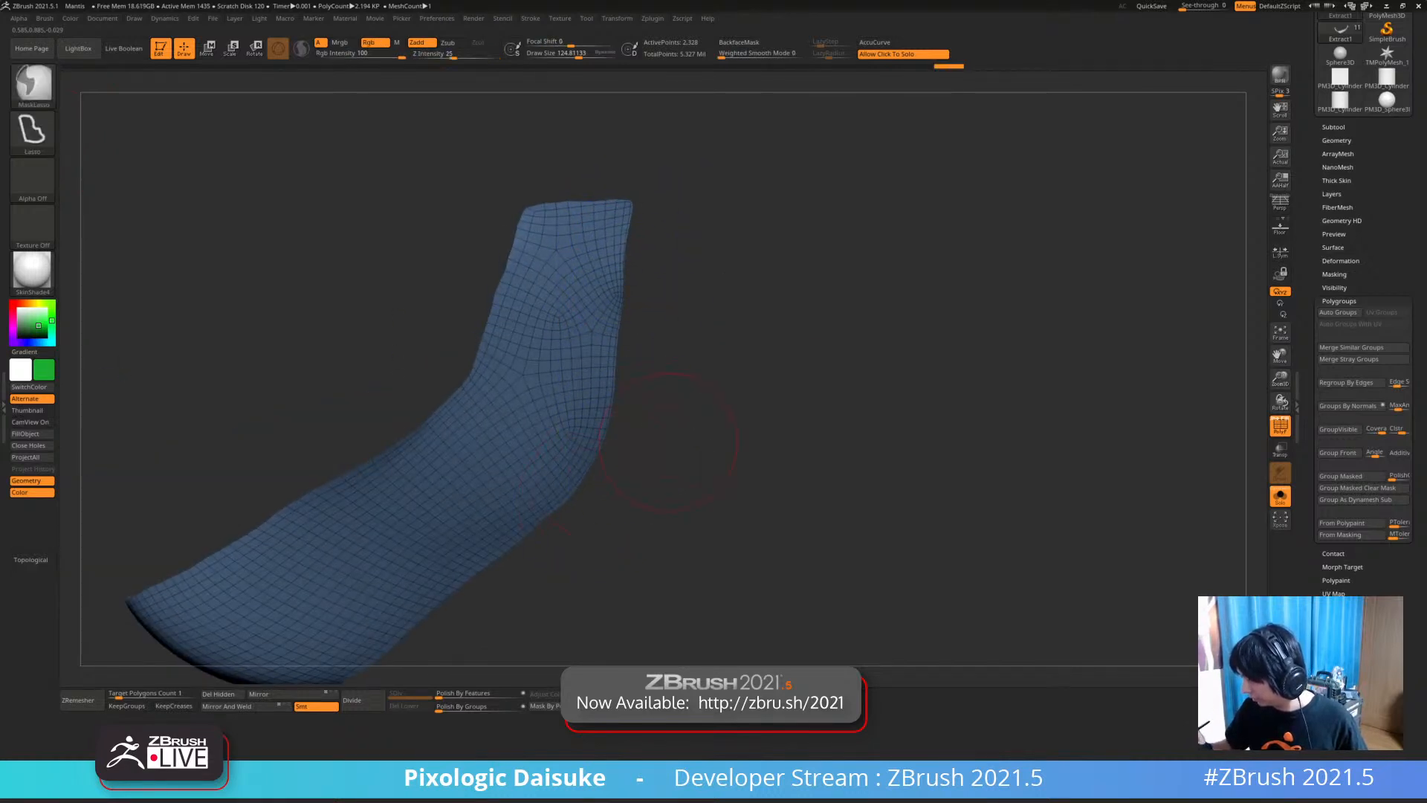
Polish the strap by features and ZRemesh it again with a target polygons count of 1
click(462, 692)
mouse_move(526, 636)
ctrl+right_down()
mouse_move(605, 297)
mouse_move(630, 433)
ctrl+right_up()
key(ctrl+r)
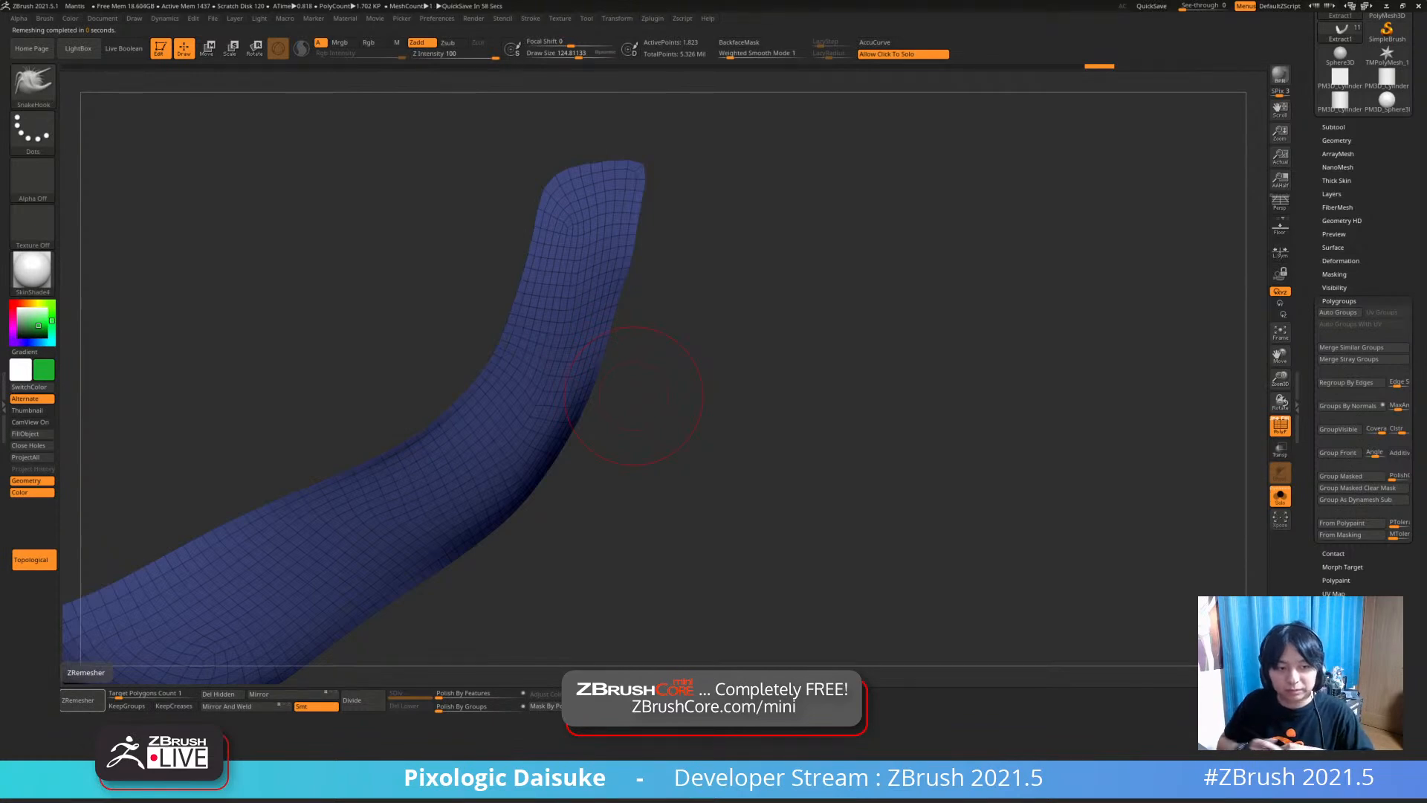
click(625, 389)
Show the whole figure without polyframe and set the main color to dark grey
right_drag(625, 390, 668, 394)
ctrl+right_drag(788, 394, 810, 416)
click(765, 424)
click(765, 423)
key(shift+f)
click(45, 369)
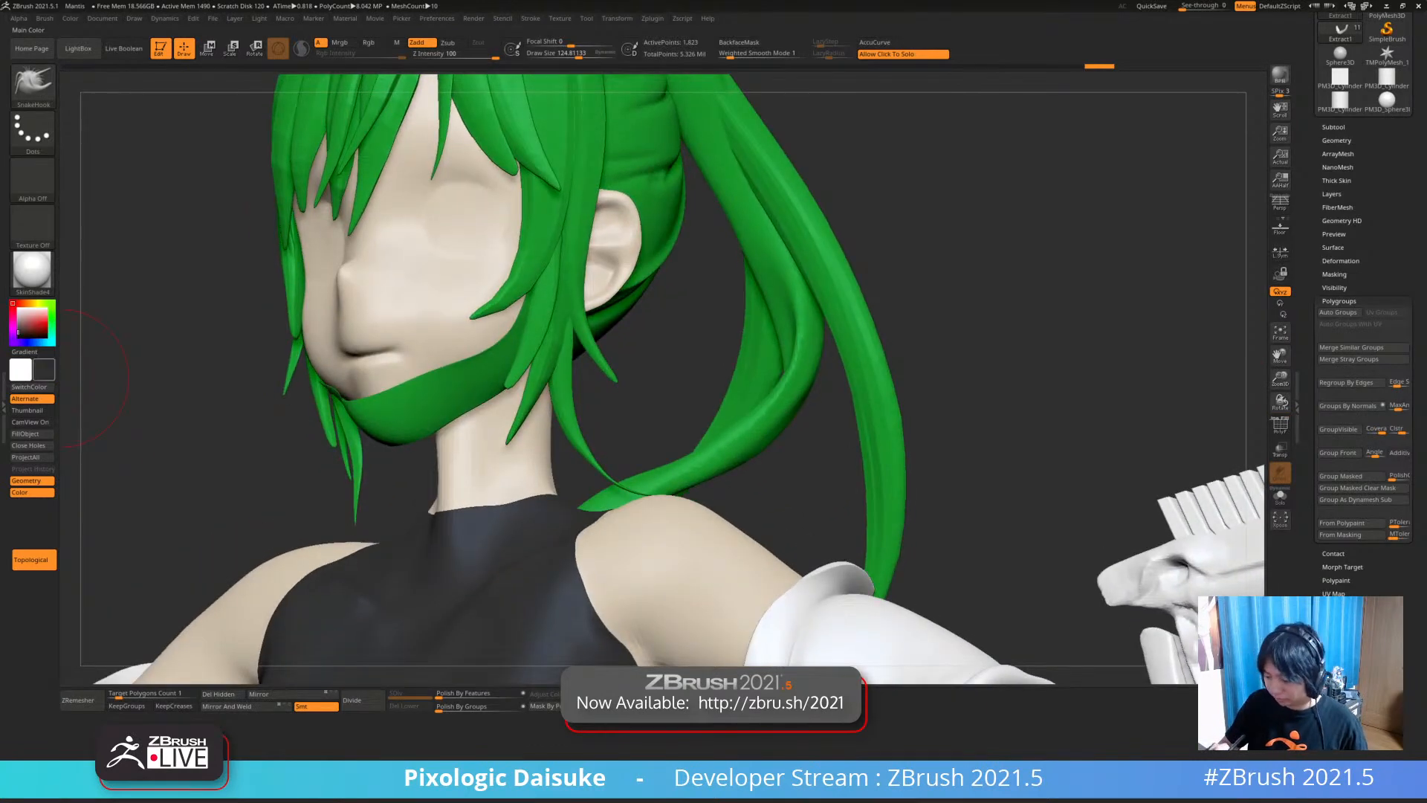
Fill the chin strap with the dark grey main color and check it from the side and front
click(30, 433)
mouse_move(669, 394)
right_down()
mouse_move(699, 402)
mouse_move(484, 421)
right_up()
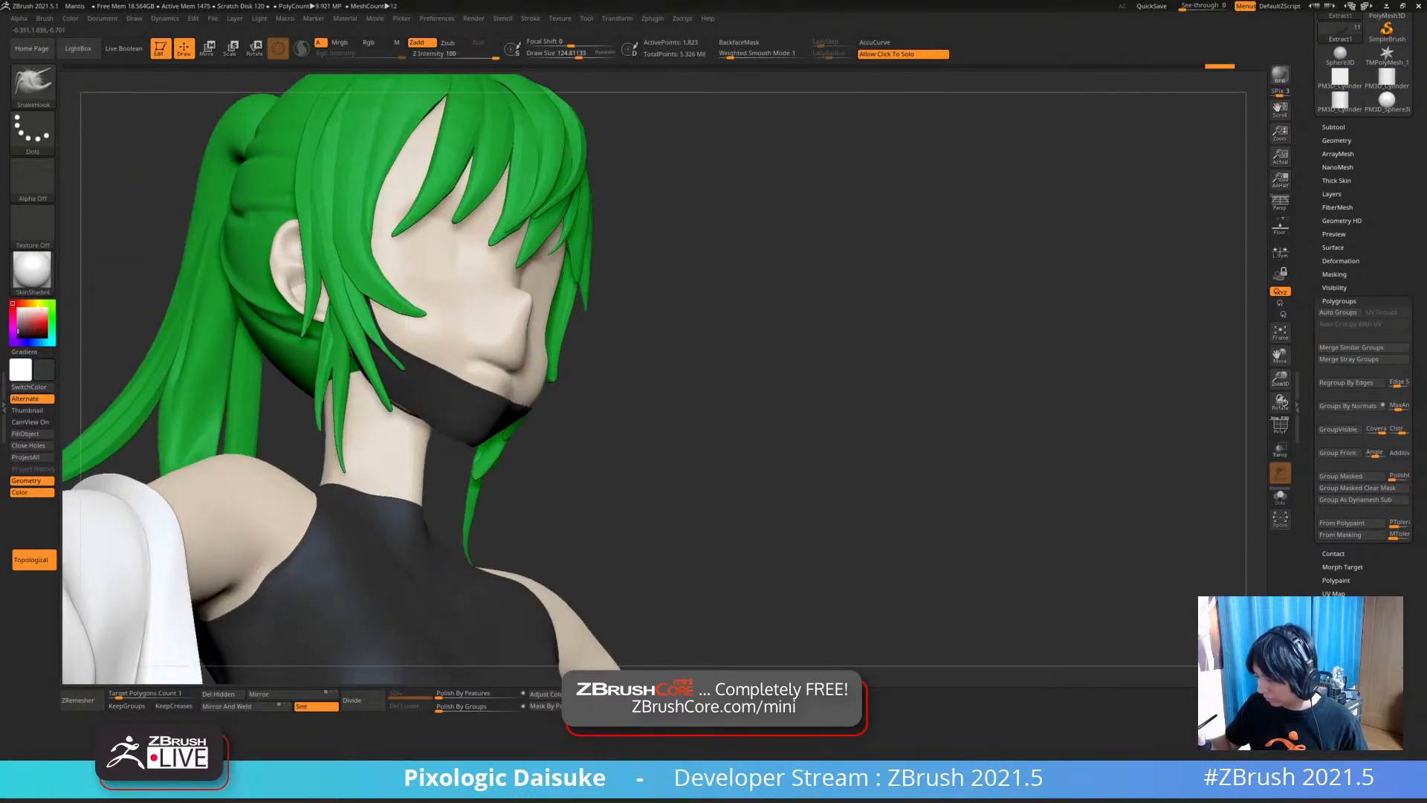
drag(477, 310, 487, 313)
drag(780, 416, 550, 453)
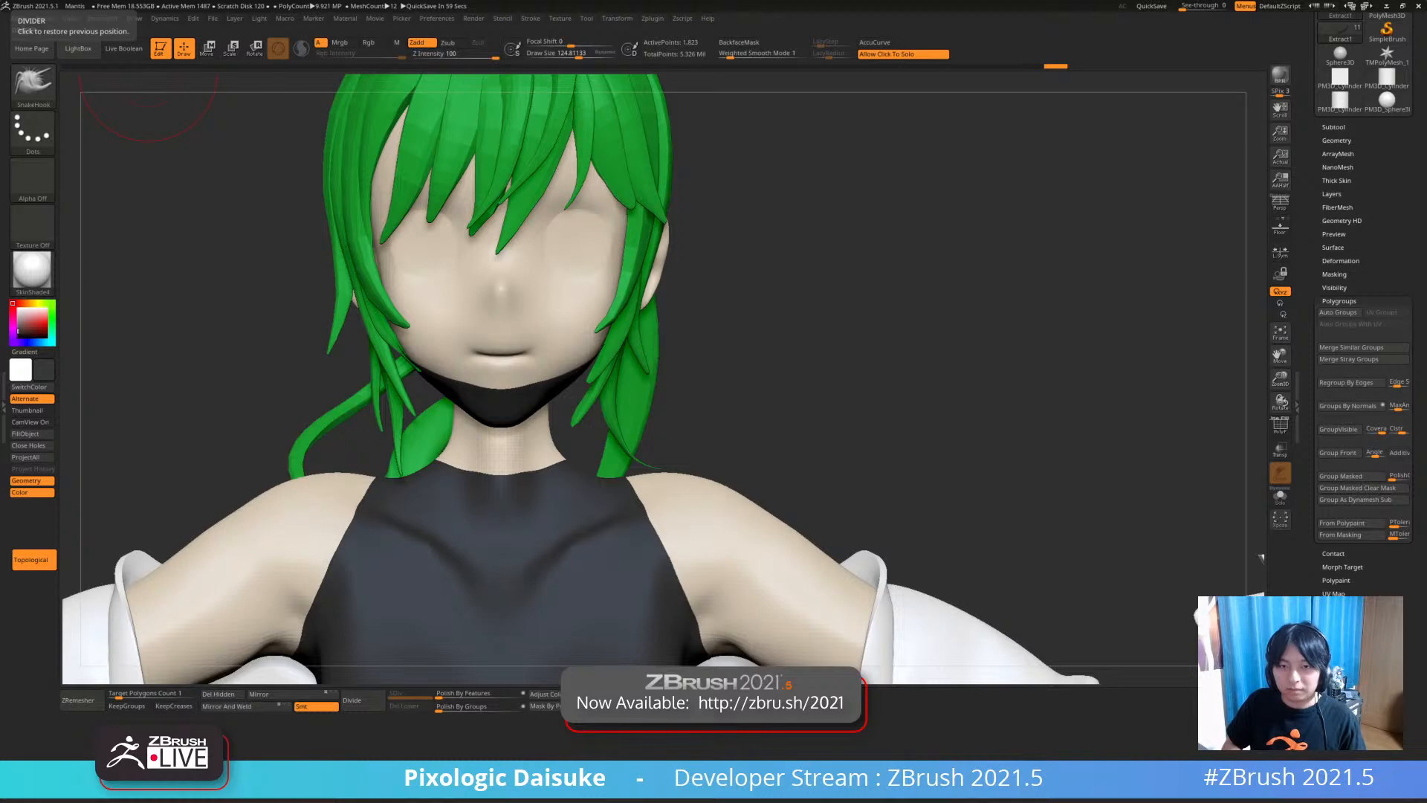
Adjust the strap's front and lower edge around the chin in profile with the SnakeHook brush
drag(171, 223, 439, 238)
ctrl+right_drag(586, 397, 588, 444)
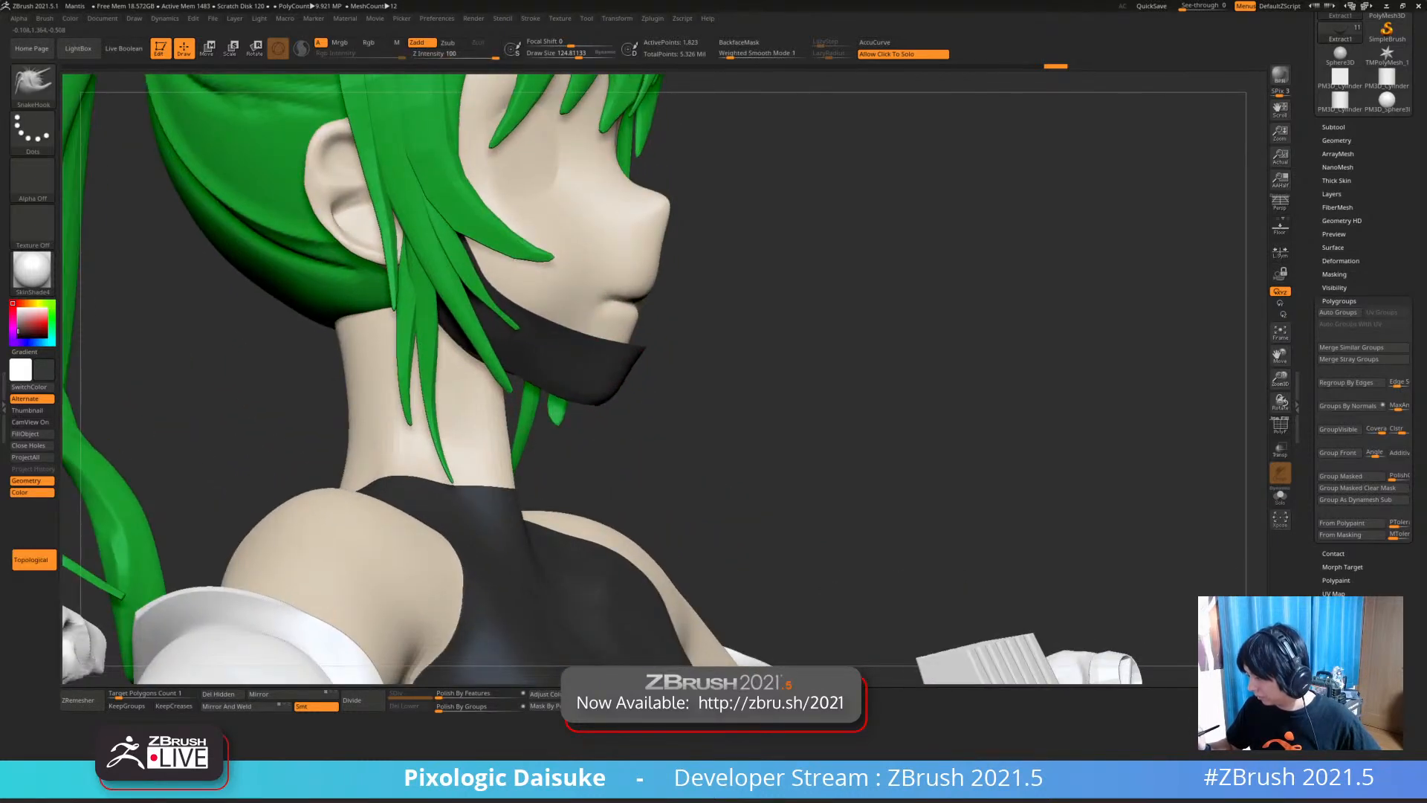
drag(582, 393, 583, 386)
ctrl+right_drag(587, 394, 587, 391)
drag(627, 372, 631, 369)
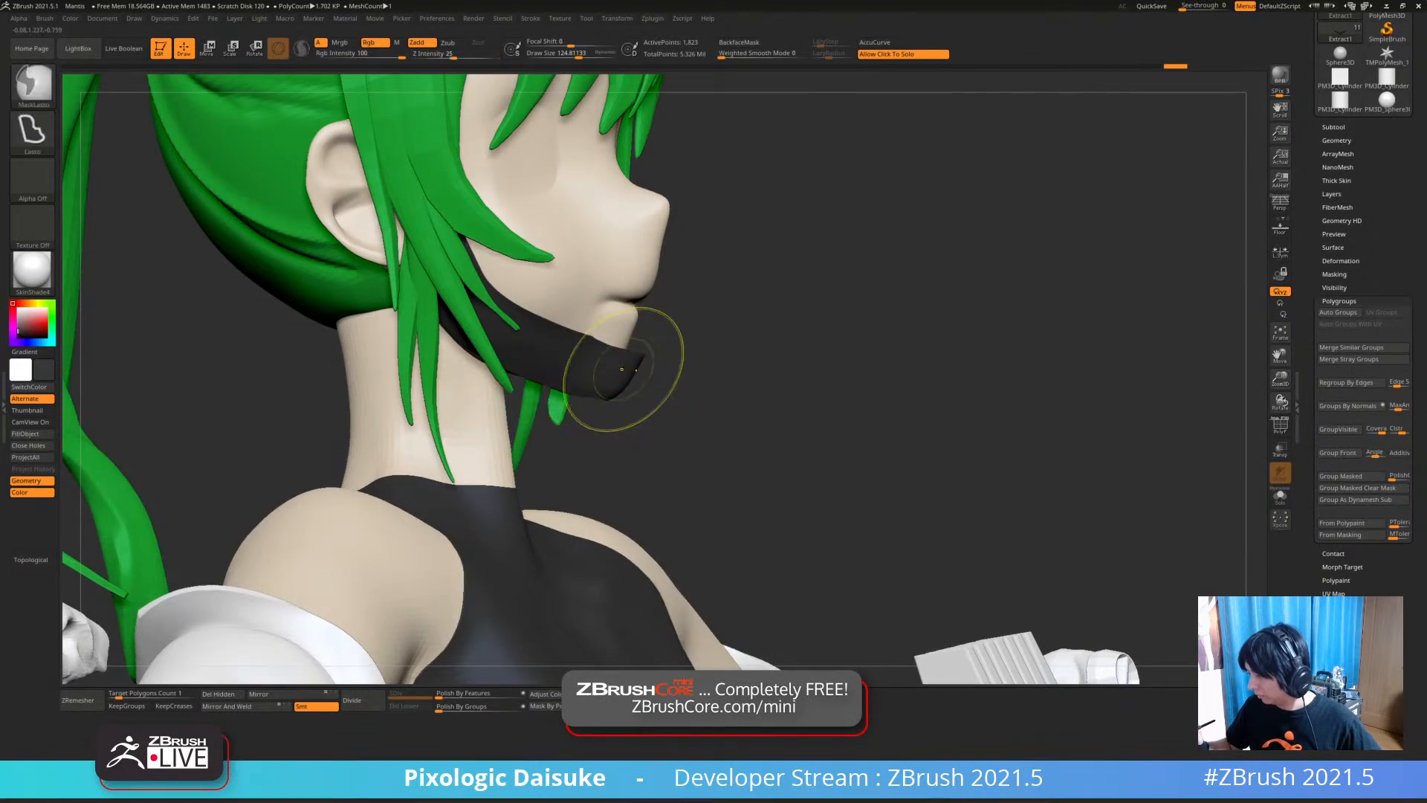
right_drag(618, 372, 416, 375)
mouse_move(654, 357)
right_down()
mouse_move(602, 357)
mouse_move(639, 394)
right_up()
mouse_move(713, 305)
right_down()
mouse_move(637, 280)
mouse_move(624, 289)
right_up()
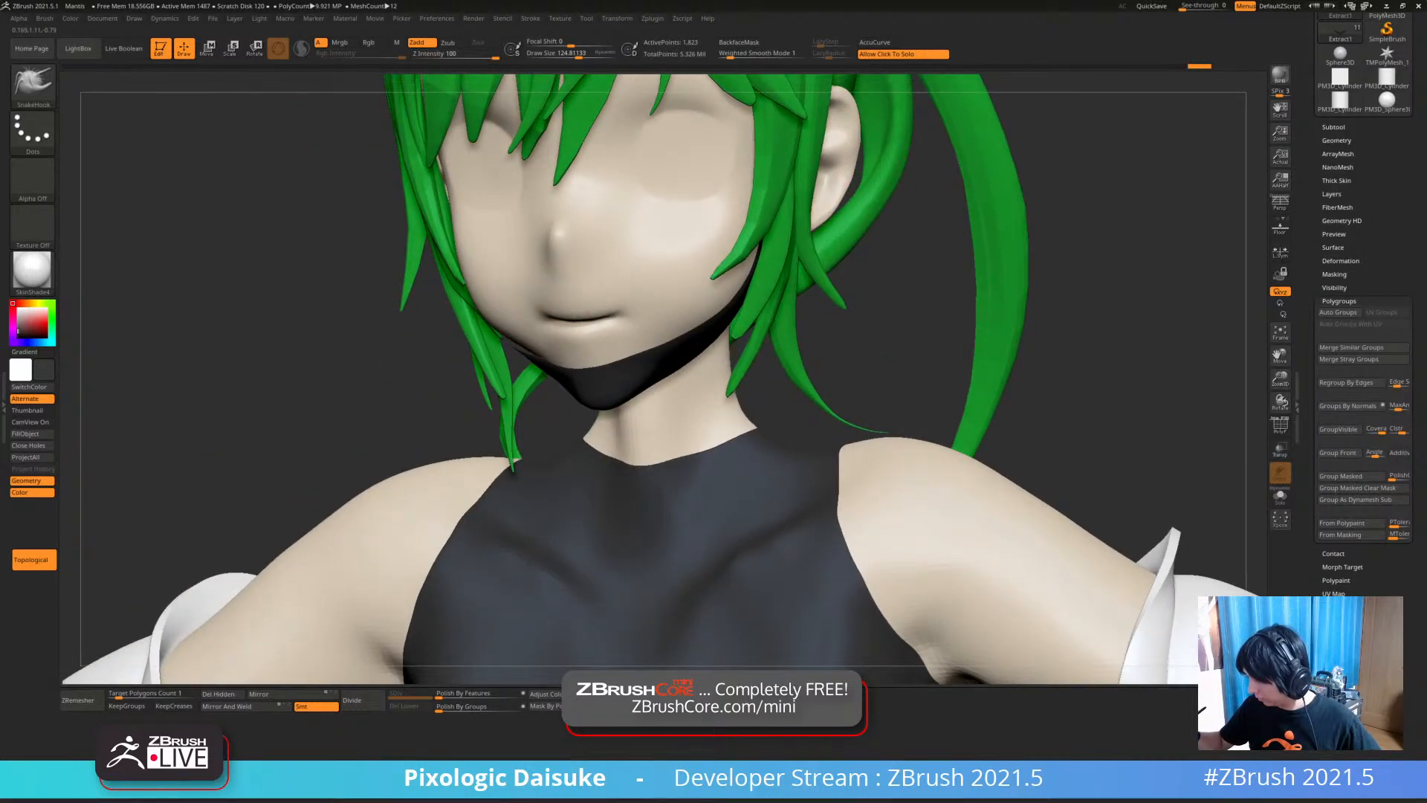
Reshape and smooth the strap's edges where they wrap the chin and jaw
ctrl+right_drag(622, 359, 669, 322)
mouse_move(535, 334)
right_down()
mouse_move(513, 349)
mouse_move(387, 335)
right_up()
click(386, 320)
ctrl+right_drag(646, 297, 644, 420)
right_drag(660, 360, 654, 312)
mouse_move(646, 252)
right_down()
mouse_move(595, 316)
mouse_move(592, 279)
right_up()
mouse_move(636, 232)
shift+mouse_down()
mouse_move(446, 475)
mouse_move(476, 446)
shift+mouse_up()
Enable AccuCurve and refine the strap's side and lower edge beneath the jaw
click(788, 349)
mouse_move(788, 350)
right_down()
mouse_move(698, 446)
mouse_move(661, 297)
right_up()
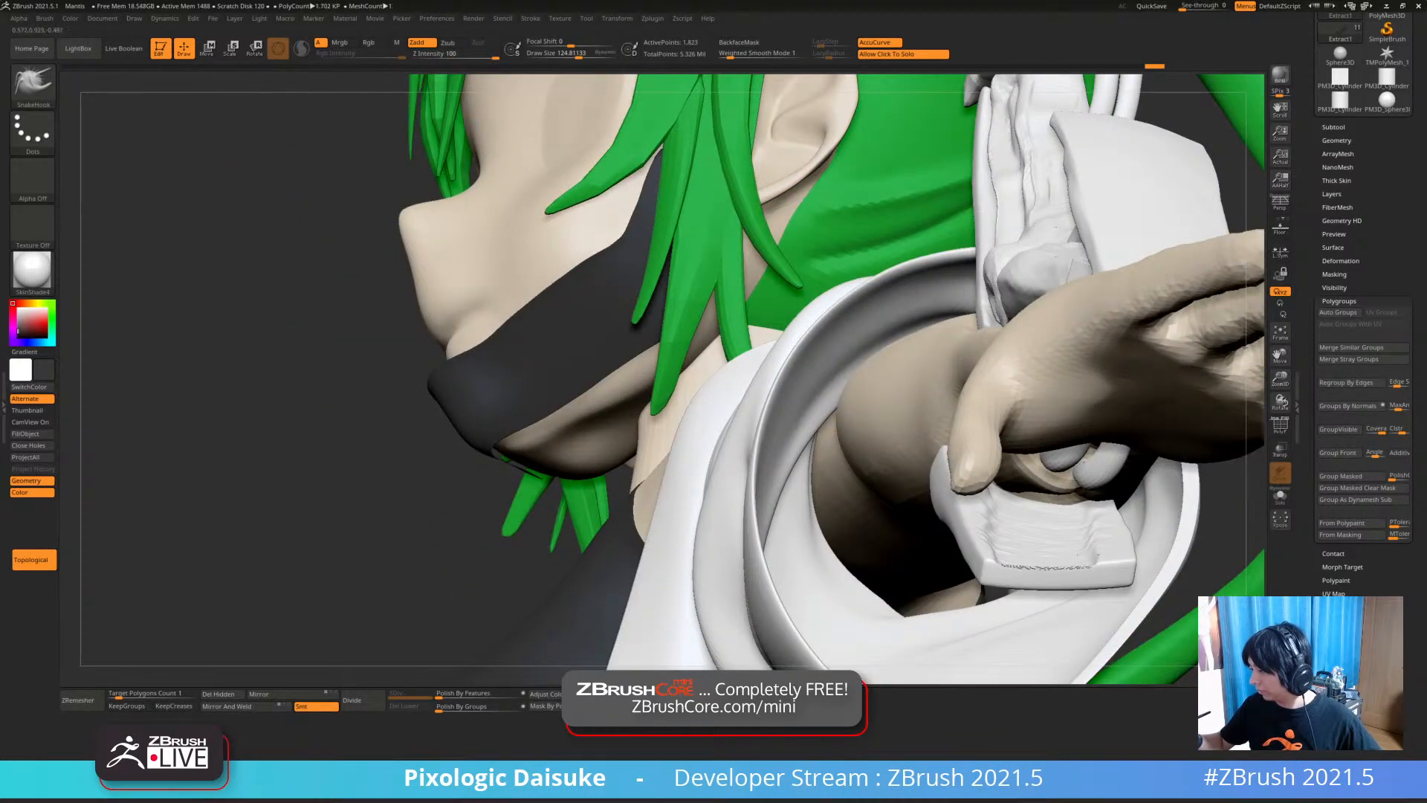
right_drag(604, 271, 557, 257)
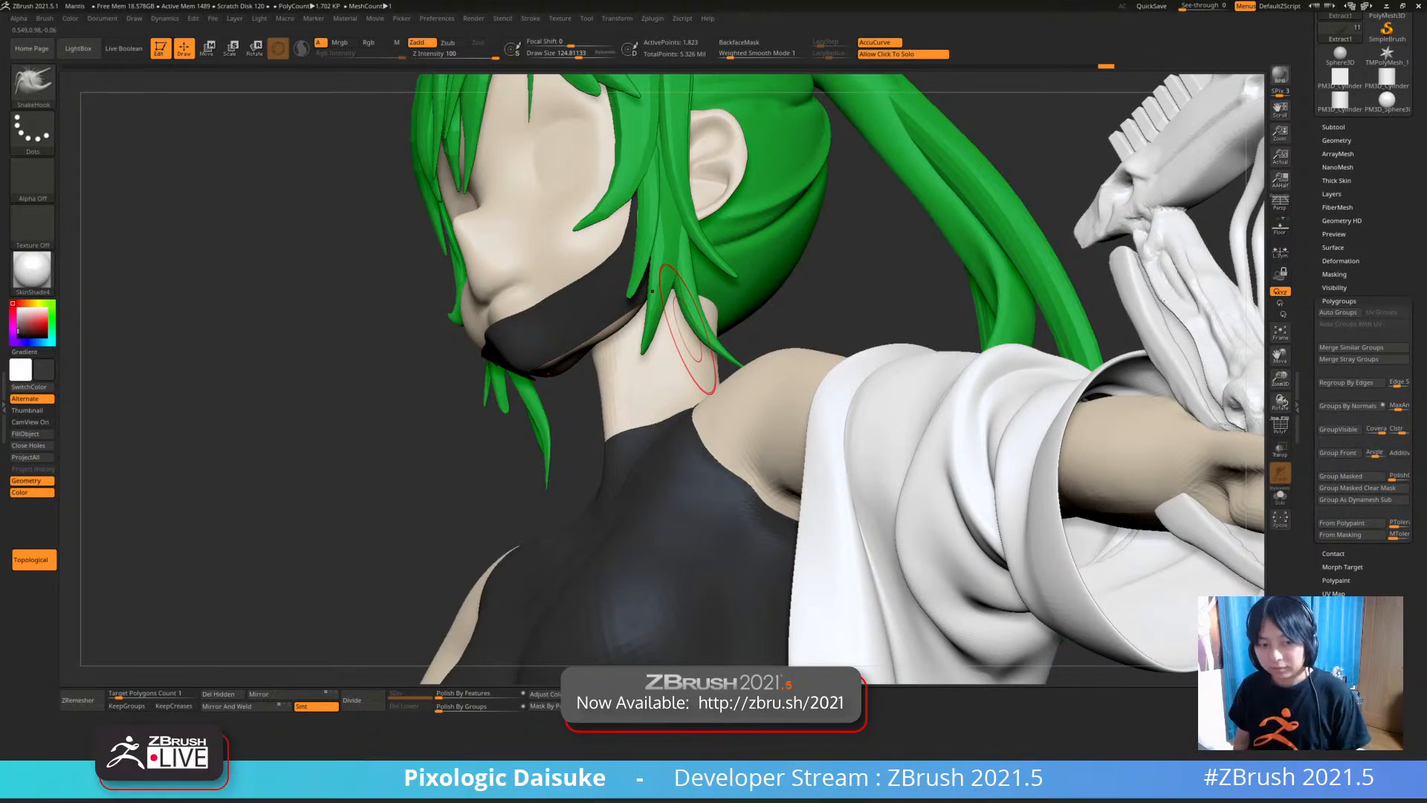
right_drag(732, 357, 706, 342)
click(732, 338)
click(568, 396)
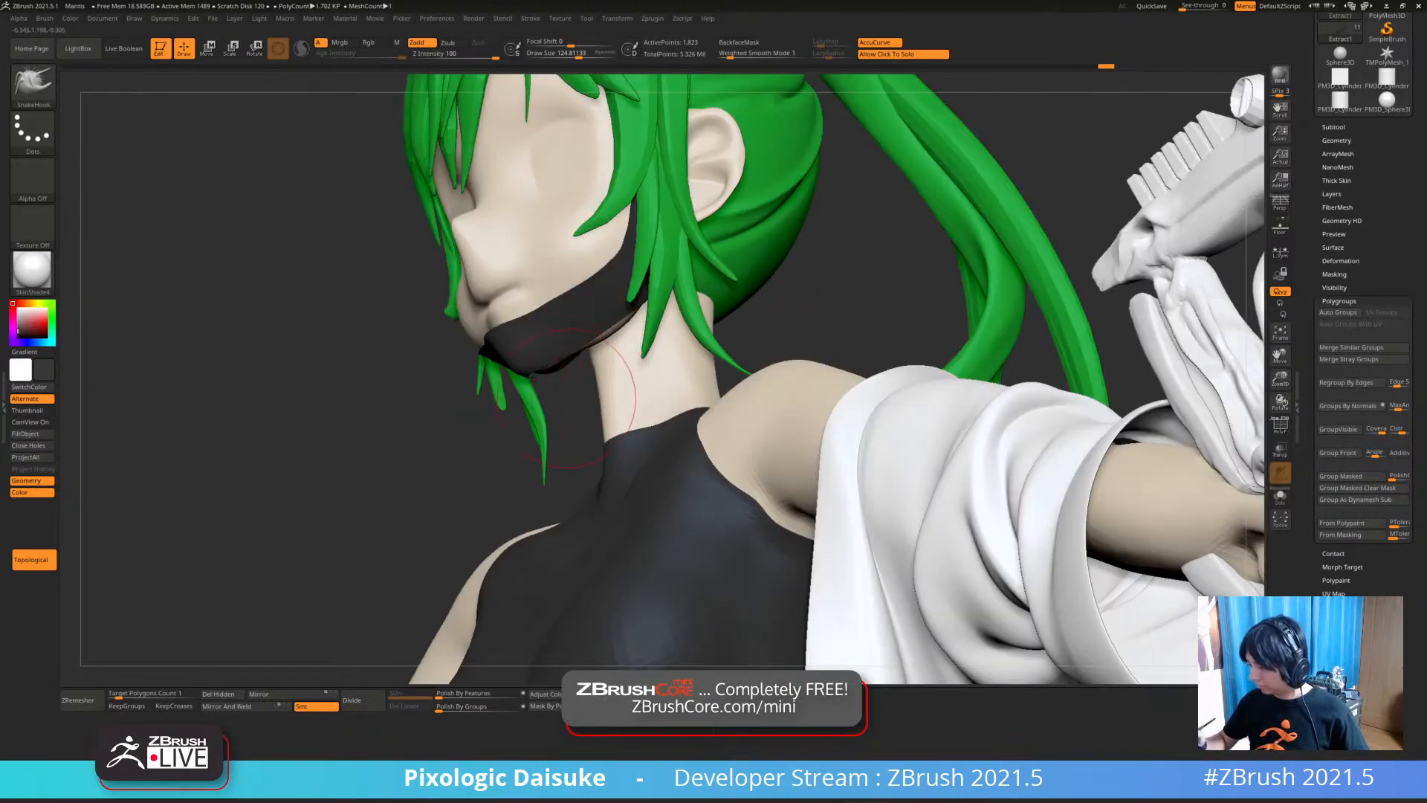
mouse_move(710, 435)
shift+right_down()
mouse_move(650, 442)
mouse_move(781, 427)
mouse_move(669, 424)
shift+right_up()
Turn on Dynamic Subdiv for the strap and set its dynamic thickness to 0.025
click(1336, 140)
key(d)
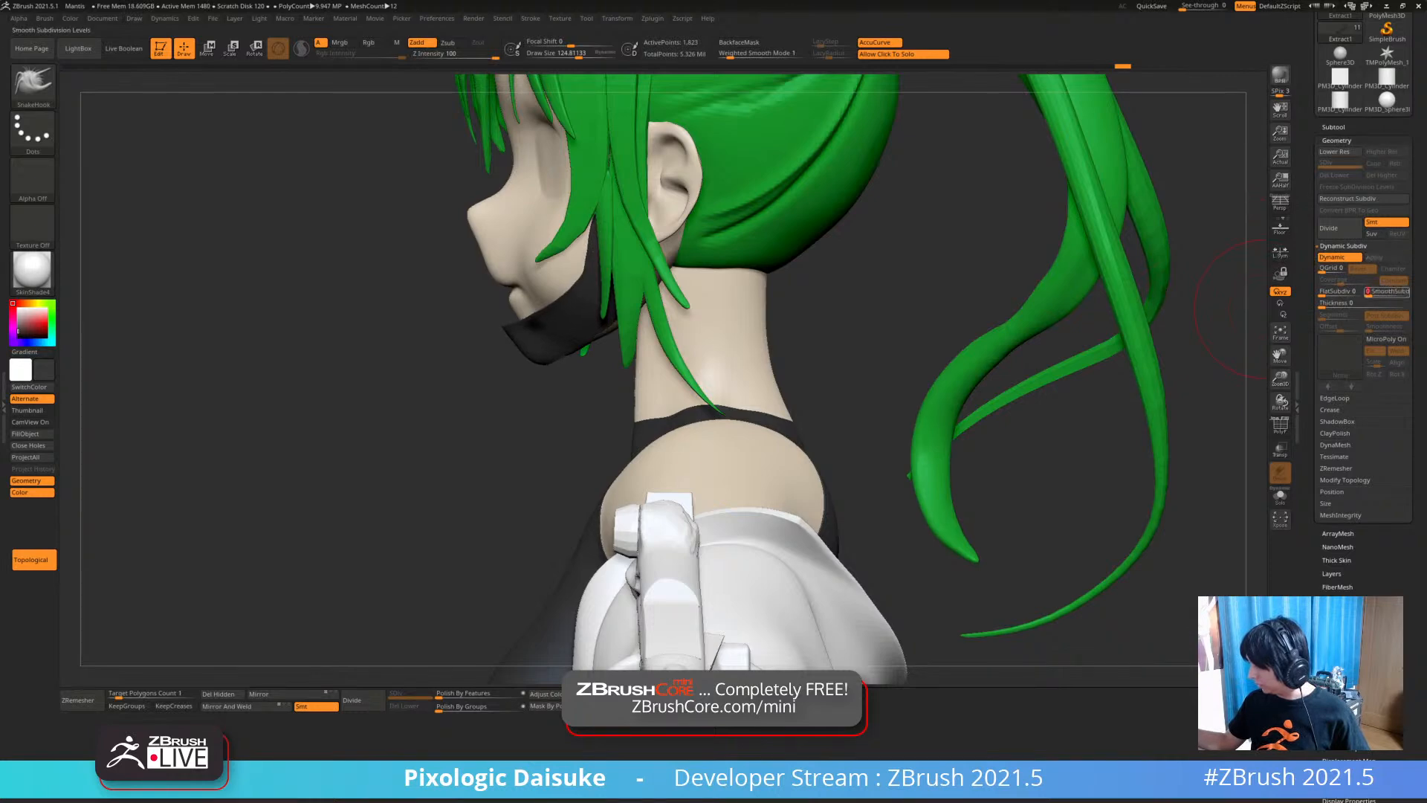
click(1330, 303)
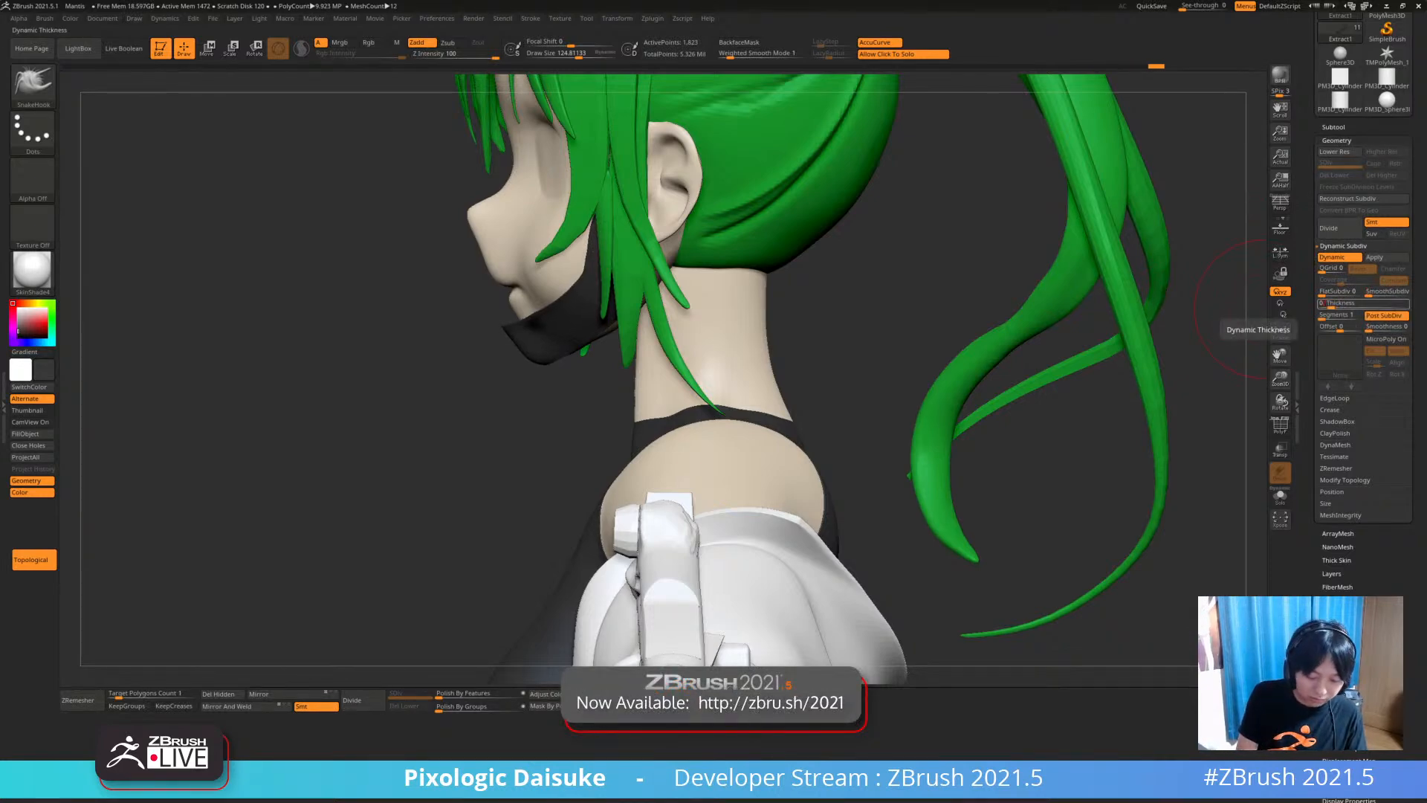
text(0.025)
key(Return)
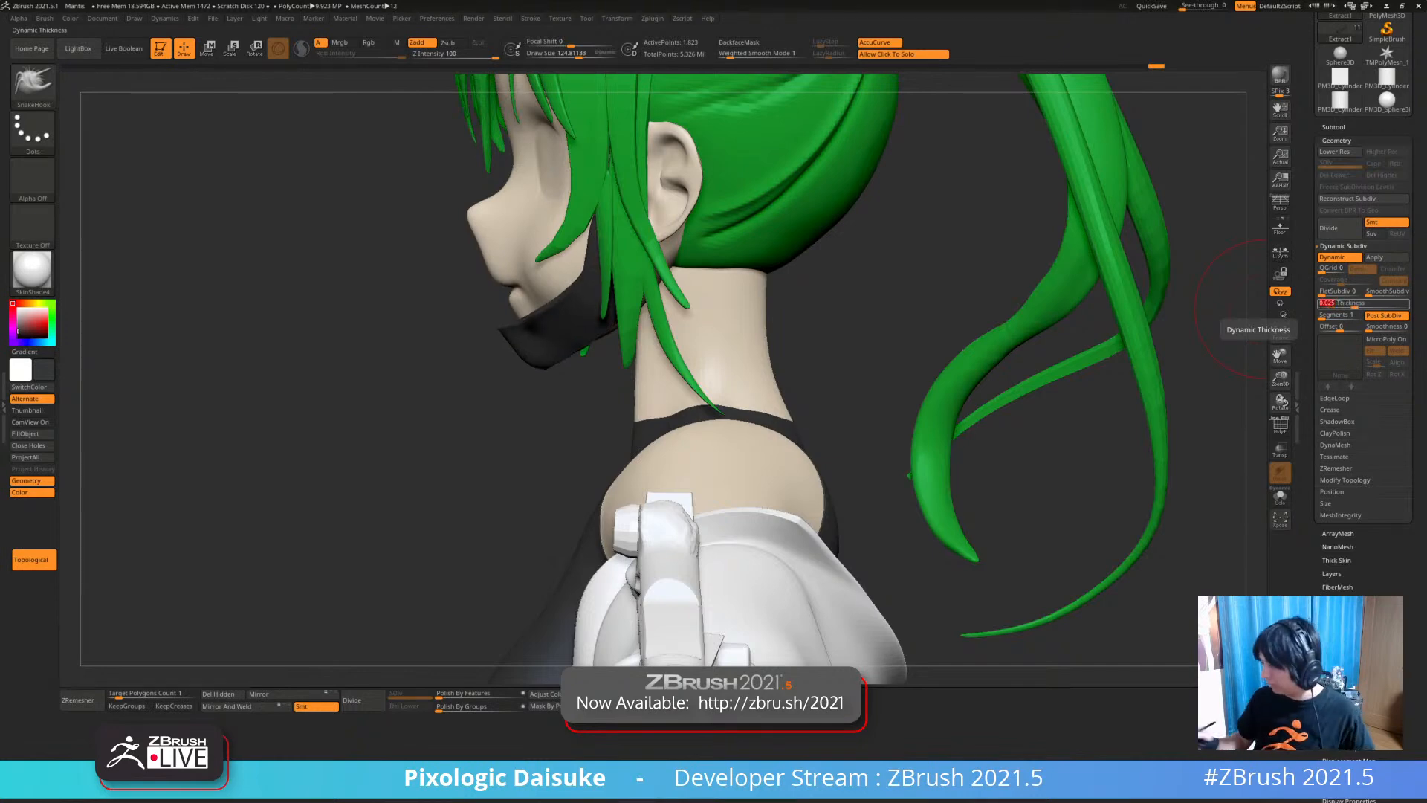
Reduce the draw size to about 109 and pull the strap's lower edge down below the jaw to widen it
drag(298, 372, 401, 356)
ctrl+right_drag(527, 367, 664, 107)
drag(579, 54, 577, 54)
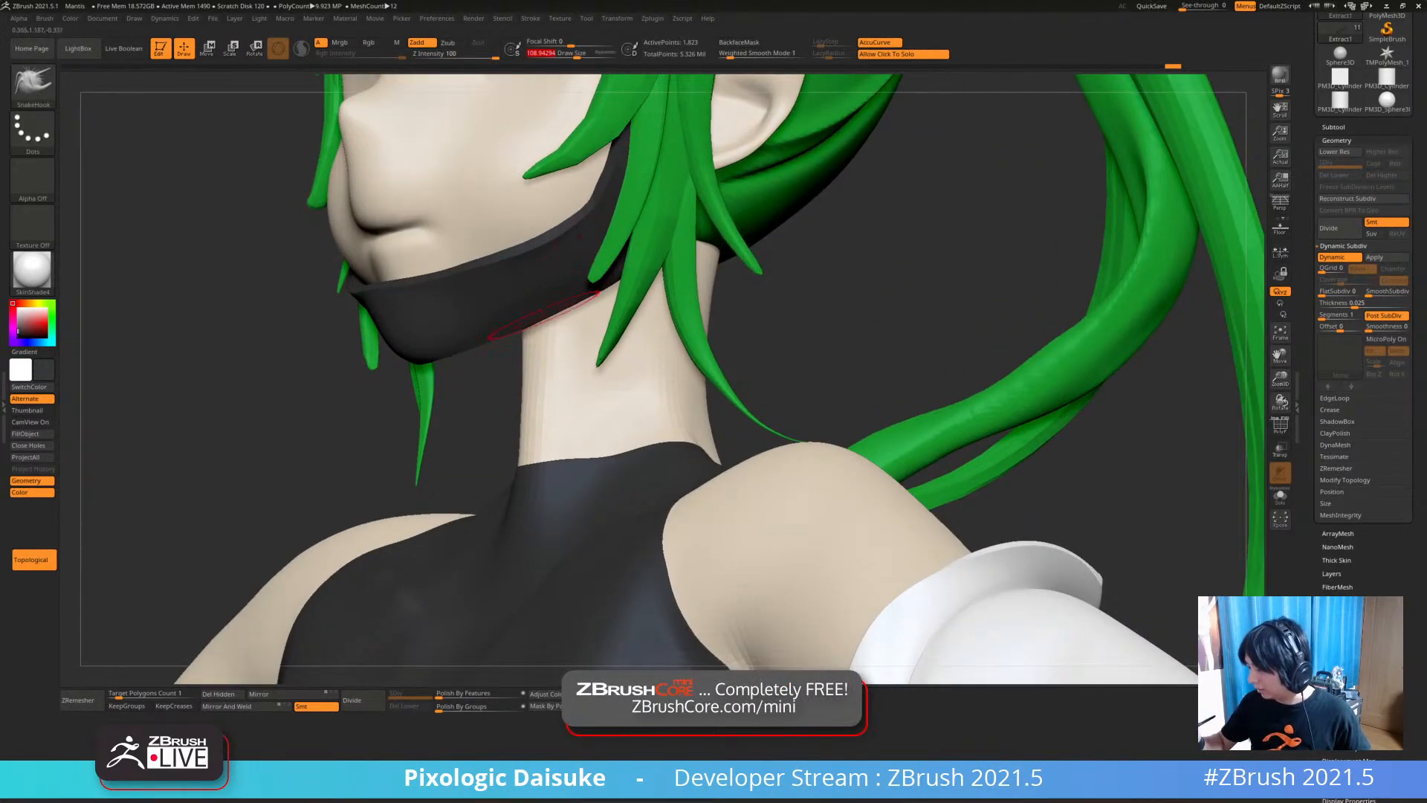
right_drag(556, 356, 538, 318)
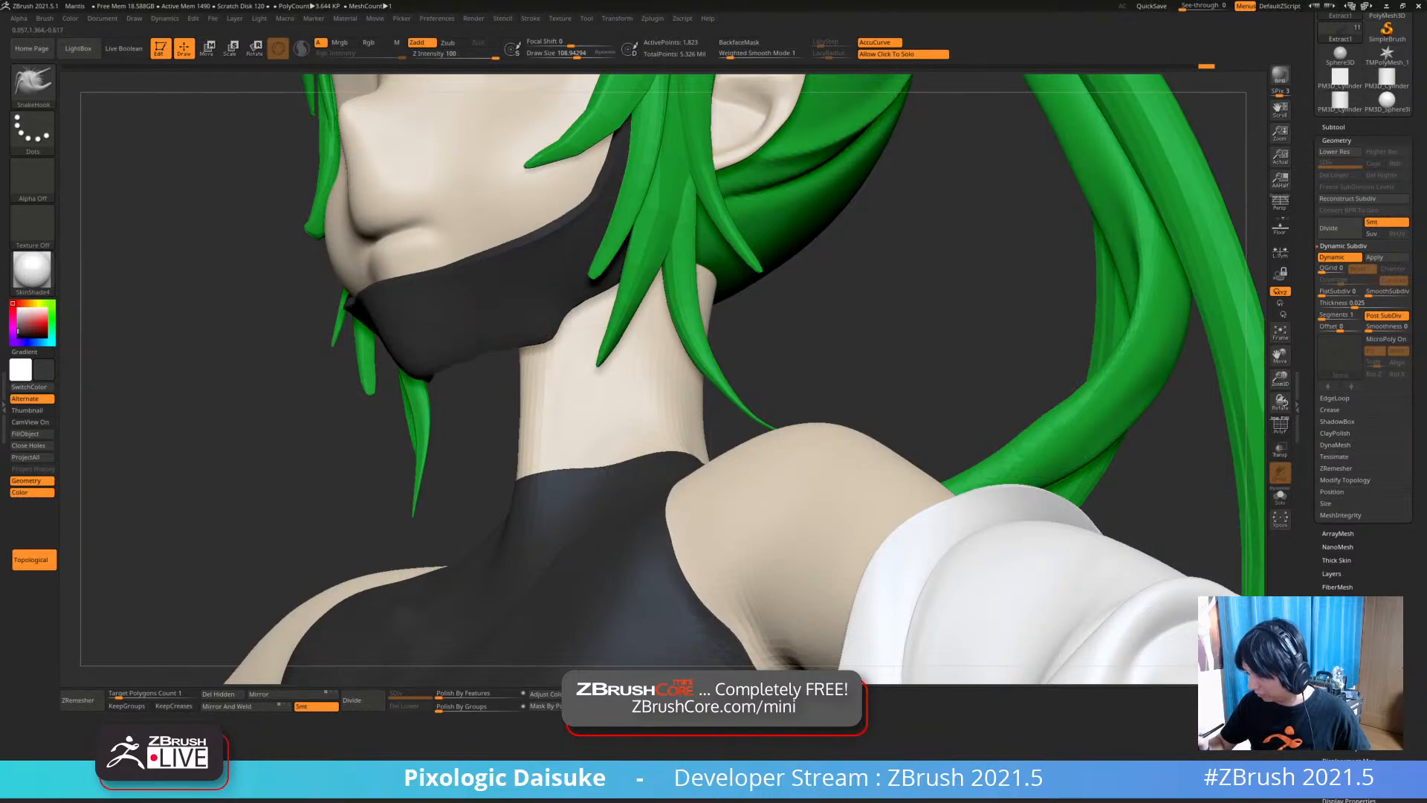
right_drag(535, 324, 576, 324)
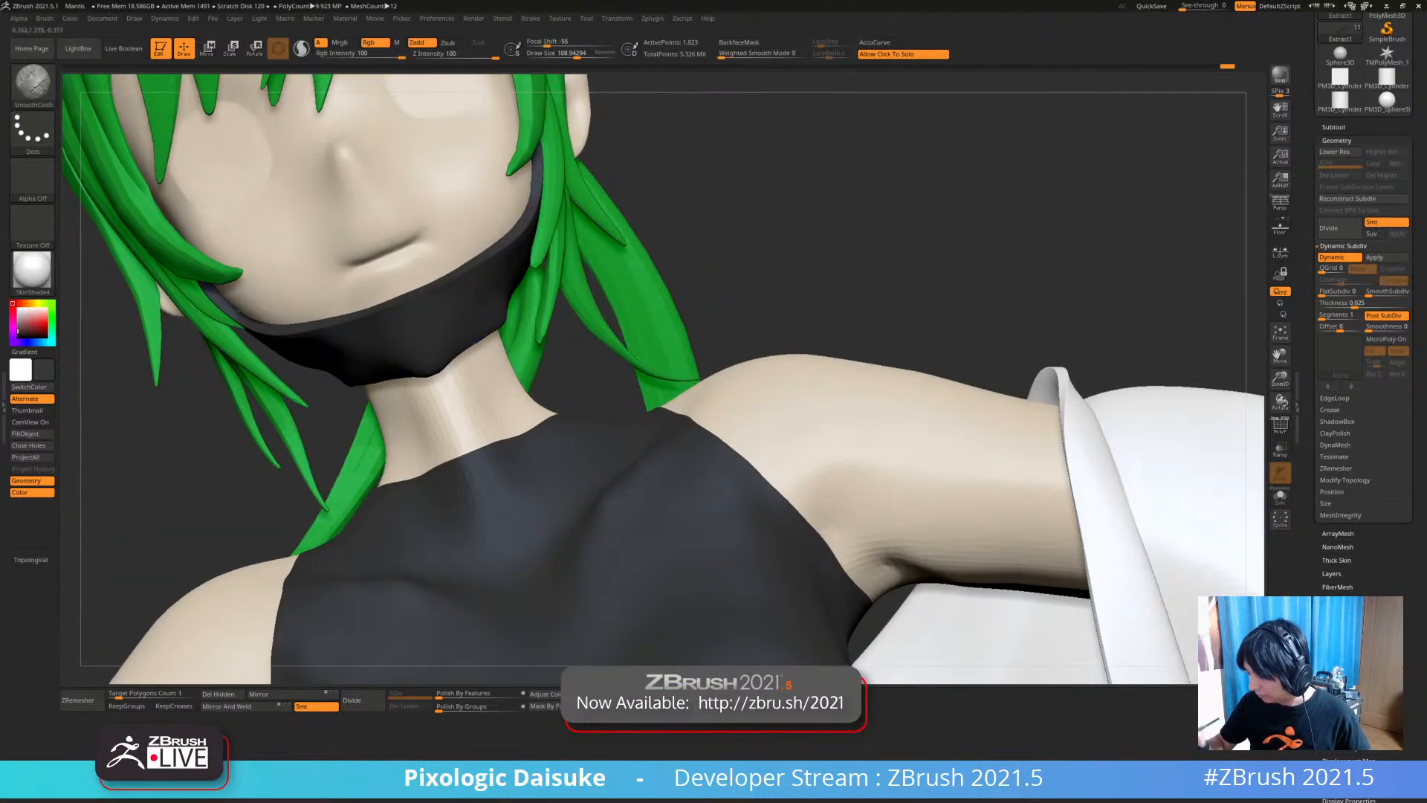
mouse_move(446, 364)
right_down()
mouse_move(394, 360)
mouse_move(476, 349)
mouse_move(513, 375)
mouse_move(713, 320)
mouse_move(699, 330)
right_up()
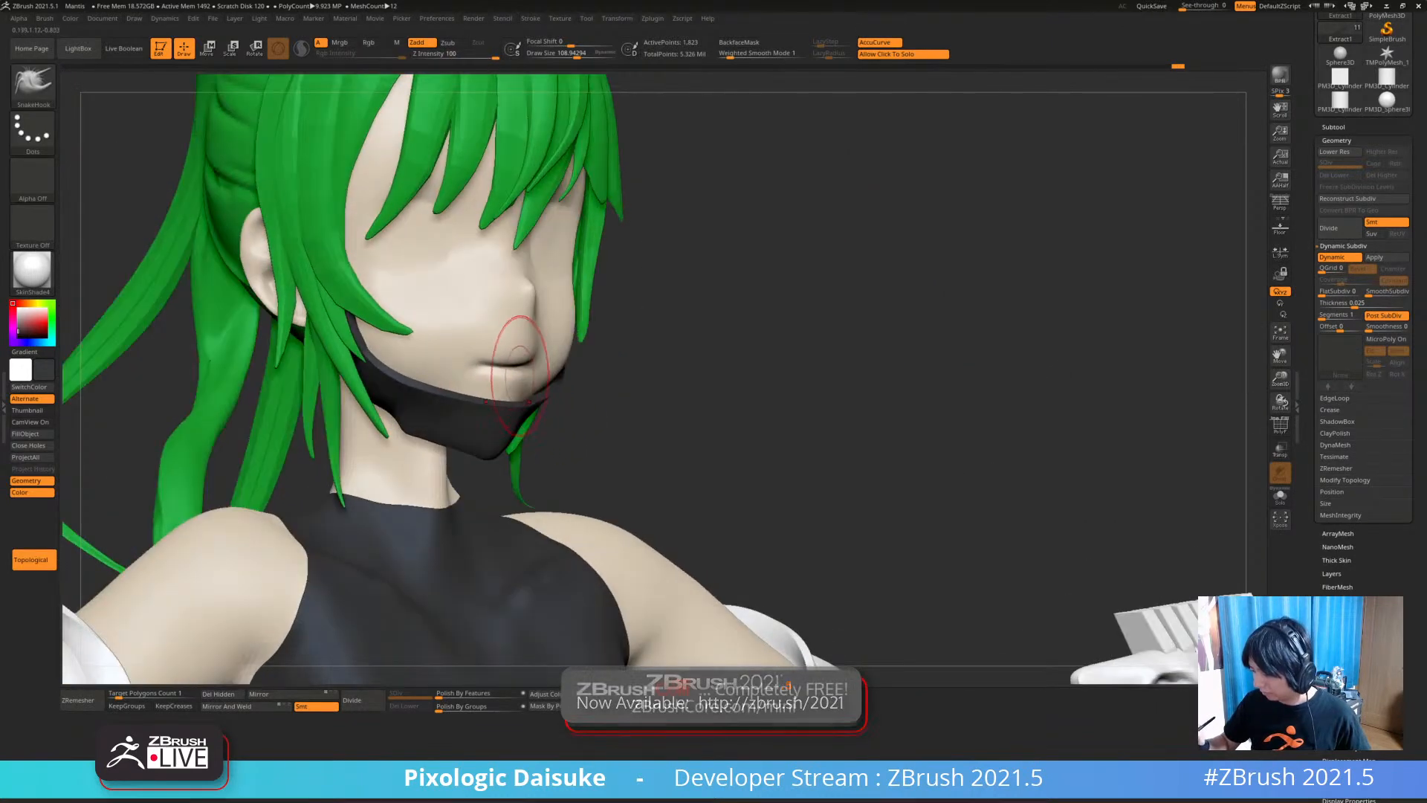
Pull the strap's upper front edge higher over the chin
ctrl+right_drag(520, 327, 476, 418)
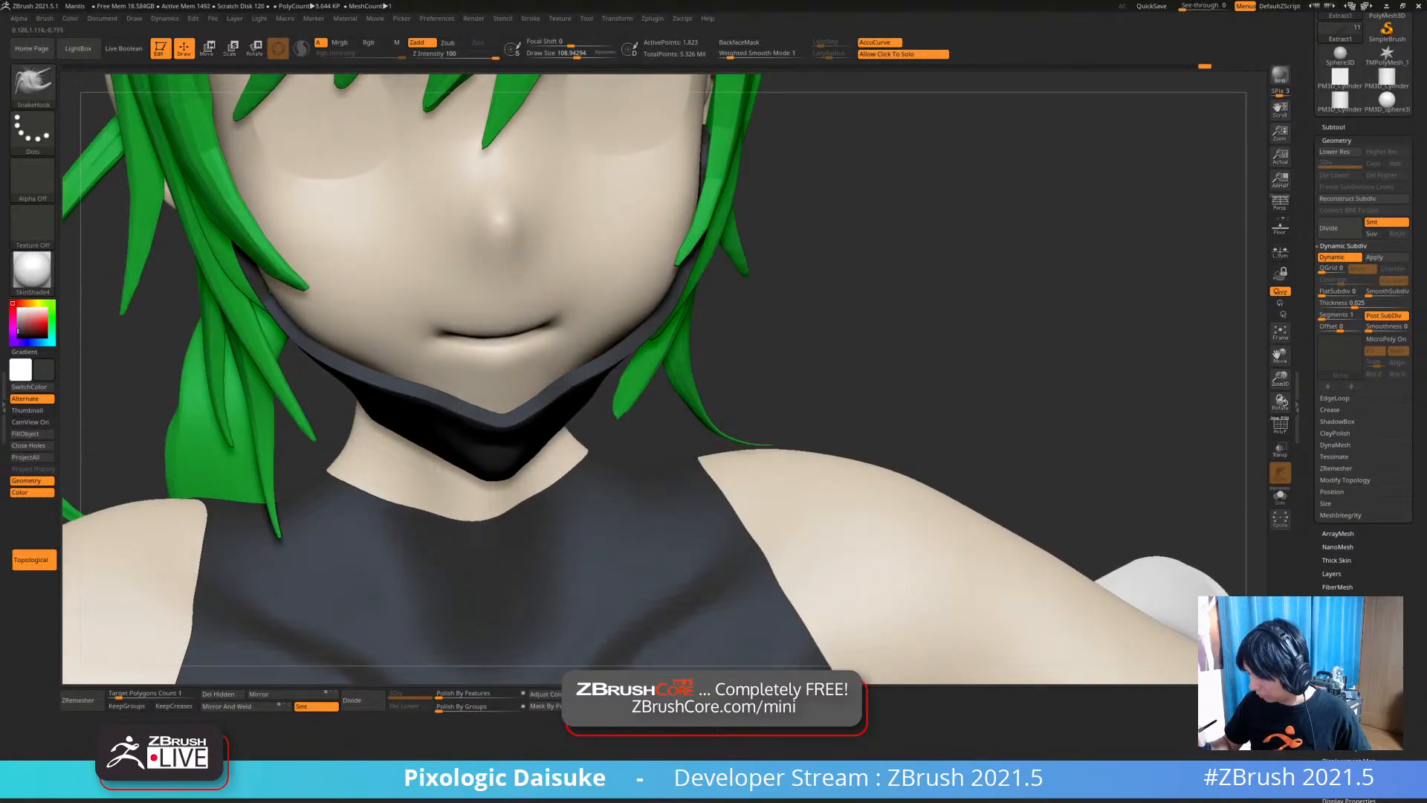
ctrl+right_drag(563, 386, 566, 349)
right_drag(416, 420, 483, 409)
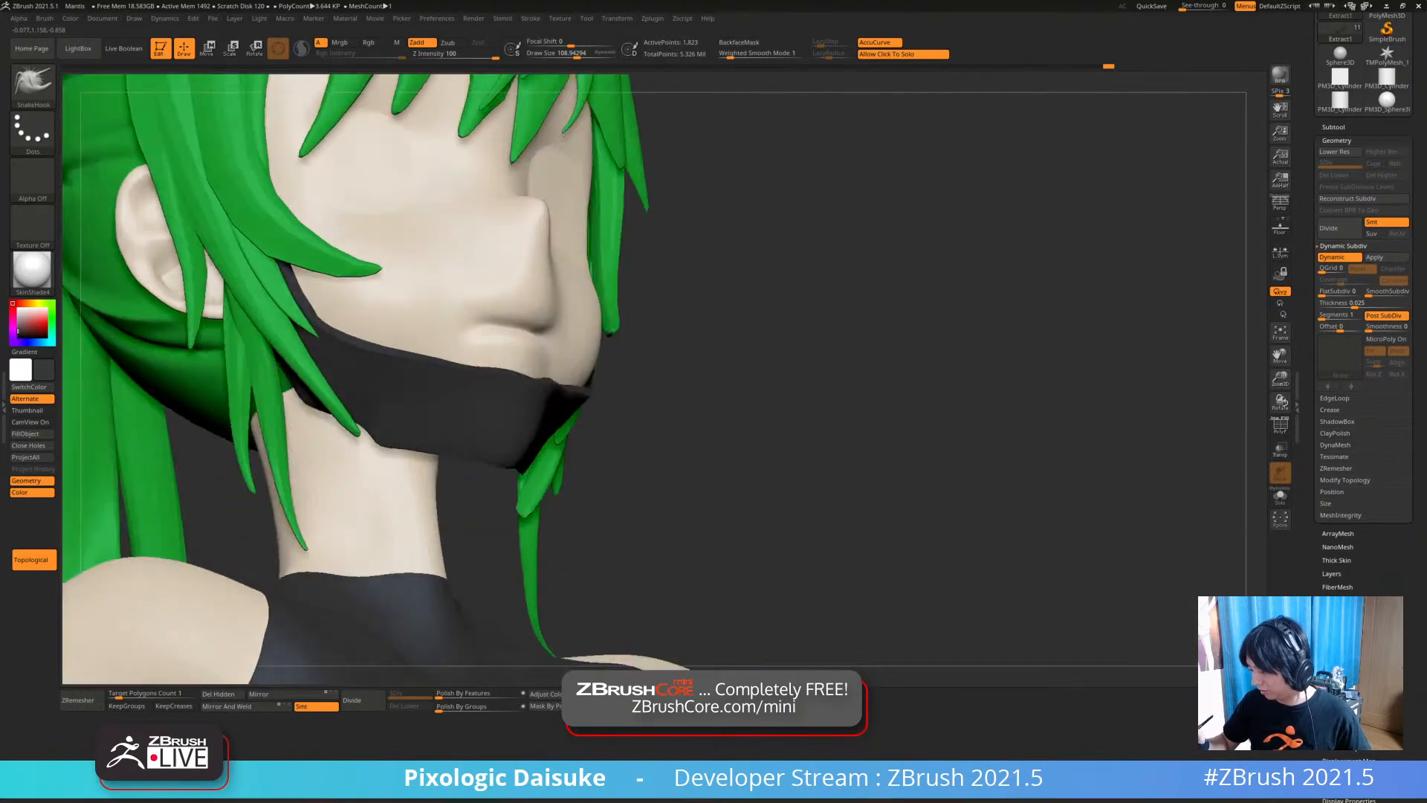
drag(549, 382, 559, 378)
right_drag(521, 409, 520, 382)
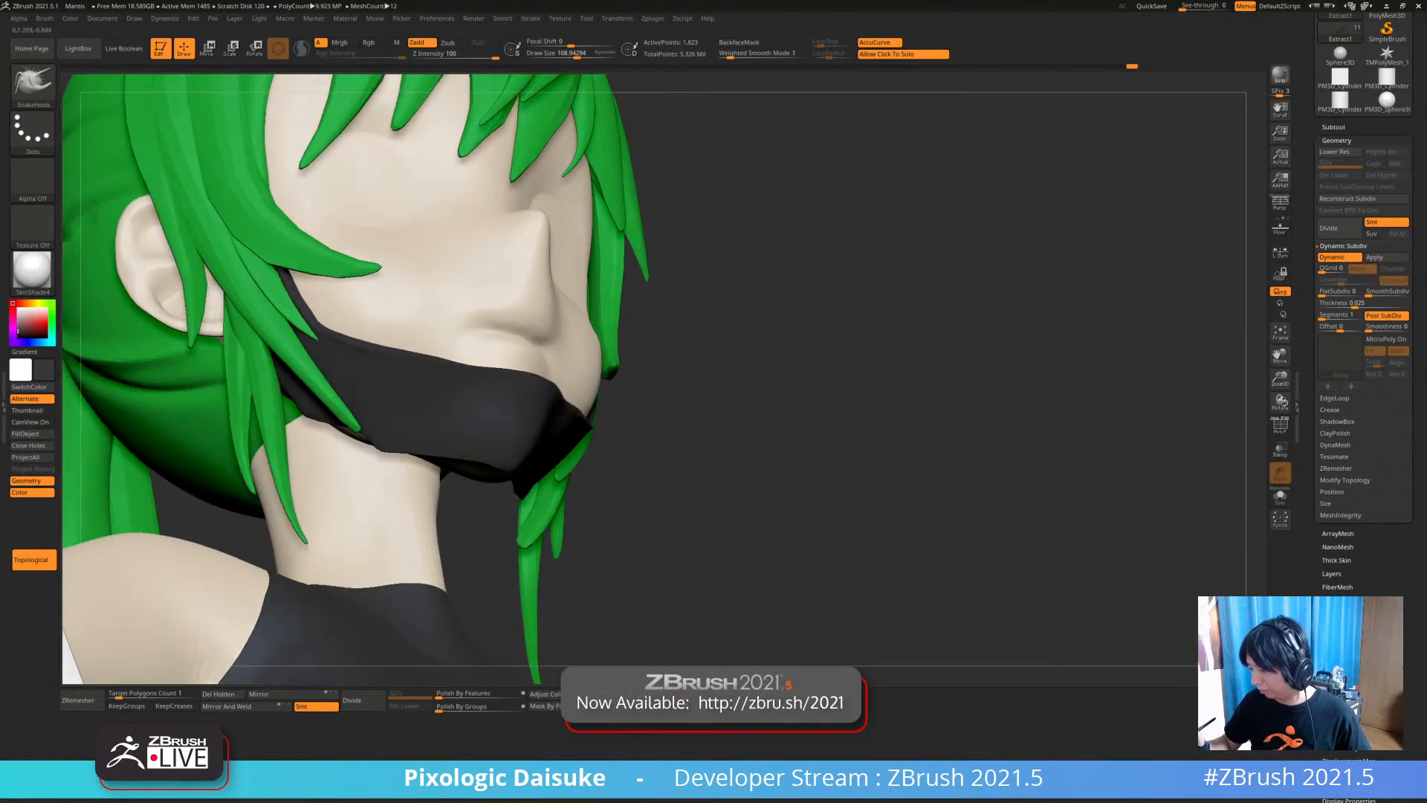
Shape the strap's front into a mask with a raised centre reaching just below the mouth
mouse_move(669, 401)
ctrl+right_down()
mouse_move(666, 476)
mouse_move(546, 488)
mouse_move(565, 483)
mouse_move(524, 442)
ctrl+right_up()
click(632, 334)
mouse_move(632, 334)
ctrl+right_down()
mouse_move(595, 371)
mouse_move(639, 321)
ctrl+right_up()
click(587, 357)
ctrl+right_drag(408, 383, 371, 446)
mouse_move(256, 357)
right_down()
mouse_move(321, 344)
mouse_move(331, 409)
mouse_move(376, 368)
right_up()
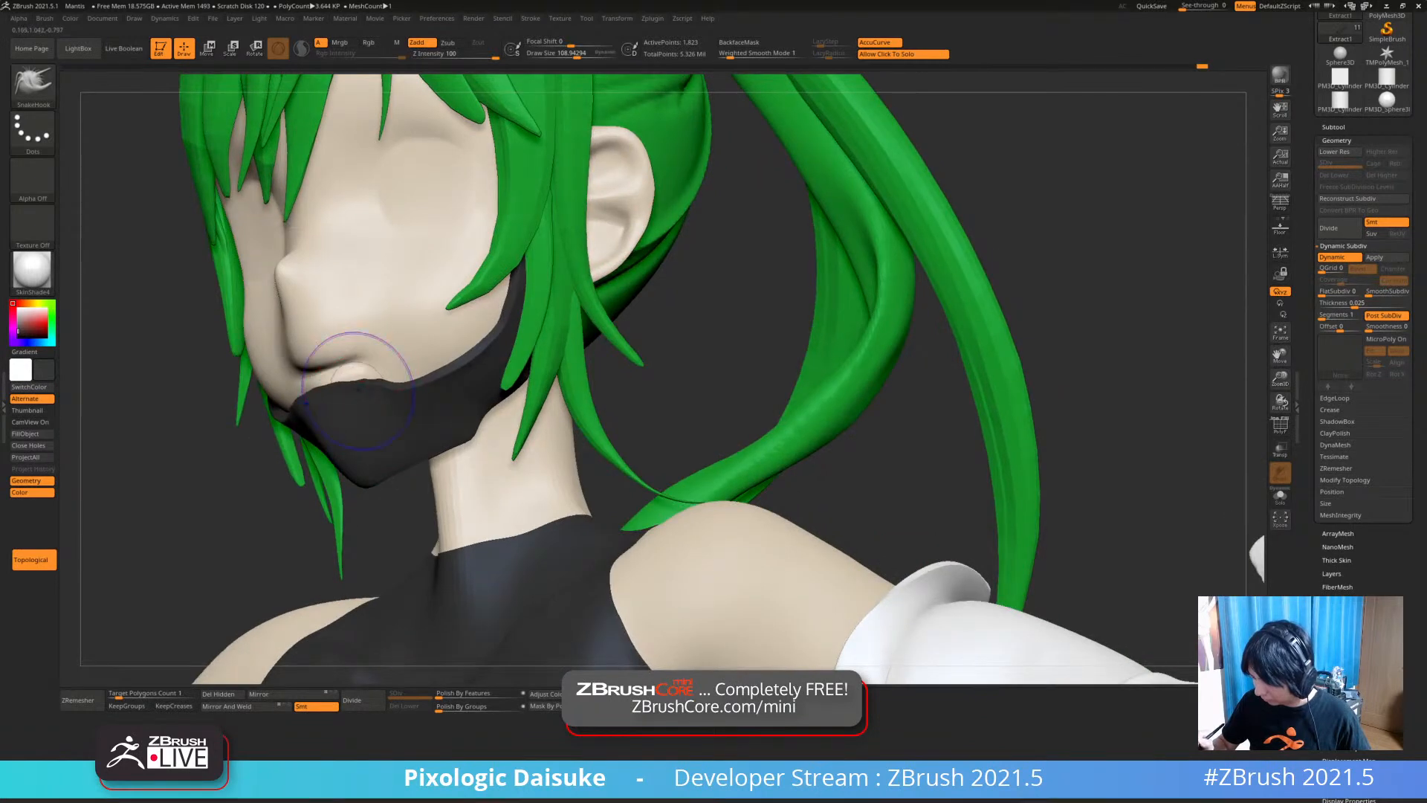
mouse_move(364, 394)
right_down()
mouse_move(387, 405)
mouse_move(349, 428)
mouse_move(397, 433)
mouse_move(418, 417)
mouse_move(369, 352)
right_up()
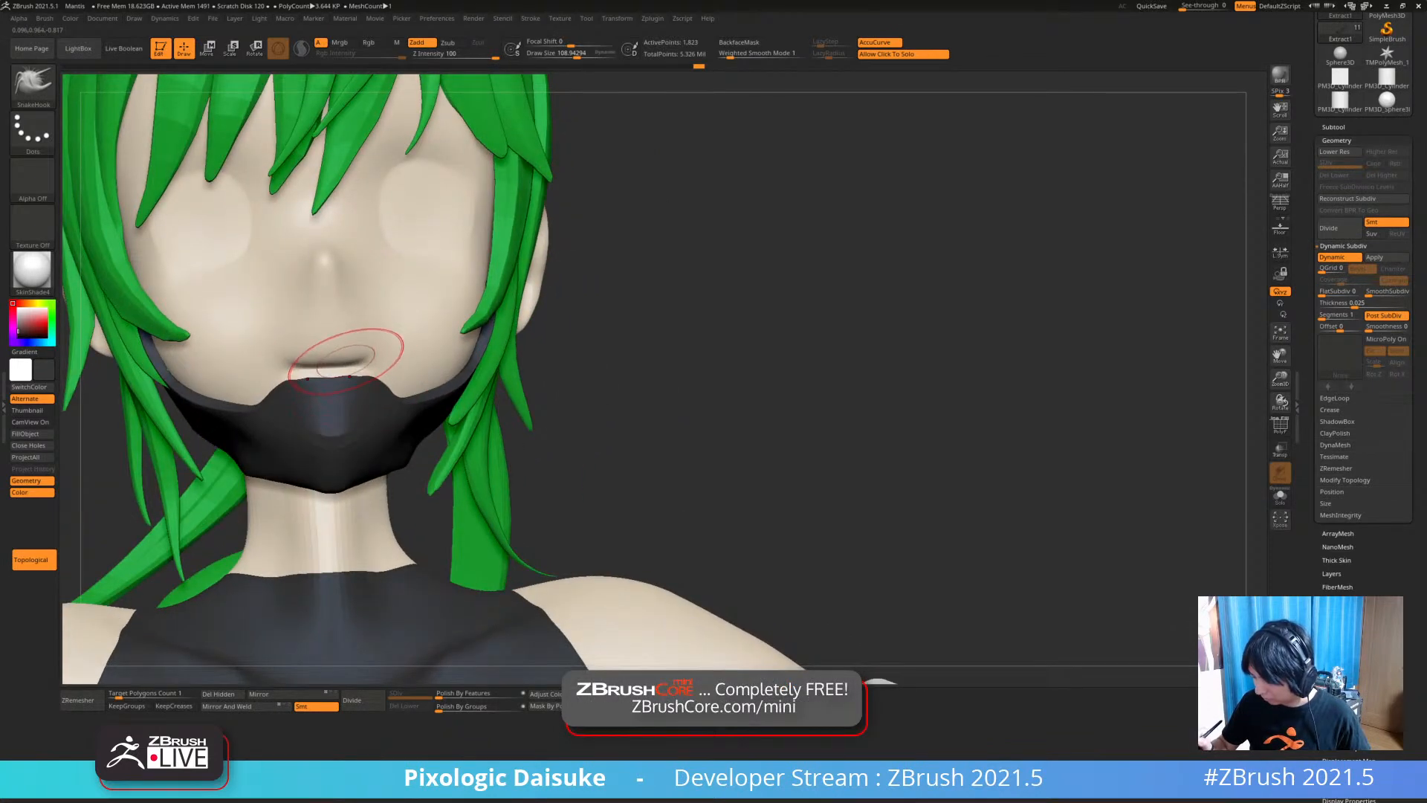
mouse_move(360, 321)
right_down()
mouse_move(313, 329)
mouse_move(373, 338)
mouse_move(411, 397)
mouse_move(414, 435)
mouse_move(465, 431)
mouse_move(416, 439)
mouse_move(338, 335)
mouse_move(260, 334)
mouse_move(371, 357)
mouse_move(512, 461)
right_up()
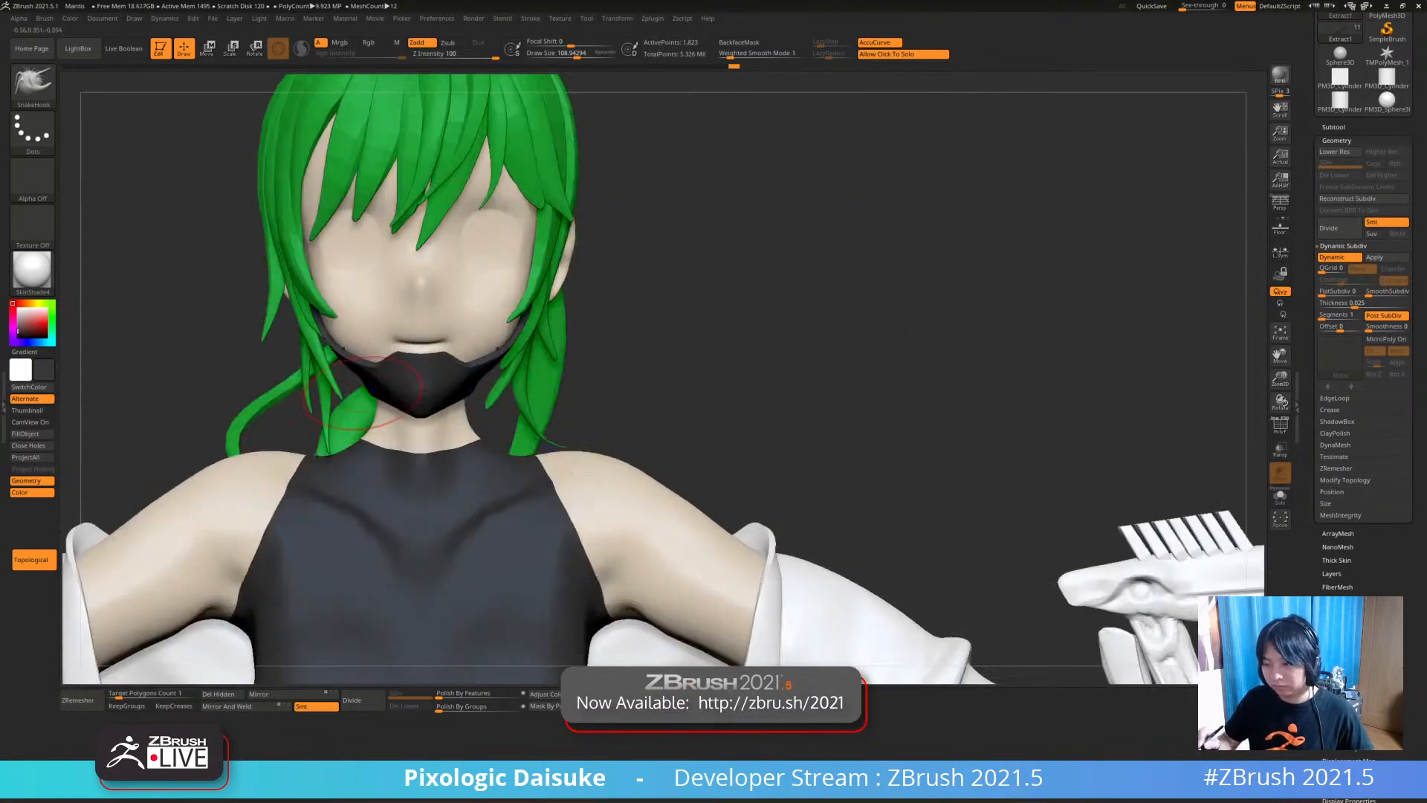
Subdivide the mask to level 3 and try carving a crease across its side with the DamStandard brush
click(33, 85)
click(344, 74)
alt+click(453, 379)
ctrl+right_drag(453, 374, 410, 400)
key(ctrl+z)
mouse_move(394, 402)
mouse_down()
mouse_move(487, 364)
mouse_move(468, 372)
mouse_up()
key(ctrl+z)
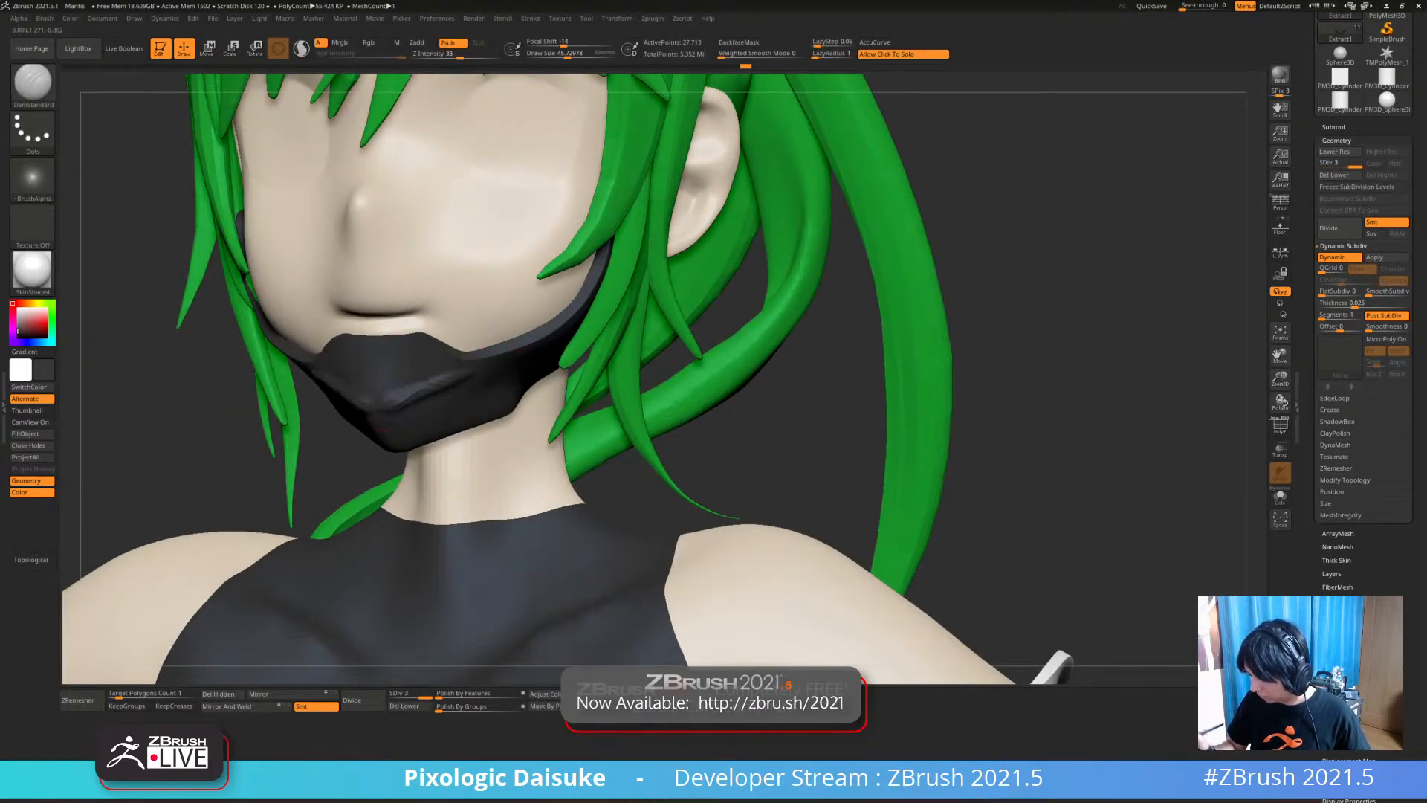
mouse_move(493, 357)
shift+right_down()
mouse_move(434, 369)
mouse_move(401, 350)
mouse_move(520, 349)
shift+right_up()
right_drag(476, 394, 401, 396)
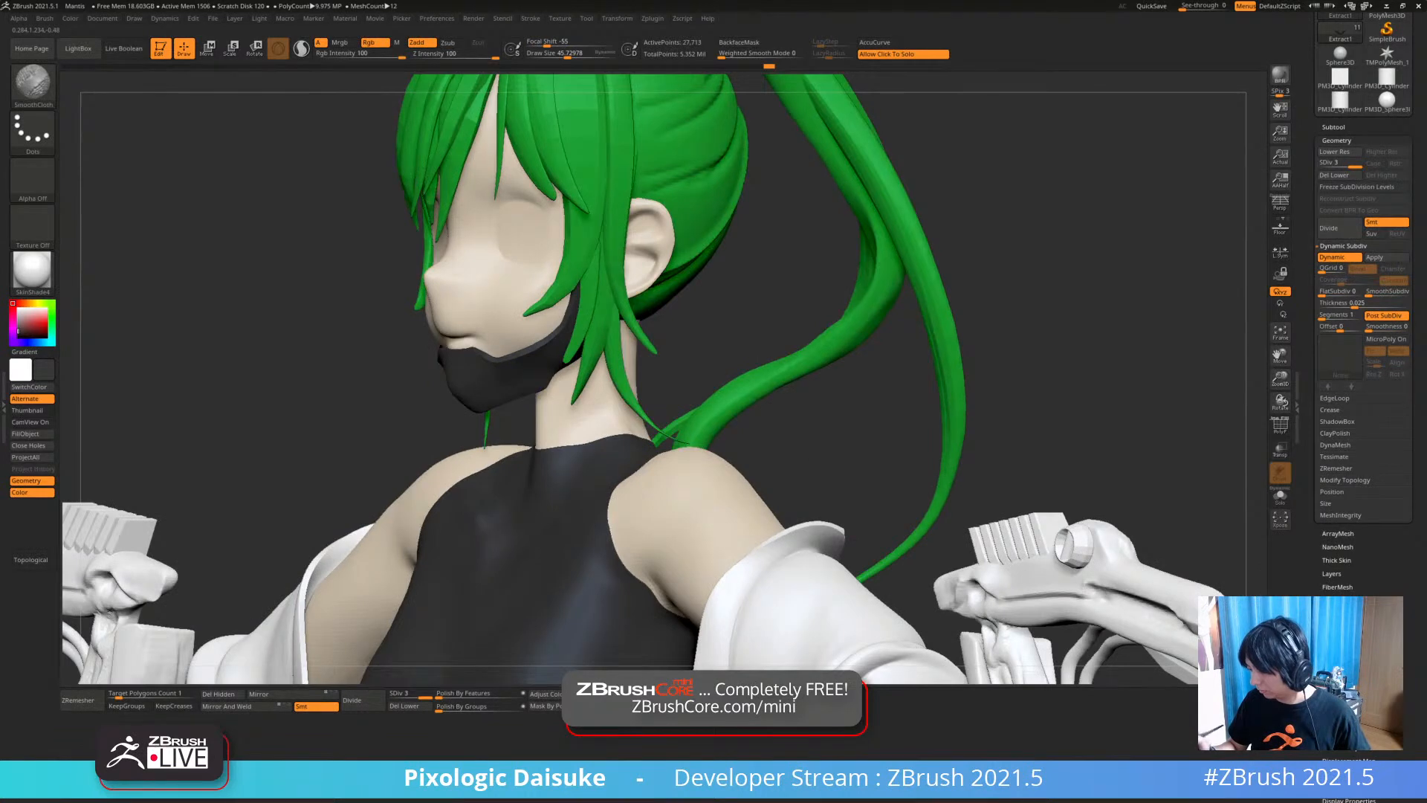
right_drag(552, 366, 647, 364)
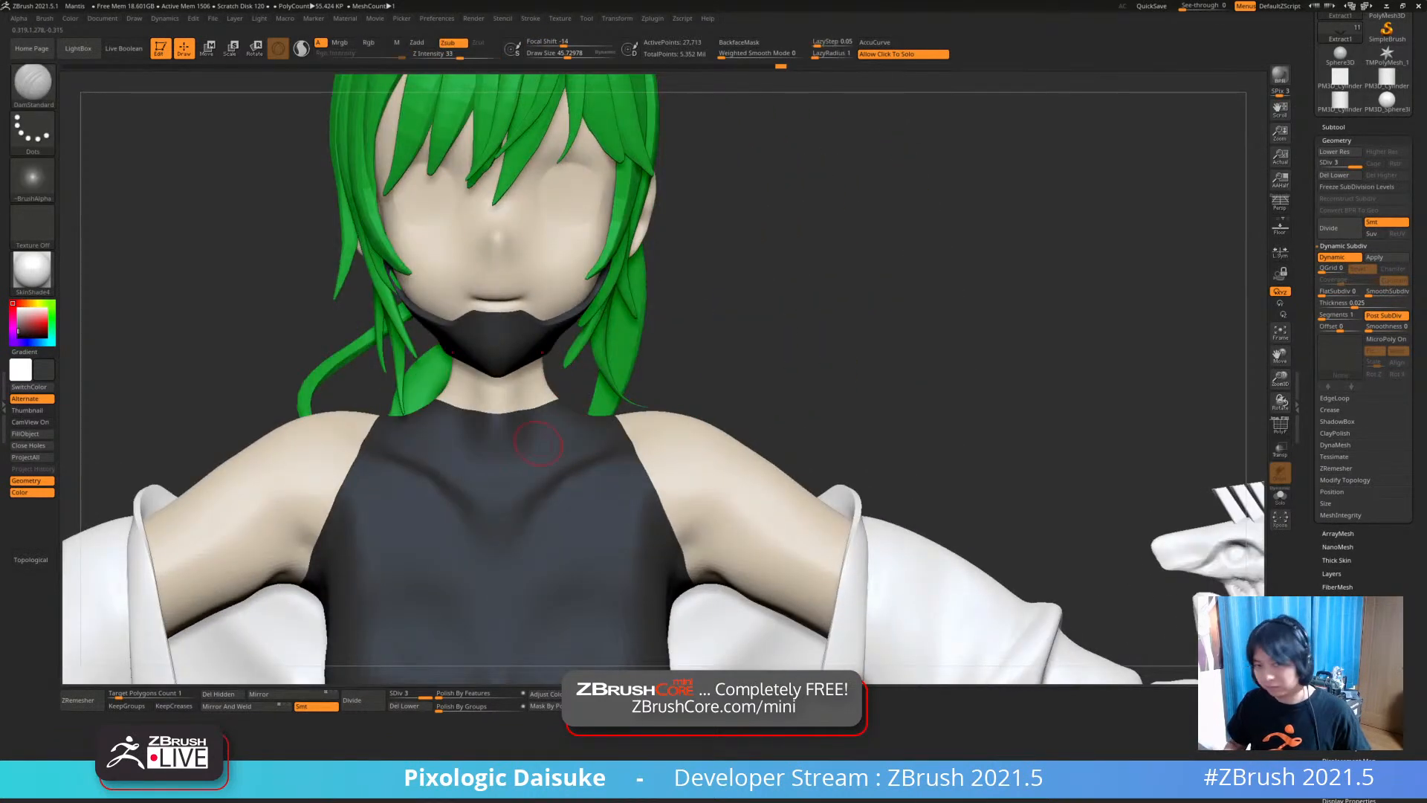
Adjust the mask's placement on the face with the Move gizmo
key(w)
mouse_move(415, 404)
right_down()
mouse_move(331, 401)
mouse_move(309, 467)
mouse_move(242, 457)
right_up()
click(520, 131)
drag(533, 363, 545, 361)
mouse_move(545, 360)
right_down()
mouse_move(654, 363)
mouse_move(666, 305)
right_up()
click(182, 49)
Stretch the mask's side straps up toward the ears using the SnakeHook brush with a larger draw size
click(33, 84)
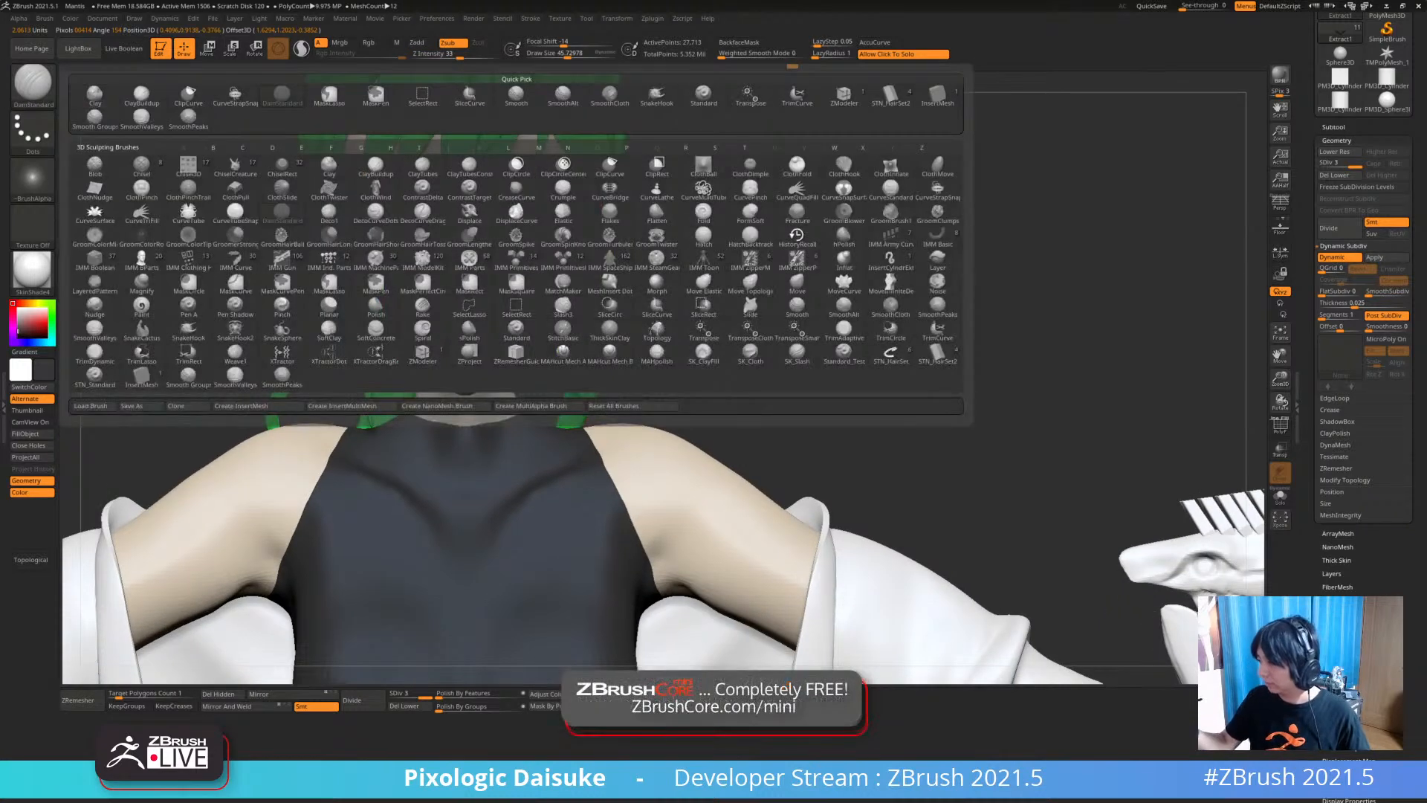
click(656, 94)
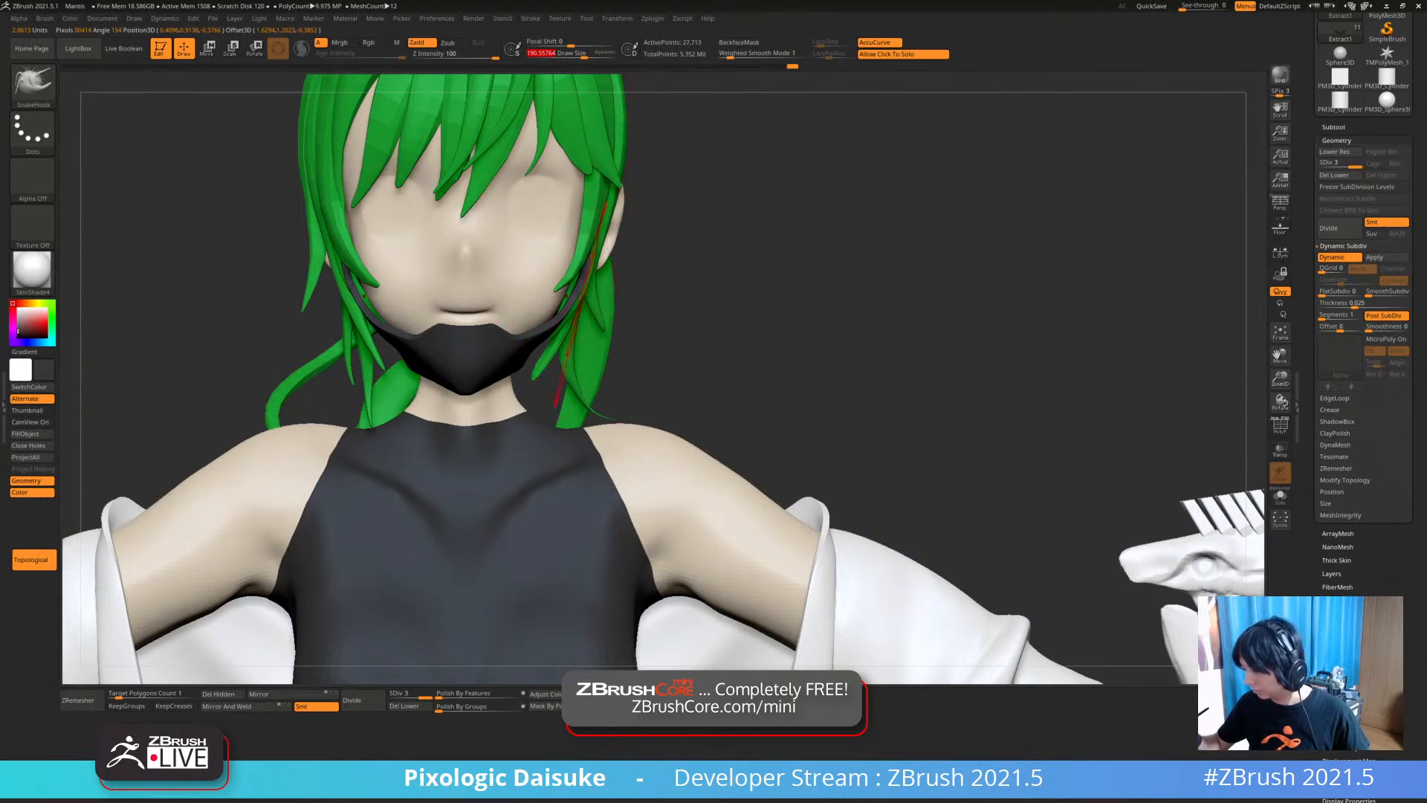
right_drag(632, 320, 601, 322)
drag(522, 327, 529, 316)
mouse_move(631, 320)
right_down()
mouse_move(541, 321)
mouse_move(552, 307)
mouse_move(646, 302)
mouse_move(585, 239)
mouse_move(613, 220)
mouse_move(565, 212)
mouse_move(648, 209)
right_up()
right_drag(623, 382, 580, 378)
right_drag(654, 320, 484, 247)
right_drag(519, 335, 446, 327)
right_drag(590, 305, 417, 346)
right_drag(635, 237, 654, 383)
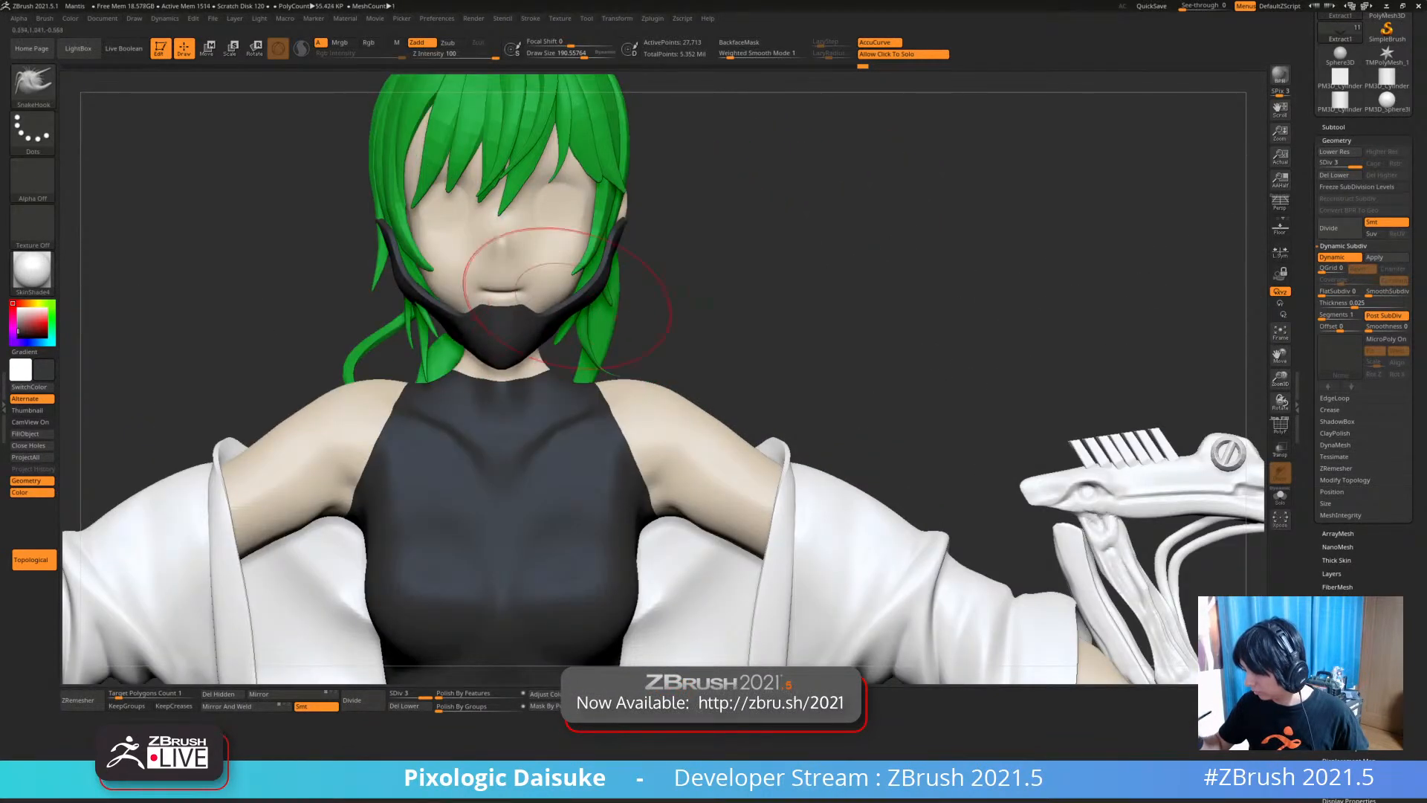
Tuck the stretched strap ends in beside the ears beneath the side hair strands
mouse_move(663, 249)
right_down()
mouse_move(621, 242)
mouse_move(663, 223)
mouse_move(662, 321)
right_up()
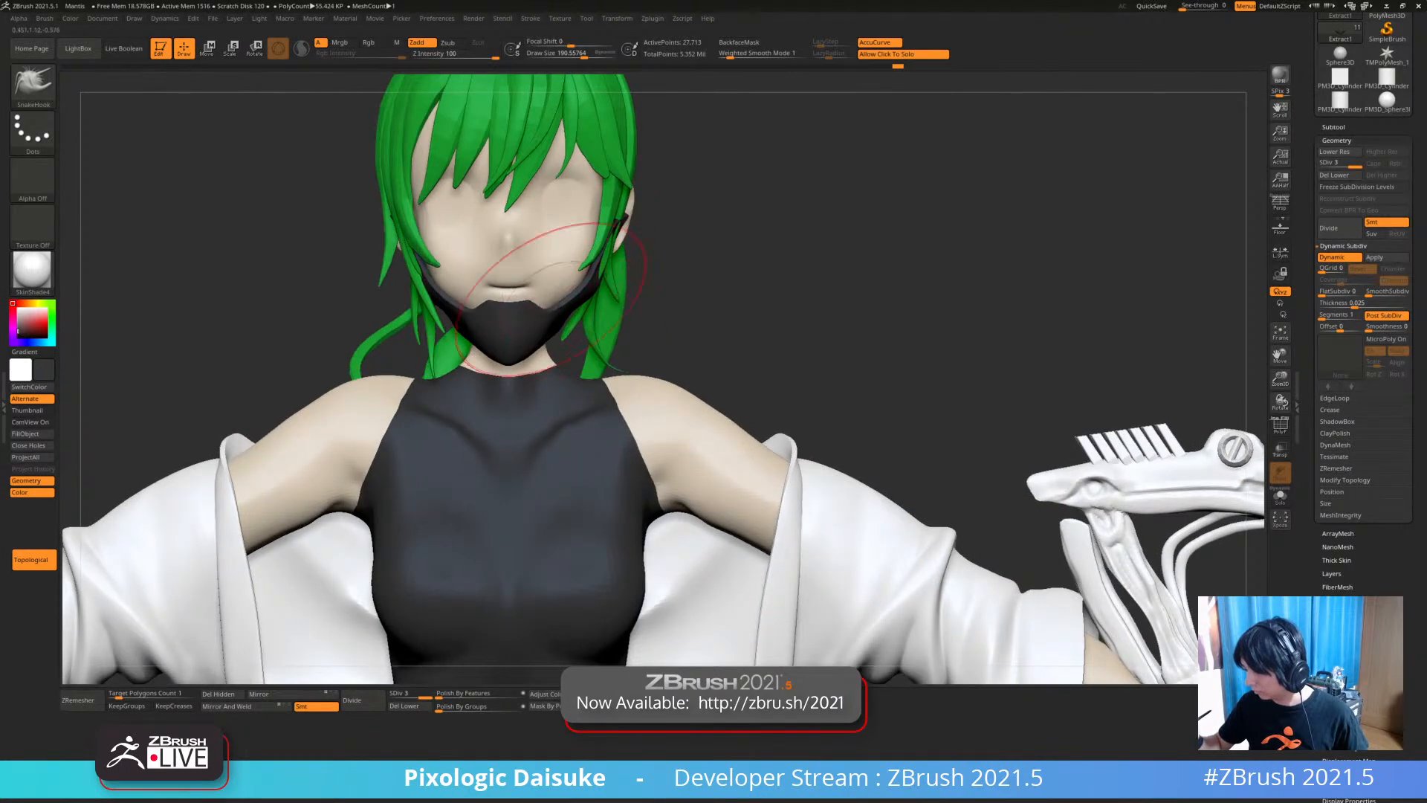
right_drag(506, 322, 261, 335)
right_drag(713, 305, 553, 279)
click(550, 269)
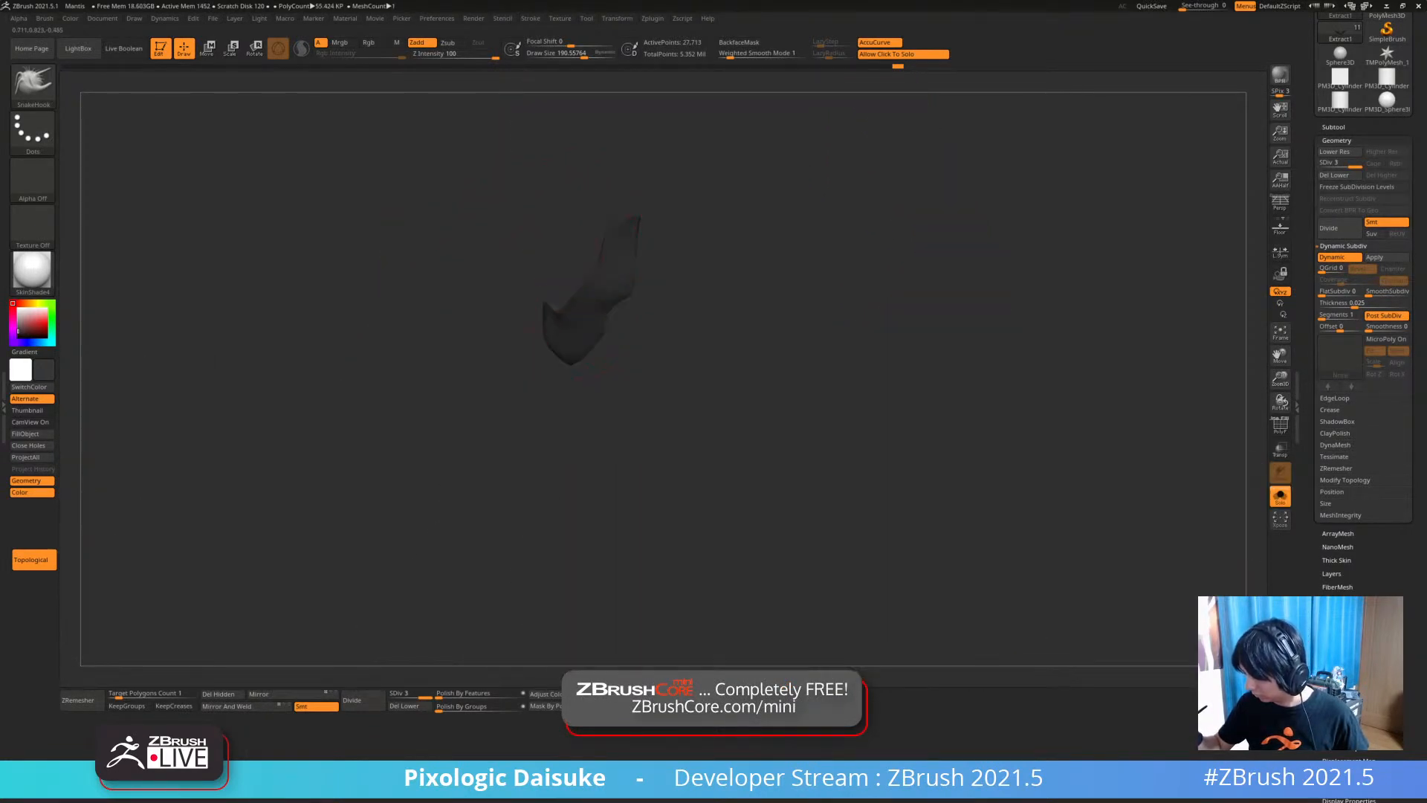
click(550, 281)
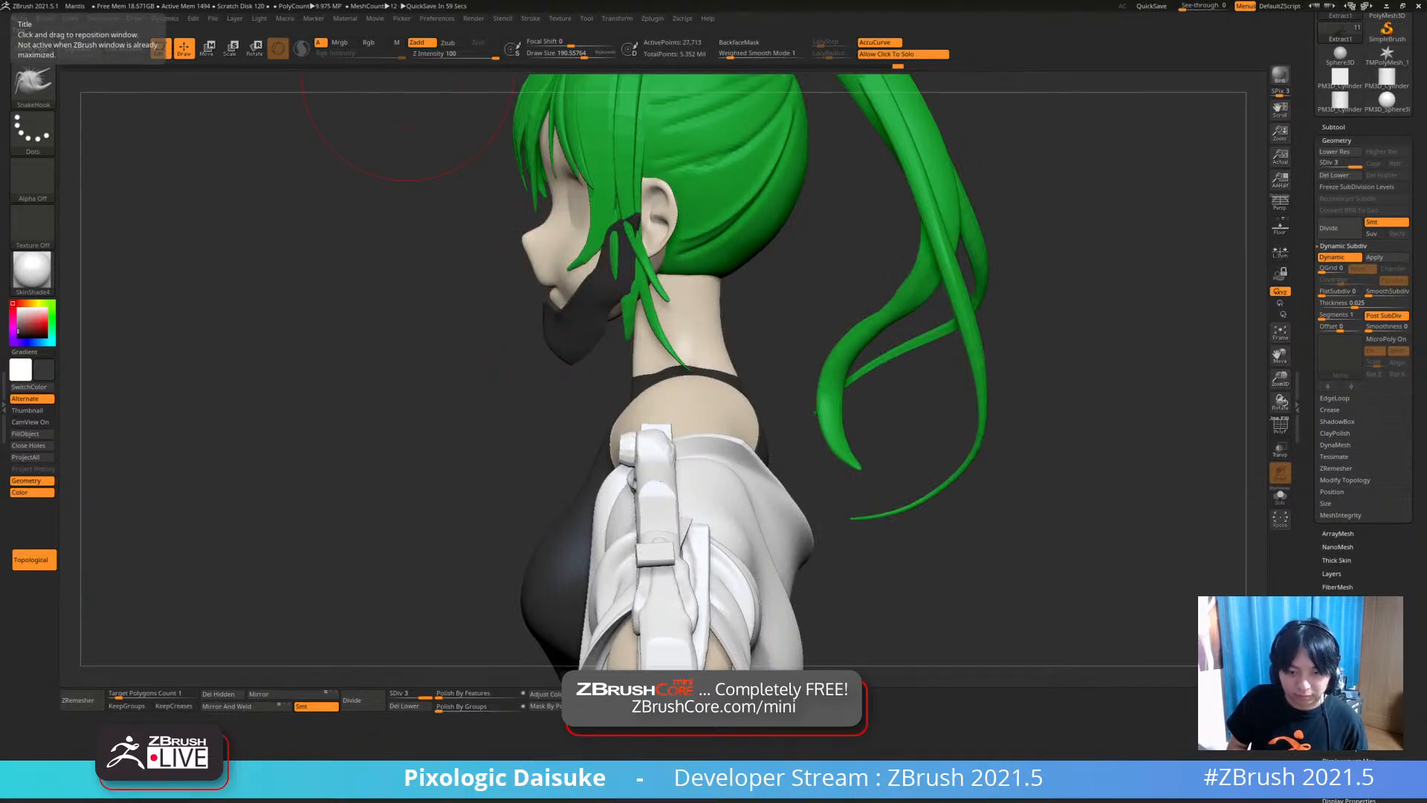
Isolate the mask in front view and delete its lower subdivision levels
right_drag(438, 312, 558, 324)
key(shift+ctrl+s)
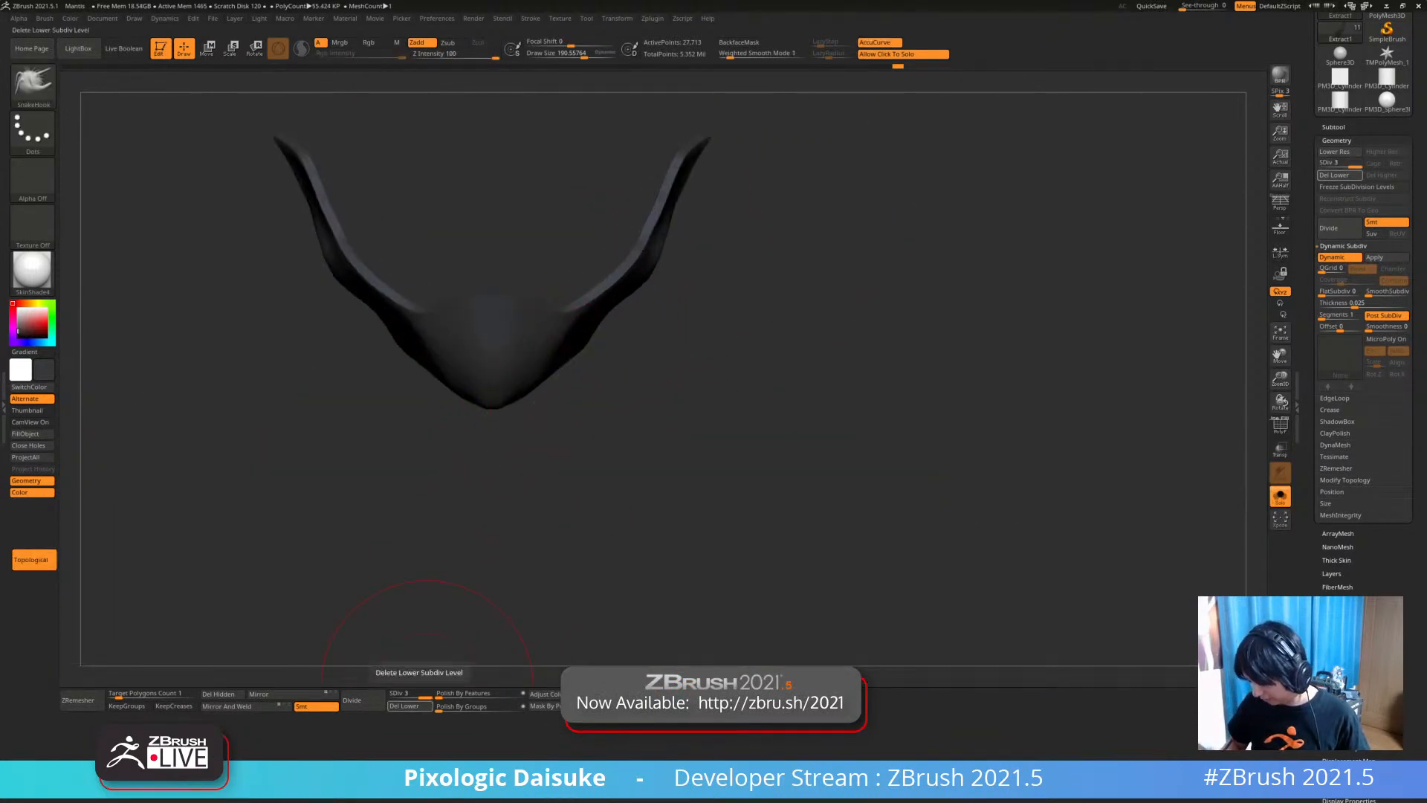
click(1279, 425)
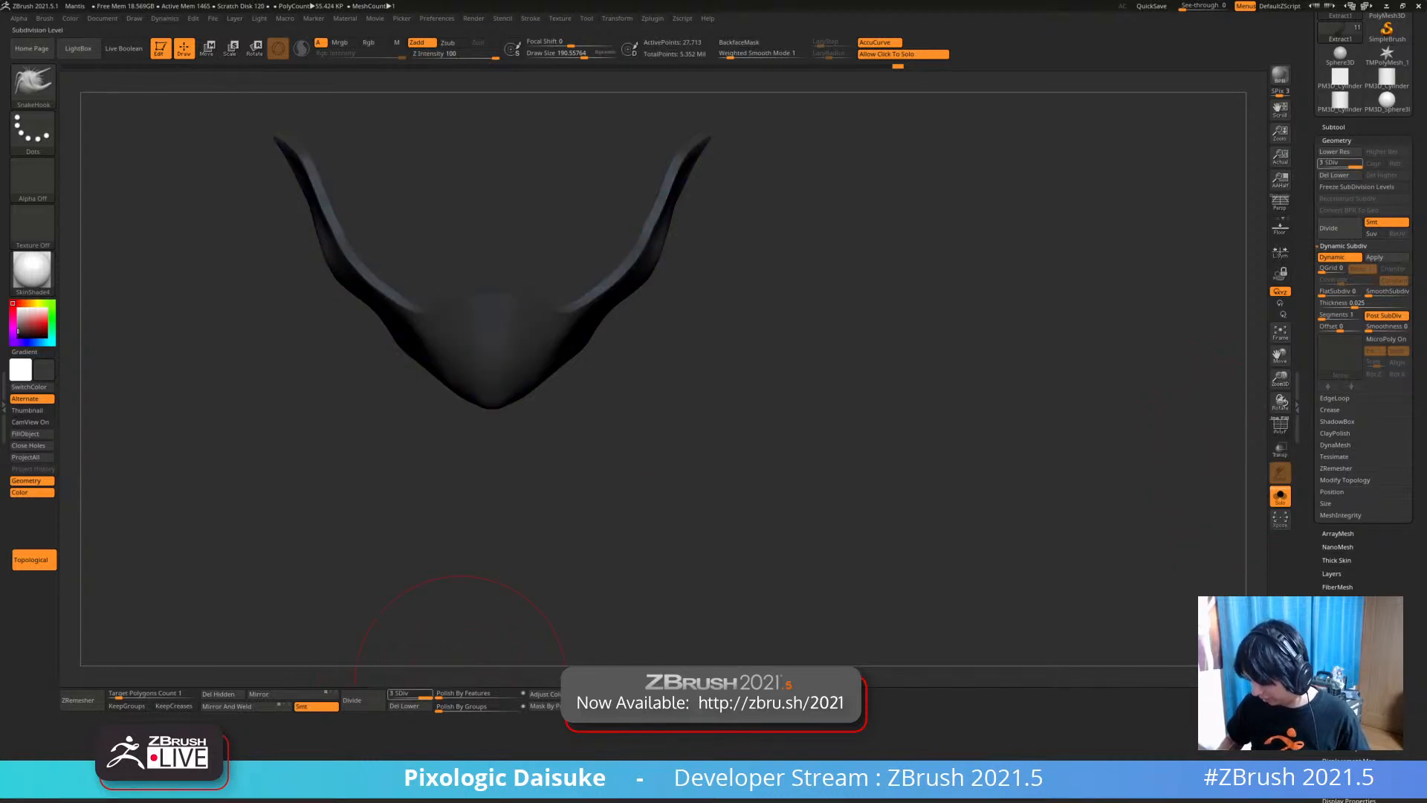
Hide a narrow vertical strip down the mask's centre with SelectRect and delete the hidden polygons
ctrl+shift+drag(478, 252, 479, 481)
ctrl+shift+click(33, 85)
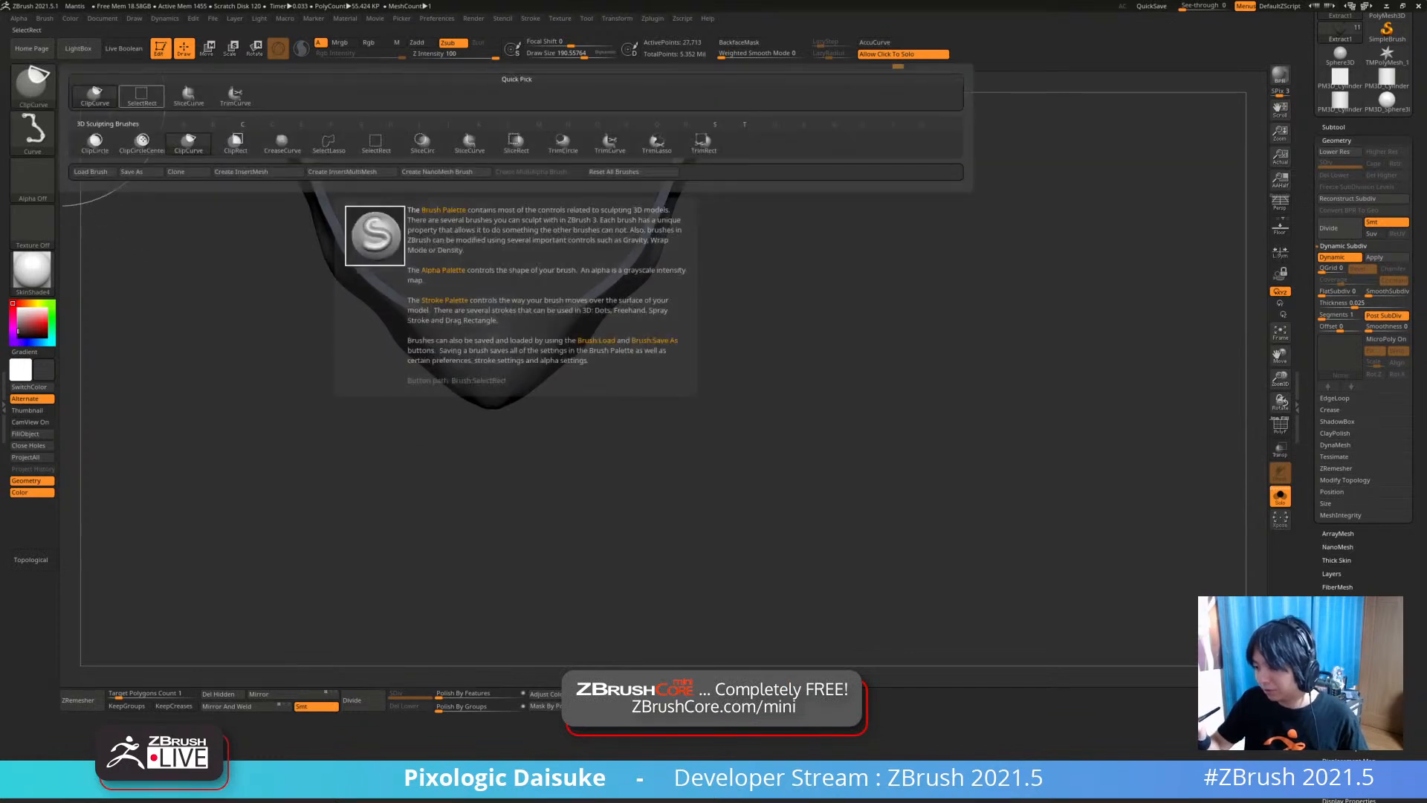
ctrl+shift+click(141, 95)
ctrl+shift+drag(474, 240, 510, 443)
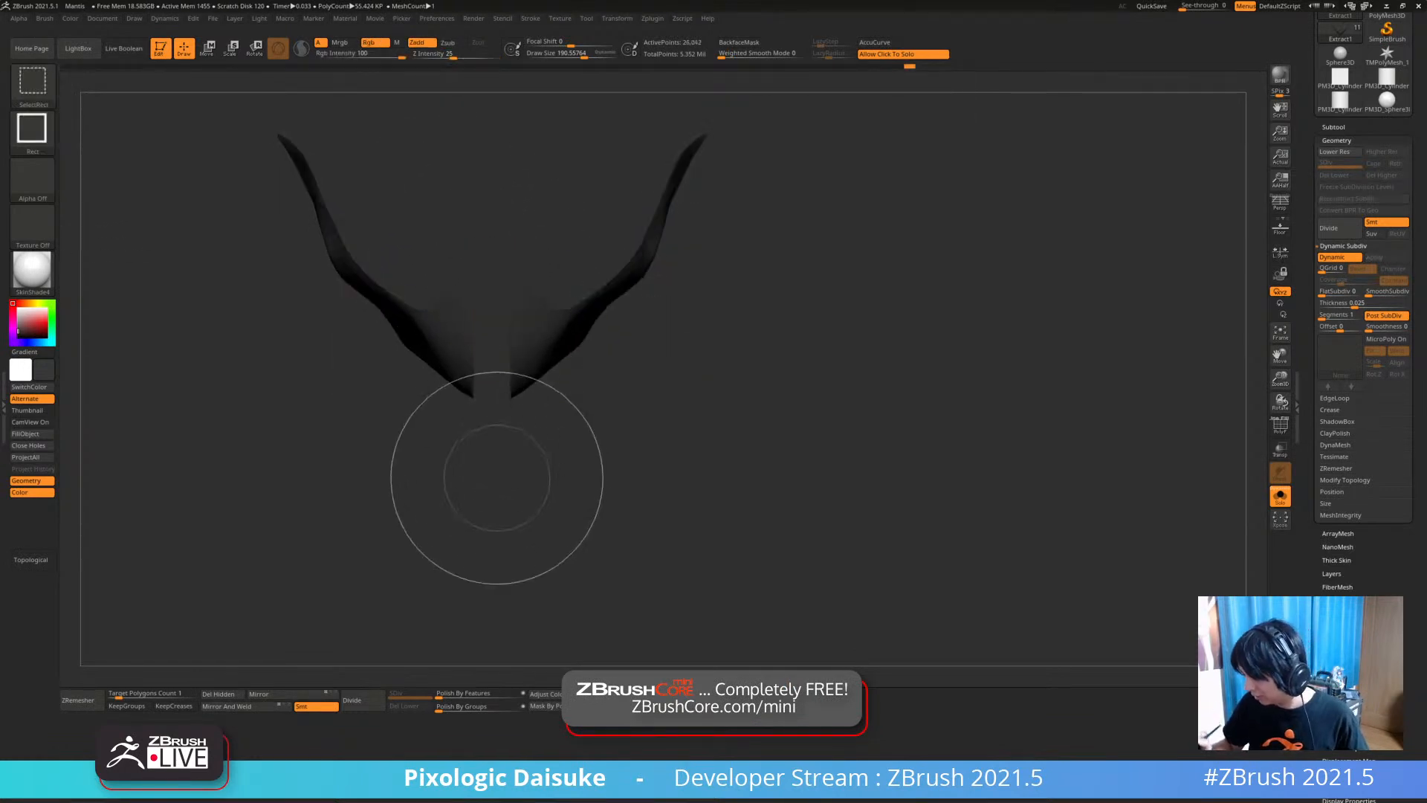
ctrl+right_drag(483, 490, 459, 589)
click(223, 694)
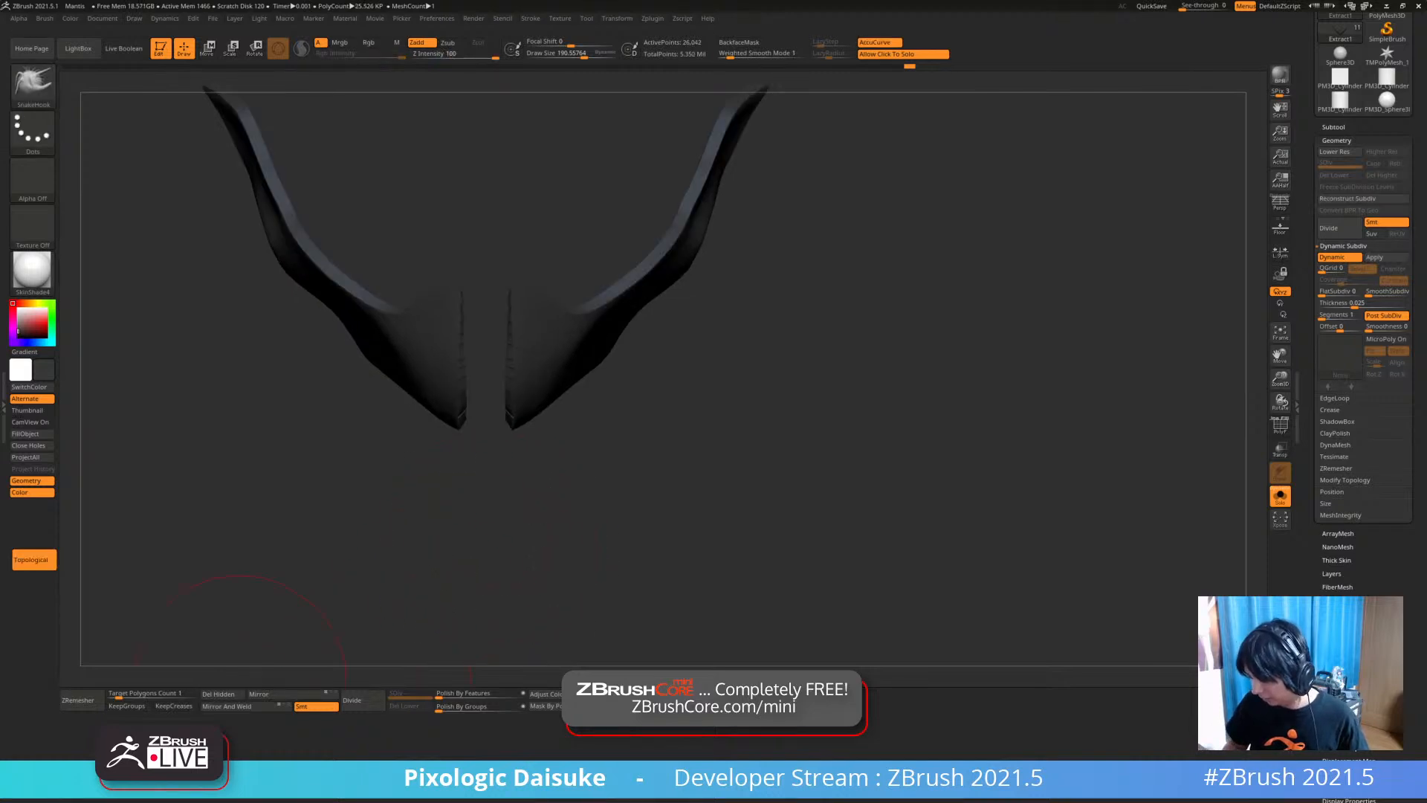
Show the whole character again and check the split mask from the front and side
alt+drag(541, 472, 529, 382)
shift+click(536, 402)
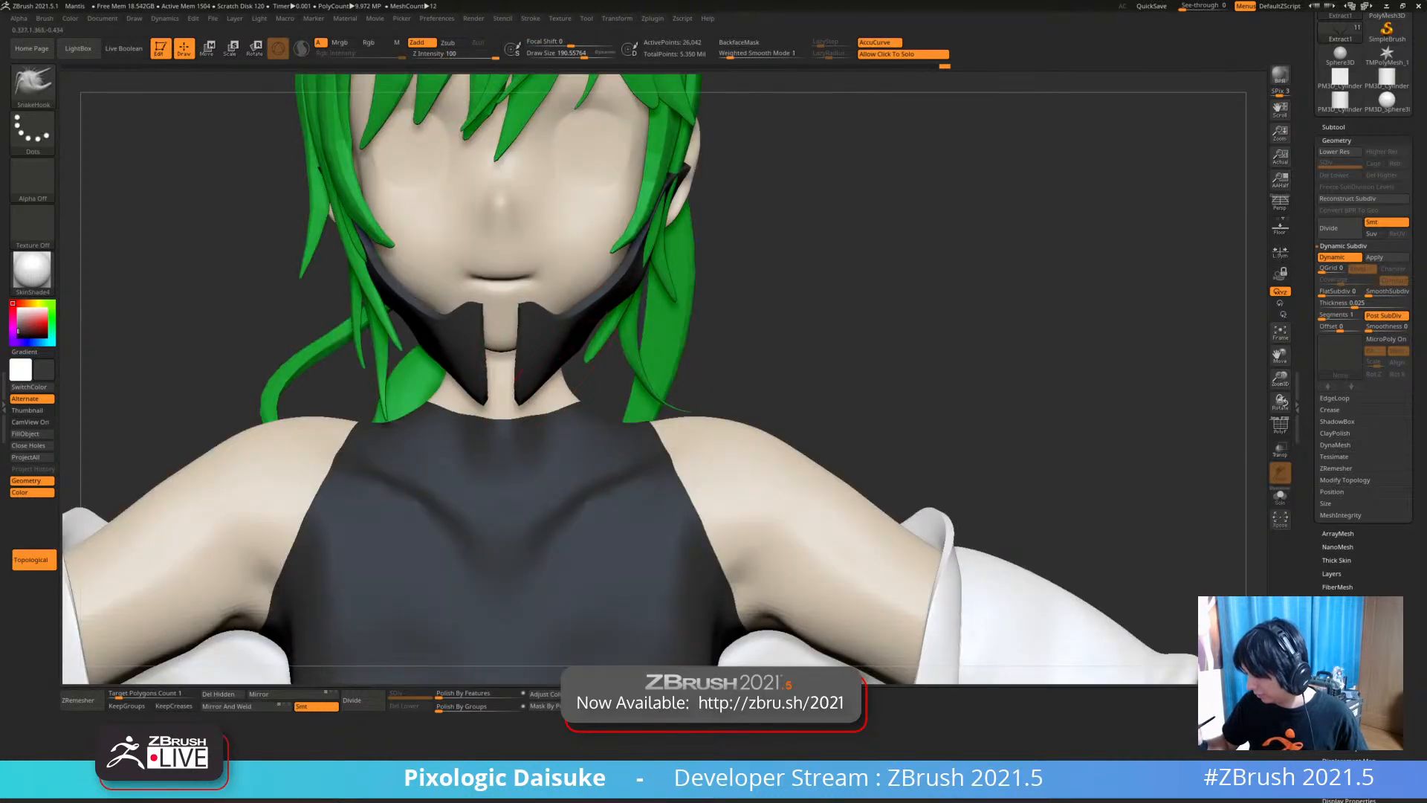
shift+drag(549, 325, 552, 339)
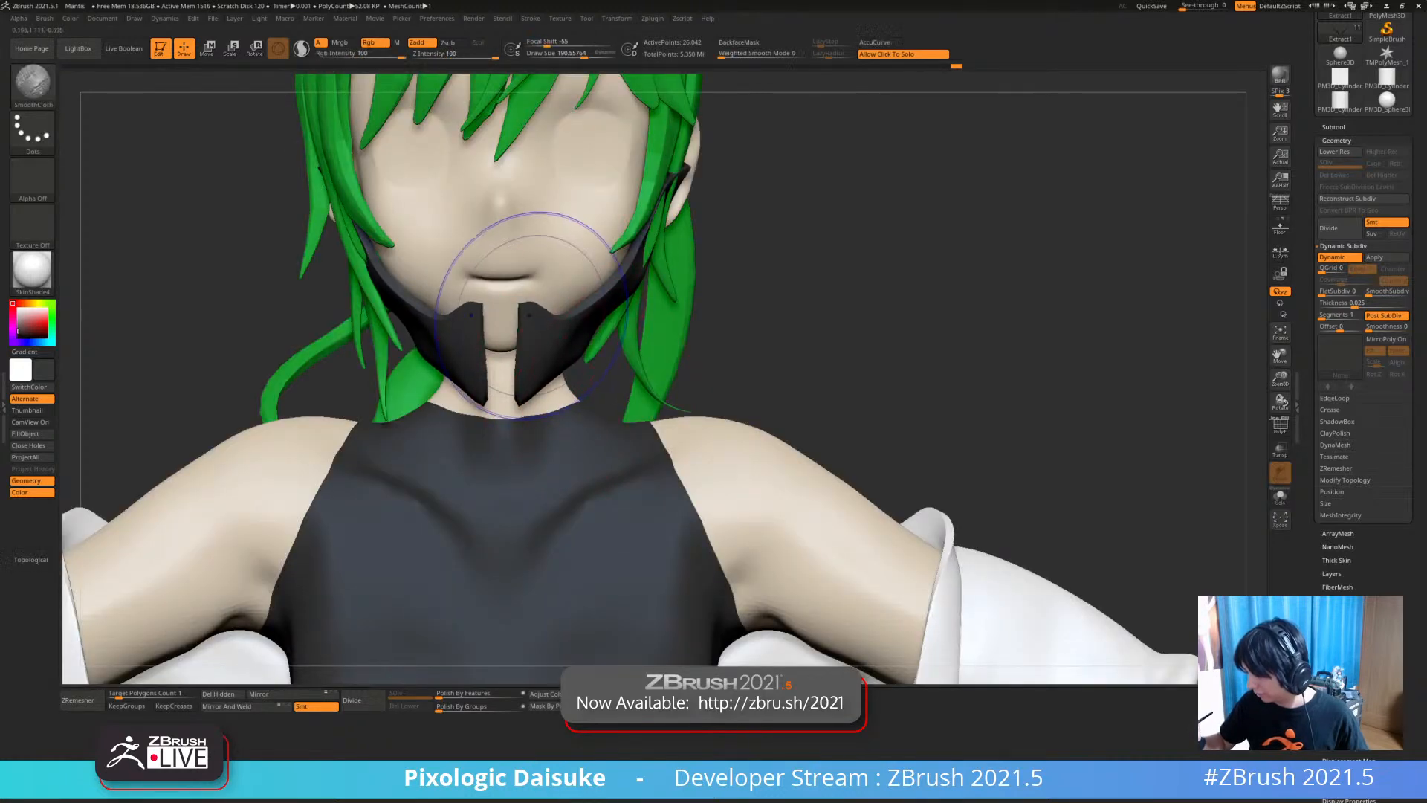
mouse_move(552, 339)
ctrl+right_down()
mouse_move(553, 327)
mouse_move(669, 331)
mouse_move(535, 349)
mouse_move(490, 379)
mouse_move(547, 394)
mouse_move(584, 382)
mouse_move(581, 355)
mouse_move(654, 354)
mouse_move(645, 377)
ctrl+right_up()
right_drag(759, 371, 565, 421)
click(663, 421)
click(663, 421)
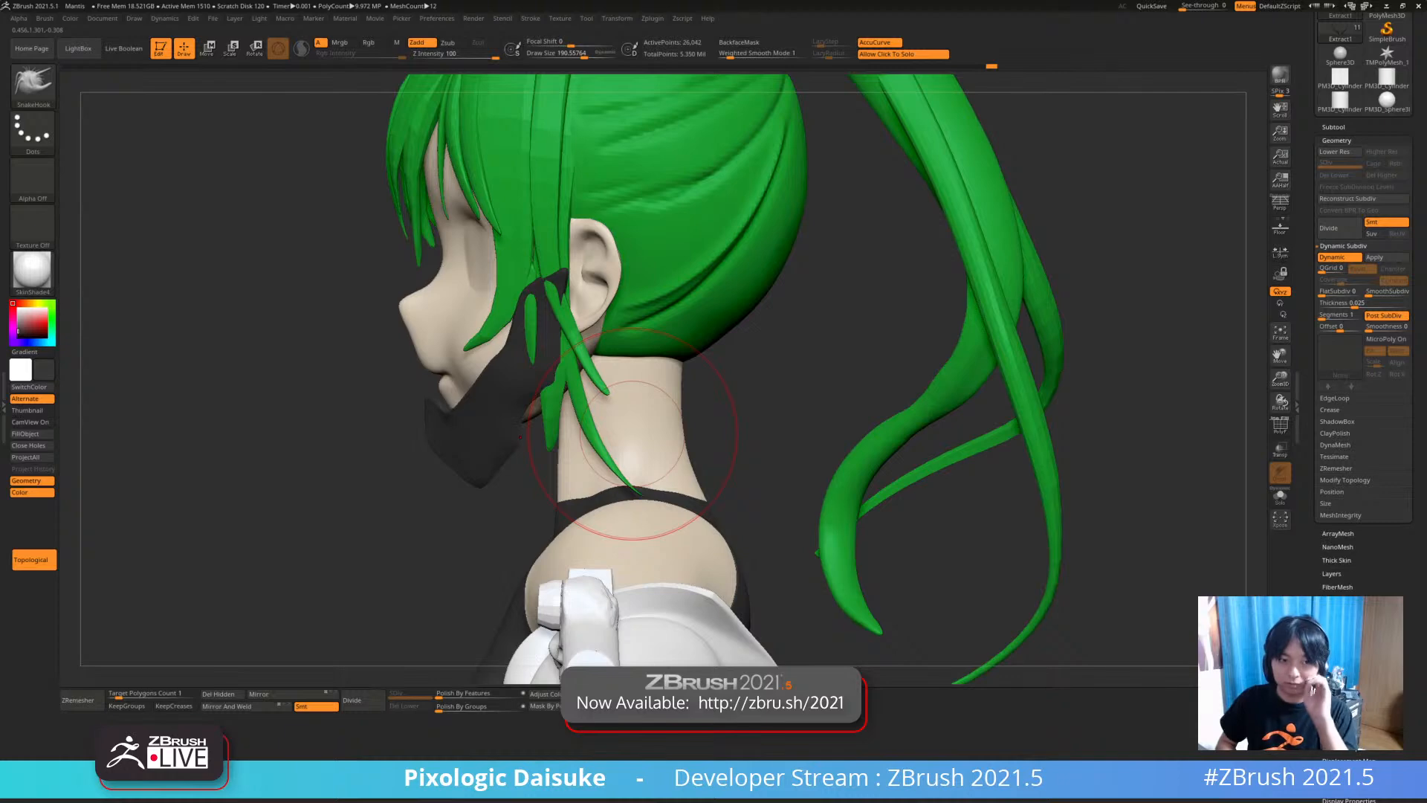
Insert an extended cylinder from the IMM Primitives brush as a mirrored capsule on the mask's side straps below the ears
key(b)
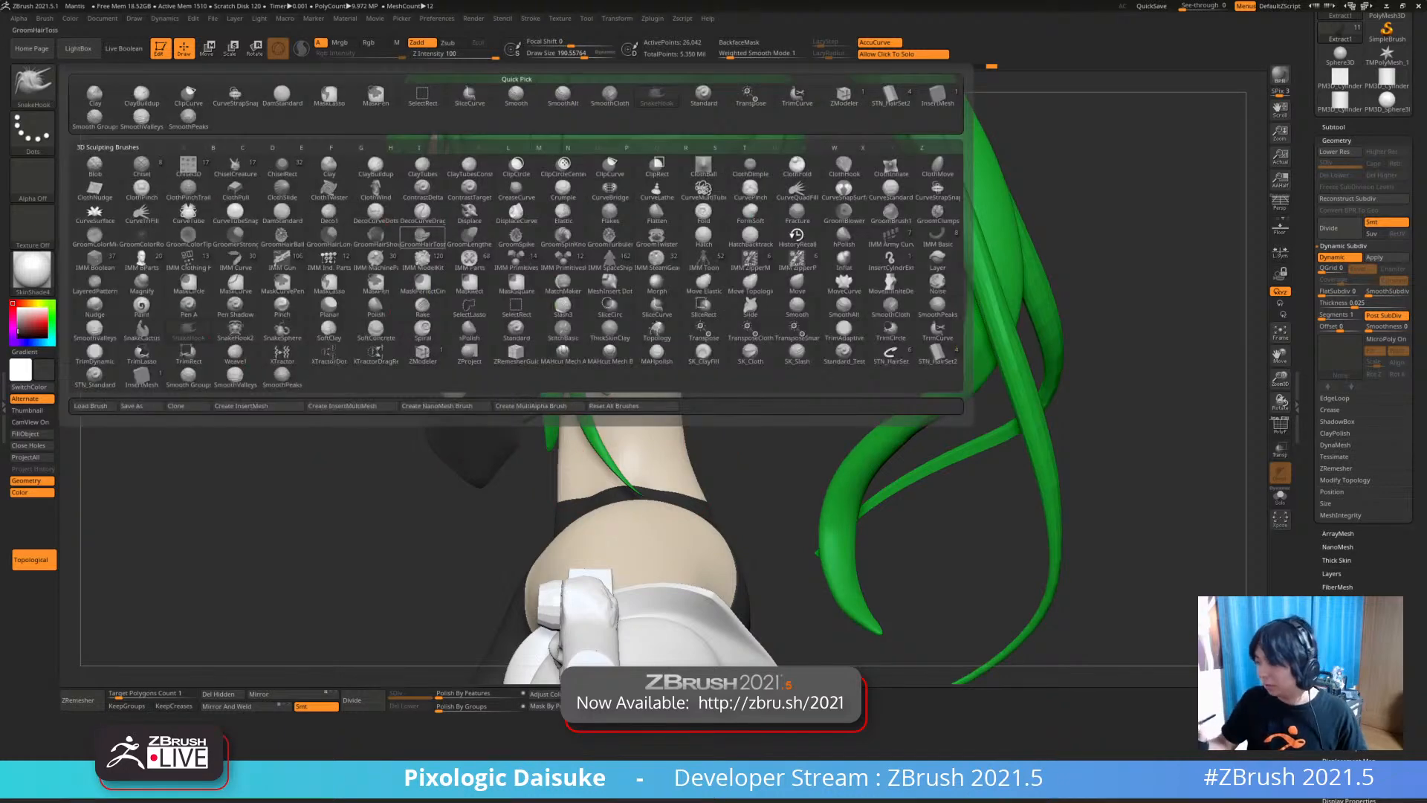
click(516, 258)
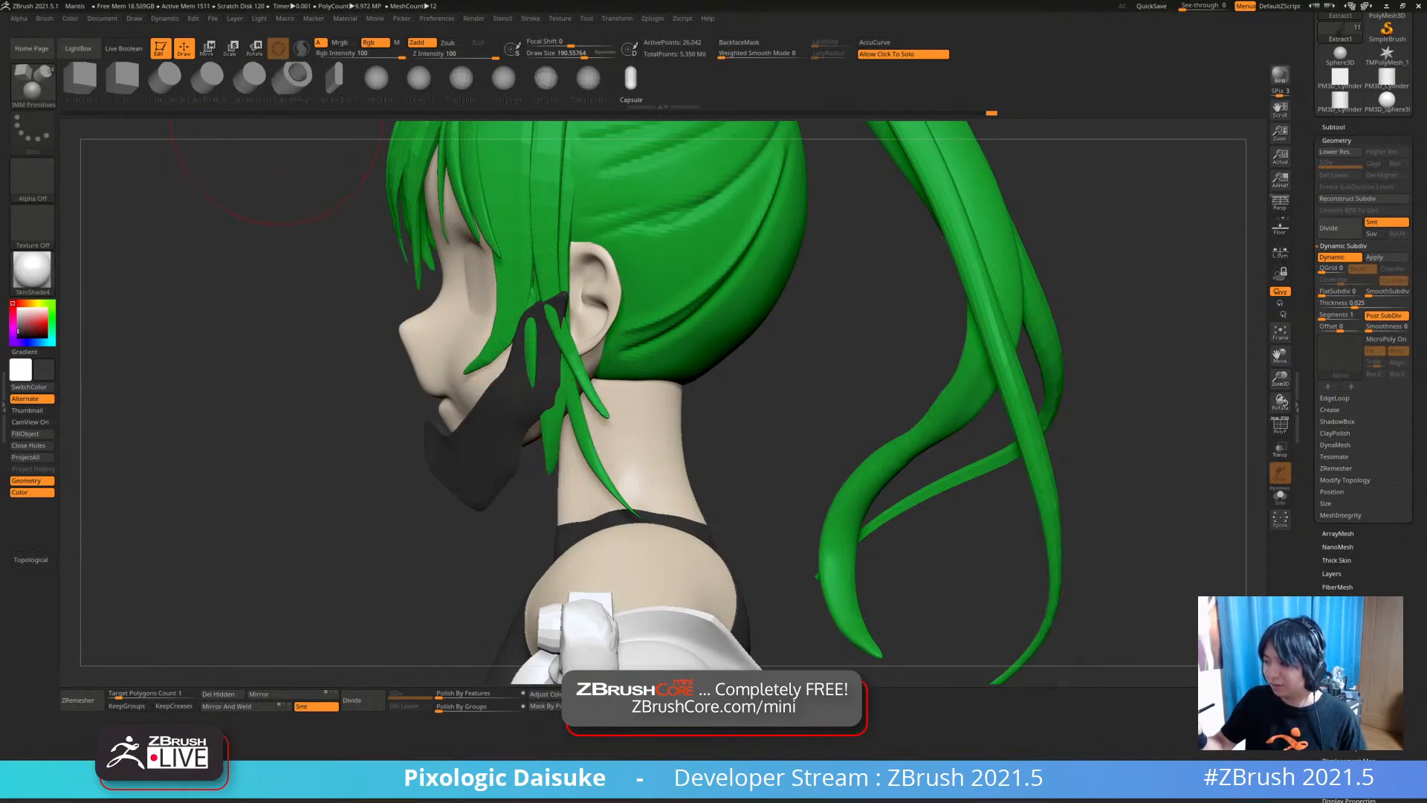
mouse_move(507, 349)
right_down()
mouse_move(543, 372)
mouse_move(513, 335)
mouse_move(501, 368)
right_up()
drag(518, 392, 484, 428)
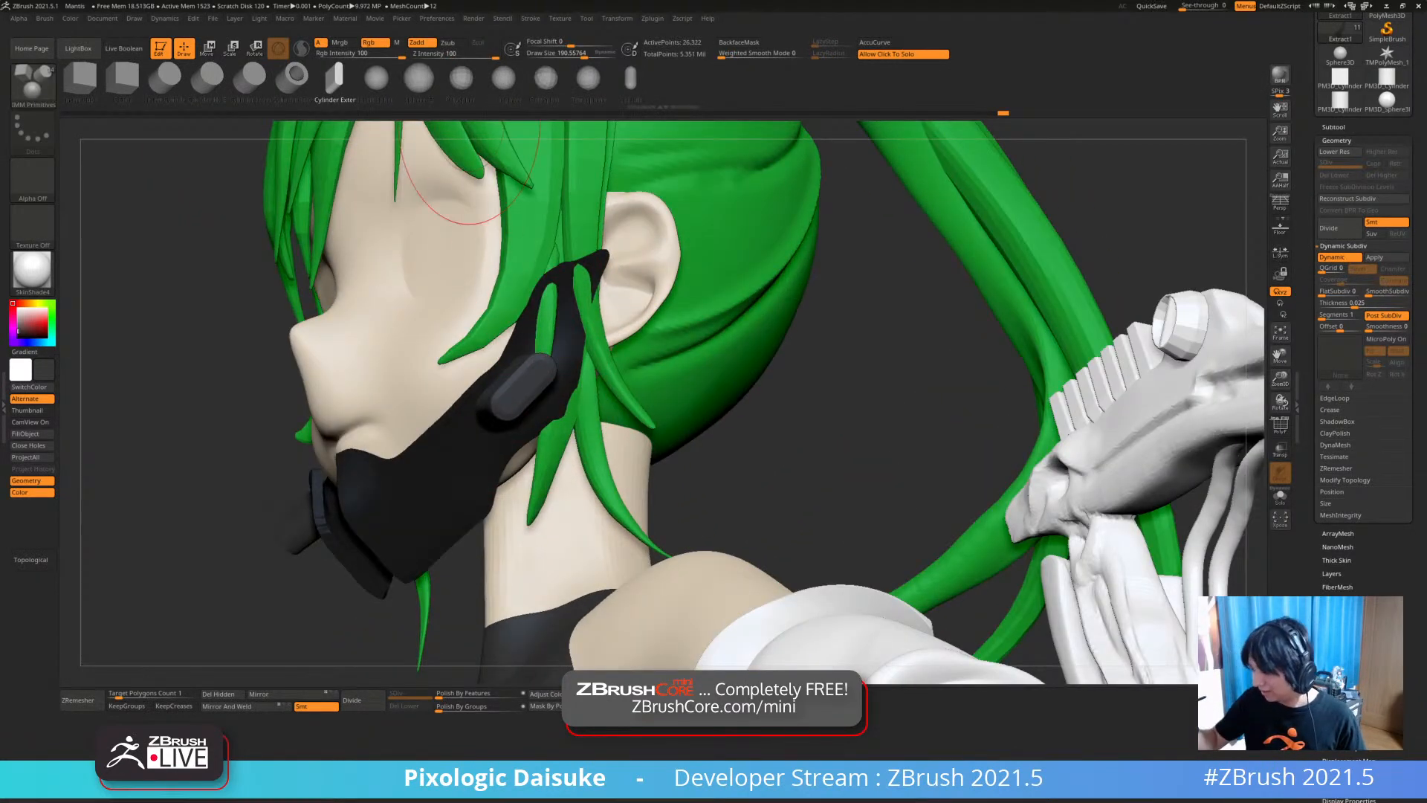
Adjust the inserted capsule with the gizmo so it sits angled and nearly flush against the strap beside the cheek
key(w)
right_drag(387, 372, 506, 371)
drag(469, 386, 514, 387)
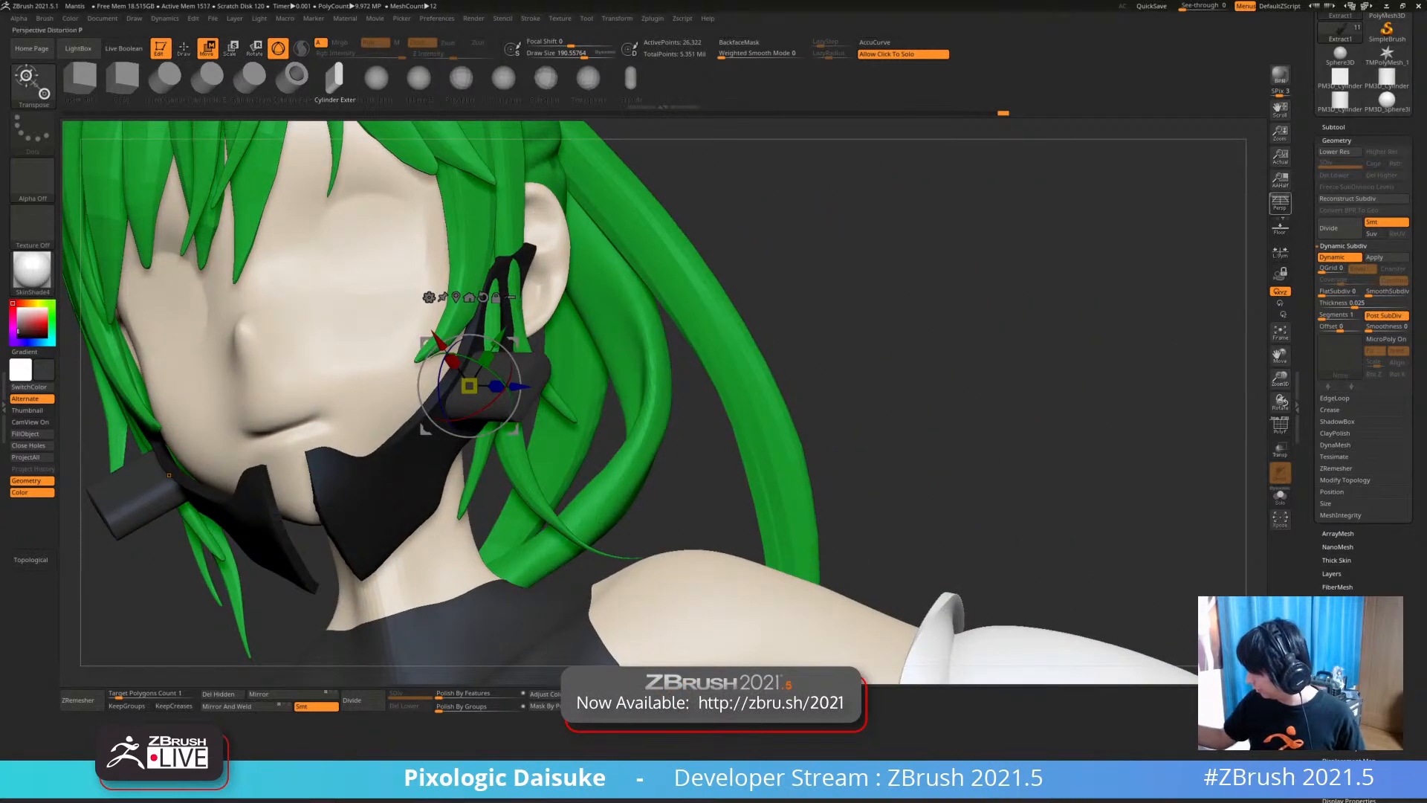
right_drag(490, 387, 546, 394)
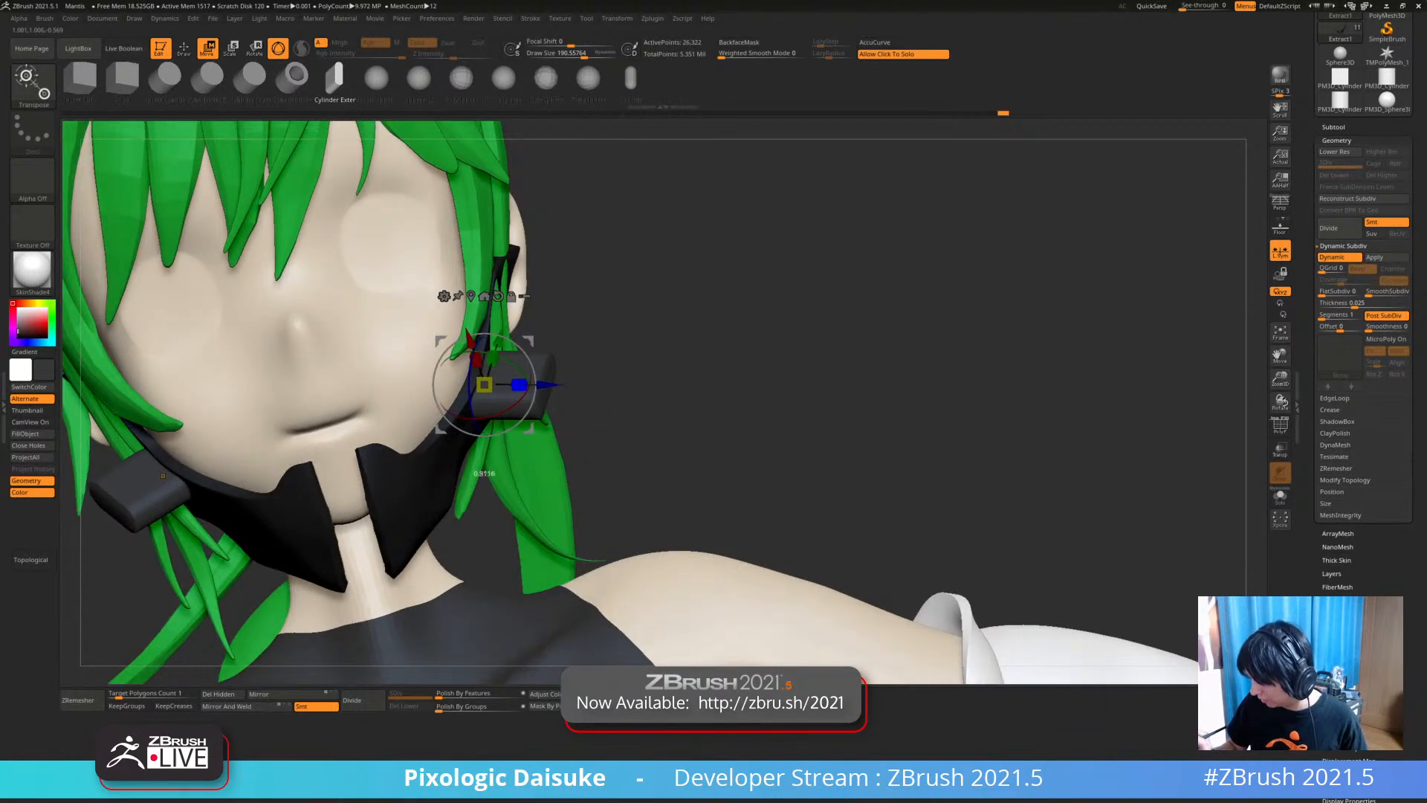
drag(519, 385, 499, 385)
right_drag(607, 408, 516, 364)
drag(513, 355, 525, 343)
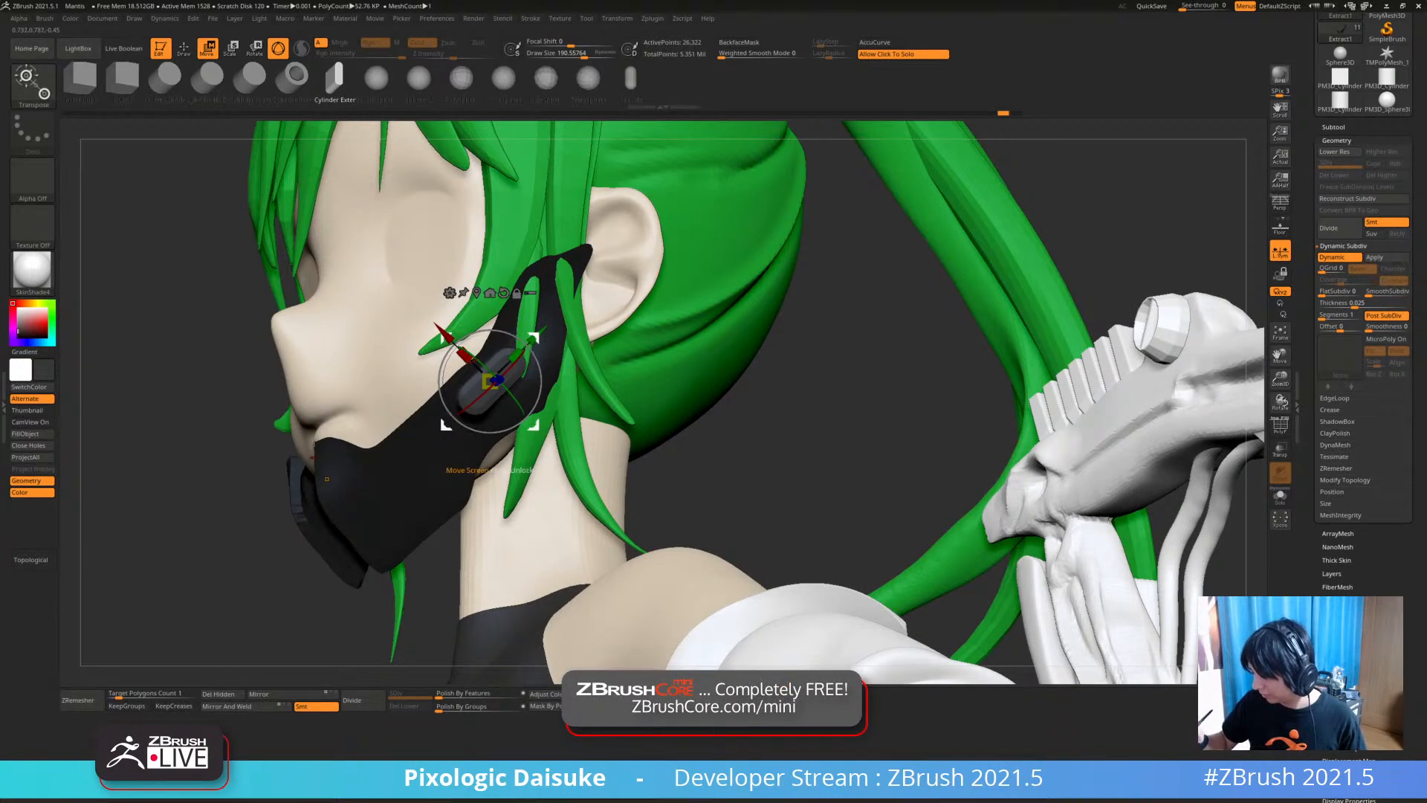
right_drag(524, 343, 668, 356)
drag(536, 355, 529, 354)
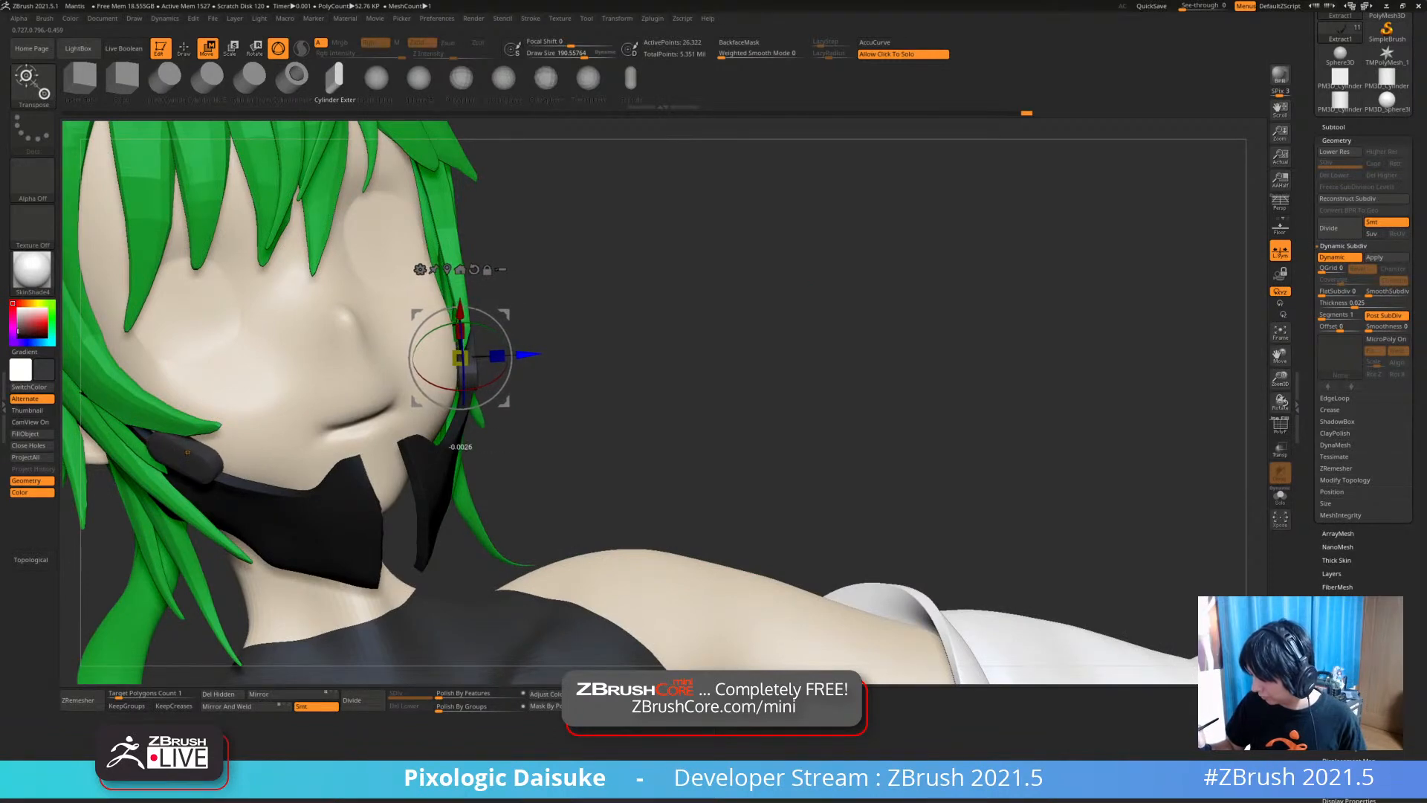
right_drag(186, 452, 420, 447)
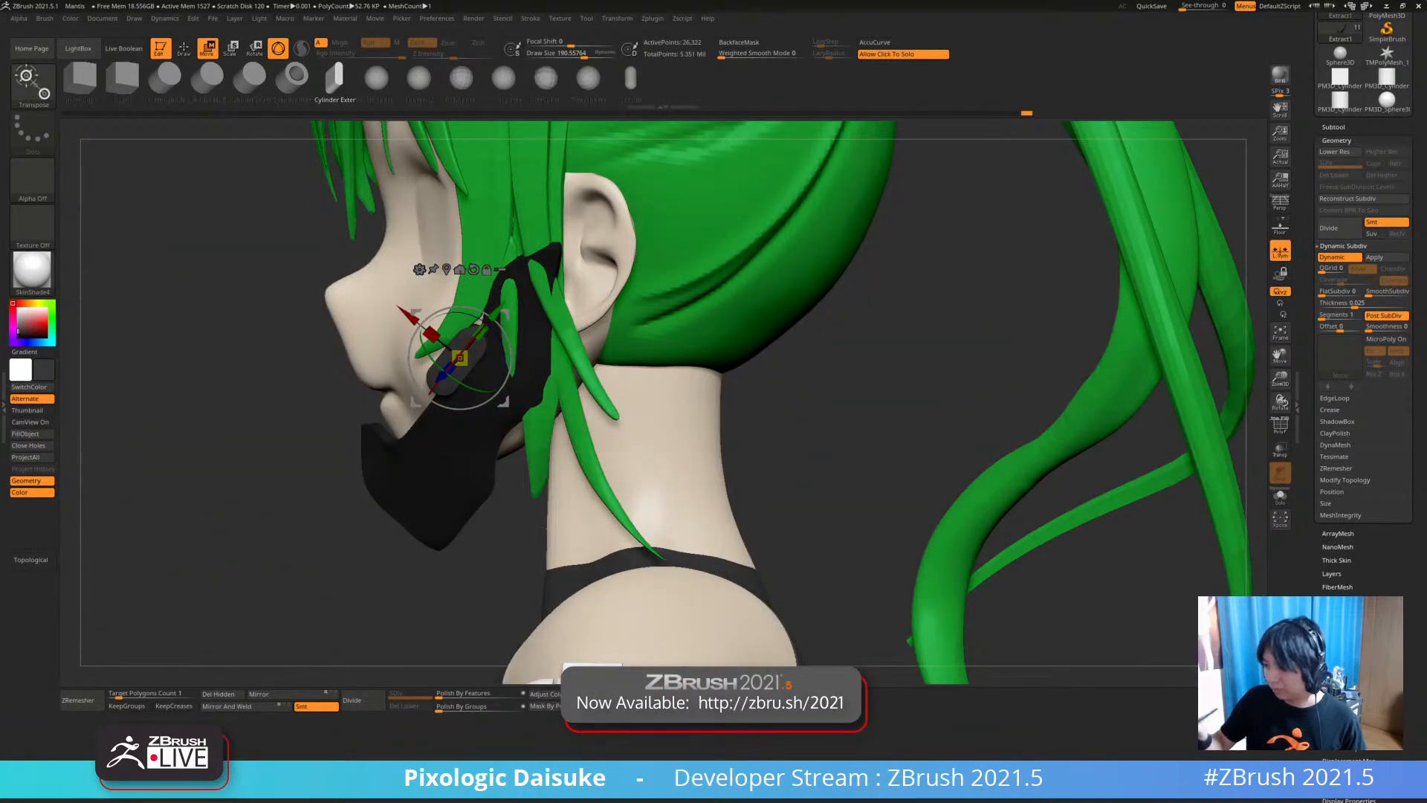
key(q)
Fill the side capsules with green and return to the front view
mouse_move(714, 405)
right_down()
mouse_move(805, 353)
mouse_move(788, 327)
mouse_move(825, 335)
right_up()
ctrl+drag(825, 416, 855, 446)
mouse_move(840, 446)
ctrl+right_down()
mouse_move(847, 379)
mouse_move(907, 379)
mouse_move(873, 379)
ctrl+right_up()
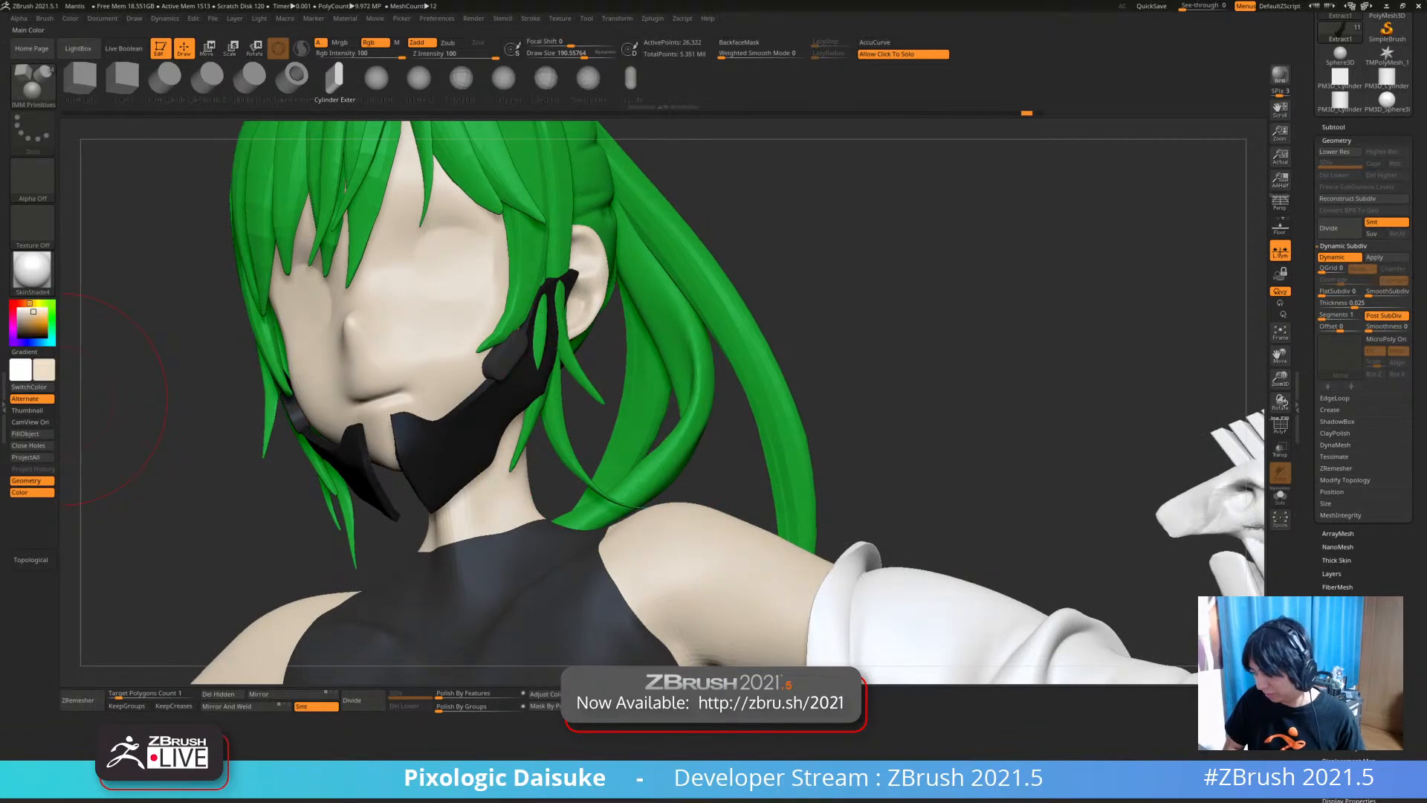
click(26, 434)
right_drag(698, 444, 743, 444)
shift+right_drag(186, 178, 251, 175)
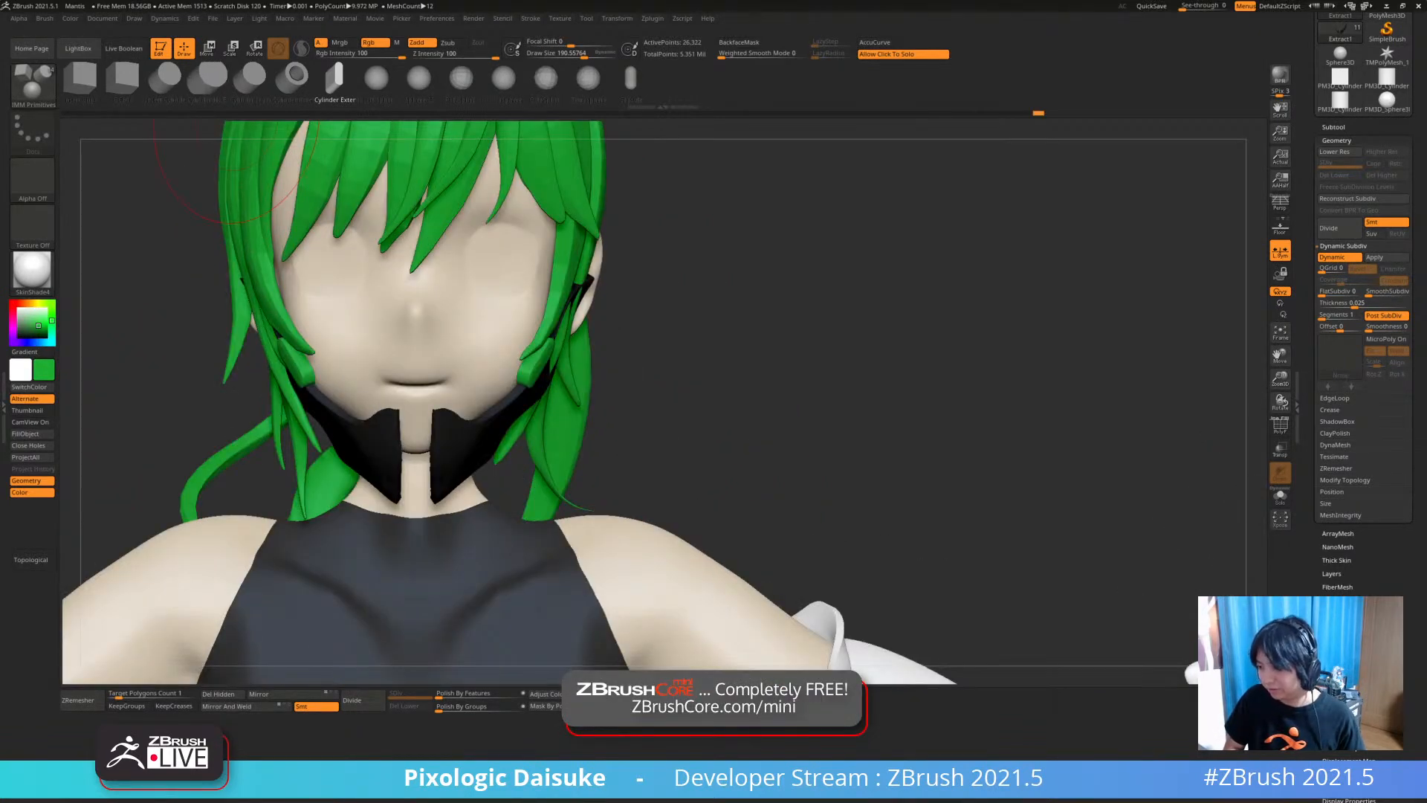
Duplicate the green capsule further down the strap and rotate the copy to follow the mask's upper edge
key(w)
ctrl+right_drag(550, 342, 572, 424)
mouse_move(654, 394)
right_down()
mouse_move(424, 387)
mouse_move(603, 222)
mouse_move(521, 268)
mouse_move(502, 318)
right_up()
ctrl+drag(605, 202, 492, 304)
right_drag(446, 349, 594, 350)
mouse_move(450, 359)
mouse_down()
mouse_move(427, 378)
mouse_move(434, 360)
mouse_up()
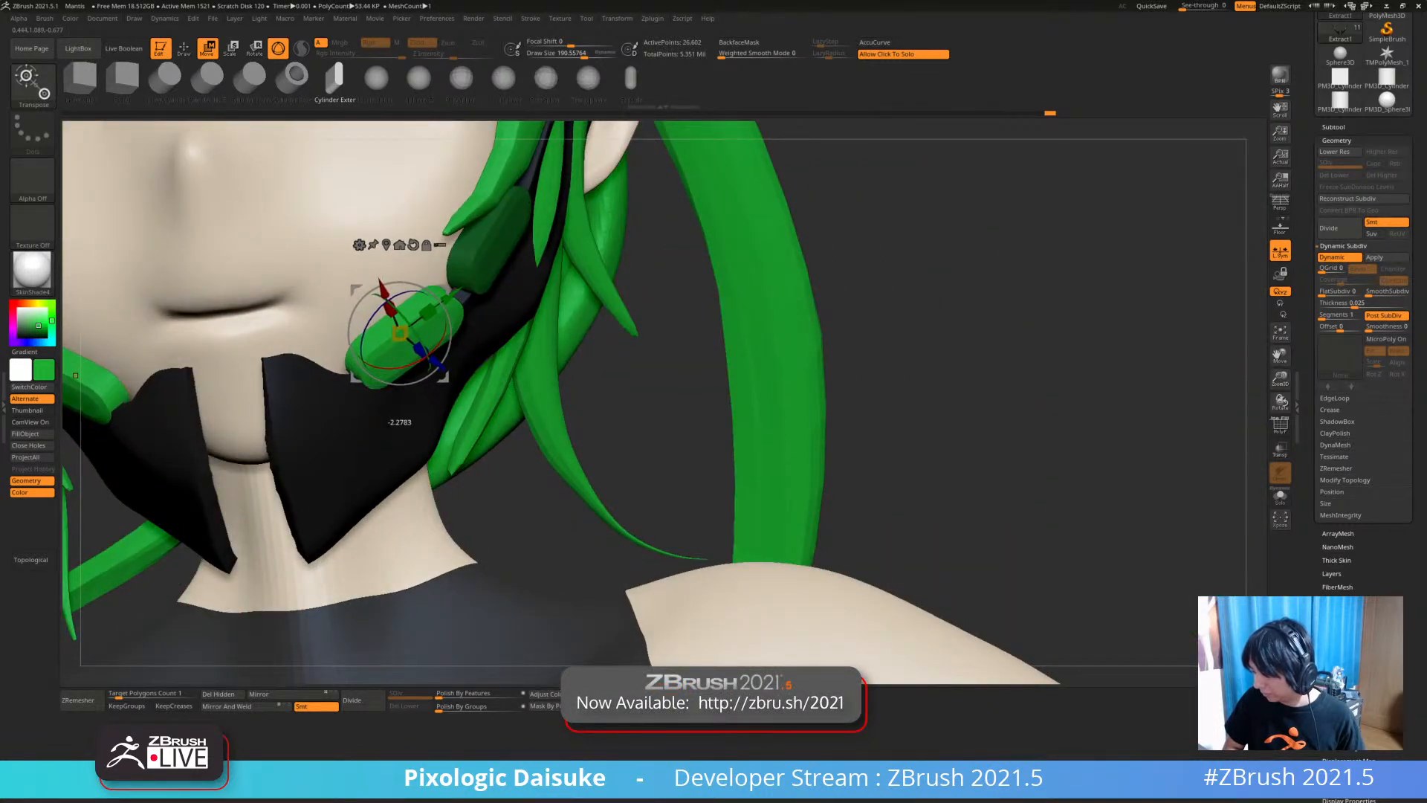
key(q)
mouse_move(433, 360)
ctrl+right_down()
mouse_move(434, 275)
mouse_move(290, 277)
mouse_move(420, 278)
ctrl+right_up()
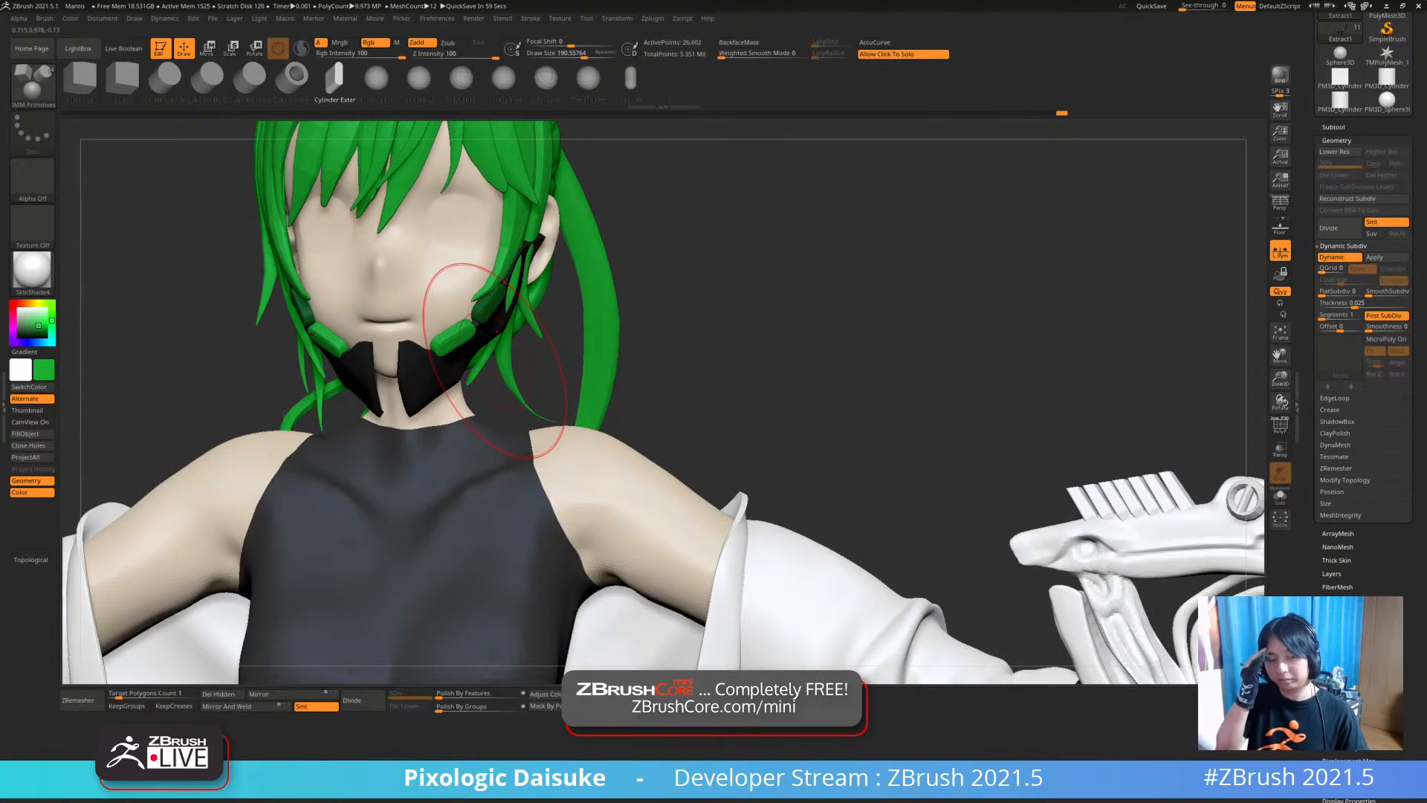
Isolate the mask and undo the stray inserts, the duplicated capsule and the green fill
right_drag(673, 383, 698, 386)
ctrl+drag(718, 325, 736, 341)
mouse_move(747, 379)
right_down()
mouse_move(669, 408)
mouse_move(695, 407)
right_up()
key(ctrl+shift+z)
key(ctrl+shift+z)
alt+right_drag(974, 446, 702, 437)
mouse_move(693, 388)
alt+right_down()
mouse_move(699, 428)
mouse_move(577, 343)
alt+right_up()
alt+click(581, 348)
click(665, 312)
ctrl+click(642, 303)
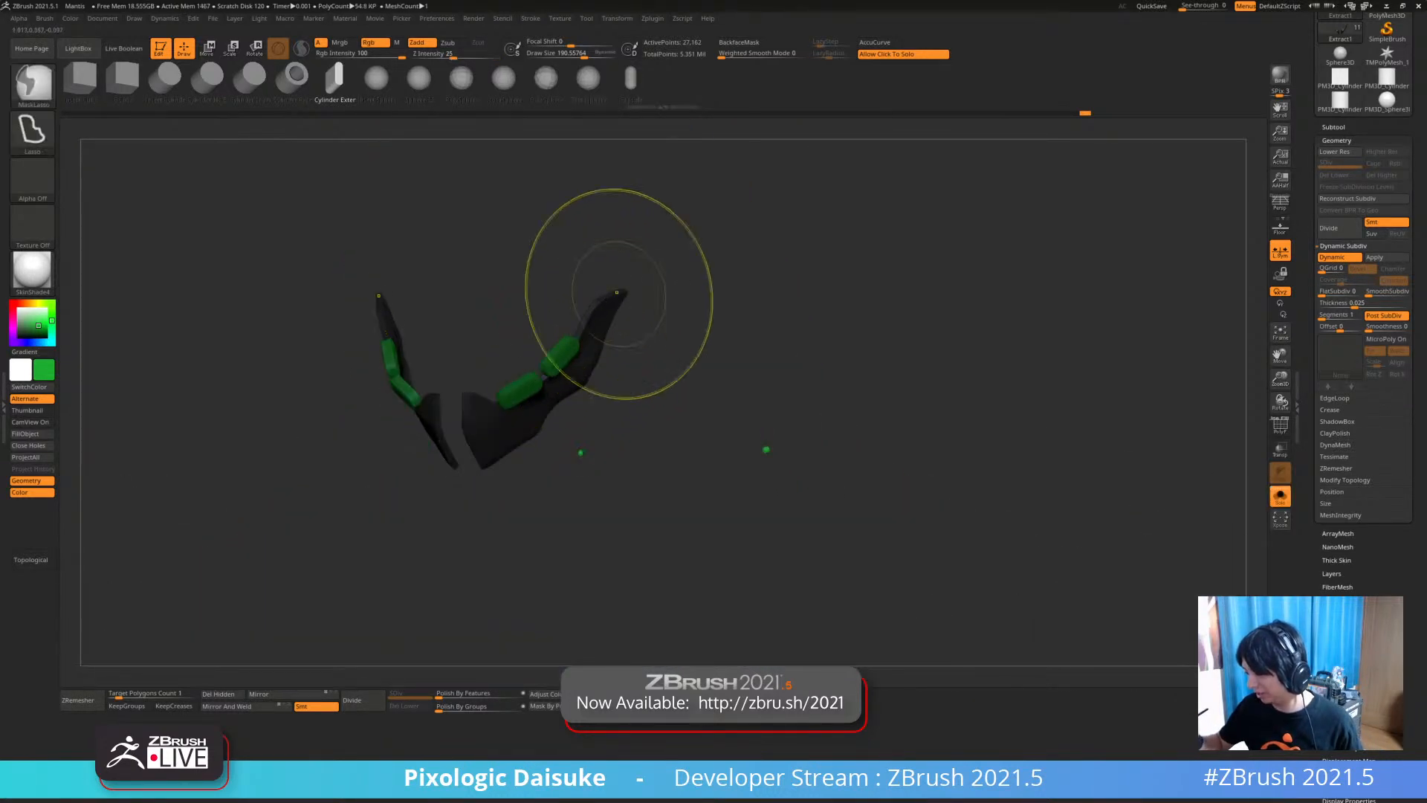
ctrl+click(645, 292)
ctrl+click(645, 291)
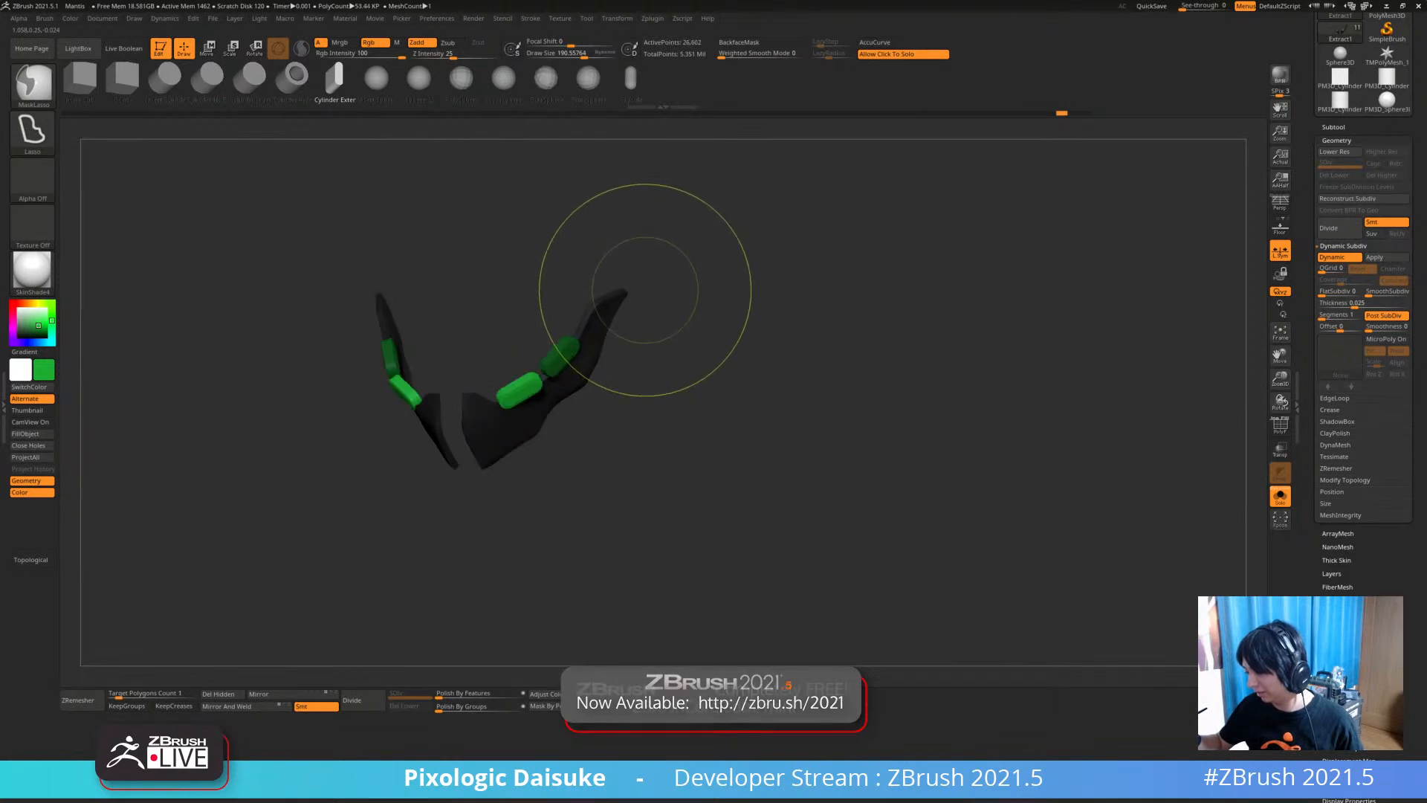
ctrl+right_drag(645, 290, 654, 379)
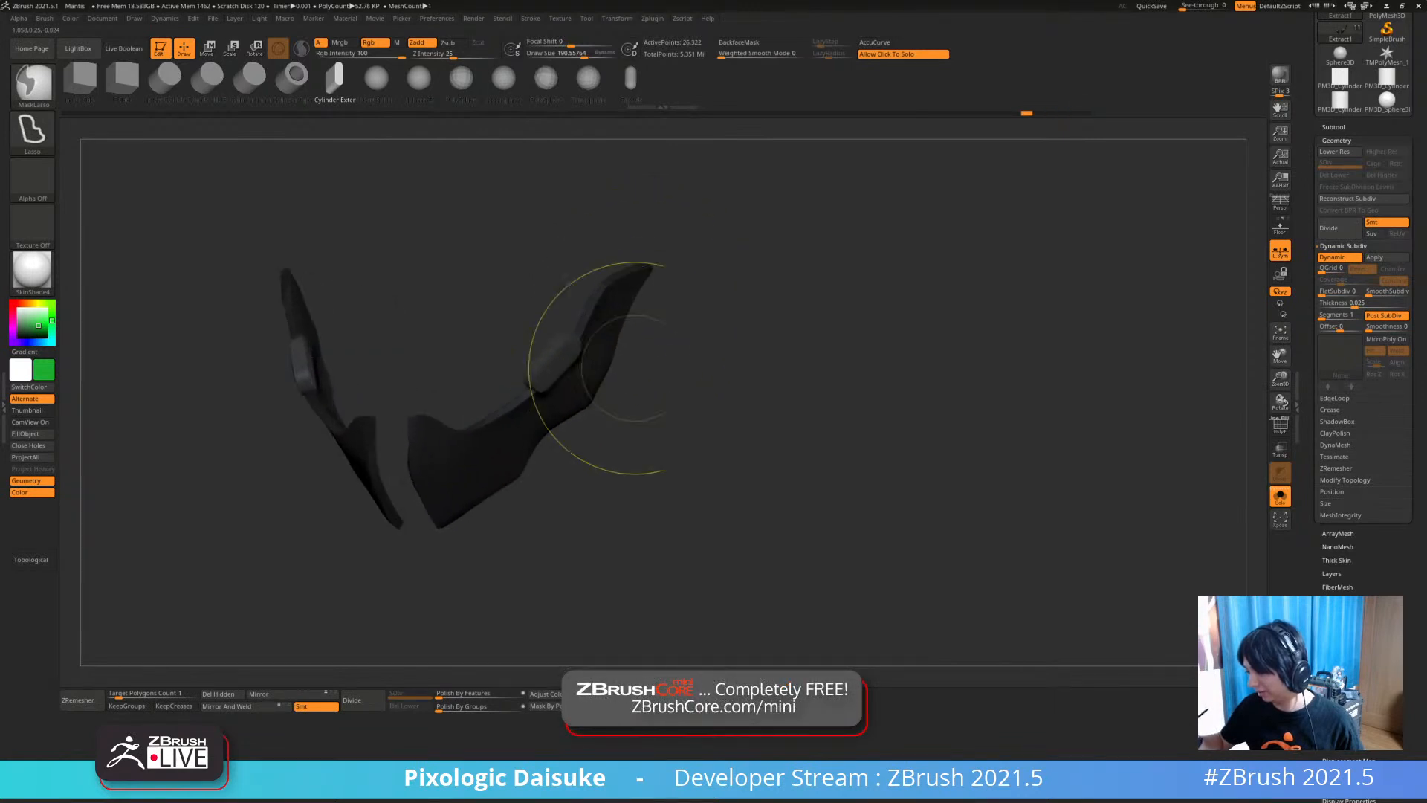
Fill the remaining side capsules with white and show the whole character again
mouse_move(685, 457)
alt+right_down()
mouse_move(640, 443)
mouse_move(594, 463)
mouse_move(664, 461)
alt+right_up()
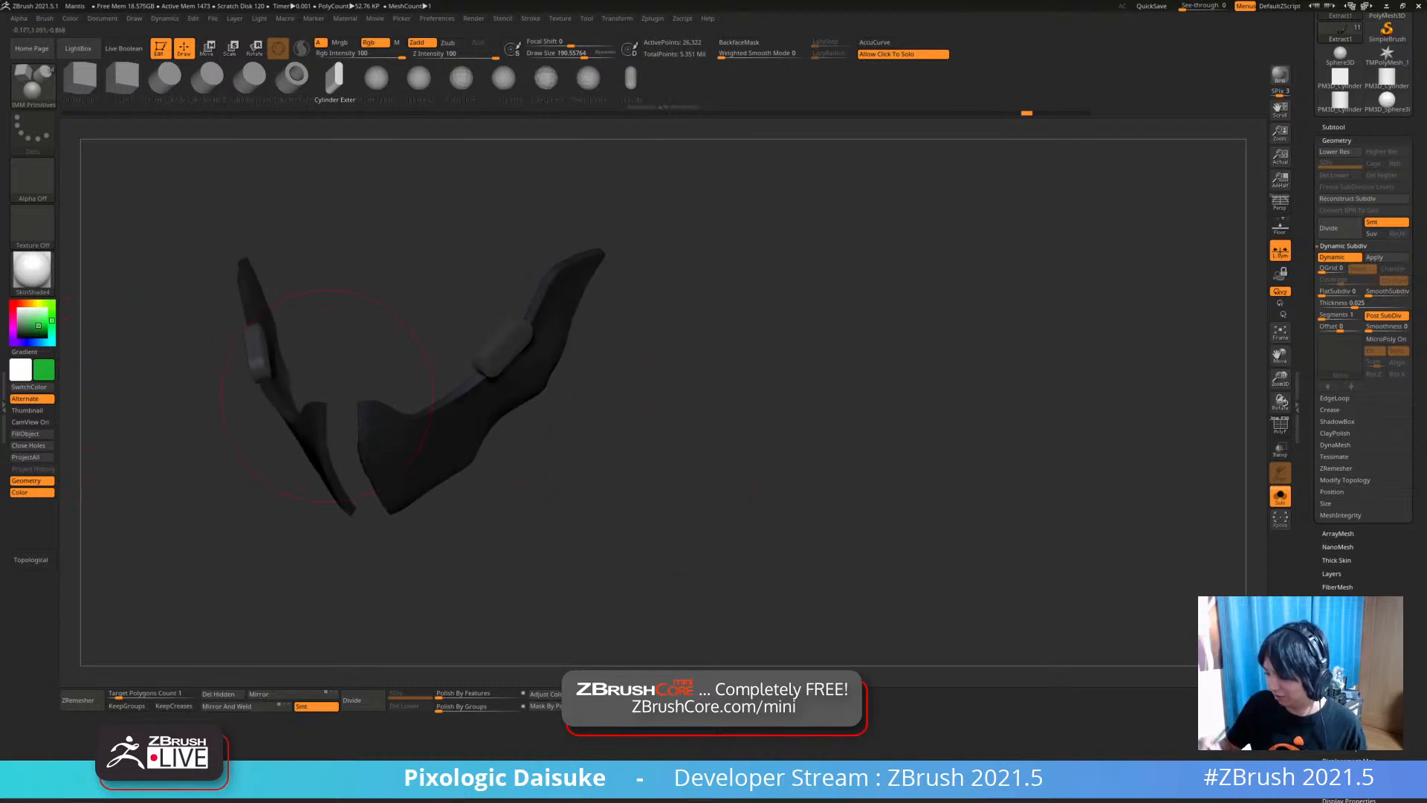
ctrl+click(626, 405)
ctrl+click(626, 406)
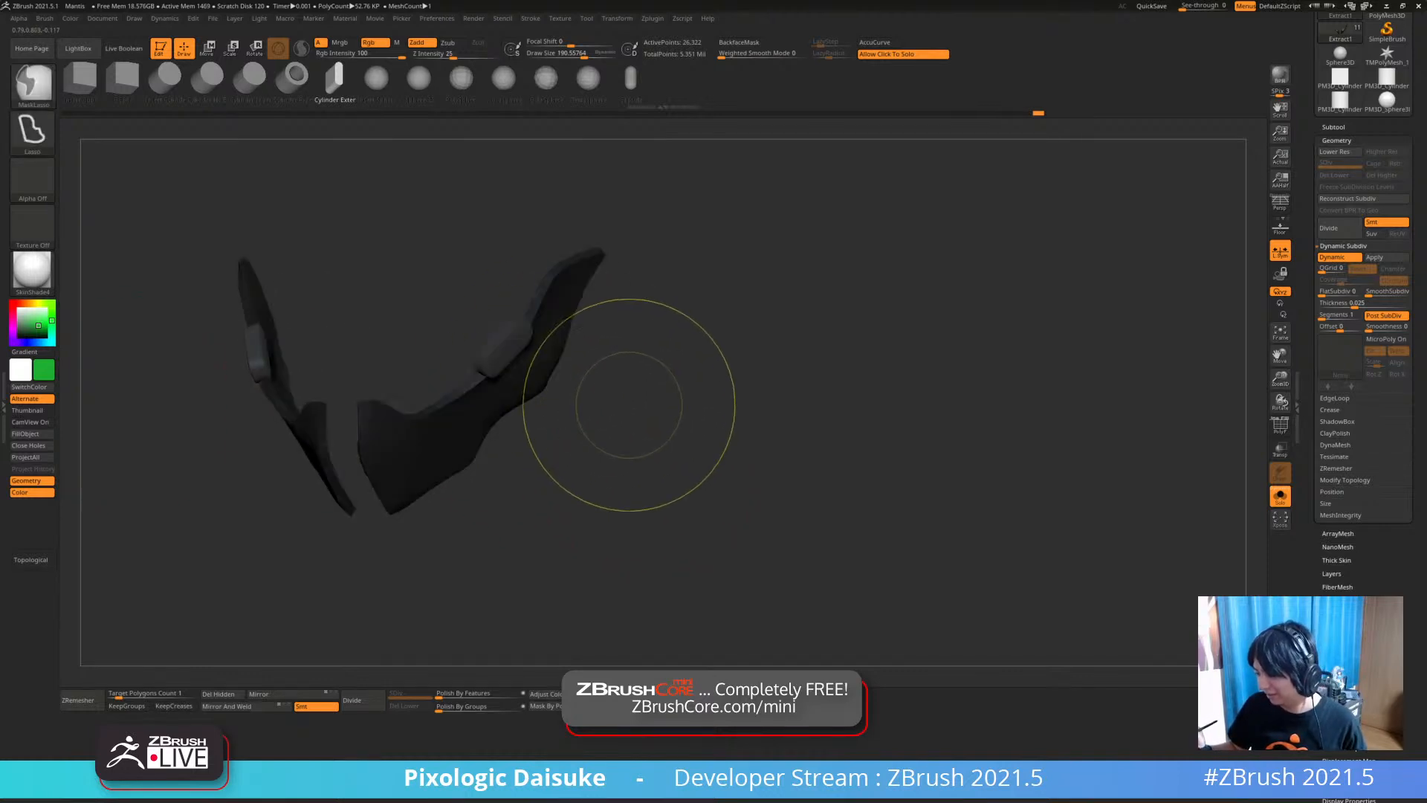
click(20, 309)
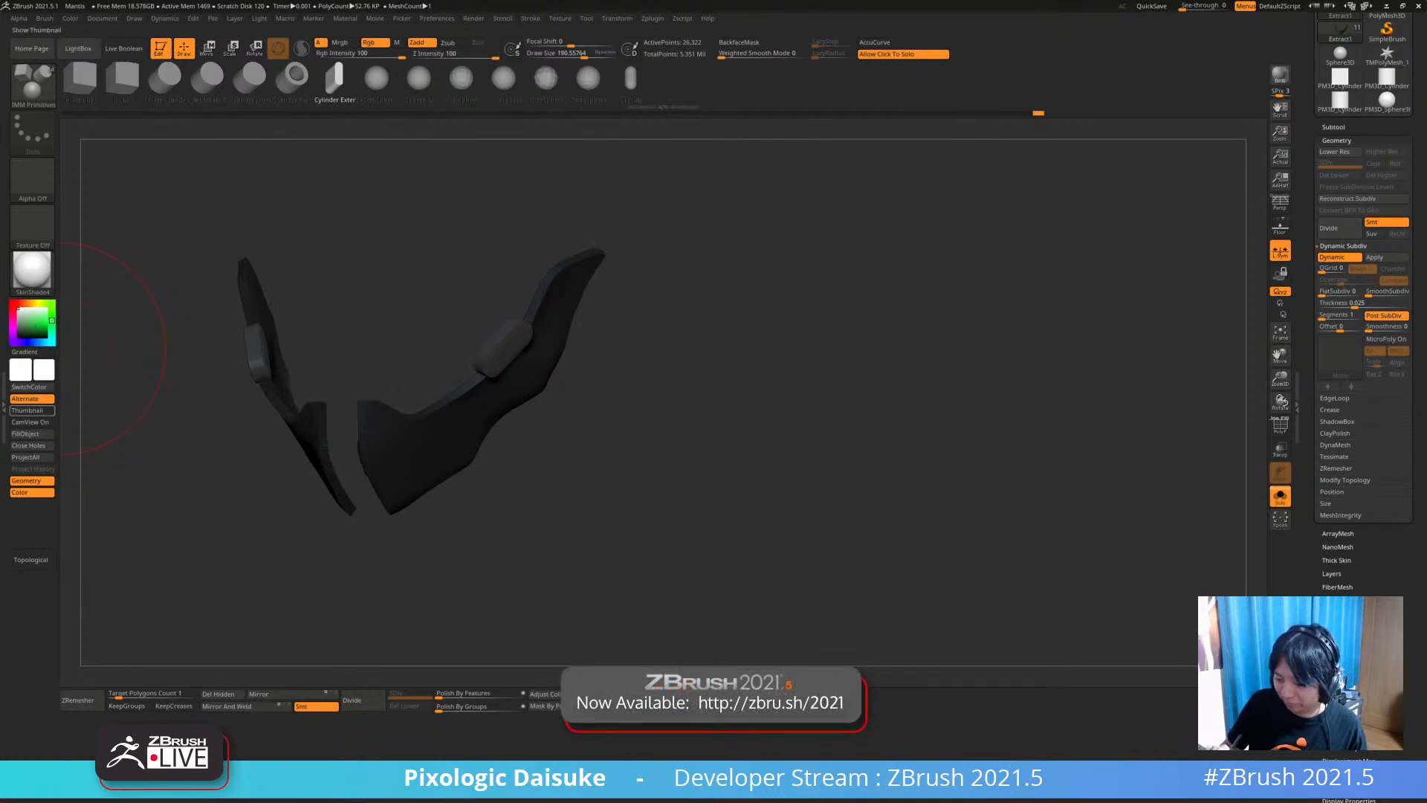
ctrl+drag(631, 430, 657, 454)
mouse_move(658, 453)
mouse_down()
mouse_move(676, 451)
mouse_move(675, 409)
mouse_move(662, 409)
mouse_move(773, 401)
mouse_up()
click(676, 450)
ctrl+right_drag(664, 331, 625, 421)
drag(624, 421, 654, 425)
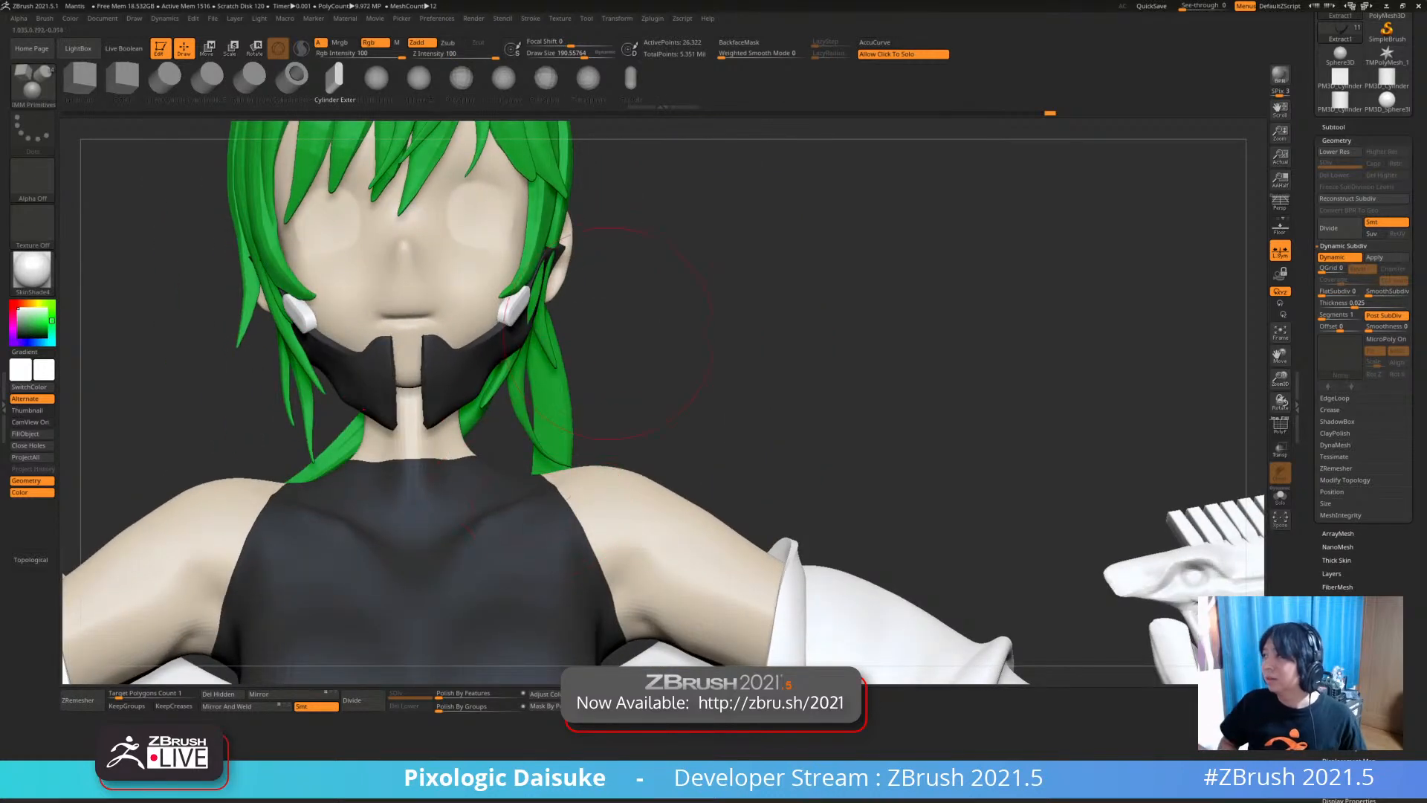
Isolate the mask and carve a groove along its upper side strap using the DamStandard brush at a draw size of about 28
mouse_move(751, 405)
right_down()
mouse_move(660, 413)
mouse_move(724, 434)
mouse_move(717, 445)
mouse_move(643, 356)
right_up()
right_drag(587, 394, 503, 392)
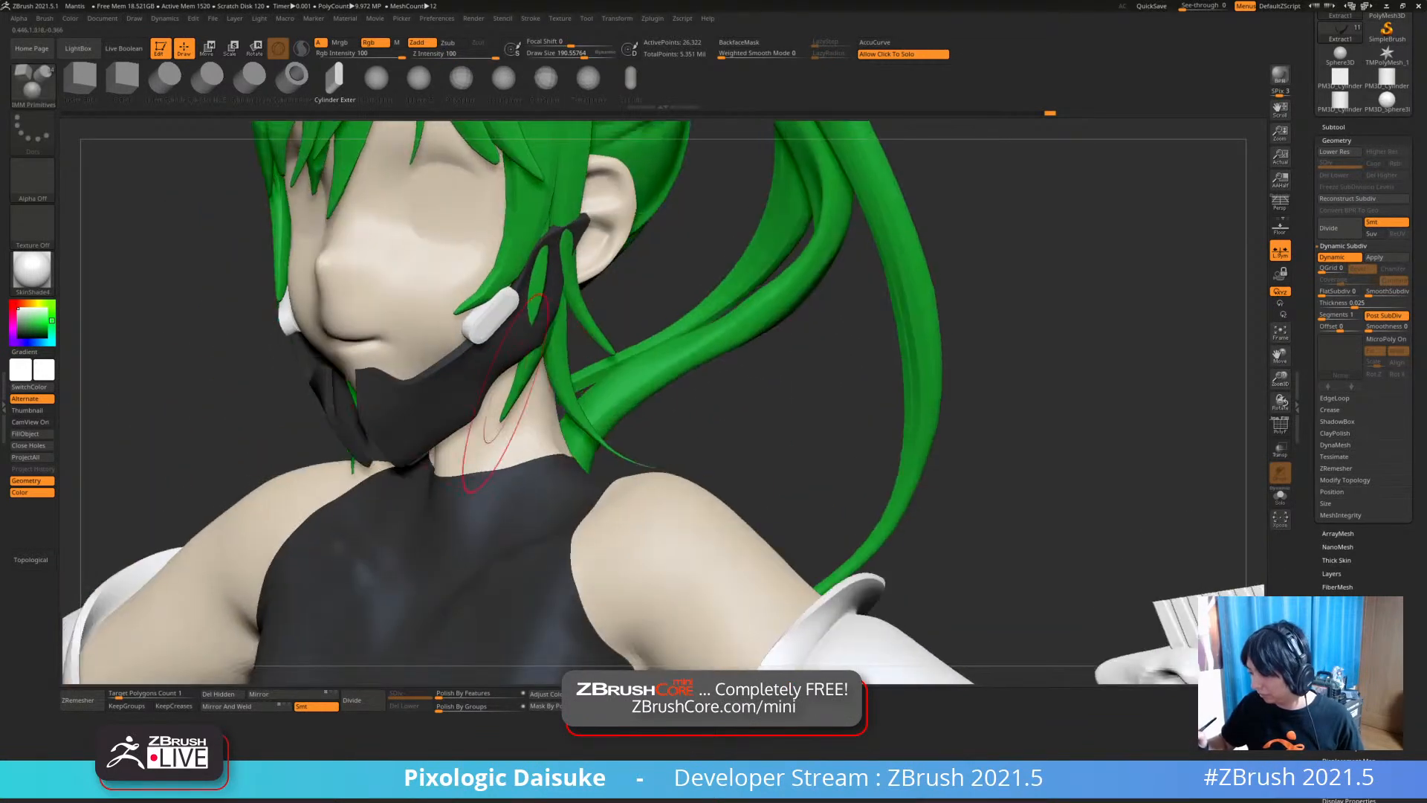
right_drag(606, 333, 596, 318)
right_drag(449, 168, 492, 128)
key(b)
key(d)
key(s)
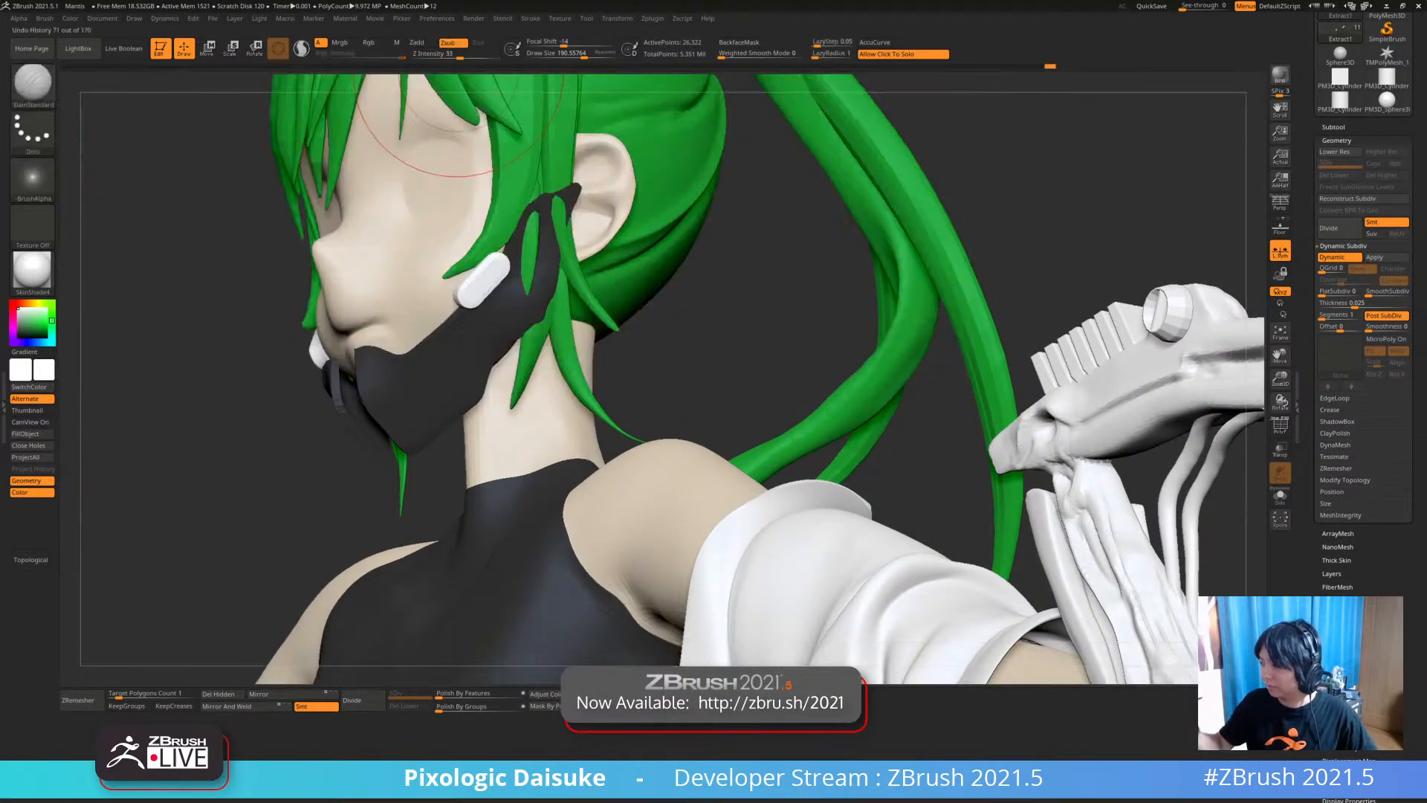
right_click(548, 231)
right_drag(548, 230, 556, 202)
click(563, 55)
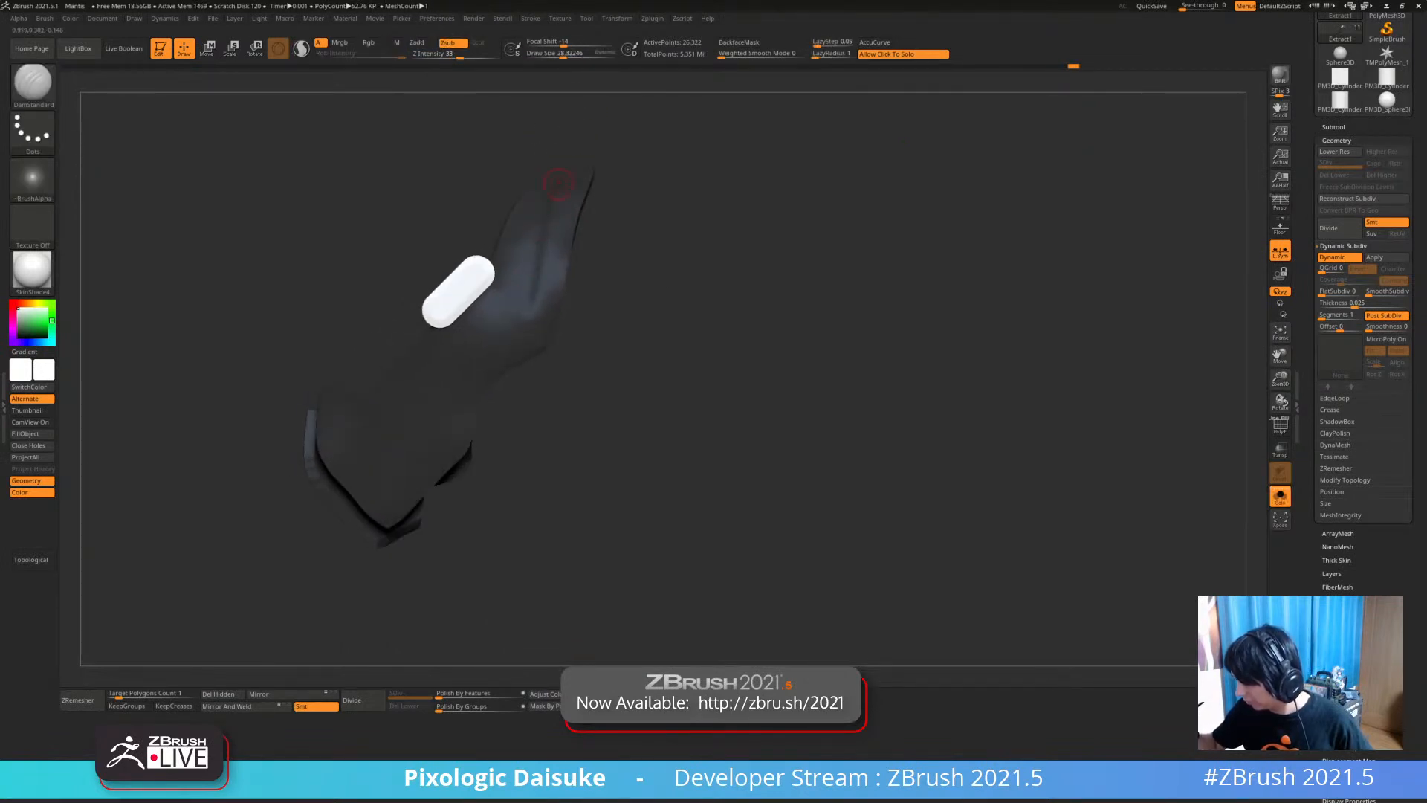
right_drag(556, 202, 580, 179)
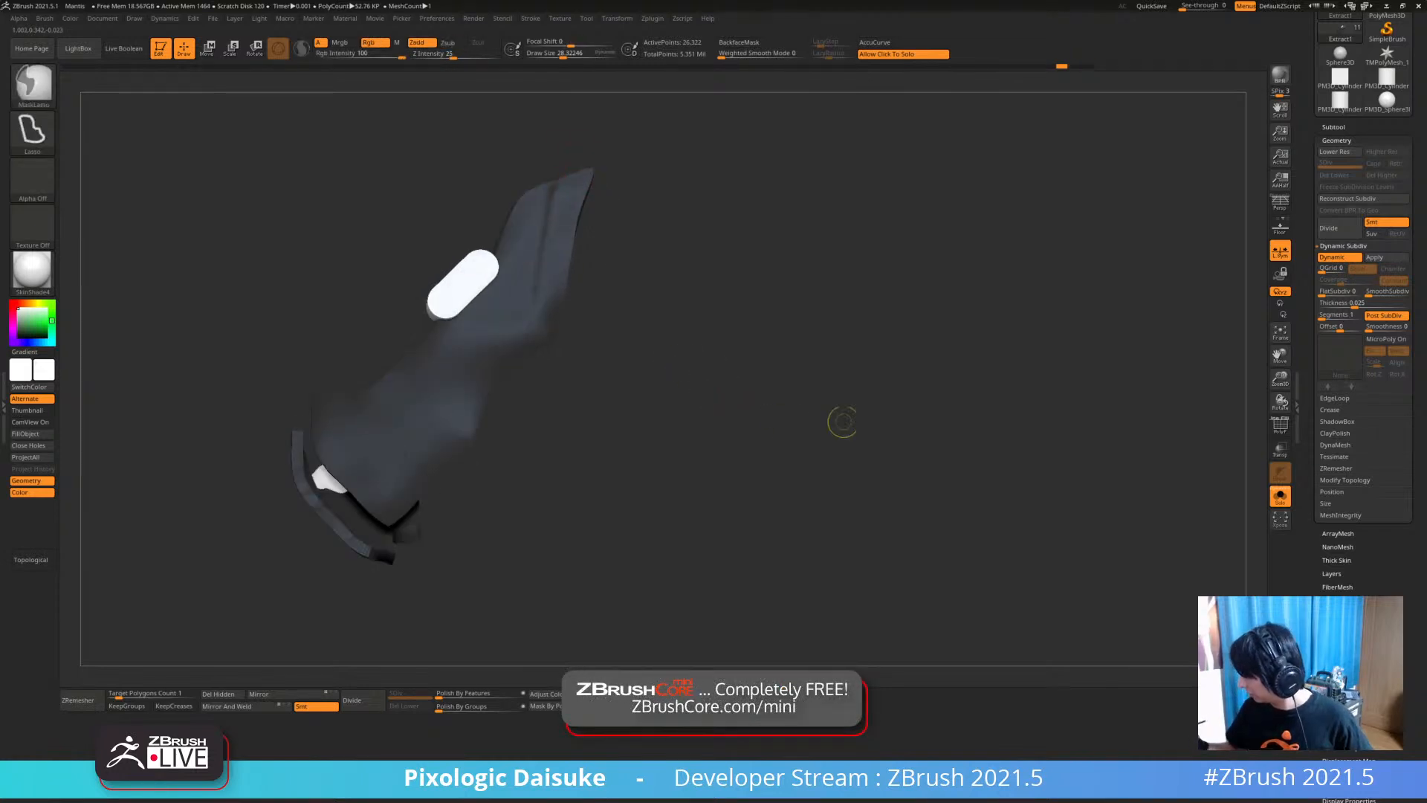
Toggle Dynamic Subdiv off and on again to compare the mask's base and smoothed shapes
click(1332, 256)
right_drag(569, 193, 595, 325)
key(d)
right_drag(778, 383, 825, 390)
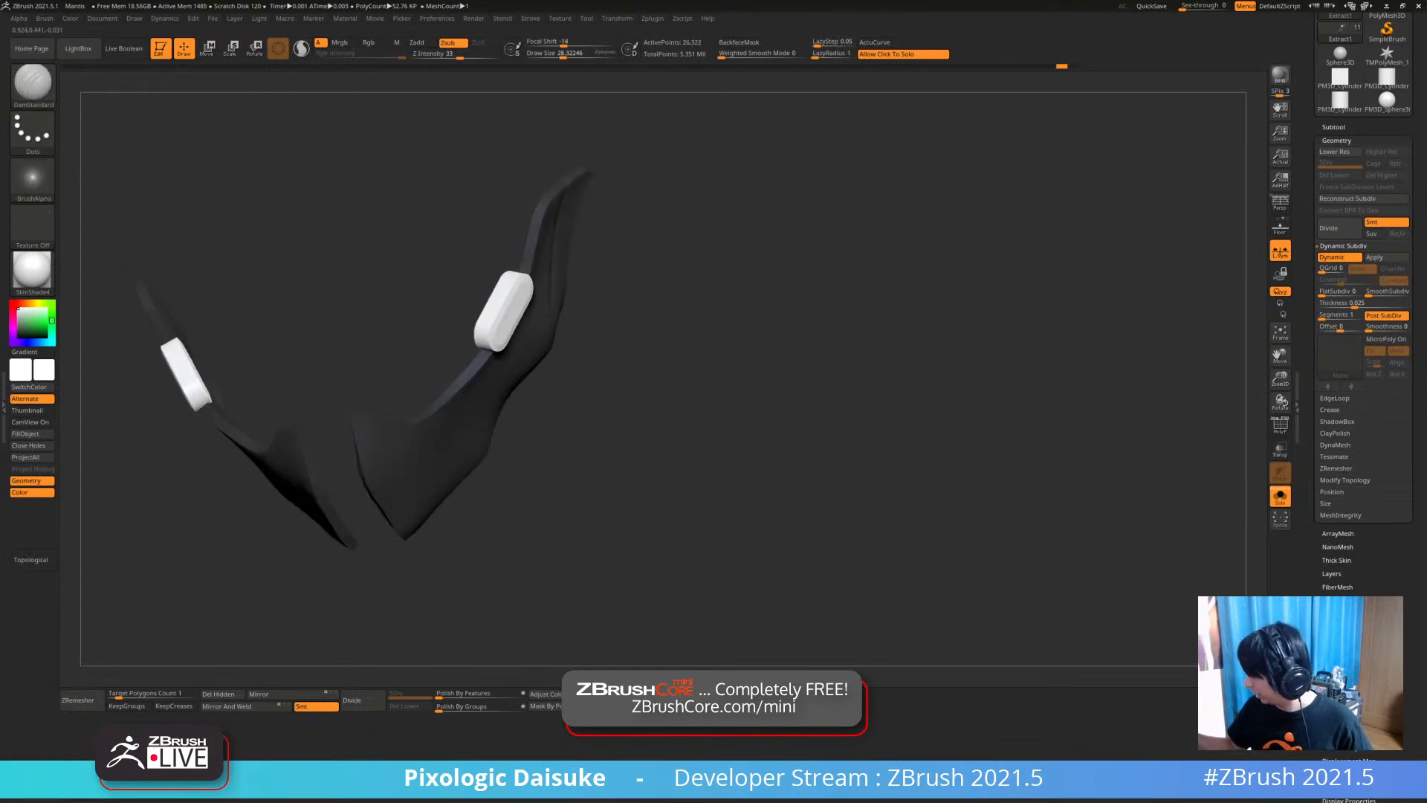
Leave only the white capsules visible and split the hidden mask polygons into a separate subtool
ctrl+shift+click(544, 327)
ctrl+right_drag(545, 327, 669, 322)
ctrl+shift+drag(668, 322, 696, 301)
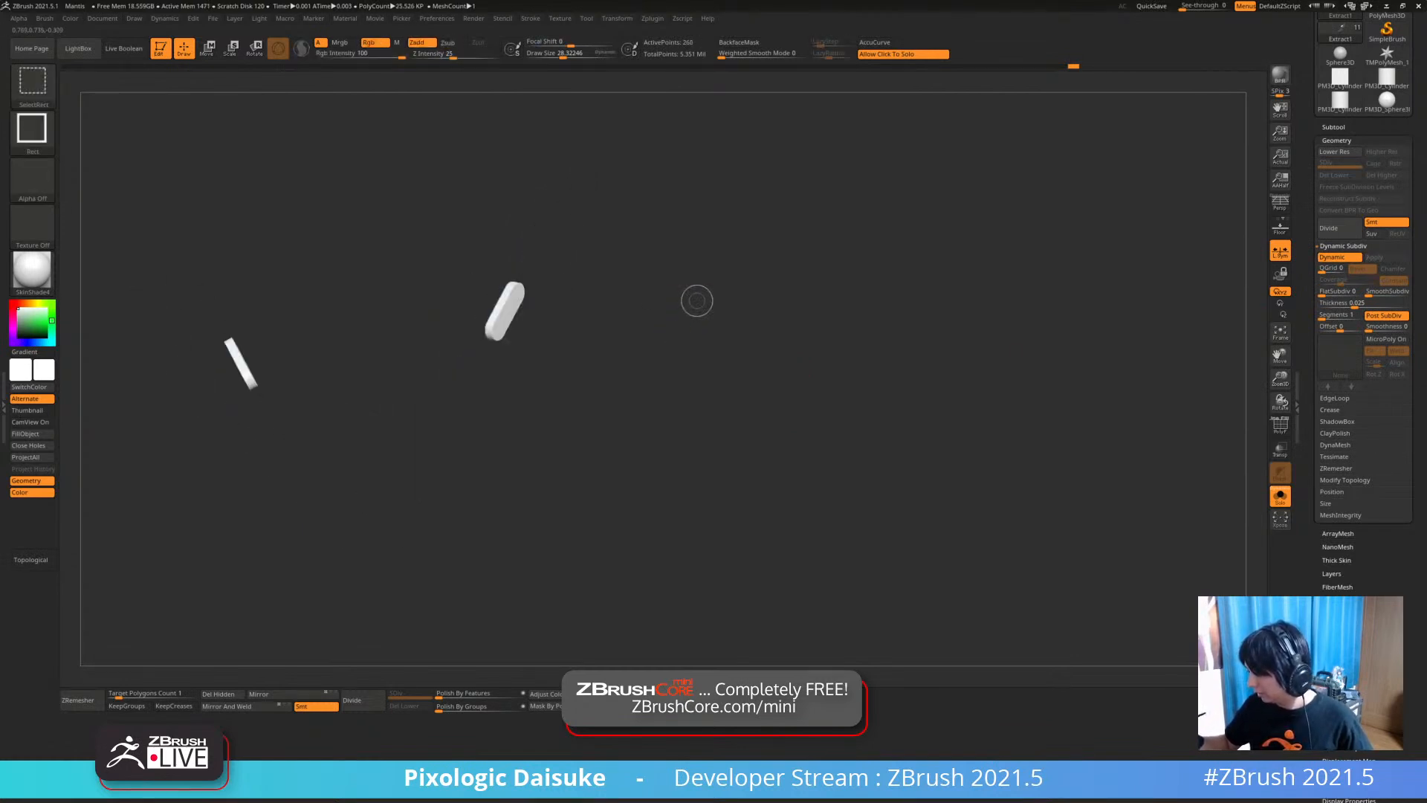
alt+right_drag(696, 301, 725, 348)
click(1334, 127)
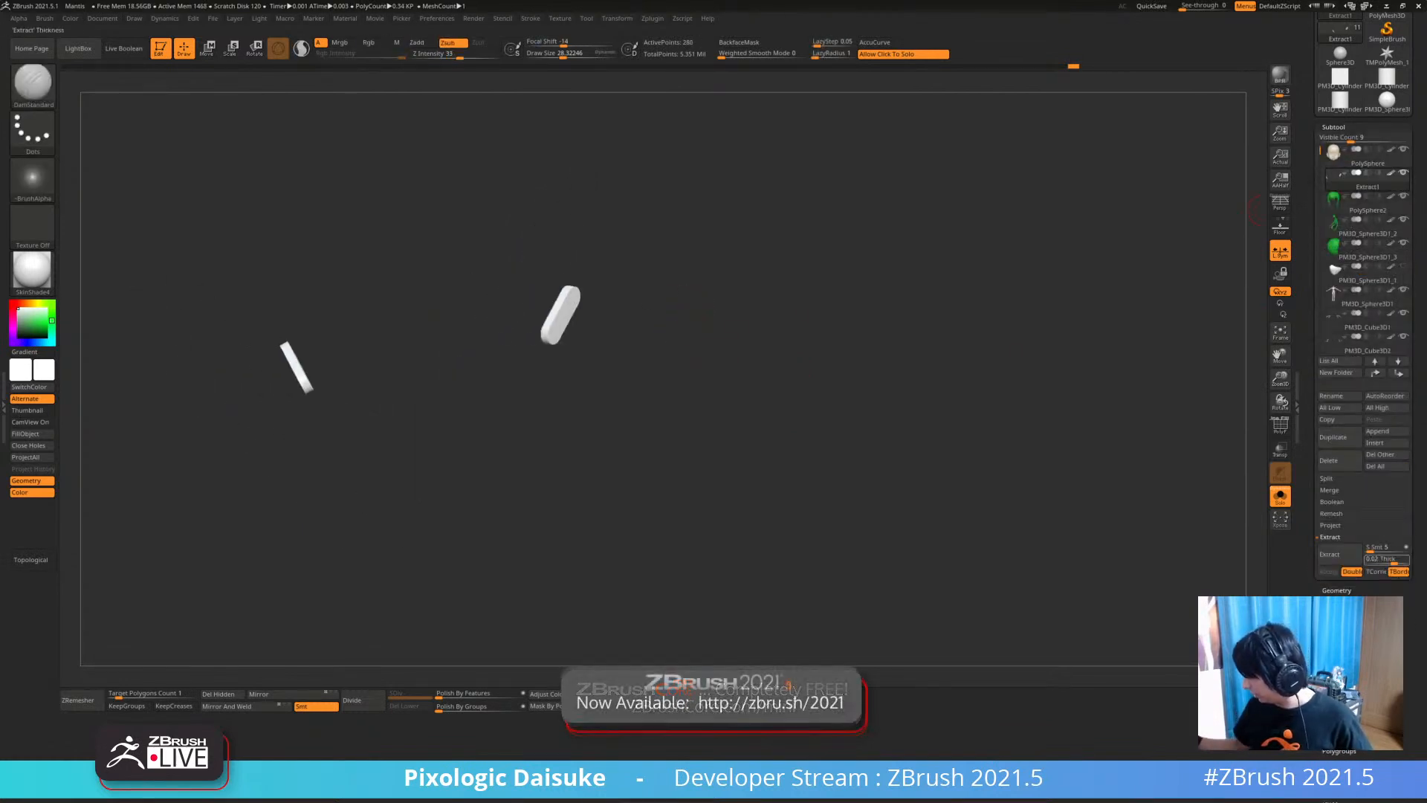
click(1327, 478)
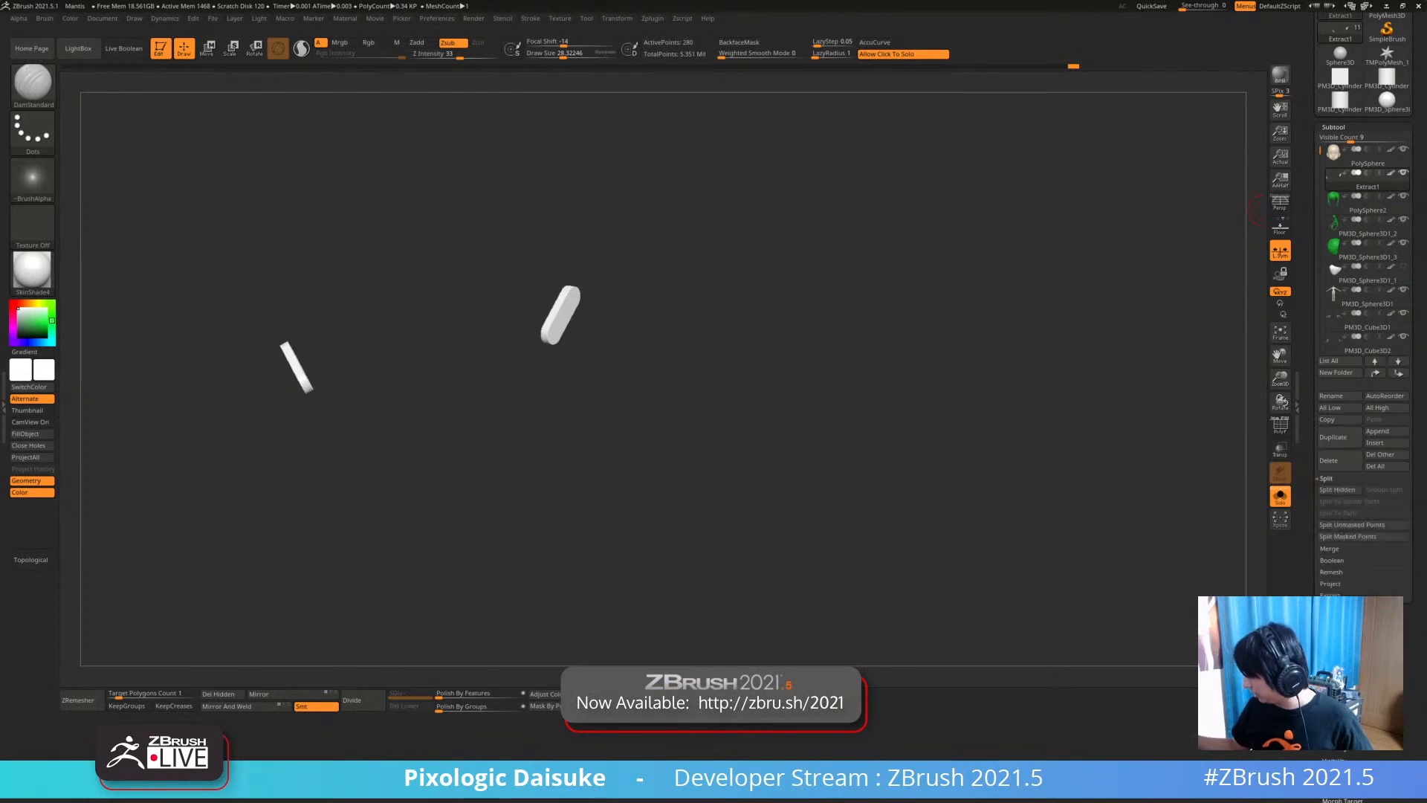
click(1336, 489)
Turn off Dynamic Subdiv for the capsule subtool
drag(1114, 282, 1193, 230)
click(1334, 127)
click(1336, 141)
click(1338, 257)
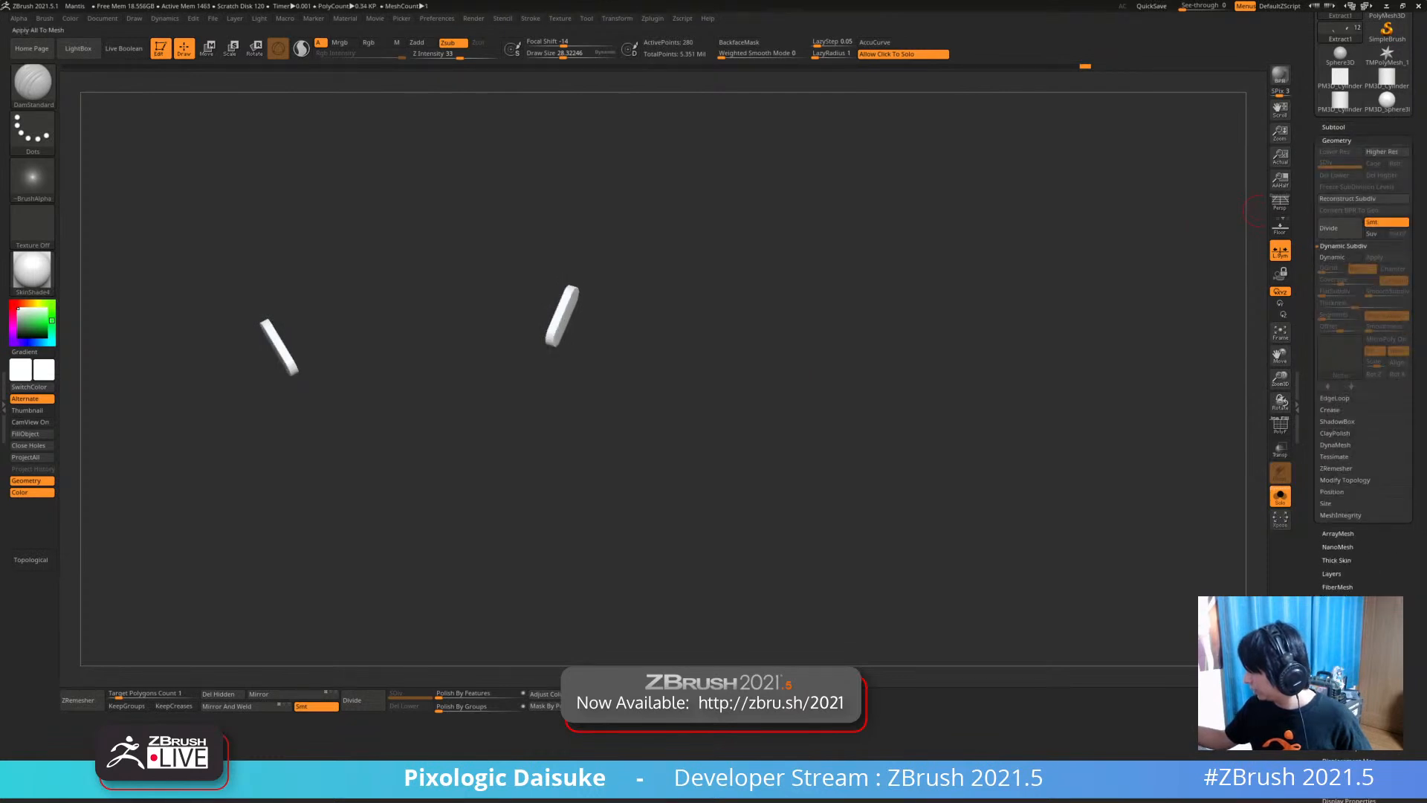
Select the split-off mask subtool and apply its Dynamic Subdiv thickness as real geometry
click(1333, 127)
click(1366, 204)
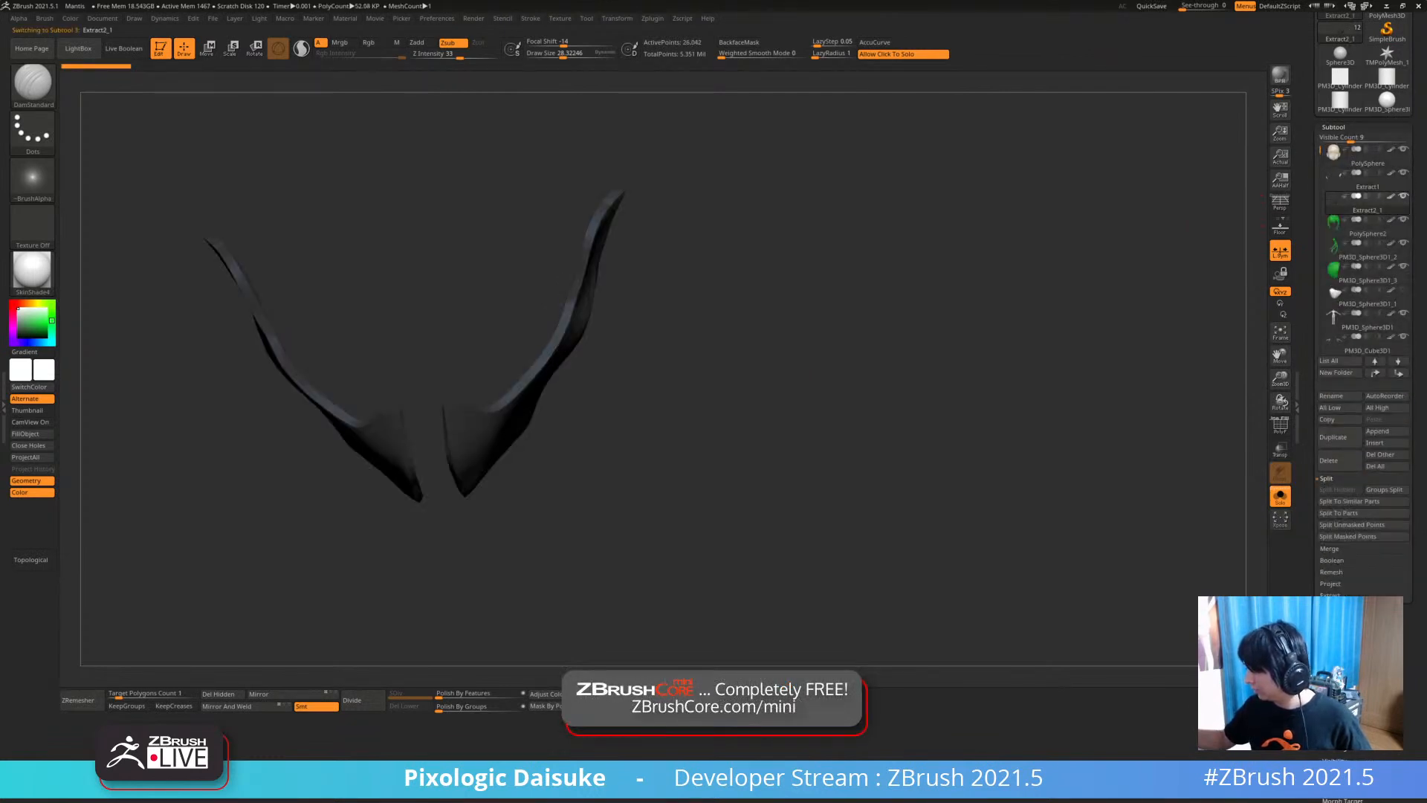
shift+drag(589, 316, 624, 303)
click(1333, 127)
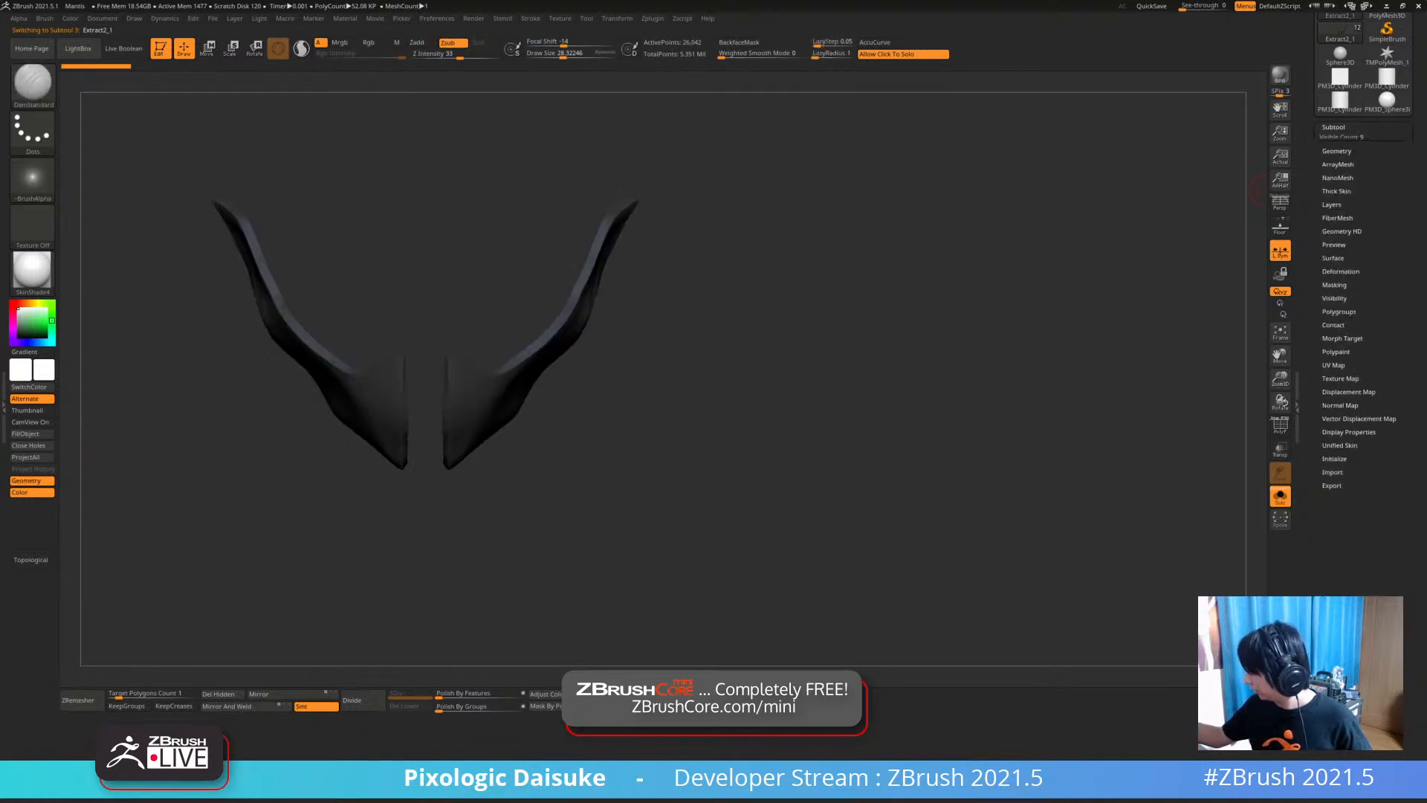
click(1336, 140)
click(1385, 257)
click(1333, 127)
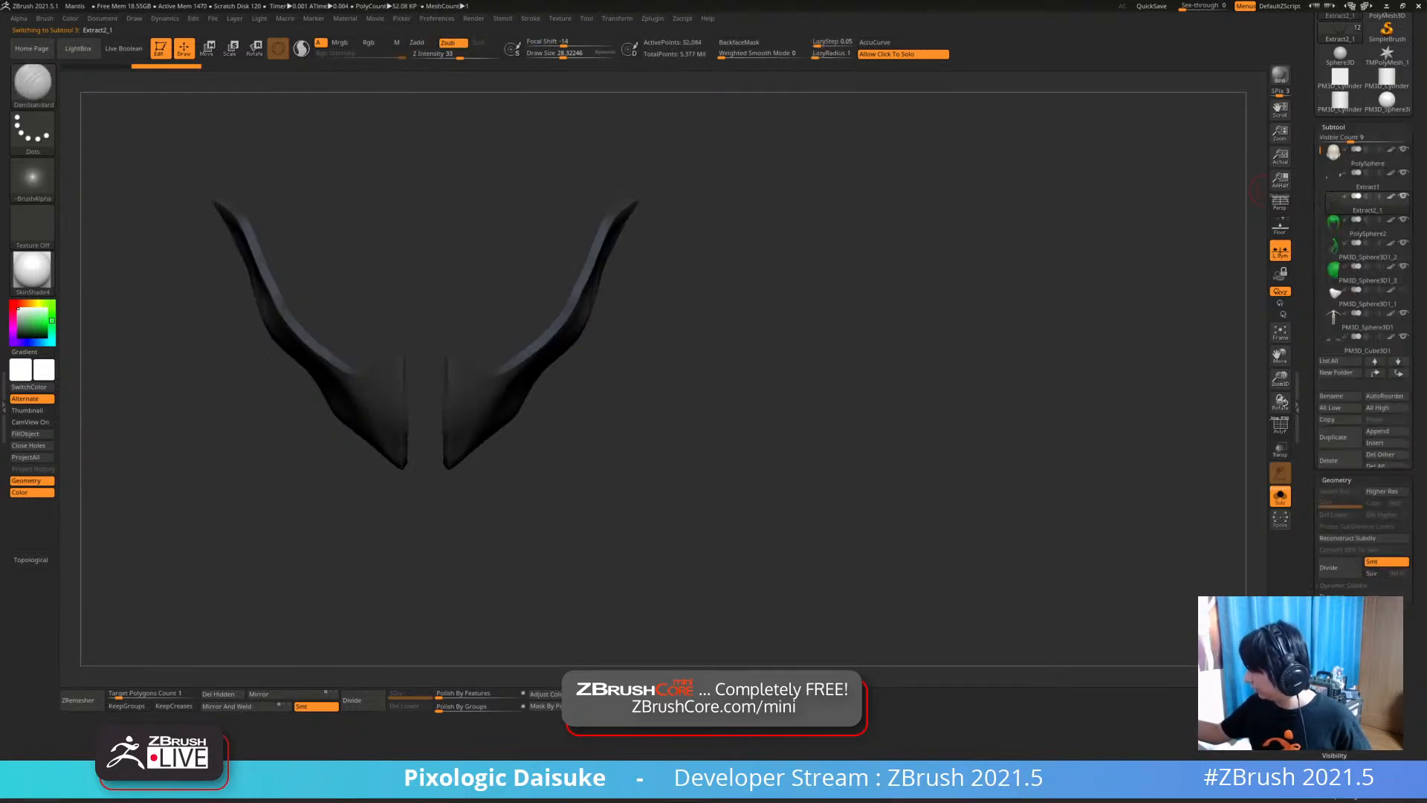
ctrl+right_drag(584, 315, 585, 475)
drag(585, 474, 854, 408)
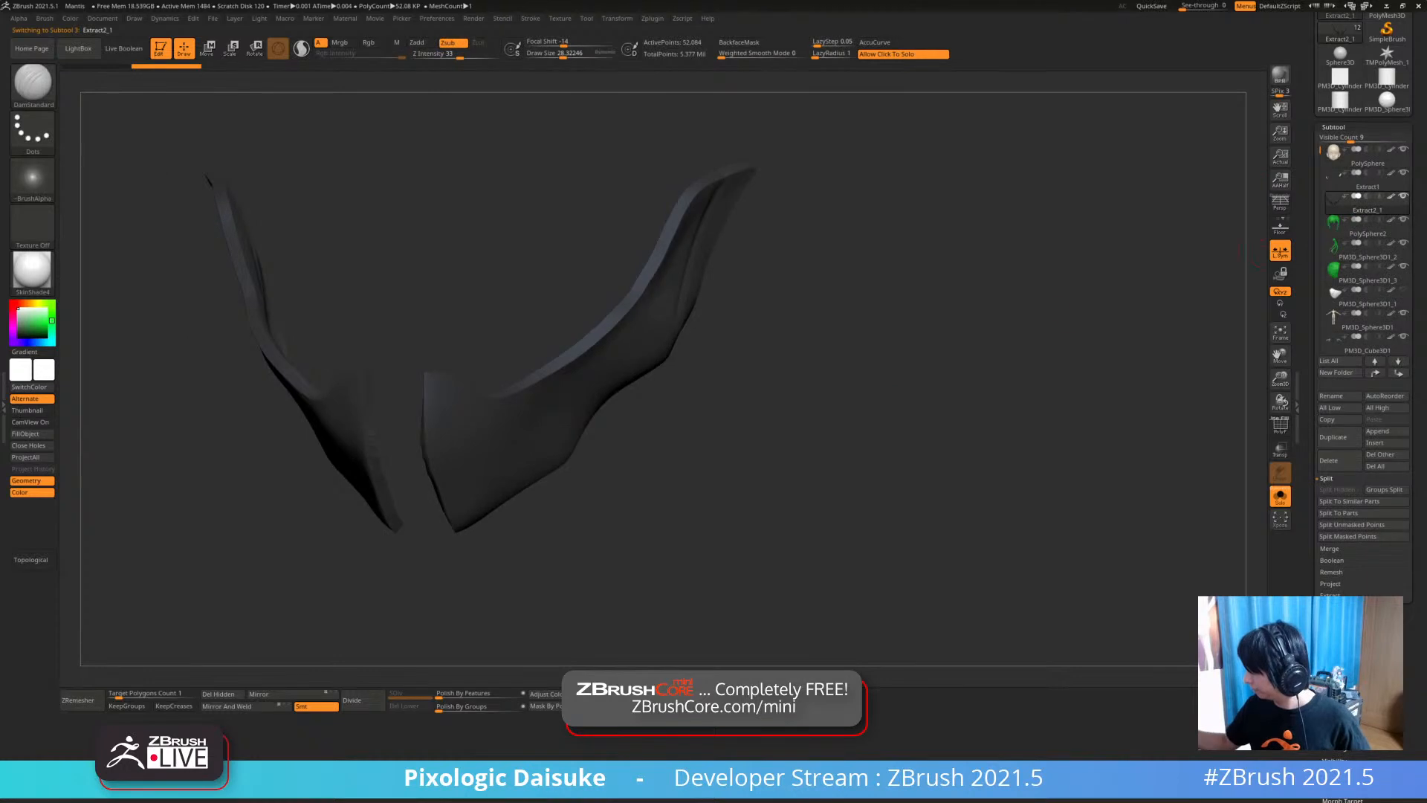
Show all subtools, select the white capsule subtool and nudge the side capsules slightly outward from the mask
click(1255, 249)
click(1366, 181)
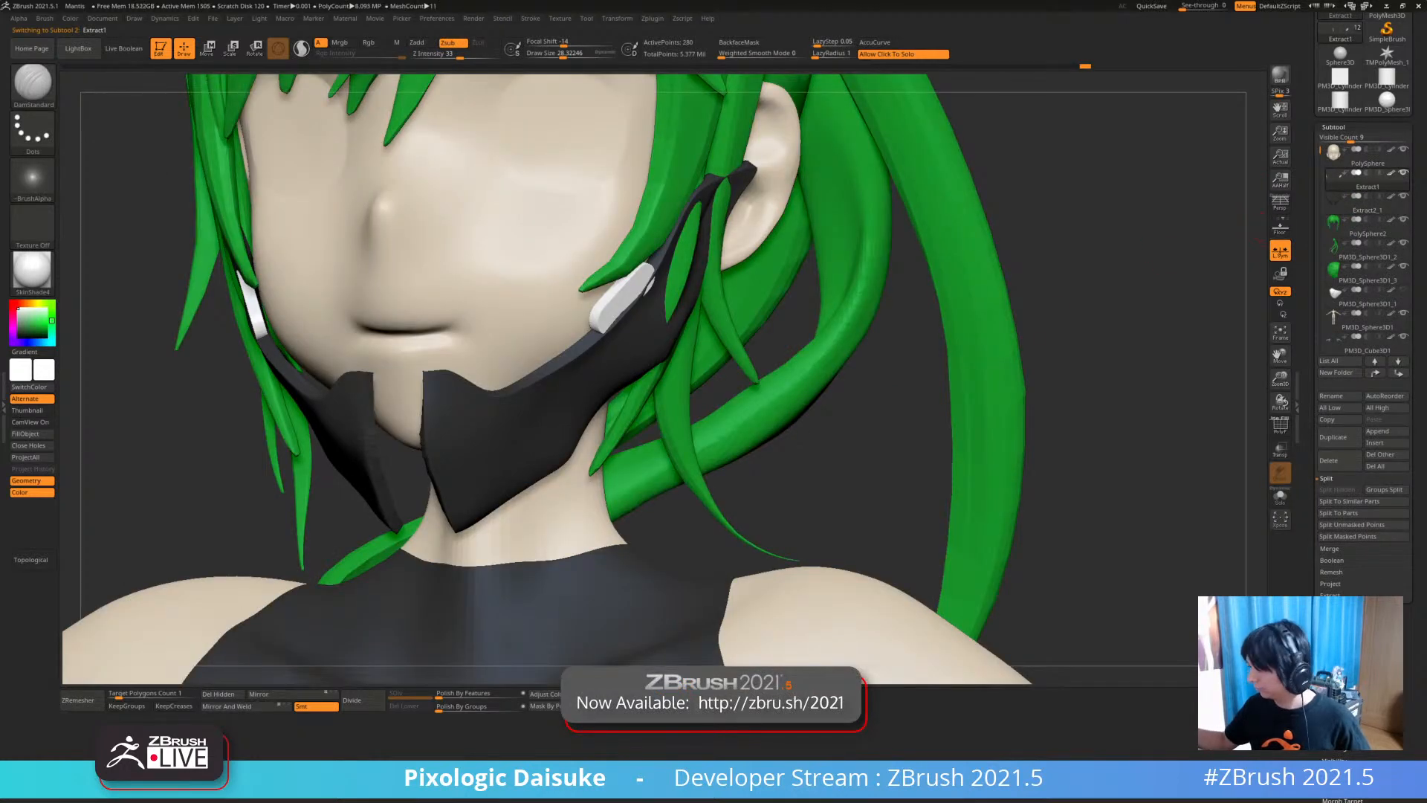
key(w)
drag(661, 312, 659, 310)
key(q)
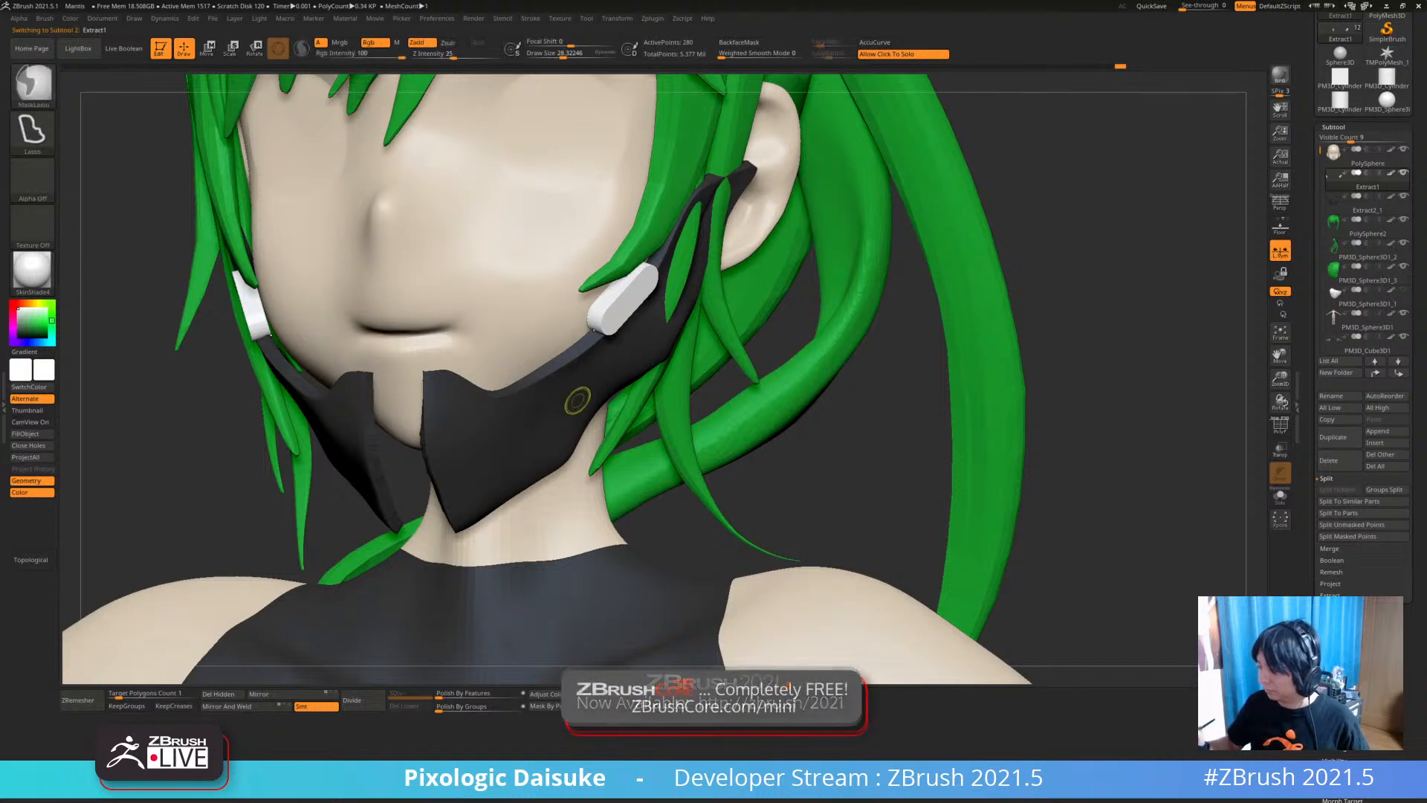
Isolate the mask subtool and carve a crease with DamStandard along its side, from the ear end to the lower cheek
alt+click(577, 398)
mouse_move(577, 398)
right_down()
mouse_move(460, 389)
mouse_move(477, 350)
right_up()
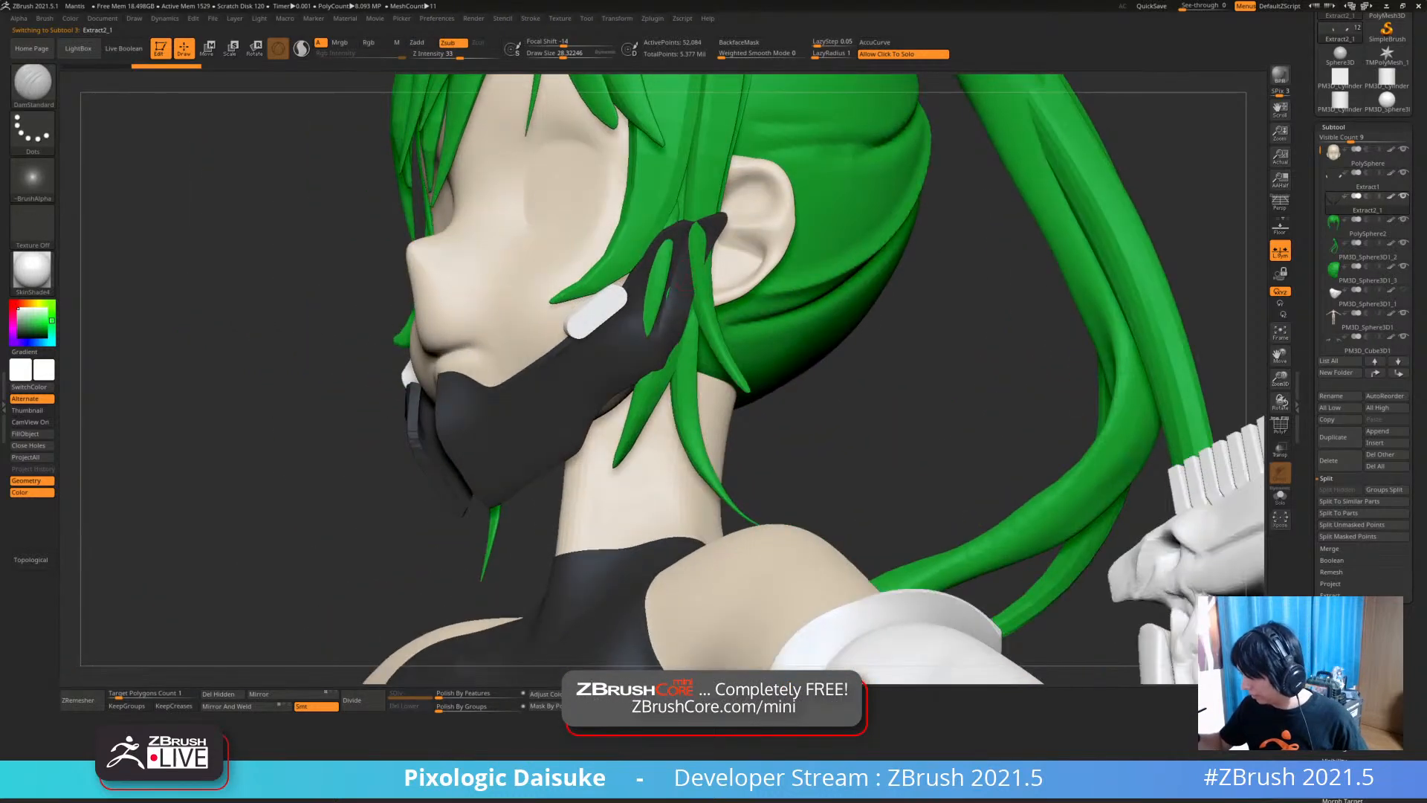
click(832, 357)
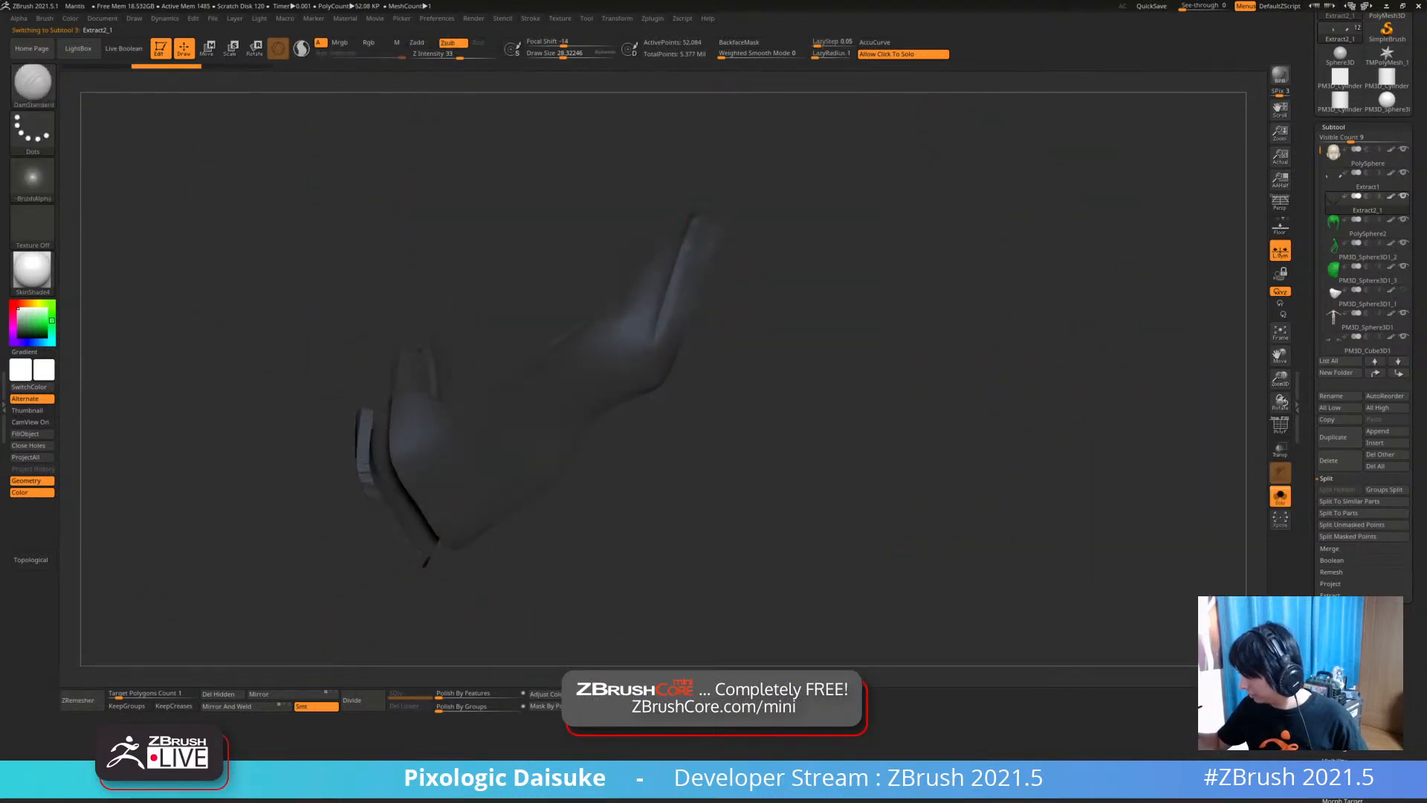
key(ctrl+shift+z)
key(ctrl+shift+z)
drag(654, 322, 489, 451)
right_drag(477, 466, 522, 422)
drag(522, 421, 459, 480)
key(ctrl+z)
key(ctrl+z)
drag(523, 419, 478, 453)
key(ctrl+z)
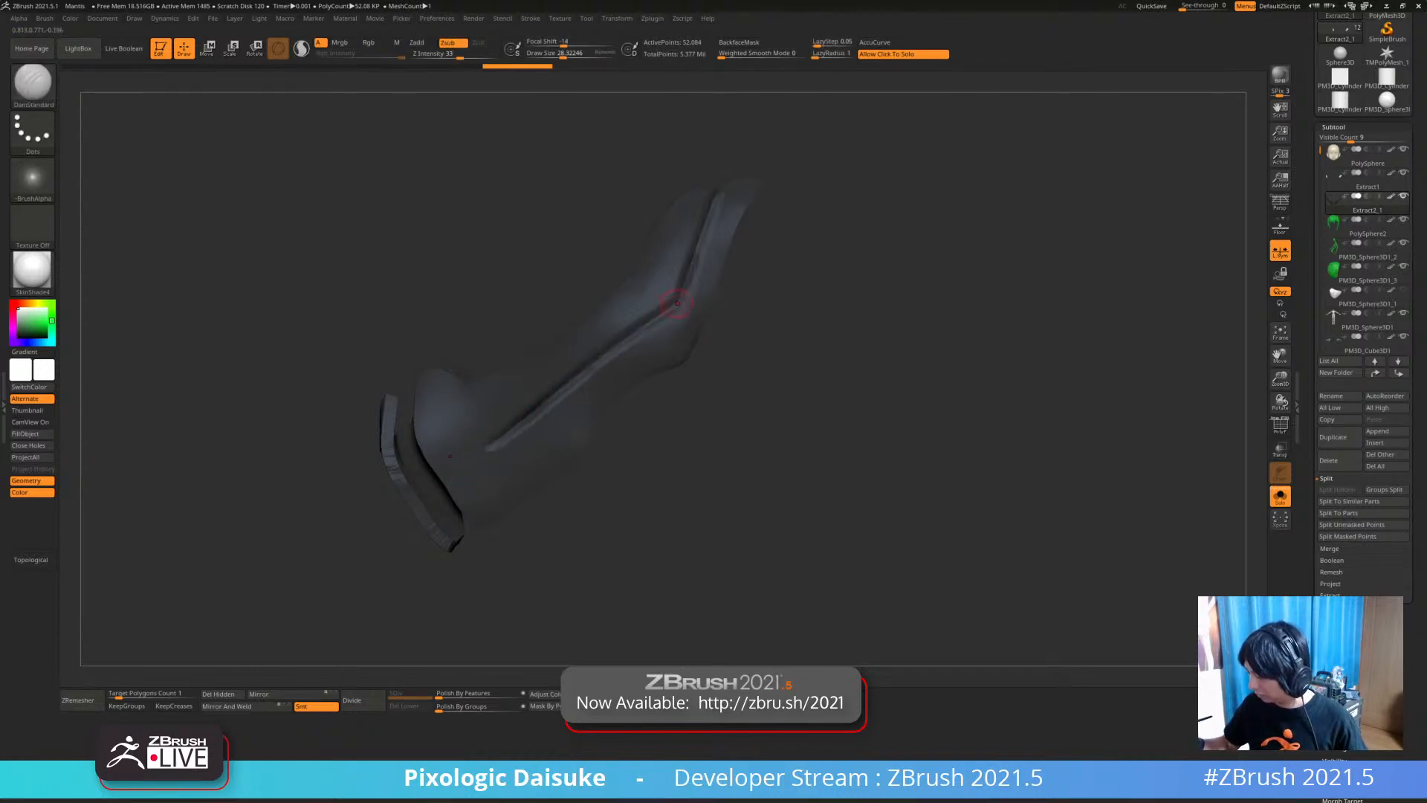
key(ctrl+z)
drag(683, 295, 558, 389)
key(ctrl+z)
key(ctrl+shift+z)
Subdivide the mask twice to SDiv level 3 and smooth the carved side crease
mouse_move(624, 341)
ctrl+right_down()
mouse_move(625, 364)
mouse_move(654, 358)
ctrl+right_up()
key(ctrl+d)
key(ctrl+d)
right_drag(683, 300, 736, 170)
key(shift)
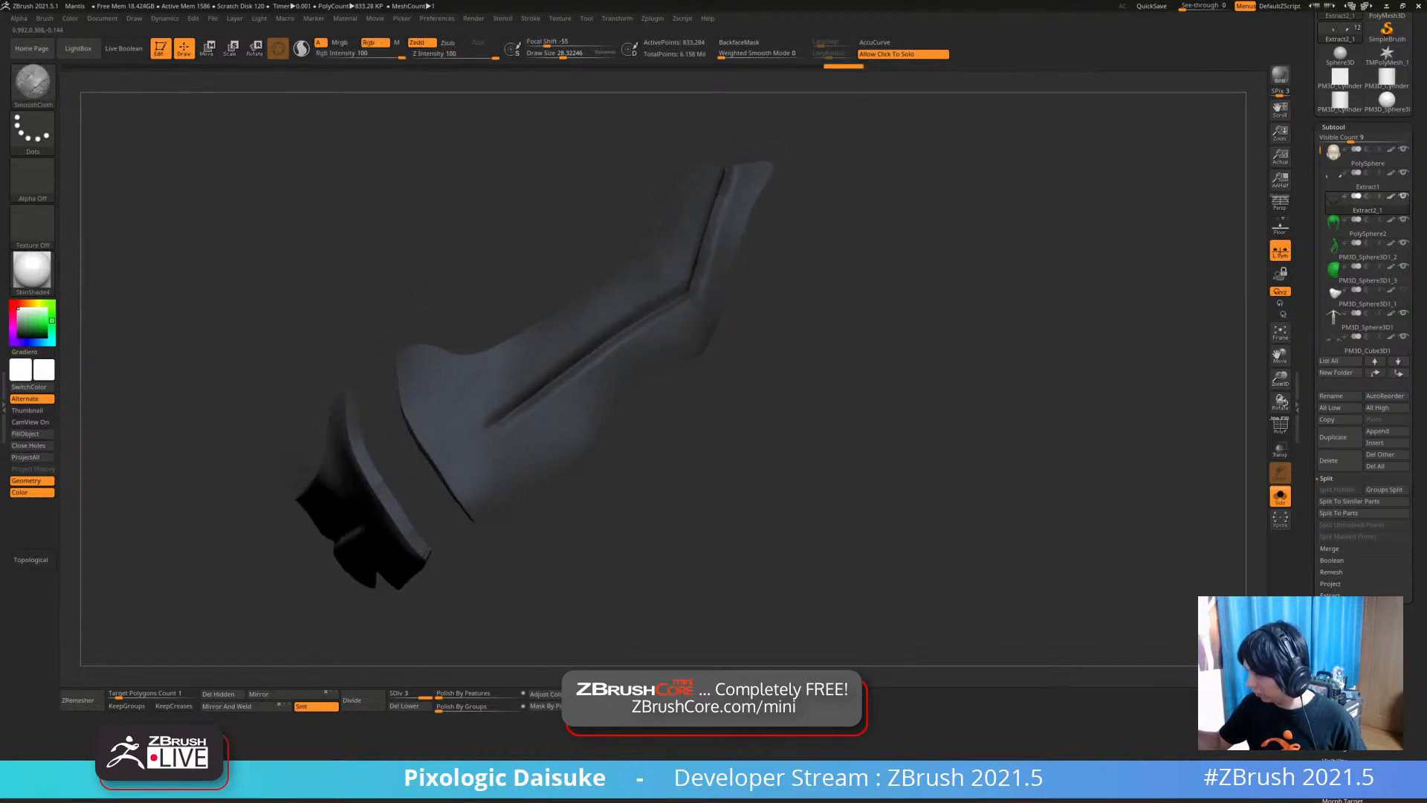
right_drag(672, 319, 691, 307)
key(shift)
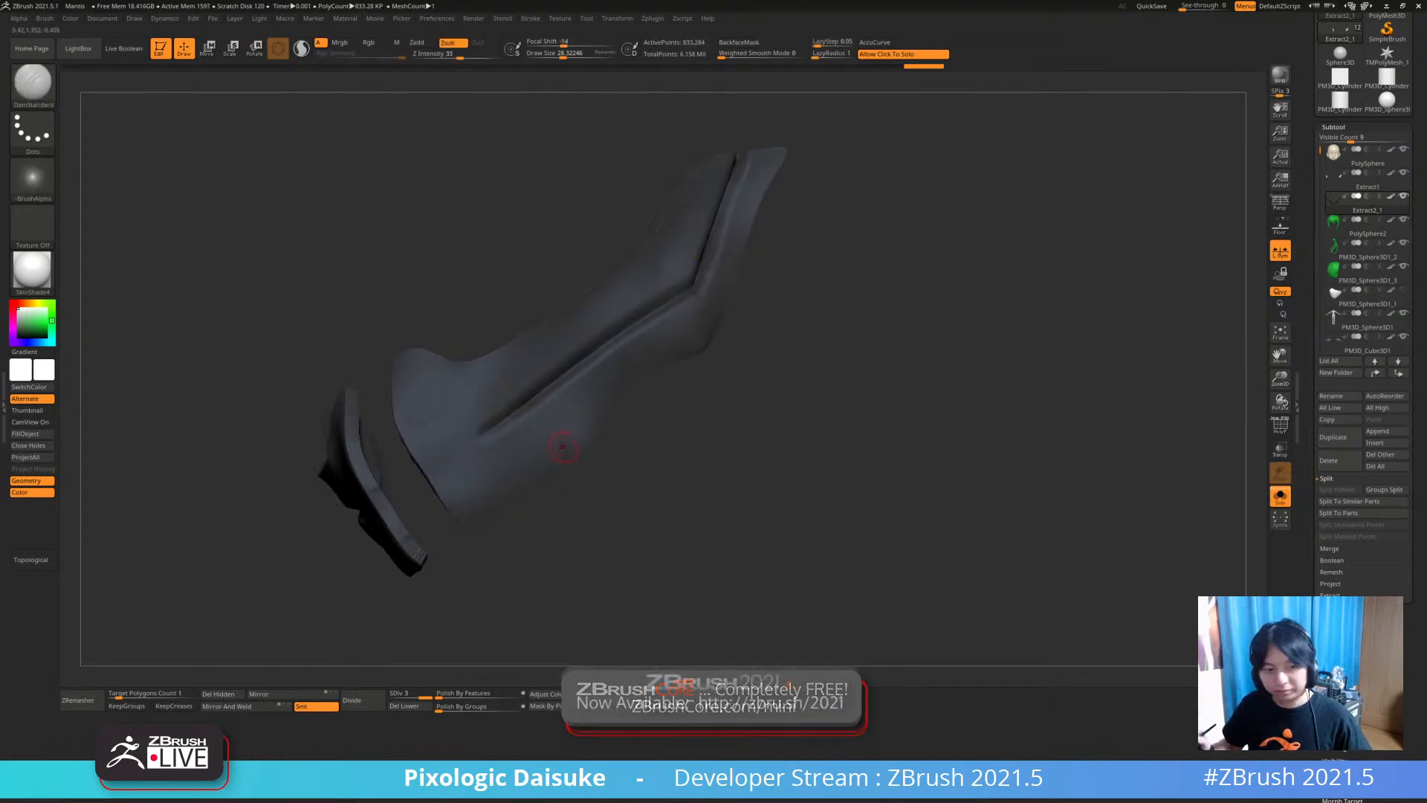
Extend the crease with an angled segment running to the mask's front edge, and show the whole character again
right_drag(564, 452, 565, 432)
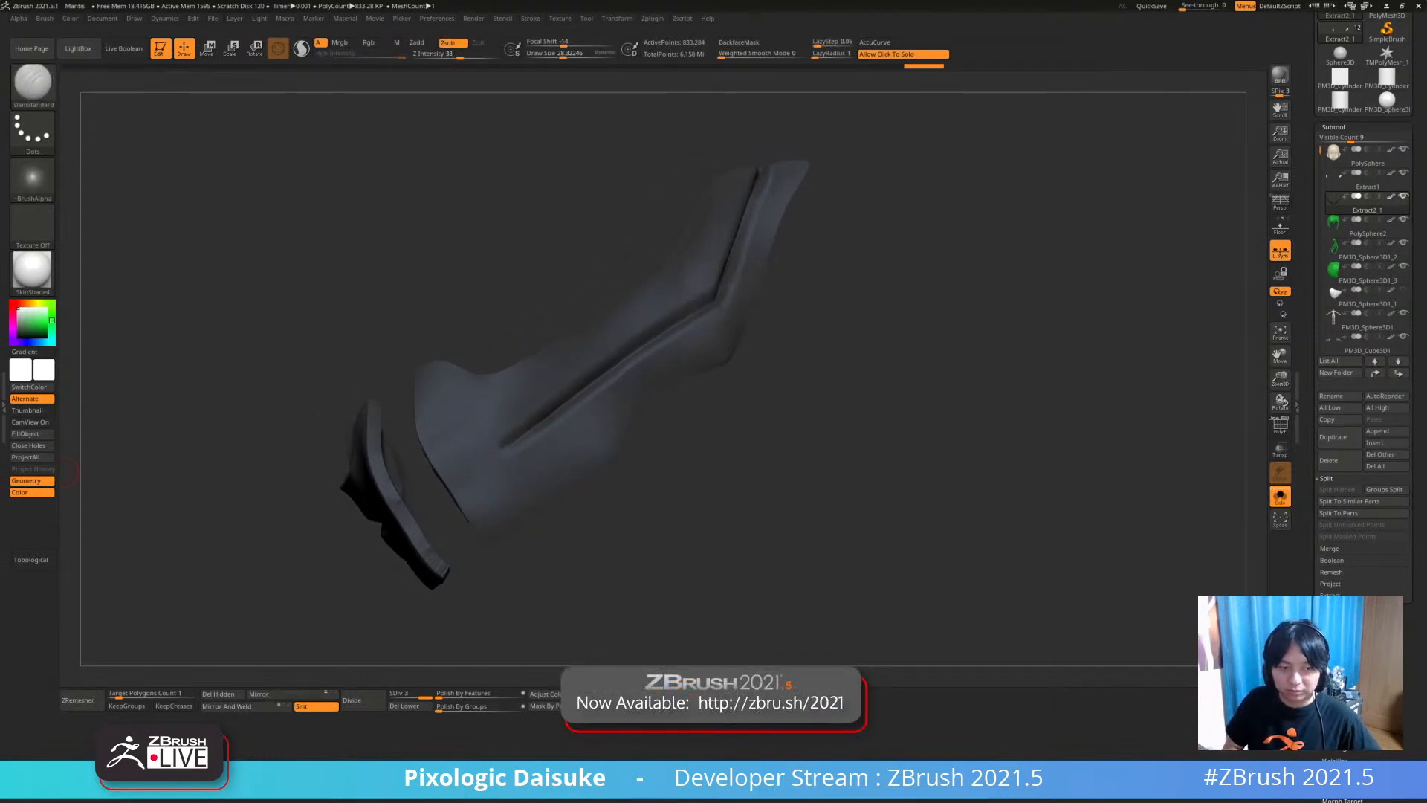
right_drag(532, 411, 467, 452)
key(ctrl+z)
drag(454, 408, 476, 437)
right_drag(464, 394, 389, 382)
mouse_move(420, 387)
mouse_down()
mouse_move(458, 403)
mouse_move(410, 408)
mouse_up()
key(ctrl+z)
right_drag(410, 408, 424, 398)
drag(452, 409, 409, 406)
mouse_move(439, 406)
right_down()
mouse_move(417, 401)
mouse_move(470, 412)
mouse_move(403, 402)
mouse_move(439, 402)
mouse_move(500, 353)
mouse_move(412, 312)
mouse_move(425, 343)
mouse_move(491, 313)
right_up()
key(ctrl)
ctrl+right_drag(685, 424, 456, 455)
click(810, 368)
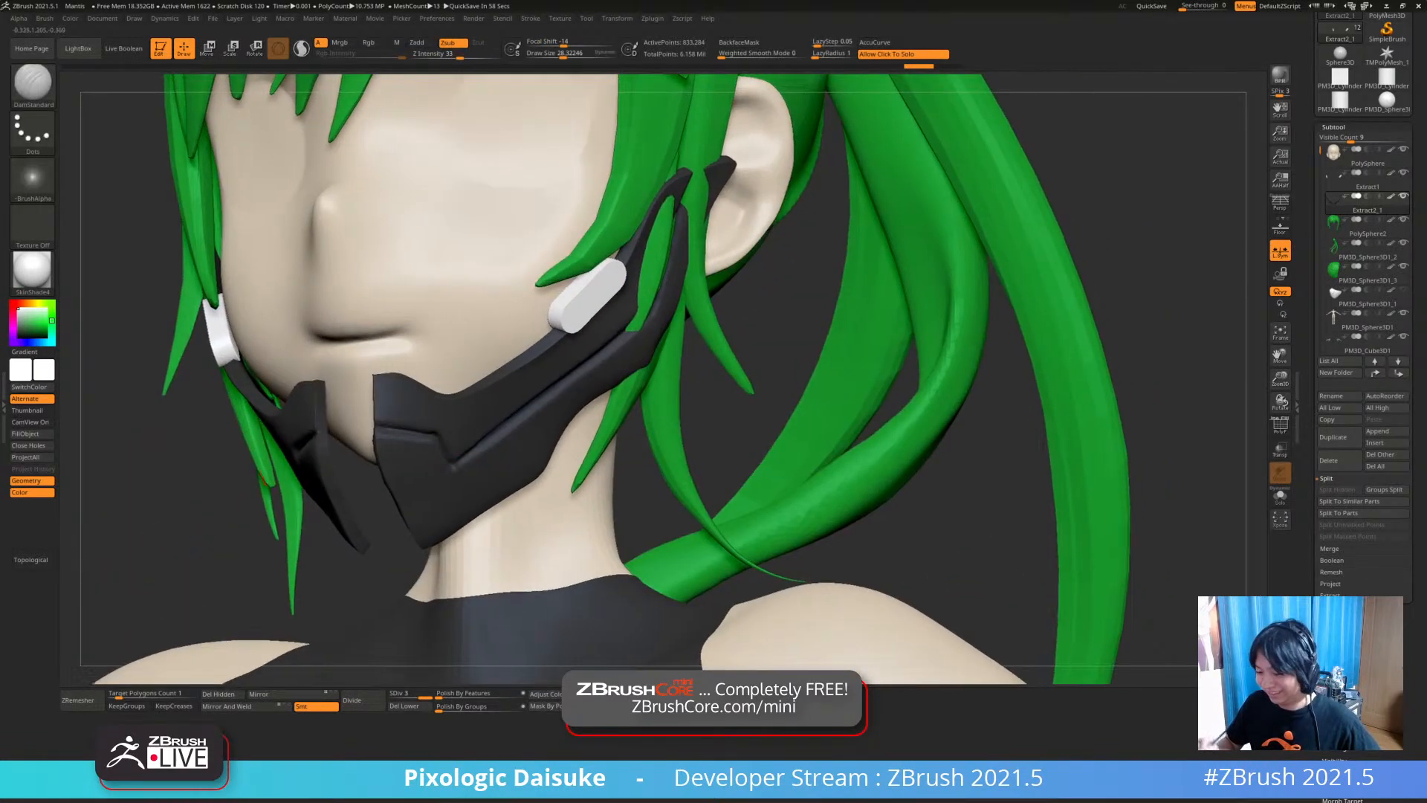
Paint the angled front and lower cheek of the mask groove green using the Standard brush with Dots stroke and Zadd off
click(32, 83)
key(t)
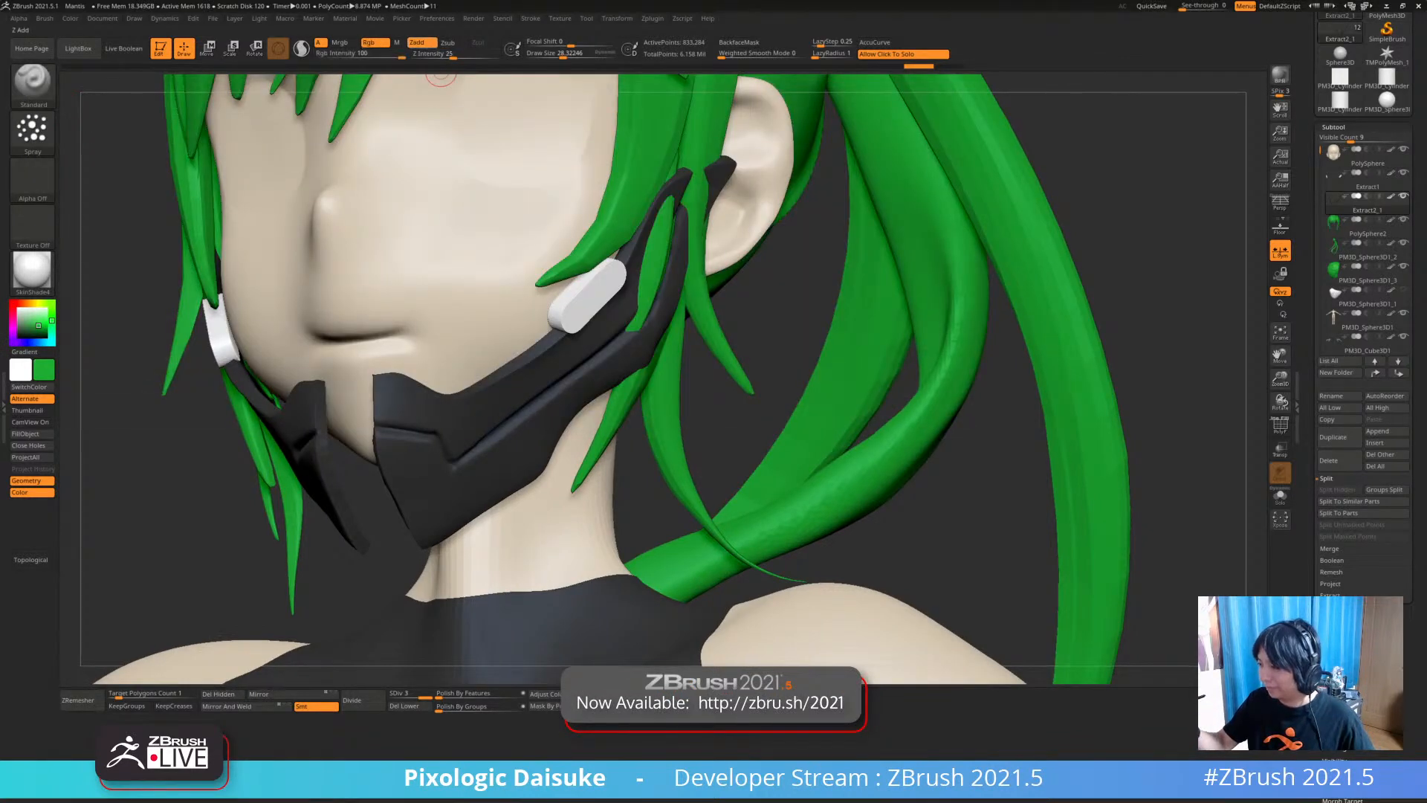
click(33, 130)
click(93, 141)
ctrl+right_drag(464, 416, 466, 372)
drag(405, 444, 420, 451)
right_drag(420, 451, 375, 461)
key(ctrl+z)
click(417, 43)
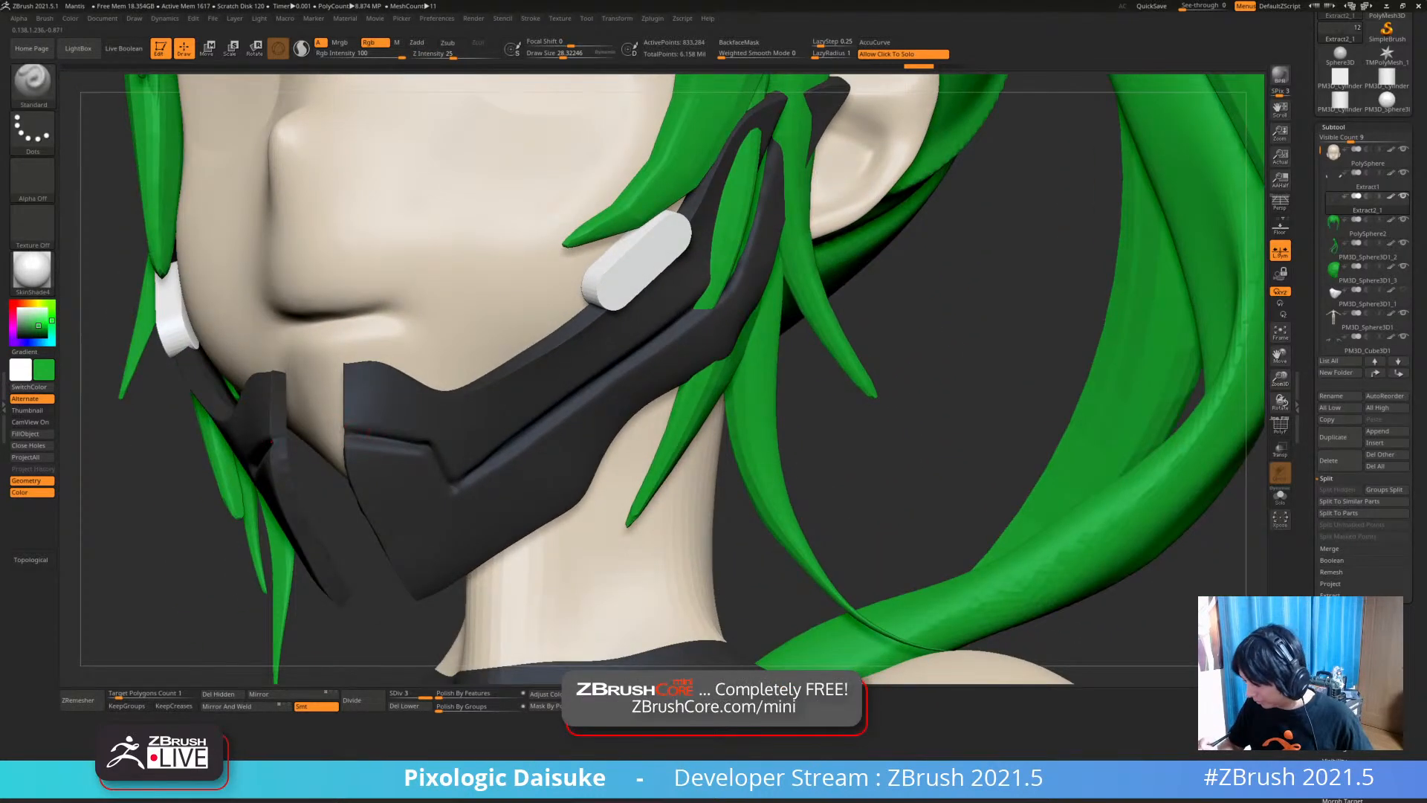
drag(429, 446, 352, 429)
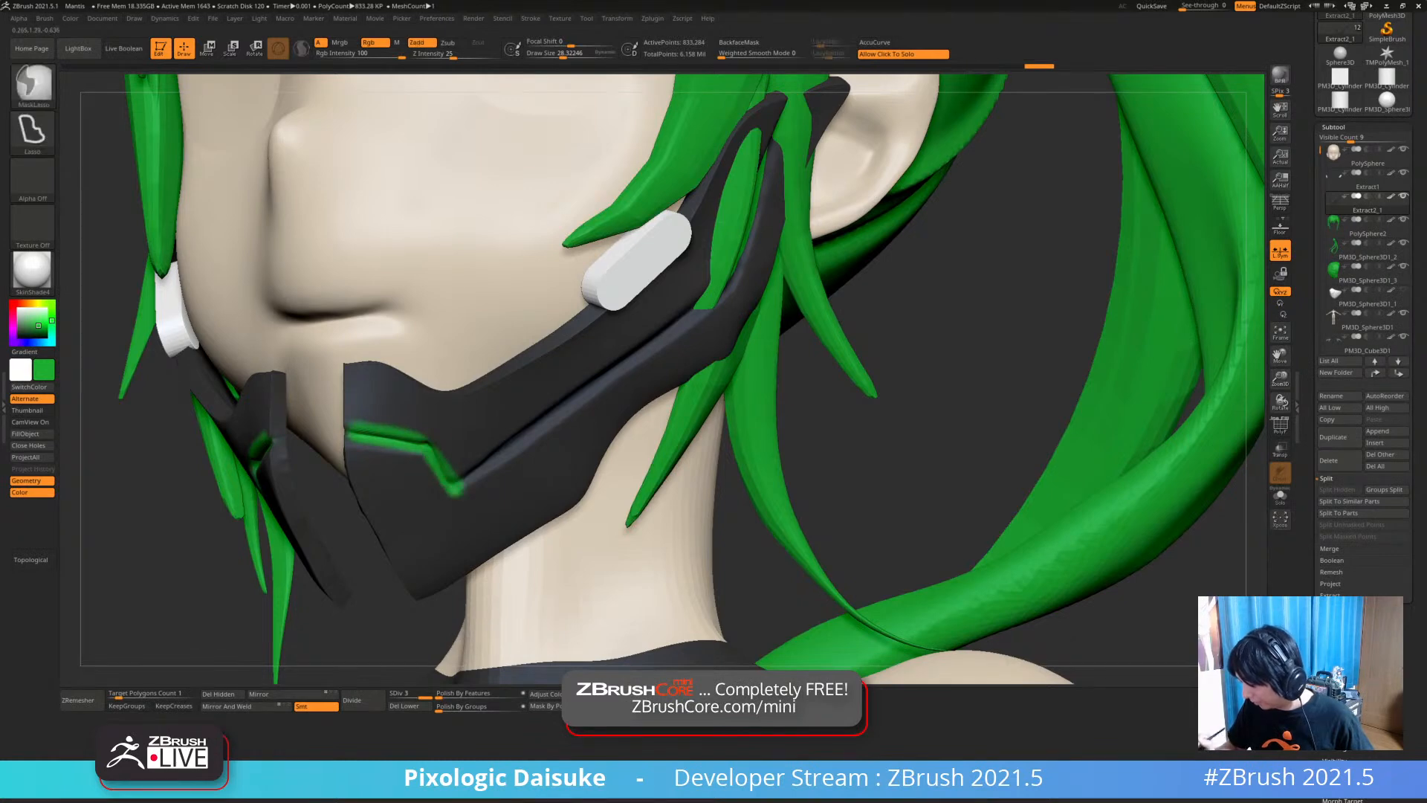
right_drag(449, 480, 460, 487)
drag(459, 487, 592, 374)
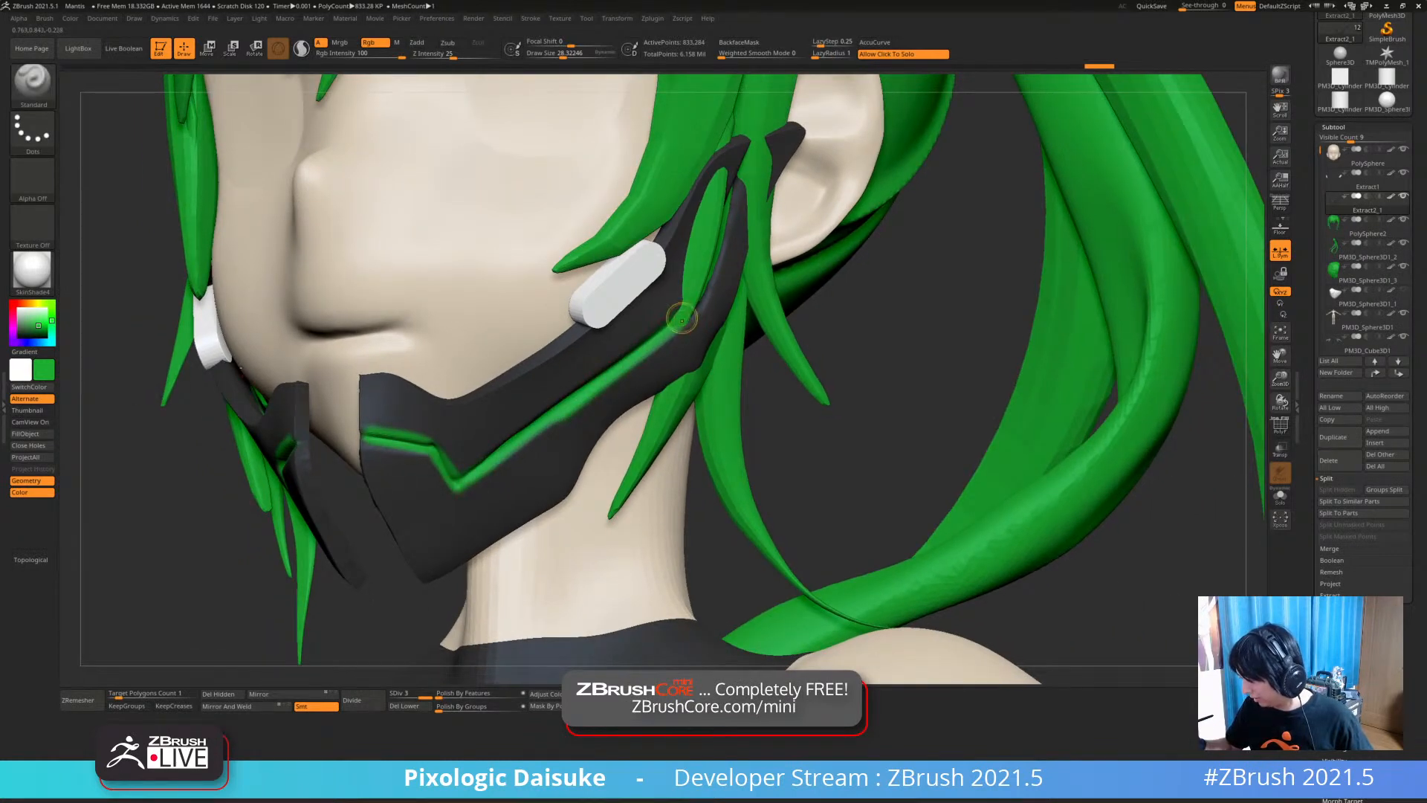
Isolate the mask, paint the rest of the groove green up to the ear end, and show the full character again
ctrl+shift+click(600, 379)
right_drag(755, 246, 709, 235)
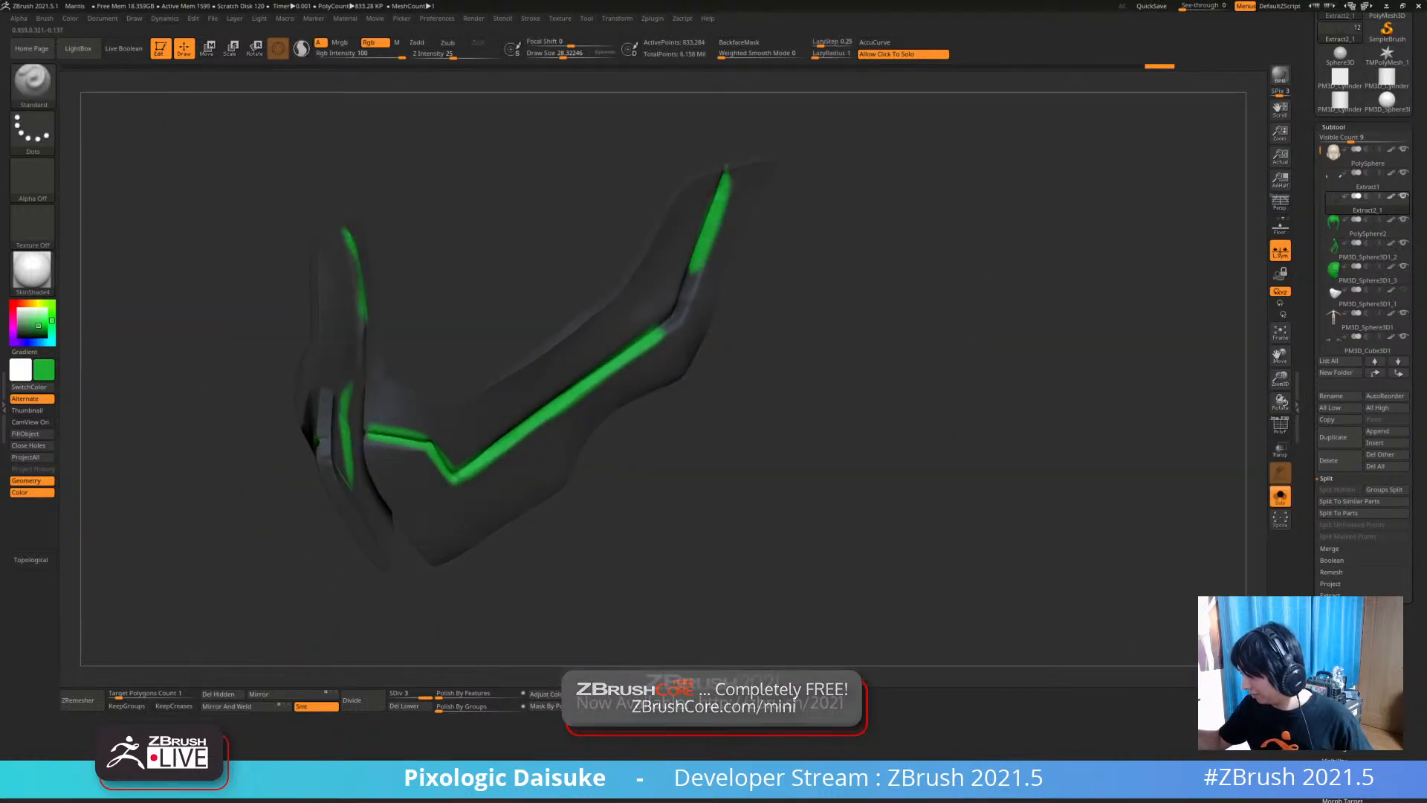
right_drag(654, 305, 676, 303)
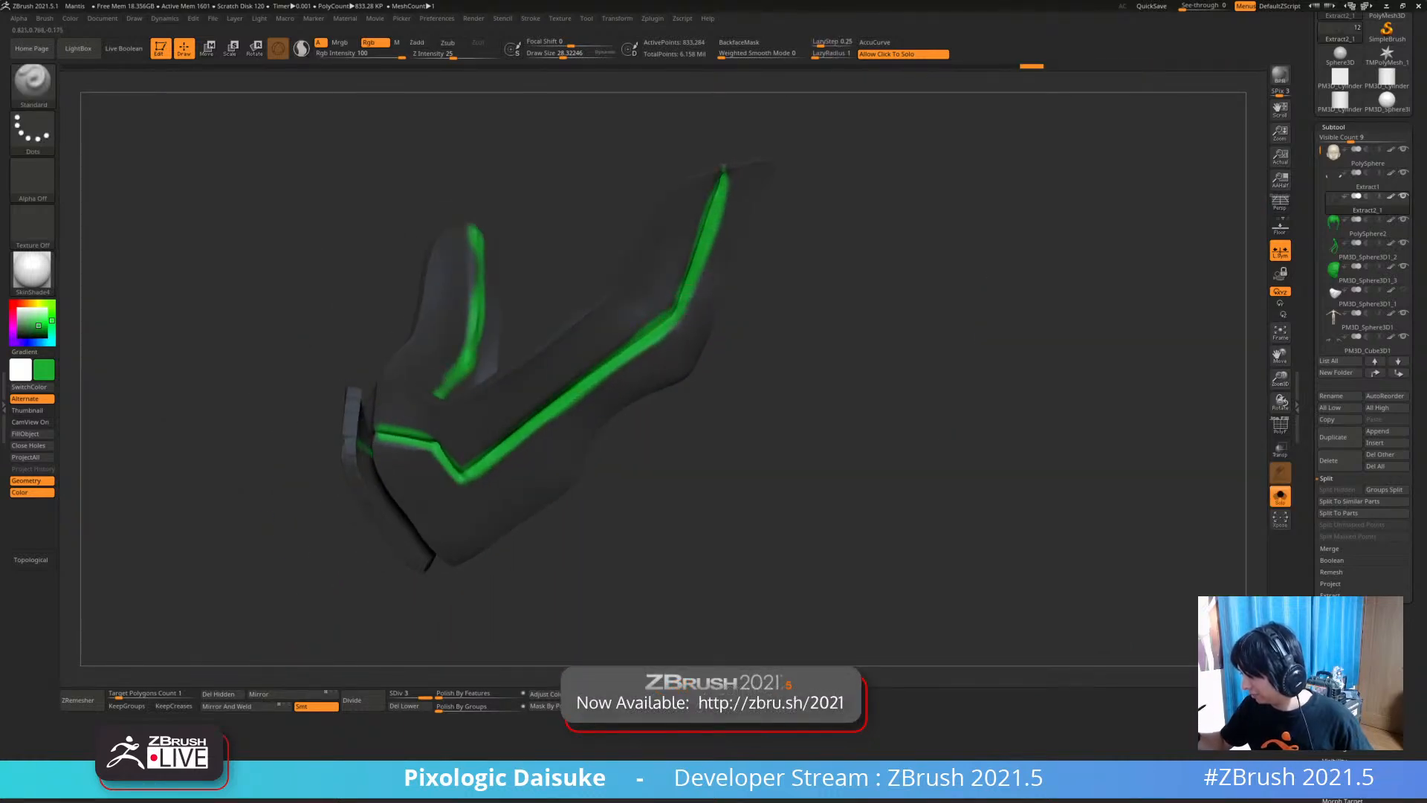
mouse_move(789, 320)
ctrl+right_down()
mouse_move(794, 290)
mouse_move(818, 289)
ctrl+right_up()
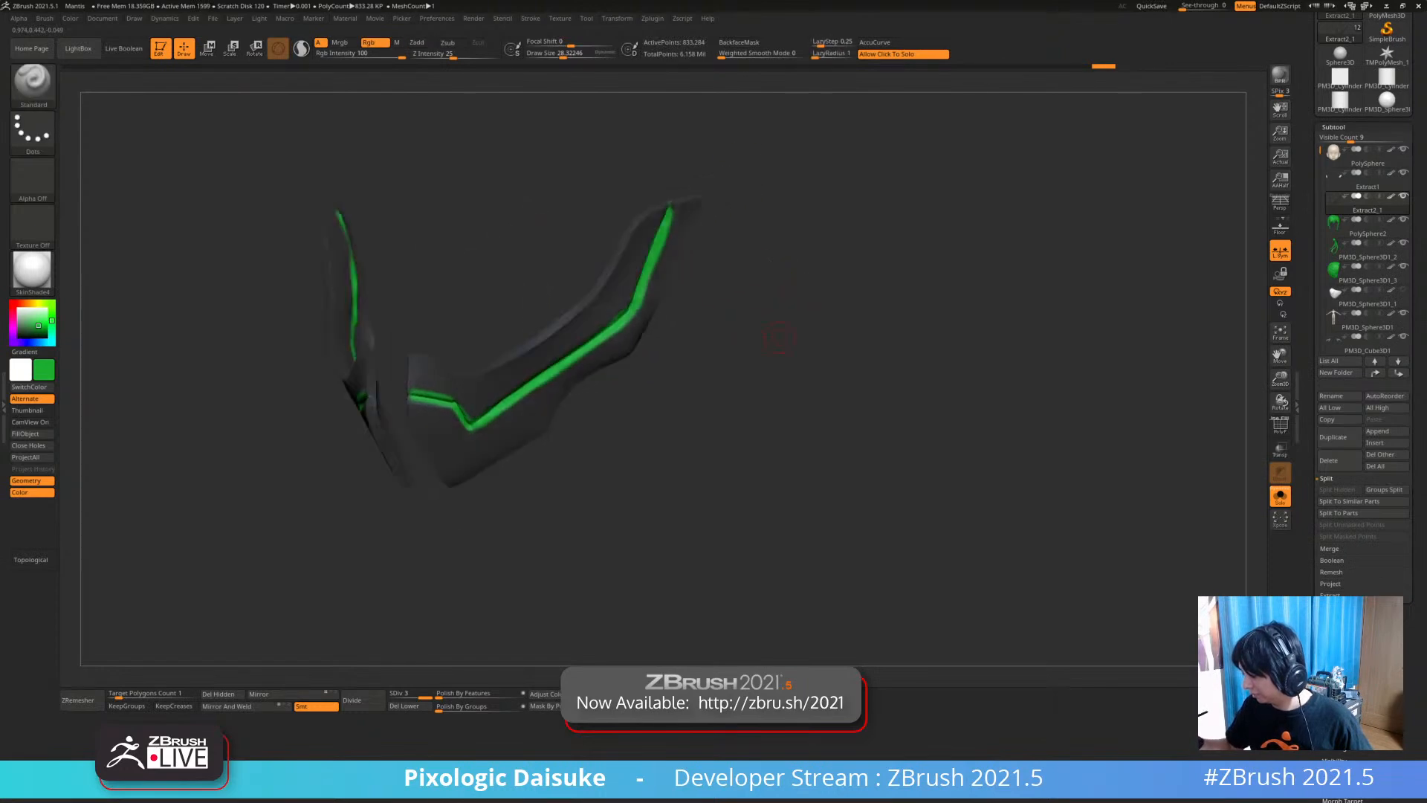
click(792, 286)
mouse_move(680, 349)
right_down()
mouse_move(739, 375)
mouse_move(741, 312)
mouse_move(741, 375)
right_up()
mouse_move(742, 375)
alt+right_down()
mouse_move(675, 340)
mouse_move(675, 382)
mouse_move(691, 338)
mouse_move(631, 323)
mouse_move(602, 295)
alt+right_up()
key(ctrl+z)
mouse_move(449, 376)
ctrl+right_down()
mouse_move(446, 323)
mouse_move(411, 561)
ctrl+right_up()
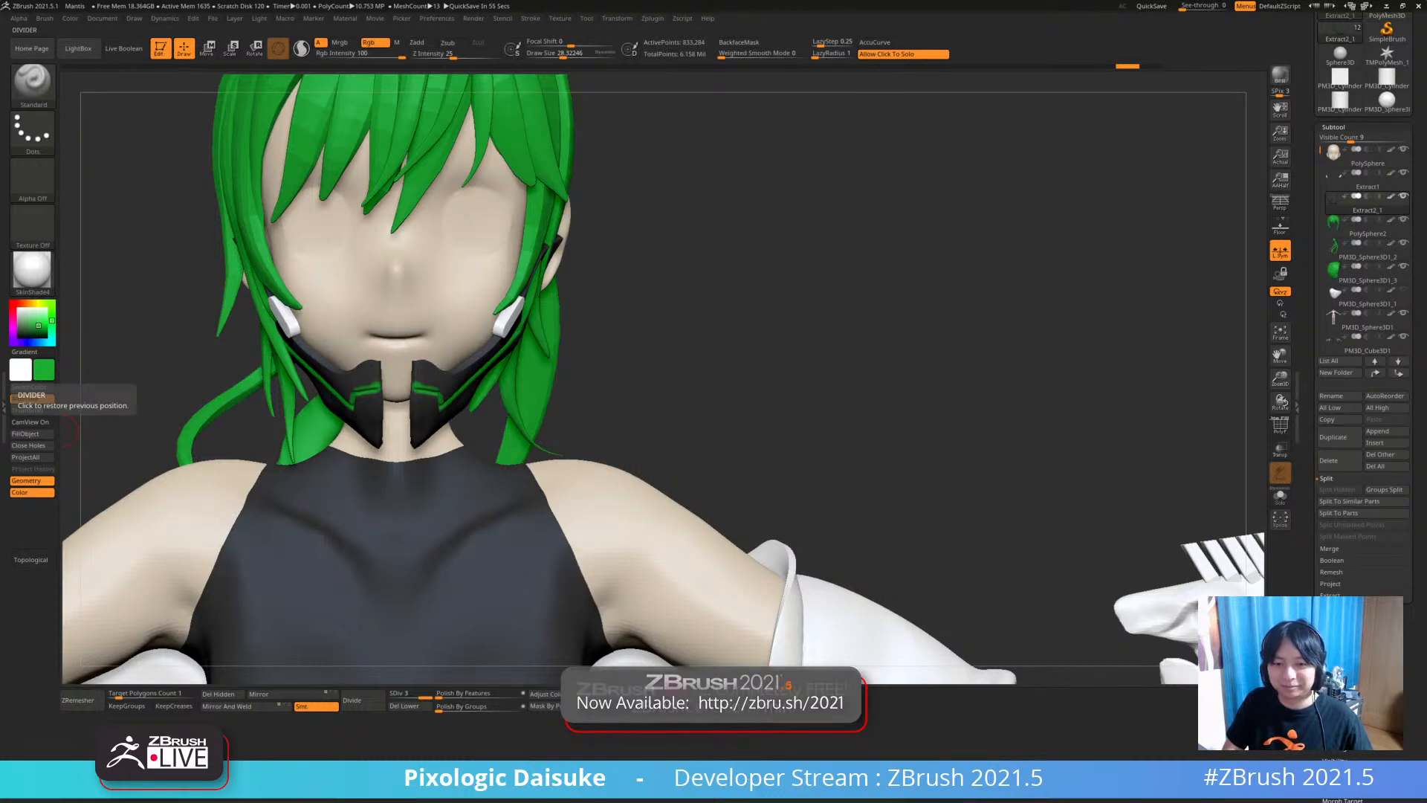
right_drag(751, 416, 743, 327)
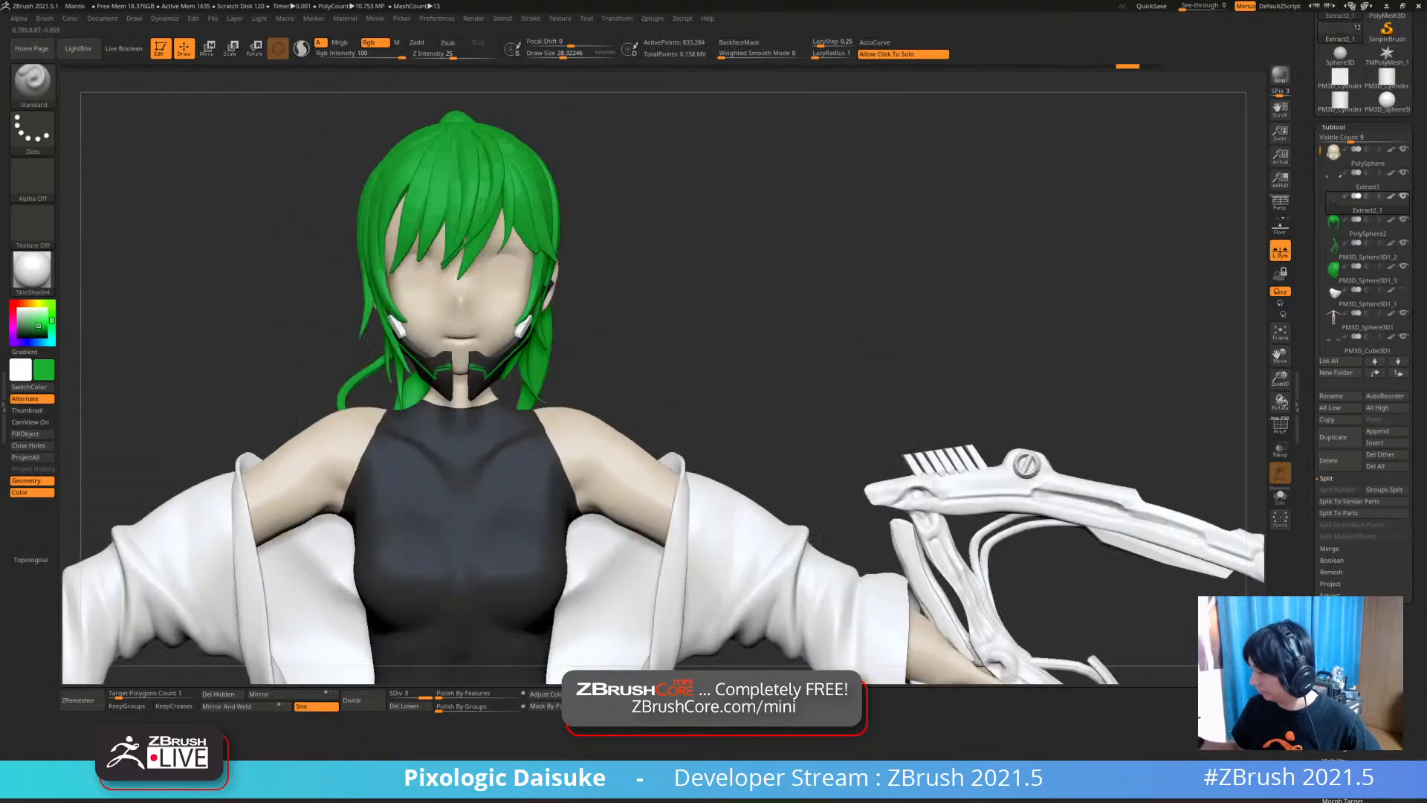
Insert a Sphere3D subtool, scale it down and place it on the hair at one side of the upper forehead
click(1380, 442)
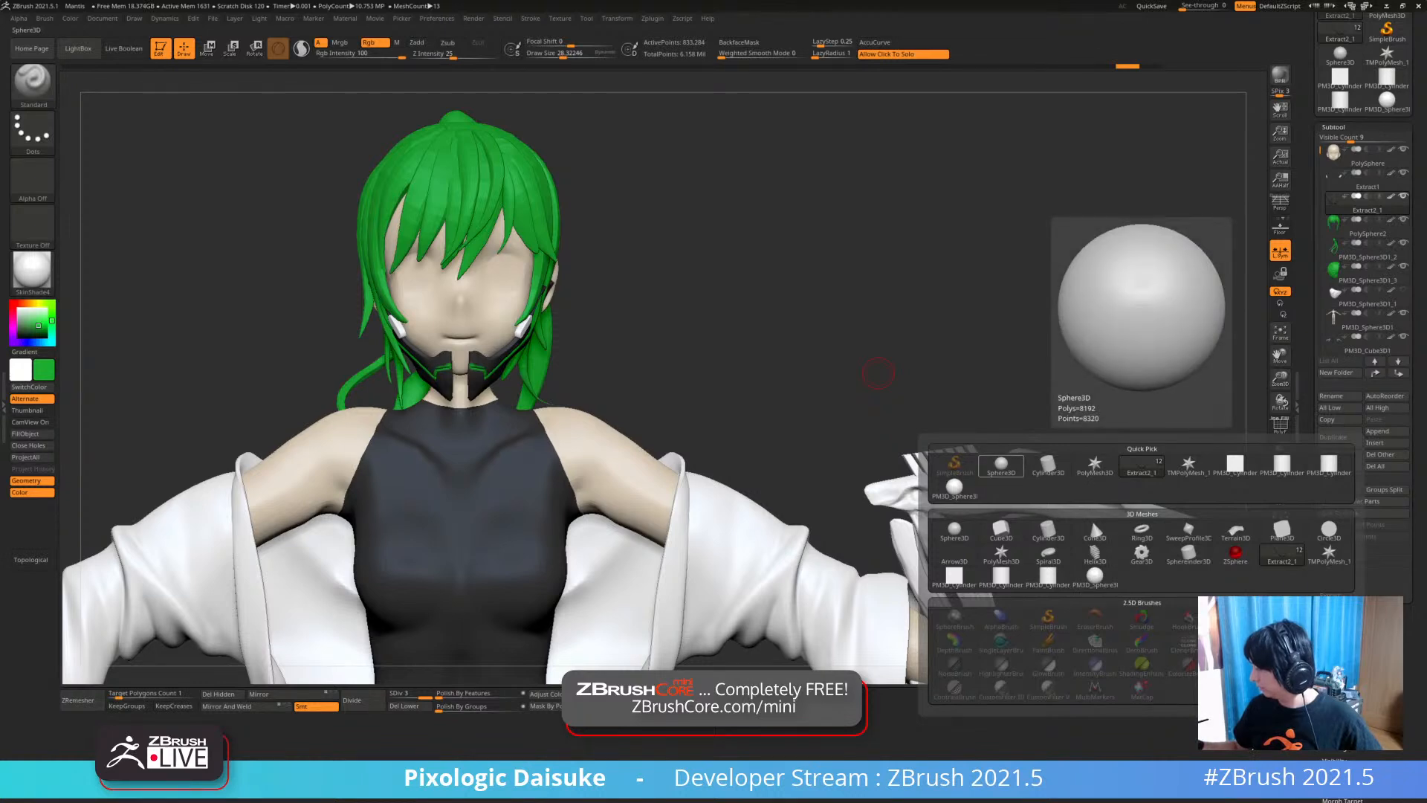
click(1001, 465)
mouse_move(797, 401)
alt+right_down()
mouse_move(751, 461)
mouse_move(749, 424)
alt+right_up()
key(w)
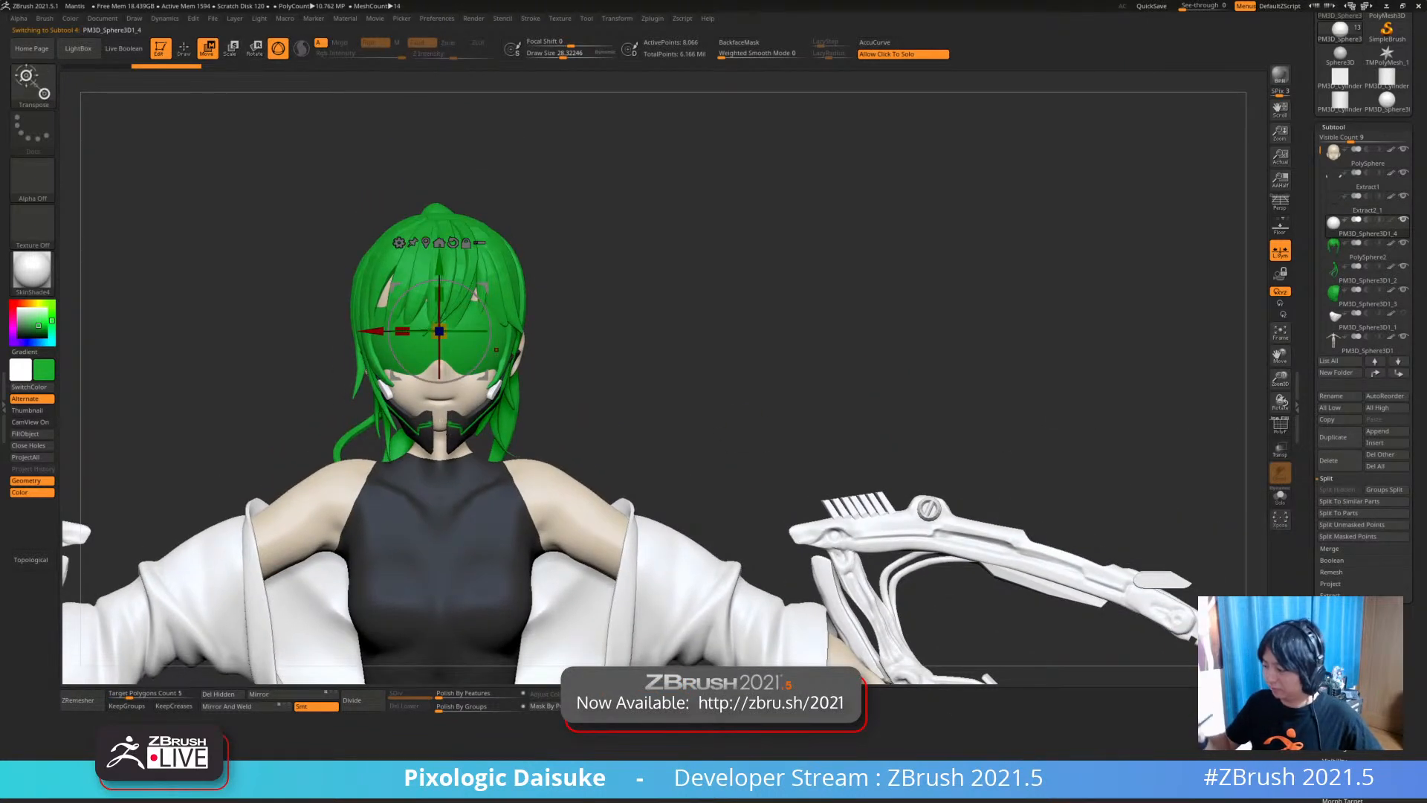
drag(439, 331, 394, 360)
right_drag(669, 401, 476, 398)
drag(510, 376, 459, 253)
right_drag(565, 297, 735, 297)
drag(460, 165, 419, 193)
key(q)
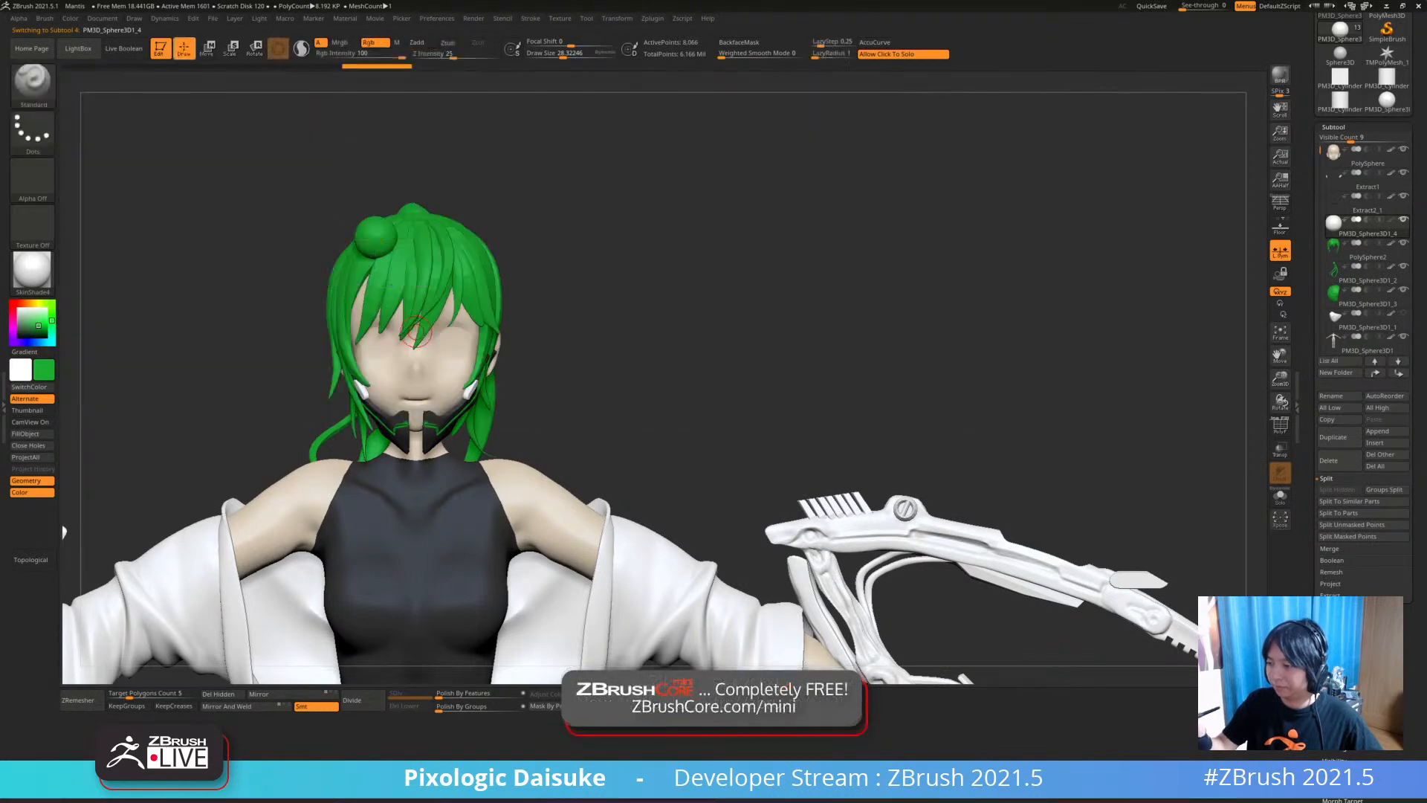
Pull the sphere forward into a tapered horn with the SnakeHook brush and smooth its surface
key(b)
key(s)
key(h)
key(b)
key(s)
key(h)
drag(242, 165, 543, 213)
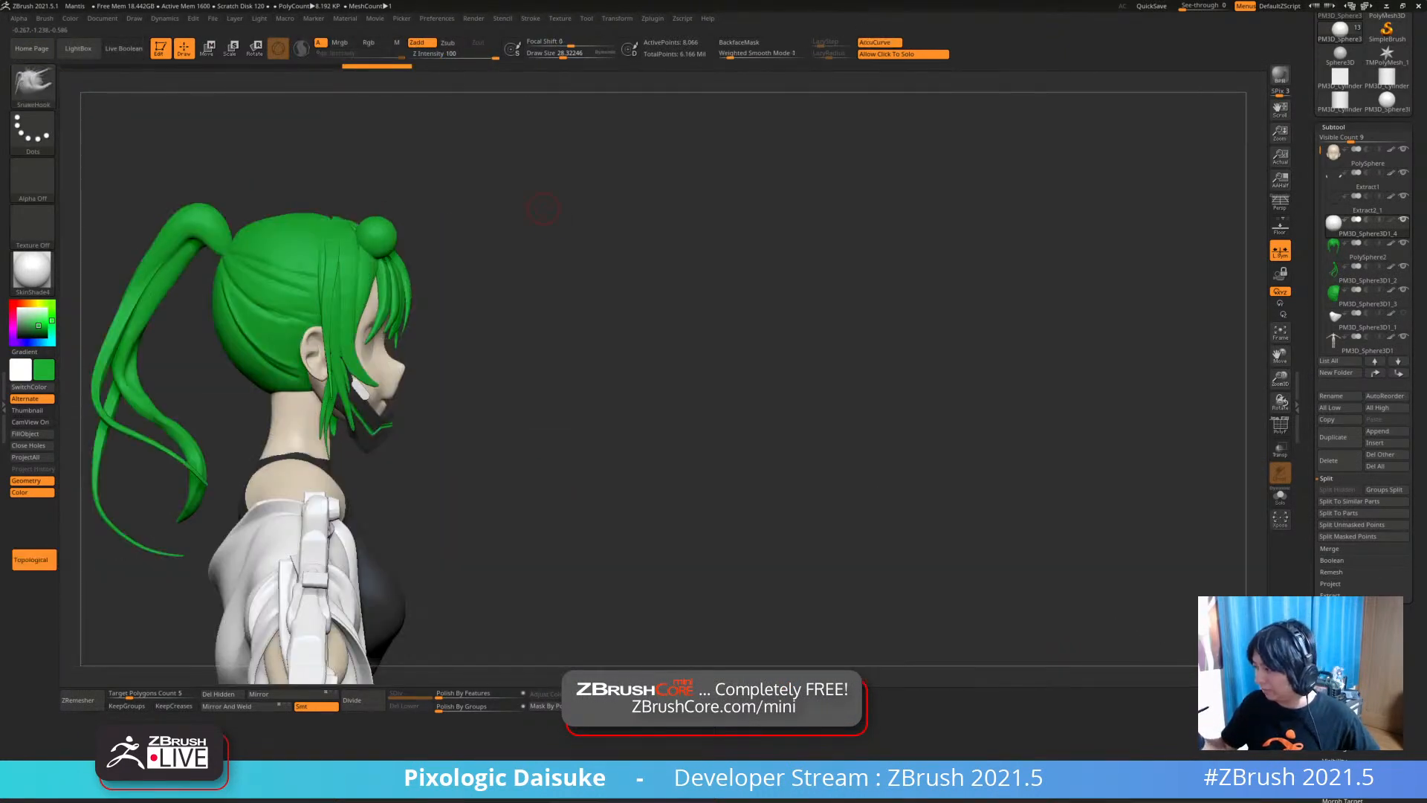
ctrl+right_drag(414, 228, 416, 279)
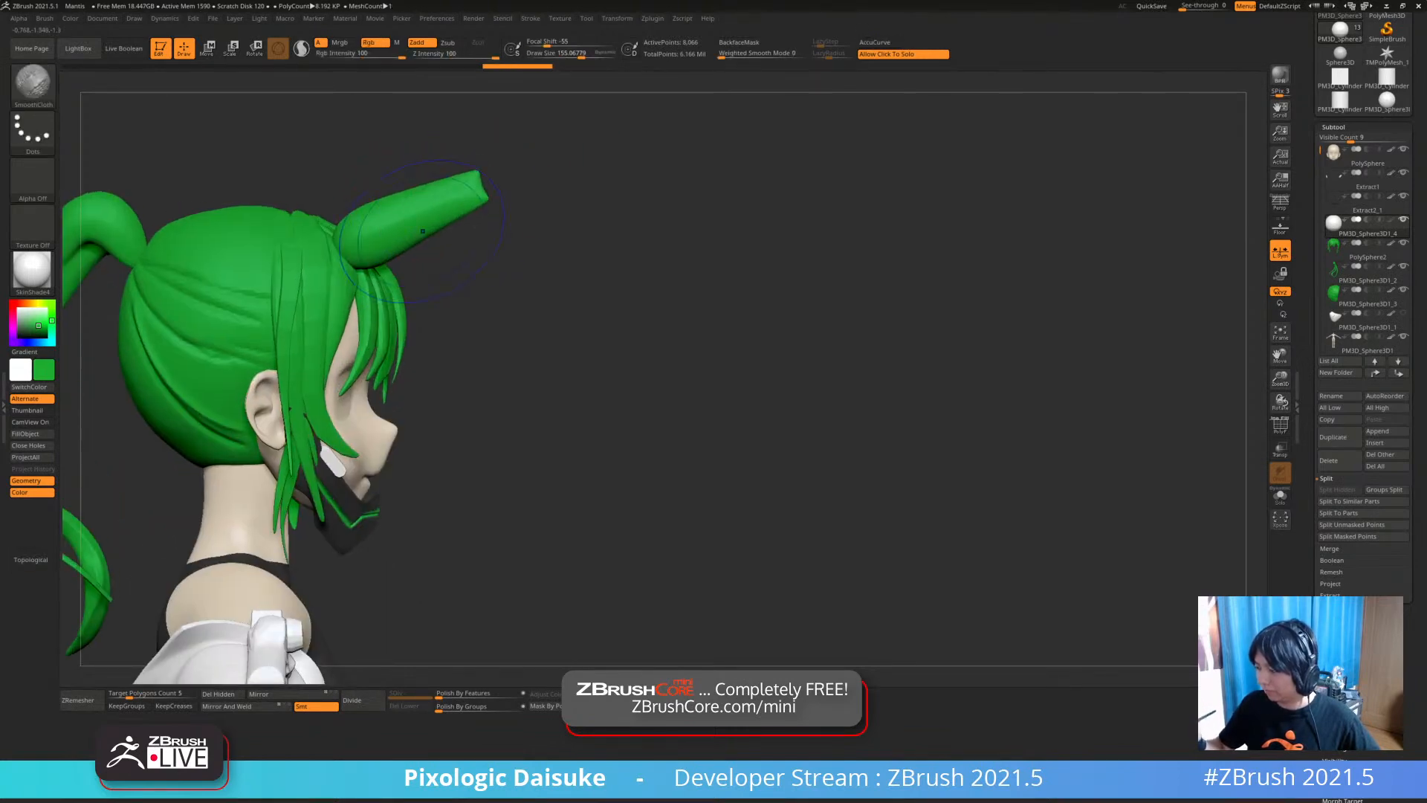
right_drag(347, 245, 78, 241)
mouse_move(430, 242)
right_down()
mouse_move(450, 230)
mouse_move(455, 160)
mouse_move(402, 238)
right_up()
Isolate the horn, cut off its inner side lengthwise with TrimCurve and soften the cut shape
click(455, 160)
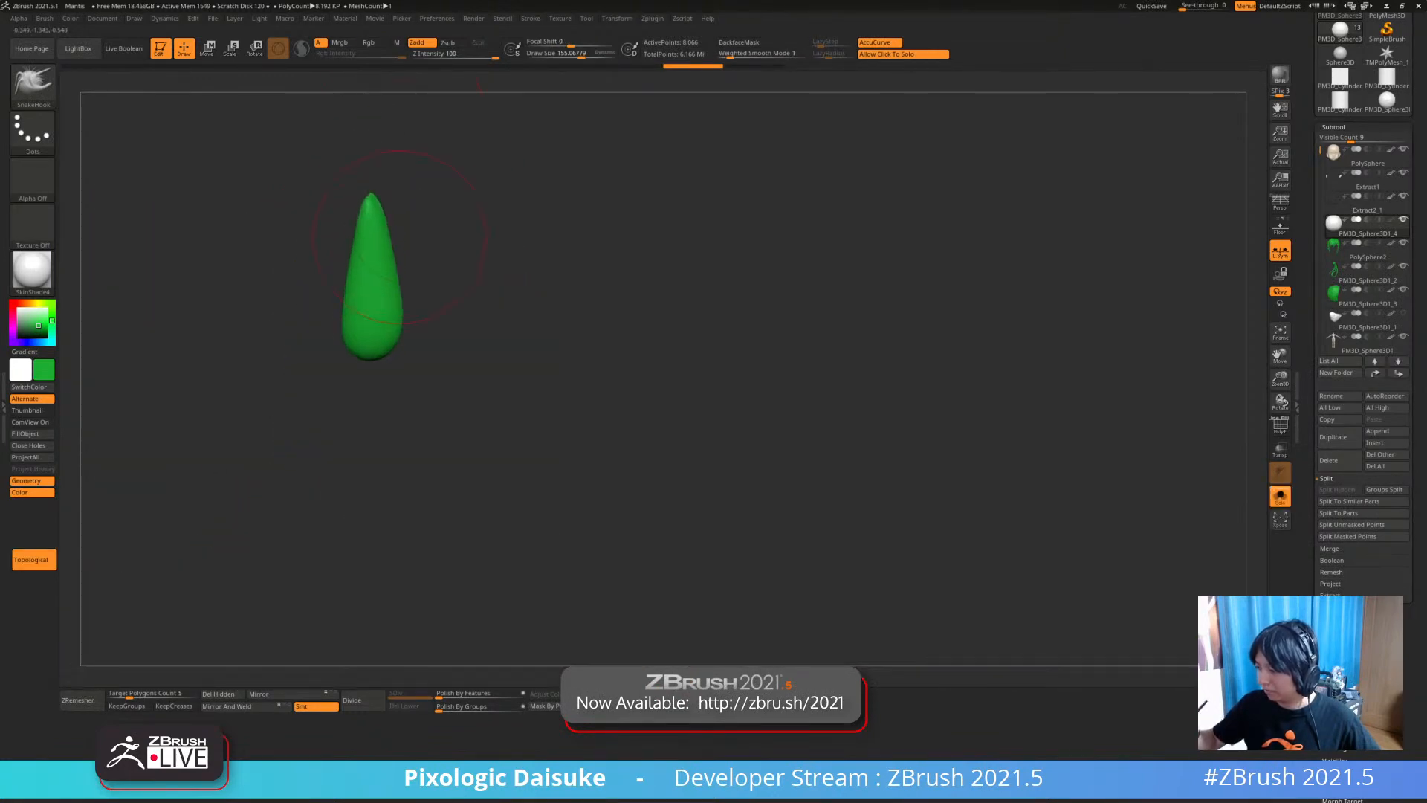
shift+right_drag(397, 187, 393, 179)
ctrl+shift+drag(376, 158, 418, 441)
ctrl+shift+click(409, 394)
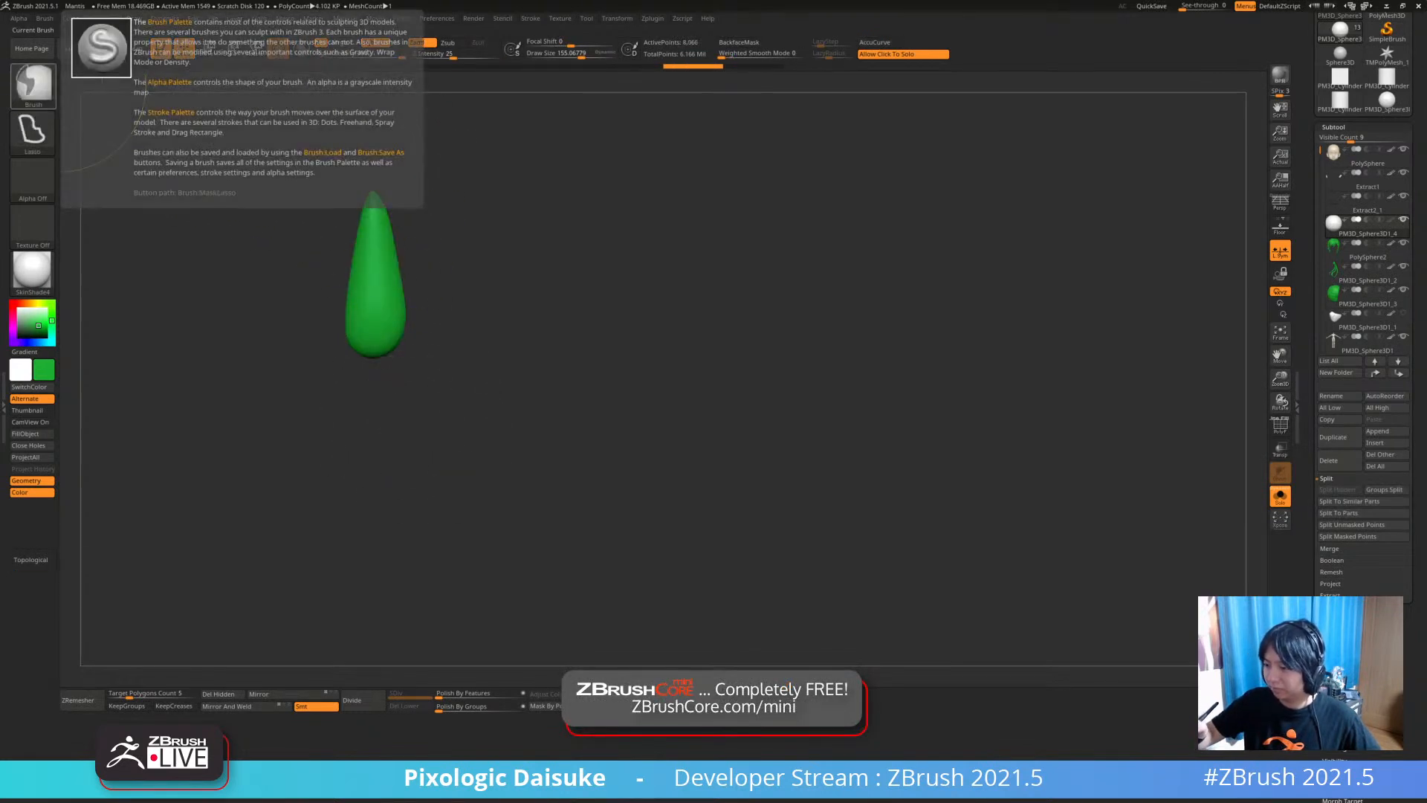
click(33, 82)
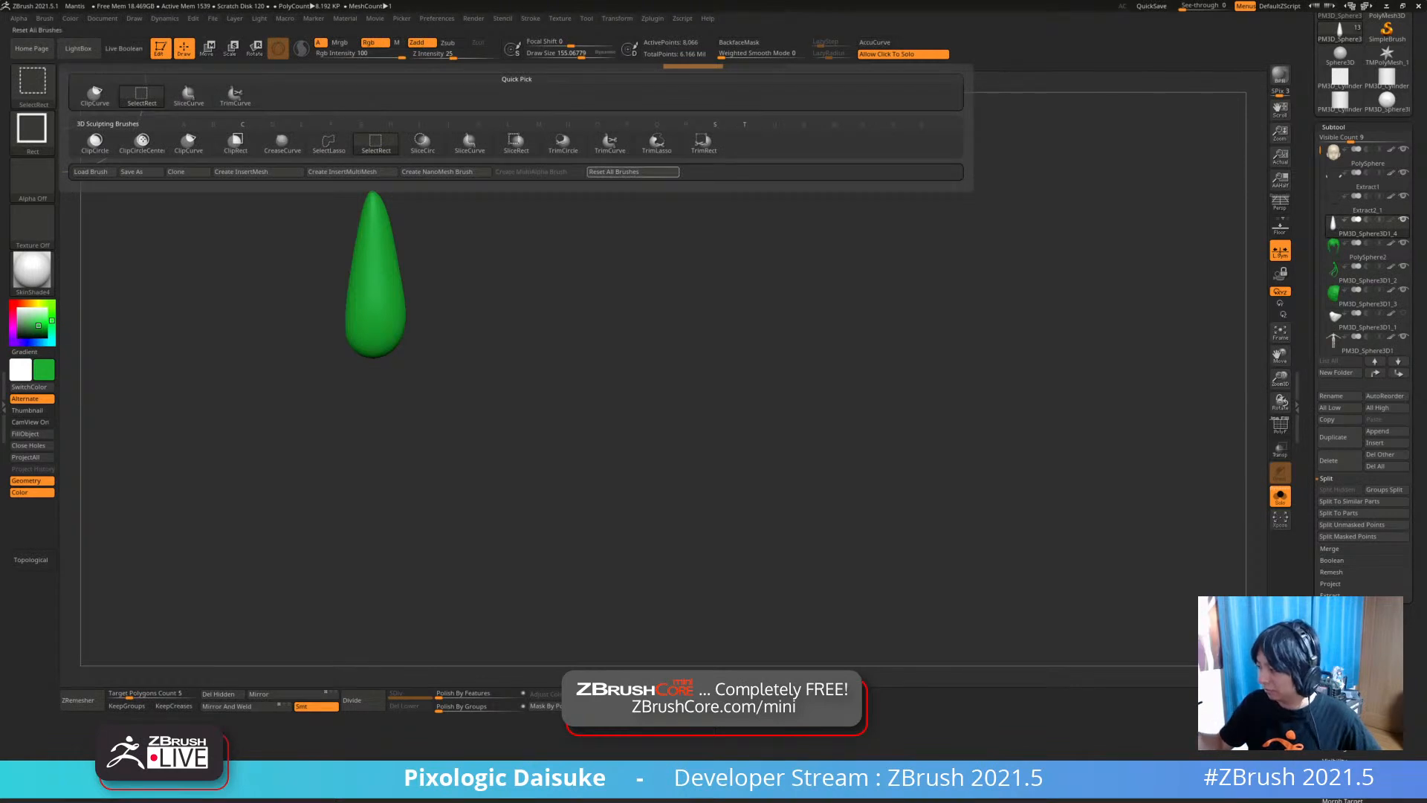
click(609, 143)
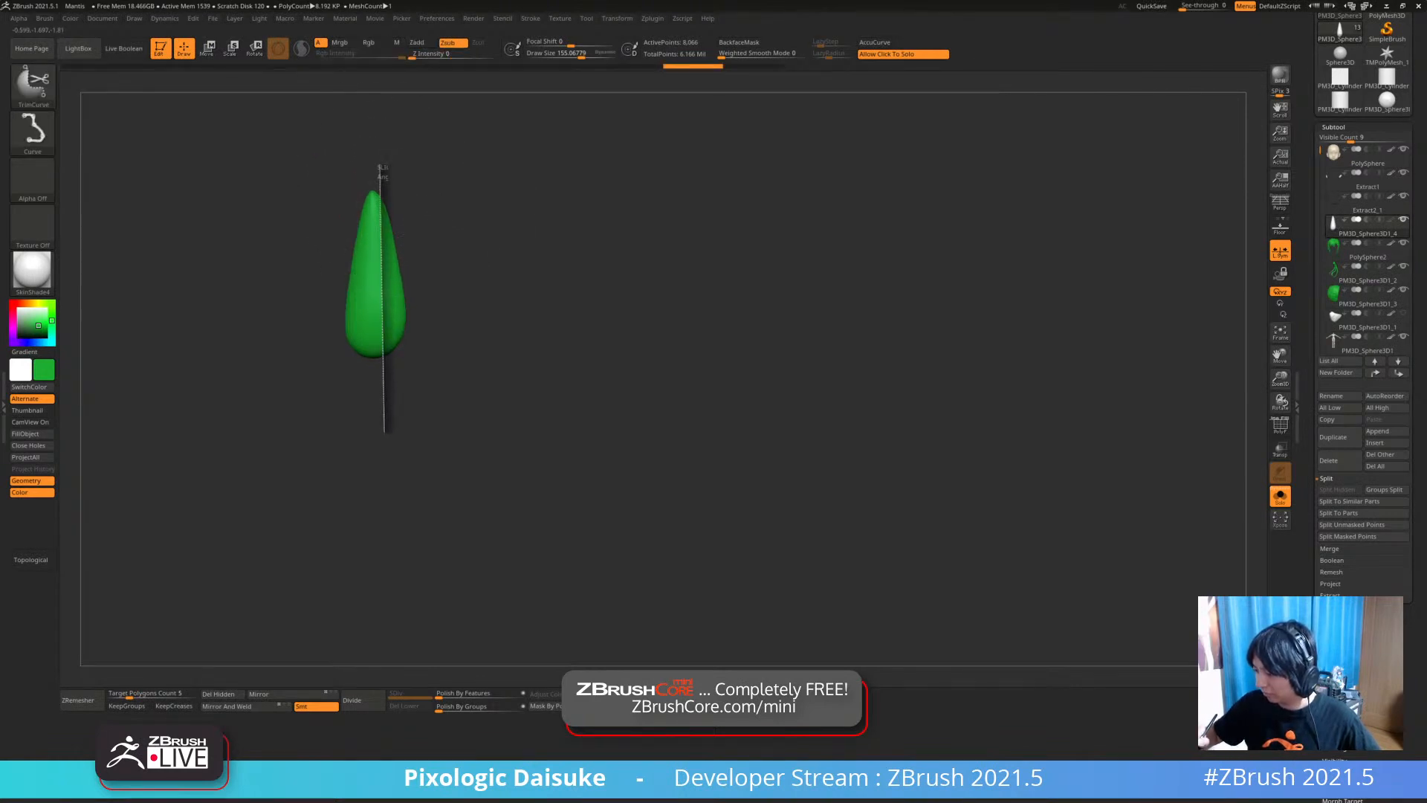
ctrl+shift+drag(384, 431, 385, 429)
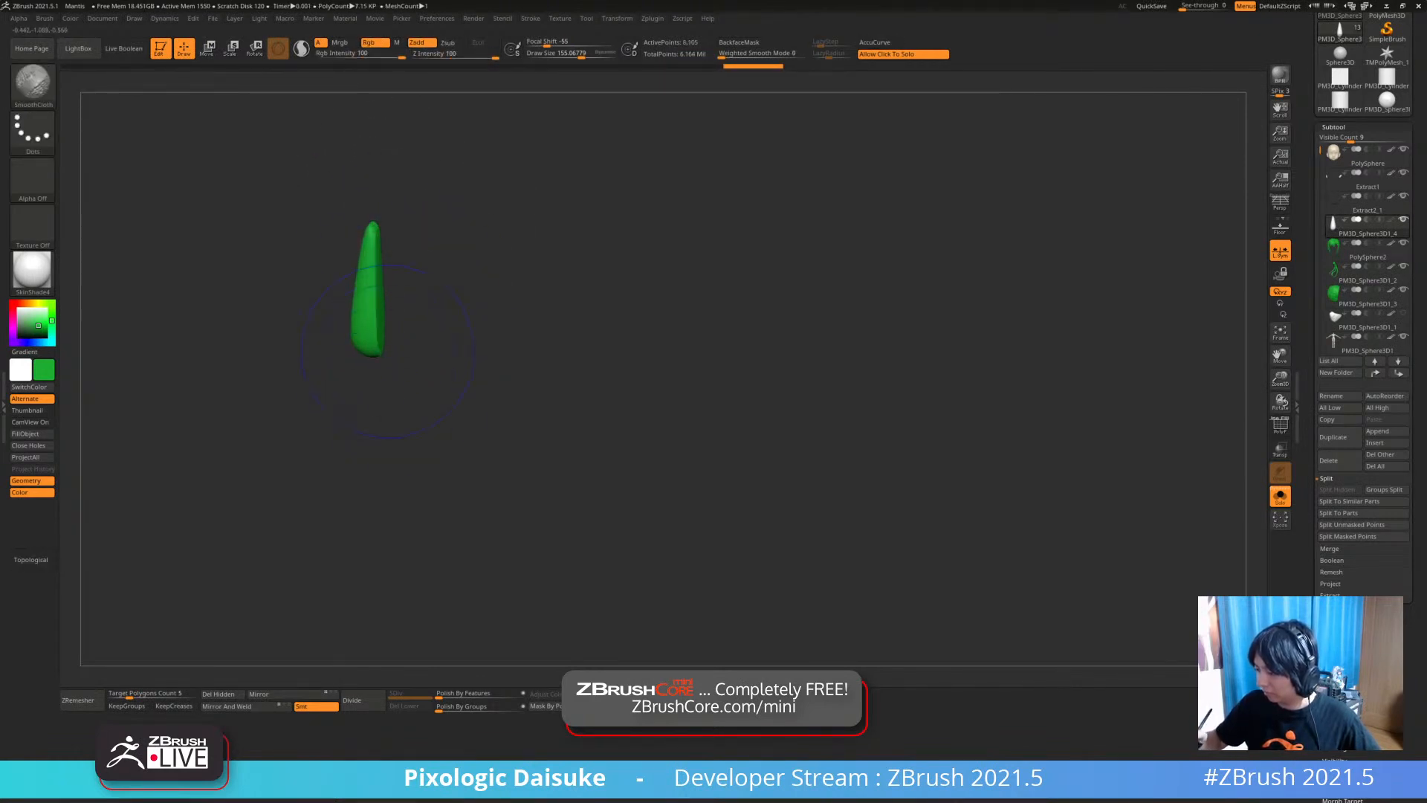
click(465, 396)
mouse_move(476, 394)
mouse_down()
mouse_move(580, 379)
mouse_move(490, 387)
mouse_up()
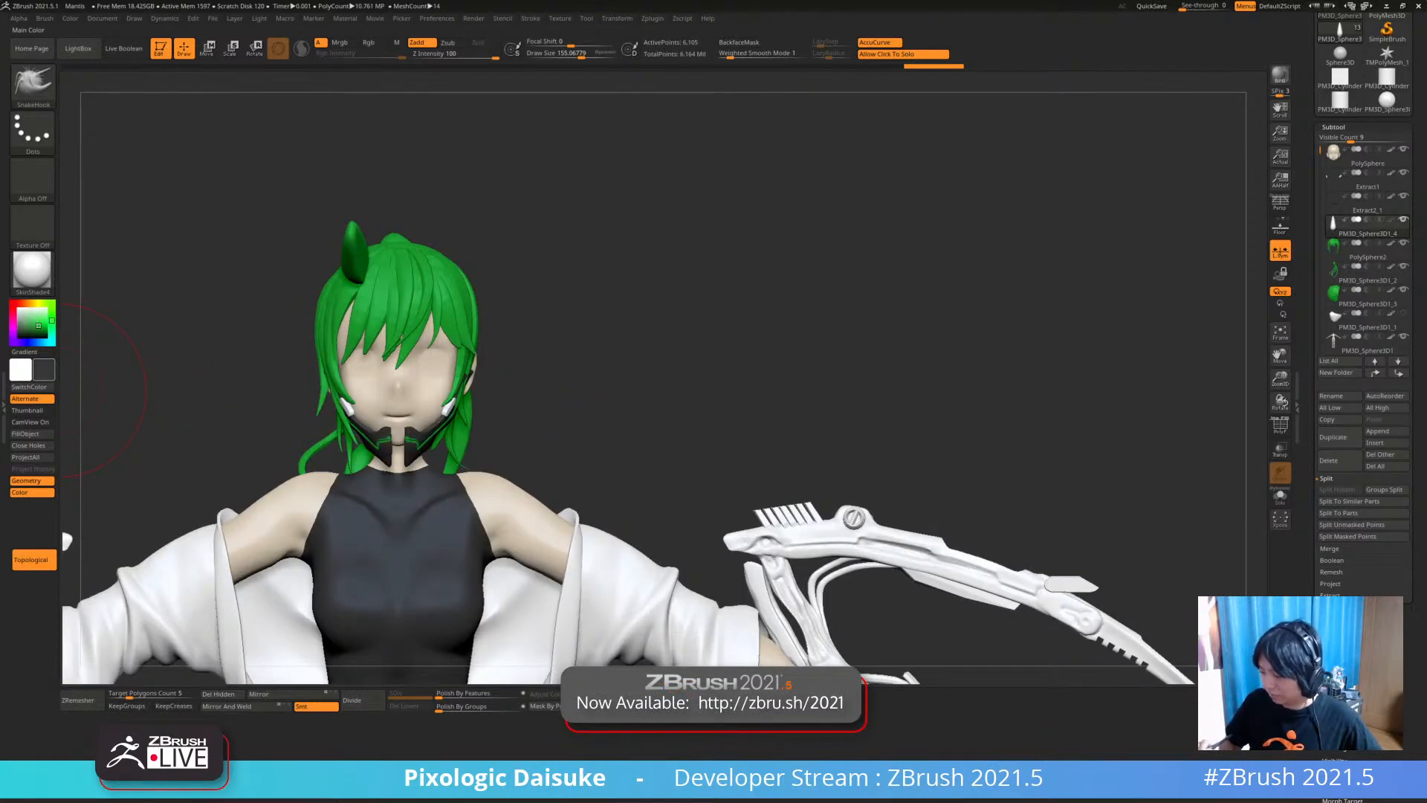
Fill the horn with dark grey, then move and rotate it to sit against the side of the hair
click(26, 435)
mouse_move(475, 357)
ctrl+right_down()
mouse_move(476, 409)
mouse_move(691, 408)
ctrl+right_up()
click(208, 48)
right_drag(475, 312, 409, 313)
drag(314, 220, 266, 230)
right_drag(424, 246, 335, 238)
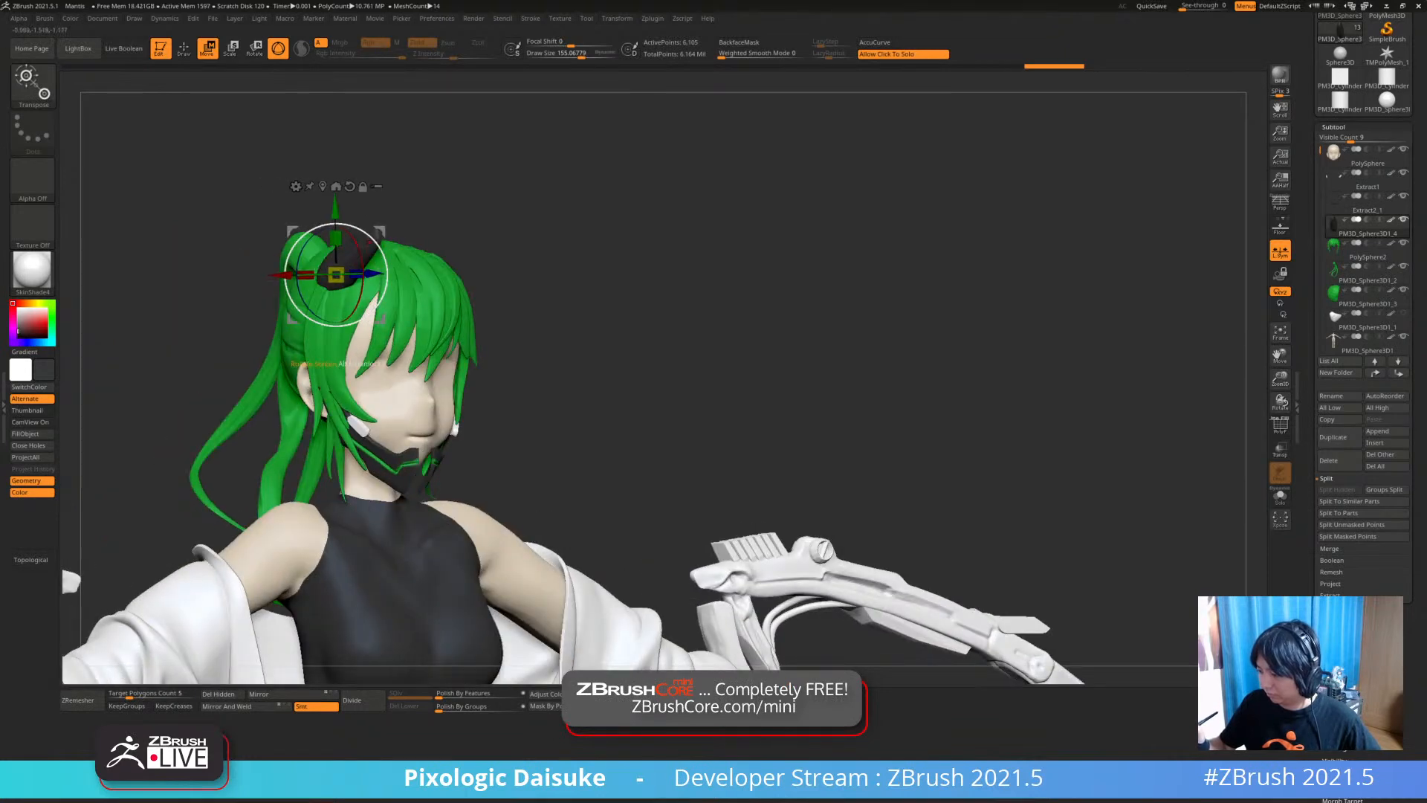
drag(374, 239, 377, 245)
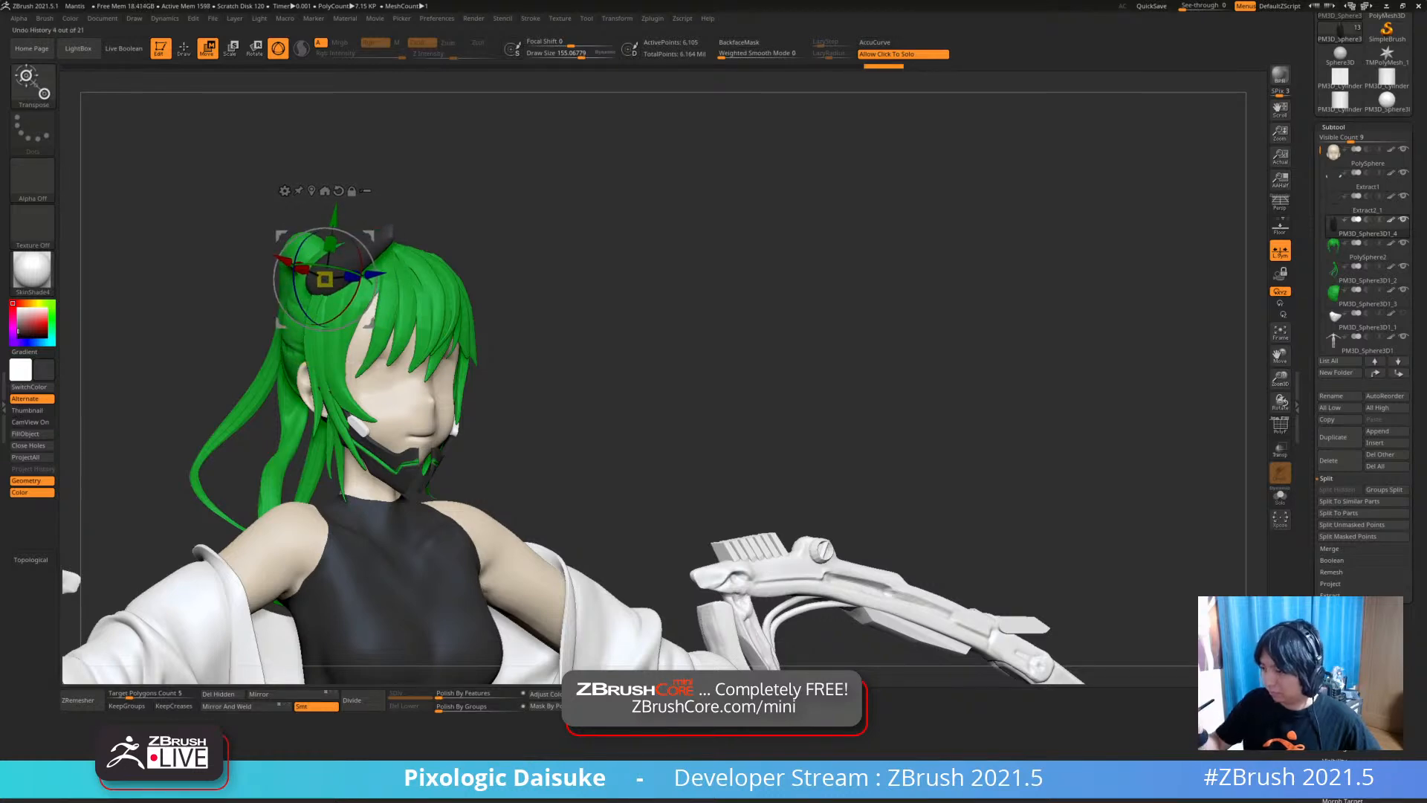
key(q)
Reshape the horn's rear base with SnakeHook from the side and compare its silhouette from the front
right_drag(461, 297, 572, 301)
click(33, 83)
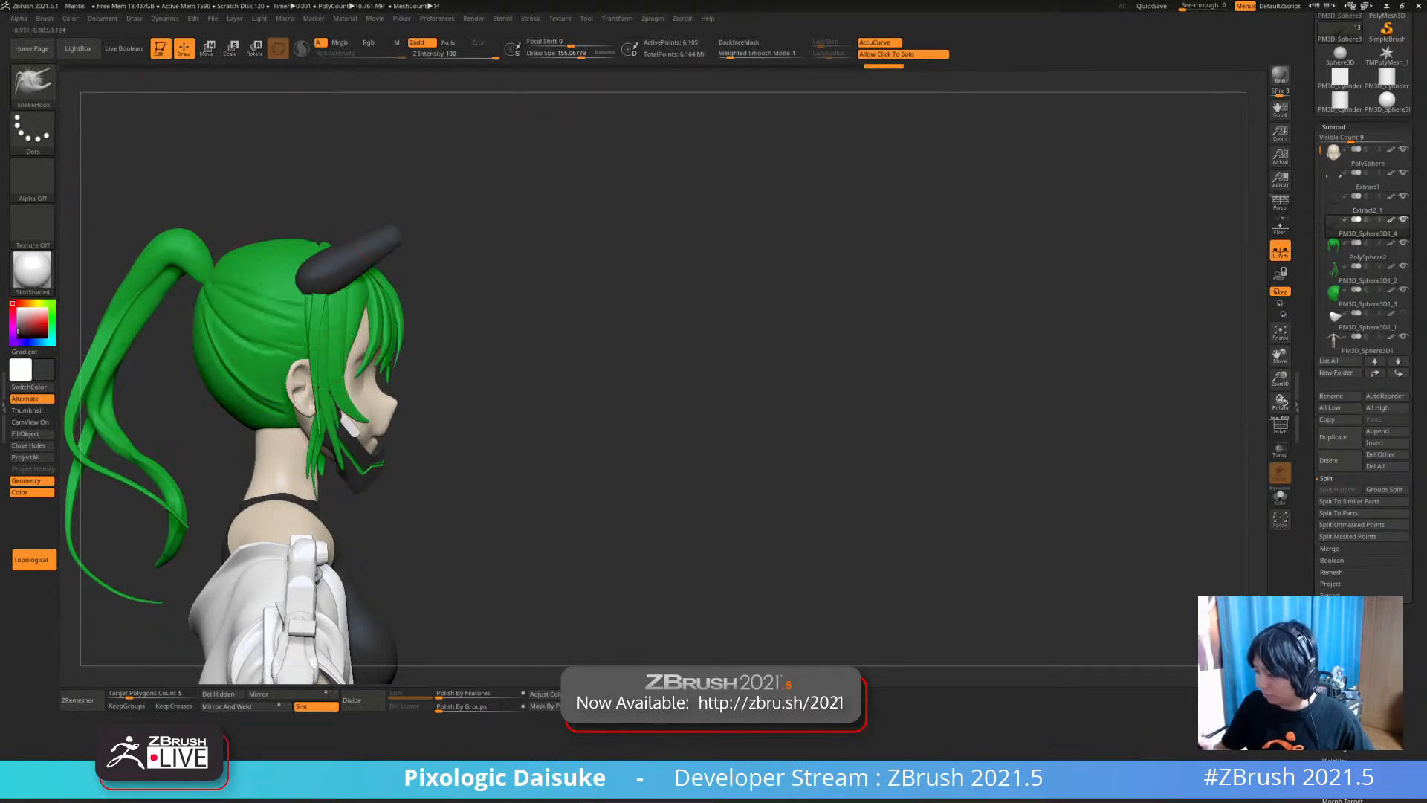
mouse_move(286, 297)
ctrl+right_down()
mouse_move(315, 296)
mouse_move(301, 279)
ctrl+right_up()
mouse_move(301, 278)
right_down()
mouse_move(211, 279)
mouse_move(297, 267)
mouse_move(309, 286)
right_up()
drag(301, 275, 287, 257)
mouse_move(308, 286)
right_down()
mouse_move(327, 304)
mouse_move(327, 275)
mouse_move(235, 284)
right_up()
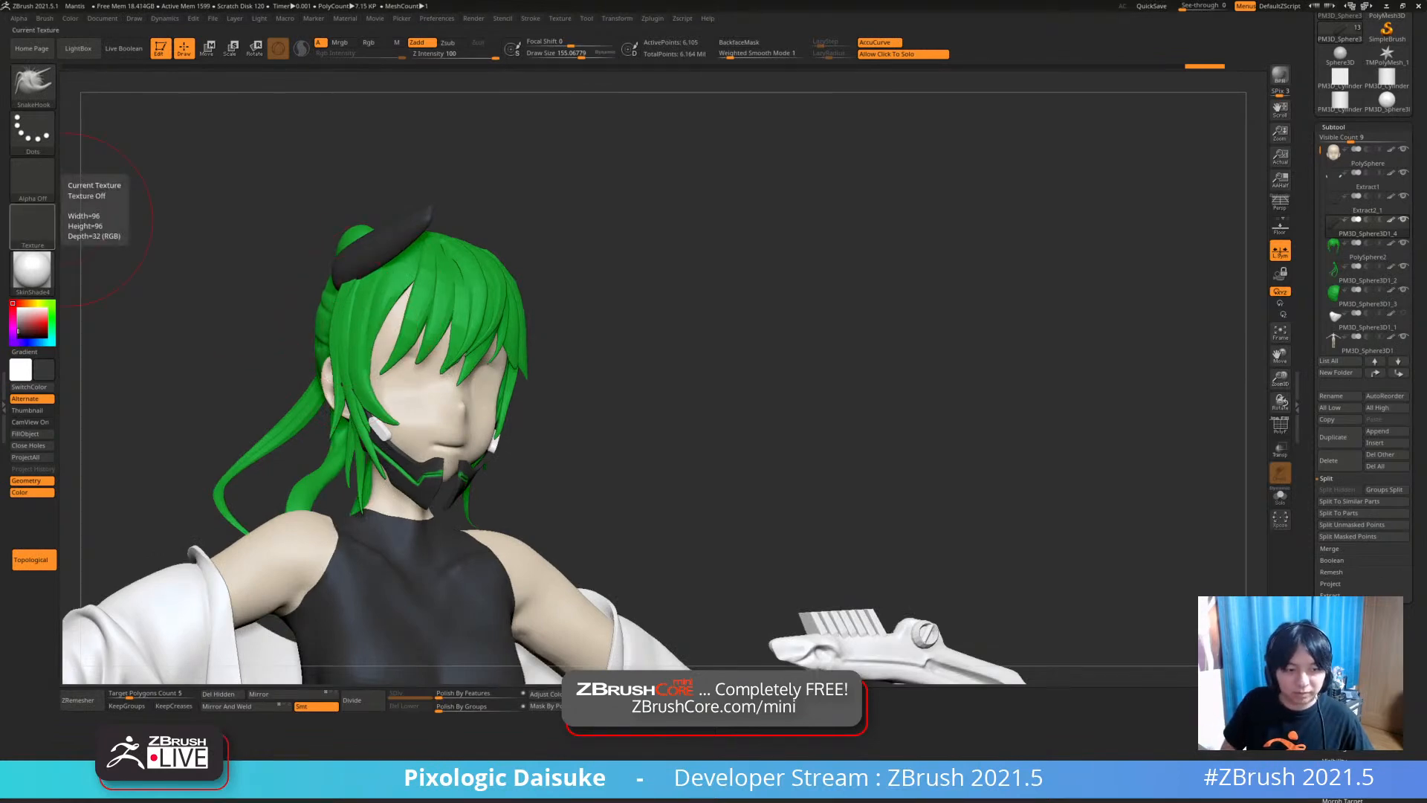
right_drag(245, 283, 175, 286)
ctrl+right_drag(174, 286, 174, 249)
mouse_move(175, 249)
alt+right_down()
mouse_move(197, 194)
mouse_move(212, 214)
alt+right_up()
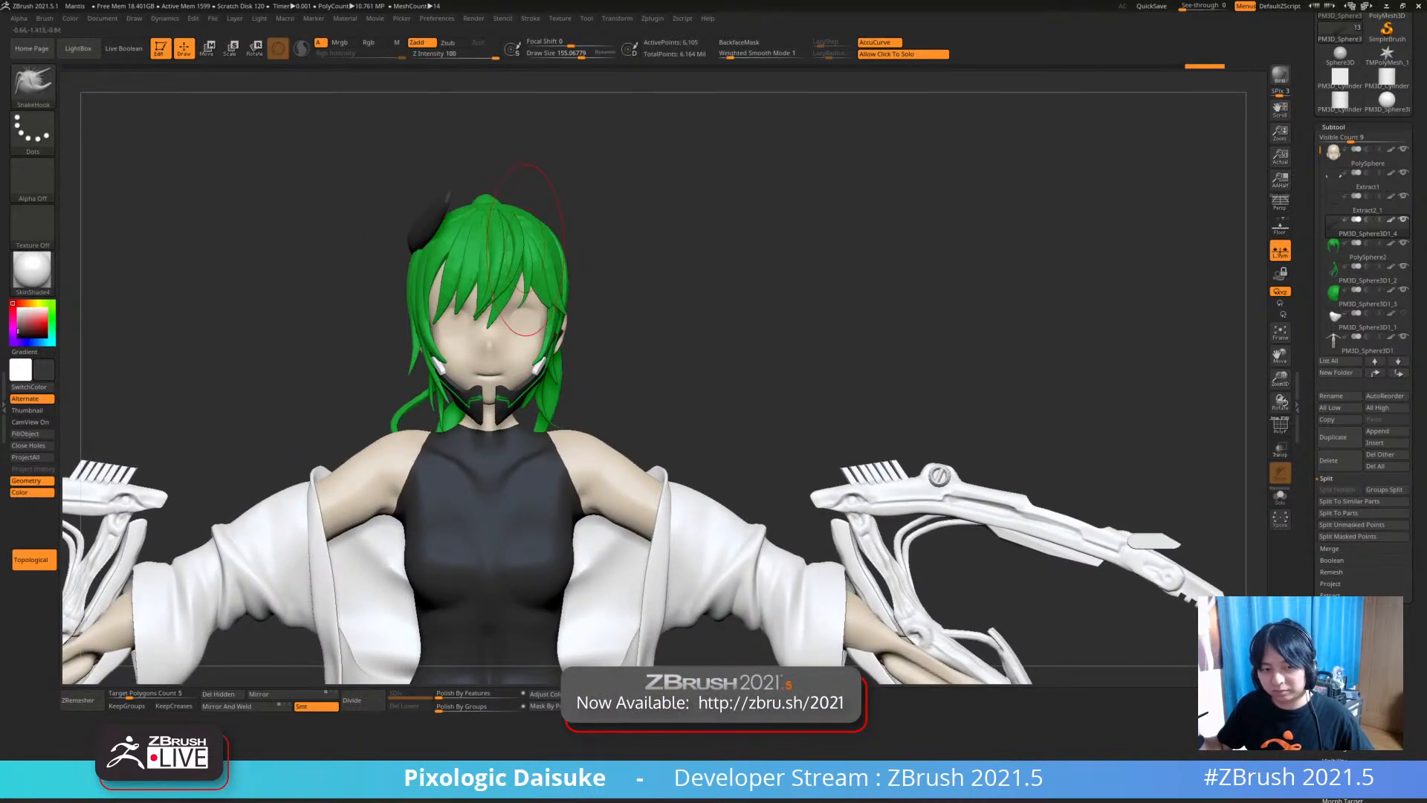
Adjust the dark horn's shape against the hair with SnakeHook, comparing it from the side and front
right_drag(312, 298, 557, 299)
ctrl+right_drag(407, 297, 420, 334)
drag(386, 236, 389, 248)
ctrl+right_drag(508, 172, 545, 230)
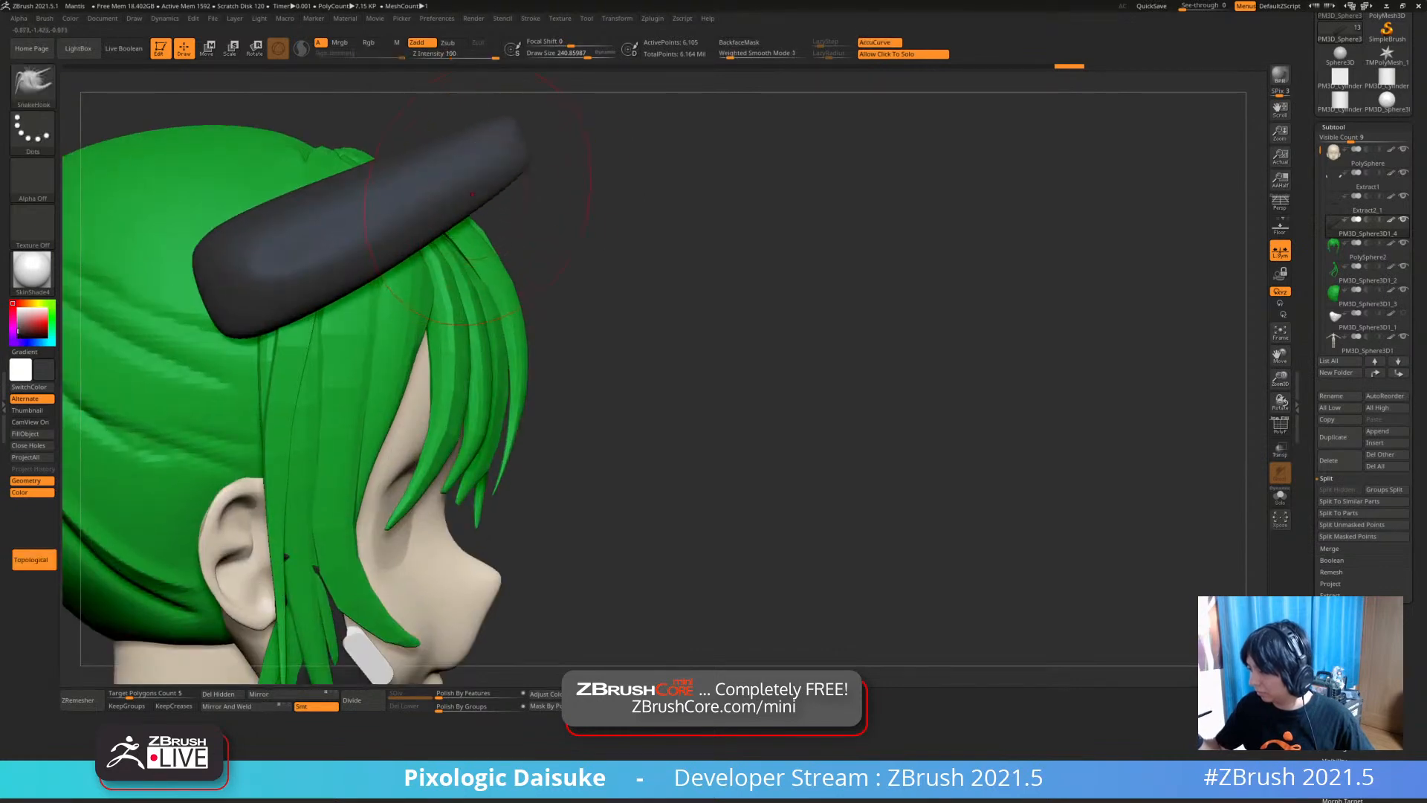
mouse_move(439, 218)
ctrl+right_down()
mouse_move(713, 357)
mouse_move(505, 409)
mouse_move(550, 446)
mouse_move(550, 342)
ctrl+right_up()
mouse_move(483, 178)
right_down()
mouse_move(489, 154)
mouse_move(478, 239)
mouse_move(428, 313)
mouse_move(550, 297)
mouse_move(389, 248)
mouse_move(438, 186)
mouse_move(417, 230)
mouse_move(408, 192)
mouse_move(371, 239)
mouse_move(367, 557)
mouse_move(320, 513)
mouse_move(216, 520)
right_up()
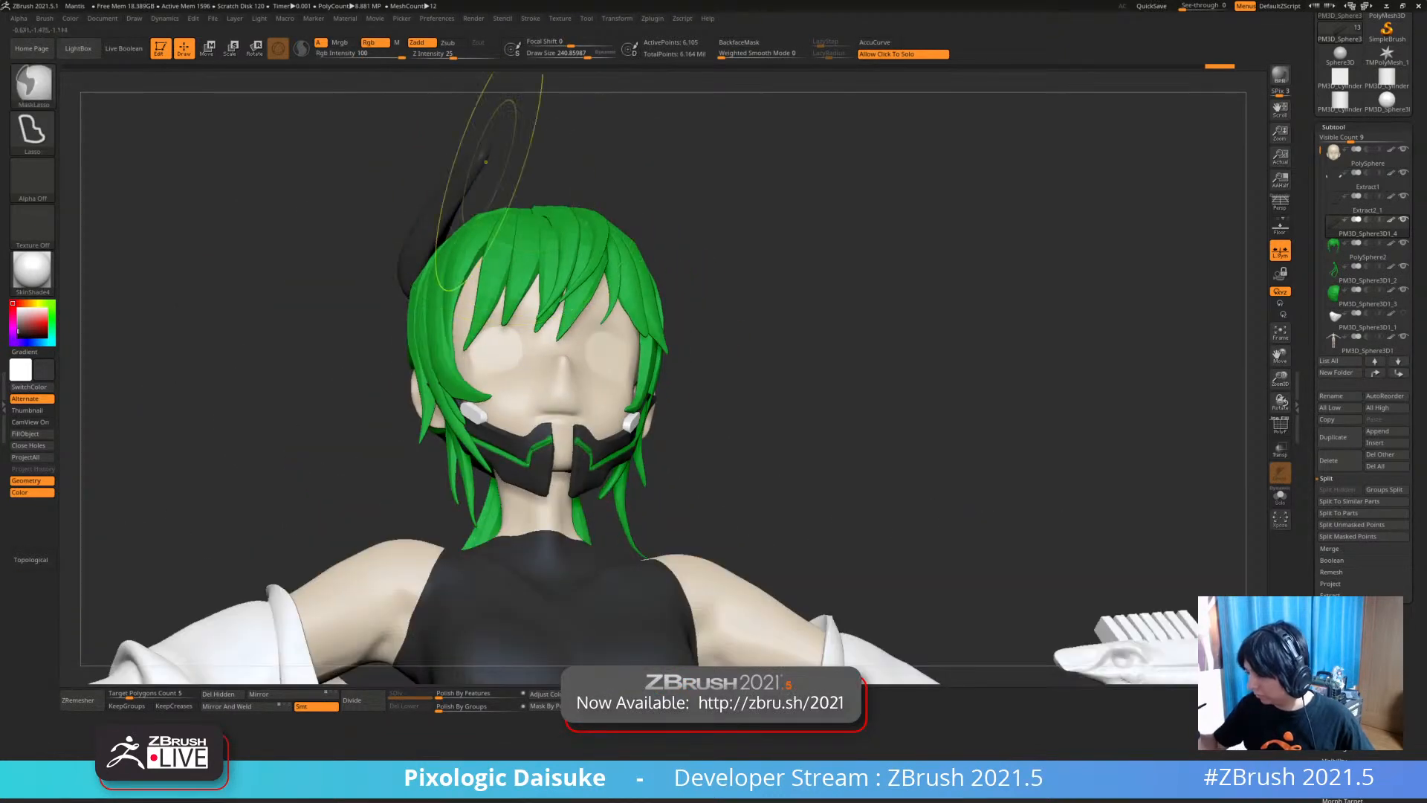
ctrl+right_drag(238, 252, 320, 397)
ctrl+right_drag(446, 547, 516, 427)
right_drag(194, 260, 274, 291)
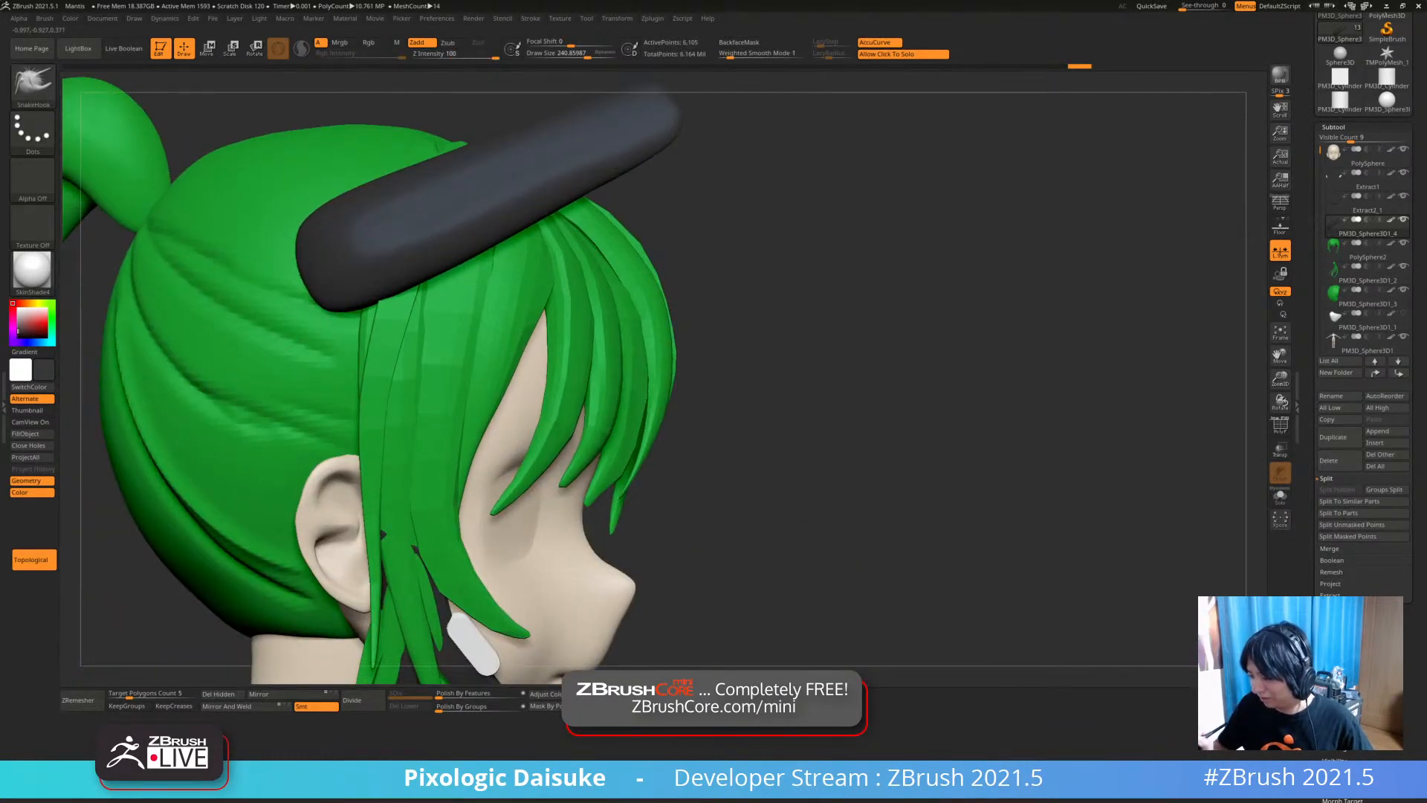
Refine the horn's rear end with SnakeHook and compare its size against the whole figure
drag(312, 290, 324, 301)
ctrl+right_drag(324, 301, 291, 219)
right_drag(292, 219, 327, 223)
right_drag(314, 369, 335, 372)
mouse_move(335, 371)
ctrl+right_down()
mouse_move(327, 297)
mouse_move(245, 301)
mouse_move(309, 298)
mouse_move(381, 258)
mouse_move(318, 259)
ctrl+right_up()
mouse_move(426, 538)
right_down()
mouse_move(455, 559)
mouse_move(316, 556)
mouse_move(363, 487)
right_up()
drag(316, 548, 407, 564)
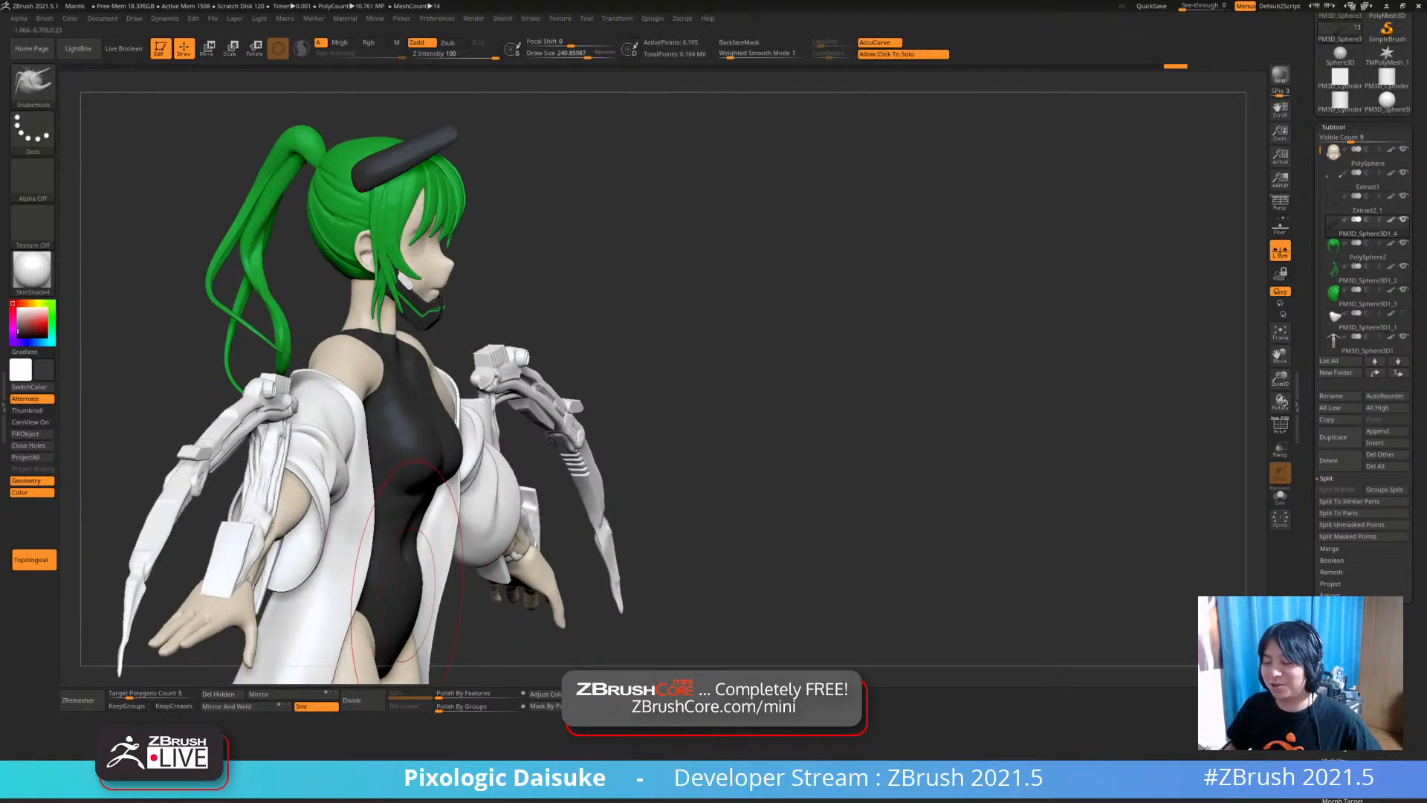
Scale the horn down, then move and rotate it to lie along the side hair above the ear
key(w)
ctrl+right_drag(408, 587, 417, 654)
alt+right_drag(392, 160, 401, 278)
drag(401, 278, 378, 297)
drag(446, 235, 437, 258)
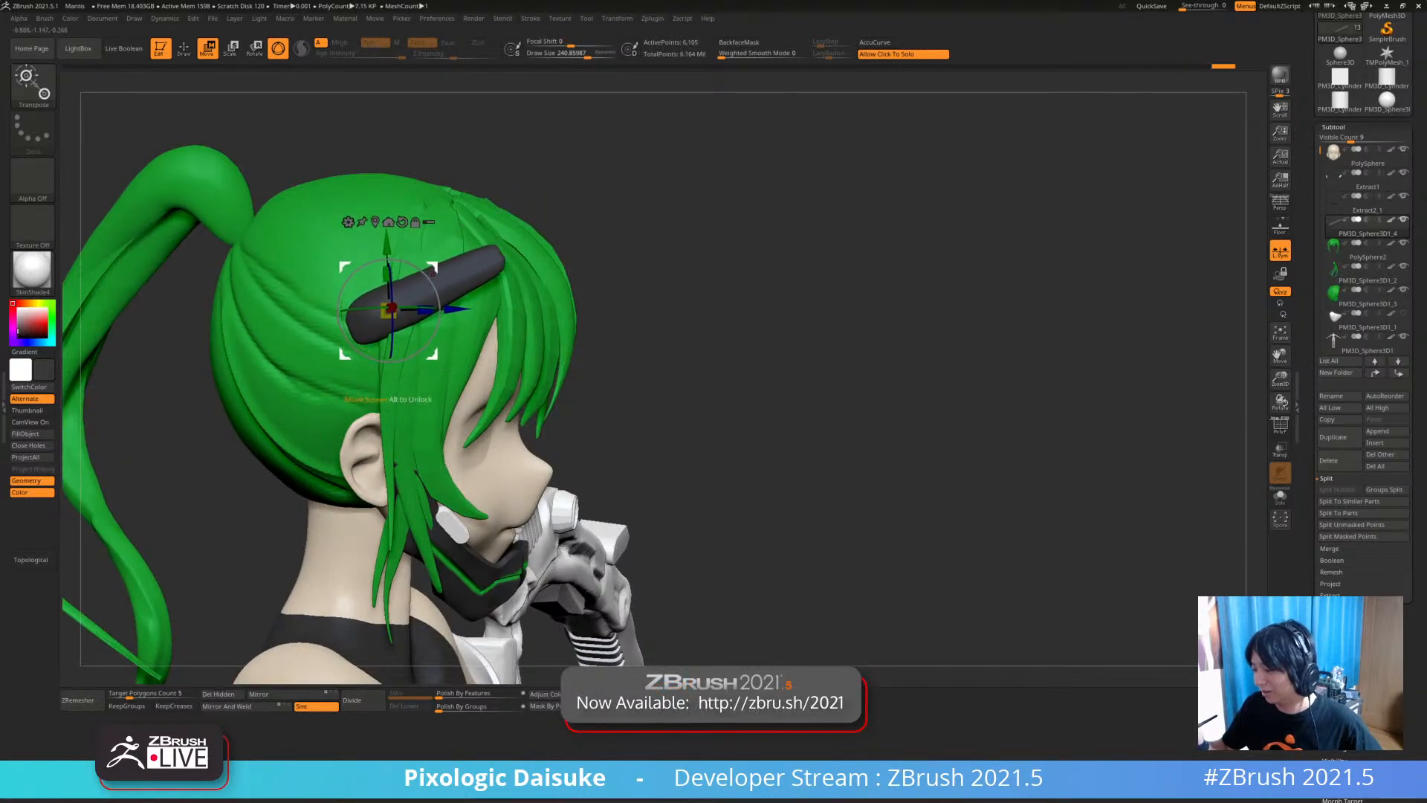
drag(441, 336, 440, 340)
right_drag(446, 327, 424, 316)
drag(444, 327, 442, 296)
right_drag(442, 298, 401, 306)
drag(446, 322, 447, 317)
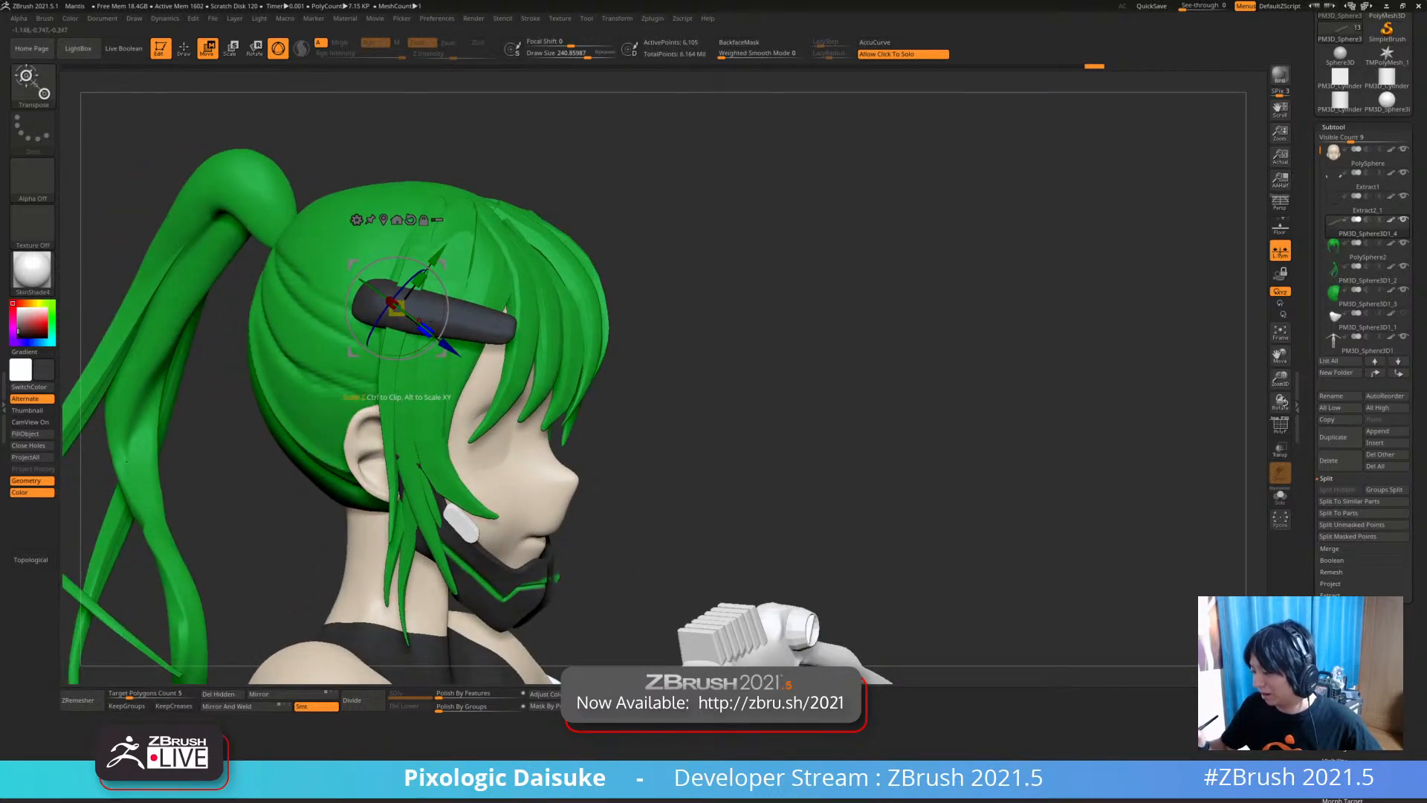
Return to the SnakeHook brush and check the repositioned horn's fit along the side hair
mouse_move(439, 296)
right_down()
mouse_move(386, 301)
mouse_move(379, 257)
mouse_move(334, 238)
mouse_move(334, 297)
mouse_move(416, 301)
mouse_move(338, 294)
mouse_move(330, 193)
mouse_move(353, 141)
mouse_move(353, 173)
mouse_move(264, 174)
right_up()
key(q)
key(b)
key(s)
key(h)
right_drag(412, 431, 365, 424)
mouse_move(344, 176)
right_down()
mouse_move(587, 182)
mouse_move(371, 182)
mouse_move(514, 188)
right_up()
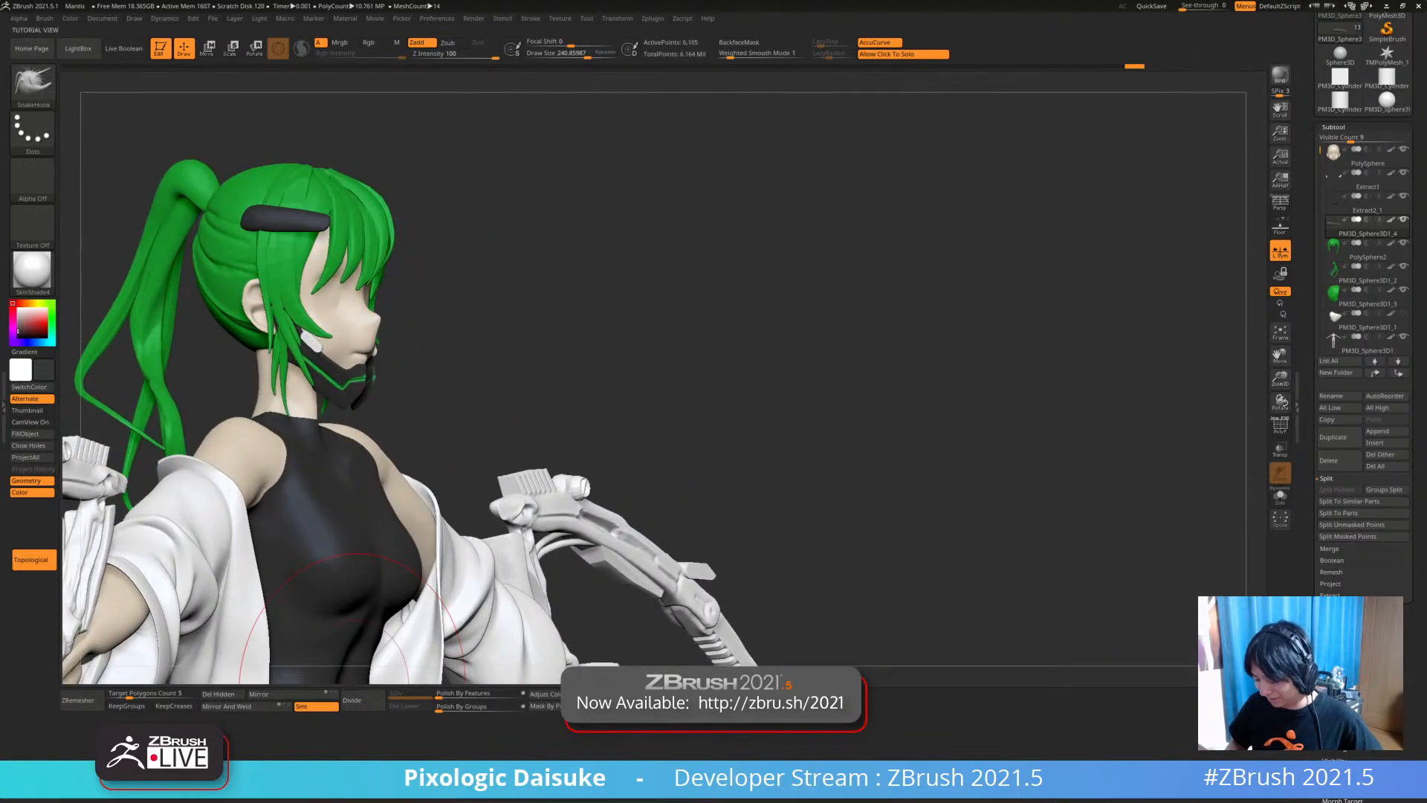
Mirror and weld the horn onto the opposite side of the head and reduce the brush size to about 109
right_drag(356, 661, 286, 647)
click(237, 706)
right_drag(446, 476, 364, 449)
right_drag(475, 327, 245, 319)
ctrl+right_drag(416, 320, 416, 402)
click(577, 54)
right_drag(577, 102, 494, 192)
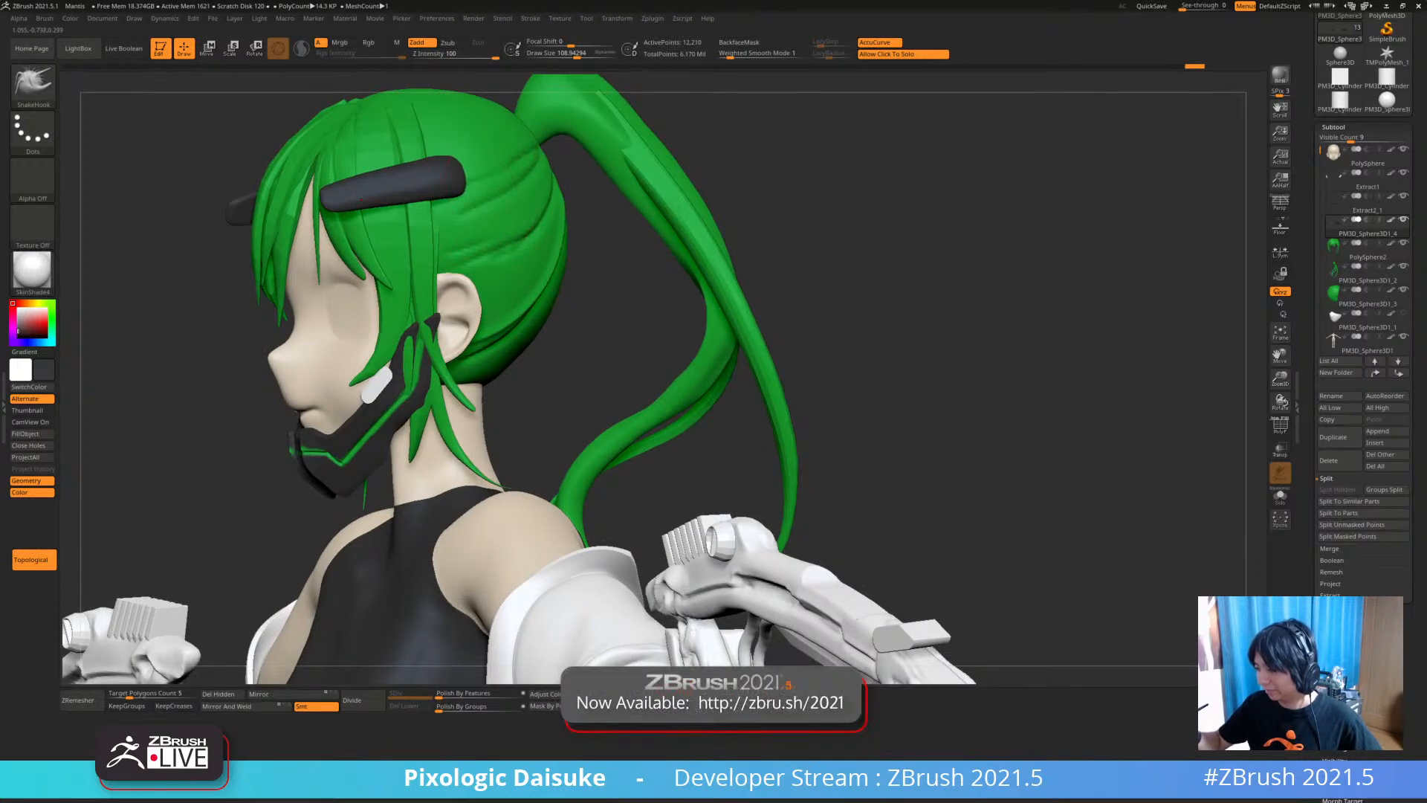
alt+right_drag(490, 216, 699, 160)
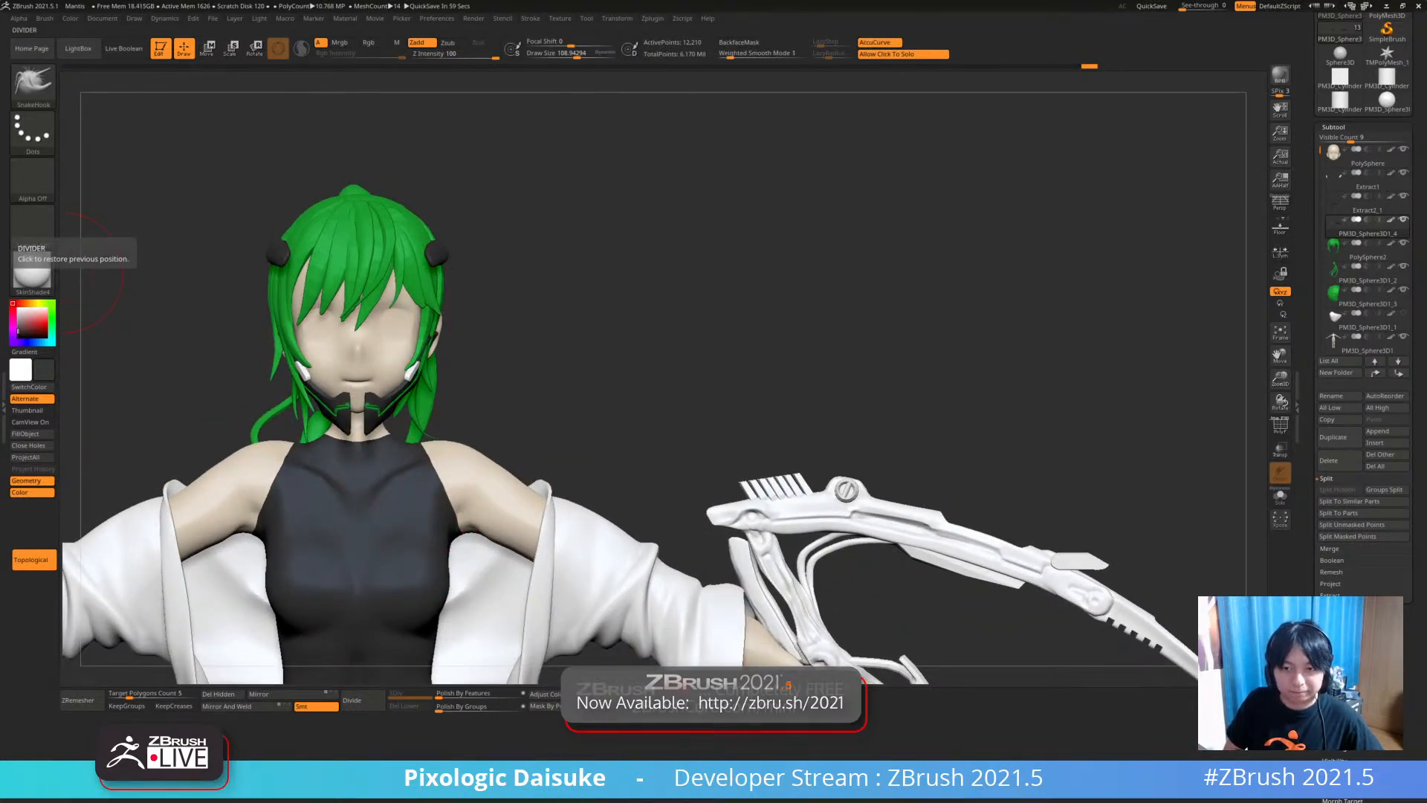
Rotate the mirrored pair of horns so their front tips tilt upward, checking the silhouette from the front
right_drag(71, 272, 405, 216)
key(r)
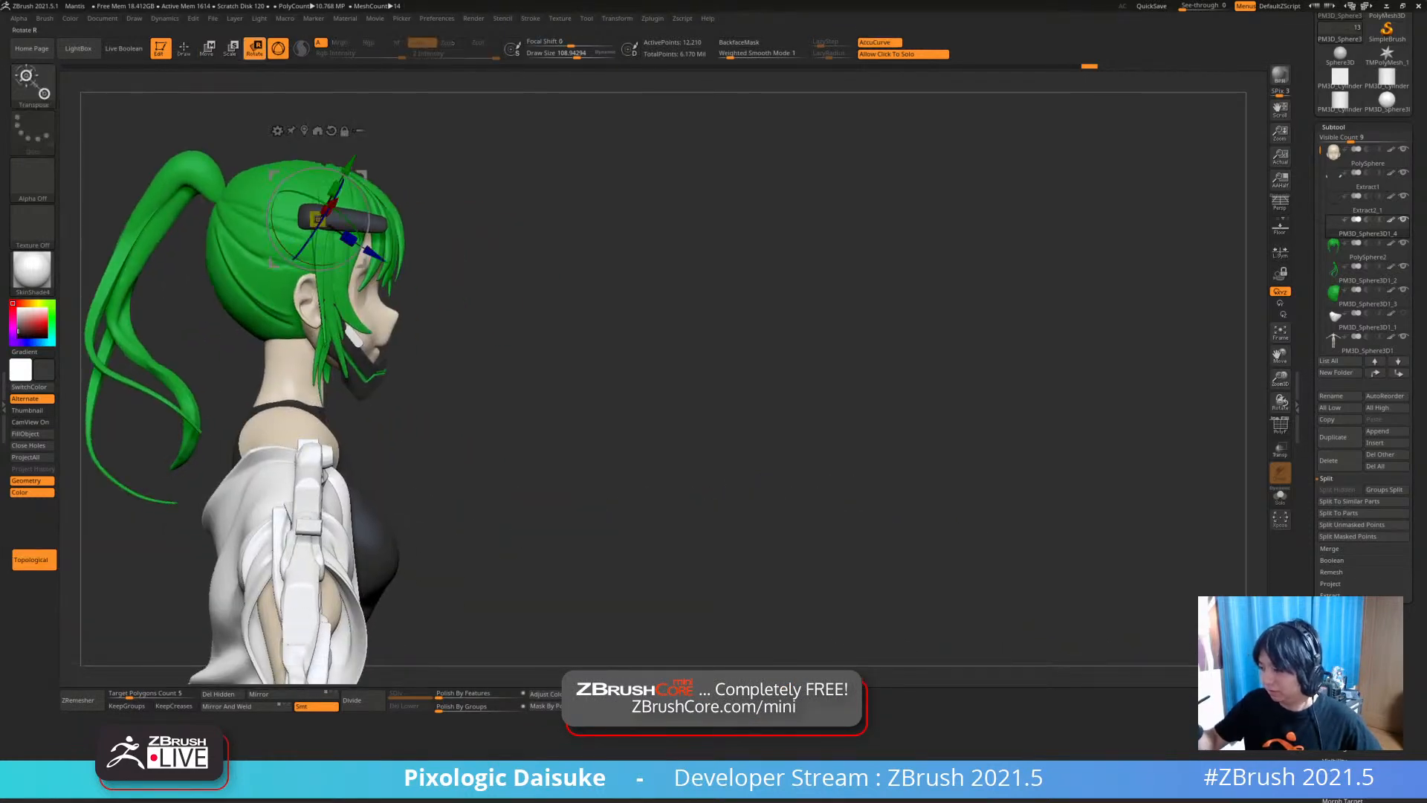
drag(368, 232, 367, 217)
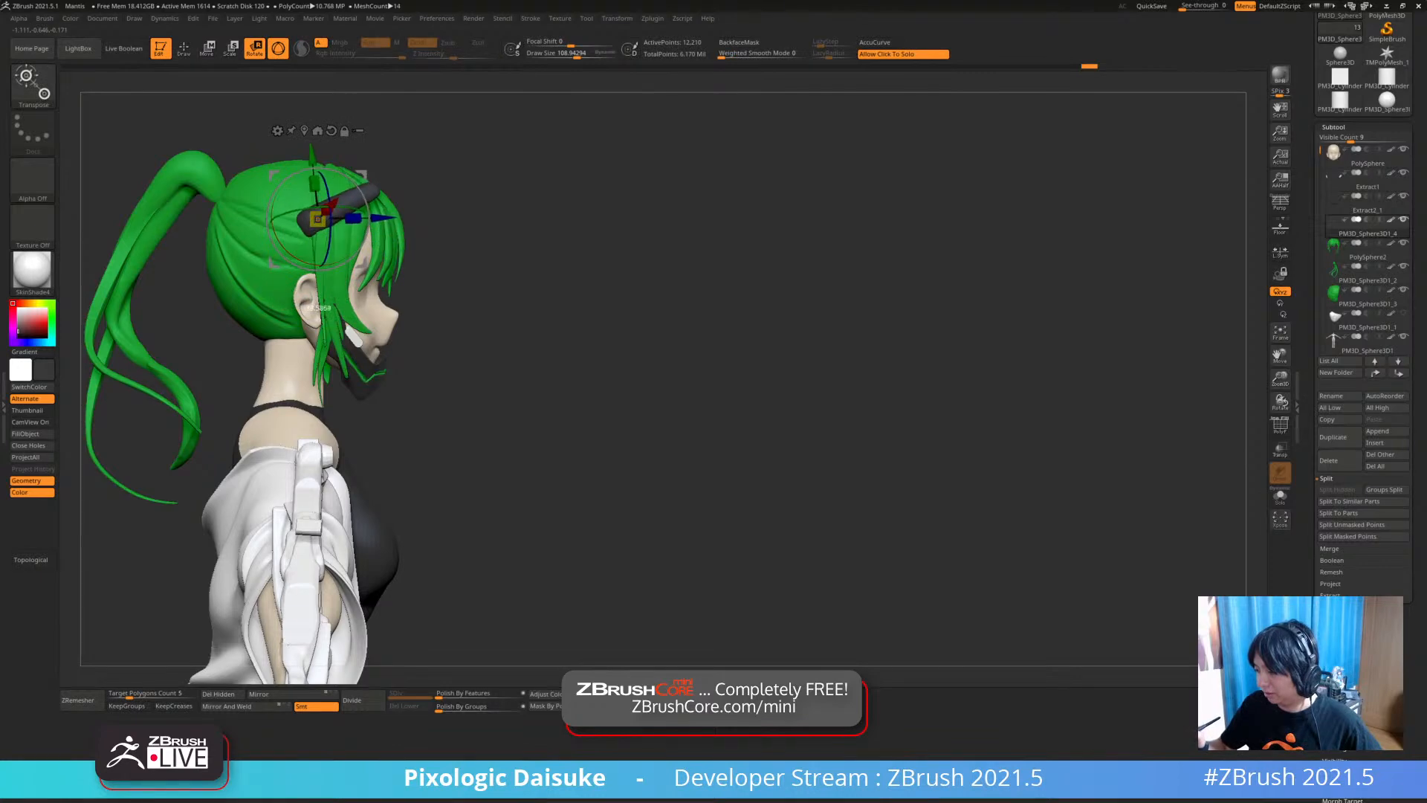
right_drag(632, 313, 334, 316)
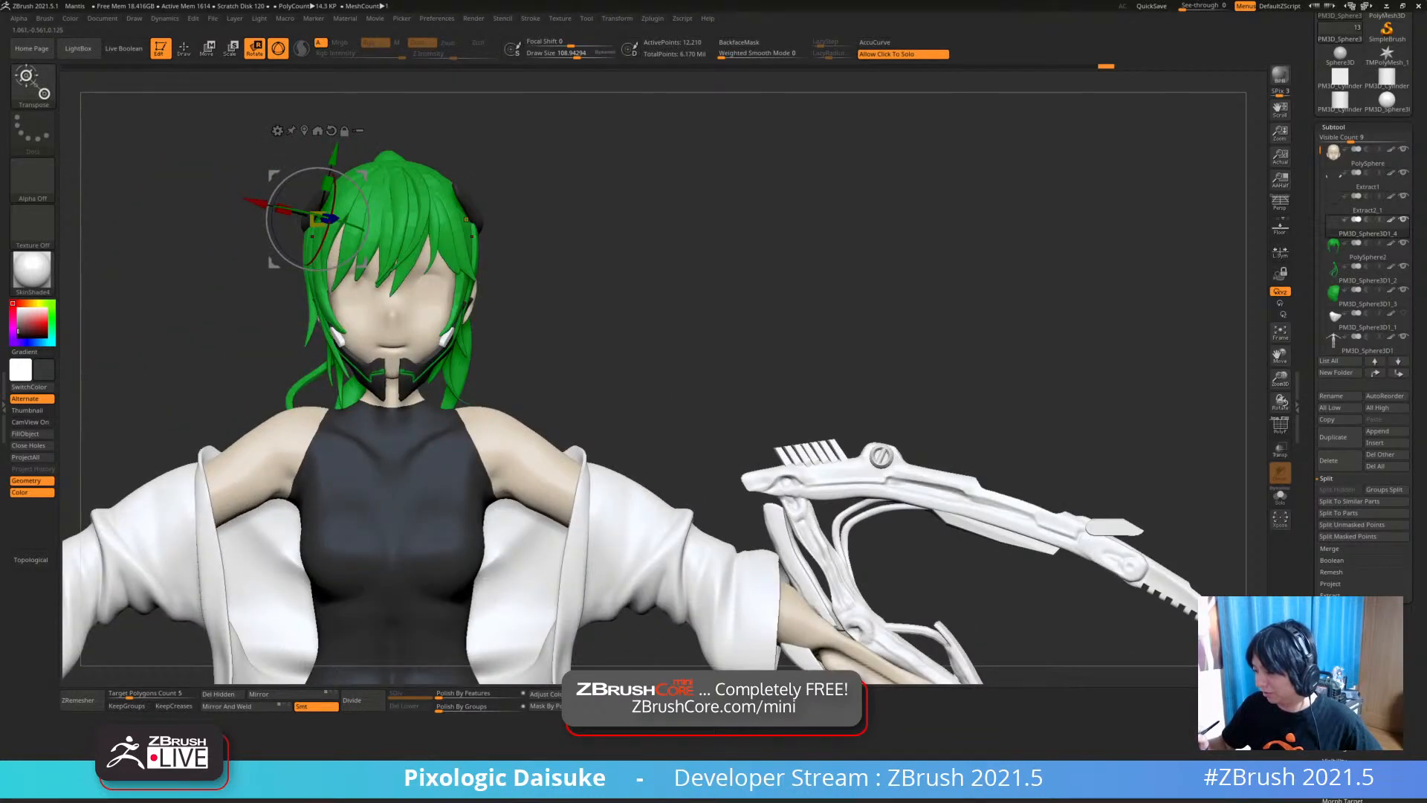
right_drag(632, 312, 799, 312)
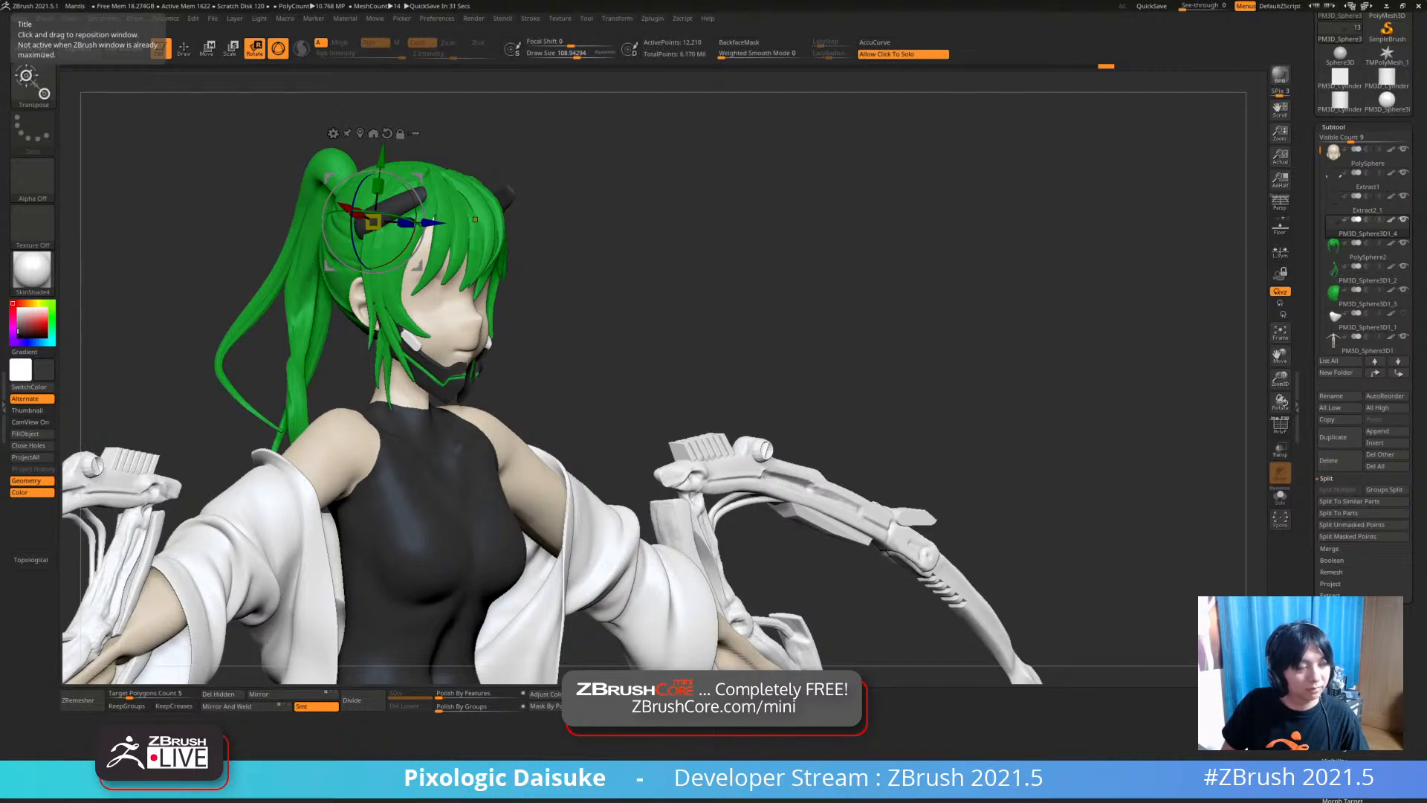
drag(929, 297, 769, 300)
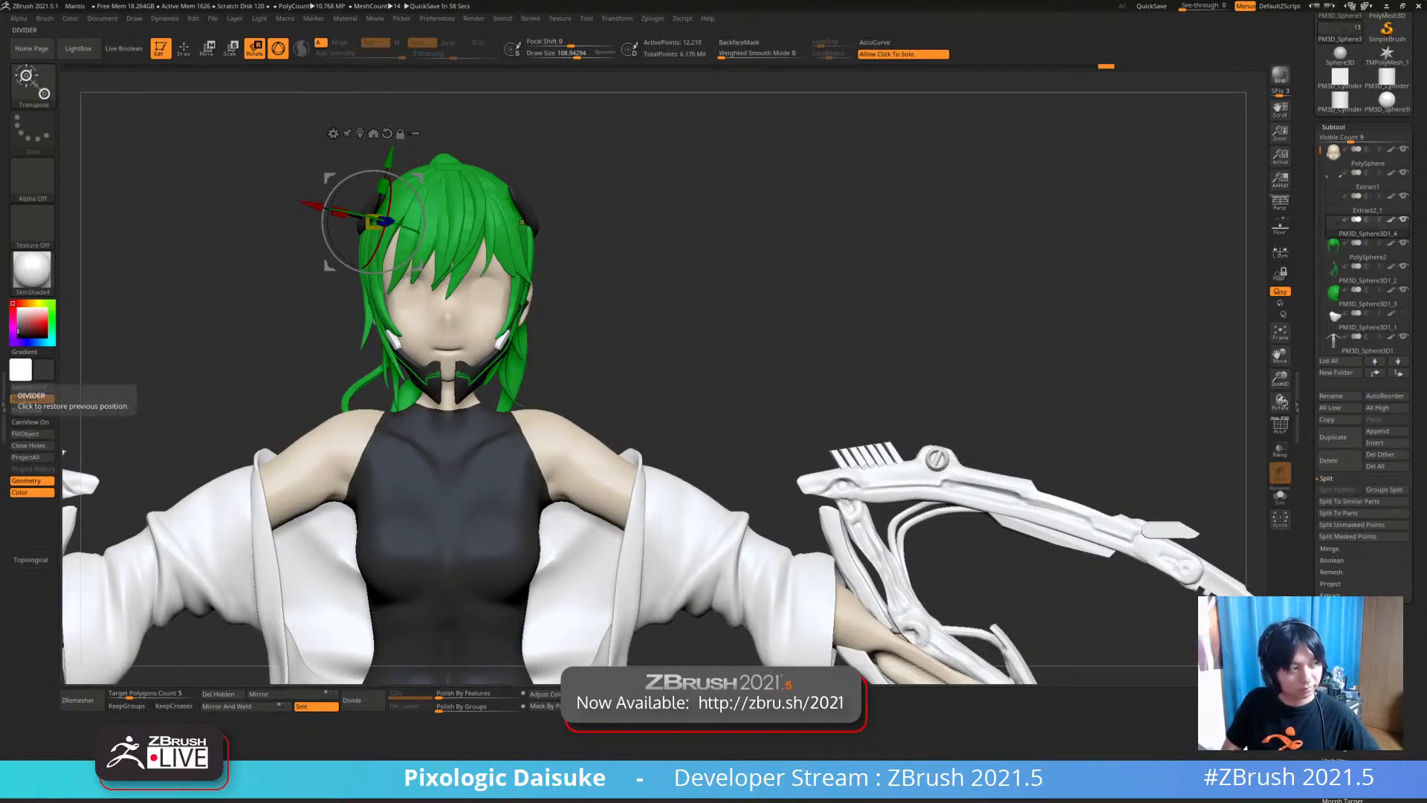
drag(854, 267, 907, 158)
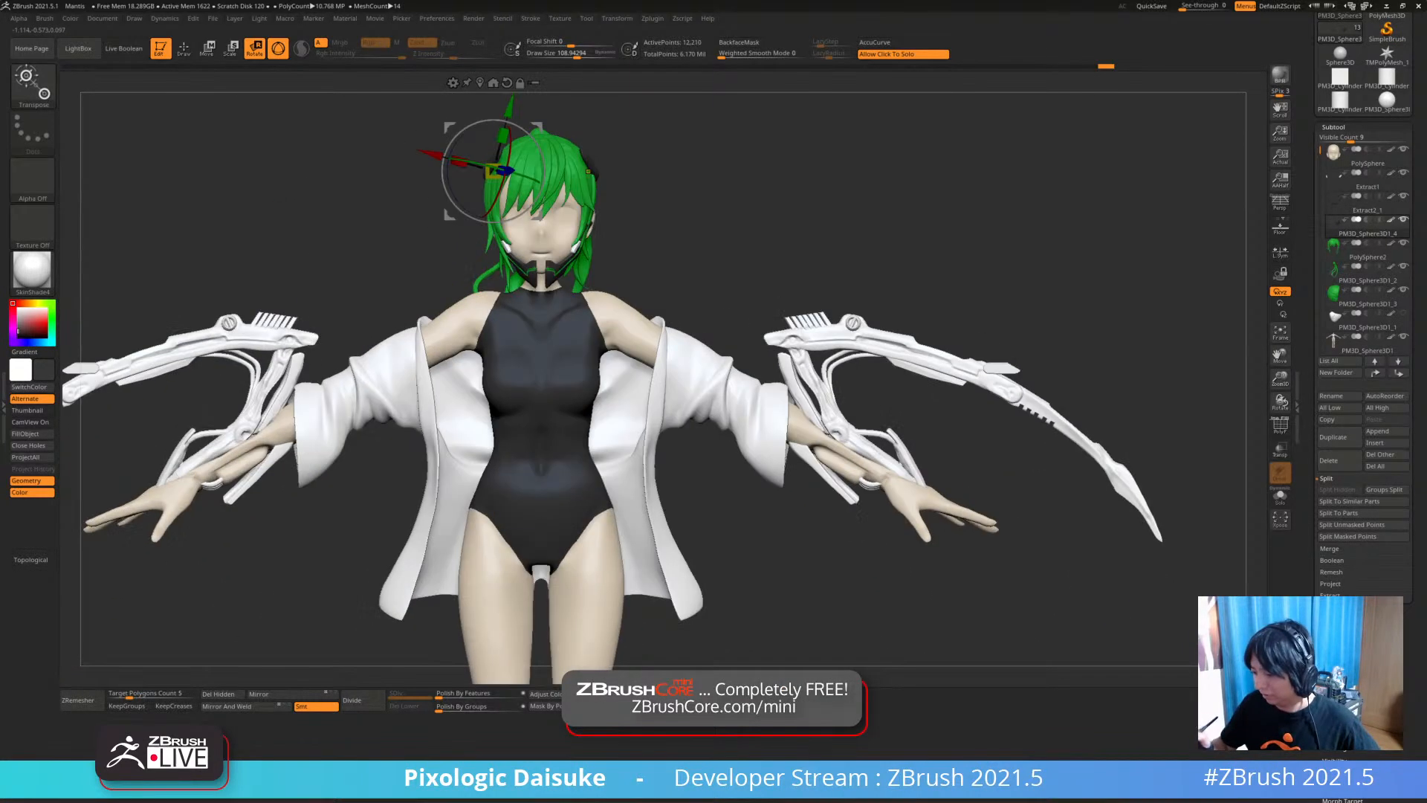
Fill the mechanical scythe arms with the green picked from the hair
alt+click(175, 471)
alt+drag(245, 557, 388, 536)
key(c)
click(26, 434)
drag(245, 558, 274, 568)
click(42, 328)
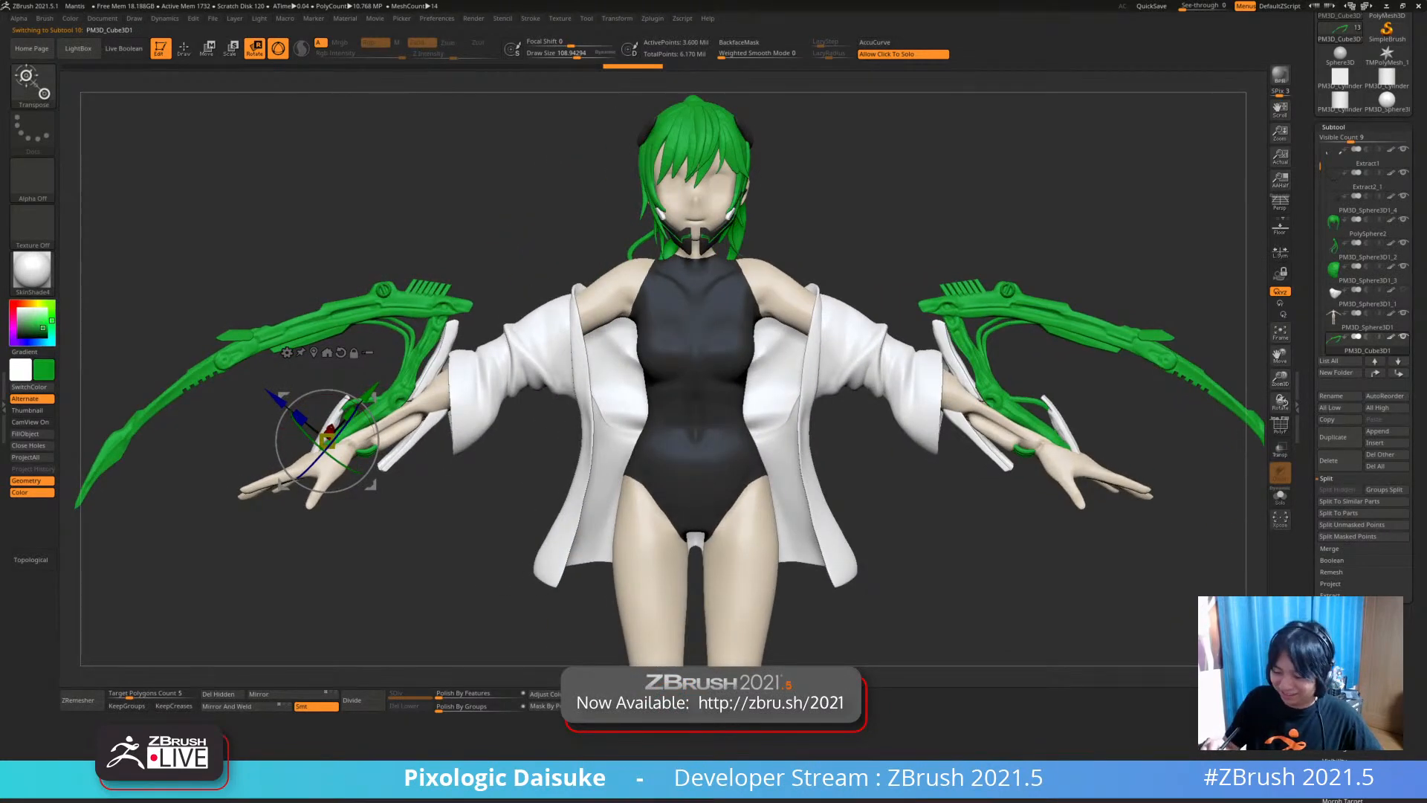
click(26, 434)
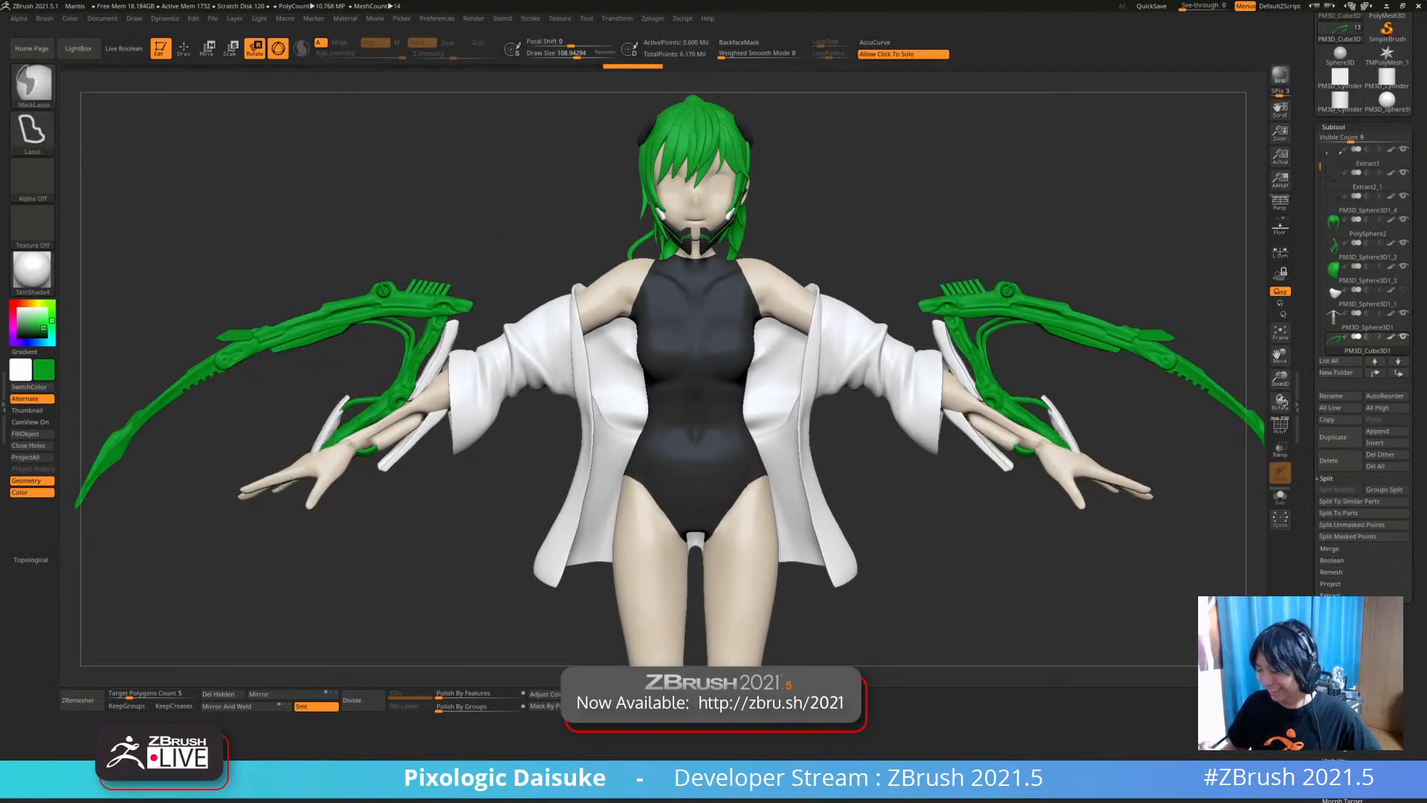
Fill the white plates attached to the forearms with the beige skin colour
ctrl+right_drag(223, 569, 223, 520)
mouse_move(246, 569)
mouse_down()
mouse_move(316, 569)
mouse_move(249, 568)
mouse_up()
ctrl+right_drag(248, 569, 249, 624)
alt+click(678, 274)
alt+click(404, 386)
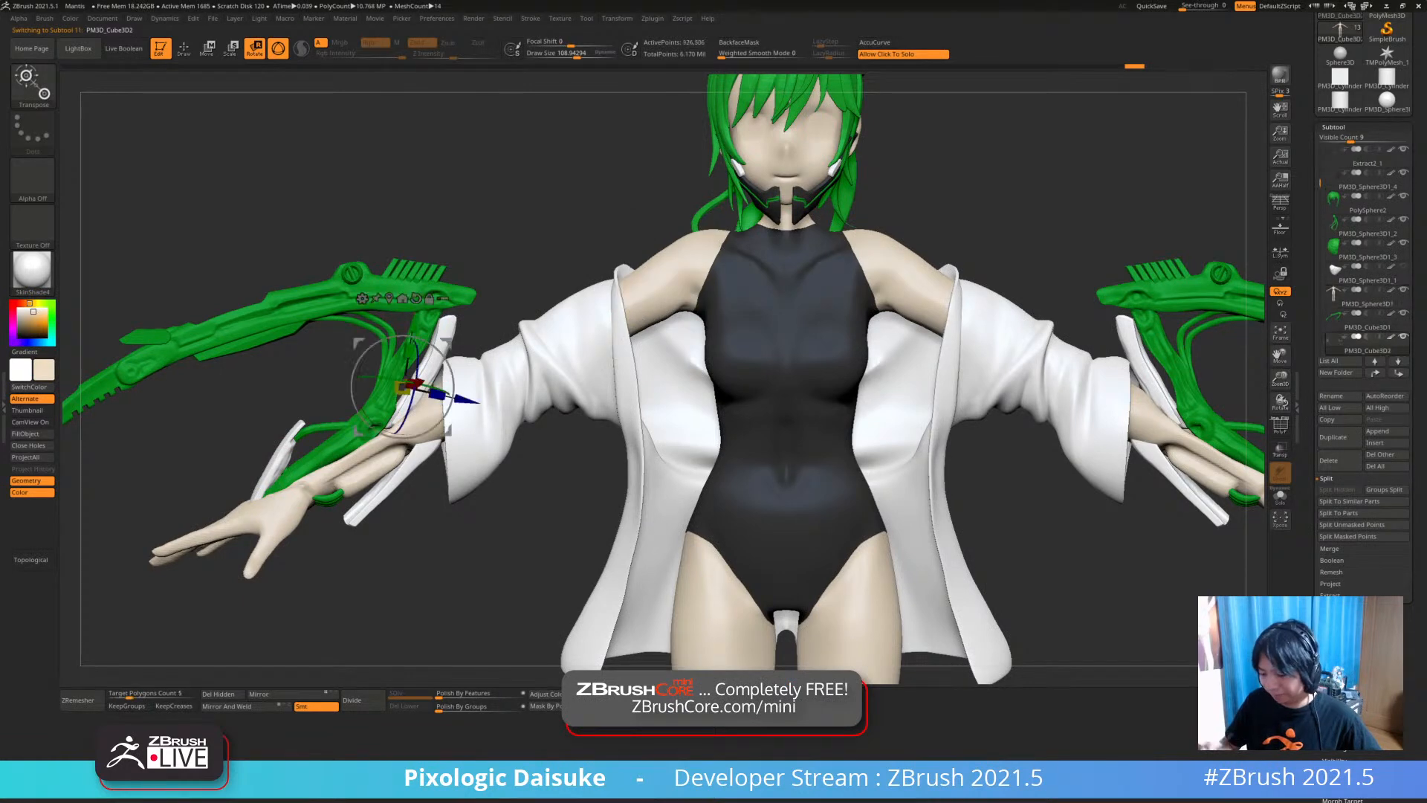
click(32, 433)
alt+click(283, 442)
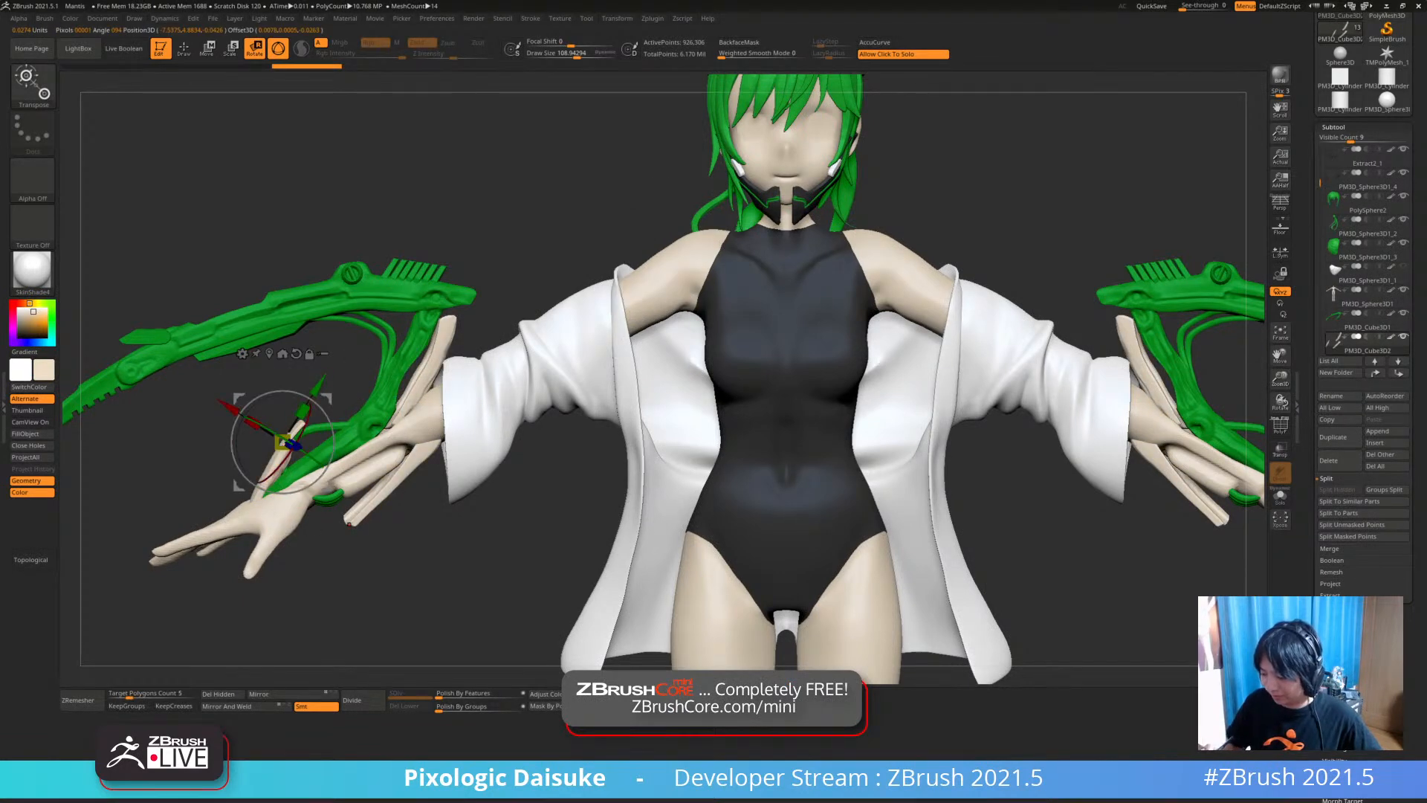
alt+click(281, 482)
Select the dark bodysuit and examine the new arm colours on the whole figure from several angles
alt+drag(416, 587, 455, 551)
alt+drag(378, 279, 286, 160)
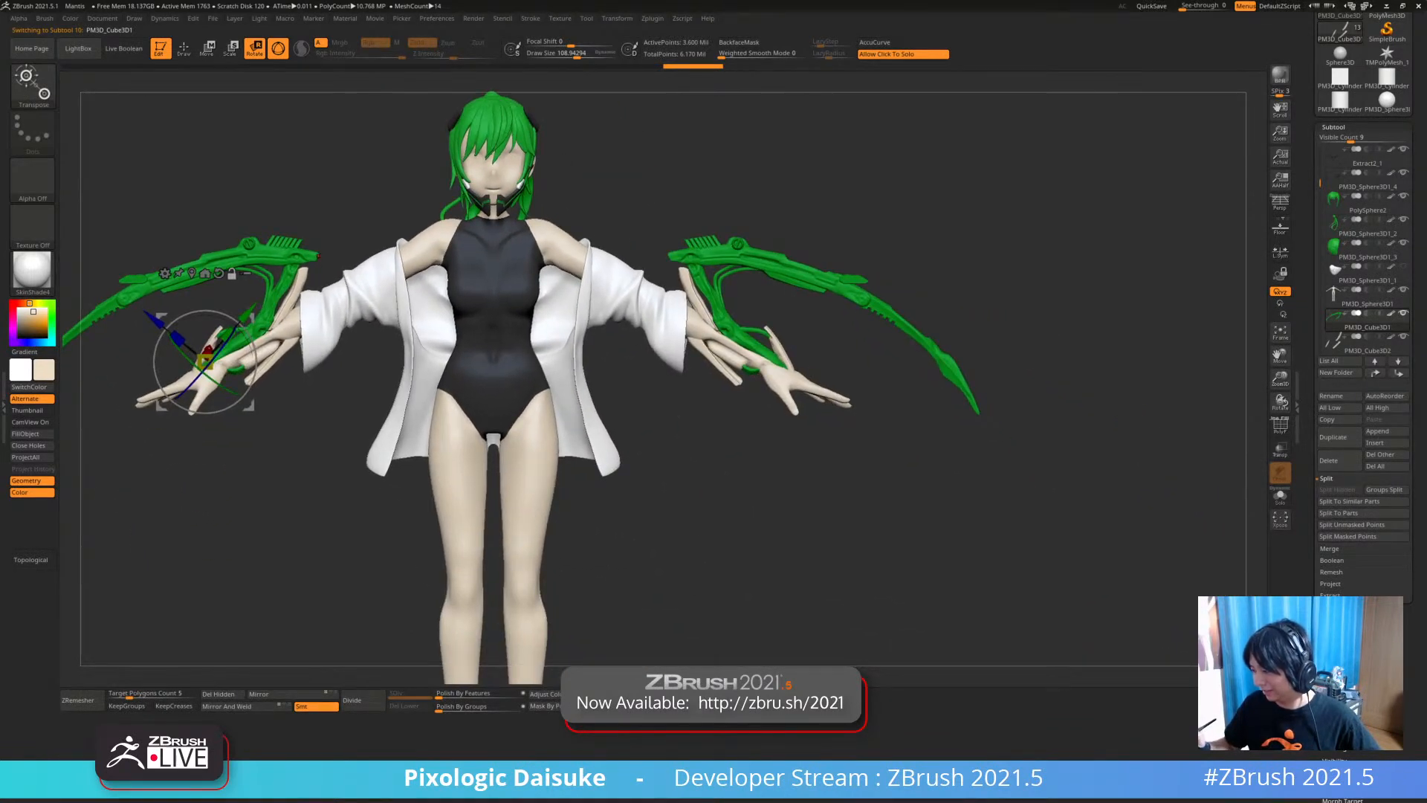
alt+click(491, 319)
alt+drag(714, 334, 781, 516)
alt+drag(781, 517, 752, 599)
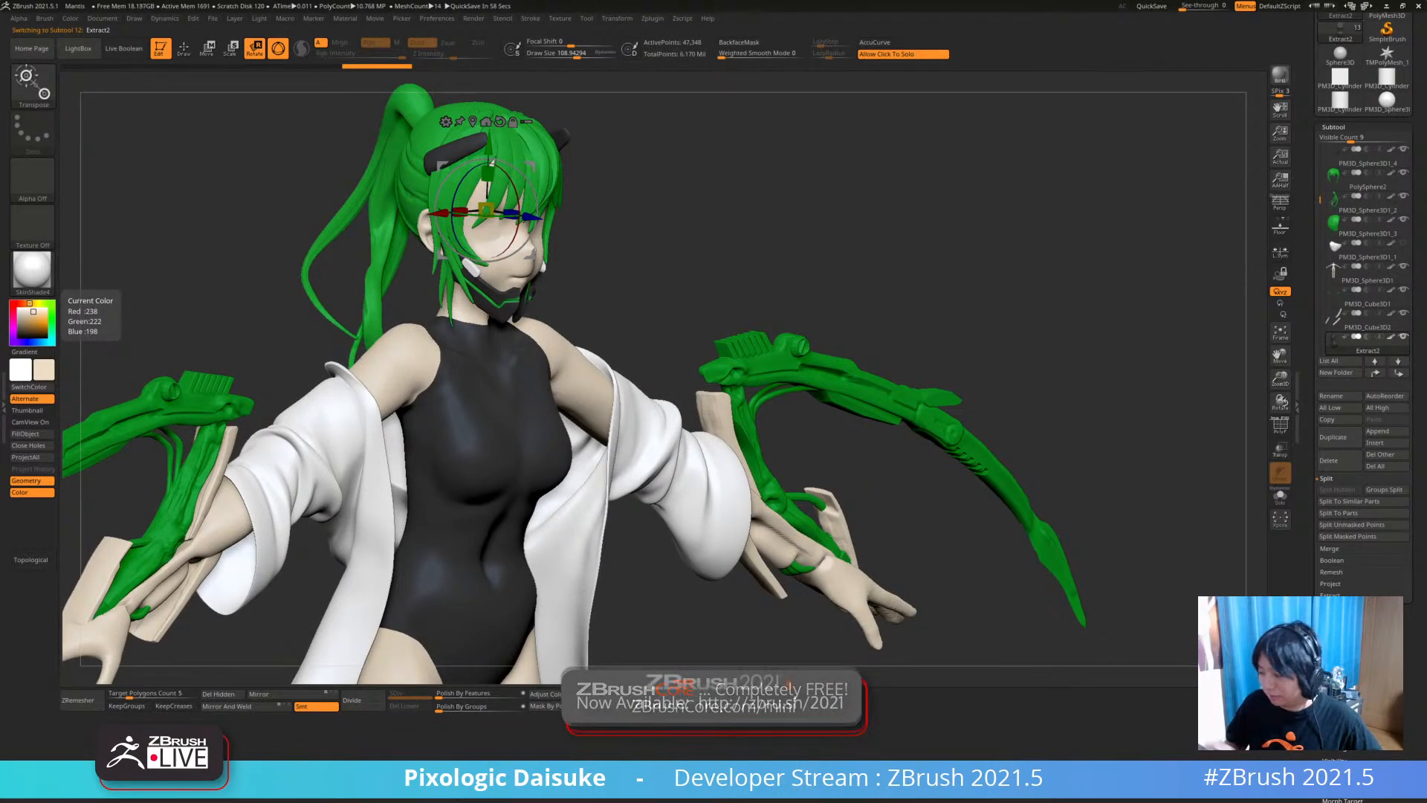
drag(966, 542, 802, 595)
alt+right_drag(545, 466, 576, 384)
mouse_move(583, 480)
right_down()
mouse_move(680, 476)
mouse_move(583, 478)
right_up()
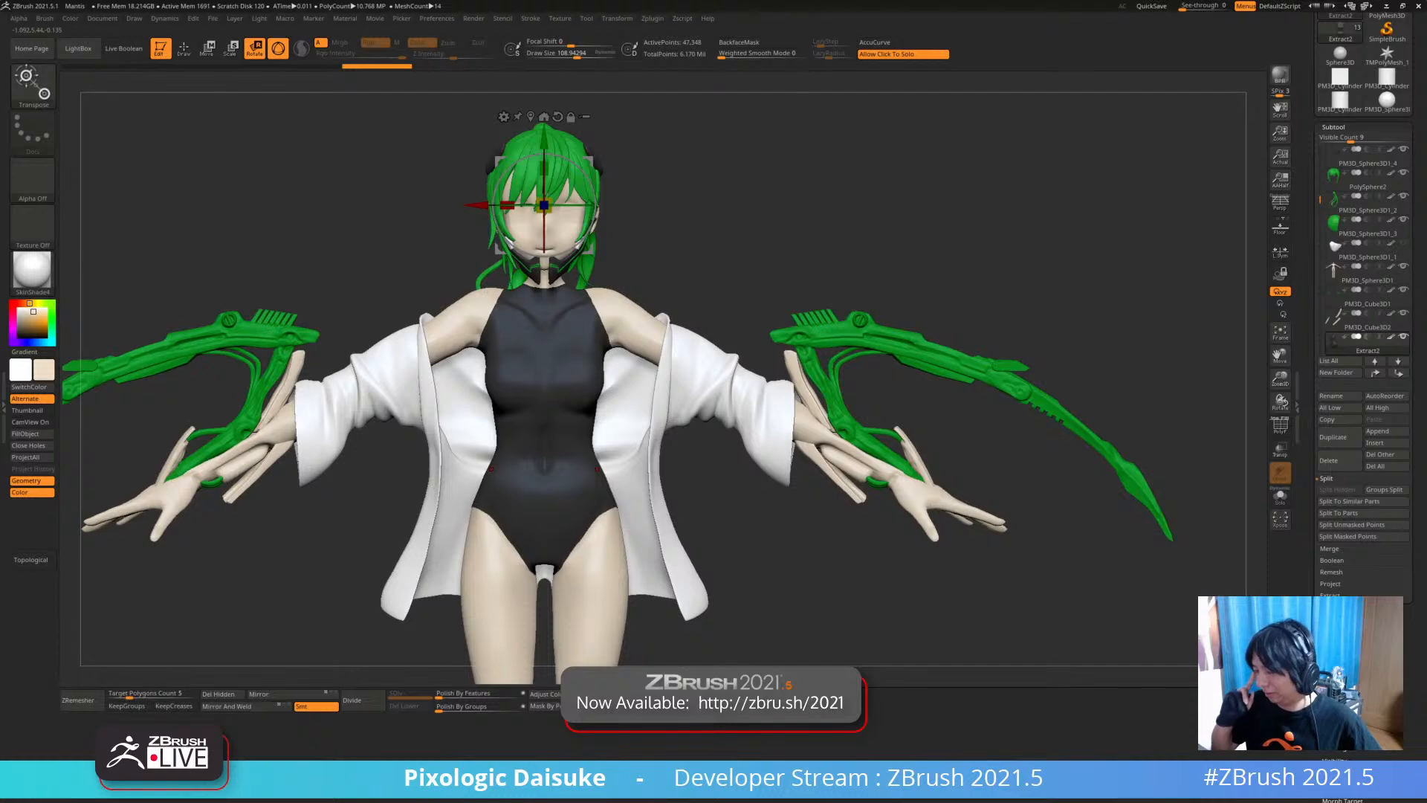
Switch back to the SnakeHook brush and inspect the head and face mask from the front
key(b)
key(s)
key(h)
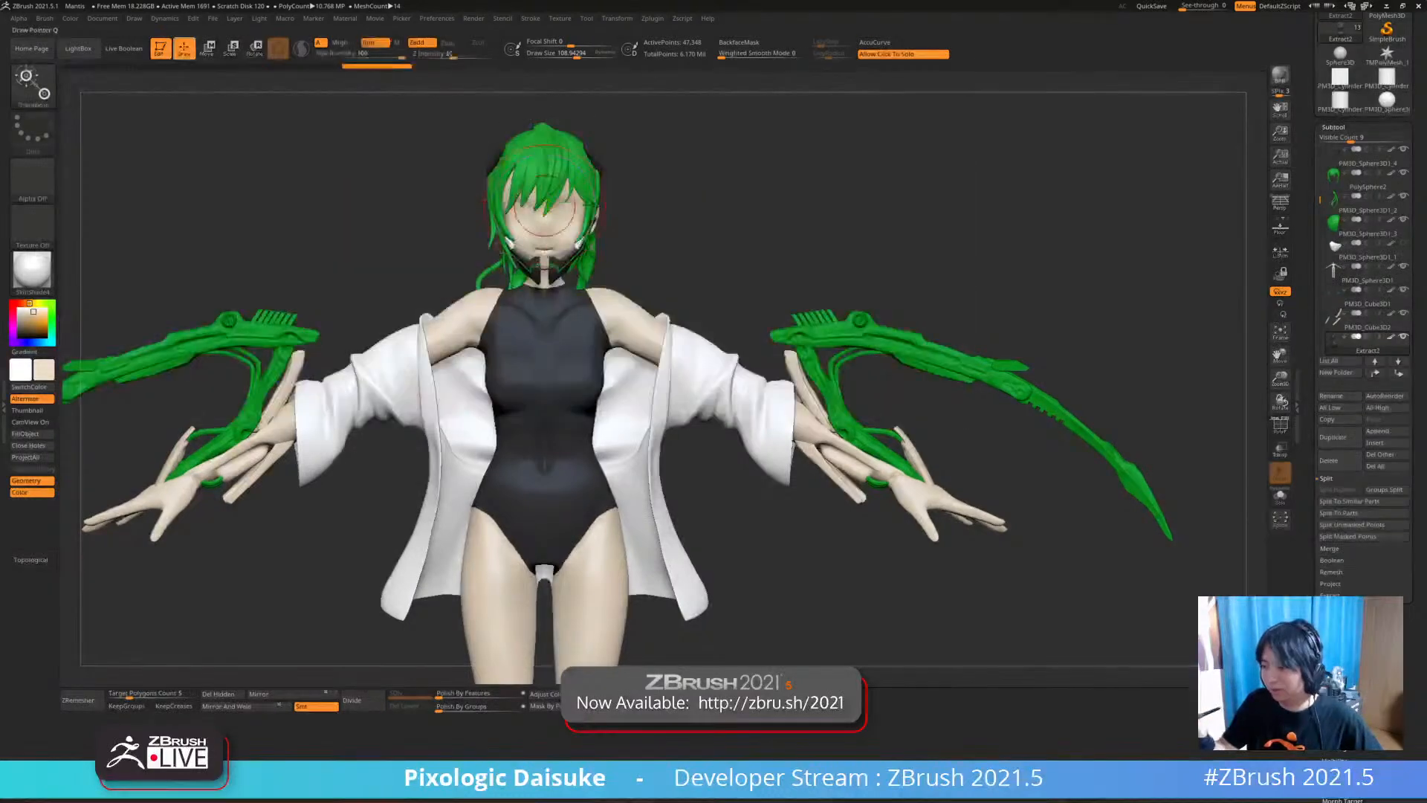
key(b)
key(s)
key(h)
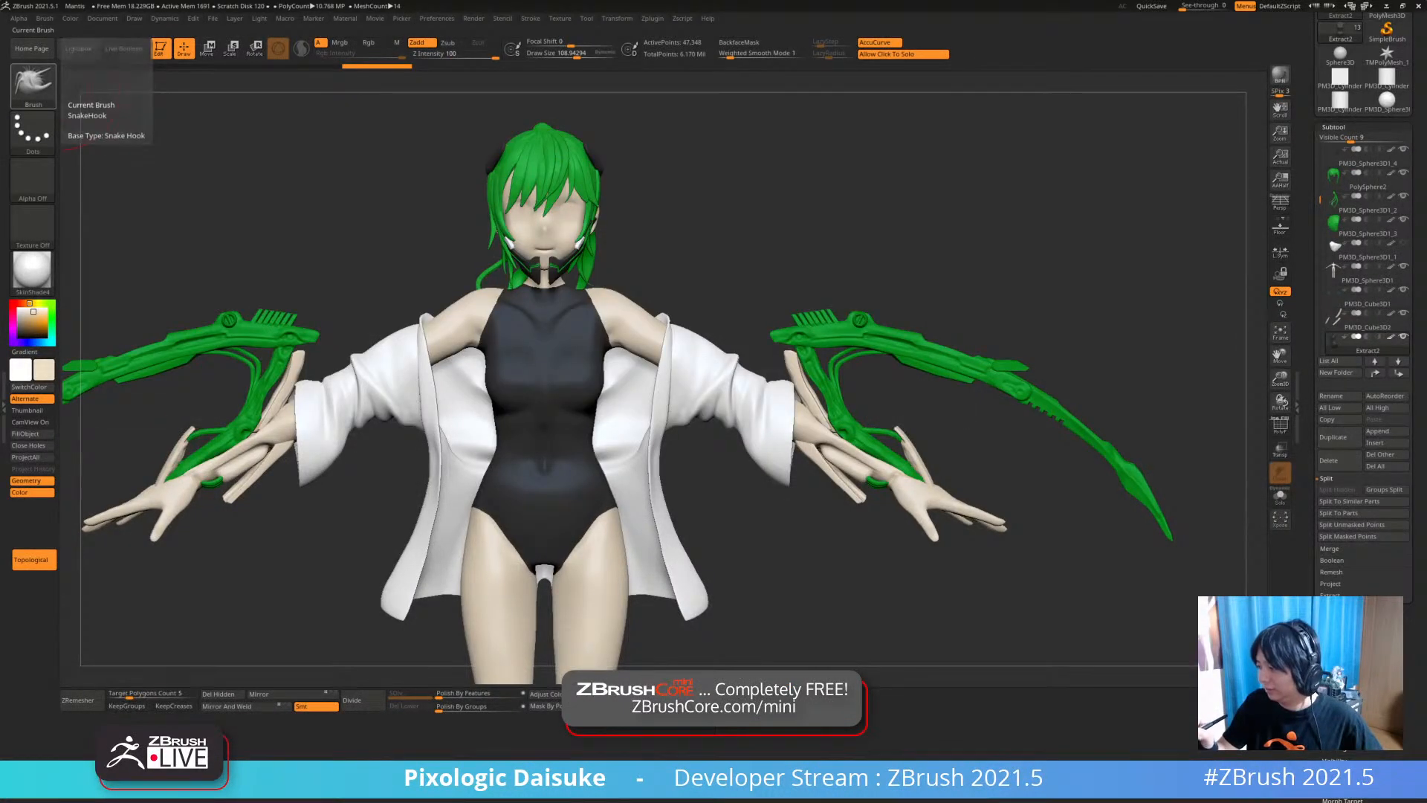
click(33, 85)
mouse_move(563, 350)
ctrl+right_down()
mouse_move(571, 439)
mouse_move(544, 625)
ctrl+right_up()
mouse_move(544, 476)
right_down()
mouse_move(574, 475)
mouse_move(520, 469)
mouse_move(544, 472)
right_up()
ctrl+right_drag(544, 472, 544, 458)
ctrl+right_drag(580, 531, 587, 491)
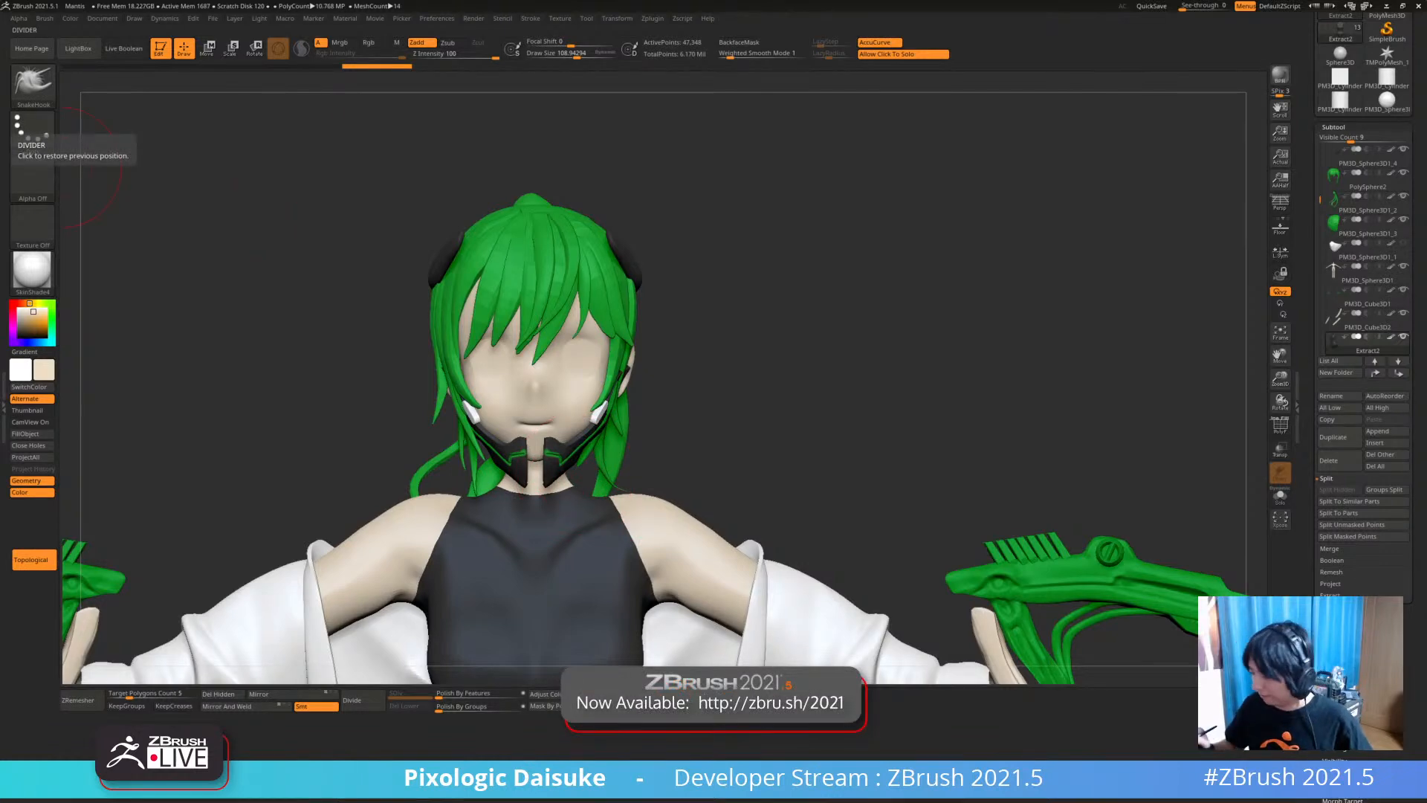
Select the face mask and reshape its lower jaw edge with SnakeHook, isolating it to check the form
alt+click(564, 446)
ctrl+right_drag(565, 449, 563, 533)
mouse_move(563, 532)
right_down()
mouse_move(476, 513)
mouse_move(476, 476)
right_up()
ctrl+right_drag(512, 394, 517, 435)
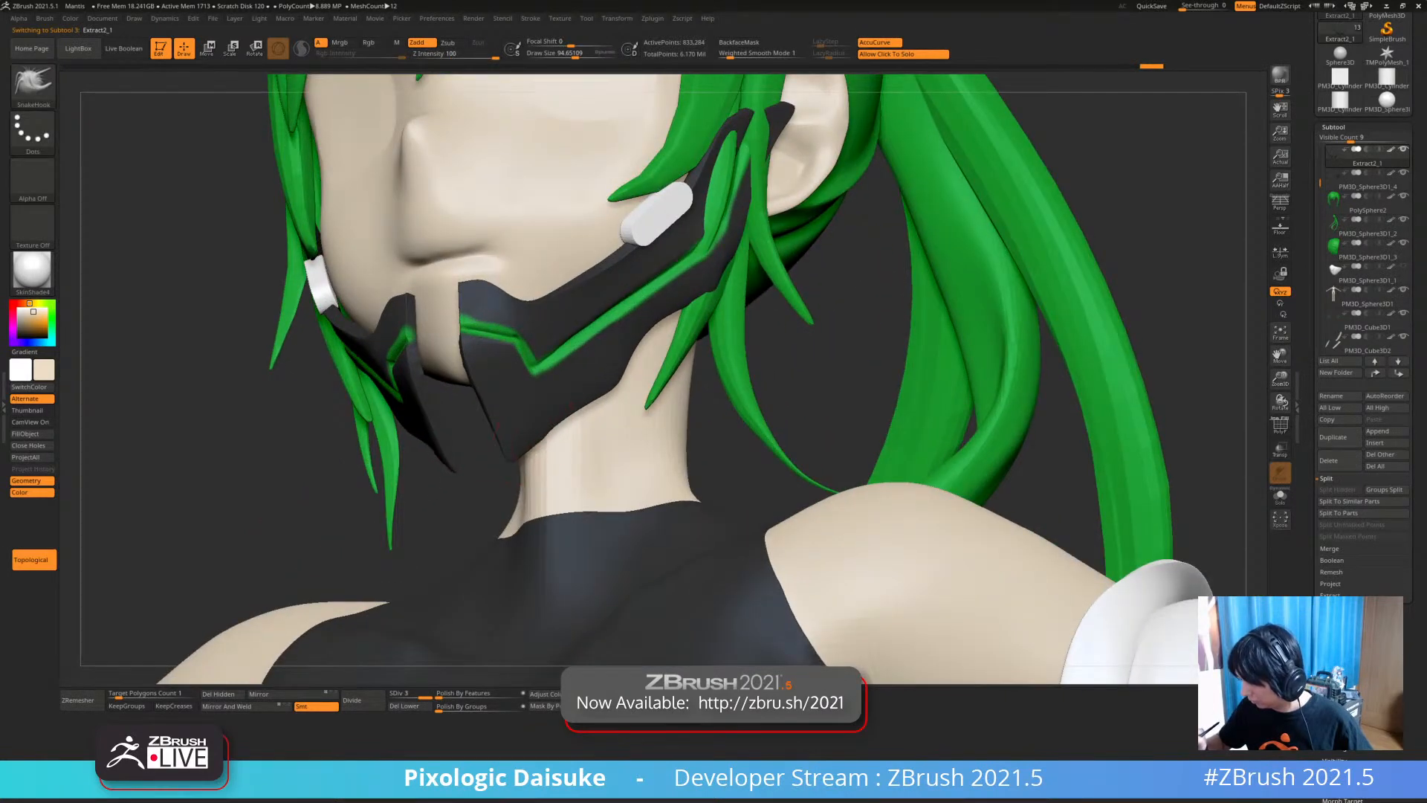
right_drag(529, 451, 530, 439)
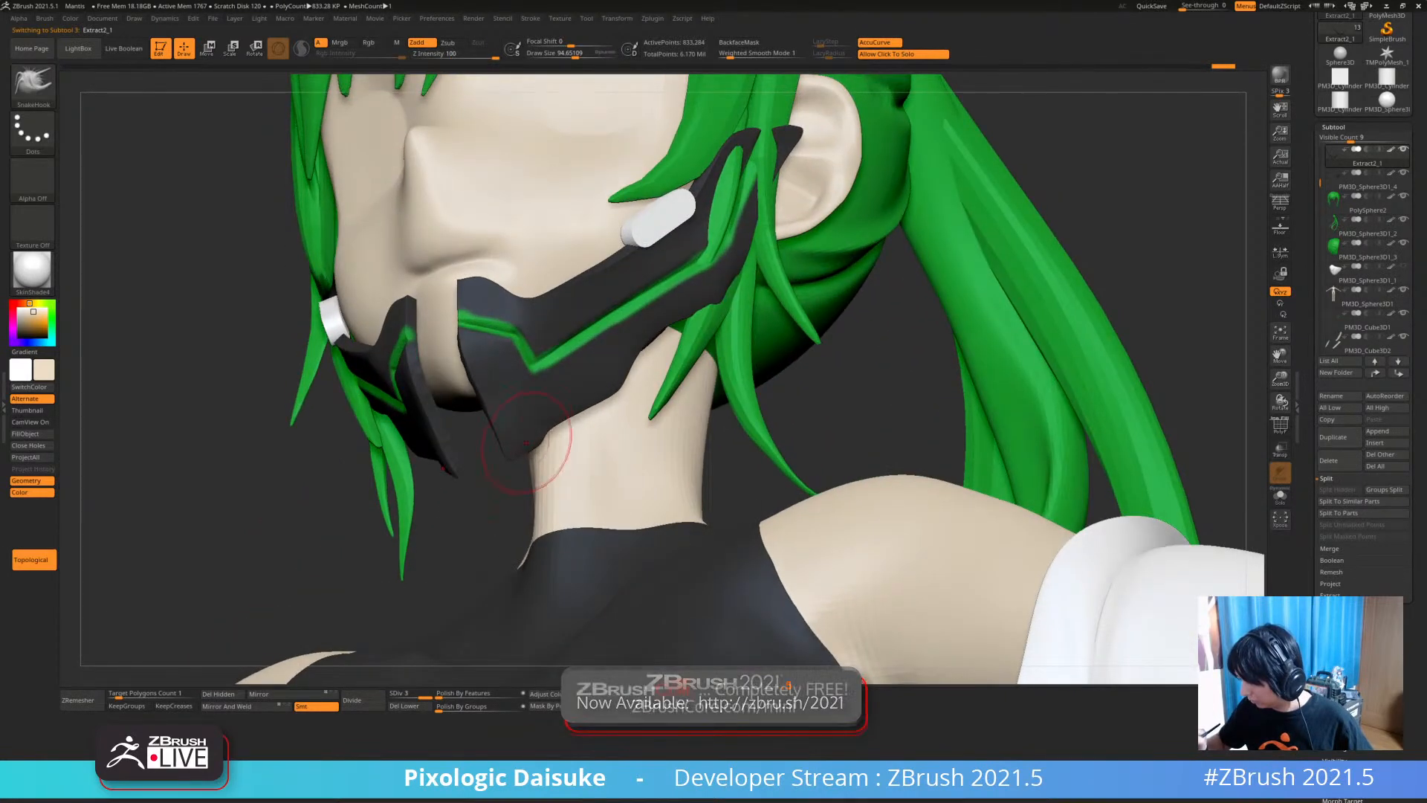
click(576, 407)
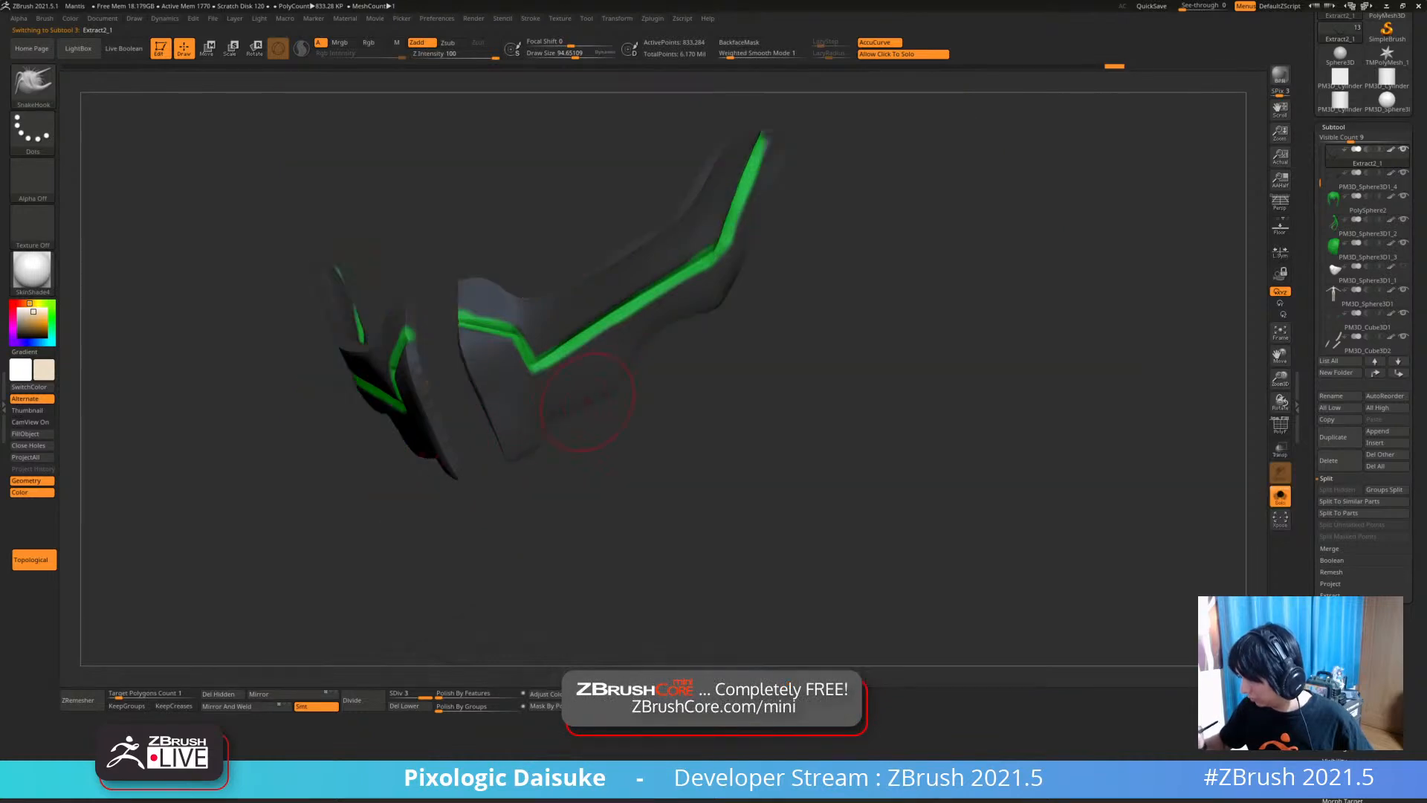
click(615, 393)
drag(616, 393, 672, 322)
click(654, 344)
right_drag(673, 316, 597, 342)
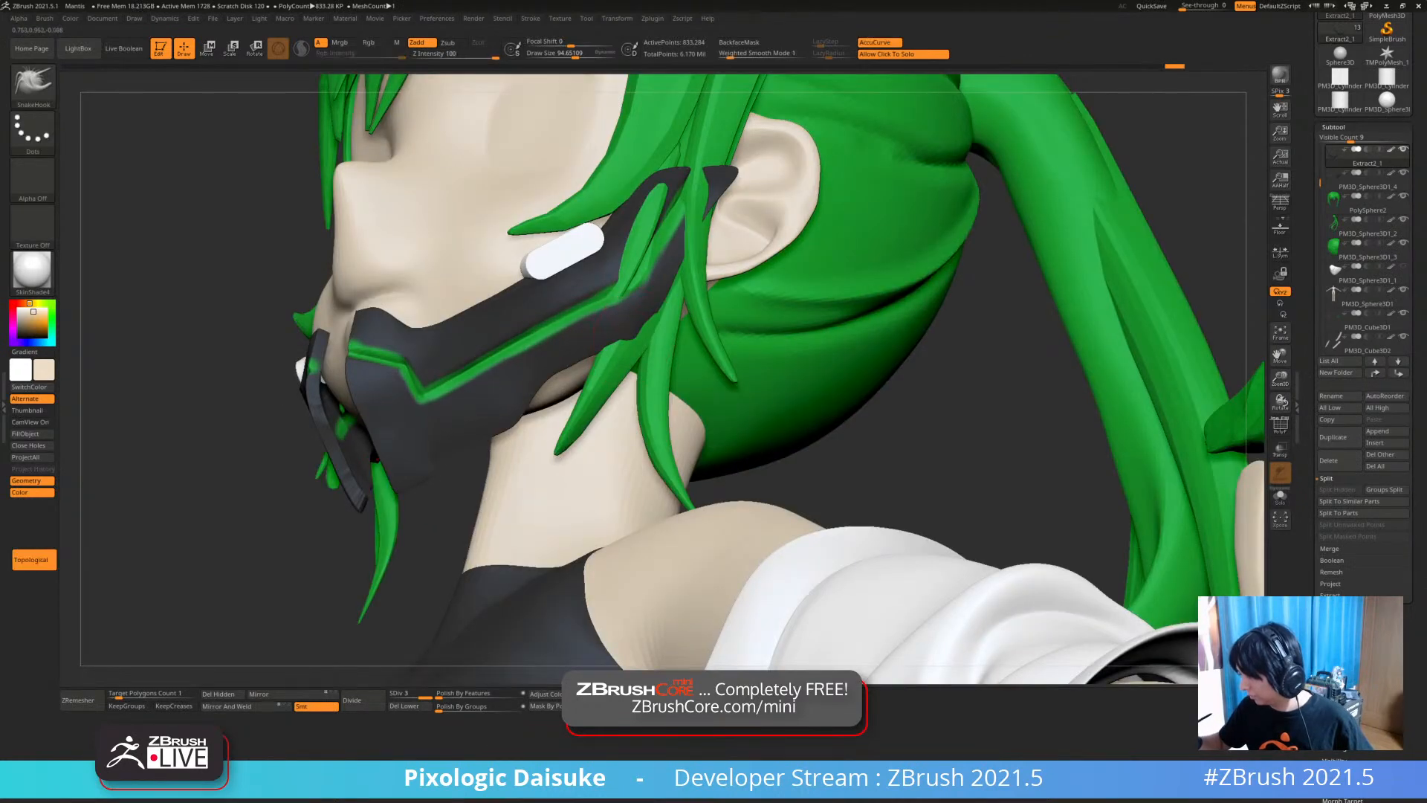
mouse_move(628, 384)
right_down()
mouse_move(573, 364)
mouse_move(583, 320)
mouse_move(615, 328)
right_up()
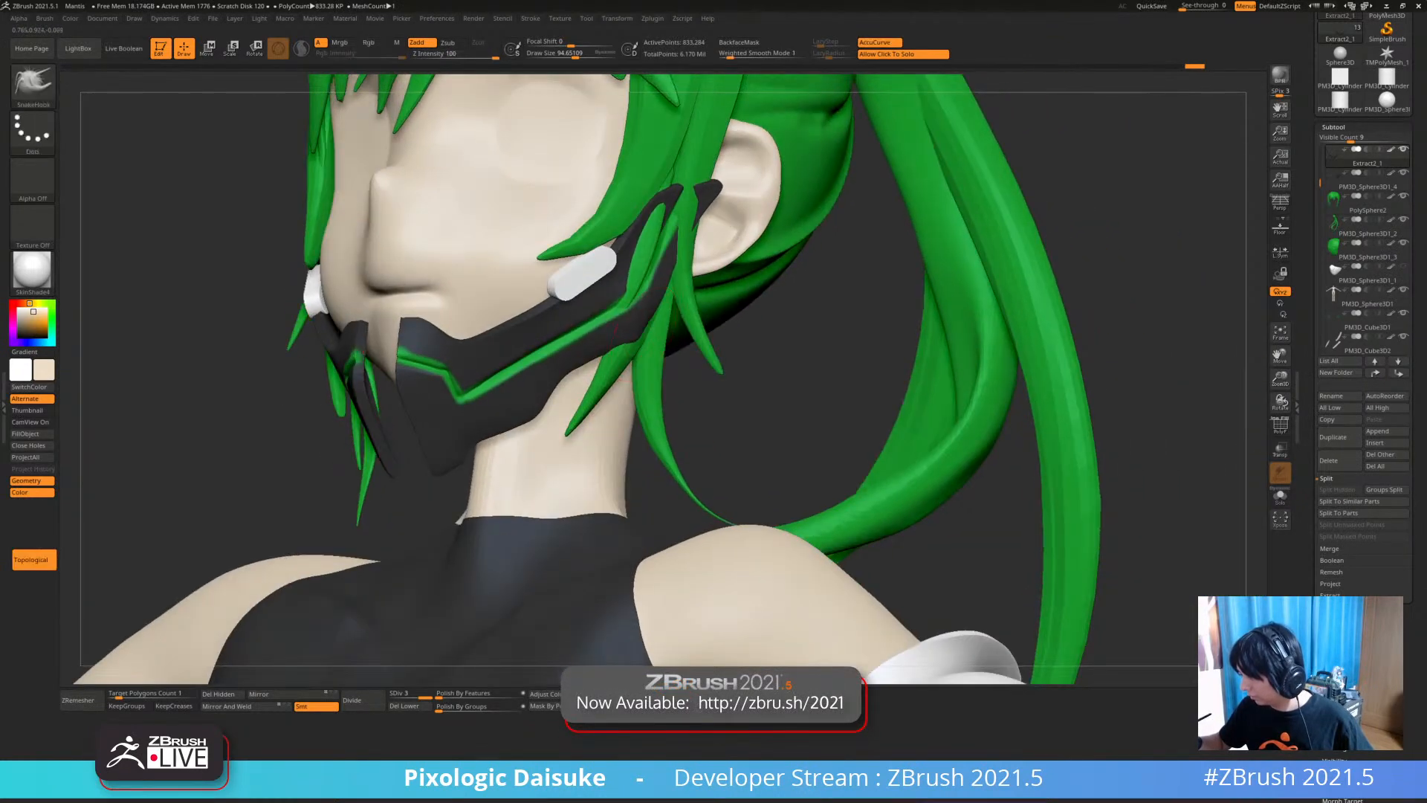
Make small SnakeHook adjustments along the face mask's lower edge and undo the last stroke
drag(621, 394, 617, 386)
right_drag(617, 386, 594, 379)
mouse_move(594, 379)
mouse_down()
mouse_move(613, 371)
mouse_move(623, 394)
mouse_up()
mouse_move(623, 394)
ctrl+right_down()
mouse_move(632, 334)
mouse_move(691, 327)
mouse_move(661, 349)
ctrl+right_up()
key(ctrl+z)
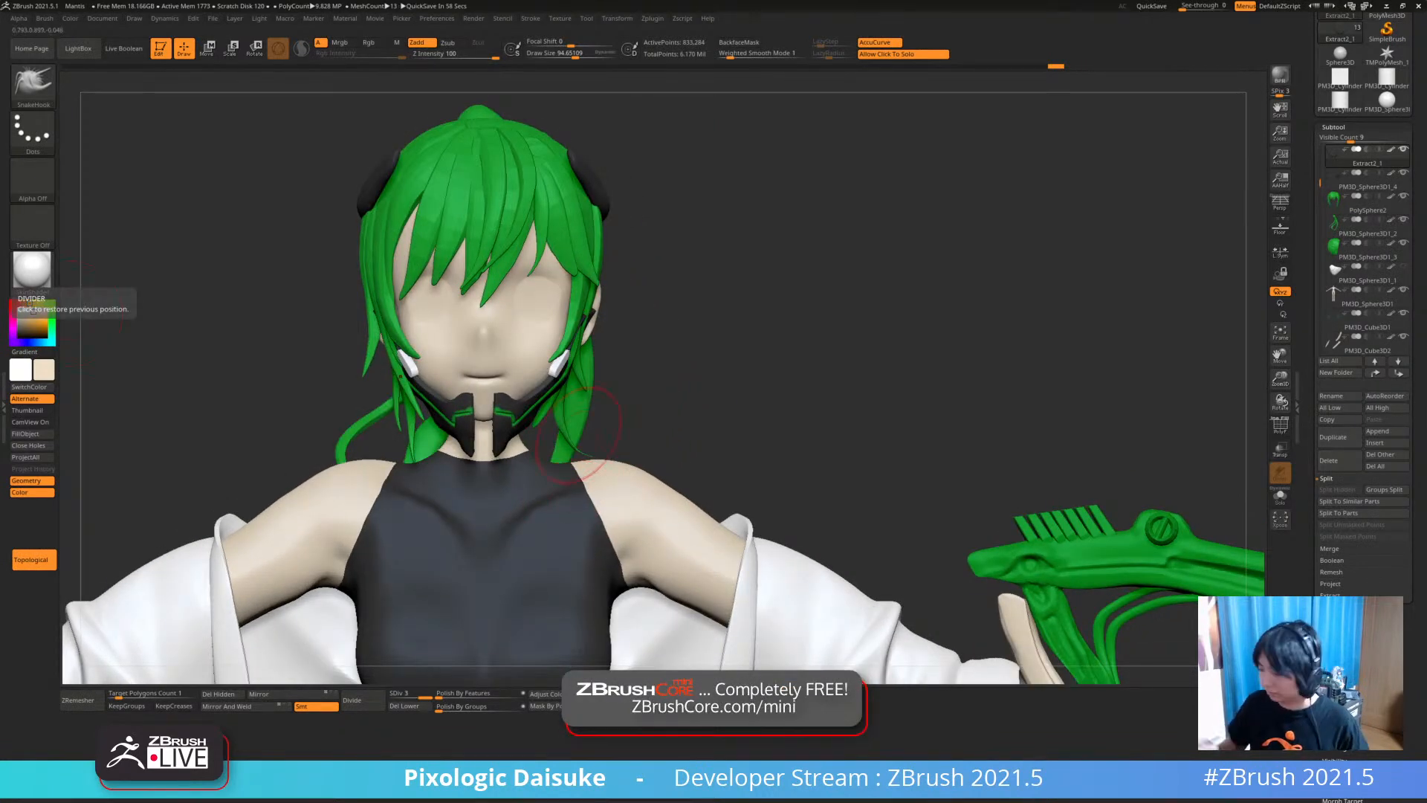
Isolate the face mask, lasso-mask a slanted patch below its green groove, clear the masking and show the whole character again
right_drag(535, 320, 379, 398)
click(253, 446)
right_drag(565, 446, 512, 446)
mouse_move(513, 446)
ctrl+right_down()
mouse_move(502, 492)
mouse_move(556, 444)
ctrl+right_up()
right_drag(537, 402, 568, 401)
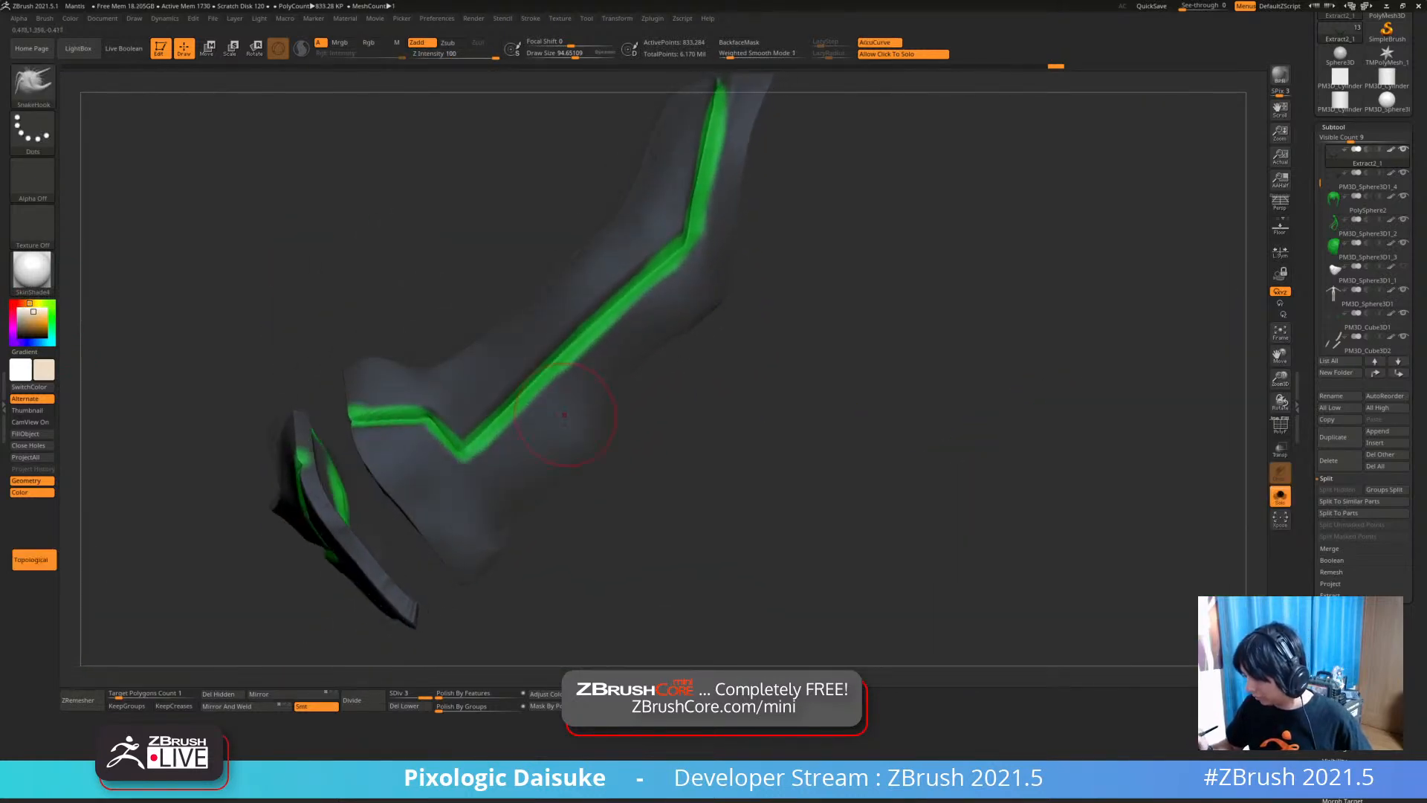
key(ctrl)
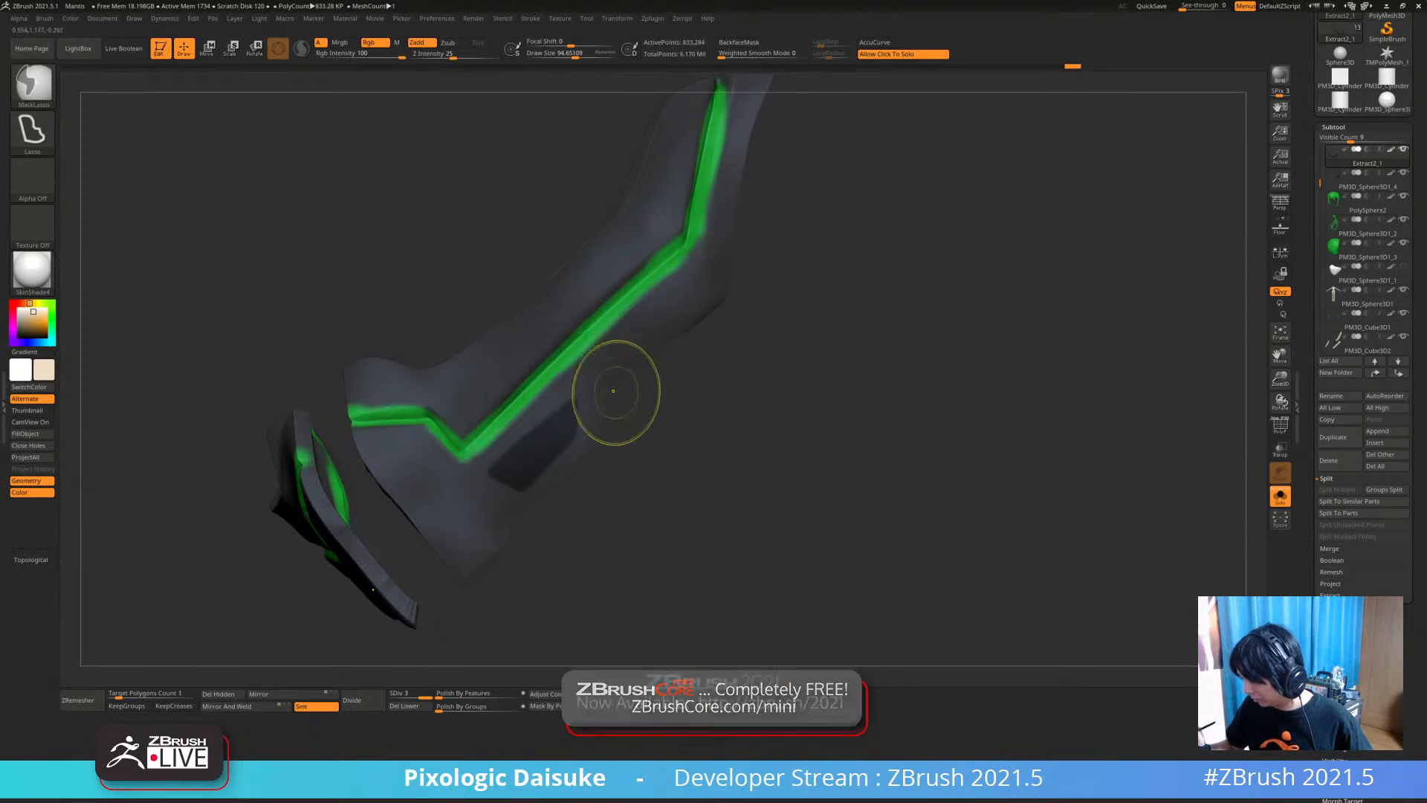
ctrl+right_drag(574, 400, 575, 449)
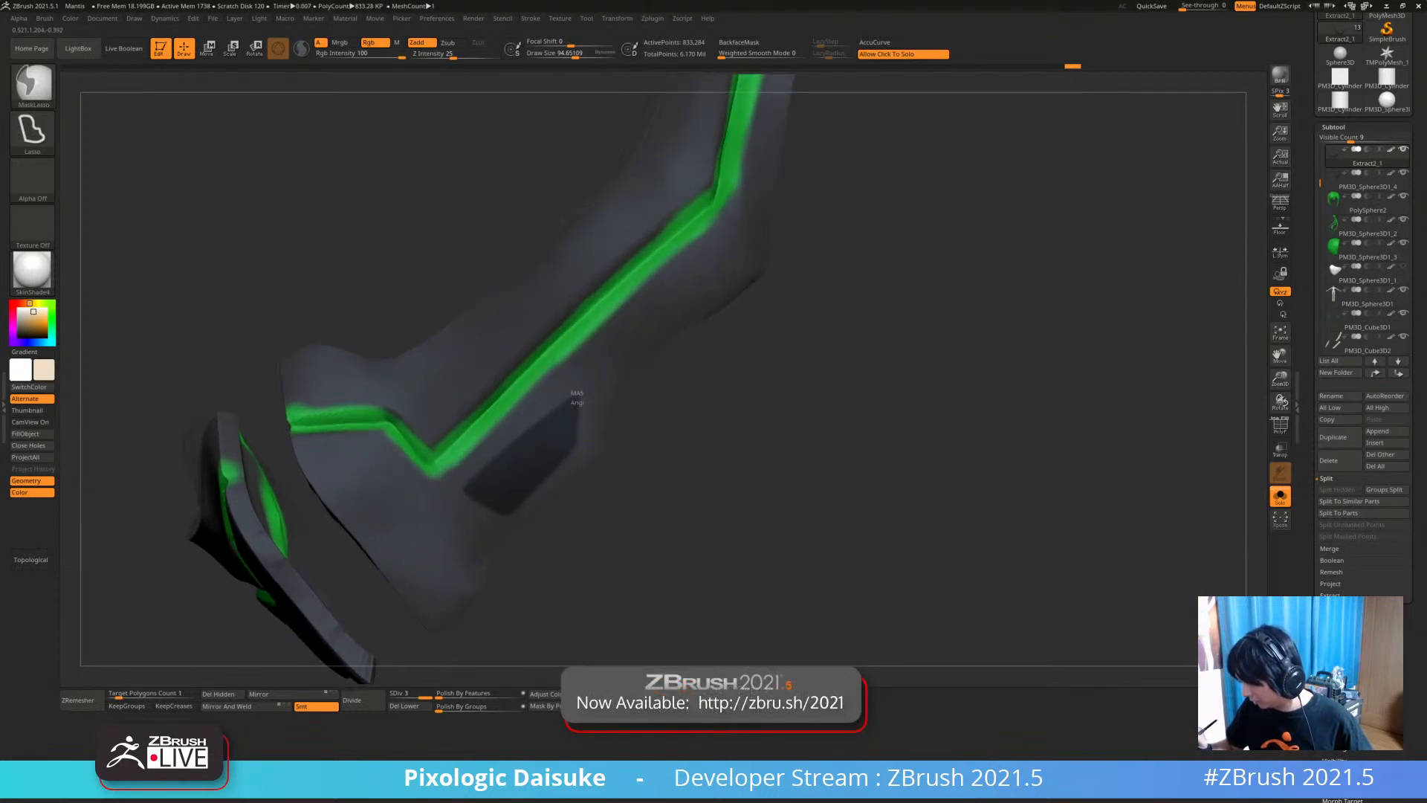
ctrl+click(608, 465)
mouse_move(607, 465)
mouse_down()
mouse_move(609, 424)
mouse_move(714, 416)
mouse_move(676, 368)
mouse_move(573, 369)
mouse_move(518, 336)
mouse_move(525, 353)
mouse_up()
ctrl+click(574, 370)
ctrl+drag(639, 416, 732, 550)
click(747, 603)
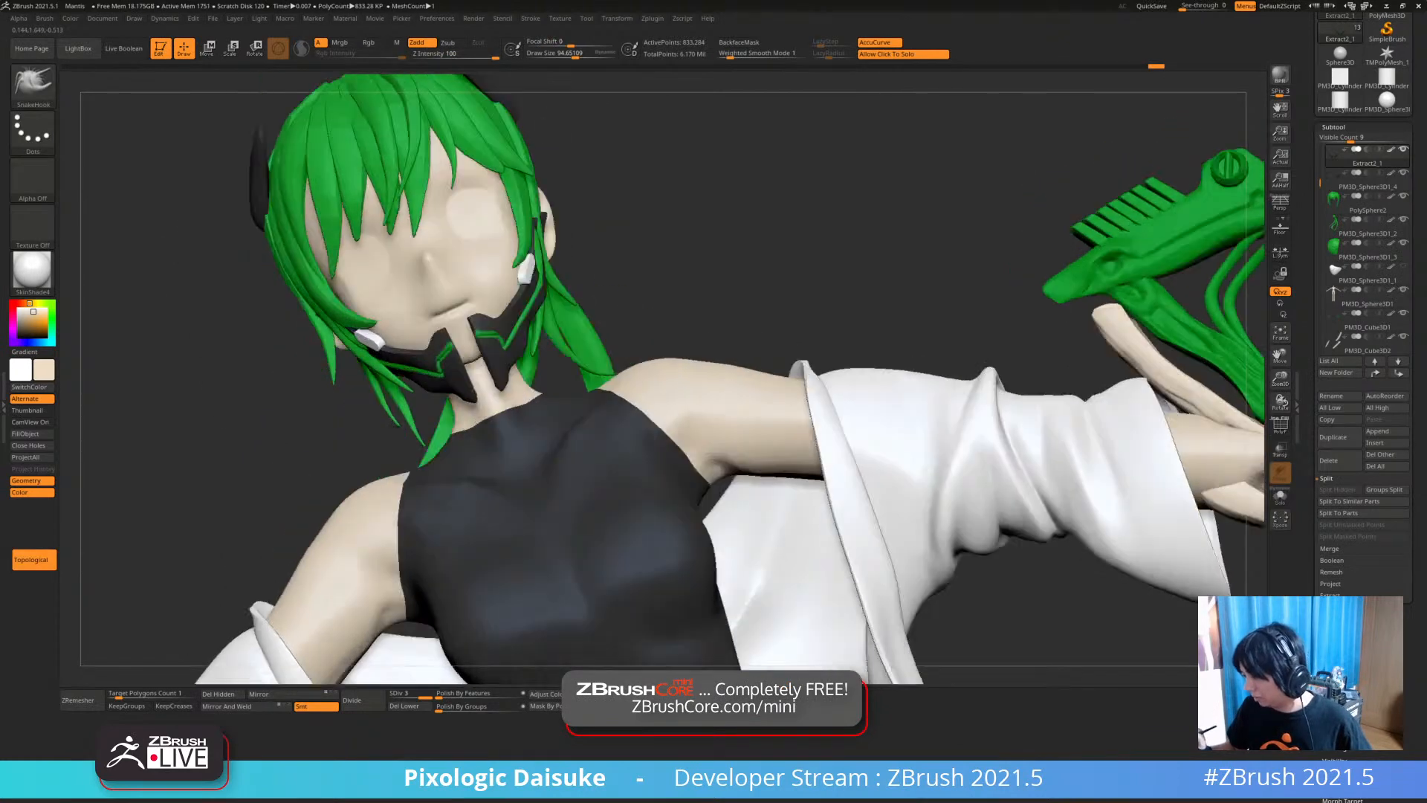
Select the green ponytail and switch to the DamStandard brush with a reduced draw size
shift+drag(832, 267, 810, 298)
alt+drag(665, 378, 476, 397)
drag(468, 455, 526, 468)
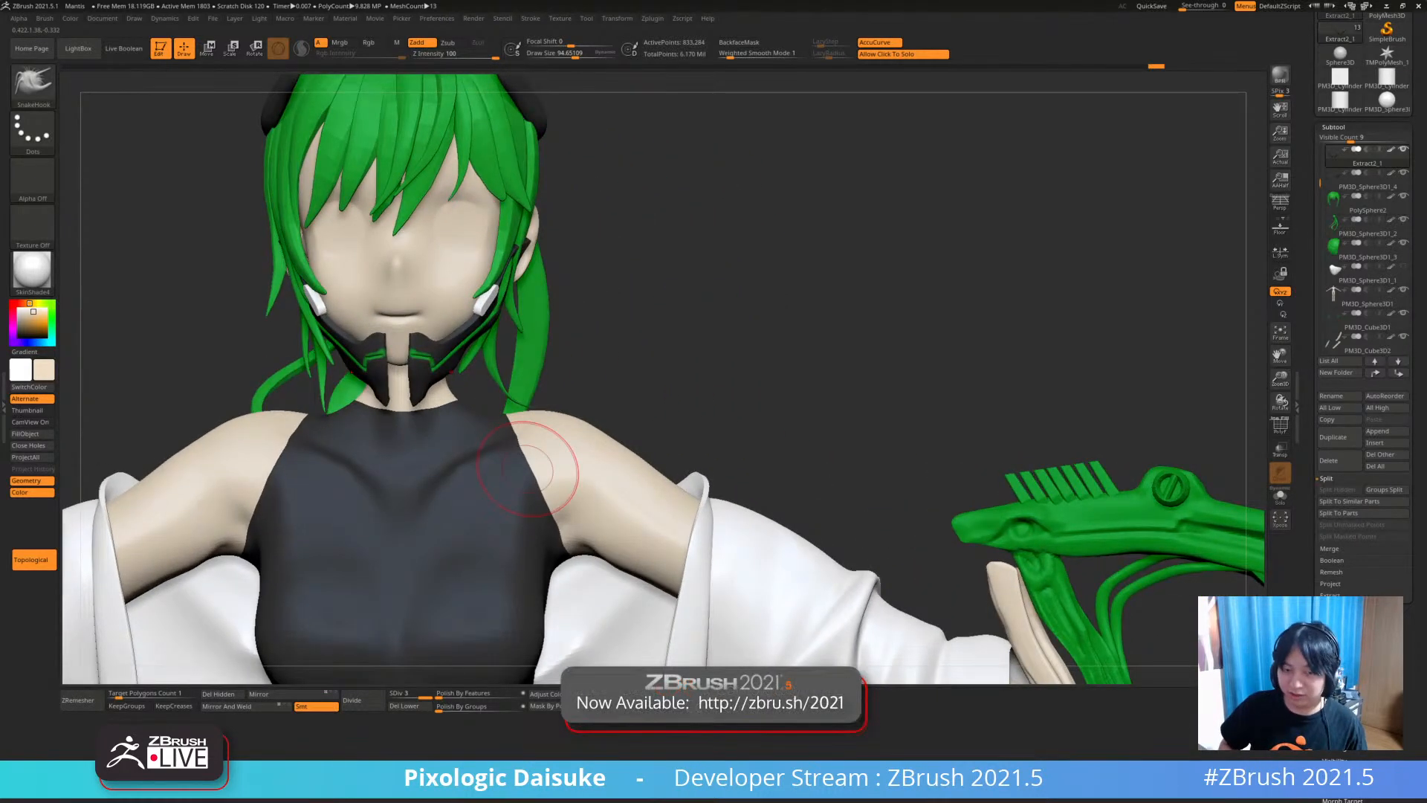
mouse_move(527, 469)
ctrl+right_down()
mouse_move(539, 409)
mouse_move(718, 418)
mouse_move(665, 416)
mouse_move(687, 417)
ctrl+right_up()
alt+click(334, 241)
ctrl+right_drag(336, 245, 342, 316)
key(b)
key(d)
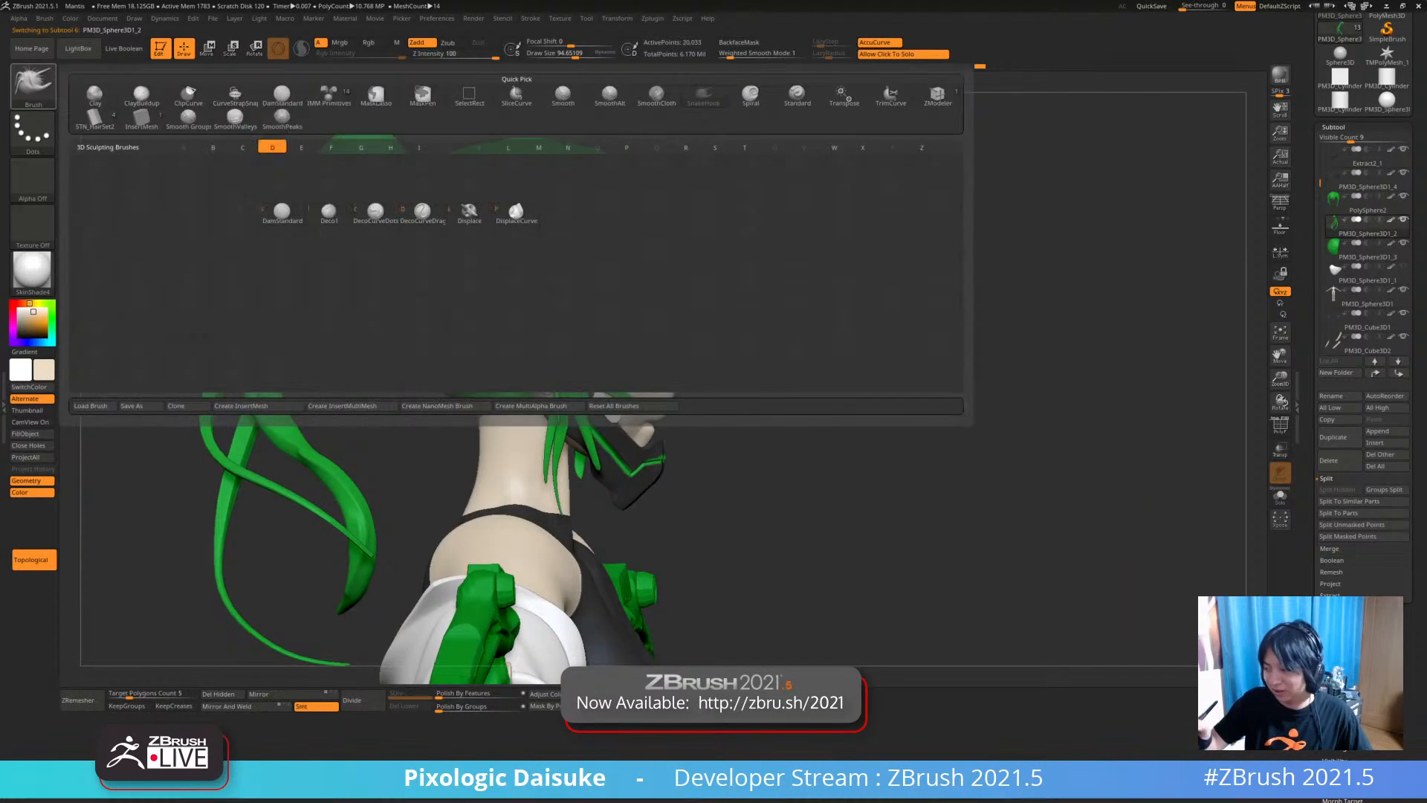
key(s)
click(571, 53)
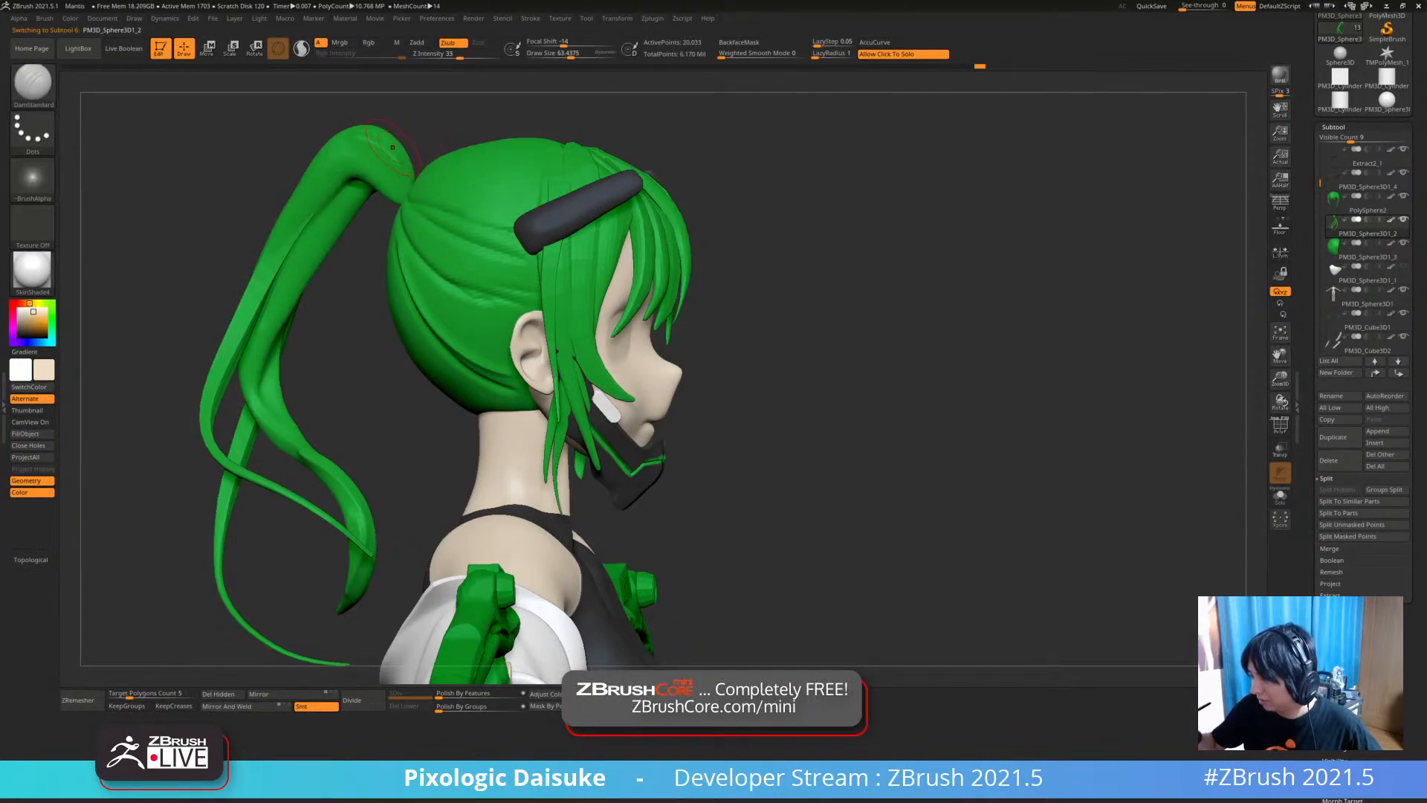
Carve and smooth lightly along the upper ponytail, and check the figure from the front
right_drag(399, 155, 320, 264)
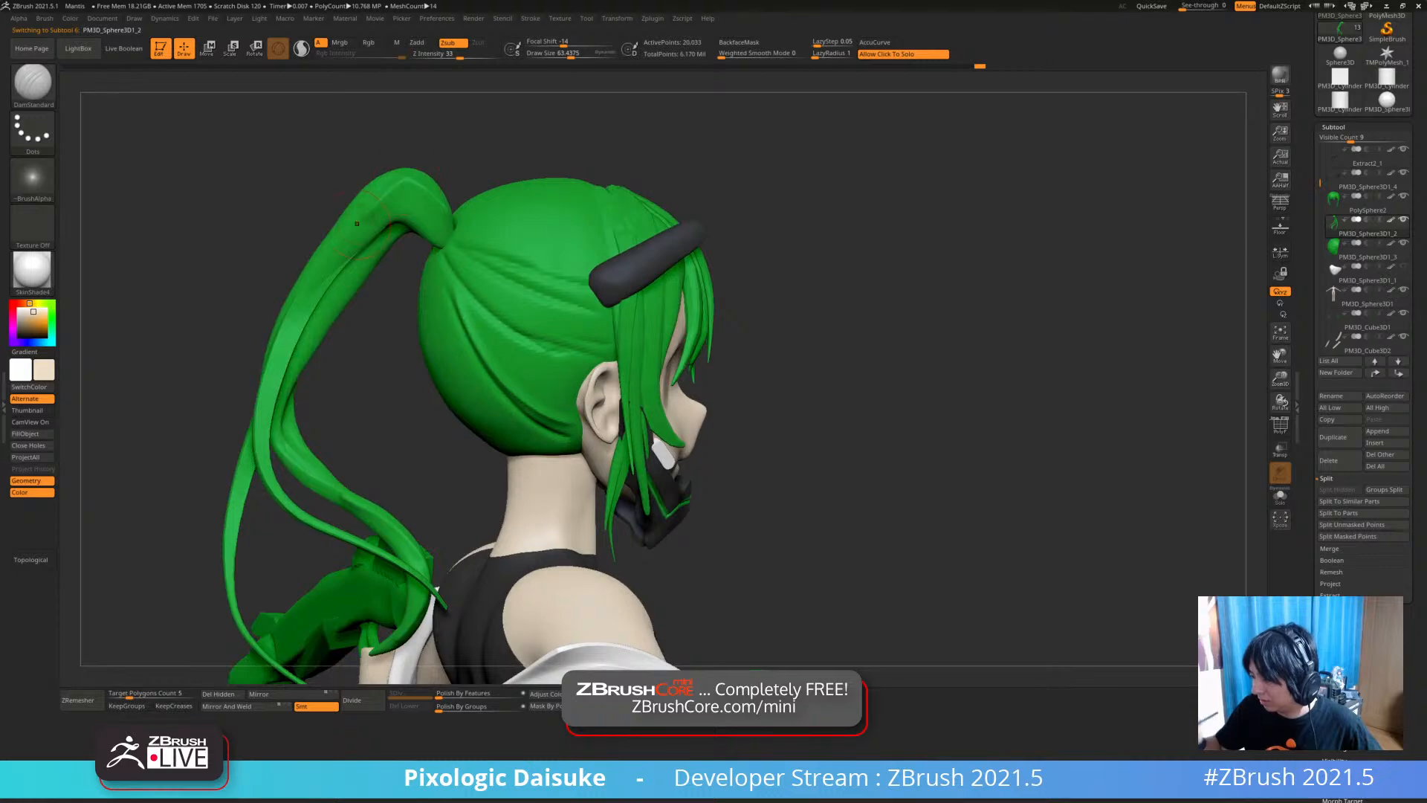
key(shift)
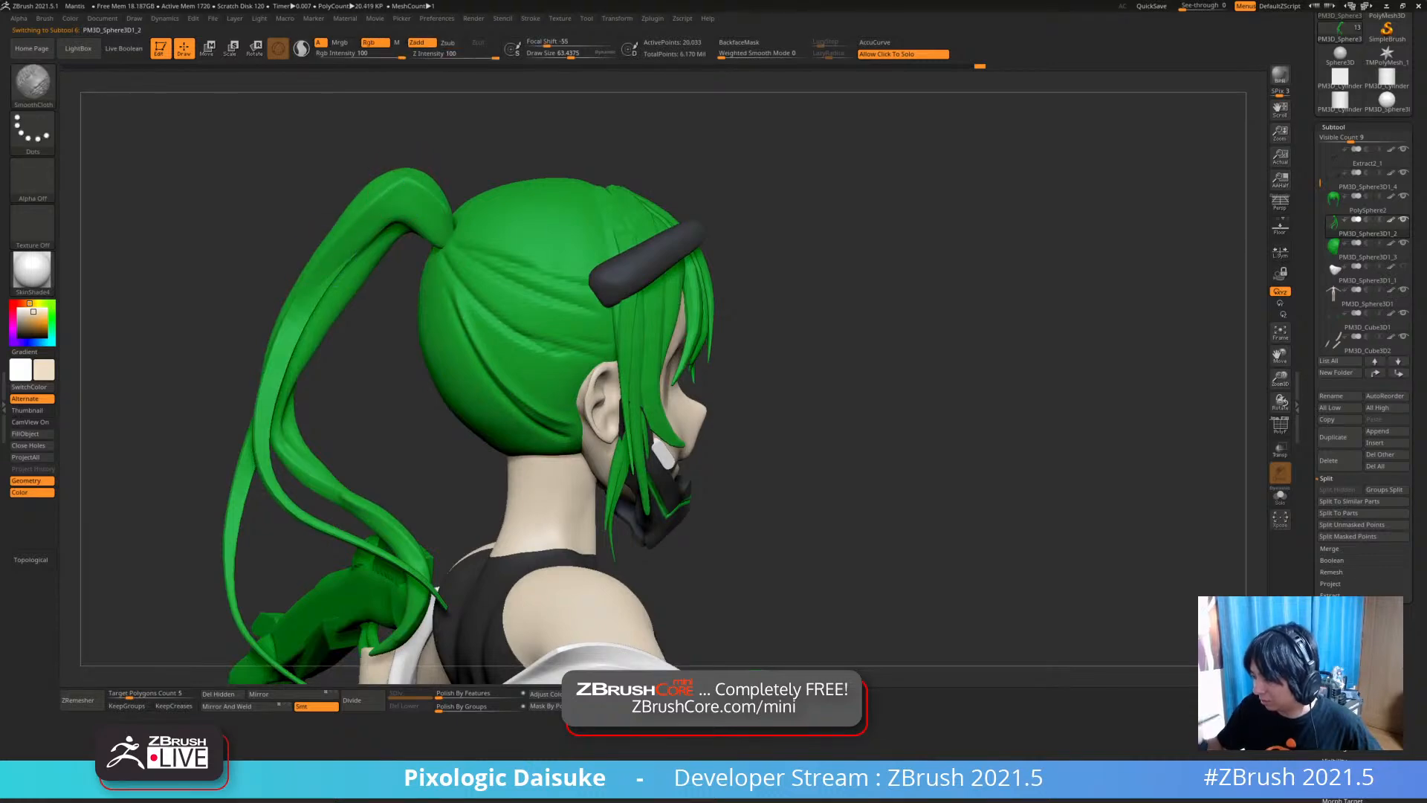
ctrl+right_drag(386, 280, 386, 193)
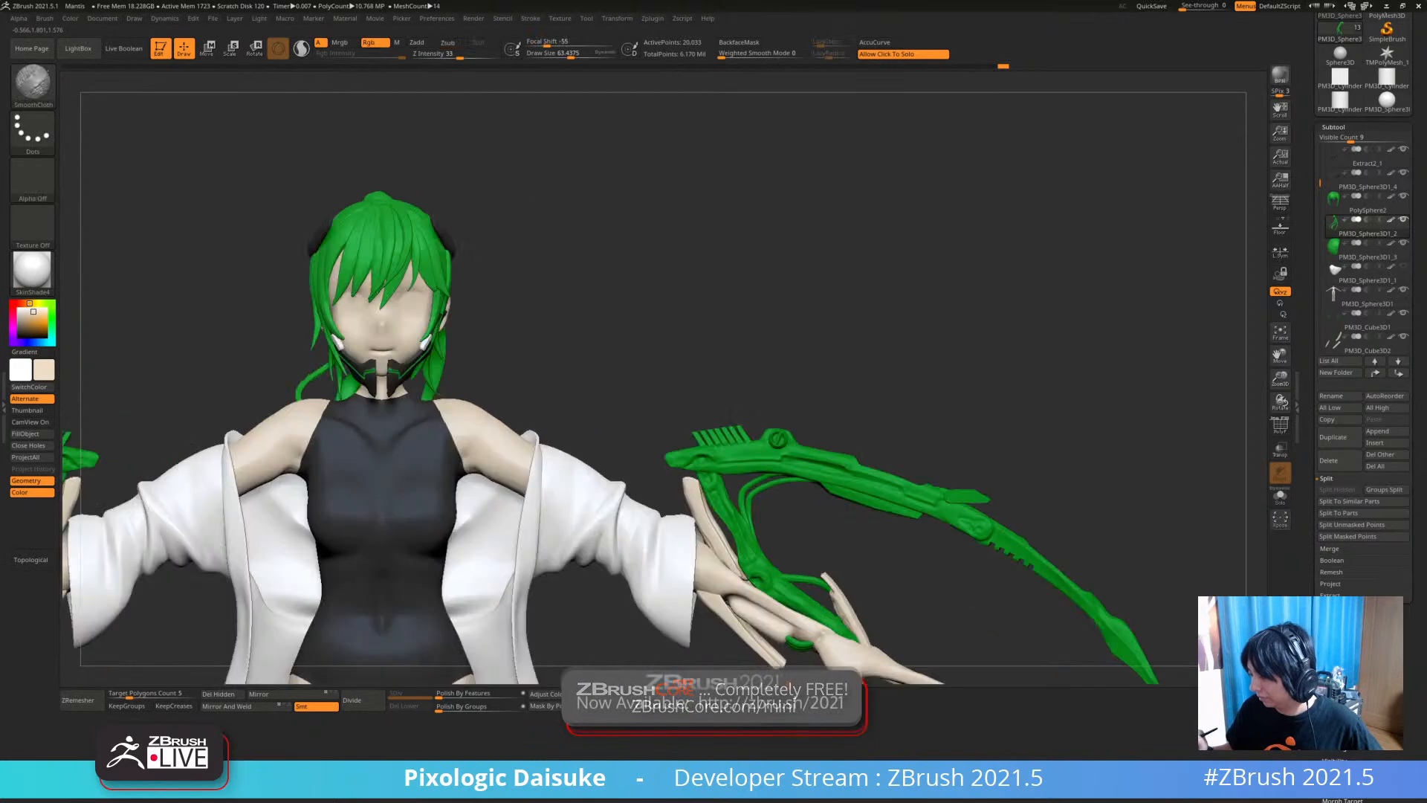
right_drag(743, 223, 803, 215)
Select the head and set up the Standard brush for painting black at a draw size of about 13
mouse_move(595, 312)
ctrl+right_down()
mouse_move(661, 387)
mouse_move(555, 437)
ctrl+right_up()
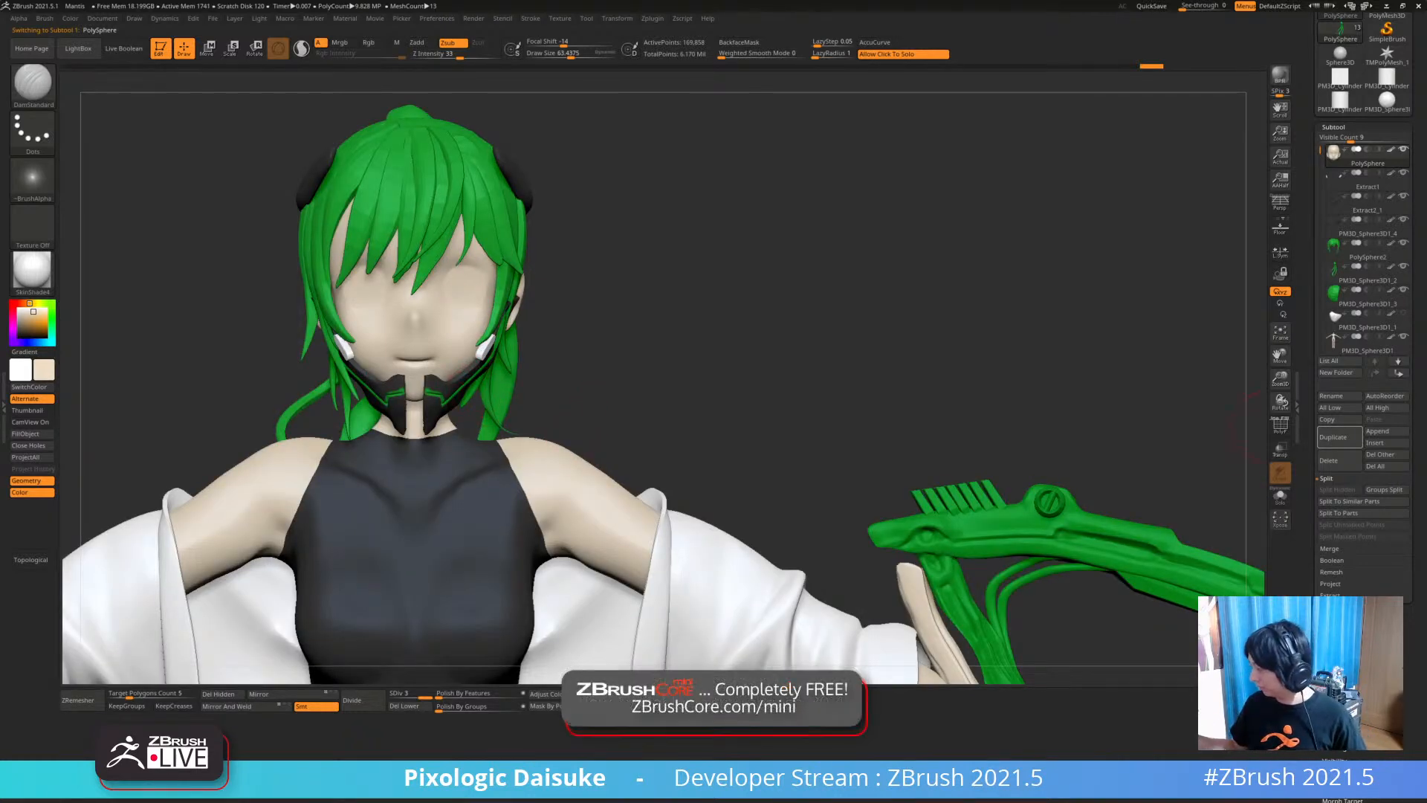
ctrl+right_drag(652, 390, 683, 566)
key(b)
key(Escape)
key(b)
key(s)
key(t)
click(557, 53)
drag(33, 315, 16, 339)
alt+right_drag(528, 369, 553, 386)
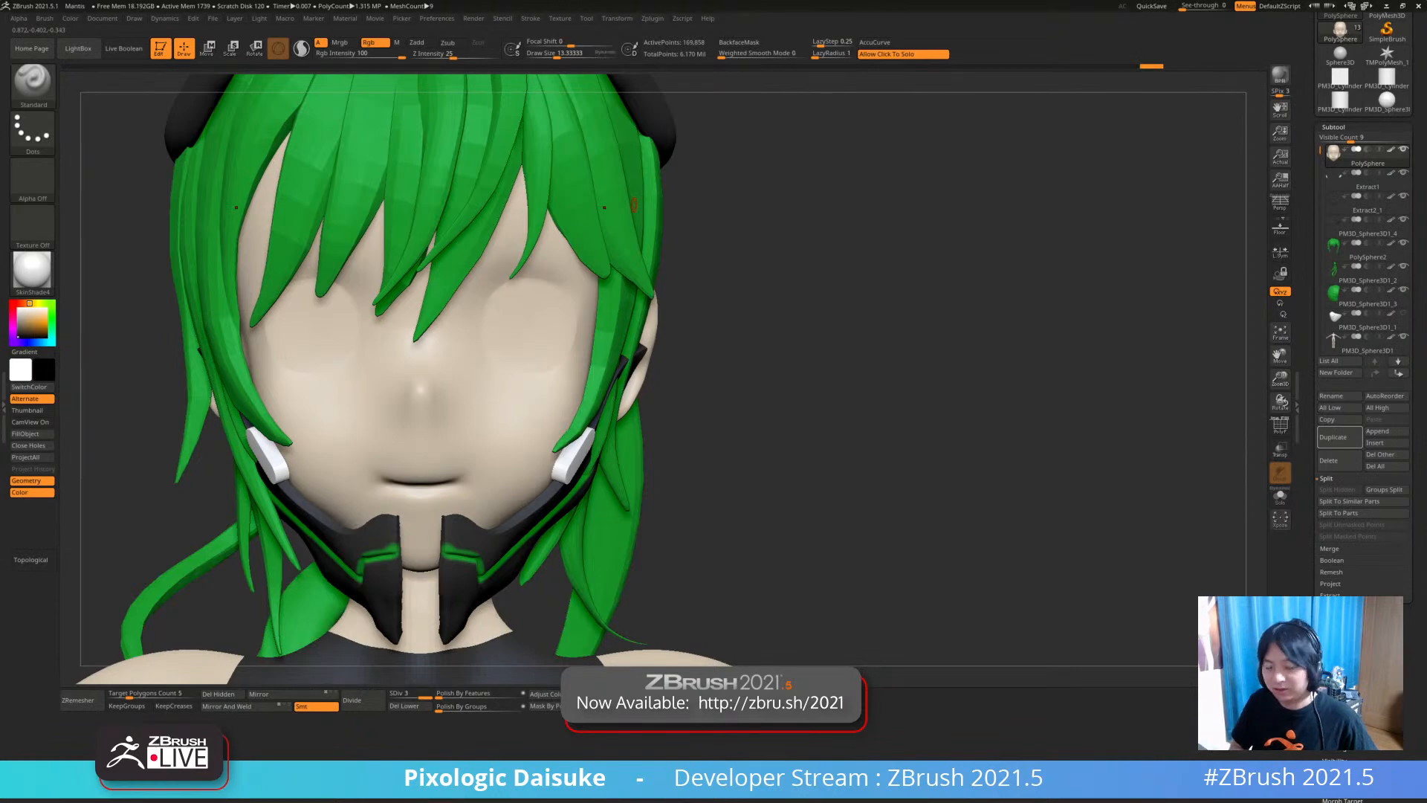
Reduce the paint brush's draw size further and isolate the head
click(555, 54)
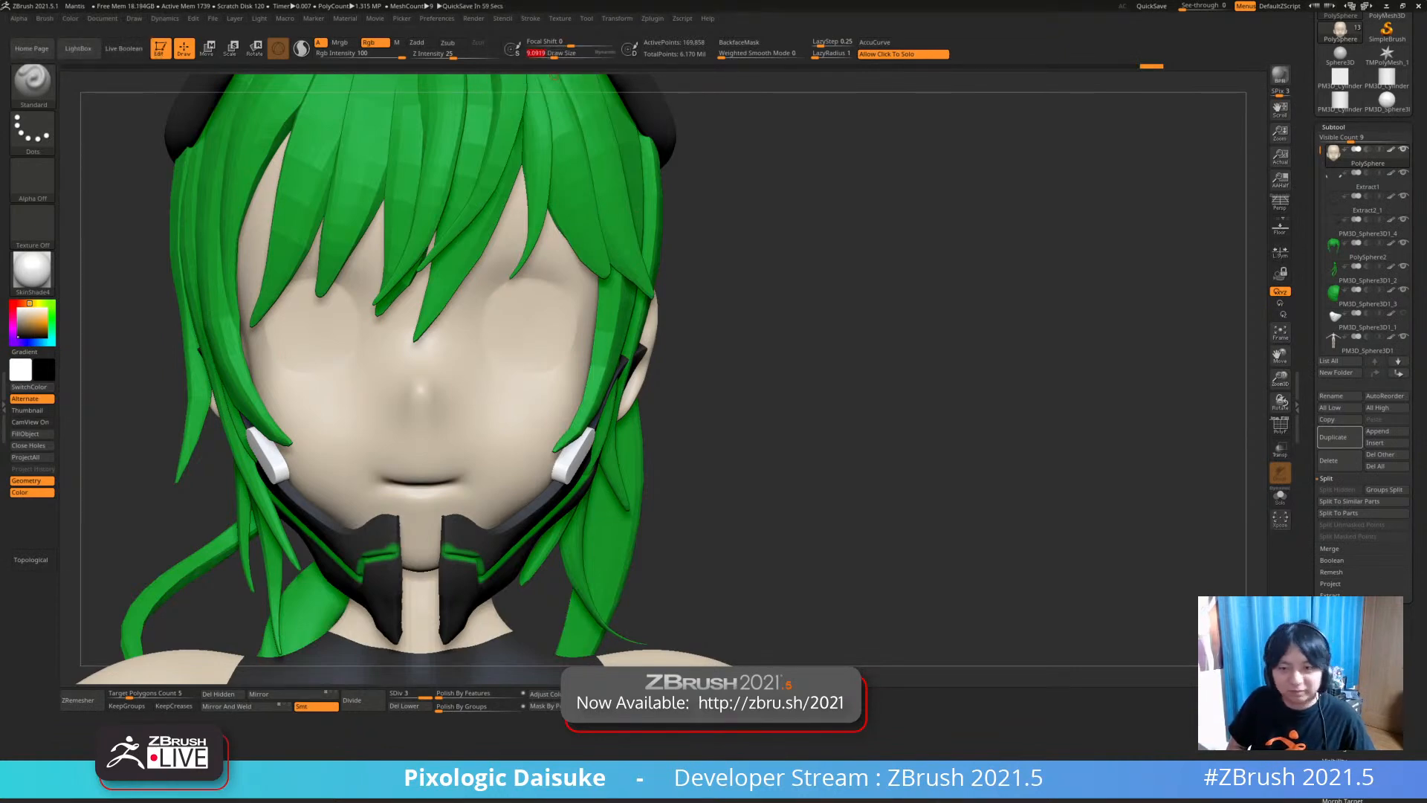
right_drag(546, 290, 480, 275)
click(743, 312)
mouse_move(501, 290)
mouse_down()
mouse_move(485, 312)
mouse_move(501, 292)
mouse_up()
mouse_move(501, 292)
right_down()
mouse_move(513, 291)
mouse_move(496, 296)
right_up()
drag(502, 292, 536, 287)
mouse_move(561, 293)
right_down()
mouse_move(536, 309)
mouse_move(511, 295)
right_up()
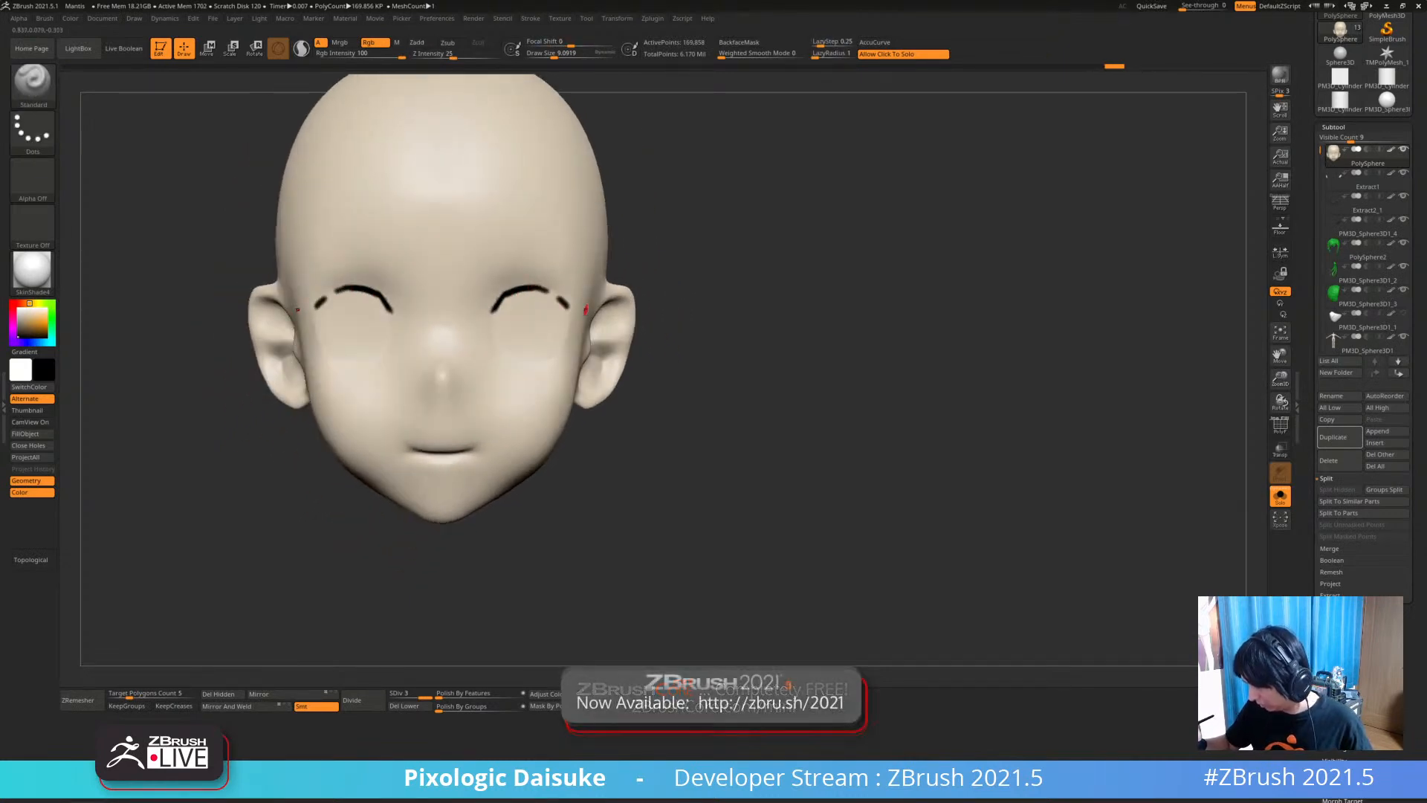
key(ctrl+z)
key(ctrl+z)
key(ctrl+z)
key(ctrl+z)
key(ctrl+z)
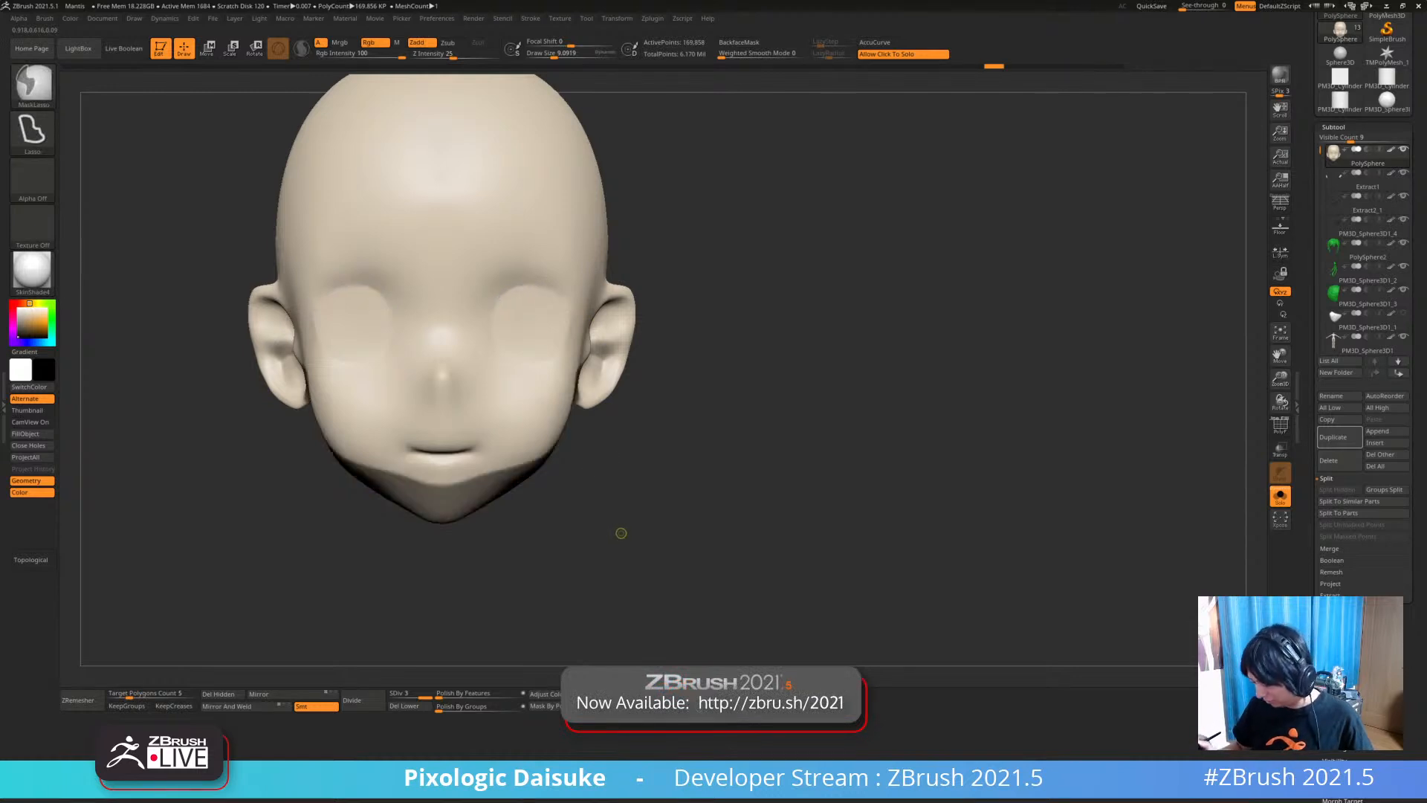
Restore the head mesh's symmetry with the Smart ReSym deformation
ctrl+drag(1261, 377, 1262, 304)
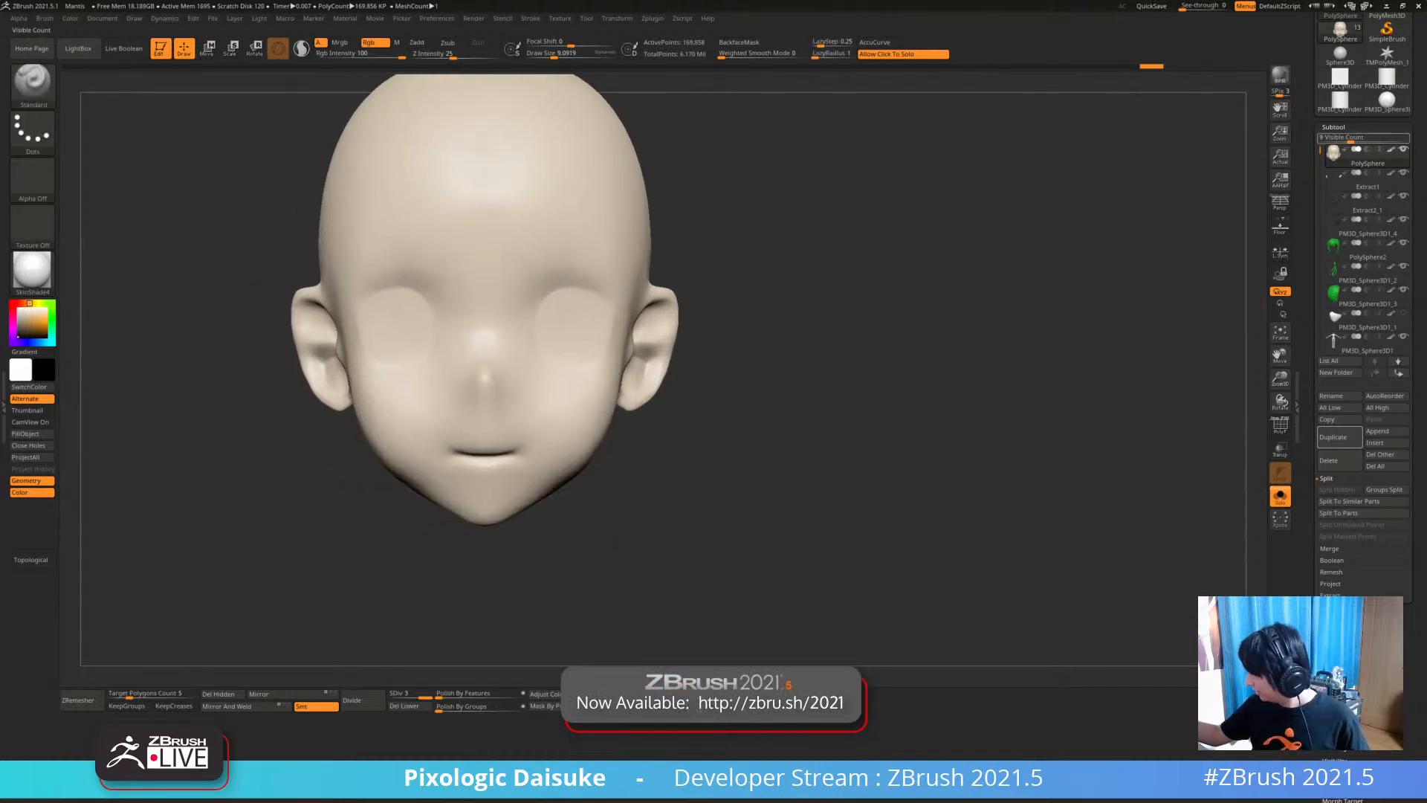
click(1333, 127)
click(1340, 261)
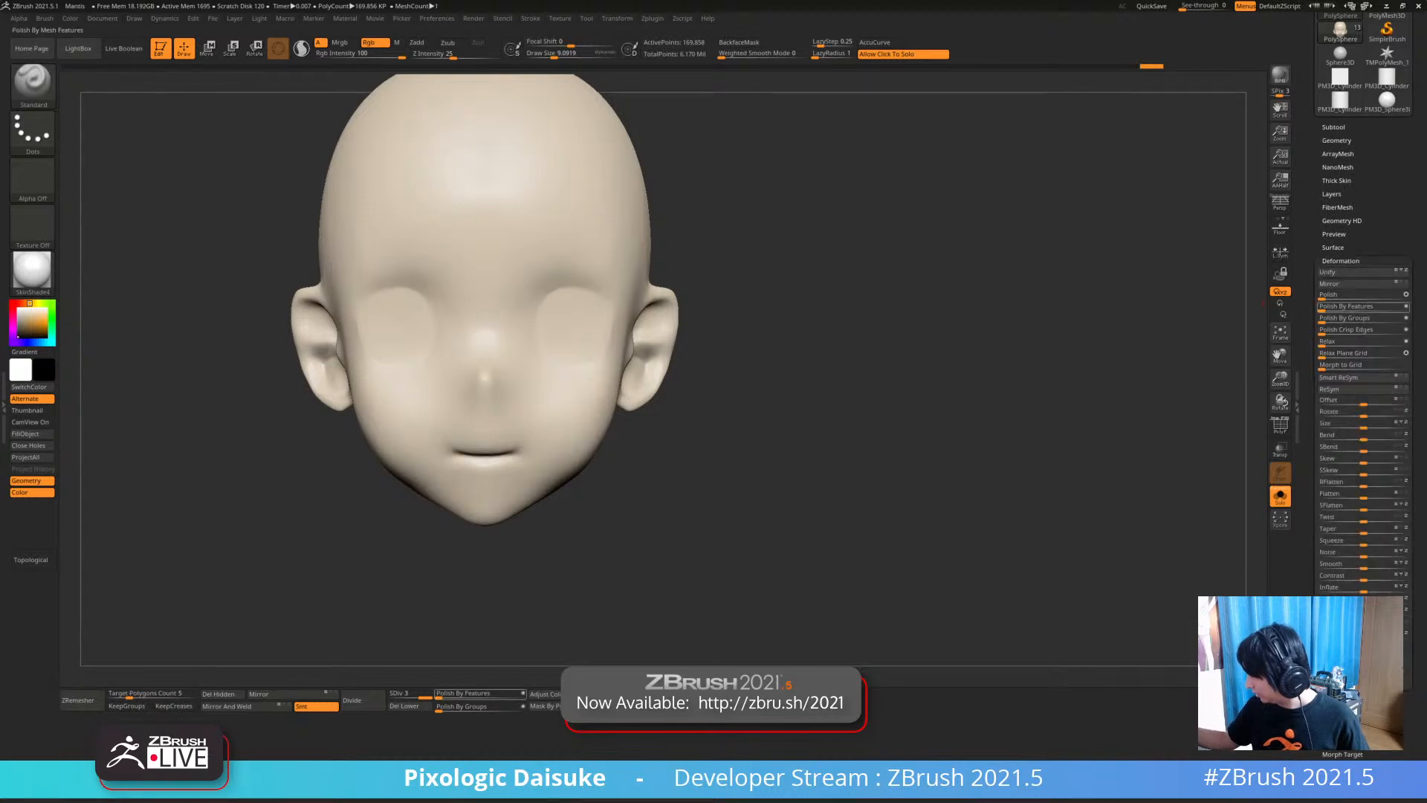
click(1345, 377)
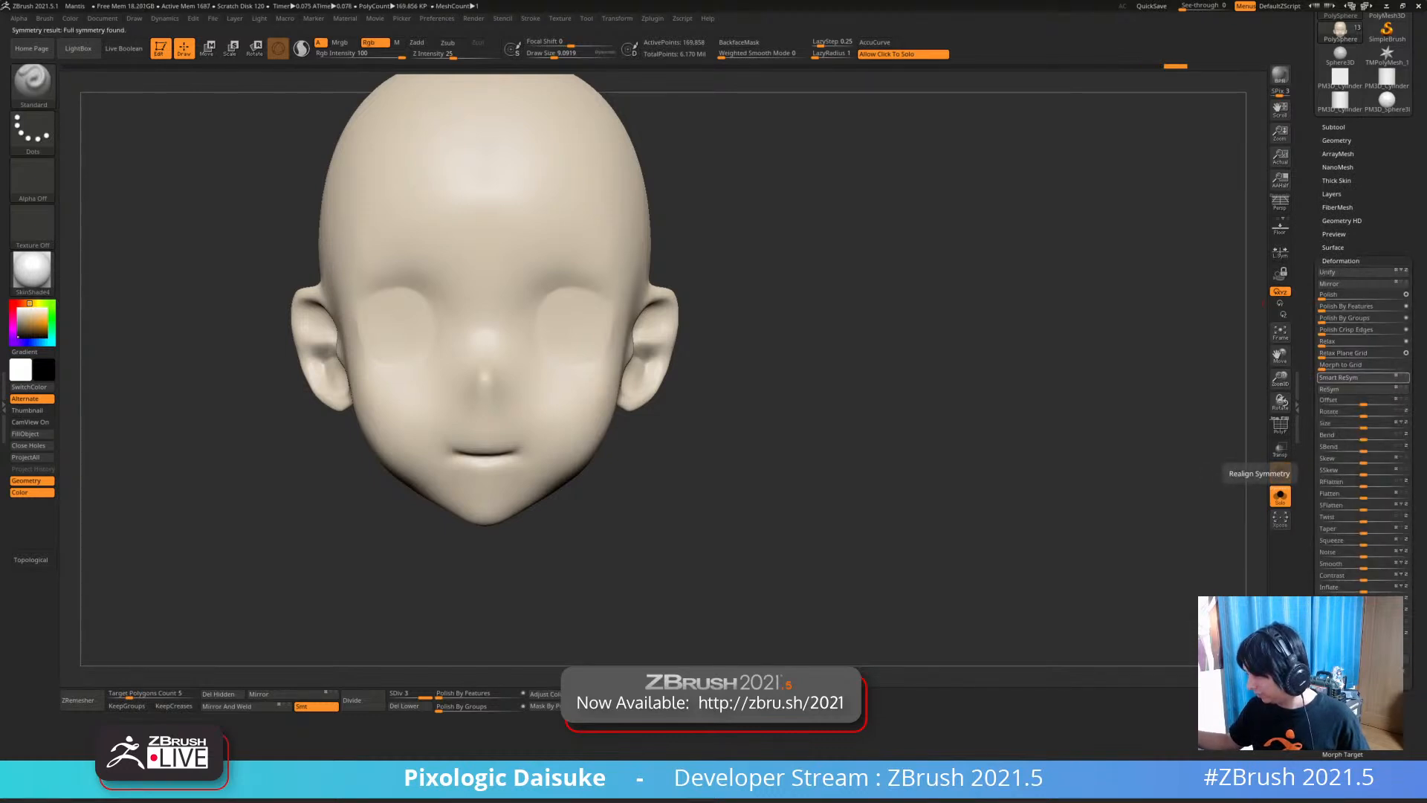
Paint mirrored black upper lash arcs over both eye areas, bending them down at the outer corners
ctrl+right_drag(891, 334, 892, 439)
mouse_move(560, 311)
mouse_down()
mouse_move(535, 349)
mouse_move(621, 301)
mouse_move(668, 325)
mouse_up()
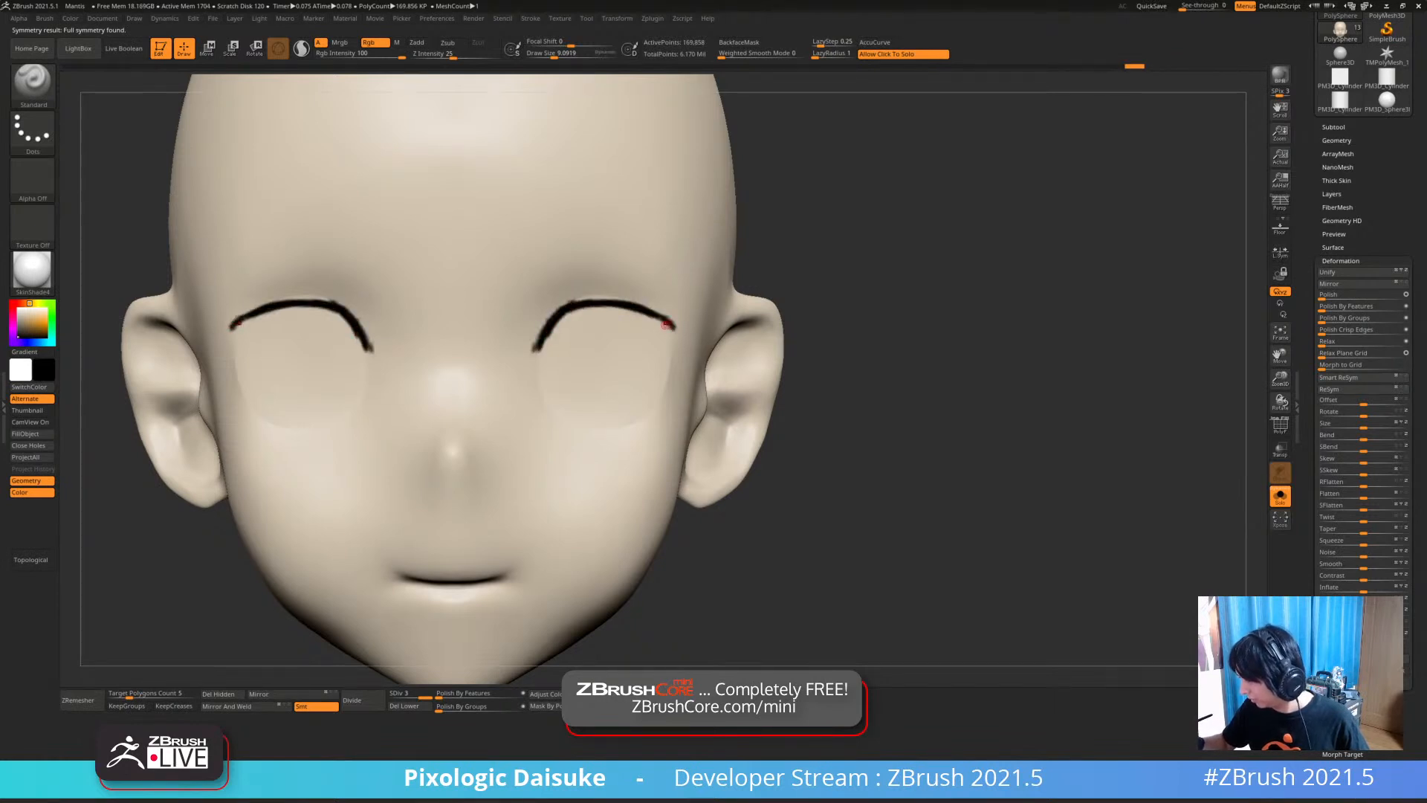
mouse_move(674, 340)
right_down()
mouse_move(660, 322)
mouse_move(663, 376)
right_up()
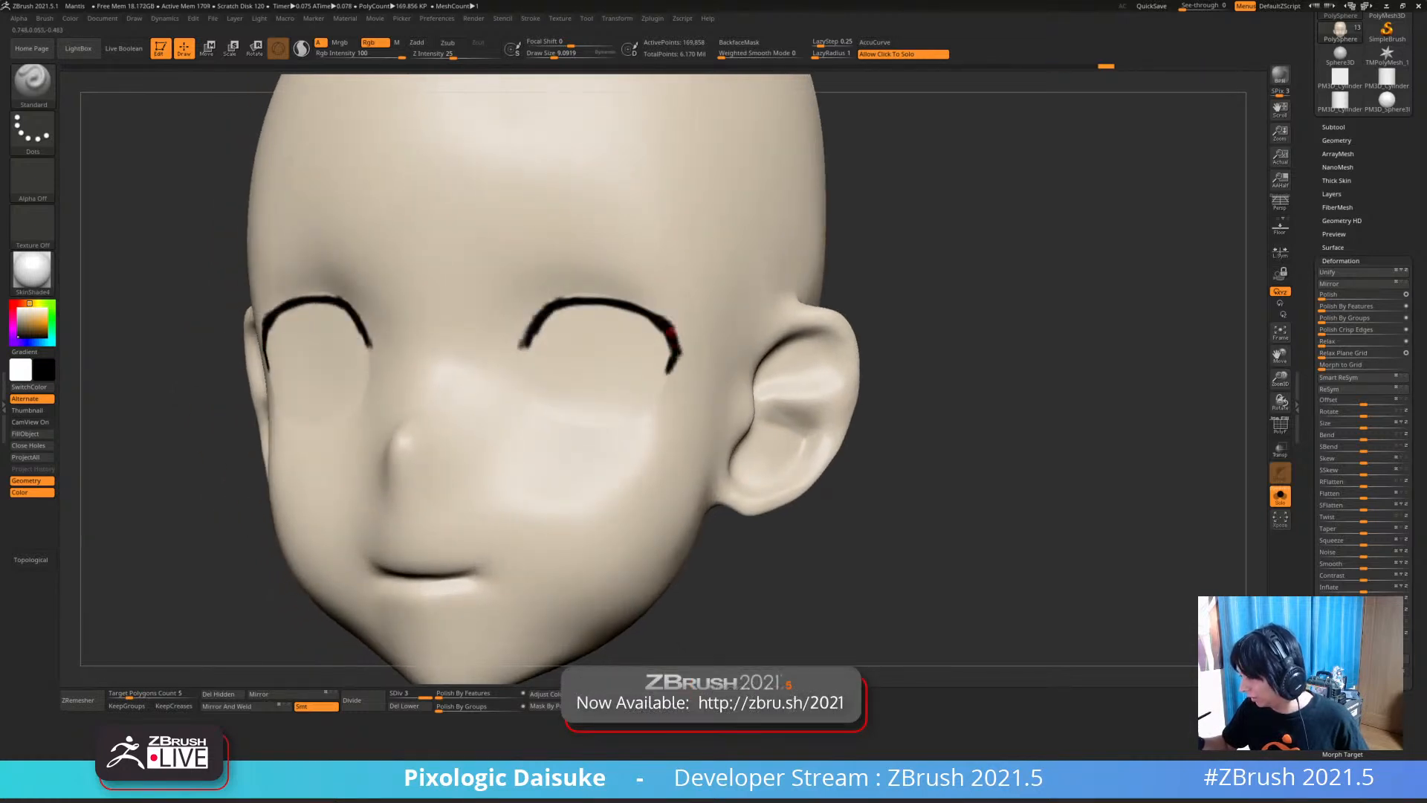
right_drag(666, 377, 686, 411)
Subdivide the head to level 4 and thicken the black upper lash lines, undoing the last stroke
key(ctrl+d)
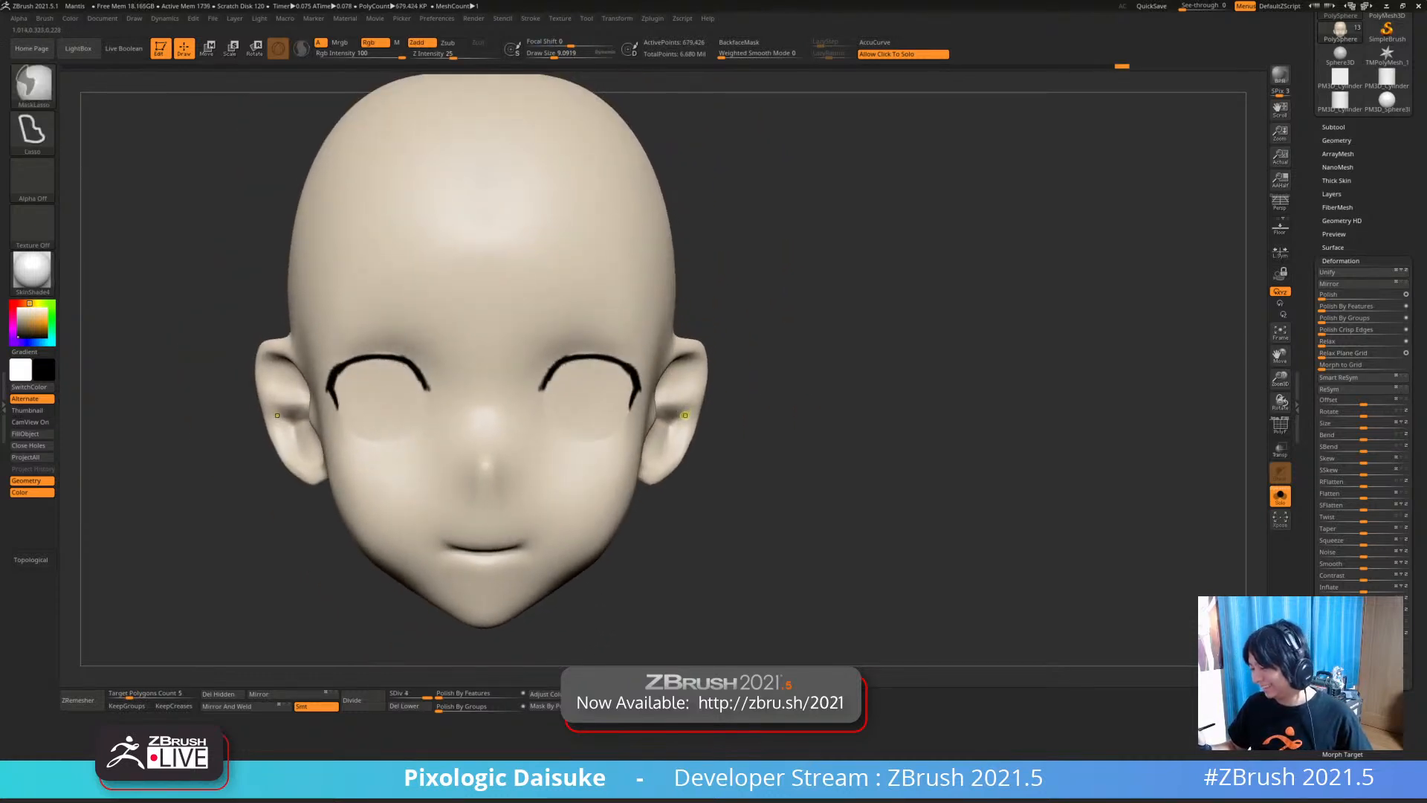
mouse_move(598, 388)
ctrl+right_down()
mouse_move(540, 334)
mouse_move(517, 334)
mouse_move(568, 297)
mouse_move(550, 321)
mouse_move(565, 242)
mouse_move(521, 283)
mouse_move(593, 347)
mouse_move(617, 342)
ctrl+right_up()
ctrl+right_drag(553, 307, 544, 409)
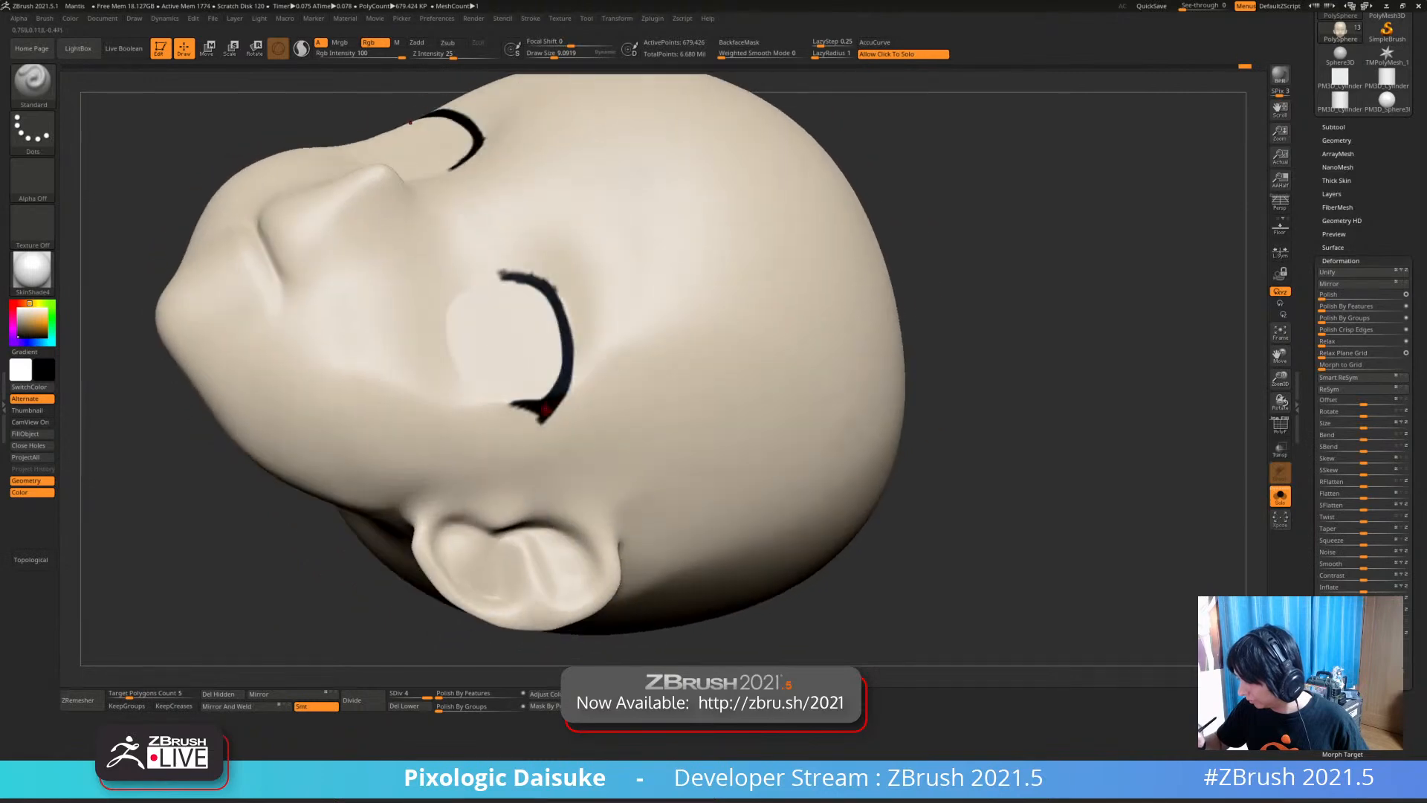
mouse_move(578, 344)
right_down()
mouse_move(573, 357)
mouse_move(580, 327)
mouse_move(487, 335)
mouse_move(497, 379)
right_up()
drag(497, 369, 516, 342)
mouse_move(509, 362)
right_down()
mouse_move(538, 347)
mouse_move(528, 379)
mouse_move(507, 359)
mouse_move(521, 327)
right_up()
key(ctrl+z)
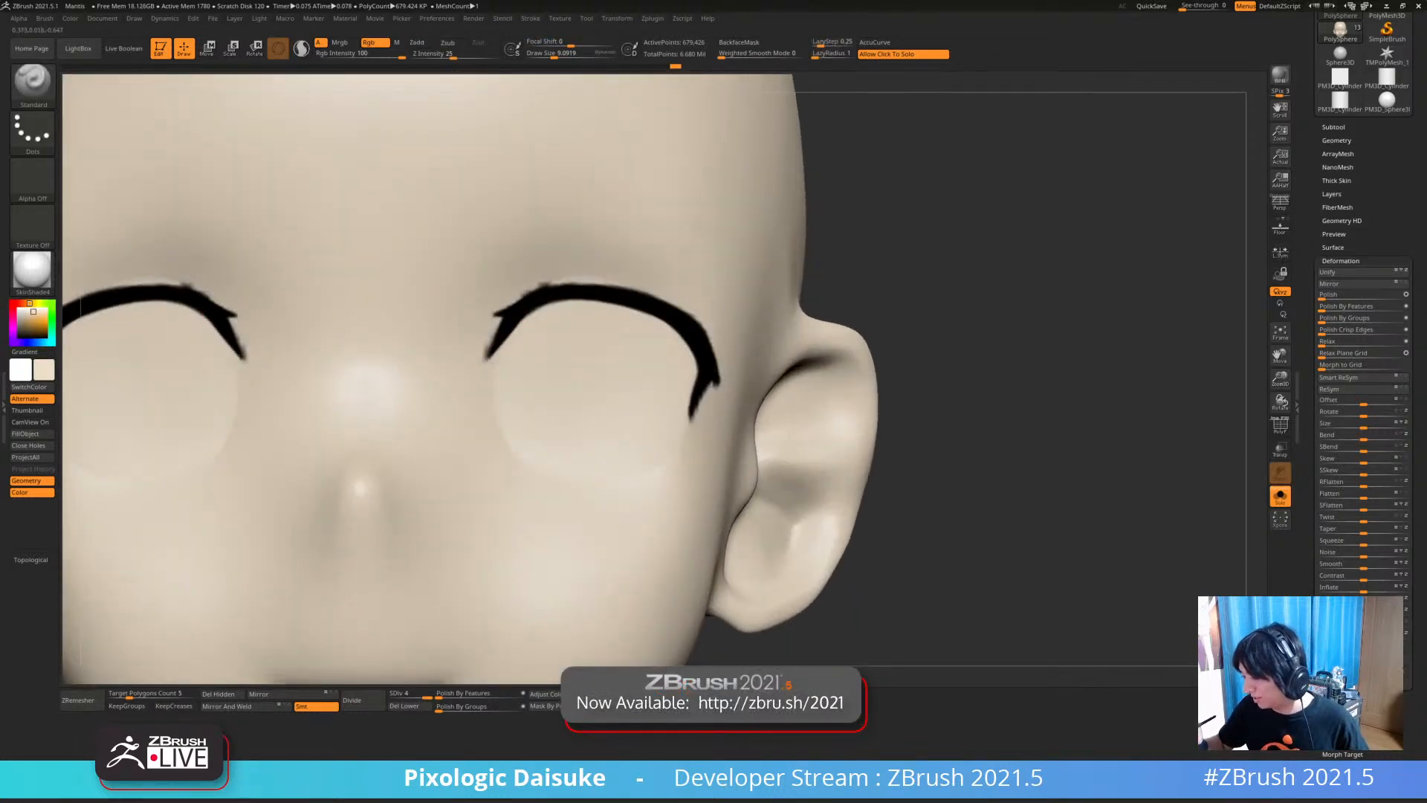
Refine the upper edges and pointed corners of the lash lines, and undo the last stroke at the outer end
mouse_move(519, 270)
right_down()
mouse_move(519, 297)
mouse_move(491, 299)
right_up()
drag(522, 295, 566, 281)
ctrl+right_drag(566, 280, 557, 260)
drag(542, 284, 566, 275)
ctrl+right_drag(626, 266, 594, 257)
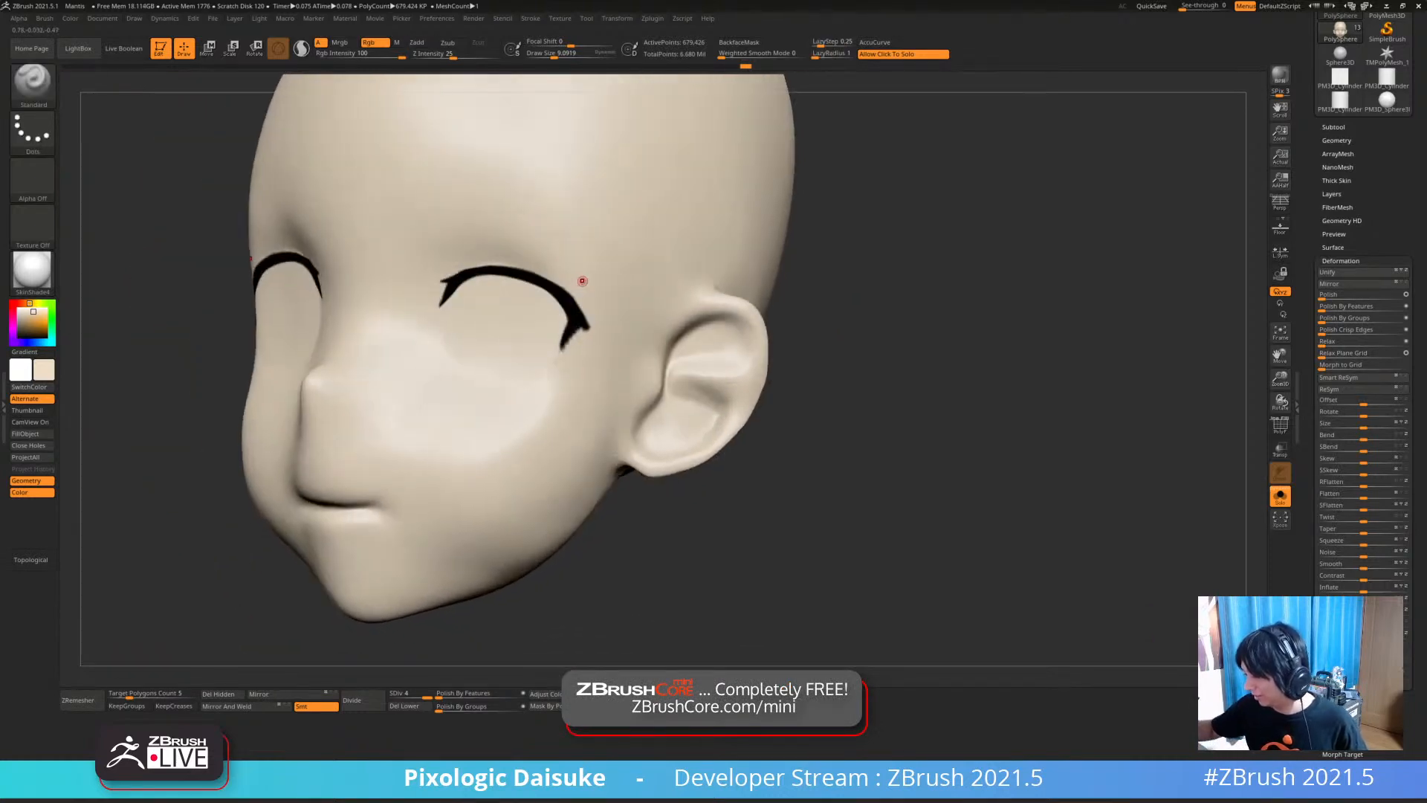
drag(561, 274, 581, 305)
key(ctrl+z)
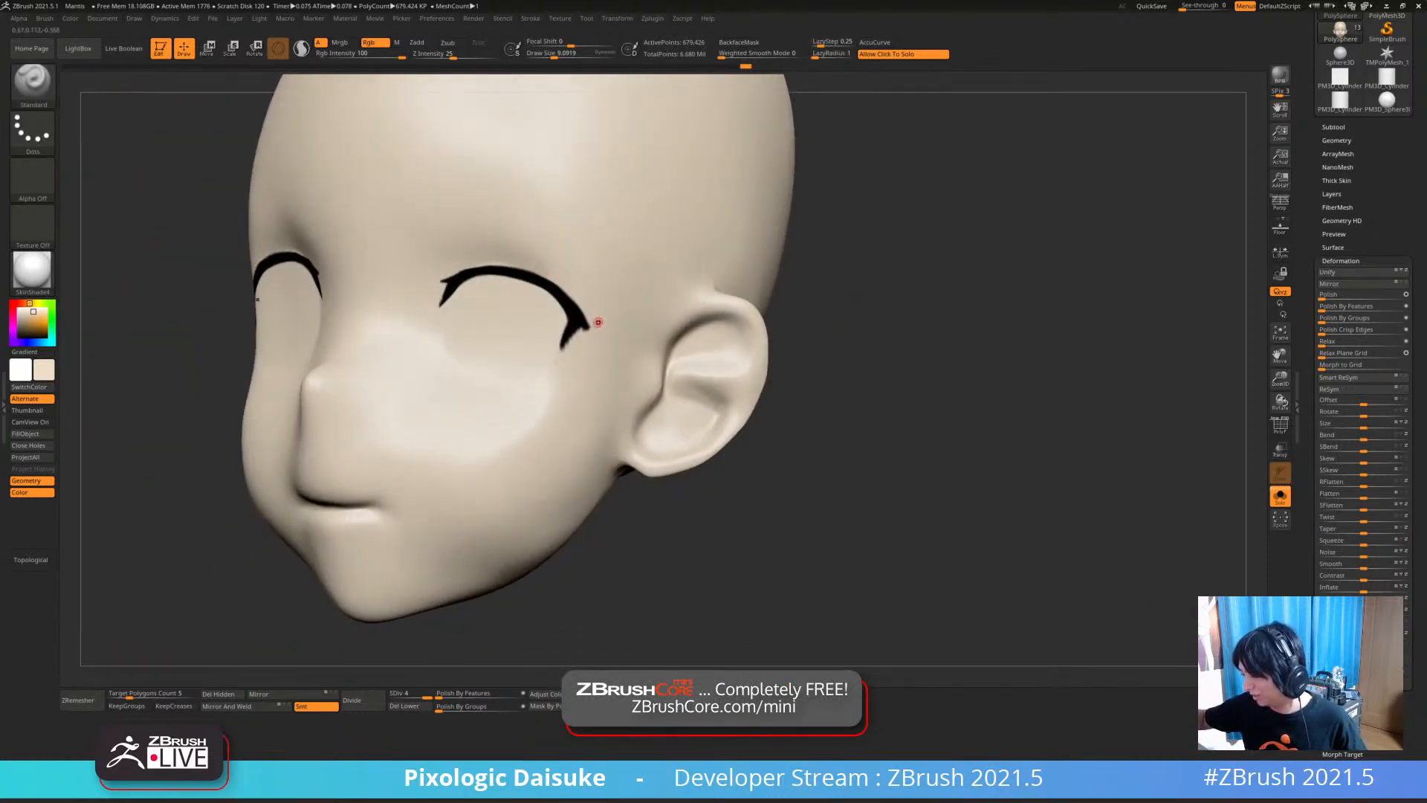
Set the paint colour back to black, fill out the outer lash corner, and check both eyes from the front
mouse_move(580, 304)
right_down()
mouse_move(599, 386)
mouse_move(584, 450)
mouse_move(617, 407)
right_up()
drag(33, 312, 18, 336)
ctrl+right_drag(345, 315, 327, 382)
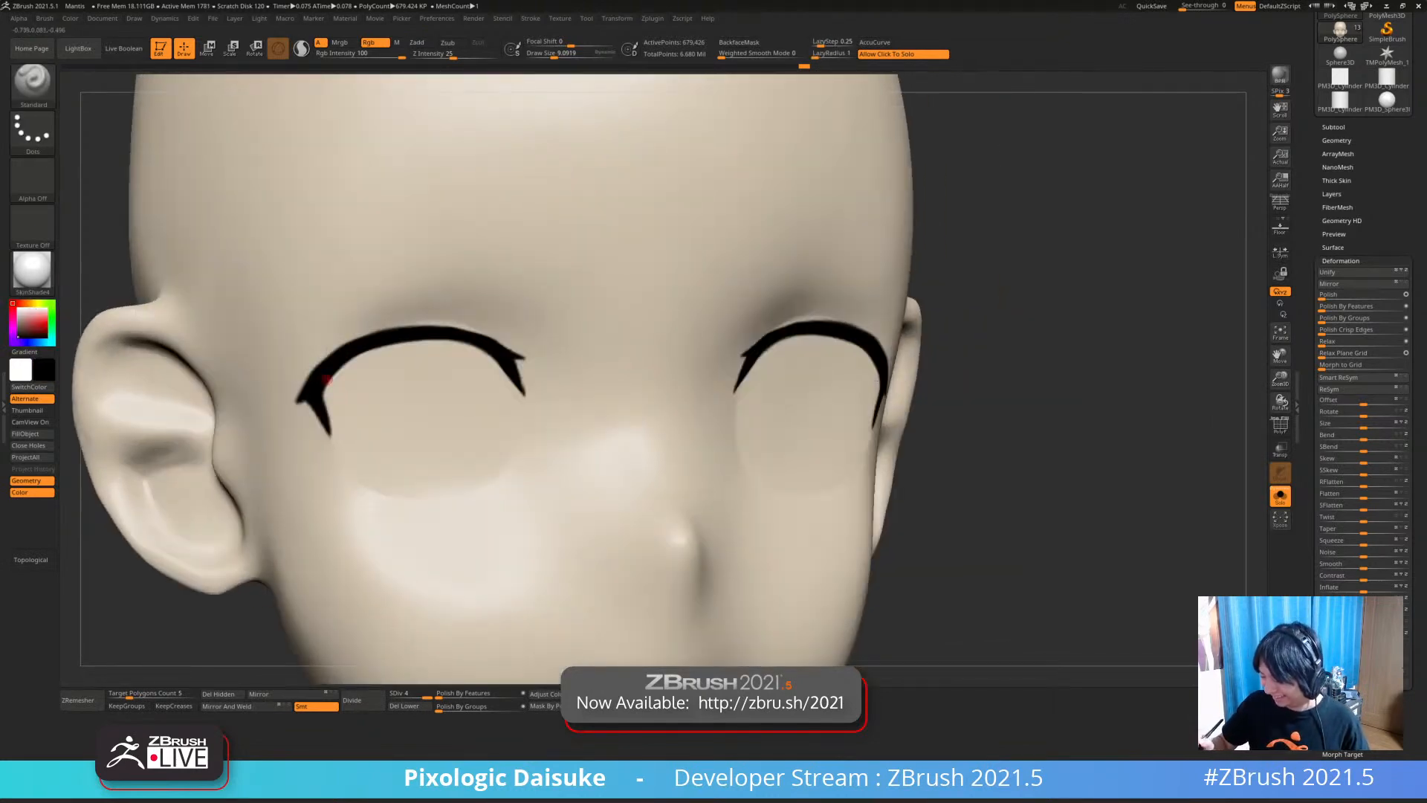
drag(328, 372, 332, 435)
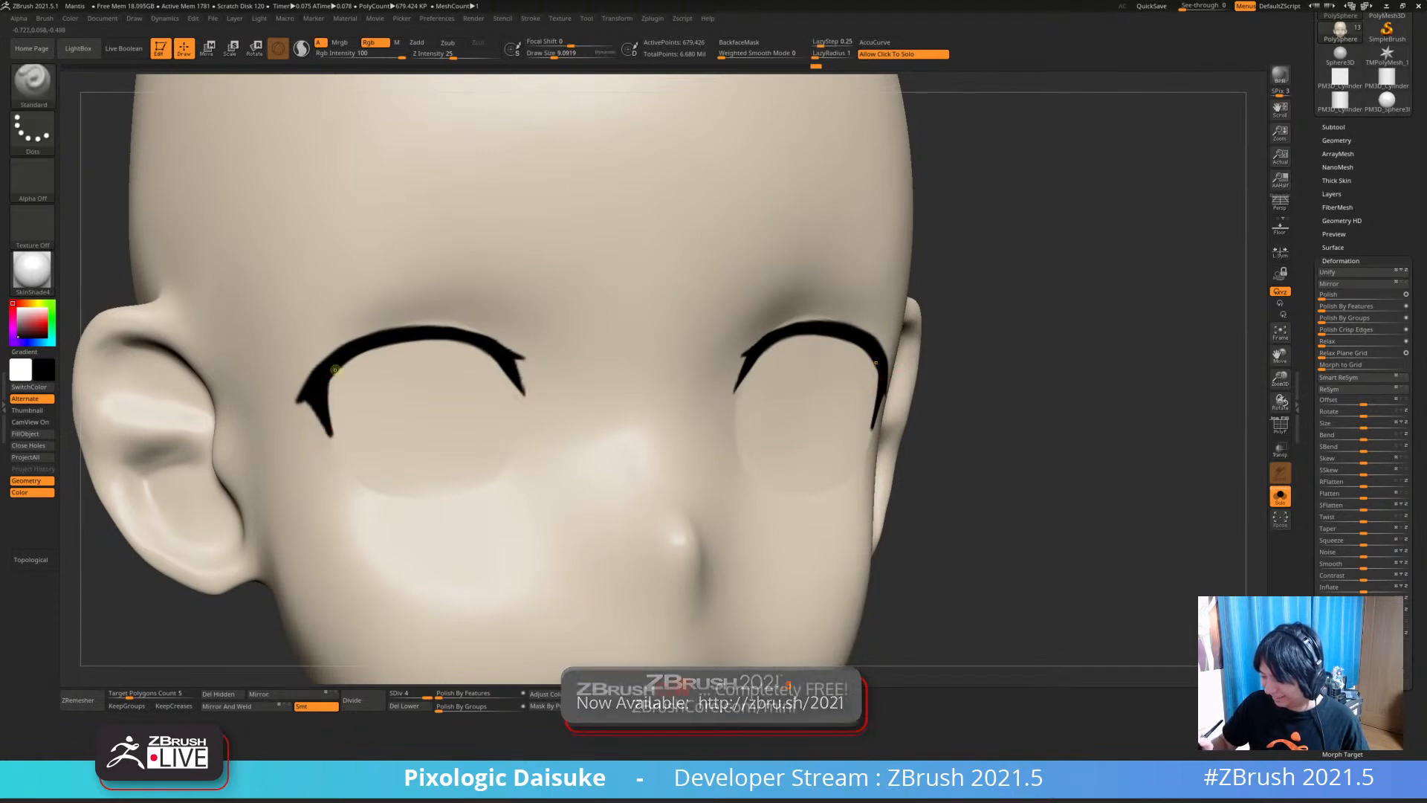
ctrl+right_drag(332, 366, 333, 275)
right_drag(332, 275, 423, 286)
shift+right_drag(640, 405, 563, 371)
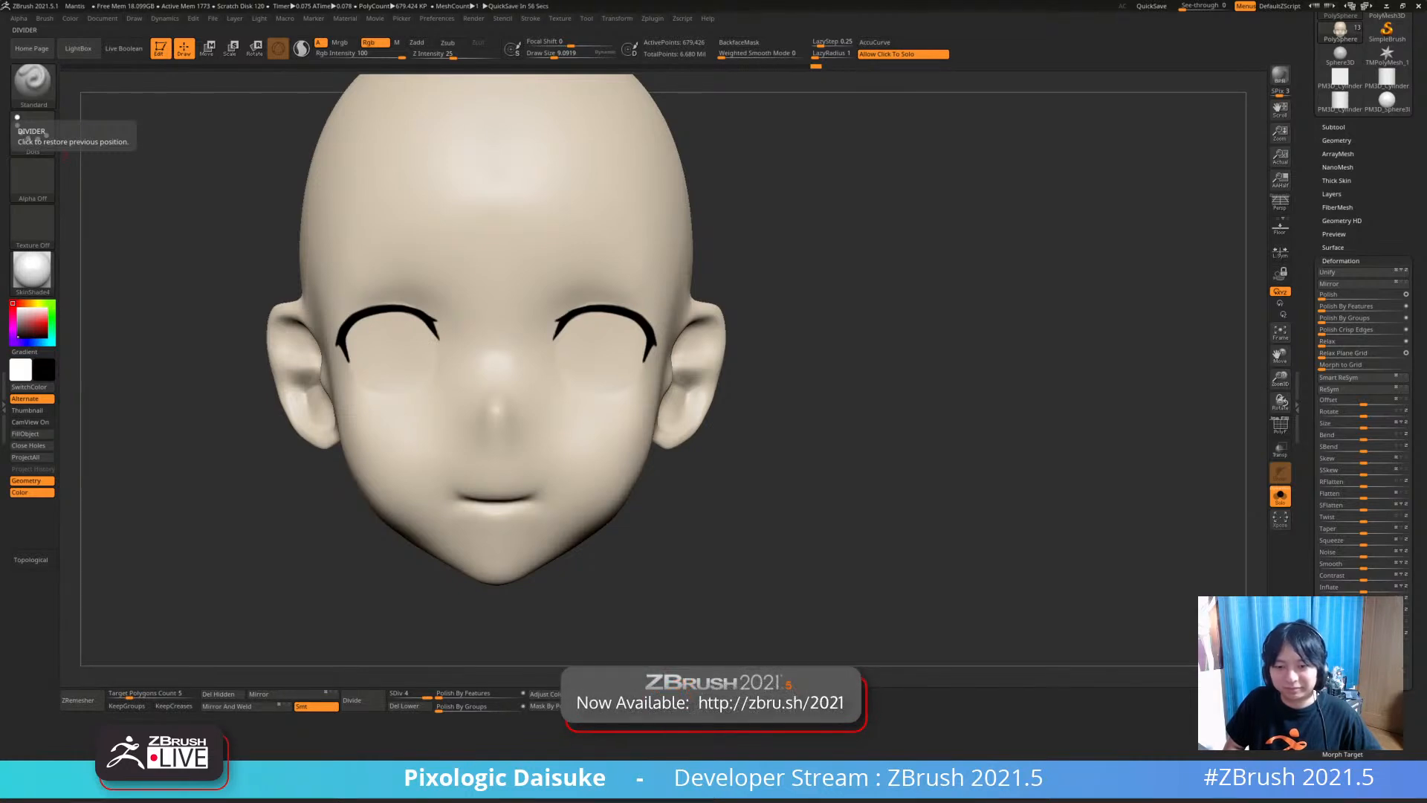
Paint mirrored black oval iris outlines hanging from the upper lash lines, redoing the bottom curve
mouse_move(349, 319)
right_down()
mouse_move(394, 327)
mouse_move(345, 316)
right_up()
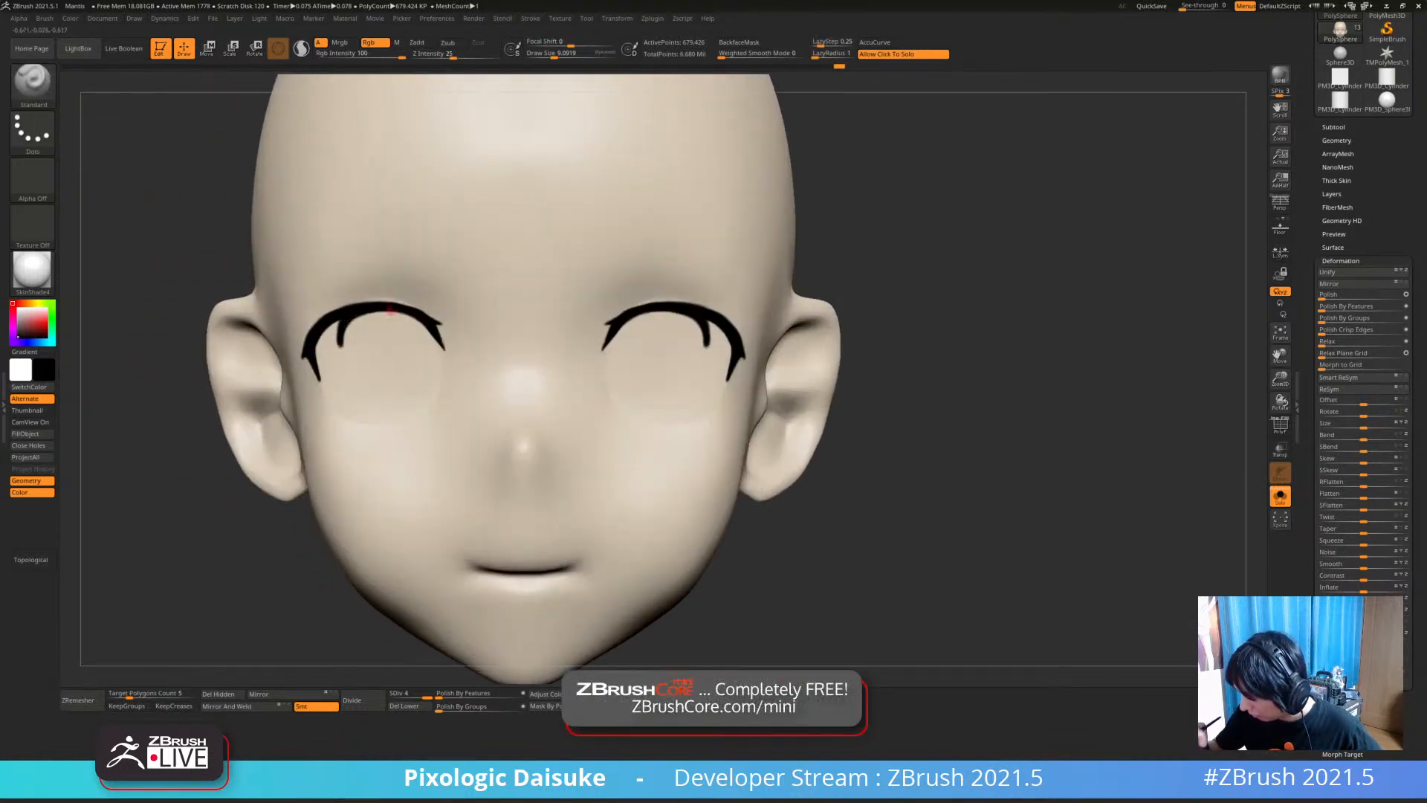
alt+right_drag(363, 346, 353, 314)
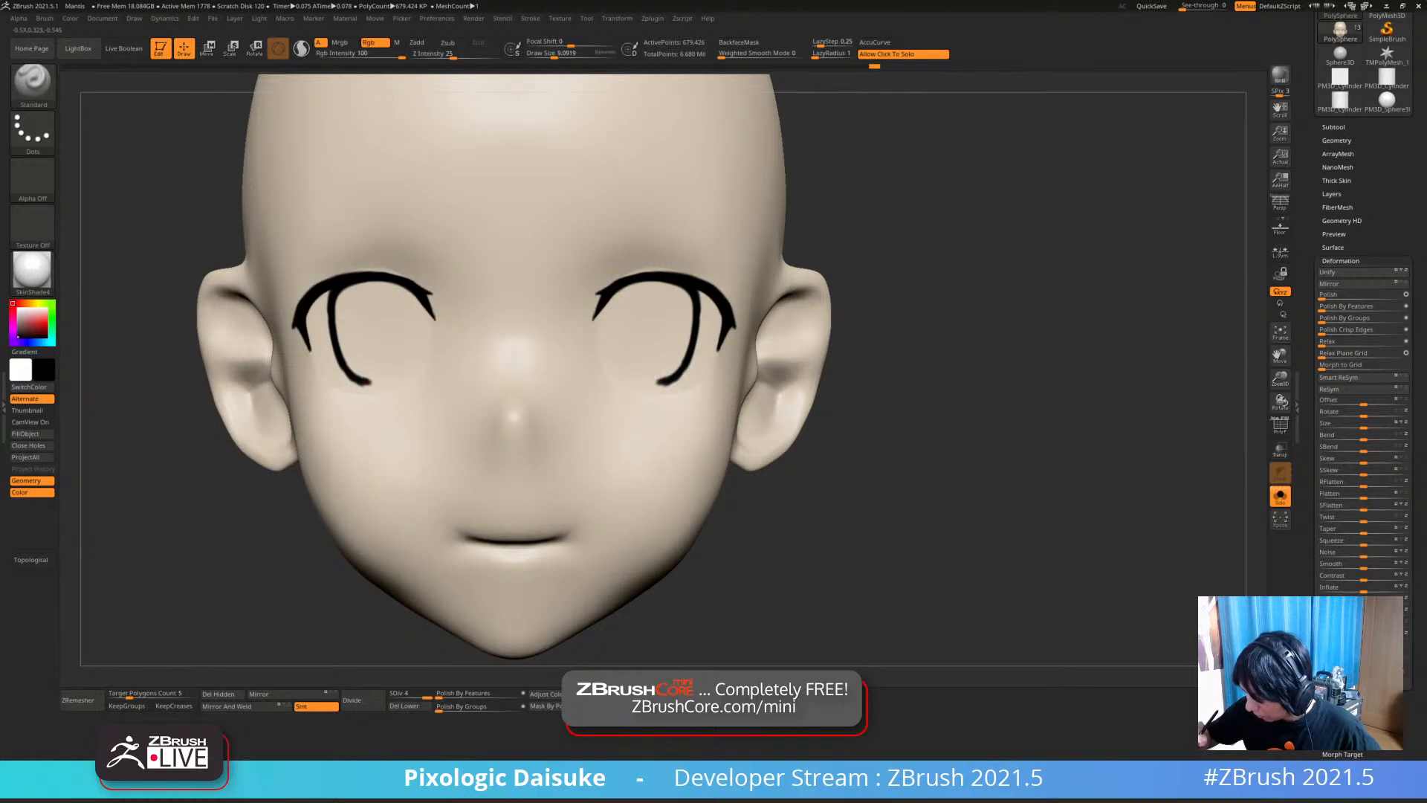
key(ctrl+z)
drag(389, 386, 414, 363)
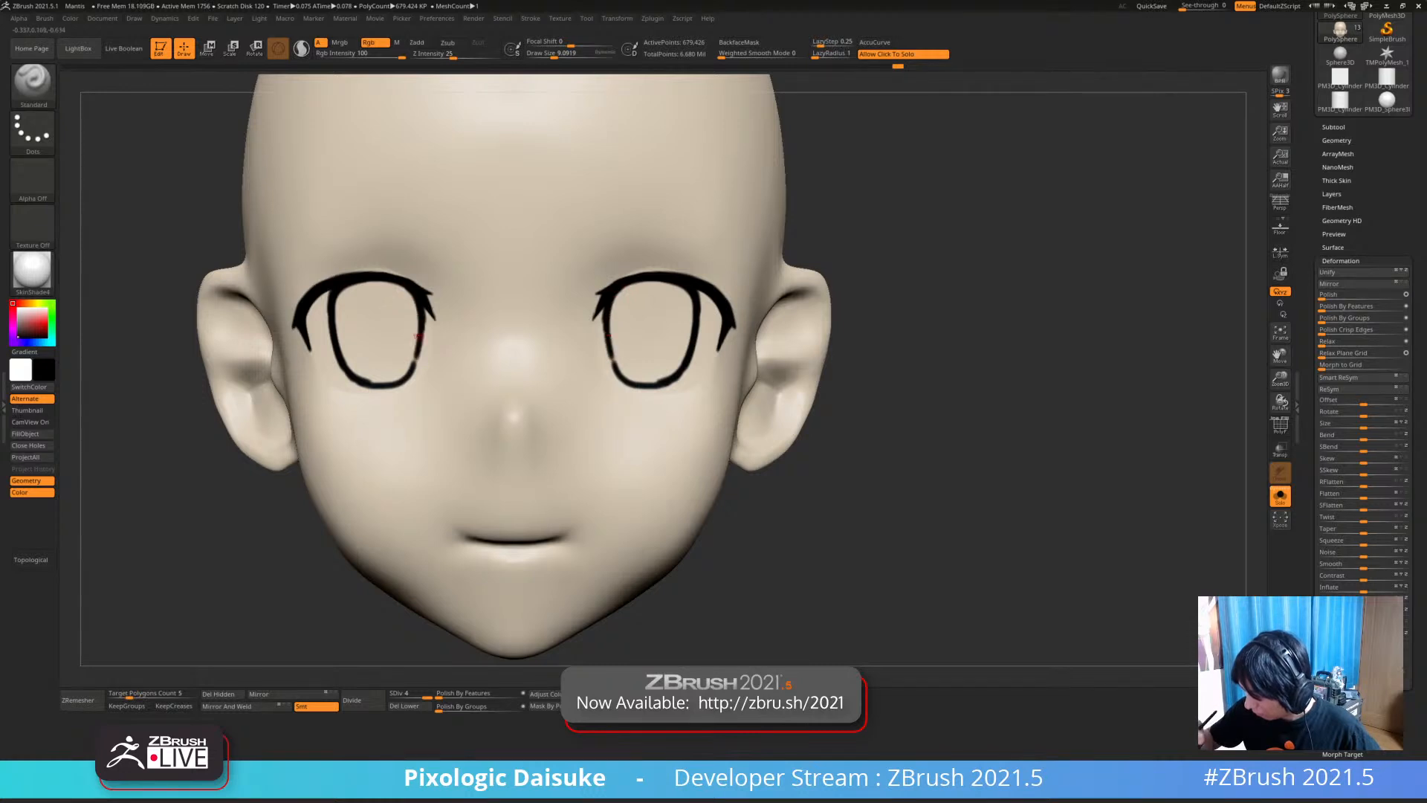
ctrl+right_drag(416, 346, 428, 297)
right_drag(520, 349, 572, 469)
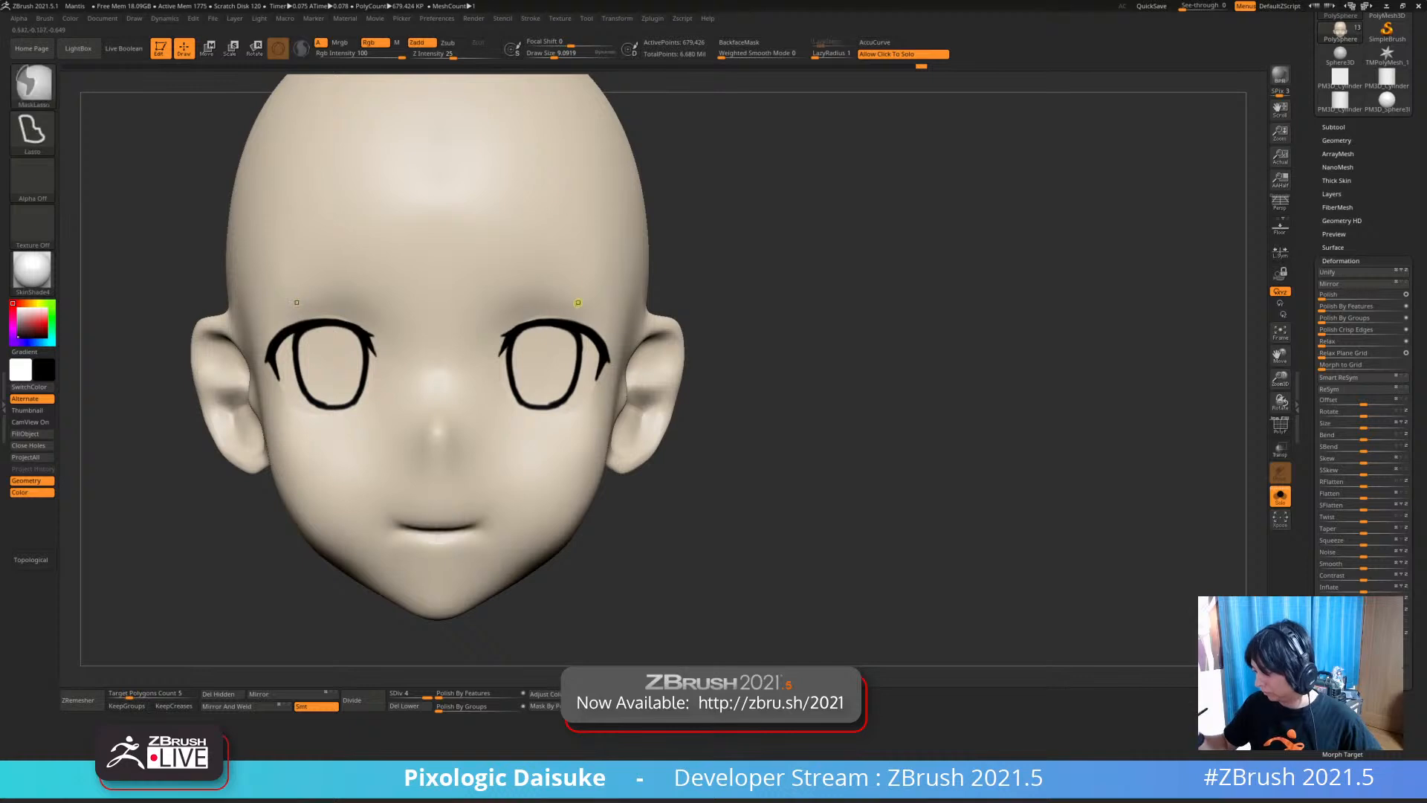
Touch up the iris outlines and their joins with the upper lashes, undoing stray strokes, and check the eyes from above
ctrl+right_drag(575, 302, 571, 267)
ctrl+right_drag(551, 331, 543, 401)
right_drag(373, 347, 409, 346)
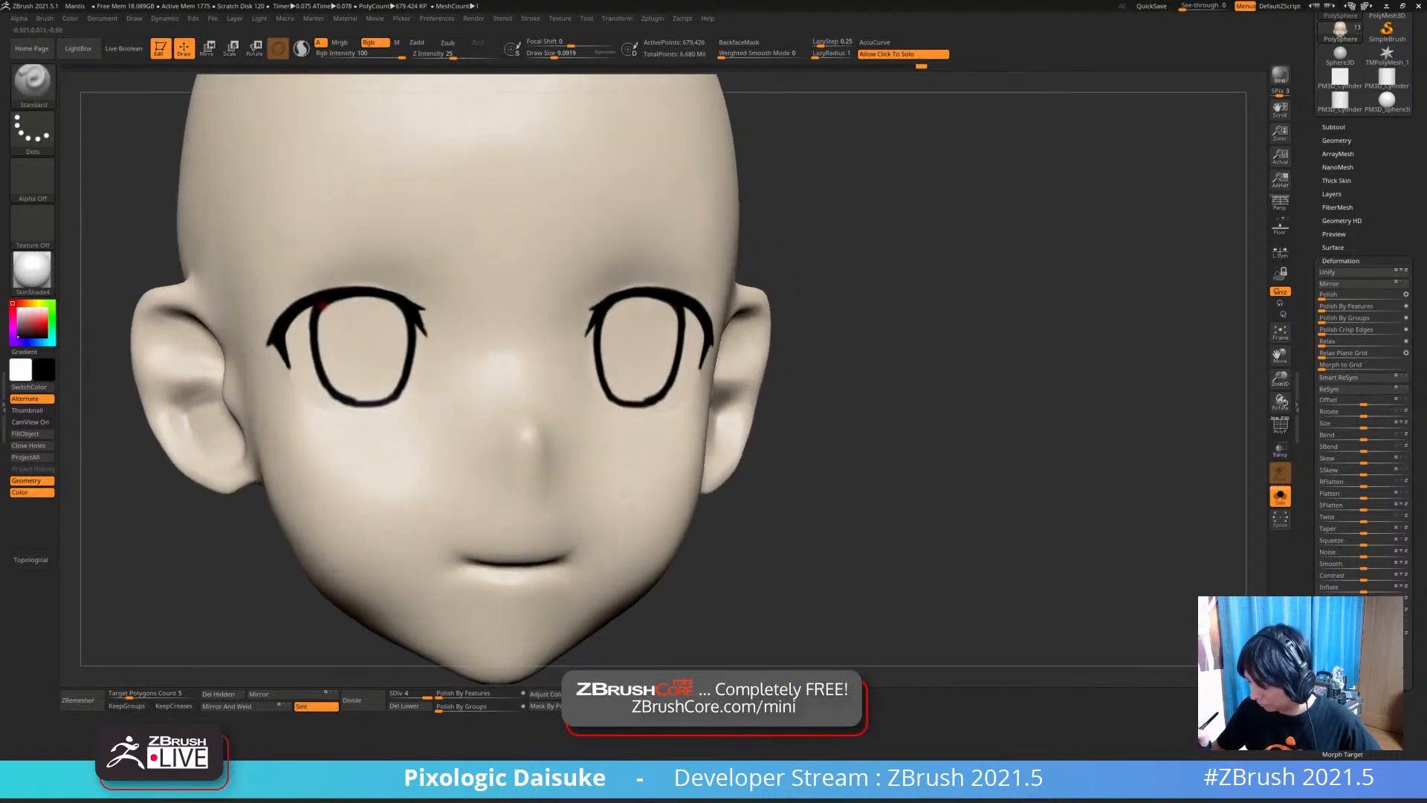
drag(318, 324, 181, 171)
key(ctrl+z)
key(ctrl+z)
mouse_move(476, 282)
ctrl+right_down()
mouse_move(471, 229)
mouse_move(469, 312)
ctrl+right_up()
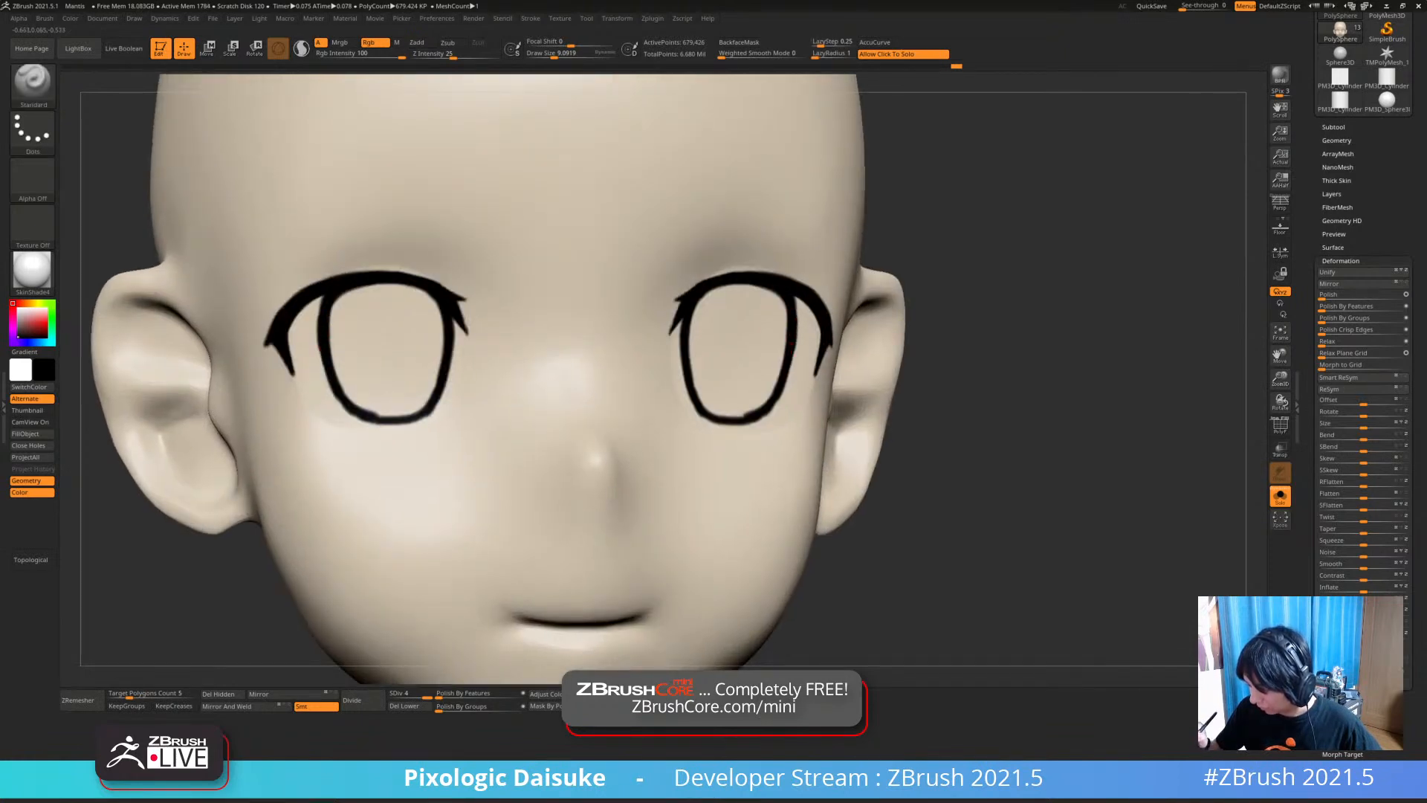
ctrl+right_drag(347, 395, 327, 330)
alt+right_drag(443, 275, 418, 281)
ctrl+right_drag(419, 281, 424, 241)
alt+right_drag(644, 333, 632, 420)
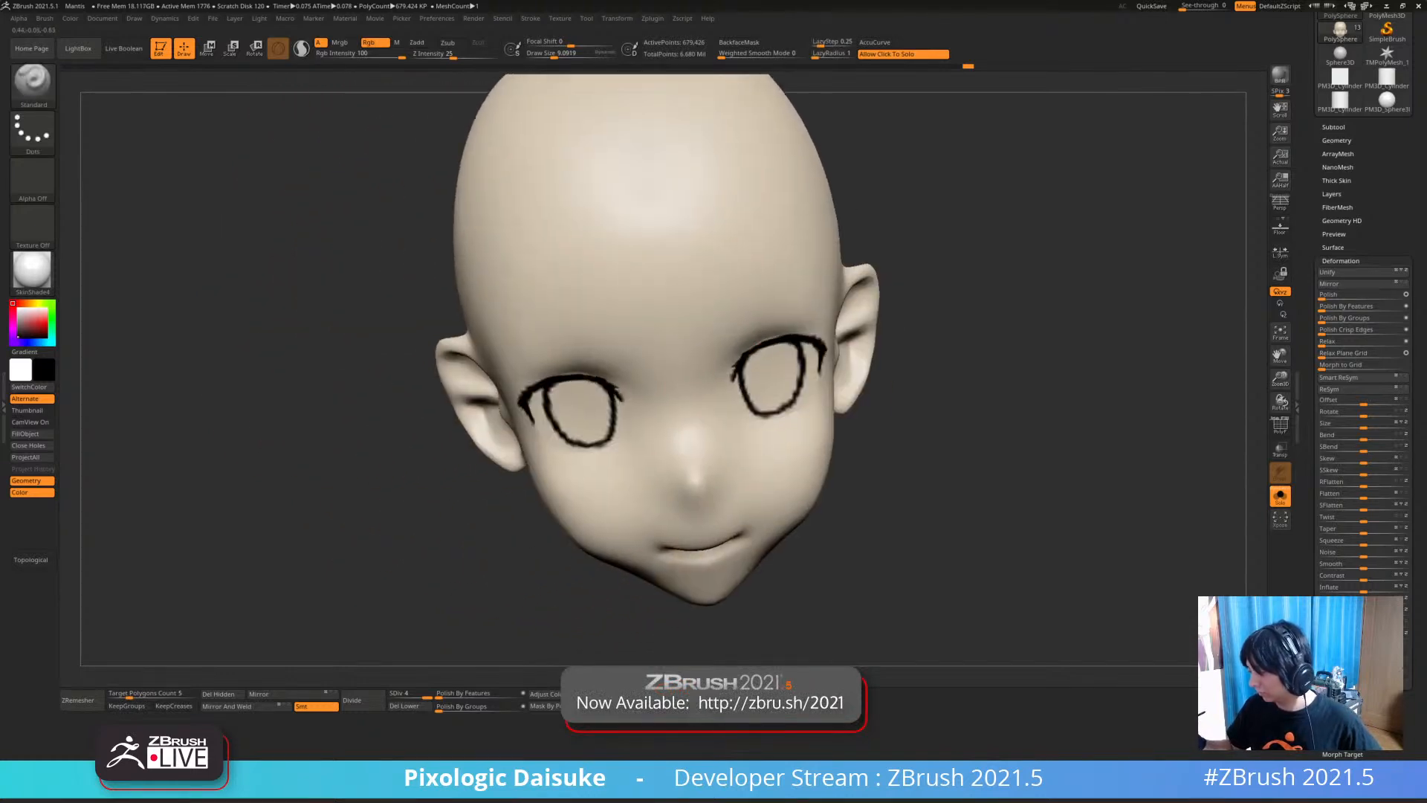
Set the draw size to about 2.8 and paint a thin black eyelid crease above each eye's inner corner
alt+right_drag(714, 350, 554, 319)
drag(544, 54, 543, 54)
mouse_move(595, 278)
ctrl+right_down()
mouse_move(608, 356)
mouse_move(595, 339)
ctrl+right_up()
key(ctrl+z)
click(546, 55)
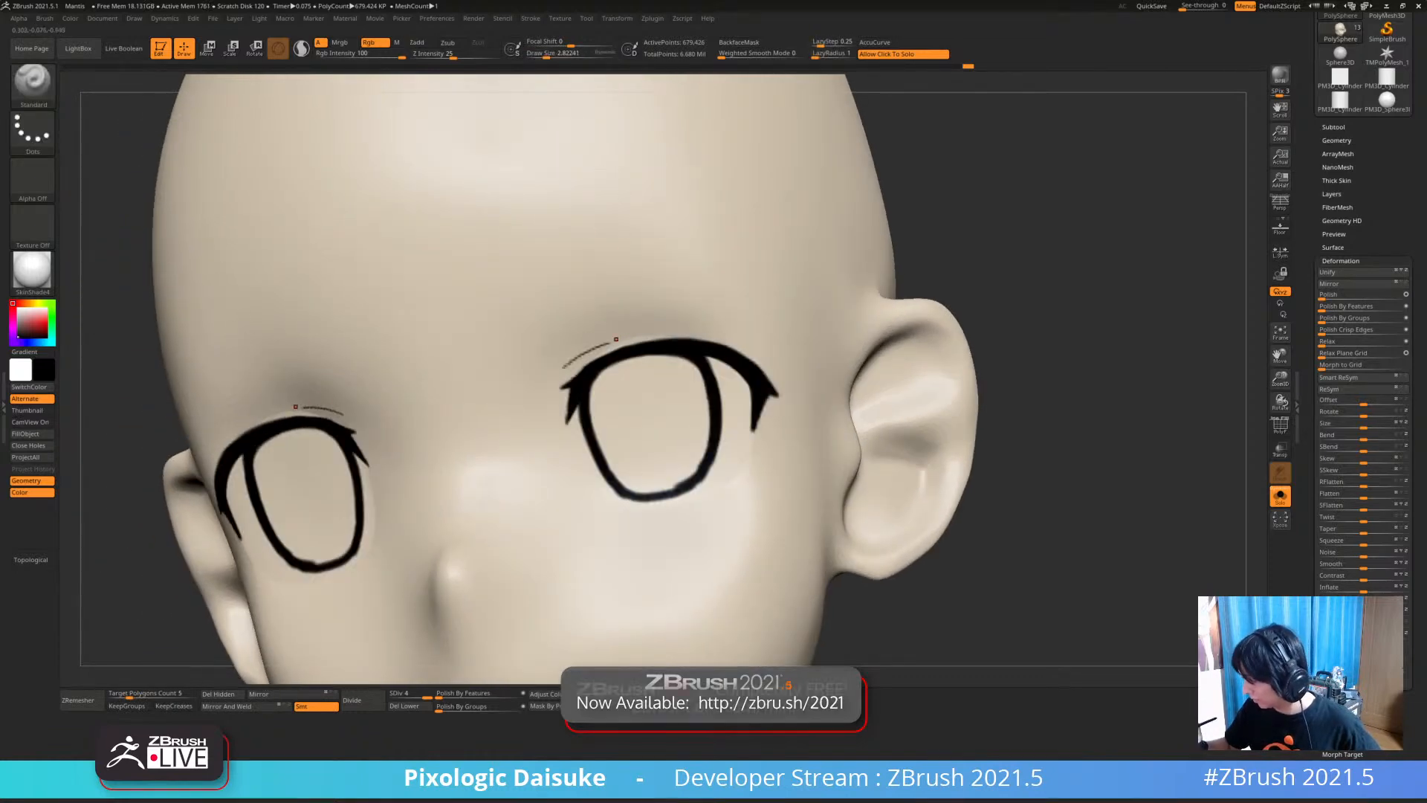
ctrl+right_drag(617, 343, 617, 312)
drag(576, 359, 616, 342)
right_drag(594, 372, 636, 346)
key(ctrl+z)
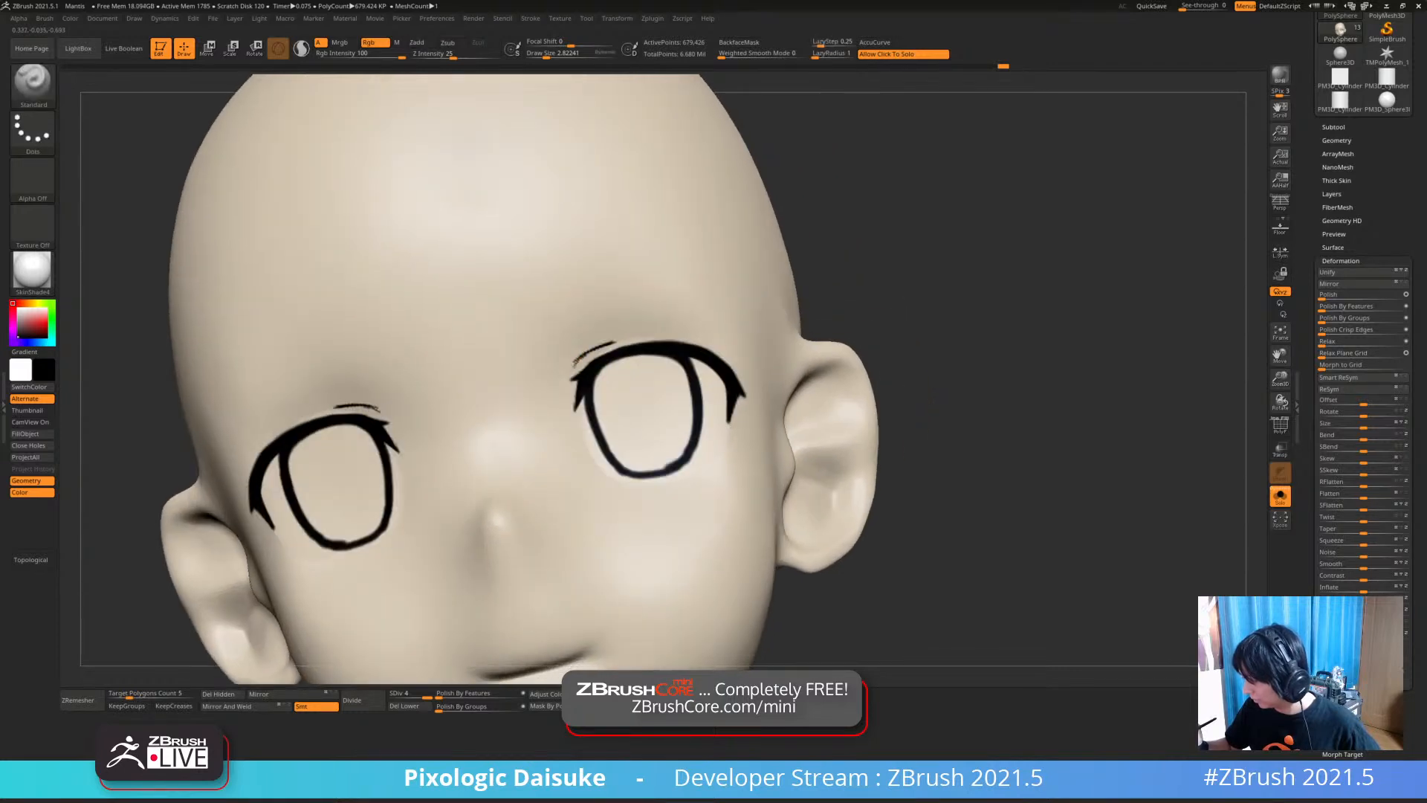
Paint a thin black eyelid crease above the outer end of each upper lash and check it from the side
mouse_move(628, 332)
ctrl+right_down()
mouse_move(628, 297)
mouse_move(732, 301)
mouse_move(654, 316)
mouse_move(773, 290)
ctrl+right_up()
mouse_move(446, 298)
right_down()
mouse_move(513, 303)
mouse_move(513, 350)
mouse_move(492, 301)
right_up()
key(ctrl+z)
drag(466, 371, 490, 341)
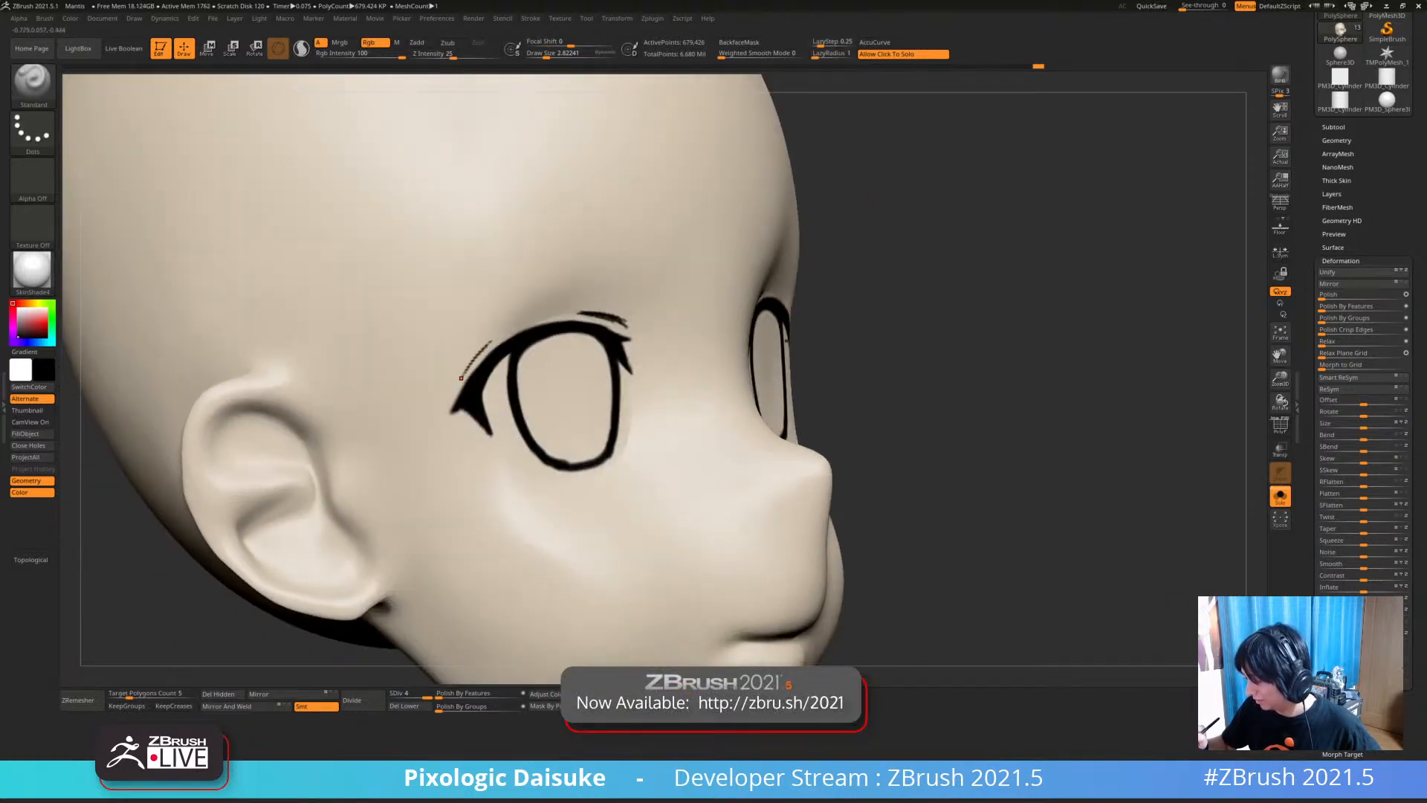
ctrl+right_drag(587, 353, 510, 387)
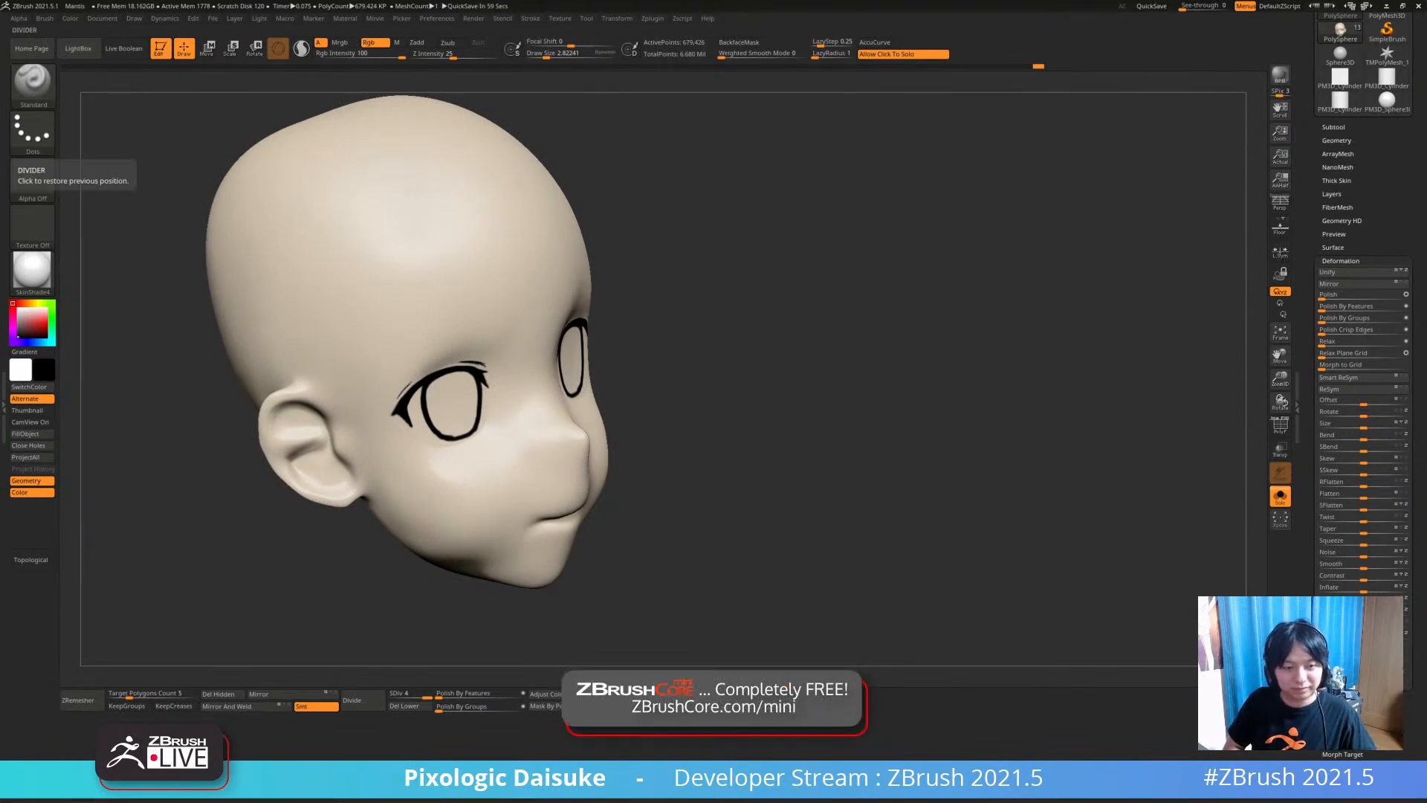
Paint a thin black arched eyebrow above each eye, redoing the stroke and undoing uneven thickening attempts
mouse_move(512, 334)
right_down()
mouse_move(416, 297)
mouse_move(405, 352)
mouse_move(418, 366)
right_up()
drag(356, 379, 489, 326)
key(ctrl+z)
drag(362, 374, 490, 327)
key(ctrl+z)
drag(362, 379, 499, 321)
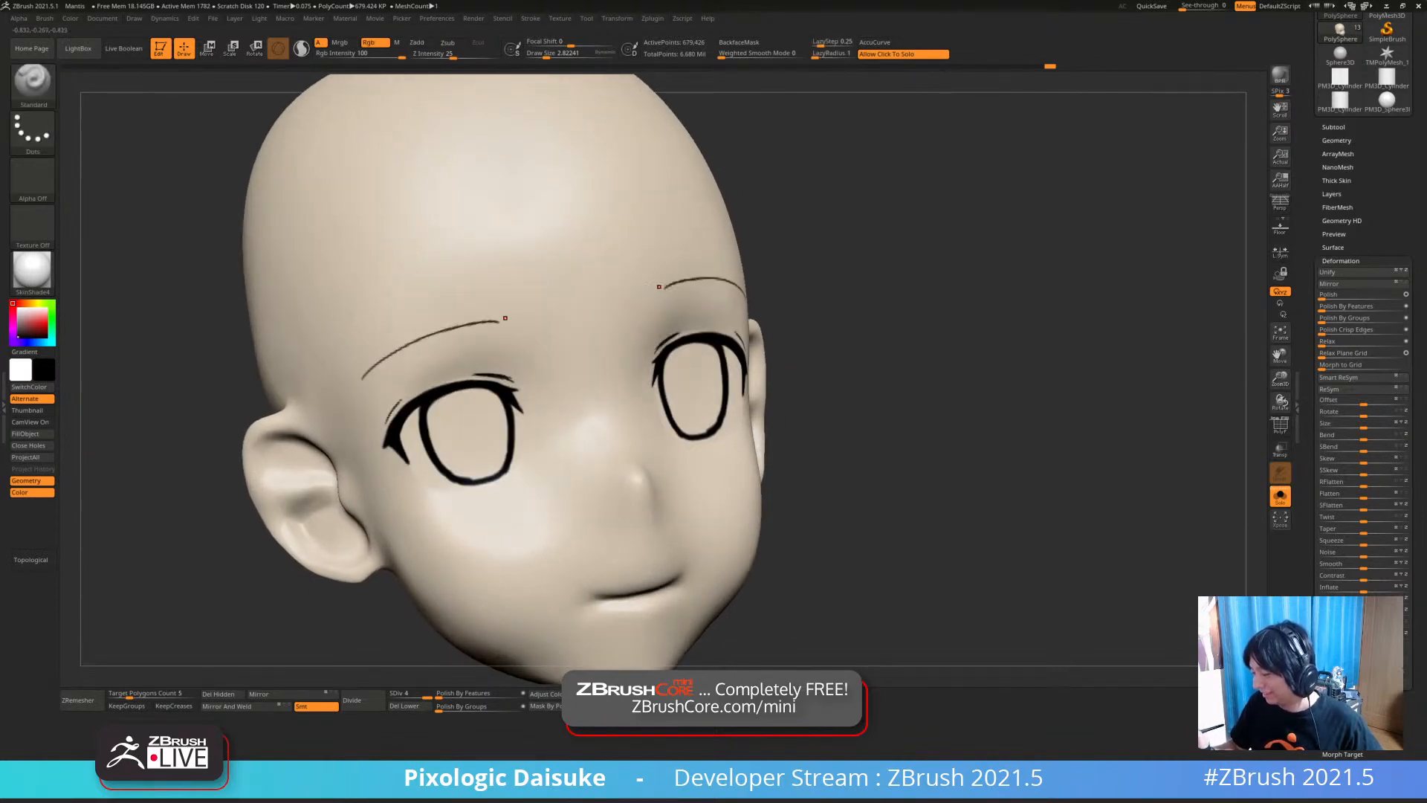
drag(373, 367, 471, 323)
key(ctrl+z)
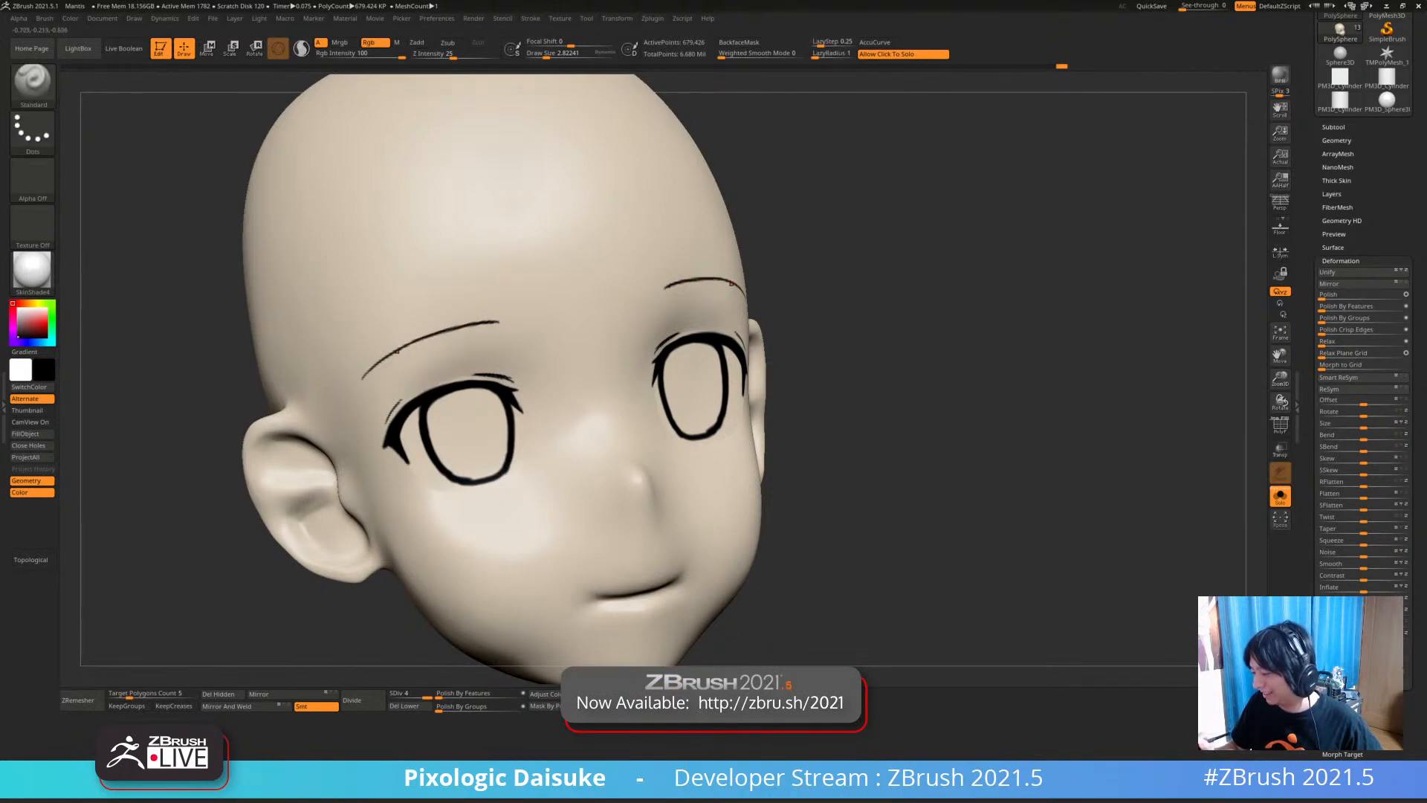
ctrl+right_drag(476, 331, 431, 324)
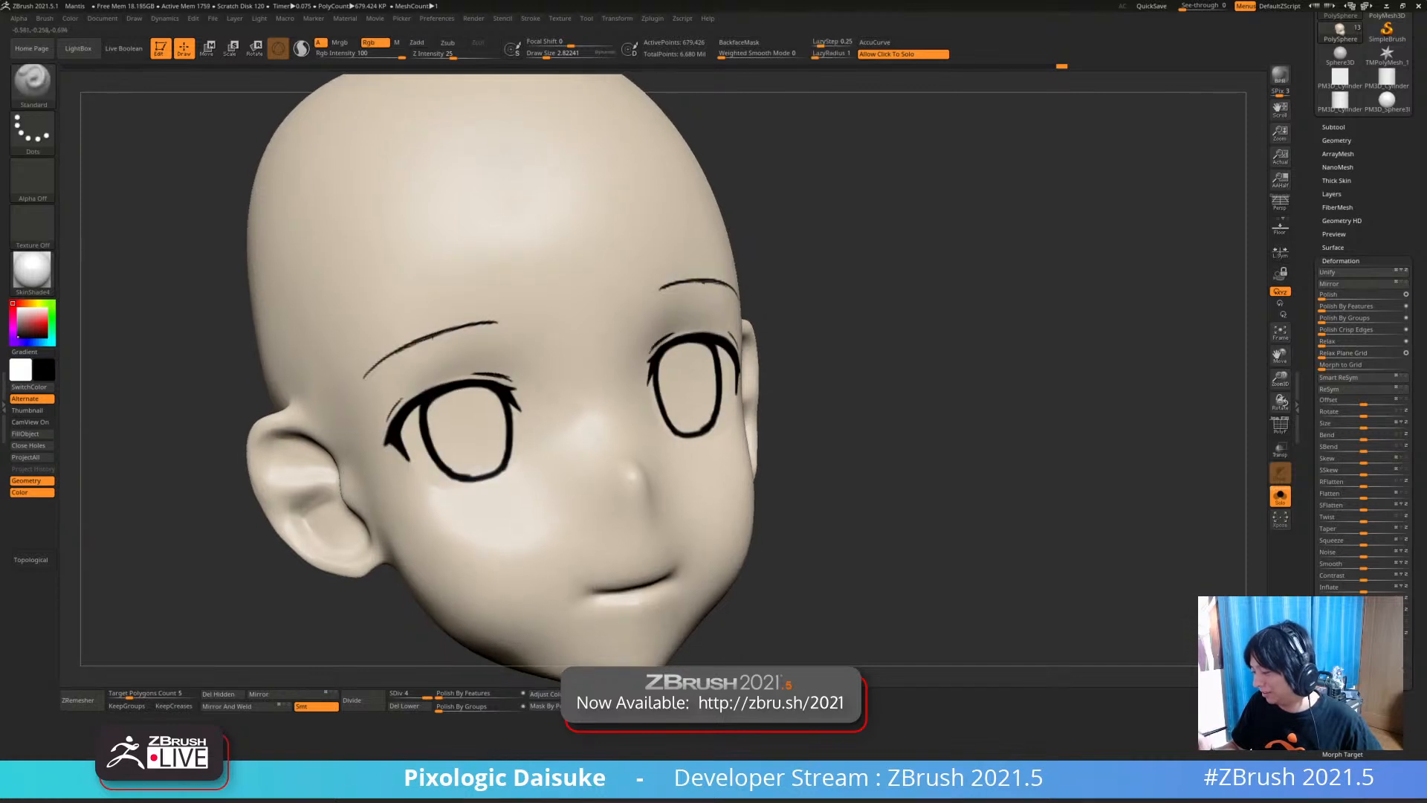
key(ctrl+z)
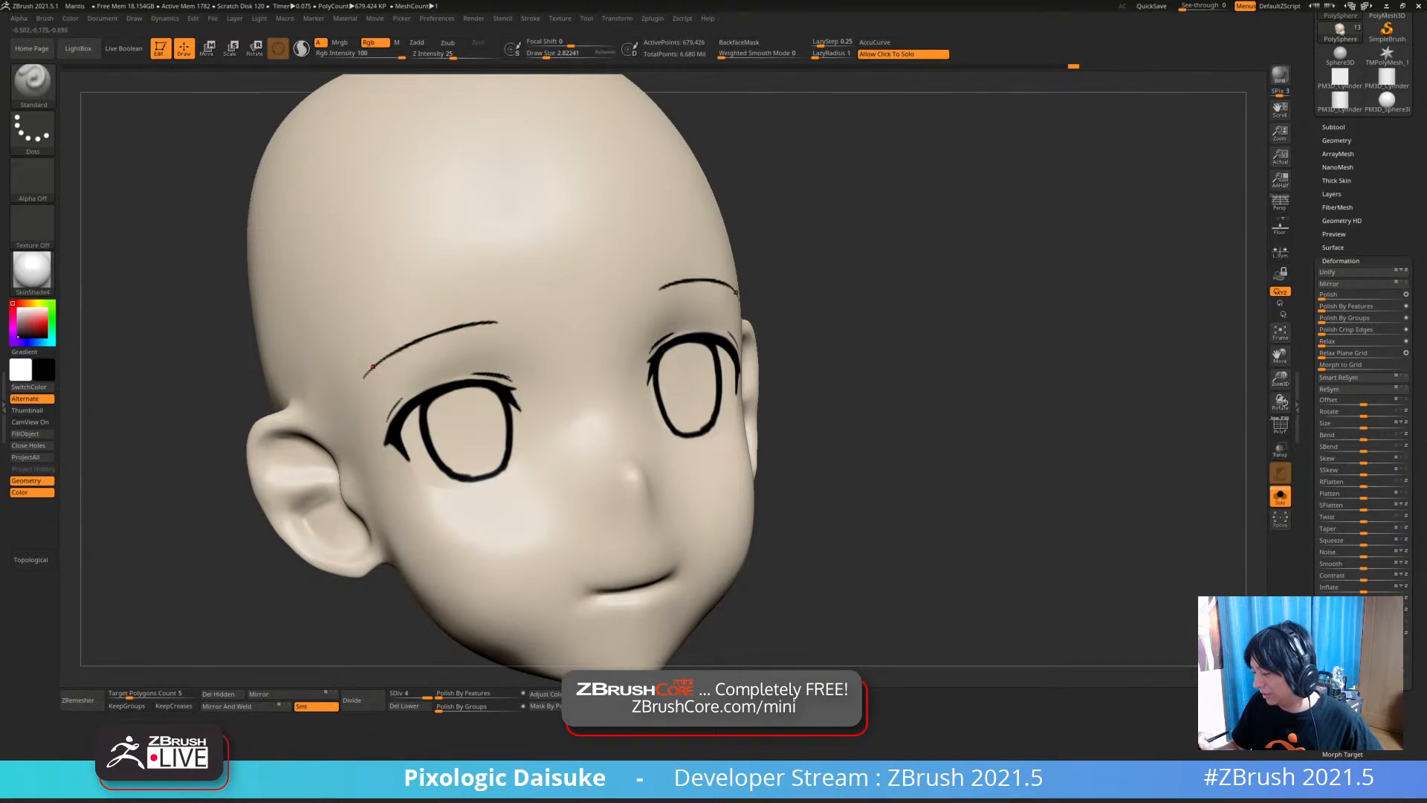
Thicken the middle of both eyebrows with a second thin black stroke, checking their shape from the front
mouse_move(609, 401)
ctrl+right_down()
mouse_move(565, 349)
mouse_move(610, 401)
ctrl+right_up()
mouse_move(609, 401)
shift+right_down()
mouse_move(546, 371)
mouse_move(513, 334)
mouse_move(587, 420)
shift+right_up()
mouse_move(587, 420)
alt+right_down()
mouse_move(584, 387)
mouse_move(551, 386)
alt+right_up()
ctrl+right_drag(552, 386, 554, 339)
key(ctrl+z)
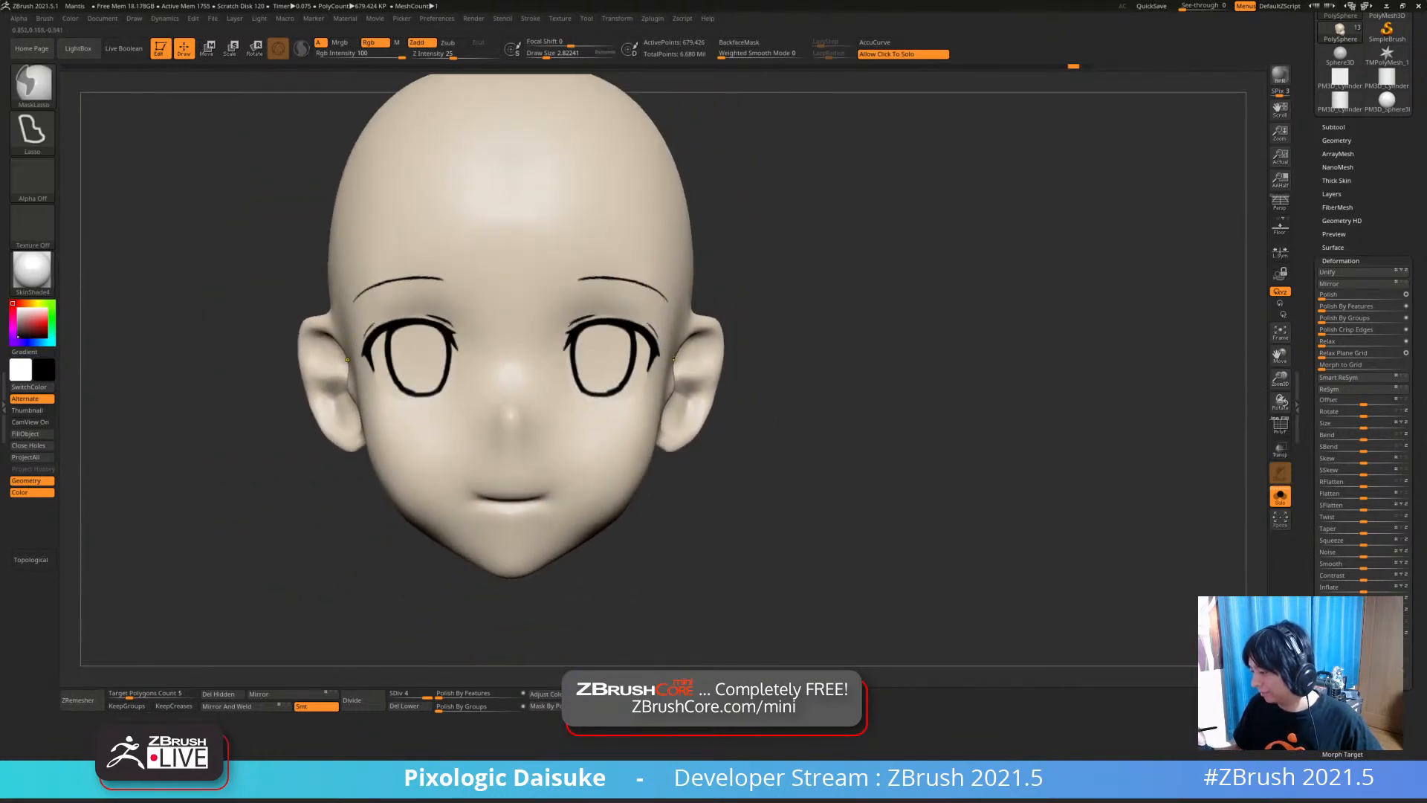
ctrl+right_drag(379, 348, 330, 335)
right_drag(330, 335, 396, 402)
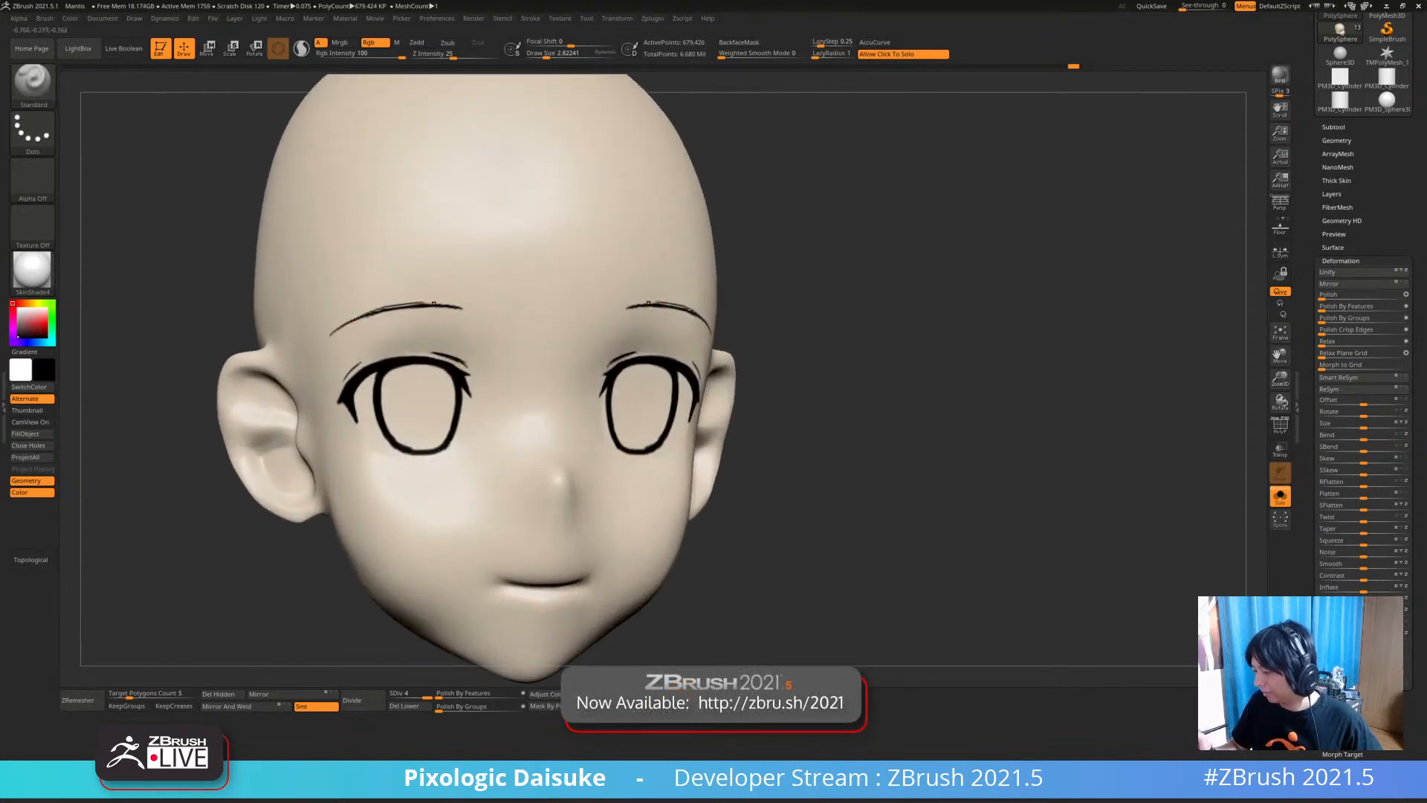
drag(424, 303, 451, 305)
Subdivide the head mesh one more level and show the whole character
mouse_move(461, 303)
ctrl+right_down()
mouse_move(526, 235)
mouse_move(529, 170)
mouse_move(484, 171)
ctrl+right_up()
key(ctrl+d)
ctrl+right_drag(485, 171, 486, 242)
alt+right_drag(486, 241, 430, 255)
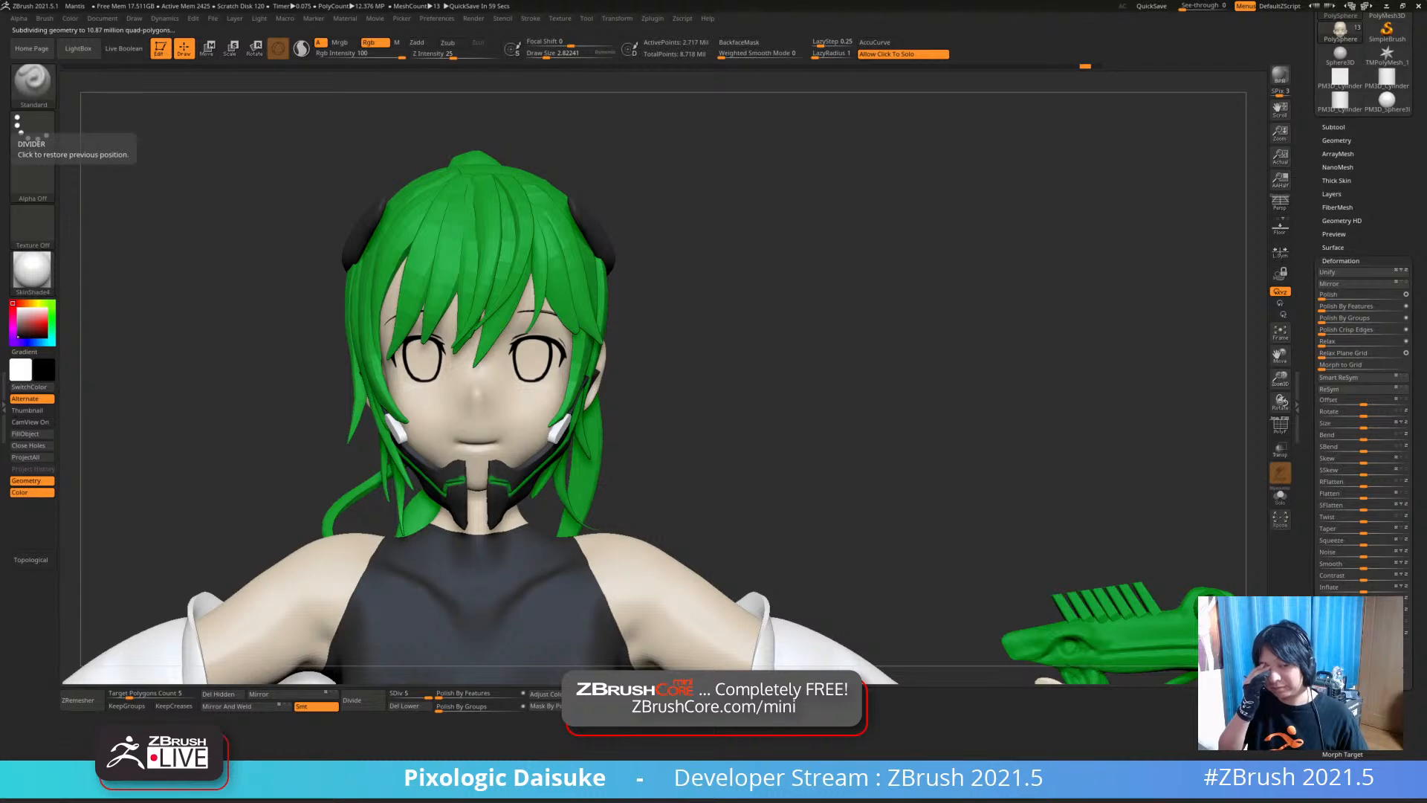
Paint a small pointed black lower lash mark beneath the outer corner of each eye
mouse_move(854, 357)
mouse_down()
mouse_move(958, 361)
mouse_move(854, 358)
mouse_up()
mouse_move(855, 356)
ctrl+right_down()
mouse_move(855, 312)
mouse_move(854, 475)
mouse_move(758, 464)
mouse_move(758, 520)
ctrl+right_up()
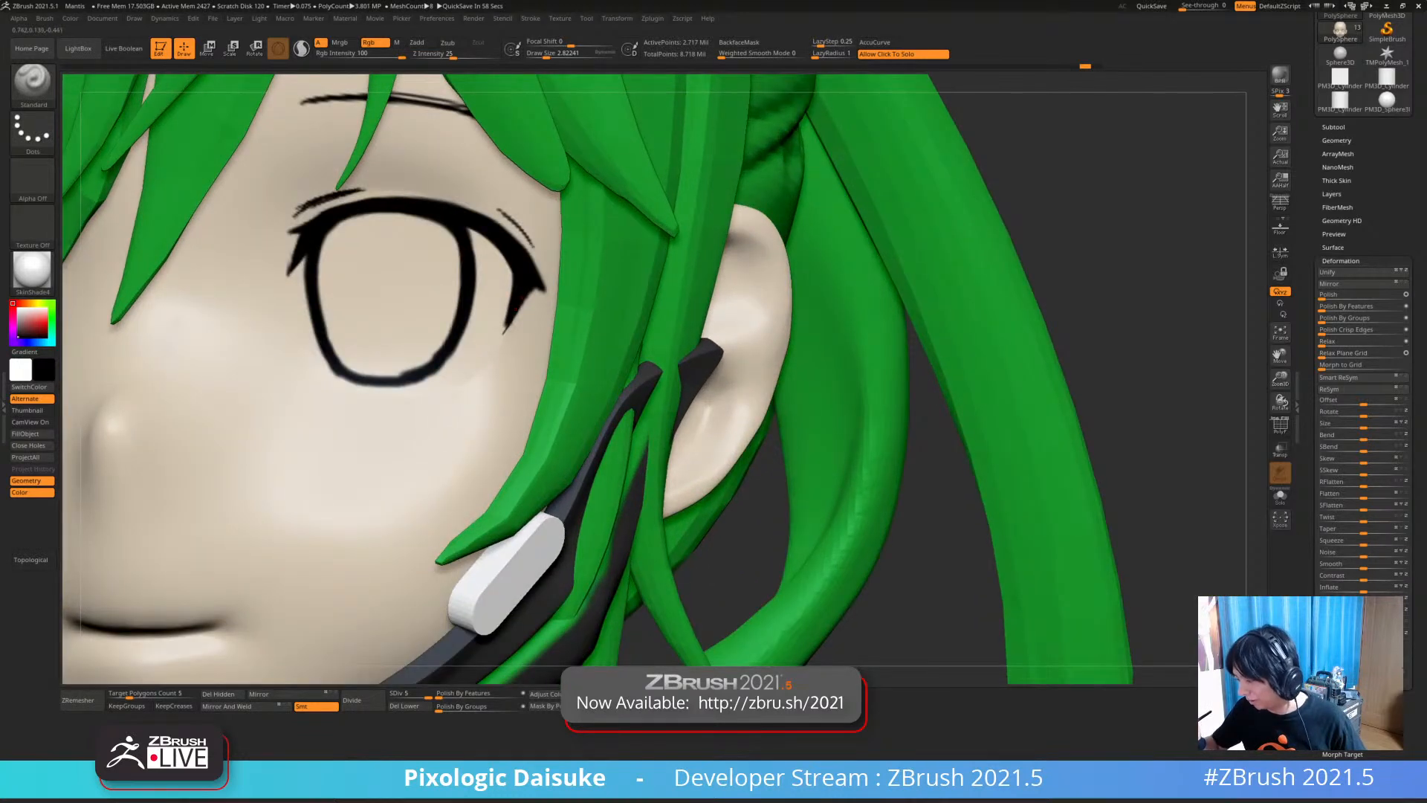
mouse_move(502, 335)
ctrl+right_down()
mouse_move(502, 275)
mouse_move(496, 353)
mouse_move(490, 327)
ctrl+right_up()
mouse_move(490, 327)
right_down()
mouse_move(631, 335)
mouse_move(632, 365)
right_up()
right_drag(632, 364, 530, 338)
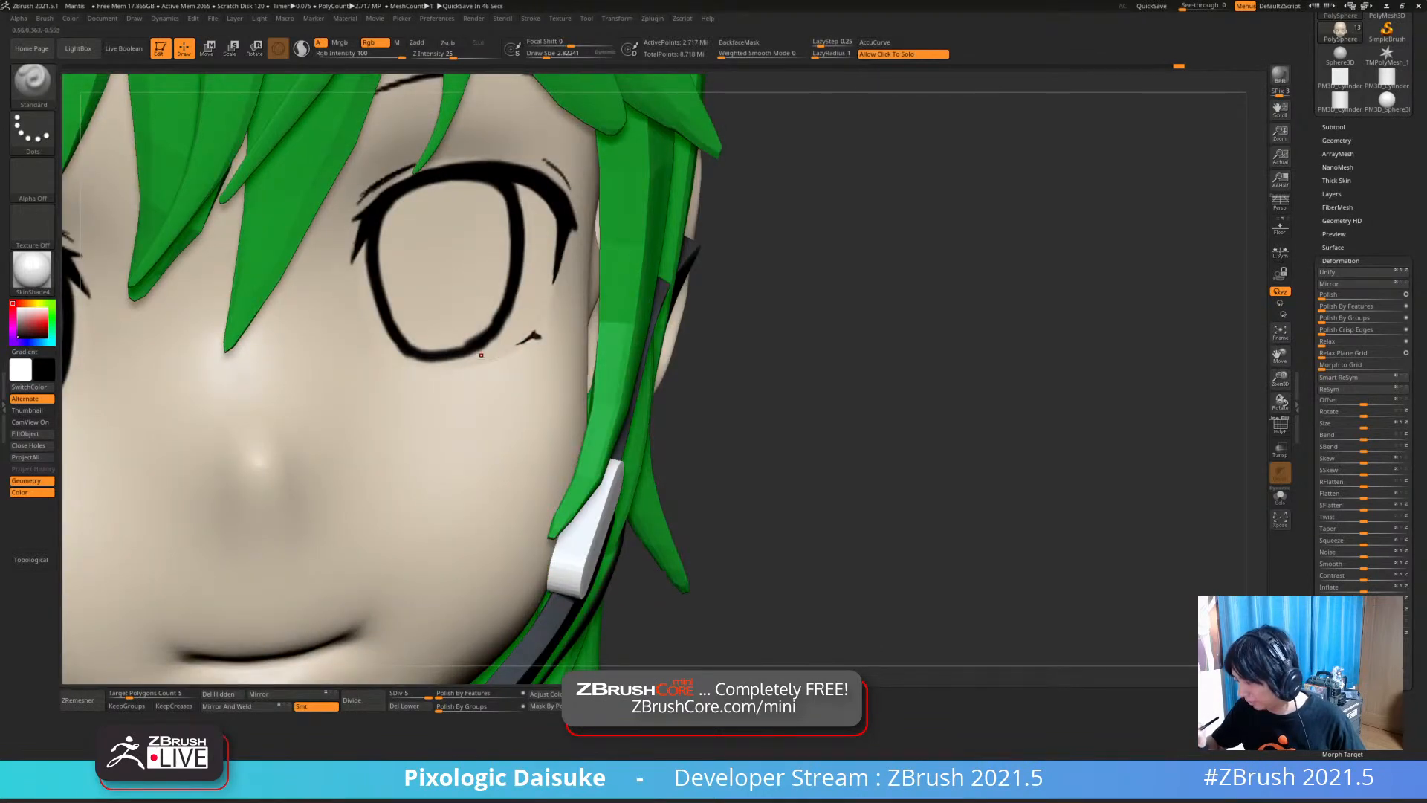
mouse_move(521, 336)
ctrl+right_down()
mouse_move(481, 329)
mouse_move(510, 331)
mouse_move(496, 329)
mouse_move(514, 309)
ctrl+right_up()
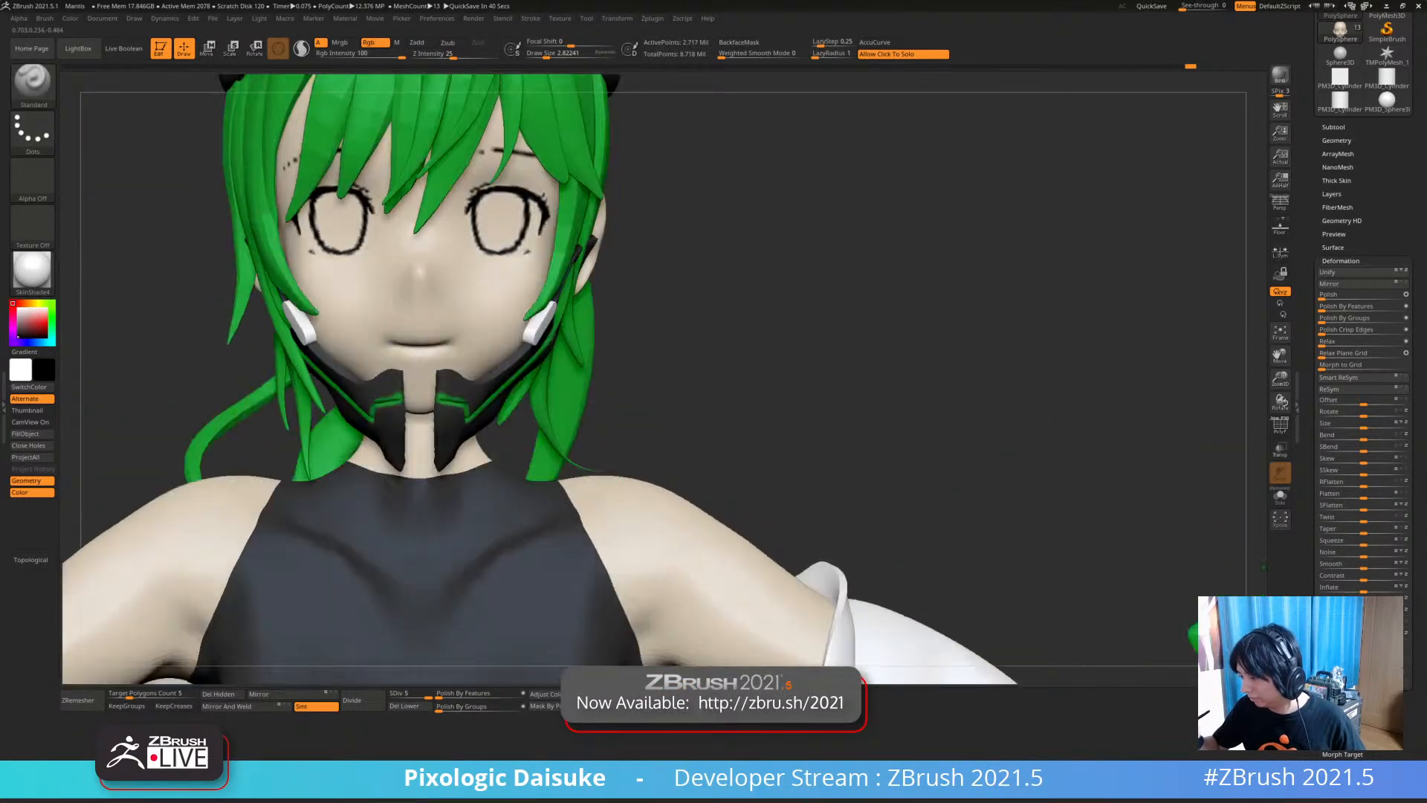
Isolate the head and add small black spikes to the outer ends of the upper lashes
mouse_move(550, 221)
alt+right_down()
mouse_move(465, 317)
mouse_move(503, 327)
alt+right_up()
mouse_move(502, 327)
right_down()
mouse_move(457, 335)
mouse_move(453, 312)
mouse_move(469, 314)
mouse_move(446, 317)
right_up()
ctrl+right_drag(446, 316, 480, 329)
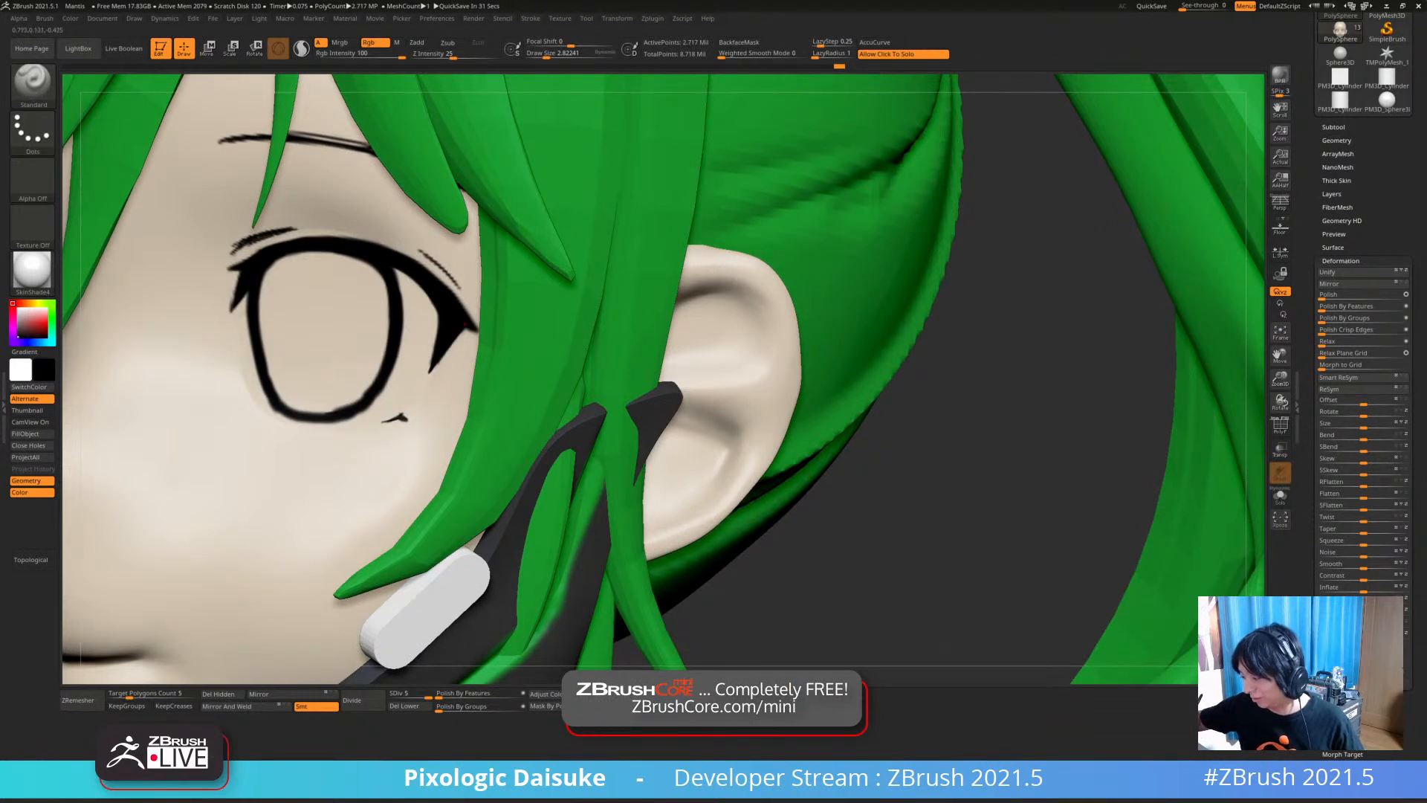
key(shift+alt+s)
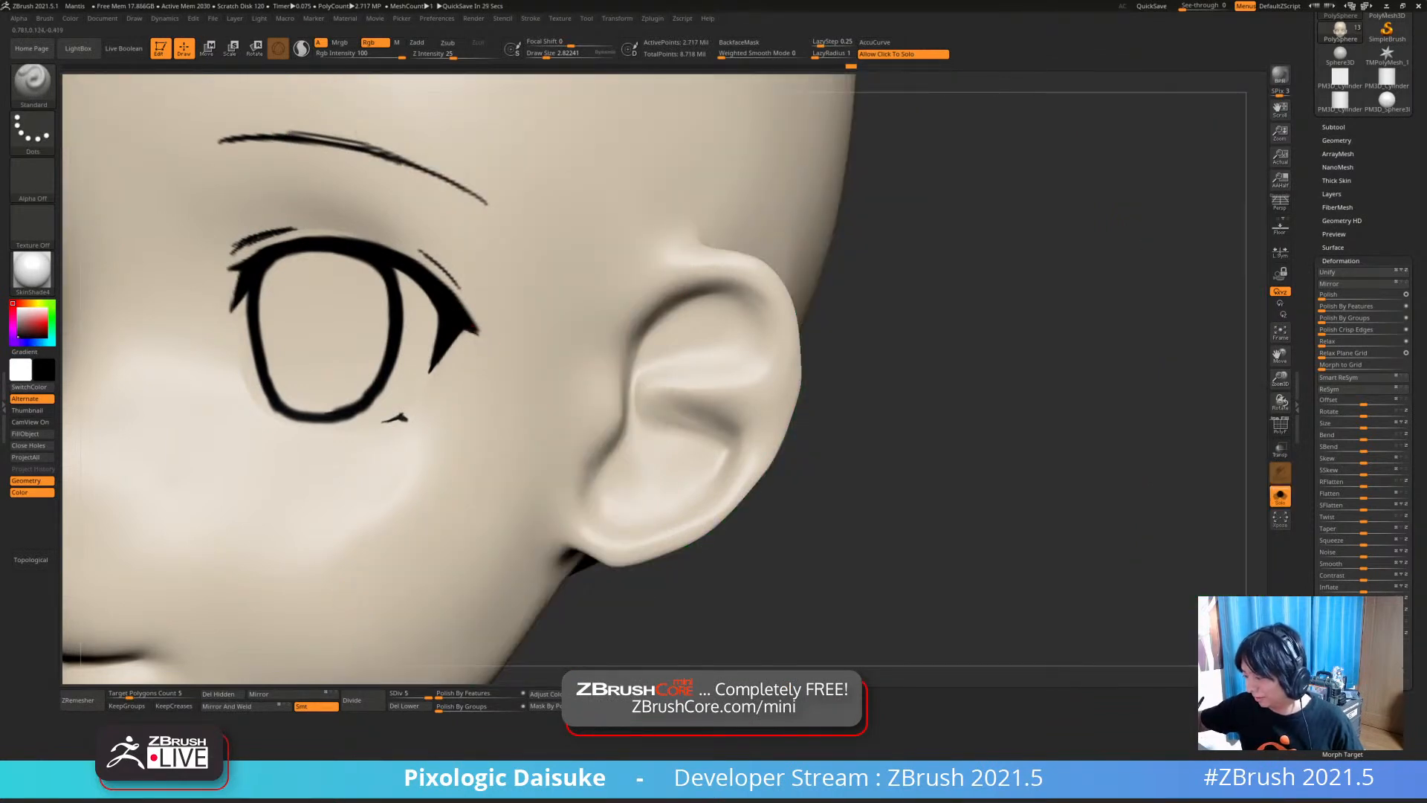
ctrl+right_drag(476, 338, 565, 388)
mouse_move(539, 338)
right_down()
mouse_move(483, 371)
mouse_move(486, 338)
mouse_move(485, 409)
right_up()
right_drag(371, 368, 342, 364)
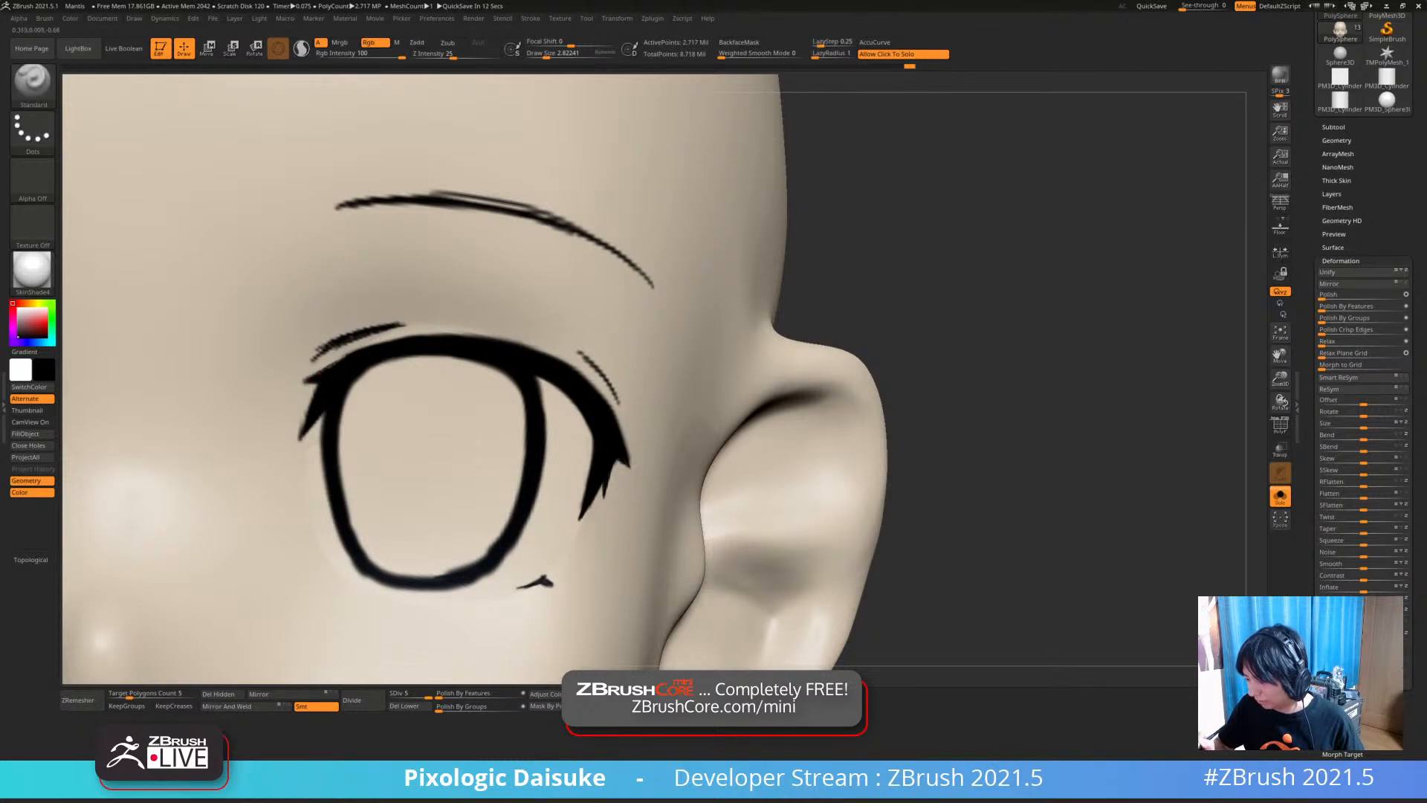
Check the lashes and iris outlines up close and from the front, and show the whole character again
ctrl+right_drag(325, 367, 292, 365)
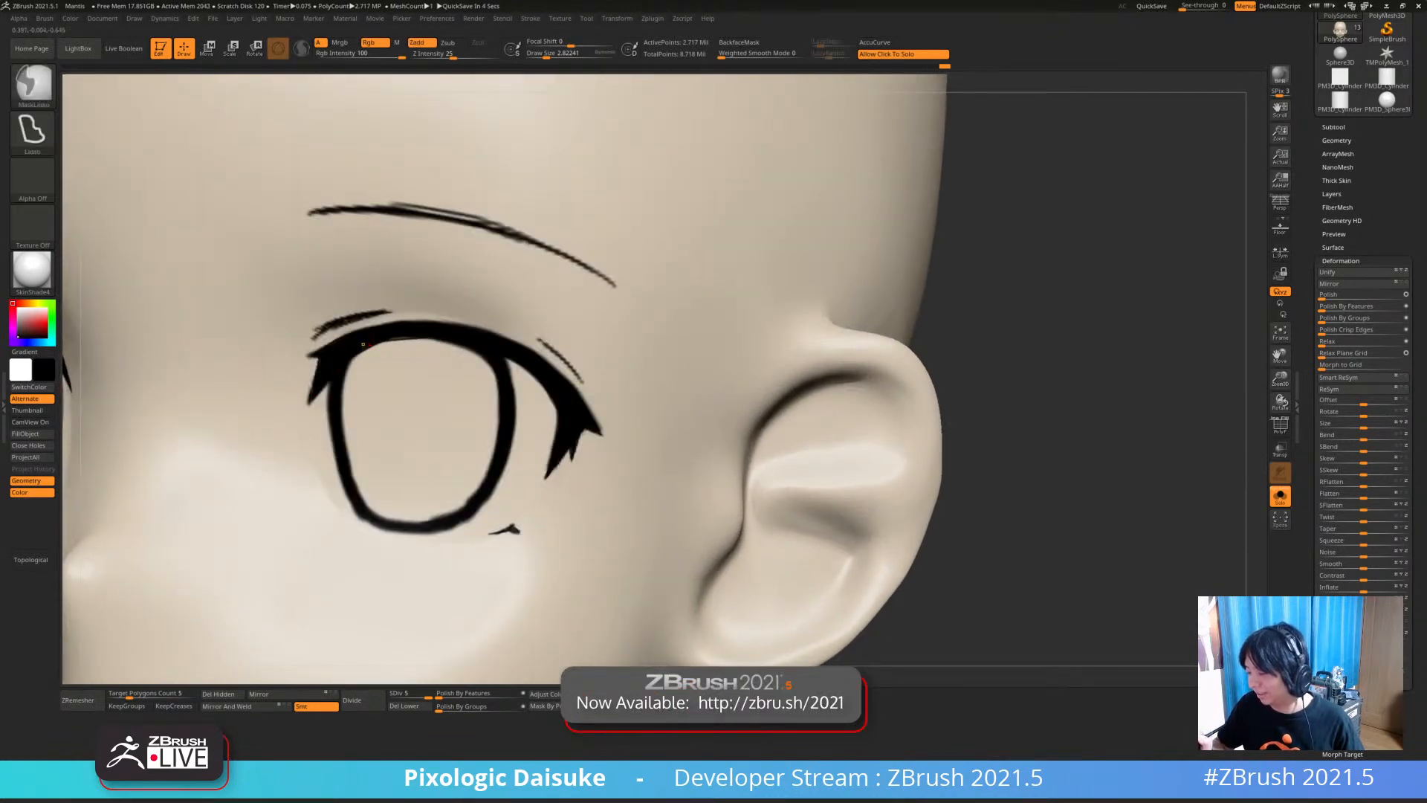
mouse_move(463, 379)
ctrl+right_down()
mouse_move(468, 265)
mouse_move(548, 258)
mouse_move(631, 293)
mouse_move(565, 387)
mouse_move(640, 412)
mouse_move(632, 383)
mouse_move(625, 430)
mouse_move(611, 431)
mouse_move(613, 506)
mouse_move(569, 480)
ctrl+right_up()
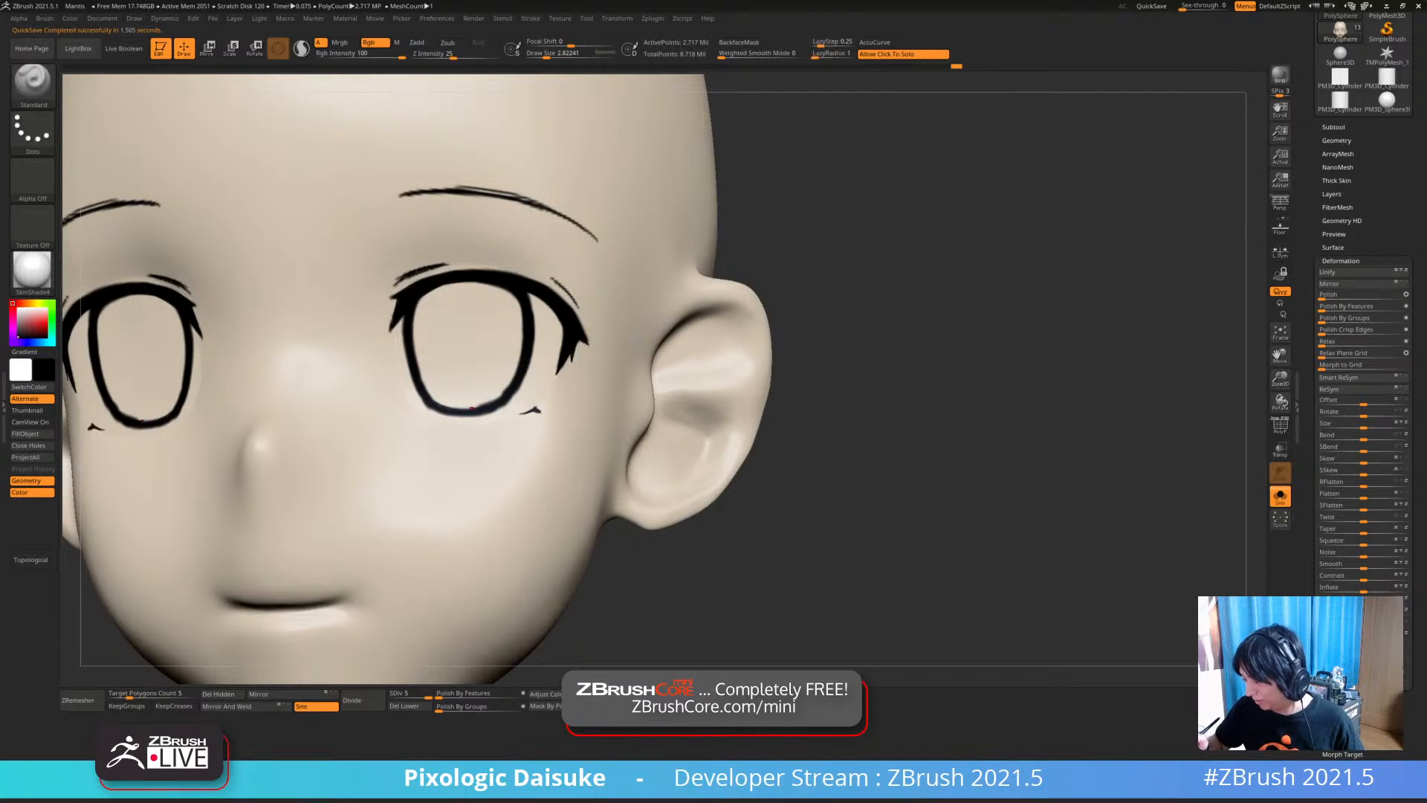
mouse_move(498, 402)
ctrl+right_down()
mouse_move(513, 331)
mouse_move(562, 388)
mouse_move(516, 398)
ctrl+right_up()
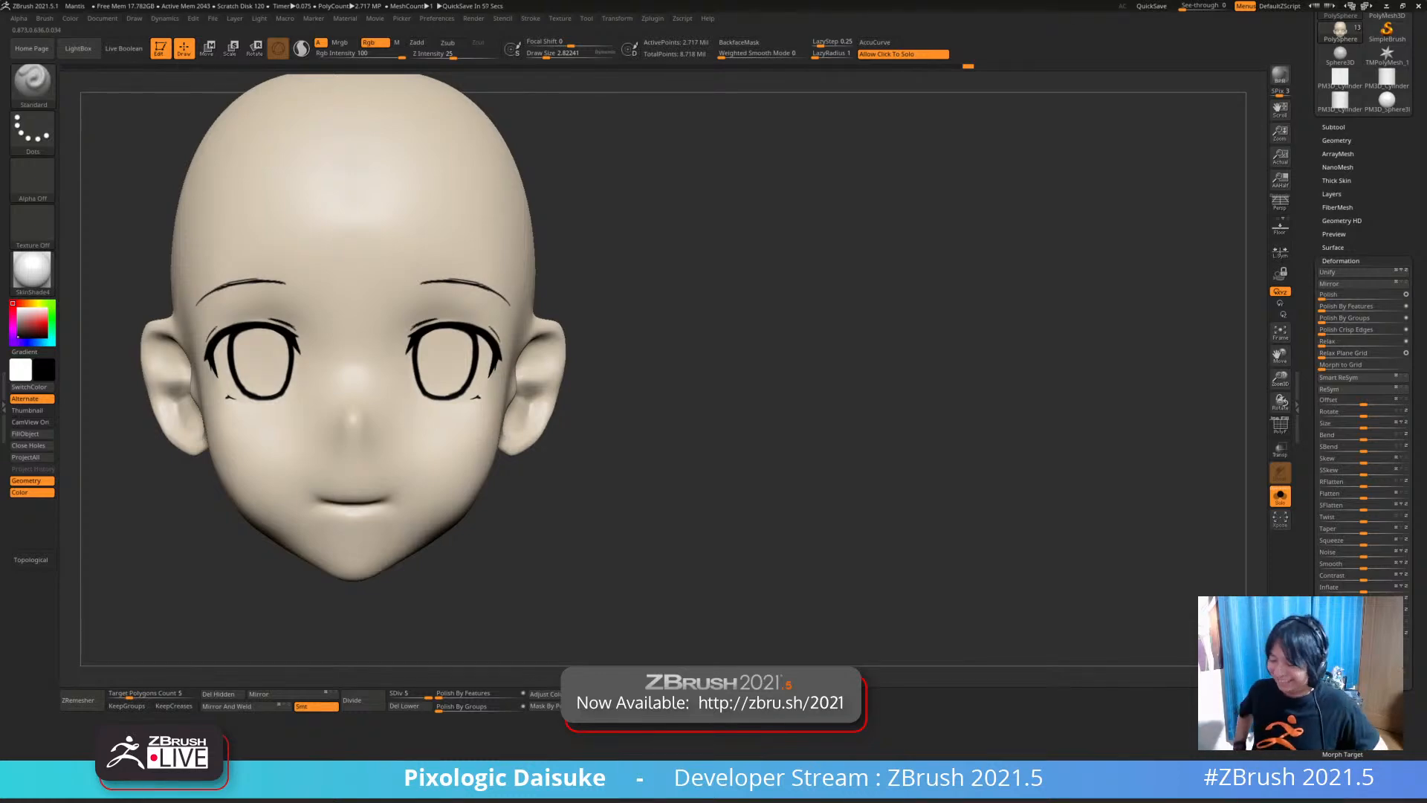
ctrl+right_drag(223, 394, 355, 481)
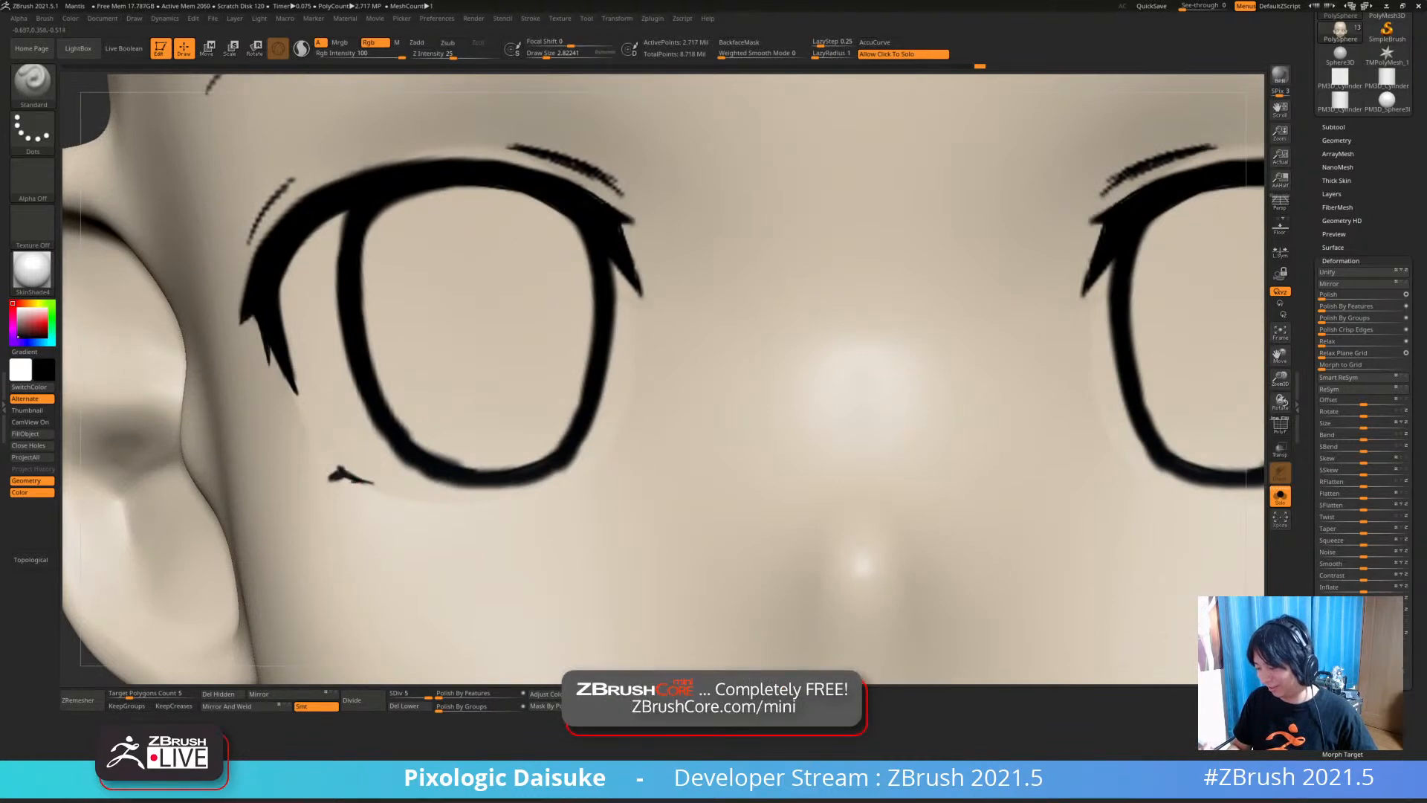
mouse_move(354, 493)
ctrl+right_down()
mouse_move(377, 471)
mouse_move(456, 451)
ctrl+right_up()
mouse_move(550, 498)
ctrl+right_down()
mouse_move(483, 419)
mouse_move(479, 371)
mouse_move(535, 420)
mouse_move(639, 439)
mouse_move(636, 405)
mouse_move(520, 412)
mouse_move(522, 362)
ctrl+right_up()
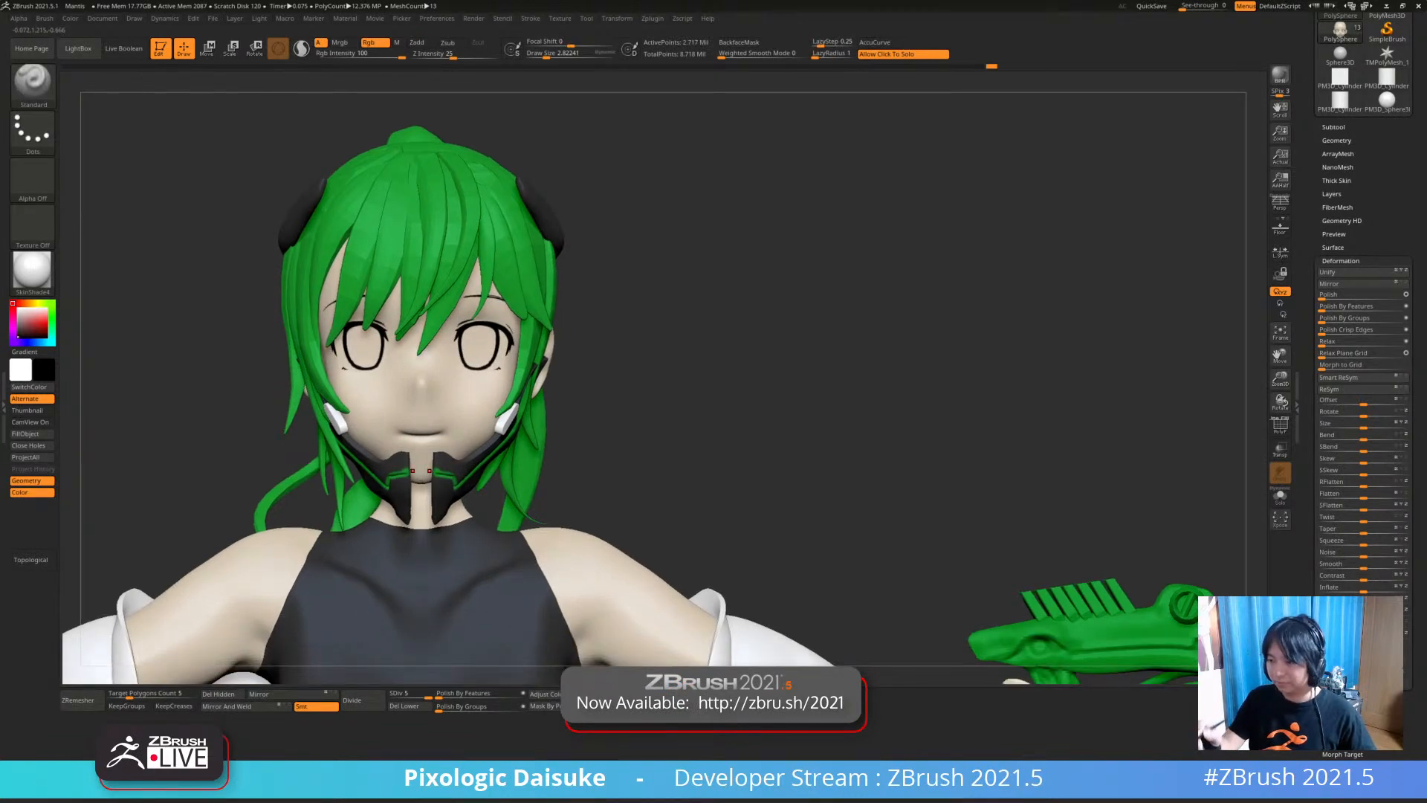
Sample the hair's green as the painting colour
drag(44, 370, 379, 408)
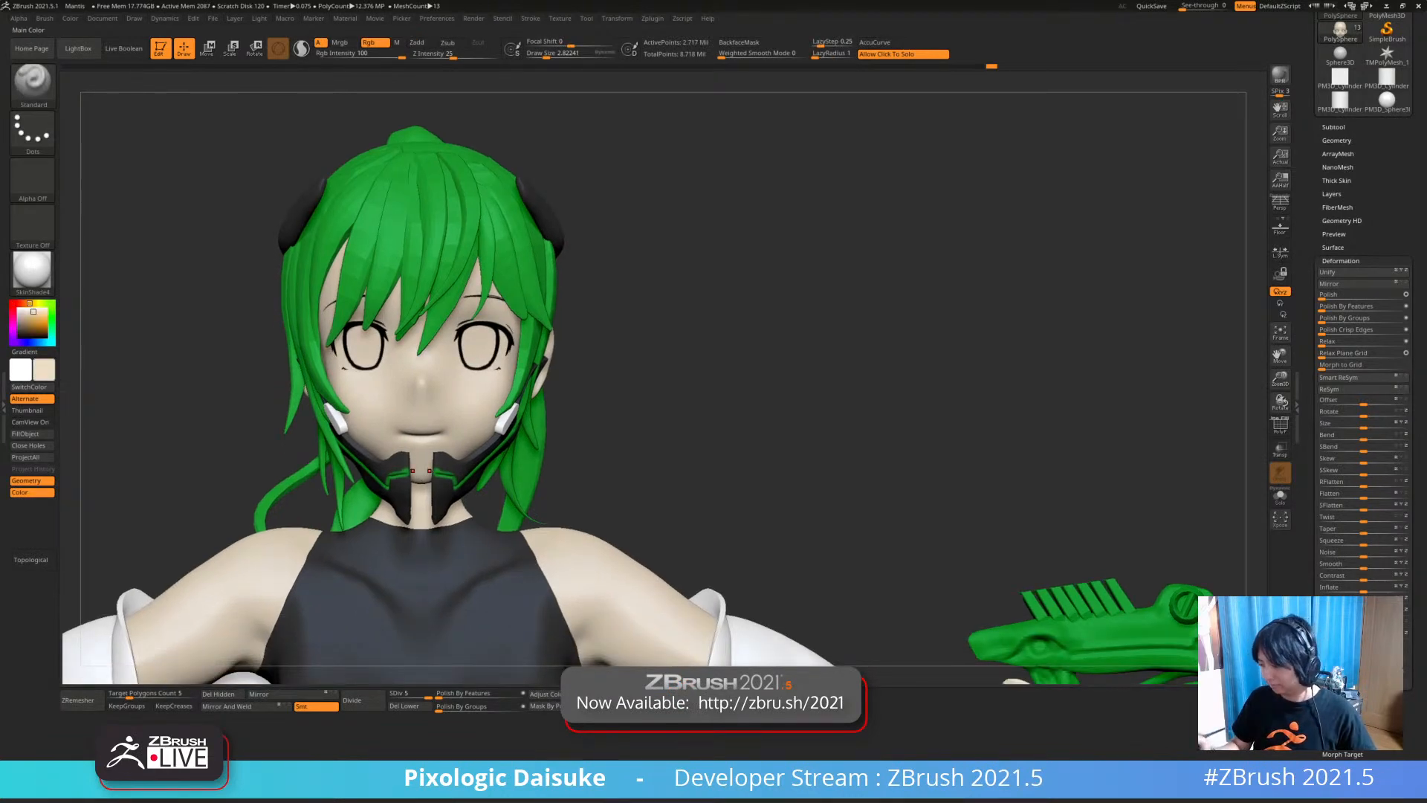
key(c)
key(c)
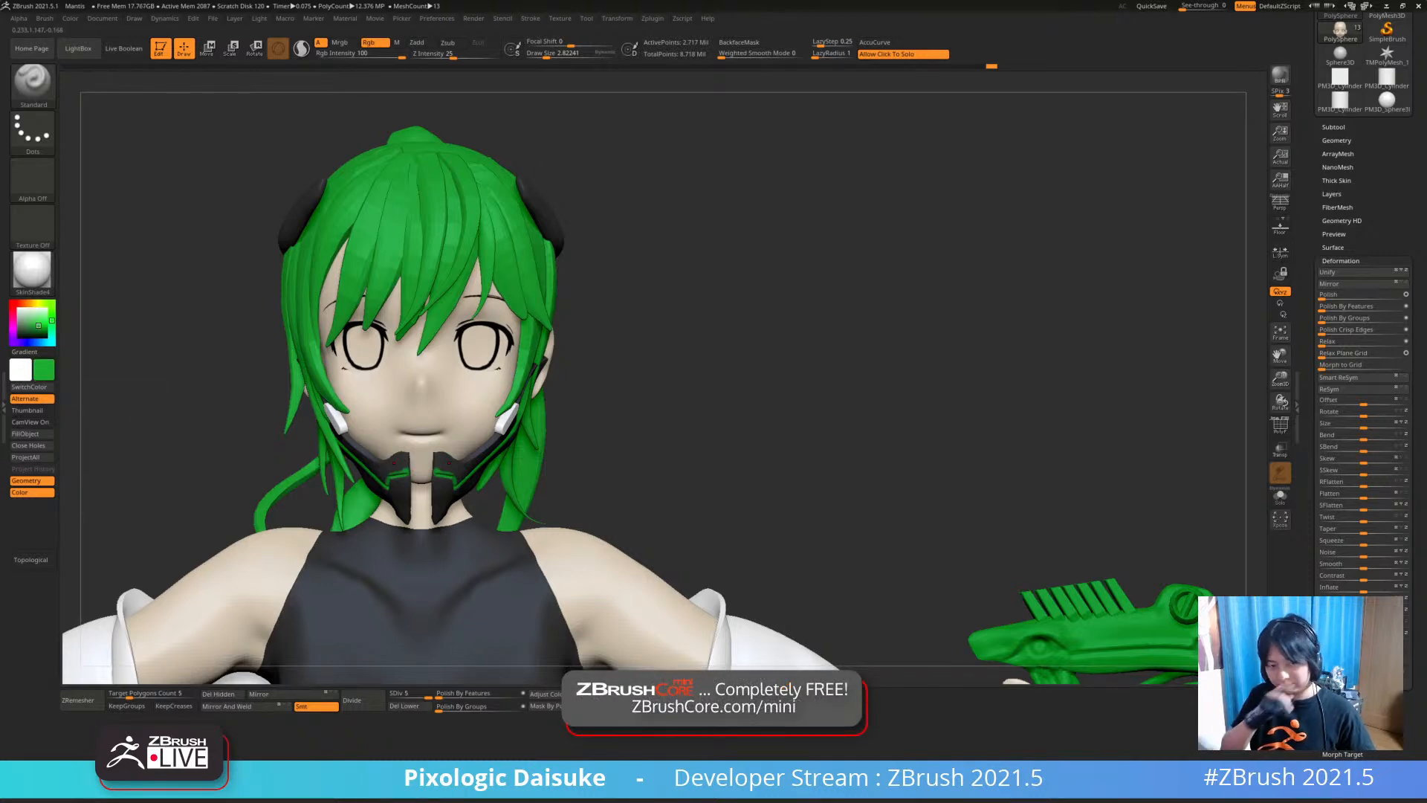
Fill both irises with green using a draw size of about 30, finishing the edges at about 12
ctrl+right_drag(449, 462, 555, 265)
key(bracketright)
key(bracketright)
drag(552, 55, 562, 55)
mouse_move(529, 330)
mouse_down()
mouse_move(528, 312)
mouse_move(512, 319)
mouse_move(548, 300)
mouse_move(549, 332)
mouse_up()
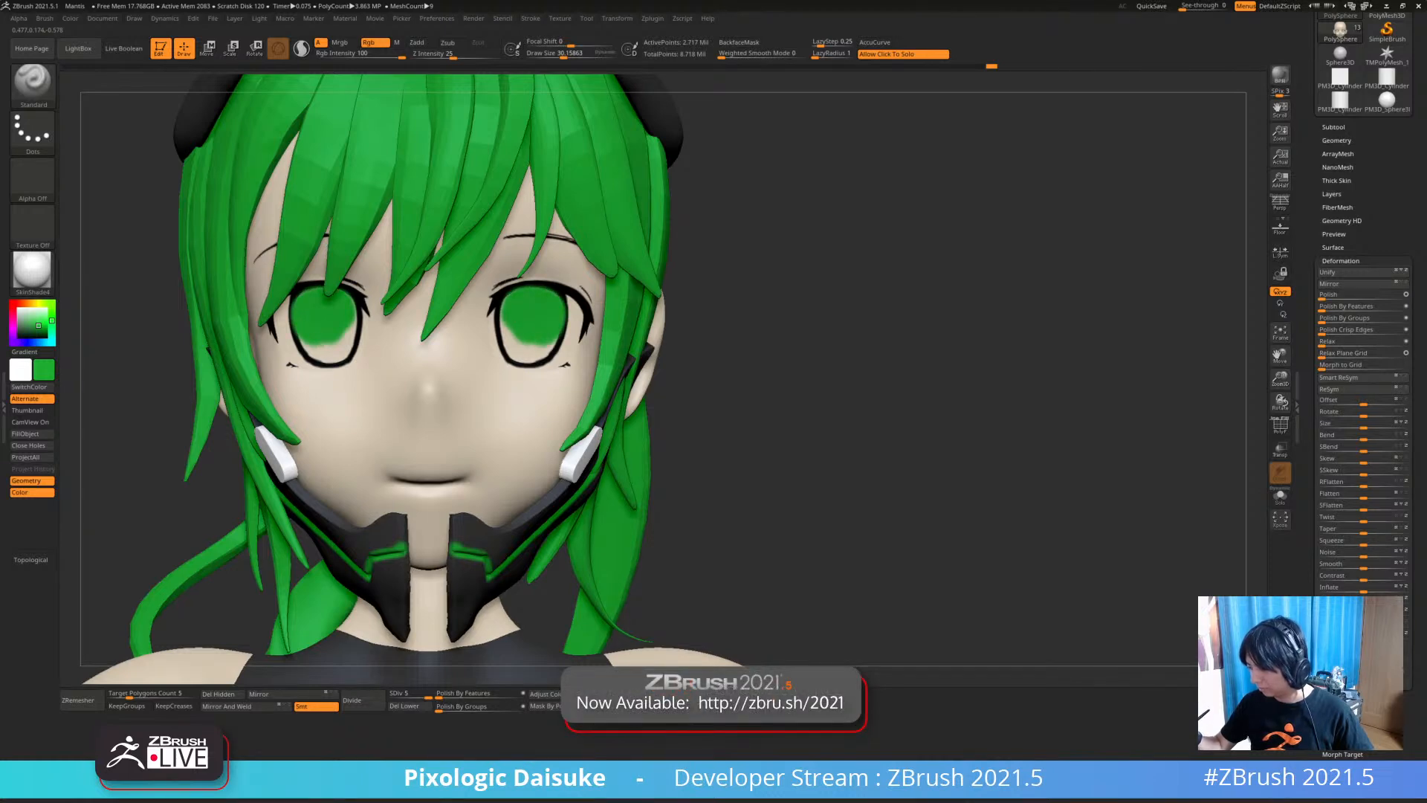
mouse_move(512, 333)
mouse_down()
mouse_move(514, 355)
mouse_move(565, 296)
mouse_up()
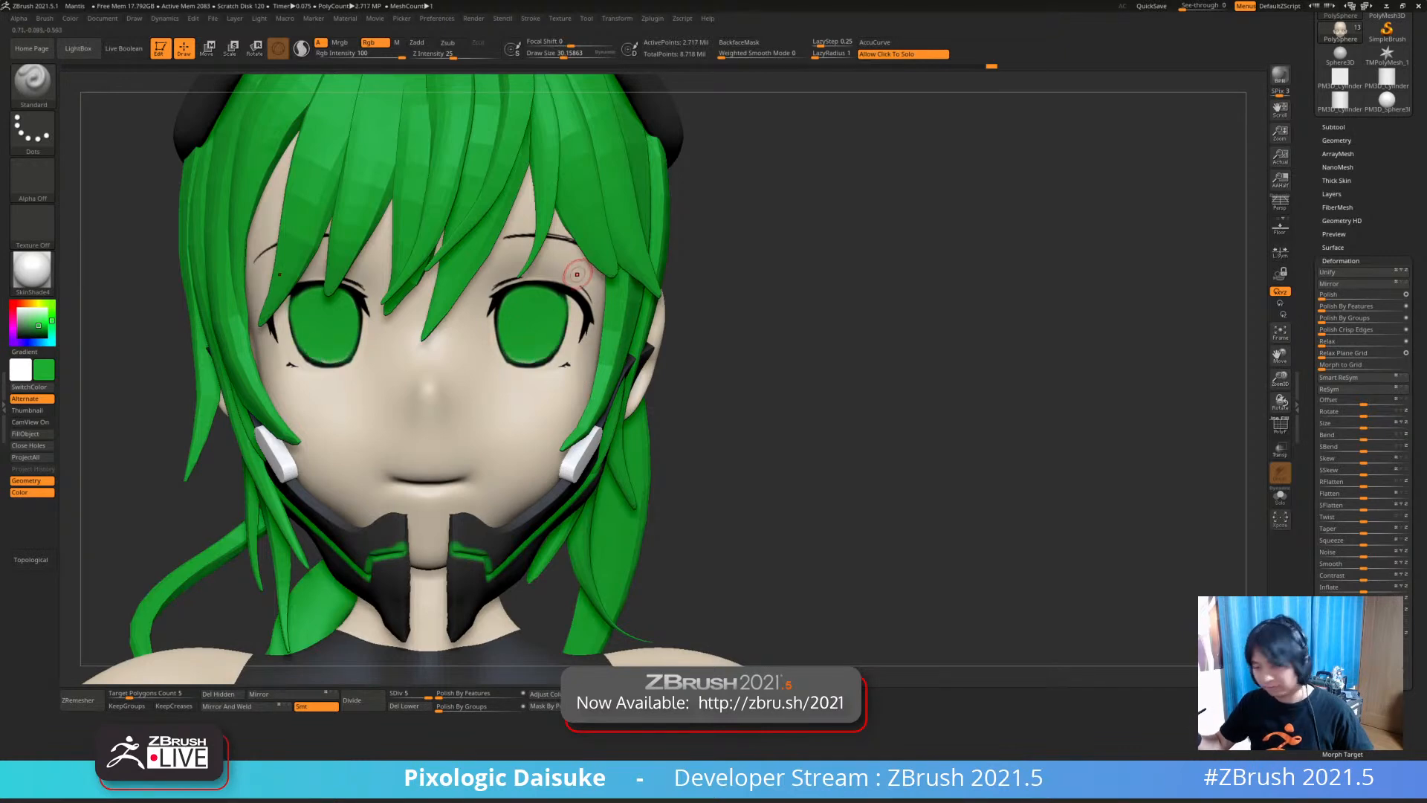
mouse_move(592, 343)
ctrl+right_down()
mouse_move(599, 251)
mouse_move(570, 274)
ctrl+right_up()
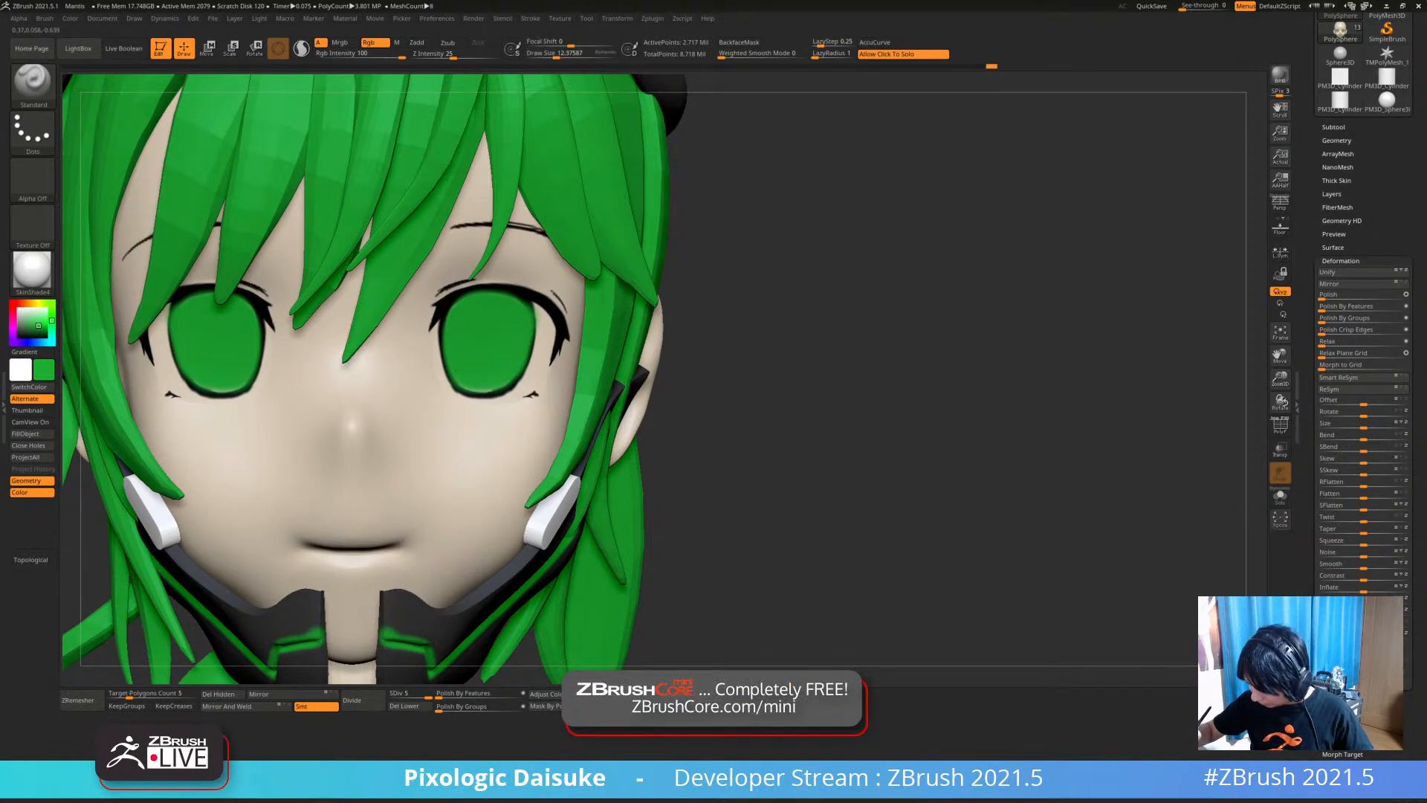
ctrl+right_drag(506, 369, 469, 319)
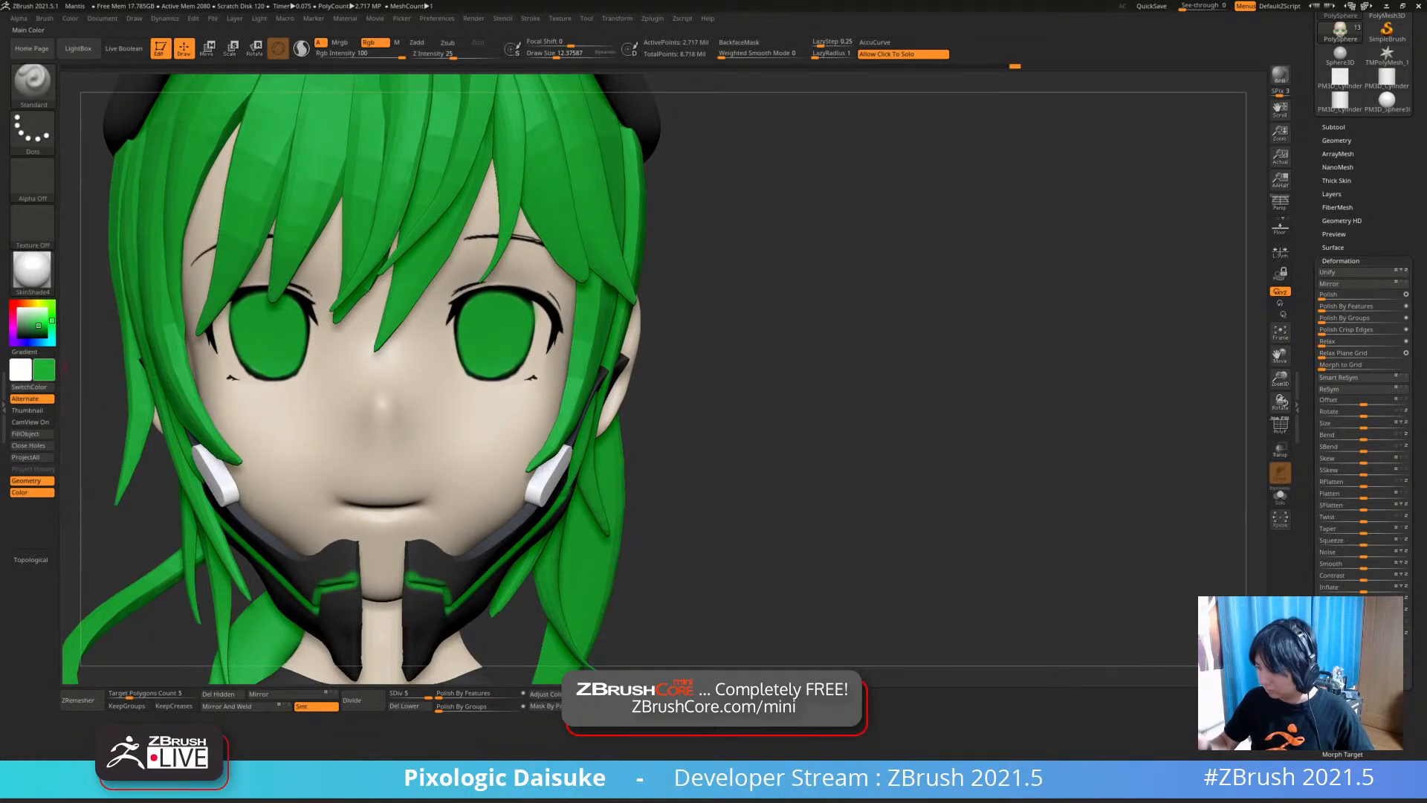
Set the draw size to about 8.4 and repaint the outer side of the iris outlines in black, undoing unwanted strokes
scroll(529, 297, up, 4)
drag(524, 299, 532, 350)
key(ctrl+z)
key([)
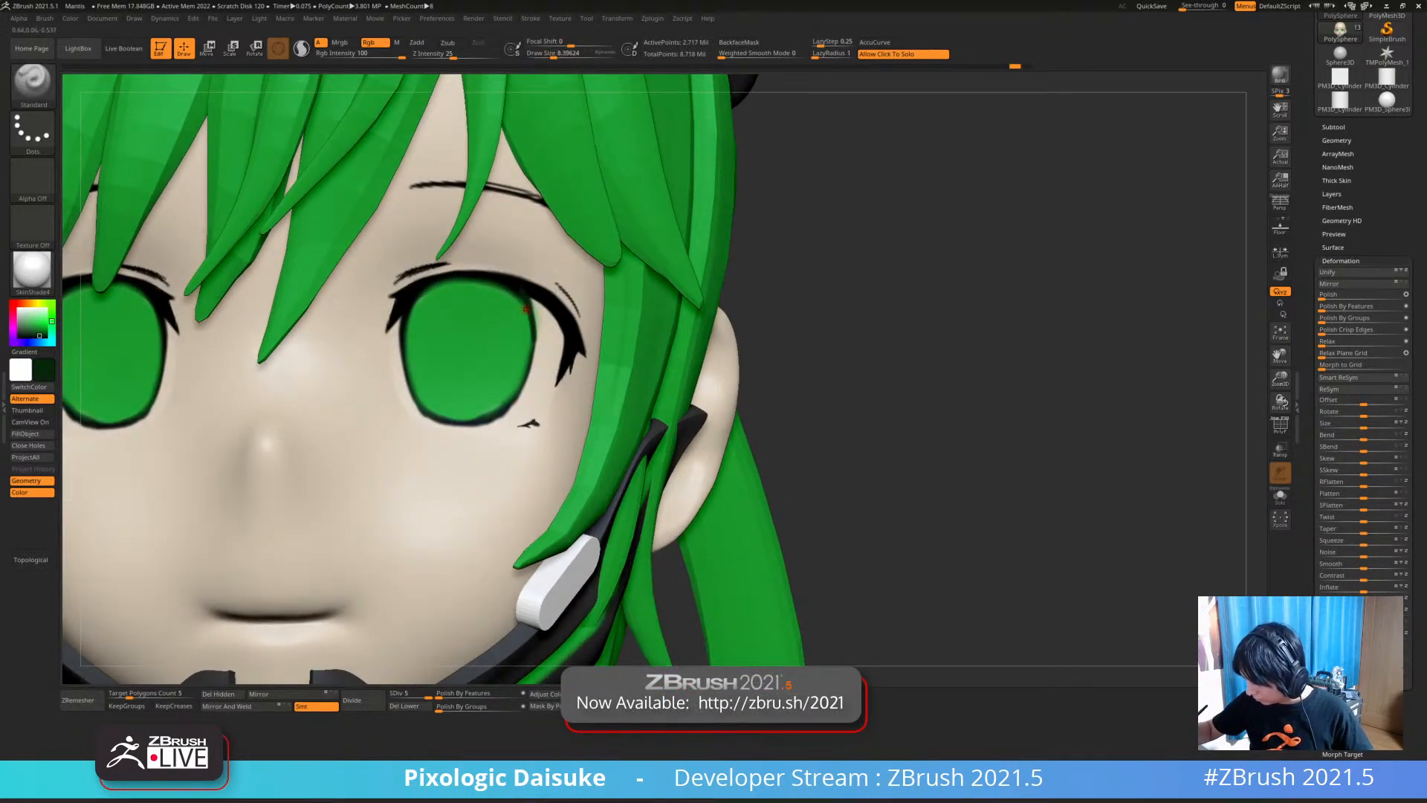
key(ctrl+z)
drag(43, 370, 561, 323)
mouse_move(958, 357)
mouse_down()
mouse_move(884, 338)
mouse_move(903, 340)
mouse_up()
drag(525, 297, 534, 346)
key(ctrl+z)
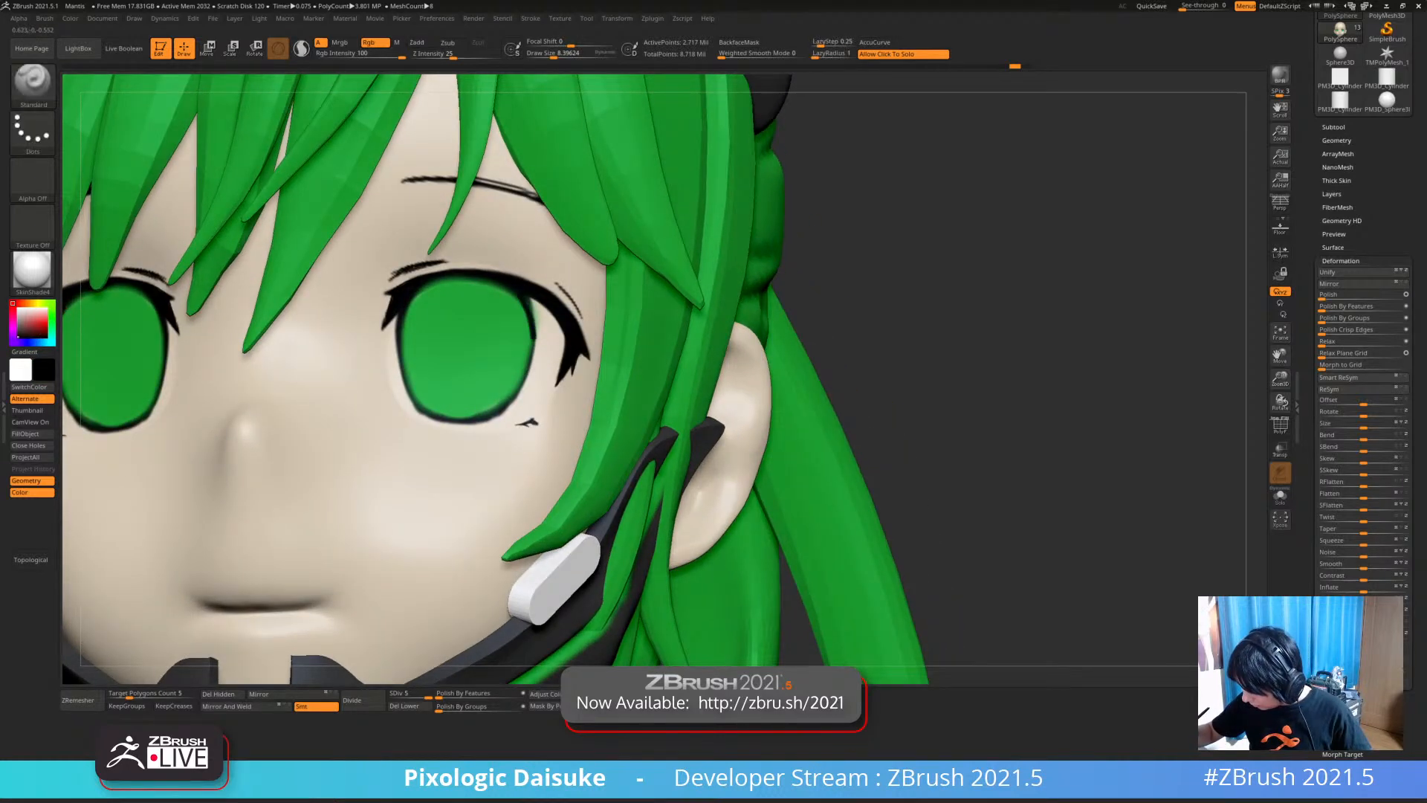
key(ctrl+z)
drag(523, 298, 529, 372)
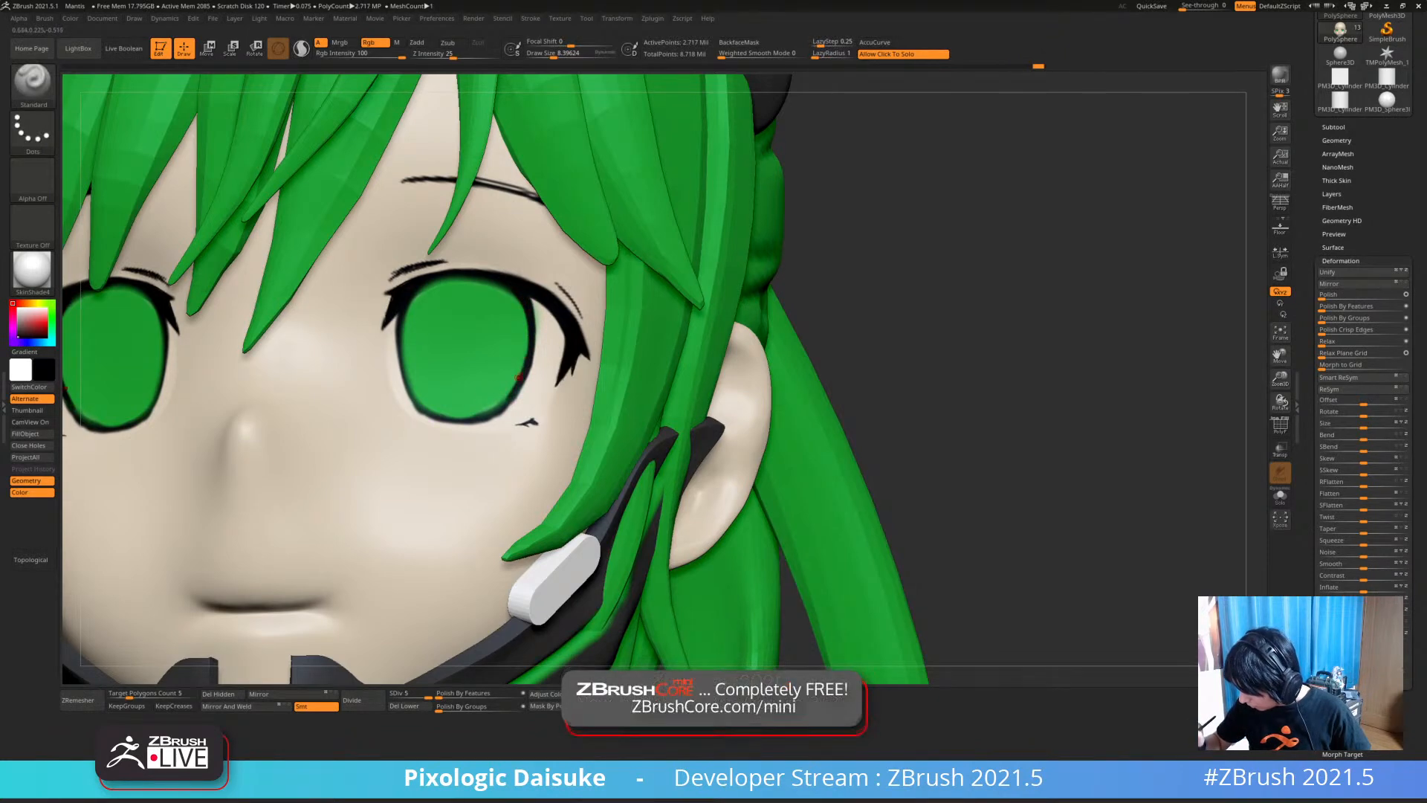
Repaint the black upper lash line where it meets the top of each green iris, working from several angles
mouse_move(509, 394)
ctrl+right_down()
mouse_move(506, 349)
mouse_move(550, 342)
ctrl+right_up()
ctrl+right_drag(477, 301, 440, 302)
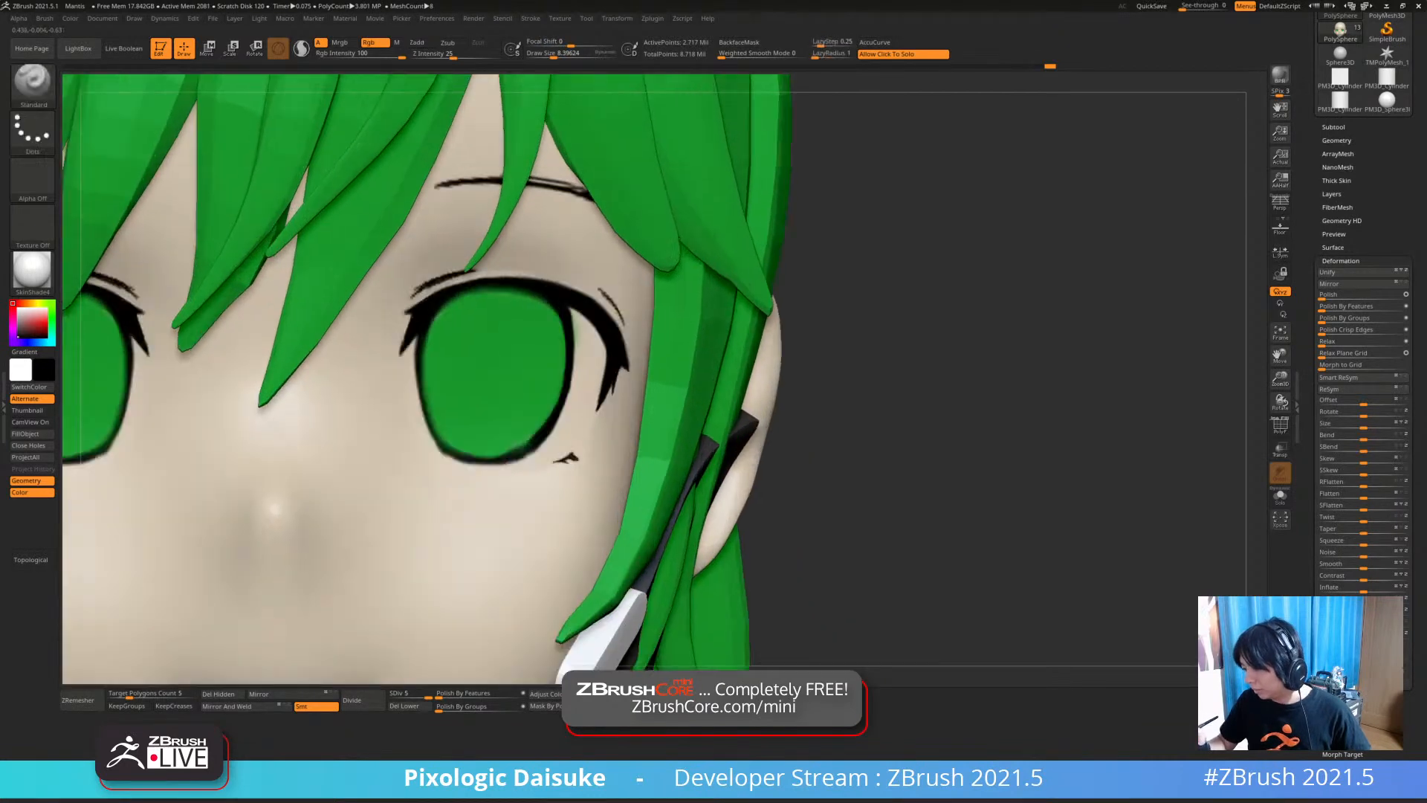
drag(428, 308, 481, 291)
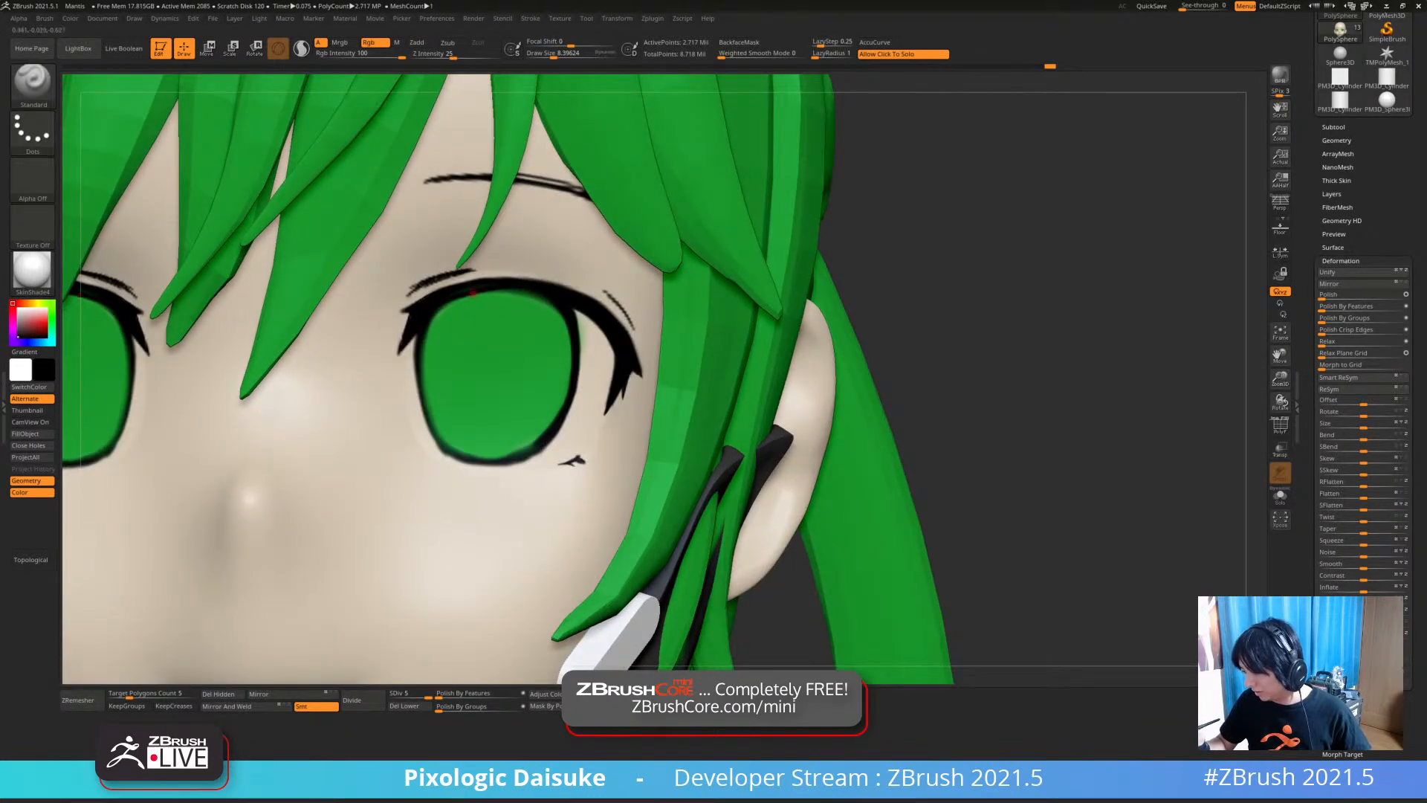
ctrl+right_drag(421, 322, 372, 286)
mouse_move(501, 253)
mouse_down()
mouse_move(537, 298)
mouse_move(553, 283)
mouse_up()
mouse_move(597, 276)
ctrl+right_down()
mouse_move(623, 209)
mouse_move(623, 277)
ctrl+right_up()
right_drag(623, 276, 684, 253)
right_drag(553, 283, 489, 206)
key(ctrl)
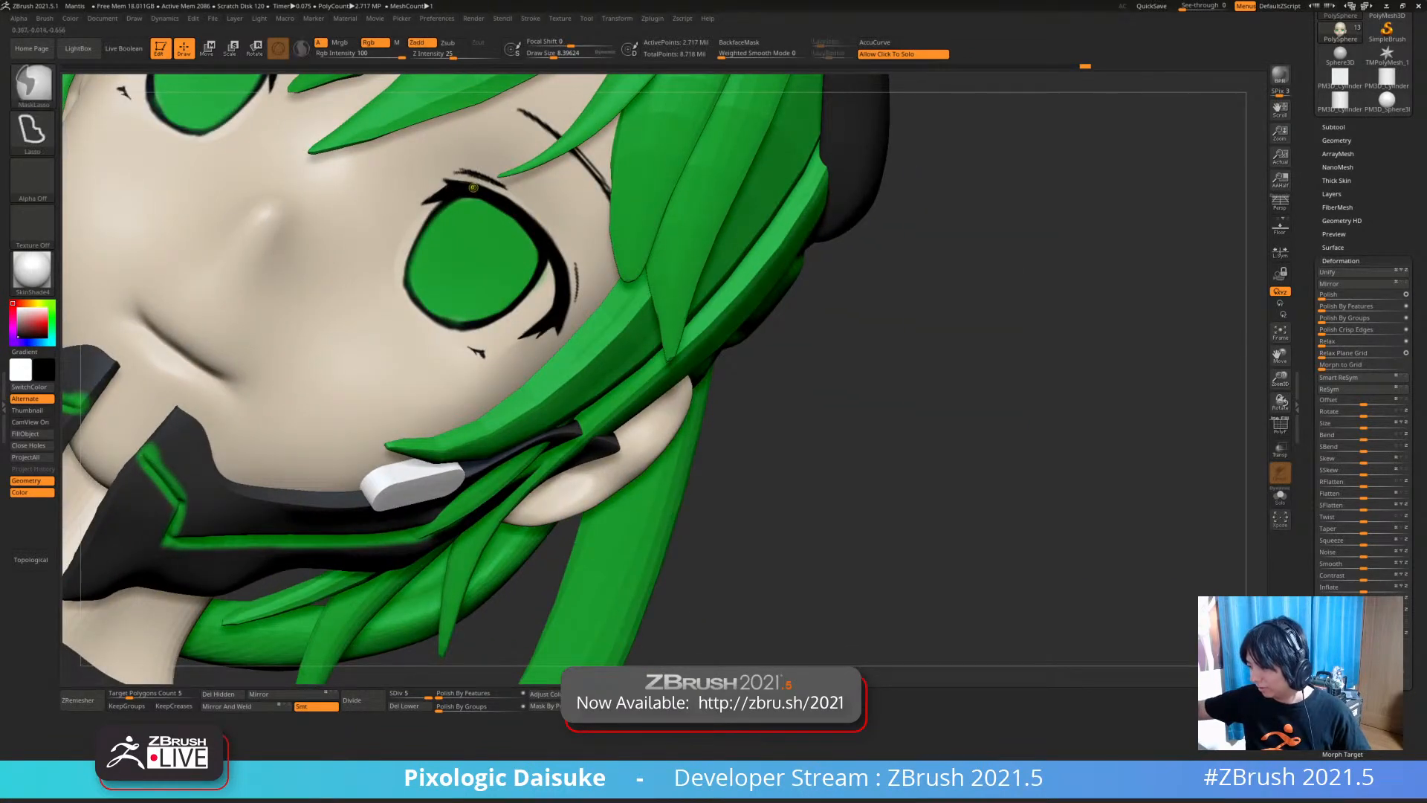
mouse_move(474, 191)
ctrl+right_down()
mouse_move(496, 134)
mouse_move(536, 313)
mouse_move(541, 257)
mouse_move(532, 349)
mouse_move(499, 375)
ctrl+right_up()
Sample the skin colour and clean up the skin around the outer and lower edges of the eye outlines
key(c)
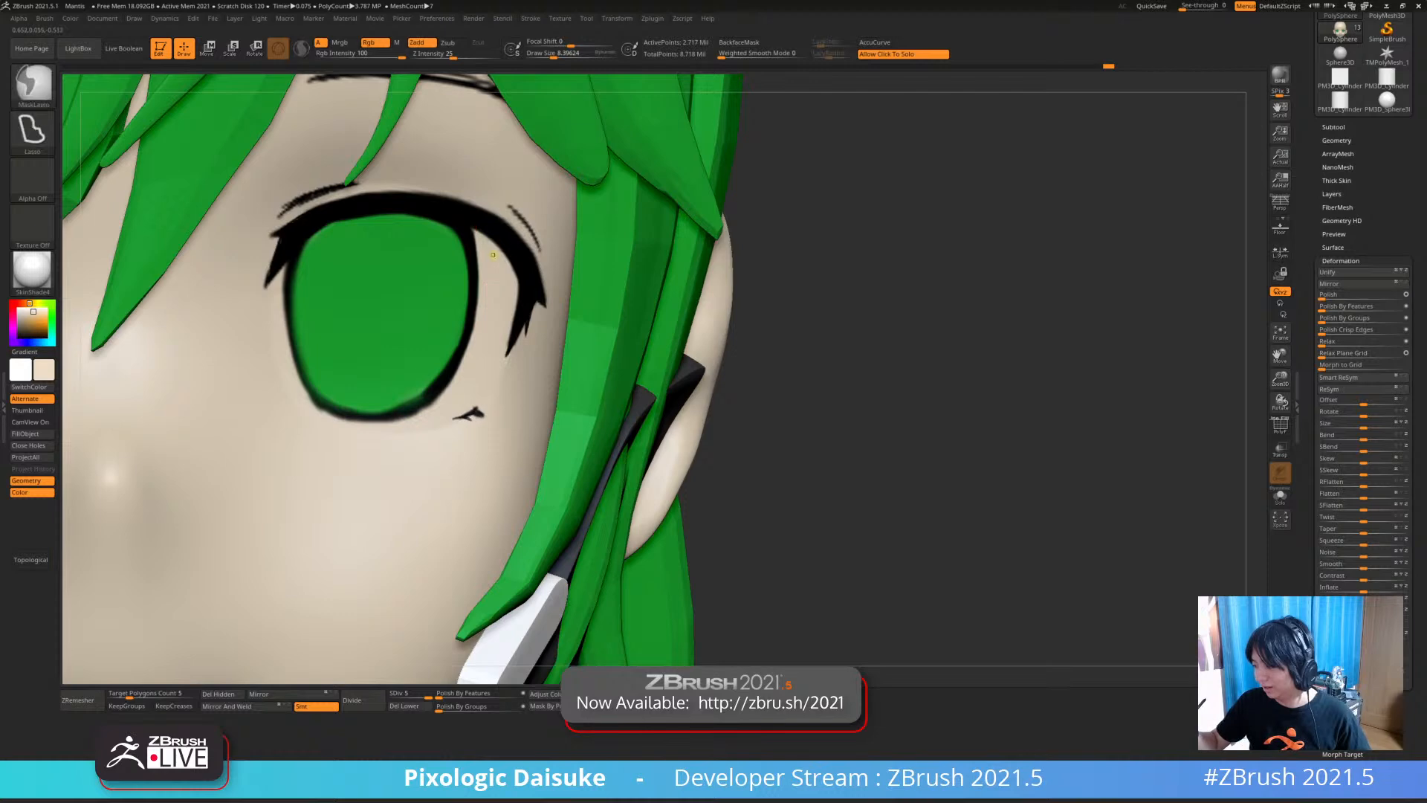
ctrl+right_drag(492, 279, 507, 295)
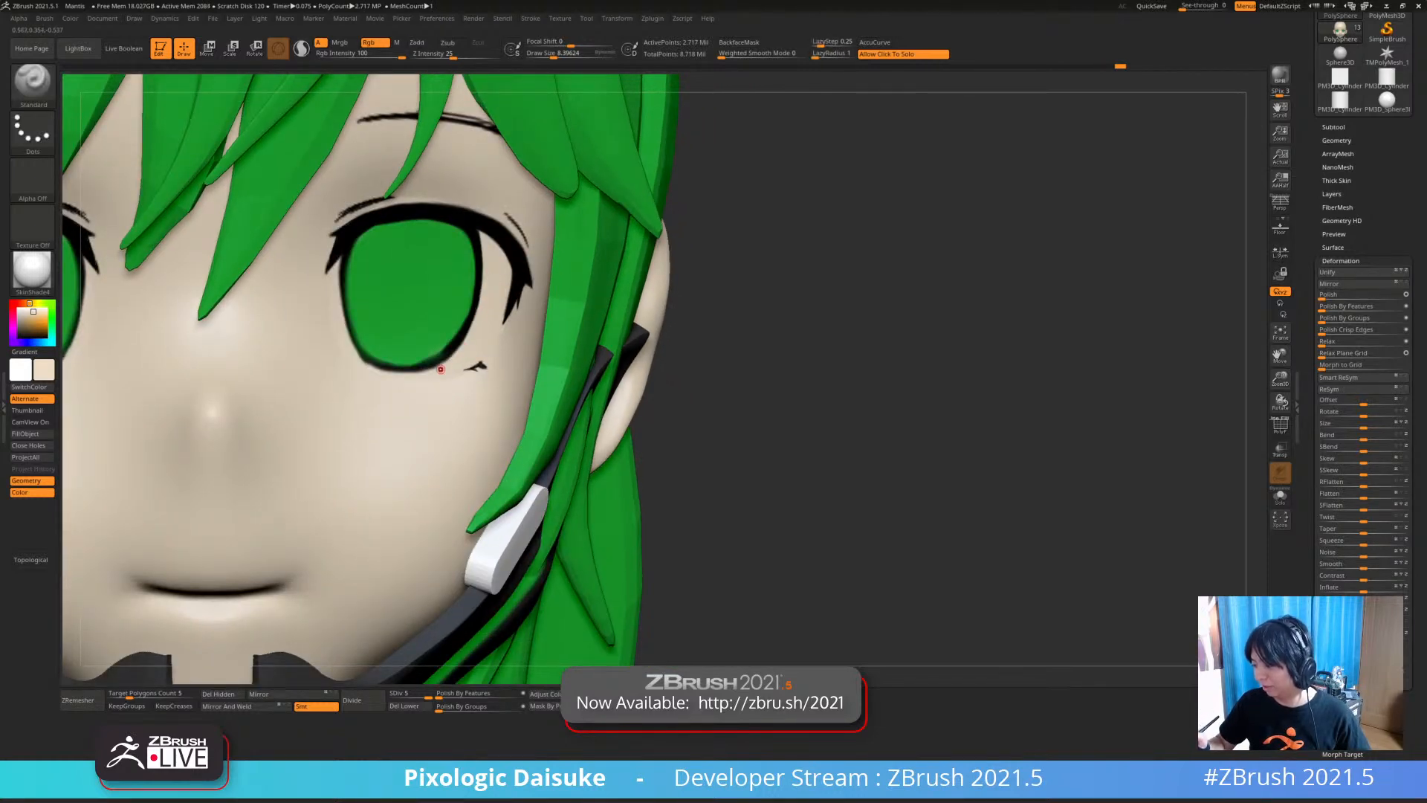
mouse_move(466, 327)
ctrl+right_down()
mouse_move(505, 383)
mouse_move(461, 419)
mouse_move(594, 416)
mouse_move(668, 439)
mouse_move(543, 460)
mouse_move(431, 541)
mouse_move(453, 510)
ctrl+right_up()
mouse_move(554, 416)
alt+right_down()
mouse_move(519, 562)
mouse_move(546, 474)
mouse_move(541, 361)
mouse_move(480, 425)
alt+right_up()
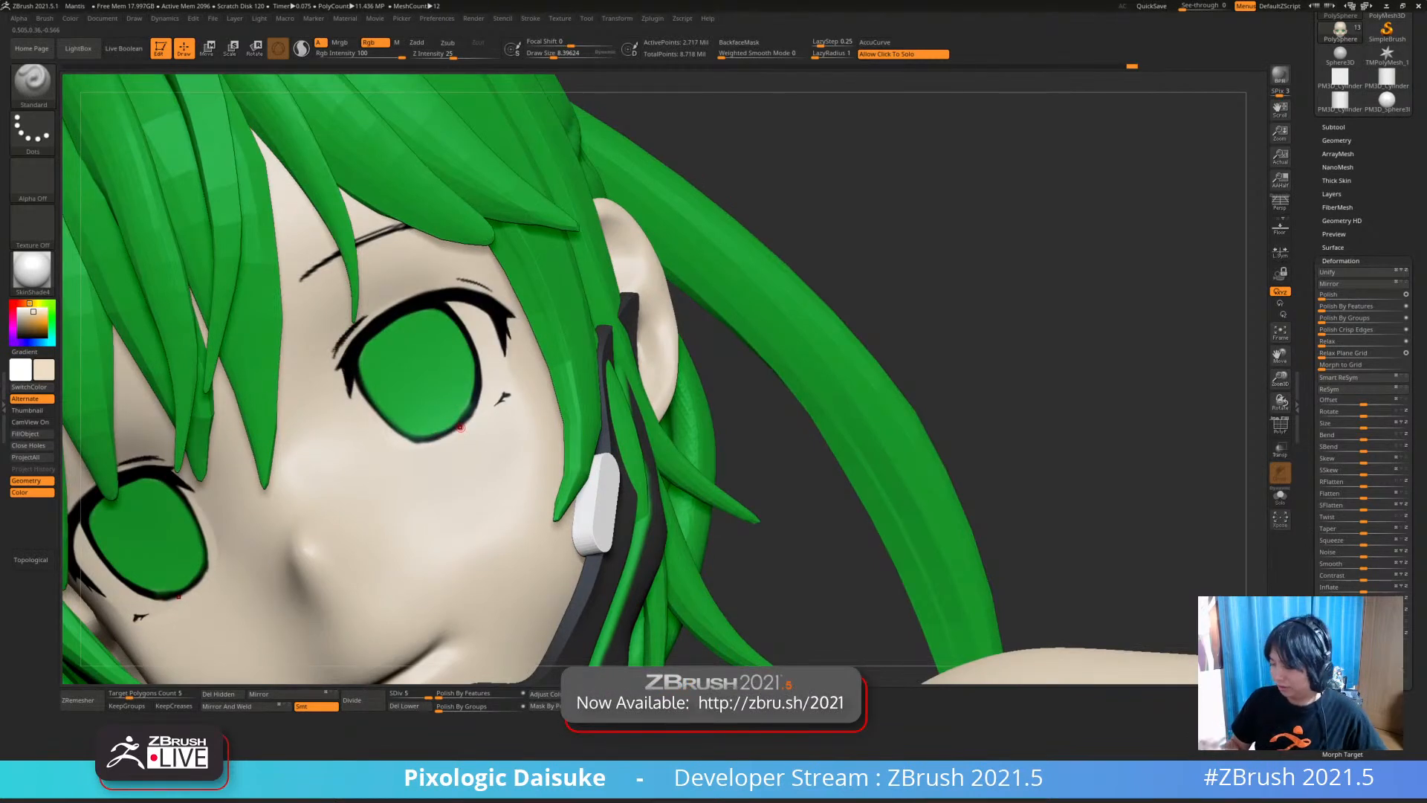
Collapse the Deformation settings and look into the Geometry settings of the head
click(1341, 261)
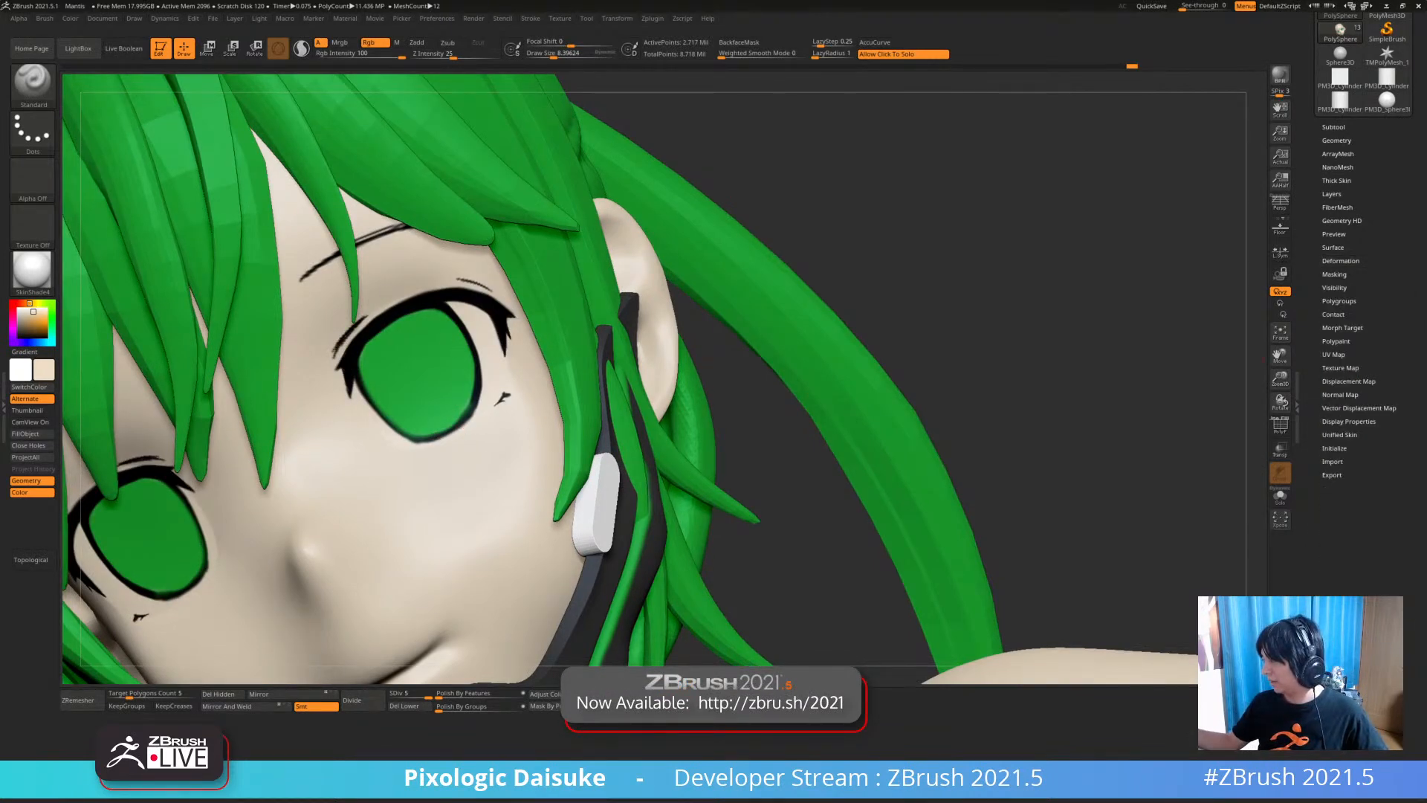
click(1336, 141)
click(1336, 141)
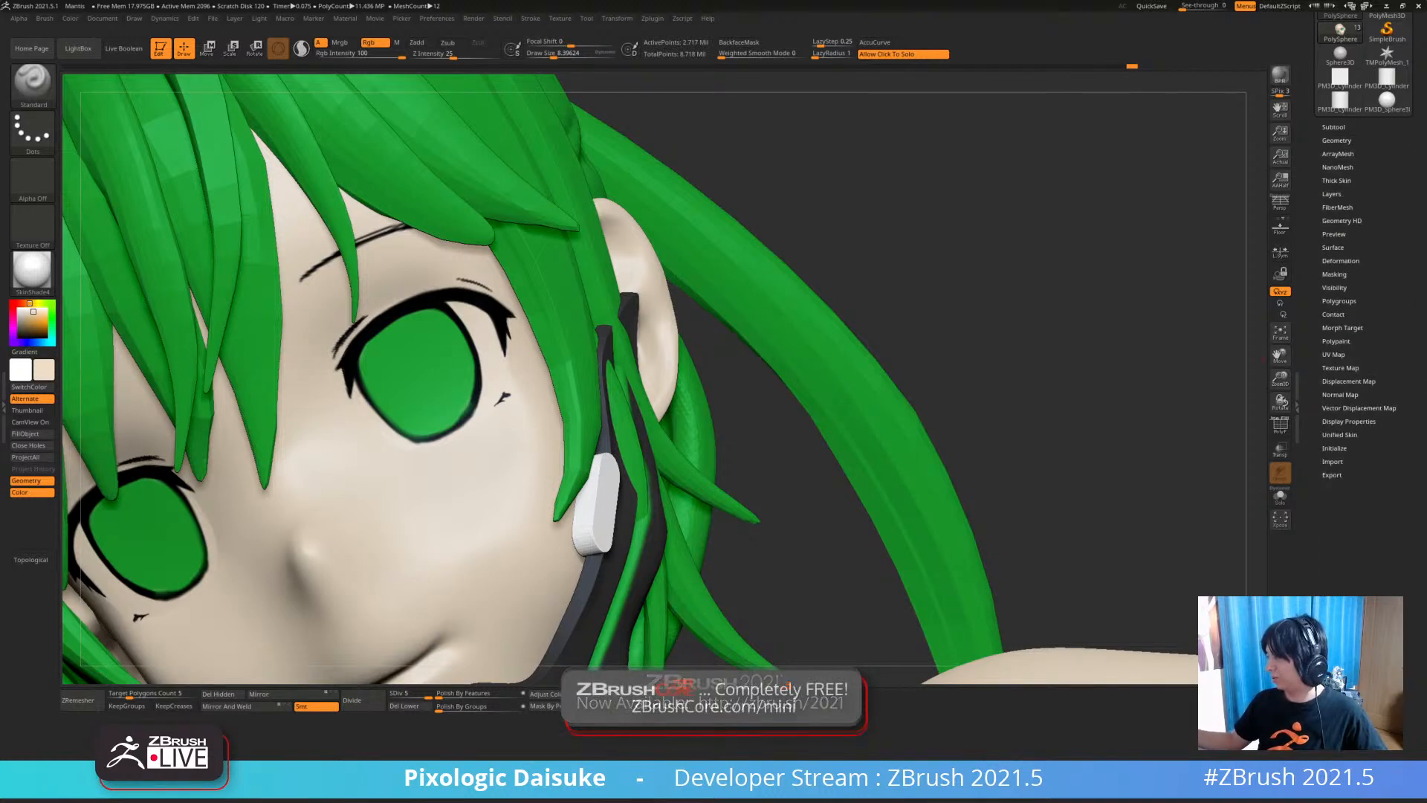
click(1335, 341)
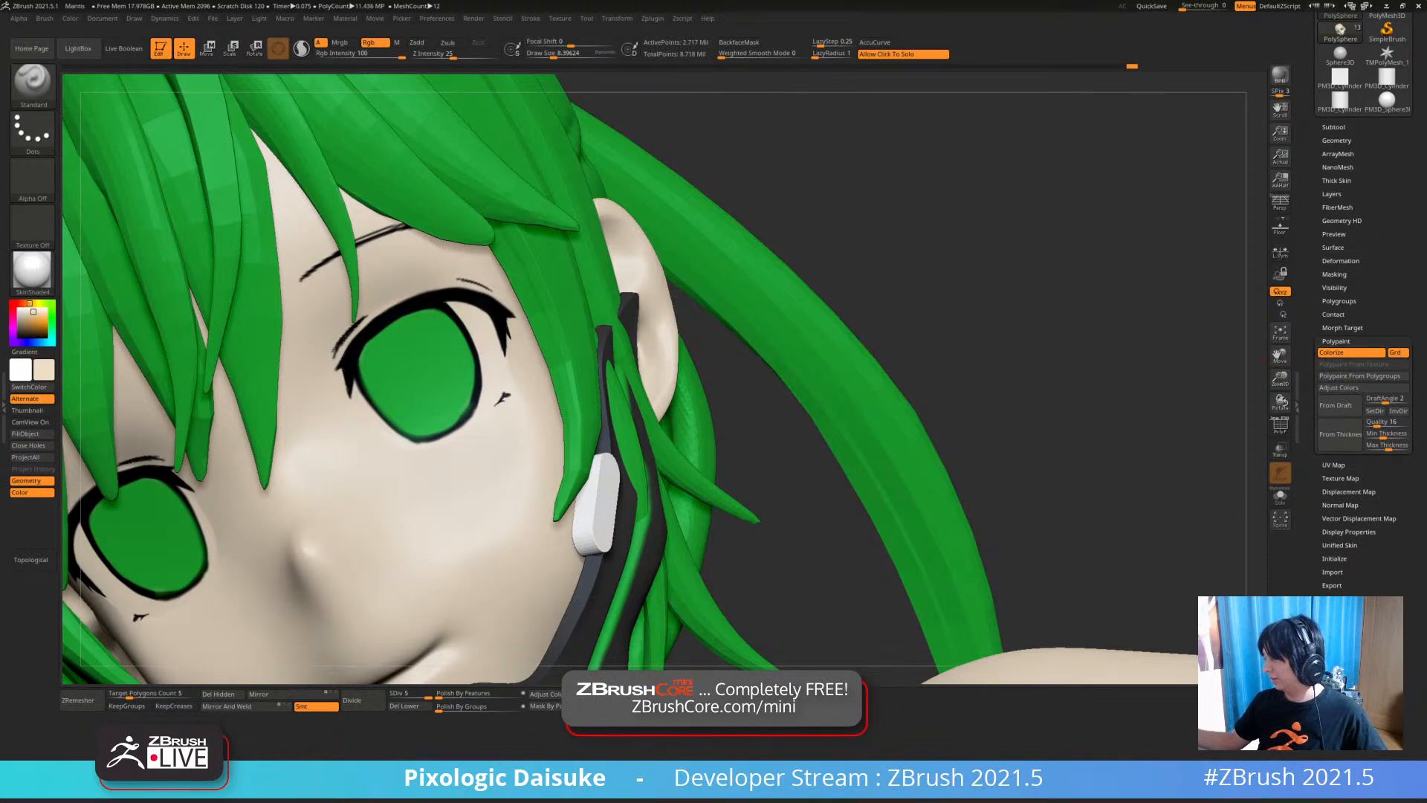
click(1336, 341)
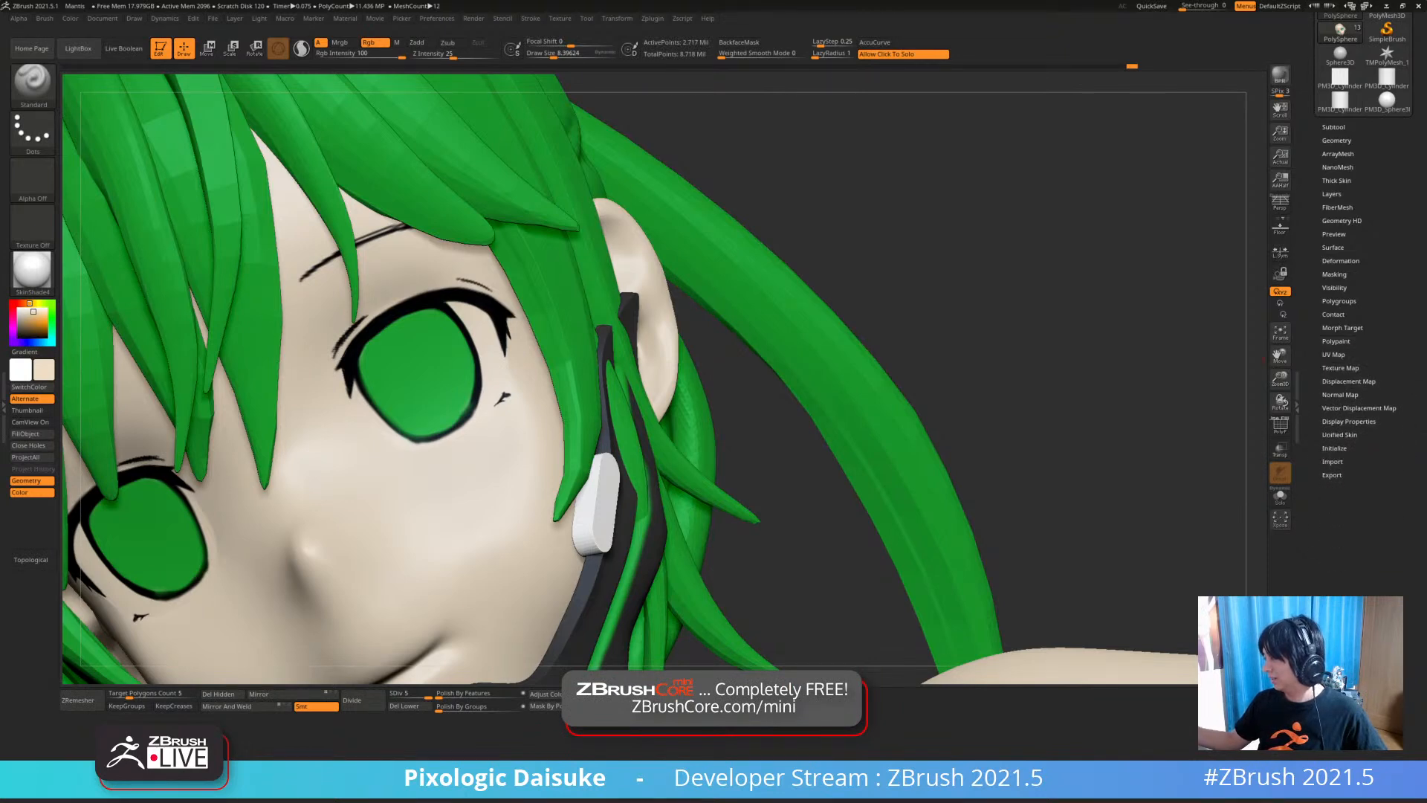
Sample black from the eye outline and refine the outline along the outer and lower edges of the irises from several angles
key(c)
ctrl+right_drag(383, 318, 362, 344)
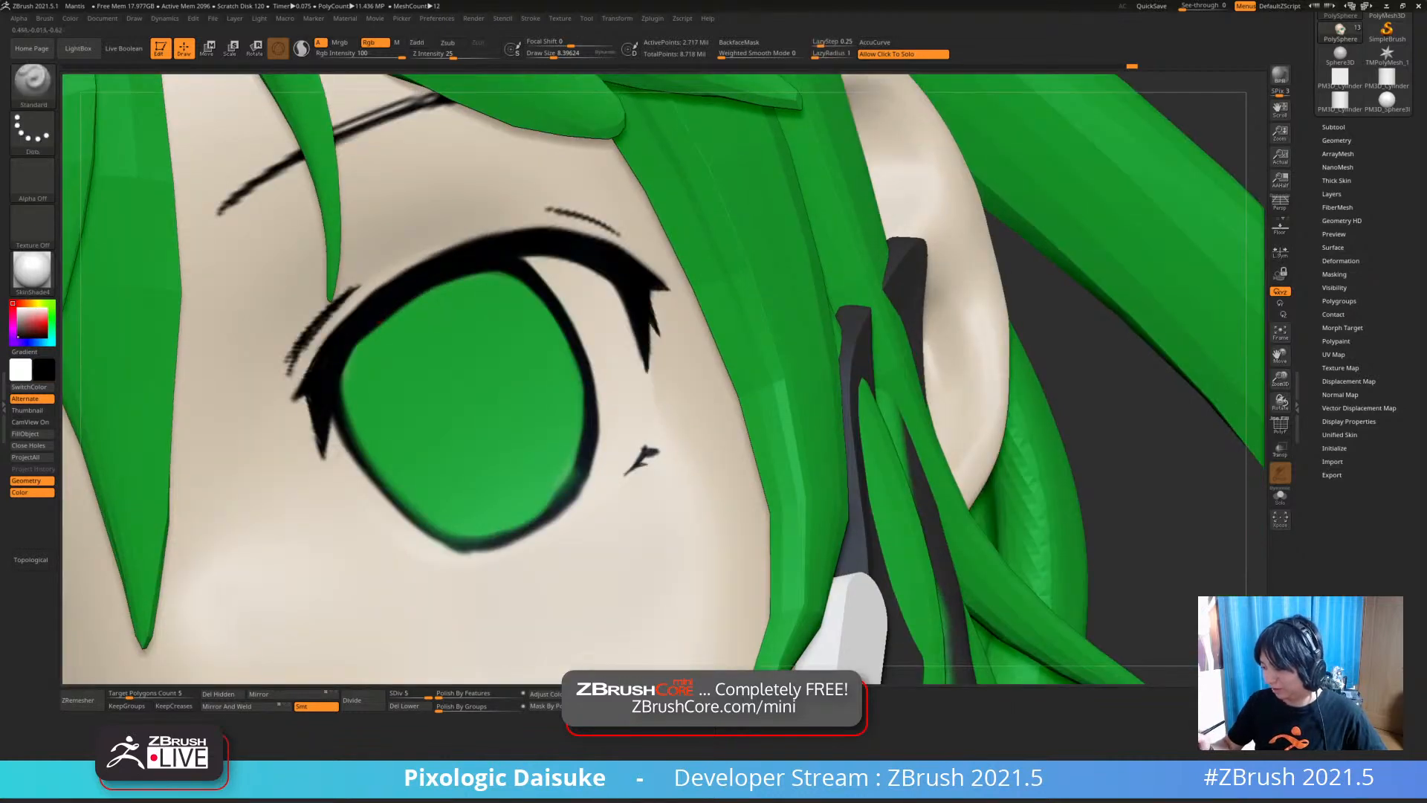
ctrl+right_drag(492, 250, 483, 230)
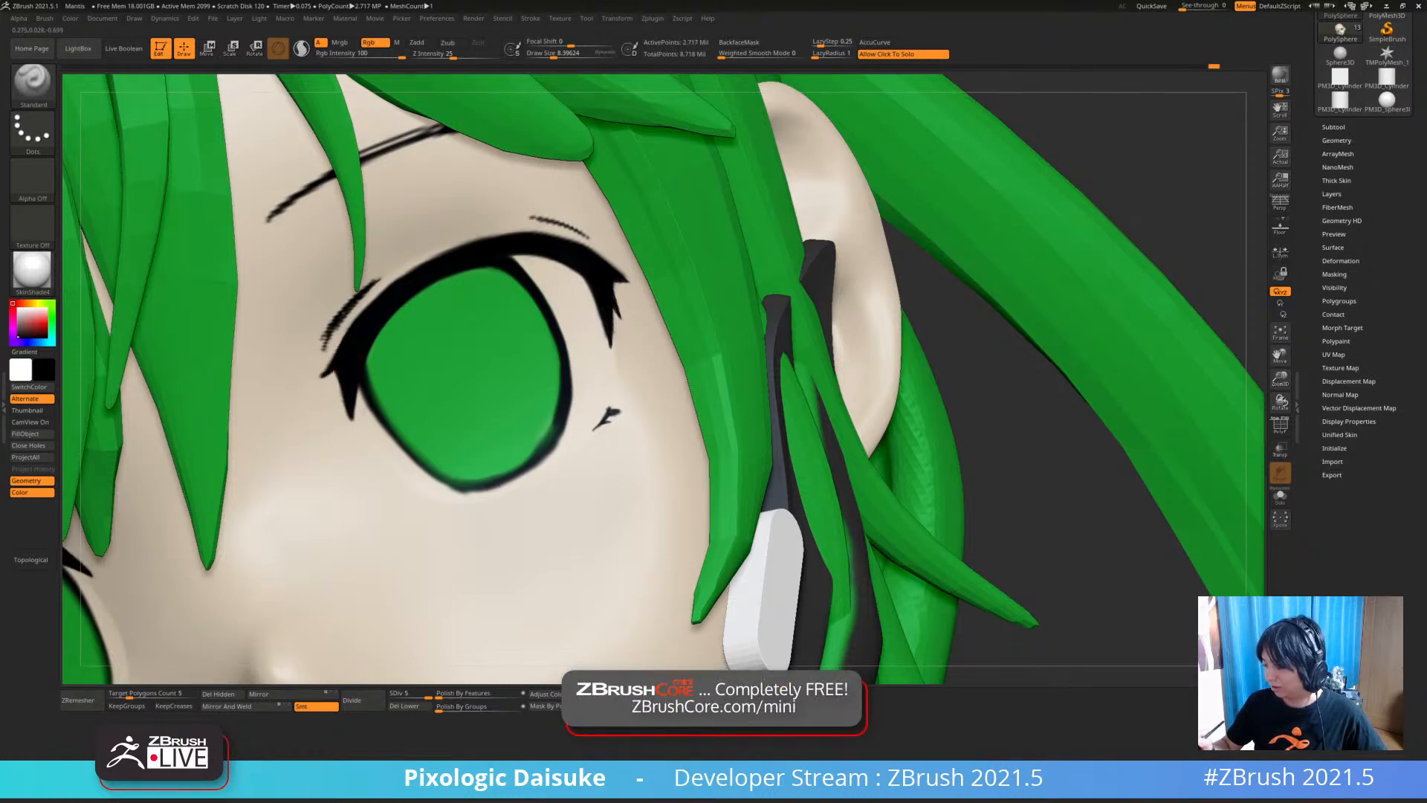
mouse_move(352, 358)
ctrl+right_down()
mouse_move(349, 305)
mouse_move(334, 338)
mouse_move(335, 264)
mouse_move(386, 279)
mouse_move(320, 287)
mouse_move(319, 257)
ctrl+right_up()
ctrl+right_drag(364, 316, 365, 306)
alt+right_drag(364, 306, 422, 397)
alt+right_drag(422, 397, 424, 439)
ctrl+right_drag(438, 491, 491, 478)
mouse_move(480, 428)
ctrl+right_down()
mouse_move(491, 476)
mouse_move(477, 440)
ctrl+right_up()
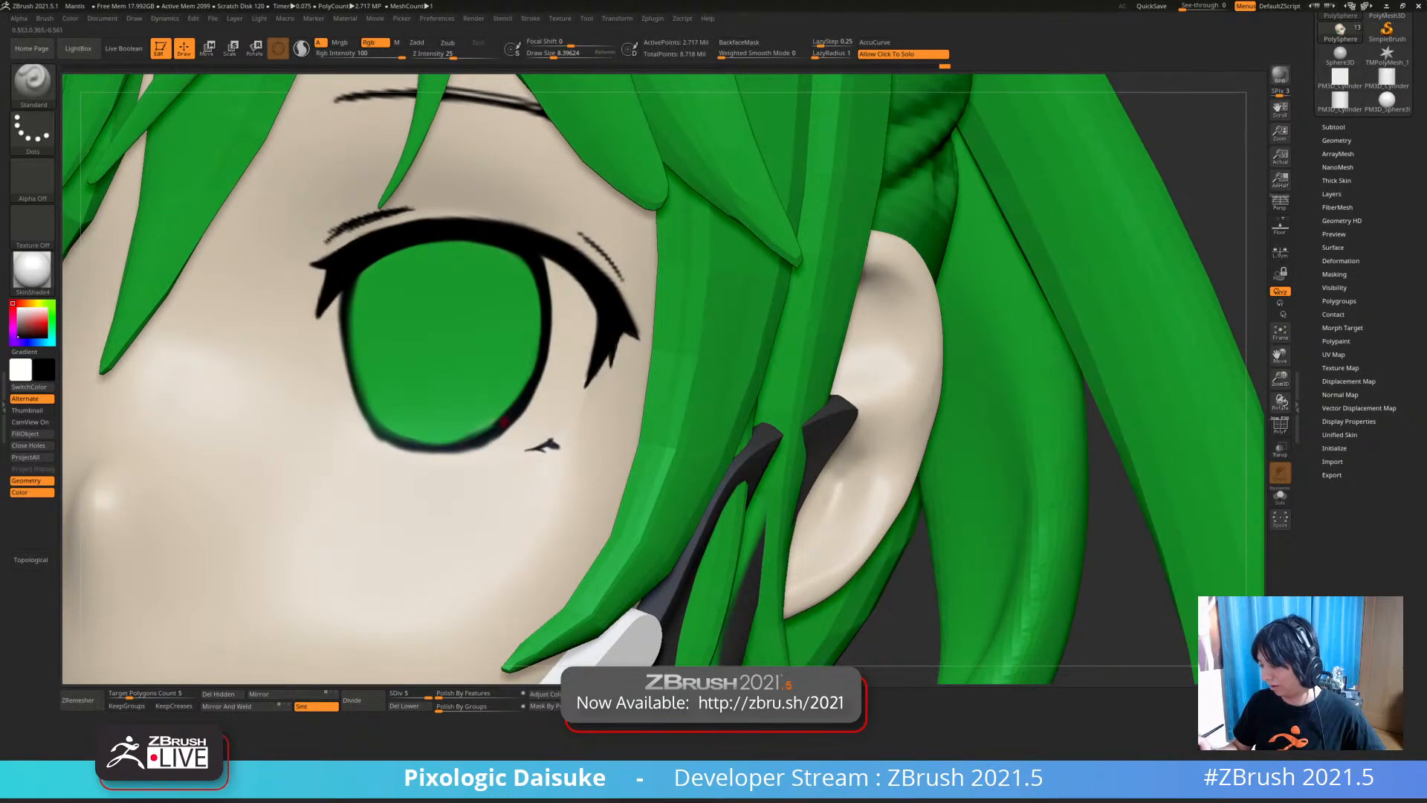
ctrl+right_drag(521, 446, 521, 409)
mouse_move(487, 462)
right_down()
mouse_move(510, 466)
mouse_move(480, 468)
right_up()
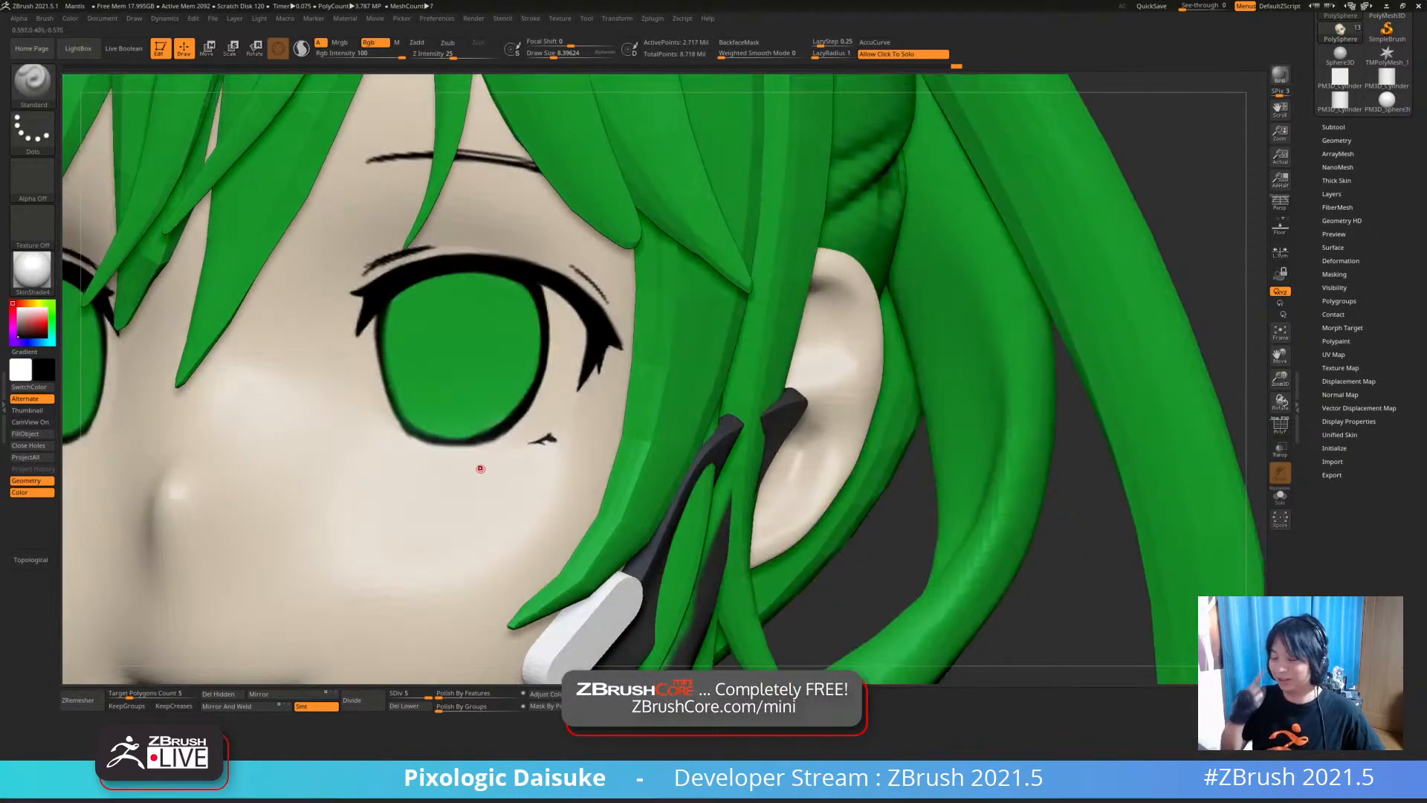
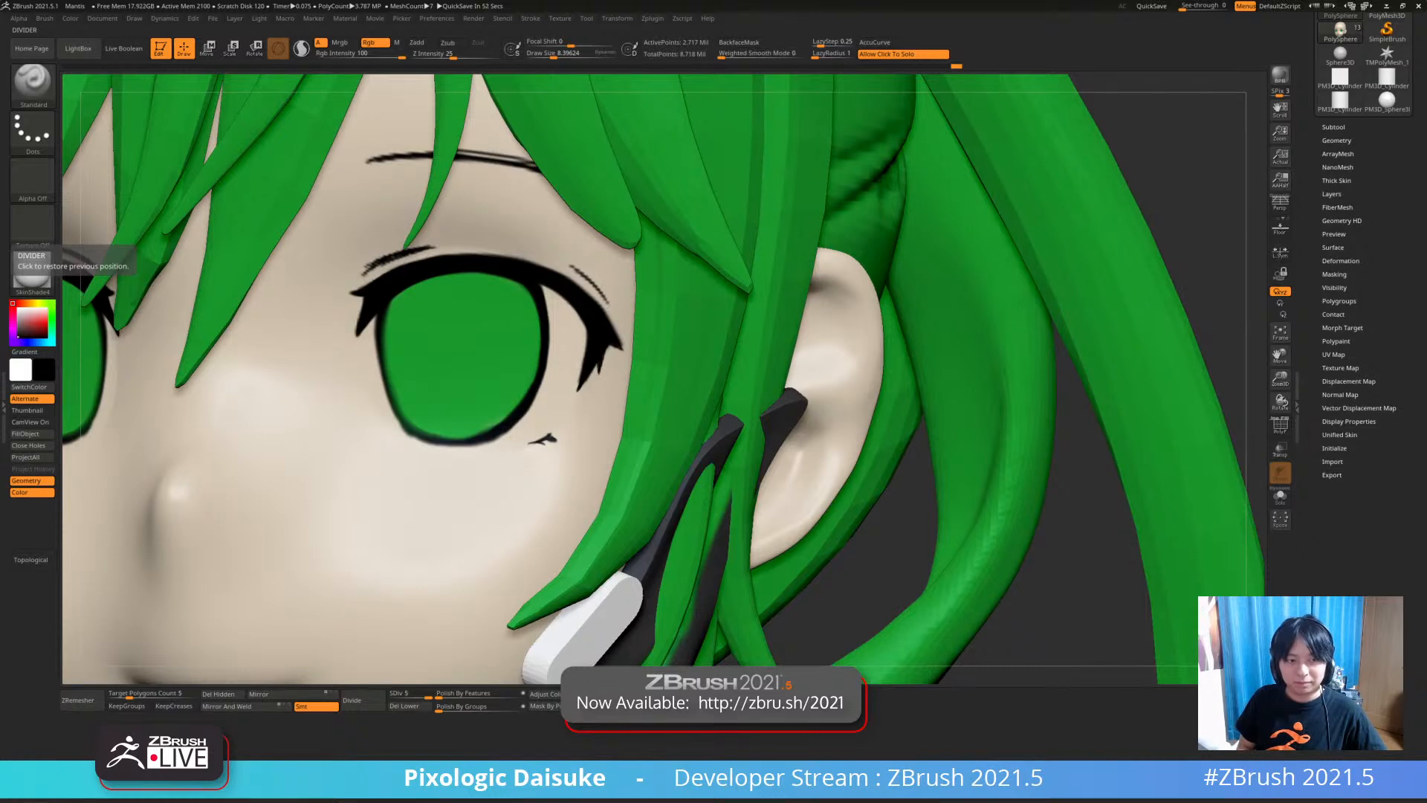
Set the paint colour to white and the draw size to about 19, and paint a small highlight on the same side of each iris
mouse_move(854, 386)
right_down()
mouse_move(1018, 383)
mouse_move(1018, 230)
mouse_move(1019, 375)
right_up()
alt+right_drag(1019, 375, 1054, 387)
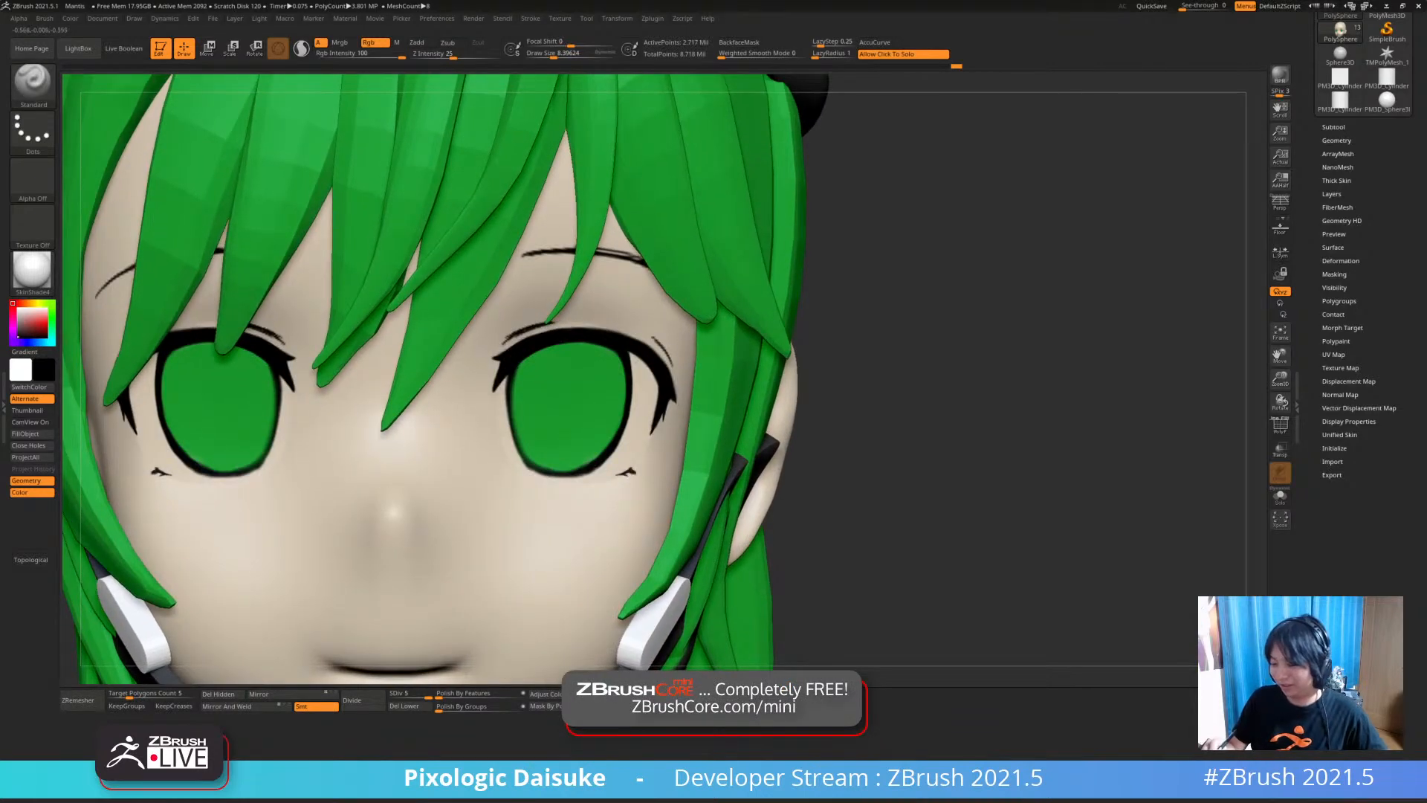
drag(26, 315, 18, 306)
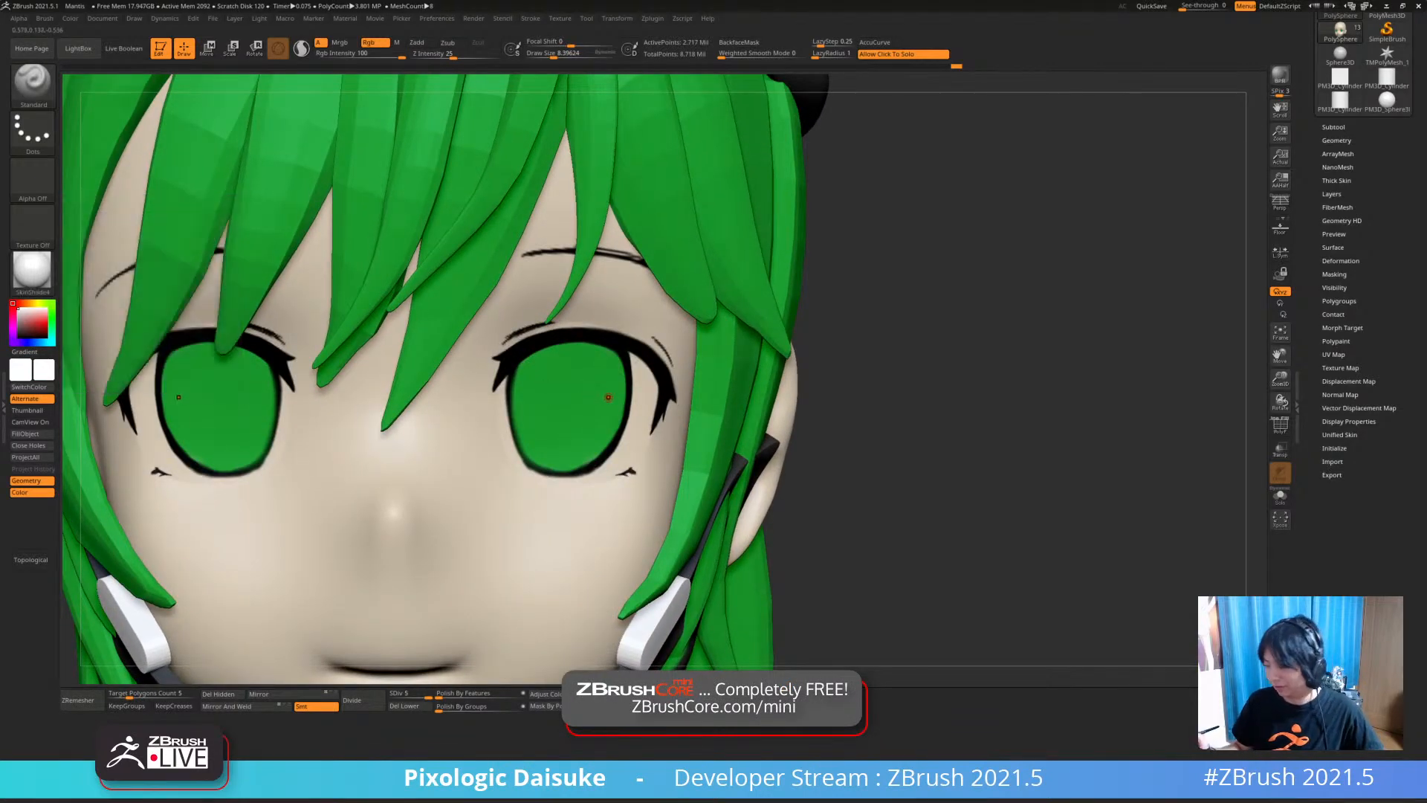
ctrl+right_drag(608, 397, 628, 416)
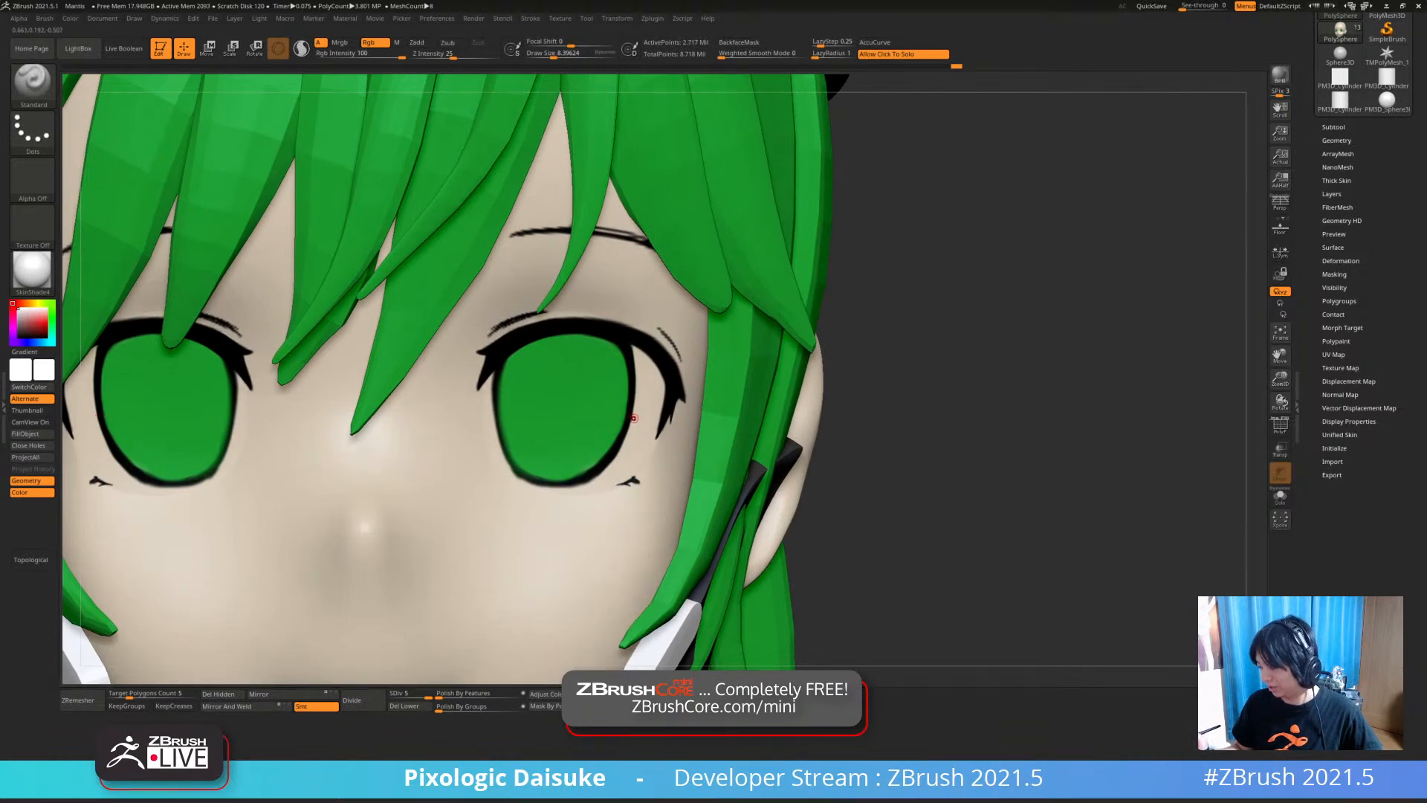
click(560, 54)
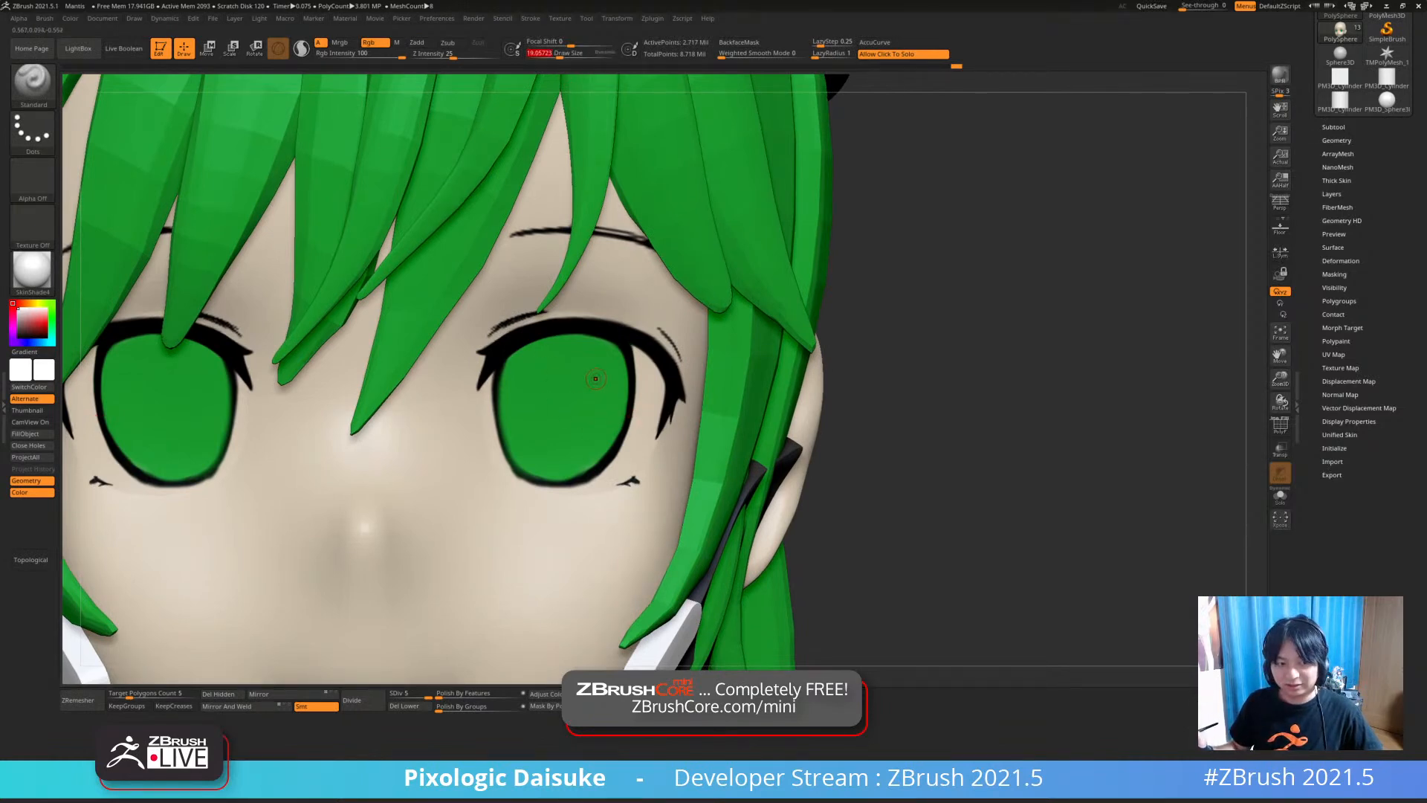
mouse_move(617, 408)
mouse_down()
mouse_move(636, 404)
mouse_move(624, 409)
mouse_up()
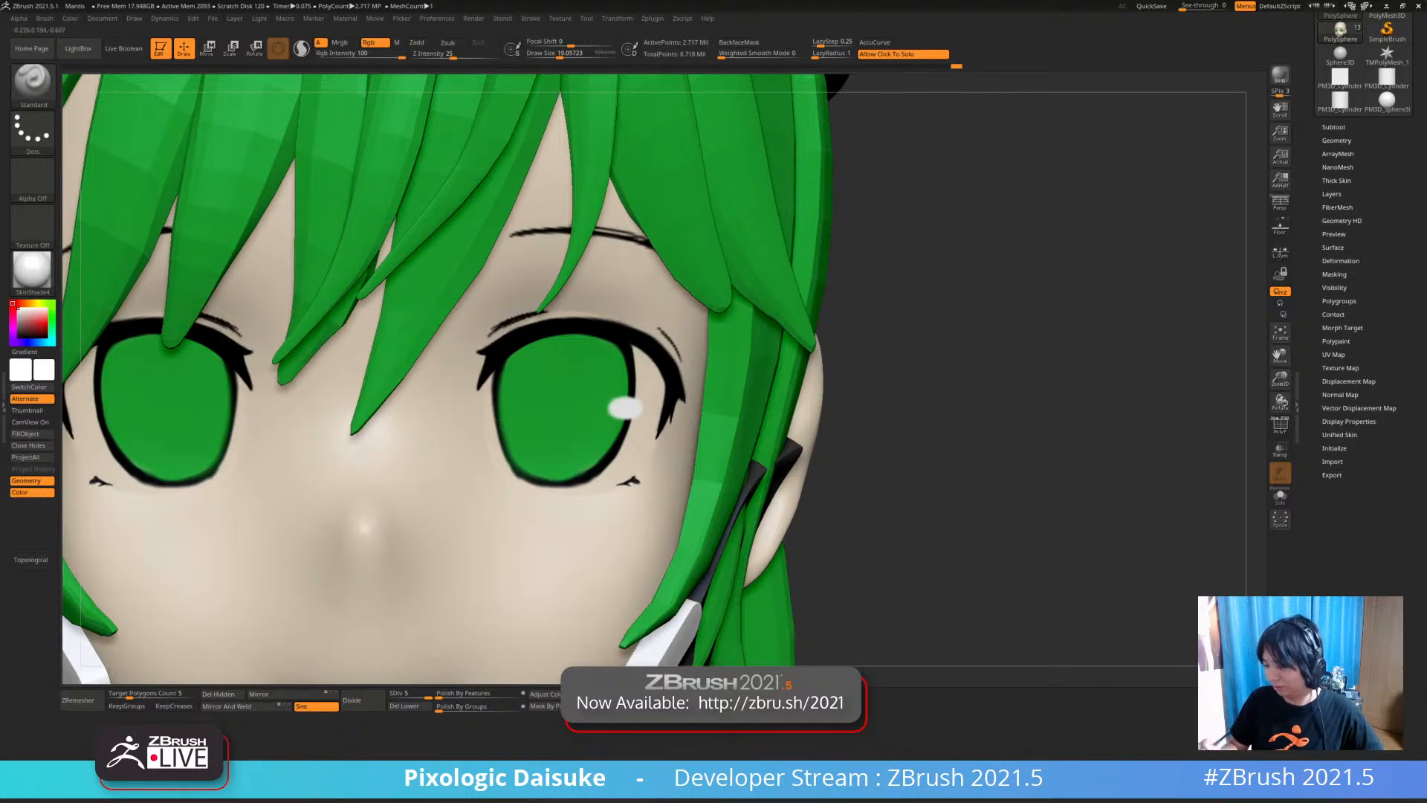
alt+right_drag(625, 408, 703, 422)
drag(316, 421, 301, 423)
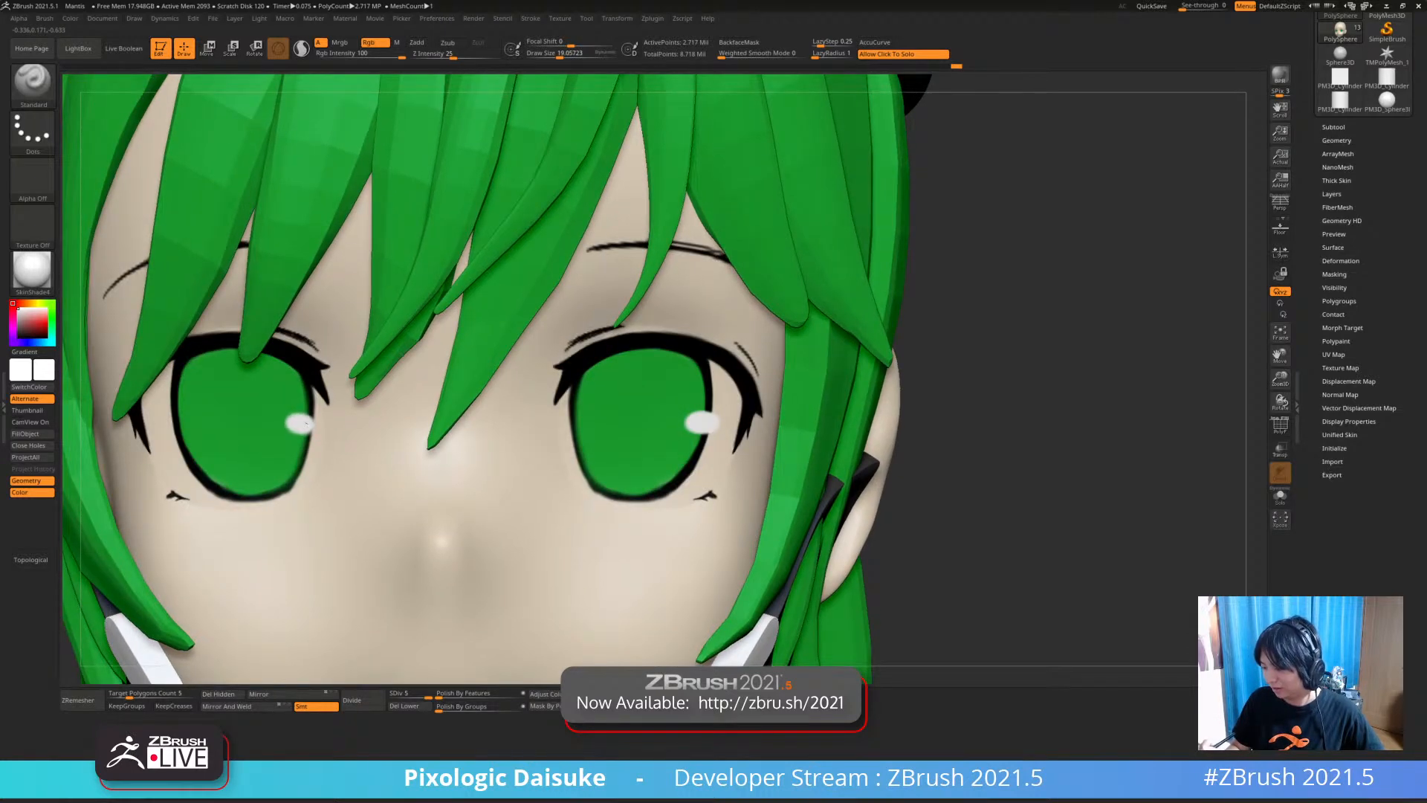
mouse_move(301, 423)
ctrl+right_down()
mouse_move(297, 365)
mouse_move(336, 472)
mouse_move(349, 420)
ctrl+right_up()
alt+right_drag(446, 483, 353, 448)
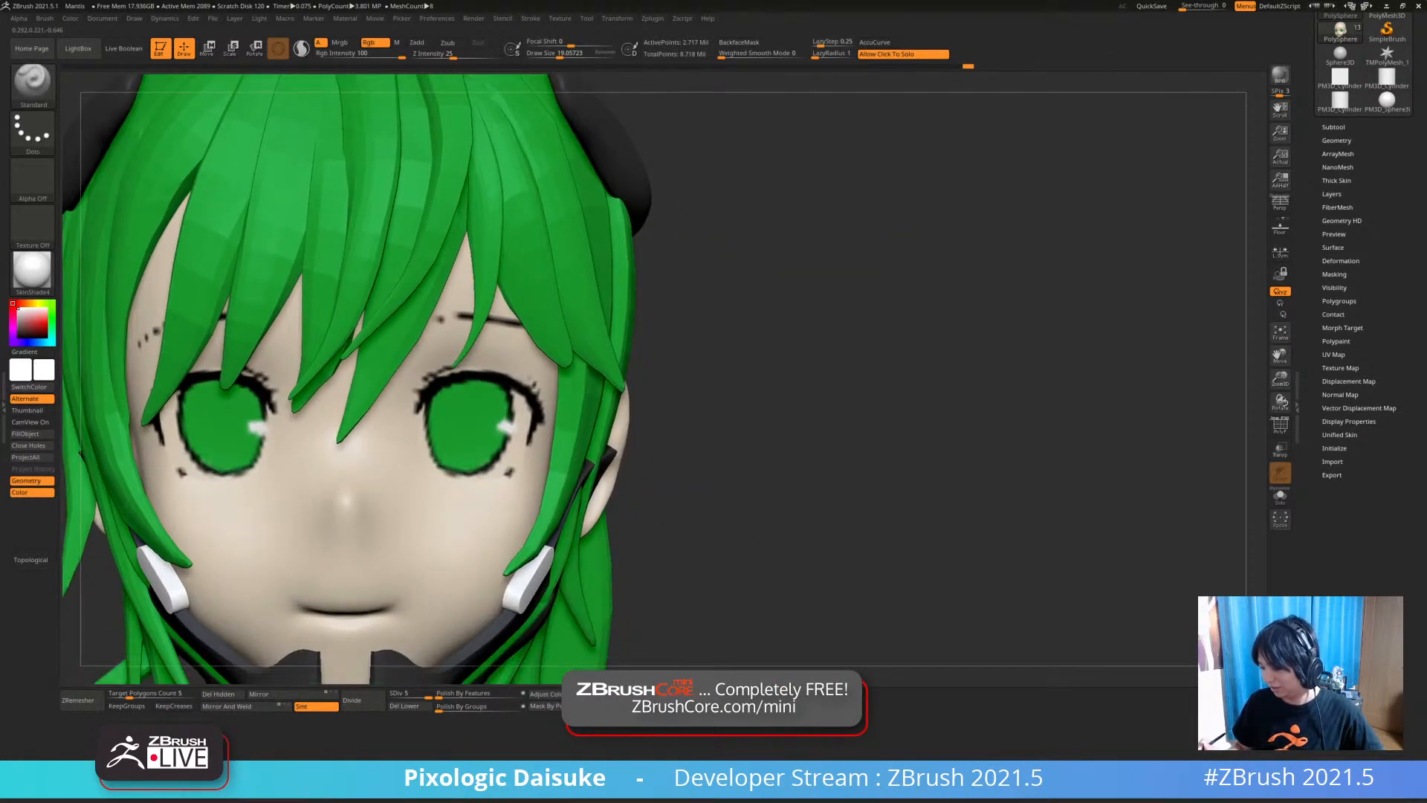
ctrl+right_drag(520, 572, 513, 513)
mouse_move(569, 554)
alt+right_down()
mouse_move(503, 509)
mouse_move(524, 494)
mouse_move(505, 496)
mouse_move(506, 327)
mouse_move(531, 331)
mouse_move(443, 278)
alt+right_up()
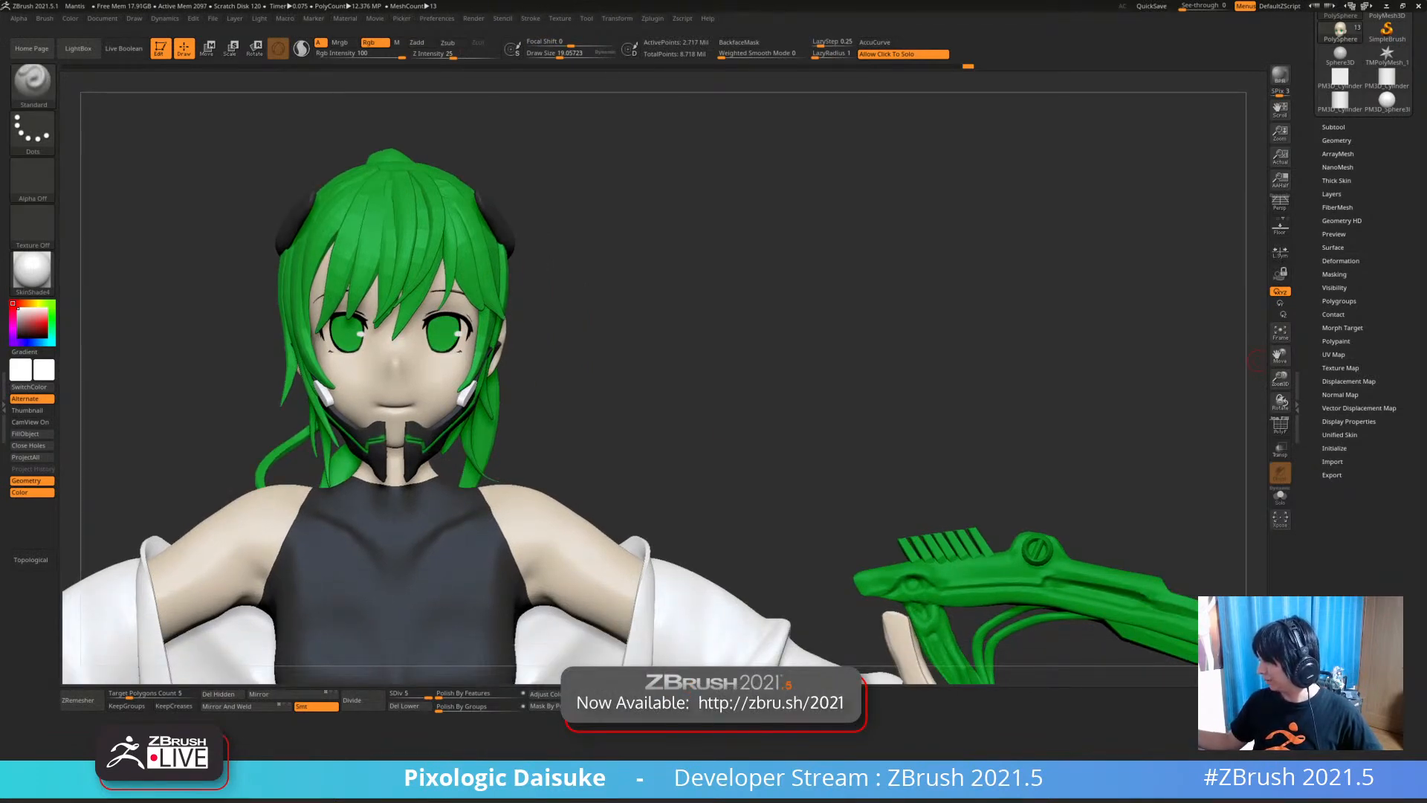
drag(1310, 361, 1309, 347)
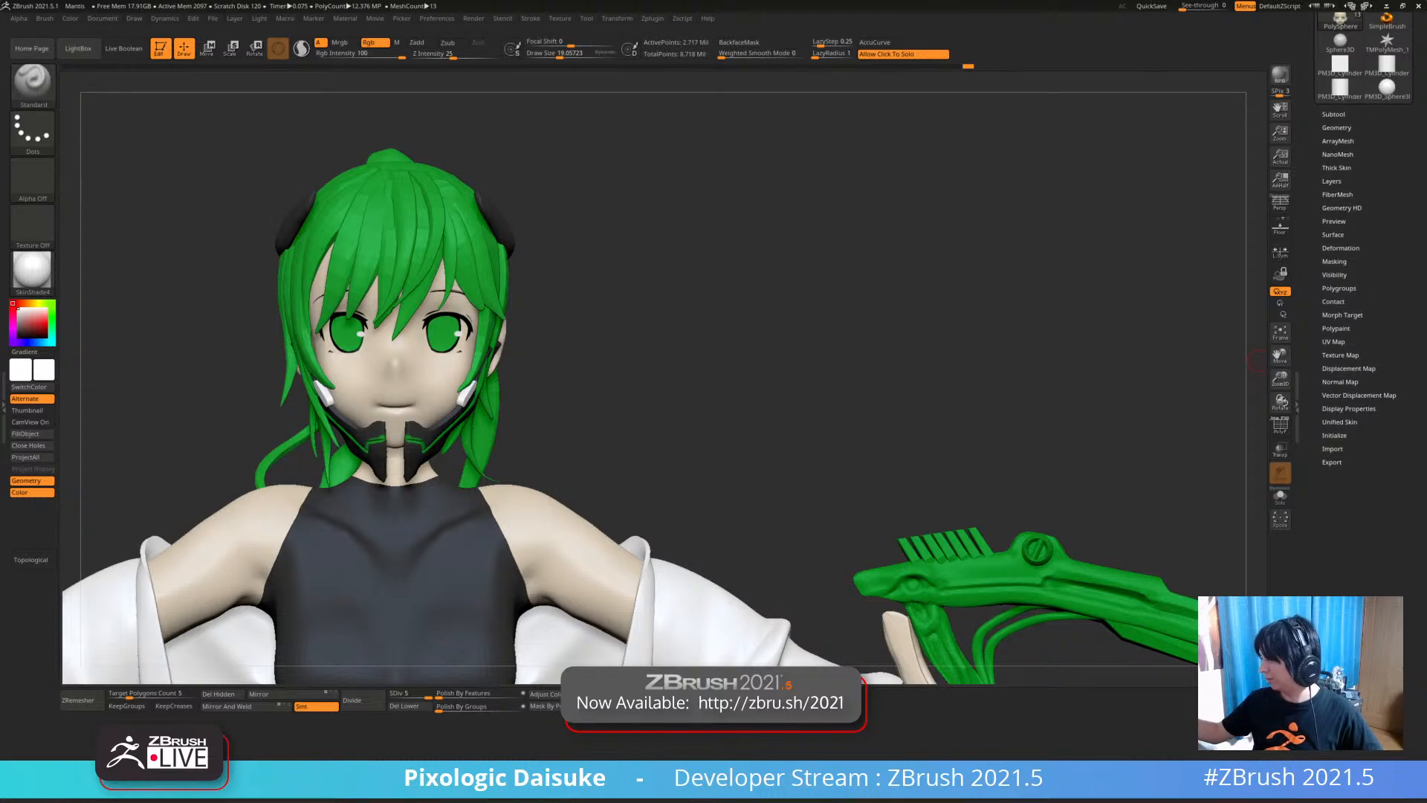
click(1336, 127)
click(1336, 127)
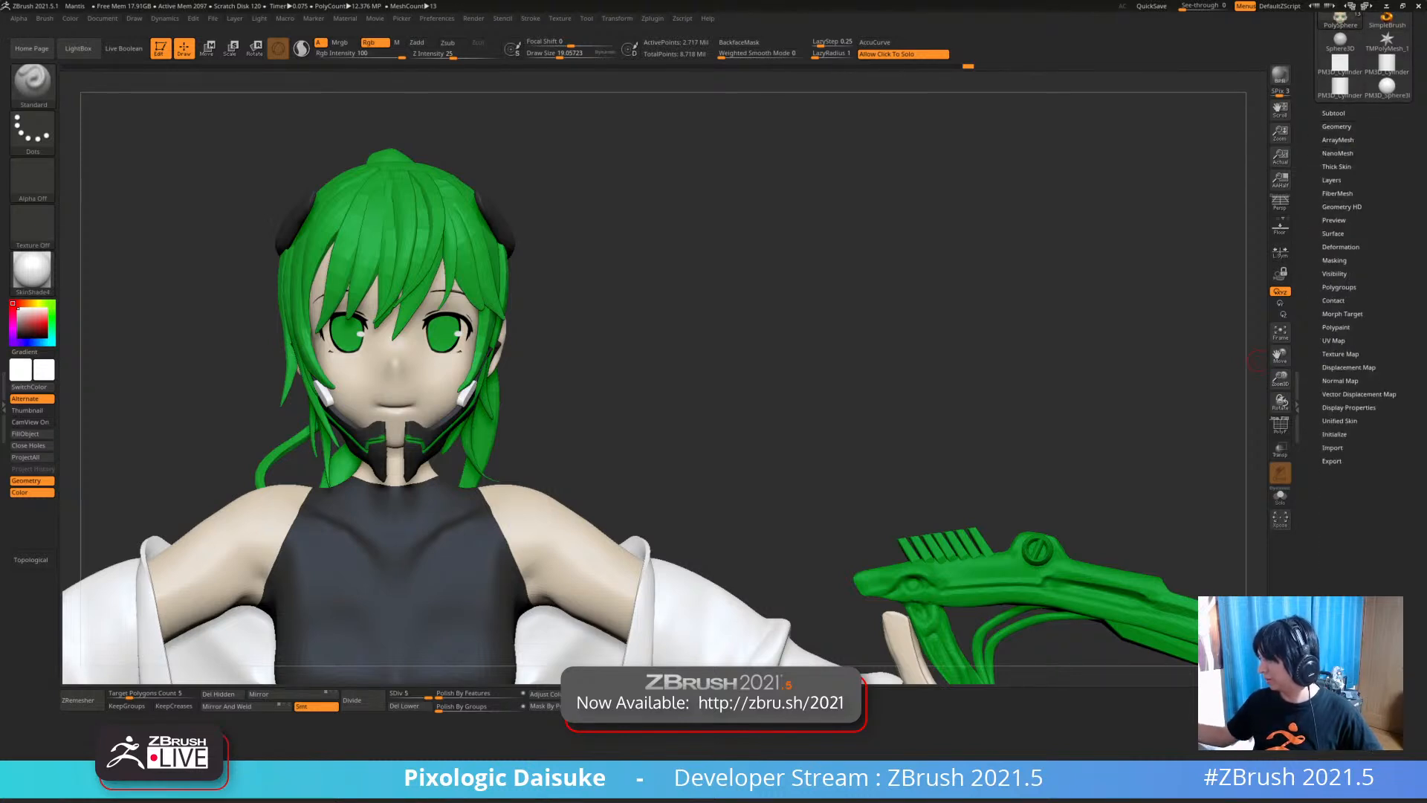
click(1336, 126)
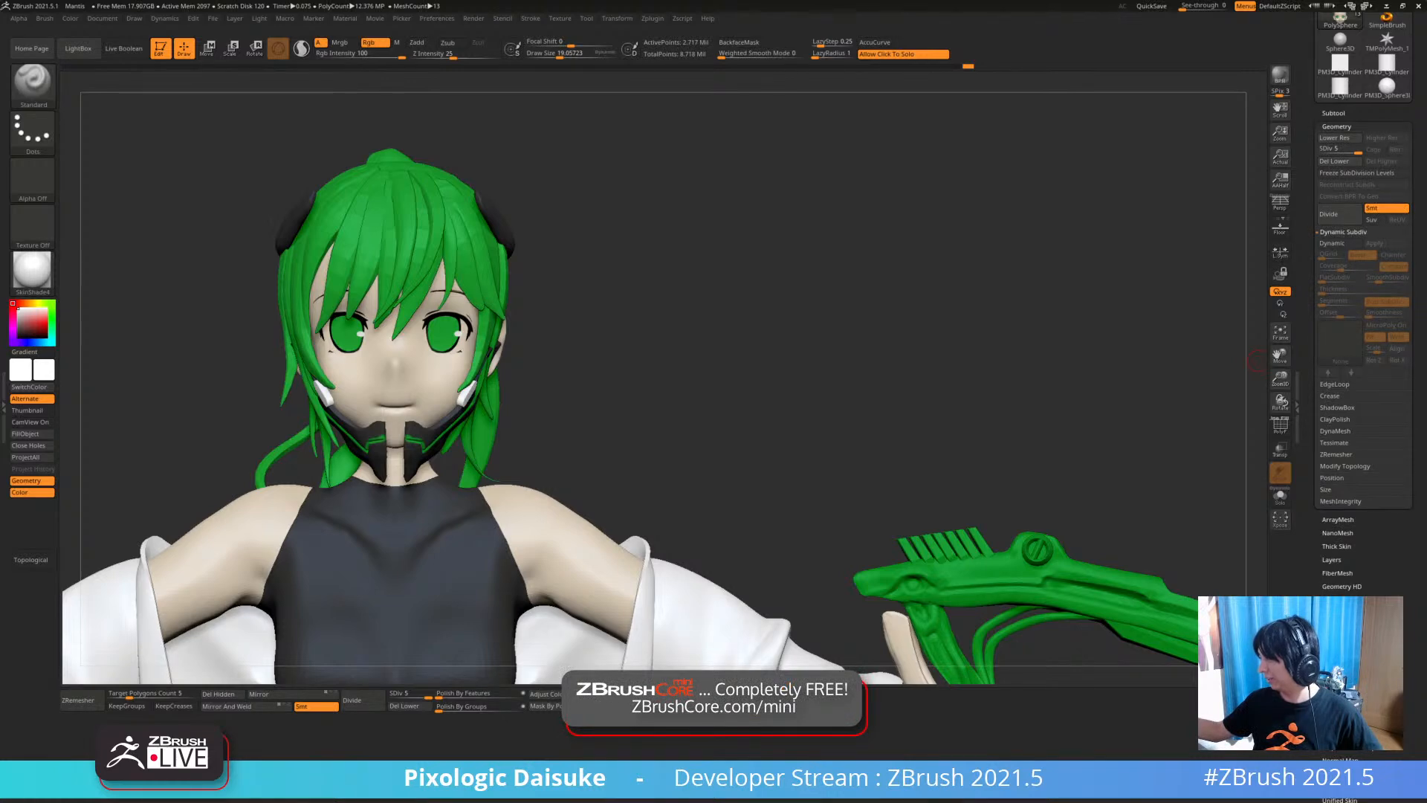
click(1336, 127)
drag(586, 448, 632, 494)
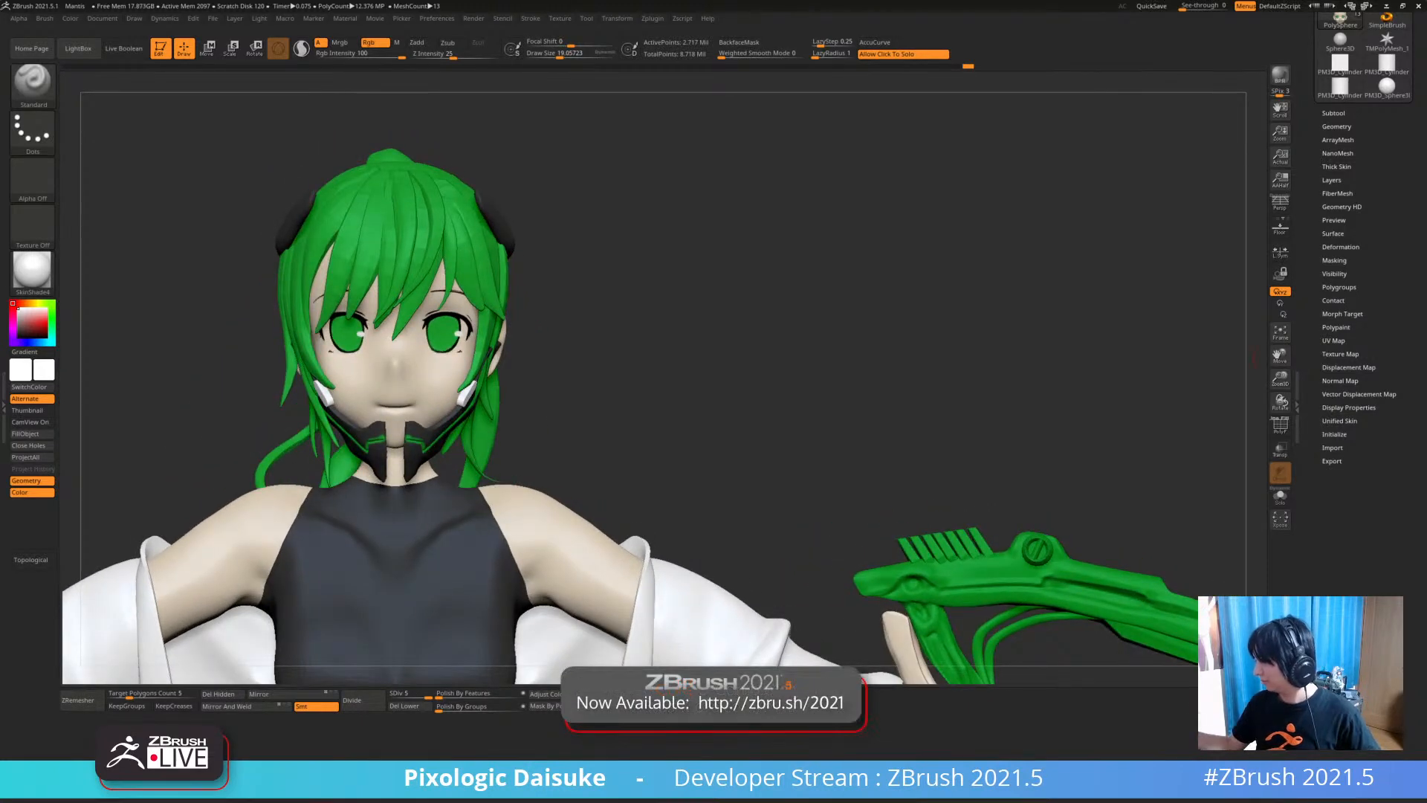
Use Adjust Colors on the head's polypaint to sample the iris green and mask everything except that colour
click(1336, 327)
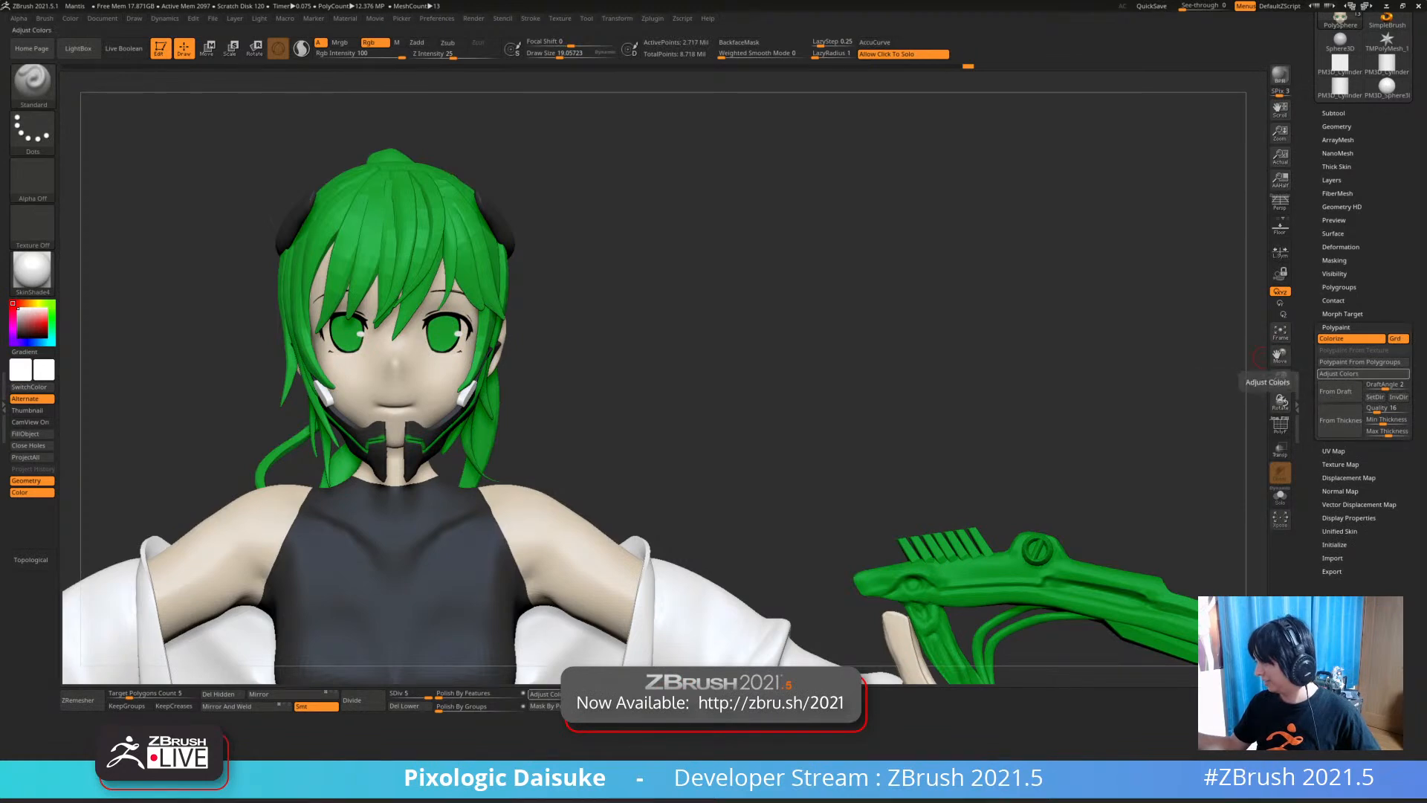
click(1338, 373)
drag(1302, 426, 1083, 530)
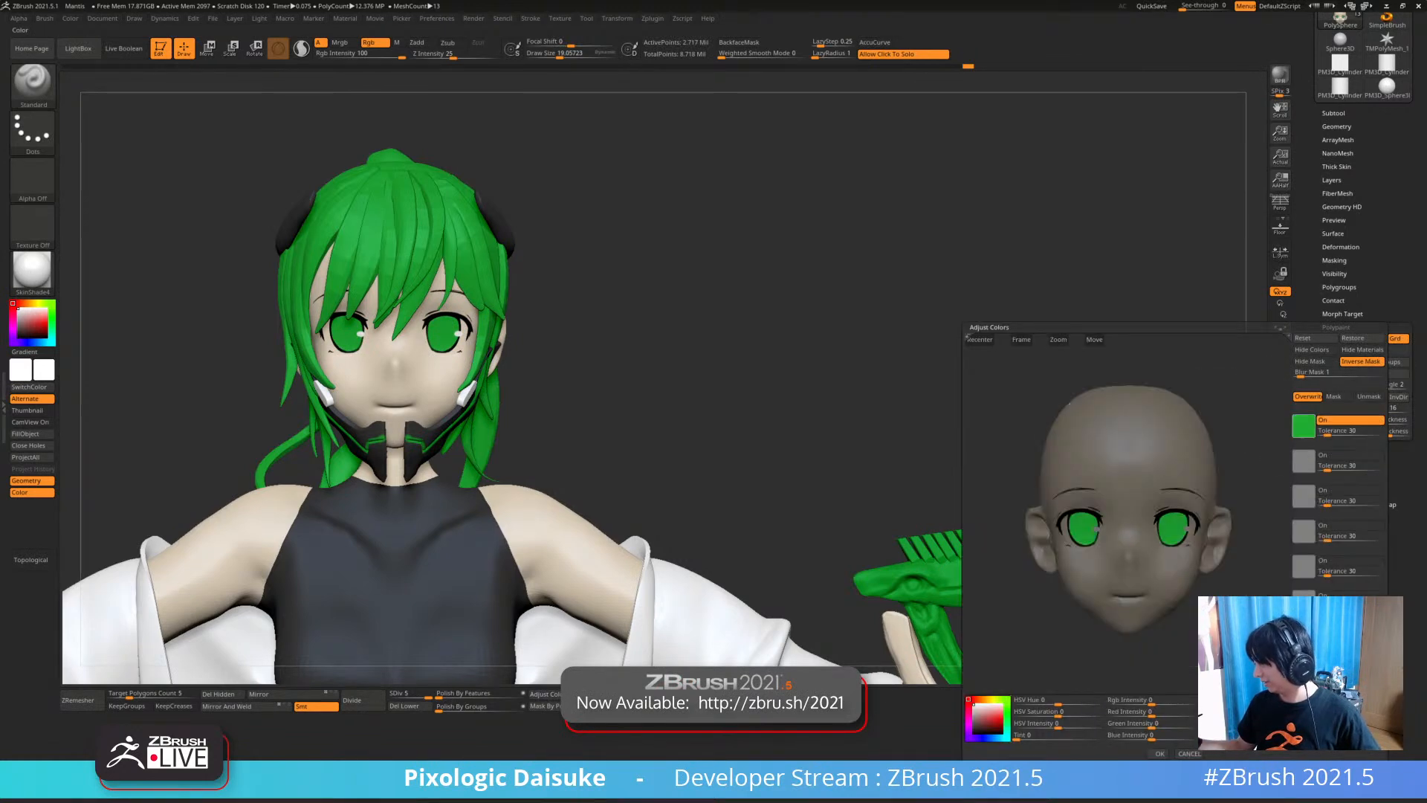
click(1158, 753)
Choose a darker green, set the draw size to about 41, and paint a shadow across the upper part of both irises
ctrl+right_drag(473, 312, 497, 477)
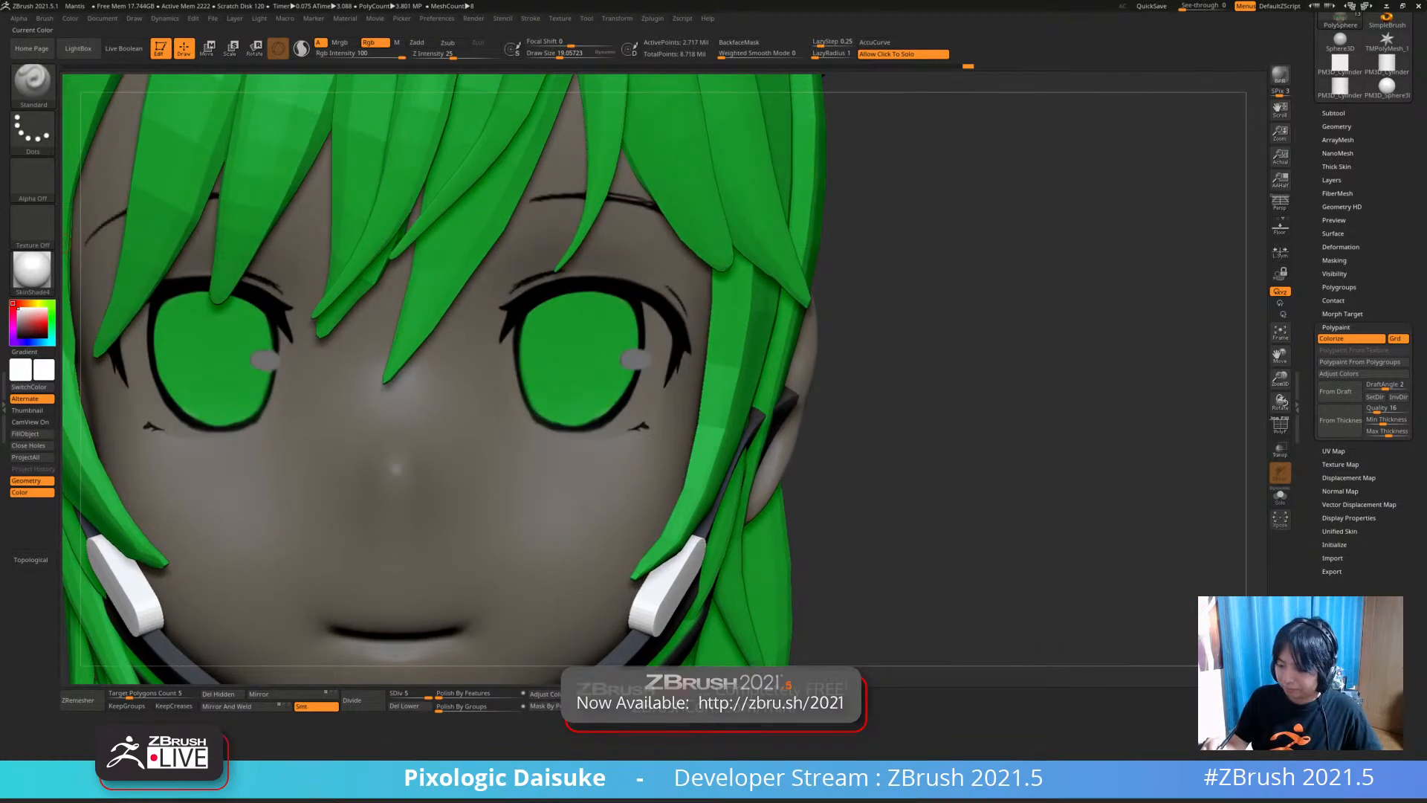
drag(34, 323, 93, 329)
click(41, 328)
mouse_move(409, 417)
alt+right_down()
mouse_move(532, 475)
mouse_move(529, 435)
mouse_move(481, 442)
alt+right_up()
click(567, 55)
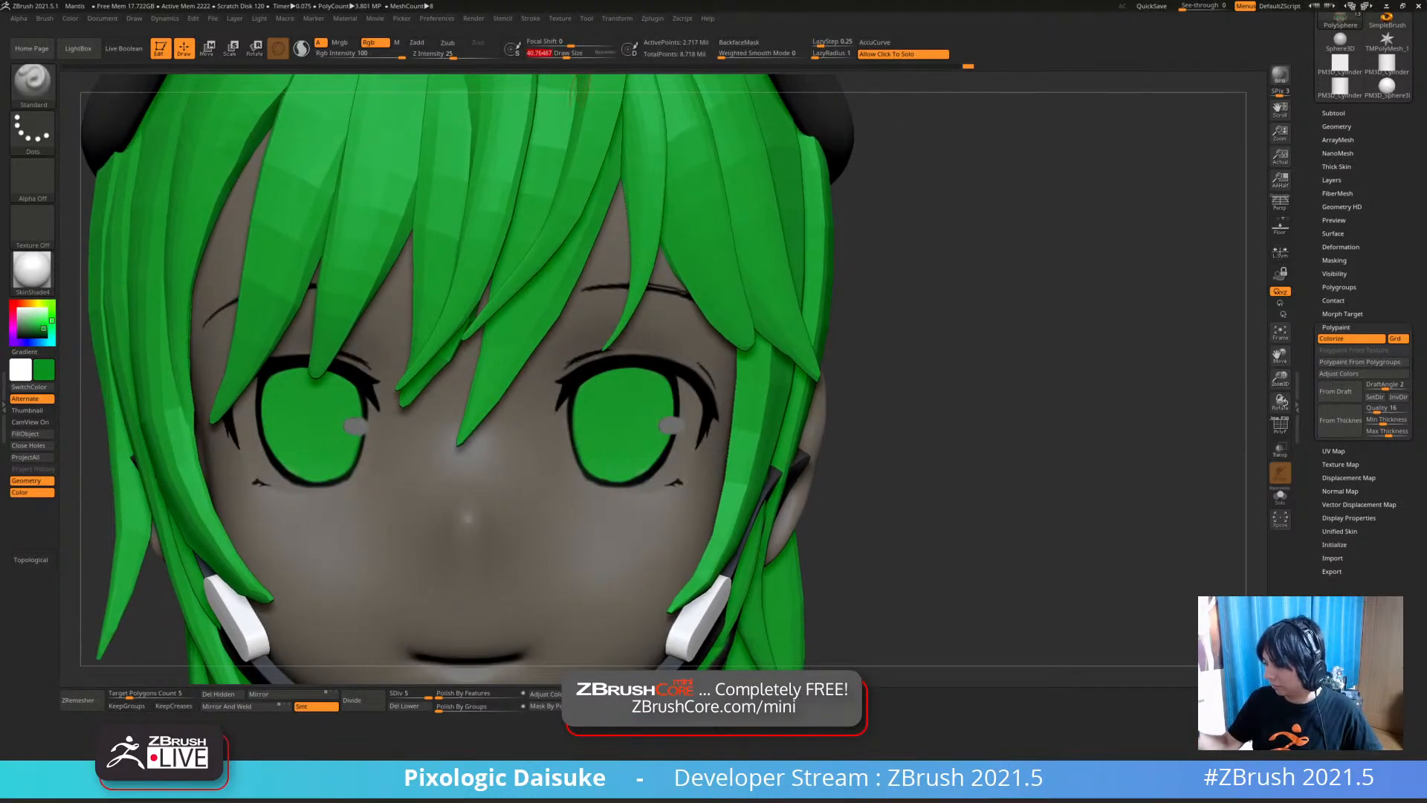
mouse_move(591, 386)
mouse_down()
mouse_move(650, 380)
mouse_move(658, 408)
mouse_up()
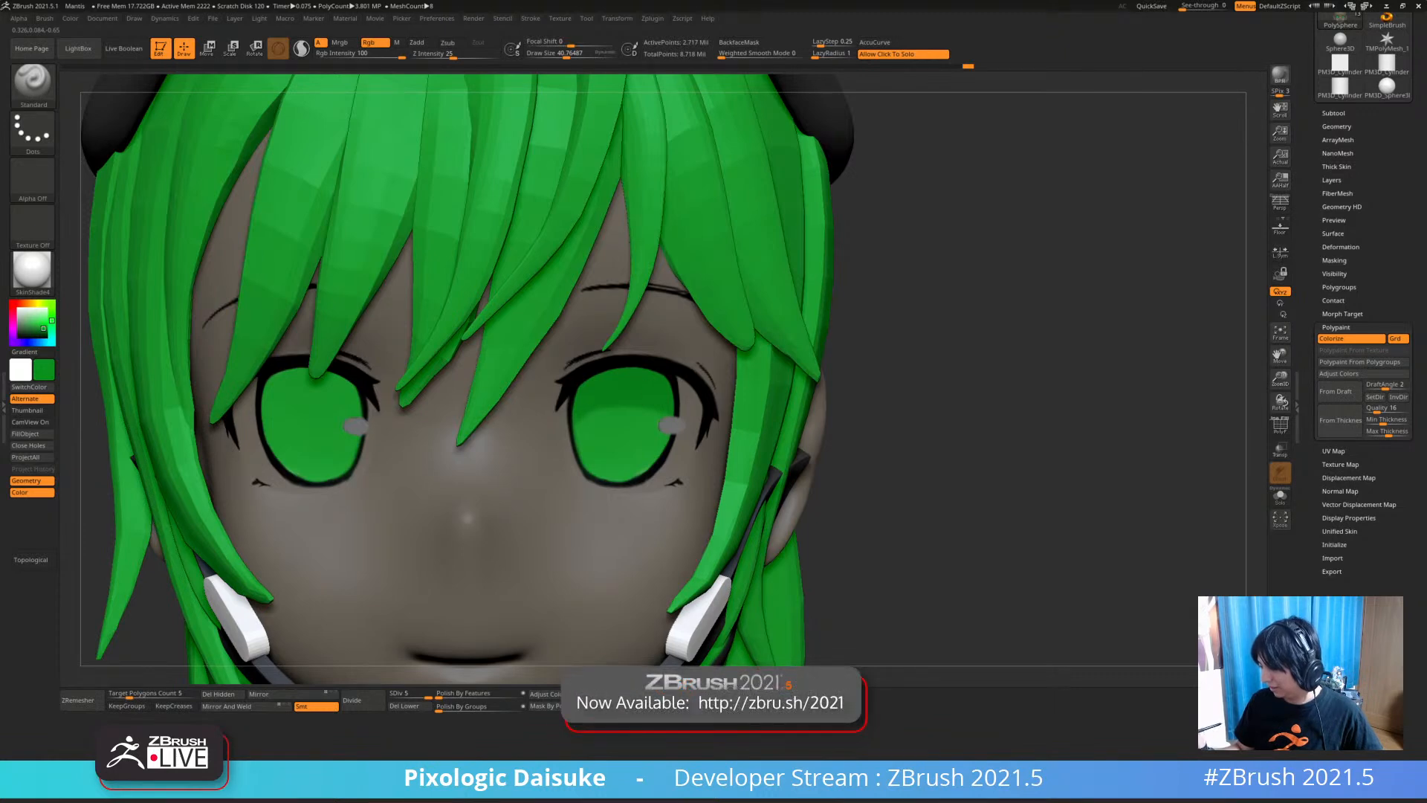
mouse_move(275, 388)
mouse_down()
mouse_move(336, 386)
mouse_move(344, 405)
mouse_up()
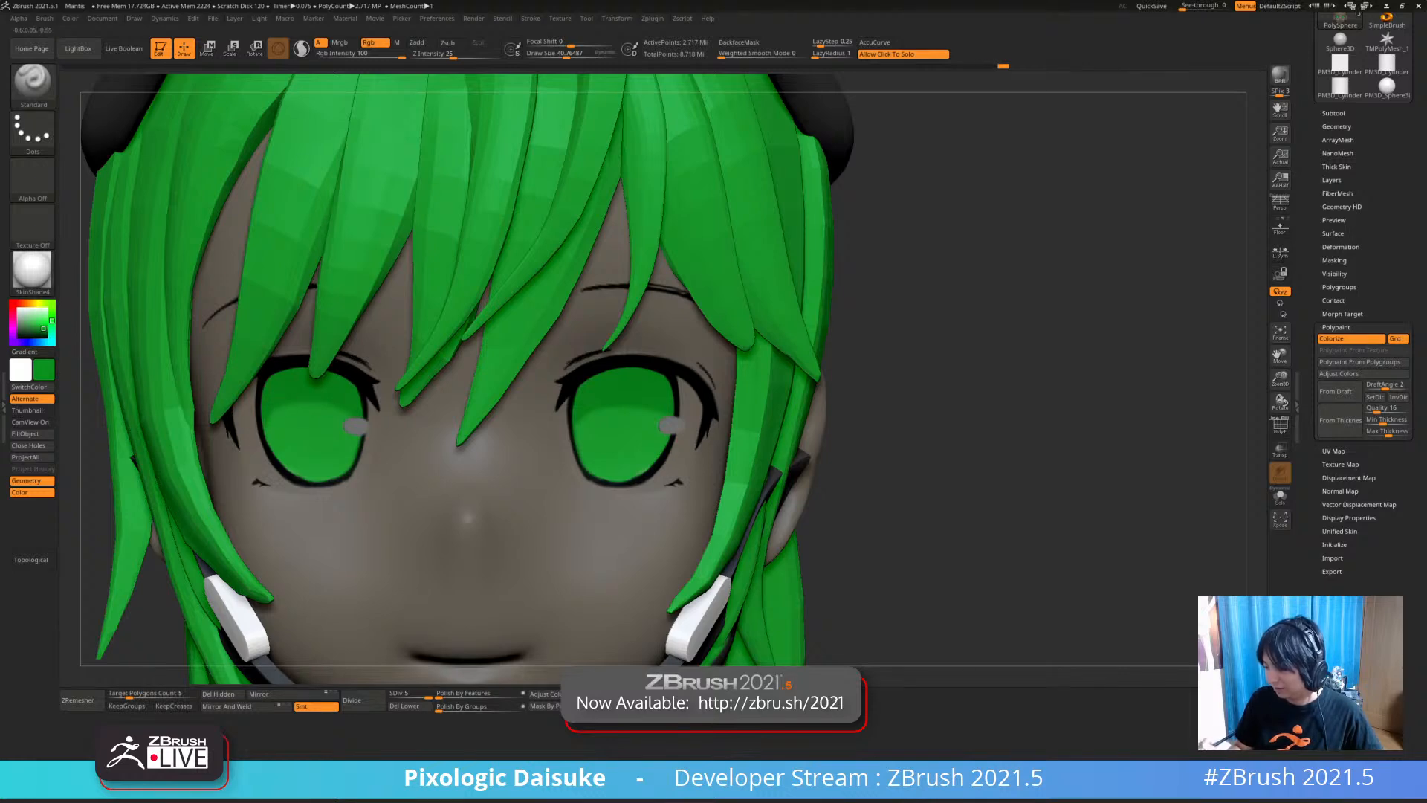
Reduce the draw size to about 22 and paint a dark green pupil in the centre of each iris
ctrl+right_drag(281, 388, 286, 358)
key(bracketleft)
key(bracketleft)
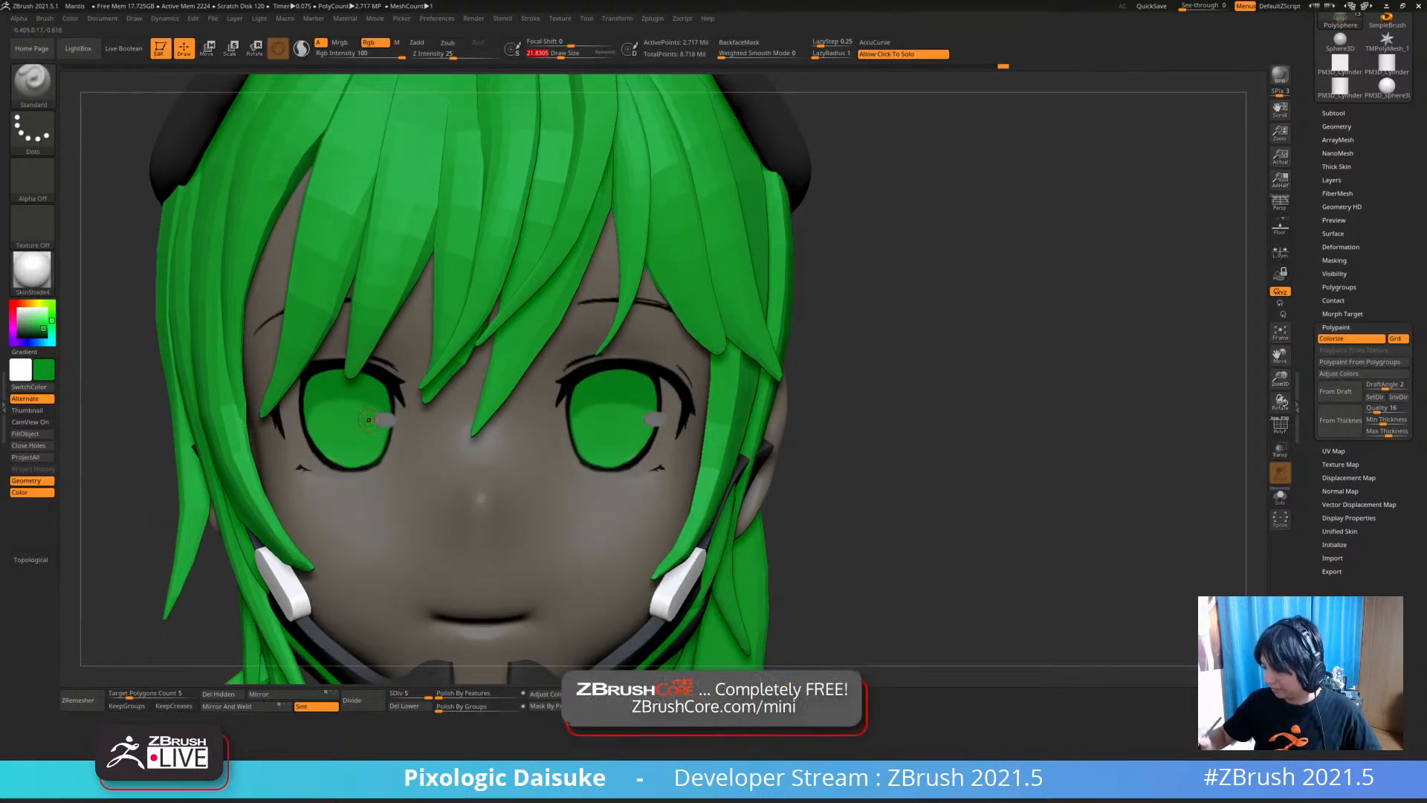
drag(351, 409, 348, 423)
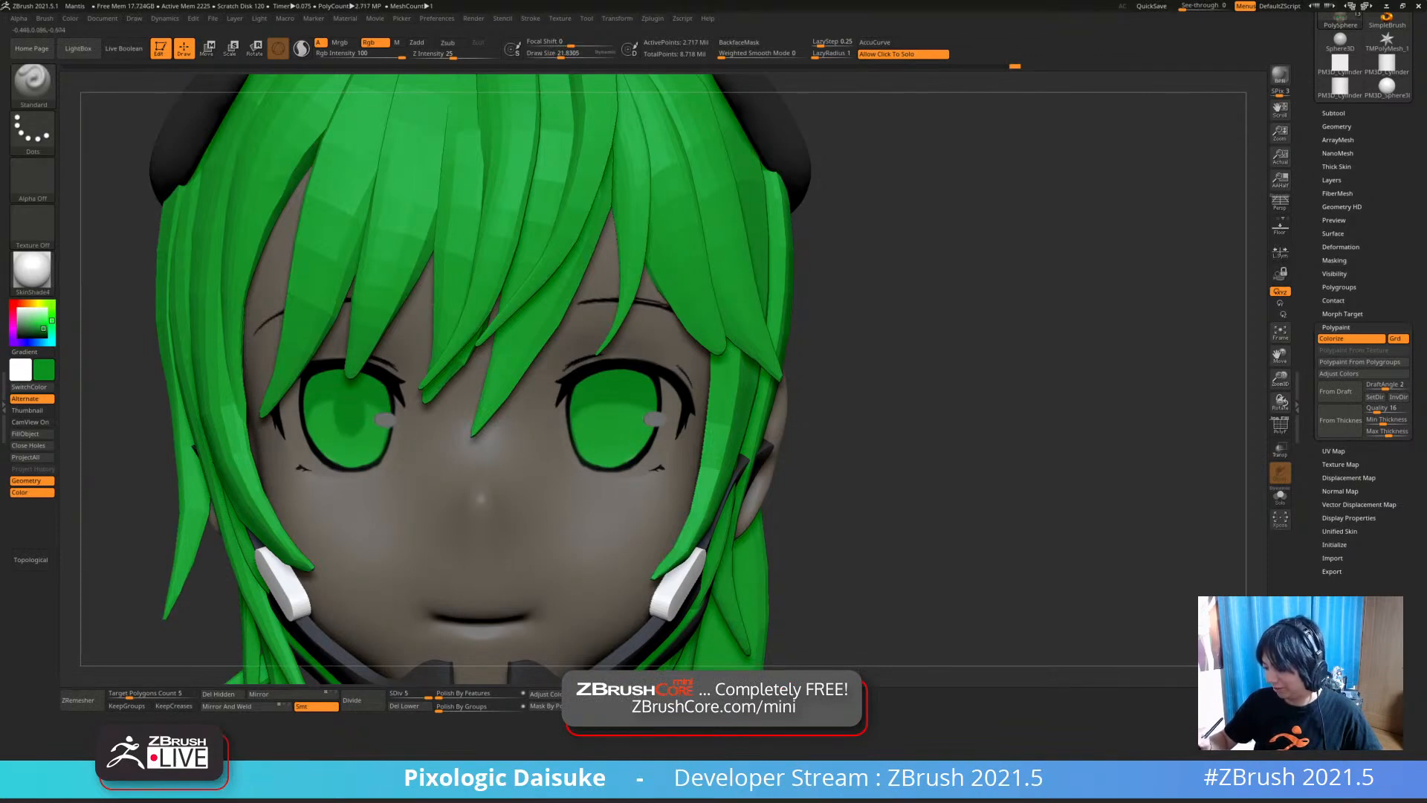
drag(359, 407, 360, 434)
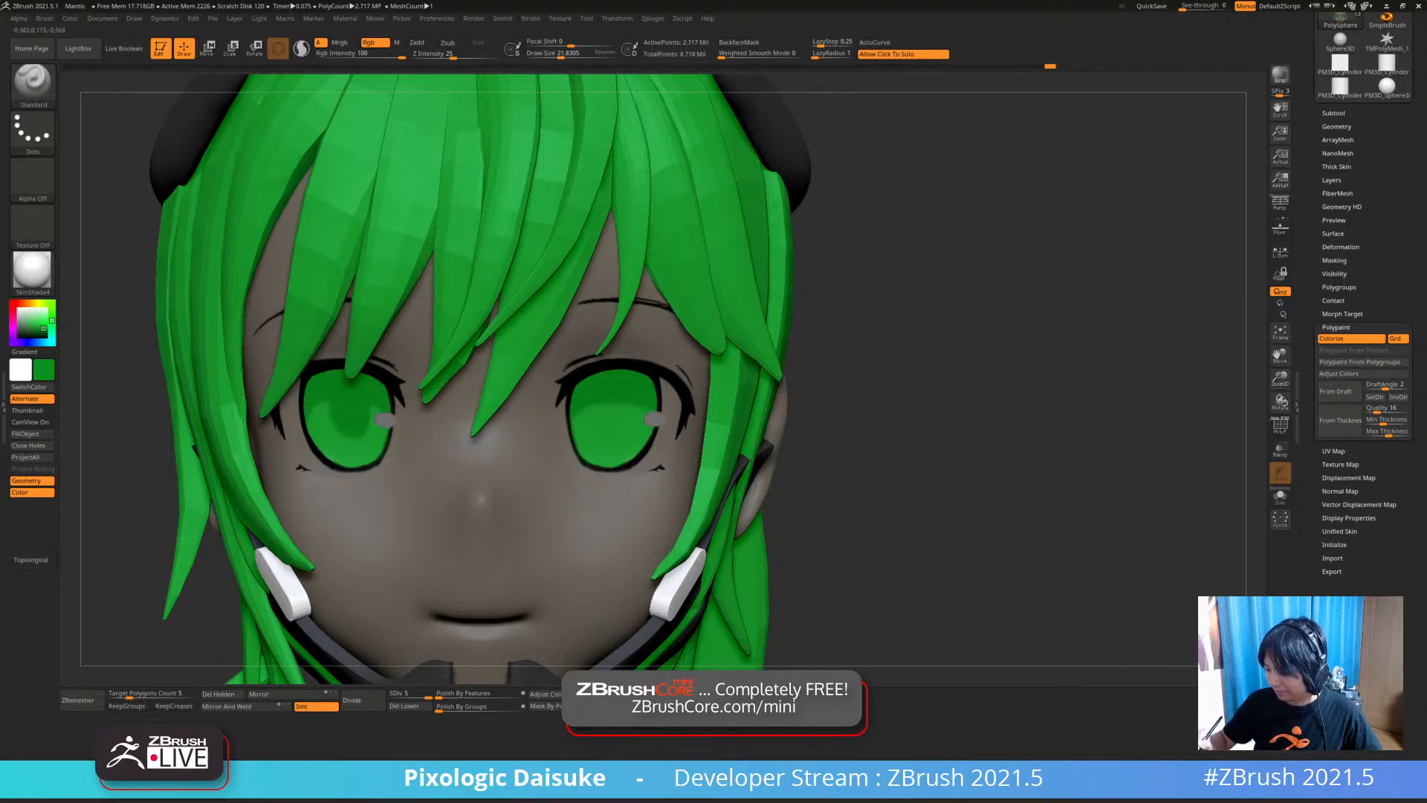
alt+right_drag(626, 391, 570, 371)
drag(552, 388, 552, 409)
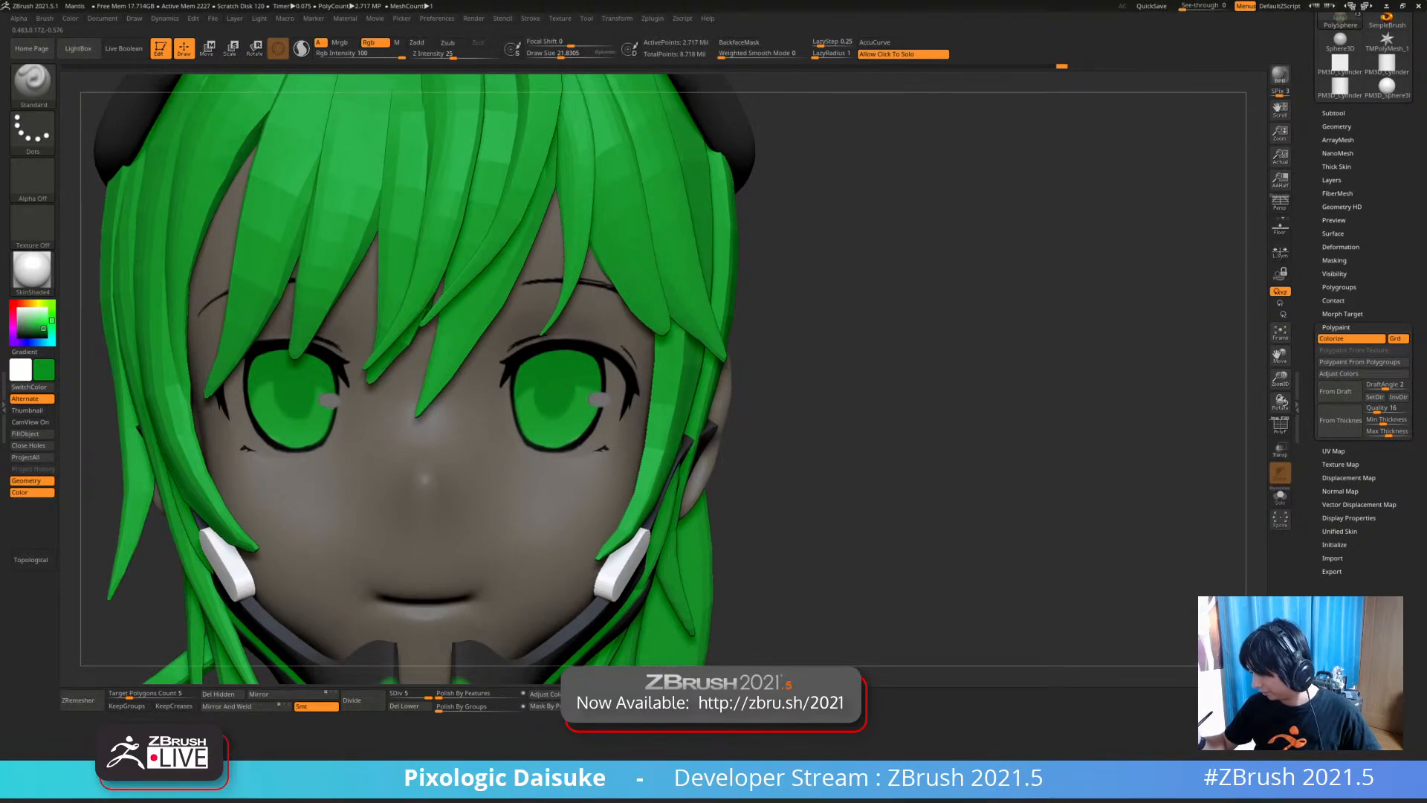
Clear the head's mask to check the shaded eyes from the front, and restore the mask
ctrl+right_drag(579, 401, 527, 384)
ctrl+drag(758, 379, 751, 438)
alt+right_drag(749, 438, 700, 393)
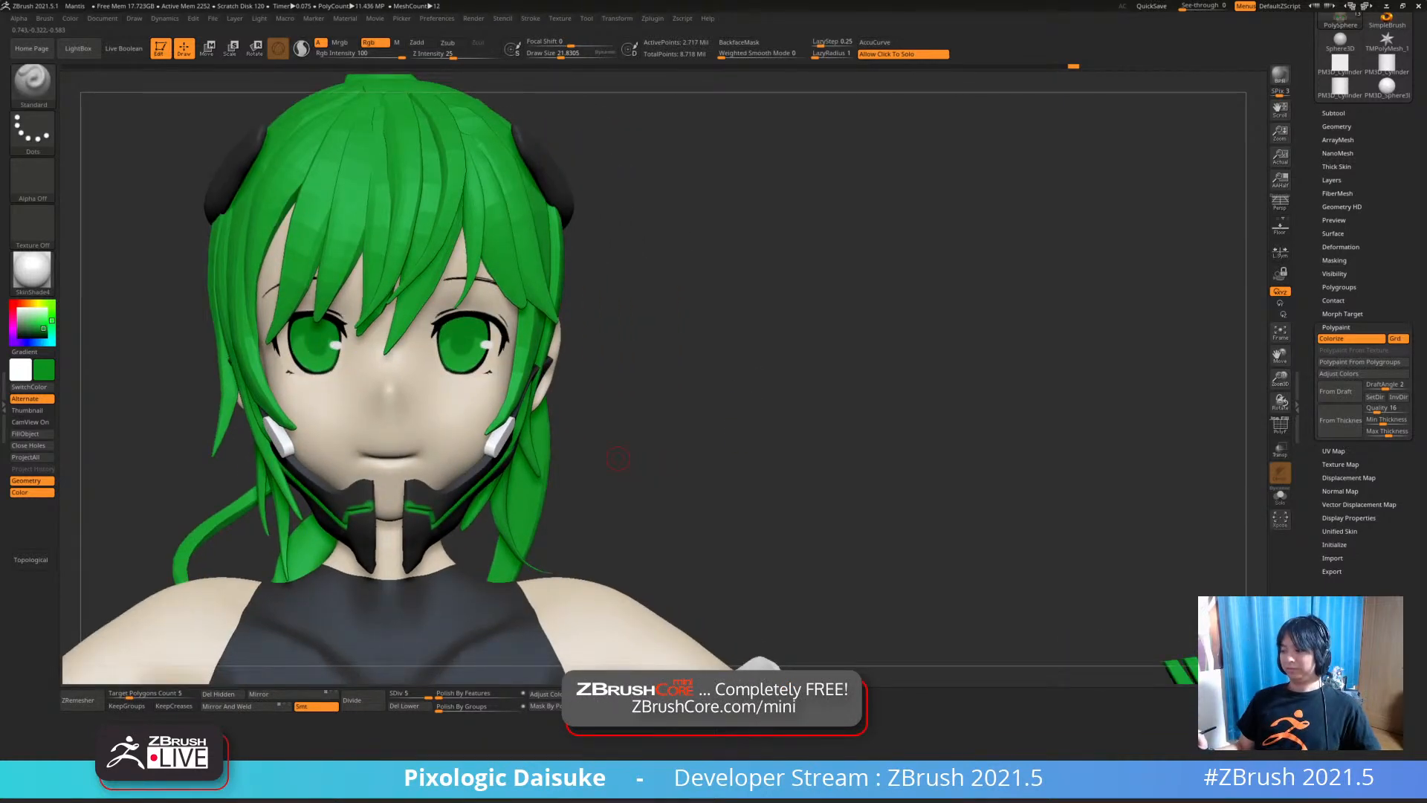
ctrl+click(672, 452)
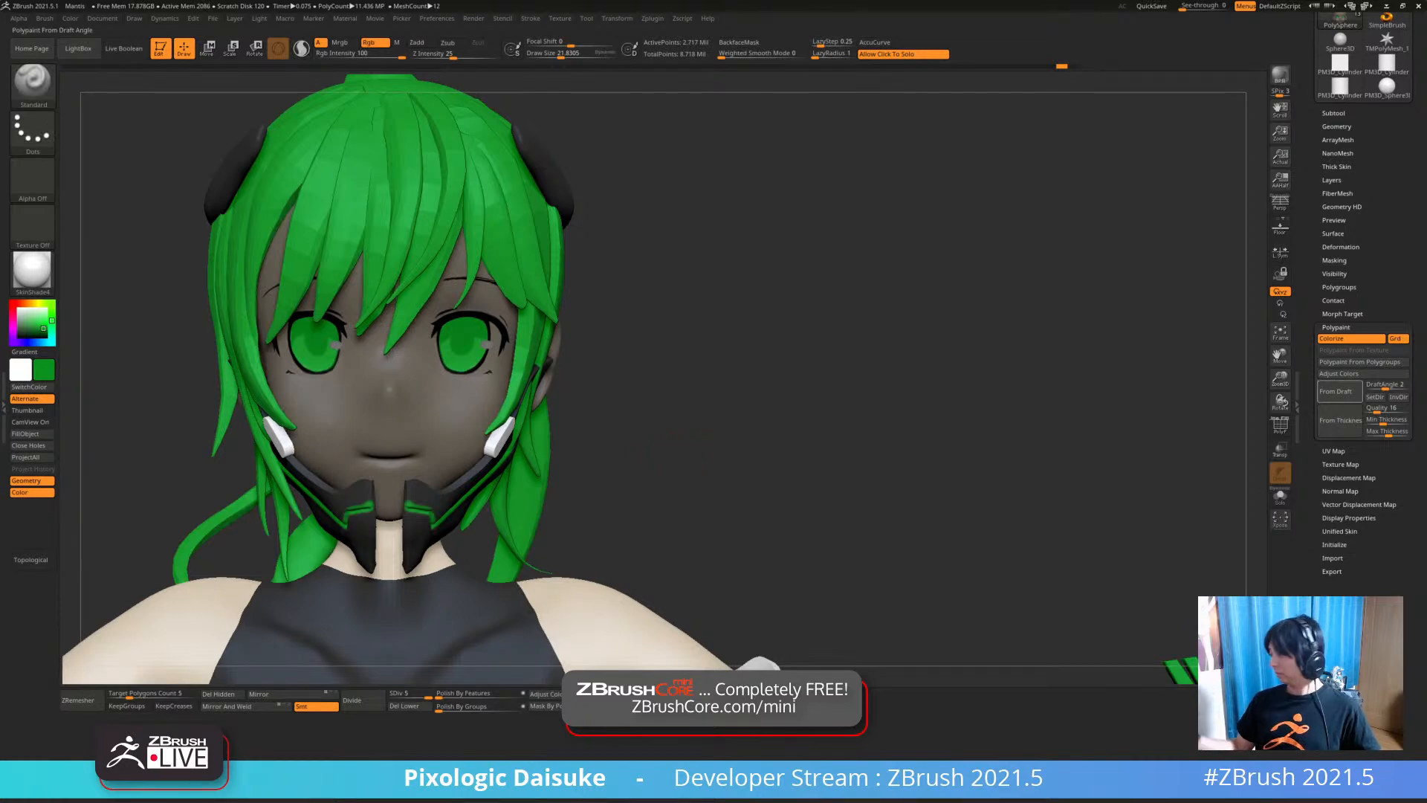
Use Adjust Colors on the head's polypaint to sample the iris shade, lower its tolerance, and mask everything except that colour
ctrl+right_drag(800, 417, 918, 355)
alt+right_drag(918, 355, 977, 422)
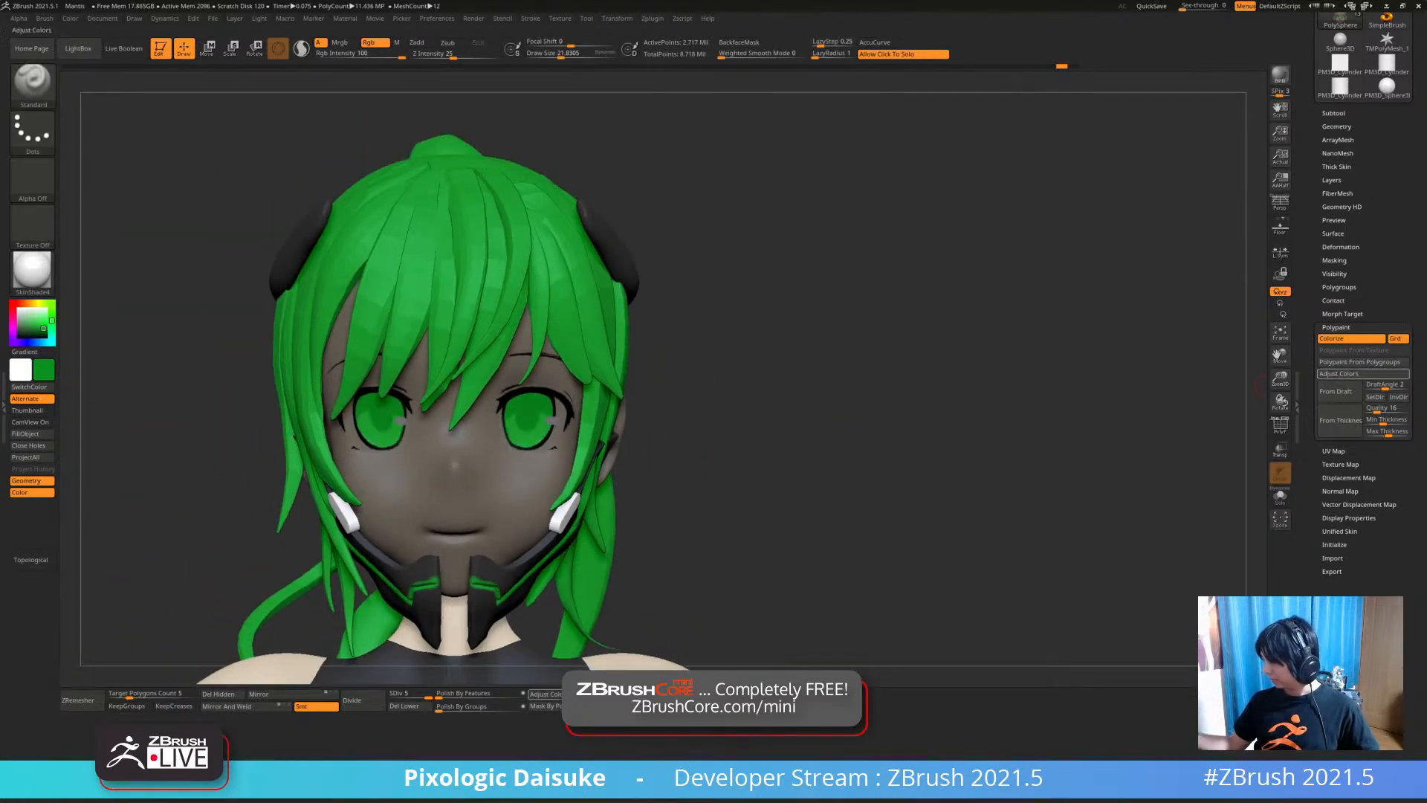
click(1338, 373)
click(1303, 426)
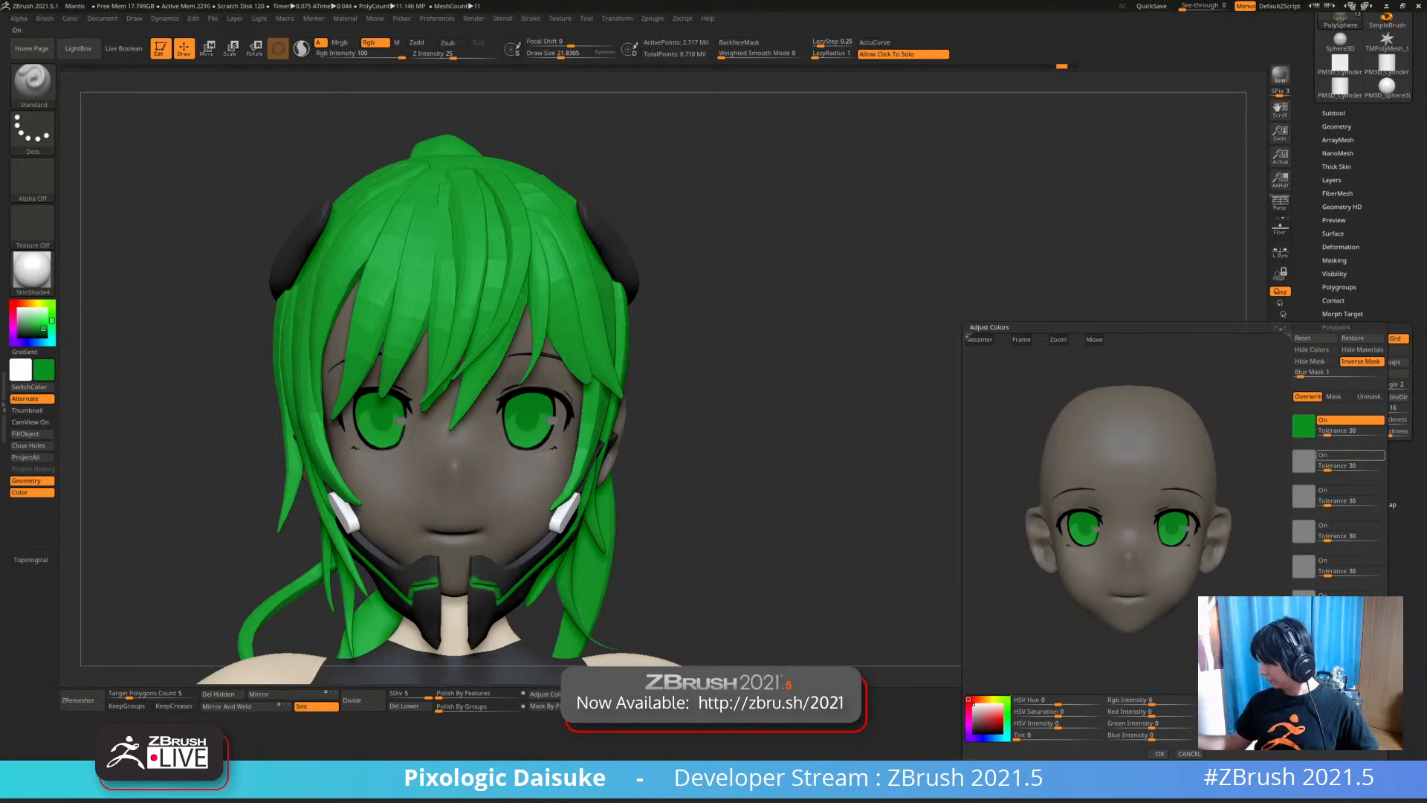
click(1340, 431)
drag(1325, 432, 1320, 431)
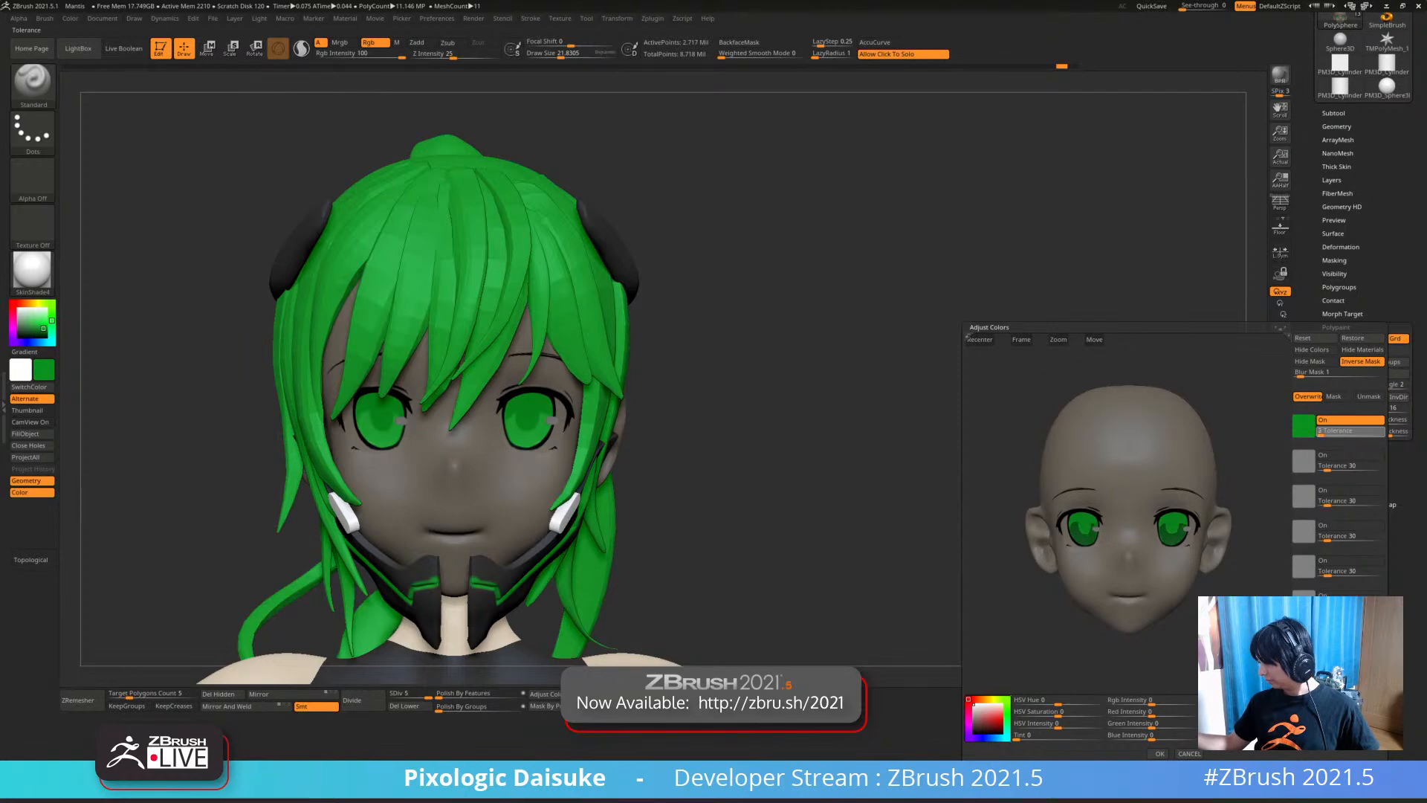
key(Return)
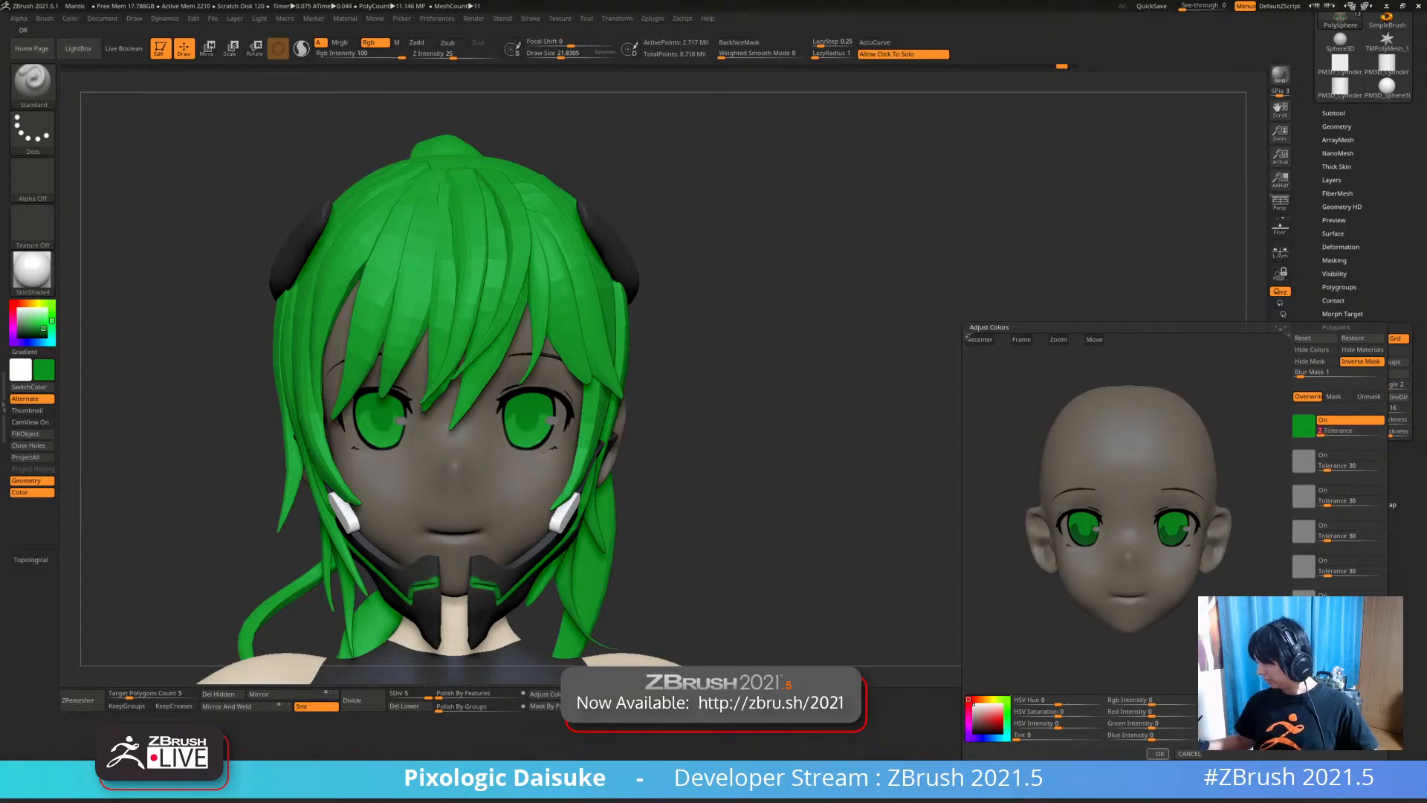
click(1160, 754)
Choose a darker green, set the draw size to about 34, and paint a shadow across the top of one iris
ctrl+right_drag(529, 440, 499, 513)
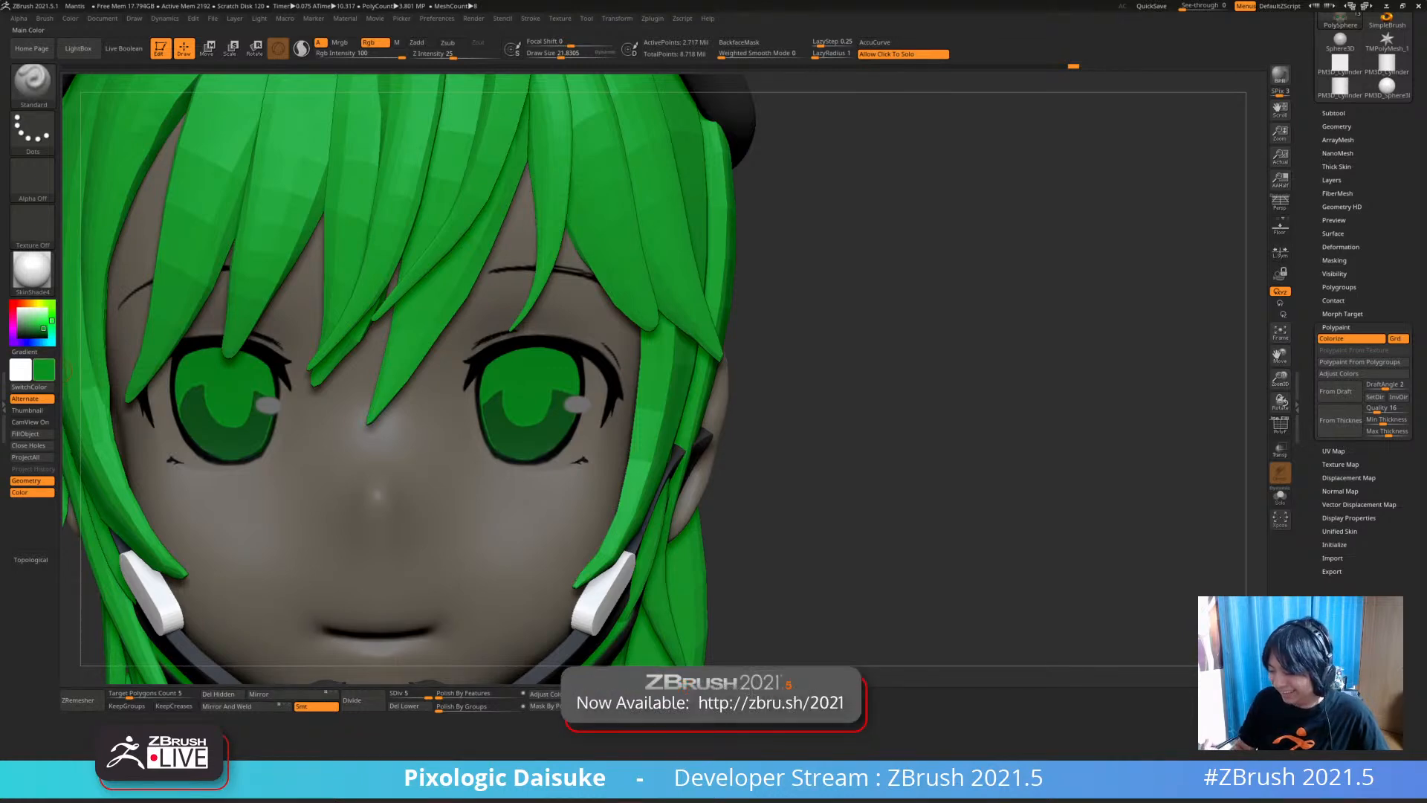
click(44, 330)
click(571, 54)
key(ctrl+z)
mouse_move(571, 76)
right_down()
mouse_move(706, 82)
mouse_move(494, 96)
right_up()
click(565, 54)
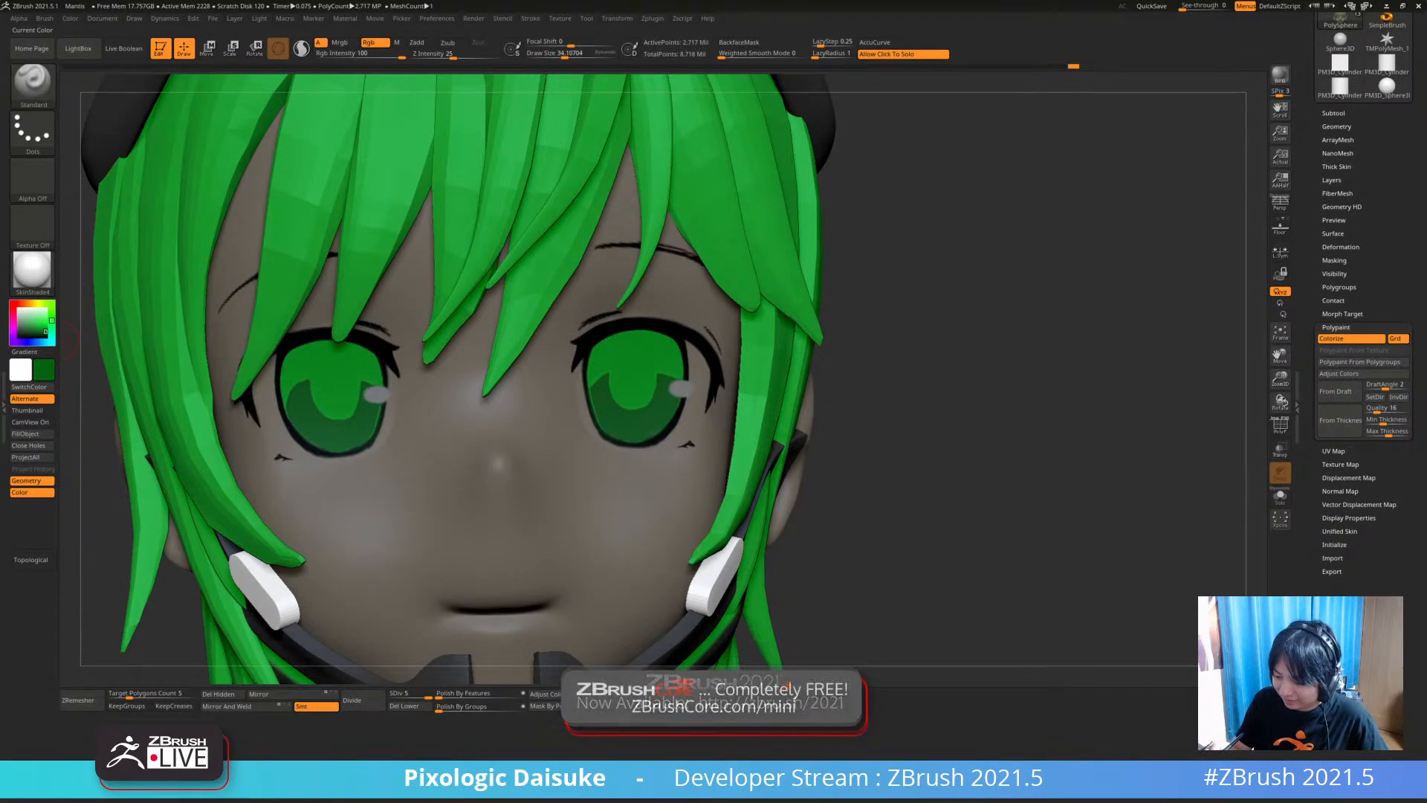
drag(319, 343, 394, 360)
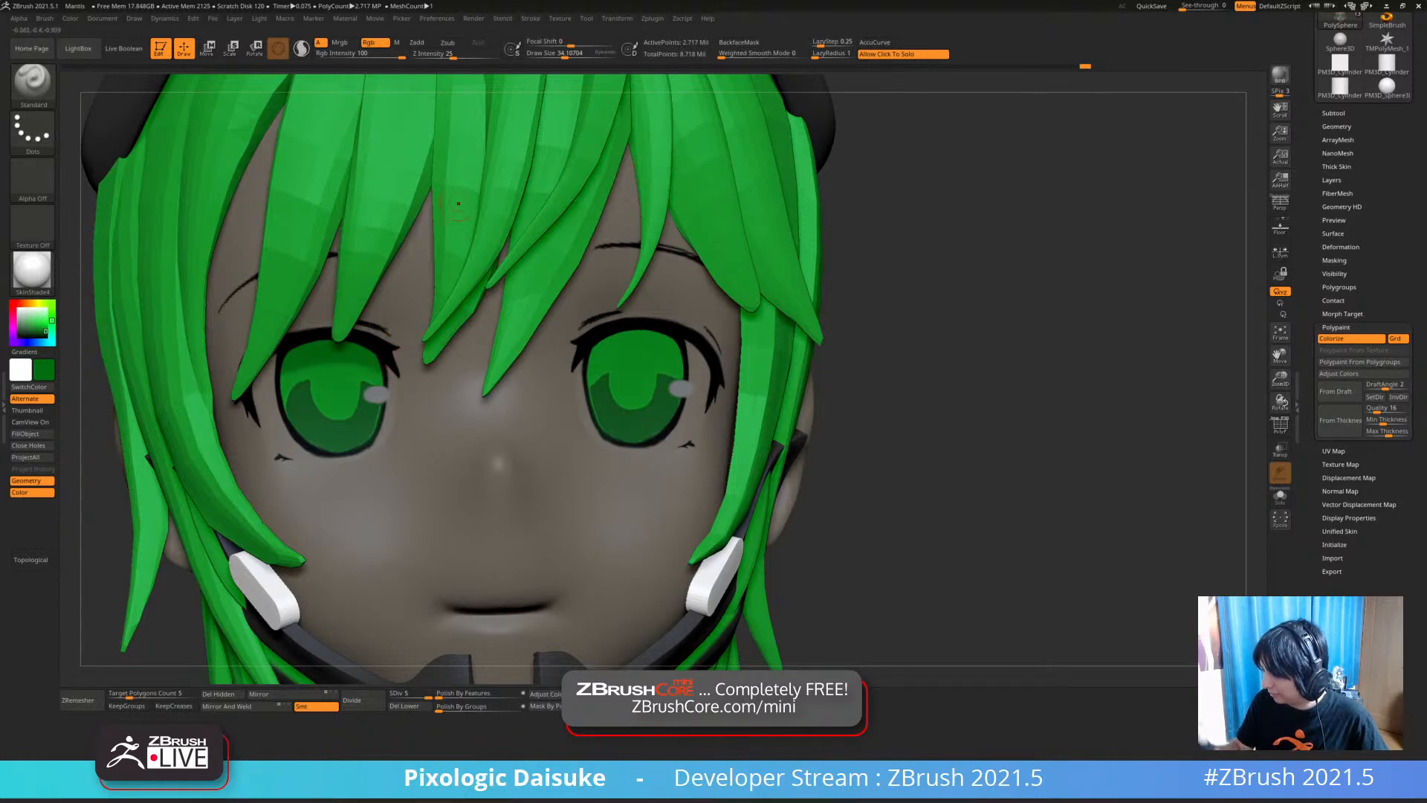
Reduce the draw size to about 22 and paint the same dark green shadow at the top of the other iris
click(555, 55)
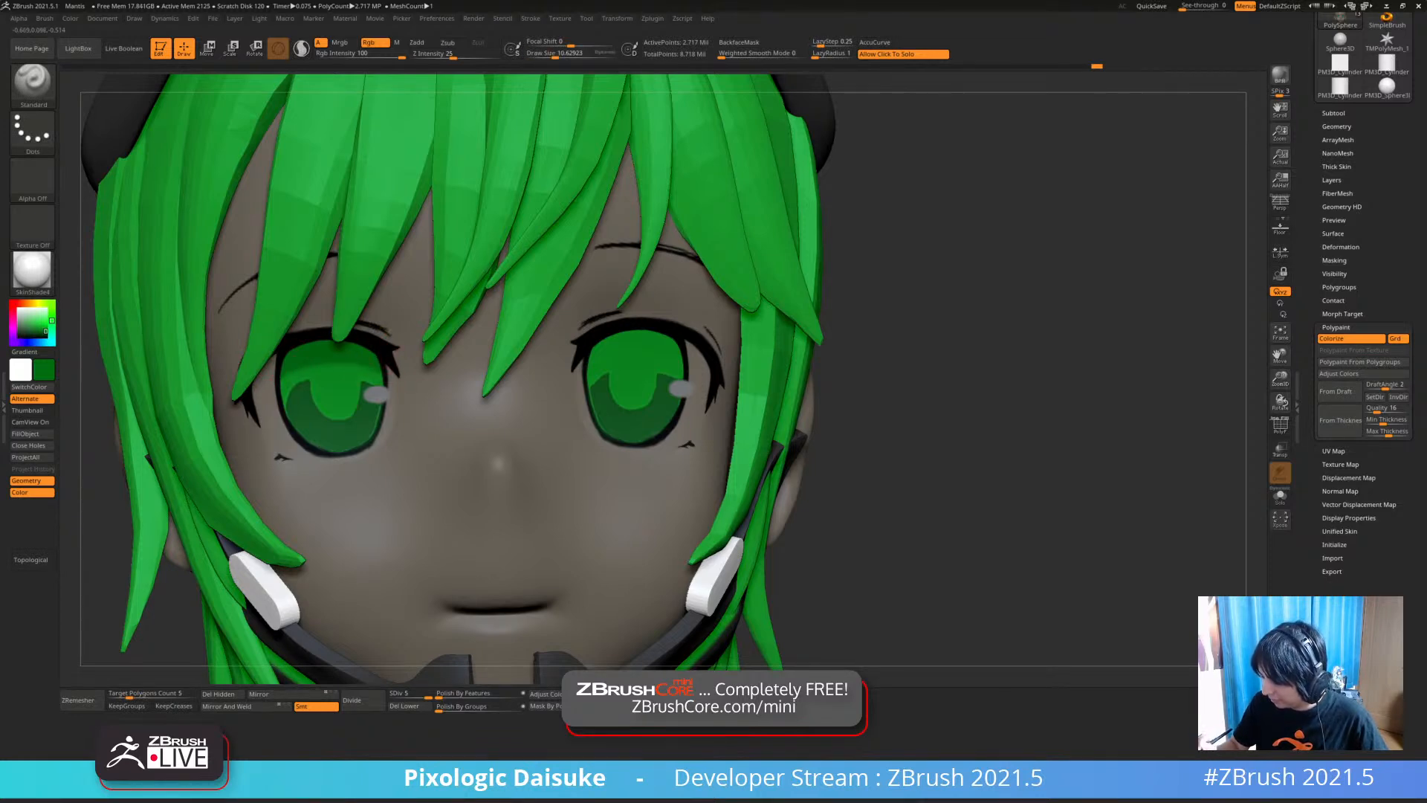
alt+right_drag(626, 364, 434, 343)
key(bracketright)
drag(437, 339, 448, 334)
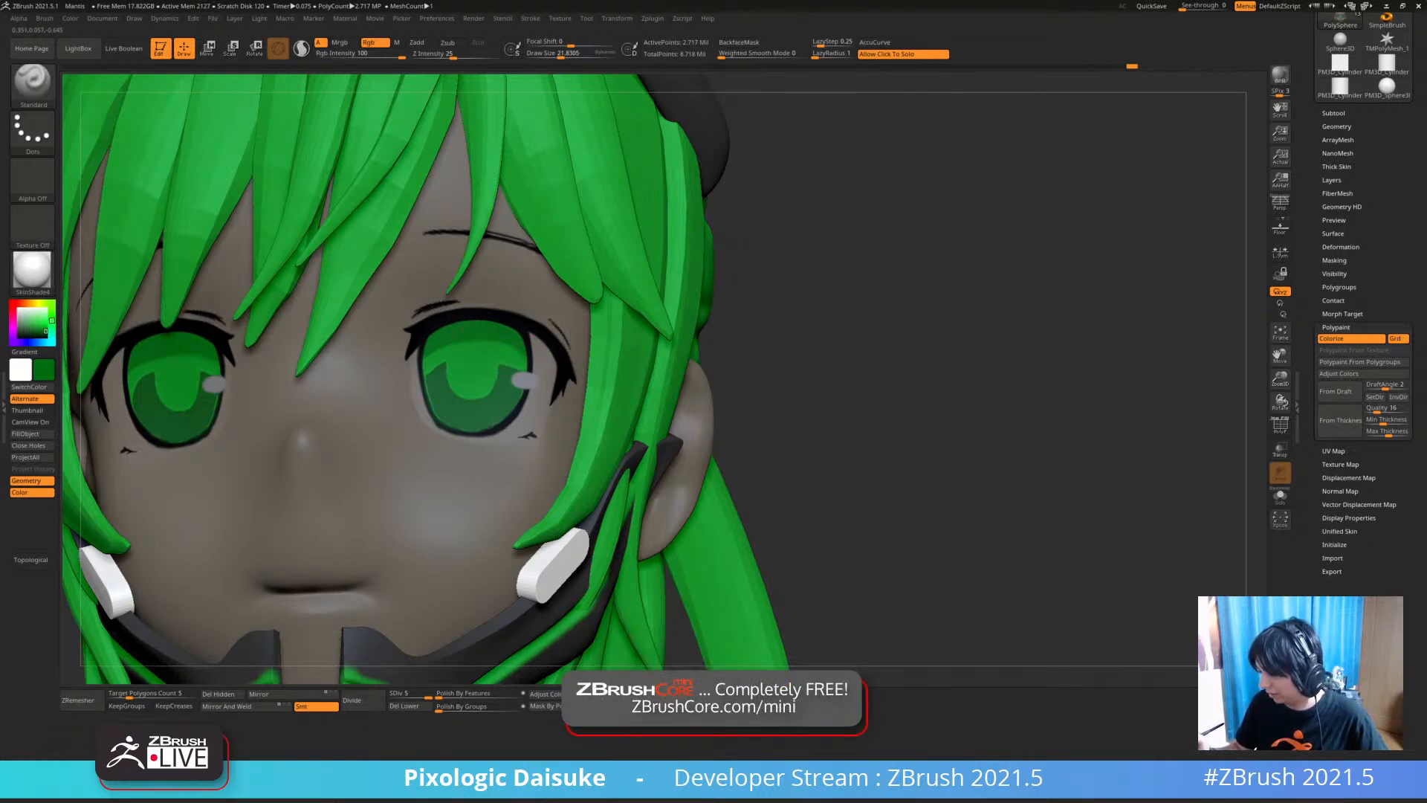
Clear the head's mask and check the shaded irises from the front and from an angle
ctrl+right_drag(661, 520, 641, 431)
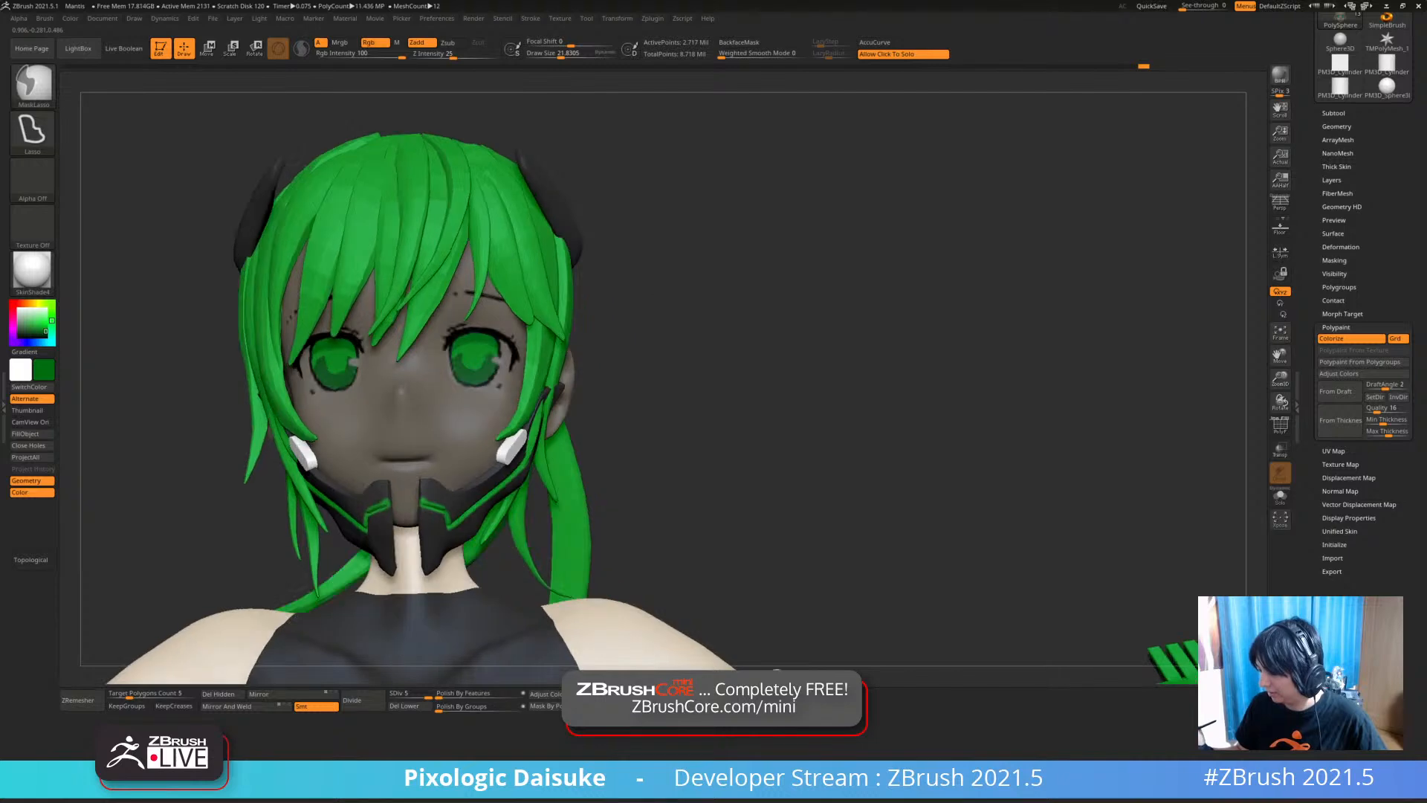
ctrl+drag(631, 442, 651, 467)
right_drag(651, 467, 623, 416)
right_drag(483, 483, 537, 505)
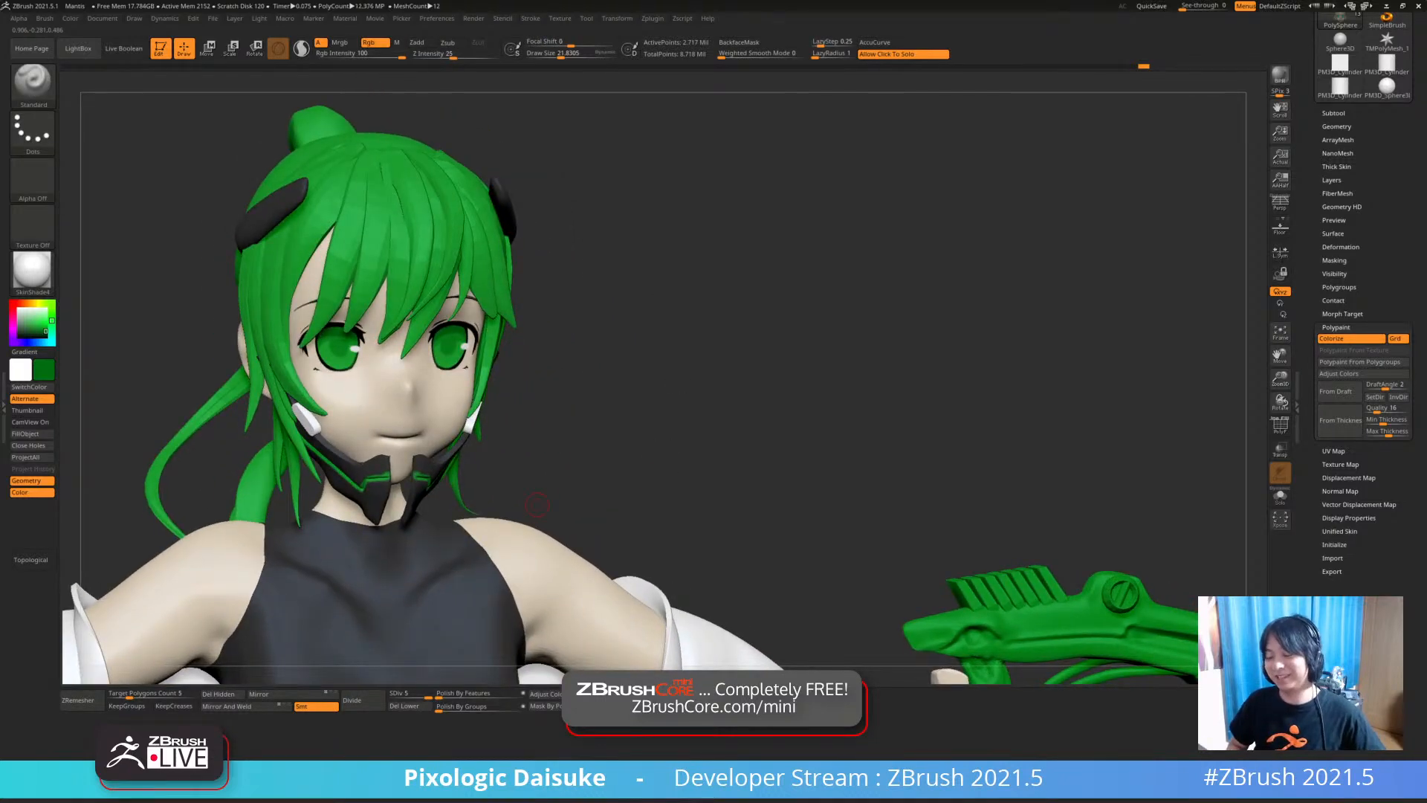
Mask the head by the sampled black eye-outline colour in Adjust Colors, and free the surrounding skin for painting
mouse_move(371, 275)
ctrl+right_down()
mouse_move(356, 379)
mouse_move(396, 381)
mouse_move(423, 506)
mouse_move(516, 489)
ctrl+right_up()
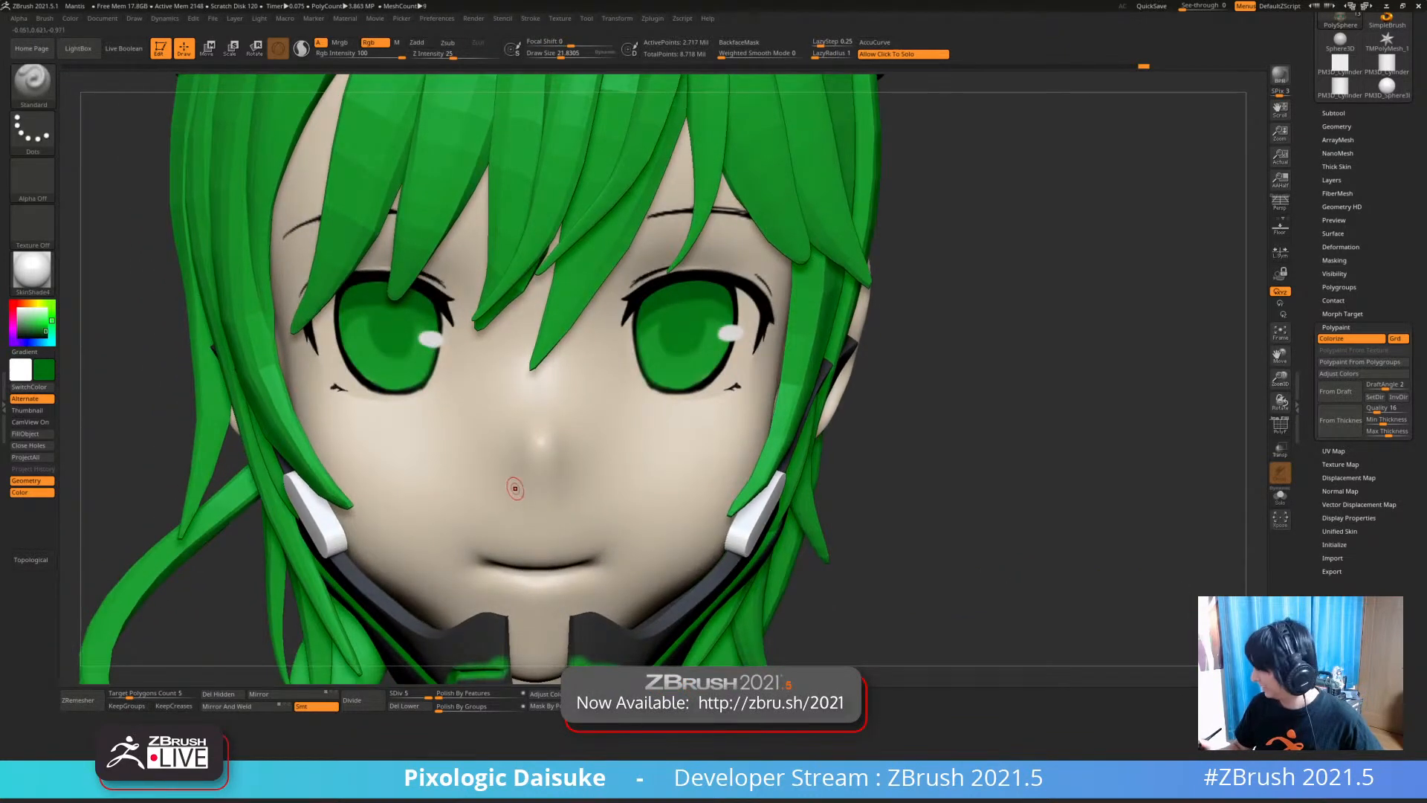
click(1339, 373)
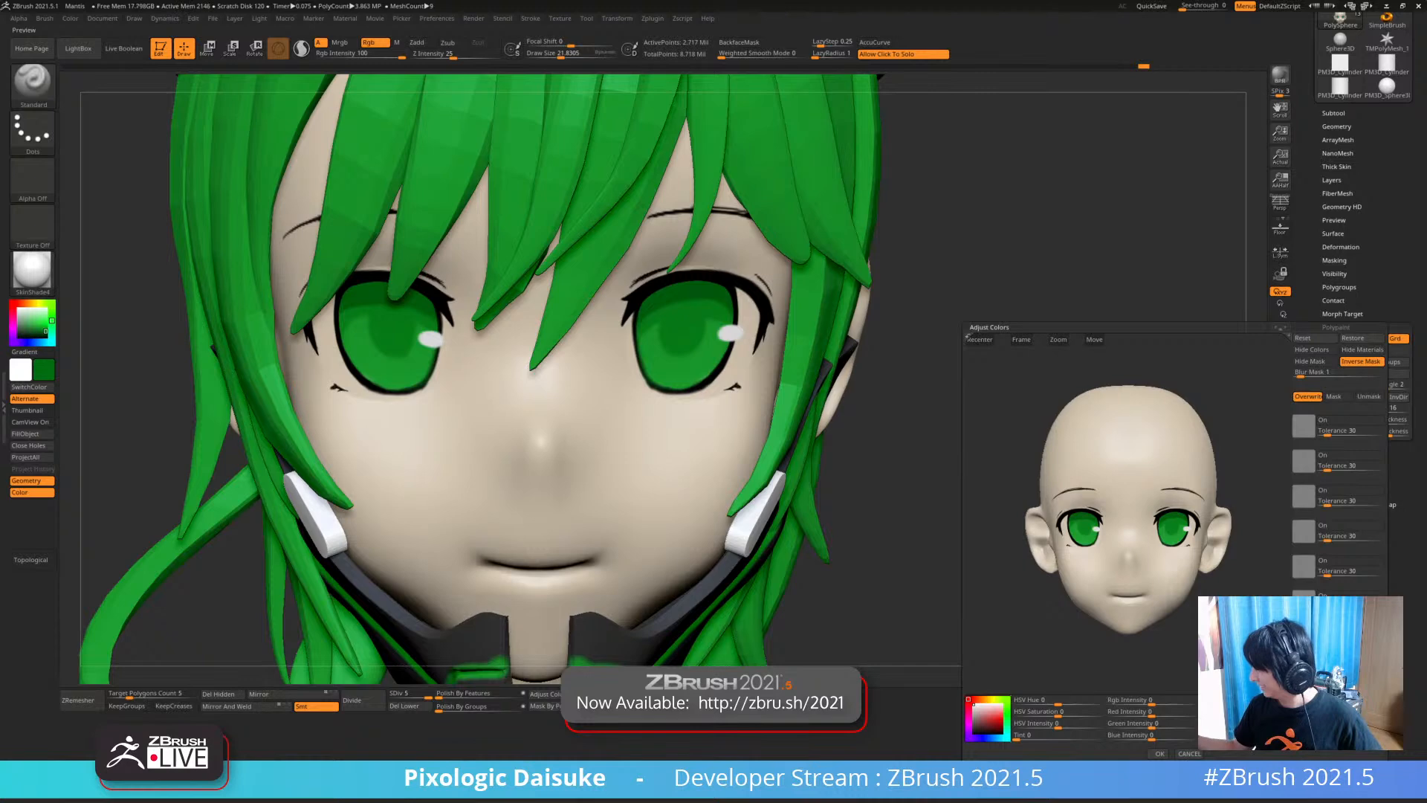
click(1172, 531)
click(1173, 512)
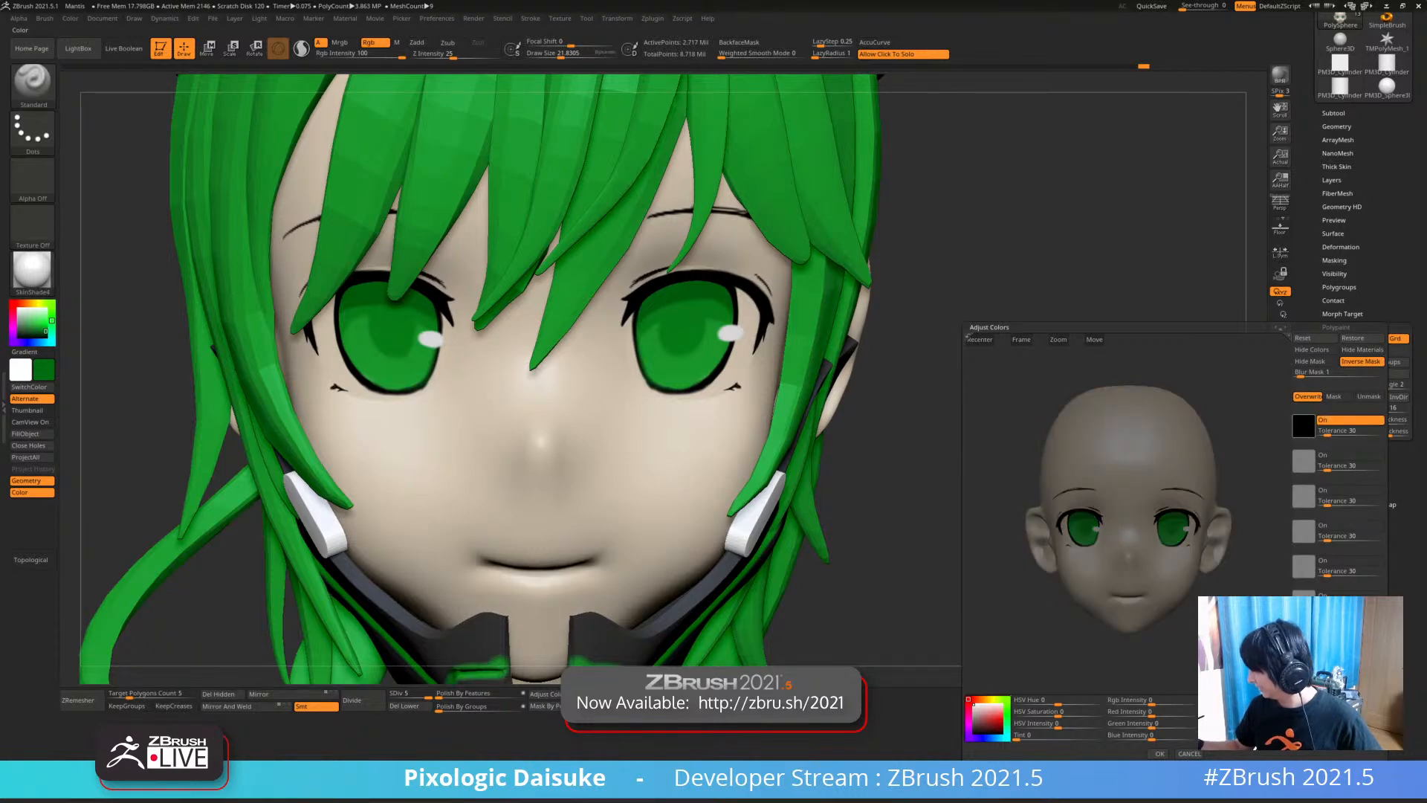
click(1160, 754)
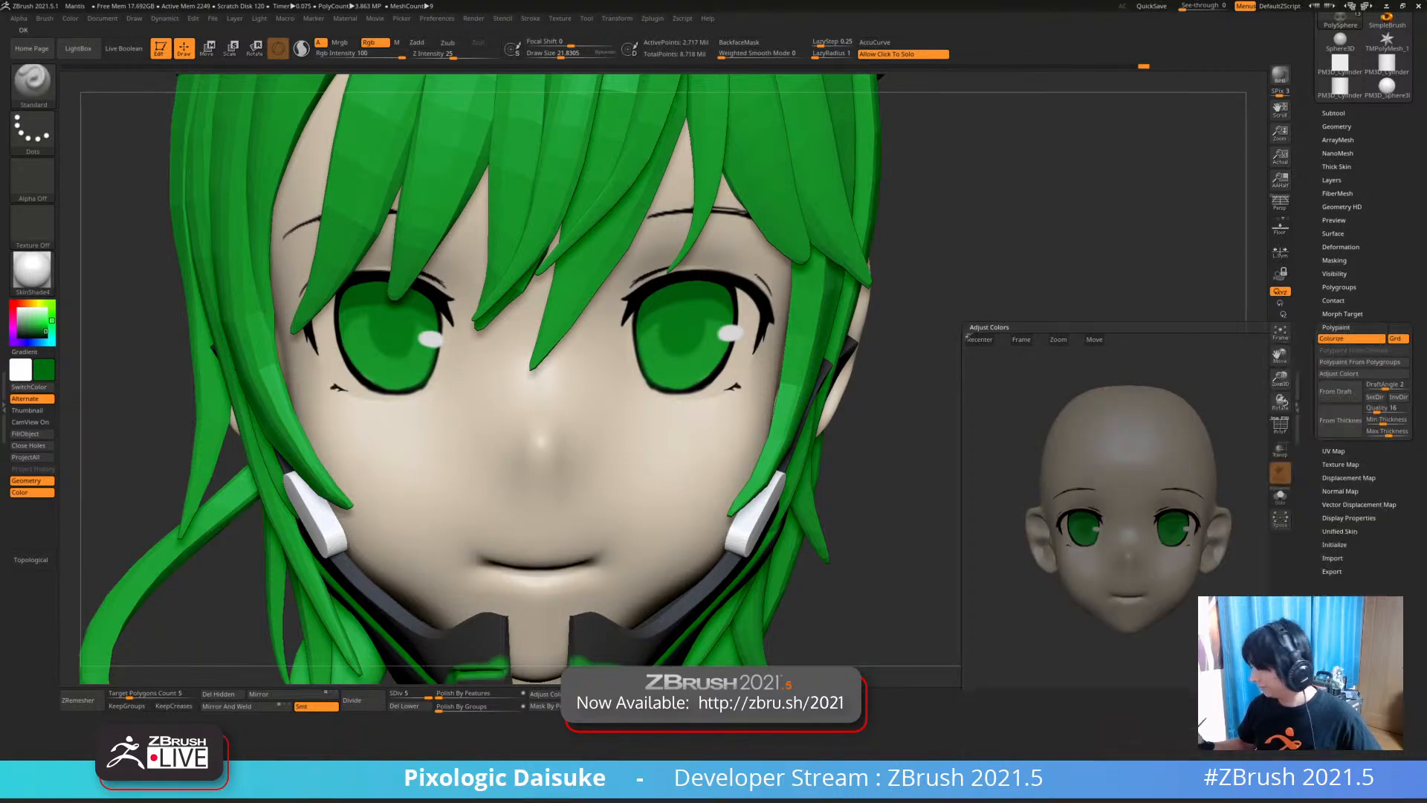
ctrl+right_drag(416, 368, 492, 424)
ctrl+drag(1134, 433, 908, 451)
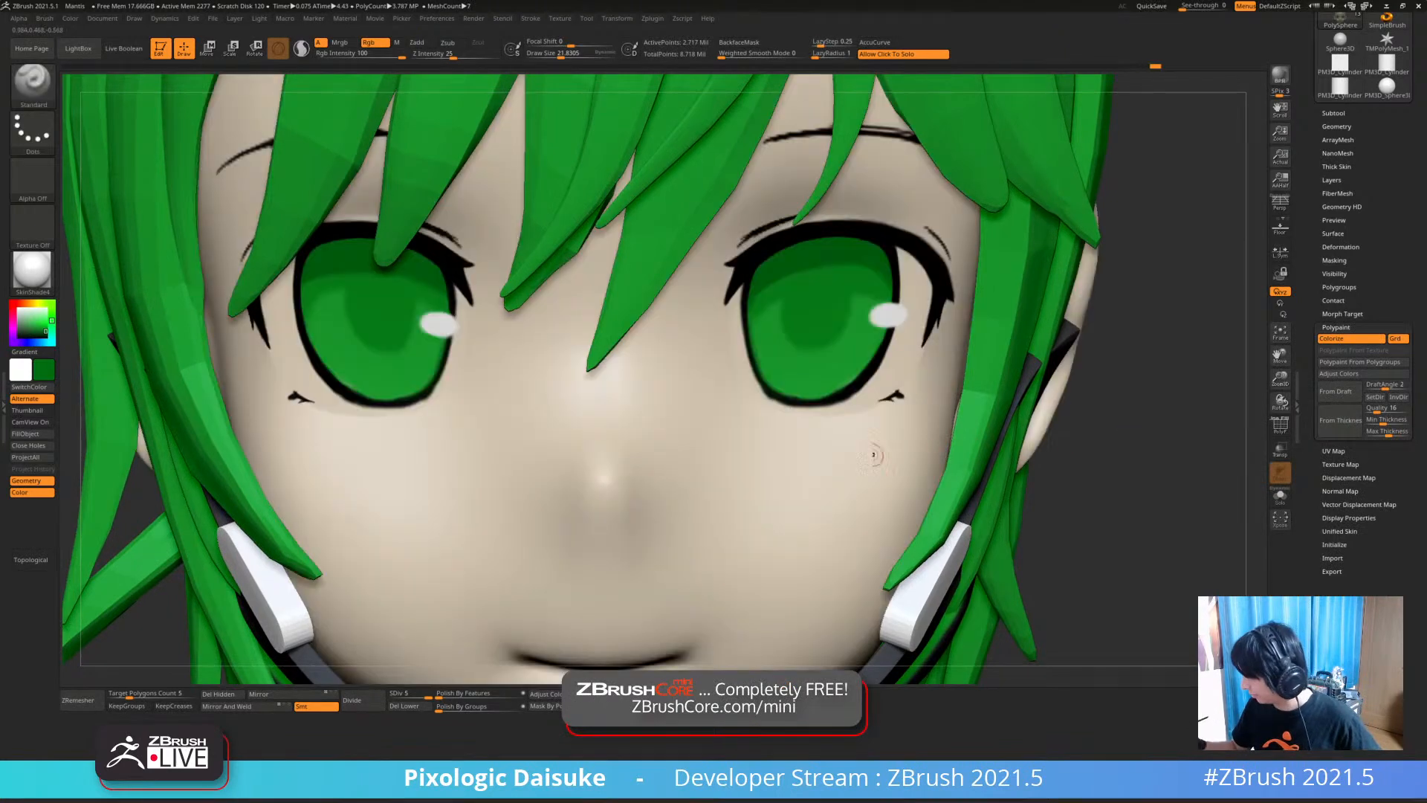
Choose white, set the draw size to about 20, and paint the whites on the outer side of both eyes
right_drag(560, 458, 609, 397)
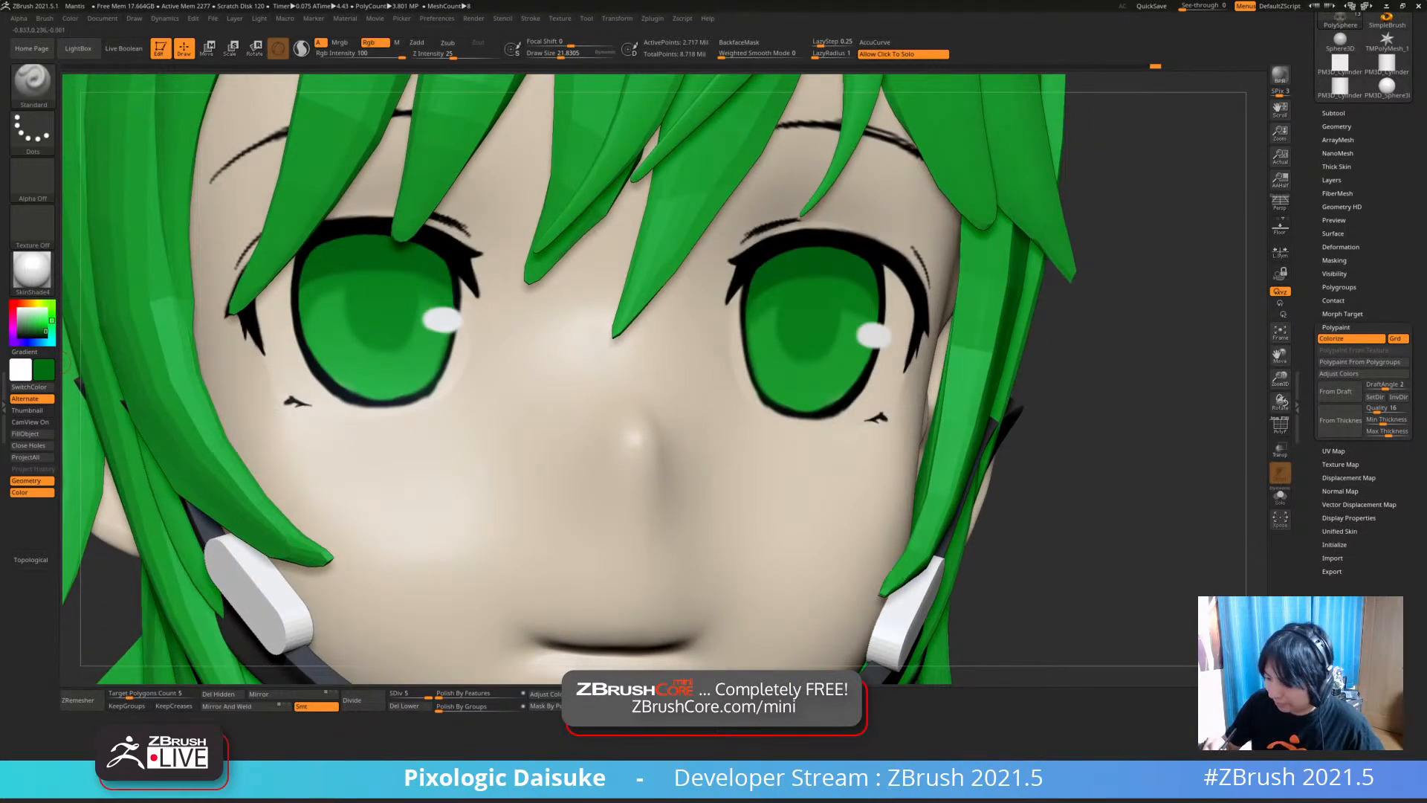
click(560, 55)
right_drag(550, 416, 513, 356)
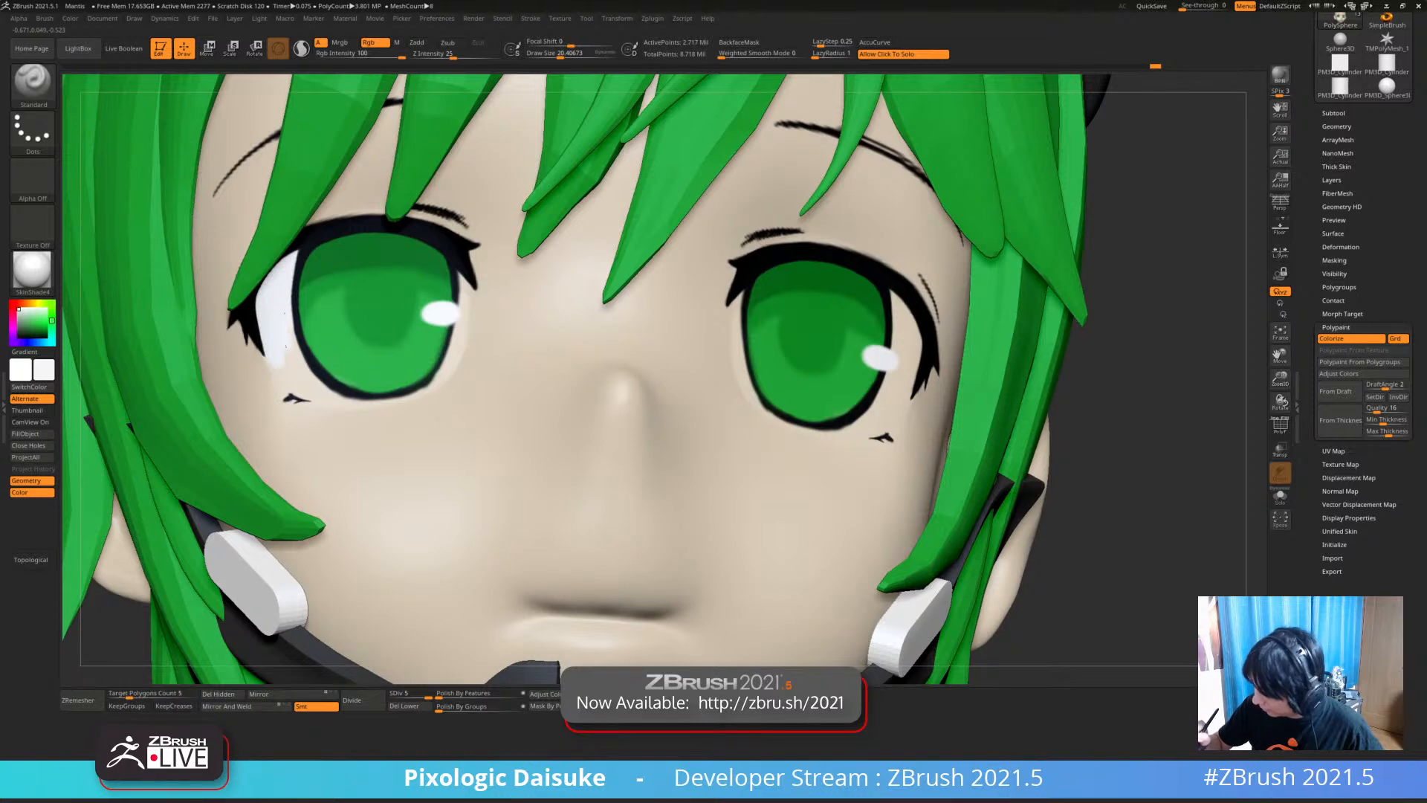
key(ctrl+z)
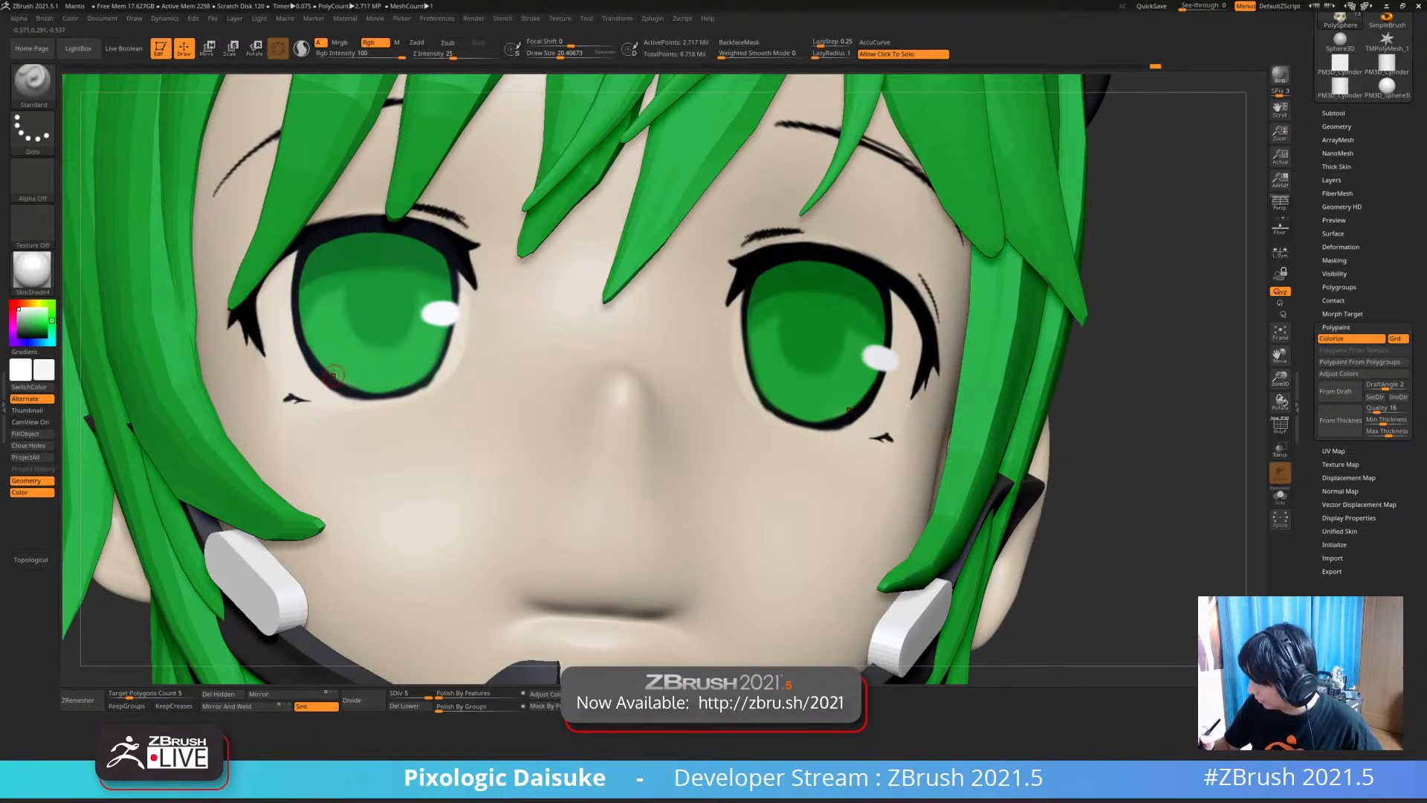
mouse_move(286, 261)
mouse_down()
mouse_move(263, 290)
mouse_move(286, 310)
mouse_move(274, 334)
mouse_move(288, 384)
mouse_move(298, 308)
mouse_move(303, 372)
mouse_up()
mouse_move(309, 376)
right_down()
mouse_move(387, 380)
mouse_move(402, 401)
right_up()
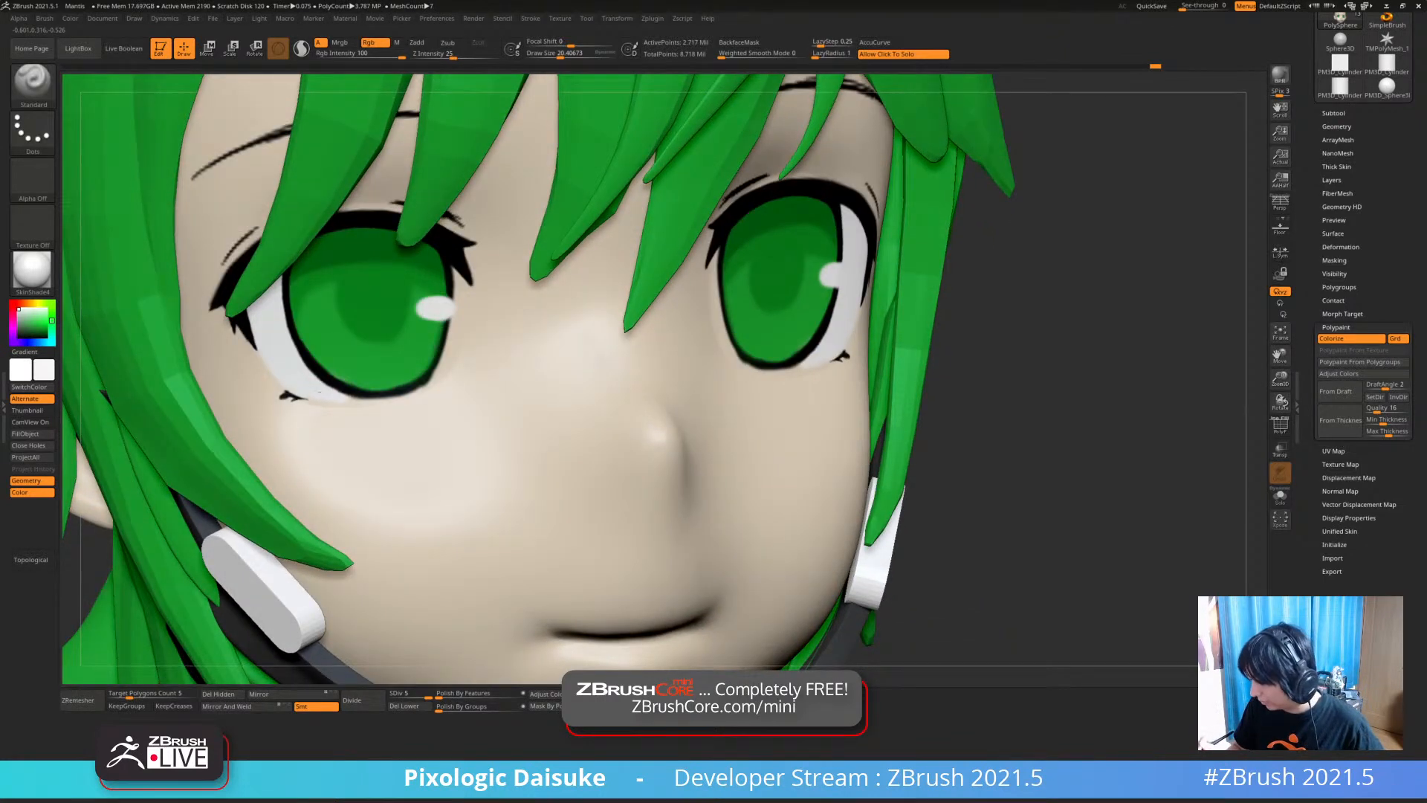
Reduce the draw size to about 13 and extend the eye whites along the lower and inner edges of the irises
key(ctrl)
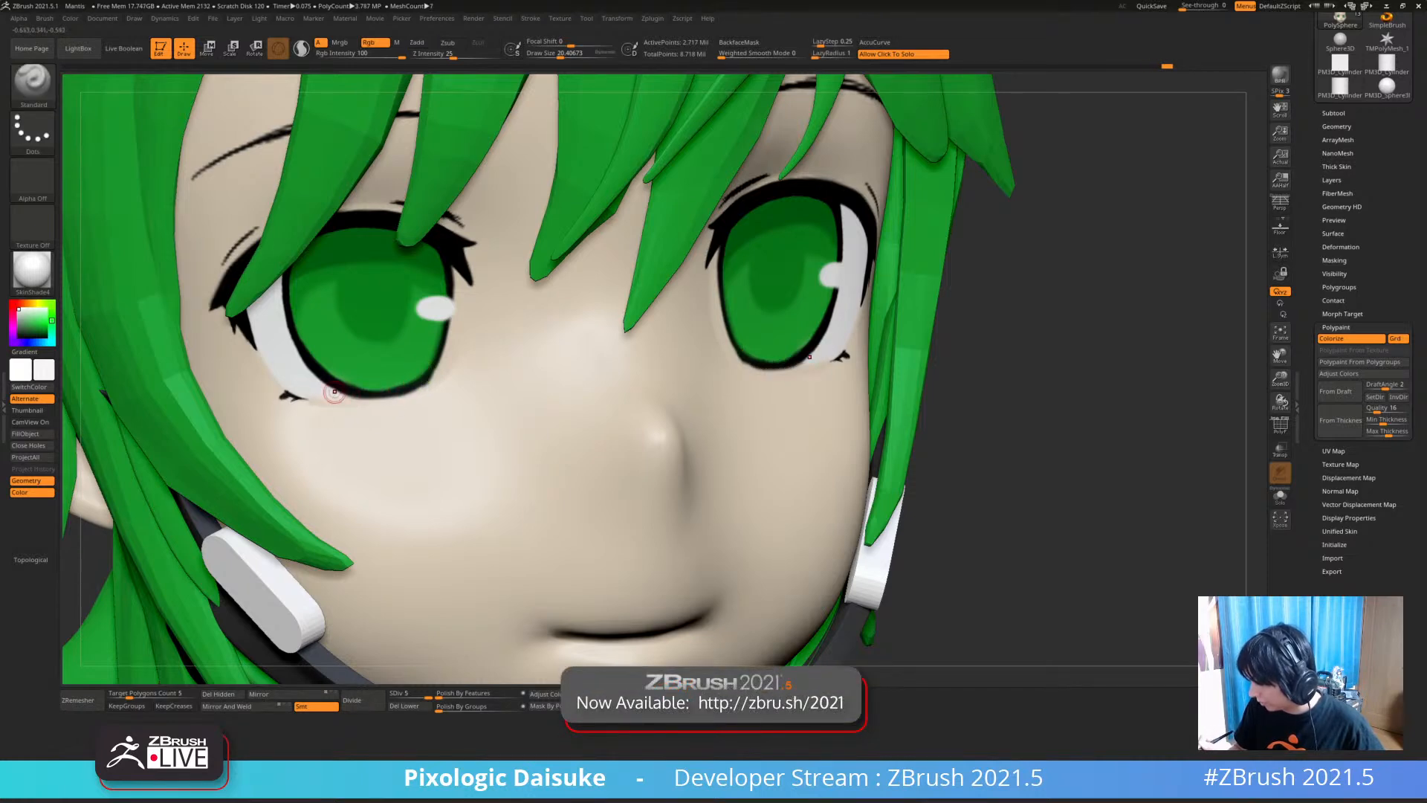
drag(560, 55, 557, 55)
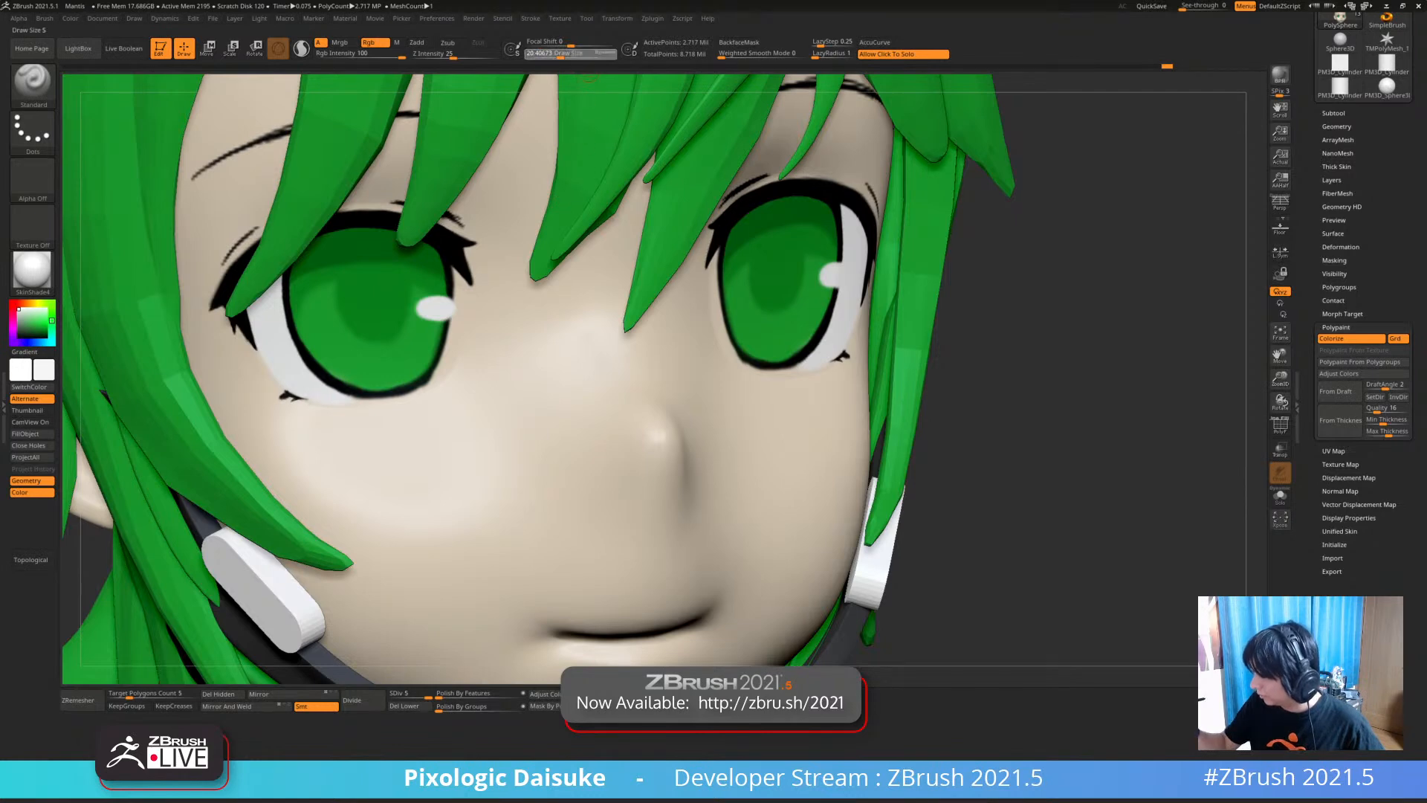
drag(344, 401, 381, 398)
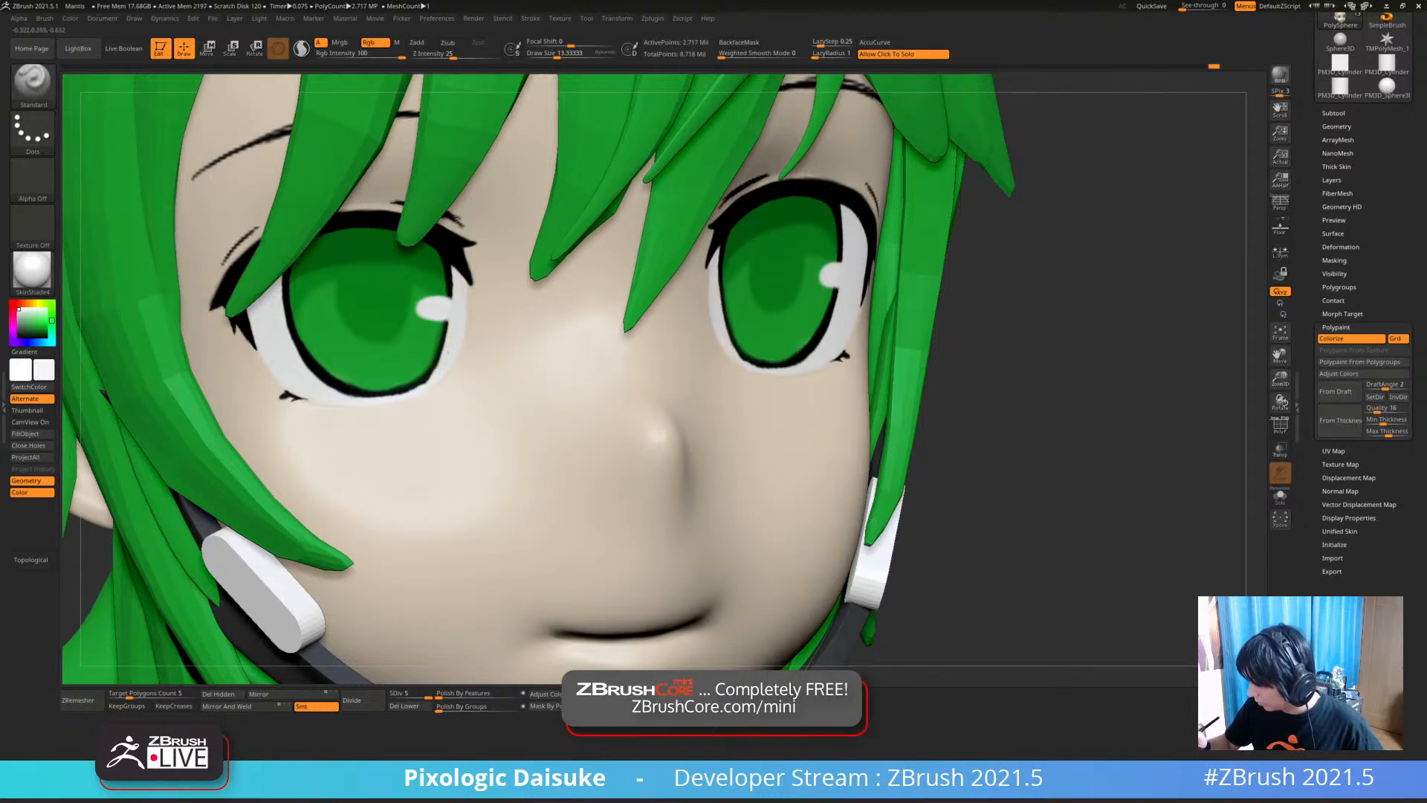
ctrl+right_drag(450, 344, 448, 282)
shift+right_drag(680, 428, 452, 464)
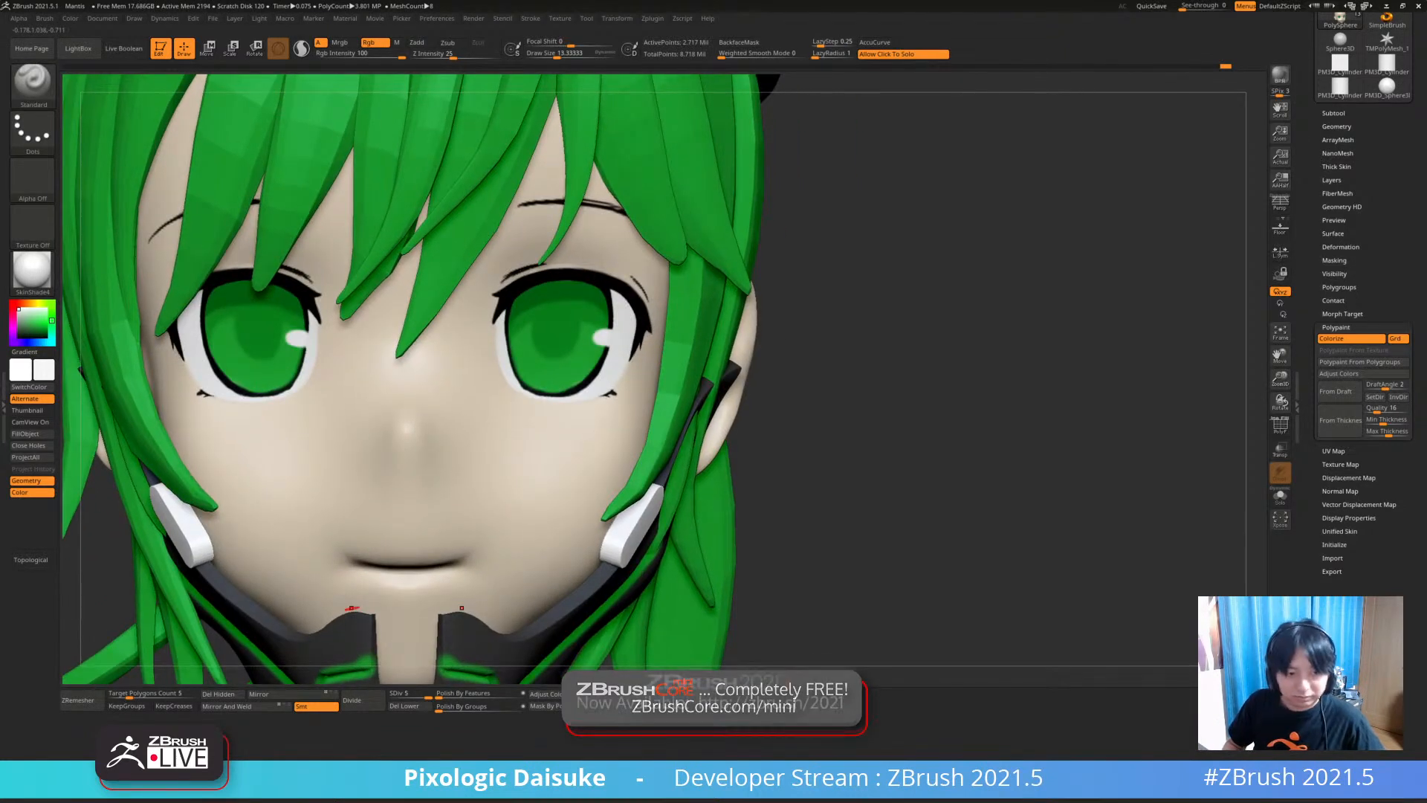
Choose a light grey and paint a soft shadow on the upper part of the eye whites
click(18, 313)
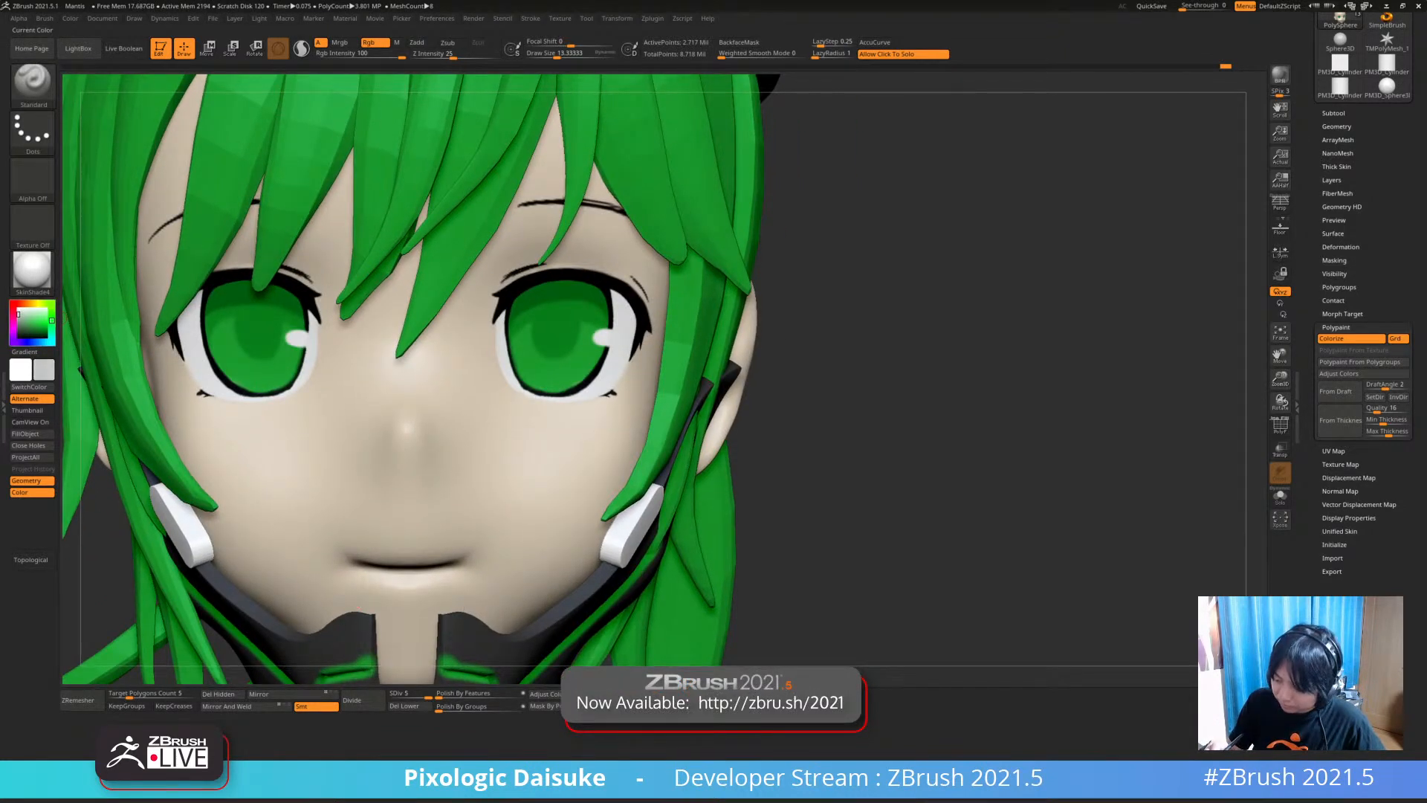
right_drag(194, 300, 194, 296)
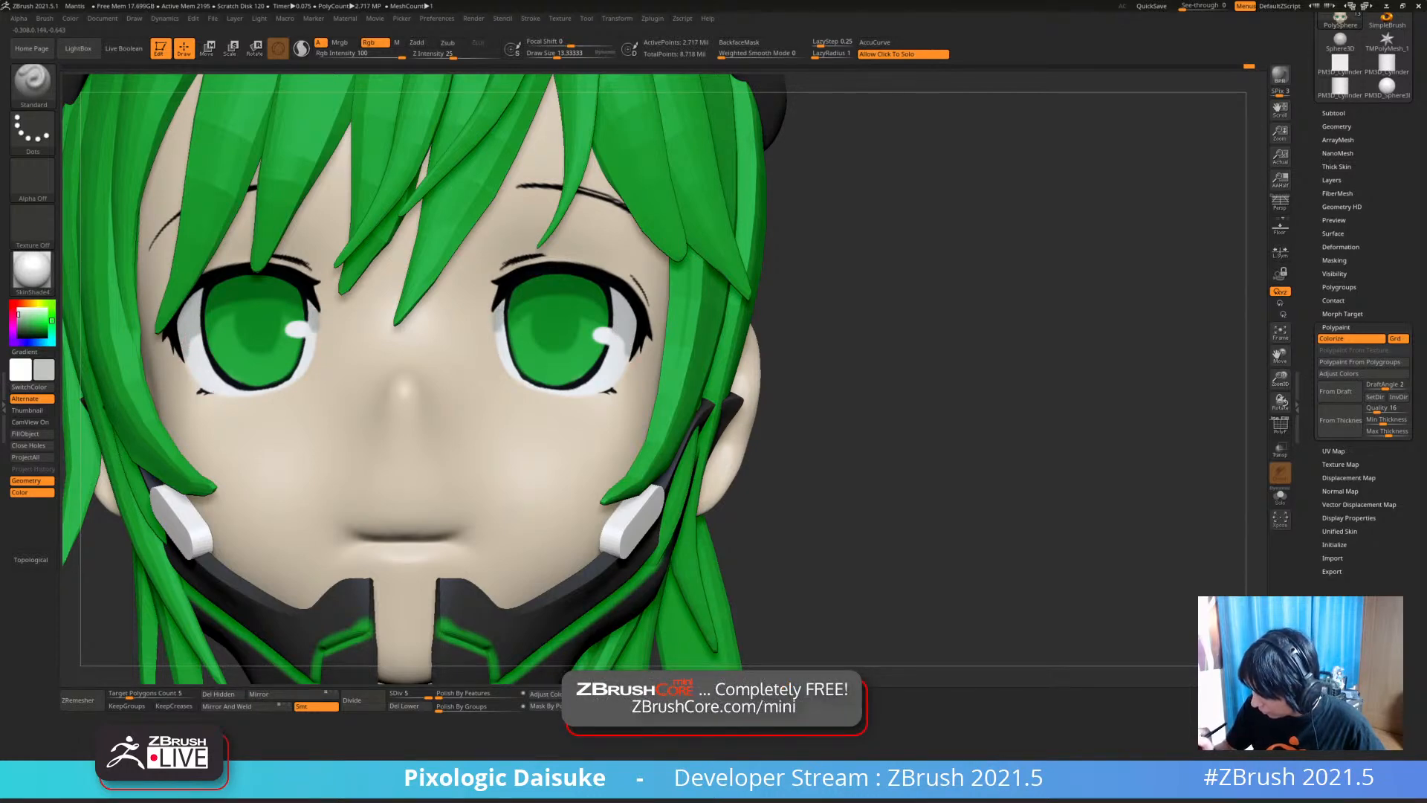
drag(312, 333, 313, 340)
mouse_move(654, 453)
ctrl+right_down()
mouse_move(669, 401)
mouse_move(714, 461)
mouse_move(676, 416)
mouse_move(677, 327)
mouse_move(695, 253)
mouse_move(751, 257)
ctrl+right_up()
right_drag(732, 480, 669, 472)
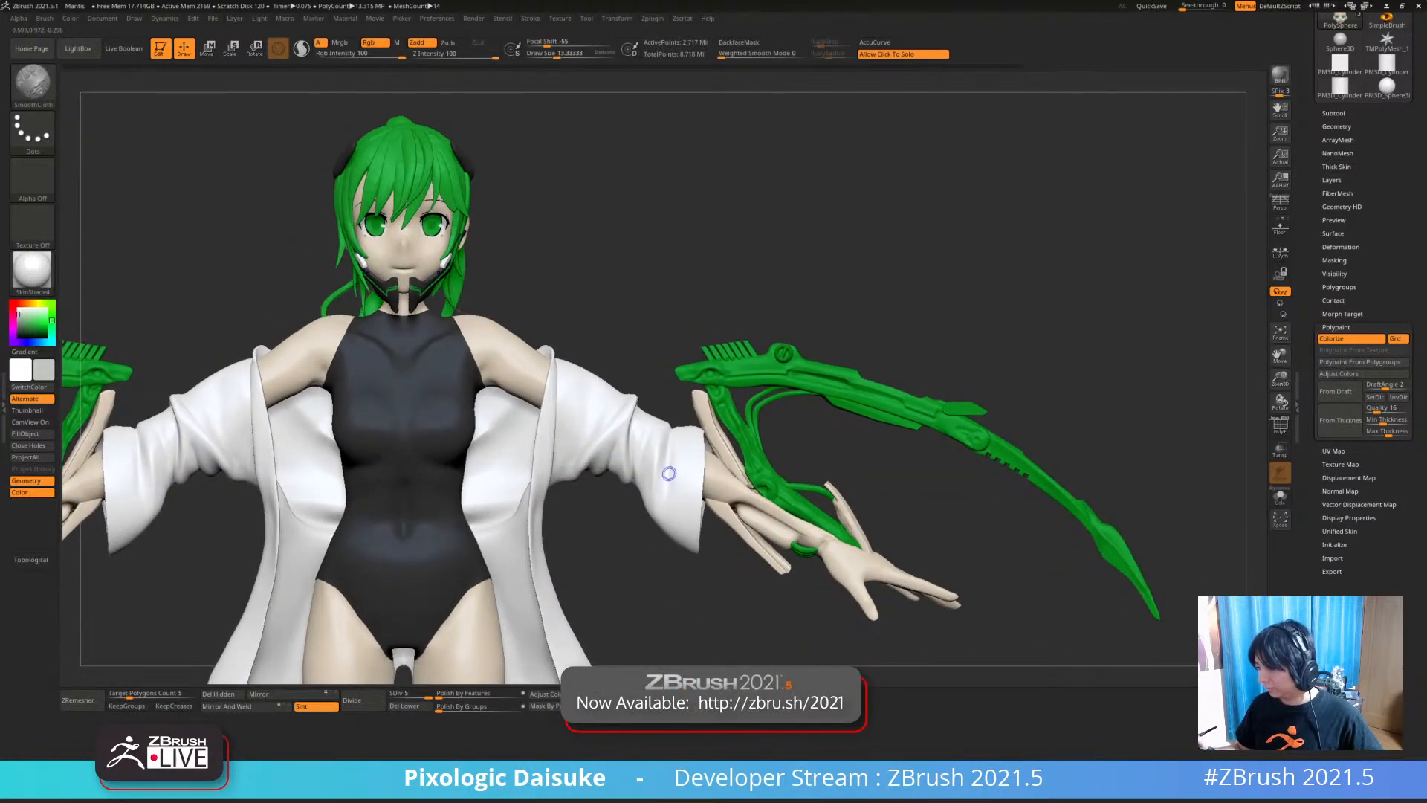
Switch to the hair subtool and select the SnakeHook brush with a draw size of about 119
alt+click(623, 494)
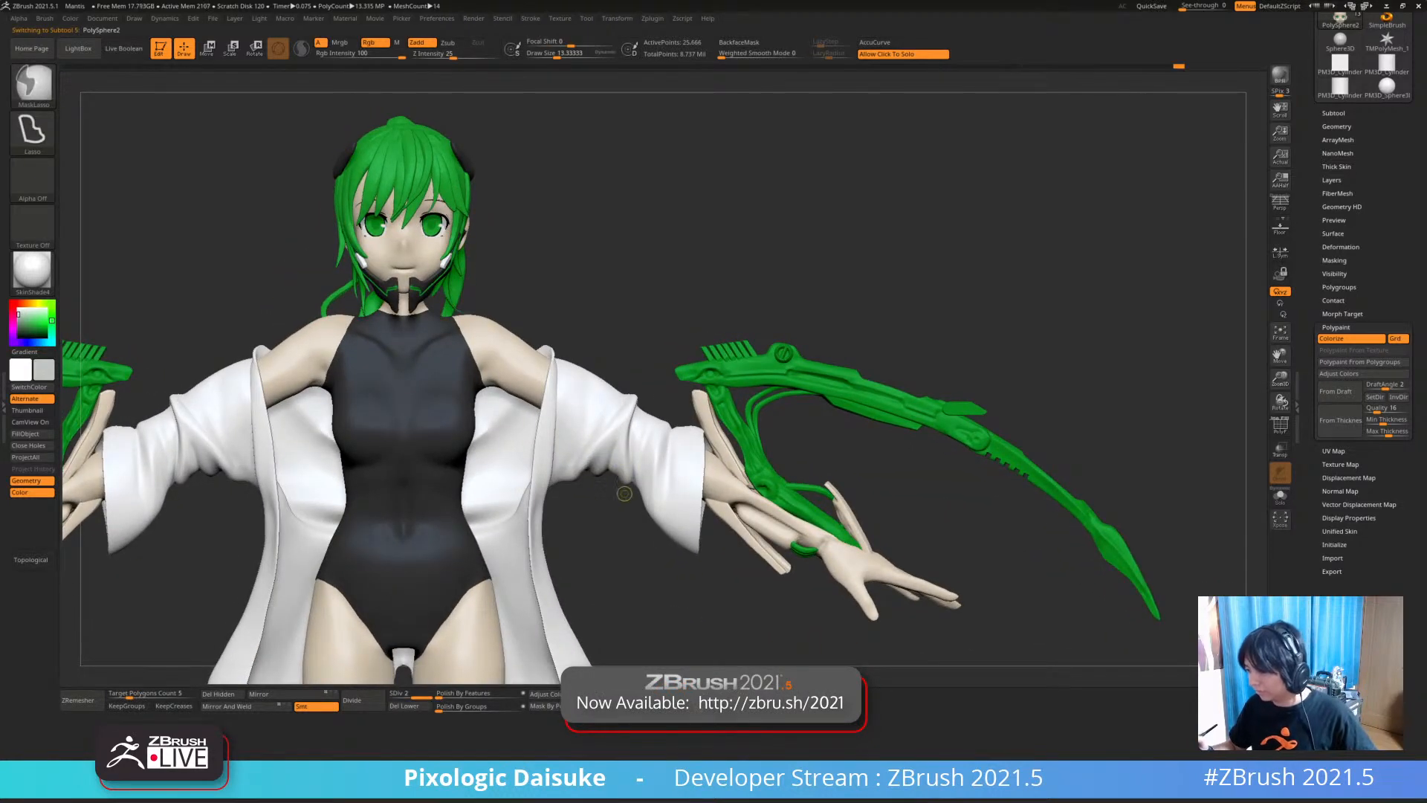
right_drag(624, 495, 641, 495)
mouse_move(503, 602)
ctrl+right_down()
mouse_move(576, 520)
mouse_move(675, 509)
mouse_move(604, 513)
mouse_move(651, 521)
ctrl+right_up()
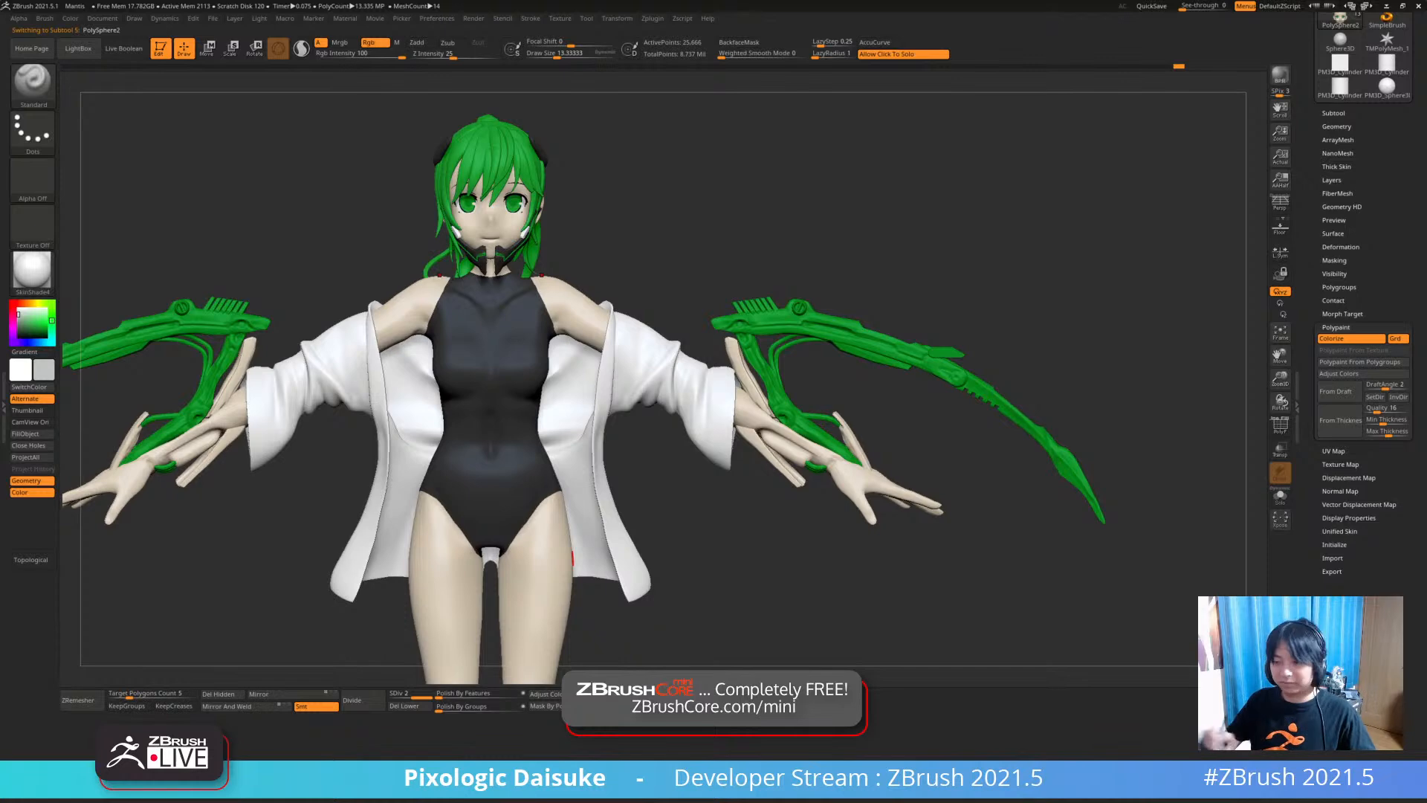
key(b)
key(s)
key(h)
click(571, 54)
mouse_move(357, 100)
ctrl+right_down()
mouse_move(324, 160)
mouse_move(401, 364)
mouse_move(443, 346)
ctrl+right_up()
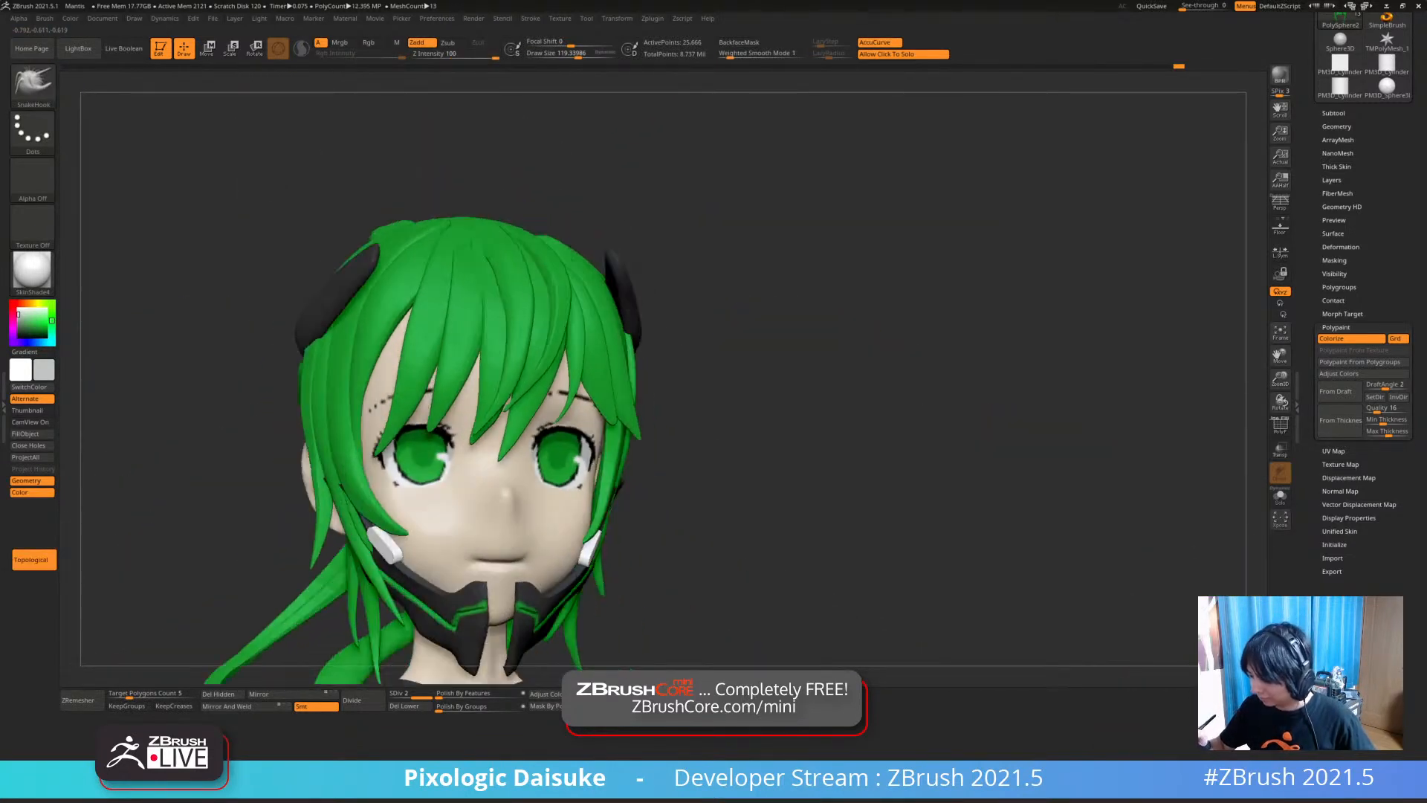
Turn off AccuCurve, enlarge the draw size to about 358, and reshape the overall volume of the hair around the head
click(594, 53)
alt+right_drag(623, 175, 702, 89)
click(879, 43)
mouse_move(414, 302)
right_down()
mouse_move(375, 294)
mouse_move(430, 191)
right_up()
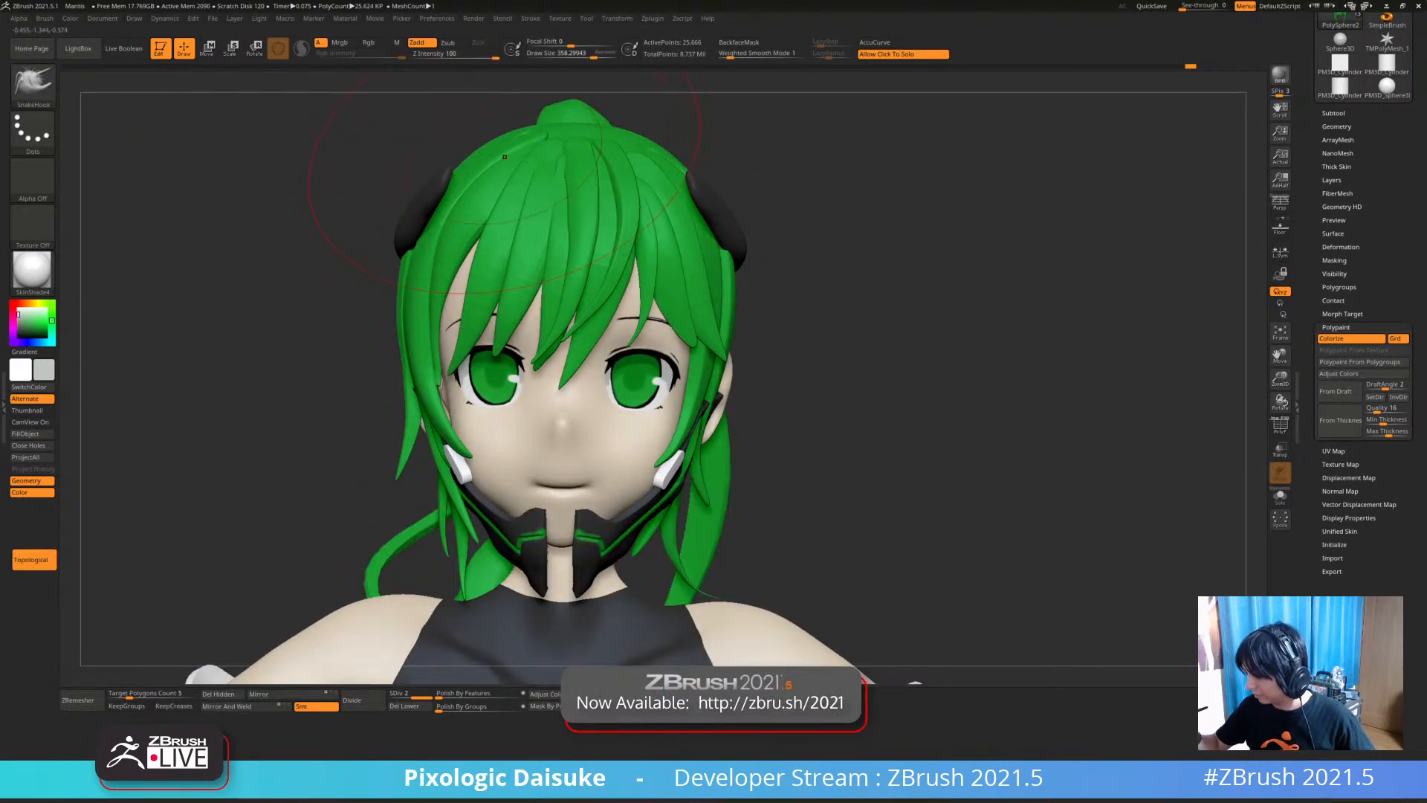
ctrl+right_drag(568, 453, 580, 338)
mouse_move(538, 390)
right_down()
mouse_move(544, 368)
mouse_move(617, 320)
mouse_move(547, 368)
right_up()
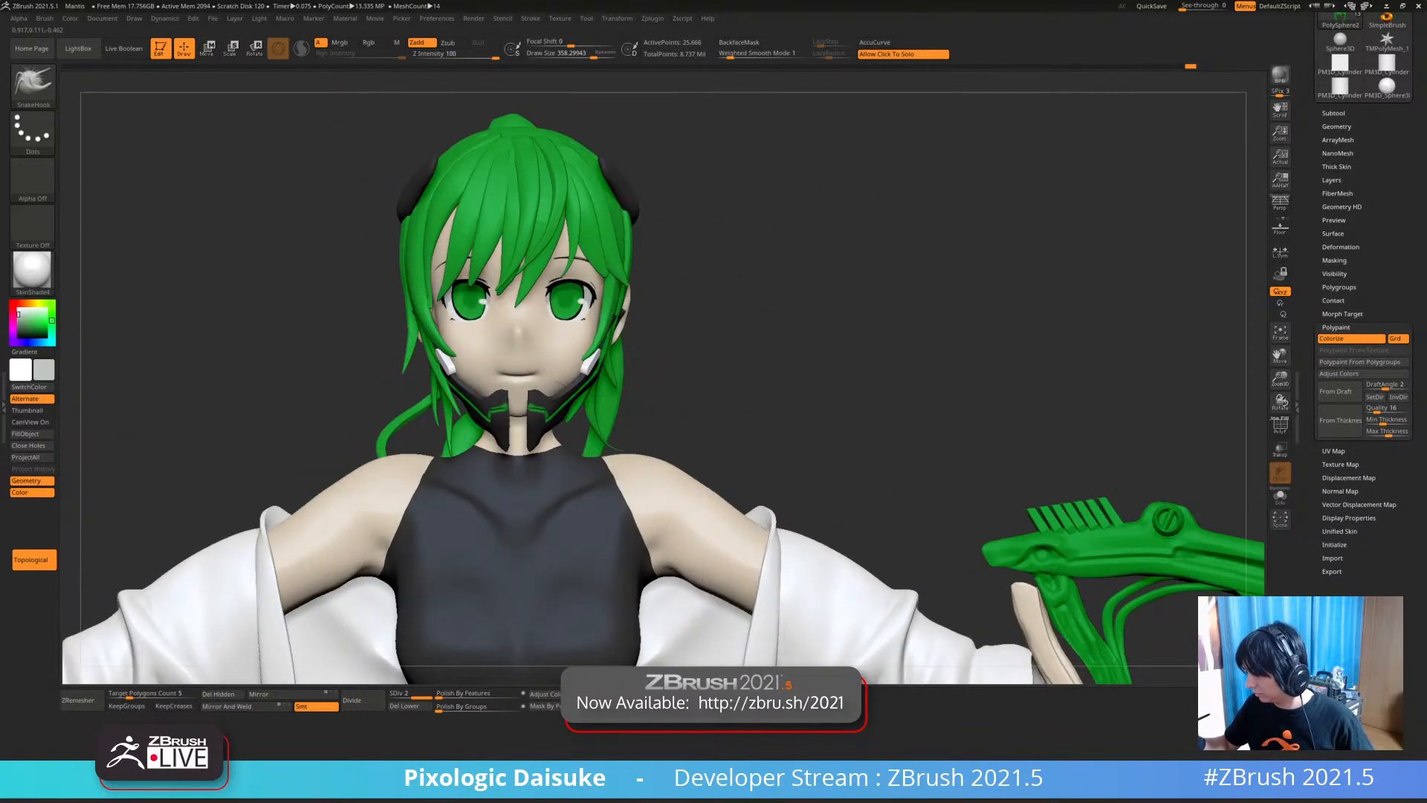
mouse_move(663, 322)
ctrl+right_down()
mouse_move(665, 379)
mouse_move(598, 353)
mouse_move(572, 320)
mouse_move(628, 327)
ctrl+right_up()
Refine the hair silhouette from the front and three-quarter views with draw sizes of about 260 and 290
drag(593, 54, 580, 54)
mouse_move(647, 349)
right_down()
mouse_move(593, 362)
mouse_move(595, 332)
mouse_move(583, 362)
mouse_move(585, 346)
mouse_move(652, 360)
right_up()
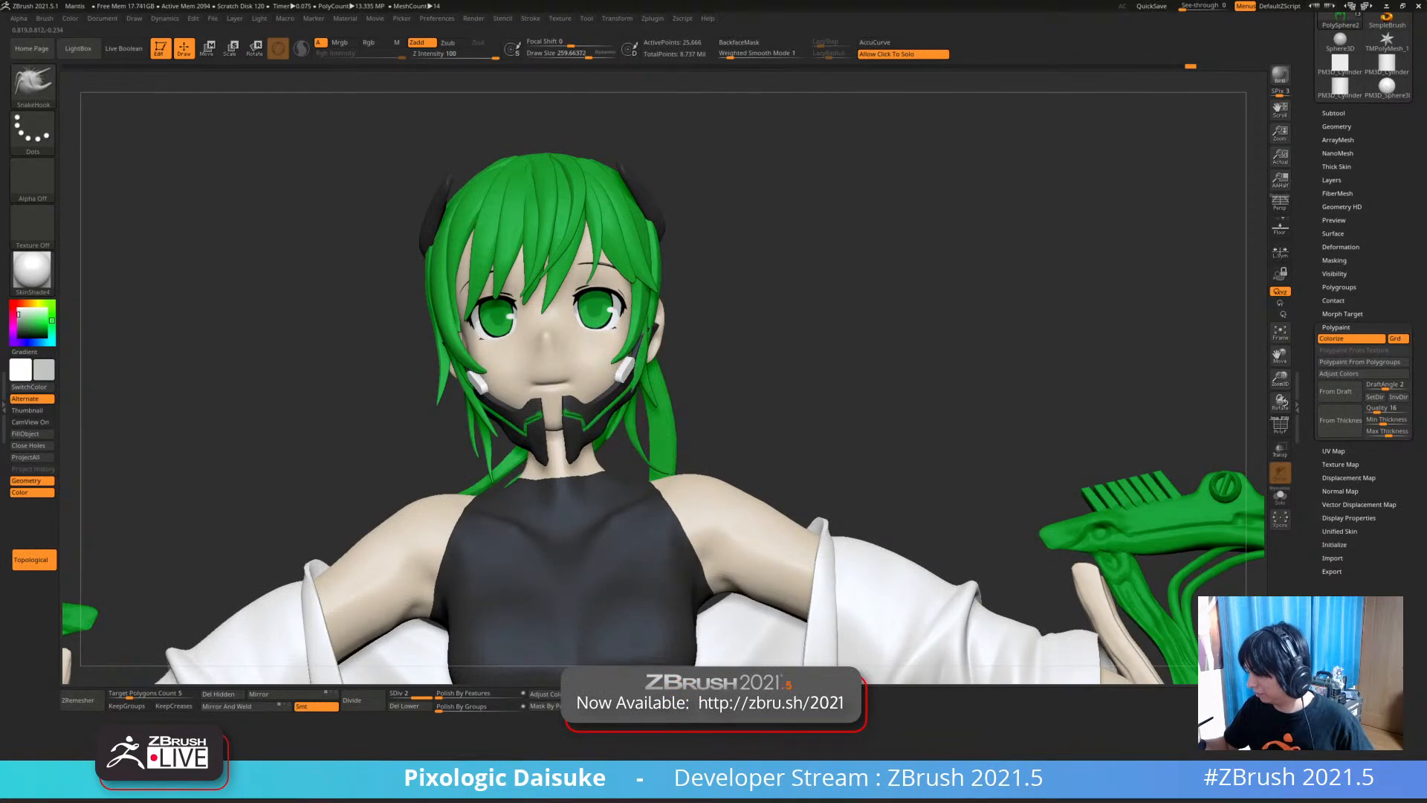
mouse_move(648, 358)
right_down()
mouse_move(539, 355)
mouse_move(661, 322)
mouse_move(669, 409)
right_up()
click(579, 54)
mouse_move(735, 372)
right_down()
mouse_move(684, 372)
mouse_move(691, 342)
mouse_move(659, 358)
mouse_move(725, 349)
mouse_move(649, 393)
right_up()
click(590, 54)
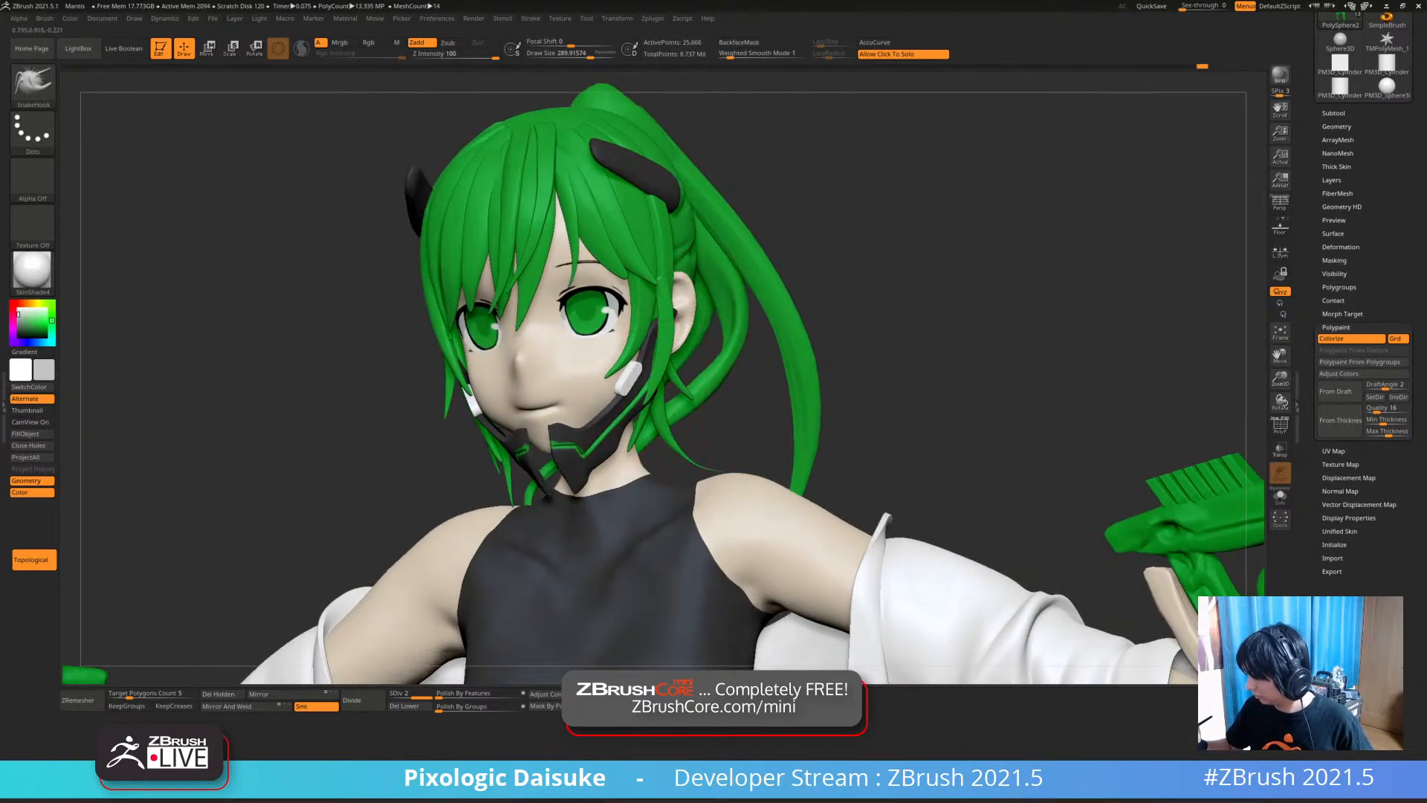
Select the head subtool and set the SnakeHook draw size to about 147 over the face and fringe area
right_drag(1041, 521, 1085, 570)
mouse_move(668, 363)
ctrl+right_down()
mouse_move(642, 394)
mouse_move(624, 362)
mouse_move(854, 371)
mouse_move(744, 371)
mouse_move(648, 238)
mouse_move(568, 235)
ctrl+right_up()
alt+click(624, 362)
ctrl+right_drag(479, 186, 483, 282)
right_drag(427, 208, 498, 206)
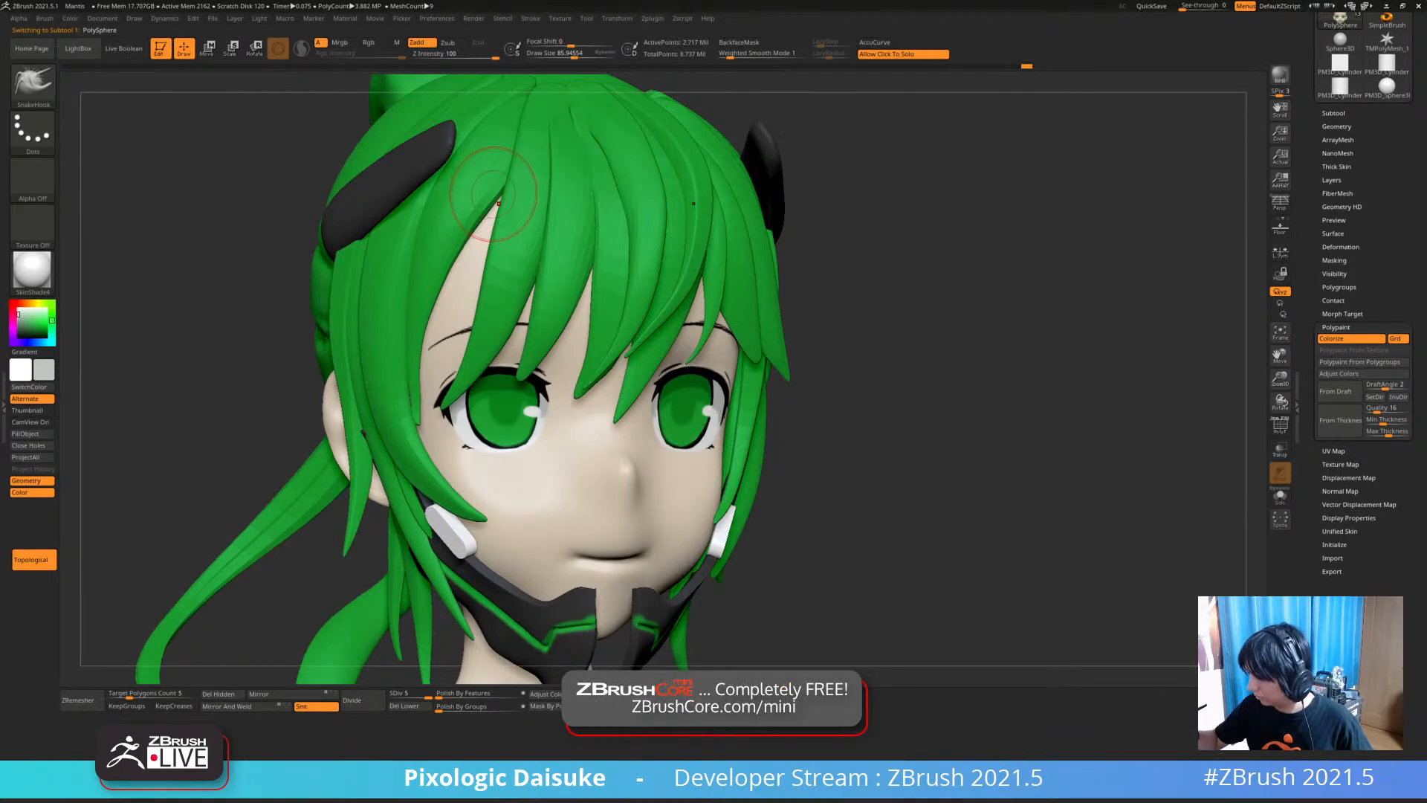
alt+right_drag(565, 109, 572, 78)
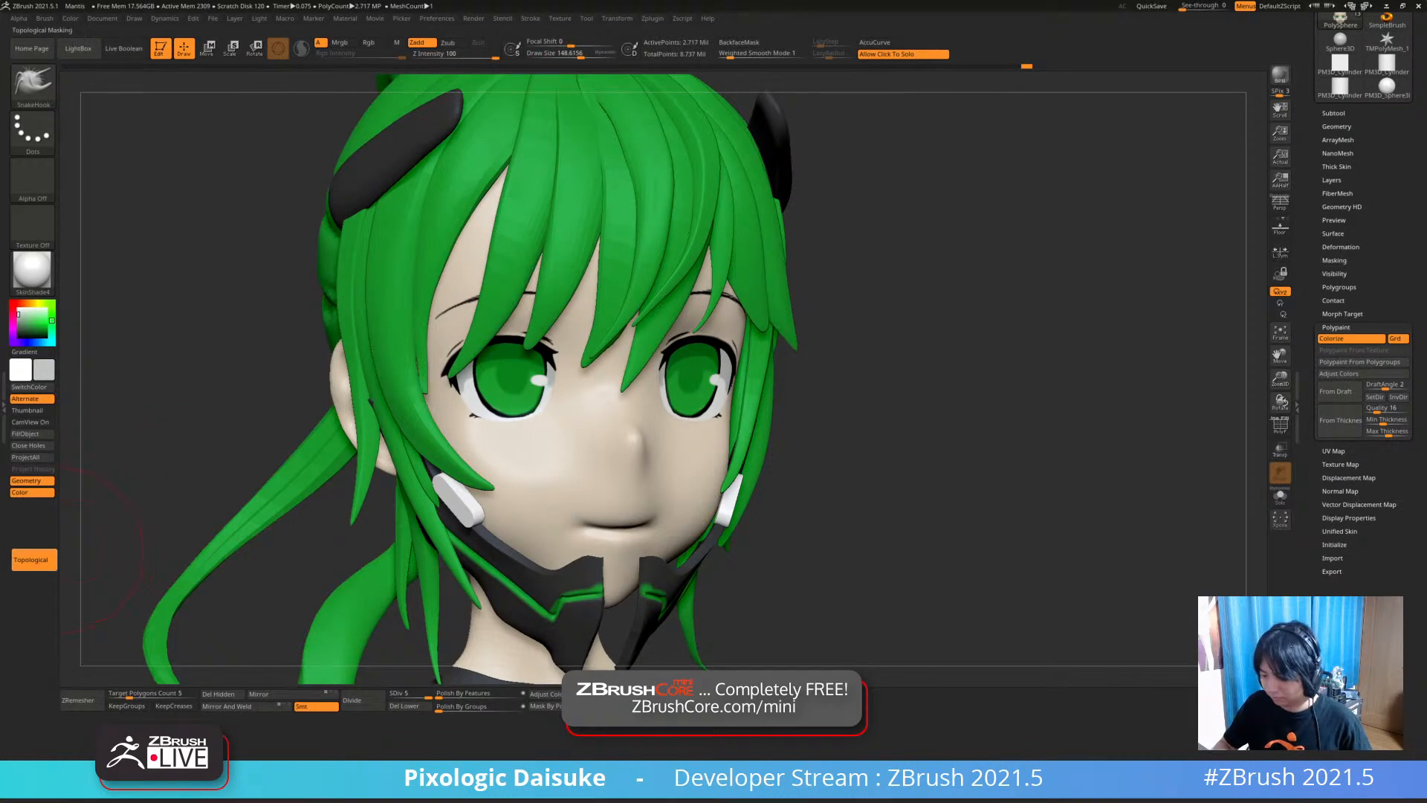
alt+right_drag(417, 368, 397, 449)
ctrl+right_drag(396, 449, 397, 416)
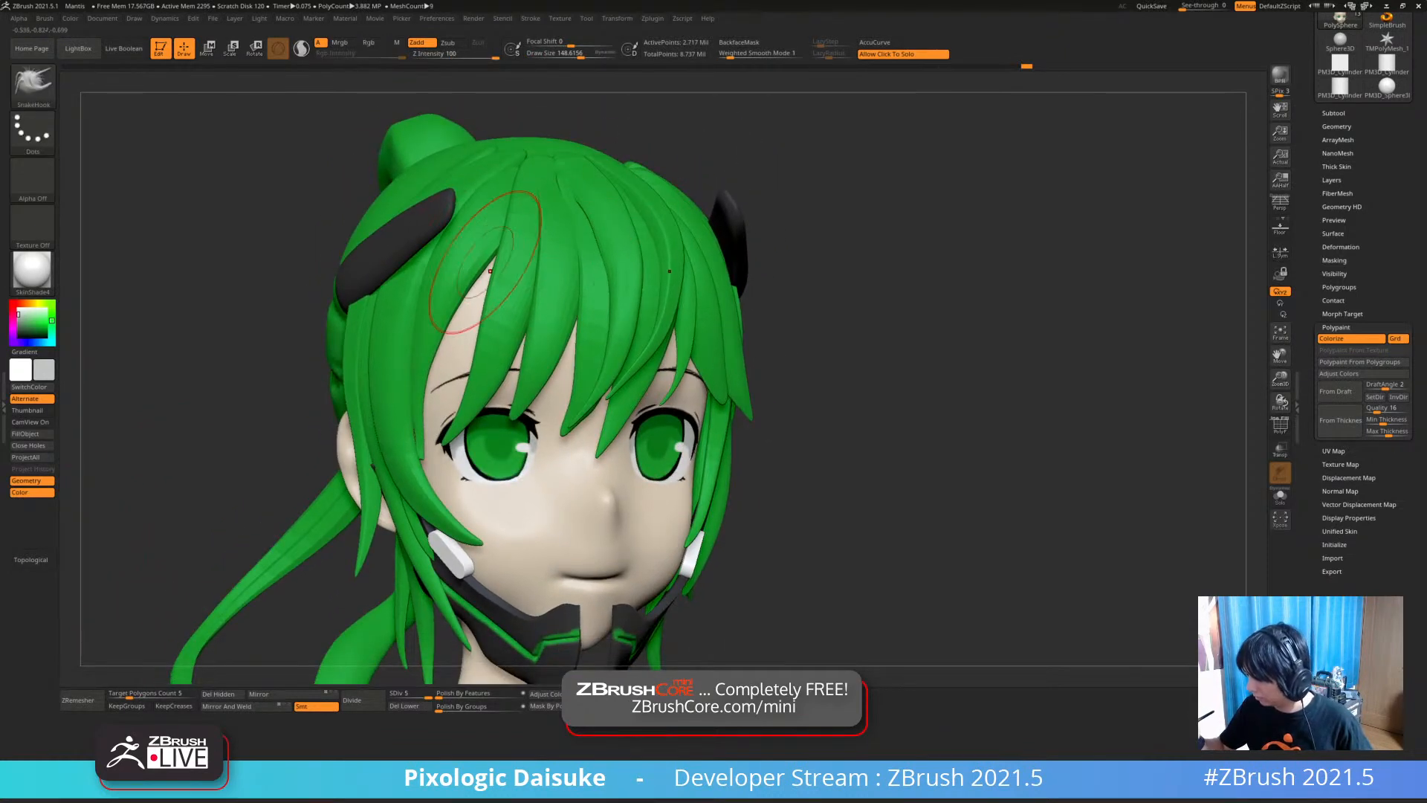
Return to the hair subtool and turn Topological masking back on
key(s)
key(s)
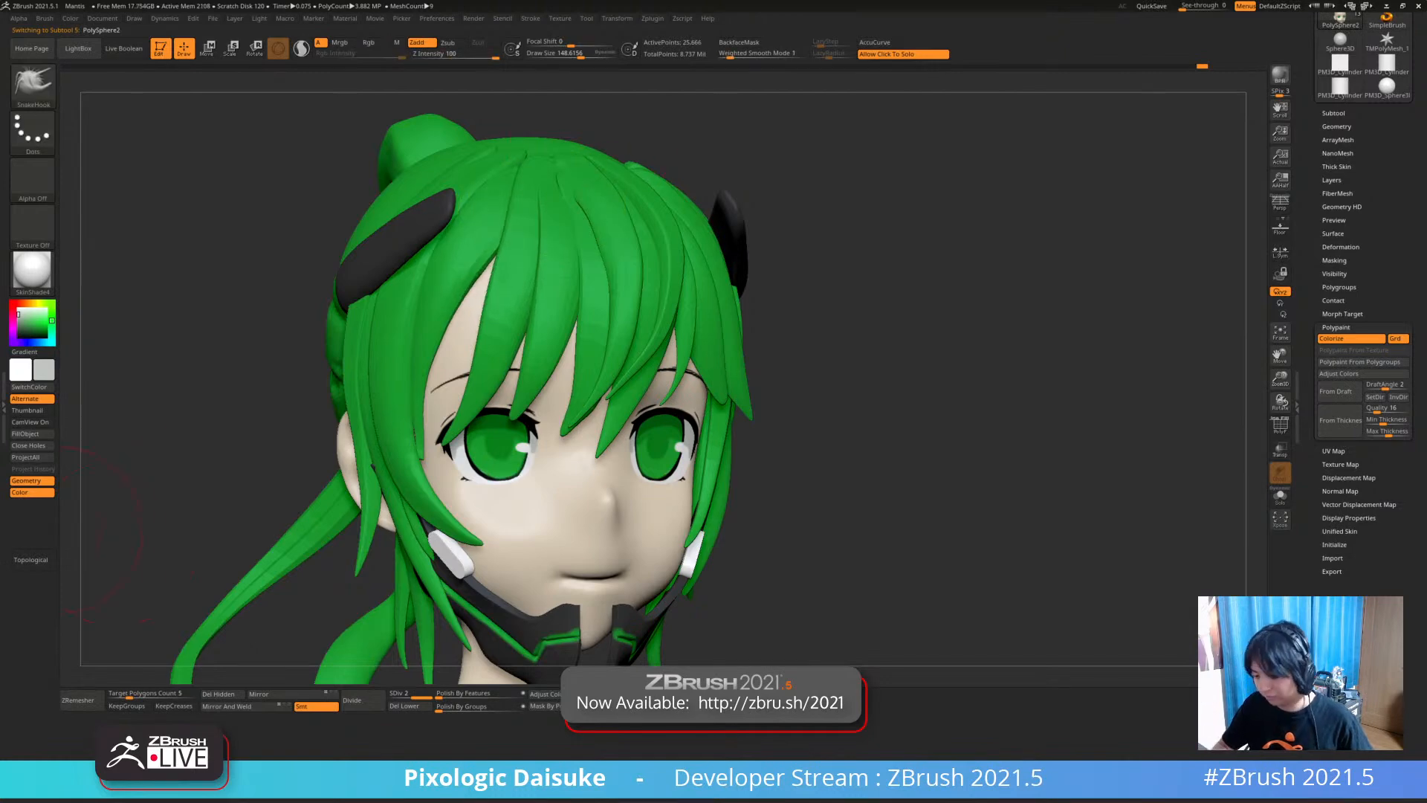
click(30, 559)
mouse_move(117, 544)
mouse_down()
mouse_move(249, 541)
mouse_move(219, 540)
mouse_up()
Examine the full character's proportions and silhouette from the front and three-quarter views
ctrl+right_drag(470, 301, 198, 178)
ctrl+right_drag(691, 327, 599, 306)
ctrl+right_drag(669, 372, 676, 463)
mouse_move(675, 463)
right_down()
mouse_move(825, 463)
mouse_move(476, 461)
mouse_move(662, 460)
right_up()
mouse_move(637, 535)
ctrl+right_down()
mouse_move(655, 435)
mouse_move(714, 438)
mouse_move(632, 461)
mouse_move(645, 500)
ctrl+right_up()
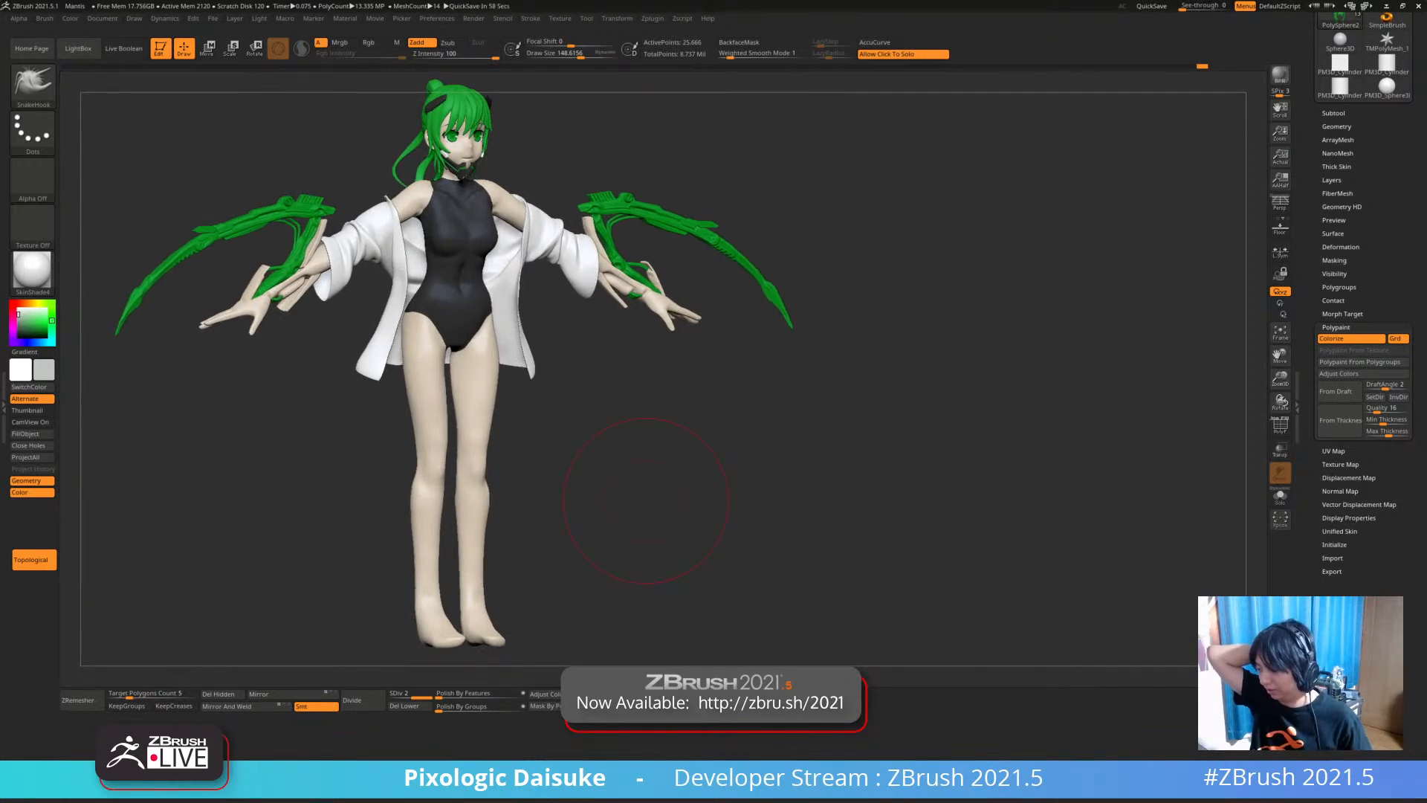
mouse_move(646, 500)
right_down()
mouse_move(572, 509)
mouse_move(631, 510)
mouse_move(571, 509)
mouse_move(681, 483)
mouse_move(810, 483)
mouse_move(654, 498)
mouse_move(719, 495)
mouse_move(669, 496)
right_up()
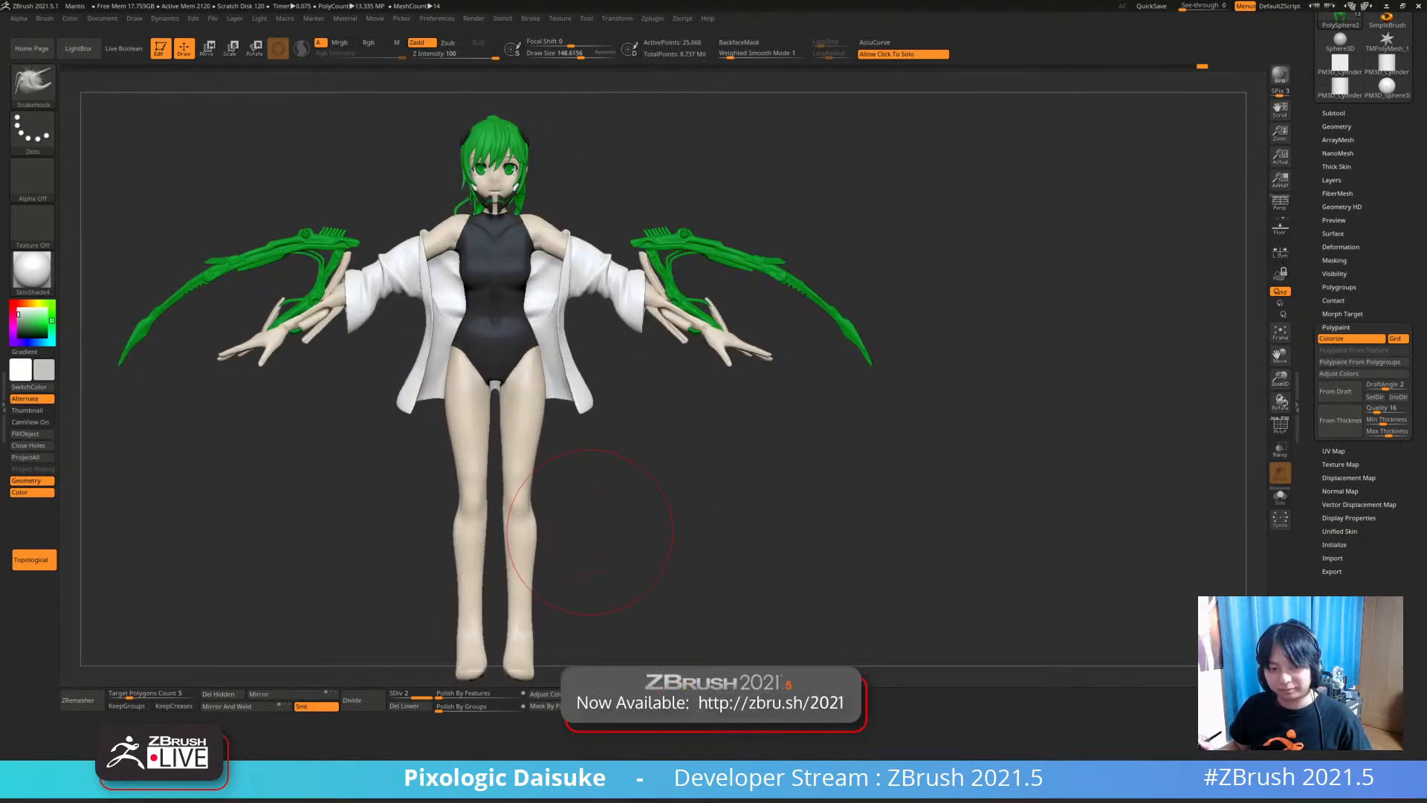
ctrl+right_drag(602, 519, 626, 566)
mouse_move(639, 475)
right_down()
mouse_move(632, 486)
mouse_move(656, 431)
right_up()
Select the jacket subtool and redo two history steps on it
alt+click(574, 446)
key(ctrl+shift+z)
key(ctrl+shift+z)
mouse_move(637, 430)
ctrl+right_down()
mouse_move(624, 475)
mouse_move(594, 480)
mouse_move(641, 440)
mouse_move(654, 535)
mouse_move(921, 513)
ctrl+right_up()
mouse_move(687, 435)
right_down()
mouse_move(725, 433)
mouse_move(553, 433)
mouse_move(672, 442)
right_up()
mouse_move(608, 533)
right_down()
mouse_move(981, 528)
mouse_move(802, 529)
mouse_move(794, 543)
right_up()
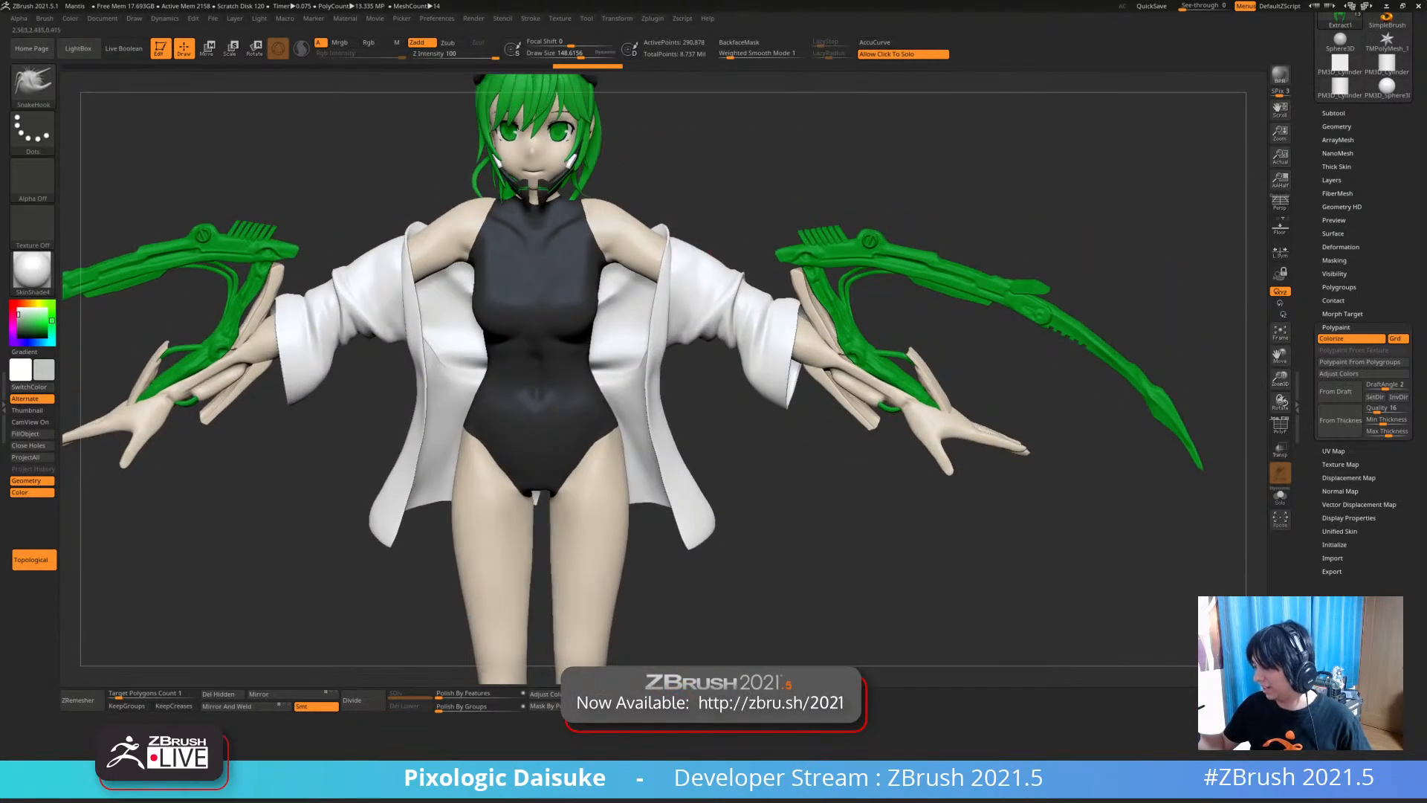
Select the body subtool and refine the contour of the lower legs near the ankles with SnakeHook
mouse_move(688, 227)
ctrl+right_down()
mouse_move(695, 301)
mouse_move(712, 227)
ctrl+right_up()
alt+right_drag(759, 497, 627, 474)
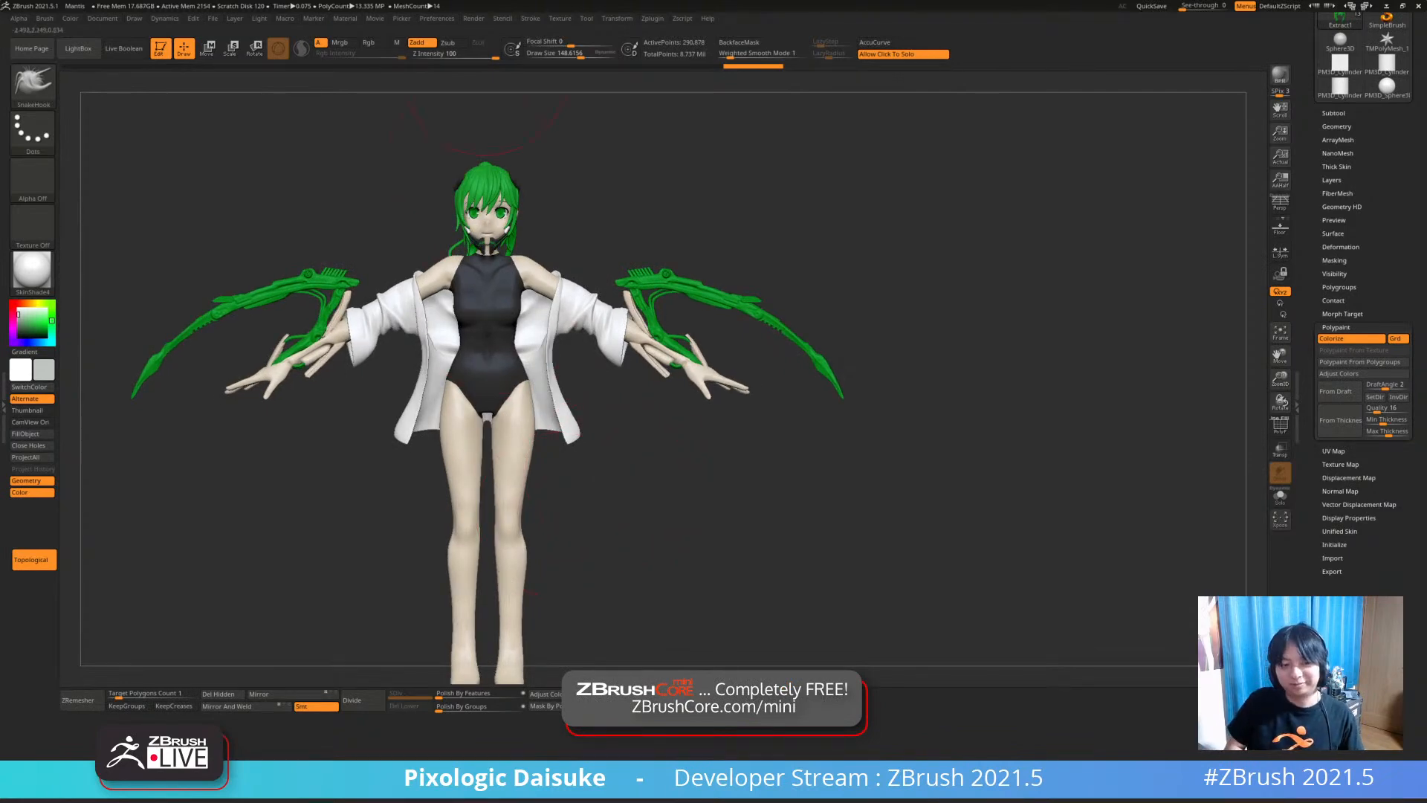
right_drag(624, 407, 662, 409)
right_drag(520, 160, 476, 125)
alt+click(487, 539)
mouse_move(502, 600)
alt+right_down()
mouse_move(478, 545)
mouse_move(482, 588)
alt+right_up()
drag(455, 539, 464, 532)
key(ctrl+z)
mouse_move(479, 524)
ctrl+right_down()
mouse_move(483, 543)
mouse_move(479, 494)
ctrl+right_up()
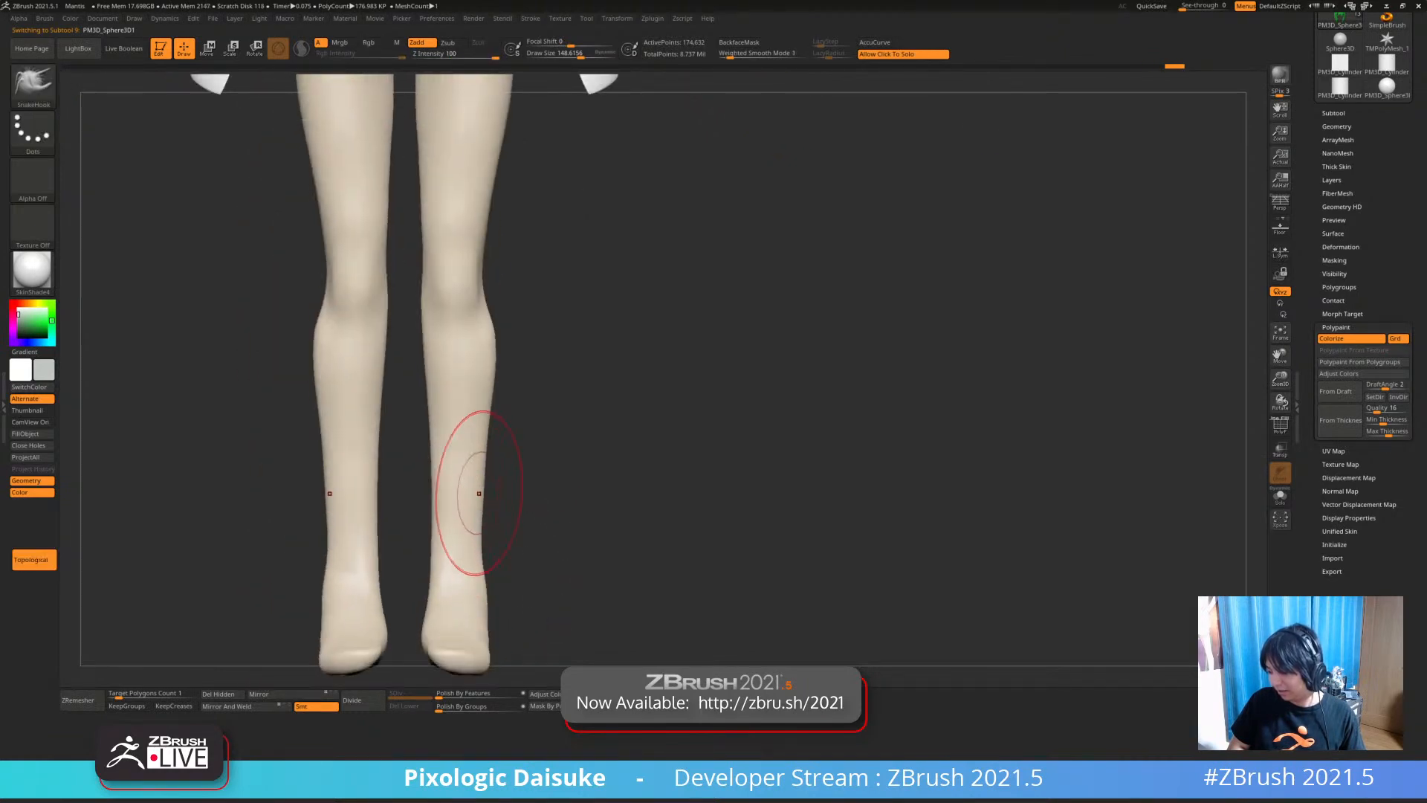
mouse_move(477, 573)
ctrl+right_down()
mouse_move(479, 590)
mouse_move(479, 521)
mouse_move(487, 585)
ctrl+right_up()
mouse_move(361, 565)
mouse_down()
mouse_move(374, 543)
mouse_move(375, 558)
mouse_up()
Select the forearm attachment's subtool and try filling it with the current white colour
right_drag(376, 567, 399, 448)
mouse_move(271, 296)
alt+right_down()
mouse_move(322, 305)
mouse_move(323, 379)
alt+right_up()
alt+click(322, 303)
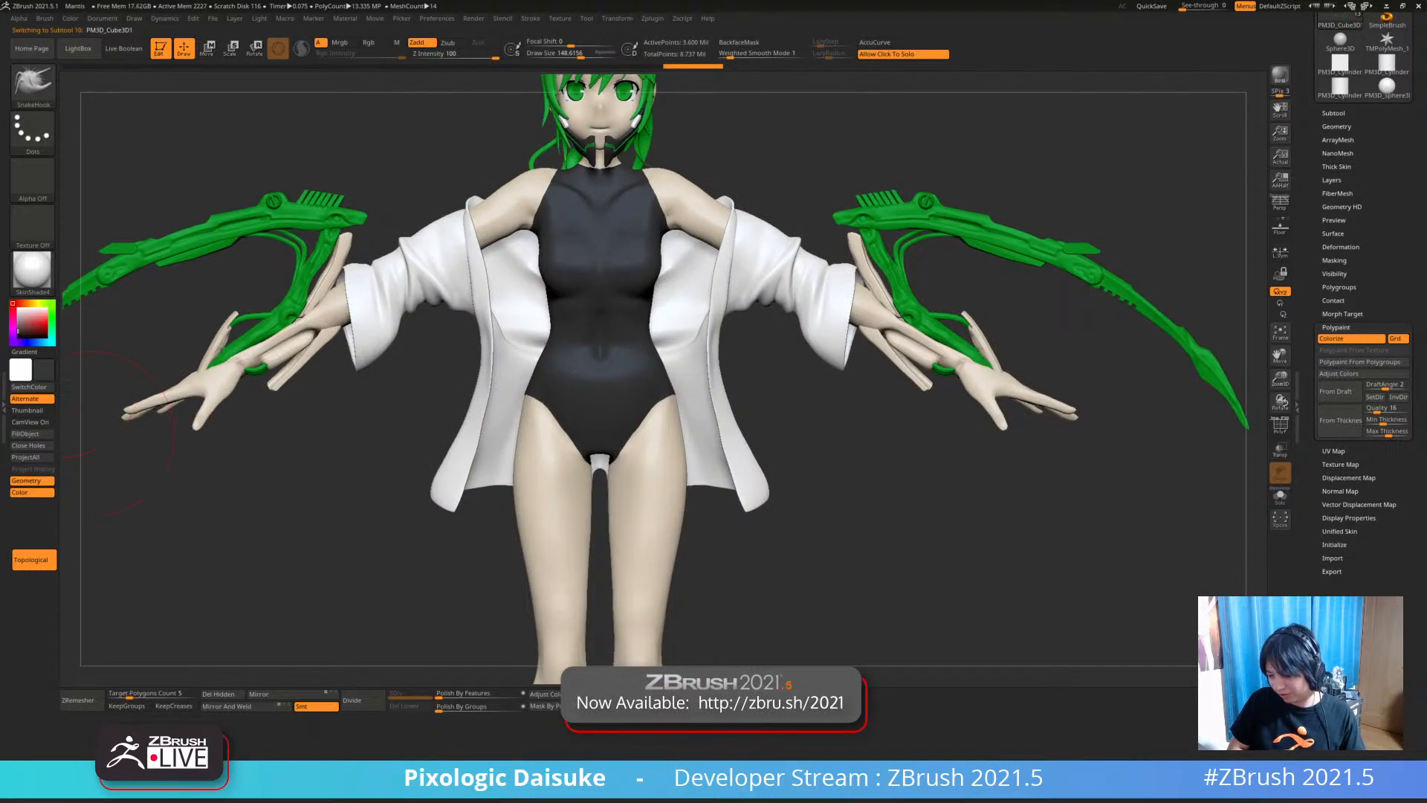
click(31, 434)
ctrl+right_drag(396, 453, 471, 402)
key(ctrl+z)
ctrl+right_drag(186, 438, 92, 386)
mouse_move(725, 446)
right_down()
mouse_move(812, 446)
mouse_move(791, 434)
right_up()
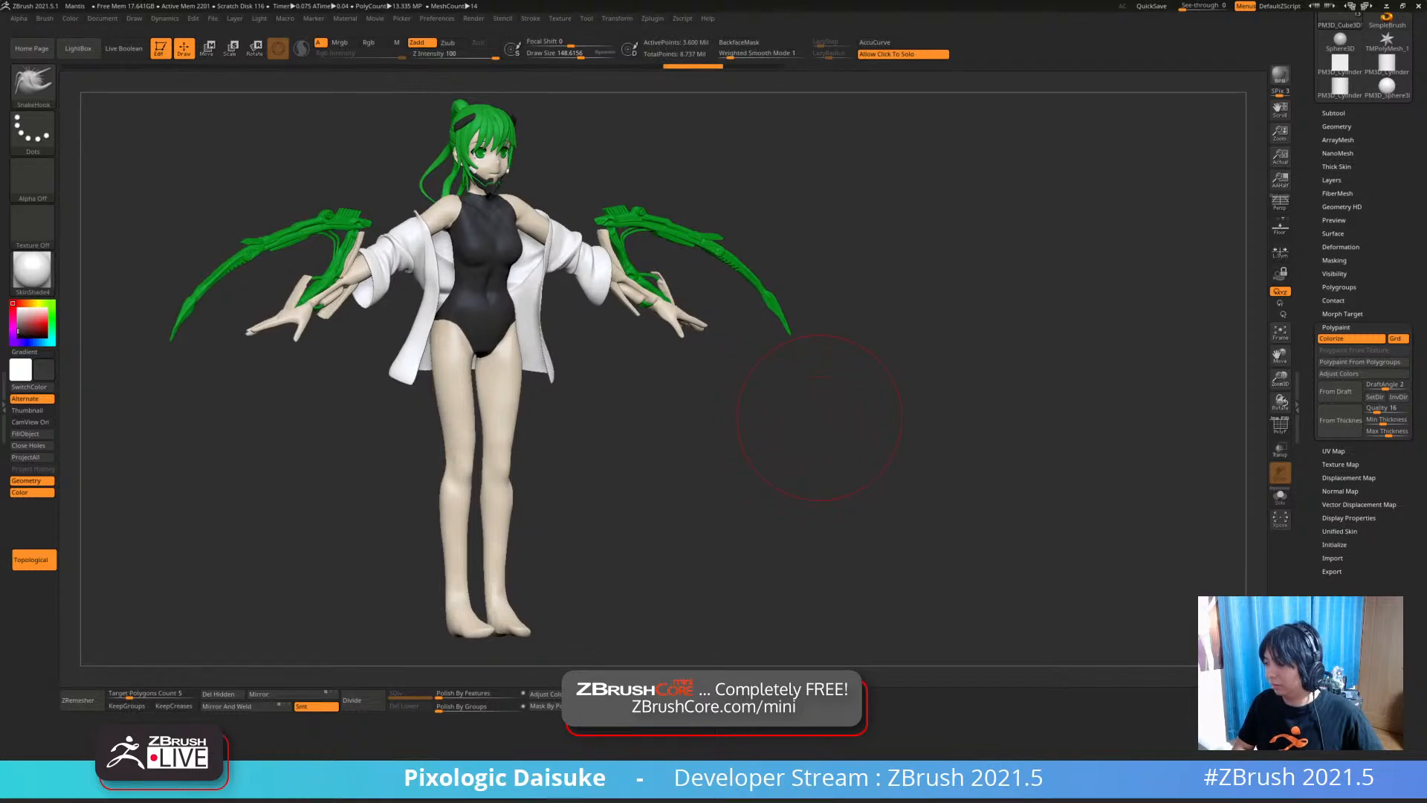
right_drag(673, 386, 572, 313)
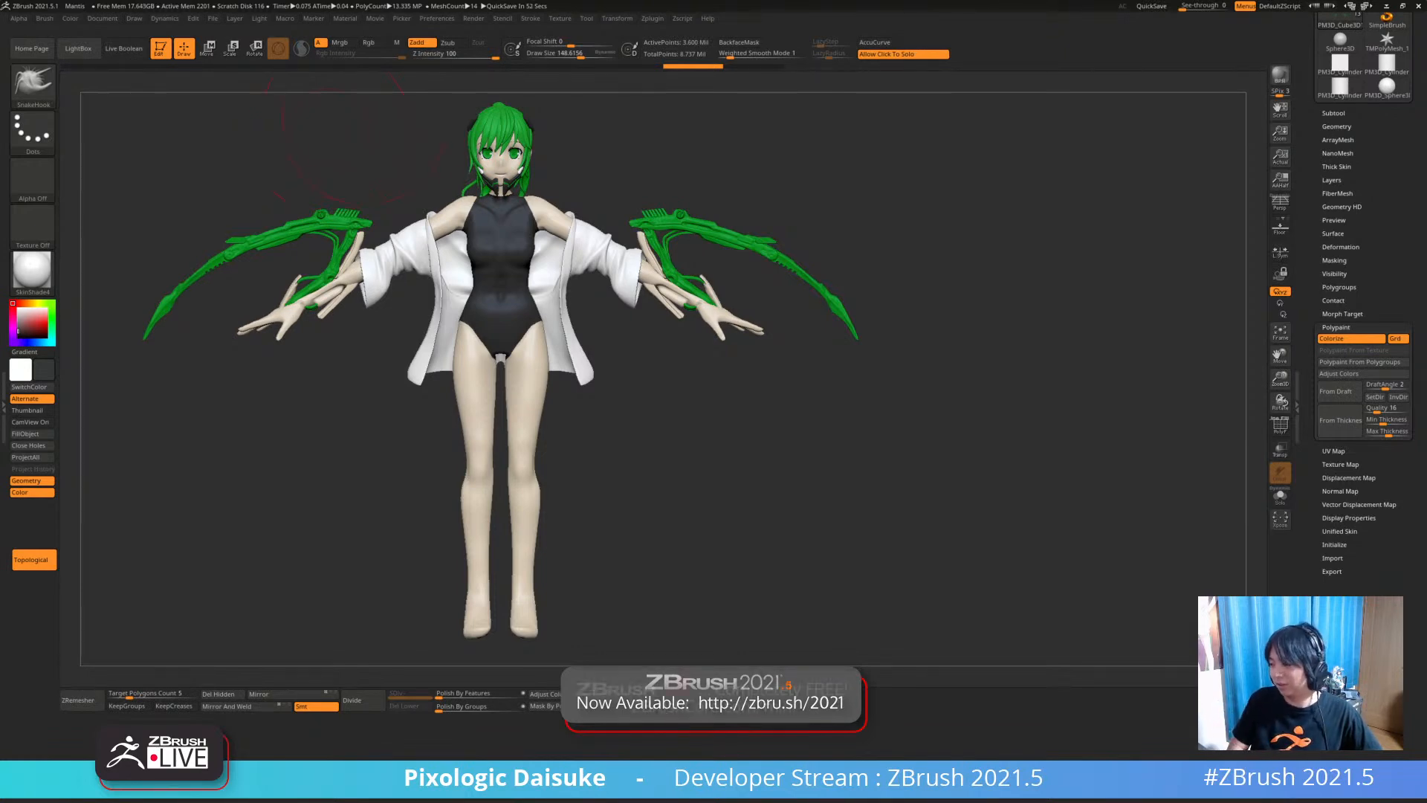
mouse_move(343, 141)
mouse_down()
mouse_move(334, 119)
mouse_move(283, 118)
mouse_up()
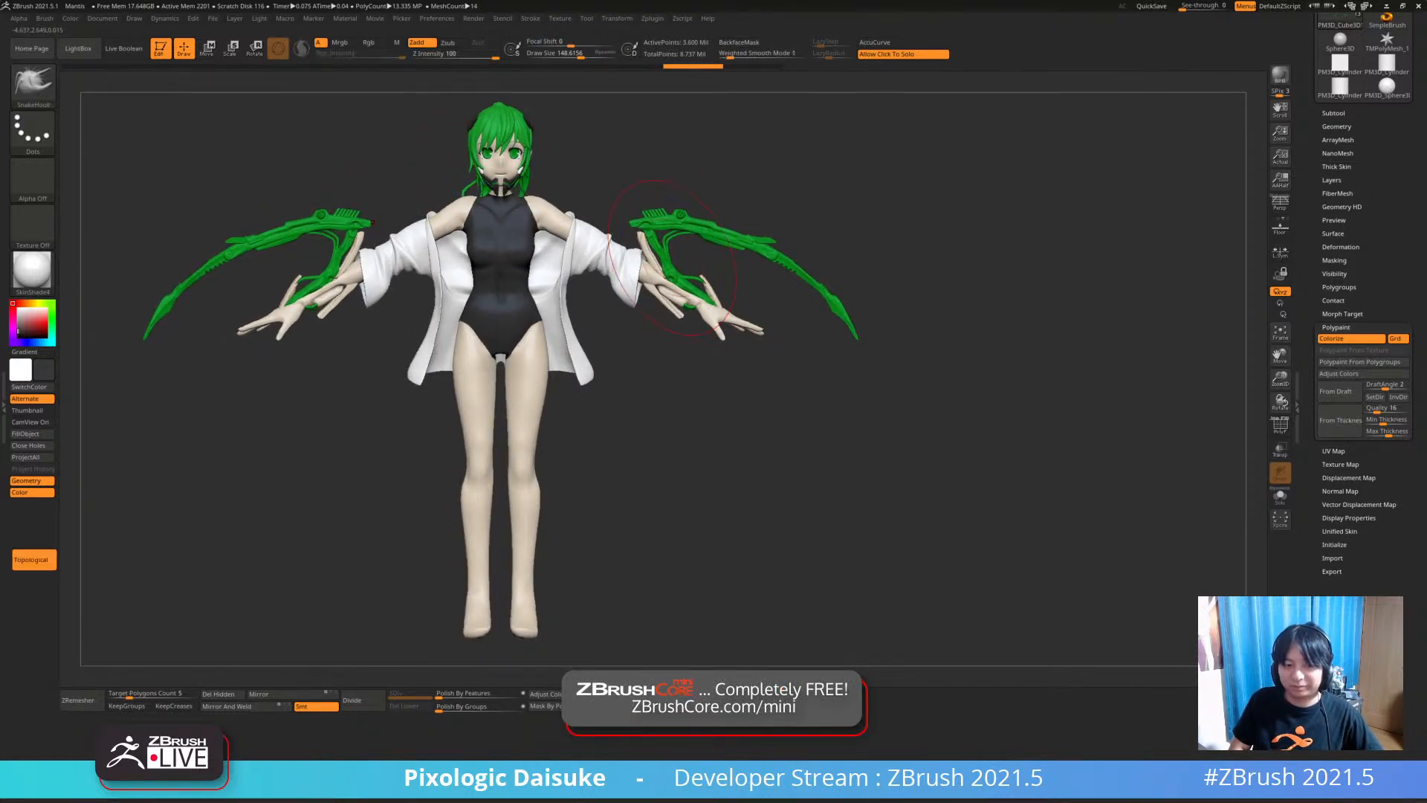